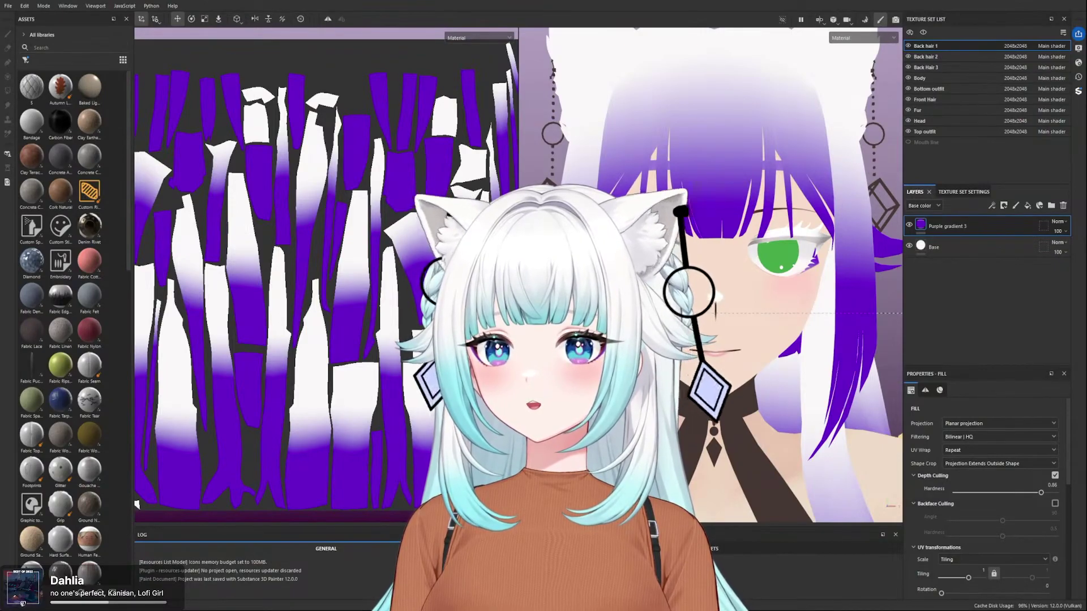
scroll(60, 328, down, 5)
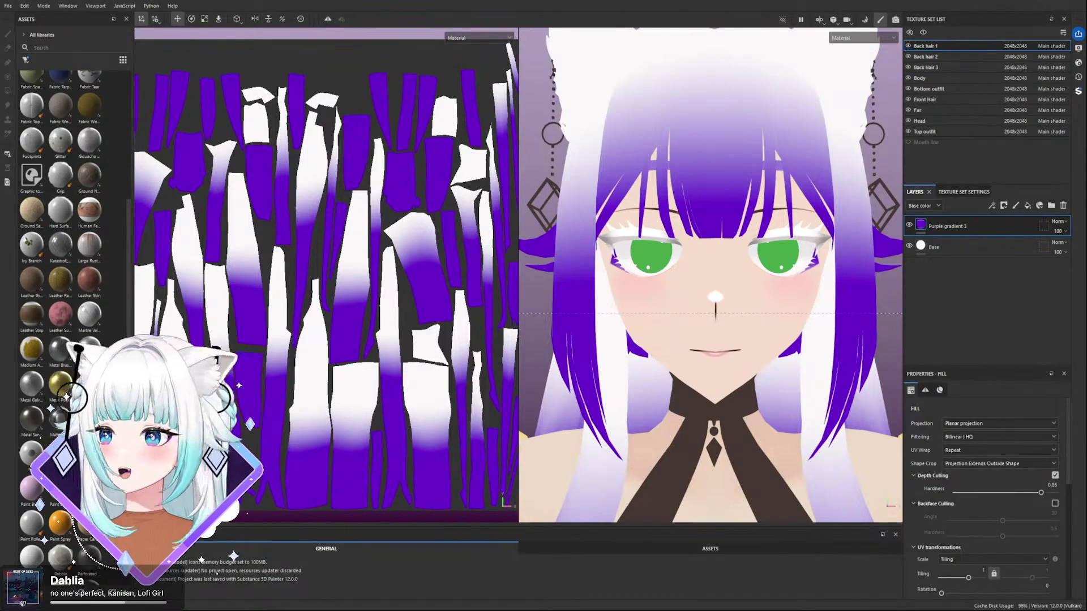
scroll(596, 274, down, 2)
scroll(710, 275, down, 1)
scroll(710, 276, up, 2)
scroll(710, 275, down, 2)
scroll(710, 275, up, 1)
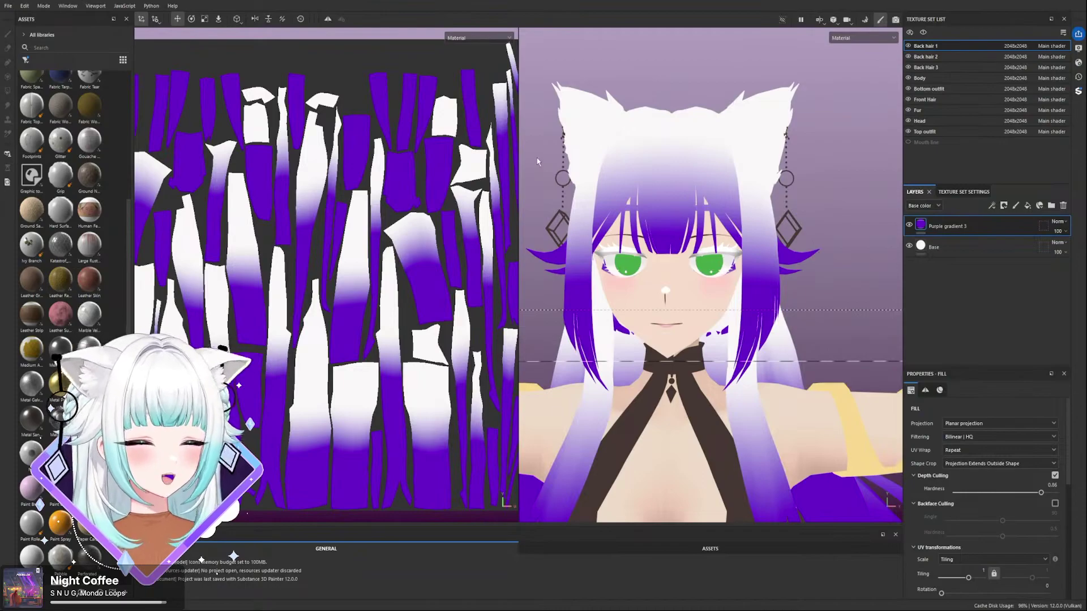
- Enlarge the 3D view beside the UV view and make Head the active texture set
alt+drag(684, 154, 653, 221)
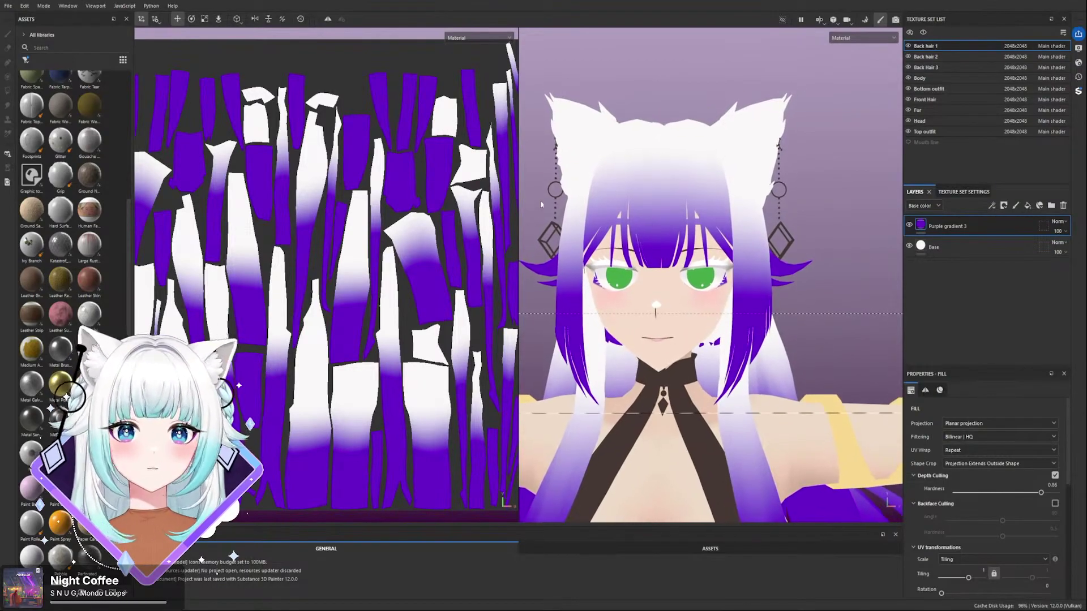
drag(517, 207, 338, 209)
scroll(591, 269, up, 3)
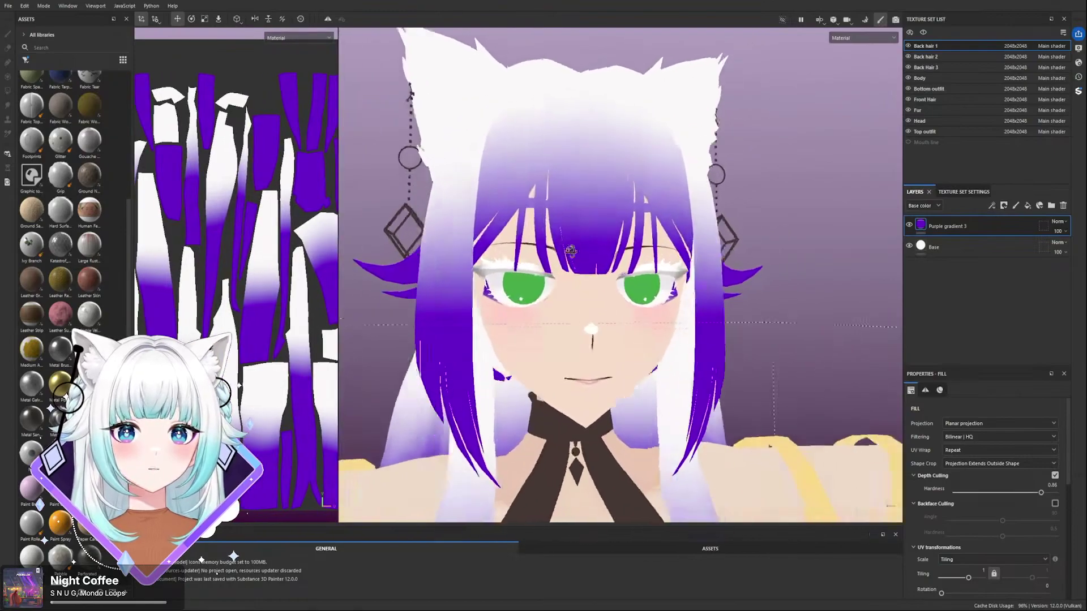
scroll(593, 269, up, 3)
alt+drag(618, 262, 651, 394)
alt+right_drag(652, 395, 829, 200)
click(937, 77)
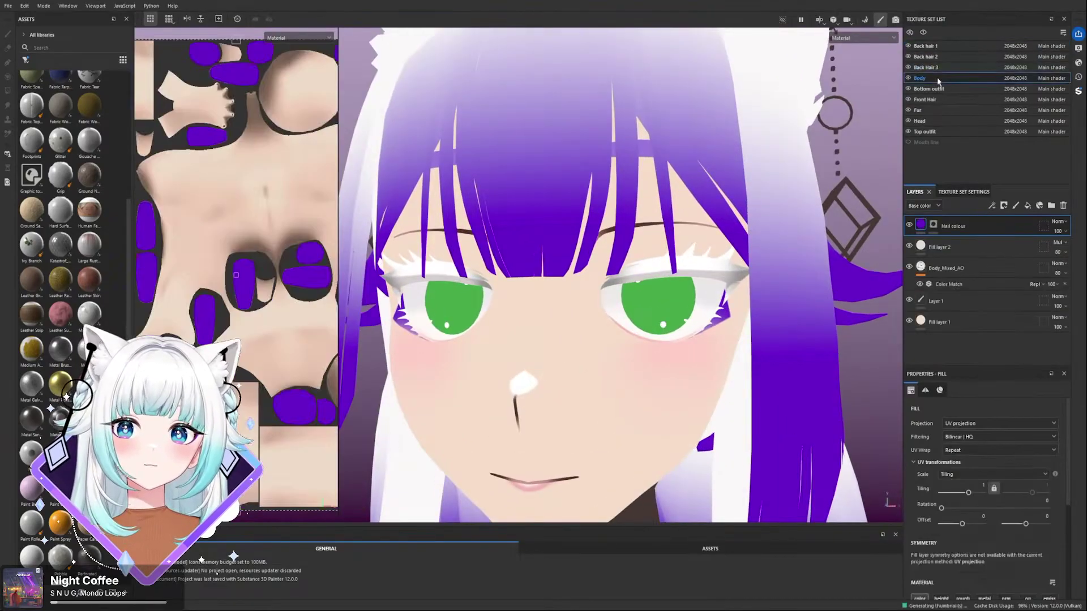
click(919, 121)
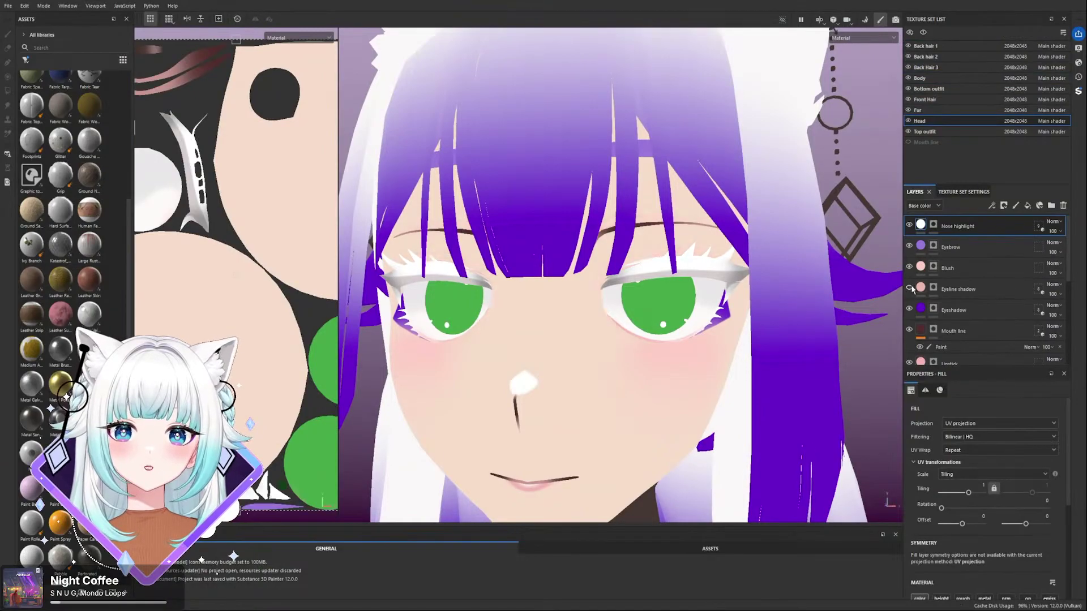
- Activate the mask of the Eyeline shadow layer for painting, with symmetry on and a brush size of 1.85
alt+drag(600, 351, 630, 338)
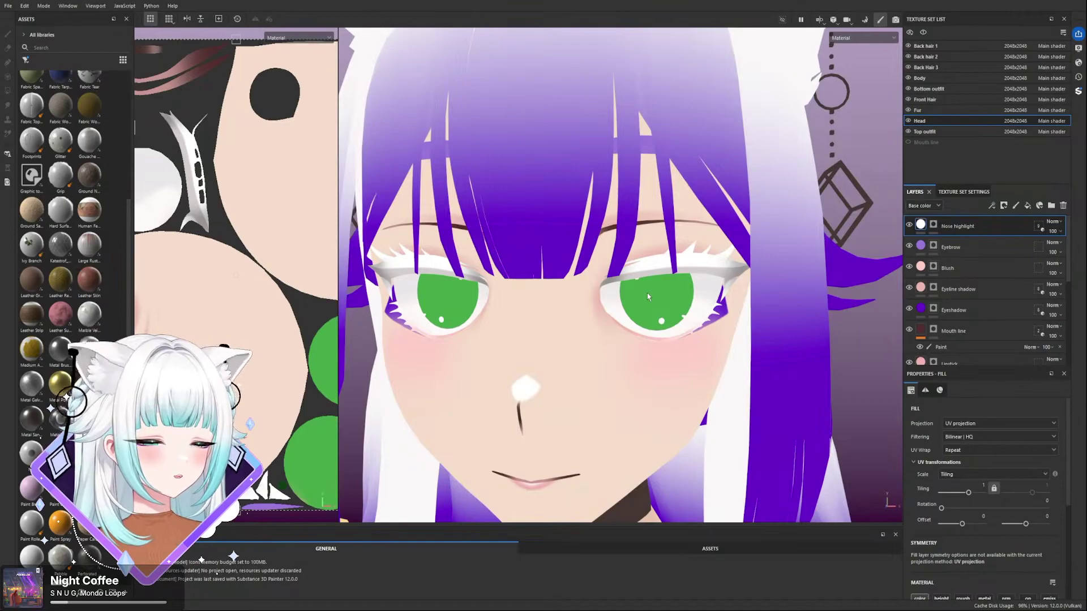
alt+drag(610, 270, 575, 291)
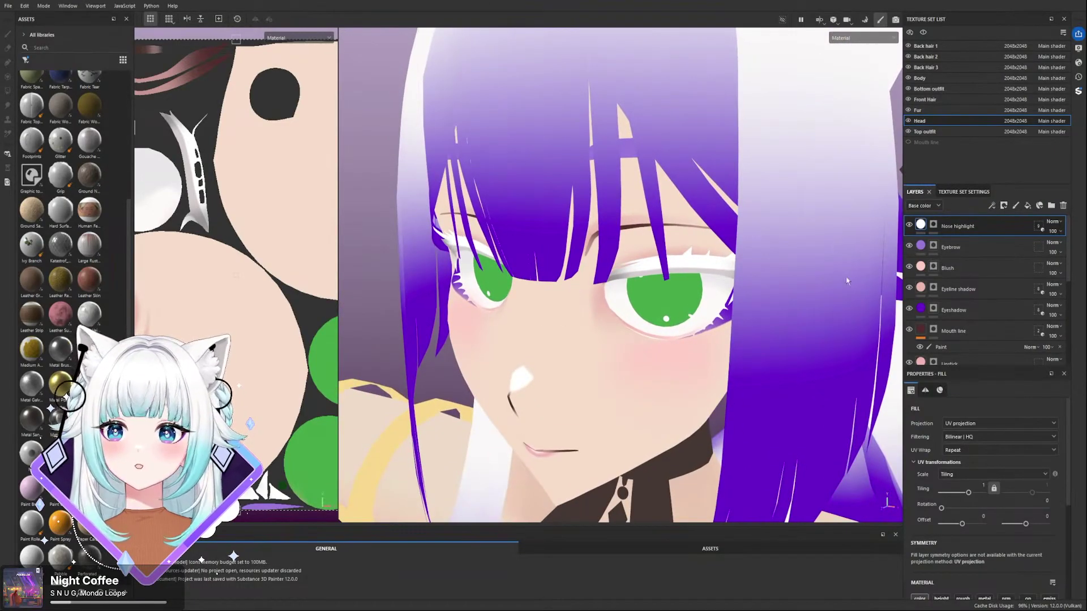
click(934, 288)
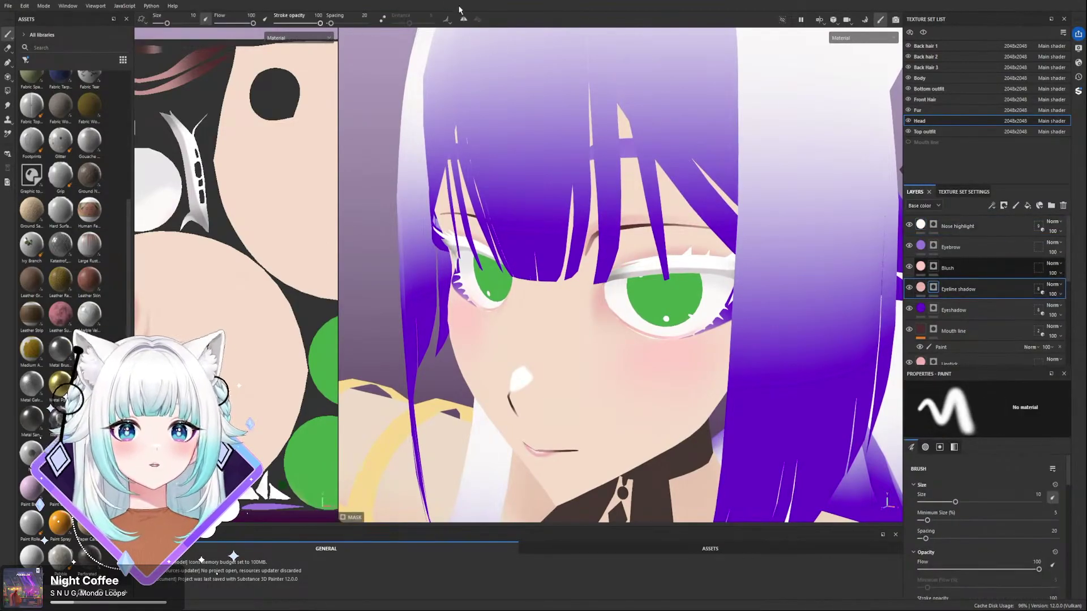
alt+drag(645, 331, 616, 327)
ctrl+right_drag(616, 327, 585, 323)
scroll(582, 278, up, 4)
alt+drag(582, 278, 555, 278)
mouse_move(554, 276)
ctrl+right_down()
mouse_move(529, 279)
mouse_move(548, 292)
ctrl+right_up()
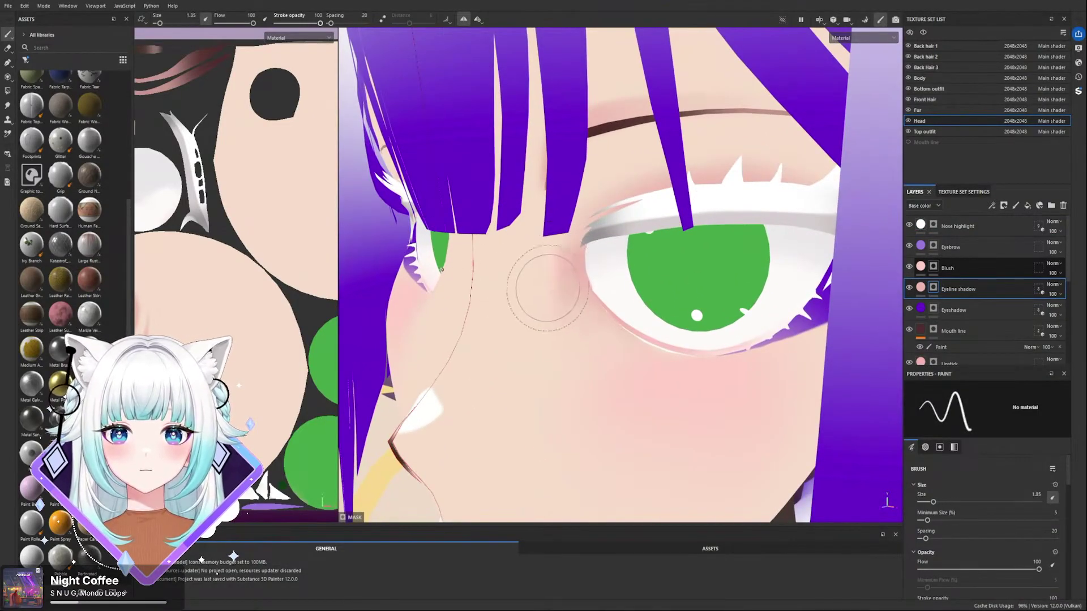
- Show only brushes in a widened asset library and choose the soft 3D brush
alt+drag(521, 267, 514, 267)
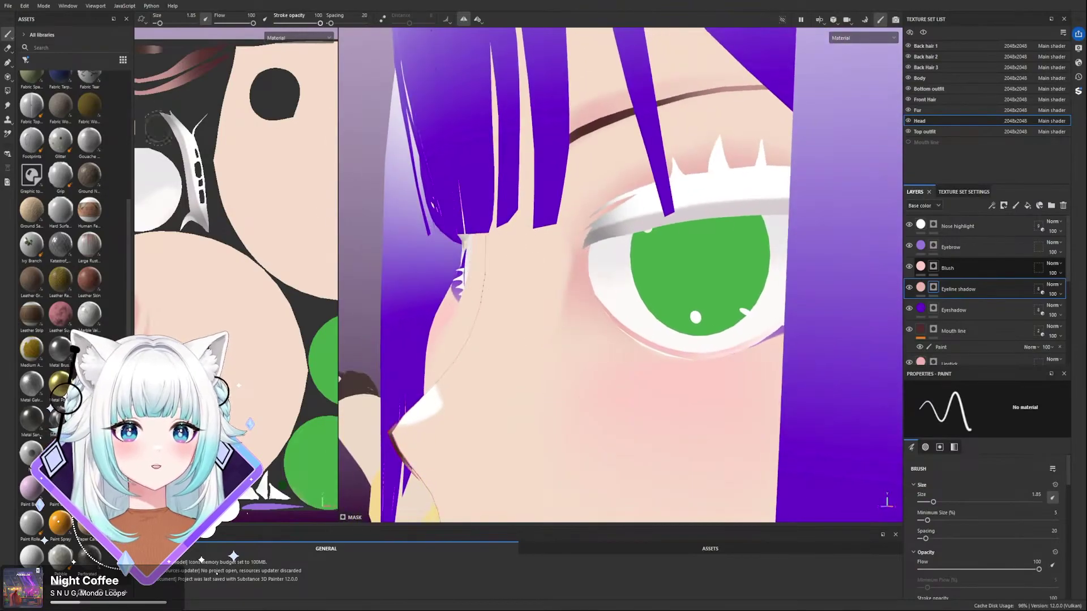
click(52, 115)
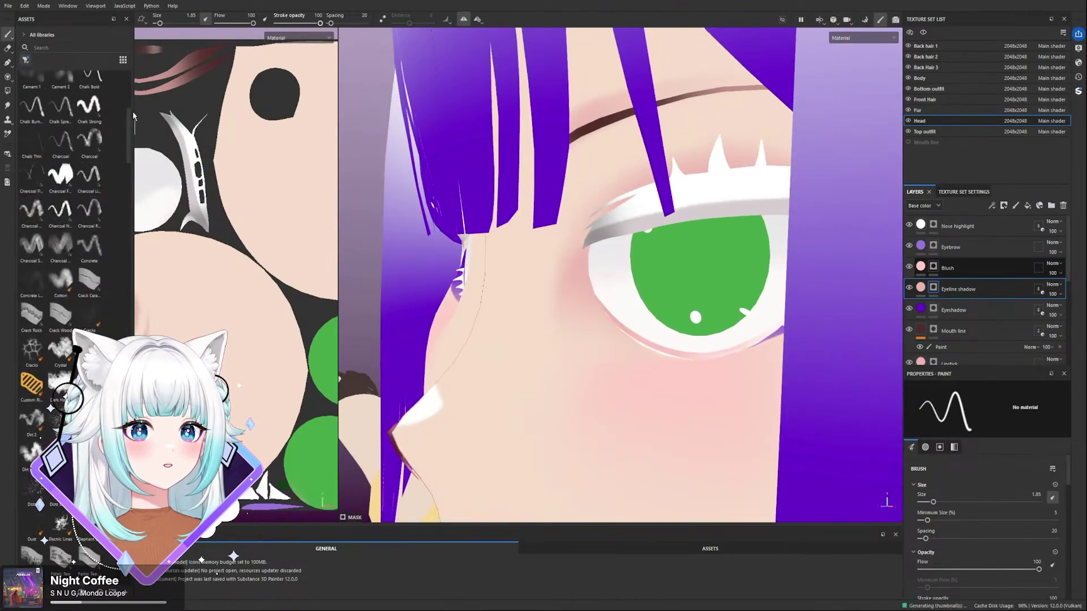
drag(133, 111, 203, 144)
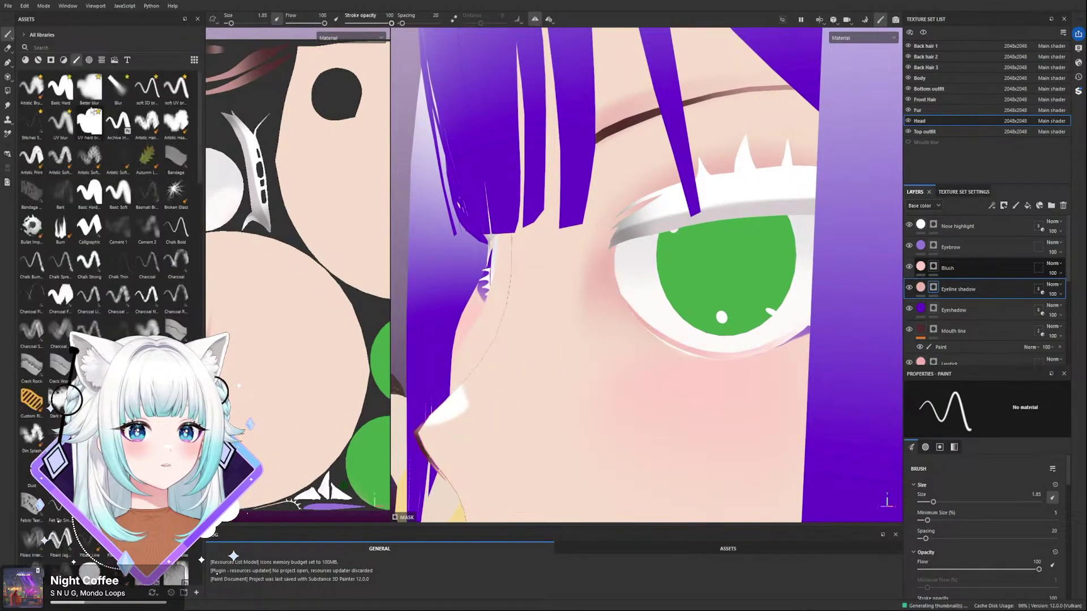
click(149, 90)
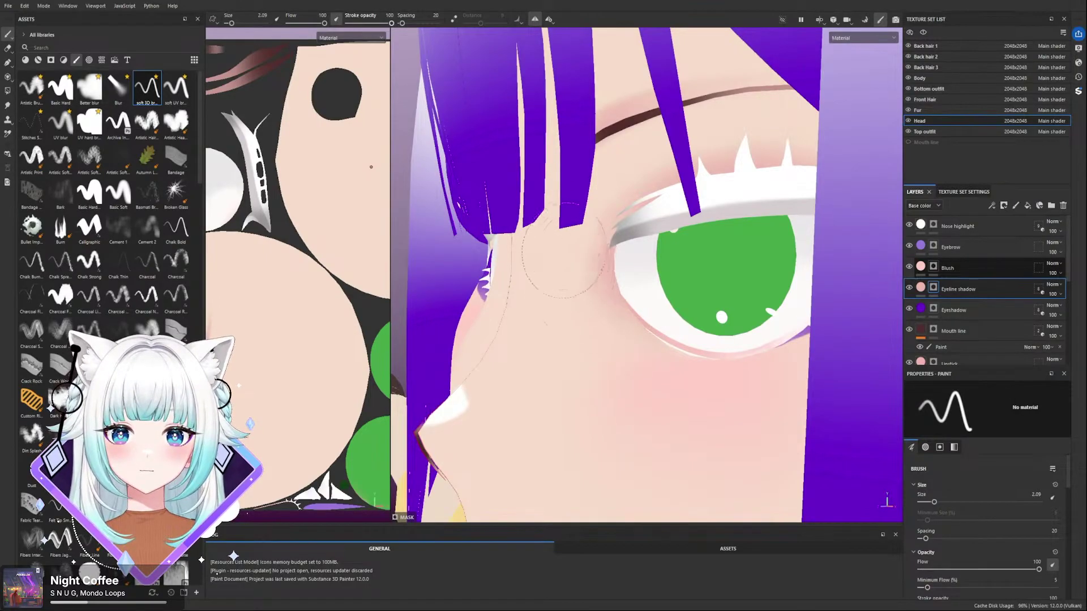
- Reduce the brush size to 1.09 and paint soft shadow along the inner corner of the eye
alt+drag(607, 285, 616, 337)
key(bracketleft)
key(bracketleft)
ctrl+right_drag(611, 290, 626, 291)
alt+drag(600, 371, 659, 334)
scroll(625, 223, down, 3)
scroll(623, 221, up, 3)
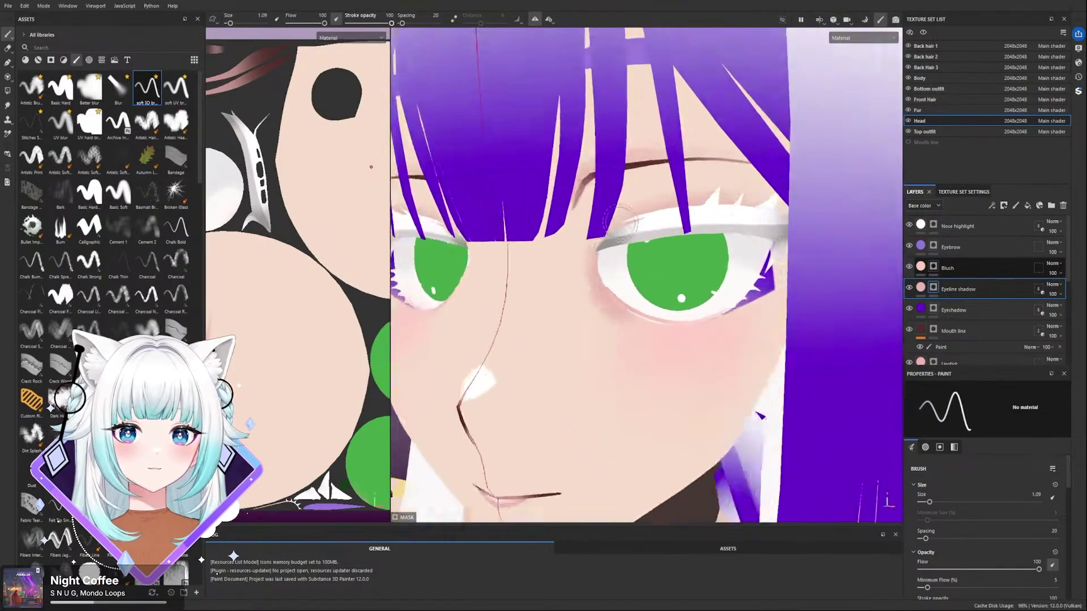
- Paint the eyeline shadow from beside the nose bridge down under the inner eye corner at brush size 1.09
alt+drag(624, 221, 569, 242)
key(bracketleft)
key(bracketleft)
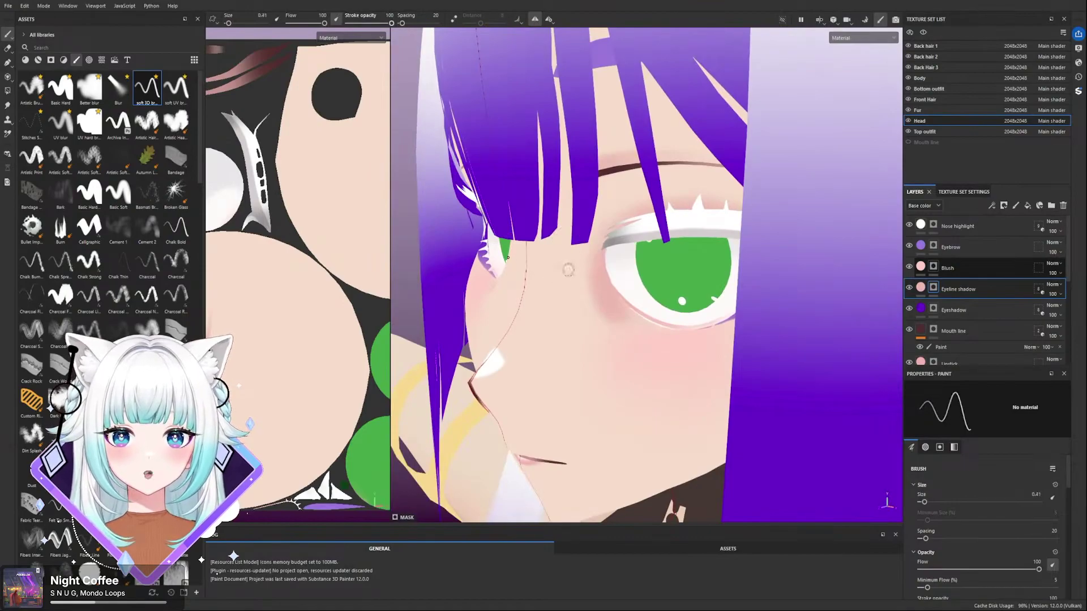
key(bracketright)
key(bracketright)
mouse_move(586, 263)
mouse_down()
mouse_move(588, 320)
mouse_move(617, 308)
mouse_up()
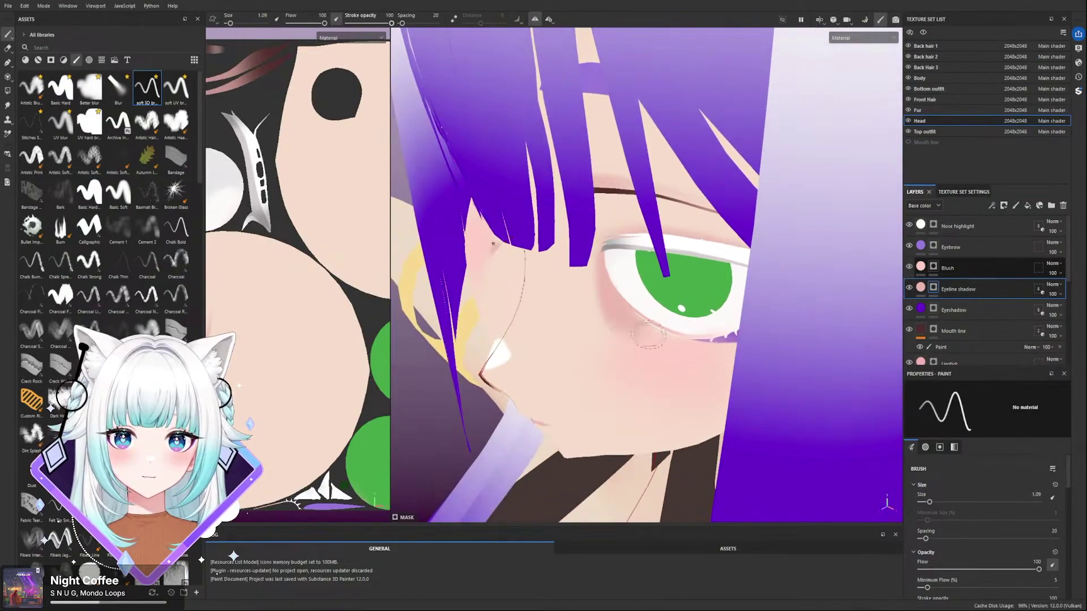
- Blend the eyeline shadow below the inner eye corner towards the cheek, using brush sizes 2.71 and 2.09
ctrl+right_drag(575, 311, 599, 327)
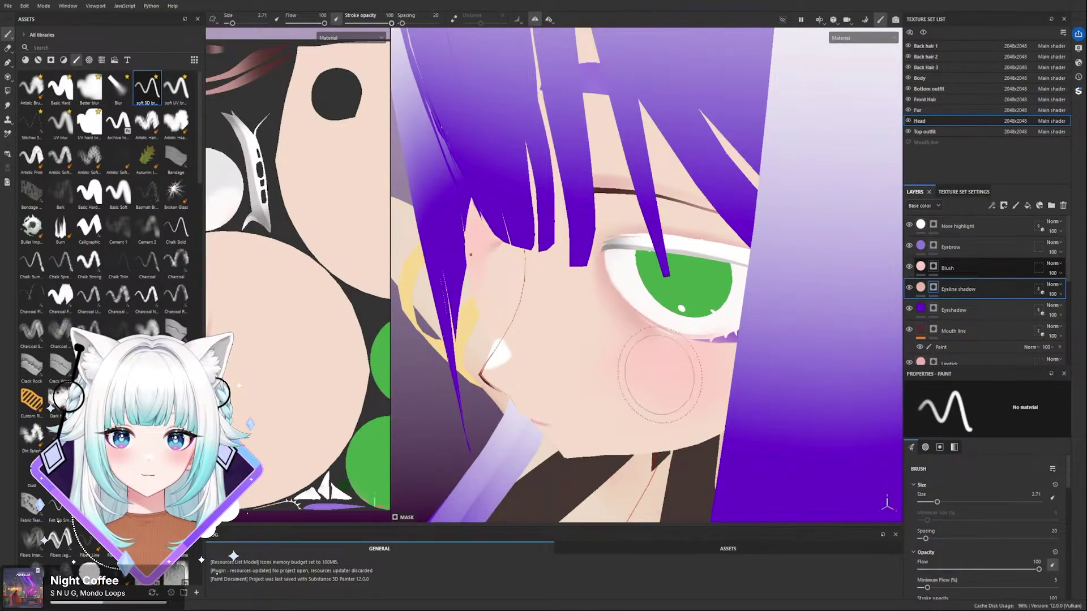
mouse_move(627, 340)
alt+mouse_down()
mouse_move(619, 262)
mouse_move(570, 279)
mouse_move(712, 245)
mouse_move(623, 297)
alt+mouse_up()
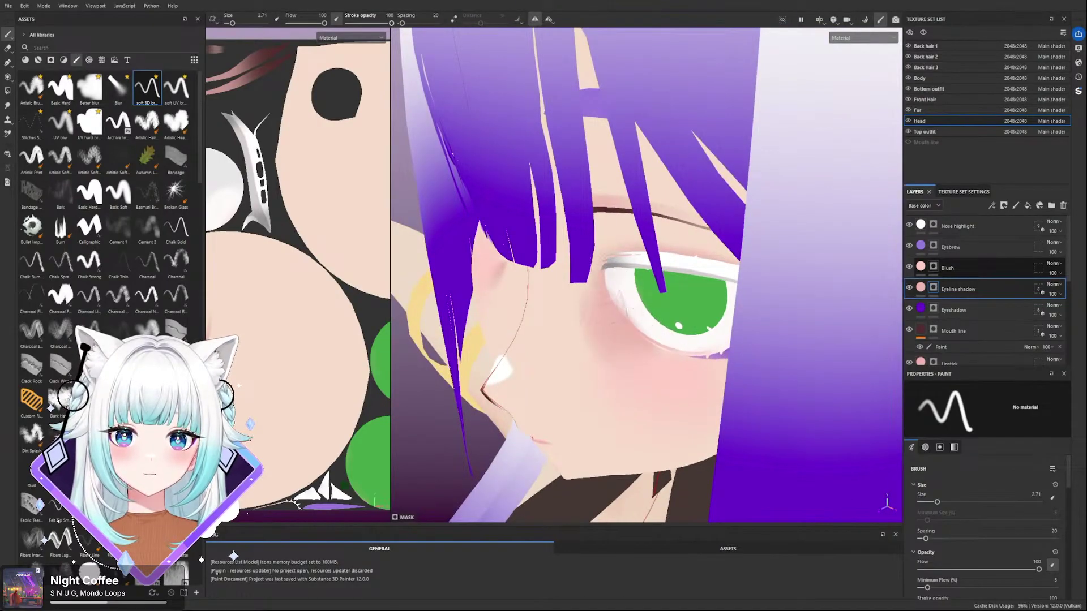
key(bracketleft)
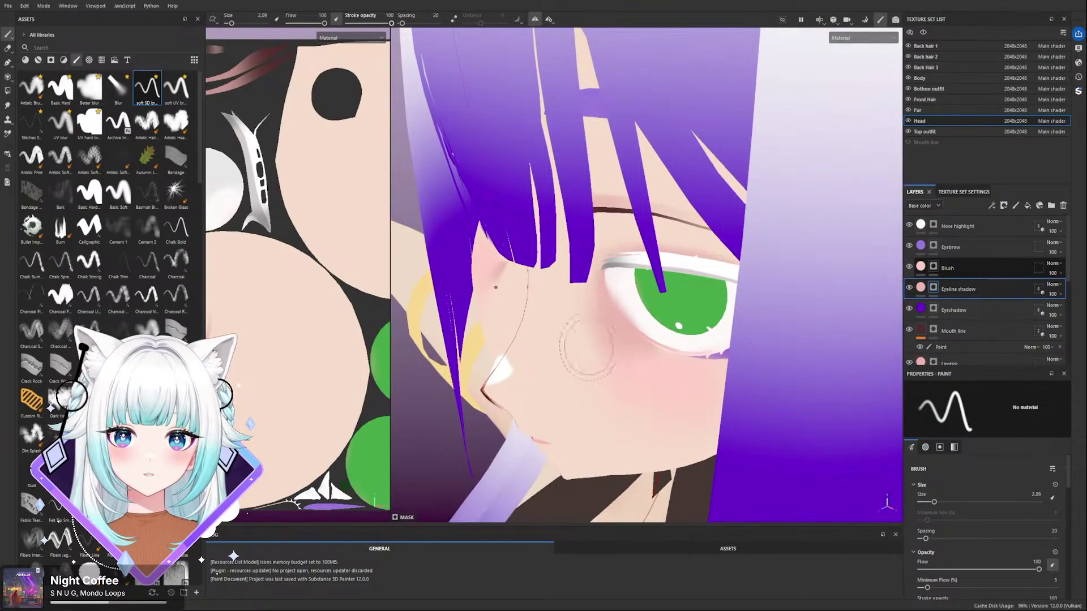
alt+drag(595, 401, 647, 369)
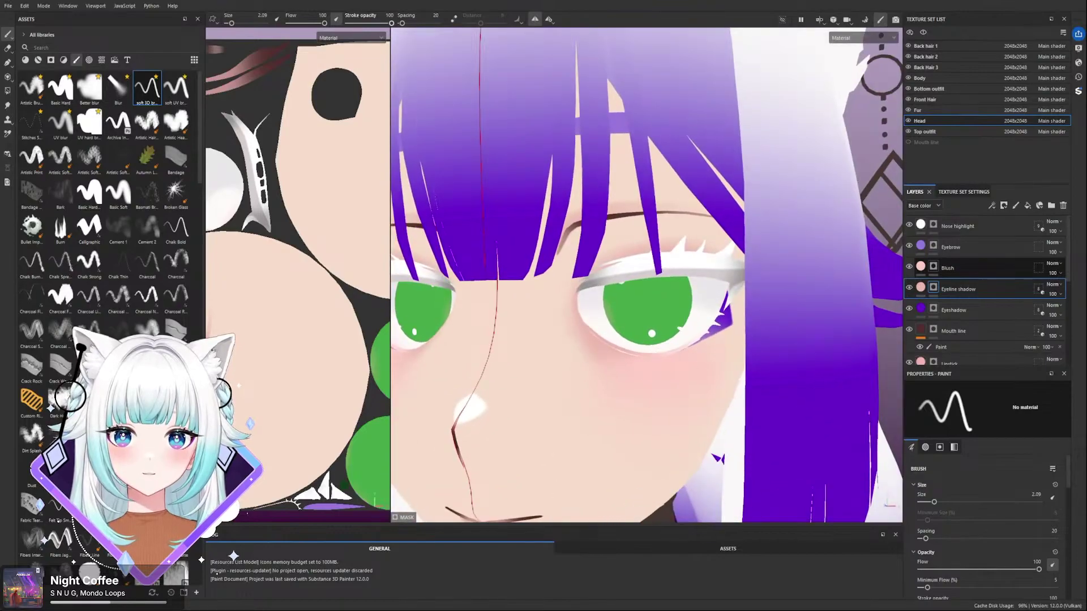
alt+right_drag(702, 258, 744, 322)
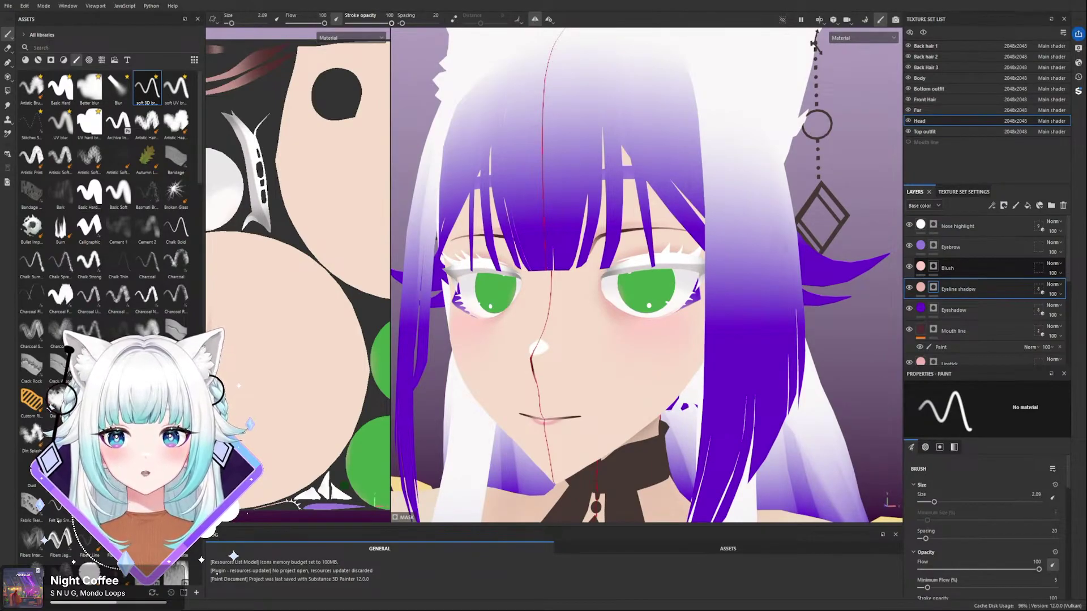
- Refine the eyeline shadow around the inner eye corner and upper eyelid with the 2.09 brush
alt+right_drag(633, 312, 605, 313)
alt+drag(605, 312, 508, 346)
alt+drag(571, 329, 677, 321)
scroll(687, 300, down, 3)
scroll(709, 300, up, 4)
mouse_move(528, 322)
alt+mouse_down()
mouse_move(512, 328)
mouse_move(470, 309)
alt+mouse_up()
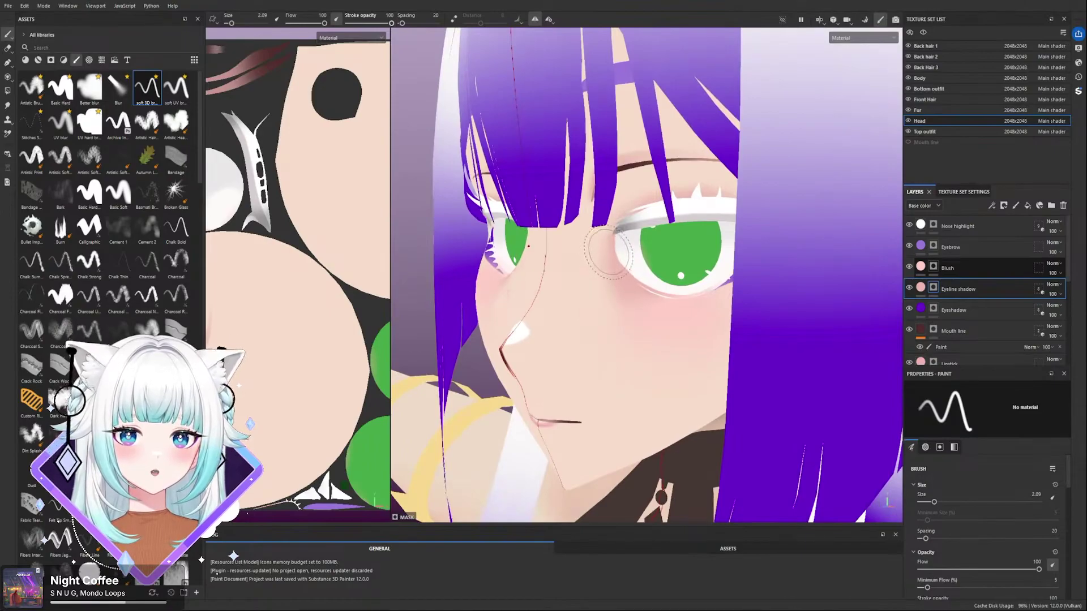
alt+drag(596, 255, 606, 270)
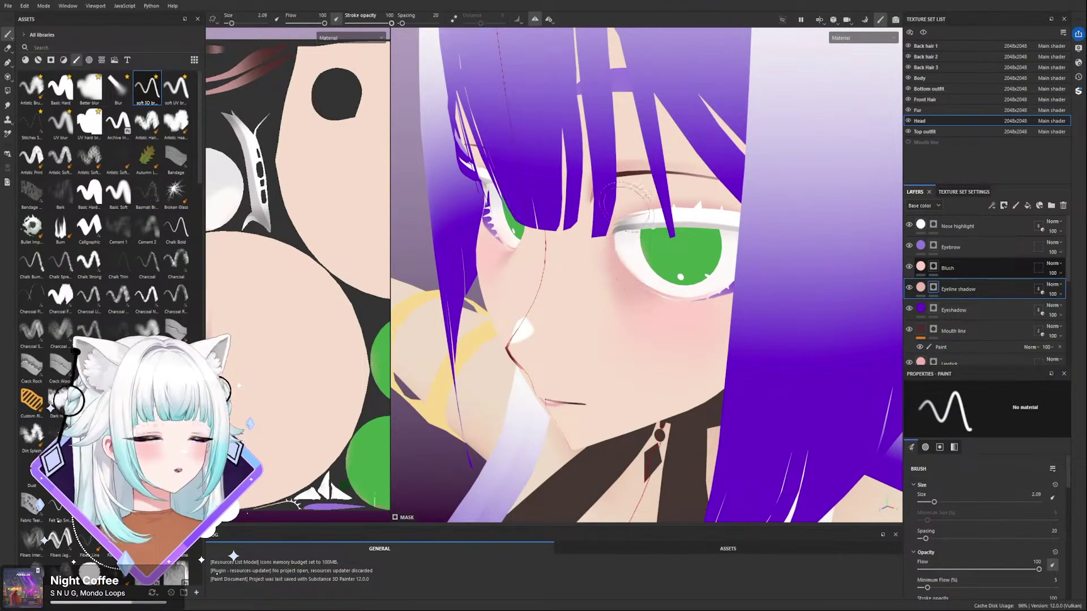
mouse_move(601, 271)
alt+mouse_down()
mouse_move(602, 282)
mouse_move(611, 276)
alt+mouse_up()
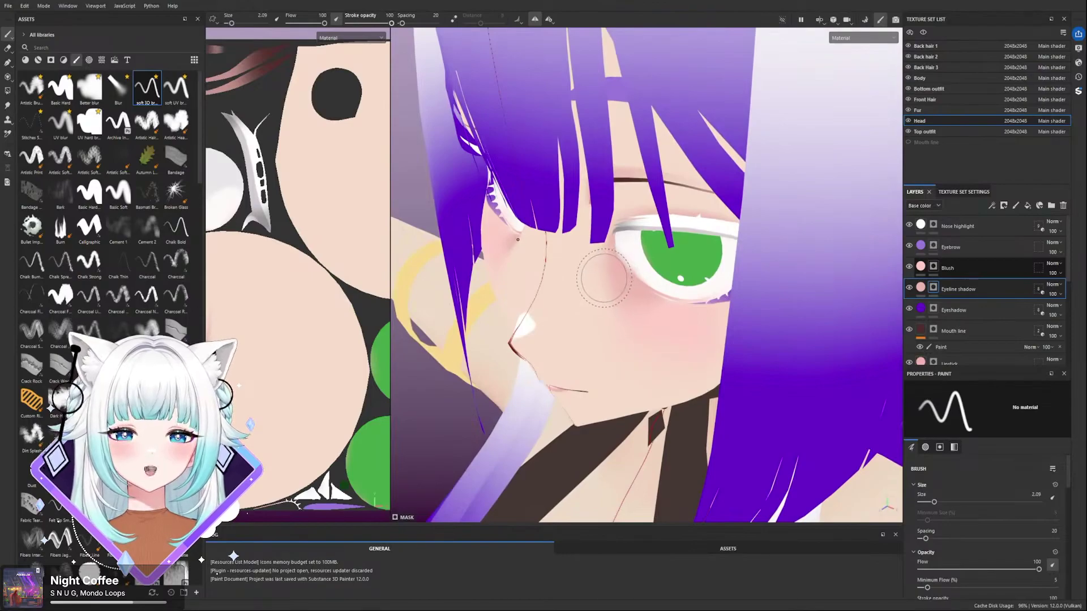
mouse_move(603, 268)
alt+mouse_down()
mouse_move(586, 272)
mouse_move(610, 274)
alt+mouse_up()
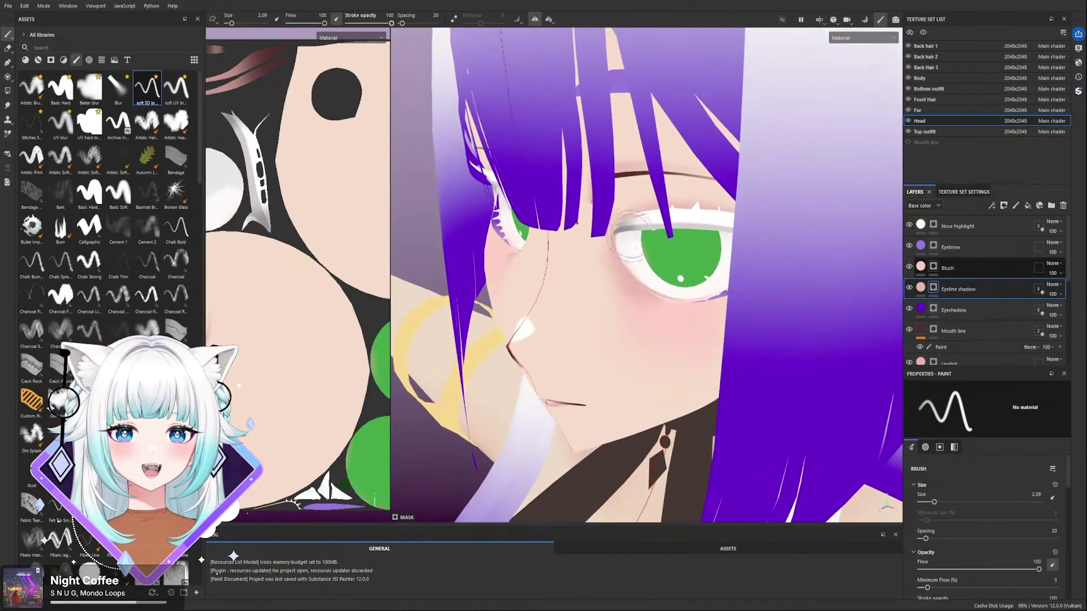
- Mask the eyeline shadow off the eyeball using Polygon Fill in UV chunk mode with value 0
click(7, 91)
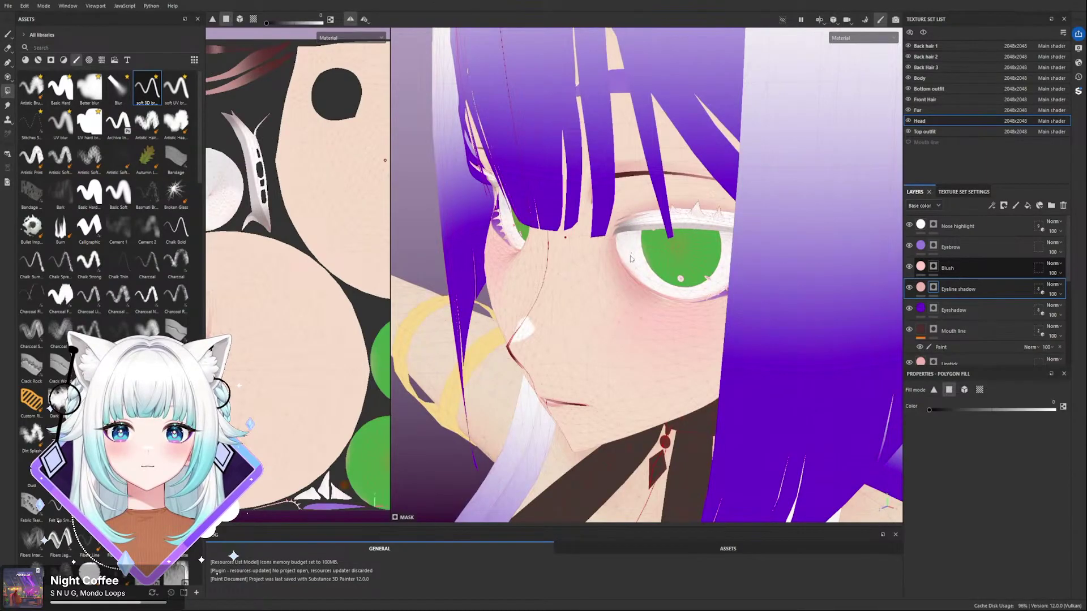
scroll(630, 253, up, 6)
click(628, 302)
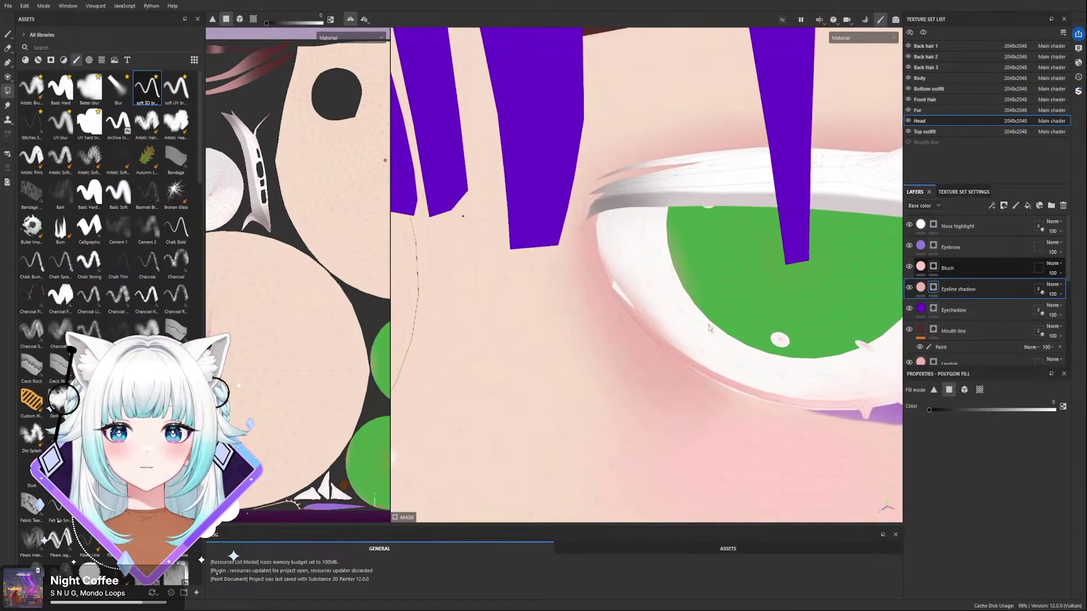
click(253, 19)
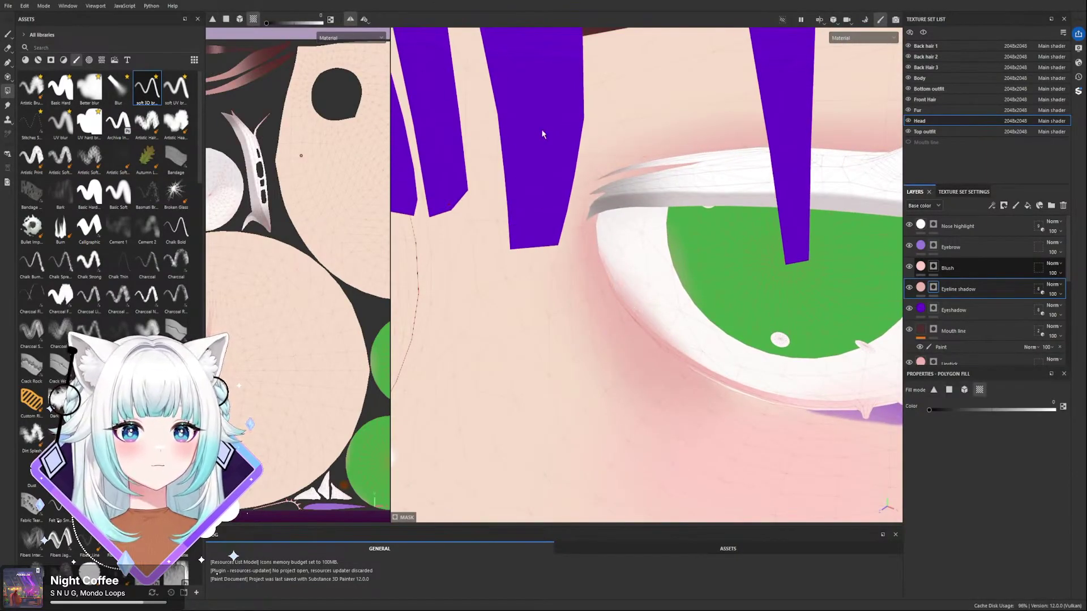
click(629, 275)
- Switch back to the Paint tool and build up the shadow beside the nose and inner eye corner at size 2.09
mouse_move(628, 274)
alt+mouse_down()
mouse_move(653, 301)
mouse_move(629, 308)
alt+mouse_up()
scroll(629, 308, down, 3)
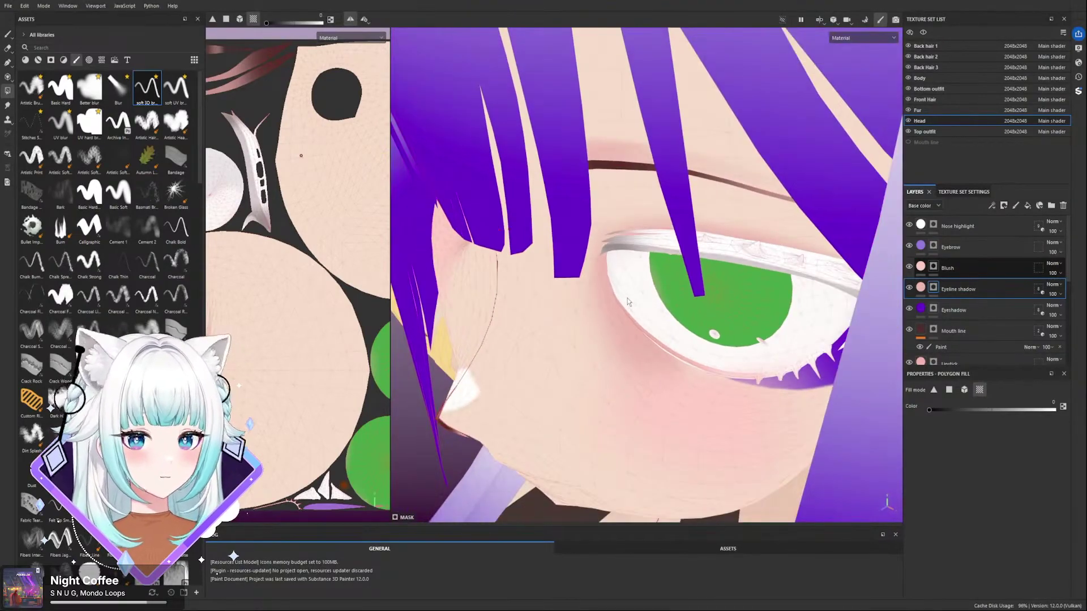
scroll(621, 304, down, 4)
alt+drag(592, 350, 654, 350)
scroll(655, 349, down, 3)
alt+middle_drag(654, 350, 702, 255)
scroll(679, 209, up, 4)
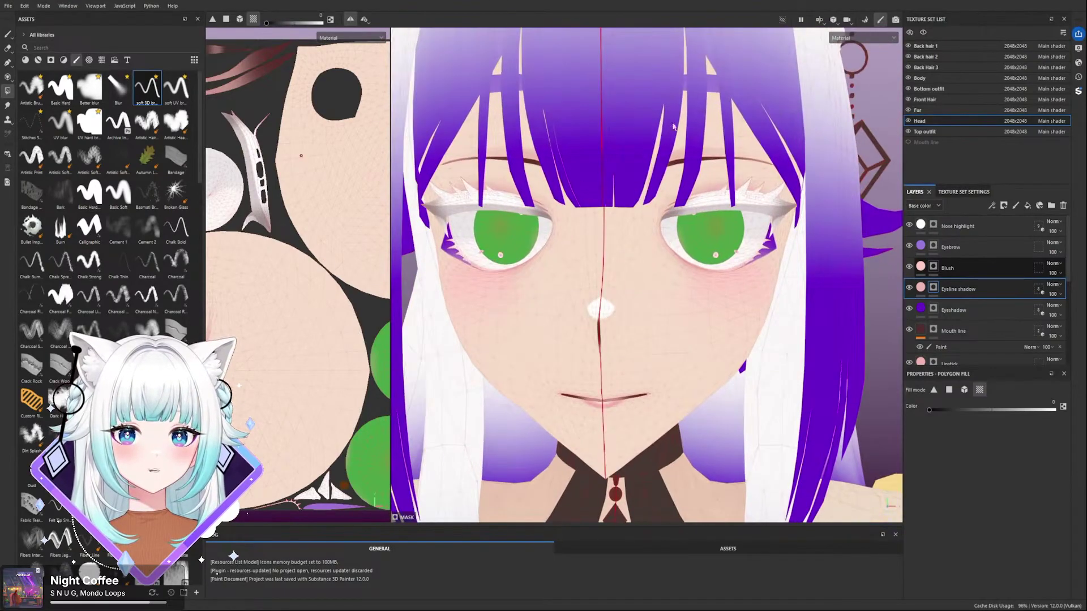
click(7, 34)
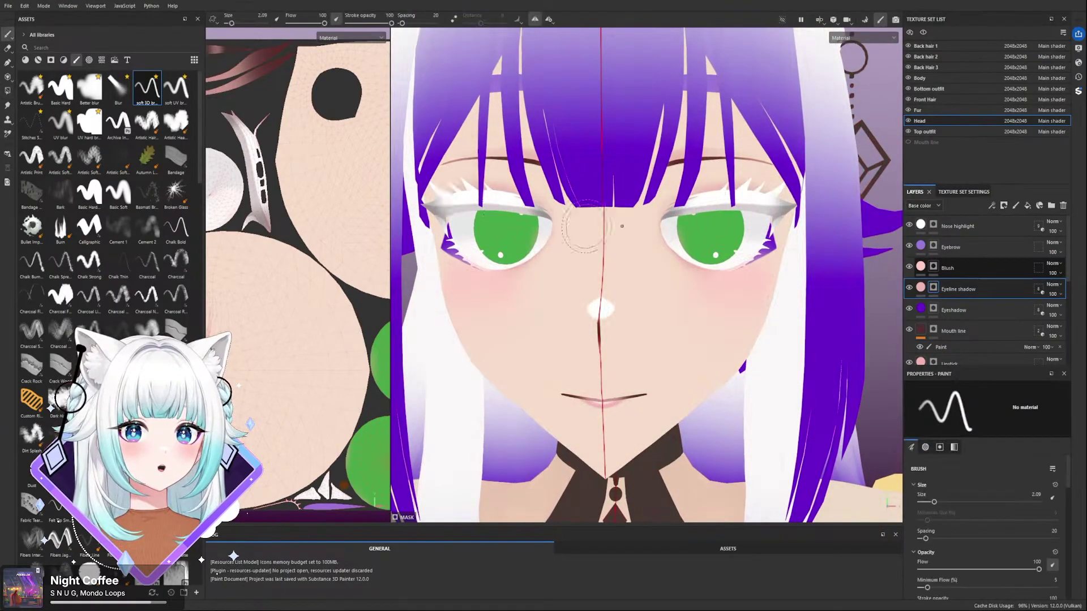
scroll(609, 222, down, 5)
alt+drag(630, 261, 600, 352)
scroll(634, 226, up, 5)
alt+drag(646, 238, 636, 211)
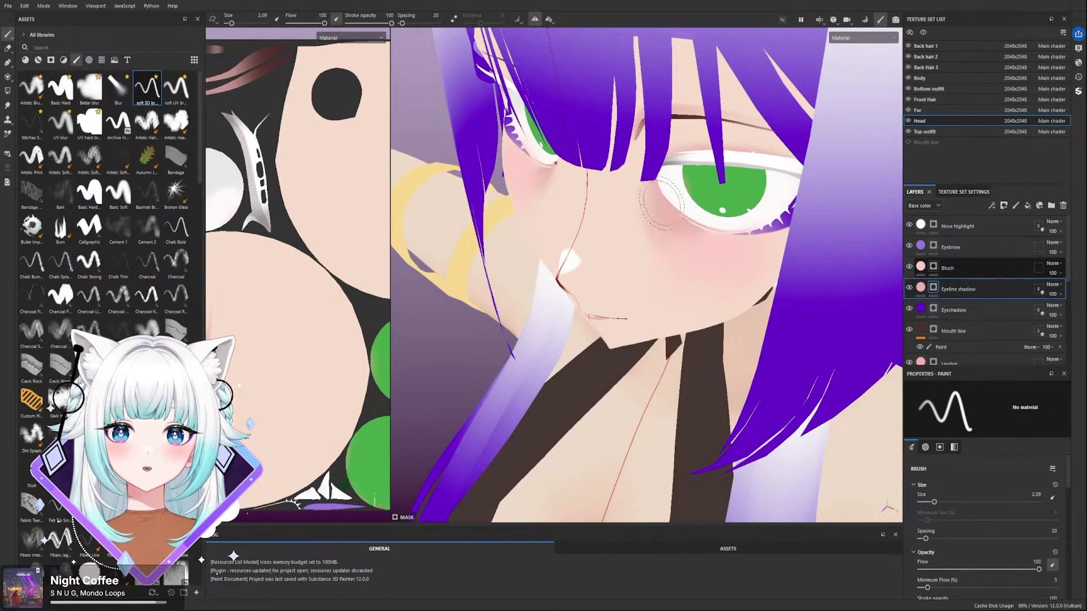
mouse_move(676, 288)
alt+mouse_down()
mouse_move(767, 190)
mouse_move(699, 238)
mouse_move(708, 282)
mouse_move(699, 247)
mouse_move(669, 227)
mouse_move(631, 157)
mouse_move(767, 260)
mouse_move(634, 196)
alt+mouse_up()
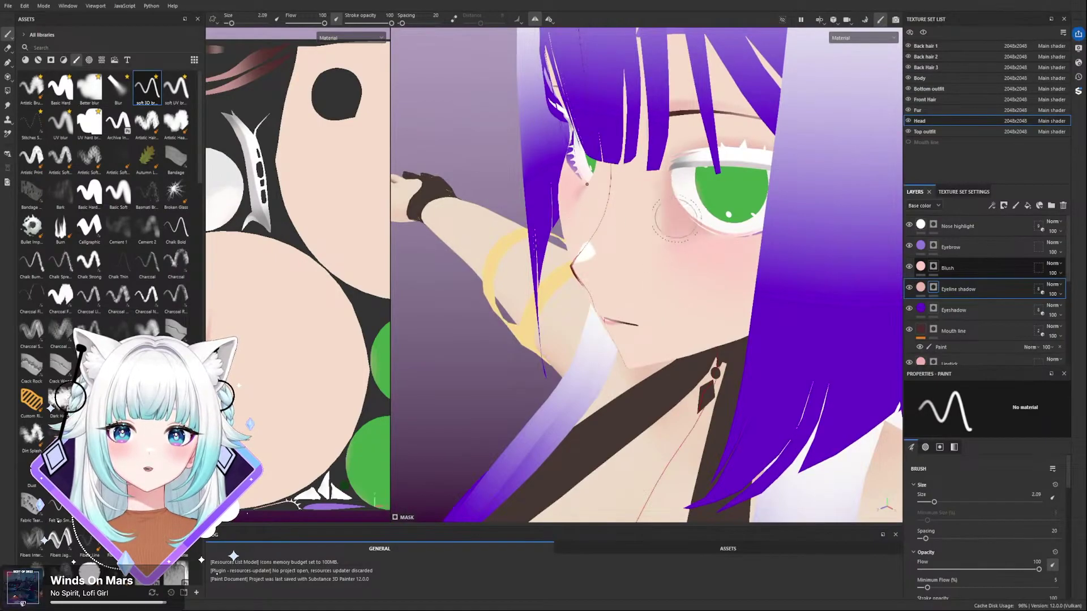
- Move the Eyeline shadow layer above the Blush layer
alt+drag(699, 239, 715, 262)
drag(961, 295, 981, 266)
alt+drag(705, 238, 653, 202)
mouse_move(644, 194)
ctrl+right_down()
mouse_move(656, 193)
mouse_move(637, 193)
ctrl+right_up()
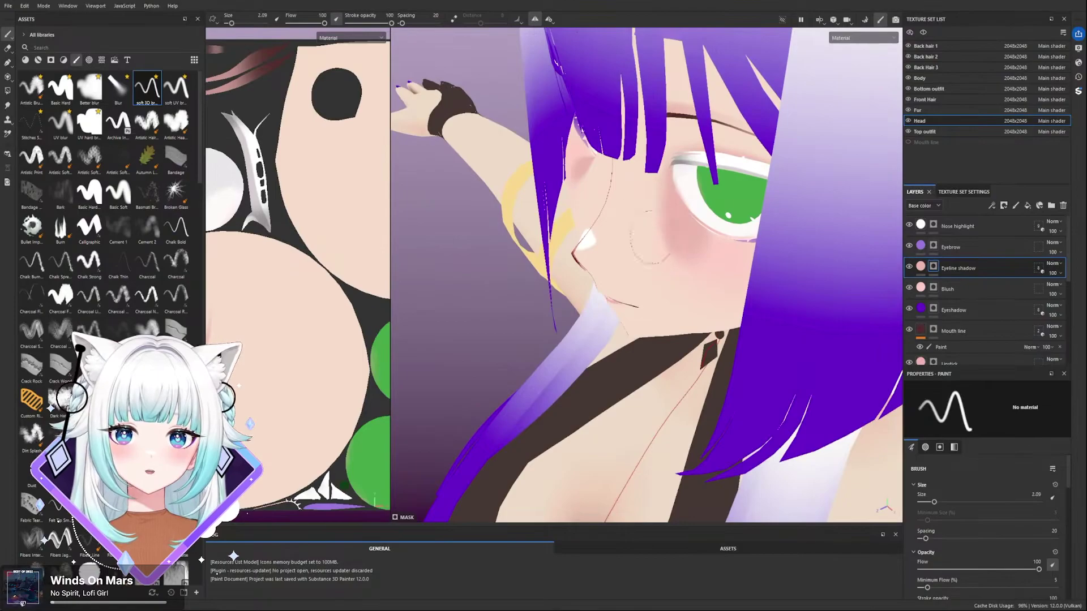
- Increase the brush size to 3.41, check the eyeline shadow on both eyes, and save the project
key(bracketright)
key(bracketright)
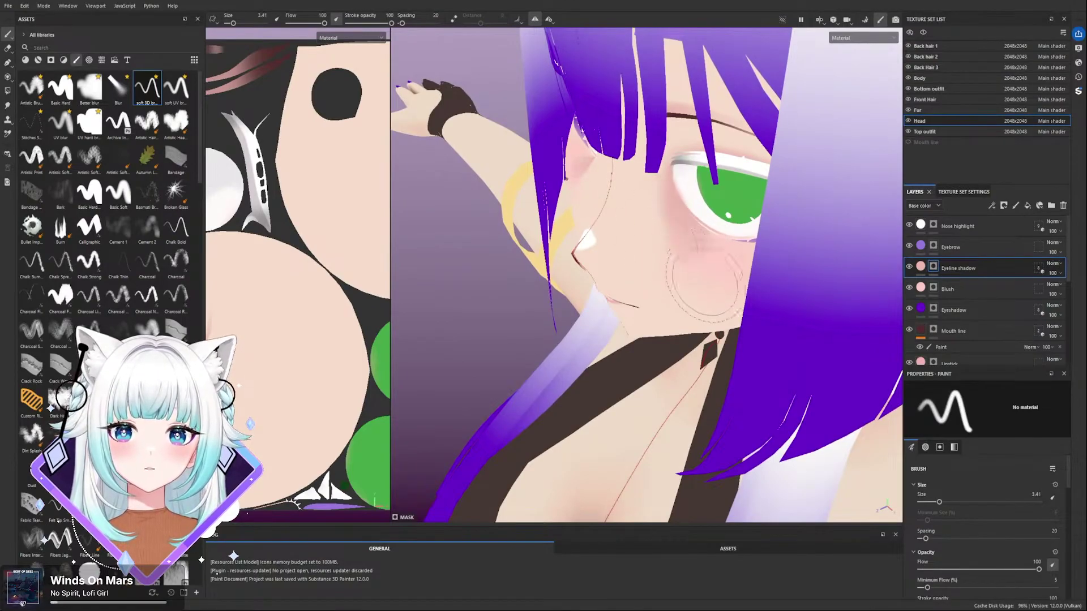
alt+drag(710, 225, 757, 227)
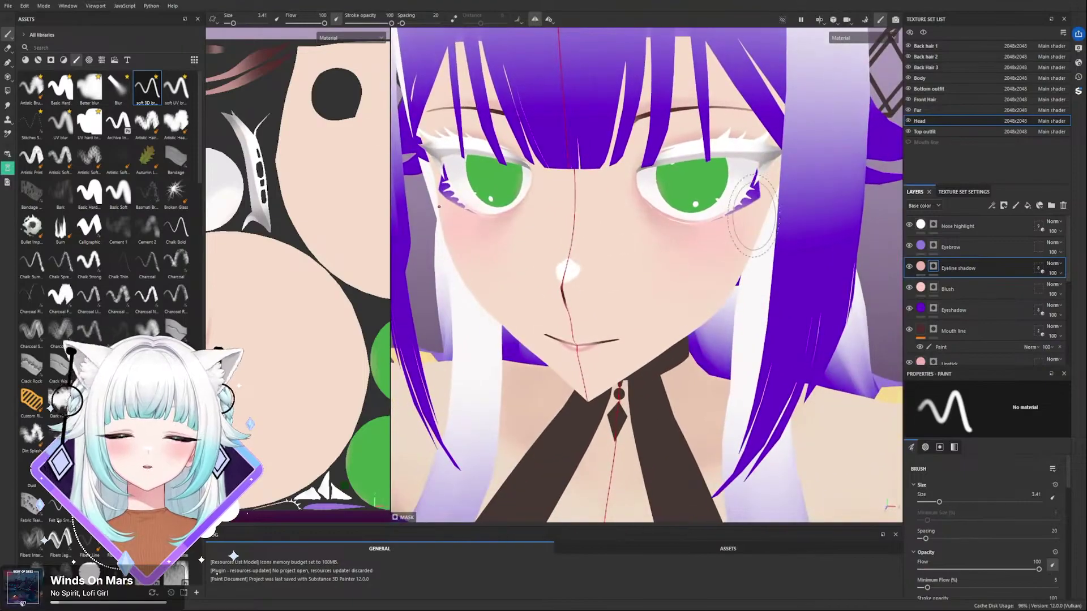
scroll(681, 156, down, 1)
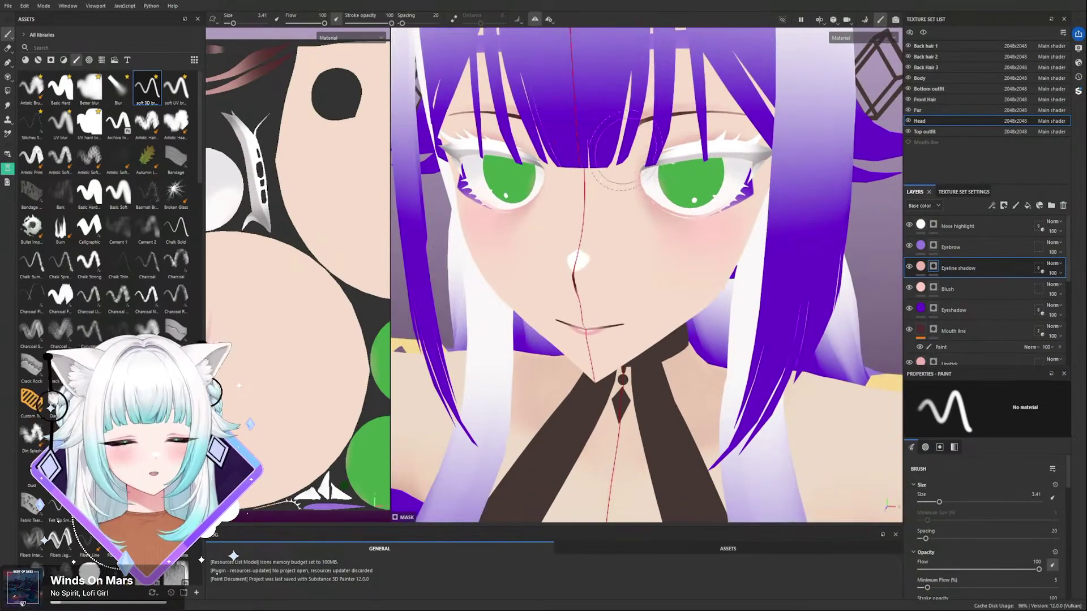
key(ctrl+s)
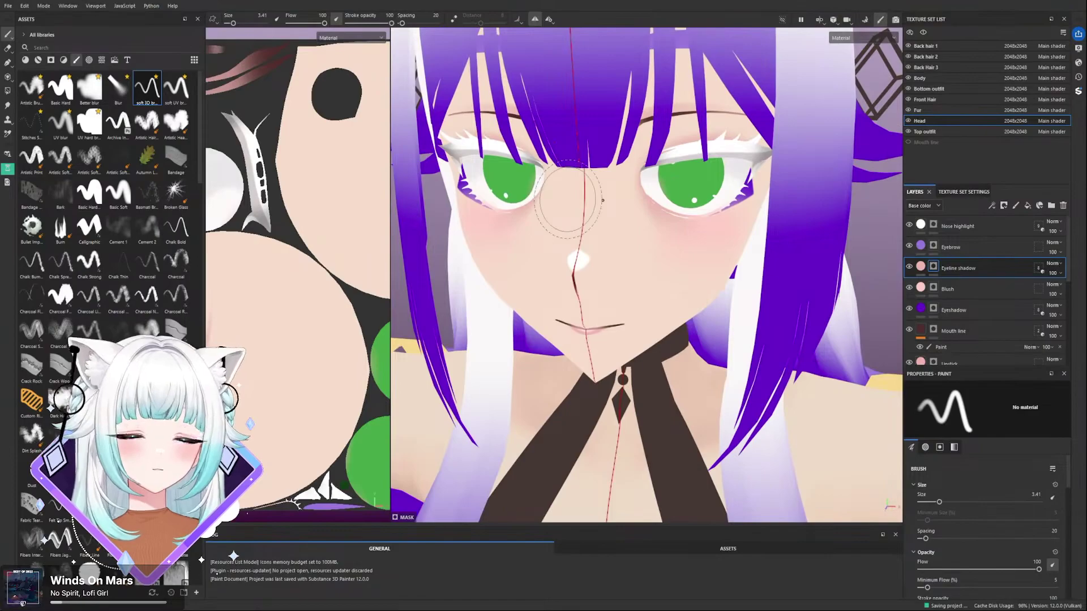
- Examine the tail's white-to-purple gradient from the side and the character's face from the front
scroll(569, 201, down, 4)
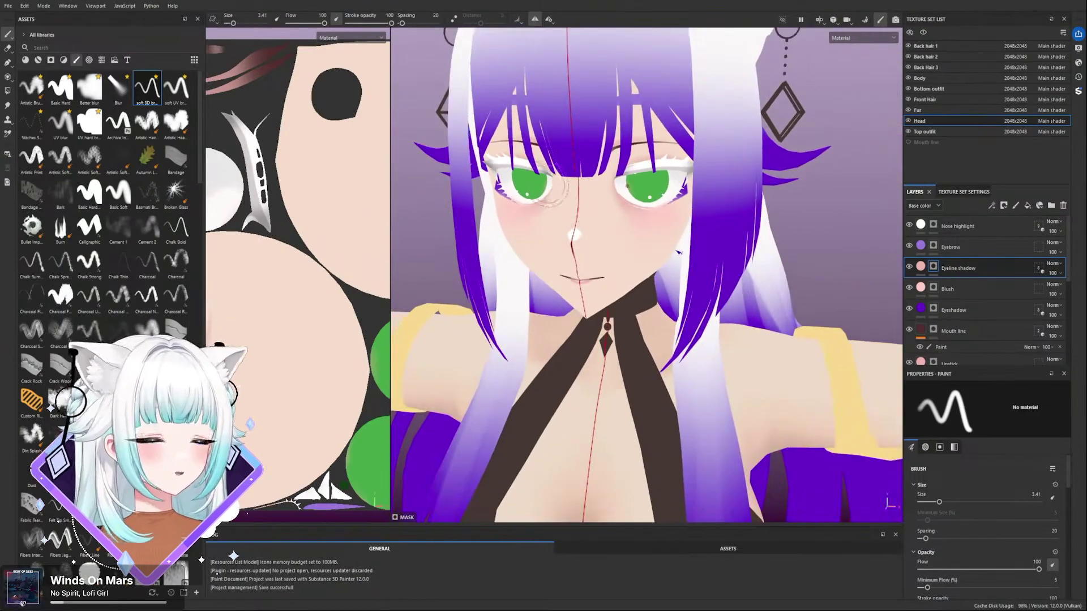
scroll(558, 192, down, 2)
scroll(591, 184, down, 2)
mouse_move(591, 184)
alt+mouse_down()
mouse_move(635, 222)
mouse_move(661, 211)
mouse_move(716, 245)
mouse_move(636, 220)
mouse_move(678, 303)
alt+mouse_up()
scroll(635, 221, down, 3)
scroll(677, 303, up, 3)
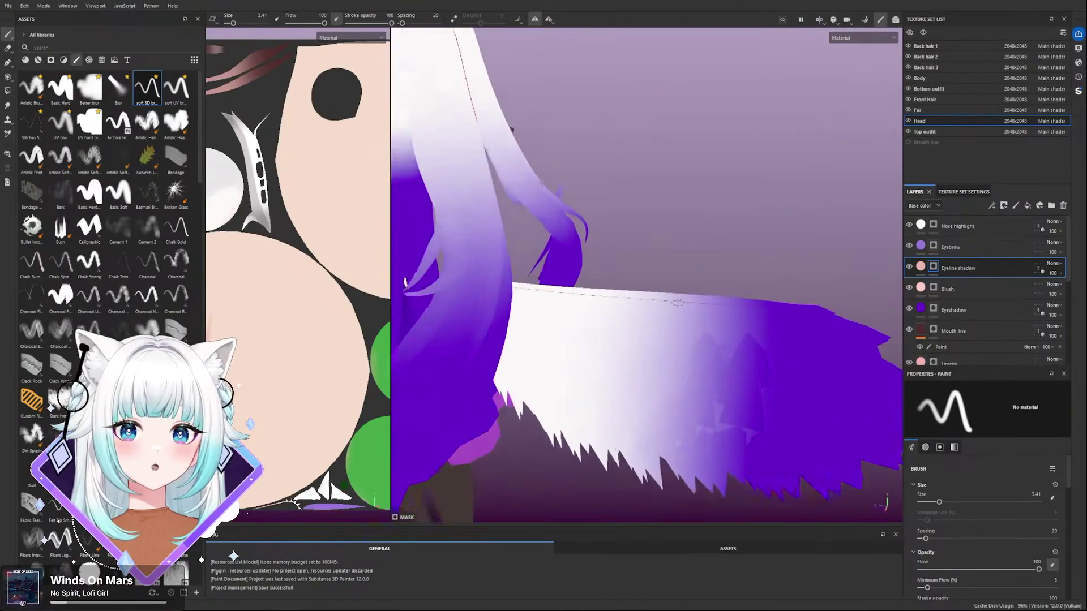
scroll(678, 303, up, 1)
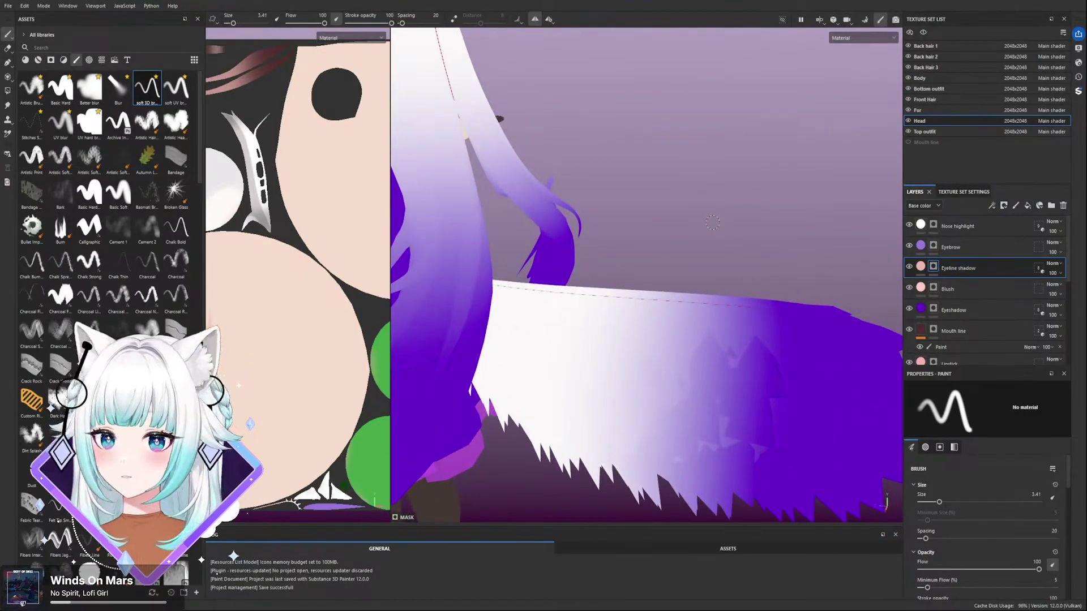
scroll(610, 305, down, 2)
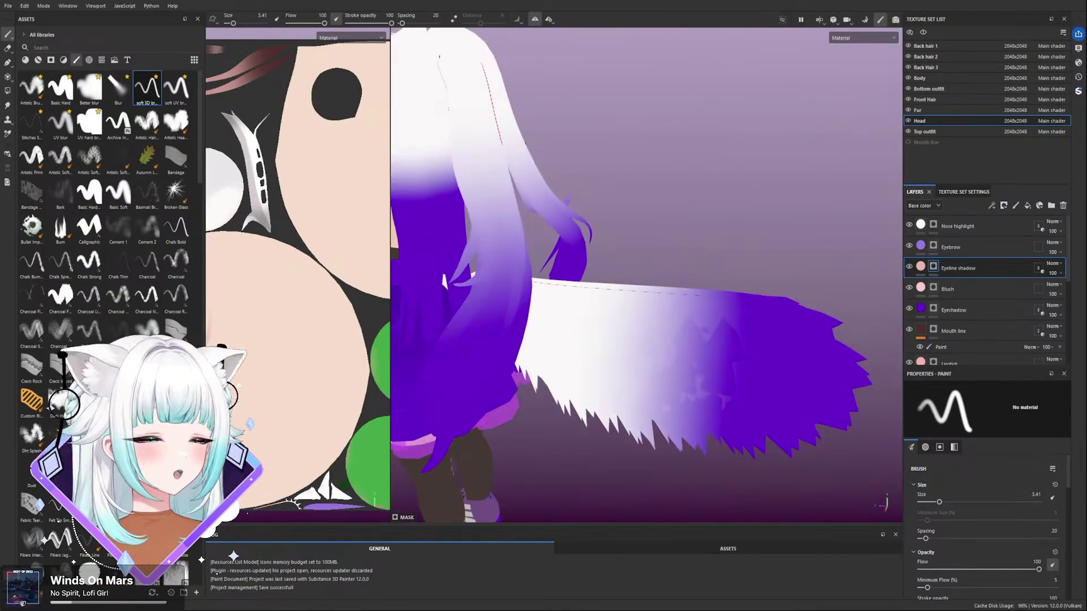
scroll(665, 289, up, 2)
alt+drag(665, 289, 617, 308)
scroll(617, 263, up, 3)
mouse_move(618, 266)
alt+mouse_down()
mouse_move(614, 381)
mouse_move(627, 374)
mouse_move(646, 282)
alt+mouse_up()
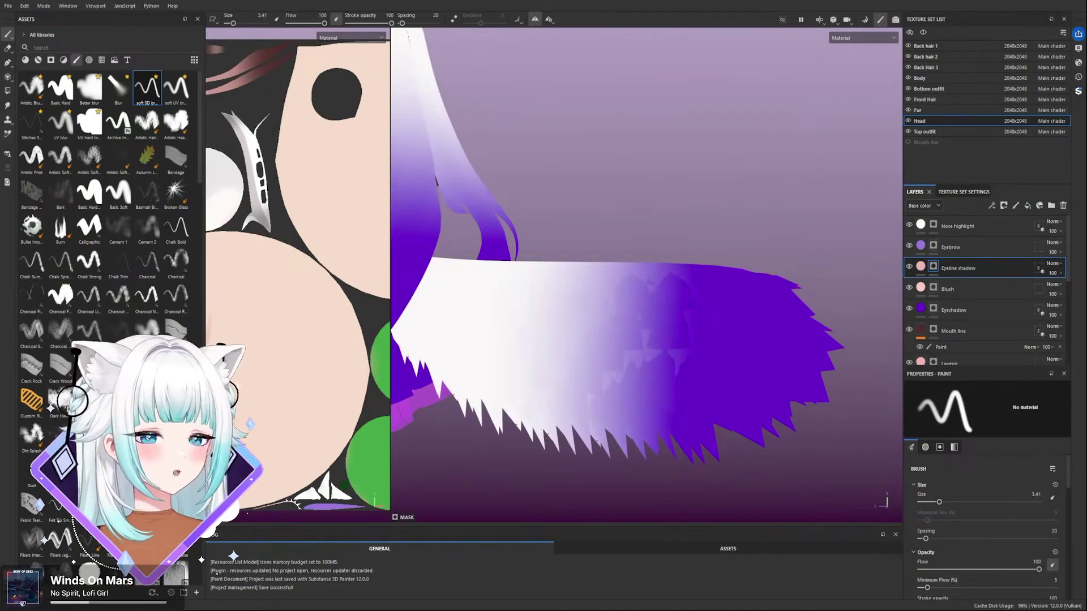
alt+drag(654, 340, 662, 277)
scroll(645, 277, down, 4)
alt+drag(533, 238, 684, 194)
scroll(594, 238, up, 3)
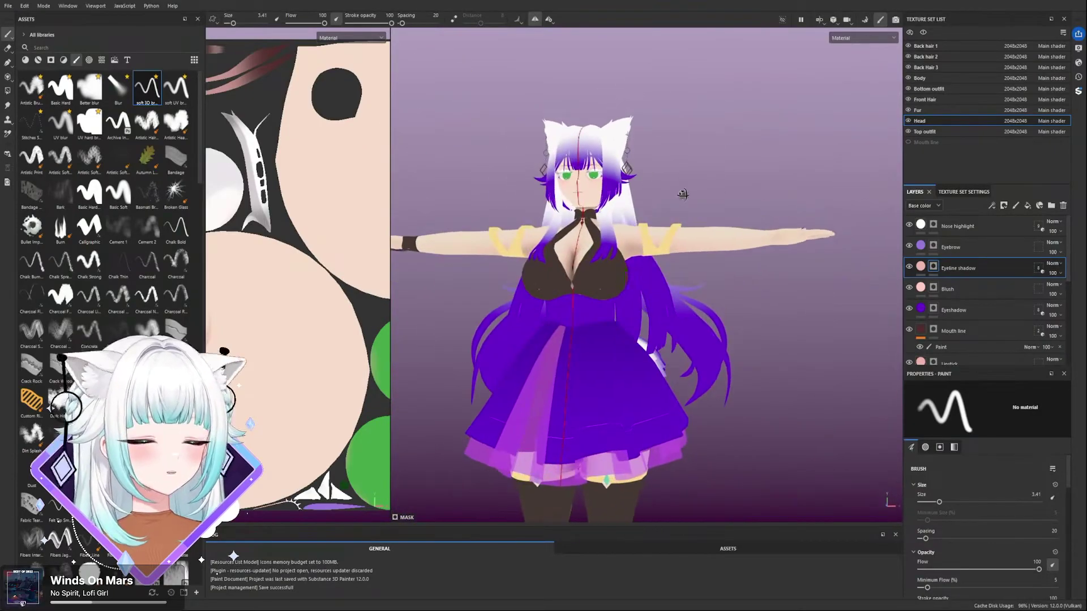
scroll(572, 241, up, 6)
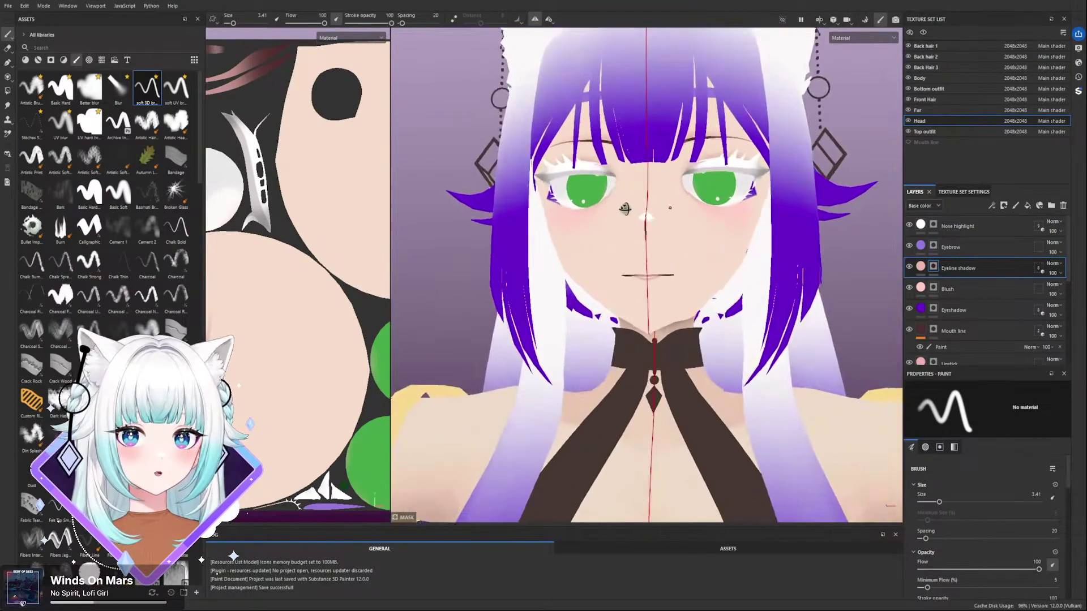
alt+drag(572, 242, 635, 253)
- Inspect the patchy gradient transition in the middle of the tail up close and save the project
scroll(636, 253, down, 4)
alt+drag(696, 400, 481, 340)
scroll(757, 308, down, 3)
scroll(757, 308, up, 3)
alt+middle_drag(757, 308, 657, 308)
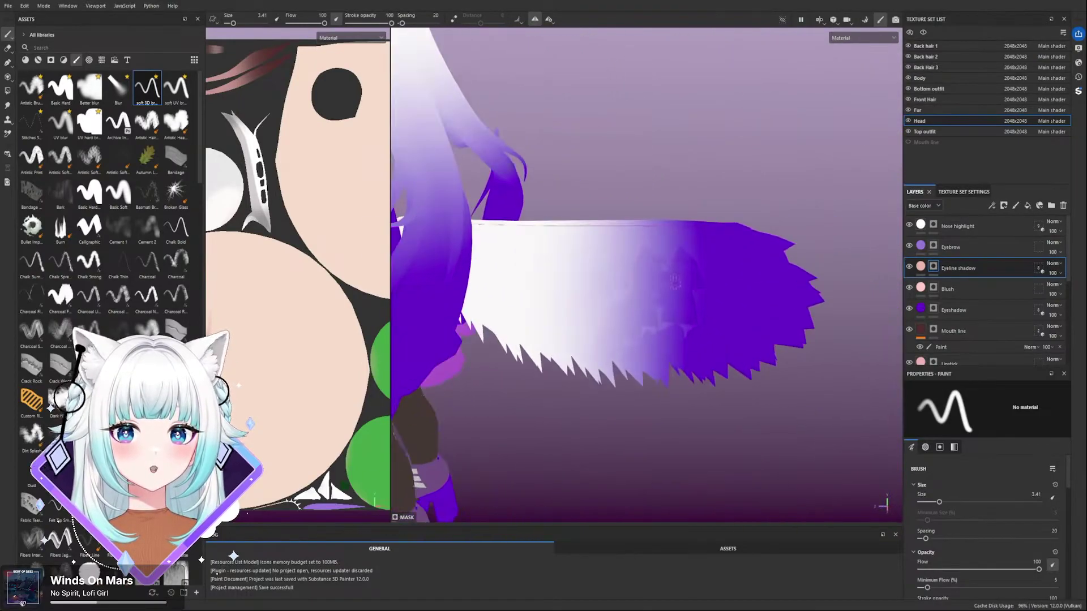
scroll(670, 263, up, 2)
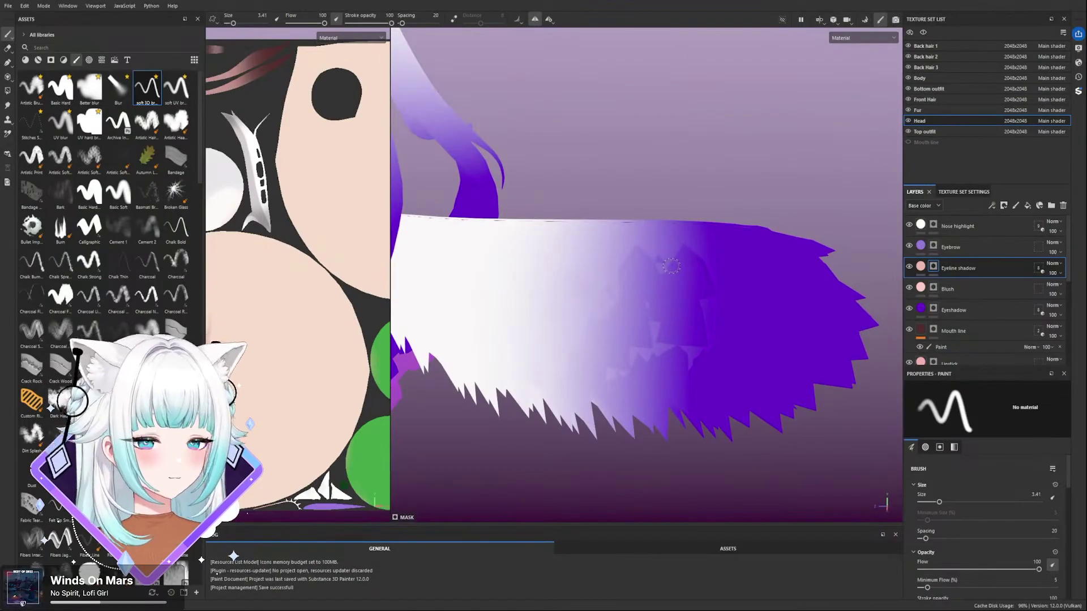
alt+drag(671, 266, 735, 267)
scroll(722, 281, up, 2)
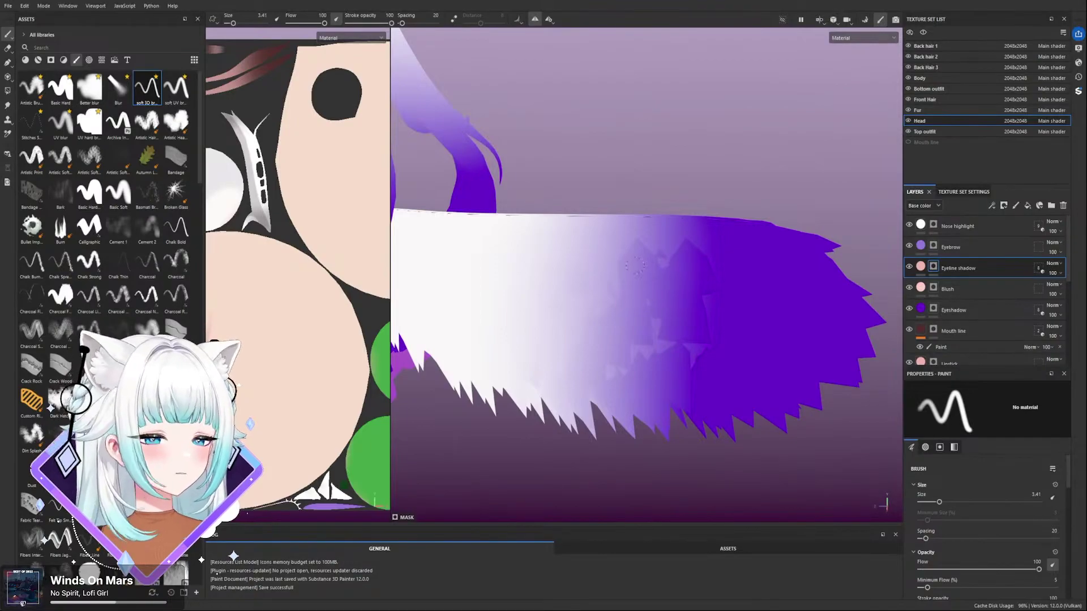
alt+drag(636, 267, 645, 258)
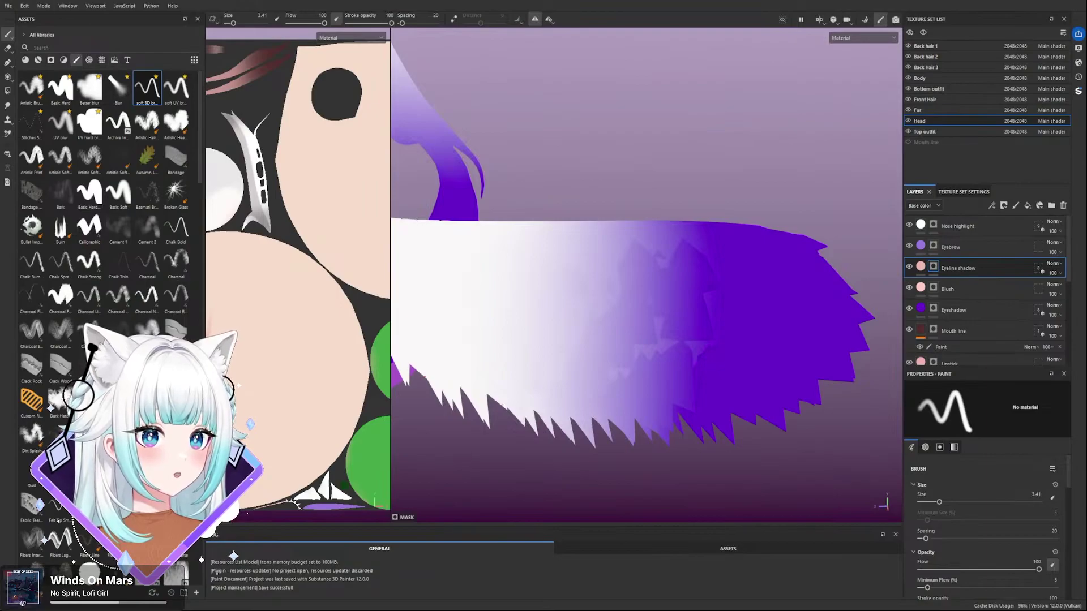
key(ctrl+s)
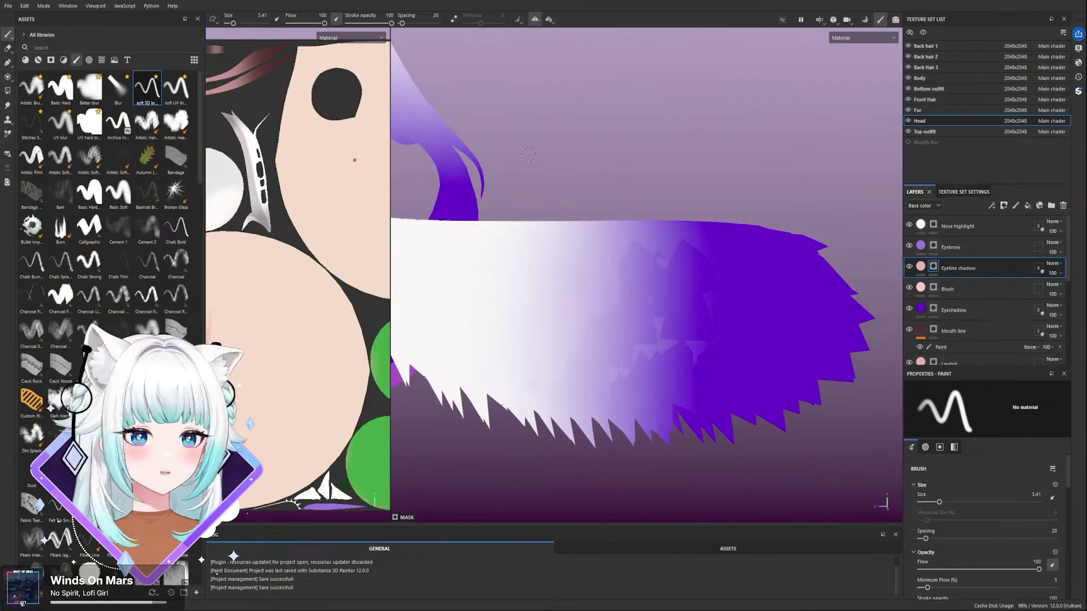
- Review the tail from the side, then the face and whole character from the front
scroll(593, 317, down, 5)
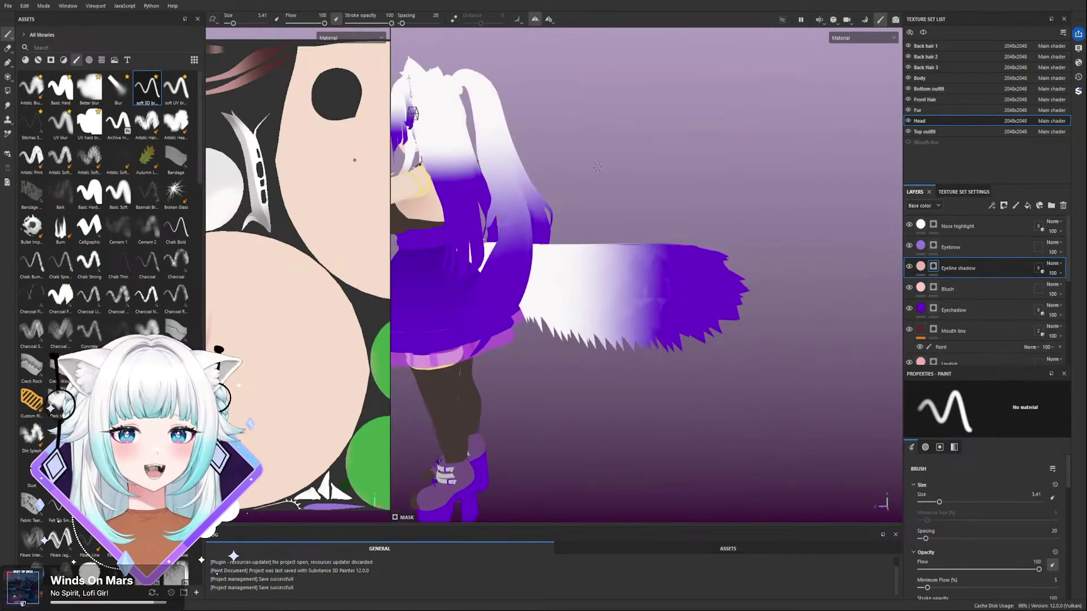
scroll(535, 255, up, 4)
alt+drag(492, 266, 552, 266)
mouse_move(747, 262)
alt+mouse_down()
mouse_move(660, 224)
mouse_move(682, 273)
mouse_move(669, 245)
alt+mouse_up()
scroll(660, 225, down, 5)
scroll(683, 273, up, 2)
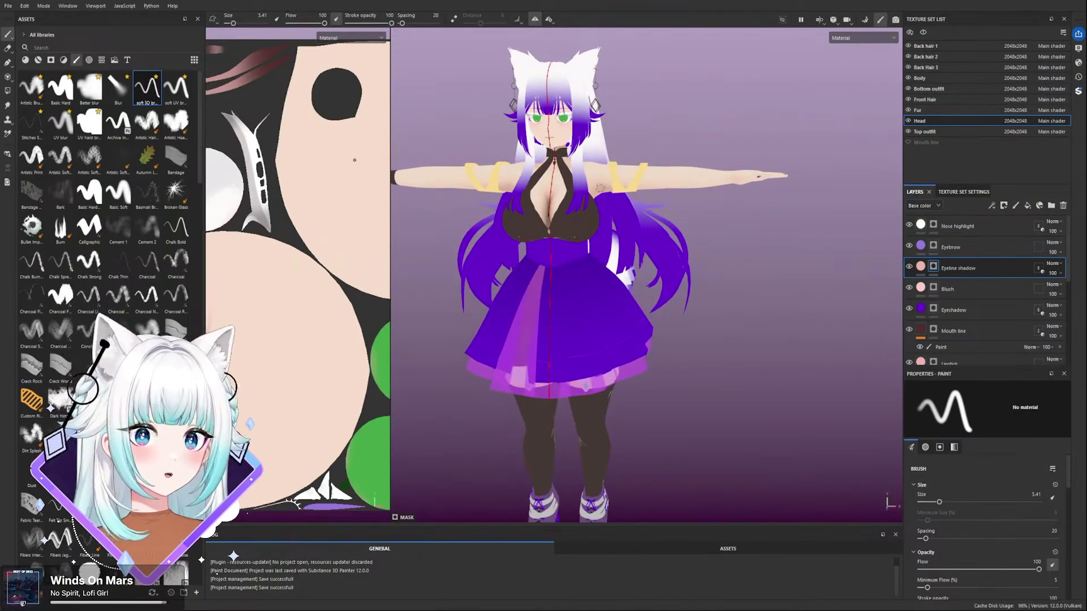
scroll(540, 150, up, 5)
scroll(526, 84, up, 3)
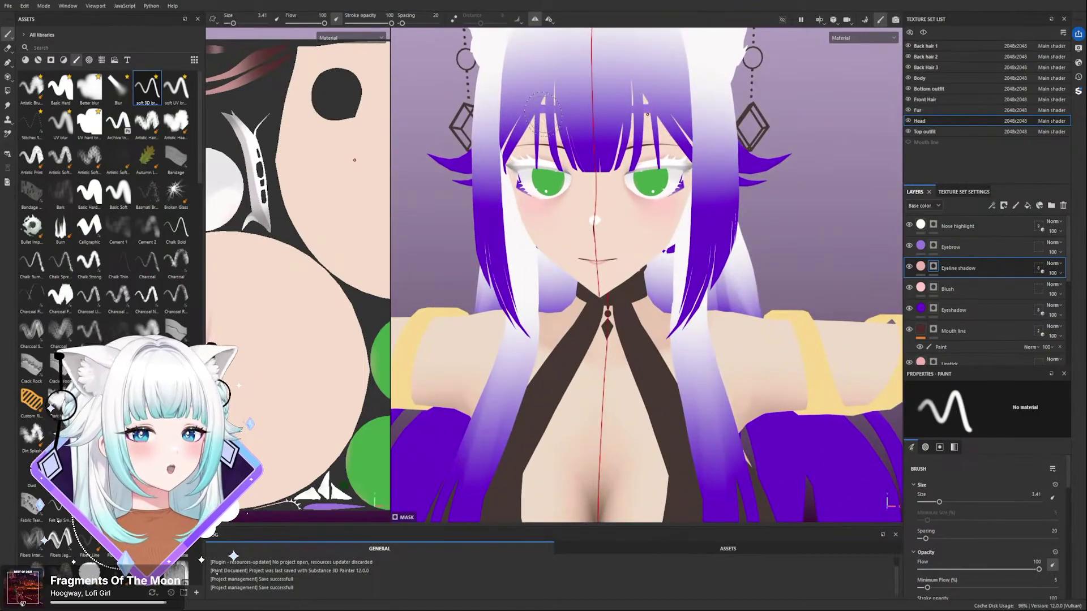
scroll(543, 111, down, 1)
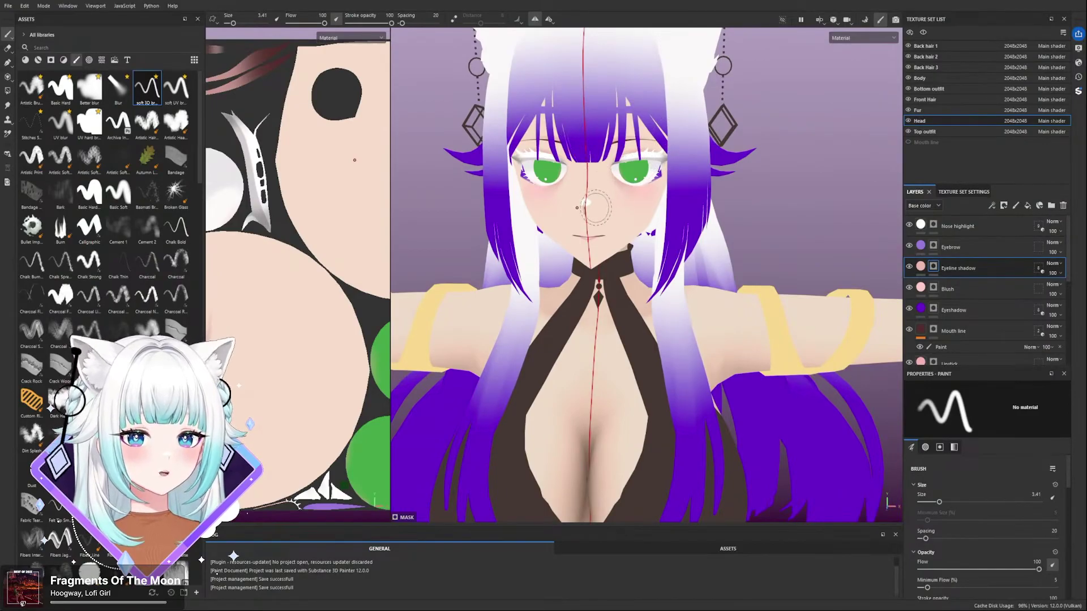
scroll(592, 206, down, 3)
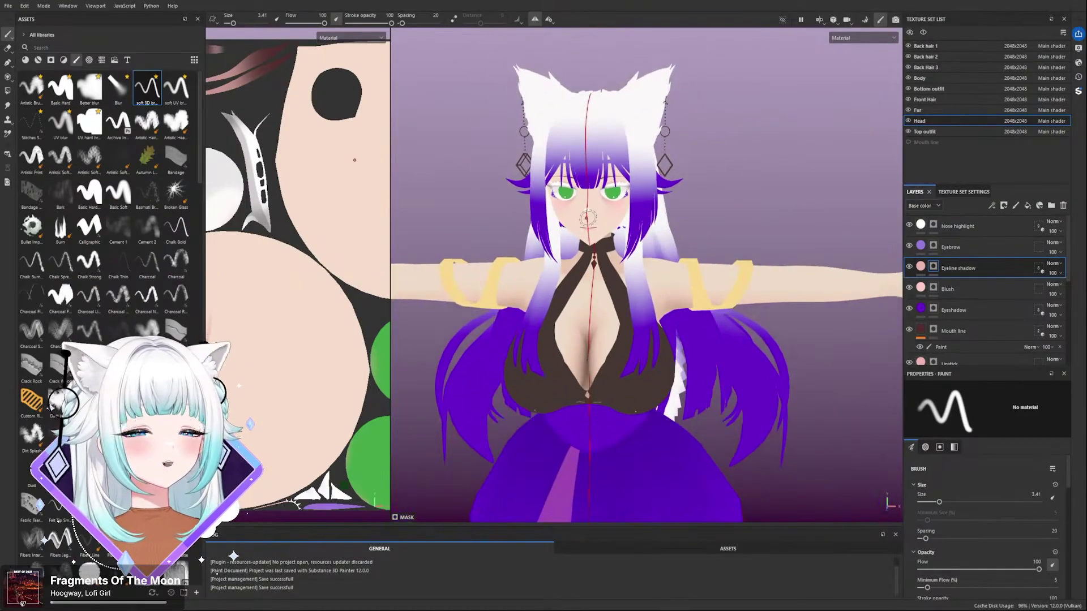
scroll(587, 215, down, 3)
scroll(586, 212, up, 3)
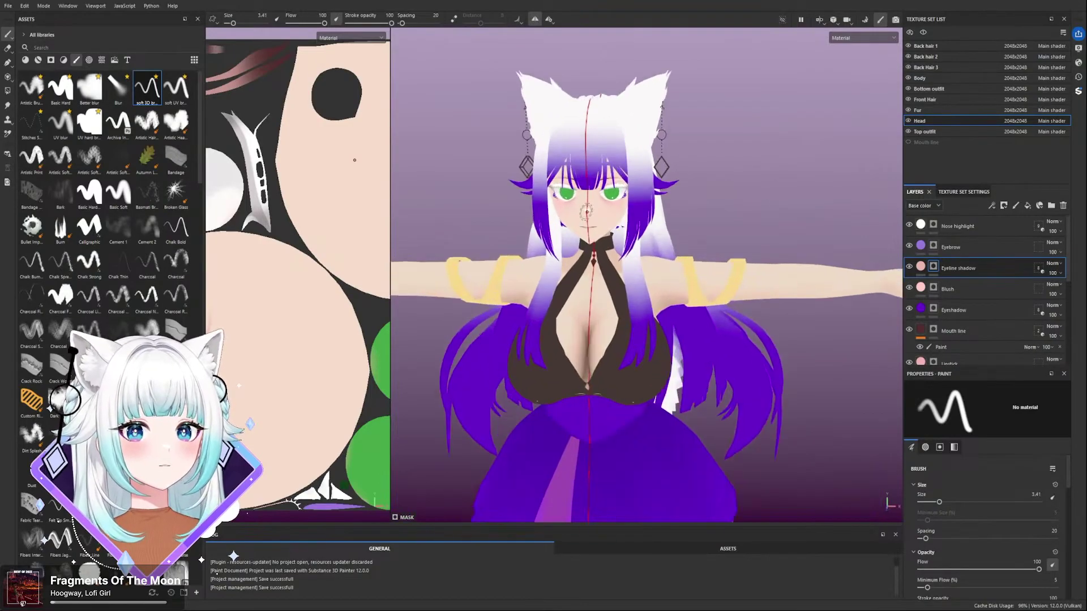
scroll(586, 211, down, 1)
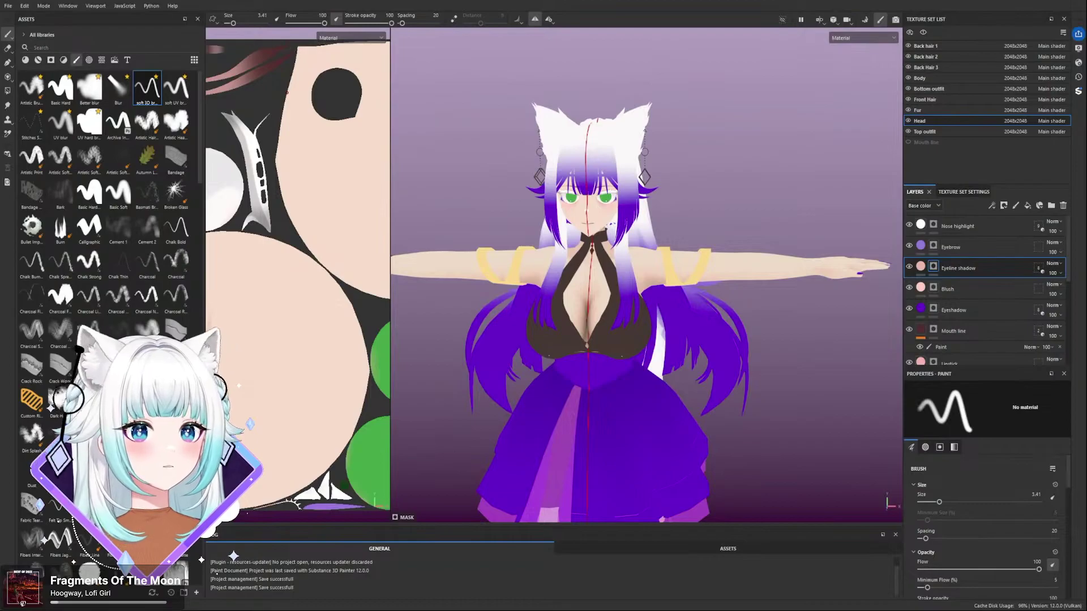
- Switch to Blender and look through the front and side cameras listed in the Camera collection
click(9, 5)
click(25, 78)
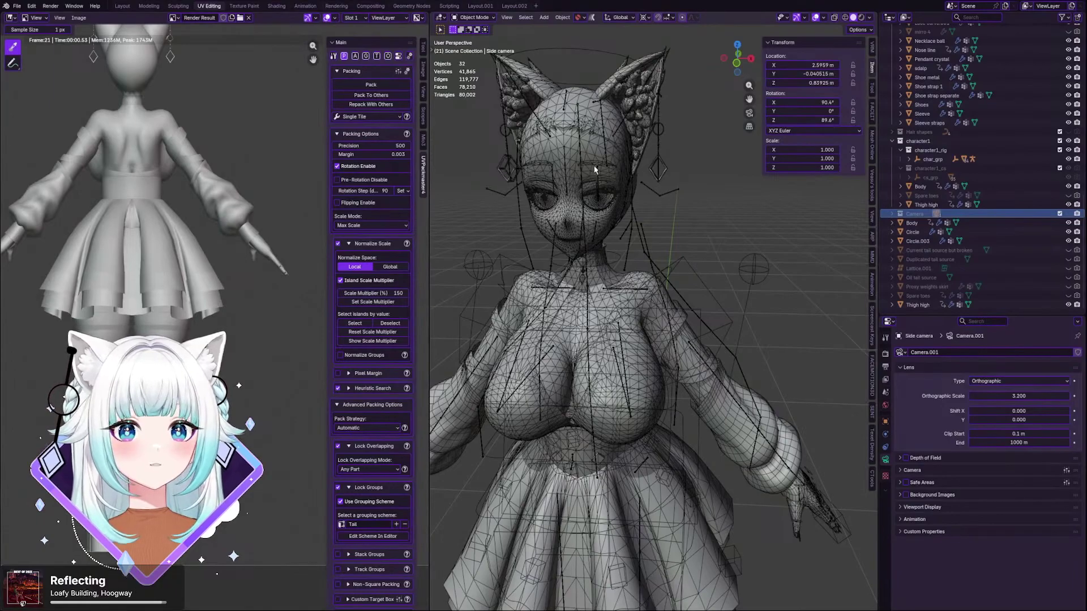
scroll(596, 211, down, 1)
click(892, 213)
click(926, 231)
click(926, 241)
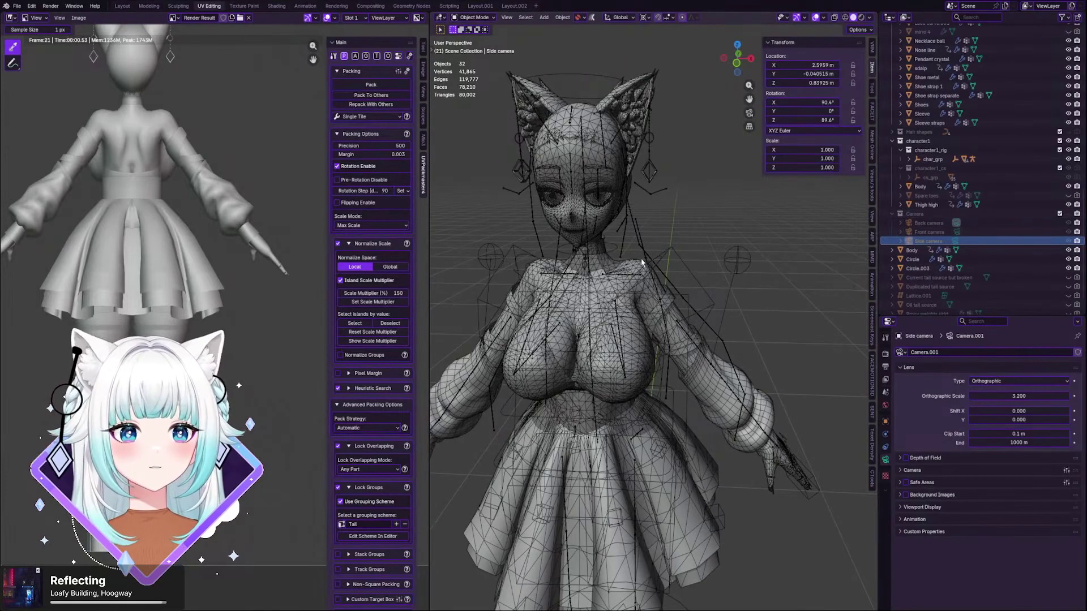
scroll(638, 177, up, 2)
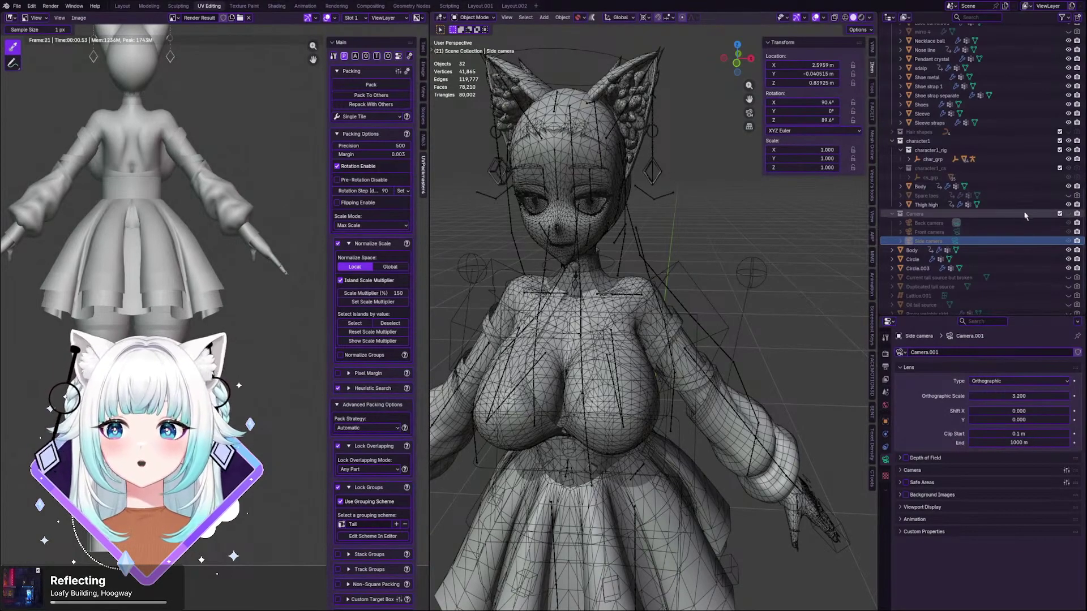
click(892, 213)
- Unhide the Tail collection and check the character together with its tail
scroll(762, 228, down, 4)
middle_drag(755, 214, 721, 227)
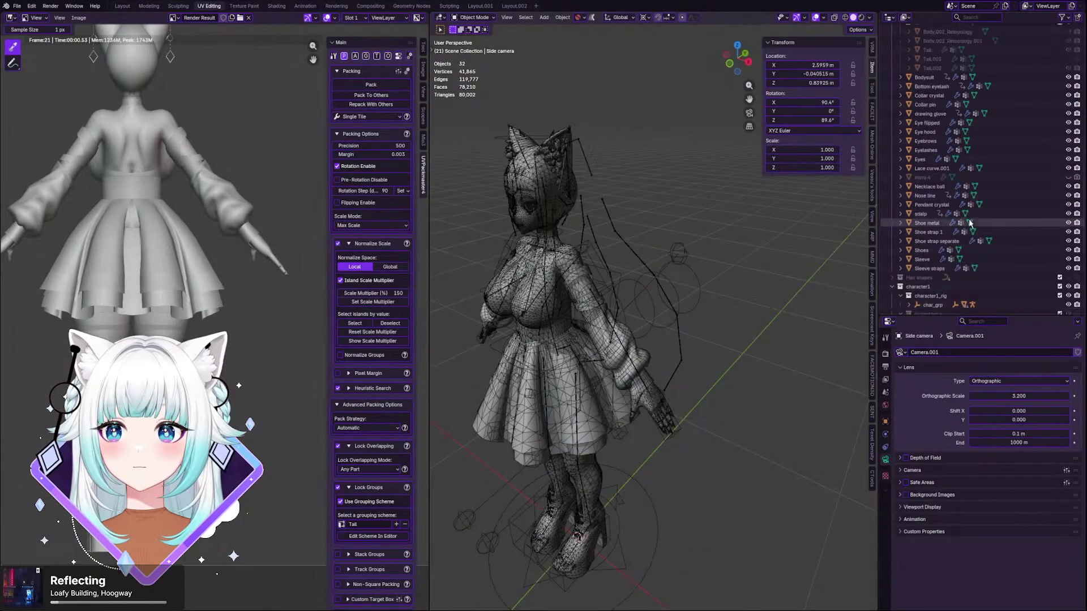
scroll(996, 192, up, 10)
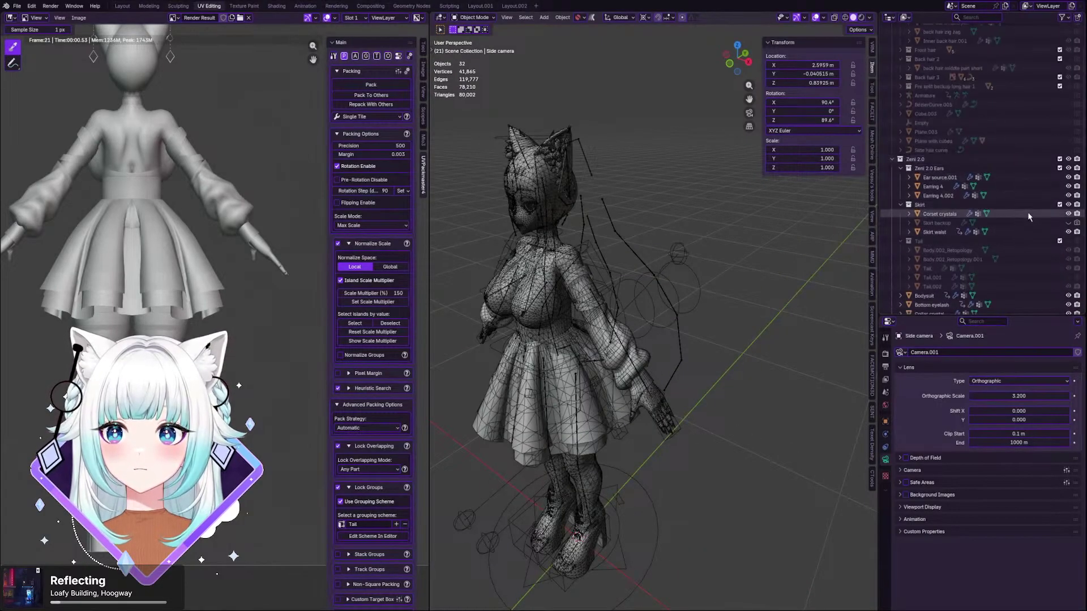
click(1069, 242)
middle_drag(723, 241, 733, 249)
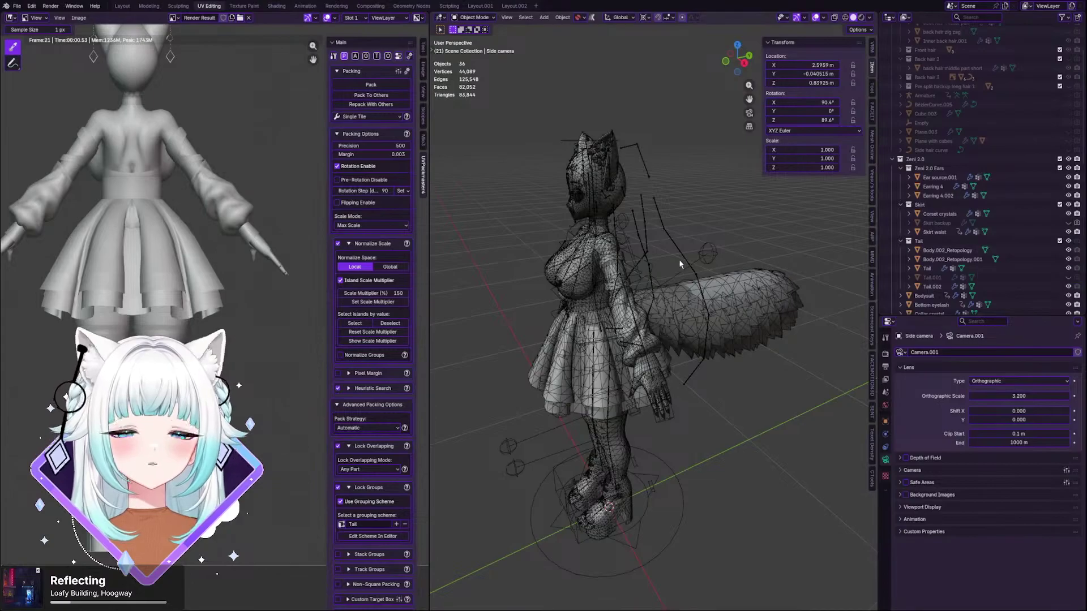
scroll(681, 264, up, 1)
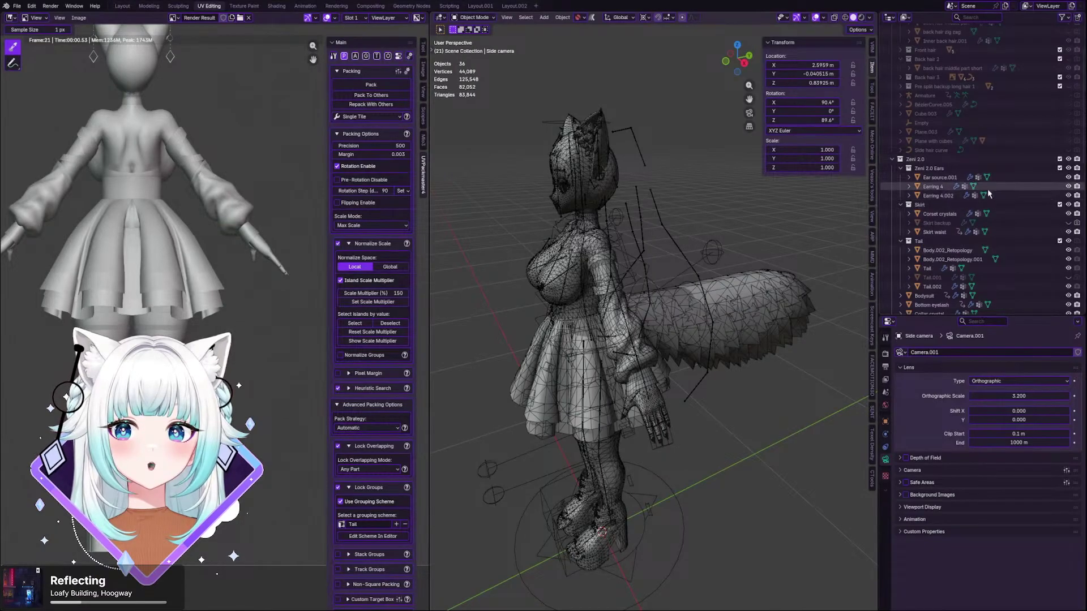
mouse_move(648, 267)
middle_down()
mouse_move(635, 271)
mouse_move(677, 266)
mouse_move(488, 268)
mouse_move(668, 264)
middle_up()
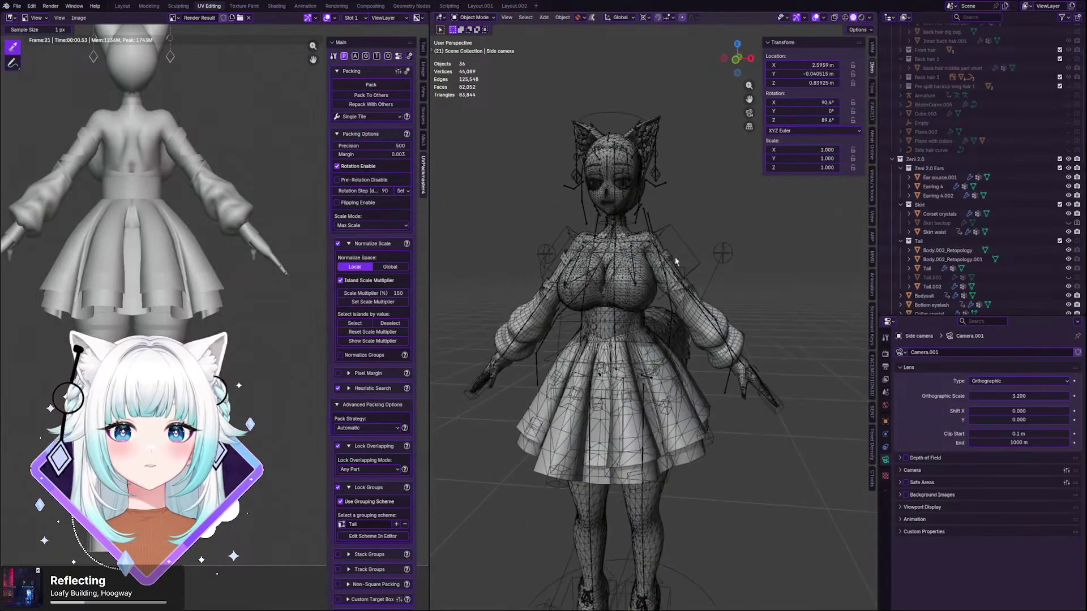
- Put the character's rig into Pose Mode and clear the location and rotation of all visible bones
click(770, 397)
click(474, 17)
click(480, 48)
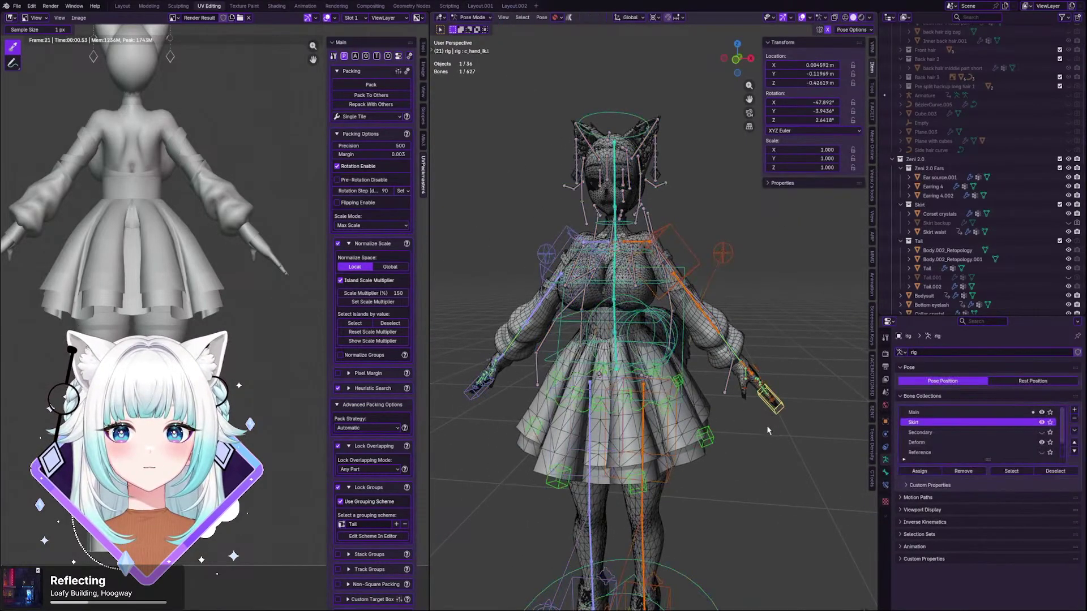
key(a)
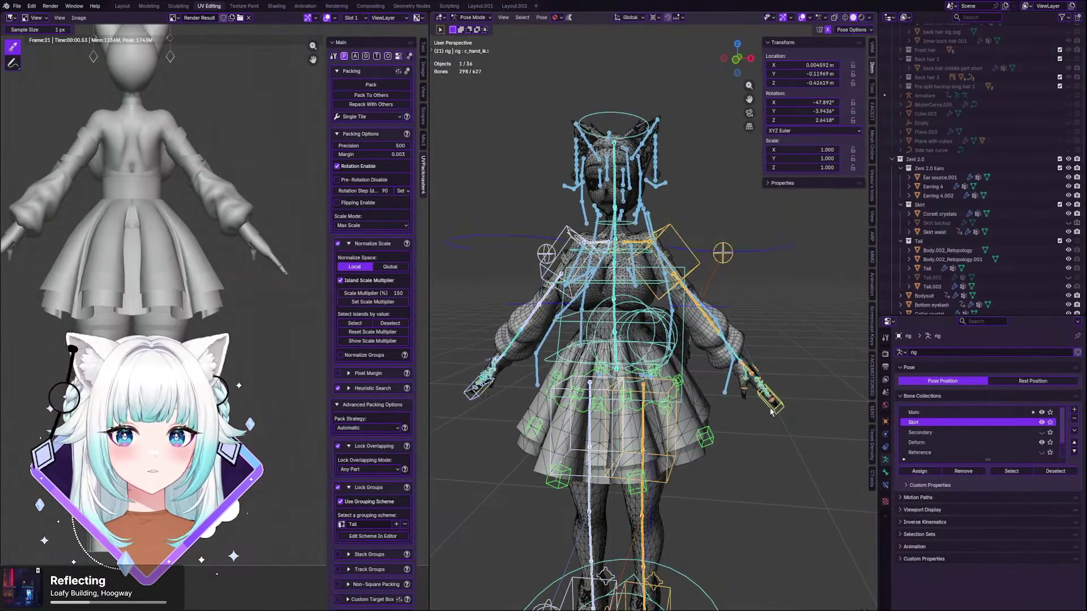
key(alt+g)
key(alt+r)
click(781, 379)
- Examine the character in its reset pose from the side, including the tail, and look closely at the ears
scroll(780, 379, down, 5)
middle_drag(780, 378, 489, 347)
scroll(599, 324, up, 3)
scroll(637, 317, down, 4)
scroll(571, 336, up, 3)
middle_drag(535, 306, 656, 286)
scroll(565, 331, up, 2)
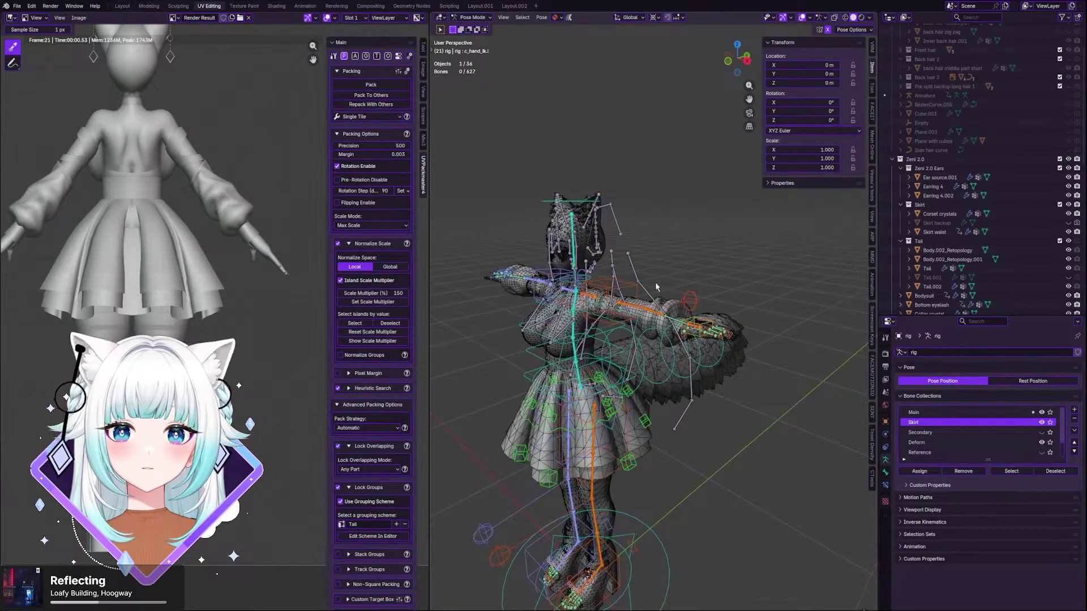
scroll(594, 191, up, 5)
- Return to Object Mode, select the fluffy ears, and extend the selection to all objects sharing their Fur material
key(ctrl+Tab)
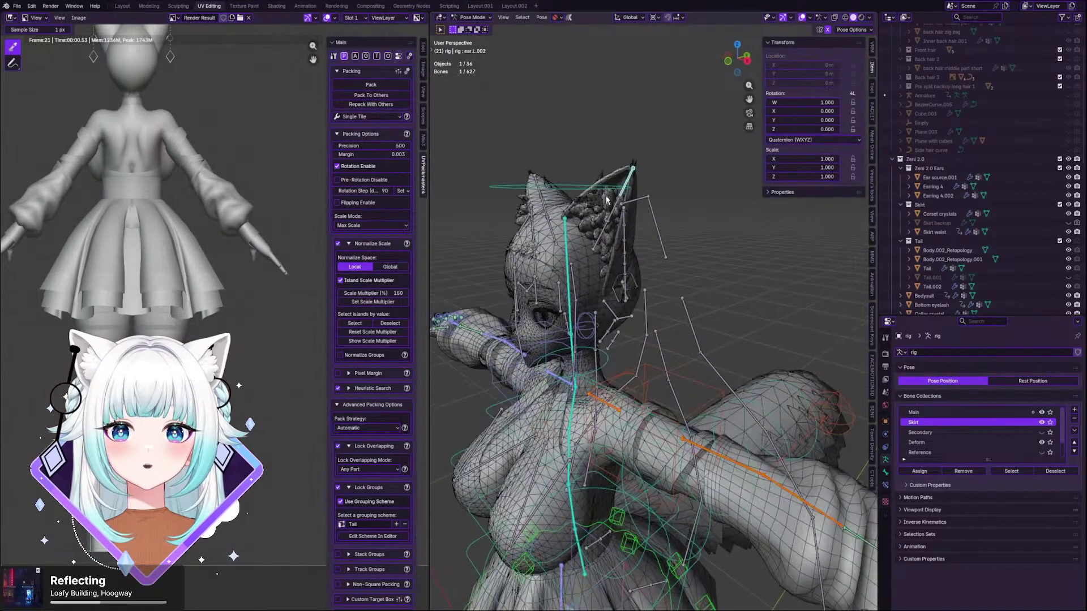
click(594, 191)
click(886, 499)
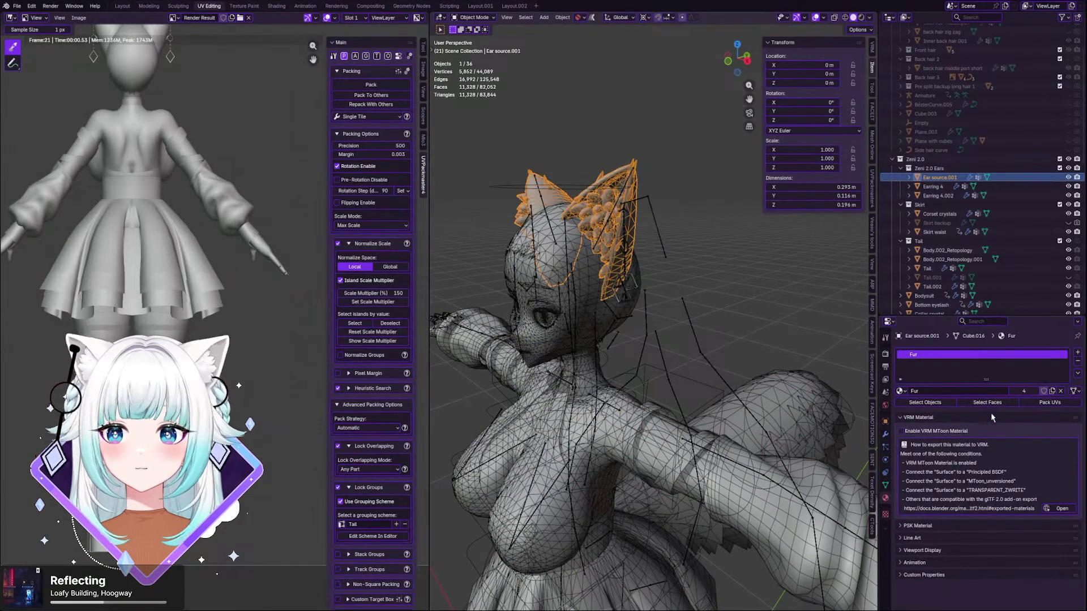
click(926, 402)
- Select the spiky outer tail mesh Tail.002 and hide it, leaving the smooth tail shown
middle_drag(736, 362, 701, 359)
click(708, 399)
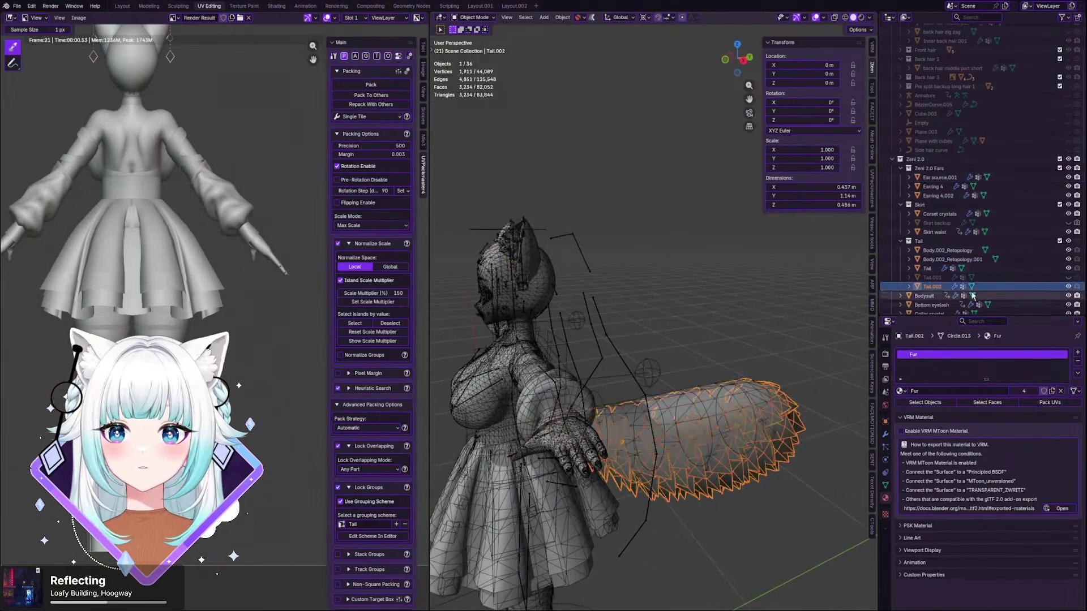
click(1068, 287)
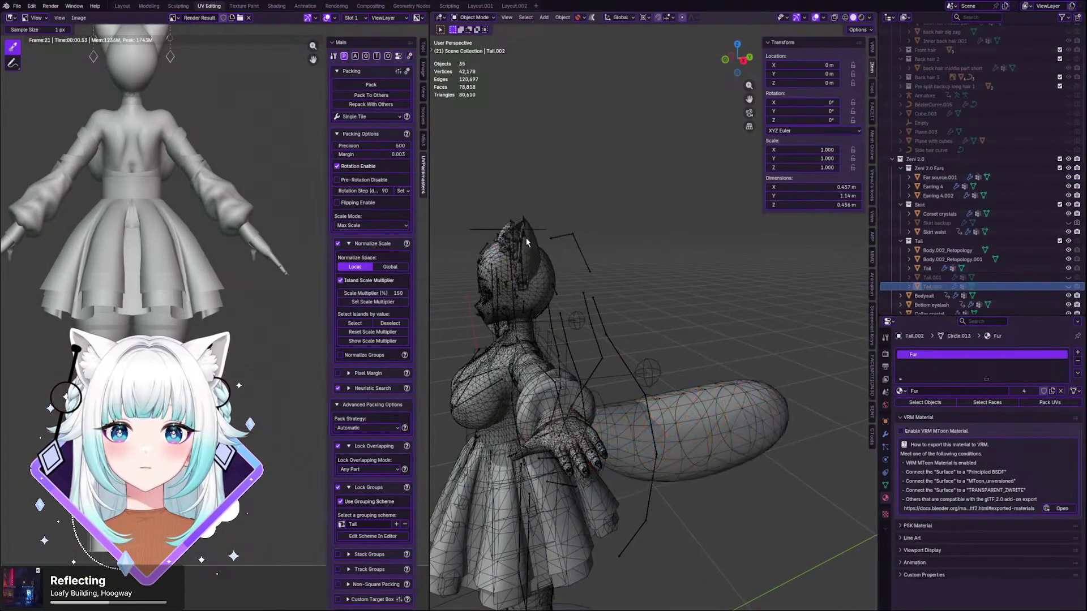
- Select the ears and all visible objects sharing the Fur material, and try to select that material's faces
click(531, 256)
key(ctrl+Tab)
key(ctrl+Tab)
click(531, 256)
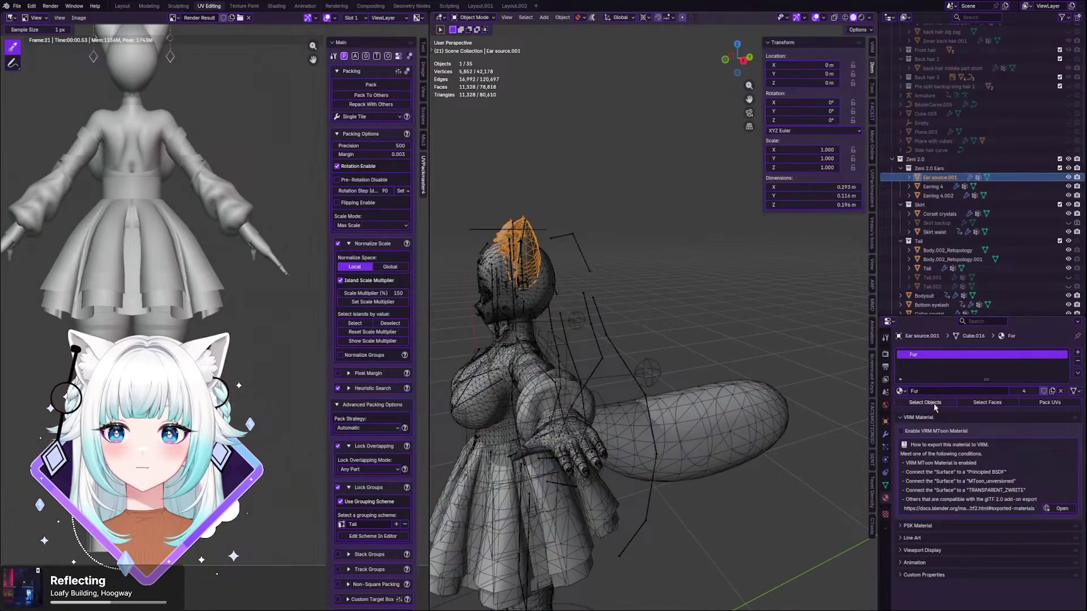
click(925, 402)
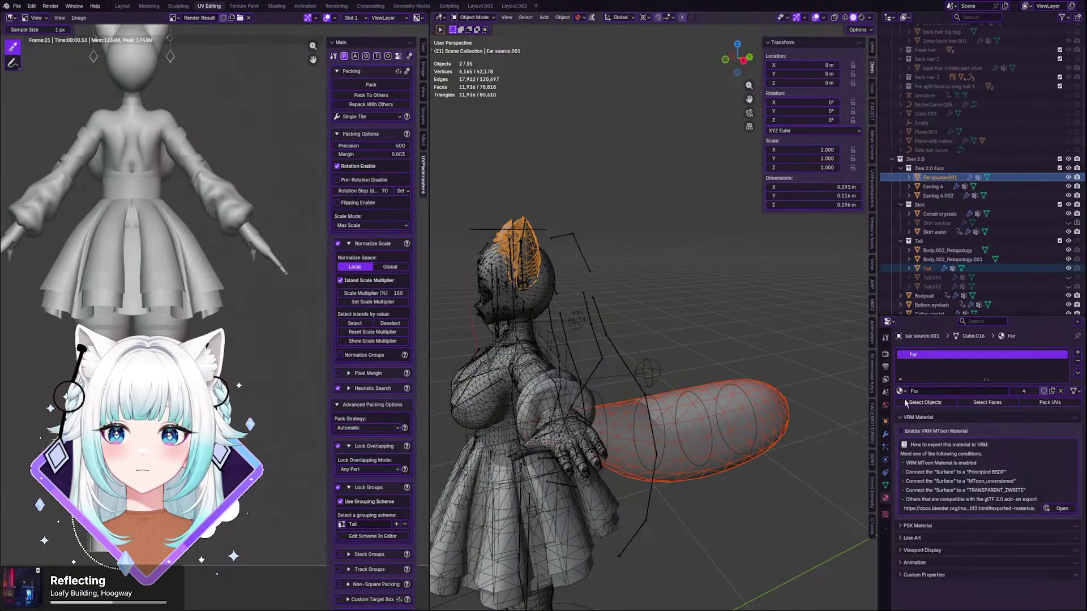
click(983, 406)
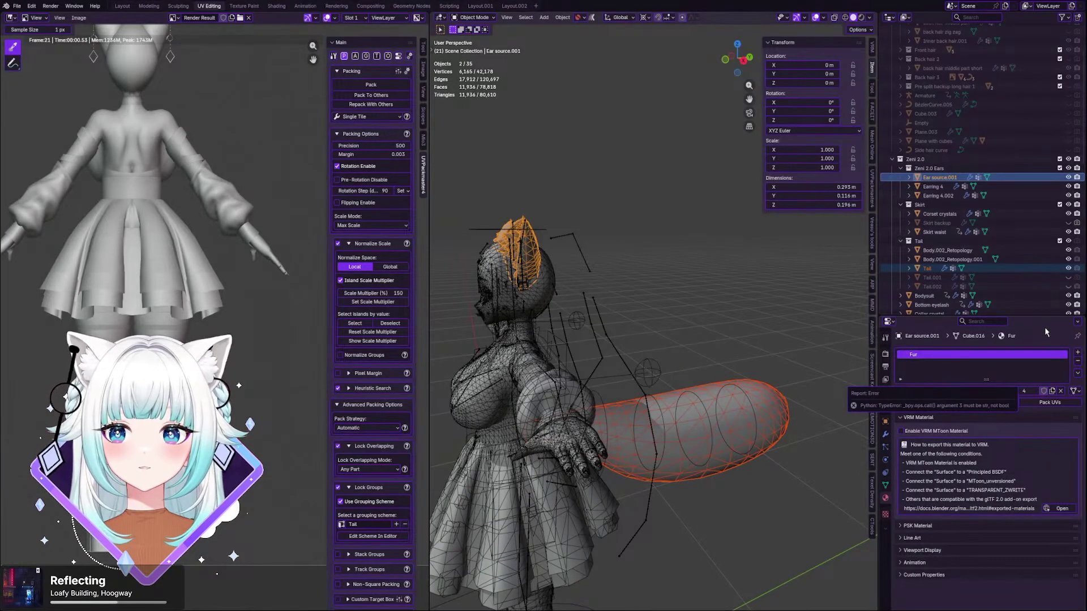
click(997, 405)
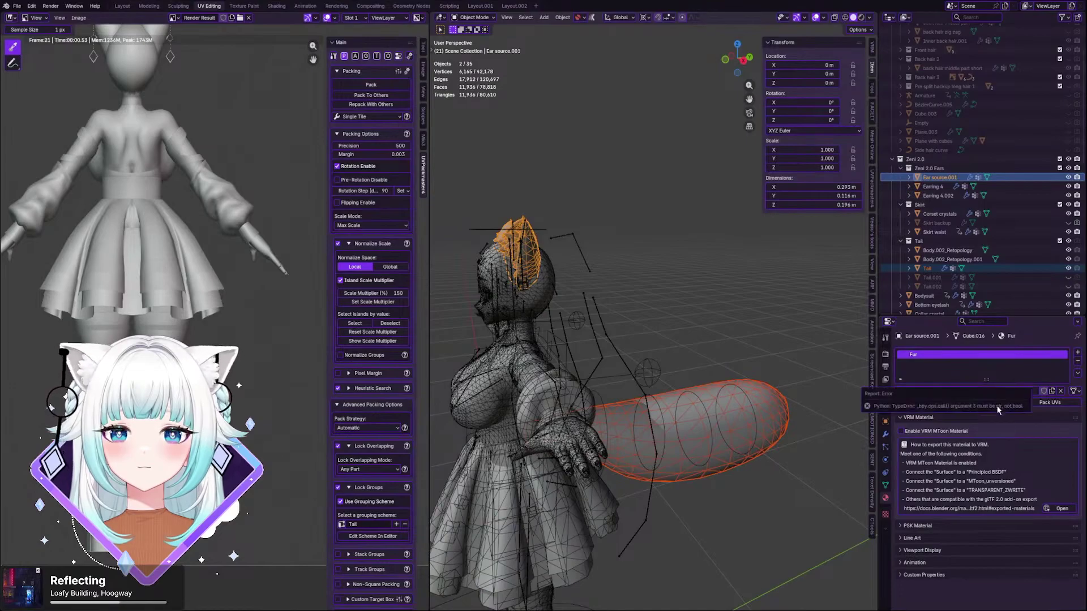
- Put the ears and smooth tail into Edit Mode, clear the selection, and select all faces assigned to the Fur material
middle_drag(503, 287, 541, 261)
click(472, 17)
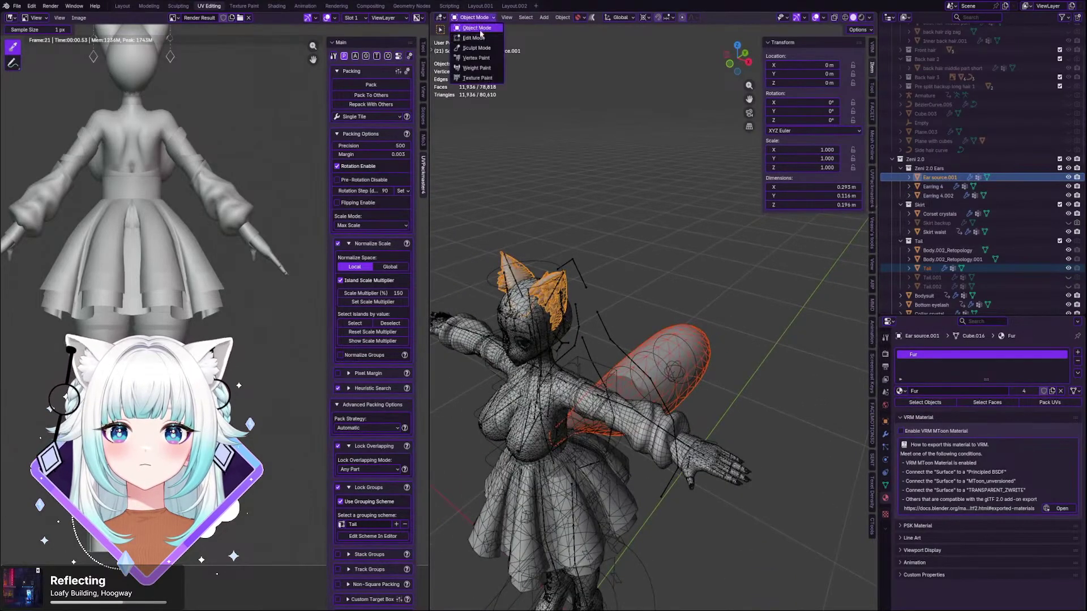
click(470, 35)
key(alt+a)
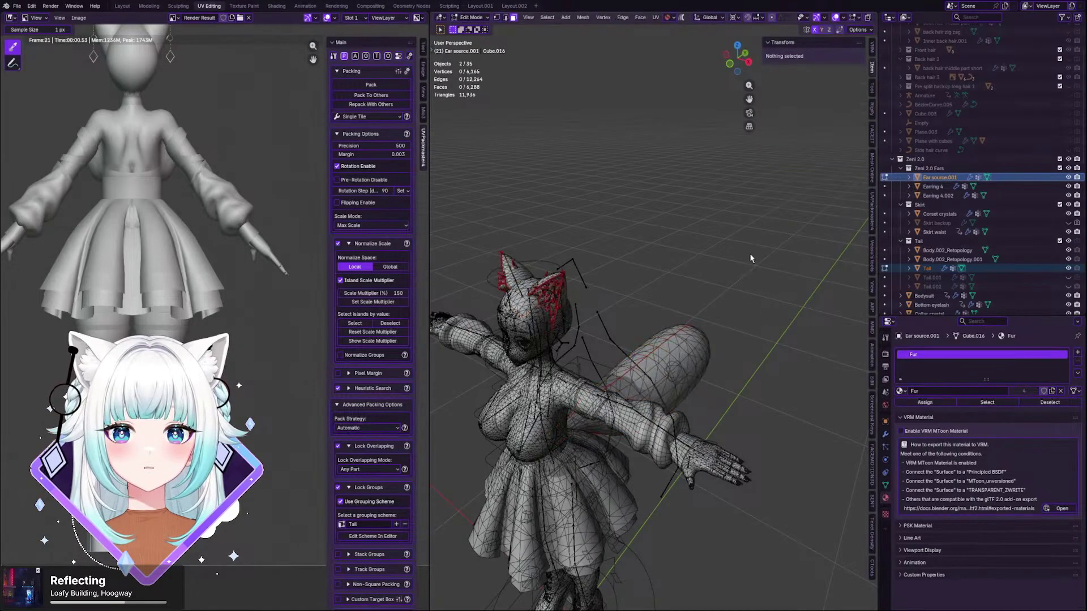
click(999, 403)
- Change the editor showing the rendered image to the UV Editor, keeping all ear and tail geometry selected
middle_drag(736, 391, 663, 281)
scroll(614, 345, down, 3)
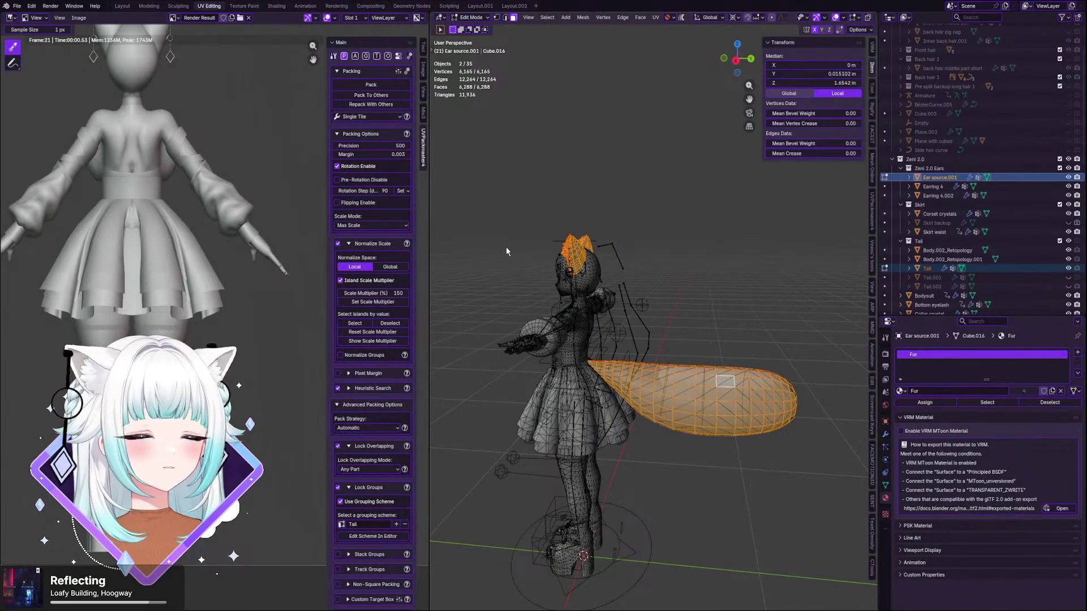
scroll(507, 252, up, 2)
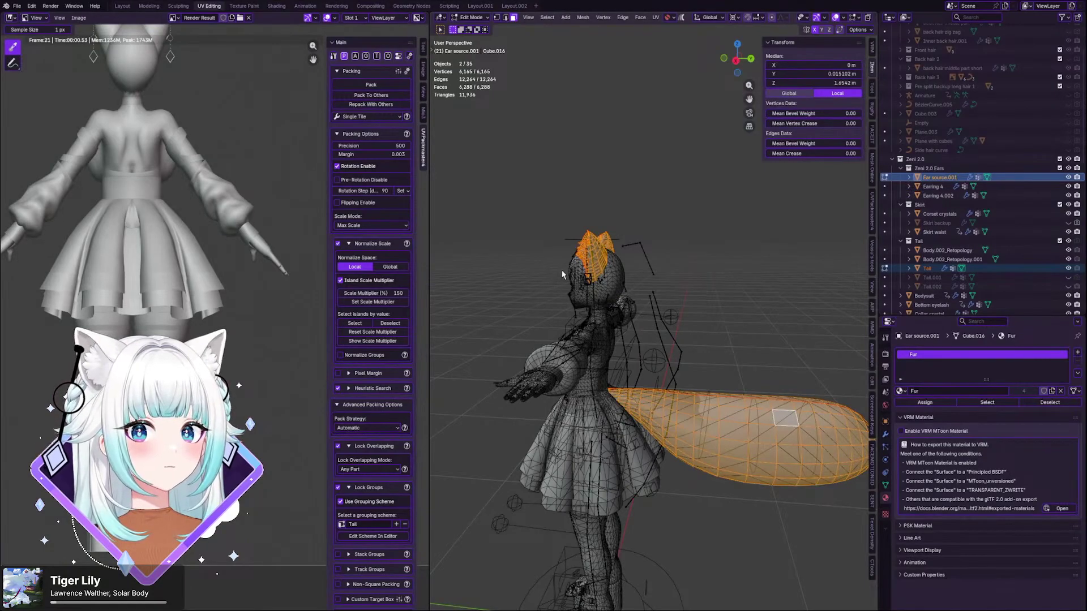
middle_drag(589, 300, 614, 306)
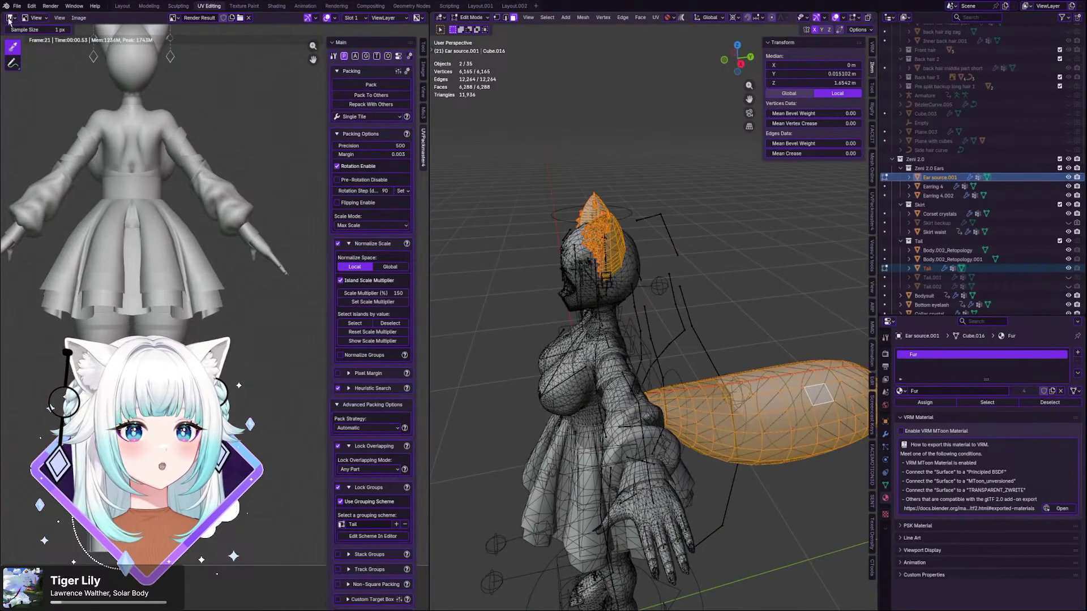
click(10, 17)
click(28, 63)
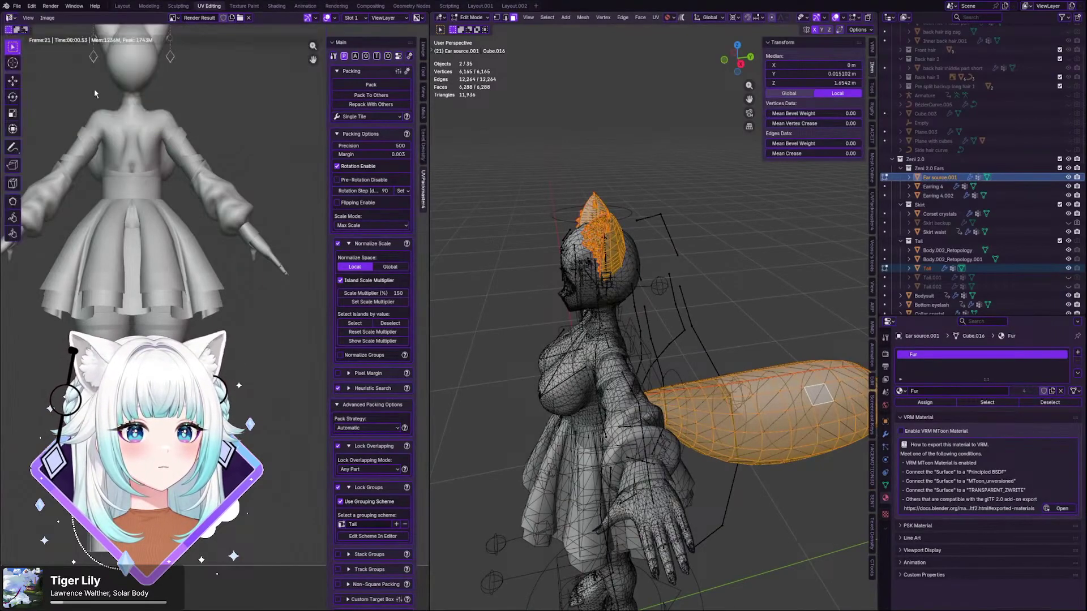
scroll(159, 234, up, 3)
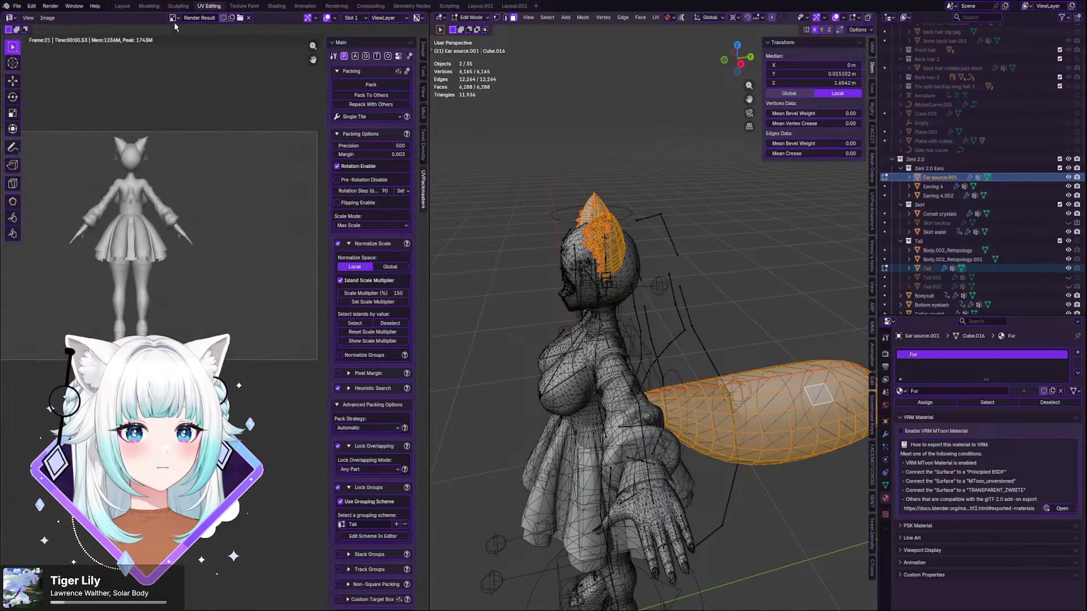
key(alt+a)
key(a)
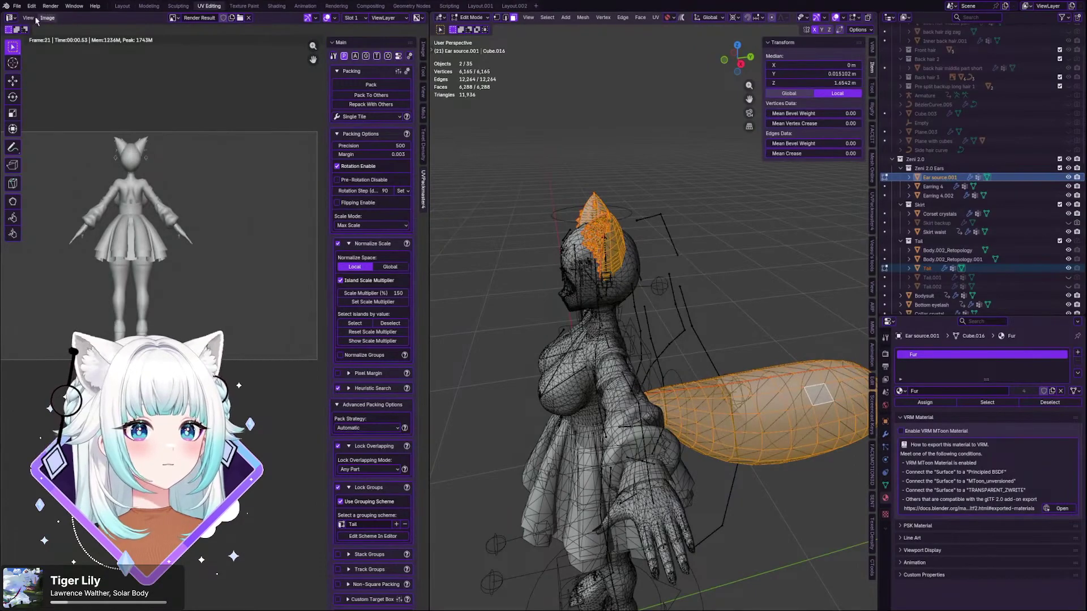
- Unlink the Render Result image from the UV Editor and frame the ear and tail UV islands
click(10, 18)
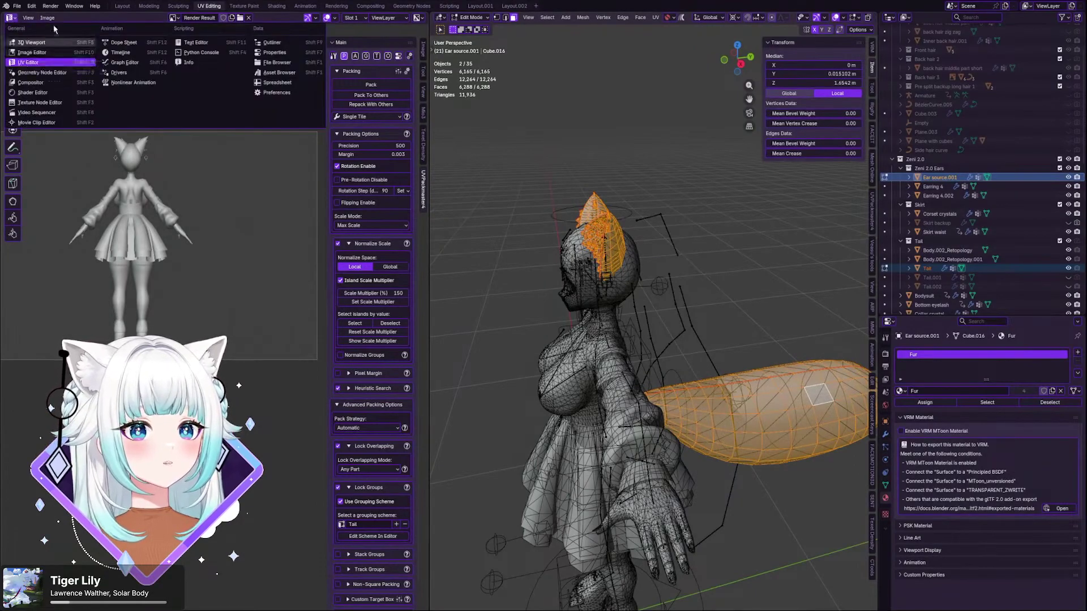
click(32, 53)
click(174, 18)
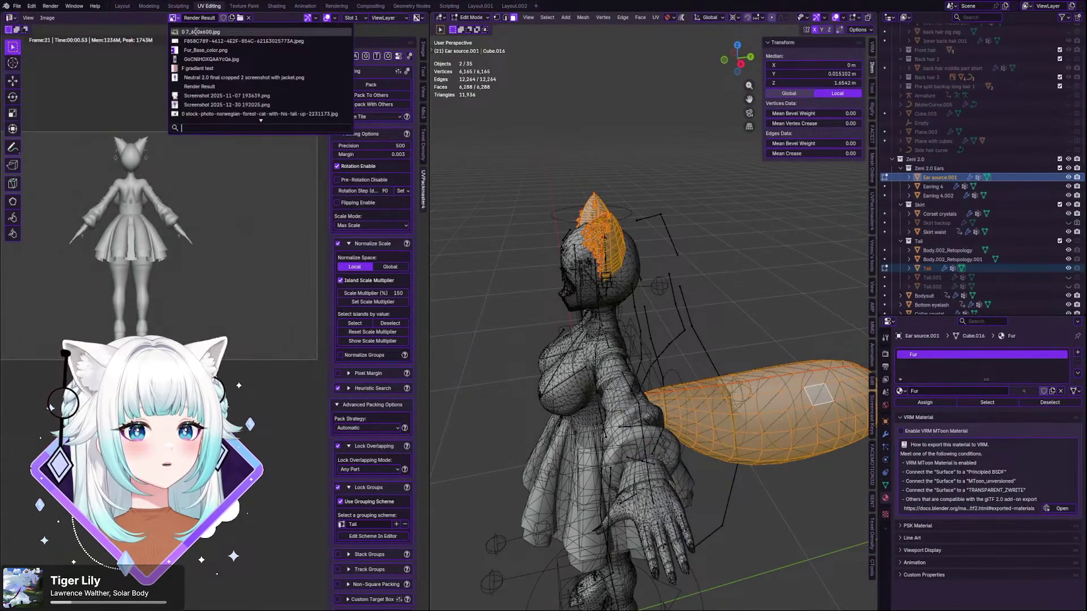
click(249, 18)
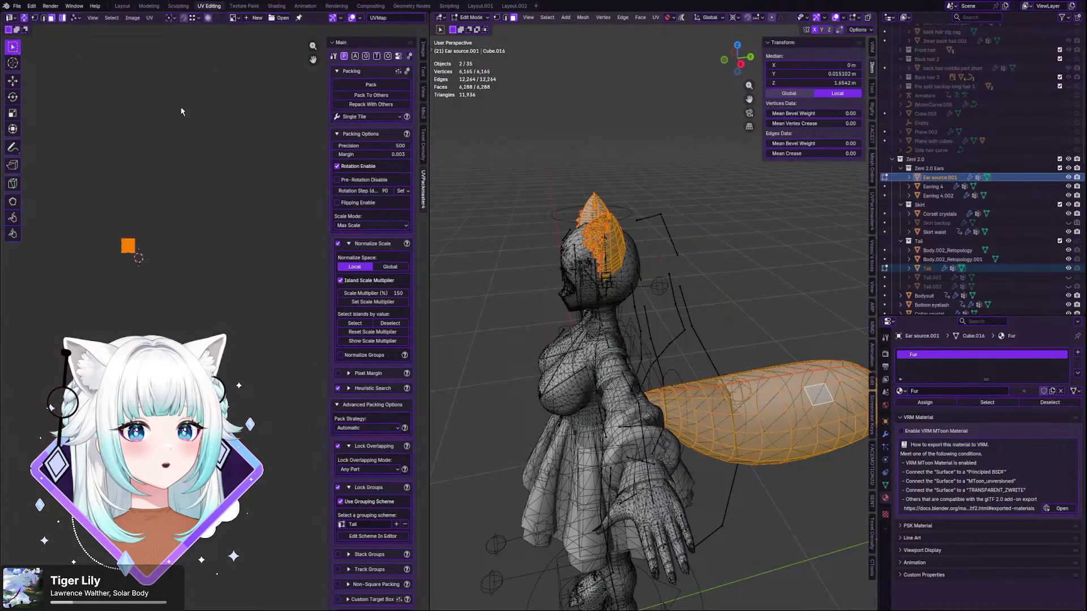
middle_drag(126, 274, 162, 274)
scroll(164, 274, up, 1)
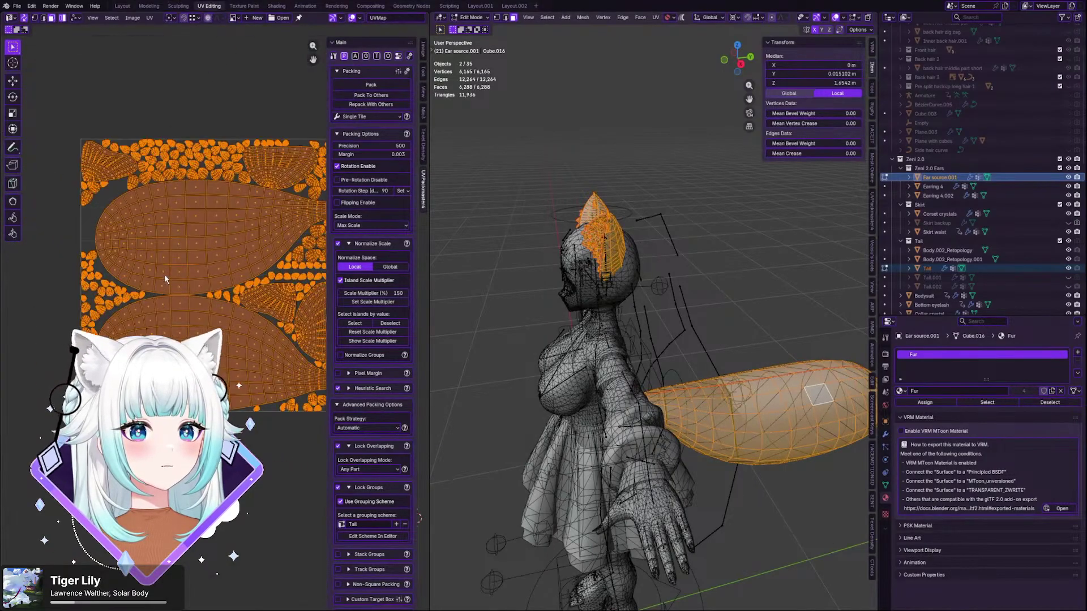
- Widen the UV Editor to show the whole UV tile and compare it with the tail seen from behind
drag(430, 285, 630, 285)
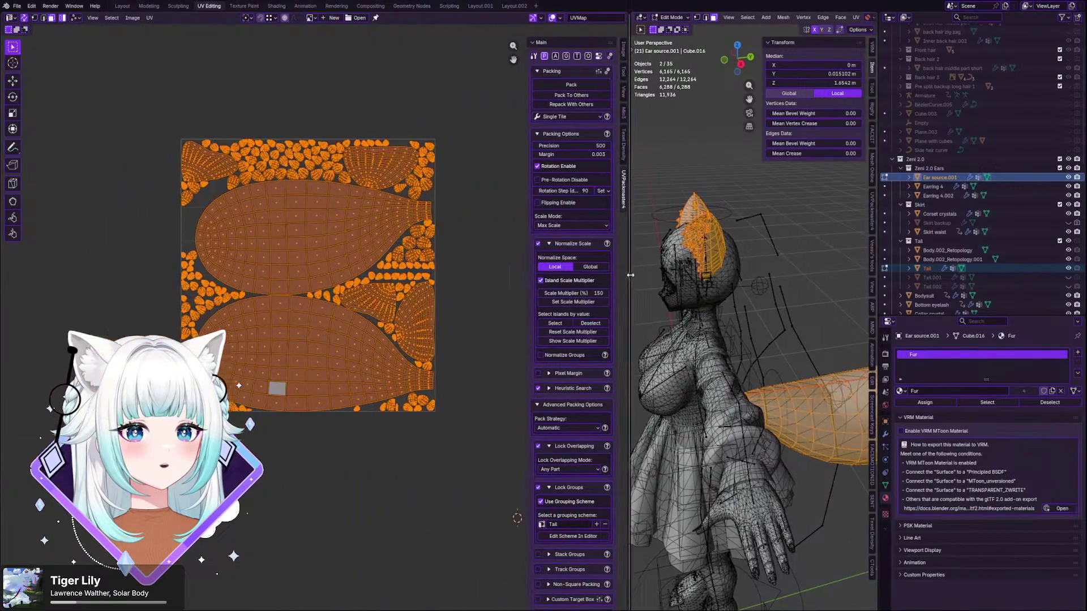
scroll(222, 305, up, 3)
scroll(222, 305, down, 1)
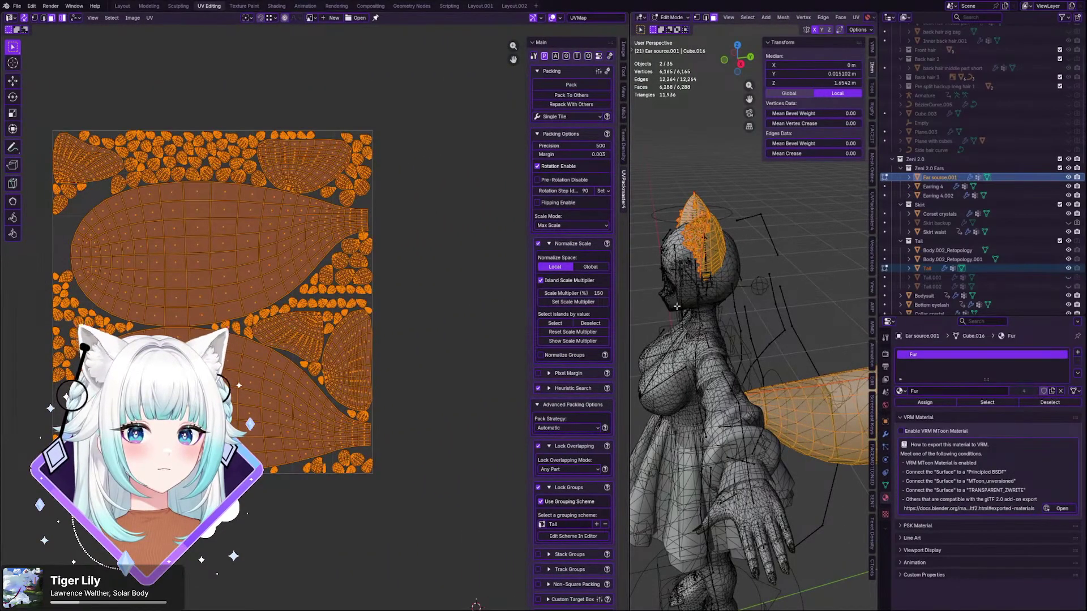
scroll(800, 332, down, 4)
middle_drag(801, 332, 718, 334)
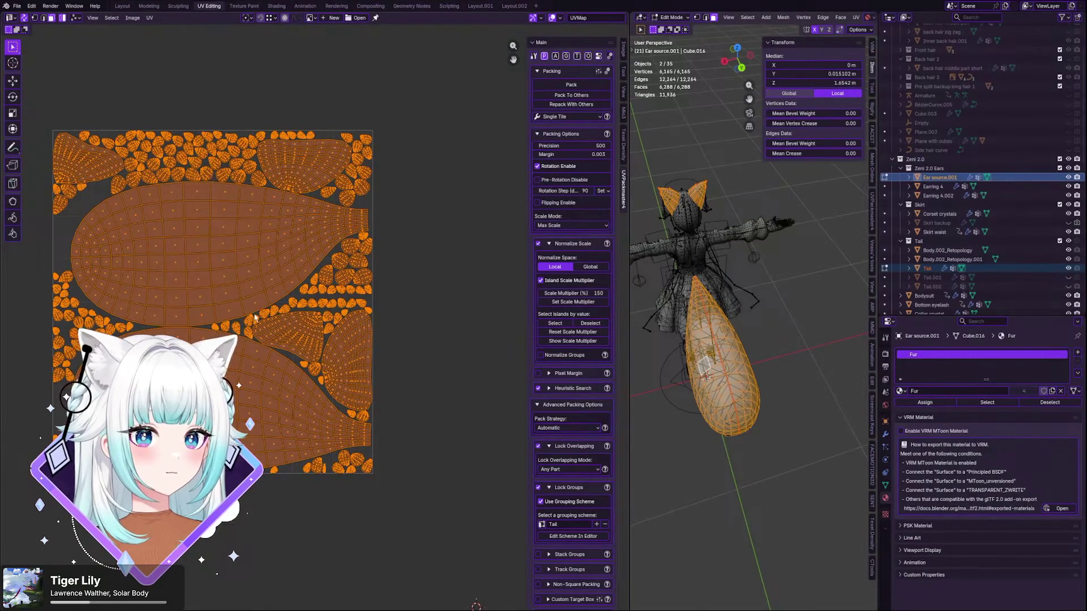
- Select all ear and tail UV islands and pack them into a single tile with UVPackmaster
click(380, 248)
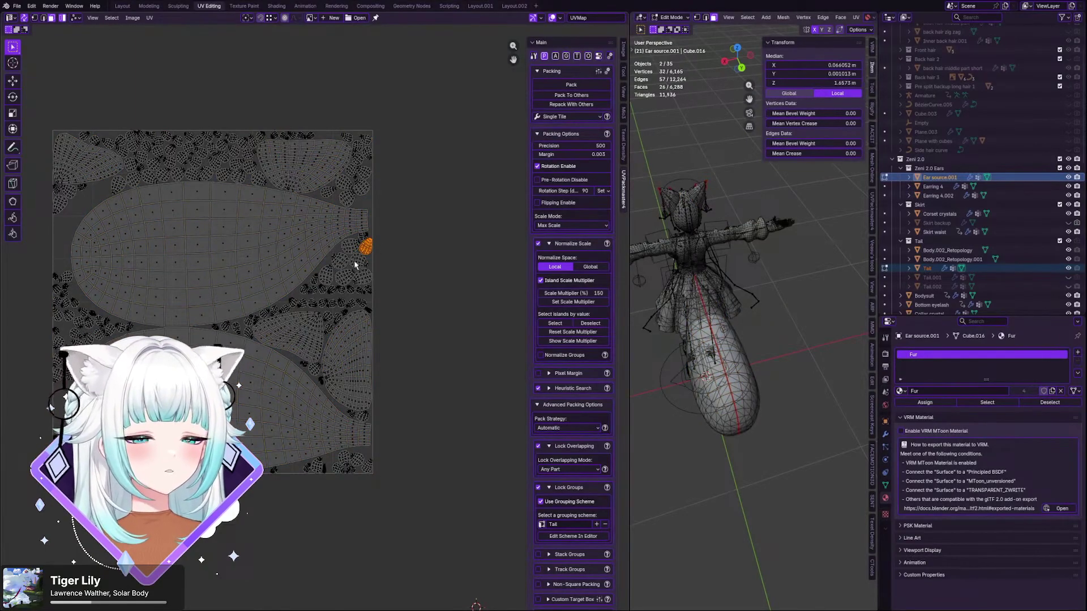
key(a)
click(567, 85)
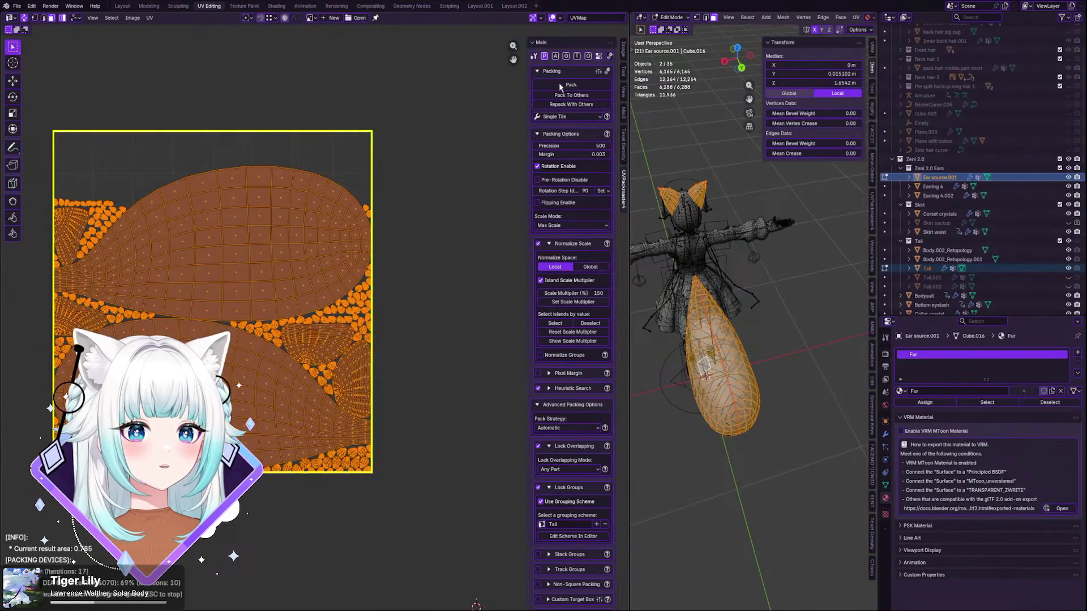
scroll(248, 266, up, 1)
scroll(248, 266, down, 1)
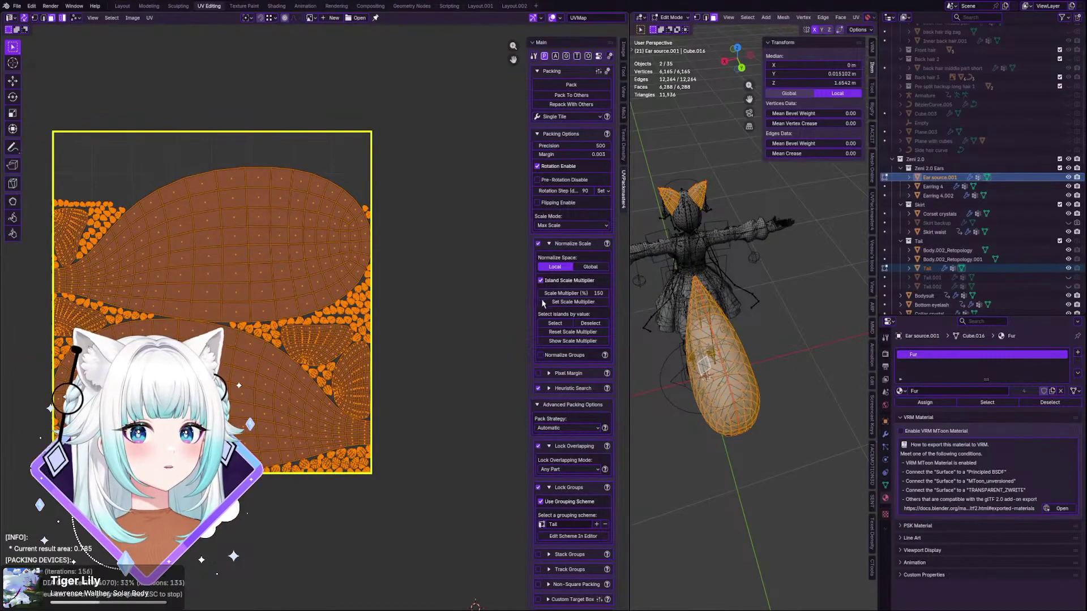
middle_drag(156, 326, 183, 329)
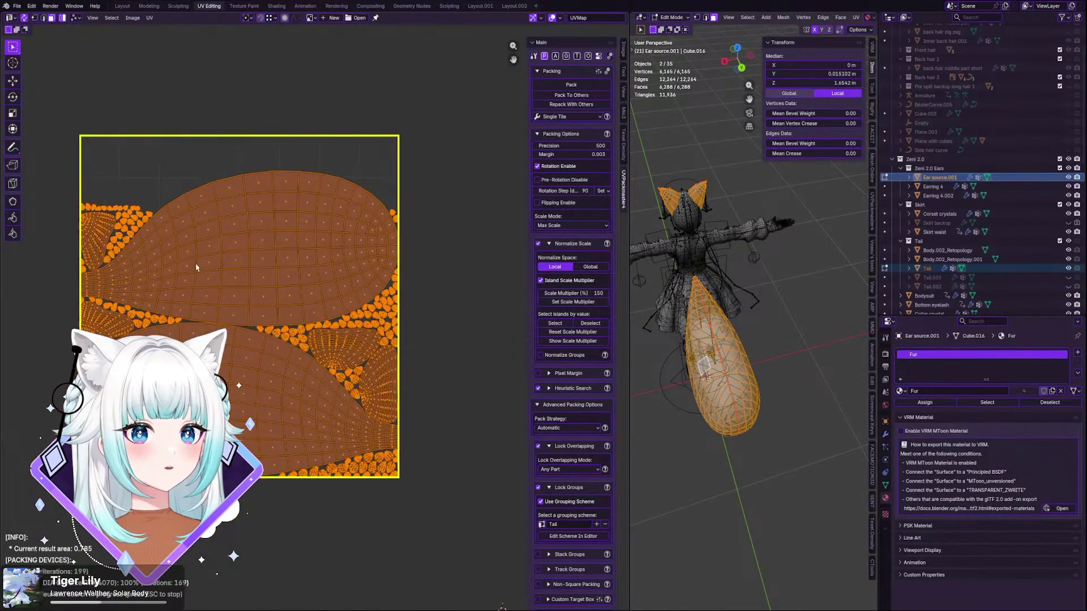
scroll(202, 270, up, 2)
scroll(222, 297, down, 2)
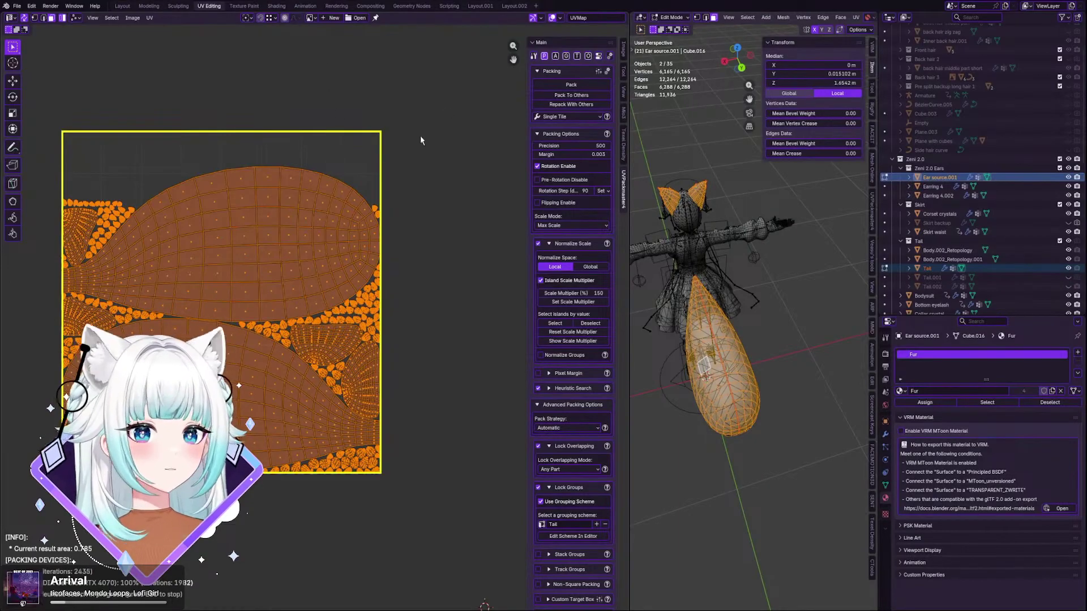
middle_drag(410, 225, 486, 240)
scroll(386, 284, up, 1)
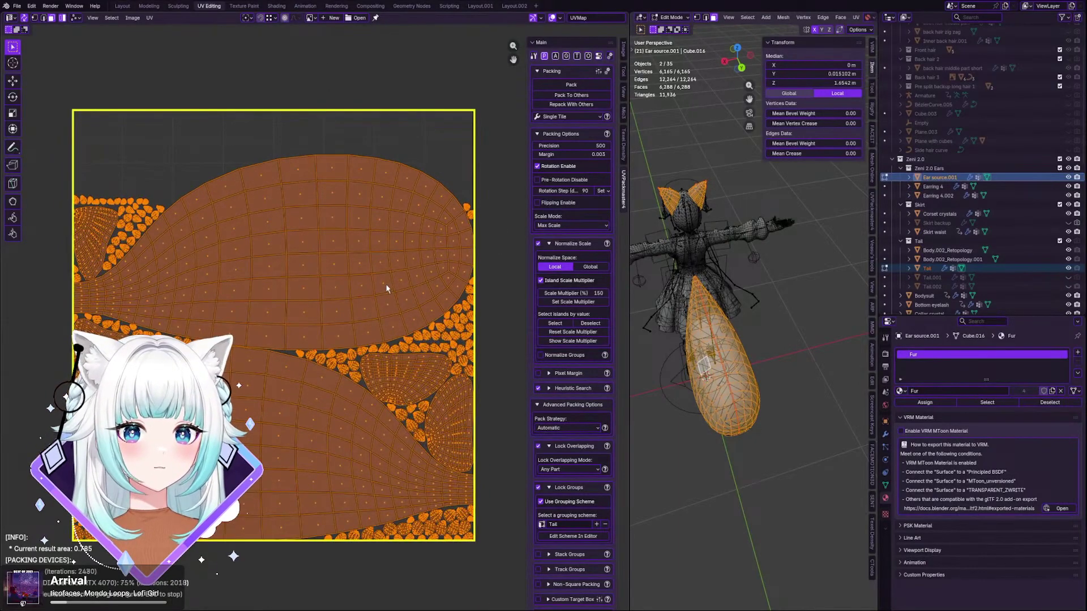
scroll(351, 293, down, 2)
scroll(334, 240, up, 1)
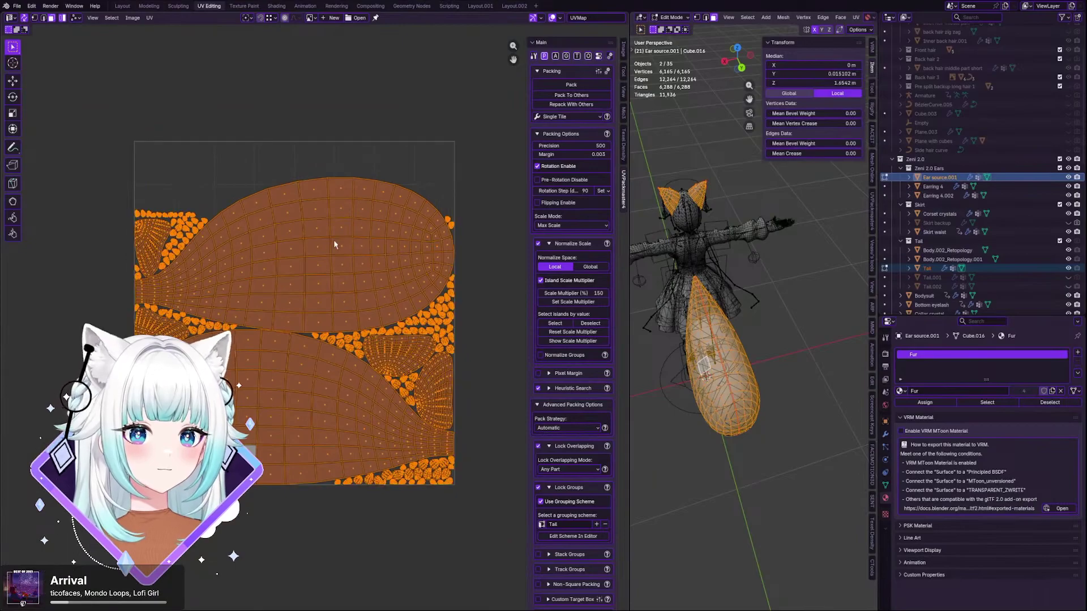
- Examine the two large tail islands in the packed UV layout
scroll(334, 274, up, 3)
scroll(334, 274, down, 3)
scroll(332, 275, up, 2)
scroll(332, 275, down, 2)
click(332, 271)
click(248, 379)
click(289, 283)
click(272, 371)
click(315, 288)
click(273, 365)
click(312, 288)
click(277, 377)
- Inspect the small fur tuft islands packed around the tail islands, selecting one of them to check its size
scroll(293, 346, up, 1)
scroll(294, 345, up, 1)
scroll(293, 344, down, 1)
middle_drag(322, 322, 302, 360)
scroll(451, 352, down, 2)
scroll(450, 352, up, 8)
click(450, 353)
scroll(450, 354, down, 6)
scroll(450, 354, down, 1)
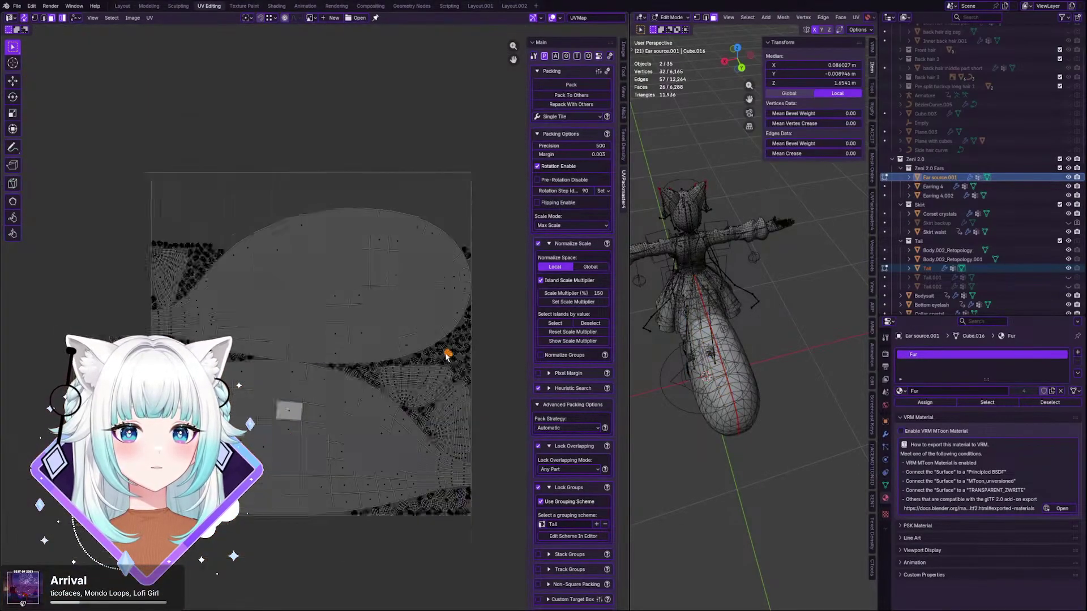
scroll(462, 465, up, 1)
scroll(264, 221, down, 1)
scroll(253, 292, up, 1)
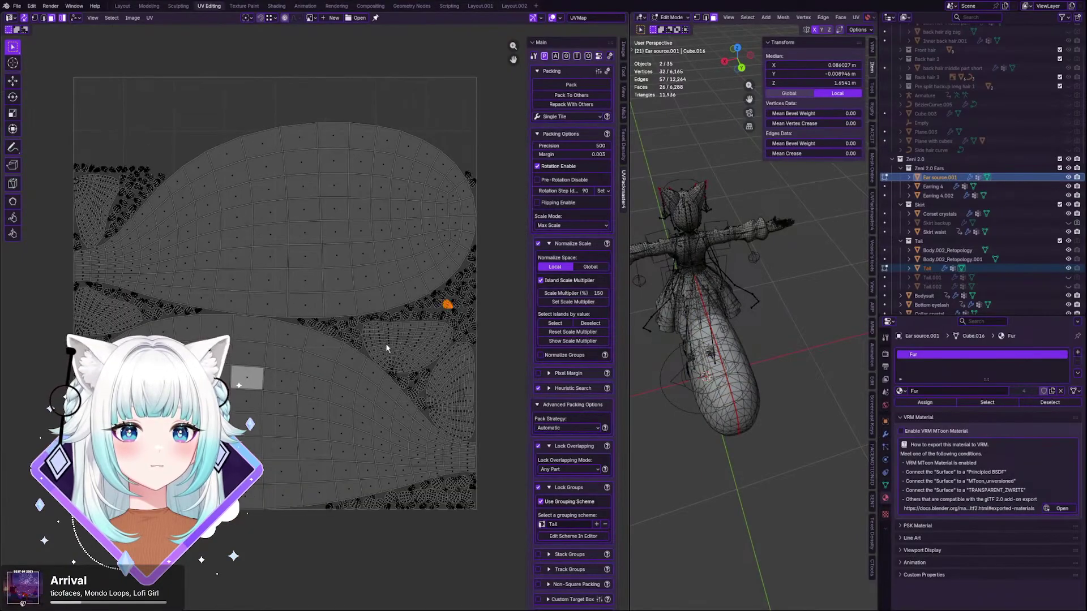
- Select all ear and tail UV islands and look over the whole packed tile
scroll(385, 343, down, 2)
key(a)
scroll(429, 281, up, 2)
middle_drag(429, 281, 393, 284)
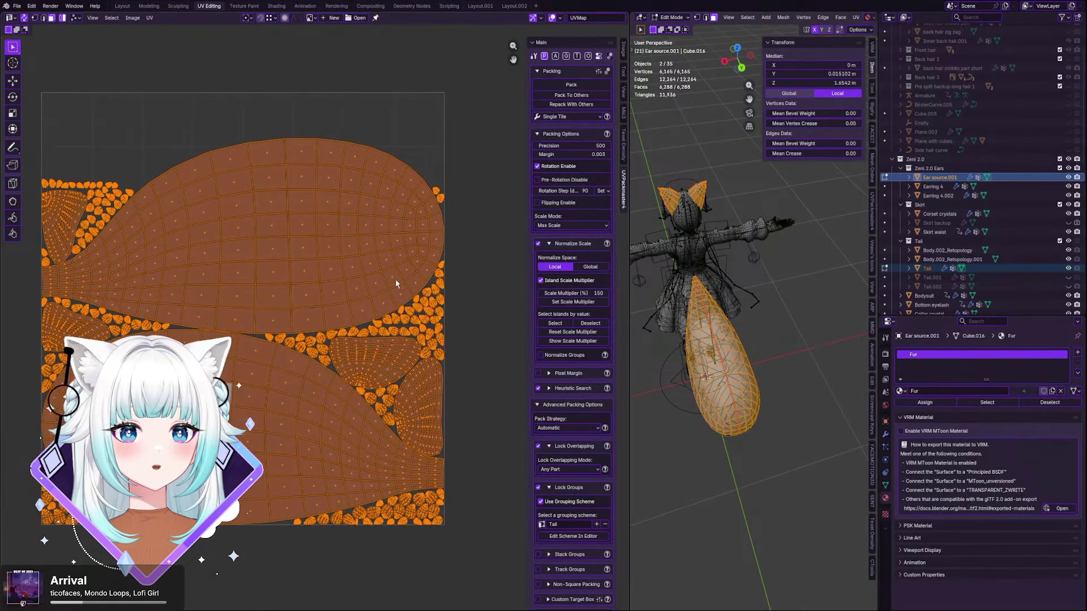
click(152, 19)
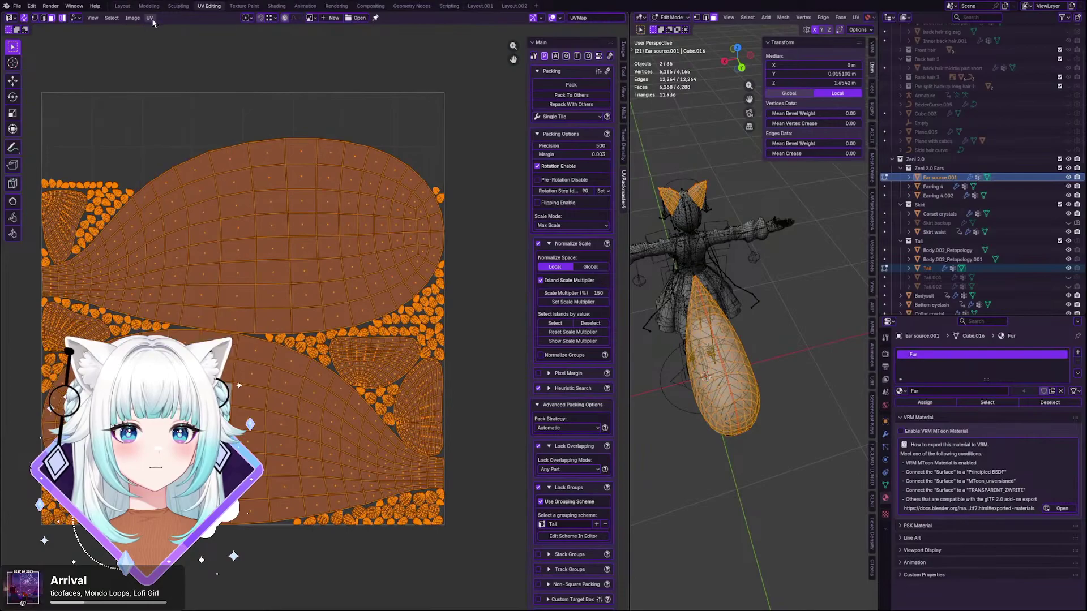
scroll(230, 197, down, 2)
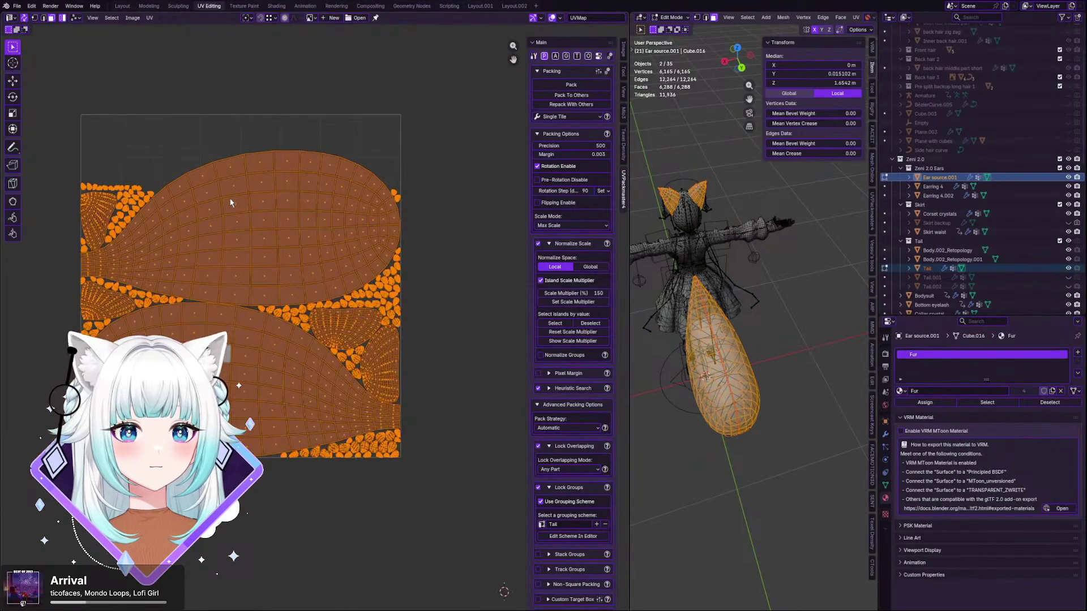
scroll(222, 202, down, 2)
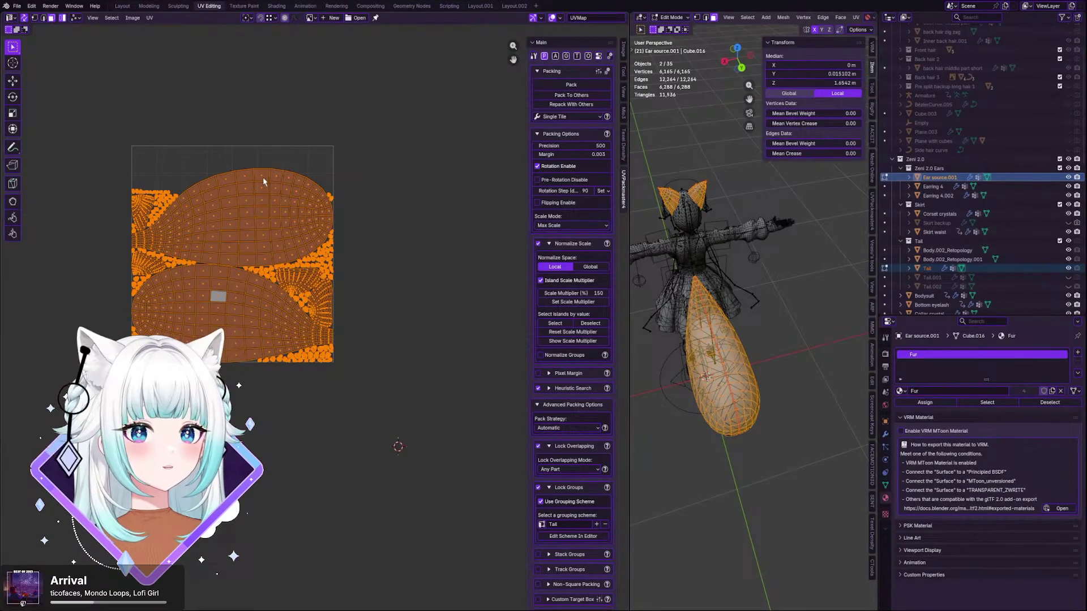
scroll(264, 181, up, 2)
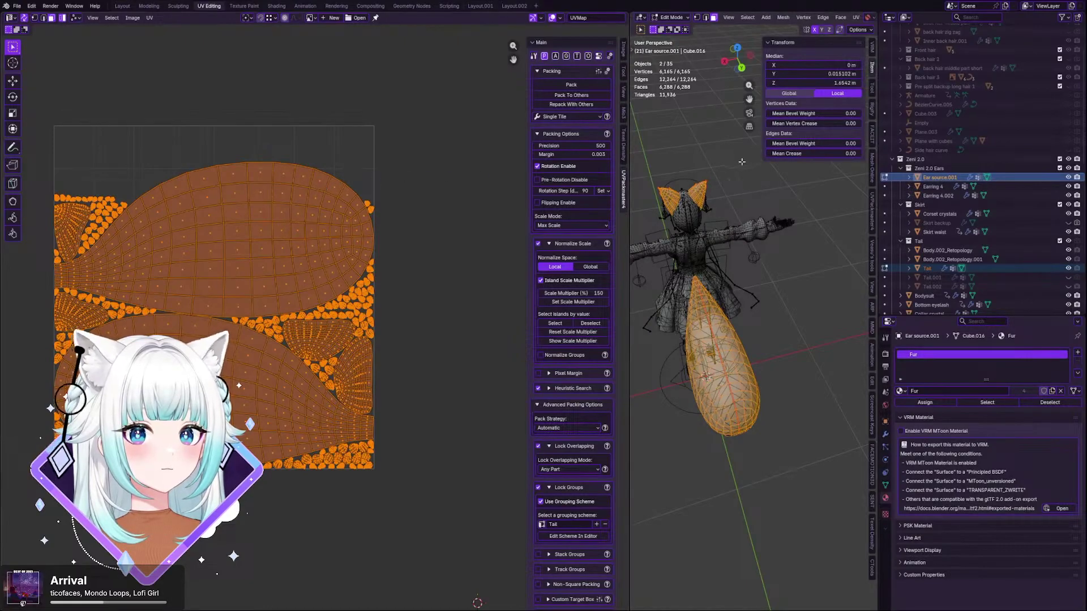
- Examine the fur tufts inside the ears up close and compare them with their islands in the UV layout
scroll(682, 195, up, 5)
middle_drag(682, 195, 679, 228)
scroll(738, 258, up, 4)
scroll(706, 228, down, 4)
scroll(767, 221, up, 3)
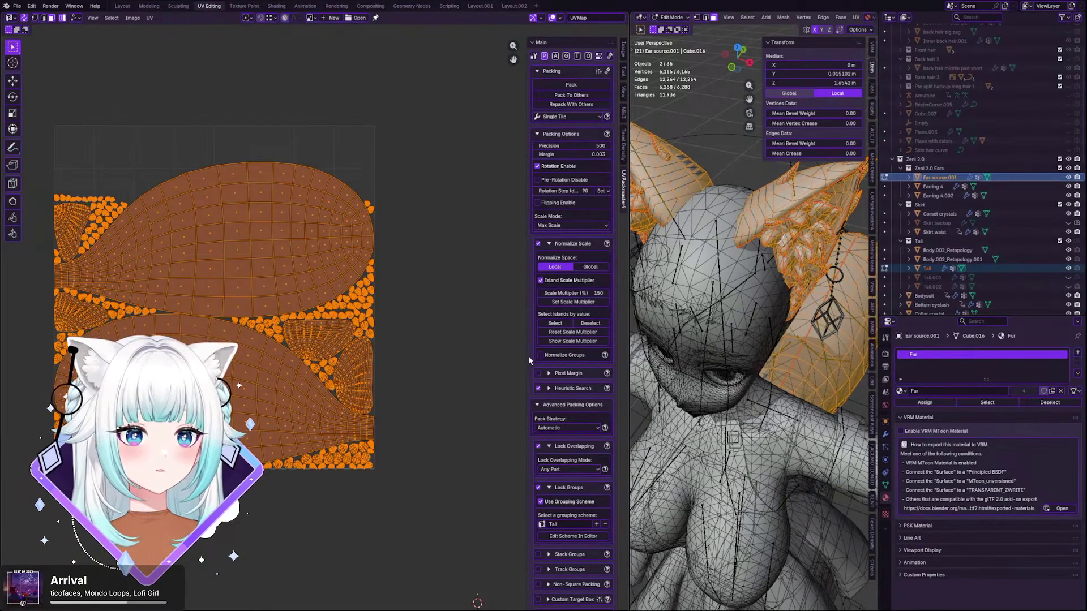
scroll(375, 441, down, 3)
scroll(265, 279, up, 4)
scroll(266, 281, up, 2)
scroll(266, 281, down, 3)
scroll(265, 281, up, 1)
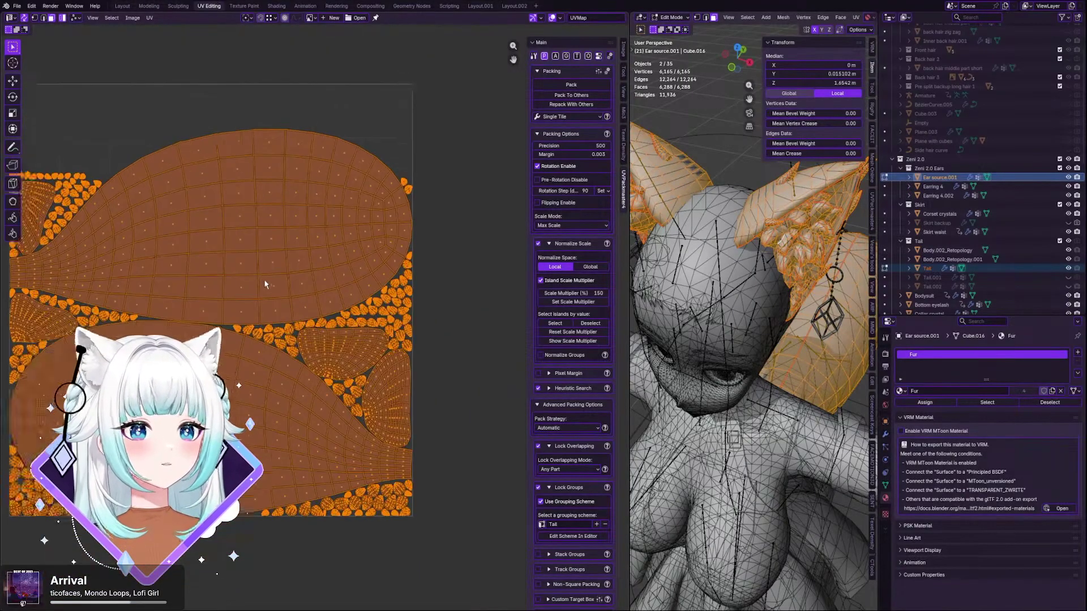
middle_drag(265, 281, 305, 287)
scroll(305, 287, down, 1)
scroll(304, 287, up, 1)
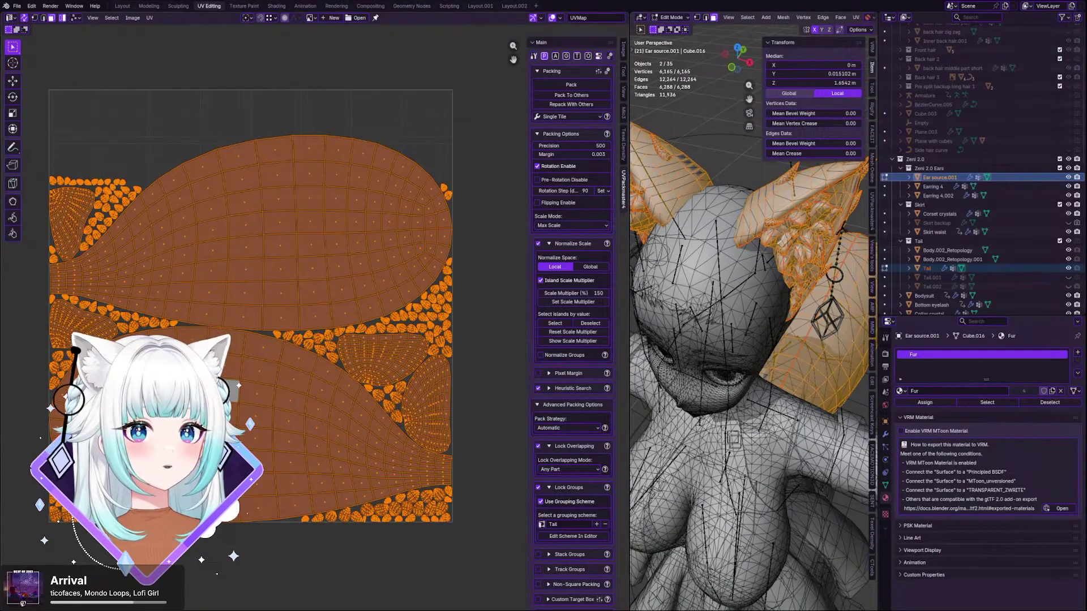
scroll(337, 175, down, 1)
scroll(335, 174, down, 1)
scroll(335, 174, up, 1)
scroll(335, 174, up, 1)
scroll(335, 174, down, 1)
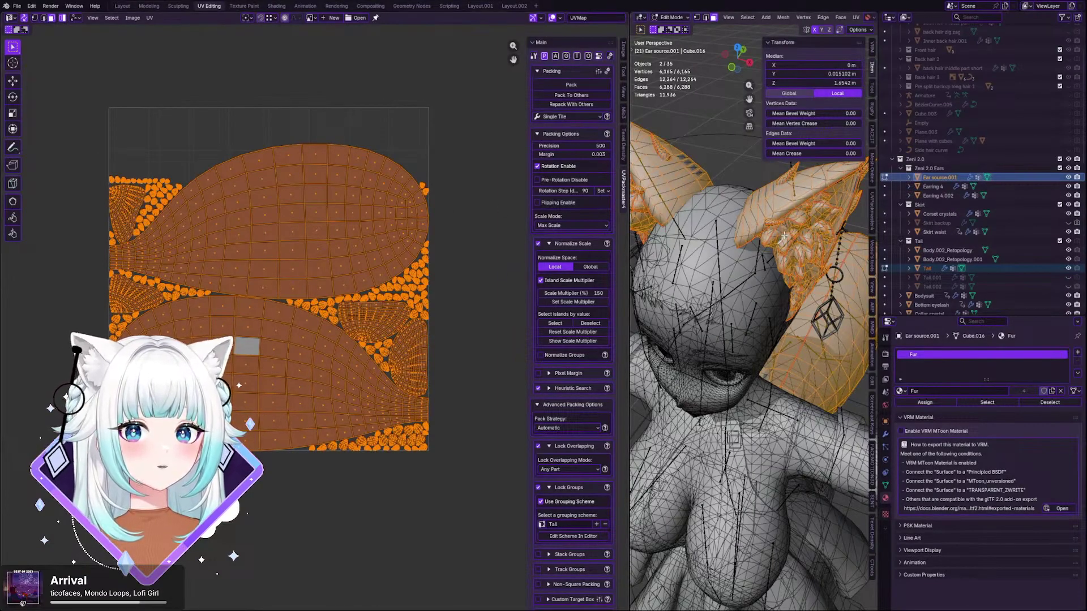
- Clear the selection, select one fur tuft inside the ear up to its seams, and extend the selection to all similar UV islands
middle_drag(785, 236, 781, 208)
key(alt+a)
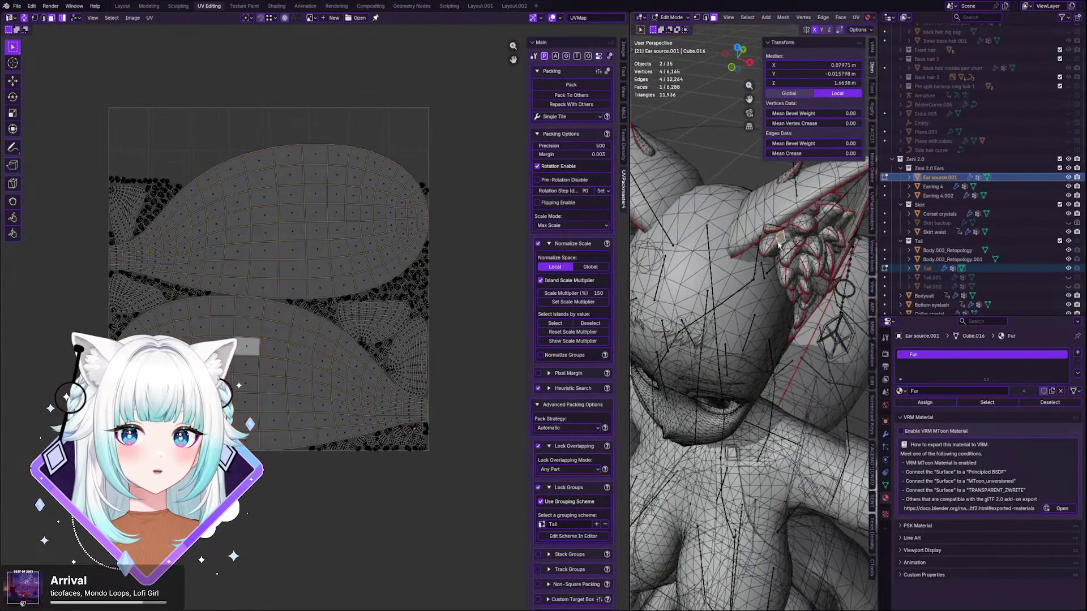
key(l)
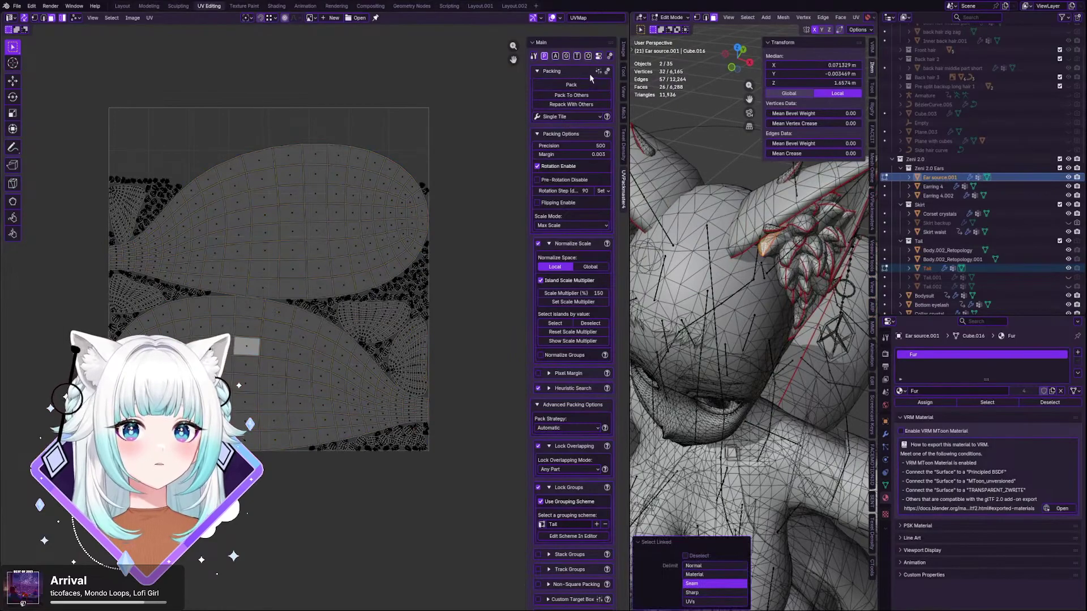
click(625, 115)
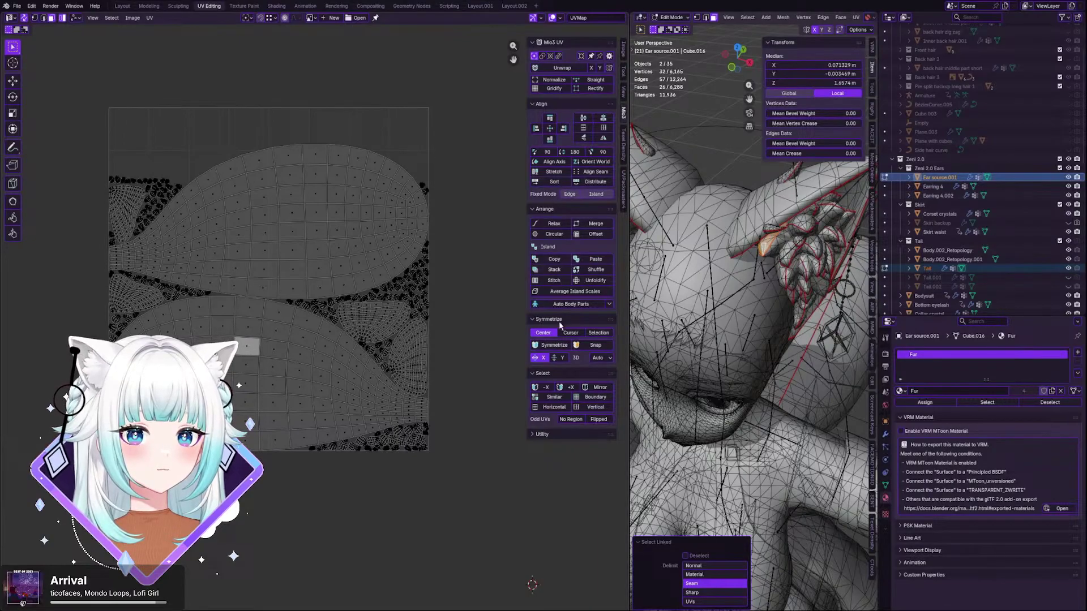
click(547, 390)
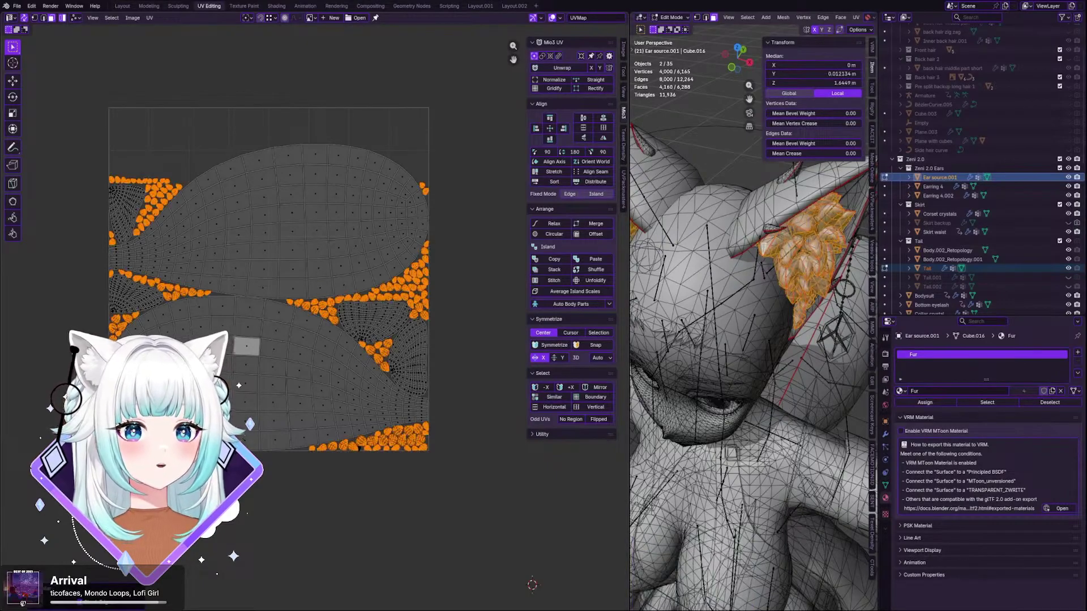
- Show the scale multipliers of the selected fur tuft islands and set their island scale multiplier to 150%
scroll(206, 466, up, 4)
scroll(223, 395, down, 4)
scroll(204, 407, up, 7)
scroll(238, 402, down, 8)
scroll(271, 384, down, 3)
scroll(273, 379, up, 3)
click(625, 180)
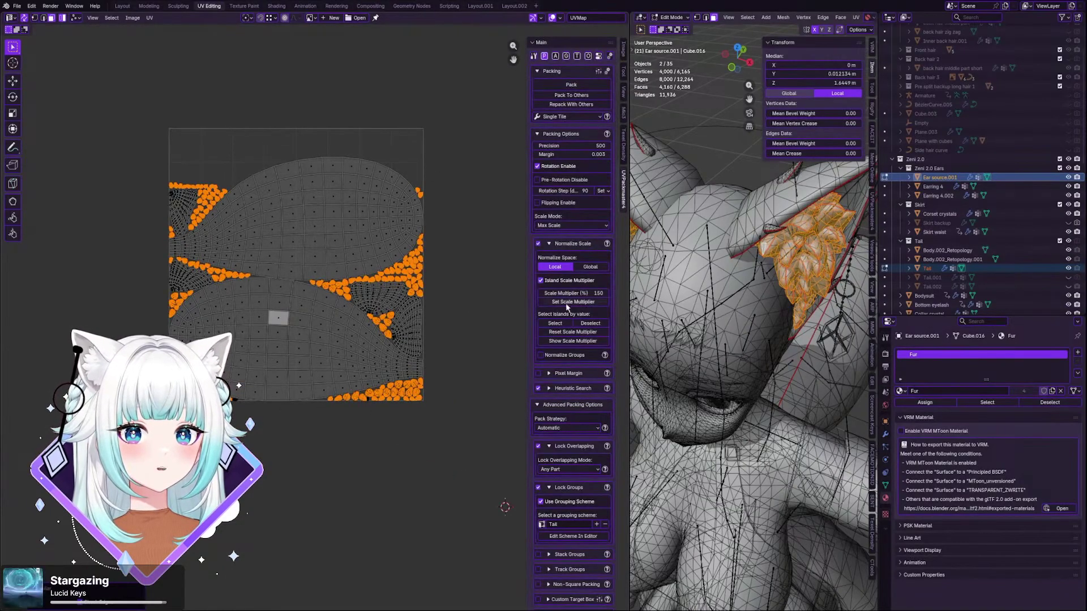
click(563, 339)
scroll(325, 290, up, 2)
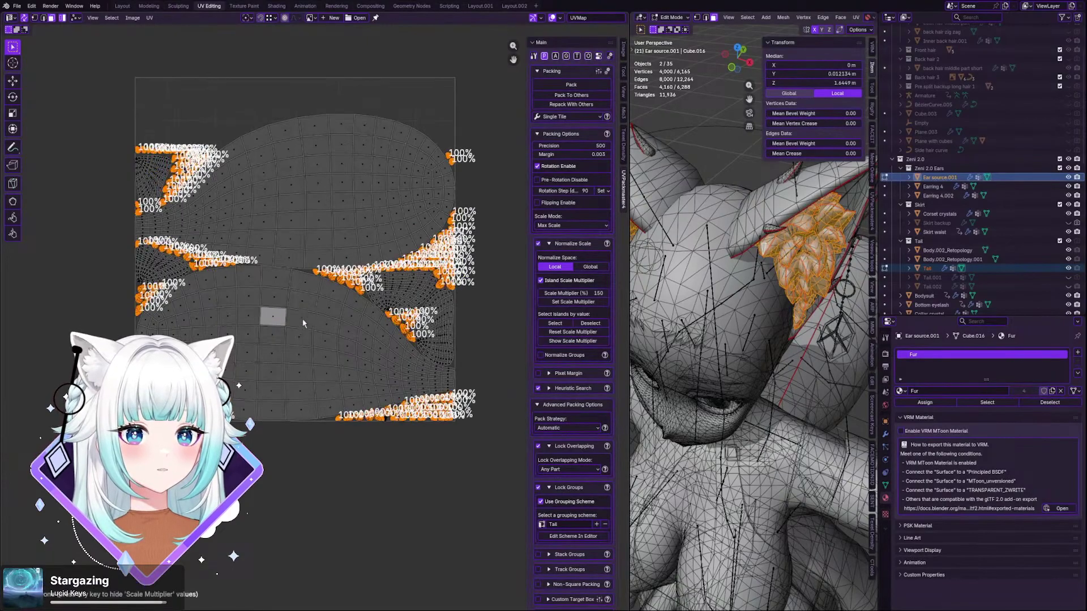
scroll(325, 290, down, 1)
click(589, 303)
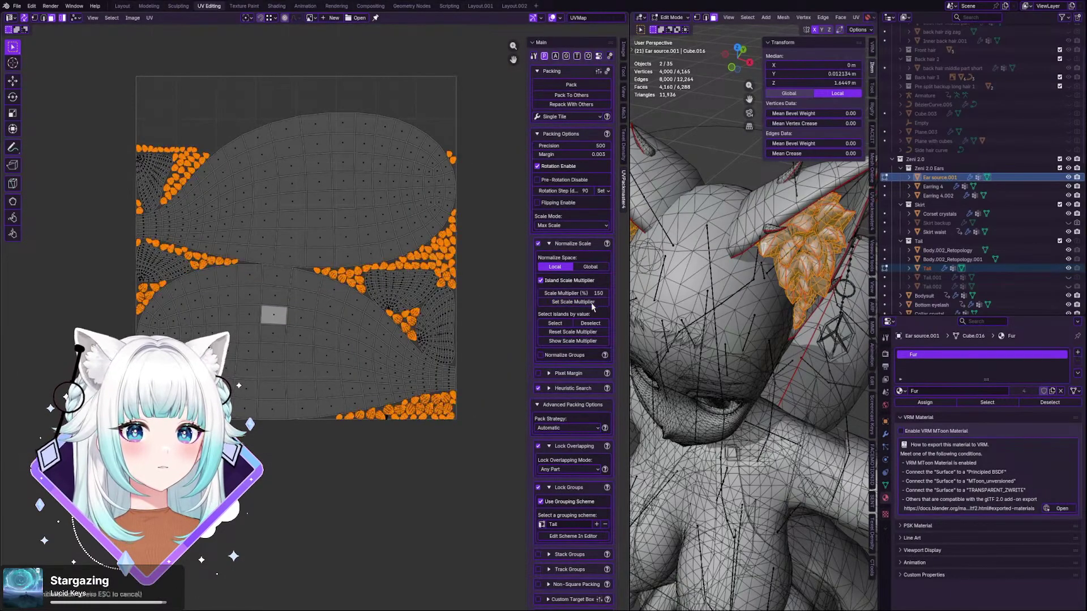
key(Escape)
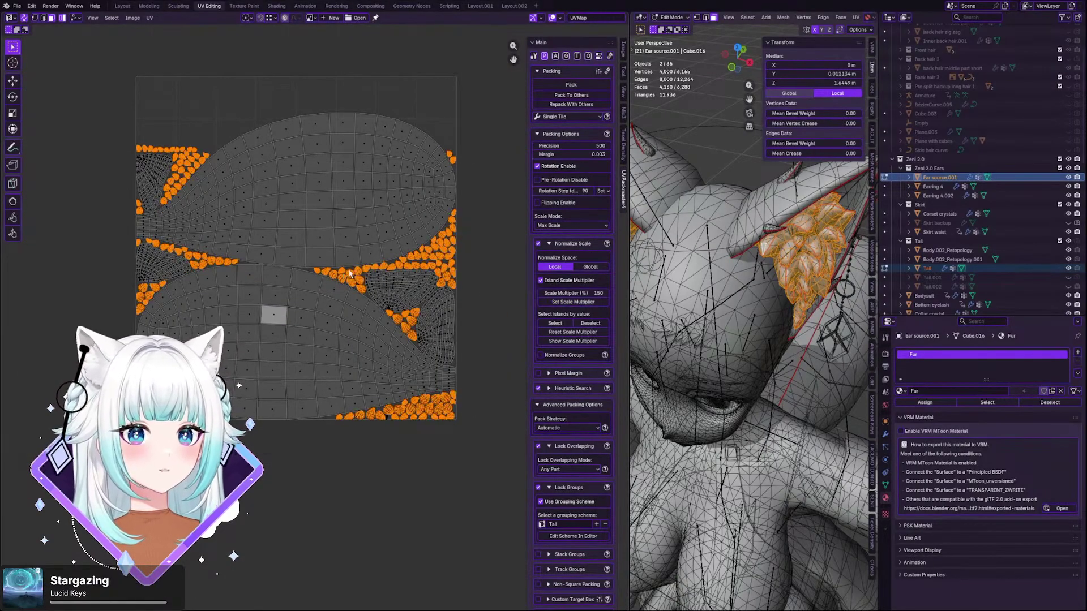
- Select all ear and tail UV islands, pack them into a single tile with UVPackmaster, and accept the packing found
key(a)
click(553, 83)
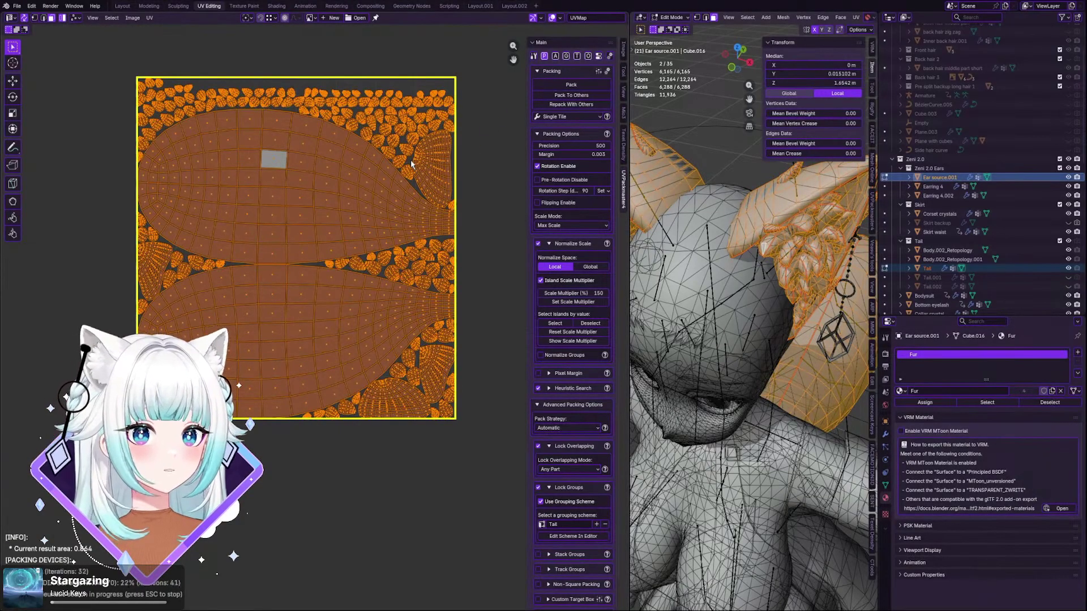
scroll(414, 261, up, 4)
scroll(414, 266, down, 3)
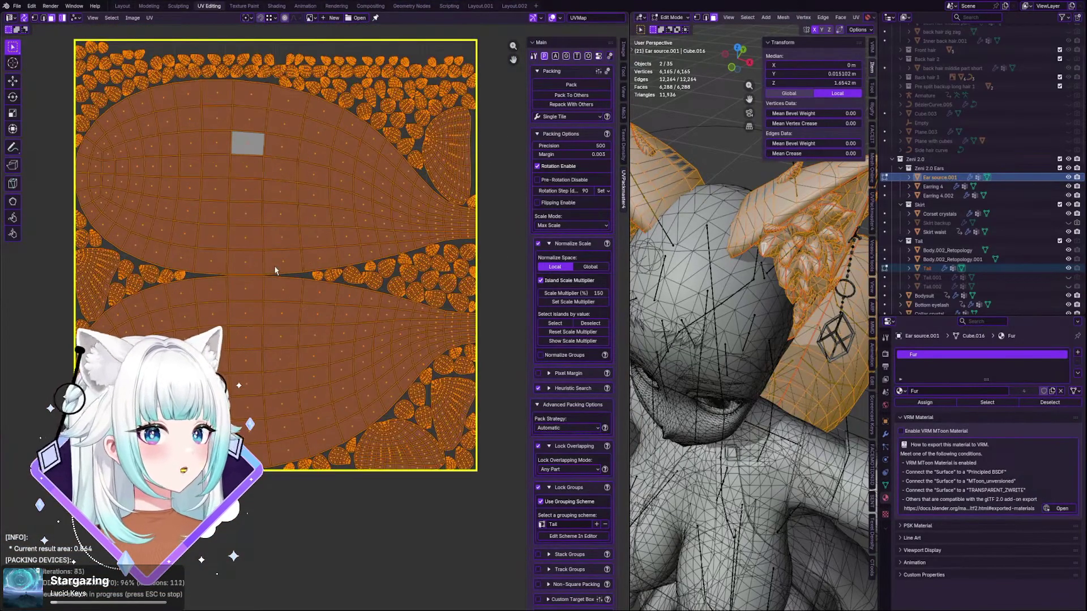
scroll(274, 266, down, 1)
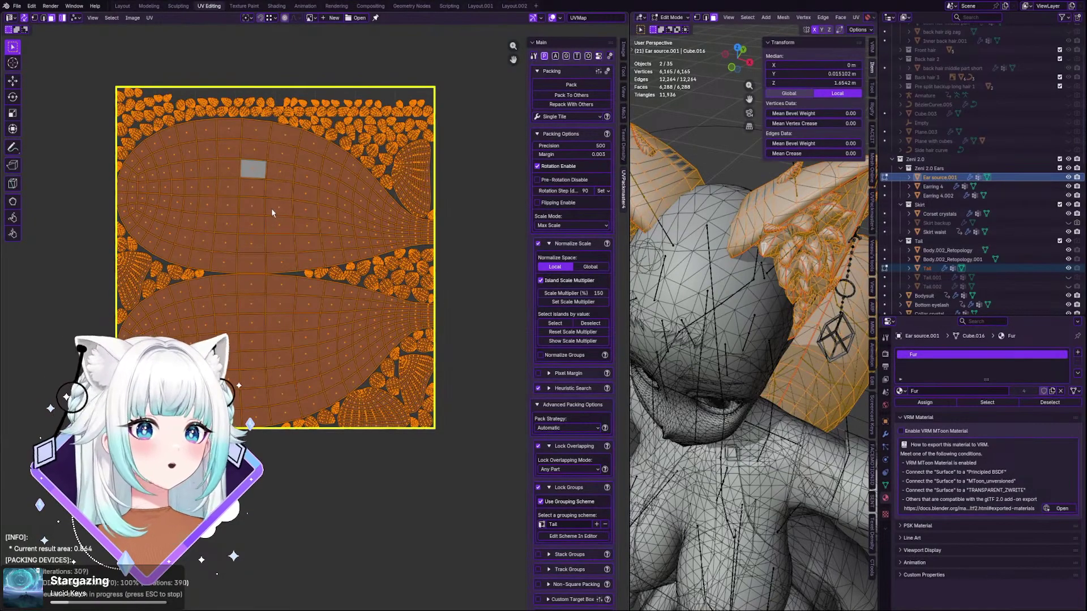
scroll(272, 216, down, 2)
key(Escape)
scroll(300, 230, up, 1)
scroll(306, 225, down, 4)
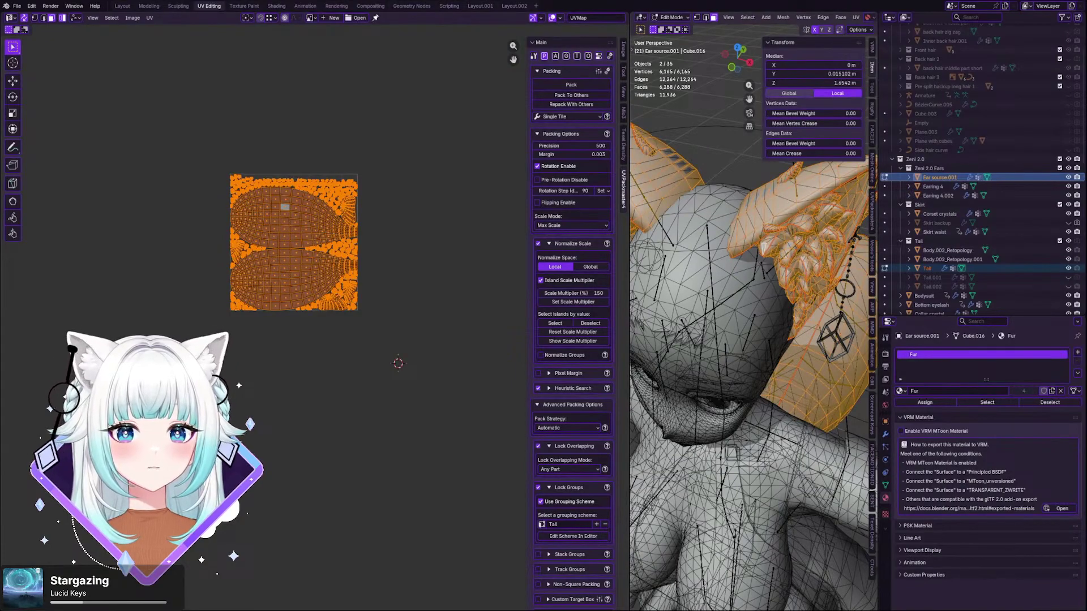
- Widen the 3D viewport by narrowing the UV Editor, and switch the ears and tail from Edit Mode to Object Mode
scroll(519, 318, down, 3)
scroll(572, 318, down, 1)
scroll(688, 316, down, 2)
drag(633, 348, 287, 348)
middle_drag(541, 409, 528, 402)
click(331, 17)
click(331, 26)
scroll(940, 142, up, 4)
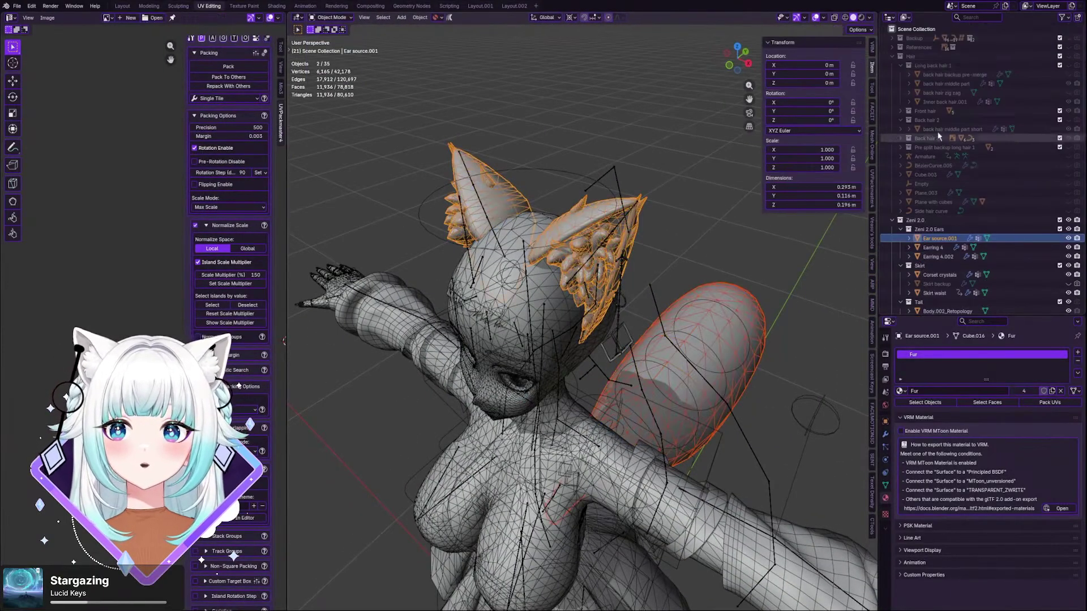
- Unhide the Hair collection together with its Long back hair 1 and Back hair 2 collections
click(1070, 57)
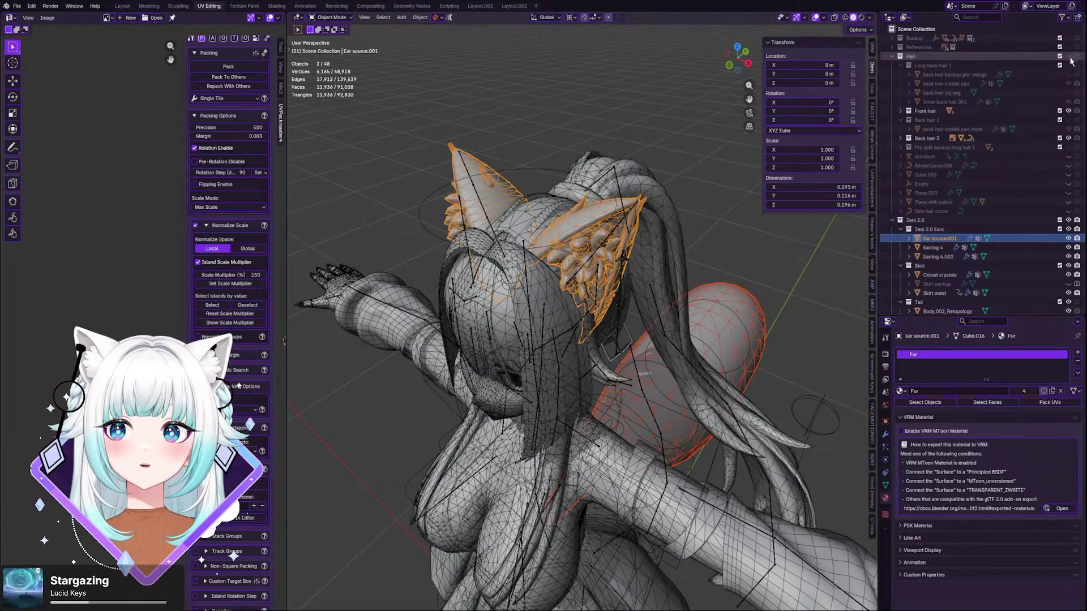
click(1069, 120)
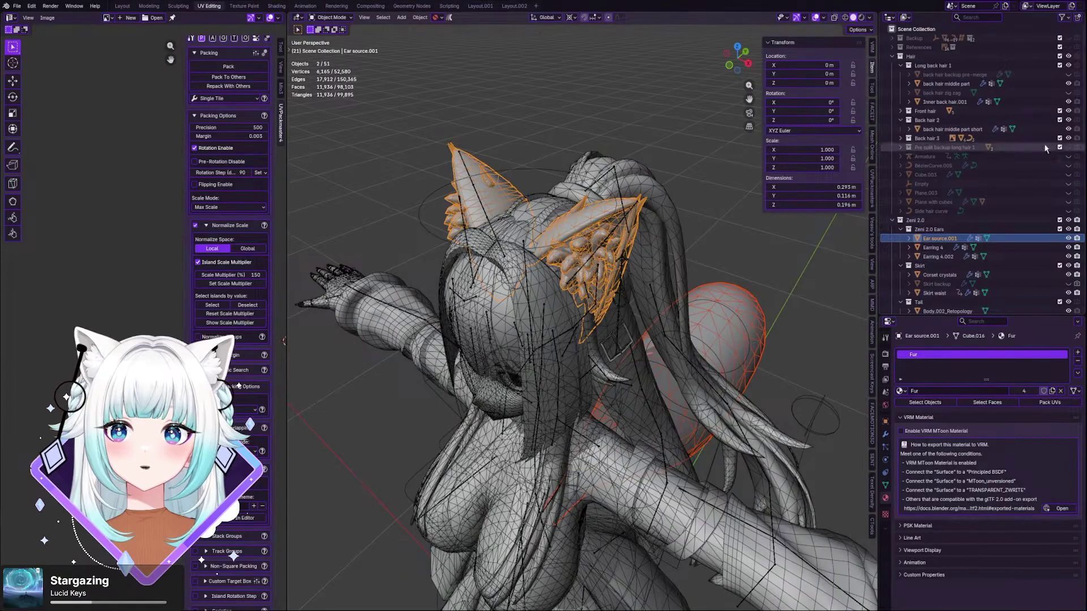
scroll(762, 211, down, 6)
middle_drag(639, 371, 684, 247)
scroll(697, 328, up, 3)
scroll(583, 260, down, 3)
- Leave Pose Mode, select the Sleeve object on the forearms, and hide it
click(685, 246)
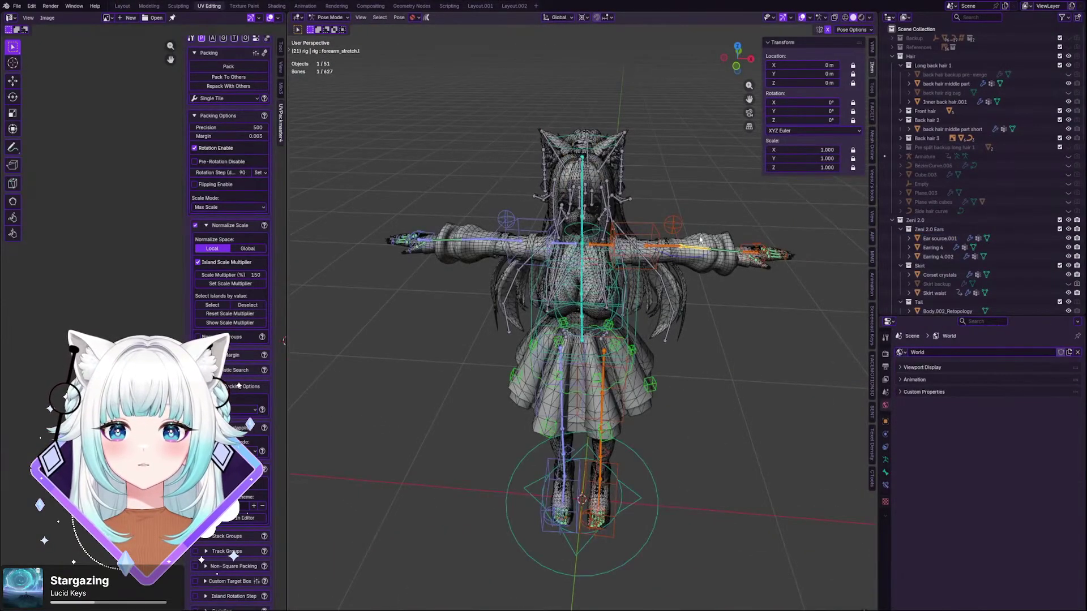
key(ctrl+Tab)
click(701, 241)
scroll(1061, 135, down, 10)
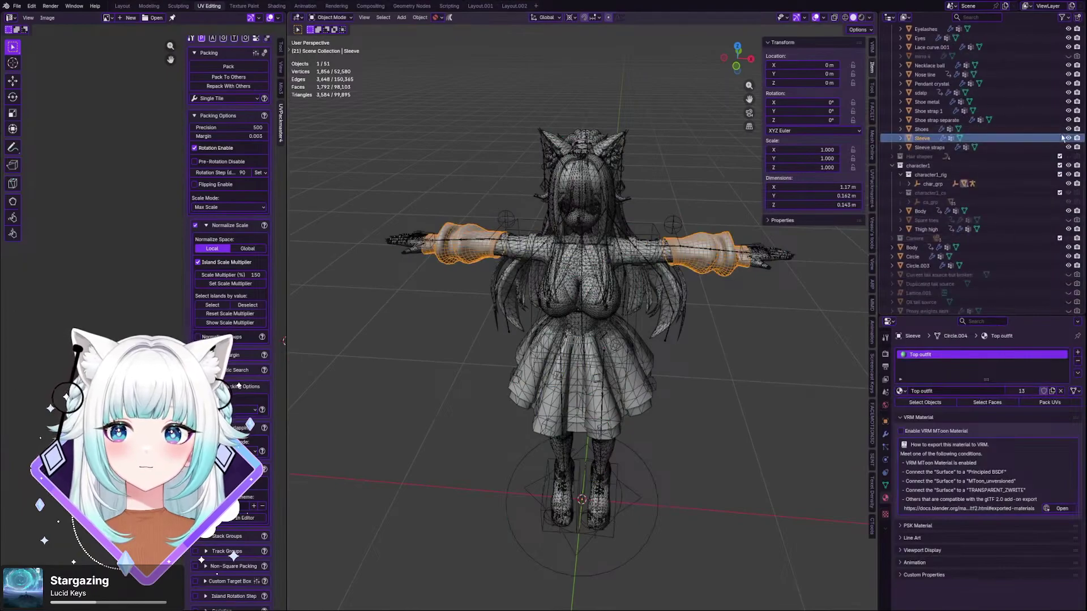
click(1069, 137)
- Inspect the character's legs, shoes, skirt and bare arms from several angles
middle_drag(651, 294, 636, 257)
scroll(590, 309, up, 3)
scroll(434, 427, up, 5)
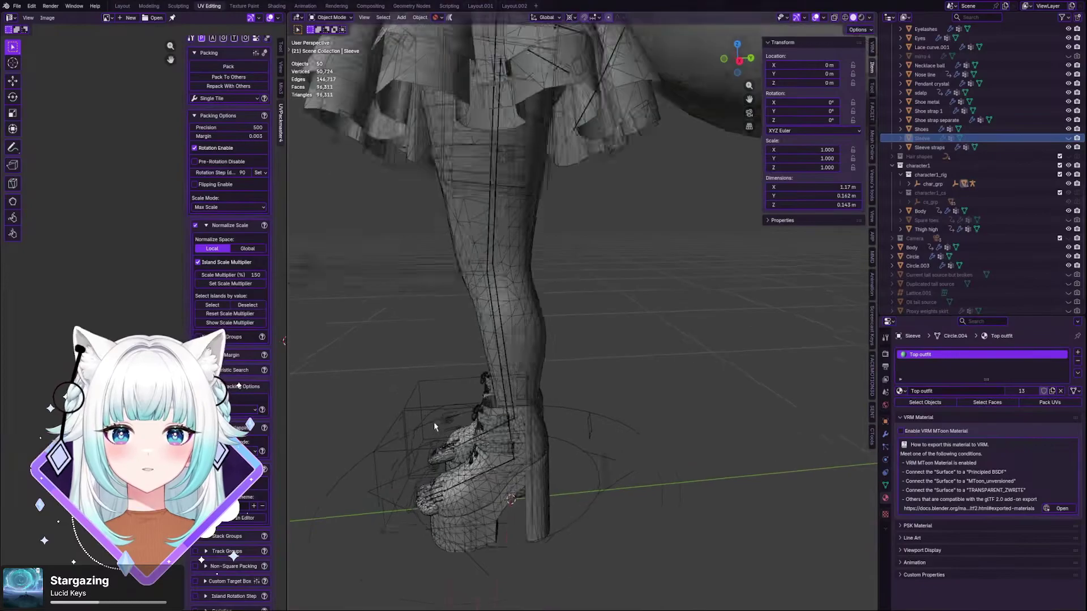
middle_drag(435, 423, 512, 413)
scroll(405, 415, down, 1)
scroll(405, 416, up, 3)
scroll(526, 432, down, 4)
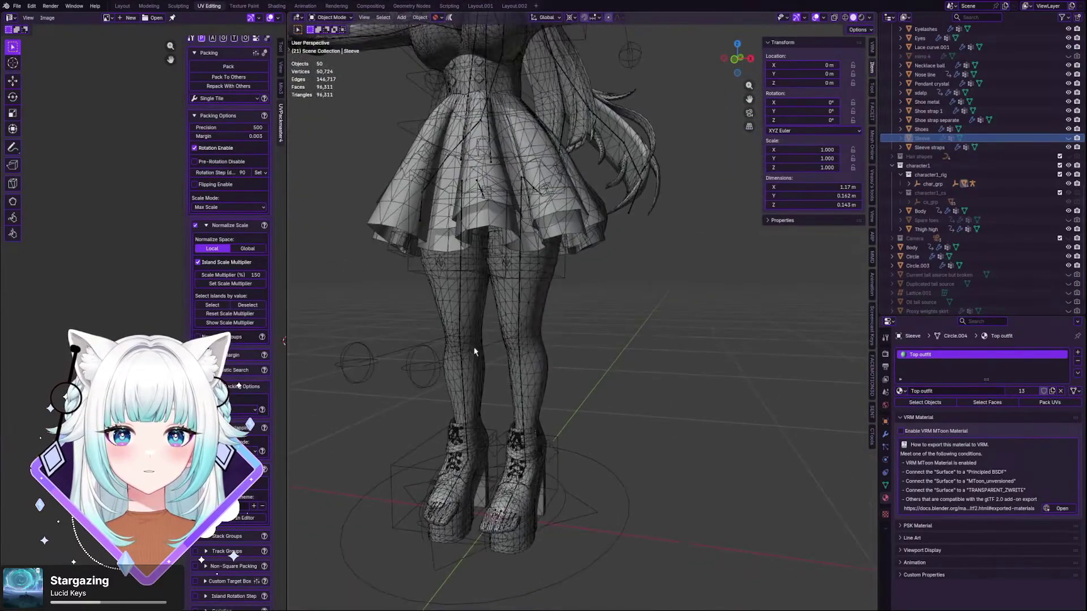
scroll(480, 356, down, 5)
middle_drag(528, 127, 545, 165)
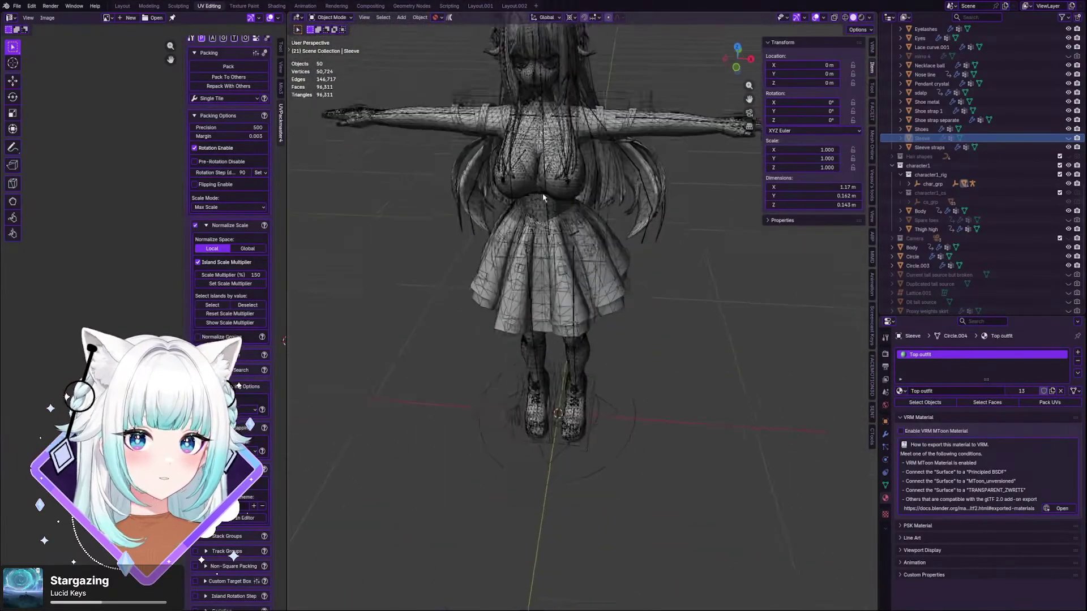
scroll(545, 164, up, 2)
scroll(545, 164, down, 2)
- Switch the character's armature from Pose Mode to Object Mode and select the whole rig
click(603, 353)
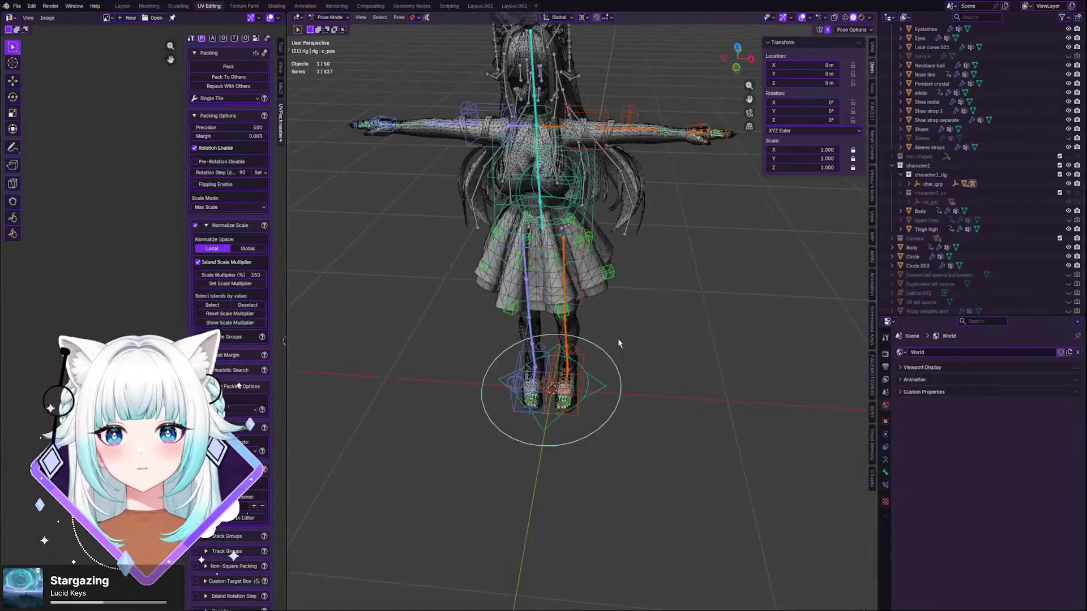
scroll(913, 187, down, 1)
click(319, 17)
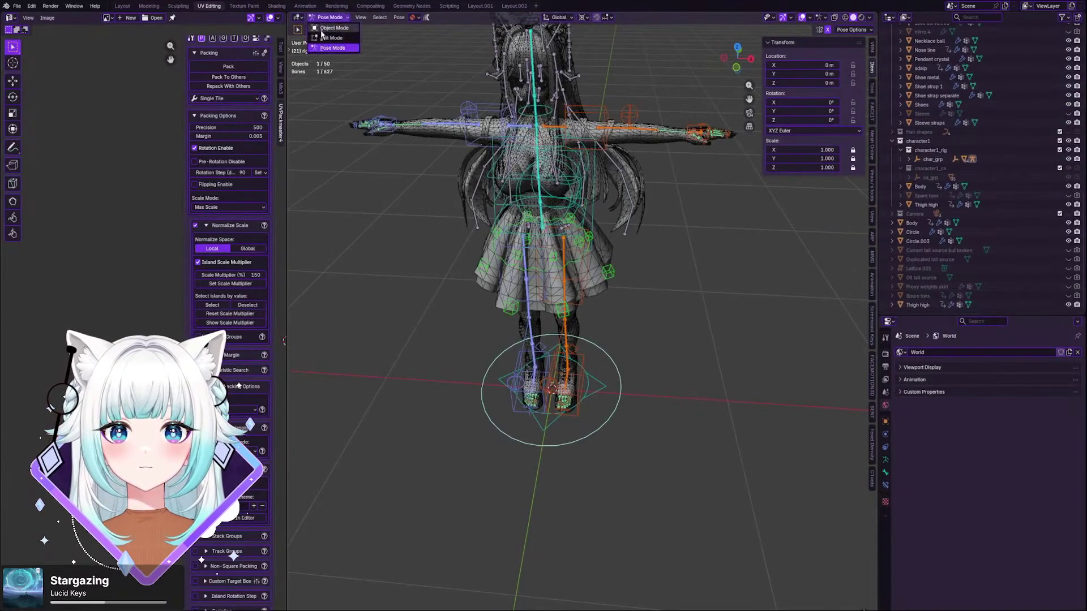
click(331, 28)
click(461, 117)
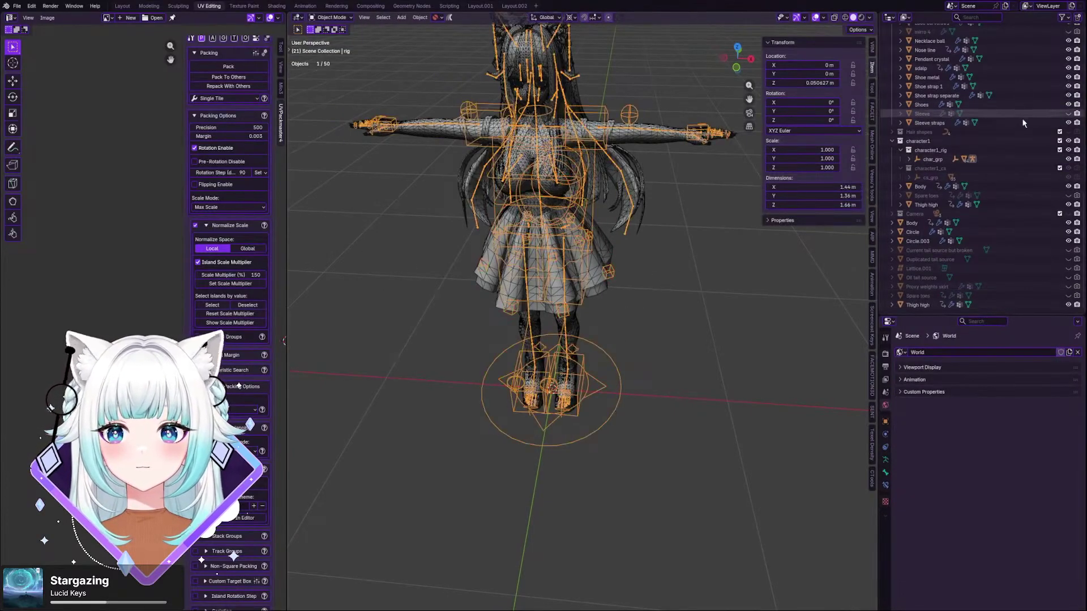
- Expand char_grp inside character1_rig in the Outliner and select the rig object's entire hierarchy
scroll(988, 160, up, 10)
scroll(988, 161, down, 10)
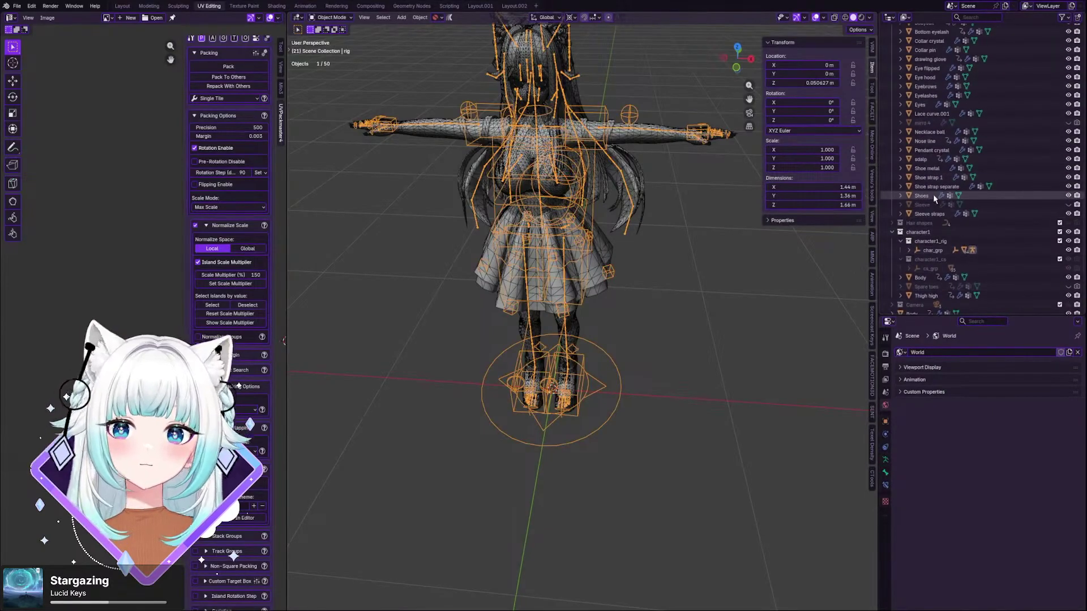
click(910, 251)
click(918, 259)
scroll(954, 256, down, 5)
scroll(954, 256, up, 4)
right_click(934, 77)
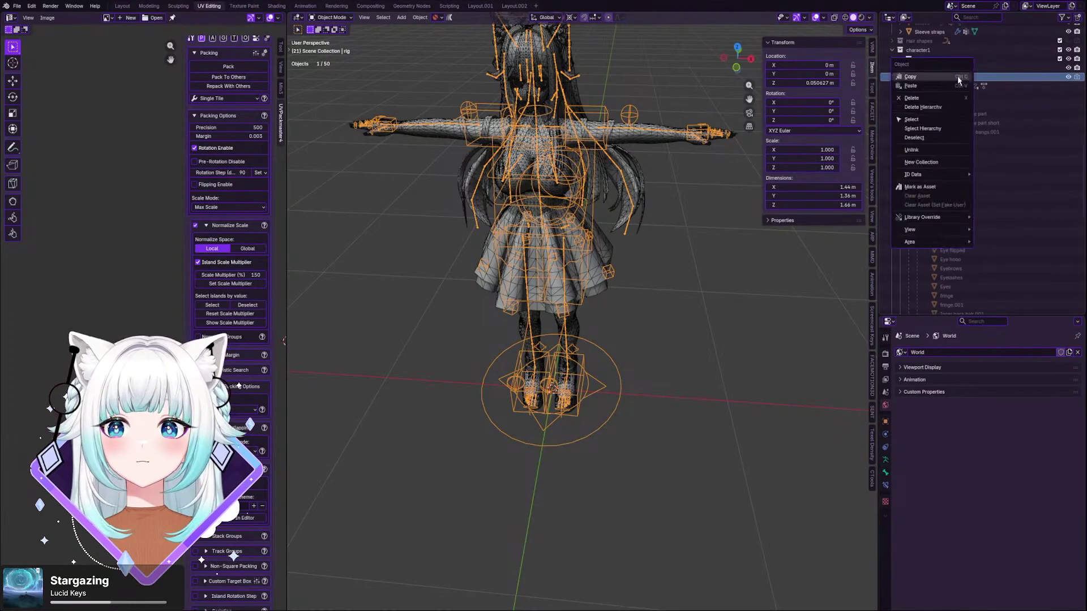
click(932, 123)
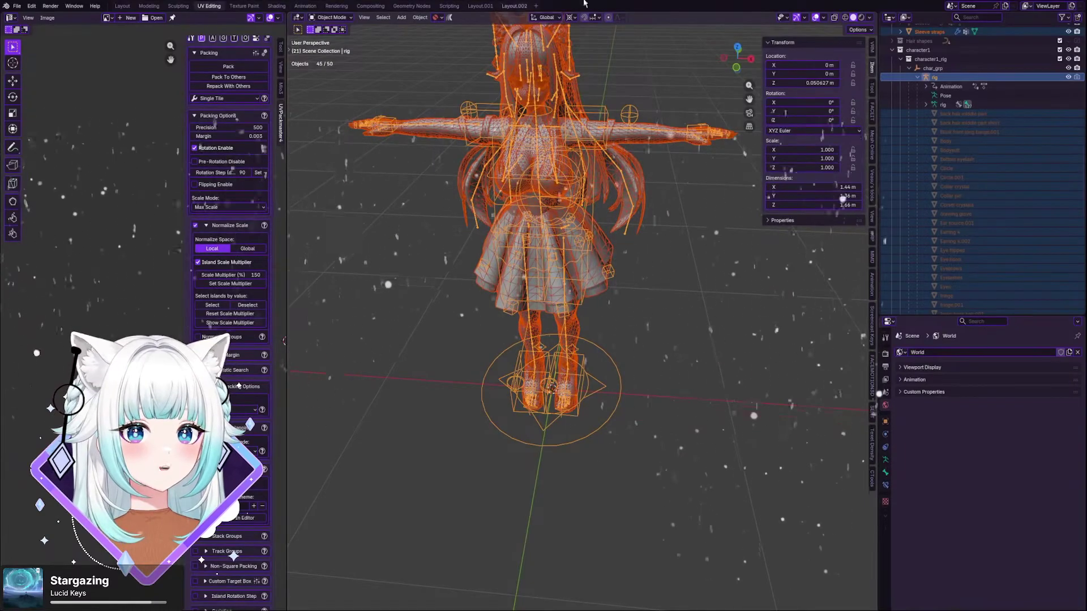
- Export the selected character rig hierarchy
scroll(371, 166, down, 1)
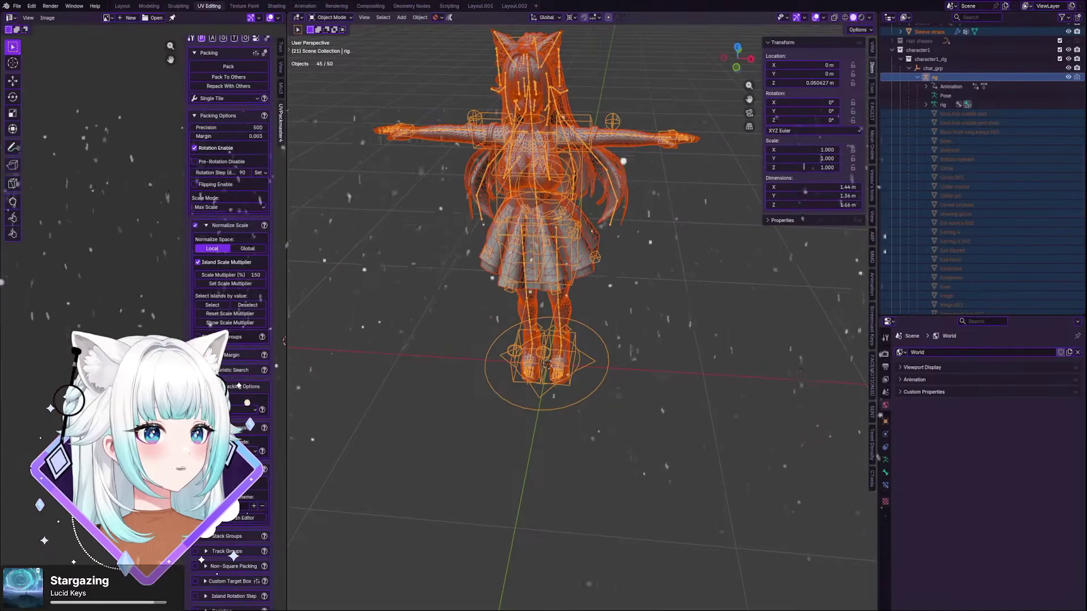
scroll(504, 154, down, 1)
scroll(504, 154, up, 2)
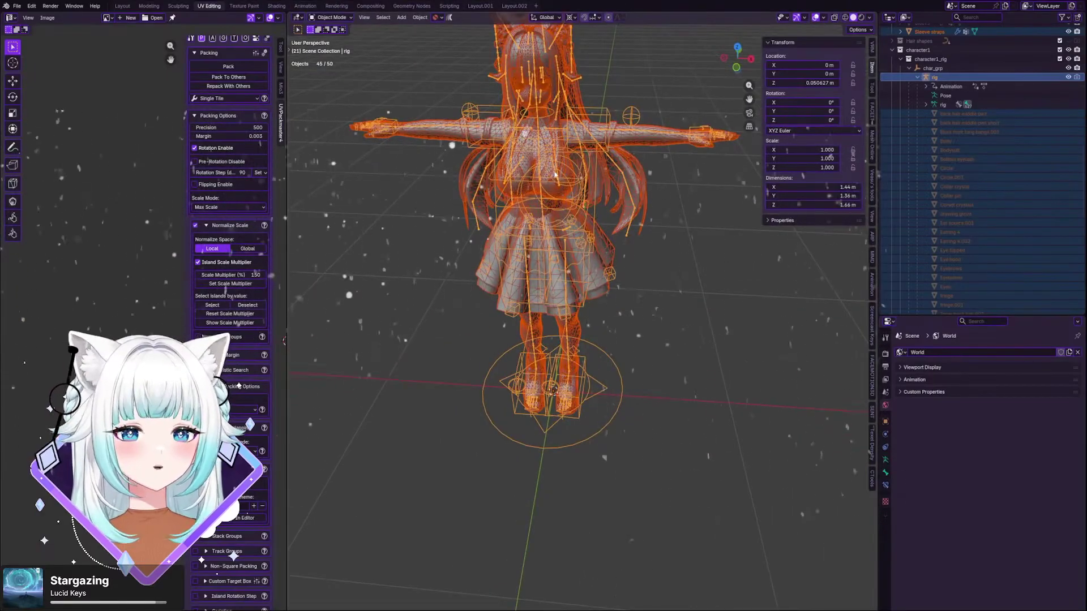
scroll(504, 154, up, 1)
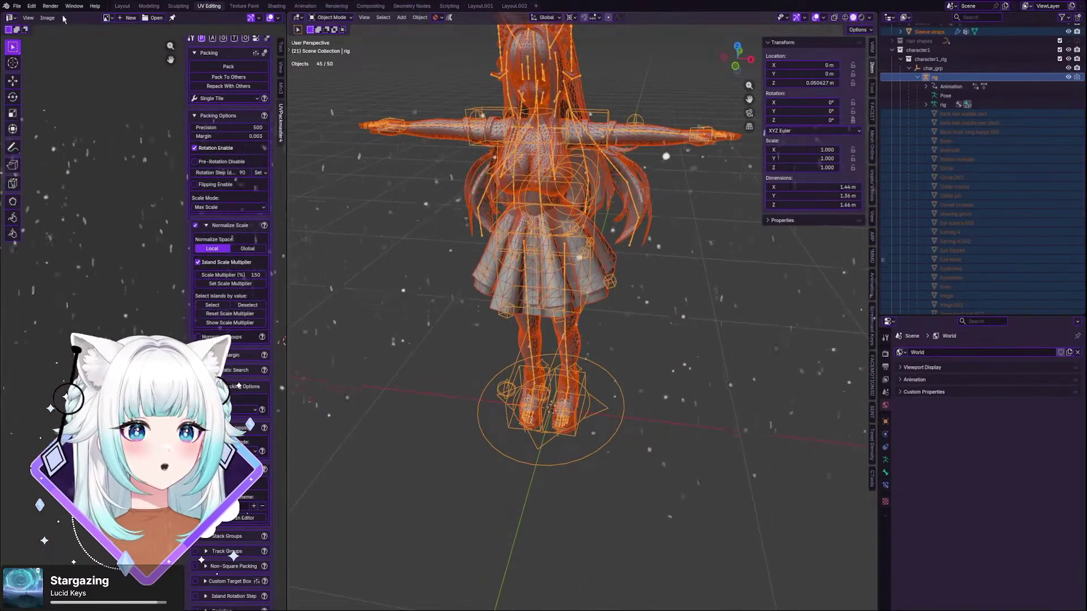
click(17, 6)
mouse_move(79, 145)
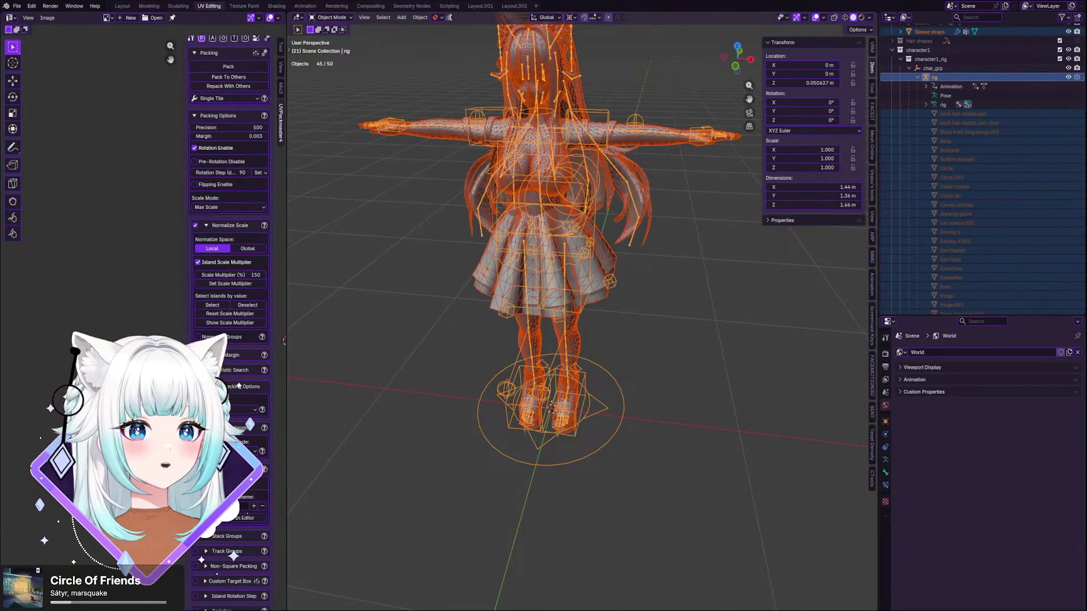
middle_drag(611, 536, 598, 340)
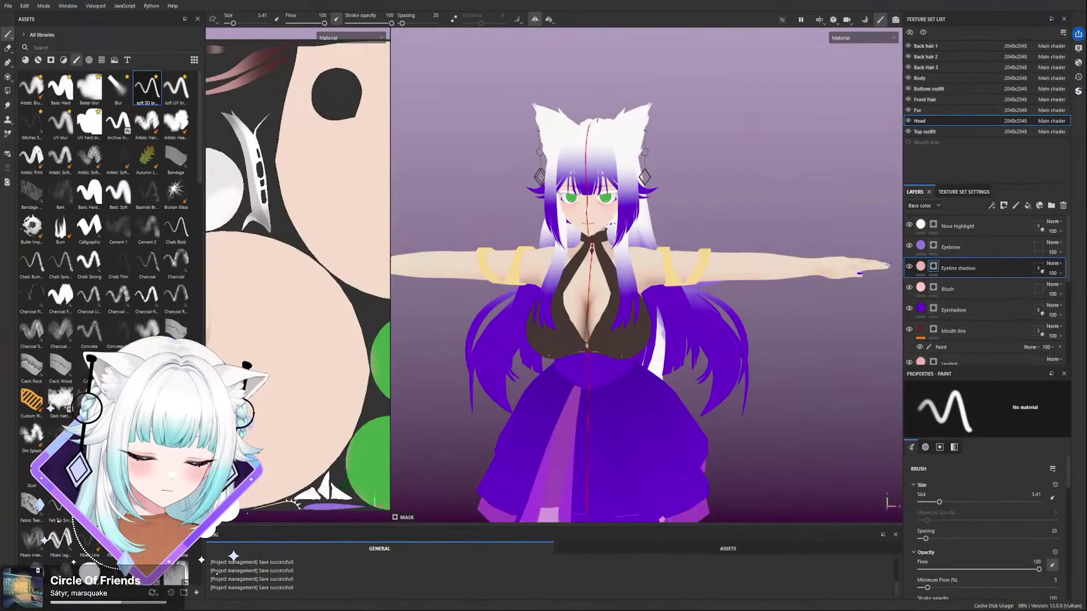
- Switch to Substance 3D Painter and select the Back hair 1 texture set from the character's ponytail
scroll(731, 356, down, 4)
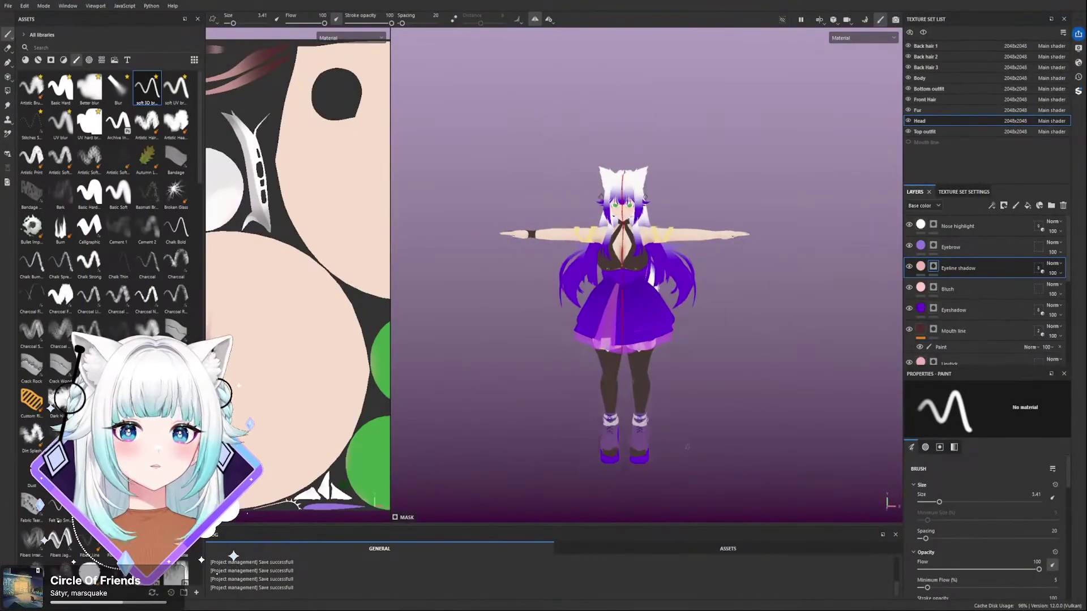
alt+drag(760, 329, 560, 325)
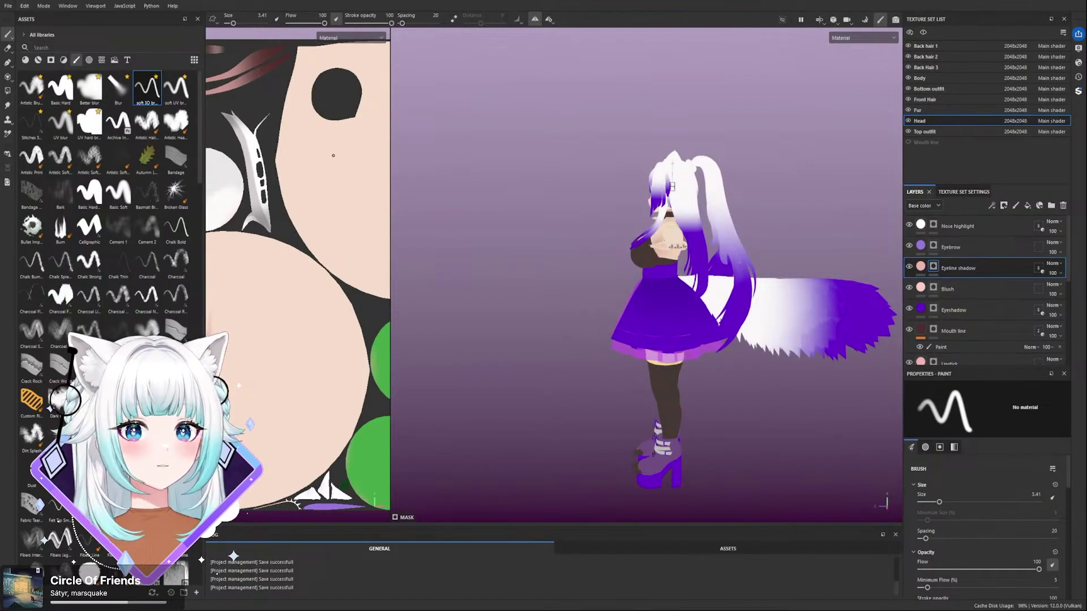
ctrl+alt+right_click(724, 186)
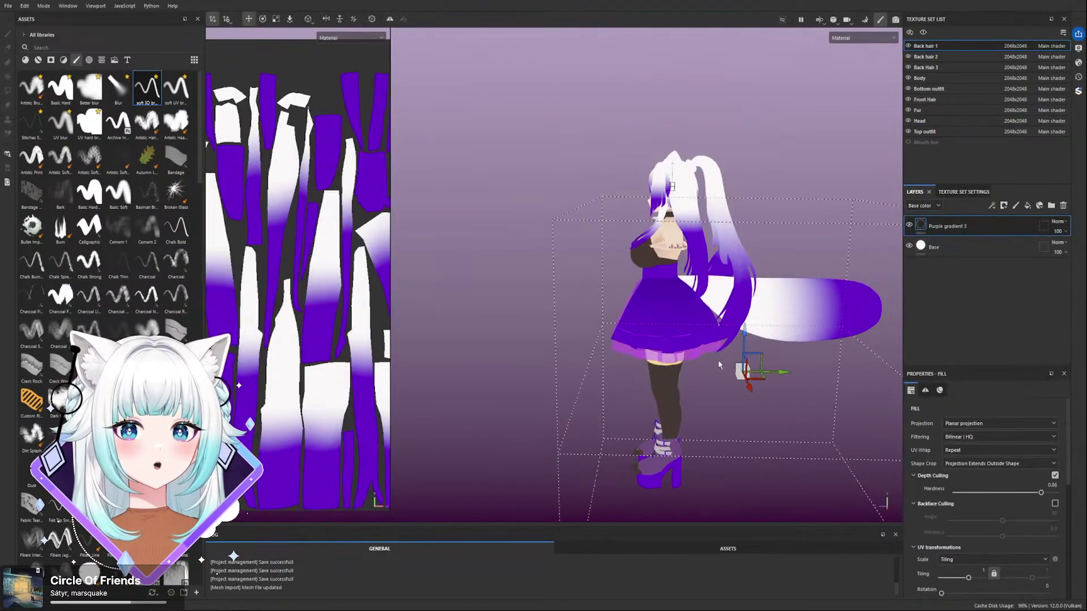
- Inspect the updated character mesh from the side and front, covering the tail, back hair, skirt, legs and arms
scroll(798, 320, up, 3)
scroll(792, 300, down, 2)
scroll(827, 265, up, 3)
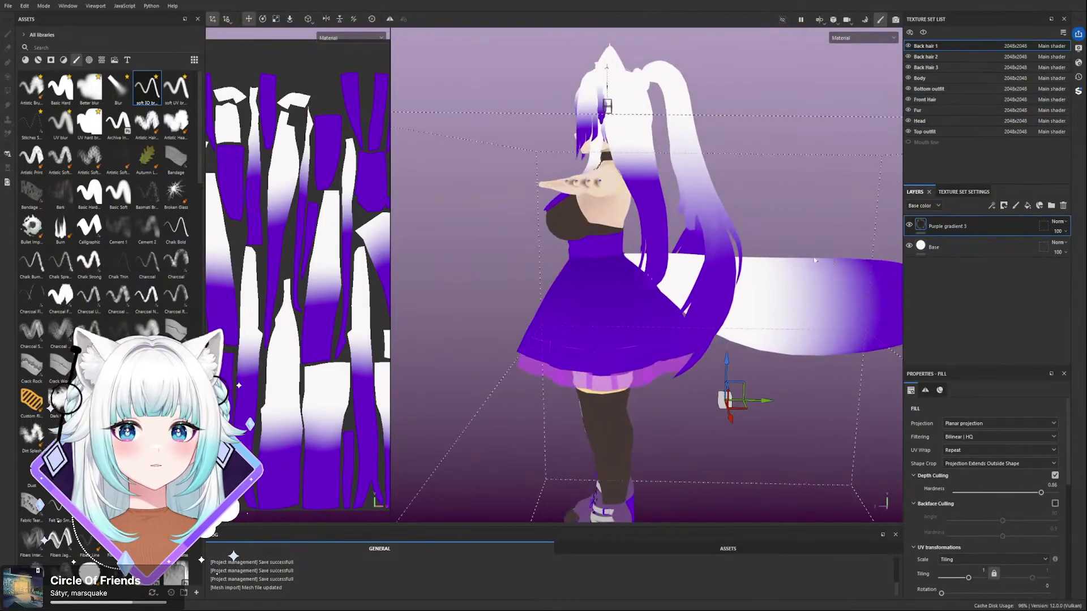
scroll(788, 265, down, 3)
scroll(729, 256, up, 4)
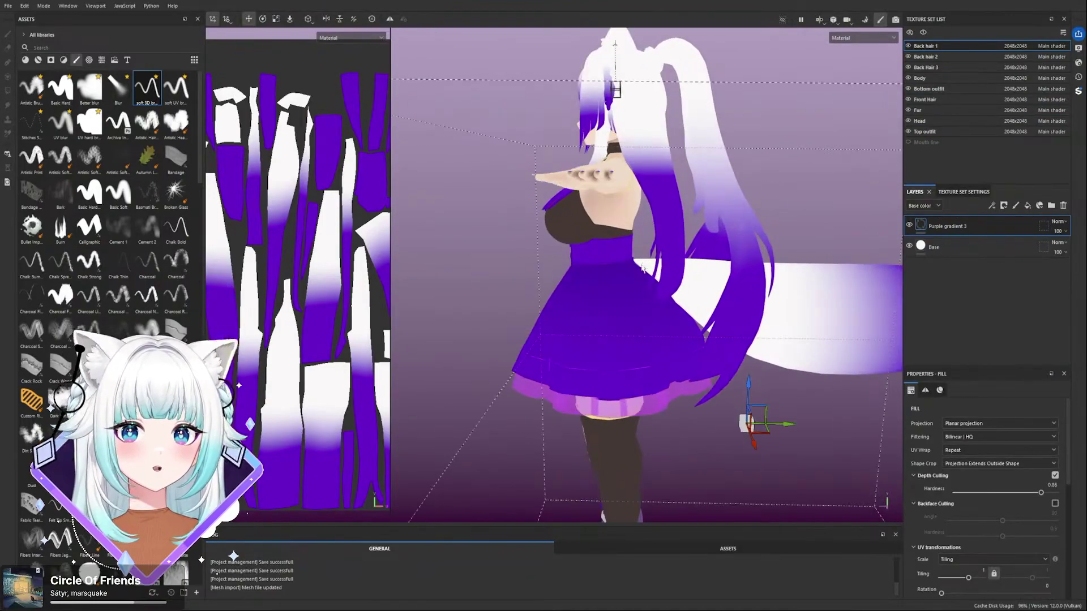
alt+drag(644, 248, 804, 252)
scroll(833, 258, down, 3)
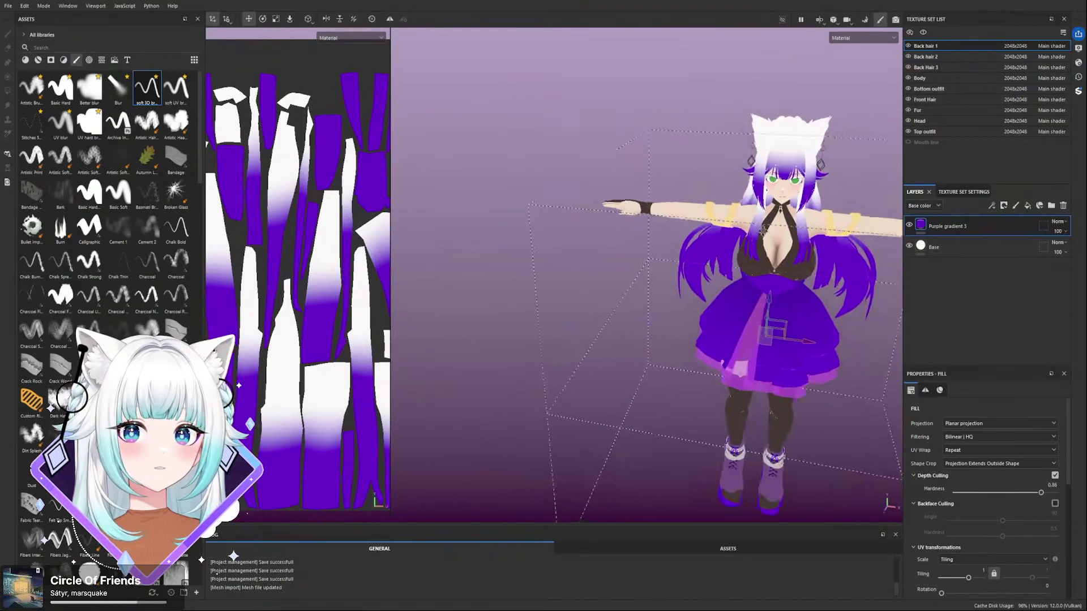
alt+middle_drag(869, 290, 755, 253)
alt+drag(755, 253, 730, 198)
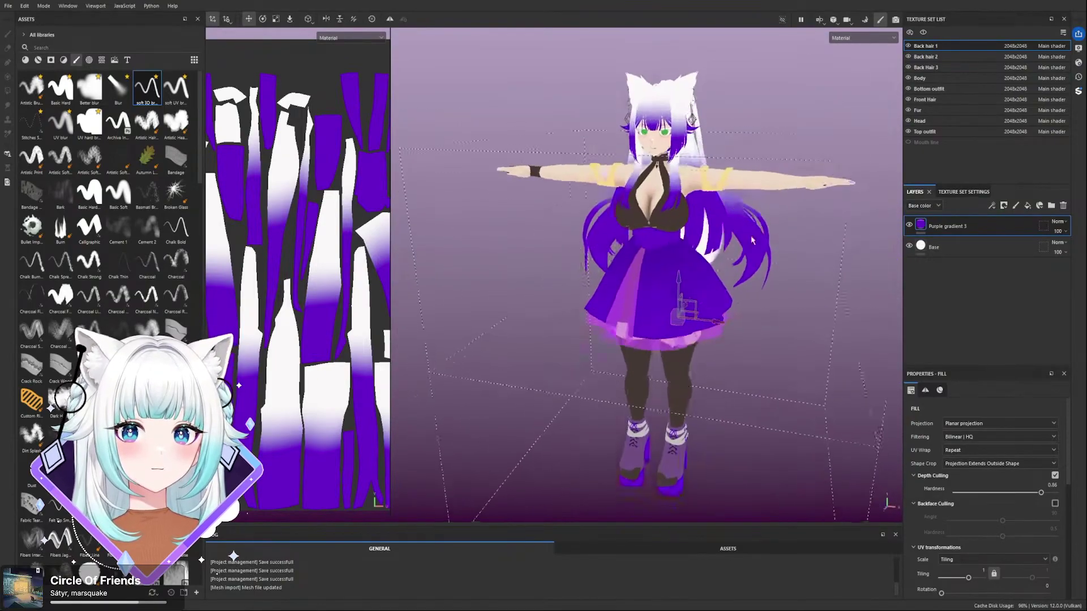
alt+middle_drag(688, 178, 643, 246)
scroll(616, 280, up, 3)
alt+drag(602, 281, 567, 238)
scroll(595, 289, up, 3)
alt+drag(619, 371, 700, 322)
scroll(689, 295, down, 5)
scroll(690, 283, up, 2)
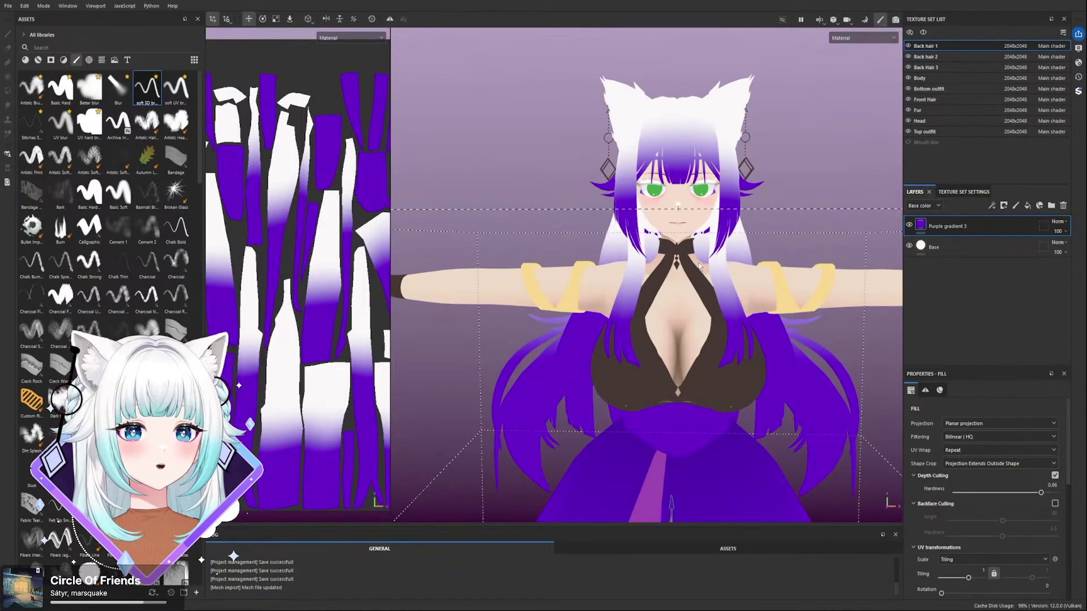
- Examine the character's ears, face, front hair and chest area from the front
alt+middle_drag(696, 266, 625, 285)
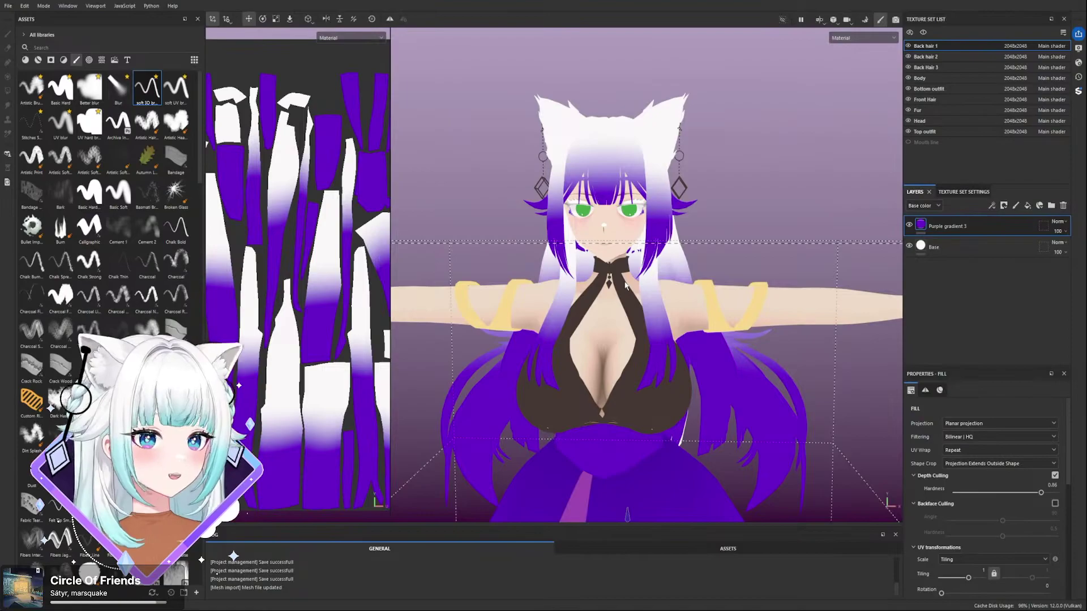
alt+drag(565, 222, 653, 245)
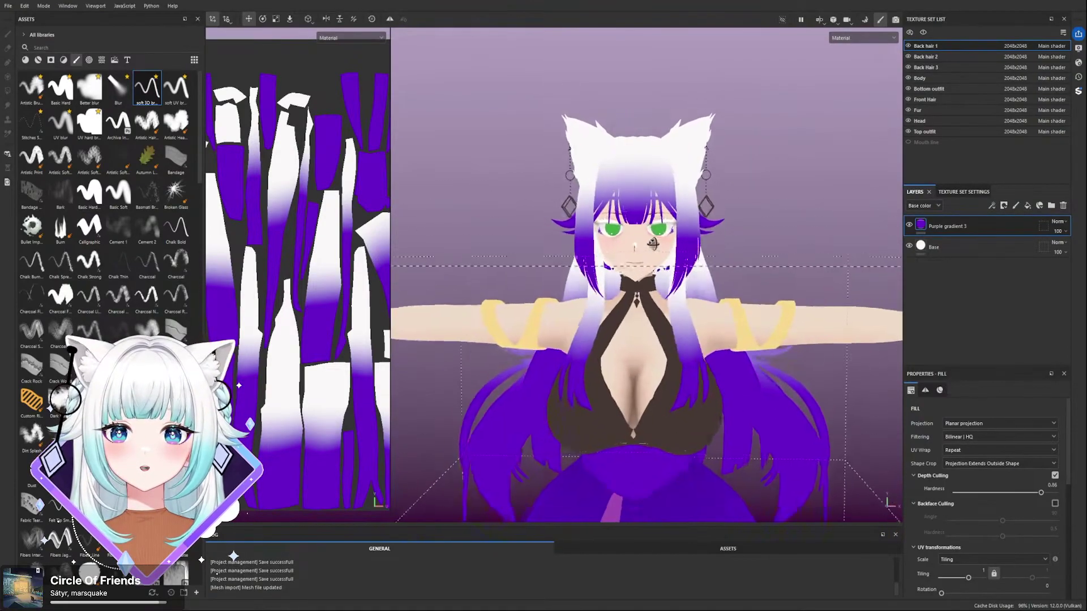
alt+middle_drag(652, 245, 631, 238)
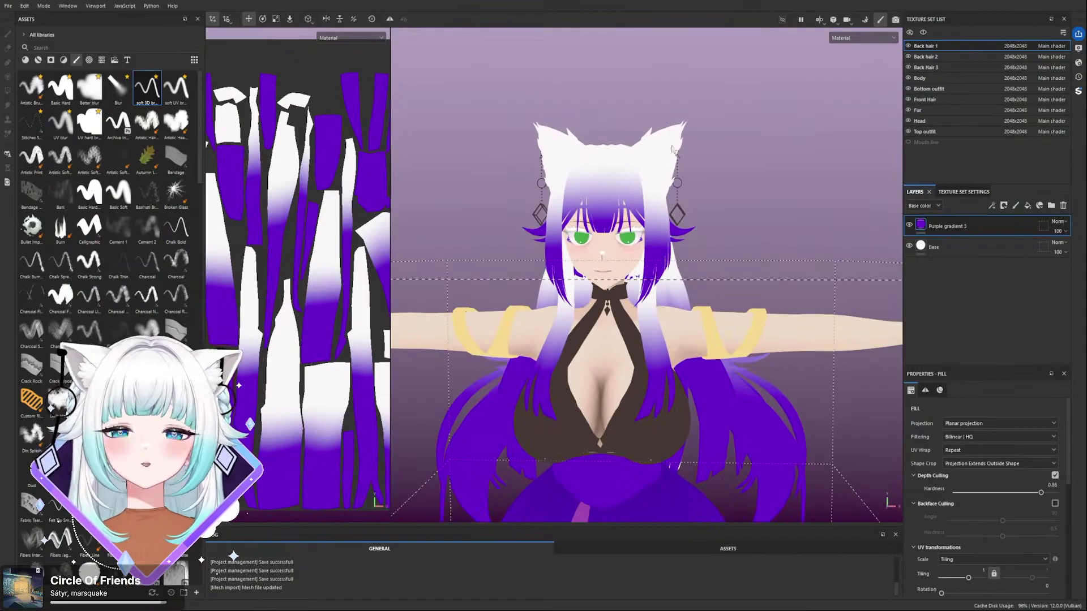
scroll(622, 306, up, 3)
scroll(637, 362, down, 2)
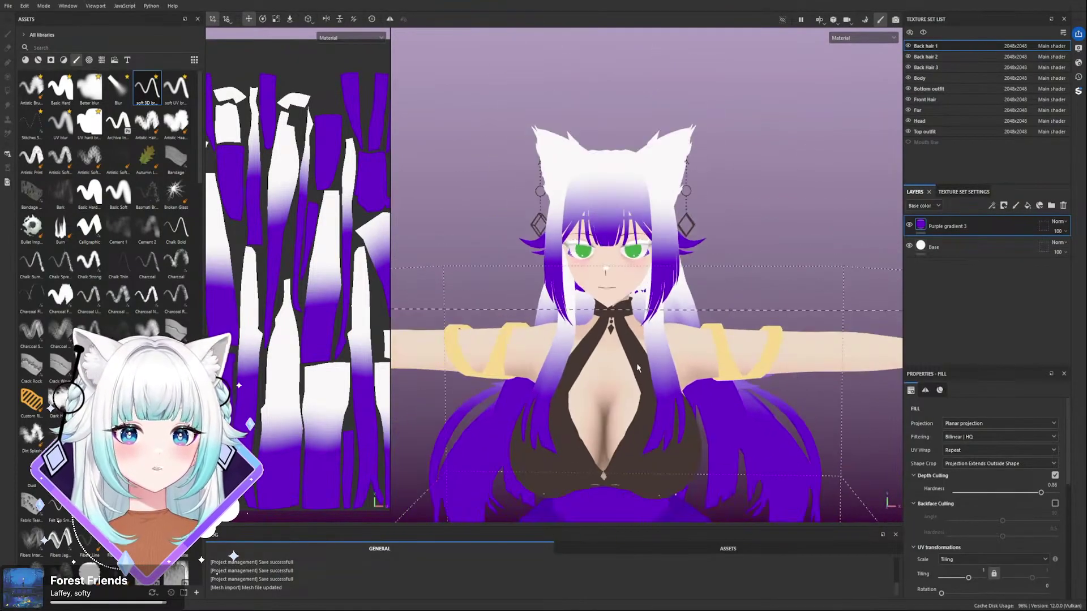
scroll(596, 402, up, 2)
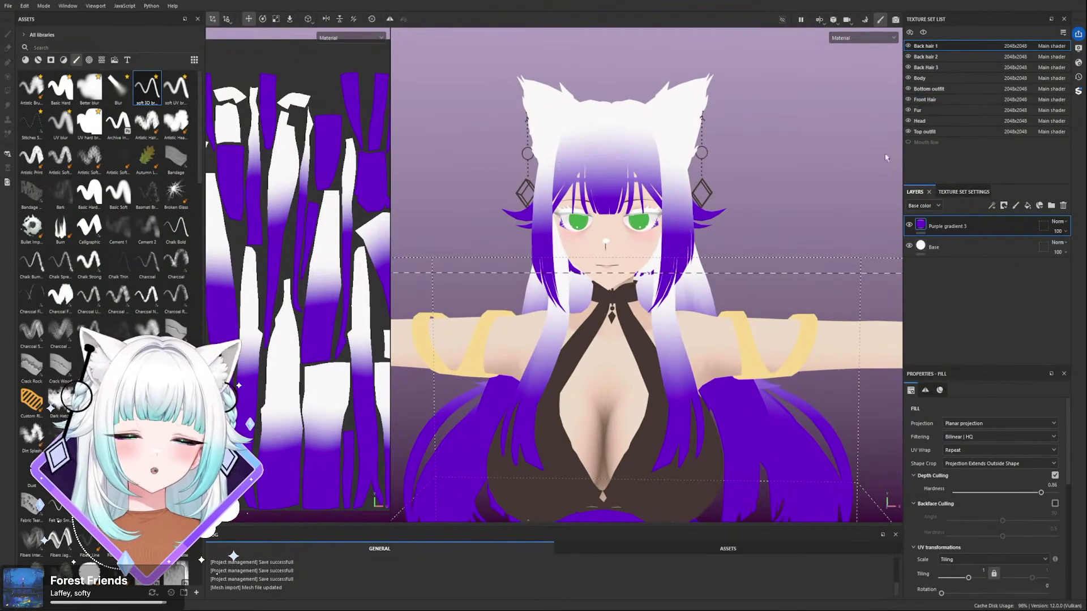
scroll(618, 275, down, 2)
scroll(569, 458, up, 3)
scroll(611, 388, down, 2)
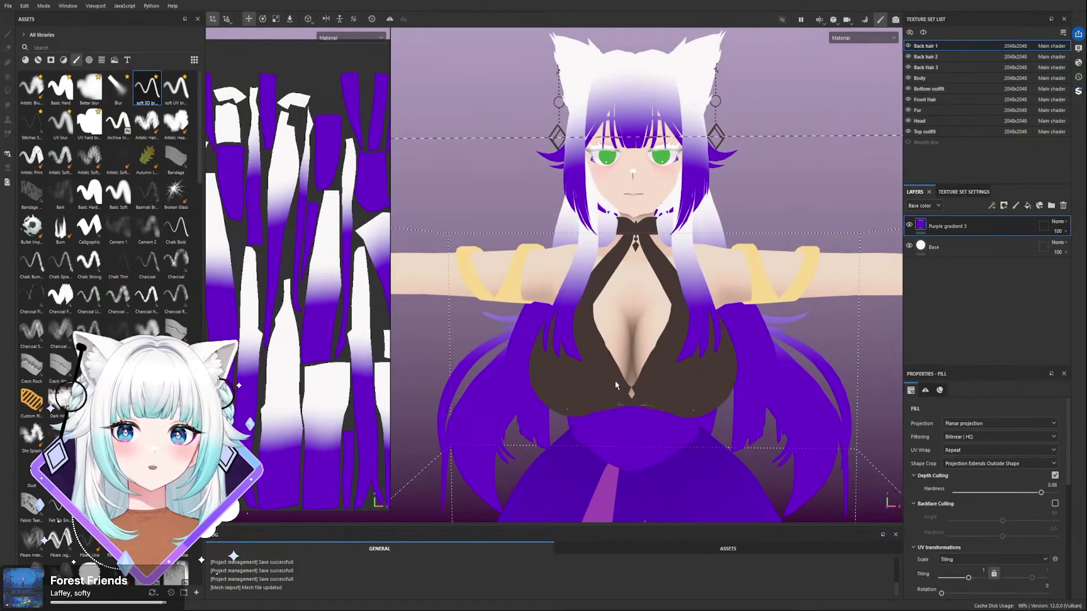
- Open the Top outfit texture set, undo the extra fill layer, and activate the Gold layer's mask for painting
click(920, 78)
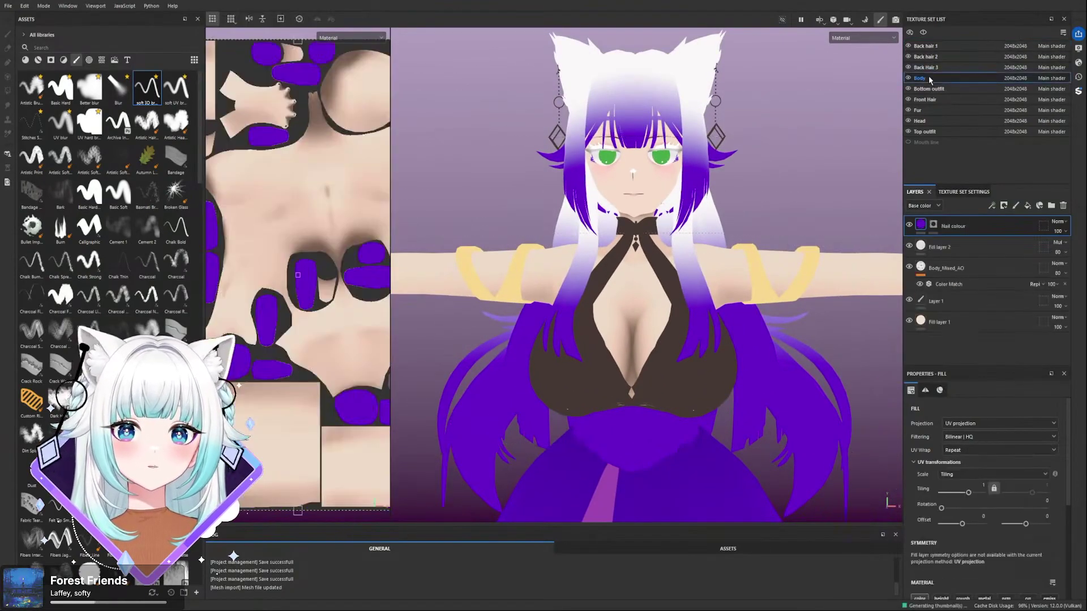
scroll(575, 340, up, 2)
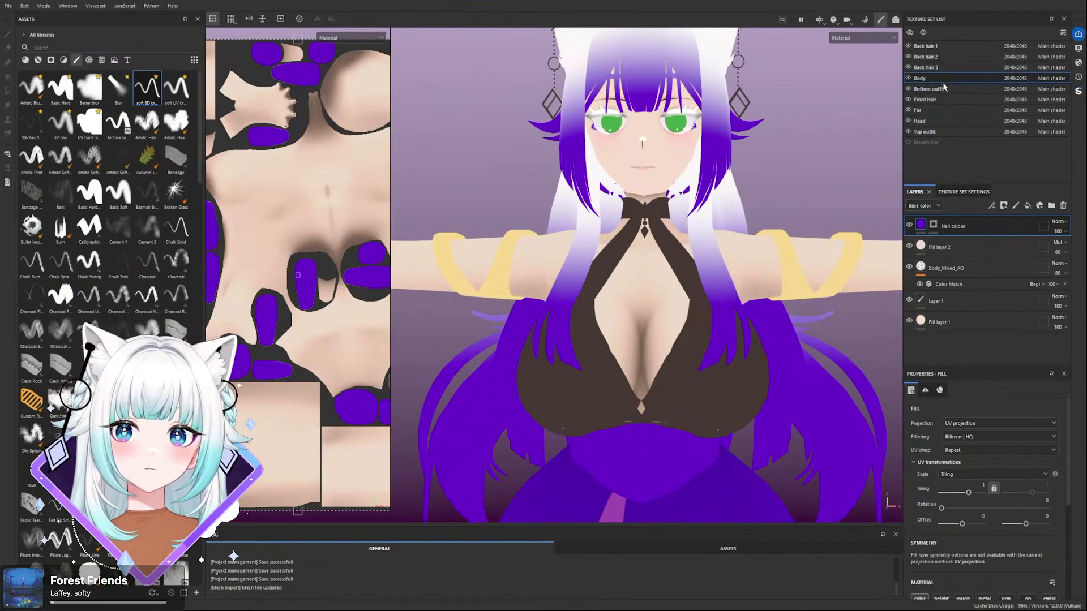
click(933, 132)
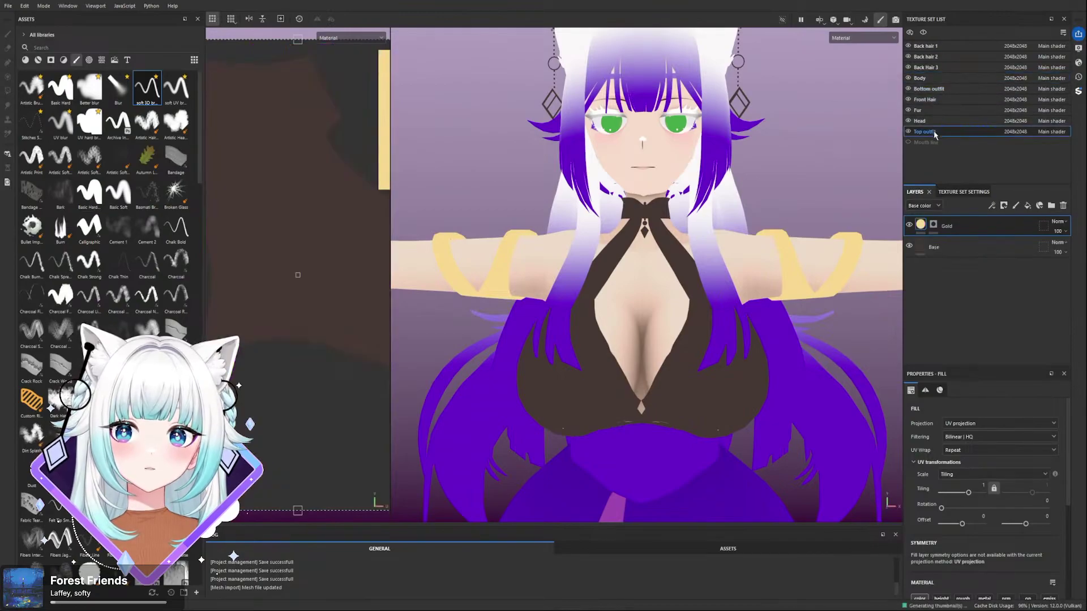
click(1028, 206)
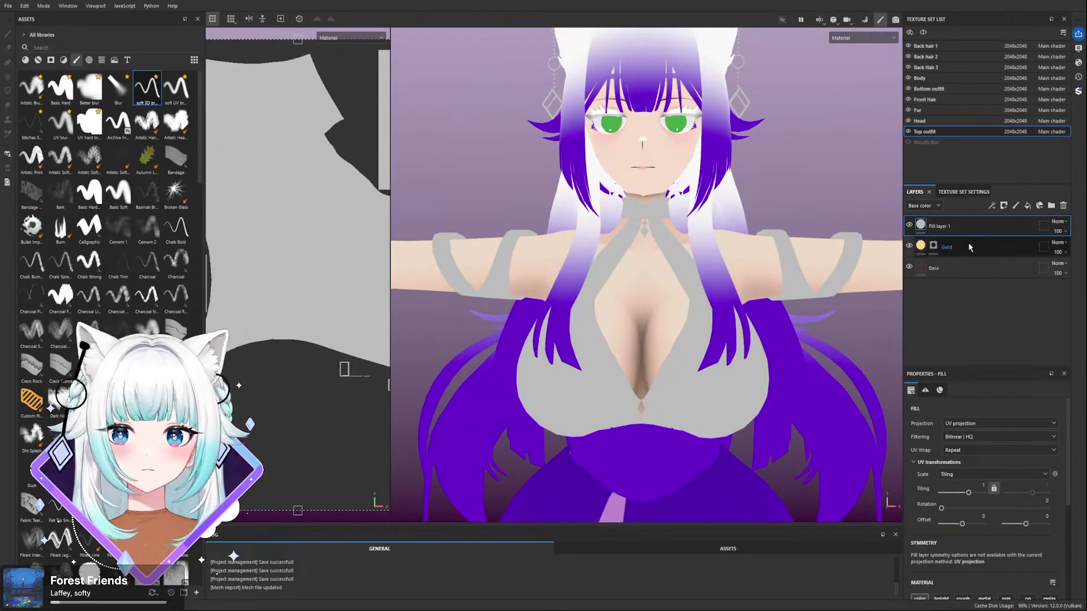
key(ctrl+z)
click(934, 226)
key(1)
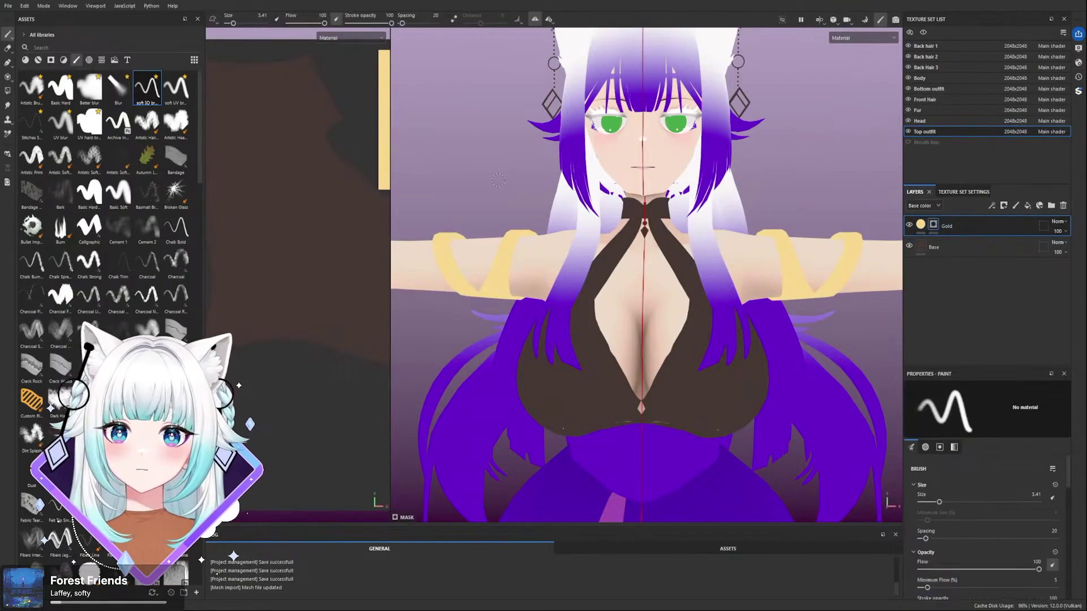
- Use Polygon Fill in UV chunk mode with color 1 to turn the choker's pendant link and round bead gold
click(5, 80)
scroll(569, 224, up, 2)
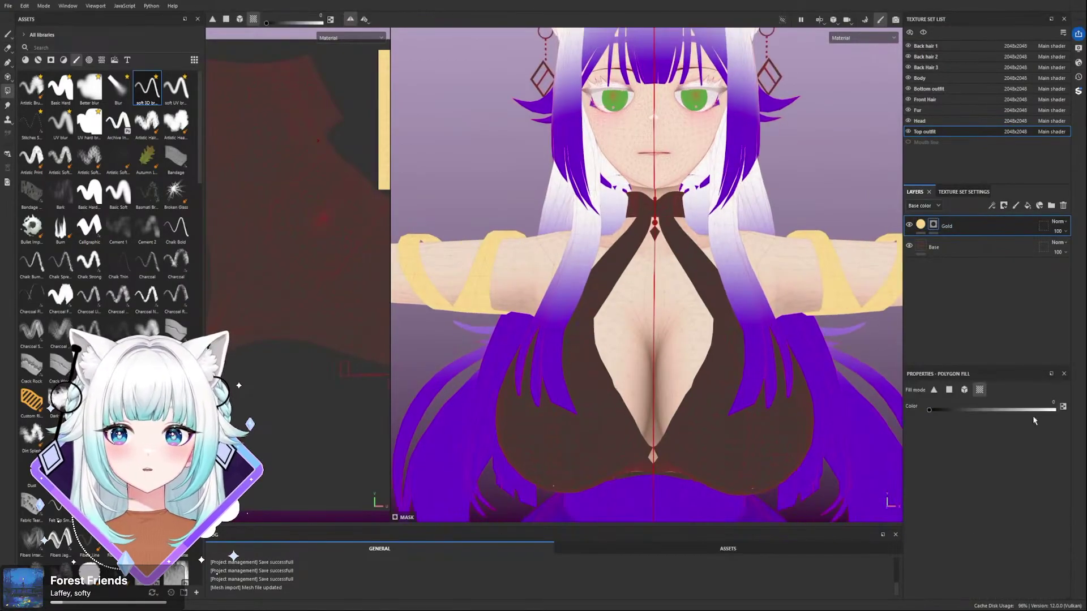
scroll(629, 227, up, 5)
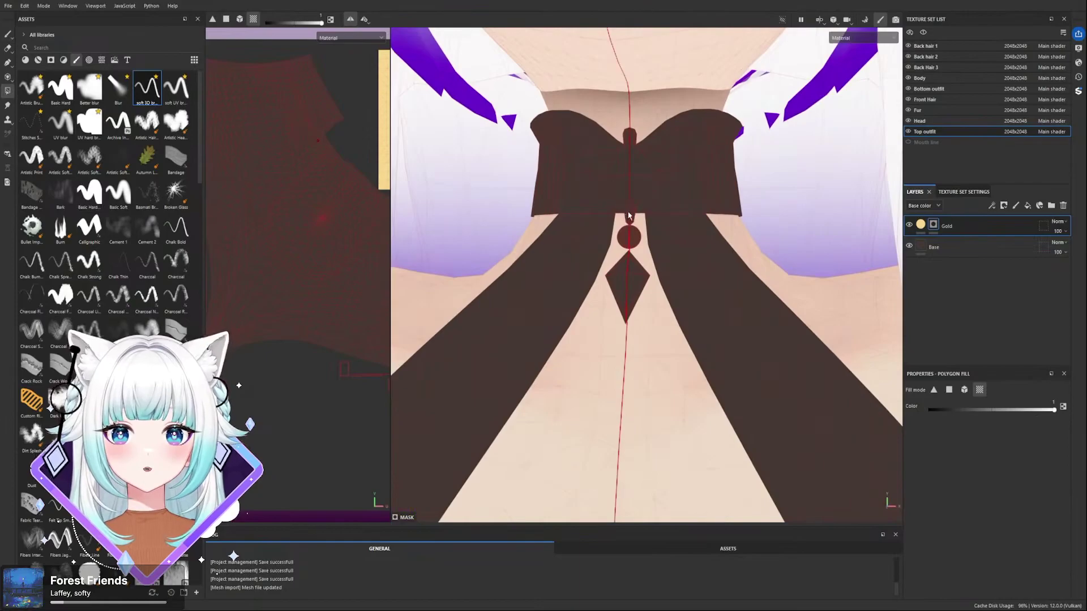
click(632, 218)
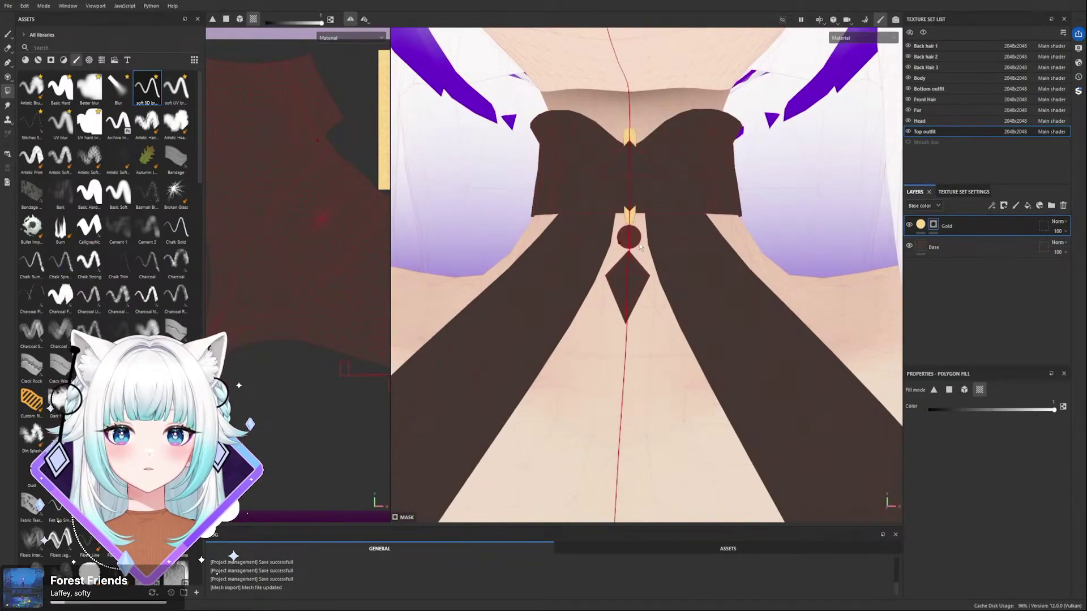
click(638, 241)
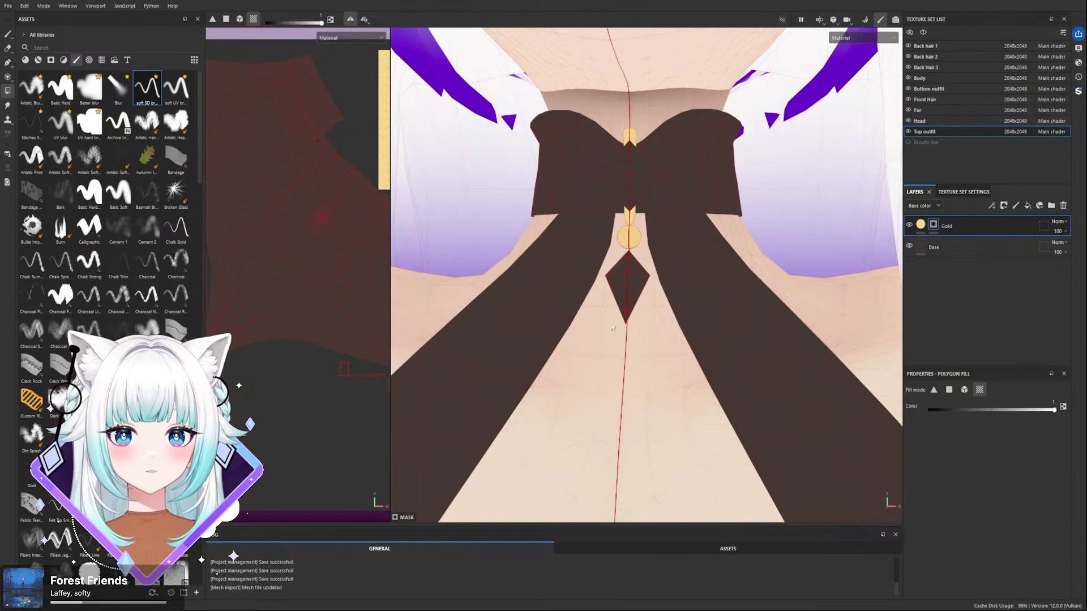
- Switch Polygon Fill to quad mode and fill the faces on both sides of the choker band with gold
scroll(672, 191, up, 2)
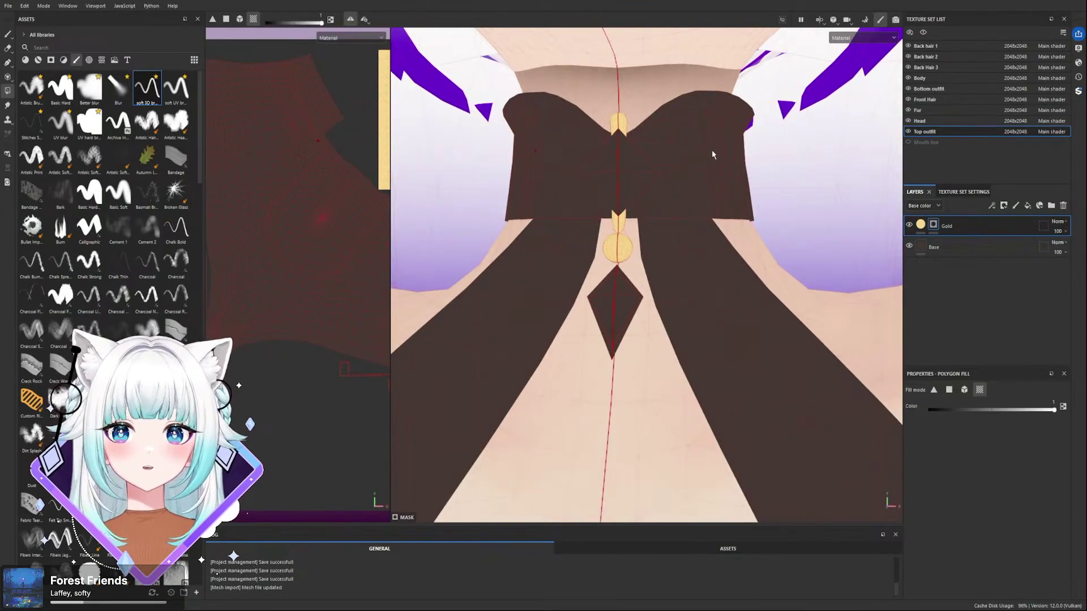
click(226, 19)
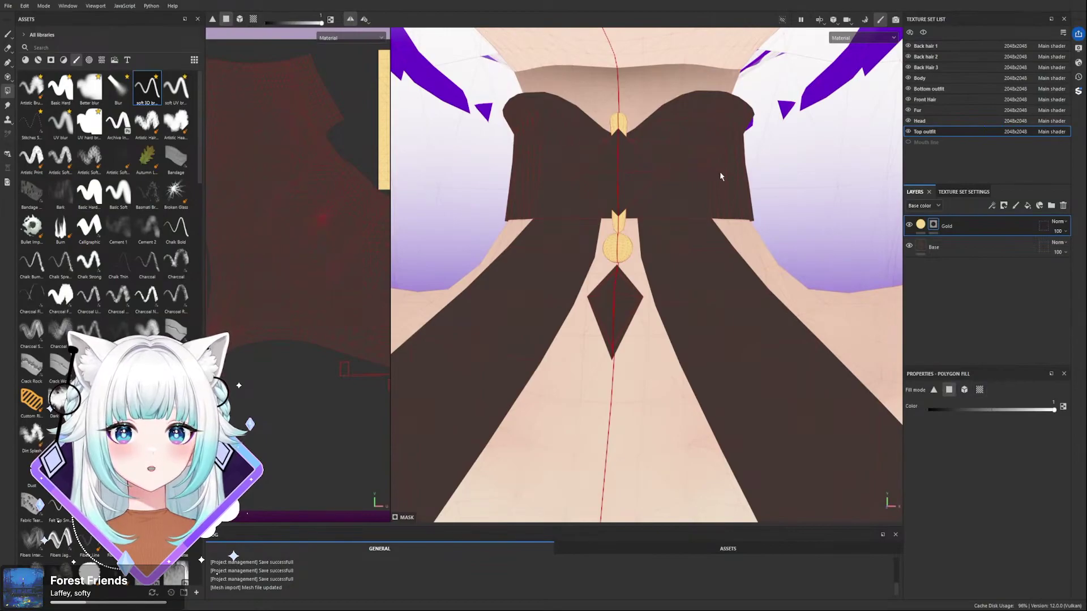
click(691, 153)
drag(696, 169, 753, 198)
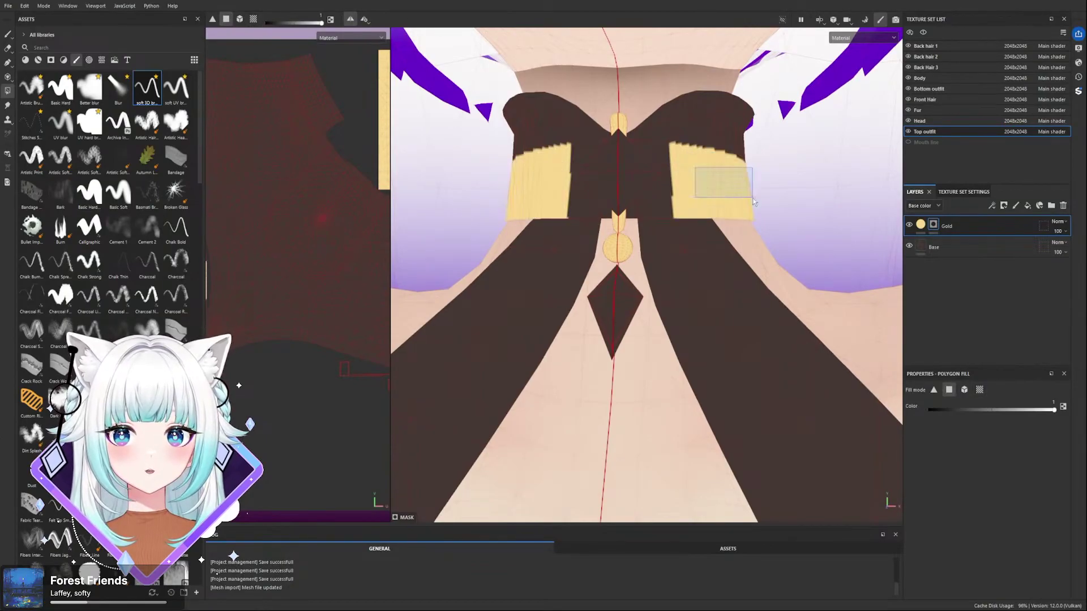
drag(656, 150, 675, 187)
drag(571, 158, 655, 206)
- Set the fill color to 0 and remove the gold from the choker's upper half, undoing the stroke that cuts into the lower band
scroll(674, 178, down, 2)
alt+drag(767, 163, 867, 161)
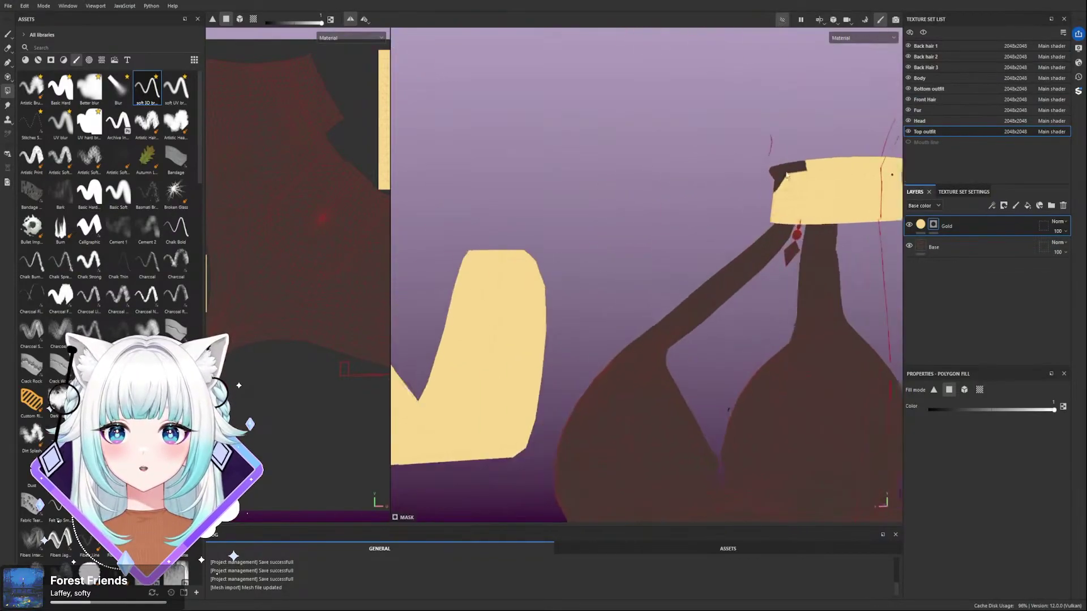
alt+middle_drag(832, 164, 640, 193)
click(1065, 406)
click(587, 191)
alt+drag(586, 191, 677, 196)
drag(525, 165, 629, 192)
drag(574, 182, 791, 192)
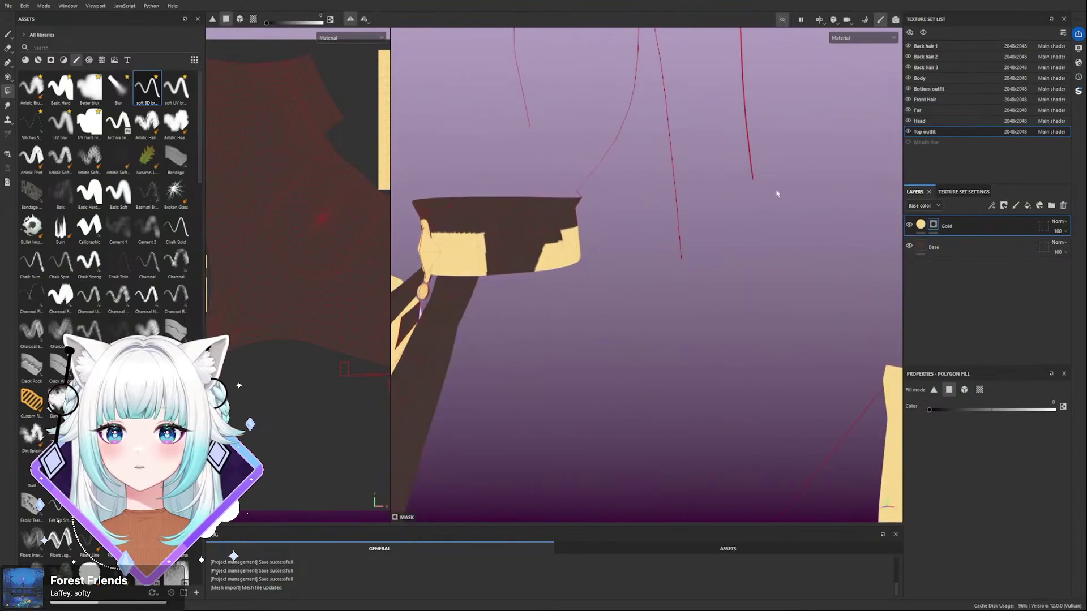
key(ctrl+z)
alt+right_drag(518, 231, 658, 239)
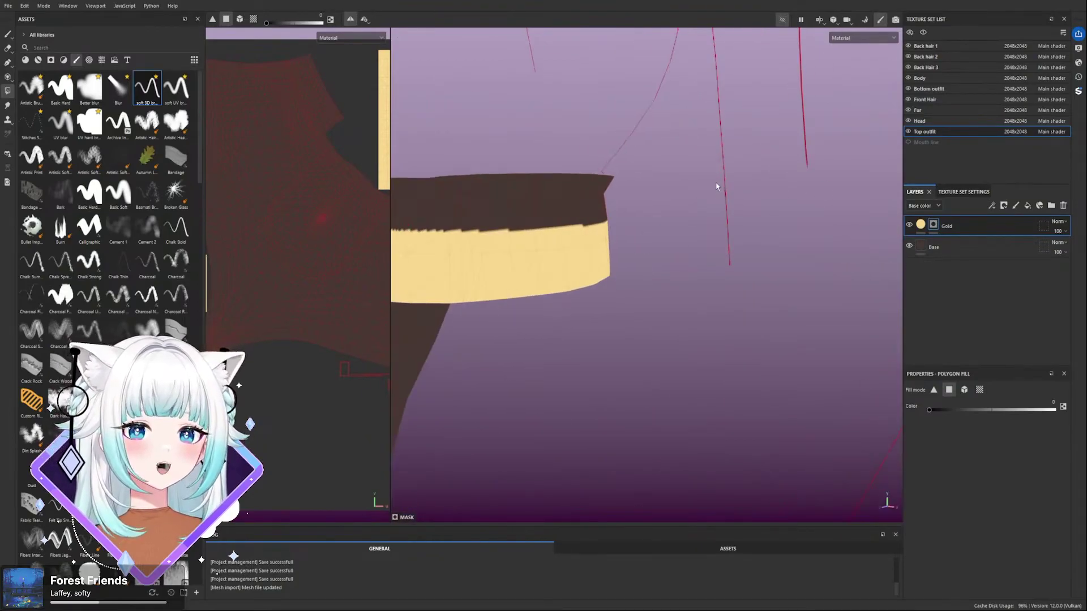
alt+drag(720, 172, 748, 210)
scroll(600, 149, down, 2)
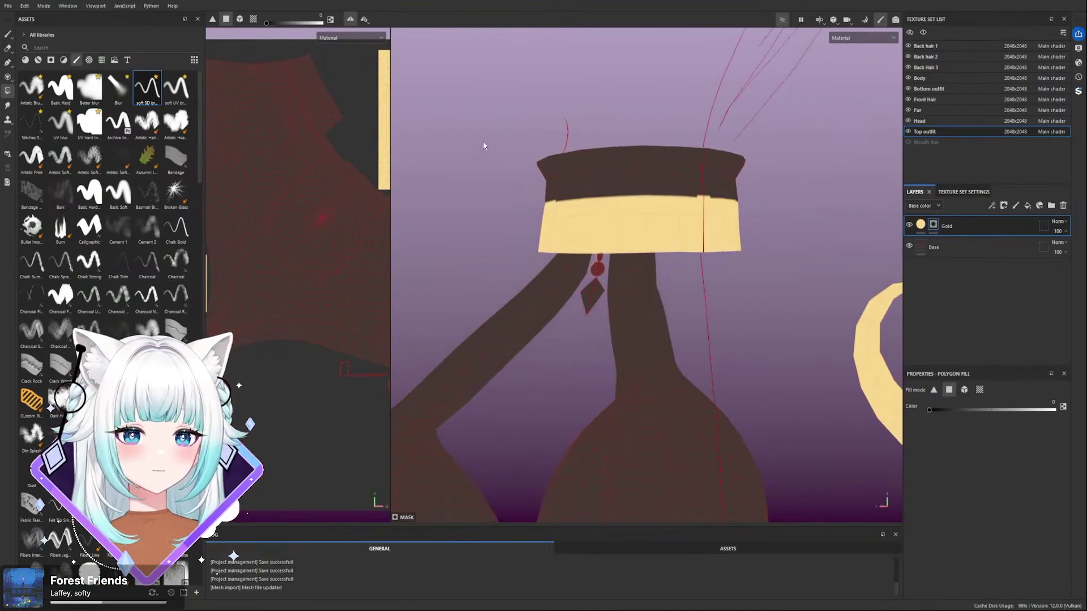
- Remove the gold from the diamond on the choker's front, changing Polygon Fill from quad to UV chunk mode
alt+drag(485, 141, 626, 179)
scroll(626, 179, up, 3)
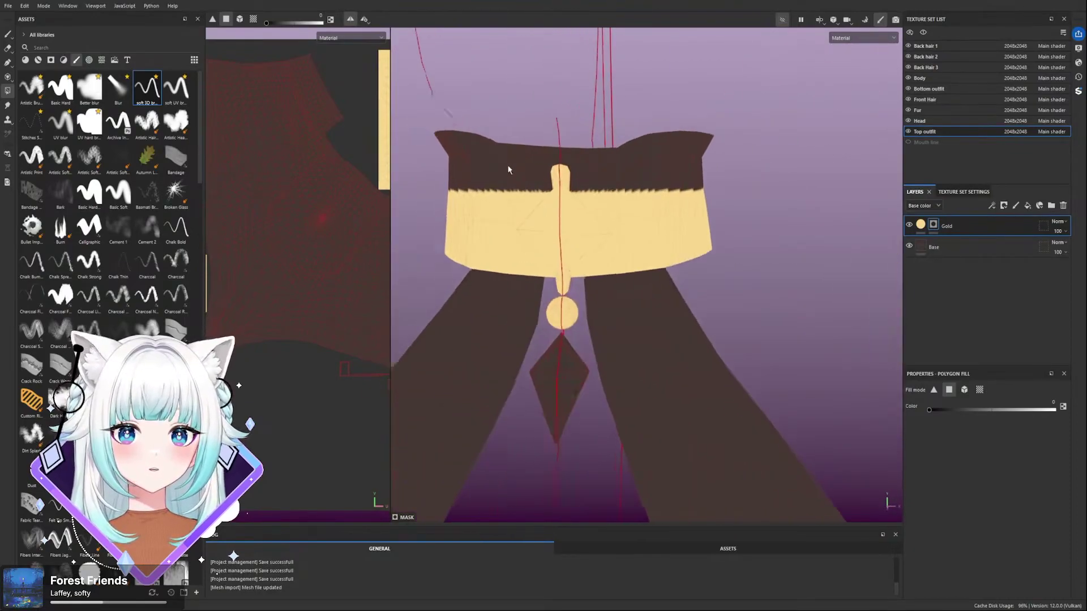
click(591, 229)
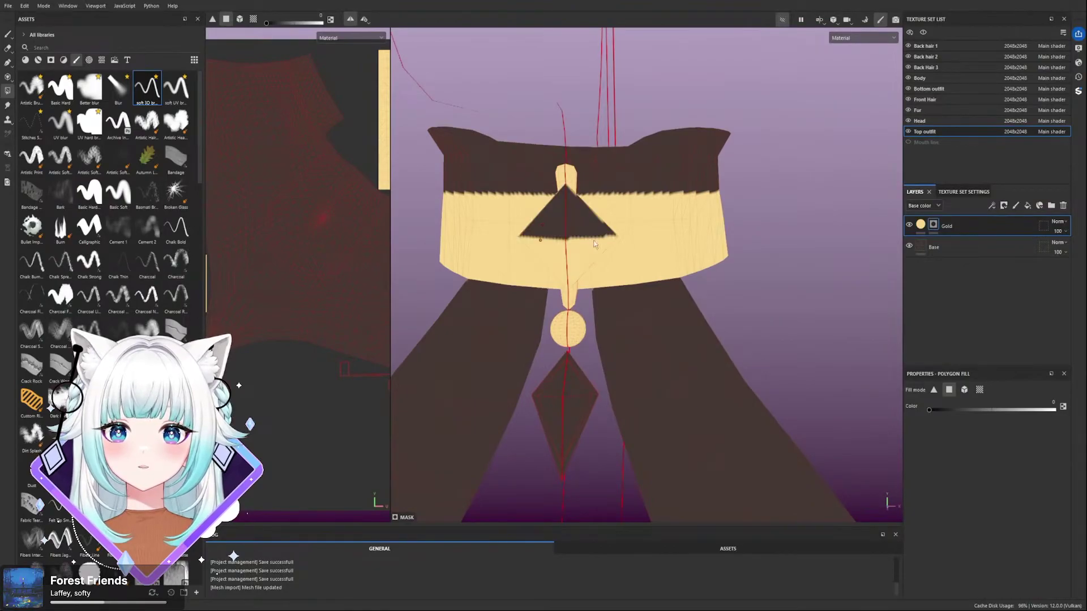
click(980, 390)
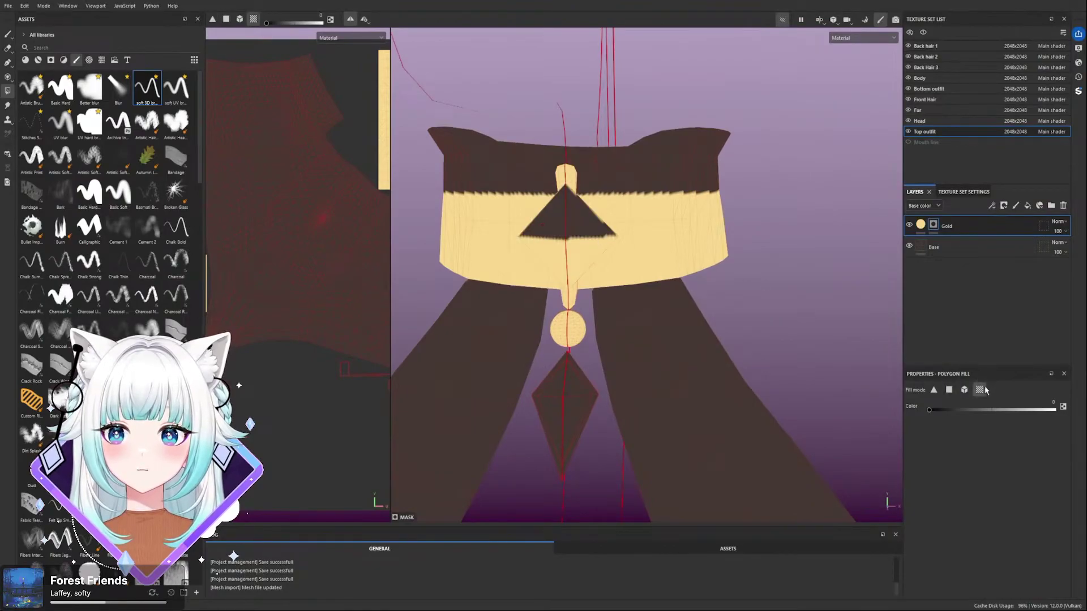
click(584, 239)
- Examine the choker and its hanging pendant up close and at a distance
alt+drag(647, 236, 740, 220)
scroll(720, 220, down, 8)
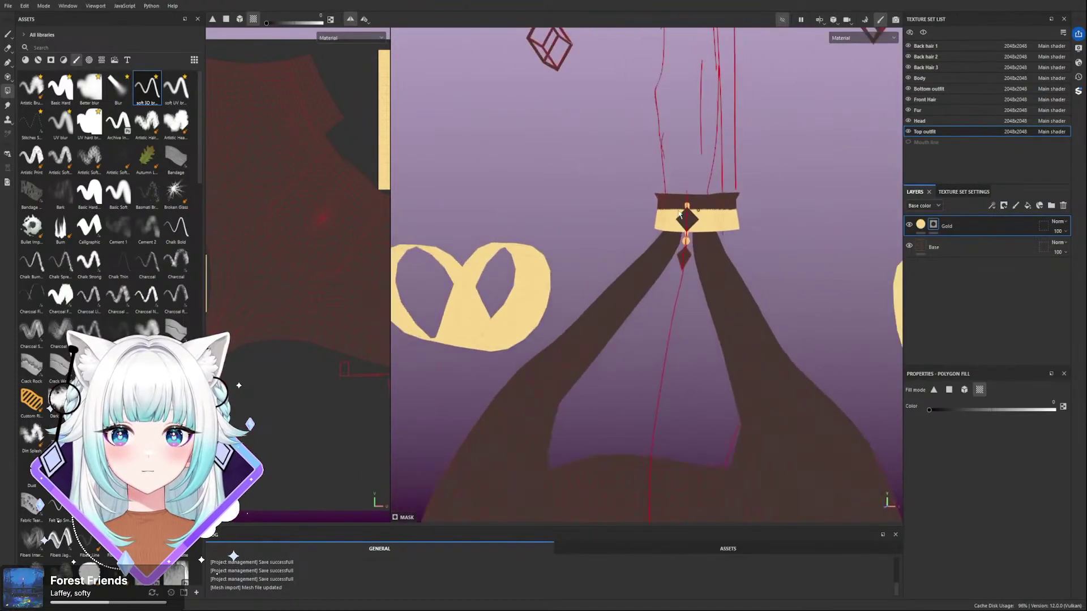
scroll(650, 221, up, 5)
mouse_move(820, 219)
alt+mouse_down()
mouse_move(801, 198)
mouse_move(820, 219)
alt+mouse_up()
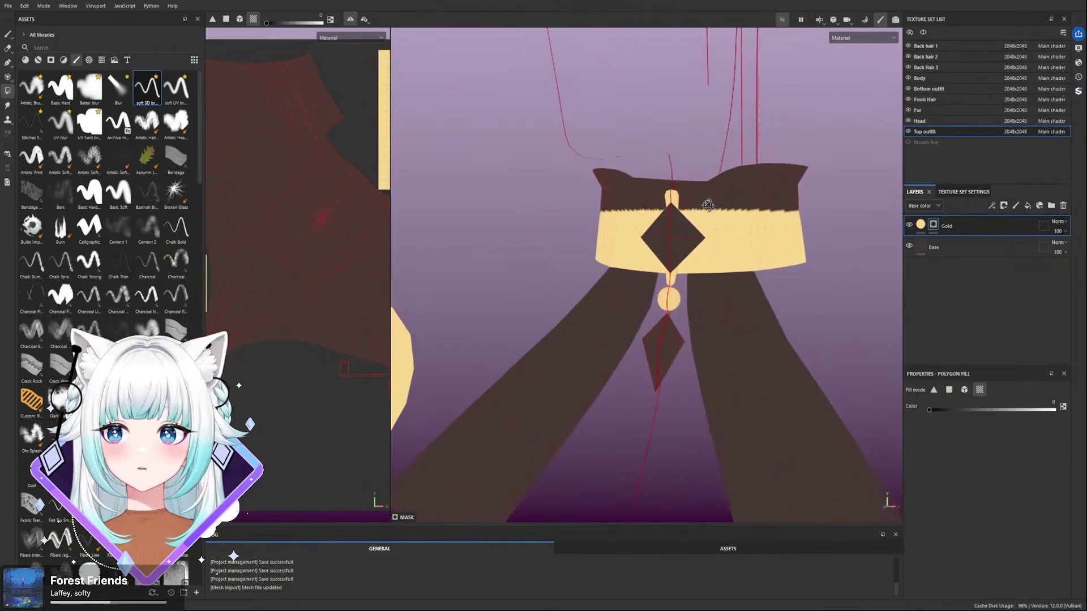
scroll(710, 208, down, 10)
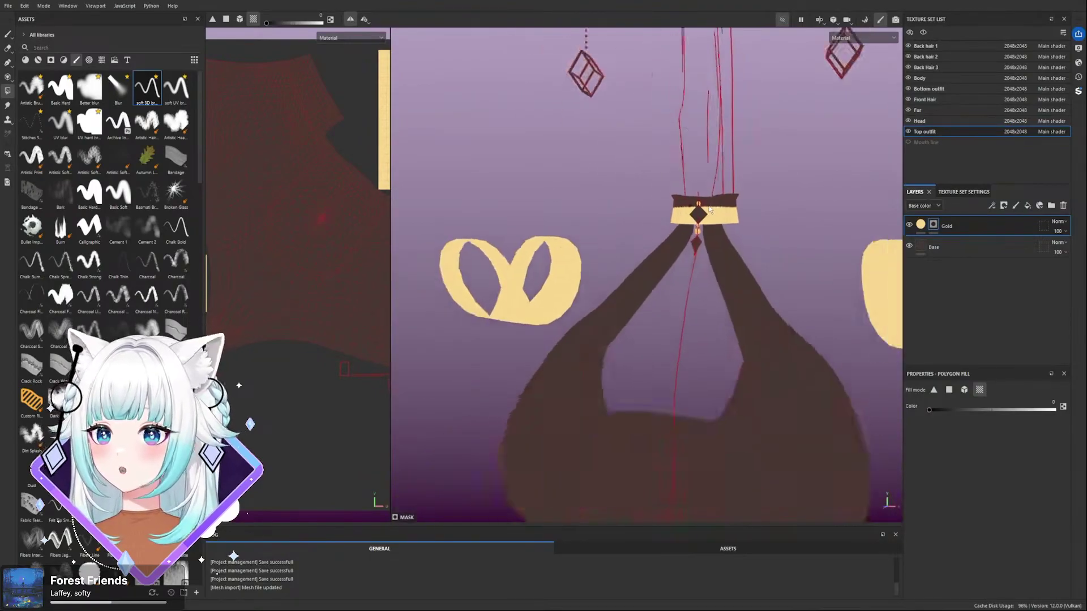
scroll(709, 209, up, 6)
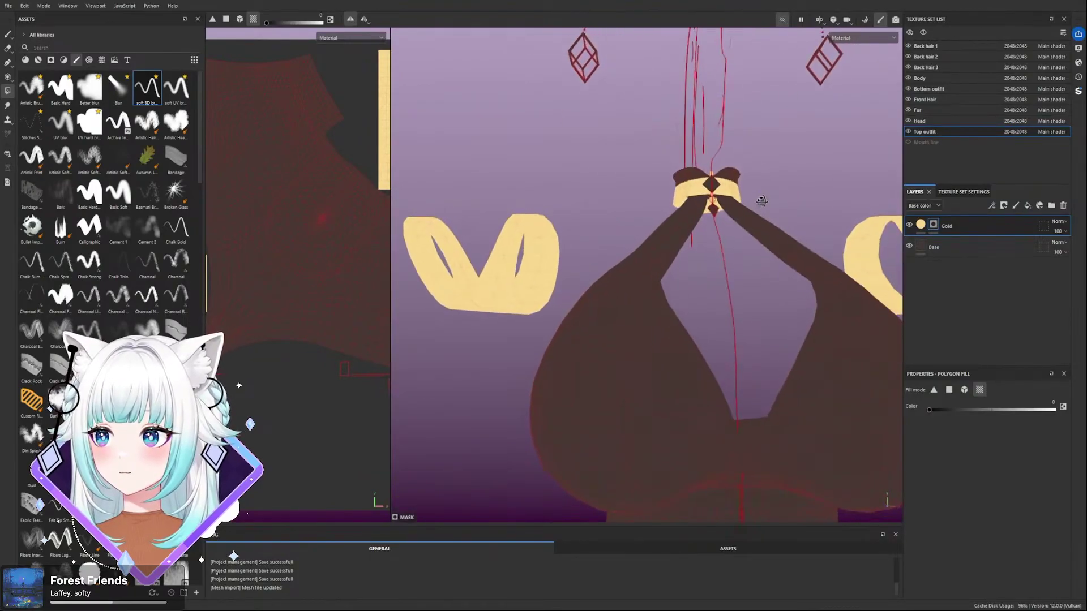
scroll(760, 212, up, 5)
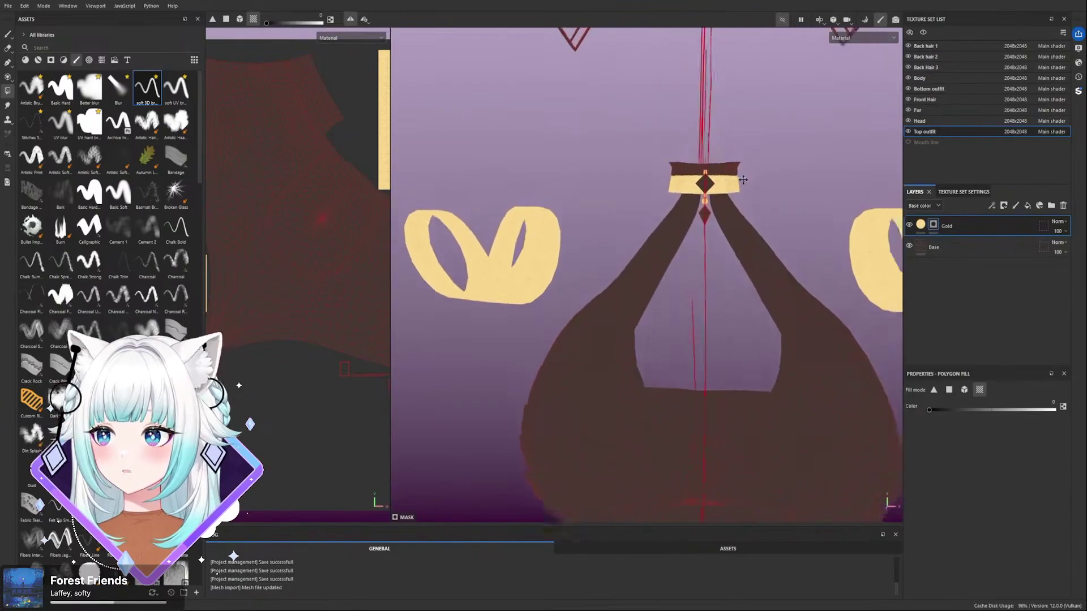
scroll(671, 263, up, 7)
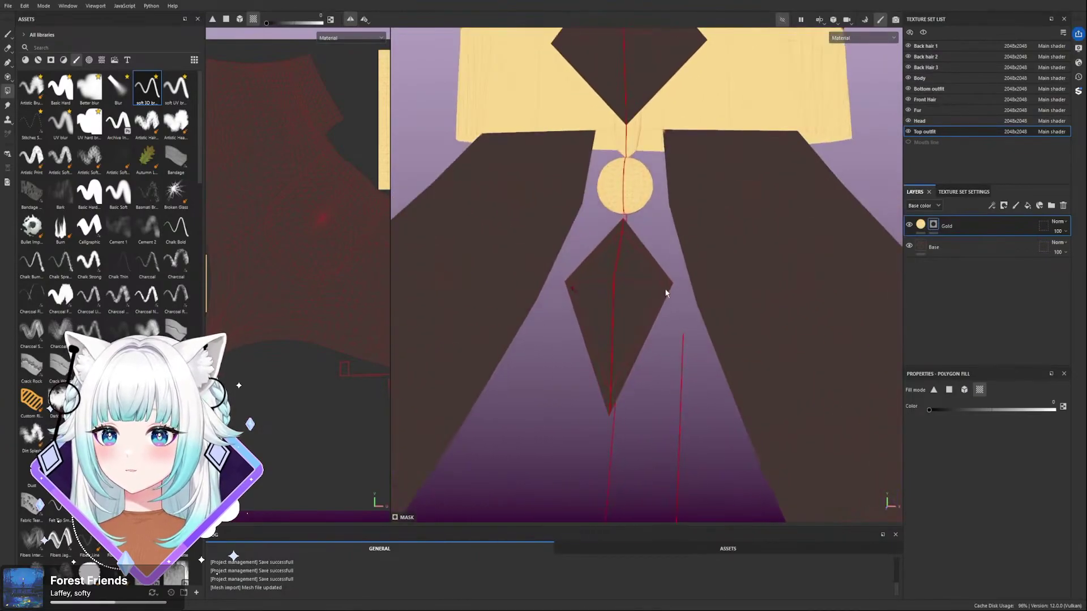
- Set the fill color to 1 and try filling the whole hanging diamond with gold, undoing that fill
alt+drag(668, 294, 632, 271)
key(x)
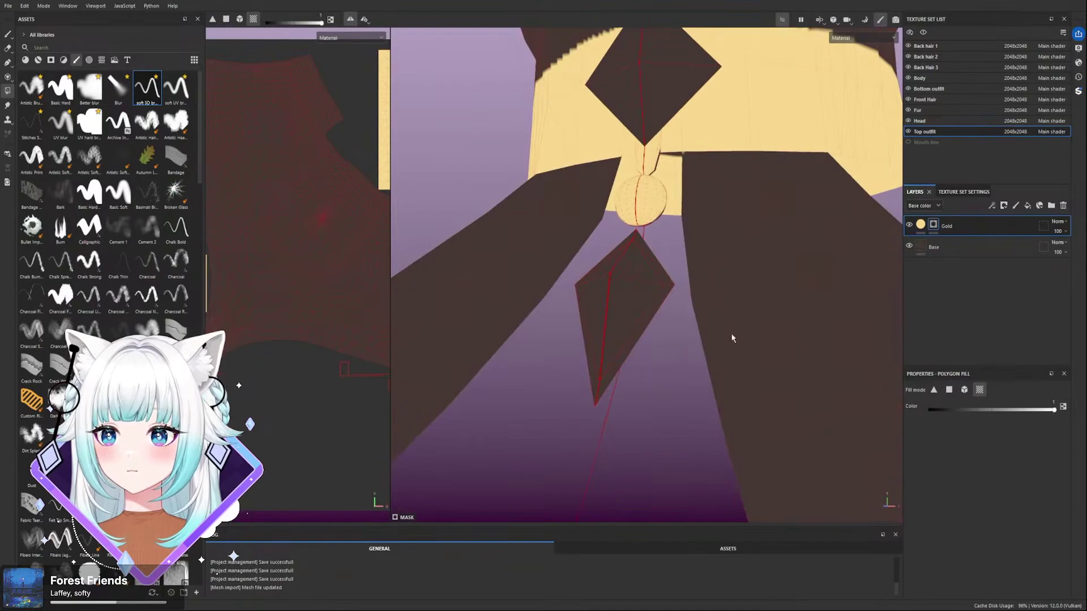
click(661, 288)
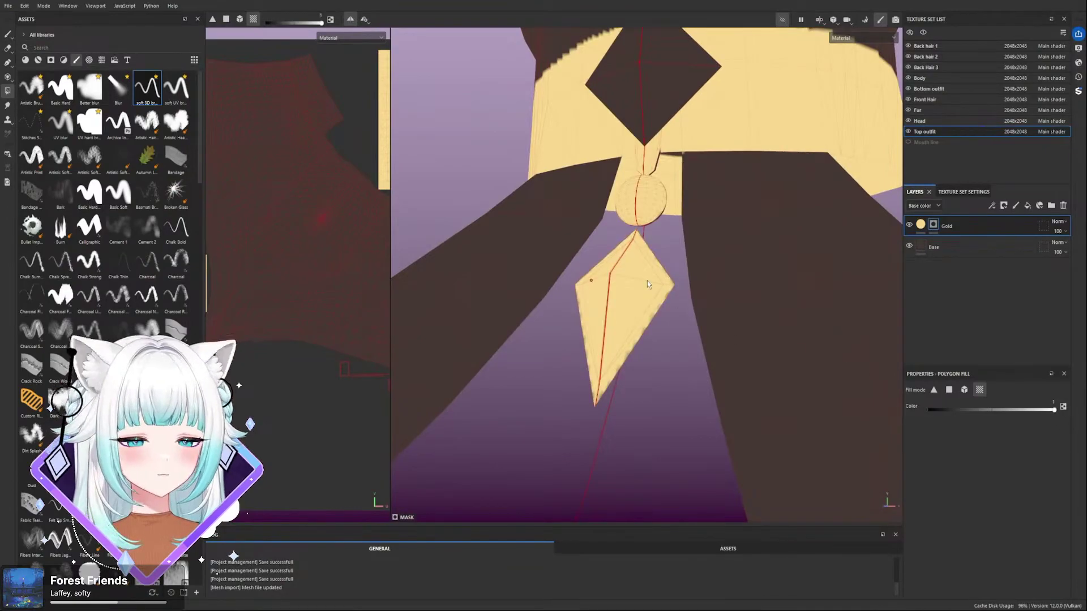
key(ctrl+z)
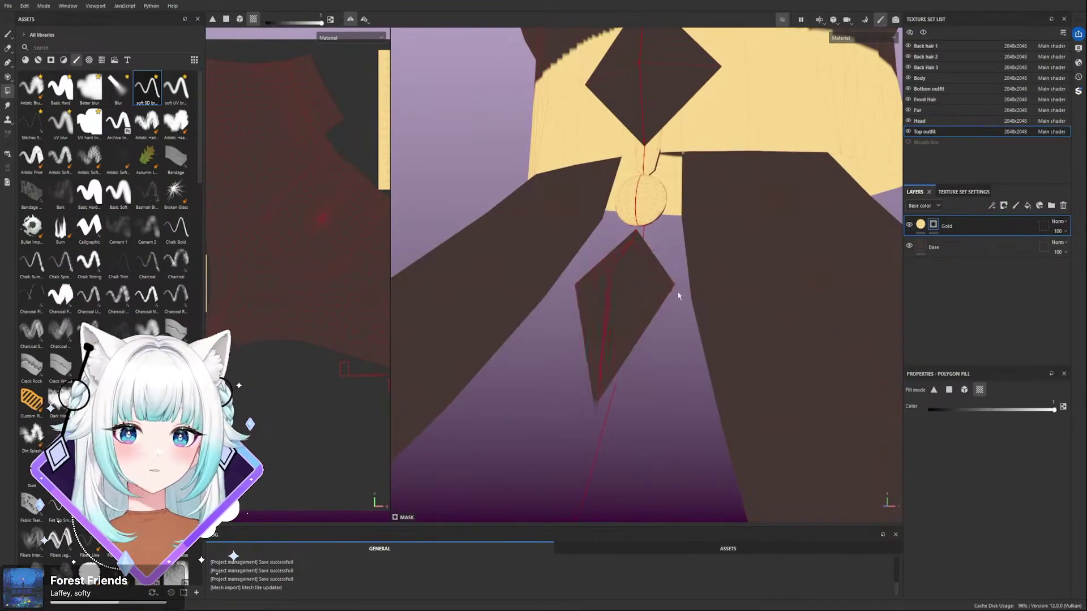
- Outline the hanging diamond with gold in triangle fill mode, finishing the nearby parts in UV chunk mode
scroll(677, 292, up, 1)
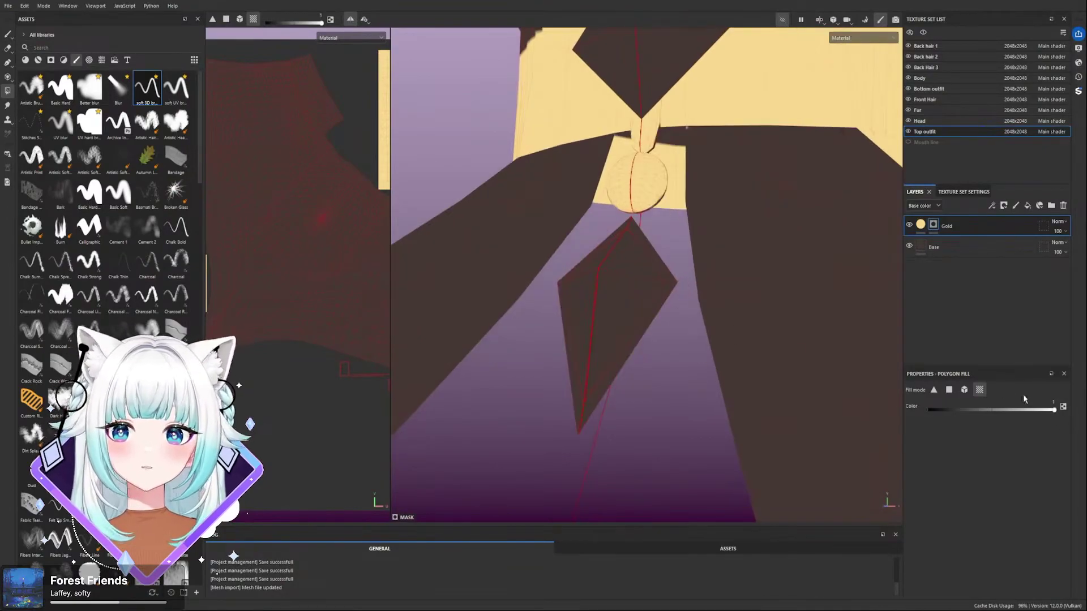
click(935, 391)
click(663, 296)
click(664, 295)
click(655, 262)
click(596, 254)
click(574, 367)
alt+drag(574, 317, 396, 210)
click(979, 389)
click(676, 129)
click(708, 107)
- Fill the diamond frames, rings and chain beads of both dangling earrings with gold in UV chunk mode
alt+drag(651, 193, 798, 277)
scroll(713, 279, down, 10)
alt+drag(713, 279, 733, 296)
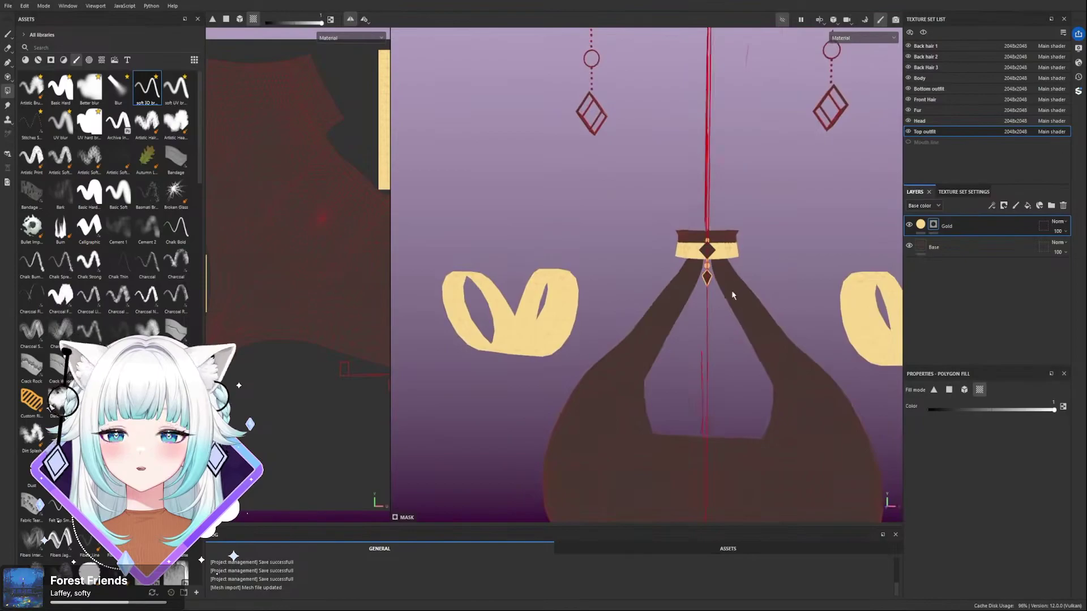
scroll(732, 296, down, 3)
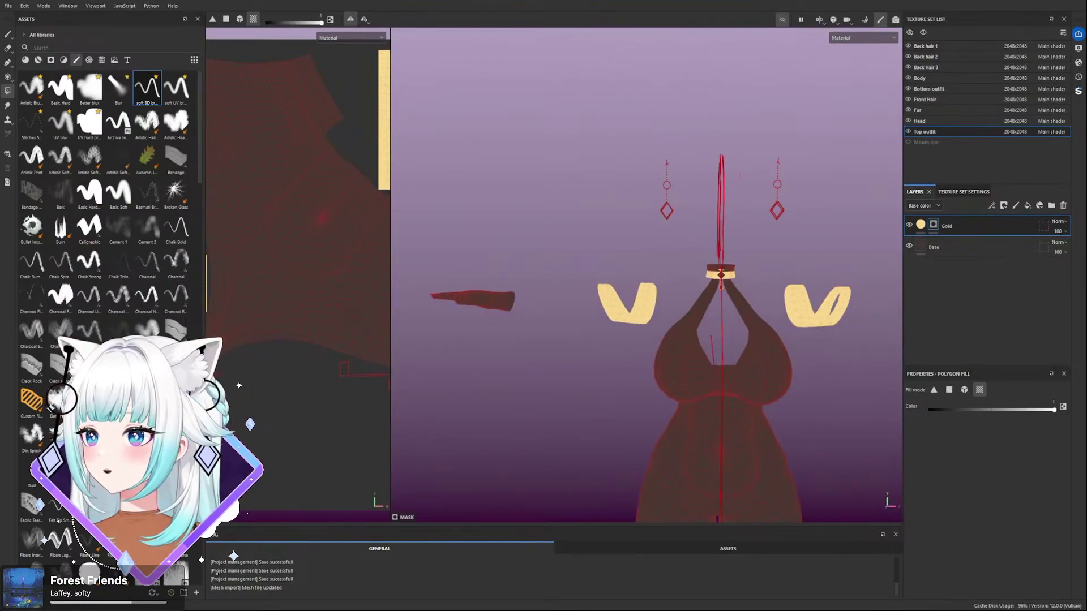
scroll(796, 177, up, 2)
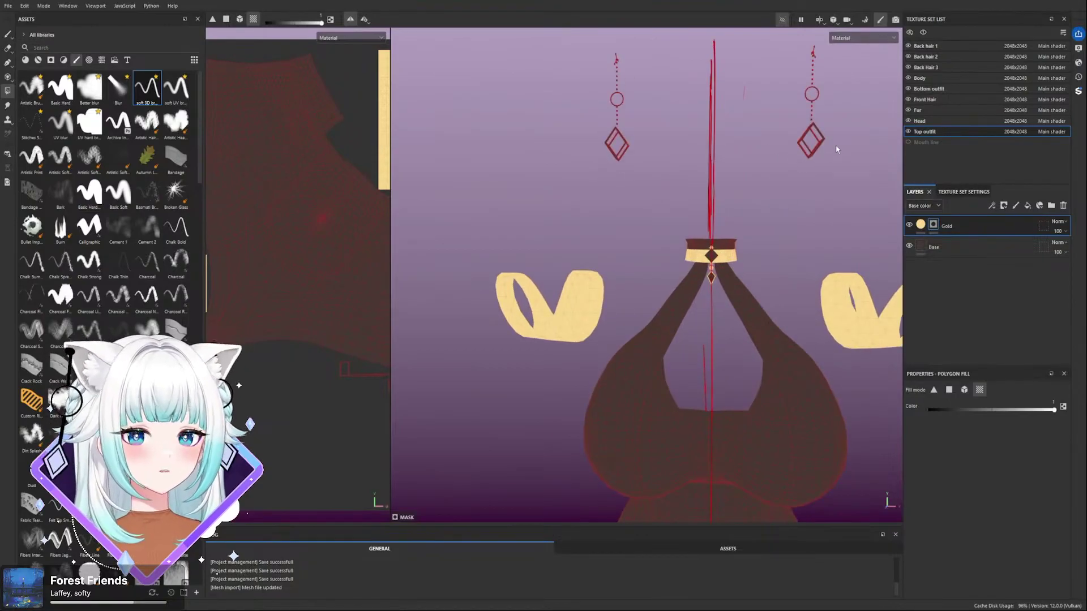
scroll(815, 165, down, 1)
scroll(838, 122, up, 3)
scroll(846, 102, down, 1)
click(850, 96)
drag(806, 94, 855, 116)
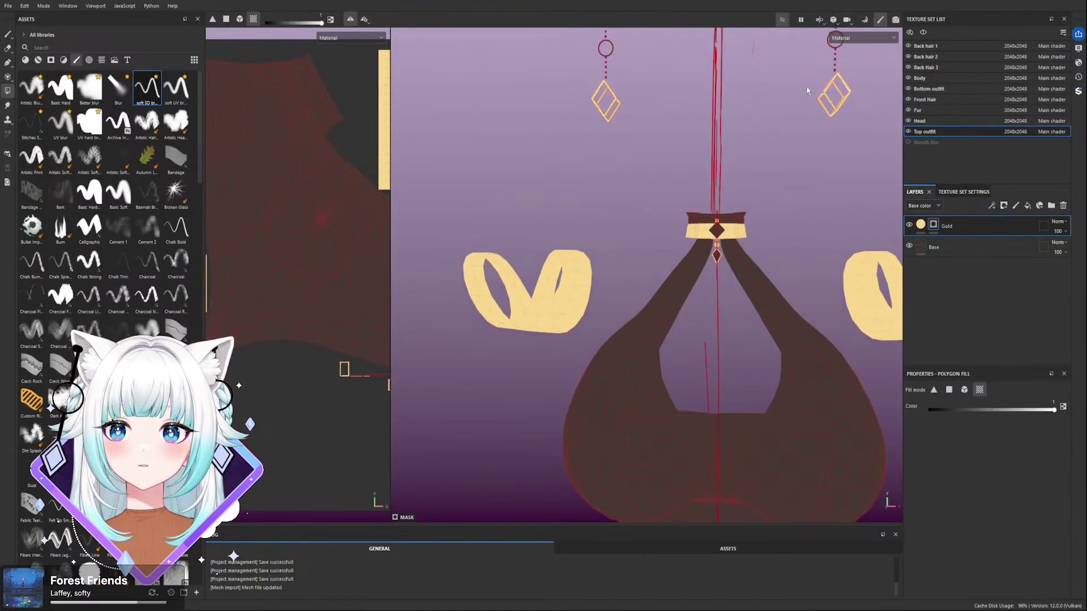
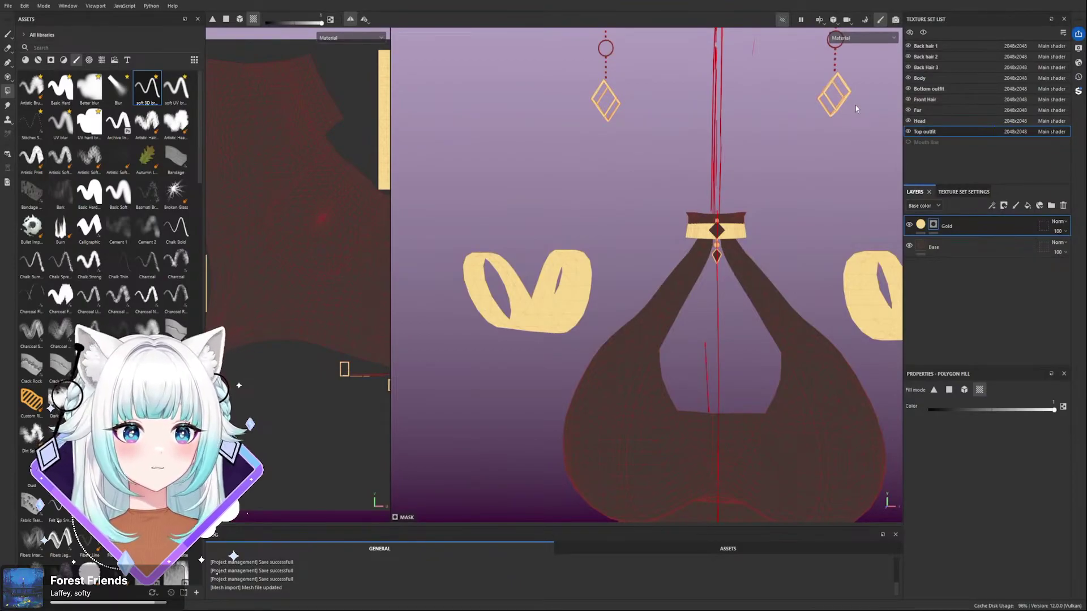
alt+drag(695, 197, 668, 210)
alt+middle_drag(668, 209, 568, 373)
alt+drag(657, 226, 676, 199)
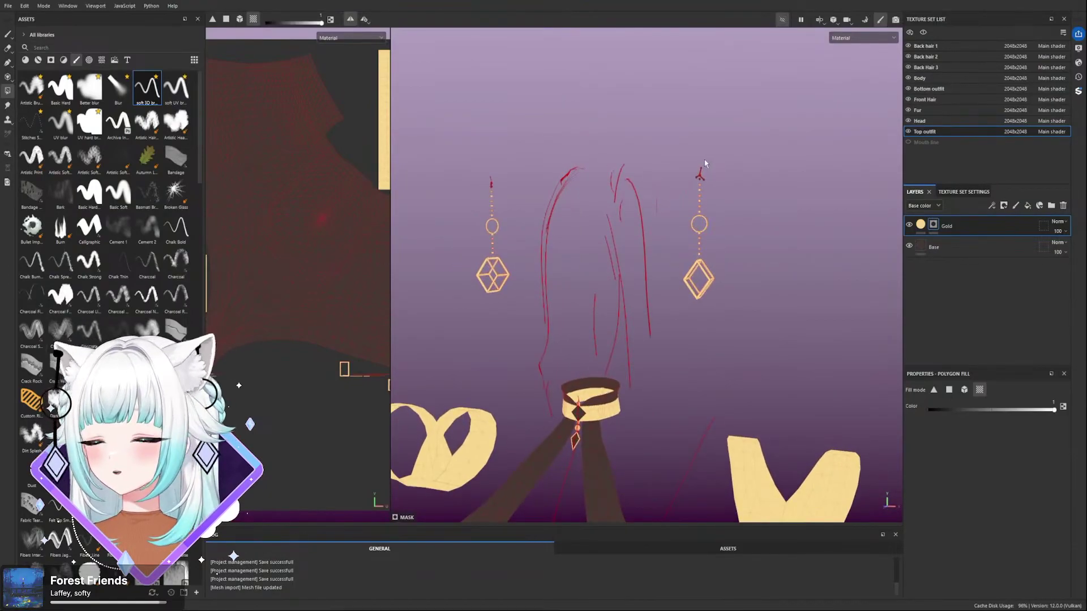
scroll(705, 164, up, 8)
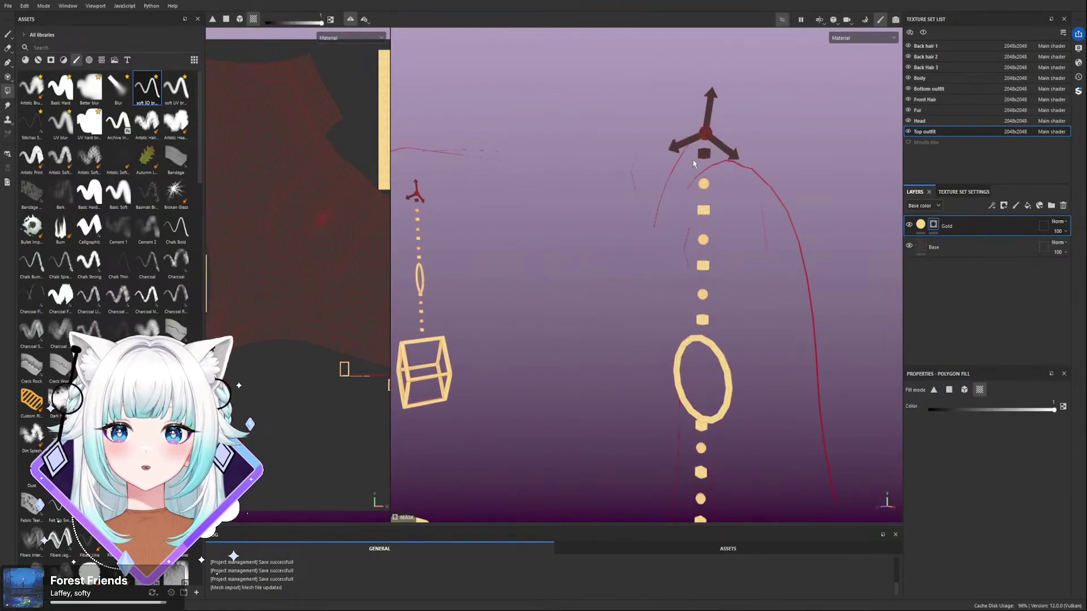
scroll(717, 162, down, 5)
scroll(710, 154, up, 8)
alt+drag(698, 175, 735, 218)
- Undo the stray fill stroke and fill both halves of the diamond on the choker's front with gold
scroll(720, 229, down, 12)
scroll(713, 301, down, 3)
scroll(667, 368, up, 8)
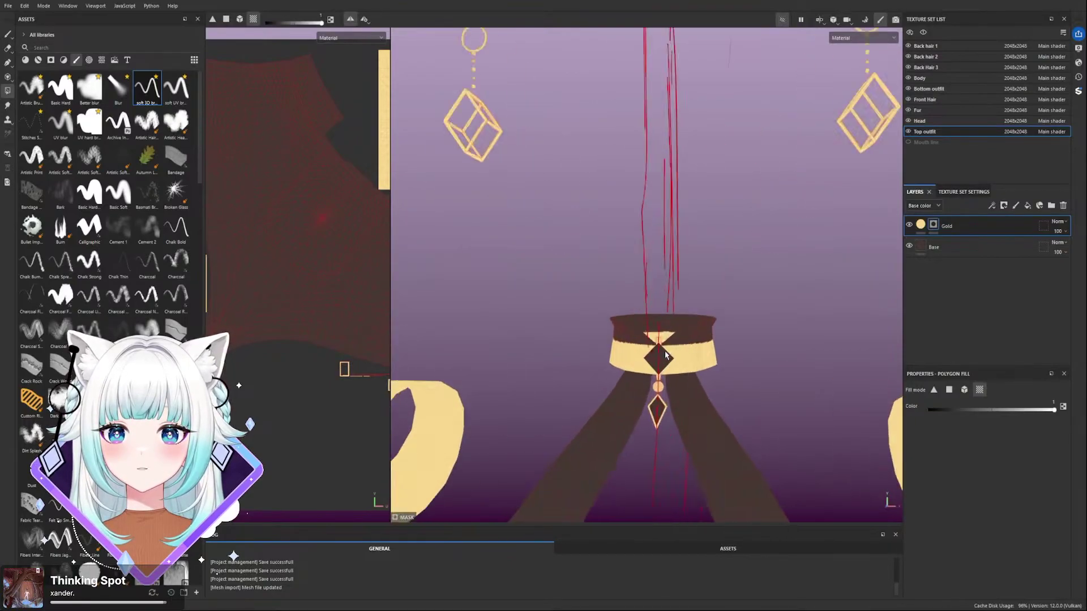
drag(610, 352, 498, 353)
key(ctrl+z)
click(634, 369)
alt+right_drag(499, 354, 585, 349)
click(671, 368)
alt+drag(674, 369, 729, 334)
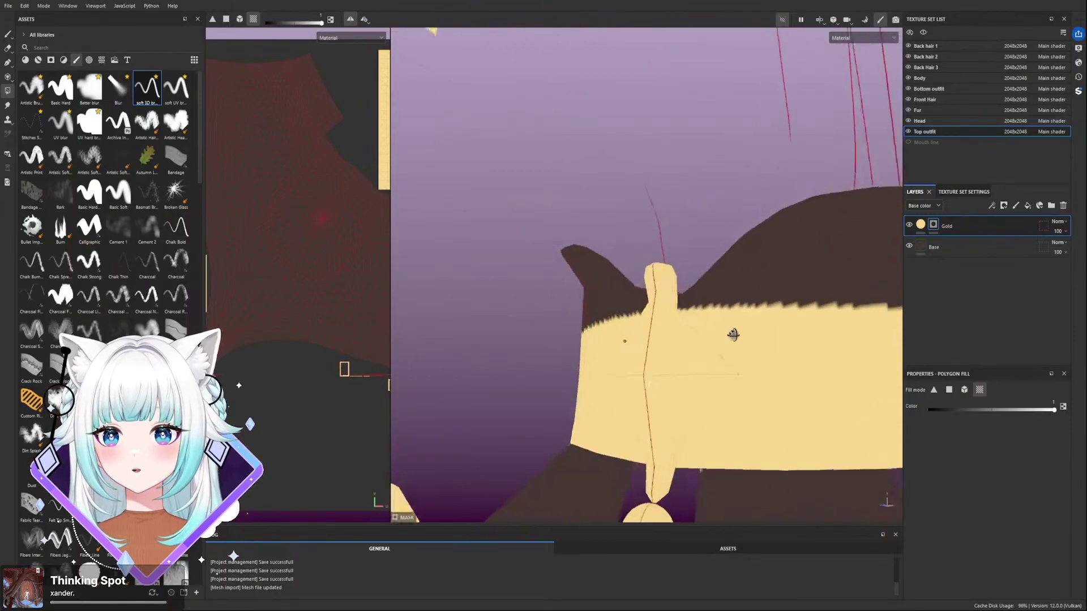
- Turn off texture set isolation to show the full character and check the gold accessories on her
scroll(736, 340, down, 8)
alt+right_drag(732, 386, 707, 101)
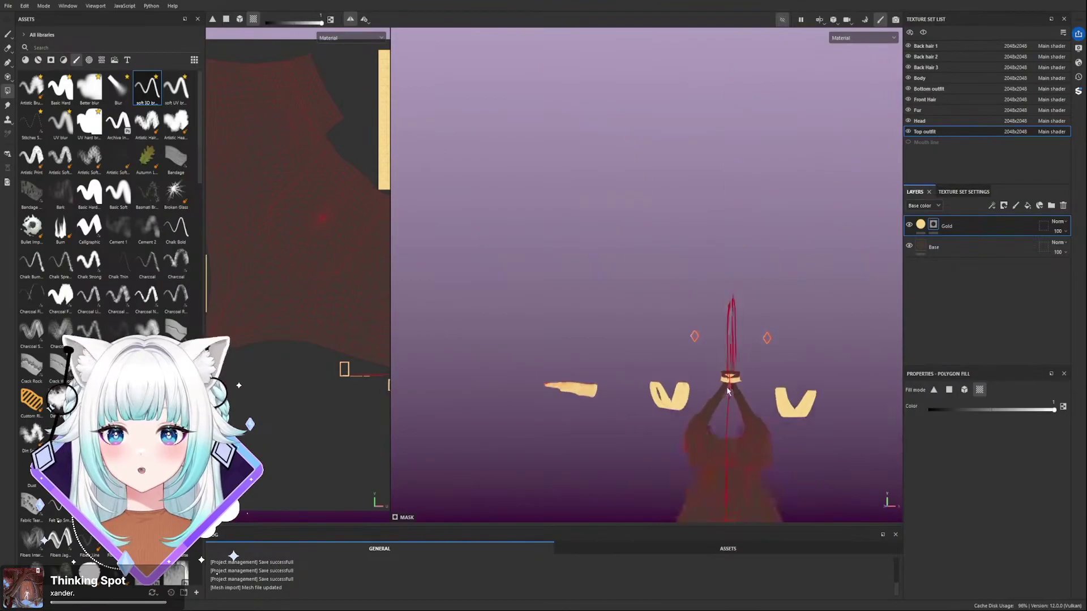
alt+middle_drag(708, 101, 652, 51)
click(782, 20)
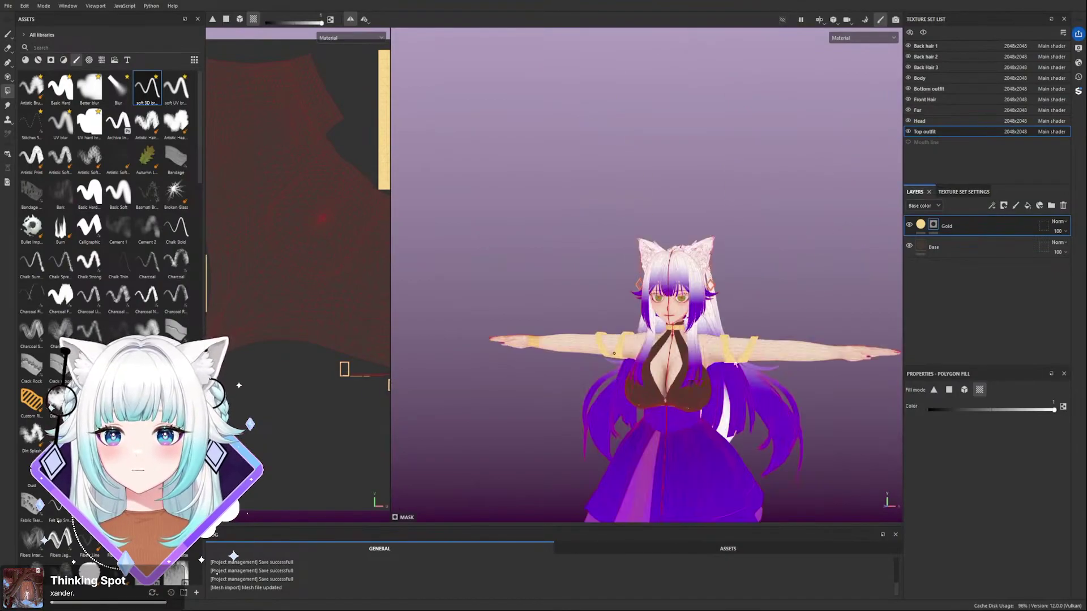
alt+middle_drag(739, 350, 748, 272)
alt+drag(747, 272, 773, 288)
scroll(774, 287, up, 8)
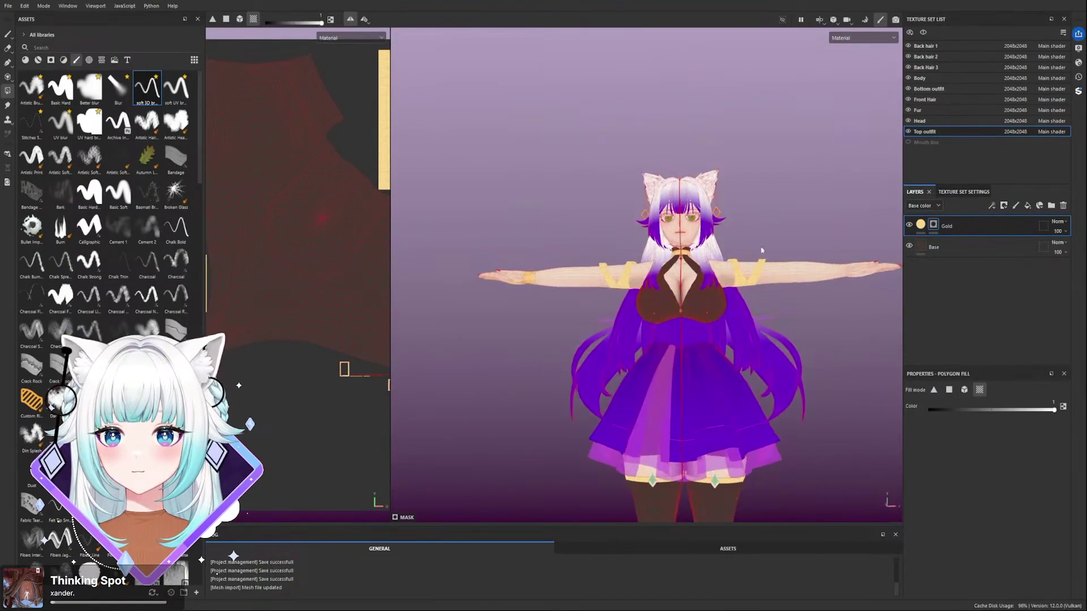
scroll(675, 339, down, 8)
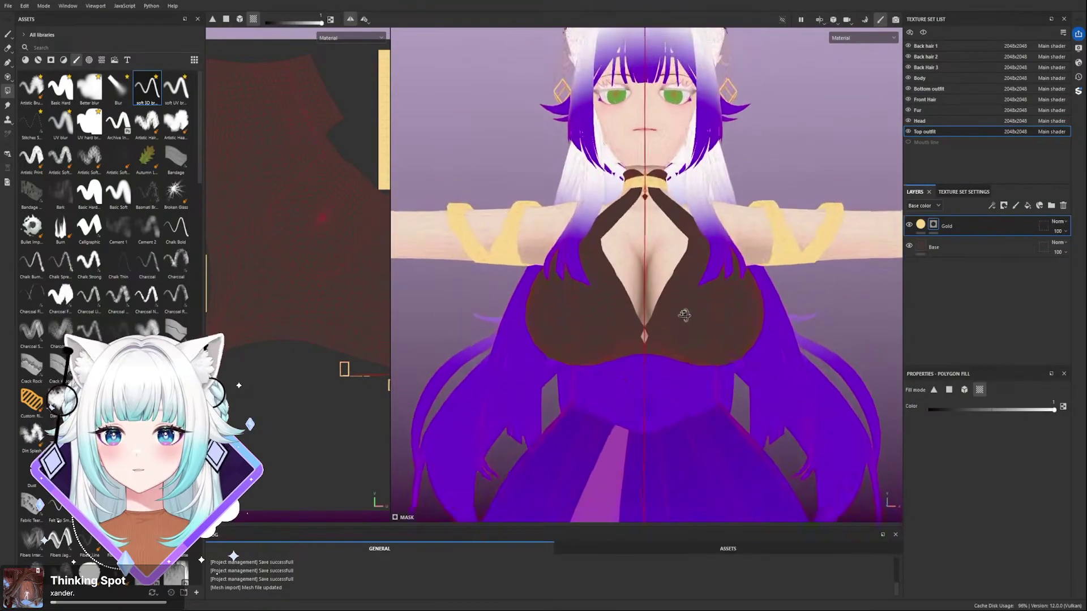
scroll(669, 359, up, 5)
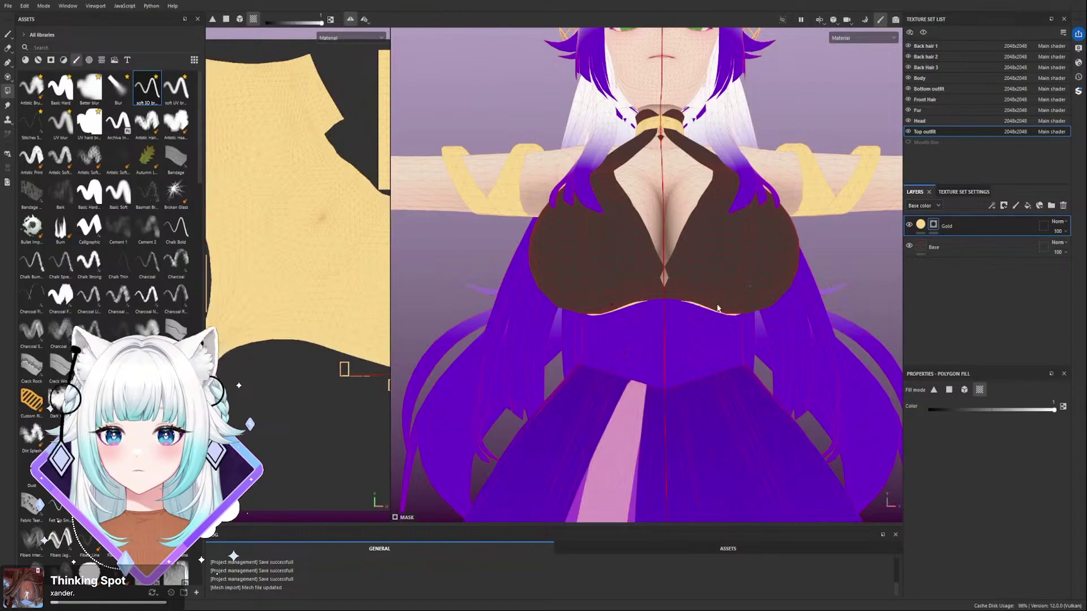
- Copy the Top outfit's Gold layer into the Bottom outfit's Skirt group, placing it above Fill layer 2
click(946, 89)
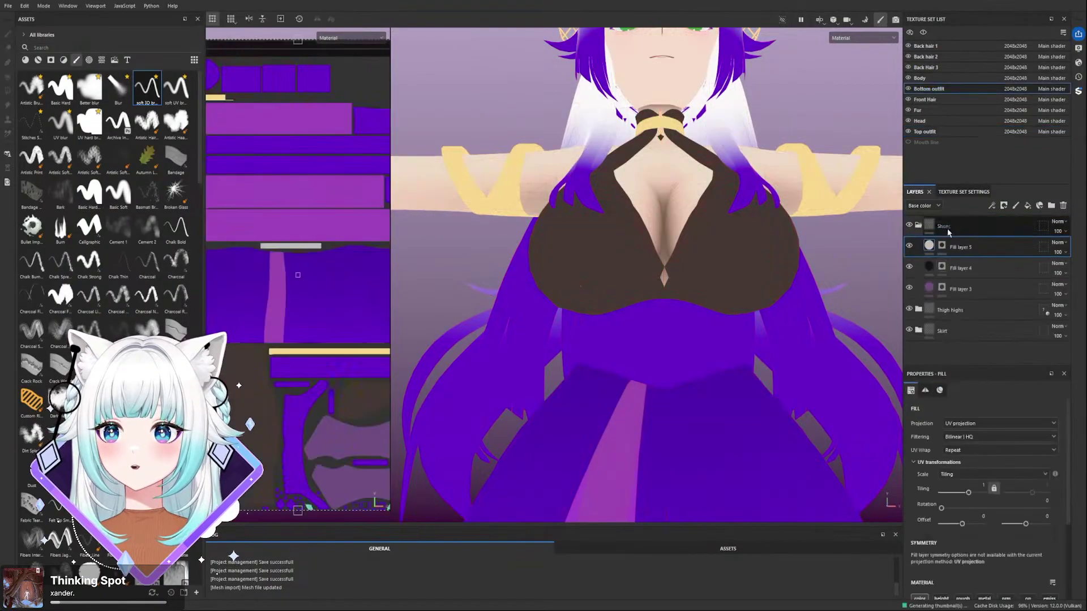
click(939, 132)
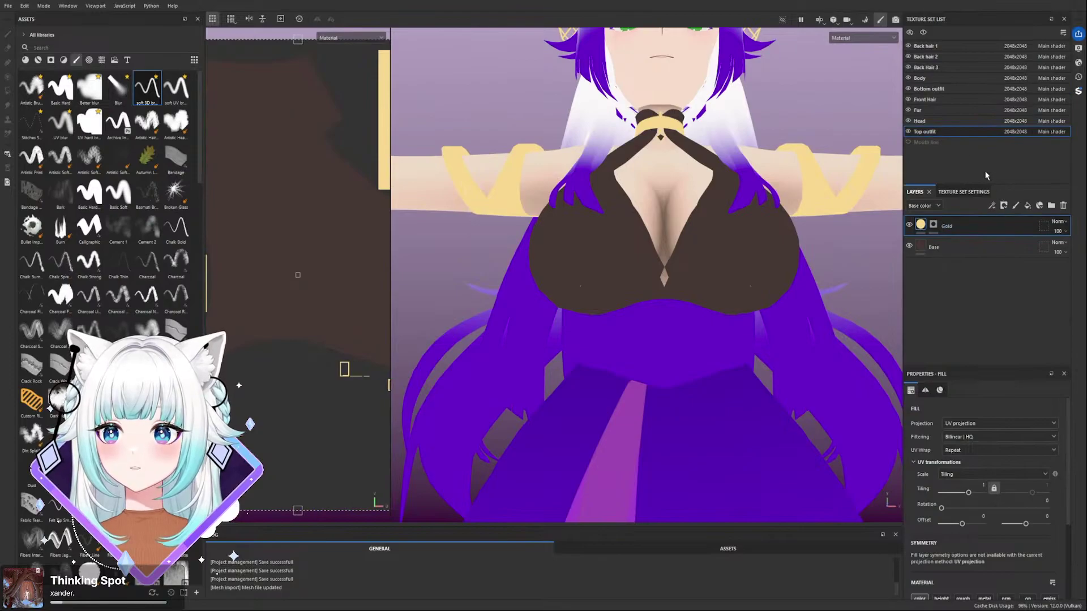
click(929, 89)
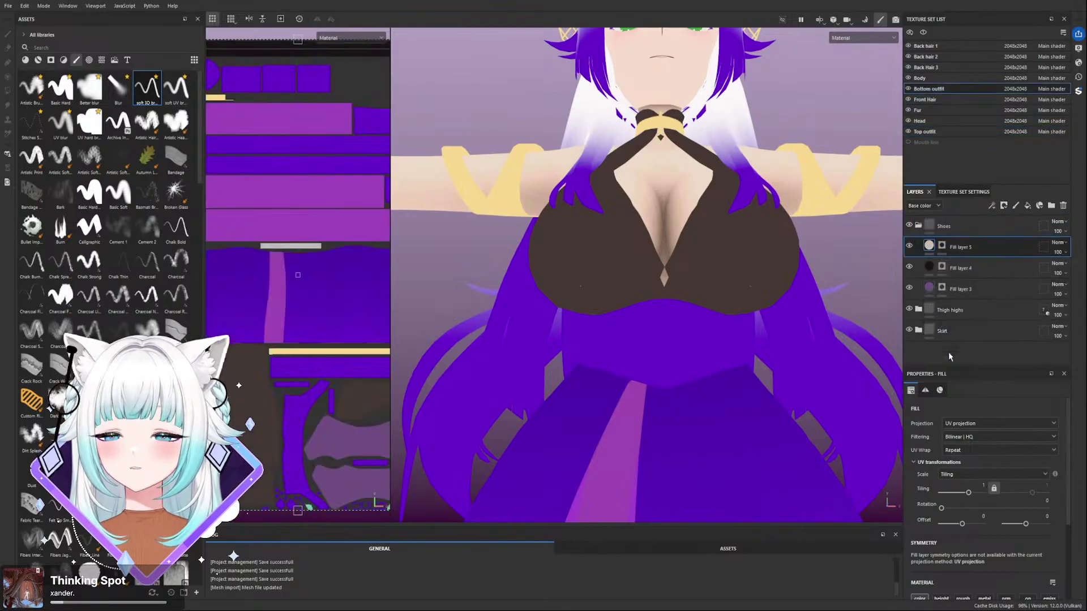
click(919, 226)
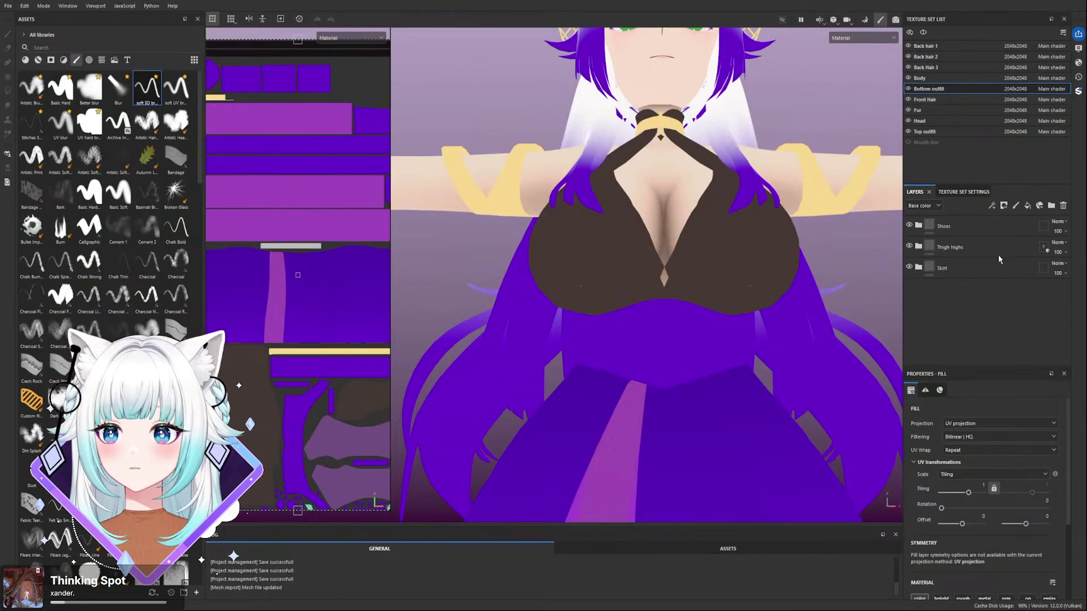
click(952, 275)
click(918, 268)
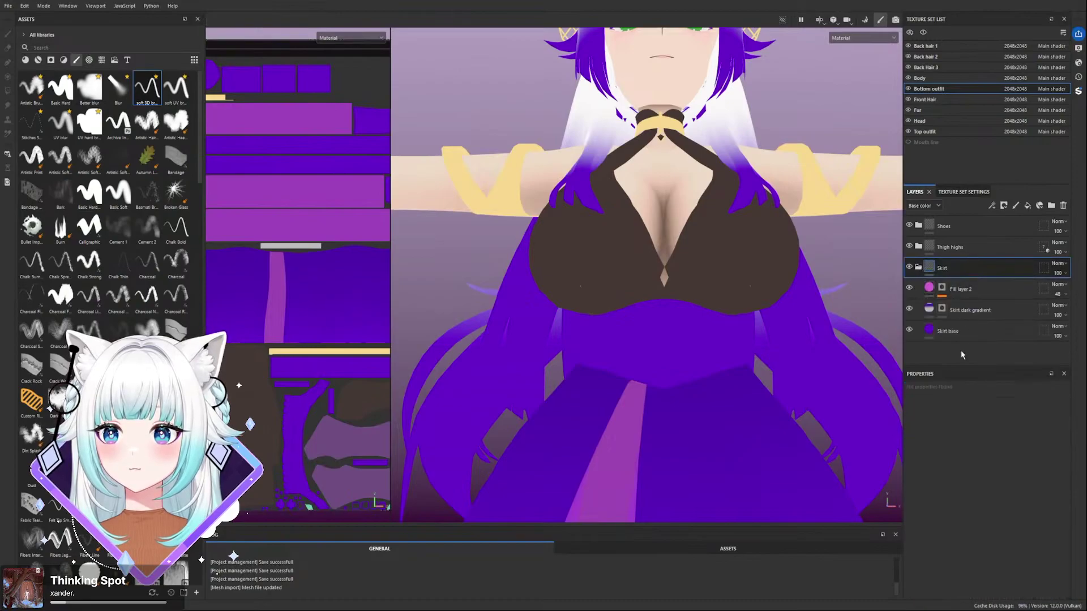
key(ctrl+v)
drag(961, 275, 946, 294)
- Activate the copied Gold layer's mask and fill the diamond ornaments on the skirt's waist with gold in mesh fill mode
click(942, 288)
key(4)
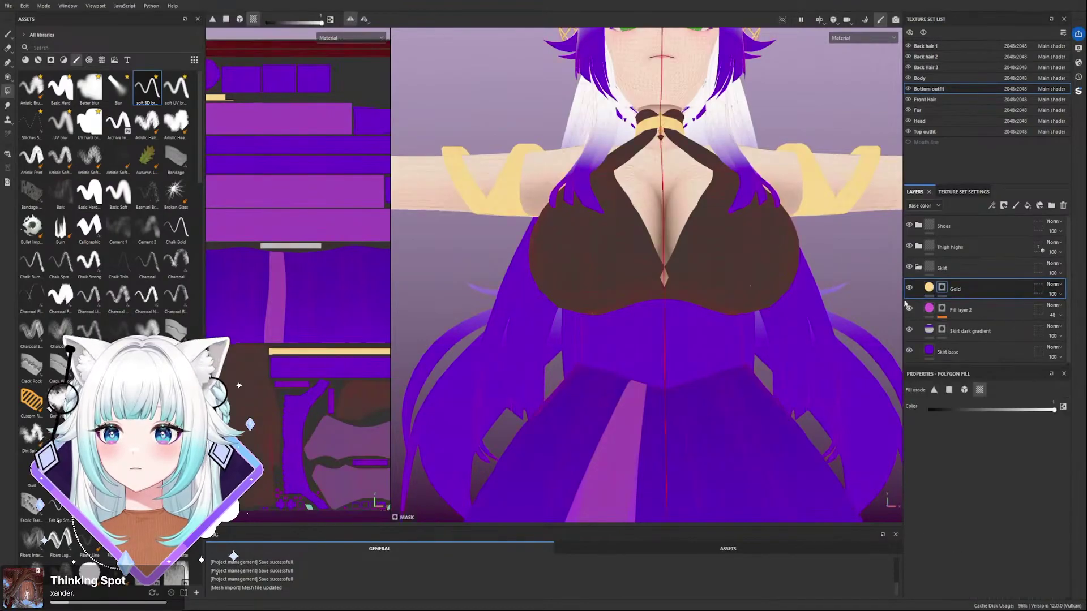
scroll(656, 316, up, 3)
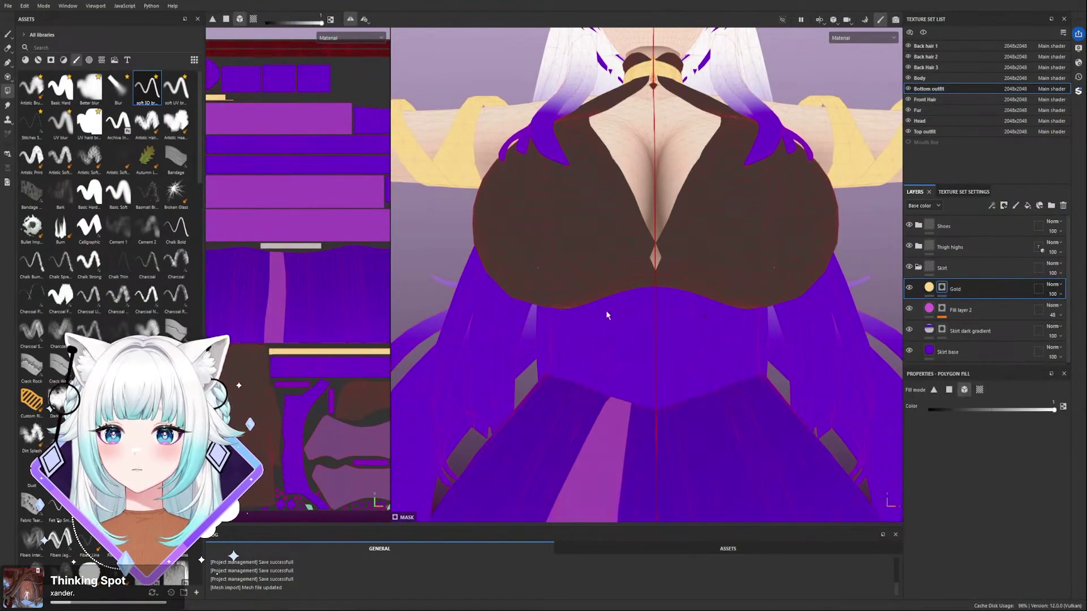
click(606, 311)
click(605, 358)
alt+drag(606, 358, 461, 319)
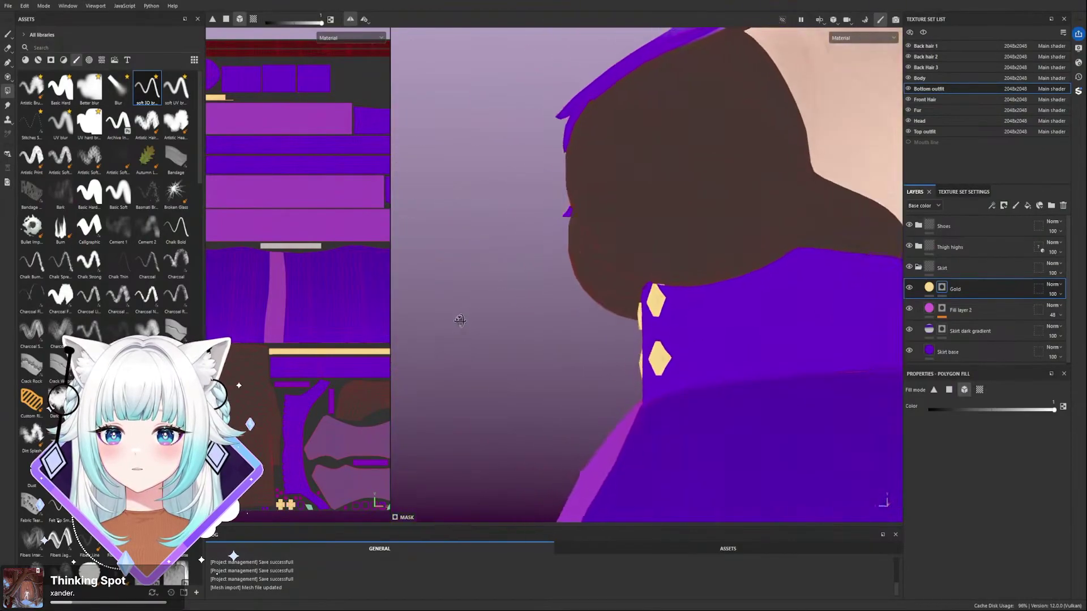
- Examine the gold accessories on the full character from the front, side and above
key(f)
scroll(629, 385, up, 3)
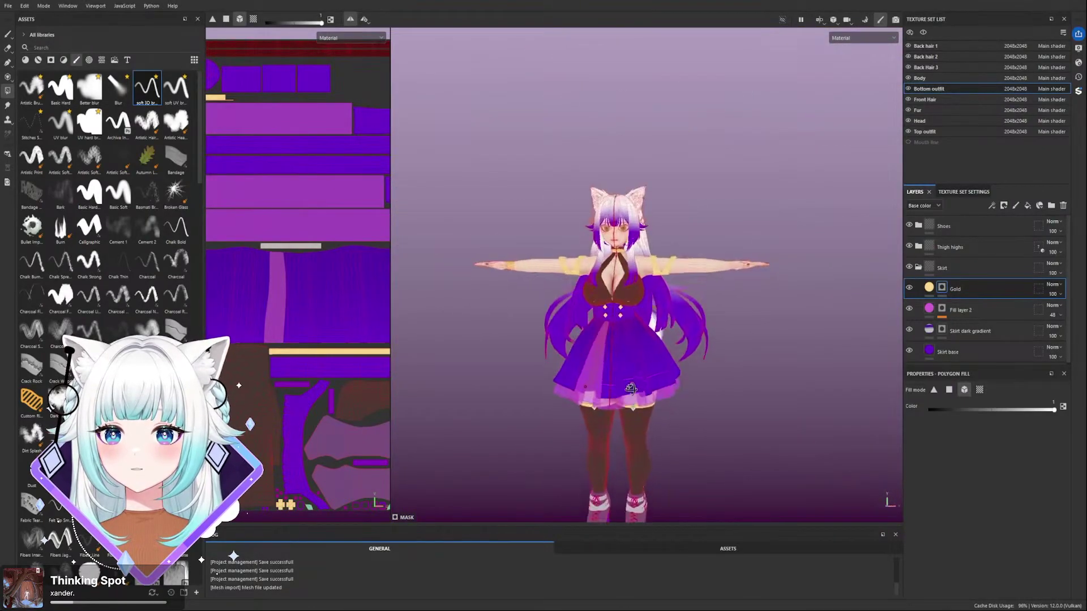
alt+drag(731, 305, 529, 388)
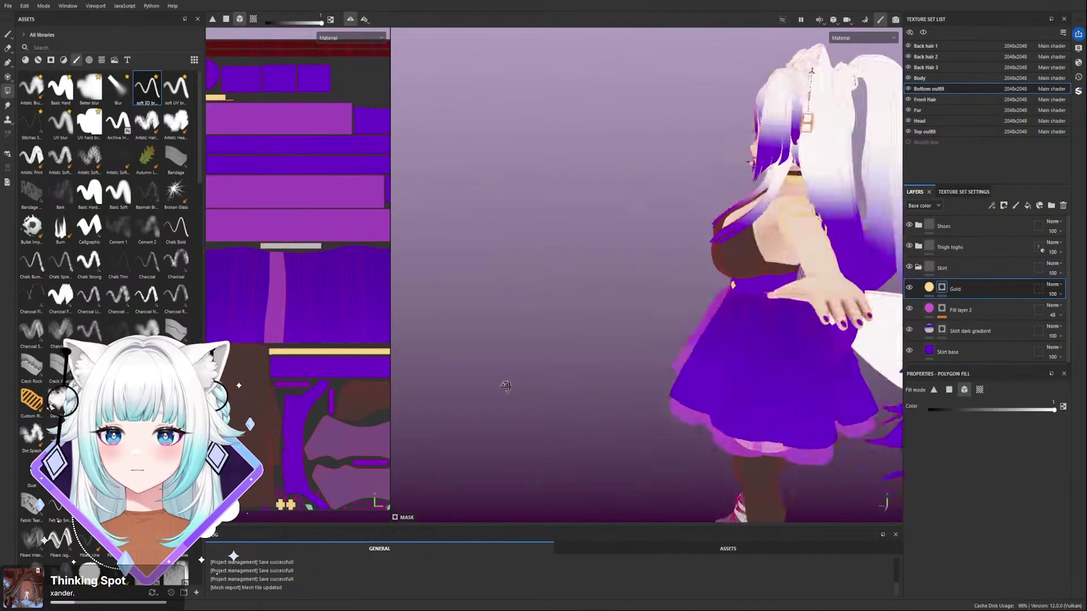
key(f)
scroll(660, 321, up, 5)
alt+drag(660, 321, 622, 307)
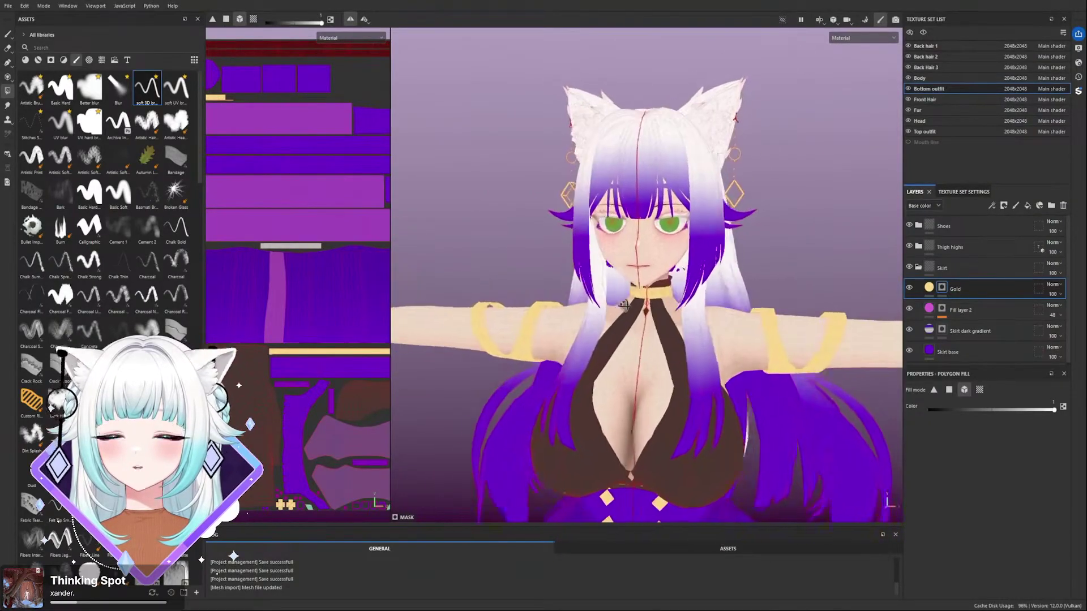
scroll(622, 306, down, 6)
alt+drag(765, 266, 771, 357)
scroll(772, 351, up, 2)
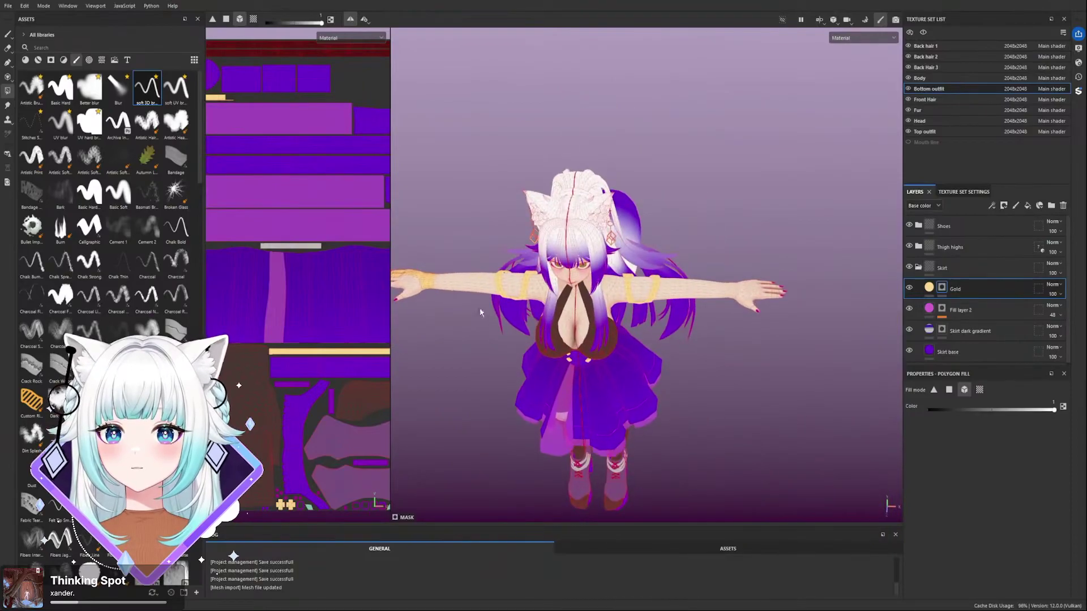
alt+middle_drag(480, 313, 622, 309)
scroll(622, 297, up, 5)
alt+drag(531, 291, 544, 318)
alt+middle_drag(544, 318, 815, 277)
alt+drag(589, 289, 731, 387)
key(f)
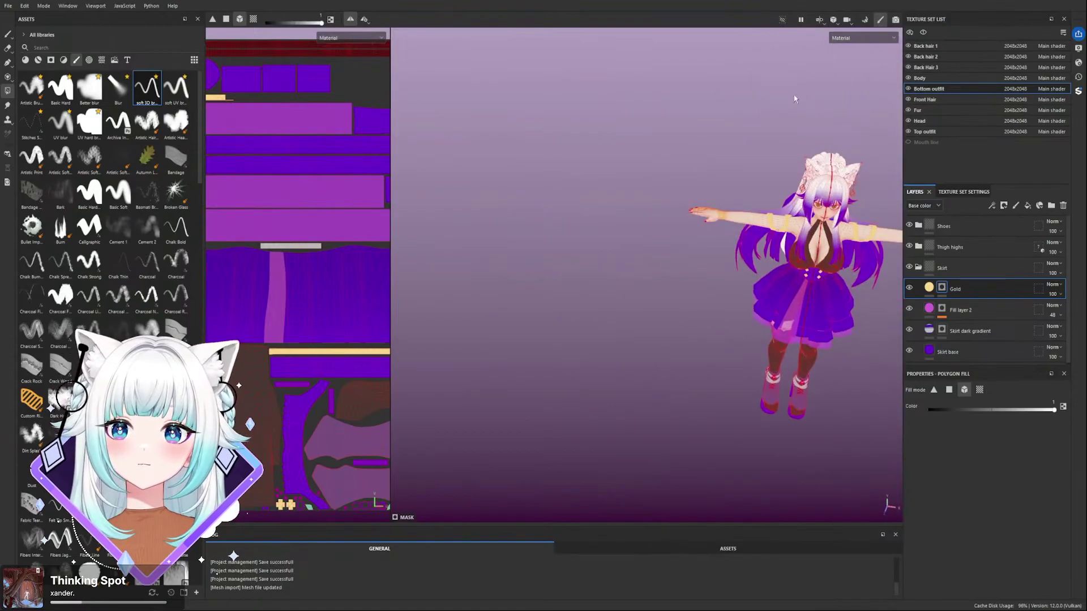
- Examine the gold drawing glove on the character's hand and wrist up close from several angles
scroll(708, 186, up, 6)
alt+drag(712, 185, 812, 291)
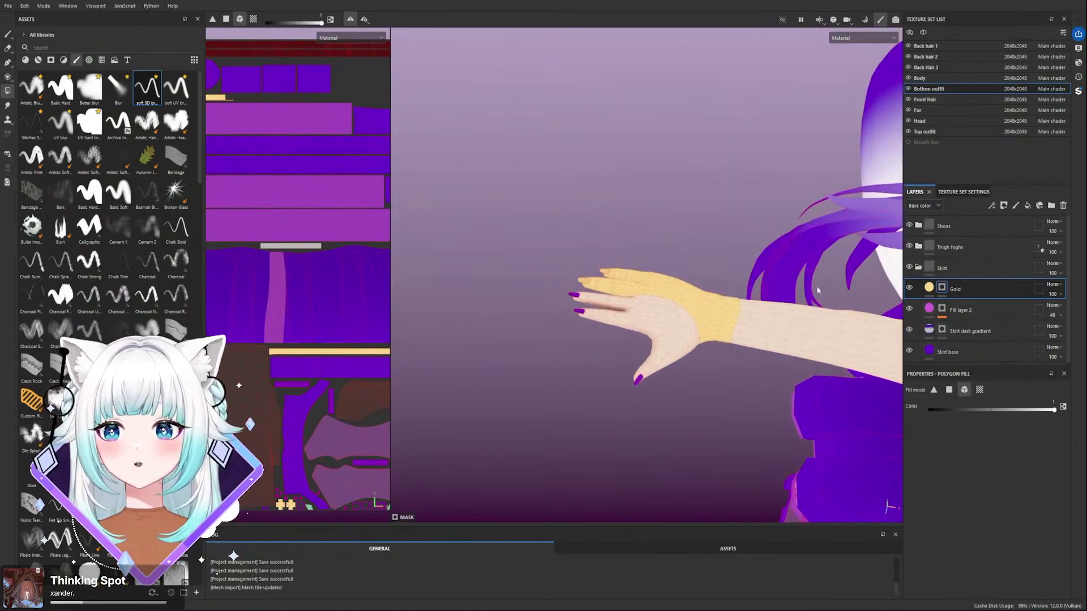
scroll(760, 310, down, 5)
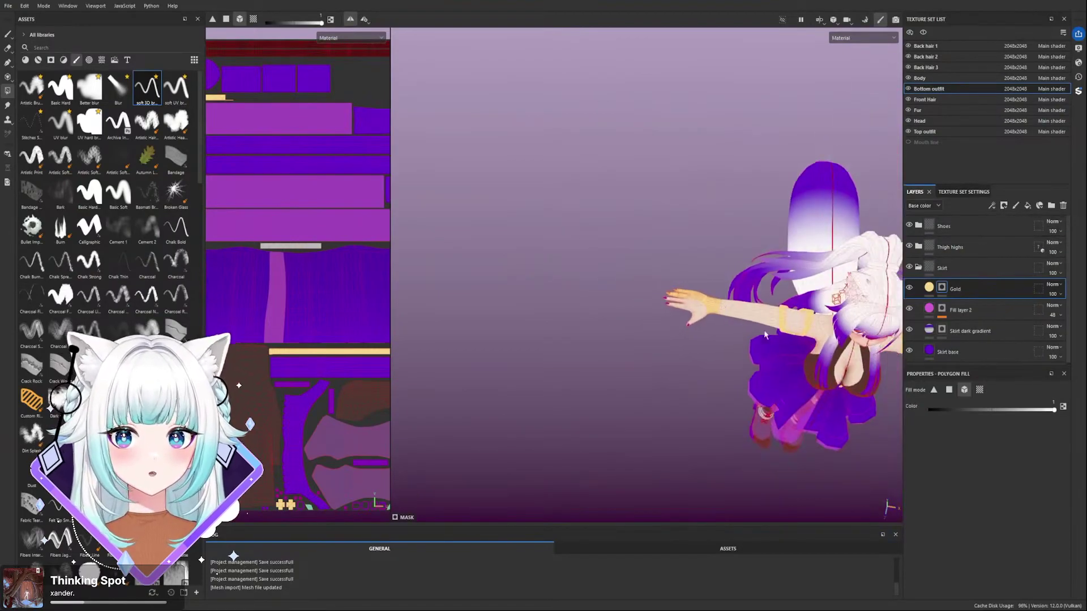
scroll(714, 273, up, 5)
middle_drag(739, 290, 644, 259)
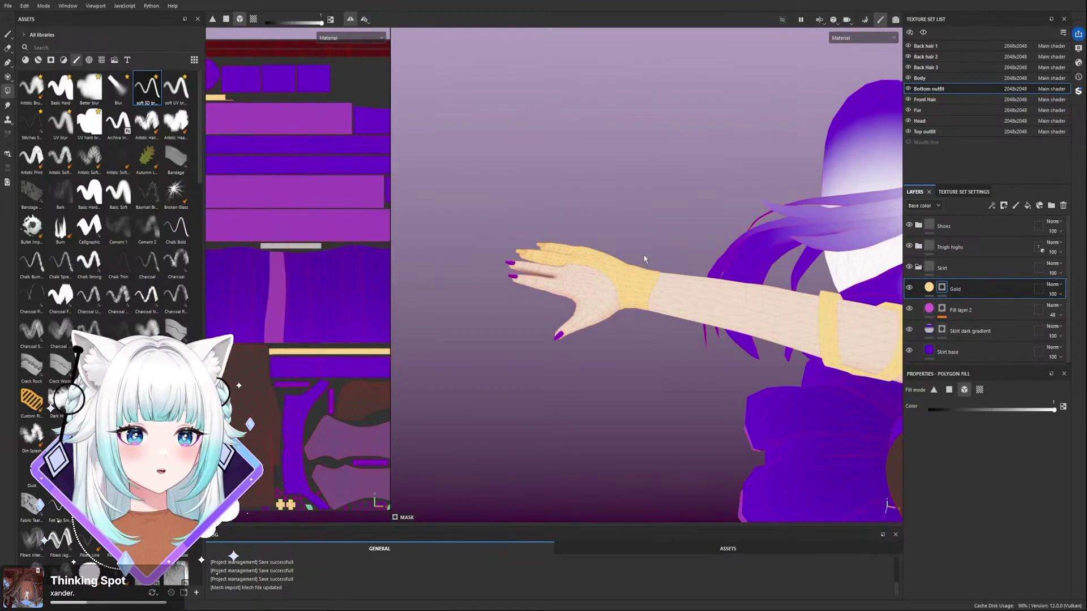
scroll(634, 259, down, 4)
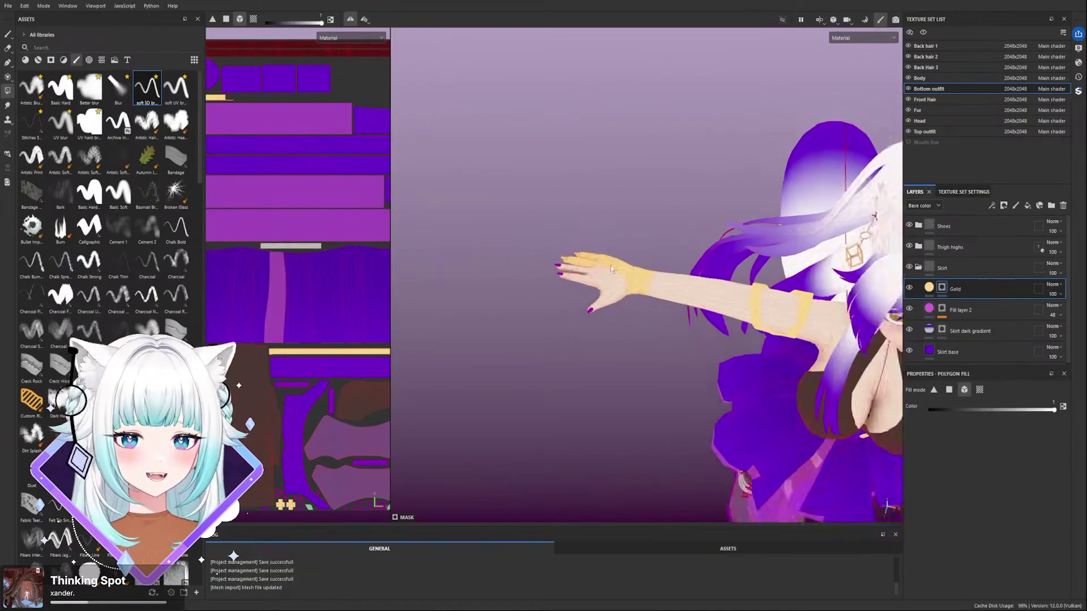
scroll(635, 259, up, 6)
alt+drag(617, 153, 617, 215)
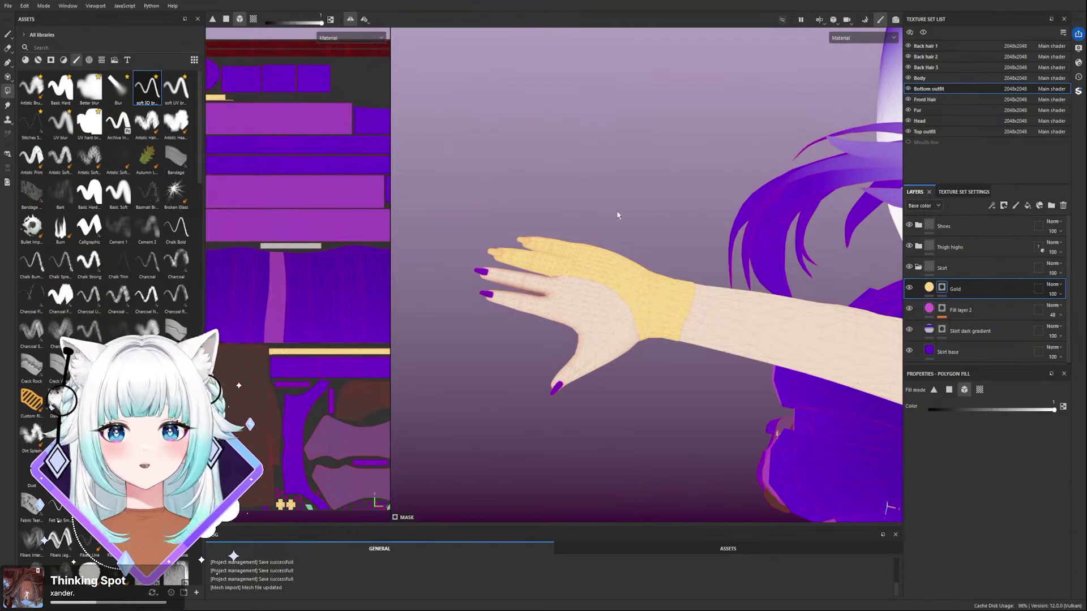
scroll(621, 177, up, 4)
alt+drag(621, 178, 602, 166)
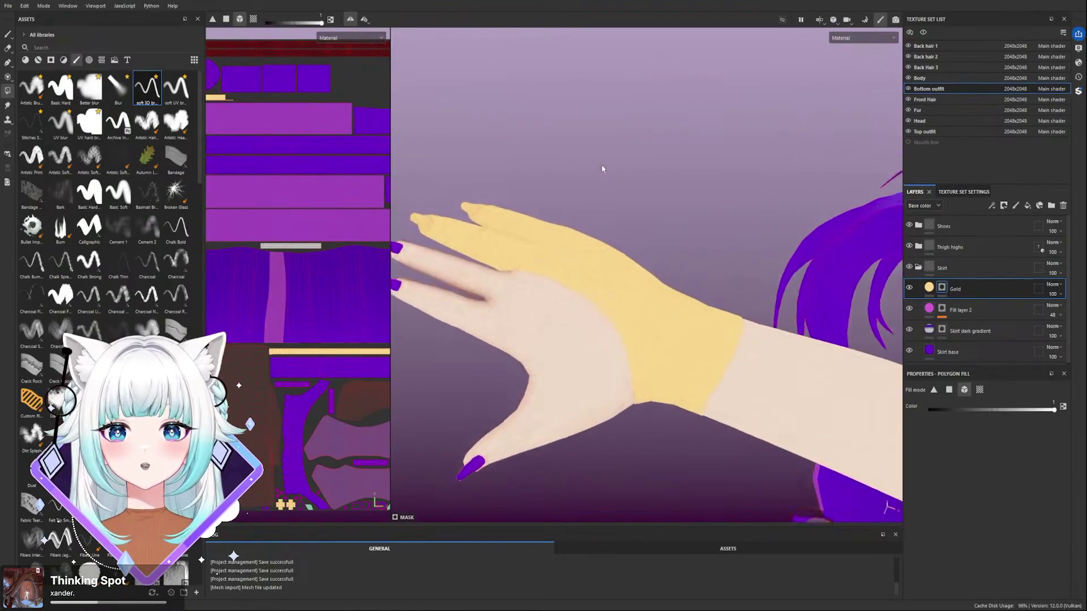
scroll(601, 164, down, 2)
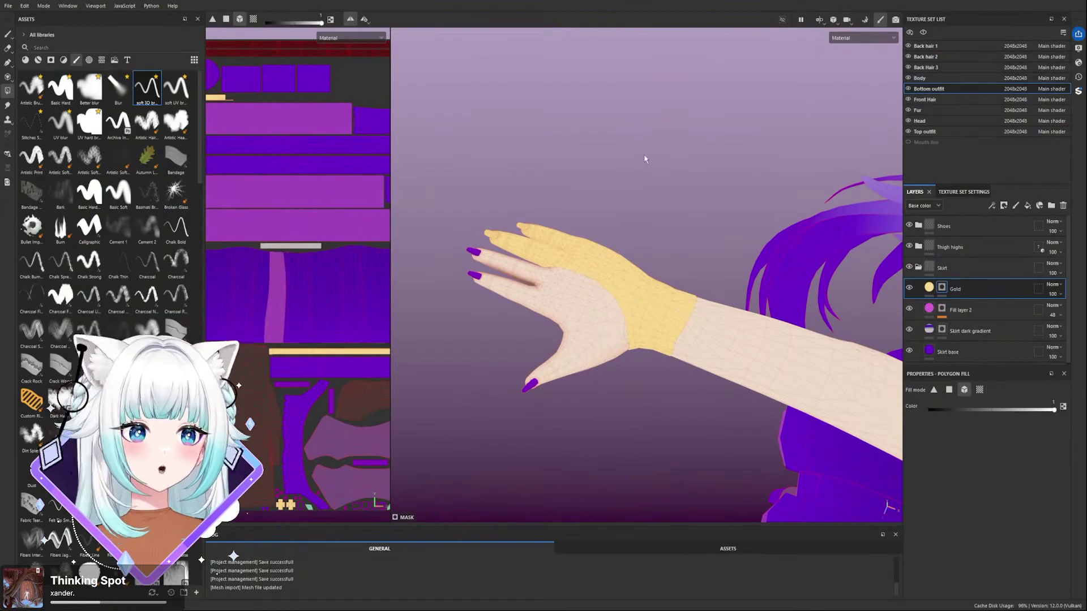
mouse_move(706, 170)
alt+mouse_down()
mouse_move(691, 272)
mouse_move(637, 211)
mouse_move(754, 202)
alt+mouse_up()
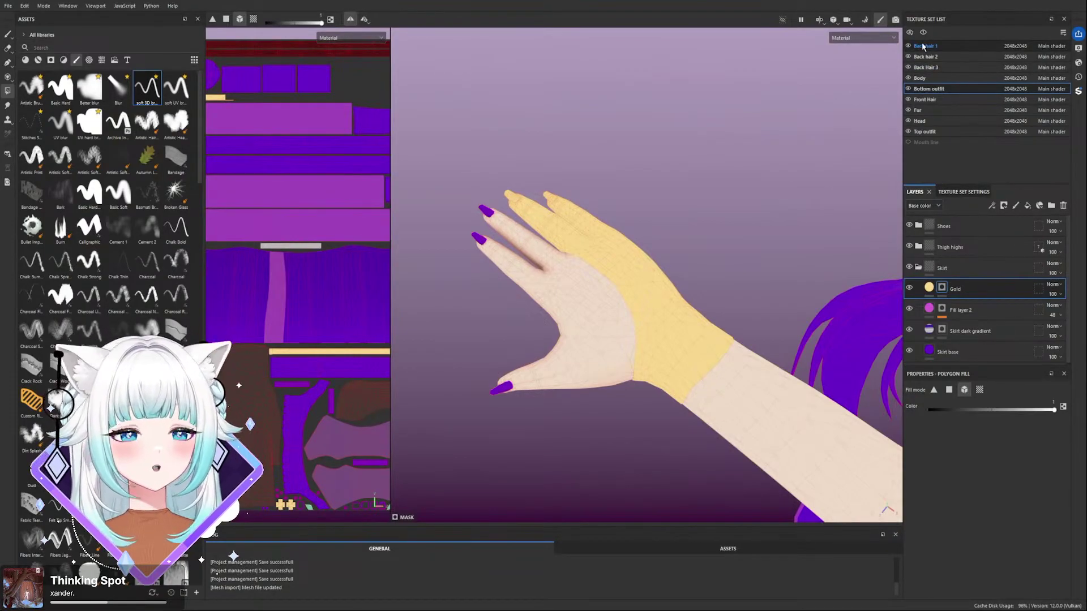
alt+drag(759, 165, 755, 207)
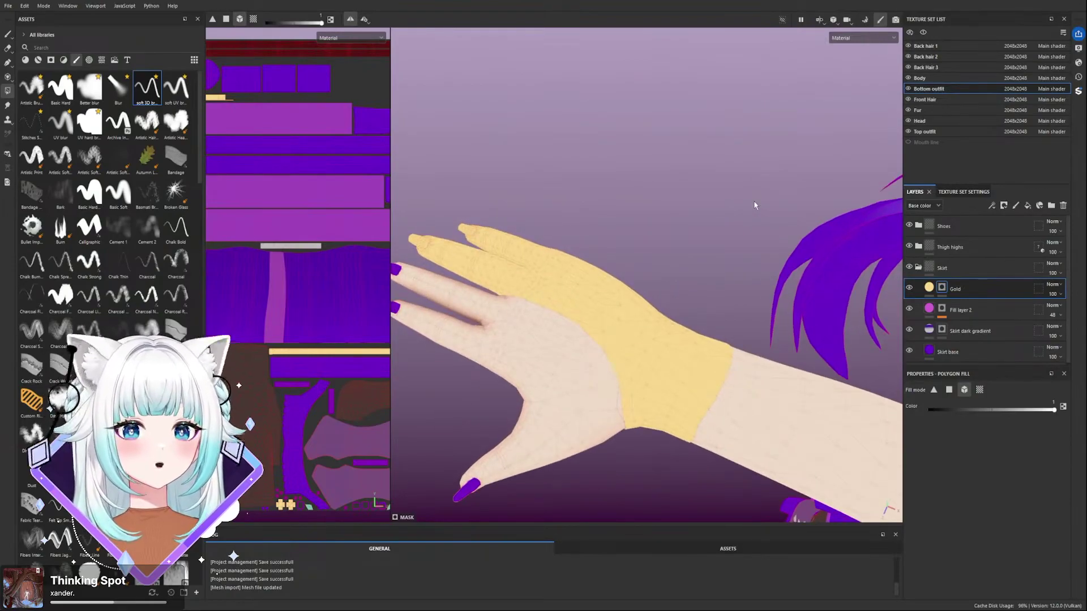
alt+drag(669, 239, 672, 138)
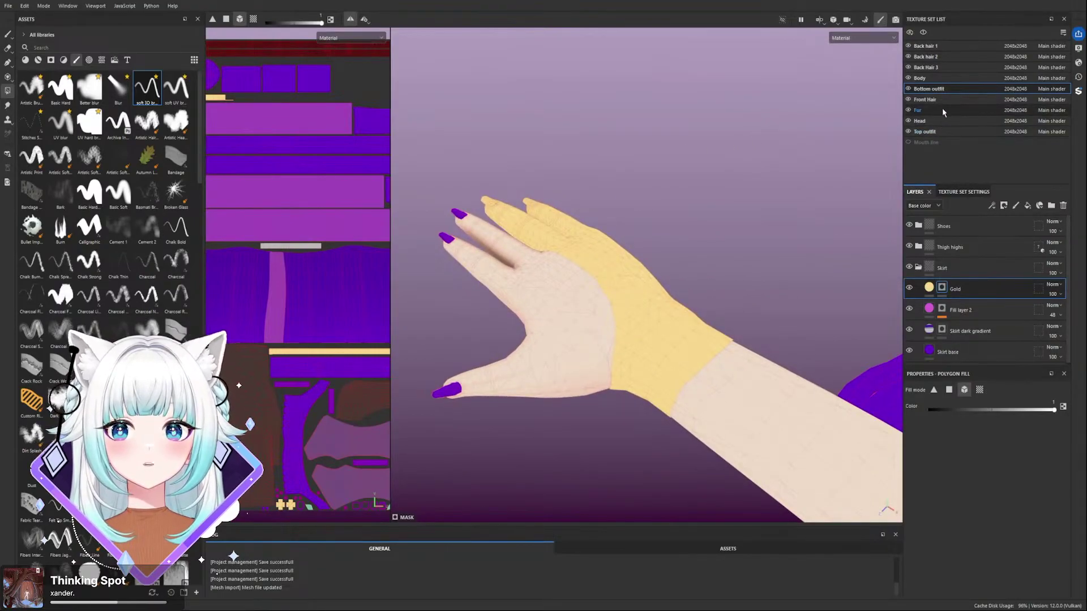
mouse_move(821, 149)
alt+mouse_down()
mouse_move(796, 150)
mouse_move(807, 147)
alt+mouse_up()
- Hide the Bottom outfit texture set and activate the mask of the Top outfit's Gold layer
click(908, 132)
click(908, 131)
click(929, 132)
click(909, 225)
click(910, 226)
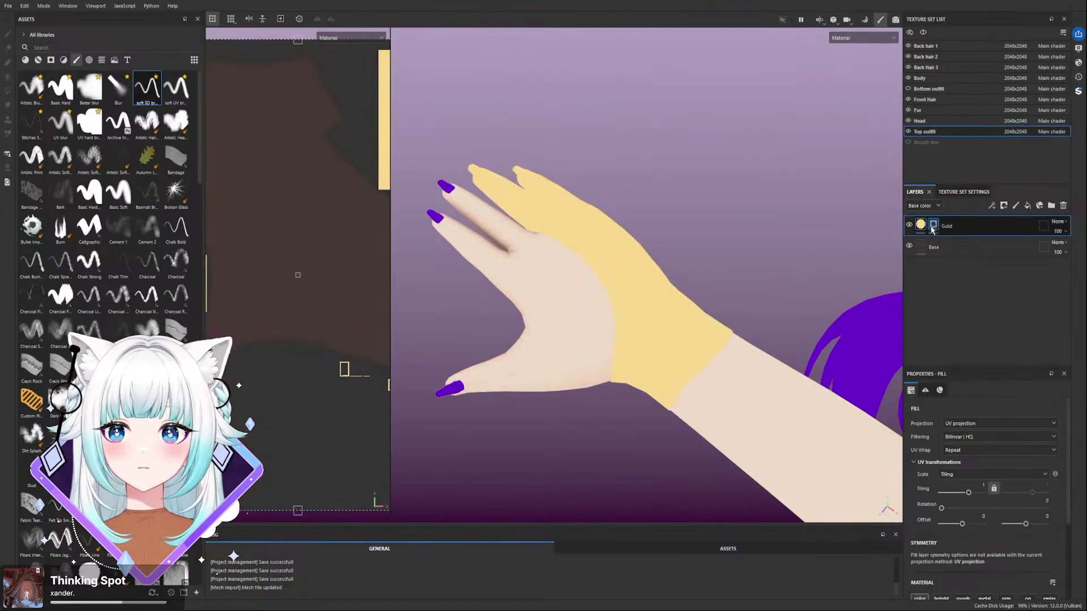
click(933, 226)
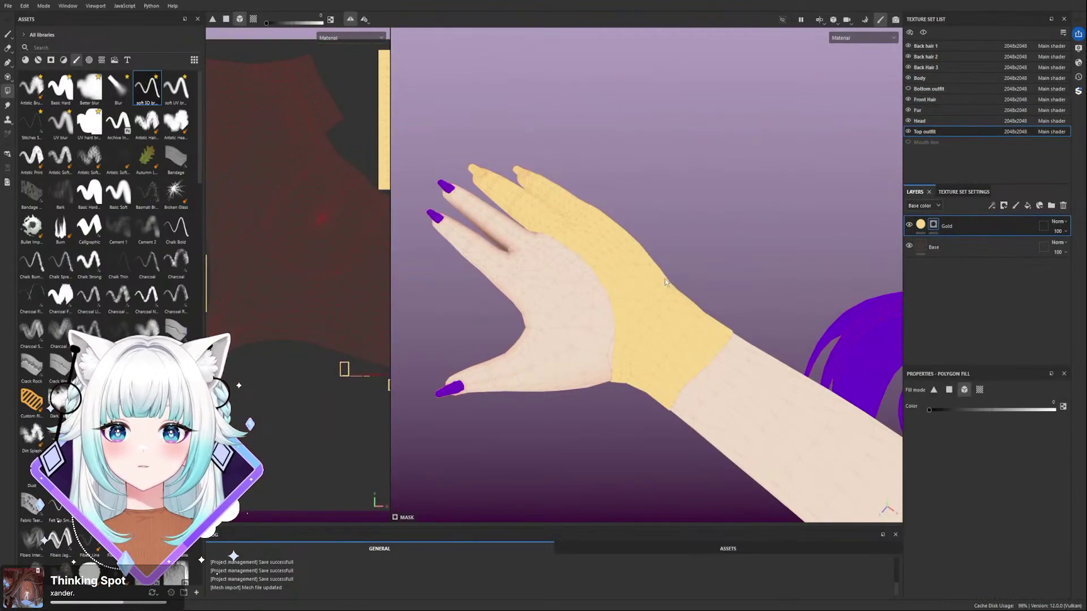
- Toggle the Top outfit's Gold layer off and on to check which accessories it covers on the character
alt+drag(667, 248, 688, 197)
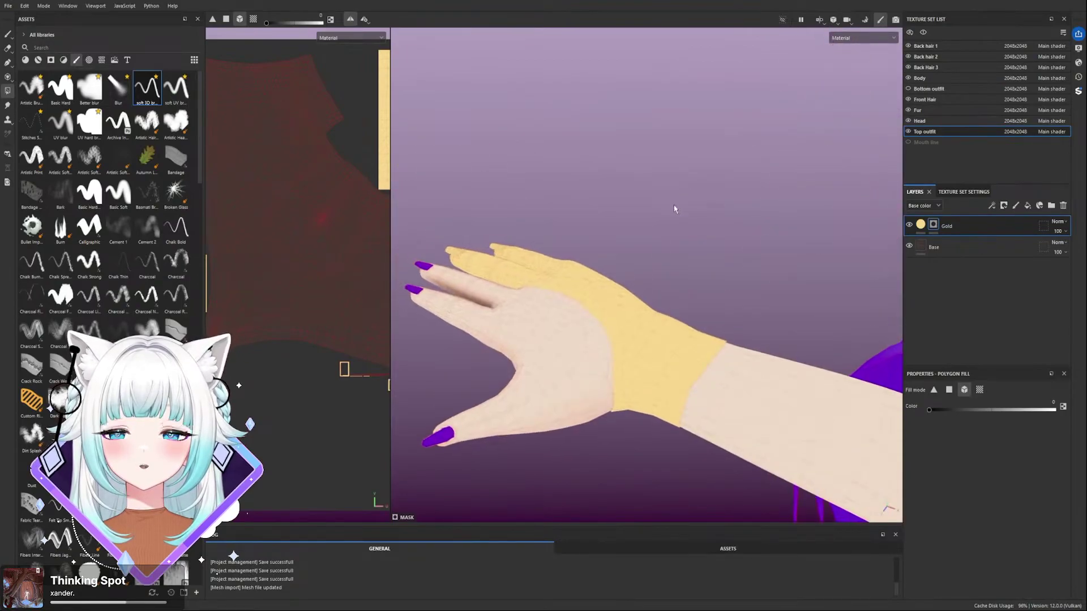
click(908, 225)
click(908, 225)
scroll(711, 276, down, 6)
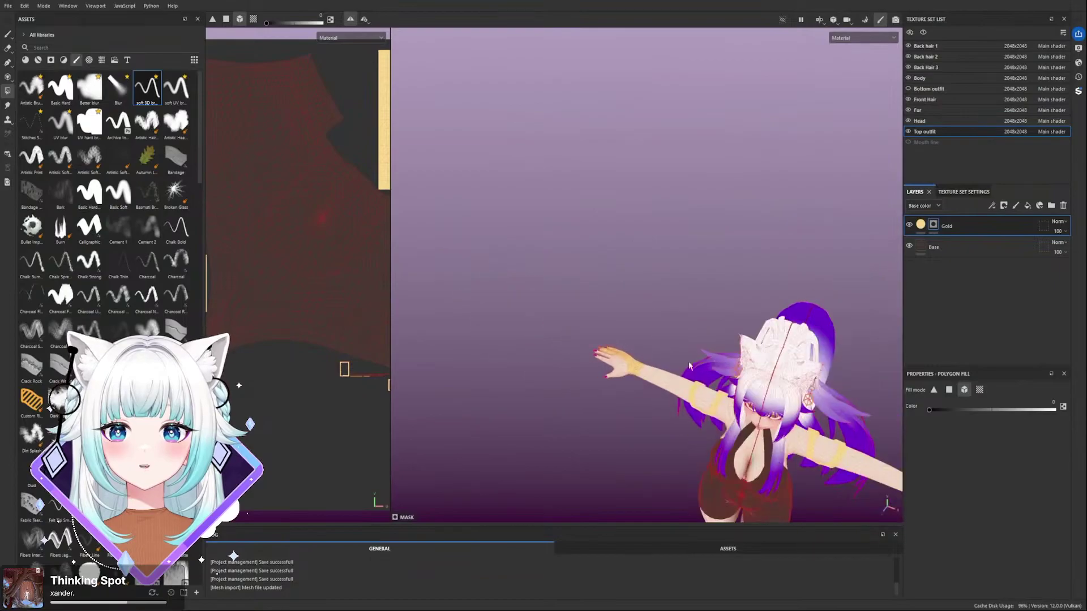
alt+drag(712, 276, 665, 201)
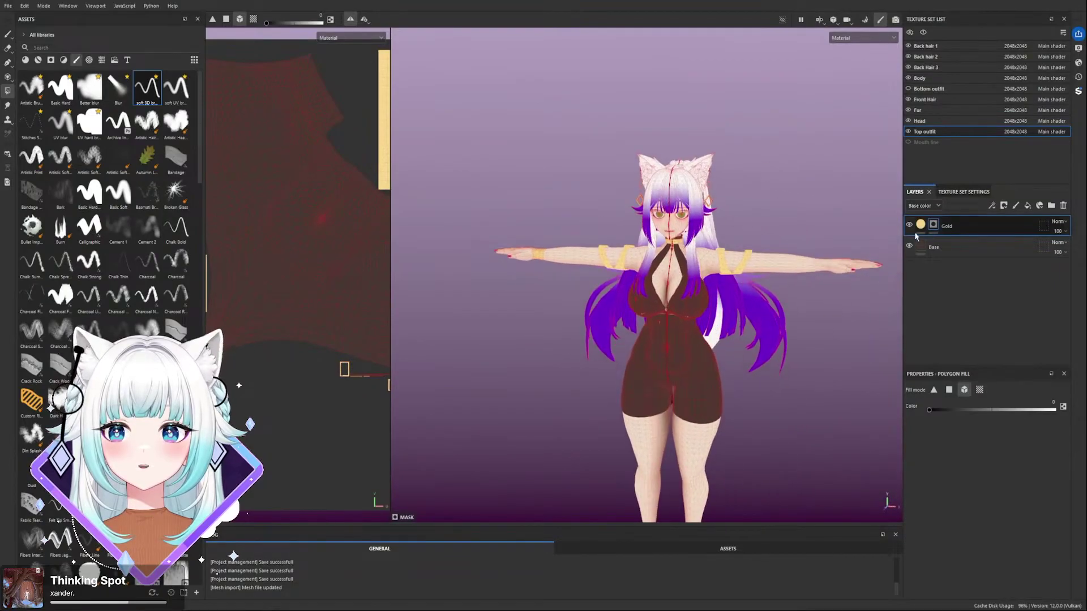
scroll(525, 239, up, 5)
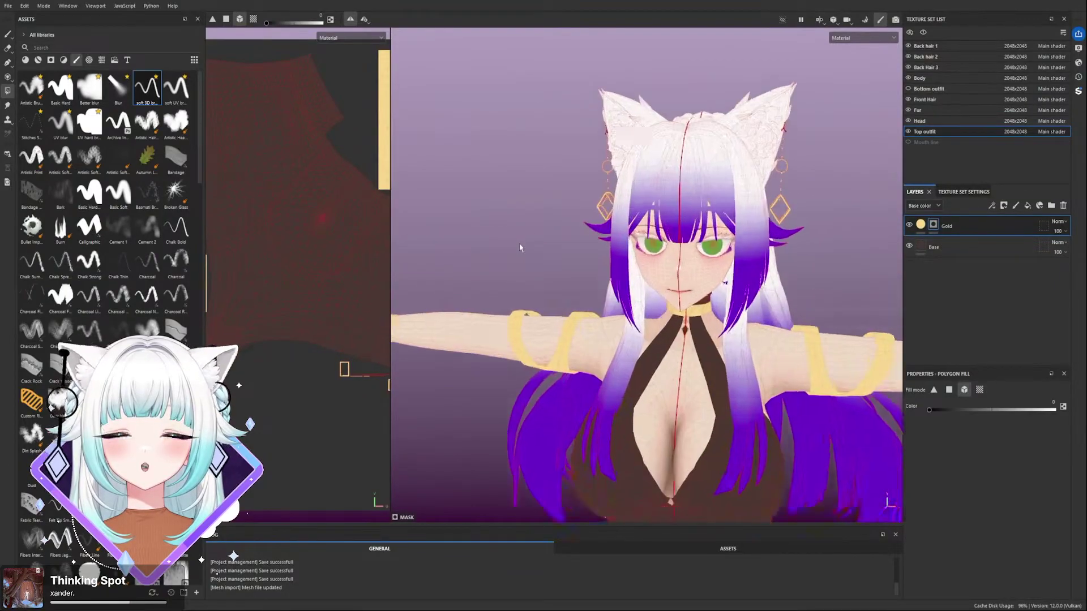
alt+drag(518, 245, 575, 318)
alt+middle_drag(575, 317, 733, 416)
alt+drag(733, 416, 783, 459)
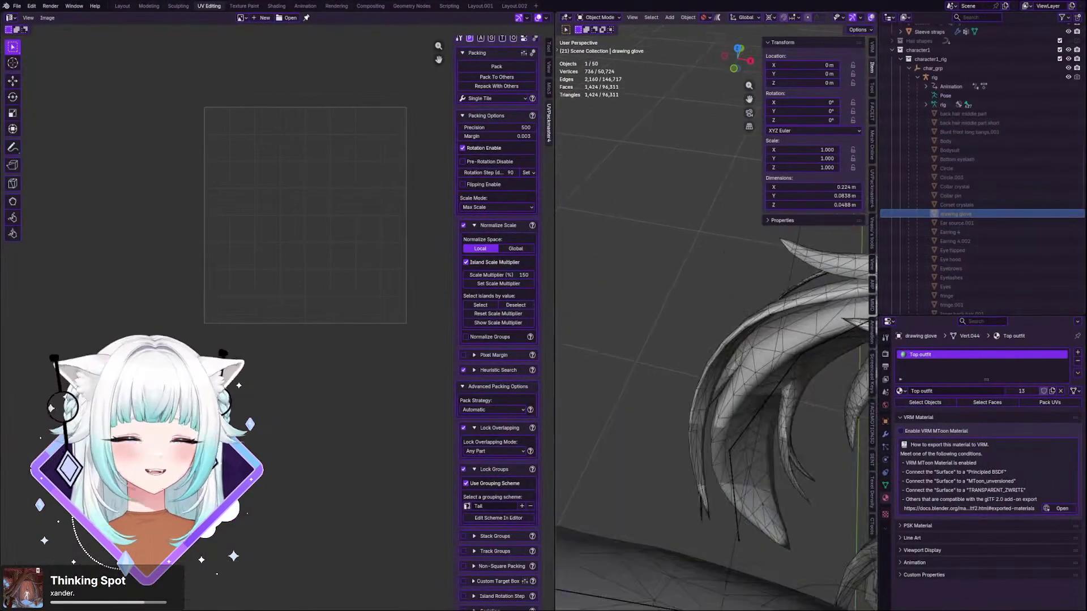
- Switch to Blender and select all objects that share the drawing glove's Top outfit material
scroll(717, 340, down, 3)
shift+middle_drag(645, 317, 755, 339)
scroll(679, 363, up, 3)
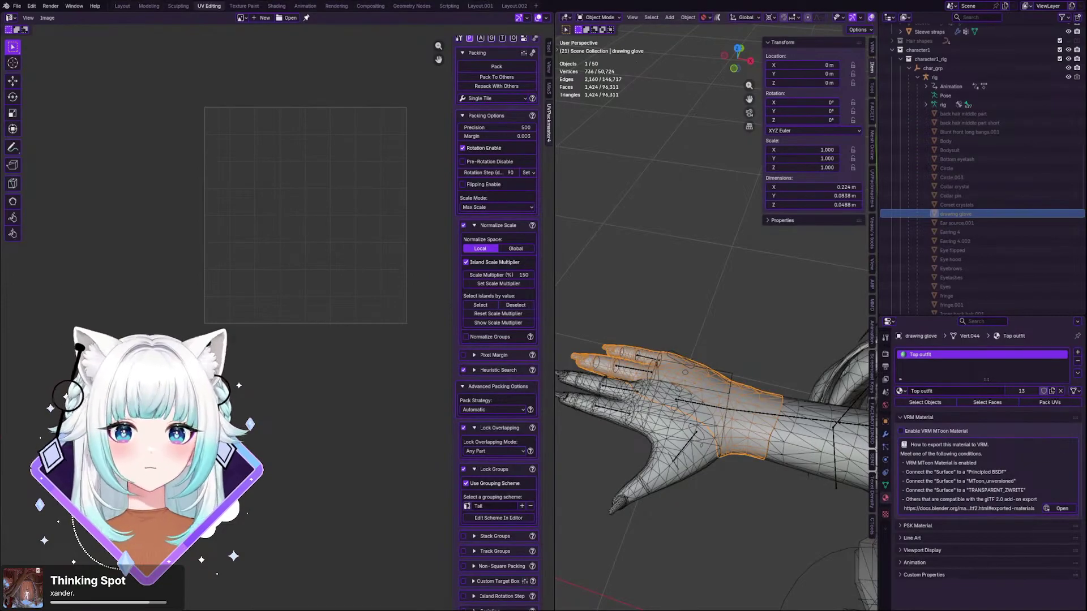
click(926, 403)
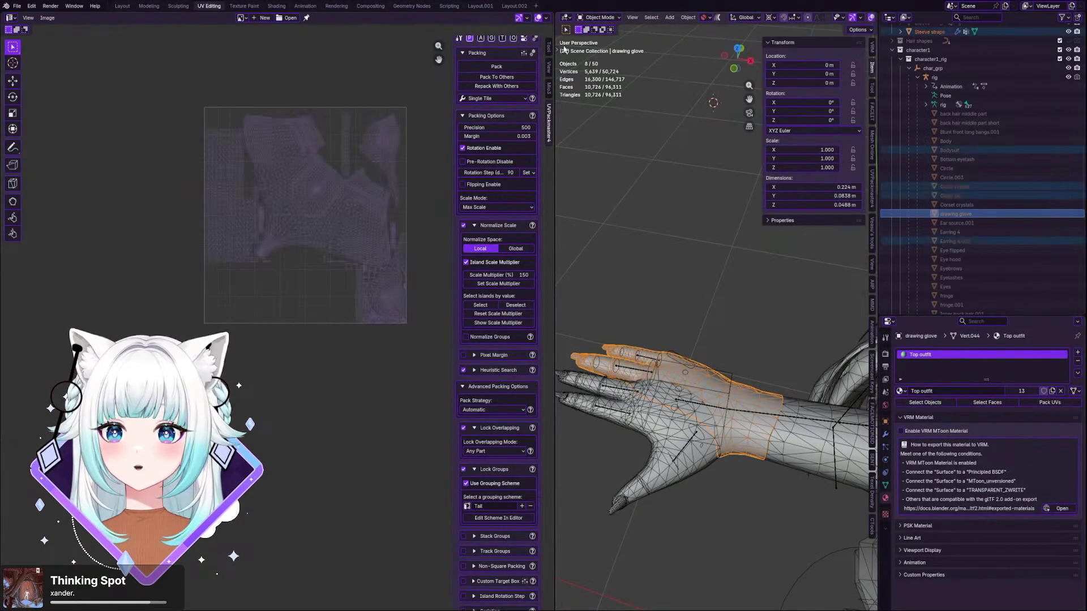
- Examine the UV layout of the selected Top outfit objects alongside the full character model
click(597, 18)
click(599, 41)
click(590, 17)
click(595, 28)
scroll(670, 274, down, 8)
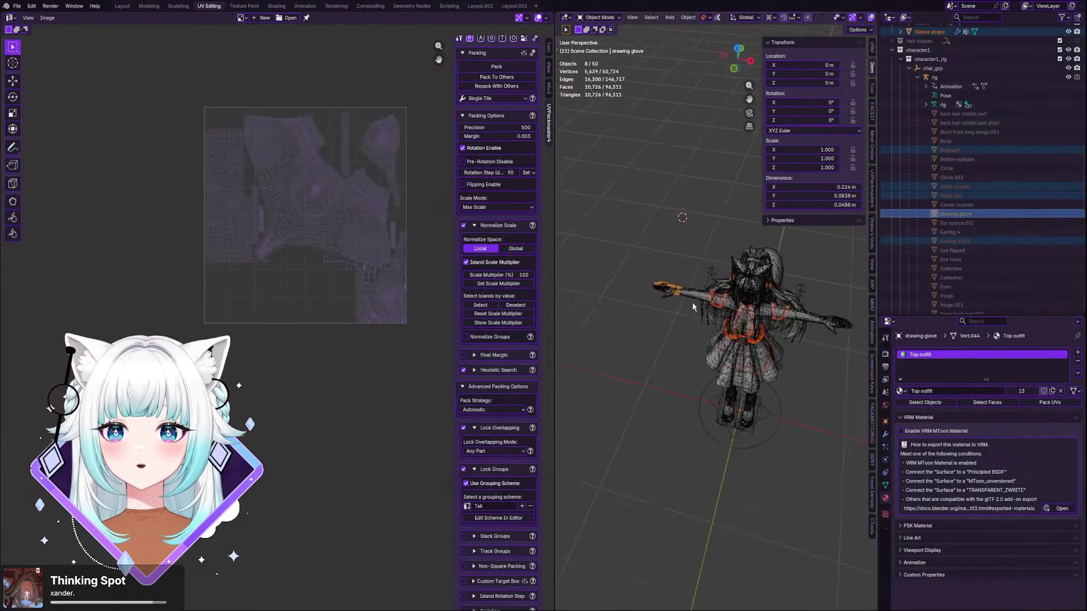
scroll(695, 306, up, 4)
scroll(319, 225, up, 2)
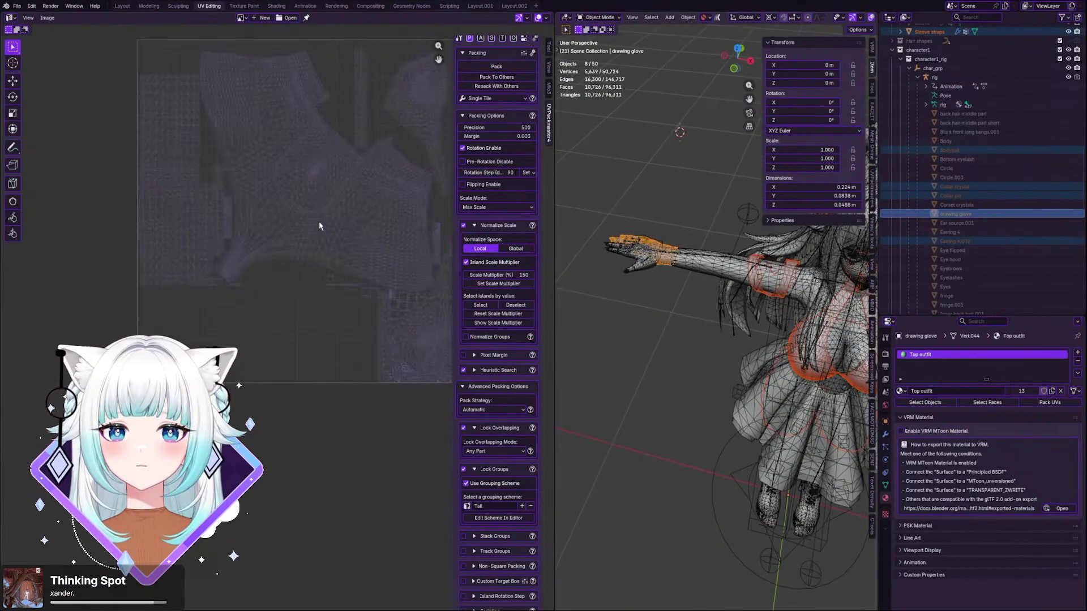
middle_drag(318, 224, 293, 260)
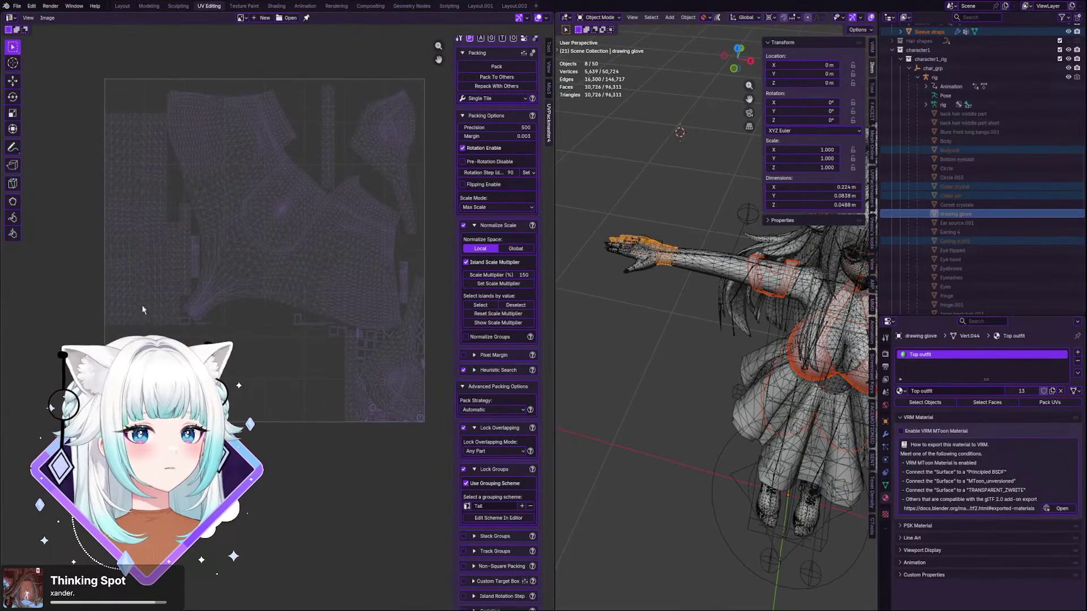
scroll(669, 340, down, 3)
scroll(670, 339, up, 2)
- Reselect all objects that use the Top outfit material and enter Edit Mode on them together
click(670, 340)
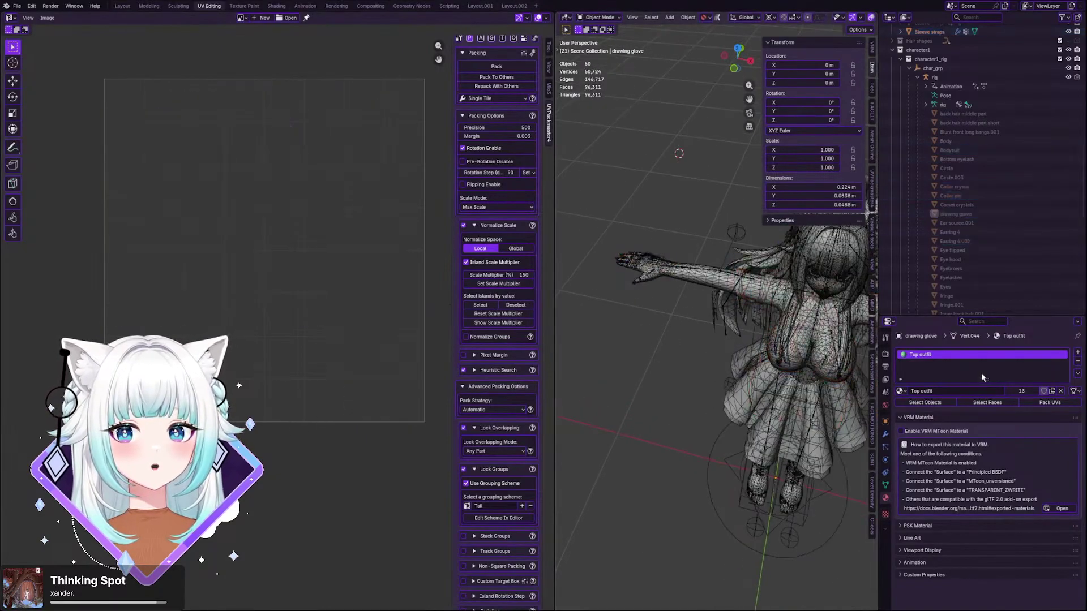
click(928, 403)
middle_drag(715, 309, 649, 111)
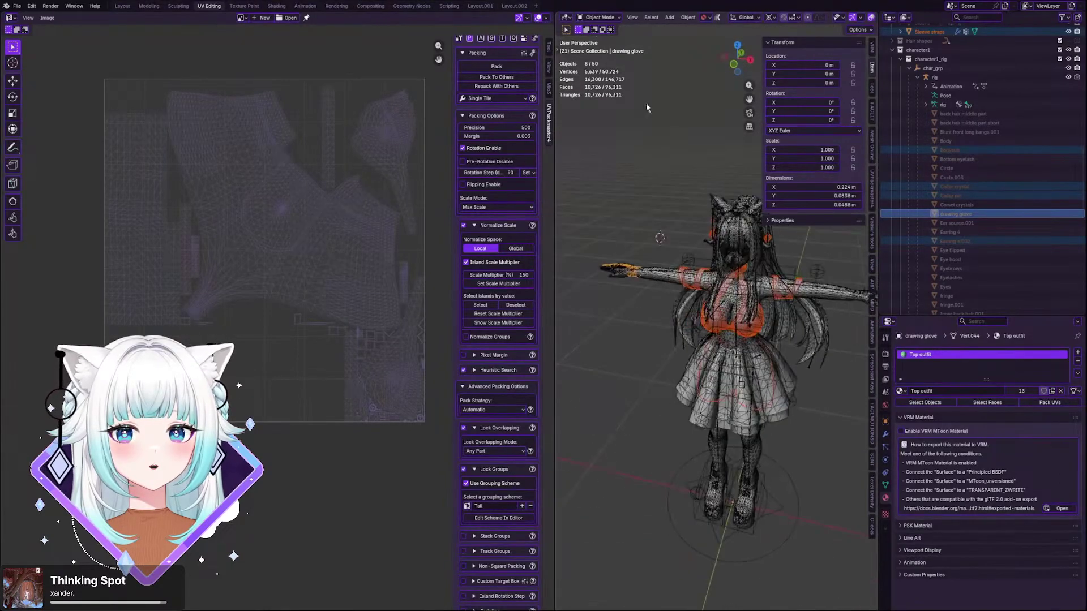
click(597, 17)
click(600, 40)
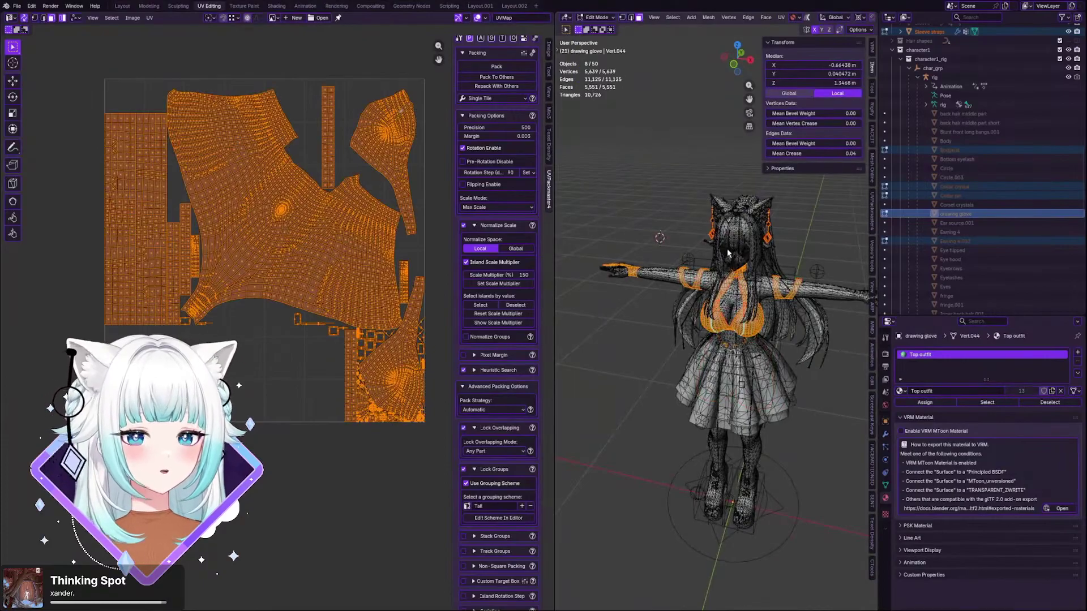
- Examine the Top outfit meshes on the character from the front and side against their UV islands
scroll(640, 235, up, 1)
scroll(637, 233, up, 2)
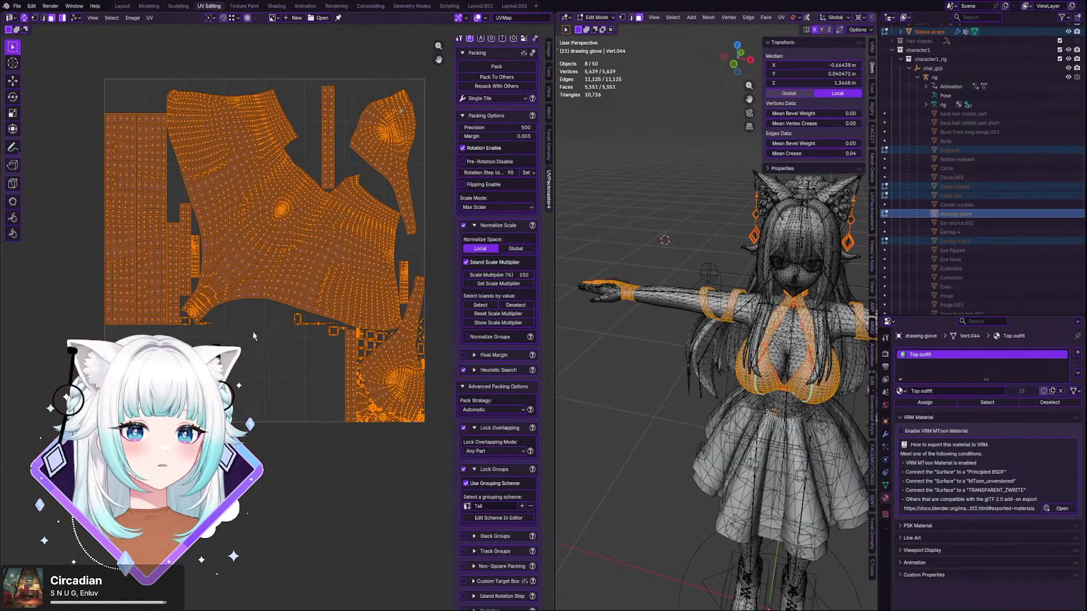
scroll(619, 329, down, 2)
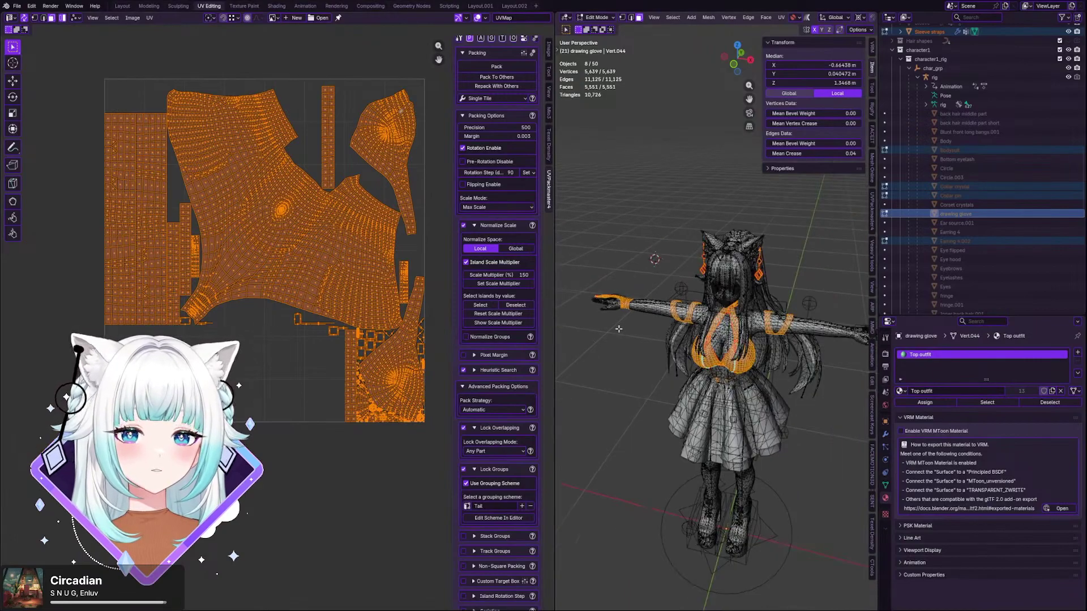
scroll(709, 343, up, 3)
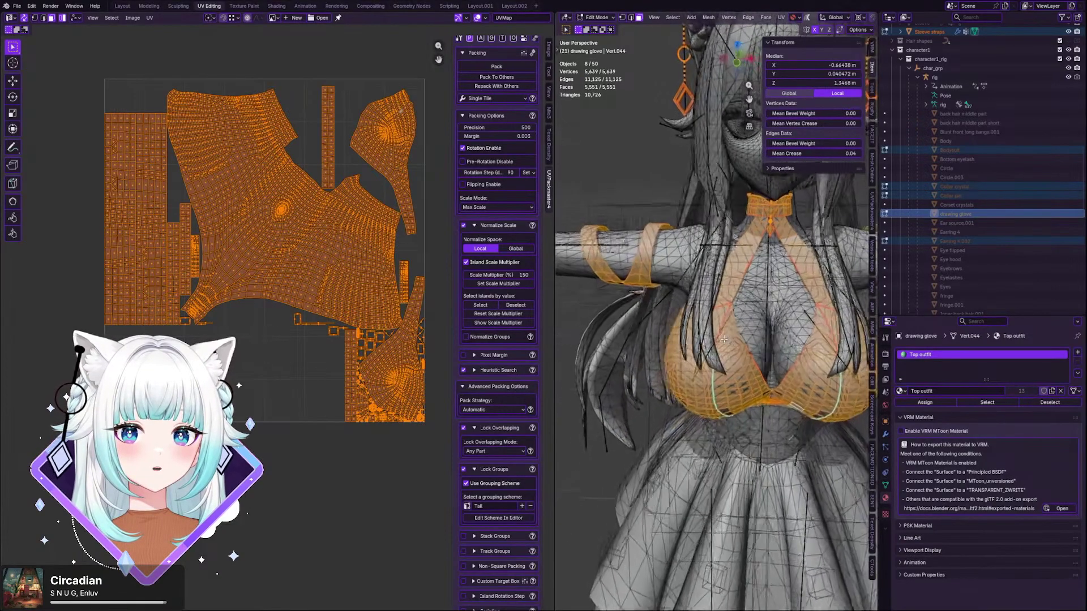
scroll(715, 351, down, 1)
middle_drag(711, 345, 558, 291)
middle_drag(841, 303, 784, 322)
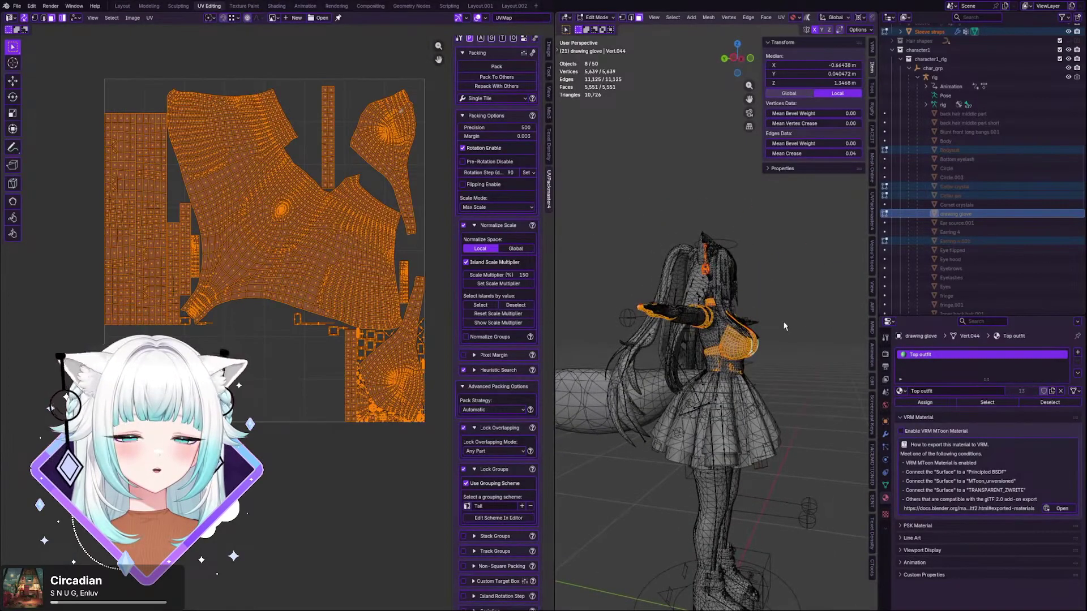
scroll(784, 326, up, 4)
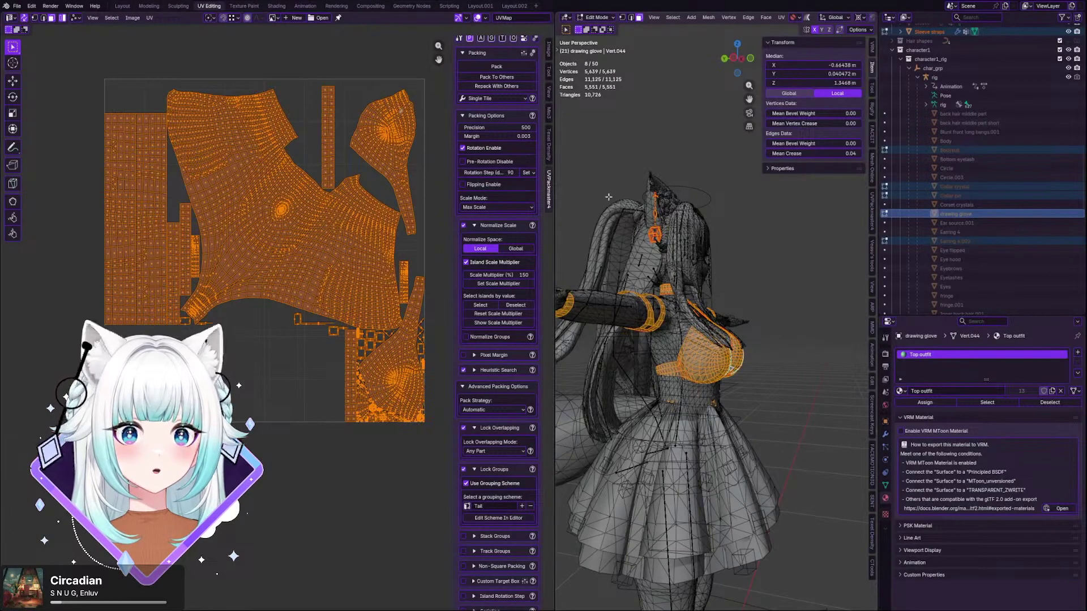
click(586, 15)
click(598, 31)
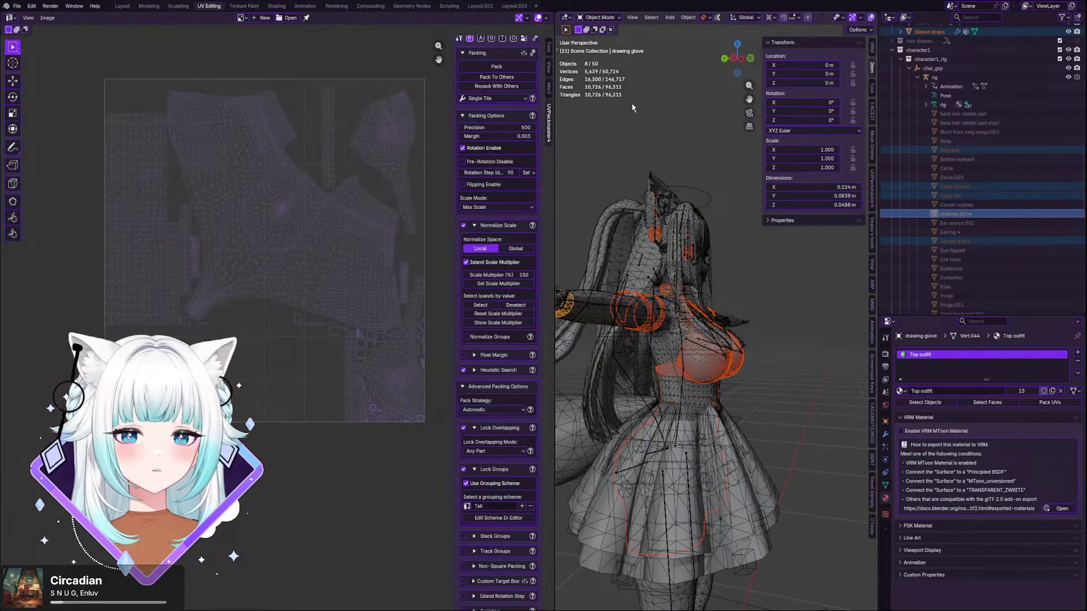
click(598, 17)
click(600, 40)
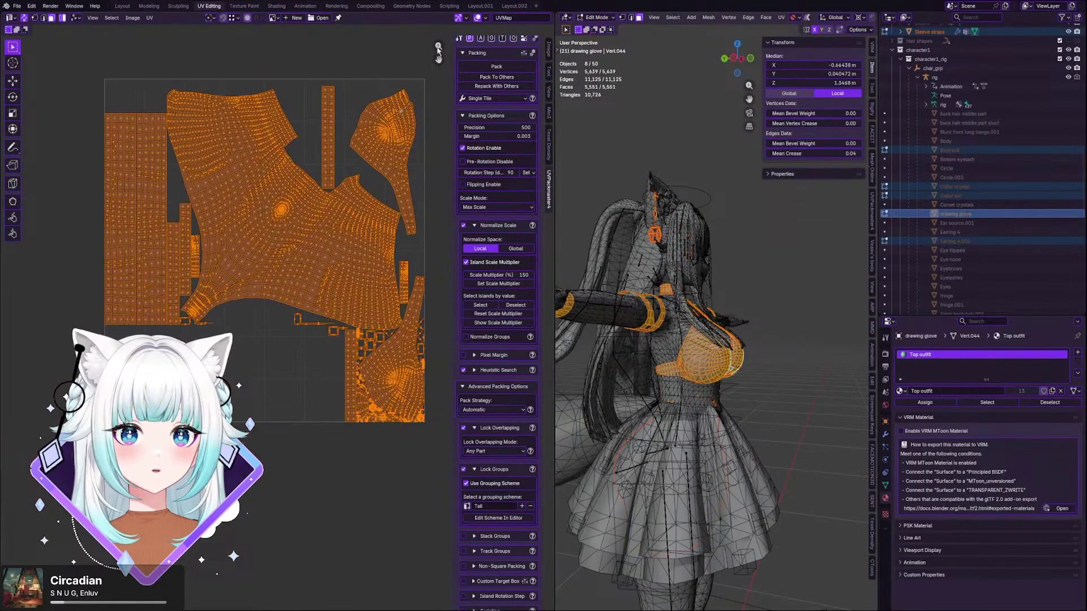
click(24, 18)
click(24, 19)
middle_drag(704, 263, 643, 281)
scroll(643, 281, down, 3)
scroll(666, 292, up, 2)
scroll(666, 295, up, 1)
- Return to Object Mode and unhide the Sleeve object in the scene's object list
click(597, 18)
click(603, 34)
scroll(1053, 193, up, 3)
scroll(1056, 193, up, 10)
scroll(1063, 167, up, 3)
scroll(1062, 170, up, 6)
scroll(1057, 187, down, 8)
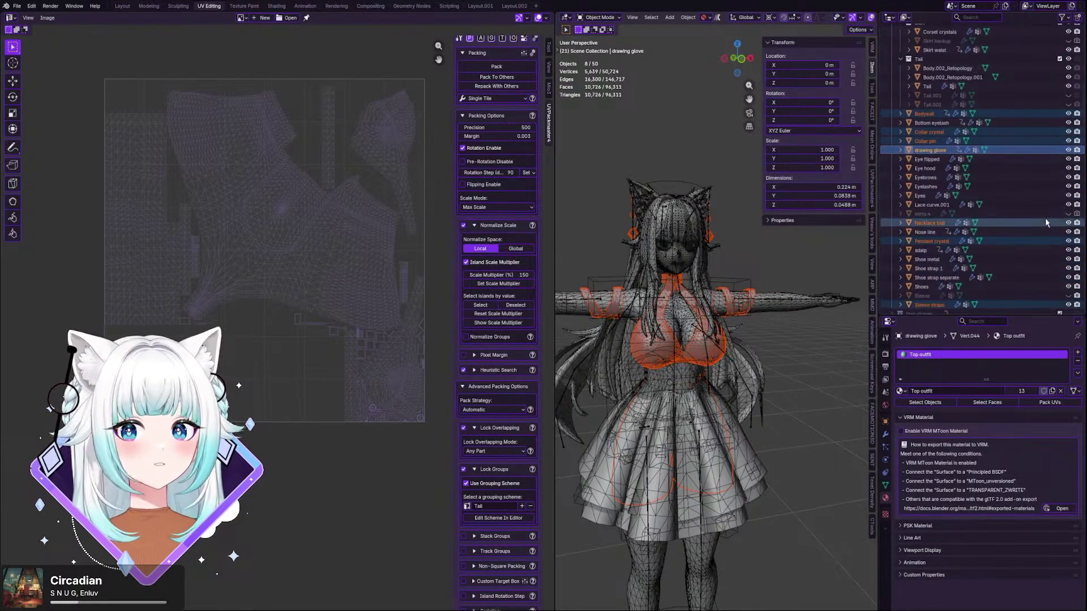
scroll(1045, 219, down, 3)
click(1068, 241)
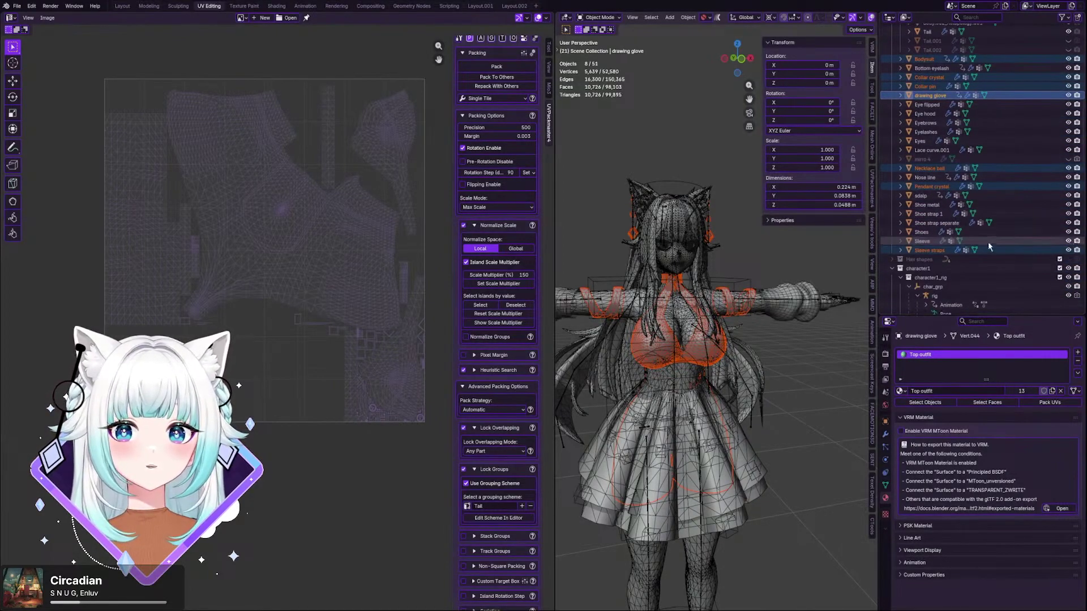
- Select all objects sharing the bodysuit's Top outfit material, including the sleeve, and enter Edit Mode on them together
scroll(755, 247, down, 2)
click(820, 374)
scroll(711, 325, up, 3)
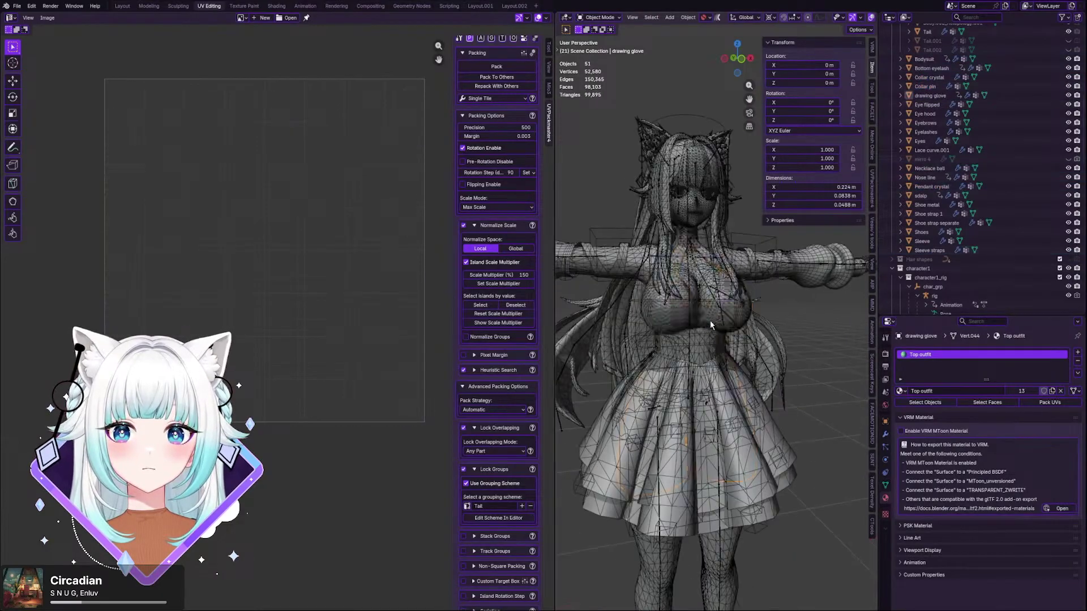
click(729, 327)
click(937, 404)
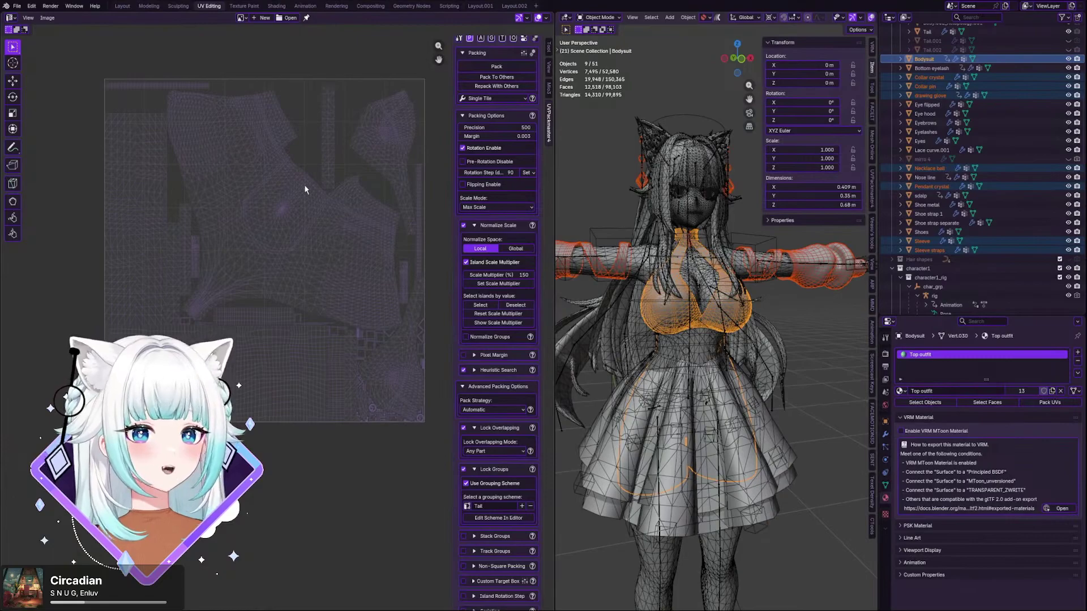
click(600, 18)
click(601, 37)
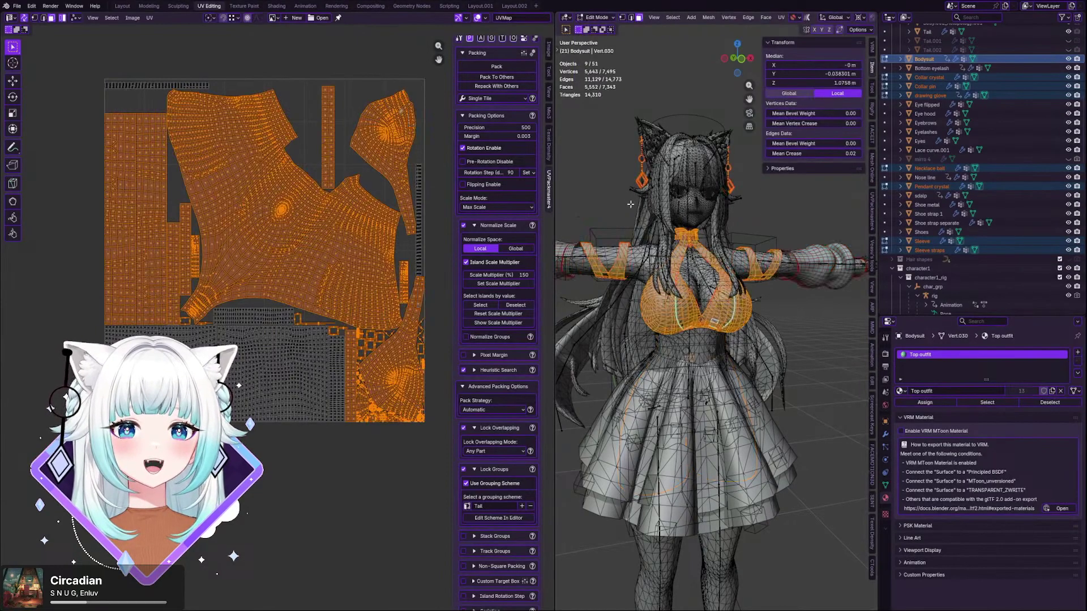
- Select the linked drawing glove mesh and examine it on the hand against the UV layout
scroll(629, 209, down, 5)
scroll(583, 208, up, 7)
middle_drag(578, 212, 611, 329)
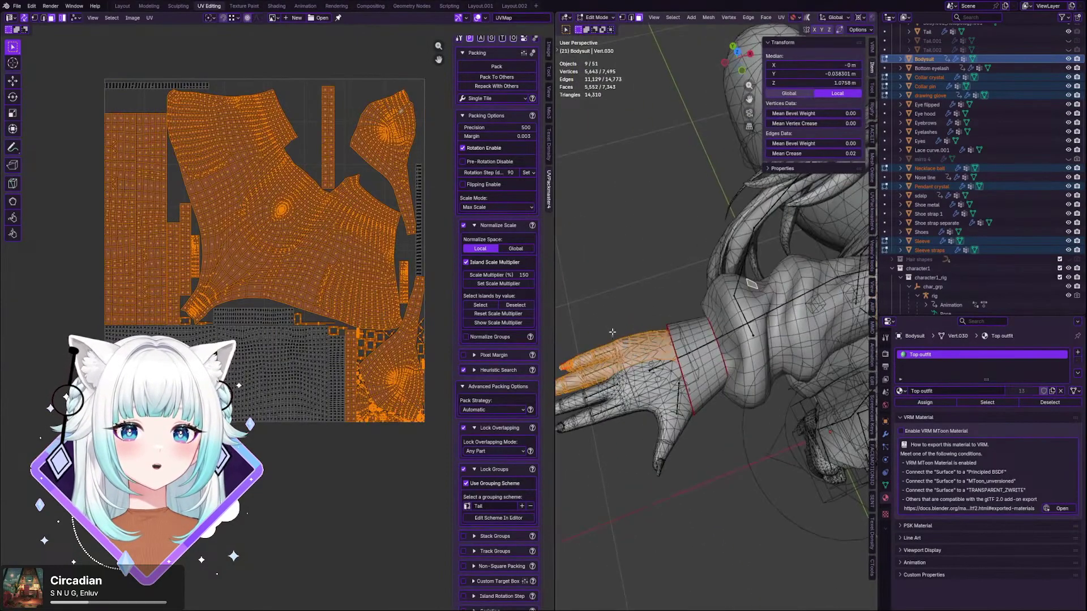
key(l)
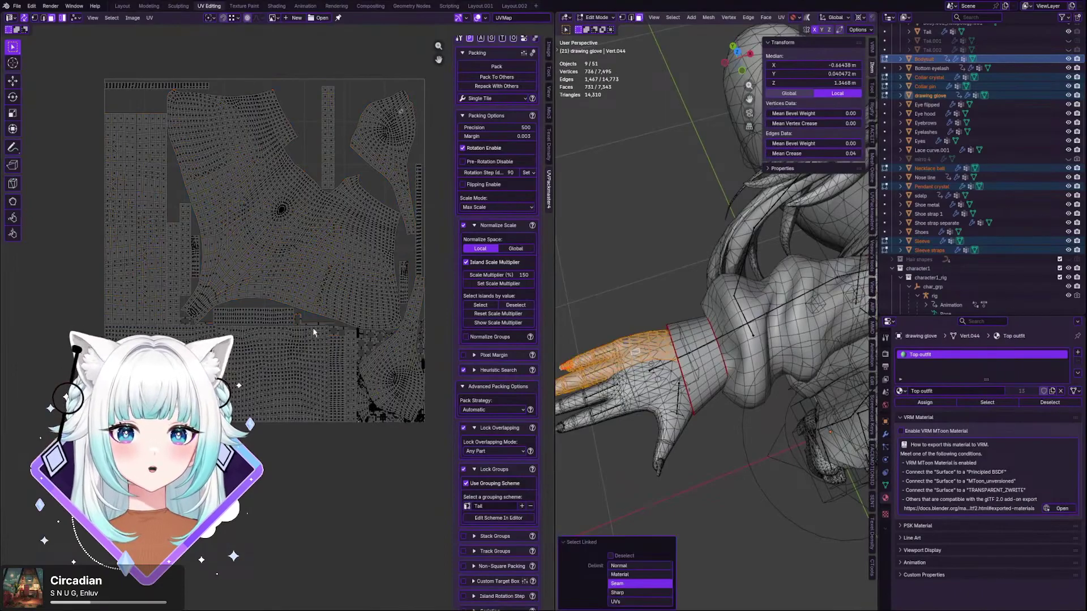
scroll(311, 328, down, 2)
middle_drag(589, 362, 810, 278)
scroll(650, 340, up, 3)
scroll(712, 345, up, 2)
middle_drag(711, 345, 734, 391)
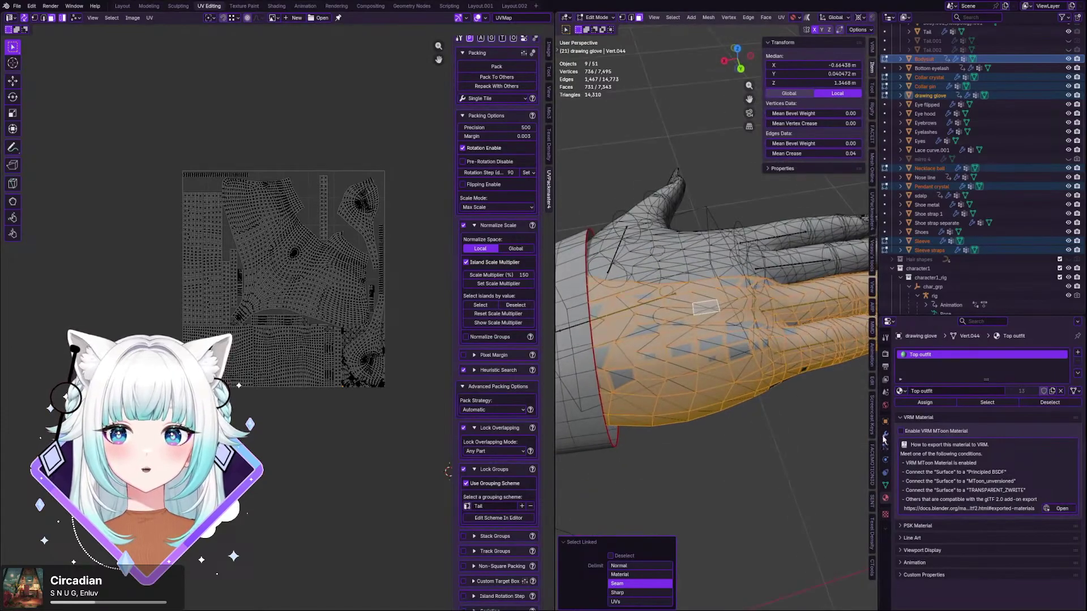
- Select an edge loop on the glove's fingers in edge select mode and open the glove's modifier settings
scroll(604, 385, down, 6)
shift+middle_drag(612, 380, 759, 311)
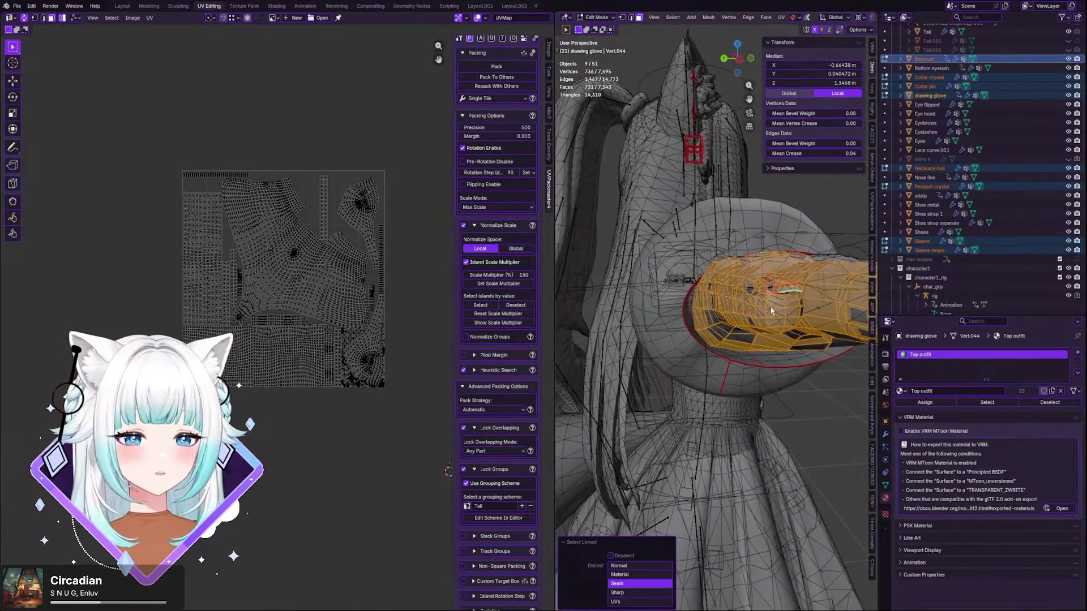
alt+click(771, 311)
click(631, 17)
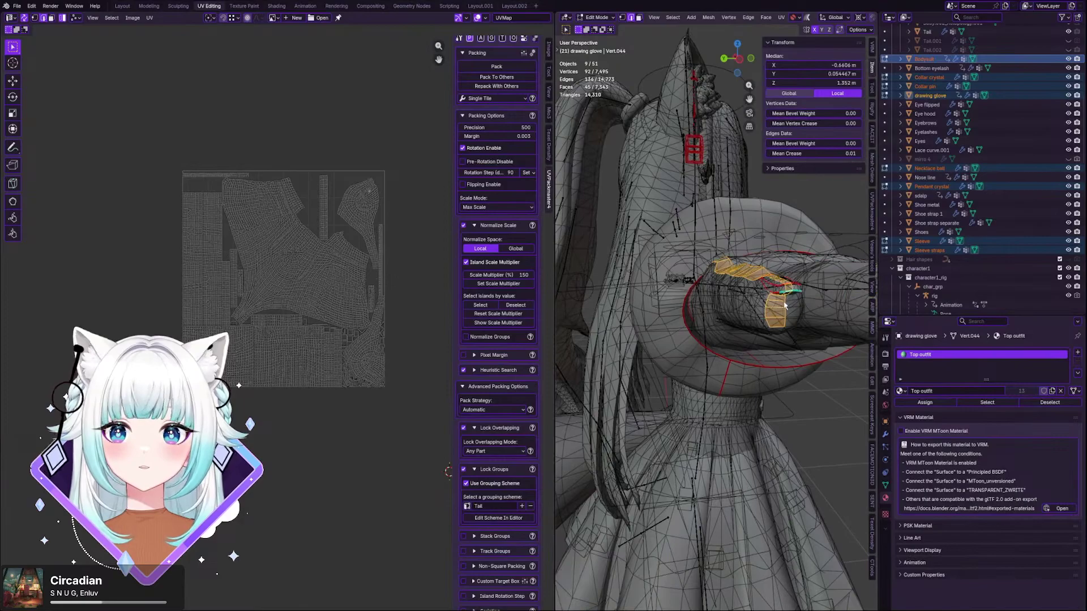
alt+click(781, 303)
middle_drag(781, 305, 875, 396)
scroll(797, 334, down, 3)
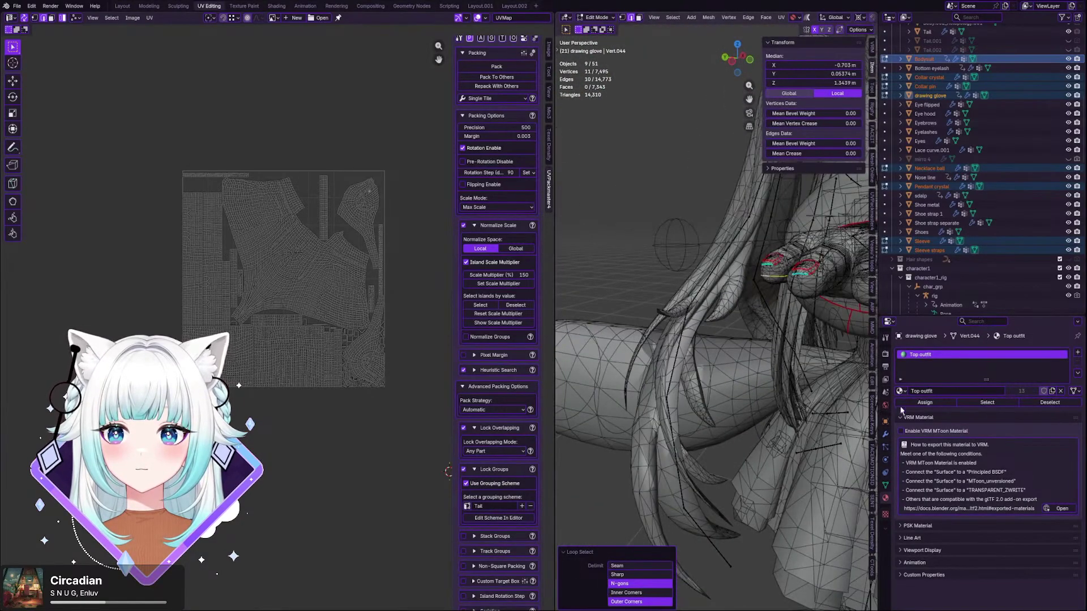
click(885, 434)
- Add the edge loops running along the side of the glove's finger and around its tip to the selection
middle_drag(832, 307, 752, 273)
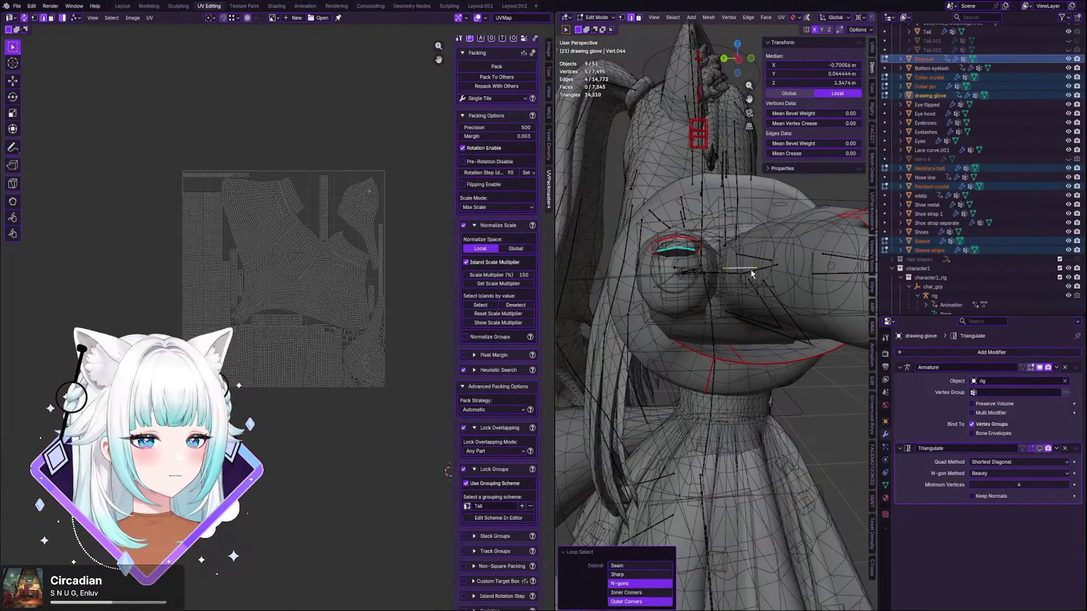
middle_drag(750, 270, 702, 303)
alt+shift+click(818, 302)
scroll(813, 304, down, 4)
scroll(734, 284, up, 3)
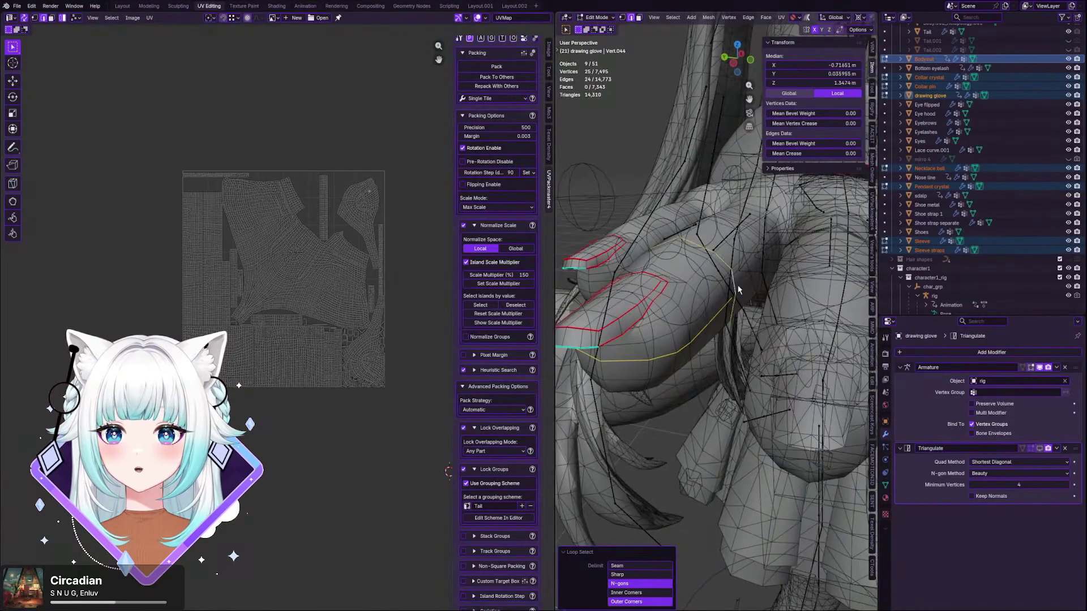
alt+shift+click(744, 288)
middle_drag(743, 288, 724, 349)
scroll(719, 264, up, 4)
alt+shift+click(709, 371)
key(ctrl+z)
alt+shift+click(705, 362)
middle_drag(719, 250, 670, 232)
shift+middle_drag(770, 164, 760, 224)
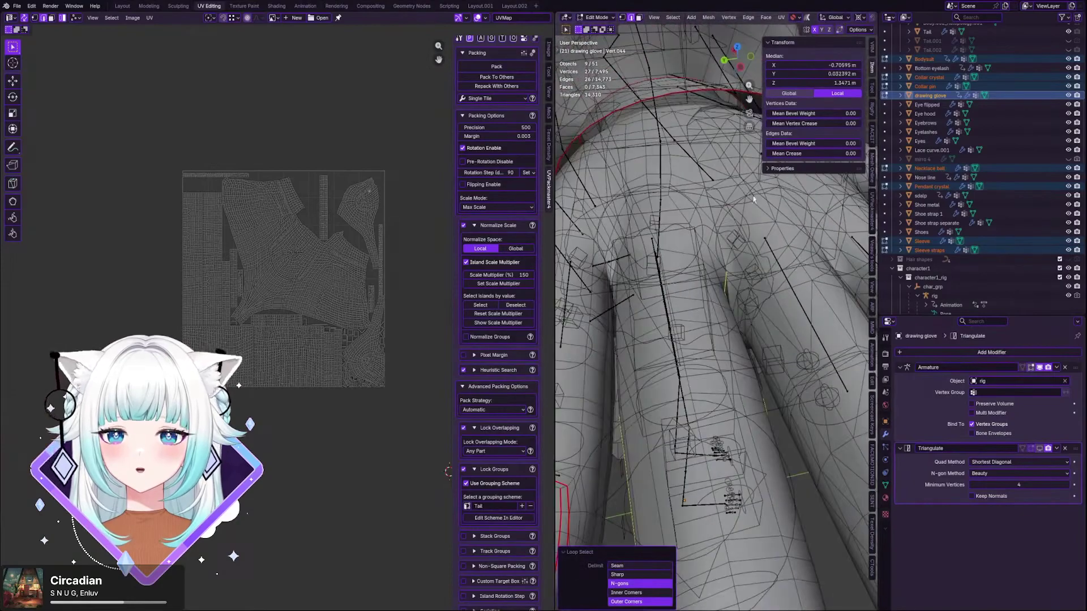
- Isolate the Top outfit objects in Local View and add the edge loop facing the gap between the glove's fingers
click(653, 16)
click(781, 106)
scroll(712, 395, down, 8)
middle_drag(712, 395, 708, 342)
scroll(708, 342, up, 4)
scroll(734, 230, up, 4)
middle_drag(735, 231, 739, 339)
alt+shift+click(739, 387)
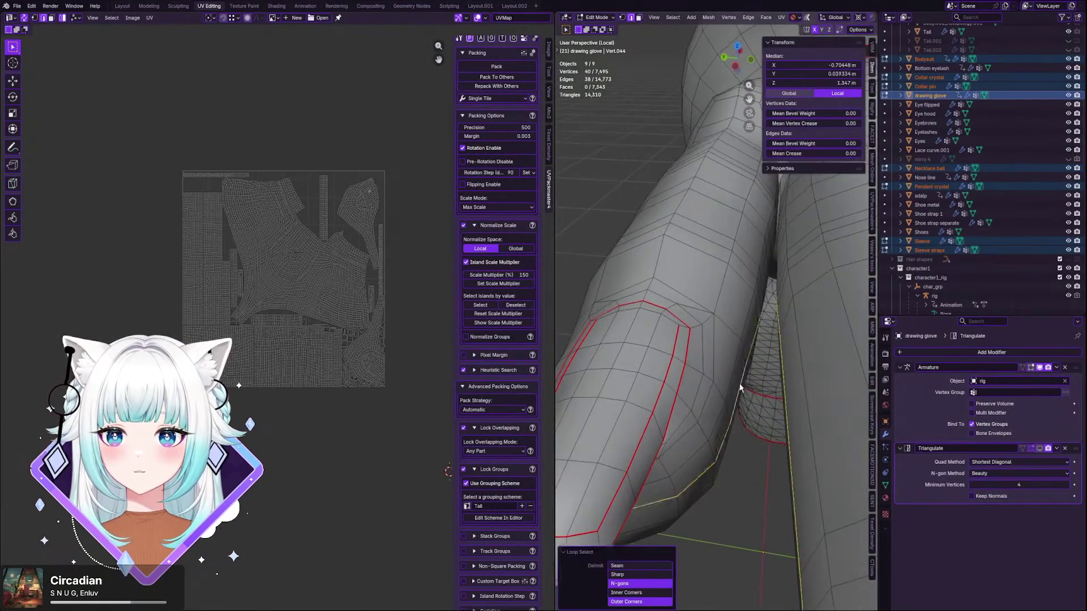
scroll(740, 388, down, 4)
shift+middle_drag(739, 388, 701, 414)
scroll(716, 304, up, 7)
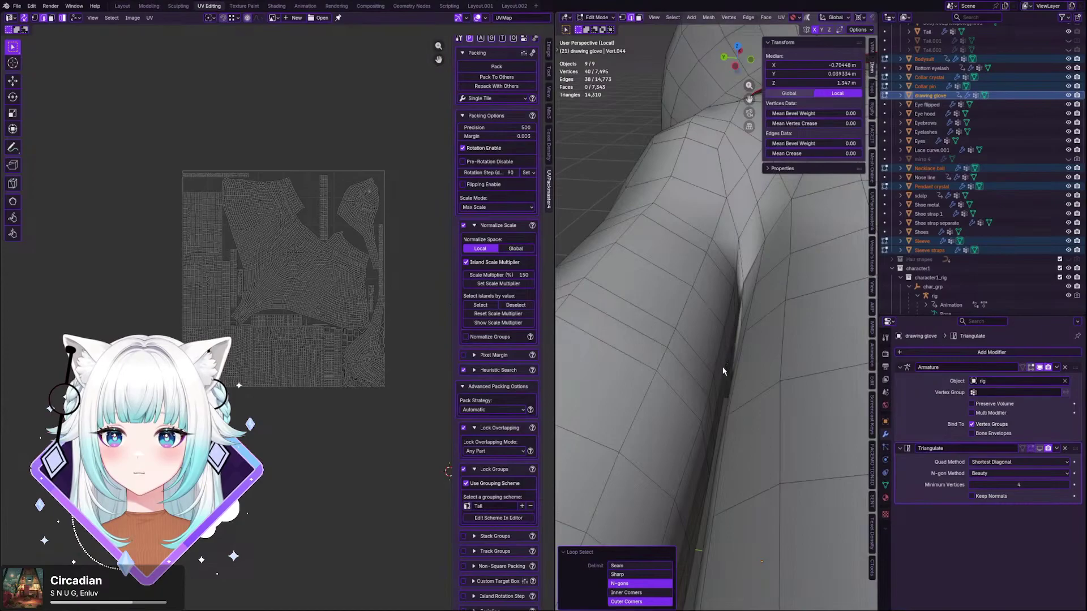
- Try to extend the edge selection deeper into the gap between the glove's two fingers
alt+click(725, 380)
middle_drag(725, 380, 697, 242)
click(835, 17)
scroll(697, 242, up, 4)
middle_drag(708, 320, 787, 295)
key(ctrl+z)
alt+shift+click(789, 339)
scroll(755, 360, down, 3)
alt+click(789, 297)
key(ctrl+z)
scroll(611, 239, up, 1)
alt+shift+click(632, 240)
middle_drag(632, 240, 627, 293)
key(ctrl+z)
- Complete the edge selection along the sides of both glove fingers and mark it as a seam
click(837, 18)
alt+shift+click(636, 251)
scroll(741, 286, up, 4)
alt+shift+click(605, 302)
key(ctrl+z)
alt+shift+click(612, 298)
scroll(613, 298, down, 3)
shift+click(619, 276)
scroll(620, 276, down, 5)
right_click(628, 292)
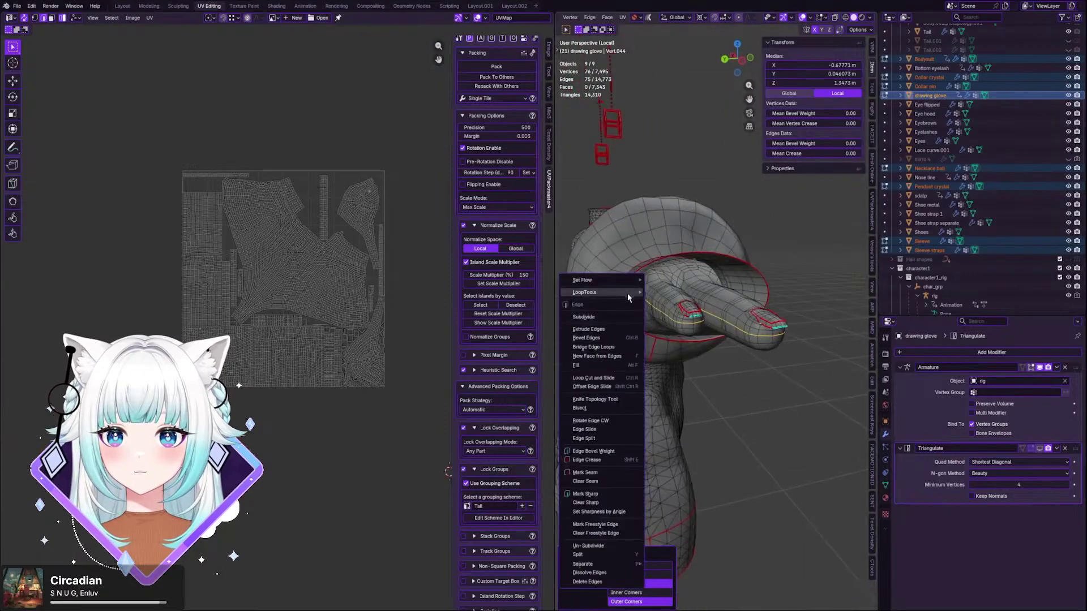
click(618, 464)
- Select the whole linked drawing glove and unwrap it with the Minimum Stretch method
key(alt+a)
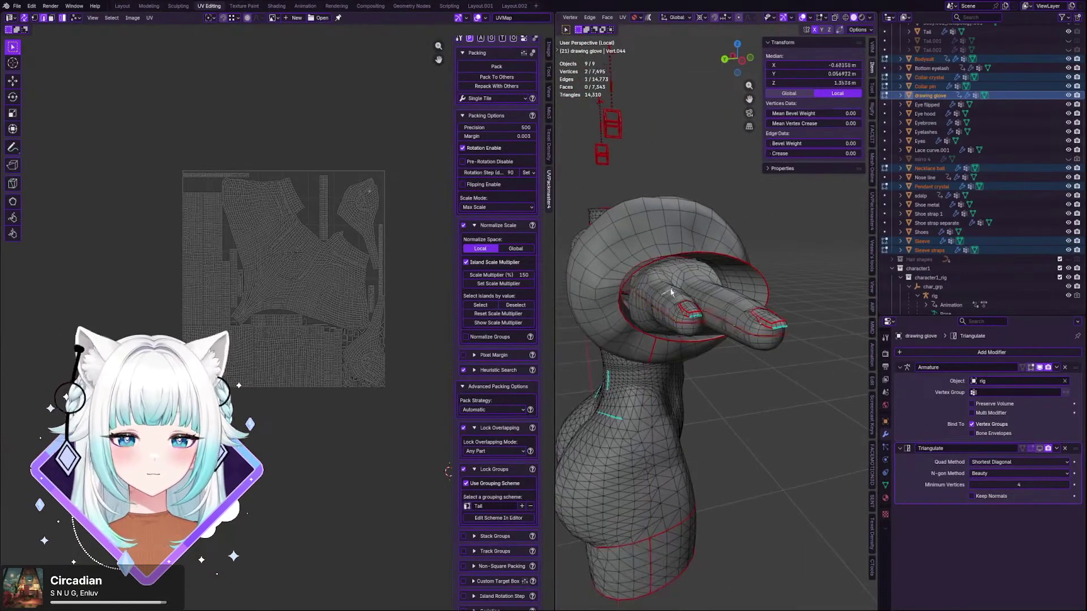
key(l)
middle_drag(694, 250, 686, 74)
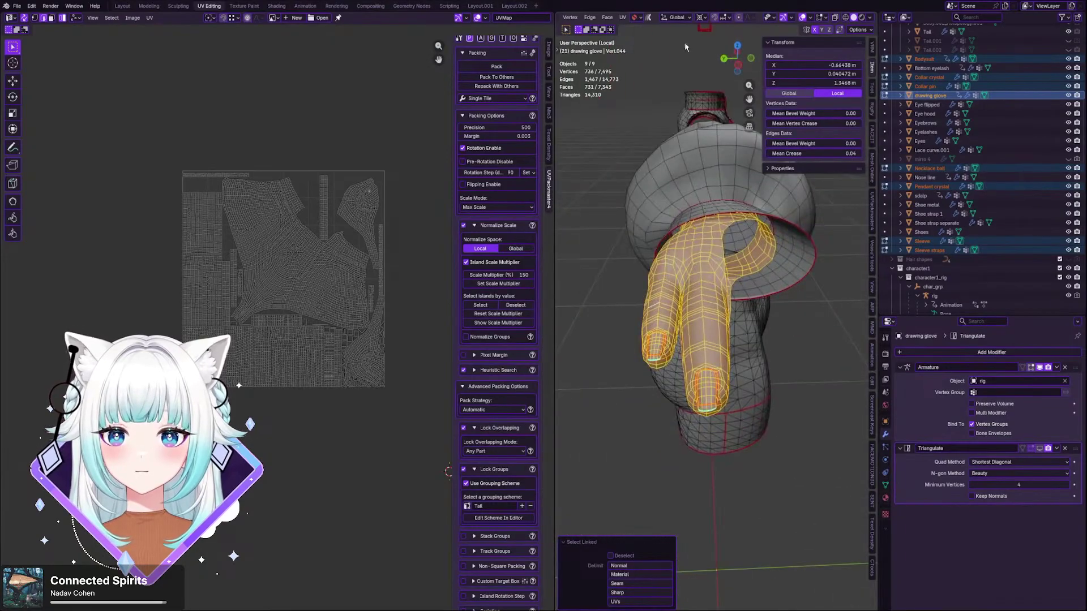
key(q)
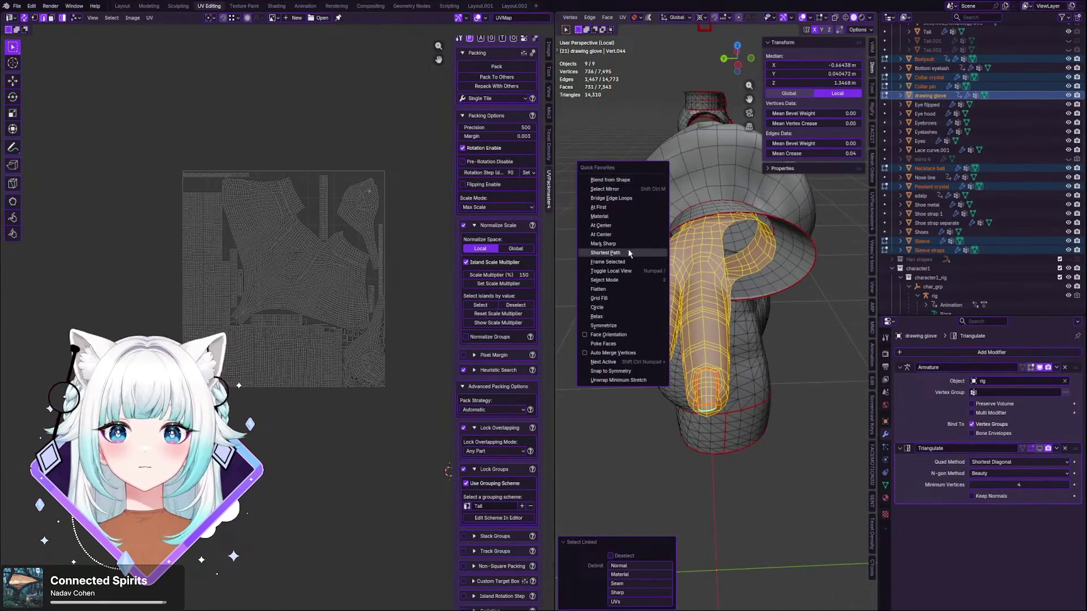
click(611, 270)
key(ctrl+e)
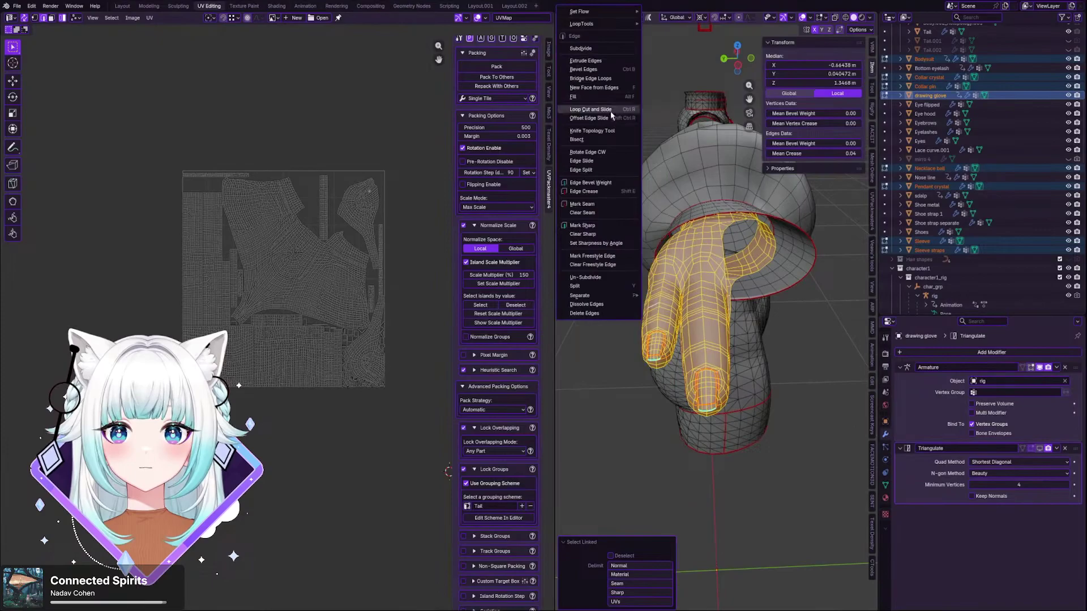
click(674, 80)
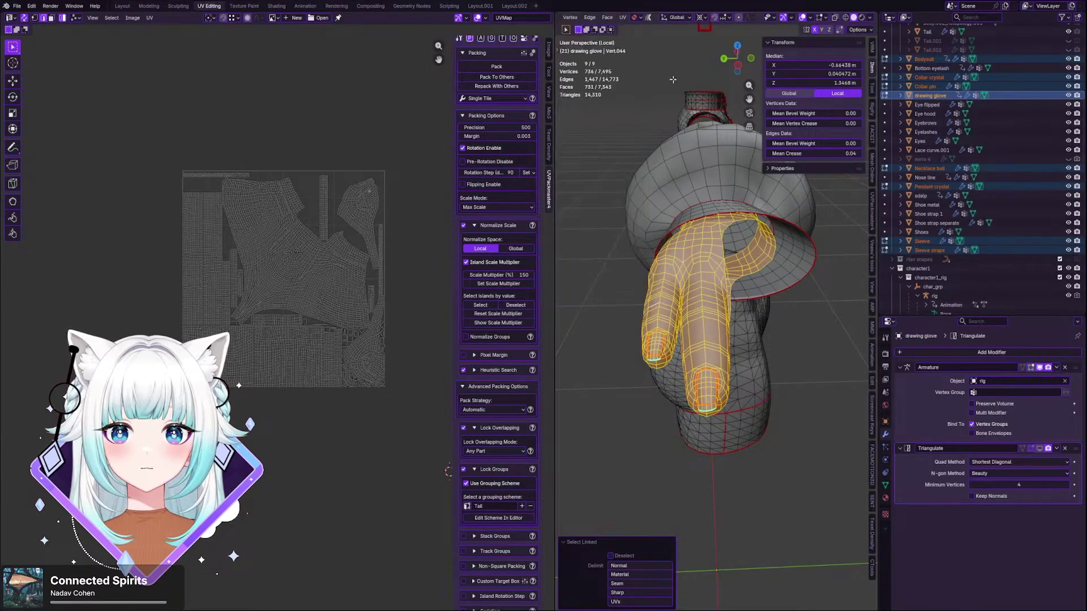
click(623, 17)
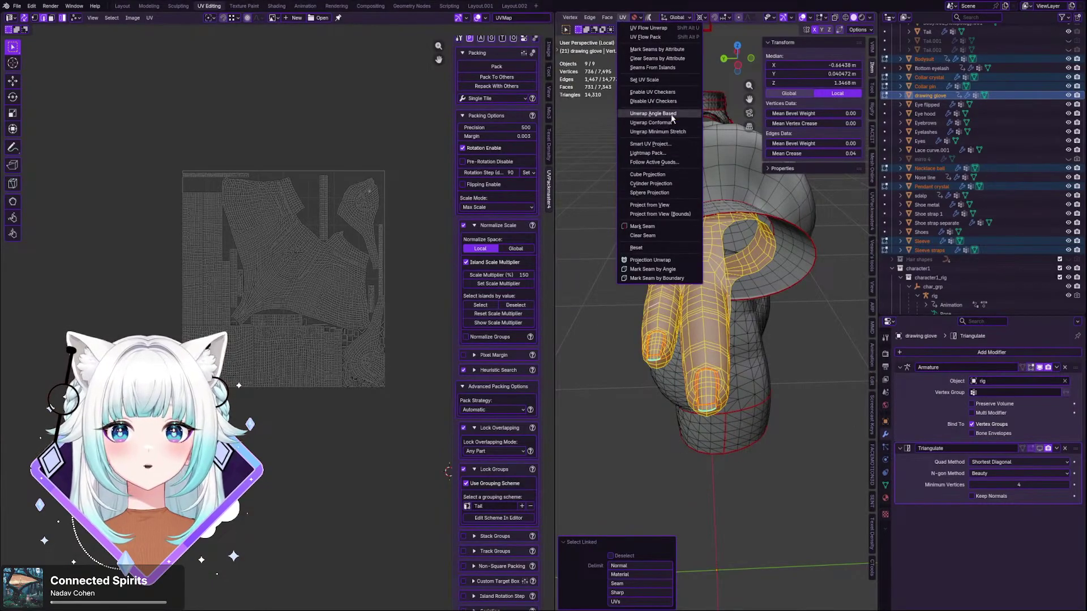
click(657, 131)
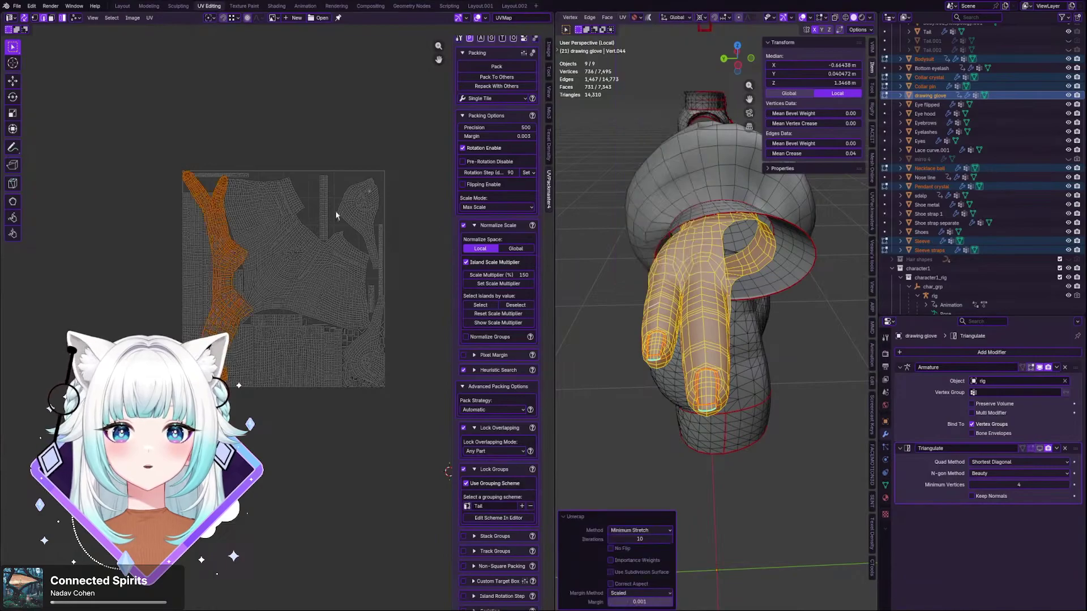
- Move the unwrapped glove island out of the UV tile to the empty space below it
key(g)
click(314, 486)
scroll(271, 484, down, 5)
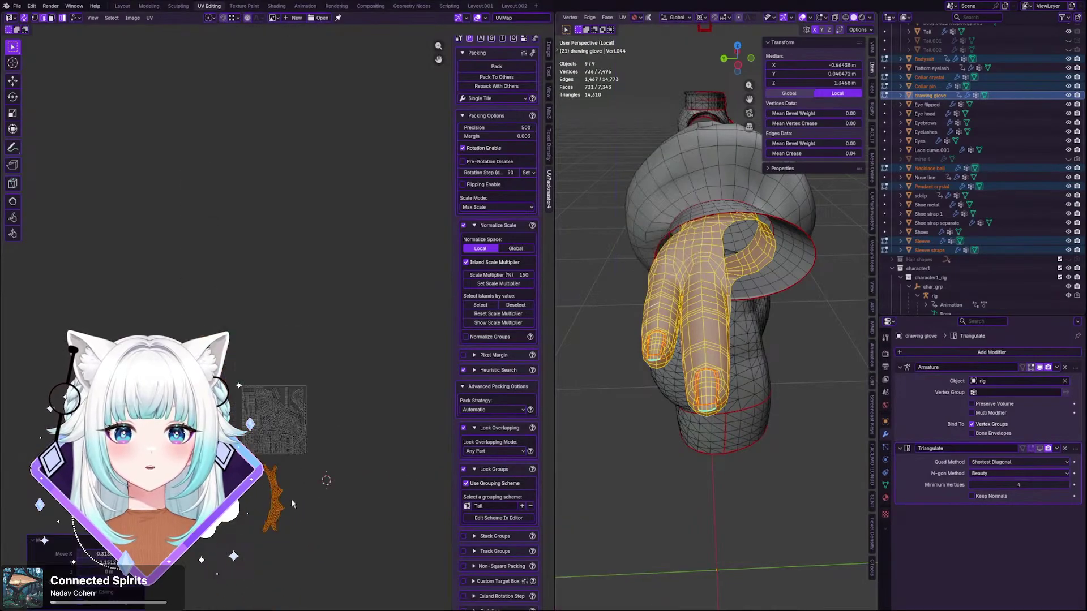
scroll(679, 303, up, 3)
- Mark the short run of edges across the band beside the glove's wrist opening as a seam
middle_drag(712, 288, 780, 299)
scroll(784, 303, down, 4)
scroll(793, 306, up, 4)
scroll(889, 240, down, 2)
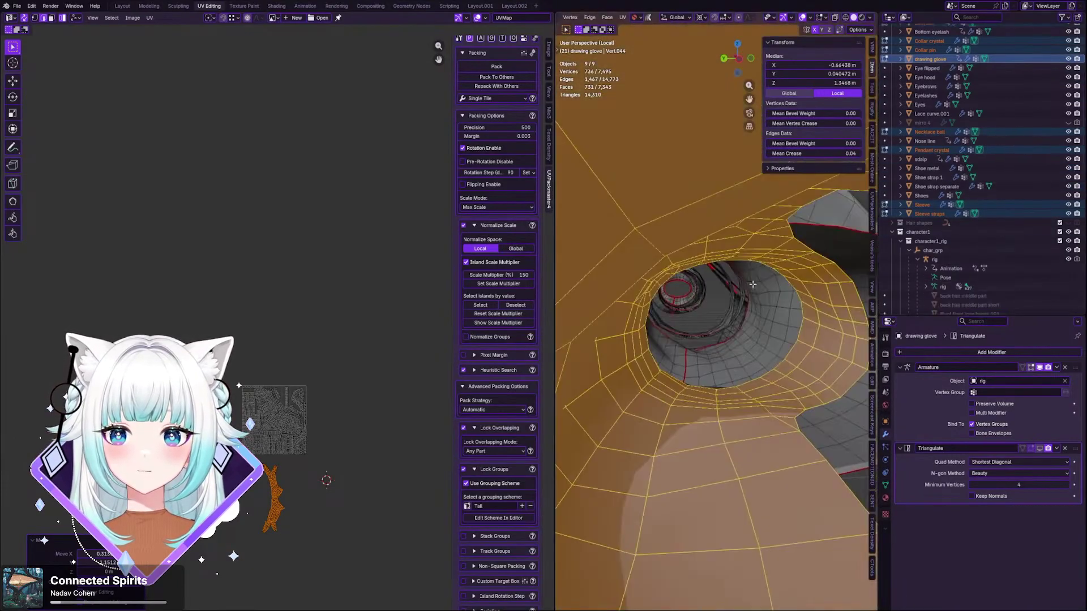
scroll(804, 320, down, 5)
scroll(818, 337, up, 6)
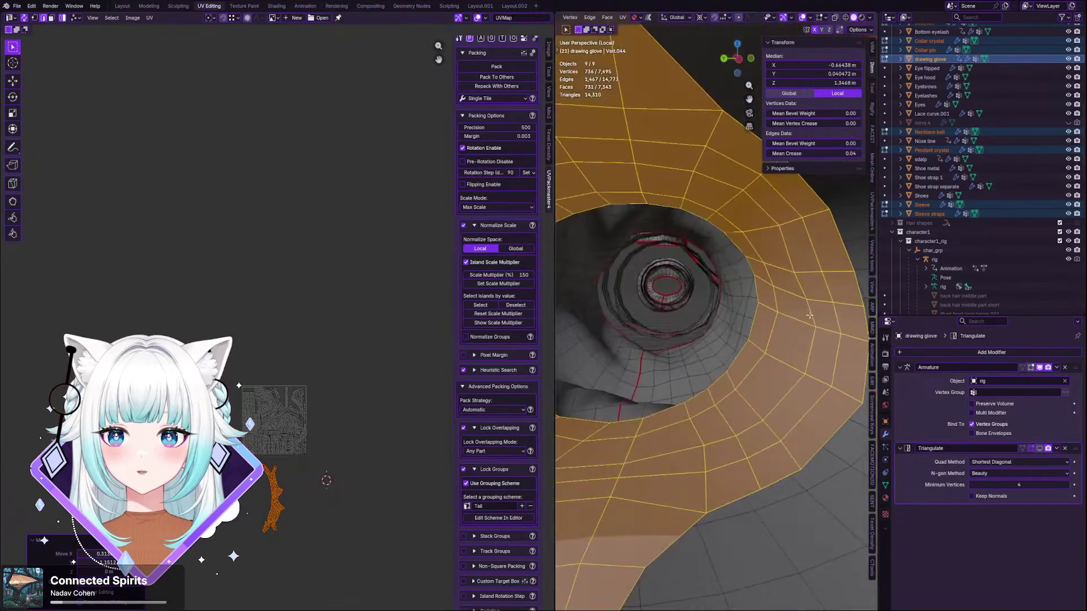
alt+click(809, 327)
key(ctrl+e)
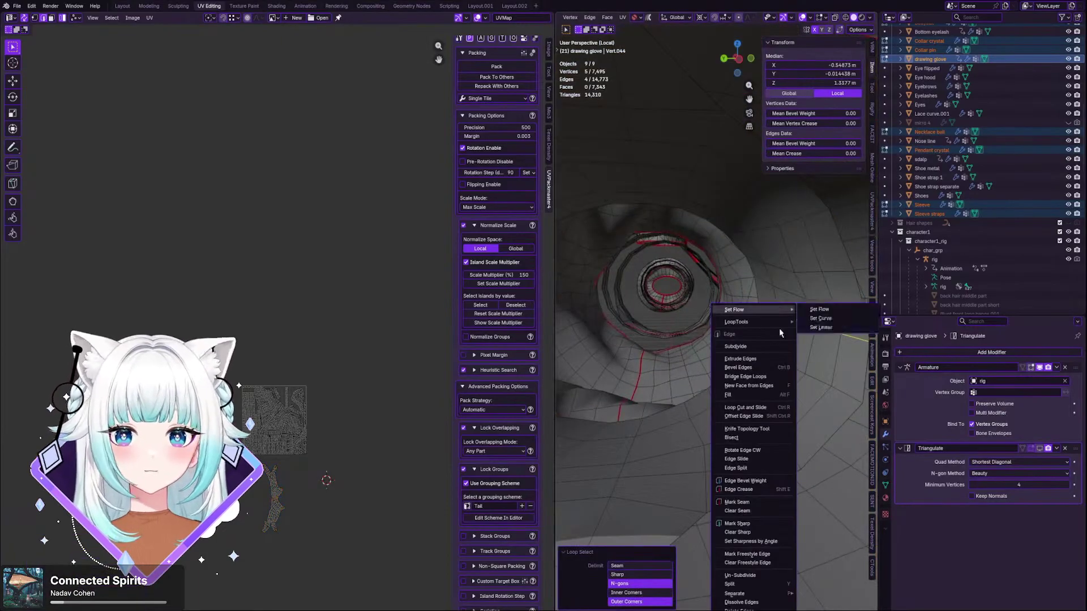
click(763, 504)
- Reselect the linked drawing glove and unwrap it again with Minimum Stretch using the added band seam
key(ctrl+l)
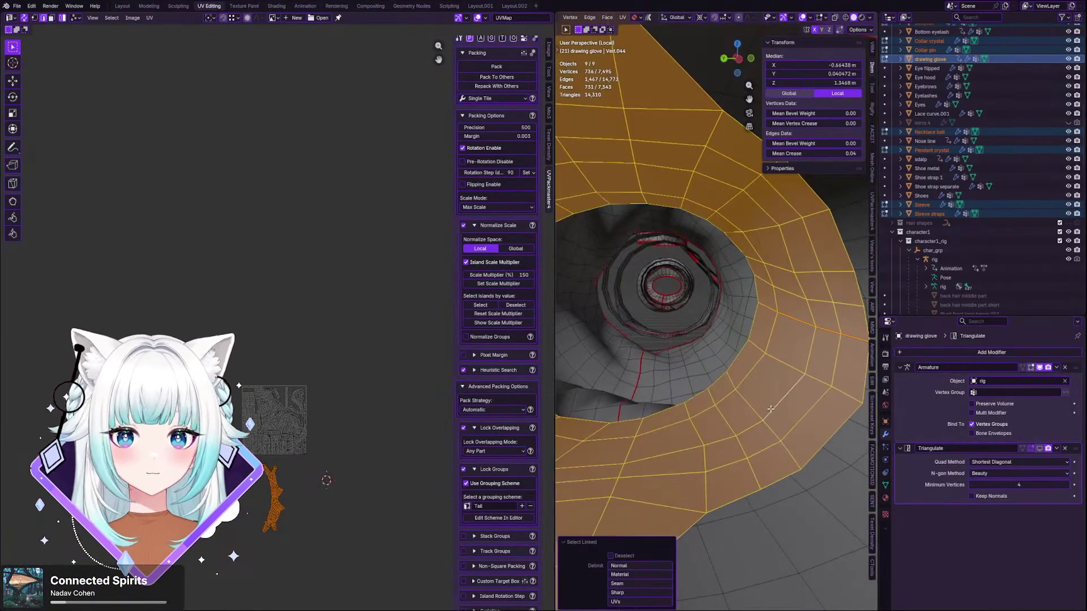
key(alt+a)
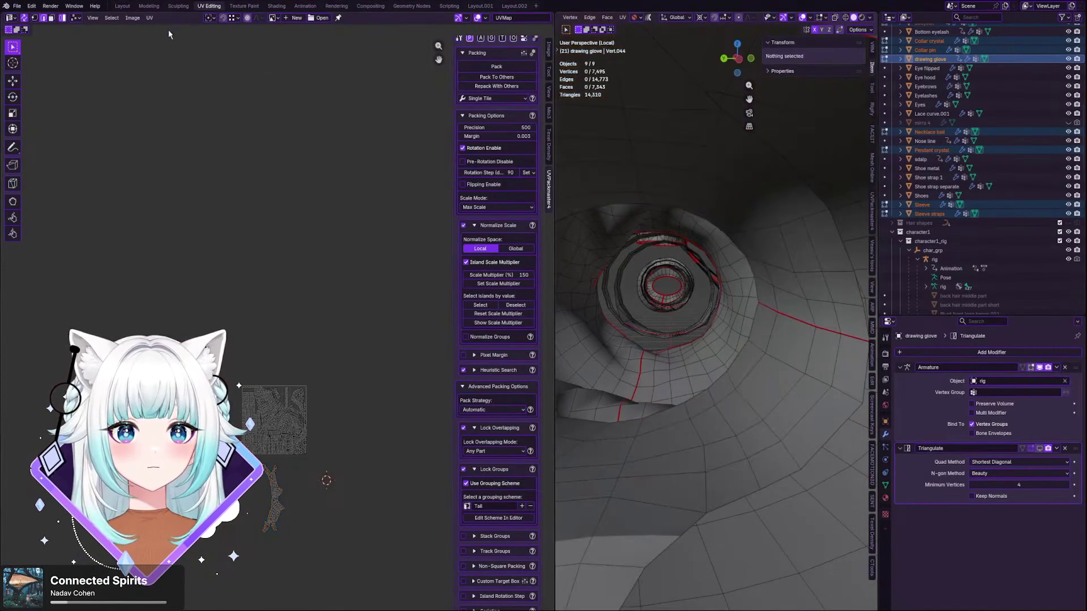
key(ctrl+z)
click(152, 18)
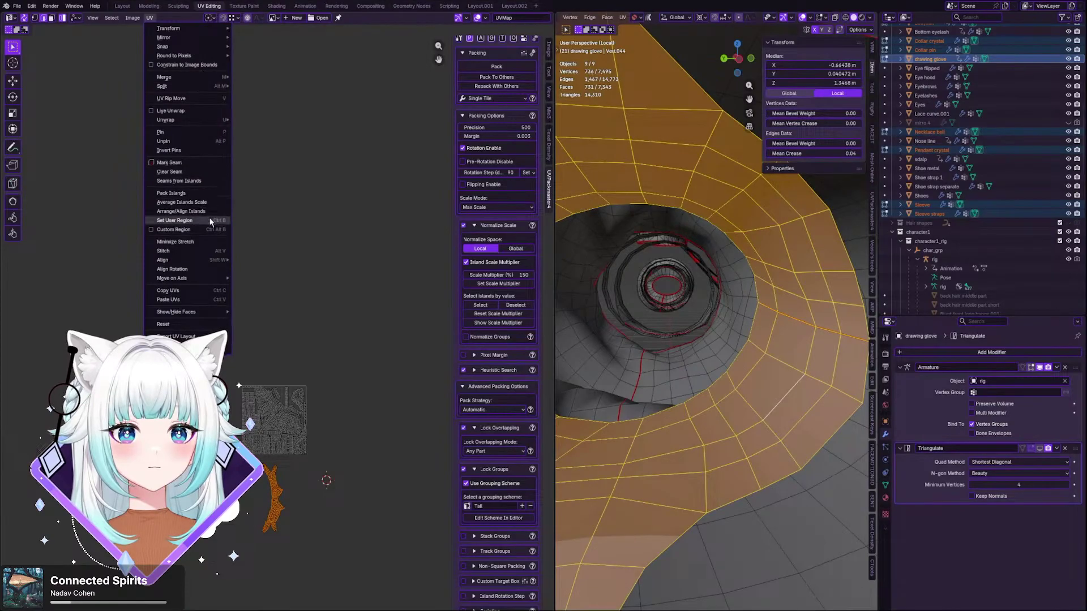
click(622, 17)
click(658, 139)
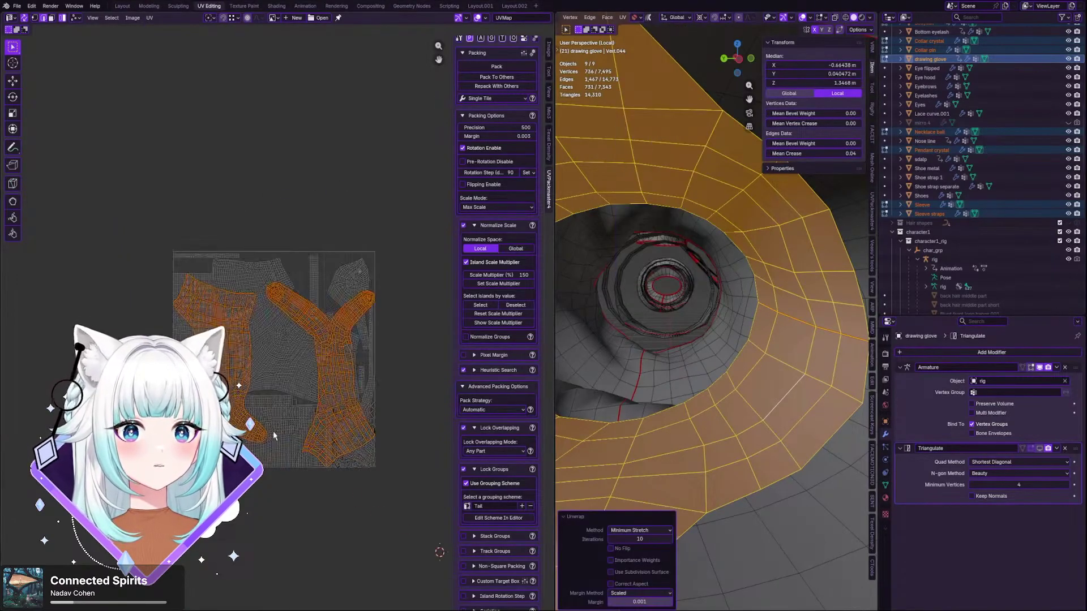
- Move the two new glove UV islands below the UV tile, clear of the other islands
scroll(290, 375, down, 2)
key(g)
click(296, 522)
scroll(297, 527, up, 3)
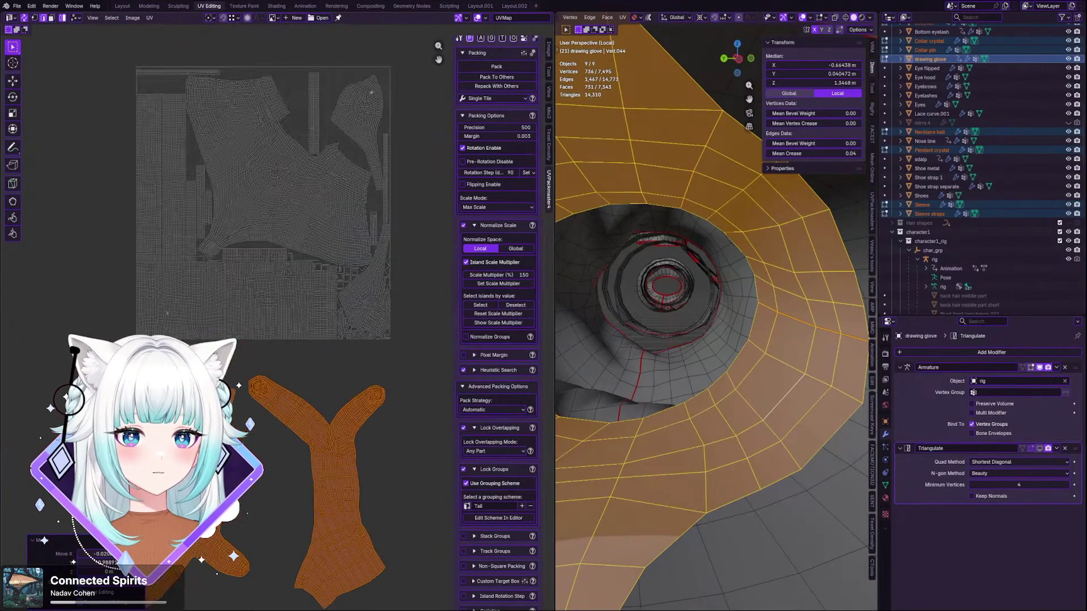
- Unwrap the selected drawing glove with the Angle Based method and move its two islands into the empty space below the UV tile
scroll(141, 541, up, 3)
scroll(179, 533, down, 3)
scroll(348, 391, up, 4)
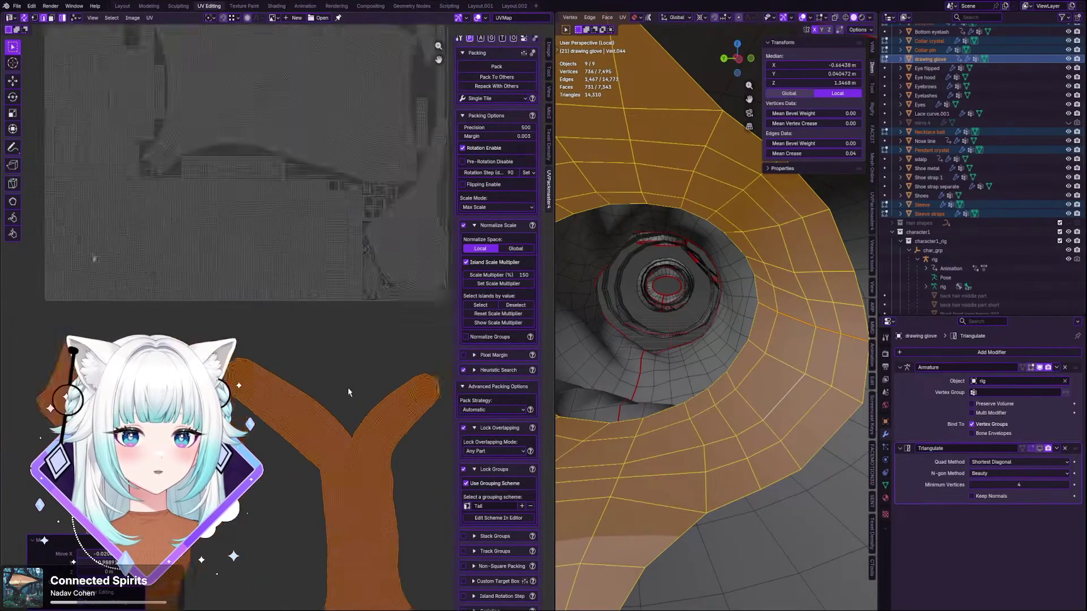
scroll(352, 457, down, 5)
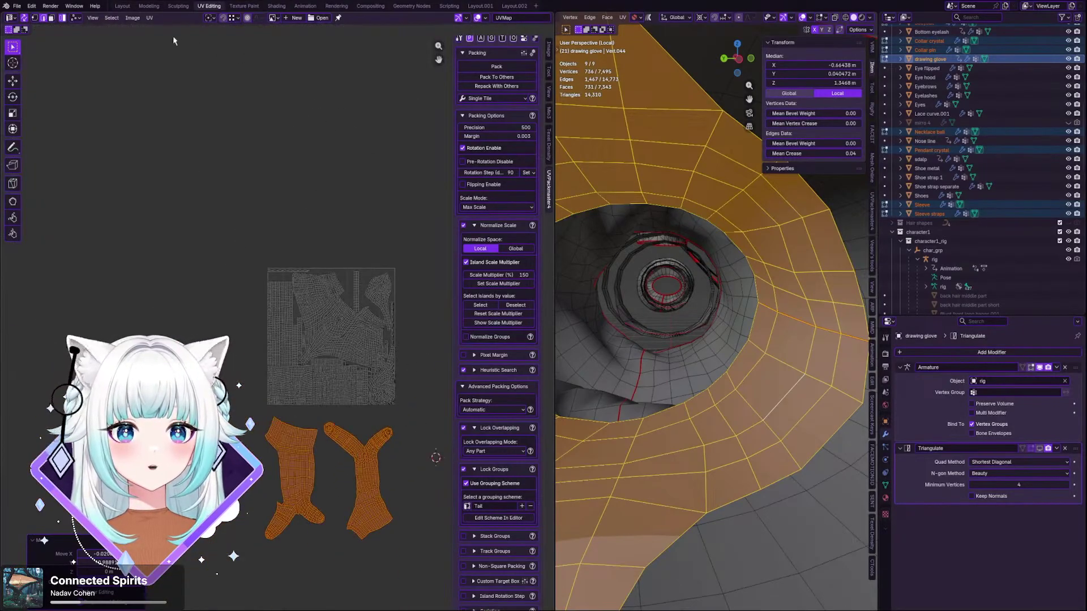
click(622, 17)
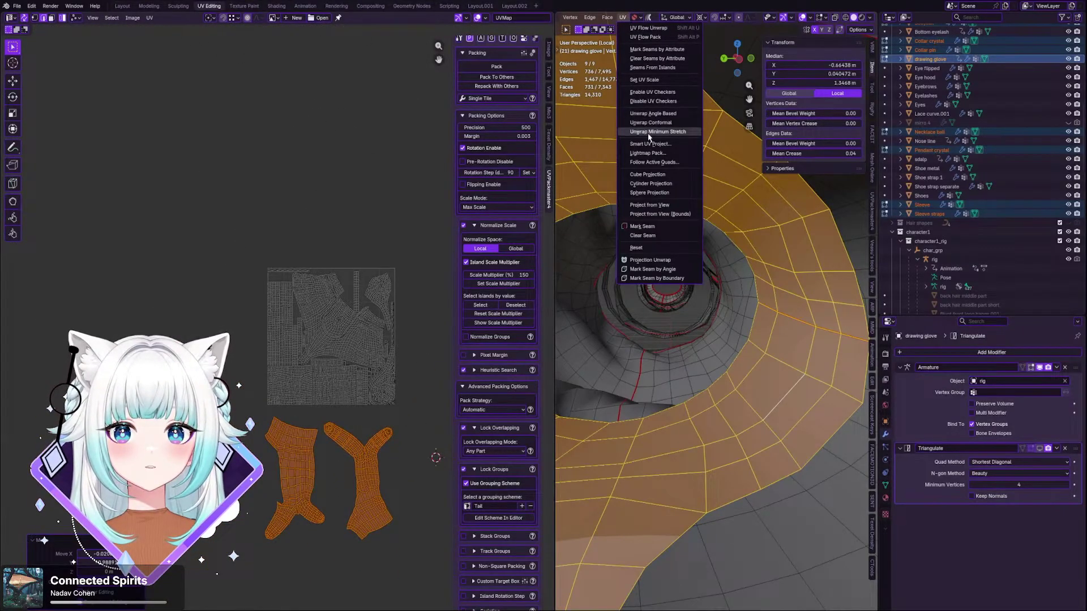
click(653, 113)
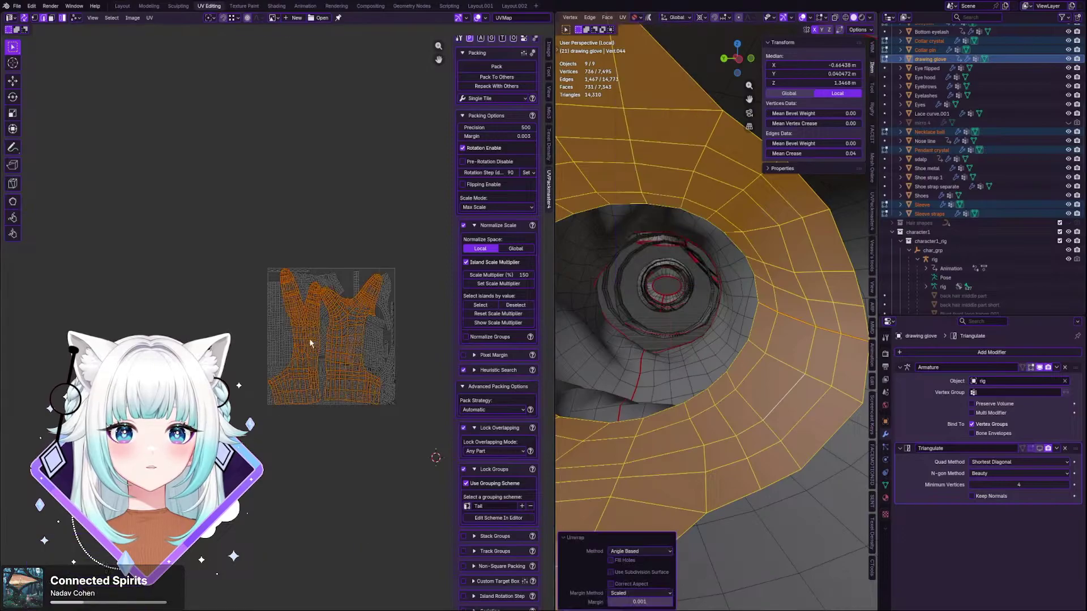
key(g)
click(308, 521)
scroll(335, 494, up, 3)
scroll(335, 494, down, 3)
middle_drag(342, 508, 297, 391)
scroll(296, 389, up, 2)
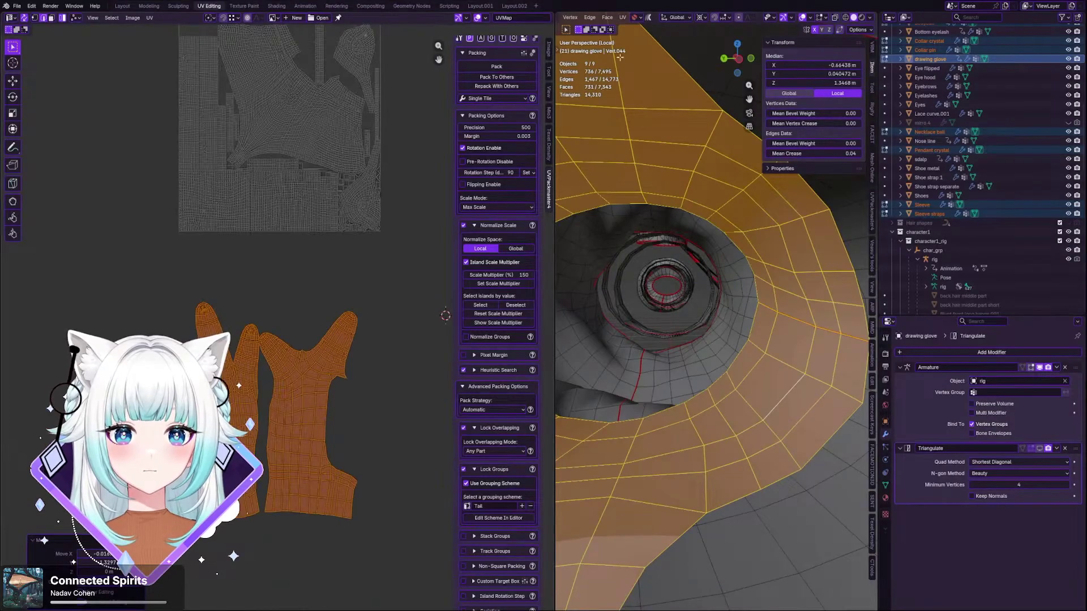
- Try unwrapping the drawing glove with the Conformal method, then undo back to the Angle Based unwrap
click(633, 19)
click(624, 18)
click(625, 18)
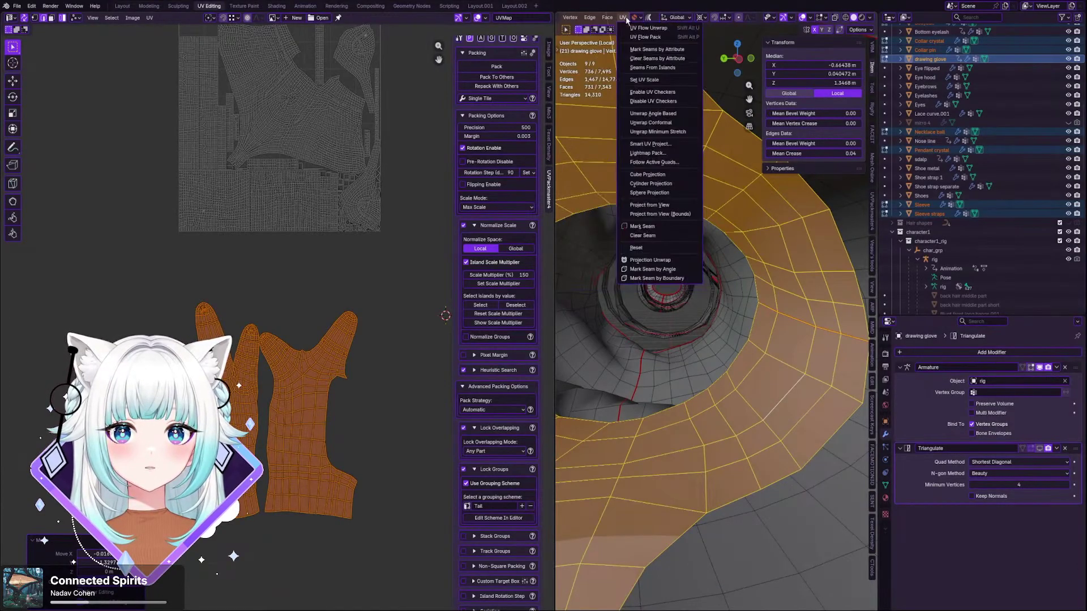
click(651, 123)
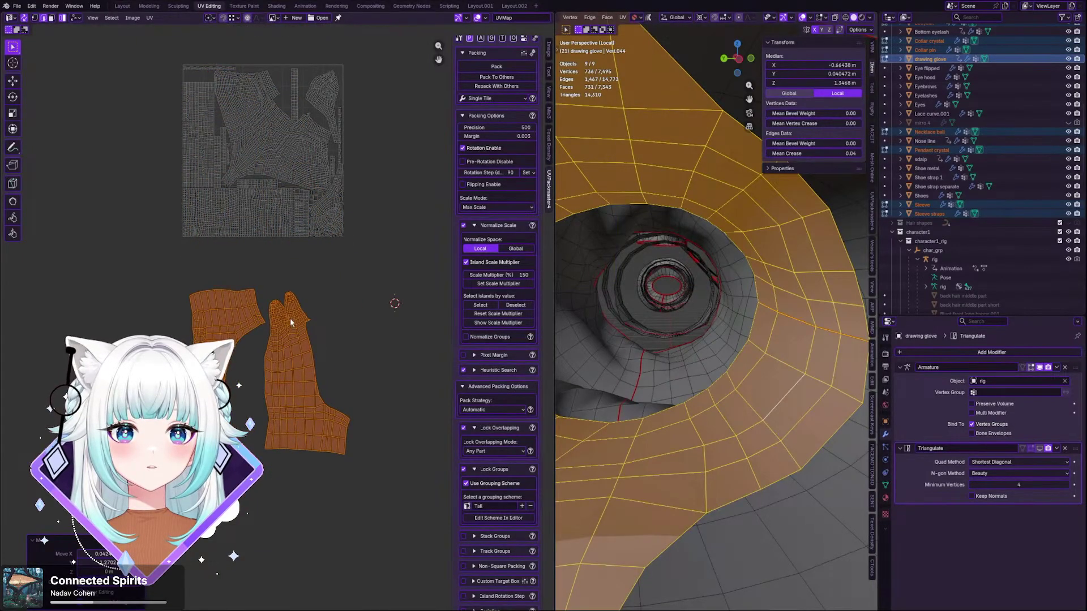
key(ctrl+p)
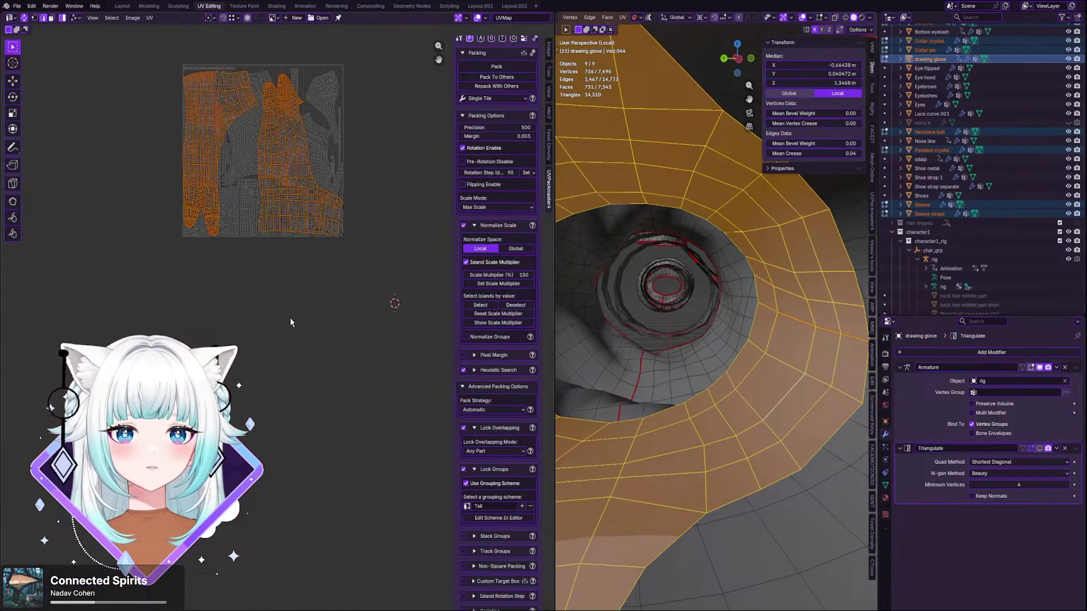
key(ctrl+z)
- Select both glove UV islands, scale them down to about half size and reposition them just below the UV tile
click(359, 340)
scroll(263, 326, down, 3)
scroll(262, 324, up, 4)
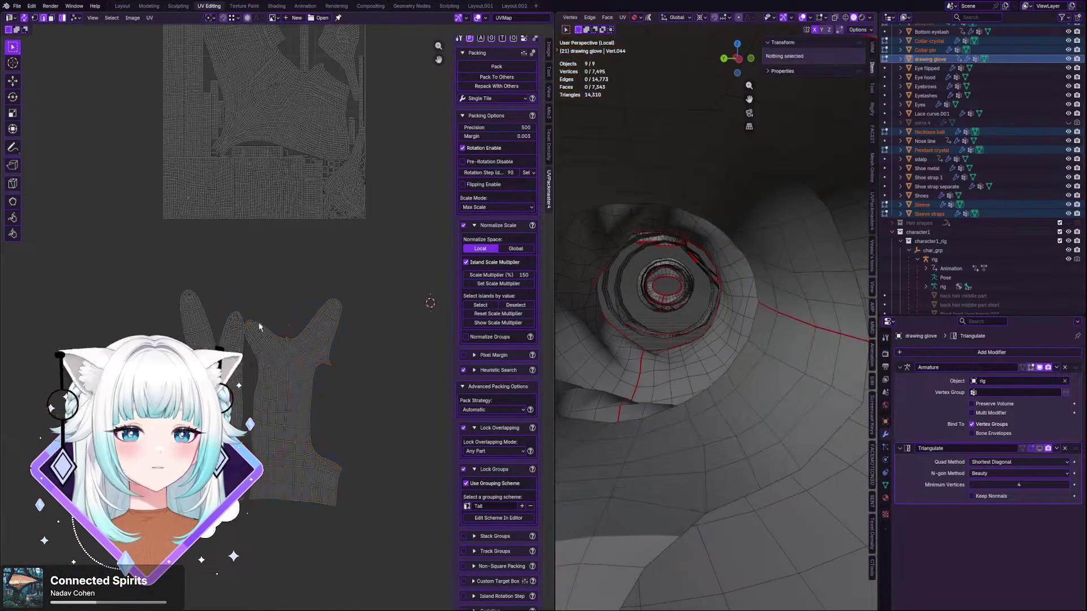
click(259, 325)
click(223, 357)
scroll(221, 358, down, 1)
middle_drag(350, 297, 333, 373)
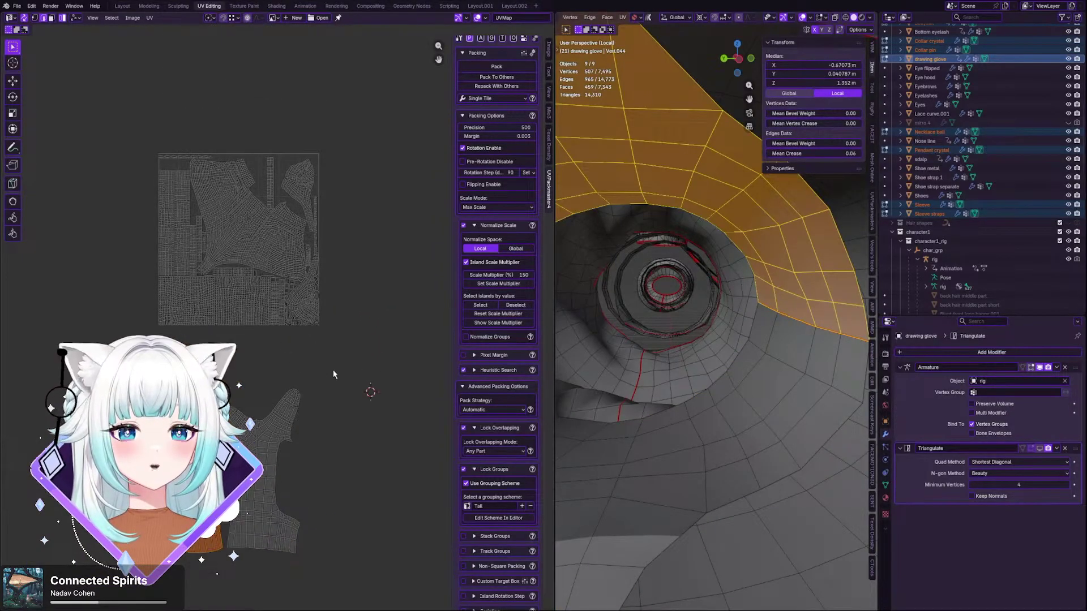
click(264, 465)
shift+click(218, 465)
key(s)
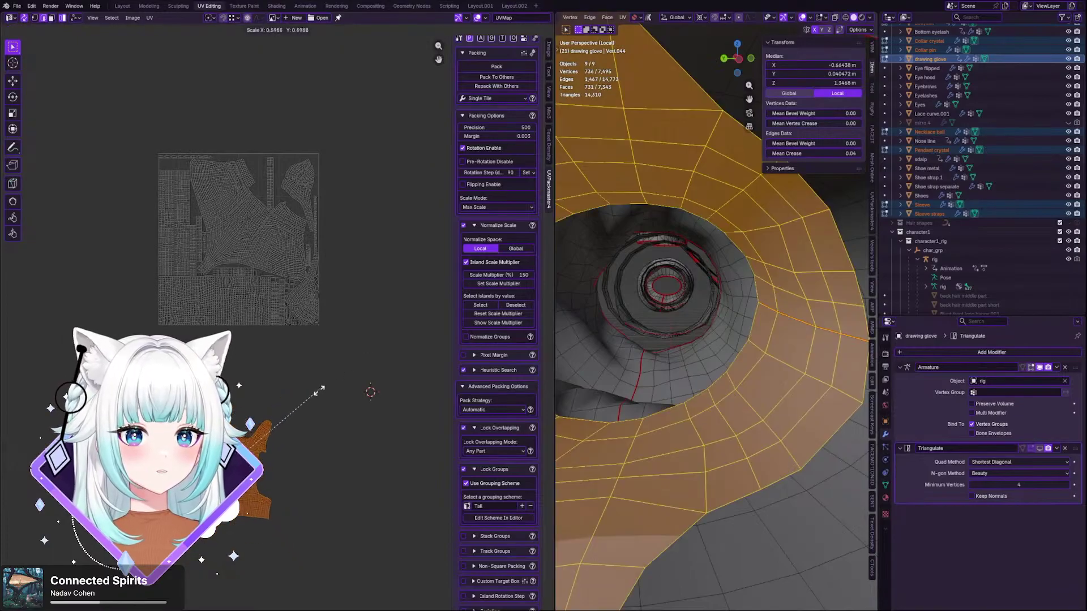
click(279, 456)
key(g)
click(308, 371)
- Frame the whole outfit for a size comparison and undo the scaling and repositioning of the glove UV islands
scroll(261, 162, up, 5)
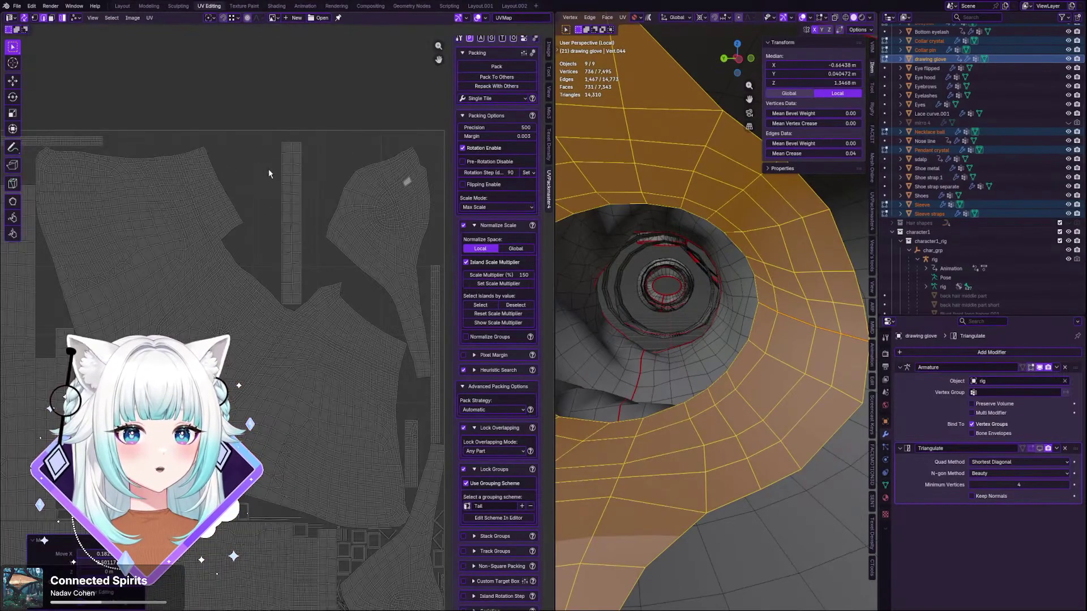
scroll(268, 169, down, 3)
key(Home)
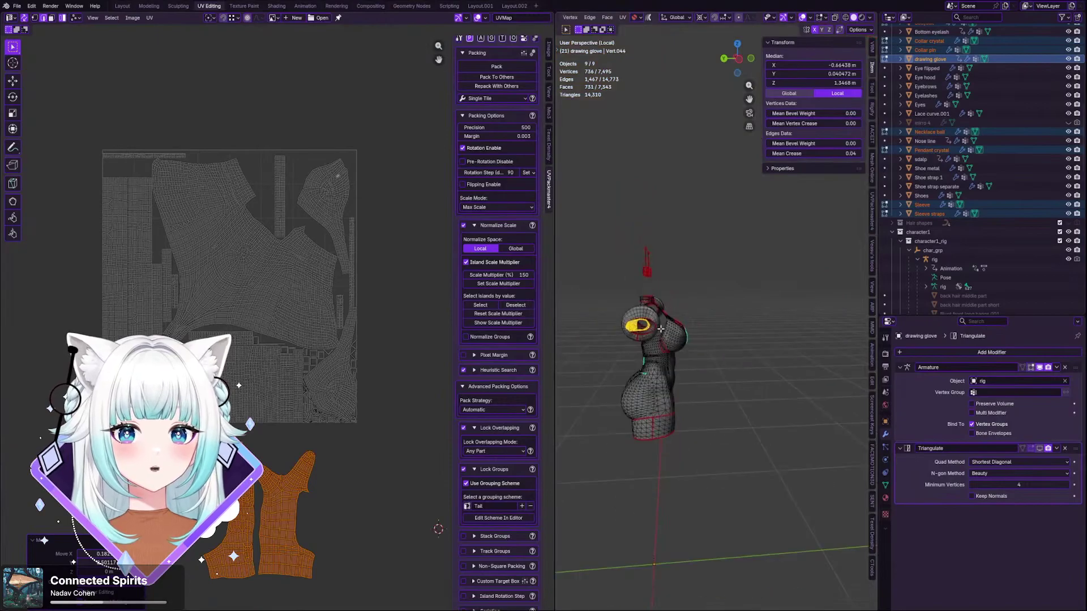
scroll(589, 335, up, 2)
scroll(311, 389, down, 3)
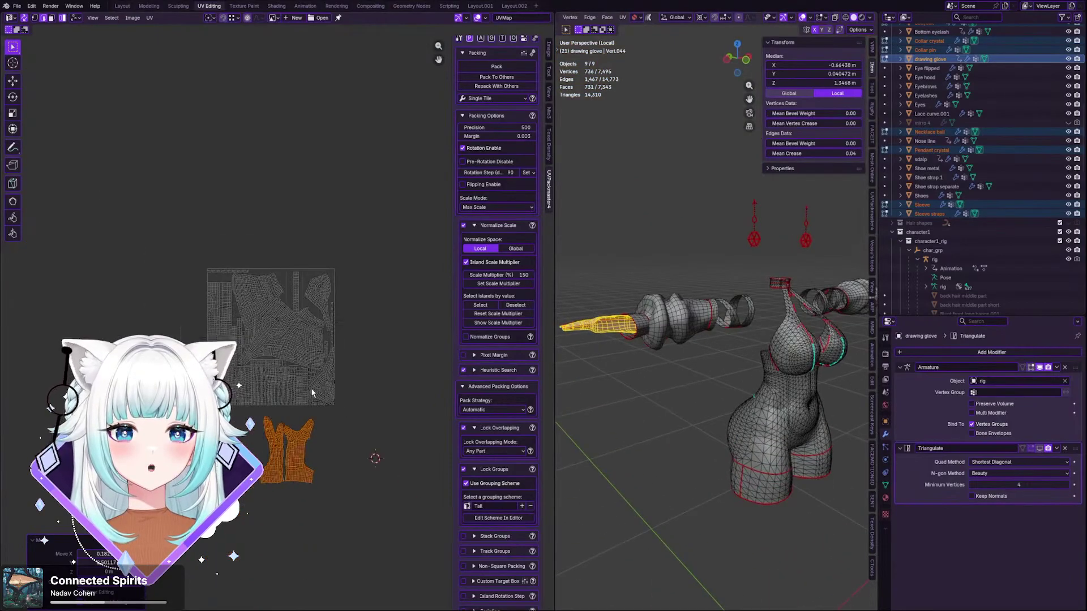
key(ctrl+z)
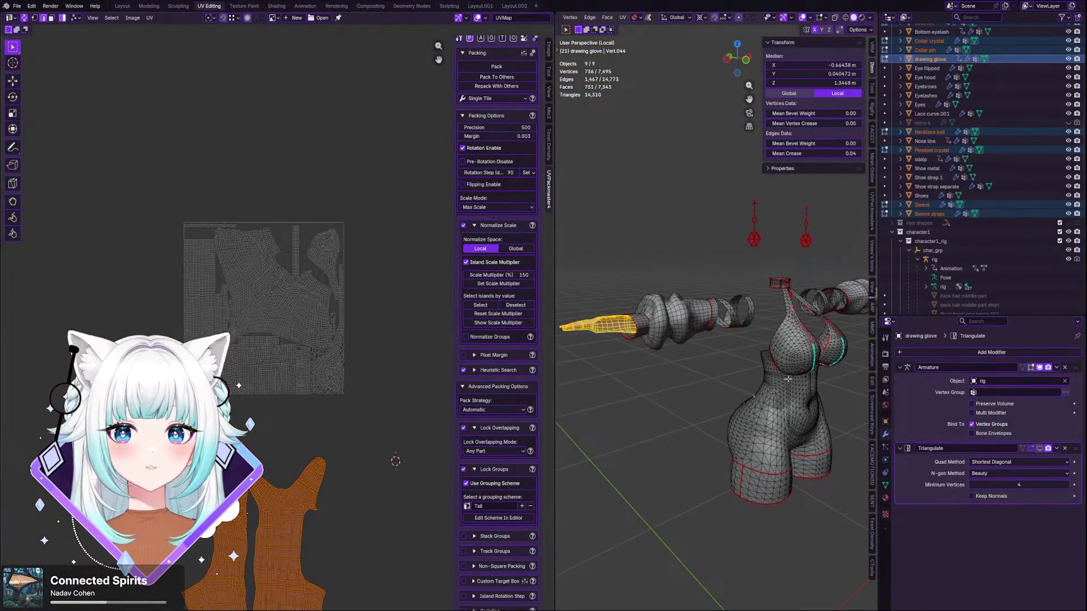
- Select all UV islands, including the two glove islands, and pack them together into the single UV tile
scroll(300, 360, up, 5)
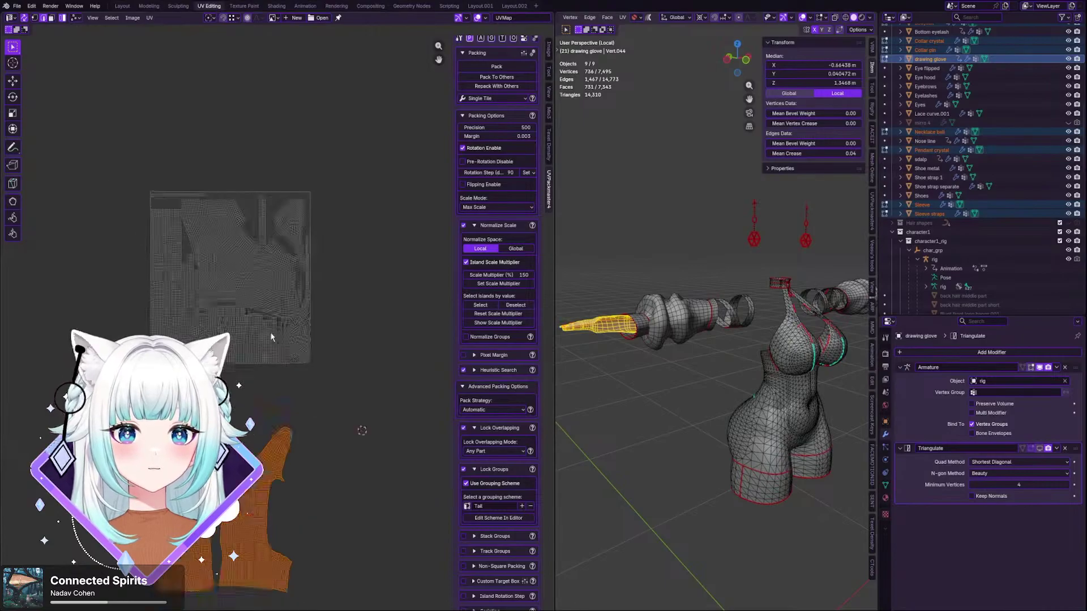
scroll(300, 360, down, 6)
scroll(181, 271, up, 2)
shift+drag(170, 192, 420, 443)
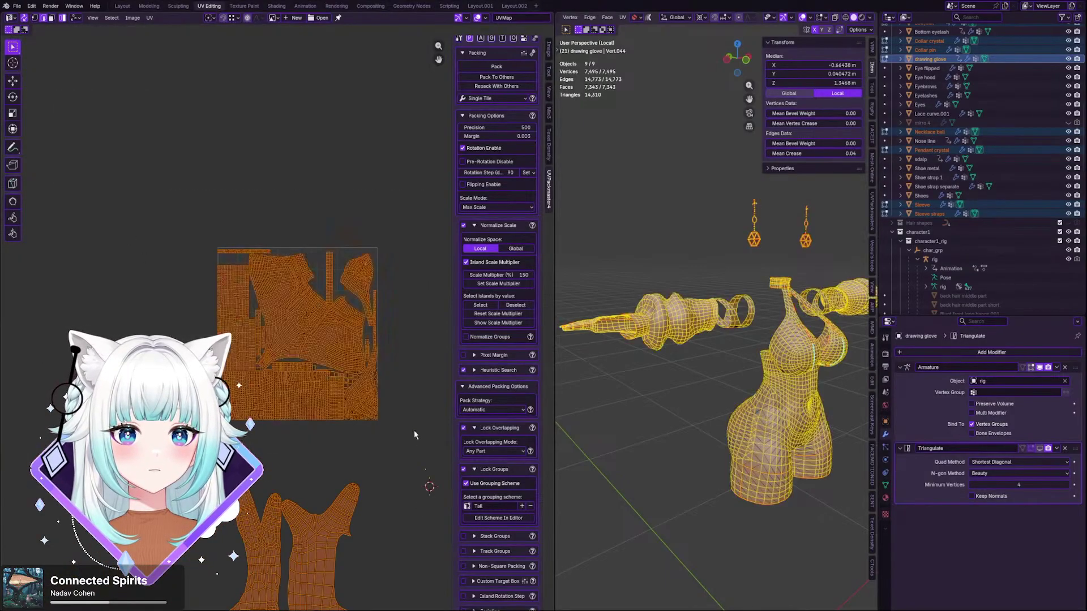
scroll(317, 335, down, 3)
scroll(320, 331, up, 1)
click(500, 70)
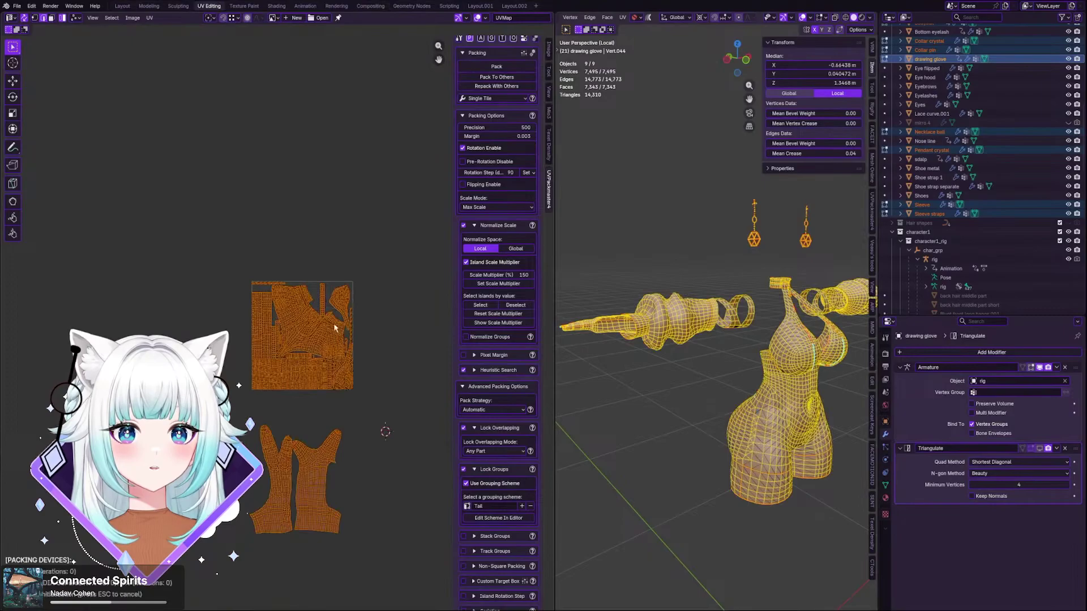
scroll(329, 316, up, 2)
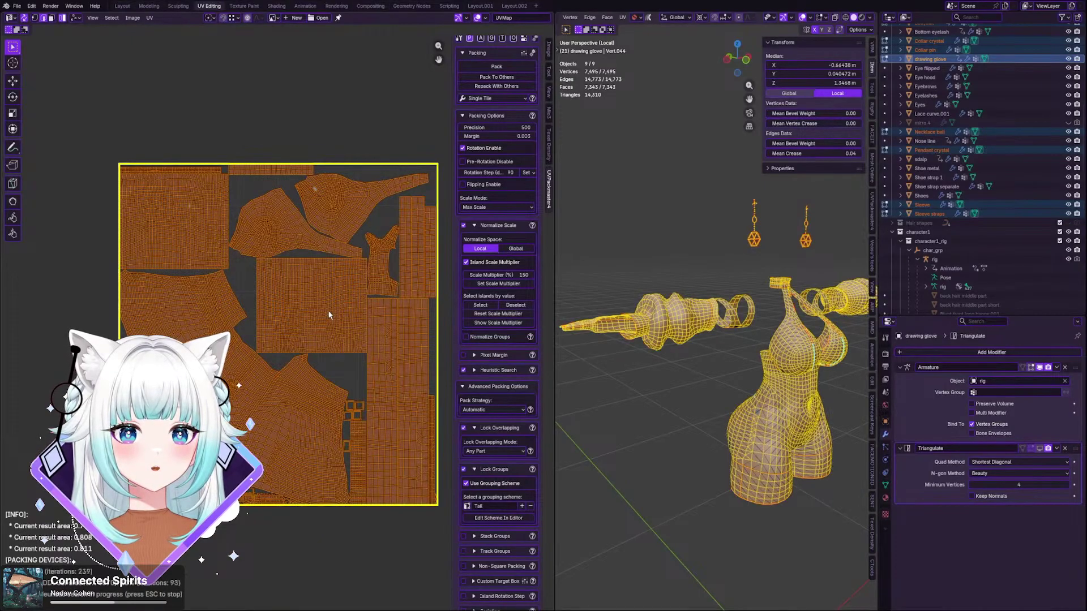
middle_drag(346, 327, 342, 359)
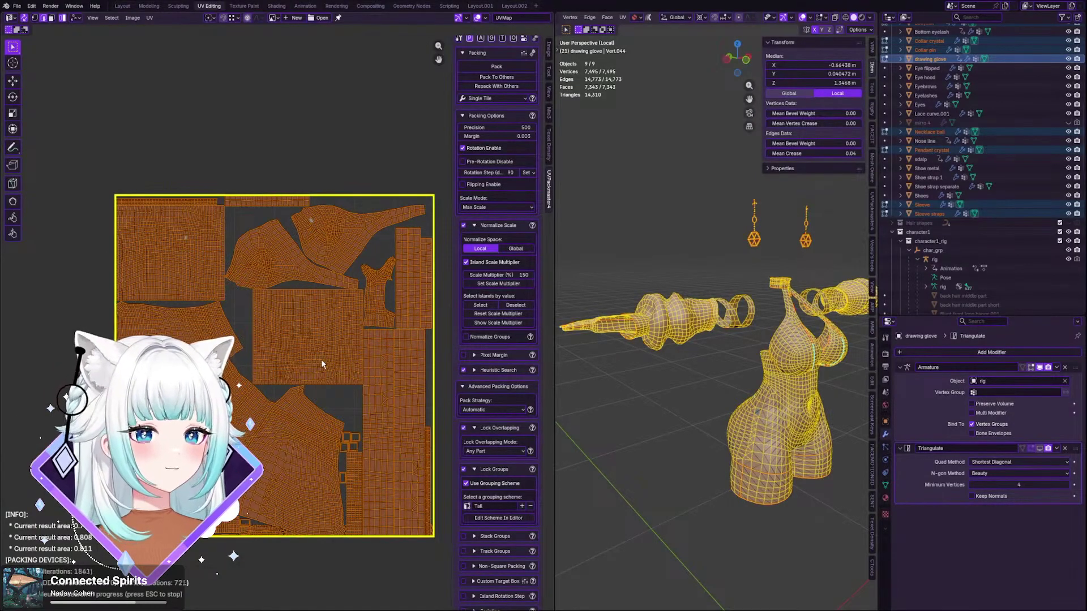
scroll(272, 310, down, 2)
scroll(276, 353, up, 3)
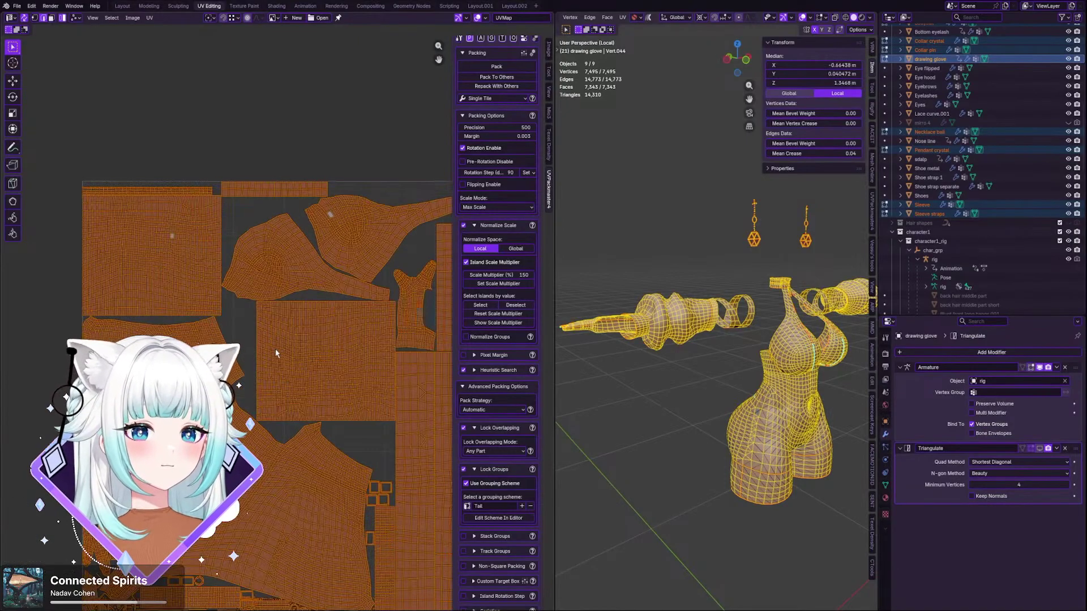
scroll(275, 350, down, 1)
scroll(742, 380, up, 1)
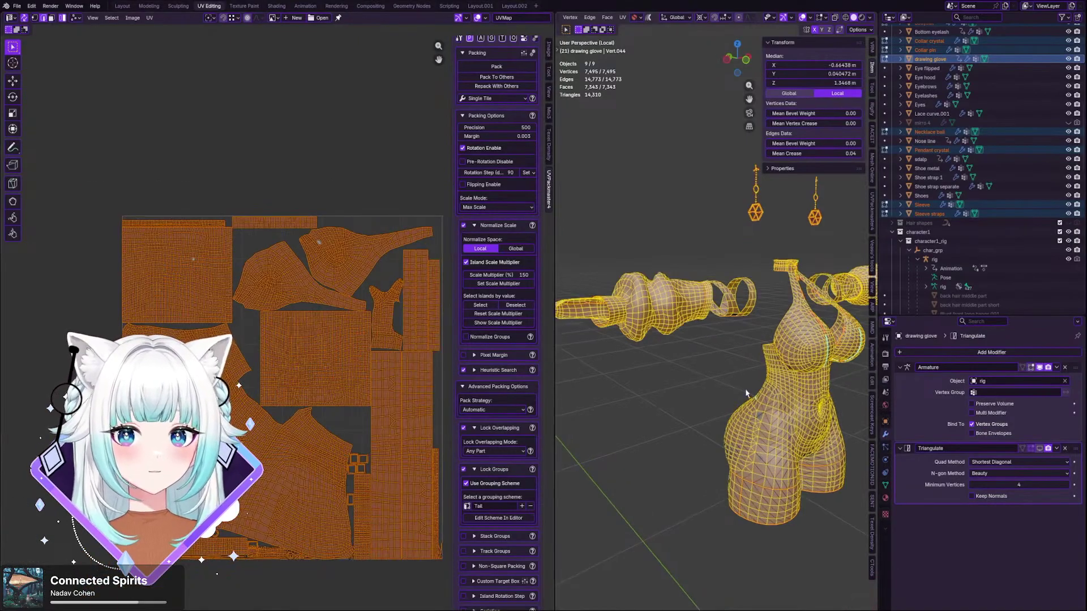
- Hide the 3D viewport overlays, view the outfit from the front, and set the solid shading's object color to Texture
click(803, 17)
key(KP_1)
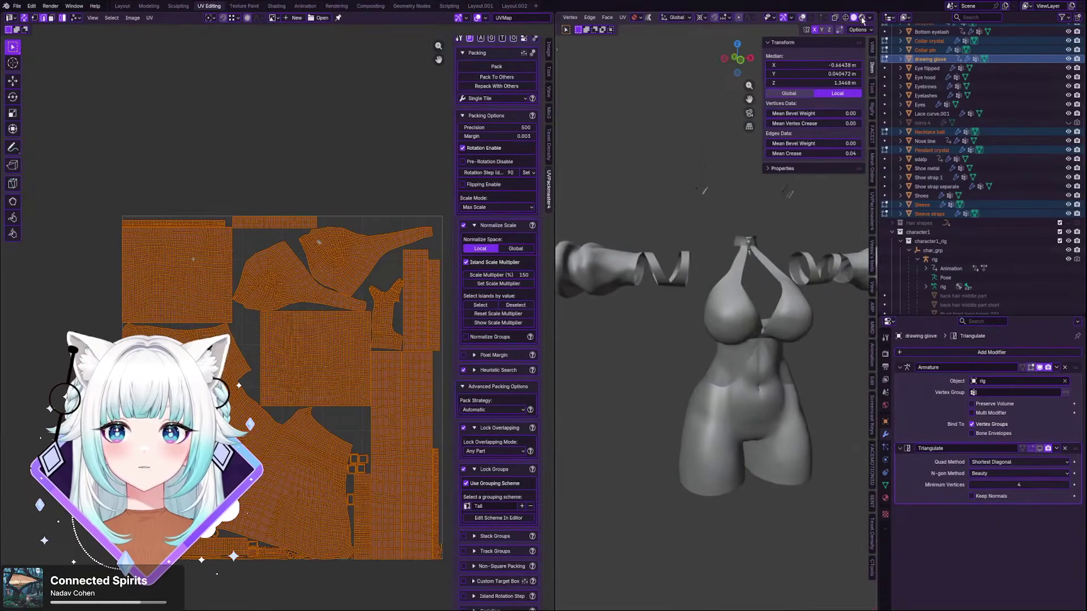
click(864, 18)
click(839, 157)
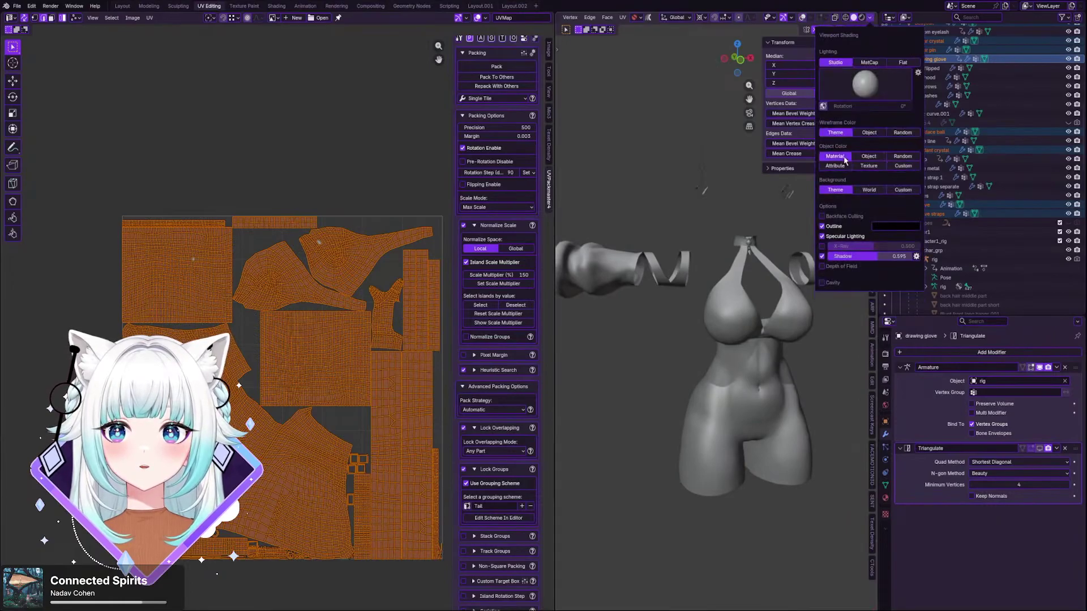
click(840, 166)
click(863, 166)
click(866, 158)
click(865, 166)
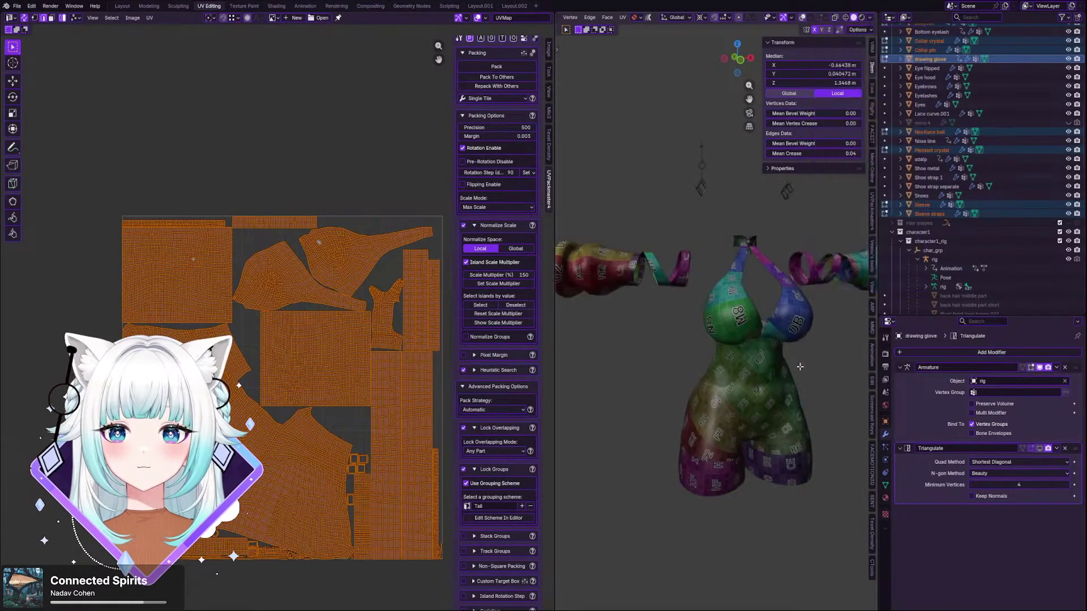
- Examine the checker texture on the outfit and drawing glove from several angles for stretching and scale
scroll(798, 364, up, 4)
middle_drag(767, 361, 739, 359)
mouse_move(696, 253)
middle_down()
mouse_move(661, 253)
mouse_move(742, 357)
middle_up()
scroll(674, 257, down, 6)
shift+middle_drag(563, 300, 657, 322)
scroll(650, 321, up, 3)
scroll(694, 313, up, 6)
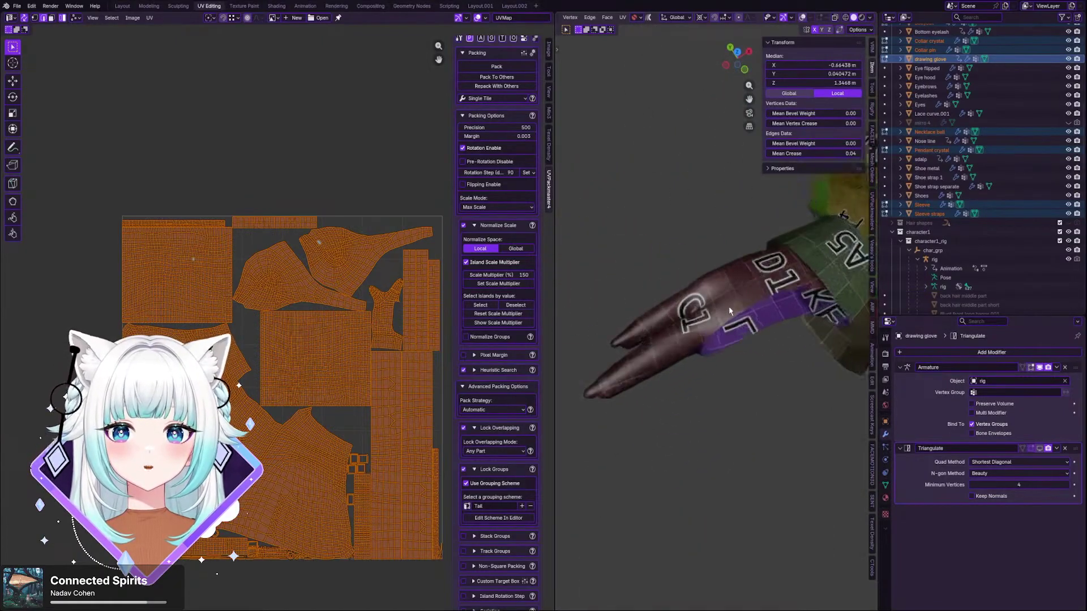
scroll(731, 301, down, 2)
middle_drag(731, 302, 725, 327)
scroll(681, 291, up, 1)
scroll(680, 292, up, 1)
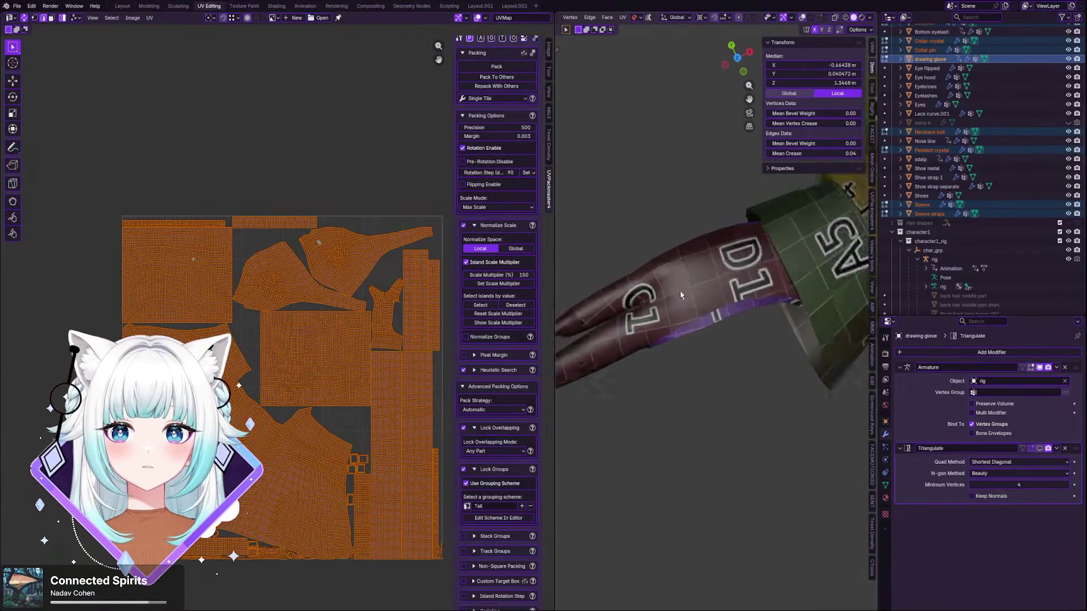
scroll(681, 292, down, 9)
middle_drag(681, 291, 651, 249)
scroll(604, 20, up, 4)
- Switch to Object Mode, select the Sleeve object and hide it from the viewport
click(600, 18)
click(599, 28)
scroll(742, 241, up, 1)
shift+middle_drag(747, 248, 657, 246)
scroll(657, 246, up, 1)
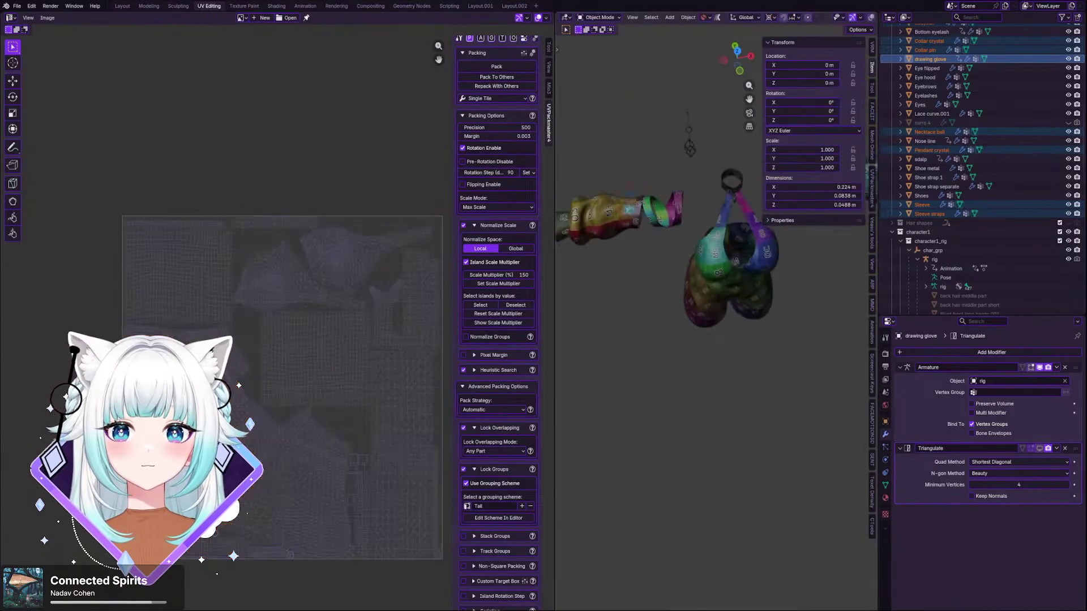
click(635, 206)
click(1069, 204)
scroll(653, 253, down, 4)
middle_drag(654, 253, 694, 205)
- Exit Local View to bring back the whole character and turn the viewport overlays back on
click(633, 18)
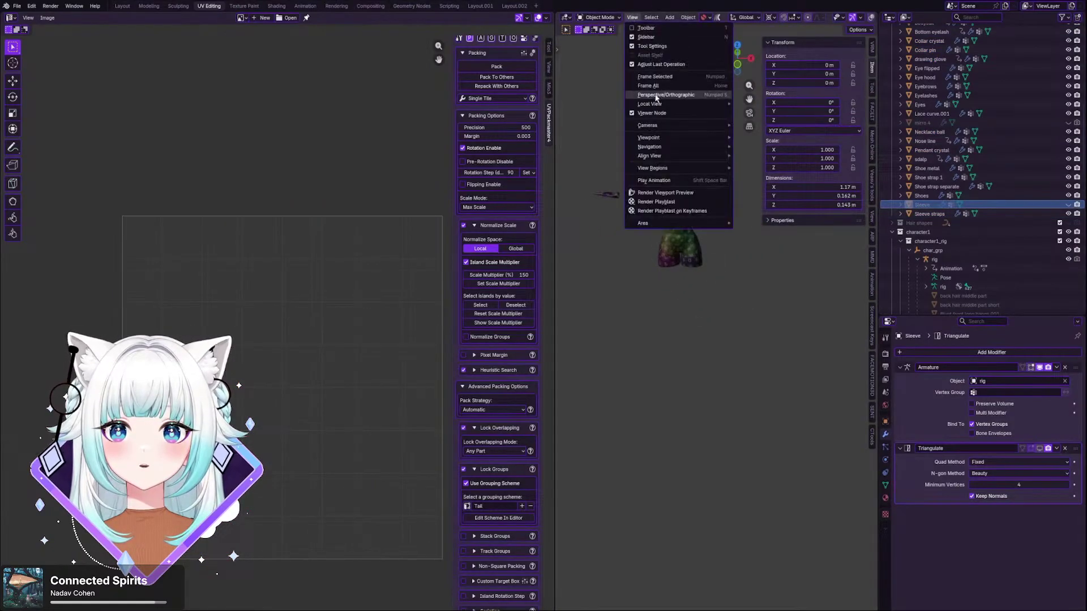
click(744, 109)
scroll(681, 261, down, 10)
middle_drag(768, 279, 723, 261)
scroll(824, 266, up, 3)
shift+middle_drag(824, 266, 742, 343)
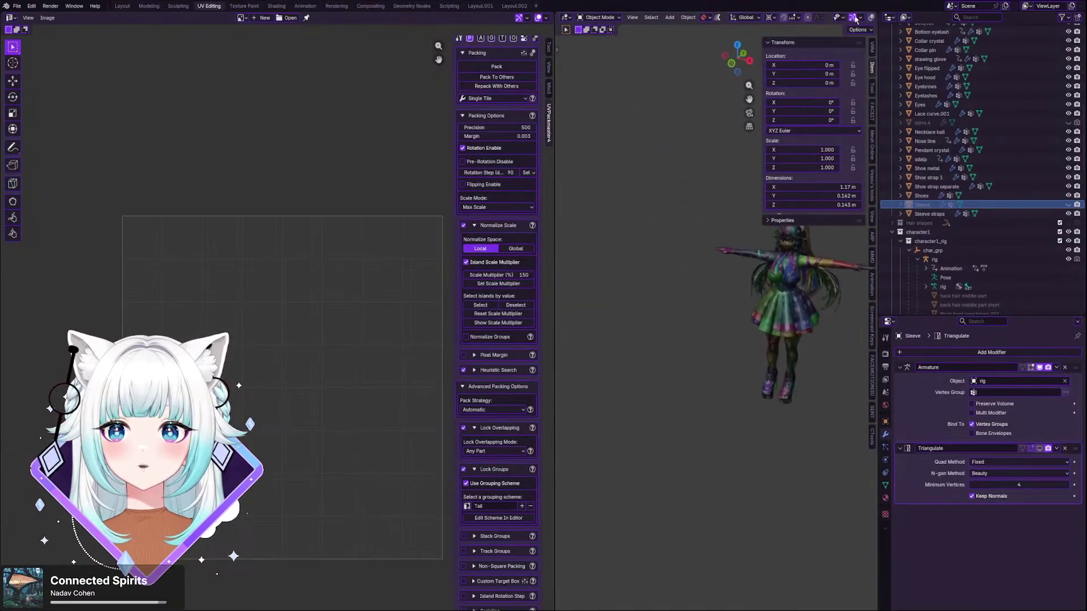
click(871, 18)
shift+middle_drag(855, 334, 759, 361)
scroll(759, 360, up, 2)
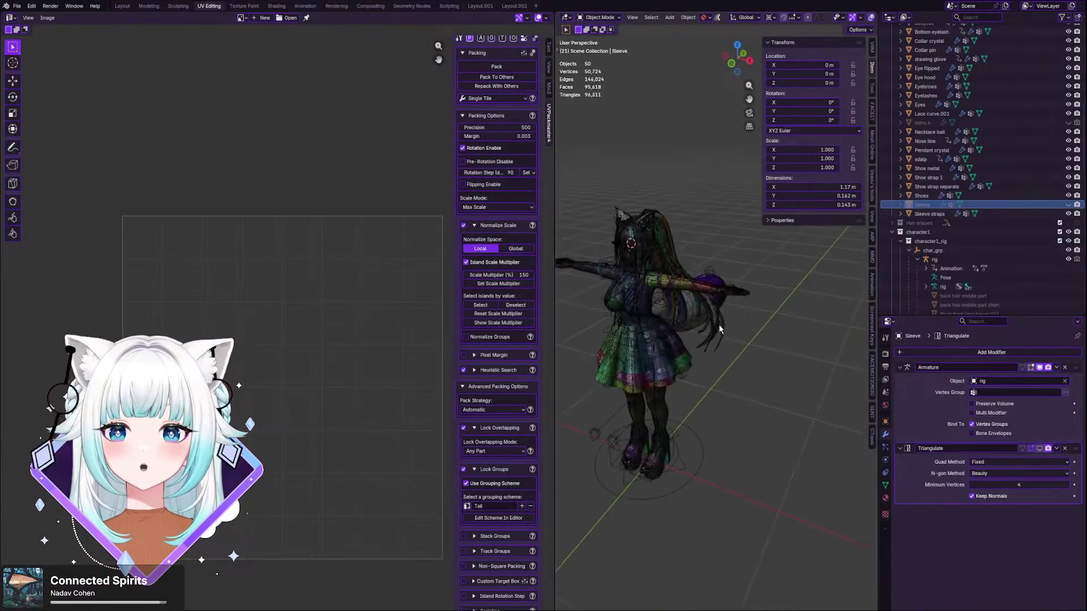
- Select the character's rig together with all the objects in its hierarchy
click(705, 447)
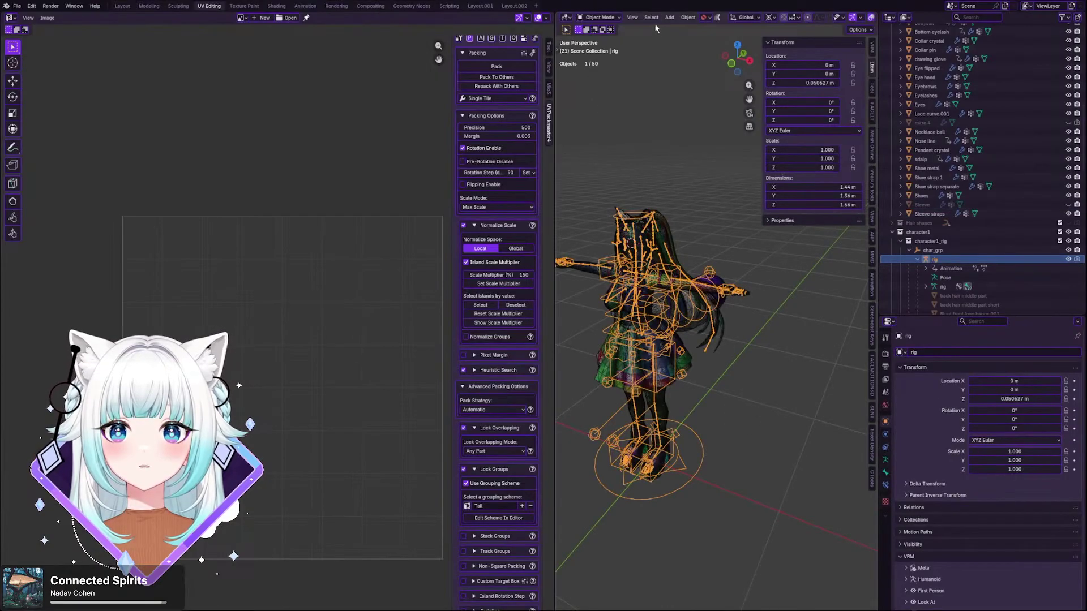
click(633, 17)
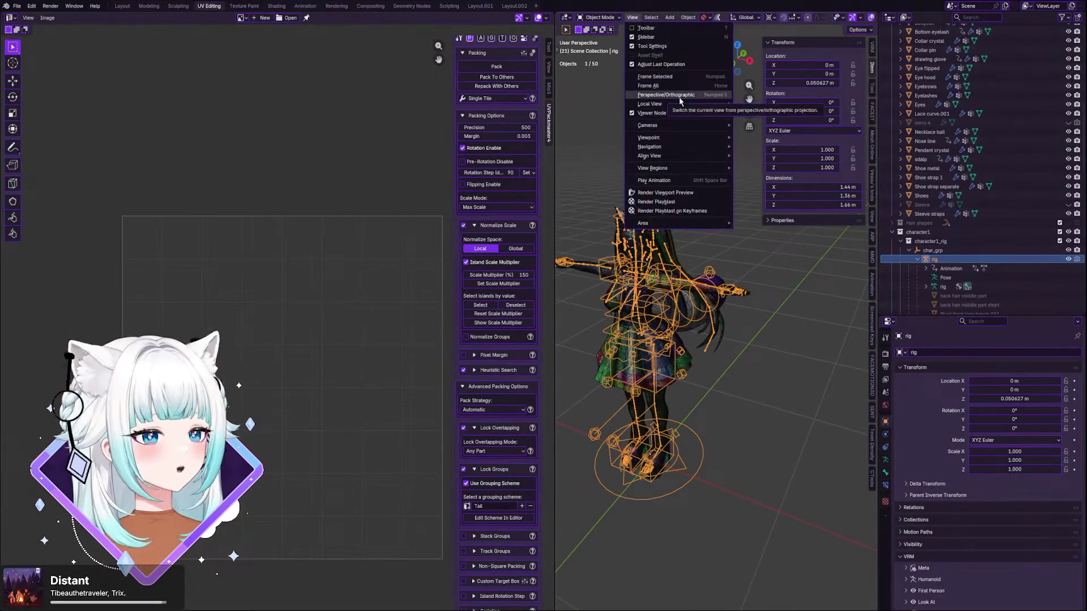
mouse_move(679, 103)
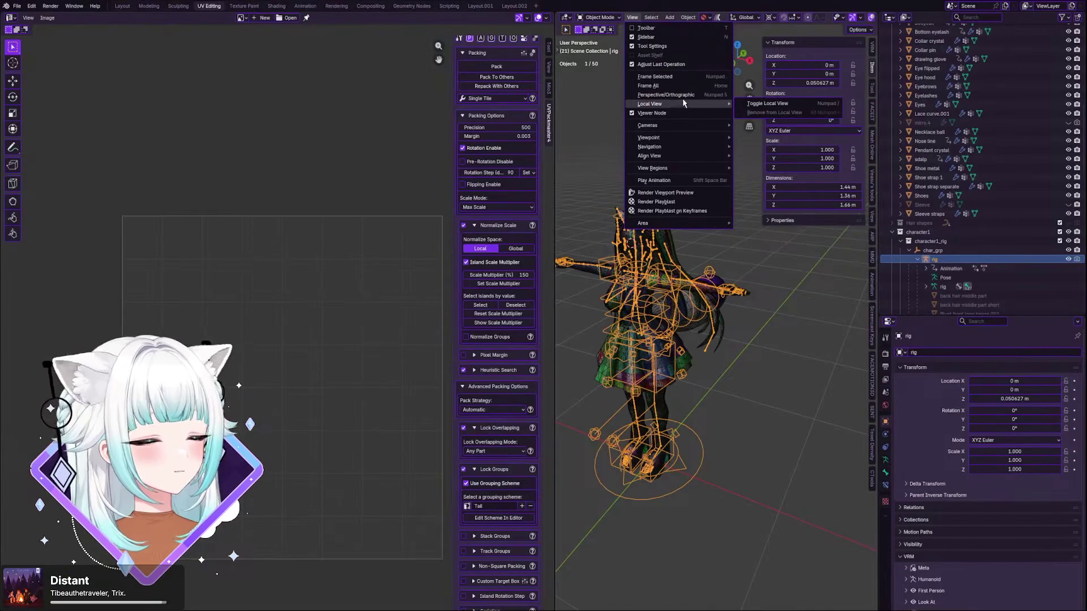
mouse_move(682, 138)
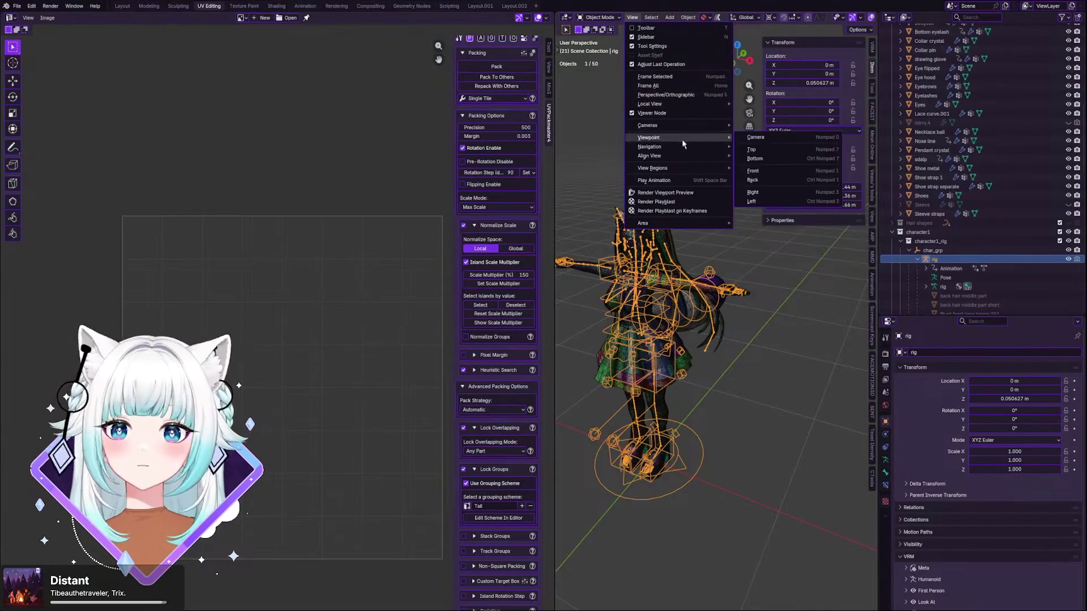
right_click(959, 259)
click(943, 257)
- Start exporting the selected rig and its meshes from Blender
middle_drag(747, 288, 710, 312)
scroll(294, 330, down, 1)
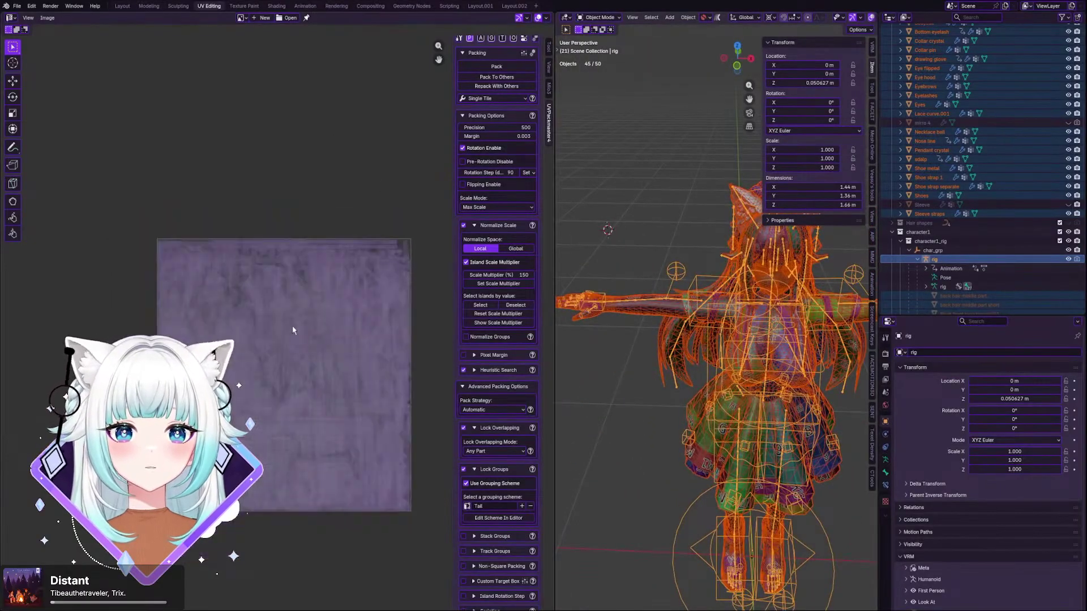
scroll(293, 330, up, 6)
scroll(270, 328, down, 6)
scroll(295, 314, up, 1)
scroll(296, 316, up, 1)
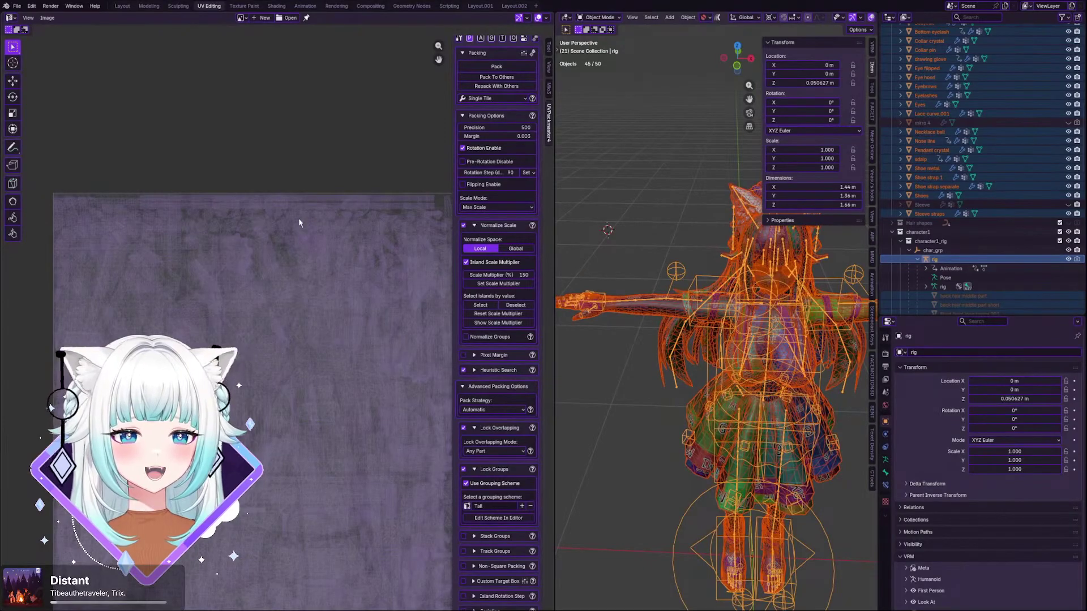
click(17, 6)
mouse_move(67, 145)
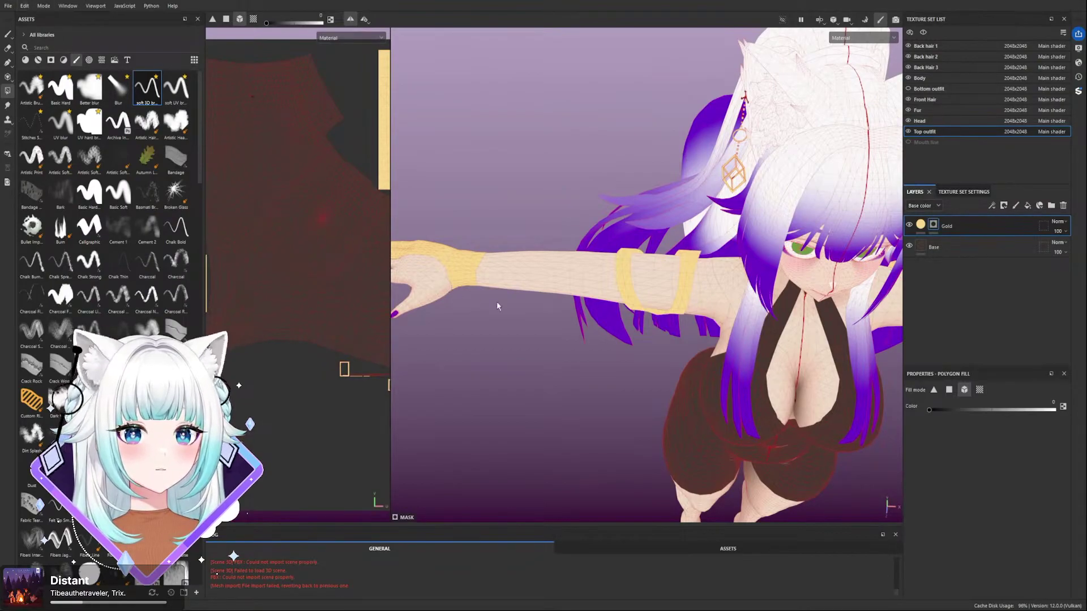
- Switch to Substance 3D Painter and examine the updated character mesh from the front and side
scroll(671, 337, down, 1)
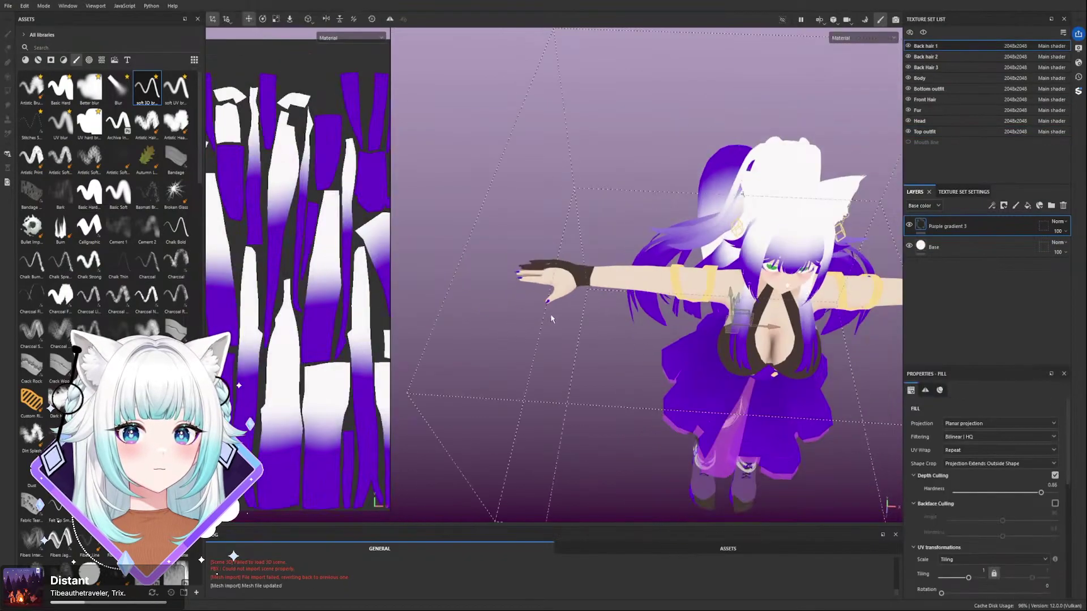
alt+drag(757, 368, 752, 265)
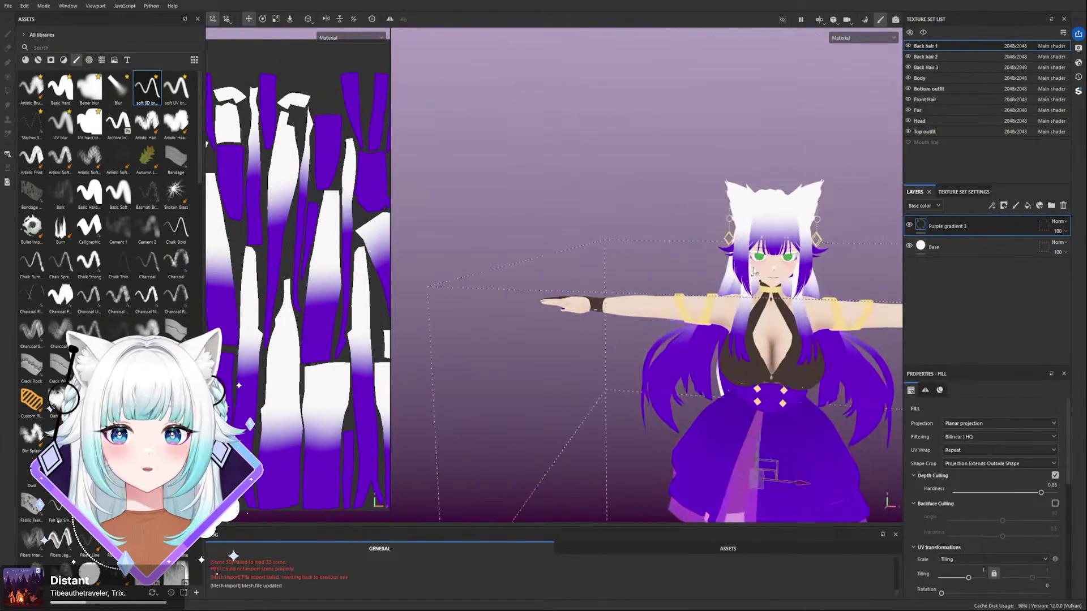
alt+middle_drag(773, 391, 695, 245)
alt+drag(695, 245, 615, 220)
alt+middle_drag(828, 180, 706, 309)
alt+drag(706, 309, 657, 294)
alt+middle_drag(657, 294, 626, 320)
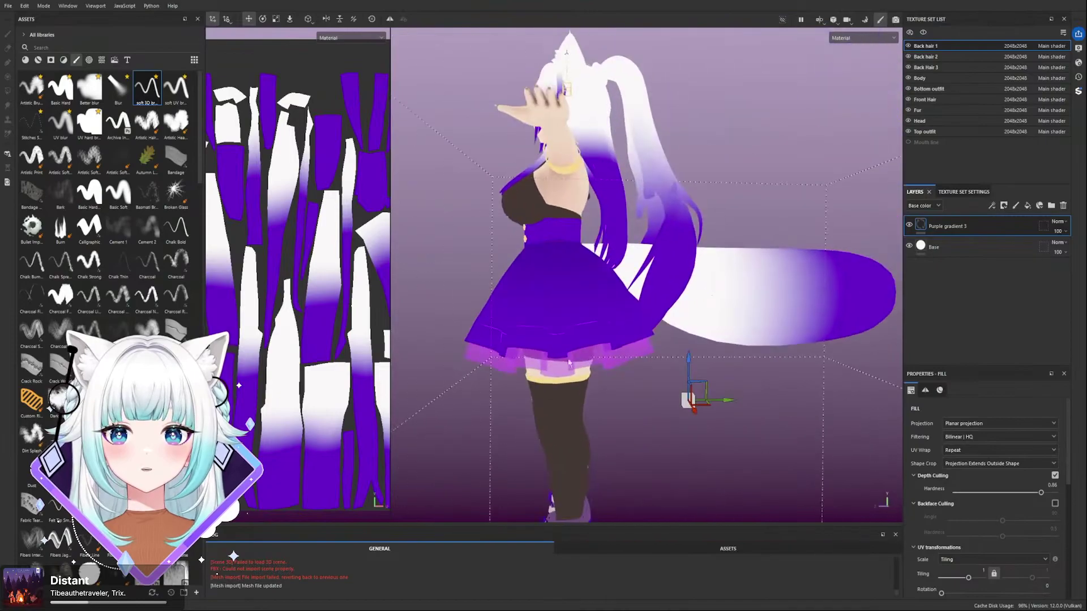
alt+drag(626, 319, 701, 292)
- Inspect the glove's fingers and edge up close for skin poking through, and save the project
alt+right_drag(701, 292, 827, 406)
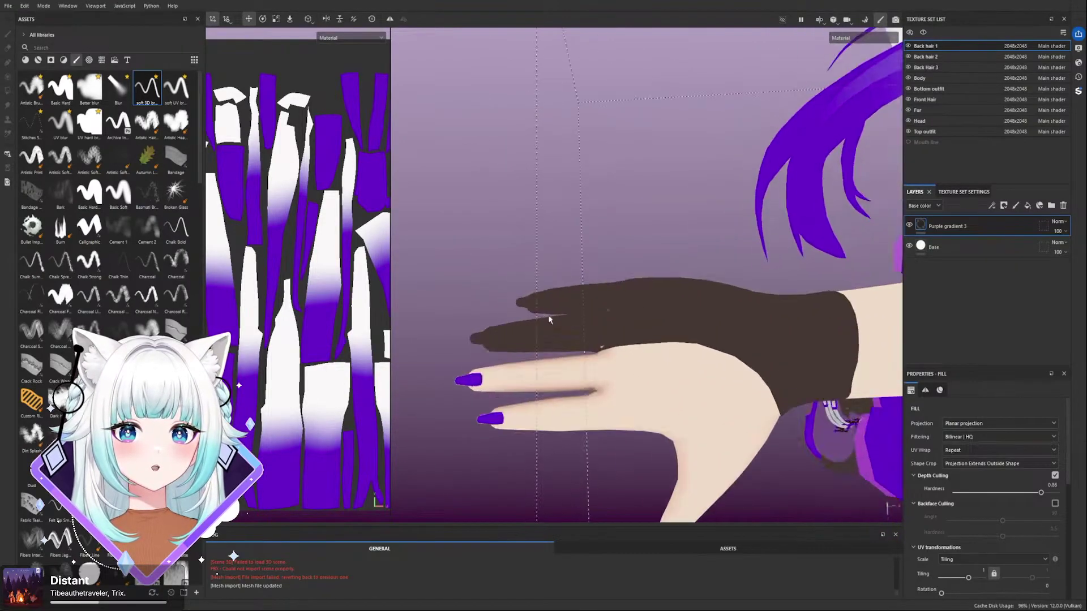
scroll(614, 340, up, 8)
alt+middle_drag(649, 334, 673, 367)
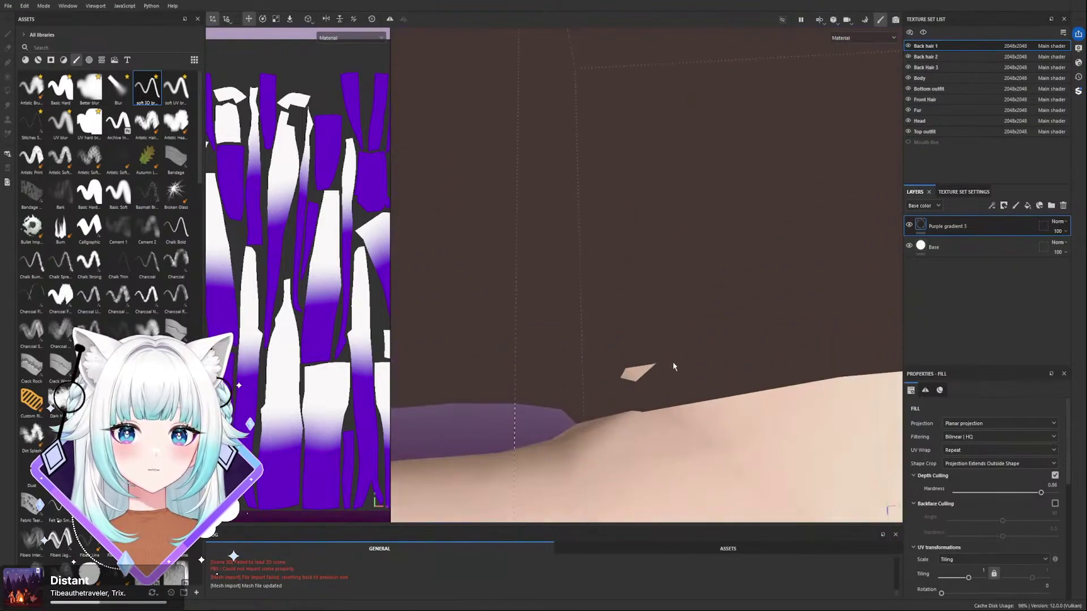
alt+drag(674, 367, 696, 289)
key(ctrl+s)
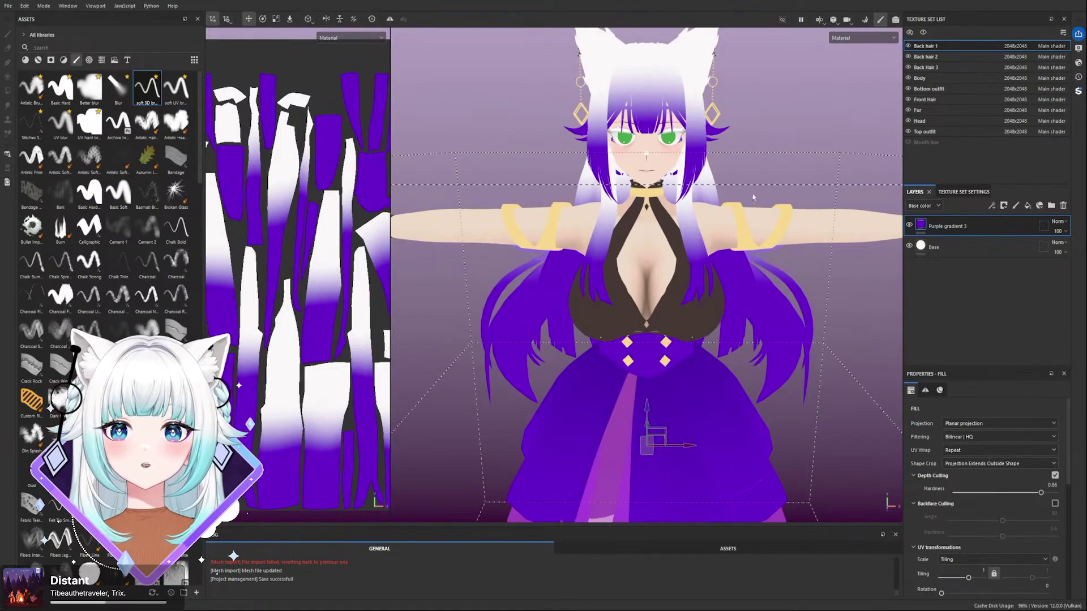
- Examine the character's face, collar, neckline and skirt from the front at several distances
scroll(696, 286, up, 5)
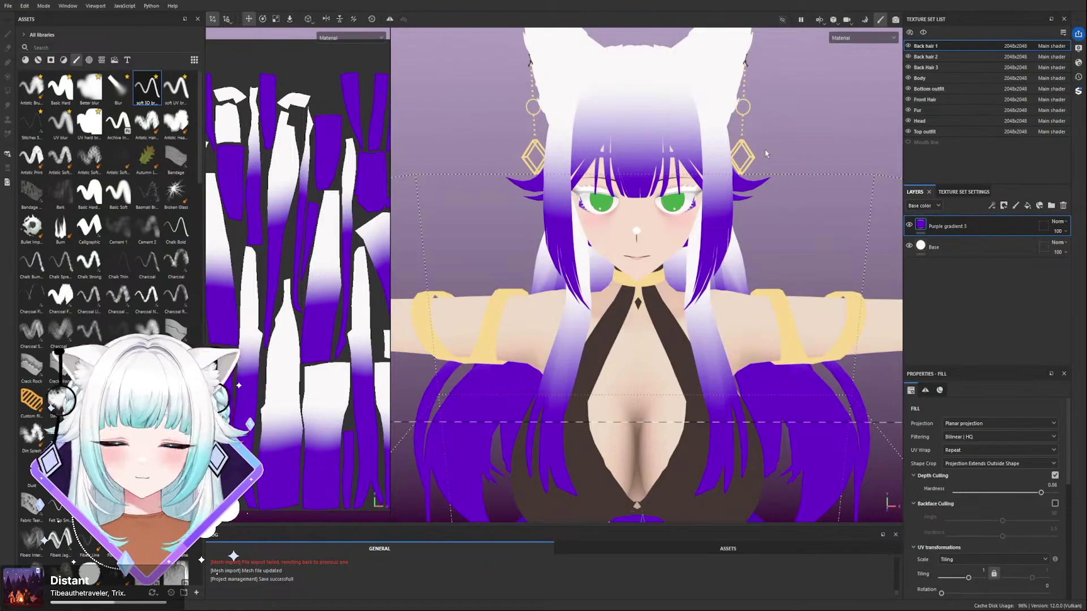
scroll(676, 244, down, 3)
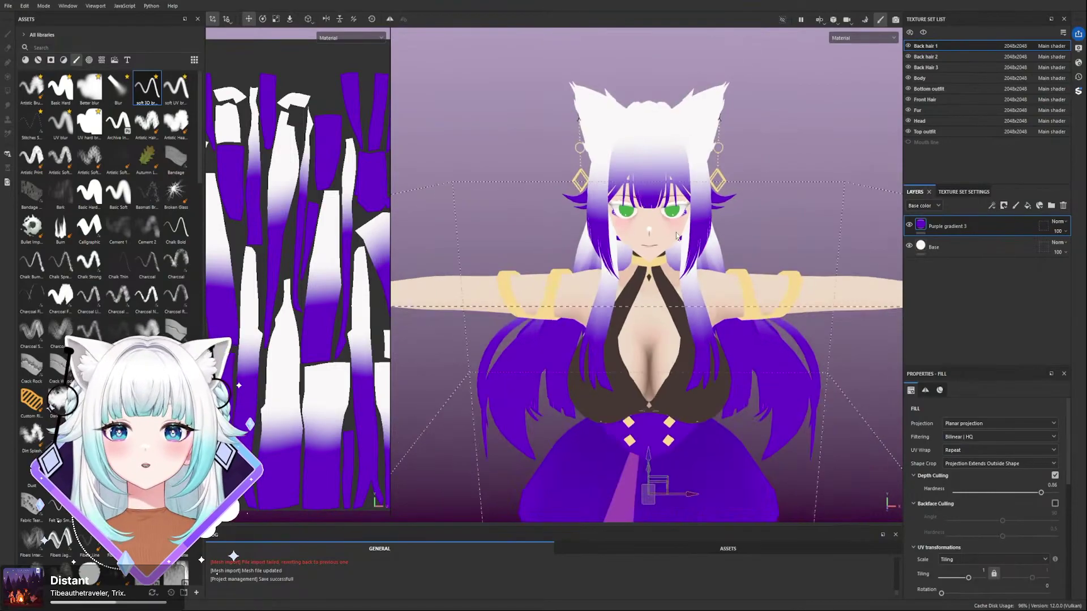
alt+drag(674, 334, 651, 295)
scroll(648, 289, up, 3)
scroll(648, 288, up, 4)
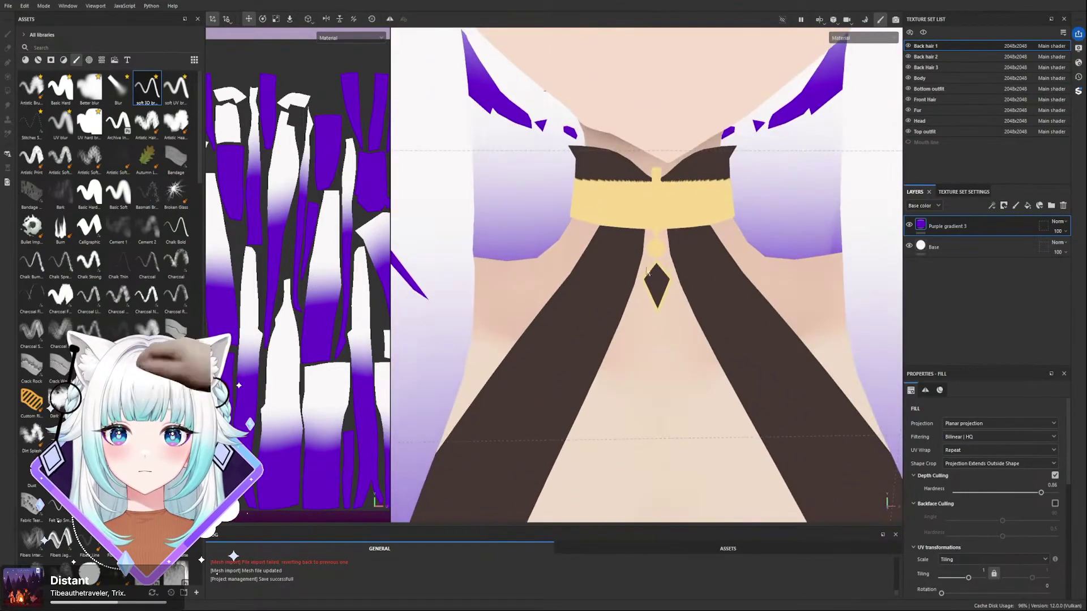
scroll(654, 288, down, 6)
alt+drag(657, 288, 759, 306)
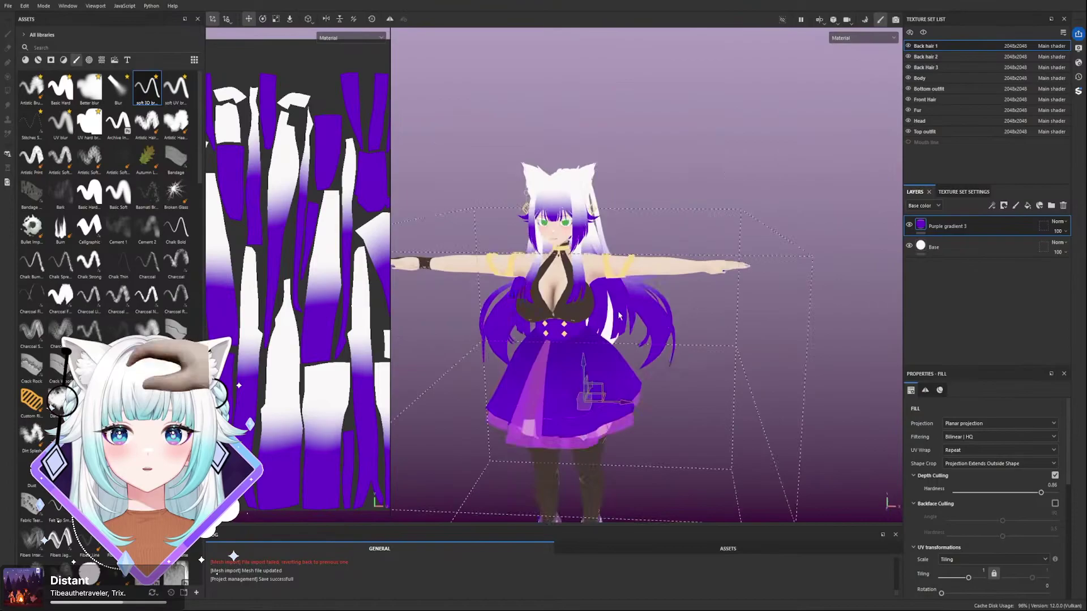
alt+middle_drag(674, 292, 716, 189)
scroll(716, 189, up, 3)
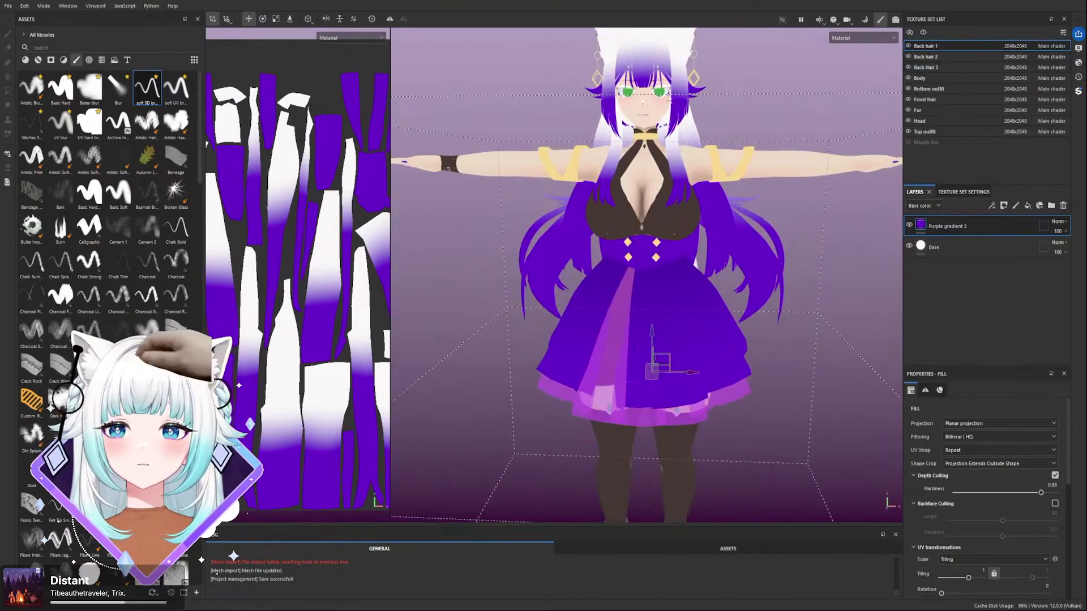
scroll(754, 143, up, 3)
- Add a masked fill layer above the Gold layer in the Top outfit texture set
click(928, 132)
scroll(771, 184, up, 2)
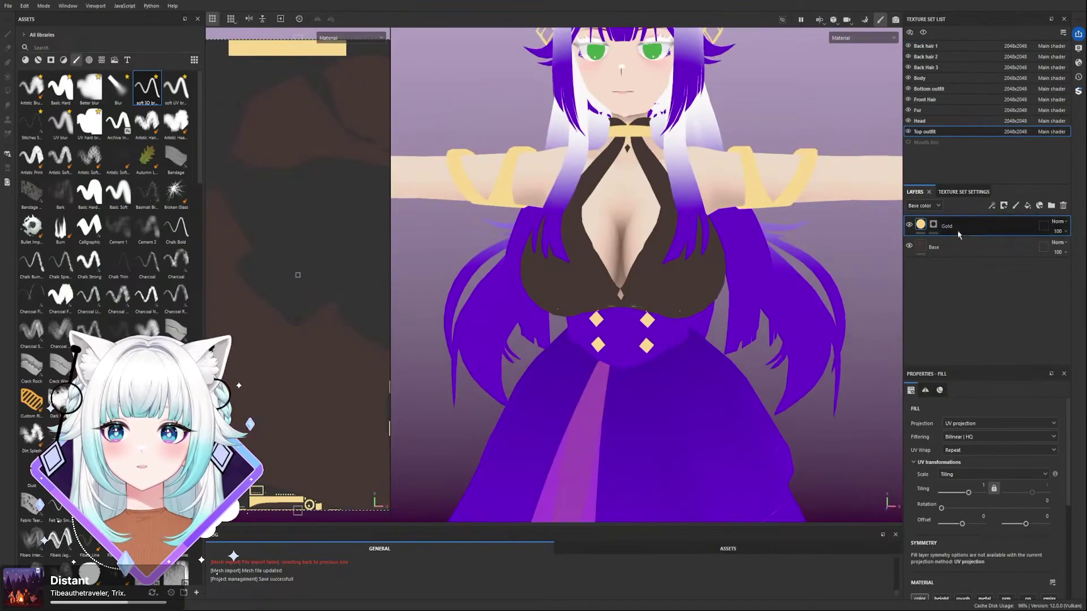
click(1004, 206)
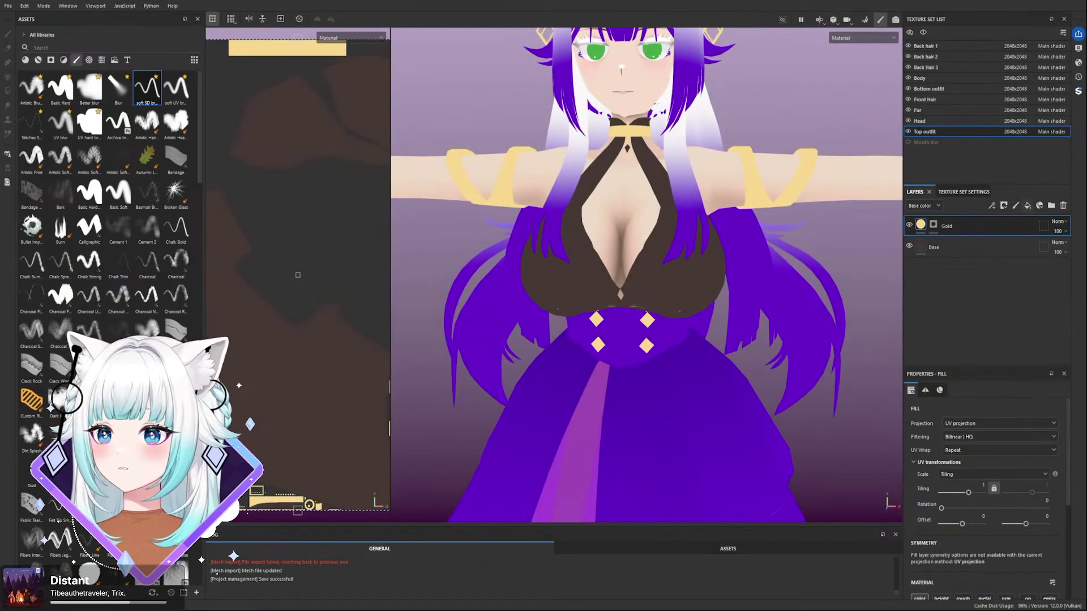
click(1013, 229)
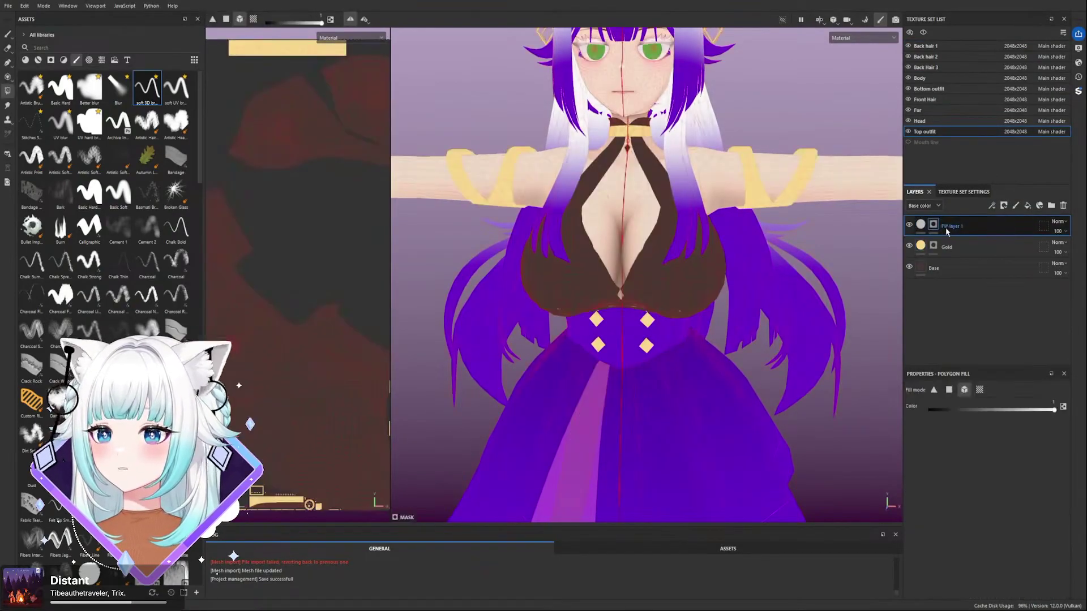
- Set the new fill layer's base color to the pale white sampled from the hair, and select its mask
click(921, 225)
scroll(1045, 511, down, 3)
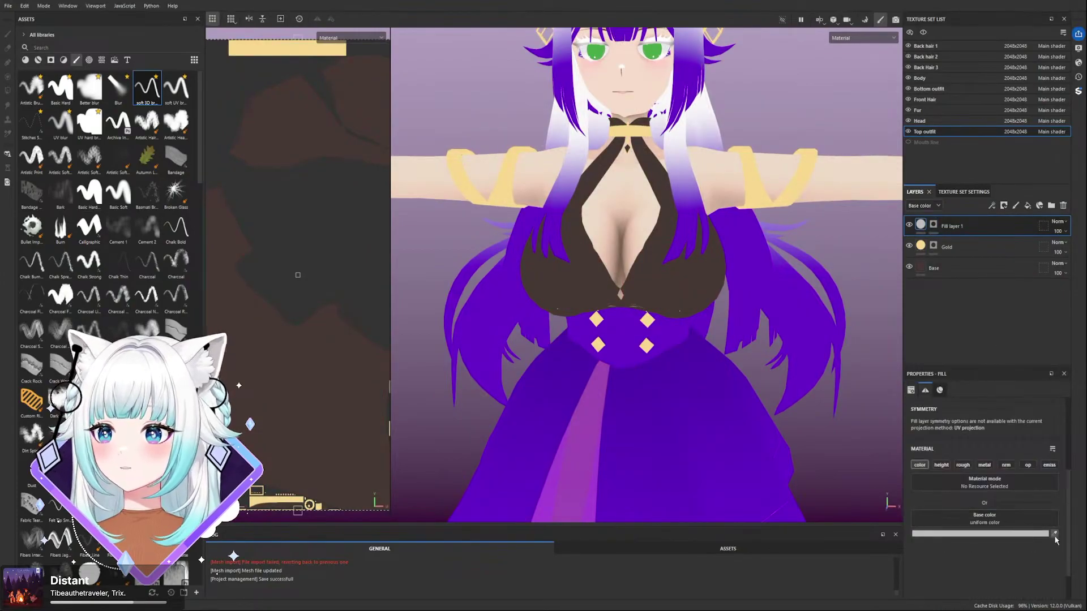
click(698, 133)
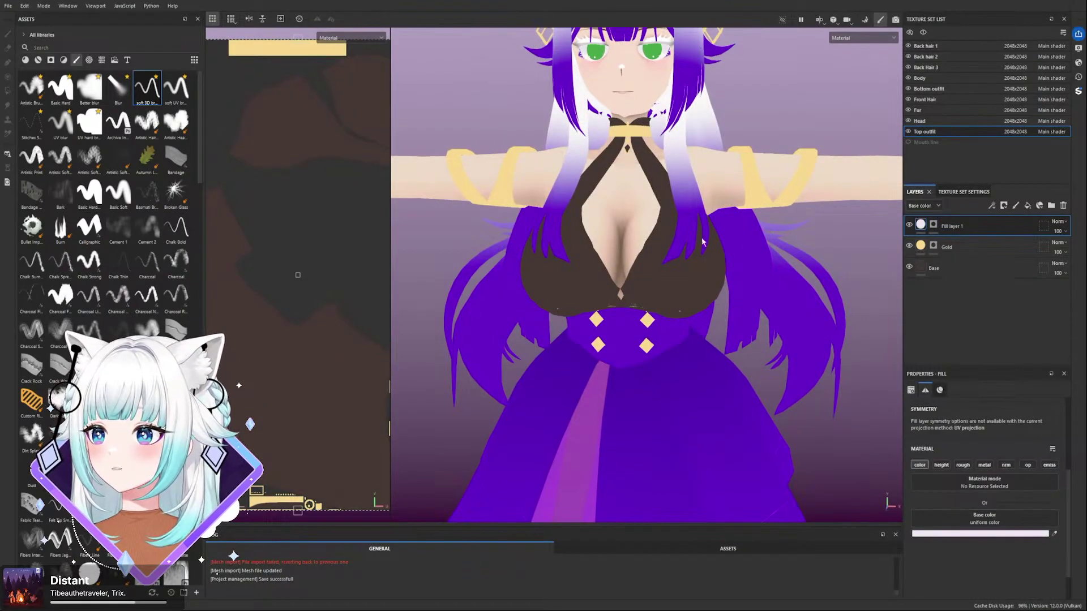
click(933, 225)
scroll(615, 152, up, 3)
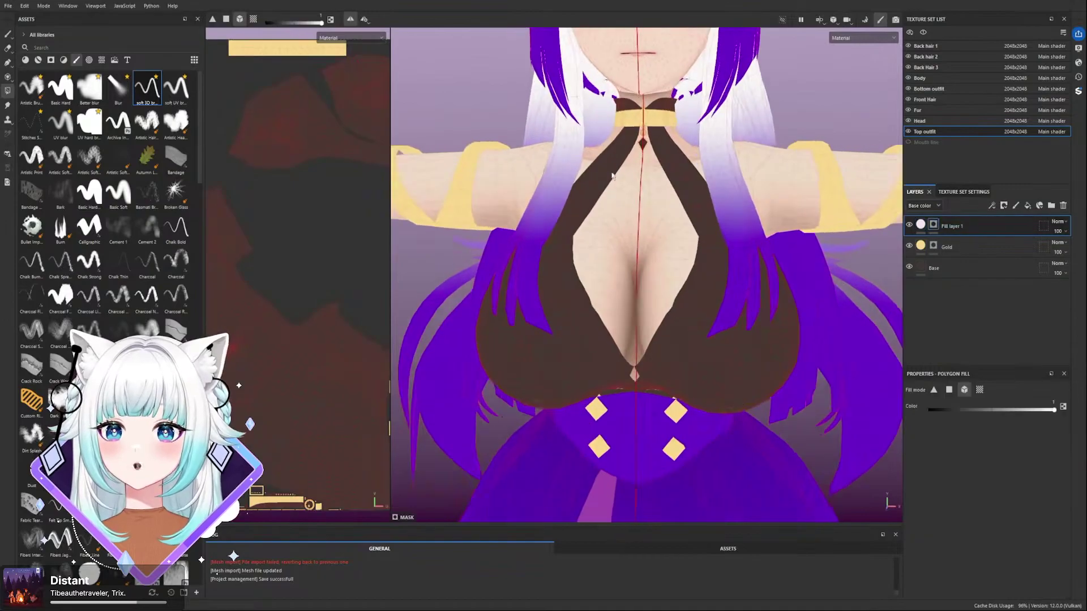
alt+drag(626, 153, 643, 153)
click(117, 88)
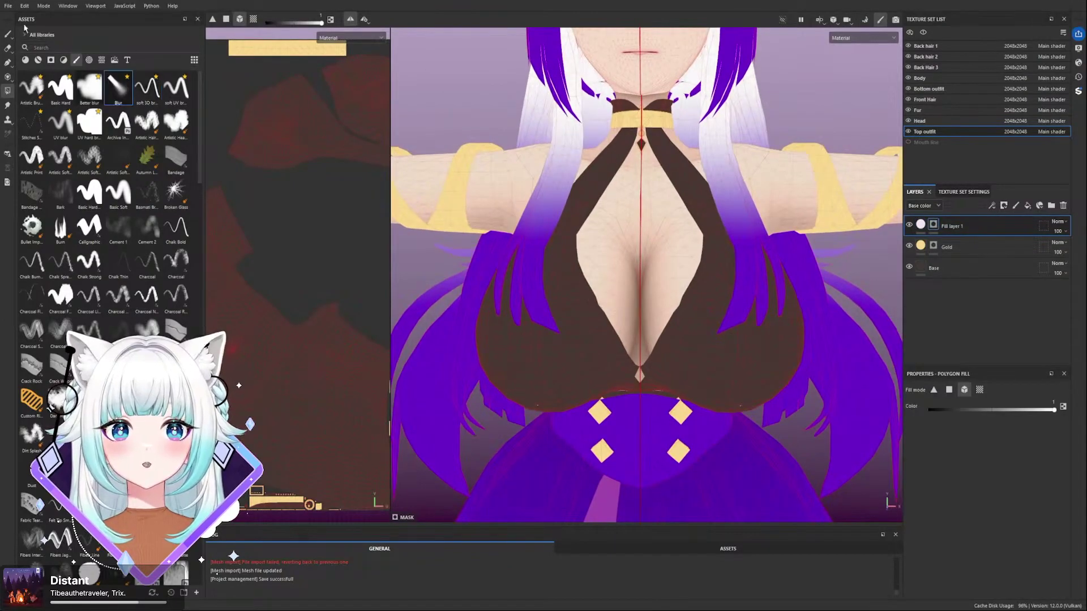
click(7, 34)
scroll(472, 174, down, 3)
scroll(496, 198, up, 3)
alt+drag(595, 213, 597, 231)
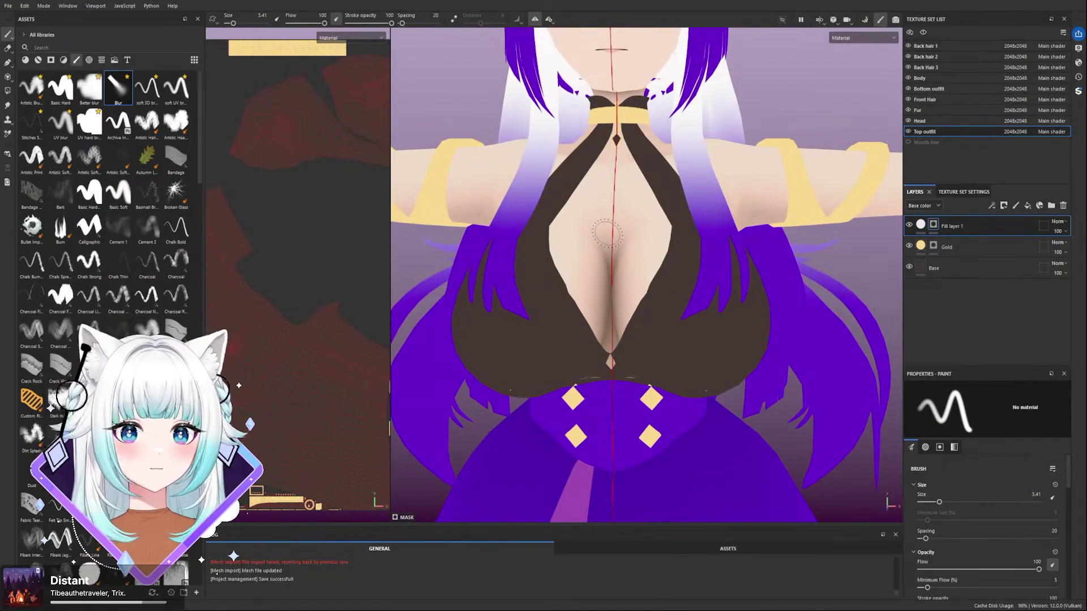
scroll(607, 232, up, 1)
click(7, 91)
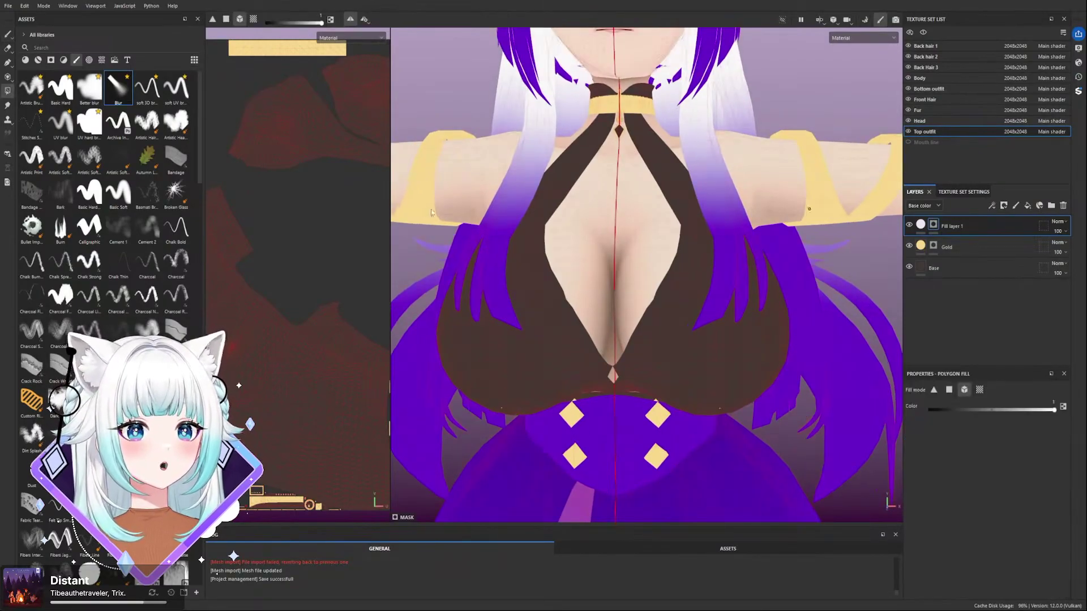
- Isolate the Top outfit texture set and set the polygon fill mode to triangles
scroll(526, 273, up, 5)
alt+drag(485, 308, 514, 255)
alt+drag(485, 444, 508, 490)
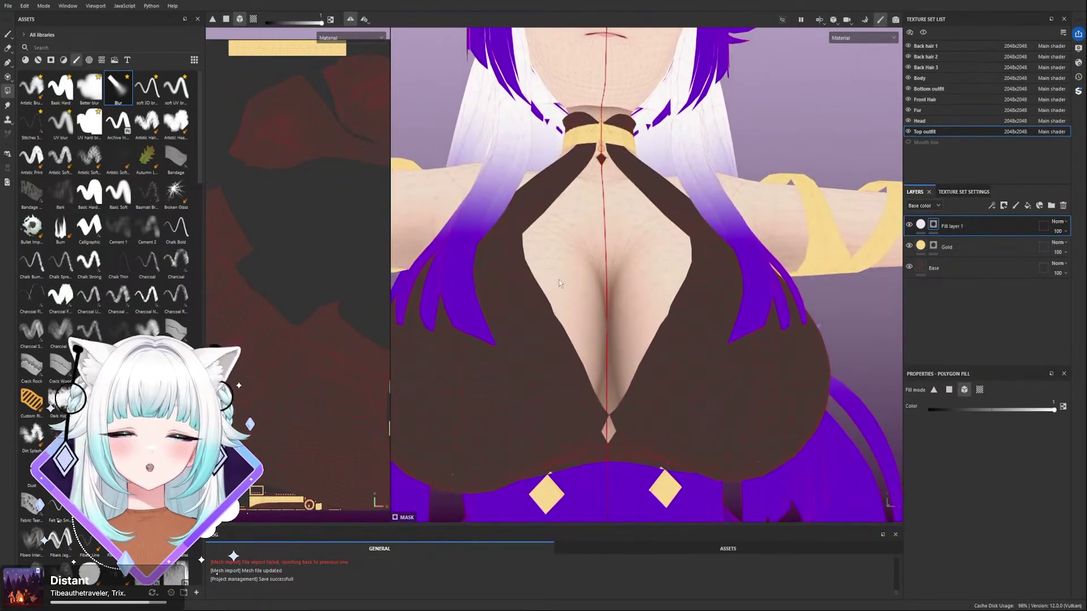
alt+drag(583, 264, 506, 358)
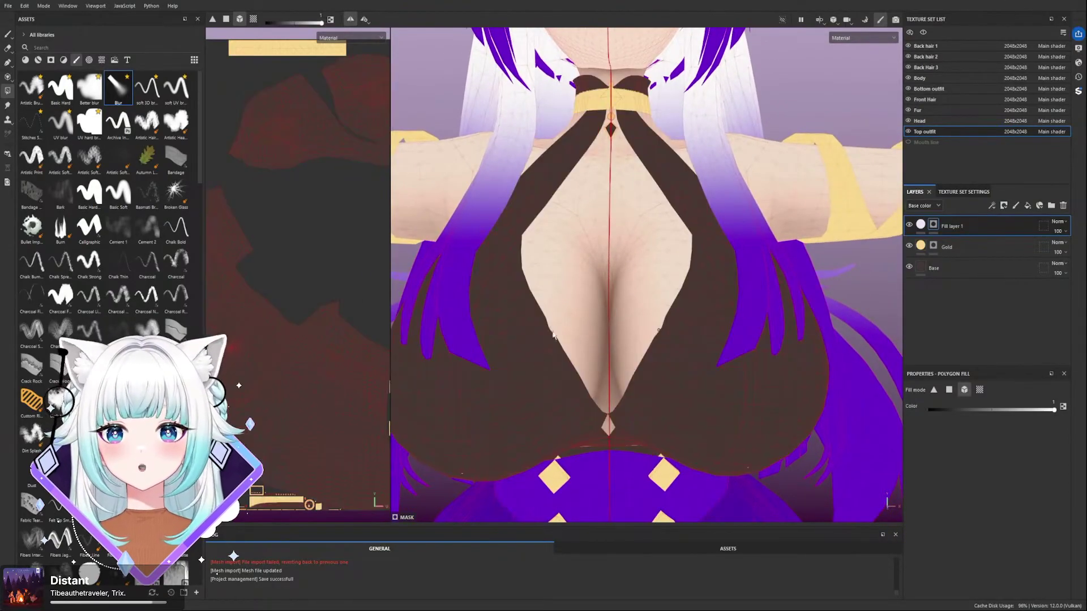
alt+drag(534, 352, 547, 378)
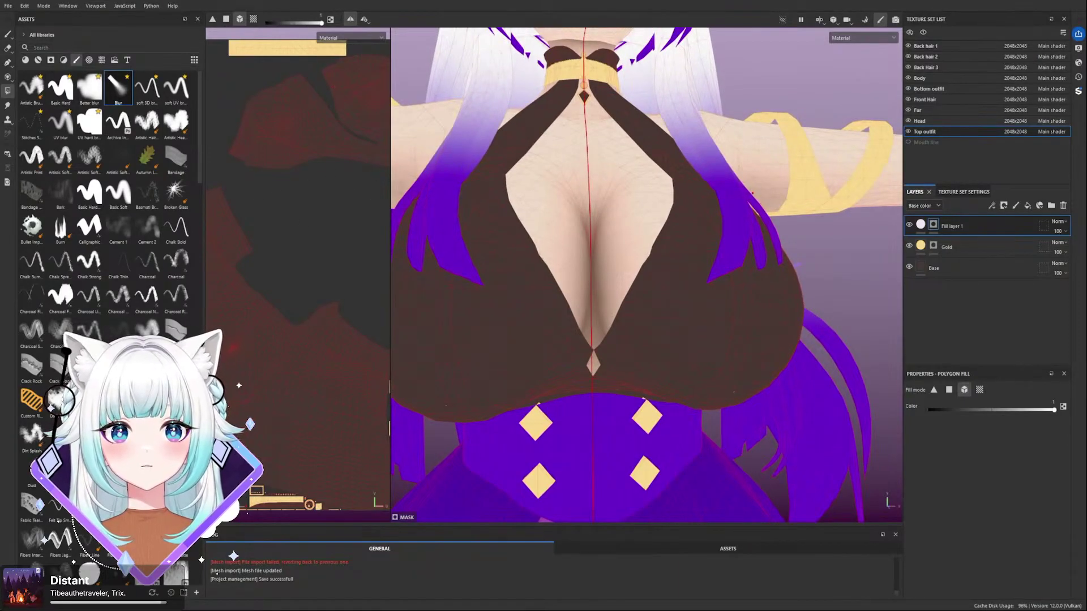
click(782, 19)
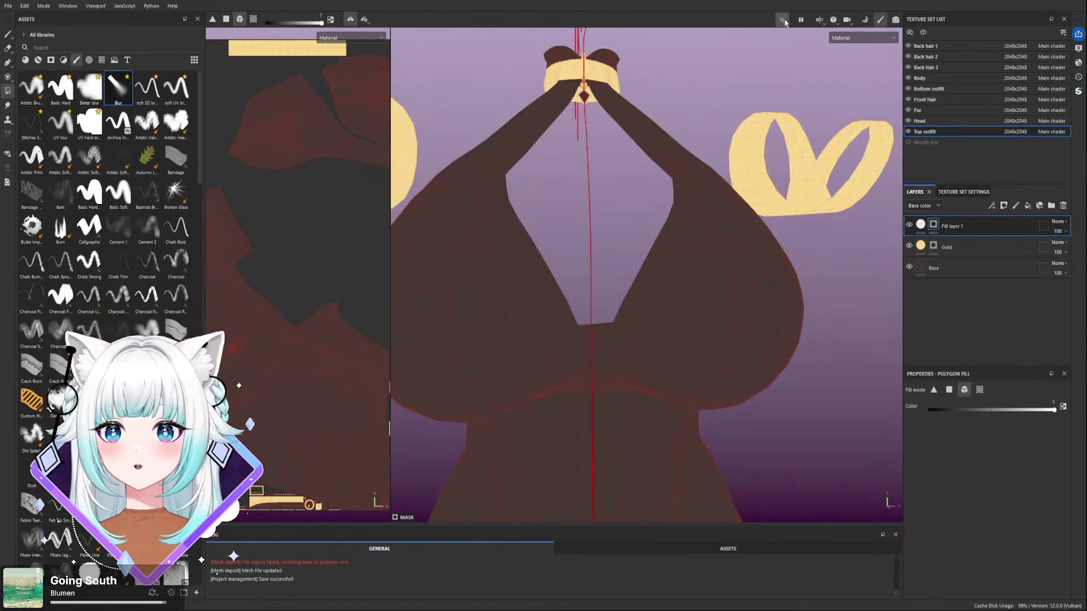
click(934, 390)
- Fill the first triangles beside the chest opening on the new layer's mask, mirrored on both sides
drag(495, 233, 564, 297)
mouse_move(509, 153)
alt+mouse_down()
mouse_move(487, 206)
mouse_move(499, 202)
mouse_move(499, 228)
alt+mouse_up()
click(490, 166)
scroll(498, 231, down, 4)
alt+middle_drag(498, 235, 725, 352)
alt+drag(725, 352, 601, 339)
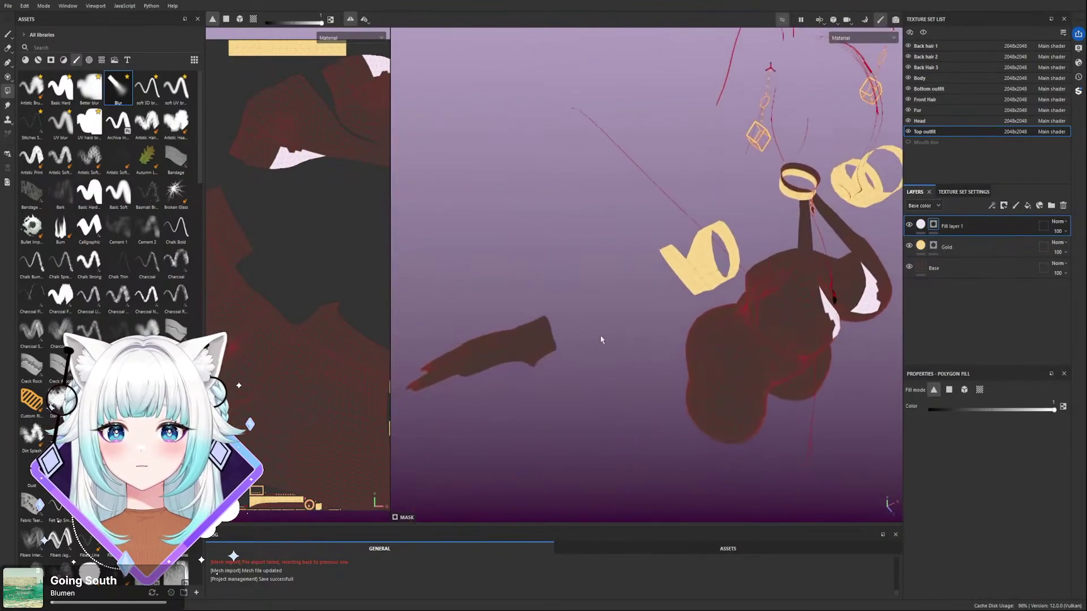
- Extend the white triangle fill across the inner cups of the top, down toward the lower bust seam
alt+drag(761, 336, 597, 286)
scroll(504, 269, up, 6)
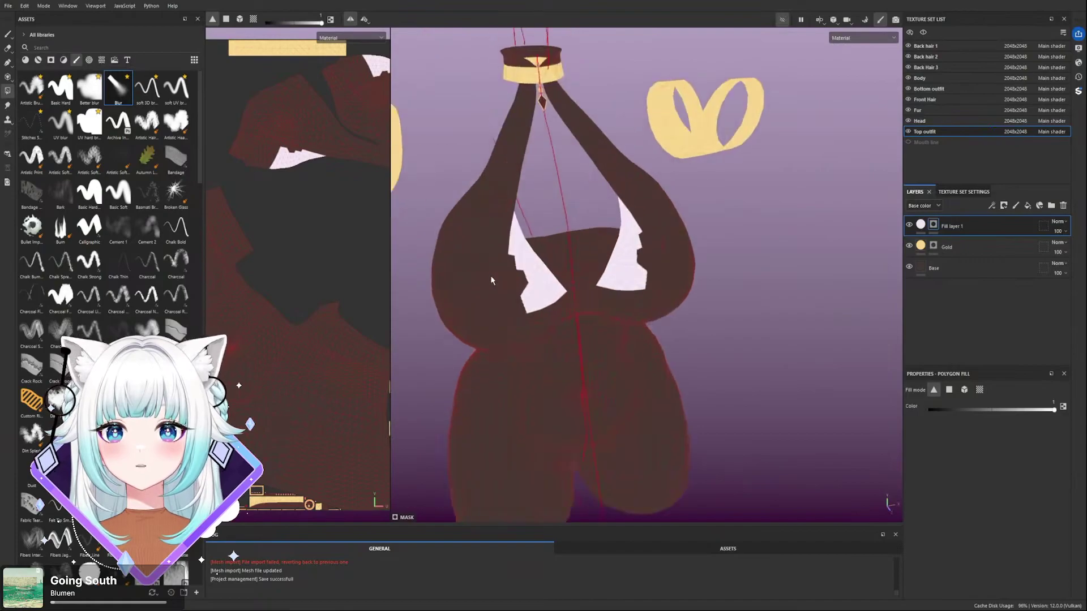
alt+drag(541, 263, 532, 345)
alt+middle_drag(532, 345, 534, 335)
drag(532, 331, 545, 370)
alt+drag(545, 370, 561, 397)
alt+drag(575, 352, 628, 294)
drag(552, 342, 589, 388)
drag(609, 347, 652, 388)
drag(642, 362, 688, 395)
mouse_move(604, 400)
mouse_down()
mouse_move(590, 389)
mouse_move(638, 418)
mouse_move(606, 431)
mouse_move(651, 450)
mouse_move(666, 449)
mouse_move(659, 422)
mouse_move(723, 427)
mouse_up()
alt+drag(606, 363, 682, 466)
- Set the polygon fill value to 0 and remove the stray white triangles outside the inner cups of the top
scroll(618, 462, up, 2)
scroll(632, 425, down, 3)
scroll(600, 334, down, 4)
alt+drag(580, 285, 910, 394)
alt+drag(552, 356, 553, 396)
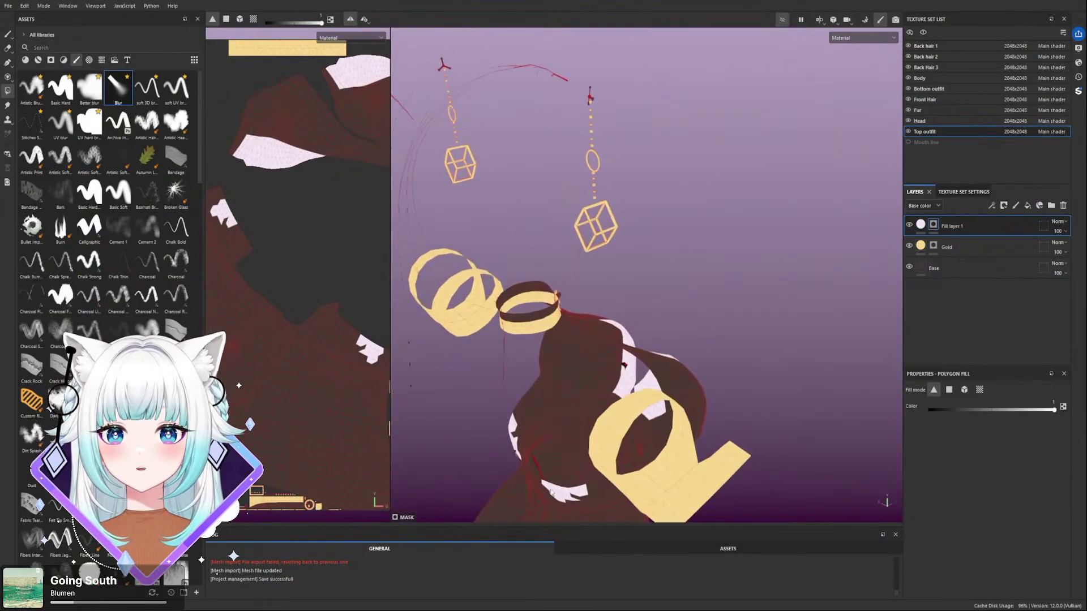
alt+shift+drag(533, 454, 687, 423)
scroll(546, 481, down, 3)
alt+middle_drag(686, 424, 687, 317)
alt+shift+drag(688, 317, 683, 296)
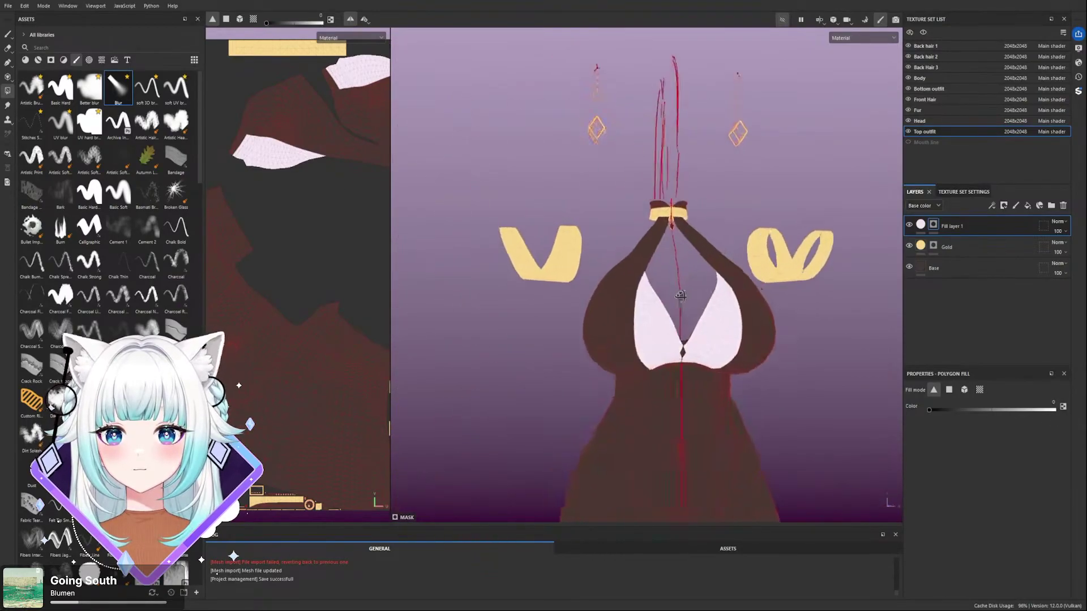
- Save the project and bring the rest of the character back into view around the white bust panels
scroll(686, 294, up, 2)
key(ctrl+s)
click(782, 19)
scroll(833, 359, up, 10)
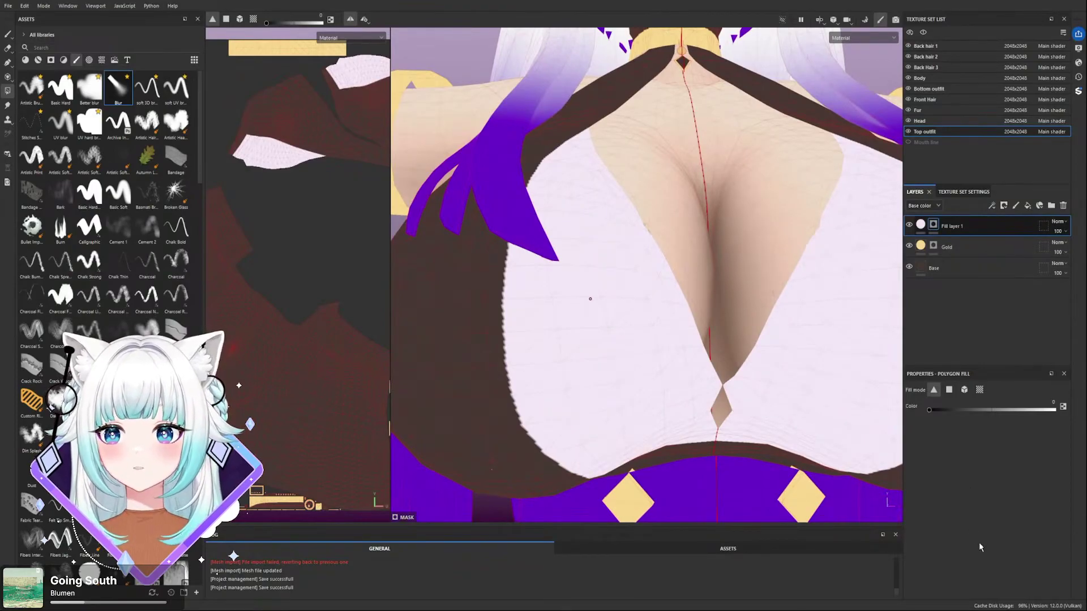
- Try the FXAA (Anti-aliasing) filter on Fill layer 1's mask with Affect Alpha Channel set to True, and remove it
click(976, 565)
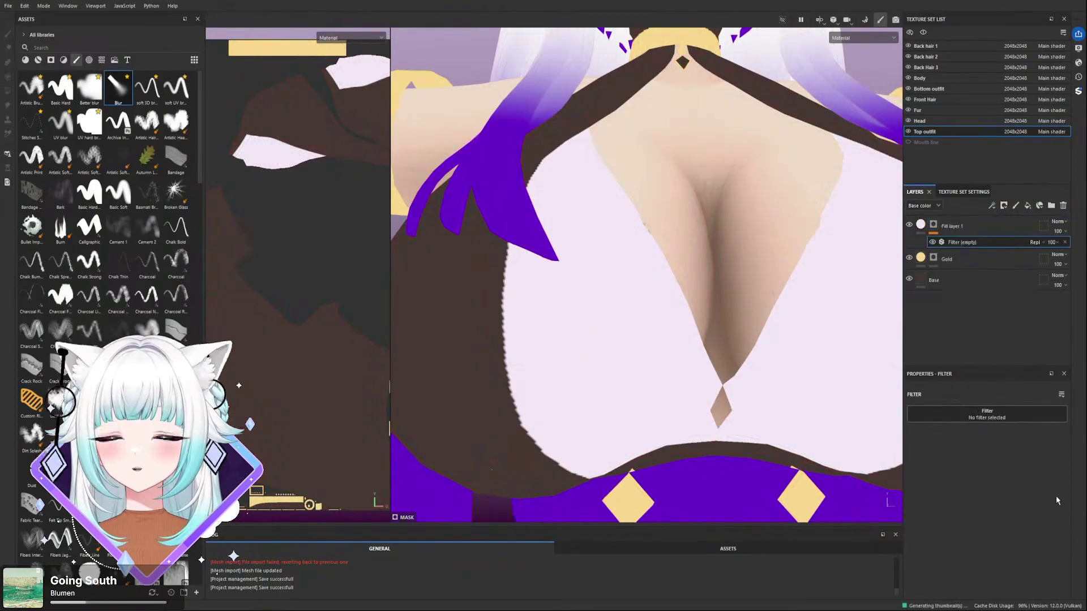
click(977, 442)
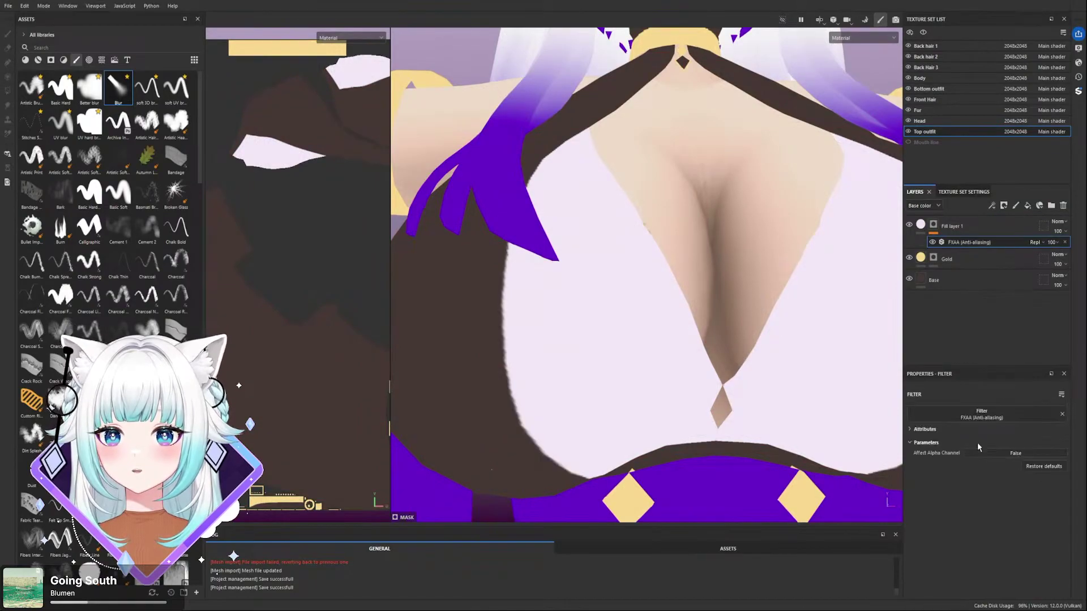
alt+drag(576, 353, 707, 353)
scroll(630, 364, down, 5)
scroll(639, 360, up, 2)
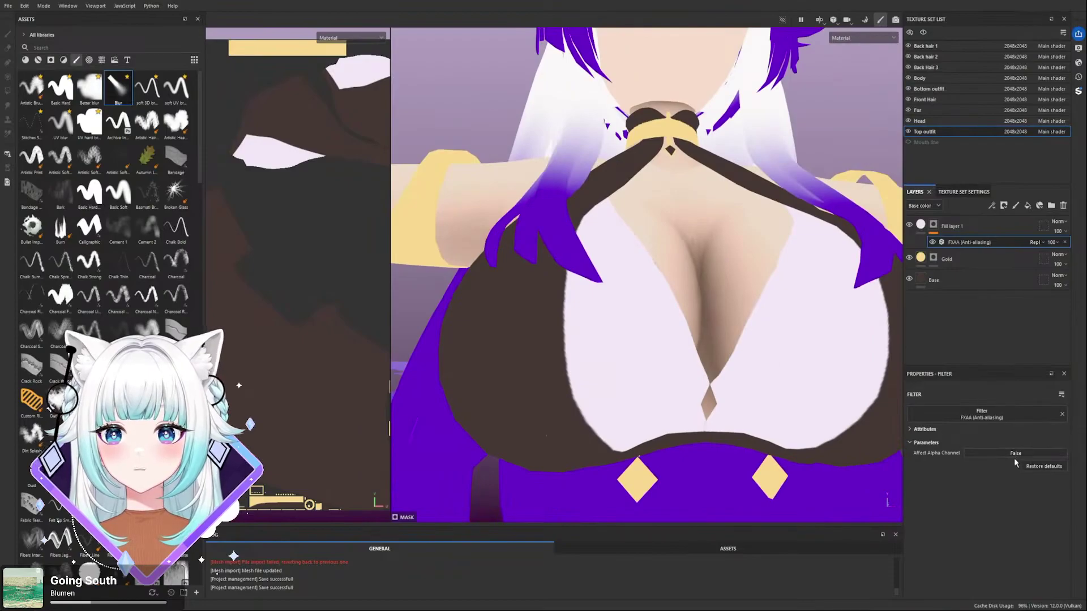
click(971, 453)
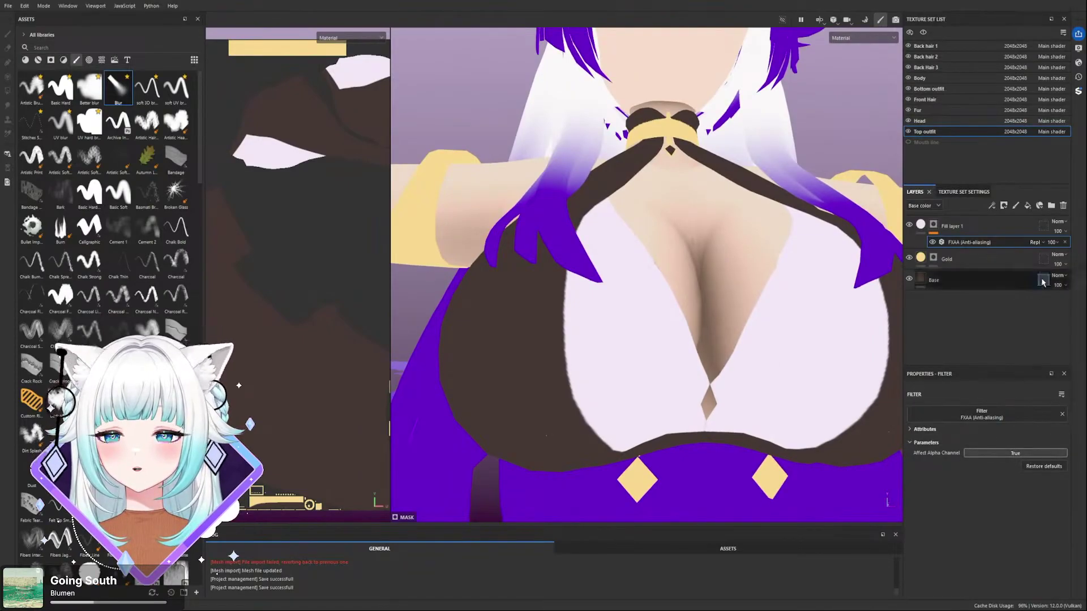
click(1065, 243)
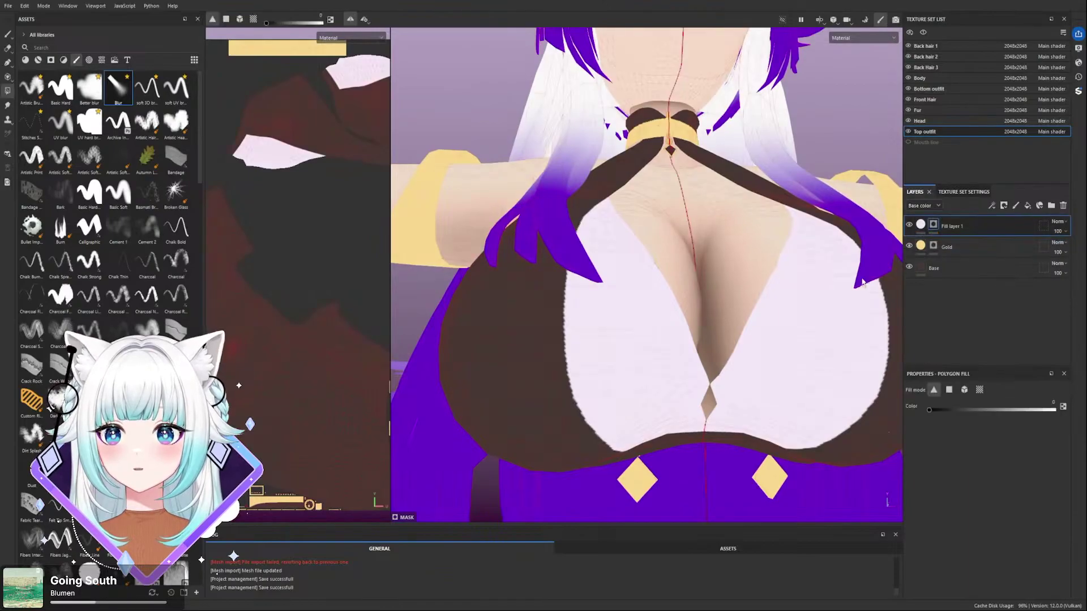
- Examine the jagged outer edges of the white bust panels on the full character from several angles
alt+drag(764, 291, 711, 318)
scroll(712, 318, down, 3)
scroll(669, 288, up, 5)
alt+drag(668, 287, 577, 366)
scroll(664, 398, up, 4)
scroll(742, 390, up, 3)
alt+drag(710, 376, 773, 362)
scroll(717, 365, down, 8)
scroll(772, 356, up, 3)
alt+right_drag(715, 383, 651, 408)
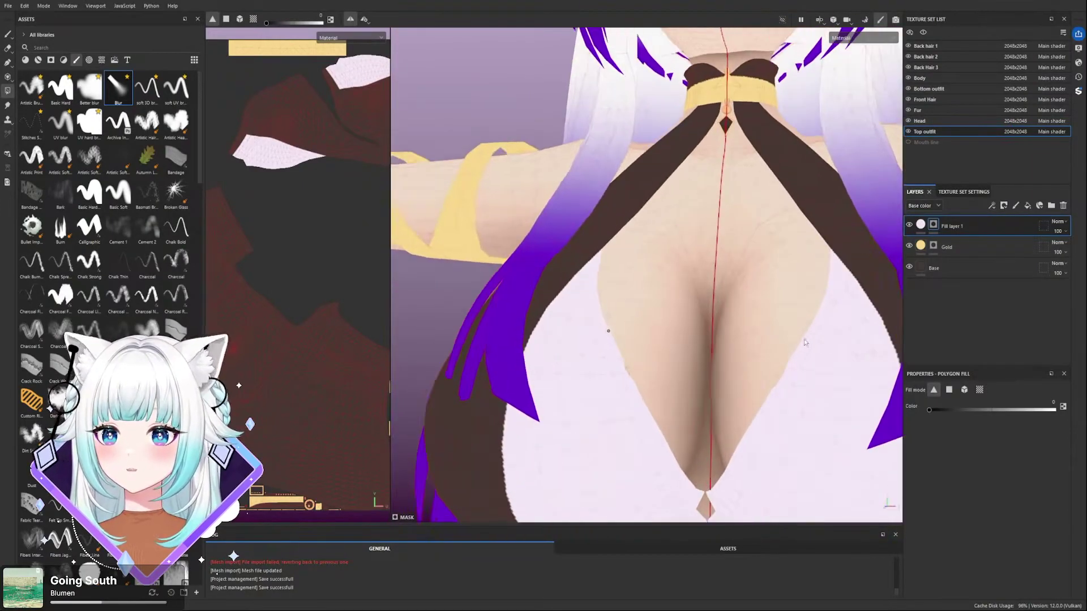
alt+drag(611, 399, 624, 413)
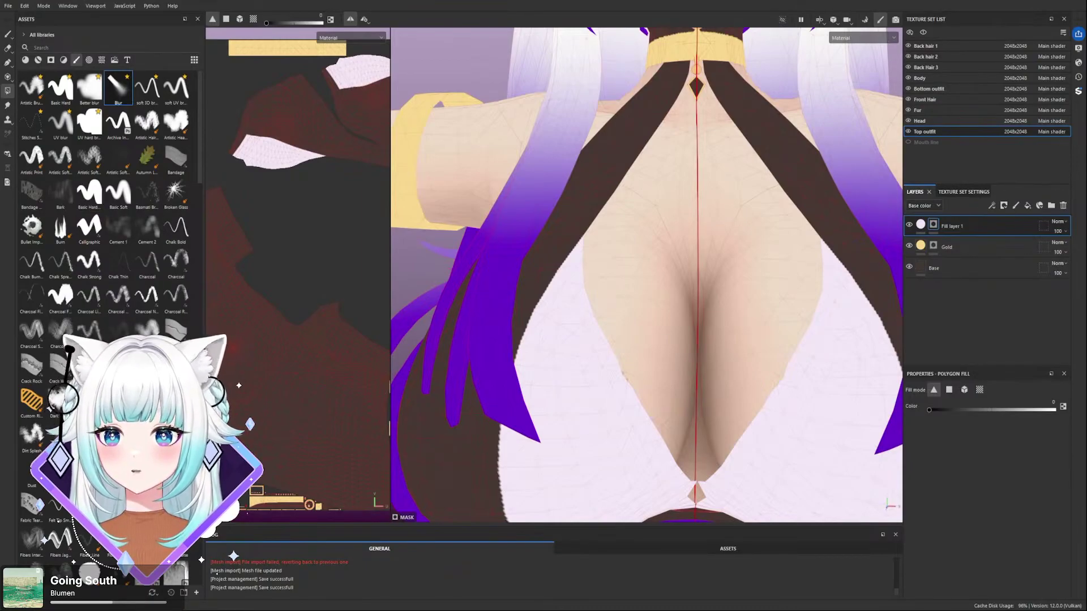
scroll(713, 352, down, 5)
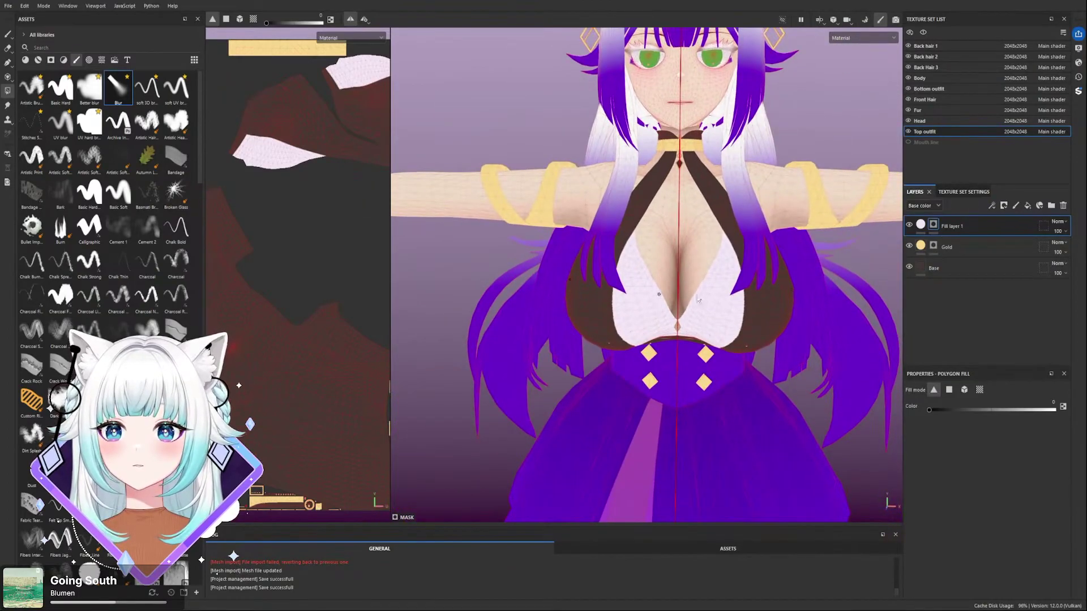
scroll(522, 234, up, 4)
- Switch to the Paint brush on the isolated Top outfit and reduce the brush size to 0.41
click(8, 35)
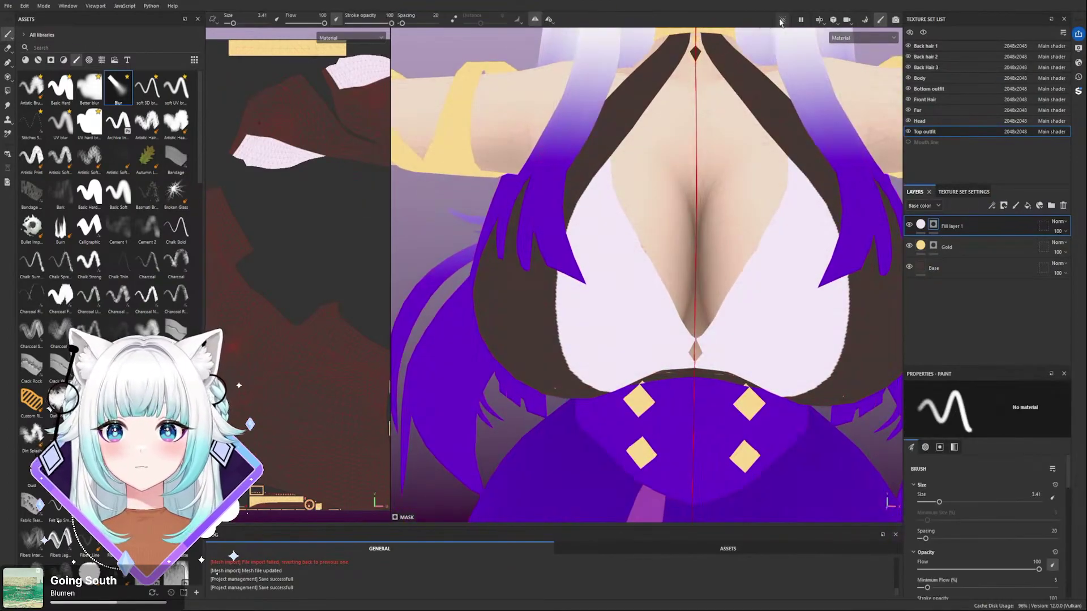
click(782, 19)
alt+drag(583, 252, 590, 228)
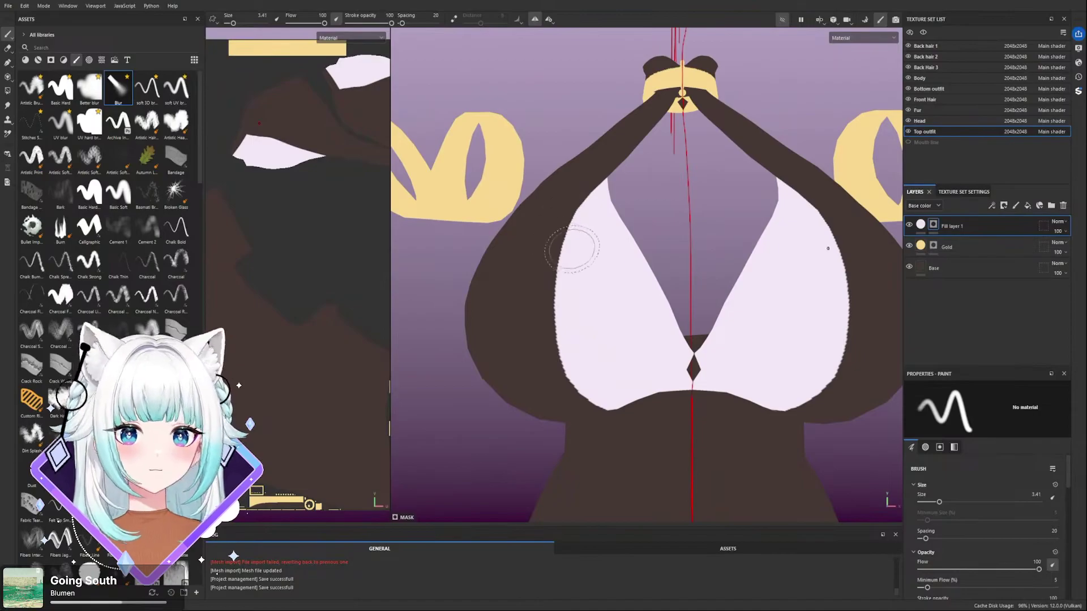
key(bracketleft)
key(bracketleft)
key(bracketleft)
mouse_move(556, 284)
alt+mouse_down()
mouse_move(553, 294)
mouse_move(557, 273)
alt+mouse_up()
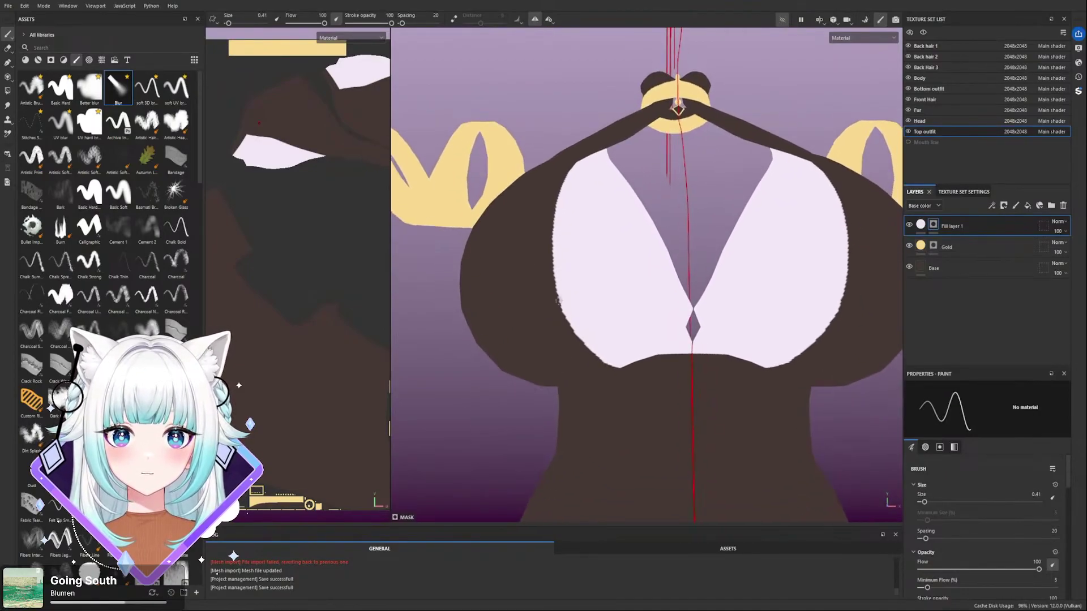
- Choose the soft 3D brush and smooth the jagged outer side edges of both white bust panels on the mask
click(147, 88)
key(bracketleft)
key(bracketleft)
drag(553, 278, 568, 331)
key(ctrl+z)
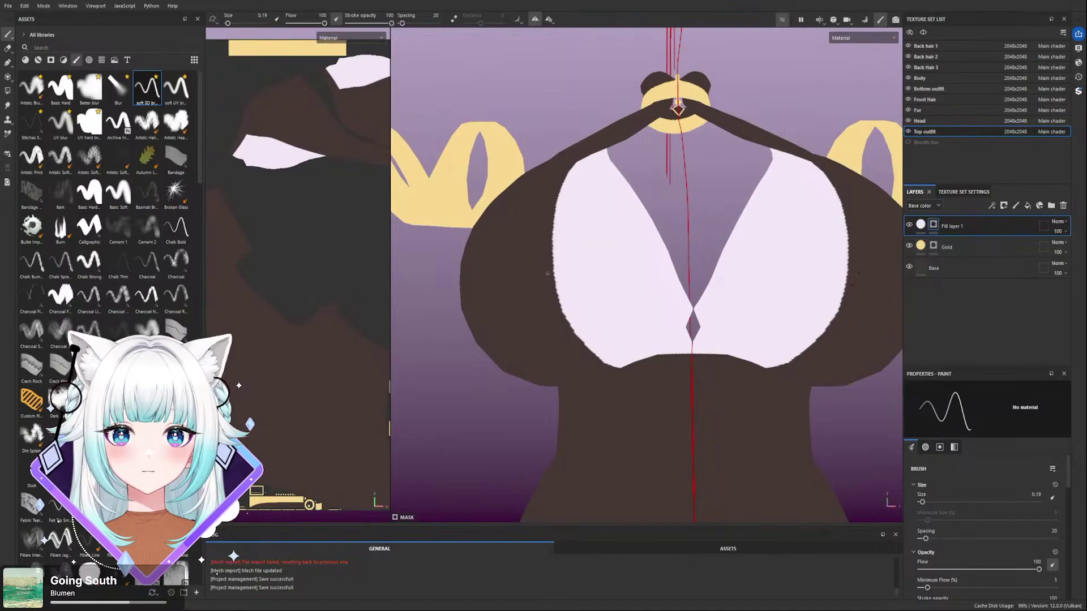
mouse_move(553, 272)
mouse_down()
mouse_move(575, 336)
mouse_move(574, 327)
mouse_up()
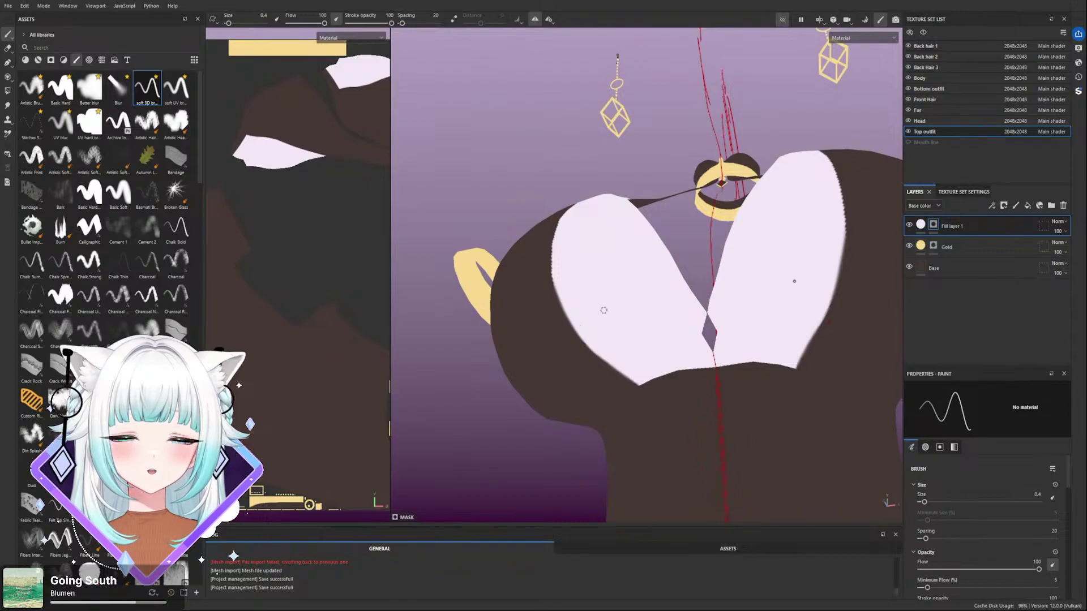
- Continue smoothing the white panels' outer edges from the lower bust up toward the straps at brush size 0.4
alt+drag(603, 320, 561, 253)
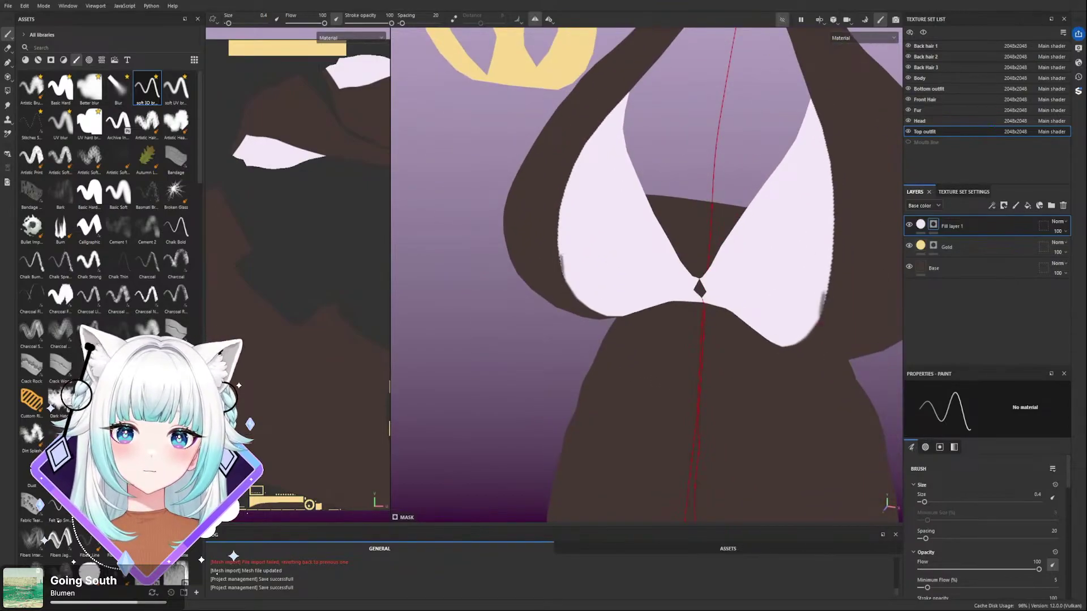
mouse_move(562, 270)
mouse_down()
mouse_move(569, 159)
mouse_move(591, 128)
mouse_move(604, 141)
mouse_move(568, 181)
mouse_move(611, 128)
mouse_up()
key(ctrl+z)
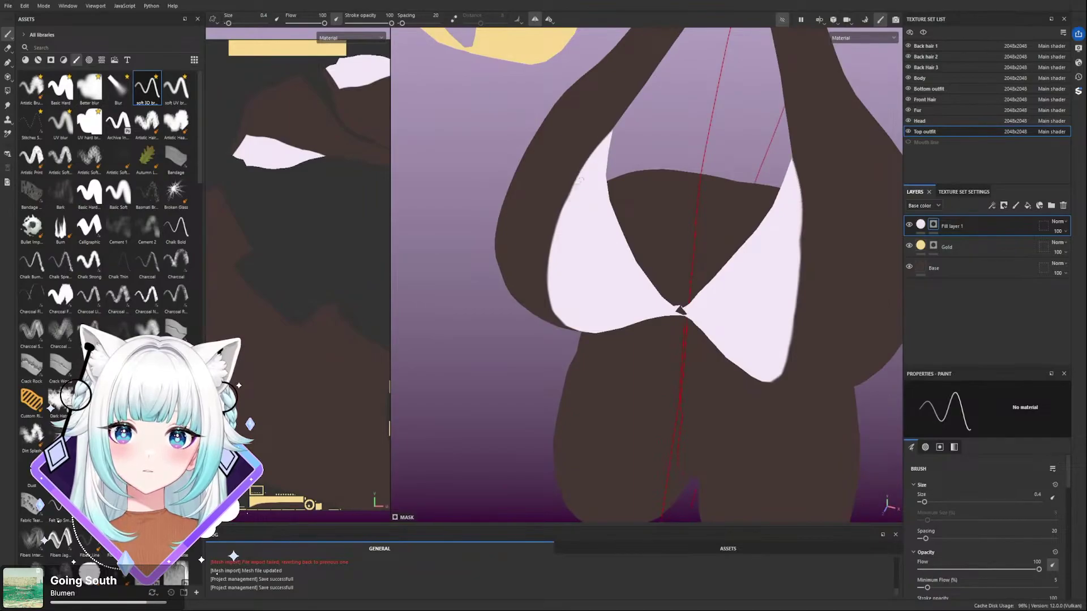
drag(613, 124, 602, 135)
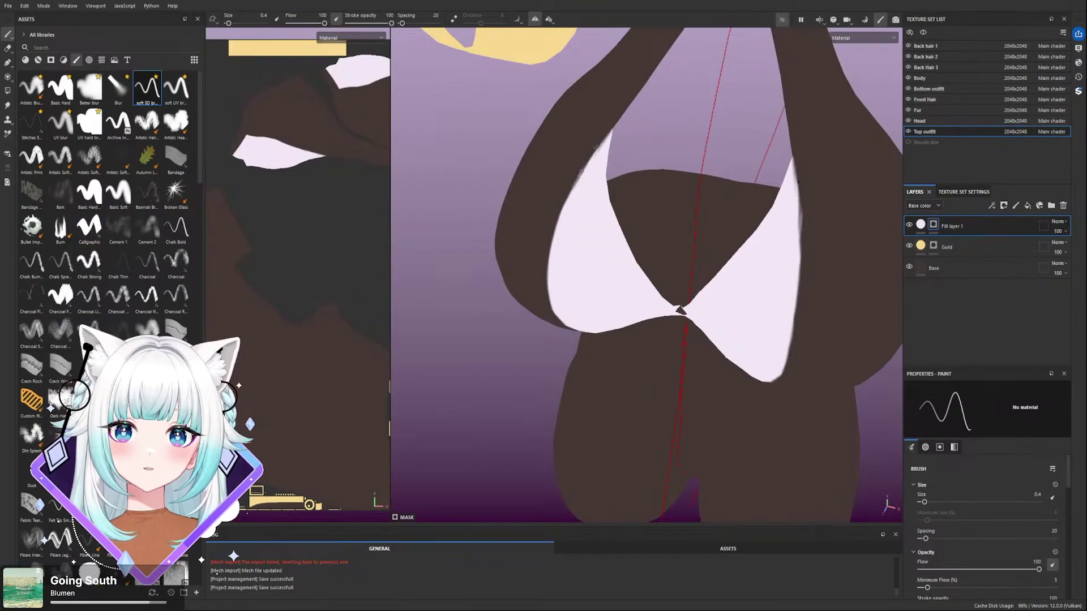
- Reduce the brush size to 0.19 and refine the narrow upper tips of the white panels along the straps
alt+drag(601, 128, 594, 178)
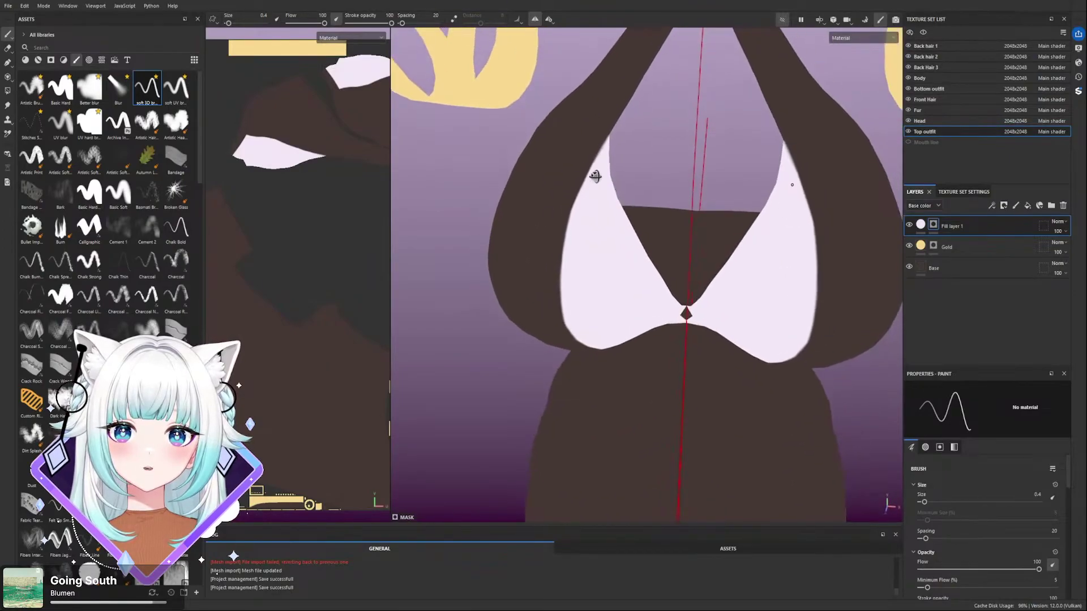
alt+drag(600, 136, 600, 163)
key(bracketleft)
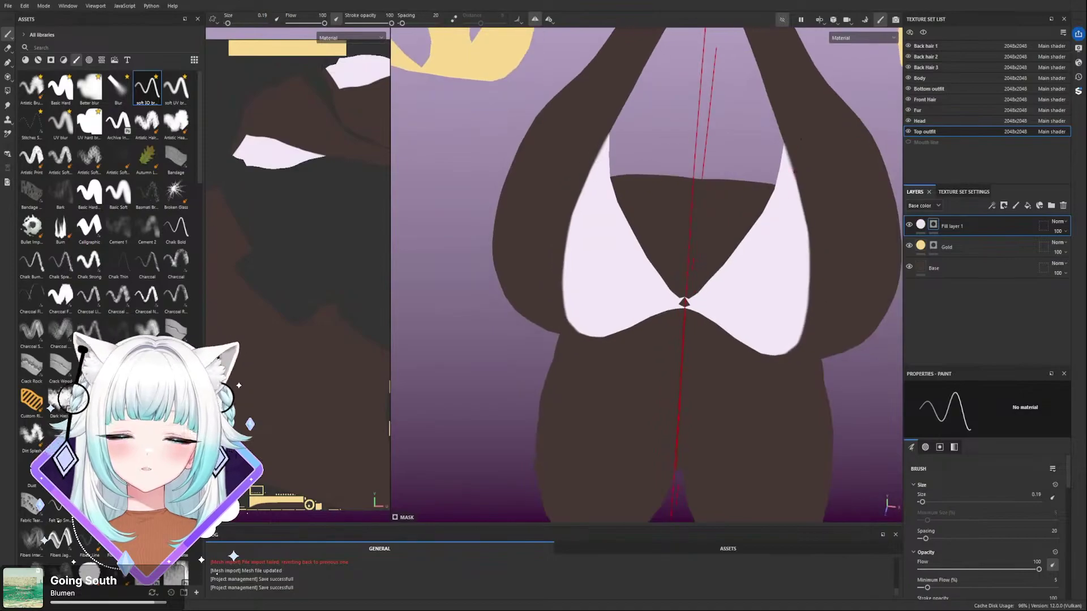
alt+right_drag(592, 118, 602, 141)
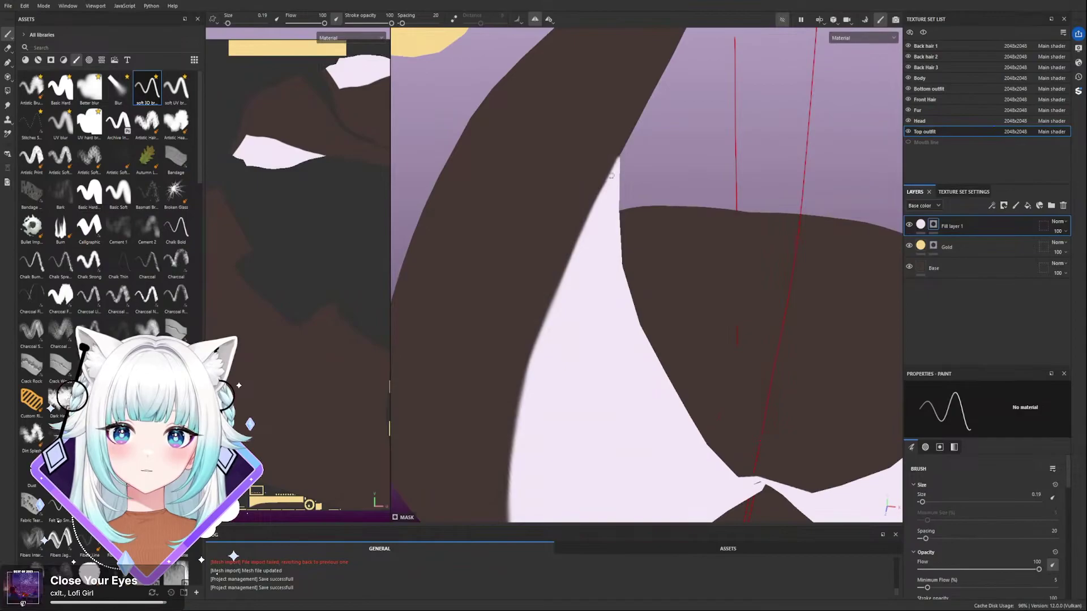
mouse_move(615, 161)
alt+mouse_down()
mouse_move(611, 182)
mouse_move(628, 138)
mouse_move(627, 148)
alt+mouse_up()
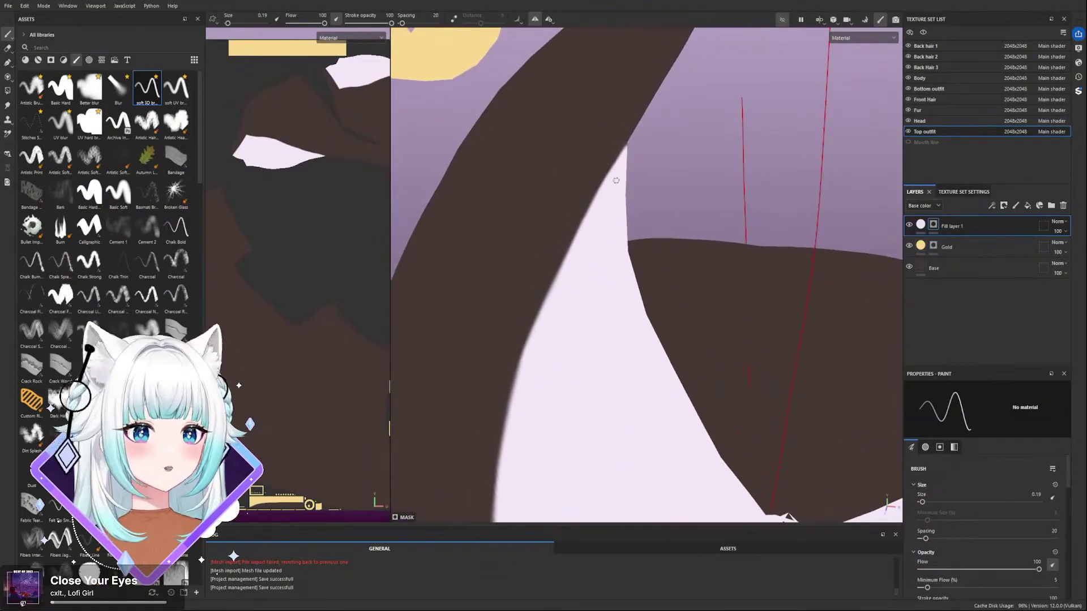
alt+drag(597, 172, 562, 118)
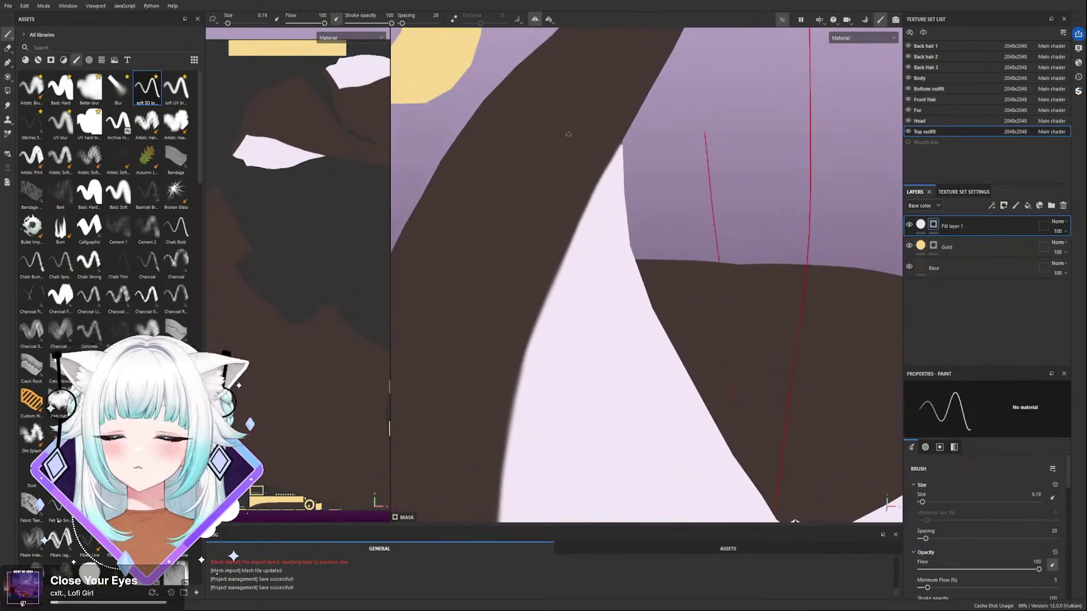
- Examine the smoothed white panels on the full character from the front and below, and isolate the Top outfit again
scroll(590, 156, down, 5)
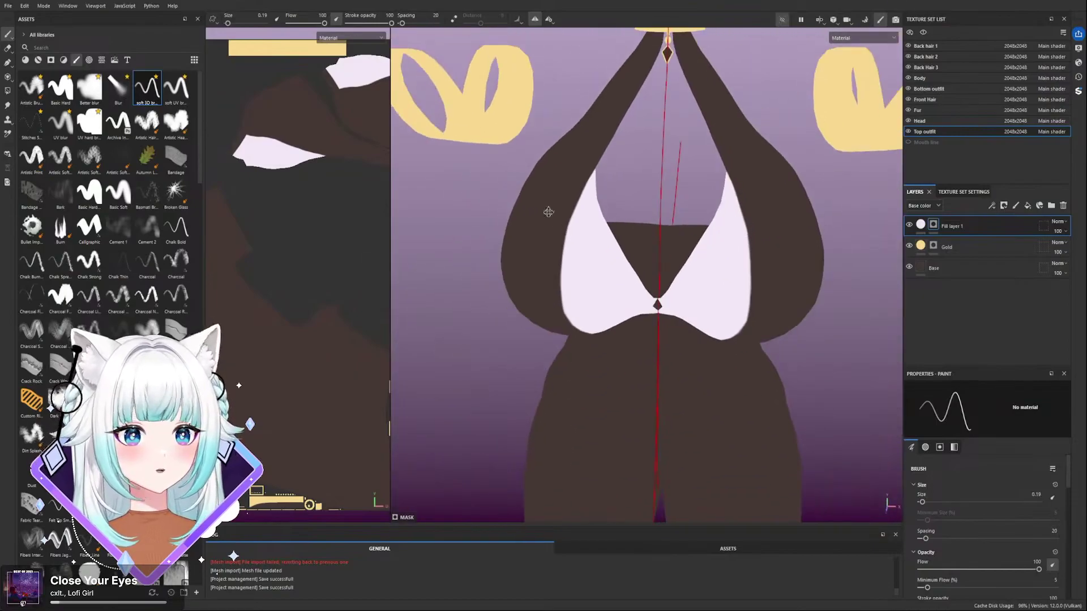
alt+drag(548, 189, 527, 102)
scroll(526, 102, down, 3)
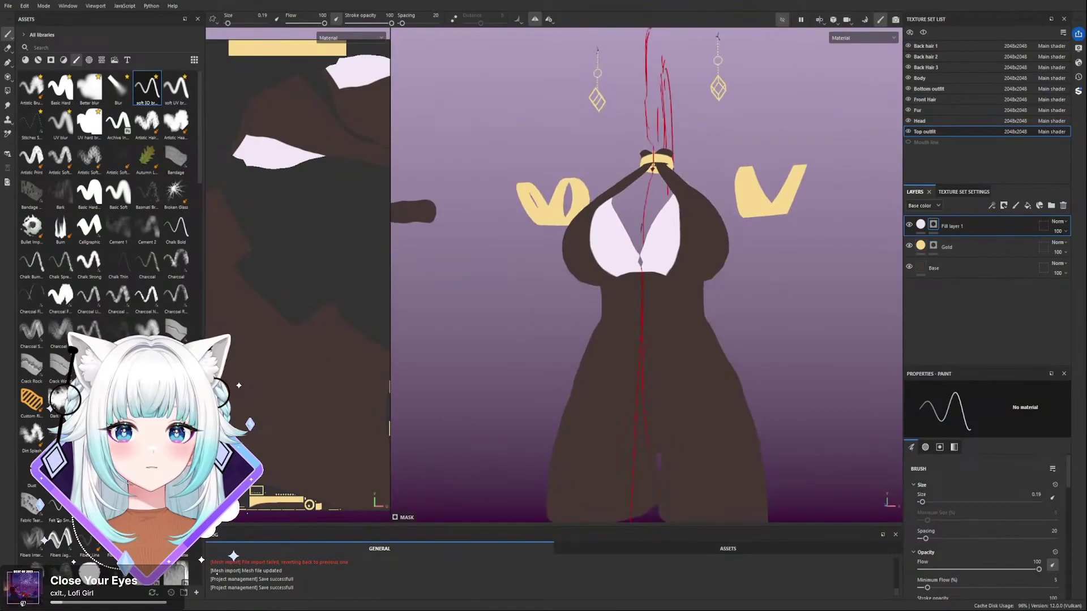
click(782, 20)
alt+drag(693, 126, 685, 147)
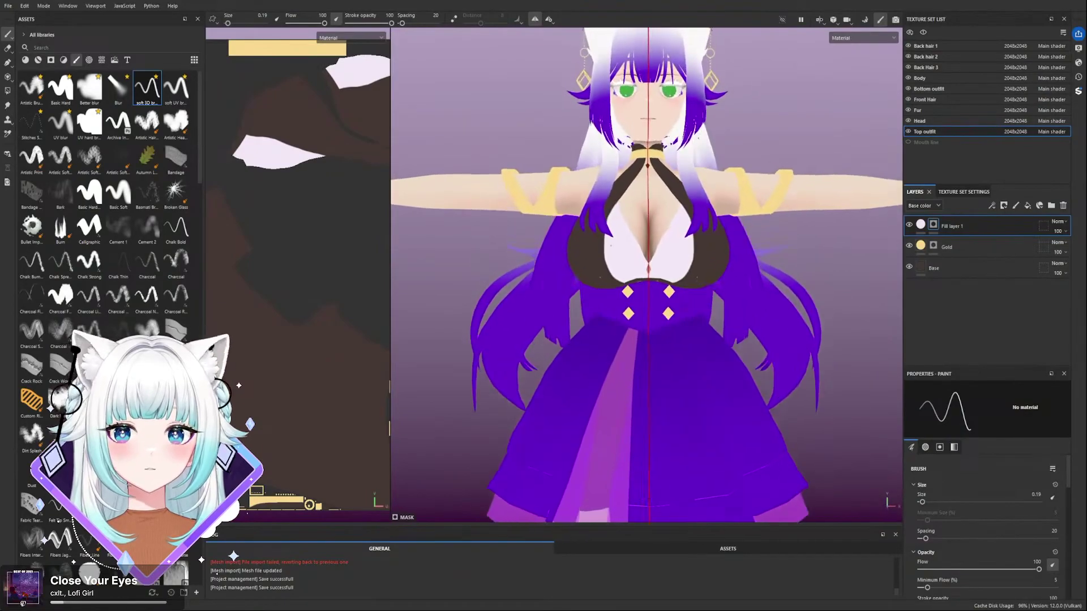
scroll(659, 266, up, 3)
alt+drag(659, 267, 634, 278)
scroll(643, 254, up, 4)
scroll(570, 271, down, 5)
alt+middle_drag(634, 277, 639, 165)
scroll(640, 165, up, 2)
alt+drag(640, 166, 649, 76)
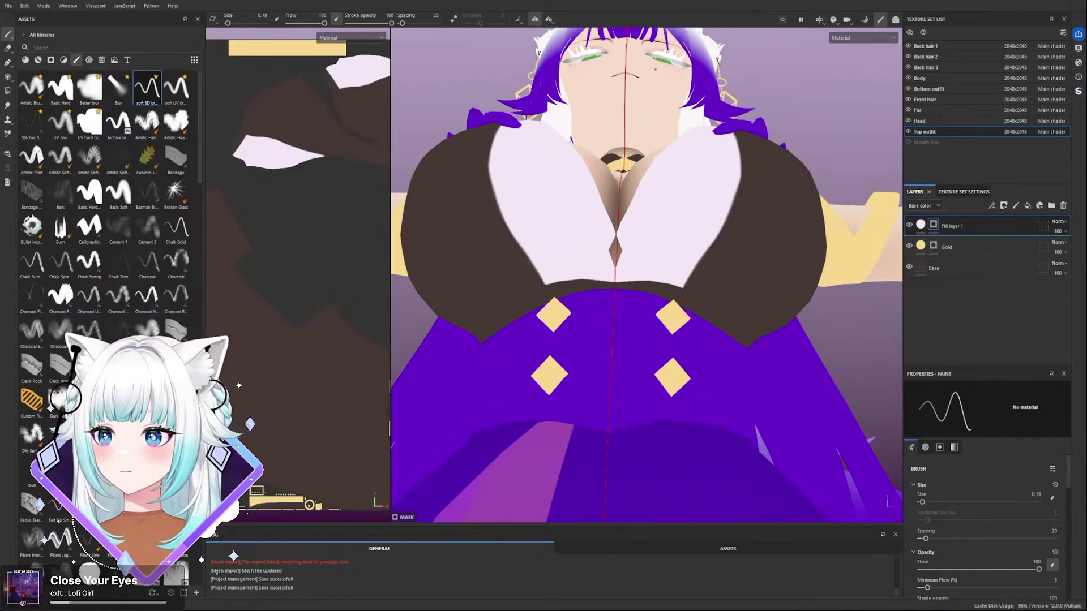
click(782, 19)
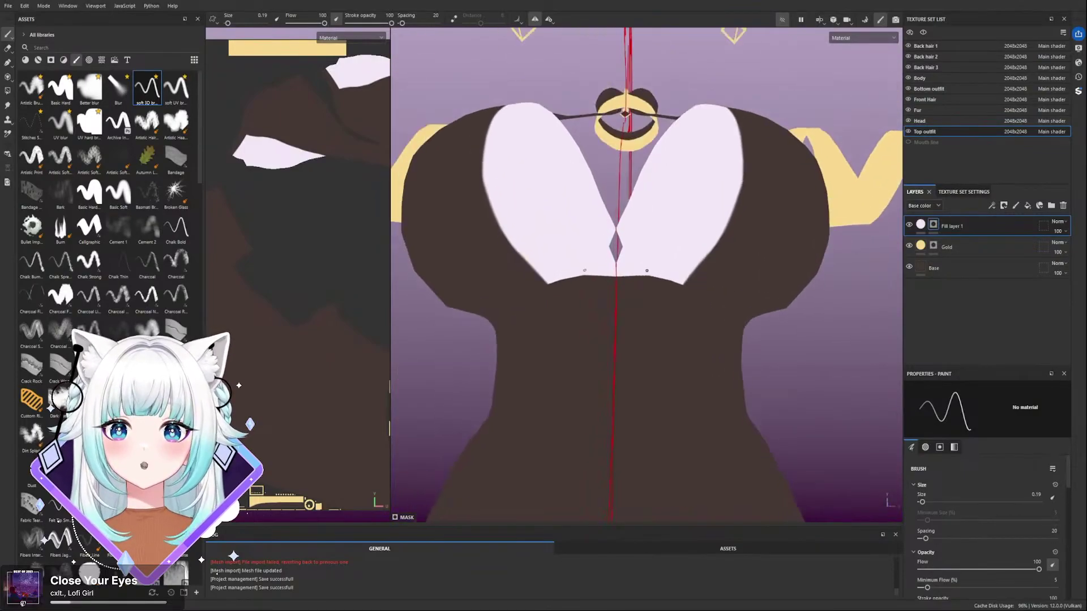
- Extend the white bust panel's mask downward onto the dark bodice of the isolated top outfit, enlarging the brush to 1.06
mouse_move(648, 244)
alt+mouse_down()
mouse_move(648, 272)
mouse_move(662, 151)
mouse_move(647, 284)
mouse_move(663, 262)
mouse_move(634, 226)
mouse_move(643, 243)
alt+mouse_up()
click(782, 19)
scroll(580, 311, up, 3)
alt+drag(580, 310, 612, 364)
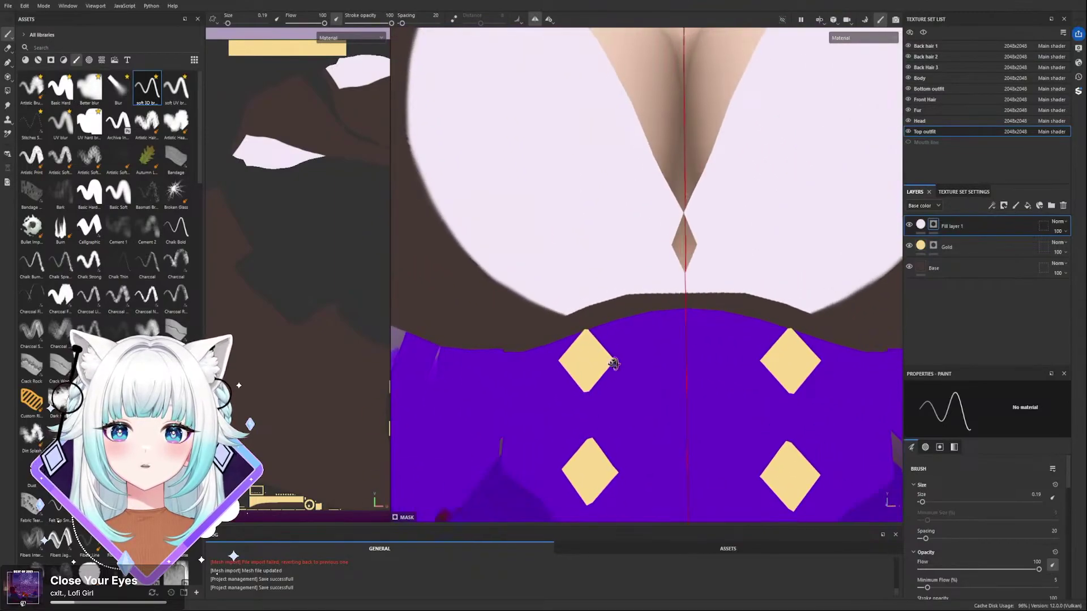
click(782, 20)
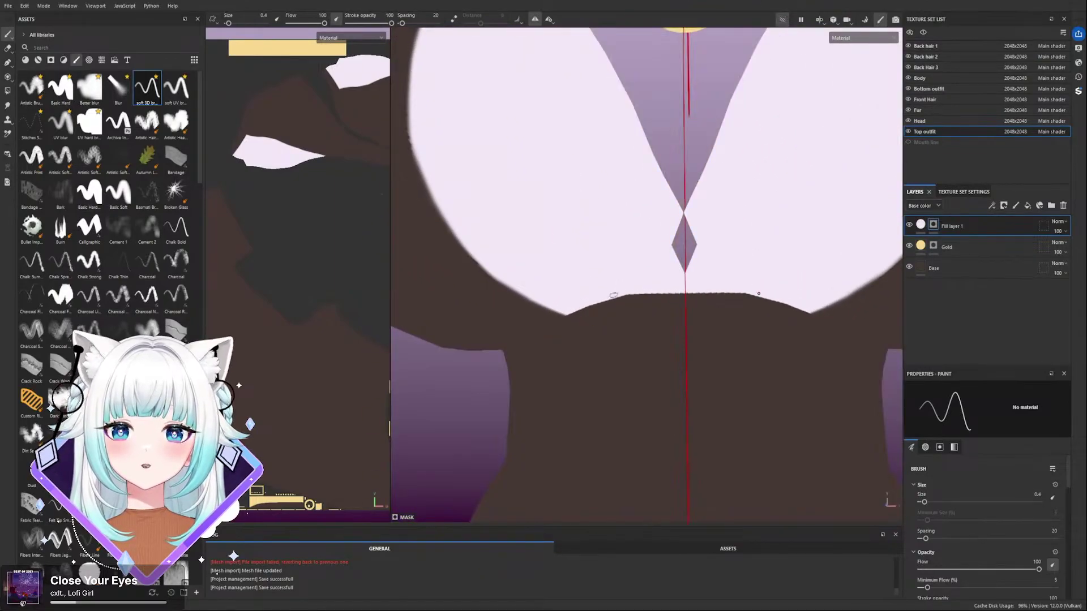
mouse_move(555, 296)
alt+mouse_down()
mouse_move(566, 217)
mouse_move(558, 266)
alt+mouse_up()
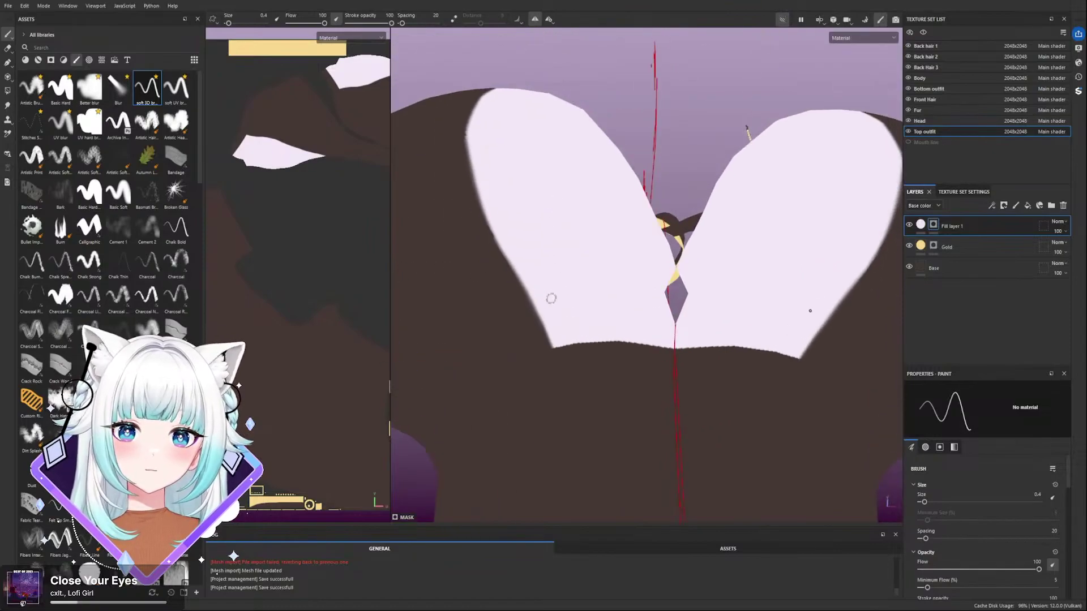
drag(552, 337, 562, 369)
mouse_move(548, 330)
mouse_down()
mouse_move(564, 363)
mouse_move(578, 352)
mouse_move(611, 374)
mouse_up()
ctrl+right_drag(582, 349, 601, 349)
mouse_move(601, 349)
mouse_down()
mouse_move(683, 341)
mouse_move(599, 378)
mouse_move(609, 371)
mouse_move(599, 369)
mouse_move(777, 381)
mouse_up()
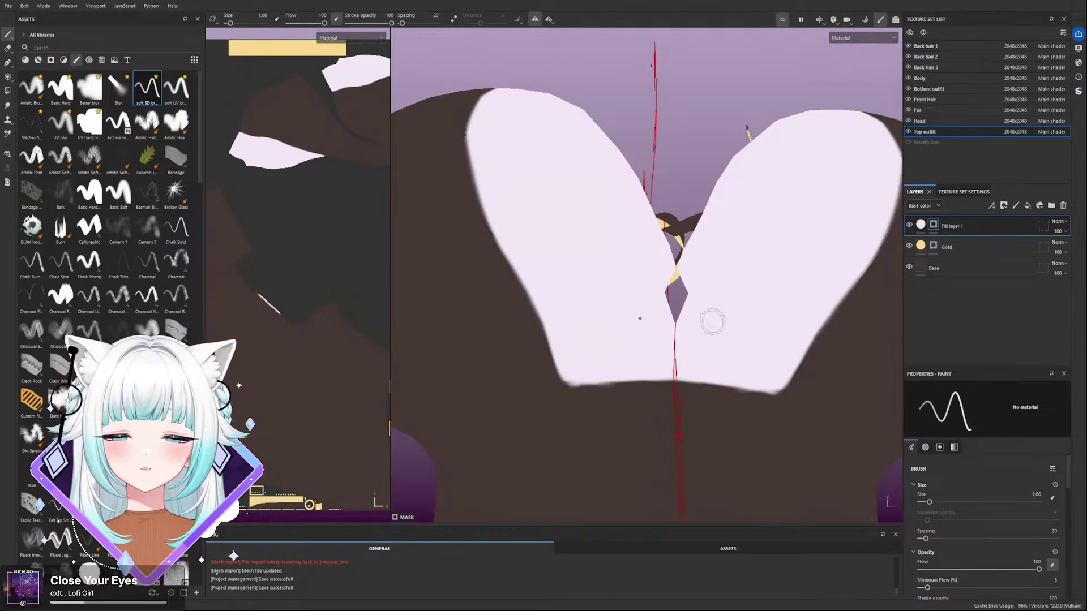
- Trim the white bust panel's lower corners to sharp points, reducing the brush to 0.4 and working with the top outfit isolated
click(782, 19)
alt+drag(710, 141, 665, 274)
scroll(665, 274, down, 2)
alt+middle_drag(665, 274, 679, 131)
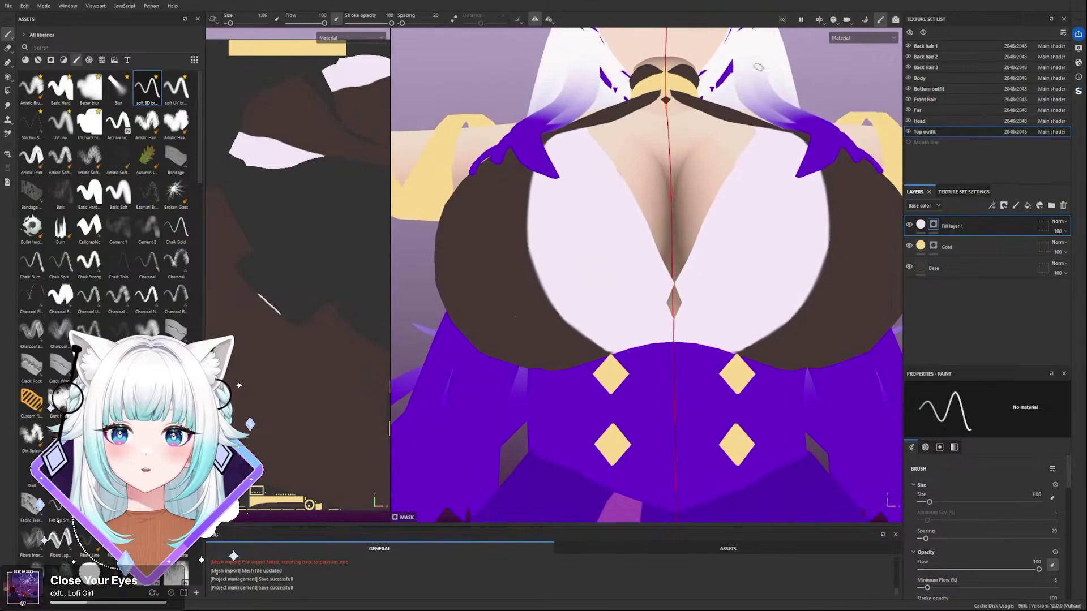
click(783, 20)
alt+drag(643, 306, 634, 301)
key(bracketleft)
key(bracketleft)
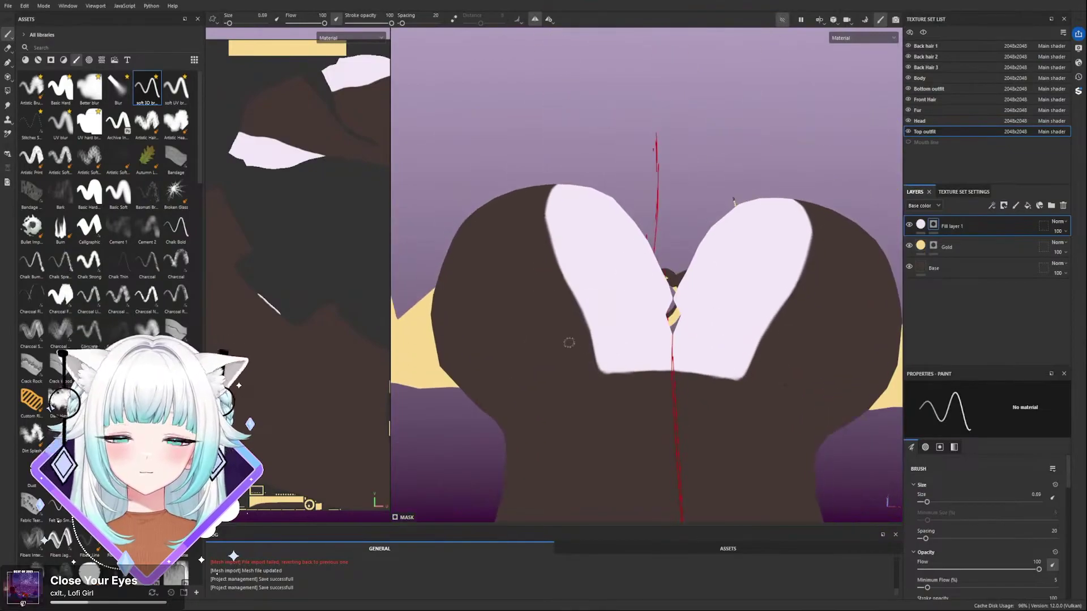
drag(634, 375, 580, 376)
drag(574, 331, 601, 375)
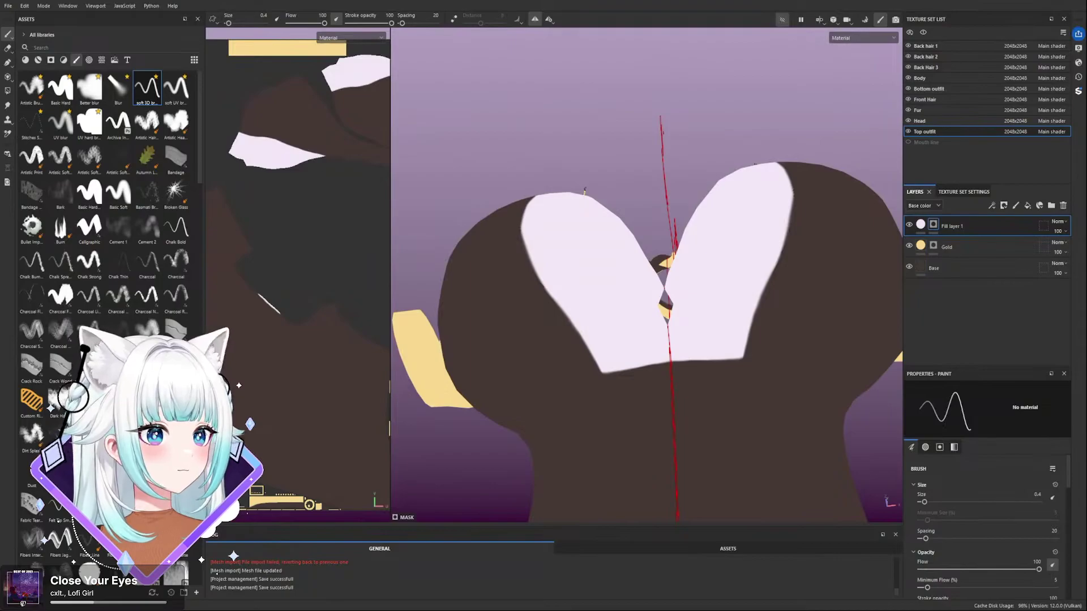
- Show the whole character again and examine the white bust panel against the complete outfit
scroll(681, 261, down, 3)
alt+drag(681, 261, 677, 295)
click(781, 20)
scroll(728, 216, down, 3)
alt+drag(728, 226, 659, 262)
scroll(660, 262, down, 3)
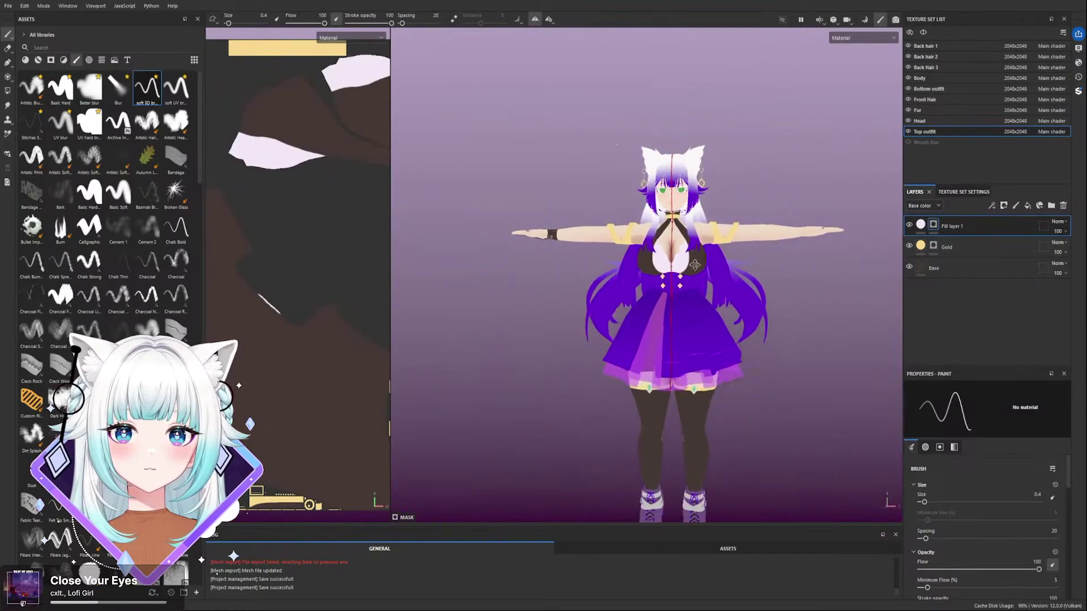
alt+middle_drag(657, 264, 634, 262)
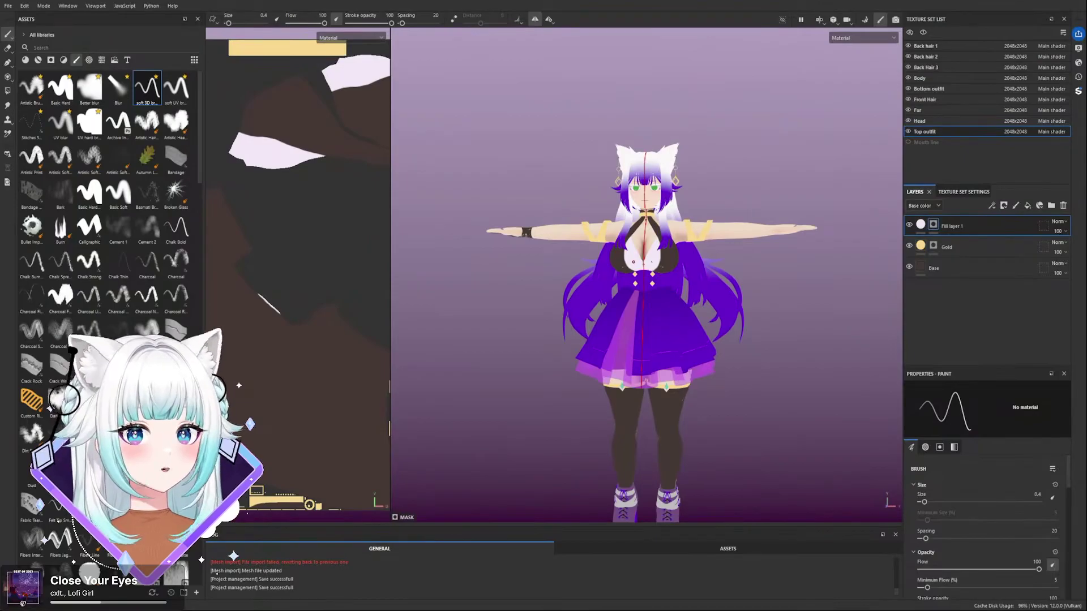
scroll(648, 275, up, 5)
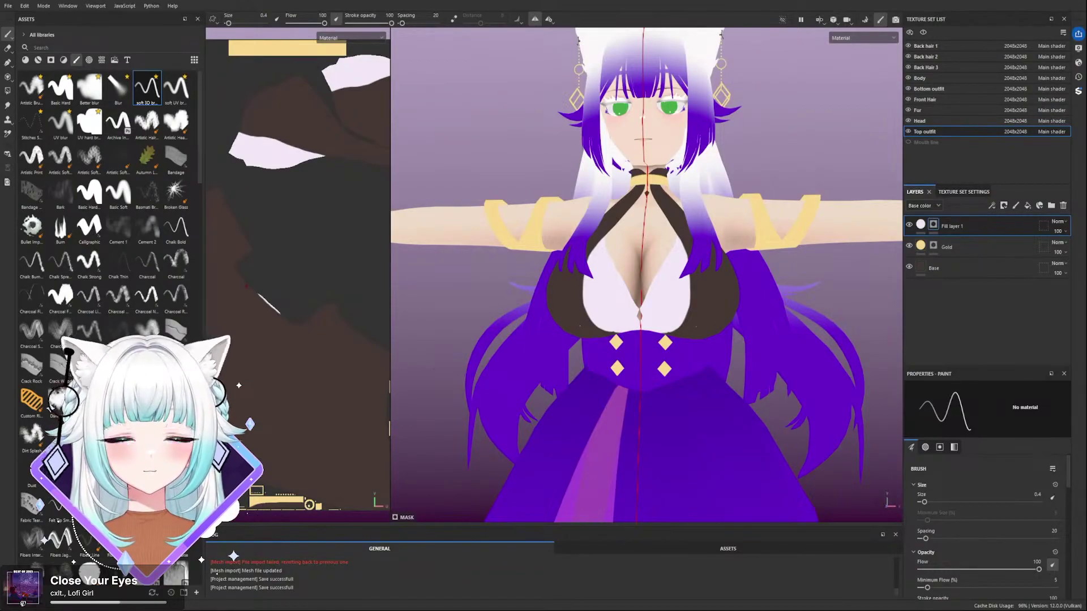
- Try scribbling dark mirrored hatching strokes over the white bust panel, and undo them
mouse_move(607, 269)
mouse_down()
mouse_move(613, 306)
mouse_move(594, 320)
mouse_move(586, 283)
mouse_move(617, 295)
mouse_move(630, 317)
mouse_move(601, 327)
mouse_move(627, 330)
mouse_up()
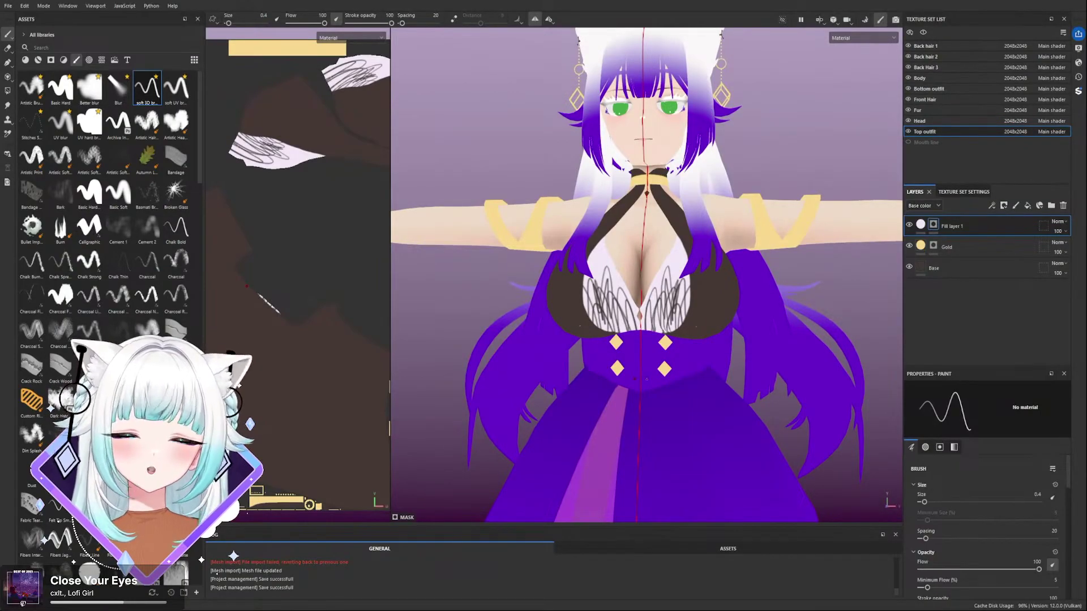
key(ctrl+z)
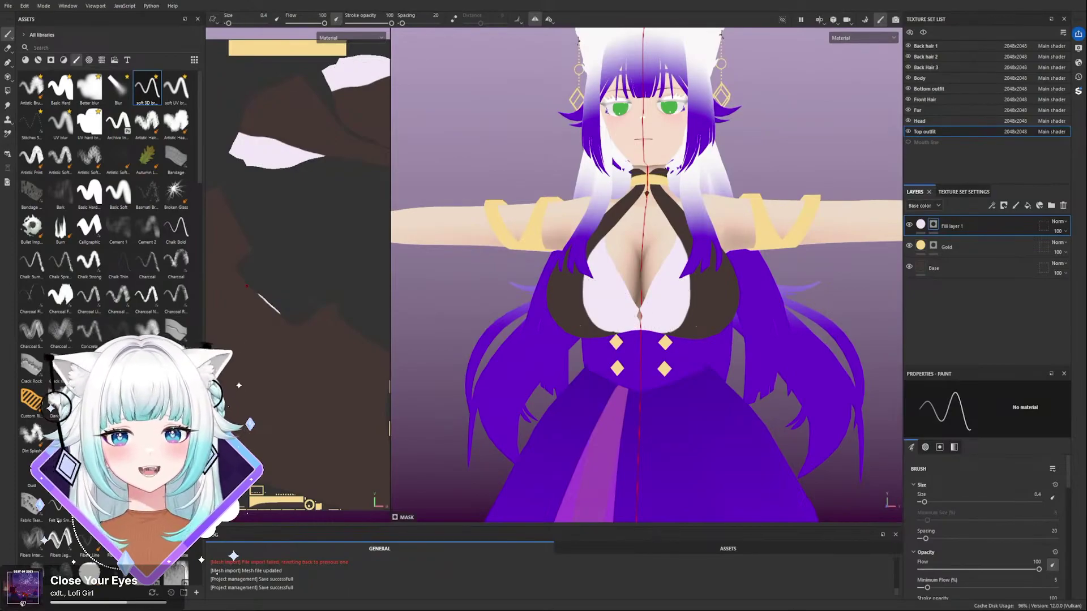
- Examine how the white bust panel relates to the halter straps, hair and waist from several angles and distances
scroll(603, 146, up, 3)
alt+drag(736, 272, 783, 276)
scroll(783, 275, down, 2)
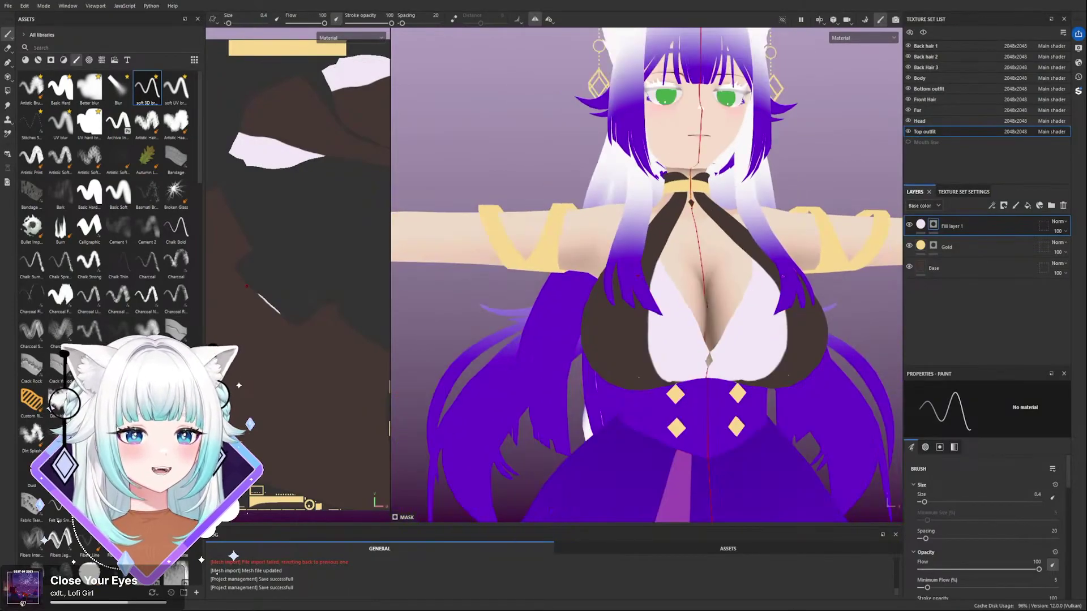
alt+middle_drag(783, 275, 758, 243)
alt+drag(757, 276, 760, 203)
scroll(760, 203, up, 1)
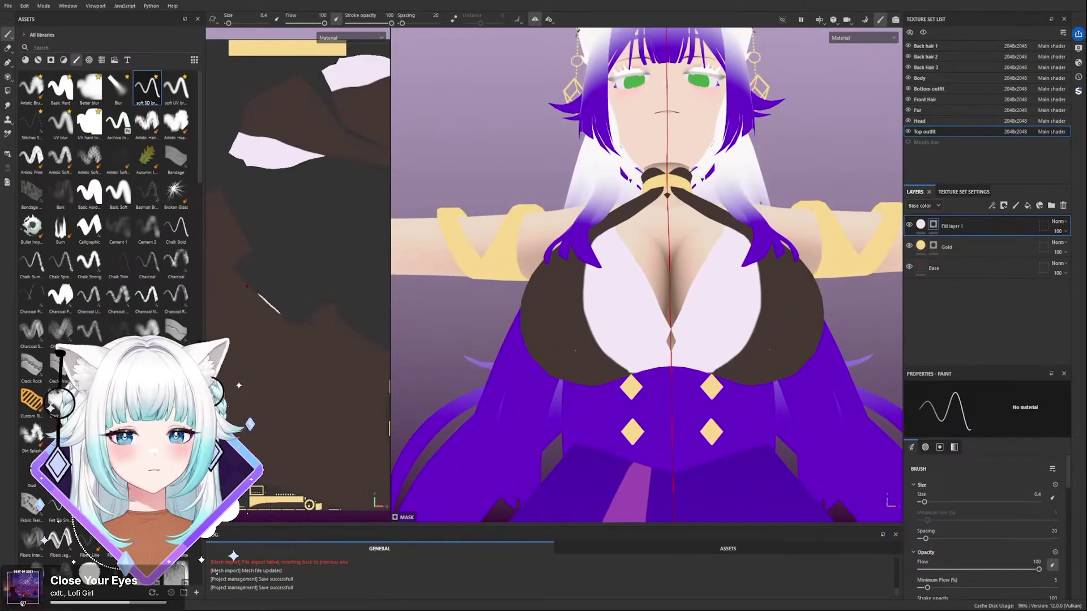
alt+drag(711, 178, 718, 211)
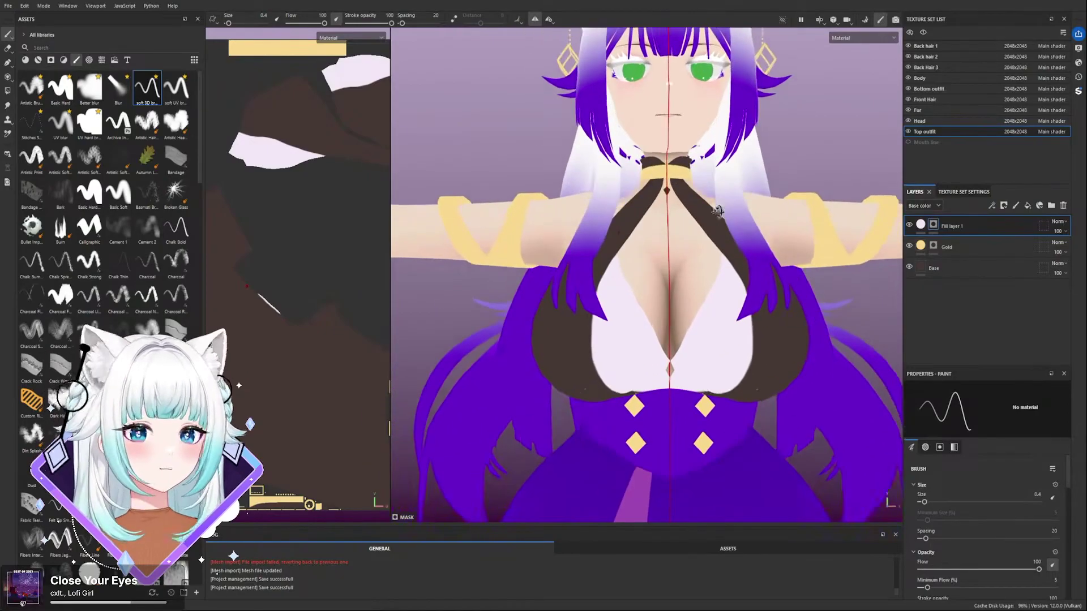
scroll(717, 215, down, 2)
alt+middle_drag(715, 227, 684, 289)
alt+drag(685, 289, 664, 325)
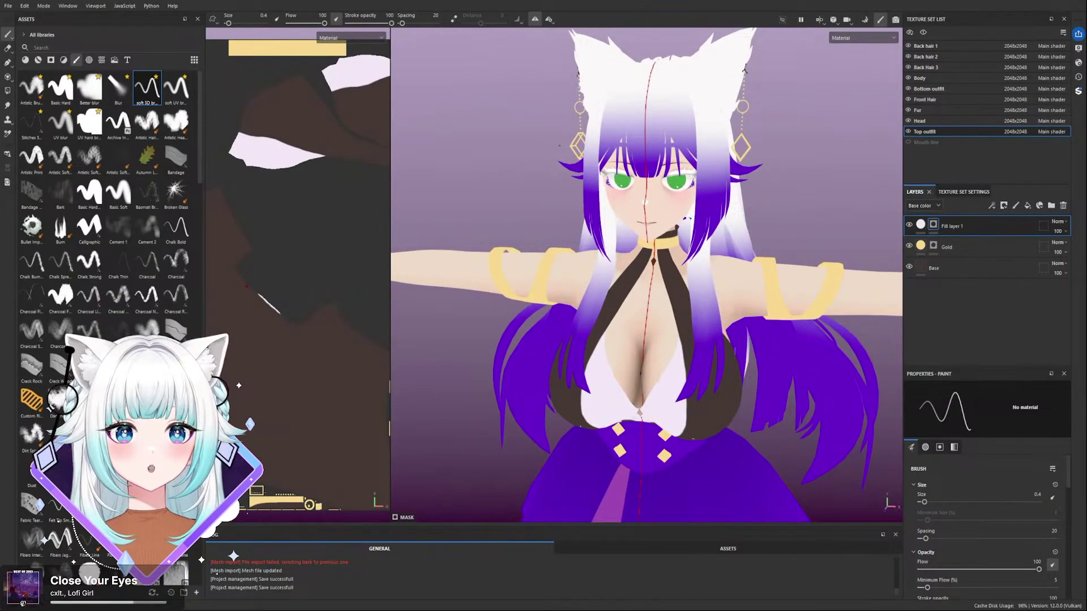
scroll(587, 200, up, 1)
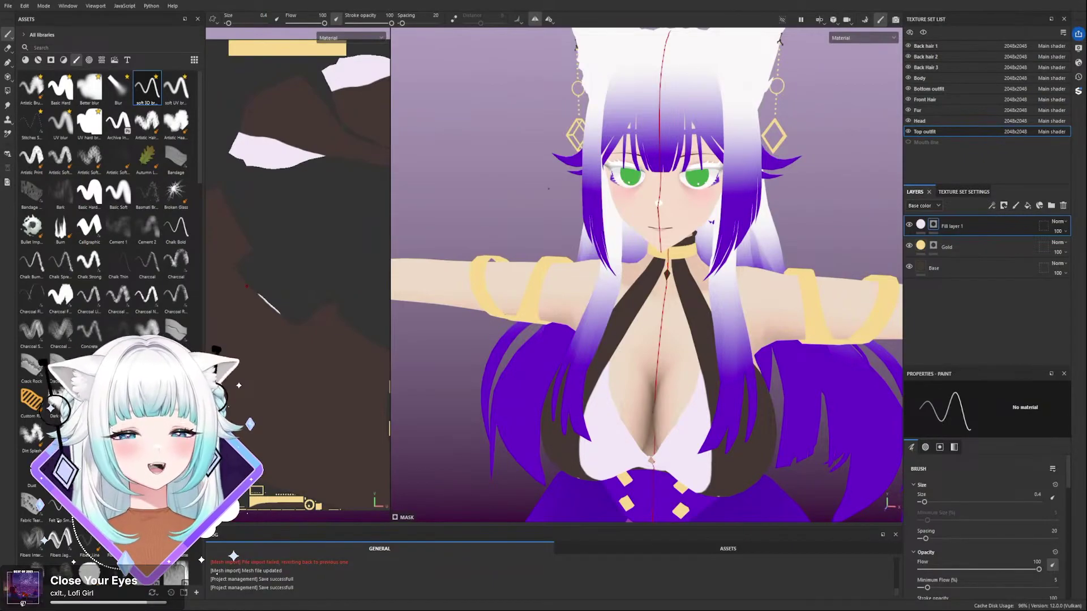
scroll(549, 189, down, 1)
scroll(604, 246, up, 2)
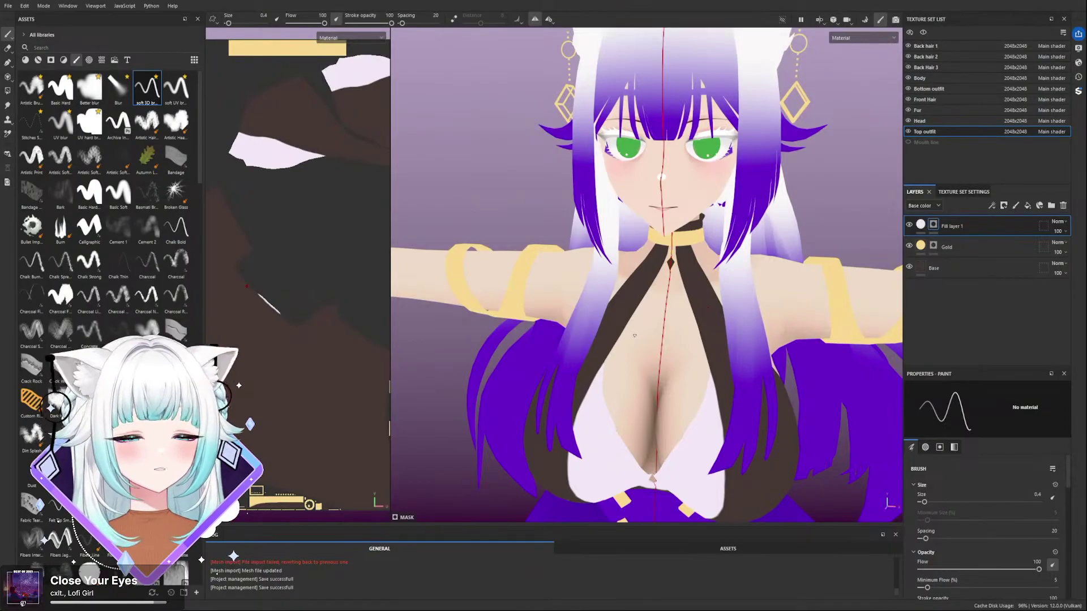
scroll(607, 337, down, 4)
scroll(686, 417, up, 3)
alt+middle_drag(687, 417, 683, 470)
scroll(646, 349, down, 4)
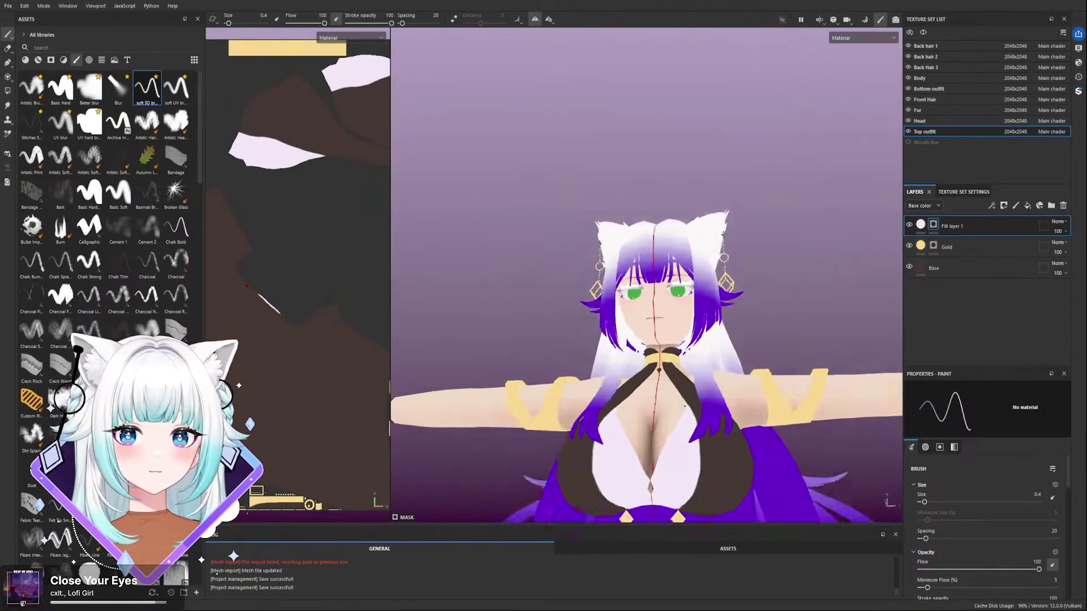
scroll(647, 275, up, 4)
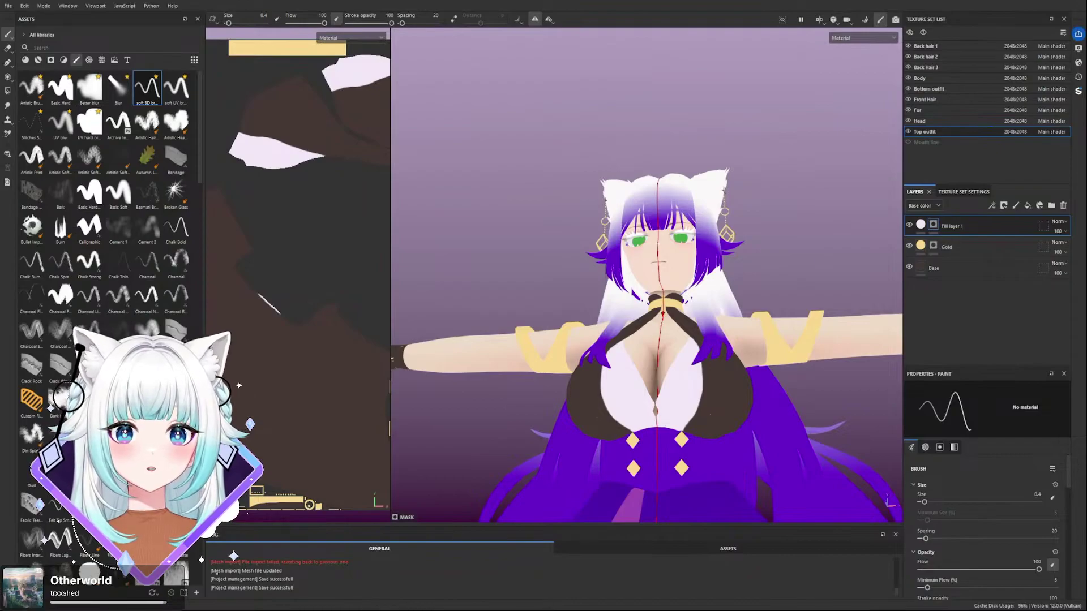
scroll(581, 247, up, 5)
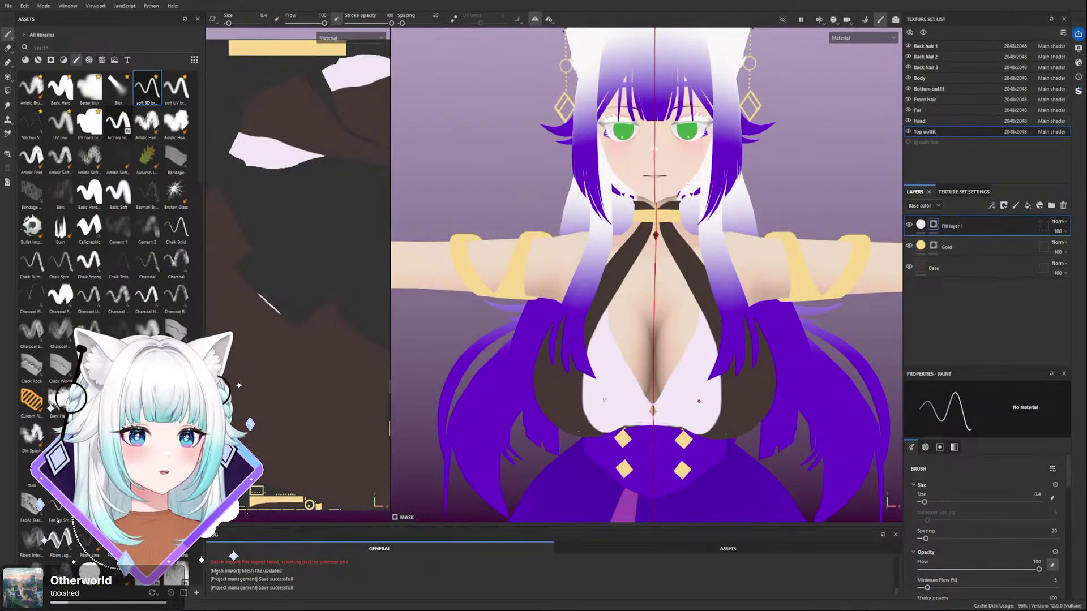
mouse_move(609, 368)
mouse_down()
mouse_move(594, 408)
mouse_move(622, 368)
mouse_move(582, 396)
mouse_move(609, 363)
mouse_move(623, 374)
mouse_move(601, 396)
mouse_move(586, 390)
mouse_move(606, 357)
mouse_move(588, 396)
mouse_move(620, 394)
mouse_move(598, 400)
mouse_move(627, 411)
mouse_move(603, 408)
mouse_move(617, 405)
mouse_move(615, 363)
mouse_up()
drag(619, 408, 620, 418)
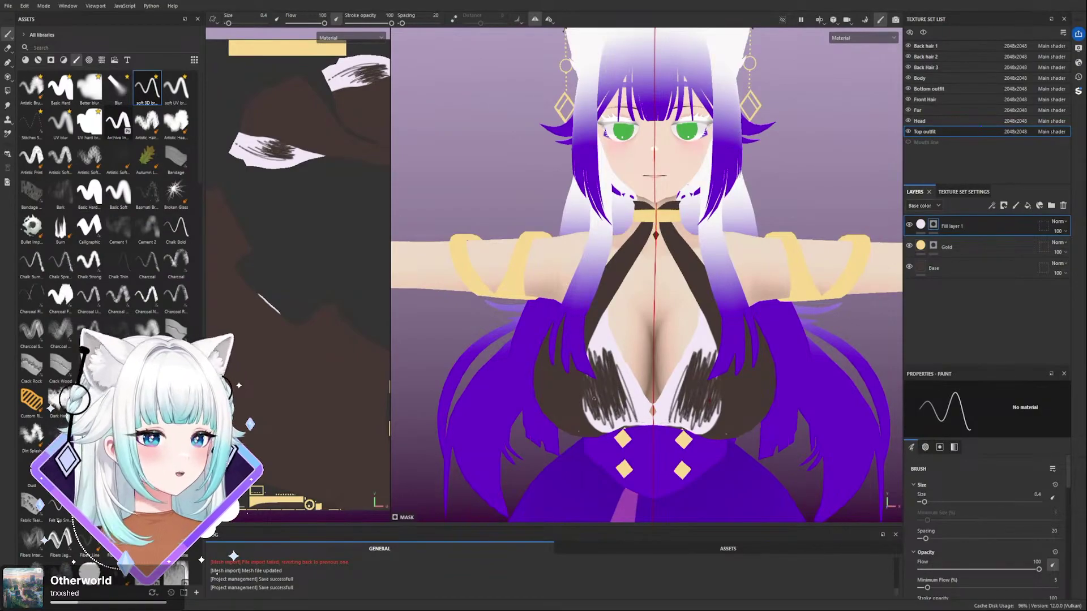
key(ctrl+z)
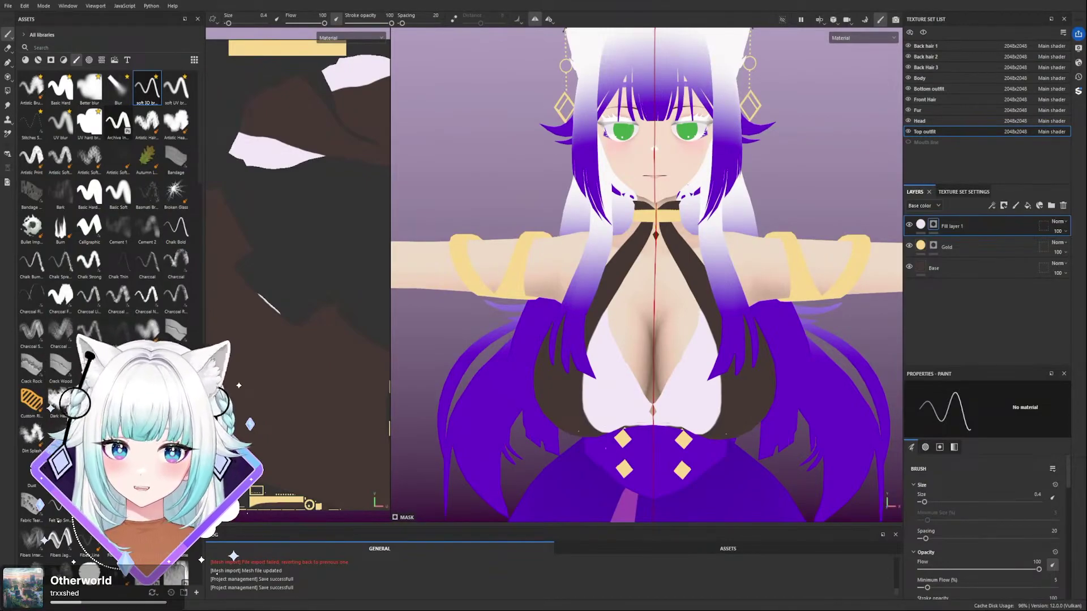
- Rework the white panel's outer edge along the halter strap, reducing the brush size to 0.19
scroll(558, 380, up, 2)
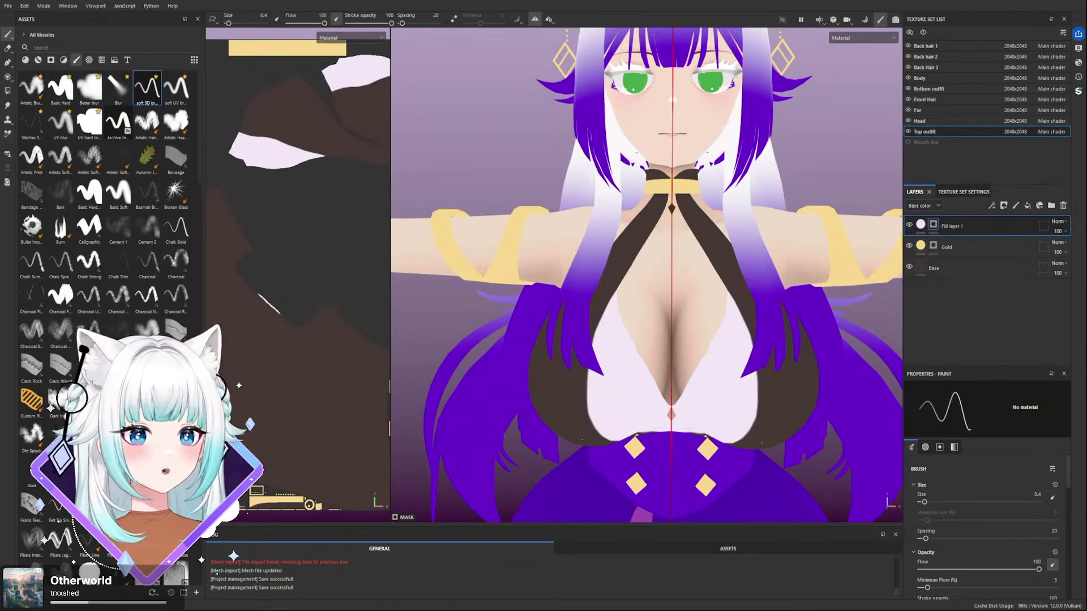
scroll(577, 324, down, 4)
alt+drag(589, 324, 603, 292)
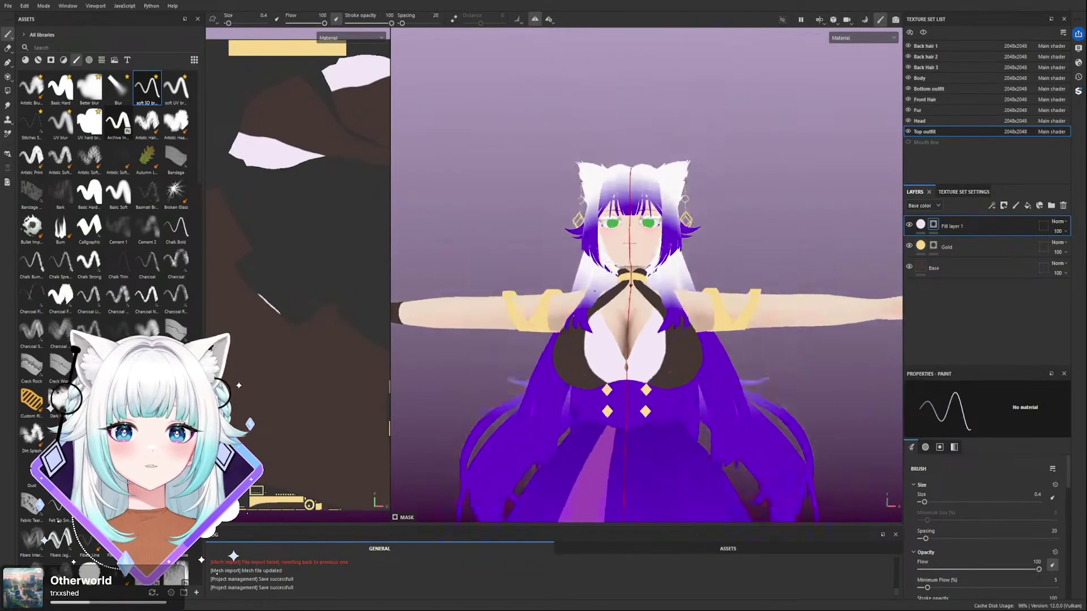
scroll(605, 306, up, 4)
alt+drag(612, 332, 590, 374)
scroll(589, 374, up, 3)
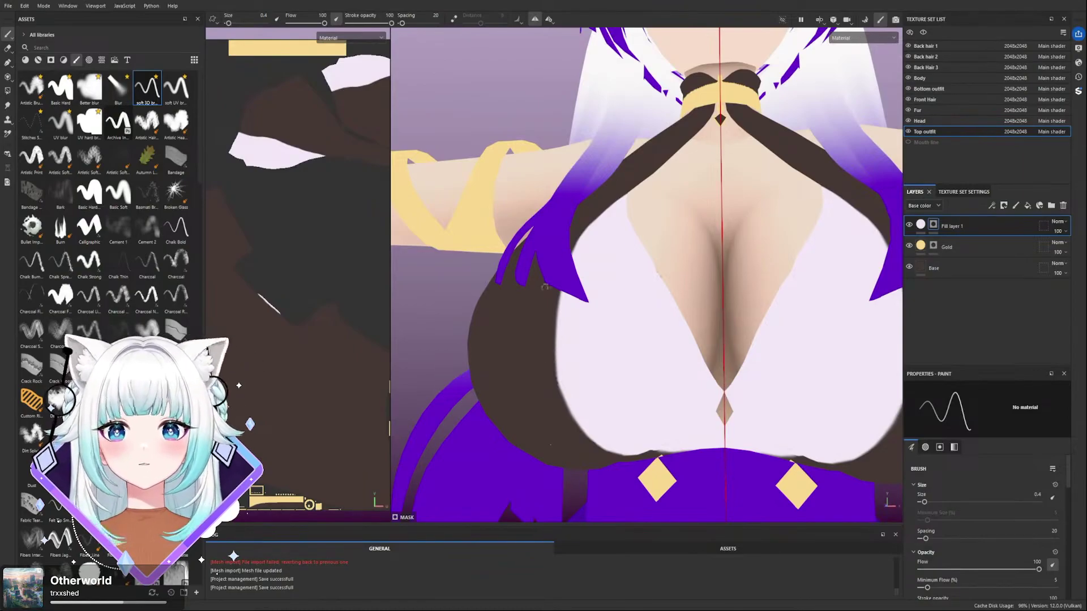
alt+drag(548, 357, 589, 196)
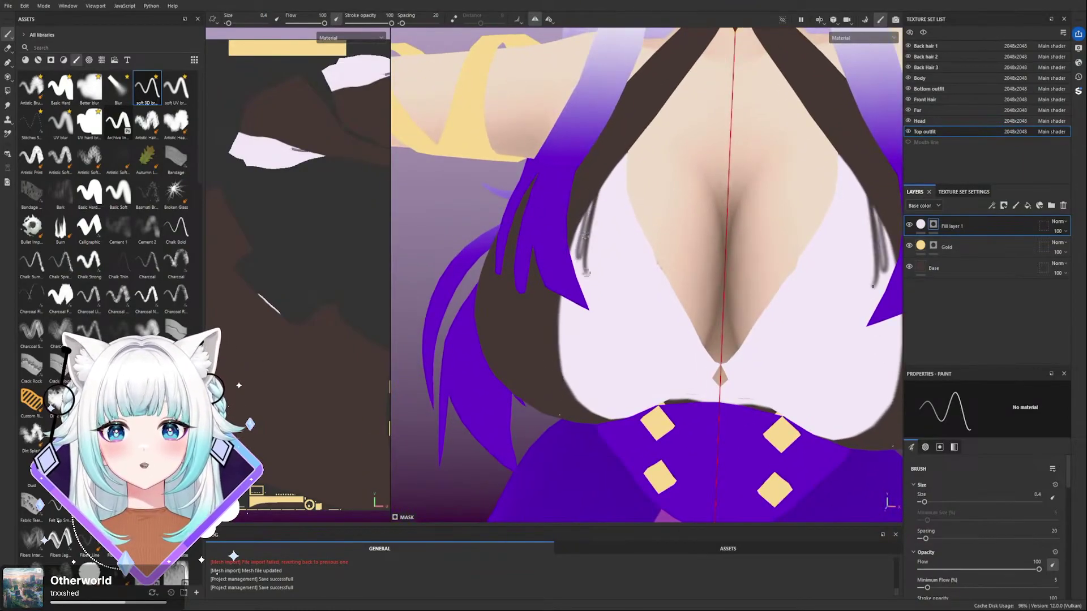
key(bracketleft)
key(bracketleft)
mouse_move(592, 214)
alt+mouse_down()
mouse_move(634, 269)
mouse_move(663, 286)
mouse_move(698, 264)
alt+mouse_up()
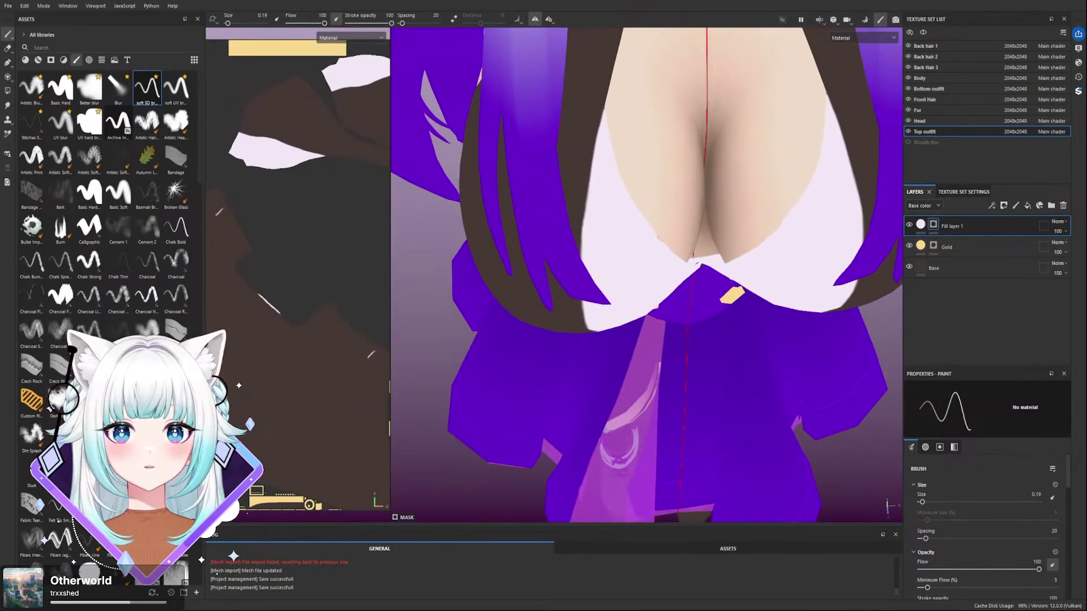
- Clean up the white panel's upper tip beside the neckline with the brush size set to 0.4
scroll(614, 123, up, 2)
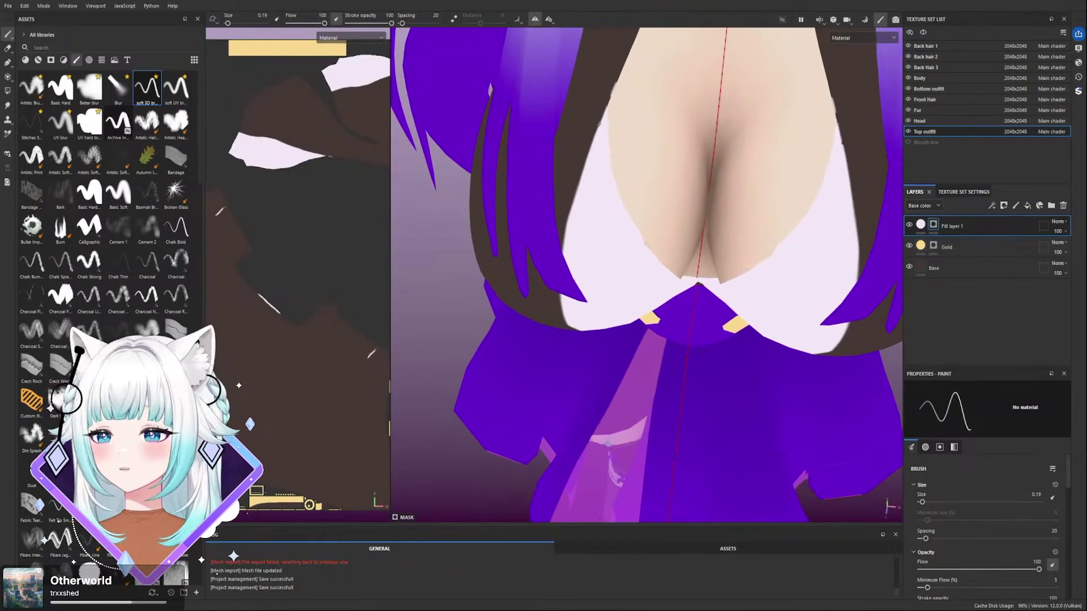
scroll(625, 92, up, 3)
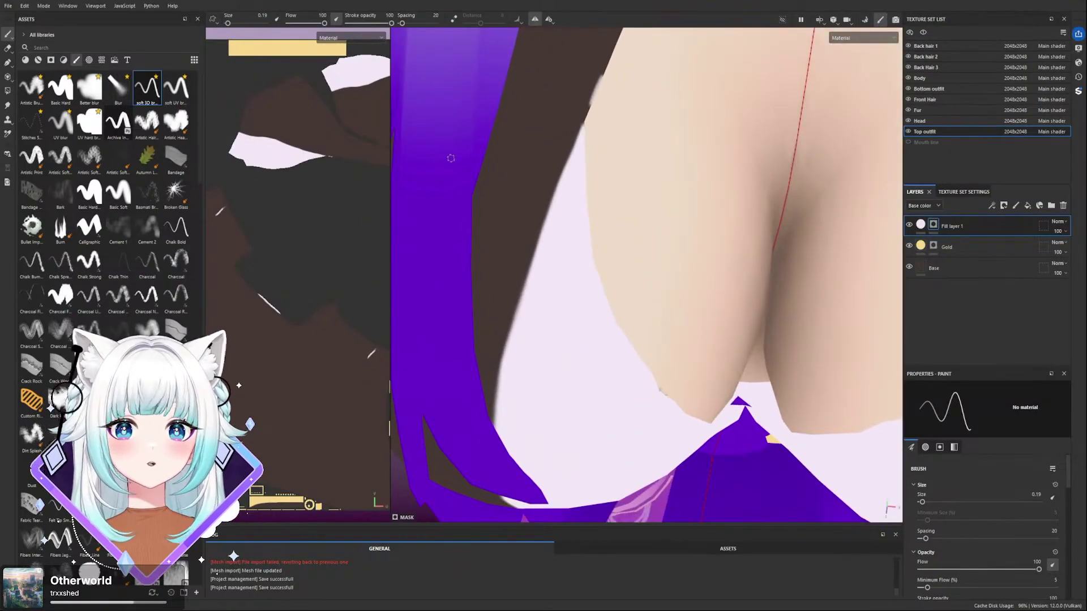
ctrl+right_drag(582, 106, 596, 106)
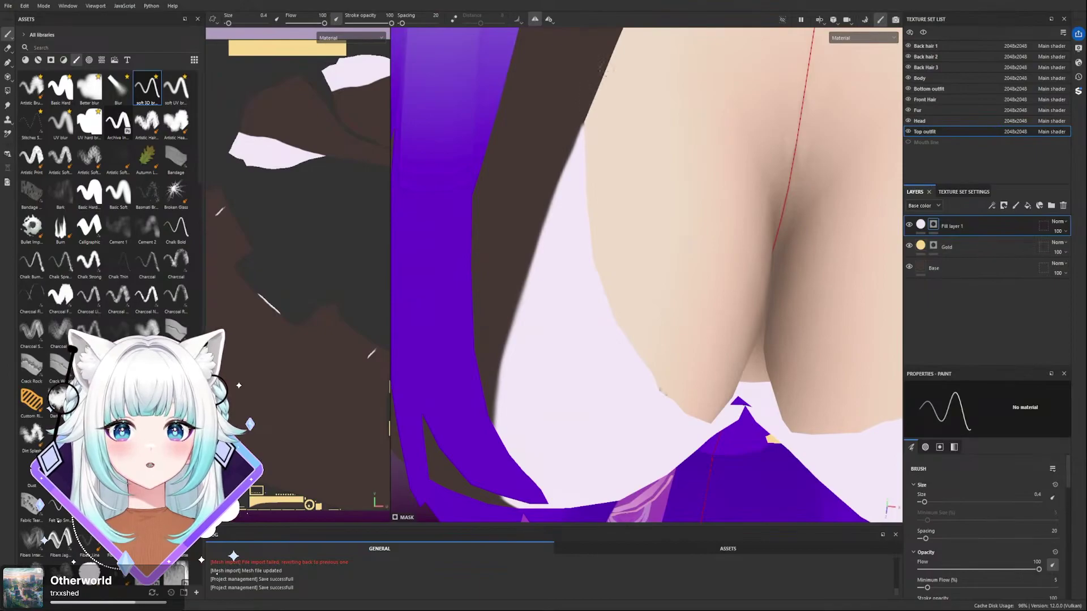
alt+drag(595, 153, 645, 238)
scroll(589, 142, down, 5)
scroll(649, 235, up, 4)
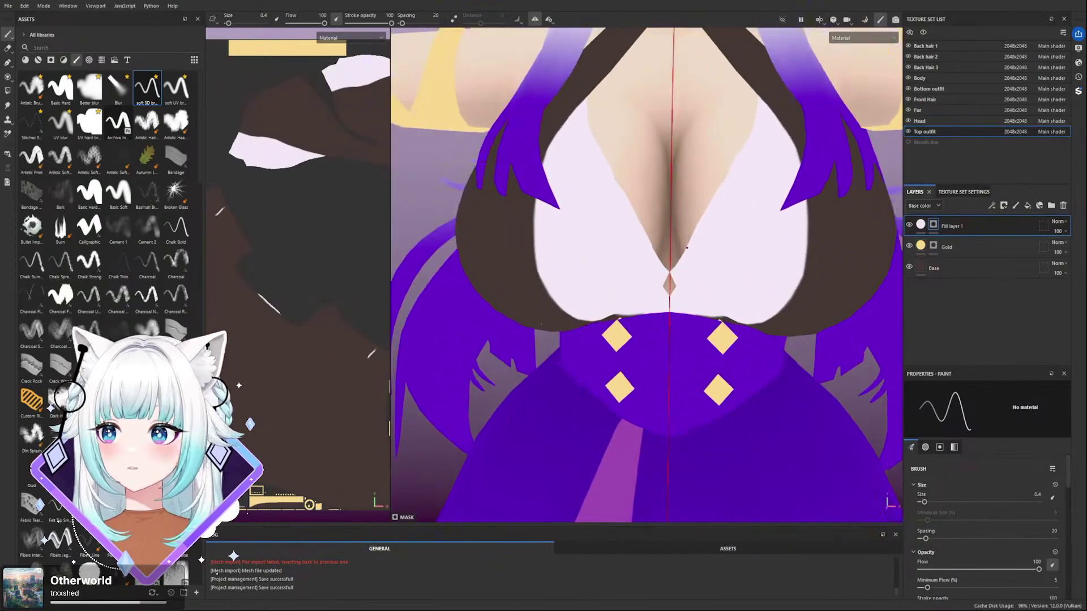
- Review the white bust panel's edges from several angles and save the project
alt+drag(607, 162, 602, 182)
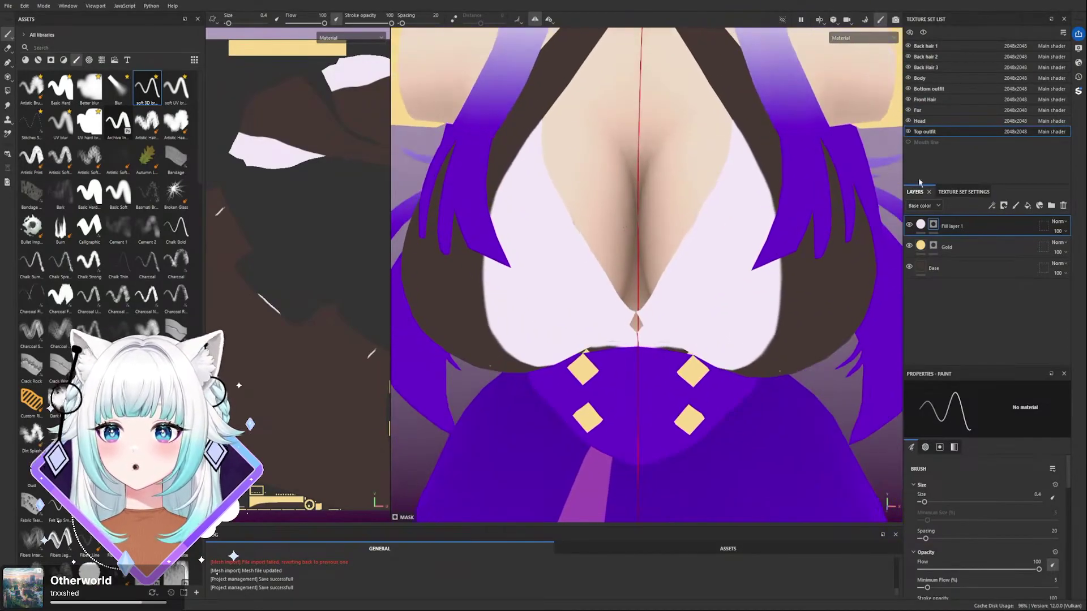
alt+drag(534, 257, 517, 151)
scroll(460, 295, up, 4)
mouse_move(466, 293)
alt+mouse_down()
mouse_move(602, 357)
mouse_move(490, 389)
mouse_move(531, 205)
mouse_move(532, 299)
mouse_move(531, 254)
mouse_move(533, 283)
alt+mouse_up()
scroll(514, 312, down, 7)
scroll(524, 300, up, 4)
alt+drag(559, 236, 557, 276)
scroll(557, 276, up, 2)
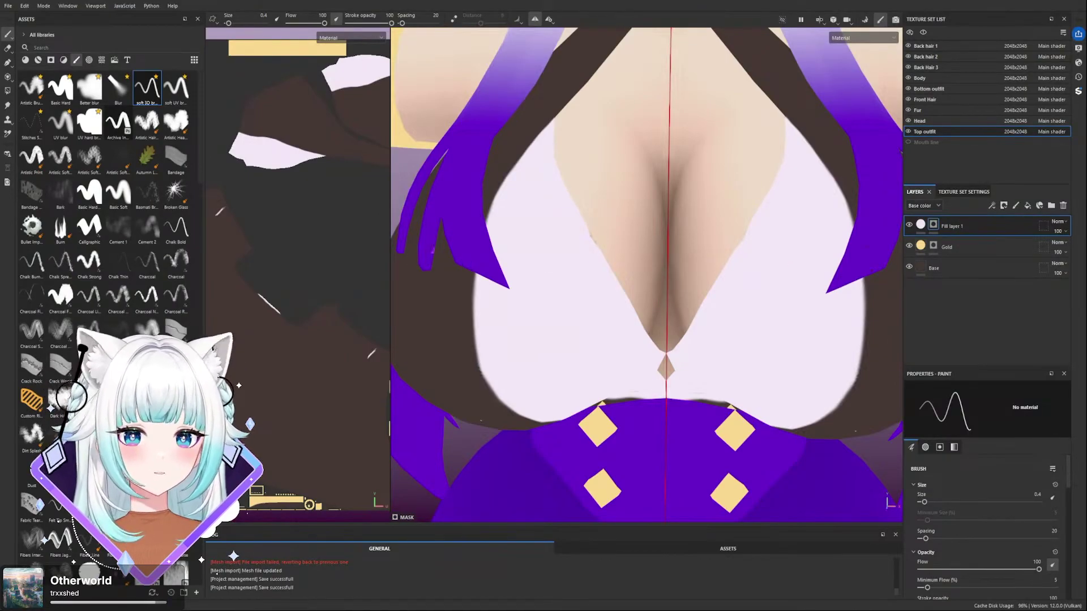
key(ctrl+s)
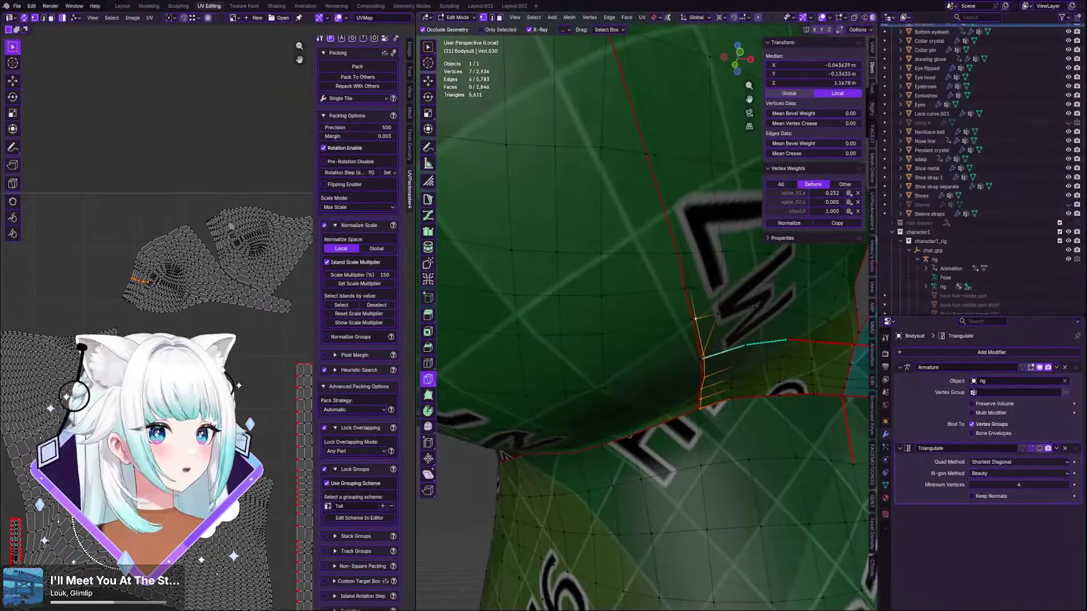
- Cut an extra edge below the underbust seam with the Knife and slide the seam vertex at its upper end
middle_drag(657, 385, 606, 382)
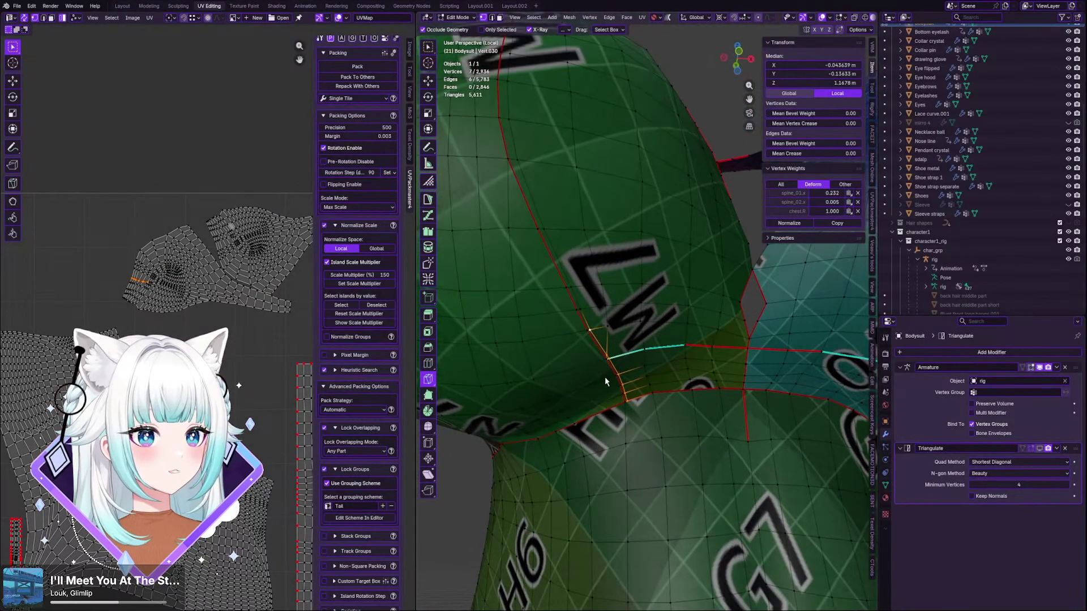
scroll(606, 378, up, 1)
middle_drag(656, 408, 643, 393)
scroll(643, 393, up, 6)
click(646, 478)
middle_drag(646, 478, 659, 492)
click(661, 554)
key(Return)
scroll(659, 484, up, 5)
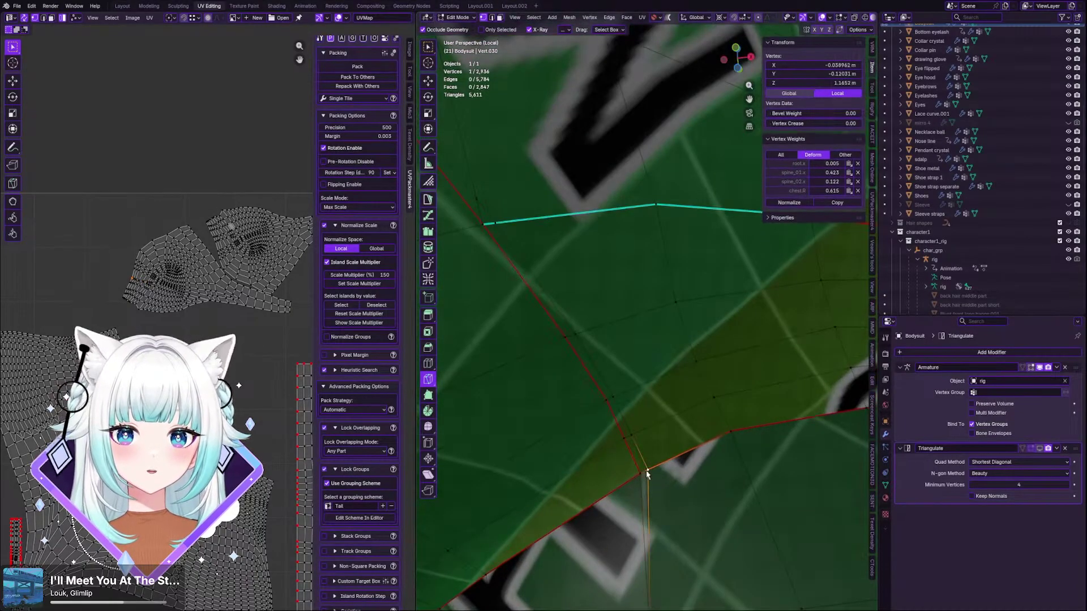
click(646, 475)
scroll(646, 475, down, 8)
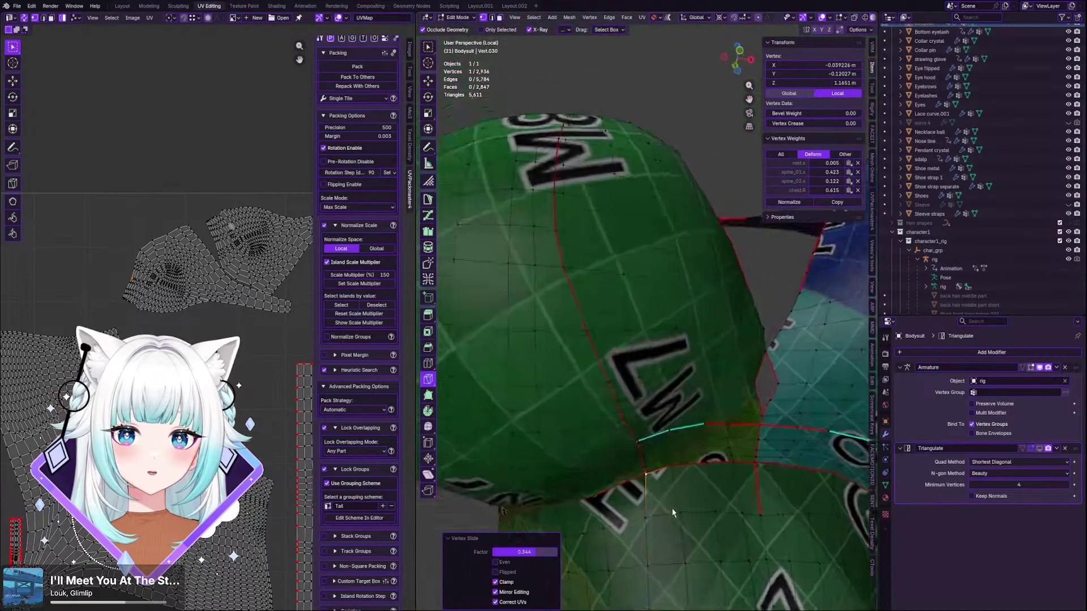
scroll(651, 465, up, 5)
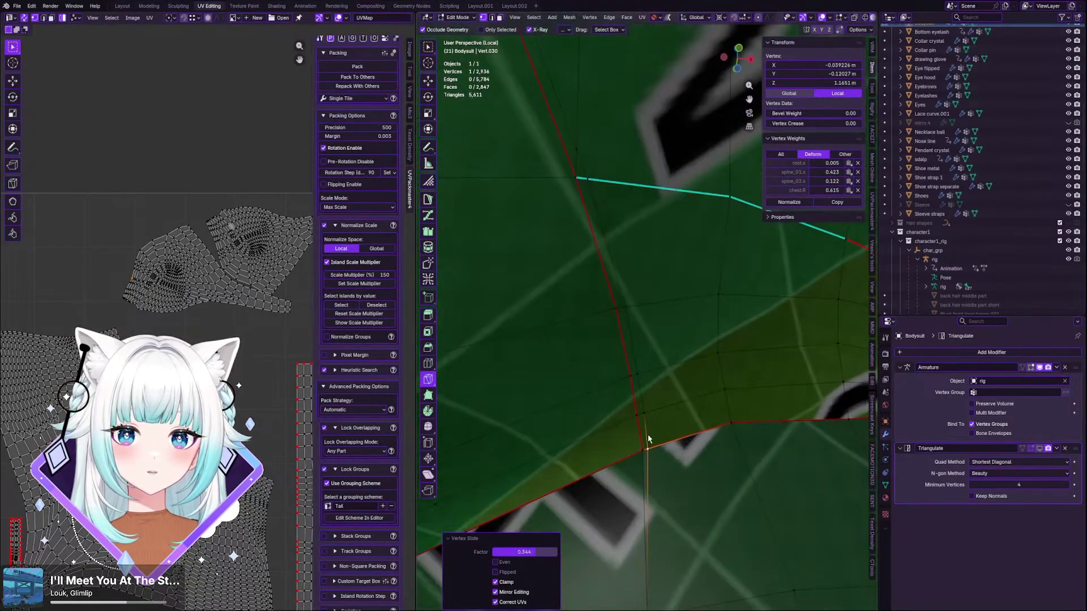
- Select the long seam edge loop running over the green bust cup and check its shape in edge select mode
alt+click(647, 439)
scroll(648, 442, down, 5)
scroll(613, 244, down, 2)
middle_drag(614, 244, 614, 284)
middle_drag(606, 155, 621, 230)
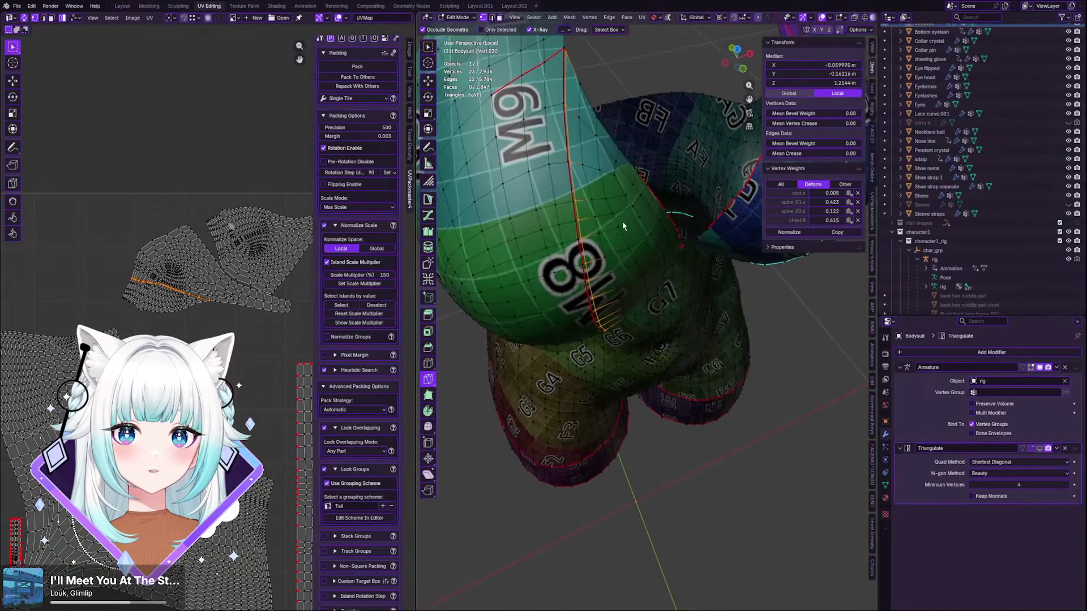
right_click(598, 183)
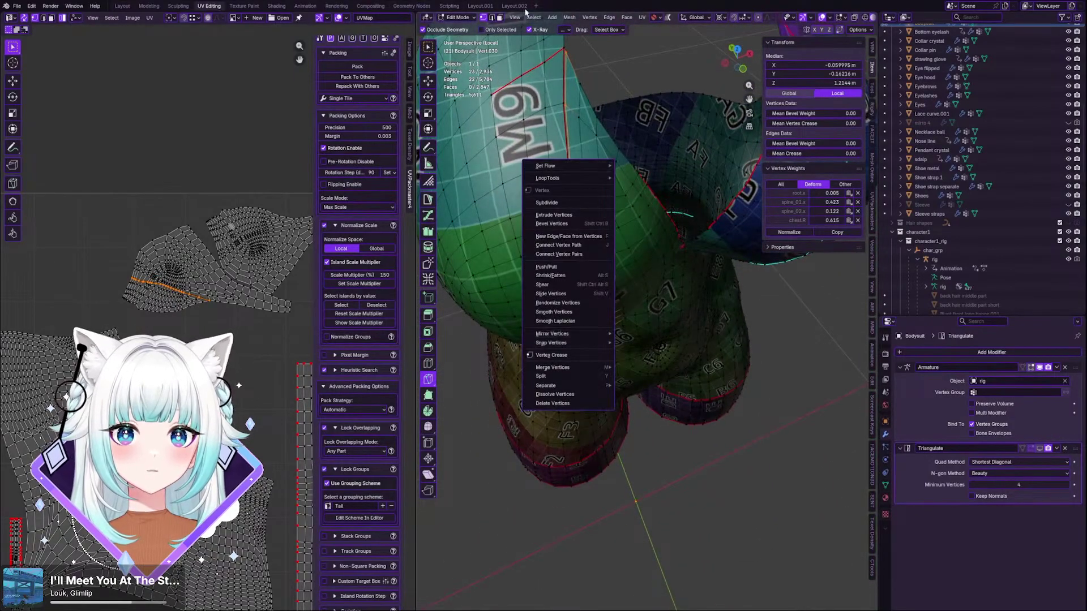
click(490, 18)
scroll(661, 245, down, 6)
middle_drag(660, 245, 716, 322)
scroll(746, 256, up, 4)
scroll(747, 256, up, 3)
middle_drag(640, 389, 617, 355)
click(593, 359)
- Undo the recent knife cuts, vertex slides and selections around the bust seams
key(ctrl+z)
key(ctrl+z)
key(ctrl+z)
key(ctrl+z)
key(ctrl+z)
key(ctrl+z)
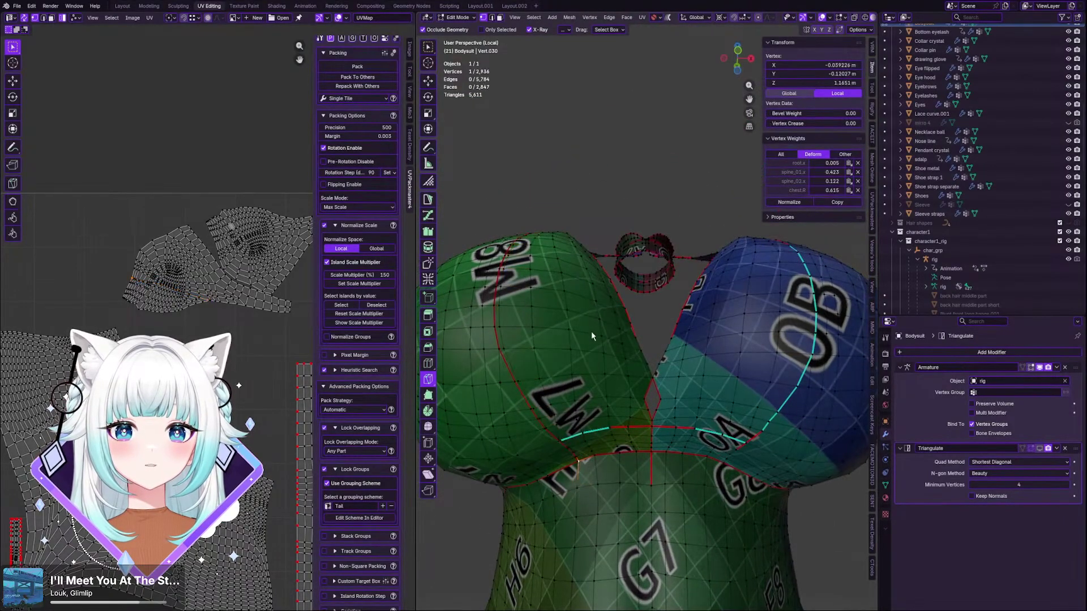
key(ctrl+z)
key(ctrl+z)
key(ctrl+z)
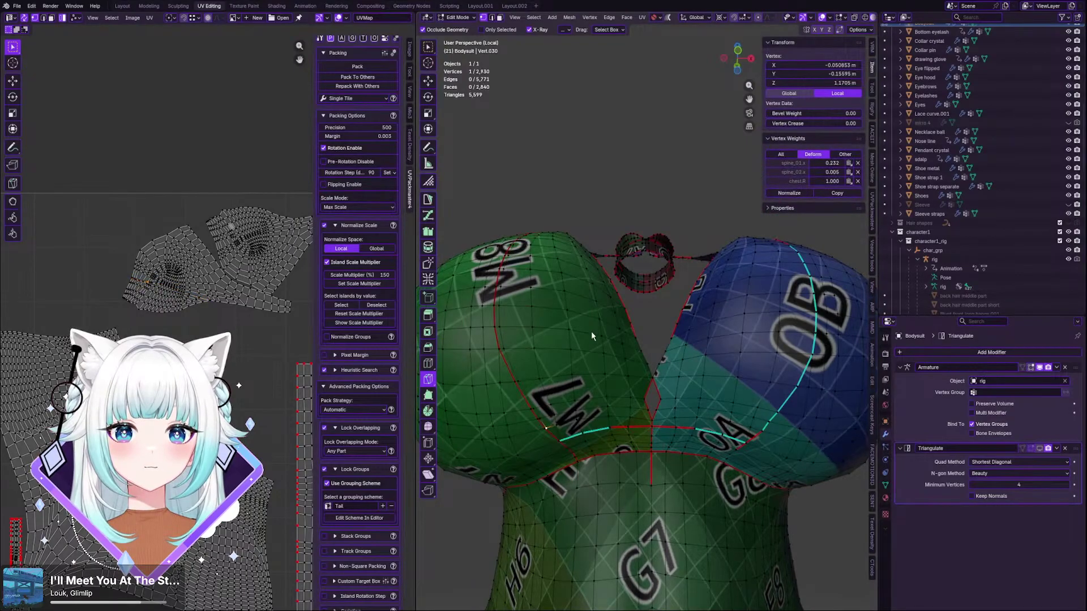
scroll(564, 327, down, 4)
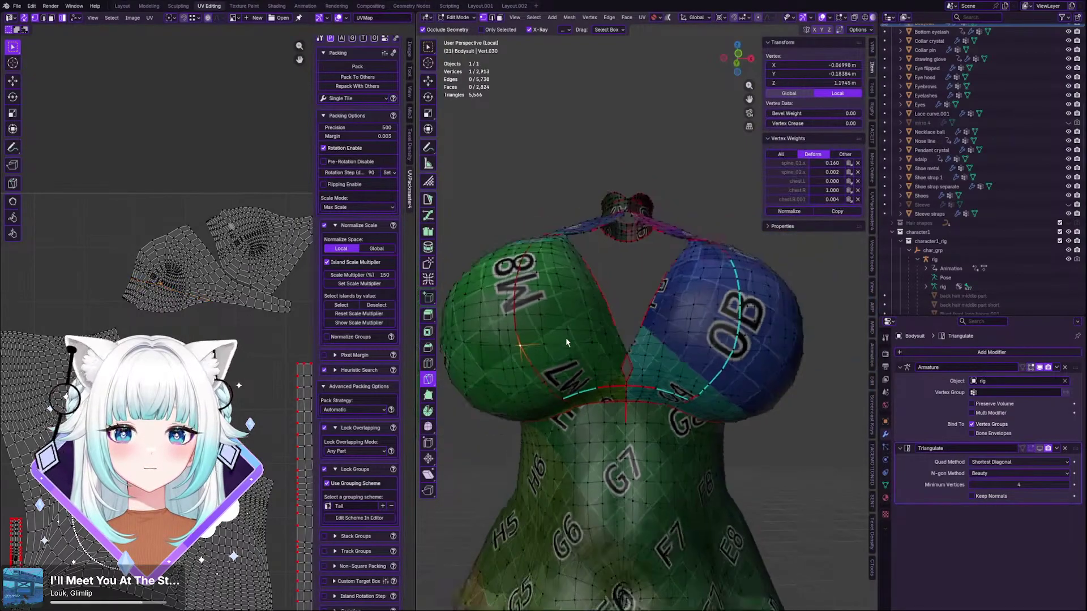
key(ctrl+z)
key(ctrl+z)
key(ctrl+z)
key(ctrl+z)
key(ctrl+z)
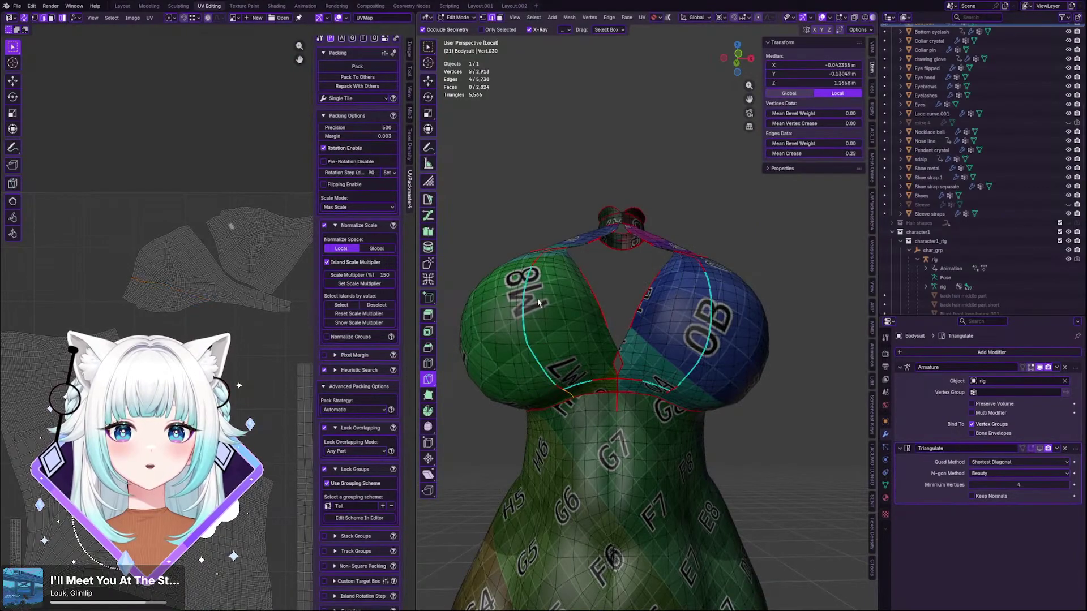
key(ctrl+z)
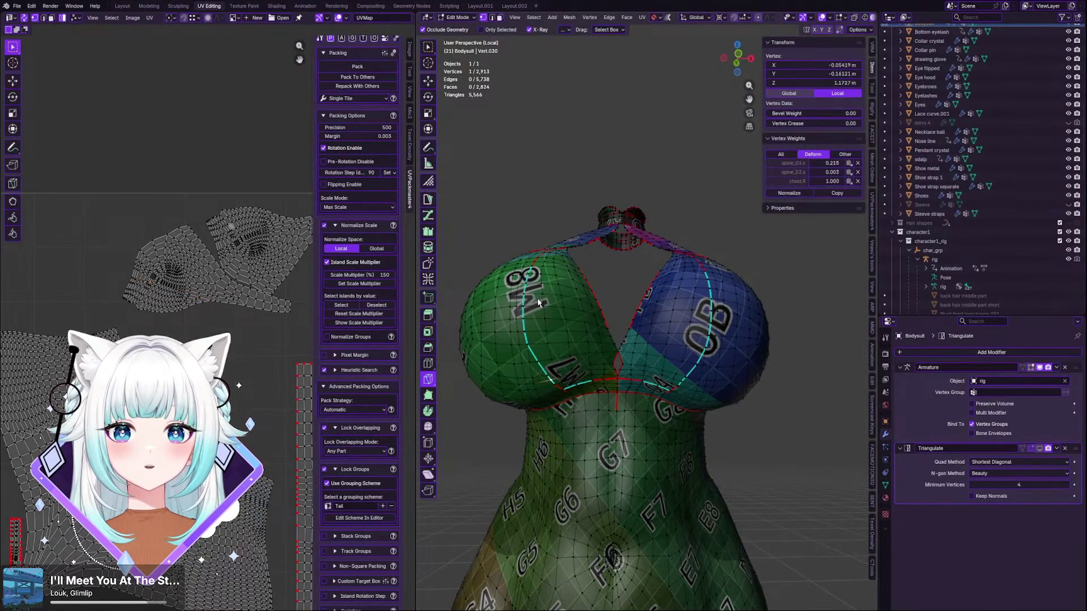
ctrl+click(538, 298)
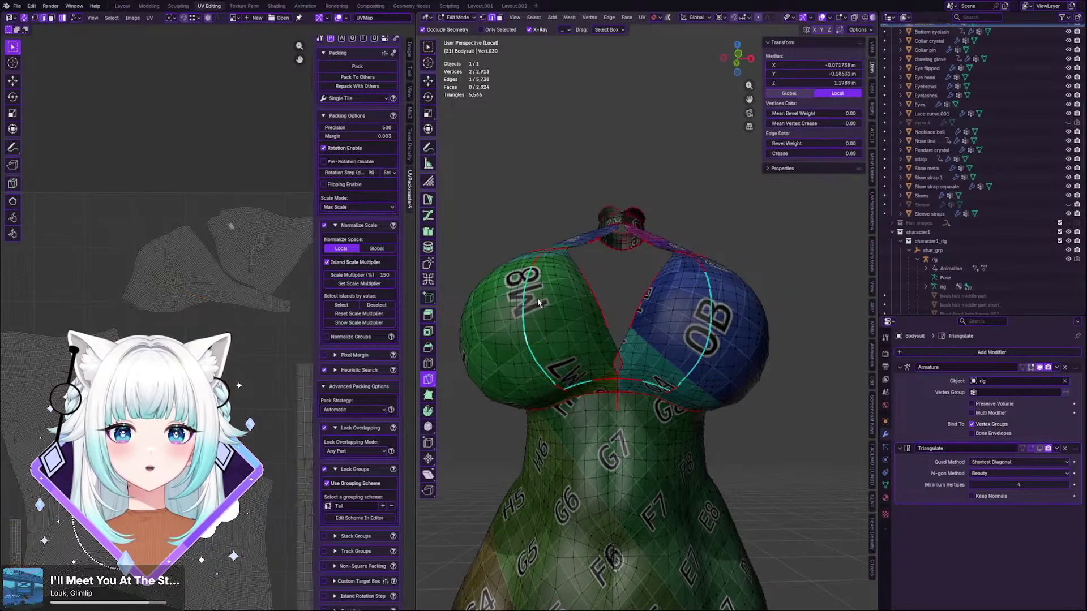
- Select an edge beside the cyan line on the green cup and enable X-axis mirroring for mesh editing
key(a)
key(Tab)
key(Tab)
click(535, 331)
click(814, 30)
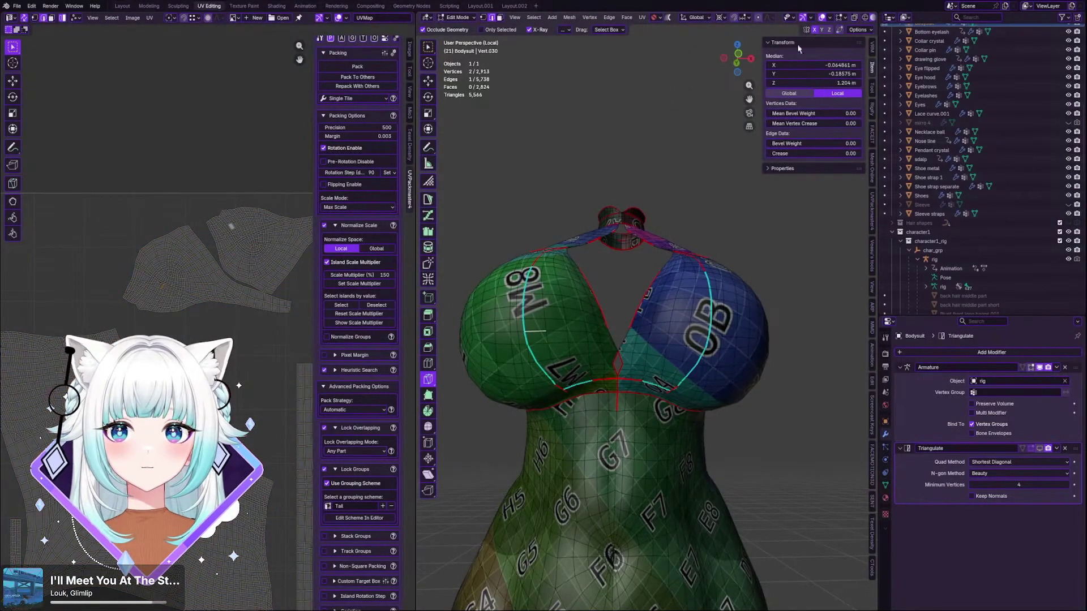
- In vertex select mode, slide vertices in the middle of the green cup's cyan line to smooth its curve
scroll(499, 198, up, 2)
click(484, 18)
scroll(533, 294, up, 1)
click(533, 406)
key(g)
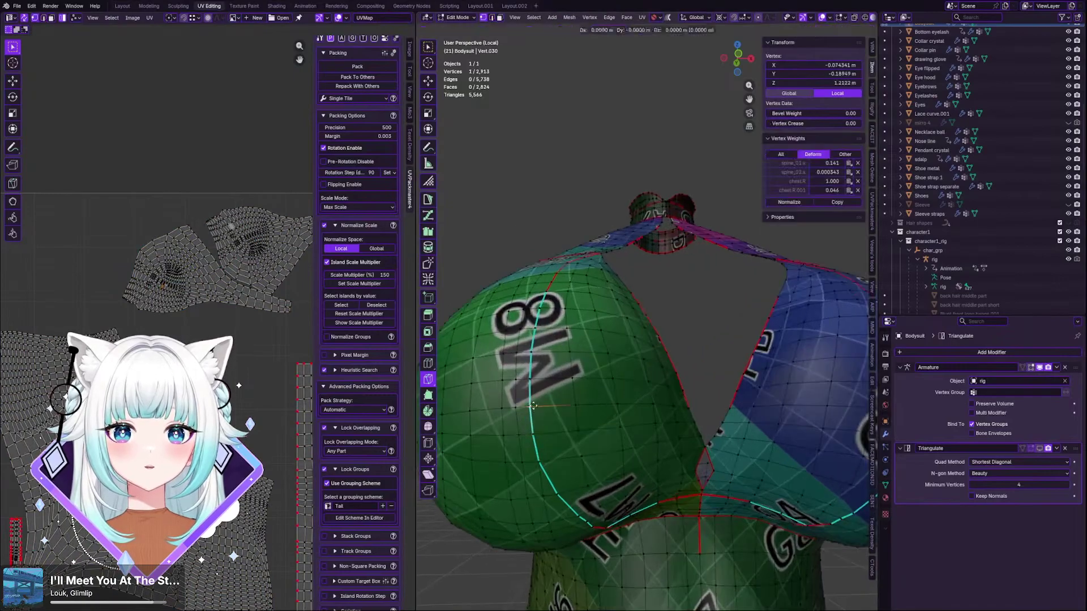
key(g)
click(573, 404)
scroll(575, 399, down, 2)
scroll(539, 369, up, 6)
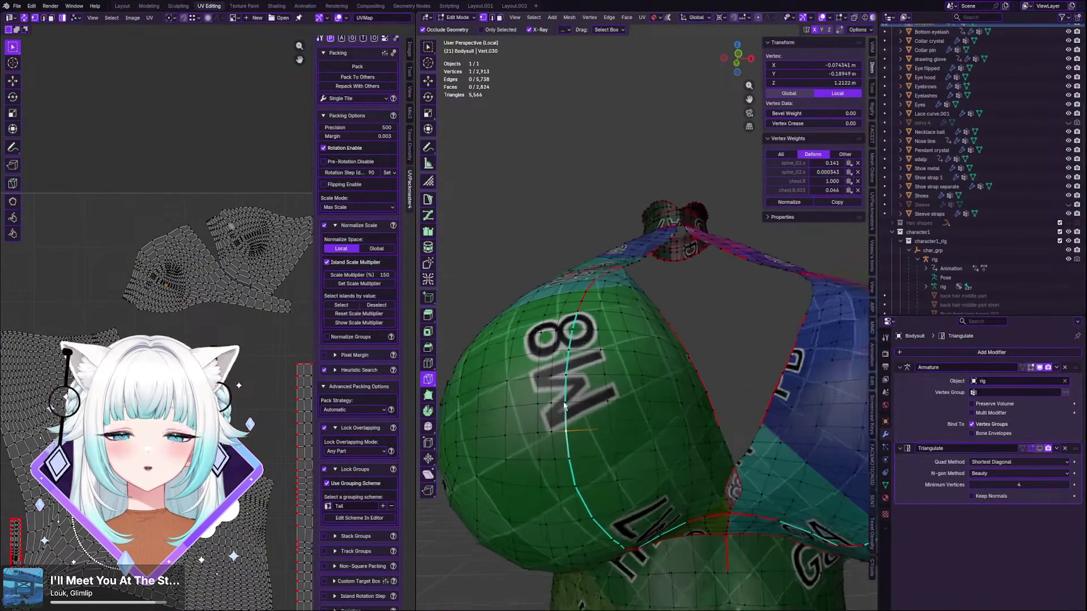
click(522, 312)
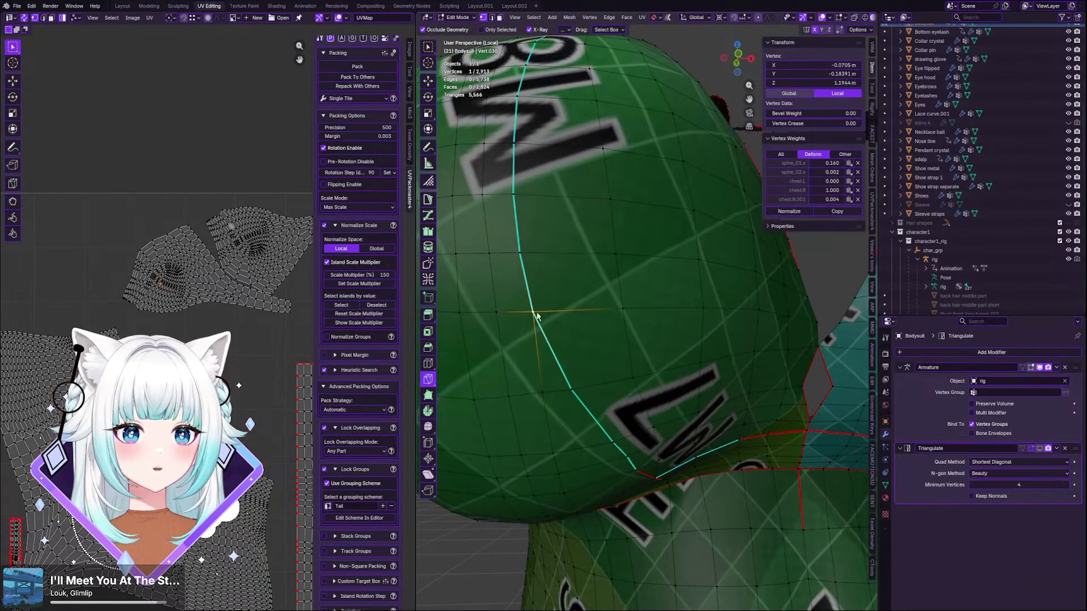
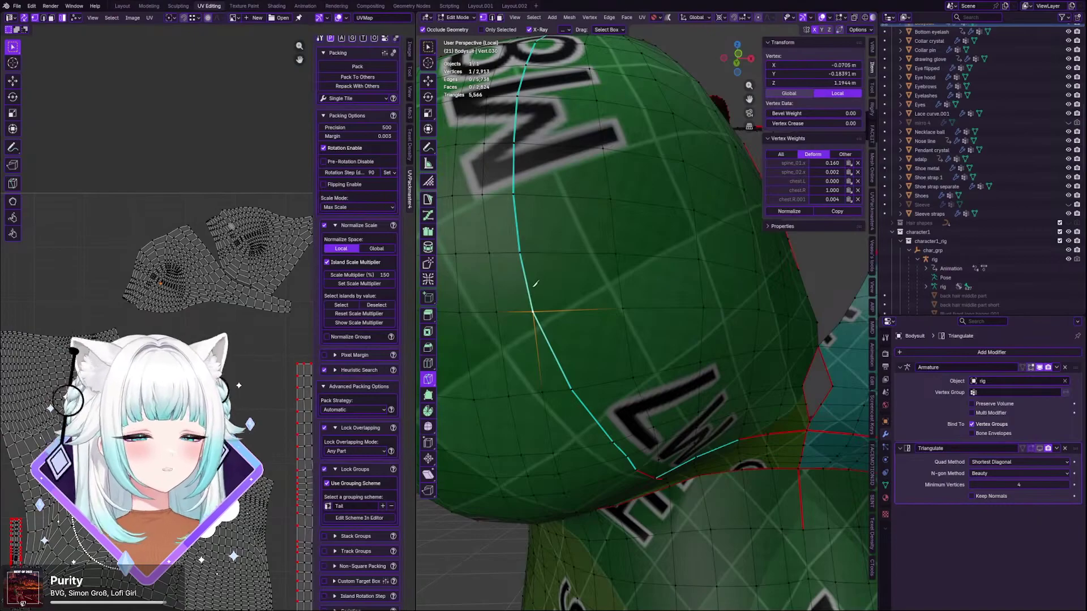
key(shift+v)
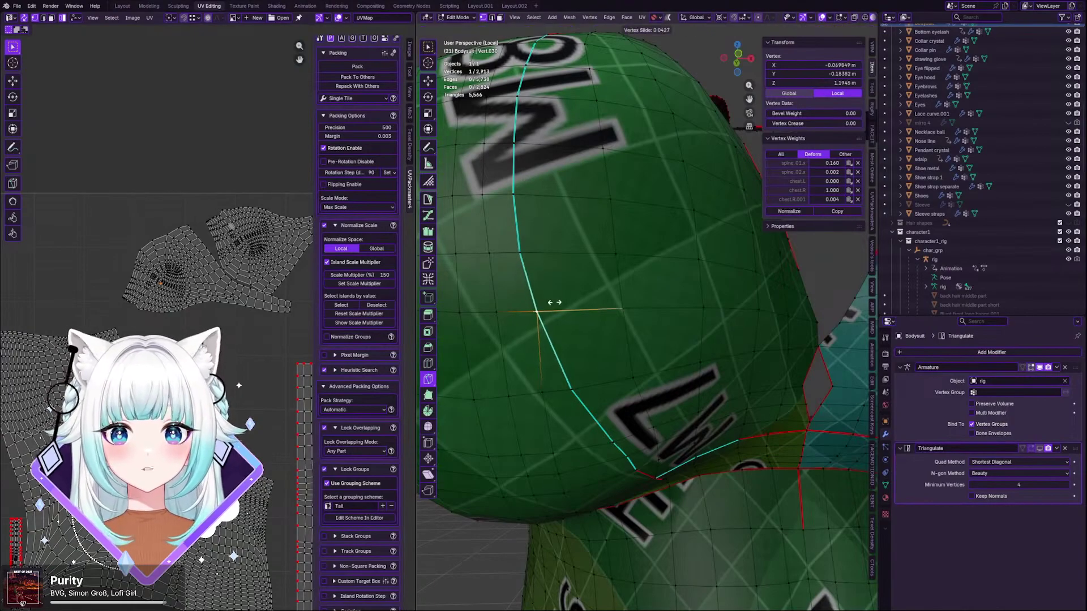
click(558, 303)
- Slide the next vertices down the green cup's cyan line towards the underbust corner
middle_drag(563, 307, 589, 401)
click(601, 391)
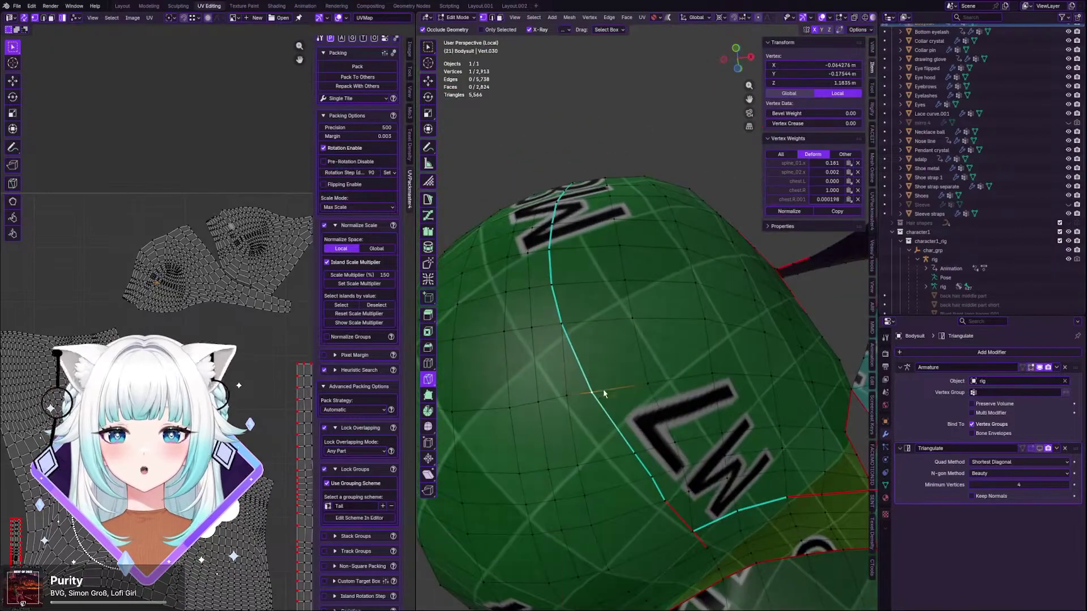
click(648, 472)
key(shift+v)
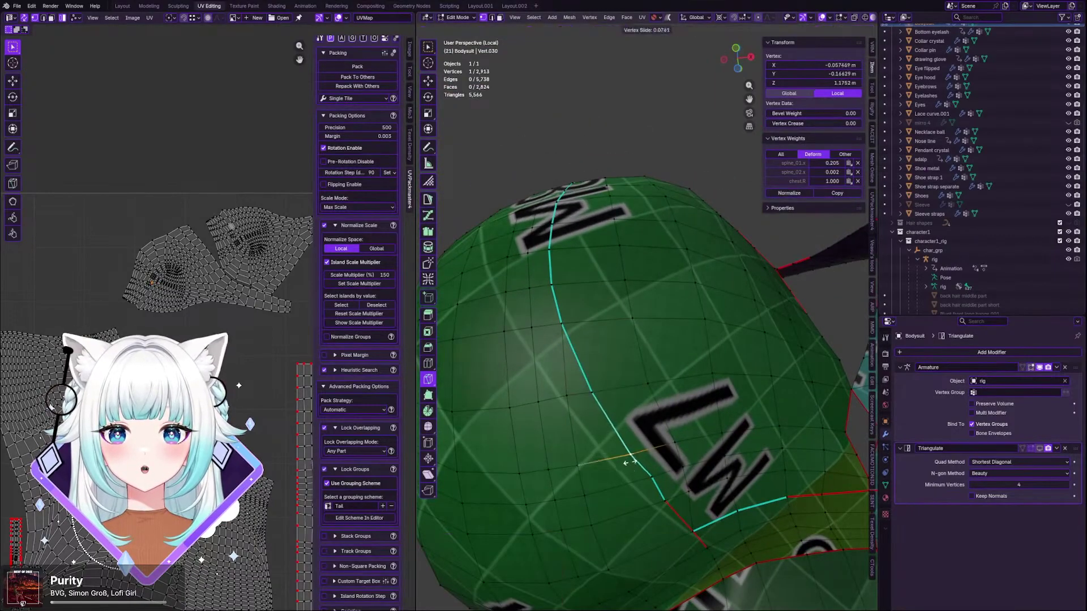
click(650, 490)
click(662, 504)
key(g)
key(g)
click(662, 507)
- Even out the lower bend of the cyan line by sliding its remaining uneven vertices along their edges
click(687, 535)
middle_drag(687, 533, 673, 413)
scroll(675, 414, up, 3)
click(644, 412)
click(629, 359)
key(g)
key(g)
click(628, 361)
click(642, 419)
key(g)
key(g)
click(644, 420)
click(668, 485)
middle_drag(675, 491, 580, 329)
key(shift+v)
click(674, 423)
- Add a loop cut beside the cyan line on each bust cup and slide the blue cup's loop by a factor of about 0.78
scroll(674, 403, down, 3)
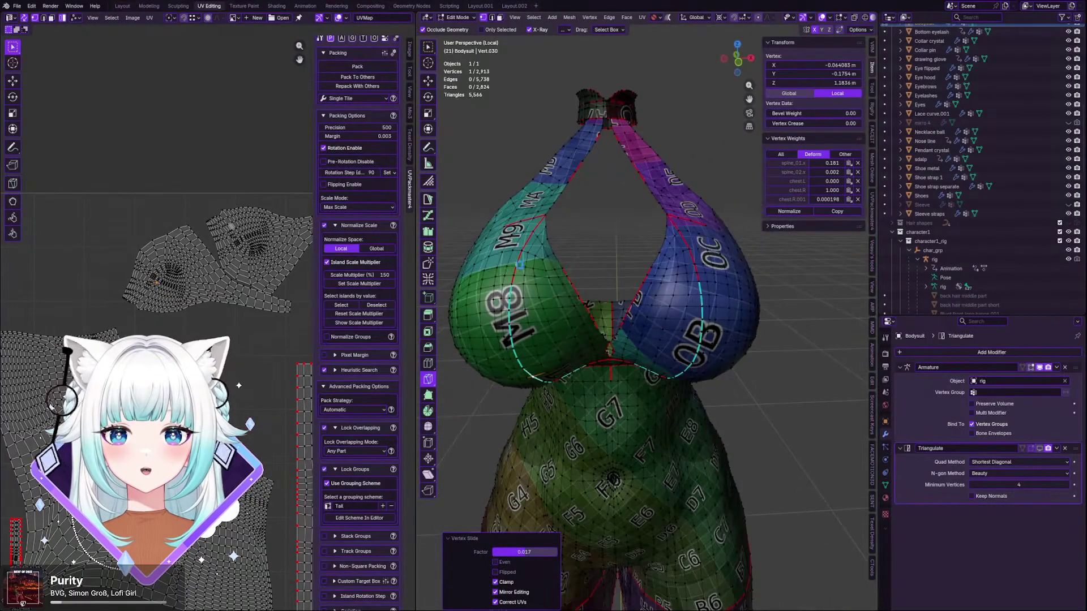
click(428, 363)
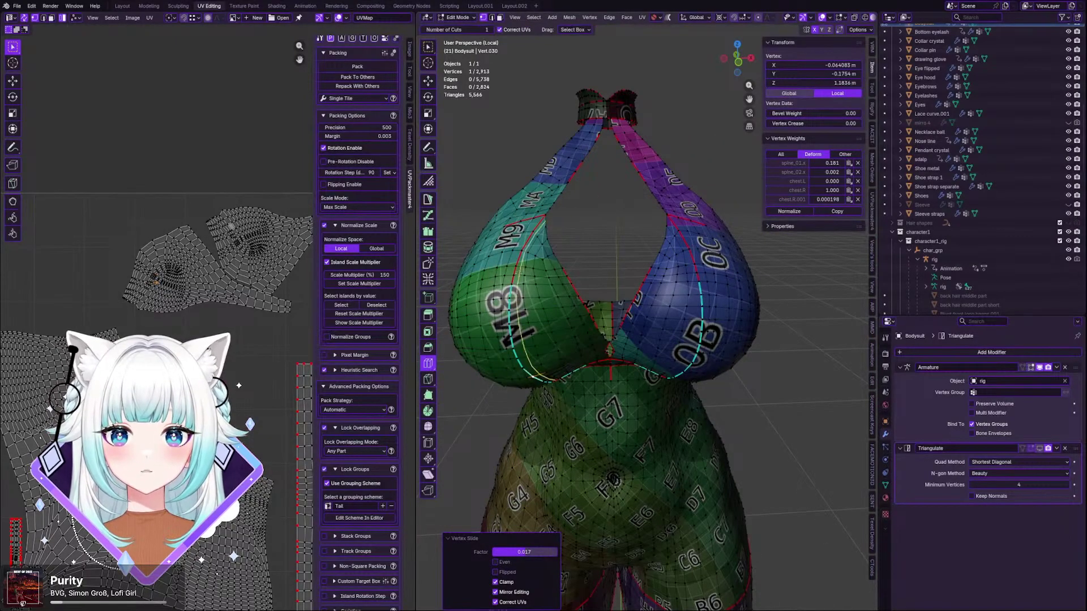
click(518, 274)
middle_drag(531, 413, 538, 379)
scroll(713, 304, up, 2)
scroll(712, 305, up, 2)
key(g)
key(g)
click(731, 308)
middle_drag(731, 308, 732, 231)
scroll(732, 231, down, 4)
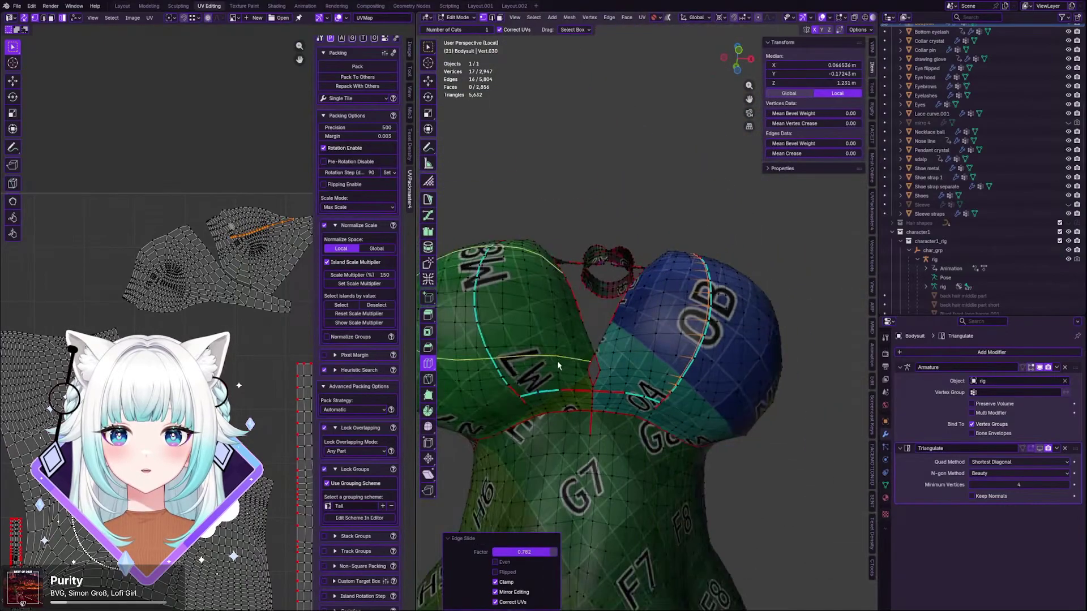
- Knife a diagonal edge on the green cup from the lower end of its cyan line to the underbust cyan line
scroll(509, 365, up, 6)
shift+middle_drag(579, 429, 514, 339)
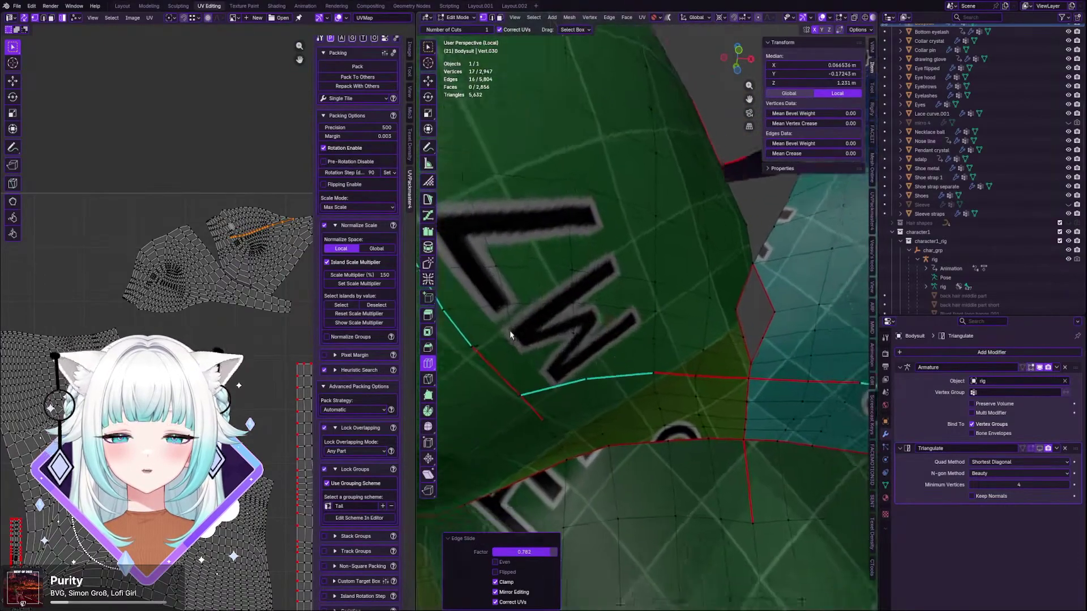
scroll(514, 340, up, 2)
click(434, 377)
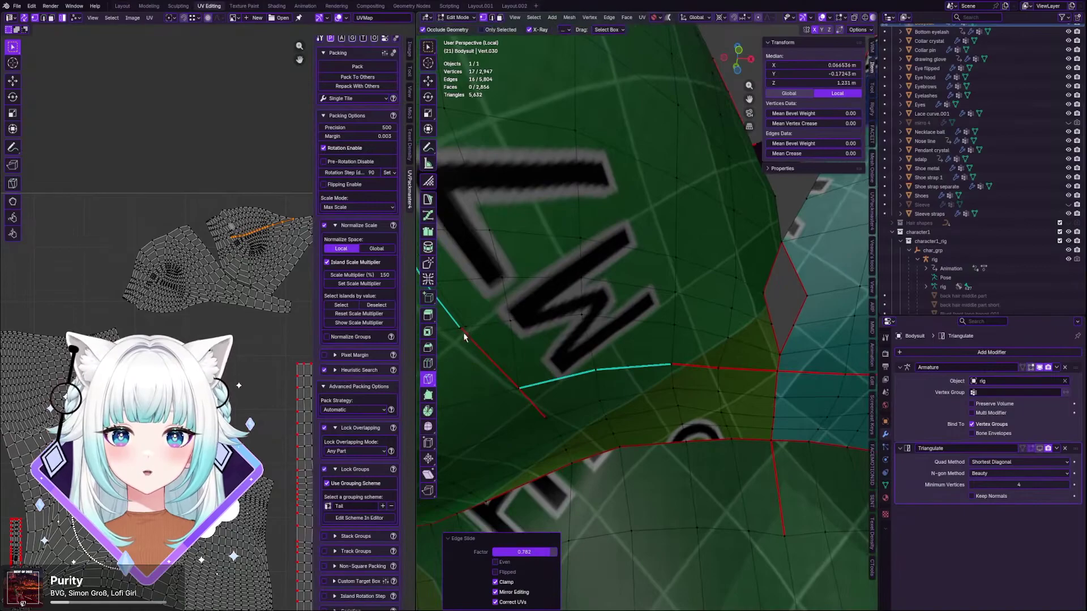
click(466, 330)
scroll(544, 334, down, 5)
scroll(540, 337, up, 1)
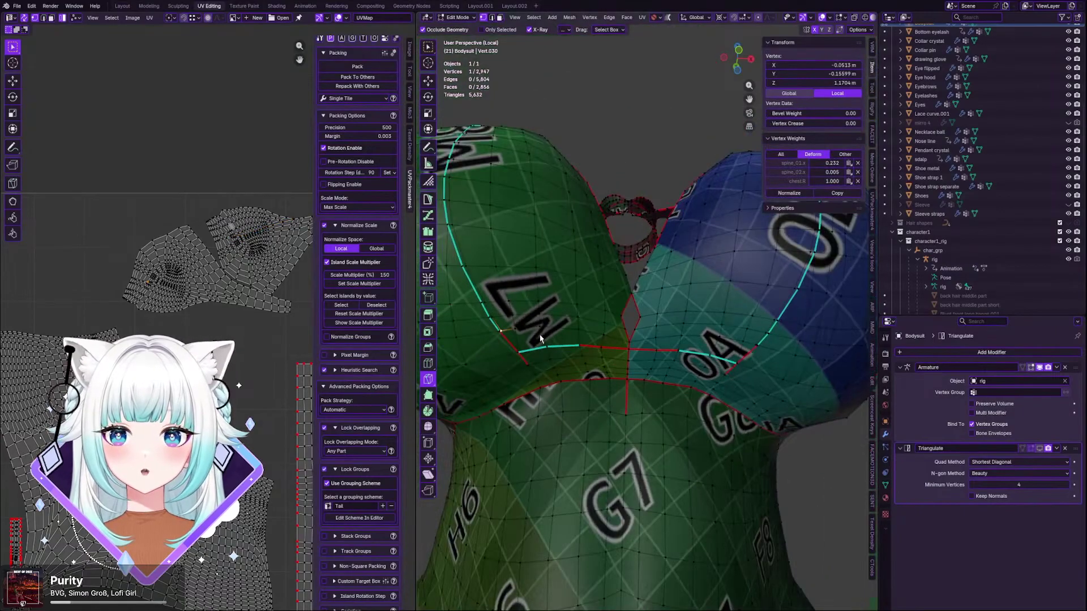
scroll(526, 347, up, 4)
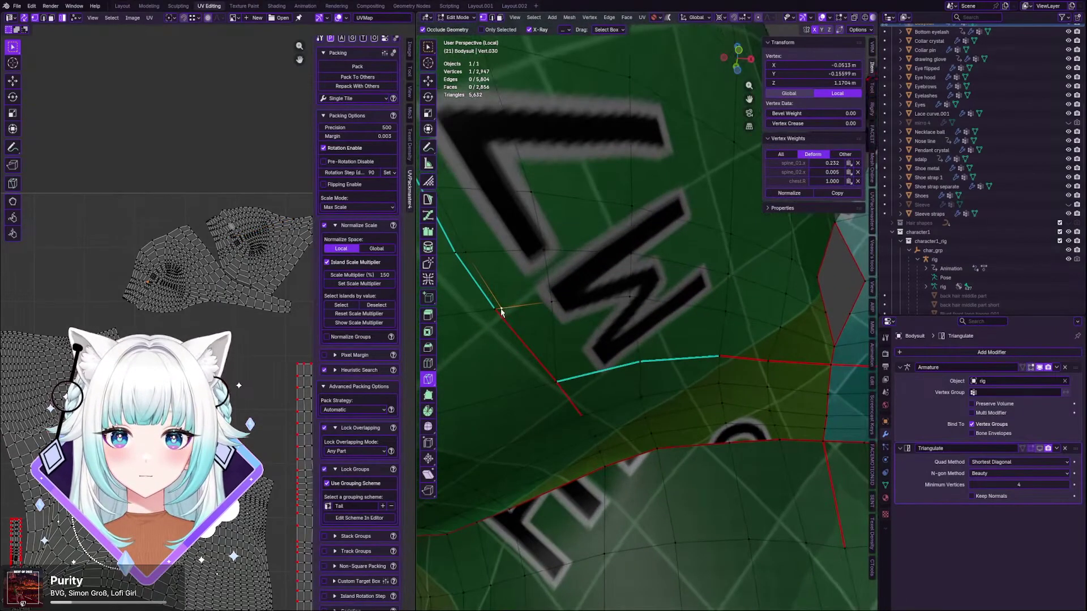
key(k)
click(501, 309)
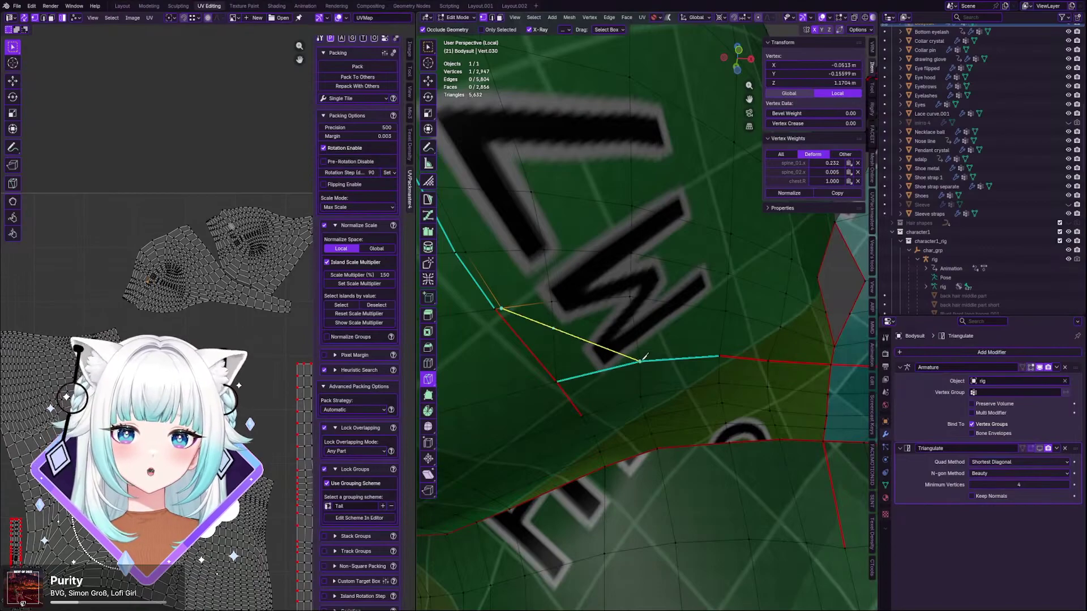
click(640, 361)
key(Return)
- Knife the matching diagonal edge on the blue cup from its cyan line to the underbust line
scroll(713, 376, down, 4)
shift+middle_drag(753, 381, 736, 378)
scroll(736, 374, down, 1)
scroll(804, 358, up, 4)
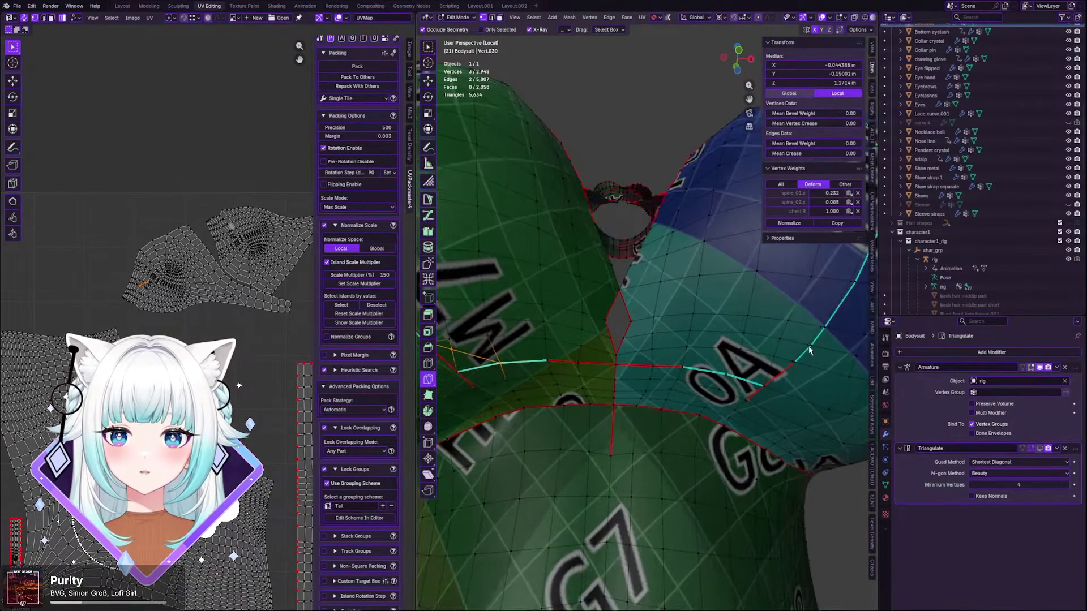
scroll(809, 350, down, 1)
scroll(807, 346, up, 3)
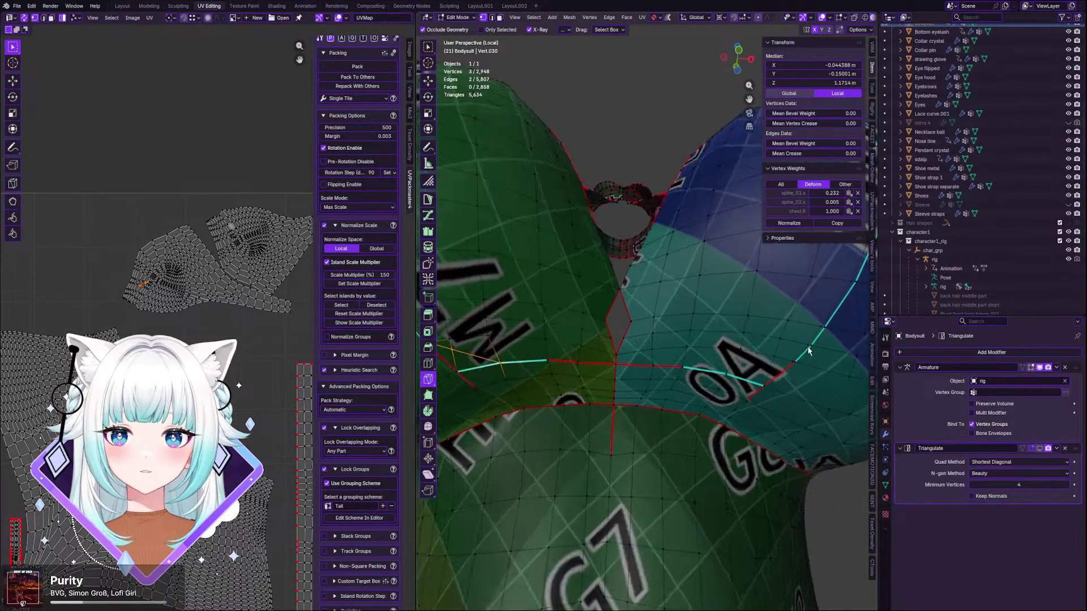
click(806, 345)
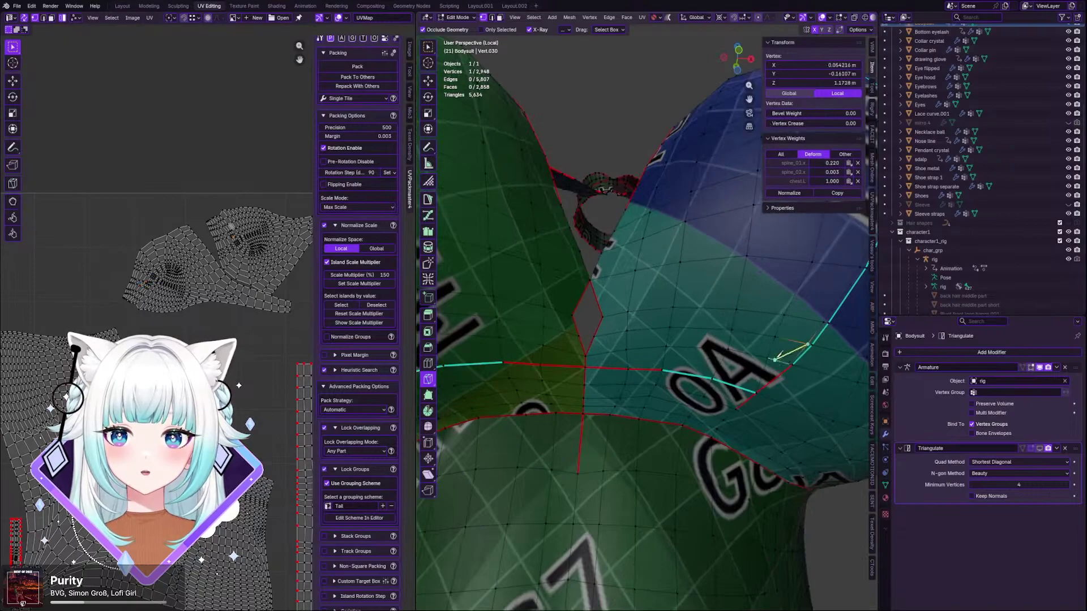
scroll(806, 345, down, 3)
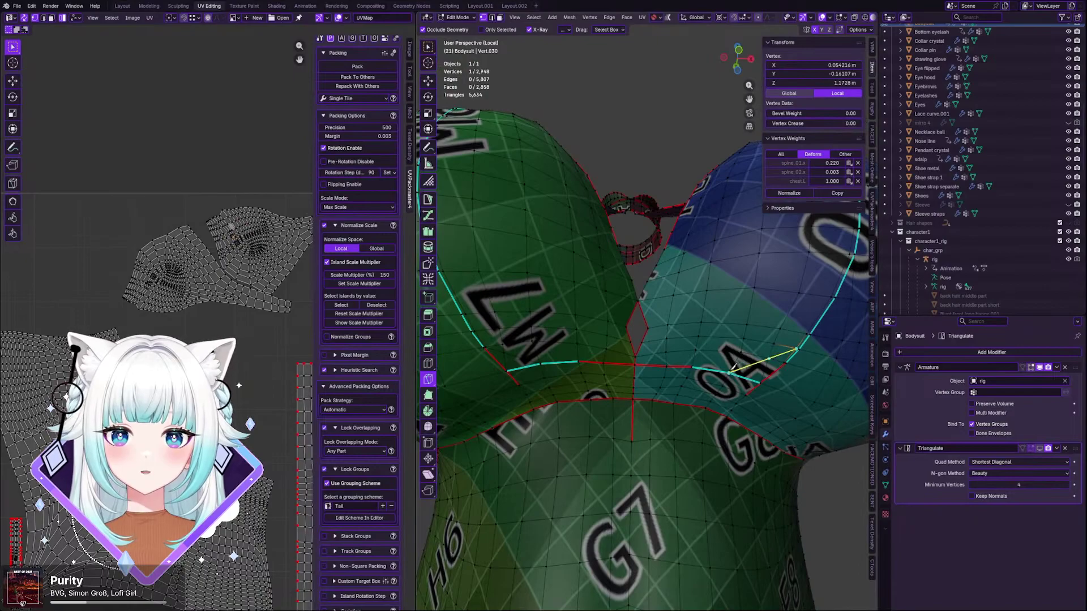
click(730, 373)
key(Return)
- Knife another edge on the green cup from the middle vertex of the diagonal cut towards the underbust line
scroll(499, 355, up, 5)
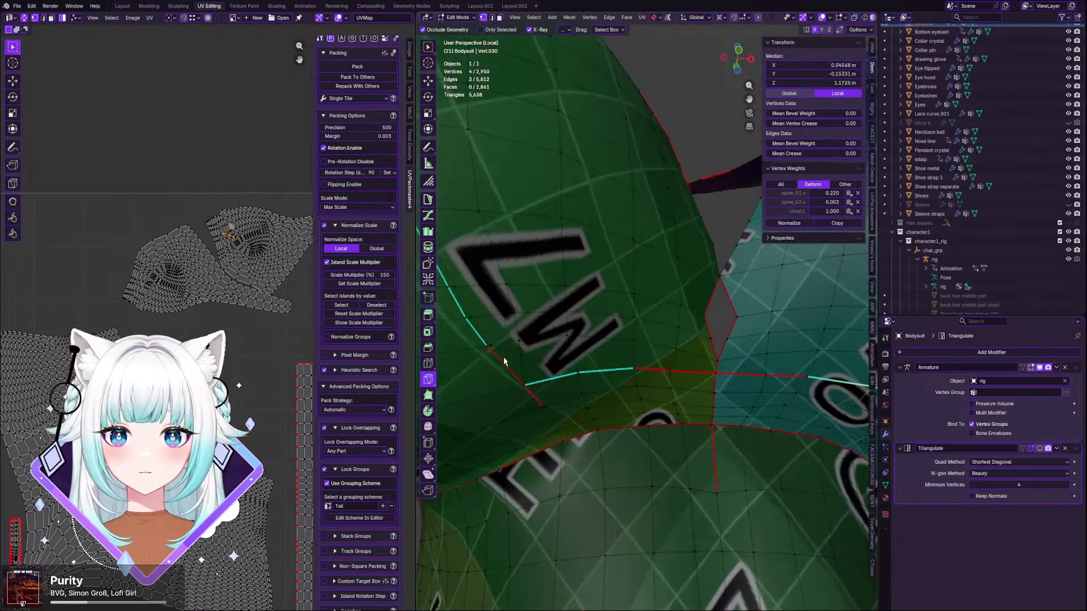
click(516, 348)
key(k)
click(516, 348)
click(635, 460)
key(Return)
- Finish the green cup's extra cut and dissolve the short redundant edge beside its new vertex above the underbust cyan line
click(562, 363)
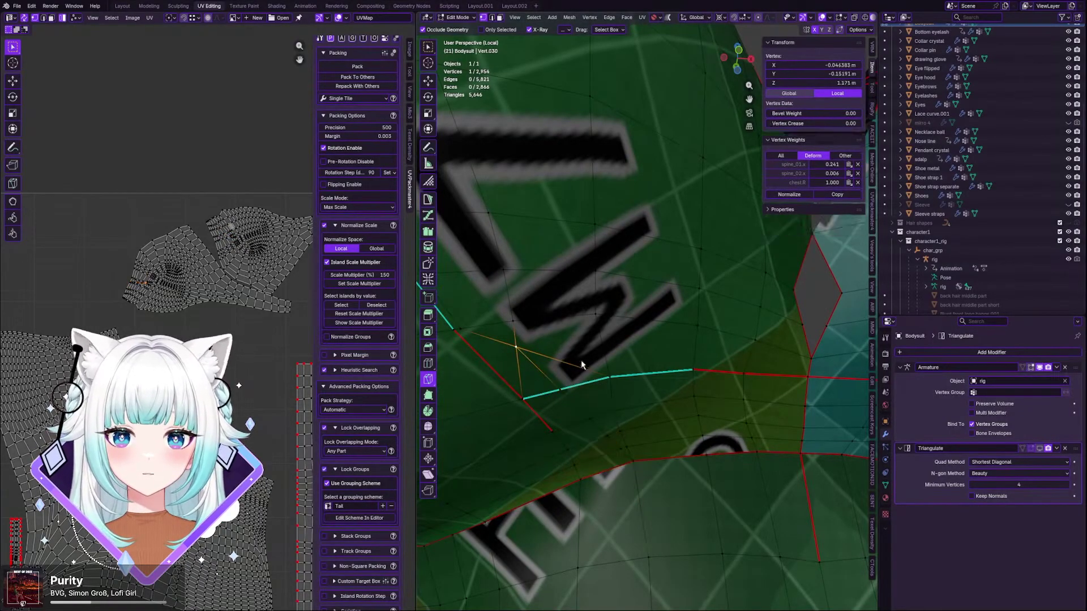
key(x)
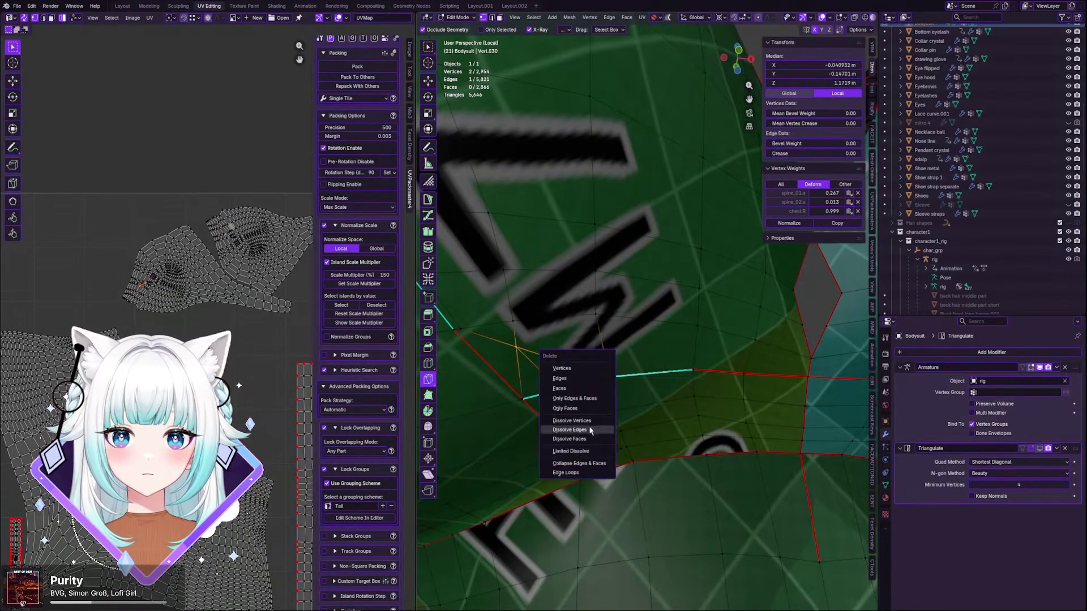
click(589, 429)
middle_drag(588, 429, 708, 383)
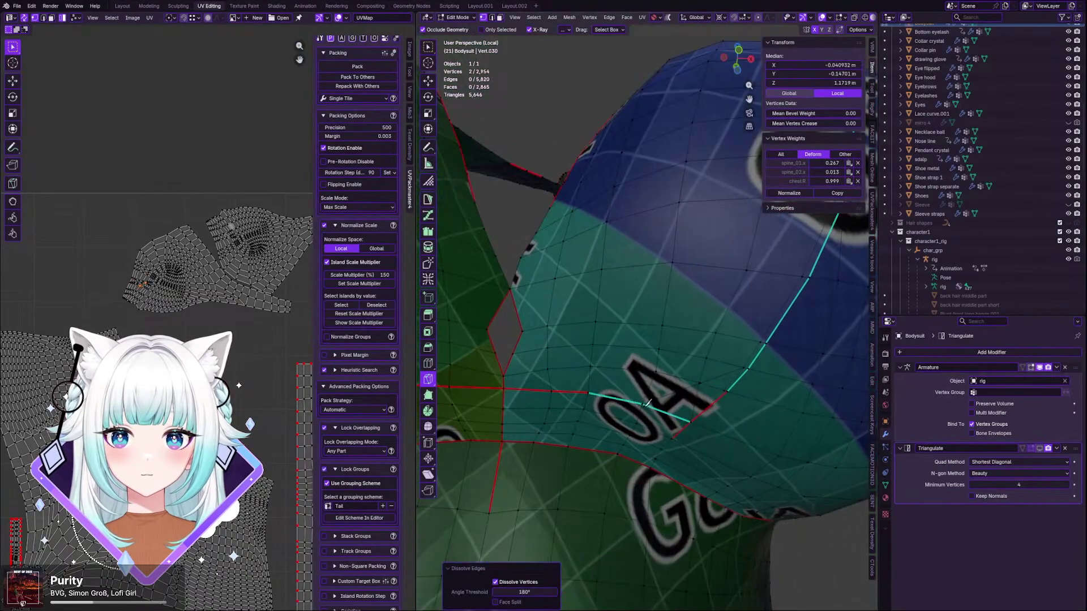
- Knife the matching edge on the blue cup from the vertex above its diagonal cut across the underbust cyan line
click(646, 401)
middle_drag(645, 400, 696, 400)
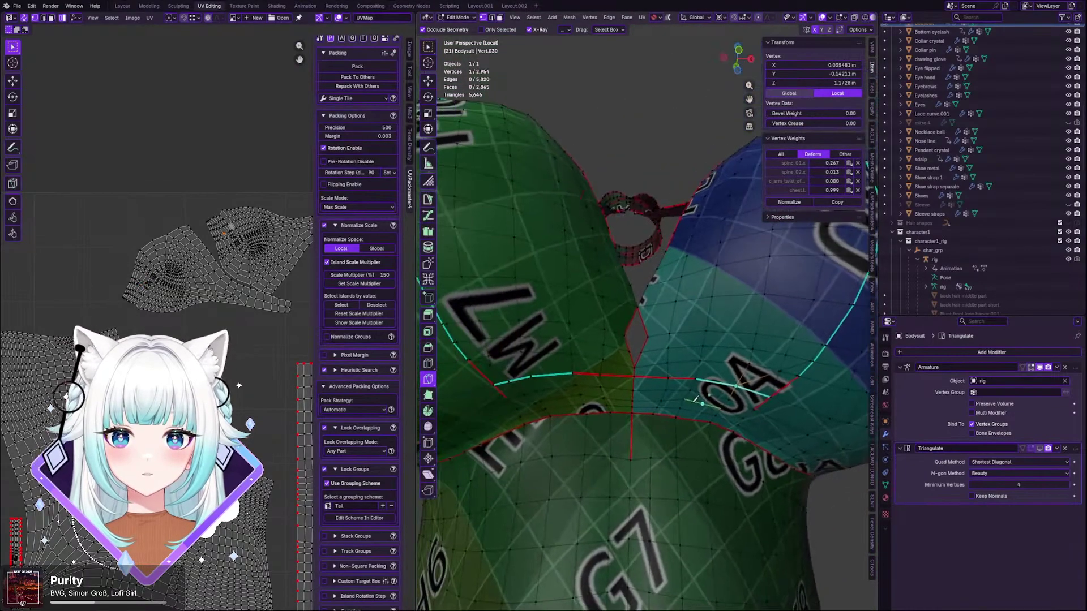
click(777, 377)
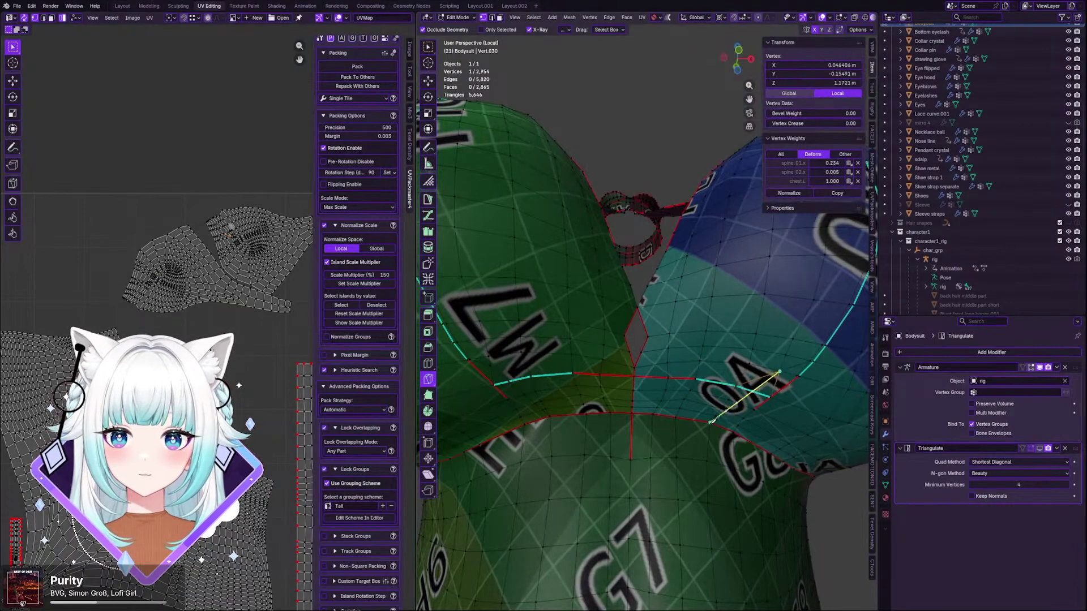
click(711, 423)
key(Return)
- Dissolve the corresponding short redundant edge above the underbust cyan line on the blue cup
scroll(772, 373, up, 3)
click(778, 376)
click(720, 397)
key(Return)
key(x)
click(721, 397)
scroll(721, 396, down, 5)
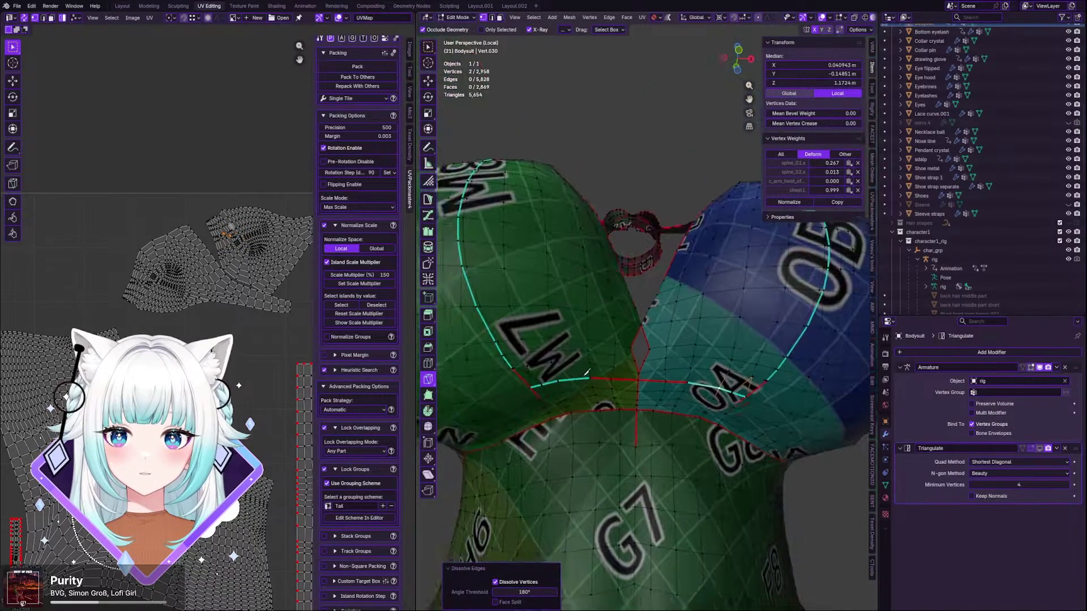
- Knife an edge on the green cup from the vertex below the cyan line across the underbust seam to a torso vertex
scroll(538, 405, up, 4)
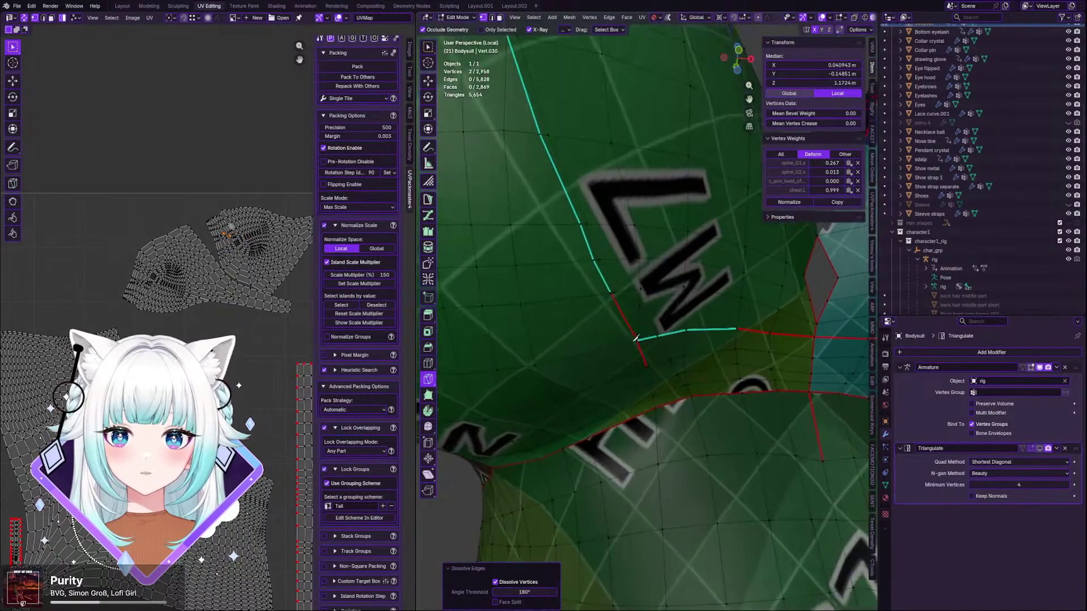
scroll(635, 338, up, 4)
shift+middle_drag(677, 388, 643, 317)
scroll(598, 289, up, 1)
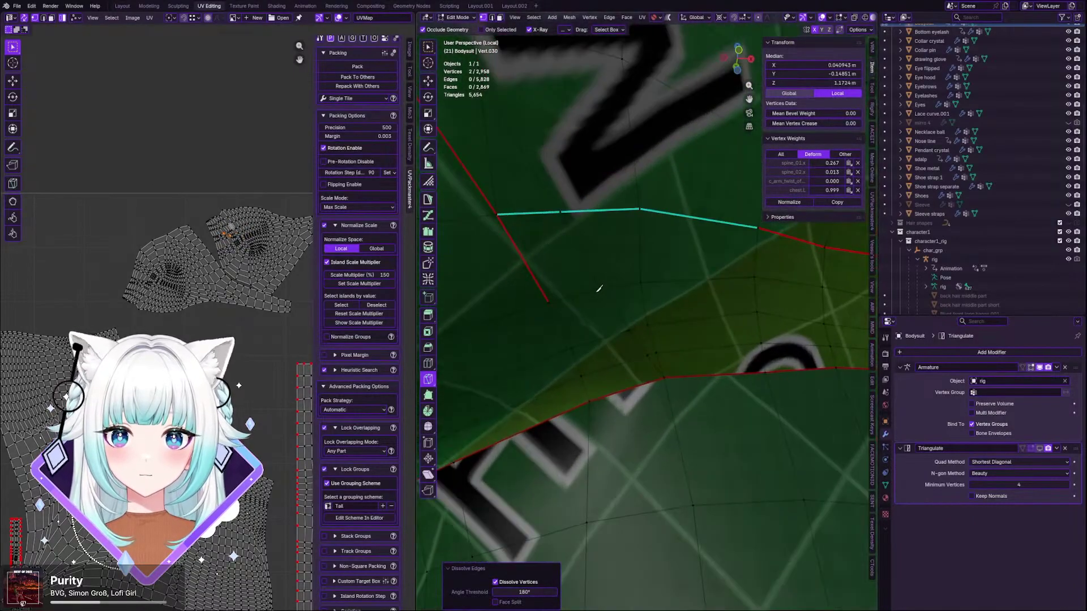
key(k)
click(607, 290)
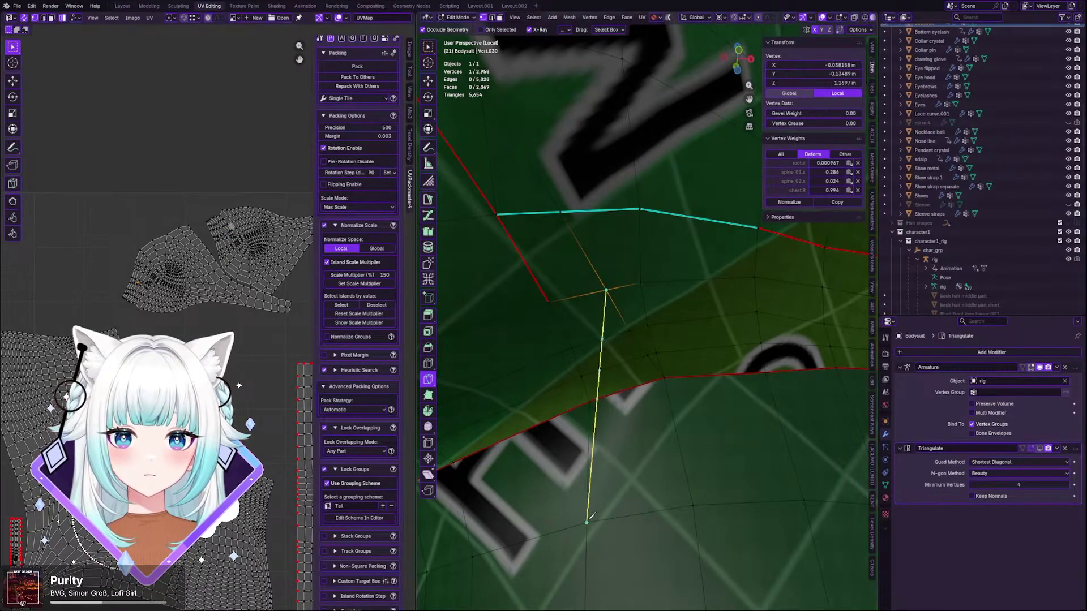
click(587, 522)
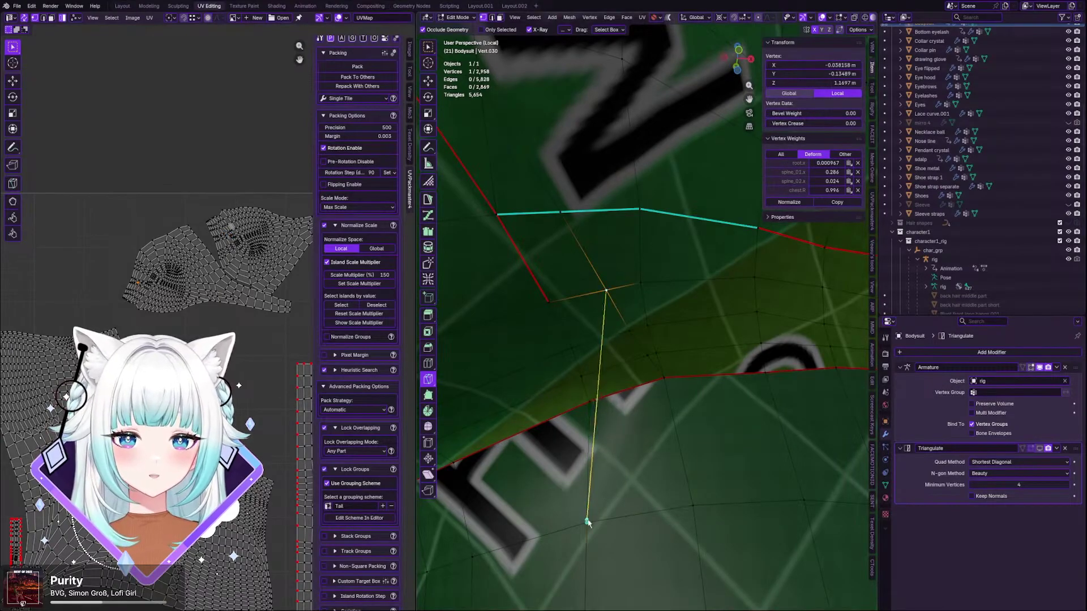
key(Return)
- Try the matching downward cut on the blue cup and undo the green cup's long cut across the underbust seam
scroll(636, 473, down, 6)
shift+middle_drag(848, 439, 793, 370)
click(792, 369)
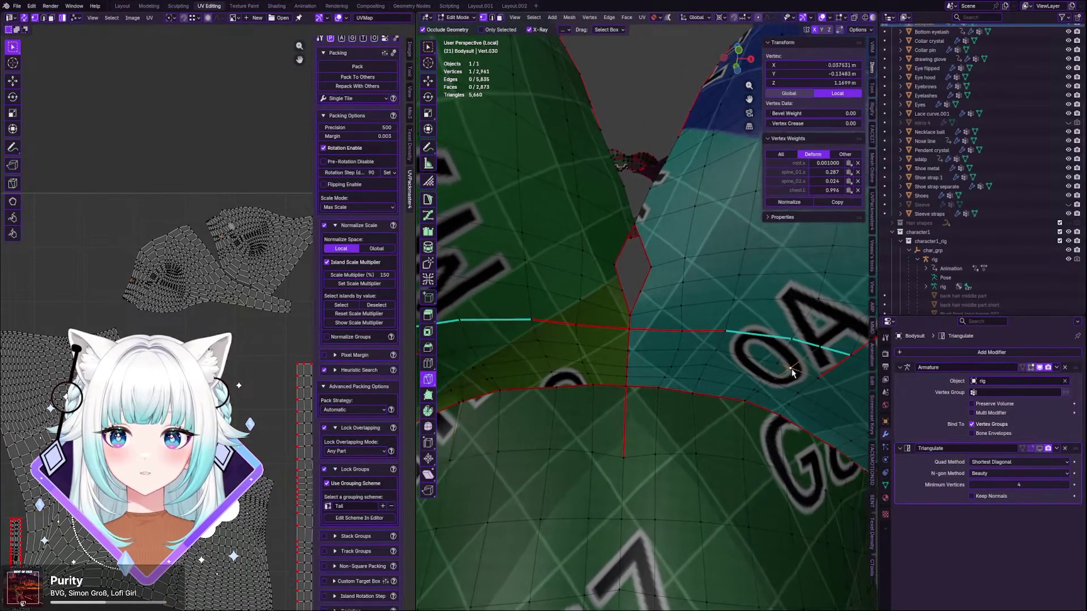
click(790, 369)
scroll(772, 400, down, 1)
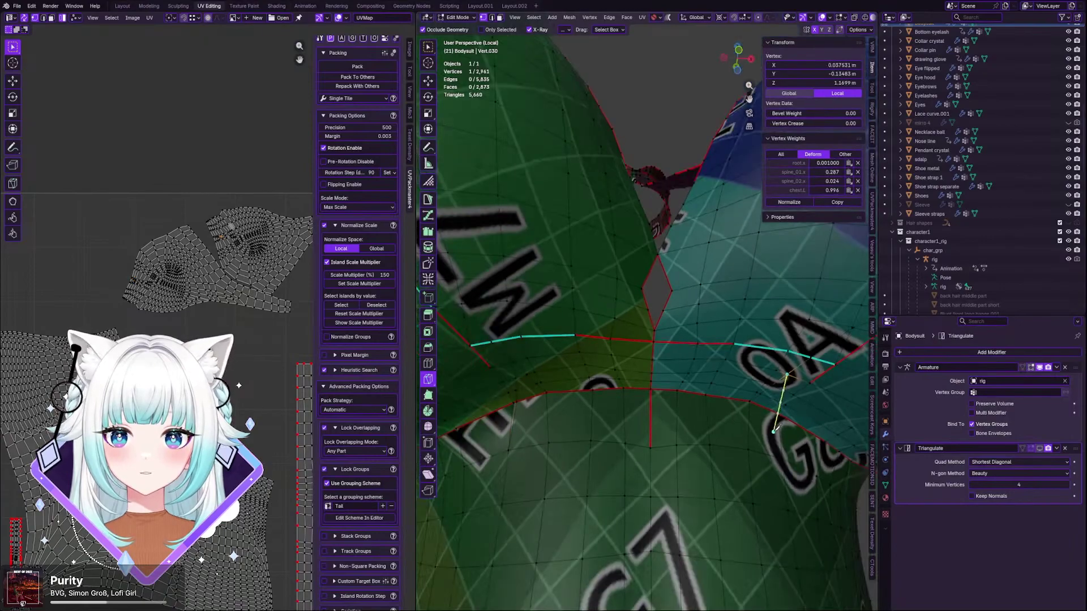
key(Escape)
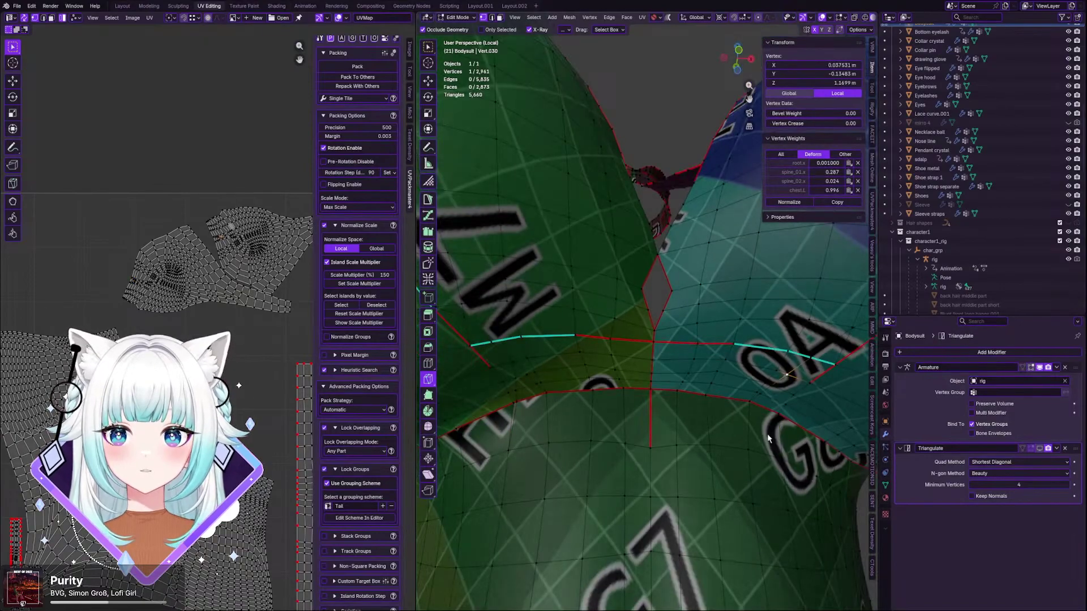
key(k)
click(787, 375)
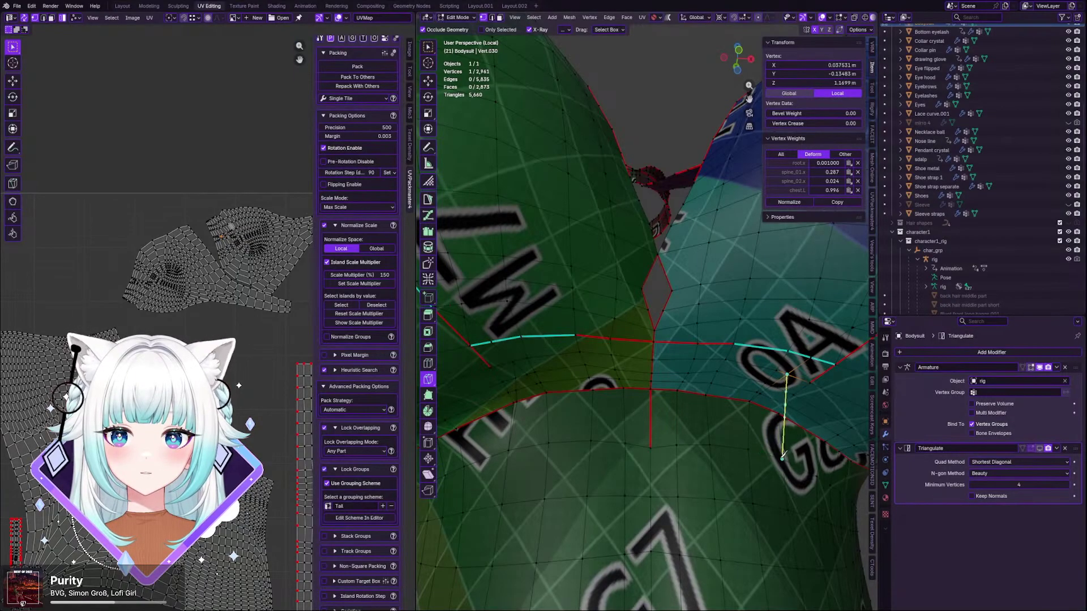
scroll(755, 446, up, 4)
scroll(758, 404, down, 5)
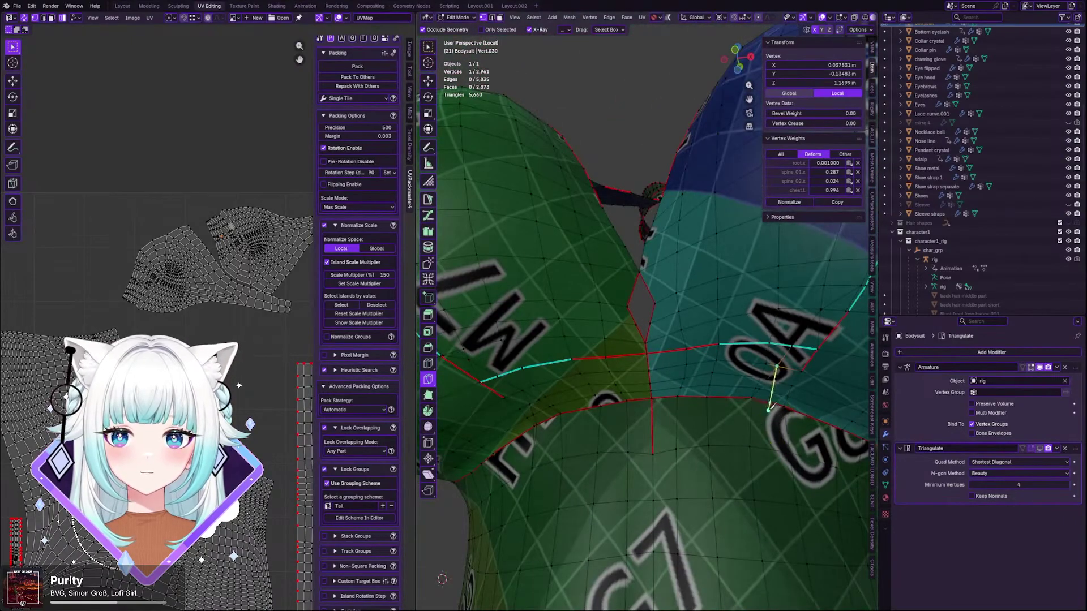
scroll(756, 431, up, 1)
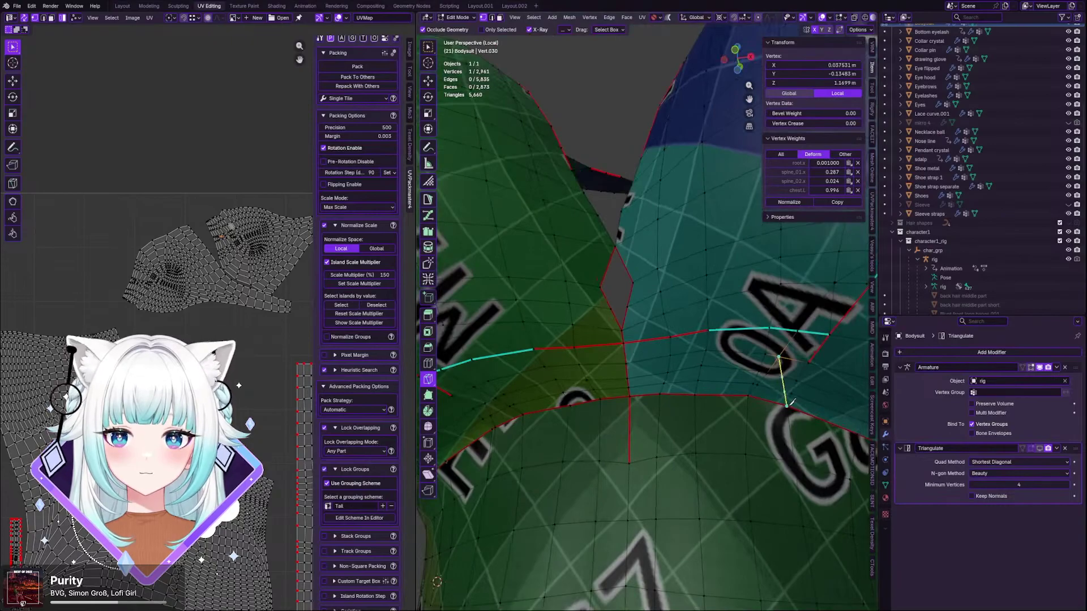
key(Escape)
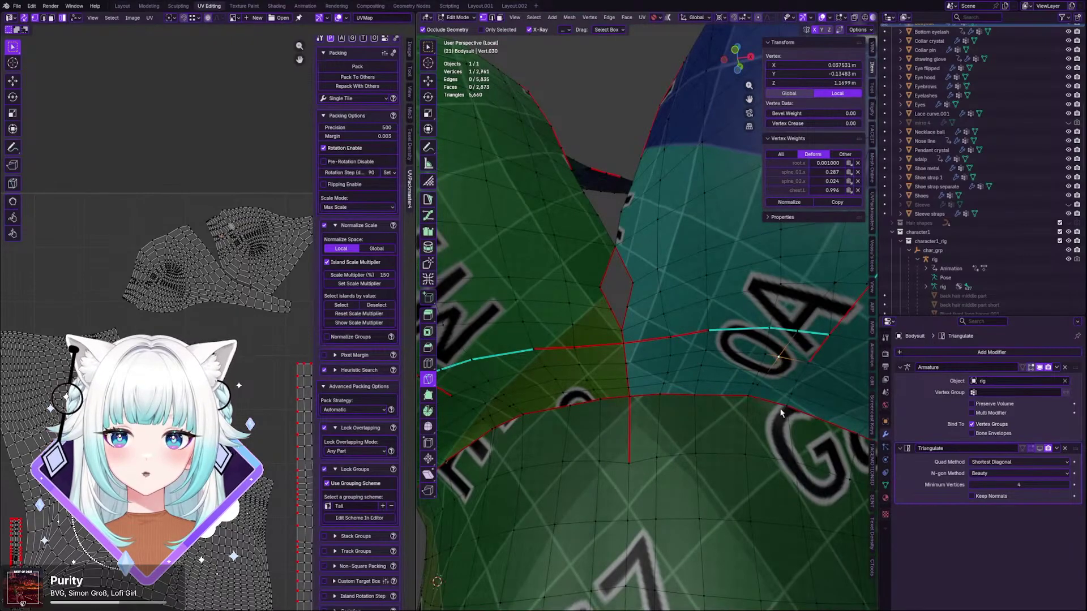
key(ctrl+z)
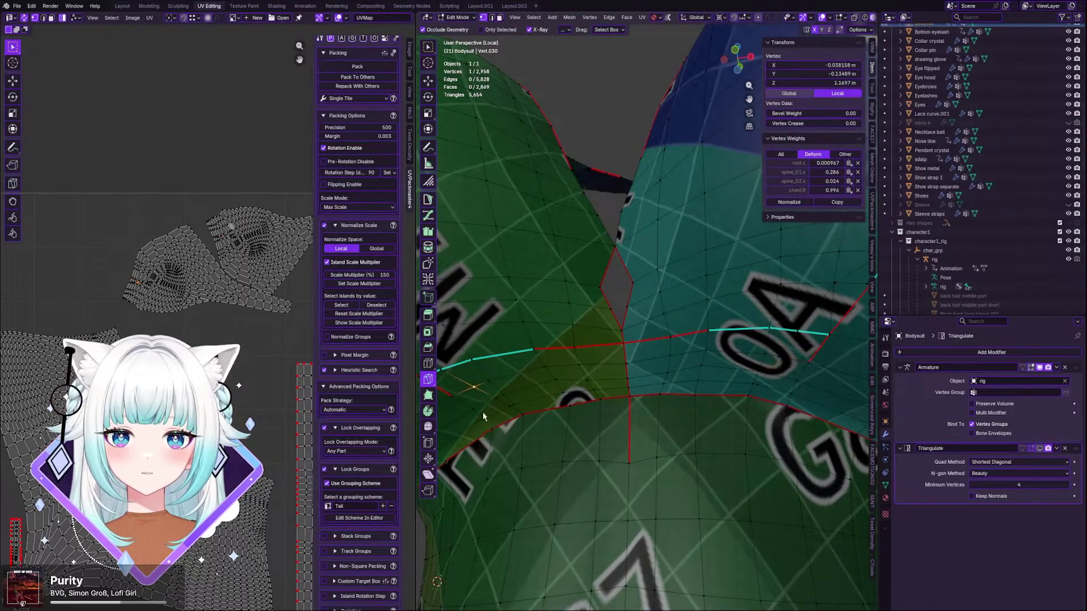
- Knife a shorter edge on the green cup from the vertex below the cyan line down to the red underbust seam
shift+middle_drag(482, 418, 664, 358)
scroll(663, 358, up, 2)
click(599, 337)
click(611, 402)
key(Return)
scroll(614, 402, down, 4)
- Knife the matching short edge on the blue cup from the vertex below its cyan line to the underbust seam
middle_drag(738, 395, 703, 308)
click(702, 304)
click(714, 354)
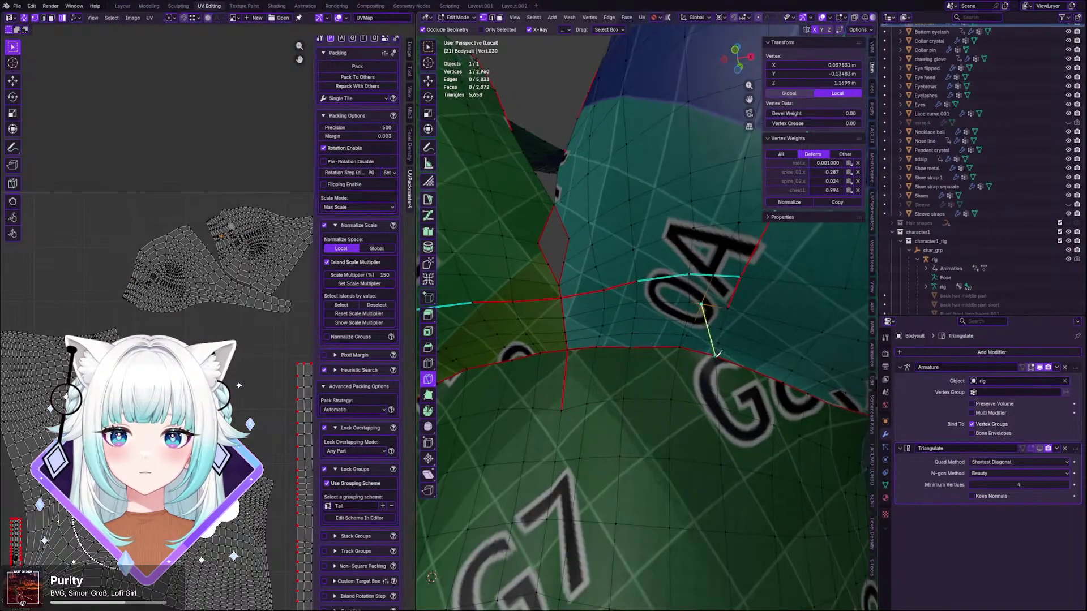
key(Return)
mouse_move(715, 355)
middle_down()
mouse_move(706, 359)
mouse_move(702, 337)
middle_up()
- Dissolve the blue cup's edges around the short cut between the cyan line and the underbust seam
scroll(702, 320, up, 4)
click(705, 307)
shift+click(695, 338)
shift+click(681, 358)
key(x)
click(675, 375)
middle_drag(675, 375, 609, 331)
- Dissolve the green cup's matching edges between the vertex below the cyan line and the underbust seam
click(609, 330)
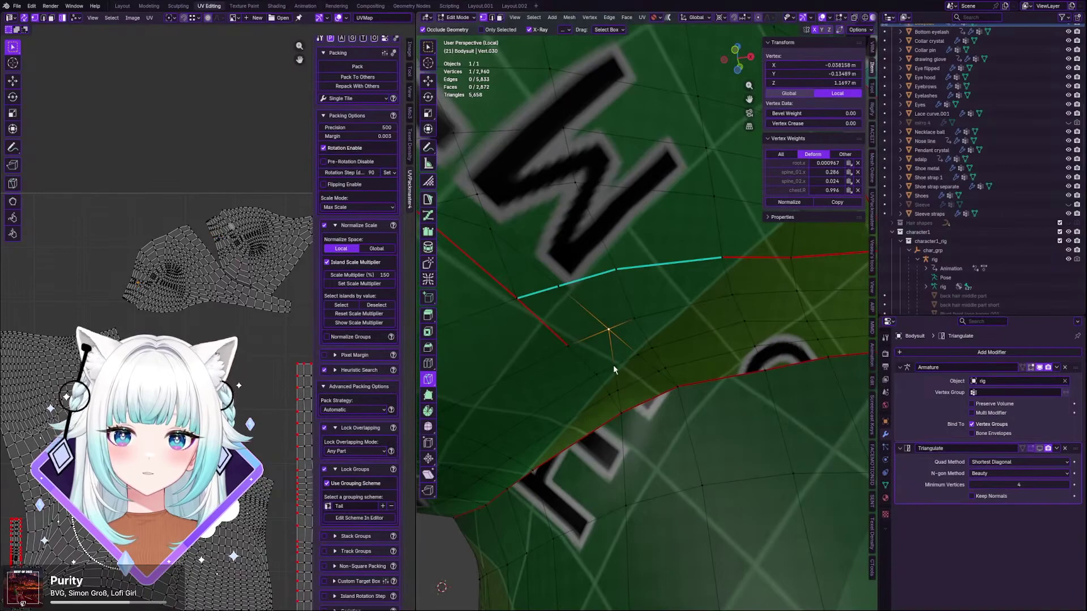
shift+click(640, 356)
shift+click(660, 373)
shift+click(673, 386)
key(x)
click(671, 386)
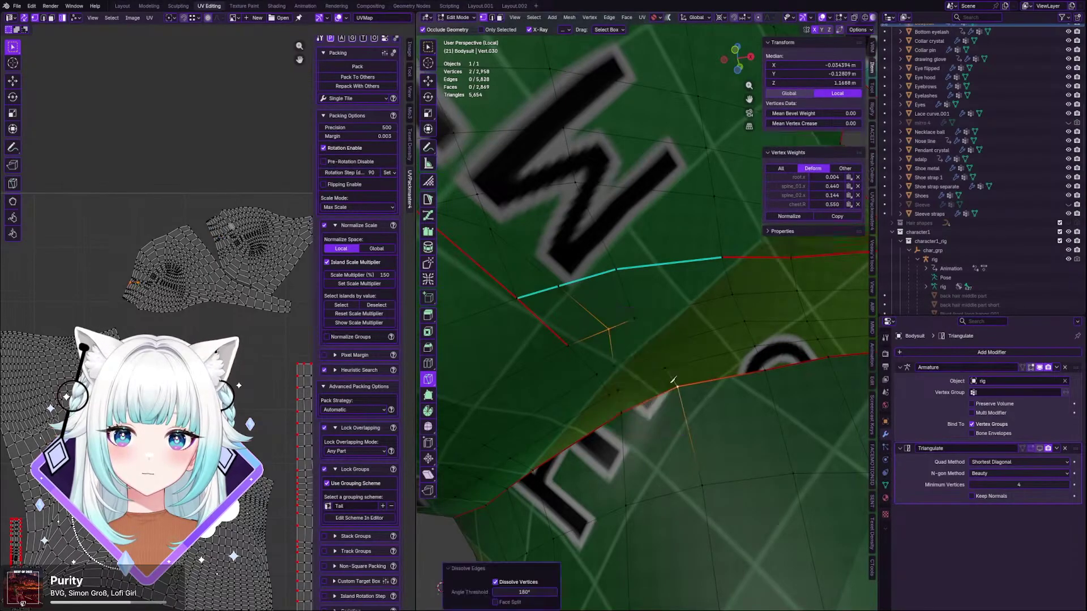
- Try moving the vertex just above the green cup's diagonal corner cut to even out the surrounding edges
scroll(672, 383, down, 8)
scroll(631, 343, up, 3)
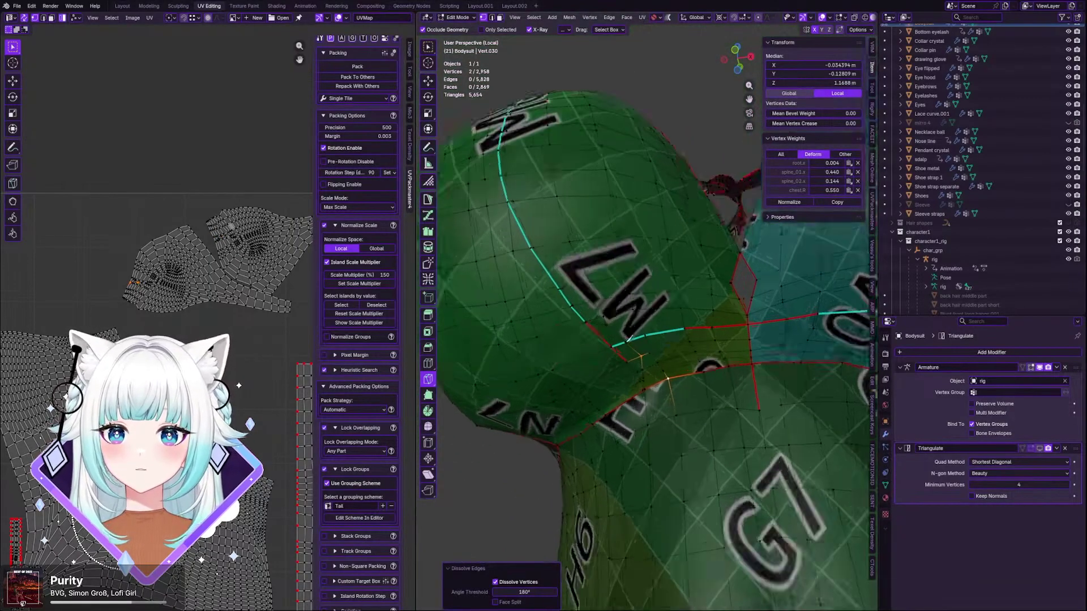
scroll(619, 335, up, 4)
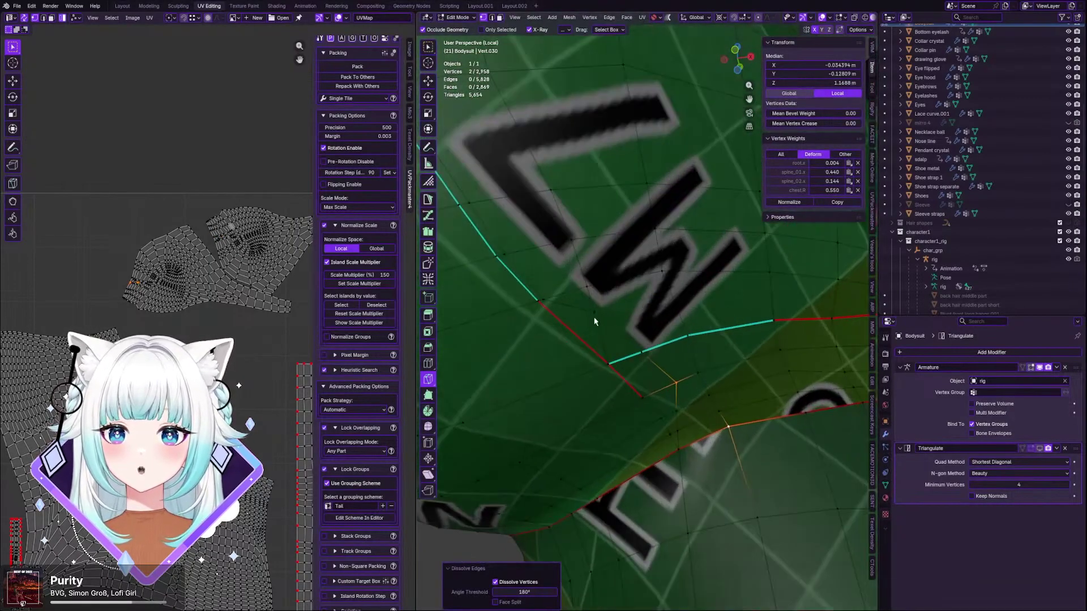
click(594, 312)
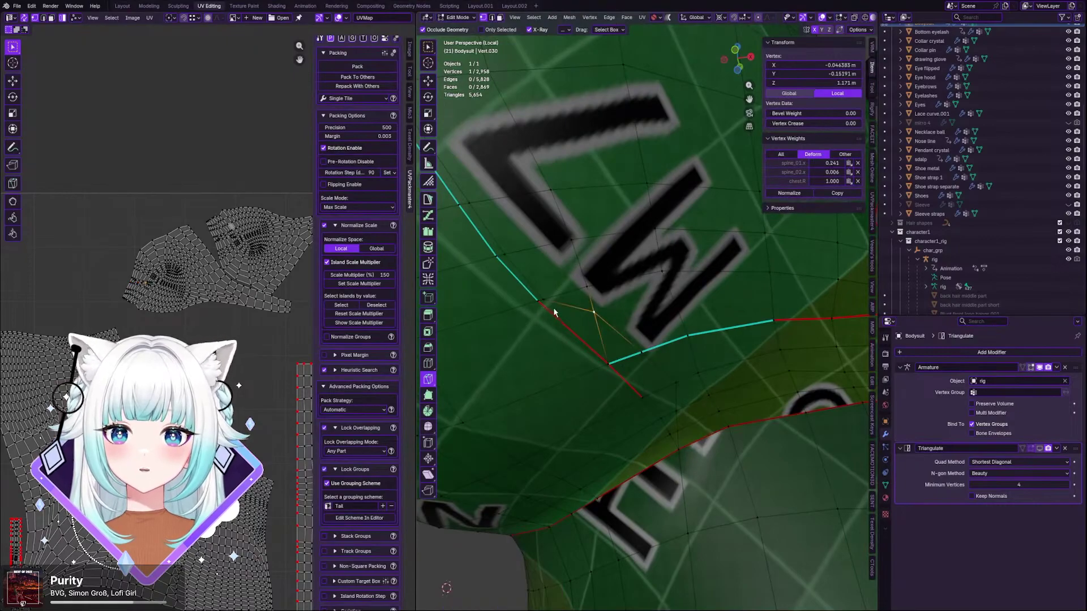
scroll(552, 306, down, 3)
scroll(566, 311, up, 4)
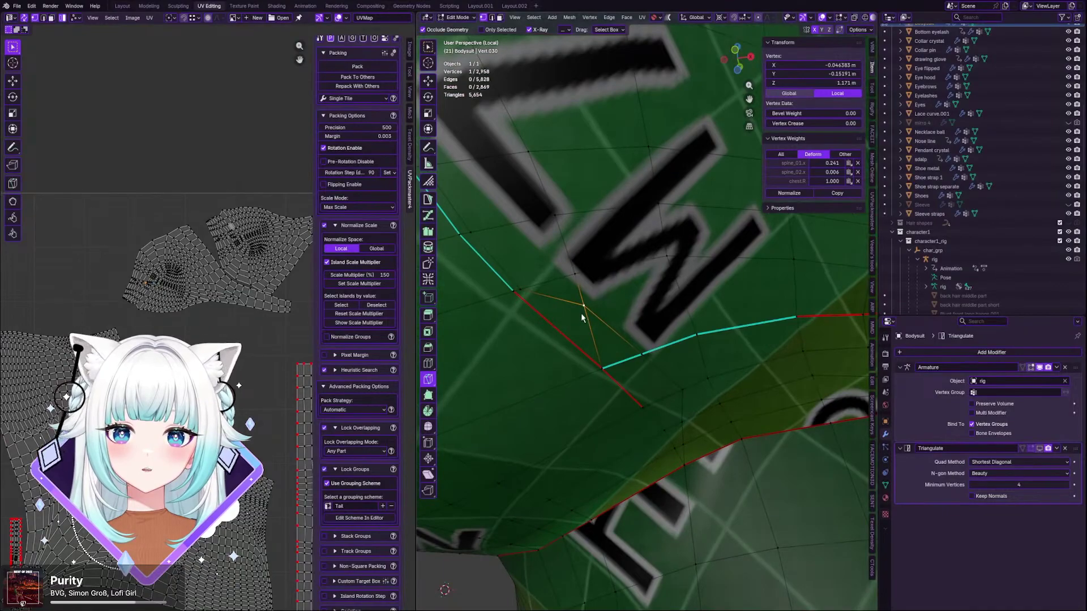
scroll(590, 318, down, 3)
scroll(590, 320, up, 3)
key(g)
click(604, 321)
scroll(607, 321, down, 3)
key(ctrl+z)
key(g)
click(617, 321)
key(g)
- Merge the two vertices above the green cup's diagonal cut at the first one and slide the merged vertex by about 0.075
middle_drag(657, 321, 529, 335)
scroll(603, 321, up, 2)
shift+click(517, 331)
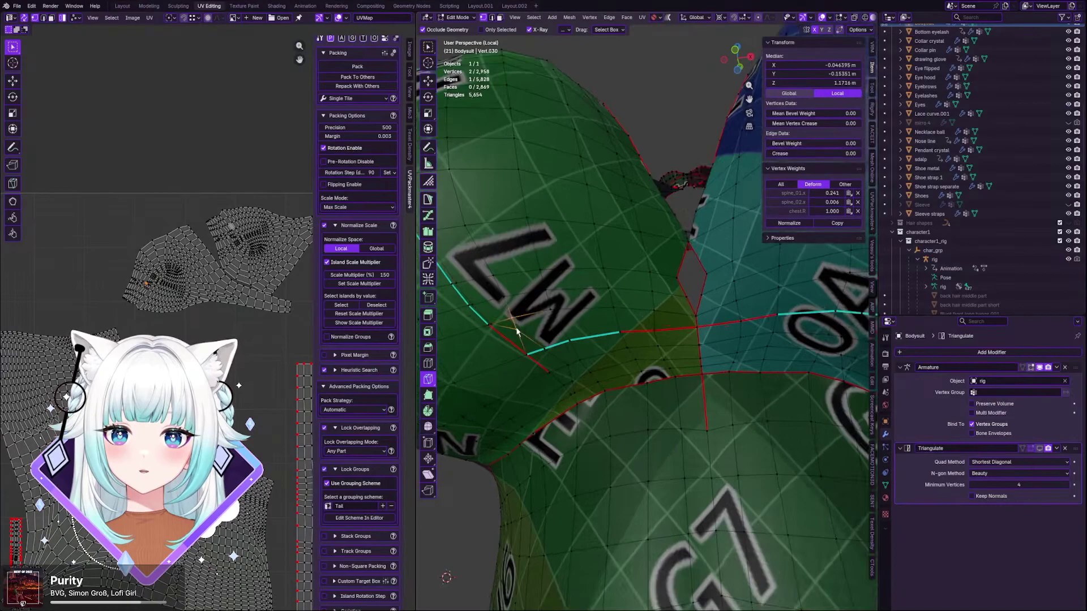
key(m)
click(511, 350)
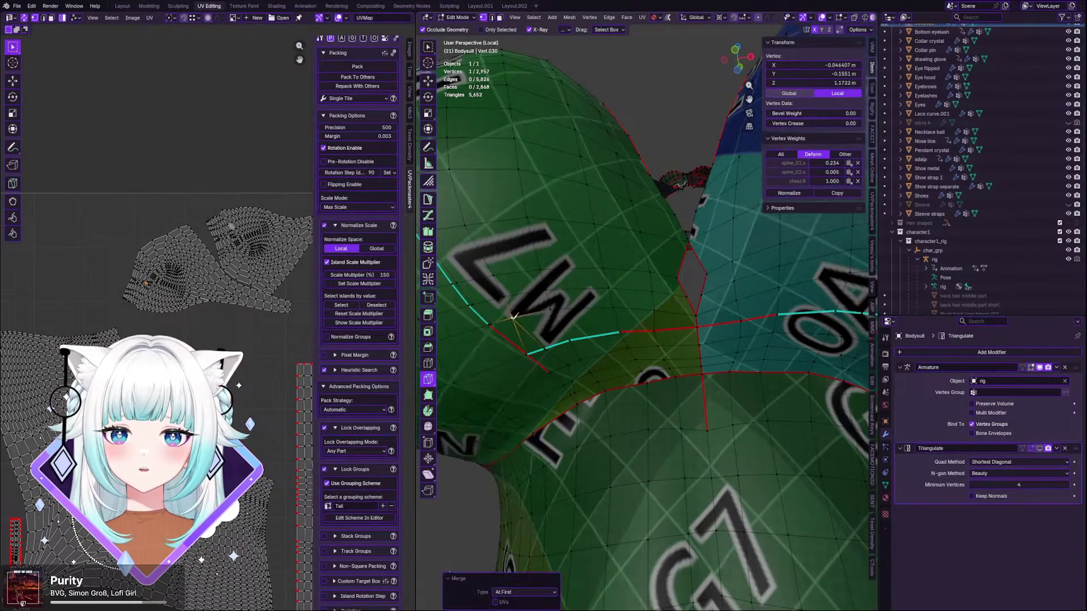
middle_drag(512, 317, 514, 320)
key(g)
key(g)
click(523, 328)
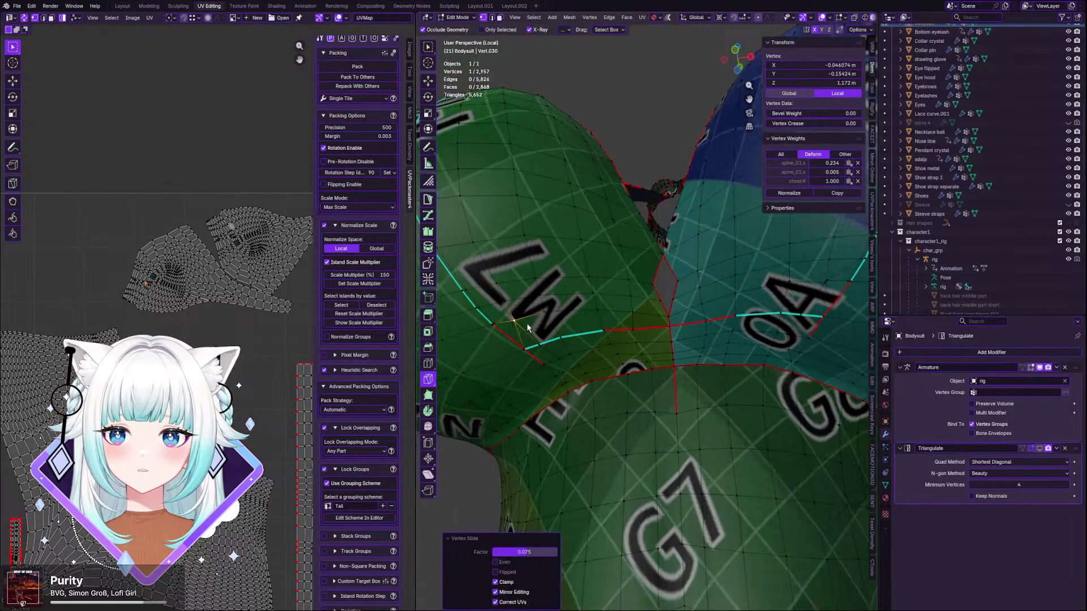
- Examine the closely spaced vertices above the diagonal corner cut on the blue cup
scroll(829, 276, up, 5)
shift+click(786, 265)
click(785, 264)
scroll(781, 267, up, 6)
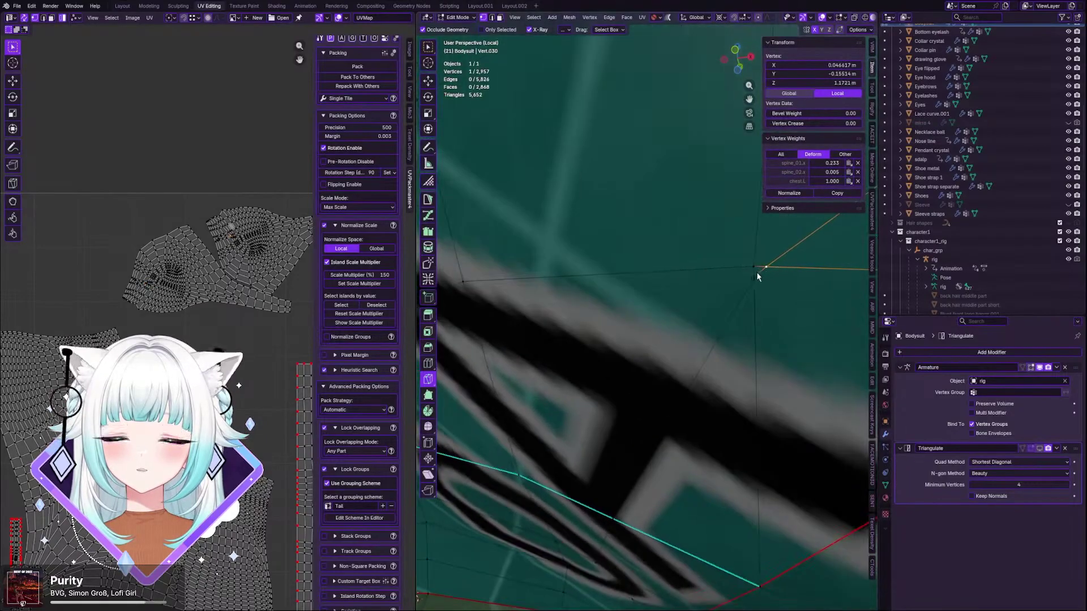
shift+middle_drag(757, 273, 654, 325)
scroll(654, 325, down, 3)
click(654, 329)
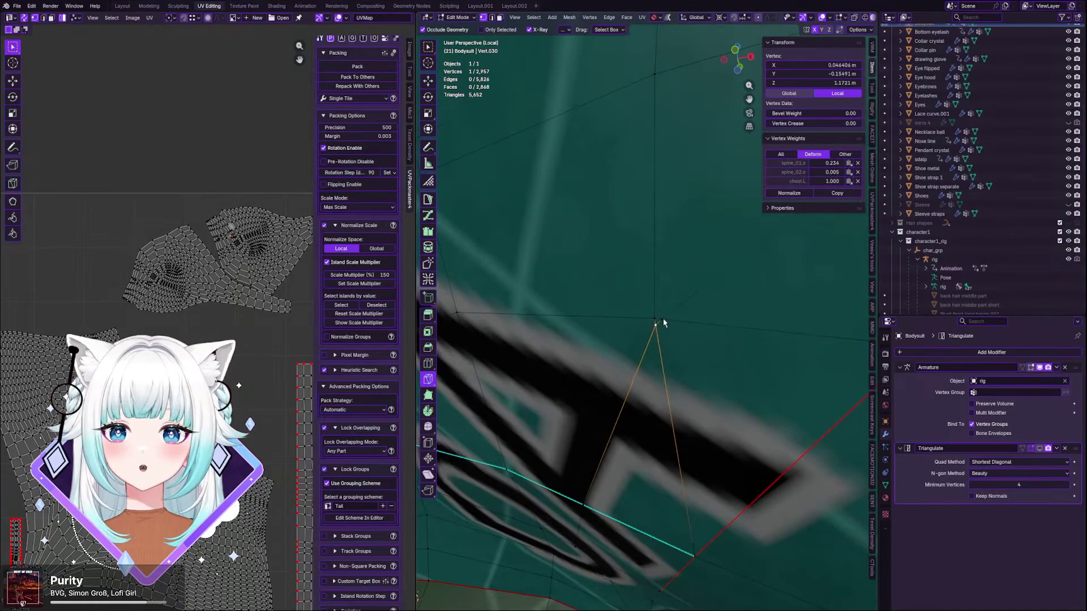
scroll(658, 325, down, 4)
middle_drag(657, 327, 771, 307)
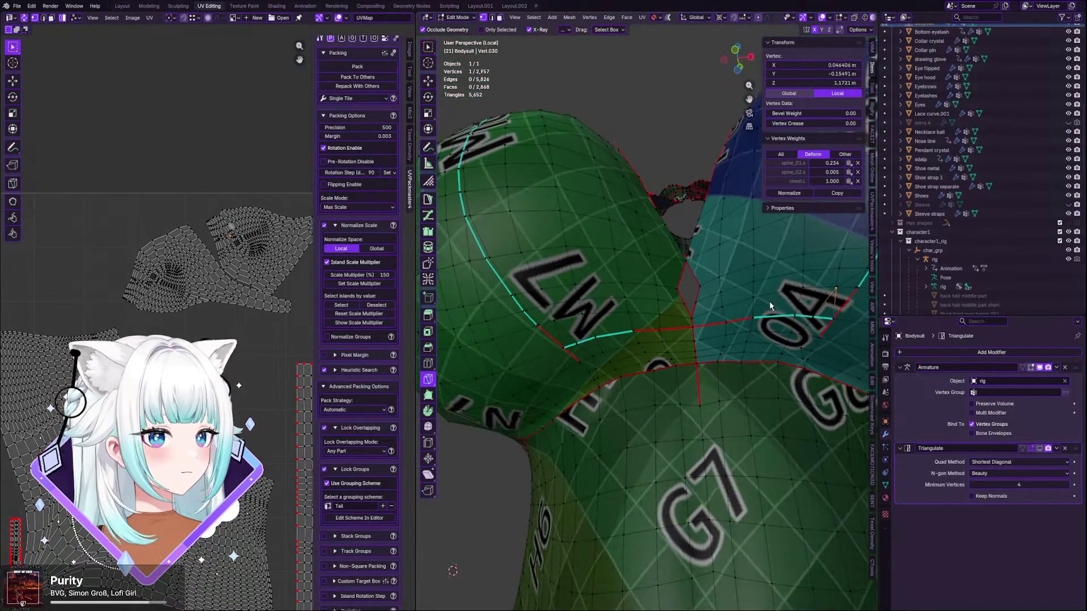
- Compare the corner topology of both cups and inspect the vertex at the lower end of the green cup's cyan line
scroll(723, 353, down, 4)
scroll(719, 353, up, 3)
middle_drag(583, 324, 599, 321)
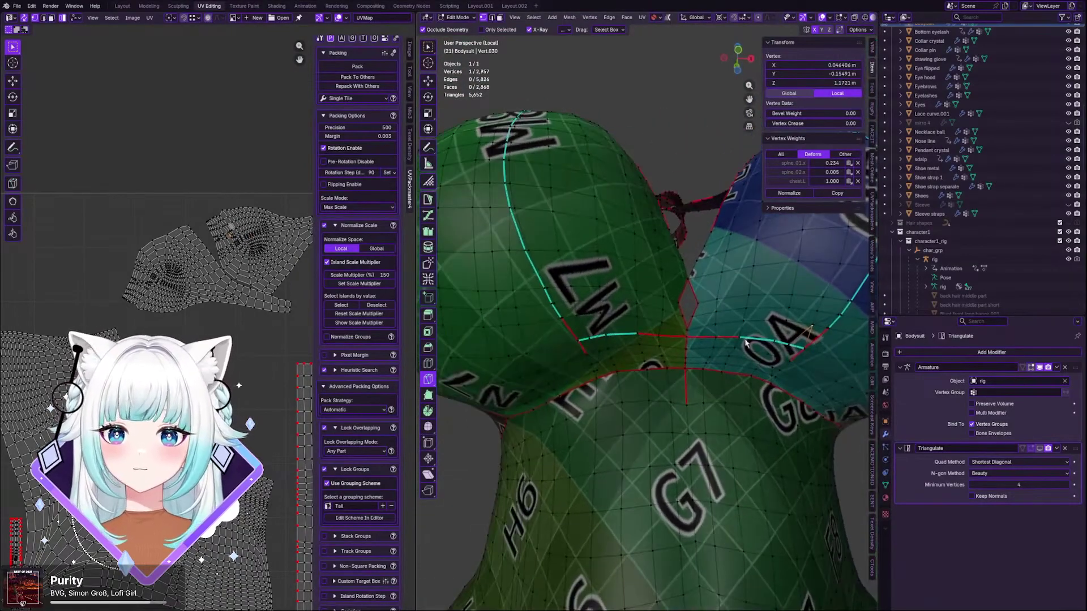
scroll(589, 334, up, 4)
scroll(579, 344, up, 1)
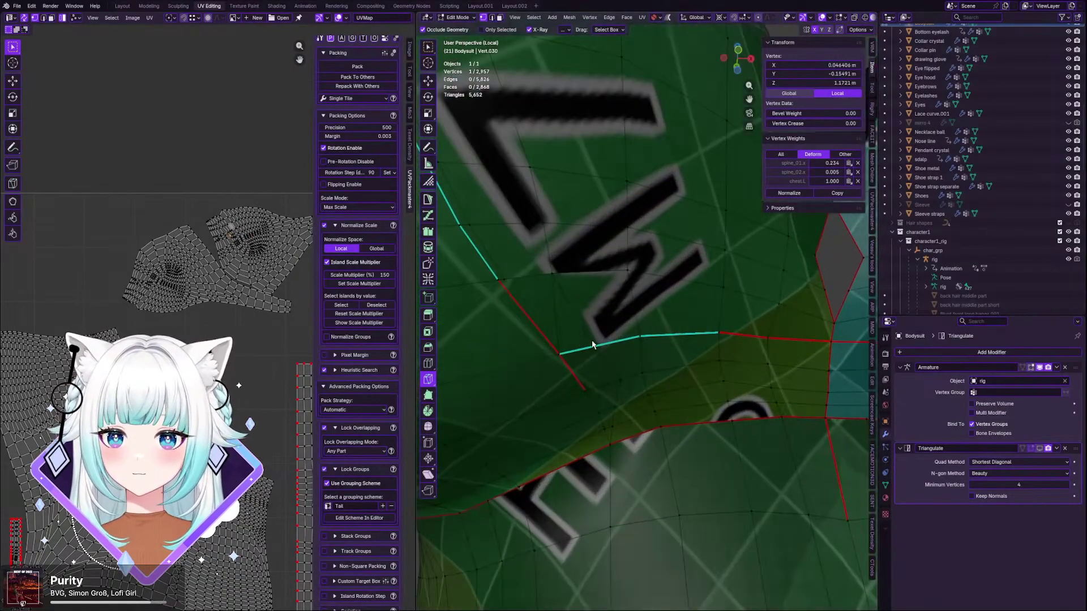
click(502, 280)
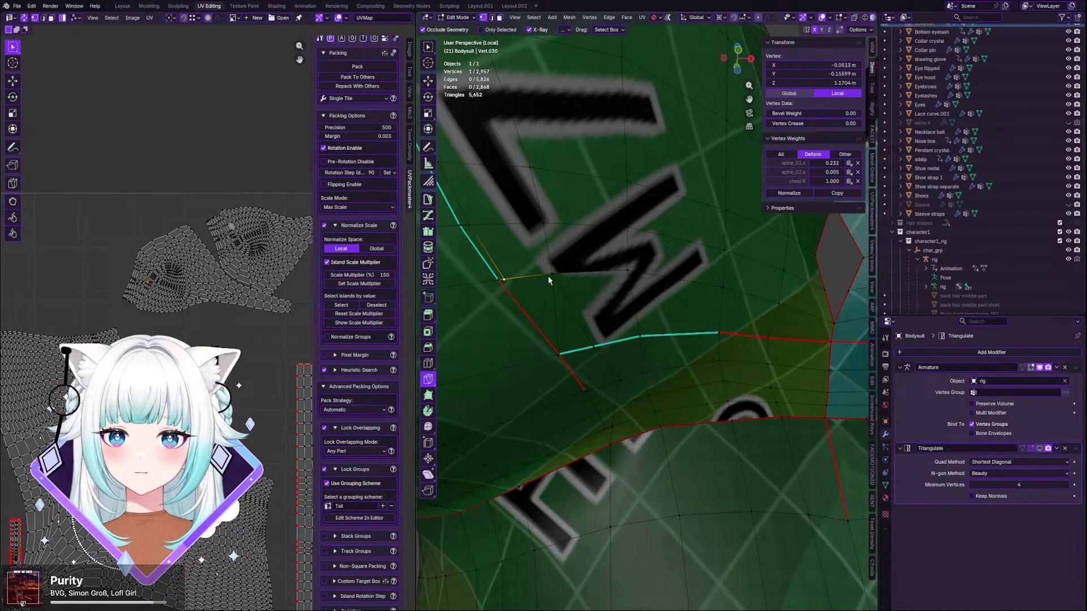
scroll(548, 279, down, 4)
mouse_move(664, 308)
middle_down()
mouse_move(637, 311)
mouse_move(677, 319)
middle_up()
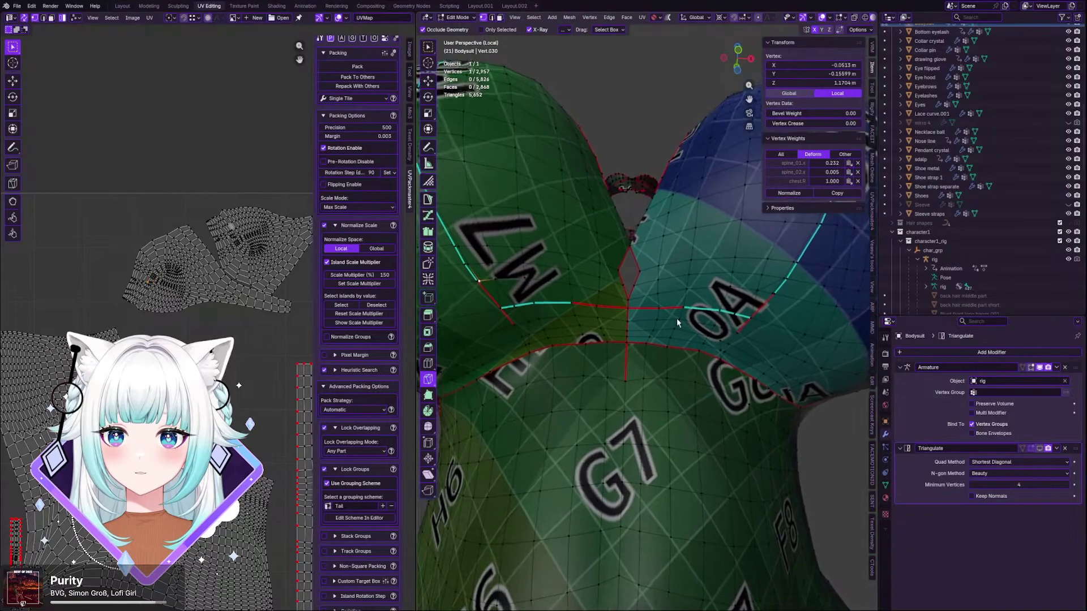
- Merge the two close vertices above the green cup's diagonal corner cut at the first one
scroll(486, 287, up, 4)
key(g)
shift+click(492, 284)
key(q)
click(492, 284)
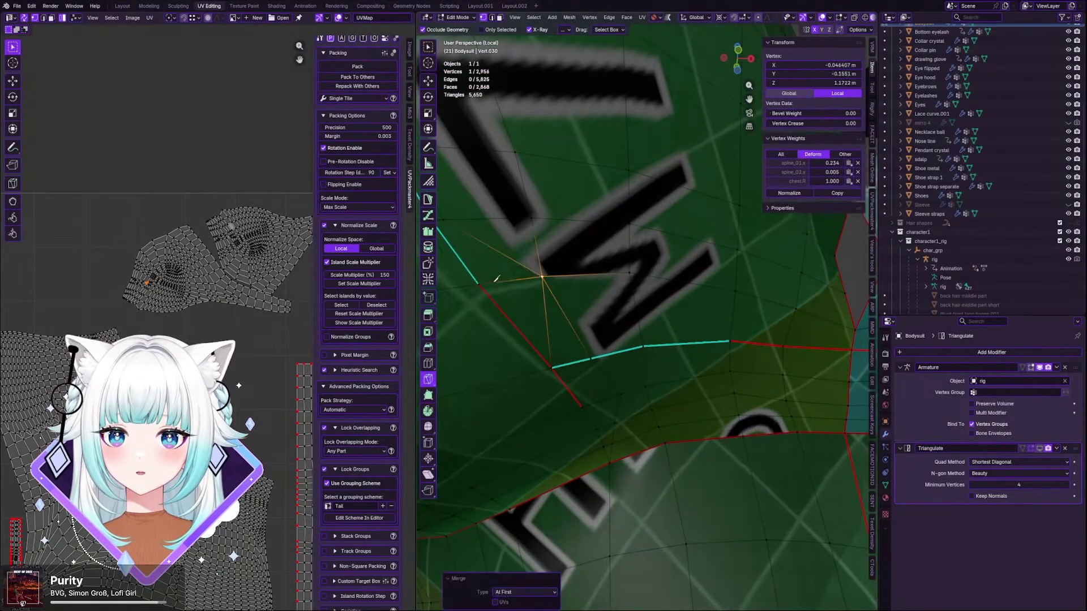
scroll(517, 283, down, 2)
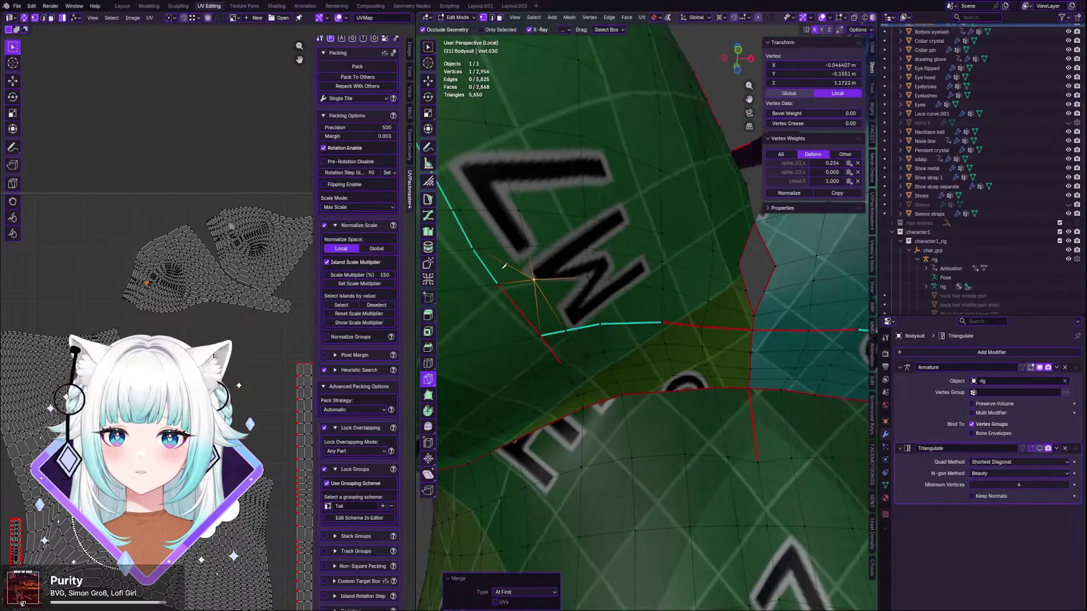
- Try sliding the green cup's merged vertex toward the cyan line by a factor of about 0.595
key(g)
key(g)
click(515, 283)
scroll(681, 318, down, 3)
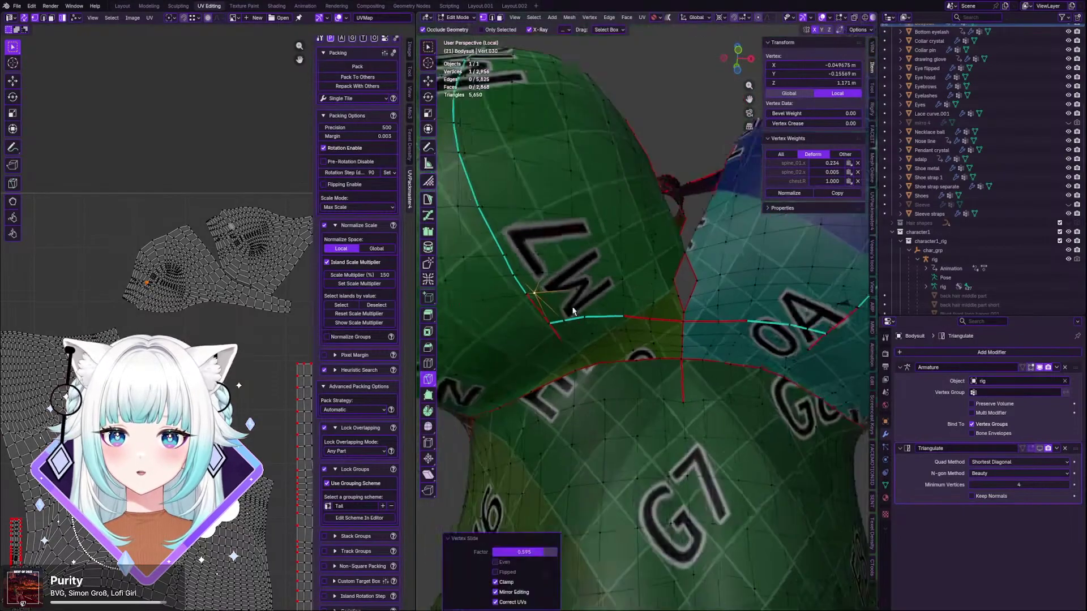
key(g)
- Merge the overlapping vertices above the blue cup's diagonal corner cut at their center
scroll(815, 307, up, 5)
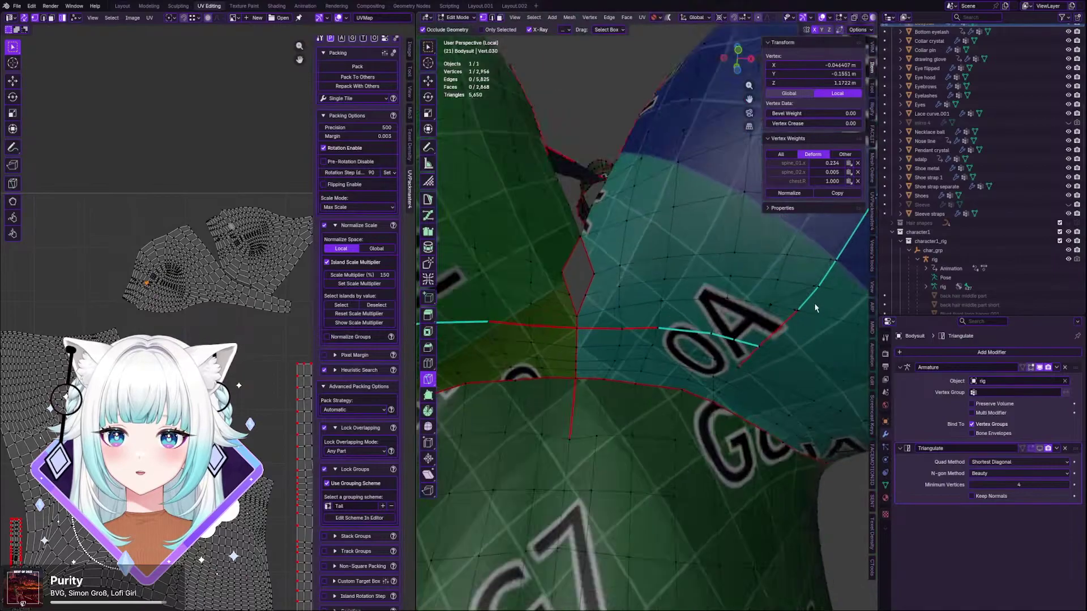
click(759, 311)
scroll(760, 312, up, 3)
shift+click(769, 315)
shift+click(763, 318)
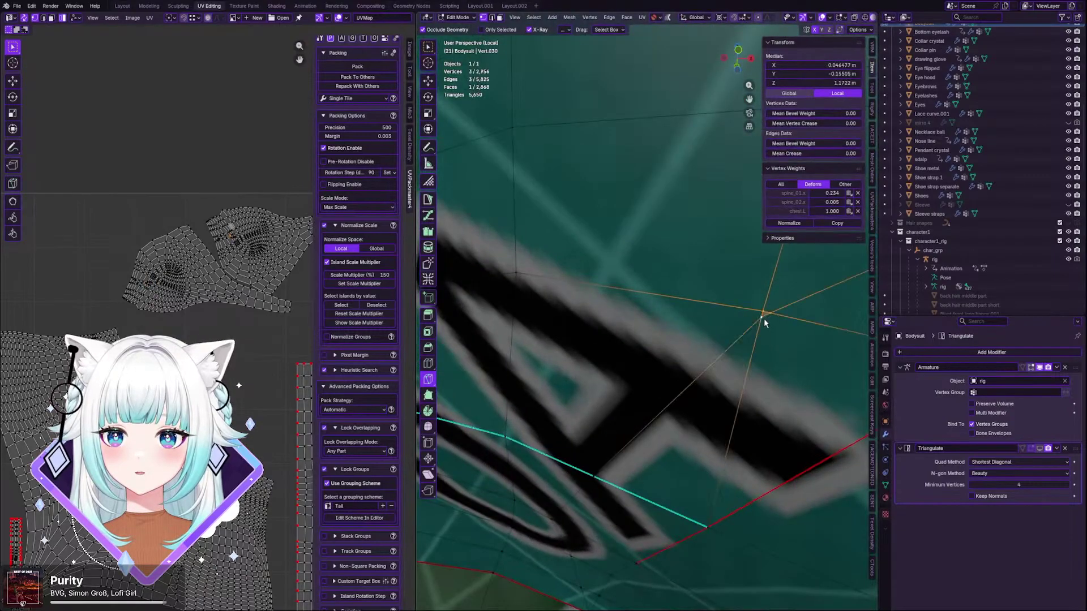
key(q)
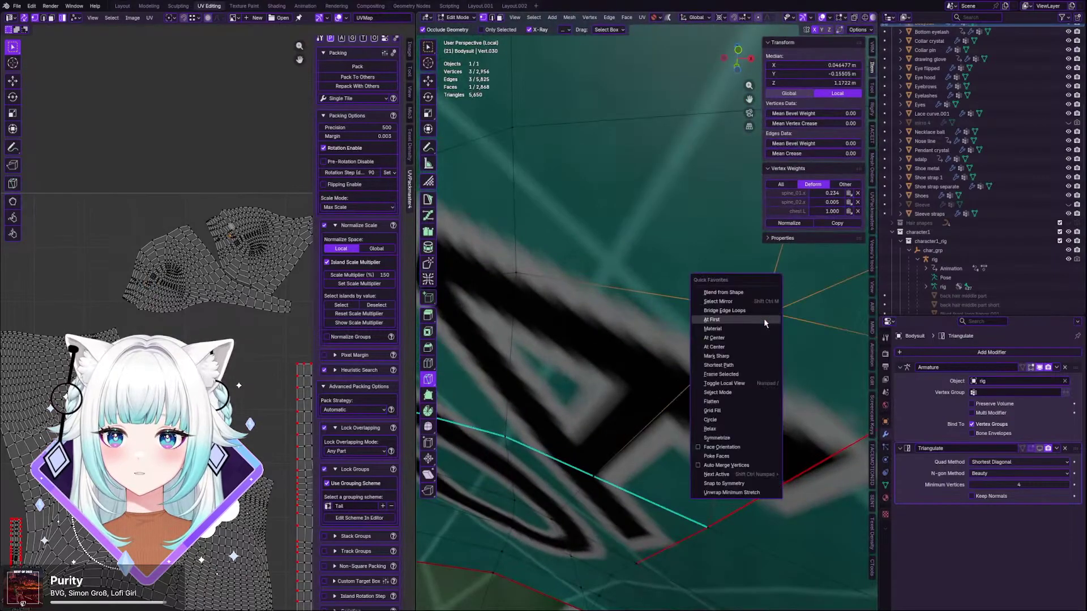
click(740, 339)
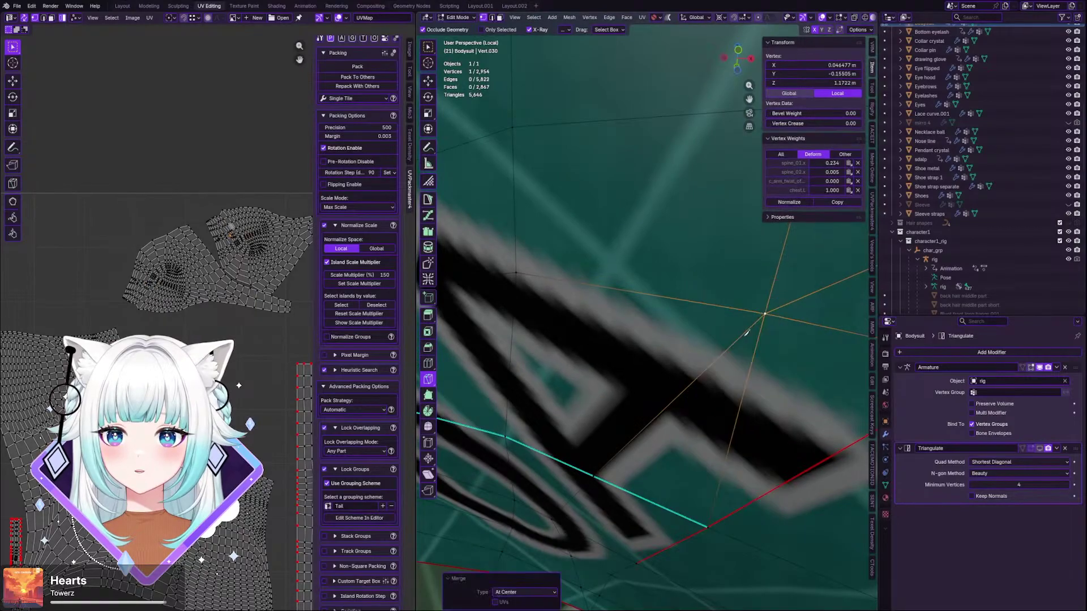
- Try sliding the blue cup's merged vertex along its edge
scroll(762, 312, down, 8)
key(g)
key(g)
click(753, 325)
scroll(572, 307, up, 10)
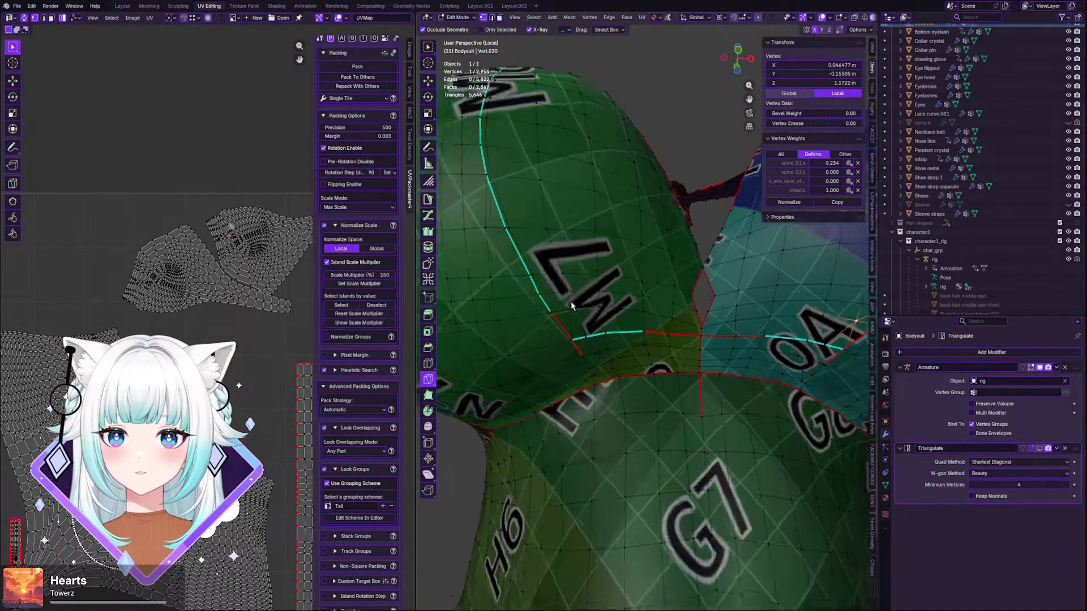
- Try moving the merged vertex above the green cup's diagonal cut to a better position
click(571, 308)
key(g)
right_click(583, 313)
key(g)
click(590, 312)
key(ctrl+z)
scroll(574, 315, down, 3)
shift+middle_drag(735, 327, 653, 299)
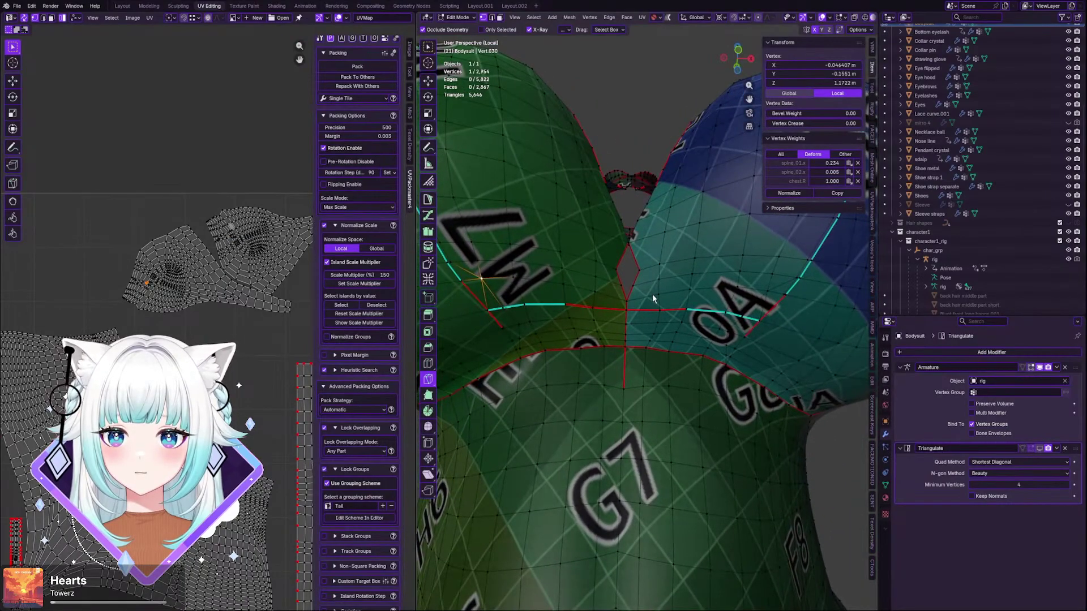
- Snap the green cup's merged vertex to symmetry from -X to +X and try moving it with its mirrored counterpart
key(q)
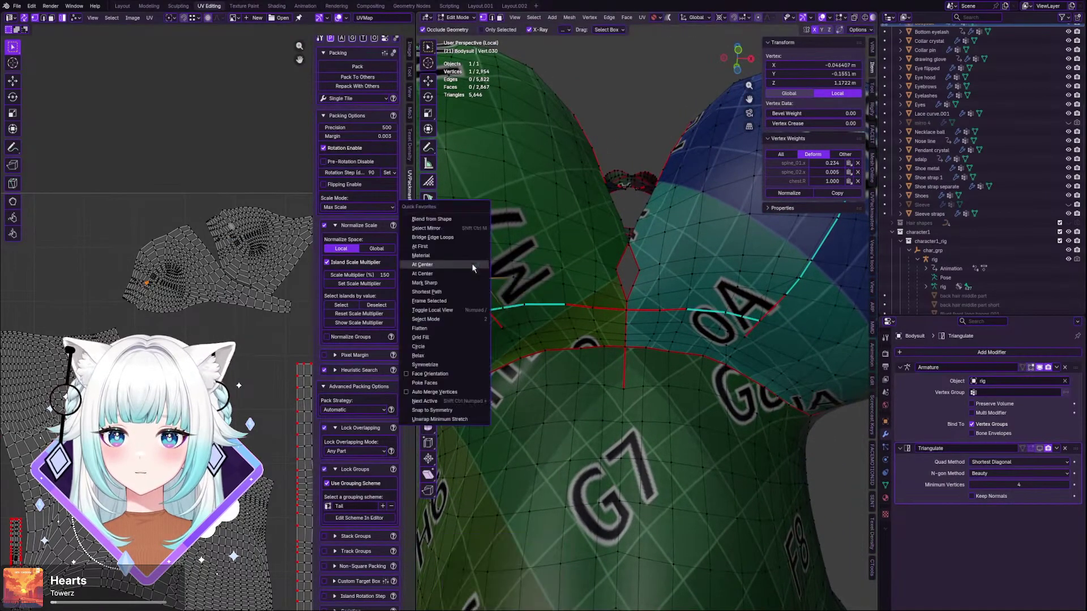
click(455, 411)
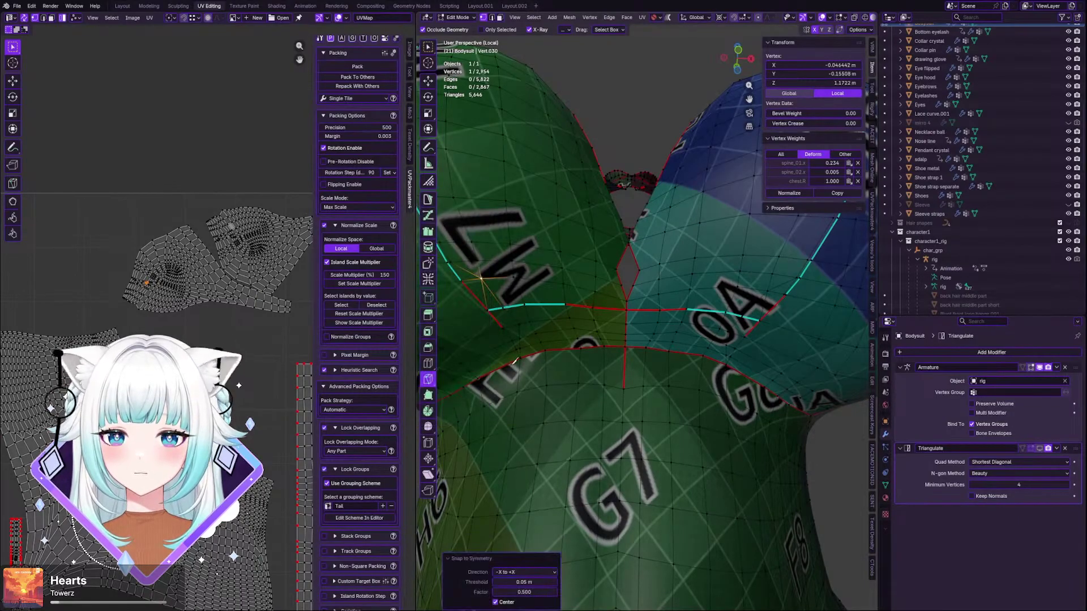
key(g)
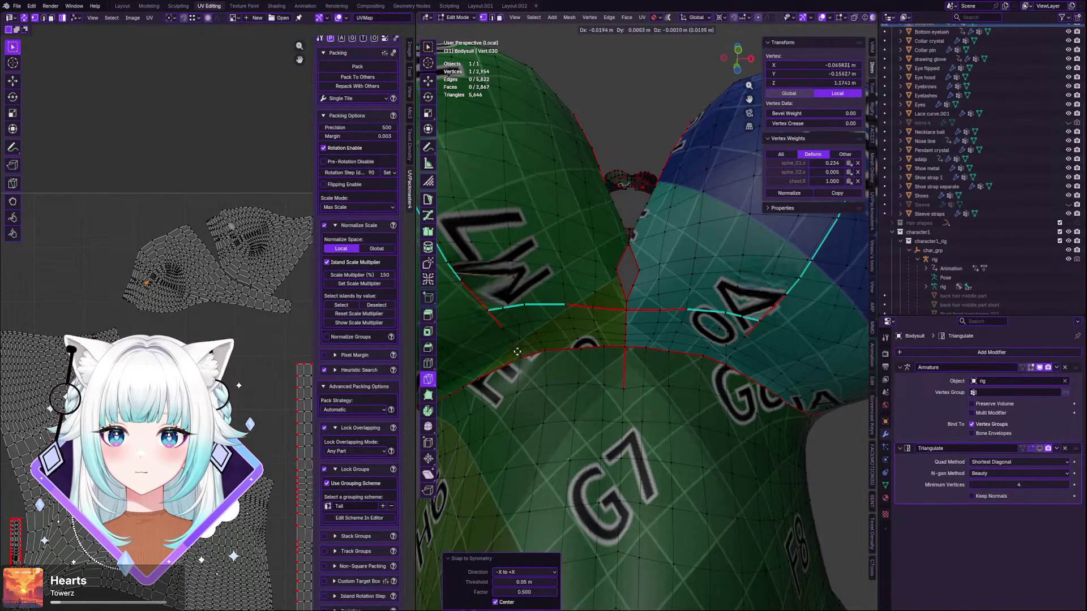
click(525, 354)
key(ctrl+z)
scroll(484, 296, up, 3)
shift+middle_drag(484, 296, 538, 262)
scroll(531, 243, down, 3)
scroll(544, 266, up, 3)
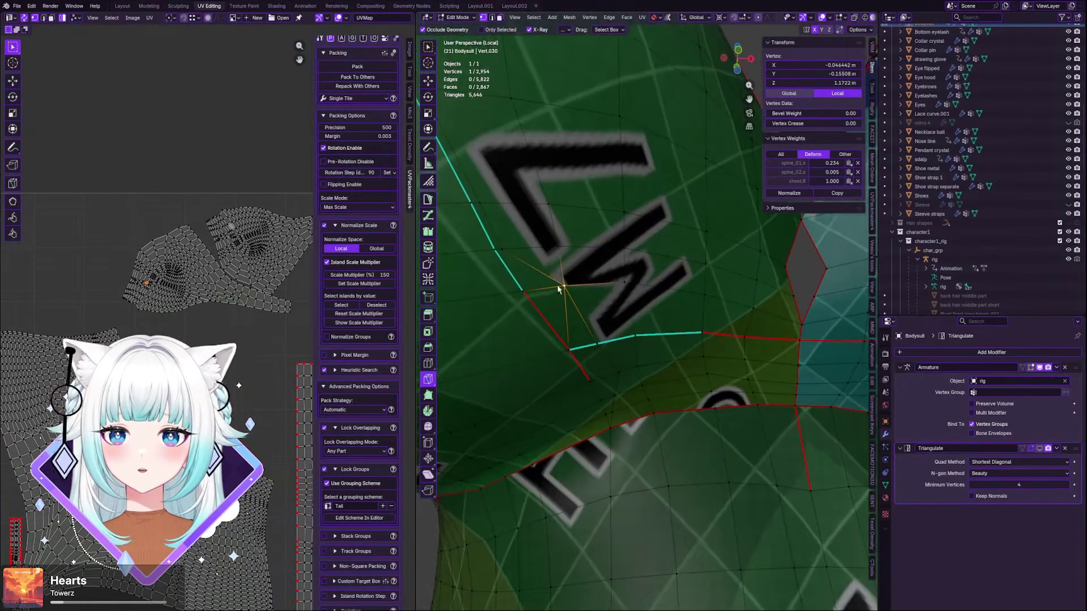
- Cut an edge from the green cup's side cyan line to its lower cyan line and dissolve the surplus edge there
click(506, 256)
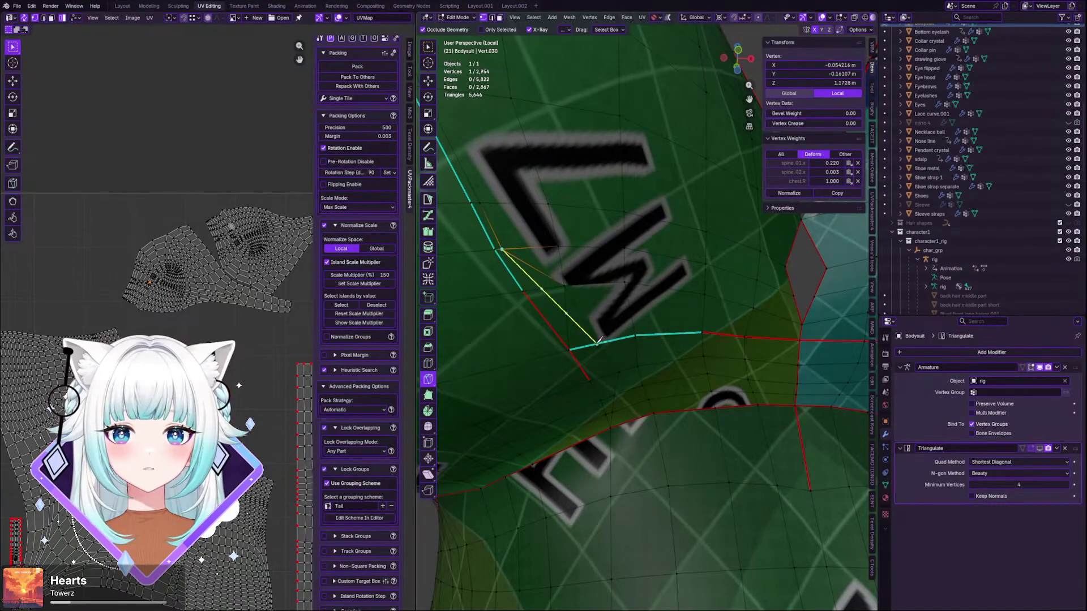
click(599, 341)
key(Return)
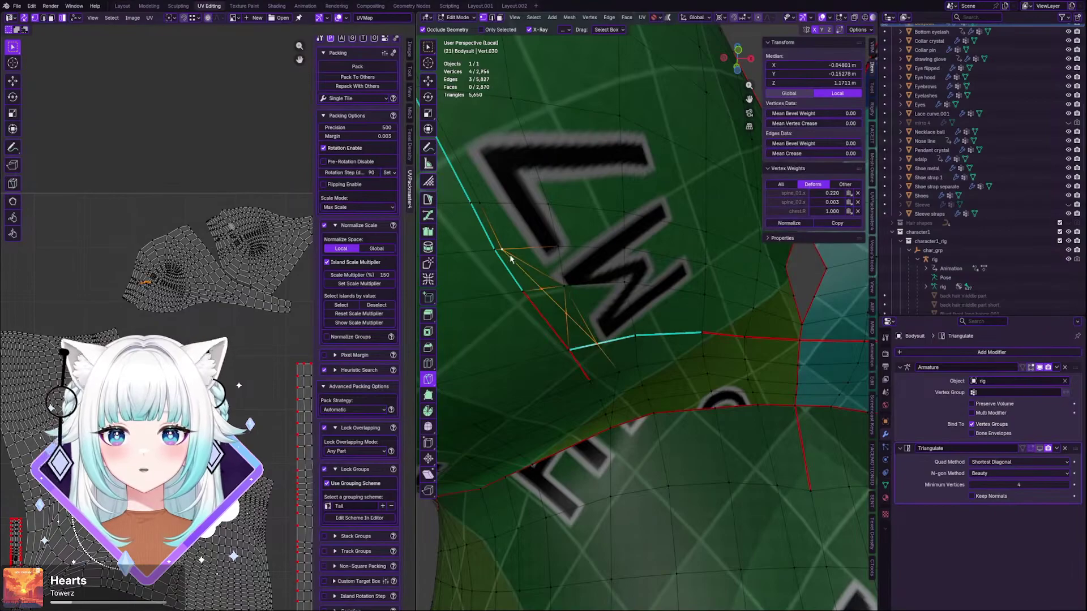
key(x)
click(556, 285)
middle_drag(558, 284, 727, 305)
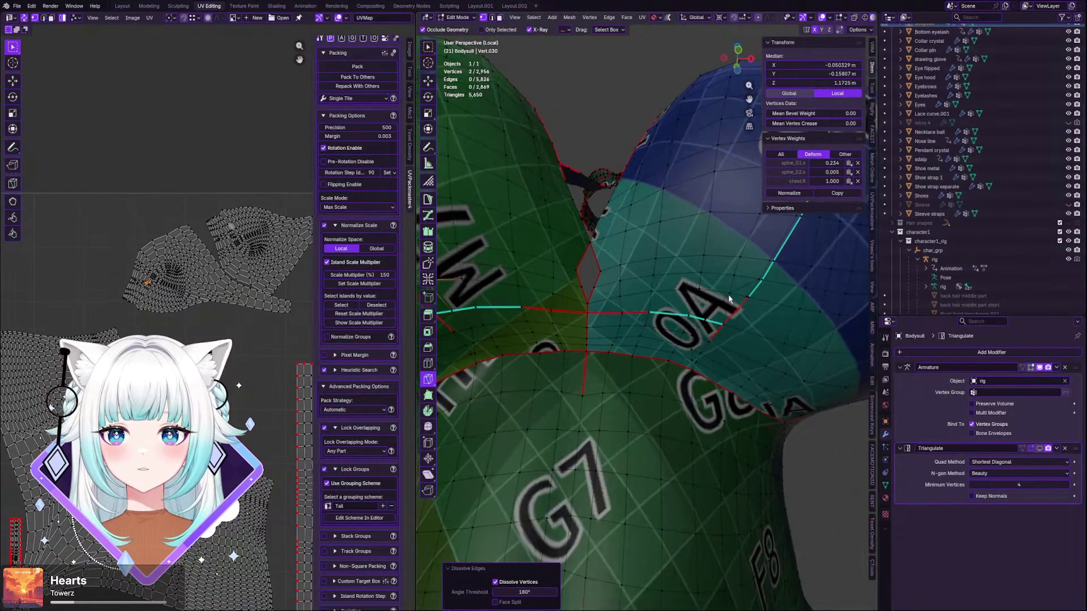
- Cut an edge on the blue cup from the vertex above the diagonal cut to the vertex below the lower cyan line
click(729, 296)
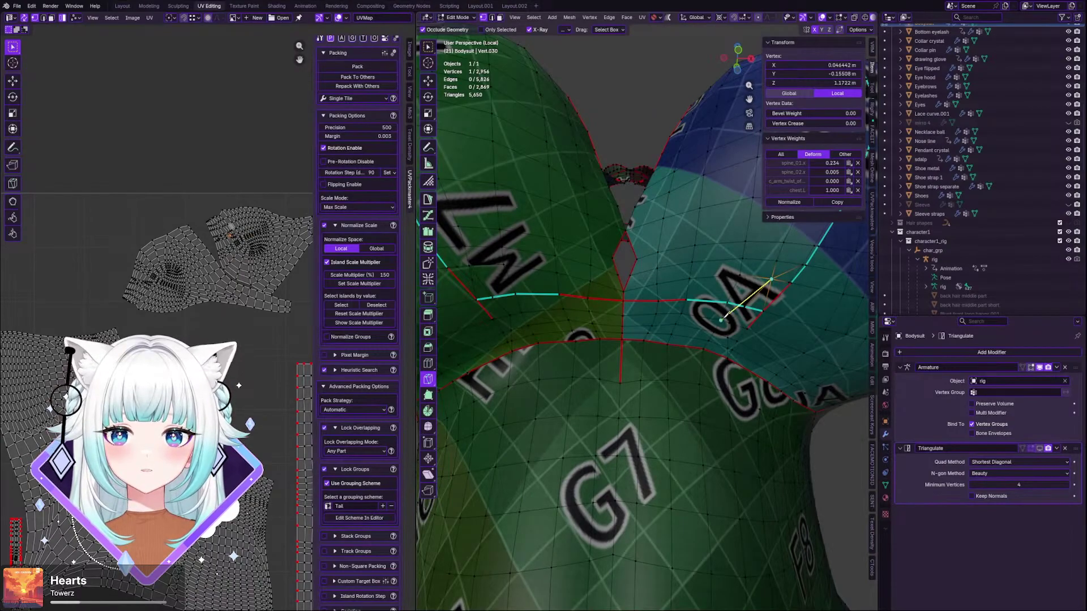
click(722, 319)
key(Return)
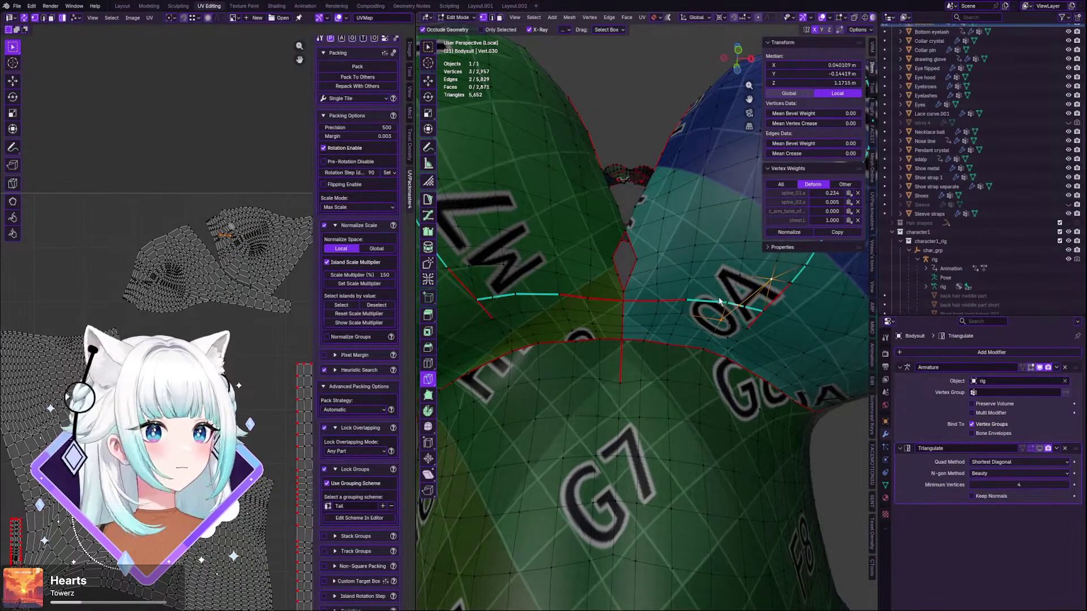
scroll(726, 297, up, 4)
shift+middle_drag(737, 304, 729, 318)
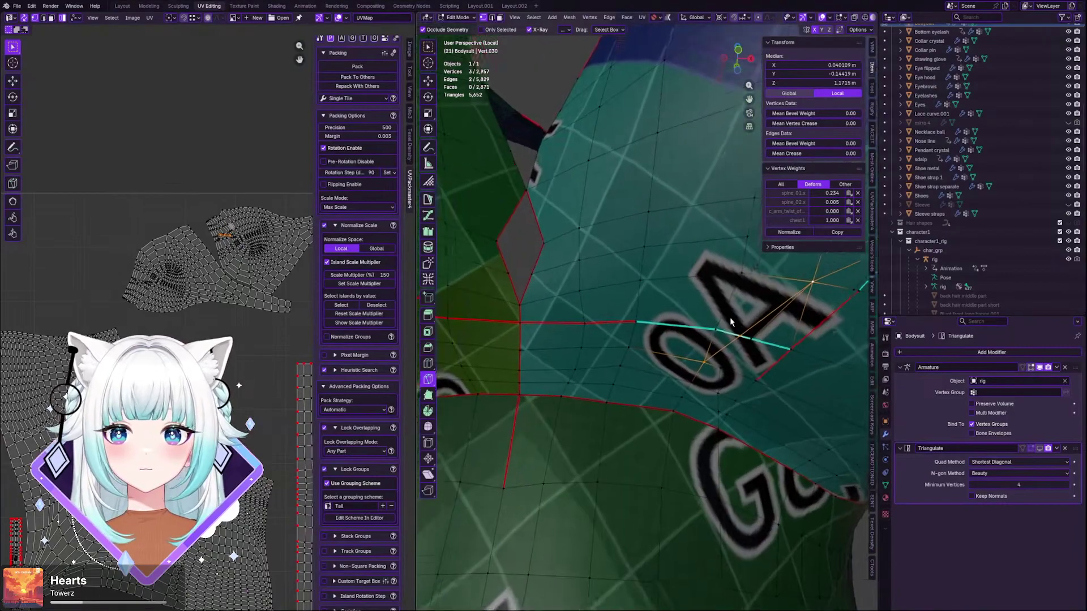
scroll(722, 327, down, 4)
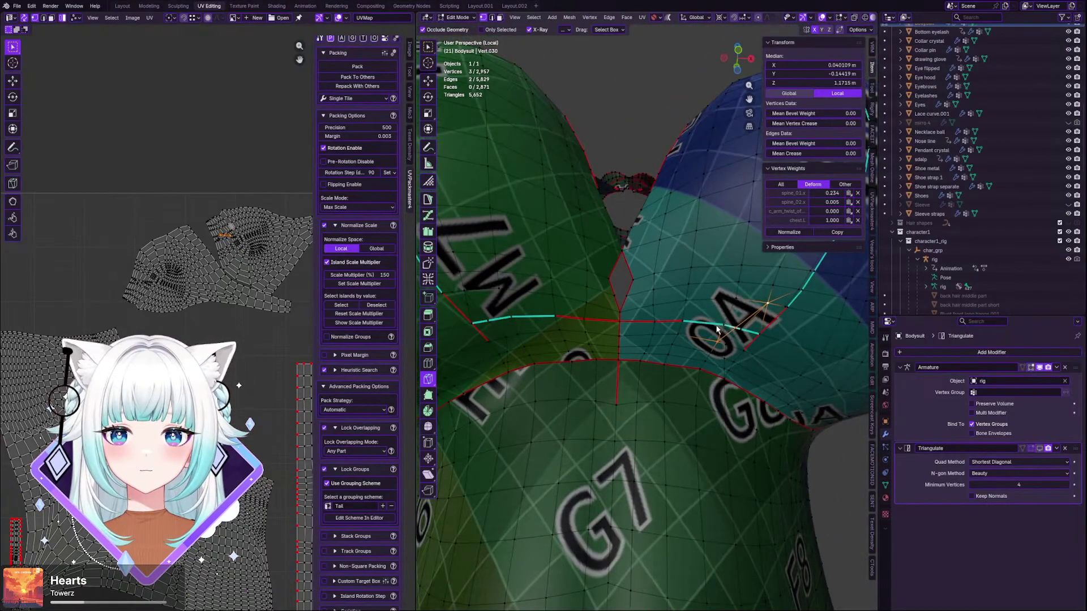
- Undo the new knife cuts and the dissolved edge at the corners of both cups
key(ctrl+z)
key(ctrl+z)
key(ctrl+z)
key(ctrl+z)
key(ctrl+z)
key(ctrl+z)
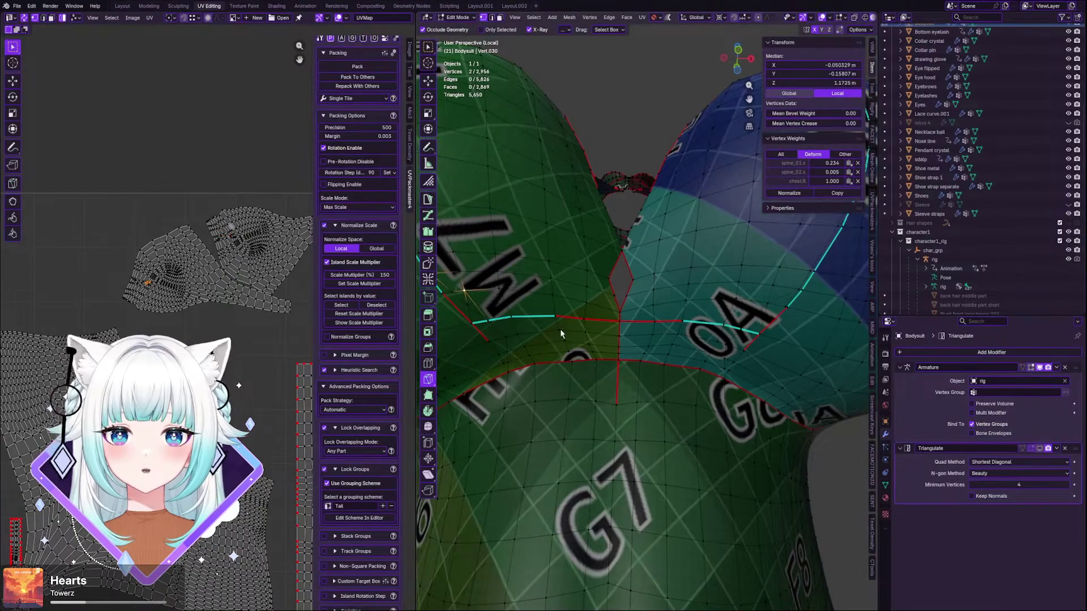
key(ctrl+z)
key(ctrl+z)
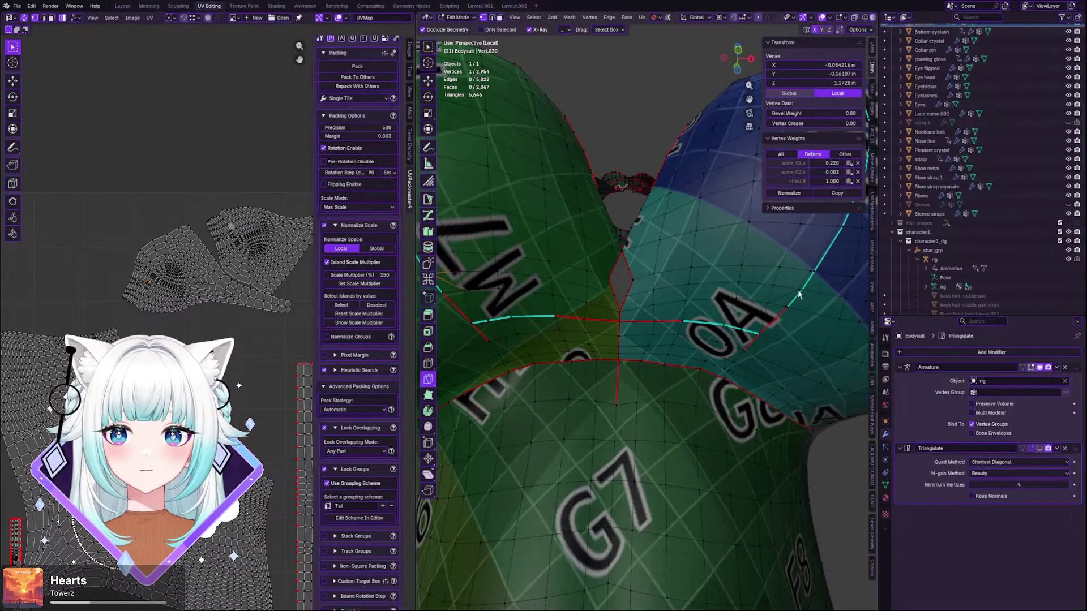
- Try cutting an edge from the blue cup's side cyan line to its lower cyan line, skipping the diagonal corner
scroll(799, 292, up, 2)
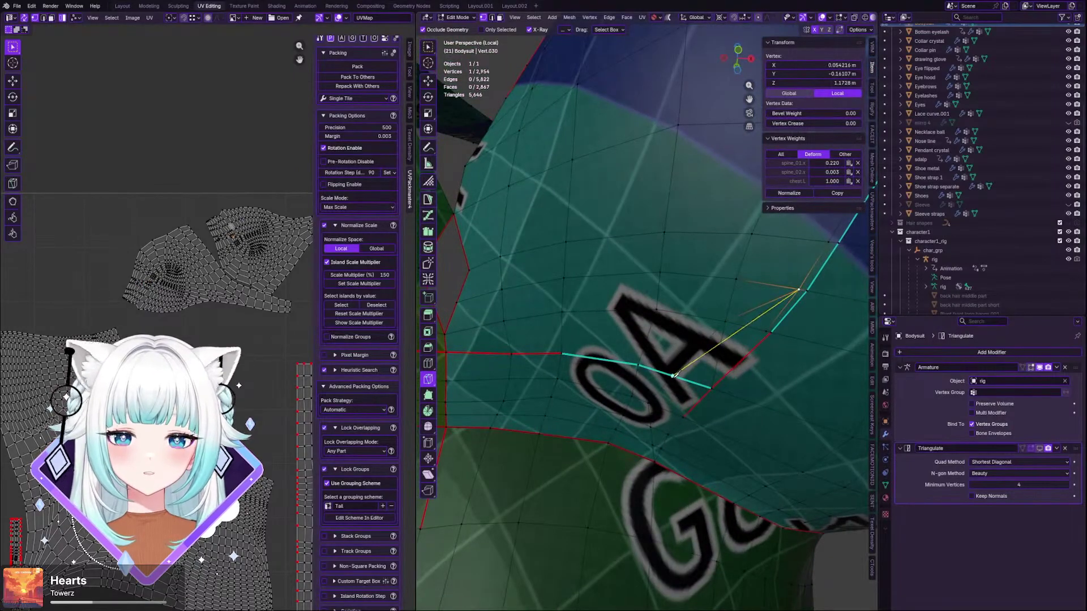
click(673, 376)
key(Return)
scroll(673, 375, down, 5)
shift+middle_drag(584, 361, 640, 300)
scroll(717, 327, up, 3)
middle_drag(717, 326, 529, 388)
scroll(531, 379, down, 3)
key(ctrl+z)
scroll(535, 365, up, 3)
scroll(534, 356, down, 3)
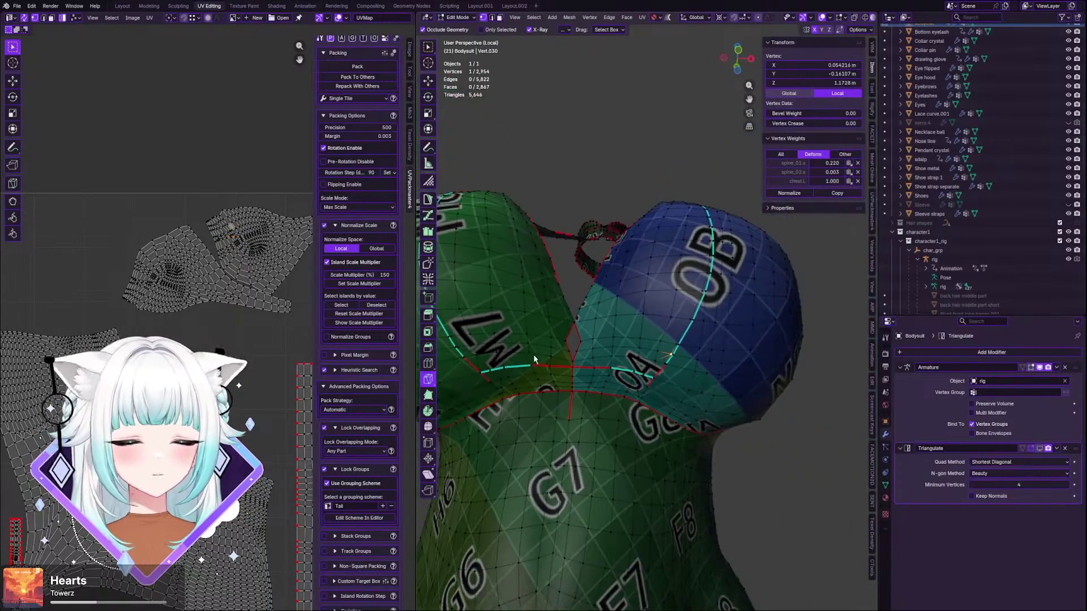
- Undo the recent merges, cuts and vertex moves at both cup corners, stepping back to the earlier bust topology
scroll(534, 355, down, 2)
key(ctrl+z)
key(ctrl+z)
key(ctrl+z)
key(ctrl+z)
key(ctrl+z)
key(ctrl+z)
key(ctrl+z)
key(ctrl+z)
key(ctrl+z)
key(ctrl+z)
key(ctrl+z)
key(ctrl+z)
key(ctrl+z)
key(ctrl+z)
key(ctrl+z)
key(ctrl+z)
key(ctrl+z)
key(ctrl+z)
scroll(493, 369, up, 5)
key(ctrl+z)
key(ctrl+z)
key(ctrl+z)
key(ctrl+z)
key(ctrl+z)
key(ctrl+z)
key(ctrl+z)
key(ctrl+z)
key(ctrl+z)
key(ctrl+z)
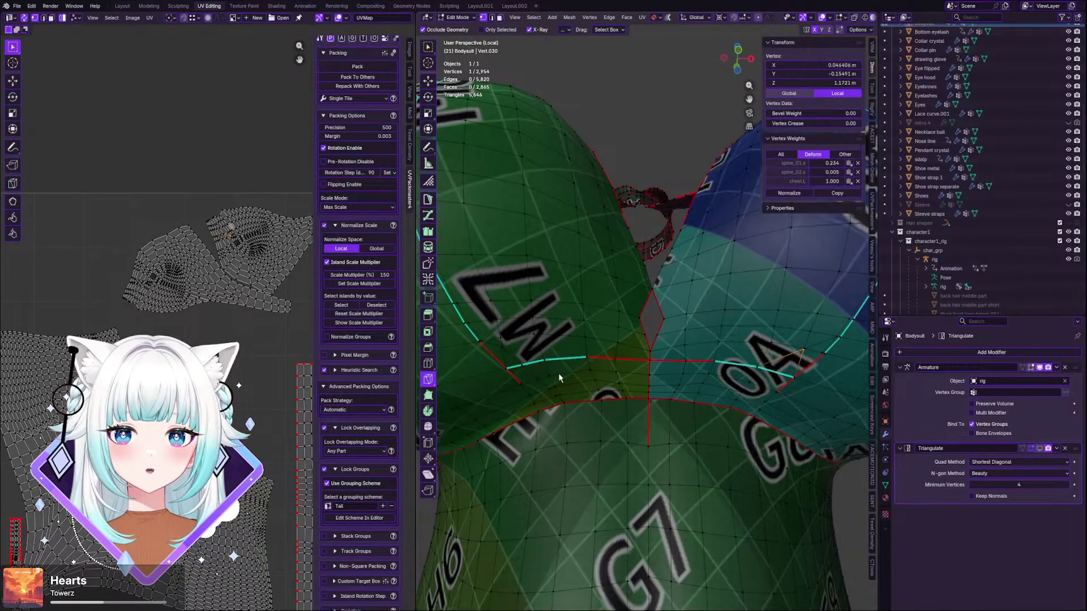
key(ctrl+z)
key(ctrl+z)
key(ctrl+z)
key(ctrl+z)
key(ctrl+z)
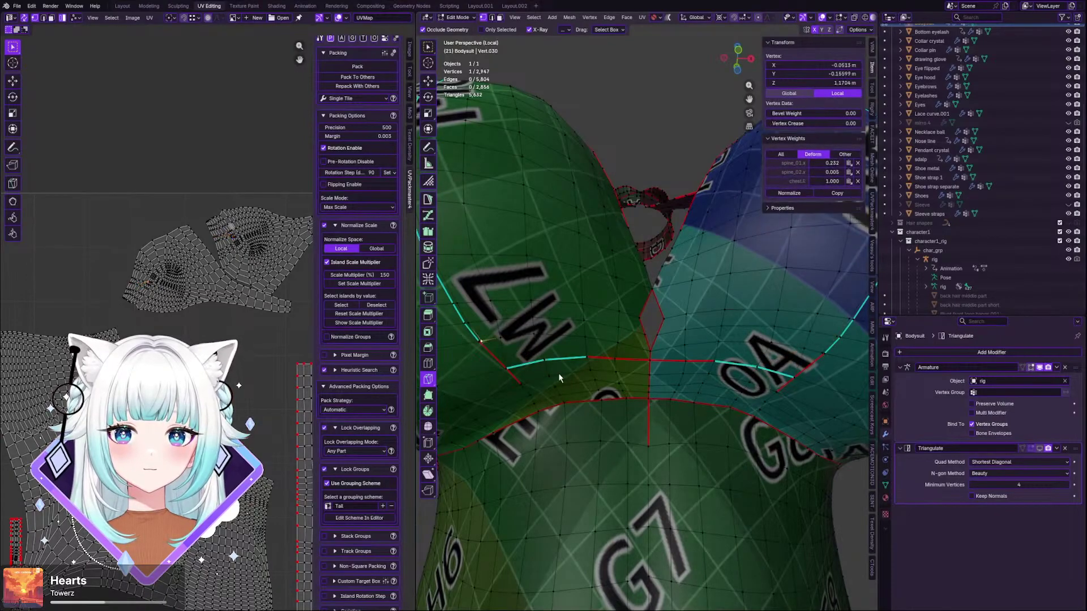
scroll(559, 373, down, 6)
key(ctrl+z)
key(ctrl+shift+z)
key(ctrl+shift+z)
key(ctrl+shift+z)
key(ctrl+shift+z)
key(ctrl+shift+z)
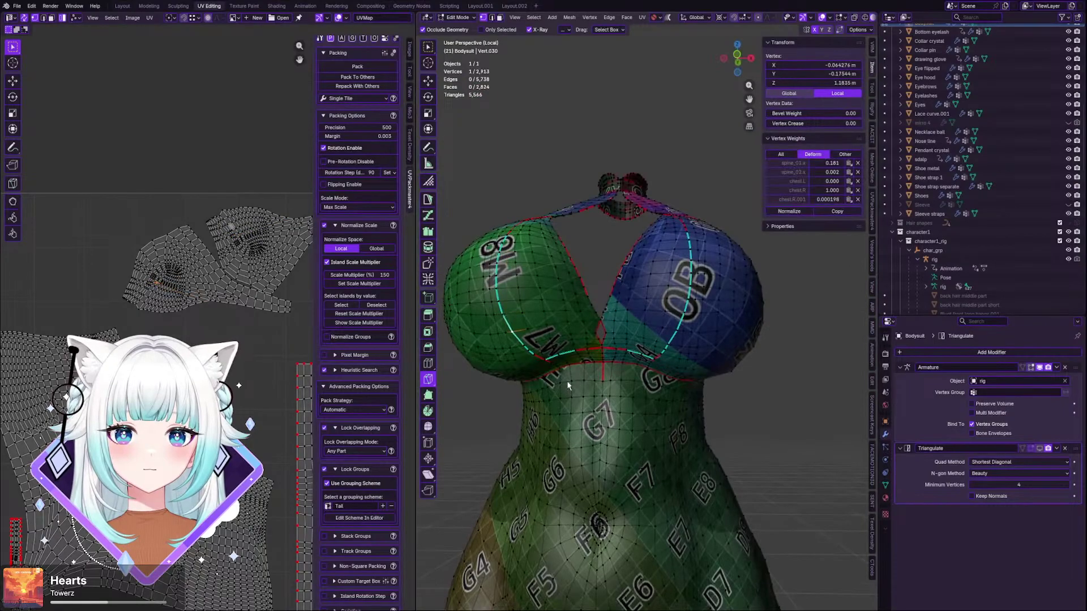
key(ctrl+z)
key(ctrl+z)
key(ctrl+z)
key(ctrl+z)
key(ctrl+z)
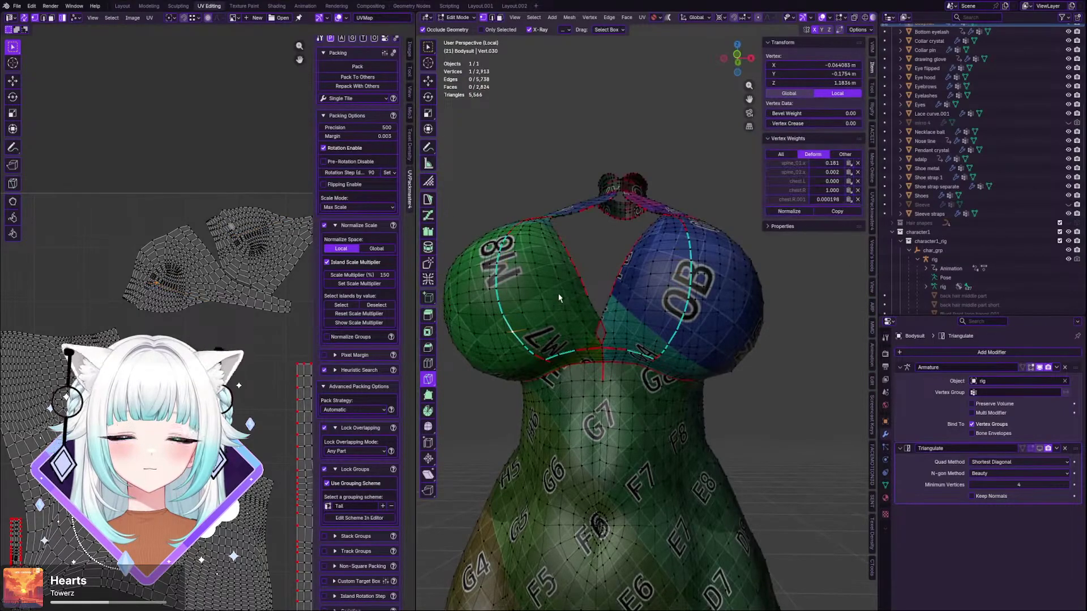
- Examine the corner topology and the cyan edge lines on both cups from several angles
scroll(566, 381, up, 5)
scroll(519, 412, down, 3)
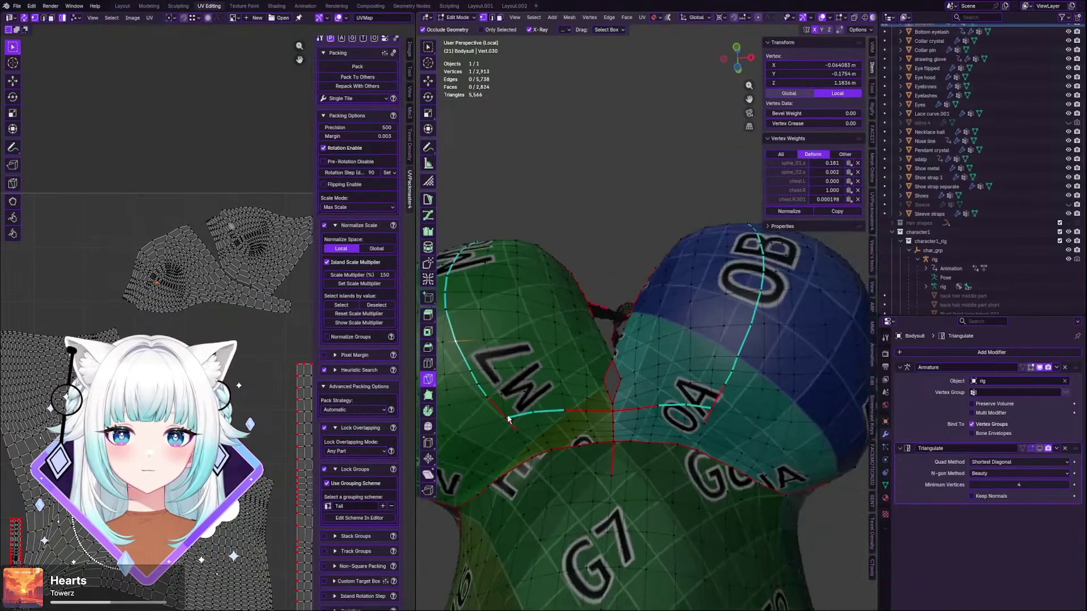
scroll(555, 345, down, 4)
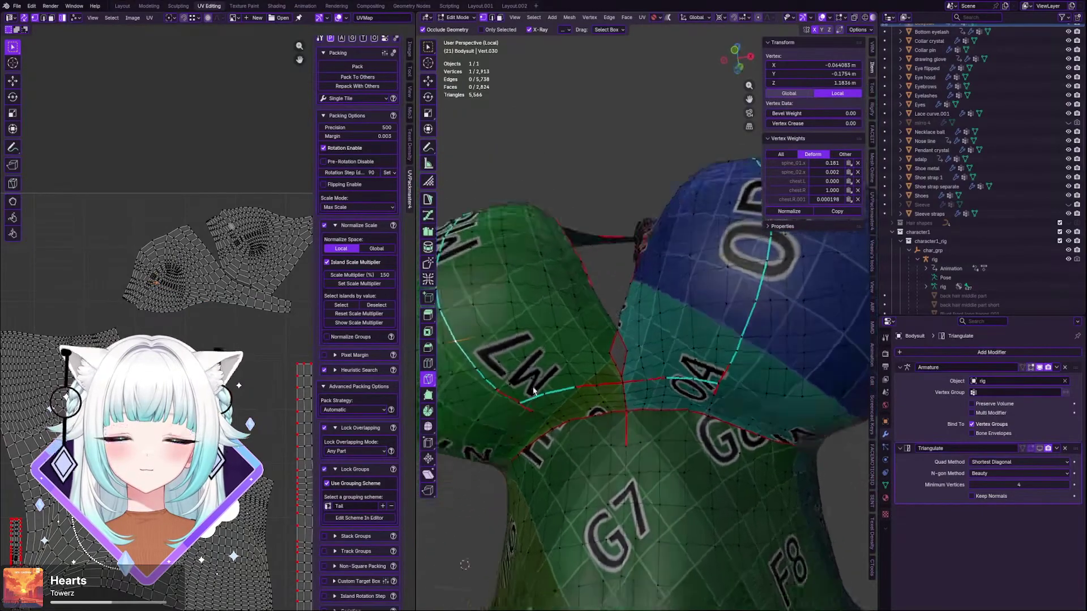
middle_drag(569, 314, 574, 343)
shift+middle_drag(513, 320, 489, 274)
scroll(572, 298, up, 3)
scroll(579, 352, down, 3)
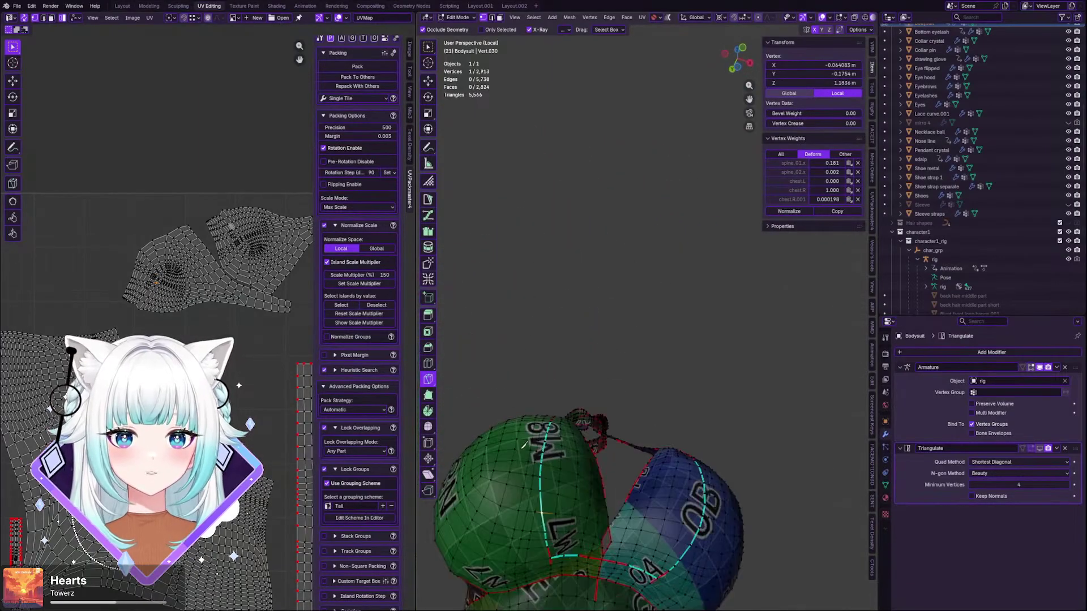
- Select the whole linked green cup with its strap and switch to face selection
key(l)
middle_drag(524, 444, 613, 254)
scroll(612, 255, down, 1)
click(499, 18)
scroll(535, 286, up, 2)
middle_drag(535, 287, 738, 290)
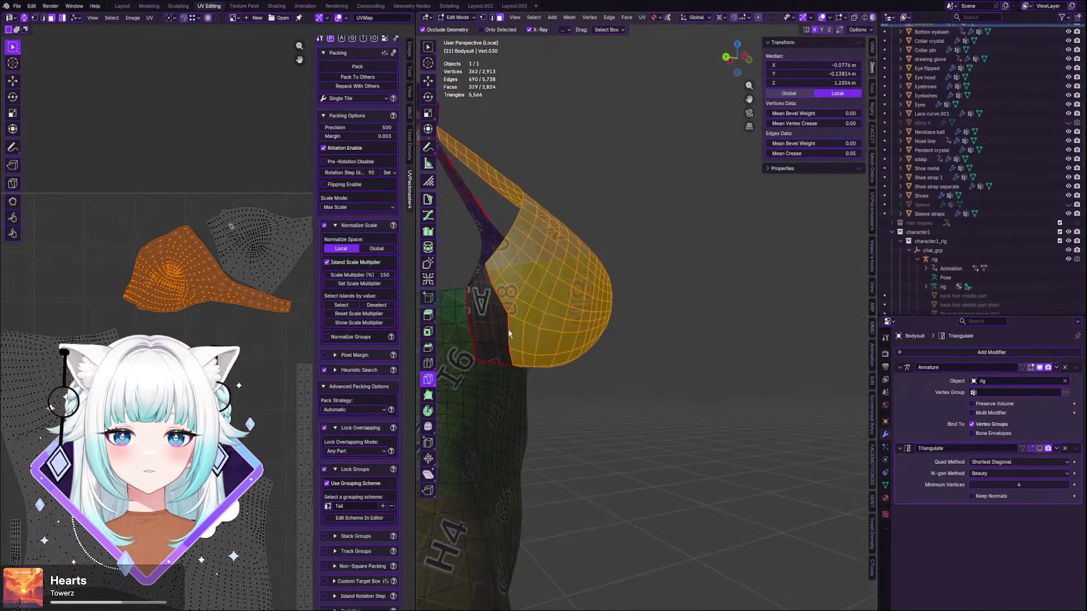
middle_drag(541, 310, 577, 315)
- Try separating the selected green cup and strap from the bodysuit into its own object
right_click(577, 314)
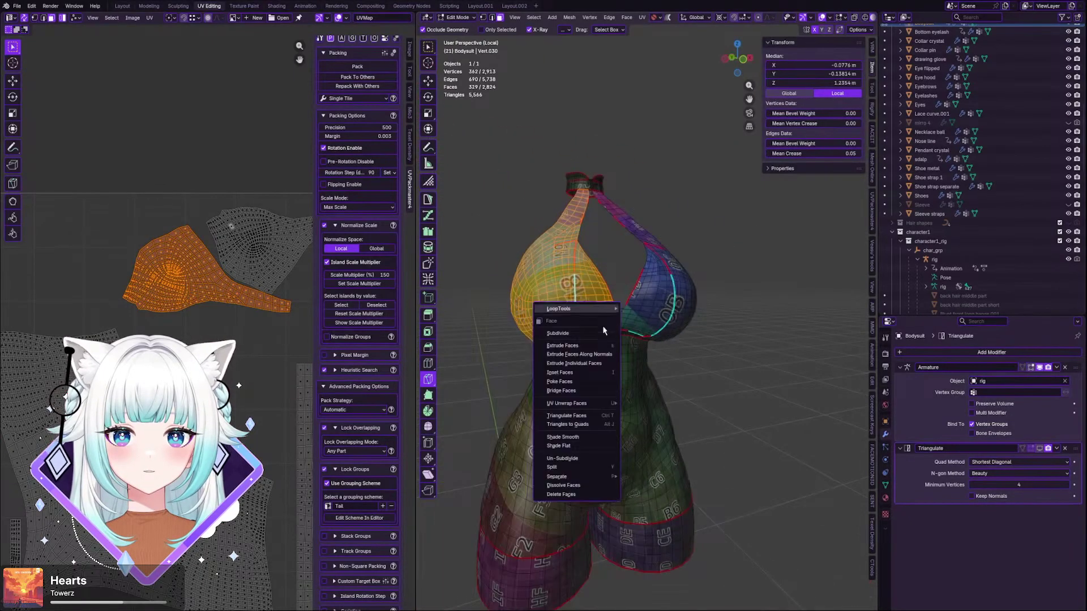
mouse_move(612, 476)
click(646, 476)
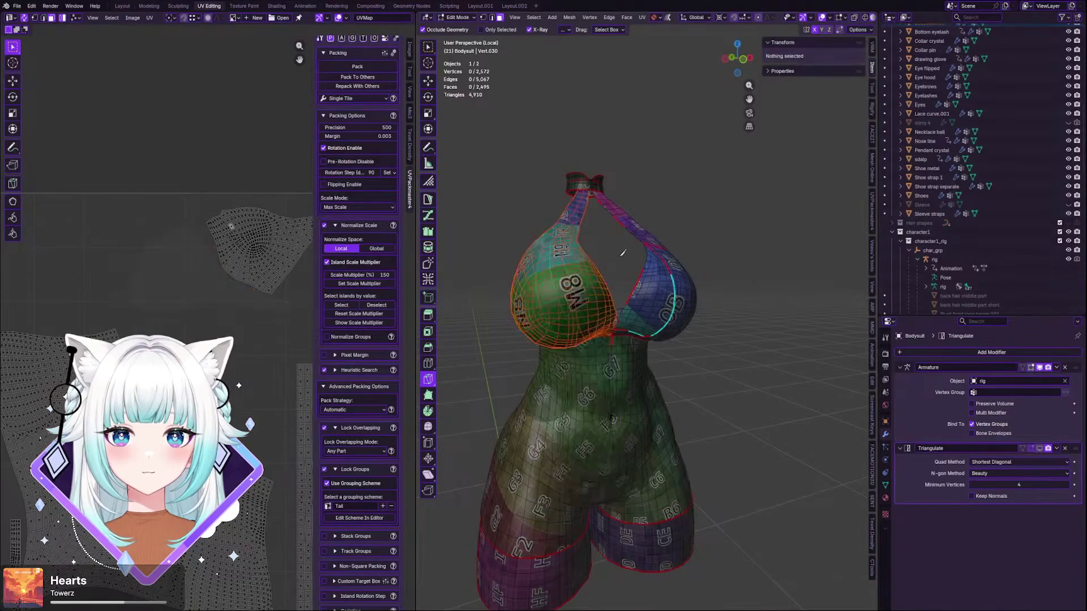
scroll(648, 204, up, 2)
key(ctrl+z)
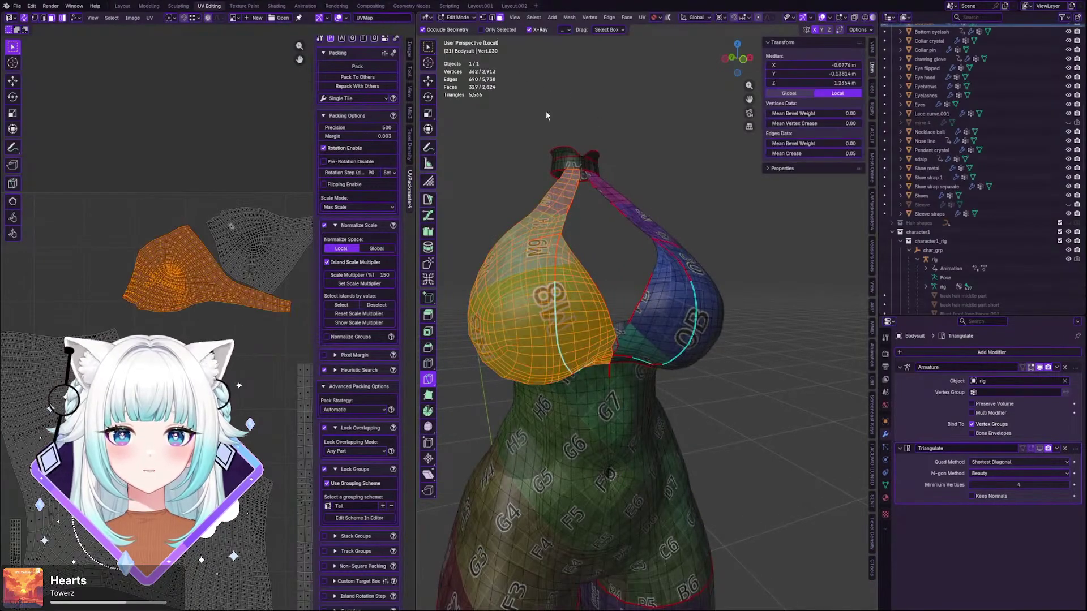
- Extend the green cup selection to the blue cup with Select Mirror on X, adding the missed faces near the centre
click(534, 17)
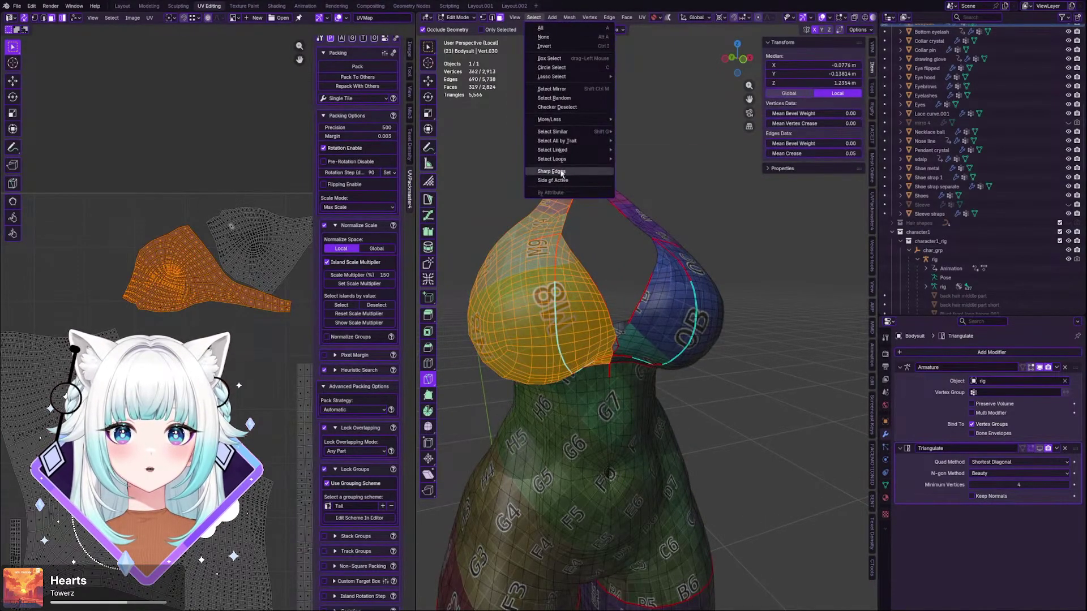
click(568, 89)
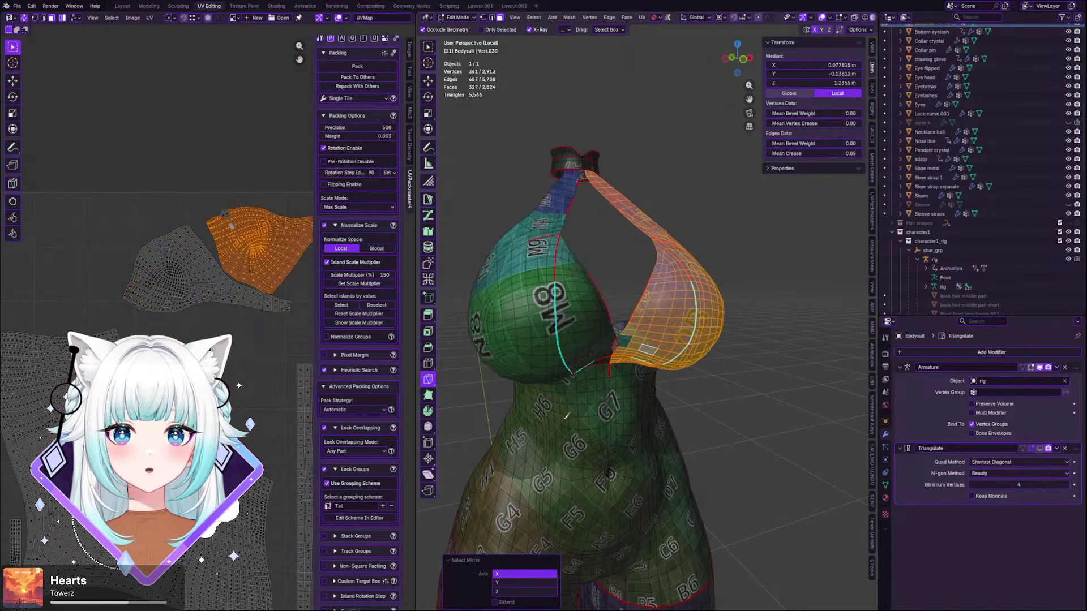
click(506, 603)
middle_drag(743, 394, 604, 372)
scroll(615, 316, up, 3)
scroll(623, 317, up, 2)
shift+click(649, 333)
shift+click(649, 309)
scroll(649, 315, down, 5)
scroll(617, 356, up, 3)
- Separate the two selected cups with their straps into their own object and switch to Object Mode
right_click(604, 372)
click(651, 502)
middle_drag(651, 502, 466, 68)
click(458, 17)
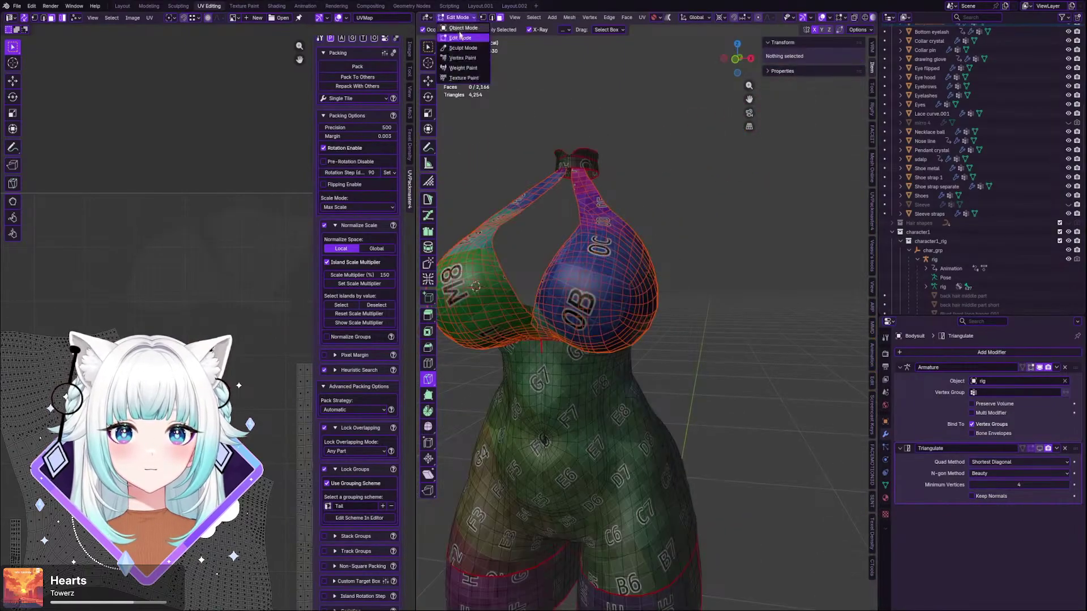
click(457, 27)
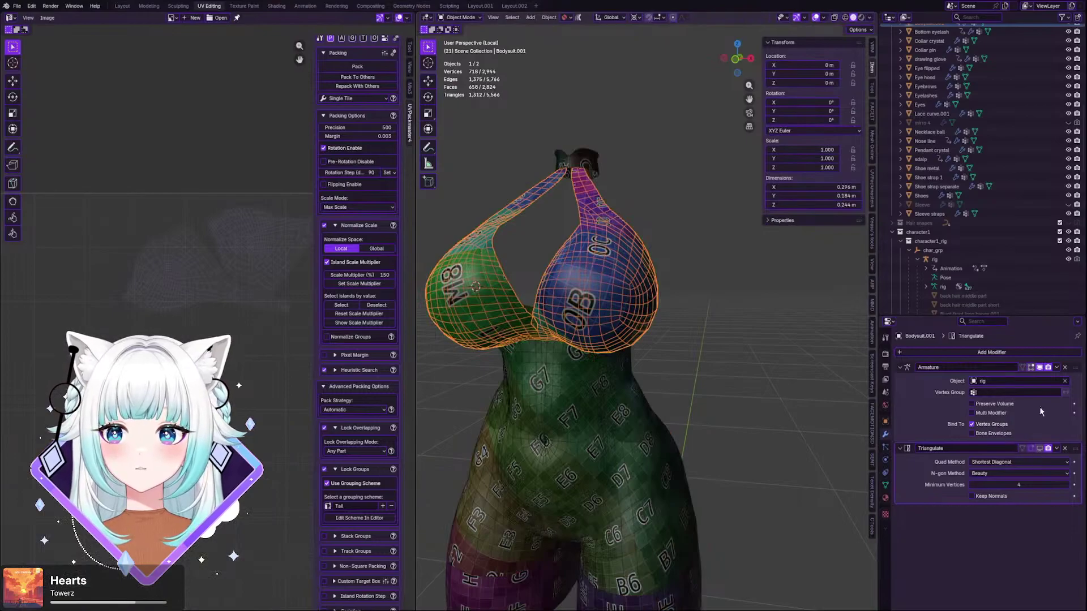
- In front view, edit the separated cups object and delete the box-selected faces of the blue cup and strap
click(736, 59)
click(457, 17)
click(458, 37)
scroll(488, 50, up, 1)
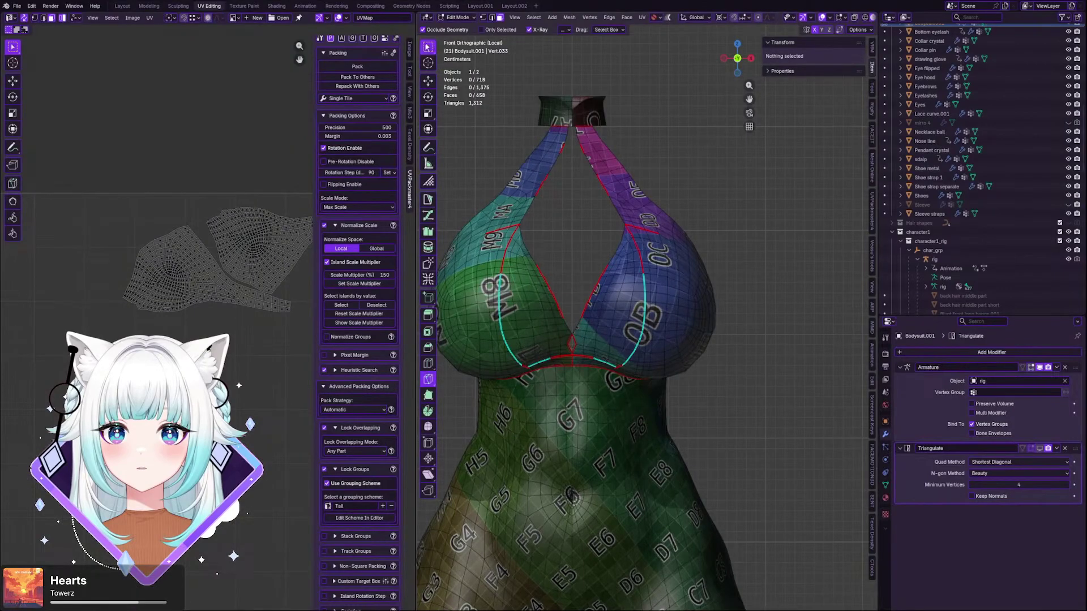
click(427, 44)
drag(572, 118, 821, 441)
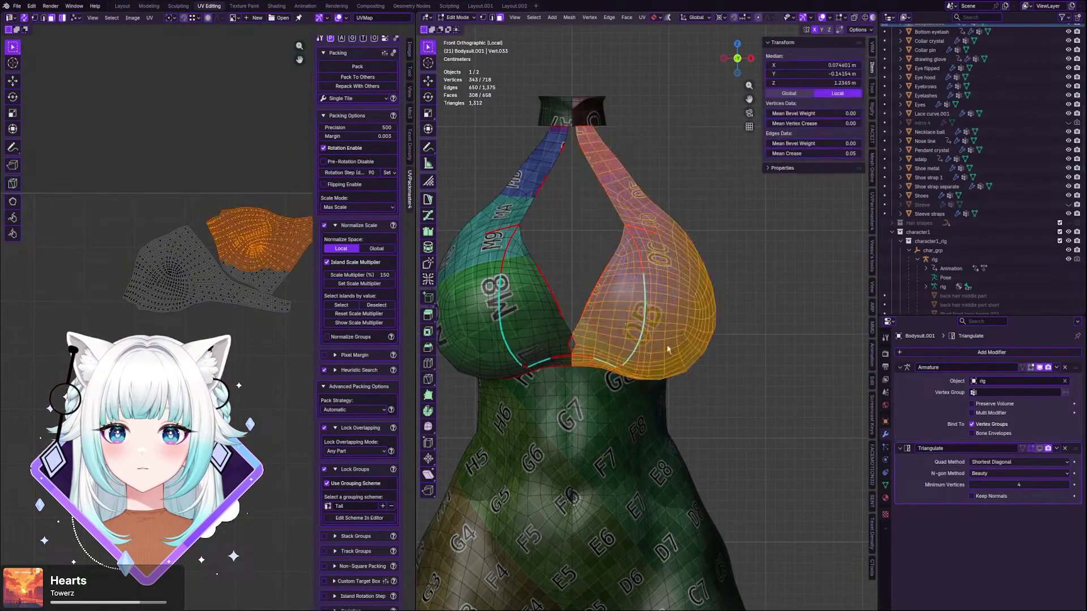
scroll(581, 343, up, 5)
key(x)
click(560, 298)
scroll(654, 351, down, 4)
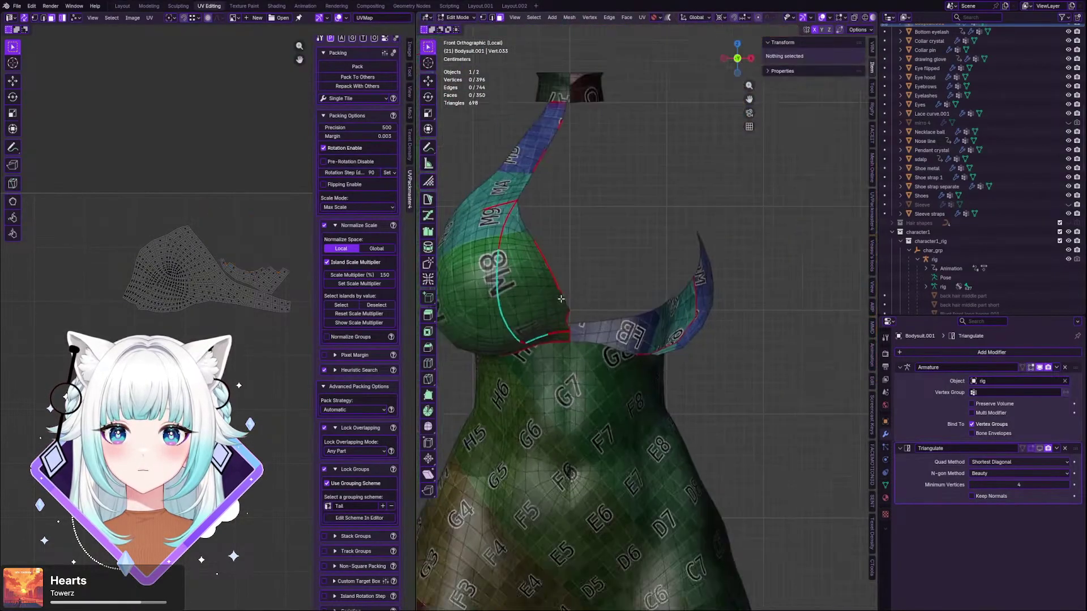
- Add a single loop cut down the green cup just beside the cyan edge line, slid close to it
shift+middle_drag(571, 306, 620, 357)
scroll(620, 357, up, 1)
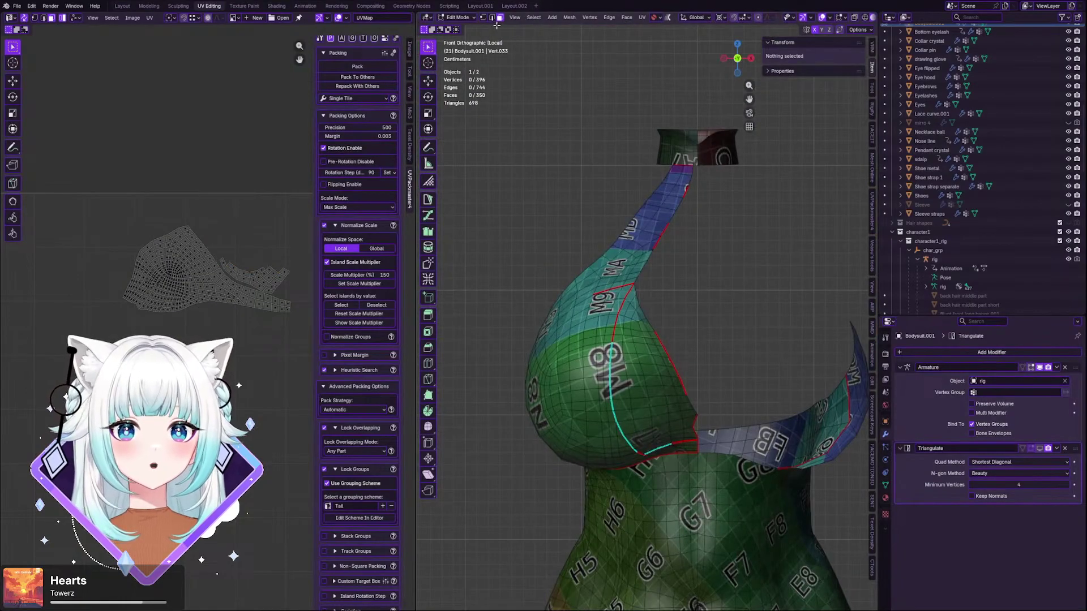
click(428, 363)
scroll(605, 336, up, 3)
drag(605, 335, 608, 335)
click(592, 335)
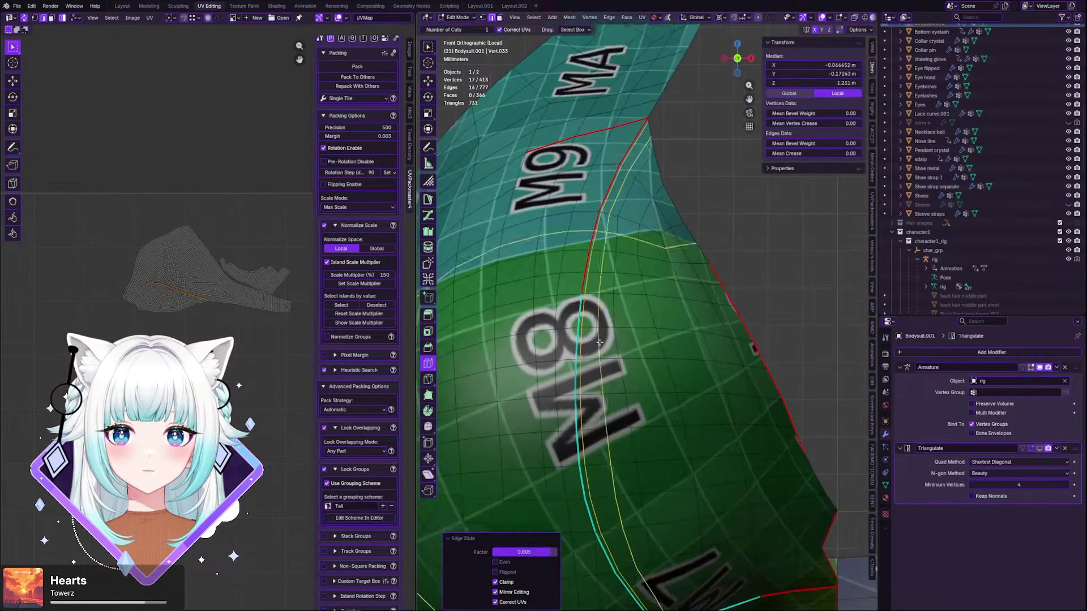
- Knife a path from the new loop's lower end past the cyan corner down to the cup's lower border
scroll(591, 335, down, 2)
shift+middle_drag(592, 334, 583, 222)
middle_drag(595, 262, 599, 217)
scroll(599, 218, up, 6)
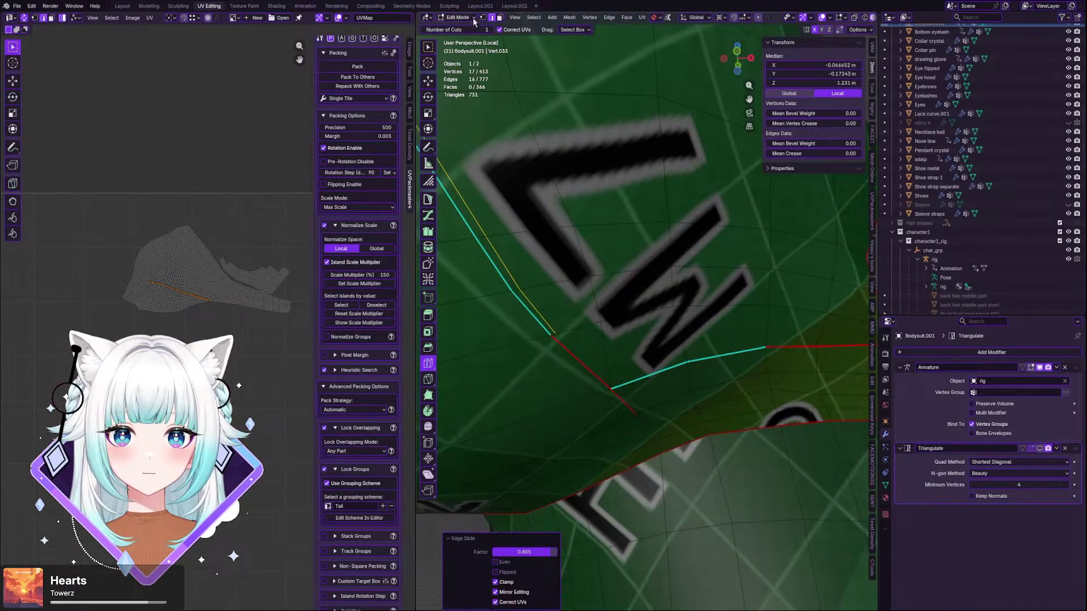
click(429, 378)
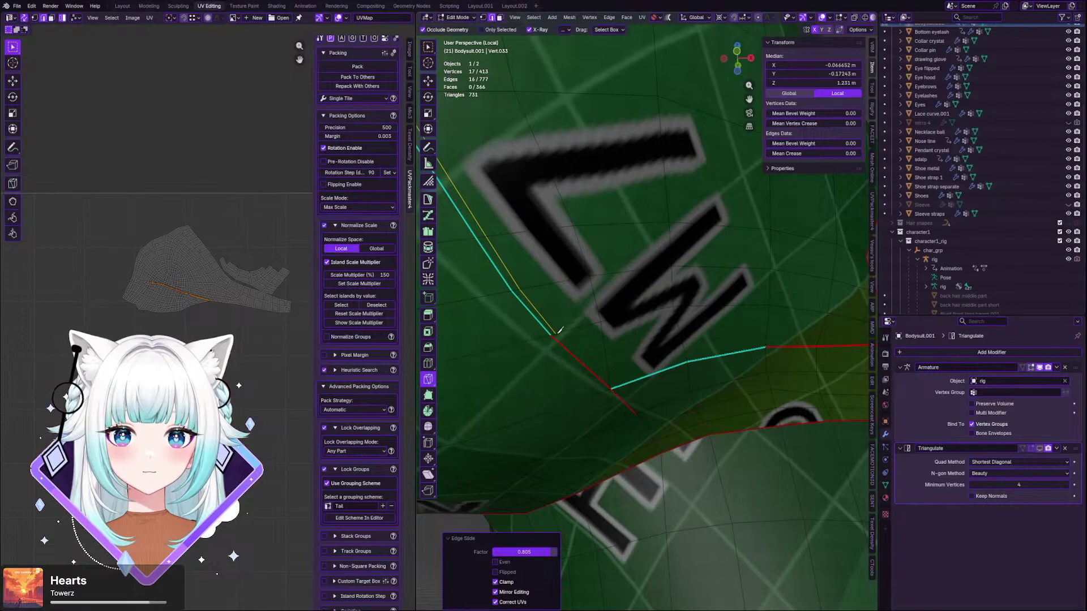
click(483, 17)
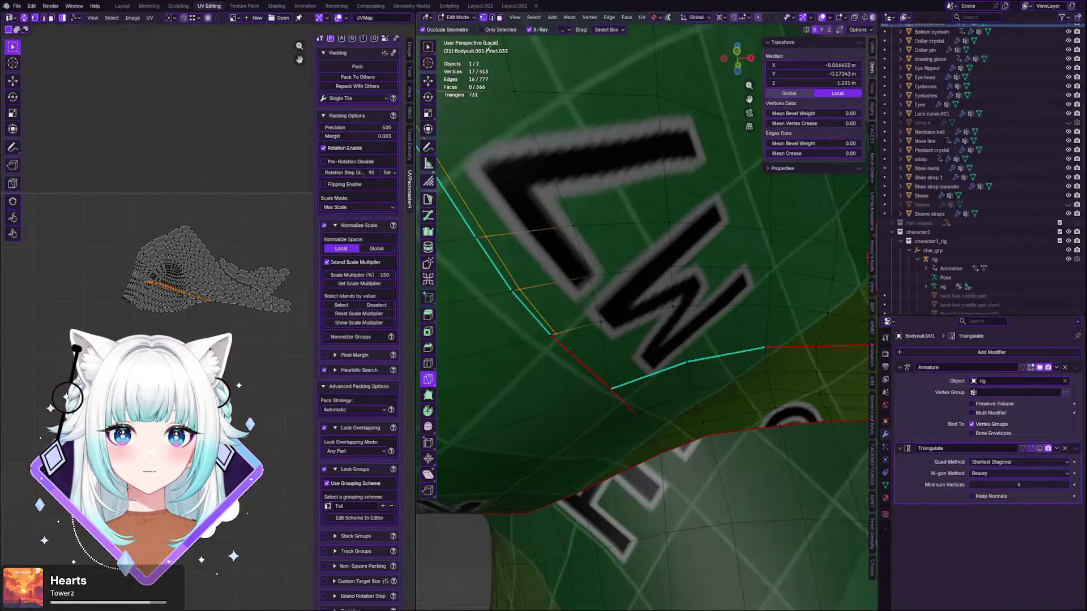
click(556, 332)
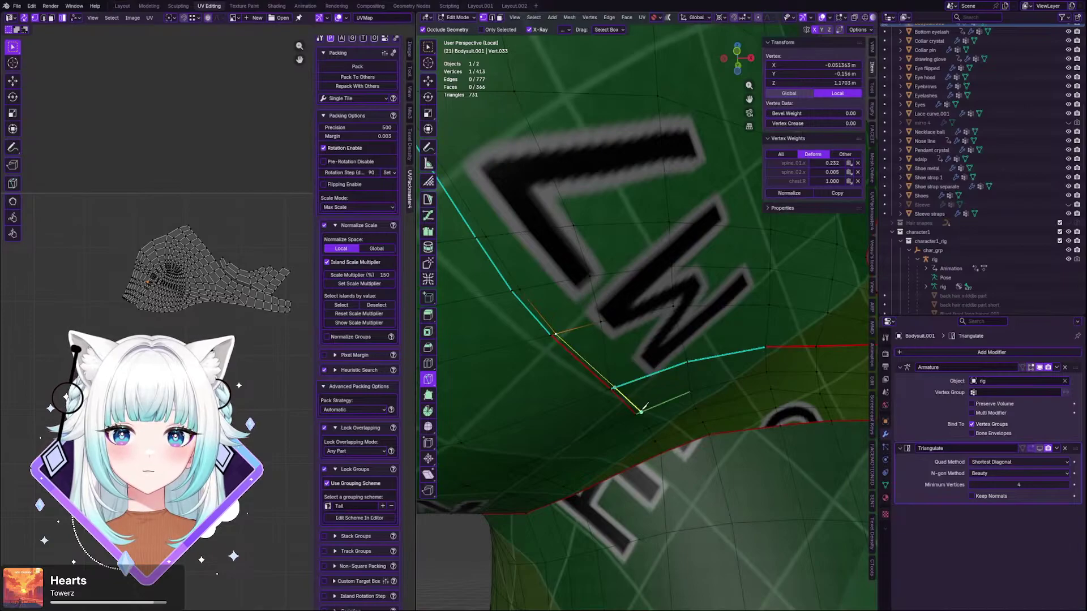
click(641, 412)
middle_drag(642, 410, 646, 467)
shift+middle_drag(656, 539, 626, 413)
scroll(627, 402, up, 1)
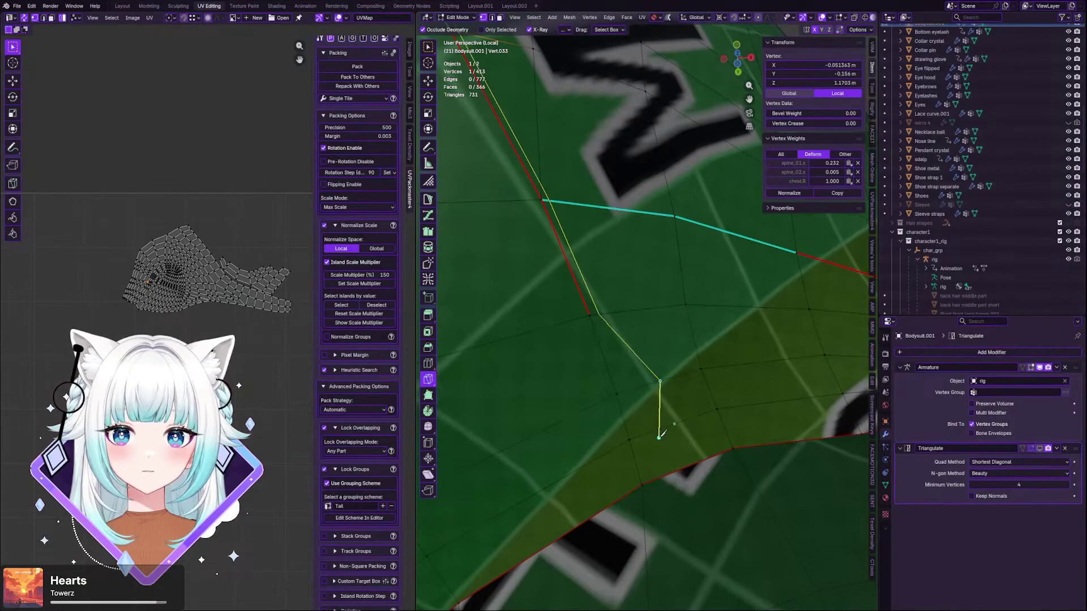
click(689, 467)
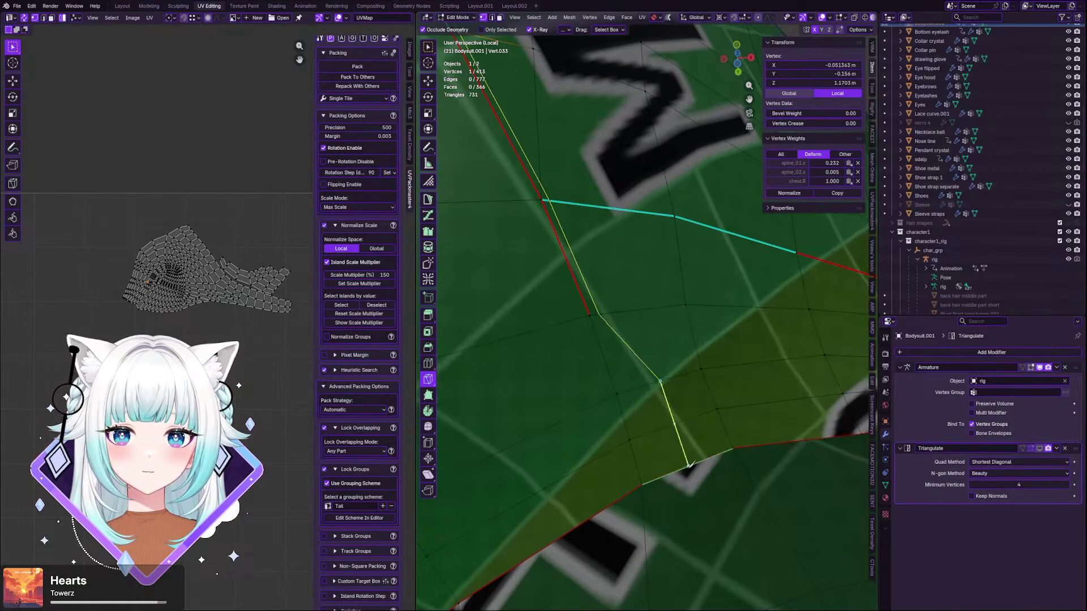
key(Return)
key(h)
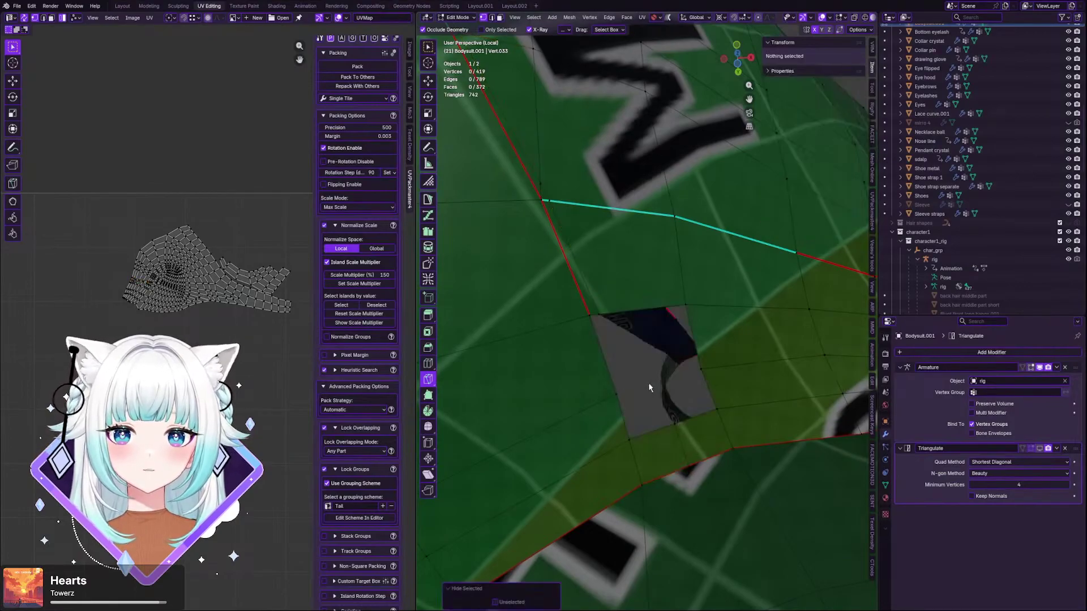
- Slide the knife cut's end vertex along the lower border until it sits beside the neighbouring border vertex
click(619, 394)
key(shift+v)
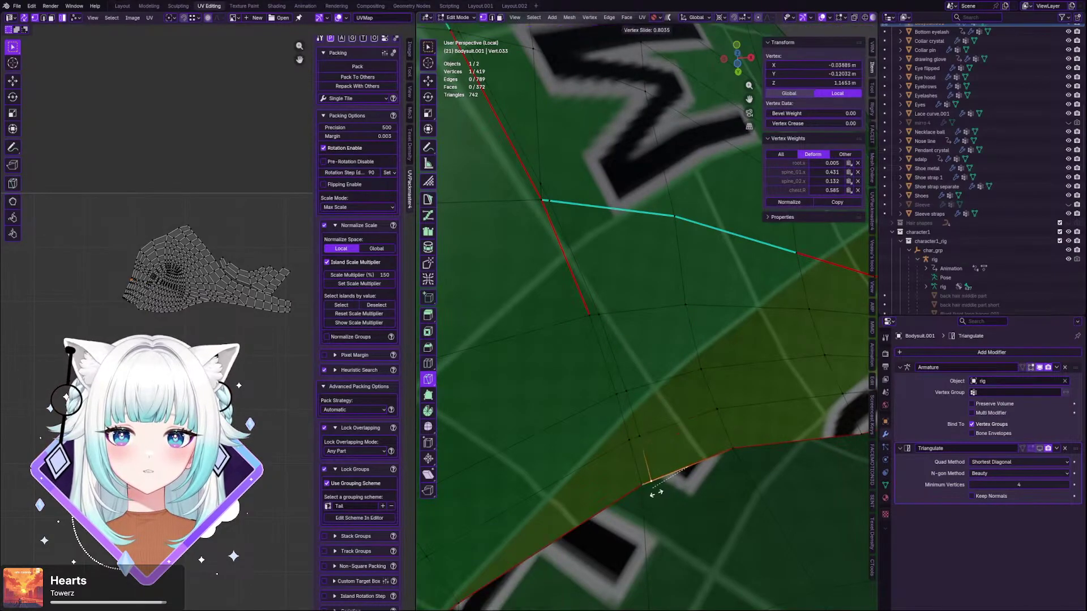
click(656, 492)
middle_drag(657, 477, 657, 474)
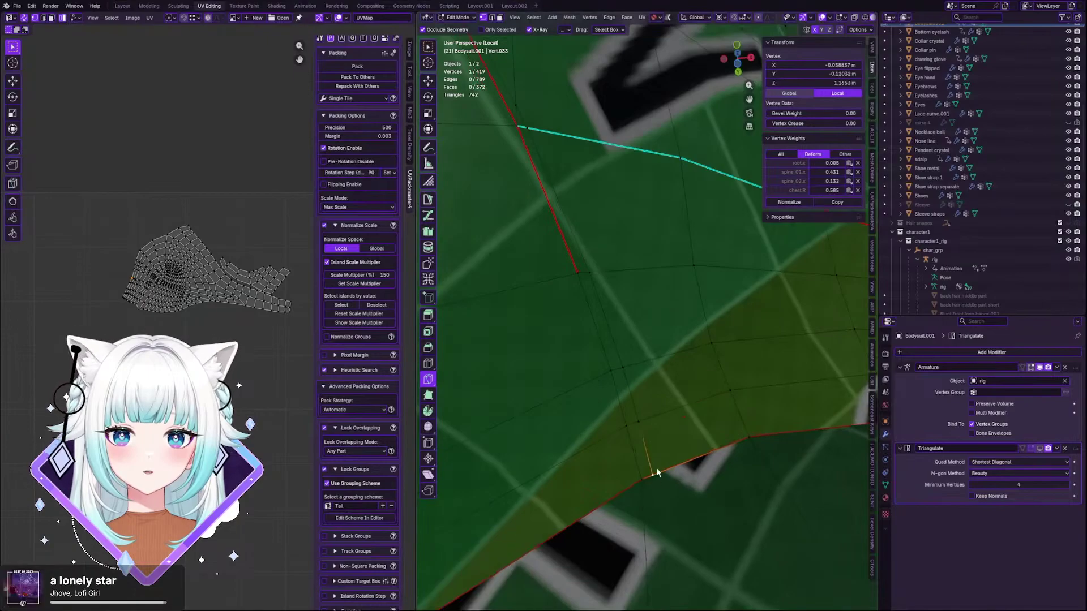
- Merge the two adjacent border vertices and slide the cut vertex above them along its edge
shift+click(648, 477)
key(q)
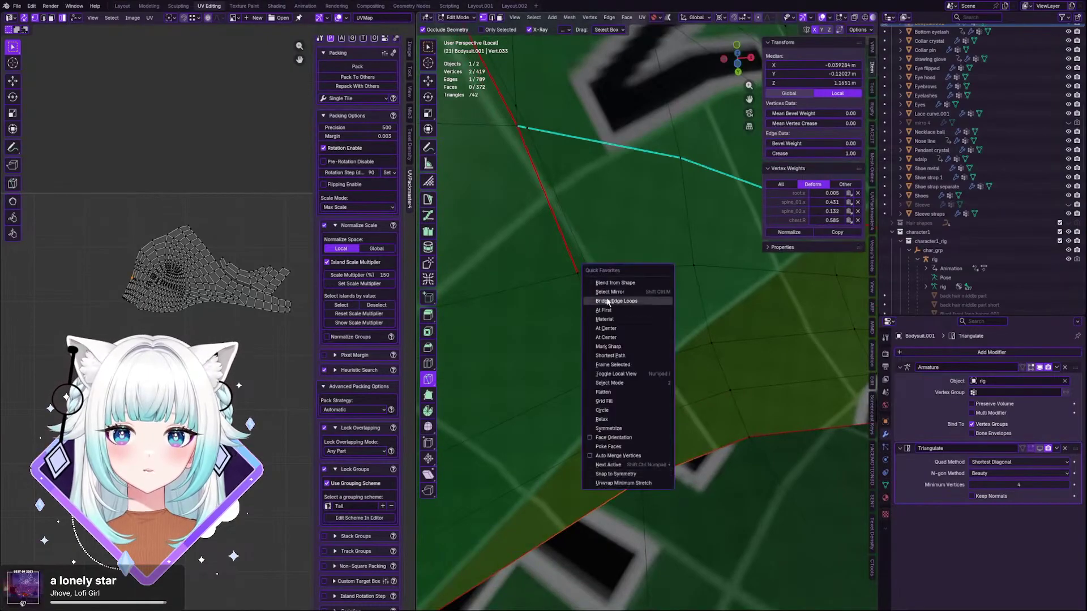
key(Escape)
key(h)
key(ctrl+z)
key(g)
key(g)
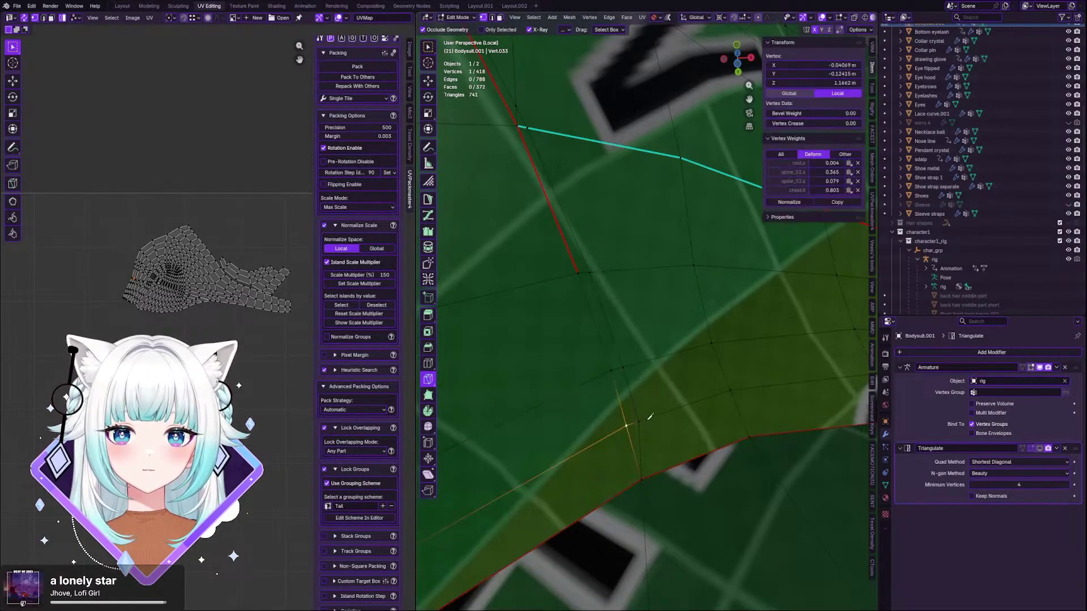
click(639, 419)
- Dissolve the short edge between the two close vertices where the cyan line meets the corner
middle_drag(558, 225, 594, 317)
scroll(544, 249, down, 2)
scroll(594, 318, up, 5)
click(588, 295)
shift+click(592, 313)
key(x)
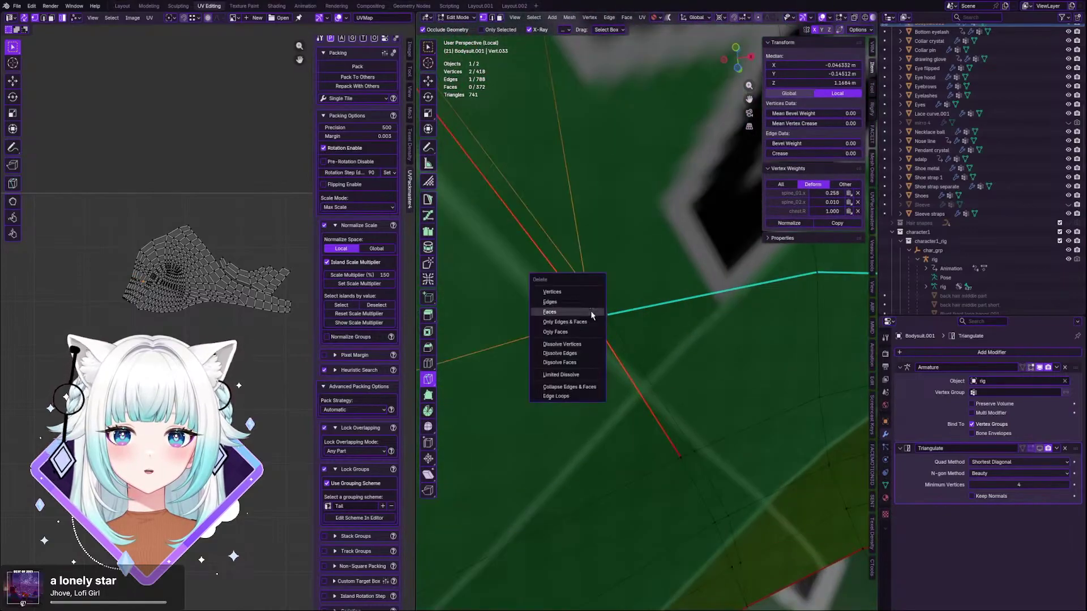
click(560, 353)
middle_drag(586, 339, 591, 291)
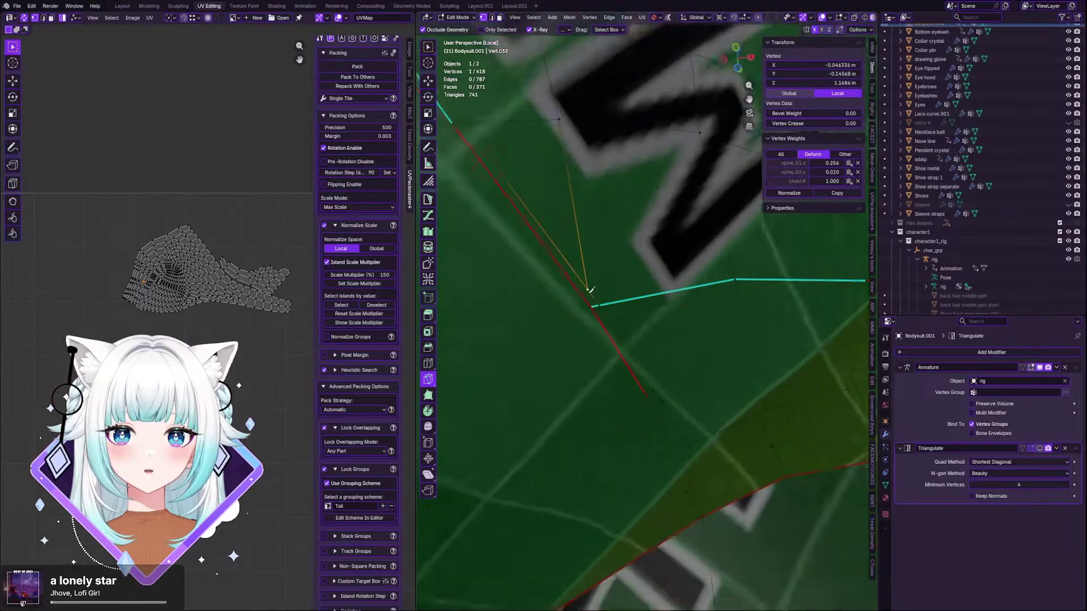
- Merge the loop's end vertex into the cyan corner vertex using At First
scroll(591, 291, down, 2)
click(597, 302)
shift+click(590, 293)
key(q)
click(590, 293)
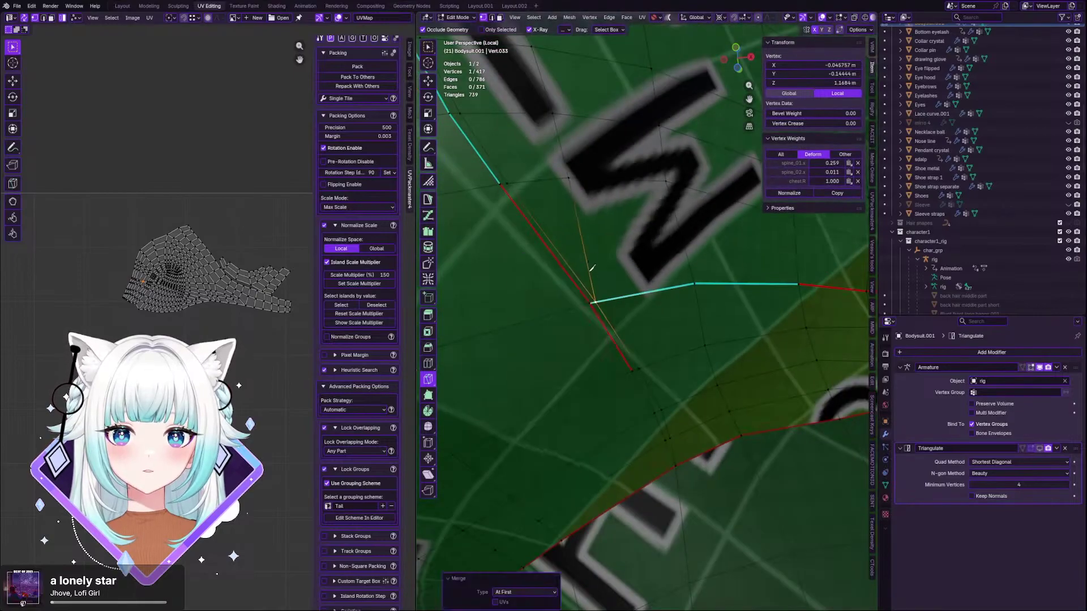
- Select the new edge loop and the cyan loop beside it, and mark both down the green cup as seams
scroll(592, 273, down, 8)
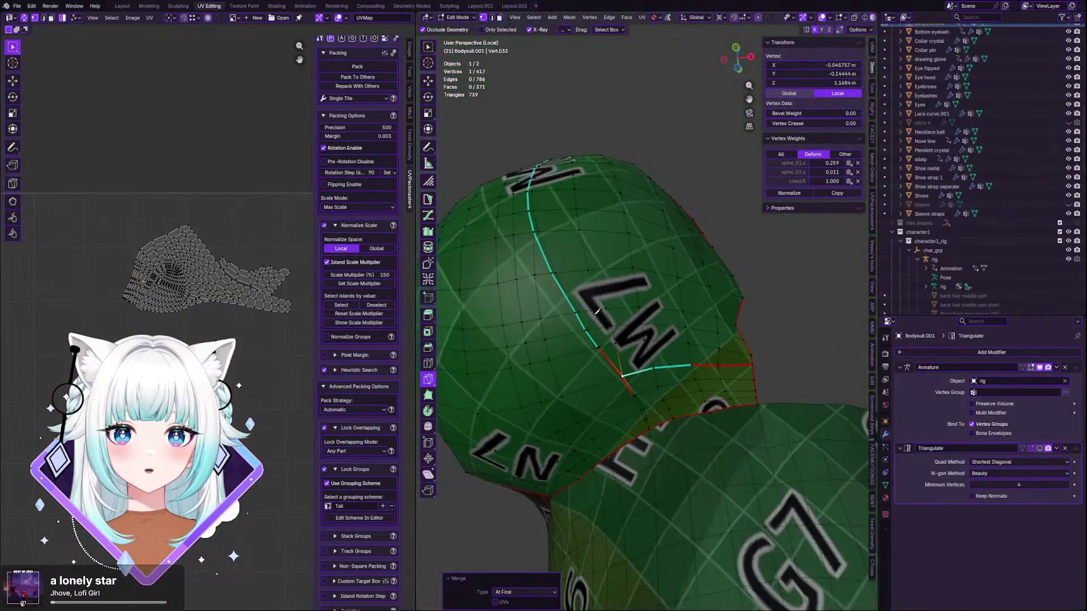
scroll(583, 312, up, 5)
scroll(579, 301, down, 4)
middle_drag(659, 347, 674, 356)
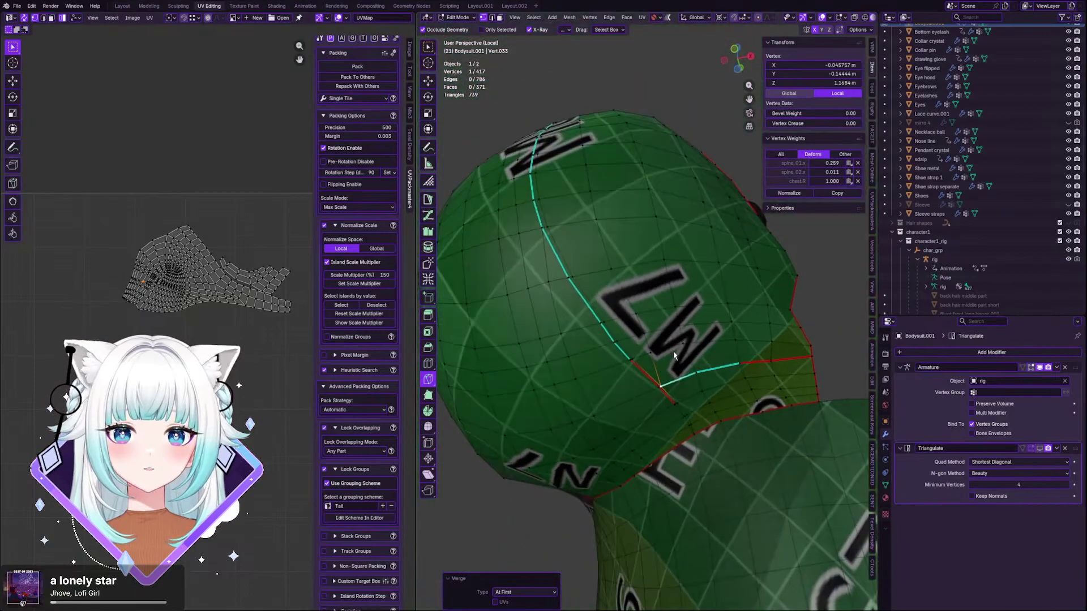
scroll(674, 355, up, 3)
middle_drag(695, 364, 692, 388)
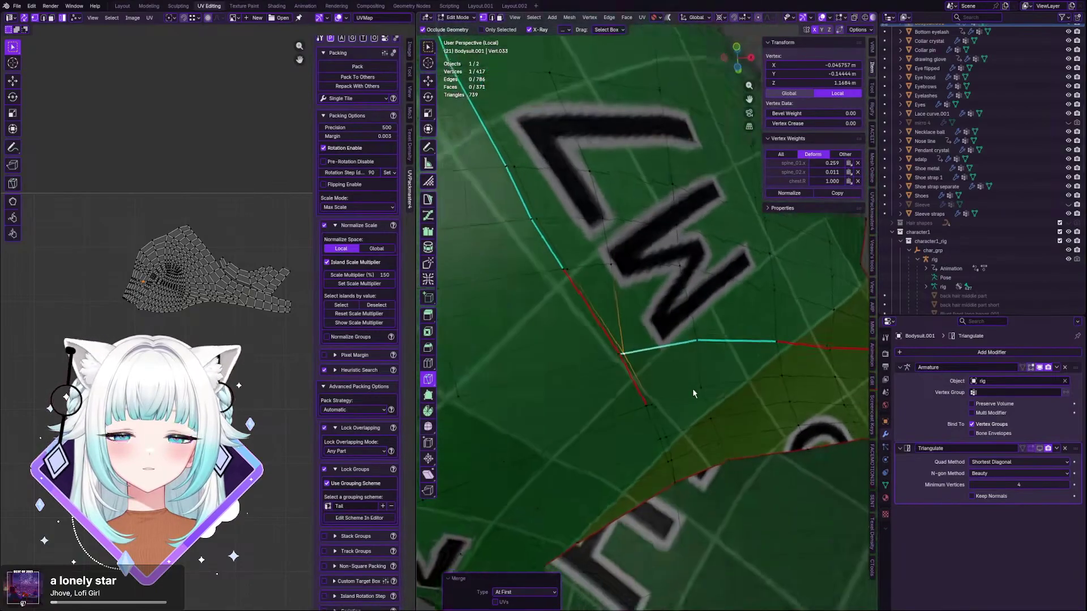
scroll(692, 388, down, 2)
click(491, 17)
scroll(619, 312, up, 3)
alt+click(623, 320)
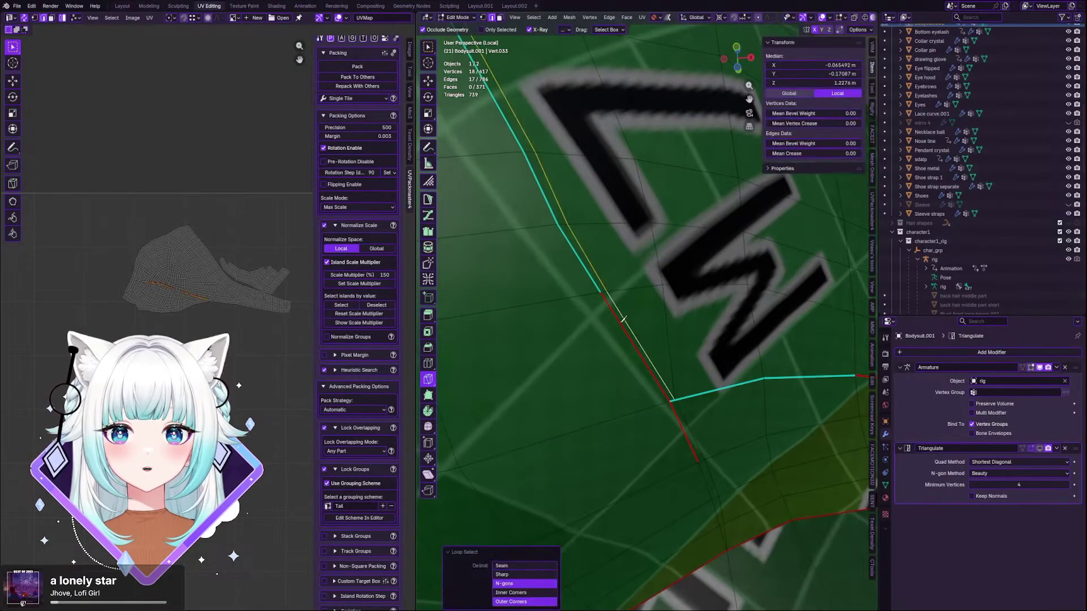
scroll(621, 357, down, 6)
middle_drag(589, 253, 602, 307)
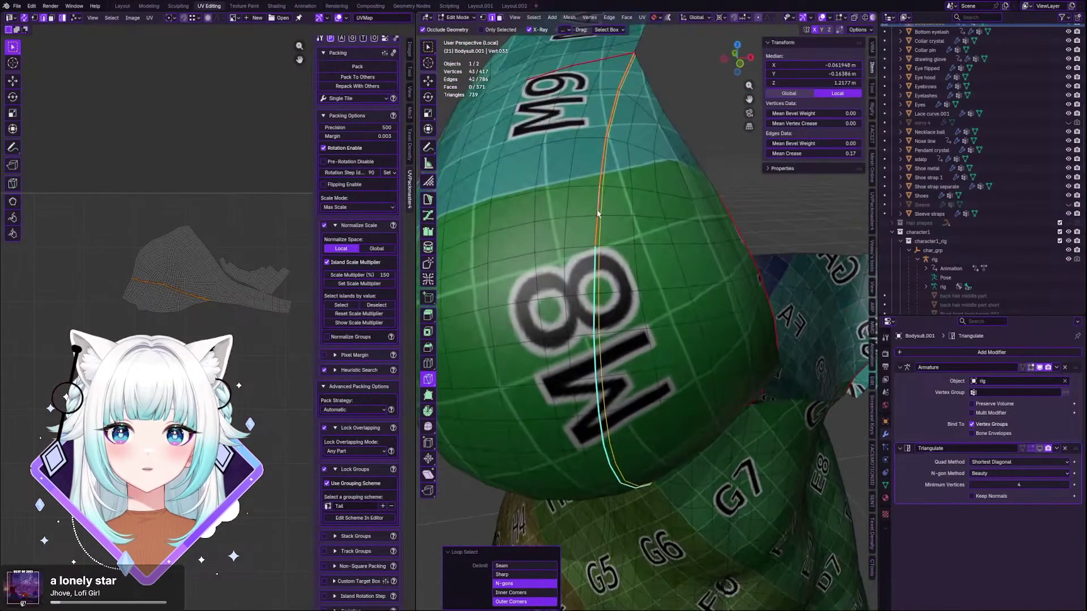
right_click(597, 247)
click(582, 399)
- Clear the sharp marks from the cyan edges running from the cup's lower corner toward the centre
middle_drag(582, 399, 616, 233)
scroll(614, 237, down, 8)
middle_drag(630, 402, 618, 337)
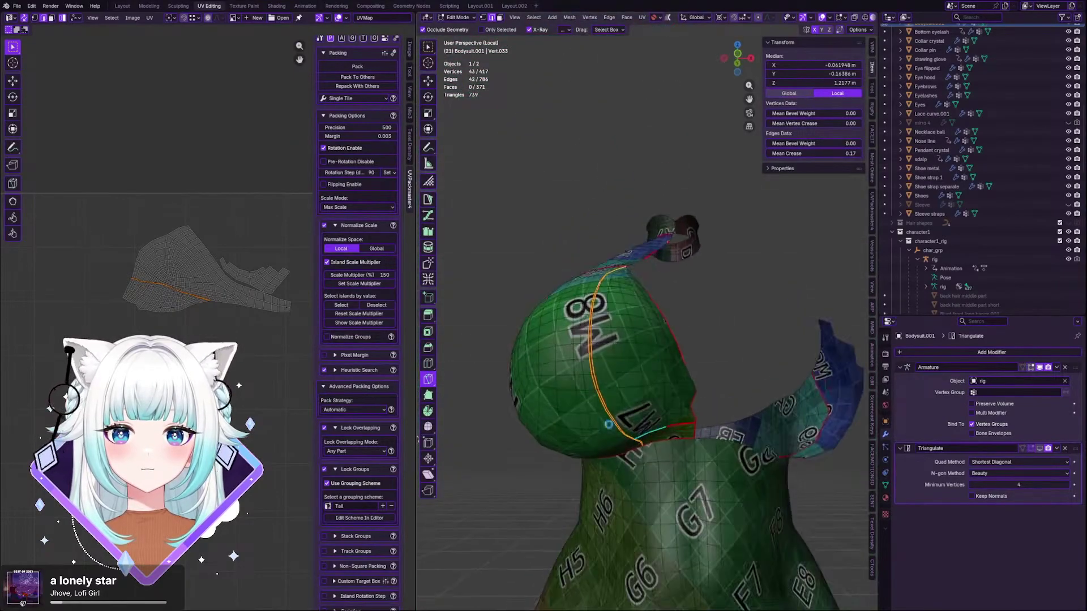
middle_drag(606, 421, 604, 384)
scroll(604, 384, up, 3)
scroll(686, 476, up, 1)
shift+middle_drag(686, 476, 584, 375)
scroll(573, 360, up, 1)
click(594, 395)
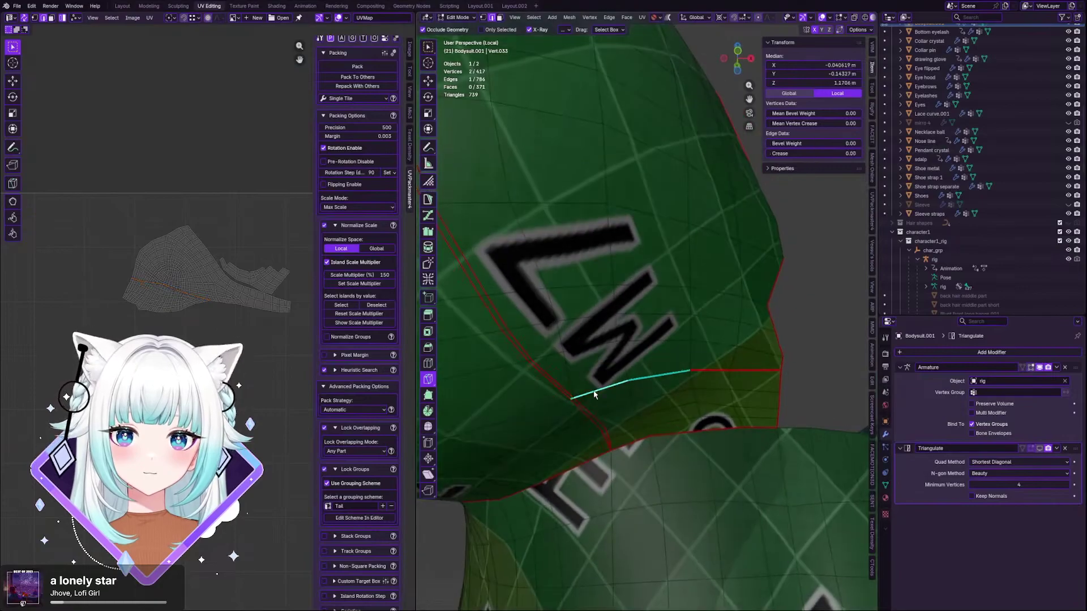
key(ctrl+e)
click(694, 370)
click(677, 355)
- Try reducing the crease of the two horizontal edges that run to the cup's centre
shift+click(752, 366)
key(shift+e)
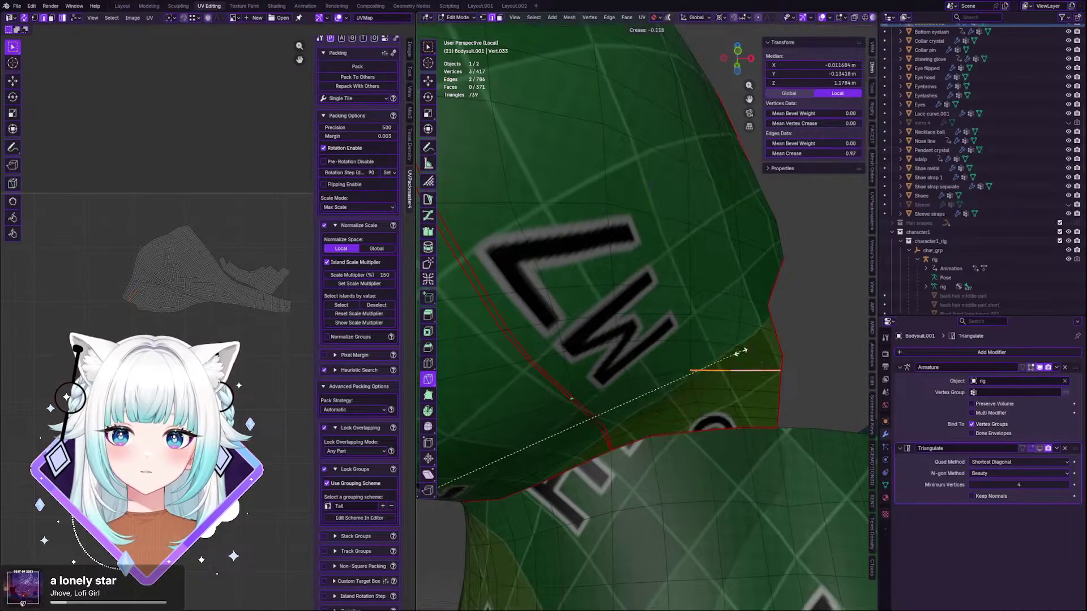
key(ctrl+z)
middle_drag(597, 394, 604, 381)
scroll(604, 381, down, 3)
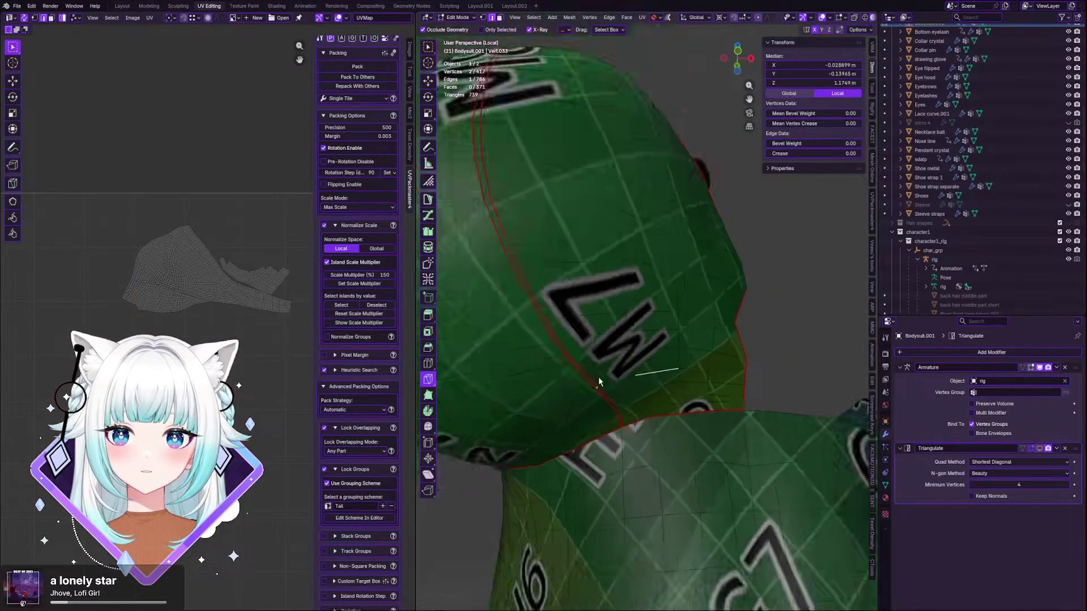
- Clear the sharp mark on the short edge at the cup's lower corner and switch to Object Mode
scroll(597, 393, up, 7)
click(602, 391)
right_click(602, 389)
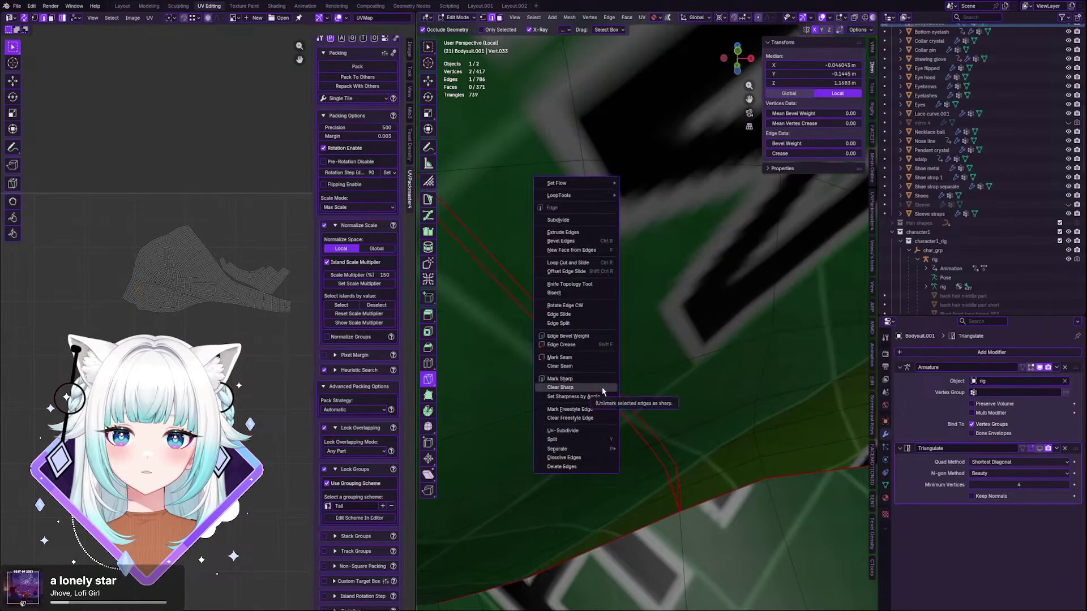
click(603, 388)
scroll(603, 391, down, 5)
scroll(657, 334, up, 4)
middle_drag(642, 325, 642, 277)
scroll(650, 297, up, 3)
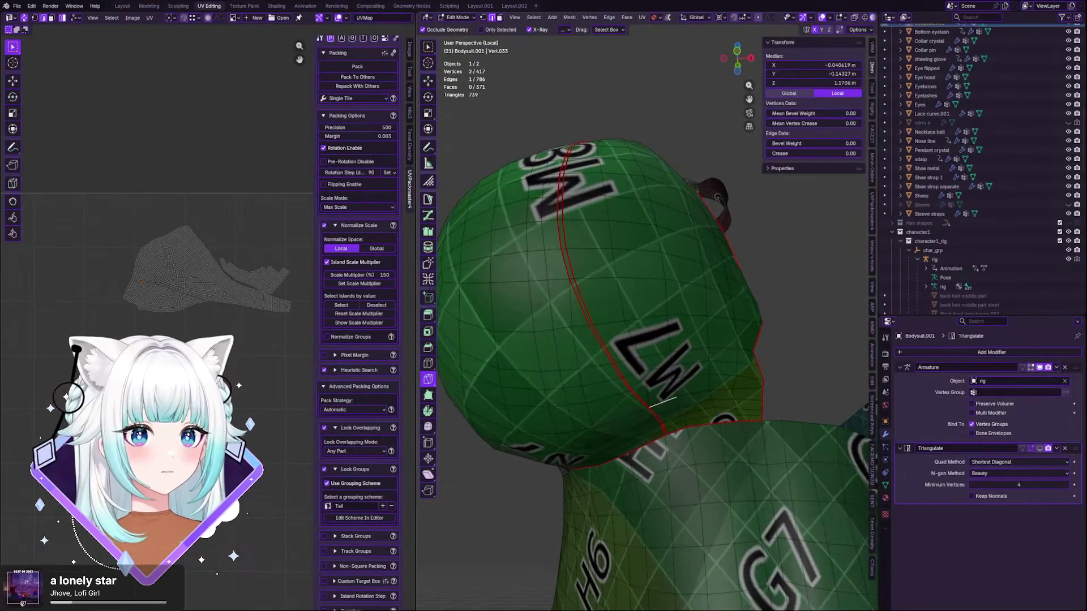
key(Tab)
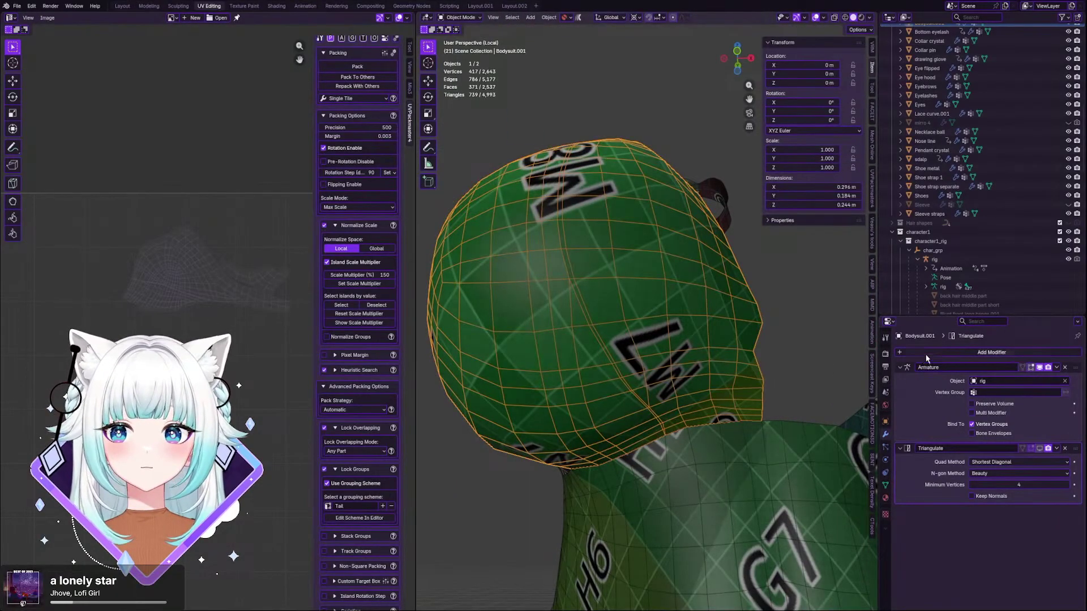
- Add a Mirror modifier to the bodysuit top
click(926, 355)
text(mi)
click(923, 371)
scroll(715, 302, down, 6)
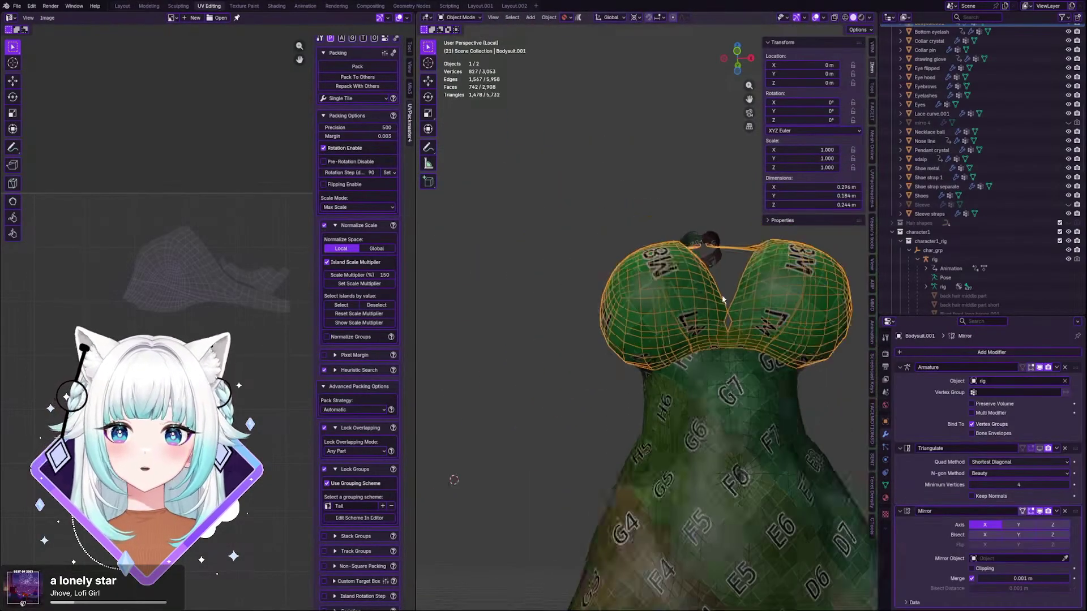
- Apply all transforms (location, rotation and scale) to the bodysuit top
middle_drag(719, 302, 669, 249)
click(550, 17)
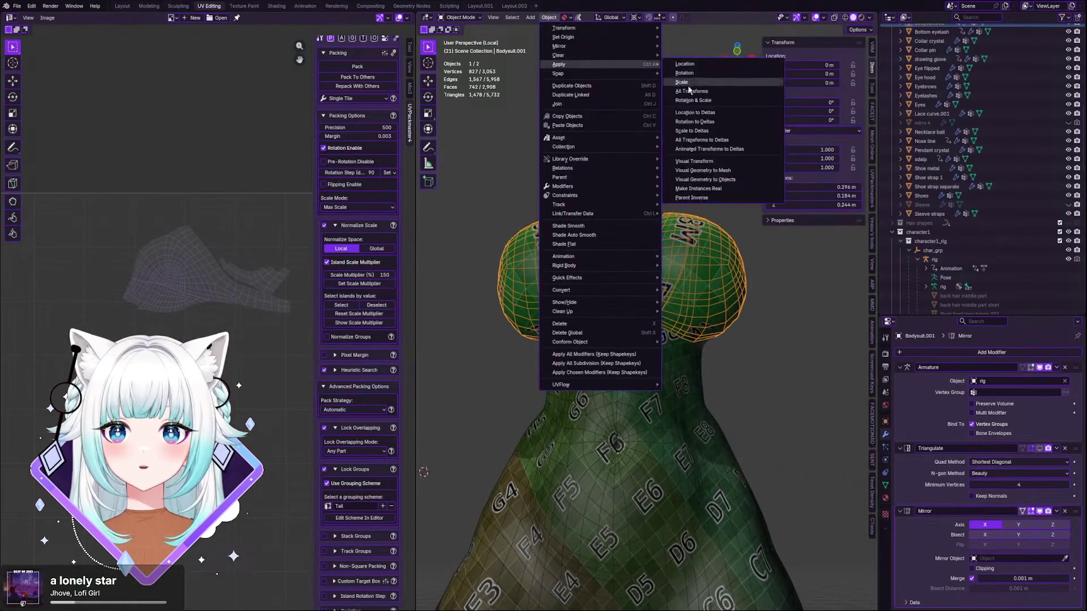
click(688, 91)
scroll(618, 334, up, 5)
middle_drag(617, 330, 640, 331)
scroll(605, 293, down, 4)
scroll(591, 273, up, 6)
scroll(593, 280, down, 4)
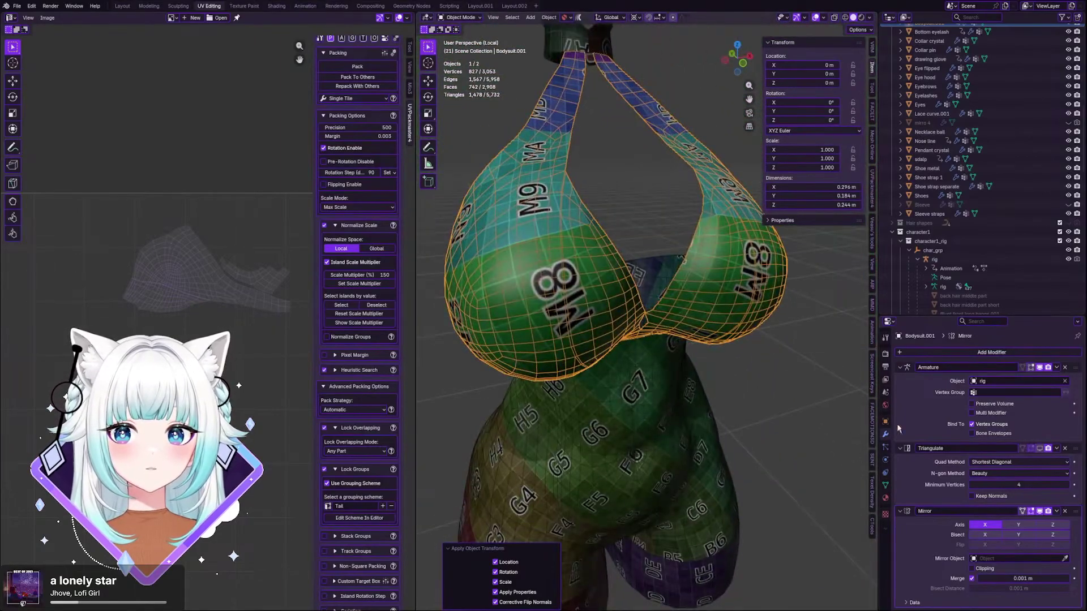
- Compare the top with and without the mirrored half by toggling the Mirror modifier's viewport display, leaving it off
click(1040, 512)
click(1039, 512)
click(1039, 512)
middle_drag(708, 369, 702, 397)
click(1038, 512)
click(1038, 512)
scroll(631, 322, down, 2)
key(h)
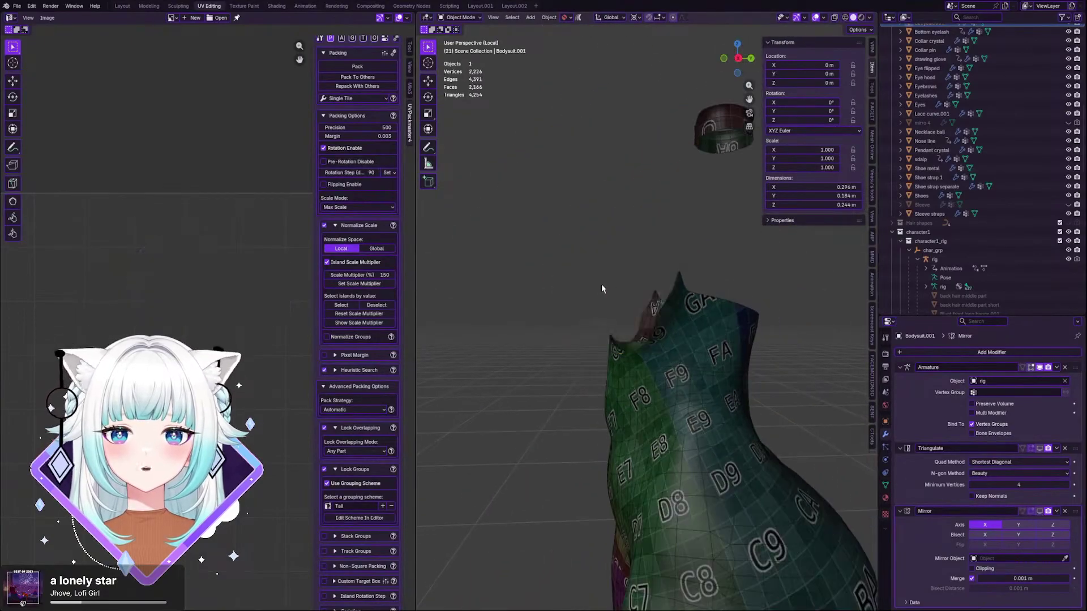
key(ctrl+z)
key(g)
click(565, 258)
key(ctrl+z)
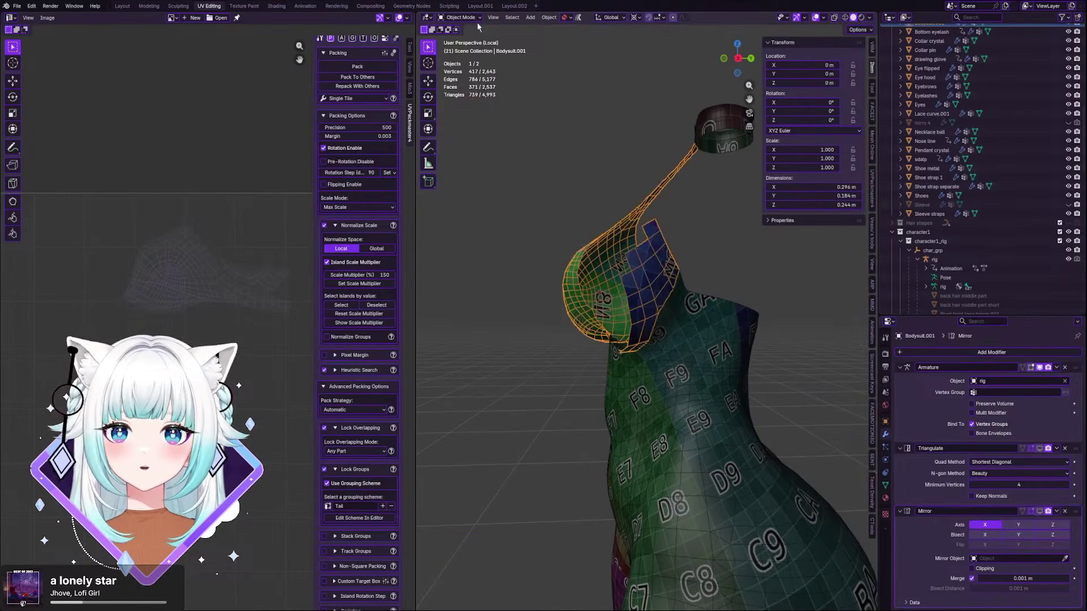
- Delete the faces of the detached leftover strip on the side opposite the finished cup, using X-ray in Edit Mode, and return to Object Mode
click(466, 18)
click(465, 39)
middle_drag(621, 213, 747, 264)
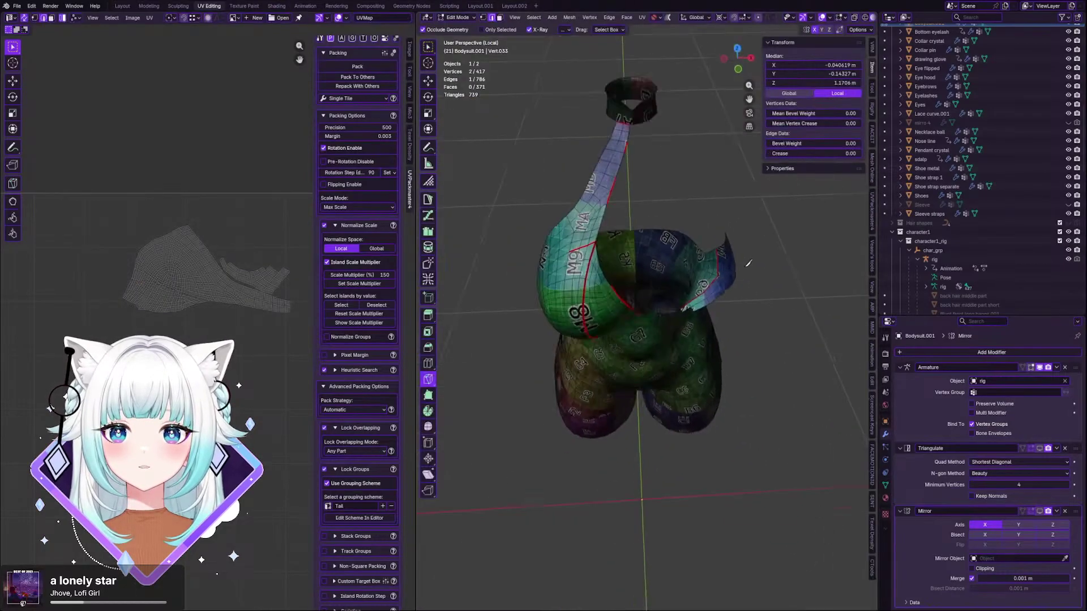
scroll(748, 264, up, 1)
click(854, 19)
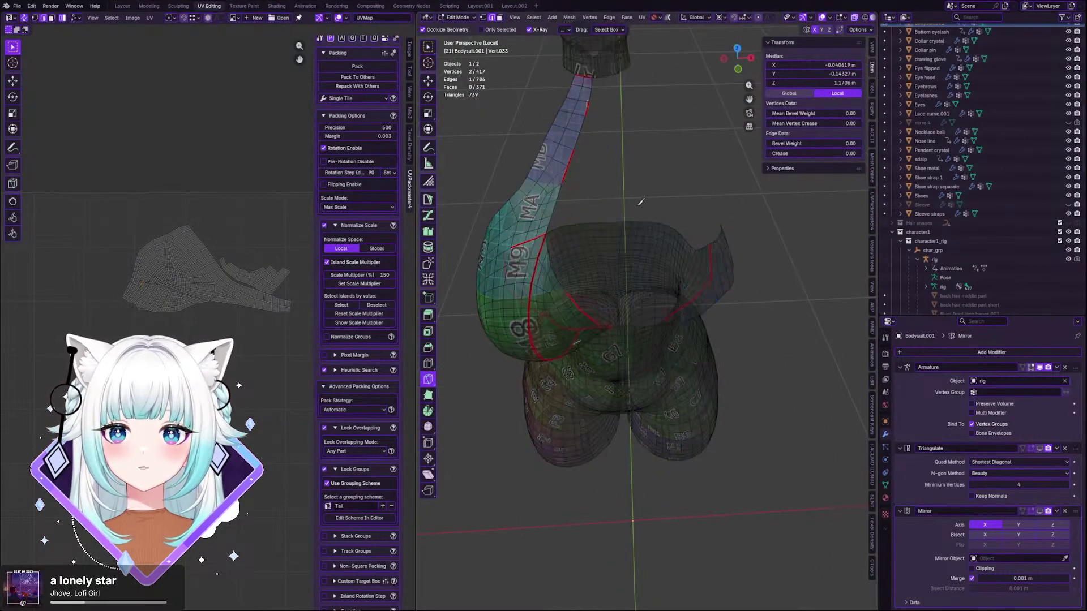
key(l)
key(x)
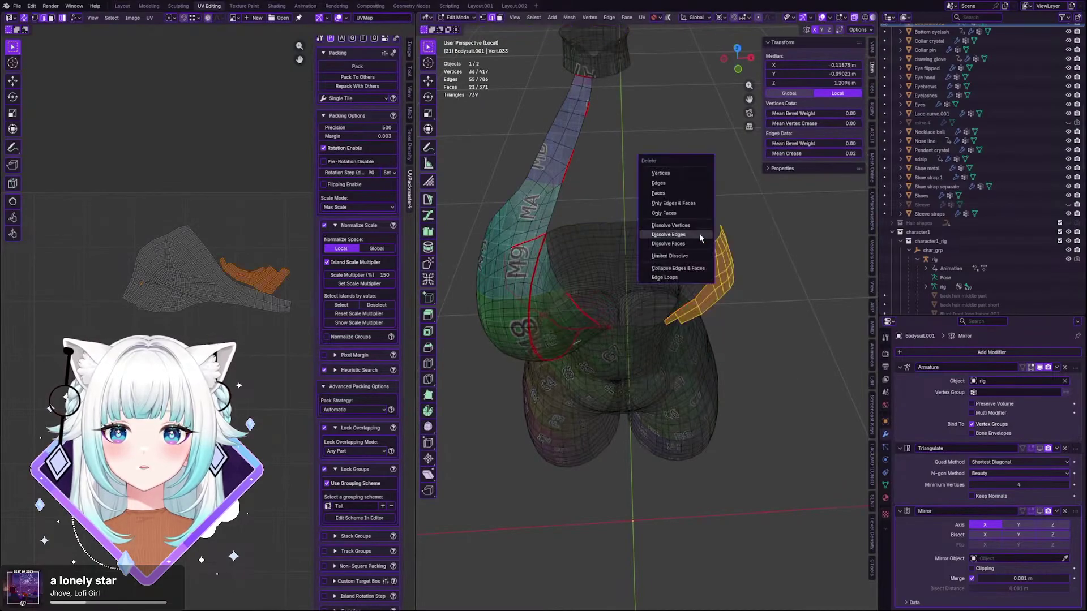
click(668, 193)
click(449, 17)
click(462, 33)
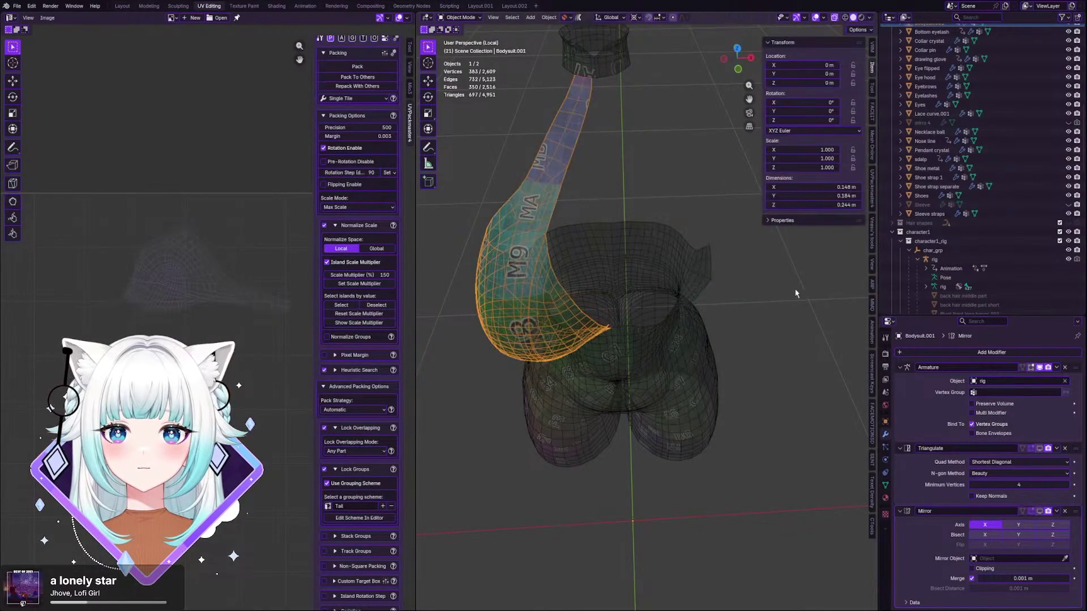
- Show the Mirror modifier in the viewport, place it above the Armature modifier and apply it
click(1039, 511)
middle_drag(737, 367, 718, 331)
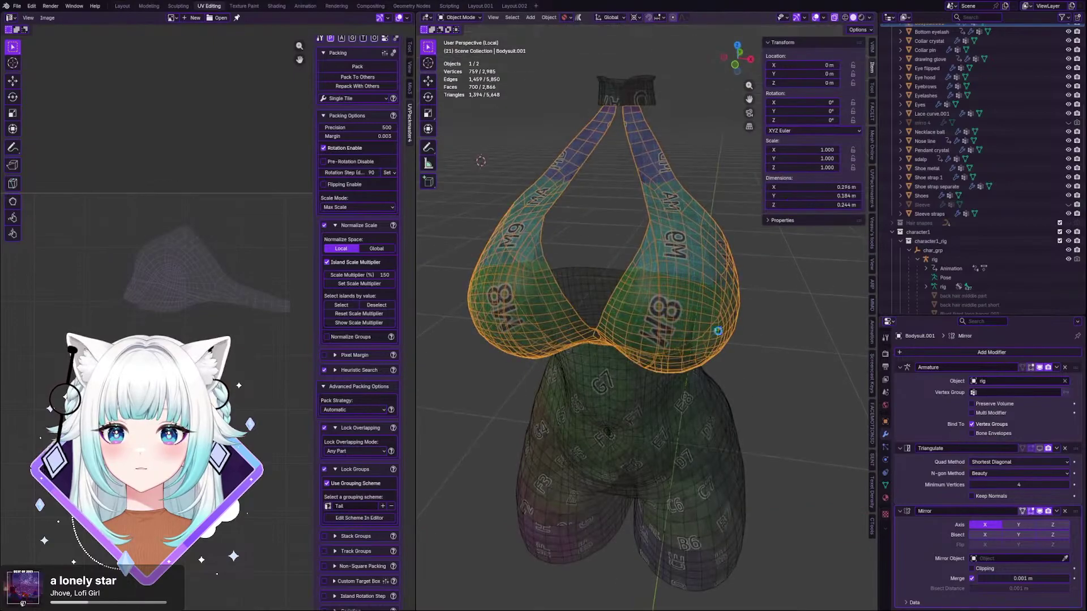
click(1057, 512)
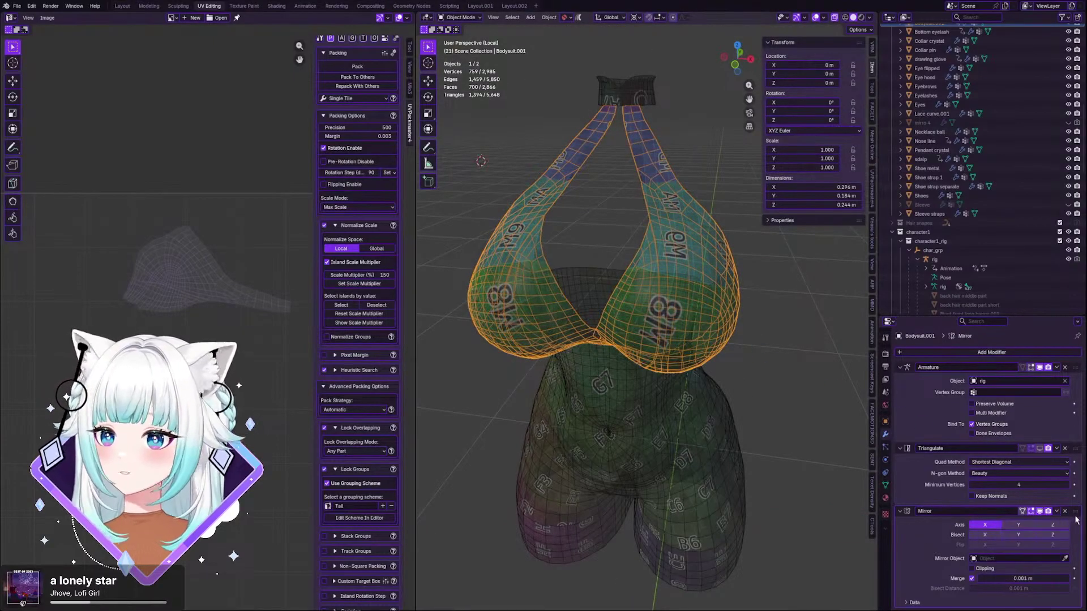
drag(1075, 512, 1075, 368)
click(1056, 368)
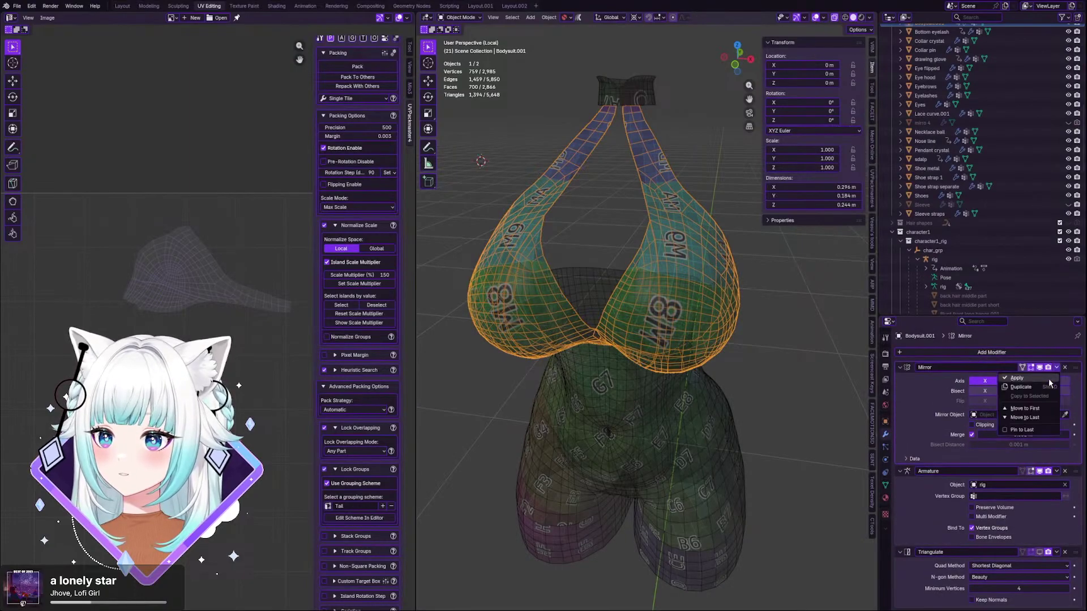
click(1048, 379)
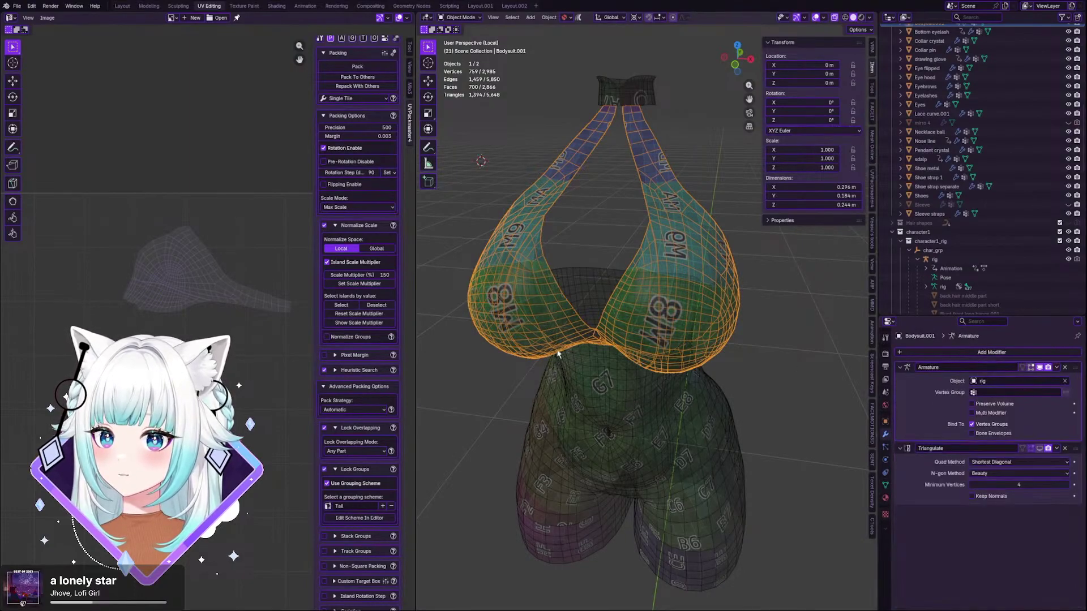
- Leave local view and put the character rig into Pose Mode with X-ray off
scroll(586, 286, up, 5)
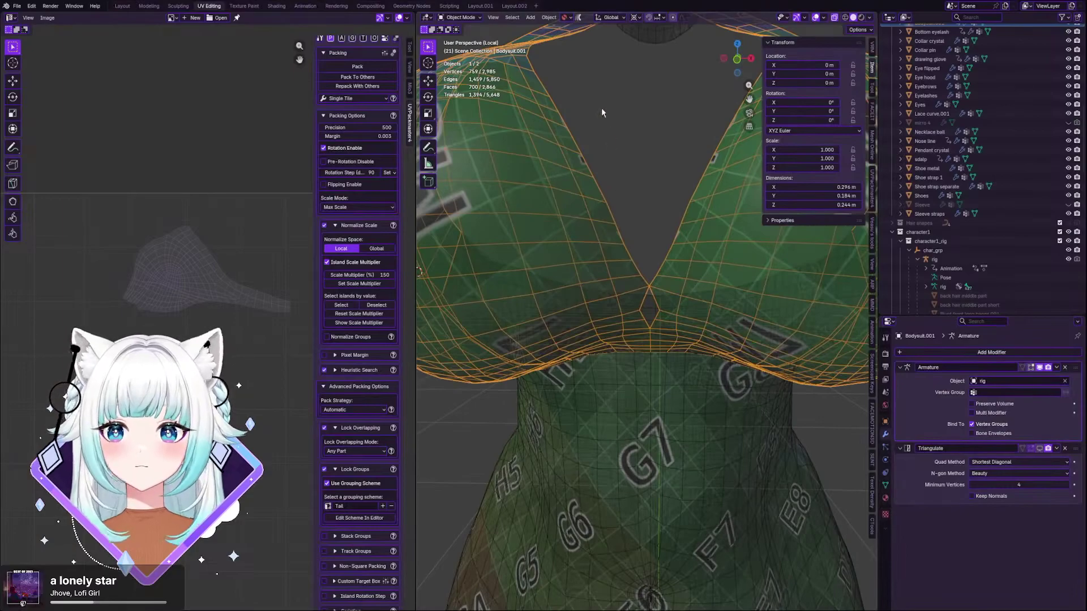
scroll(587, 209, down, 5)
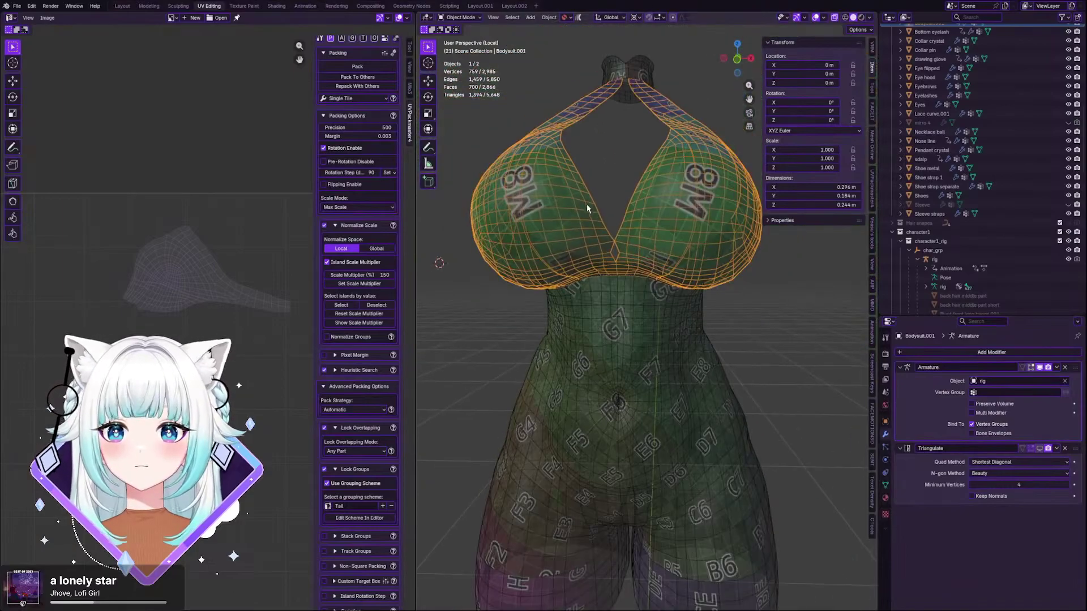
click(492, 17)
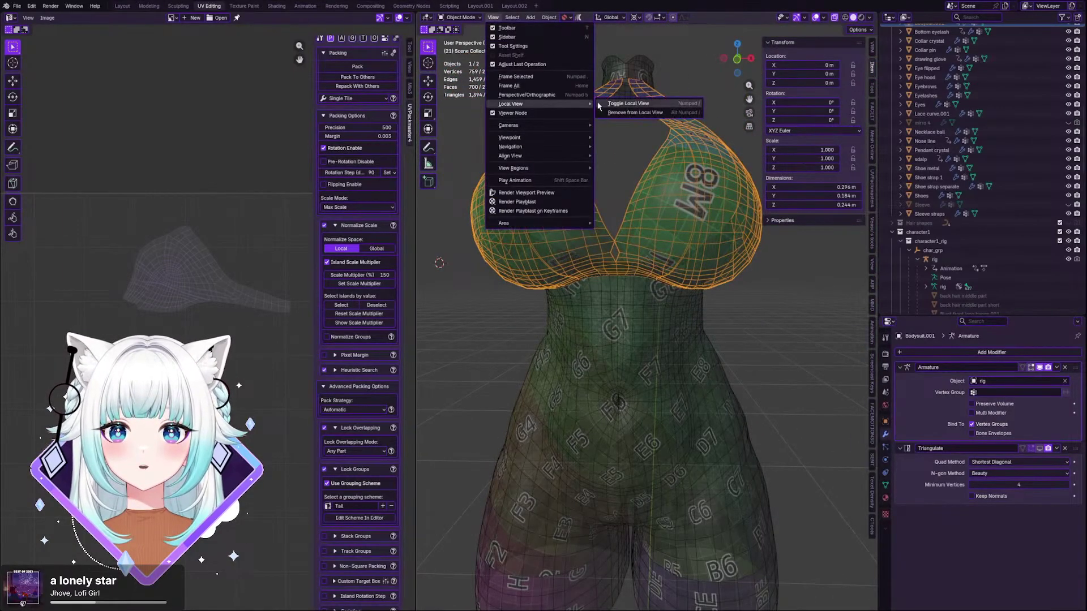
click(601, 105)
click(537, 122)
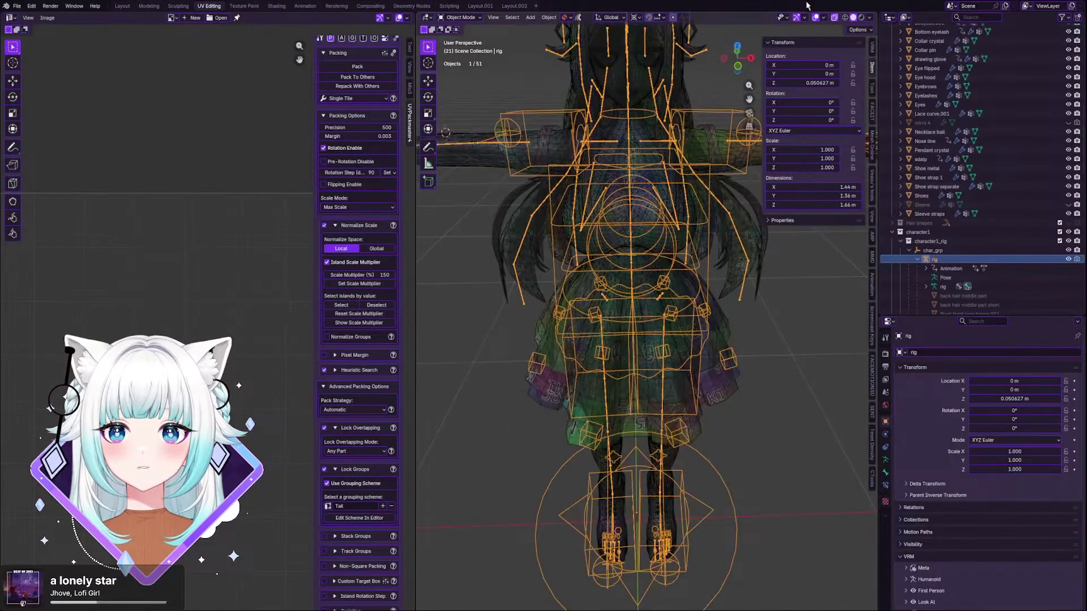
click(835, 18)
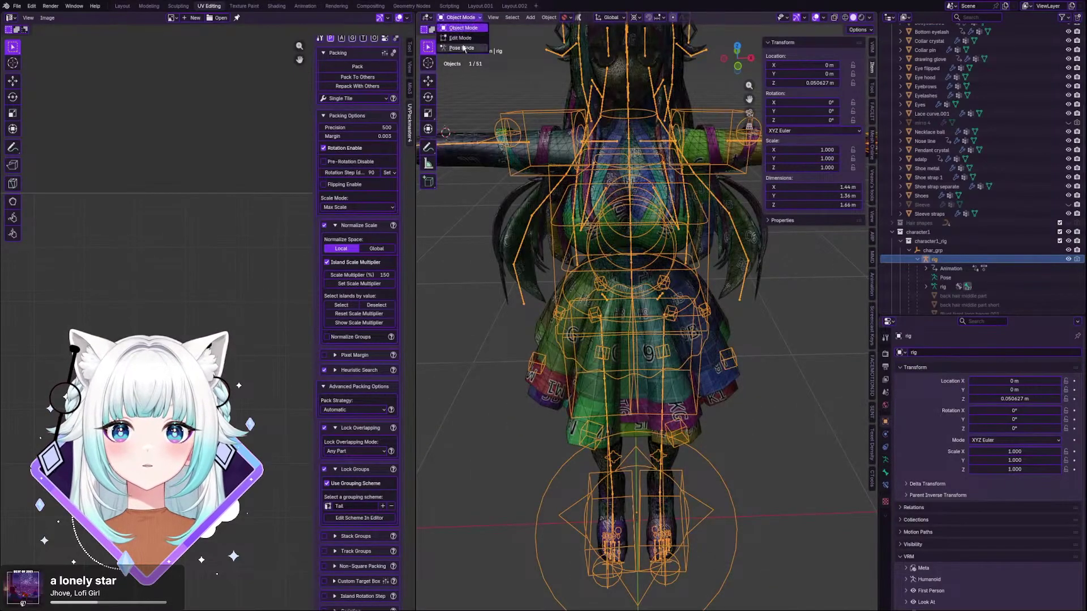
click(463, 48)
- Try rotating the rig's torso bones, including c_spine_02.x, to test how the outfit deforms
scroll(589, 238, up, 1)
click(581, 221)
scroll(685, 196, up, 2)
key(r)
click(672, 151)
key(ctrl+z)
click(702, 188)
key(r)
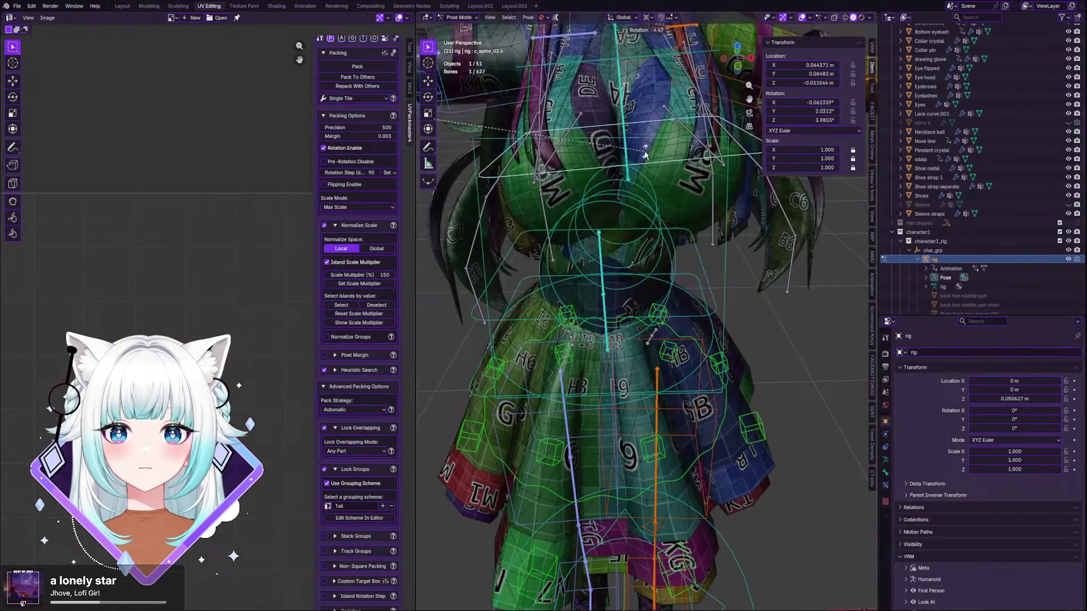
key(Escape)
key(r)
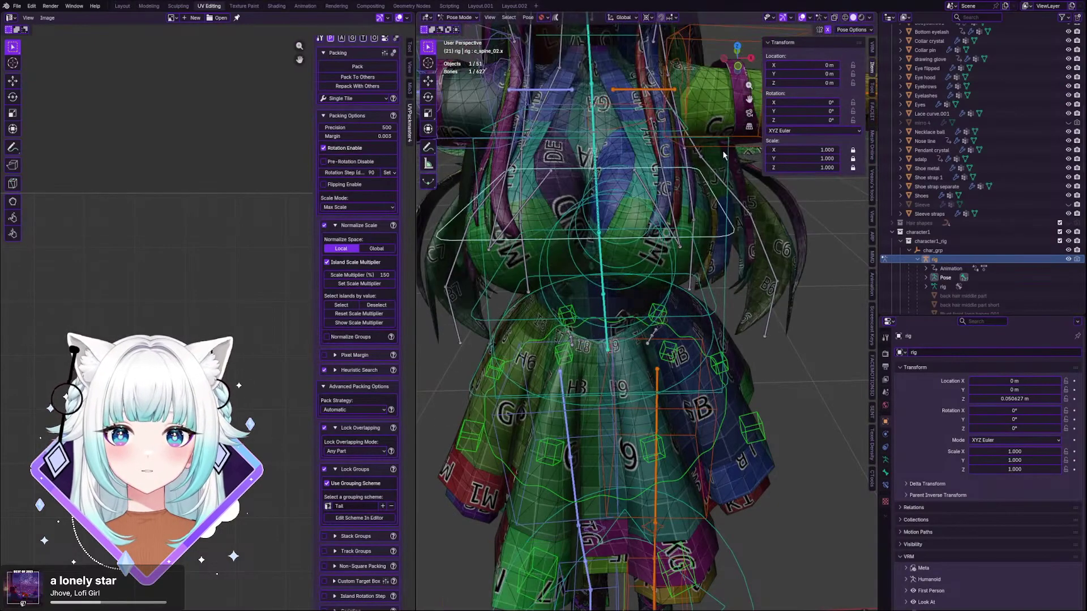
click(627, 72)
key(ctrl+z)
- Change the transform pivot point used for rotating the rig's bones
click(647, 17)
click(659, 71)
scroll(738, 153, down, 3)
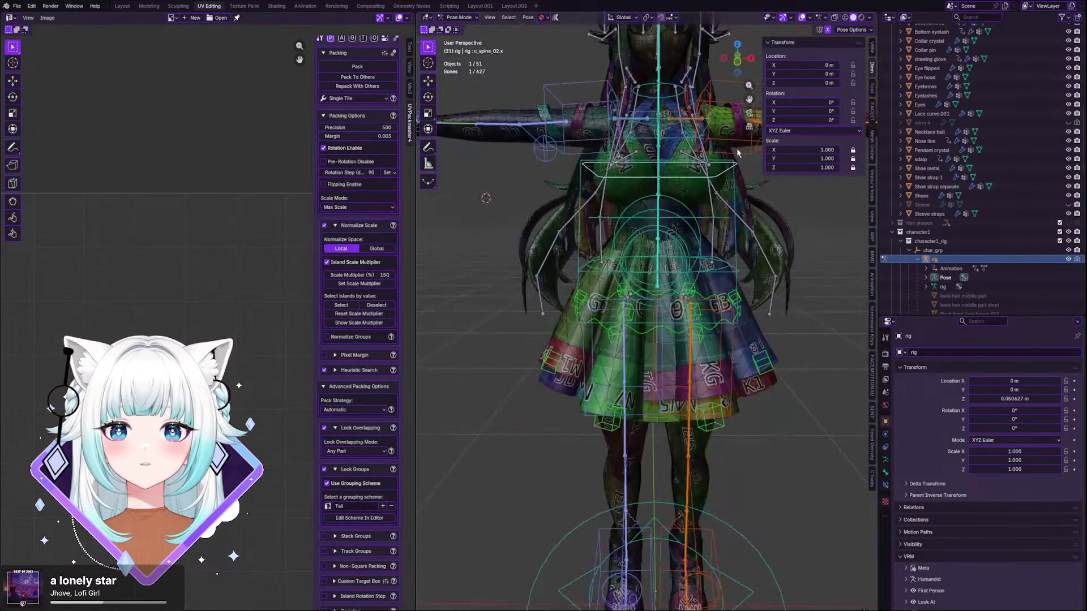
- Try rotating the c_spine_02.x bone freely and around the global X axis
key(r)
click(714, 159)
key(ctrl+z)
key(r)
key(x)
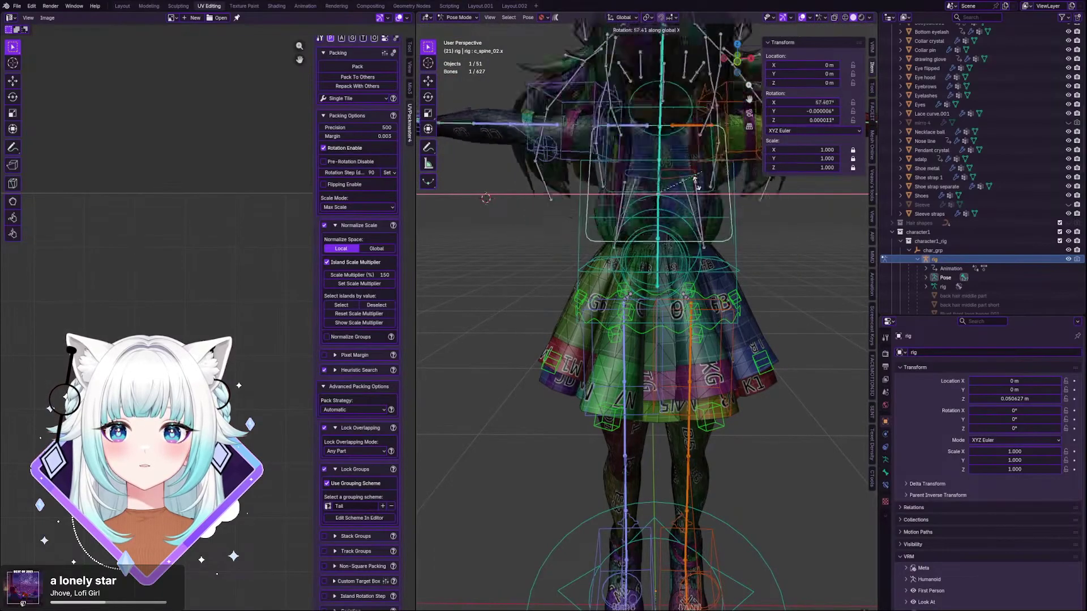
key(Escape)
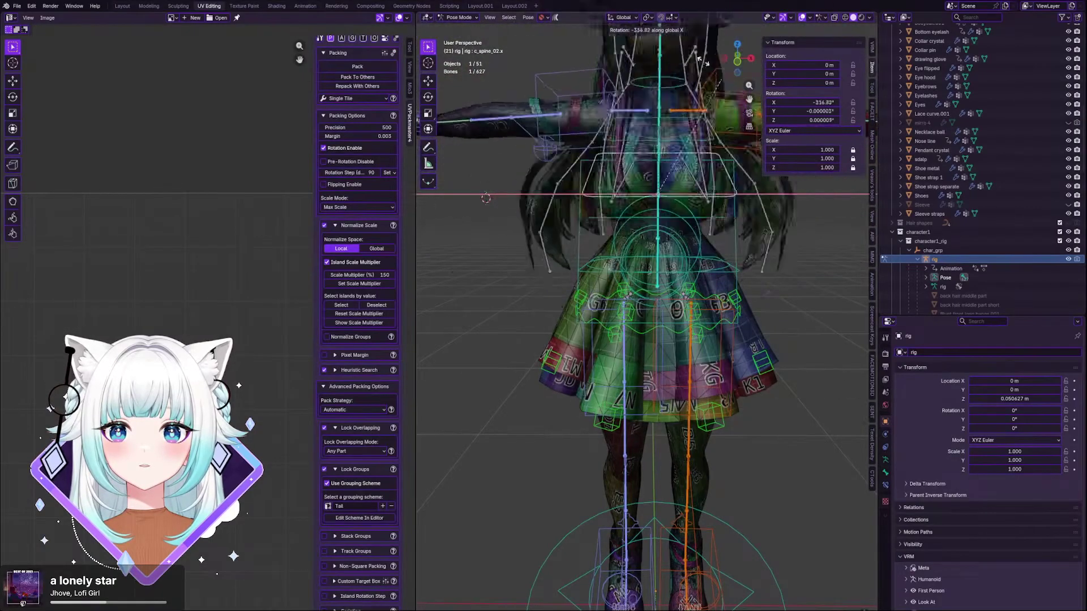
- Return the rig to Object Mode, then select the bodysuit top and open it in Edit Mode
middle_drag(689, 133, 674, 207)
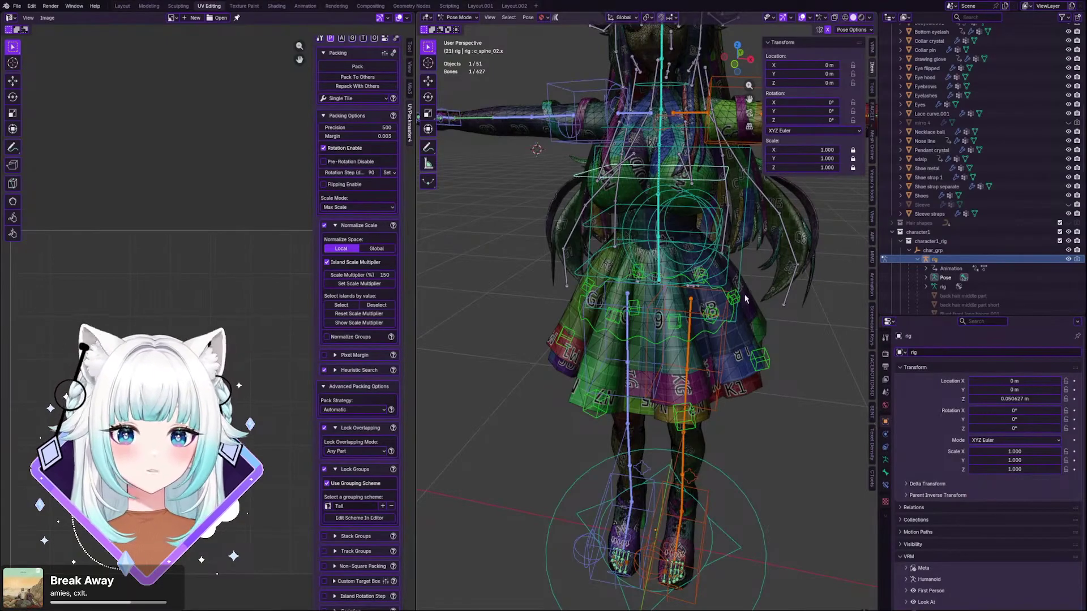
scroll(705, 252, down, 3)
scroll(705, 255, up, 2)
shift+middle_drag(706, 265, 670, 273)
scroll(668, 271, up, 1)
scroll(669, 272, down, 4)
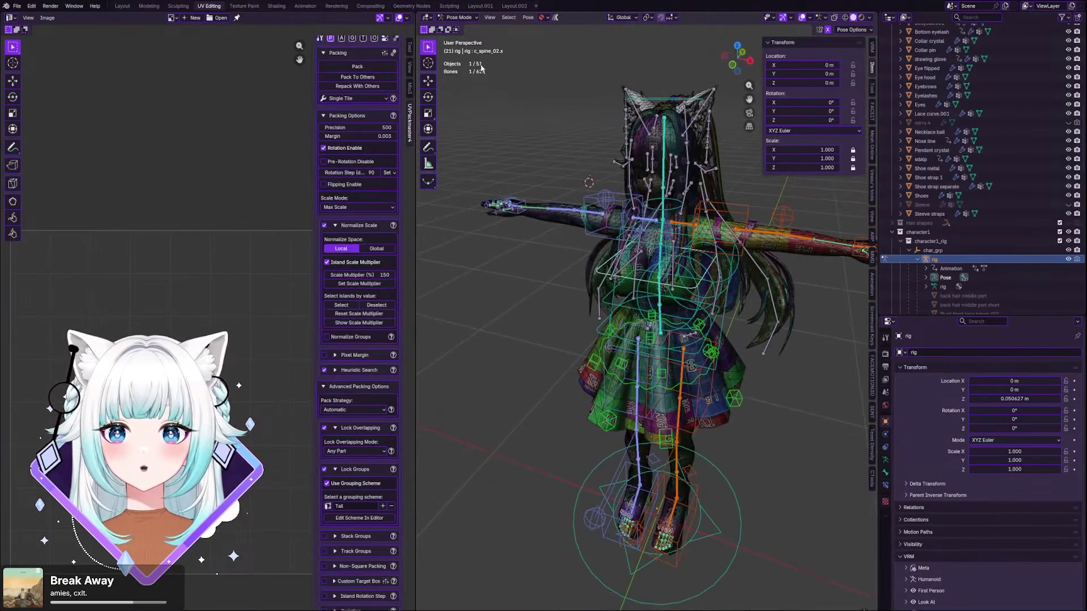
click(461, 18)
click(457, 30)
scroll(591, 292, up, 6)
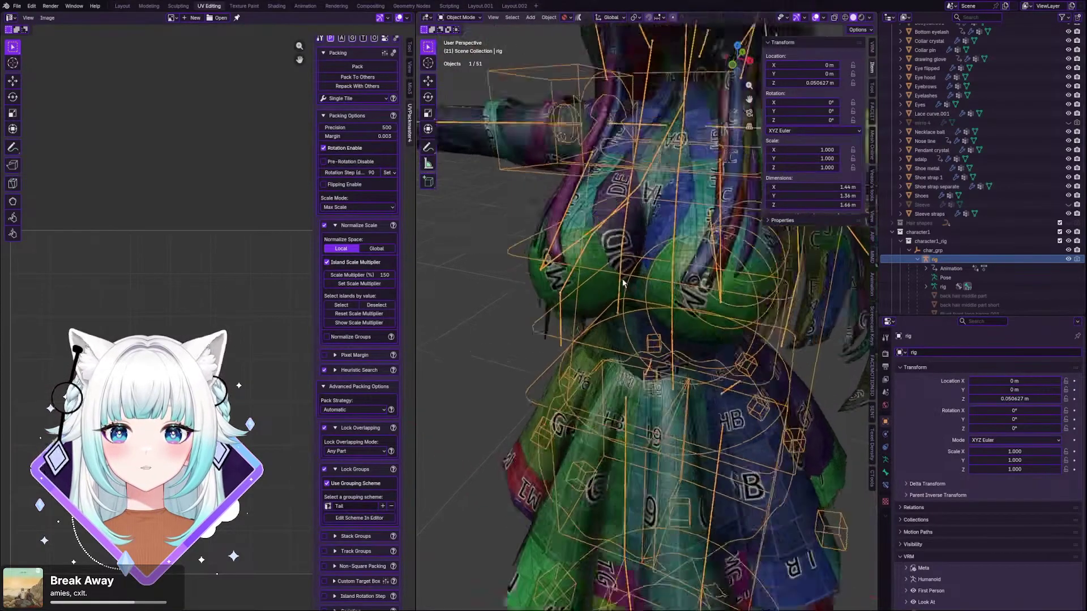
click(591, 293)
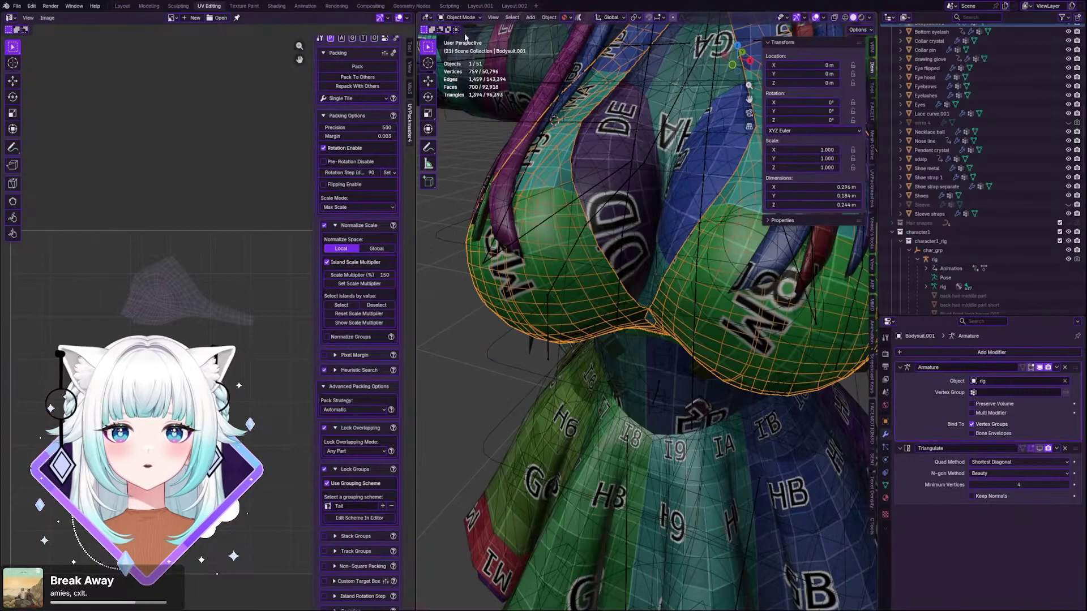
key(Tab)
- Select the narrow face loop running down the cup between the two seams, including its triangular end face at the lower edge
scroll(514, 101, up, 3)
click(500, 17)
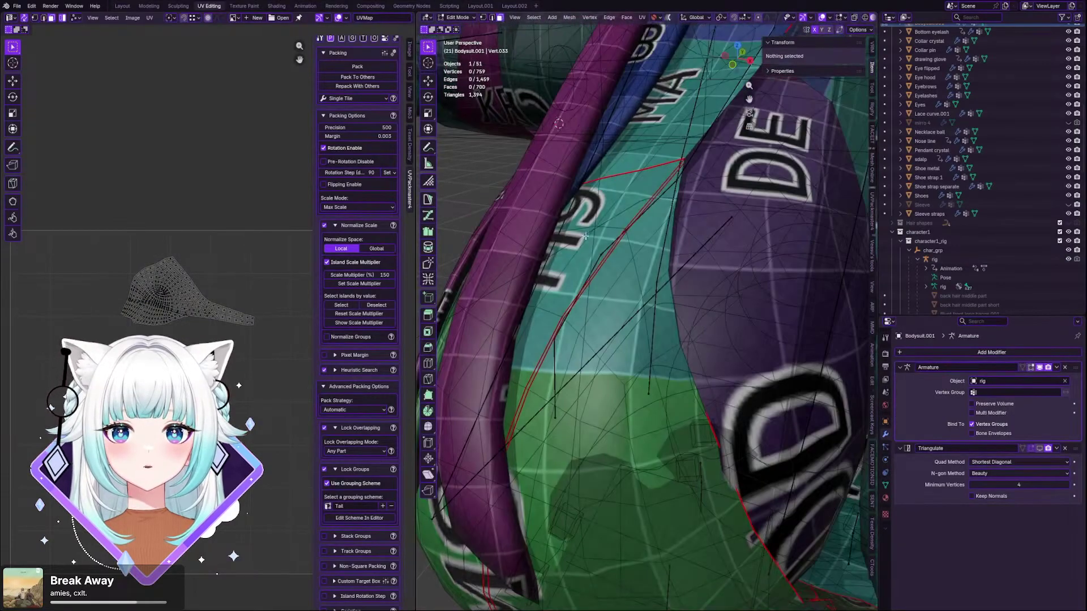
alt+click(608, 253)
middle_drag(608, 253, 566, 221)
scroll(566, 305, down, 6)
scroll(597, 457, up, 8)
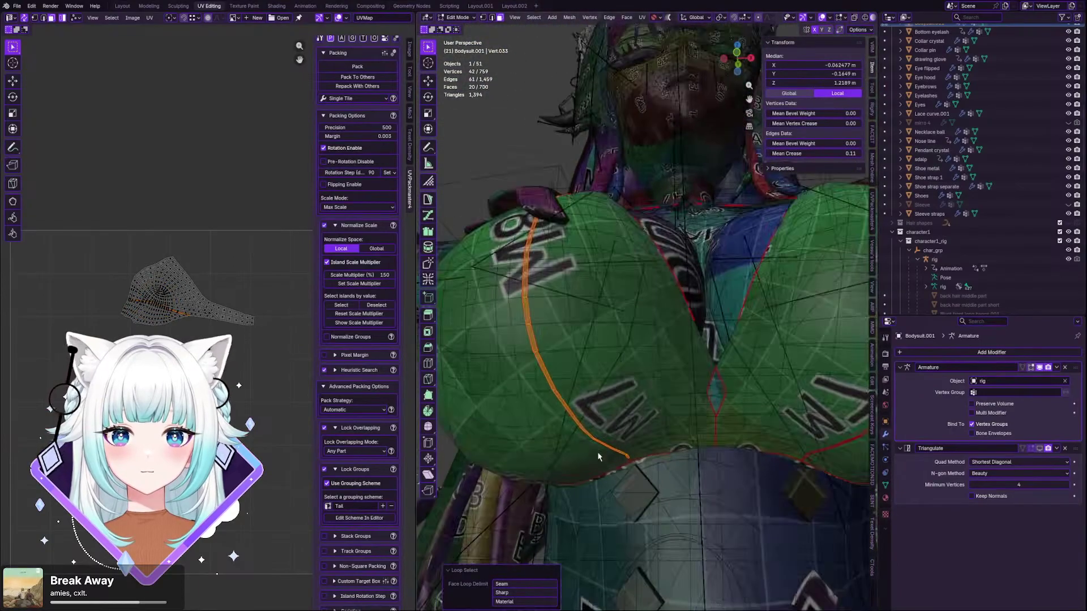
scroll(626, 471, up, 1)
shift+click(583, 468)
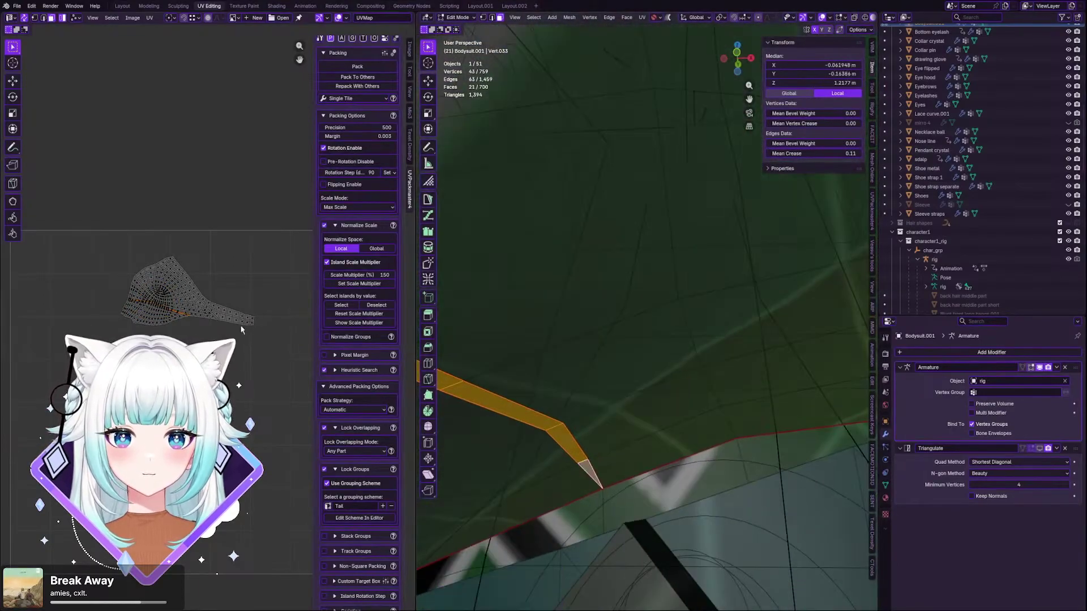
- Move the selected strip's UVs off the cup island to the empty space above the UV tile
scroll(267, 329, up, 4)
scroll(163, 331, down, 6)
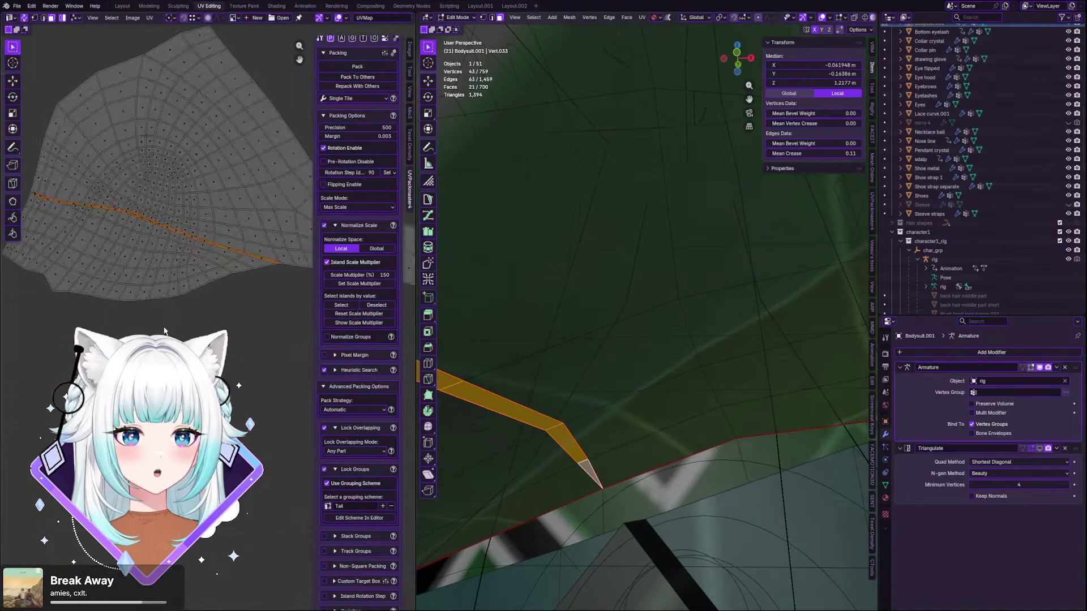
scroll(164, 323, up, 5)
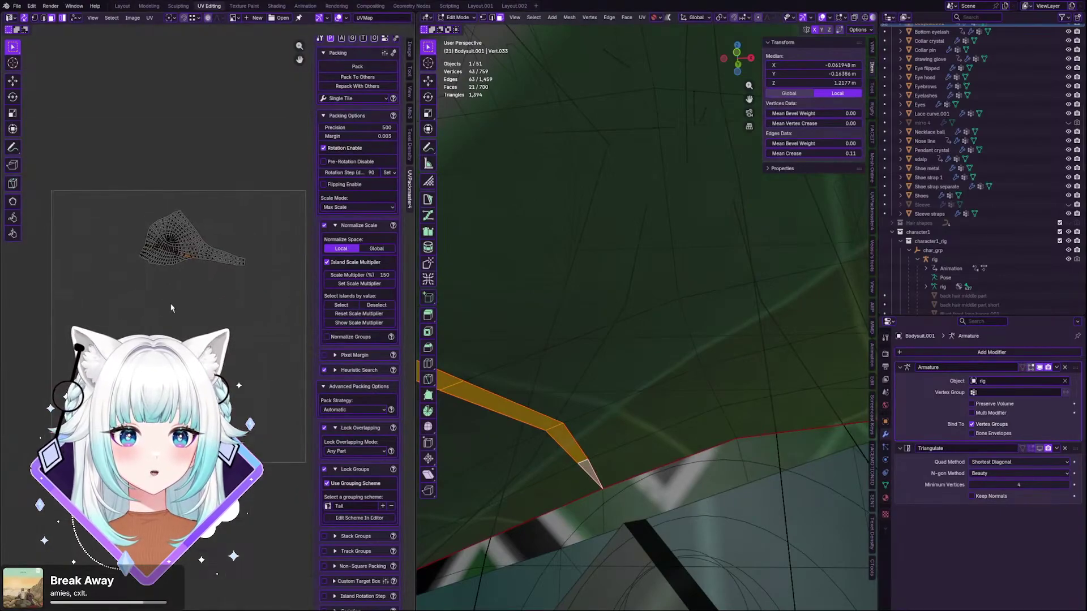
key(g)
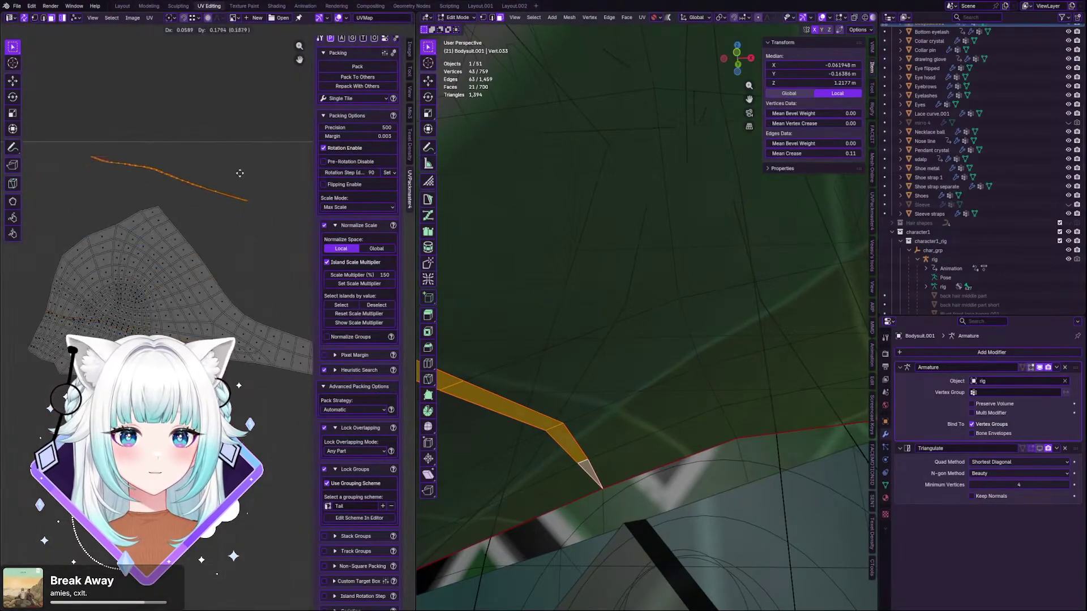
click(246, 105)
scroll(192, 326, up, 10)
scroll(205, 290, down, 14)
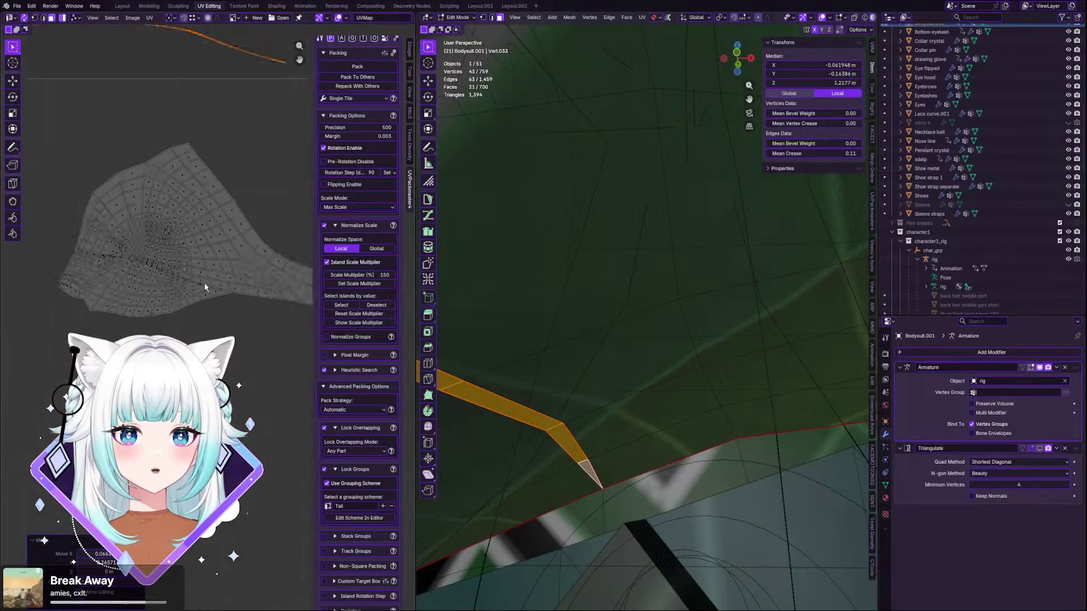
scroll(206, 285, up, 3)
scroll(552, 304, down, 8)
scroll(553, 304, down, 3)
middle_drag(553, 304, 577, 274)
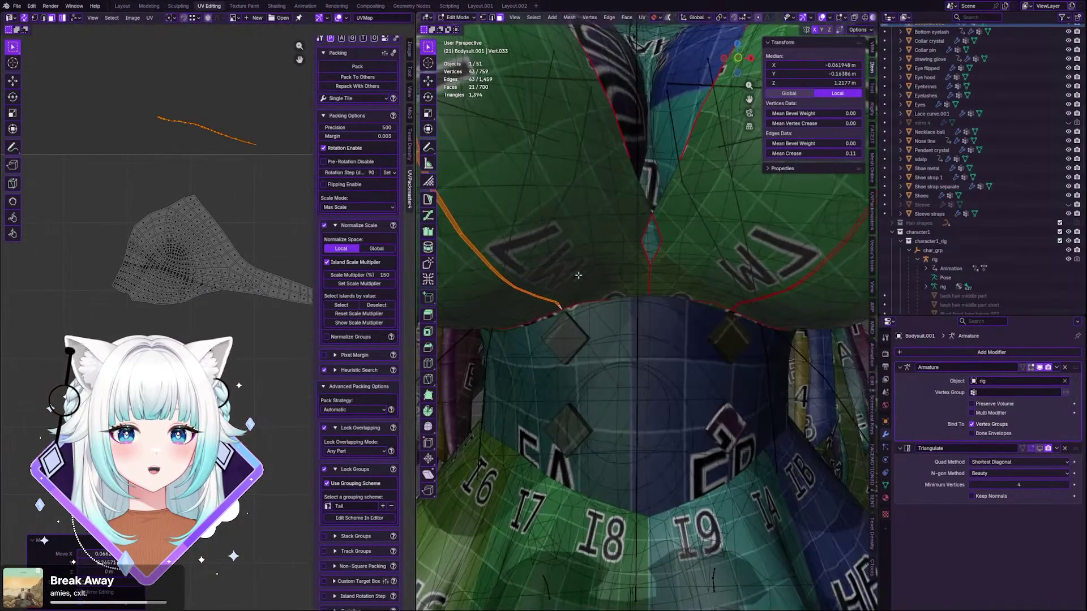
- Shift the selected strip's UVs further up in the empty space above the UV tile
scroll(214, 305, up, 3)
middle_drag(197, 147, 210, 277)
scroll(210, 278, down, 1)
scroll(210, 277, down, 3)
scroll(221, 211, up, 4)
scroll(220, 209, down, 5)
scroll(236, 222, up, 2)
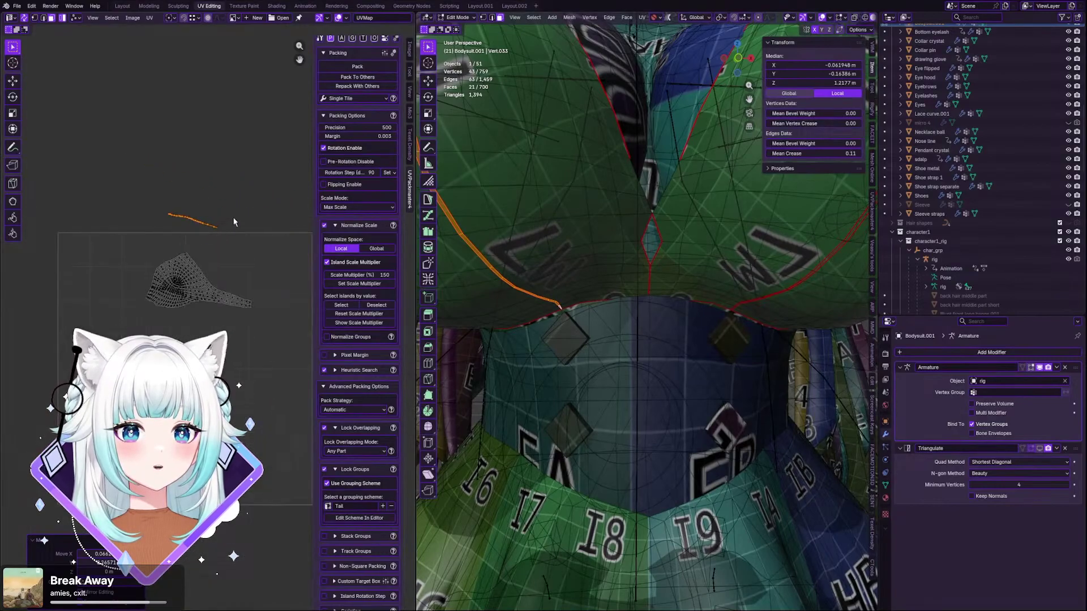
key(g)
click(230, 206)
scroll(155, 283, up, 10)
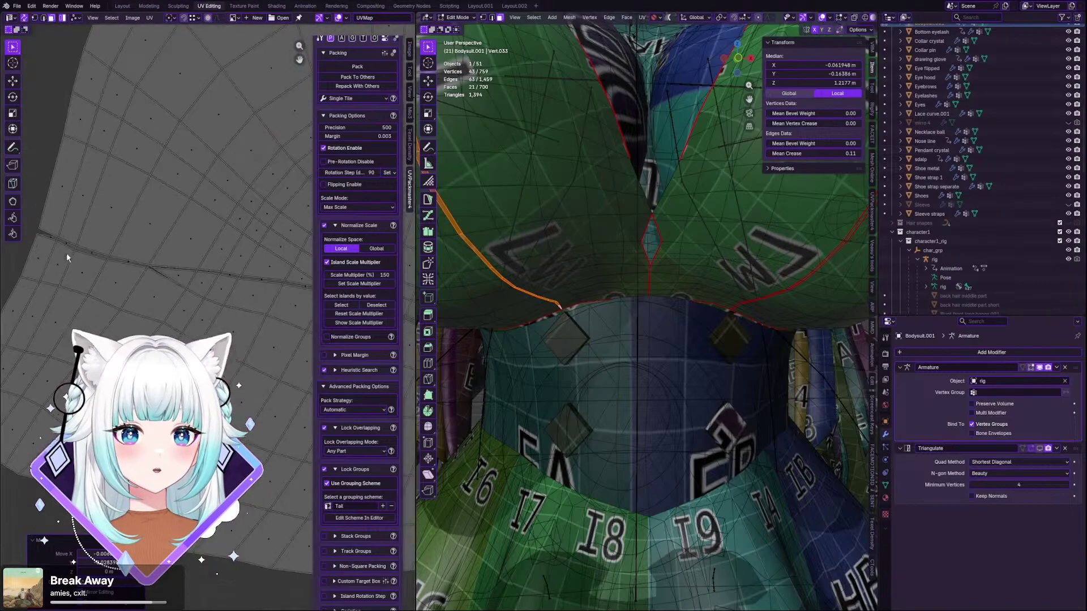
- Select the linked cup island and examine the gap the removed strip left in its UVs
scroll(50, 250, up, 3)
scroll(222, 300, down, 1)
middle_drag(222, 301, 85, 252)
scroll(136, 302, up, 2)
click(208, 302)
key(l)
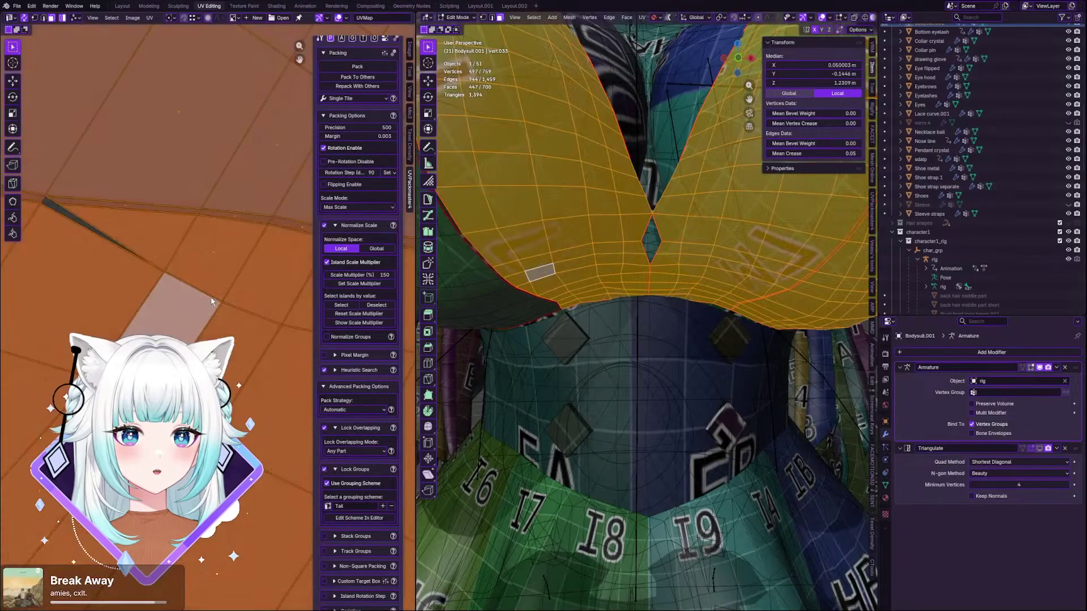
scroll(213, 304, down, 4)
scroll(199, 286, up, 6)
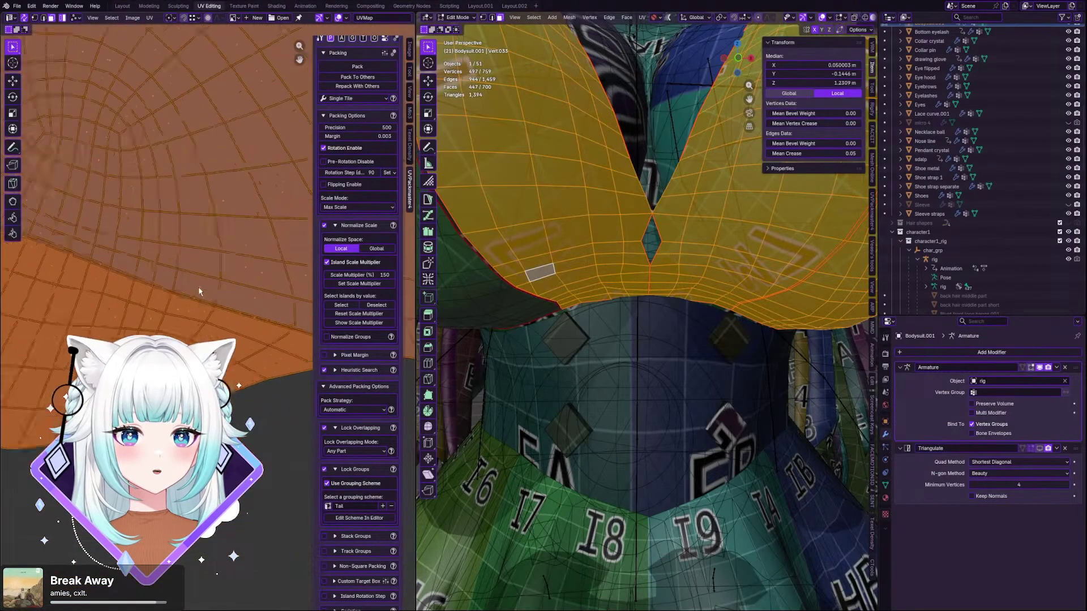
scroll(151, 291, down, 12)
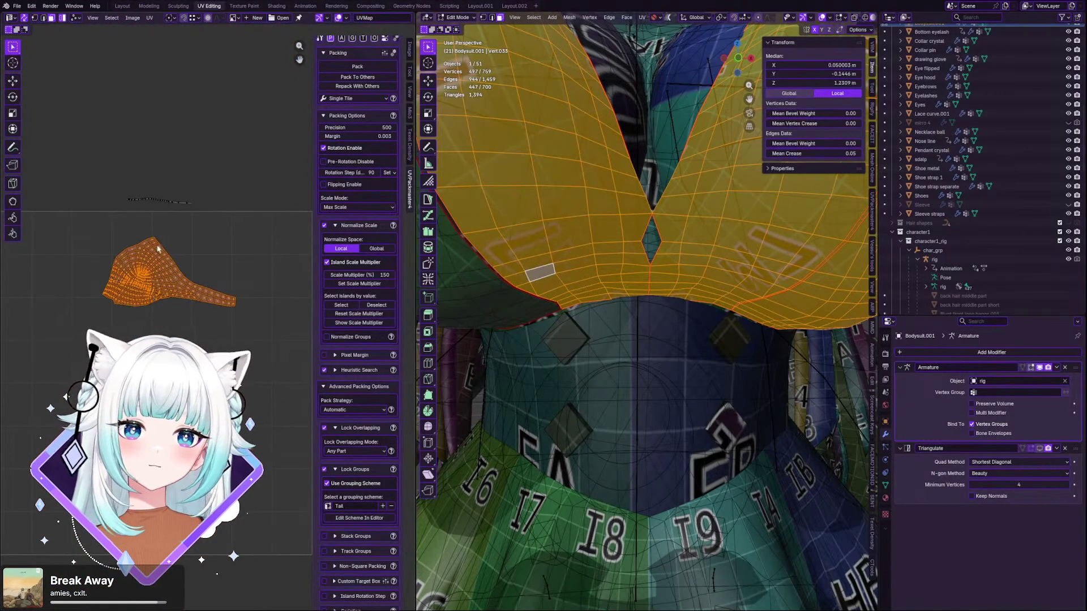
- Undo the strip's UV moves so it sits back in the cup island with its original faces selected
click(151, 200)
key(ctrl+z)
key(ctrl+z)
- Add the matching narrow face loop on the opposite cup to the selection, including its triangular end face at the lower edge
middle_drag(761, 272, 703, 228)
scroll(703, 227, up, 2)
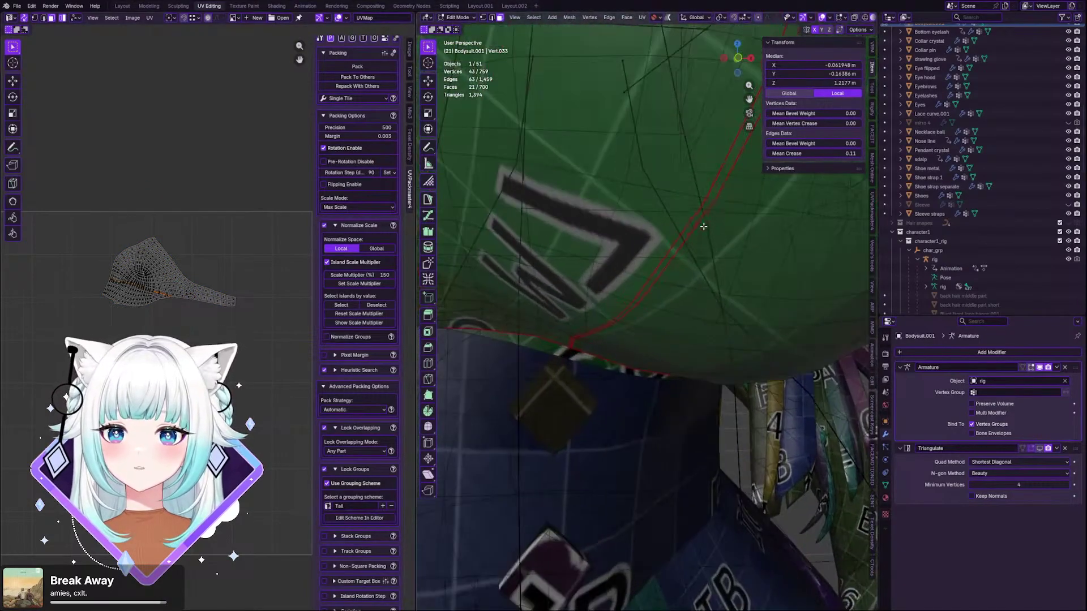
alt+shift+click(706, 203)
scroll(539, 352, up, 5)
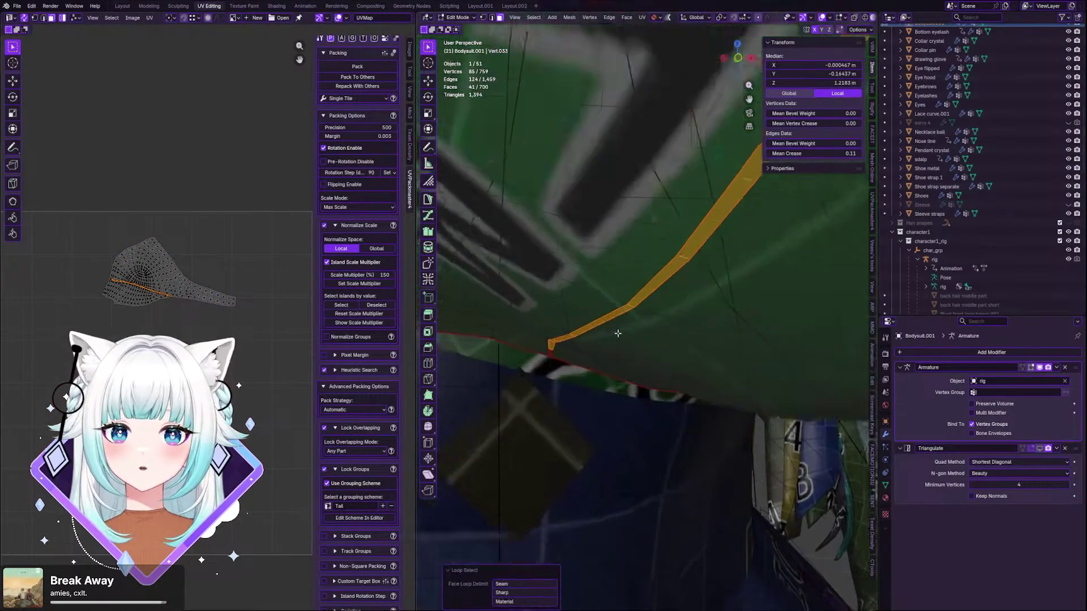
shift+click(529, 349)
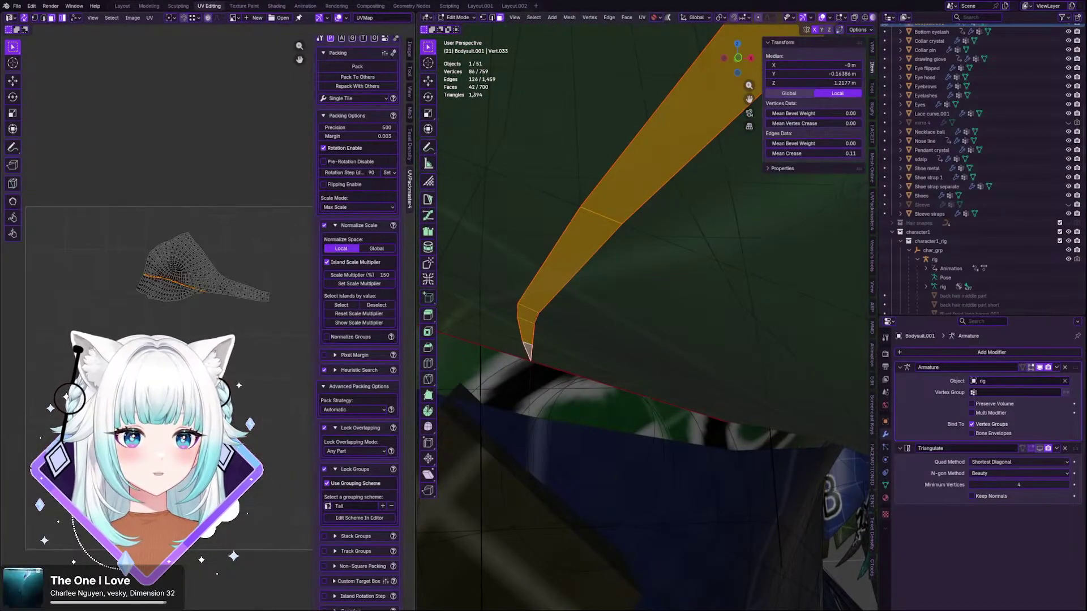
- Move the UVs of both strips above the UV tile and rotate them until they lie roughly horizontal
middle_drag(163, 347, 161, 380)
scroll(161, 380, down, 2)
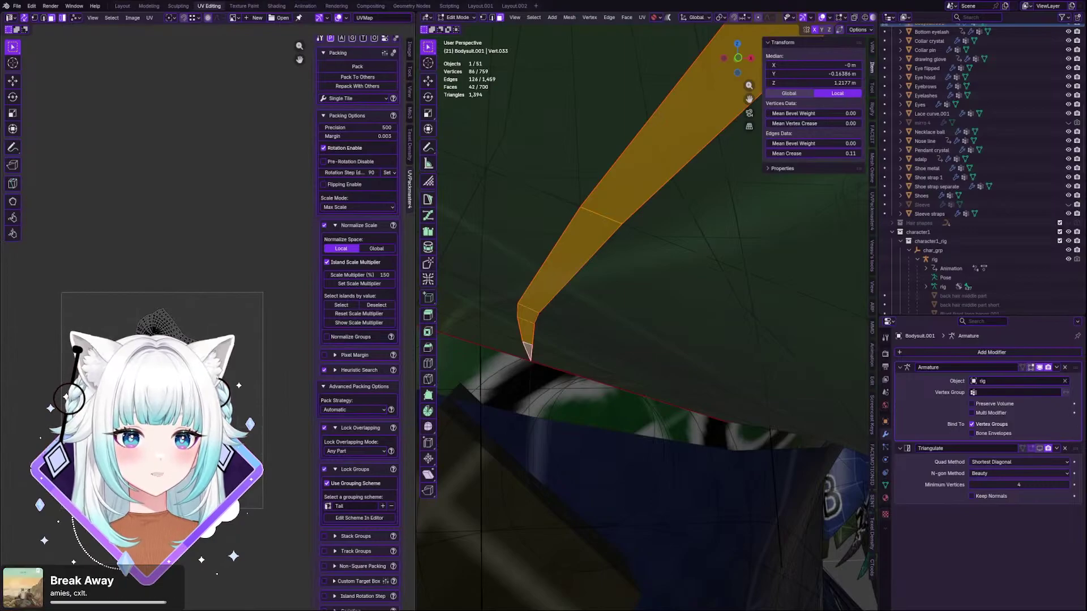
click(206, 332)
key(r)
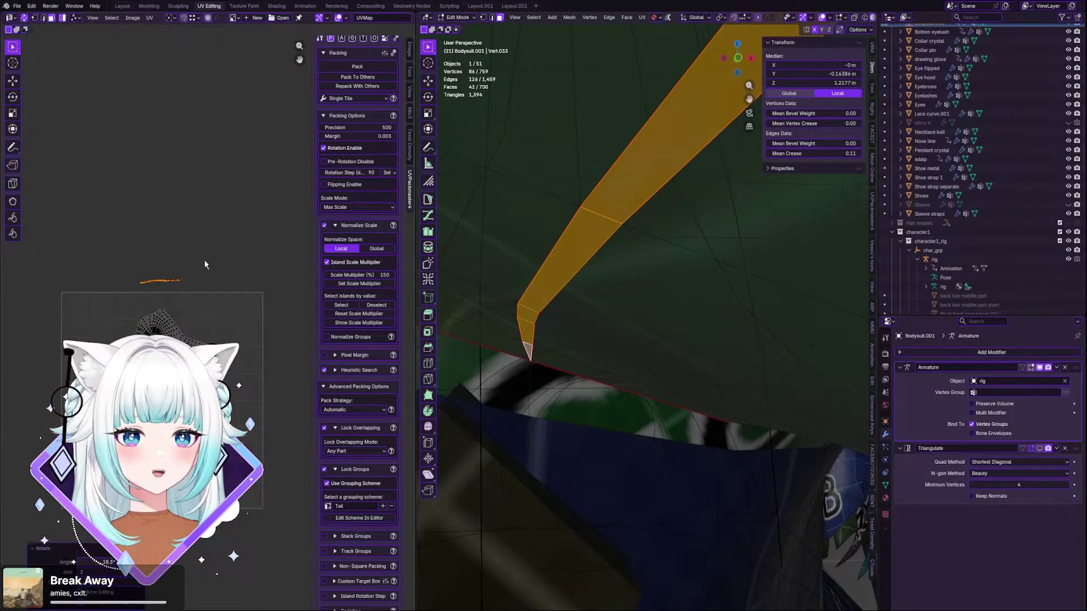
click(158, 287)
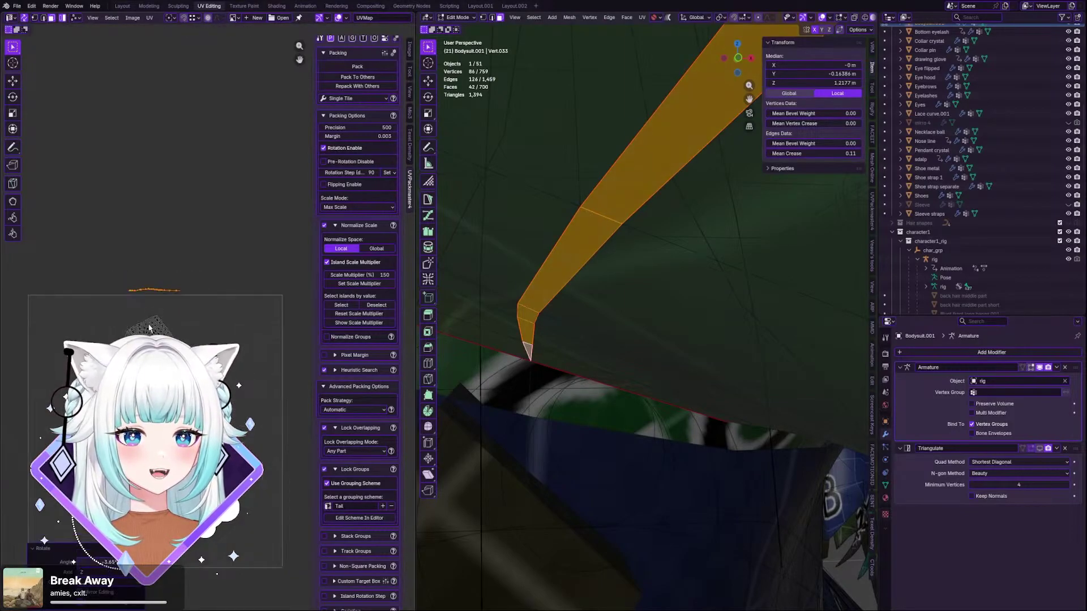
- Select the lower section of the cup's UVs and move it along Y towards the upper section to close the gap
scroll(106, 300, up, 5)
middle_drag(107, 340, 228, 356)
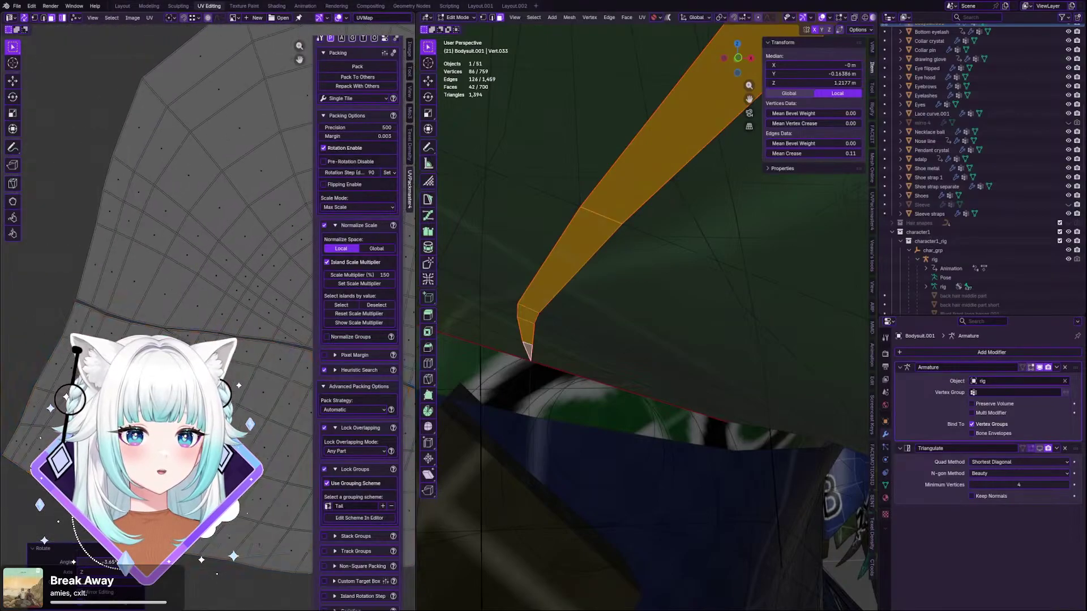
click(228, 368)
key(g)
key(y)
click(228, 368)
scroll(305, 294, down, 6)
middle_drag(306, 294, 114, 311)
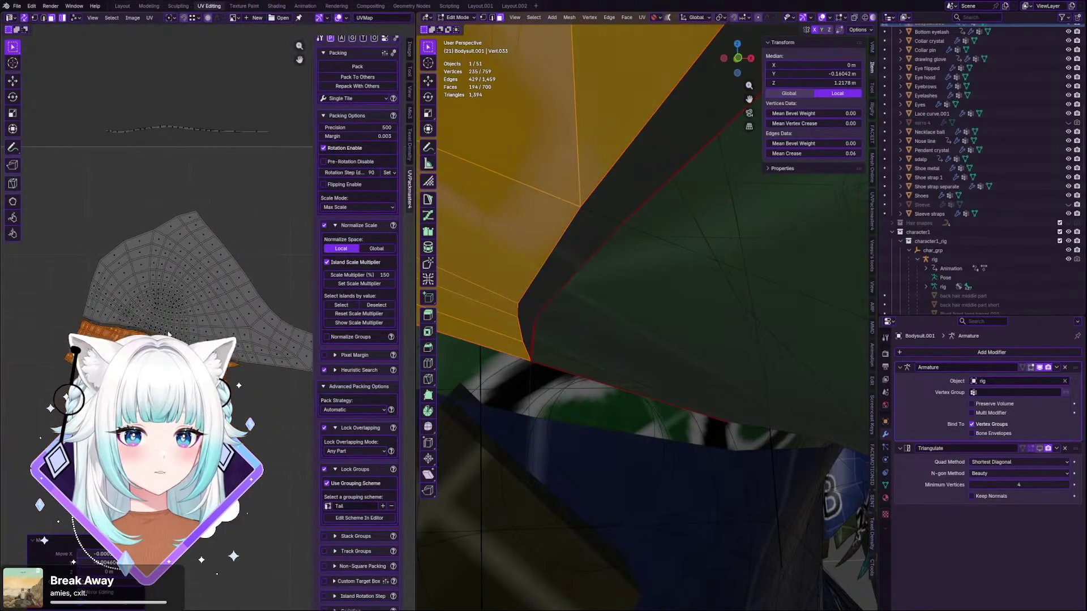
- Undo the last shift of the lower cup section's UVs
scroll(171, 348, down, 6)
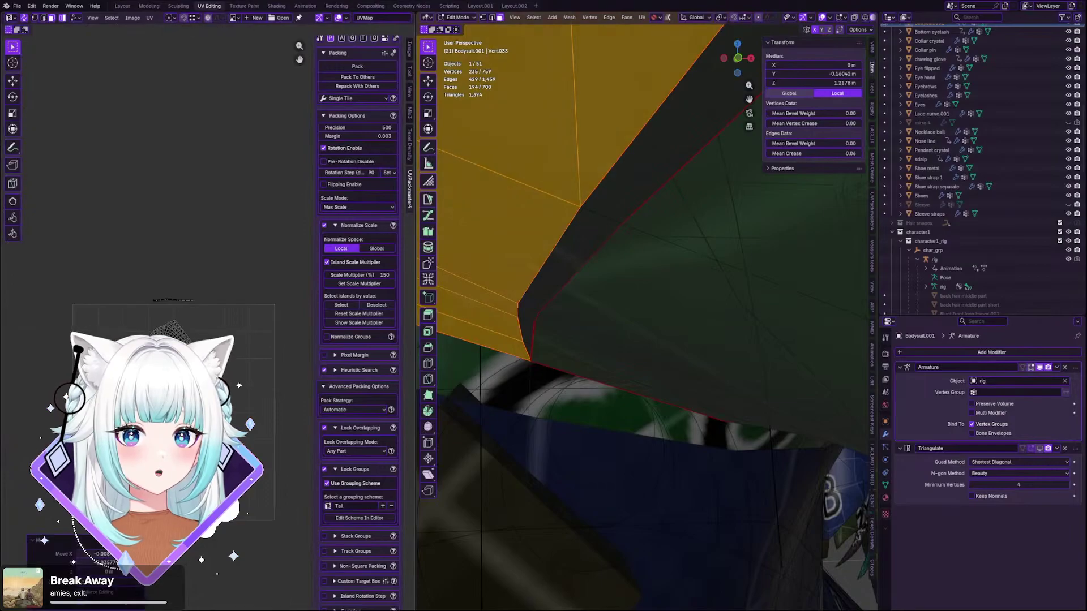
scroll(596, 244, down, 6)
scroll(596, 244, down, 2)
middle_drag(596, 244, 613, 280)
scroll(199, 363, up, 5)
key(ctrl+z)
scroll(55, 383, down, 3)
scroll(168, 267, down, 4)
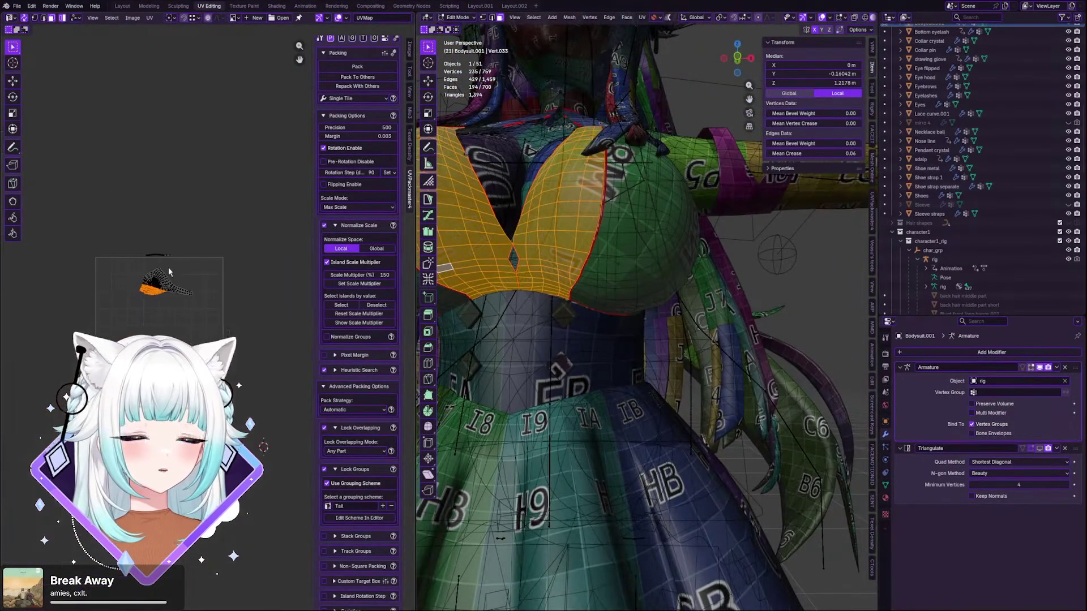
- Leave Edit Mode, select all objects using the Top outfit material, and open them together in Edit Mode
click(460, 17)
click(460, 28)
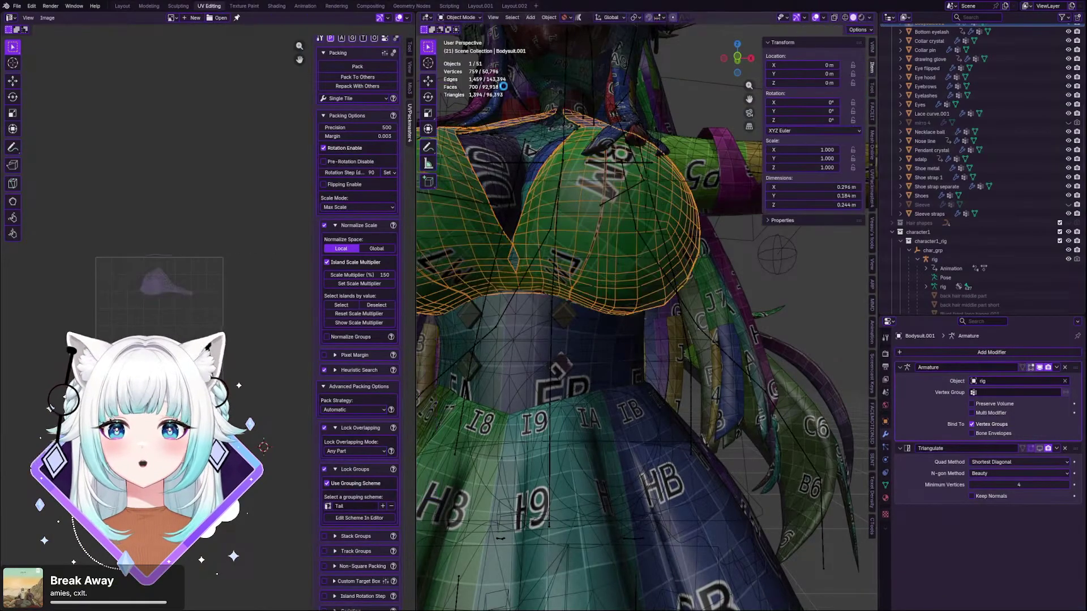
click(885, 498)
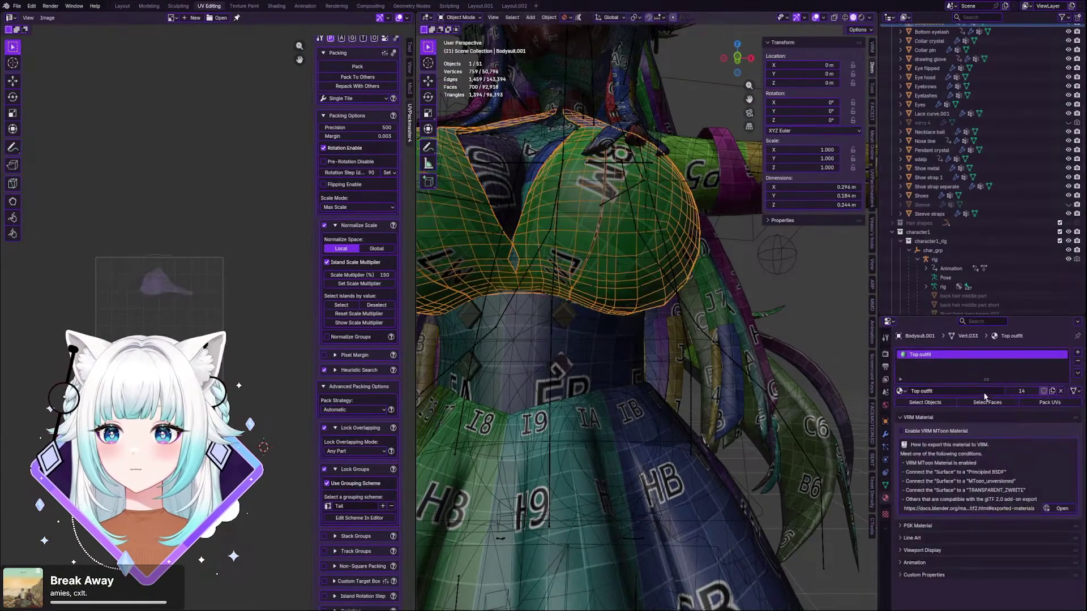
click(945, 404)
click(966, 406)
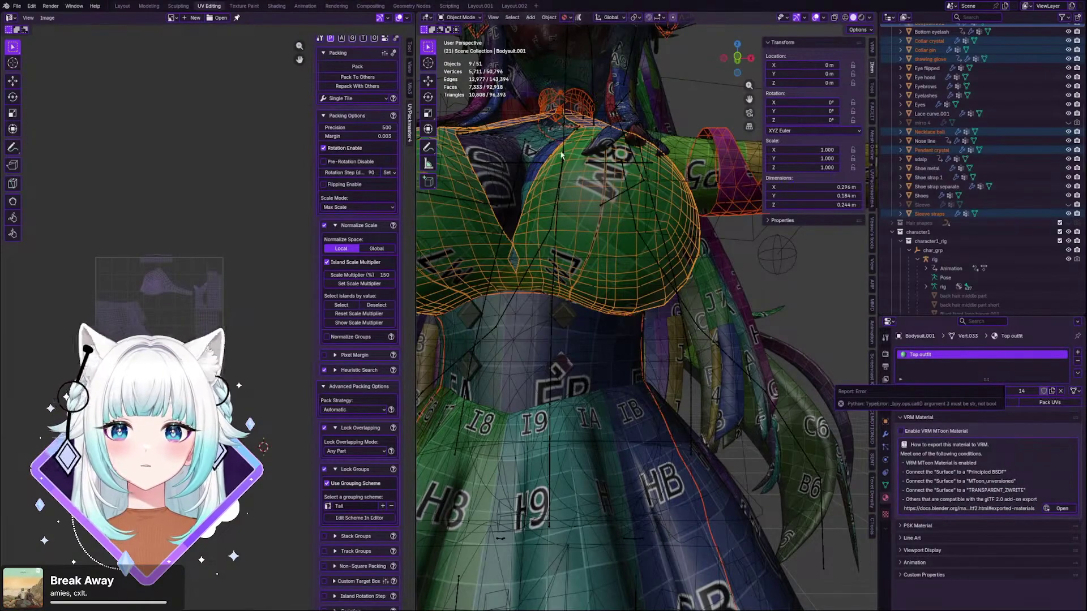
click(459, 17)
click(460, 38)
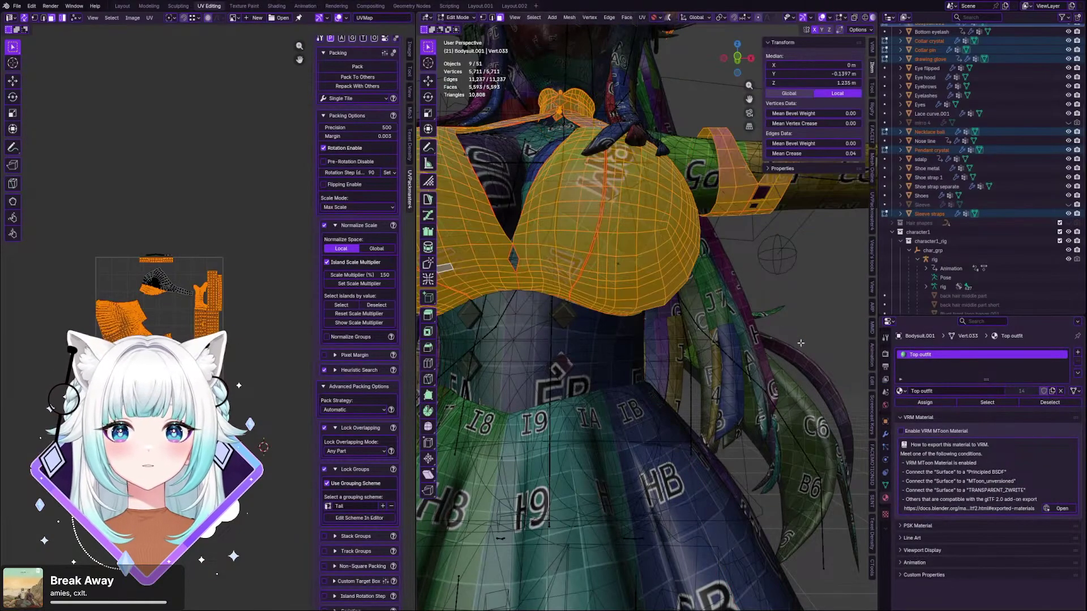
- Unhide the Sleeve object, include it in the Top outfit selection, and reopen all these objects in Edit Mode
scroll(162, 89, up, 8)
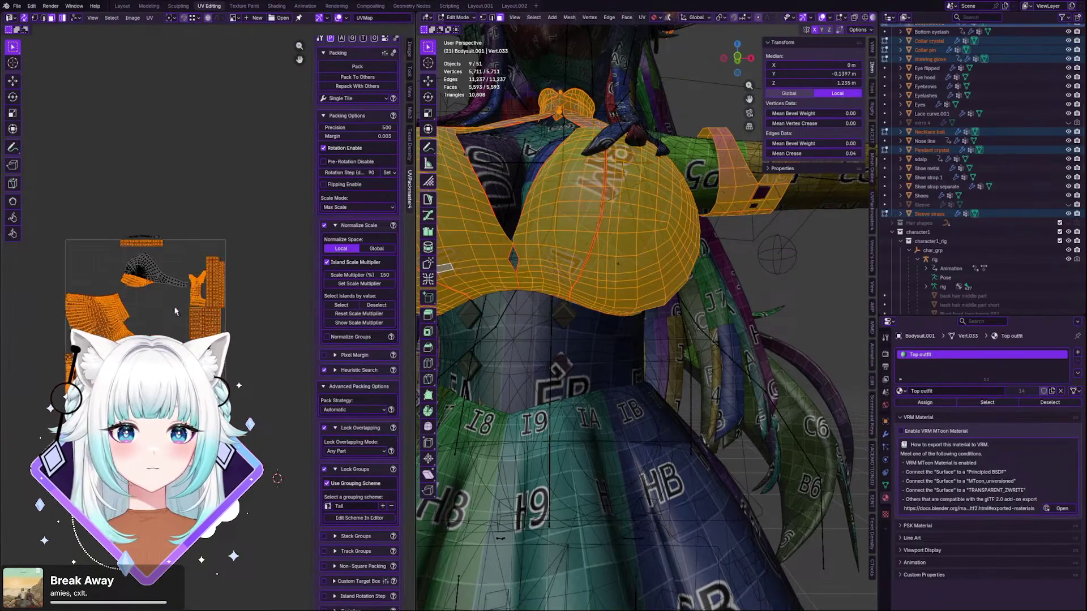
scroll(163, 89, down, 8)
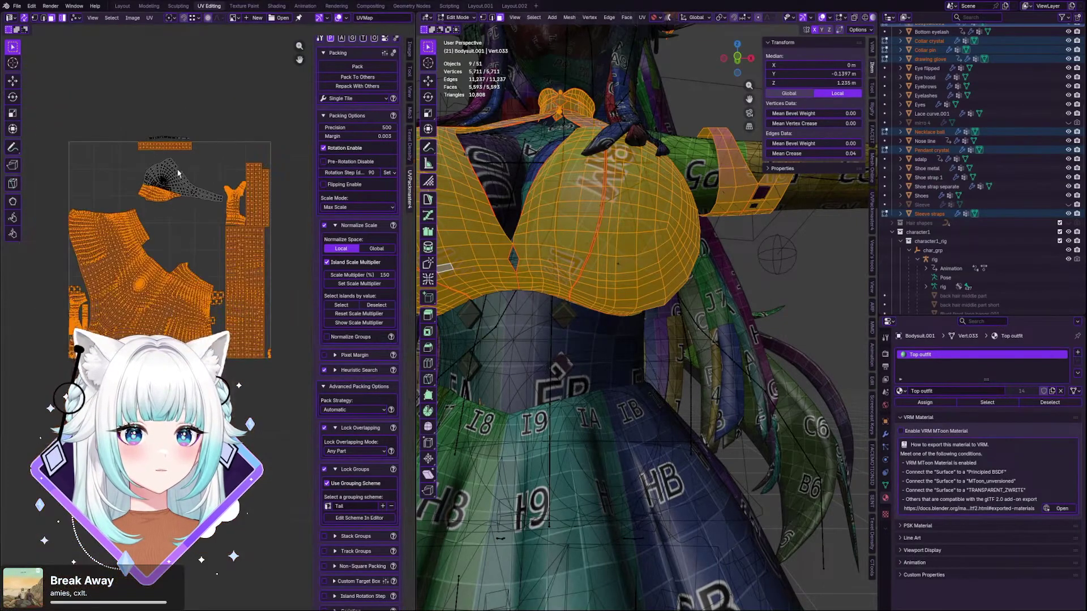
click(459, 17)
click(463, 28)
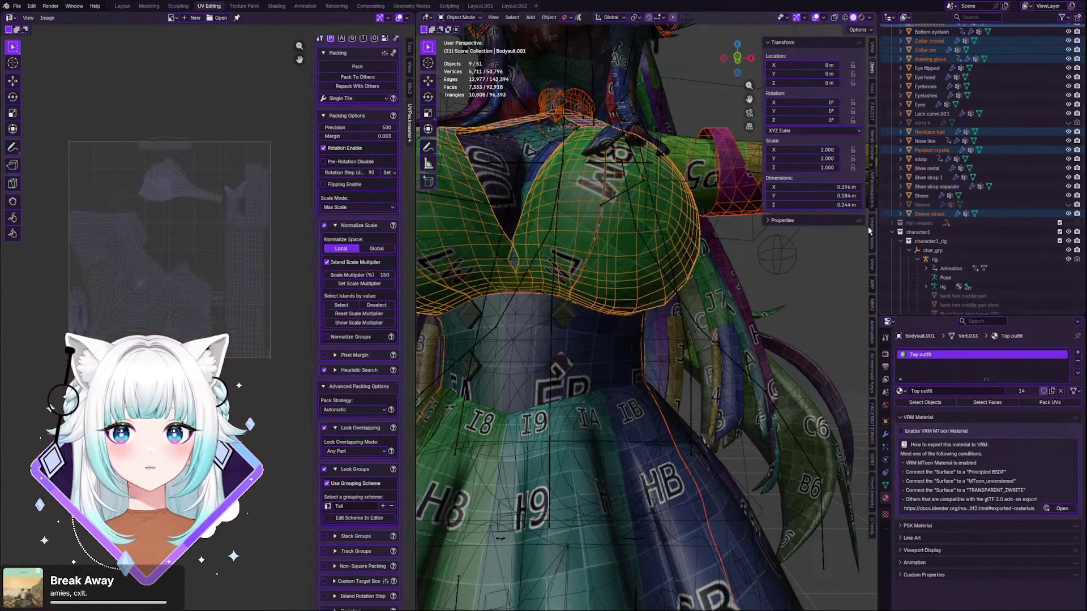
ctrl+click(1067, 205)
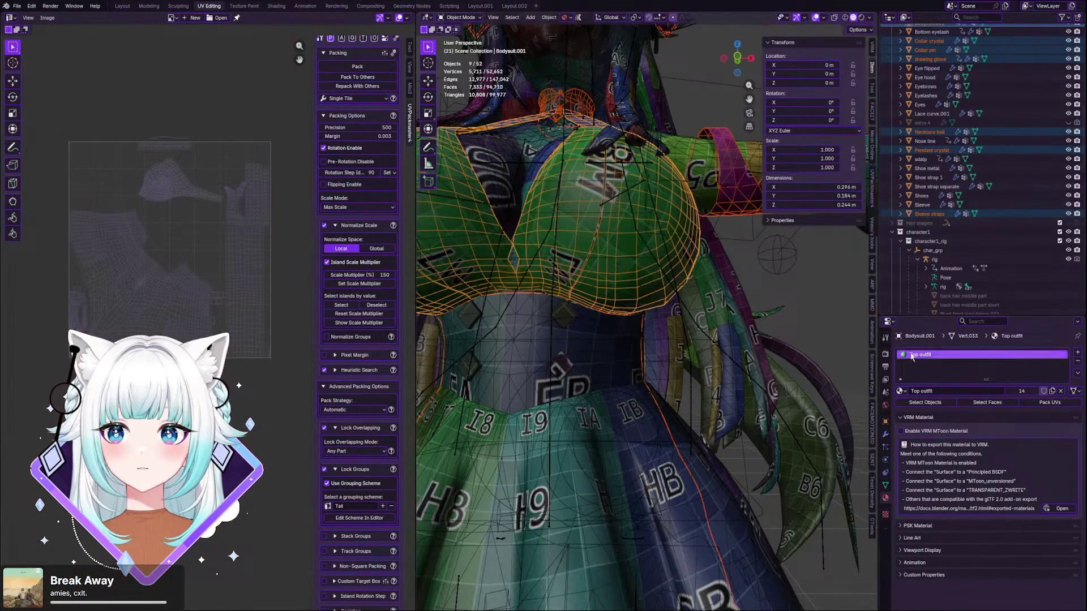
click(462, 17)
click(462, 38)
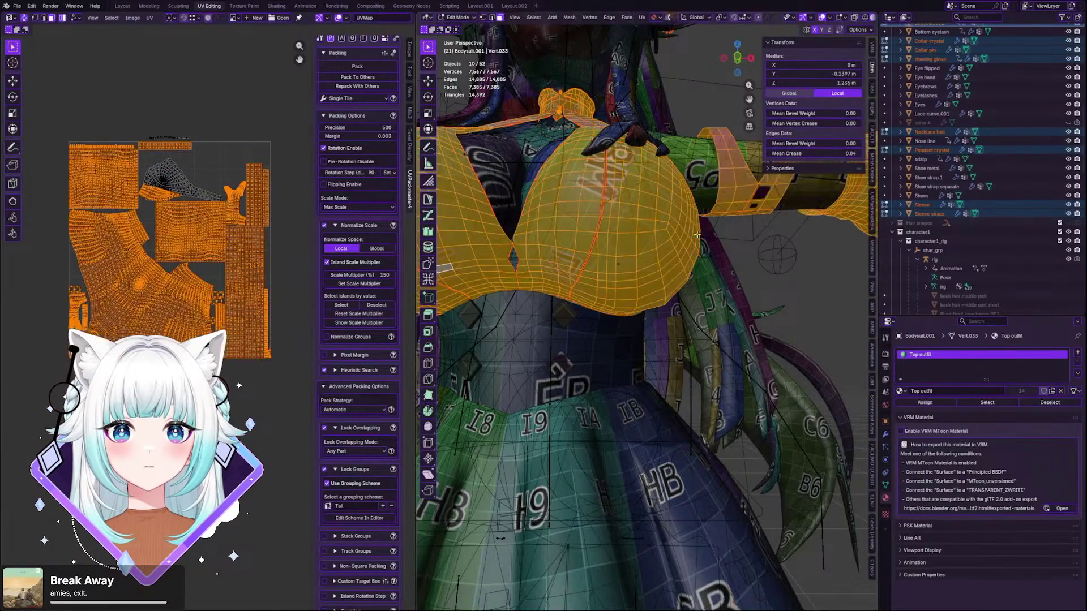
- Select the UVs of both narrow cup strips lying above the tile
scroll(176, 155, up, 3)
scroll(151, 145, up, 1)
click(139, 112)
scroll(139, 111, down, 3)
scroll(140, 112, up, 3)
scroll(128, 80, up, 5)
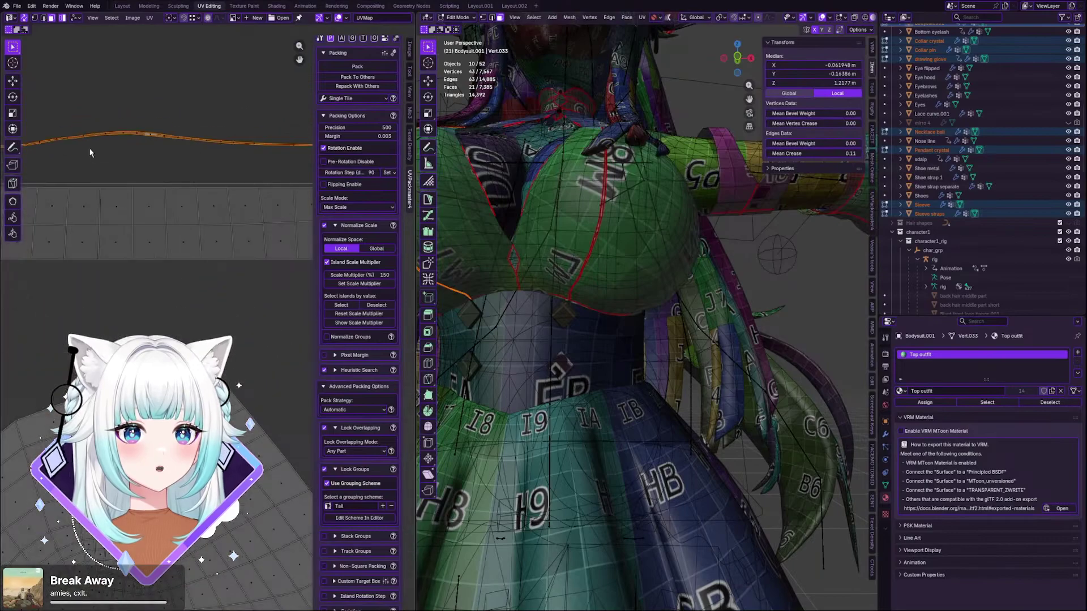
drag(90, 111, 165, 153)
- Move the strips' UVs into the free space just inside the upper edge of the UV tile, beside the small rectangular island
scroll(176, 161, down, 7)
middle_drag(177, 160, 96, 192)
key(g)
click(218, 226)
scroll(203, 172, up, 5)
scroll(113, 240, down, 4)
scroll(111, 250, up, 4)
key(g)
click(71, 302)
scroll(152, 262, up, 4)
scroll(152, 260, down, 4)
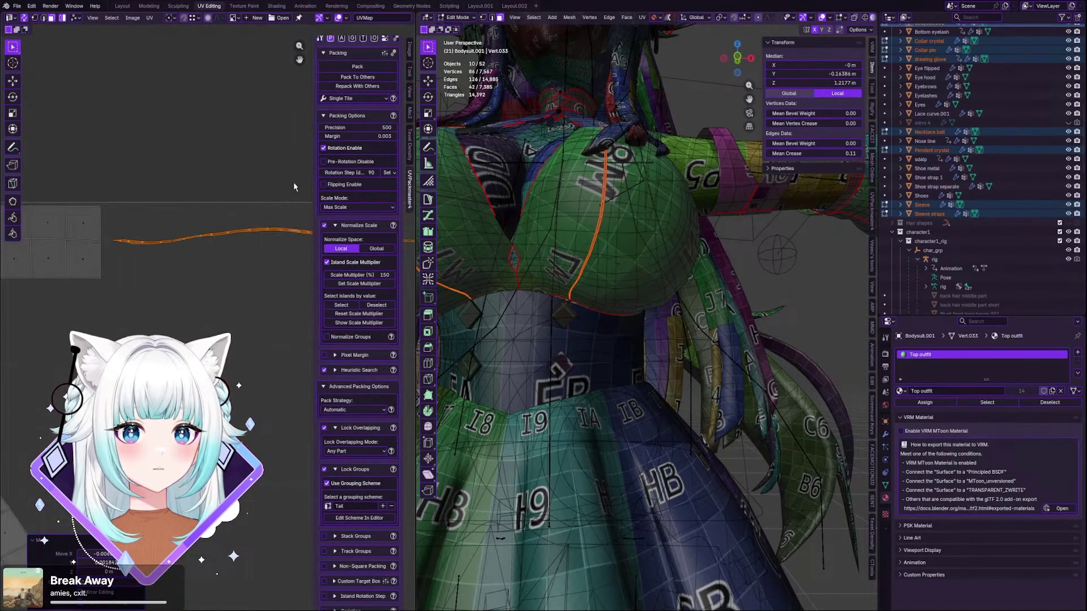
- Examine the strips in the UV layout and their tapered ends along the lower edge of the cups
scroll(571, 260, up, 6)
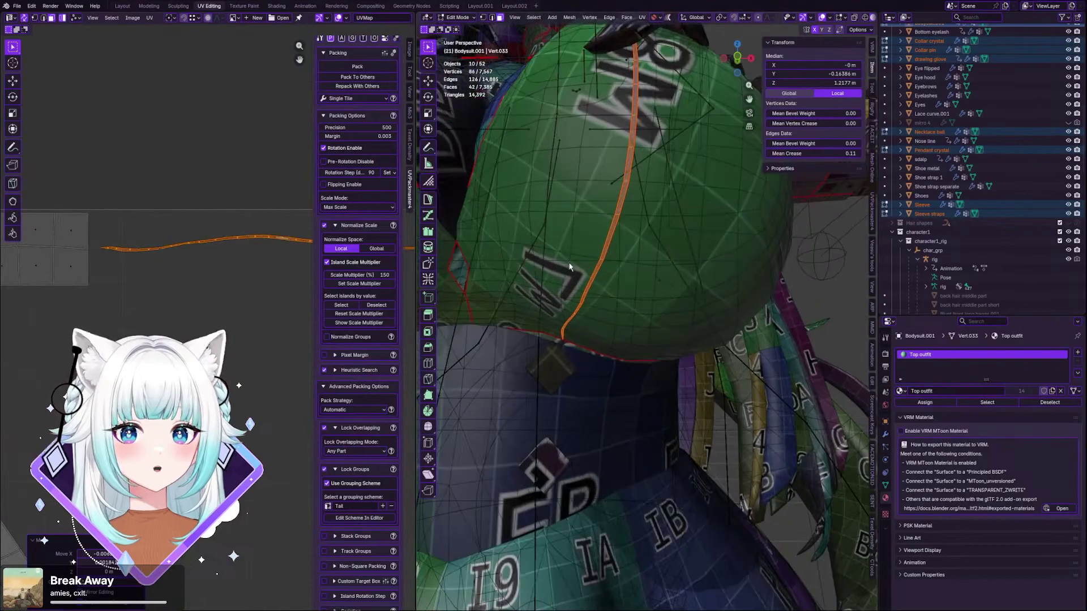
scroll(554, 378, up, 2)
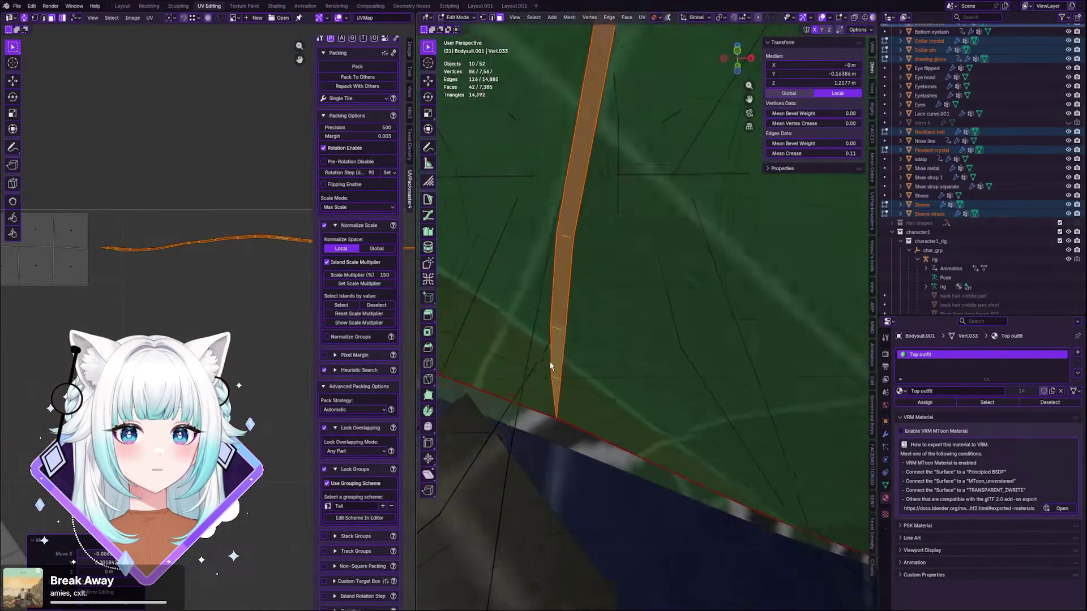
scroll(551, 362, down, 3)
scroll(157, 269, up, 5)
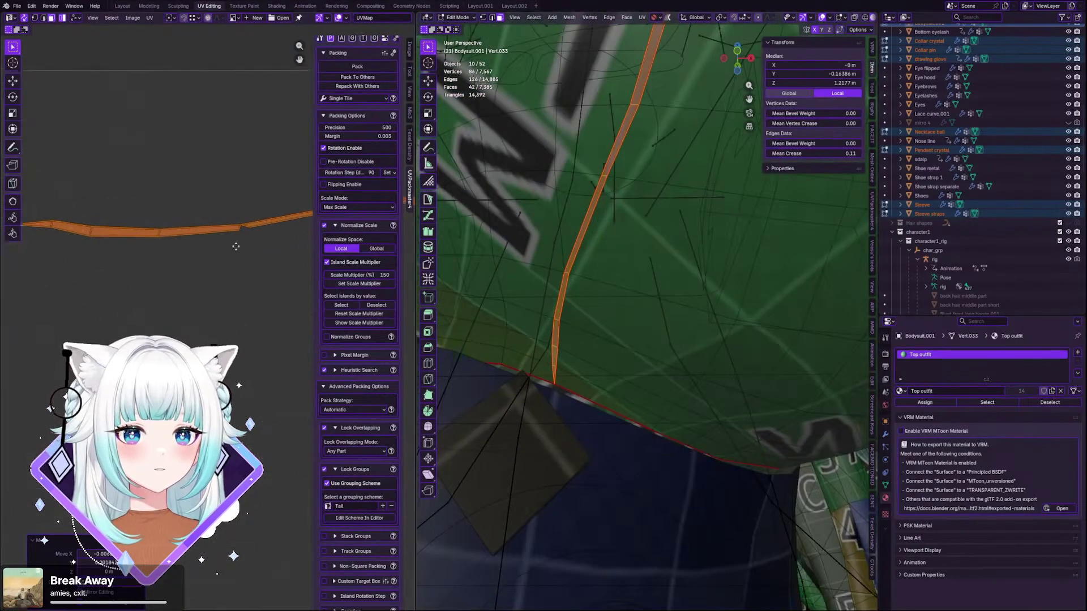
scroll(168, 269, down, 6)
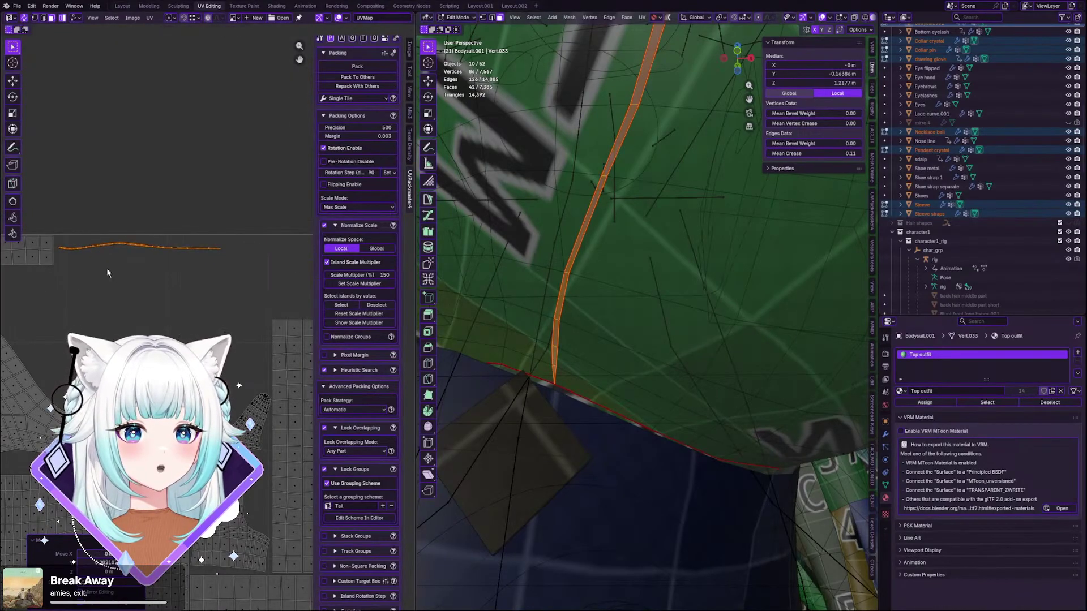
scroll(110, 273, down, 5)
scroll(552, 176, down, 9)
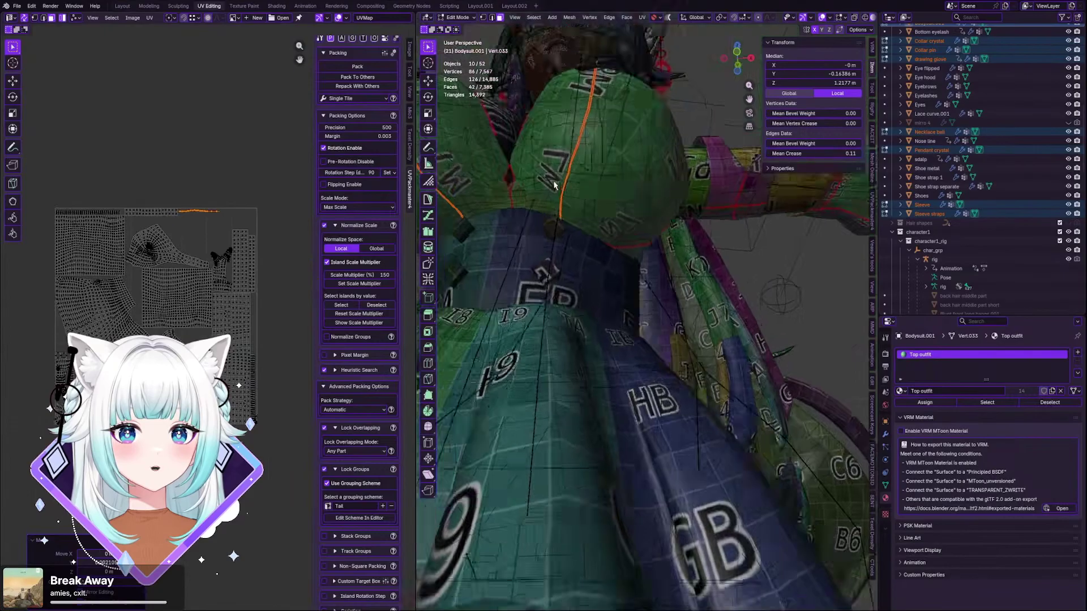
middle_drag(553, 178, 568, 238)
scroll(568, 238, up, 5)
scroll(601, 278, up, 10)
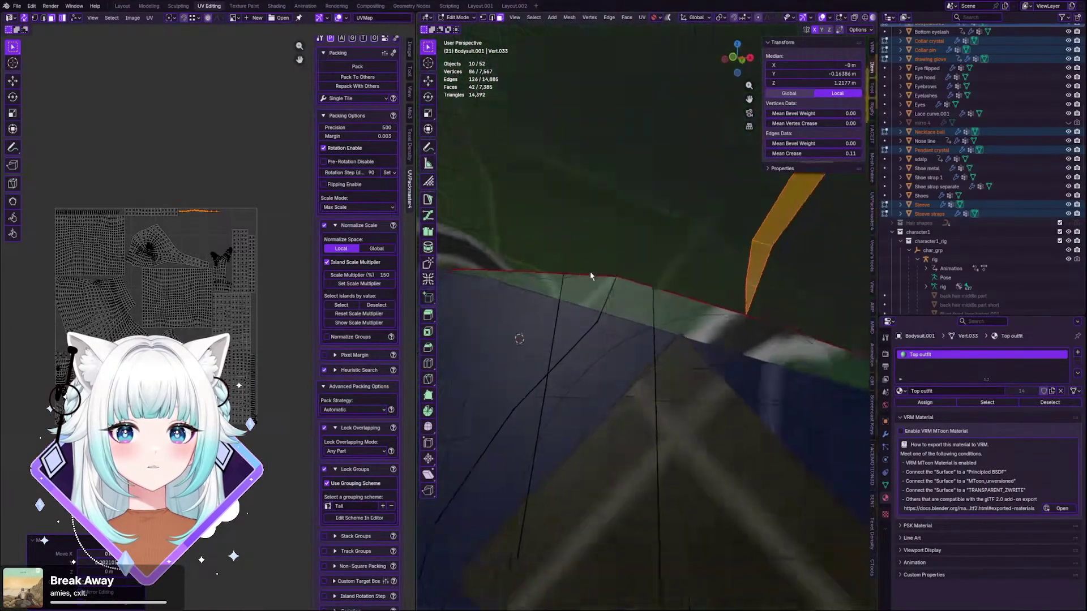
middle_drag(590, 274, 614, 280)
scroll(613, 280, down, 12)
- Return the Top outfit objects to Object Mode and check the whole bust from the front
key(Tab)
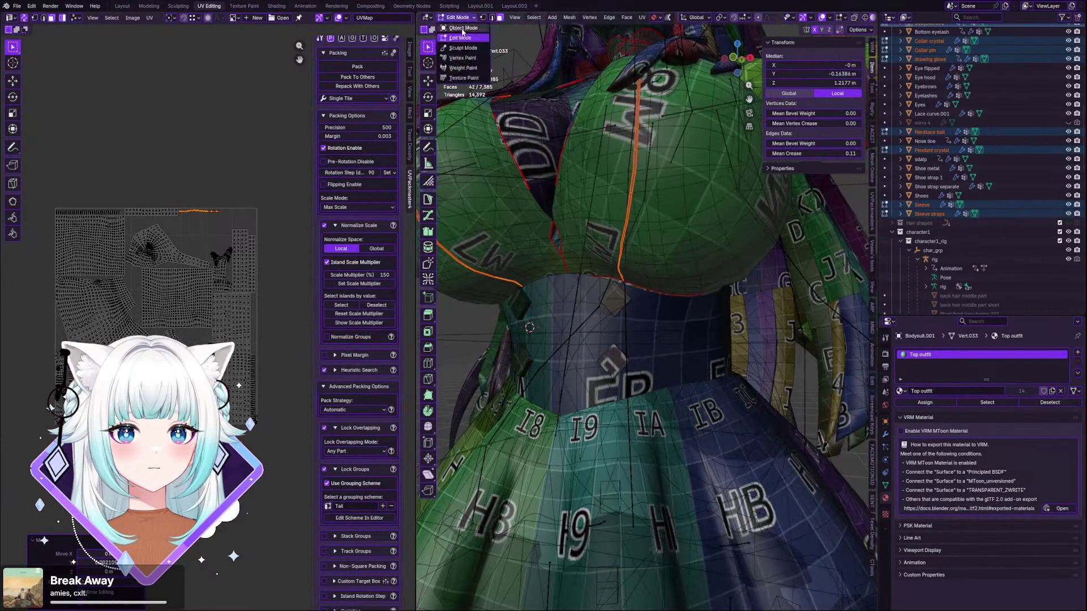
scroll(626, 243, down, 6)
scroll(627, 226, up, 6)
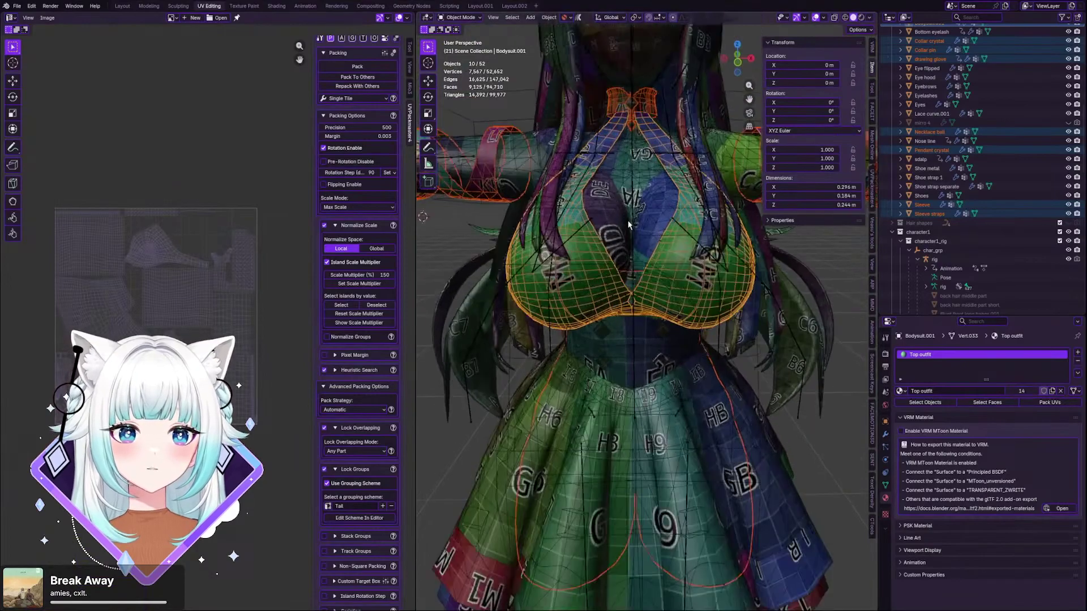
scroll(556, 251, up, 2)
scroll(556, 252, down, 3)
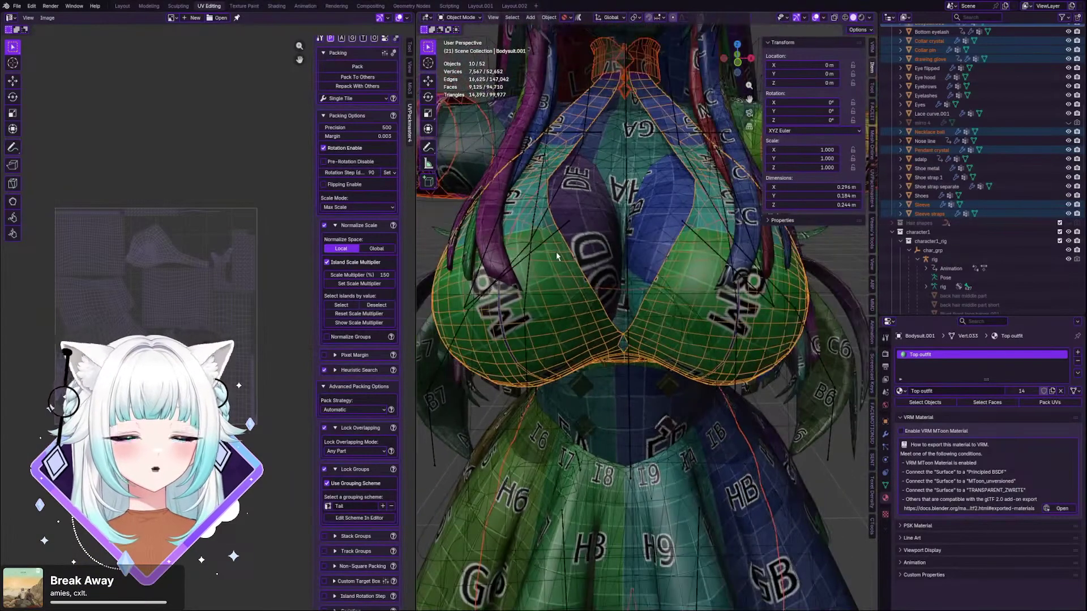
- Turn on viewport display of the Triangulate modifier for the bodysuit
click(886, 434)
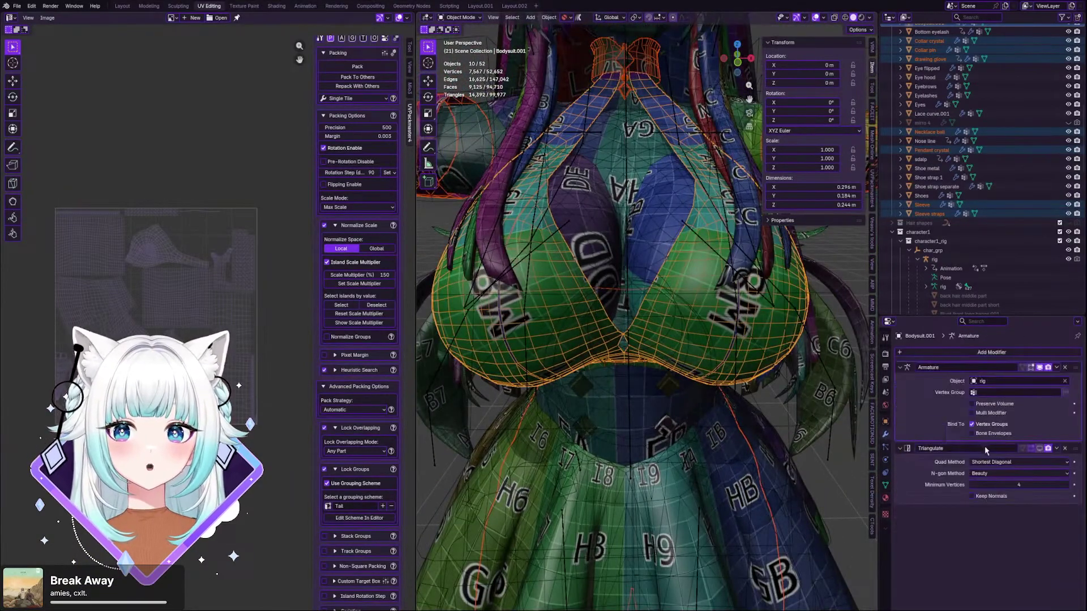
click(1039, 448)
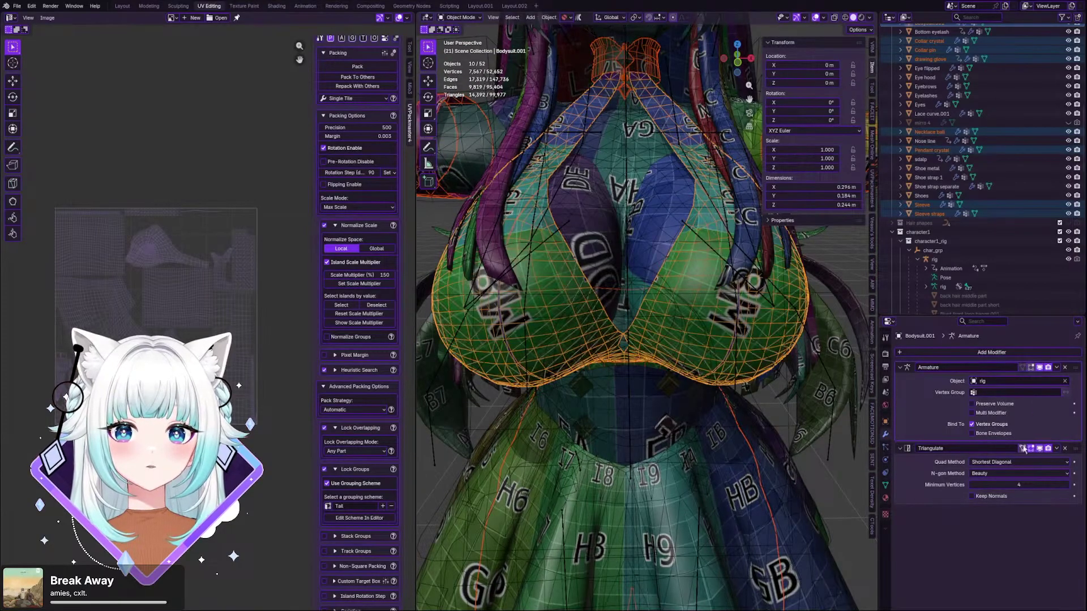
scroll(555, 291, down, 5)
middle_drag(555, 292, 806, 423)
scroll(806, 422, up, 8)
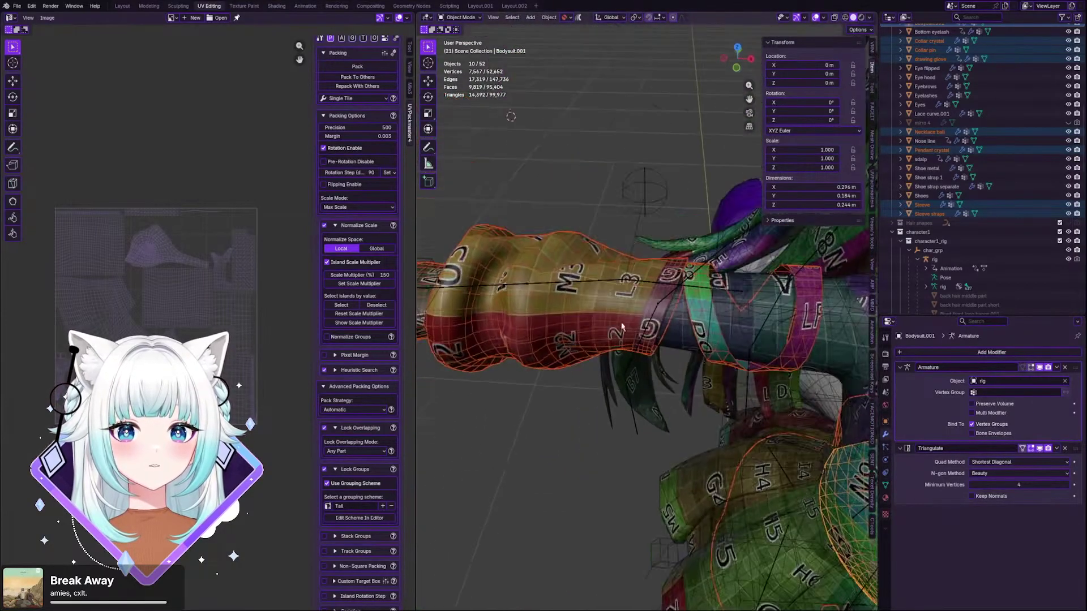
- Hide the Sleeve object and turn on viewport display of the drawing glove's Triangulate modifier
middle_drag(679, 317, 572, 309)
click(980, 203)
click(1068, 205)
shift+middle_drag(487, 273, 602, 332)
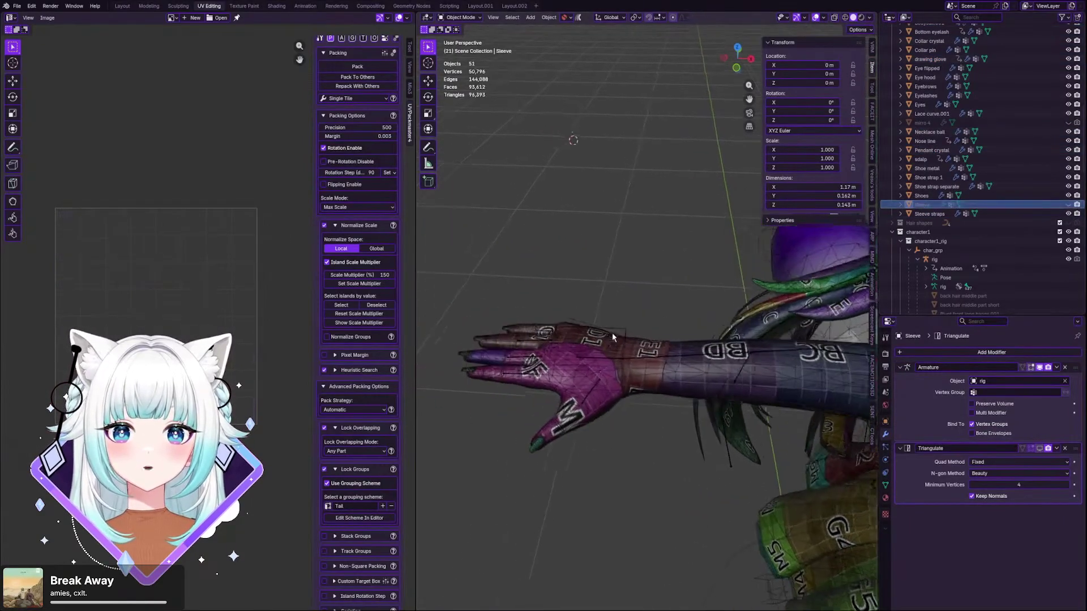
scroll(633, 342, up, 4)
click(633, 342)
click(1039, 448)
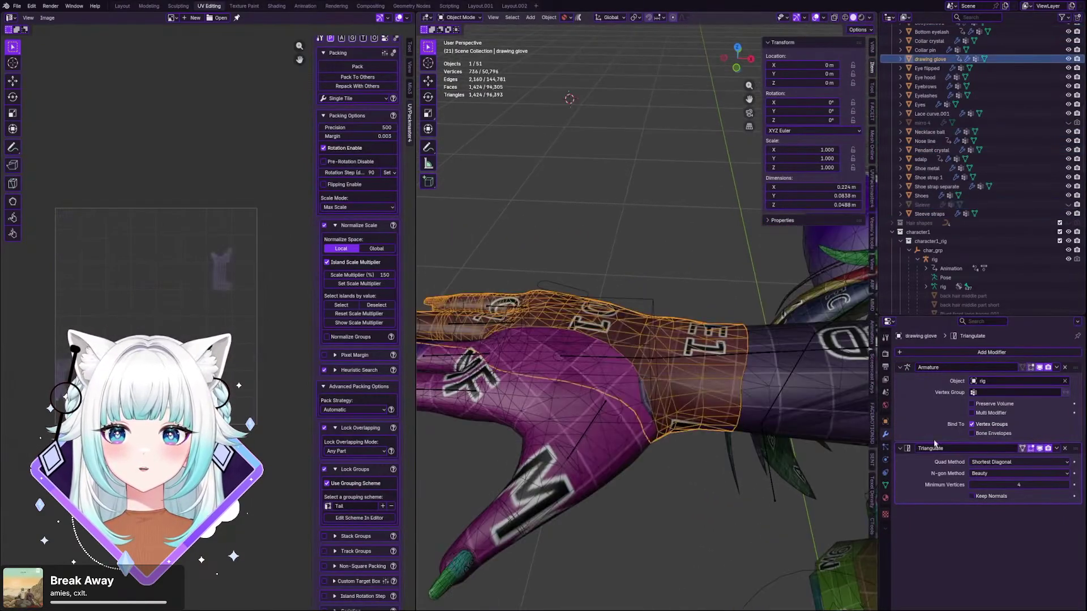
- Examine the glove, skirt waist, legs and shoes for correct triangulation in the viewport
scroll(689, 417, down, 4)
scroll(624, 436, up, 4)
middle_drag(656, 408, 675, 398)
scroll(675, 398, down, 7)
shift+middle_drag(753, 442, 635, 345)
scroll(640, 317, up, 5)
middle_drag(725, 385, 680, 311)
scroll(603, 397, down, 4)
scroll(627, 420, up, 4)
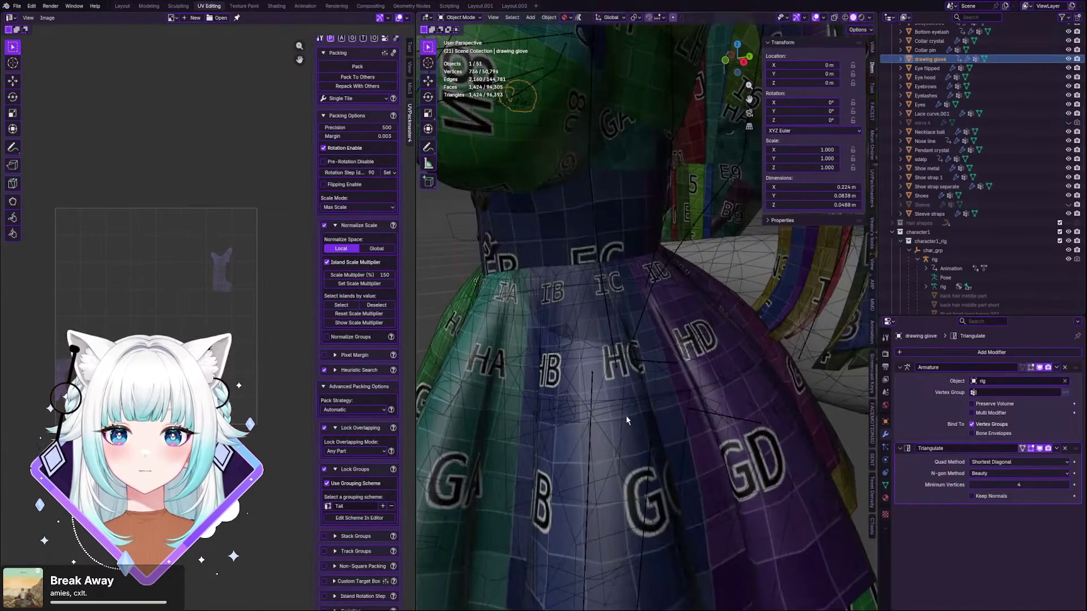
scroll(626, 420, down, 2)
shift+middle_drag(628, 378, 650, 308)
shift+middle_drag(504, 419, 654, 308)
click(616, 332)
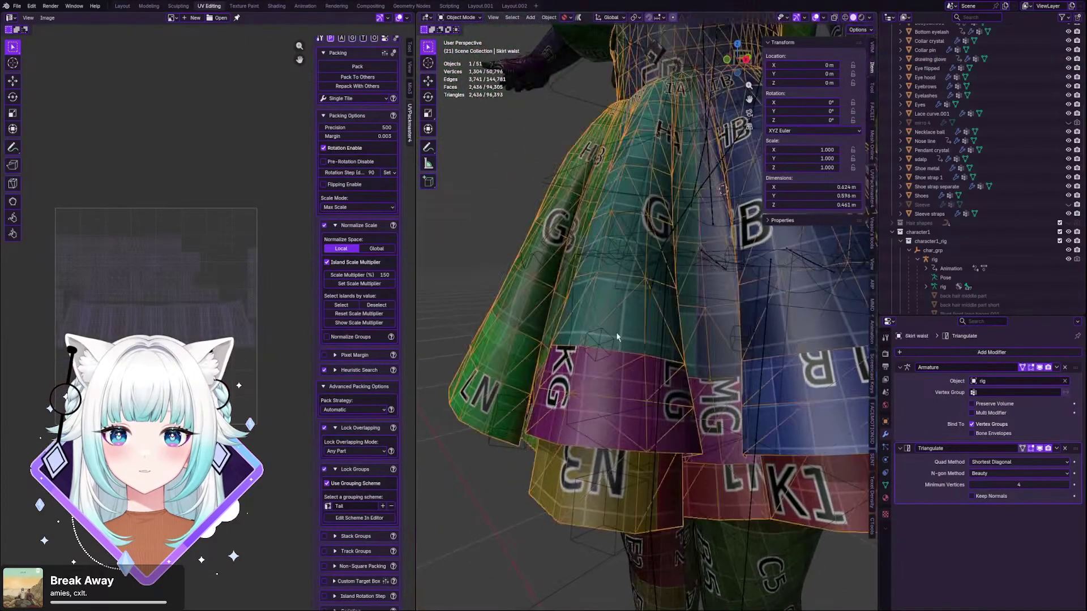
scroll(616, 332, down, 3)
scroll(646, 444, up, 4)
scroll(645, 440, down, 6)
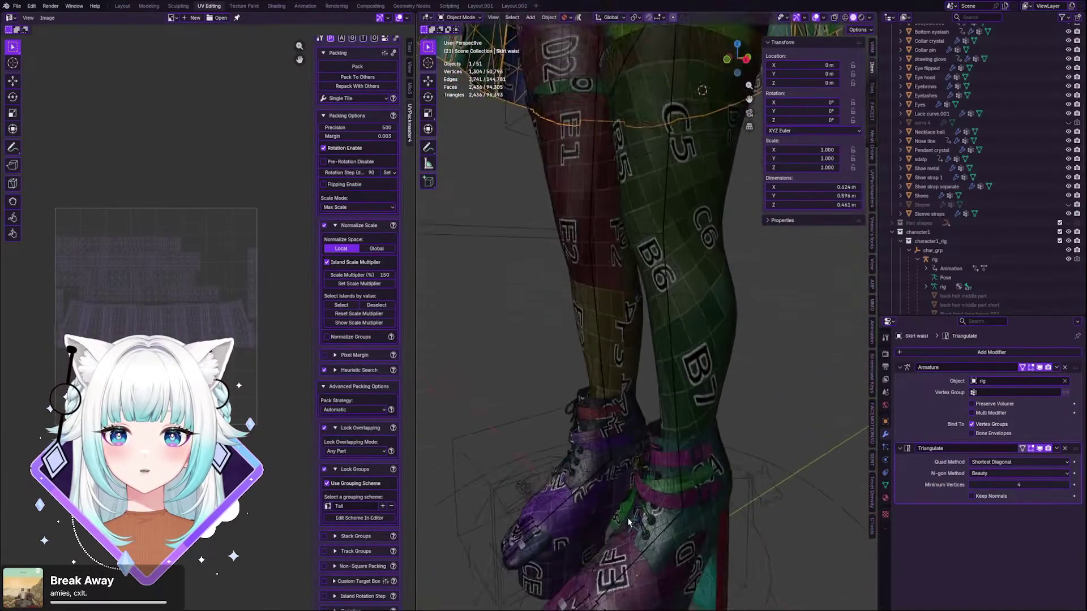
- Select the character's rig together with its entire hierarchy of objects
click(608, 202)
scroll(629, 215, up, 5)
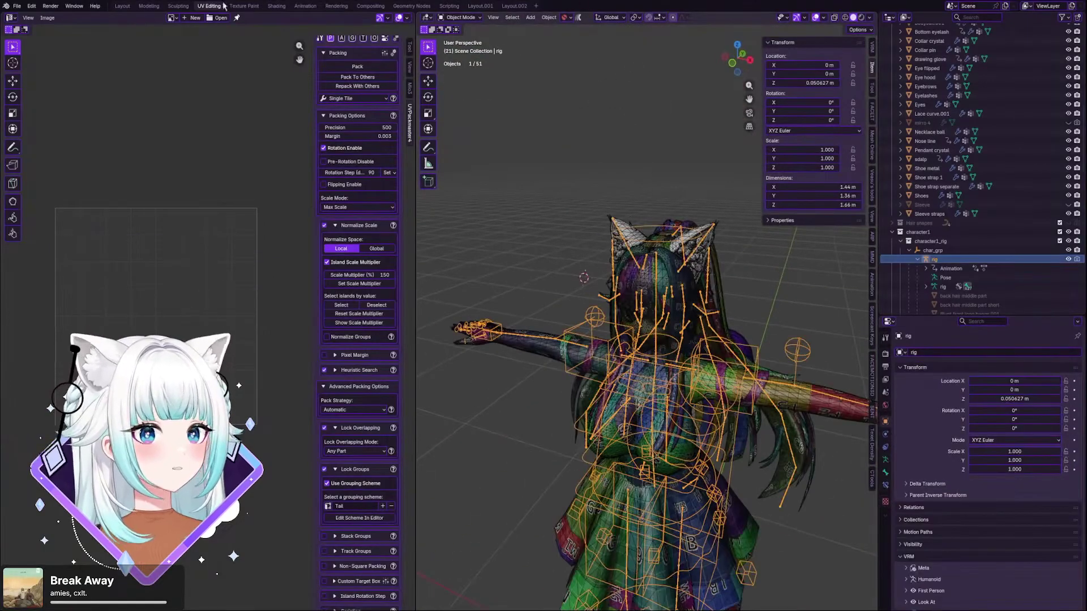
click(17, 5)
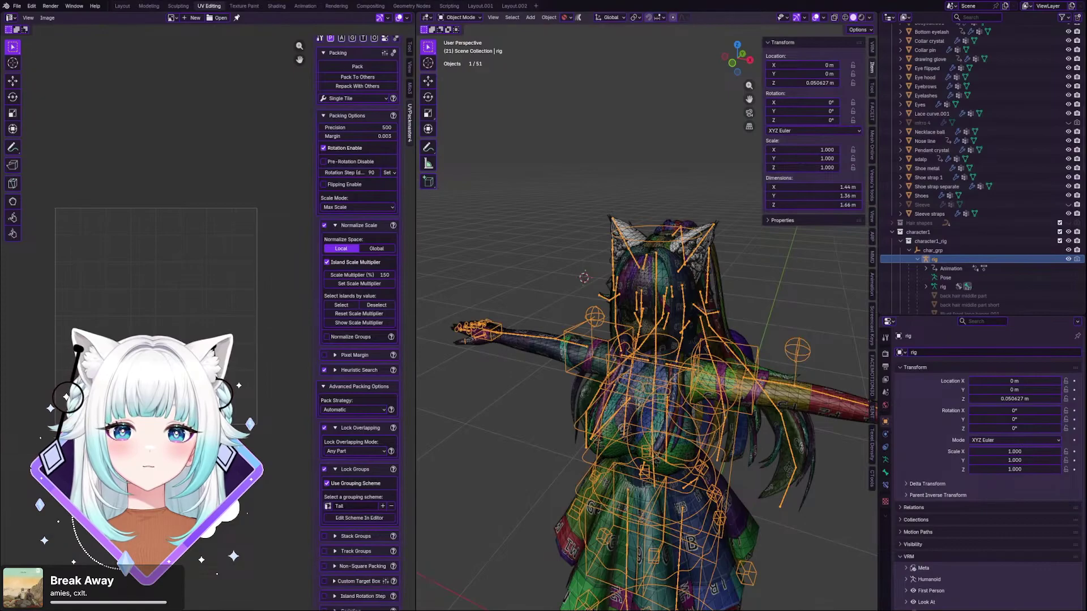
scroll(579, 340, up, 3)
scroll(580, 340, down, 2)
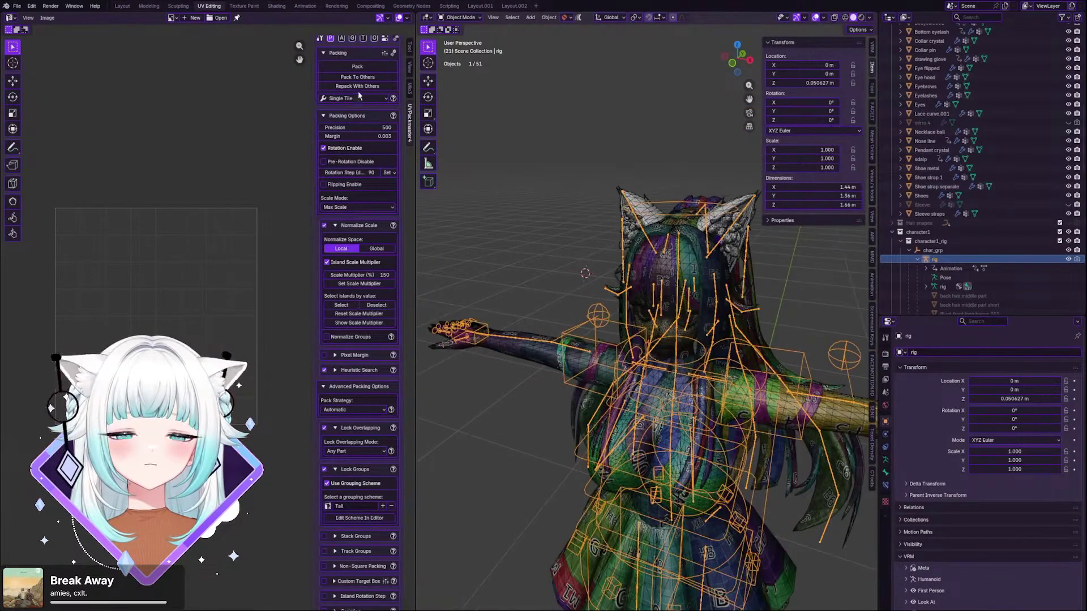
right_click(946, 252)
right_click(957, 259)
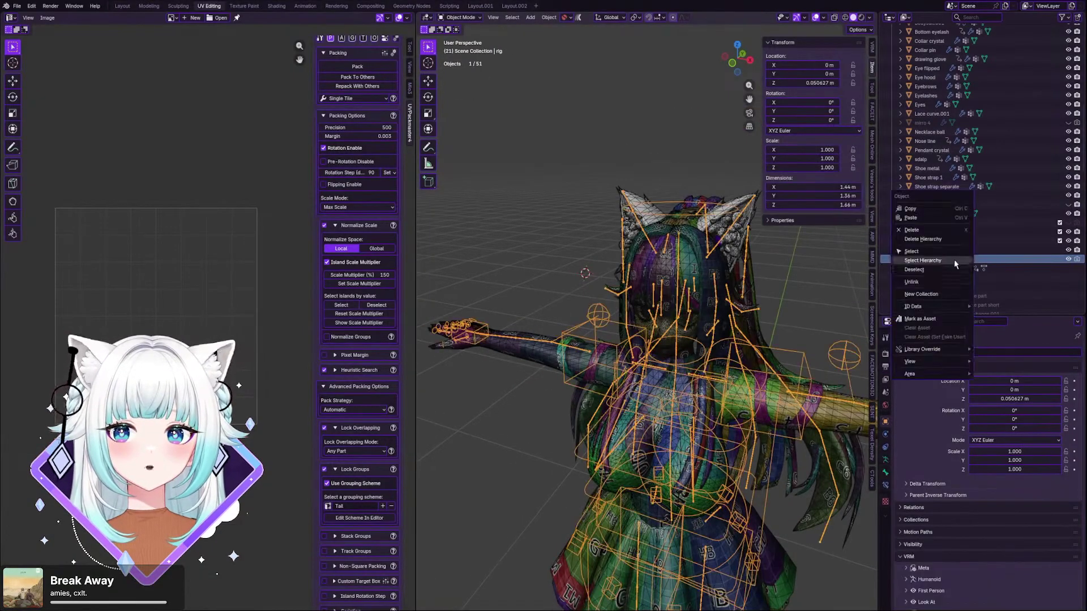
click(923, 260)
- Export the selected rig and meshes, and frame the whole character in the viewport
click(17, 6)
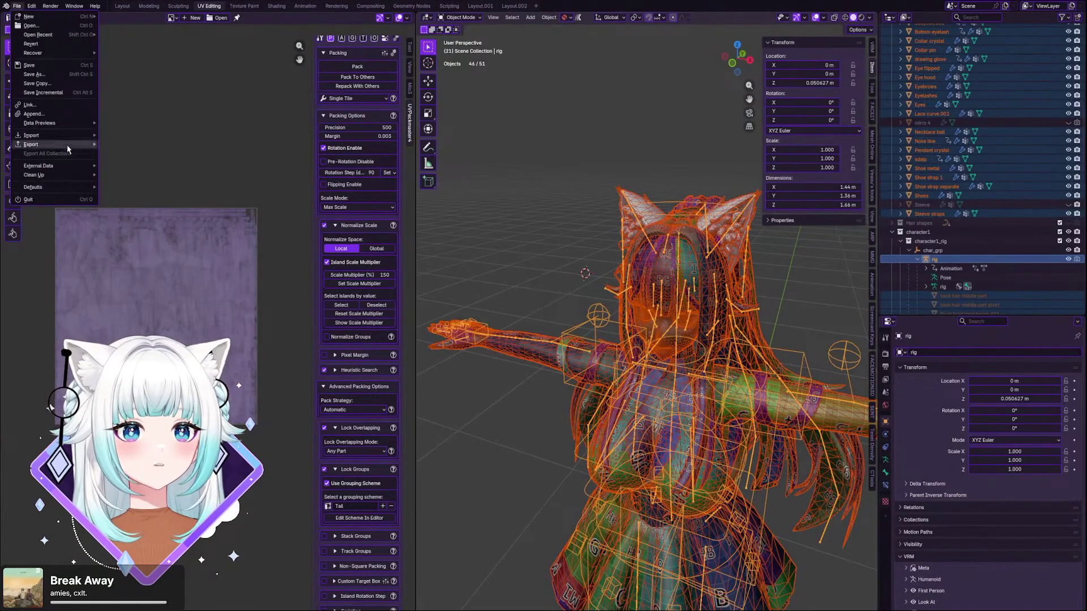
mouse_move(76, 144)
click(143, 214)
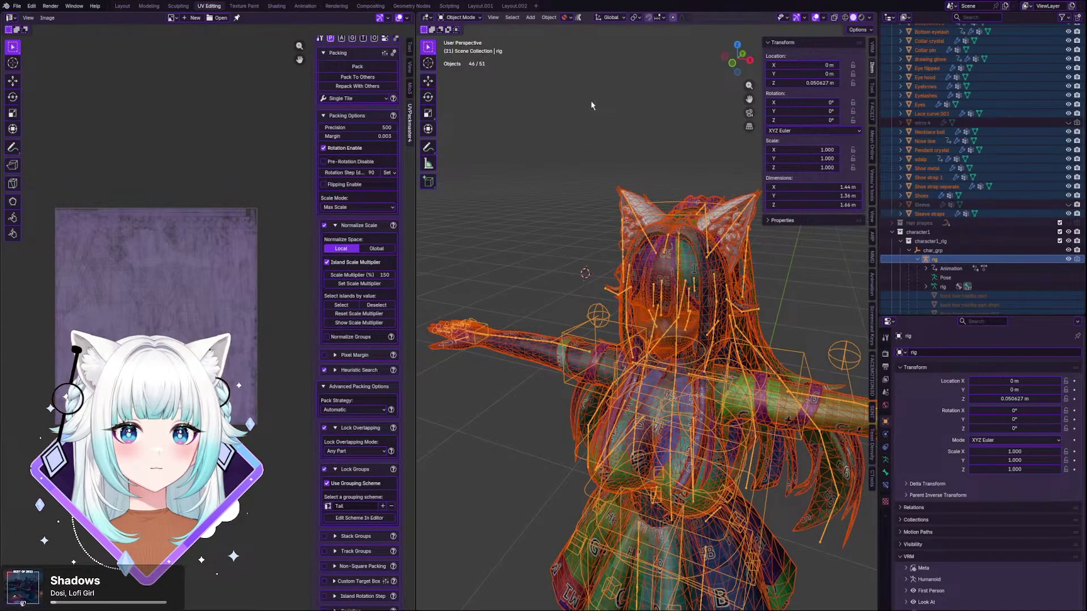
key(Home)
key(KP_Decimal)
scroll(639, 557, up, 1)
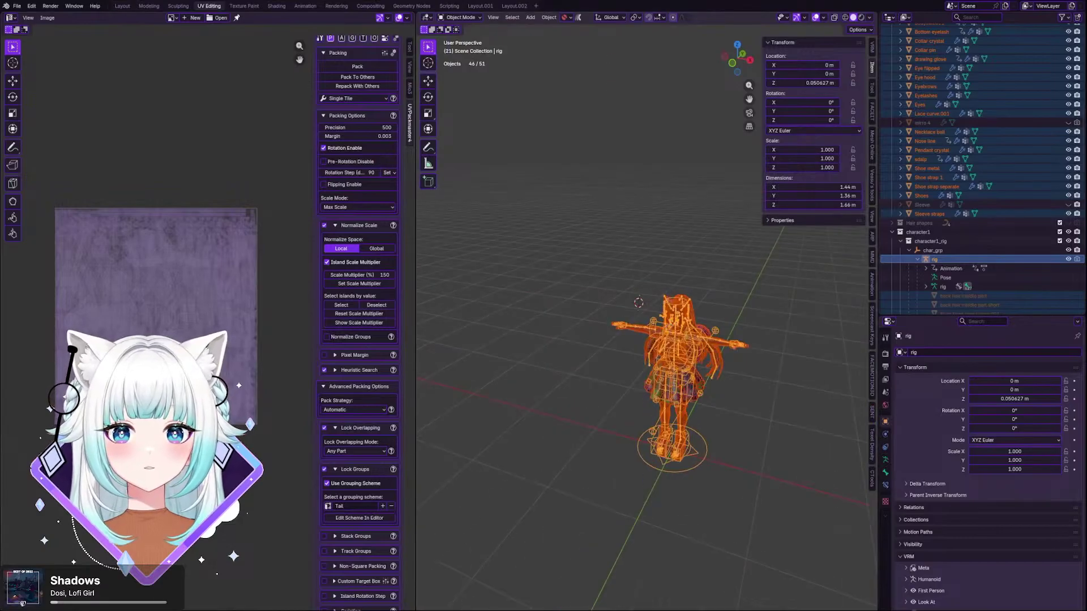
scroll(696, 527, up, 4)
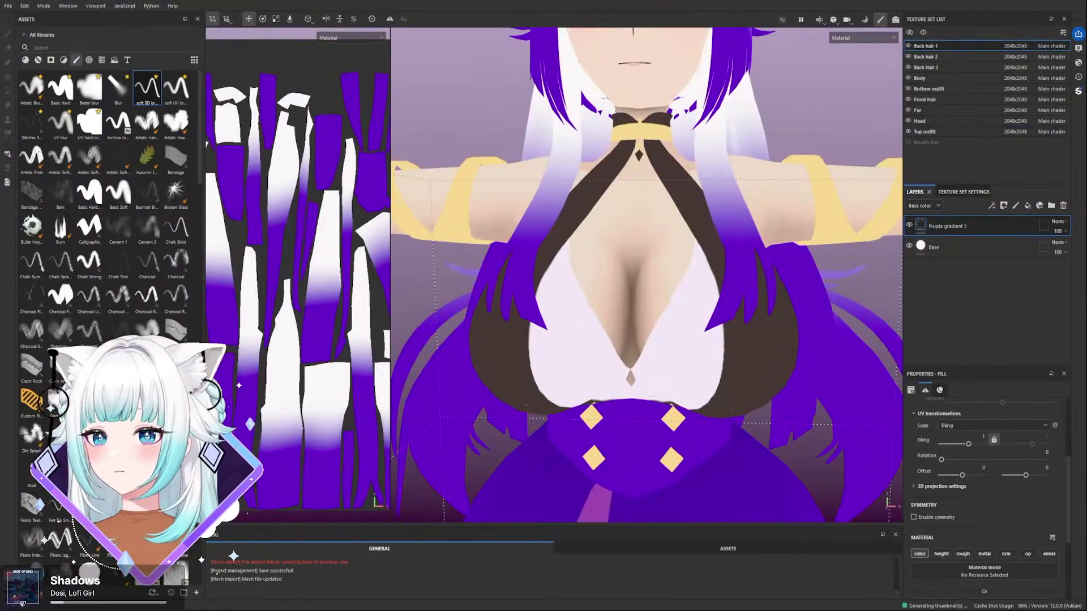
- Switch to Substance 3D Painter and set the Back hair 1 texture set's UV padding to 3D Space Neighbor
scroll(536, 342, up, 4)
alt+drag(536, 340, 551, 315)
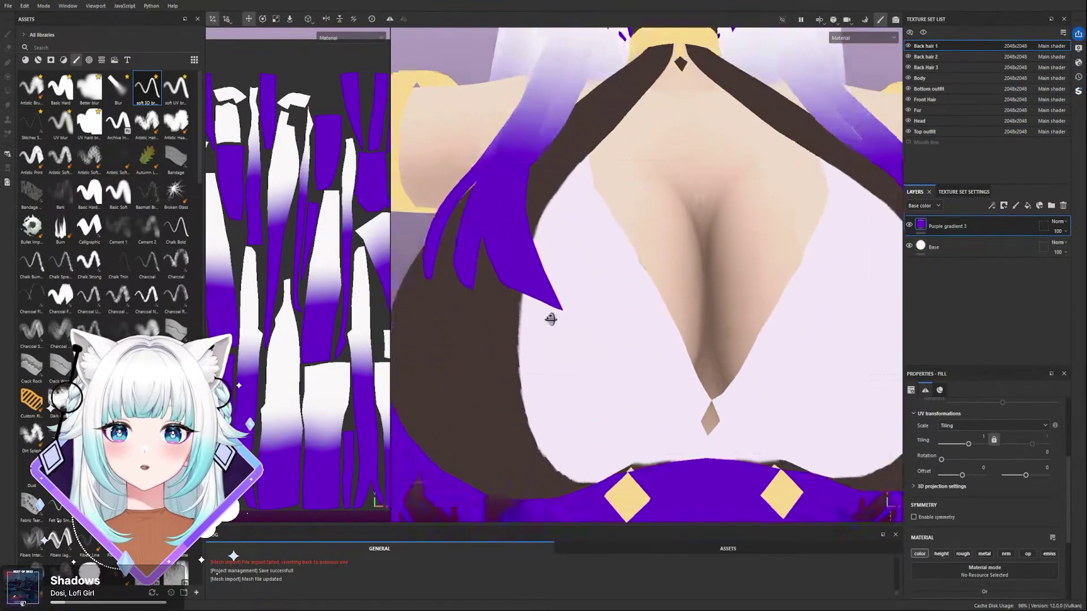
scroll(552, 314, down, 3)
scroll(857, 226, up, 1)
click(962, 193)
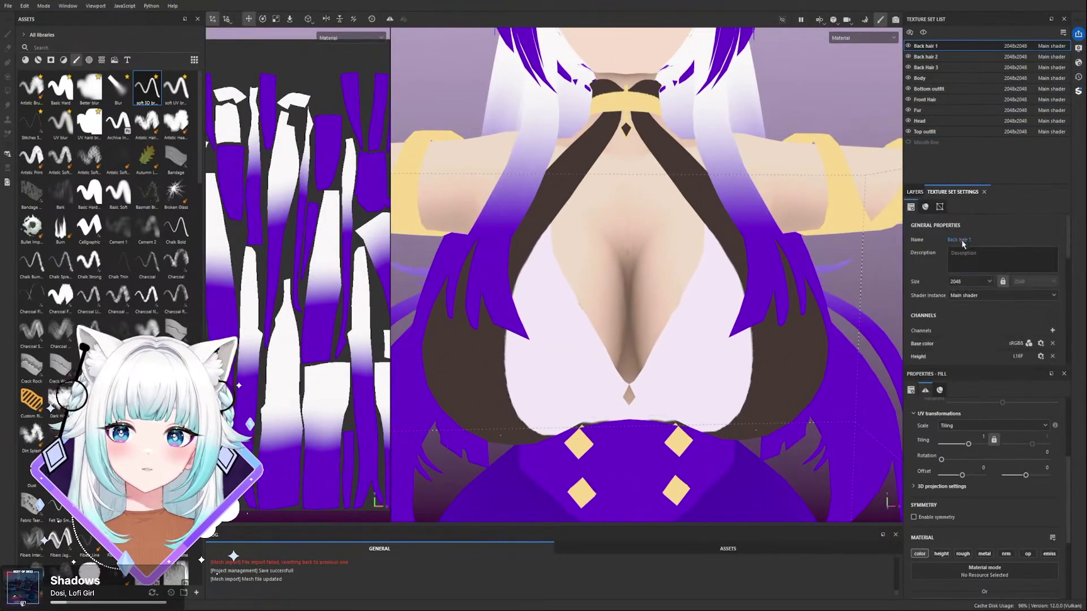
scroll(964, 242, down, 5)
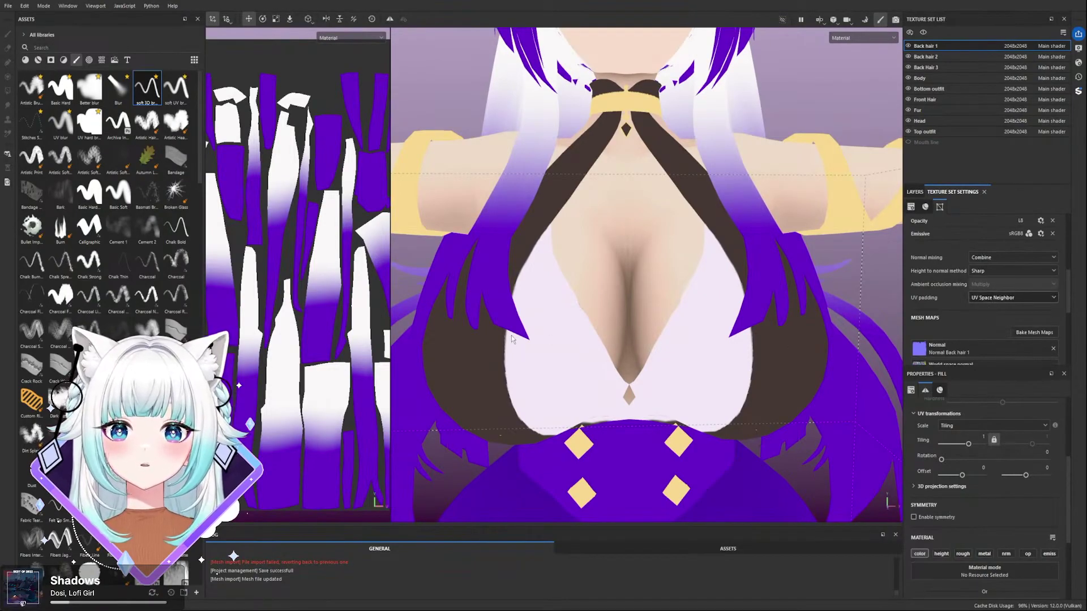
scroll(511, 336, up, 2)
scroll(576, 317, down, 4)
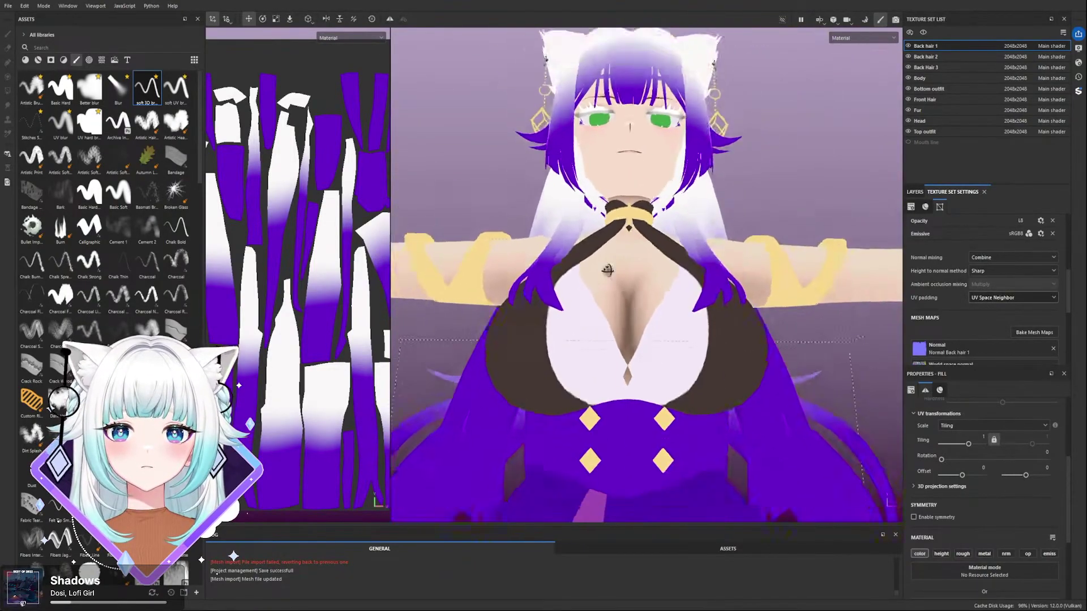
alt+drag(607, 266, 868, 114)
click(1012, 297)
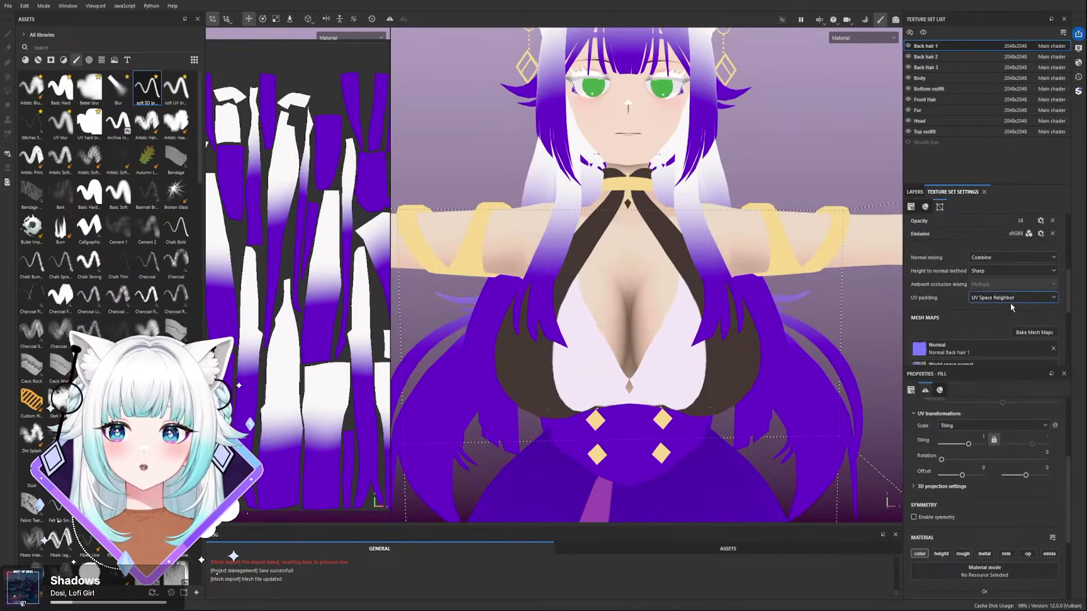
click(1007, 319)
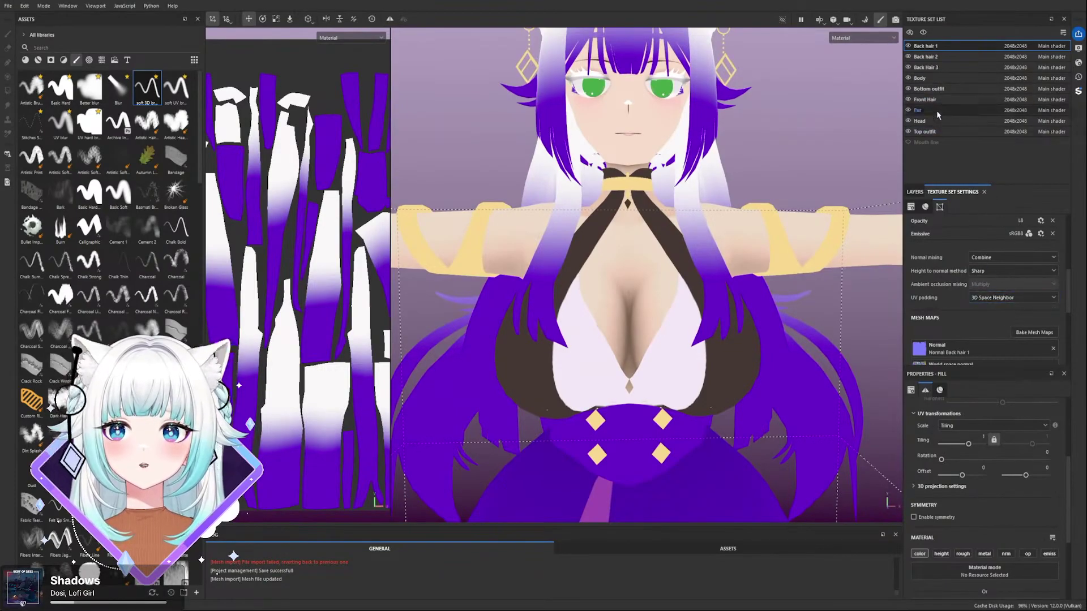
- Set the Top outfit texture set's UV padding to UV Space Neighbor and save the project
click(928, 132)
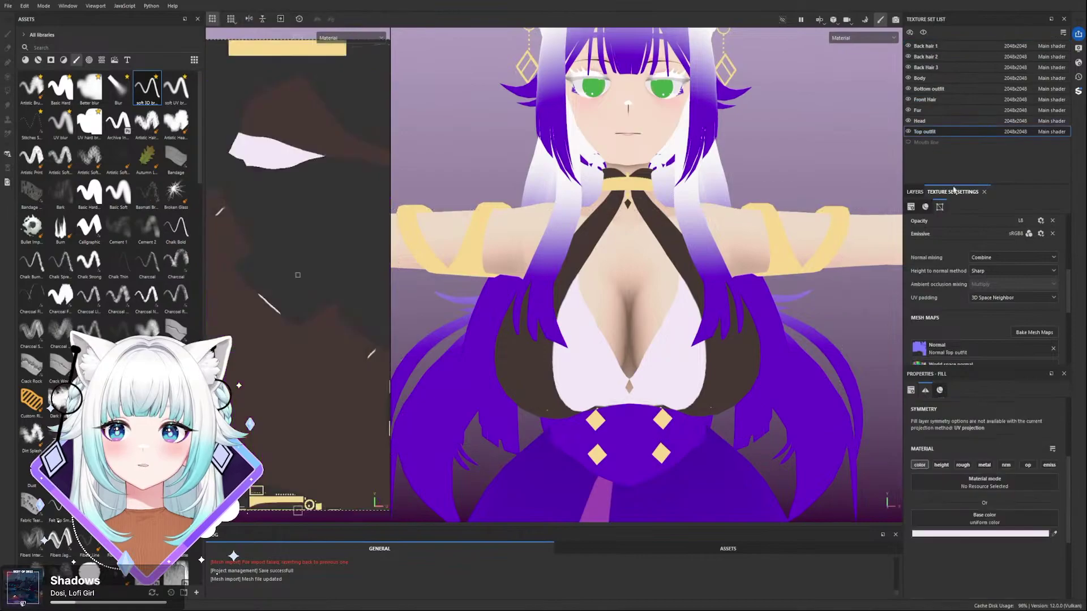
scroll(665, 255, up, 8)
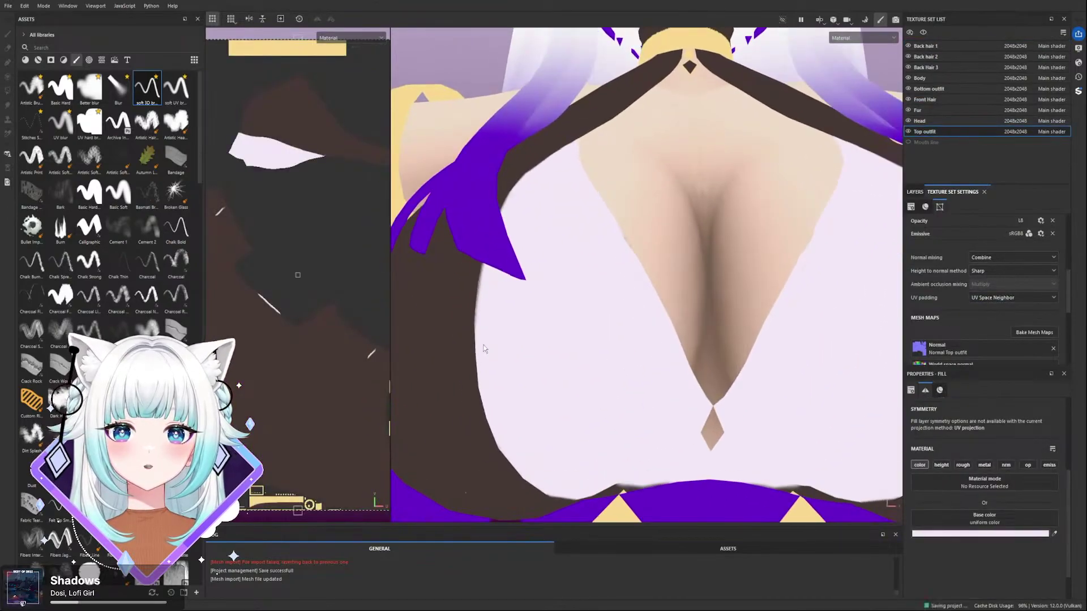
scroll(488, 267, down, 3)
scroll(488, 271, up, 4)
scroll(515, 311, down, 3)
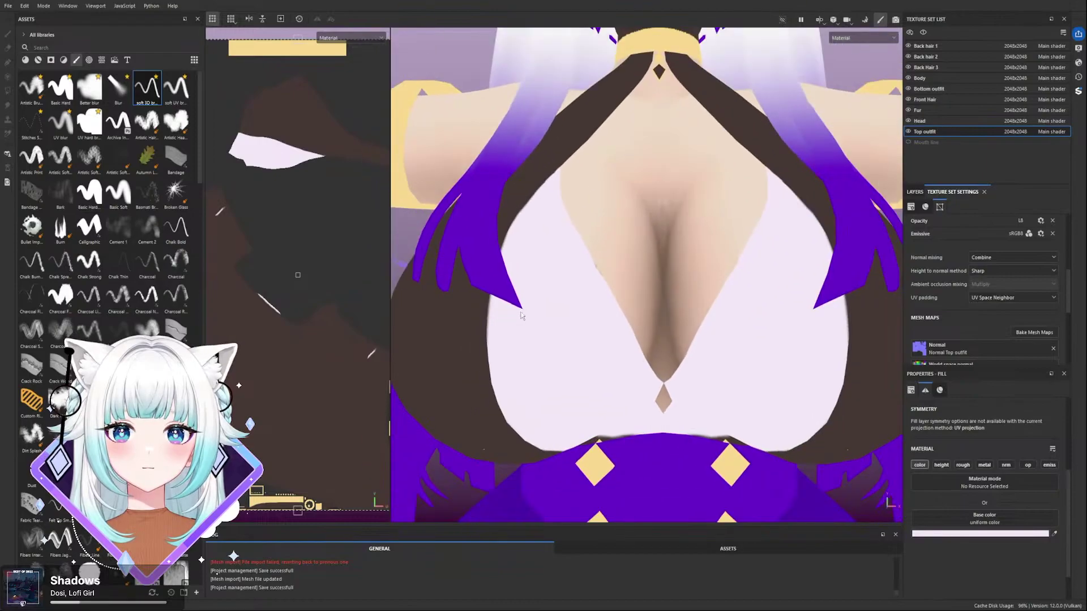
- Add a fill layer named Outline above the existing layers of the Top outfit texture set
scroll(353, 225, down, 3)
alt+middle_drag(345, 225, 283, 299)
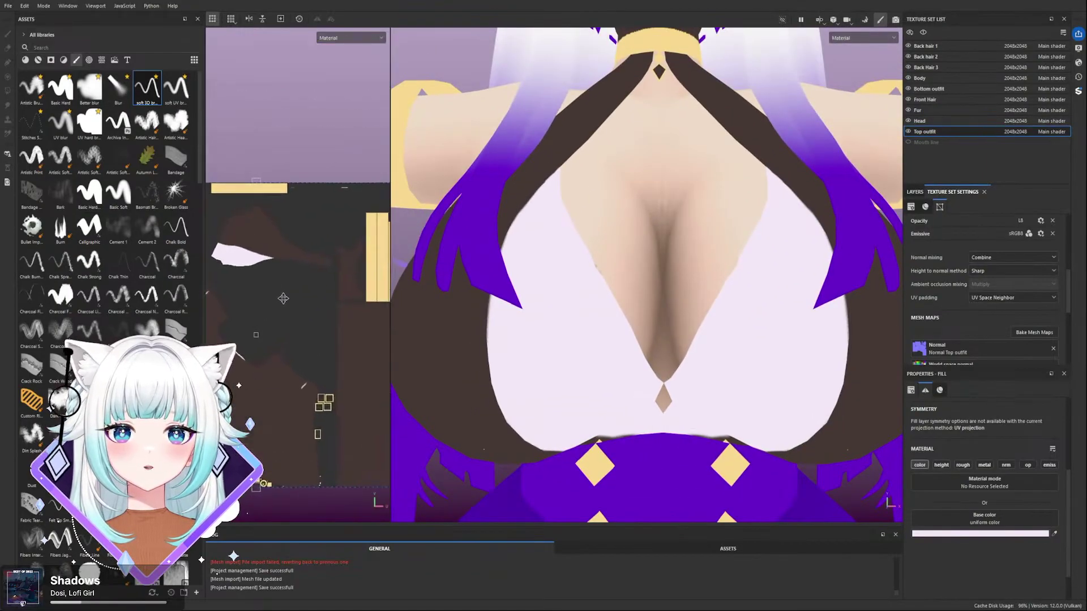
scroll(309, 189, up, 5)
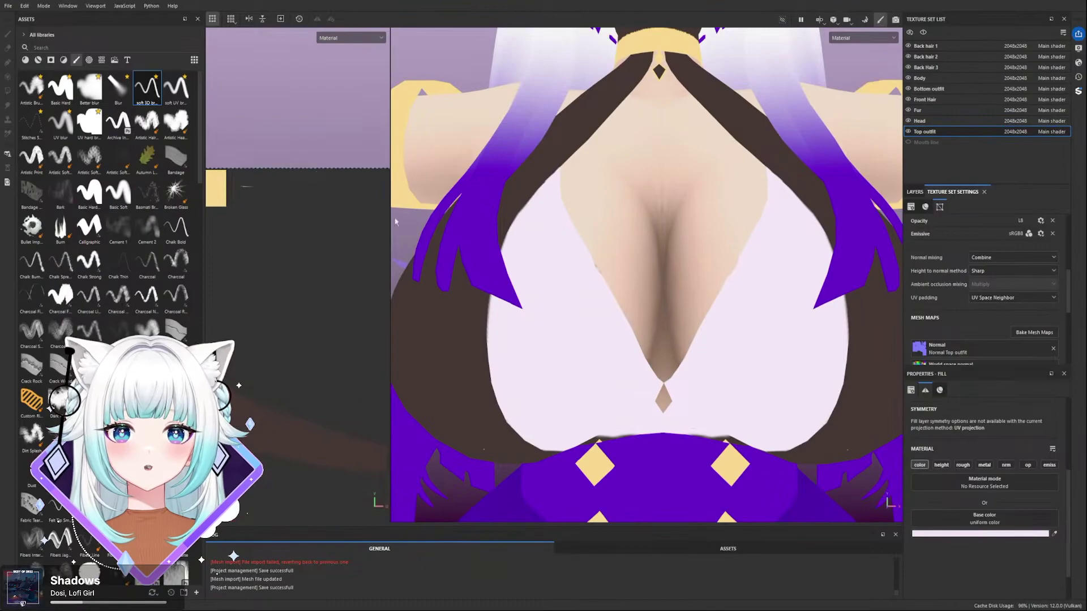
scroll(566, 342, up, 1)
alt+middle_drag(580, 342, 630, 327)
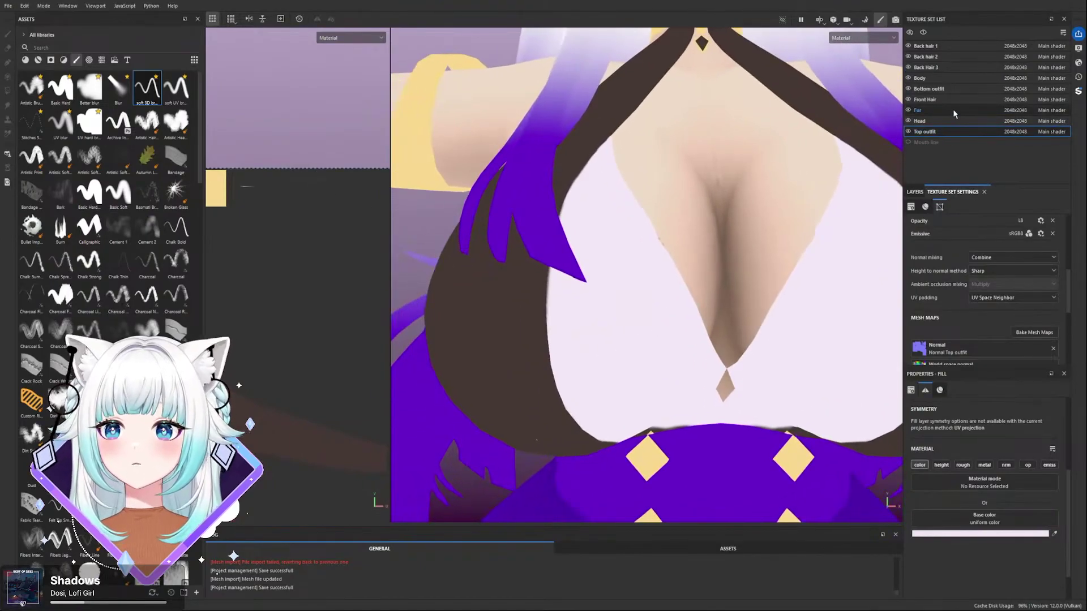
click(915, 192)
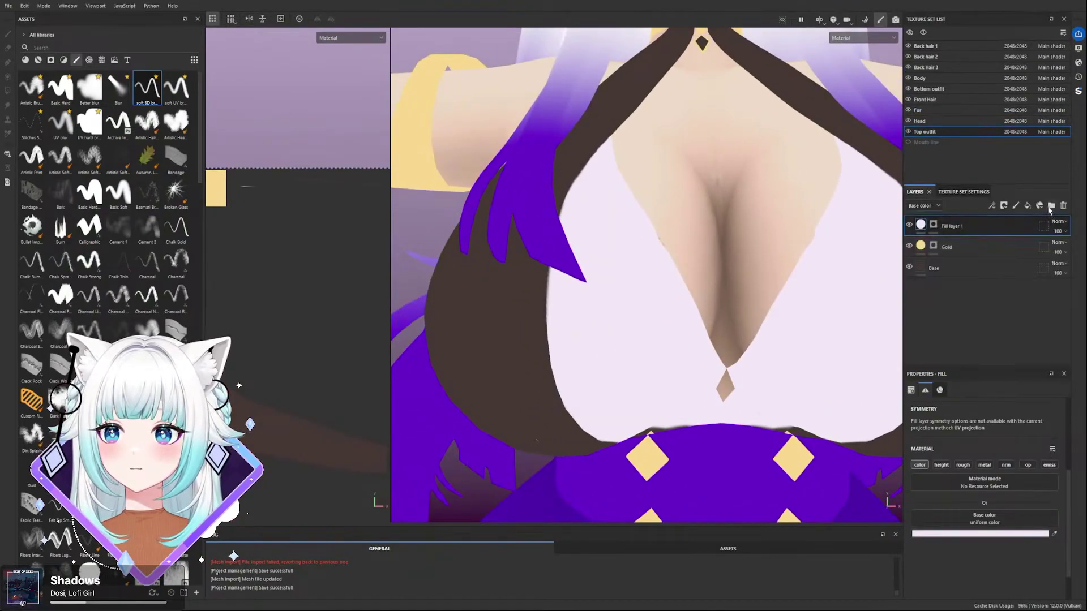
click(1028, 206)
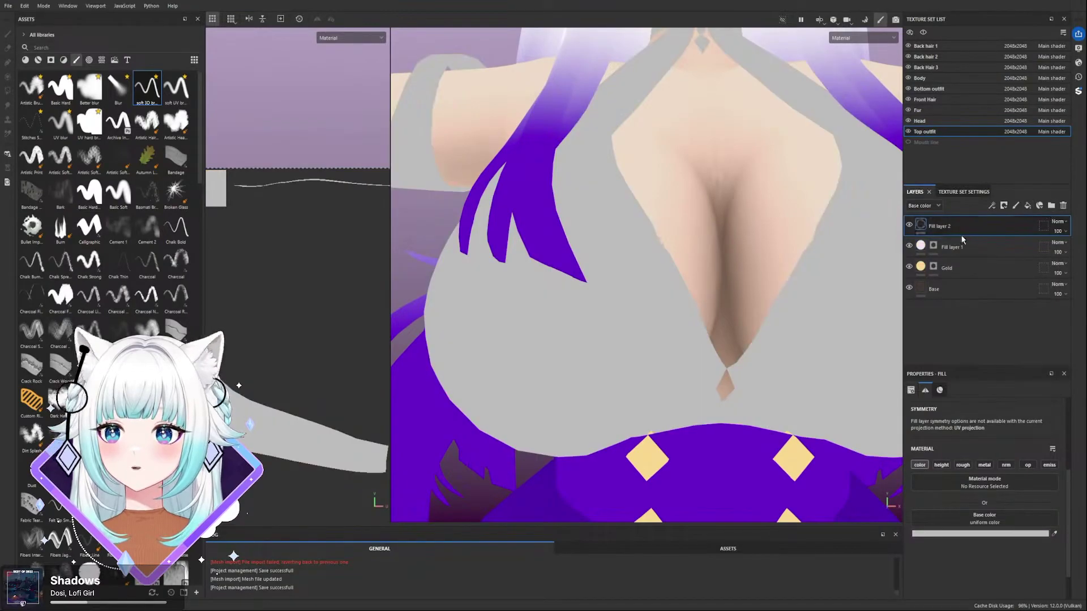
double_click(951, 226)
text(Outline)
key(Return)
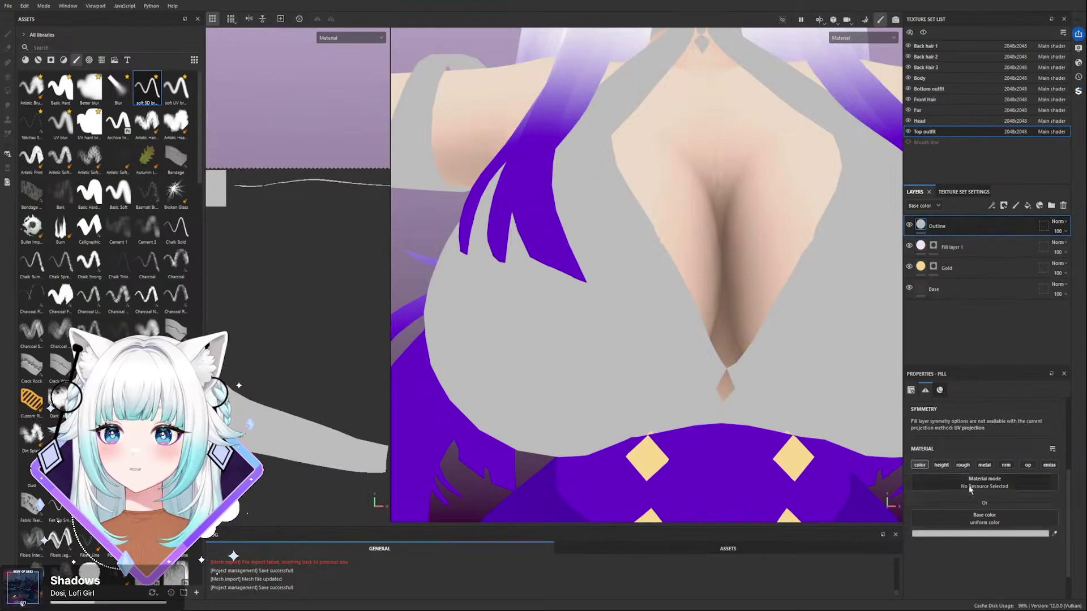
- Give the Outline layer a near-black base color and a black mask
key(ctrl+v)
drag(937, 547, 935, 551)
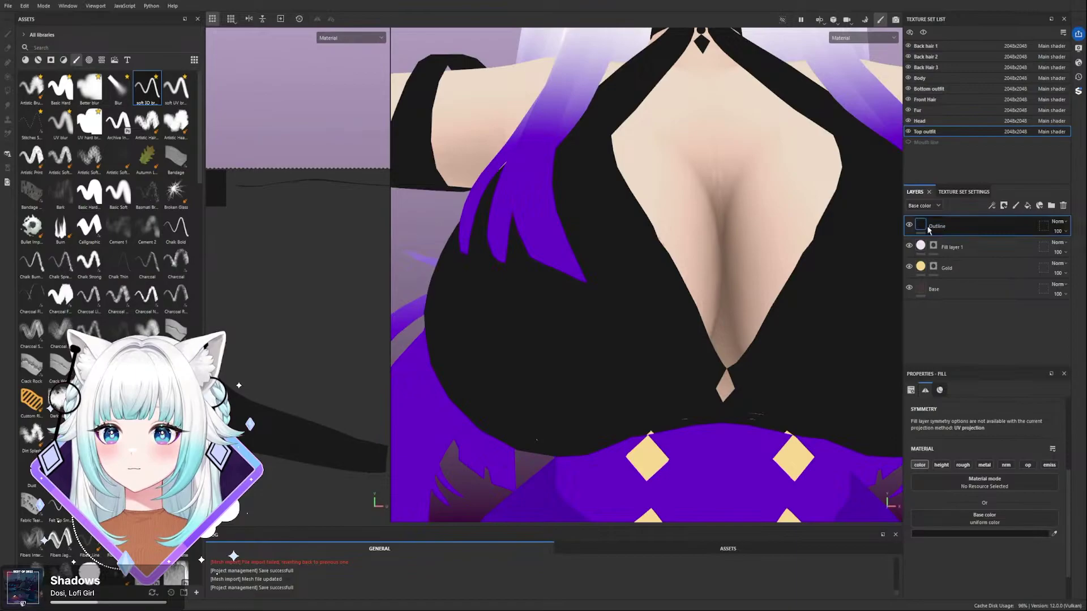
click(1005, 231)
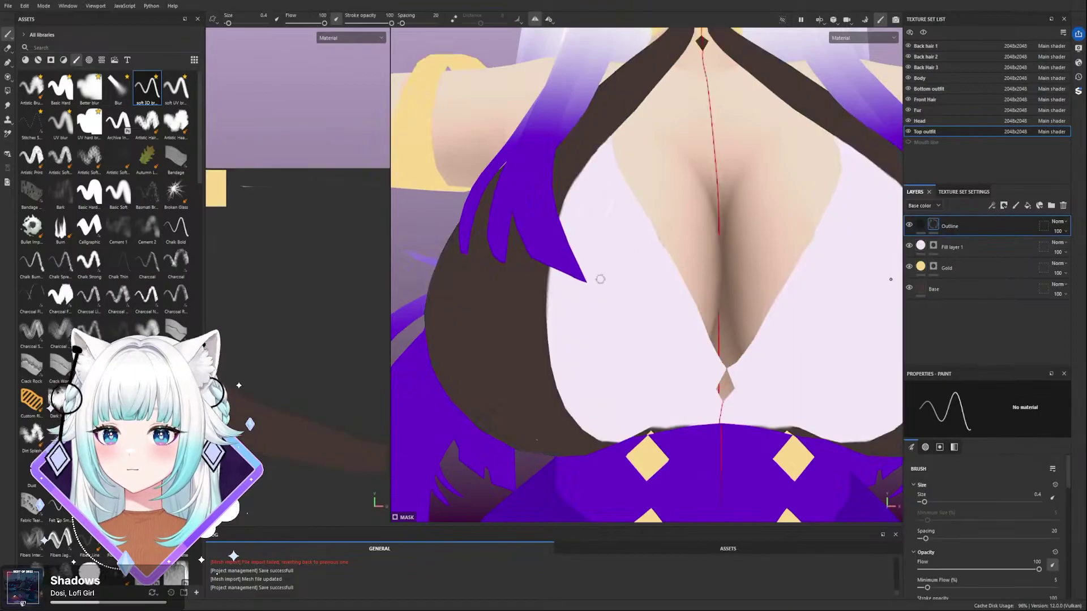
- Fill the thin cup-edge strips with white in the Outline layer's mask, using Polygon Fill on their UV islands
alt+right_drag(602, 277, 524, 303)
click(7, 91)
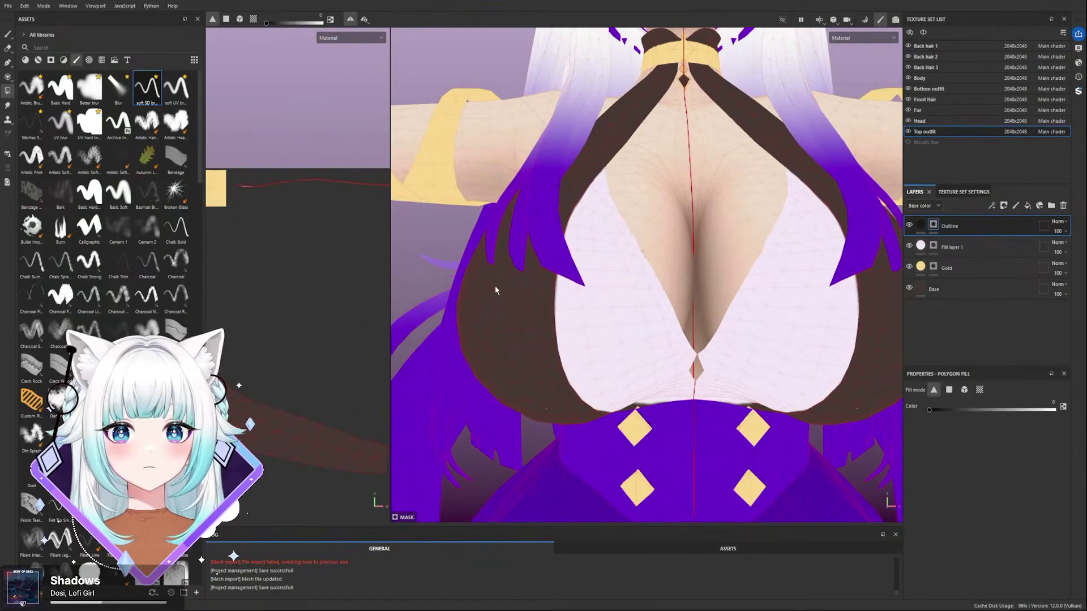
scroll(526, 292, up, 3)
scroll(320, 200, up, 2)
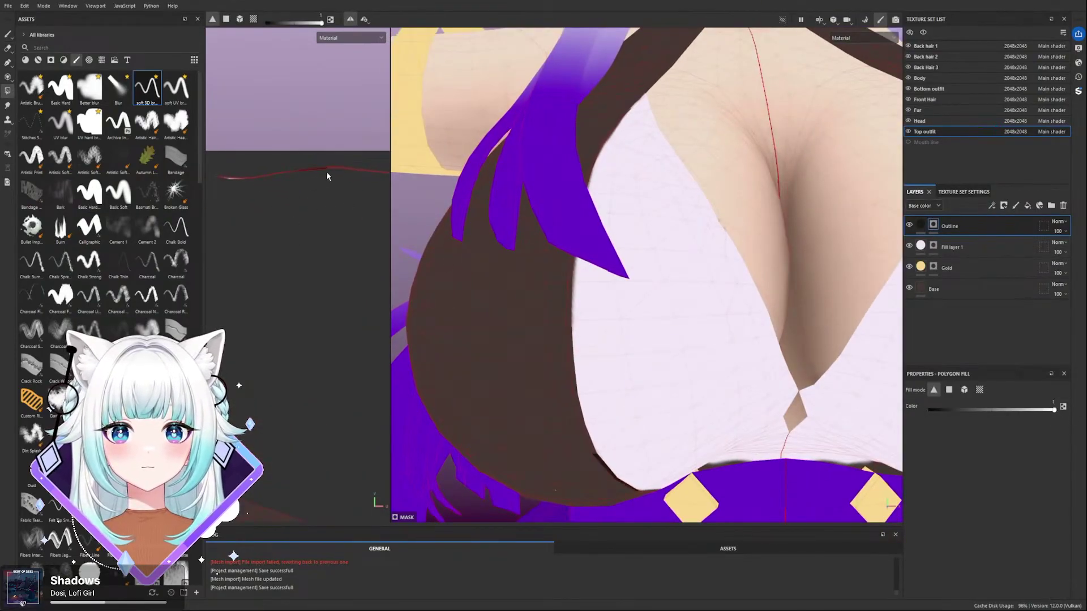
scroll(291, 226, down, 3)
drag(217, 215, 385, 247)
scroll(664, 155, down, 2)
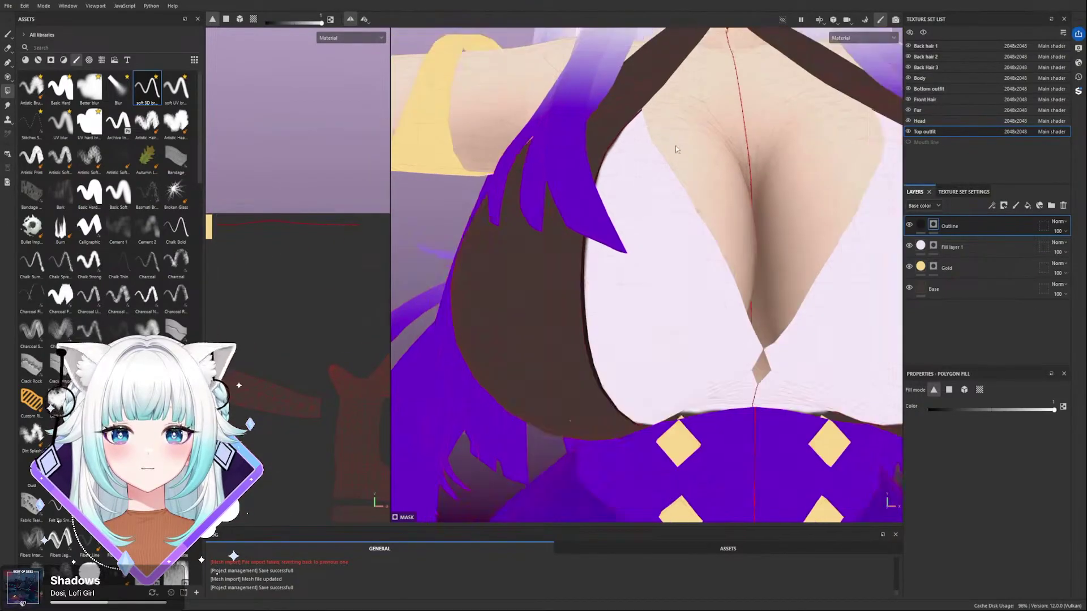
scroll(665, 157, down, 2)
- Select Fill layer 1's mask, check the layer by toggling its visibility, and set the Polygon Fill mode to UV chunk
click(934, 246)
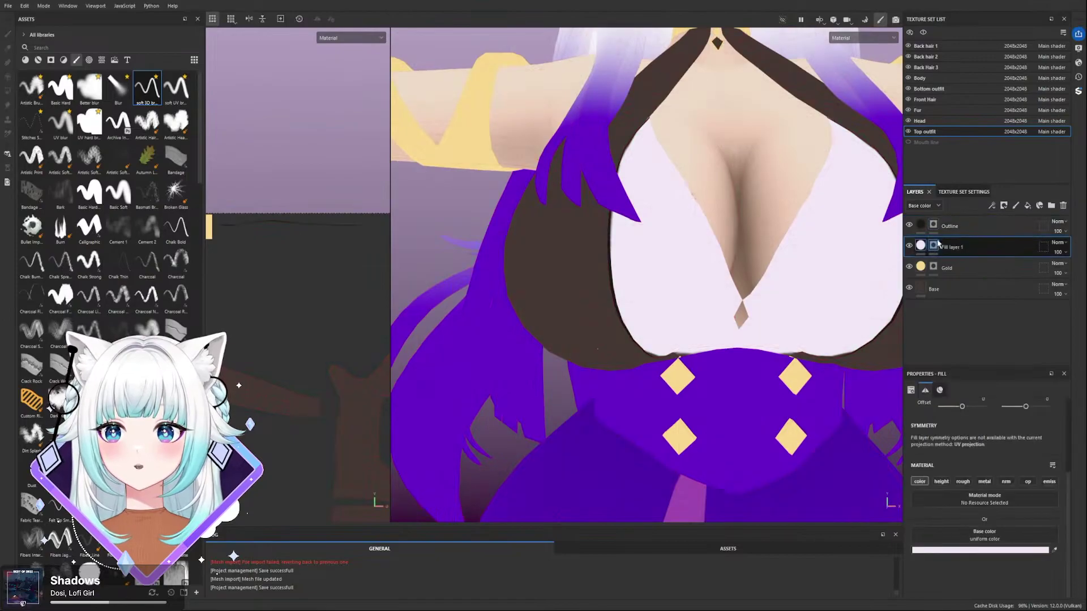
click(934, 245)
click(909, 245)
click(910, 246)
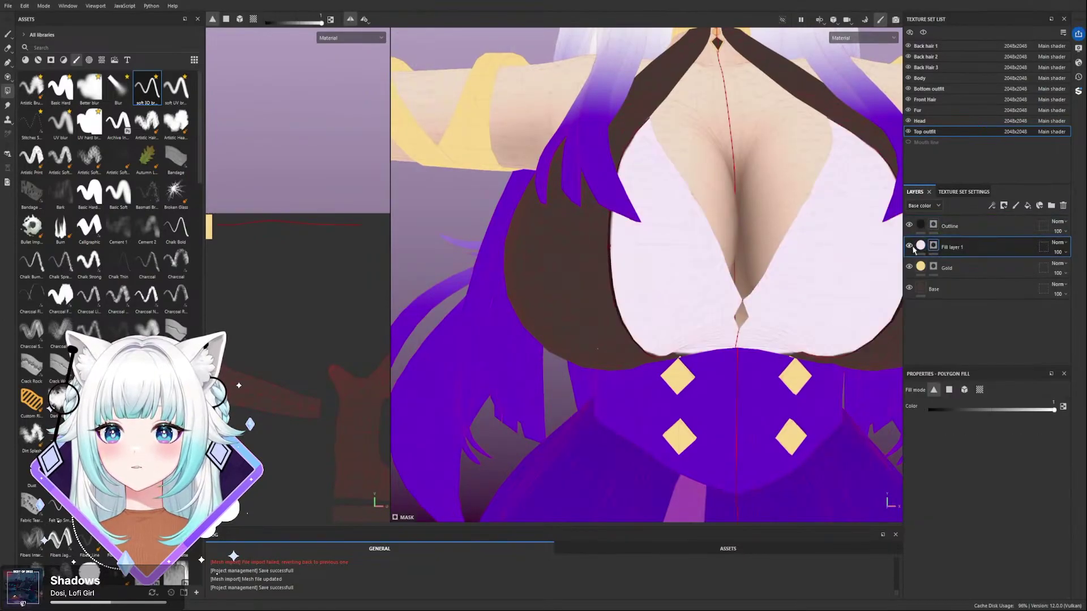
click(980, 390)
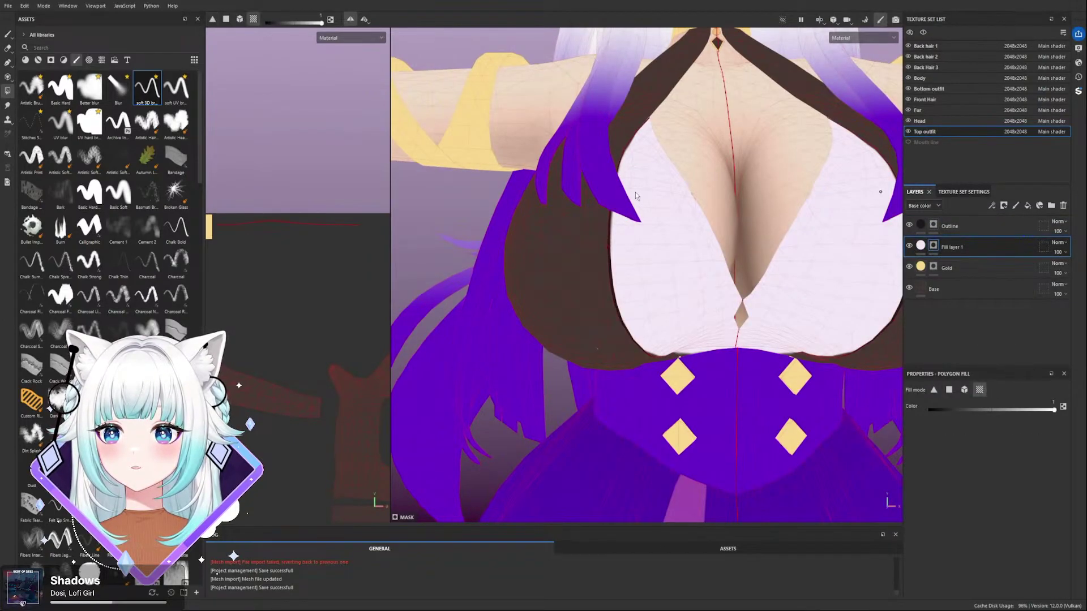
alt+drag(637, 182, 699, 365)
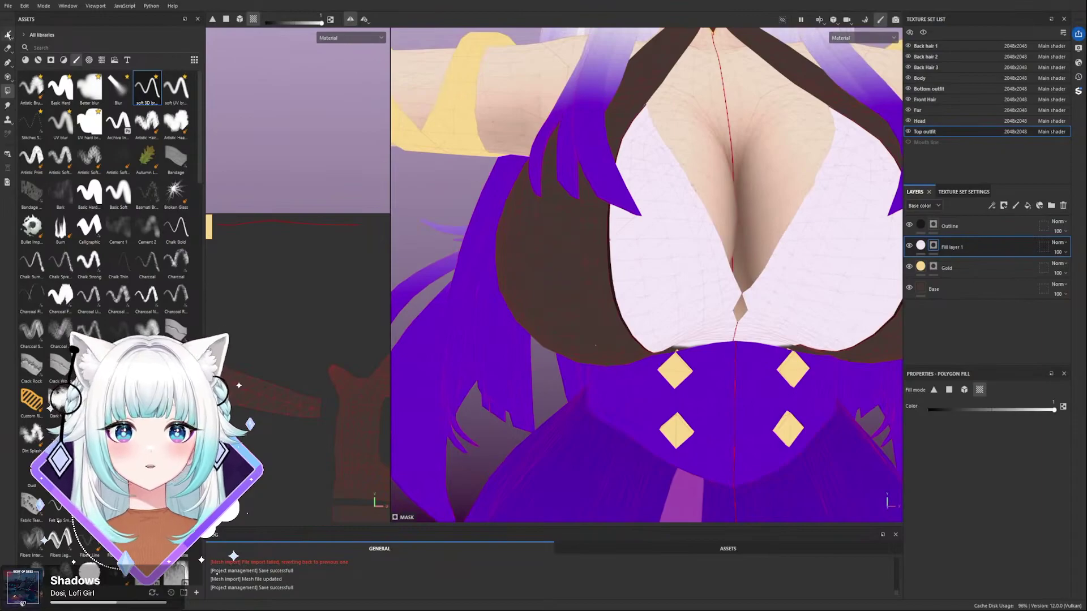
- Isolate the Top outfit texture set and brush the white fill down past the cups' lower edge at size 0.69
key(1)
click(783, 19)
scroll(683, 373, up, 3)
alt+middle_drag(682, 373, 645, 281)
mouse_move(645, 280)
alt+mouse_down()
mouse_move(622, 270)
mouse_move(611, 177)
mouse_move(630, 141)
alt+mouse_up()
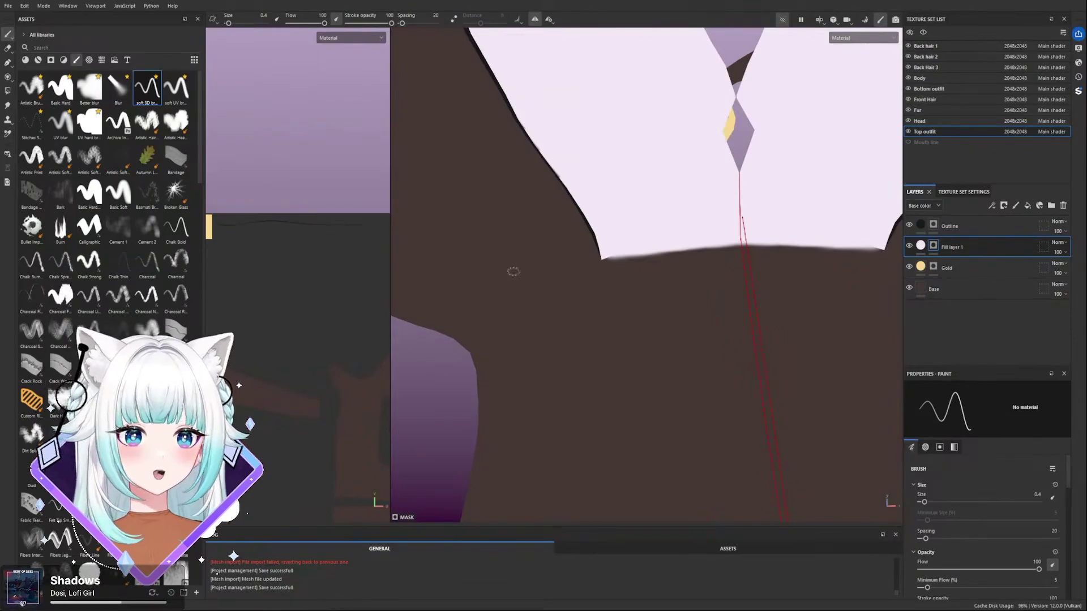
key(])
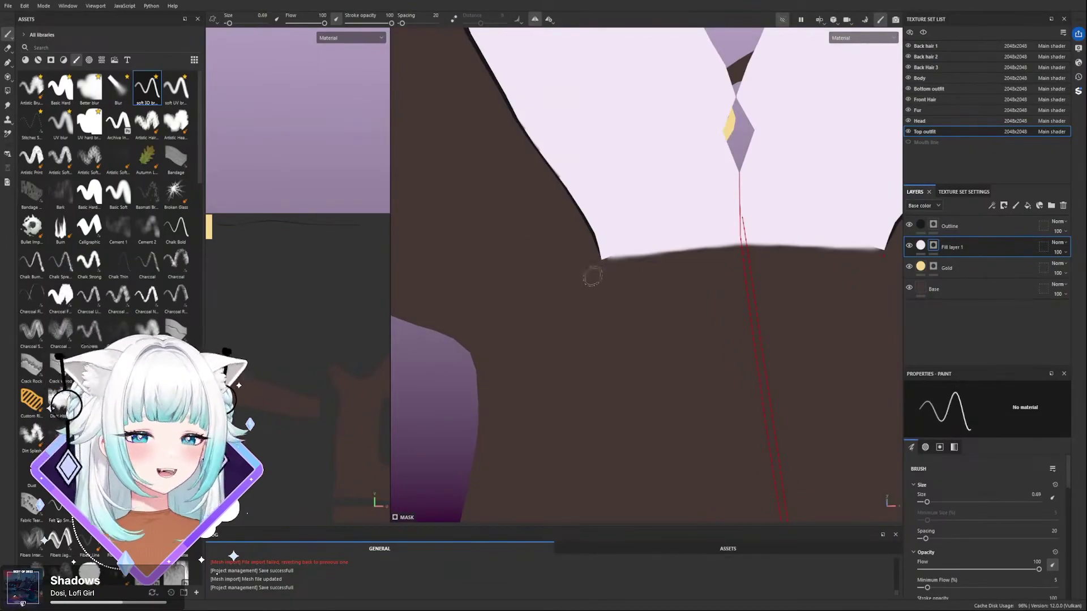
drag(610, 259, 614, 294)
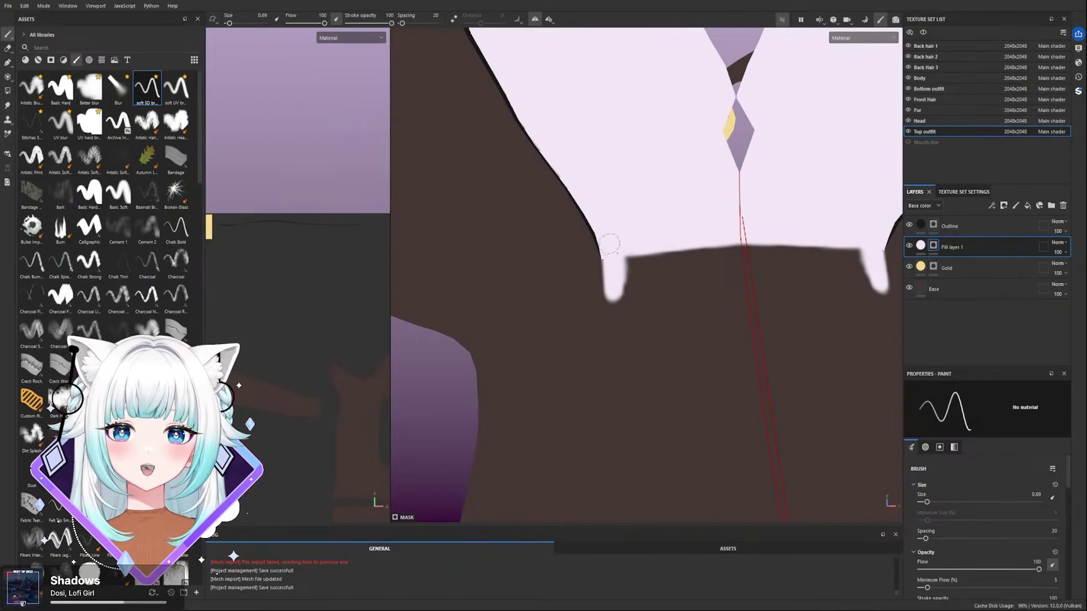
key(ctrl+z)
mouse_move(615, 260)
mouse_down()
mouse_move(612, 285)
mouse_move(622, 289)
mouse_up()
mouse_move(637, 254)
mouse_down()
mouse_move(639, 285)
mouse_move(732, 286)
mouse_up()
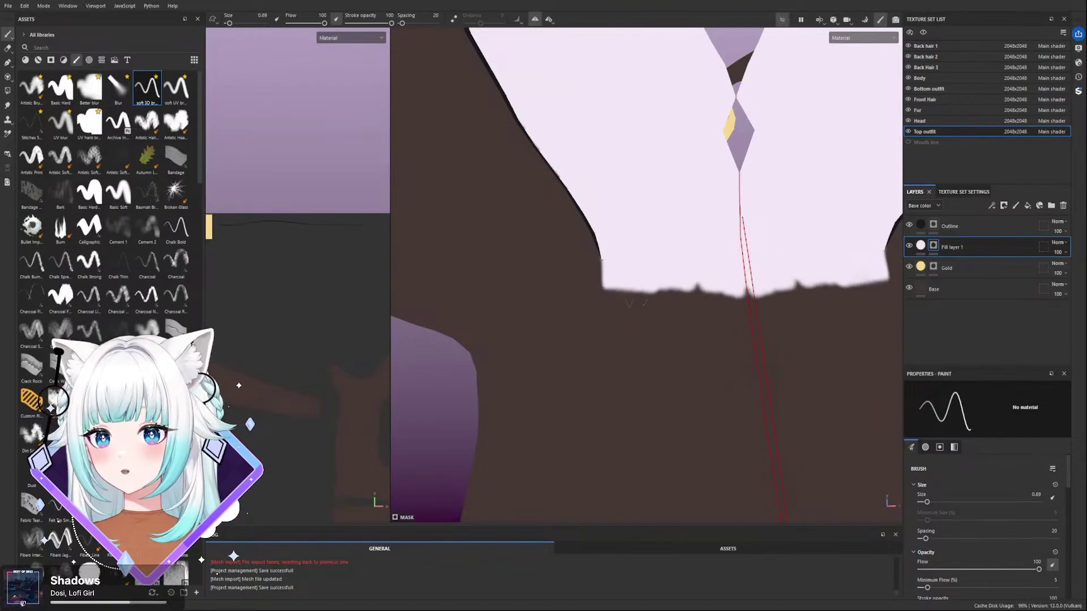
- Trim the white fill's ragged lower edge back to a cleaner line in Fill layer 1's mask, reducing the brush to 0.19
mouse_move(753, 296)
mouse_down()
mouse_move(842, 311)
mouse_move(637, 290)
mouse_move(604, 297)
mouse_up()
mouse_move(751, 303)
alt+mouse_down()
mouse_move(738, 306)
mouse_move(741, 291)
alt+mouse_up()
mouse_move(623, 274)
mouse_down()
mouse_move(675, 278)
mouse_move(617, 272)
mouse_move(651, 267)
mouse_move(615, 260)
mouse_move(715, 276)
mouse_move(686, 278)
mouse_move(702, 281)
mouse_move(730, 346)
mouse_move(720, 282)
mouse_up()
key(bracketleft)
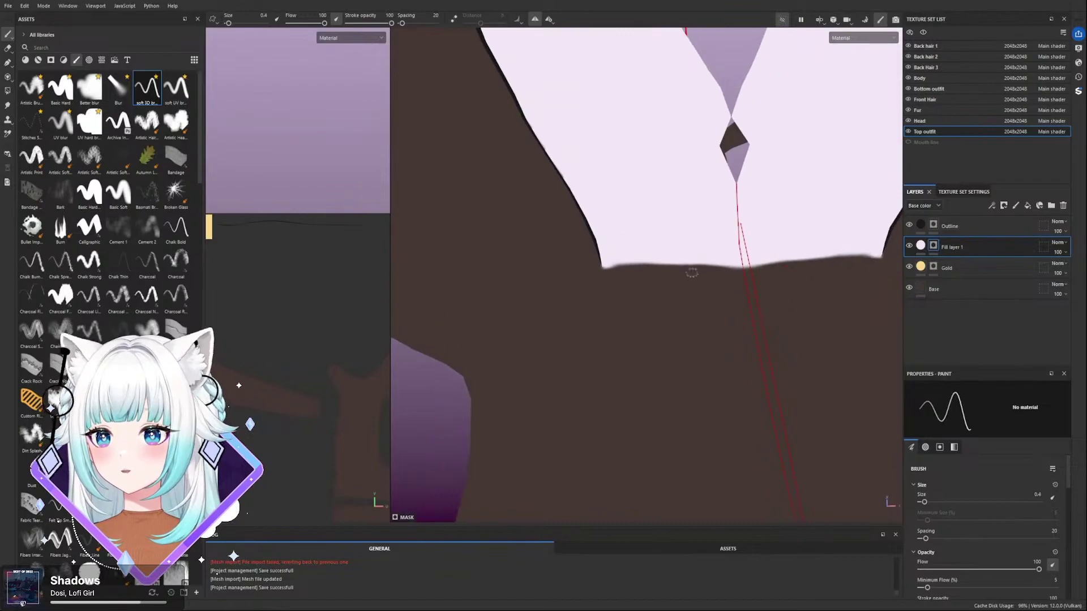
drag(637, 272, 752, 270)
mouse_move(651, 266)
mouse_down()
mouse_move(741, 263)
mouse_move(620, 255)
mouse_move(714, 269)
mouse_move(627, 252)
mouse_move(739, 255)
mouse_up()
alt+drag(874, 225, 679, 159)
mouse_move(703, 283)
mouse_down()
mouse_move(654, 281)
mouse_move(766, 284)
mouse_move(709, 264)
mouse_move(650, 269)
mouse_move(657, 279)
mouse_move(725, 281)
mouse_up()
key(ctrl+z)
key(ctrl+z)
key(ctrl+z)
key(ctrl+z)
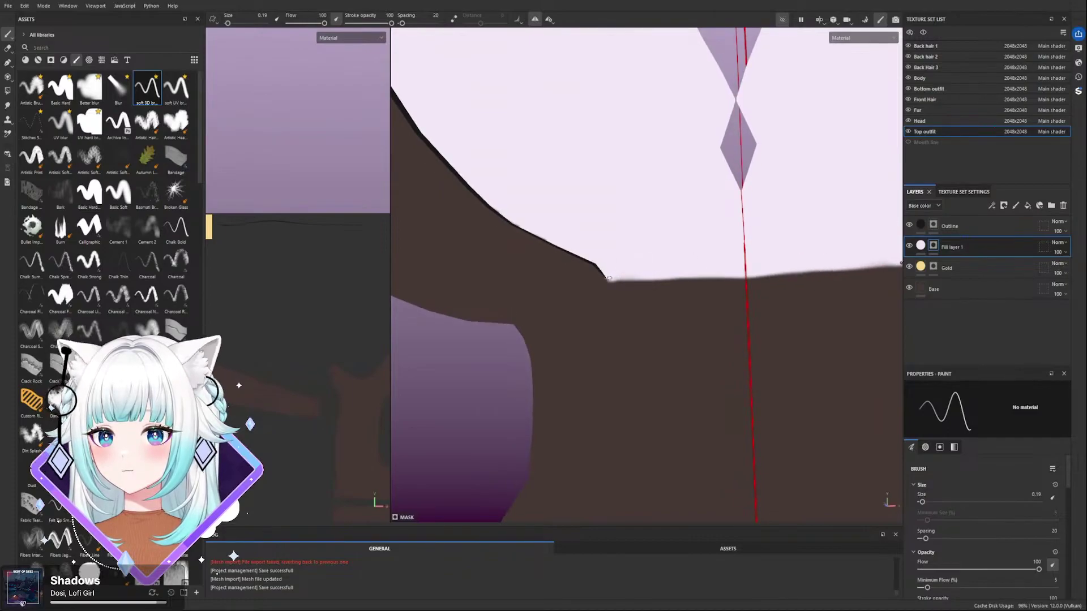
- Show all texture sets and examine the dark outline along the cup edge, toggling the Outline and Fill layer 1 visibility
click(782, 20)
scroll(675, 92, down, 10)
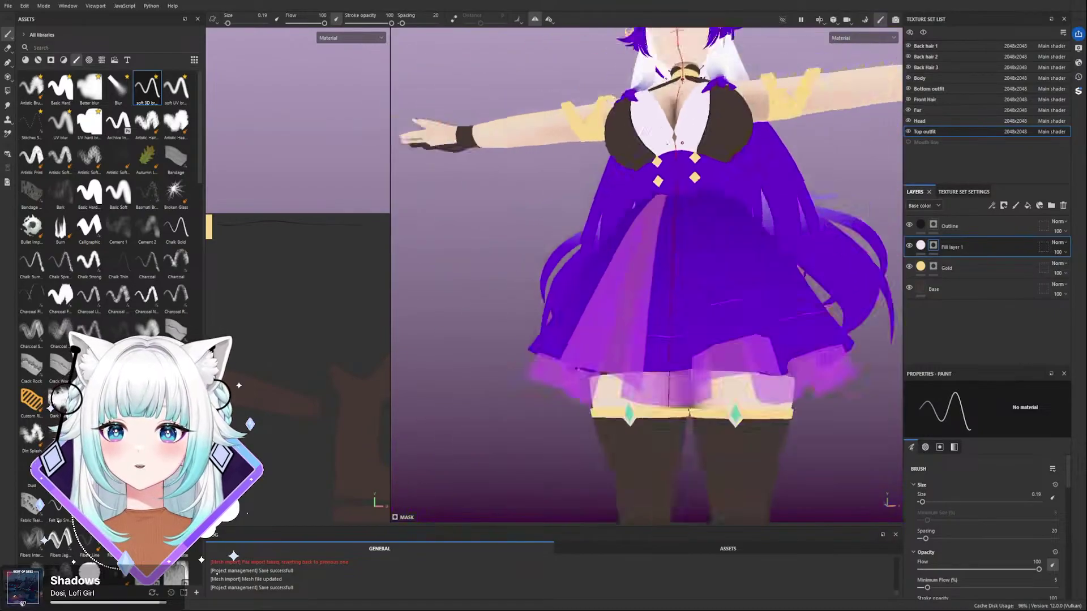
scroll(675, 150, up, 2)
scroll(674, 170, up, 5)
alt+drag(702, 104, 667, 156)
scroll(667, 155, up, 7)
alt+middle_drag(634, 133, 646, 265)
scroll(645, 264, up, 2)
mouse_move(646, 265)
alt+mouse_down()
mouse_move(655, 185)
mouse_move(655, 213)
mouse_move(626, 260)
alt+mouse_up()
scroll(626, 261, up, 3)
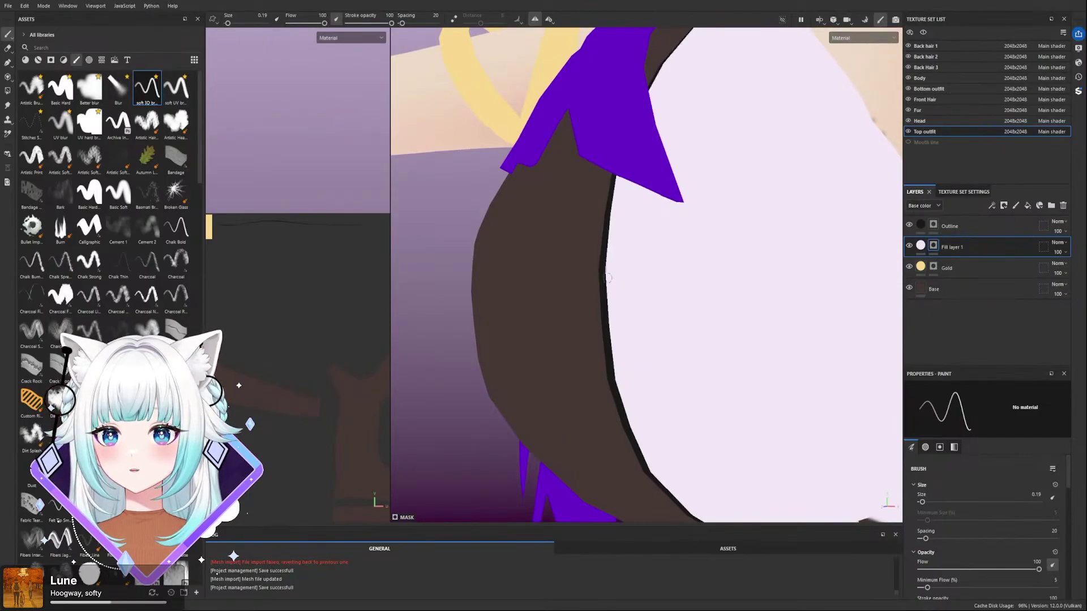
alt+drag(614, 274, 661, 289)
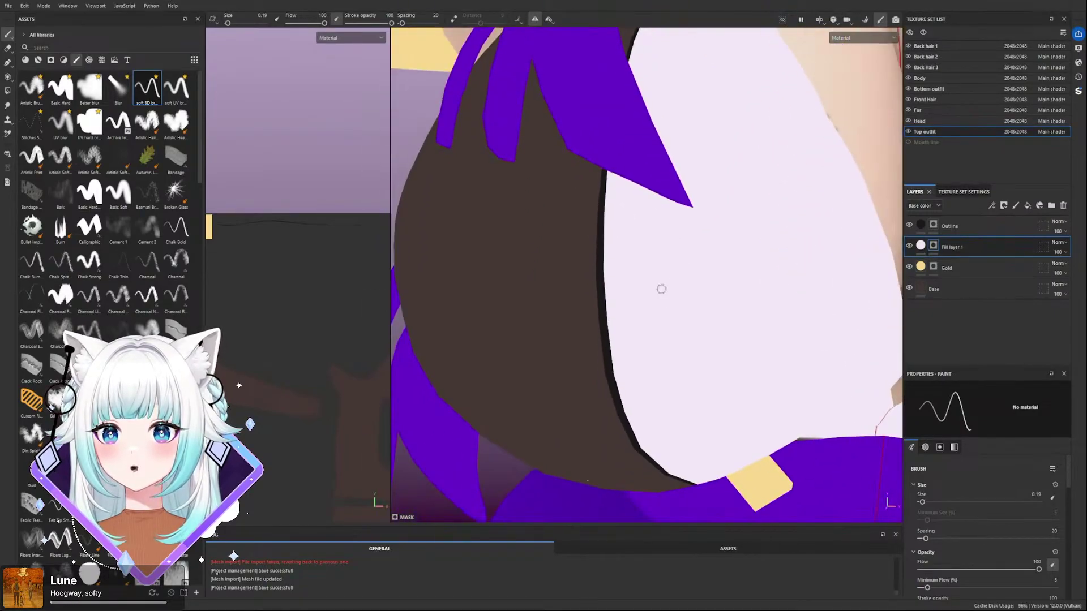
scroll(640, 253, down, 5)
alt+drag(641, 253, 667, 245)
scroll(571, 110, up, 3)
scroll(605, 100, up, 6)
alt+drag(669, 163, 650, 190)
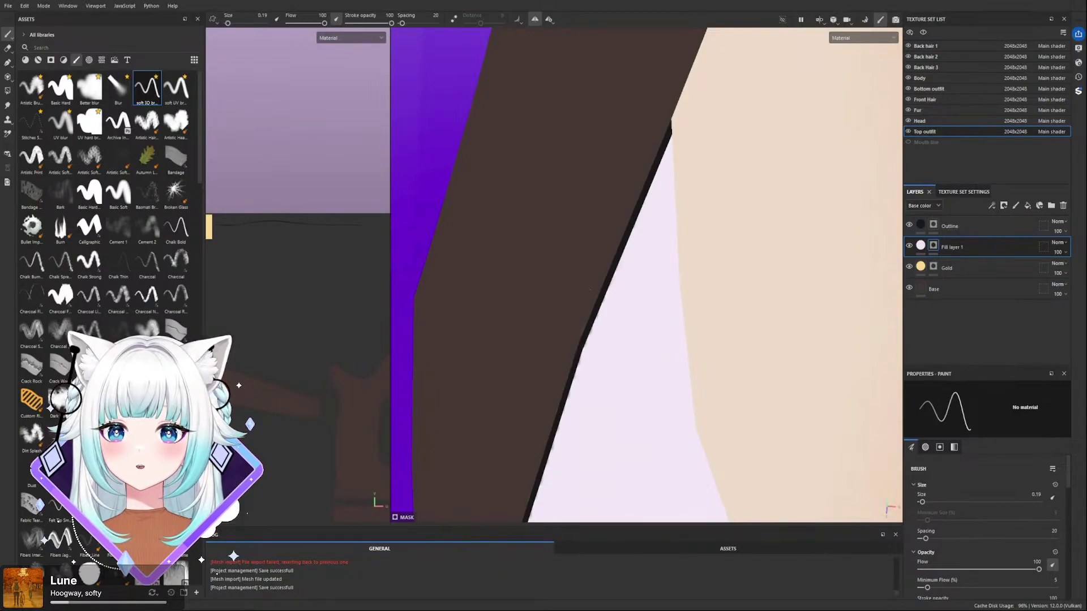
click(910, 225)
click(910, 225)
click(909, 246)
click(909, 246)
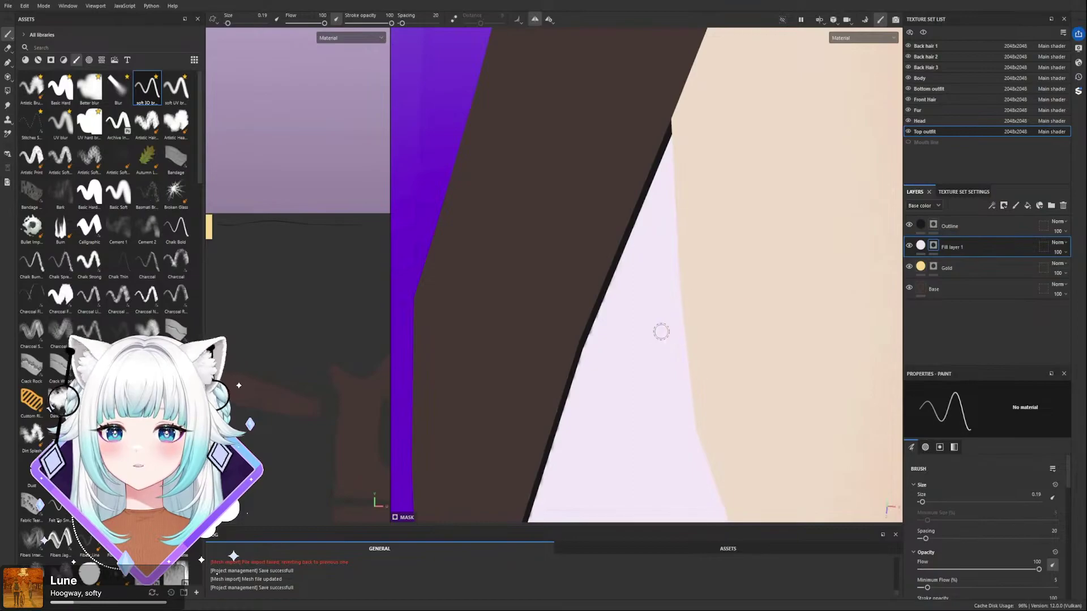
- Reduce the brush to 0.1 and touch up the white fill beside the dark strip near the cup's upper tip
mouse_move(606, 308)
mouse_down()
mouse_move(568, 365)
mouse_move(617, 269)
mouse_up()
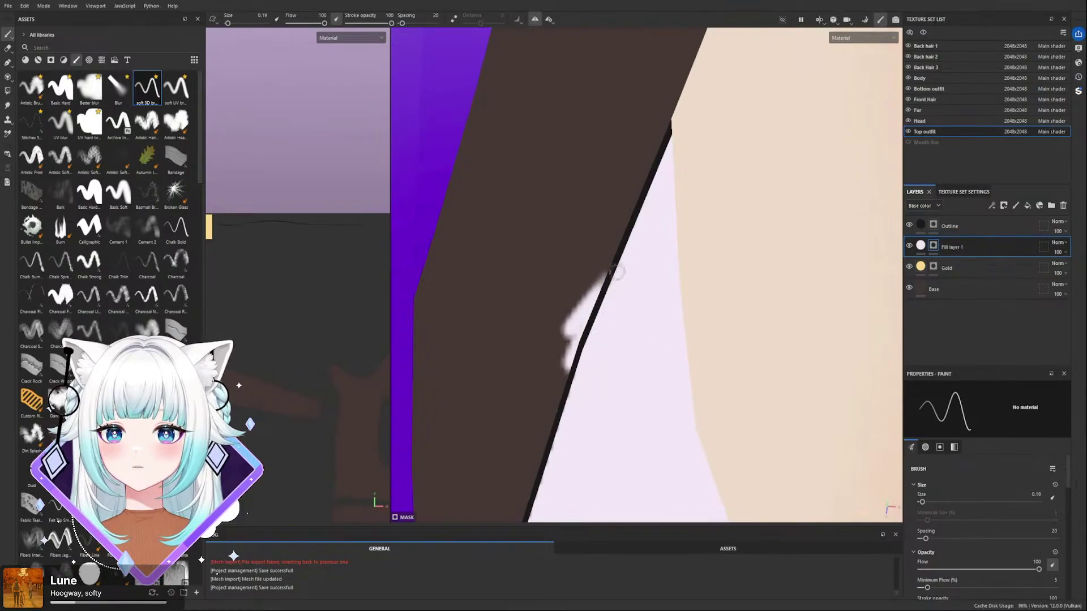
key(ctrl+z)
key(bracketleft)
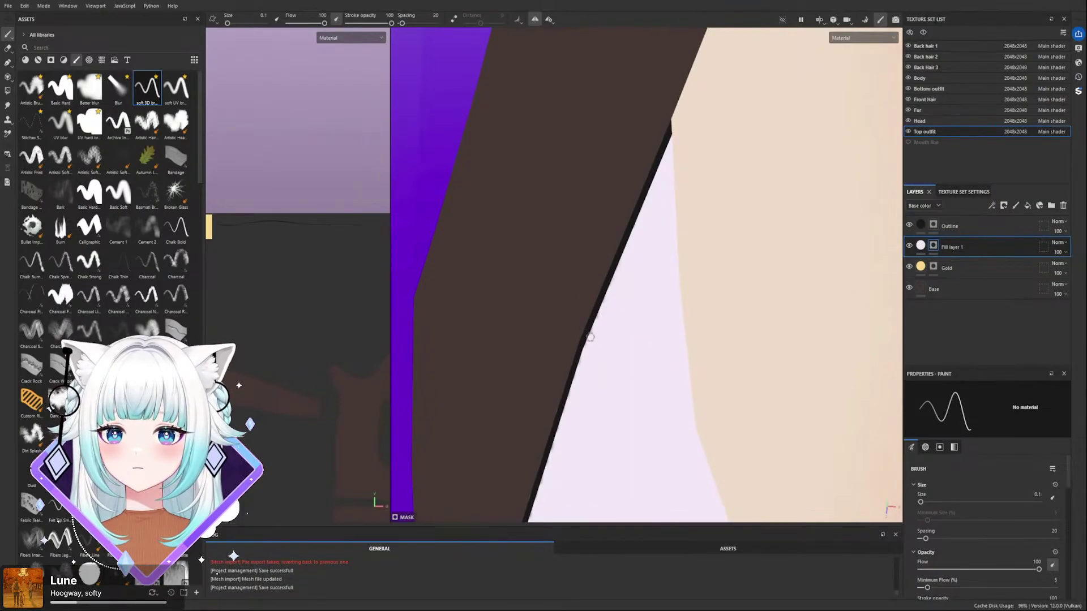
drag(592, 331, 590, 341)
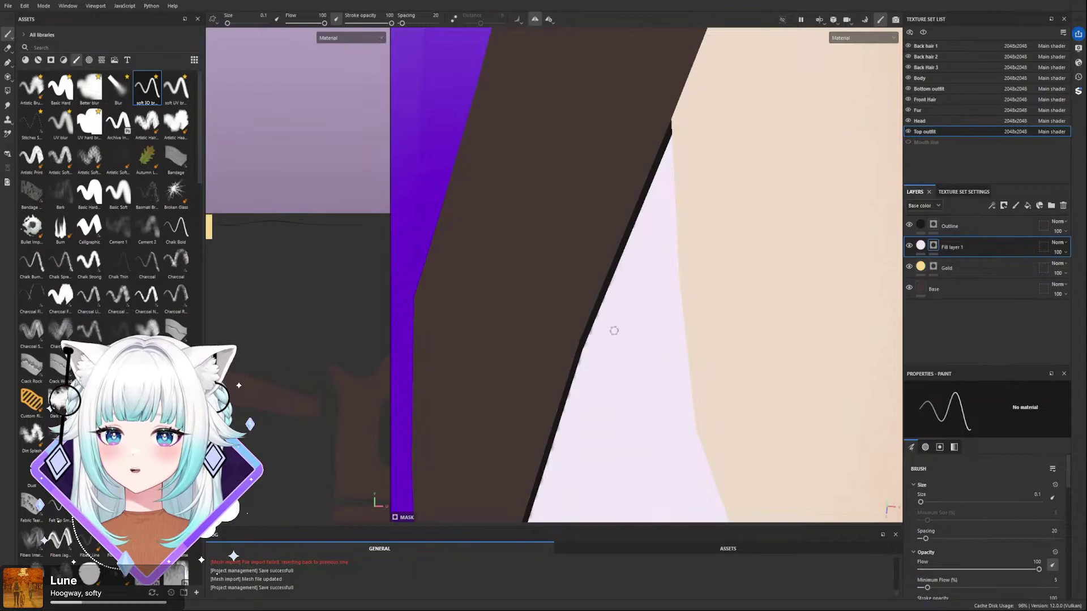
- Try 3D Space Neighbor as the Top outfit's UV padding, then restore UV Space Neighbor
alt+drag(639, 314, 708, 200)
click(964, 192)
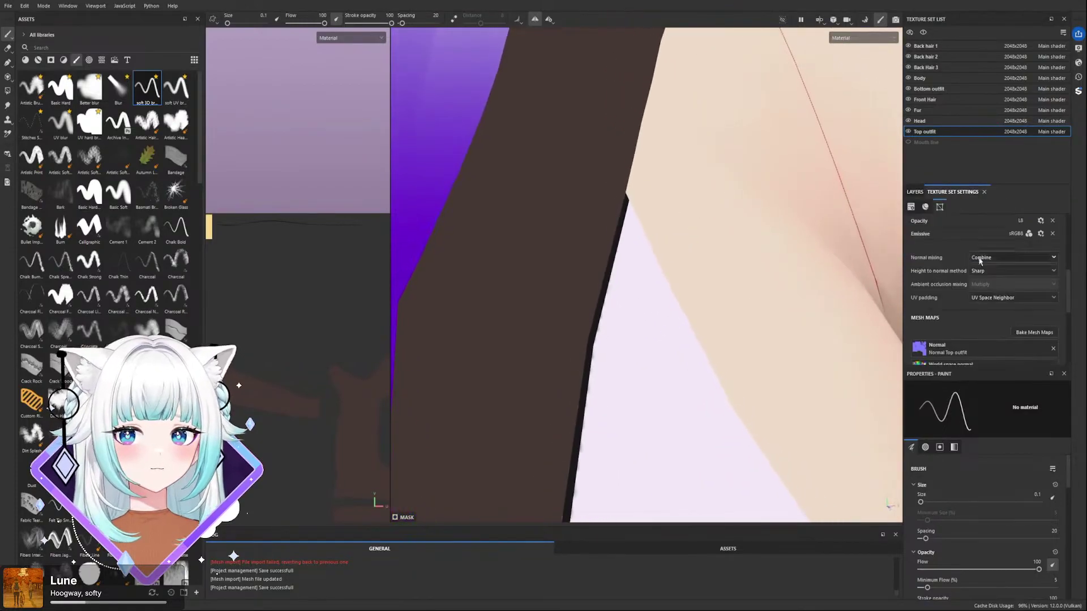
key(Up)
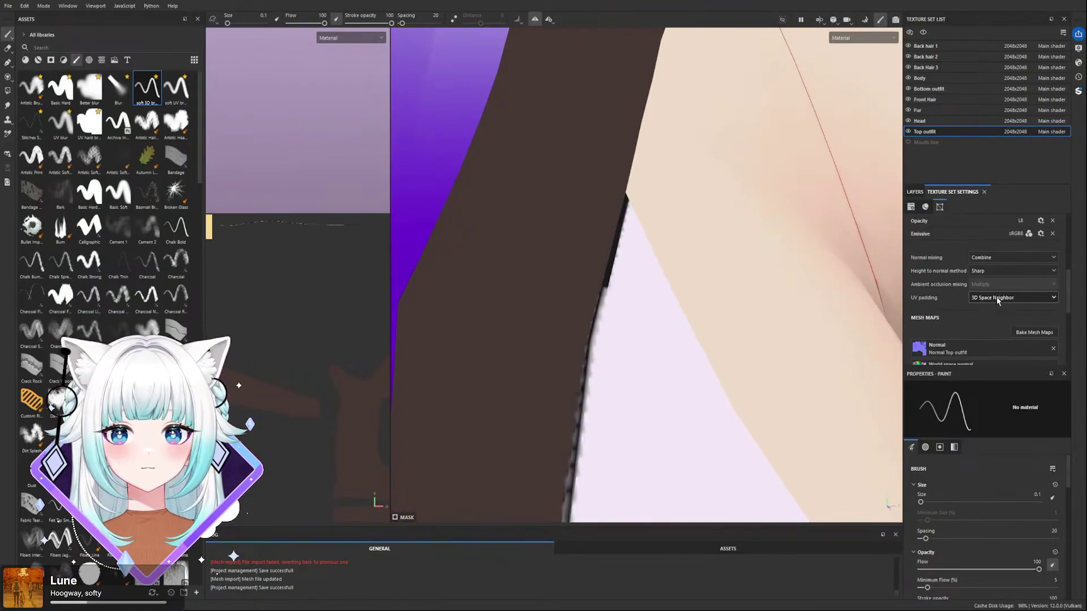
scroll(996, 303, down, 1)
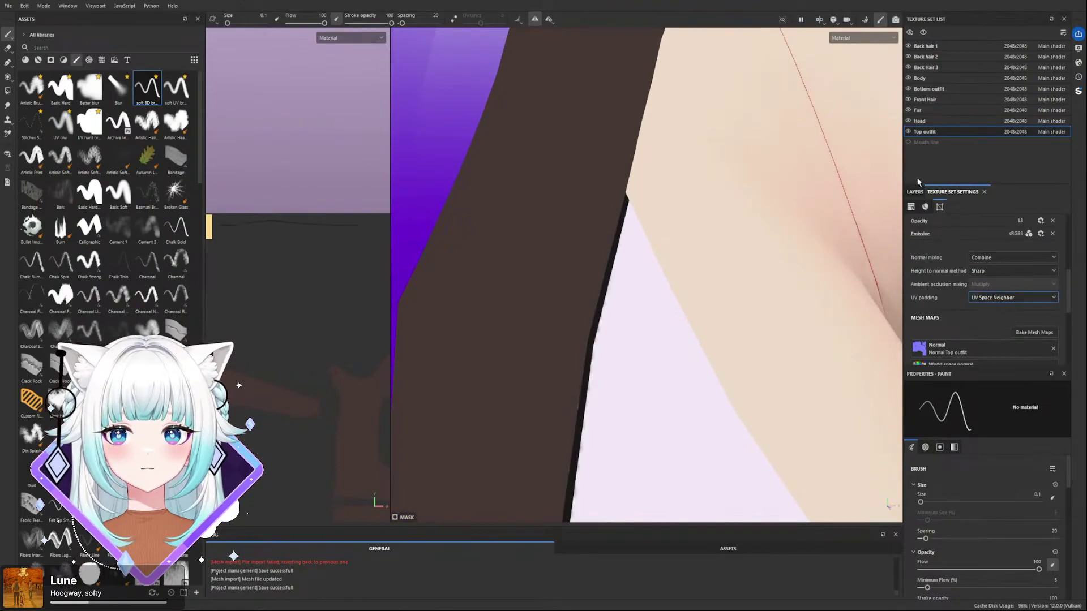
- Hide the Outline layer and test white brush dabs on the strip in Fill layer 1's mask, undoing unwanted strokes
click(915, 192)
click(910, 225)
click(910, 225)
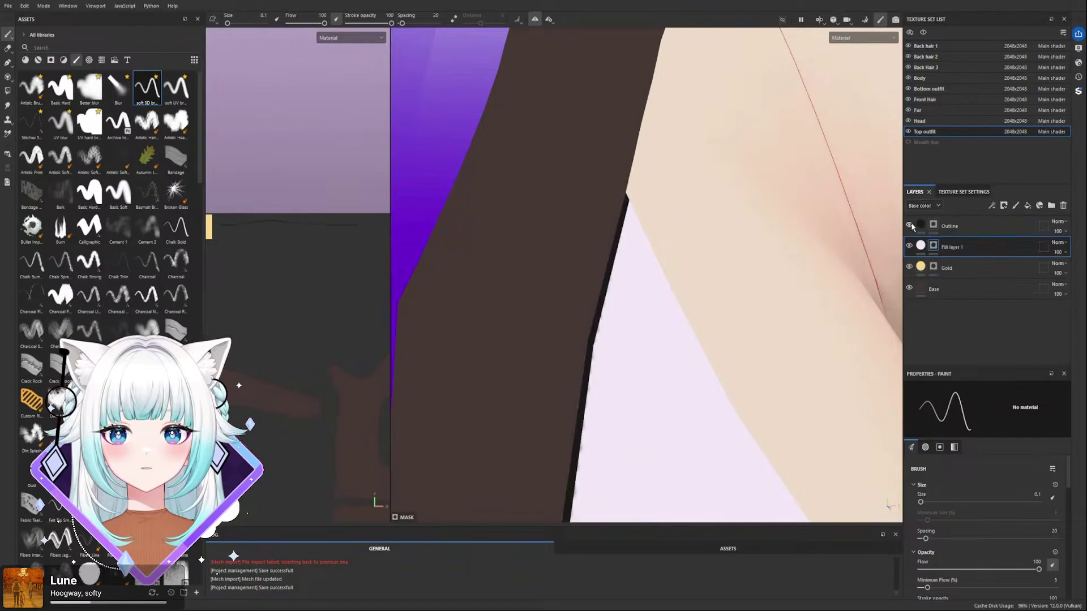
click(909, 224)
mouse_move(602, 328)
mouse_down()
mouse_move(589, 357)
mouse_move(595, 318)
mouse_move(578, 439)
mouse_move(566, 362)
mouse_move(601, 322)
mouse_up()
key(ctrl+z)
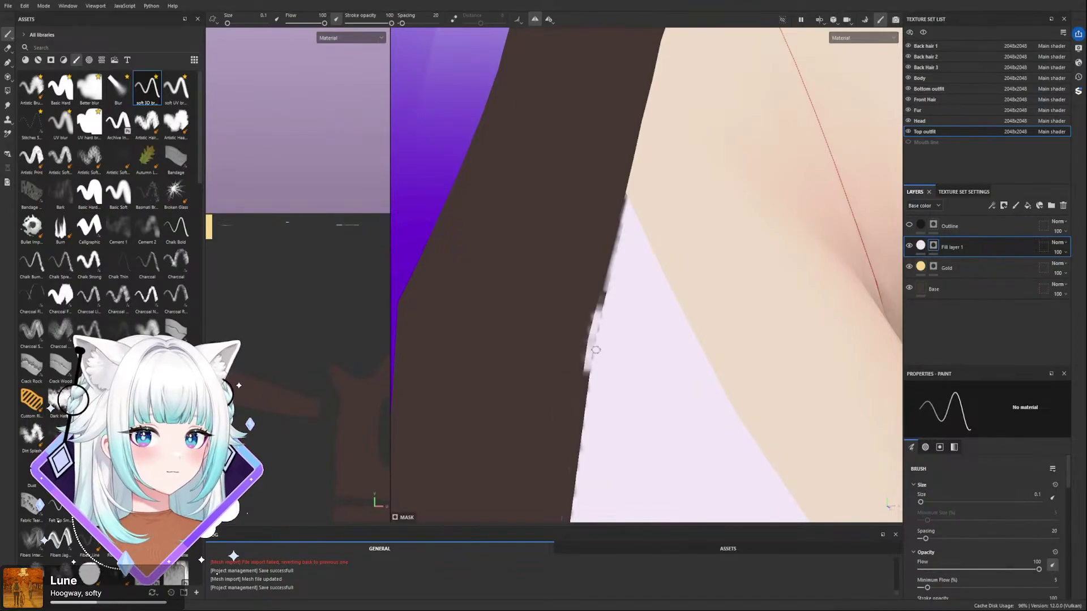
key(ctrl+z)
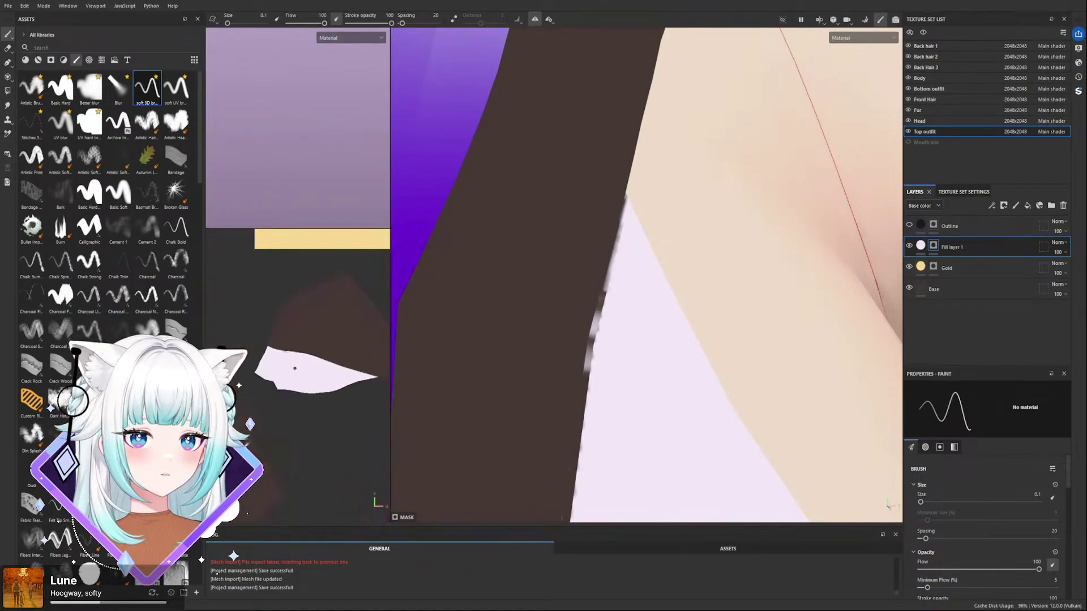
- Examine the white cup island's border in the UV view with the polygon wireframe, toggling the Base layer's visibility
scroll(254, 316, down, 2)
alt+middle_drag(341, 398, 270, 304)
scroll(316, 336, up, 3)
scroll(252, 310, down, 1)
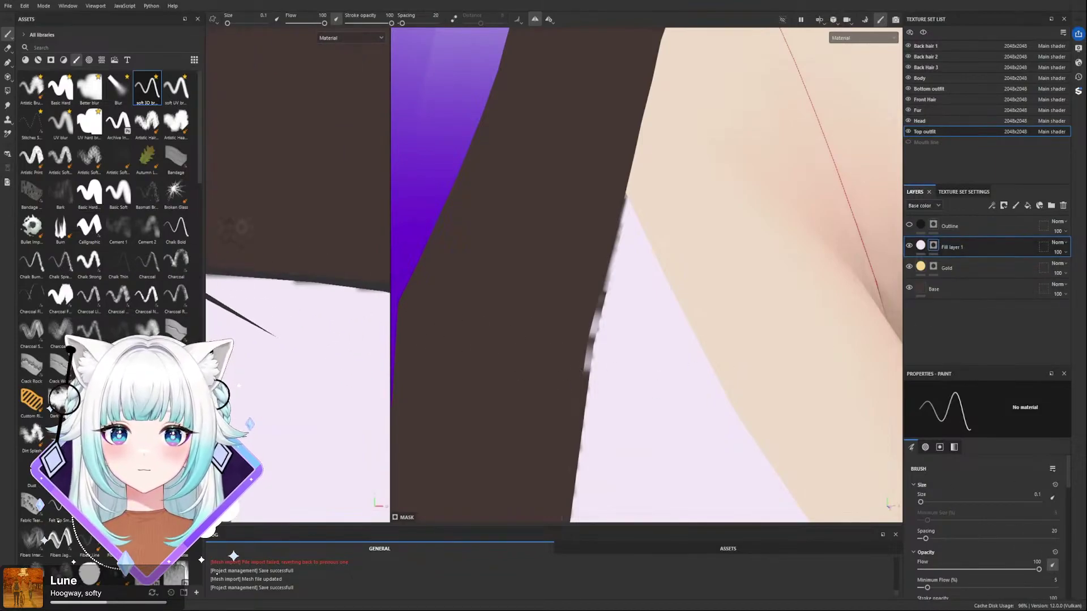
click(7, 90)
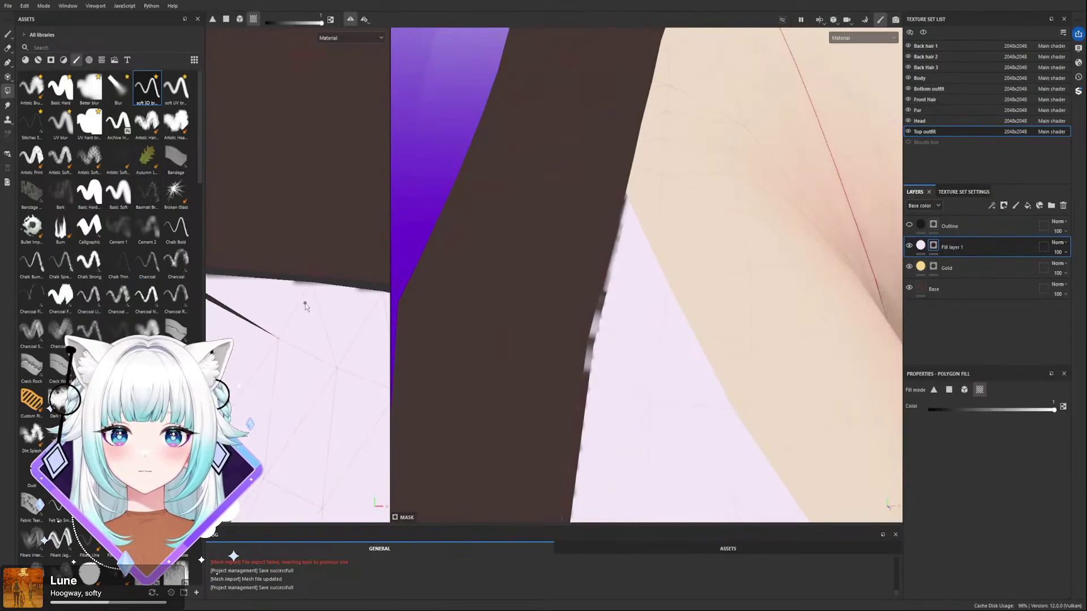
scroll(298, 291, up, 3)
scroll(308, 276, up, 1)
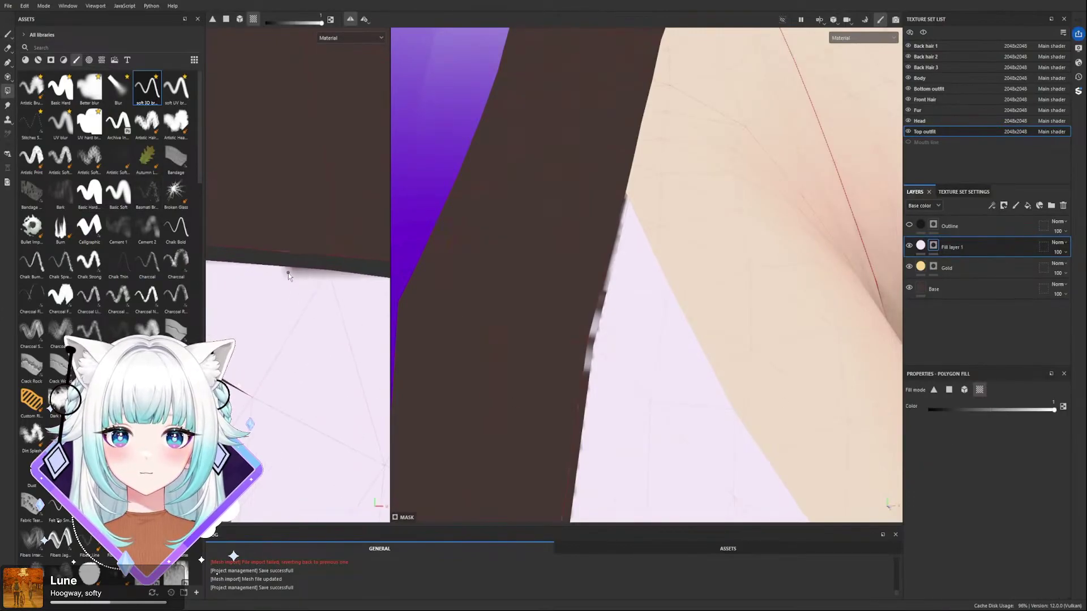
scroll(291, 288, down, 6)
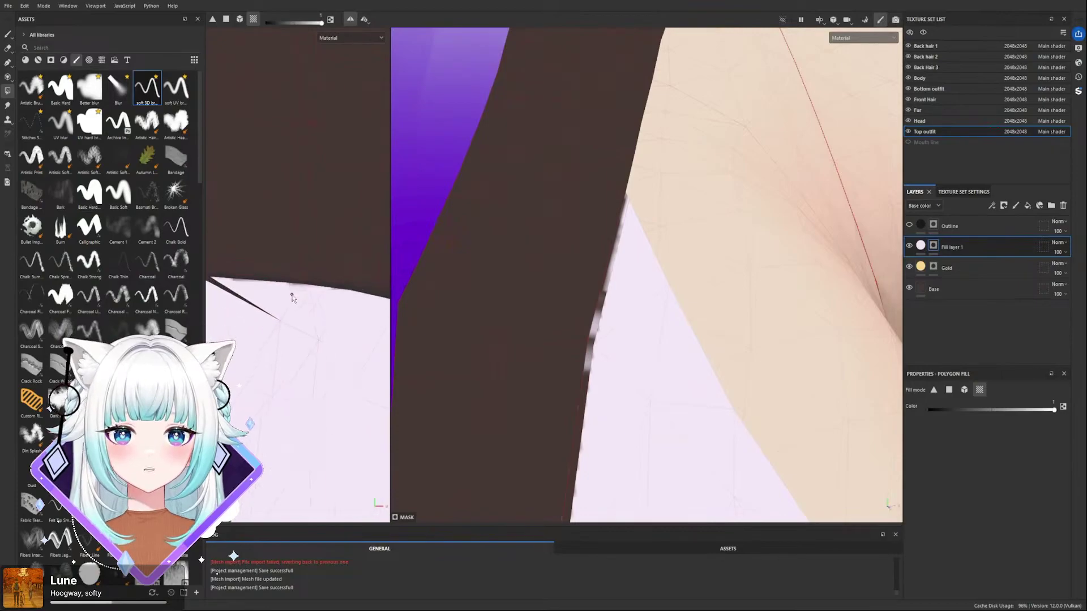
click(910, 288)
click(910, 288)
click(909, 288)
click(909, 288)
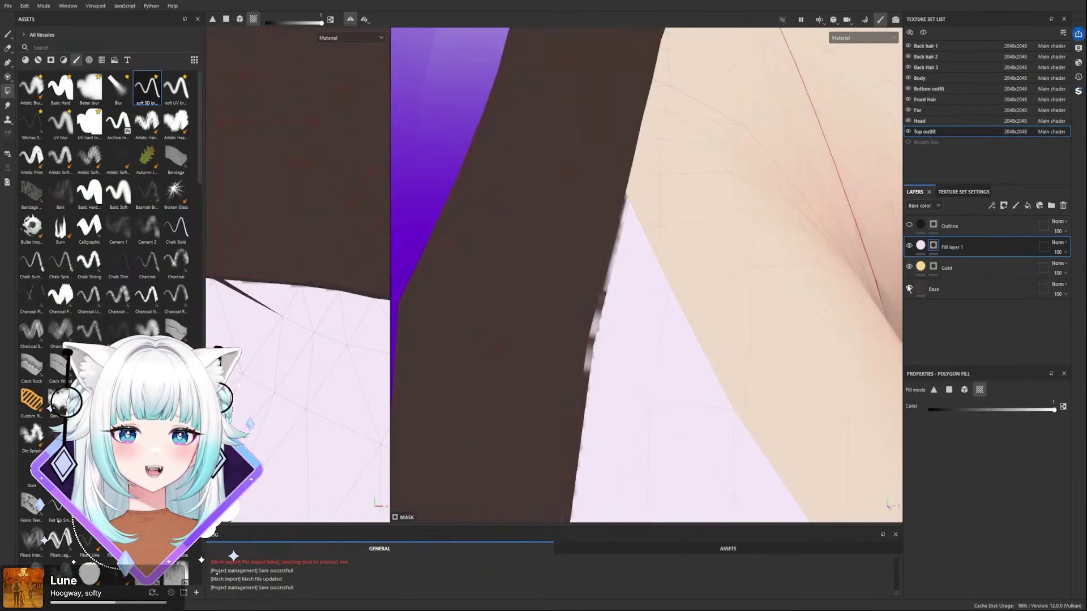
- Check the pointed end and upper seam of the white cup island in the UV layout and save the project
scroll(280, 335, down, 5)
scroll(340, 345, up, 4)
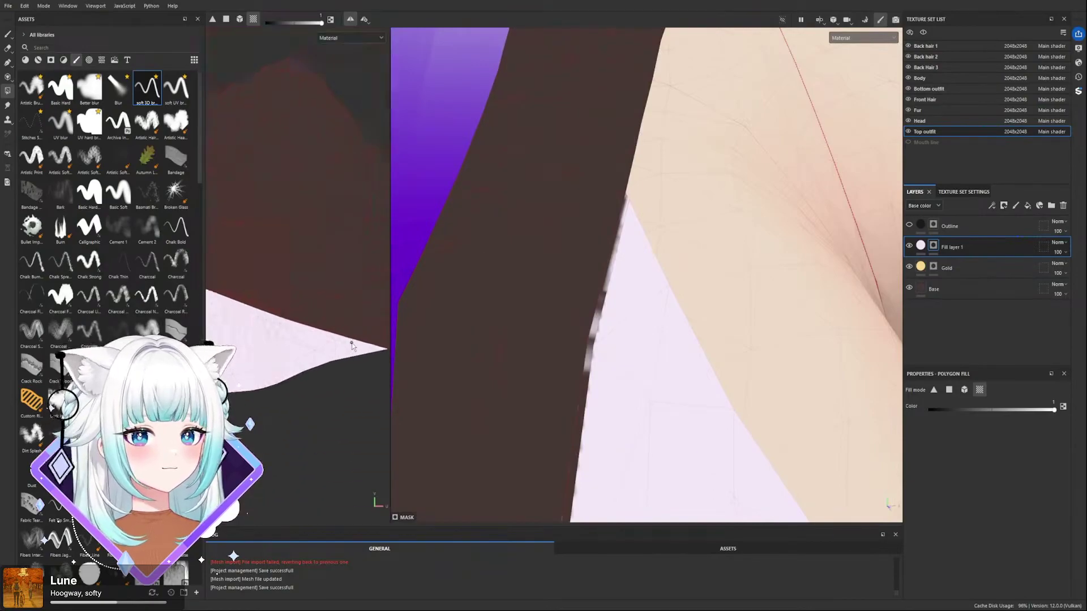
alt+middle_drag(368, 346, 486, 313)
scroll(283, 334, down, 2)
scroll(486, 312, down, 2)
scroll(329, 297, up, 6)
alt+middle_drag(325, 293, 158, 270)
scroll(288, 227, down, 1)
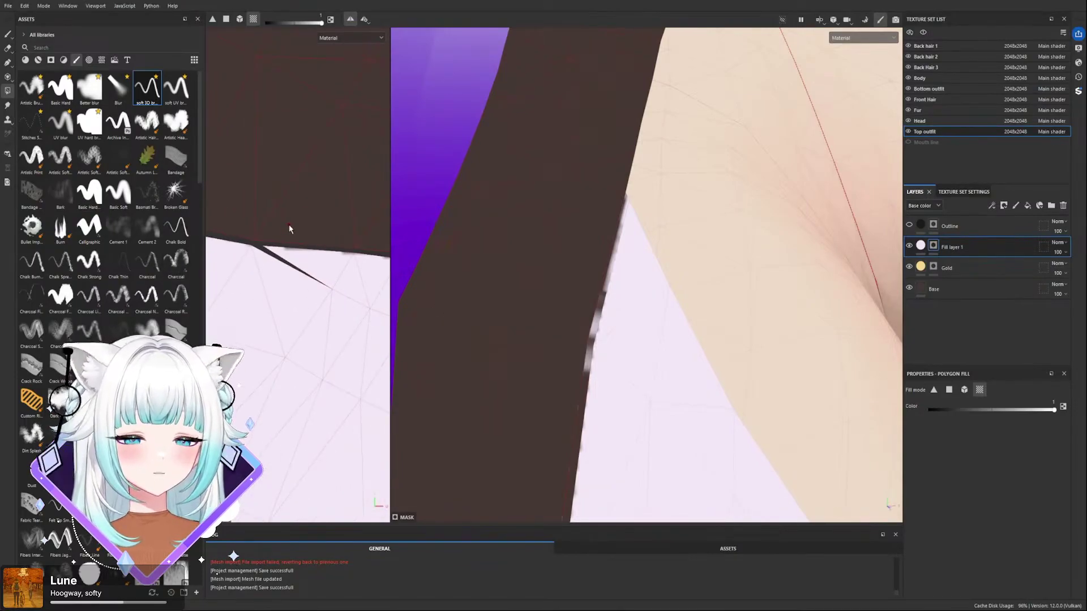
key(ctrl+s)
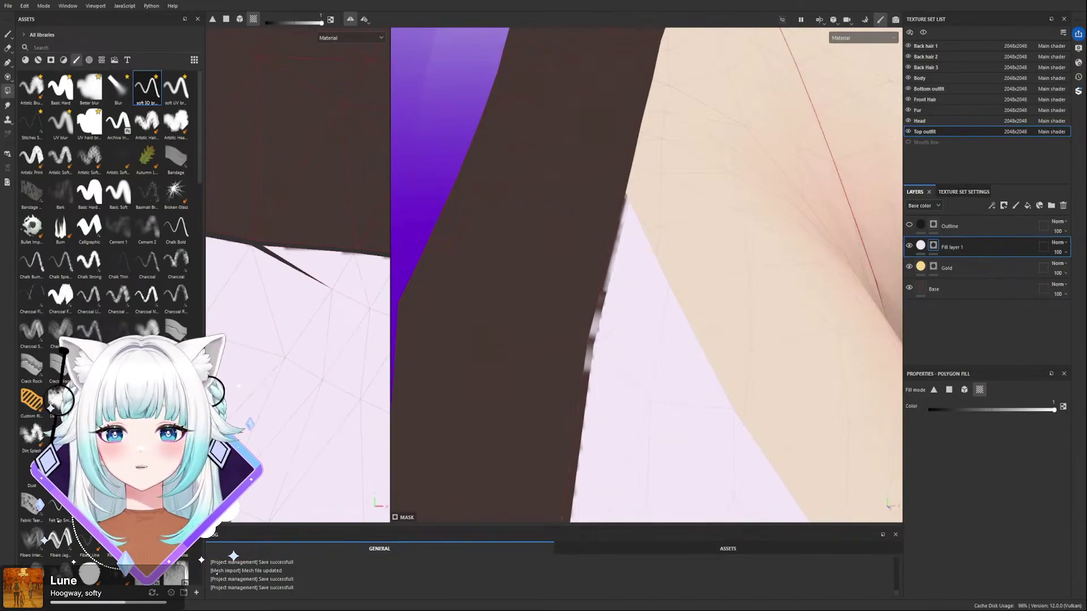
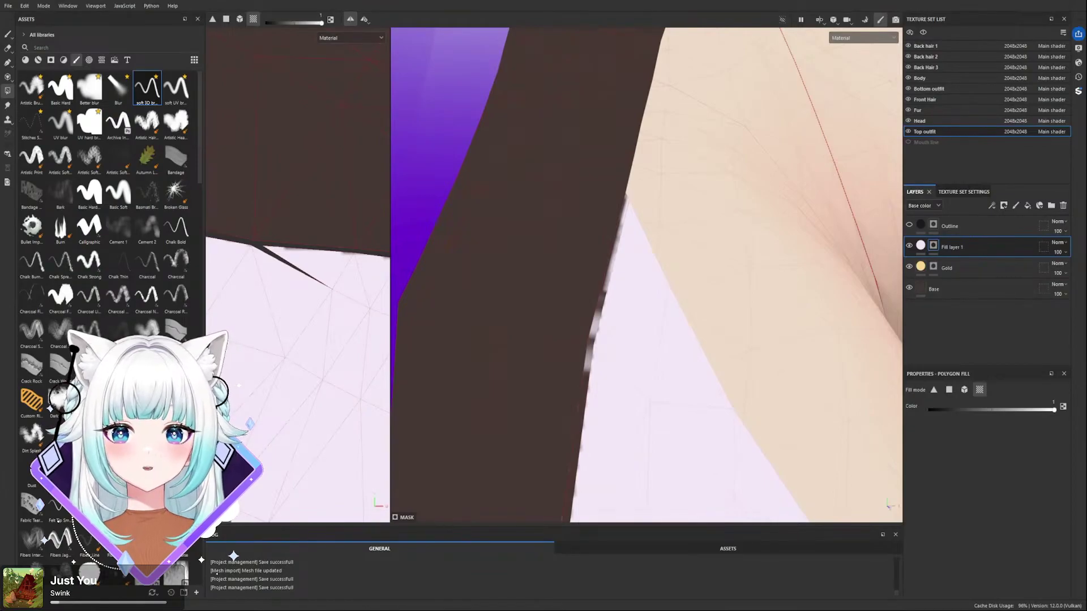
- Reload the updated mesh file and check the cup's inner edge along the strap on the model
click(12, 7)
click(22, 83)
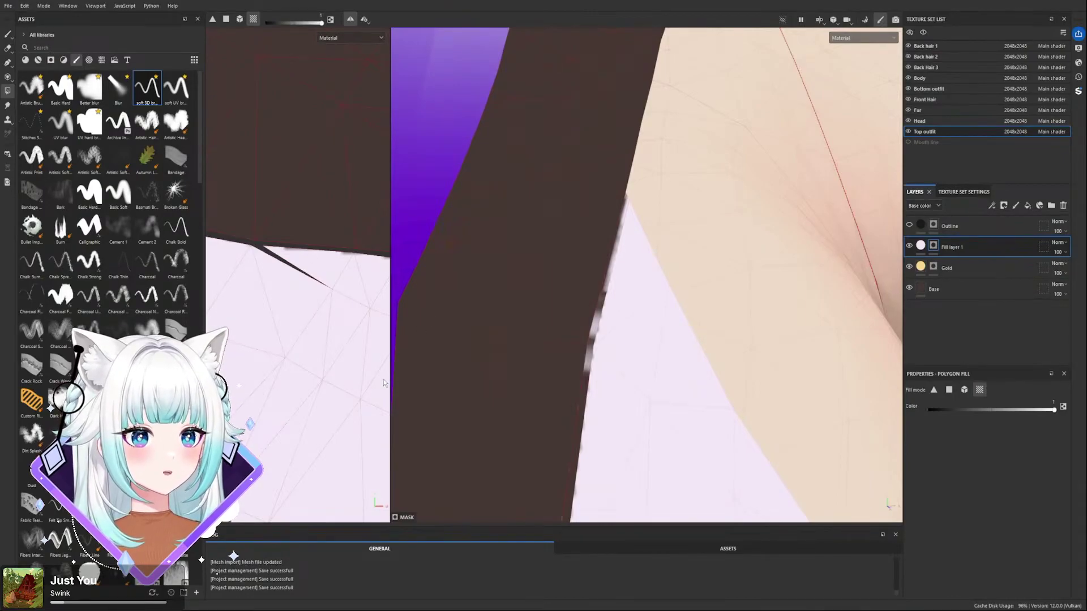
scroll(602, 388, down, 3)
scroll(598, 367, down, 6)
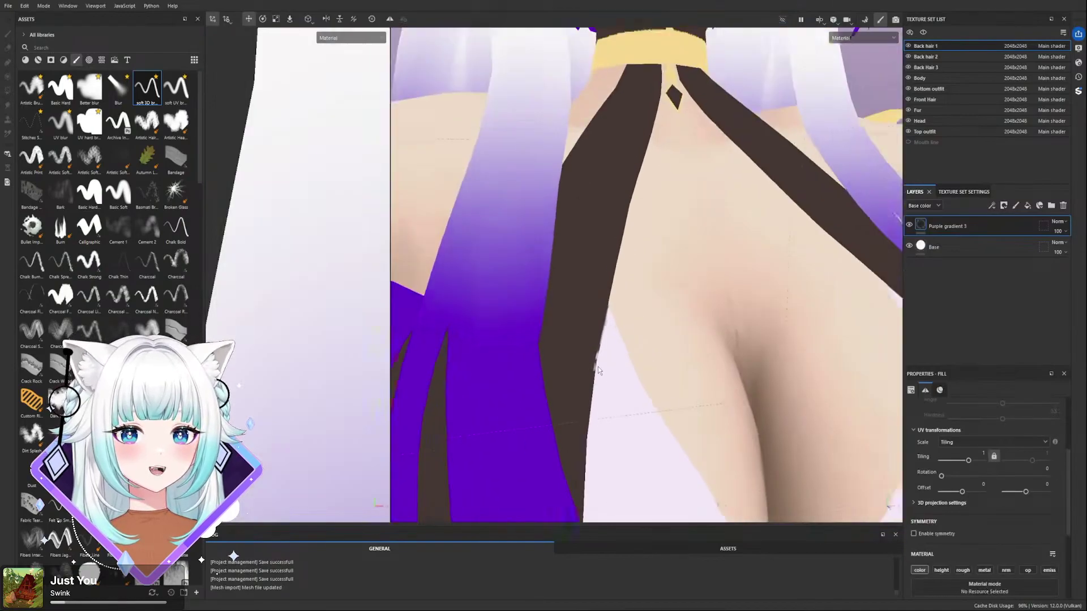
scroll(623, 323, up, 7)
scroll(609, 308, down, 5)
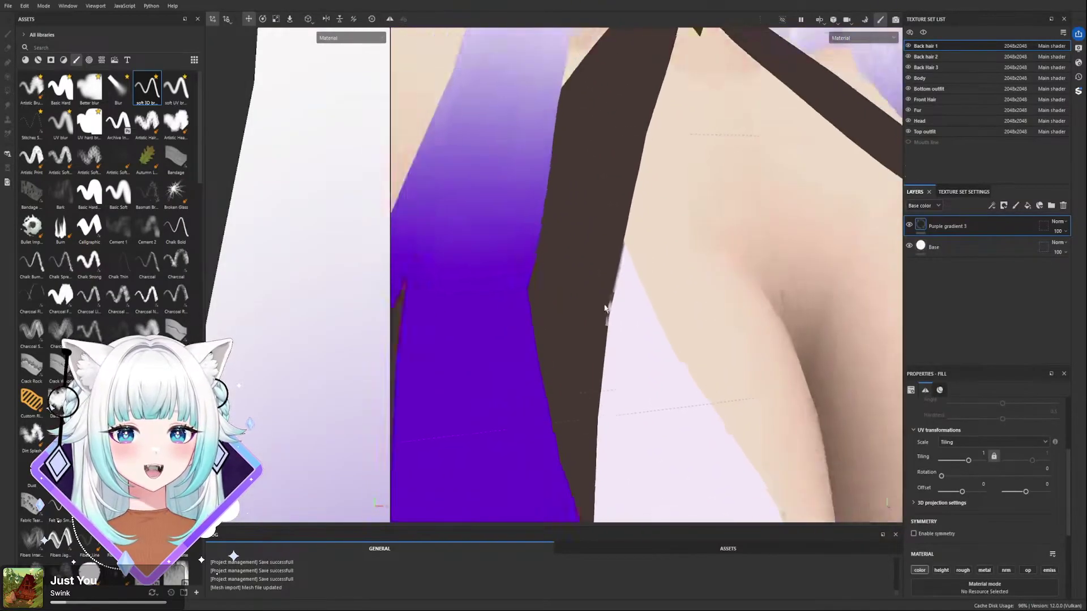
scroll(573, 362, up, 6)
scroll(597, 282, up, 2)
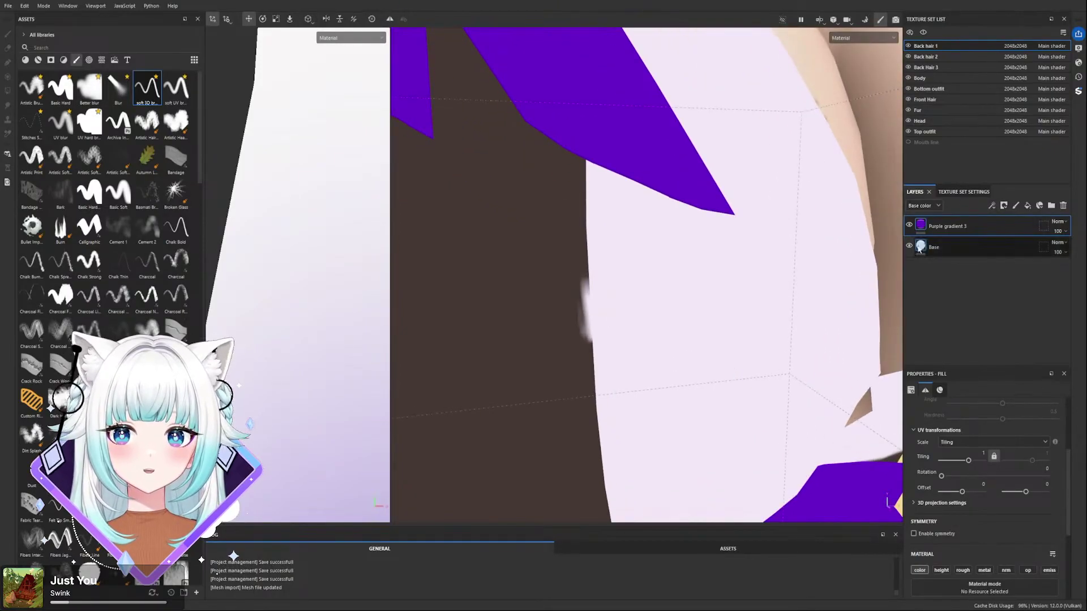
- Show the Outline layer again in the Top outfit texture set and check the dark line along the cup edge
click(925, 132)
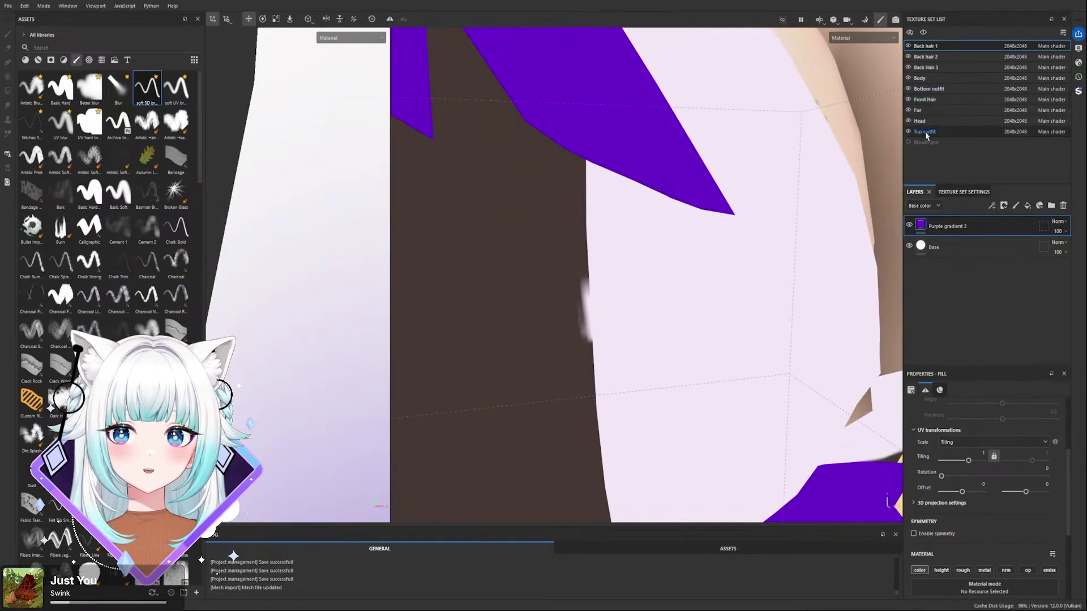
click(910, 226)
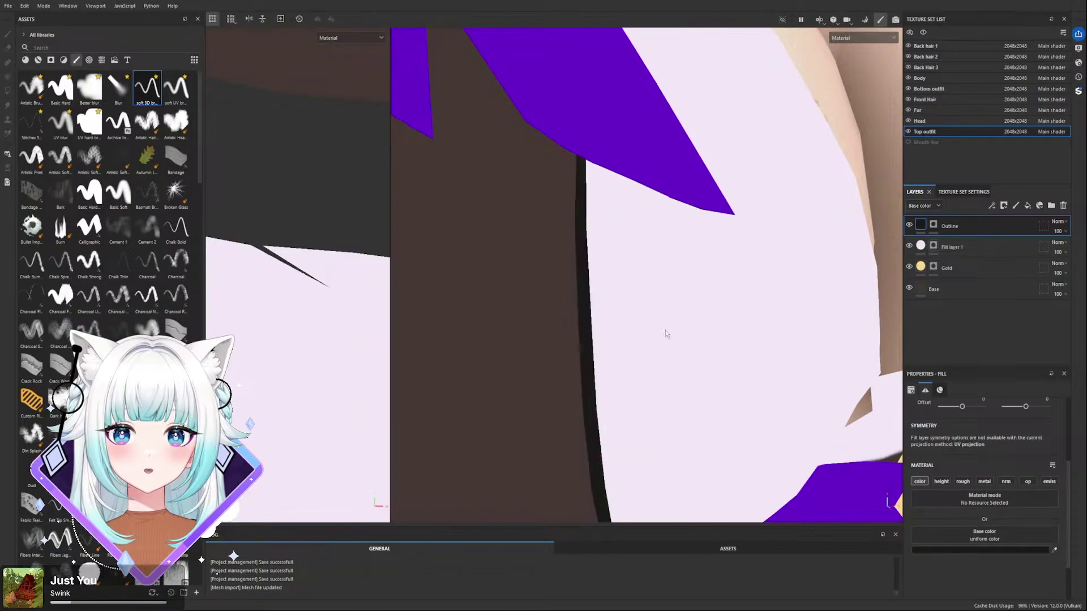
scroll(666, 330, down, 6)
scroll(670, 206, up, 7)
scroll(657, 343, down, 4)
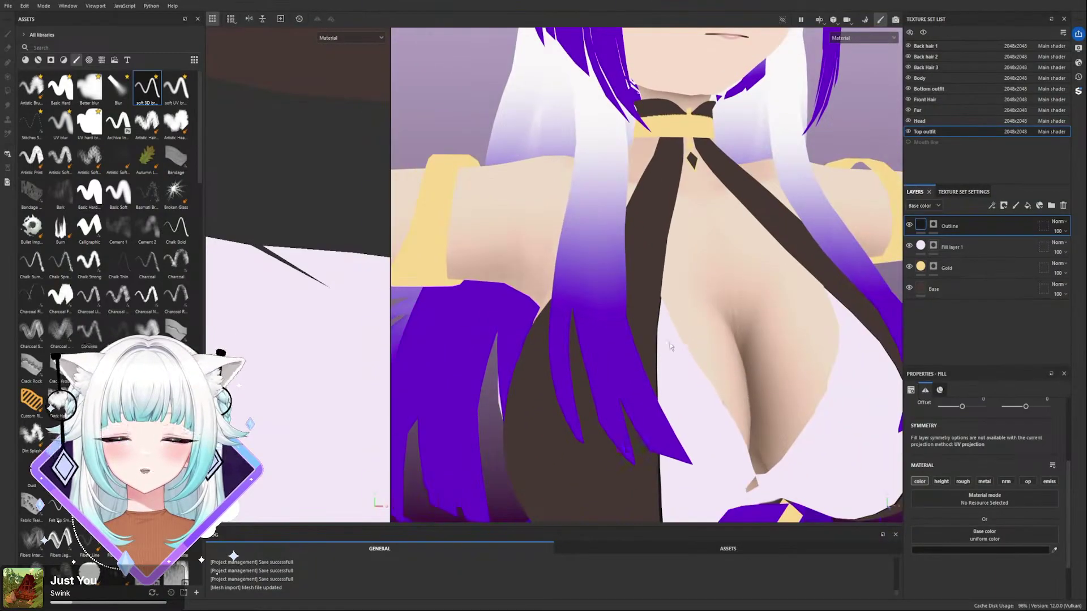
scroll(717, 422, up, 5)
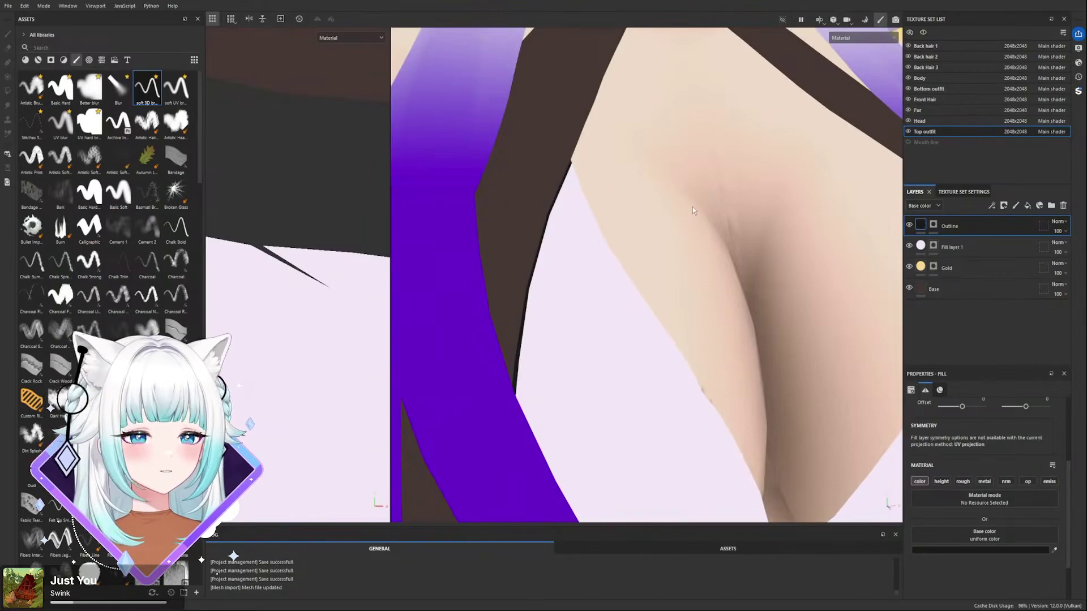
- Examine the dark outline around both white cups up close and from a distance, along with the cup's UV island
middle_drag(334, 239, 330, 233)
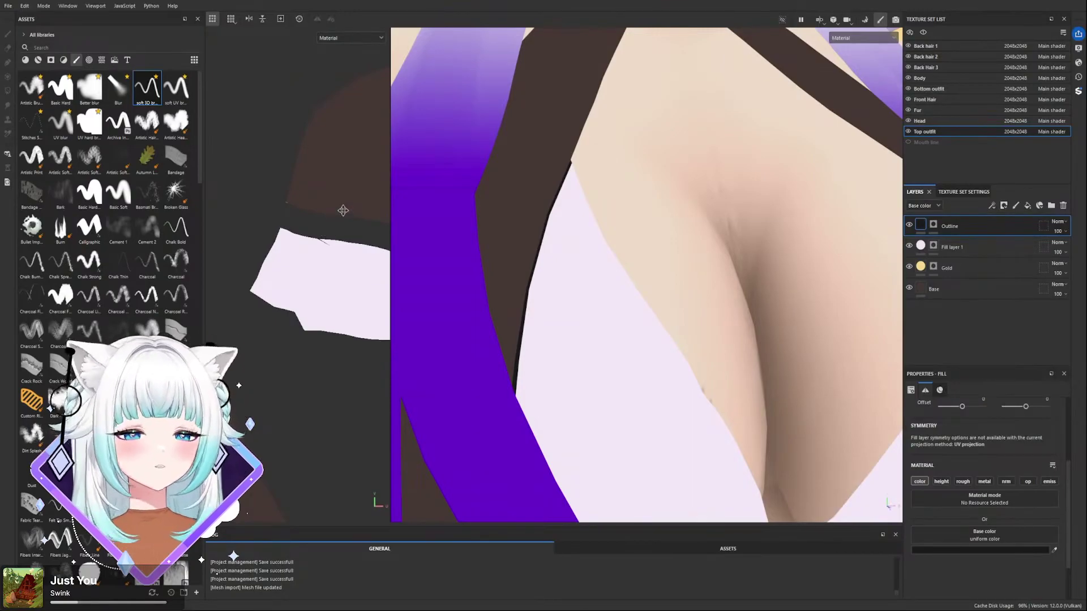
scroll(342, 211, down, 3)
scroll(646, 222, down, 4)
mouse_move(646, 223)
alt+mouse_down()
mouse_move(649, 180)
mouse_move(660, 226)
mouse_move(664, 215)
alt+mouse_up()
scroll(651, 209, down, 5)
scroll(651, 201, up, 3)
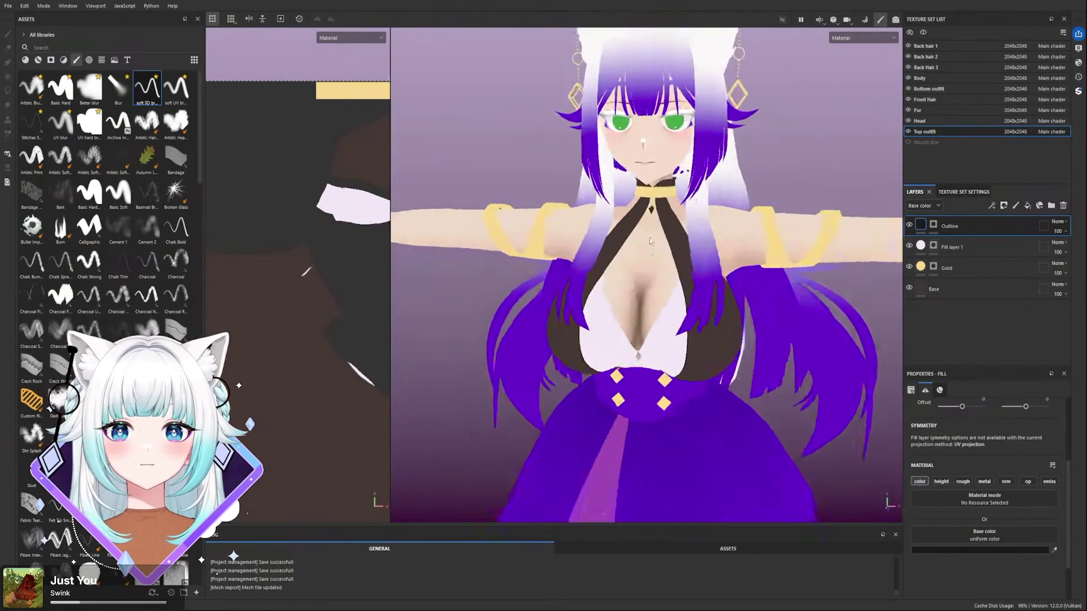
scroll(664, 215, up, 5)
scroll(663, 248, down, 5)
scroll(613, 338, up, 3)
scroll(612, 338, up, 4)
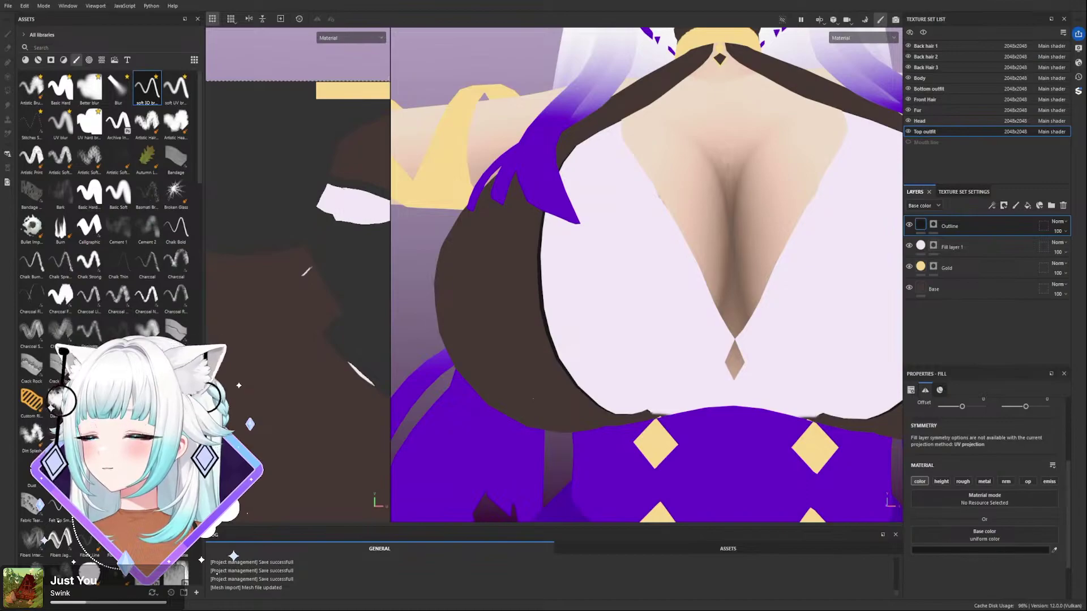
alt+drag(613, 306, 753, 300)
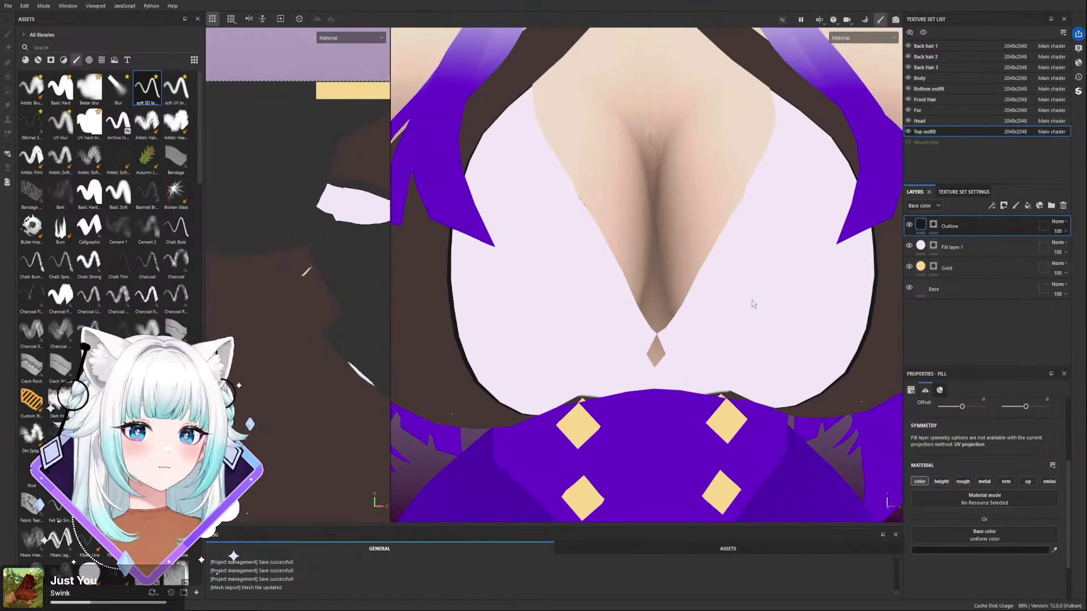
scroll(752, 300, down, 5)
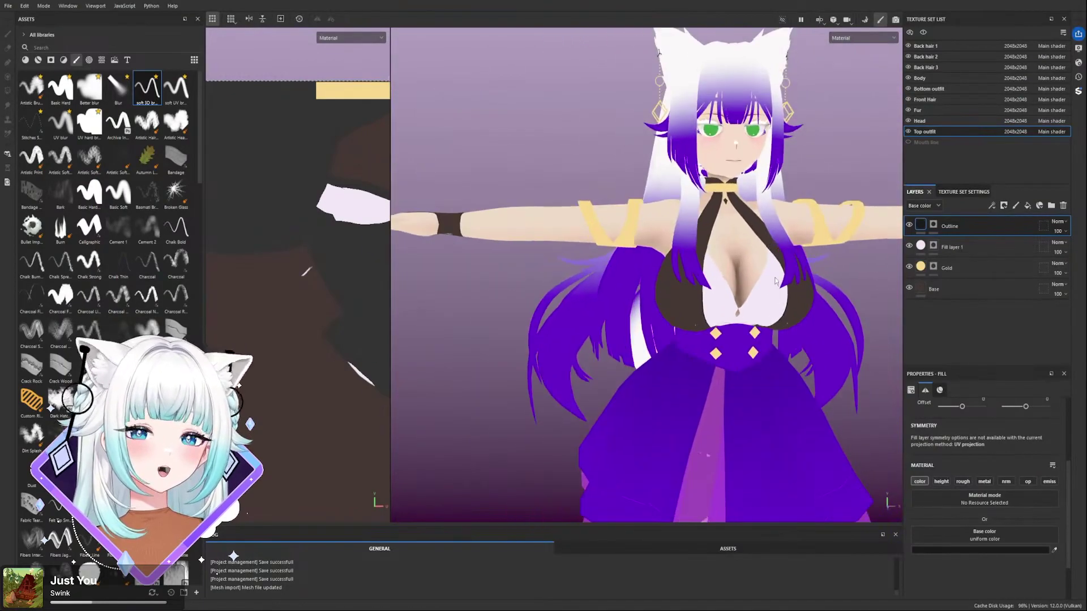
scroll(776, 280, up, 3)
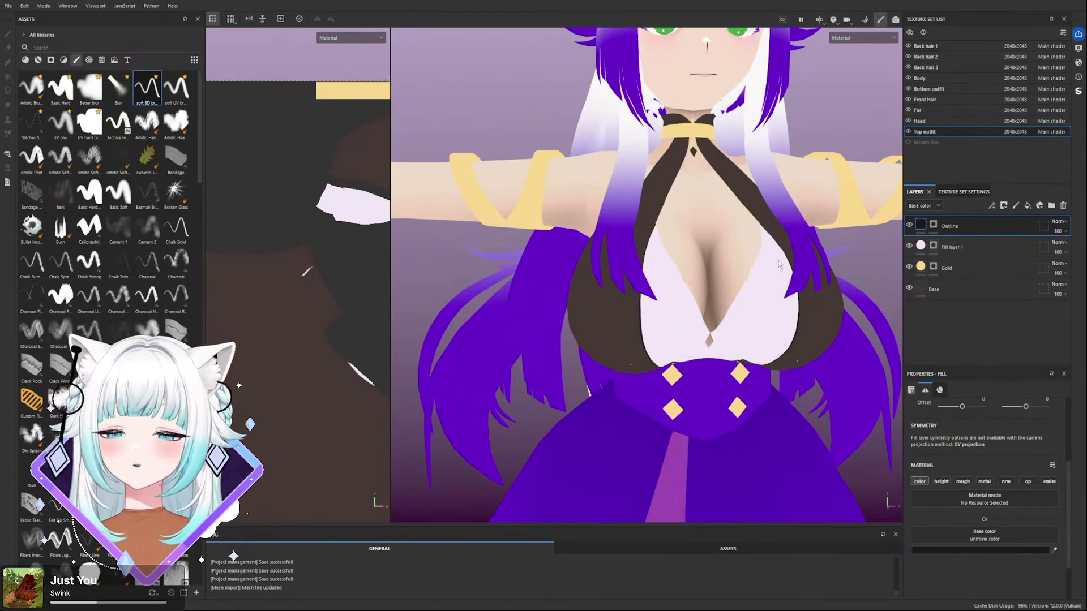
scroll(696, 240, down, 1)
scroll(697, 239, up, 2)
alt+middle_drag(697, 240, 674, 237)
alt+drag(674, 238, 650, 236)
alt+drag(634, 166, 681, 154)
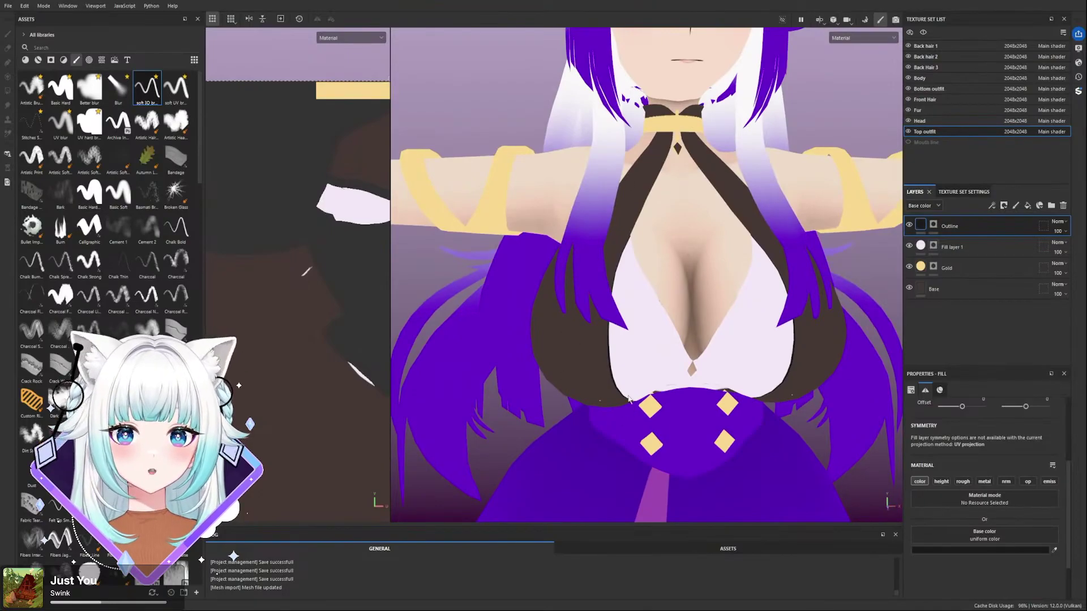
- Select the Gold layer's mask for painting with the brush and isolate the Top outfit in the viewport
click(956, 269)
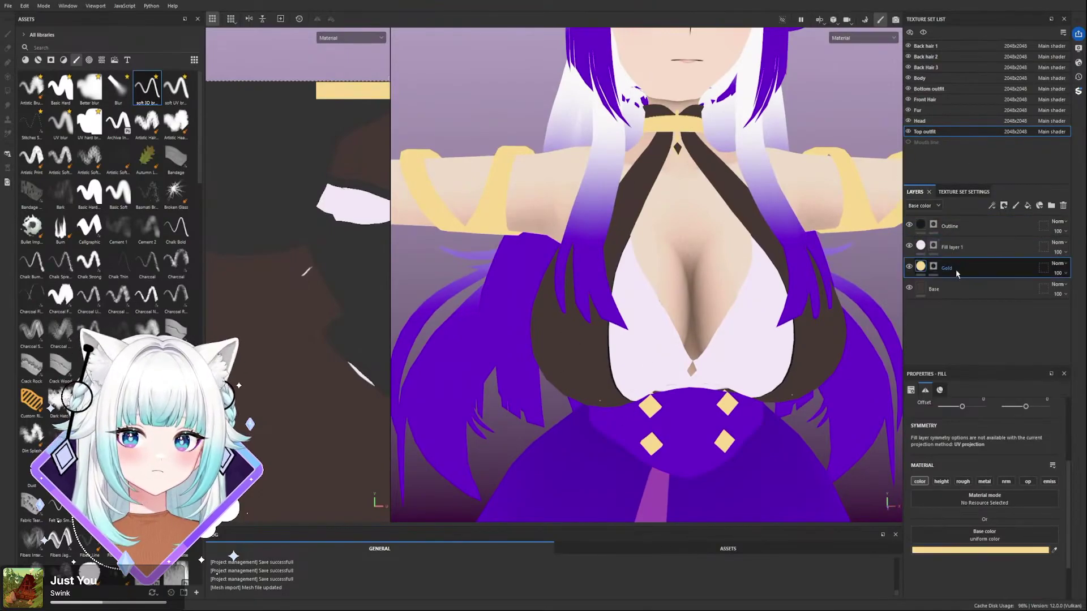
click(934, 269)
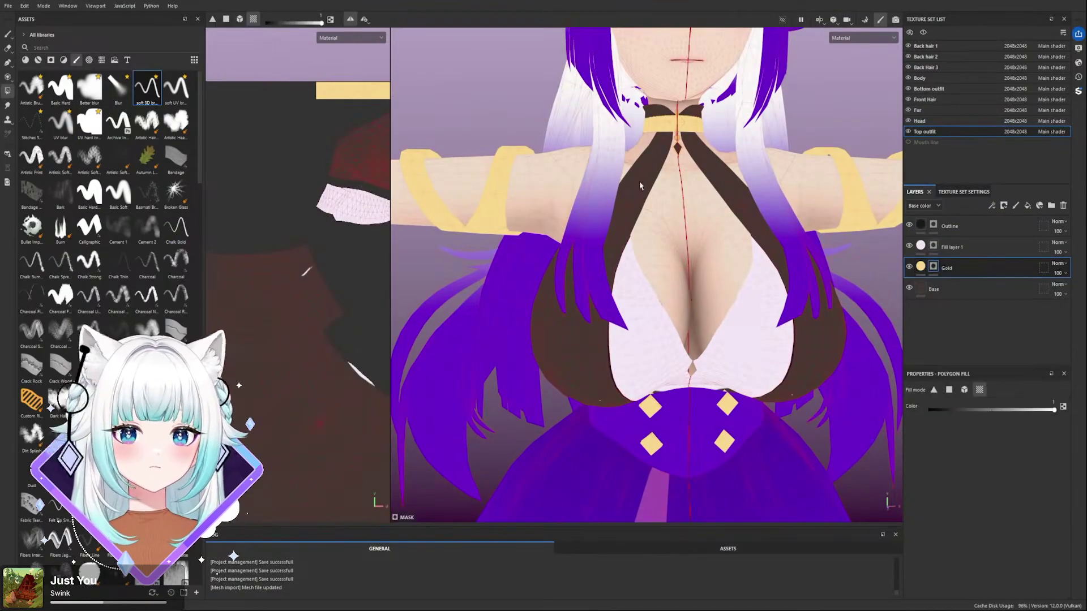
click(9, 34)
click(782, 19)
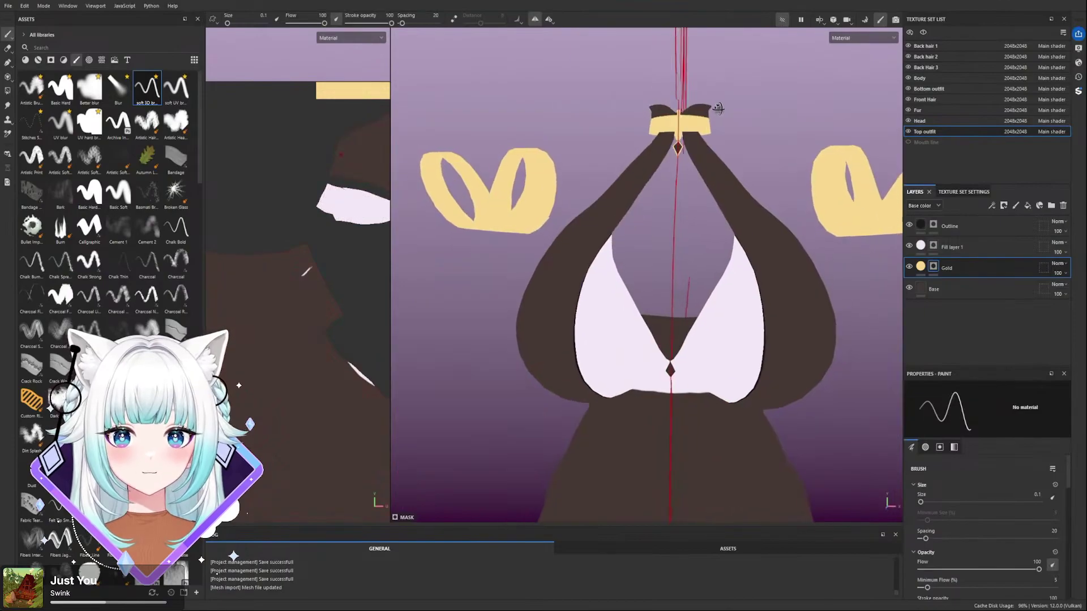
- Set the brush size to 0.52, enable Lazy Mouse and try gold strokes along the inner strap edge, undoing the last one
scroll(718, 108, up, 2)
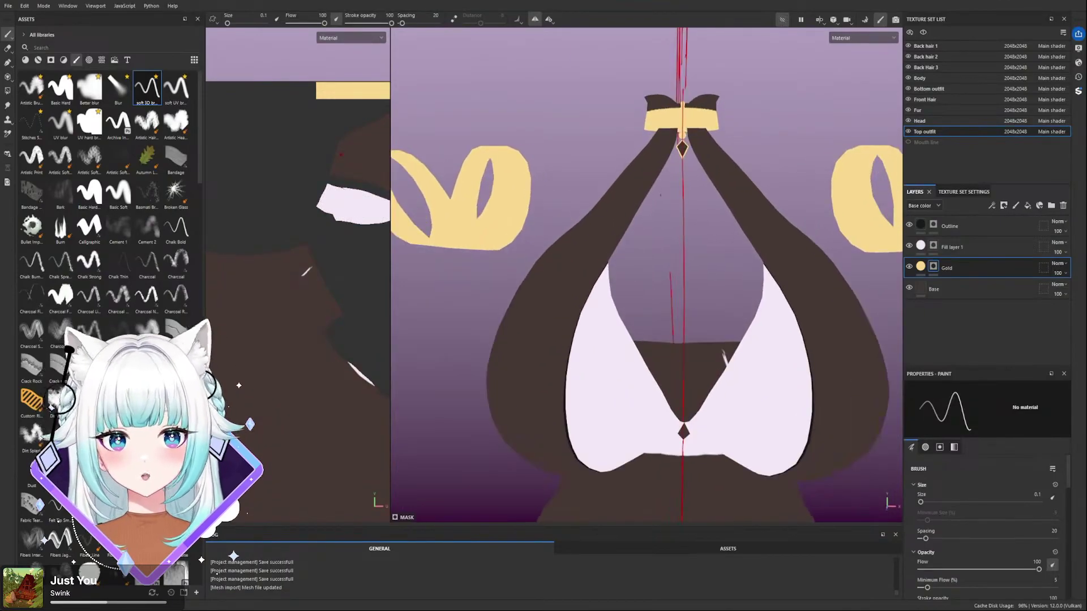
ctrl+right_drag(660, 194, 694, 195)
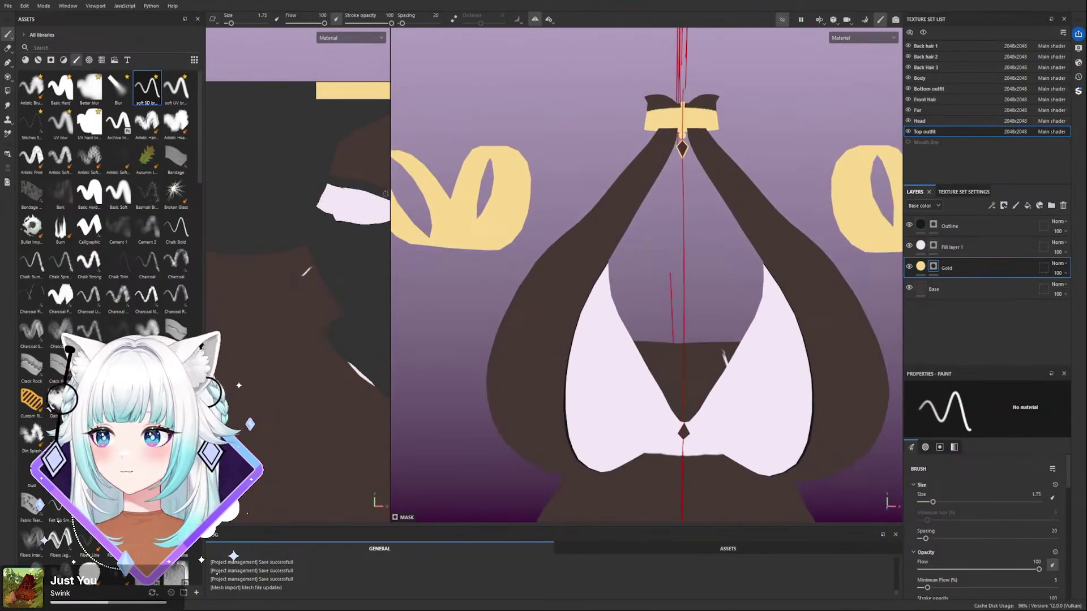
alt+drag(630, 207, 633, 211)
ctrl+right_drag(639, 204, 615, 204)
drag(645, 195, 614, 241)
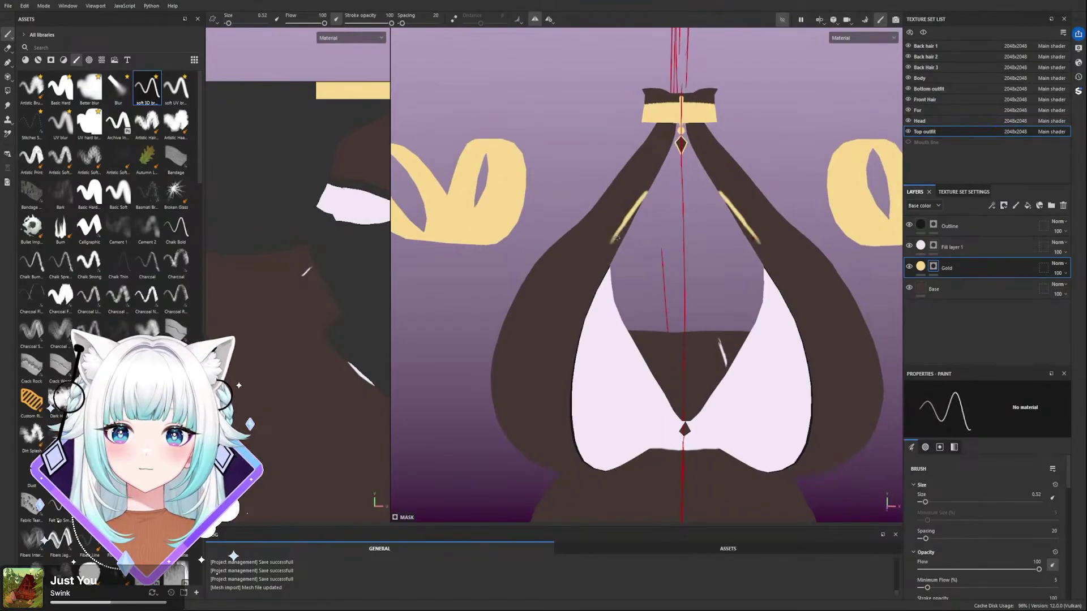
click(454, 19)
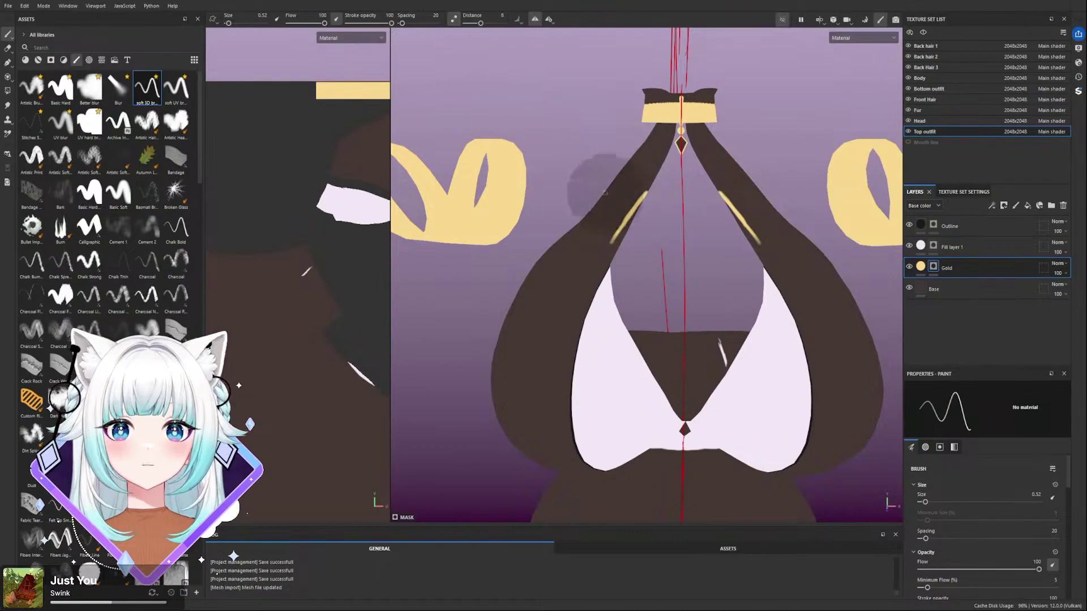
mouse_move(646, 197)
mouse_down()
mouse_move(589, 272)
mouse_move(578, 313)
mouse_up()
key(ctrl+z)
- Paint a gold trim in the Gold mask from the strap down along the outer side of the dark cup outline
mouse_move(618, 255)
alt+mouse_down()
mouse_move(660, 140)
mouse_move(650, 219)
mouse_move(613, 286)
mouse_move(616, 333)
mouse_move(616, 313)
mouse_move(645, 408)
mouse_move(703, 505)
alt+mouse_up()
mouse_move(650, 274)
alt+mouse_down()
mouse_move(655, 311)
mouse_move(637, 371)
alt+mouse_up()
alt+middle_drag(634, 244, 627, 321)
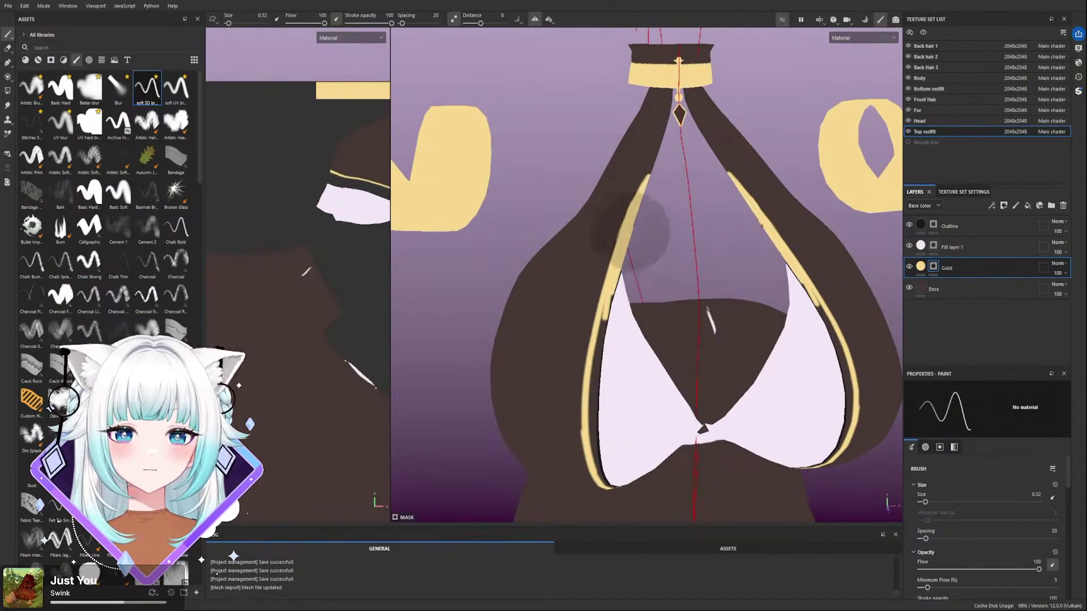
alt+drag(629, 218, 642, 184)
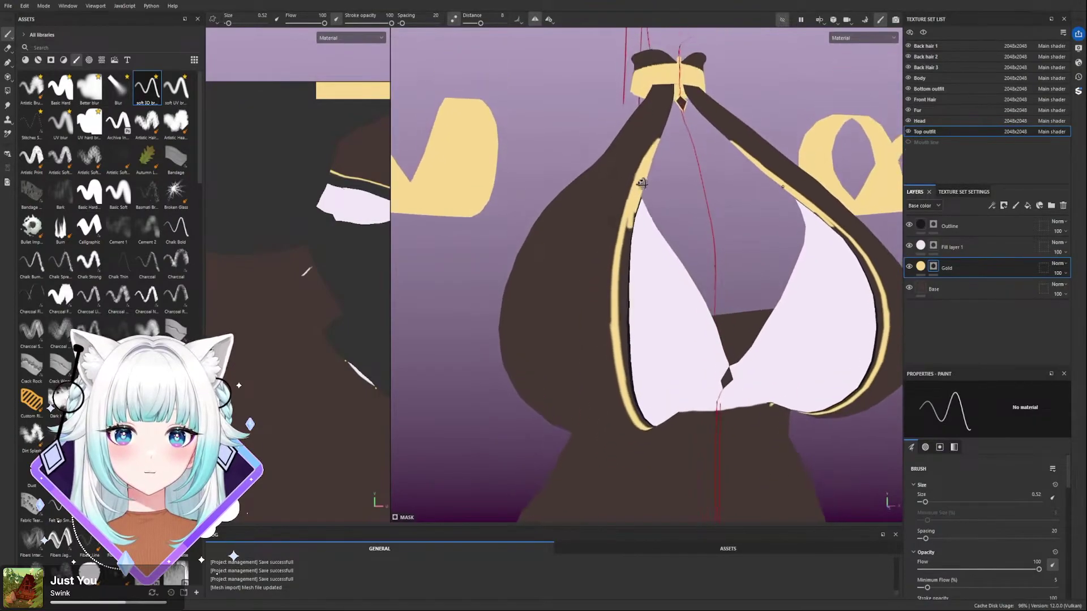
drag(624, 268, 623, 276)
drag(633, 221, 622, 346)
drag(624, 260, 638, 429)
mouse_move(630, 369)
alt+mouse_down()
mouse_move(636, 417)
mouse_move(629, 397)
alt+mouse_up()
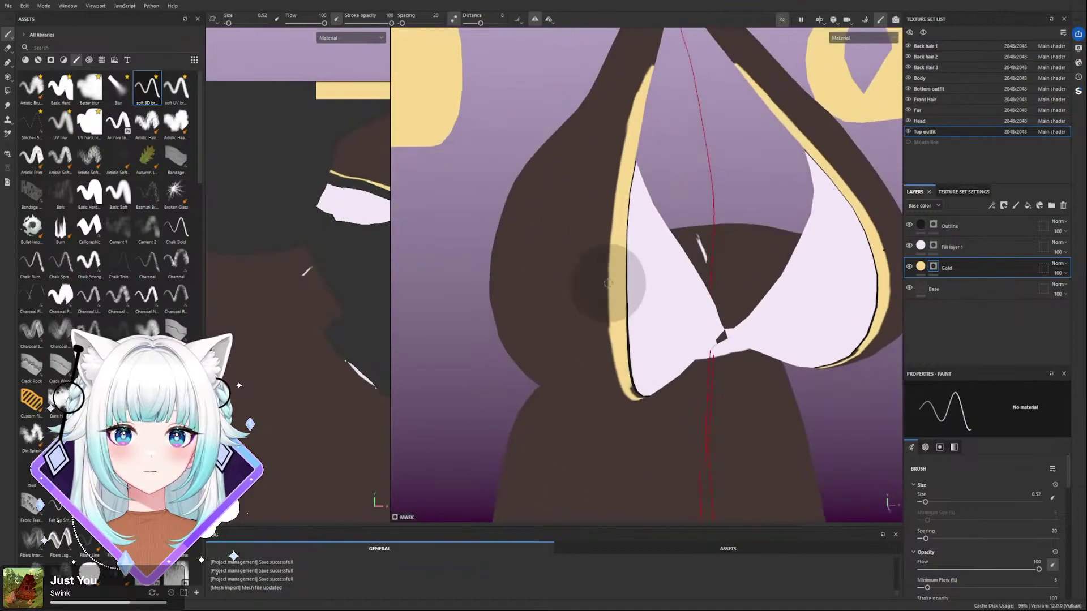
- Continue the gold trim around the cup's underside to the lower inner corner and even out its width
mouse_move(635, 164)
alt+mouse_down()
mouse_move(607, 177)
mouse_move(620, 224)
alt+mouse_up()
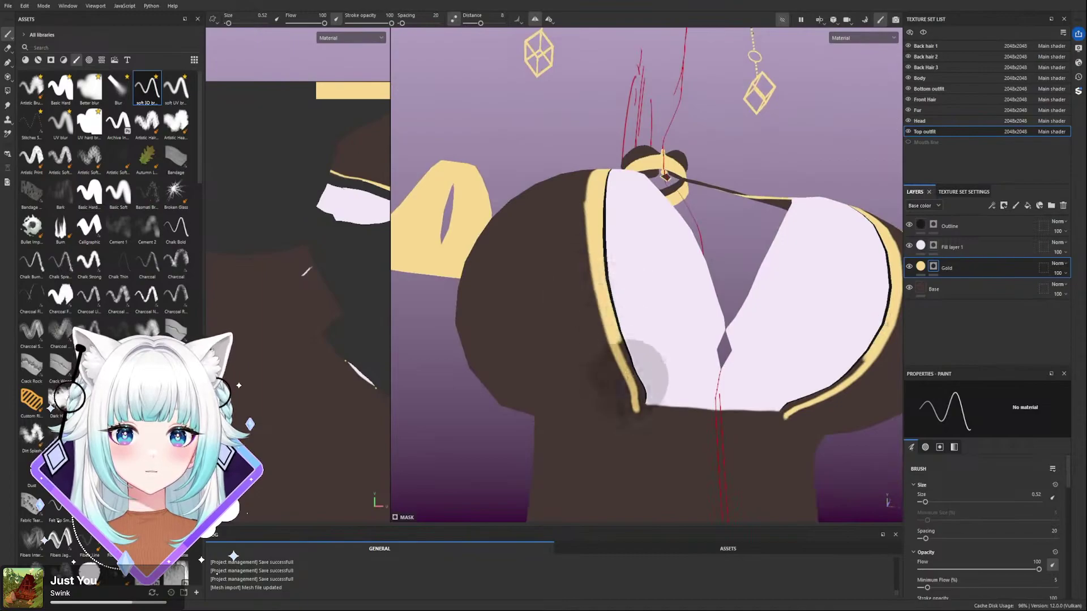
mouse_move(858, 364)
alt+mouse_down()
mouse_move(838, 380)
mouse_move(851, 408)
alt+mouse_up()
mouse_move(650, 463)
alt+mouse_down()
mouse_move(635, 343)
mouse_move(651, 291)
mouse_move(631, 306)
alt+mouse_up()
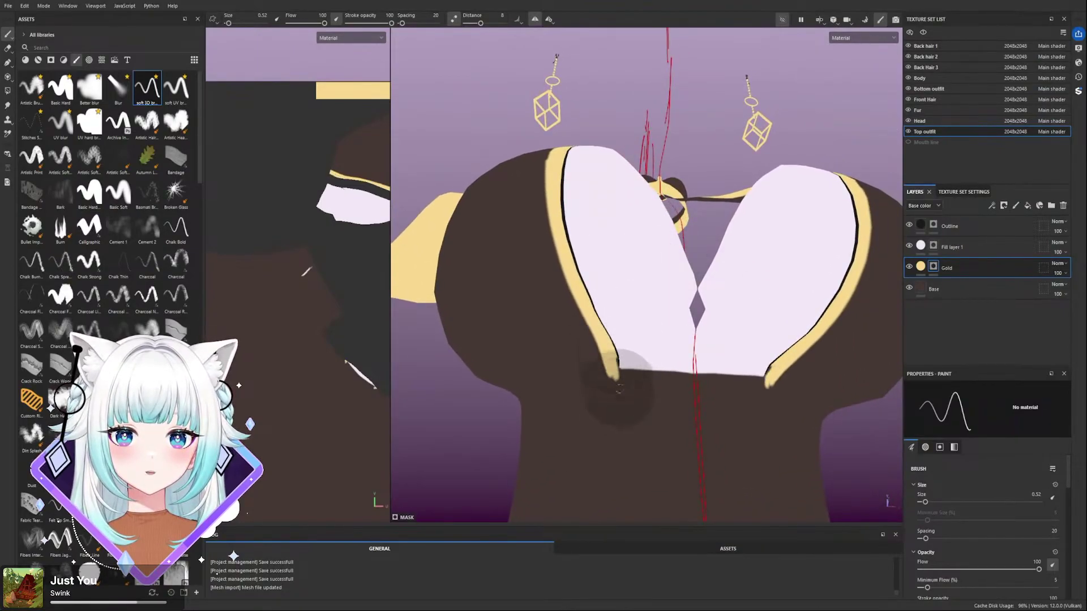
mouse_move(614, 347)
alt+mouse_down()
mouse_move(594, 351)
mouse_move(595, 364)
alt+mouse_up()
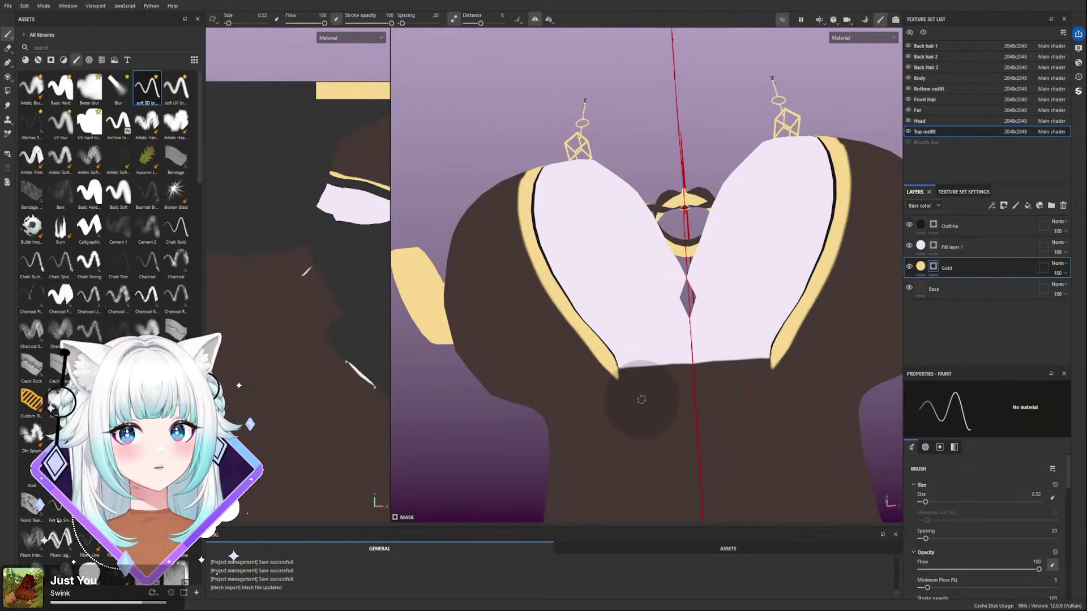
mouse_move(583, 181)
alt+mouse_down()
mouse_move(643, 427)
mouse_move(595, 386)
alt+mouse_up()
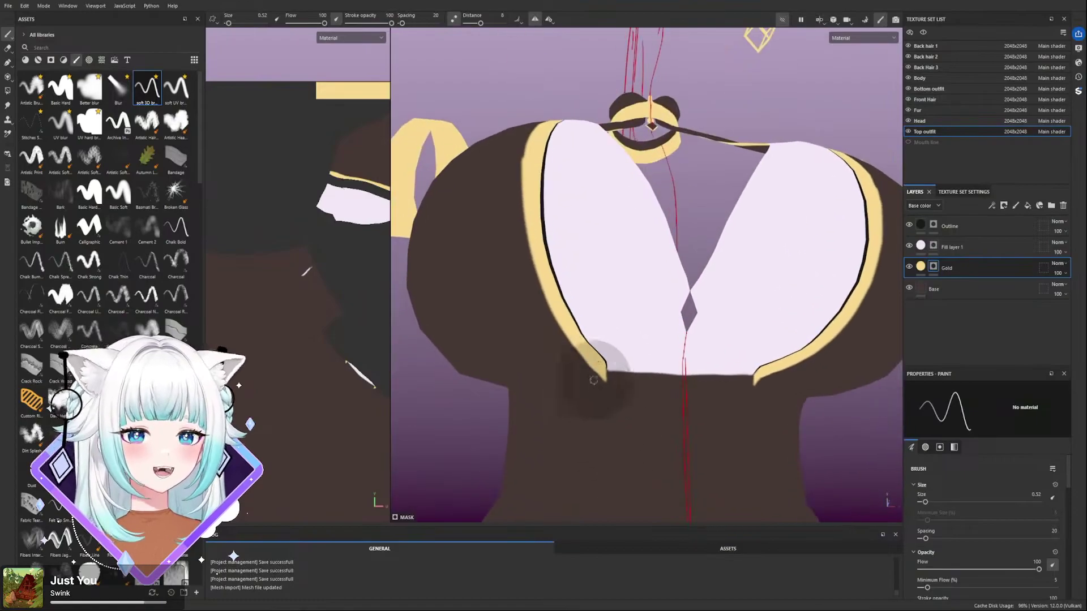
- Try extending the gold trim below the cup's lower corner, undo the stroke and repaint the end against the outline
drag(602, 400, 609, 328)
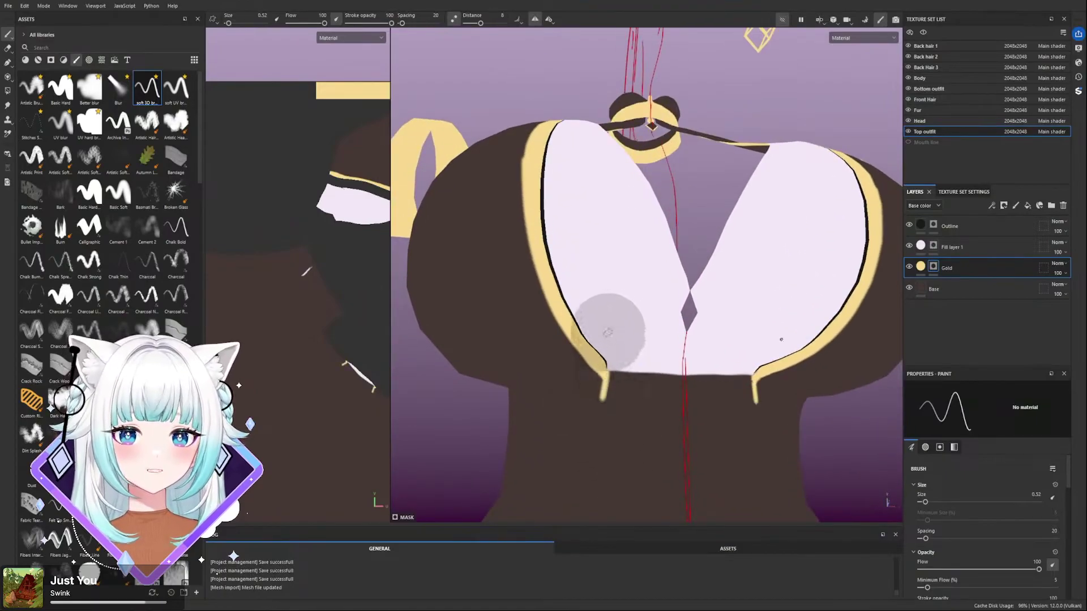
key(ctrl+z)
mouse_move(605, 381)
mouse_down()
mouse_move(621, 427)
mouse_move(614, 322)
mouse_move(580, 355)
mouse_move(616, 336)
mouse_up()
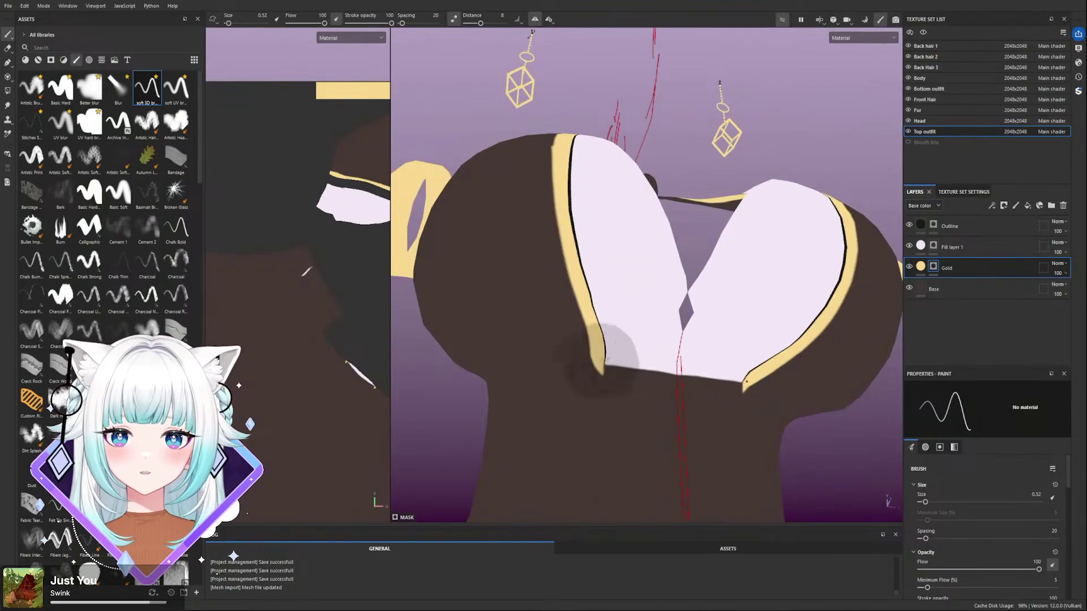
- Undo the last stroke and taper the gold trim's lower tip with the brush size reduced to 0.27
mouse_move(581, 352)
alt+mouse_down()
mouse_move(575, 311)
mouse_move(597, 265)
mouse_move(578, 358)
mouse_move(586, 399)
alt+mouse_up()
key(ctrl+z)
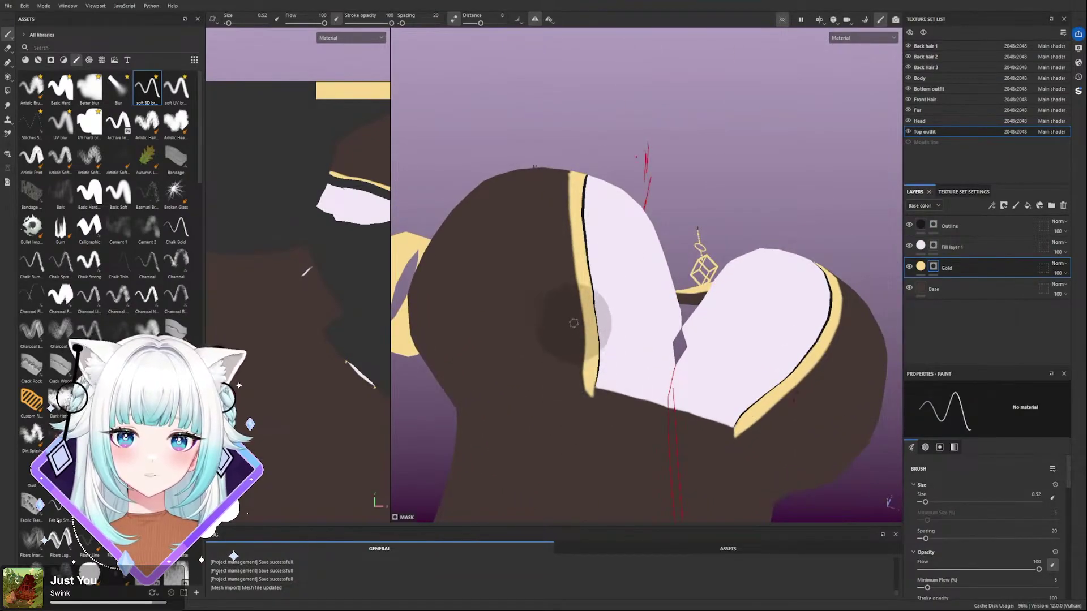
key([)
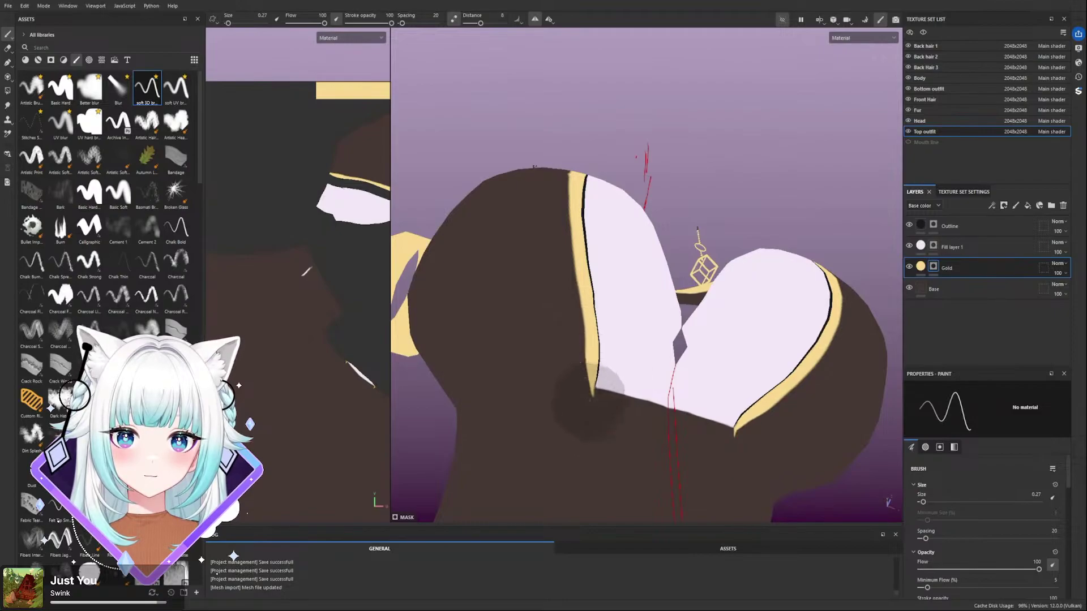
mouse_move(615, 348)
alt+mouse_down()
mouse_move(621, 460)
mouse_move(582, 298)
alt+mouse_up()
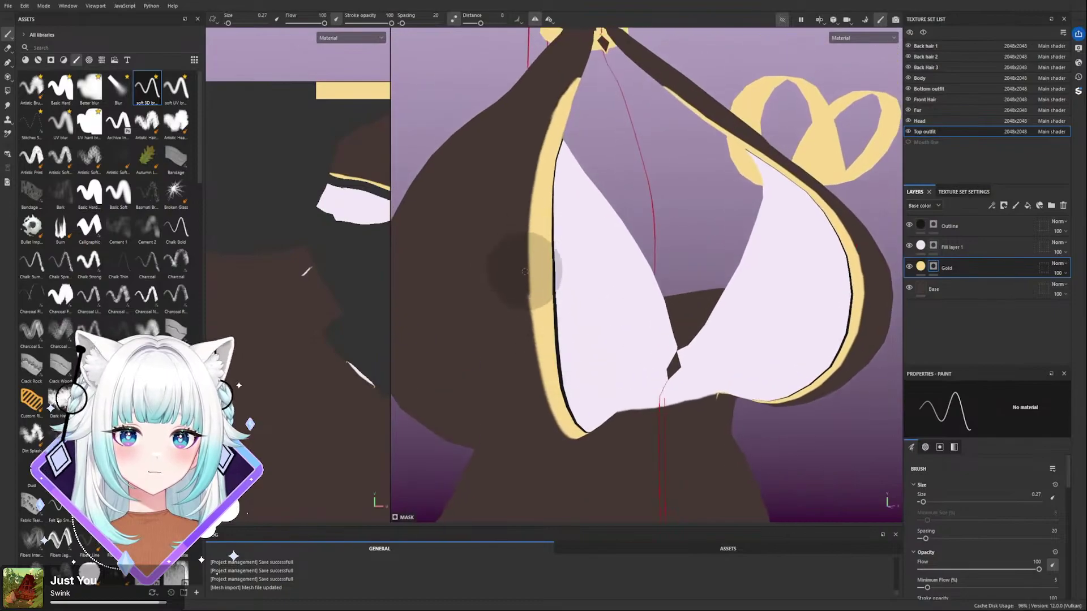
- Examine the gold trim up close from the cup's lower corner to its tapered tip on the strap
mouse_move(521, 345)
alt+mouse_down()
mouse_move(515, 274)
mouse_move(521, 310)
alt+mouse_up()
alt+middle_drag(522, 310, 528, 321)
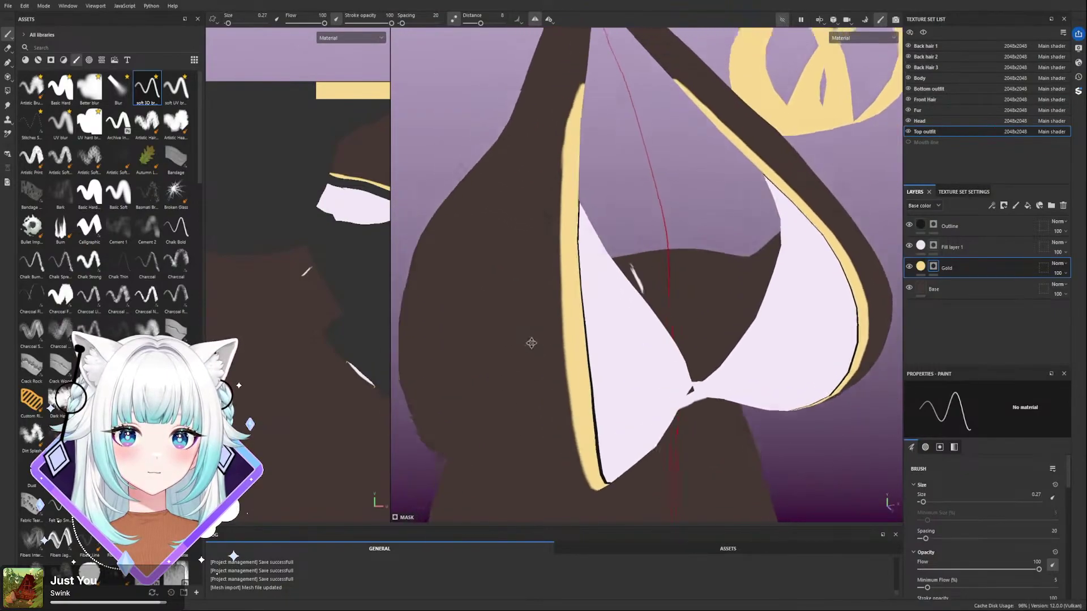
alt+drag(528, 321, 522, 383)
alt+drag(522, 203, 509, 218)
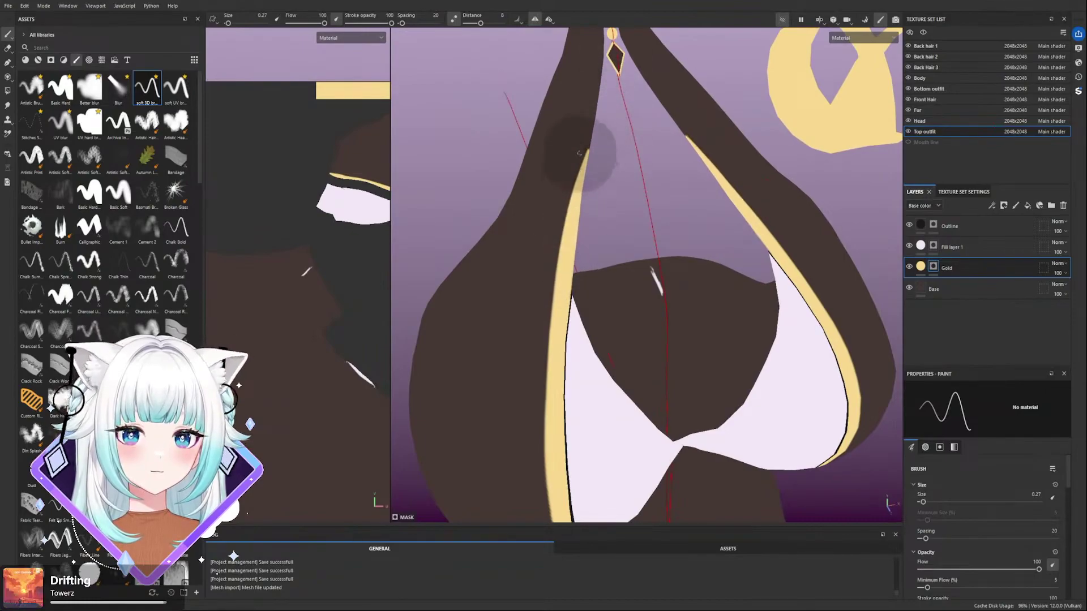
alt+drag(574, 170, 582, 166)
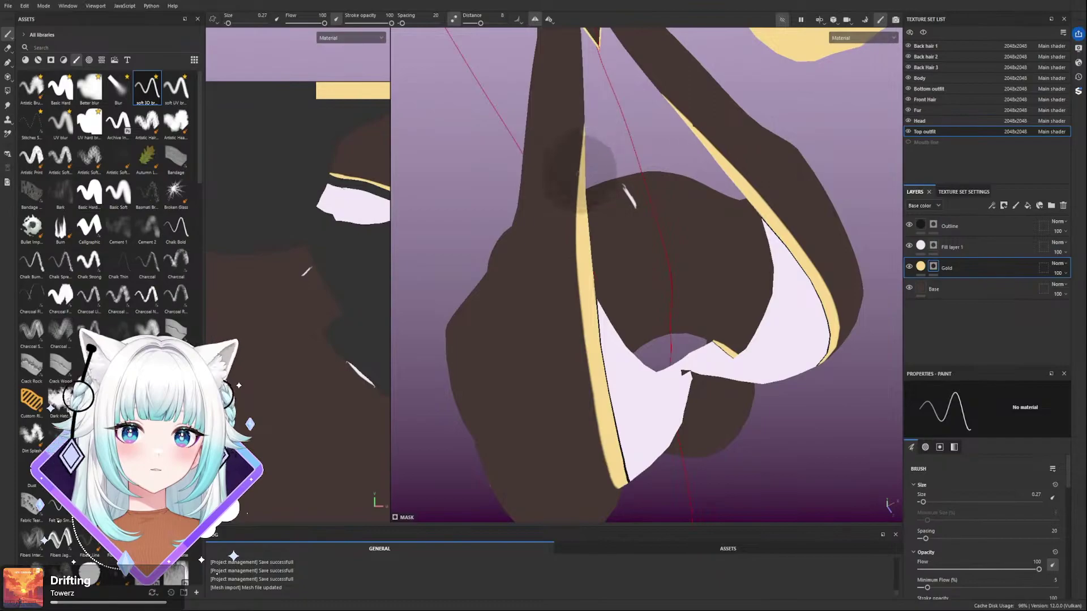
alt+drag(570, 131, 574, 154)
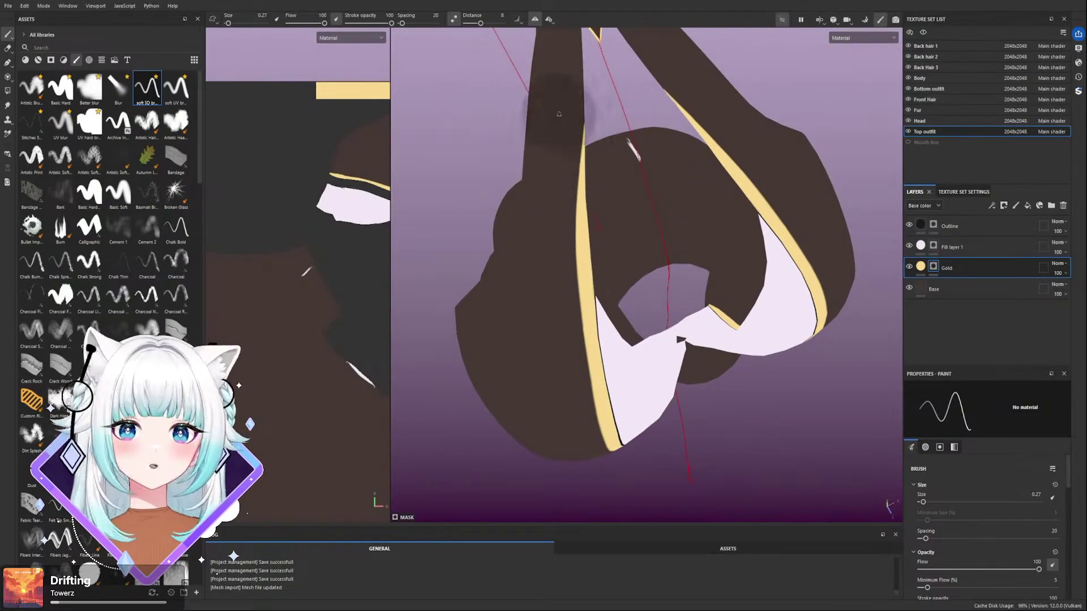
scroll(575, 154, up, 10)
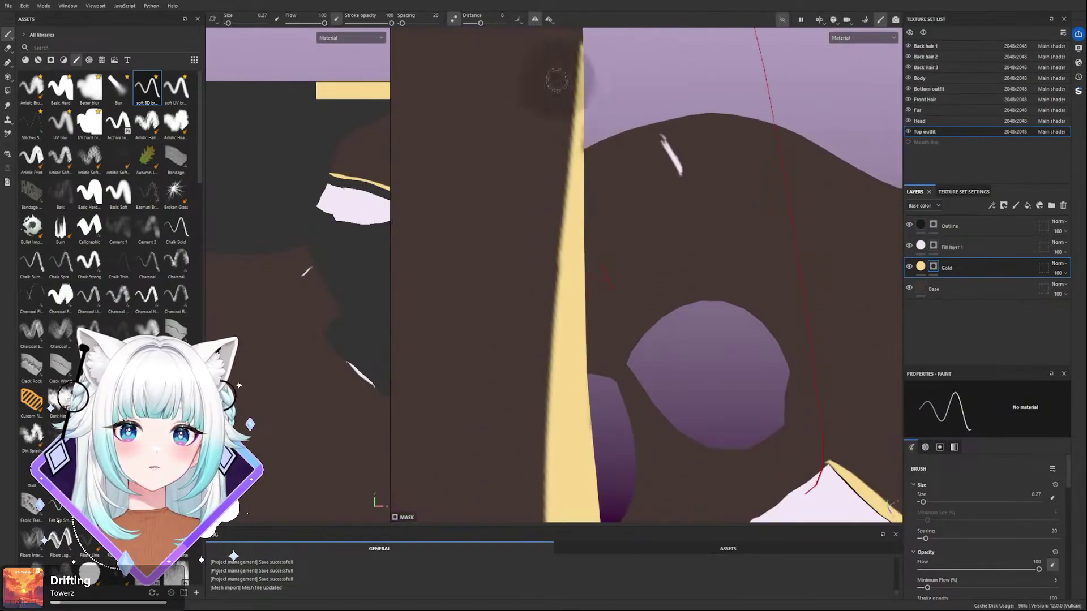
alt+drag(576, 133, 580, 111)
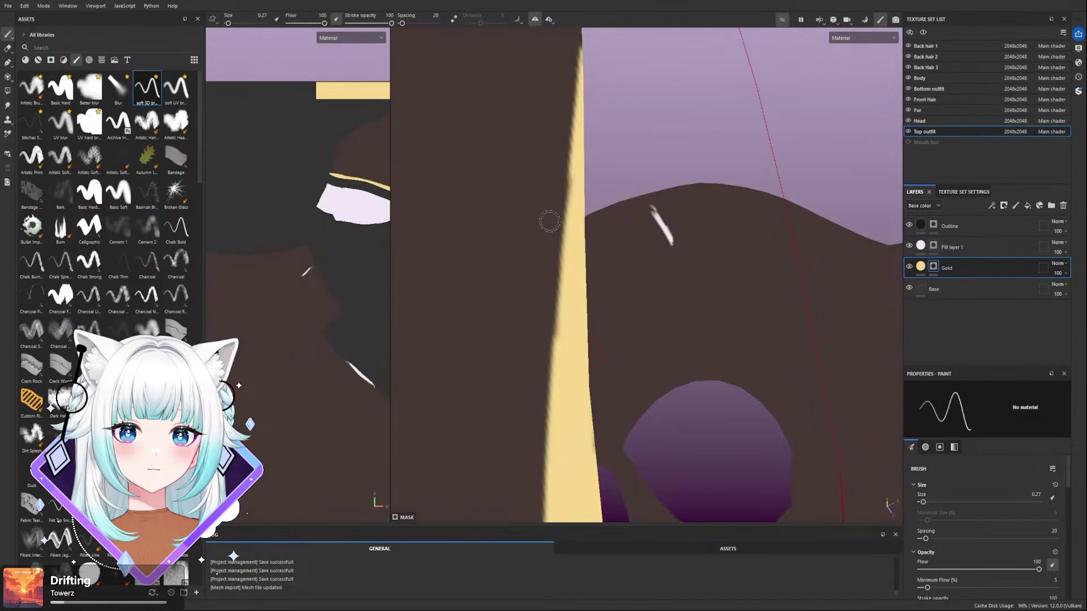
alt+right_drag(570, 107, 487, 107)
alt+drag(566, 255, 600, 187)
alt+right_drag(600, 186, 577, 187)
alt+middle_drag(578, 187, 629, 261)
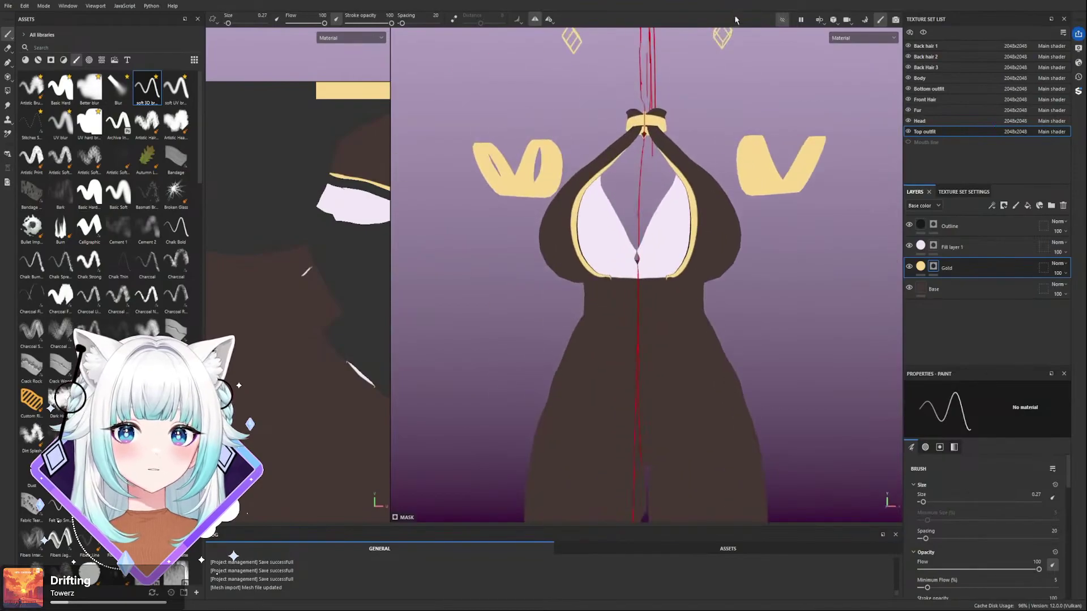
- Show the whole character instead of only the Top outfit, check the gold trim around the neckline, and save the project
click(782, 19)
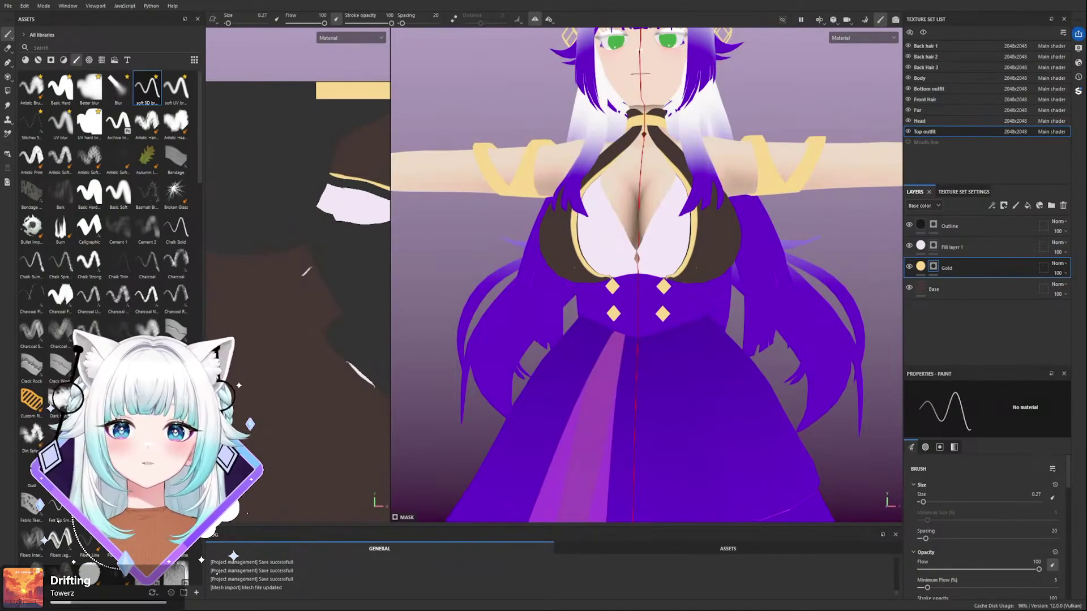
click(934, 269)
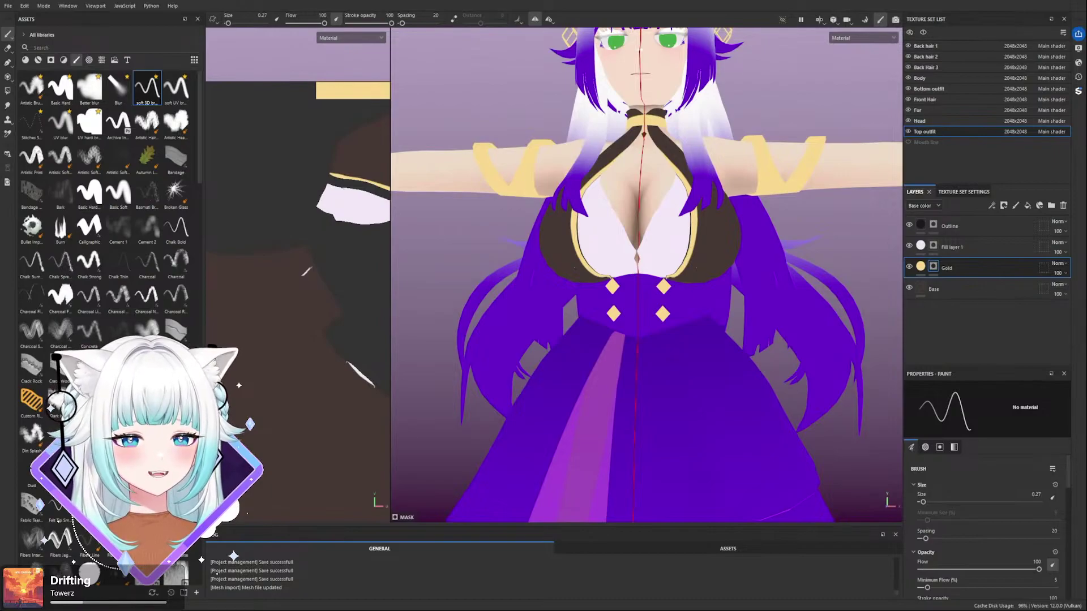
scroll(623, 116, up, 3)
alt+middle_drag(623, 116, 626, 174)
scroll(627, 176, up, 4)
alt+middle_drag(587, 341, 656, 202)
scroll(657, 202, down, 6)
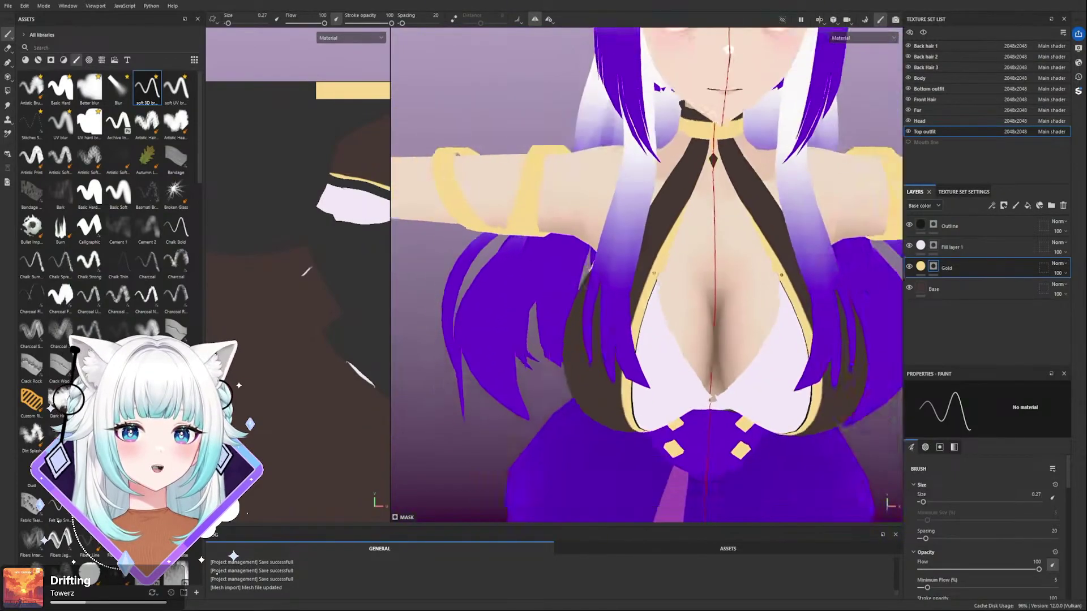
scroll(616, 252, up, 8)
scroll(616, 252, down, 6)
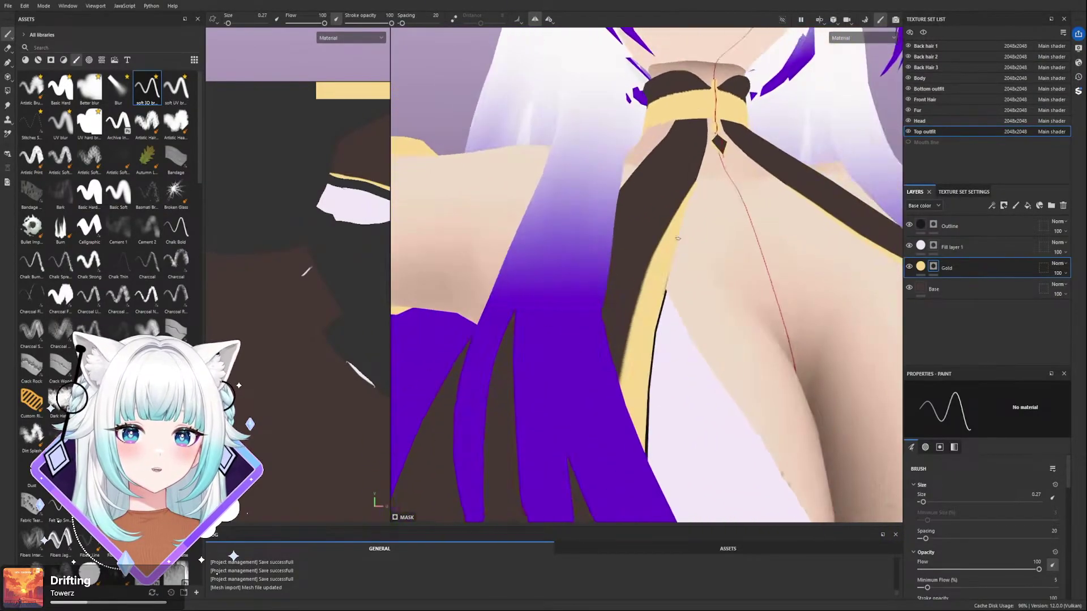
scroll(708, 279, up, 6)
scroll(709, 279, down, 2)
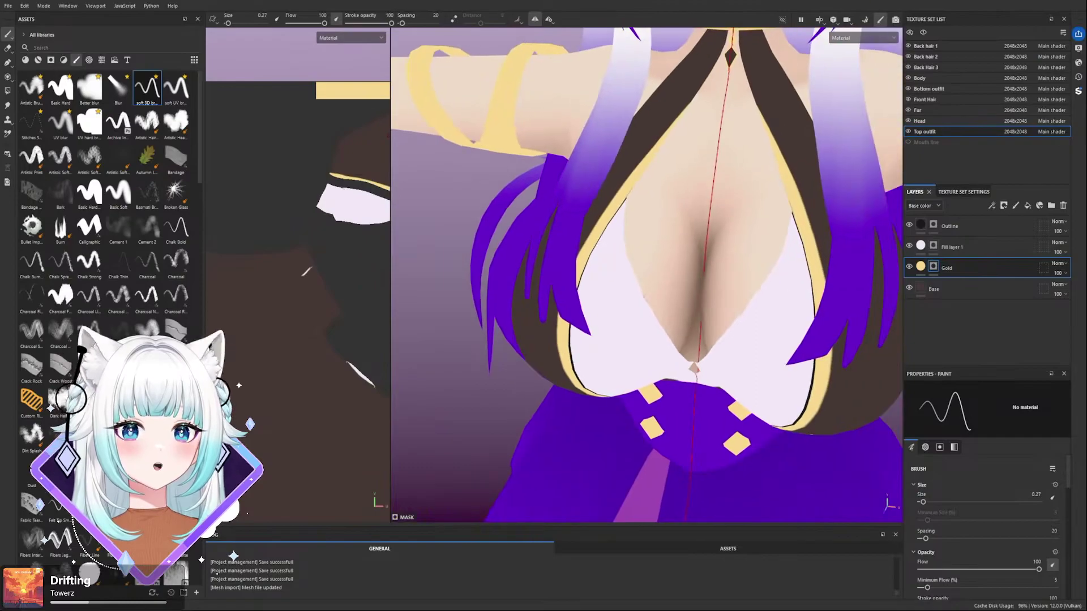
key(ctrl+s)
- Examine the outlined and trimmed cups on the full character from the front and below, toggling the Gold layer's visibility for comparison
scroll(623, 289, up, 4)
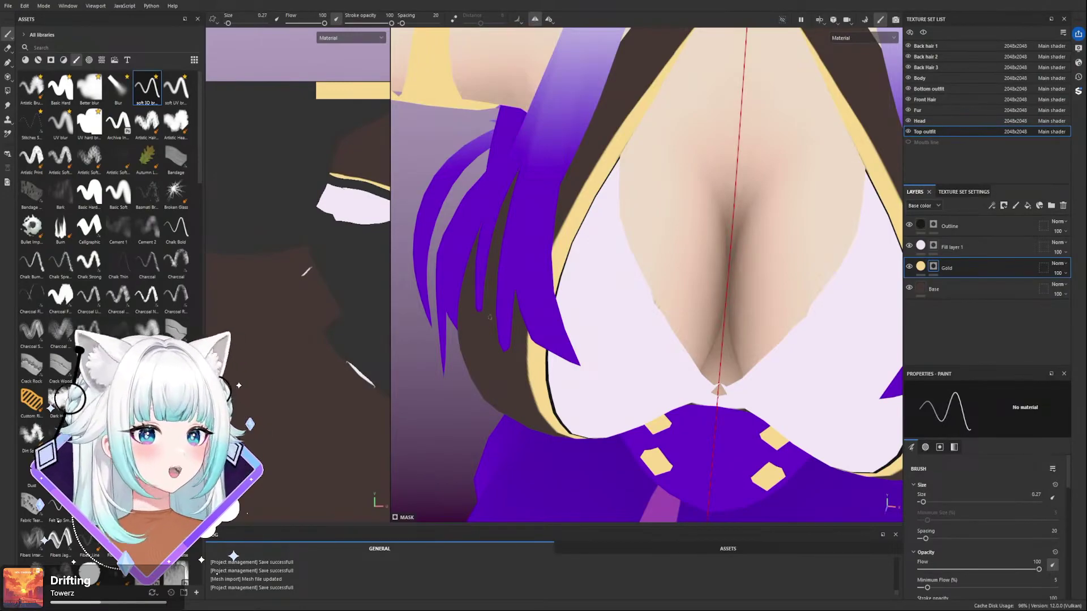
mouse_move(550, 342)
alt+mouse_down()
mouse_move(610, 222)
mouse_move(604, 274)
alt+mouse_up()
scroll(608, 232, down, 3)
scroll(605, 284, up, 3)
alt+drag(608, 315, 617, 238)
scroll(617, 238, up, 2)
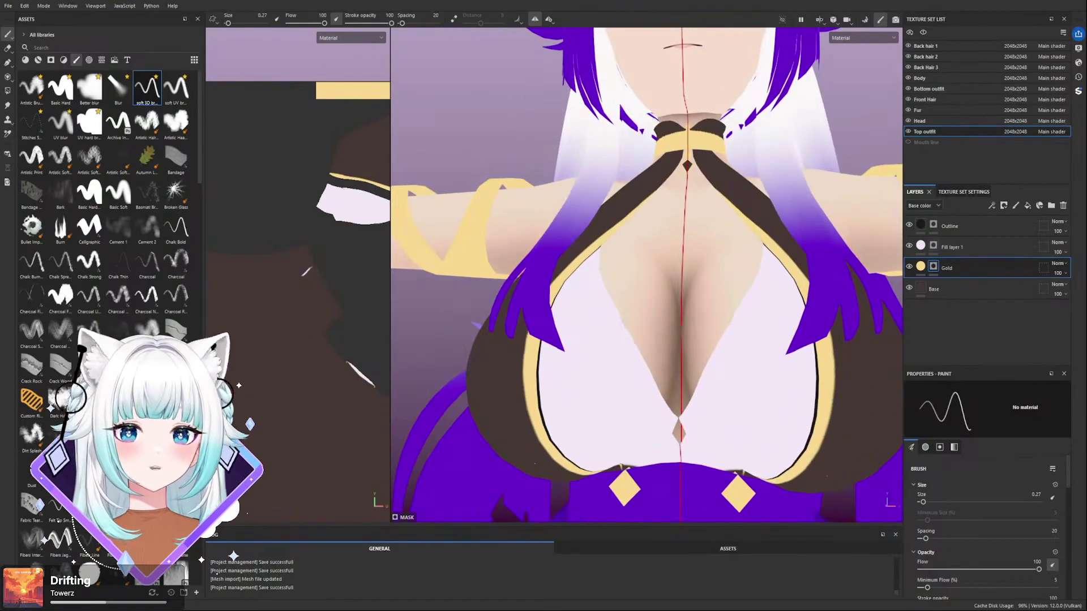
click(909, 266)
click(909, 266)
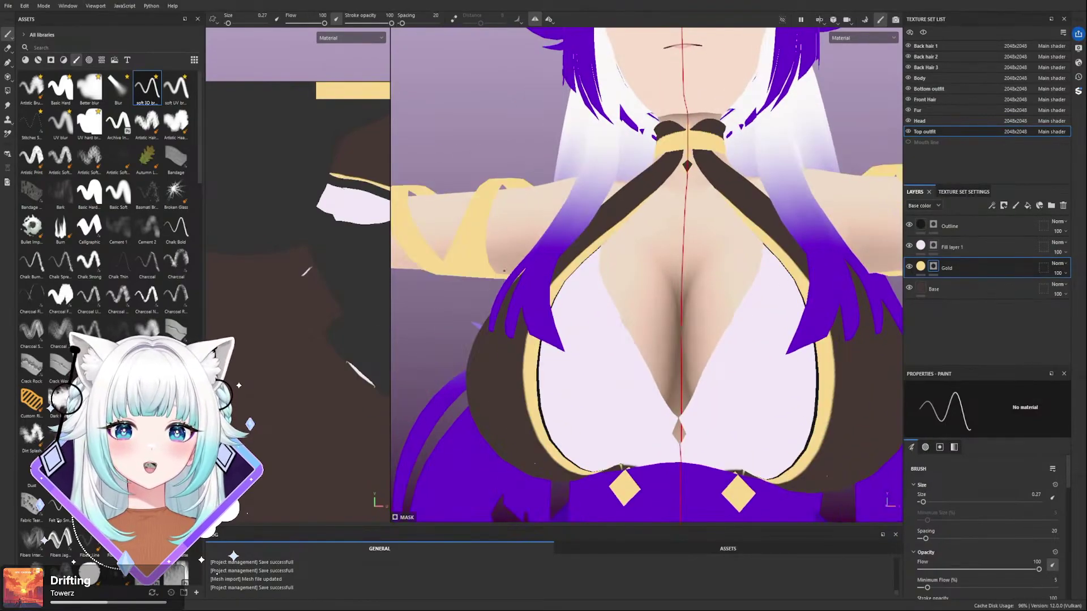
scroll(683, 302, down, 6)
scroll(682, 303, up, 6)
alt+drag(682, 303, 592, 258)
alt+middle_drag(593, 258, 671, 311)
alt+drag(670, 311, 691, 237)
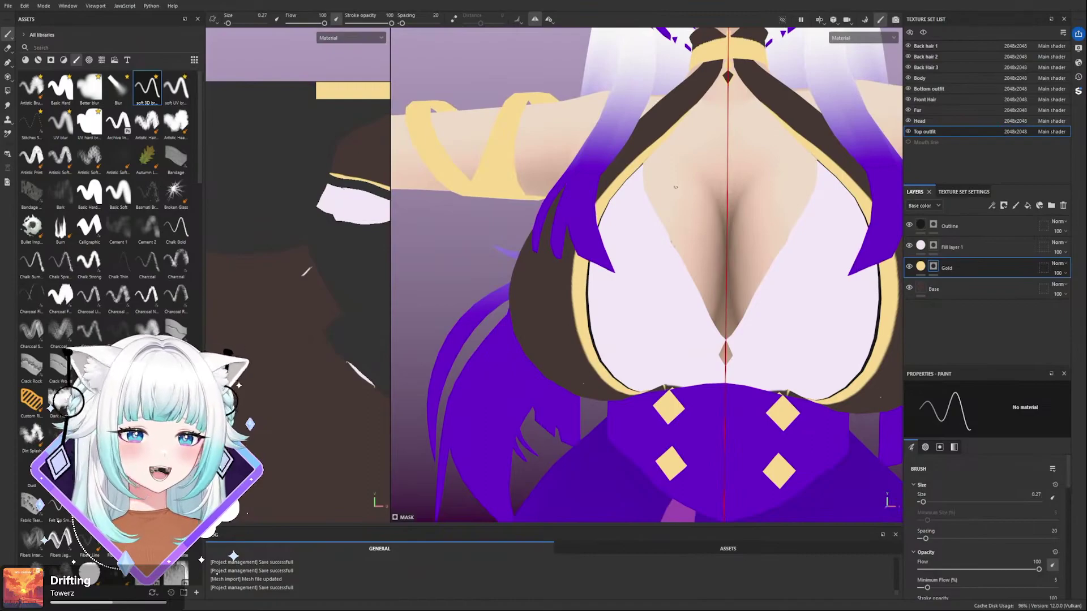
alt+drag(701, 249, 728, 121)
alt+drag(821, 257, 780, 301)
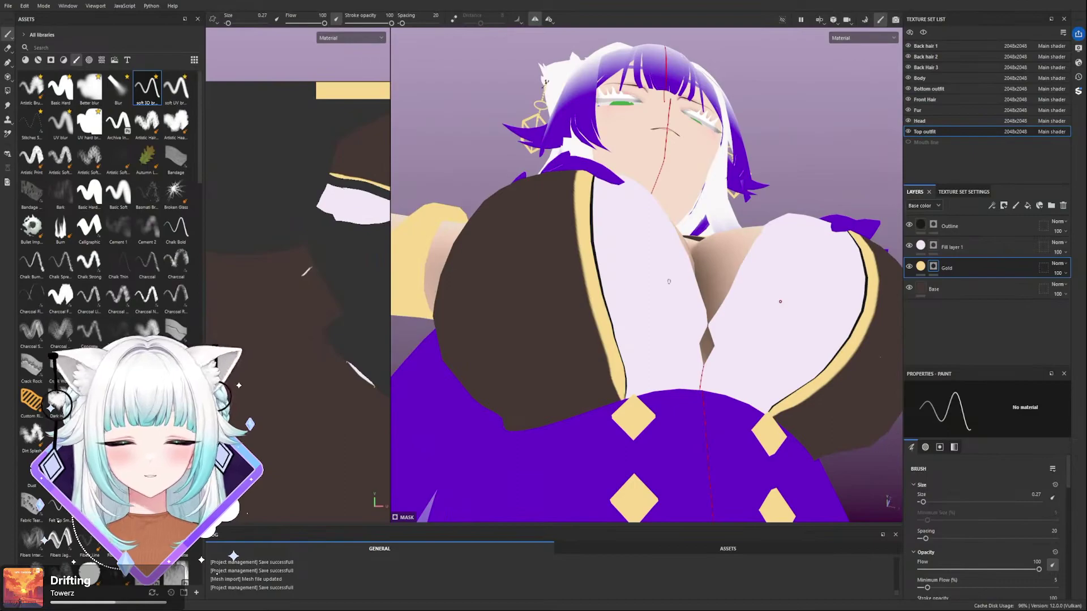
alt+drag(577, 363, 616, 303)
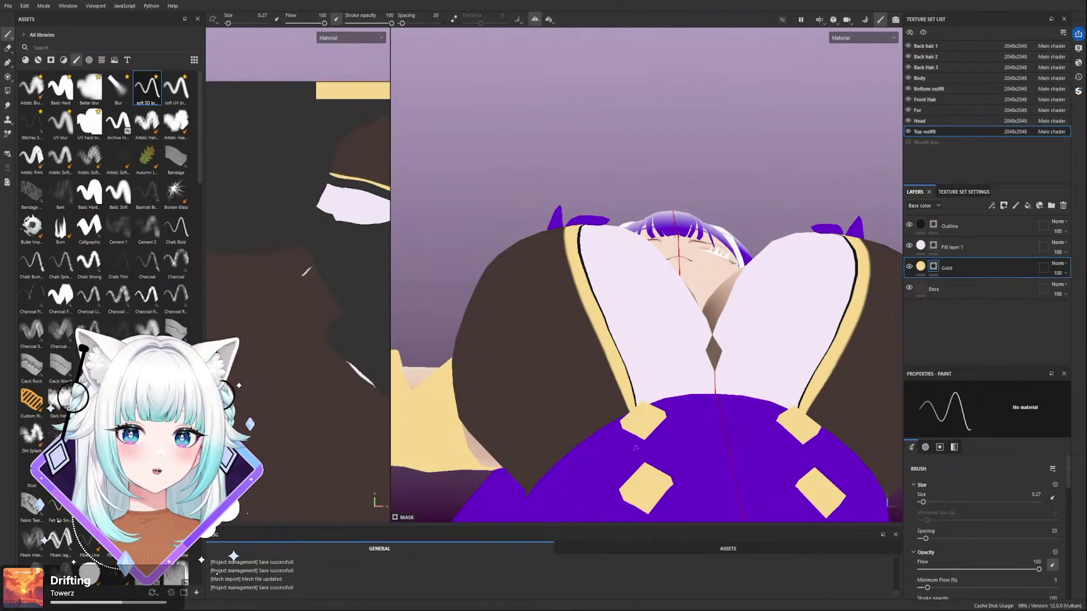
- Isolate the Top outfit again and inspect the gold trim's outer edge along the cup and strap
click(782, 21)
mouse_move(610, 349)
alt+mouse_down()
mouse_move(652, 452)
mouse_move(635, 371)
mouse_move(591, 314)
mouse_move(586, 244)
alt+mouse_up()
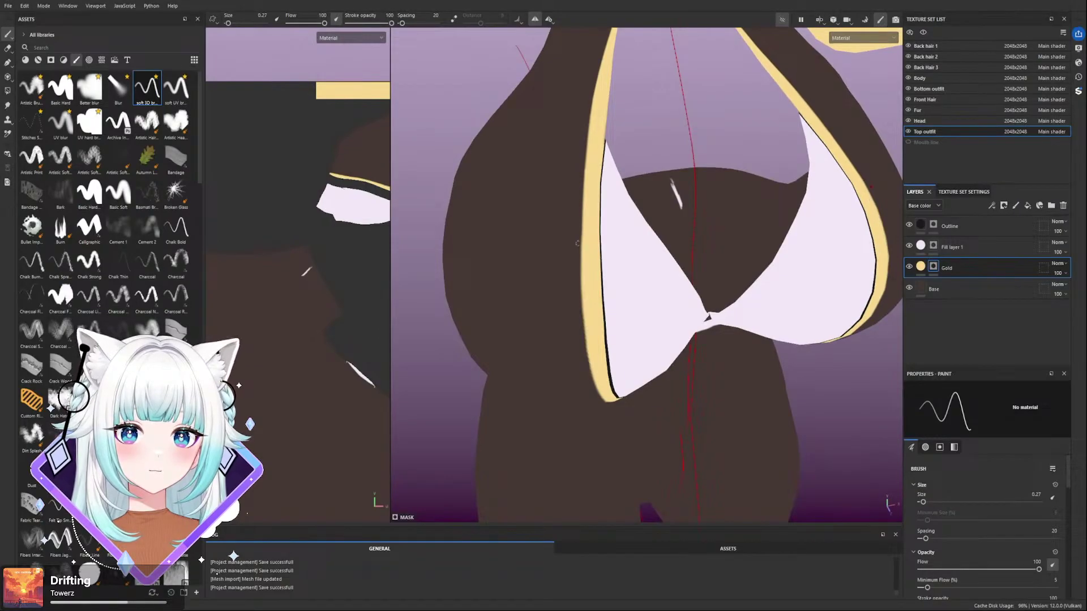
alt+drag(573, 244, 561, 225)
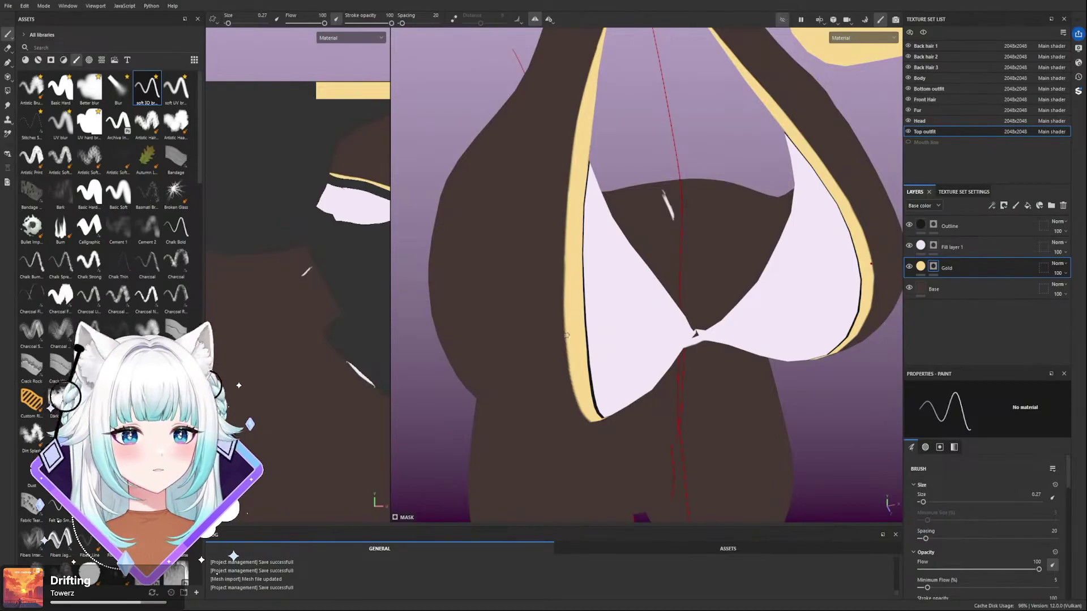
alt+drag(587, 201, 568, 242)
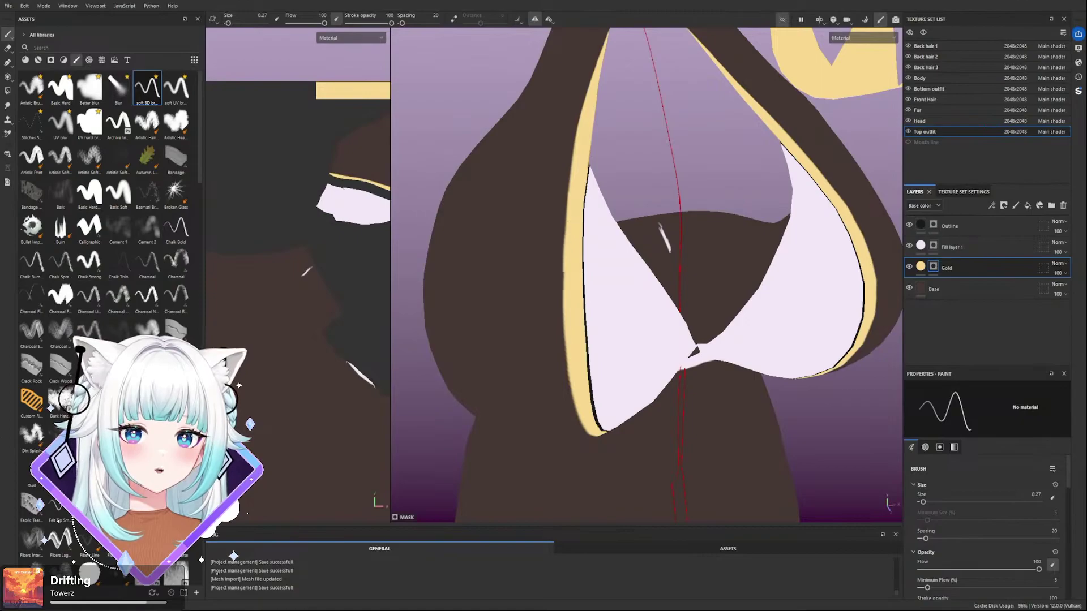
alt+drag(569, 236, 527, 301)
scroll(498, 182, down, 2)
scroll(526, 184, up, 5)
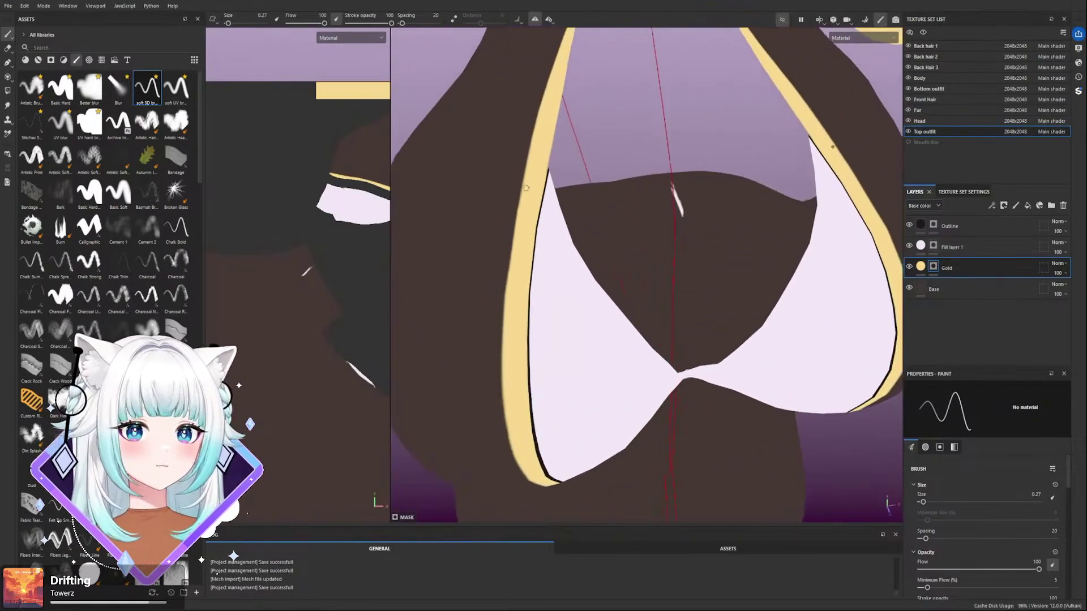
- Try to trim the inner edge of the gold trim beside the white panel's upper tip on the Gold mask
mouse_move(527, 184)
alt+mouse_down()
mouse_move(482, 138)
mouse_move(567, 149)
mouse_move(548, 163)
alt+mouse_up()
drag(552, 162, 542, 194)
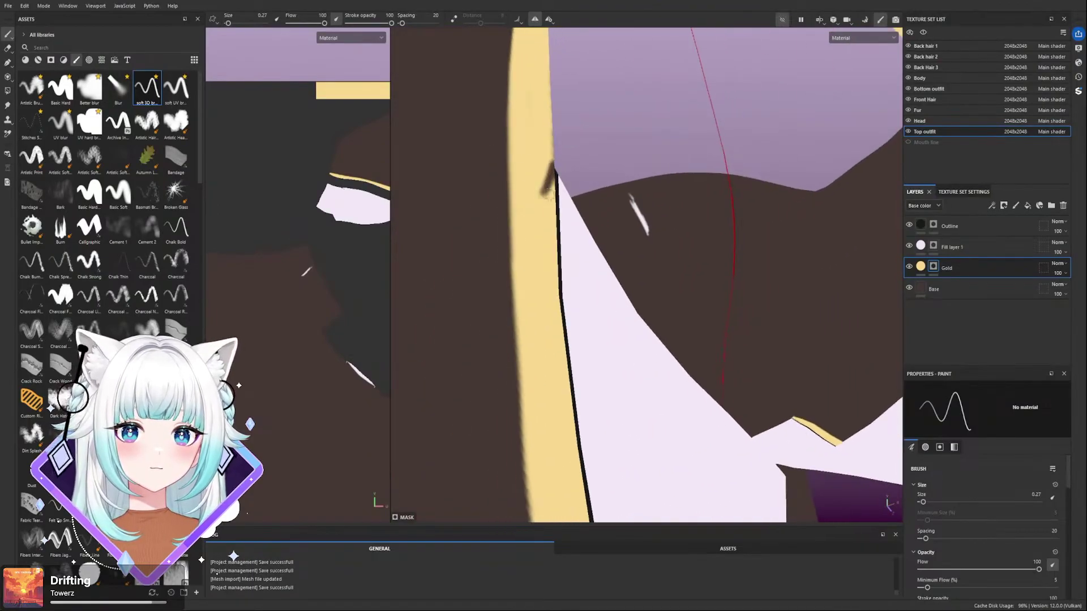
key(ctrl+z)
drag(548, 150, 554, 178)
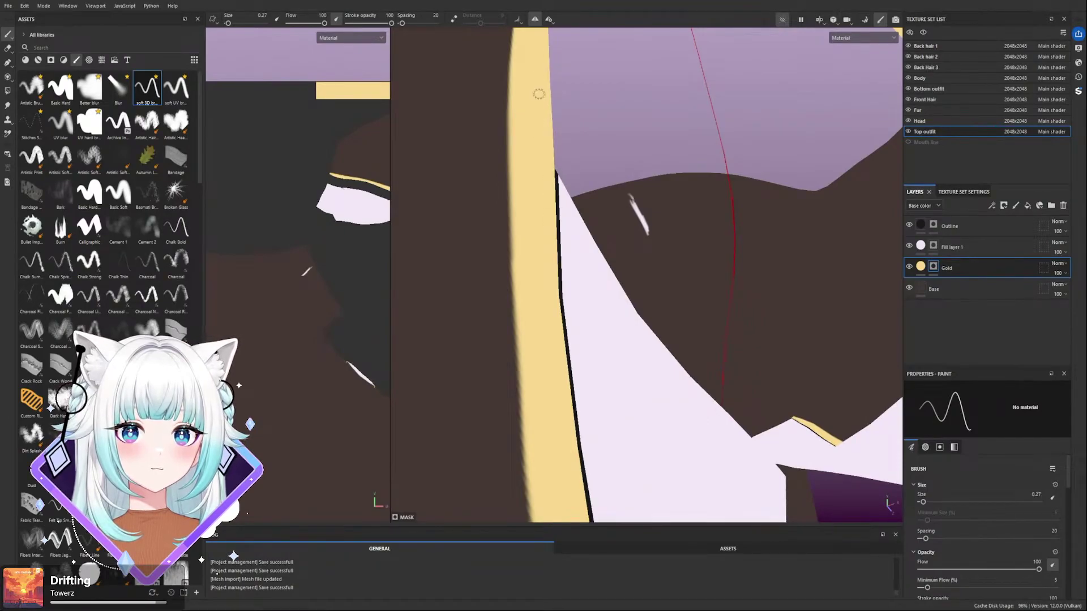
alt+right_drag(536, 162, 662, 158)
scroll(566, 215, down, 2)
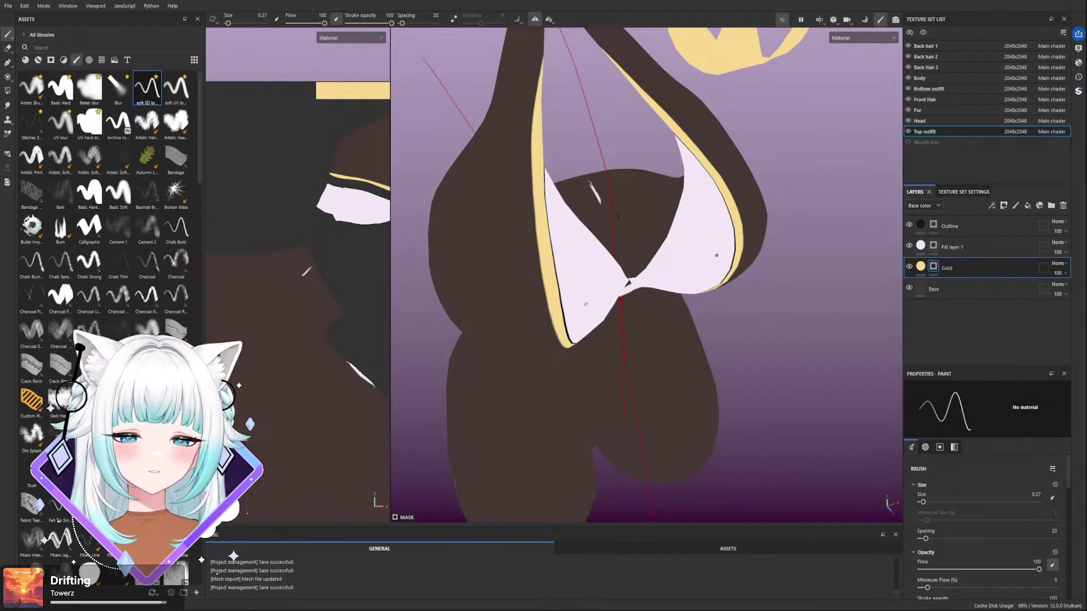
scroll(550, 229, up, 2)
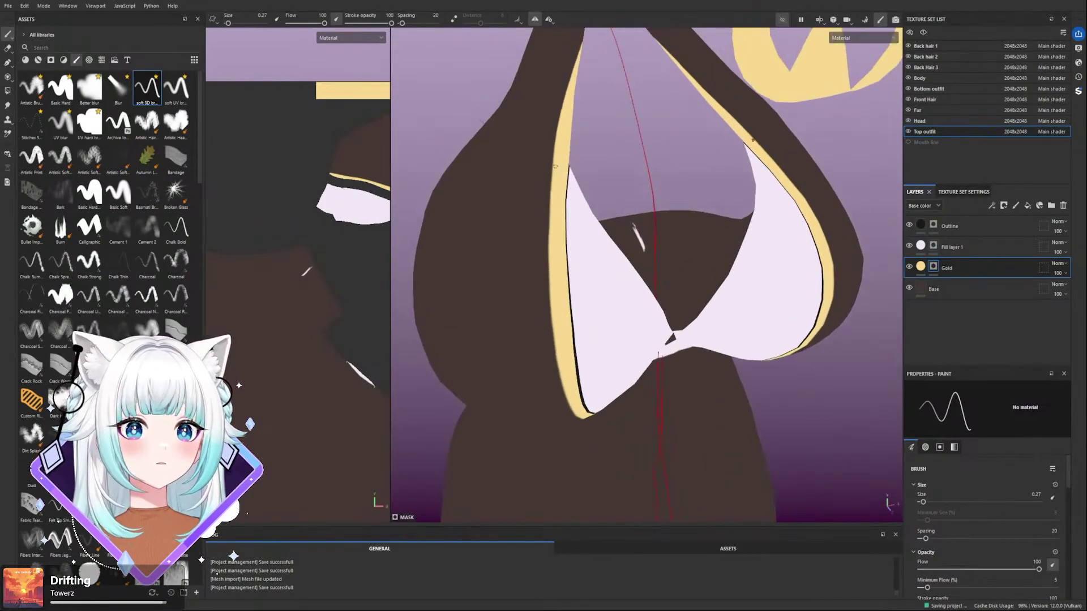
- Start a paint path on the Outline layer's mask at the gold trim's upper tip with size 0.56
click(7, 63)
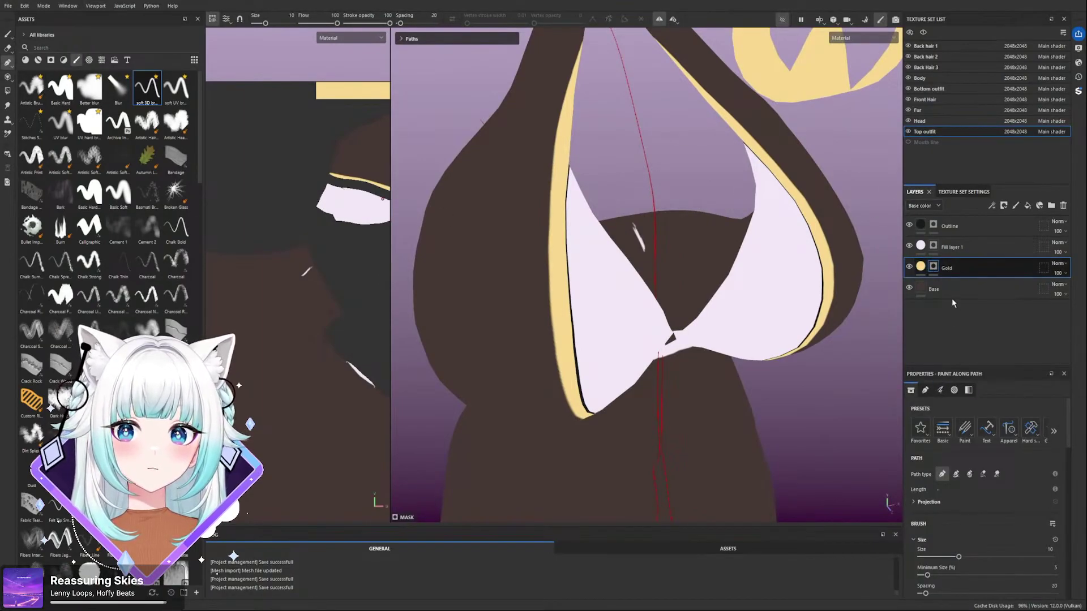
click(935, 229)
alt+drag(560, 168, 585, 185)
scroll(586, 186, up, 2)
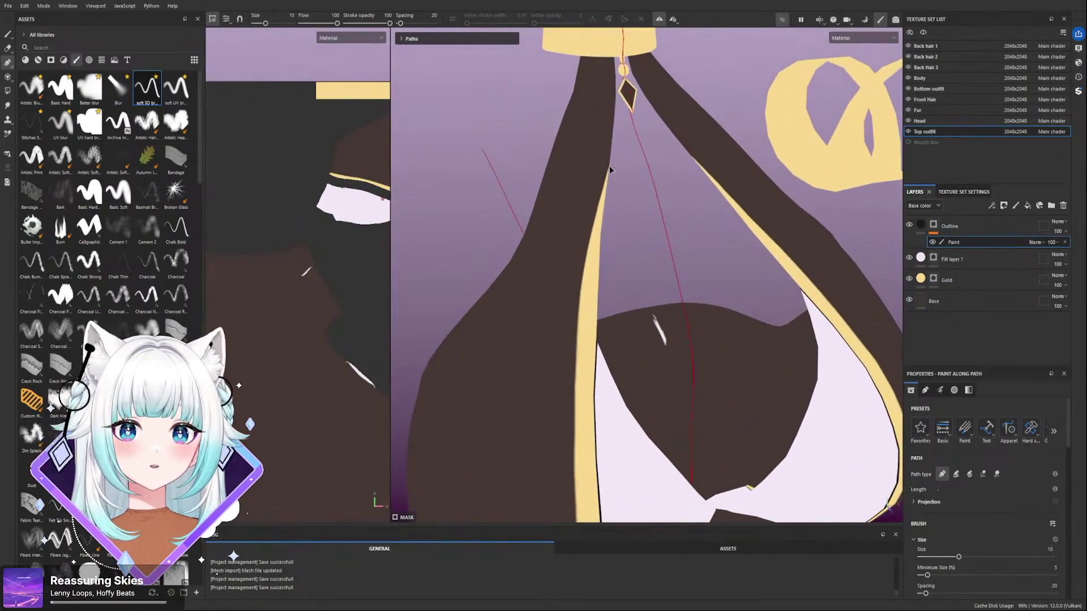
click(589, 239)
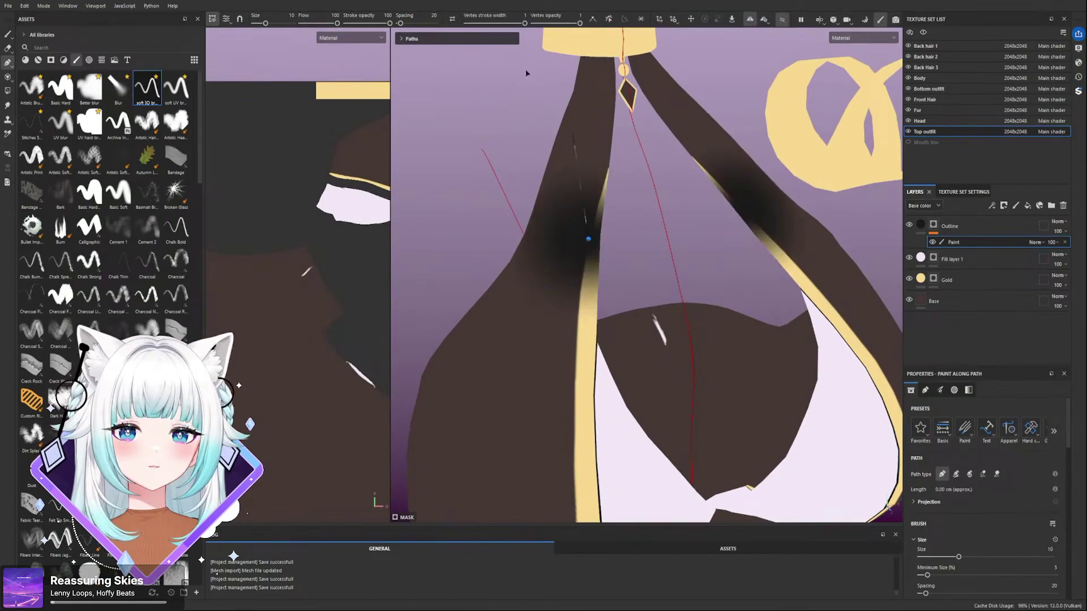
drag(268, 26, 257, 27)
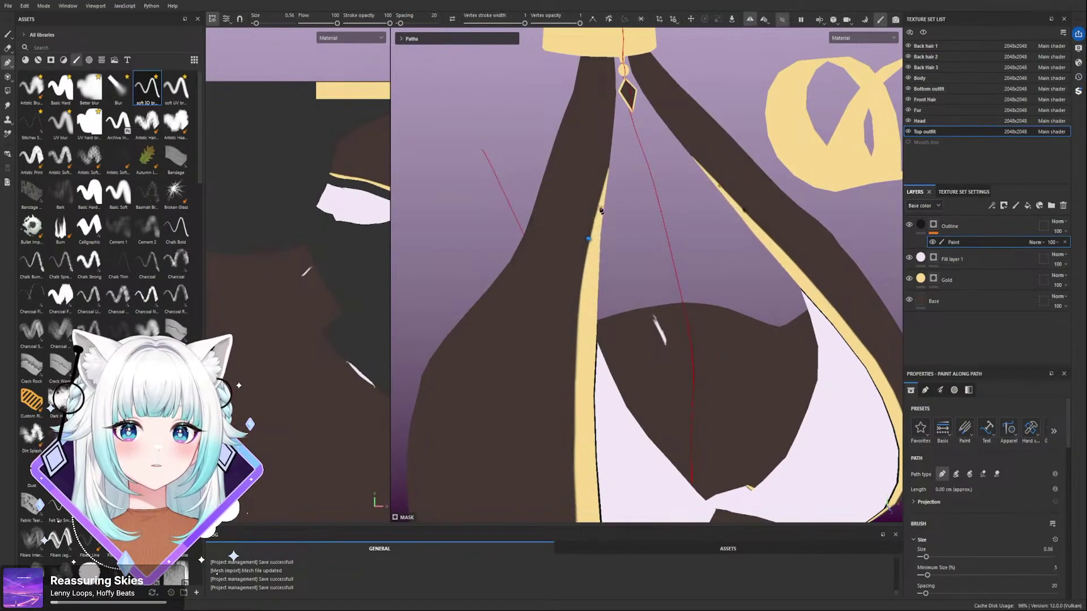
drag(589, 239, 604, 169)
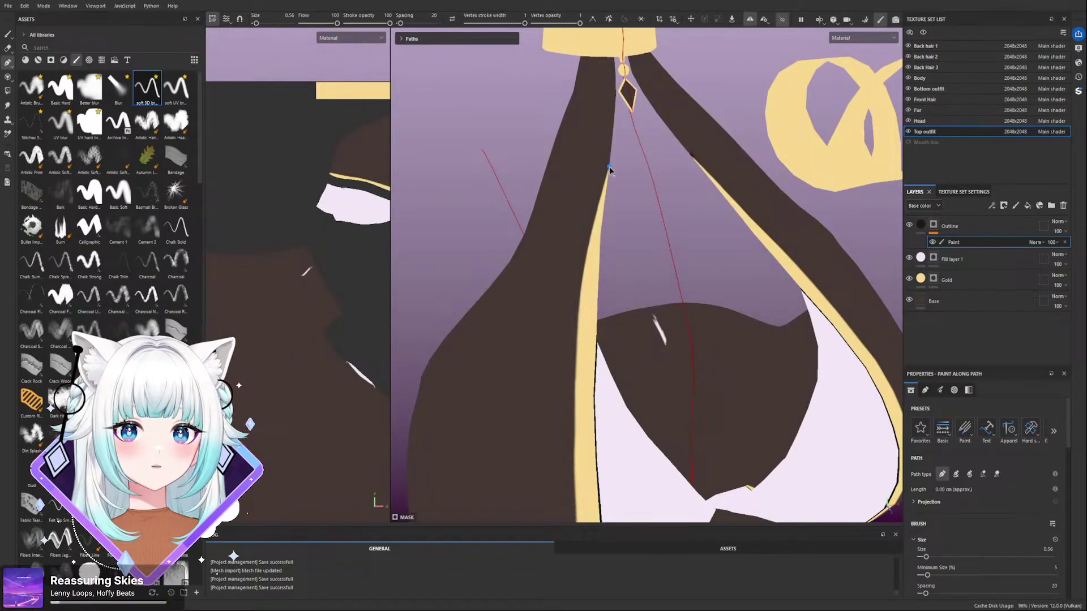
- Extend the outline path down the outer edge of the gold trim along the side of the cup
click(588, 243)
click(576, 351)
alt+drag(579, 365, 559, 208)
click(560, 291)
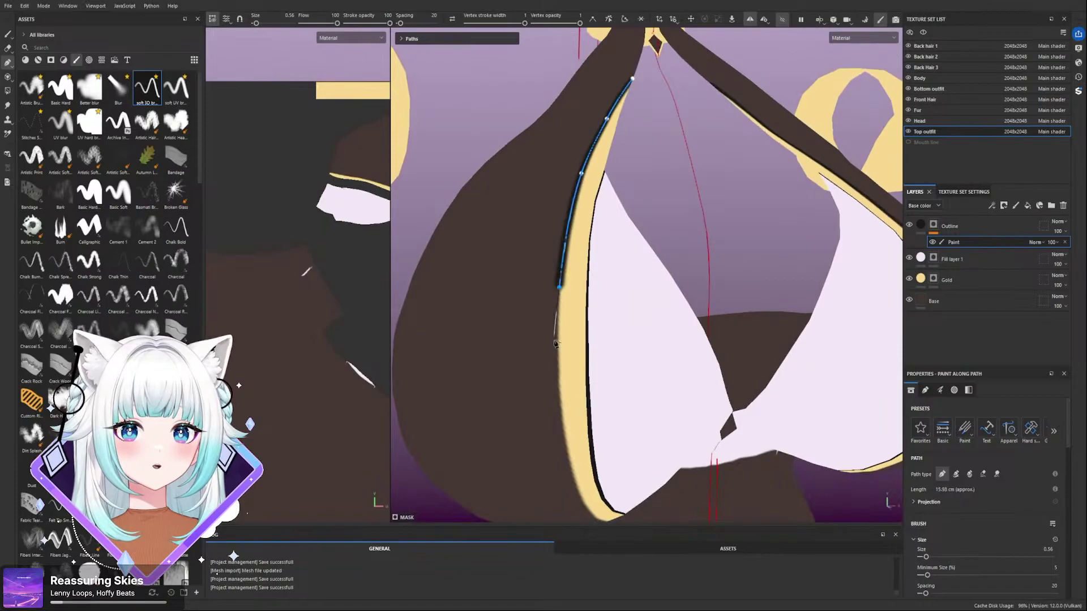
alt+drag(560, 291, 577, 231)
click(575, 269)
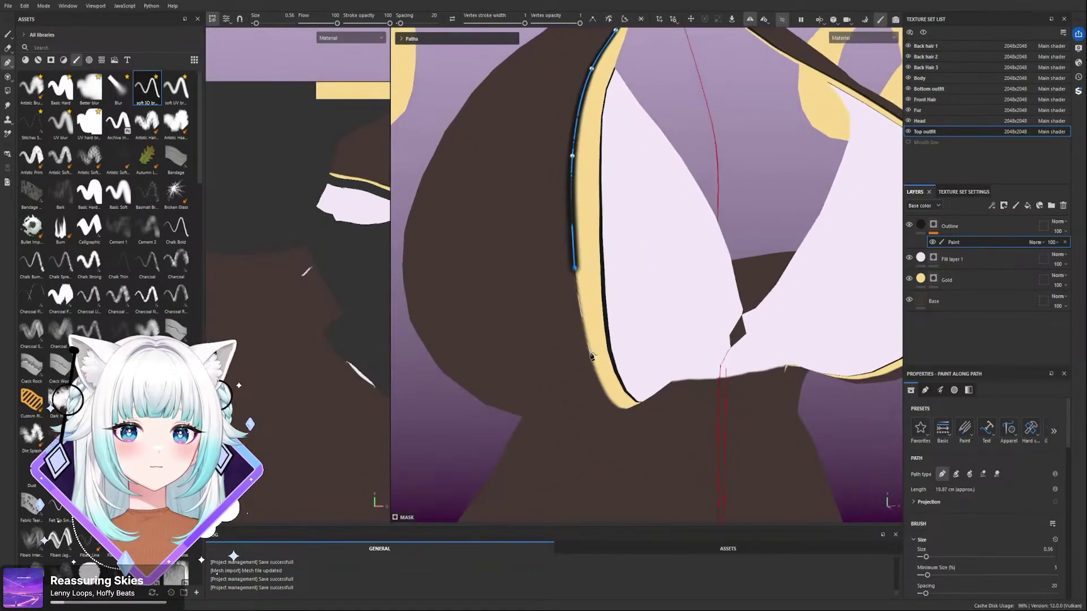
click(590, 352)
- Continue the outline path under the cup to the gold trim's lower end and finish it
alt+middle_drag(590, 353, 573, 258)
alt+drag(573, 257, 570, 159)
click(602, 311)
alt+drag(602, 310, 572, 306)
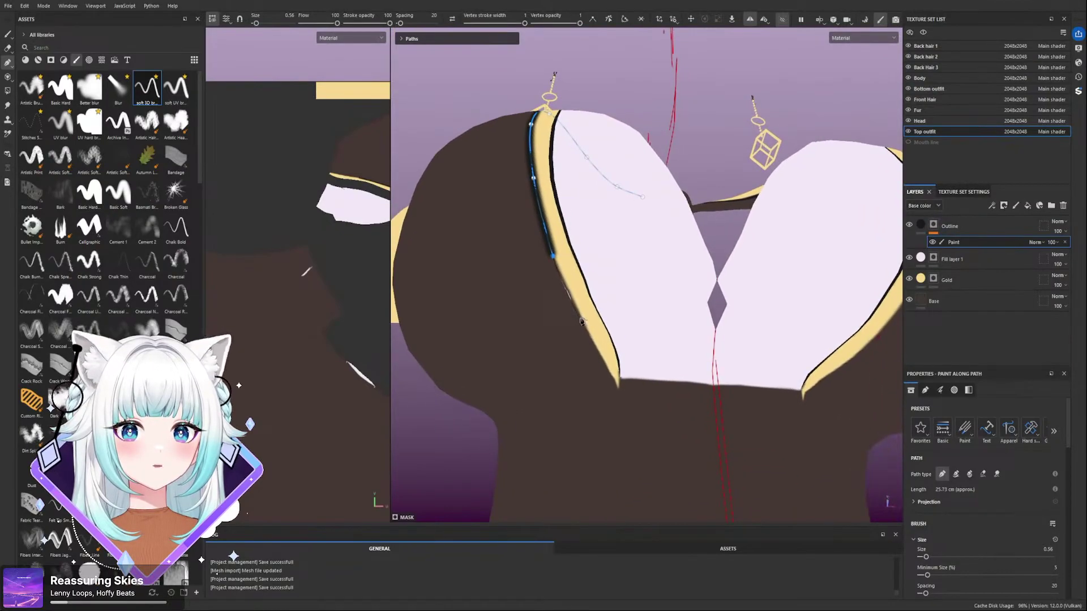
click(582, 321)
click(610, 371)
click(620, 390)
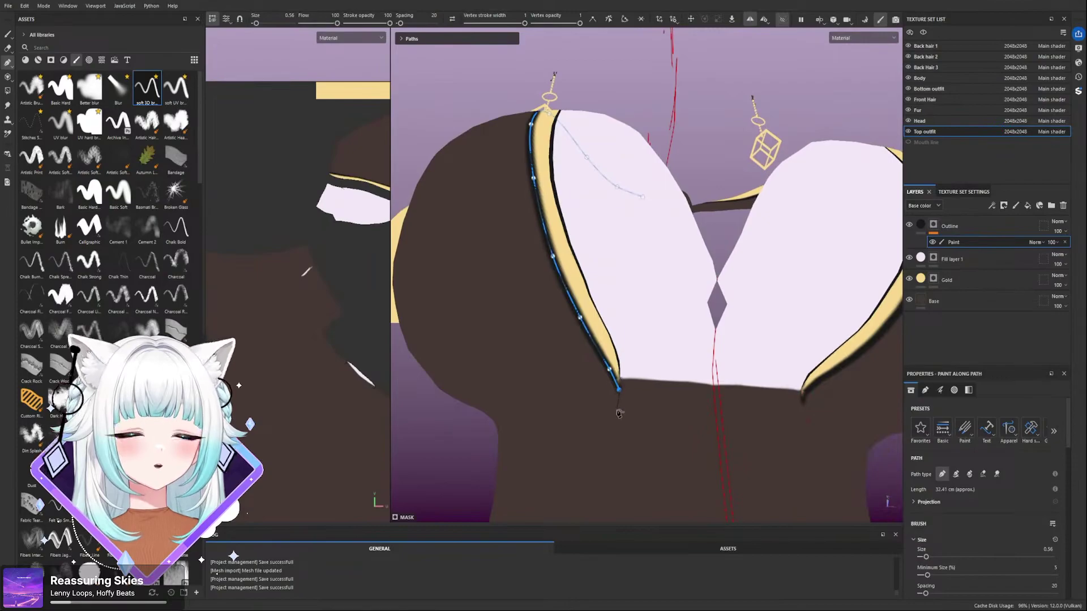
key(Escape)
- Reselect the gold trim's outline path and thin its stroke to size 0.28
scroll(585, 236, down, 1)
scroll(565, 221, up, 2)
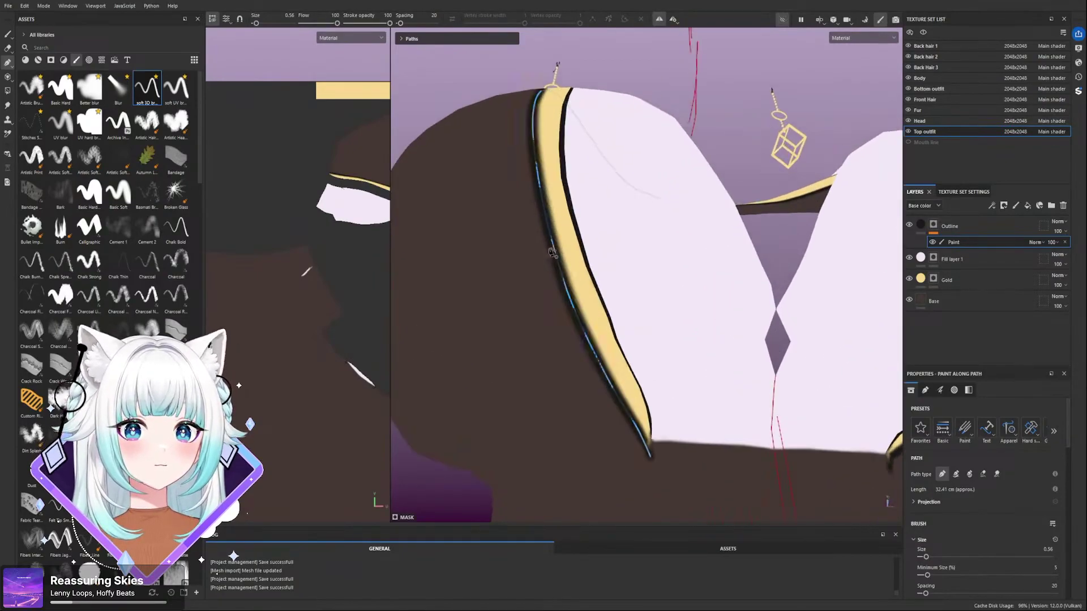
click(552, 252)
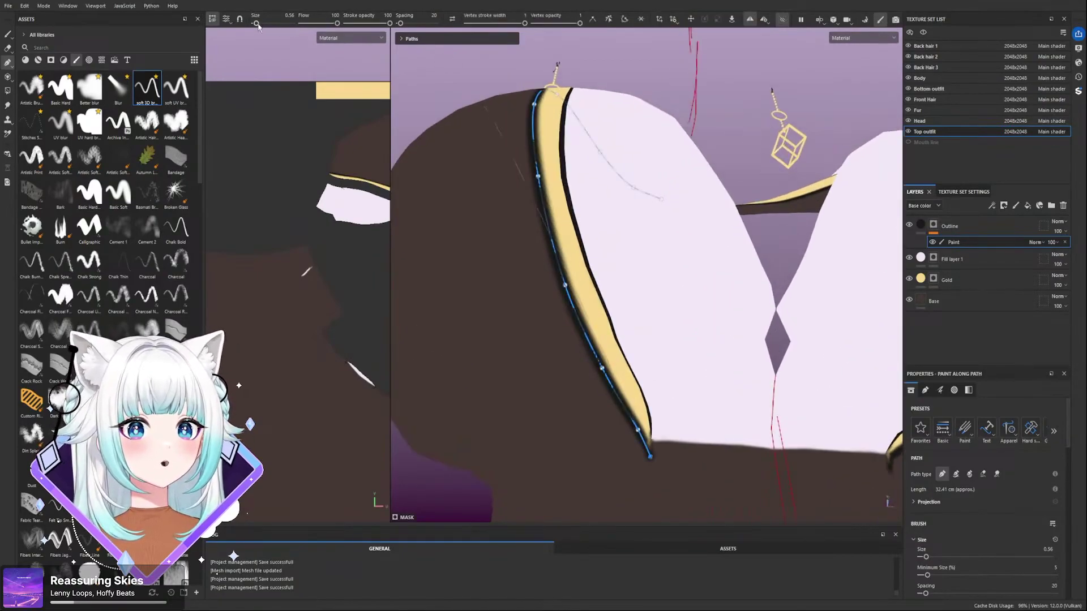
drag(256, 25, 255, 27)
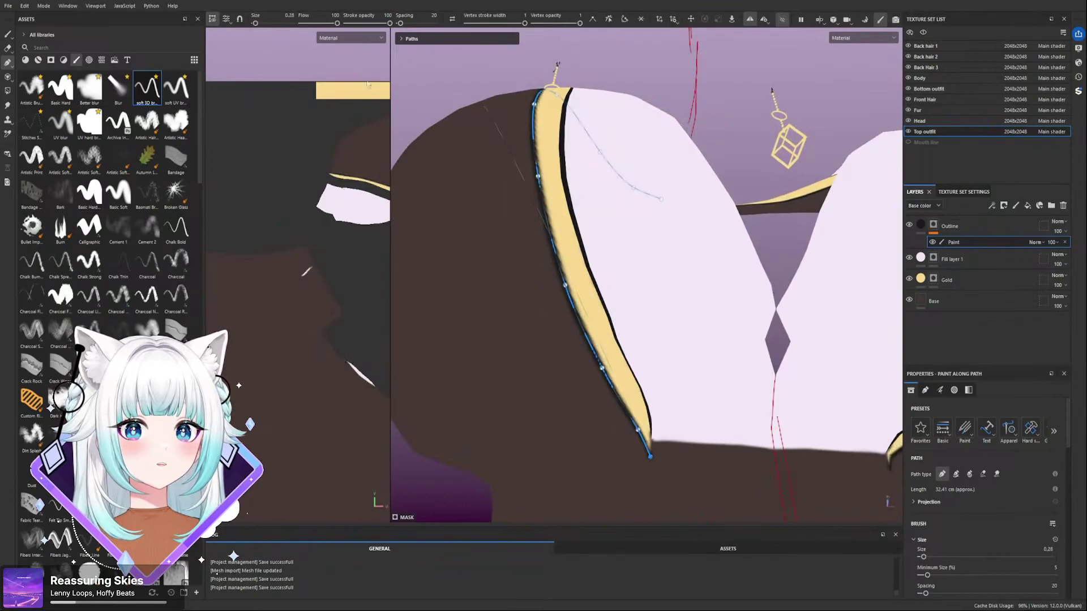
- Examine the thinned outline around the gold trim on both cups with the path deselected
click(7, 35)
scroll(519, 218, down, 4)
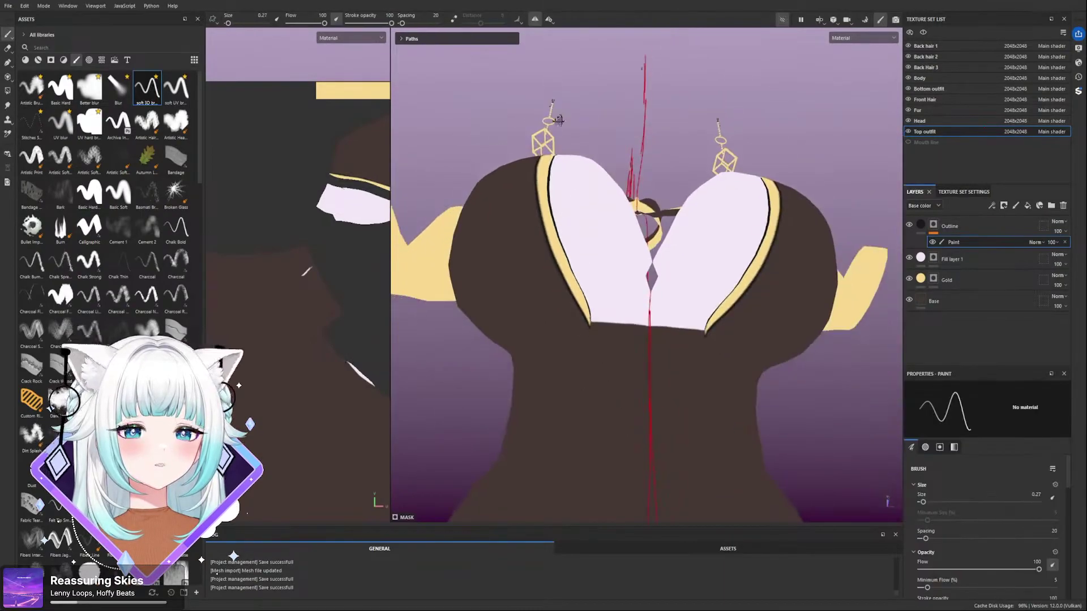
alt+drag(524, 102, 533, 162)
scroll(533, 162, up, 6)
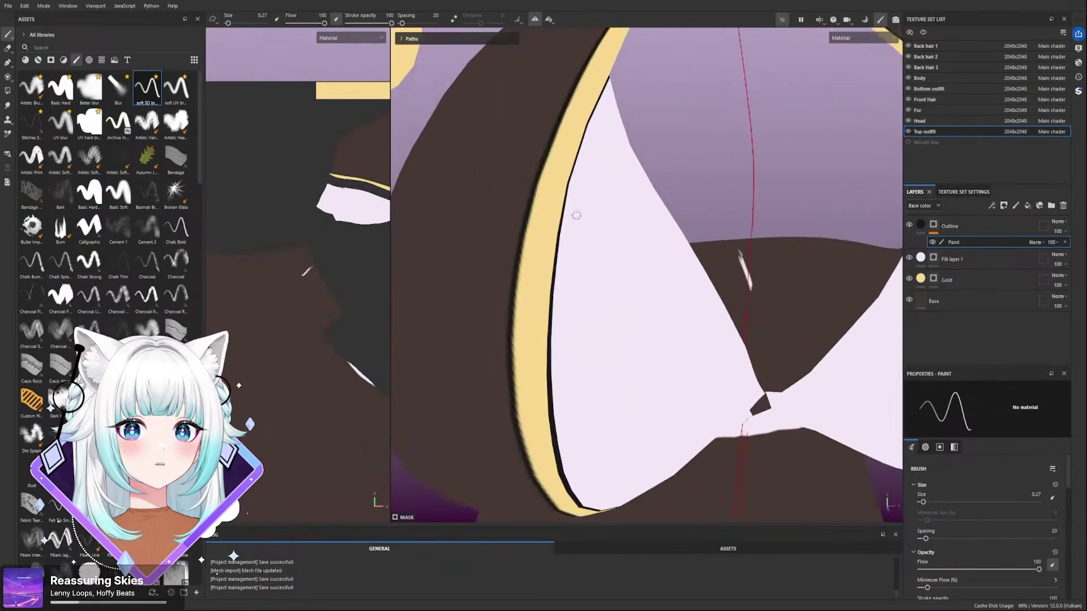
scroll(530, 229, down, 5)
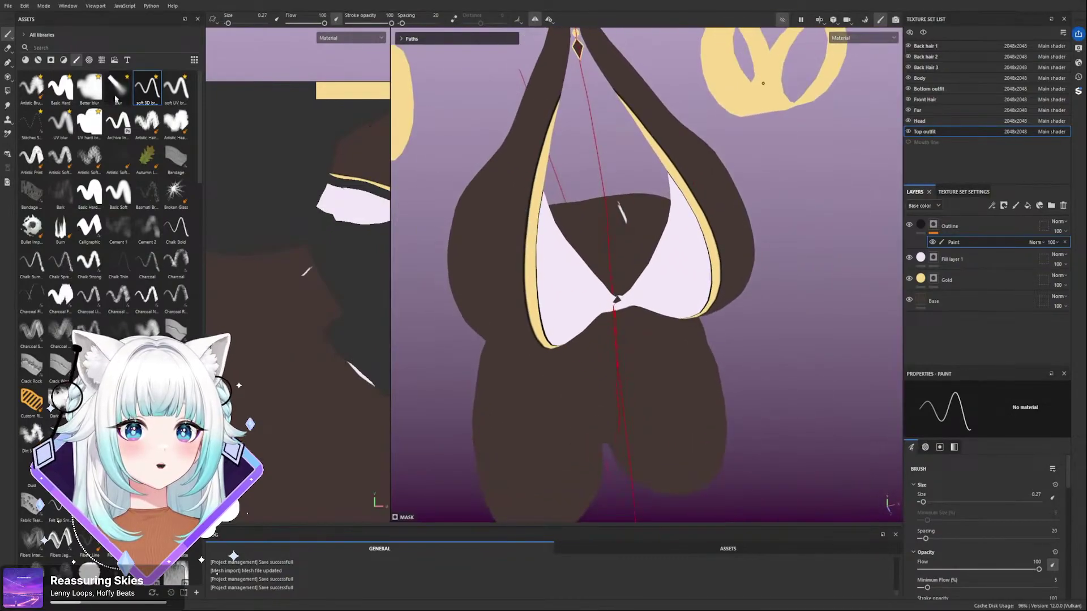
click(4, 91)
scroll(546, 203, up, 2)
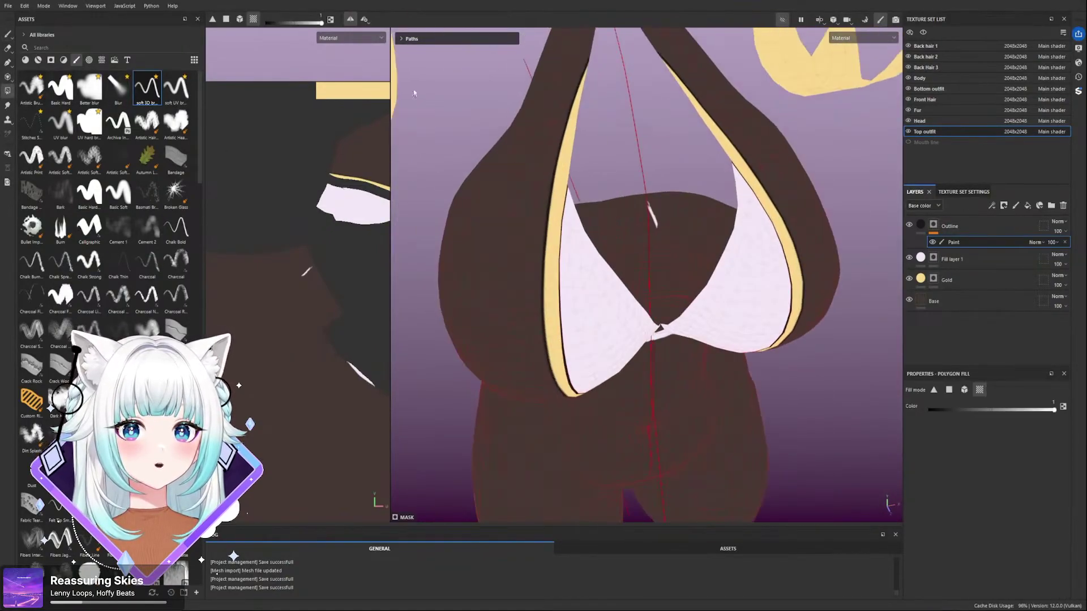
click(8, 34)
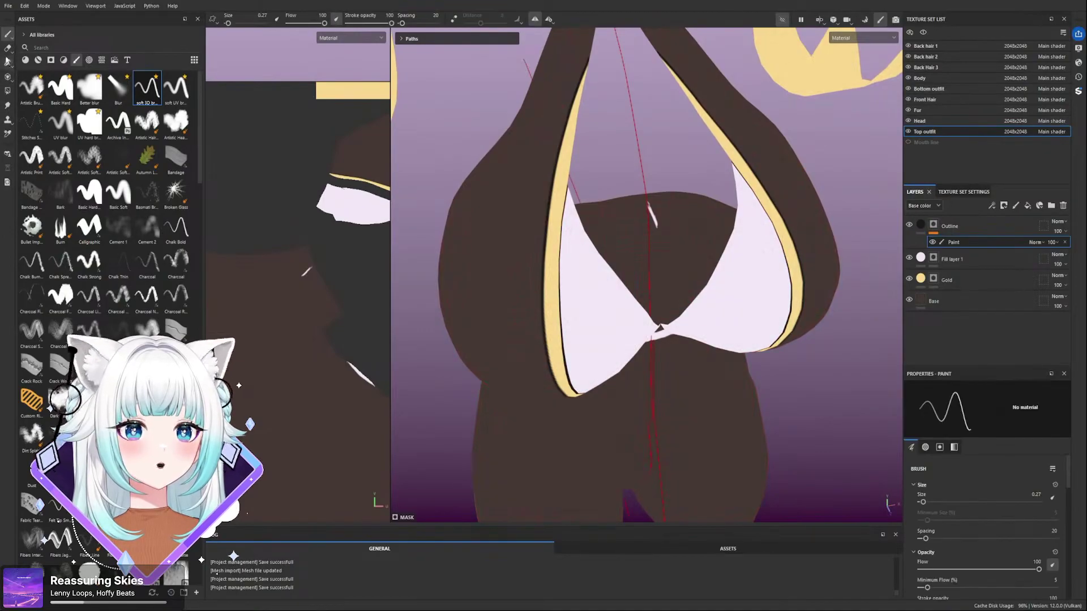
- Set the stroke size of the gold trim's outer outline path to 0.2
click(8, 61)
click(550, 212)
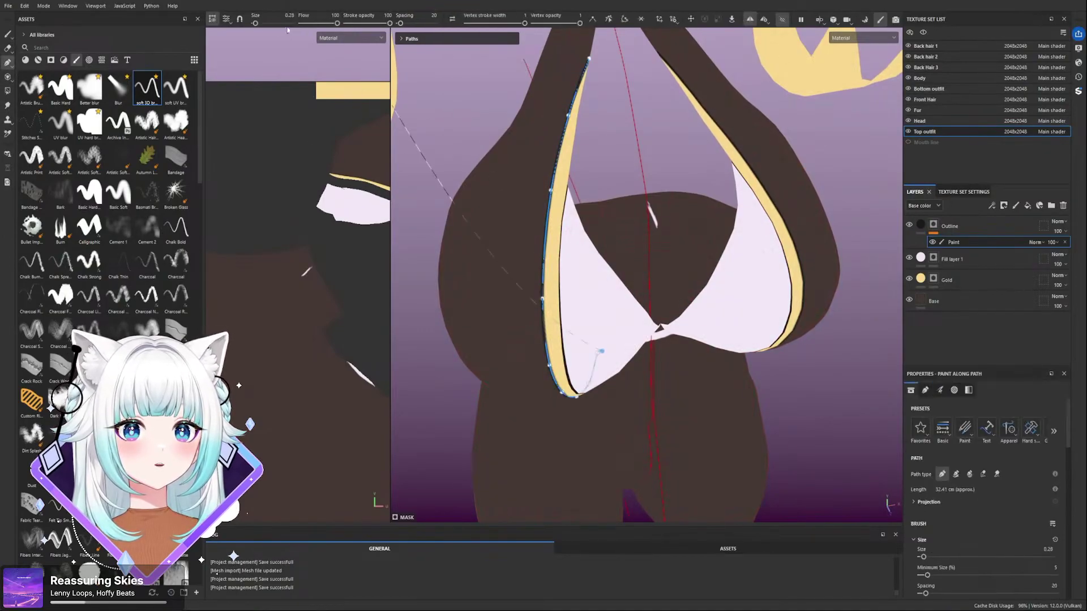
double_click(291, 15)
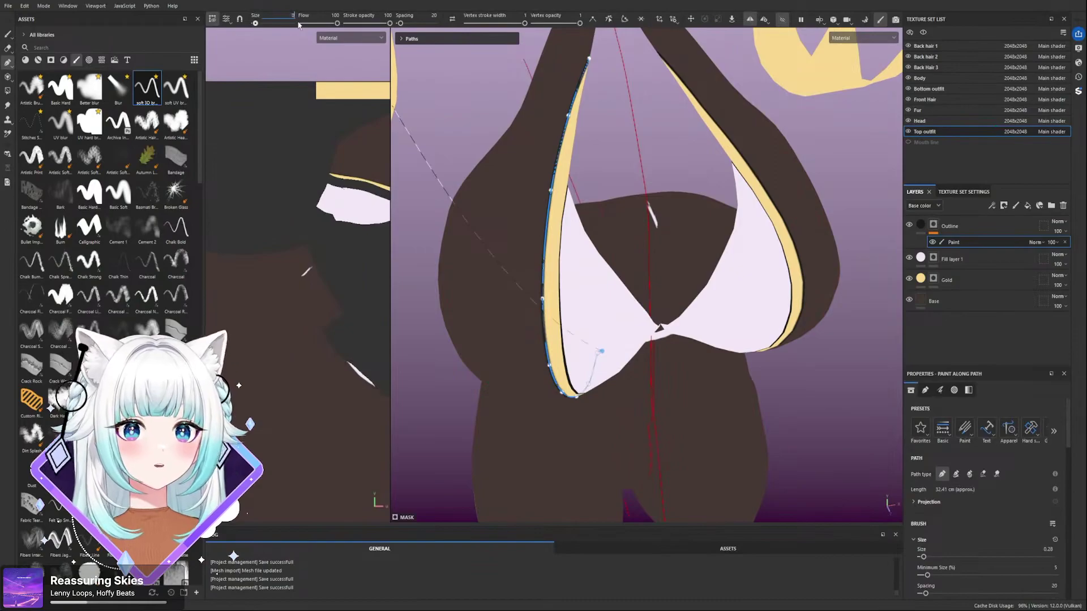
text(0.2)
key(Return)
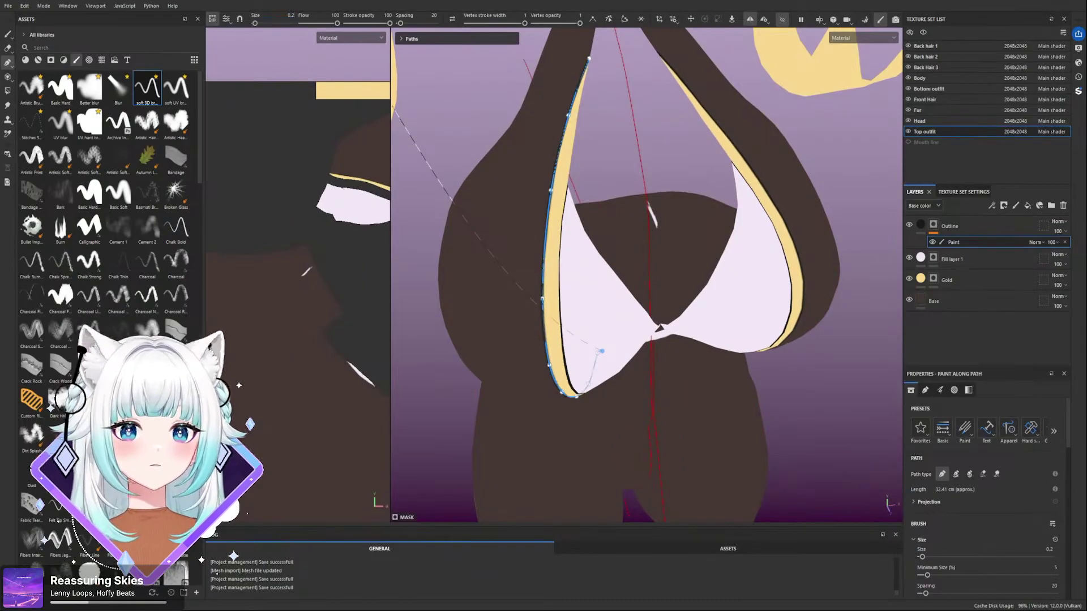
key(Escape)
scroll(545, 260, up, 2)
click(551, 253)
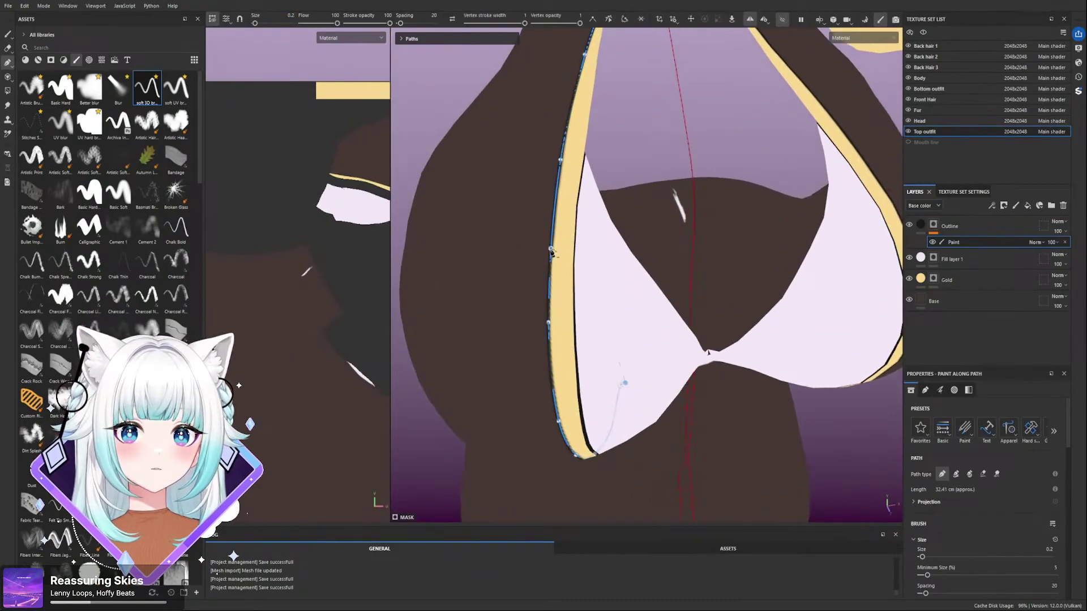
- Examine the outlined trim, then turn off texture set isolation and check the top outfit on the whole character
click(8, 34)
alt+drag(628, 237, 616, 122)
scroll(576, 157, down, 2)
mouse_move(577, 156)
alt+mouse_down()
mouse_move(628, 62)
mouse_move(559, 147)
mouse_move(551, 90)
mouse_move(548, 221)
mouse_move(586, 267)
alt+mouse_up()
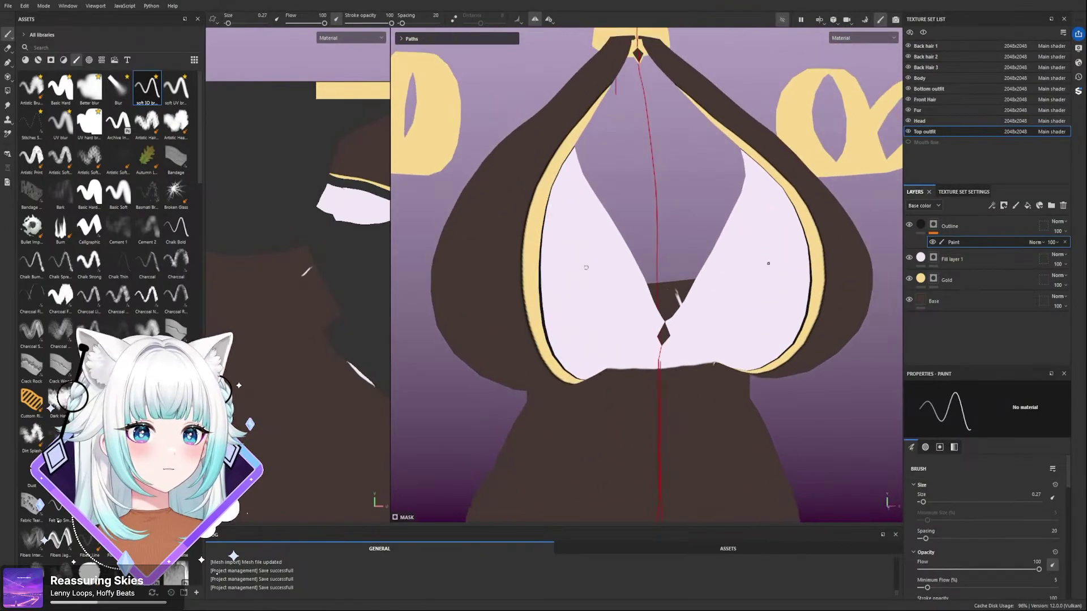
click(780, 19)
scroll(585, 270, down, 5)
alt+drag(595, 447, 589, 204)
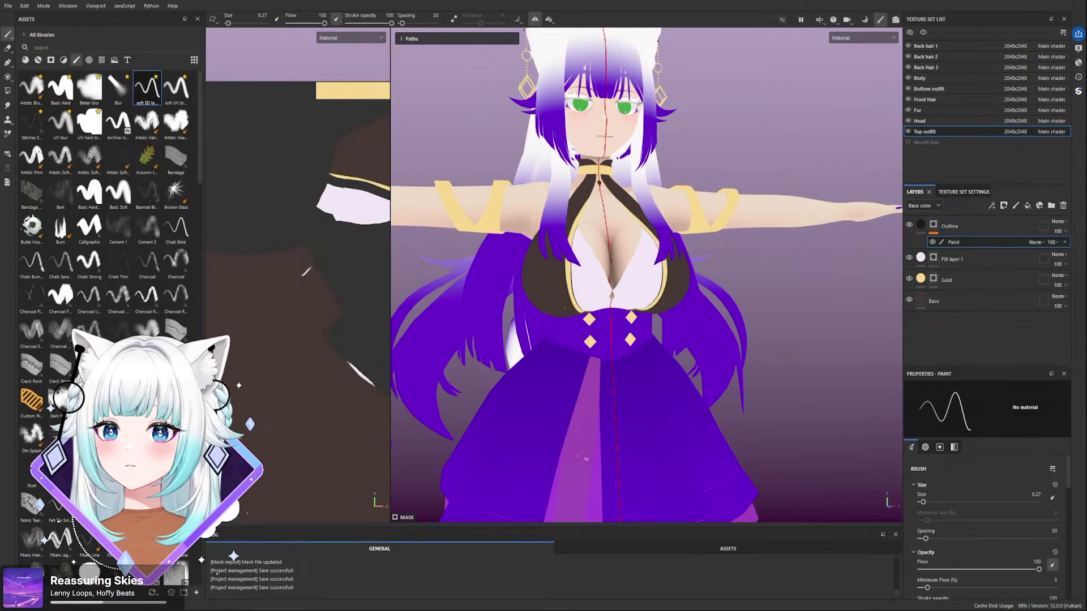
scroll(702, 245, up, 5)
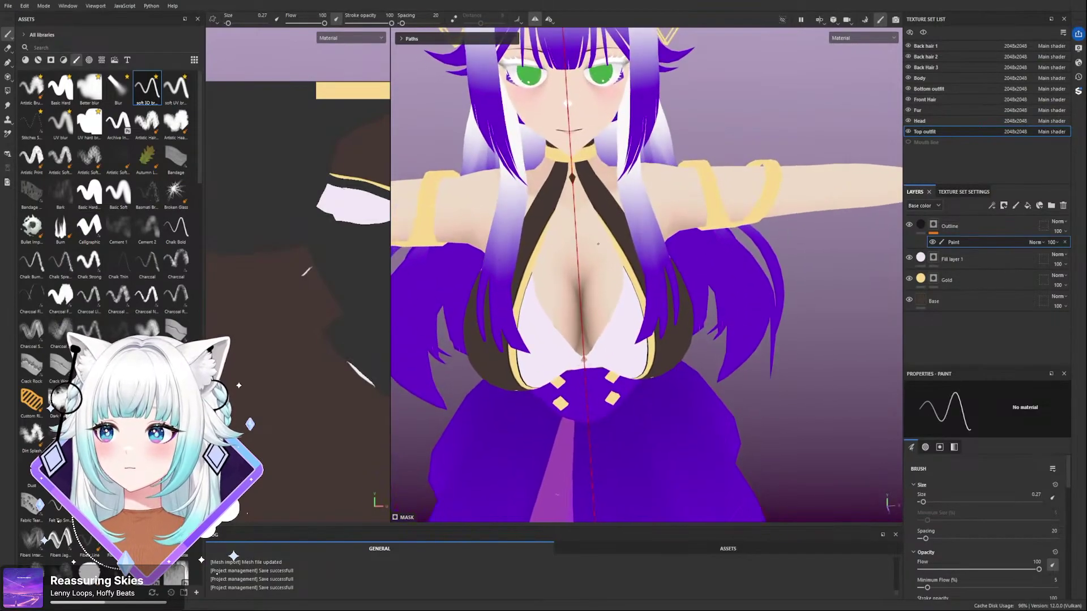
scroll(523, 301, up, 6)
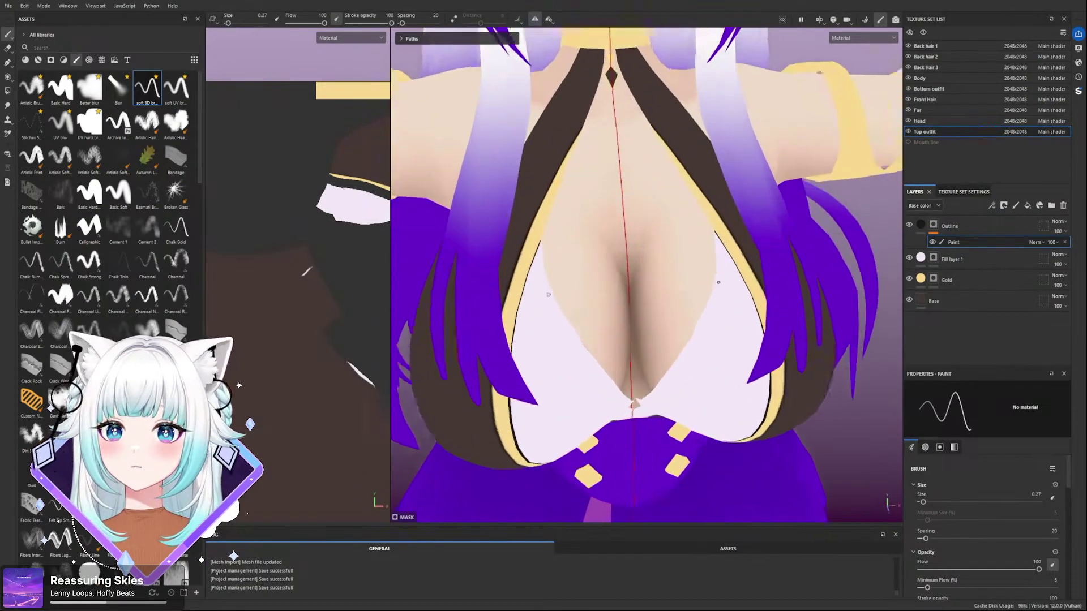
scroll(547, 92, down, 3)
alt+middle_drag(553, 94, 605, 212)
alt+shift+drag(606, 212, 562, 159)
scroll(541, 219, down, 5)
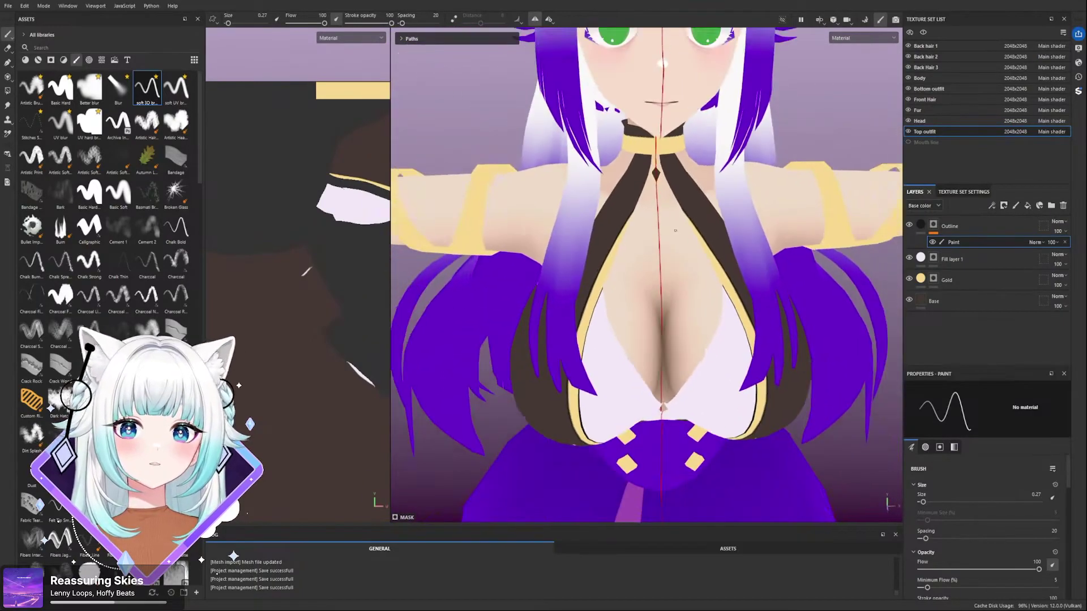
- Try a Mask Outline filter on the Base layer with threshold 0.61 and Start From Black set to False
click(934, 302)
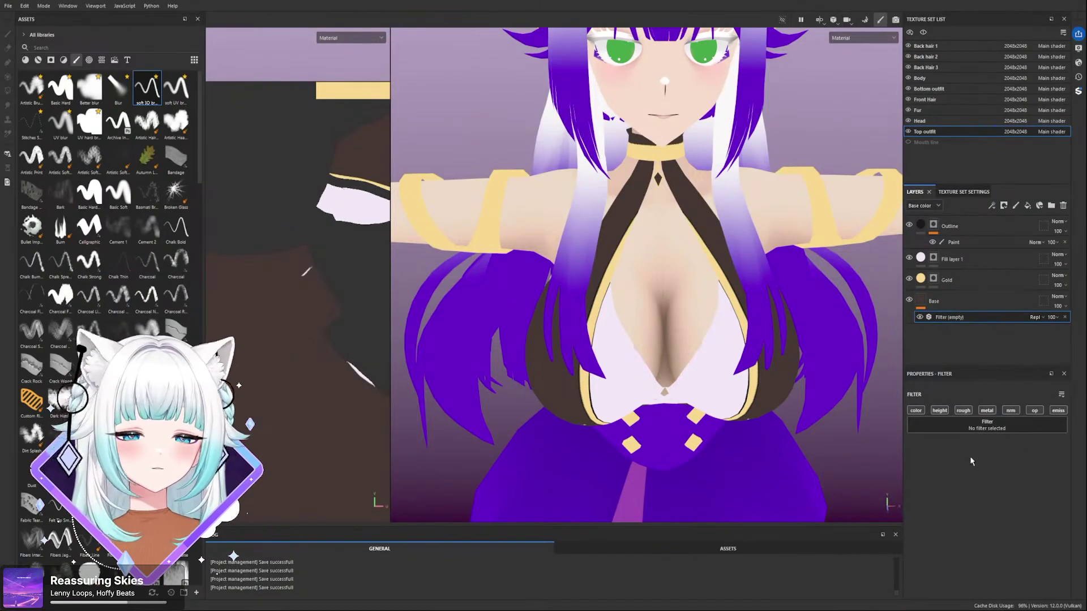
click(1017, 457)
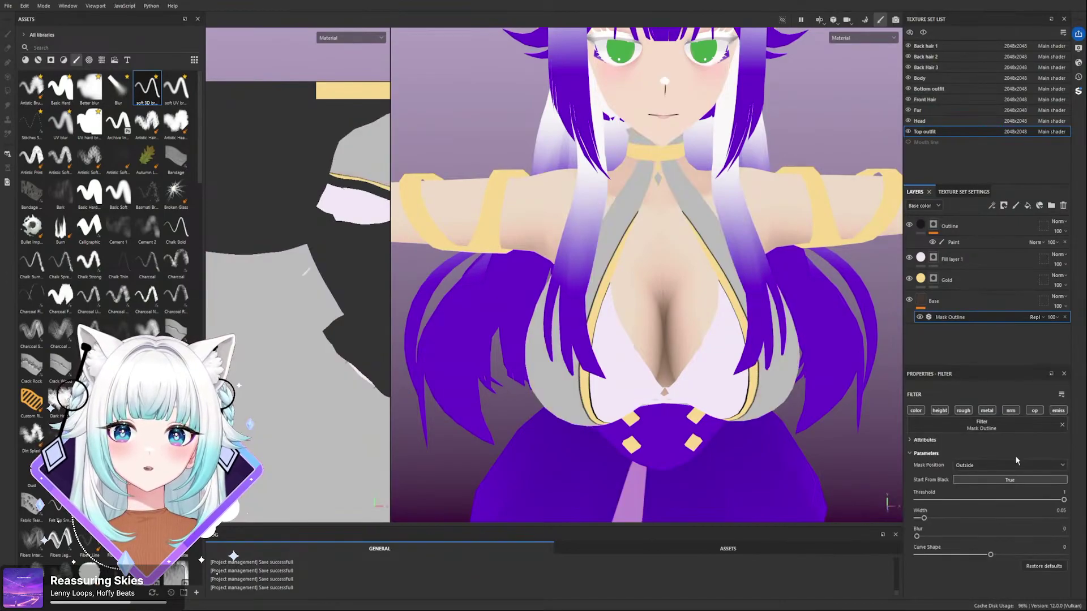
drag(1064, 501, 1006, 500)
click(1005, 481)
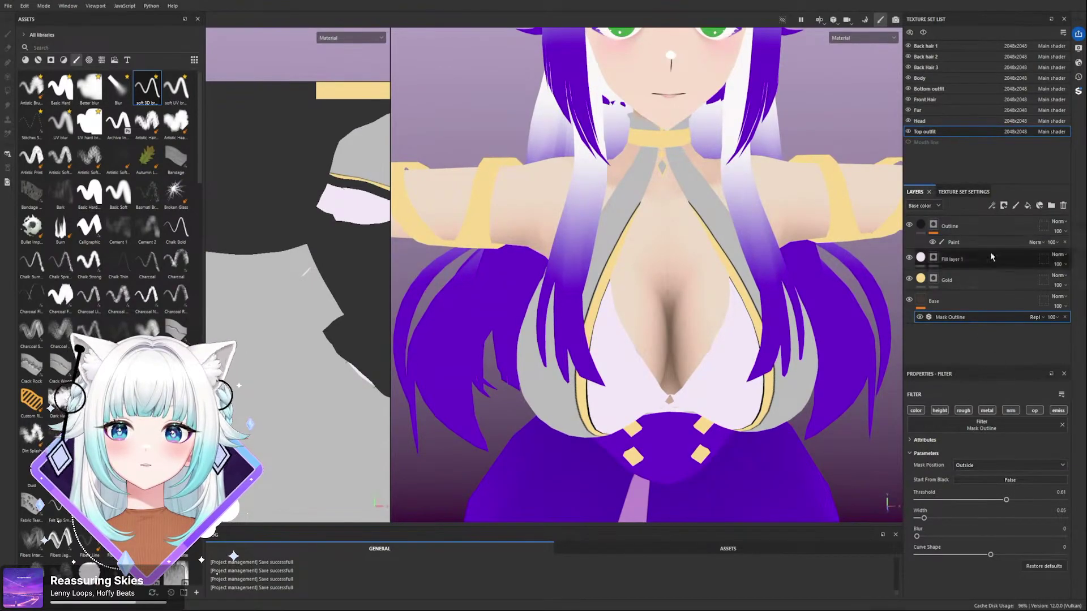
click(1065, 317)
- Try a UV Border Distance generator on the Base layer with balance 0.94, then remove the generator
click(953, 305)
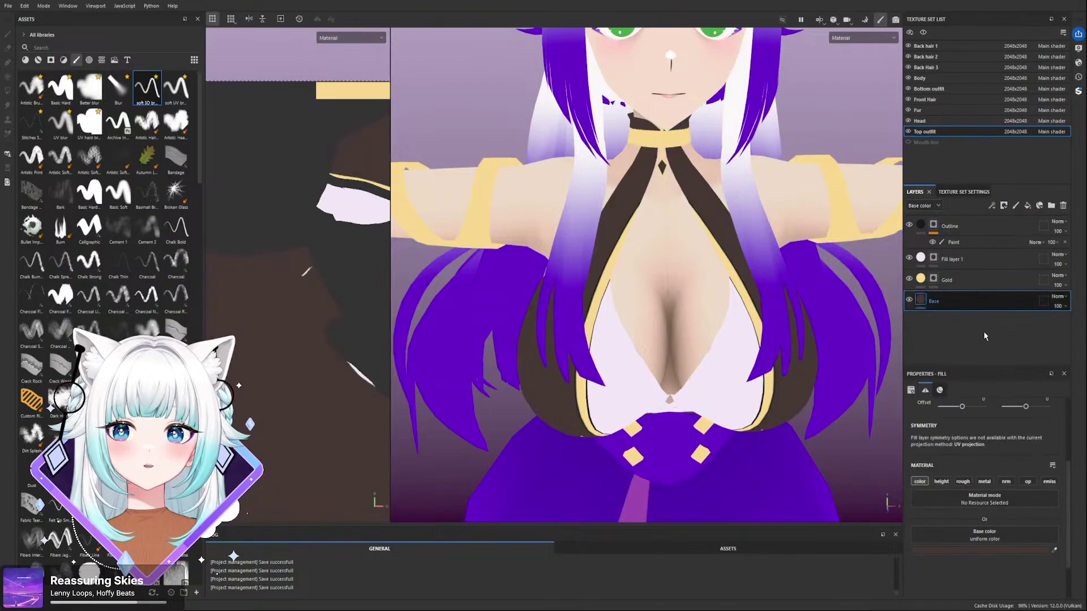
click(998, 340)
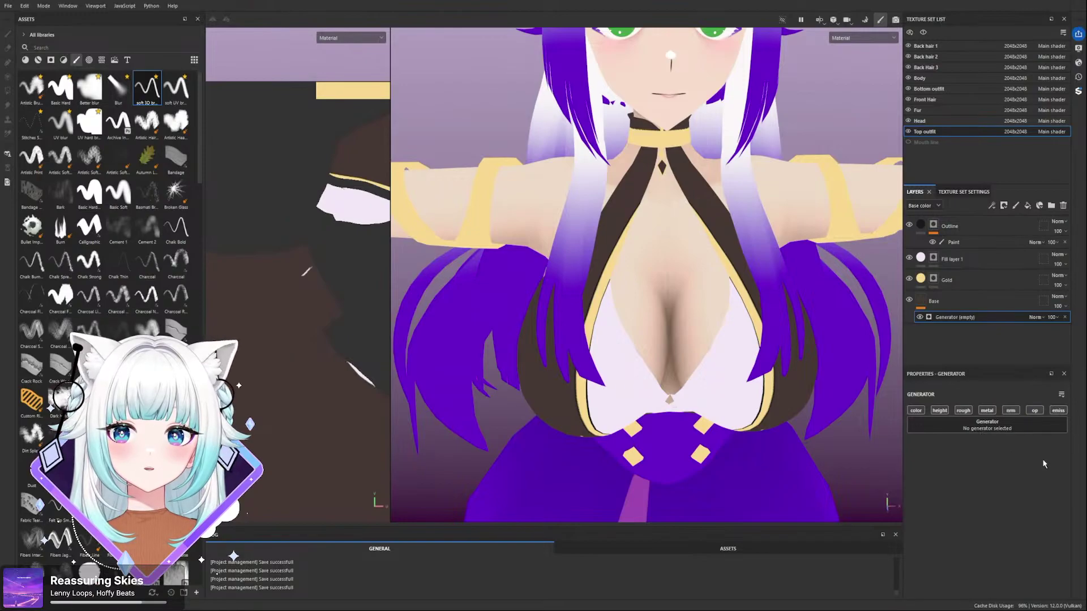
click(998, 536)
scroll(647, 310, up, 1)
alt+drag(648, 311, 696, 315)
drag(989, 497, 1056, 497)
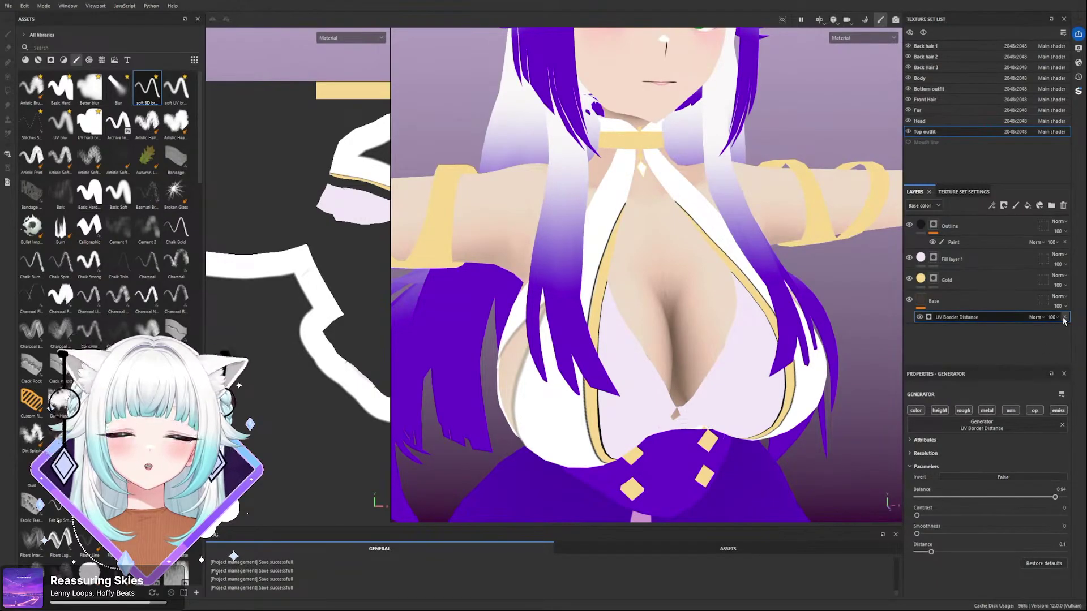
alt+drag(811, 321, 866, 340)
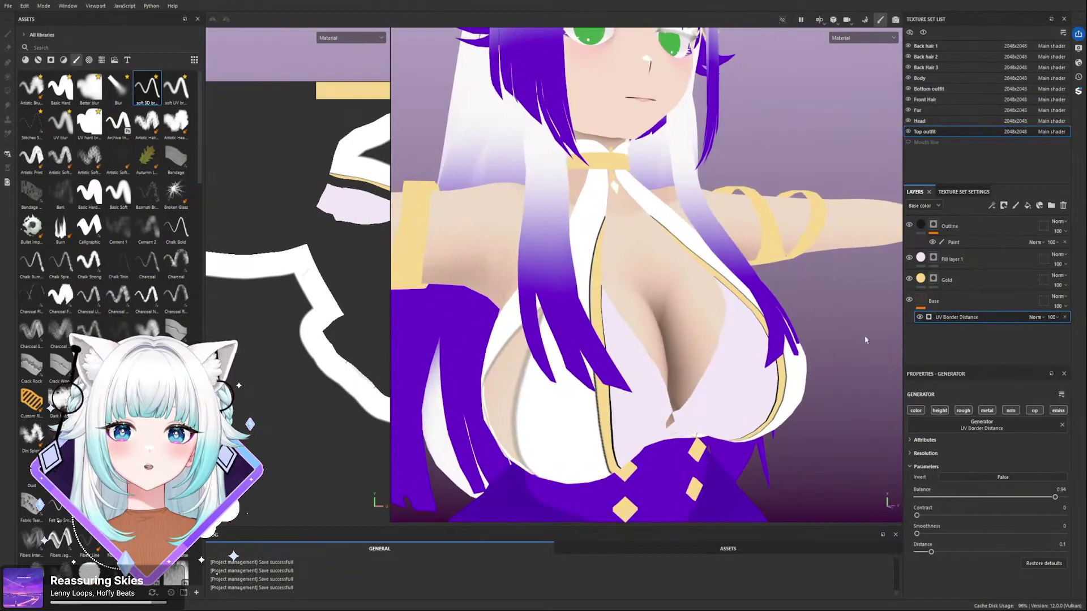
click(1065, 319)
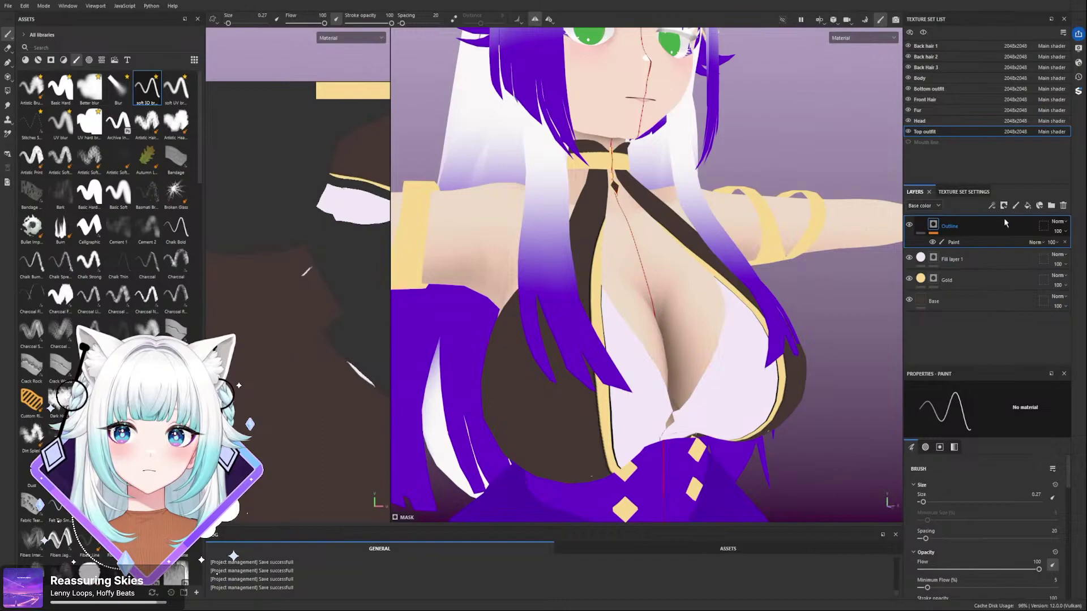
- Duplicate the Outline layer, hide the original, and replace the paint in the copy's mask with a UV Border Distance generator
key(ctrl+d)
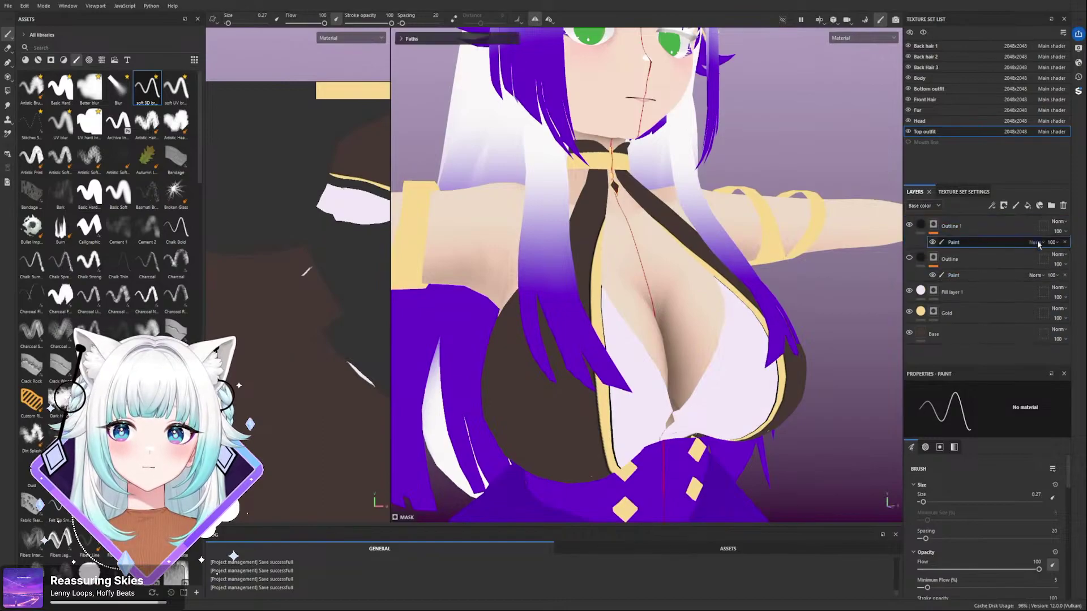
click(934, 225)
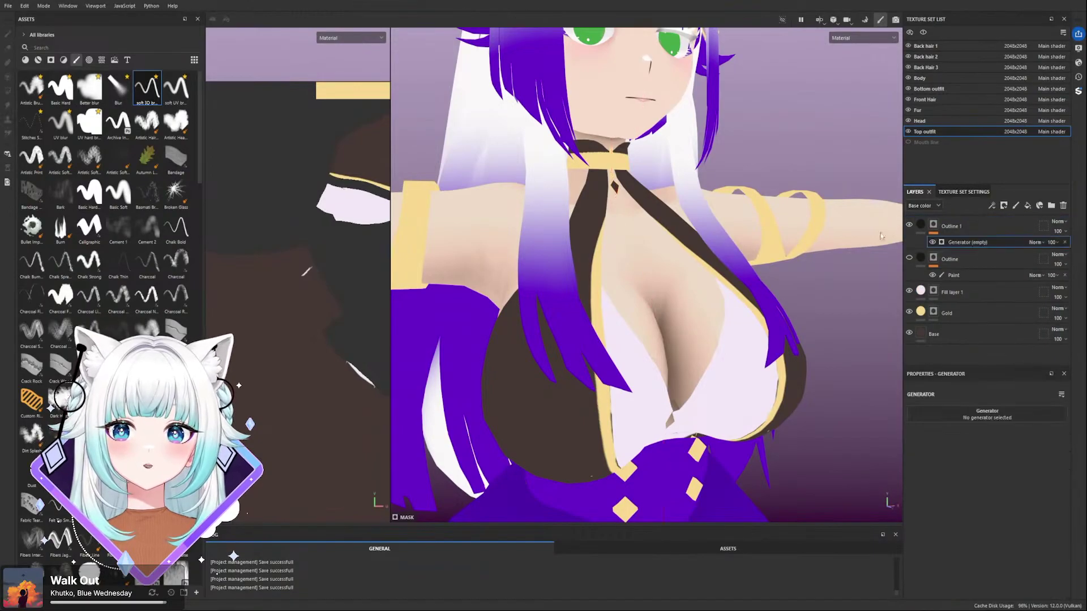
click(1004, 508)
- Set the UV Border Distance generator's balance to 0.02 and contrast to 0.8
drag(990, 486, 921, 486)
alt+drag(634, 439, 672, 433)
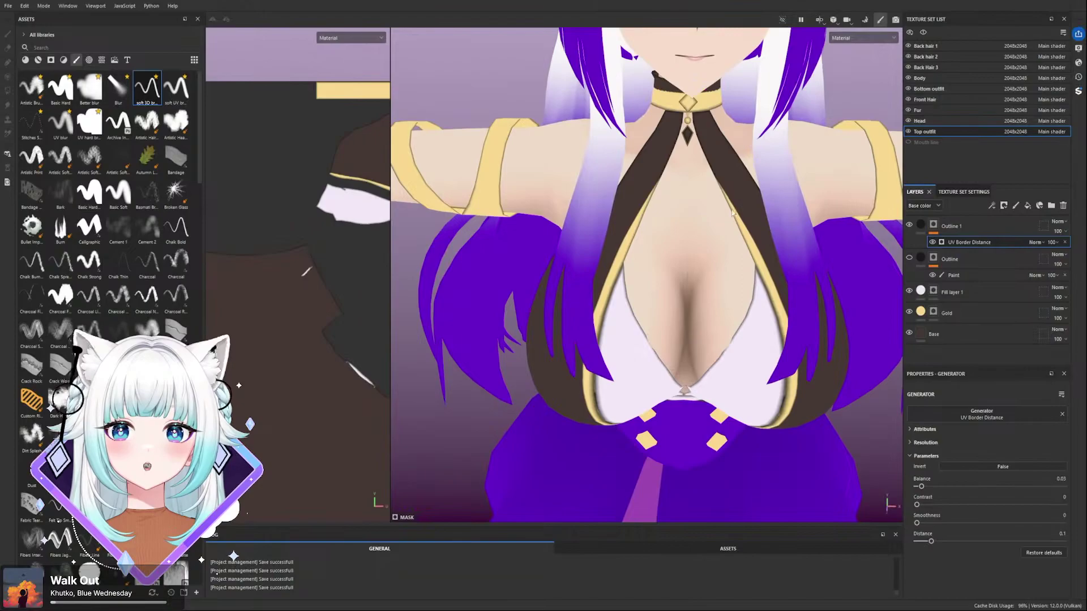
alt+drag(783, 423, 722, 259)
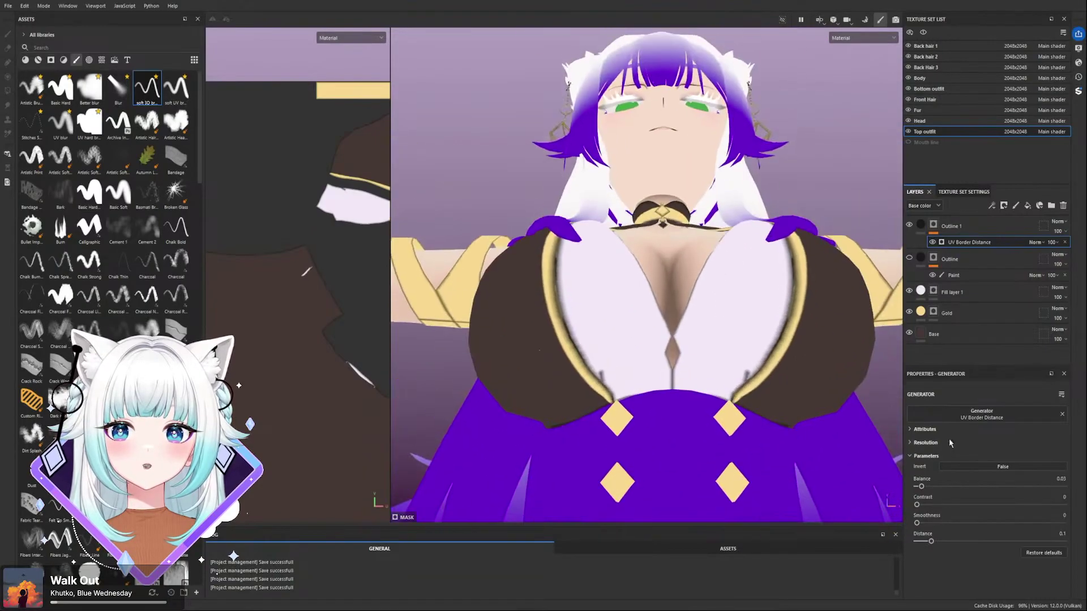
mouse_move(917, 505)
mouse_down()
mouse_move(1038, 510)
mouse_move(939, 509)
mouse_move(920, 490)
mouse_up()
click(1034, 504)
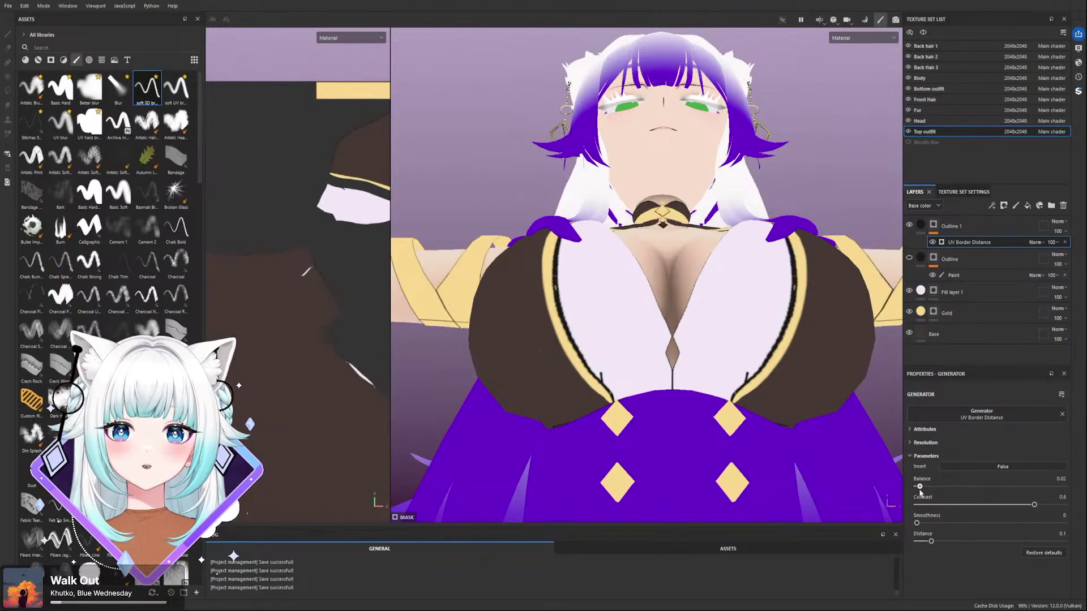
- Thin the generated outline by setting the balance to 0.01, checking the gold trim up close
scroll(599, 305, up, 5)
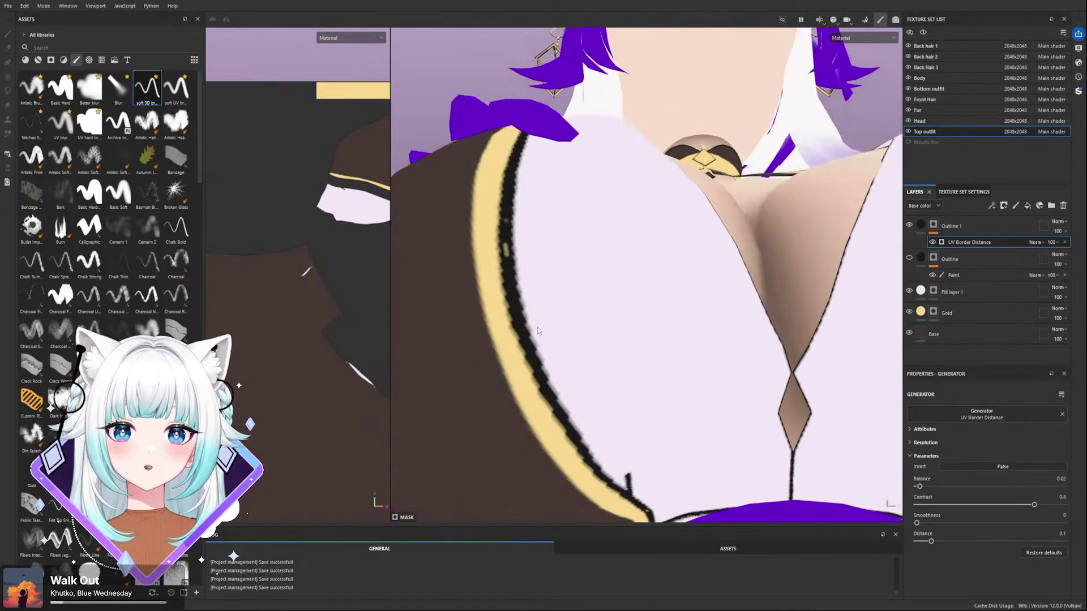
alt+drag(832, 365, 836, 406)
drag(926, 490, 918, 491)
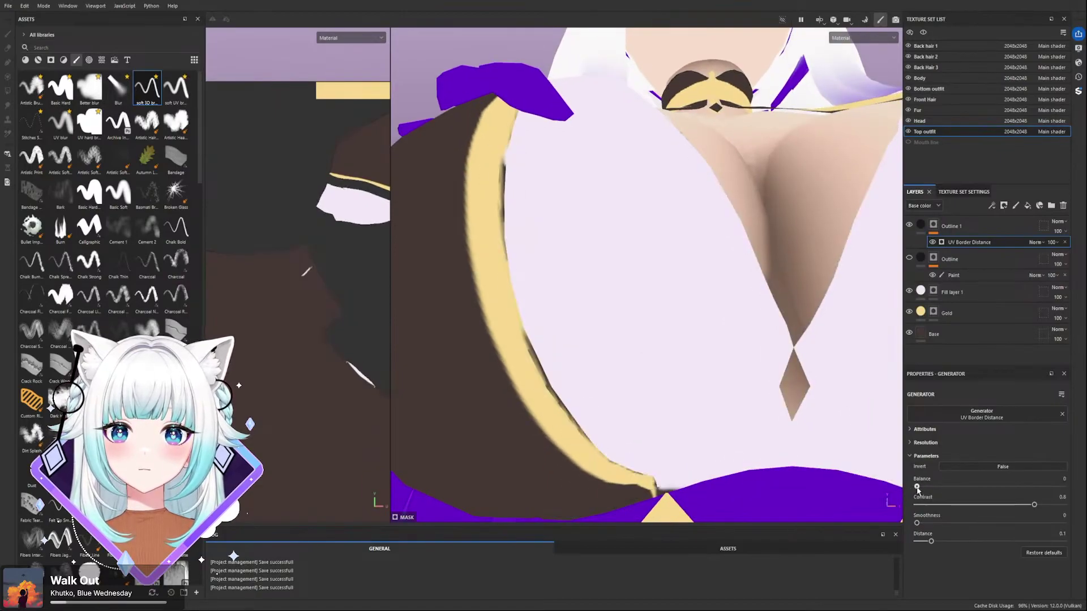
alt+middle_drag(731, 316, 631, 252)
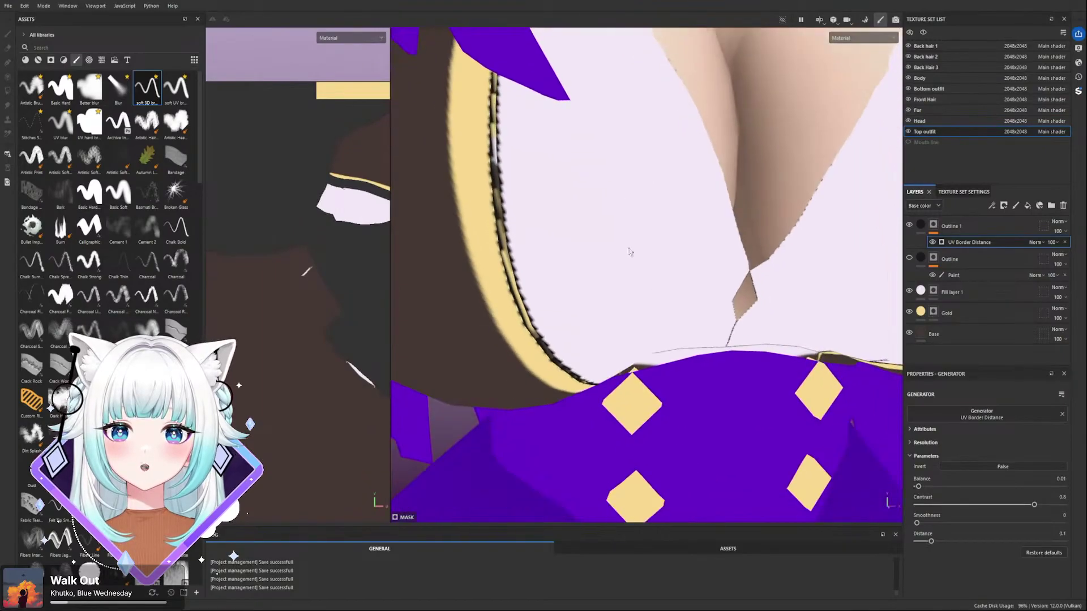
alt+drag(630, 252, 631, 362)
scroll(617, 170, down, 2)
alt+middle_drag(613, 133, 623, 265)
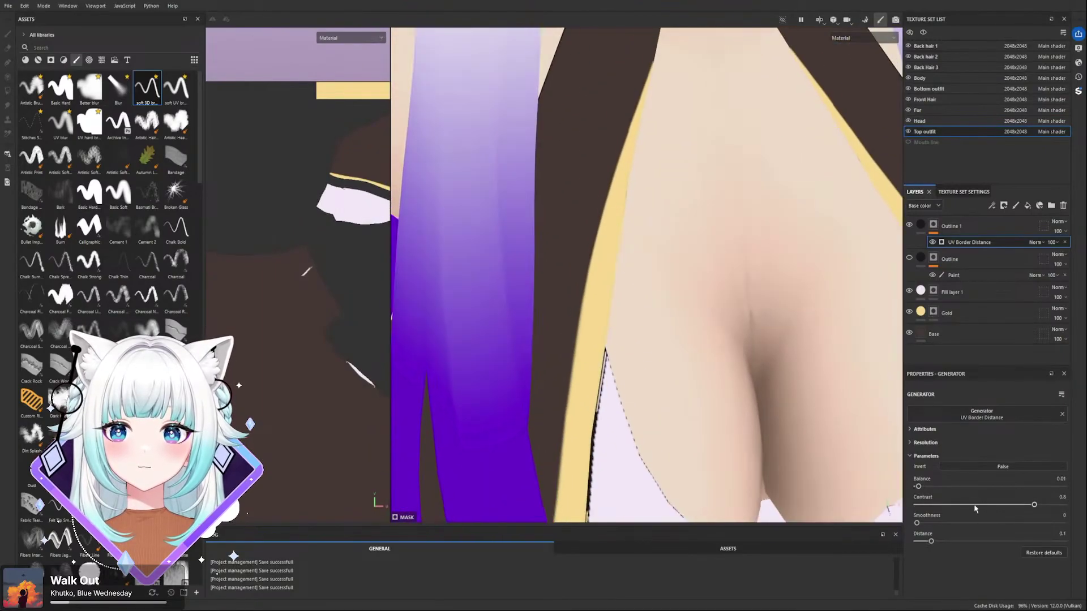
- Set the generator's distance to 0.4 and check the outline along the trim and neckline
drag(931, 544, 976, 527)
scroll(781, 332, down, 5)
alt+drag(781, 333, 702, 198)
scroll(683, 391, up, 5)
scroll(681, 387, down, 4)
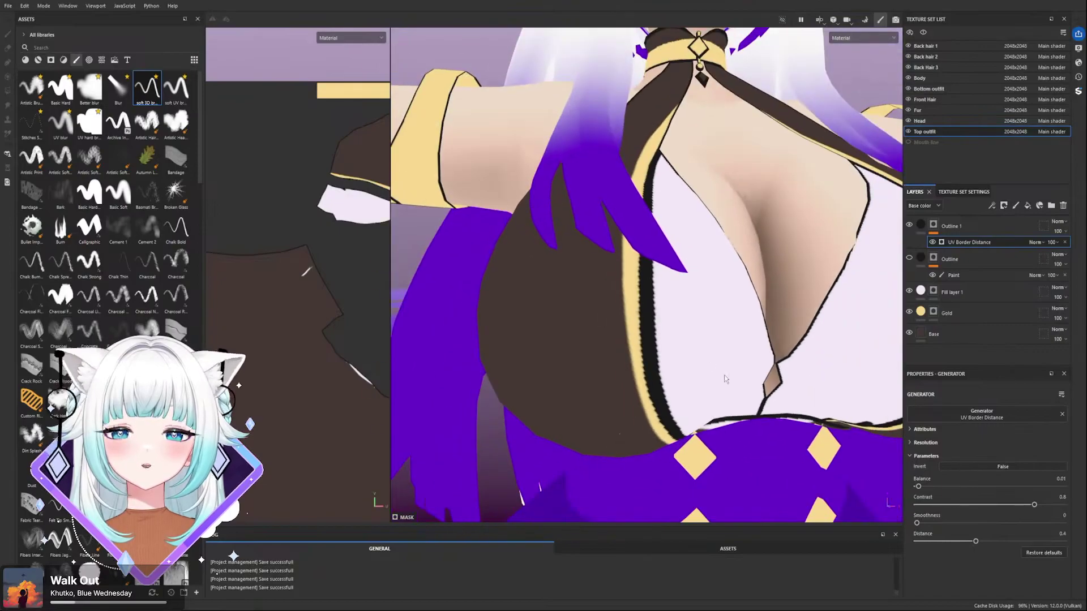
- Try an FXAA (Anti-aliasing) filter on the Outline 1 layer's mask, testing Affect Alpha Channel set to True
click(935, 226)
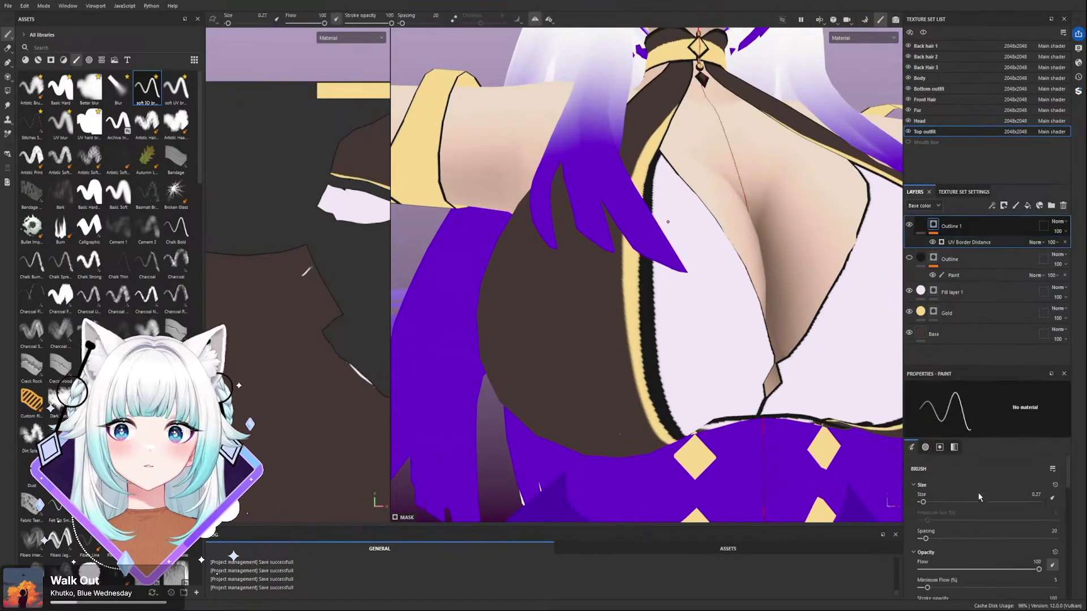
click(979, 568)
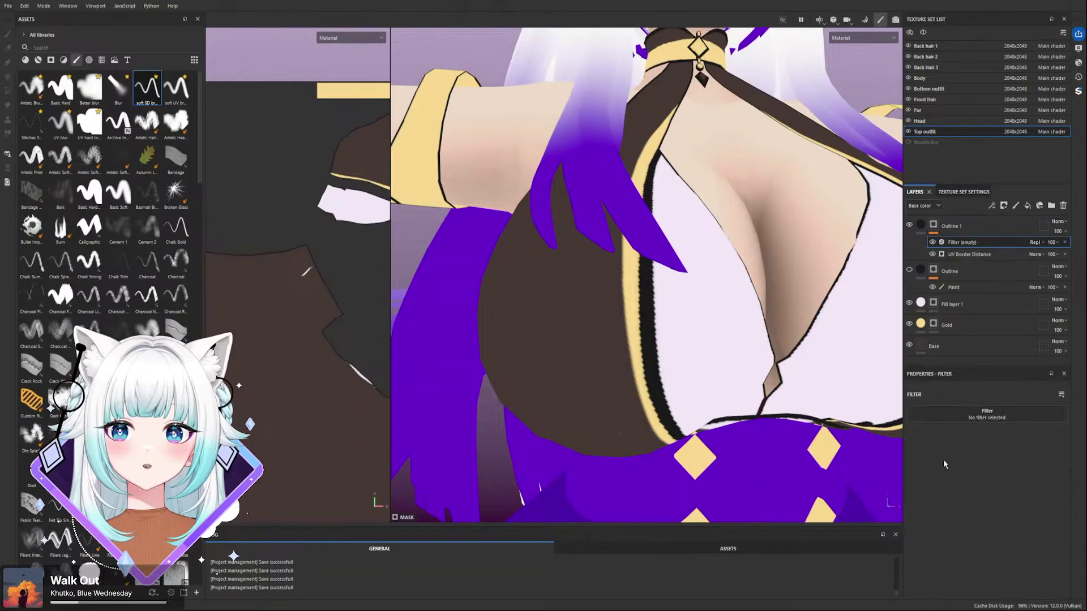
click(984, 446)
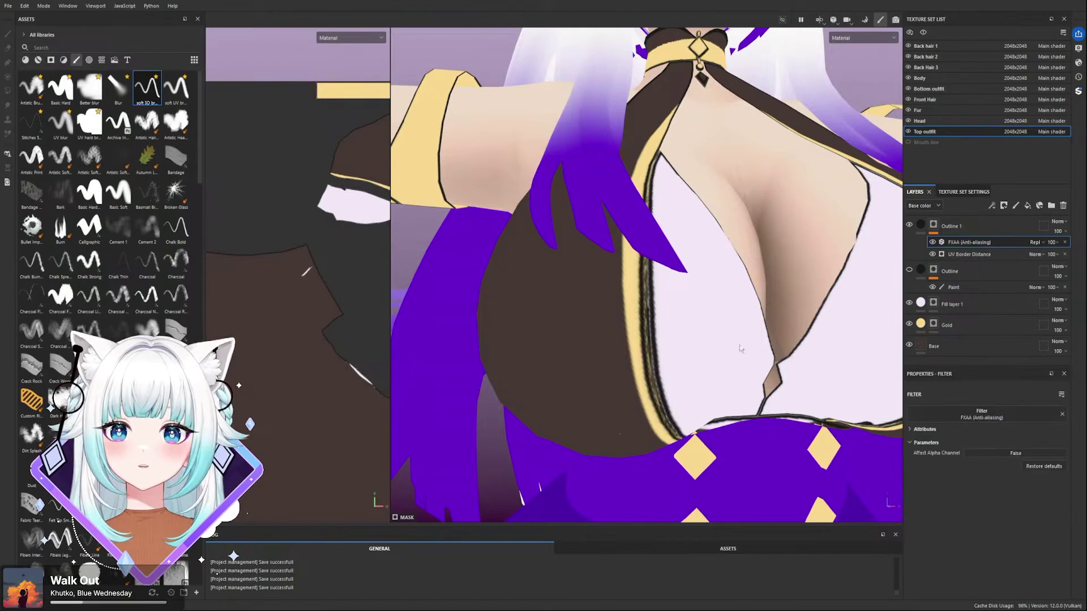
scroll(740, 351, up, 2)
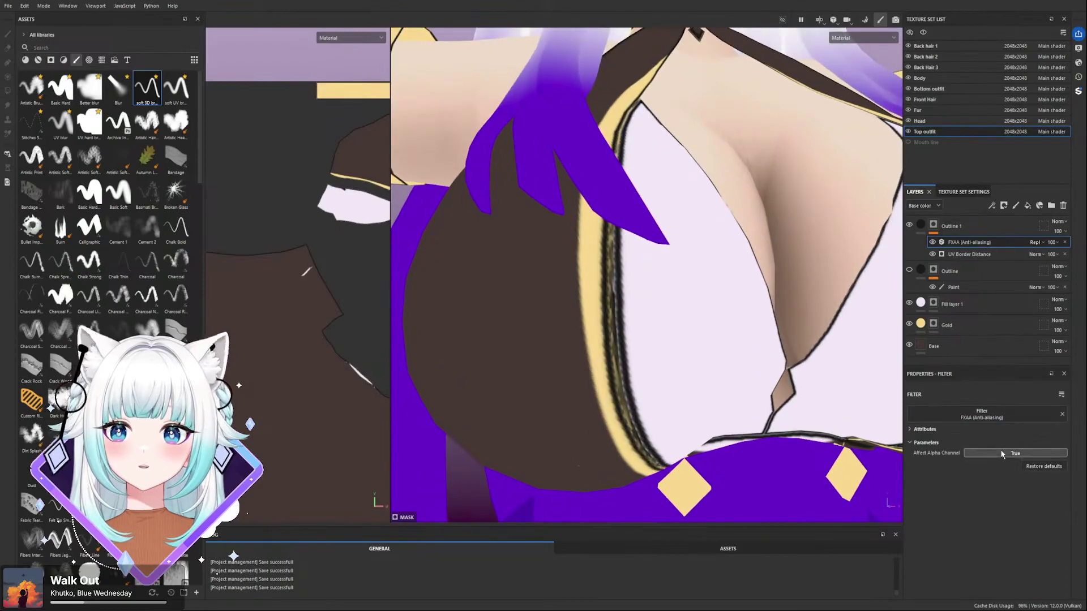
- Read the FXAA filter's description, compare the outline with and without the filter, and leave the filter hidden
click(917, 431)
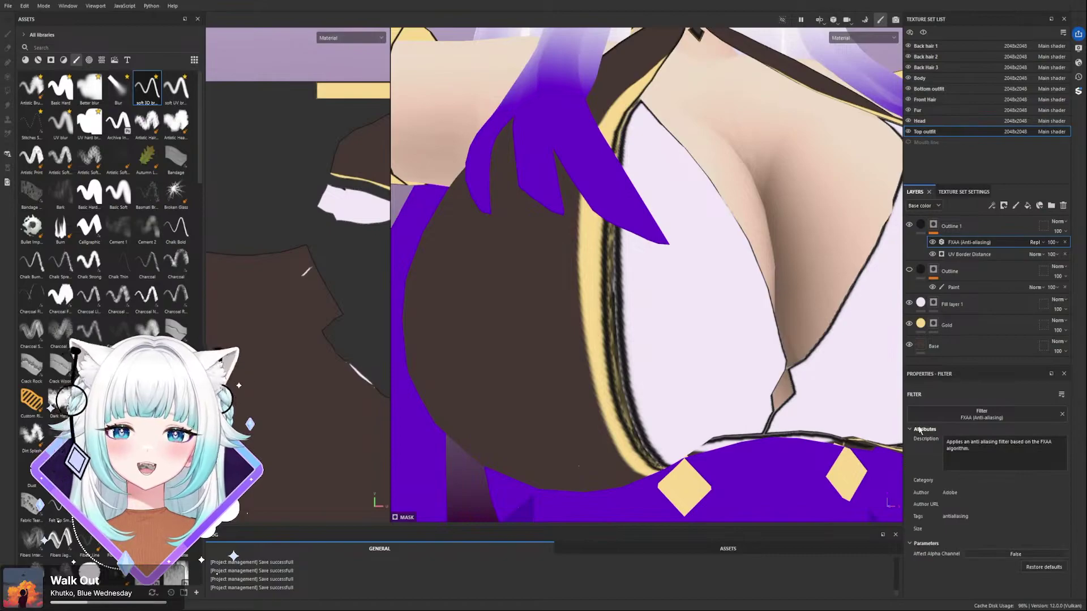
click(920, 430)
click(932, 243)
click(932, 242)
click(932, 243)
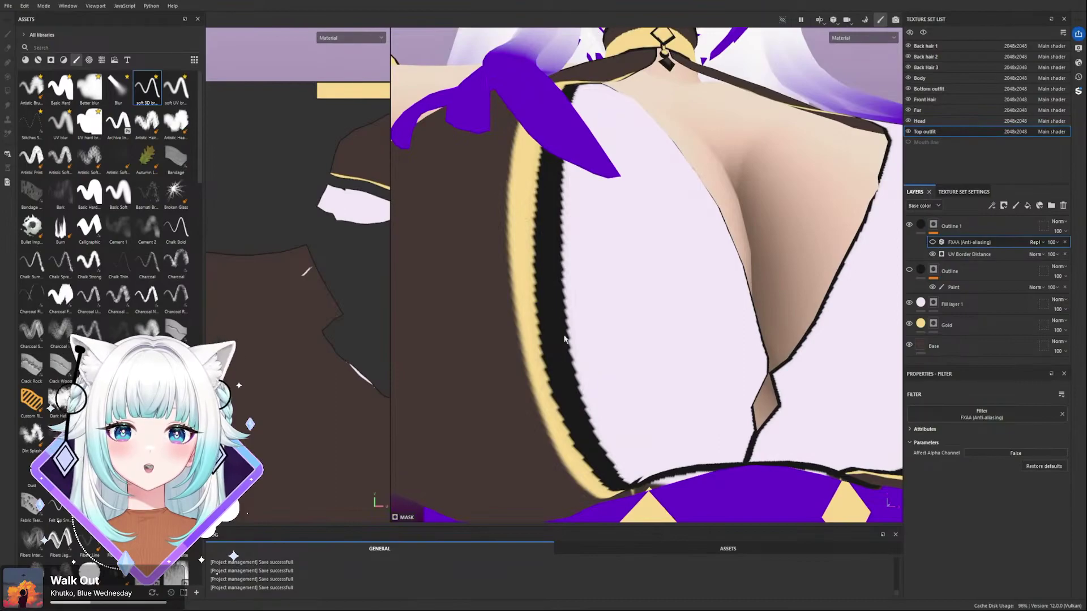
- Inspect the generated outline from near and far, and compare the outfit with the Outline 1 layer hidden and shown
alt+drag(769, 308, 637, 282)
scroll(667, 209, up, 2)
scroll(658, 229, up, 4)
scroll(657, 227, down, 6)
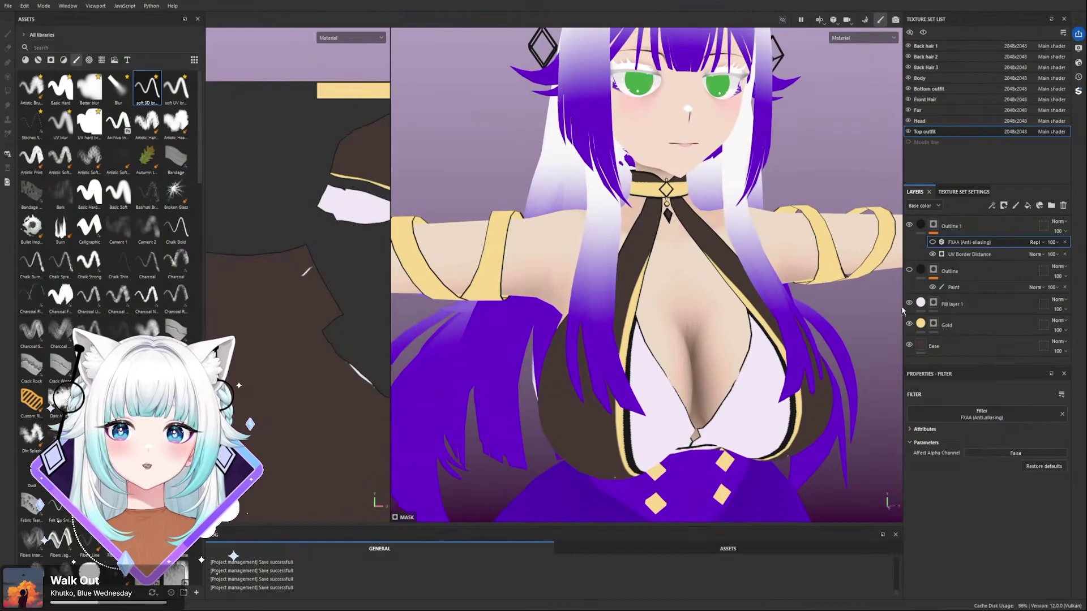
click(910, 224)
click(909, 225)
click(909, 225)
click(909, 225)
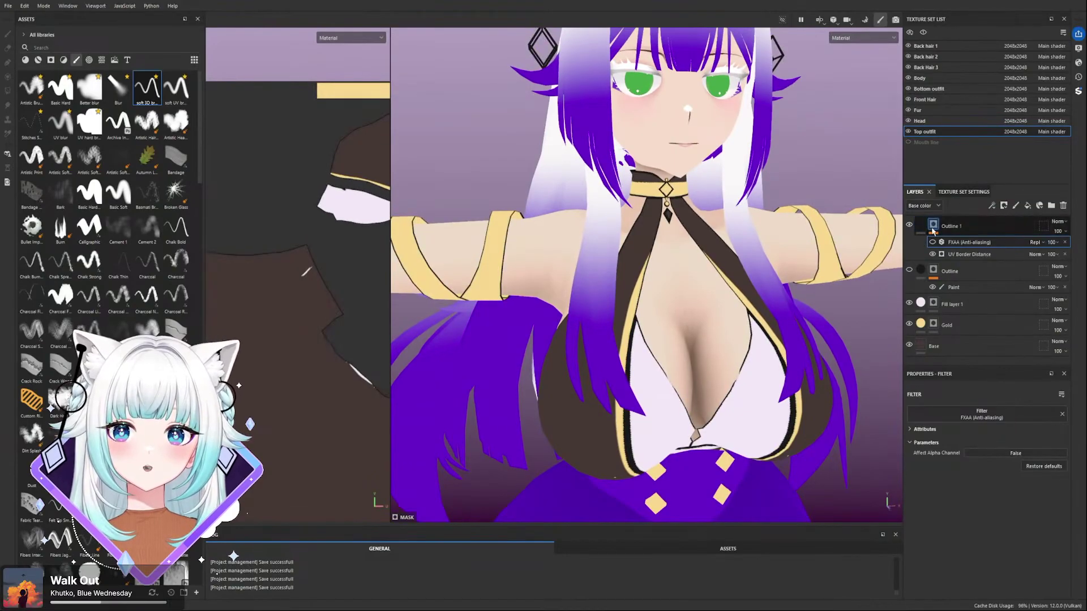
- Flatten the Outline 1 layer into a new layer and select the flattened layer's mask
click(932, 227)
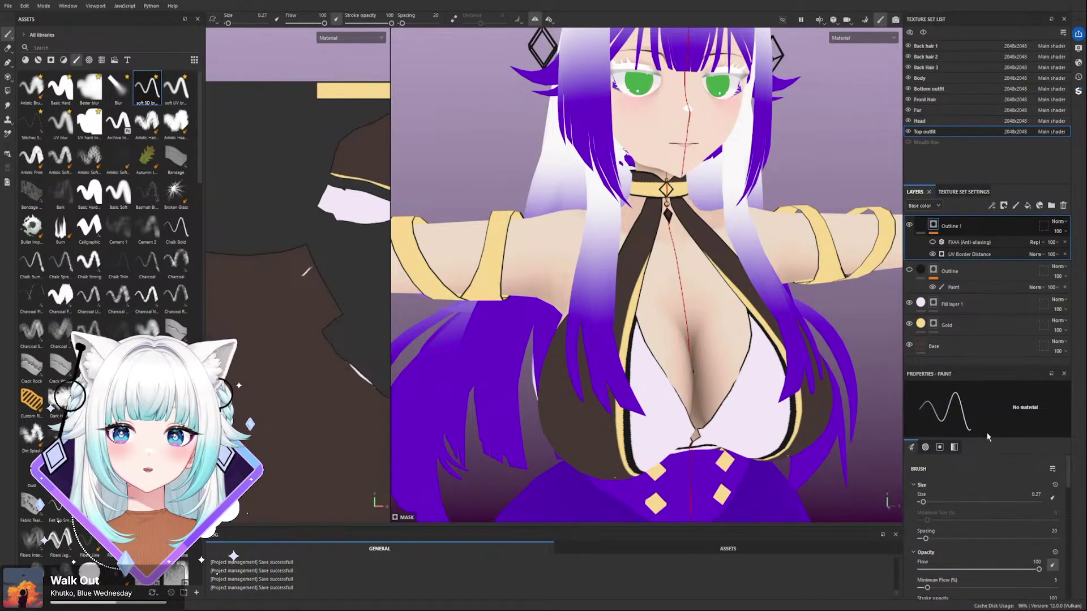
click(922, 226)
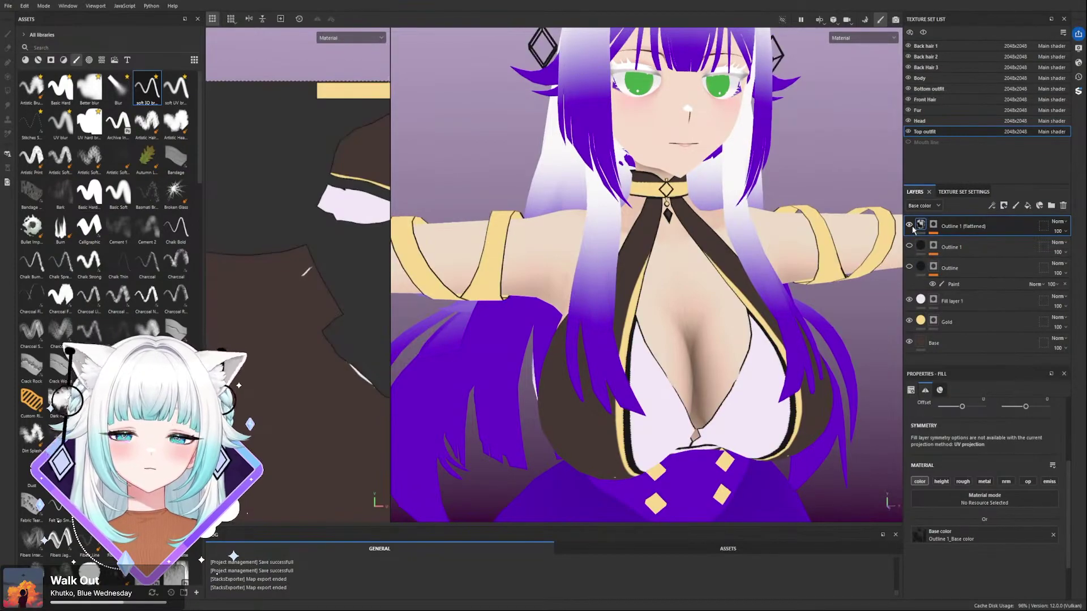
click(933, 225)
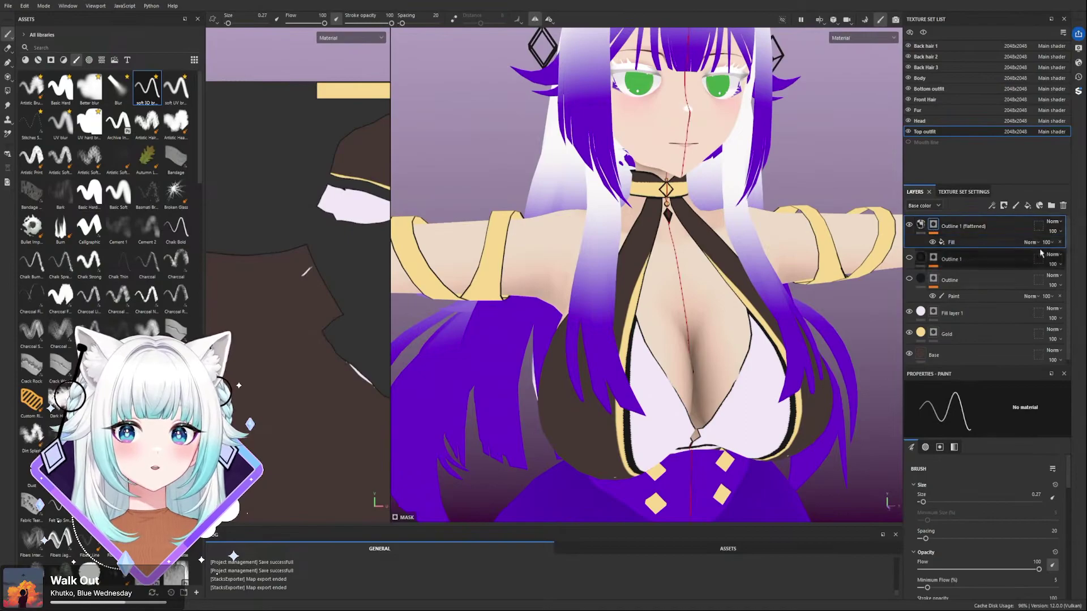
- Compare the outfit with the flattened outline mask's Fill effect hidden and shown
click(933, 242)
click(933, 242)
click(933, 242)
click(932, 242)
click(933, 243)
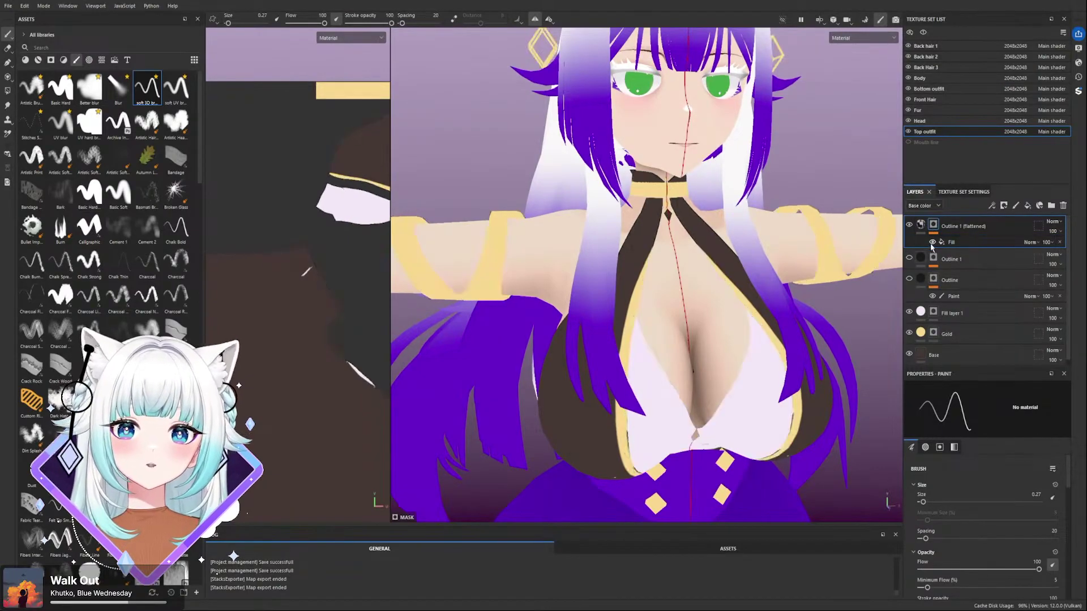
- Add an FXAA (Anti-aliasing) filter to the flattened outline's mask and set Affect Alpha Channel to True
click(934, 227)
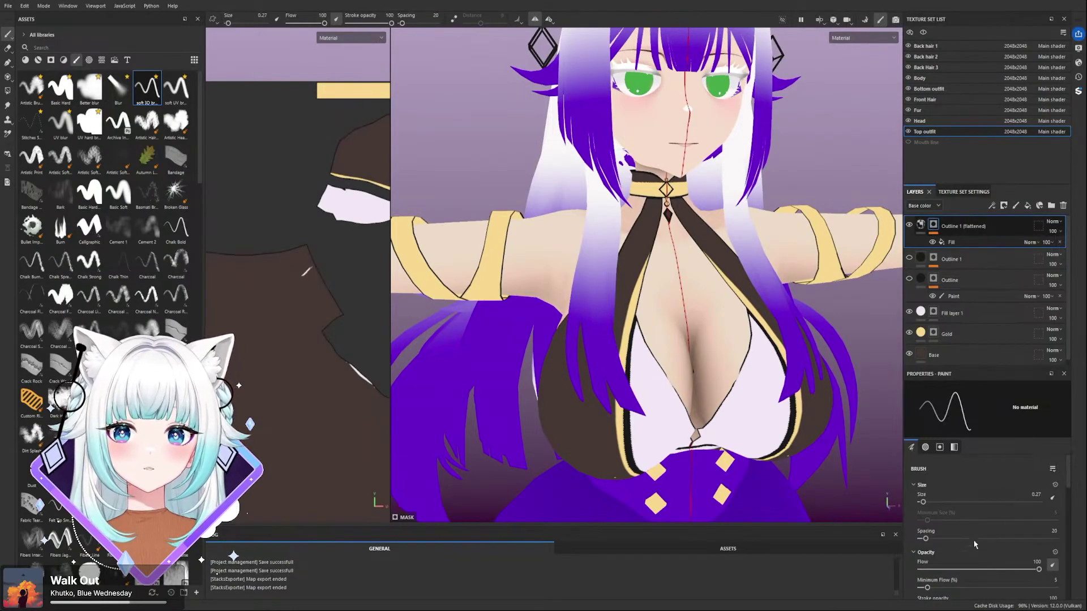
click(980, 571)
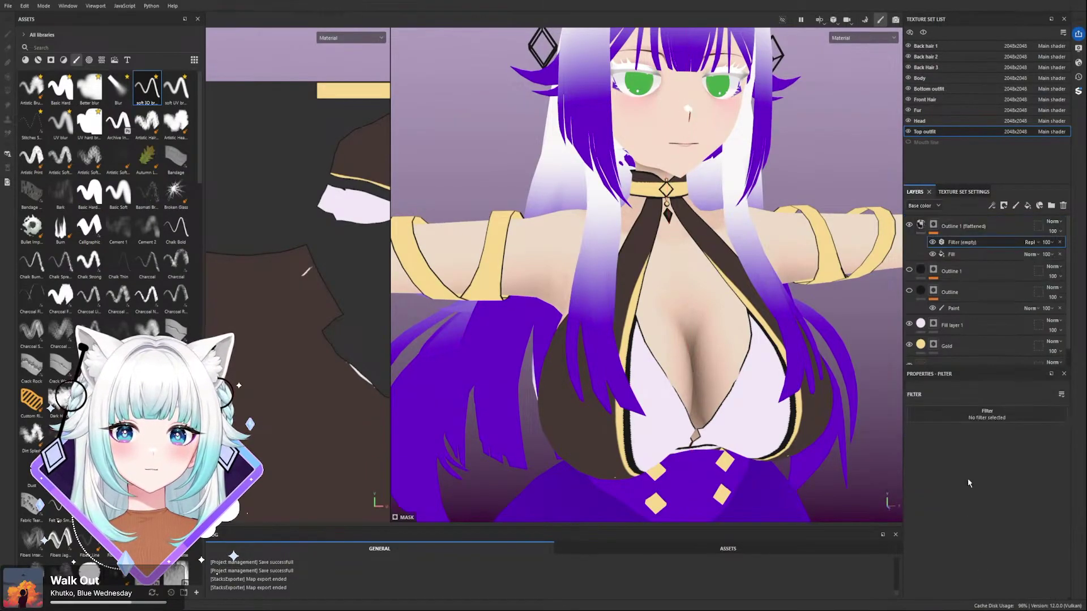
click(961, 408)
click(978, 440)
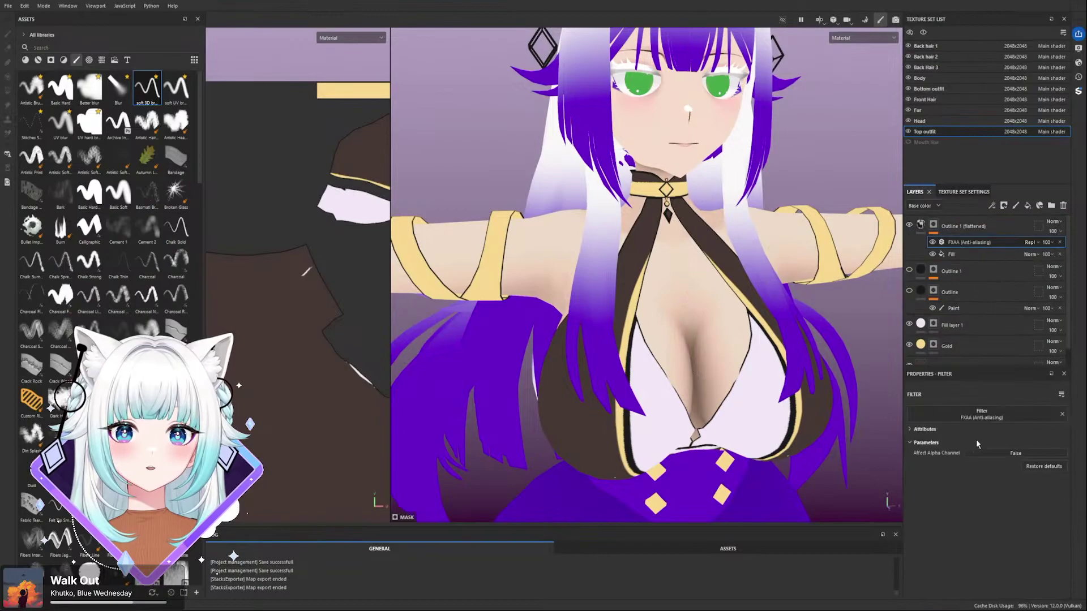
scroll(677, 400, up, 4)
scroll(533, 195, up, 2)
alt+drag(532, 195, 628, 136)
click(1004, 454)
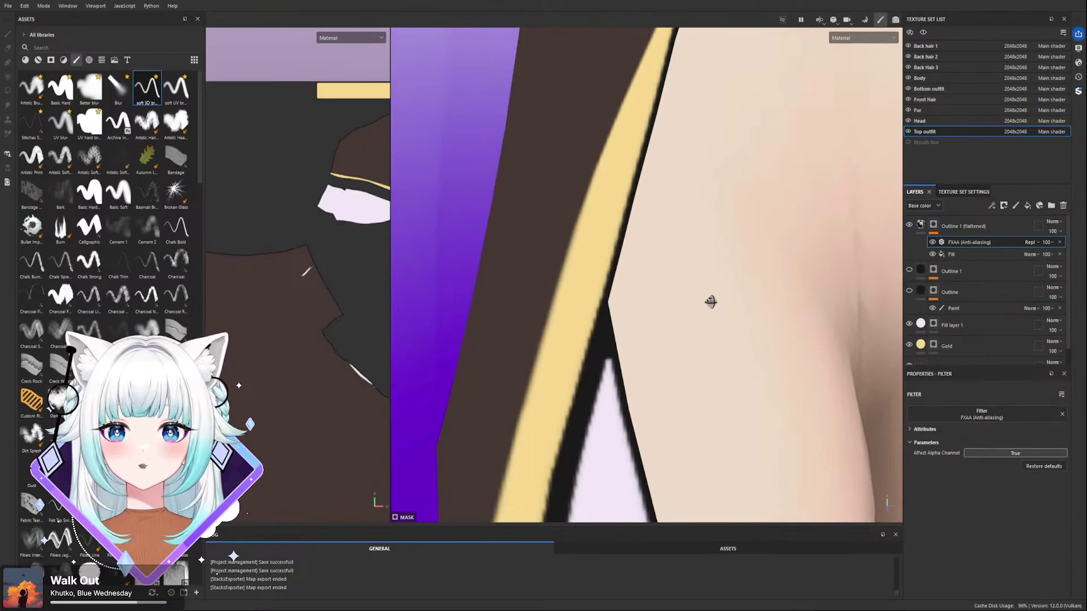
- Examine the smoothed outlines on the choker, pendant and neck straps, both up close and from a distance
scroll(706, 300, down, 6)
scroll(705, 196, down, 3)
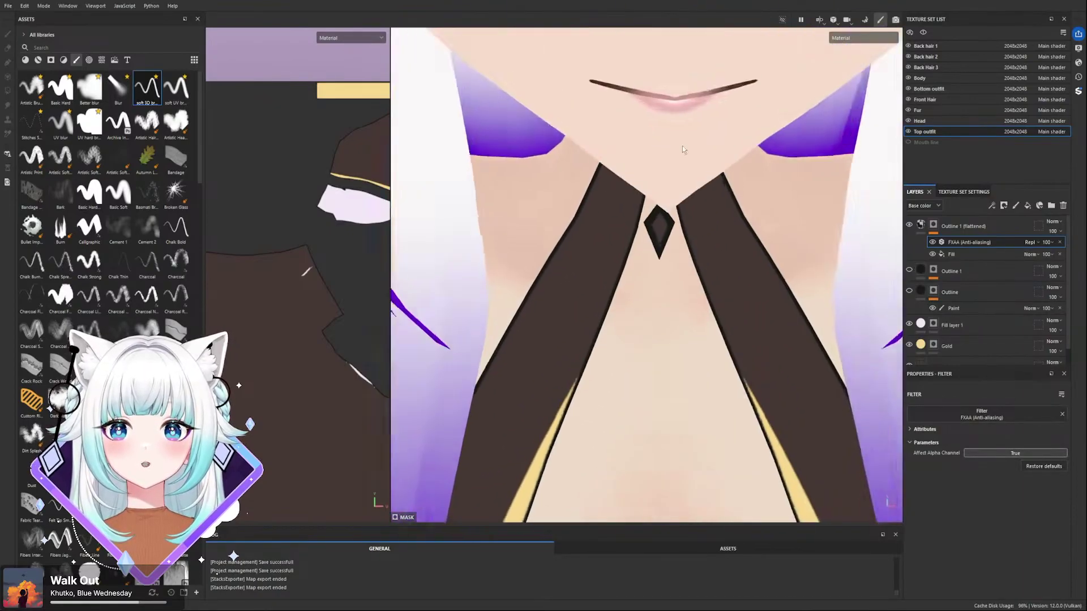
scroll(663, 230, up, 8)
scroll(663, 229, down, 2)
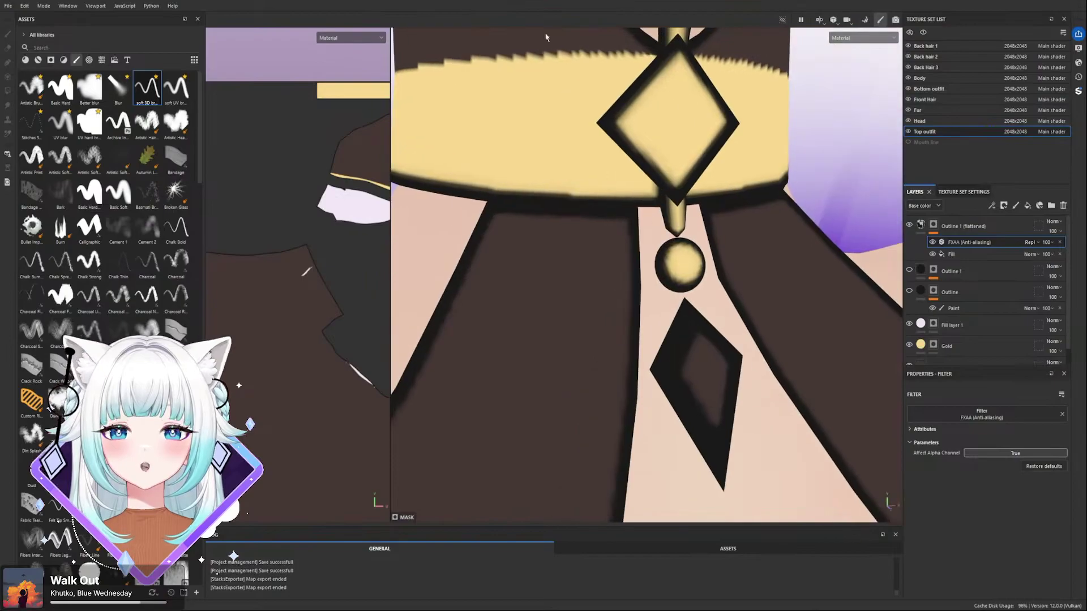
mouse_move(664, 230)
alt+mouse_down()
mouse_move(796, 234)
mouse_move(668, 243)
alt+mouse_up()
scroll(669, 242, down, 4)
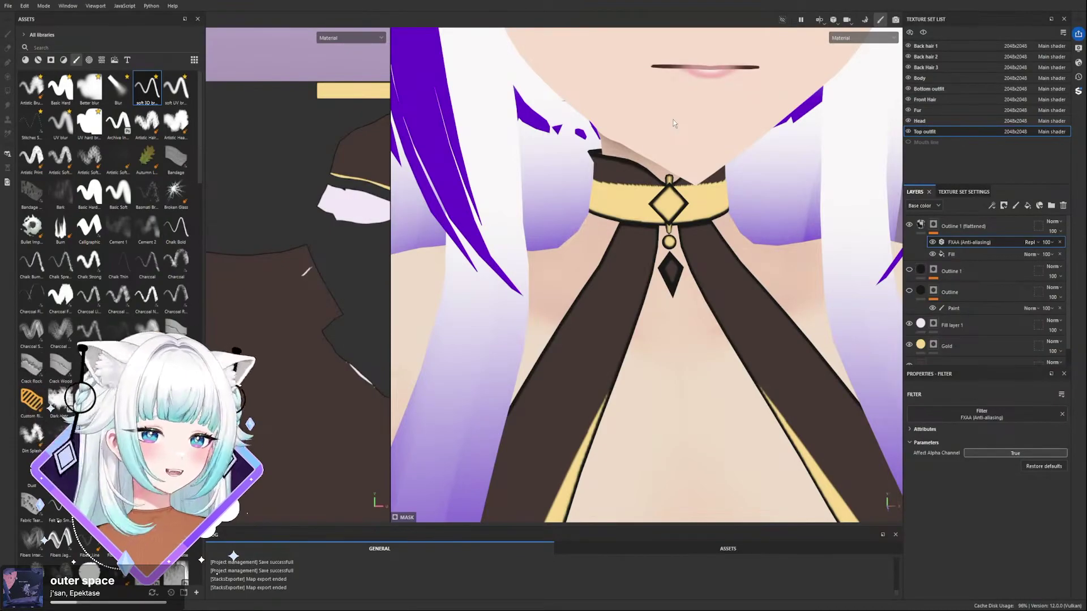
scroll(695, 247, down, 5)
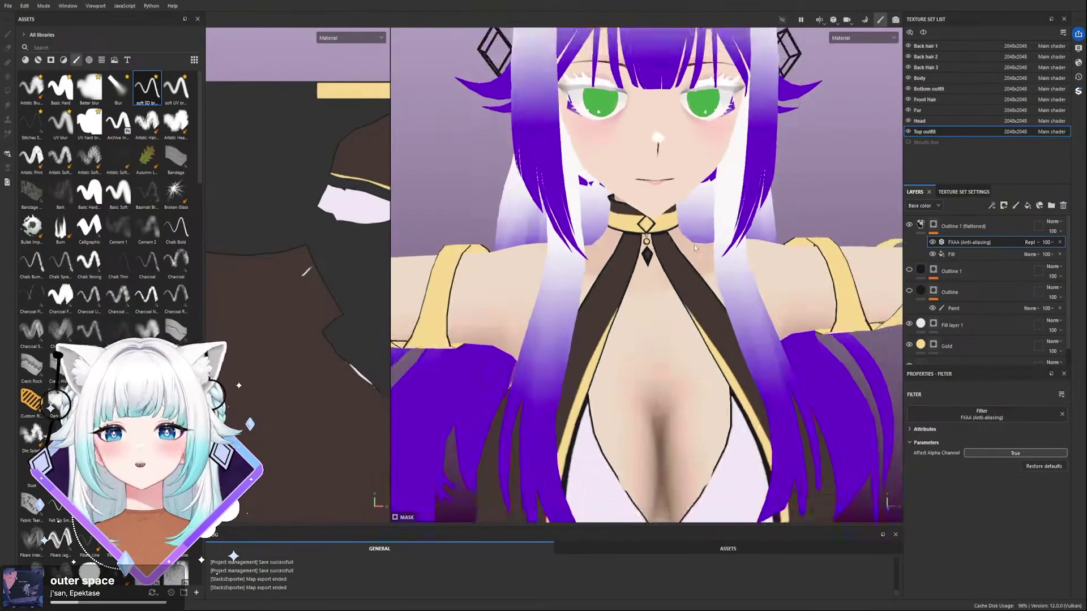
- Add a Paint effect to the flattened outline layer's mask and save the project
scroll(695, 248, down, 3)
scroll(712, 281, up, 8)
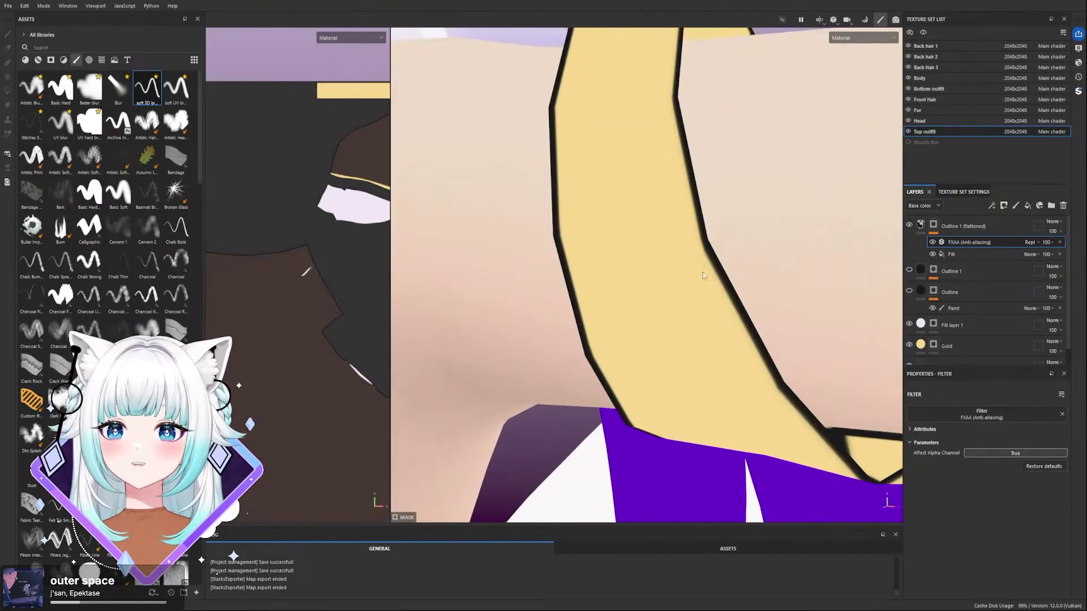
scroll(713, 282, down, 8)
alt+drag(659, 231, 561, 282)
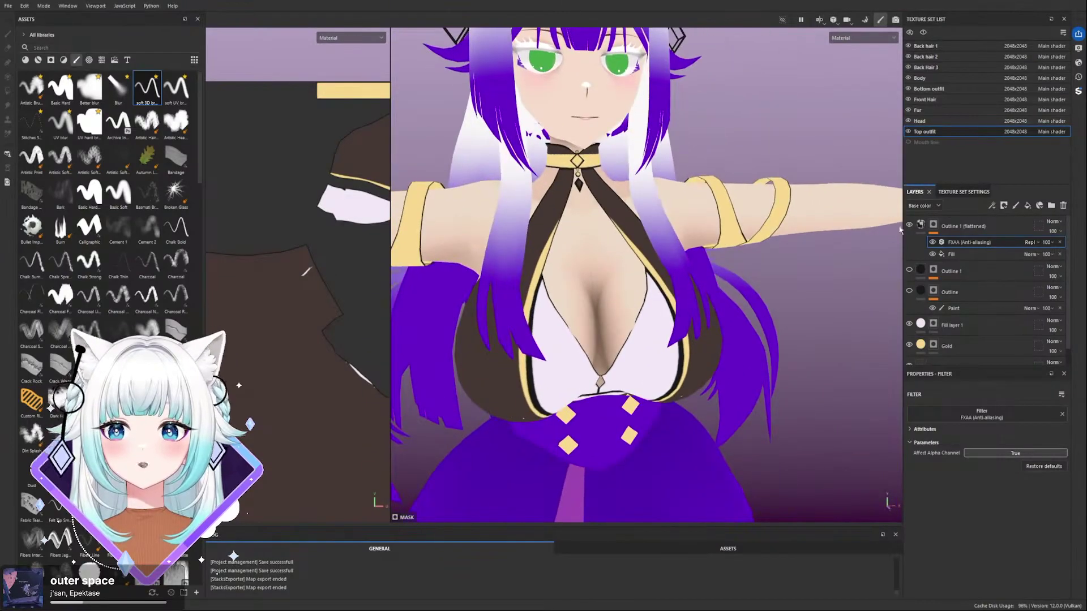
click(934, 224)
scroll(647, 250, up, 2)
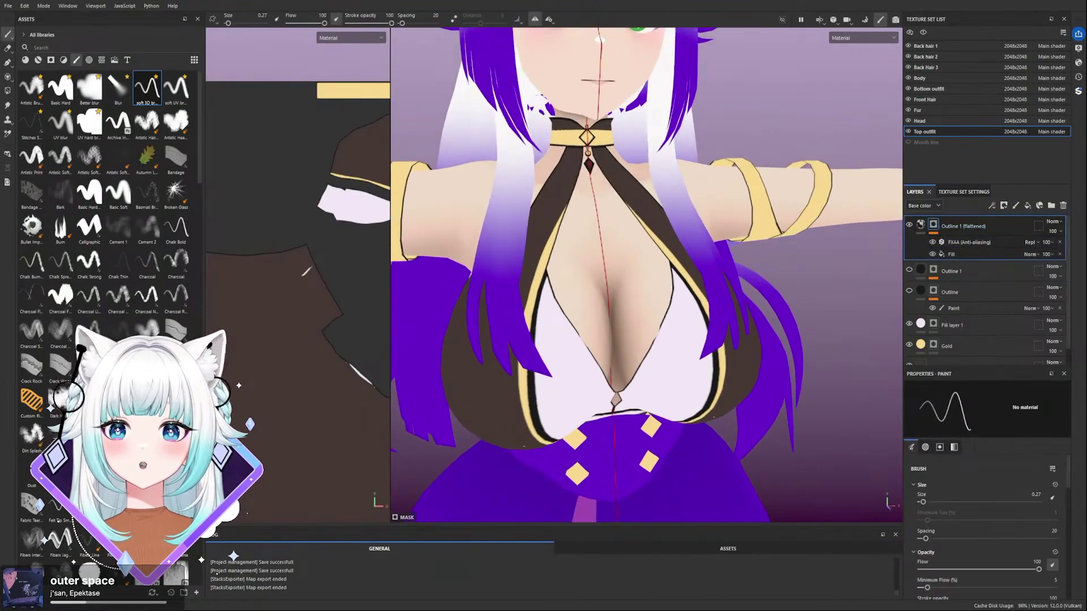
click(961, 522)
scroll(556, 309, up, 3)
key(ctrl+s)
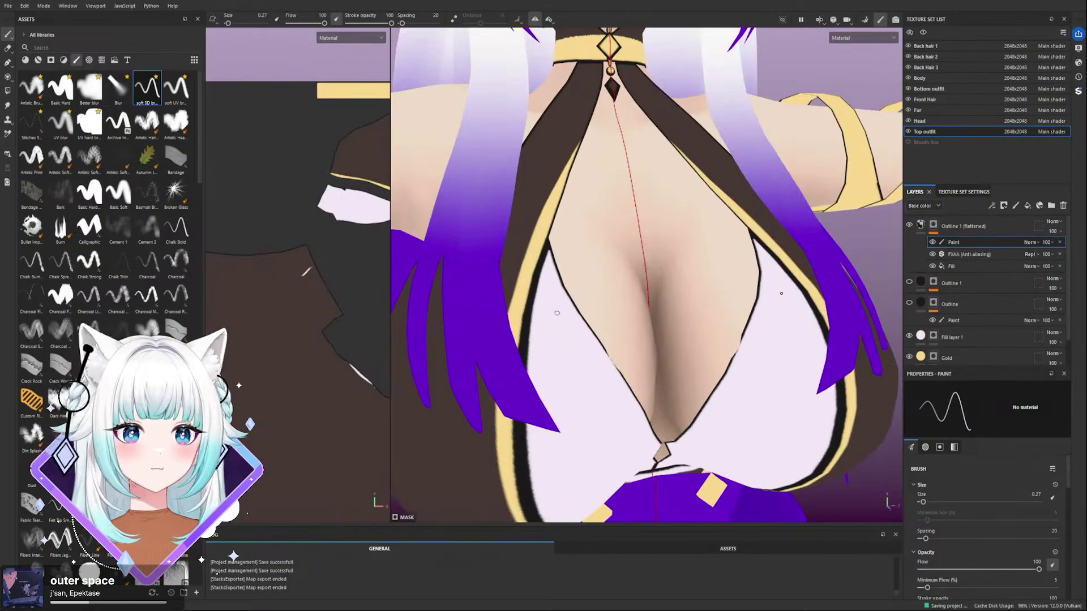
- Examine the smoothed outlines on the cups, gold trim, neck straps and armbands from several angles and distances
alt+drag(556, 310, 565, 274)
alt+middle_drag(566, 274, 591, 257)
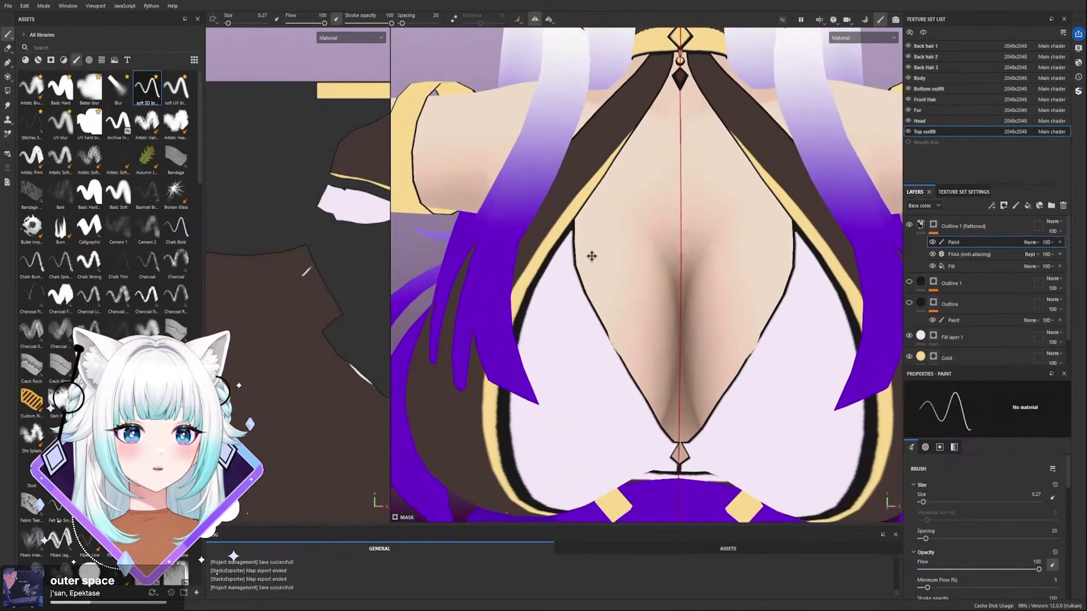
alt+drag(591, 257, 593, 257)
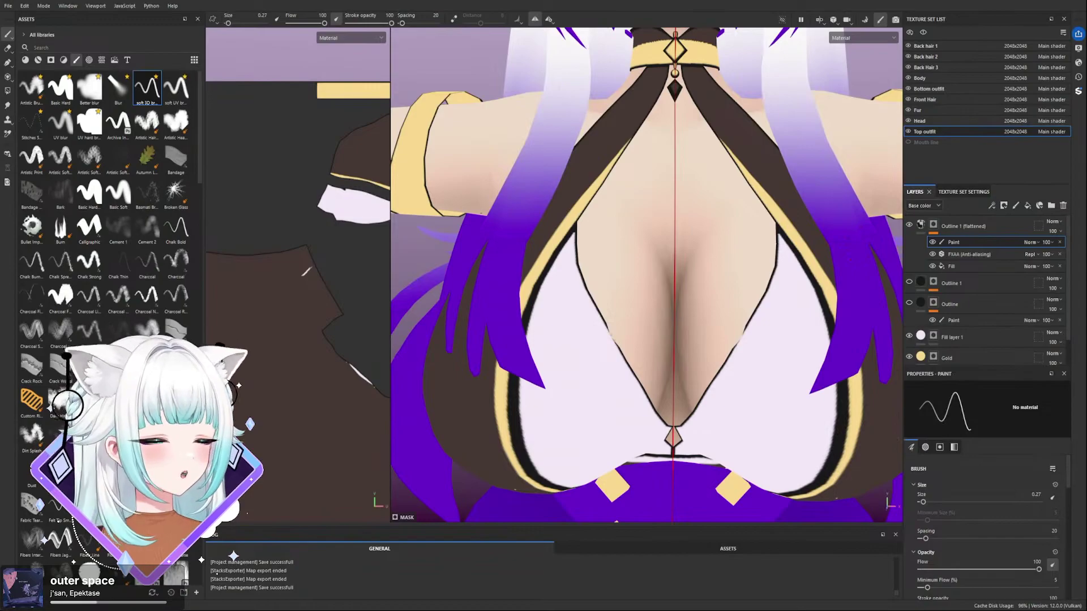
alt+middle_drag(538, 249, 577, 243)
mouse_move(577, 242)
alt+mouse_down()
mouse_move(617, 284)
mouse_move(605, 275)
alt+mouse_up()
scroll(532, 254, down, 5)
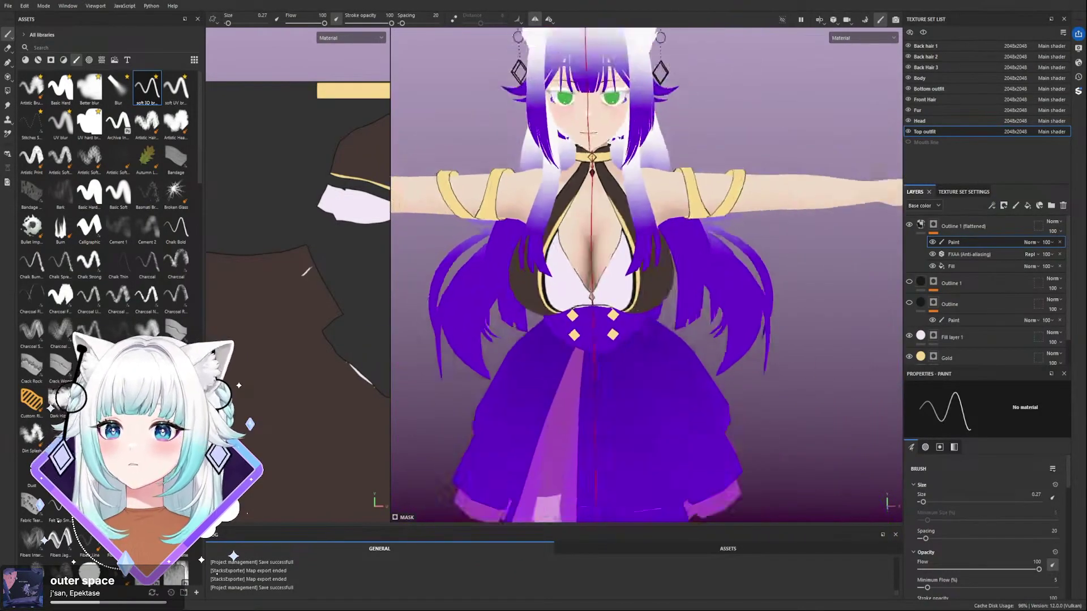
scroll(708, 158, up, 4)
alt+drag(688, 221, 664, 244)
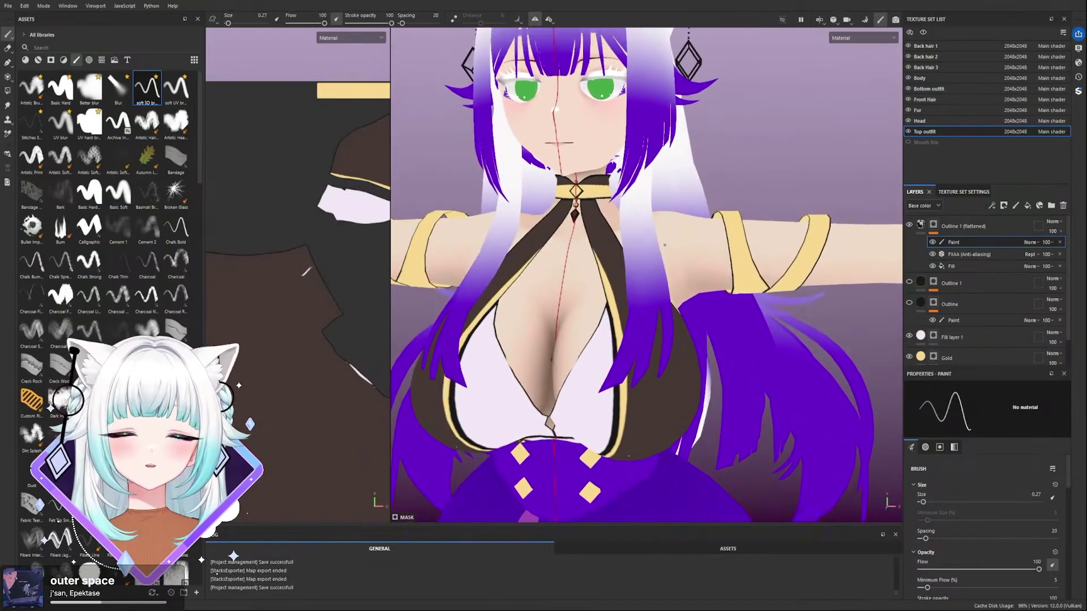
scroll(663, 244, down, 1)
alt+middle_drag(583, 218, 647, 232)
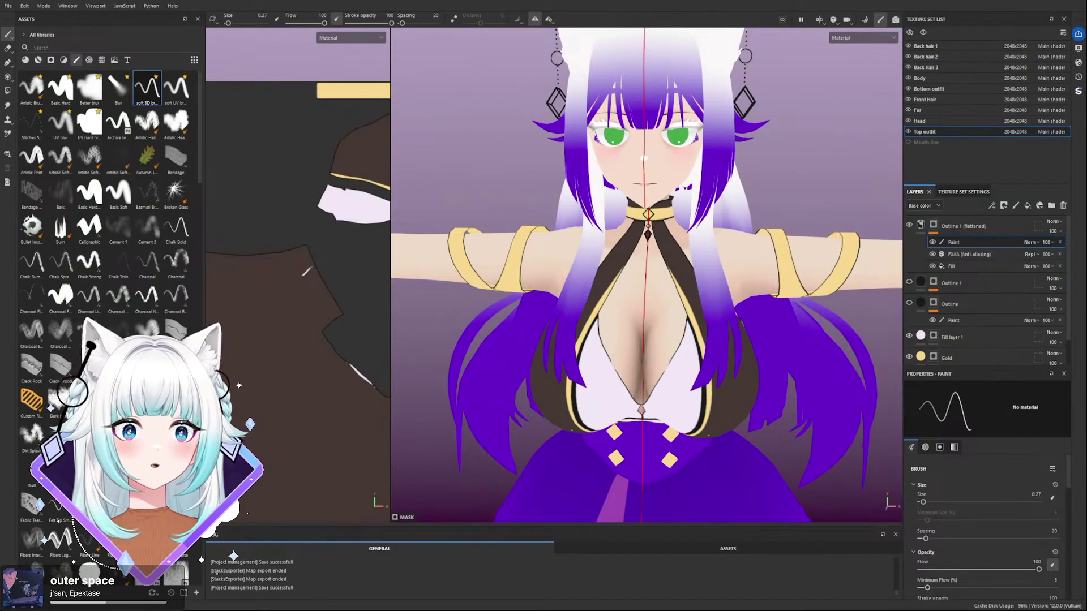
scroll(683, 215, down, 5)
alt+drag(683, 218, 572, 253)
scroll(696, 255, up, 2)
alt+middle_drag(697, 255, 603, 191)
mouse_move(670, 207)
alt+mouse_down()
mouse_move(617, 218)
mouse_move(671, 207)
alt+mouse_up()
alt+middle_drag(790, 237, 634, 236)
alt+drag(635, 237, 685, 216)
alt+drag(660, 264, 787, 244)
scroll(674, 255, down, 2)
scroll(674, 255, up, 3)
scroll(674, 255, down, 3)
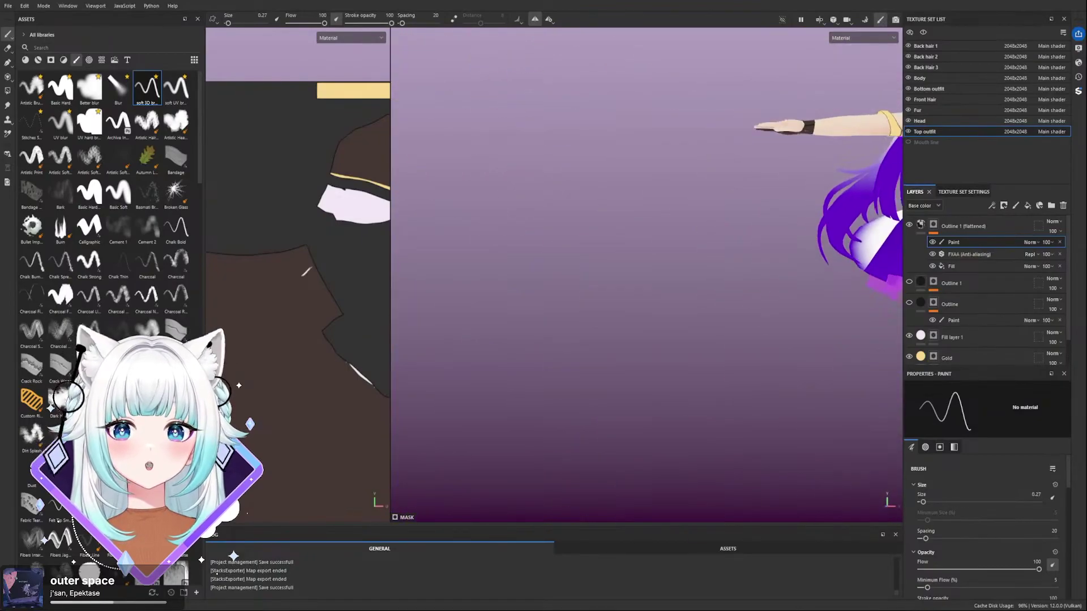
alt+middle_drag(787, 204, 512, 334)
alt+drag(680, 255, 623, 269)
scroll(646, 255, up, 3)
scroll(646, 272, up, 4)
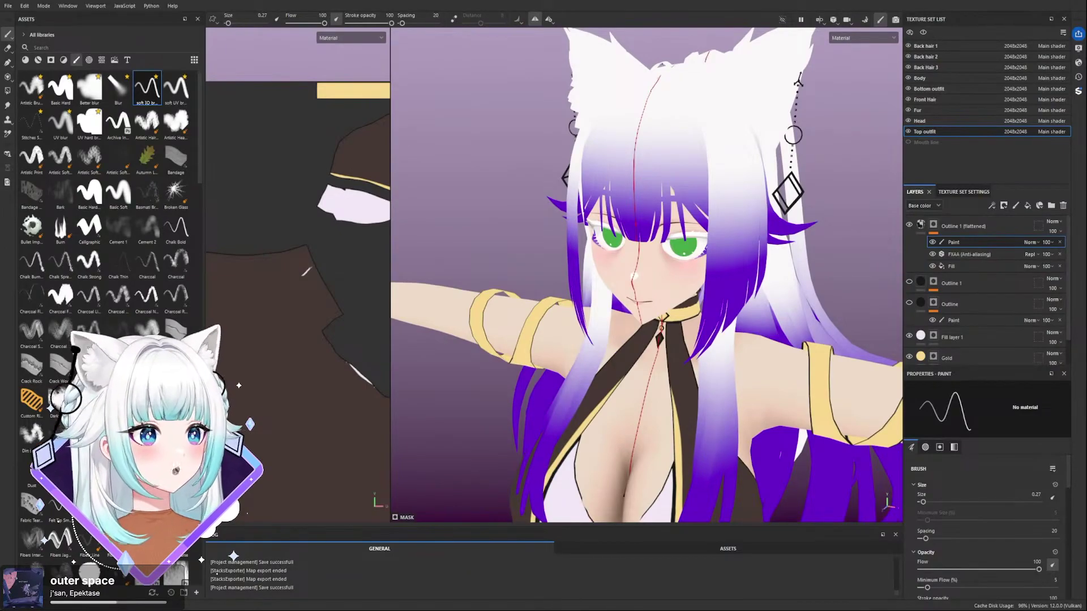
scroll(667, 118, down, 3)
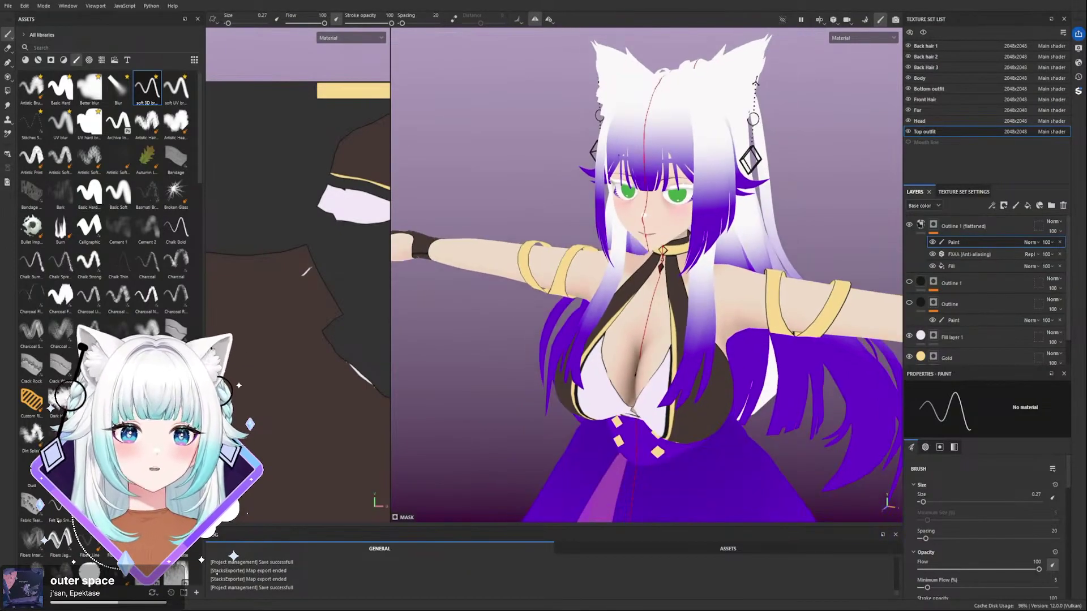
scroll(706, 281, up, 10)
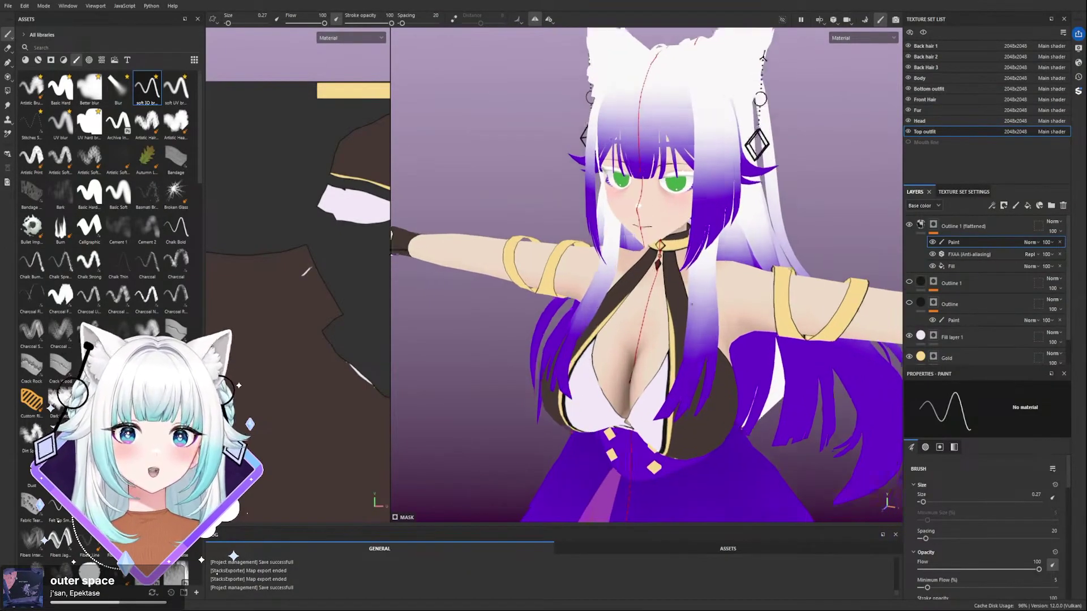
alt+drag(706, 281, 722, 309)
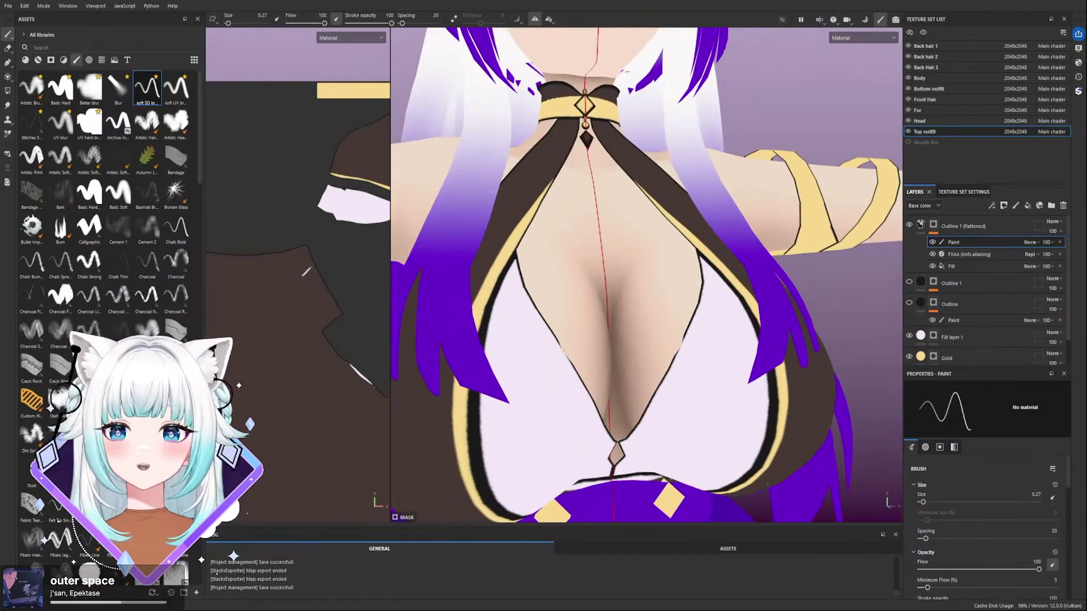
scroll(615, 232, down, 3)
alt+drag(614, 238, 589, 288)
scroll(585, 301, up, 5)
scroll(586, 300, down, 3)
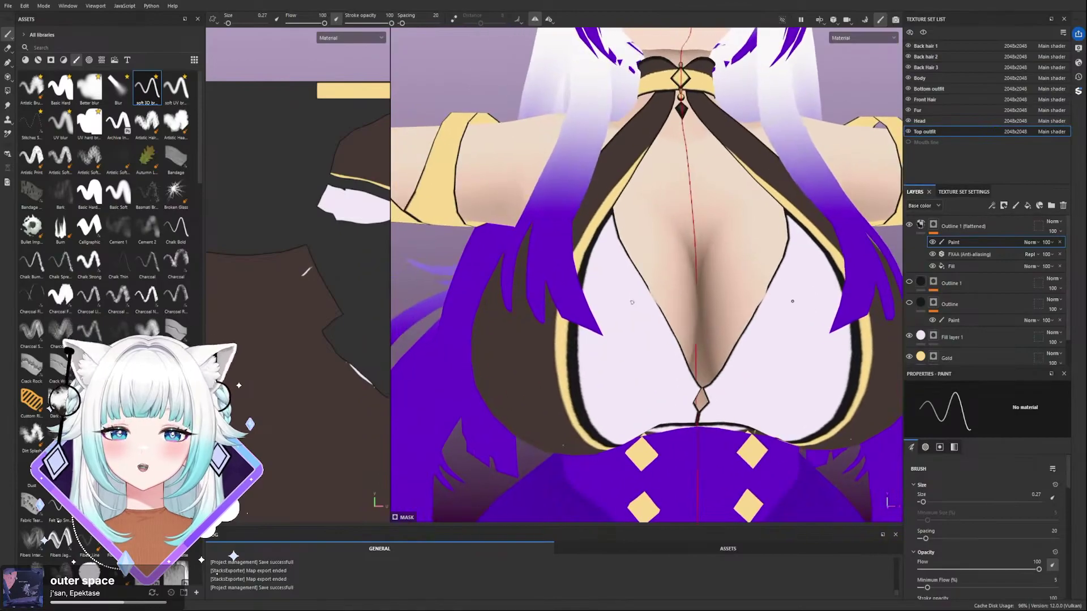
alt+shift+drag(634, 303, 606, 317)
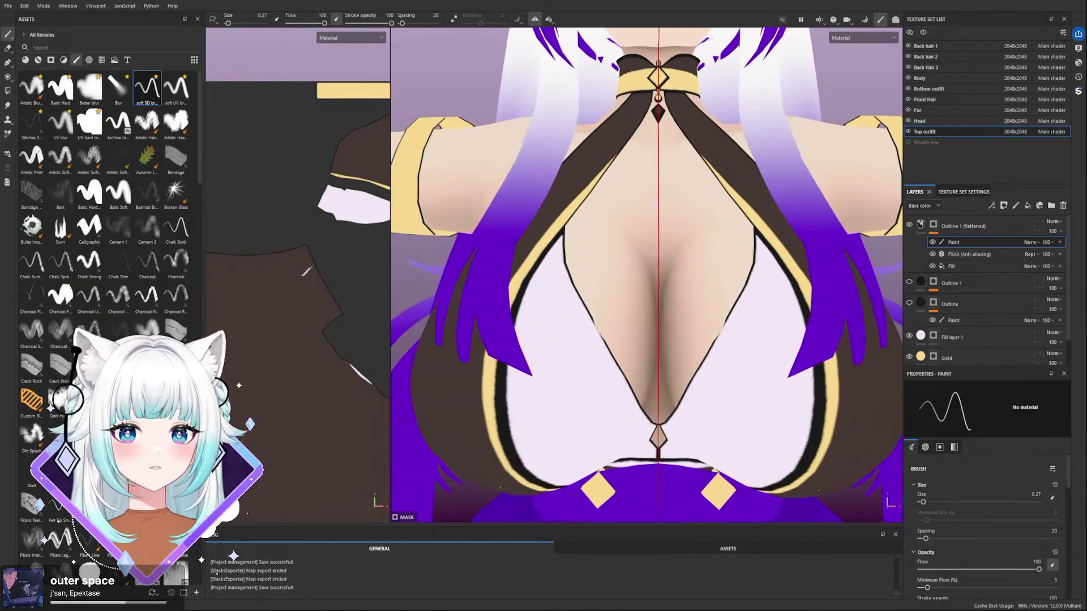
- Set the brush size to 0.85 and try a mask stroke over the thick outline along the cup's gold trim
alt+middle_drag(547, 328, 565, 284)
ctrl+right_drag(525, 358, 536, 359)
mouse_move(534, 370)
mouse_down()
mouse_move(527, 339)
mouse_move(515, 356)
mouse_move(563, 311)
mouse_move(570, 271)
mouse_up()
key(ctrl+z)
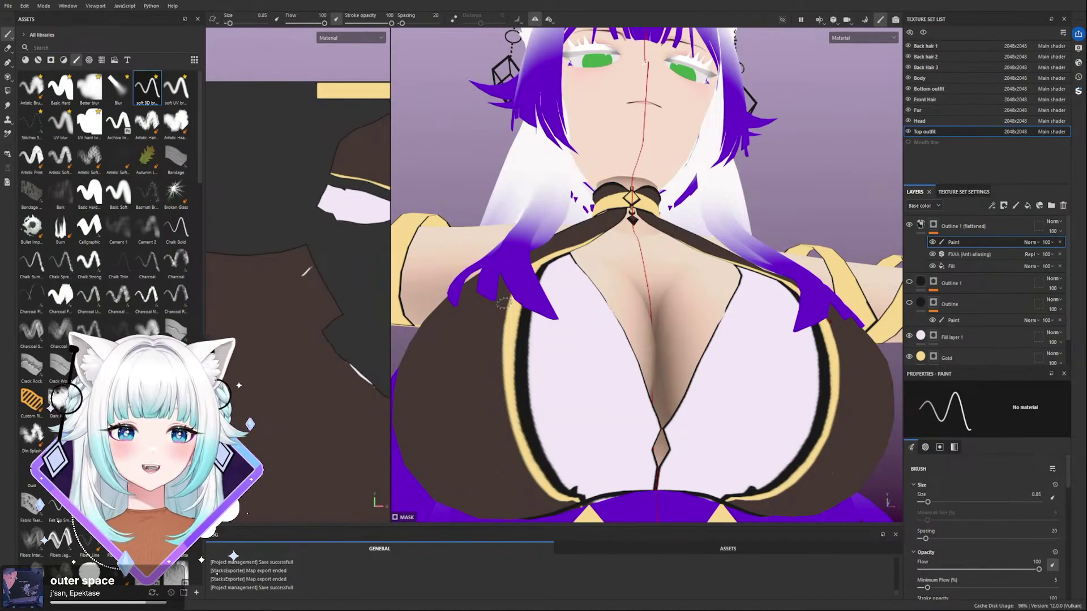
- Show the original Outline layer and compare it with the flattened outline layer hidden and shown
click(910, 304)
click(910, 226)
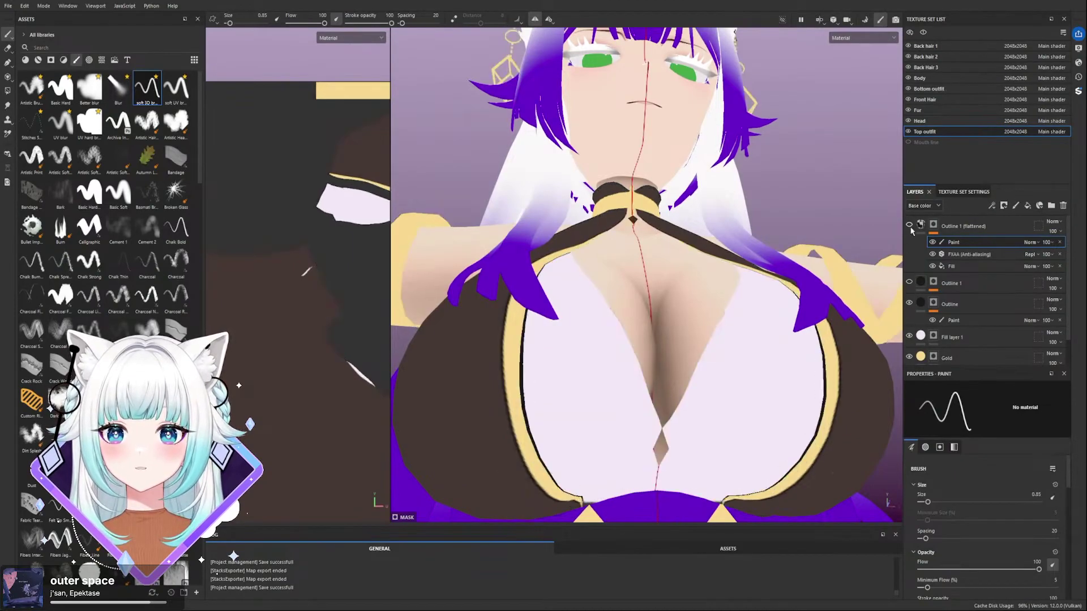
click(910, 225)
- Erase the thick flattened outline along the inner edge of the gold trim on the cups
mouse_move(530, 363)
mouse_down()
mouse_move(519, 345)
mouse_move(533, 427)
mouse_move(520, 369)
mouse_move(519, 427)
mouse_move(552, 475)
mouse_up()
mouse_move(552, 476)
alt+mouse_down()
mouse_move(504, 381)
mouse_move(531, 376)
alt+mouse_up()
alt+middle_drag(532, 376, 536, 390)
mouse_move(550, 425)
mouse_down()
mouse_move(571, 470)
mouse_move(592, 458)
mouse_move(595, 435)
mouse_up()
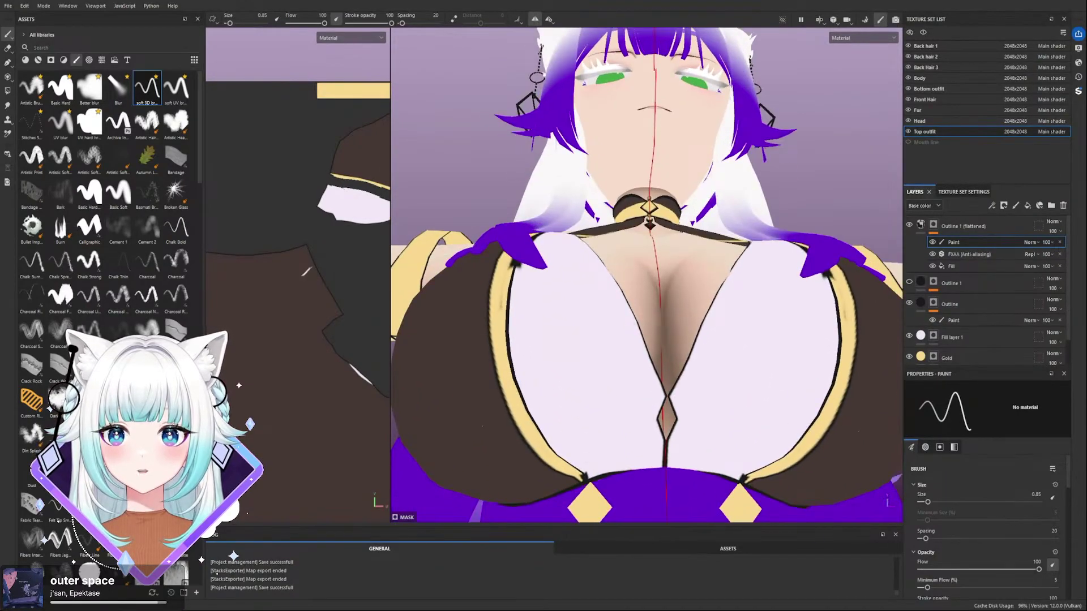
- Isolate the top outfit in the 3D view and erase the thick outlines along the cups' lower edge and the seams beneath
click(783, 19)
alt+middle_drag(585, 345, 635, 184)
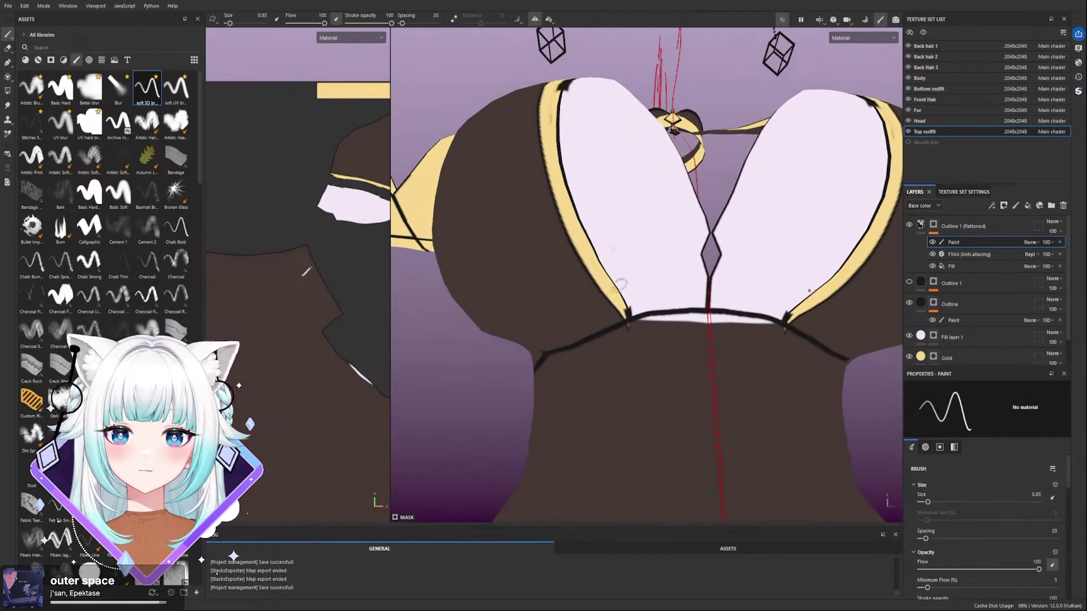
drag(626, 314, 671, 315)
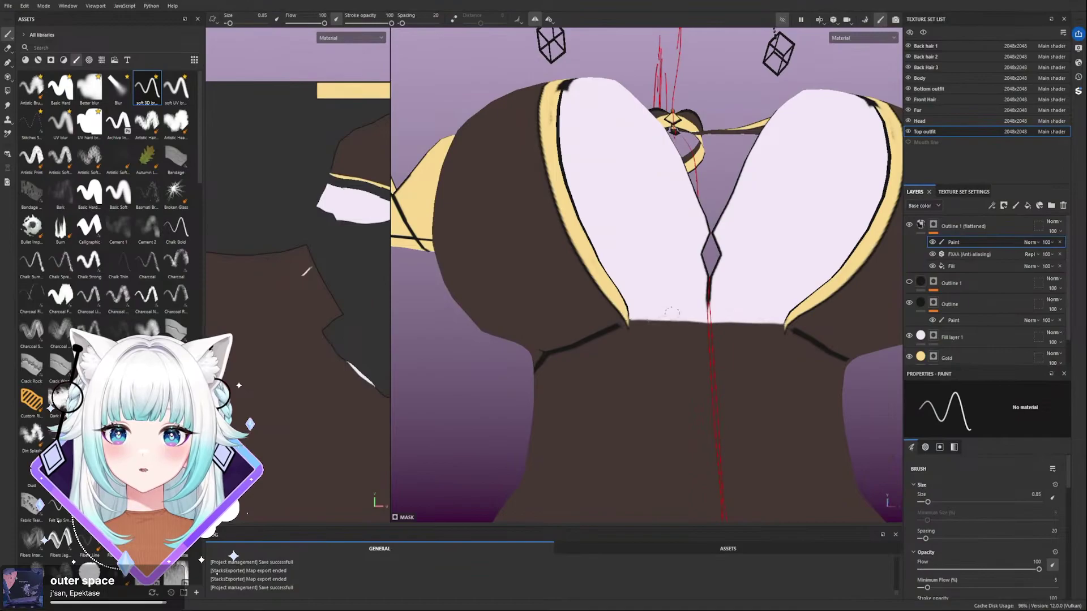
drag(633, 330, 620, 324)
alt+drag(567, 349, 777, 268)
drag(691, 310, 654, 297)
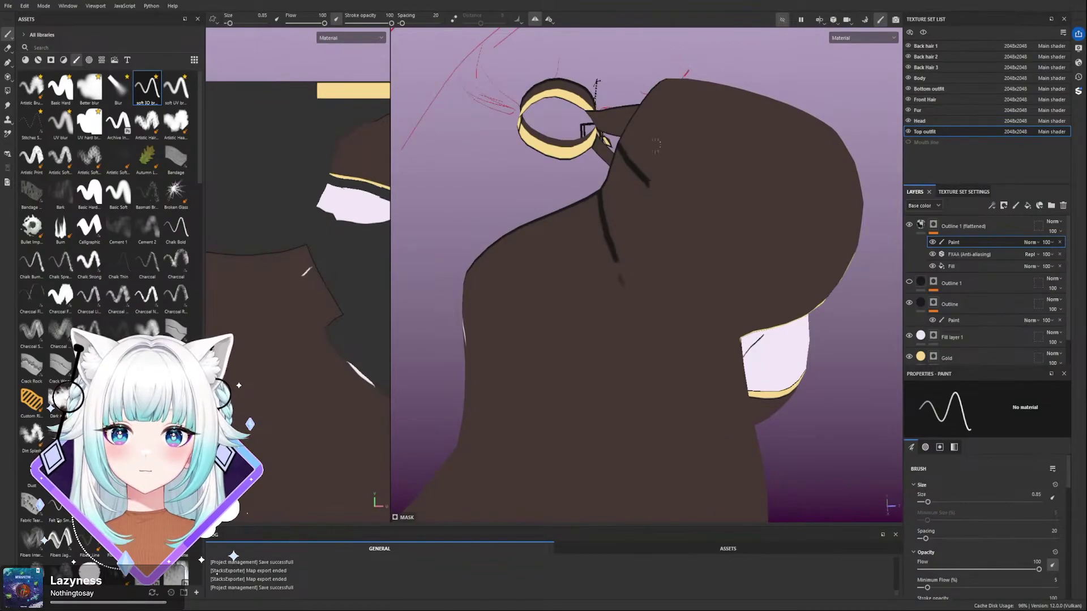
- Reduce the brush size to 0.27 and erase the stray outline blob beside the armhole edge below the gold trim
alt+drag(657, 144, 662, 211)
alt+drag(632, 136, 681, 219)
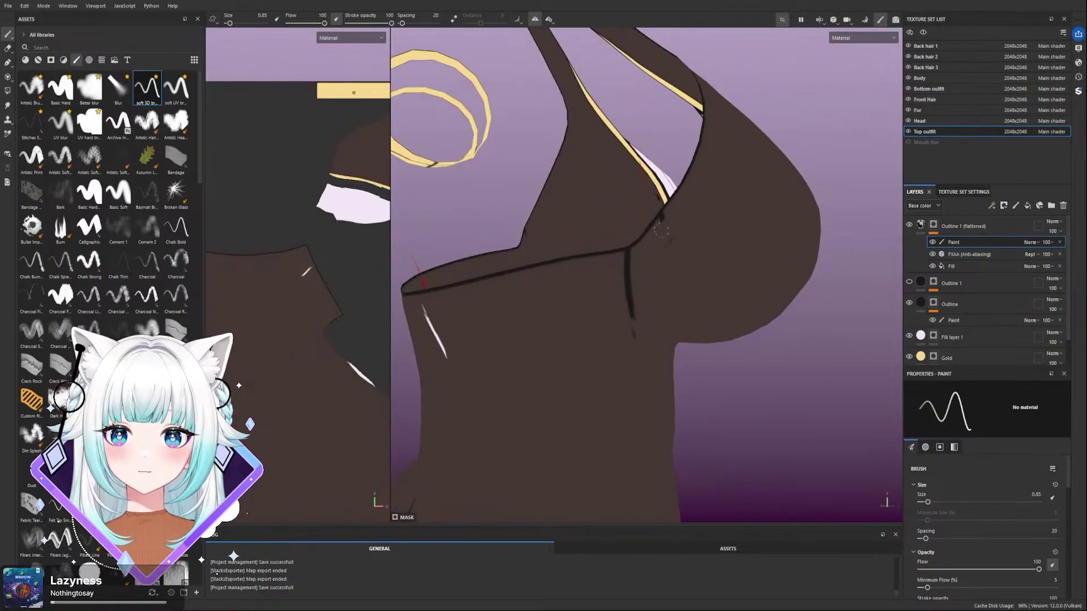
scroll(689, 235, up, 6)
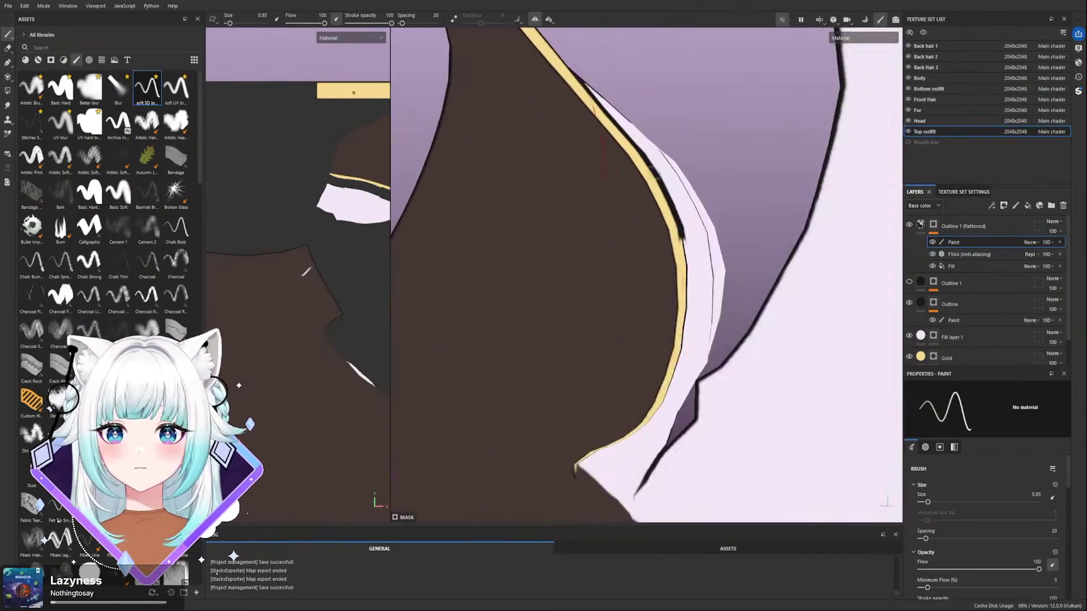
scroll(706, 266, down, 3)
scroll(703, 265, up, 1)
ctrl+right_drag(702, 265, 668, 265)
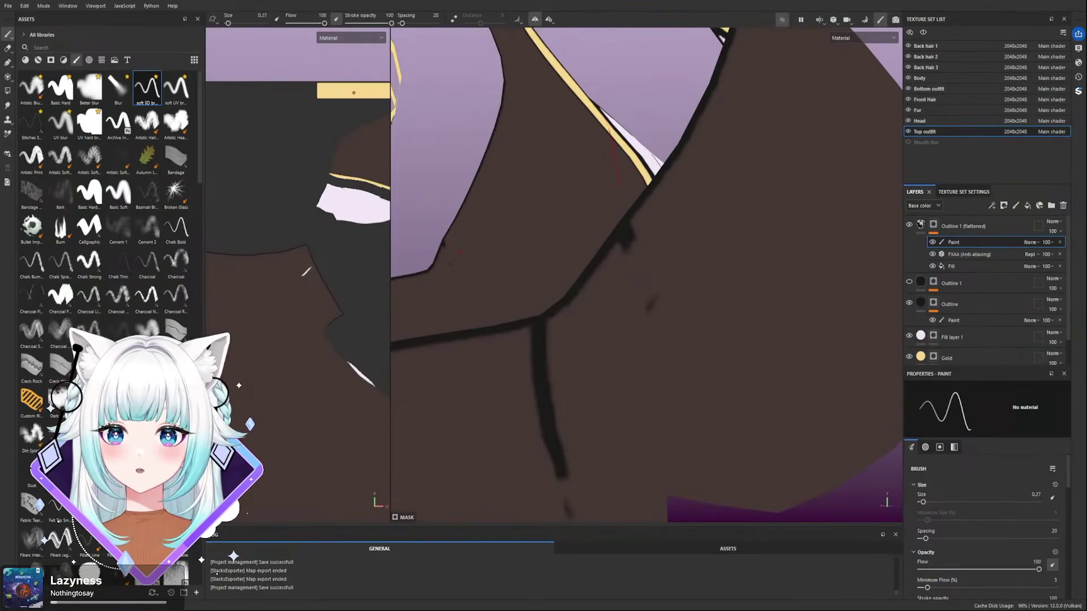
mouse_move(627, 250)
alt+mouse_down()
mouse_move(655, 247)
mouse_move(636, 235)
alt+mouse_up()
key(])
key(])
key(])
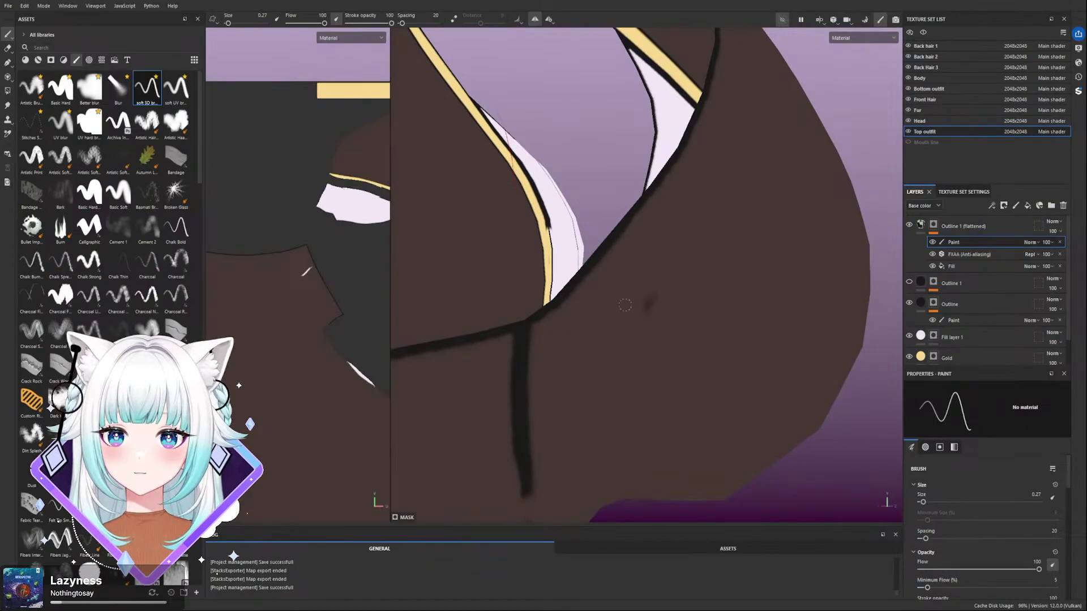
- Erase the vertical outline running down the side seam below the armhole, cleaning its upper end with a smaller brush
alt+drag(621, 247, 603, 348)
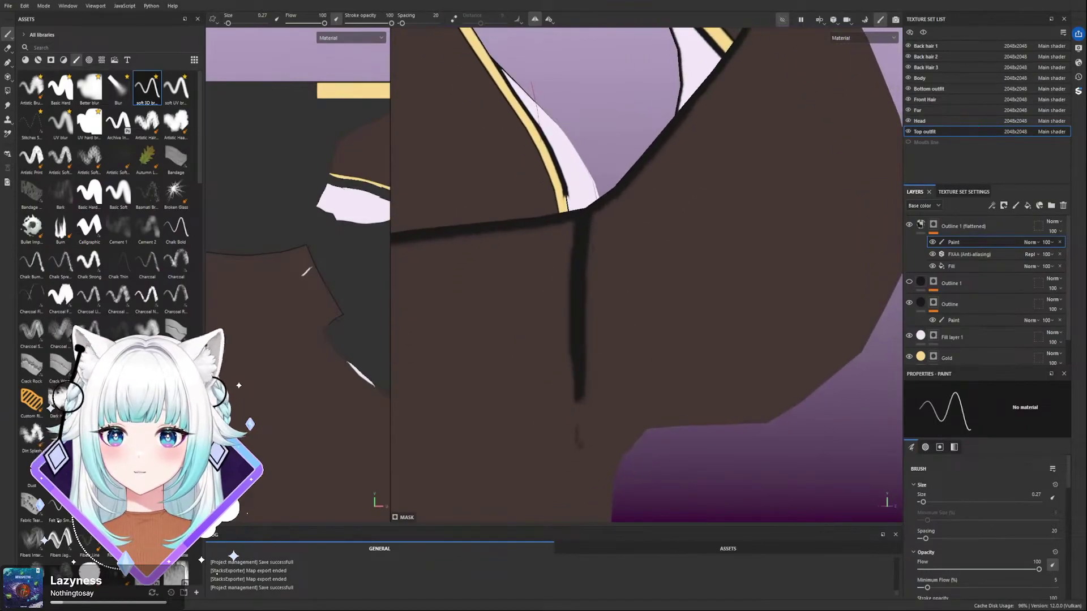
key(])
key(])
key(])
mouse_move(580, 390)
mouse_down()
mouse_move(576, 278)
mouse_move(603, 243)
mouse_up()
key([)
key([)
key([)
drag(579, 243, 571, 230)
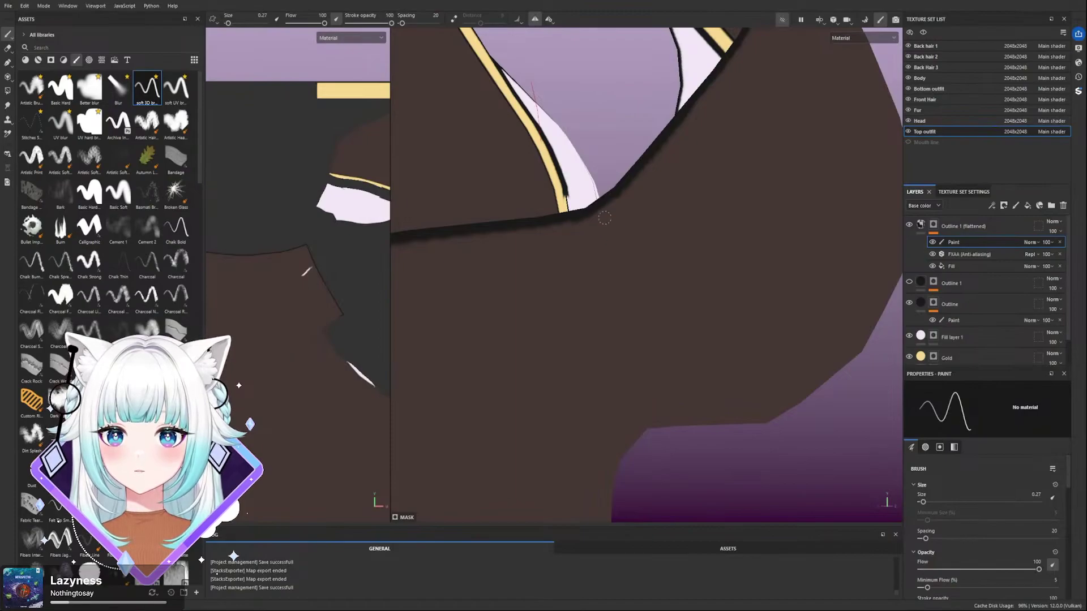
- Enlarge the brush to 7.42 and erase the remaining seam outlines on the lower part of the bodysuit
scroll(540, 145, down, 6)
alt+drag(553, 141, 510, 136)
scroll(601, 312, up, 2)
key(bracketright)
key(bracketright)
key(bracketright)
key(bracketright)
key(bracketright)
key(bracketright)
key(bracketright)
key(bracketright)
key(bracketright)
key(bracketright)
alt+drag(478, 318, 572, 319)
alt+middle_drag(512, 315, 614, 306)
mouse_move(615, 304)
mouse_down()
mouse_move(492, 308)
mouse_move(697, 299)
mouse_up()
alt+middle_drag(532, 317, 608, 292)
alt+drag(529, 266, 619, 250)
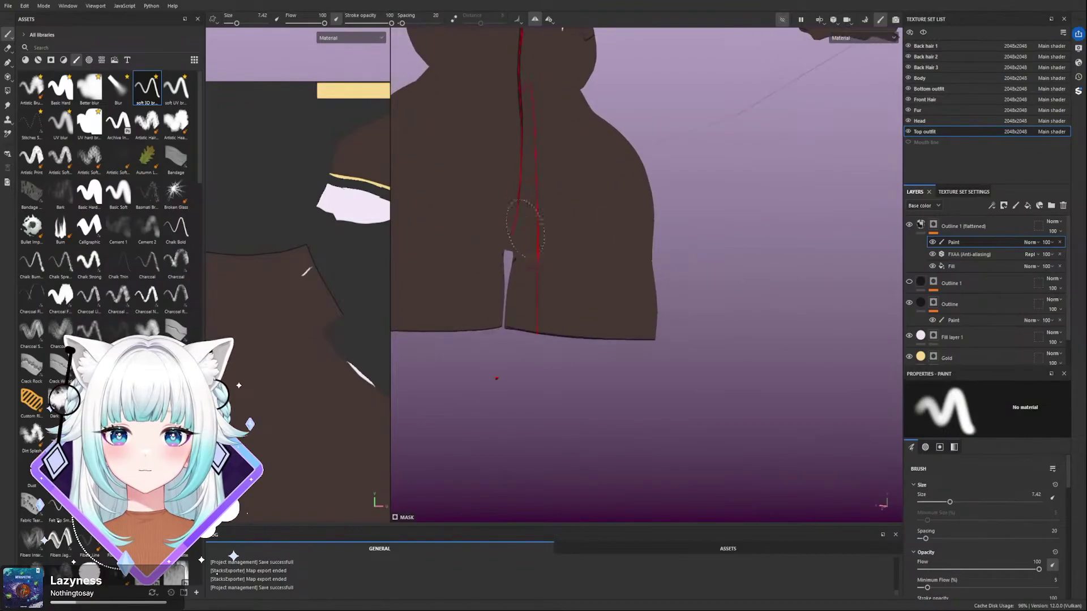
- Shrink the brush to 1.75 and erase the leftover outline stub above the leg hem, finishing at size 0.27
mouse_move(527, 250)
alt+mouse_down()
mouse_move(620, 256)
mouse_move(618, 327)
alt+mouse_up()
scroll(626, 293, up, 3)
key(bracketleft)
key(bracketleft)
key(bracketleft)
key(bracketleft)
key(bracketleft)
key(bracketleft)
key(bracketleft)
key(bracketleft)
scroll(628, 337, up, 3)
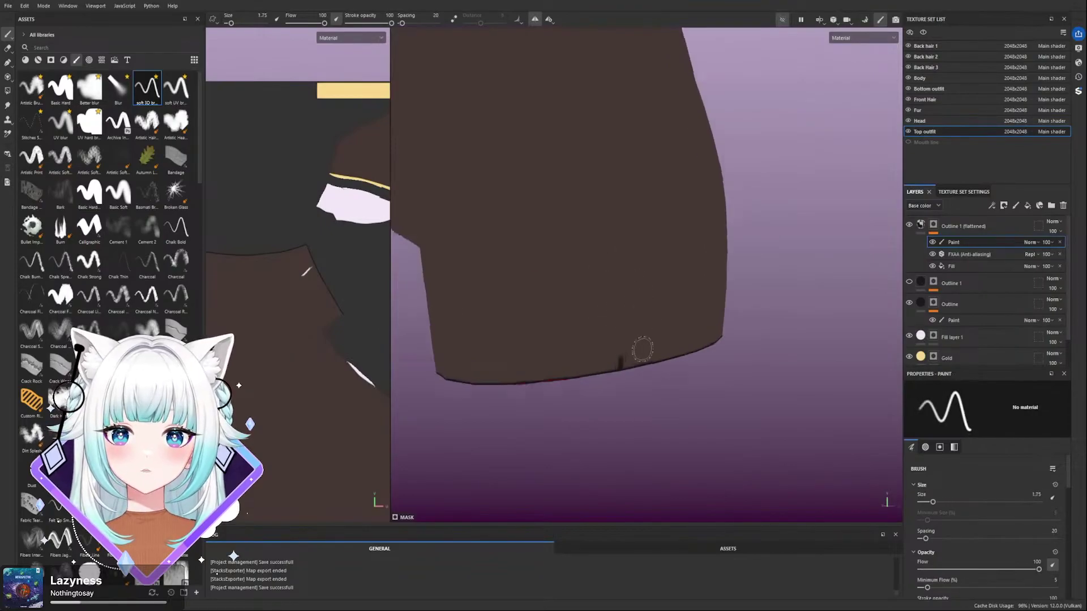
scroll(612, 358, up, 1)
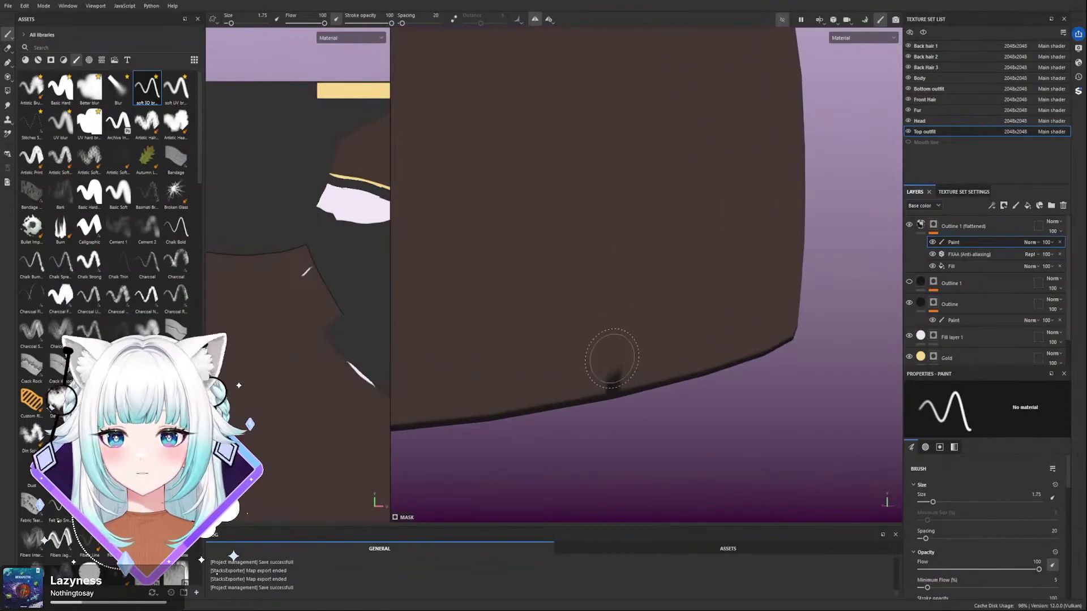
key(bracketleft)
key(bracketleft)
key(bracketleft)
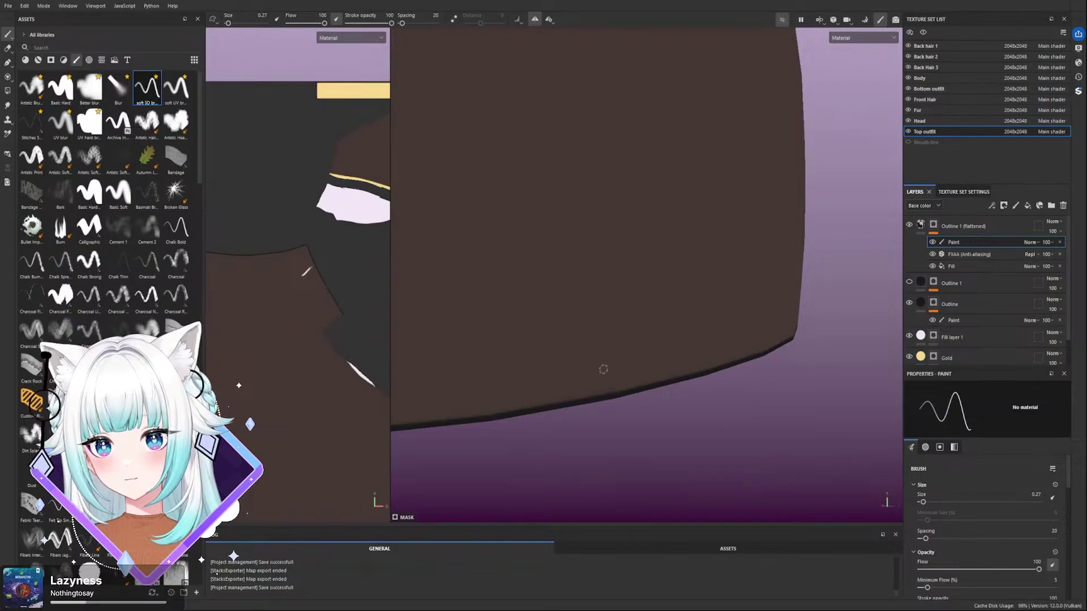
- Enlarge the brush to 2.97 and erase the outline crossing the leg above the hem
scroll(622, 300, down, 8)
alt+drag(609, 298, 493, 242)
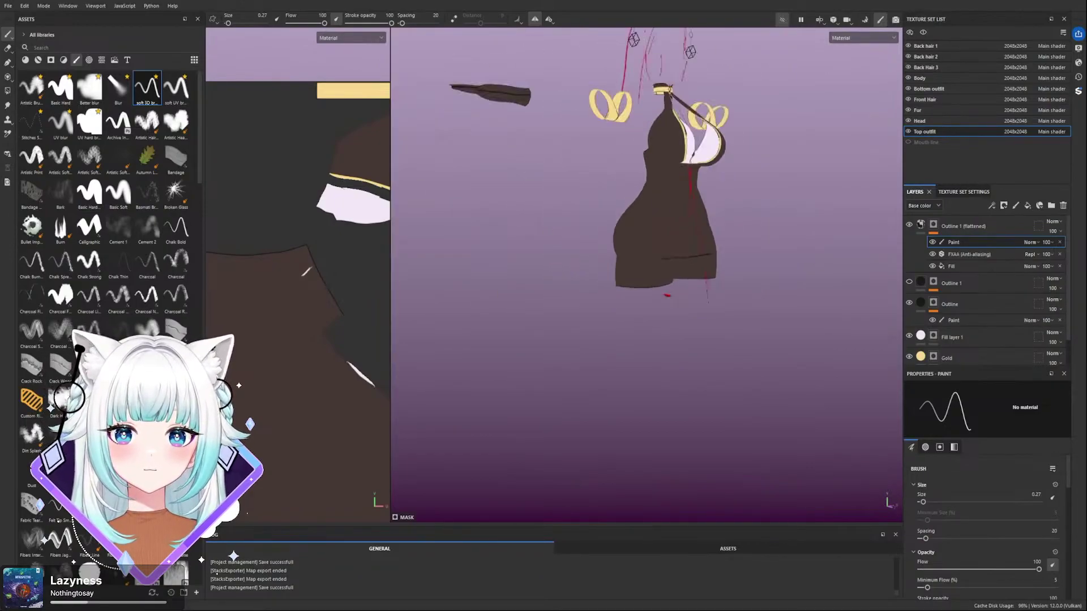
scroll(654, 255, up, 3)
mouse_move(654, 255)
alt+mouse_down()
mouse_move(605, 274)
mouse_move(674, 249)
alt+mouse_up()
scroll(604, 274, up, 3)
key(bracketright)
key(bracketright)
key(bracketright)
key(bracketright)
key(bracketright)
key(bracketright)
mouse_move(596, 244)
mouse_down()
mouse_move(674, 255)
mouse_move(625, 252)
mouse_move(705, 247)
mouse_move(651, 263)
mouse_move(643, 291)
mouse_move(656, 299)
mouse_move(656, 282)
mouse_up()
- Erase the thick duplicate outline between the gold trim and the white cup, gradually reducing the brush to 0.52
scroll(602, 192, up, 5)
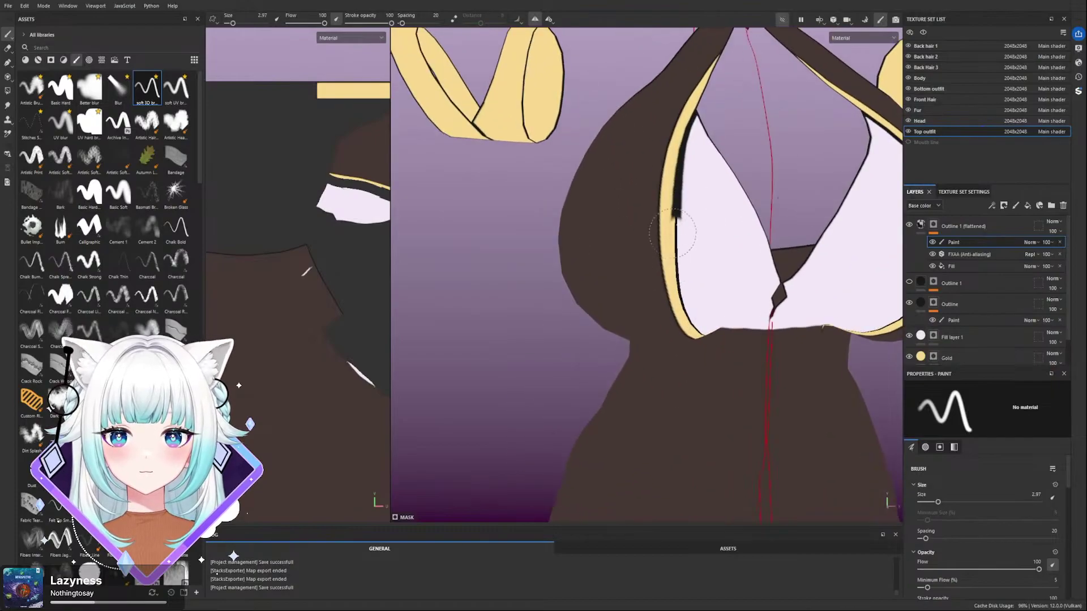
scroll(677, 195, up, 3)
key(bracketleft)
key(bracketleft)
key(bracketleft)
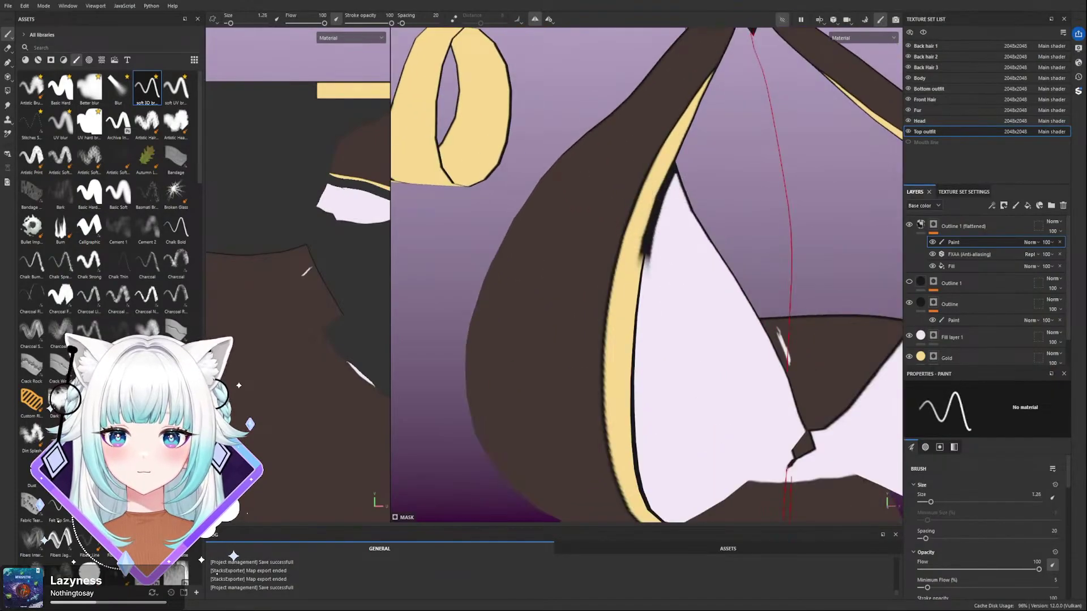
key(bracketright)
mouse_move(655, 280)
mouse_down()
mouse_move(655, 220)
mouse_move(633, 238)
mouse_up()
key(bracketleft)
key(bracketleft)
key(bracketleft)
key(bracketleft)
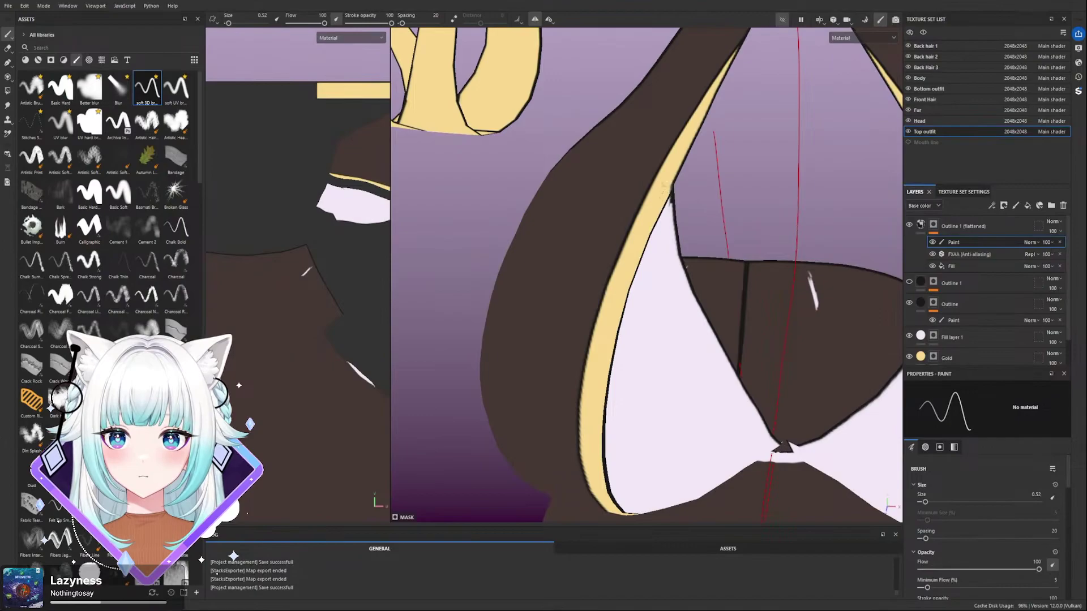
- Shrink the brush to 0.1 and clean up the outline at the cup's upper tip where it meets the gold trim
mouse_move(667, 209)
alt+mouse_down()
mouse_move(667, 261)
mouse_move(634, 237)
mouse_move(665, 185)
mouse_move(672, 203)
alt+mouse_up()
key(bracketright)
key(bracketleft)
key(bracketleft)
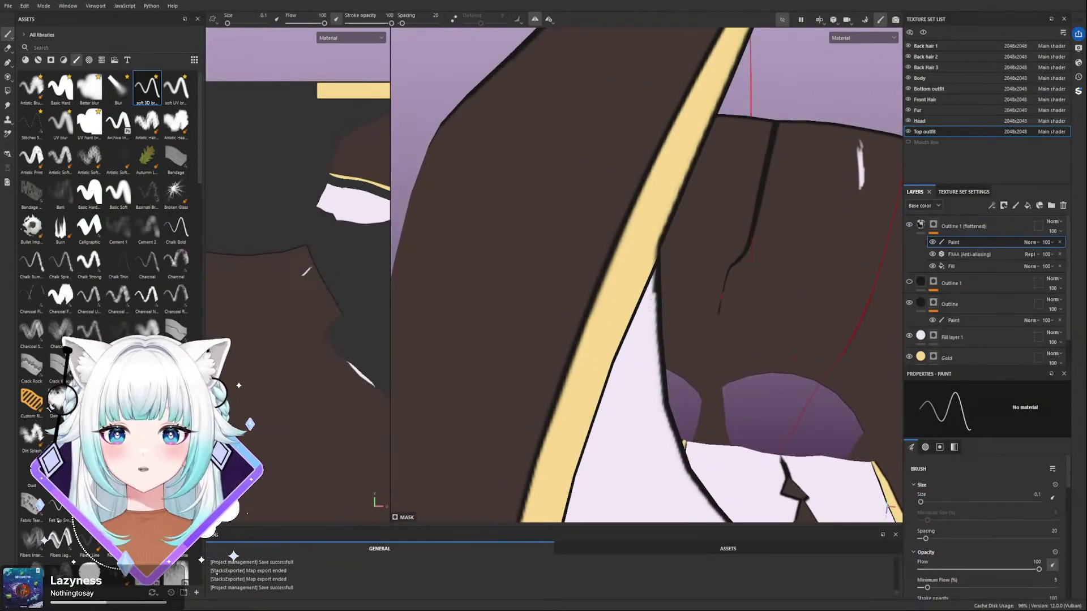
alt+drag(650, 229, 660, 236)
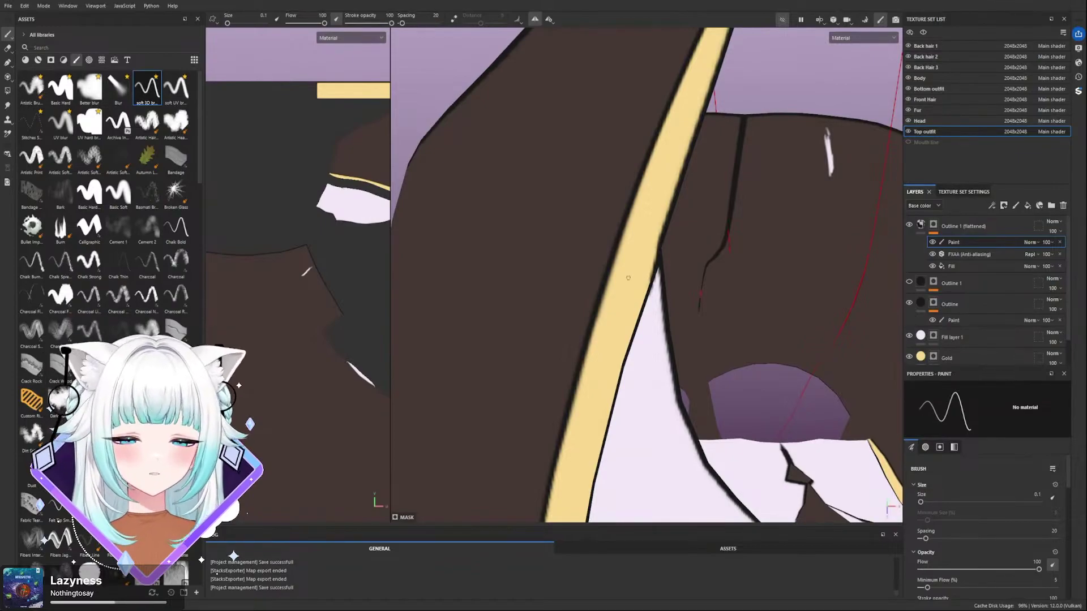
scroll(618, 276, up, 1)
scroll(597, 239, down, 6)
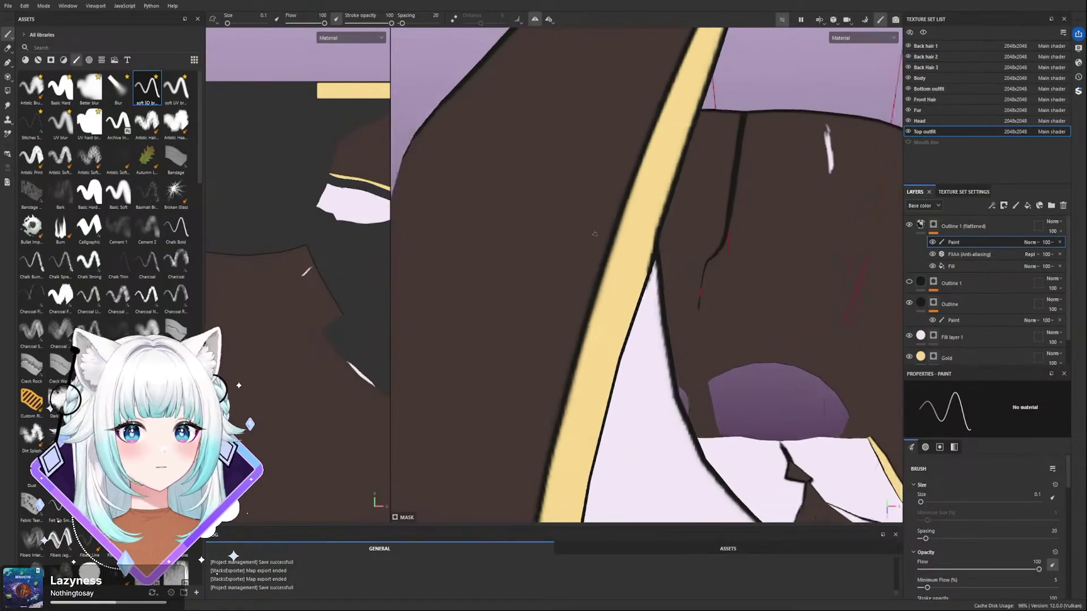
scroll(726, 334, down, 2)
alt+drag(725, 334, 602, 102)
scroll(646, 238, up, 1)
scroll(646, 272, up, 5)
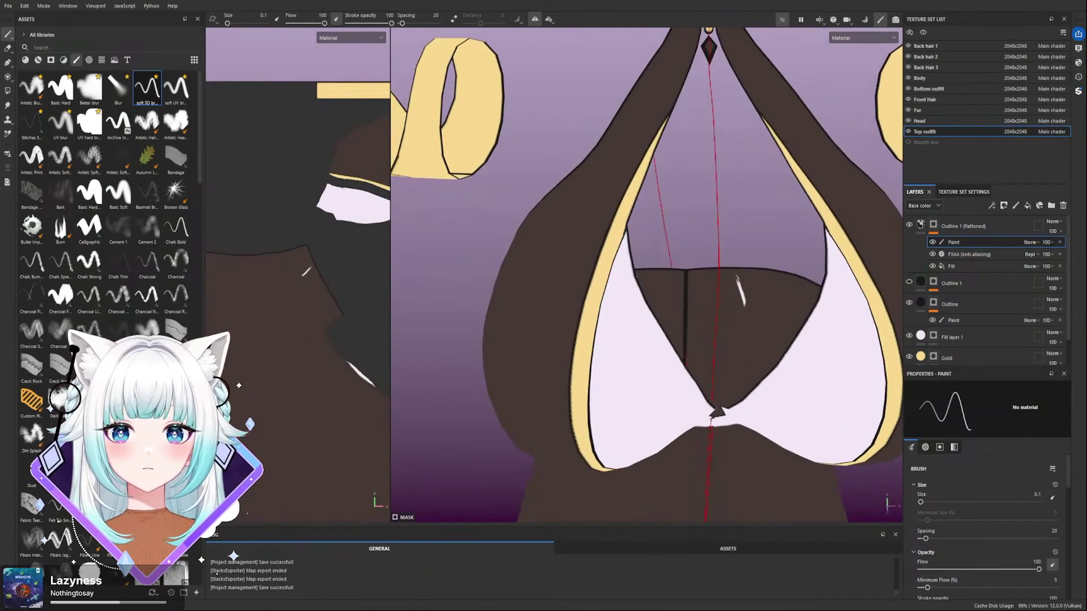
- Remove the stray white marks on the dark back panel from the mask of Fill layer 1 with a 2.97 brush, undoing the wrongly coloured strokes
scroll(548, 232, down, 4)
alt+drag(691, 255, 509, 258)
alt+drag(779, 325, 753, 323)
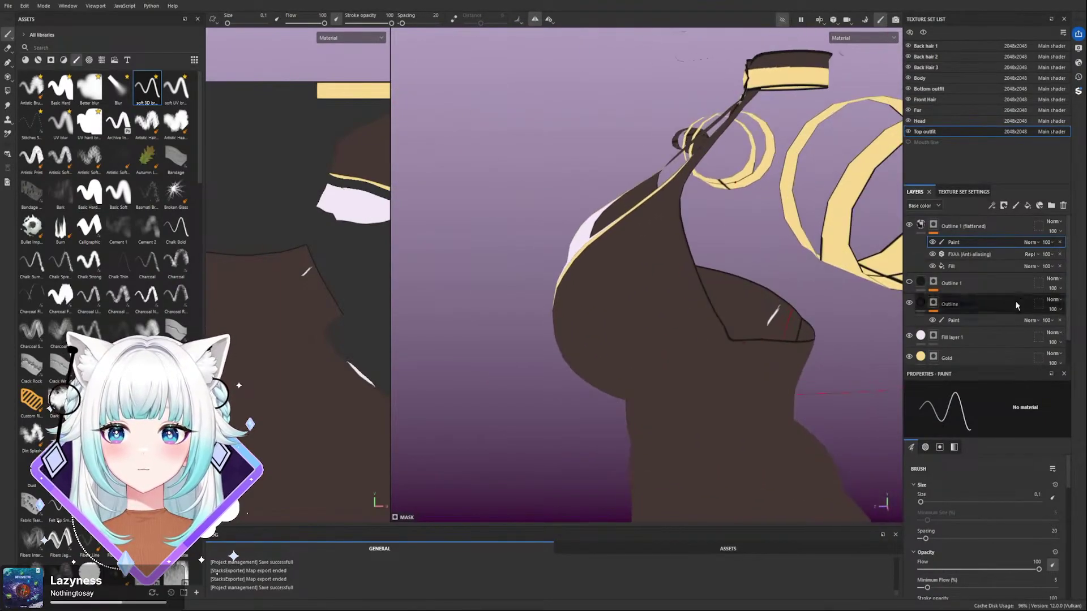
scroll(914, 317, down, 1)
click(909, 309)
click(909, 308)
click(933, 309)
ctrl+right_drag(773, 314, 770, 323)
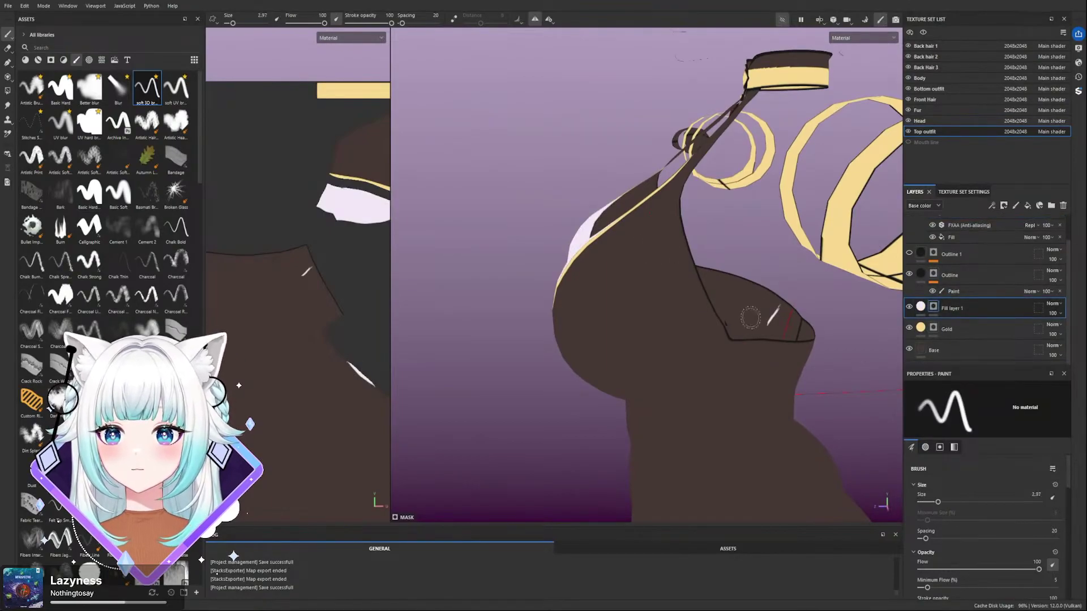
alt+drag(774, 296, 763, 265)
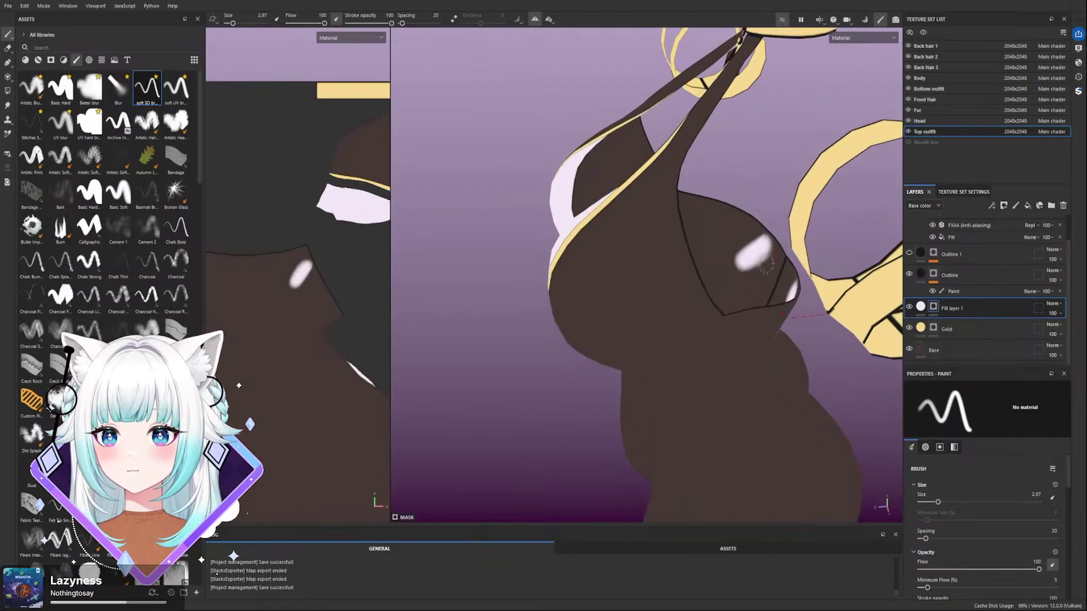
key(ctrl+z)
key(ctrl+z)
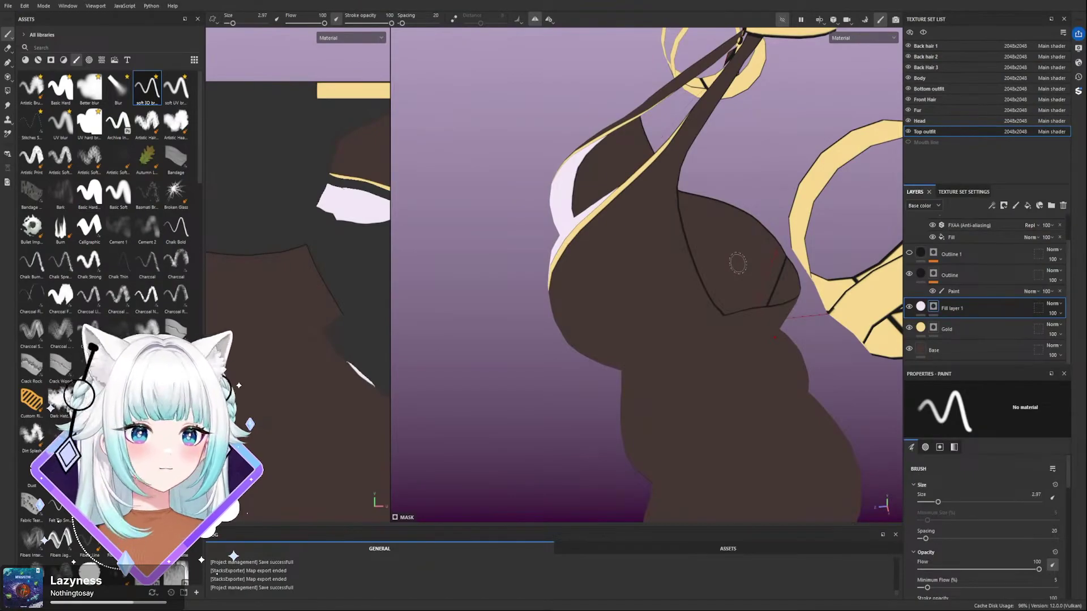
- Check the neck pendant without the flattened outline and reselect the Paint effect of Outline 1 (flattened)
mouse_move(622, 239)
alt+mouse_down()
mouse_move(613, 240)
mouse_move(646, 199)
mouse_move(617, 215)
mouse_move(755, 301)
mouse_move(707, 273)
alt+mouse_up()
alt+middle_drag(708, 274, 611, 248)
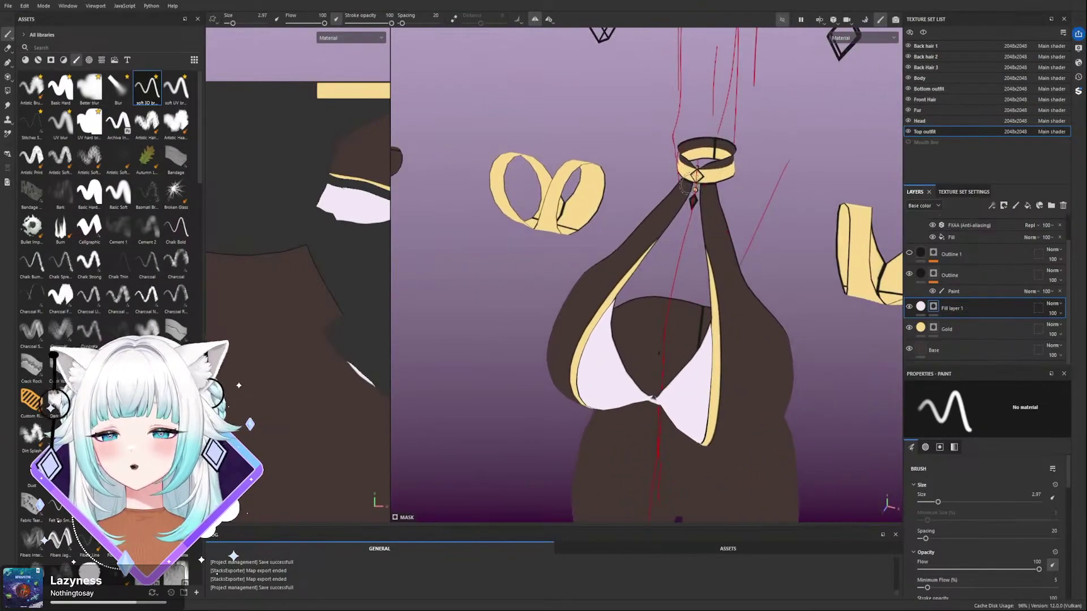
scroll(680, 187, up, 3)
scroll(682, 189, up, 4)
alt+drag(688, 195, 813, 238)
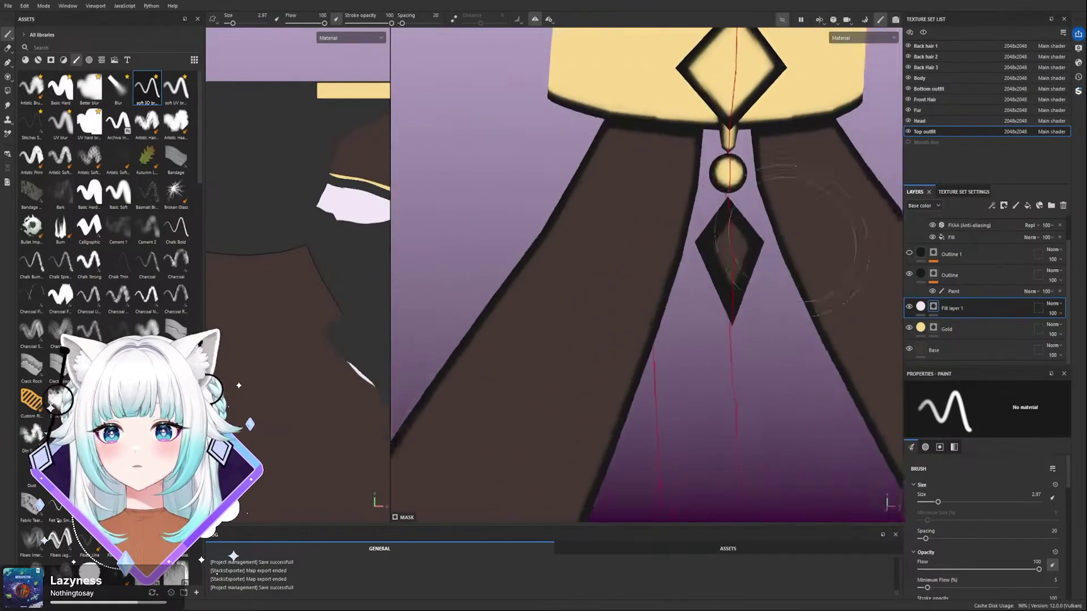
alt+middle_drag(813, 238, 750, 260)
ctrl+right_drag(688, 178, 623, 179)
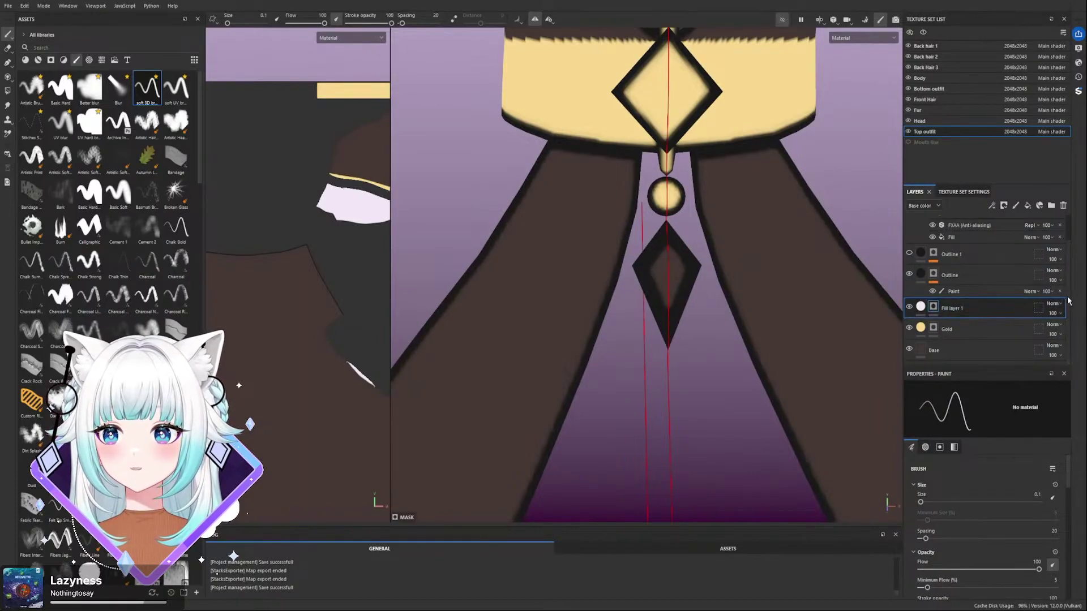
scroll(934, 227, up, 1)
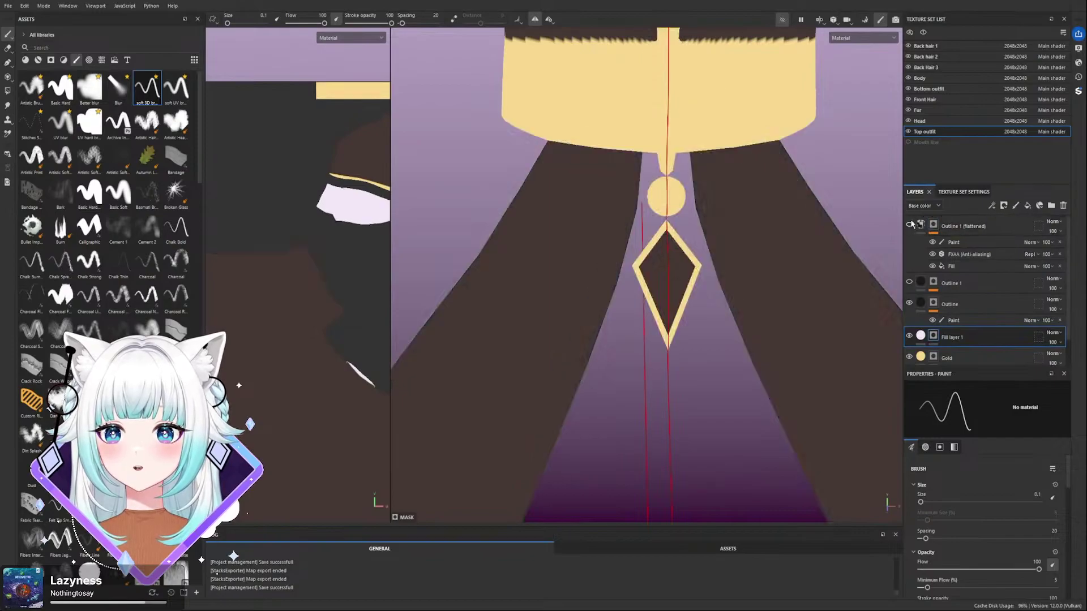
click(958, 245)
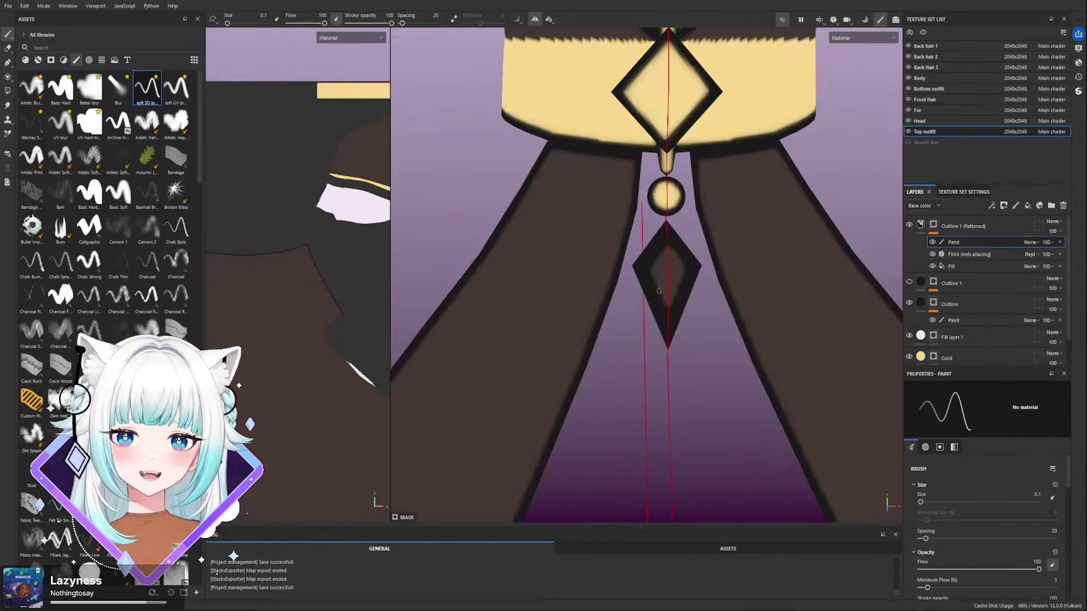
- Set the brush to 0.27 and erase the outlines over the collar pendant's round bead and hanging diamond
ctrl+right_drag(662, 305, 671, 306)
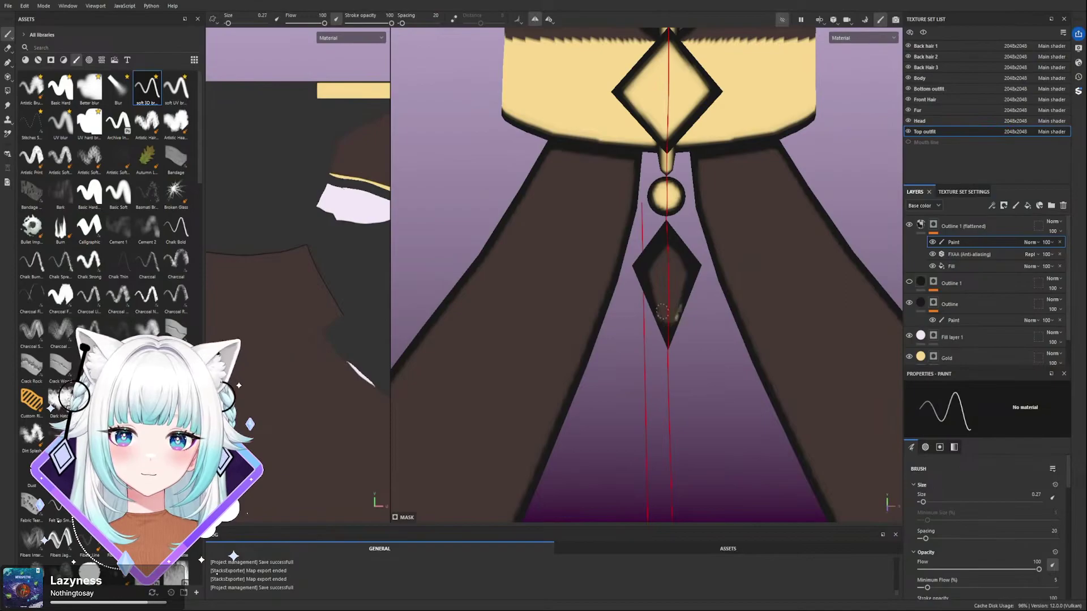
mouse_move(647, 276)
mouse_down()
mouse_move(655, 240)
mouse_move(636, 273)
mouse_move(668, 342)
mouse_move(671, 332)
mouse_up()
mouse_move(647, 264)
mouse_down()
mouse_move(666, 237)
mouse_move(677, 258)
mouse_move(679, 220)
mouse_up()
alt+middle_drag(679, 219, 684, 261)
mouse_move(684, 260)
mouse_down()
mouse_move(685, 240)
mouse_move(671, 235)
mouse_move(872, 245)
mouse_move(814, 170)
mouse_move(722, 190)
mouse_move(688, 235)
mouse_move(677, 233)
mouse_move(668, 300)
mouse_move(688, 309)
mouse_move(642, 317)
mouse_move(665, 356)
mouse_up()
drag(652, 316, 679, 321)
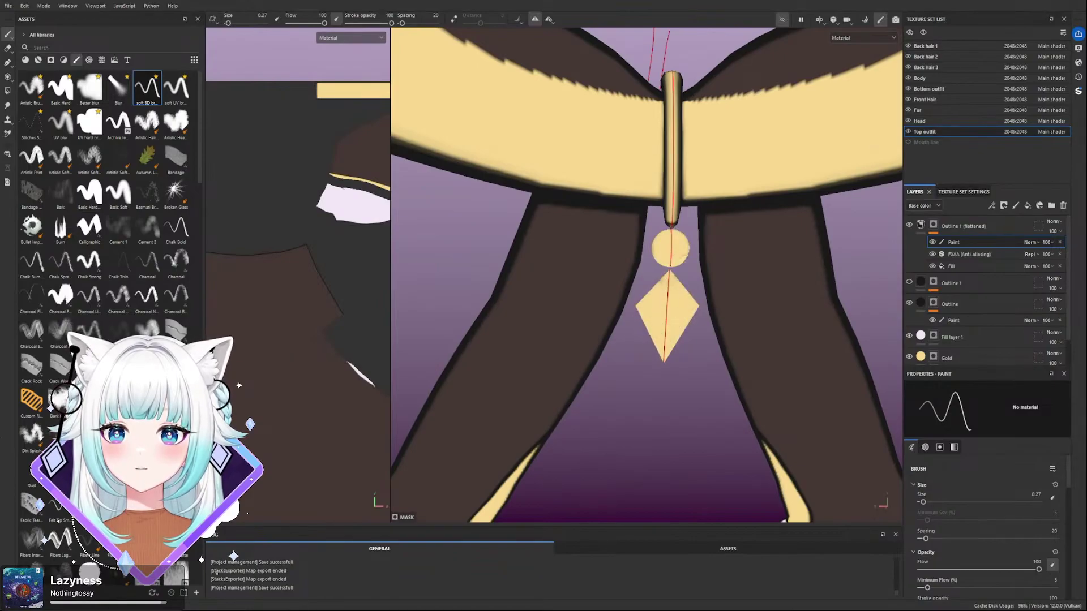
alt+drag(668, 249, 767, 315)
alt+drag(686, 248, 595, 241)
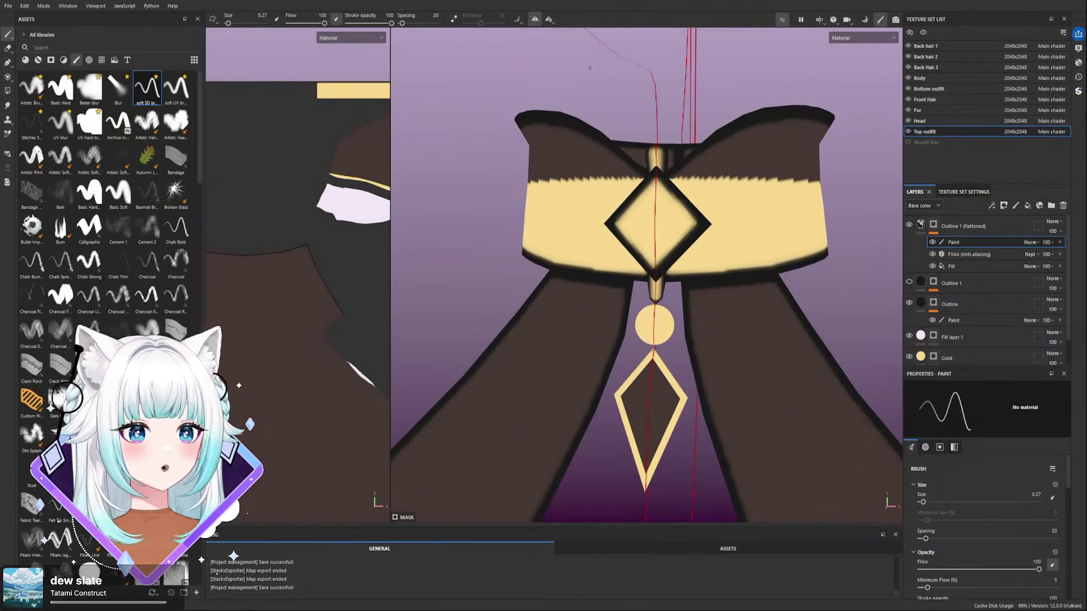
- Clear the outline from the collar's diamond buckle using Polygon Fill with colour 0, undoing the first fill made with colour 1
click(7, 91)
click(651, 228)
scroll(702, 222, up, 2)
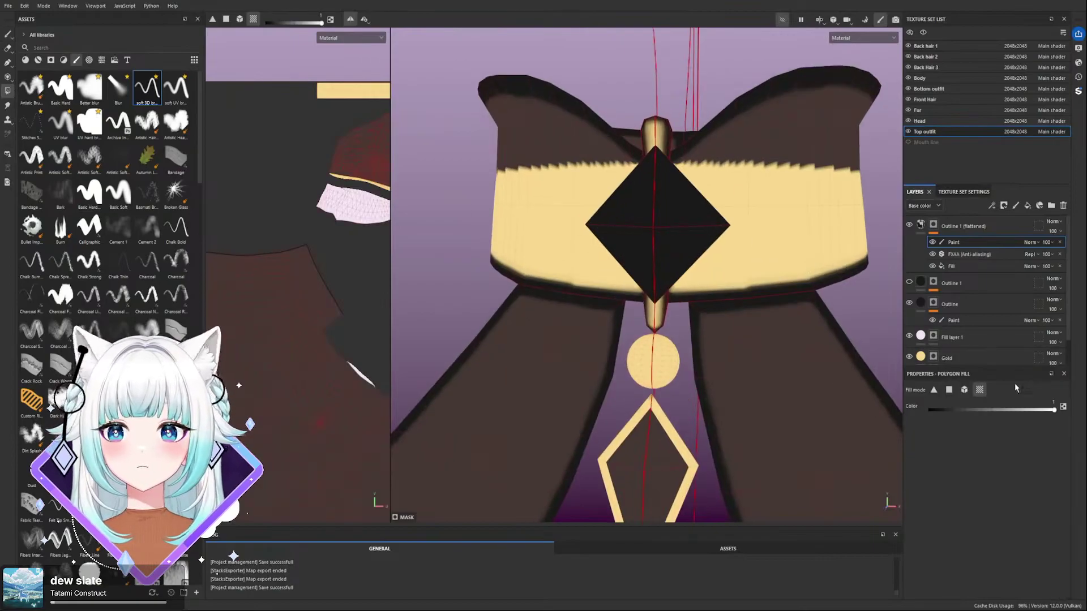
key(ctrl+z)
click(1062, 407)
click(659, 205)
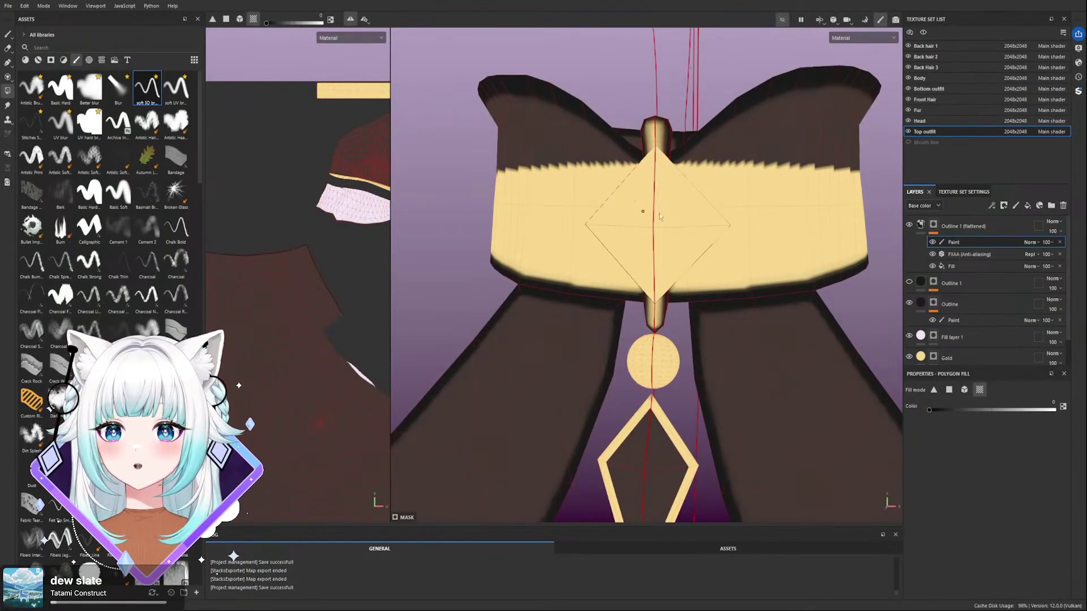
alt+drag(681, 206, 400, 214)
scroll(594, 221, up, 2)
click(589, 213)
alt+drag(588, 213, 809, 239)
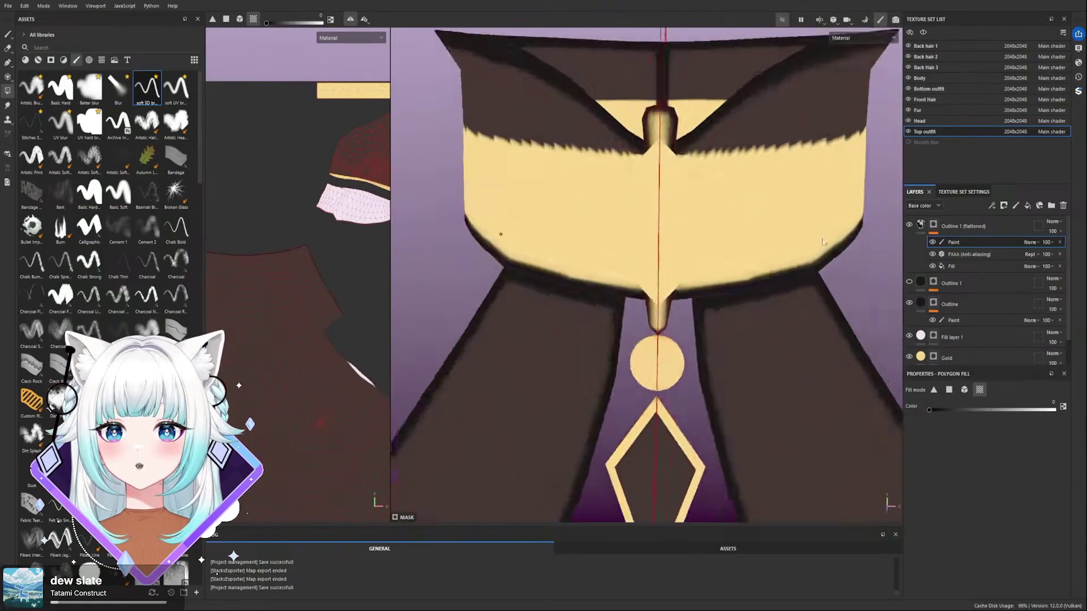
- Clear the outline from the gold post behind the diamond buckle with the same polygon fill
scroll(809, 239, down, 3)
alt+middle_drag(808, 239, 653, 239)
alt+drag(654, 239, 631, 172)
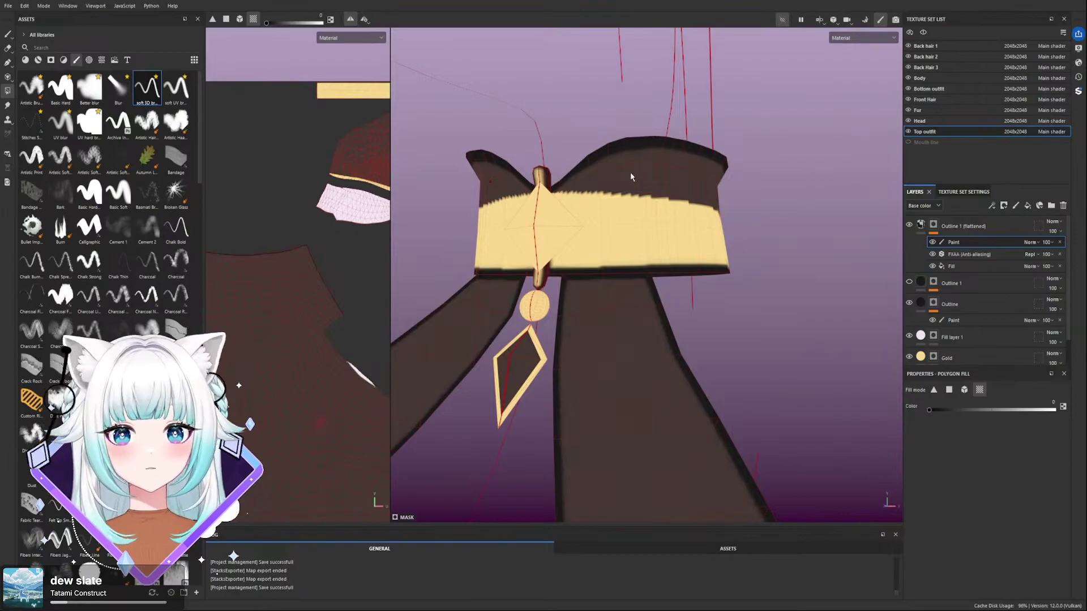
alt+right_drag(770, 201, 768, 233)
alt+drag(769, 236, 762, 154)
scroll(632, 247, up, 7)
click(647, 255)
alt+middle_drag(762, 154, 688, 274)
alt+shift+drag(688, 274, 677, 238)
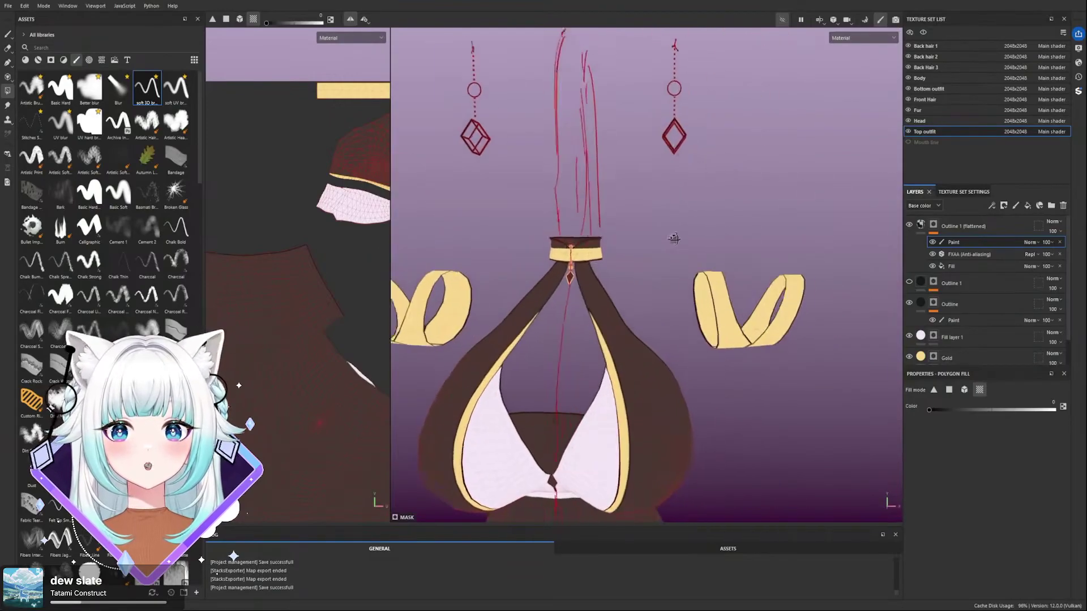
- Clear the outlines from both hanging diamond ornaments beside the neck with polygon fills at colour 0
scroll(669, 119, up, 3)
scroll(666, 117, up, 3)
drag(615, 80, 722, 267)
scroll(723, 225, down, 3)
drag(702, 97, 635, 362)
scroll(736, 243, down, 3)
alt+middle_drag(634, 362, 671, 330)
alt+drag(672, 330, 690, 177)
scroll(690, 178, up, 6)
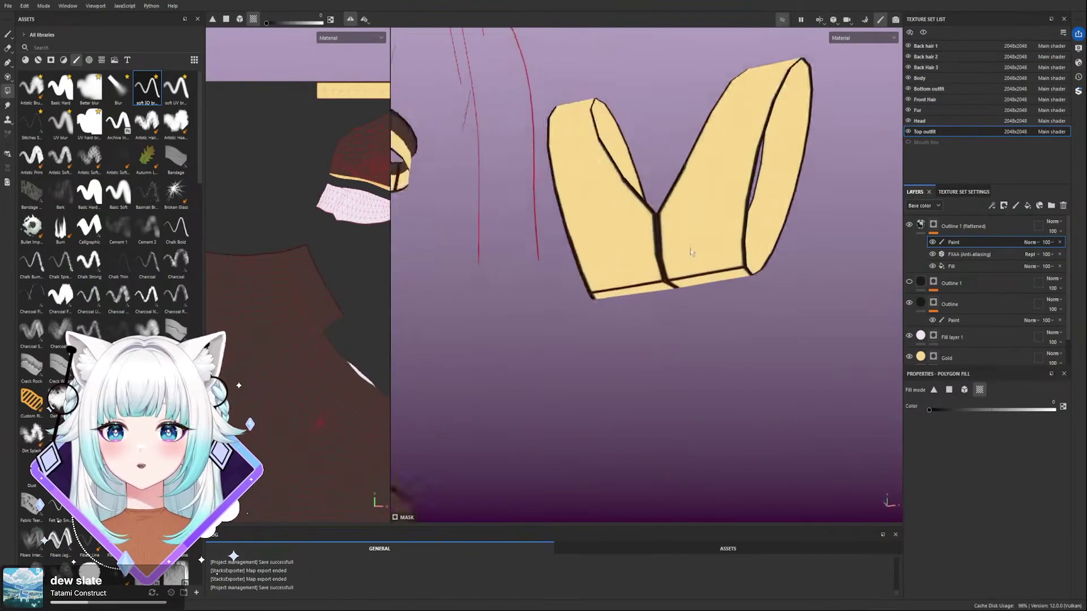
- Check the armbands and hanging ornaments, and save the project
scroll(623, 253, down, 4)
alt+drag(624, 253, 571, 232)
alt+middle_drag(572, 232, 610, 264)
alt+drag(610, 264, 663, 256)
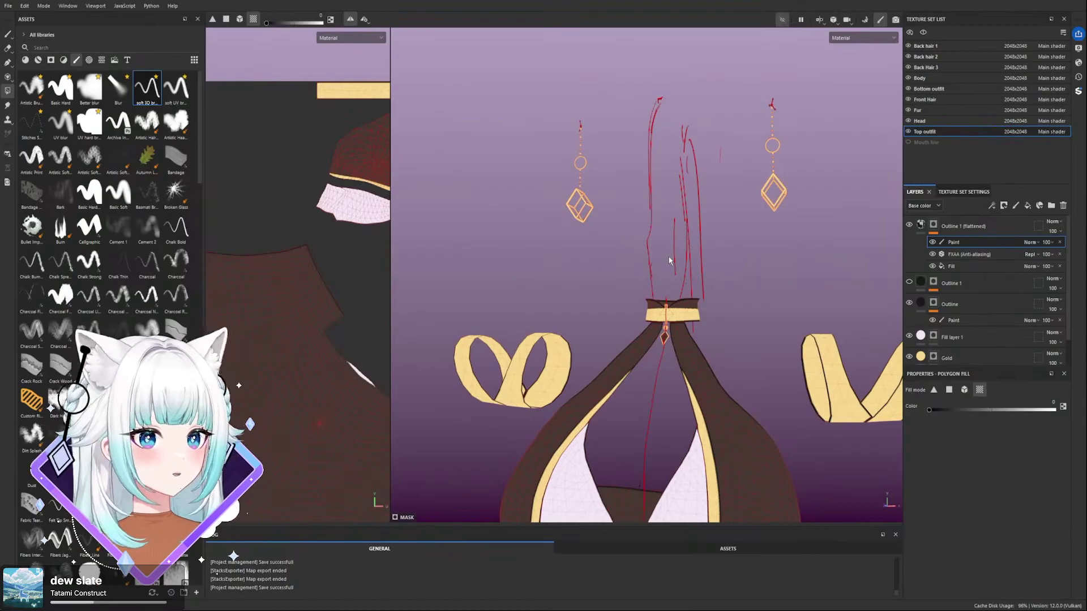
key(ctrl+s)
- Return to the paint brush at size 0.27 and erase the vertical seam outline across the gold band at the collar's back
scroll(675, 311, up, 5)
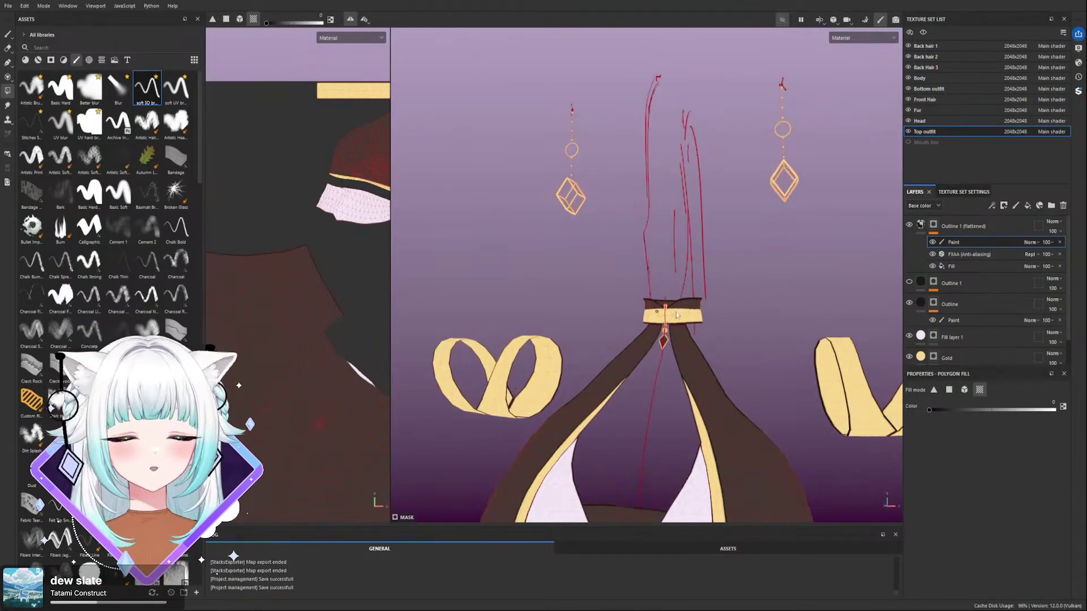
alt+drag(689, 347, 672, 329)
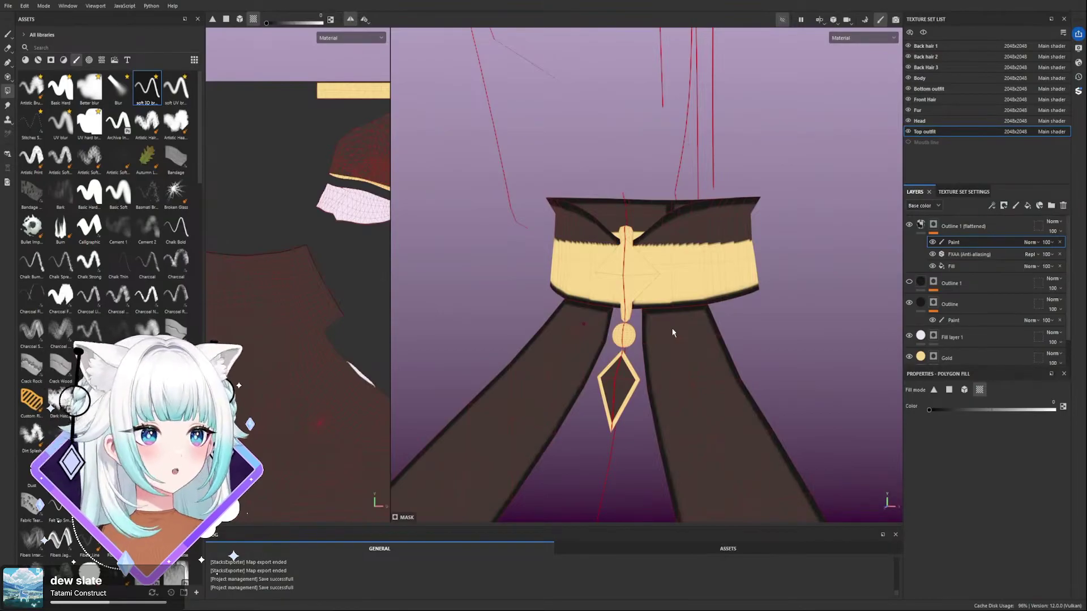
alt+drag(673, 333, 668, 209)
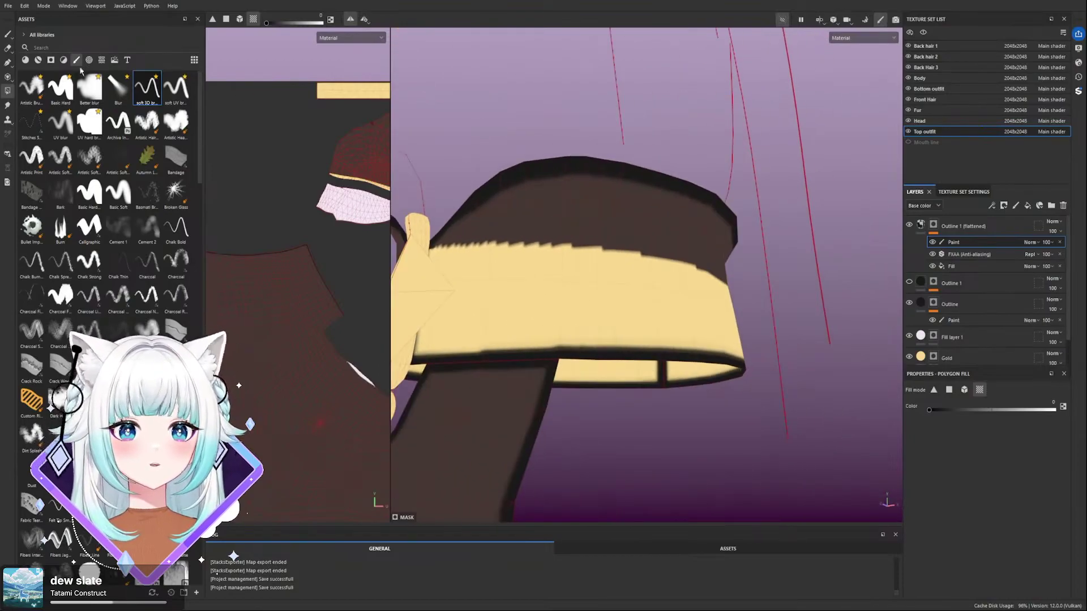
click(7, 34)
mouse_move(606, 273)
alt+mouse_down()
mouse_move(643, 345)
mouse_move(576, 332)
mouse_move(628, 314)
mouse_move(644, 285)
mouse_move(736, 267)
mouse_move(646, 227)
mouse_move(672, 171)
mouse_move(648, 154)
alt+mouse_up()
scroll(641, 166, up, 3)
alt+middle_drag(640, 165, 663, 220)
mouse_move(663, 218)
mouse_down()
mouse_move(671, 195)
mouse_move(657, 184)
mouse_move(665, 186)
mouse_up()
drag(680, 337, 673, 426)
alt+drag(623, 360, 691, 373)
alt+middle_drag(691, 374, 677, 332)
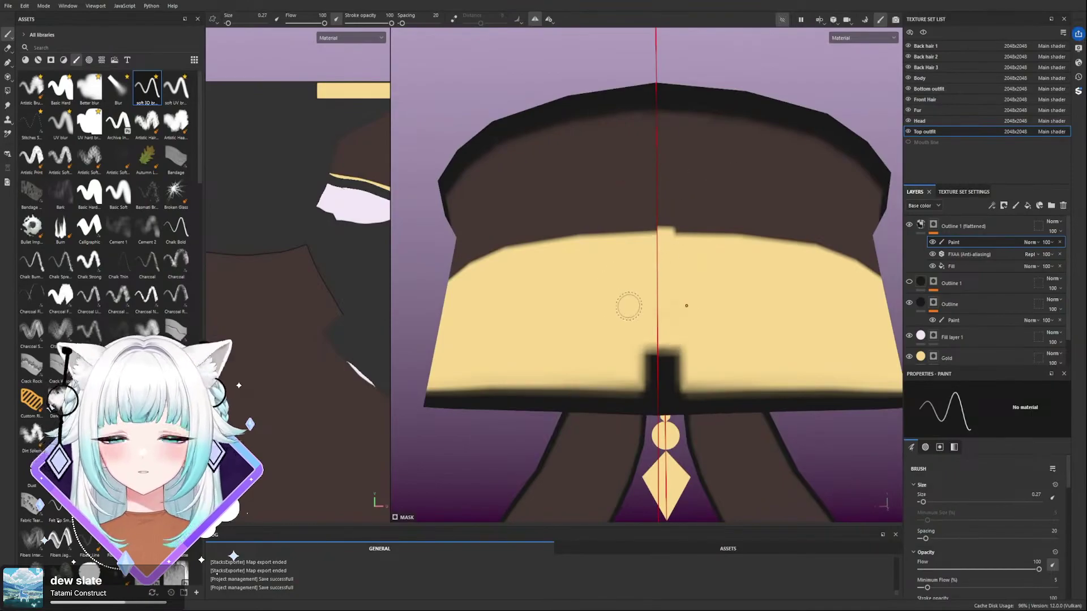
mouse_move(657, 364)
mouse_down()
mouse_move(663, 385)
mouse_move(698, 365)
mouse_up()
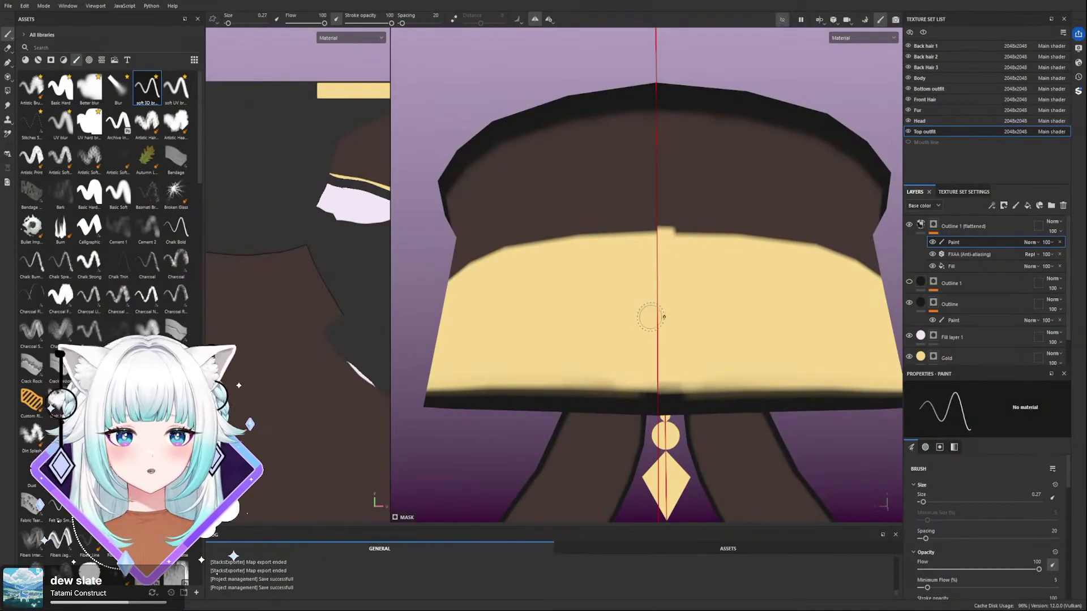
- Shrink the brush to 0.1 and examine the outlines around the front and sides of the collar
scroll(609, 283, down, 3)
alt+drag(599, 177, 631, 259)
alt+drag(519, 190, 539, 245)
key(bracketleft)
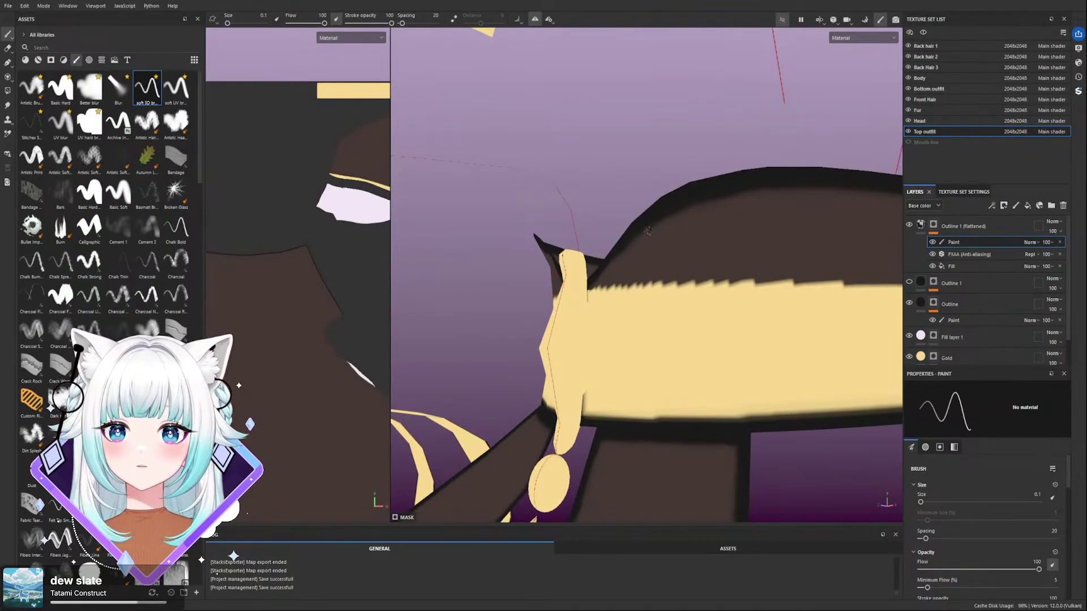
alt+drag(756, 196, 783, 275)
alt+right_drag(640, 223, 569, 261)
alt+drag(569, 260, 608, 245)
alt+right_drag(608, 245, 640, 233)
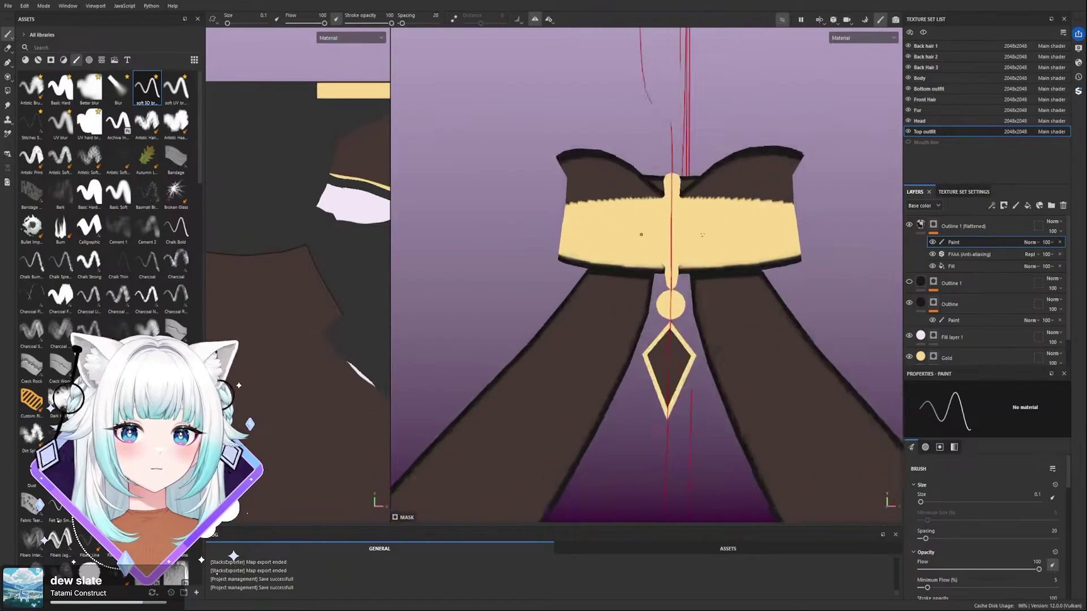
alt+middle_drag(640, 232, 550, 258)
alt+drag(735, 250, 682, 285)
alt+right_drag(625, 318, 653, 308)
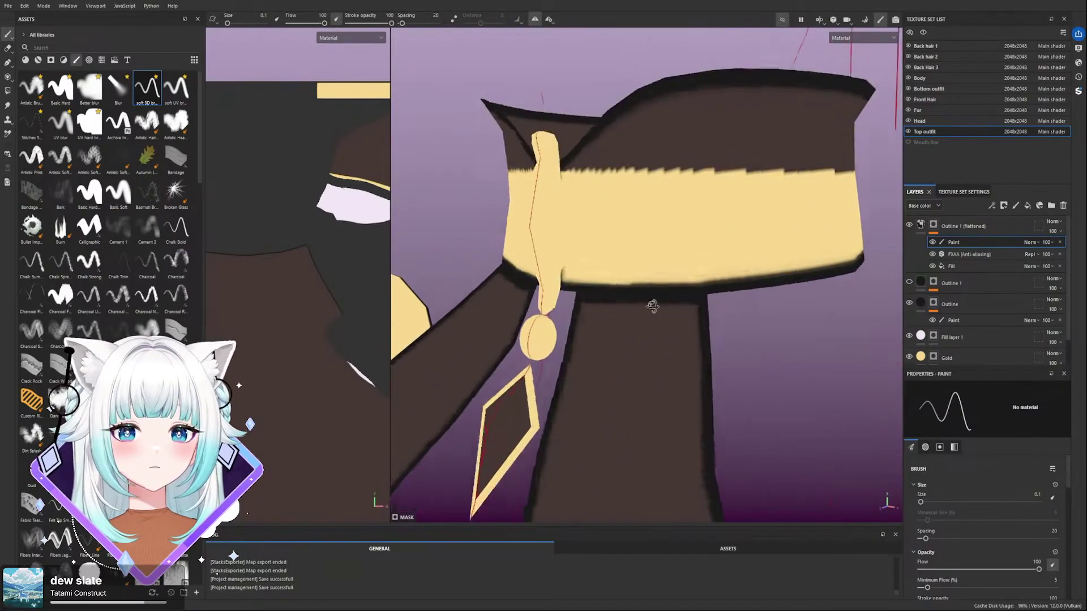
alt+drag(653, 308, 716, 322)
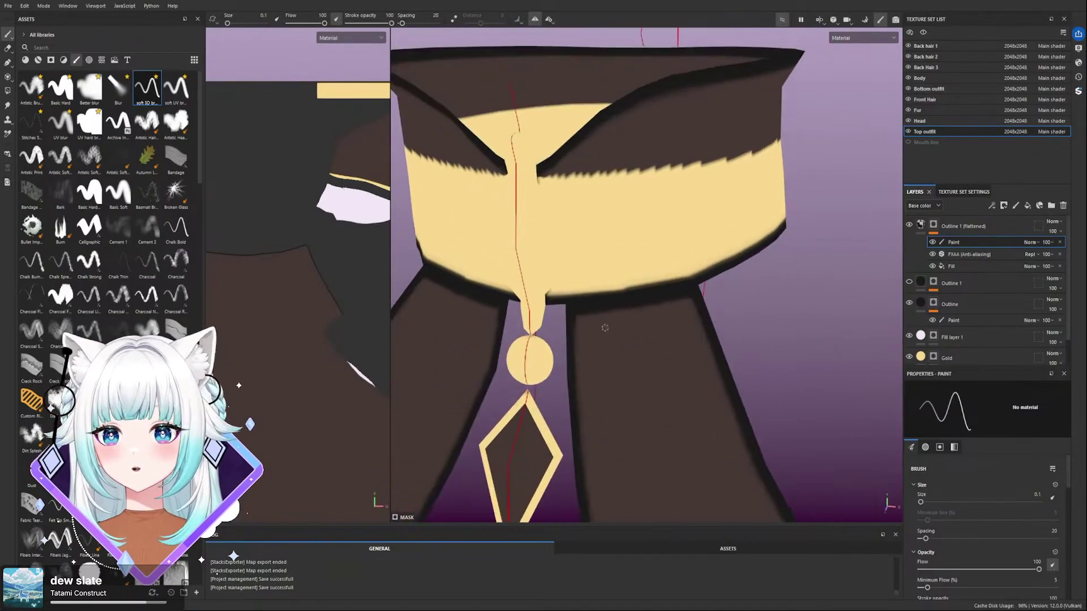
- Try to thin the dark outline along the collar's lower edge on the model with the size 0.1 brush
drag(581, 311, 656, 304)
key(ctrl+z)
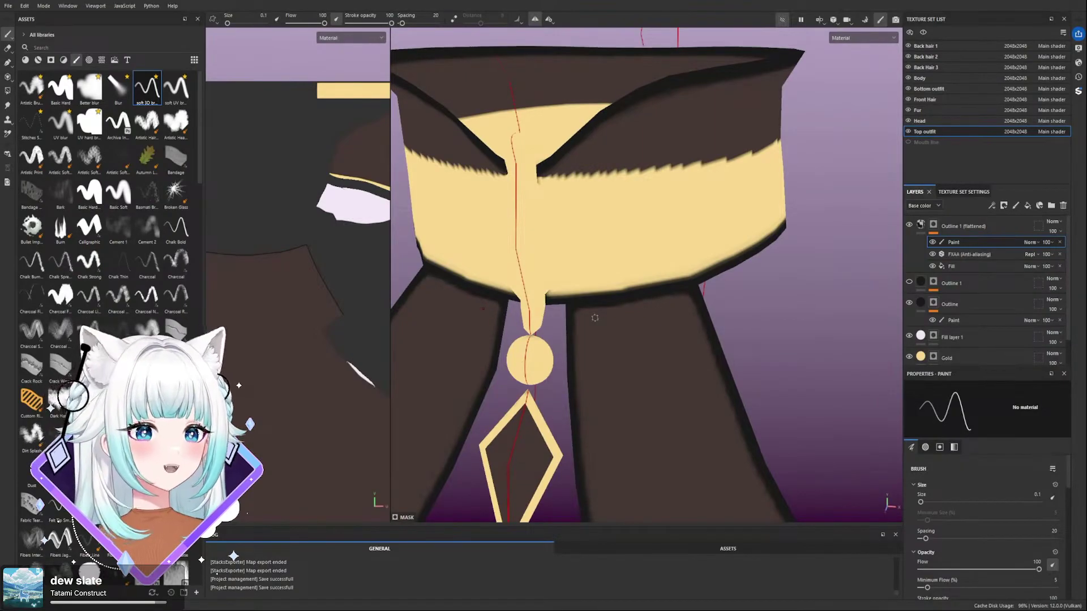
scroll(571, 287, down, 4)
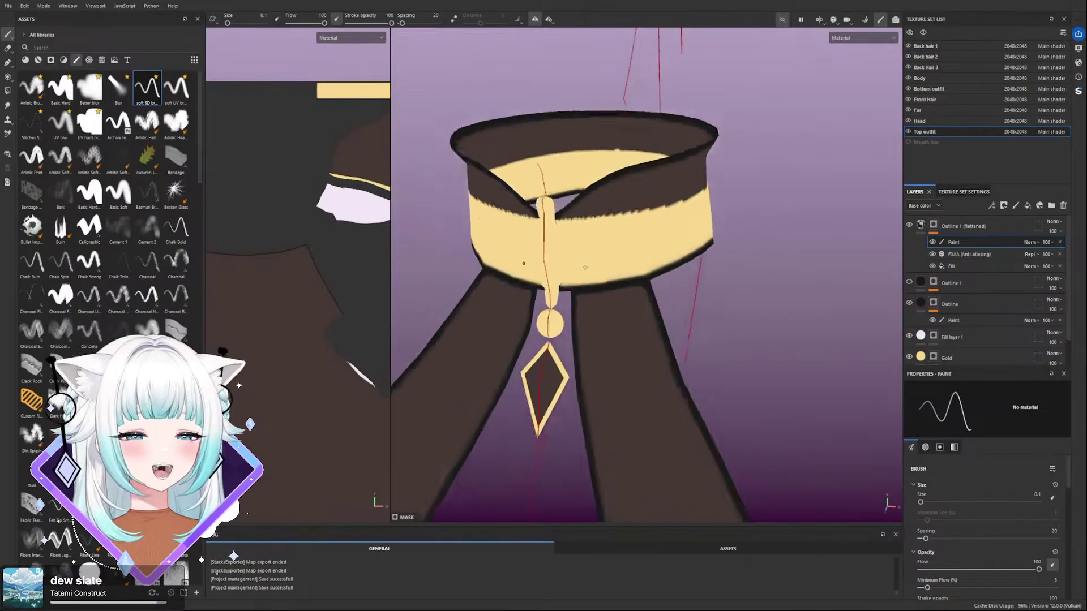
scroll(572, 291, up, 2)
alt+drag(668, 289, 617, 269)
alt+drag(686, 283, 820, 262)
scroll(647, 297, down, 5)
alt+drag(612, 291, 708, 291)
scroll(568, 293, up, 3)
alt+drag(651, 331, 532, 331)
scroll(605, 287, up, 1)
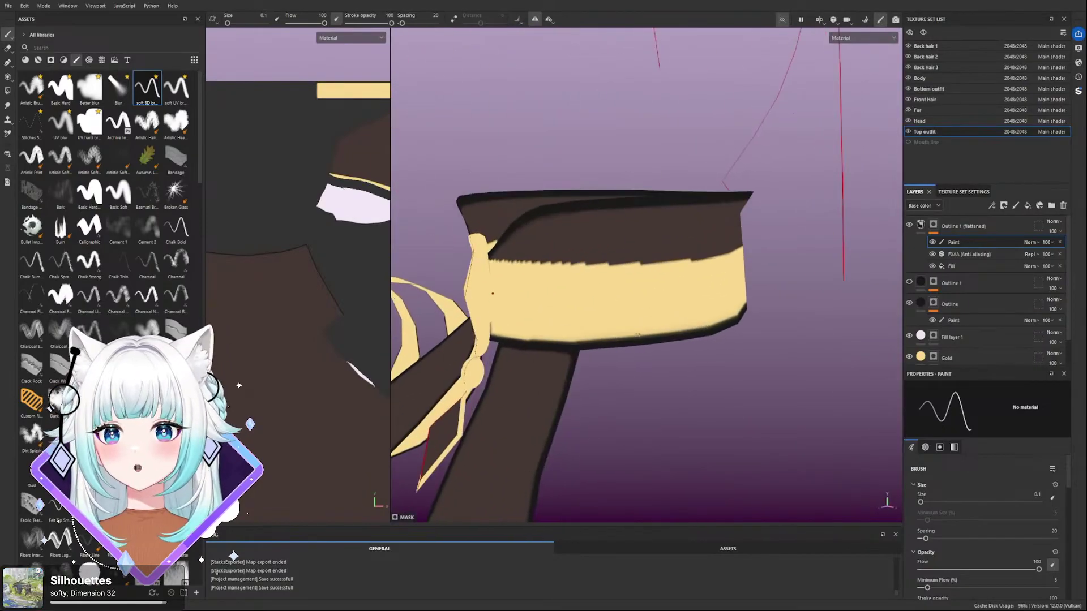
mouse_move(696, 330)
alt+mouse_down()
mouse_move(601, 296)
mouse_move(734, 331)
alt+mouse_up()
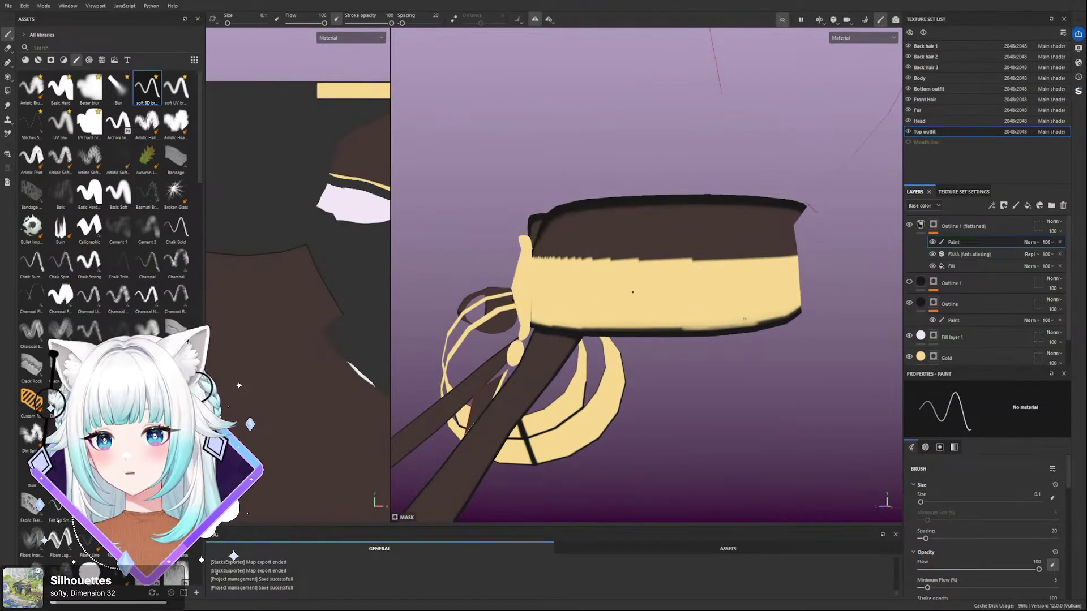
key(ctrl+z)
key(ctrl+z)
- Search the UV layout for the collar's gold and brown strip, using test dabs to match it to the model
scroll(300, 260, down, 5)
alt+middle_drag(280, 257, 207, 257)
scroll(317, 232, up, 6)
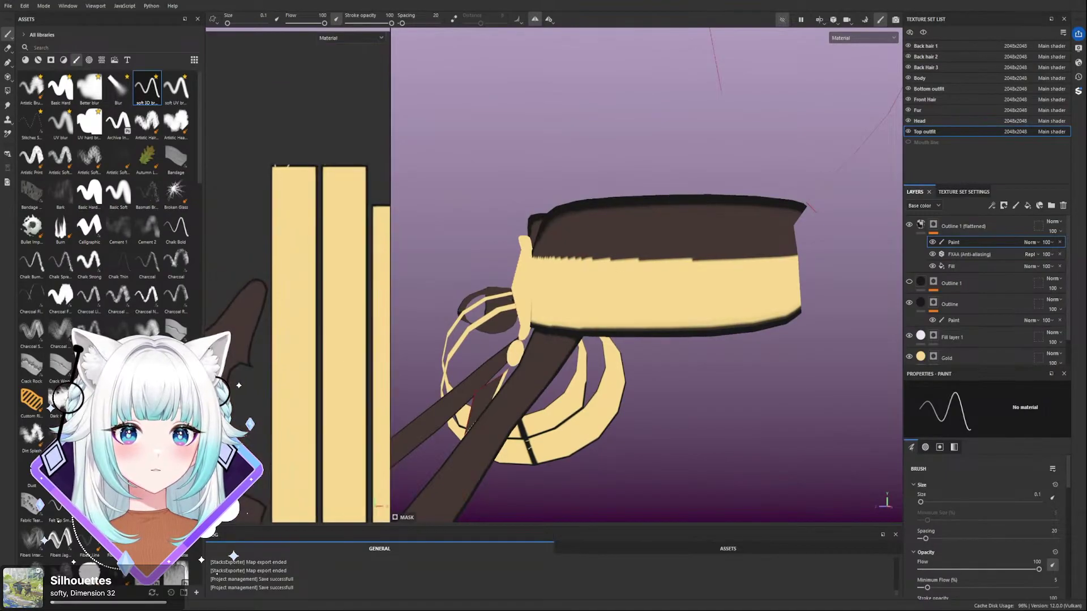
alt+middle_drag(355, 287, 277, 222)
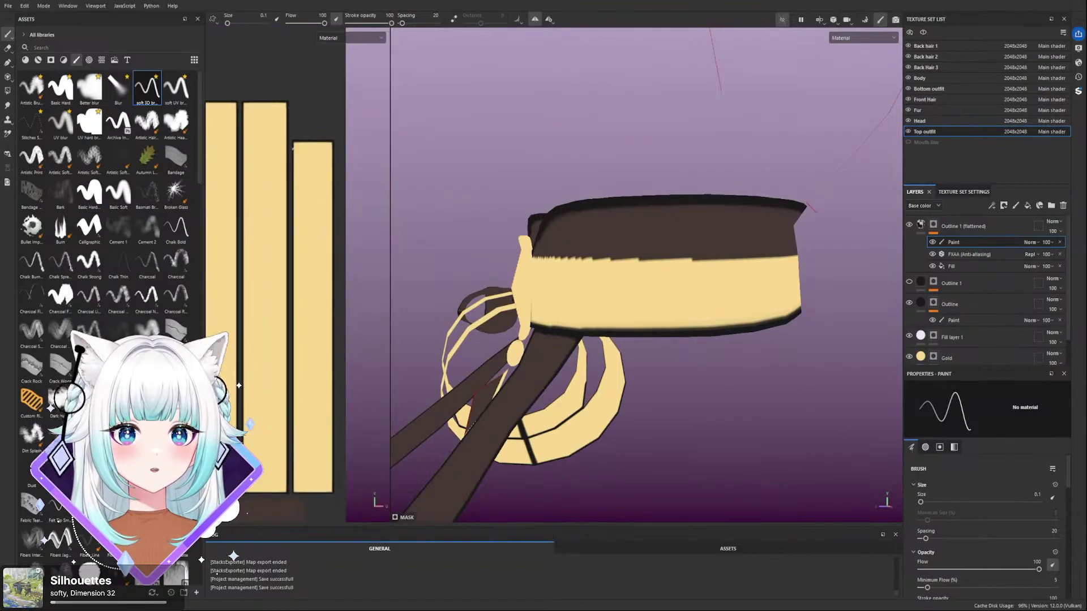
scroll(234, 155, down, 5)
scroll(272, 142, up, 6)
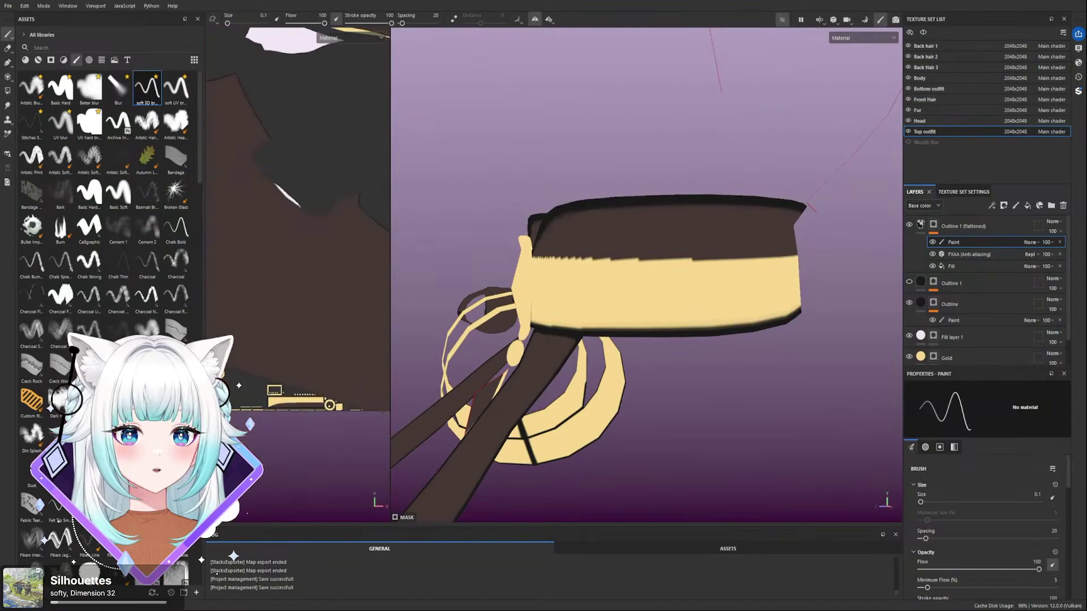
scroll(281, 426, up, 5)
drag(270, 354, 295, 353)
click(253, 352)
scroll(254, 356, up, 2)
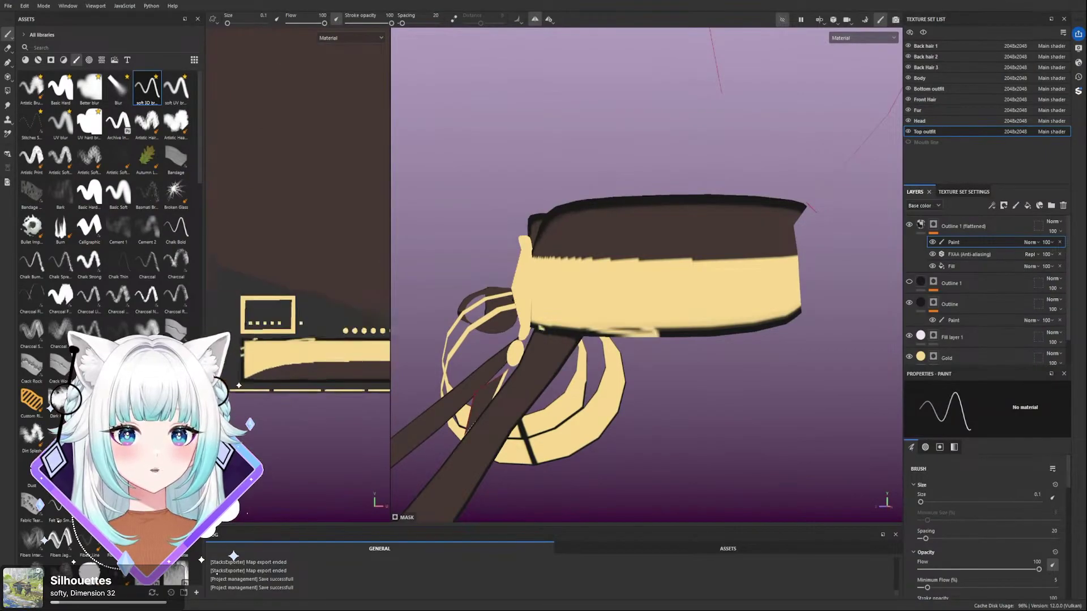
scroll(252, 383, up, 2)
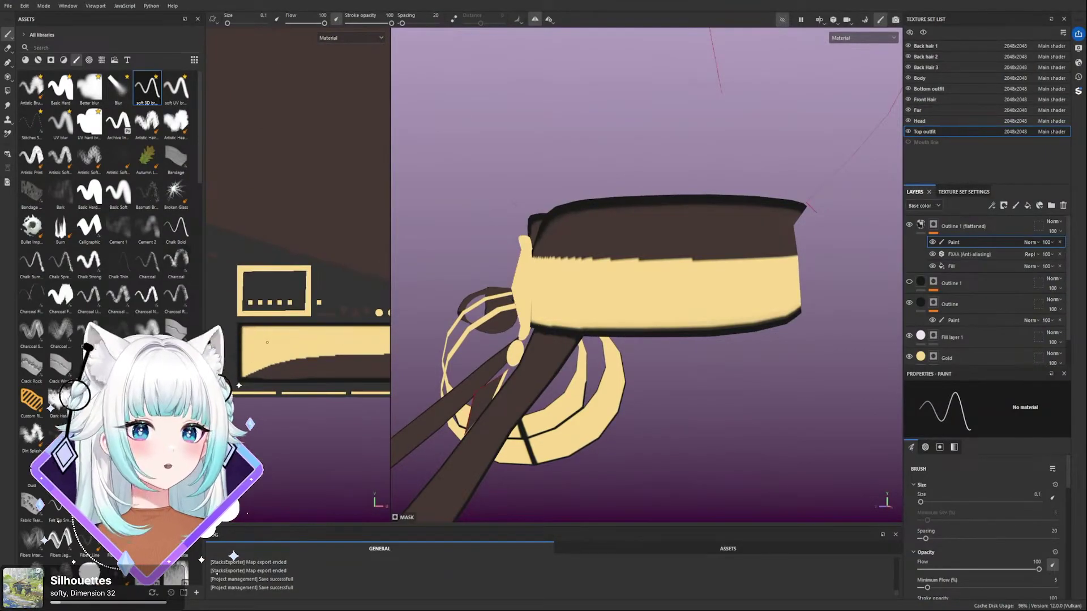
- Widen the 2D view and frame the collar's strip in the UV layout
scroll(237, 278, down, 2)
alt+middle_drag(371, 340, 306, 315)
scroll(307, 315, up, 2)
scroll(292, 310, down, 2)
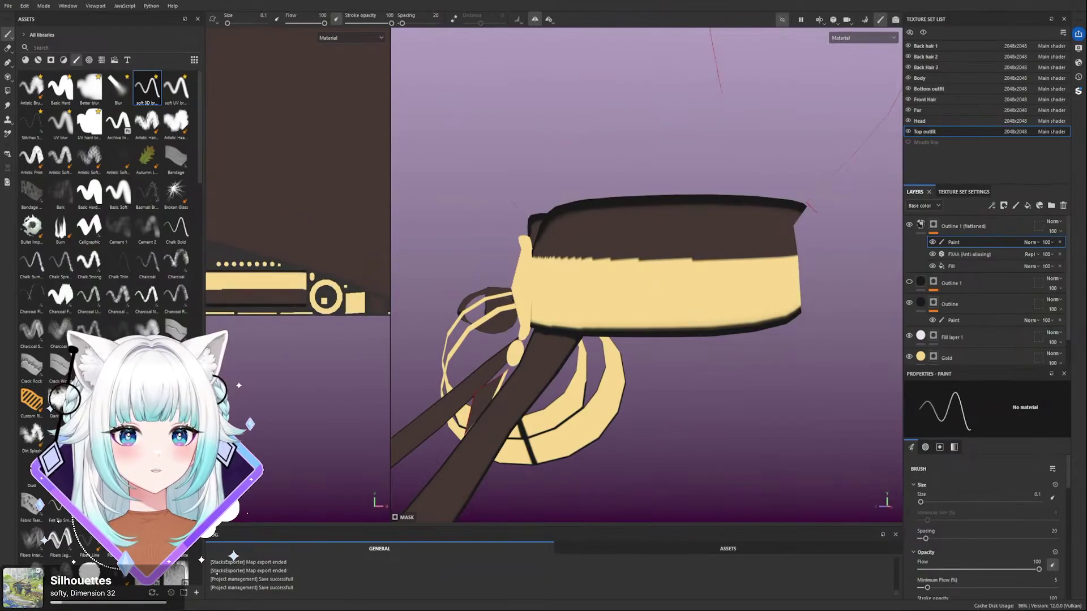
drag(390, 288, 749, 288)
scroll(519, 296, up, 4)
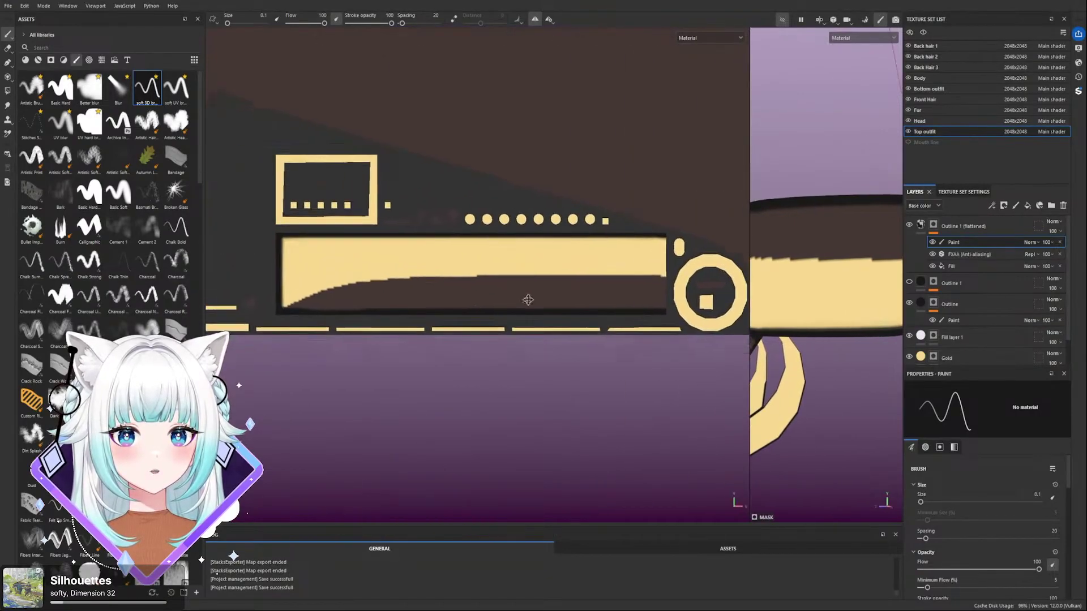
middle_drag(502, 327, 478, 315)
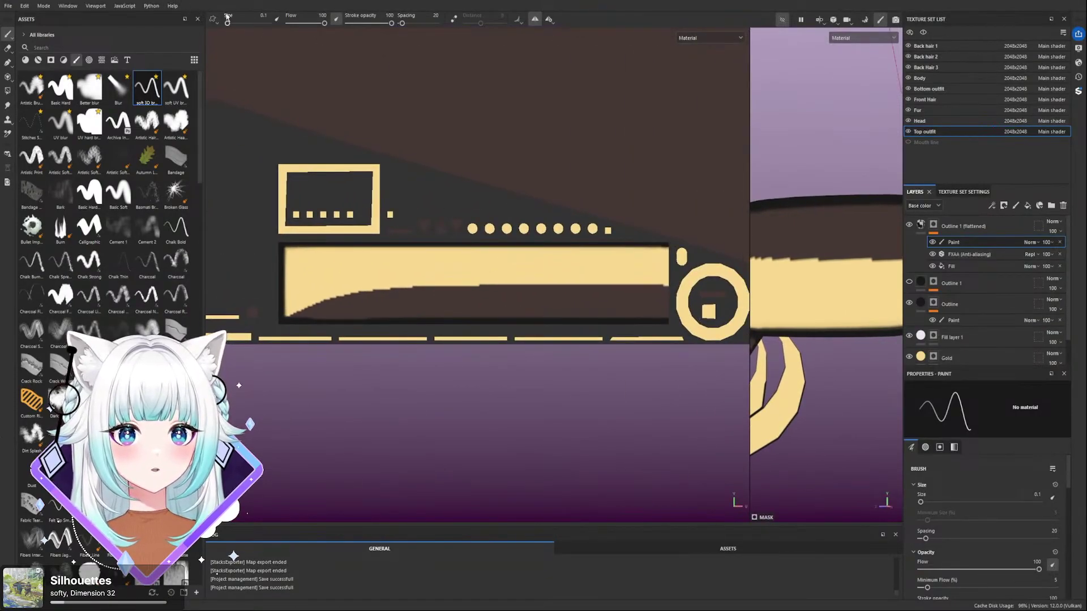
- Switch to the soft UV brush at size 0.28 and thin the outline along the lower edge of the collar's UV strip
drag(227, 23, 229, 24)
click(666, 314)
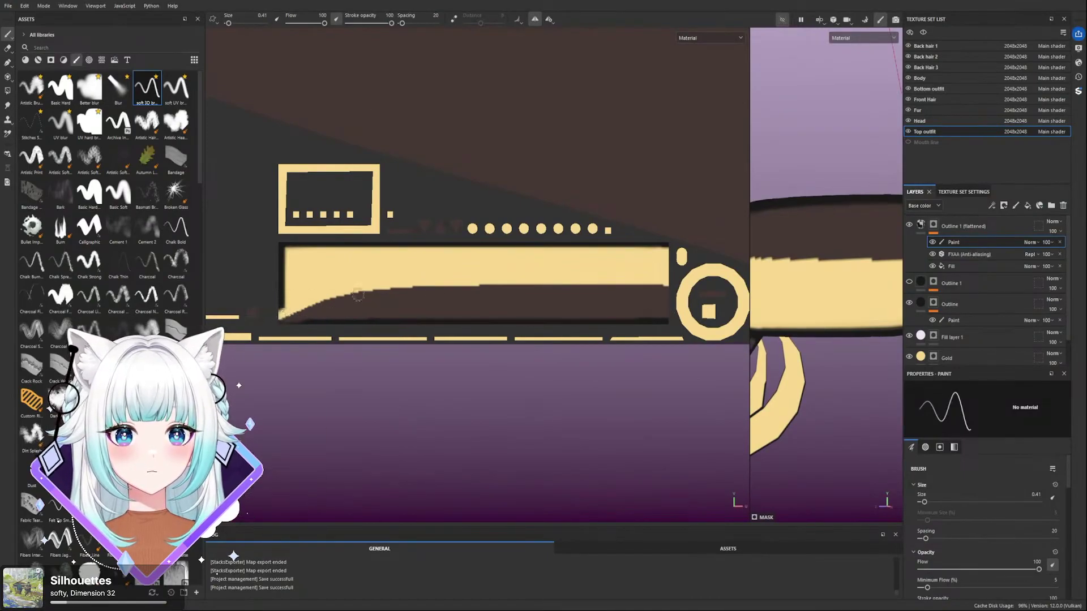
scroll(398, 300, down, 3)
click(169, 90)
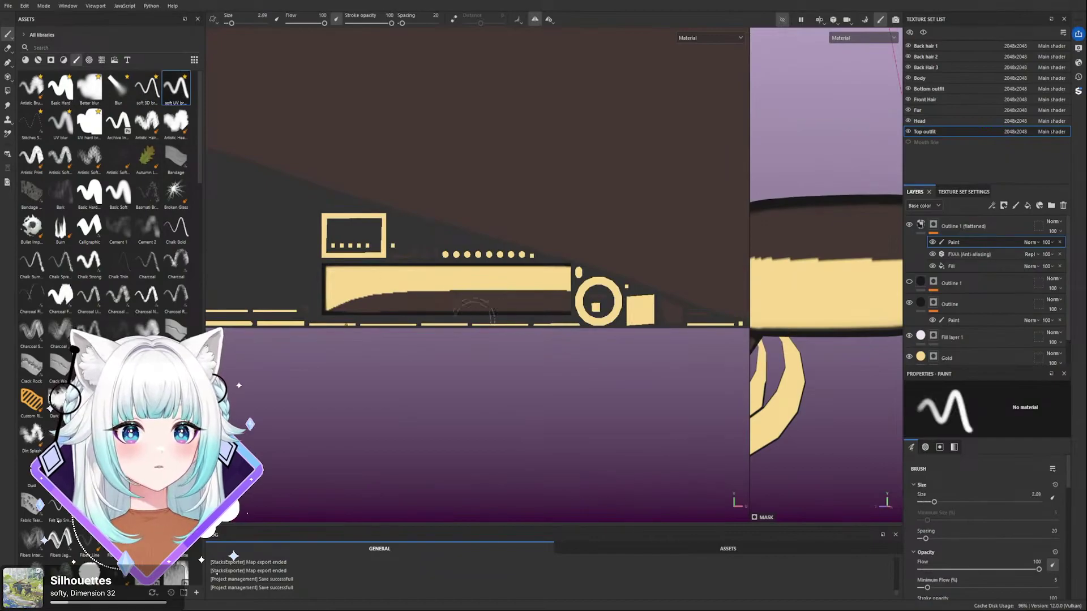
drag(229, 26, 228, 25)
scroll(573, 305, up, 3)
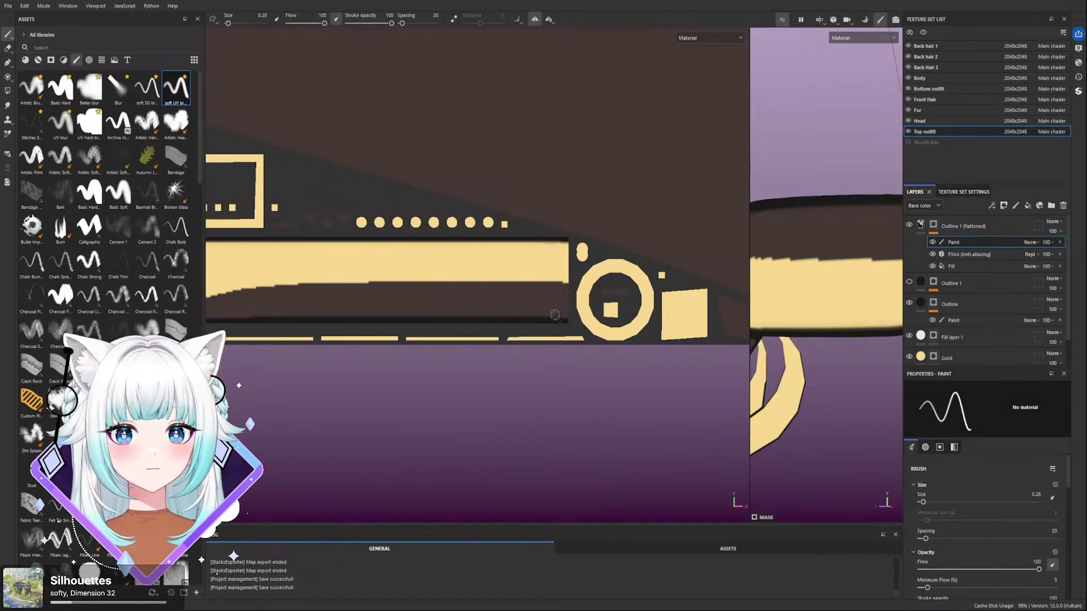
scroll(565, 319, down, 2)
shift+click(292, 308)
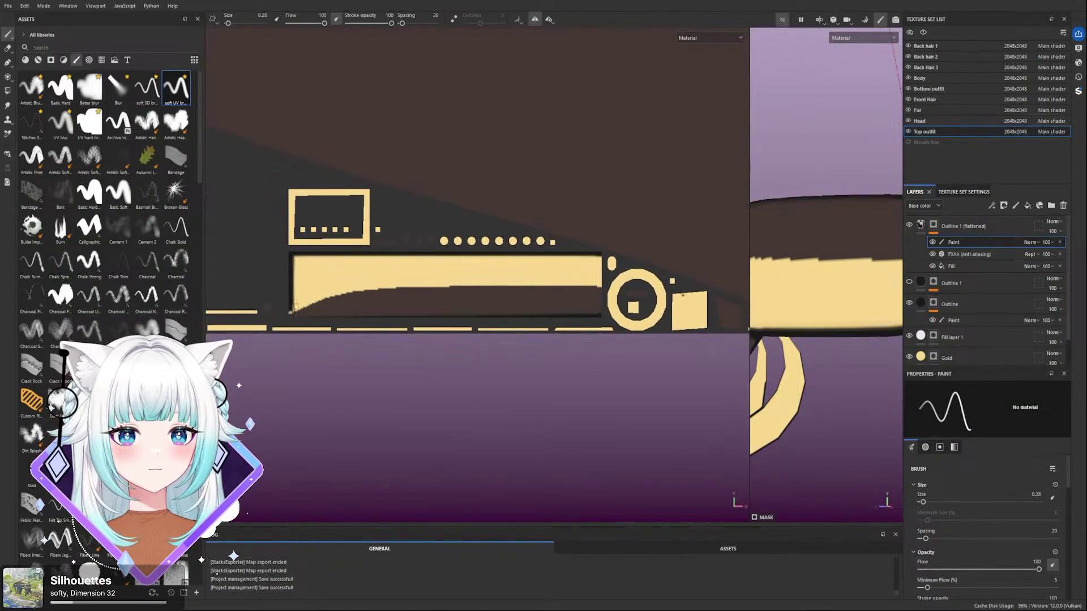
- Thin the outline along the upper edge of the collar's UV strip and check the collar on the model
scroll(875, 249, down, 3)
mouse_move(874, 250)
alt+mouse_down()
mouse_move(803, 233)
mouse_move(846, 235)
alt+mouse_up()
scroll(482, 257, up, 1)
alt+middle_drag(483, 257, 457, 247)
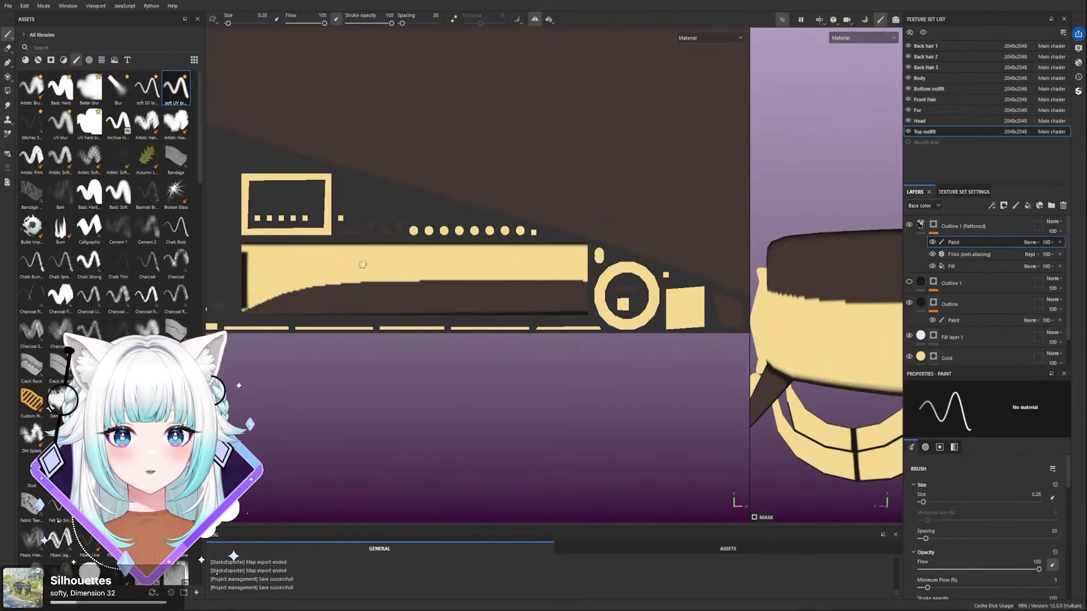
scroll(821, 277, down, 3)
alt+drag(815, 283, 908, 288)
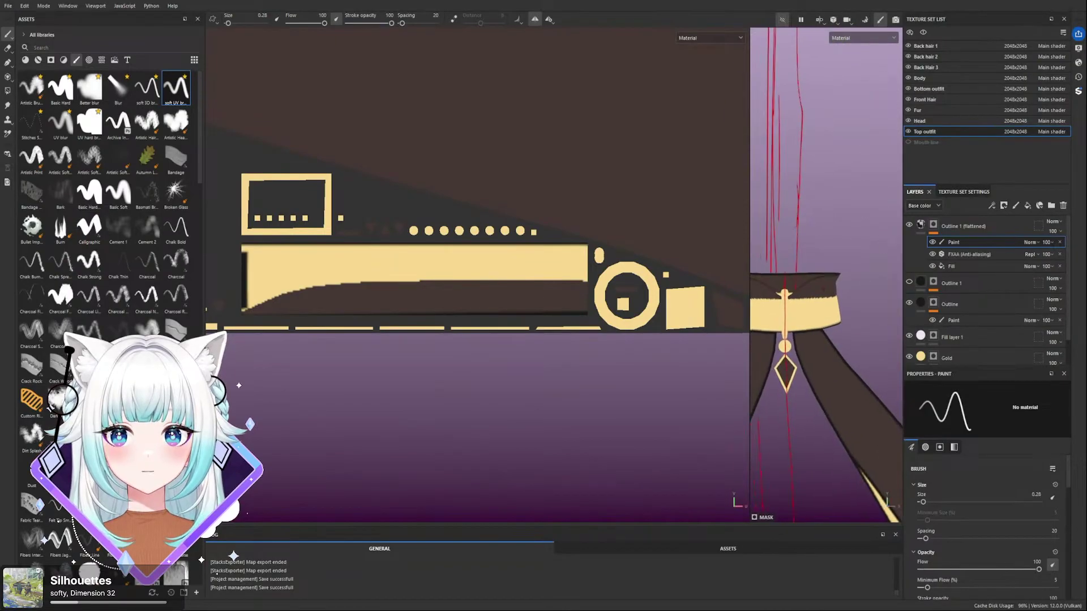
- Try to paint a straight dark outline down the left end of the collar's UV strip with grayscale 1
scroll(300, 290, up, 4)
alt+middle_drag(250, 252, 447, 258)
scroll(360, 227, up, 1)
scroll(360, 227, up, 1)
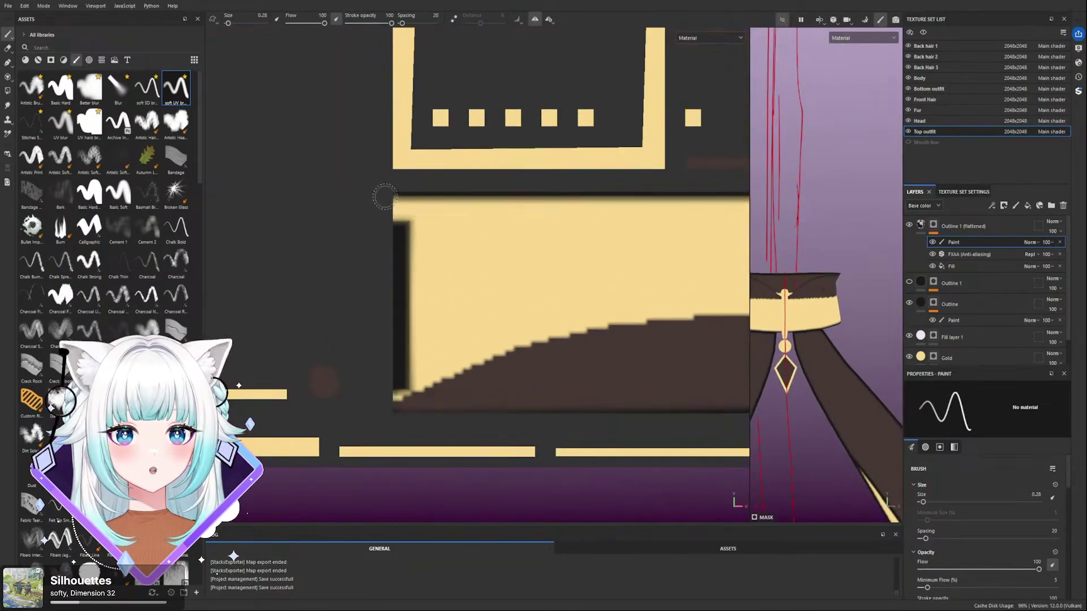
scroll(995, 589, down, 8)
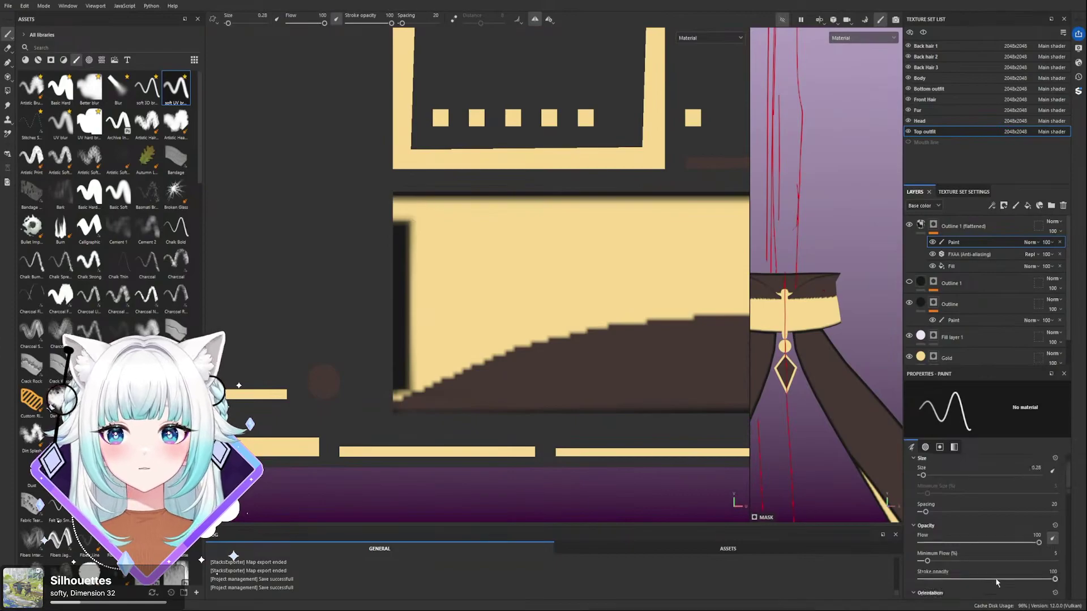
click(396, 196)
shift+click(397, 413)
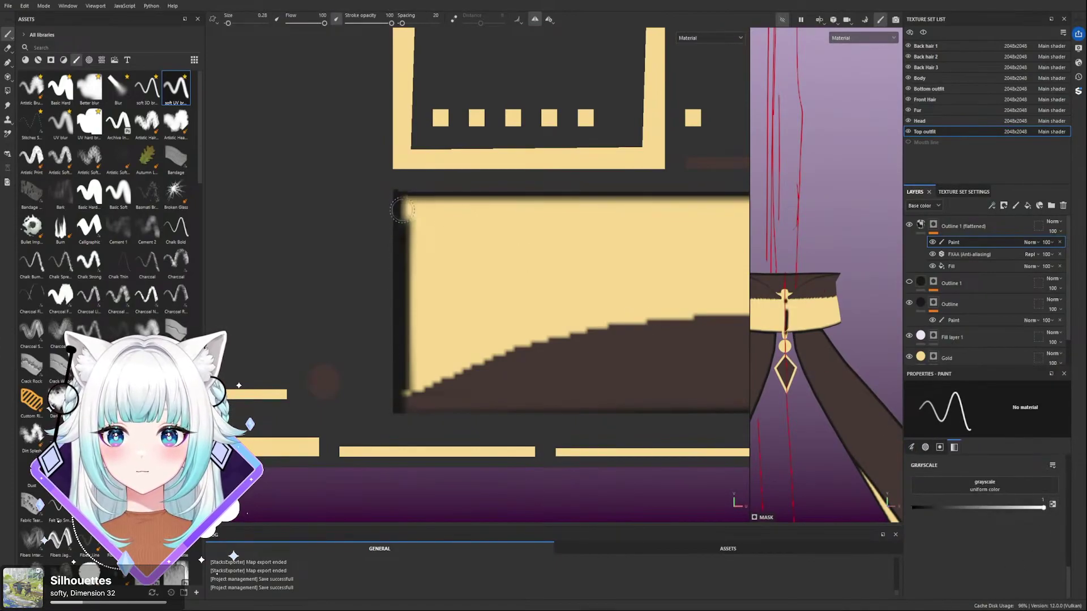
alt+drag(867, 292, 778, 304)
scroll(777, 304, up, 3)
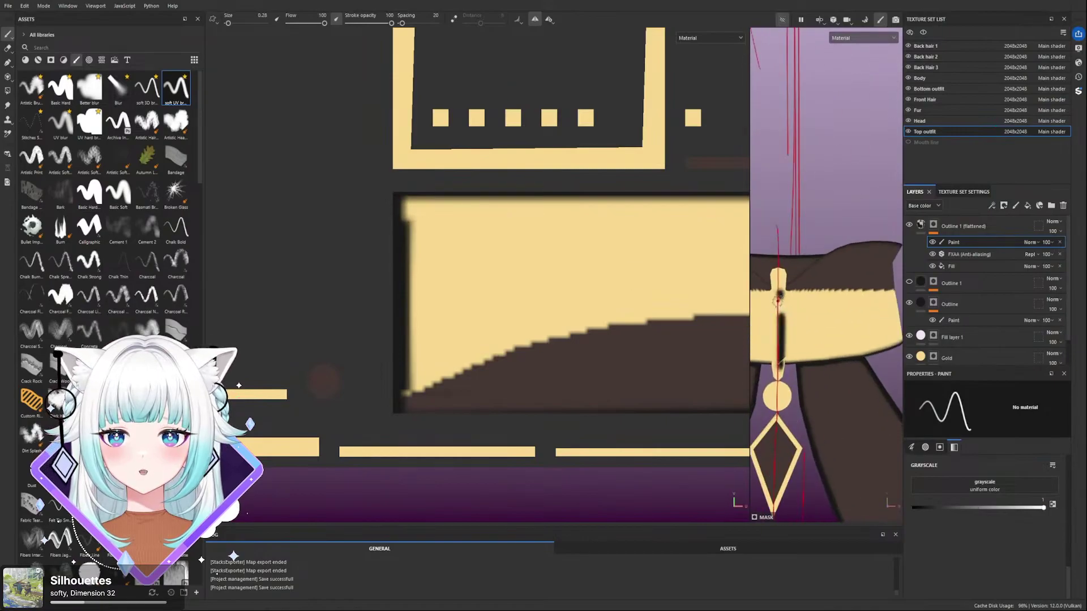
mouse_move(407, 244)
mouse_down()
mouse_move(394, 220)
mouse_move(444, 233)
mouse_move(470, 223)
mouse_up()
key(ctrl+z)
- Switch the brush to grayscale 0 and erase the dark outline from the left end of the collar's UV strip
key(x)
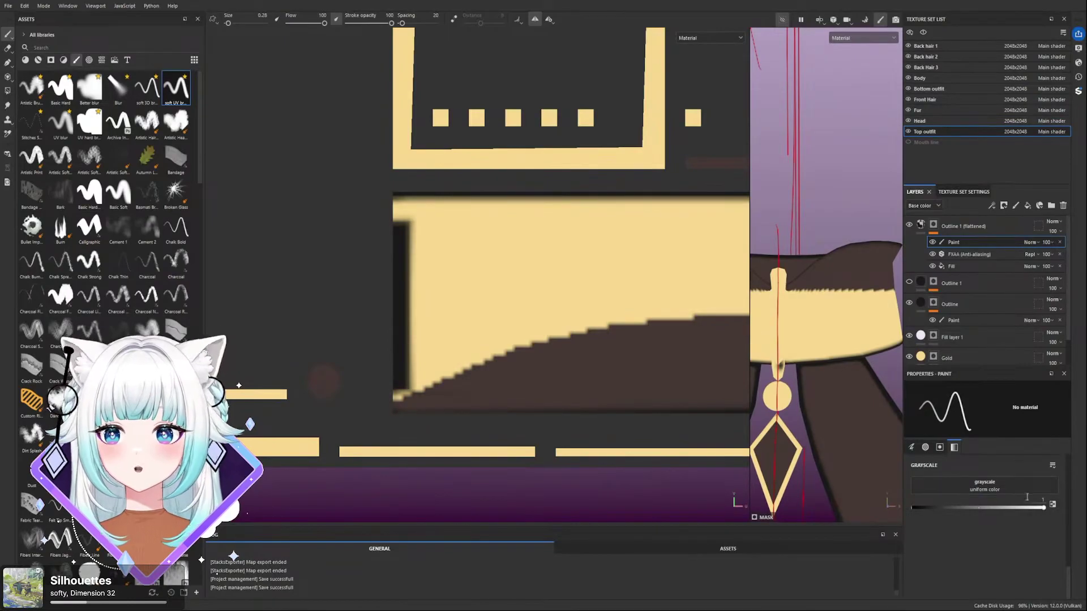
mouse_move(403, 241)
mouse_down()
mouse_move(403, 288)
mouse_move(419, 261)
mouse_up()
drag(404, 317, 403, 396)
scroll(255, 272, down, 3)
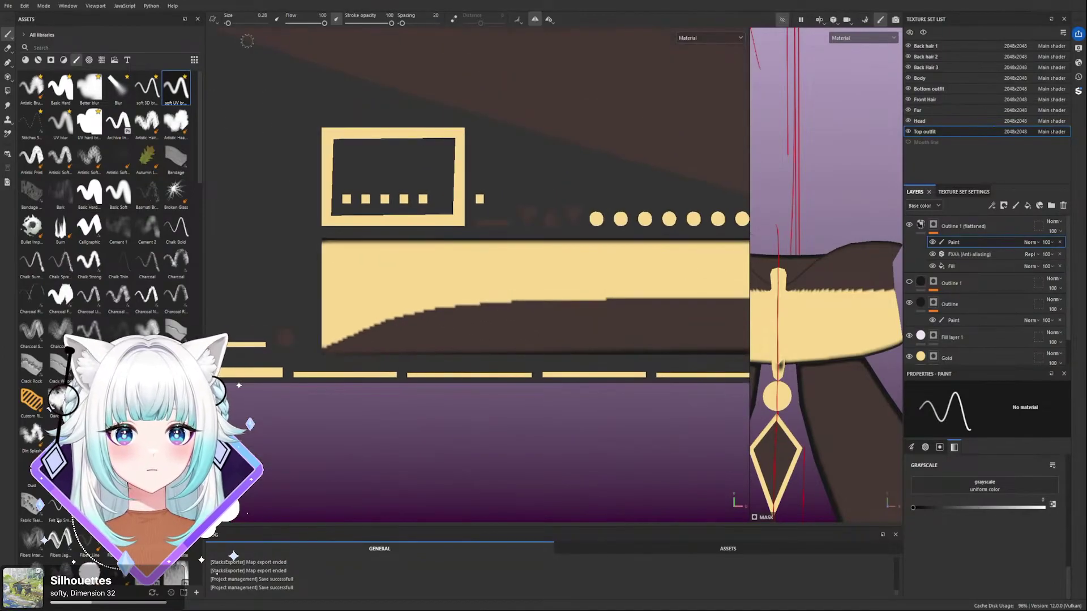
- Set the brush to grayscale 1 and size 0.1, and draw a straight thin outline along the strip's lower edge
click(1054, 504)
scroll(342, 321, down, 3)
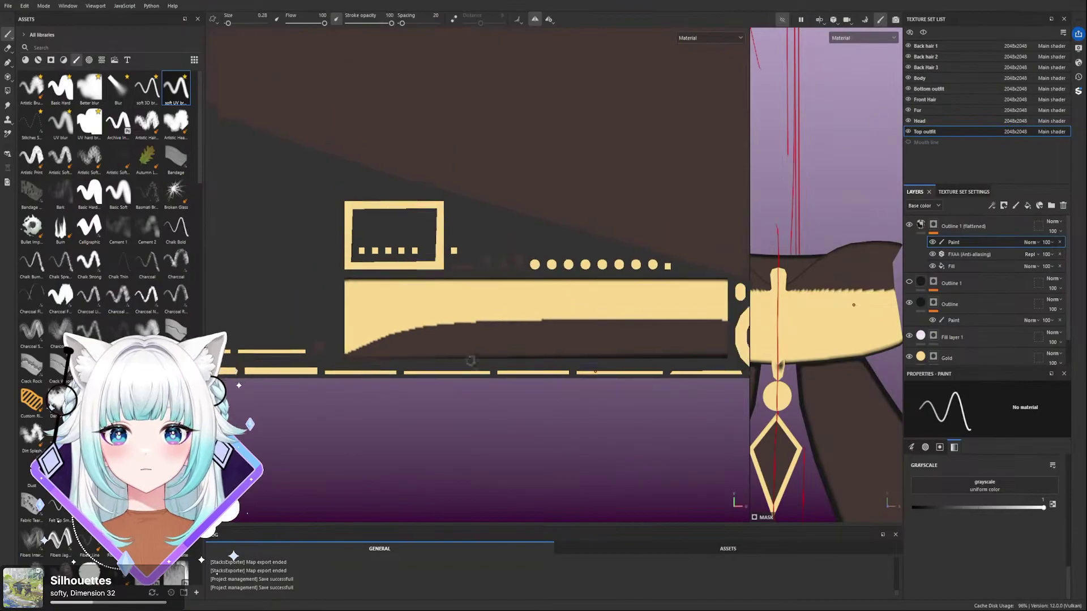
drag(229, 23, 227, 23)
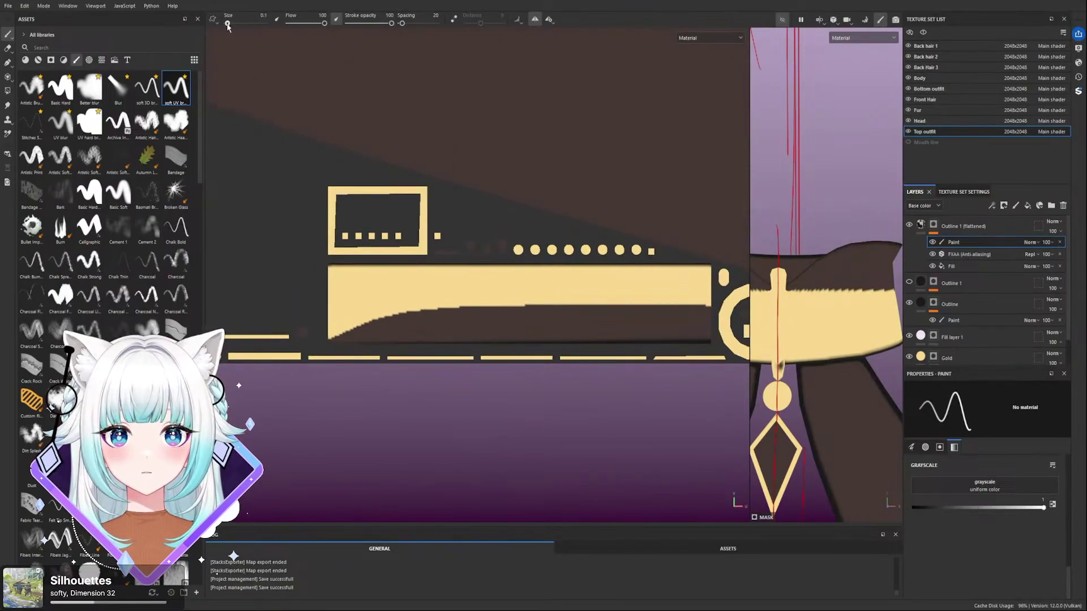
click(327, 342)
shift+click(713, 343)
mouse_move(810, 272)
alt+mouse_down()
mouse_move(840, 260)
mouse_move(811, 262)
alt+mouse_up()
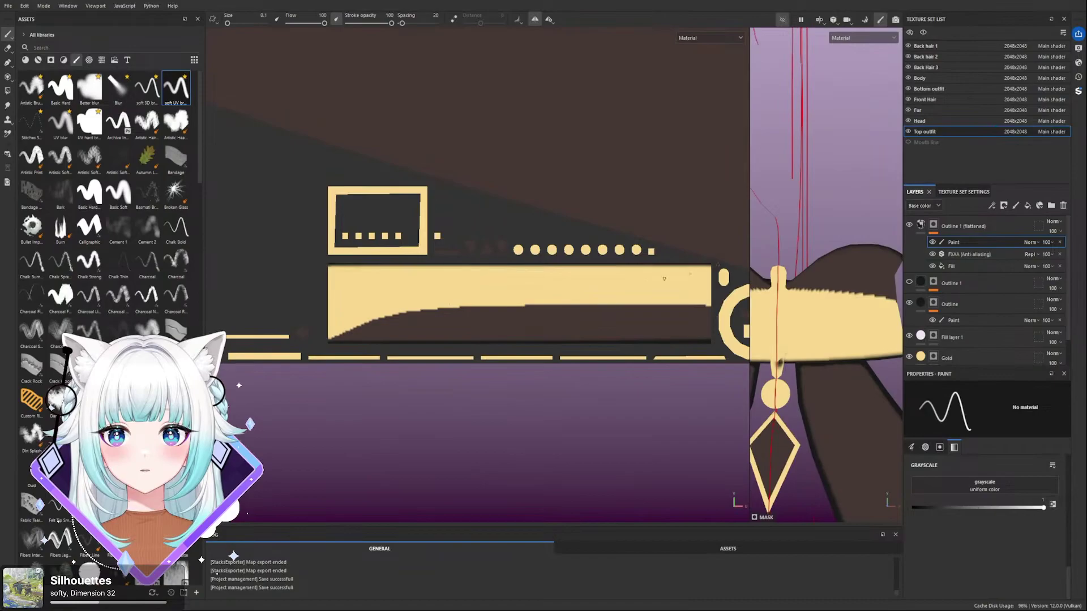
- Turn off symmetry and clear the dark smudge from the gold clasp above the pendant with a polygon fill at colour 0
scroll(629, 285, down, 2)
scroll(818, 312, up, 3)
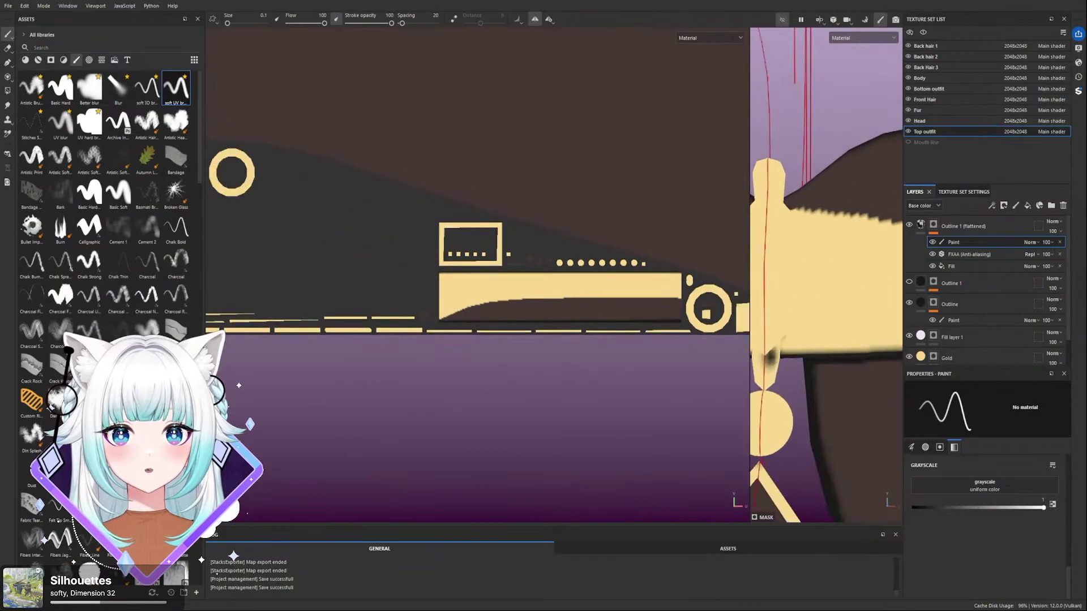
click(547, 21)
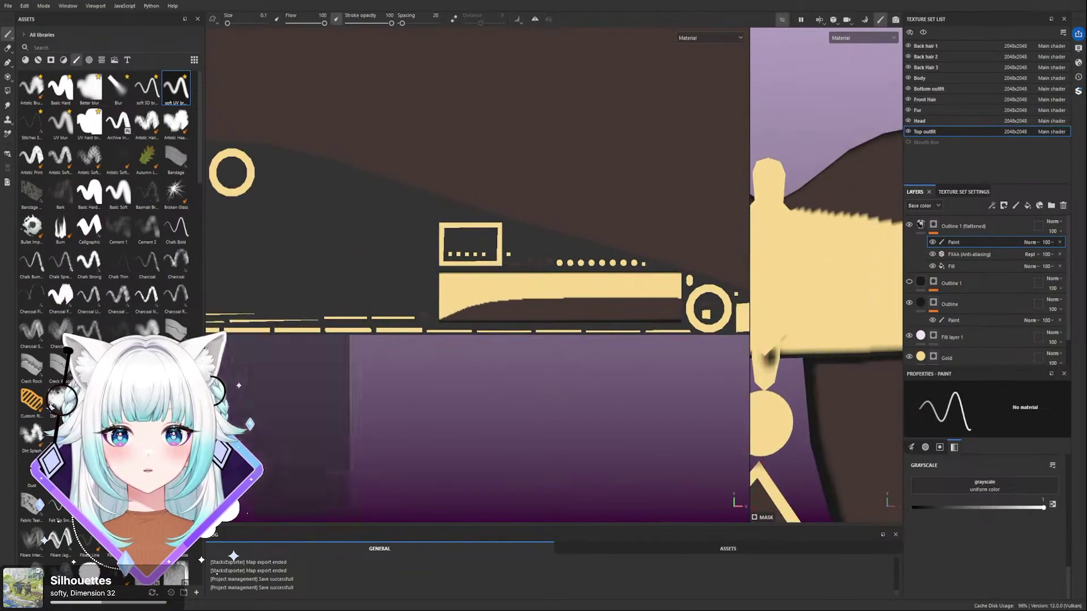
shift+click(783, 345)
scroll(783, 344, up, 3)
scroll(841, 335, down, 2)
scroll(745, 338, down, 1)
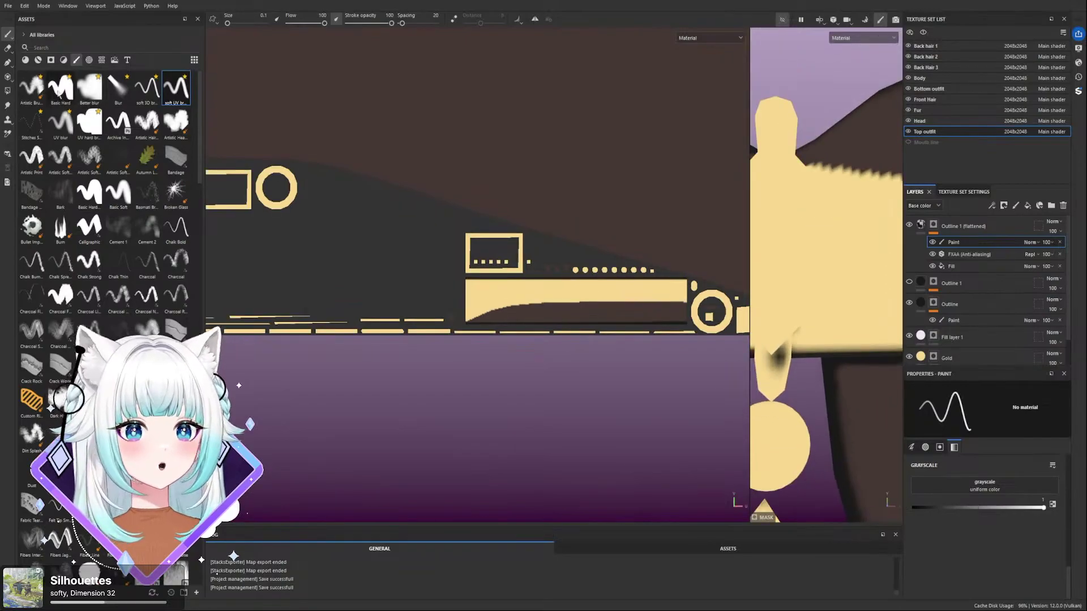
click(7, 91)
click(784, 367)
scroll(781, 369, down, 5)
alt+drag(850, 351, 810, 329)
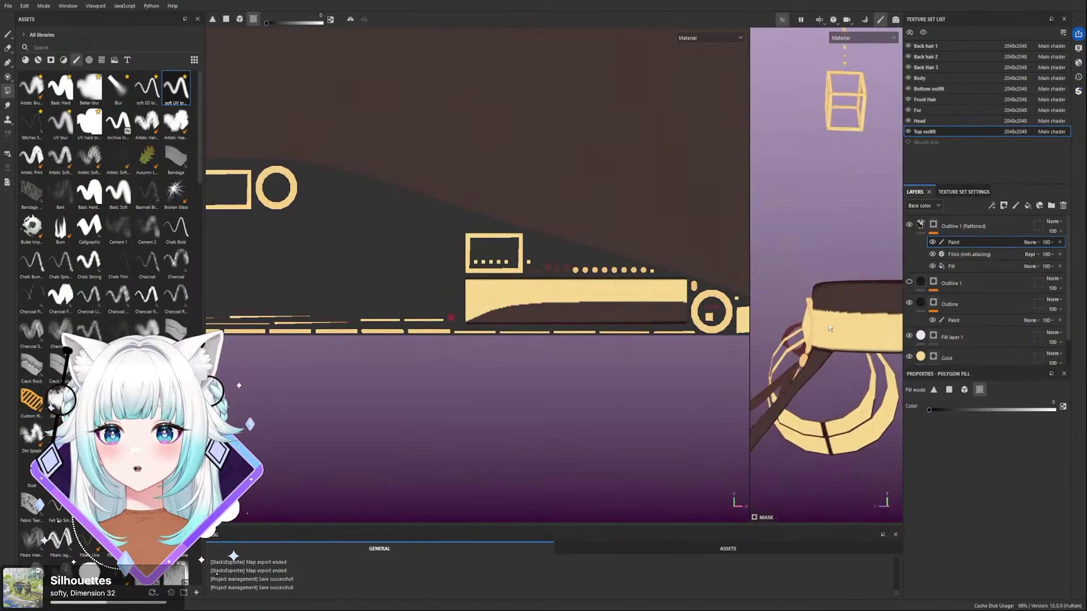
- Try a loose test scribble with the size 0.1 brush across the gold and dark border of the collar's UV strip
scroll(851, 324, up, 5)
scroll(656, 297, up, 2)
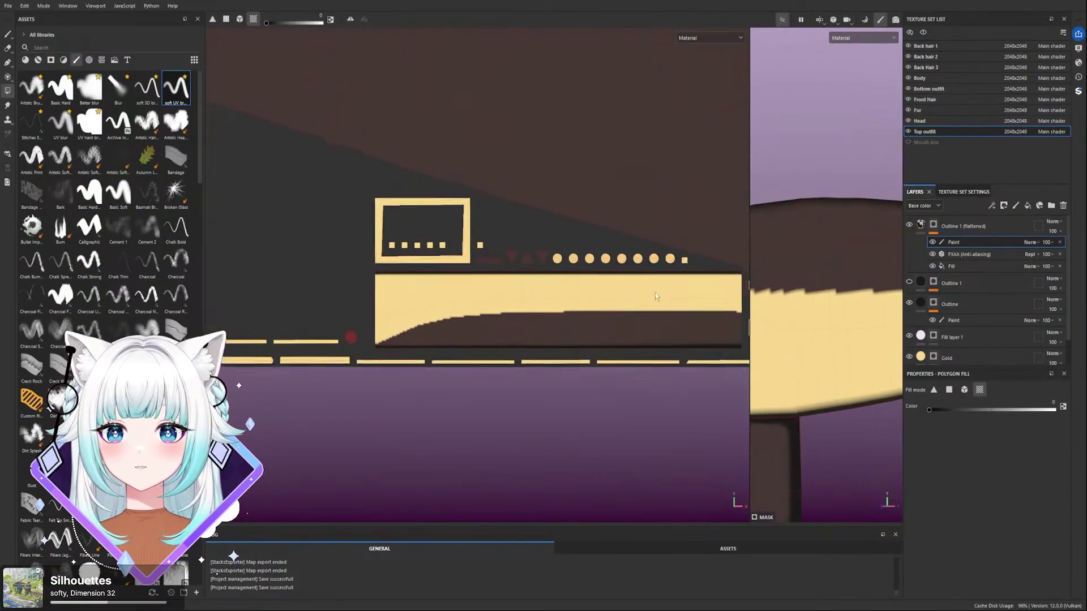
middle_drag(656, 296, 560, 274)
key(1)
scroll(420, 276, up, 2)
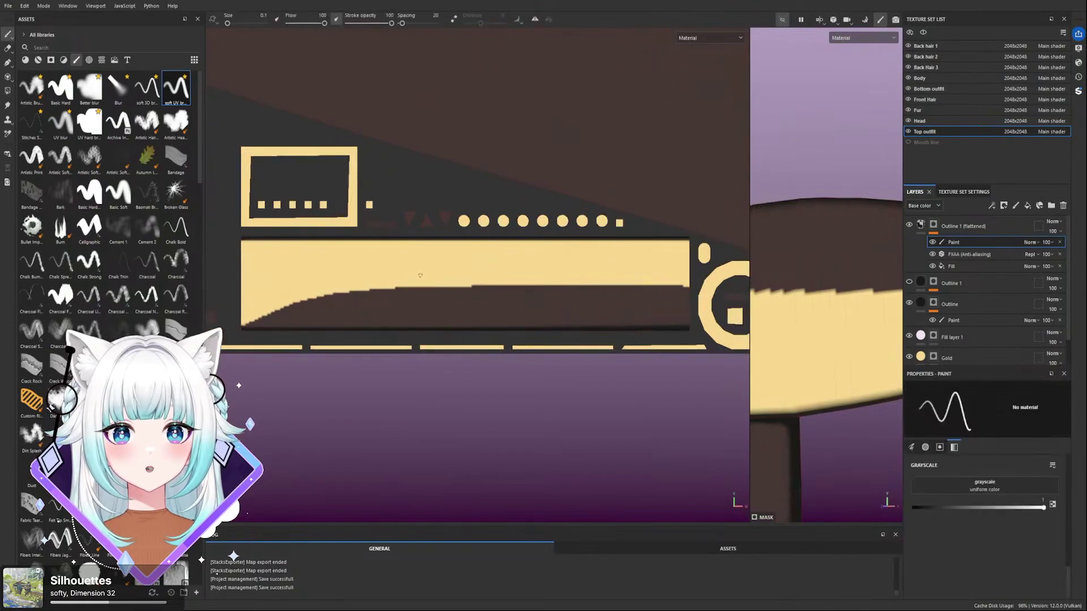
scroll(422, 280, up, 1)
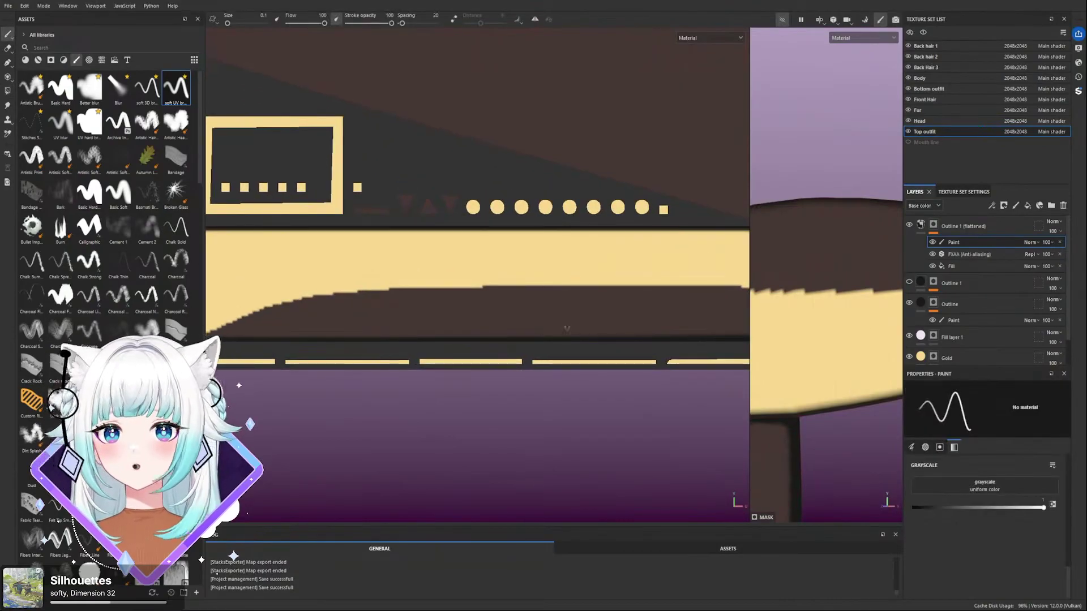
drag(645, 270, 547, 303)
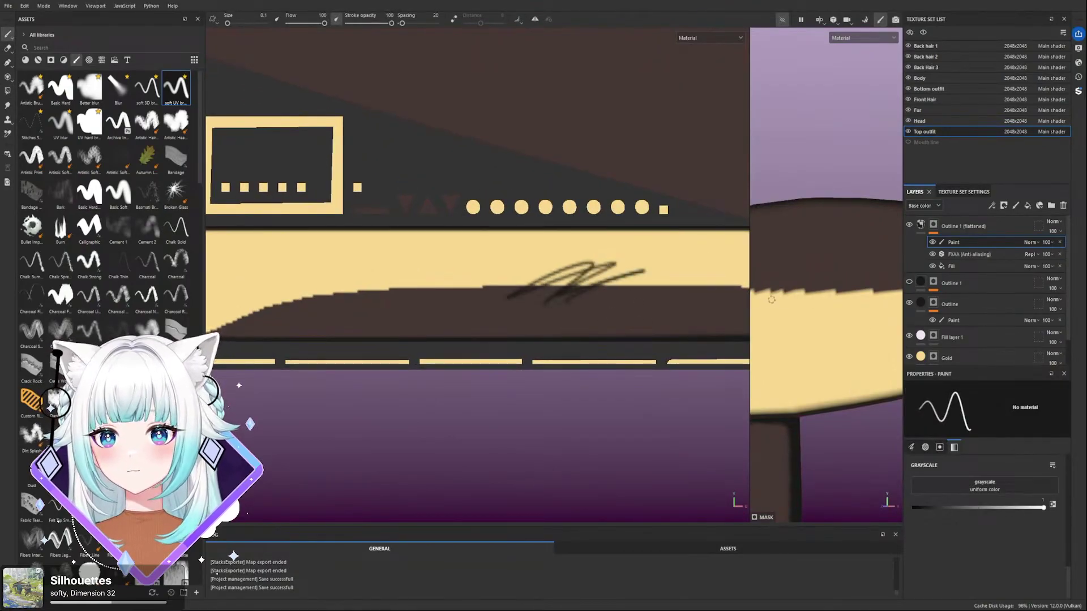
scroll(776, 285, down, 5)
mouse_move(777, 286)
alt+mouse_down()
mouse_move(978, 278)
mouse_move(787, 290)
mouse_move(796, 314)
alt+mouse_up()
scroll(815, 291, down, 2)
key(ctrl+z)
- Switch to the soft 3D brush, set its size to 0.1, and save the project
scroll(451, 268, down, 6)
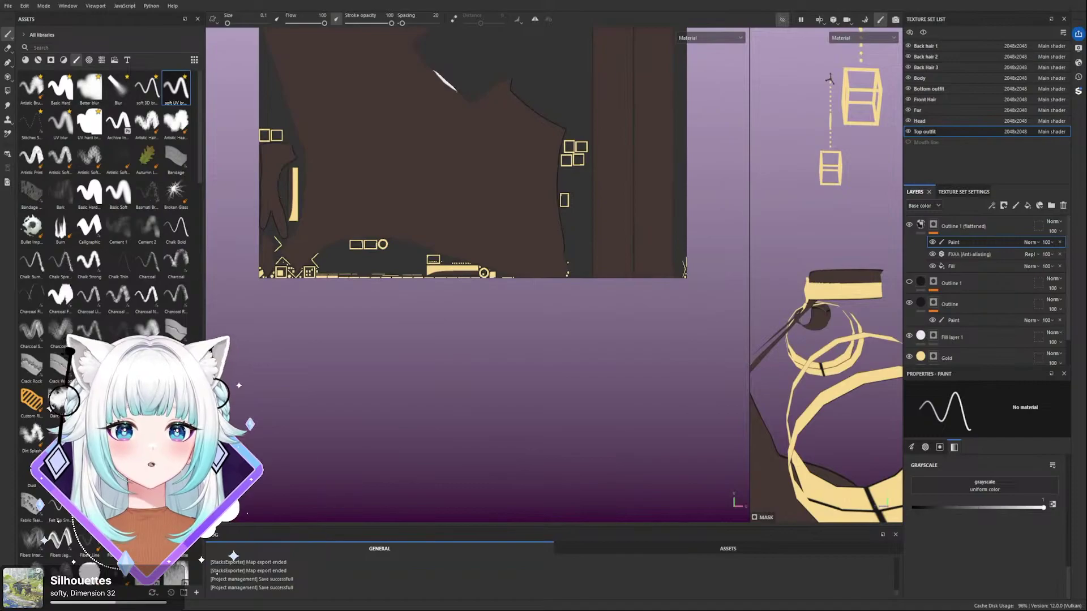
scroll(828, 286, up, 2)
scroll(450, 280, up, 7)
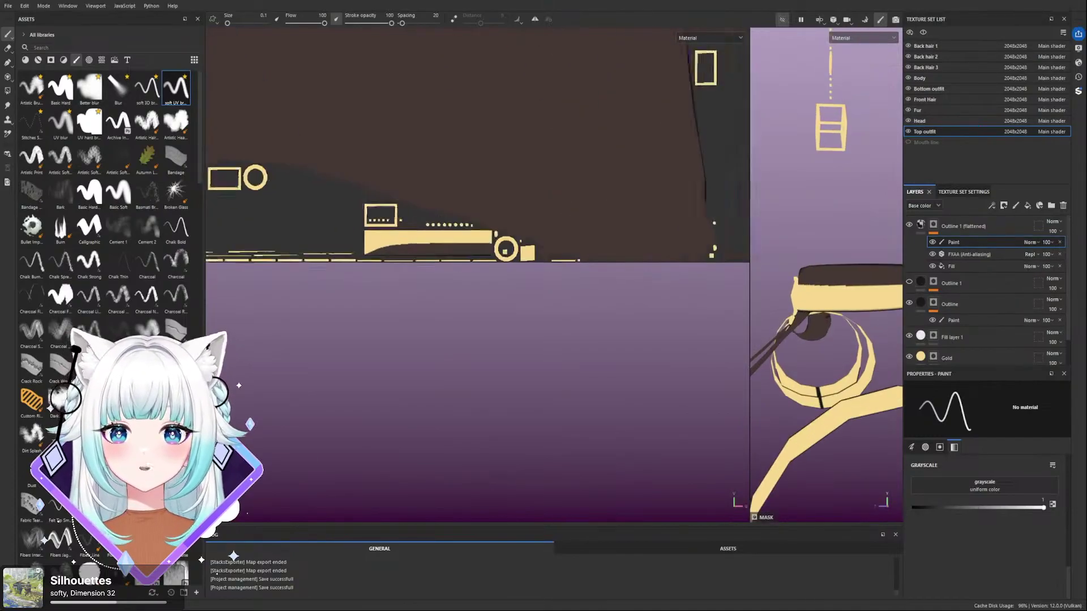
click(147, 88)
scroll(363, 240, up, 3)
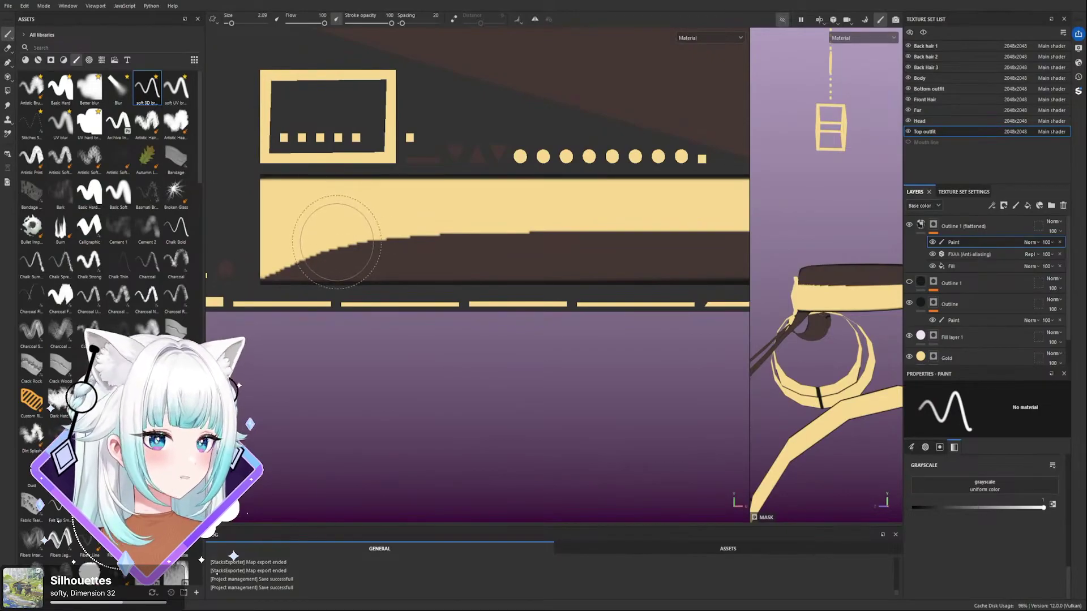
drag(231, 23, 227, 25)
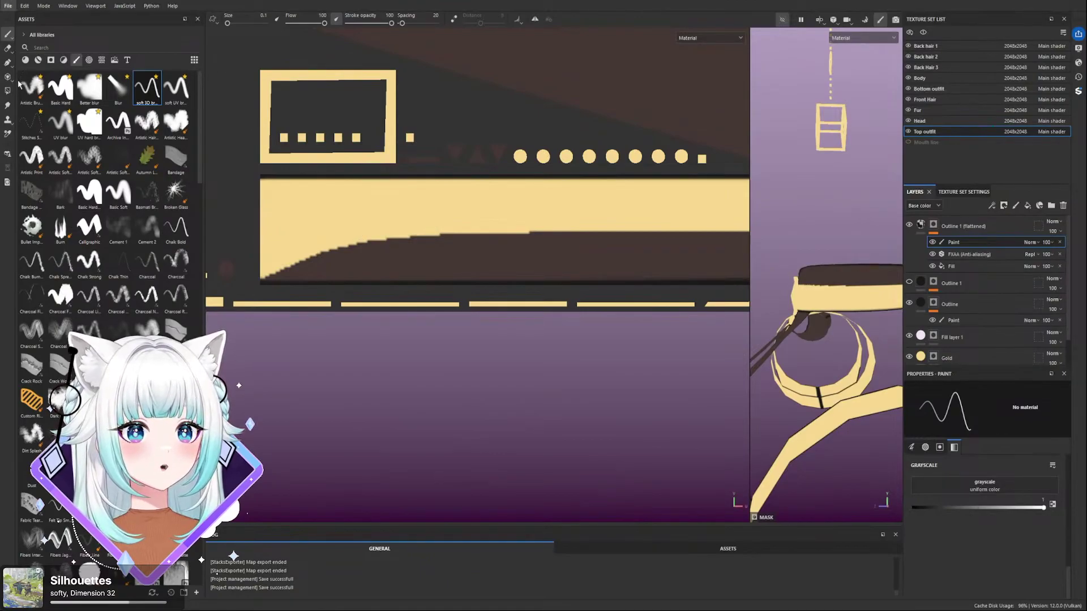
key(ctrl+s)
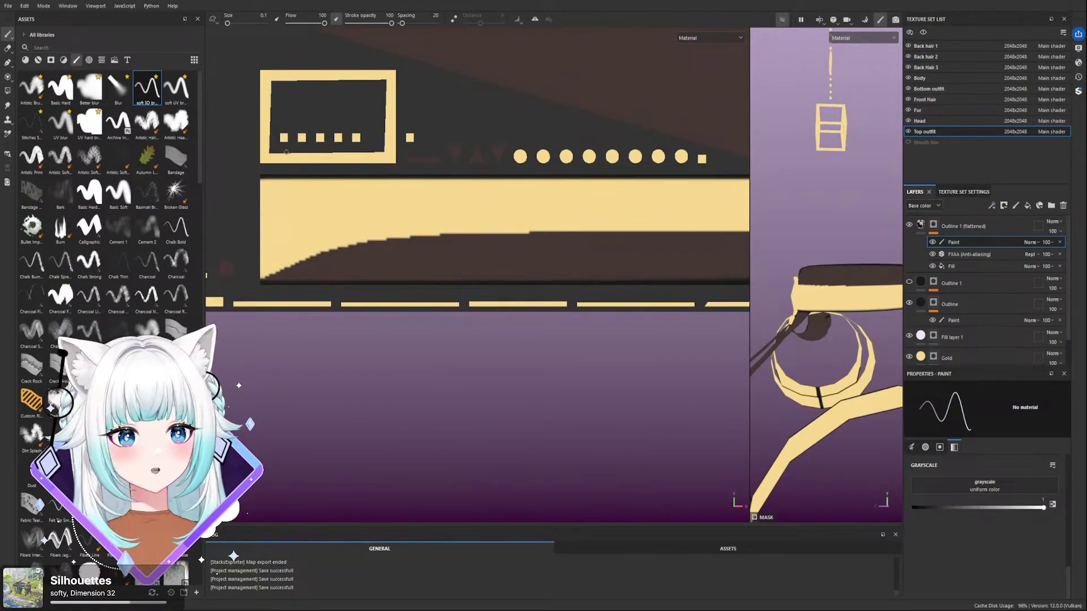
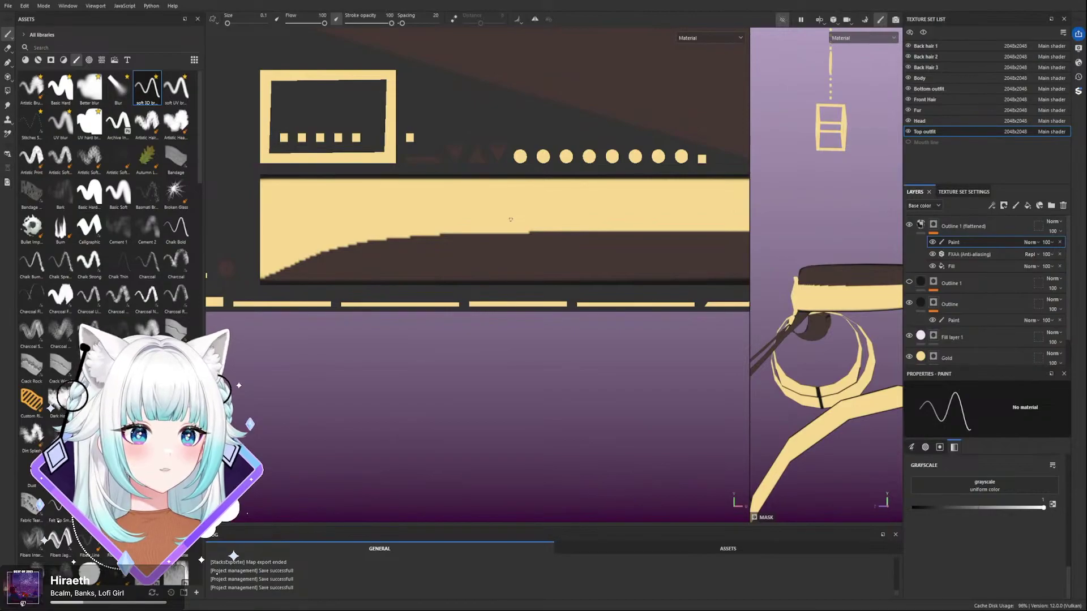
scroll(511, 219, down, 3)
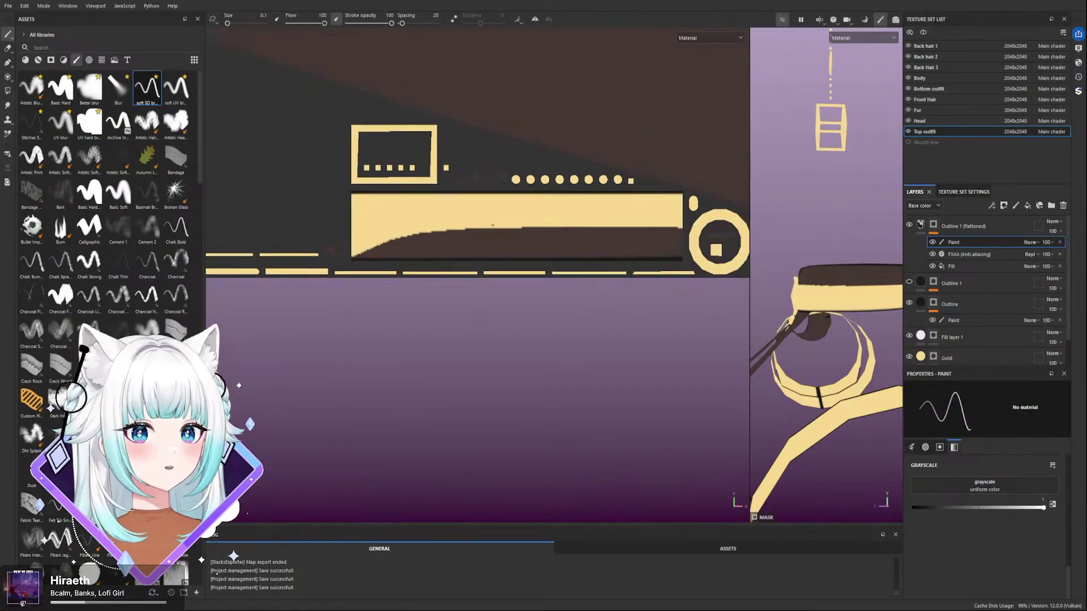
scroll(511, 219, up, 3)
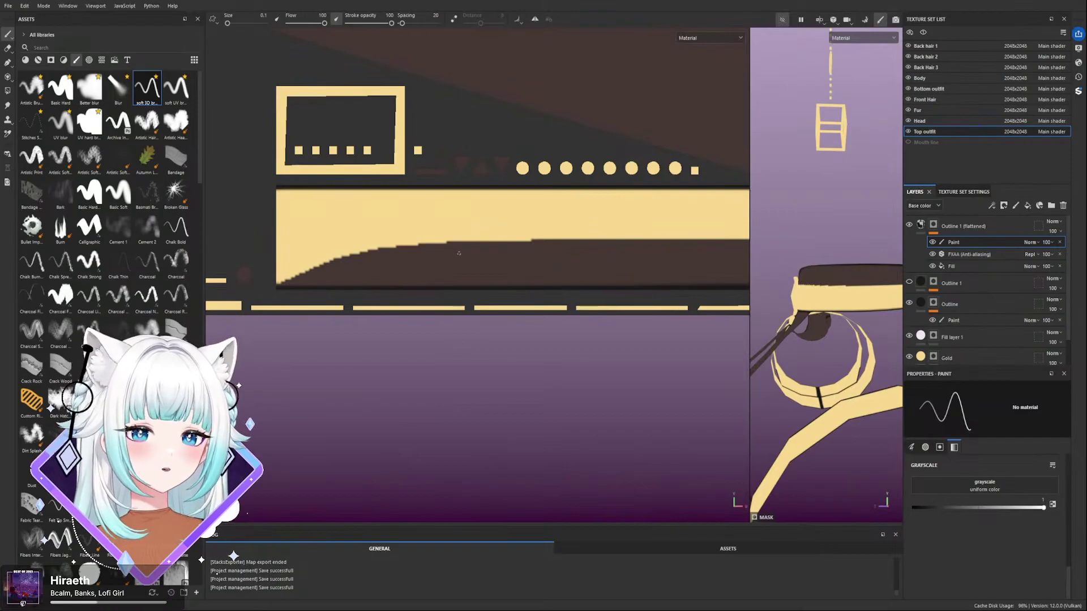
scroll(459, 254, down, 5)
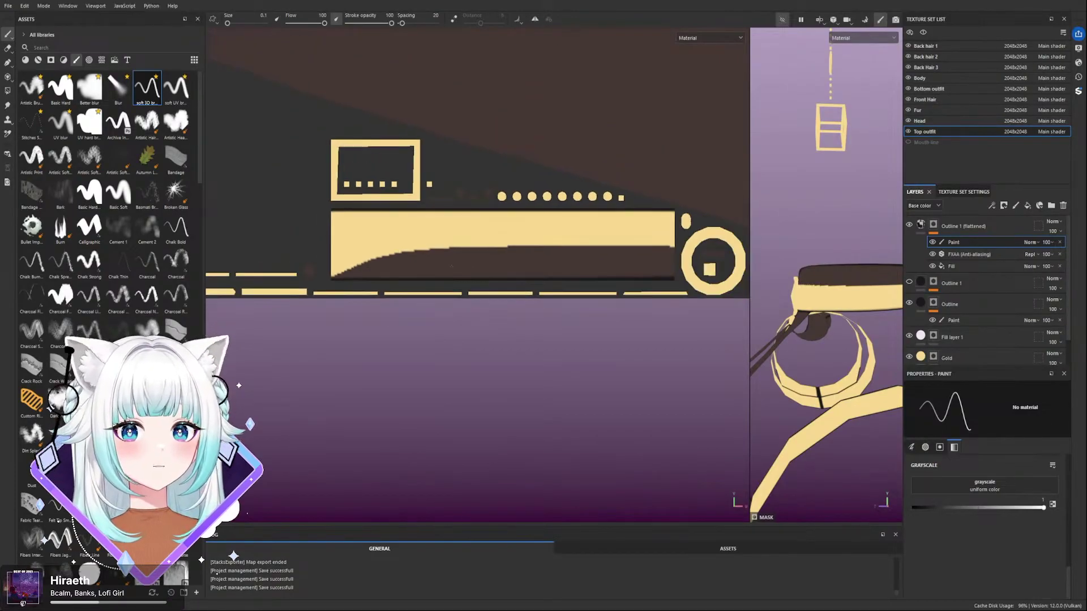
scroll(450, 278, up, 2)
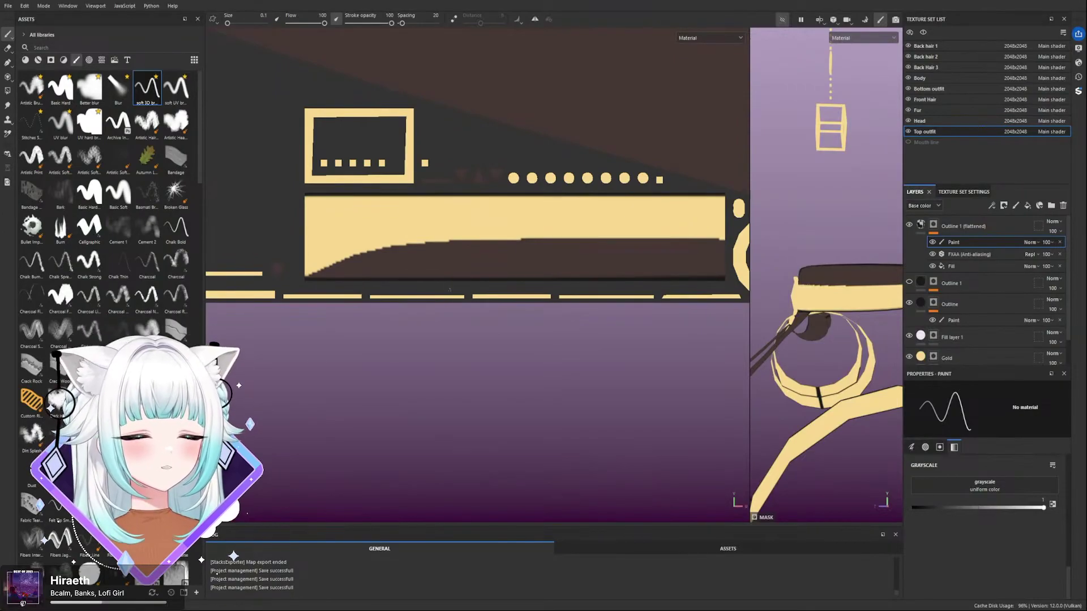
scroll(459, 243, down, 1)
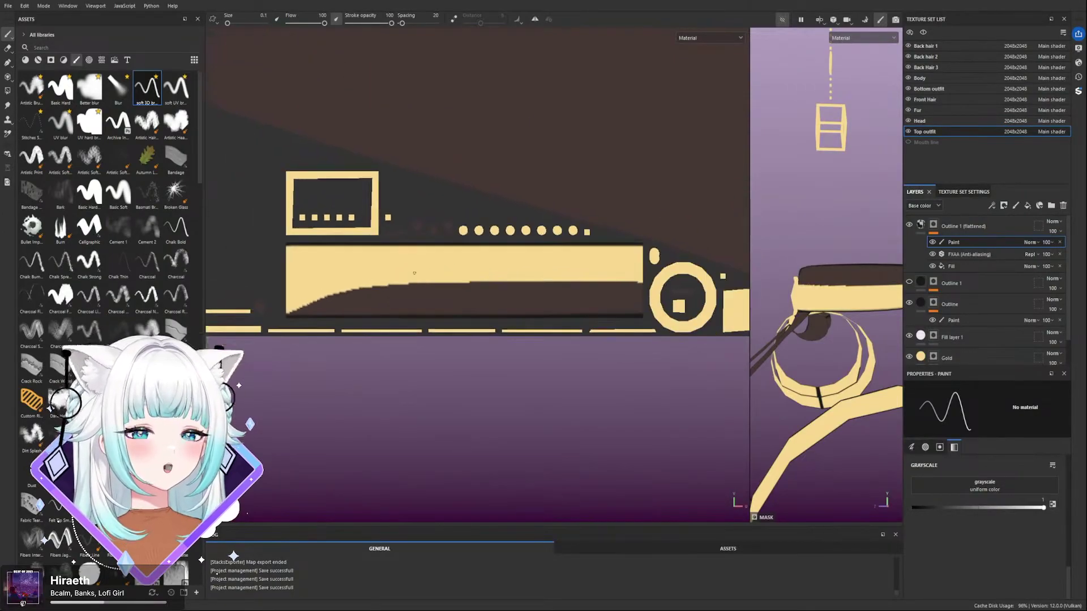
scroll(414, 273, up, 2)
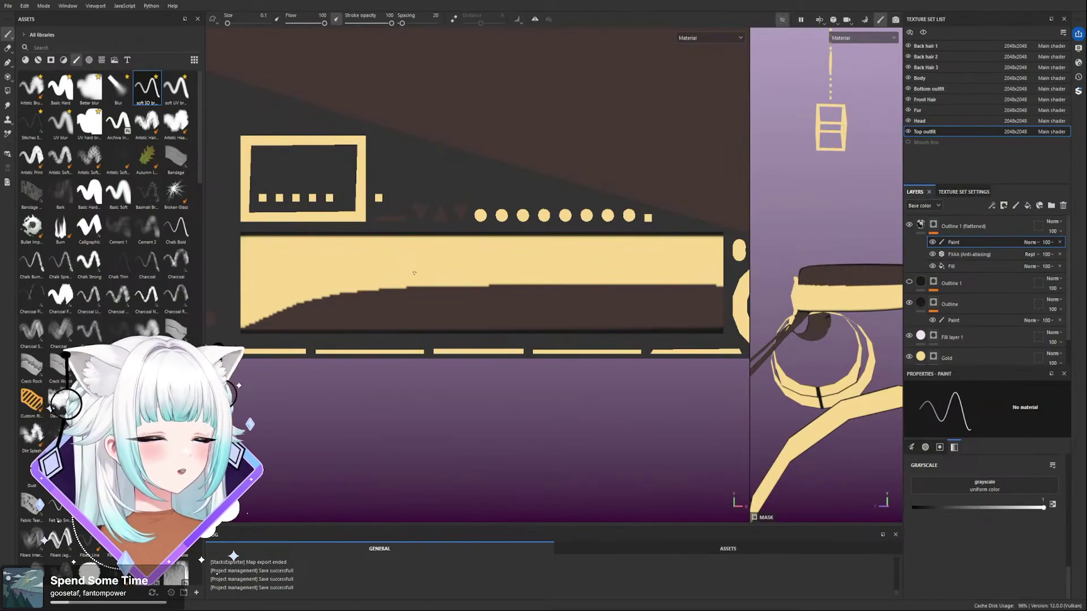
mouse_move(493, 286)
alt+middle_down()
mouse_move(526, 279)
mouse_move(525, 289)
alt+middle_up()
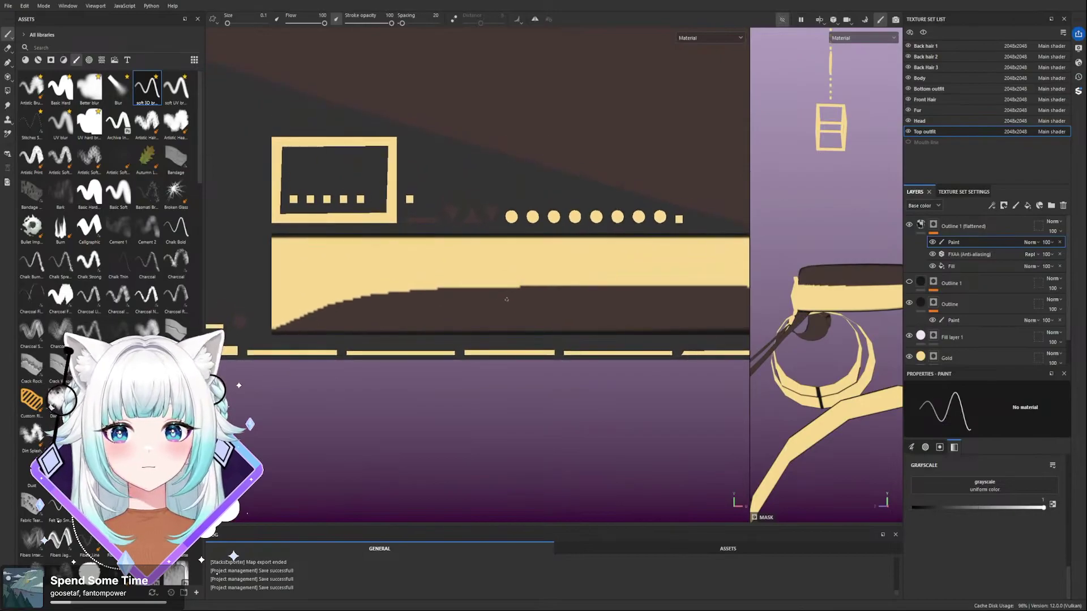
scroll(507, 299, down, 3)
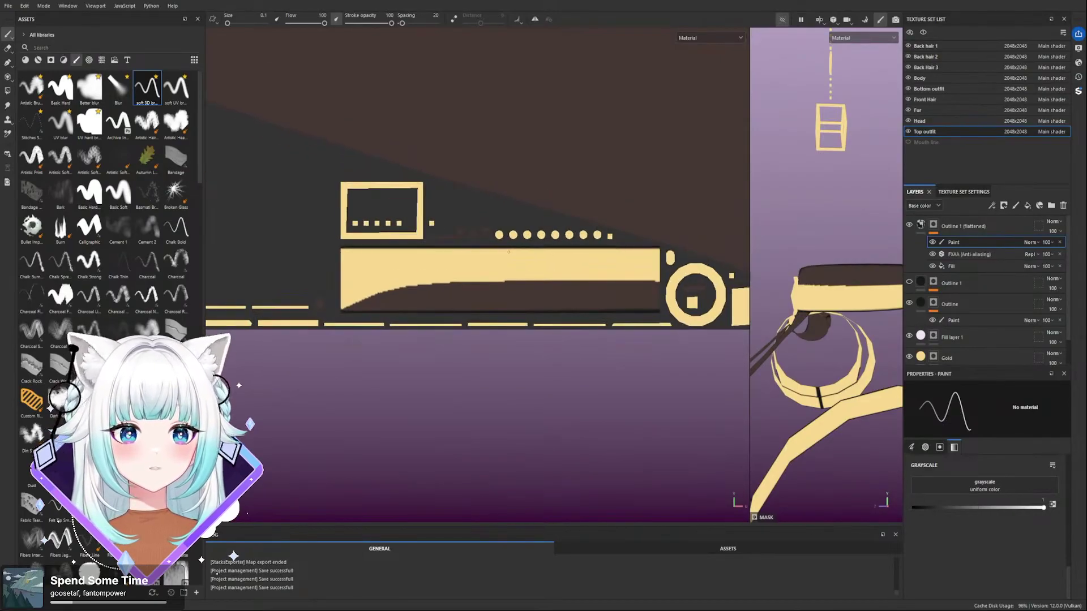
scroll(502, 264, up, 3)
scroll(485, 275, down, 4)
- Reselect the soft 3D brush and reduce its size to 0.19 for outlining the collar's UV strip
alt+drag(589, 230, 472, 212)
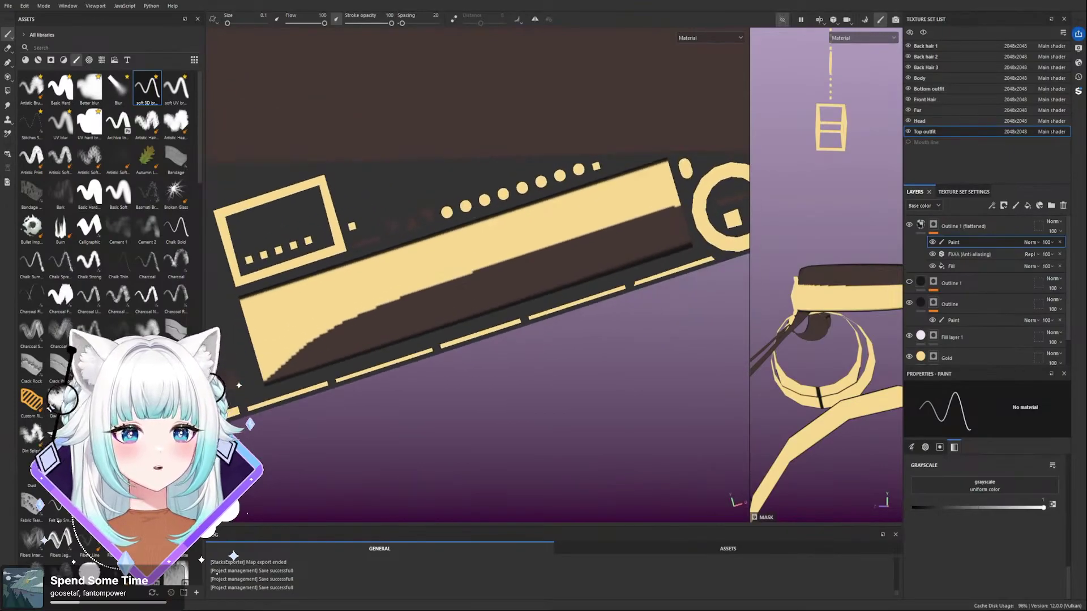
click(138, 101)
scroll(349, 310, down, 1)
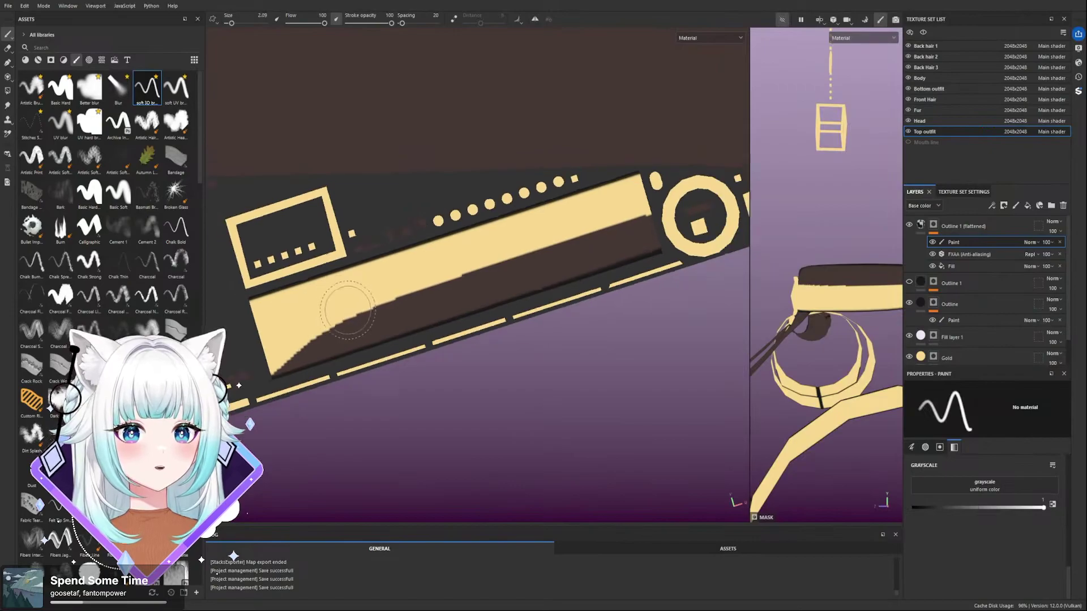
scroll(348, 310, down, 1)
alt+middle_drag(379, 289, 400, 261)
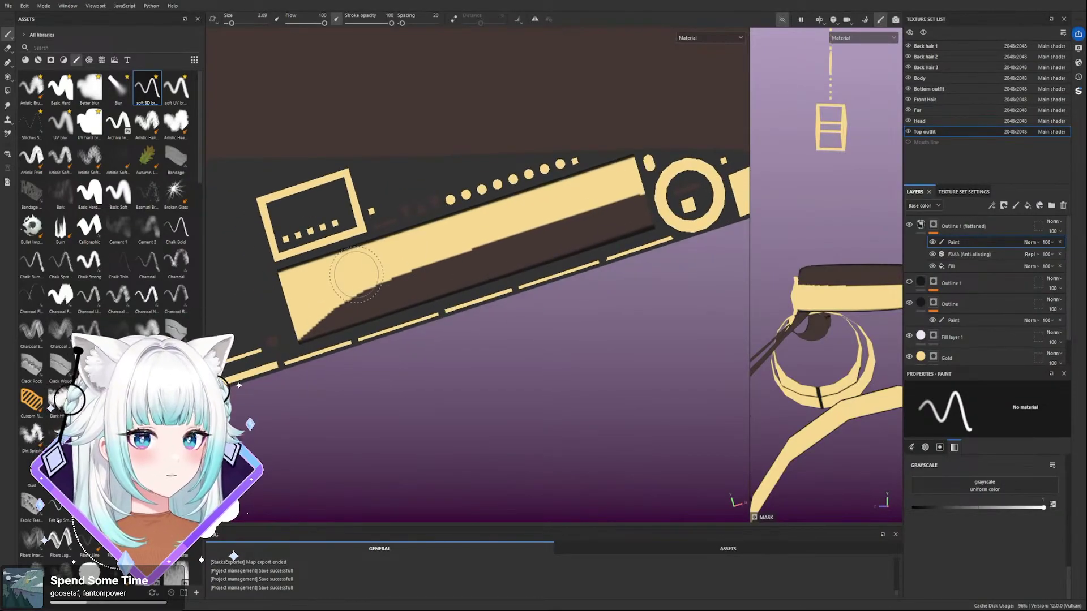
scroll(358, 275, up, 3)
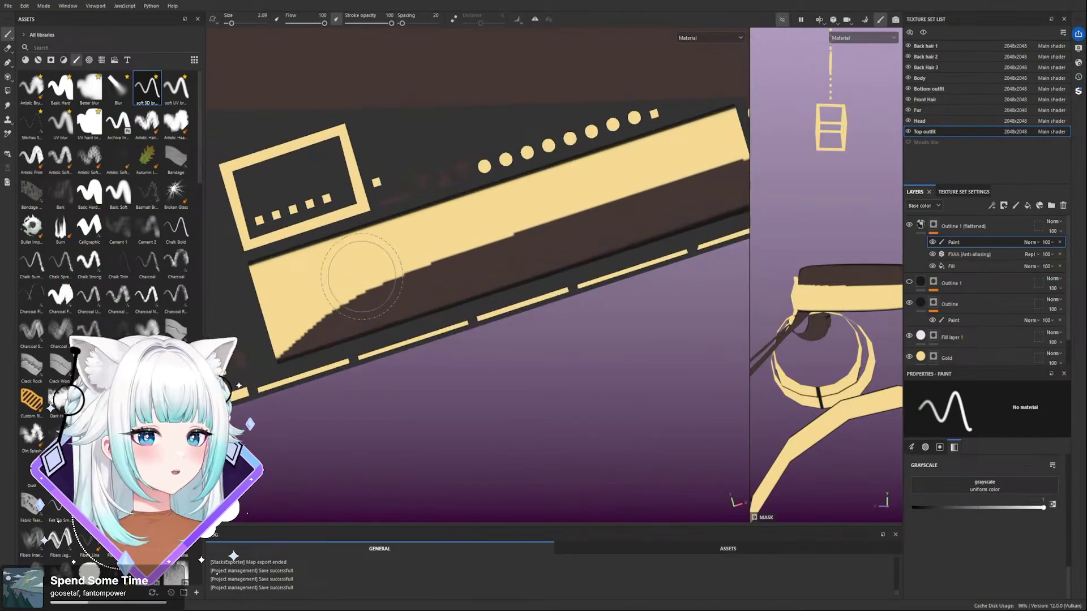
scroll(361, 276, down, 2)
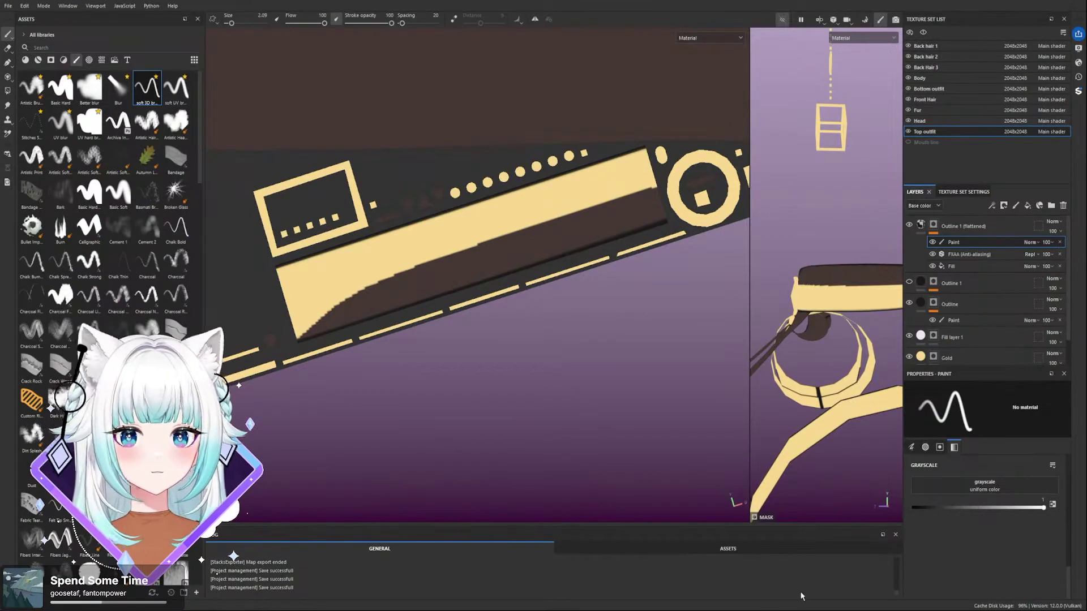
key([)
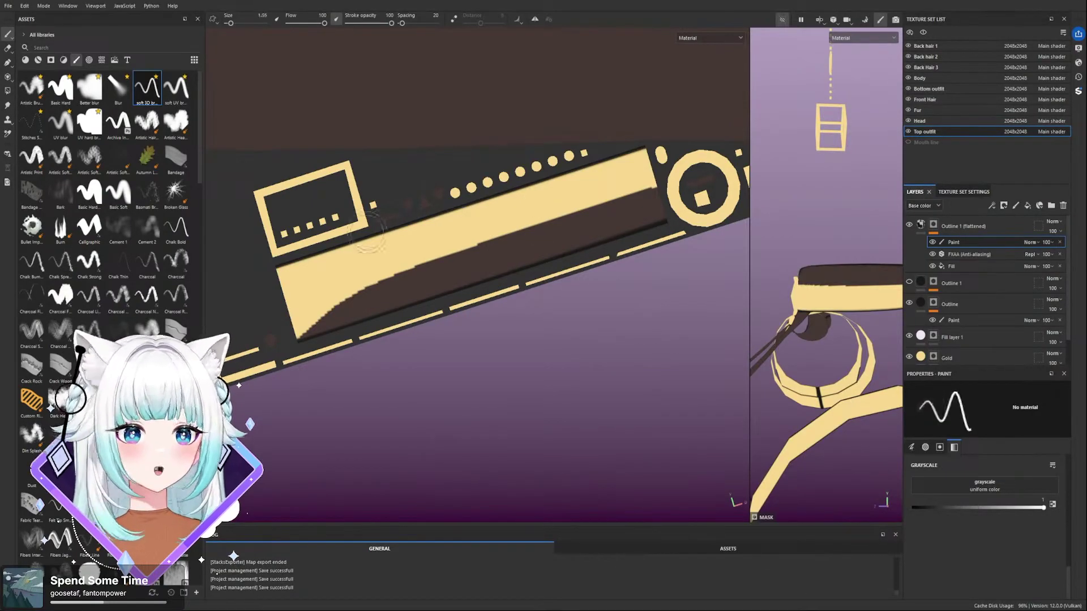
key([)
key([)
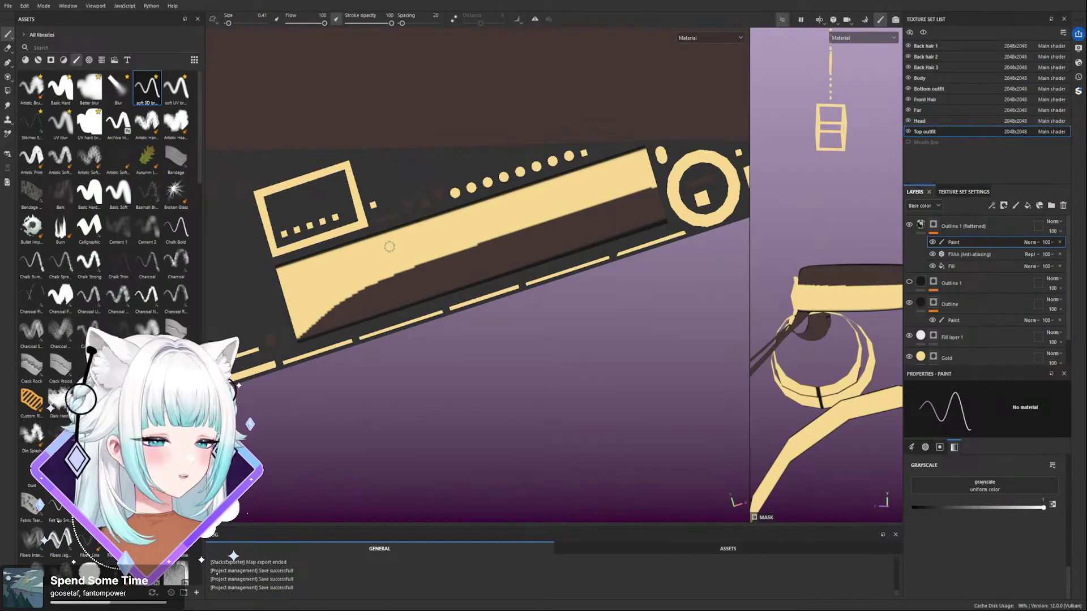
alt+middle_drag(556, 201, 547, 240)
alt+drag(547, 241, 538, 235)
alt+middle_drag(539, 235, 509, 259)
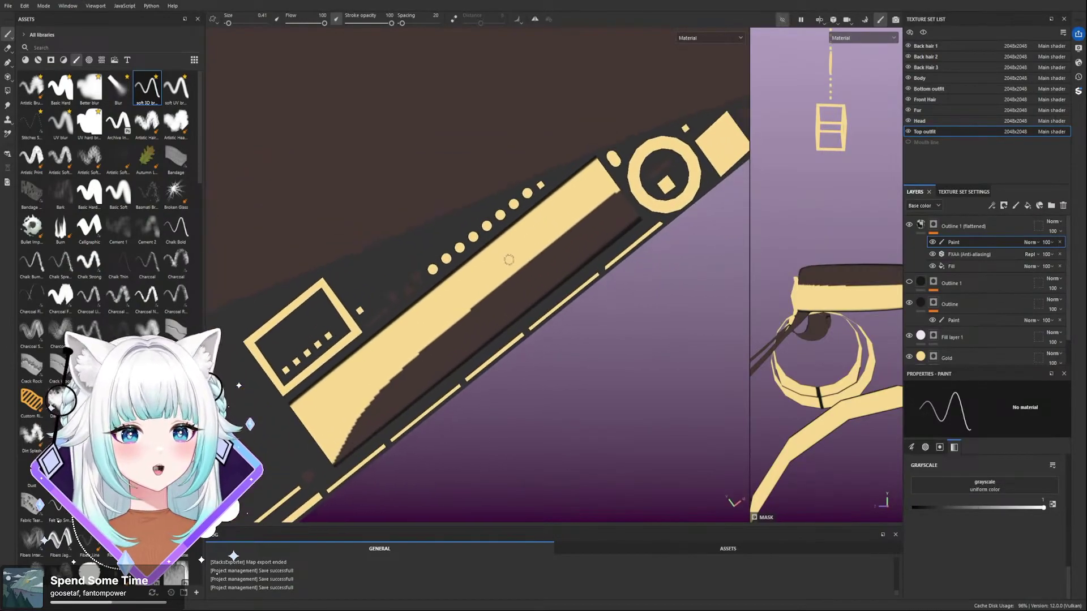
mouse_move(509, 260)
alt+right_down()
mouse_move(383, 163)
mouse_move(498, 257)
alt+right_up()
scroll(562, 280, up, 3)
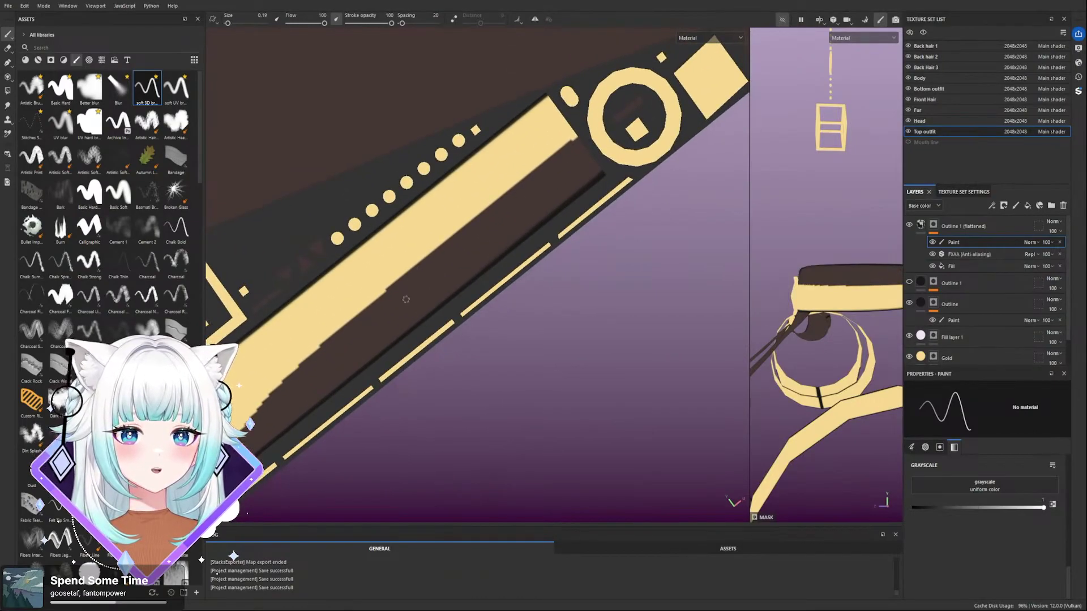
- Try a short dark stroke on the border between the gold band and dark fabric of the collar's UV strip
middle_drag(337, 238, 413, 205)
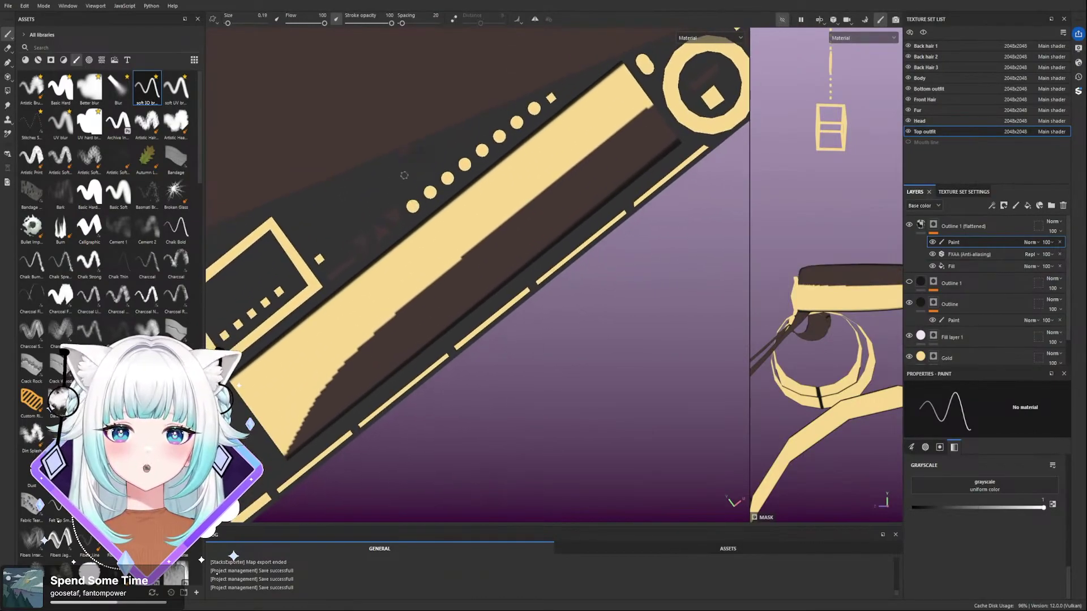
mouse_move(461, 263)
mouse_down()
mouse_move(515, 221)
mouse_move(470, 249)
mouse_up()
key(ctrl+z)
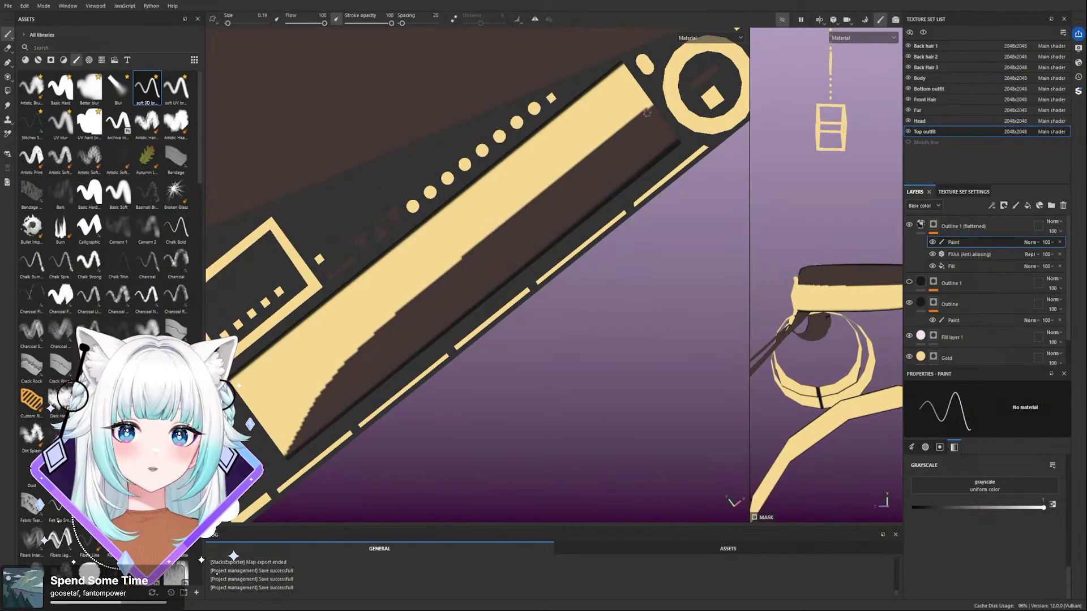
key(shift)
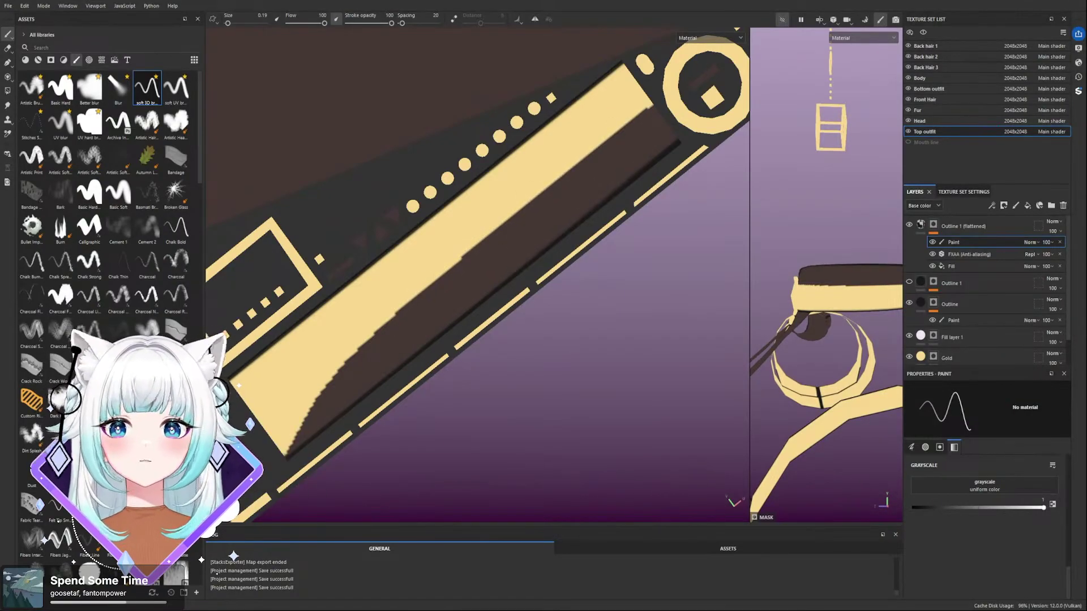
- Widen the 3D viewport beside the UV view and save the project
drag(751, 200, 420, 200)
scroll(634, 267, down, 3)
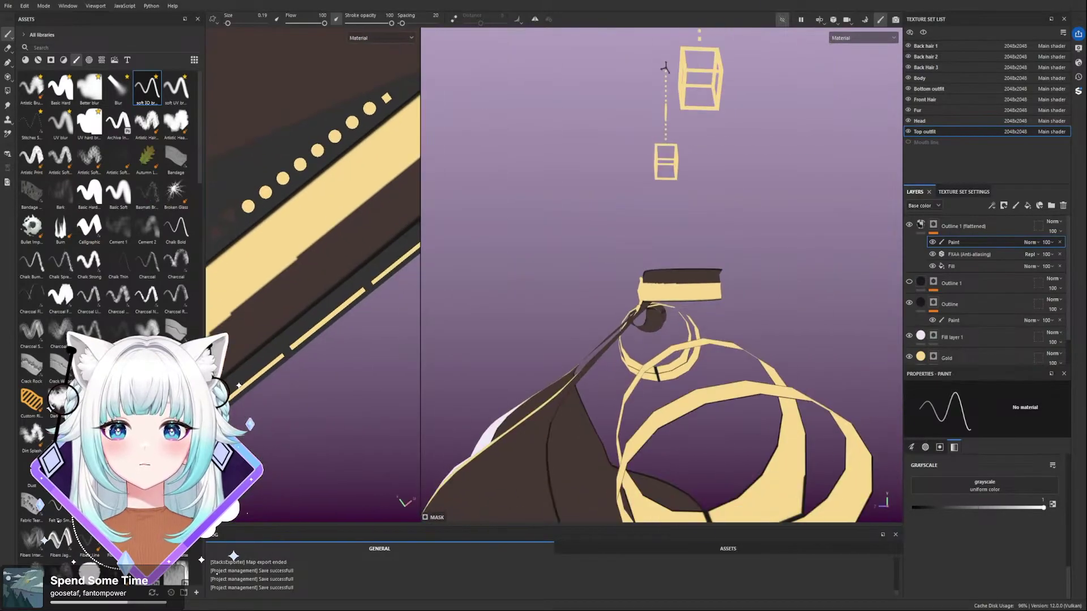
alt+drag(629, 265, 736, 266)
key(ctrl+s)
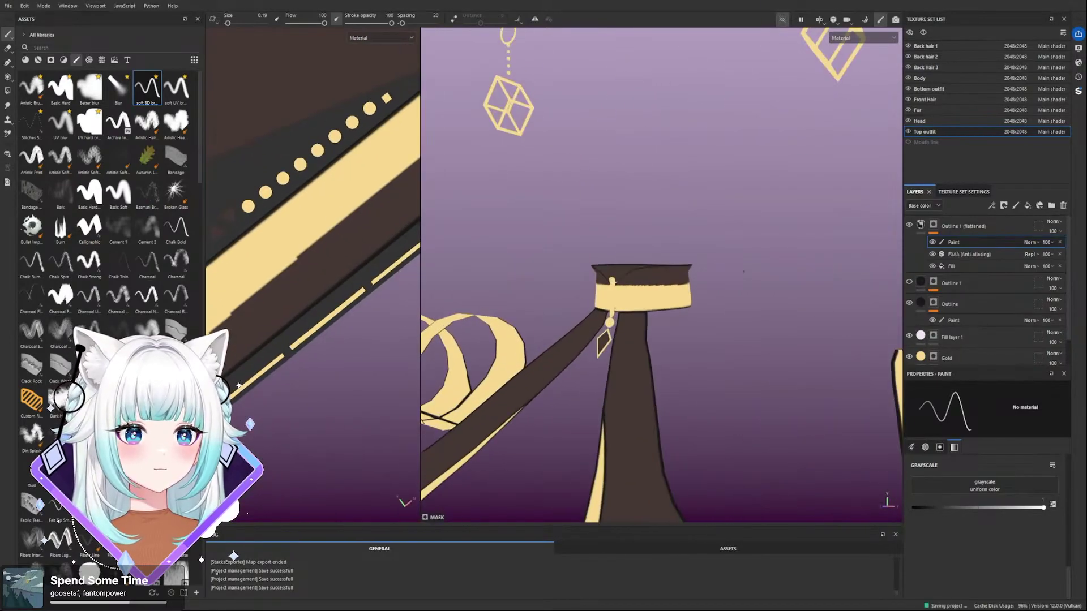
- Examine the collar's outlines and the border above its gold band from the front and sides of the model
scroll(736, 266, down, 1)
alt+middle_drag(736, 266, 633, 269)
scroll(555, 283, up, 5)
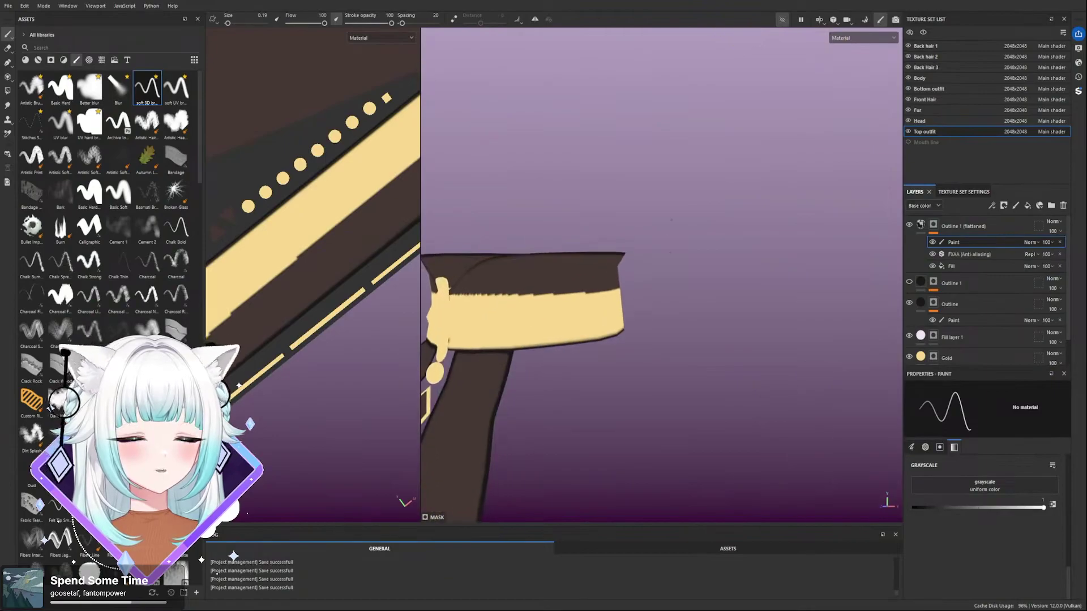
alt+drag(666, 234, 671, 252)
scroll(555, 260, up, 2)
alt+drag(555, 259, 609, 271)
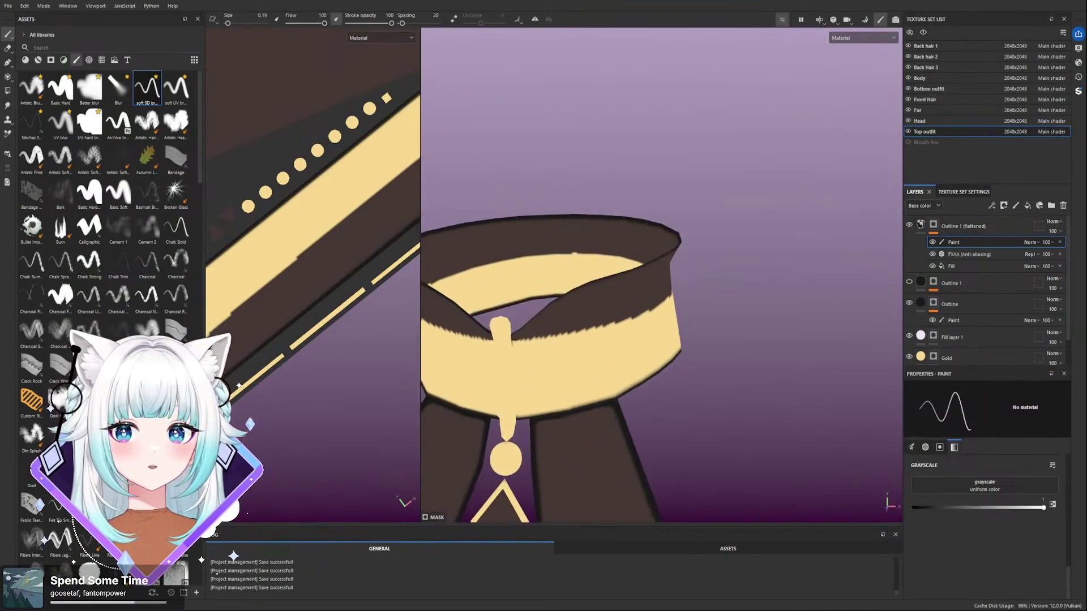
alt+drag(849, 232, 731, 215)
scroll(609, 291, up, 2)
scroll(514, 313, down, 3)
mouse_move(514, 313)
alt+mouse_down()
mouse_move(613, 307)
mouse_move(484, 313)
mouse_move(511, 313)
alt+mouse_up()
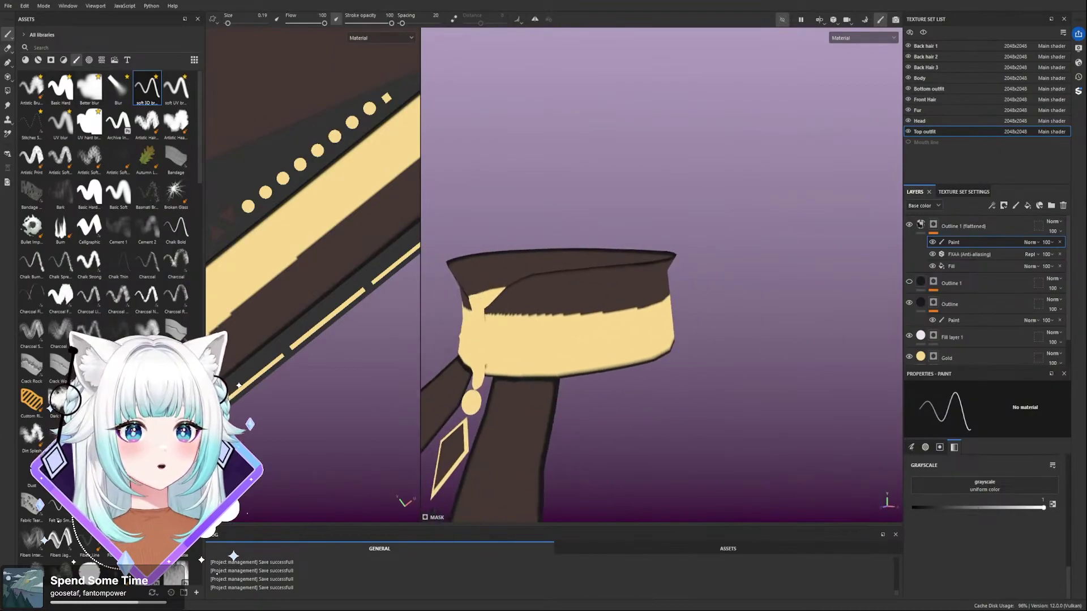
- Choose the Path tool and add a new paint effect to the Outline layer's mask
click(8, 62)
scroll(436, 276, up, 2)
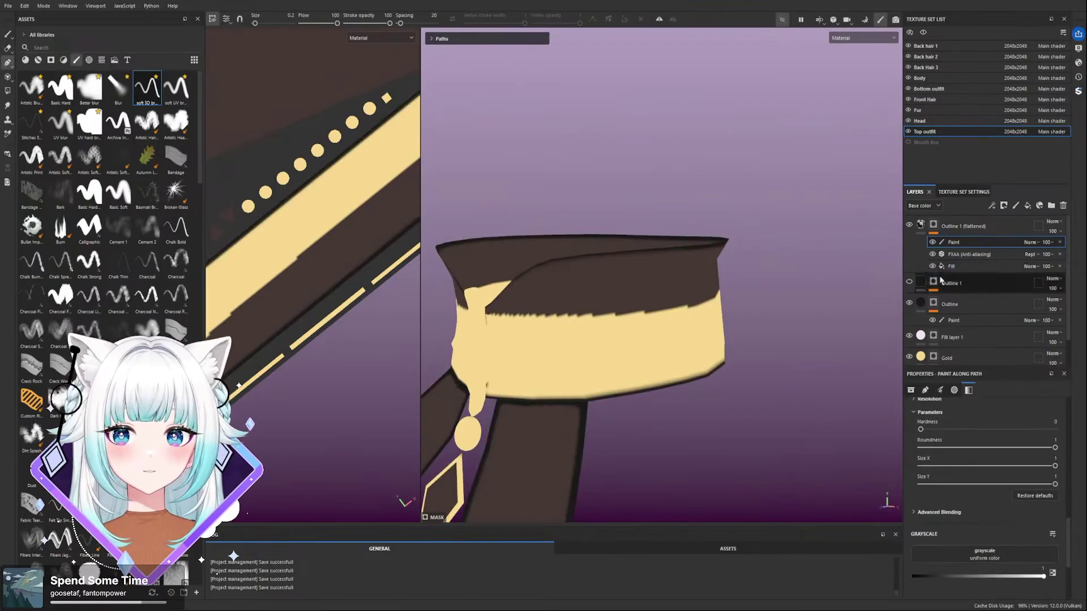
click(909, 303)
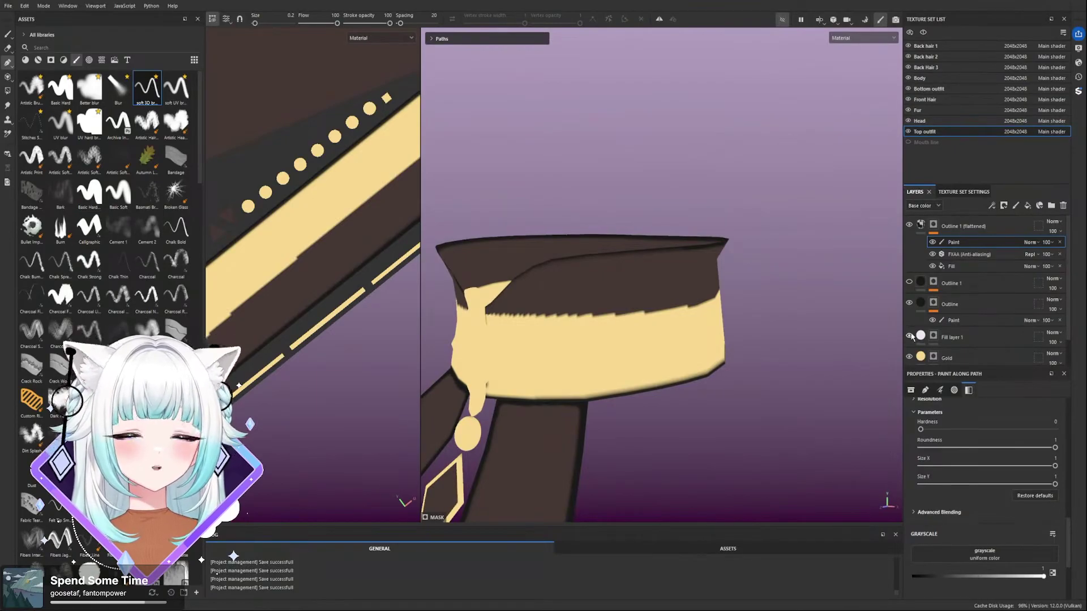
click(909, 357)
click(909, 356)
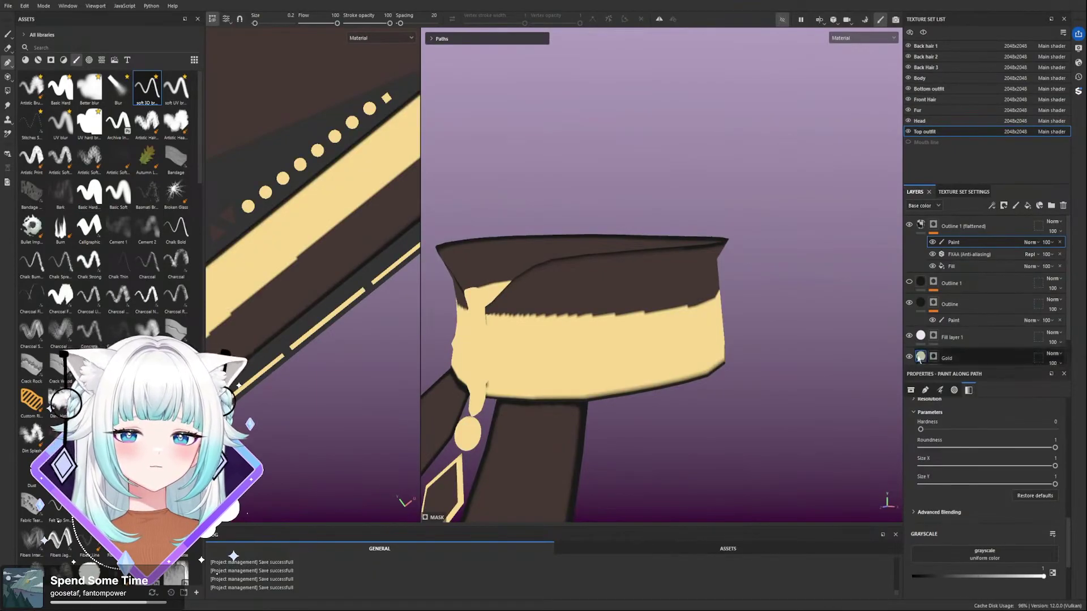
click(909, 304)
click(951, 321)
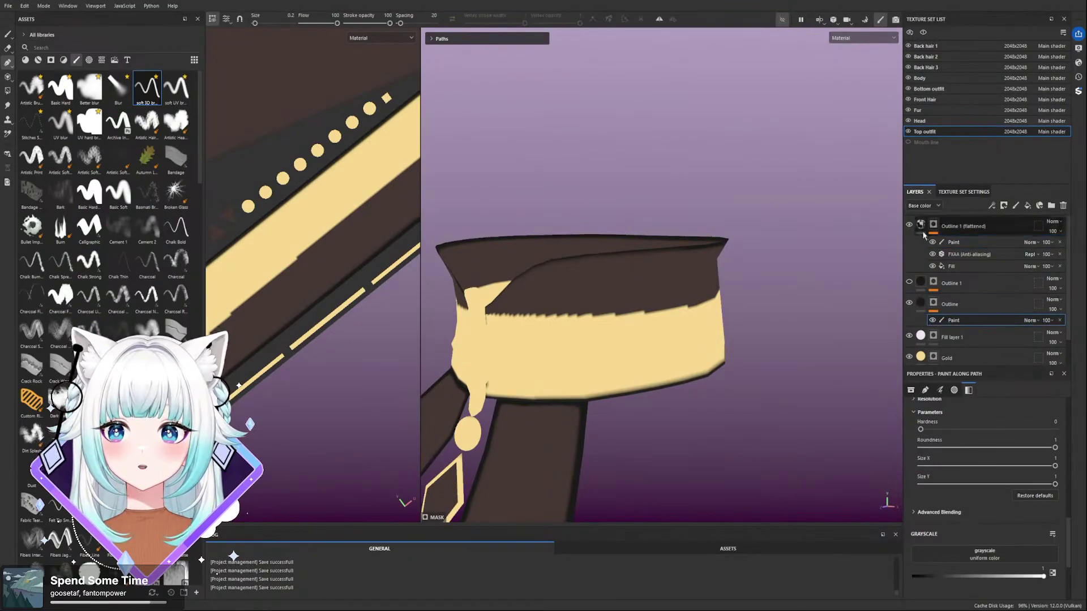
click(935, 307)
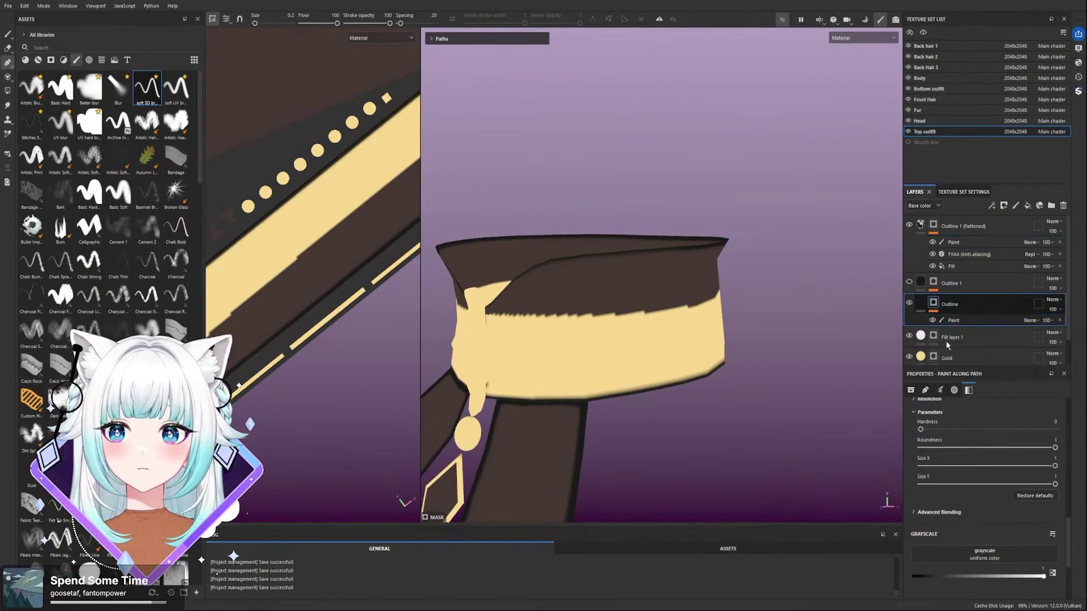
click(1016, 206)
- Start a path of three points along the collar's border above the gold band and turn on symmetry
click(487, 314)
click(607, 312)
click(686, 306)
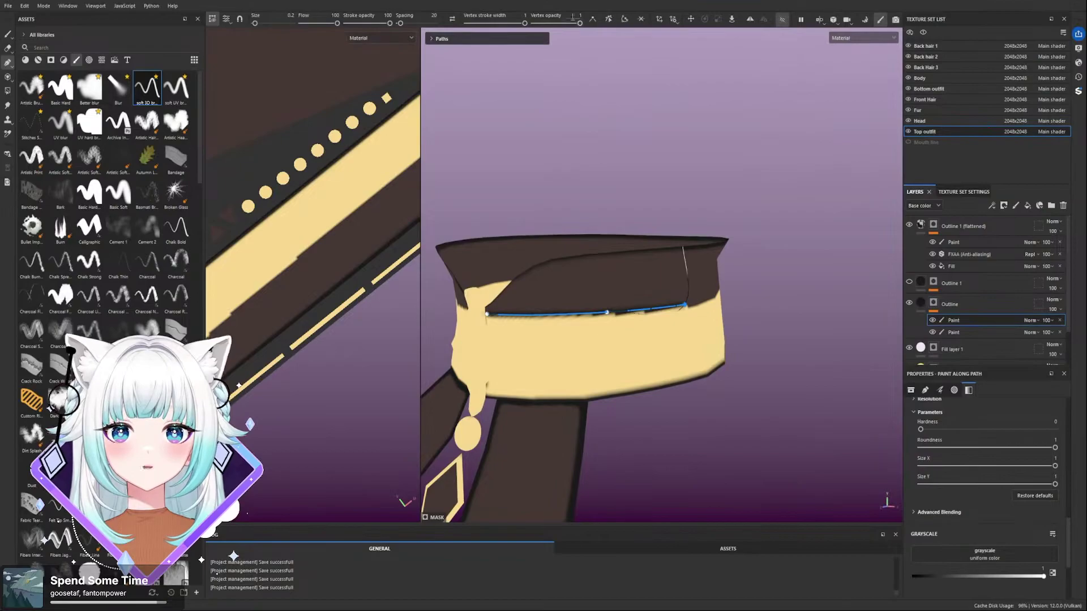
click(750, 19)
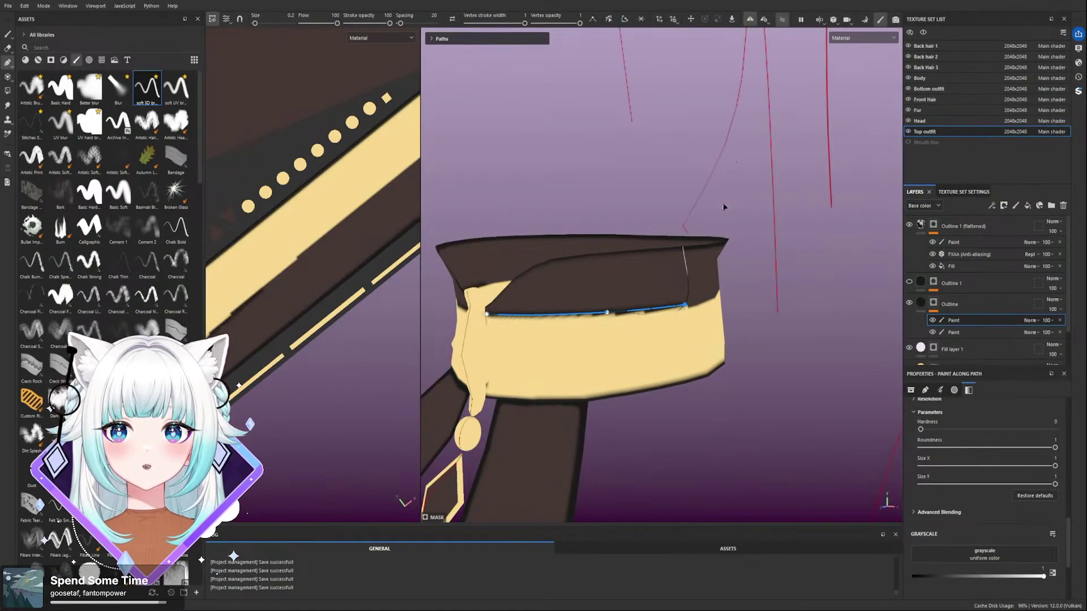
- Extend the path around the collar's side to the back along the gold band's upper edge and finish it
scroll(737, 260, down, 4)
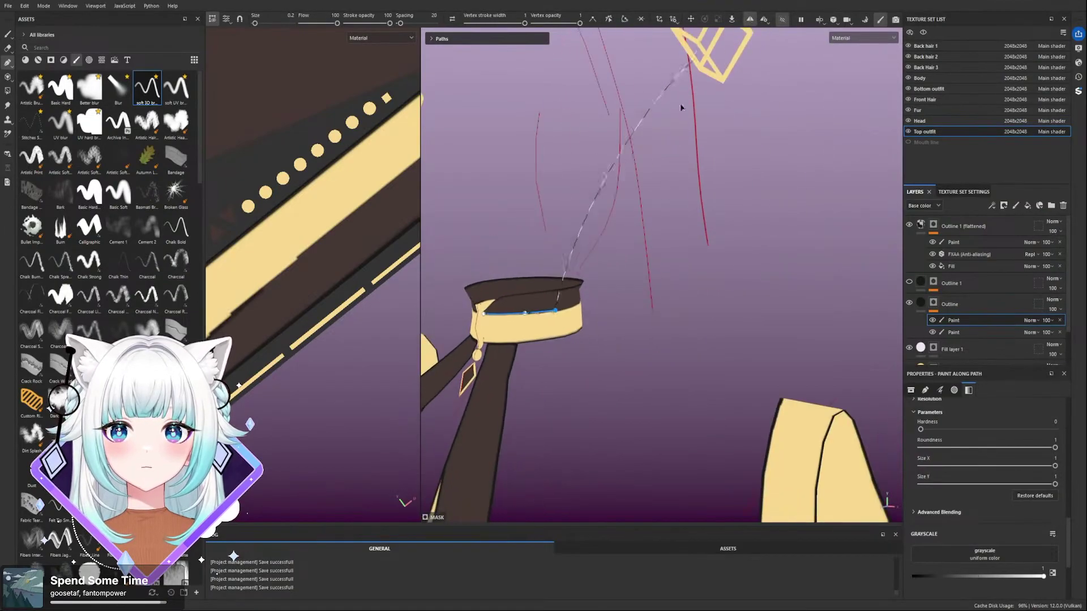
scroll(550, 298, up, 2)
scroll(580, 313, up, 3)
alt+drag(606, 316, 546, 301)
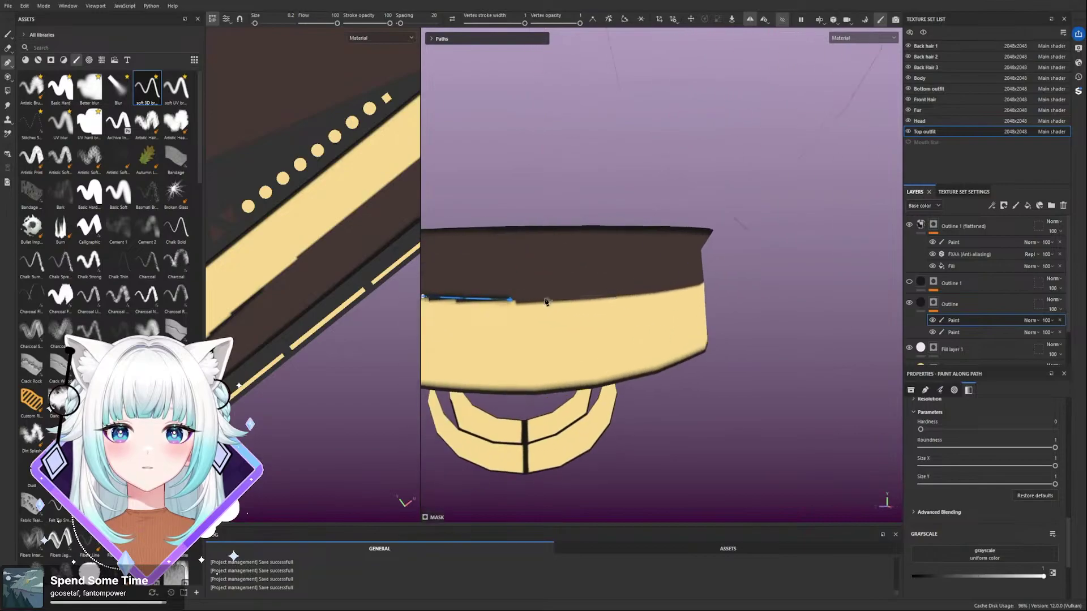
click(629, 294)
alt+drag(722, 282, 558, 277)
click(627, 292)
alt+drag(634, 292, 553, 284)
click(698, 295)
key(Escape)
- Examine the new line above the collar's gold band from the front and side
scroll(649, 291, down, 4)
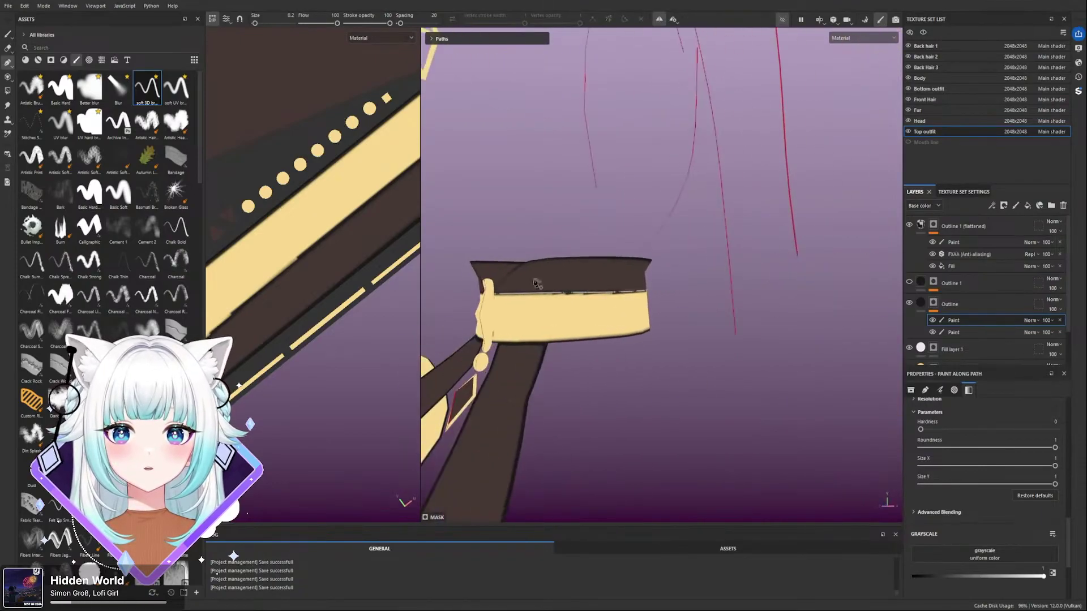
scroll(526, 285, up, 4)
alt+drag(487, 299, 453, 306)
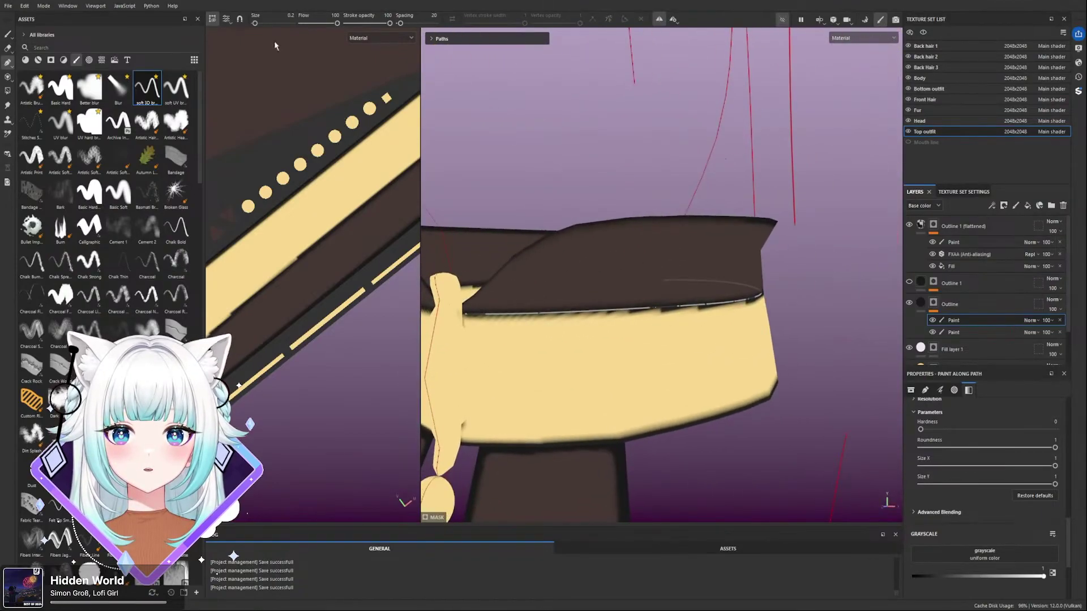
click(8, 35)
scroll(552, 286, down, 5)
mouse_move(702, 261)
alt+mouse_down()
mouse_move(517, 259)
mouse_move(569, 283)
alt+mouse_up()
scroll(572, 286, up, 4)
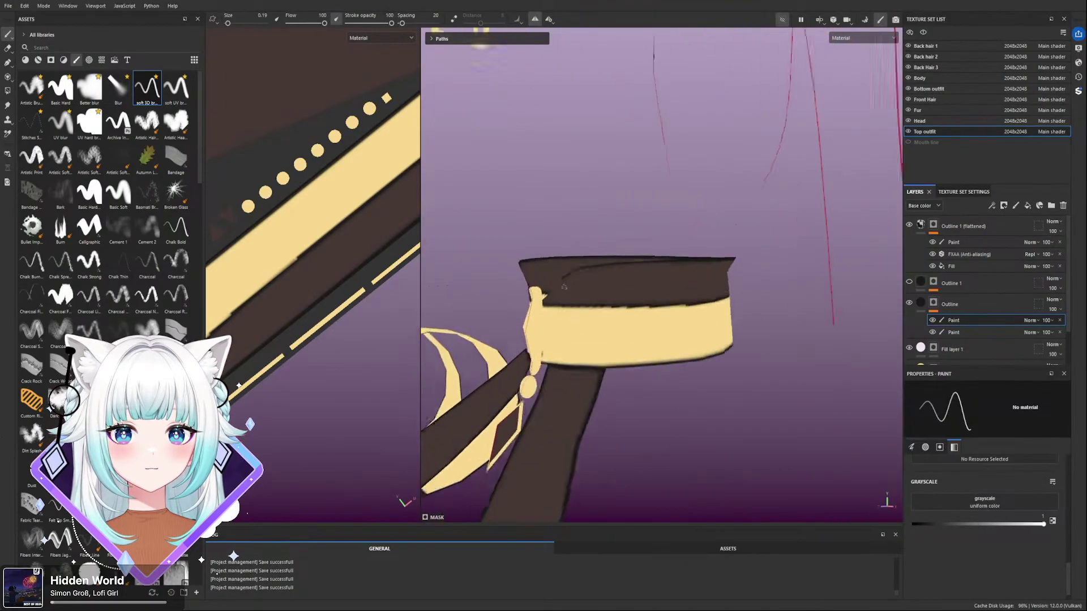
click(8, 91)
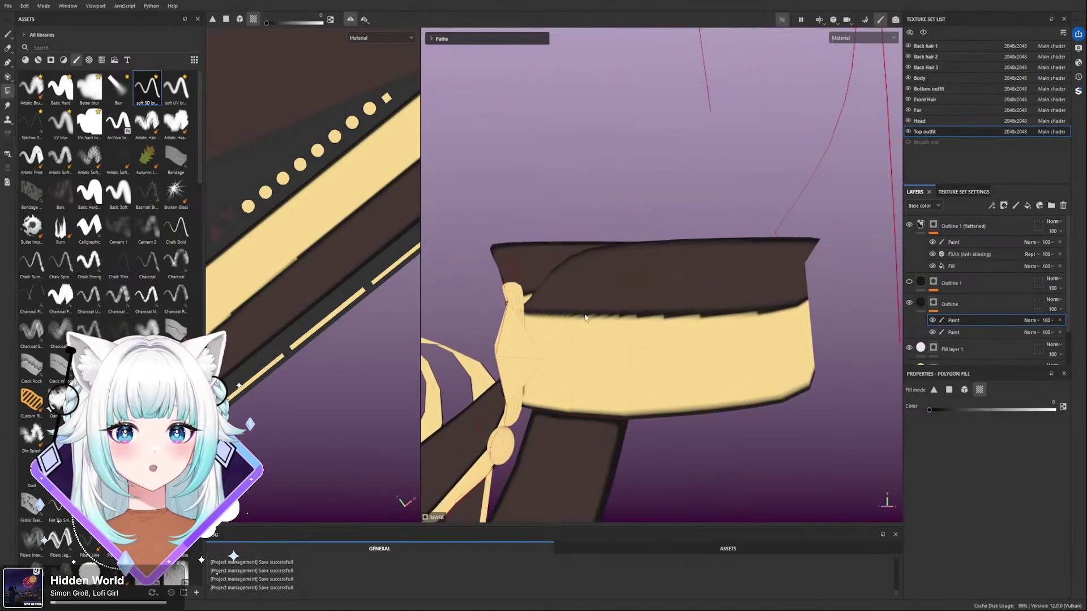
- Adjust the front section of the collar path and set its stroke size to 0.3
click(8, 62)
scroll(569, 272, up, 2)
click(544, 321)
click(677, 327)
click(290, 16)
text(0)
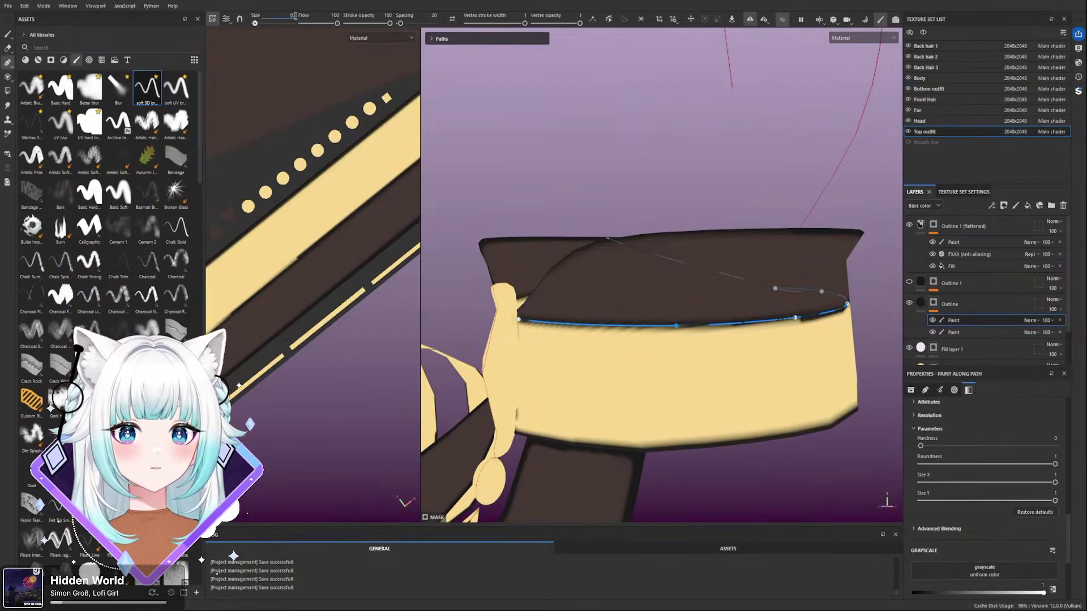
text(.3)
key(Return)
- Nudge the collar path's front end toward the centre clasp and check its points around the side
mouse_move(546, 262)
alt+mouse_down()
mouse_move(549, 344)
mouse_move(545, 252)
alt+mouse_up()
drag(502, 319, 499, 319)
click(7, 34)
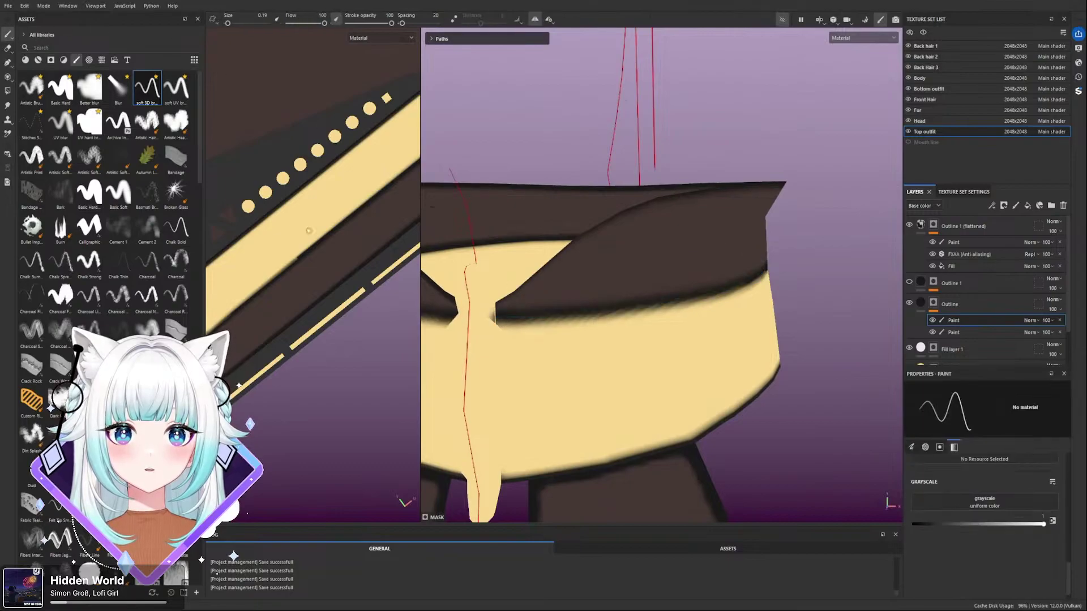
scroll(627, 278, down, 5)
mouse_move(627, 279)
alt+mouse_down()
mouse_move(437, 260)
mouse_move(703, 303)
mouse_move(482, 278)
alt+mouse_up()
scroll(714, 306, up, 4)
click(8, 62)
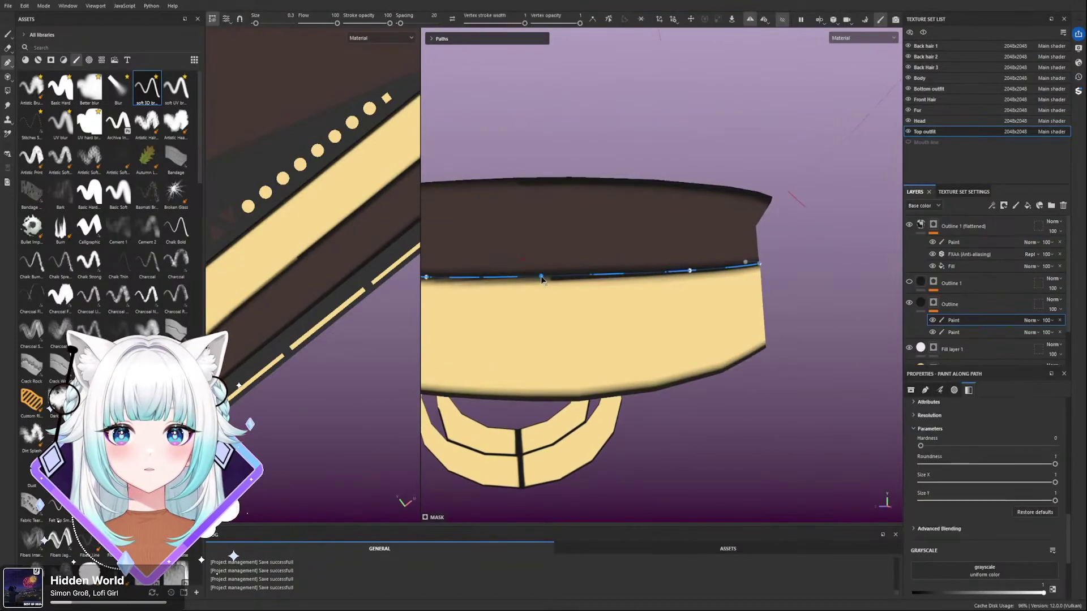
mouse_move(545, 277)
alt+mouse_down()
mouse_move(586, 278)
mouse_move(565, 276)
alt+mouse_up()
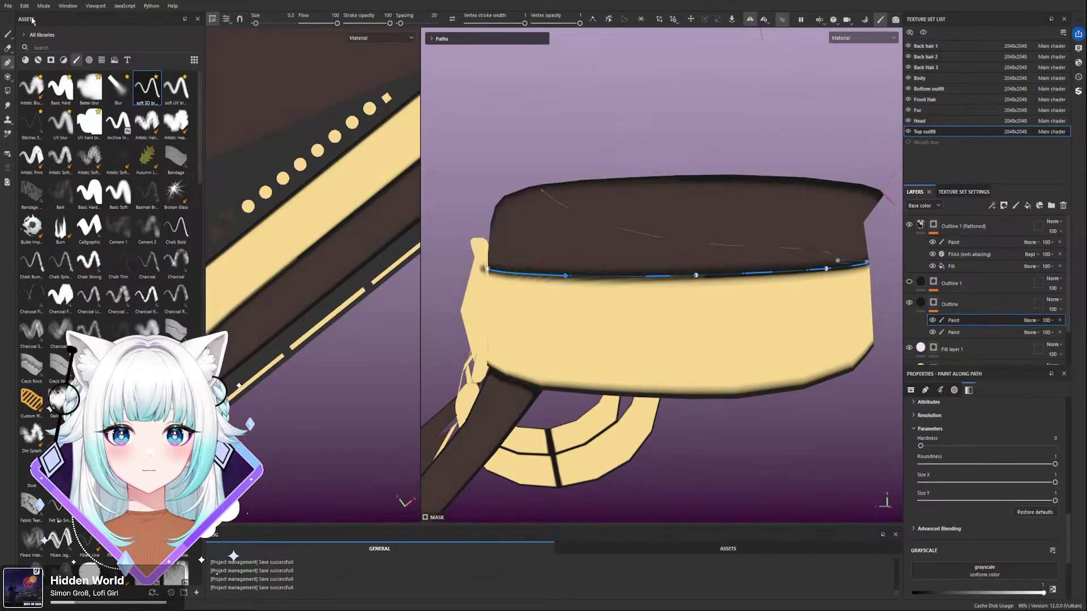
- Return to the Paint tool, check the thicker collar line from all around and save the project
click(8, 34)
scroll(677, 280, down, 6)
alt+drag(736, 249, 141, 237)
scroll(652, 286, up, 5)
key(ctrl+s)
scroll(652, 283, up, 3)
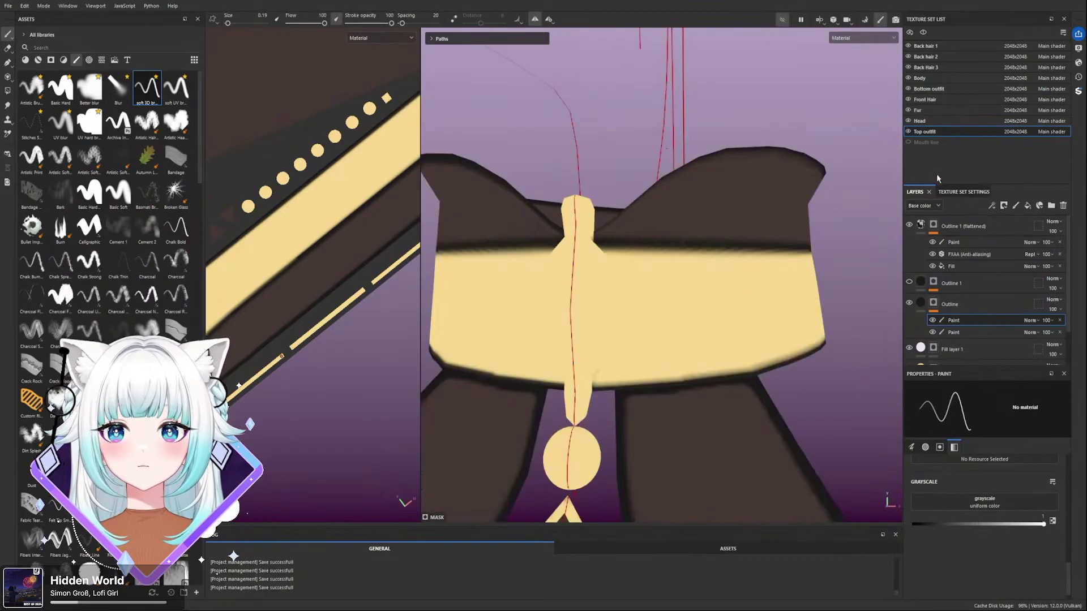
- Add another paint effect to the Outline layer's mask and set up Polygon Fill at the collar's front clasp
click(935, 306)
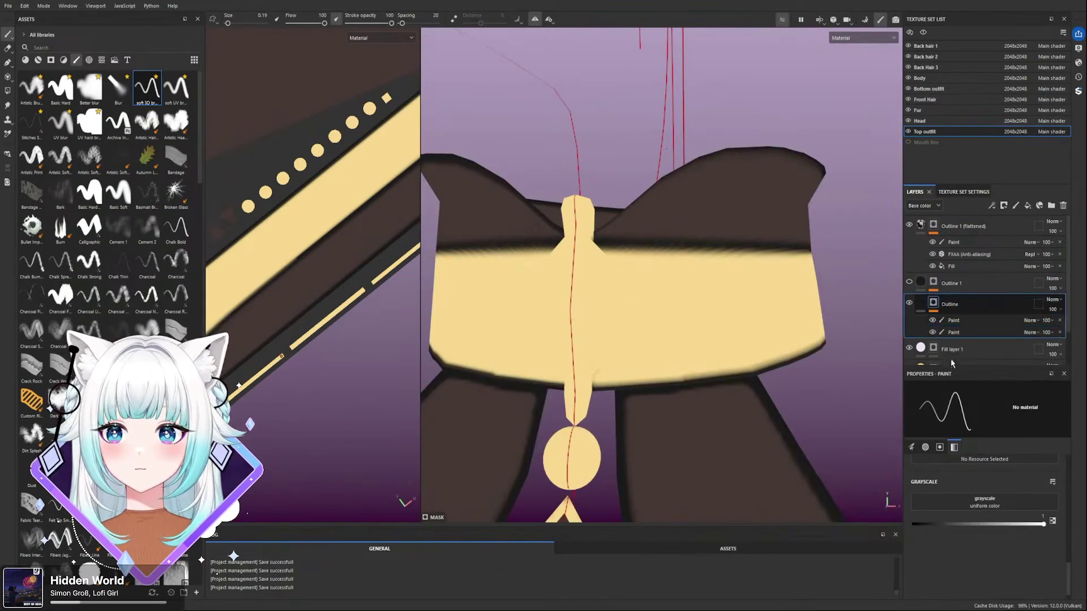
key(ctrl+p)
alt+drag(757, 267, 682, 272)
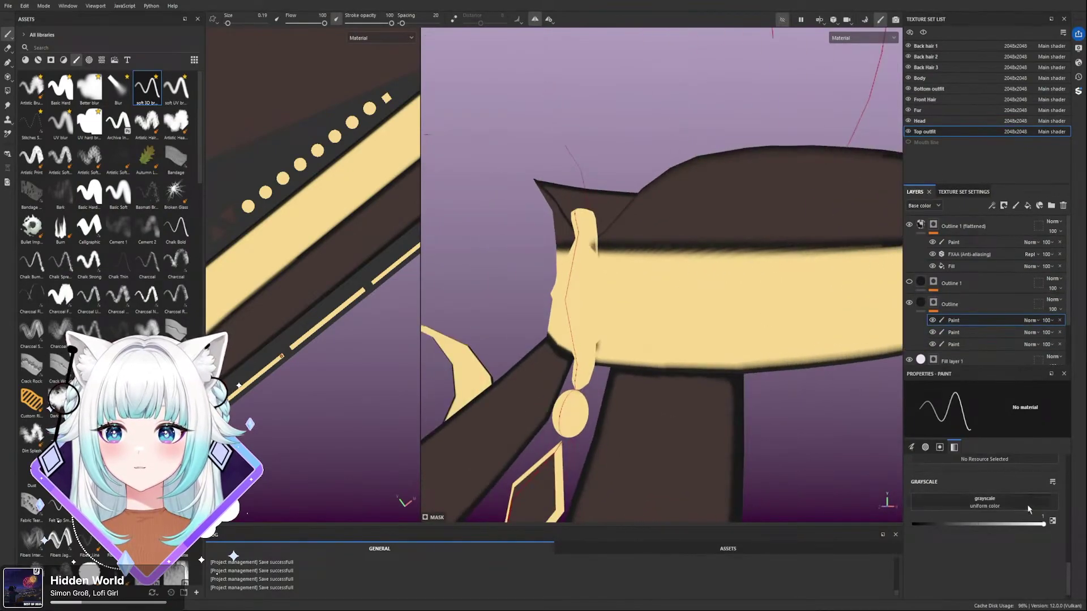
key(4)
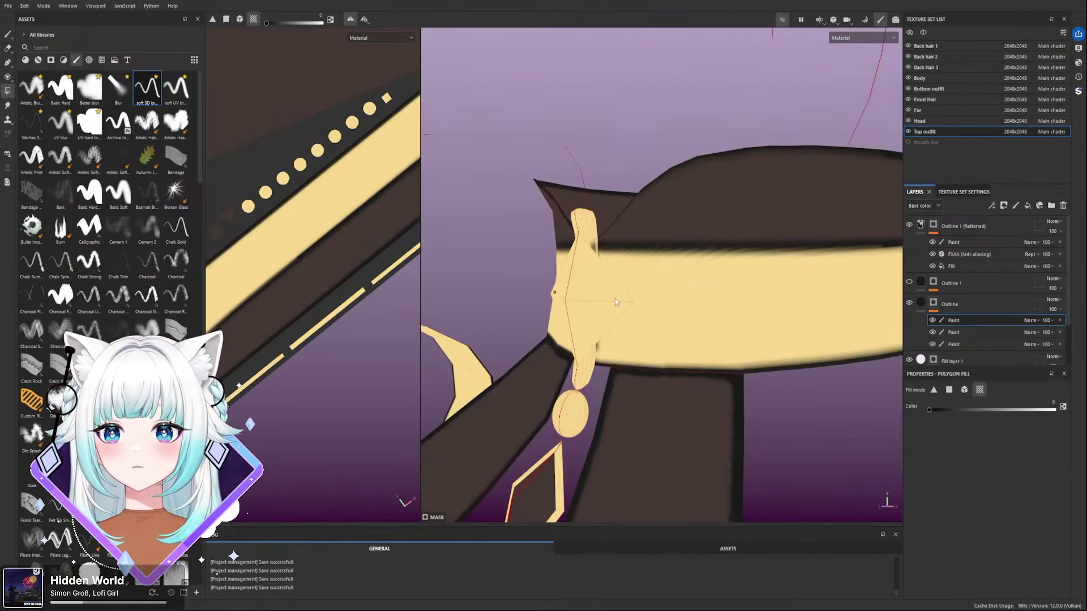
alt+drag(583, 230, 554, 228)
scroll(606, 368, up, 2)
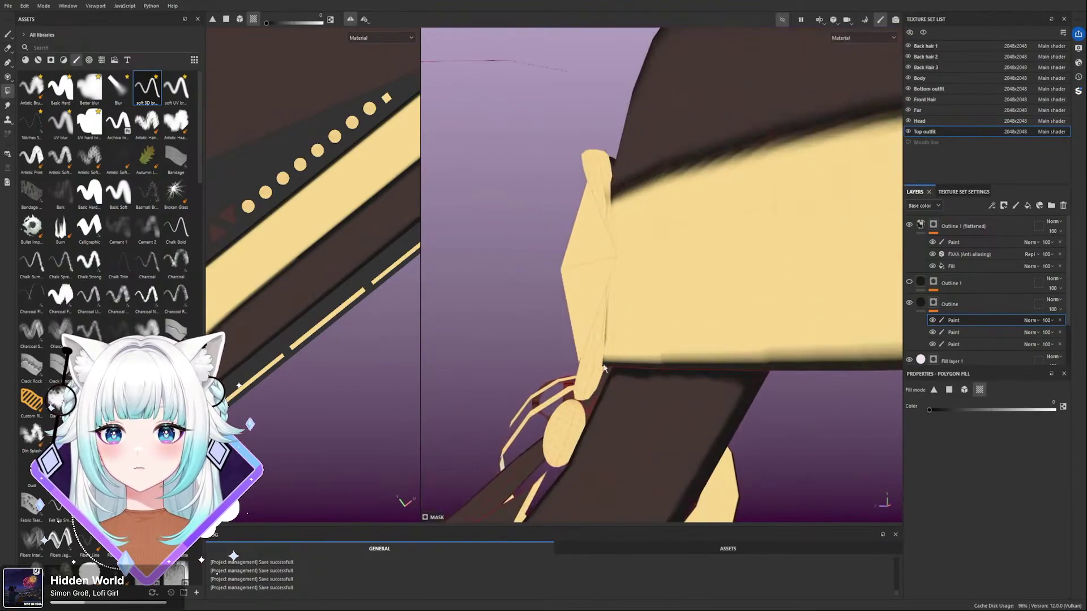
alt+shift+drag(579, 317, 730, 333)
scroll(729, 334, down, 10)
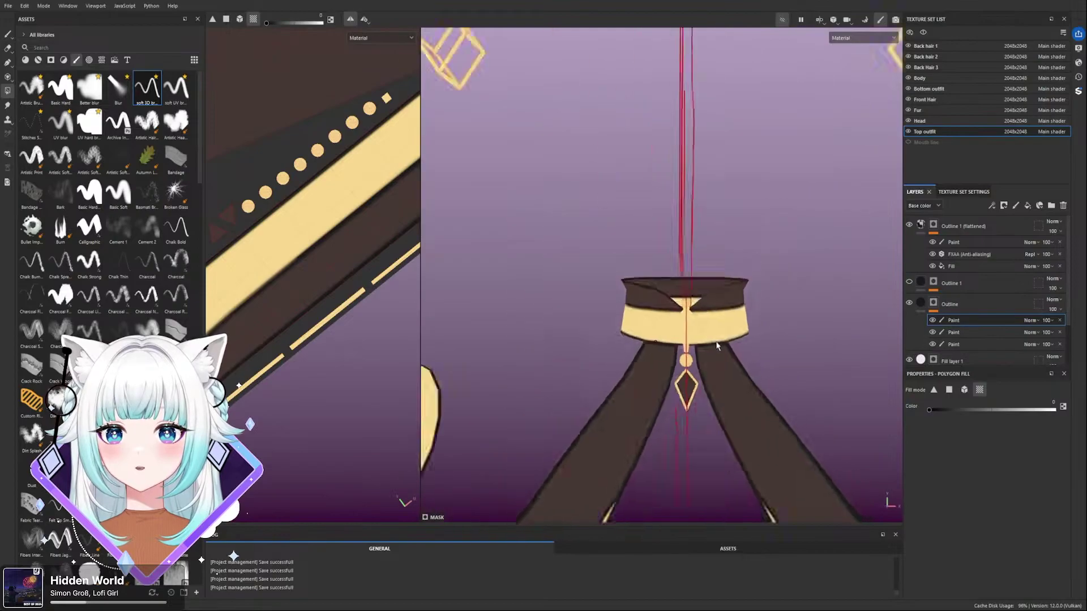
- Show the whole character again and examine the collar and arm band outlines
click(783, 20)
scroll(715, 339, up, 8)
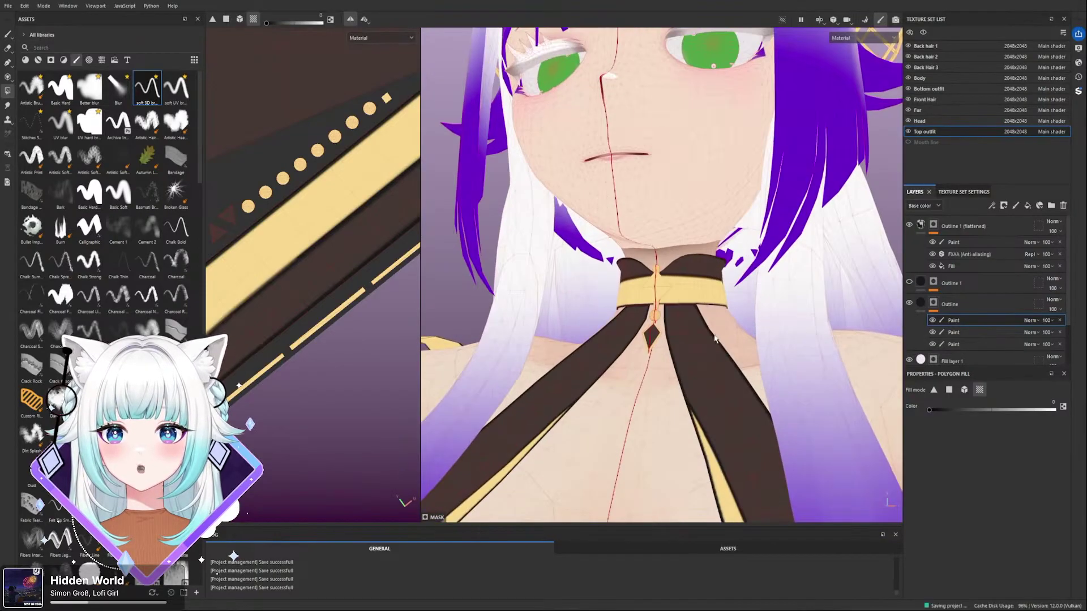
scroll(682, 291, down, 6)
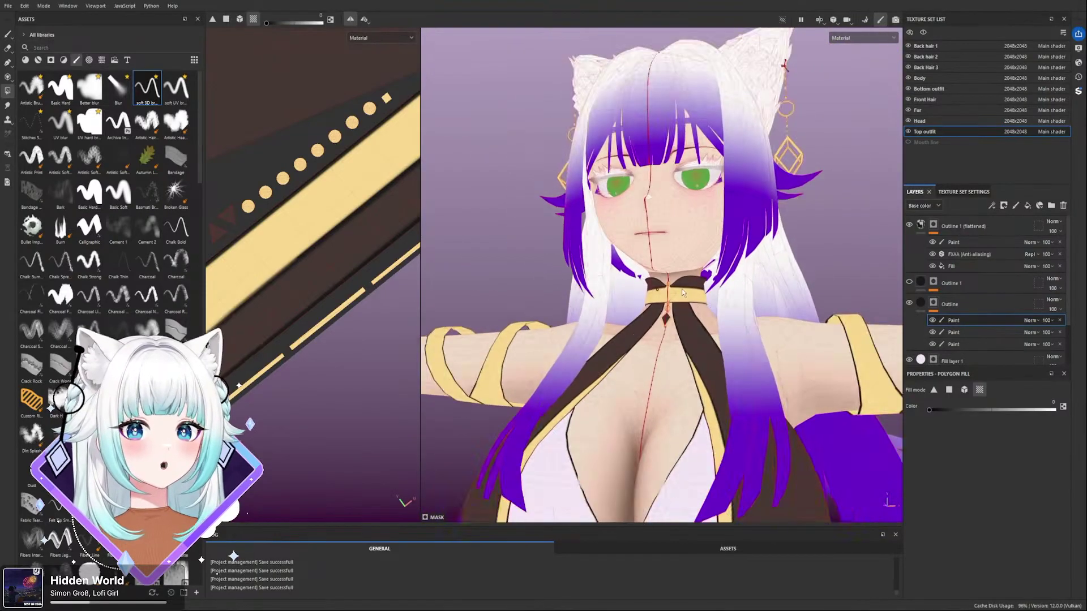
scroll(853, 332, up, 5)
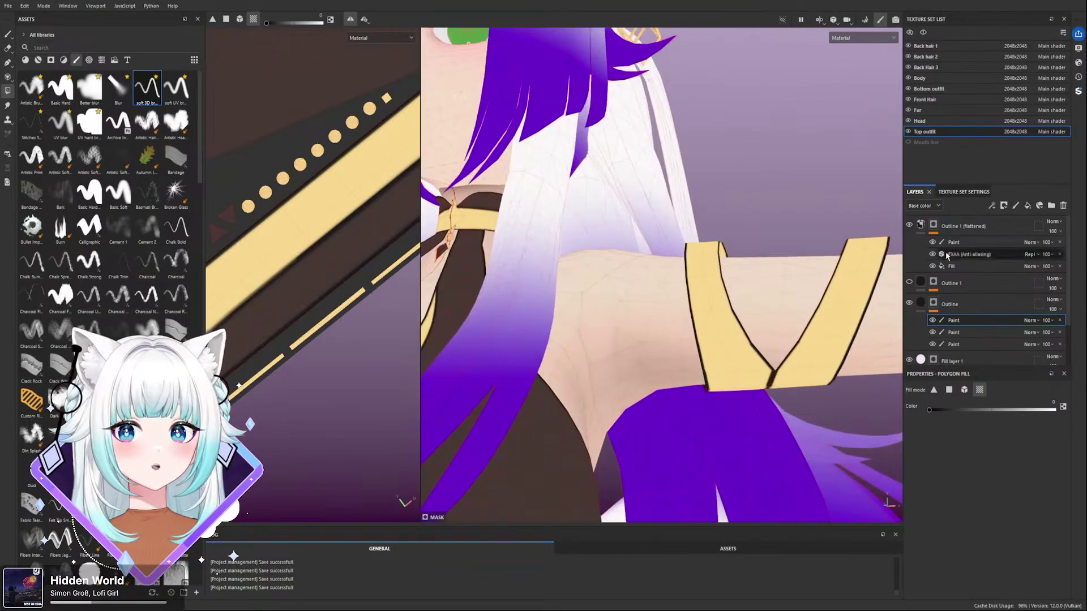
- Select the paint effect of Outline 1 (flattened) and ready the soft brush for the arm band's centre seam
click(908, 224)
click(909, 226)
click(937, 243)
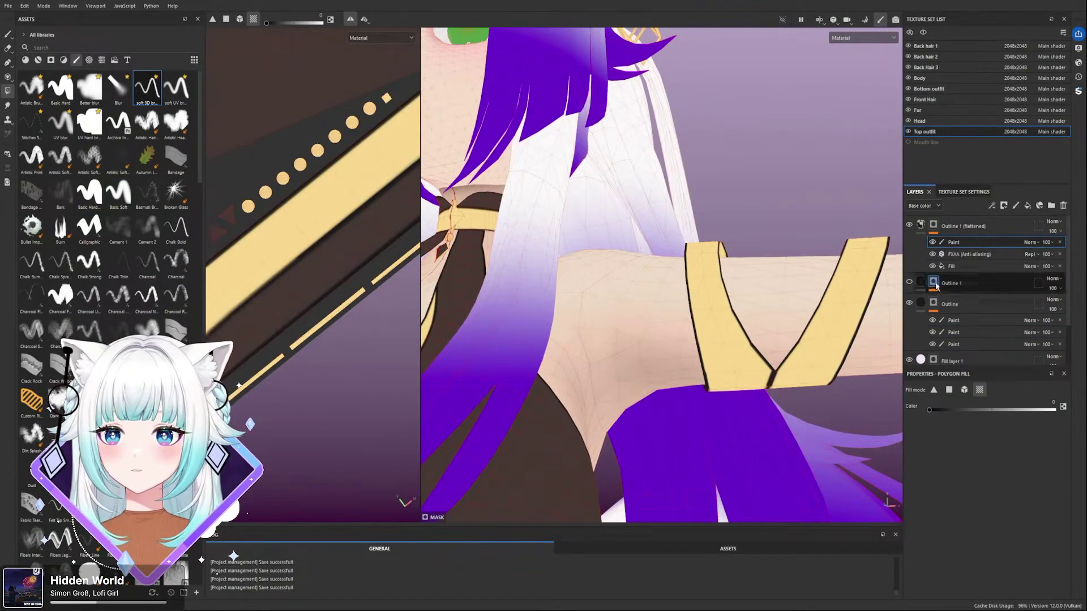
click(909, 225)
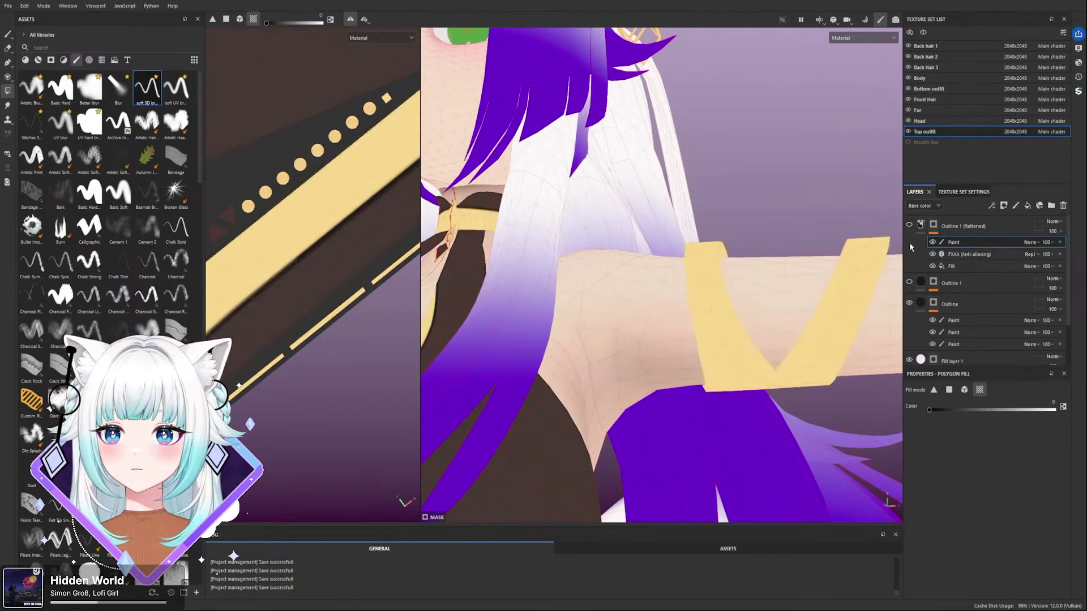
click(909, 225)
alt+drag(803, 393, 773, 282)
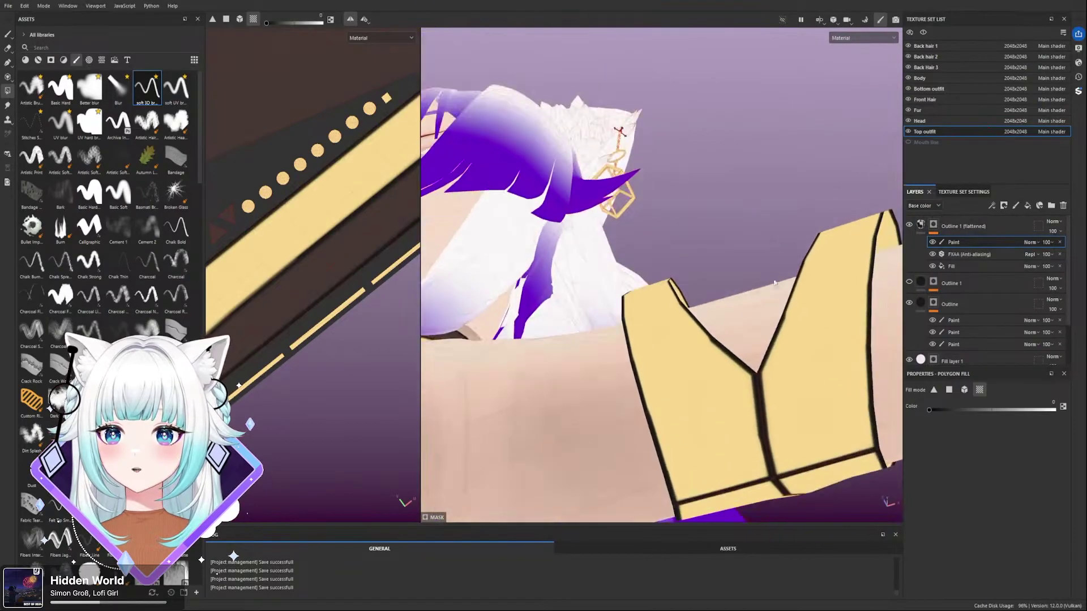
alt+middle_drag(773, 282, 739, 249)
scroll(738, 254, up, 1)
click(7, 34)
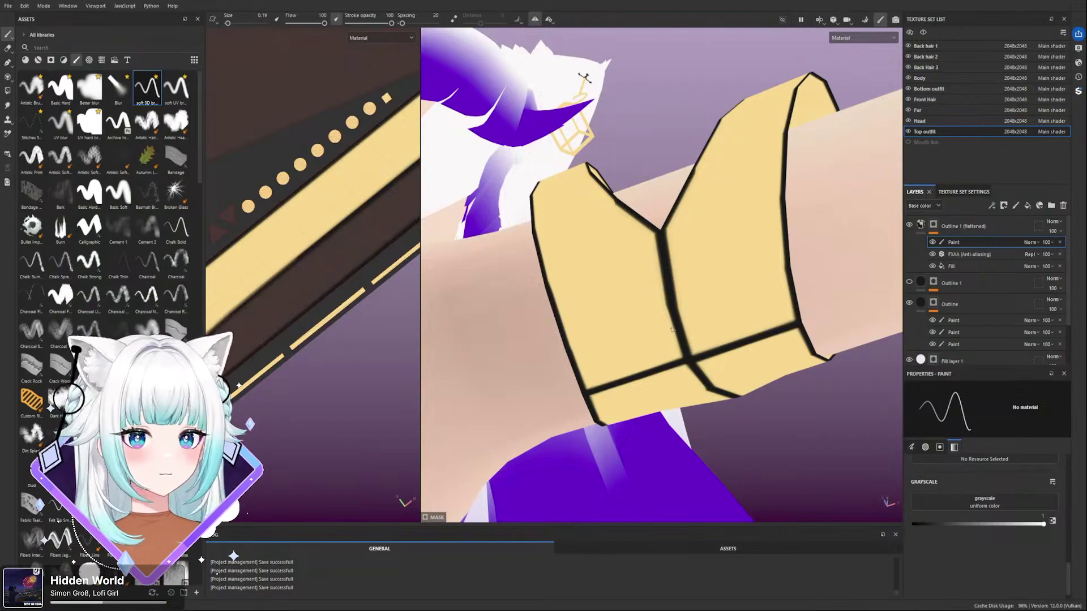
key(bracketright)
key(bracketright)
key(bracketright)
key(bracketright)
key(bracketright)
key(bracketright)
key(bracketright)
key(bracketright)
mouse_move(667, 297)
mouse_down()
mouse_move(726, 276)
mouse_move(661, 297)
mouse_up()
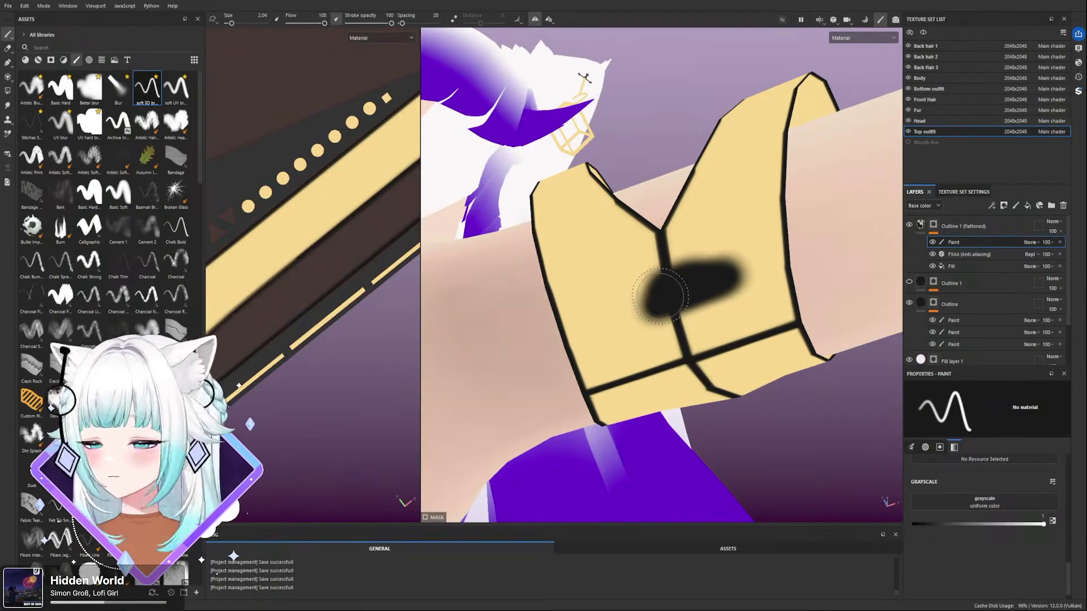
key(ctrl+z)
- Erase the thick centre line below the arm band's V notch with grayscale 0 and reduce the brush to 0.4
key(x)
key(bracketleft)
key(bracketleft)
key(bracketleft)
drag(671, 304, 667, 253)
key(bracketleft)
key(bracketleft)
key(bracketleft)
key(bracketleft)
key(bracketleft)
key(bracketleft)
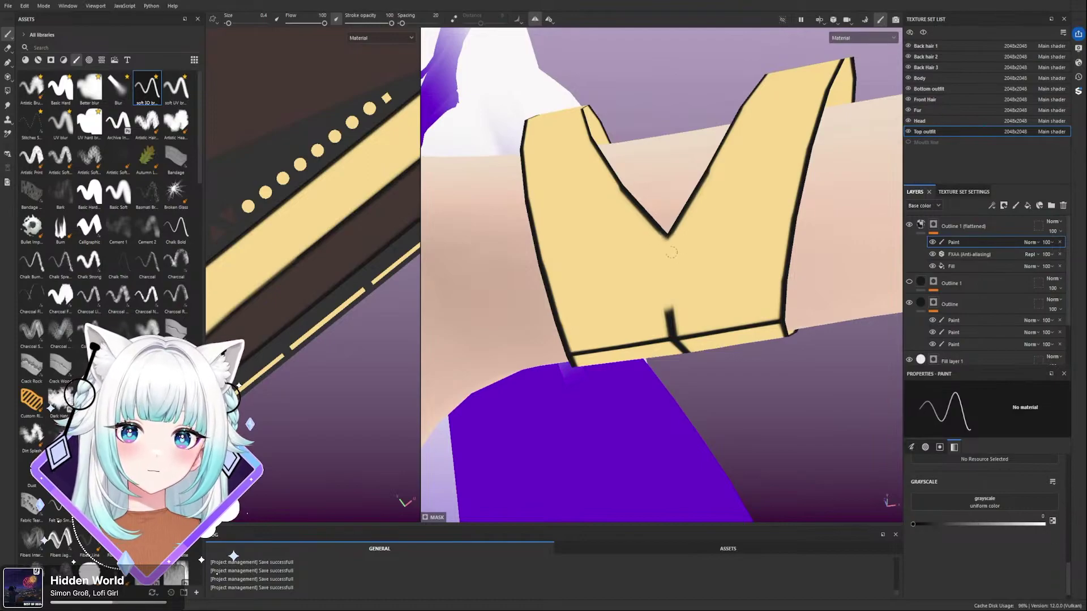
- Erase the remaining stub of the arm band's centre line near the horizontal seam
alt+drag(664, 283, 664, 316)
alt+middle_drag(663, 316, 678, 257)
mouse_move(678, 257)
mouse_down()
mouse_move(680, 308)
mouse_move(674, 277)
mouse_up()
- Isolate the top outfit and erase the centre line on the arm band's underside with brush size 0.69
key(bracketright)
key(bracketright)
key(bracketright)
click(782, 20)
alt+middle_drag(636, 279, 647, 213)
mouse_move(698, 227)
mouse_down()
mouse_move(693, 238)
mouse_move(683, 229)
mouse_move(712, 291)
mouse_move(708, 226)
mouse_up()
mouse_move(708, 225)
alt+mouse_down()
mouse_move(699, 185)
mouse_move(701, 289)
alt+mouse_up()
mouse_move(701, 296)
mouse_down()
mouse_move(706, 322)
mouse_move(715, 311)
mouse_move(712, 340)
mouse_move(706, 320)
mouse_move(715, 354)
mouse_move(706, 349)
mouse_up()
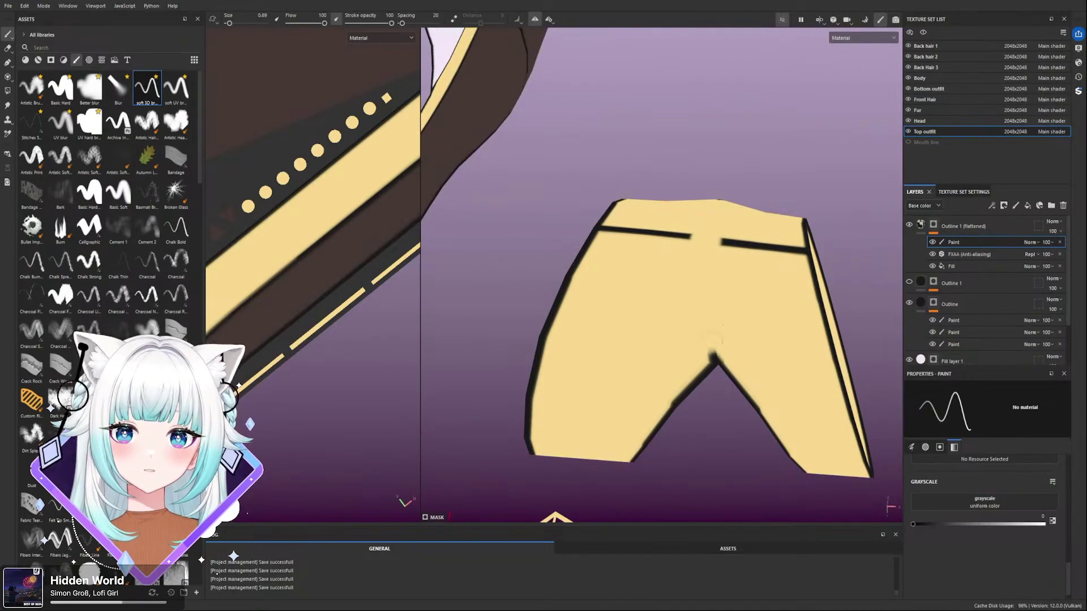
- Erase the rest of the horizontal seam around the arm band and reduce the brush size to 0.4
mouse_move(730, 311)
alt+mouse_down()
mouse_move(743, 311)
mouse_move(715, 282)
mouse_move(623, 296)
mouse_move(657, 262)
mouse_move(668, 304)
mouse_move(706, 288)
mouse_move(637, 296)
alt+mouse_up()
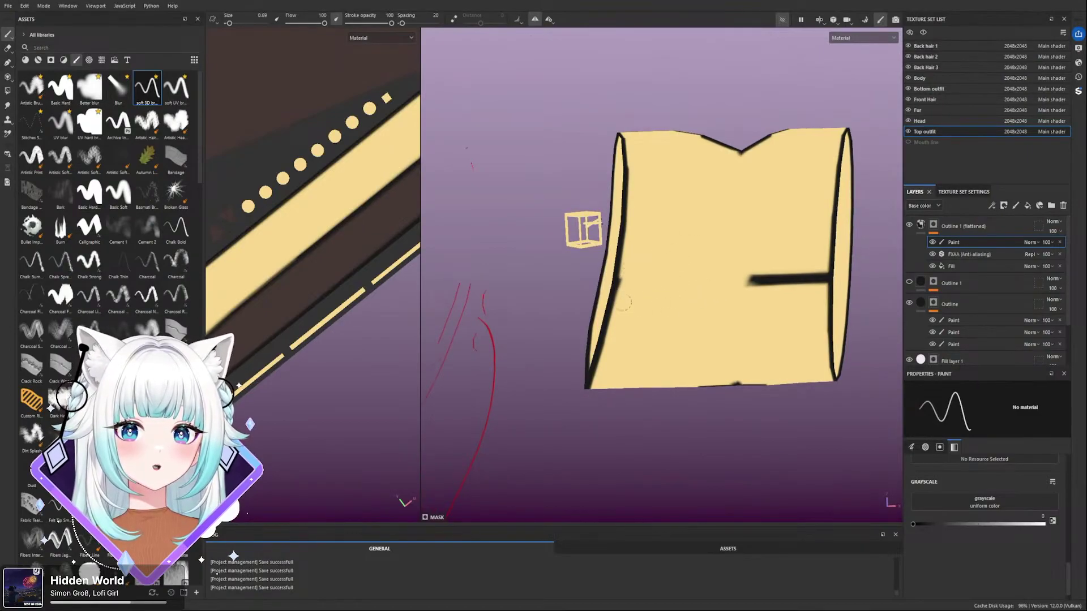
mouse_move(672, 229)
alt+mouse_down()
mouse_move(669, 264)
mouse_move(724, 289)
mouse_move(697, 272)
mouse_move(679, 226)
alt+mouse_up()
alt+middle_drag(653, 370, 657, 281)
alt+drag(657, 280, 671, 379)
alt+middle_drag(676, 238, 681, 448)
mouse_move(664, 361)
alt+mouse_down()
mouse_move(668, 317)
mouse_move(652, 311)
alt+mouse_up()
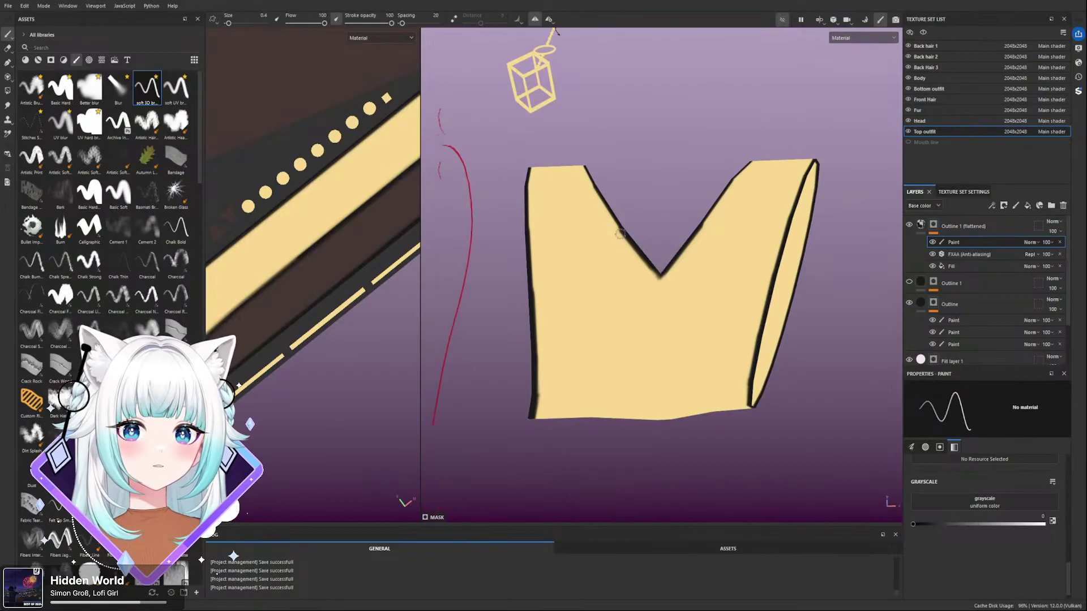
- Reduce the brush size to 0.27 and examine the arm band's outlines and cleaned seams from all sides
alt+drag(616, 230, 618, 241)
ctrl+right_drag(616, 226, 623, 226)
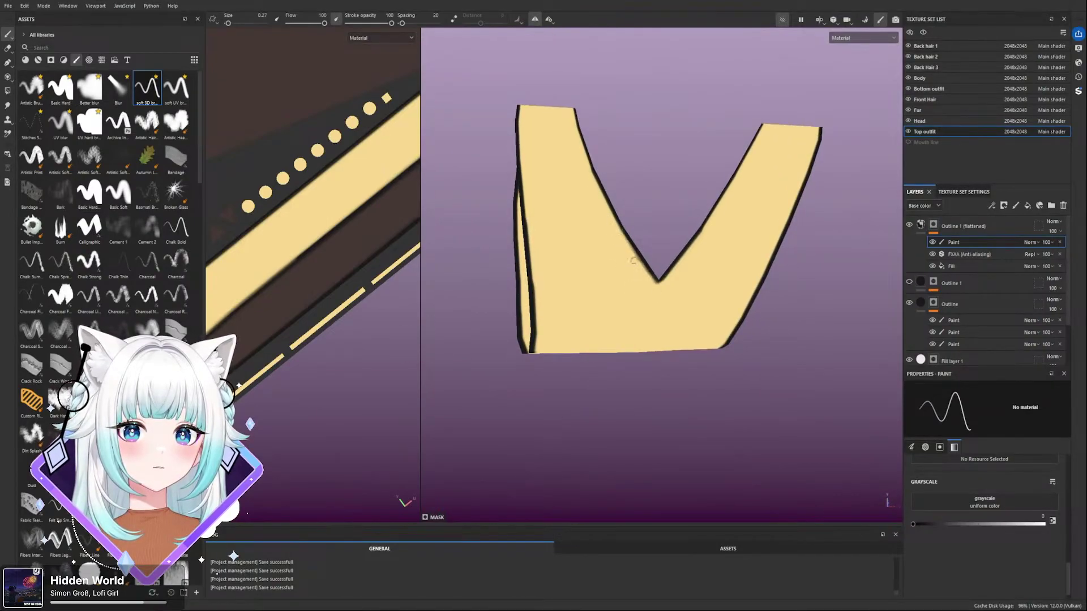
alt+drag(632, 258, 595, 240)
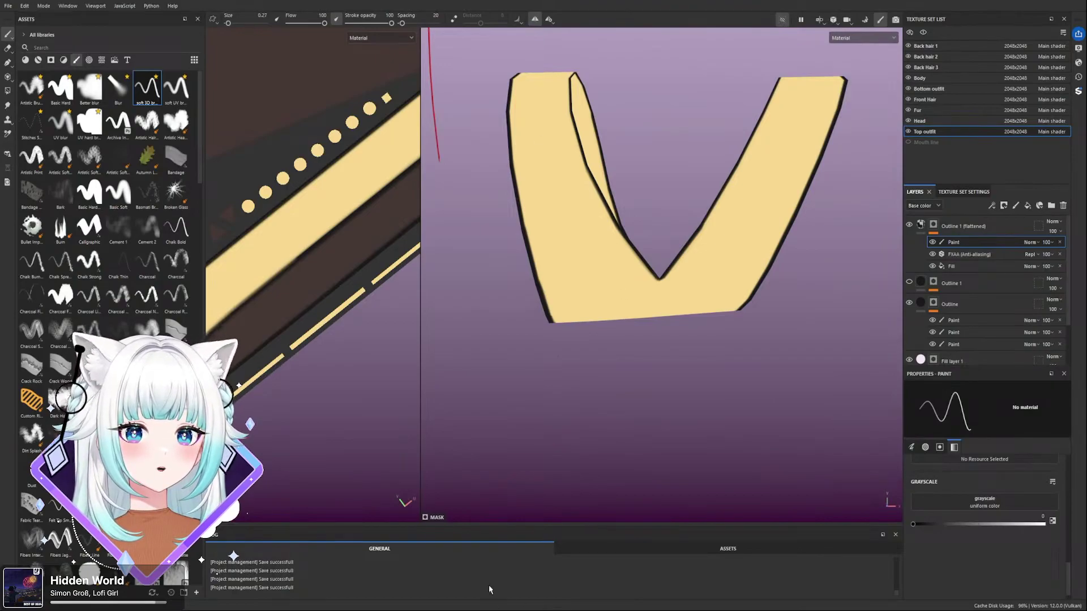
alt+drag(599, 303, 727, 319)
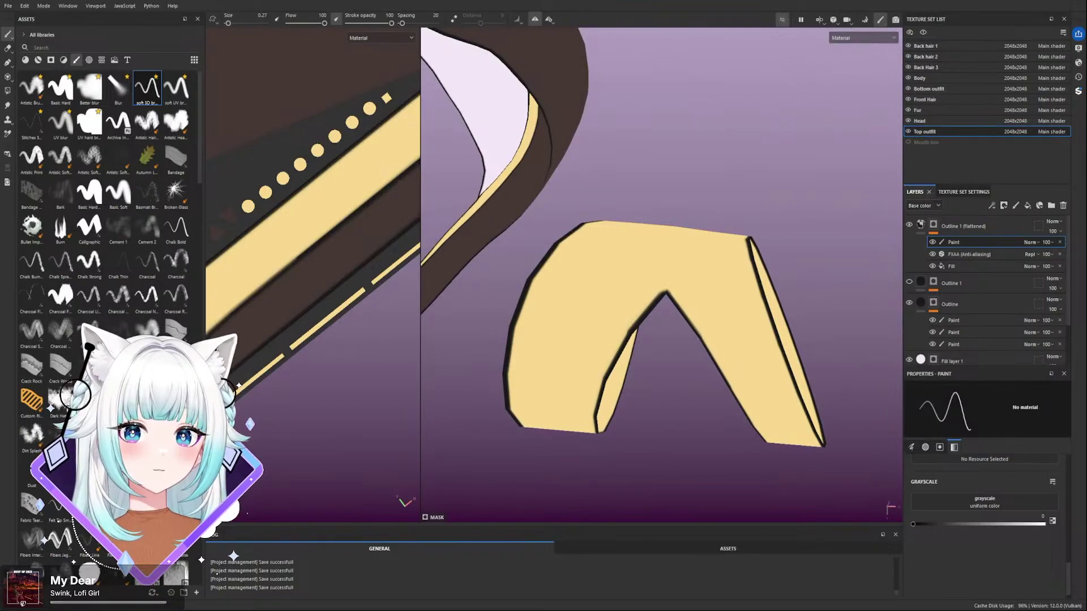
mouse_move(683, 304)
alt+mouse_down()
mouse_move(712, 274)
mouse_move(690, 281)
alt+mouse_up()
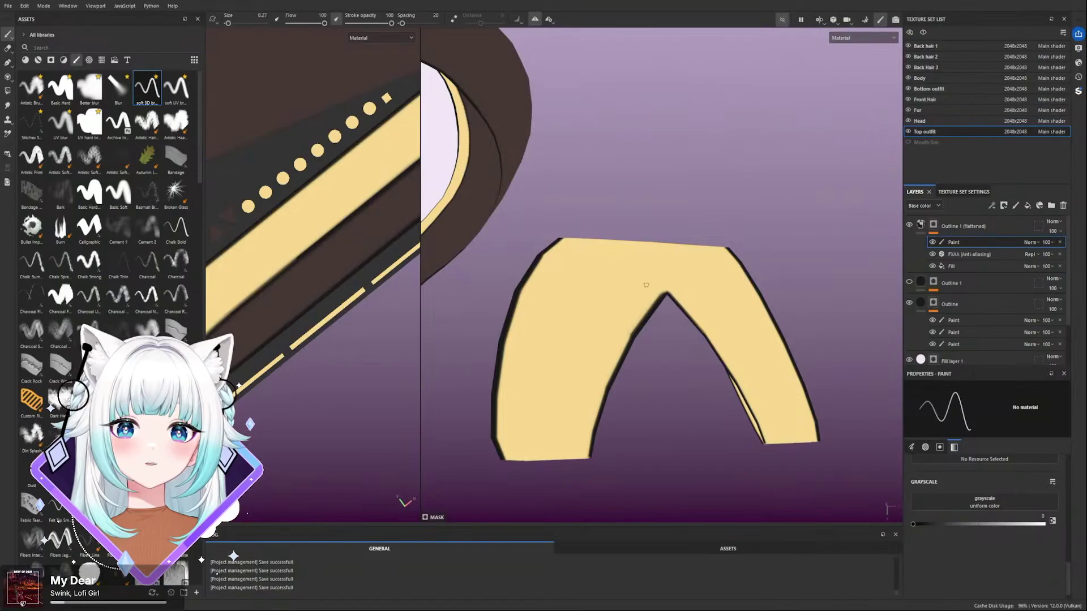
alt+drag(628, 322, 621, 337)
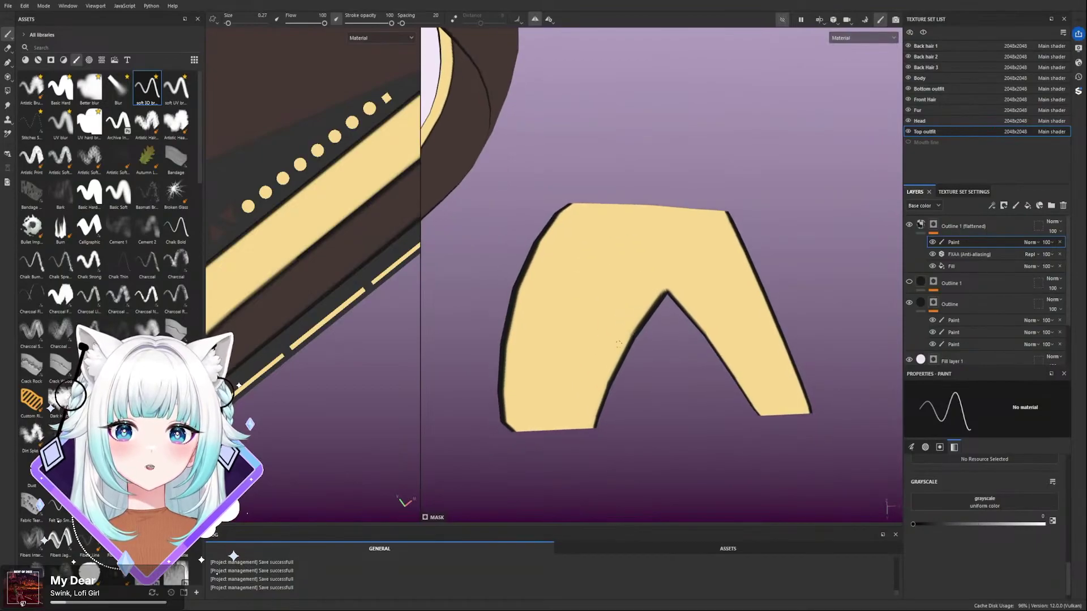
alt+drag(661, 282, 617, 238)
scroll(728, 209, down, 3)
mouse_move(728, 209)
alt+mouse_down()
mouse_move(619, 328)
mouse_move(696, 199)
mouse_move(563, 164)
mouse_move(355, 194)
mouse_move(723, 212)
alt+mouse_up()
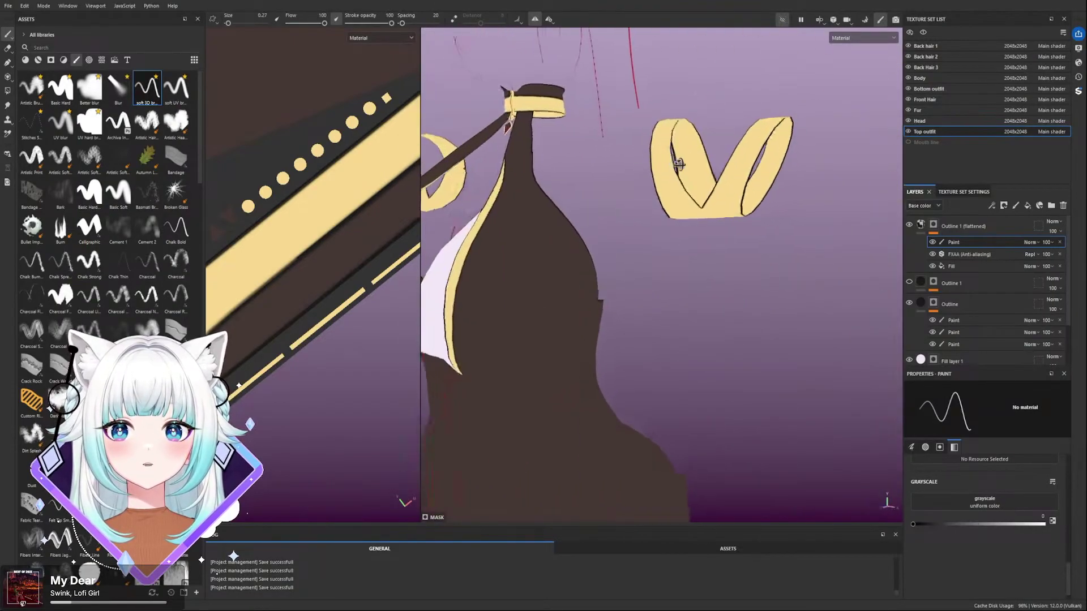
- Show the whole character again and examine the top outfit's outlines around the collar, bust, arm bands and waist
scroll(722, 211, up, 3)
click(782, 19)
scroll(735, 129, down, 6)
alt+drag(754, 105, 609, 93)
scroll(646, 99, up, 2)
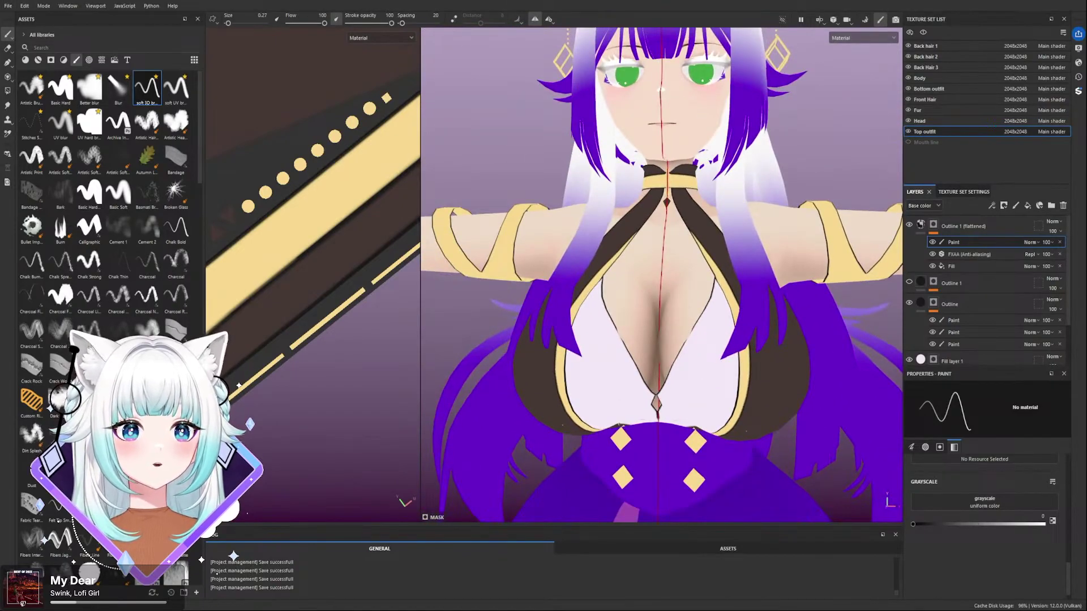
scroll(630, 213, down, 3)
scroll(646, 238, up, 2)
mouse_move(742, 169)
alt+mouse_down()
mouse_move(600, 198)
mouse_move(719, 185)
mouse_move(735, 182)
mouse_move(731, 169)
alt+mouse_up()
scroll(735, 182, up, 7)
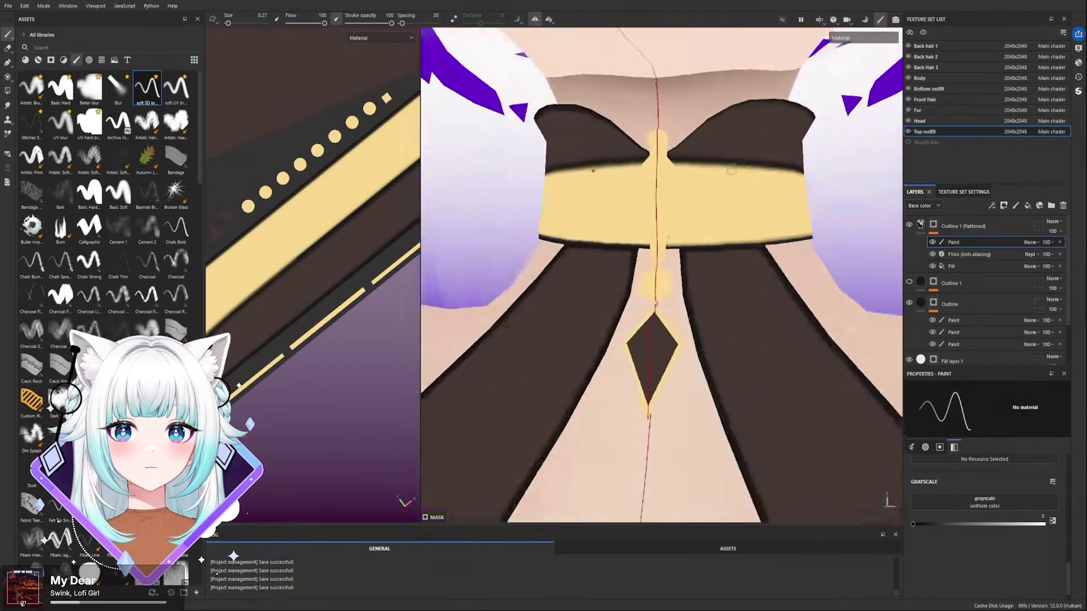
scroll(662, 276, down, 10)
alt+drag(661, 275, 651, 227)
mouse_move(669, 163)
alt+mouse_down()
mouse_move(696, 187)
mouse_move(524, 185)
mouse_move(684, 148)
alt+mouse_up()
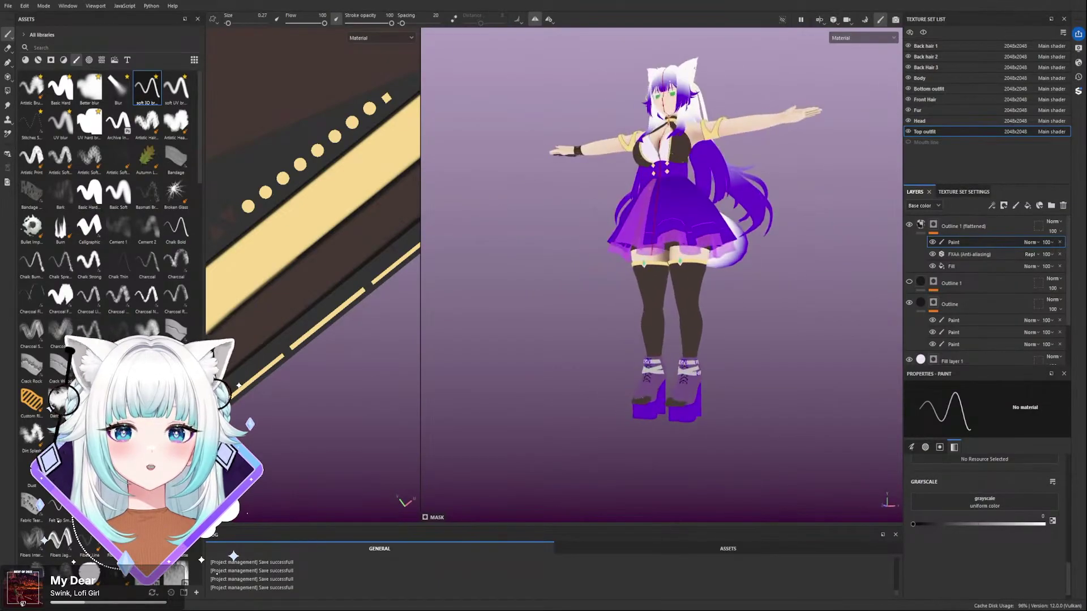
alt+right_drag(684, 148, 698, 198)
alt+drag(699, 199, 760, 345)
scroll(694, 149, up, 7)
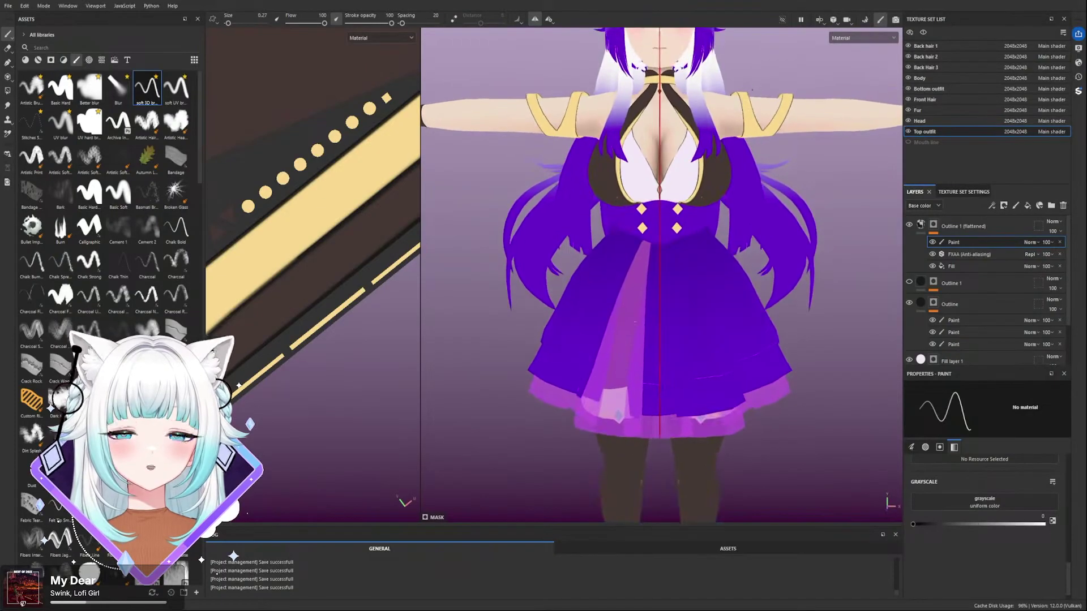
alt+drag(694, 148, 584, 179)
scroll(583, 178, down, 6)
alt+drag(713, 190, 780, 114)
scroll(747, 185, up, 7)
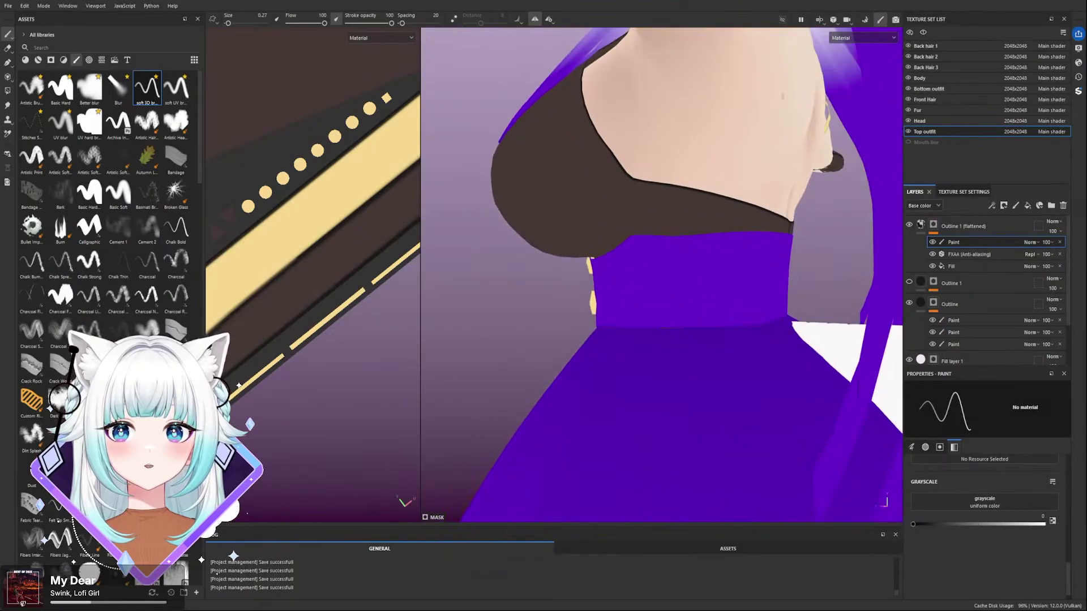
- Isolate the top outfit and erase the lower part of the centre line on its back with brush size 1.75
click(782, 19)
alt+middle_drag(753, 226, 640, 166)
alt+drag(731, 175, 604, 165)
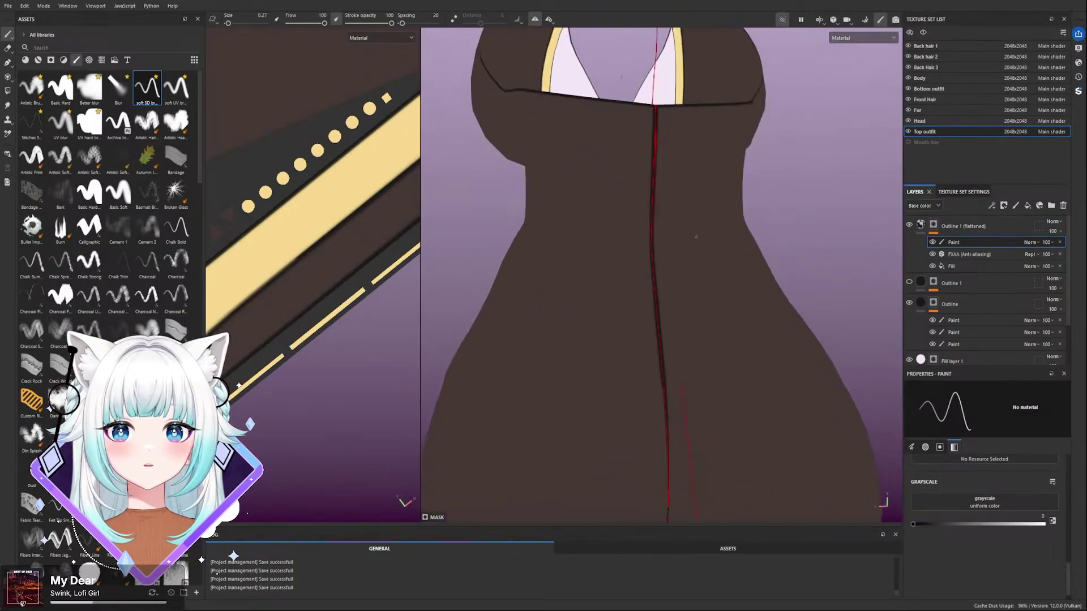
scroll(603, 166, down, 2)
ctrl+right_drag(719, 331, 745, 331)
alt+drag(646, 374, 668, 313)
alt+middle_drag(658, 369, 701, 194)
mouse_move(701, 194)
alt+mouse_down()
mouse_move(704, 325)
mouse_move(723, 334)
mouse_move(715, 294)
alt+mouse_up()
key(x)
key(x)
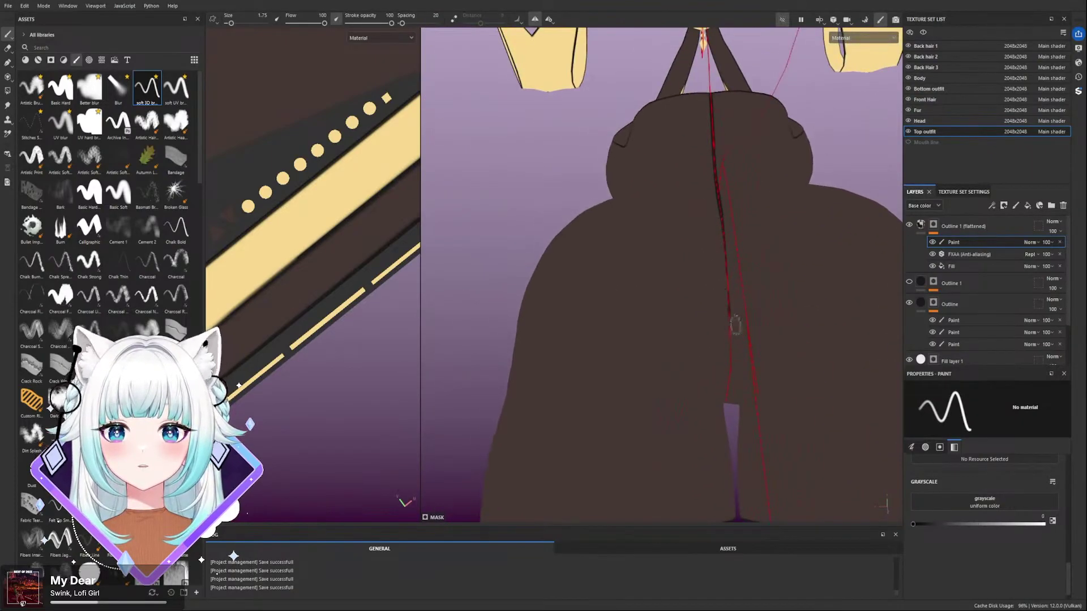
drag(730, 334, 712, 176)
- Erase the remaining back centre line up to the horizontal hem with brush size 0.85, and reduce the brush to 0.27
scroll(712, 176, down, 4)
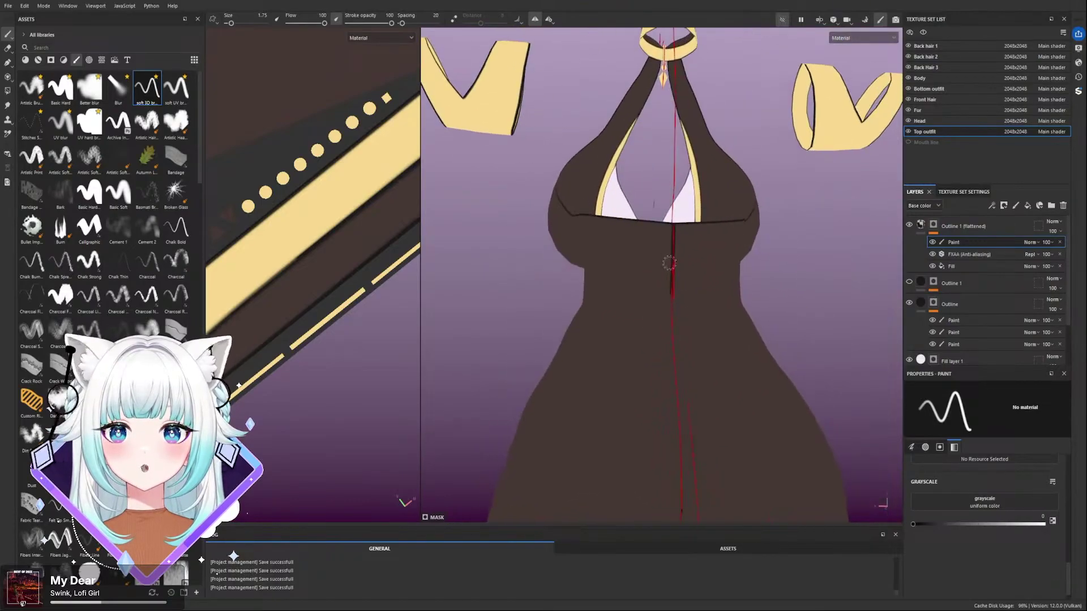
scroll(682, 226, up, 4)
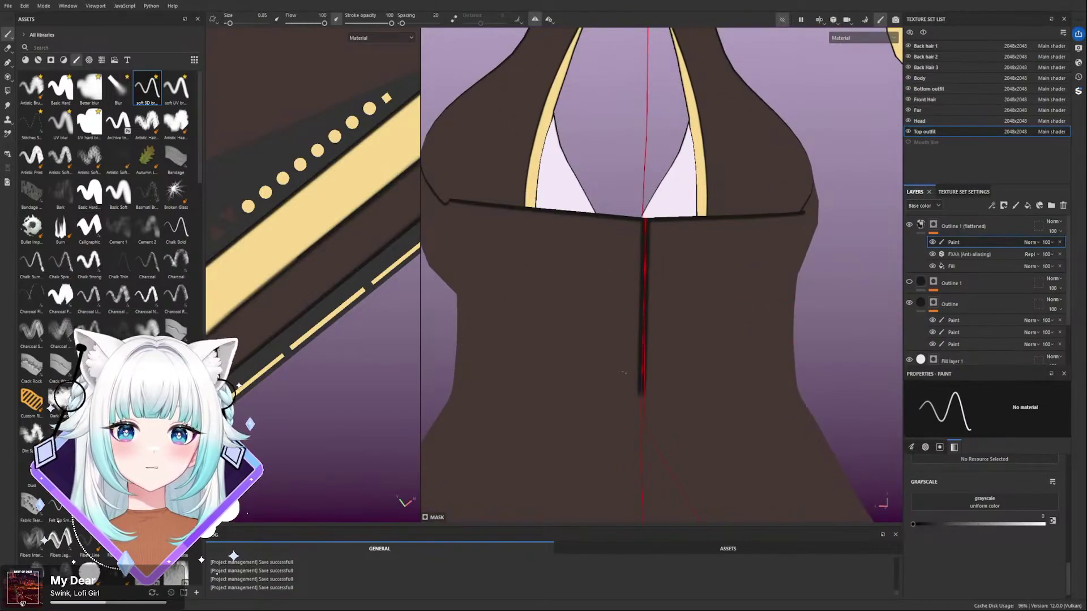
drag(643, 305, 645, 374)
mouse_move(644, 309)
mouse_down()
mouse_move(649, 225)
mouse_move(645, 258)
mouse_move(597, 277)
mouse_move(764, 322)
mouse_up()
key(bracketleft)
key(bracketleft)
key(bracketleft)
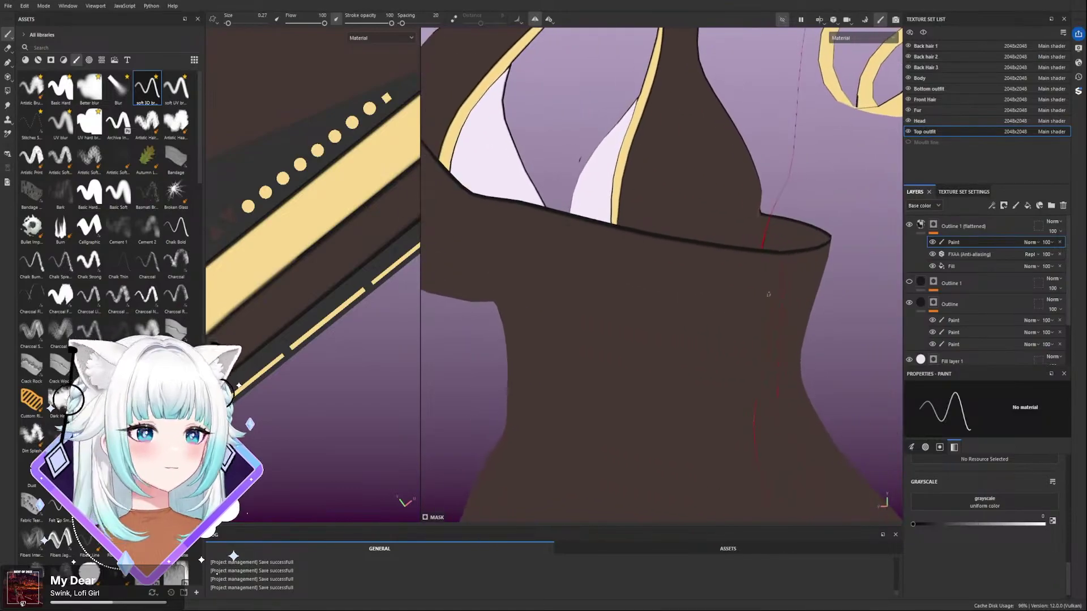
- Examine the isolated top outfit's outlines from several sides, and check its front on the full character
scroll(768, 294, down, 4)
alt+drag(595, 272, 759, 295)
alt+middle_drag(691, 268, 775, 314)
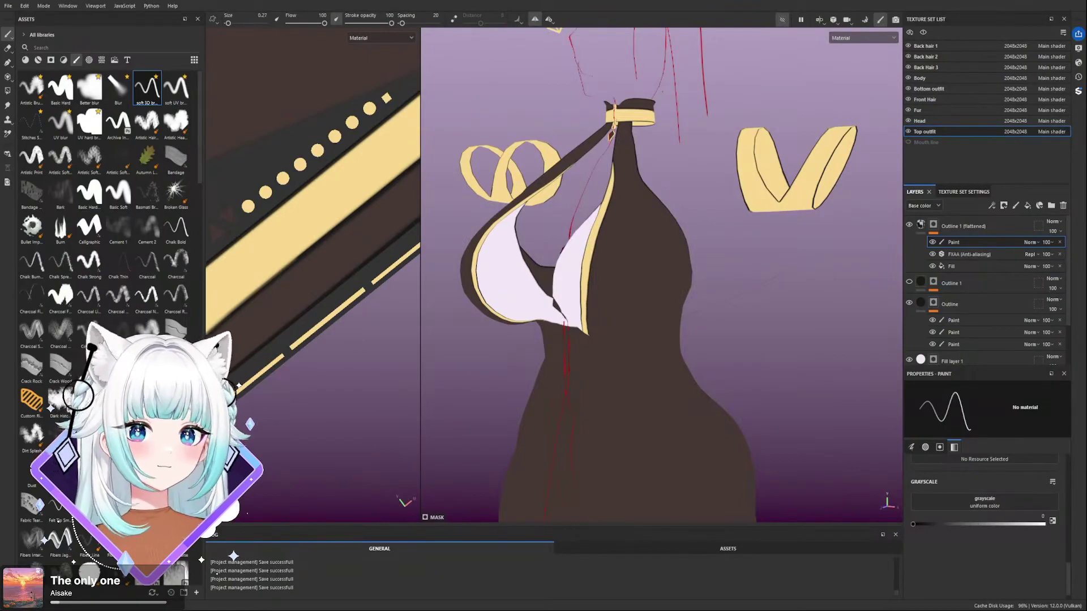
scroll(662, 283, down, 4)
alt+drag(662, 271, 730, 264)
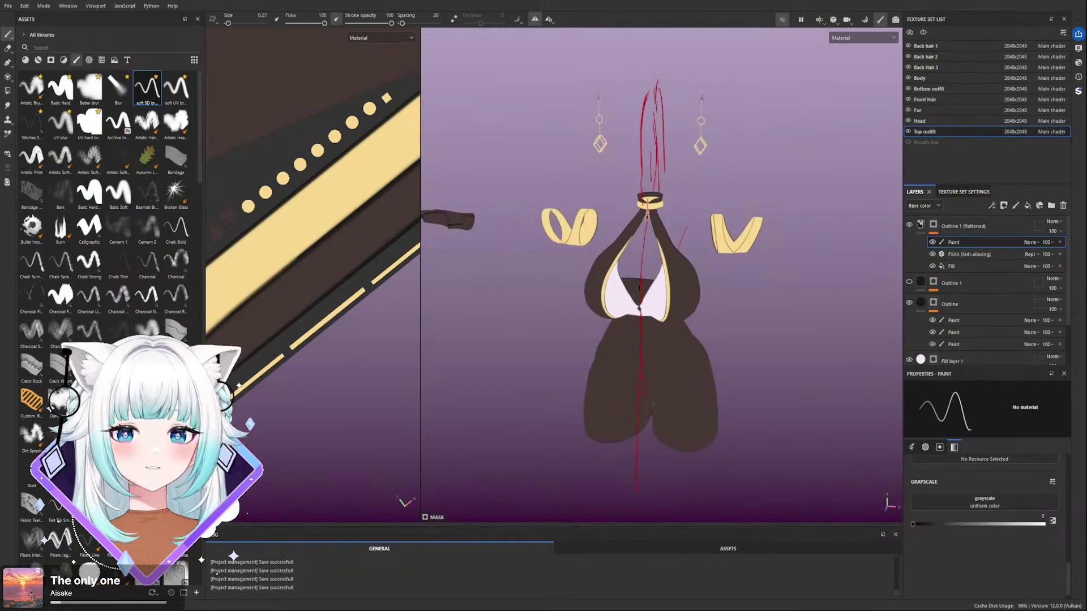
alt+middle_drag(730, 264, 693, 242)
alt+drag(694, 242, 367, 194)
scroll(563, 205, up, 5)
scroll(658, 247, up, 10)
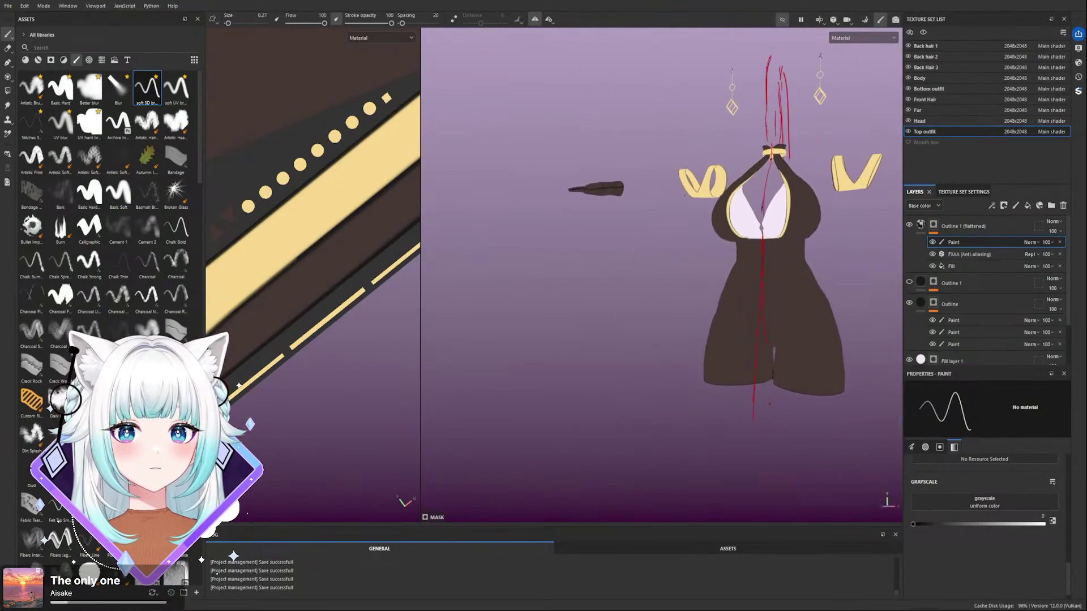
alt+drag(659, 247, 679, 237)
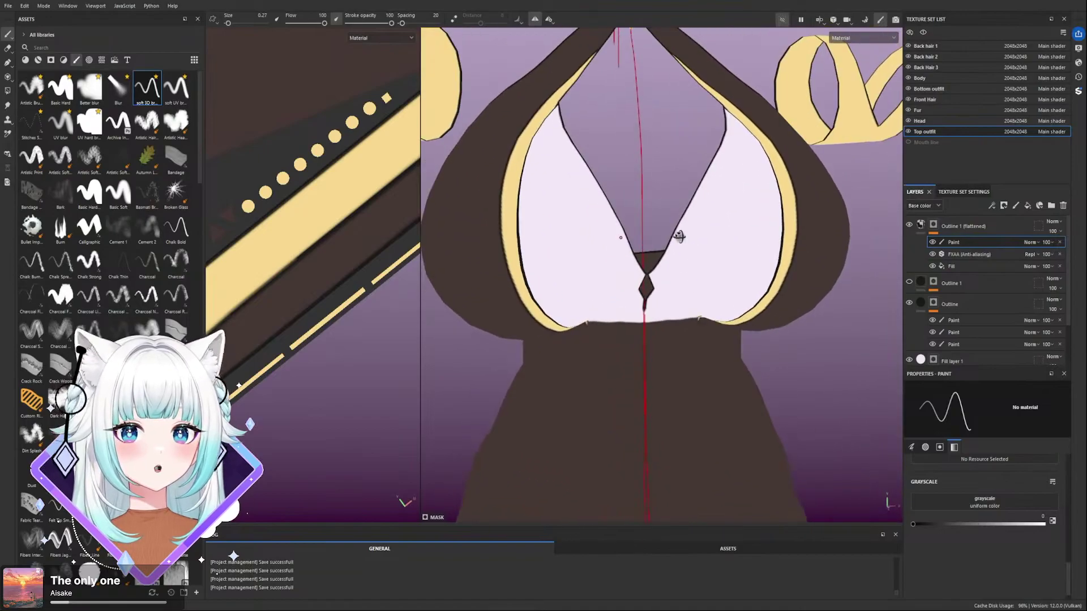
scroll(600, 213, down, 6)
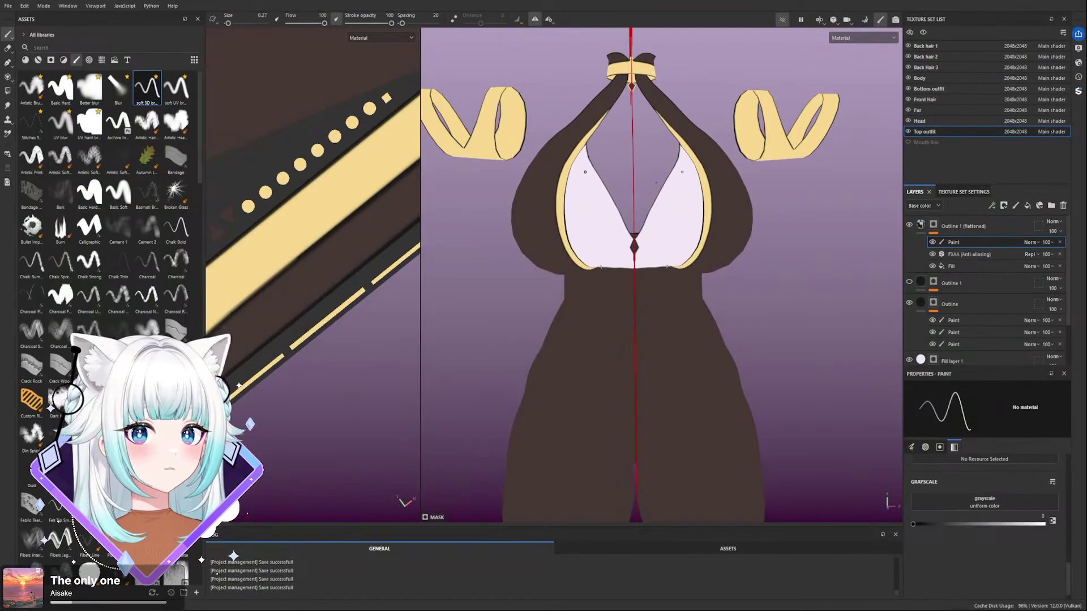
scroll(682, 172, up, 2)
mouse_move(669, 234)
alt+mouse_down()
mouse_move(651, 141)
mouse_move(664, 252)
alt+mouse_up()
scroll(663, 253, down, 4)
alt+drag(634, 166, 688, 120)
scroll(708, 124, down, 3)
click(782, 19)
alt+drag(741, 175, 741, 143)
scroll(741, 143, up, 5)
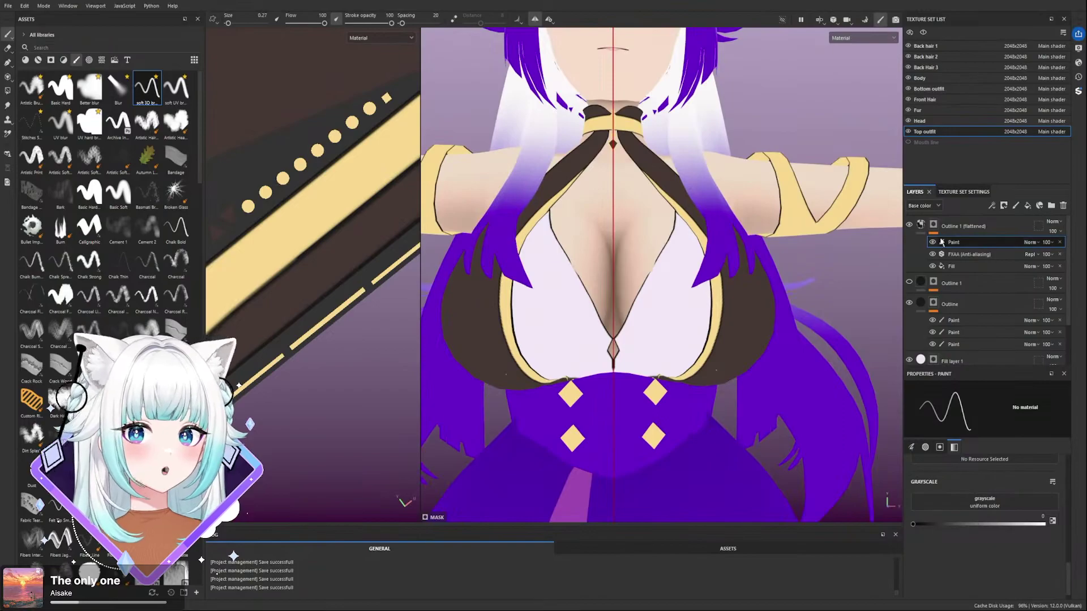
scroll(534, 338, up, 1)
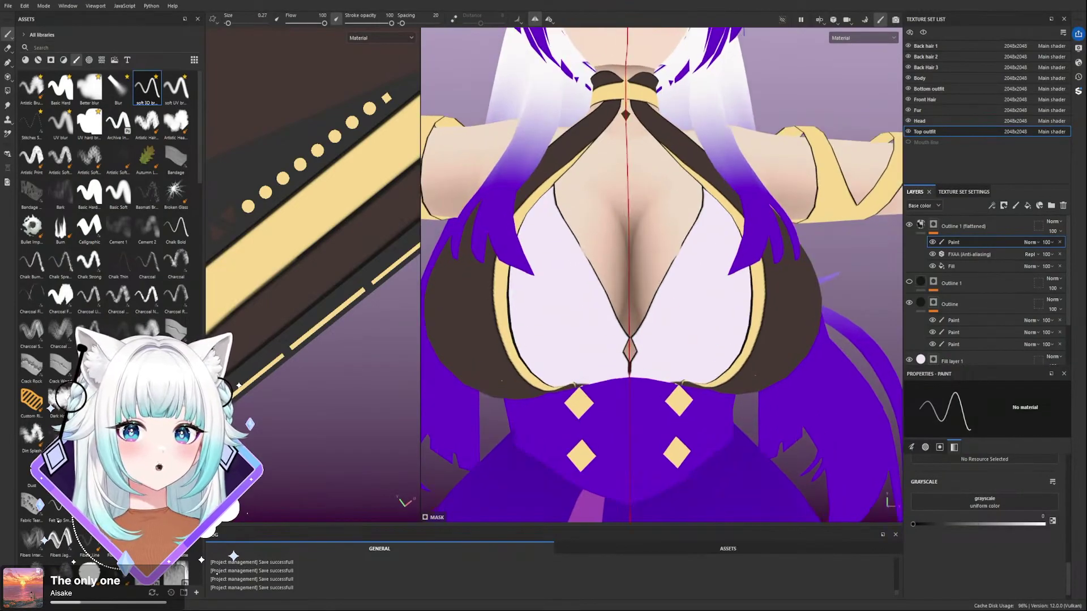
- Check the Outline 1 (flattened) layer's content and compare its mask with the Fill effect hidden and shown
click(920, 225)
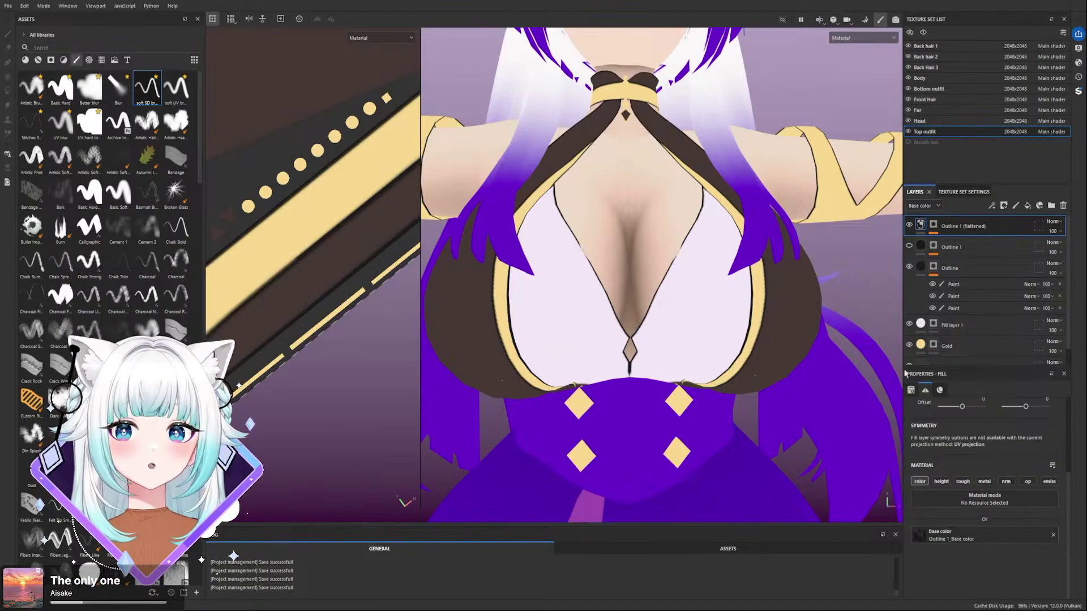
click(922, 224)
click(936, 267)
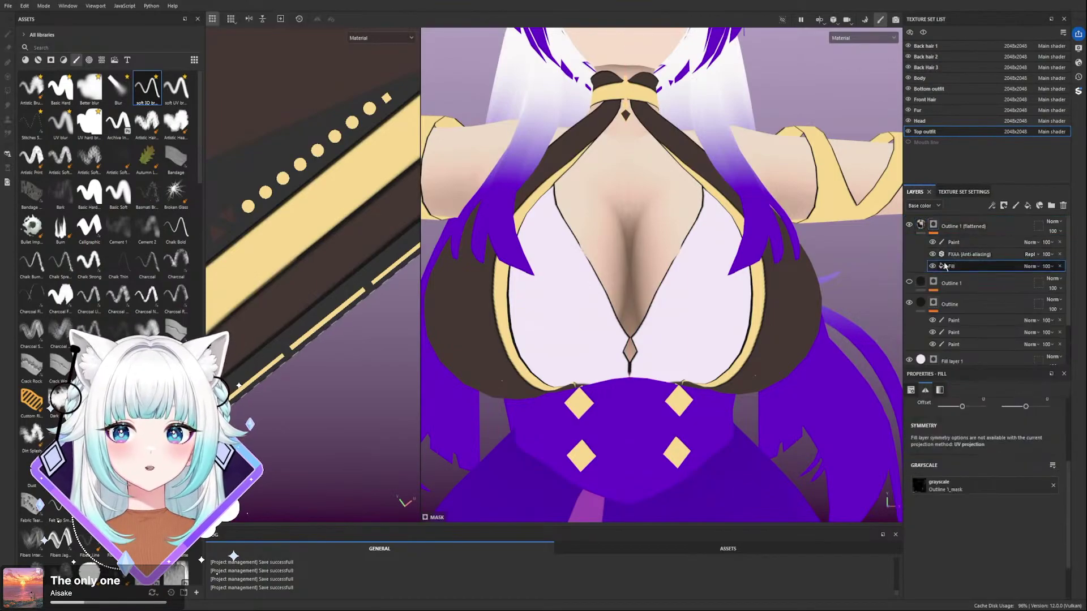
click(932, 267)
click(933, 267)
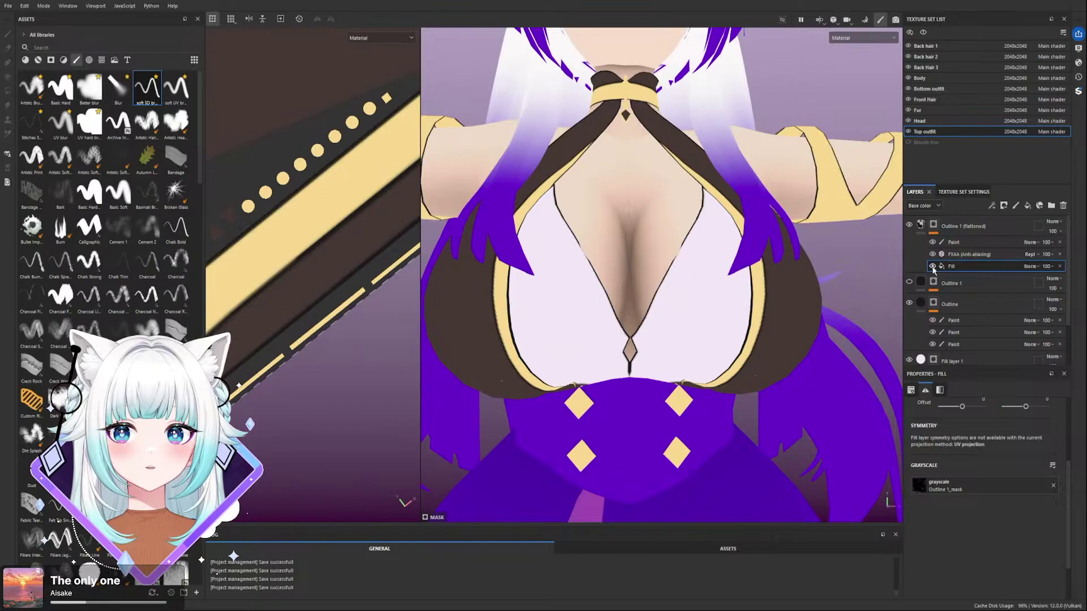
click(934, 224)
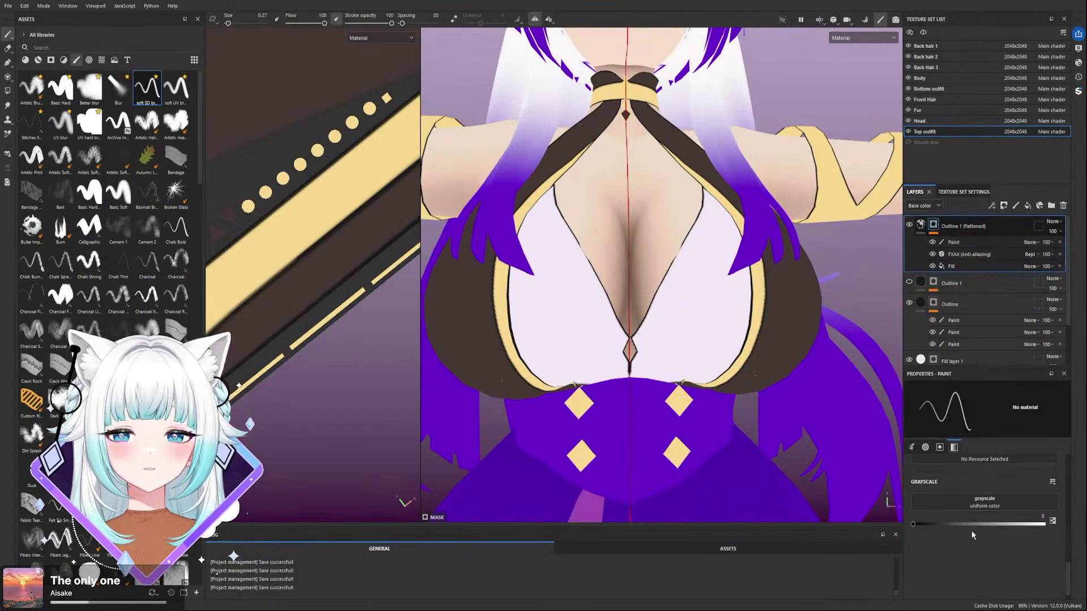
key(ctrl+z)
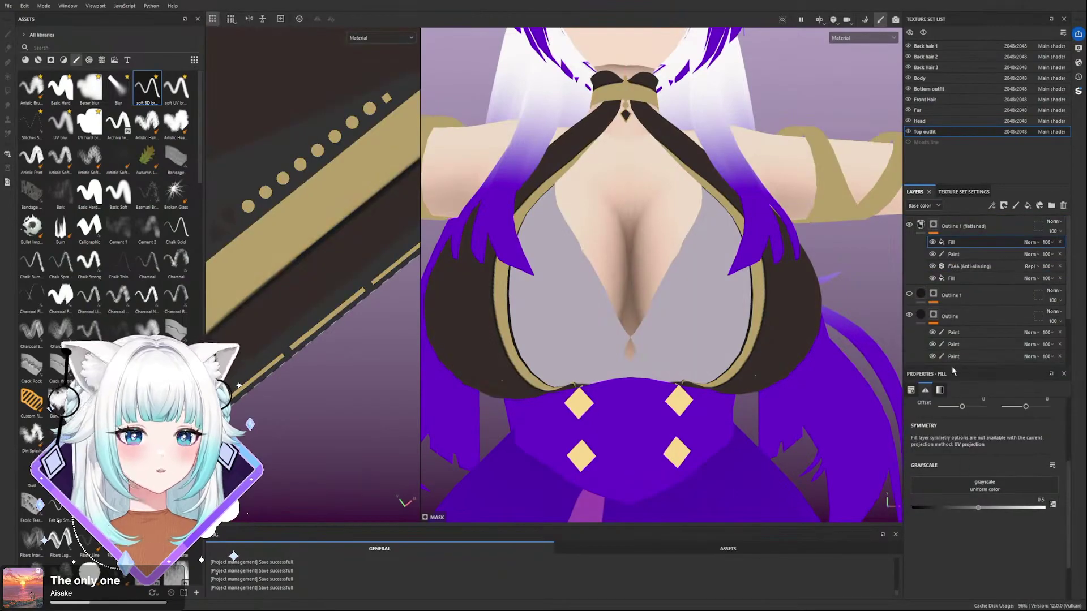
click(1060, 242)
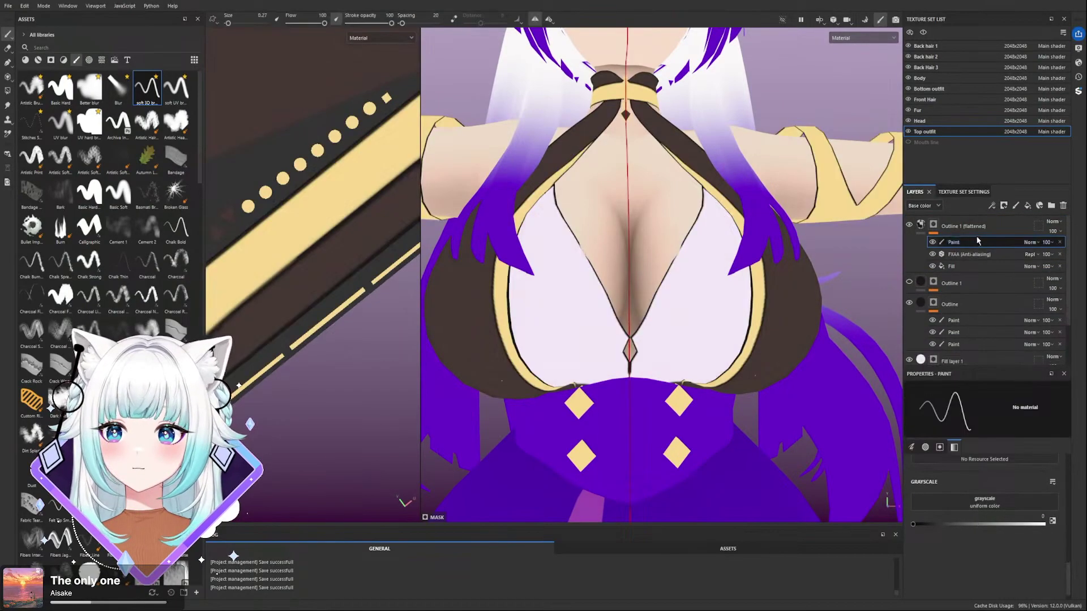
- Try adding a filter to the mask and to the content of the Outline 1 (flattened) layer
click(960, 231)
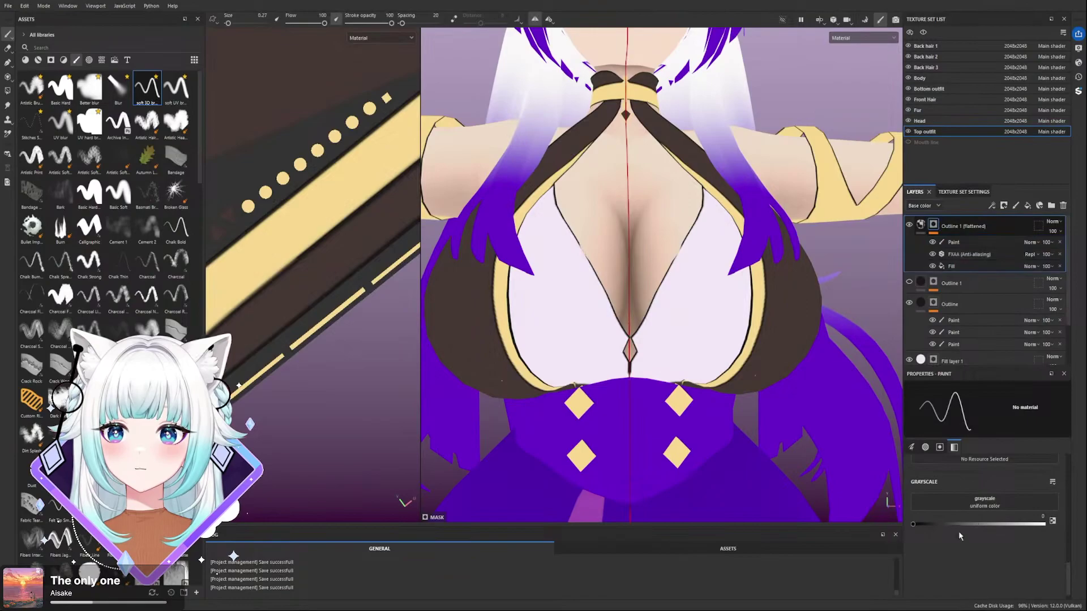
key(ctrl+shift+f)
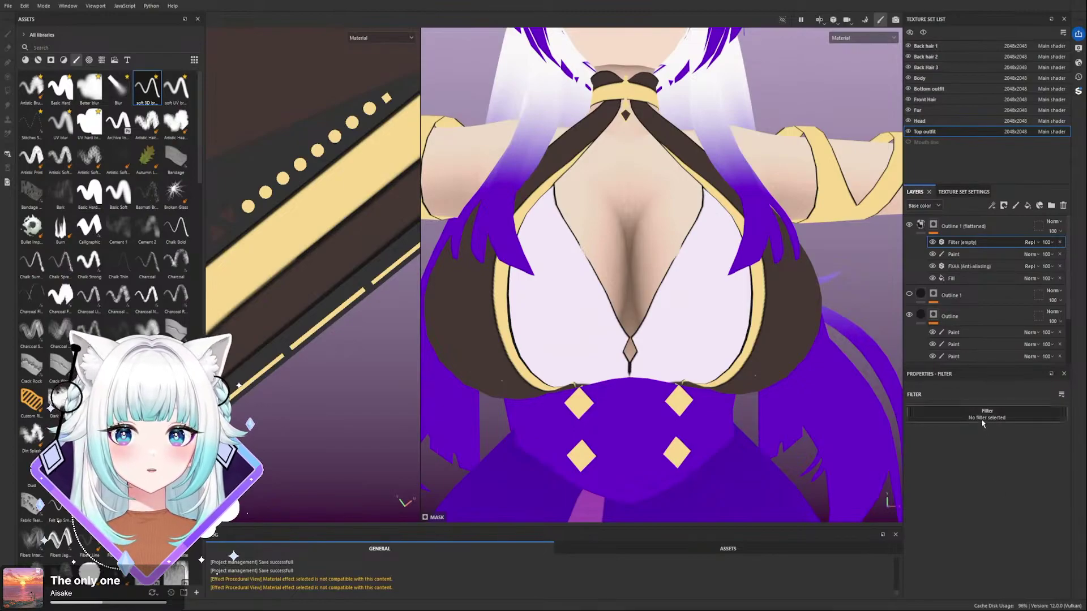
click(1060, 242)
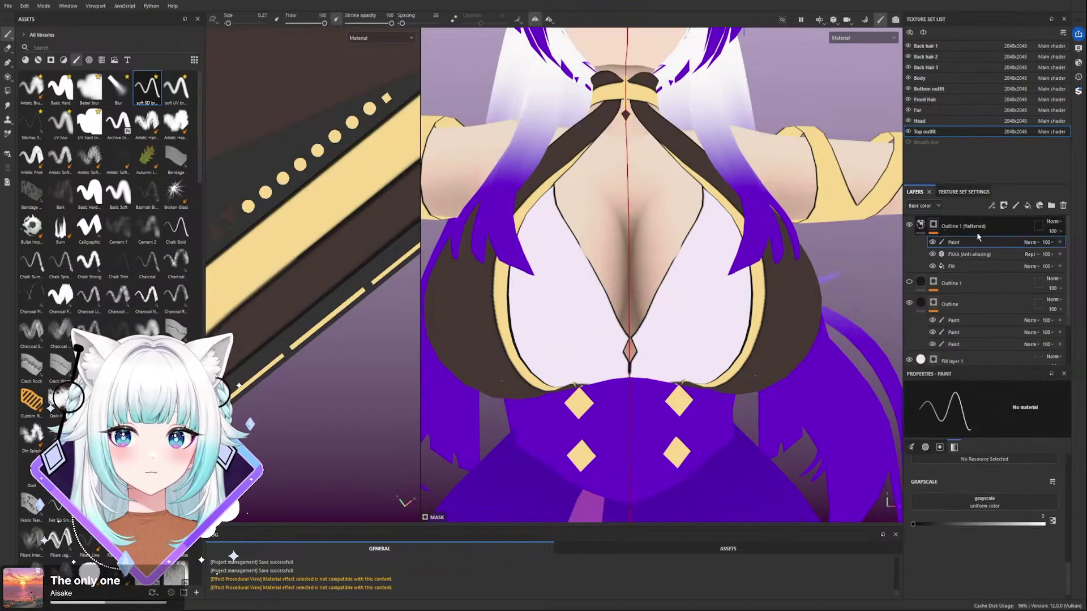
click(921, 225)
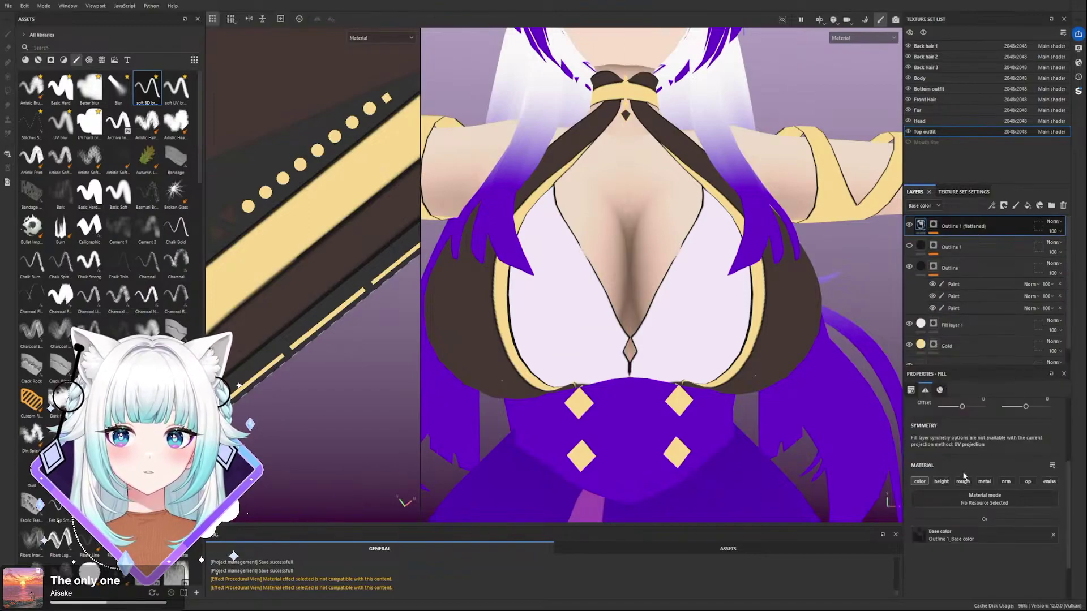
key(ctrl+z)
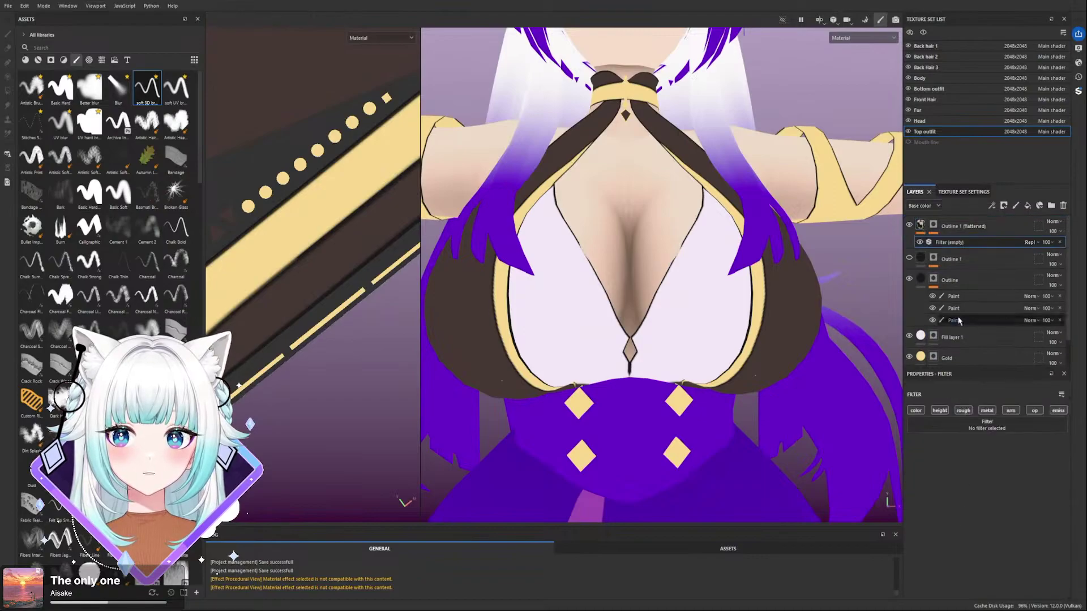
click(1059, 242)
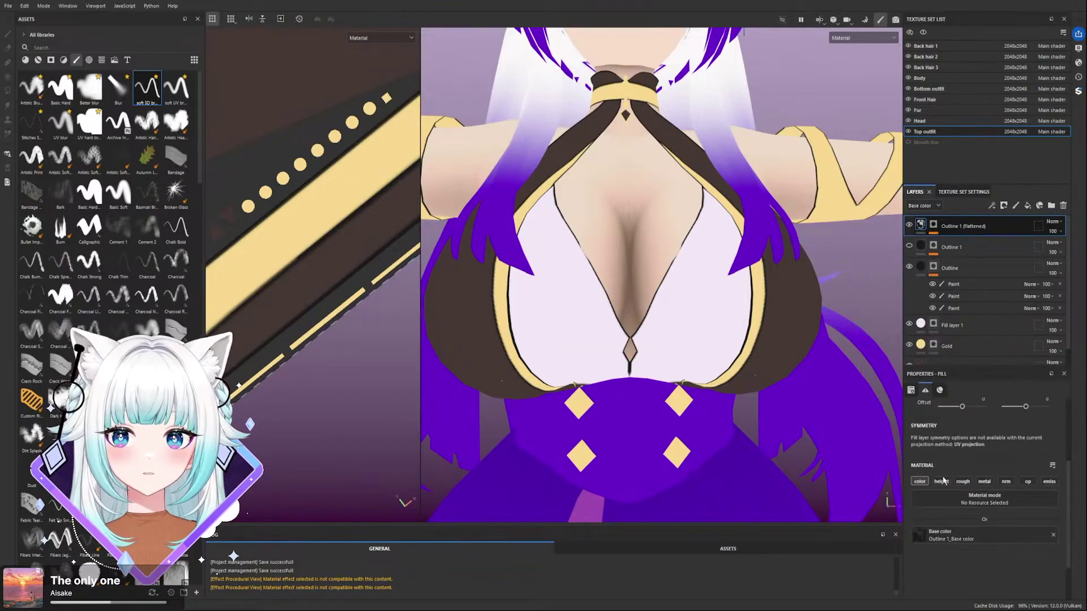
- Undo the removal of the flattened outline layer's Fill effect and set its base color to the dark brown sampled from the top outfit
key(ctrl+z)
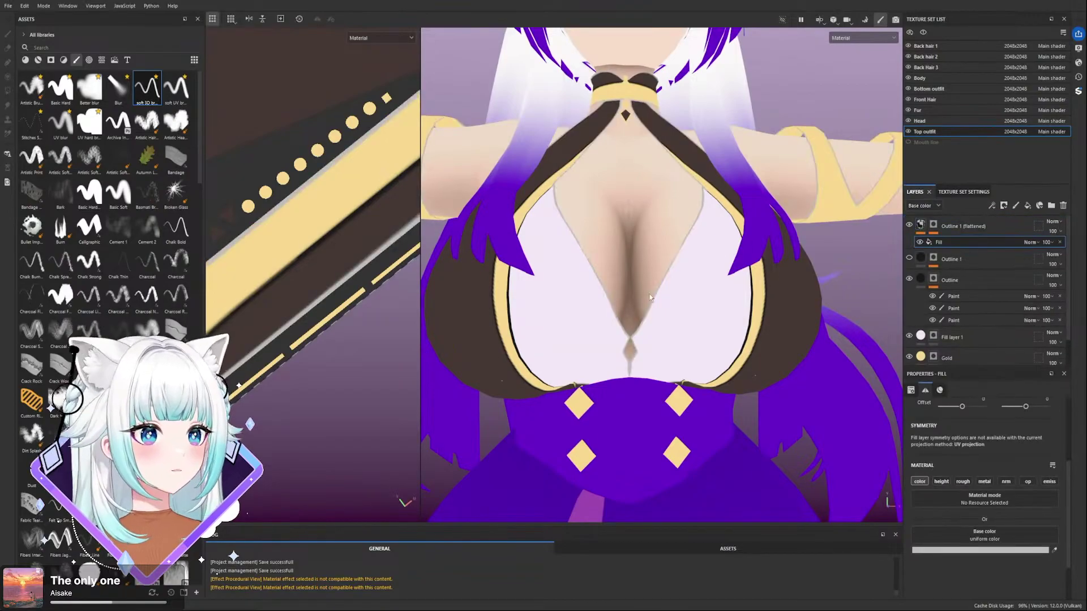
scroll(650, 297, down, 5)
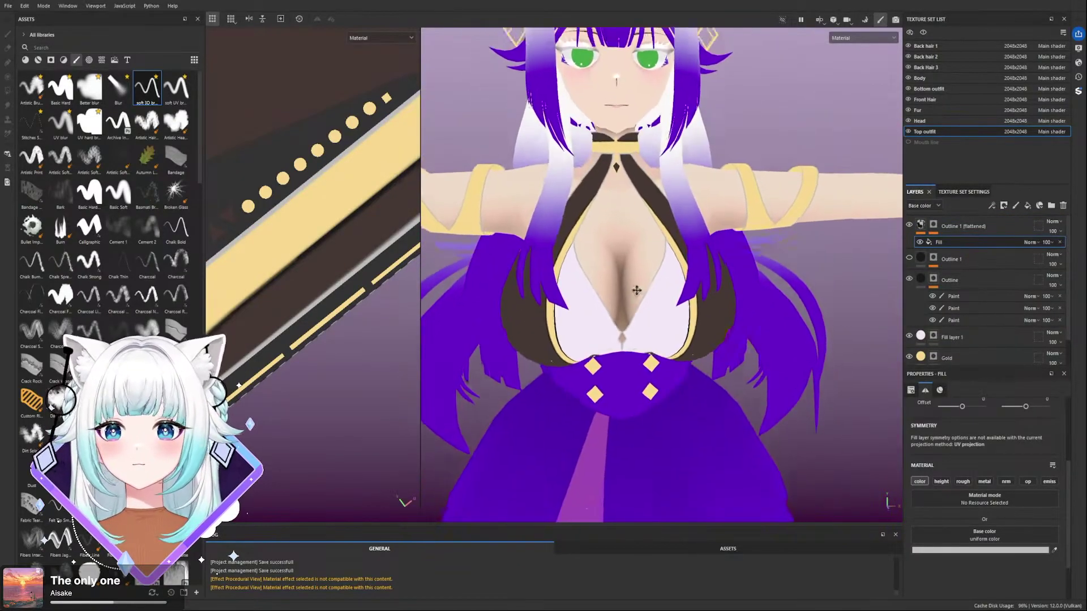
alt+middle_drag(635, 286, 651, 324)
click(1054, 550)
click(743, 413)
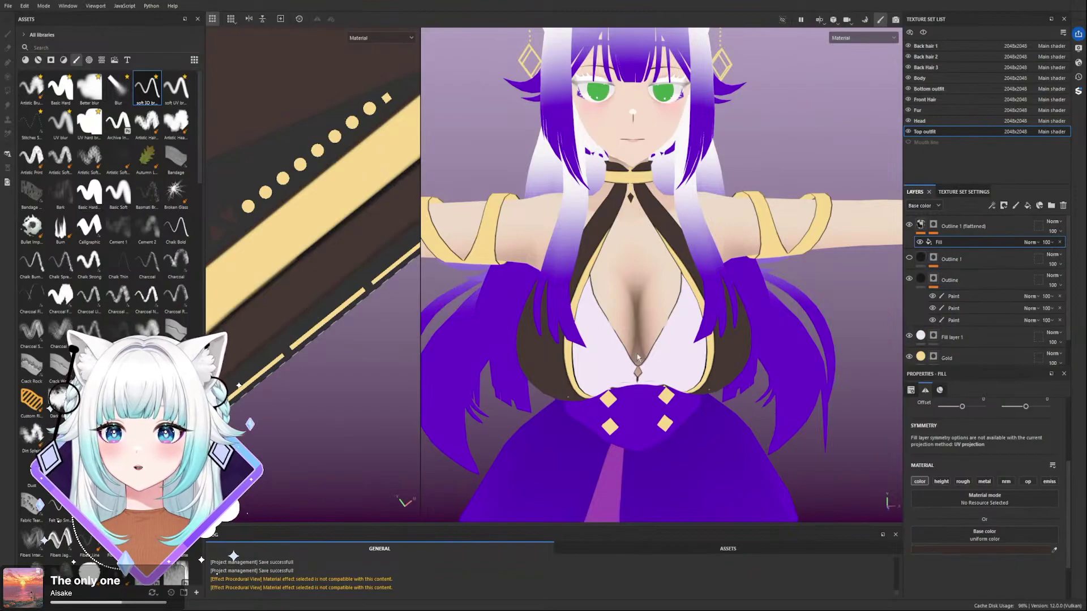
scroll(616, 326, up, 5)
scroll(616, 326, up, 6)
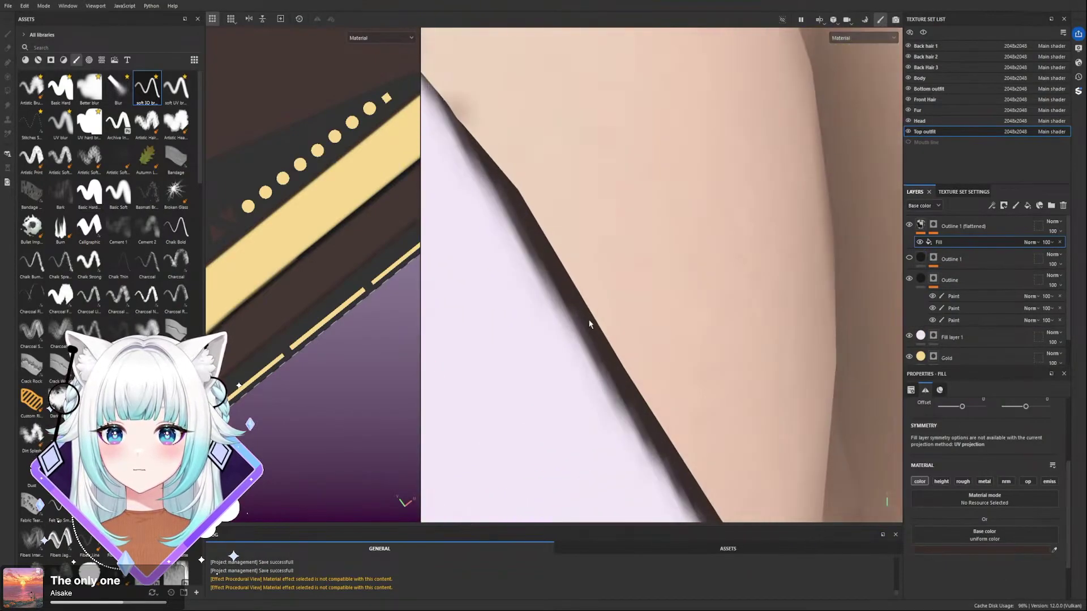
- Match the Outline layer's base color to the dark brown outline, and save the project with the Outline 1 (flattened) content selected
click(921, 280)
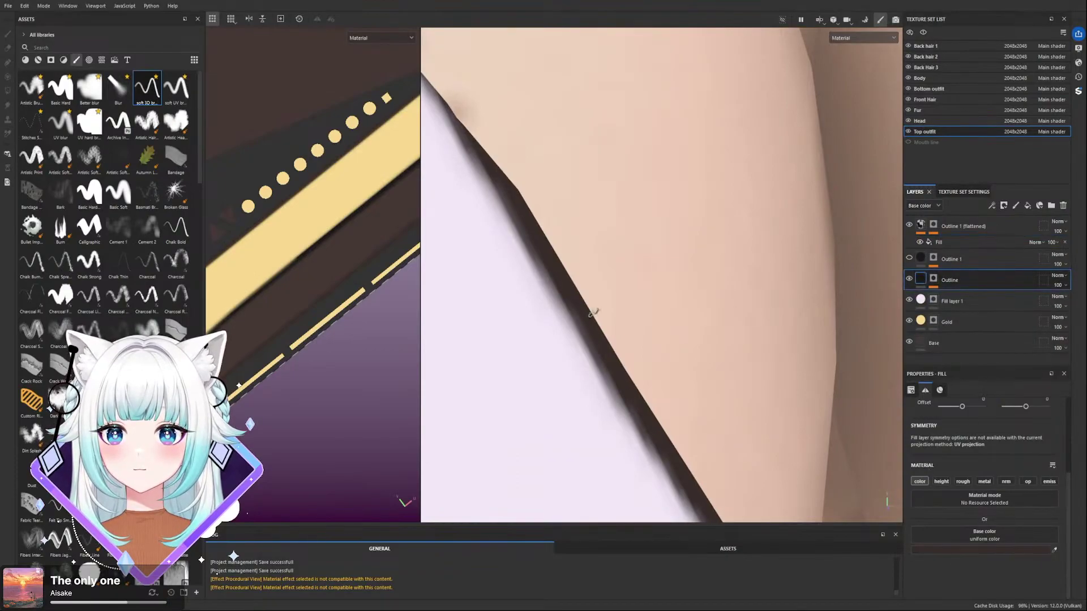
key(f)
scroll(721, 336, up, 3)
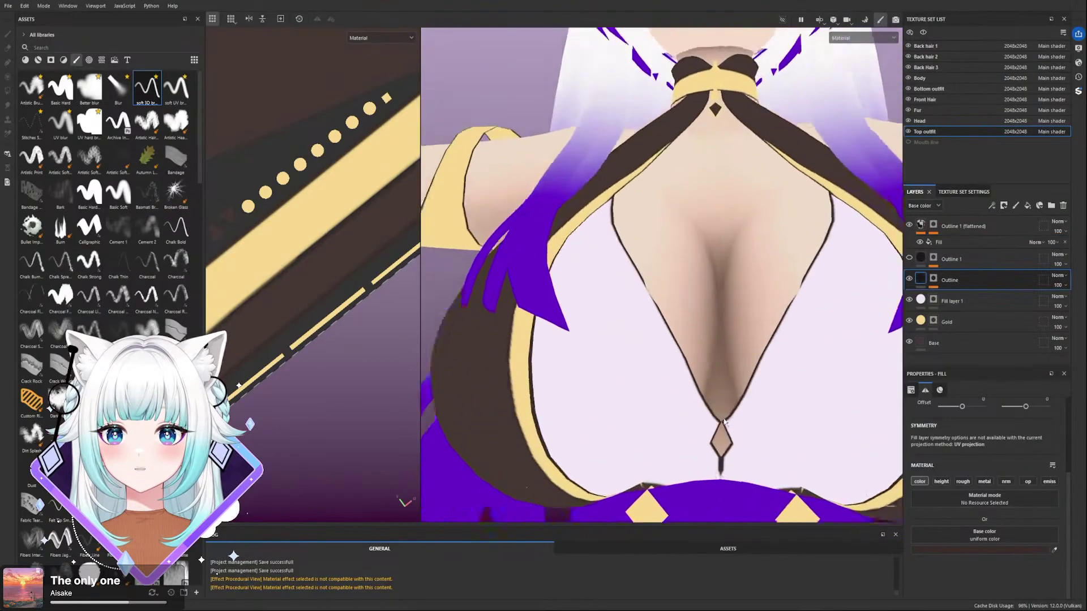
scroll(660, 370, down, 5)
scroll(725, 286, up, 3)
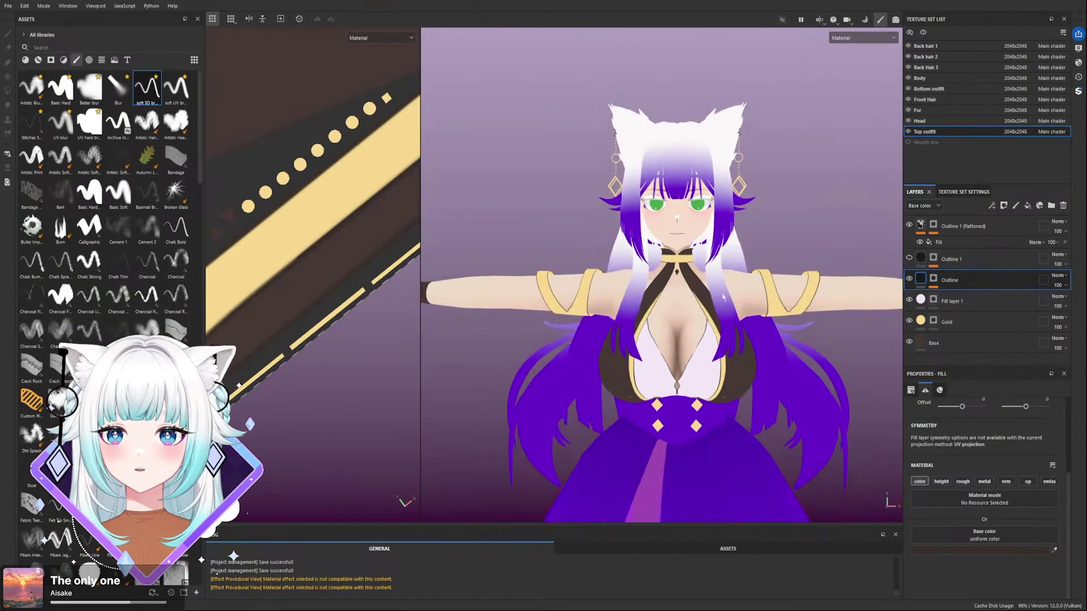
alt+middle_drag(741, 264, 737, 198)
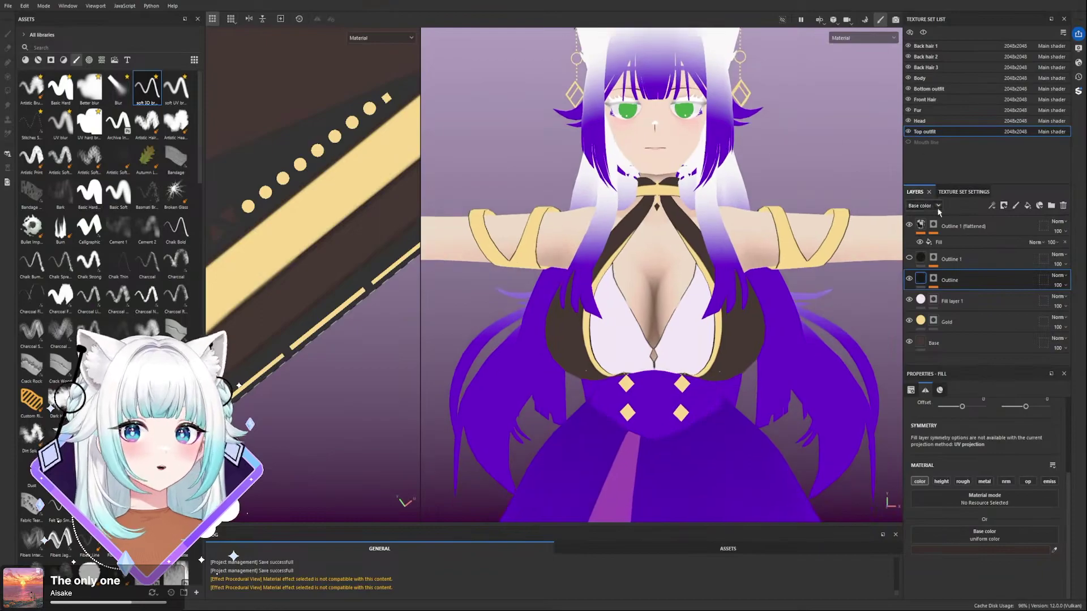
click(920, 227)
key(ctrl+s)
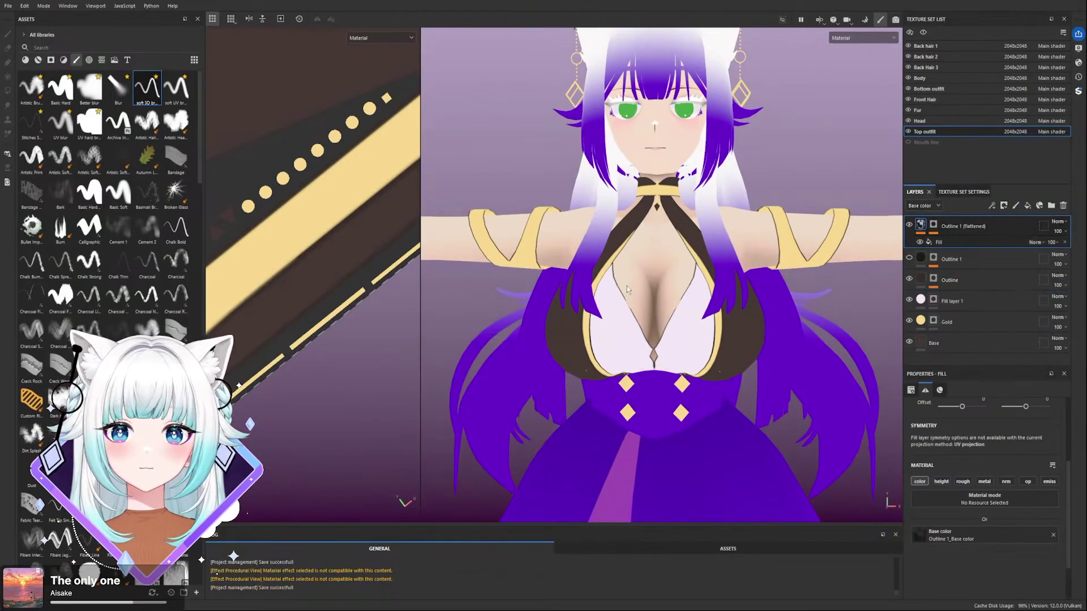
- Examine the recolored top outfit outlines on the full character from close up, from a distance and at slight angles
scroll(655, 193, up, 5)
scroll(656, 193, down, 6)
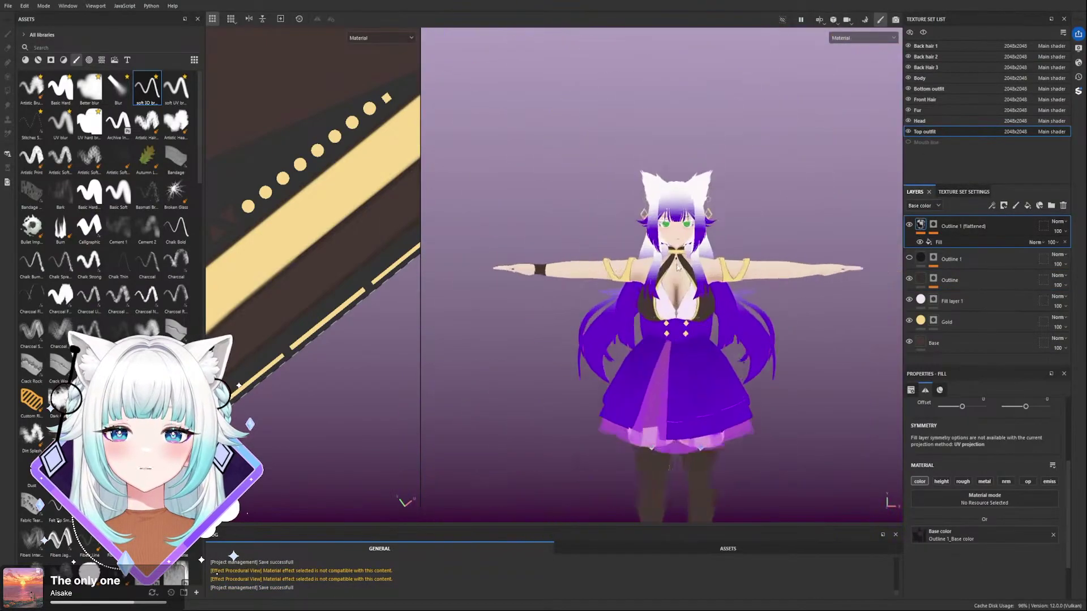
scroll(773, 324, up, 4)
scroll(793, 253, up, 2)
alt+middle_drag(793, 253, 767, 267)
scroll(631, 287, up, 5)
scroll(628, 286, down, 6)
alt+drag(767, 267, 857, 235)
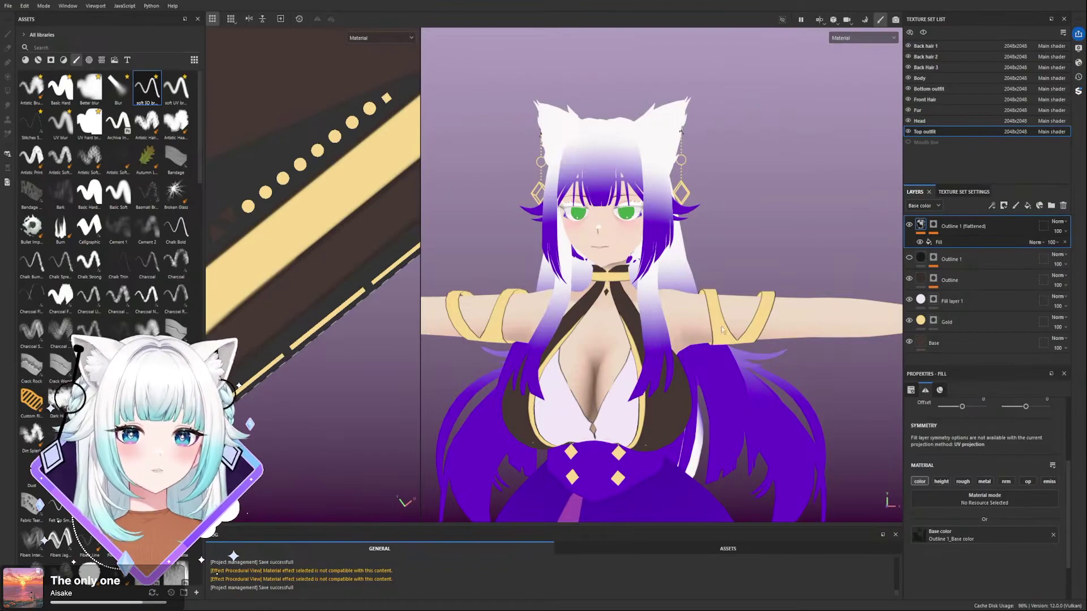
scroll(722, 334, up, 3)
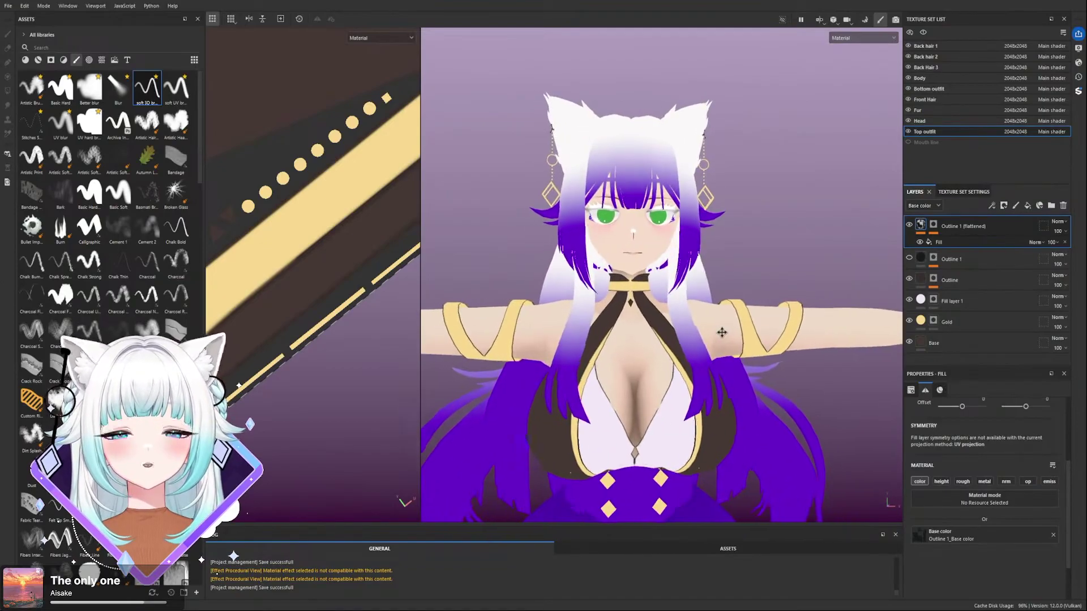
scroll(771, 273, down, 3)
alt+middle_drag(719, 368, 651, 281)
scroll(685, 318, down, 3)
alt+drag(685, 318, 787, 292)
scroll(729, 312, up, 3)
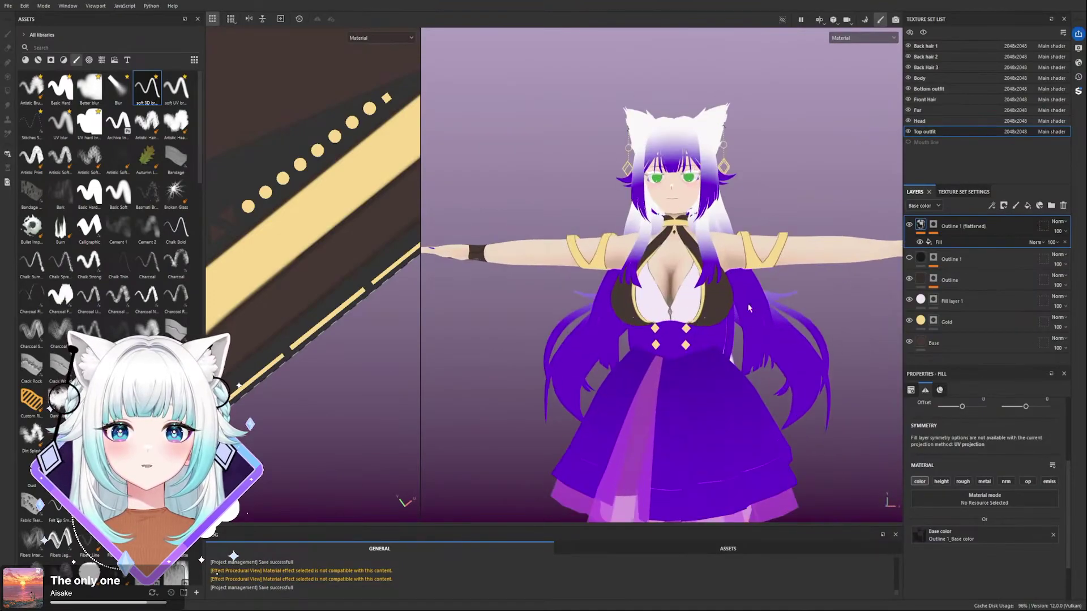
scroll(729, 317, down, 2)
scroll(729, 317, up, 2)
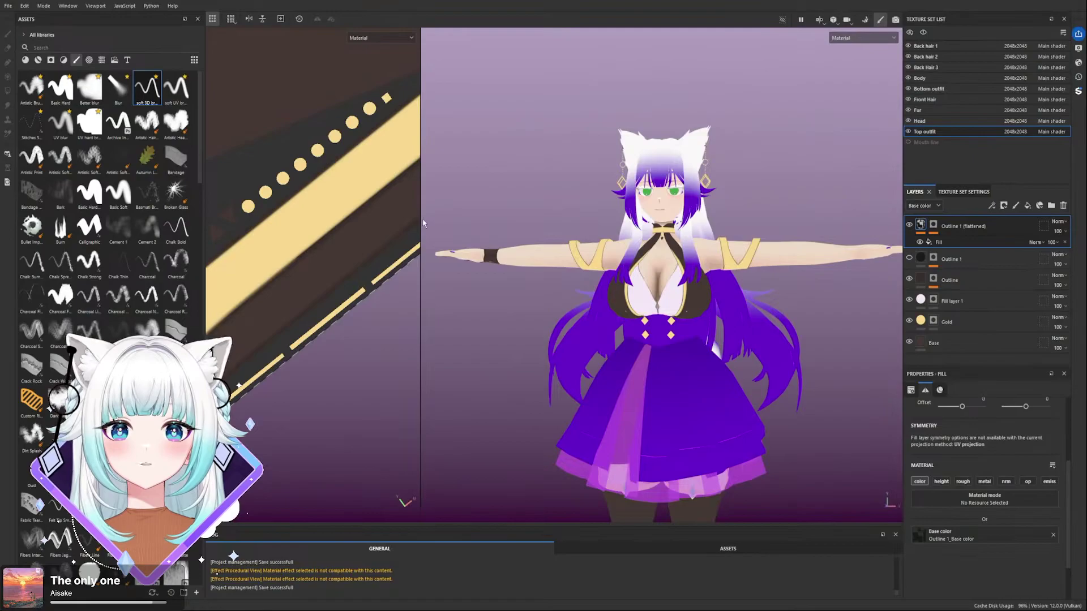
- Widen the 2D view and frame the top outfit's whole UV layout, rotated closer to upright
drag(420, 224, 672, 224)
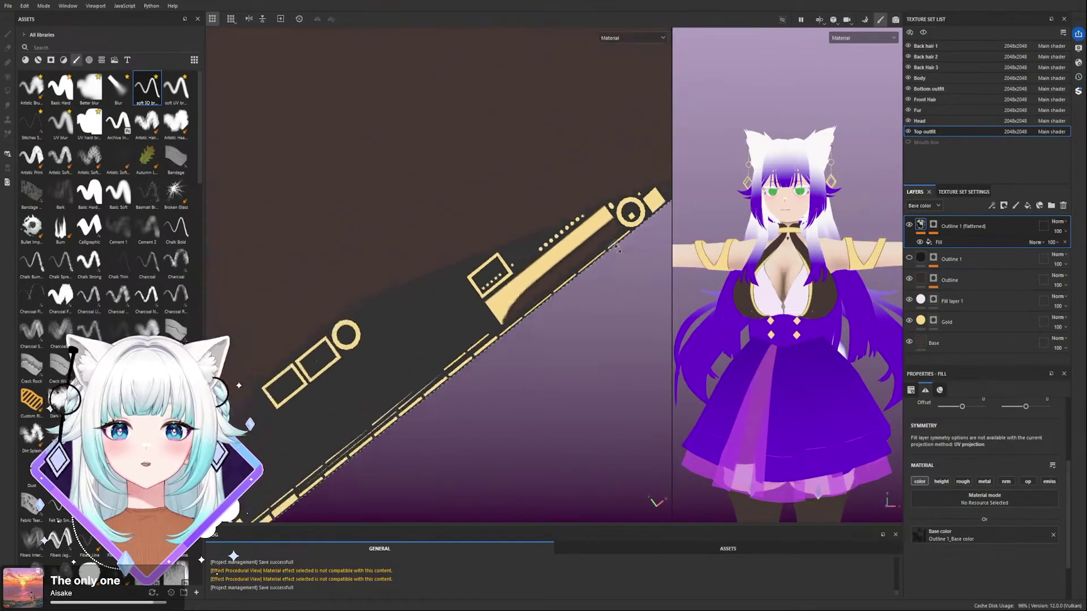
key(f)
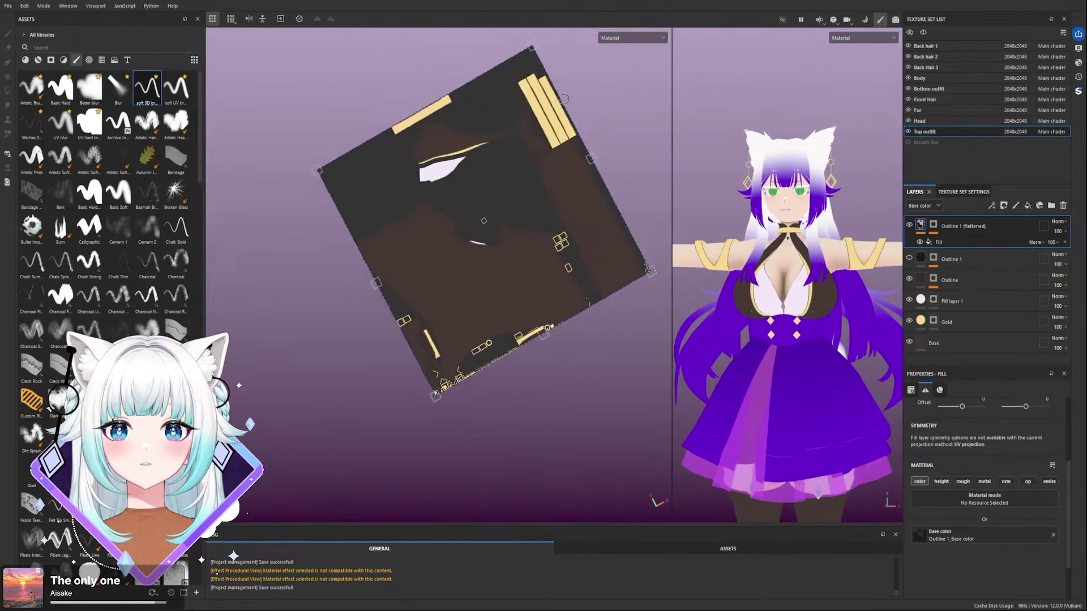
alt+drag(583, 113, 702, 146)
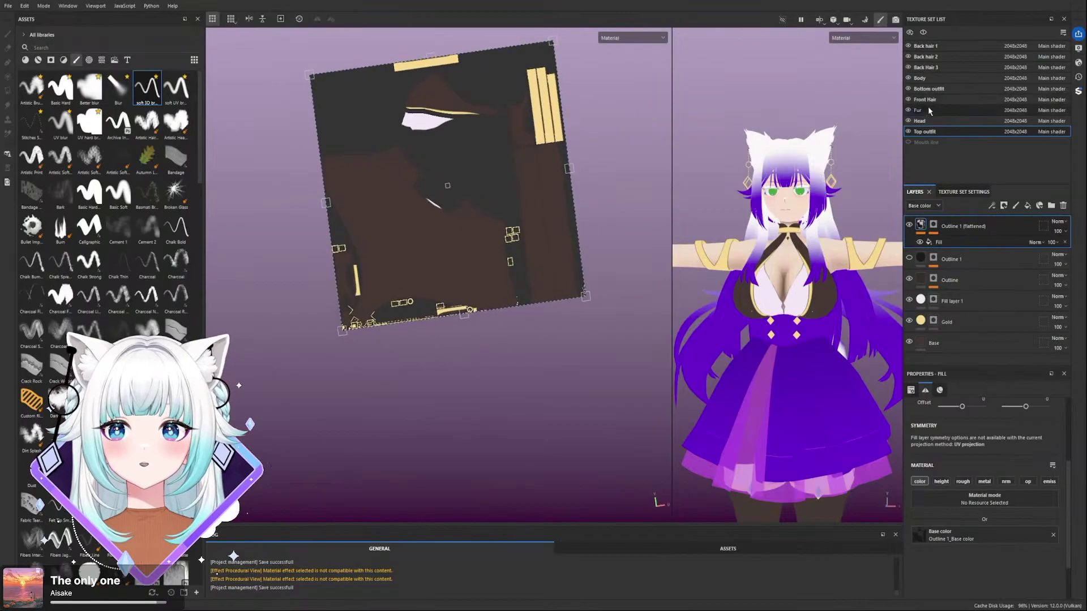
- Switch to the Bottom outfit texture set, save the project, and give the 3D view more room
click(938, 90)
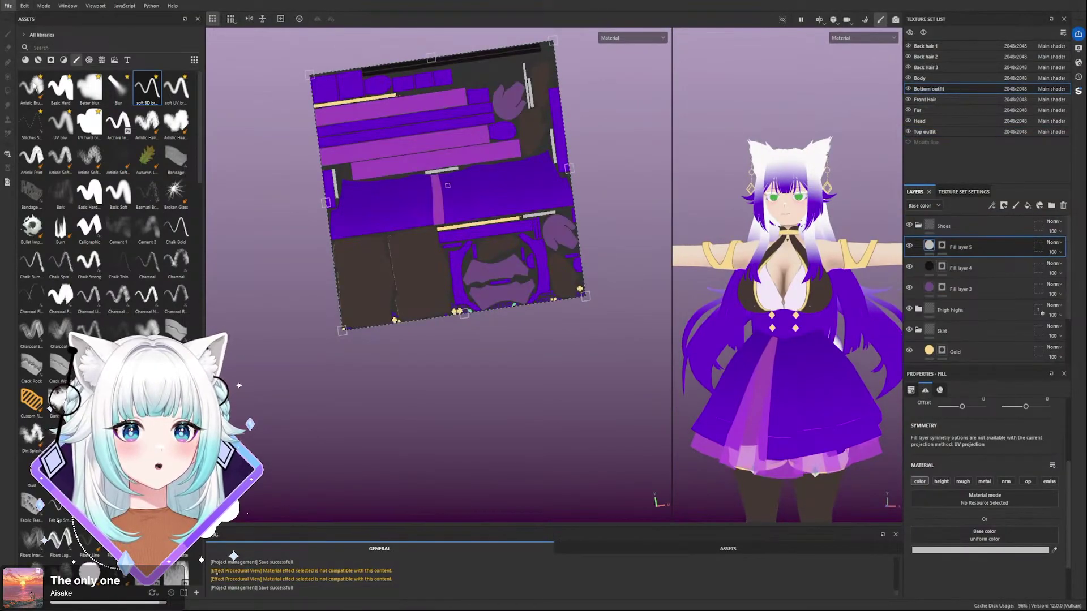
key(ctrl+s)
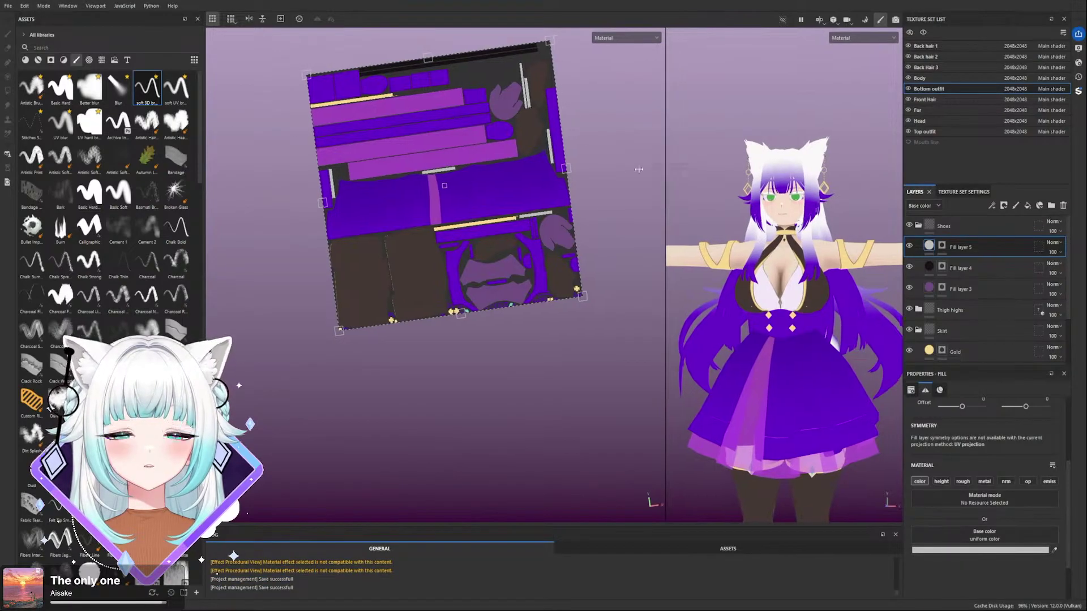
drag(669, 163, 543, 165)
- Search the brush assets for "star" and look through the listed brushes
click(81, 45)
text(star)
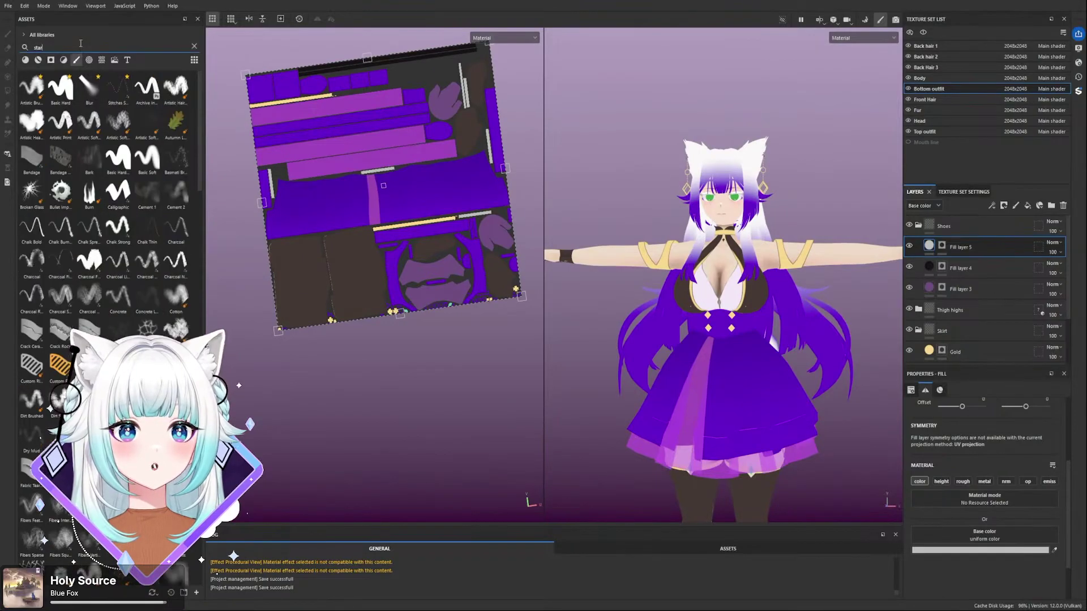
scroll(92, 283, down, 15)
scroll(102, 254, down, 1)
scroll(112, 261, up, 15)
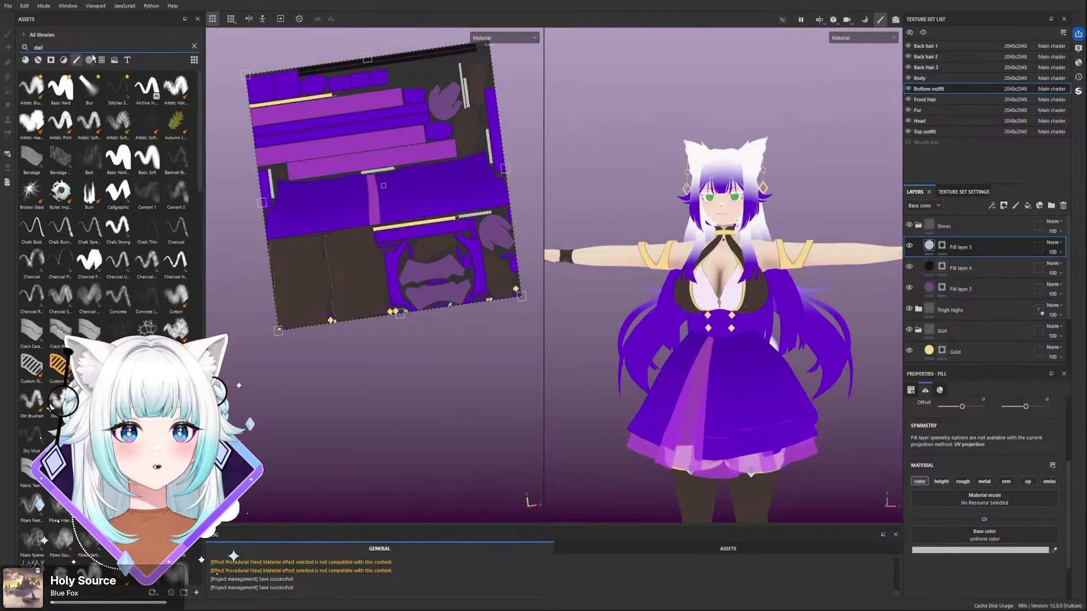
- Switch the "star" search to alphas, widen the asset list, and look through it for a suitable star shape
click(89, 59)
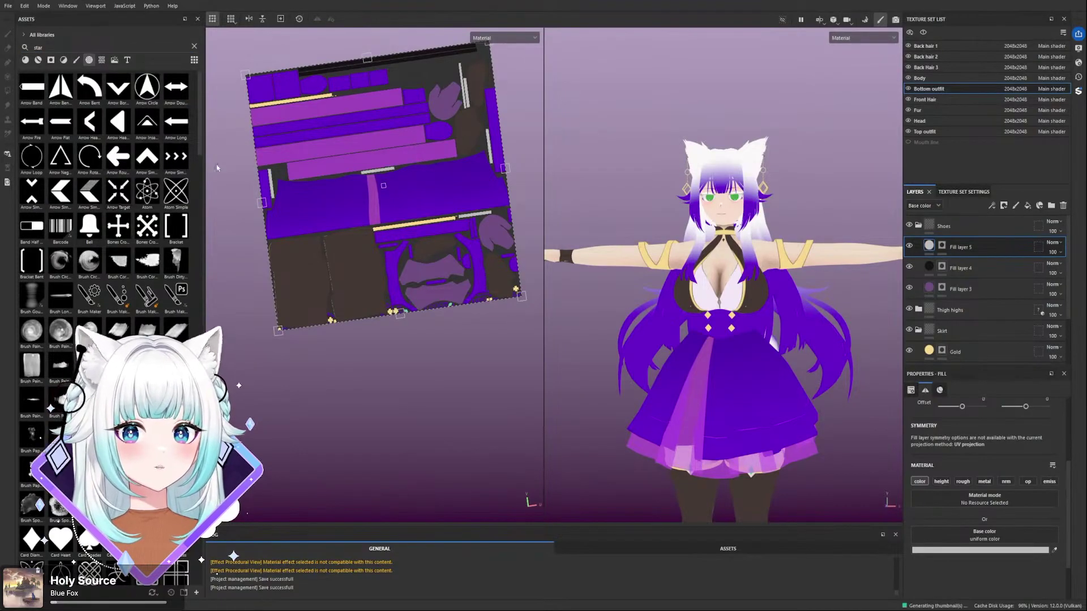
drag(204, 173, 245, 172)
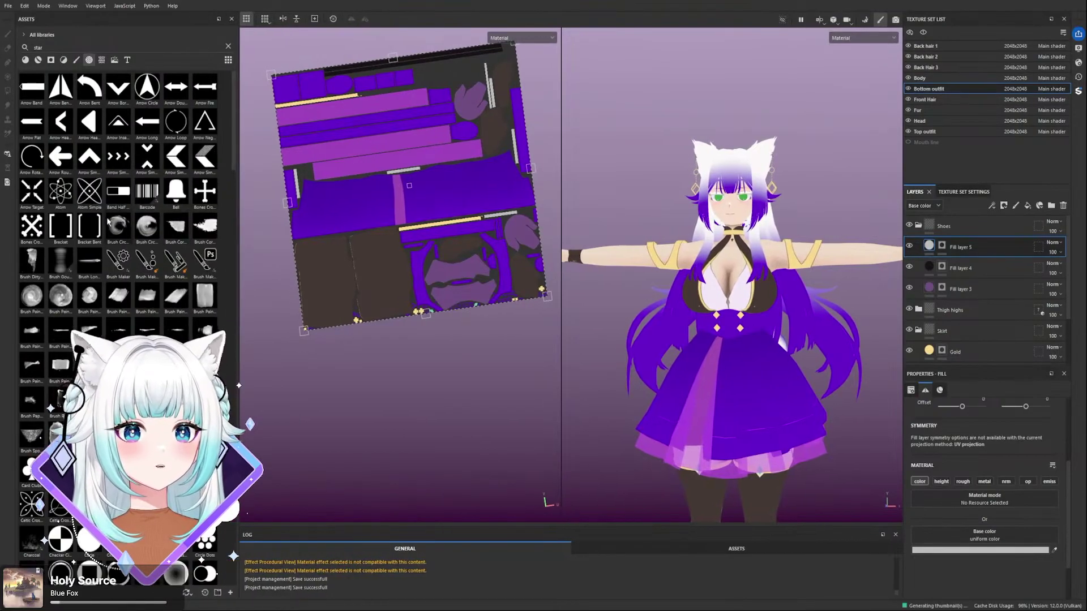
scroll(112, 203, down, 6)
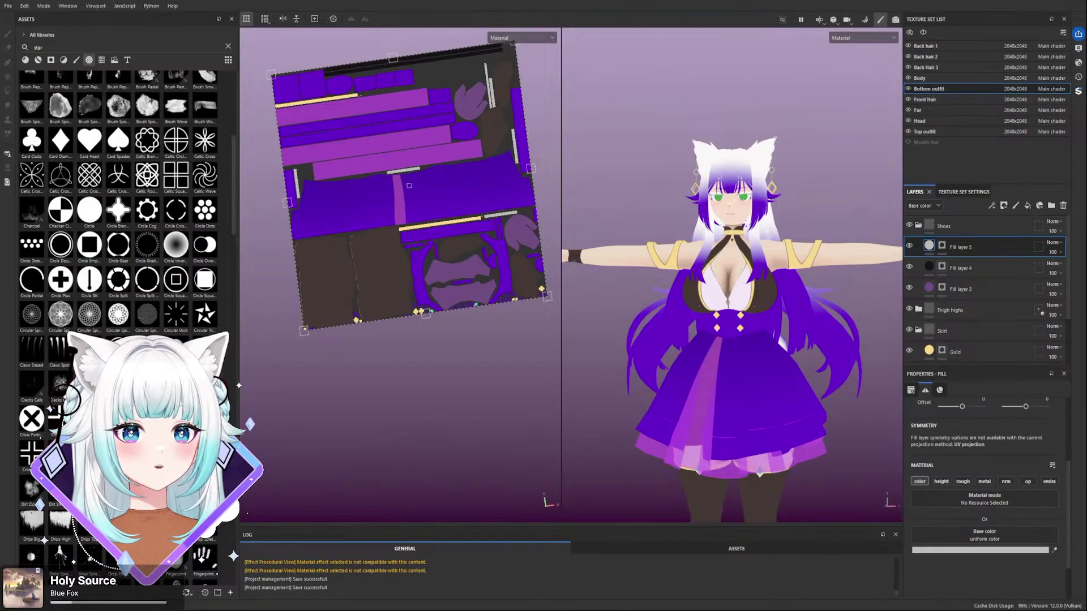
scroll(119, 227, down, 3)
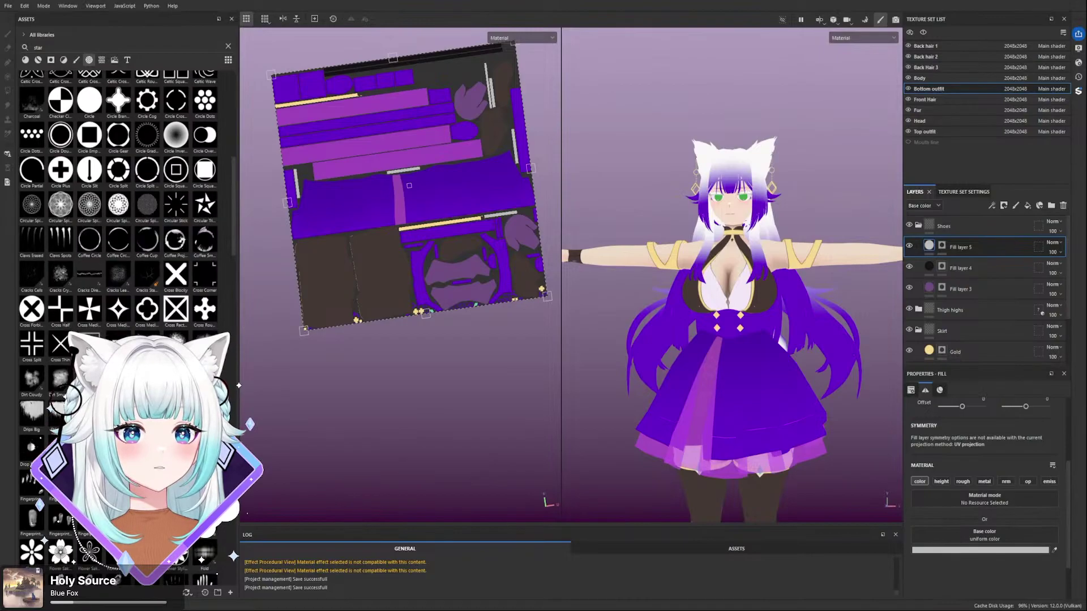
scroll(123, 316, down, 15)
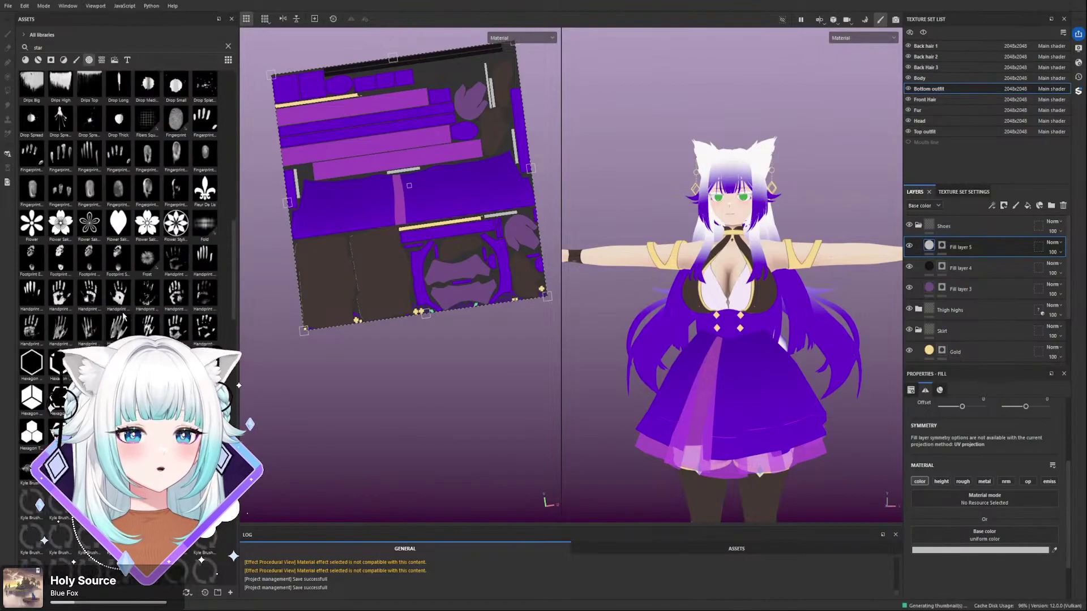
scroll(120, 316, down, 15)
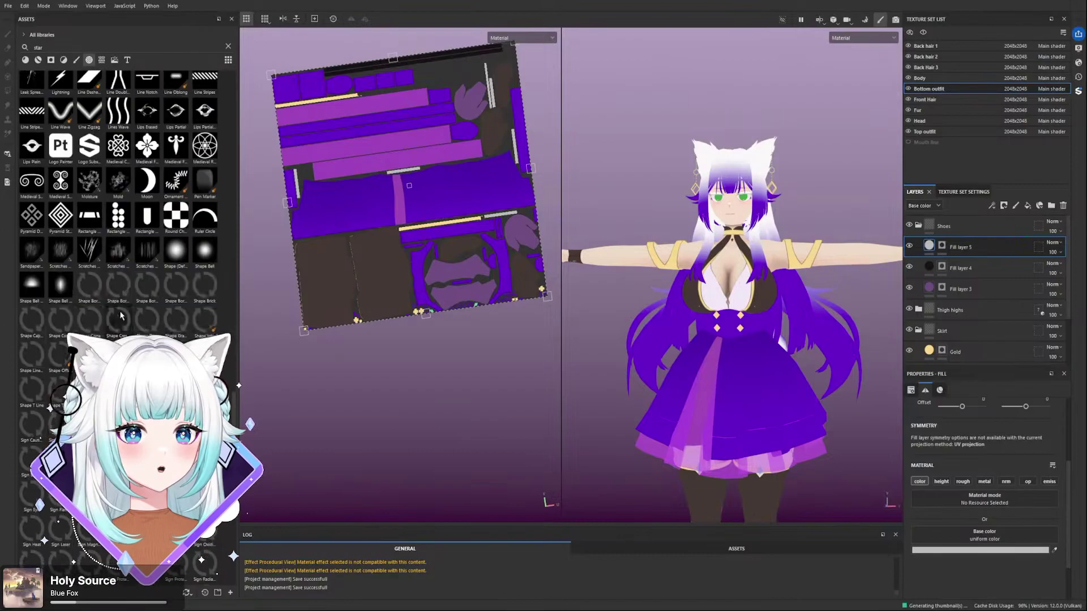
scroll(121, 316, down, 6)
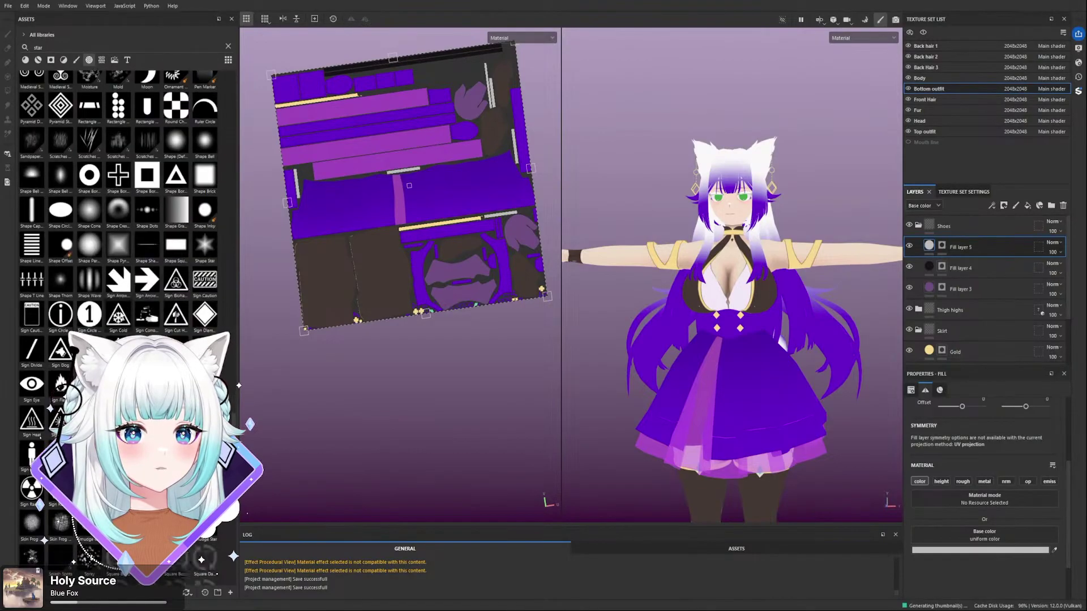
scroll(120, 316, down, 6)
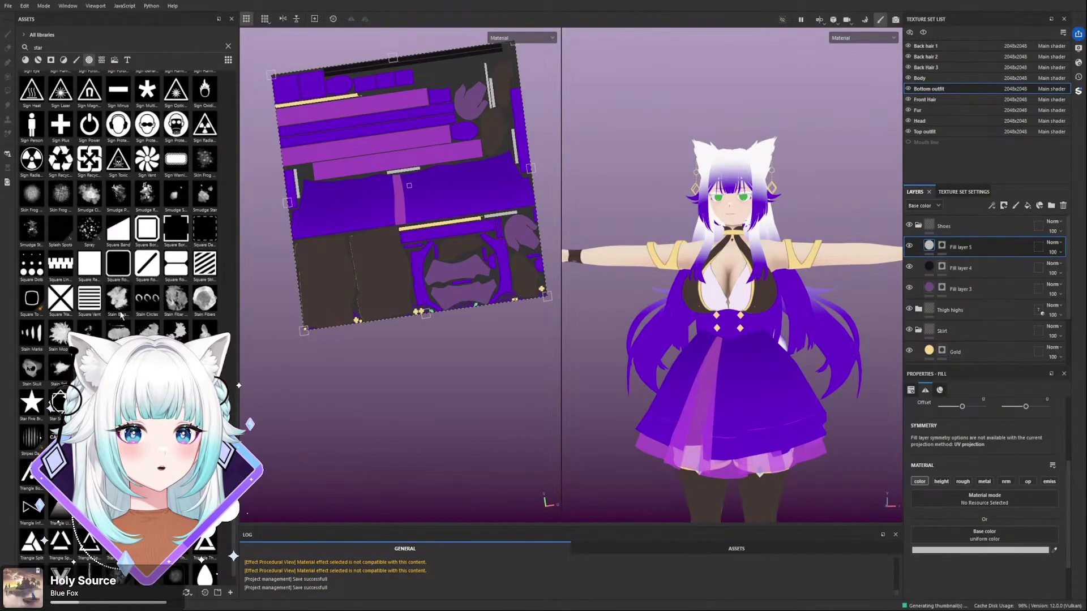
scroll(121, 316, down, 1)
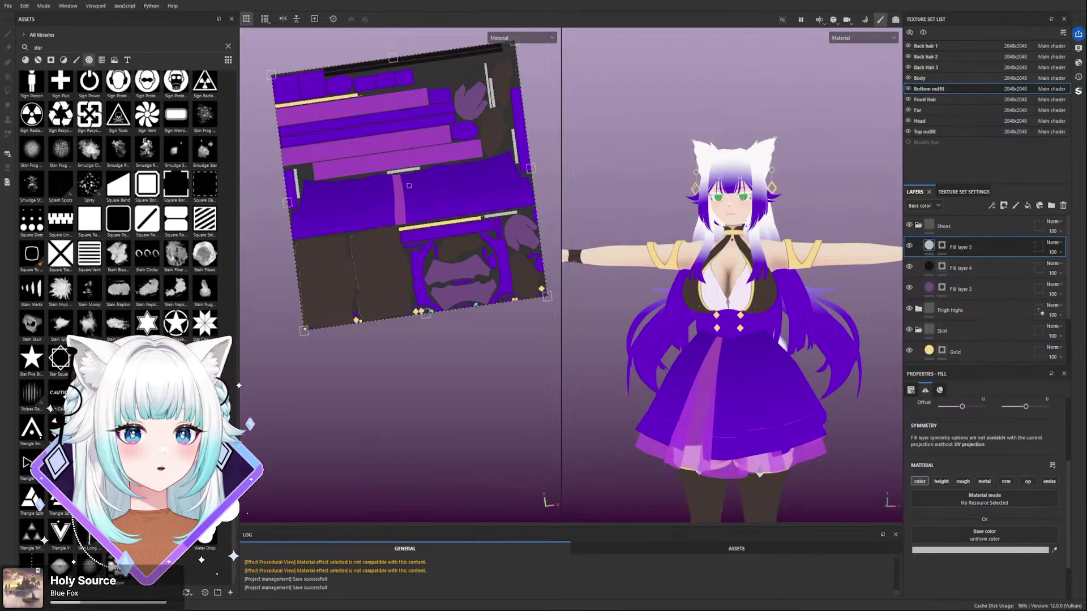
scroll(157, 317, up, 20)
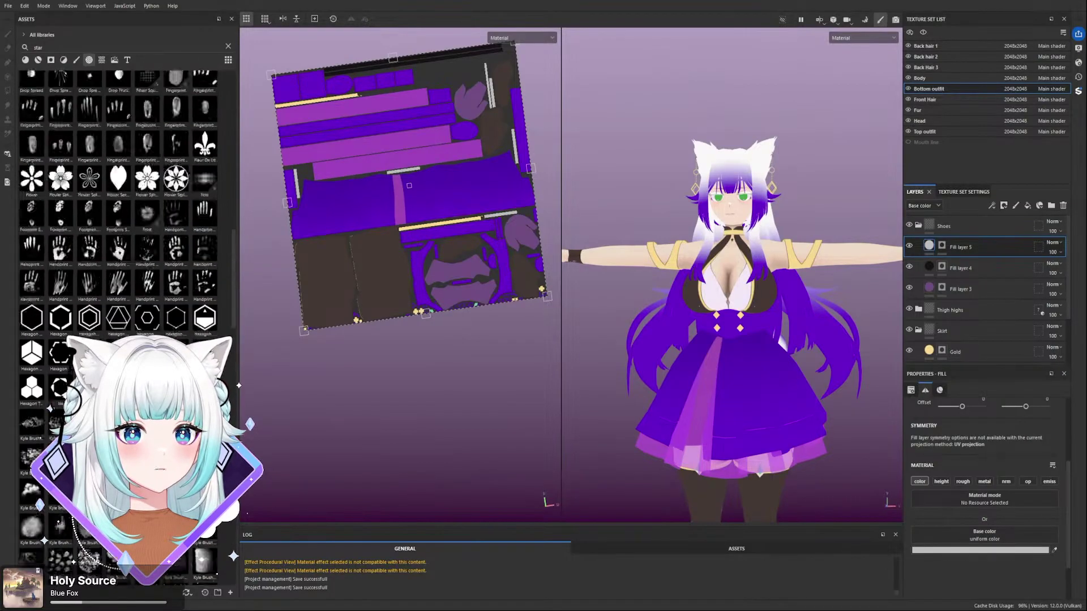
- Clear the alpha search, enter "star" again, and look through the shapes once more
click(93, 48)
double_click(86, 48)
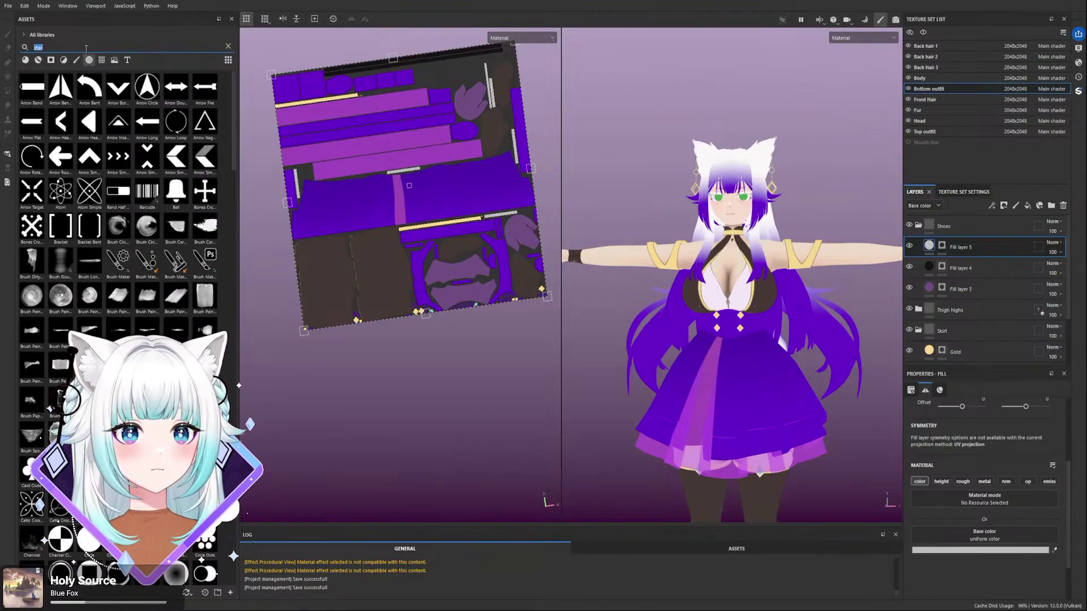
key(BackSpace)
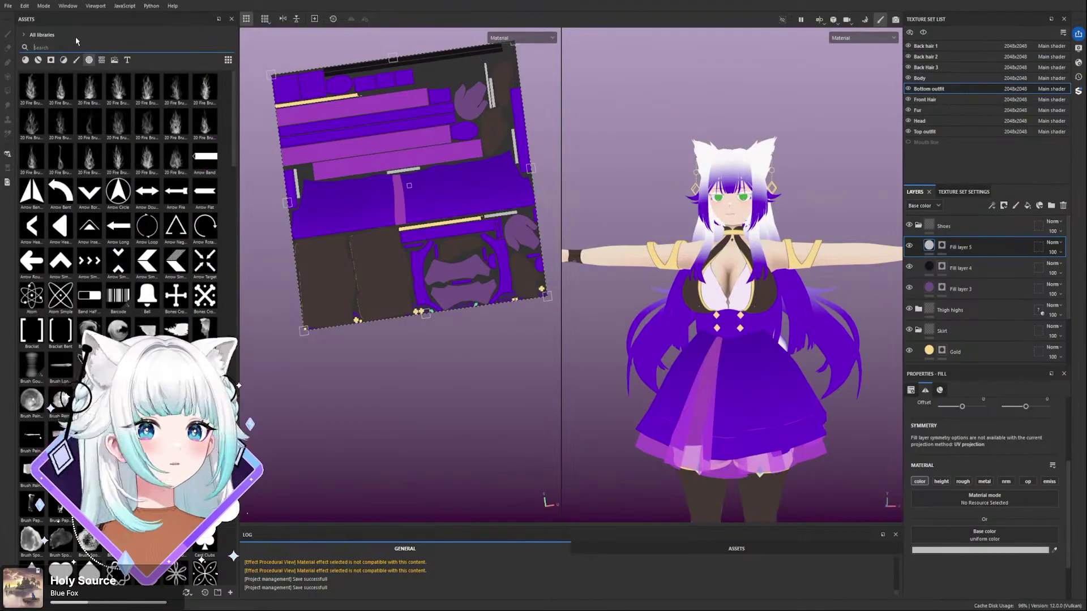
text(star)
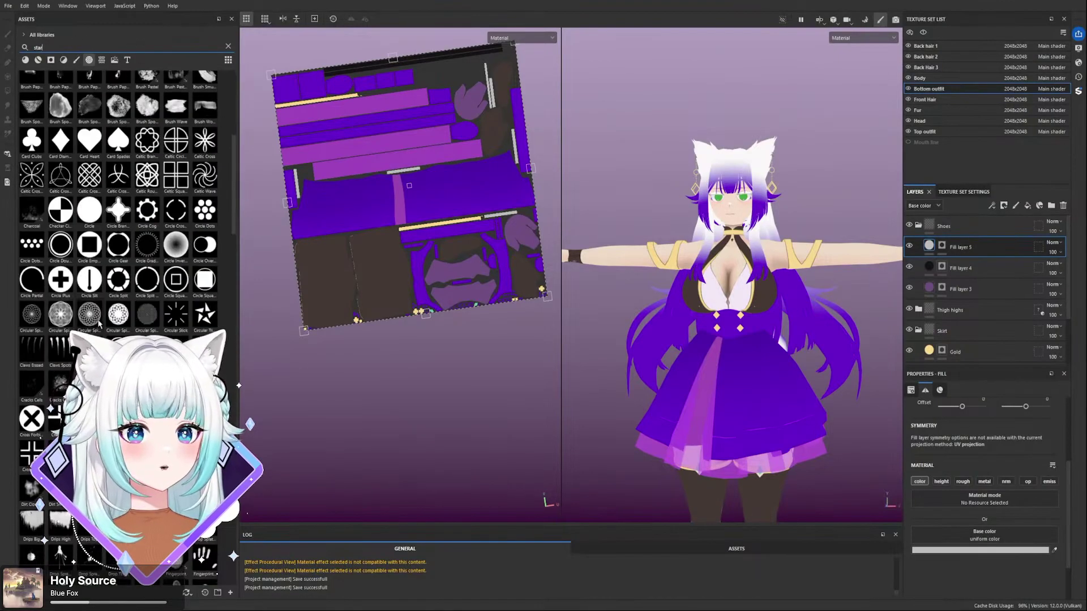
scroll(73, 319, up, 3)
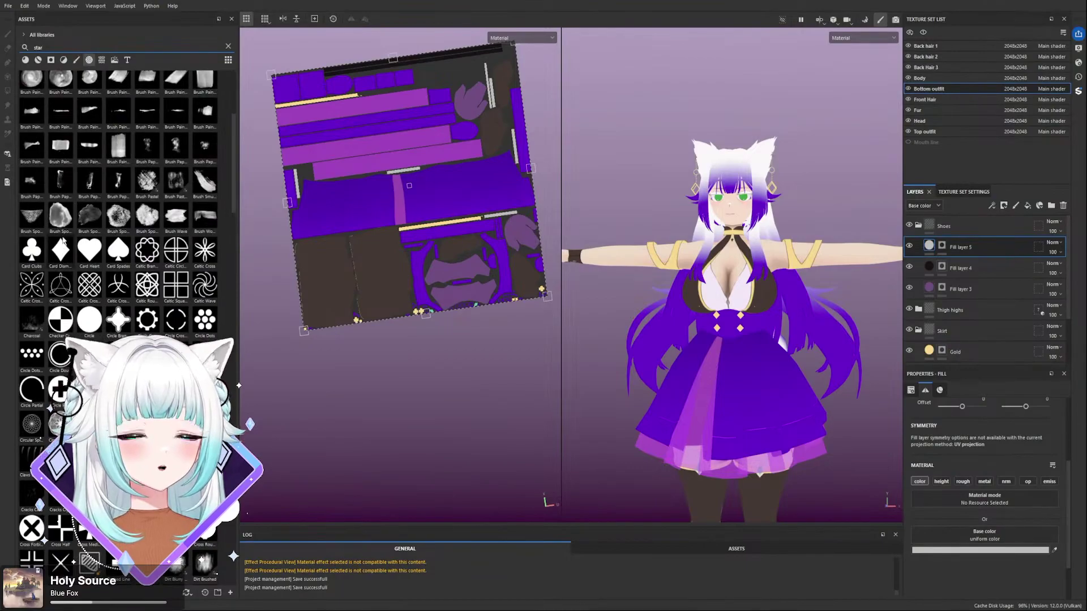
- Look further through the alpha list, past the circle, cross, hexagon and sign shapes, for a suitable star
scroll(114, 226, down, 6)
scroll(119, 227, up, 3)
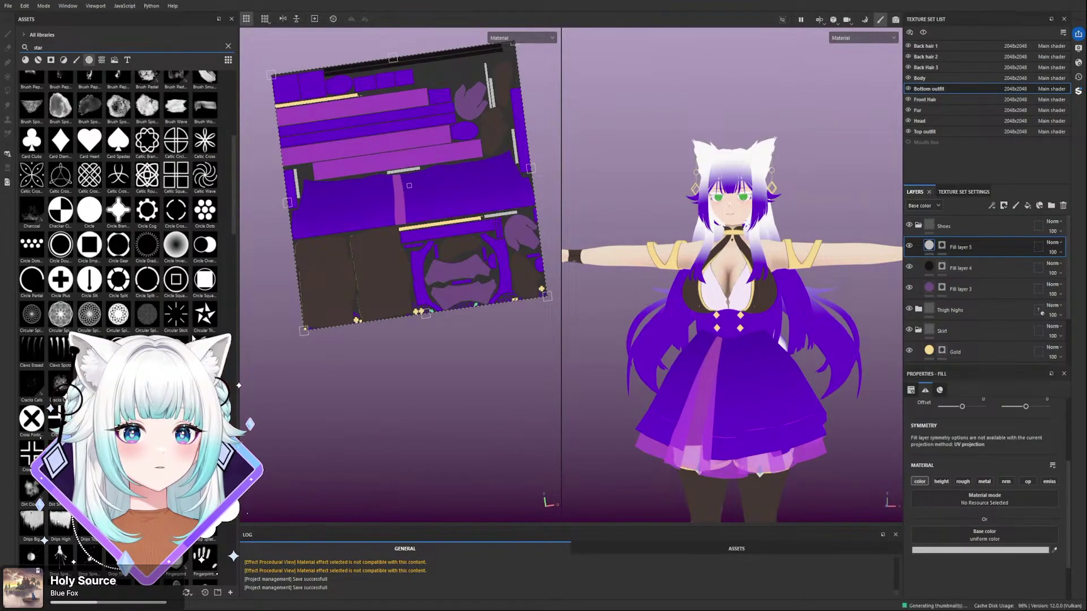
scroll(119, 226, down, 3)
scroll(119, 226, down, 3)
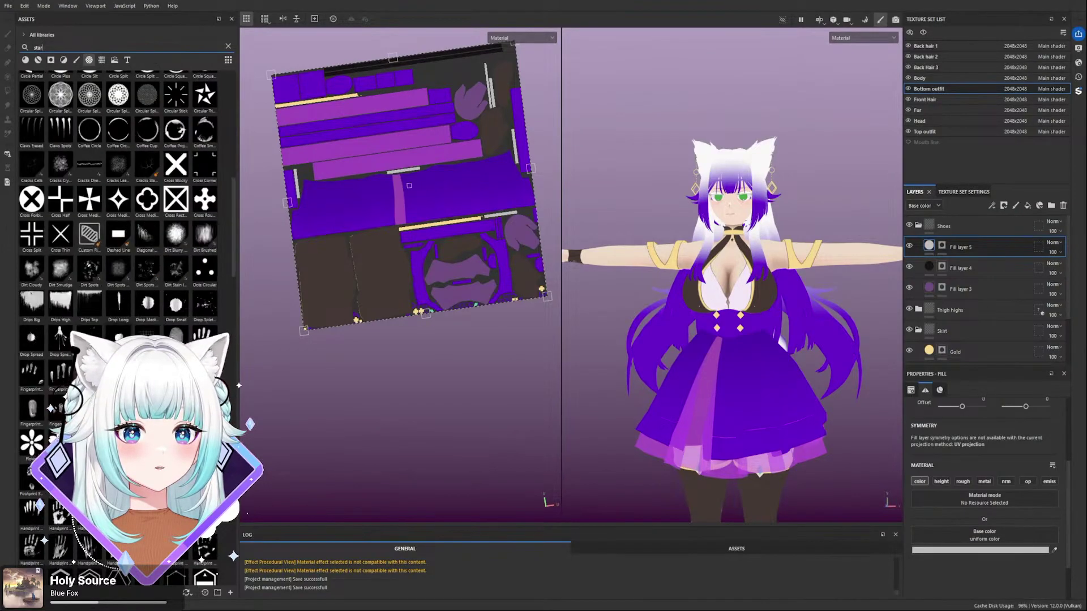
scroll(119, 227, down, 3)
scroll(119, 227, down, 9)
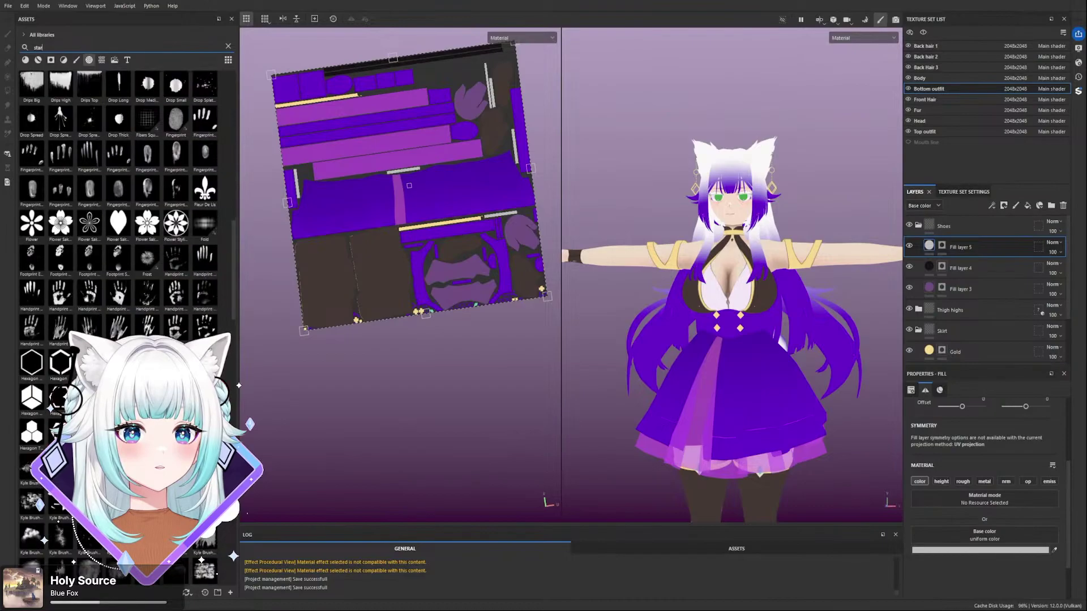
scroll(119, 226, down, 12)
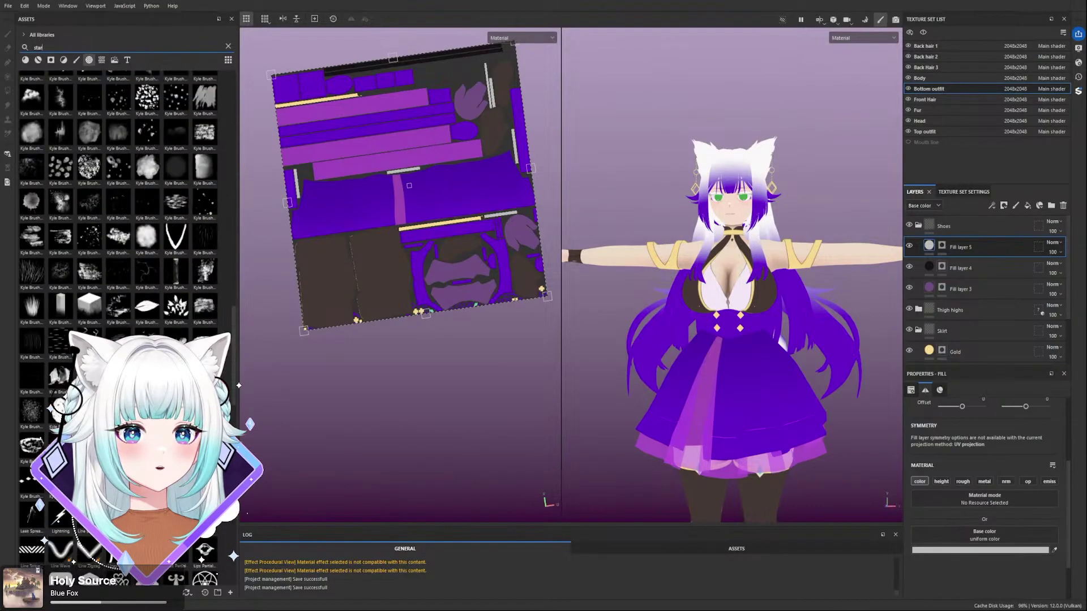
scroll(118, 226, down, 3)
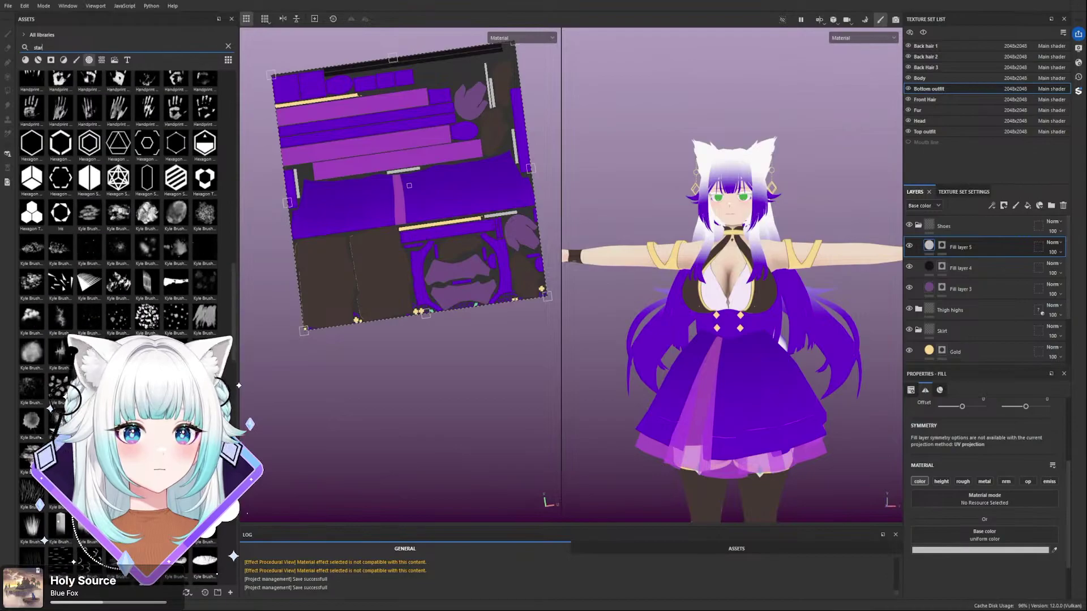
scroll(119, 227, down, 3)
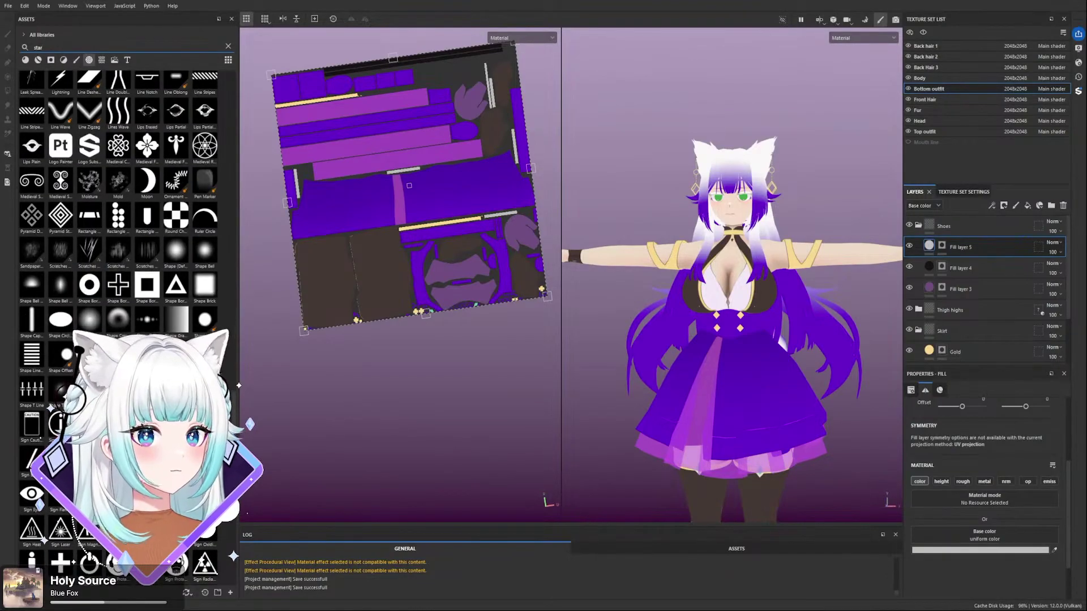
scroll(119, 227, up, 18)
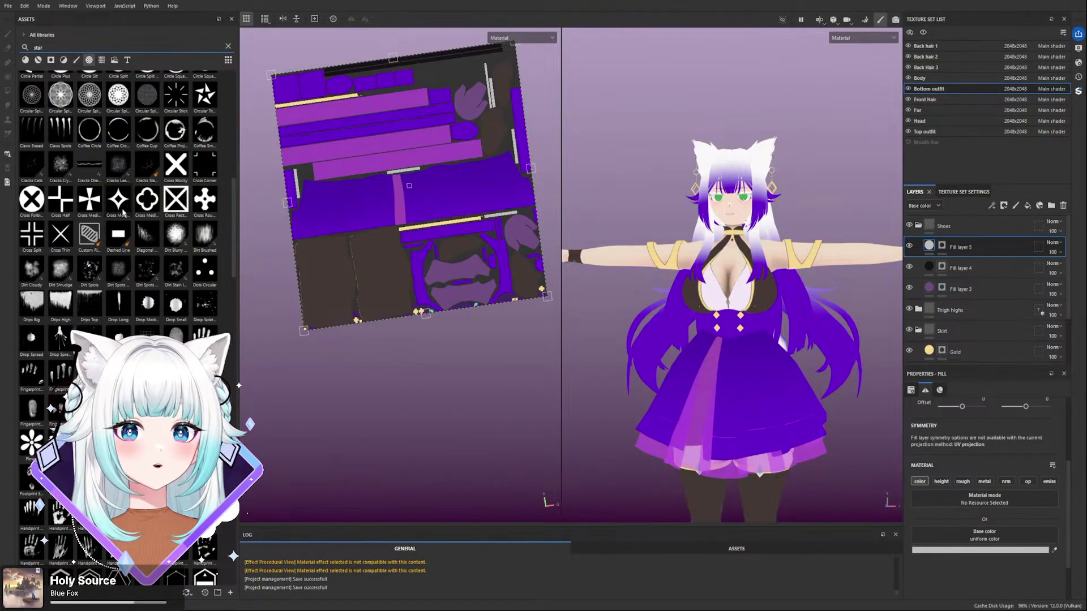
- Inspect the outfit from the front and pick the four-pointed star-like cross alpha
alt+drag(671, 255, 688, 278)
scroll(773, 262, up, 2)
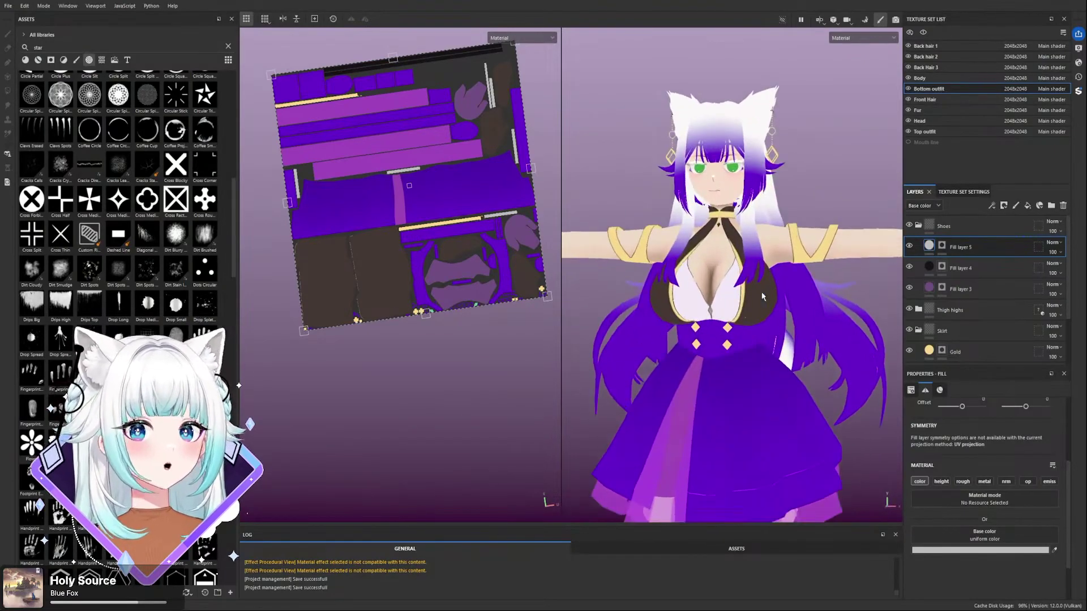
alt+drag(774, 262, 770, 211)
scroll(743, 172, down, 4)
scroll(742, 187, up, 2)
alt+drag(677, 269, 678, 225)
alt+middle_drag(677, 226, 657, 269)
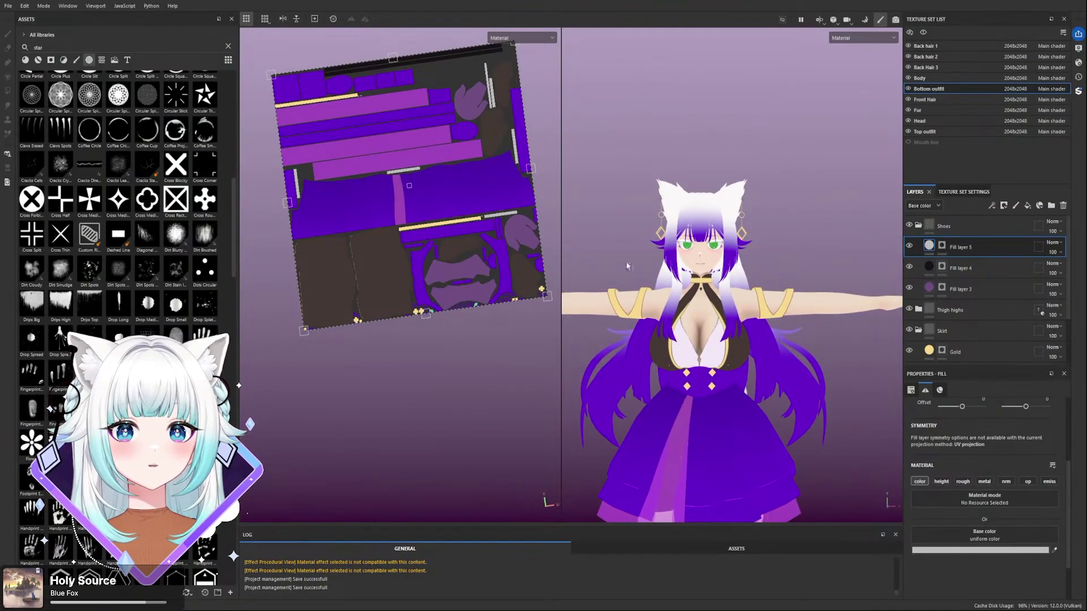
click(119, 199)
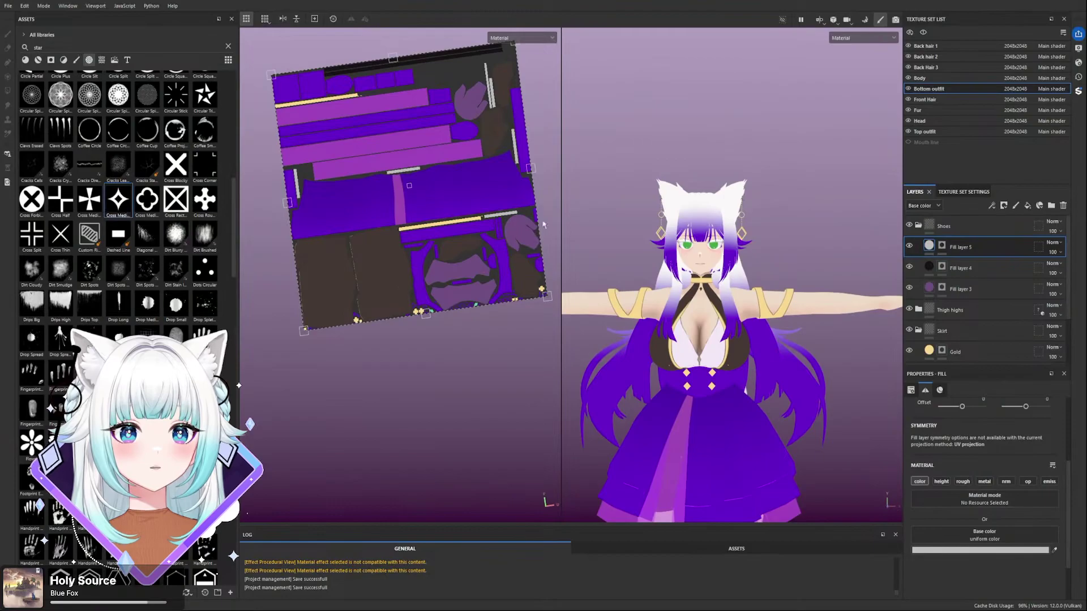
- Add a paint effect to the mask of the Gold layer in the Skirt folder
scroll(441, 290, up, 2)
alt+drag(470, 157, 505, 183)
alt+middle_drag(485, 193, 483, 350)
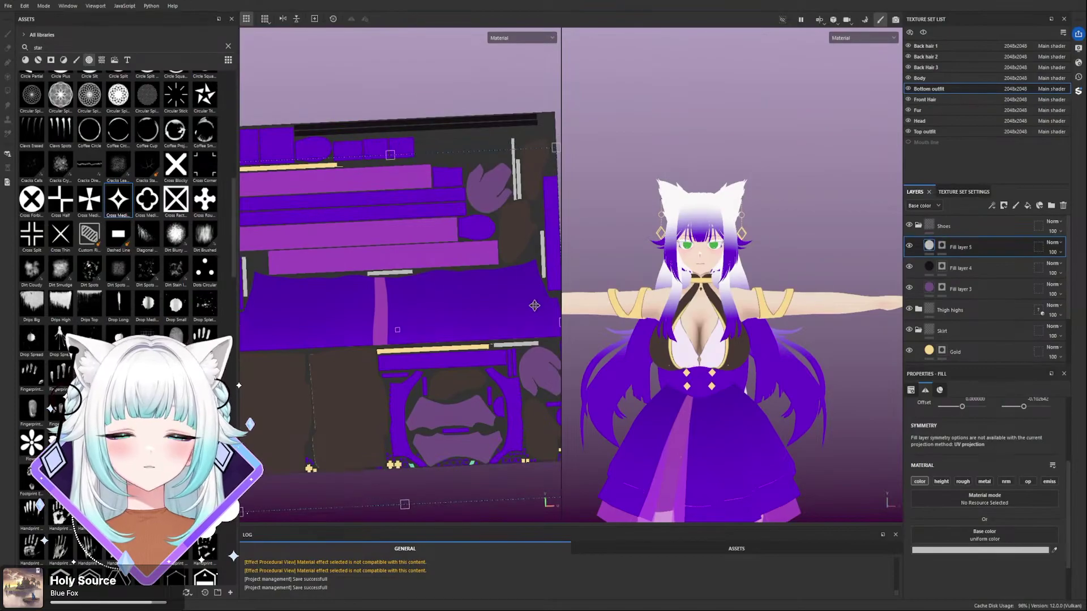
scroll(547, 306, down, 2)
scroll(987, 288, down, 3)
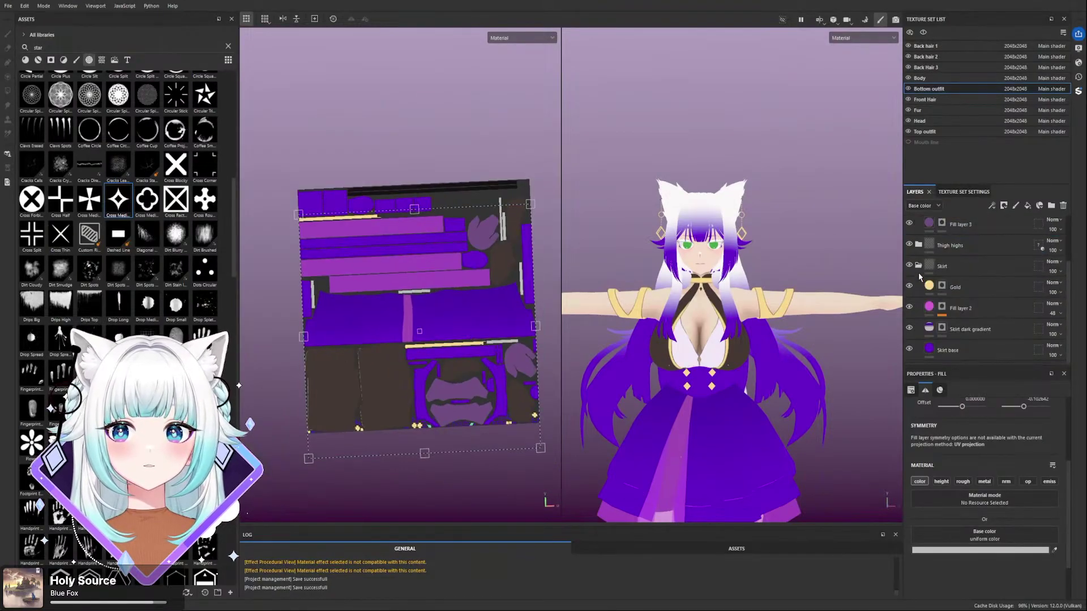
click(942, 285)
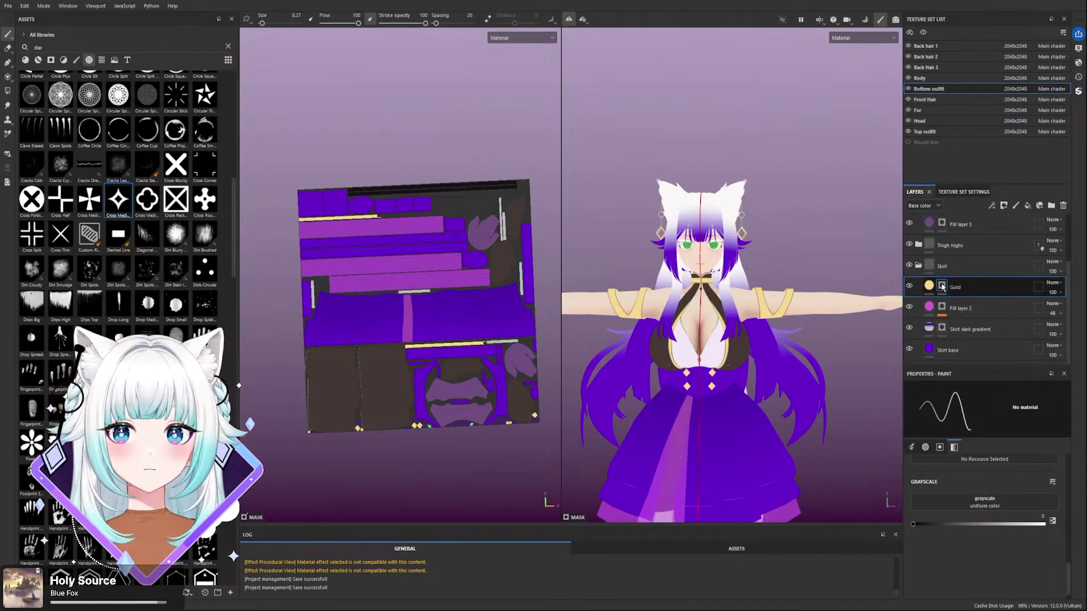
click(826, 300)
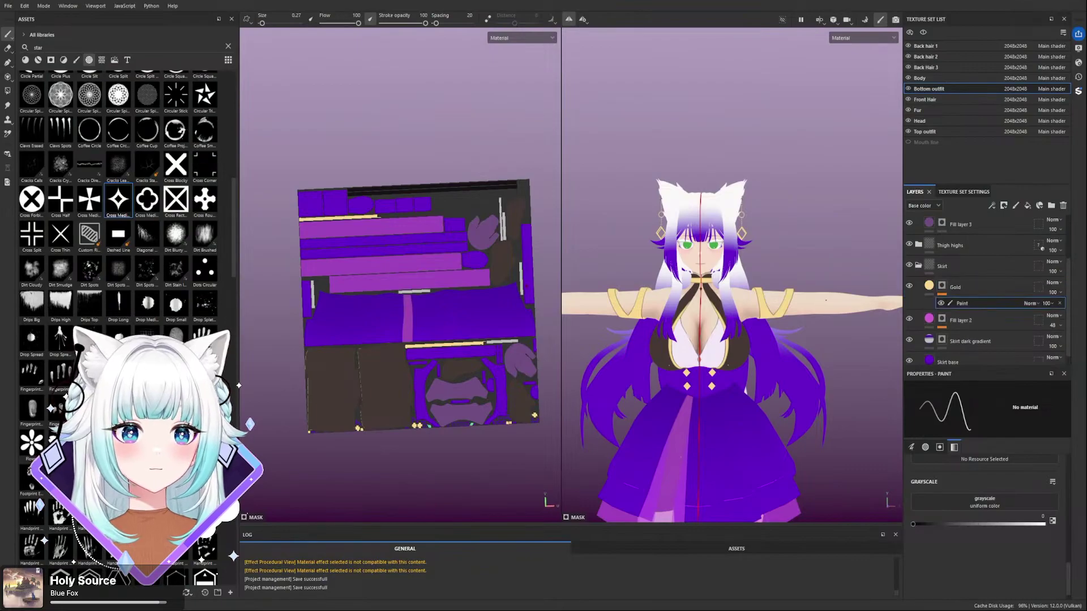
- Examine the skirt and waist up close from a slight side angle
scroll(802, 306, down, 1)
scroll(803, 306, up, 1)
alt+middle_drag(803, 306, 806, 199)
scroll(821, 215, up, 3)
alt+drag(872, 272, 749, 293)
scroll(749, 293, down, 5)
alt+drag(657, 68, 739, 111)
alt+middle_drag(740, 306, 764, 142)
scroll(740, 238, up, 2)
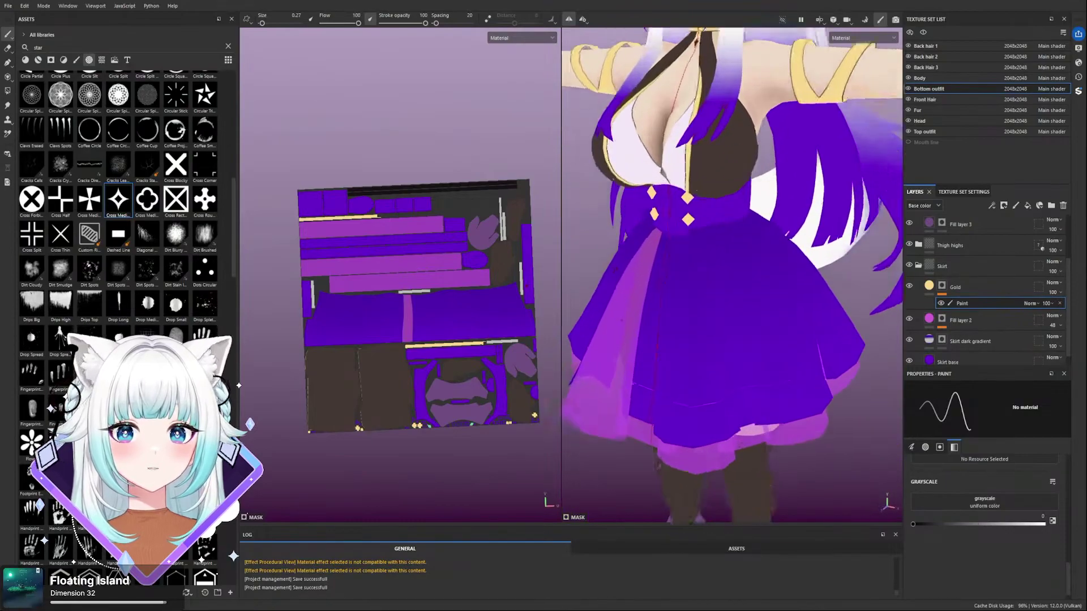
alt+drag(740, 238, 742, 215)
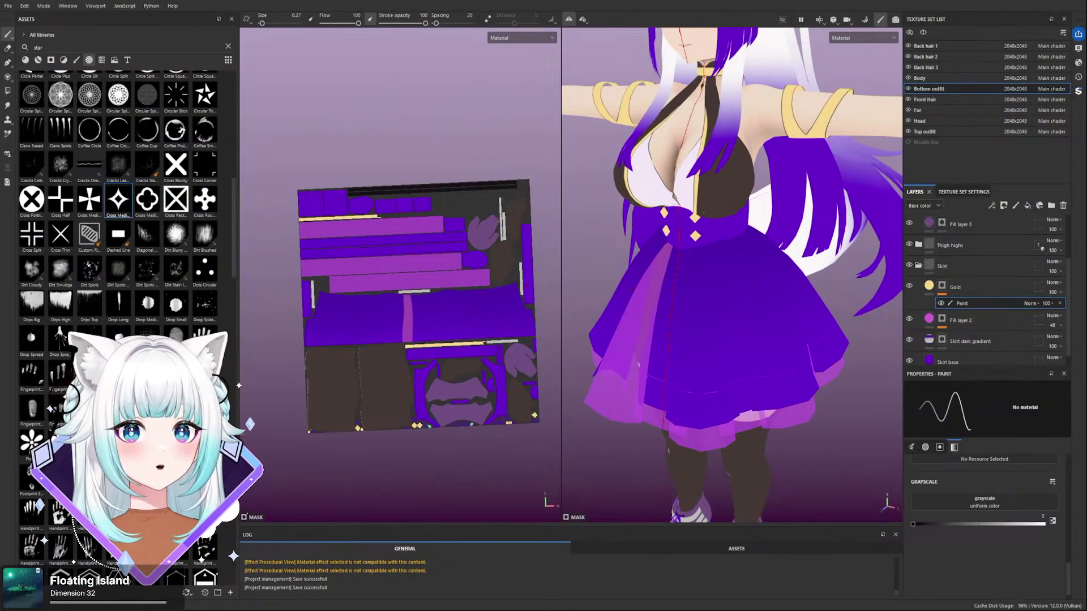
- Select the Skirt base layer and examine the whole figure at several distances
click(942, 362)
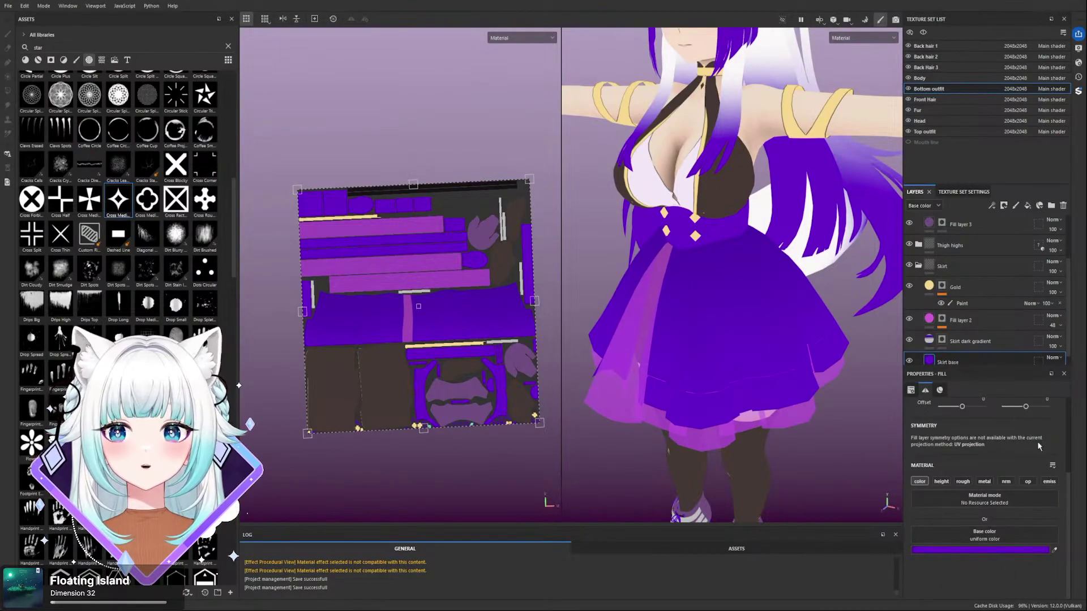
scroll(730, 351, down, 4)
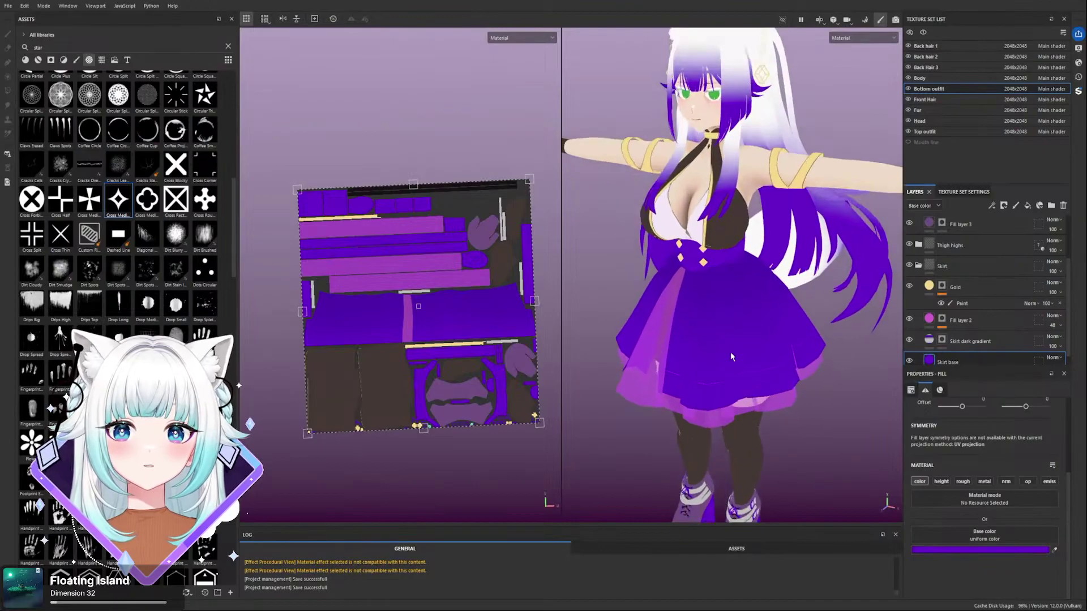
scroll(730, 351, down, 2)
scroll(784, 504, up, 2)
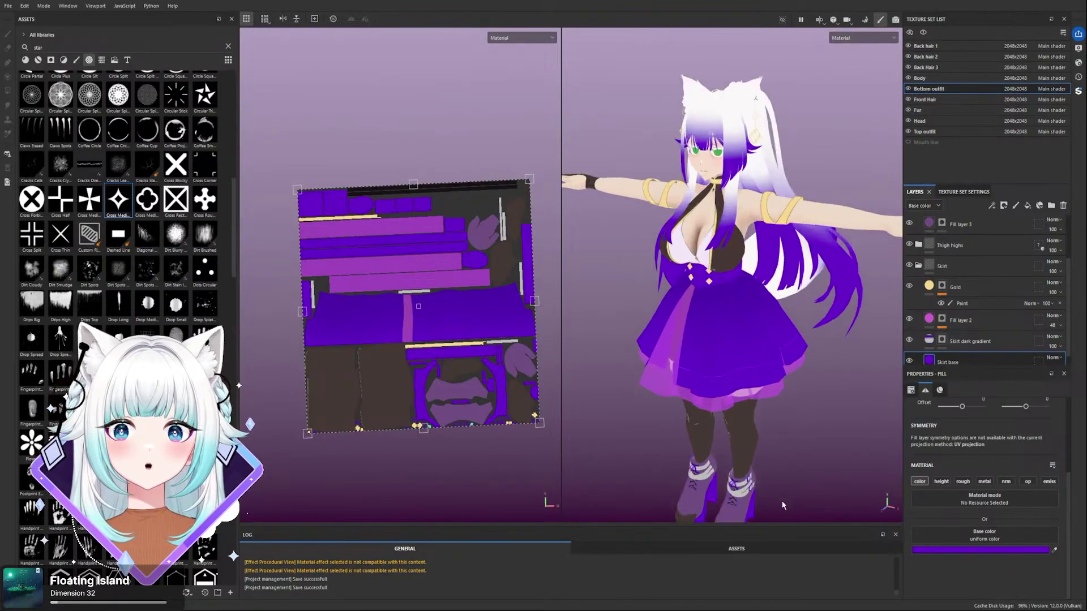
scroll(697, 512, down, 3)
scroll(707, 497, up, 3)
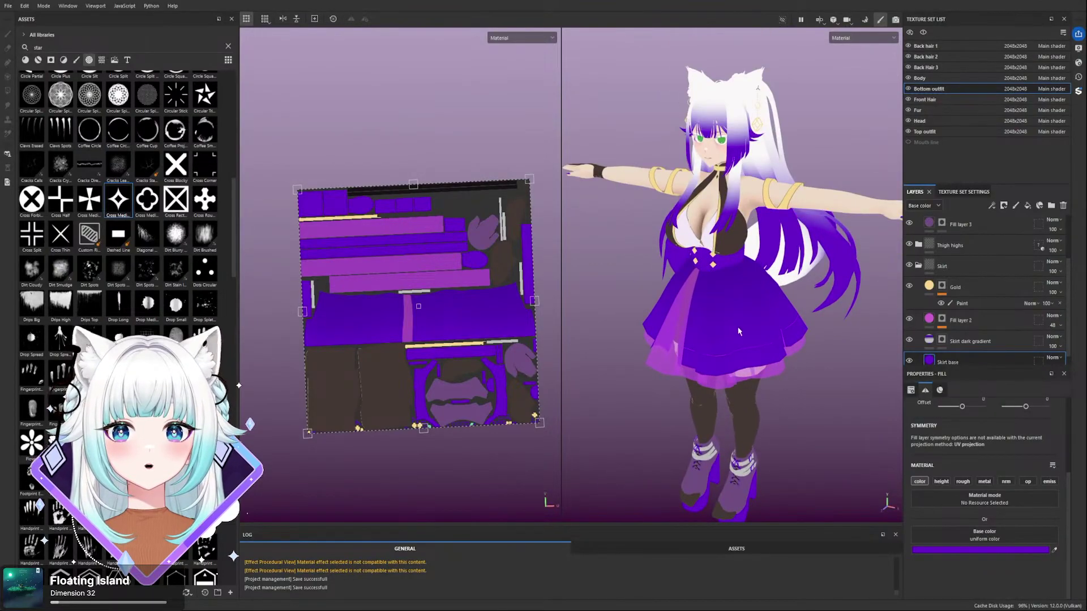
scroll(740, 329, down, 3)
scroll(706, 249, up, 3)
scroll(707, 252, up, 2)
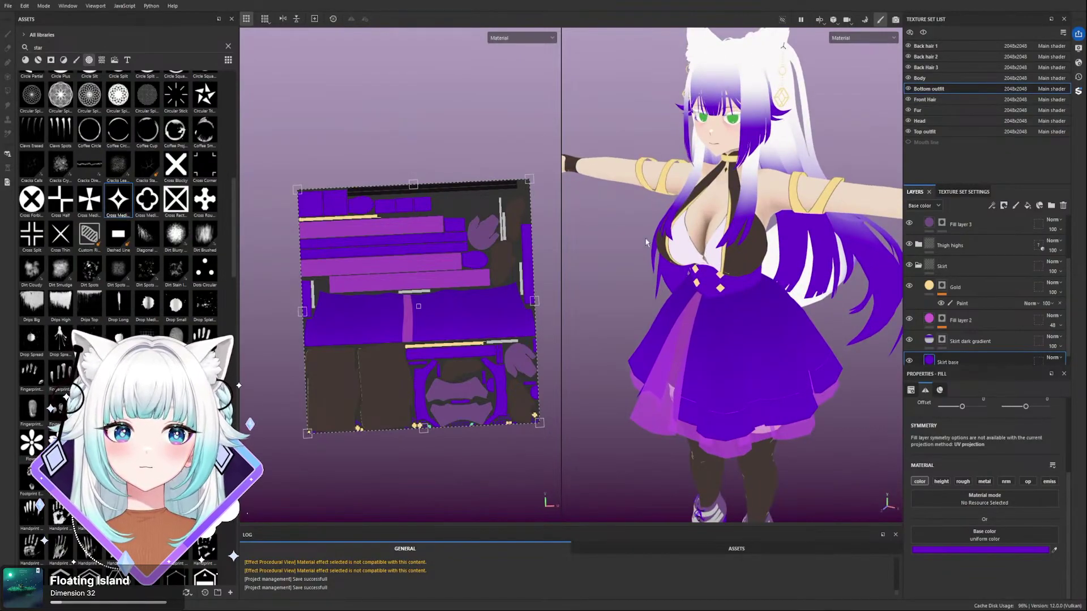
scroll(707, 302, down, 2)
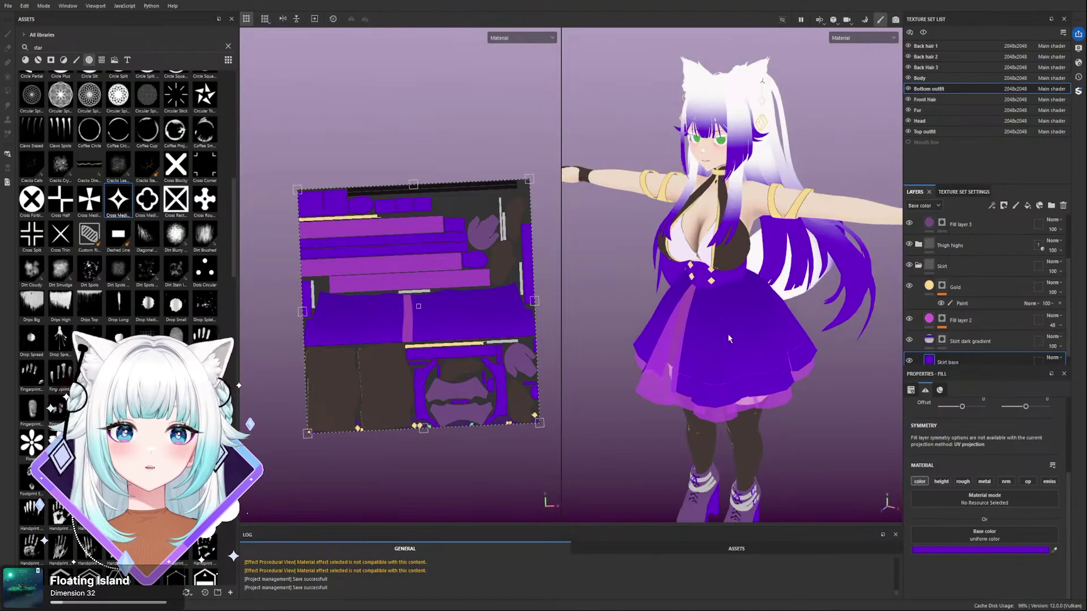
alt+drag(729, 335, 723, 334)
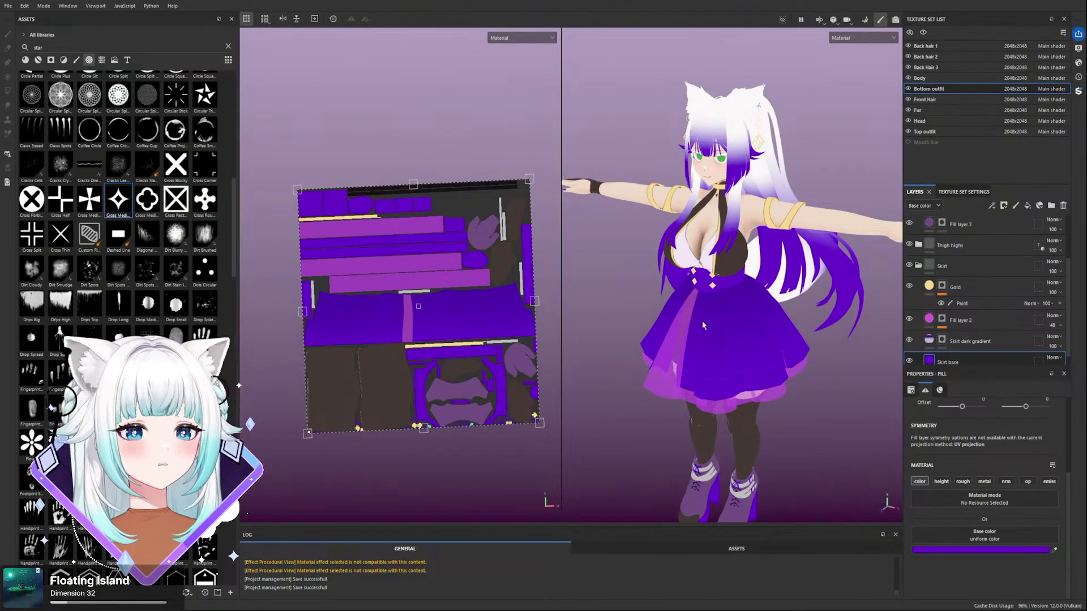
- Turn the character to the front and examine the bodice, waist and upper skirt
scroll(448, 258, down, 2)
scroll(628, 193, up, 2)
alt+drag(665, 226, 645, 164)
alt+middle_drag(645, 164, 750, 218)
scroll(697, 175, up, 3)
alt+drag(749, 218, 761, 221)
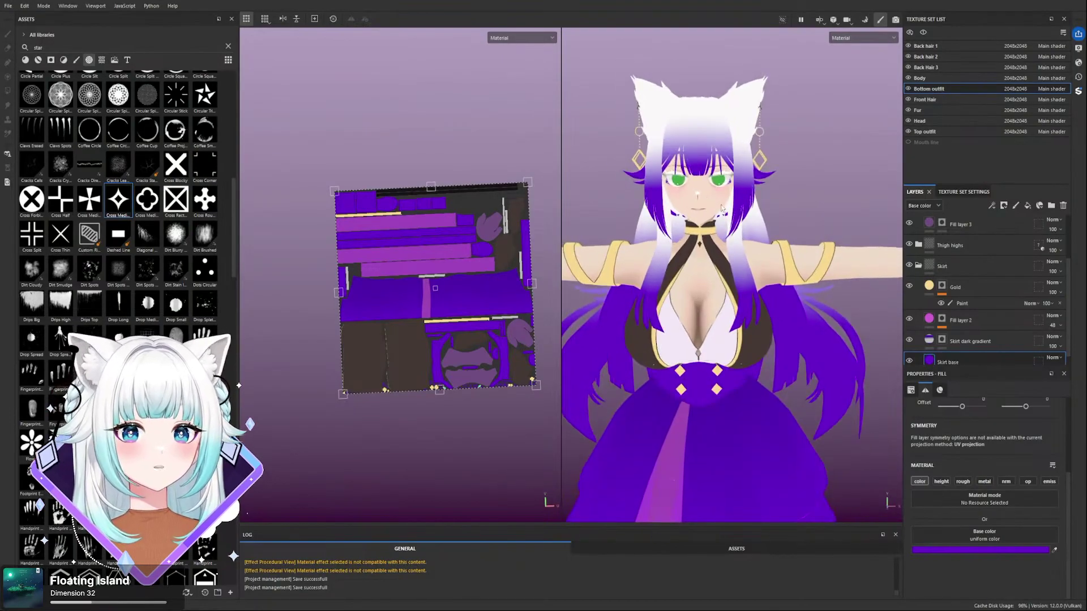
alt+drag(825, 211, 804, 217)
alt+middle_drag(805, 217, 800, 249)
alt+drag(802, 272, 753, 274)
alt+middle_drag(753, 273, 761, 183)
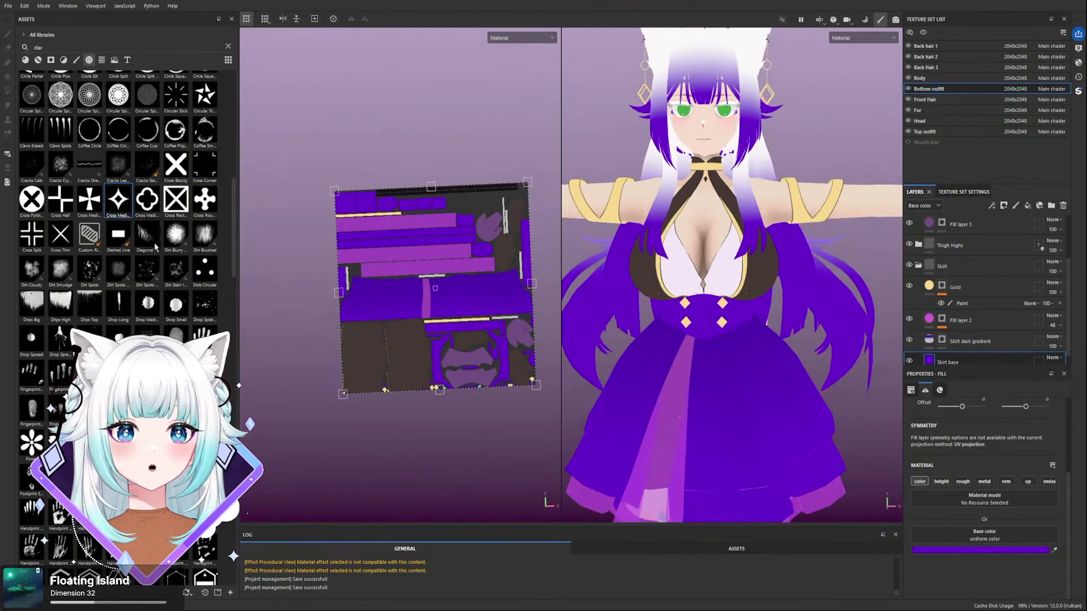
- Reselect the paint effect on the Gold layer's mask, ready for painting on the skirt's UV pieces
scroll(939, 338, up, 3)
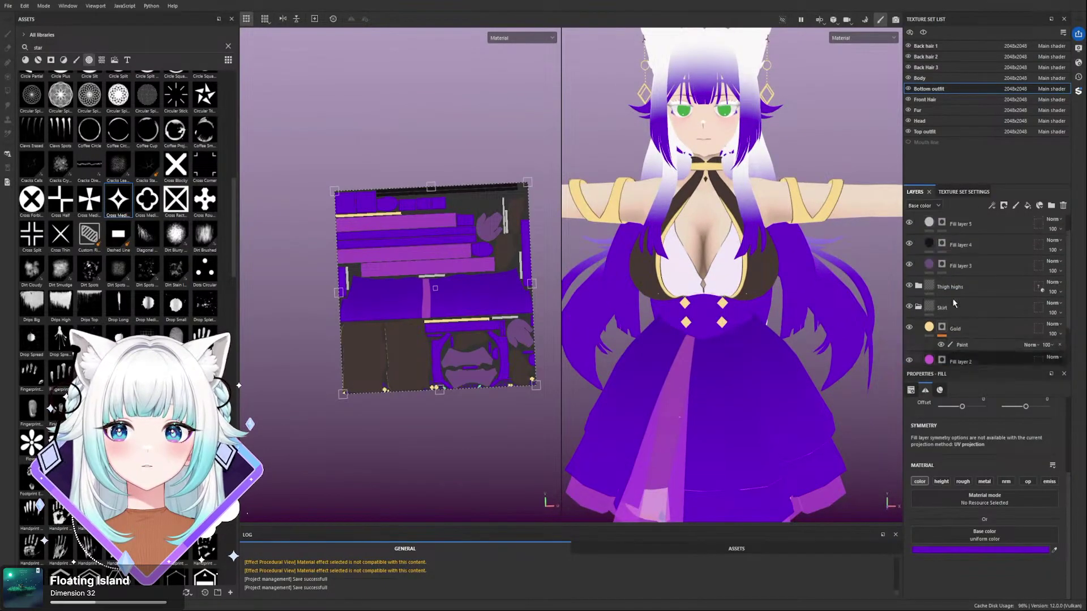
click(940, 343)
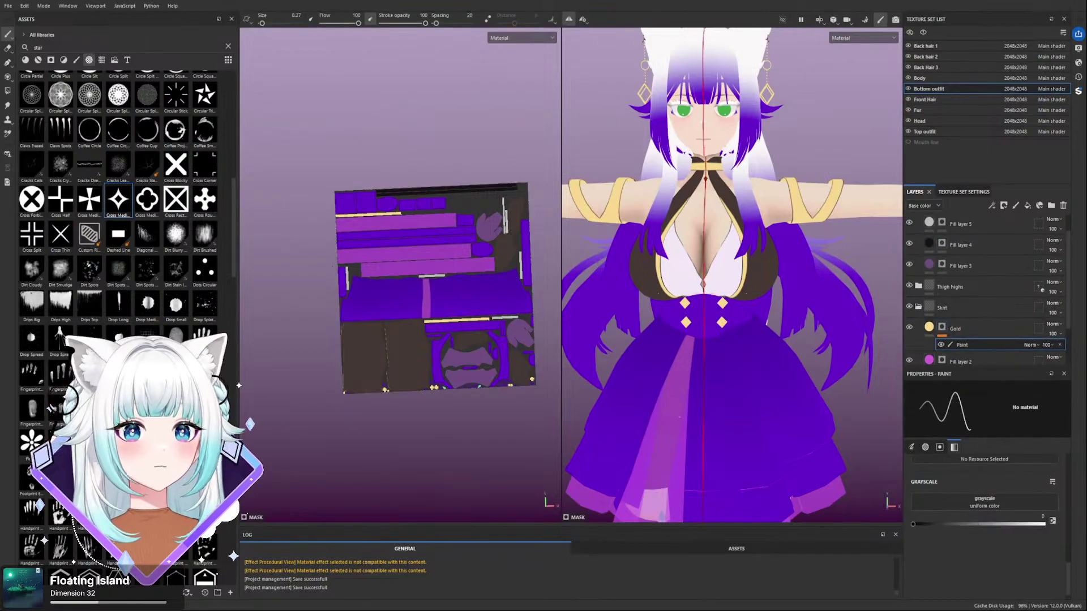
scroll(520, 346, up, 2)
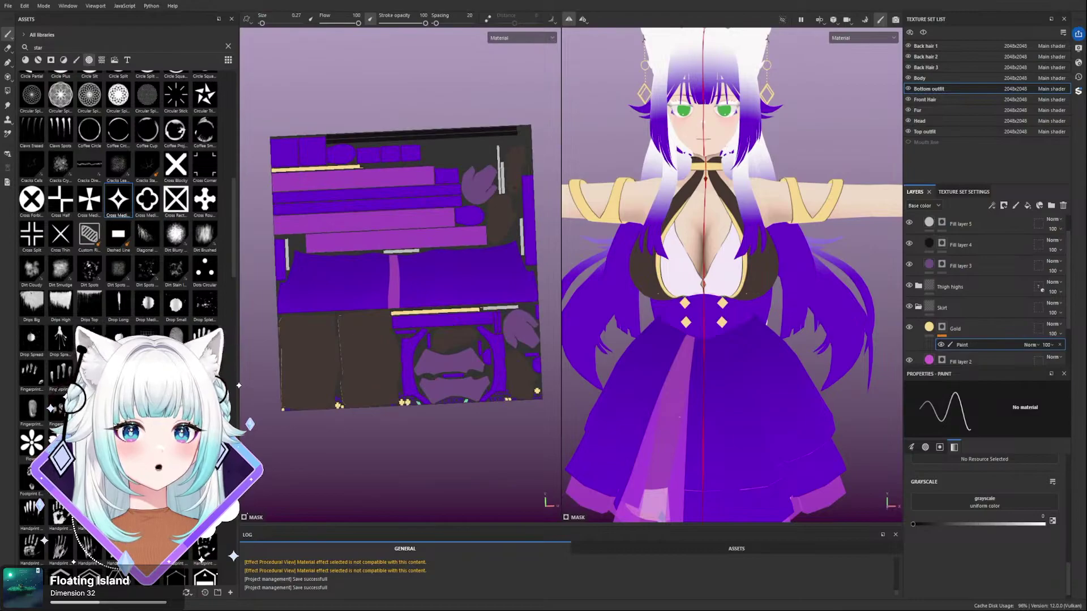
scroll(447, 345, up, 3)
alt+drag(466, 286, 470, 289)
alt+middle_drag(470, 289, 510, 401)
scroll(510, 401, down, 1)
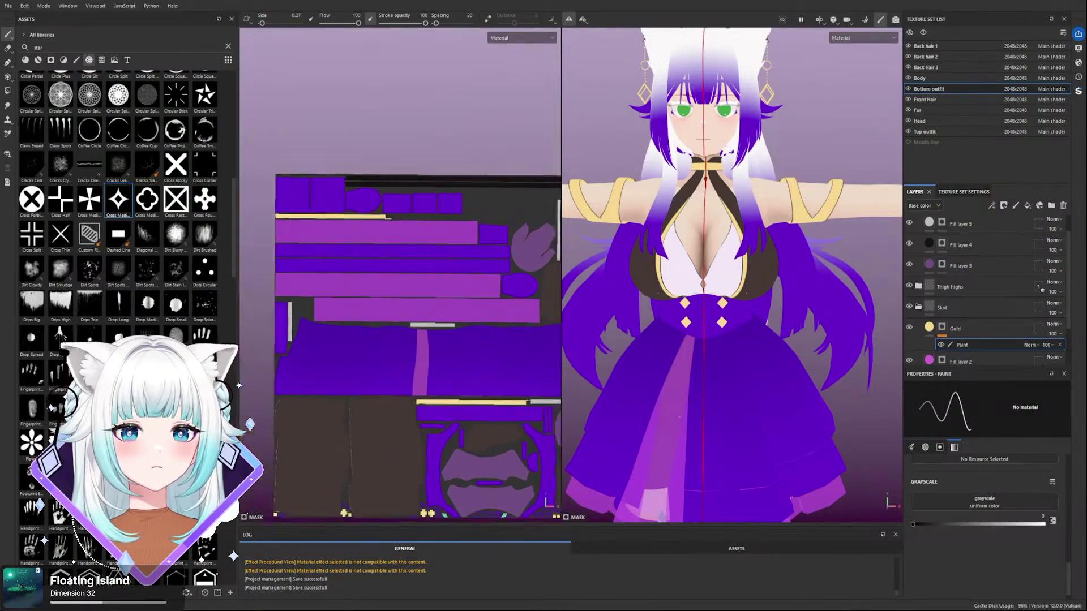
middle_drag(508, 350, 451, 310)
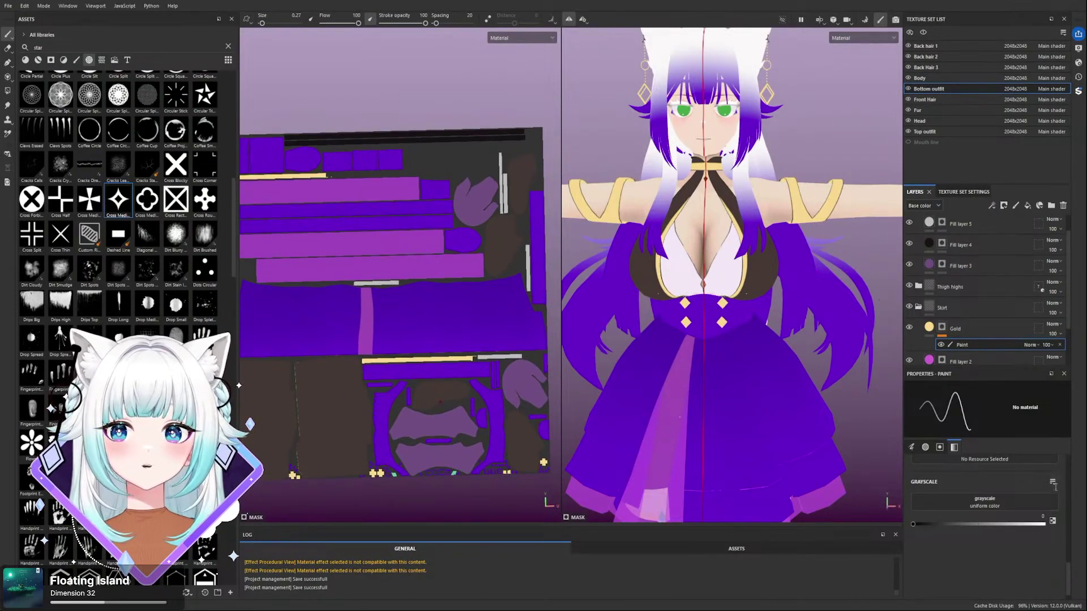
- Set the mask's paint grayscale to 1 and try curved gold strokes across the skirt's UV piece
key(ctrl+y)
key(ctrl+y)
key(ctrl+y)
key(ctrl+y)
key(ctrl+y)
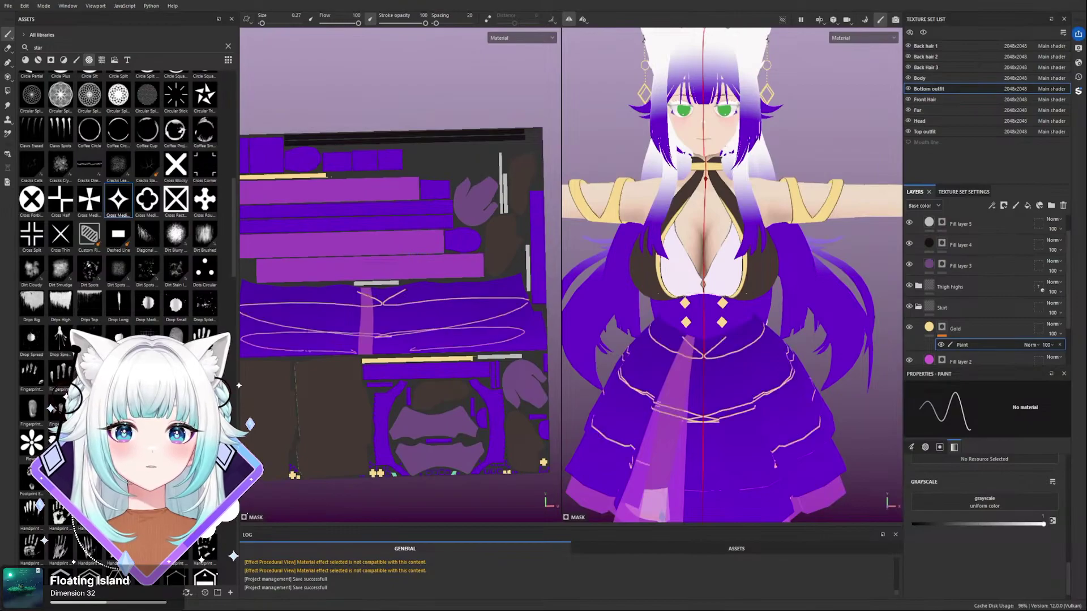
- Replace the trial strokes with thin double gold lines along the hem on both sides of the skirt
scroll(421, 339, up, 1)
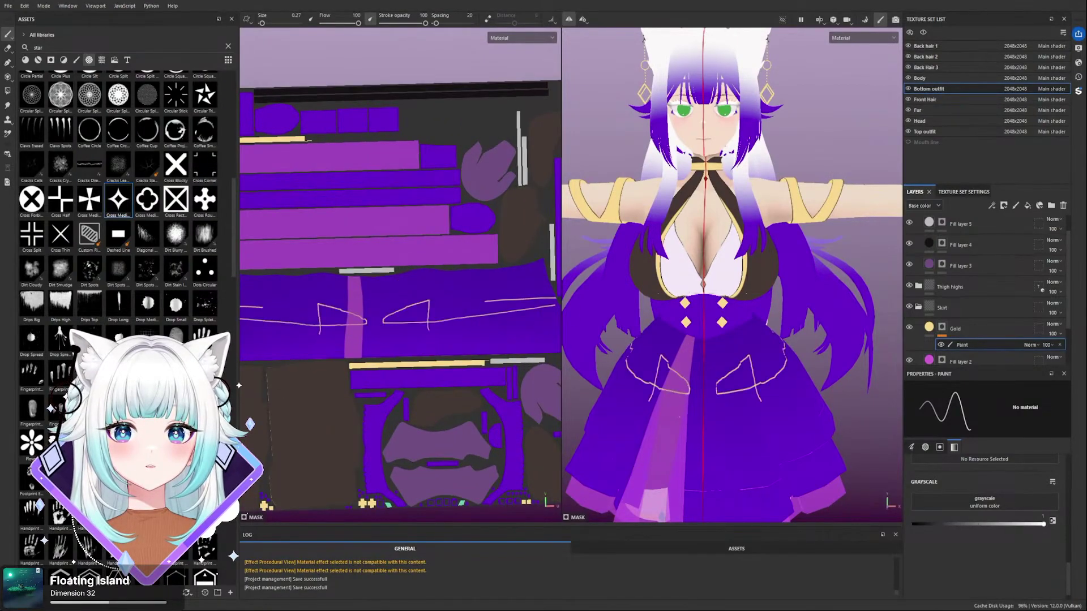
scroll(436, 337, down, 2)
scroll(434, 344, up, 1)
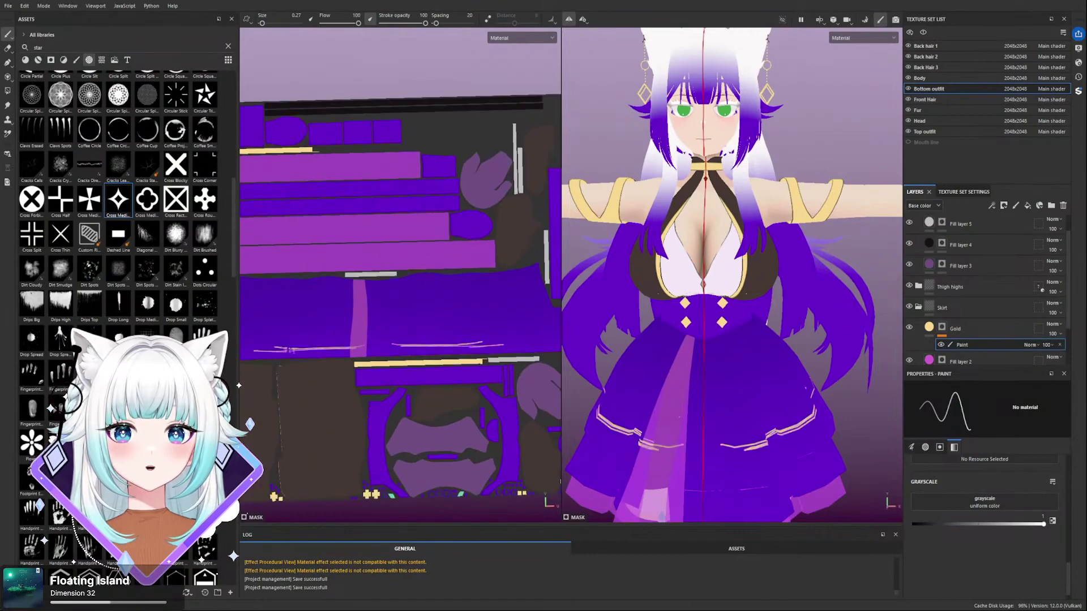
scroll(353, 195, down, 2)
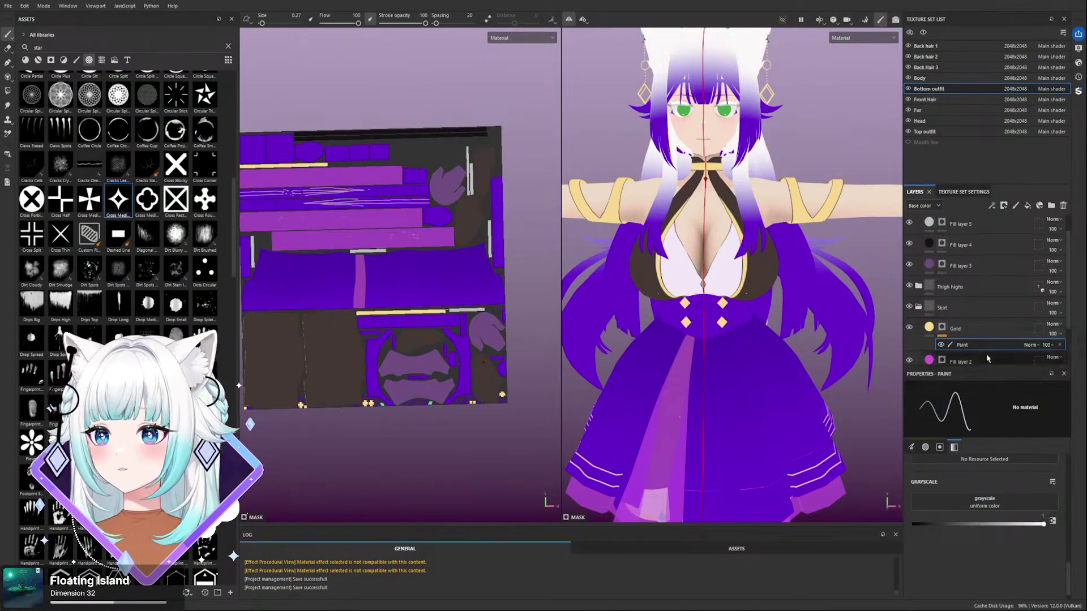
scroll(801, 397, down, 1)
alt+middle_drag(800, 397, 784, 280)
scroll(784, 280, up, 1)
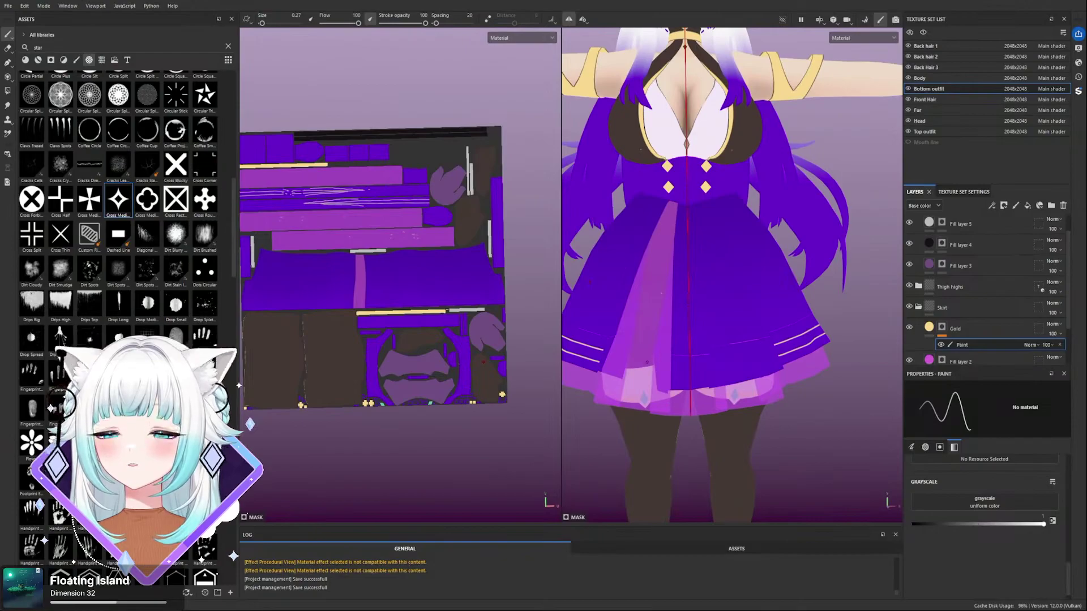
- Clear the double gold hem lines and activate the Path tool on the Gold layer's mask paint effect
scroll(730, 255, up, 2)
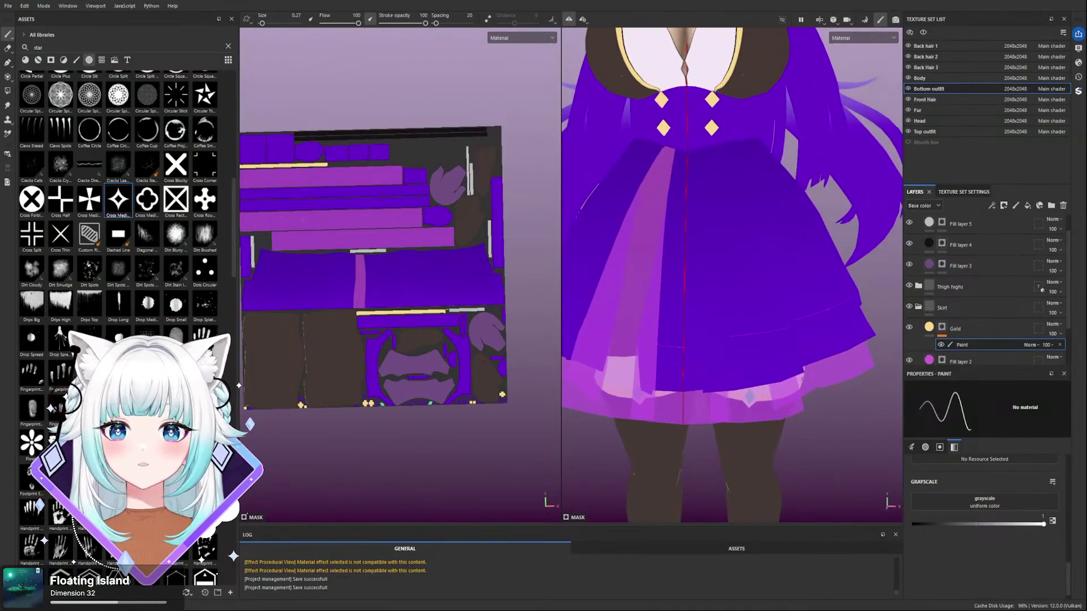
mouse_move(121, 201)
mouse_down()
mouse_move(274, 249)
mouse_move(745, 354)
mouse_move(552, 359)
mouse_move(226, 174)
mouse_up()
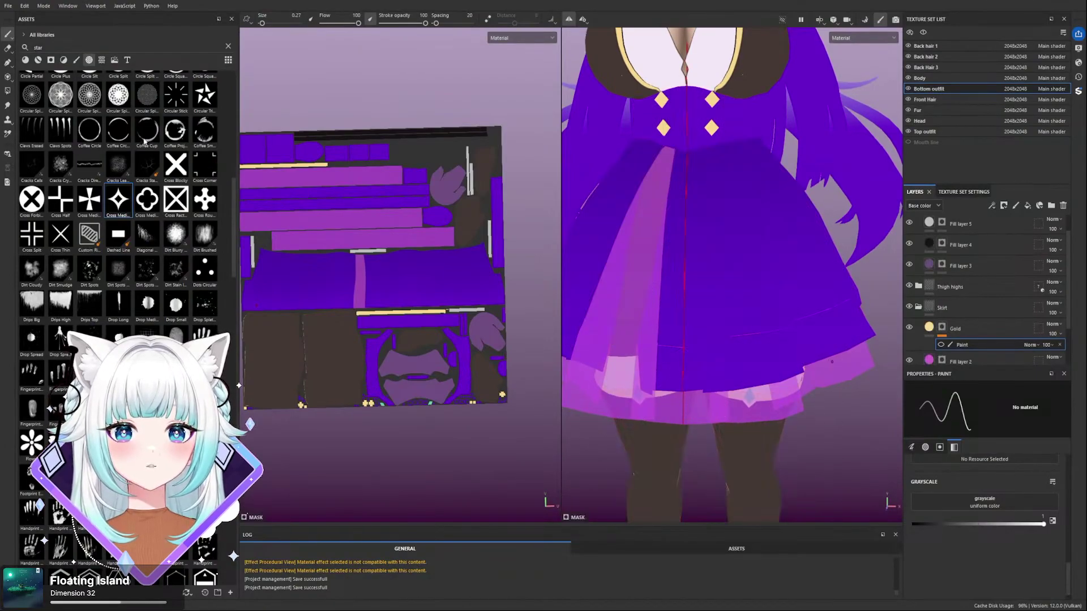
click(7, 63)
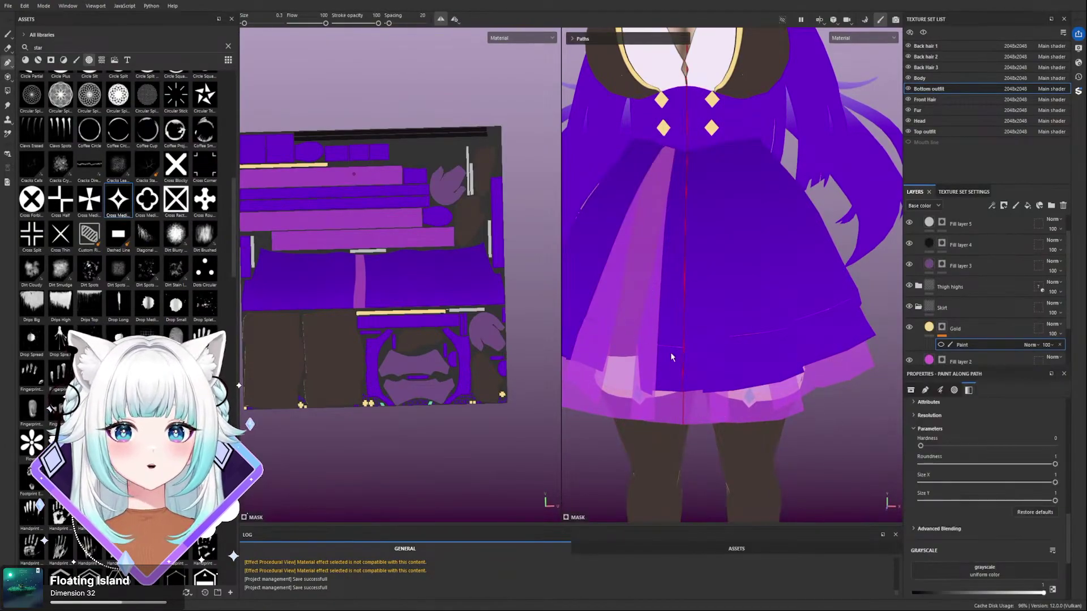
click(942, 344)
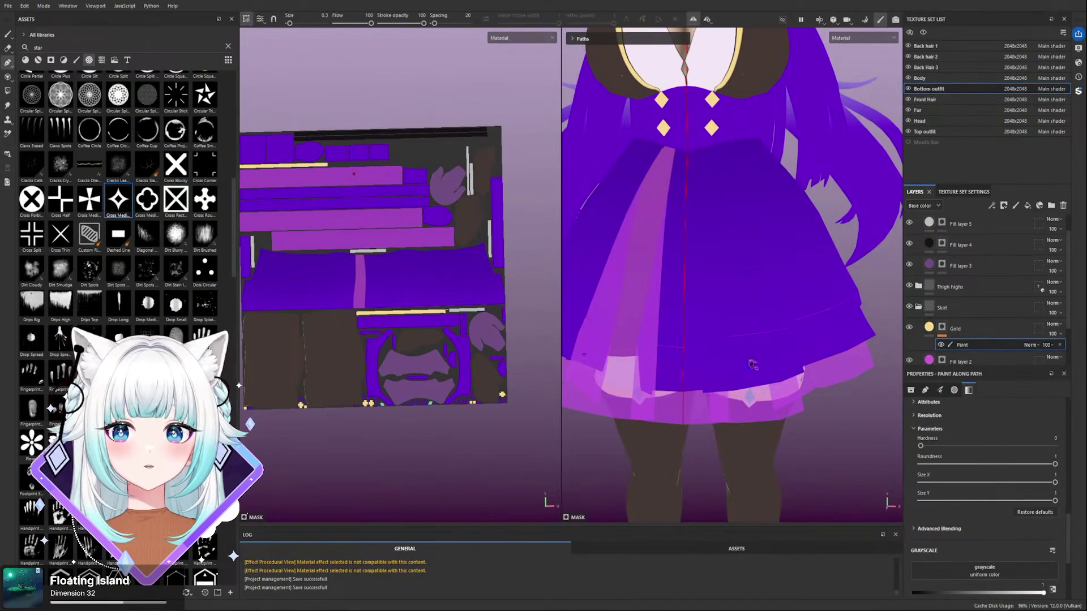
- Draw a thin gold path along the skirt's hem from near the front centre toward the side
click(664, 352)
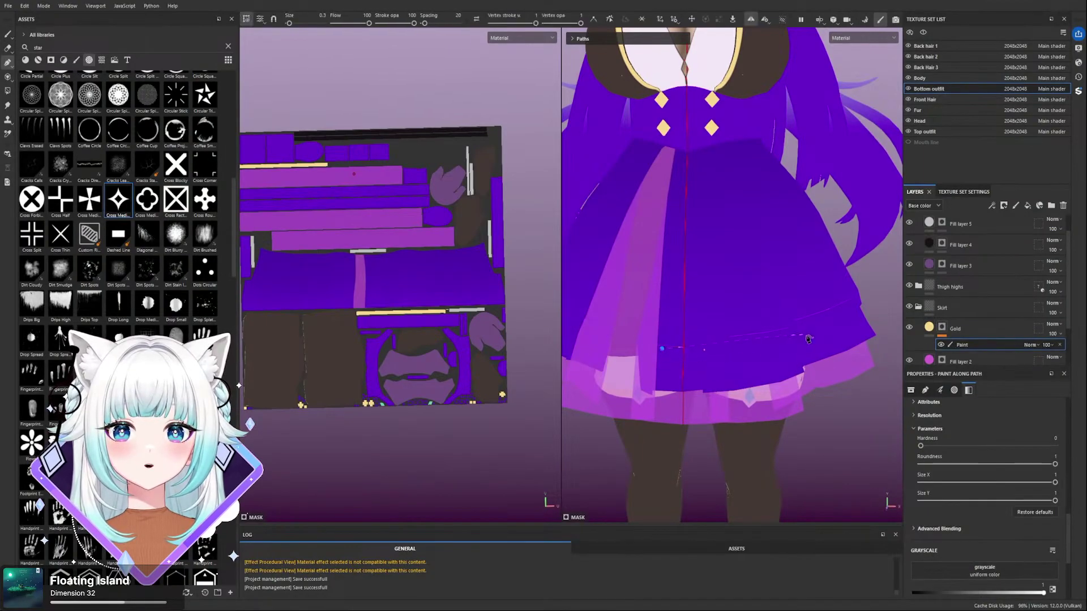
alt+drag(808, 339, 763, 364)
click(769, 369)
click(713, 344)
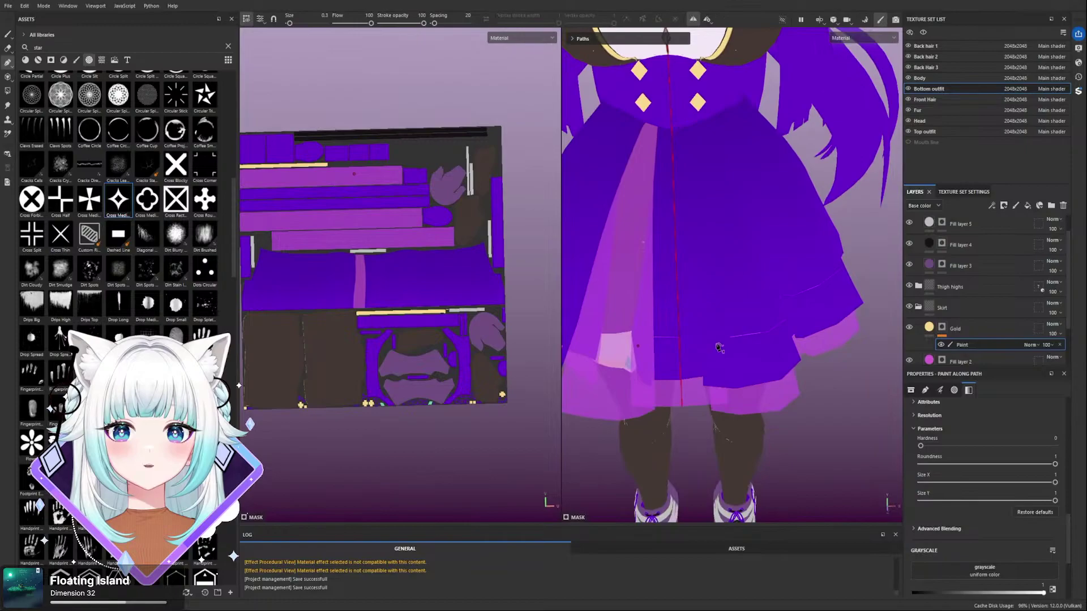
mouse_move(788, 335)
alt+mouse_down()
mouse_move(767, 301)
mouse_move(729, 281)
mouse_move(716, 292)
alt+mouse_up()
click(783, 286)
key(Escape)
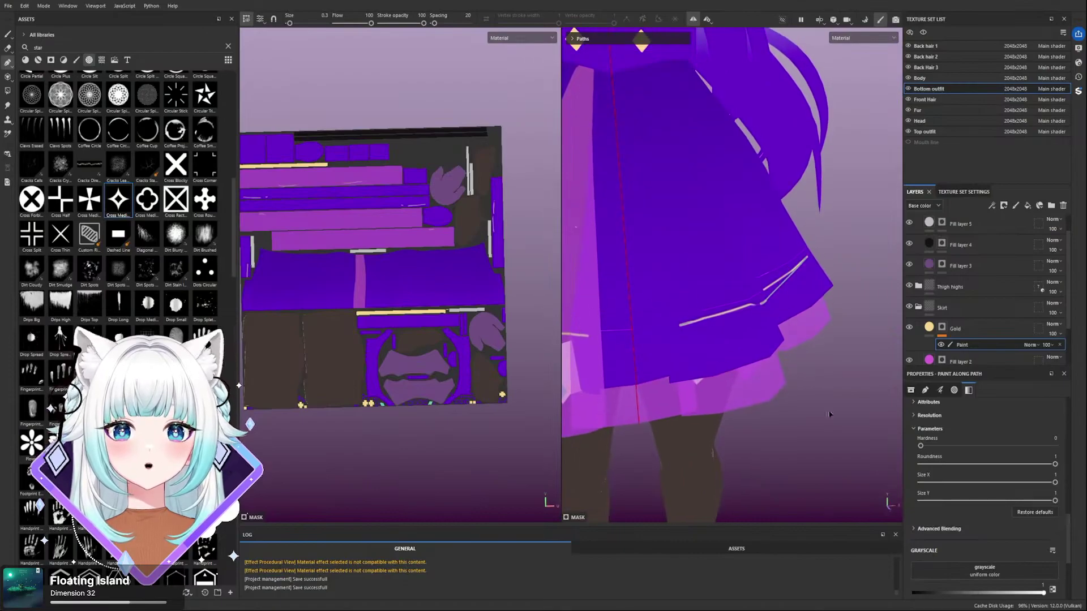
- Assign the Cross Medieval Curved alpha to the path brush and draw a short second path just below the first
scroll(990, 437, up, 3)
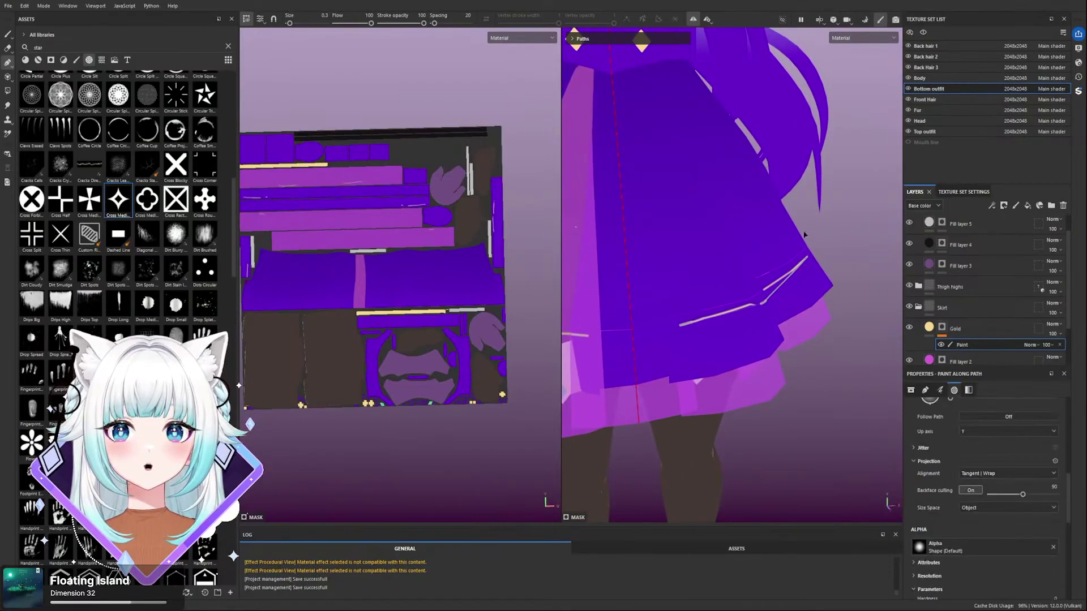
drag(119, 200, 985, 549)
alt+drag(714, 342, 719, 313)
click(704, 330)
click(766, 317)
key(Escape)
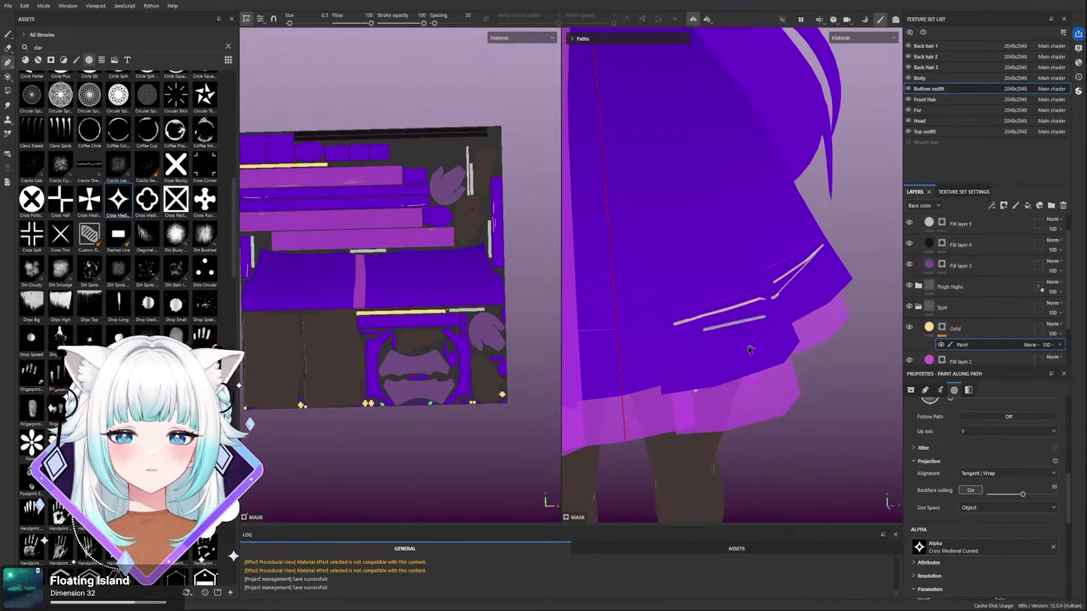
- Select the short second path on the hem and set its stroke size to 4.18
scroll(728, 326, up, 3)
alt+drag(750, 413, 689, 349)
scroll(683, 347, up, 4)
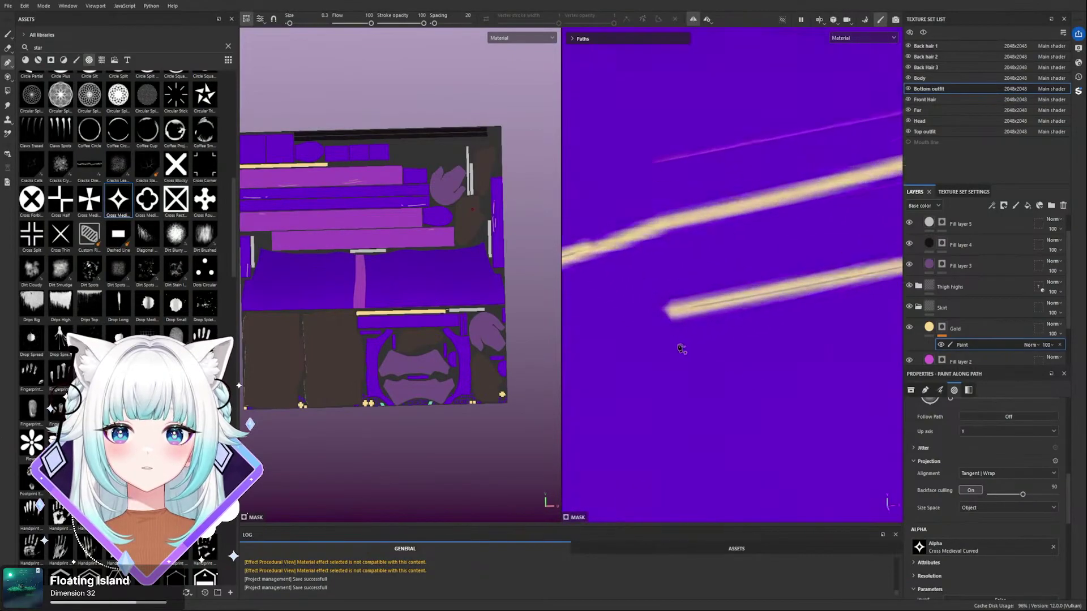
scroll(710, 351, down, 4)
click(777, 342)
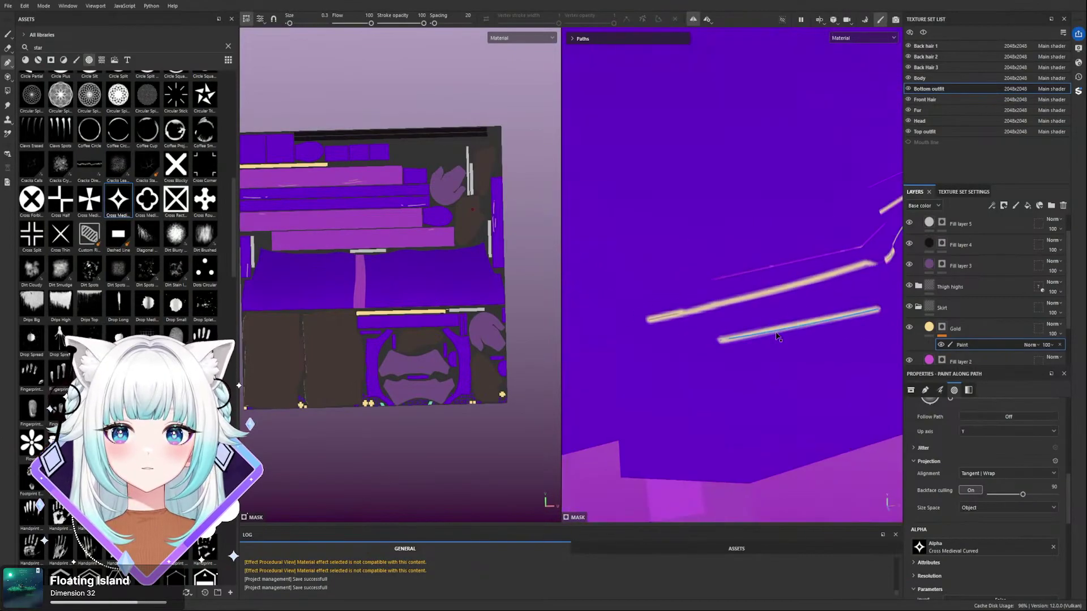
drag(295, 26, 295, 25)
scroll(788, 346, down, 5)
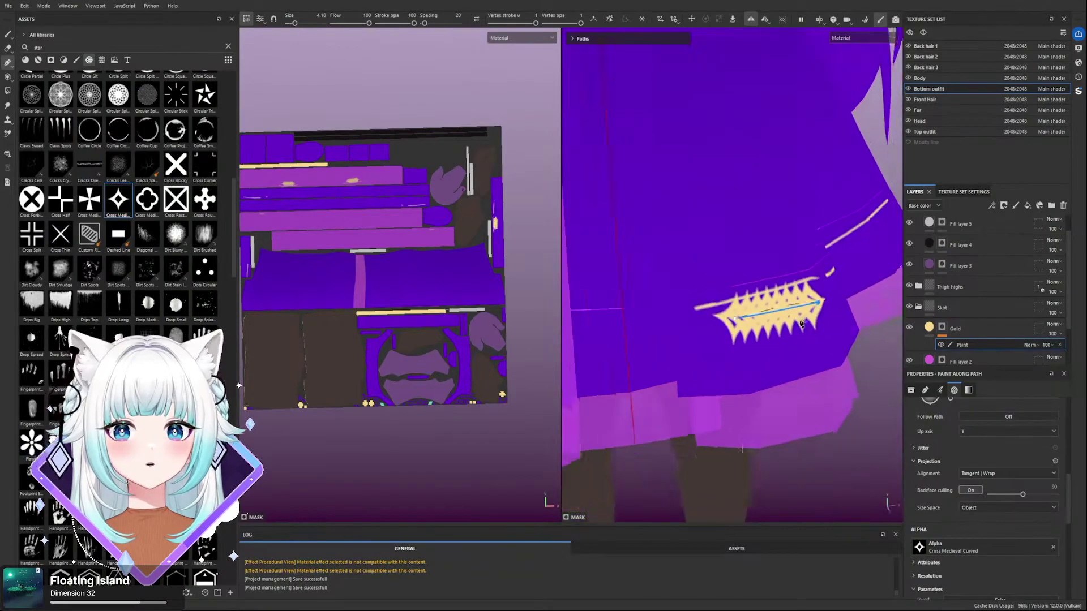
- Set the star alpha's border width to 1 and adjust its gradient parameter
scroll(792, 333, up, 2)
scroll(949, 499, down, 3)
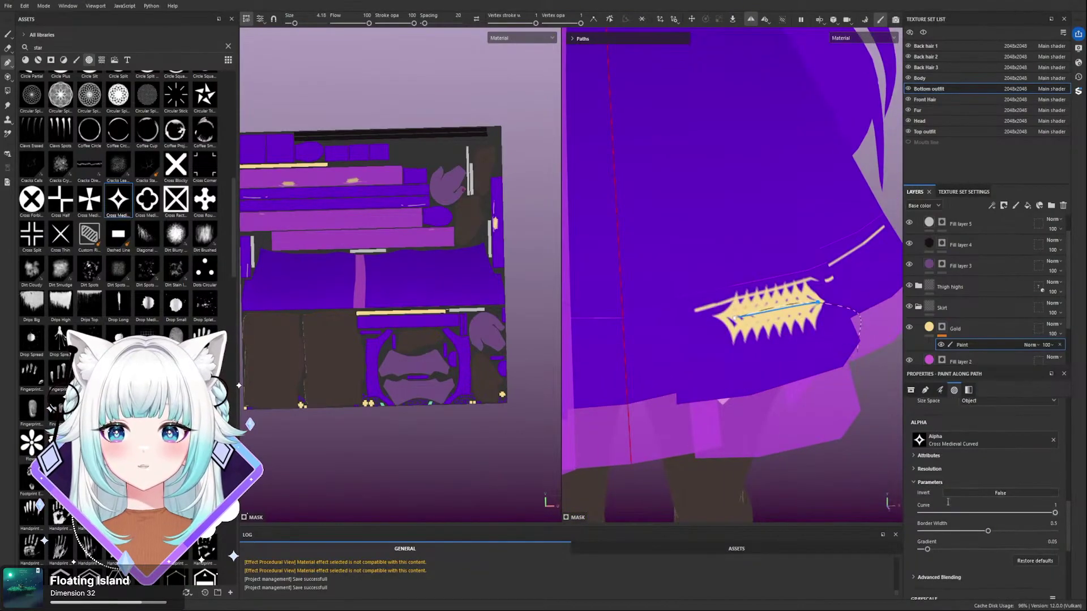
drag(1003, 530, 1055, 531)
scroll(951, 491, down, 2)
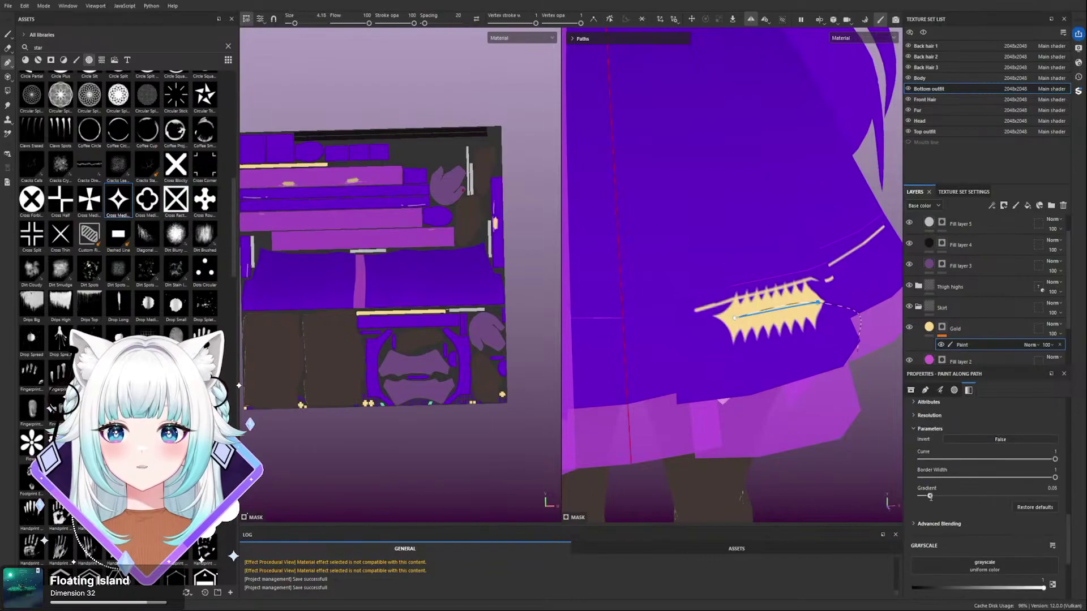
drag(941, 497, 1056, 460)
scroll(928, 447, down, 10)
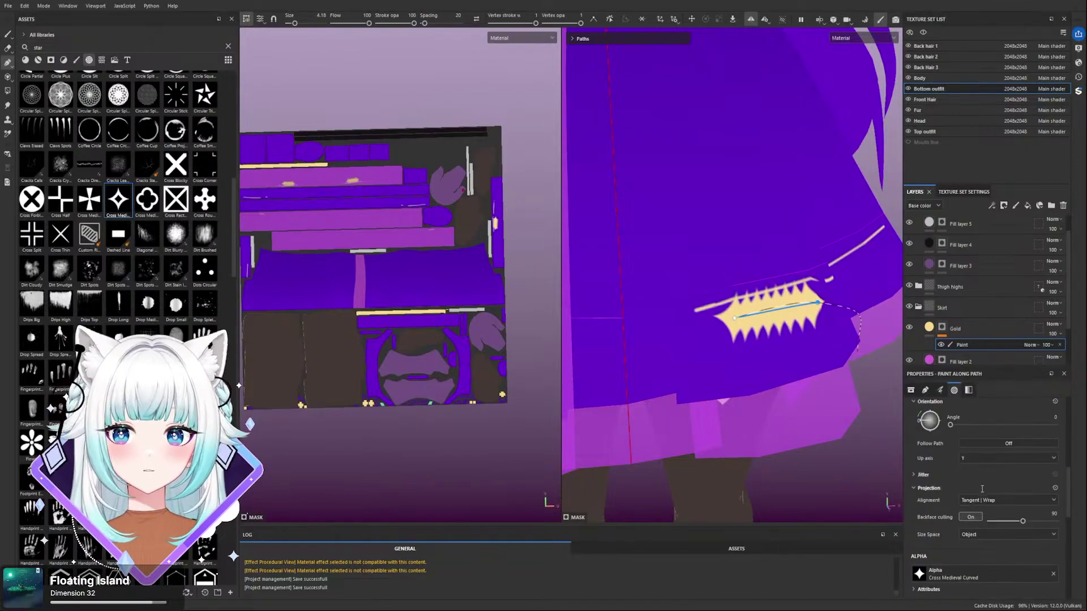
- Set the star path's brush spacing to 122 to separate the individual stars
scroll(991, 498, up, 2)
scroll(941, 454, up, 2)
drag(939, 462, 960, 481)
scroll(763, 354, down, 5)
- Extend the star path with more points along the hem around the skirt's side
alt+drag(827, 334, 774, 332)
scroll(702, 342, up, 3)
click(691, 339)
click(839, 325)
alt+drag(839, 325, 596, 313)
click(690, 297)
alt+drag(716, 285, 643, 243)
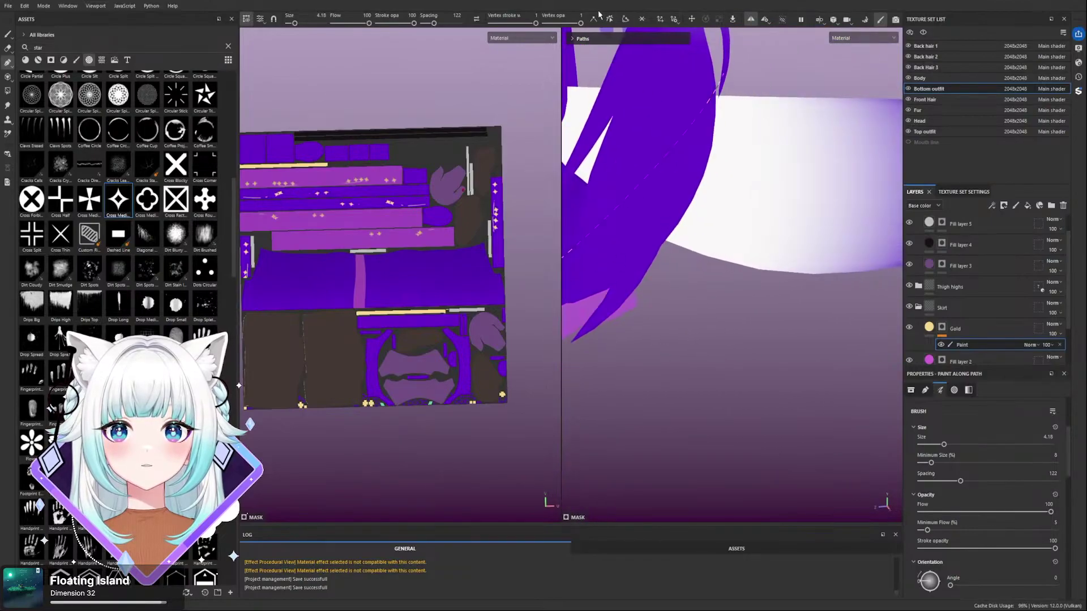
scroll(643, 221, down, 3)
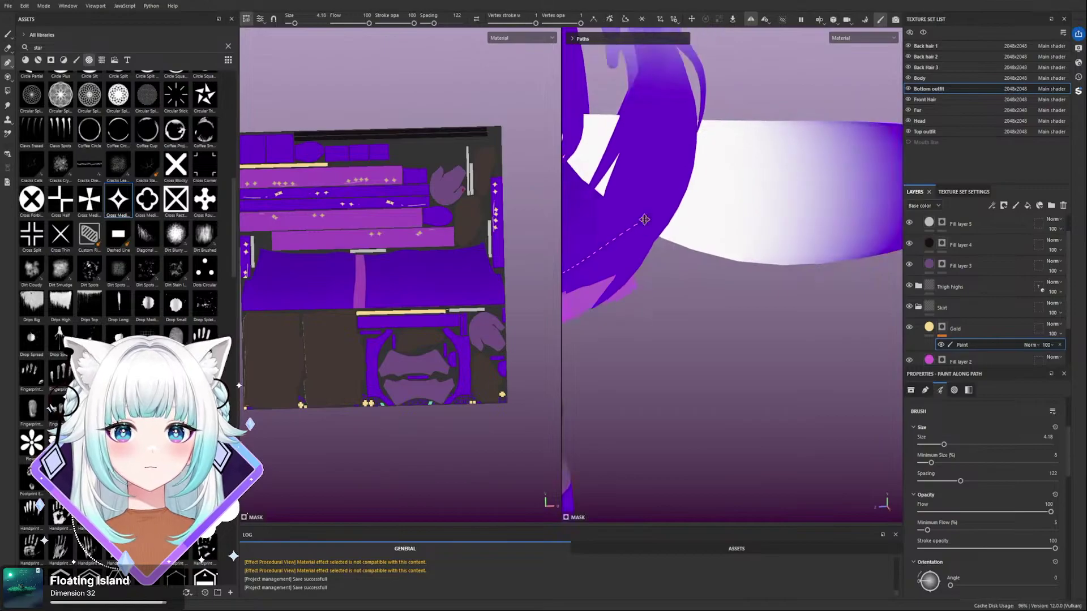
alt+middle_drag(643, 221, 802, 237)
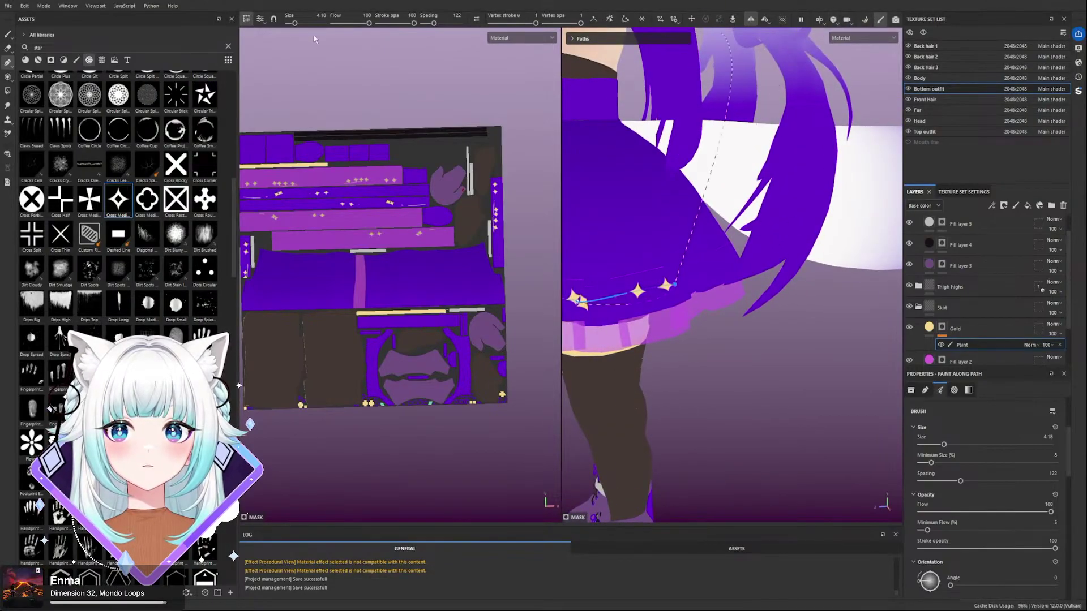
- Isolate the bottom outfit in the viewport and continue the star path to the hem's back centre
click(782, 21)
alt+drag(855, 225, 757, 223)
alt+middle_drag(757, 223, 662, 219)
alt+middle_drag(808, 280, 657, 272)
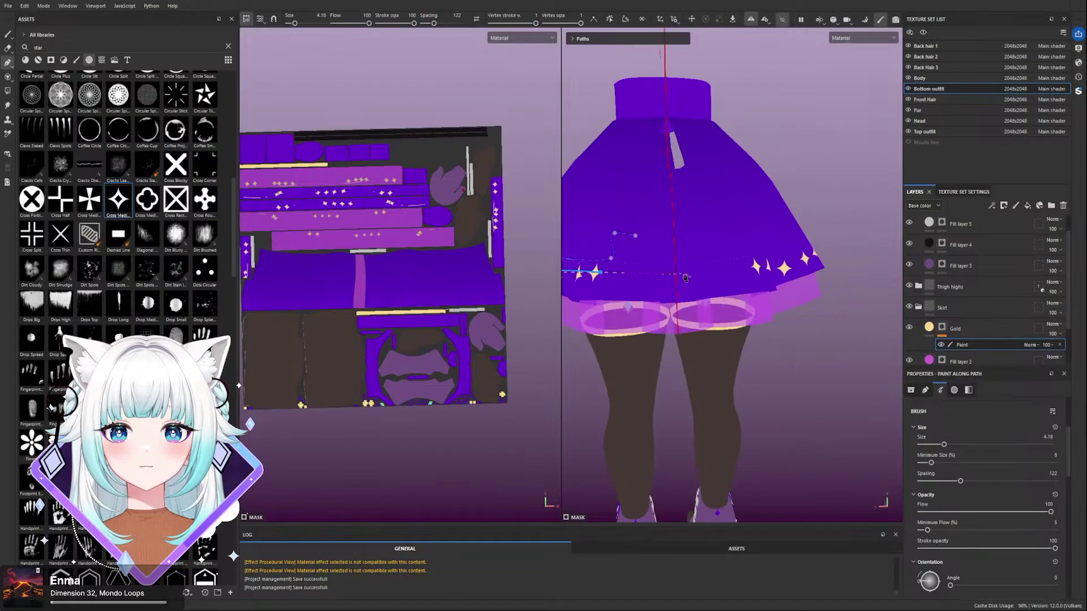
click(678, 276)
key(Escape)
- Delete Path 1, the thin gold line along the hem, leaving only the star path
scroll(679, 276, down, 3)
alt+drag(679, 275, 705, 227)
alt+middle_drag(705, 227, 749, 222)
scroll(685, 270, up, 4)
click(573, 39)
click(580, 50)
click(580, 50)
click(602, 61)
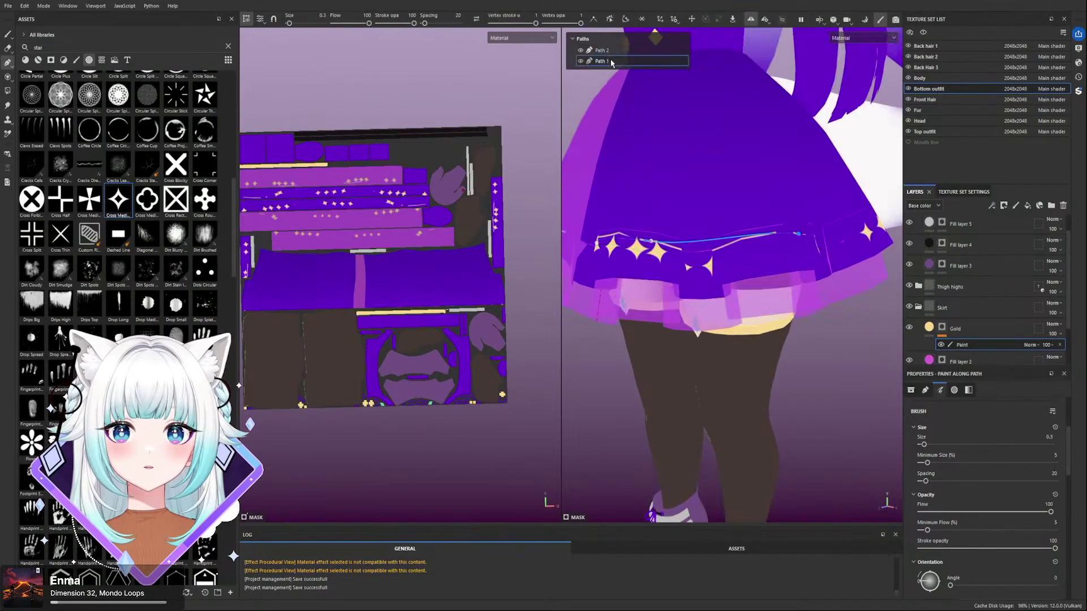
key(Delete)
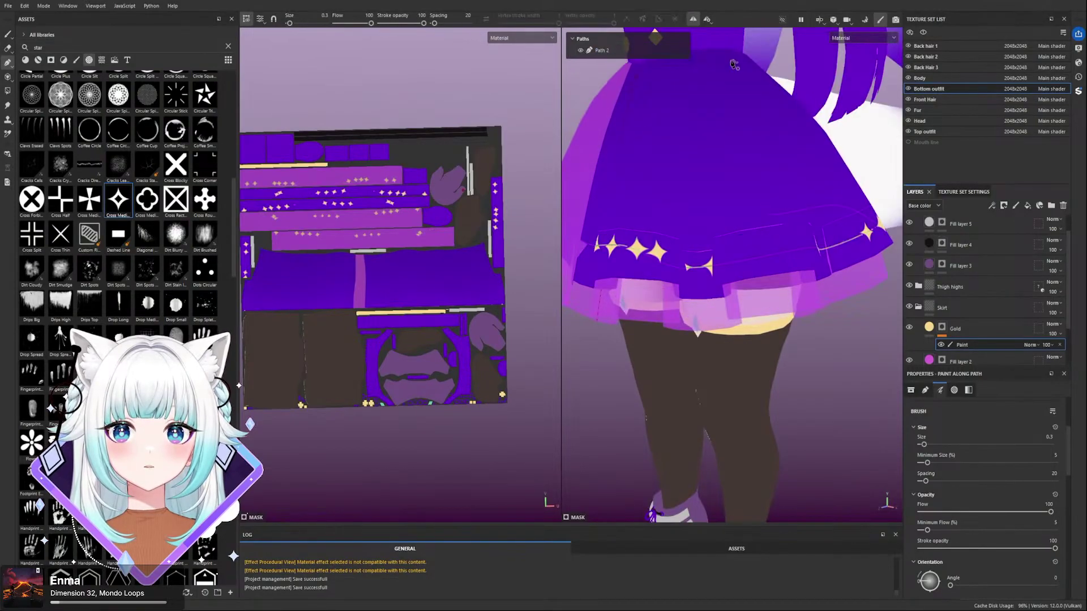
- Isolate the bottom outfit and refine the star path with additional points along the hem toward the front
click(783, 19)
alt+drag(646, 235, 655, 266)
scroll(630, 247, up, 3)
click(631, 247)
scroll(655, 266, down, 3)
alt+drag(745, 231, 771, 291)
click(759, 202)
alt+drag(761, 209, 813, 214)
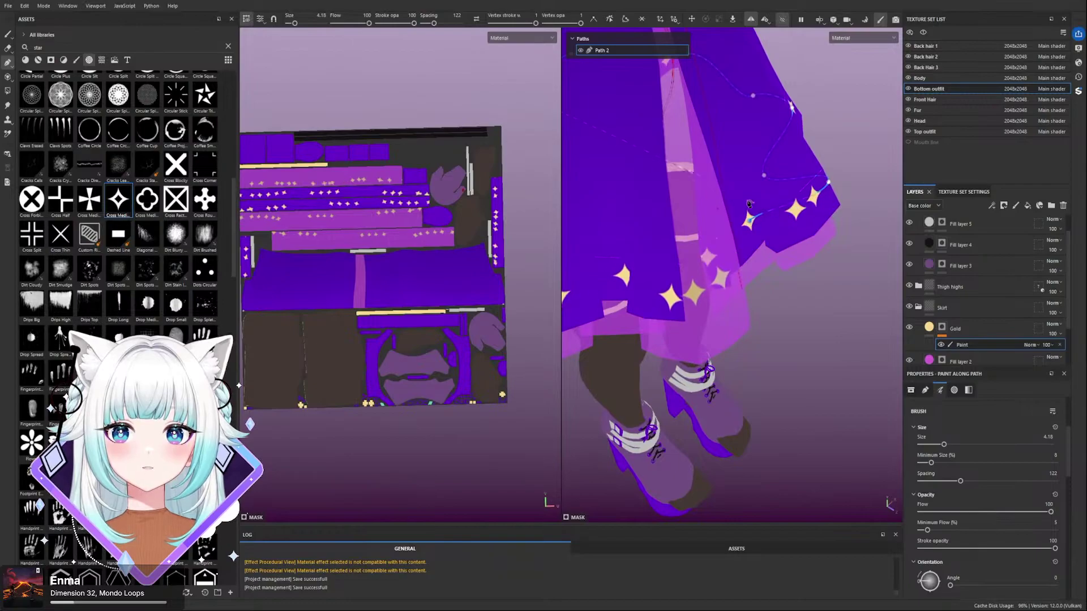
alt+drag(738, 200, 651, 182)
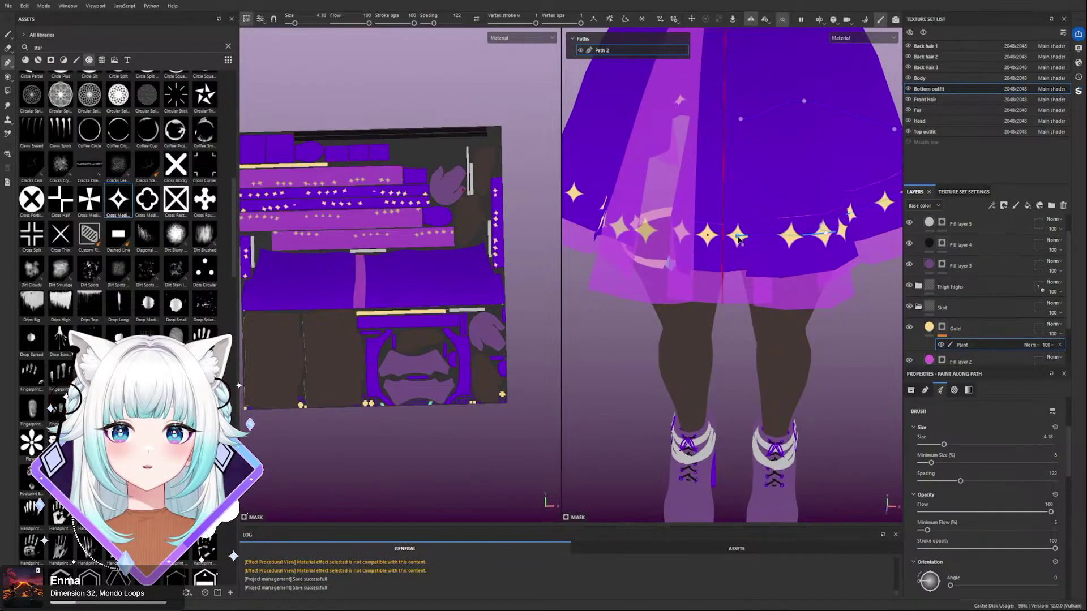
alt+drag(785, 248, 837, 233)
- Increase the star path's brush spacing to 274
scroll(984, 443, up, 1)
drag(960, 507, 1012, 494)
alt+drag(778, 241, 723, 275)
alt+drag(830, 283, 696, 250)
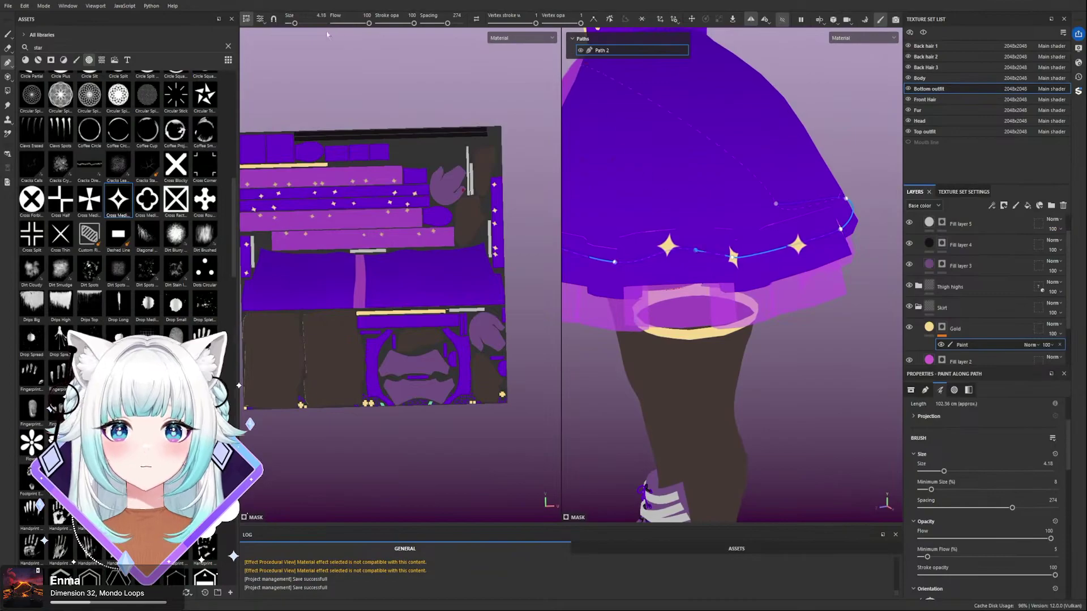
- Enlarge the stars along the hem by setting the path's stroke size to 7
drag(298, 25, 299, 25)
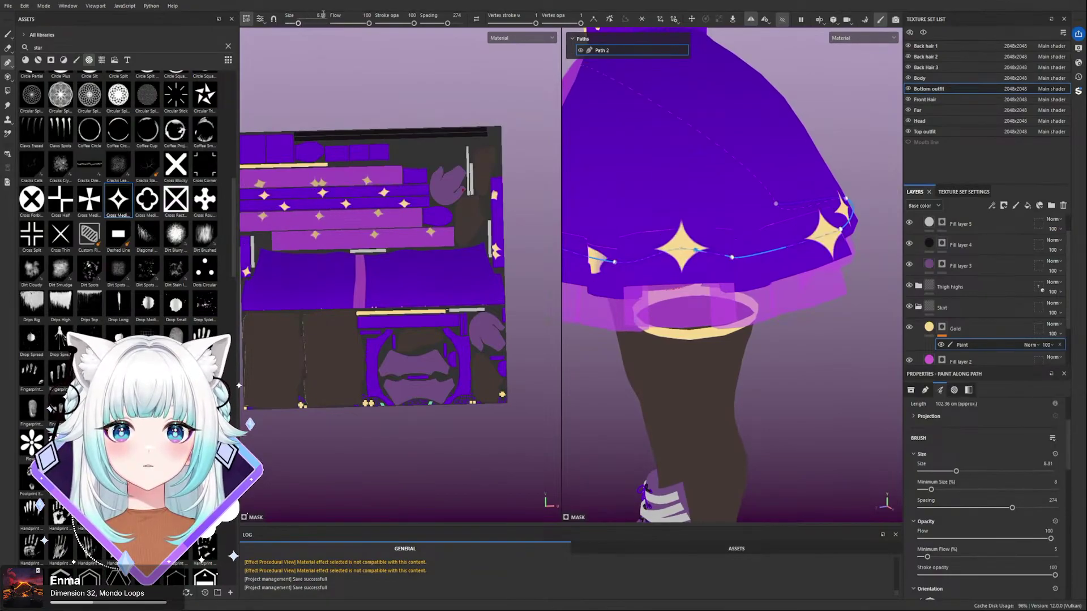
alt+drag(637, 144, 725, 175)
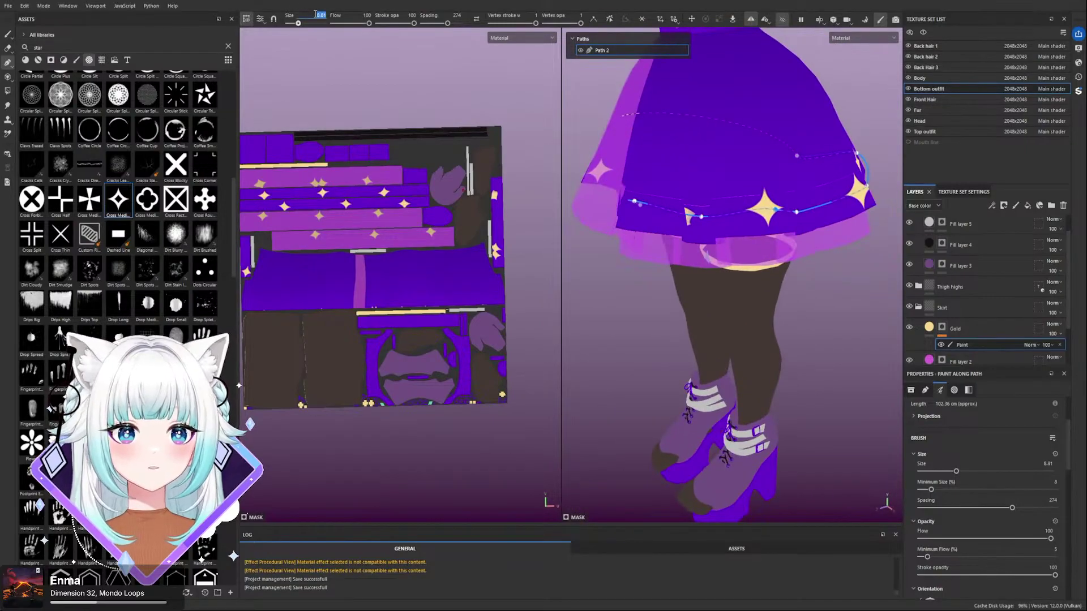
text(7)
key(Return)
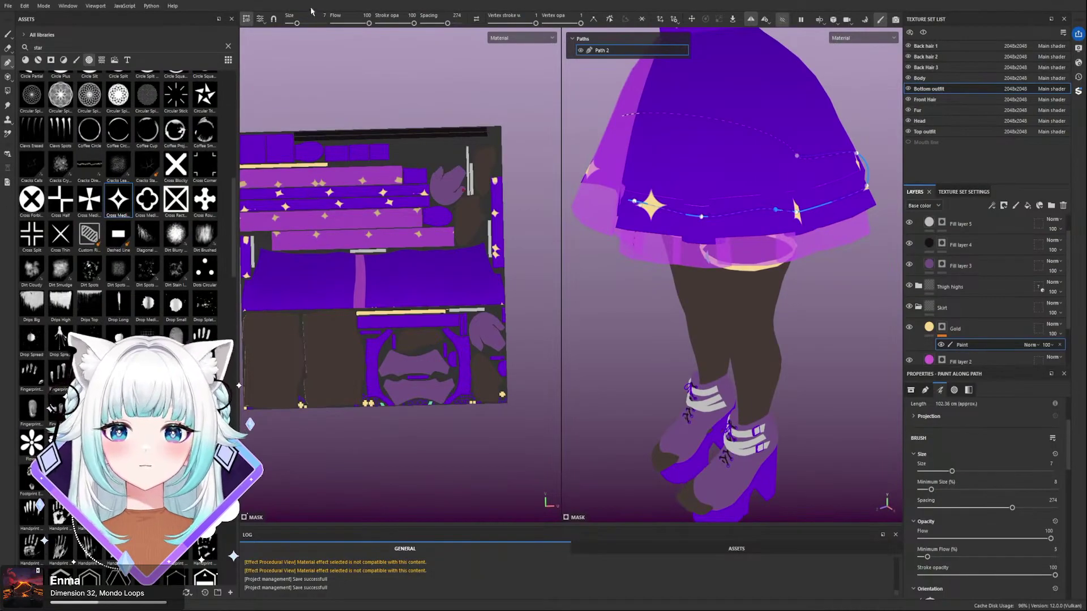
- Set the orientation angle of the star brush on Path 2 to 341
alt+drag(741, 101, 729, 148)
scroll(753, 152, up, 2)
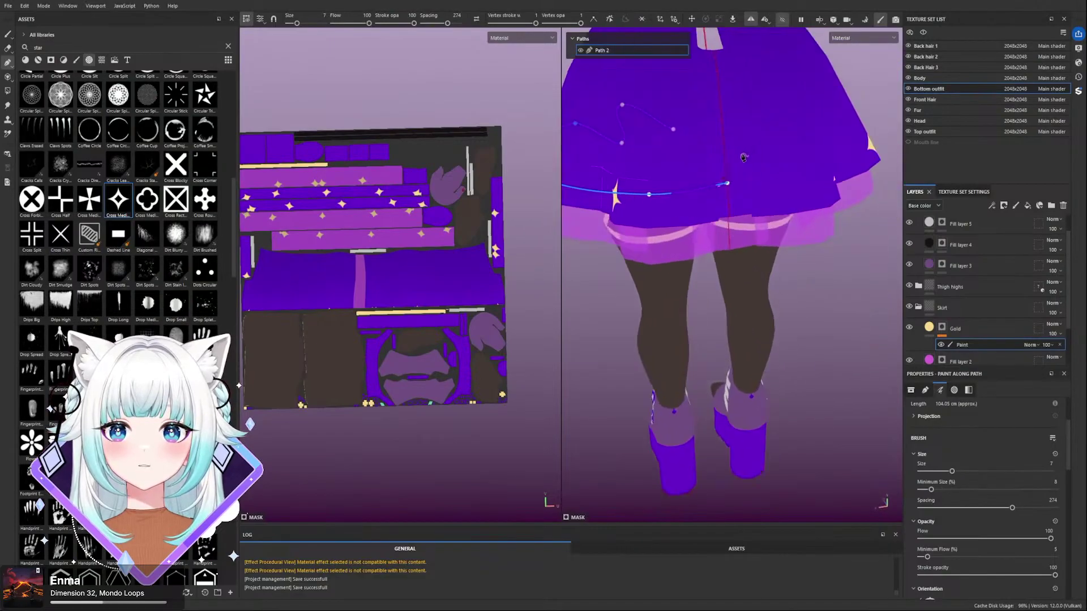
alt+drag(658, 186, 756, 167)
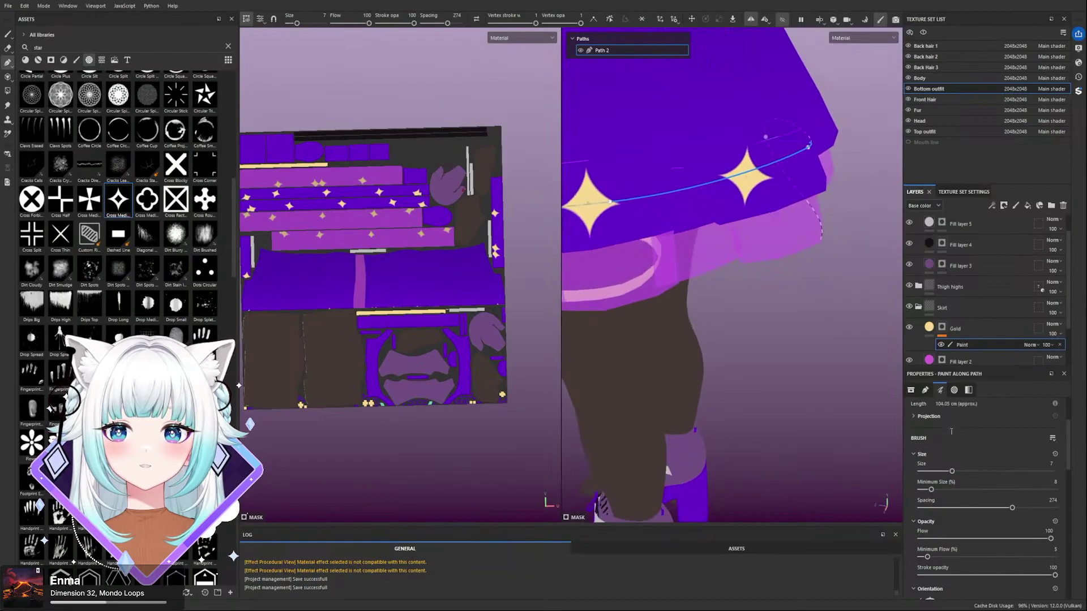
scroll(976, 542, down, 3)
drag(917, 525, 919, 530)
mouse_move(746, 334)
alt+mouse_down()
mouse_move(675, 325)
mouse_move(756, 317)
alt+mouse_up()
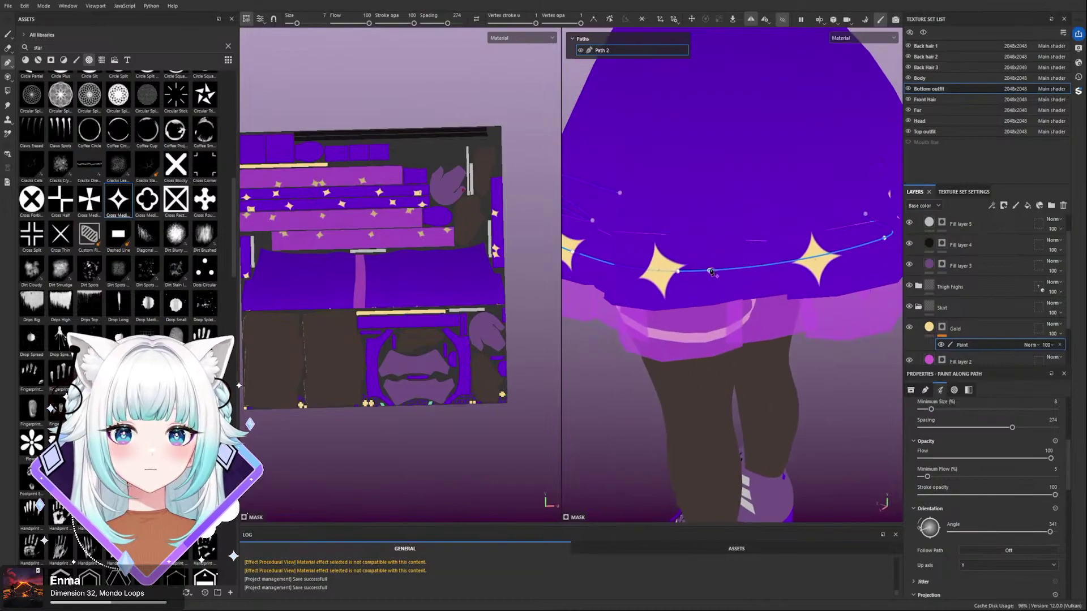
- Reshape Path 2 along the skirt's lower edge and set its star brush orientation angle to 90
drag(677, 274, 753, 229)
drag(636, 259, 669, 113)
mouse_move(717, 258)
alt+mouse_down()
mouse_move(722, 308)
mouse_move(725, 246)
alt+mouse_up()
drag(661, 278, 664, 273)
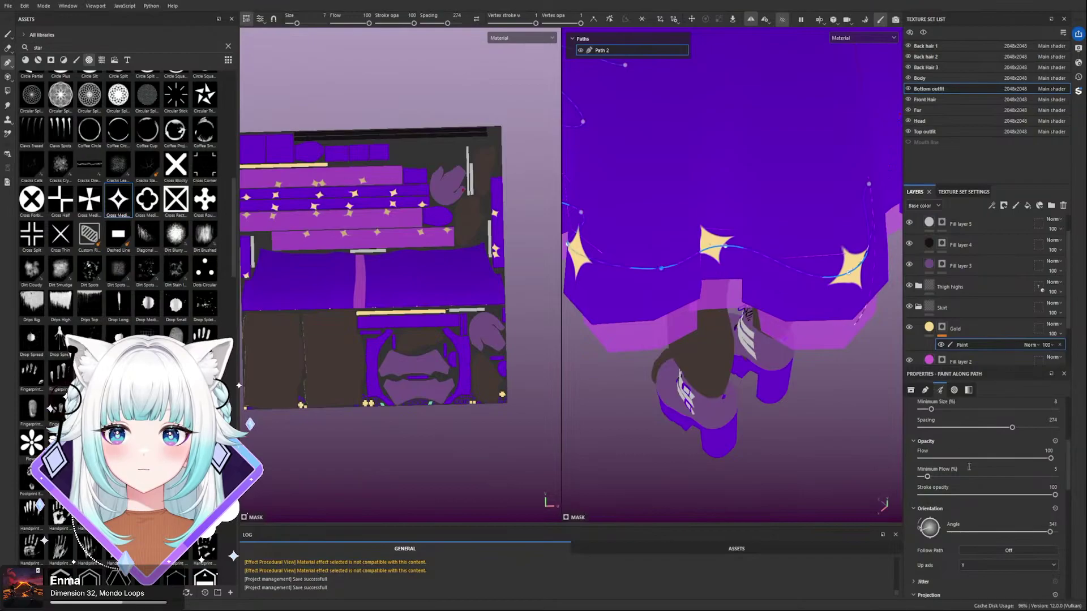
drag(919, 520, 931, 498)
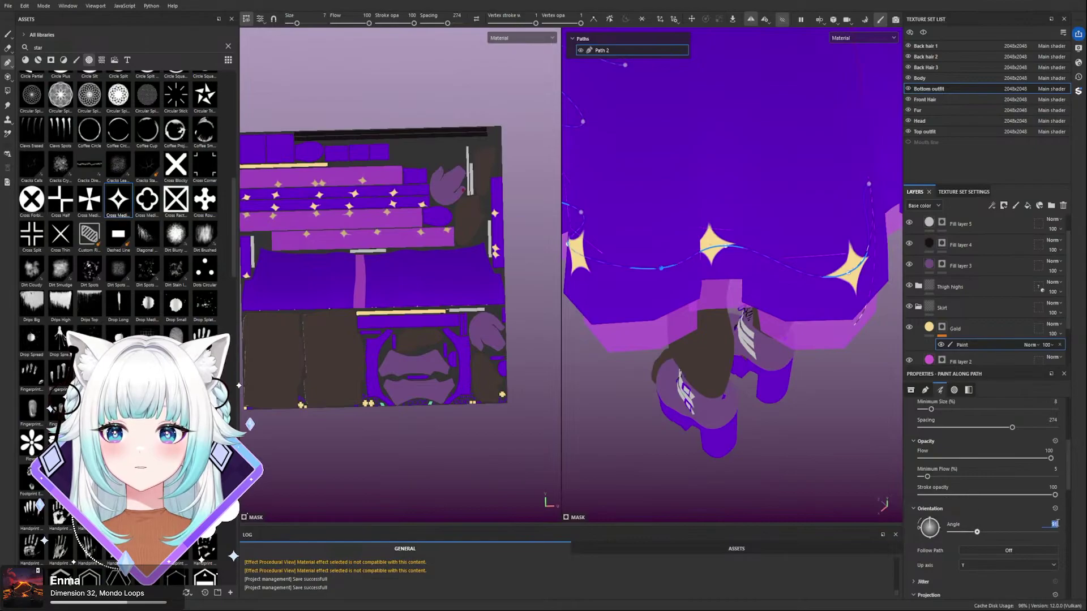
- Reposition the points of Path 2 so the row of stars follows the scallops of the skirt hem
scroll(823, 390, down, 3)
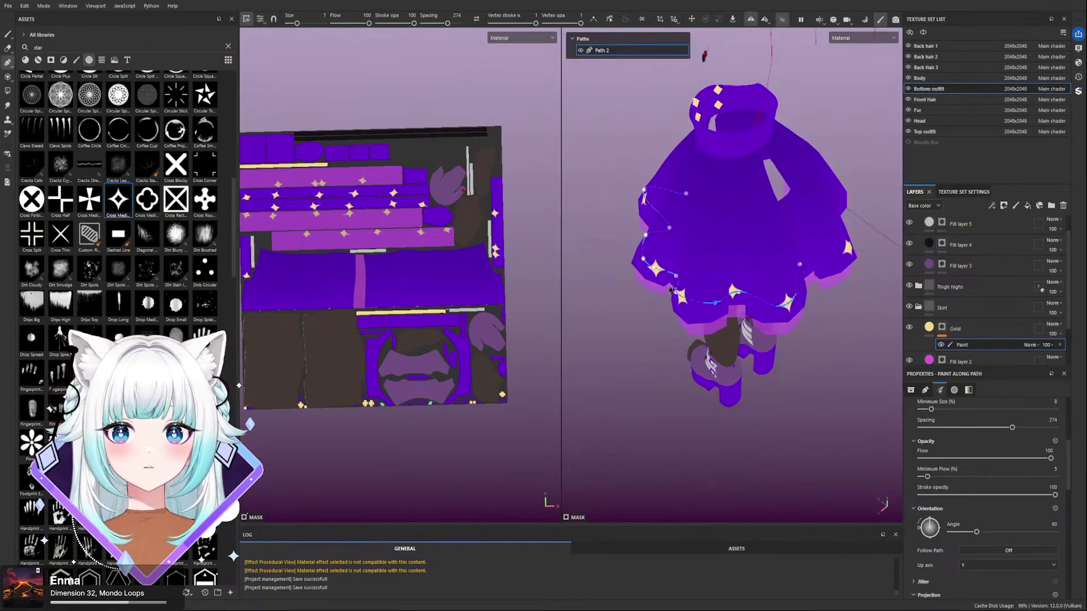
alt+drag(823, 391, 839, 218)
alt+middle_drag(741, 282, 849, 231)
scroll(678, 274, up, 3)
alt+drag(736, 243, 745, 215)
alt+middle_drag(847, 175, 755, 291)
alt+drag(754, 291, 697, 287)
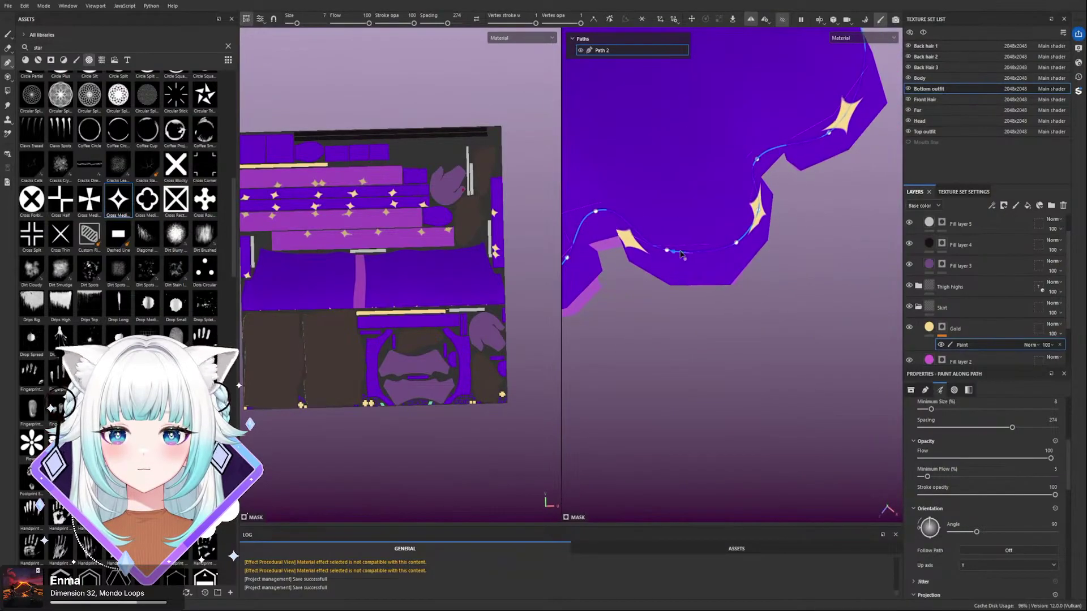
alt+drag(801, 274, 795, 225)
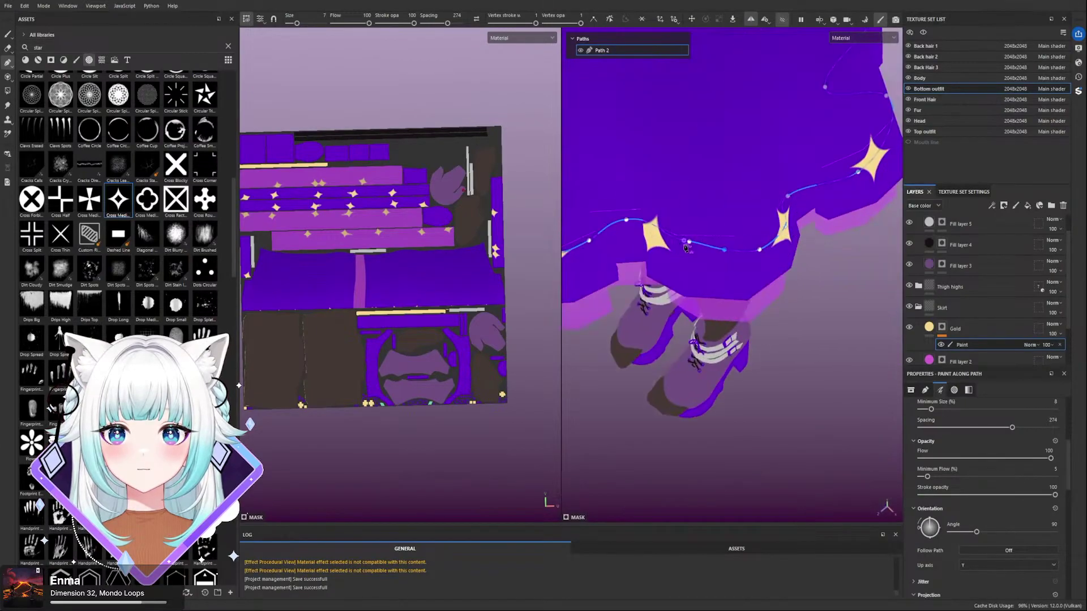
alt+drag(679, 251, 749, 266)
drag(756, 210, 703, 194)
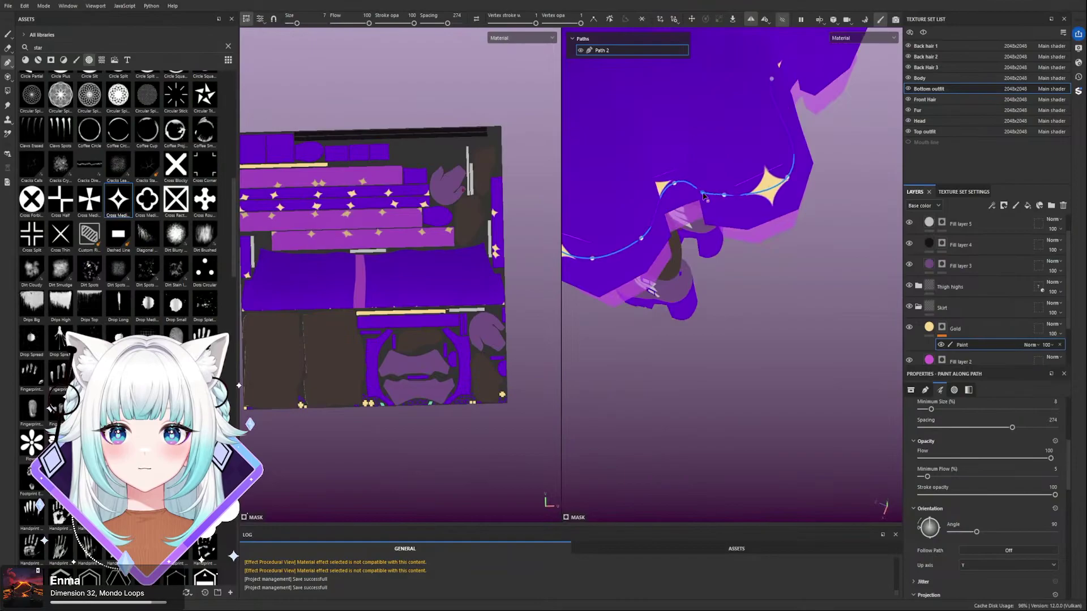
- Adjust Path 2 on the hem panel beside the skirt's front opening to follow its rounded edge
alt+drag(831, 203, 686, 172)
scroll(655, 198, down, 5)
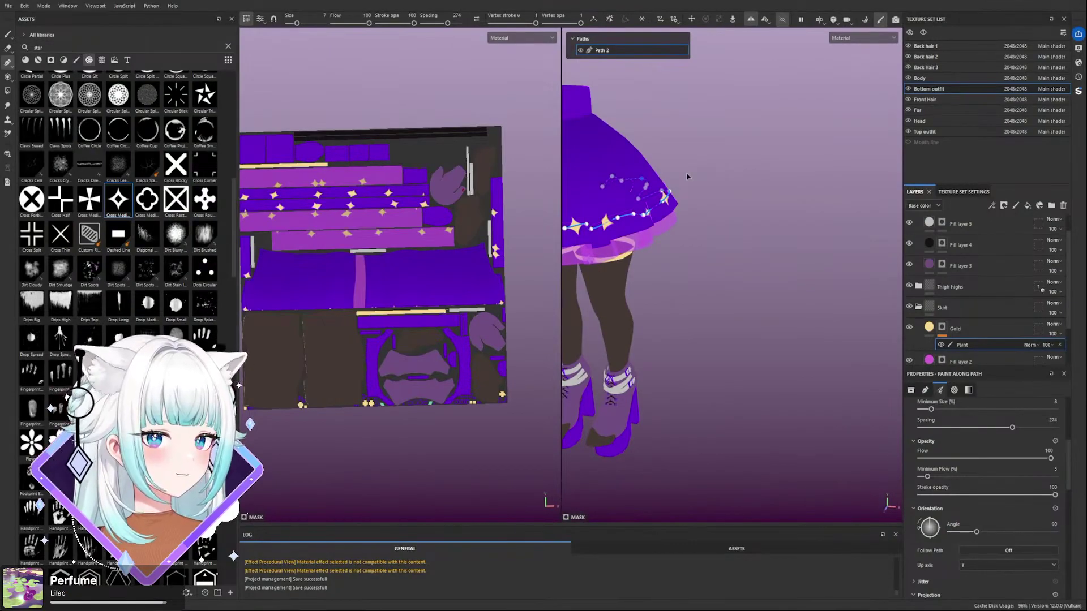
alt+drag(636, 174, 626, 192)
alt+middle_drag(626, 192, 756, 224)
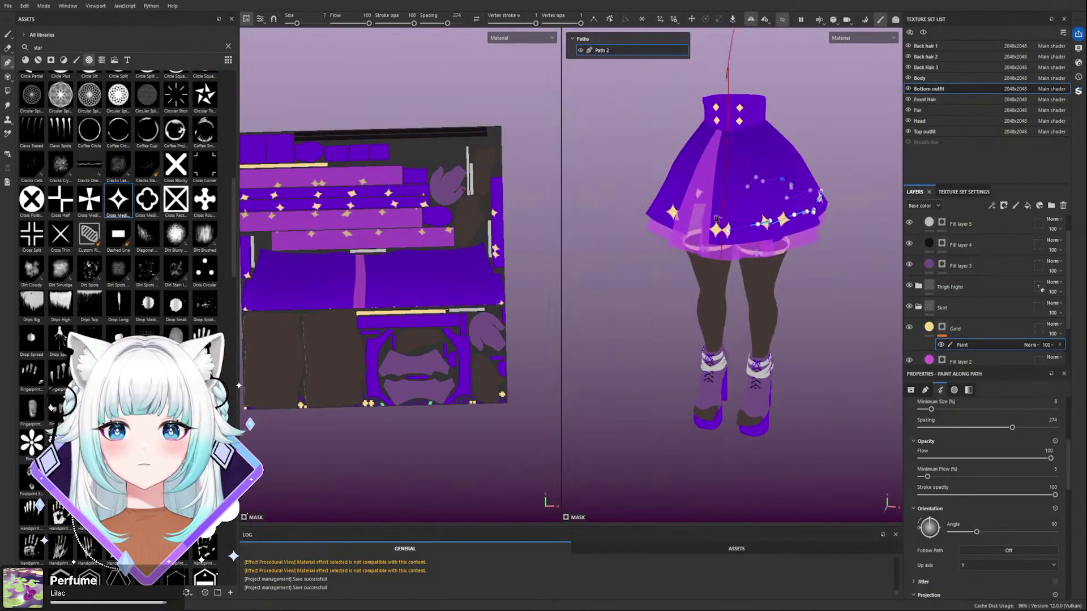
scroll(736, 226, up, 4)
mouse_move(749, 227)
alt+mouse_down()
mouse_move(754, 296)
mouse_move(767, 221)
mouse_move(709, 257)
mouse_move(708, 274)
mouse_move(732, 280)
mouse_move(700, 278)
mouse_move(717, 273)
mouse_move(777, 331)
alt+mouse_up()
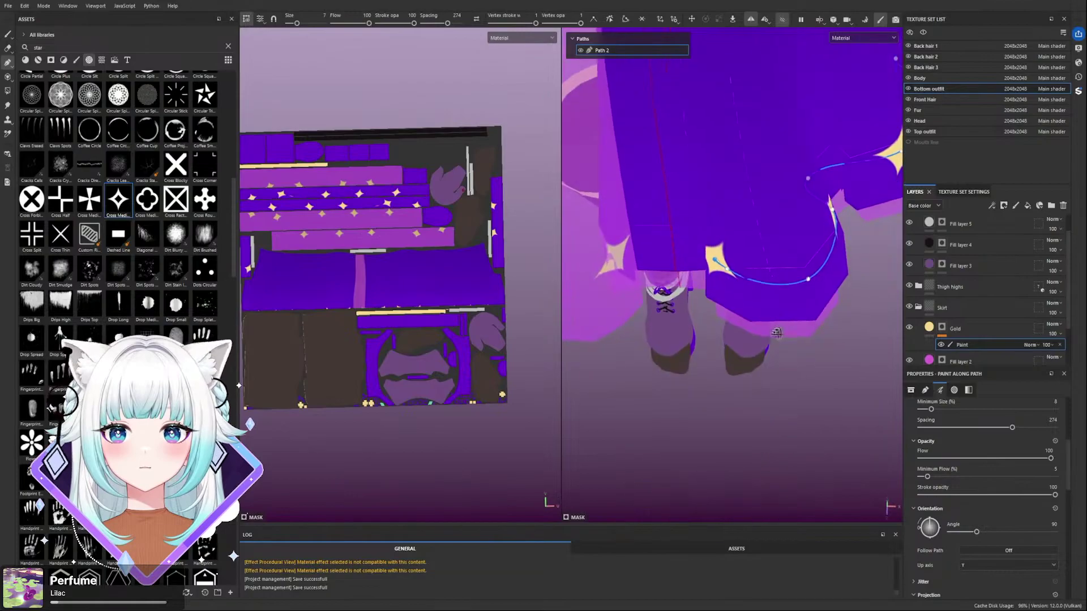
drag(771, 284, 733, 231)
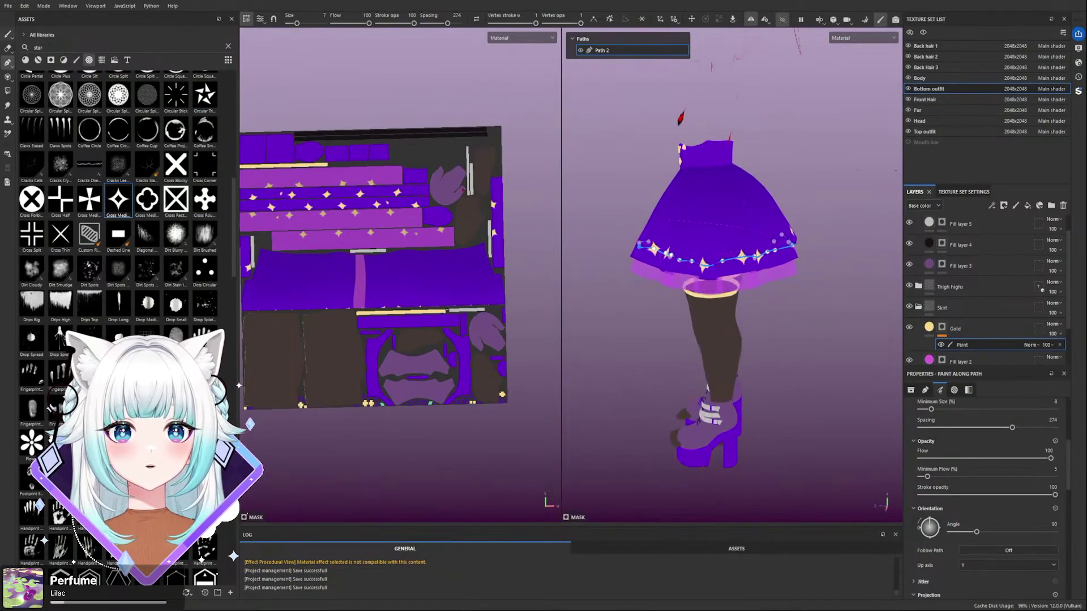
- Leave path editing and inspect the gold stars around the skirt from several sides
key(1)
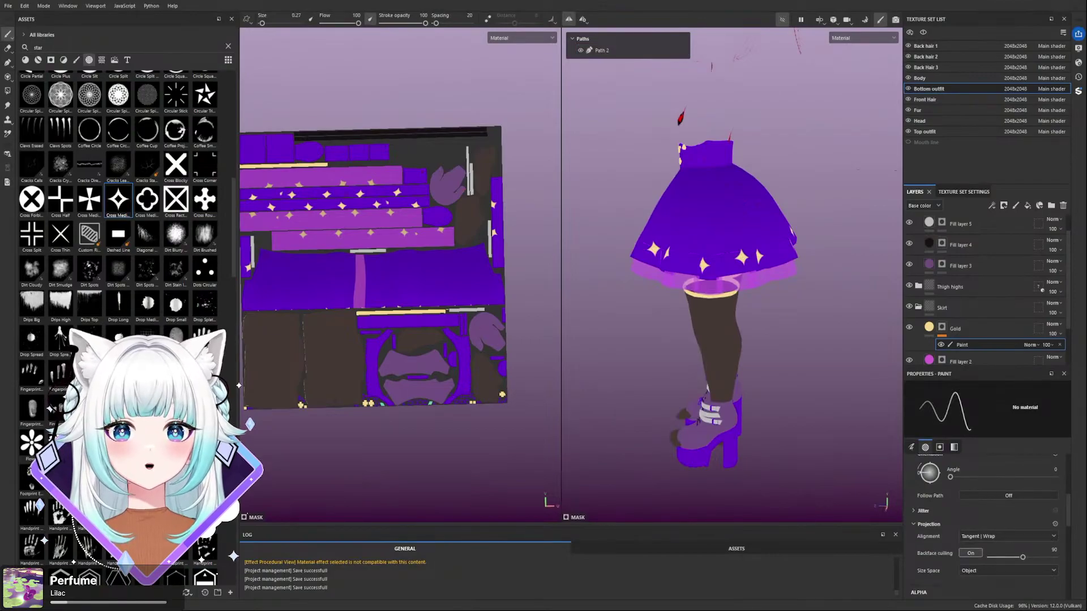
alt+drag(739, 170, 665, 170)
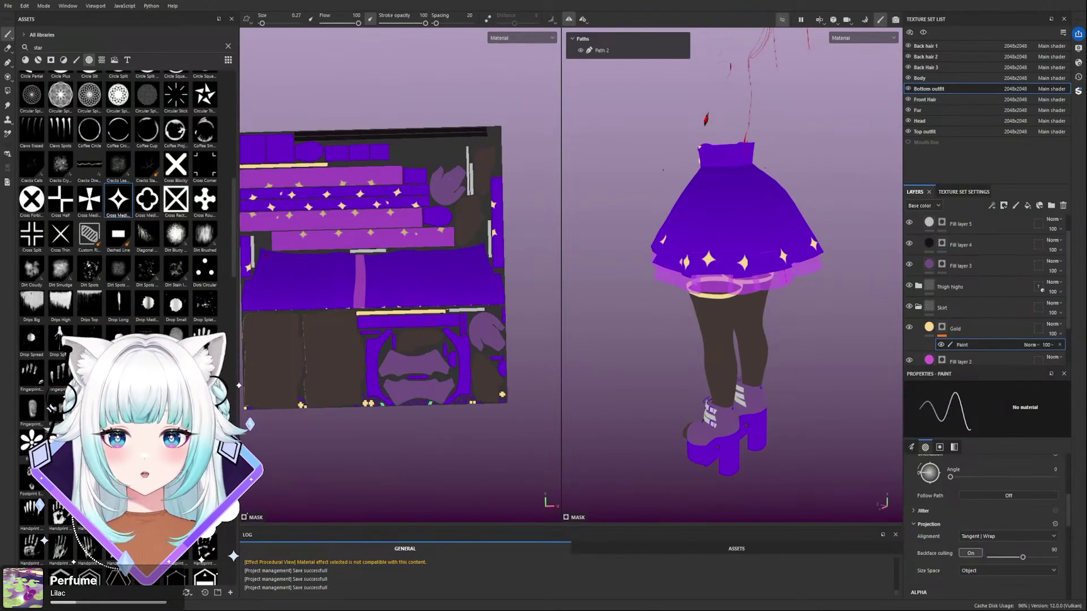
alt+drag(666, 169, 850, 226)
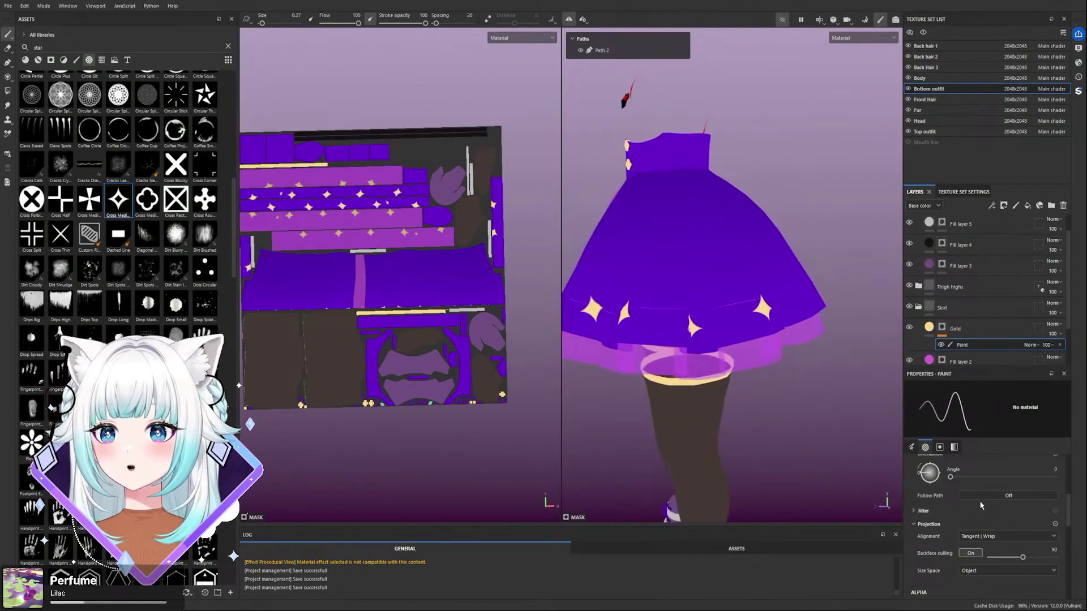
- Reselect Path 2 and replace its star alpha with a round brush shape
click(602, 50)
scroll(1019, 481, down, 5)
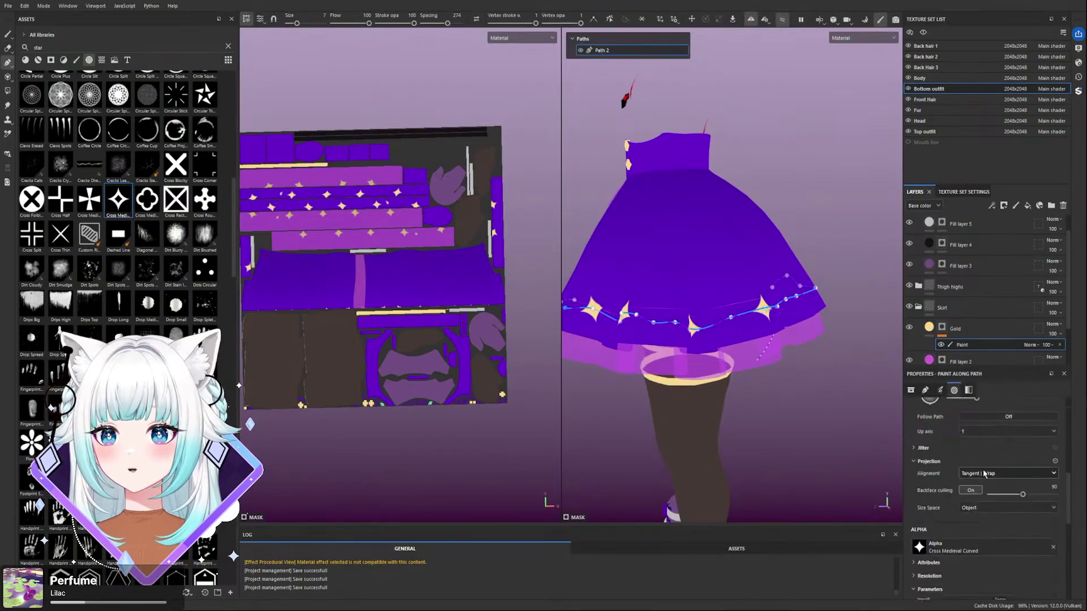
click(1053, 441)
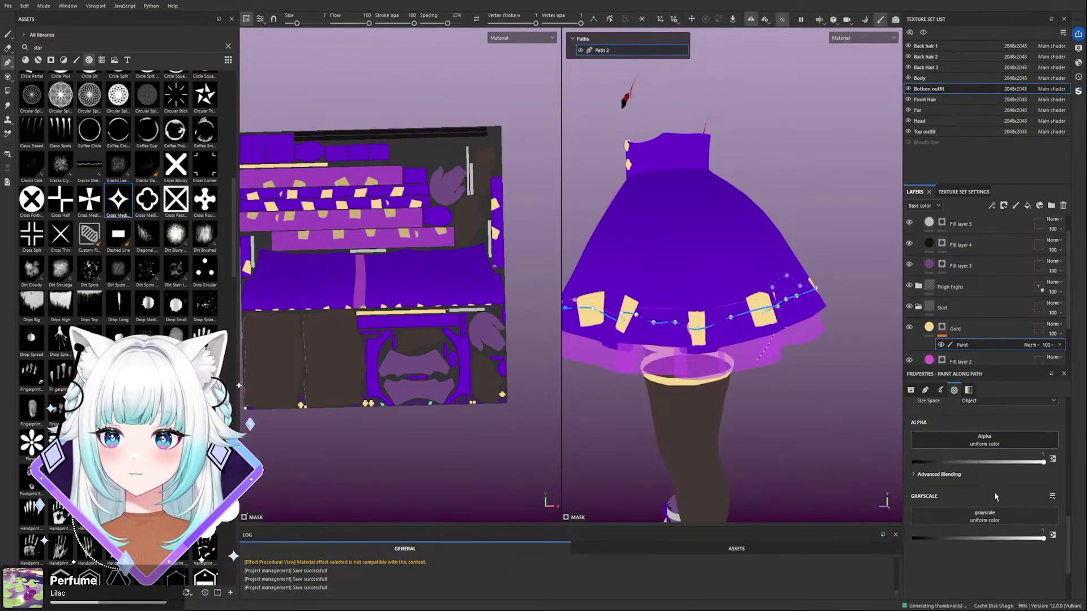
key(ctrl+z)
scroll(969, 470, up, 5)
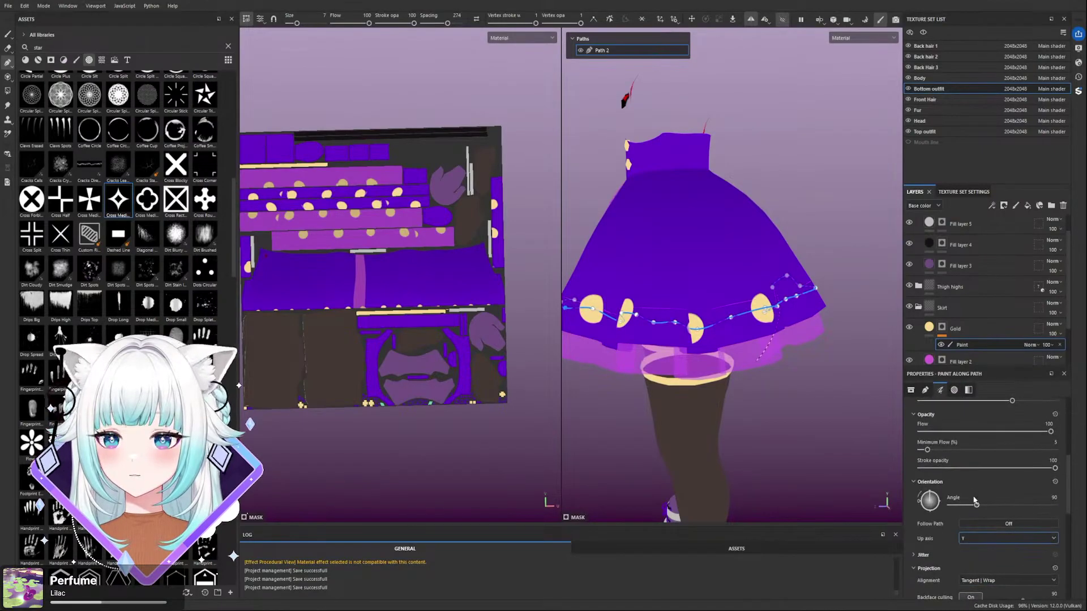
- Set the Path 2 brush spacing to 5 and its size to 1.26 for a thin continuous gold line
scroll(942, 549, down, 2)
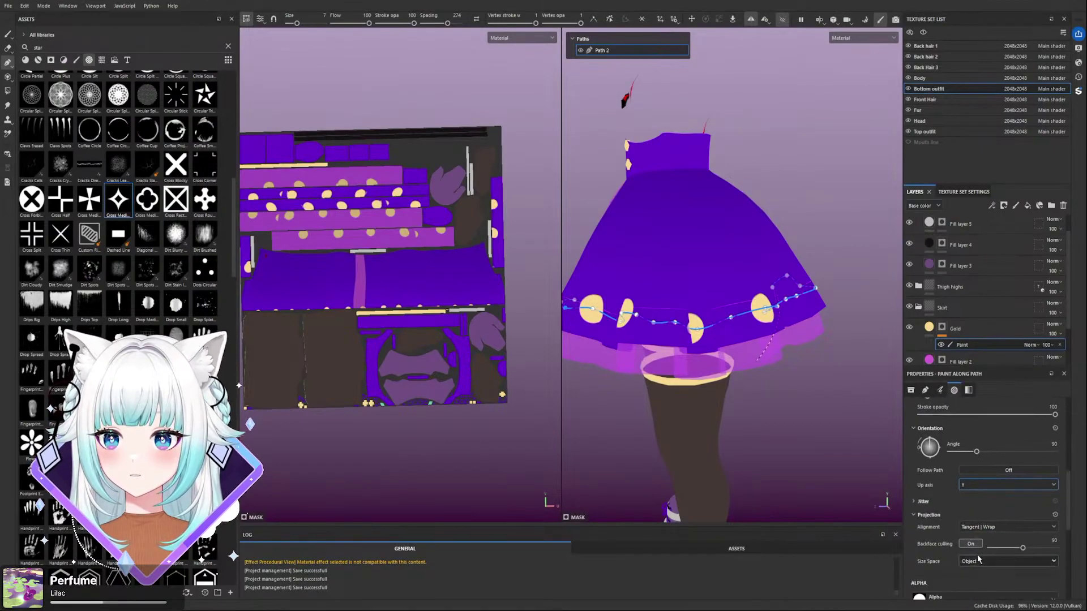
scroll(951, 515, up, 3)
scroll(962, 499, up, 2)
mouse_move(1012, 481)
mouse_down()
mouse_move(924, 481)
mouse_move(900, 494)
mouse_up()
scroll(777, 425, up, 6)
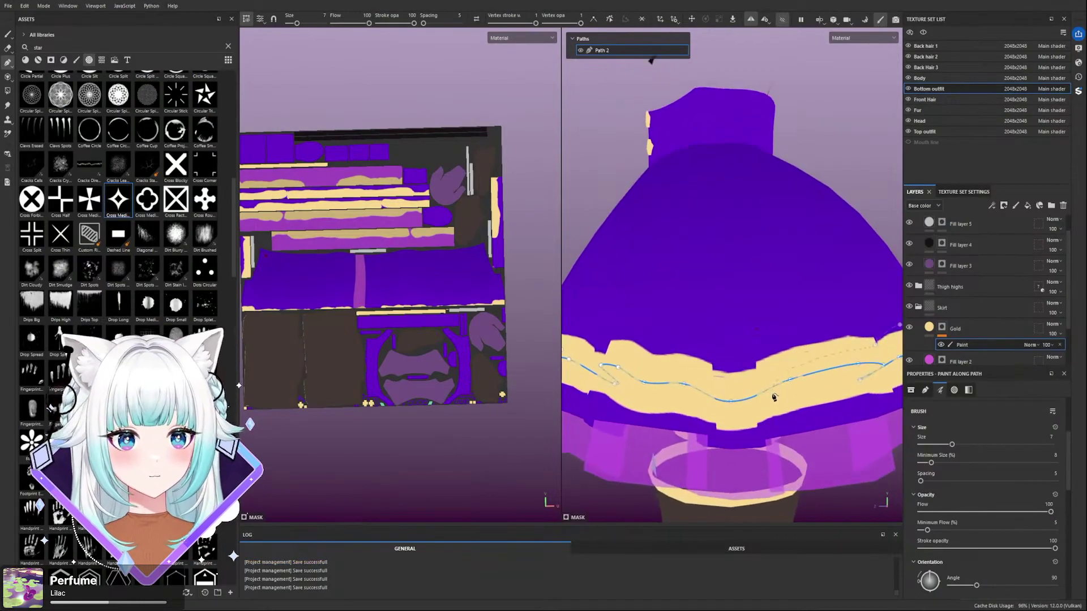
scroll(782, 357, up, 3)
alt+drag(767, 367, 725, 315)
scroll(697, 283, down, 5)
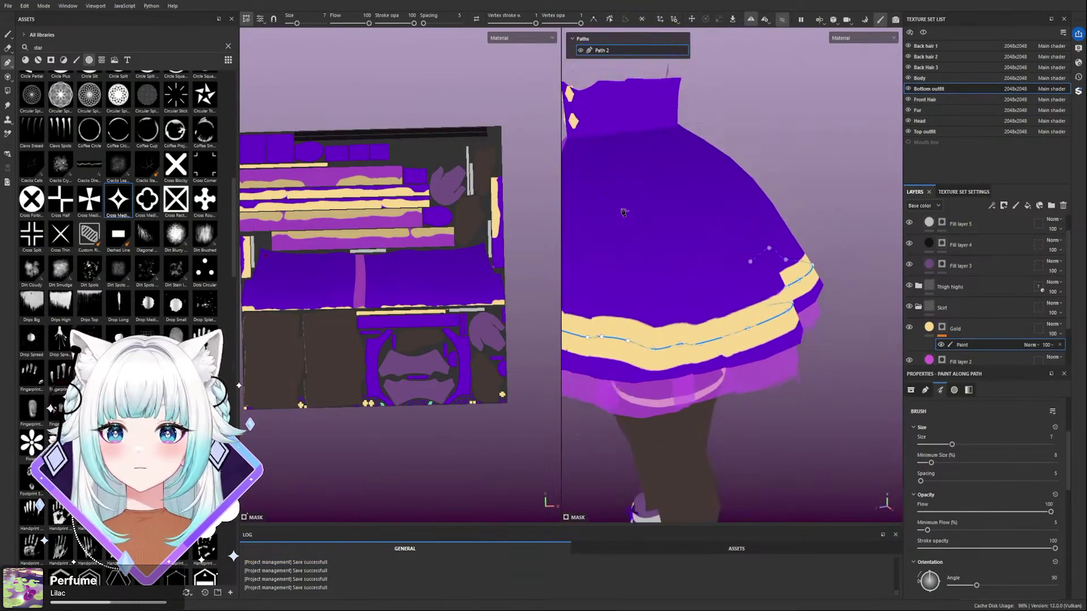
drag(300, 24, 291, 25)
- Refine the points of Path 2 and examine the breaks in the gold line between the skirt's hem folds
alt+drag(702, 244, 802, 286)
scroll(741, 334, up, 3)
drag(771, 321, 760, 311)
alt+drag(672, 308, 664, 221)
scroll(791, 213, down, 4)
scroll(784, 207, up, 8)
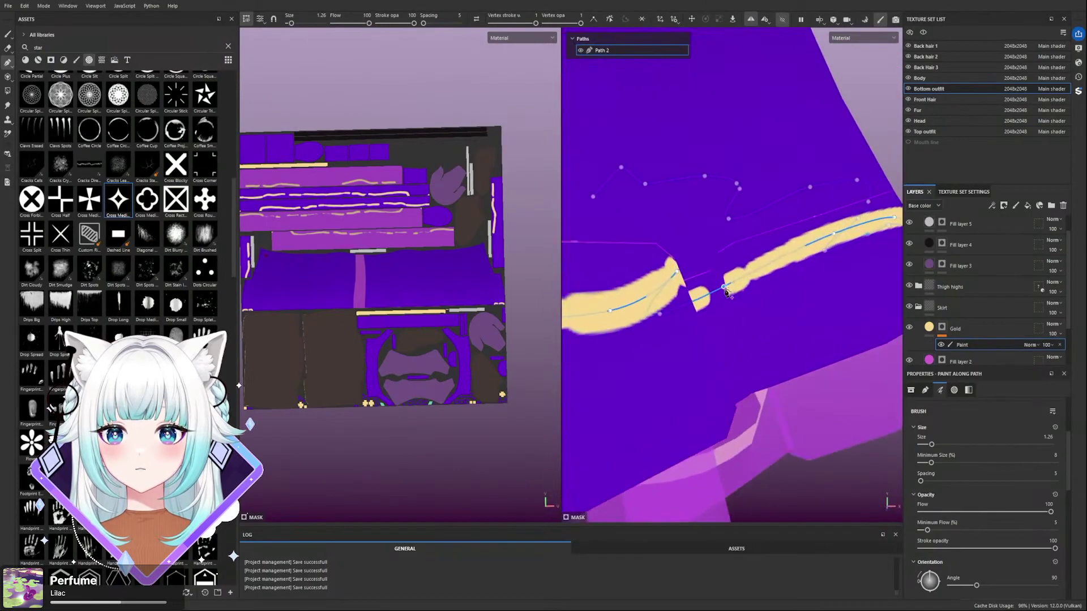
alt+drag(733, 289, 796, 330)
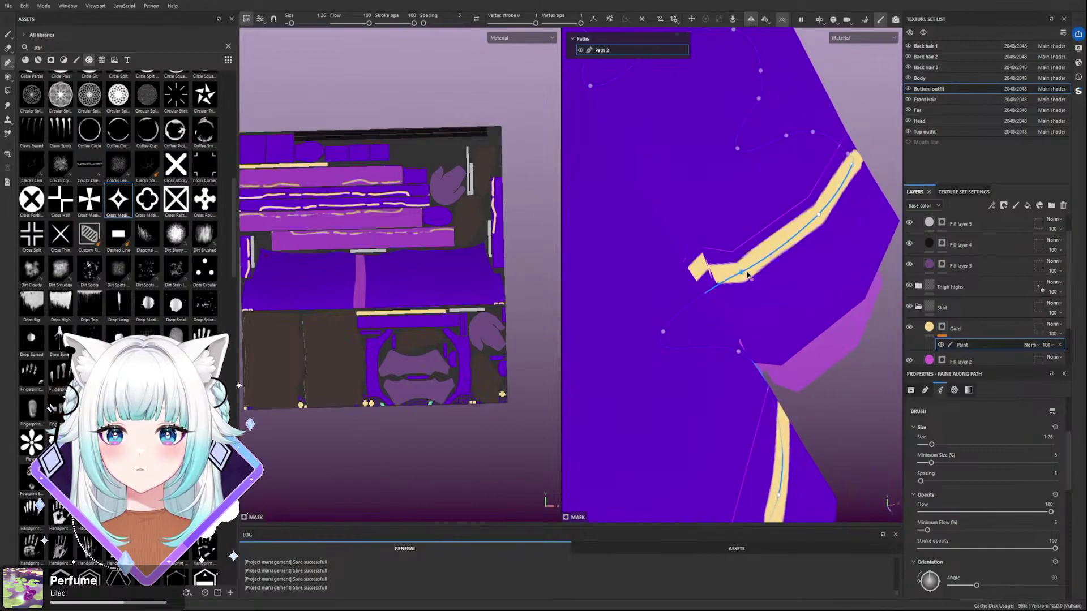
alt+drag(722, 278, 557, 217)
scroll(336, 214, up, 3)
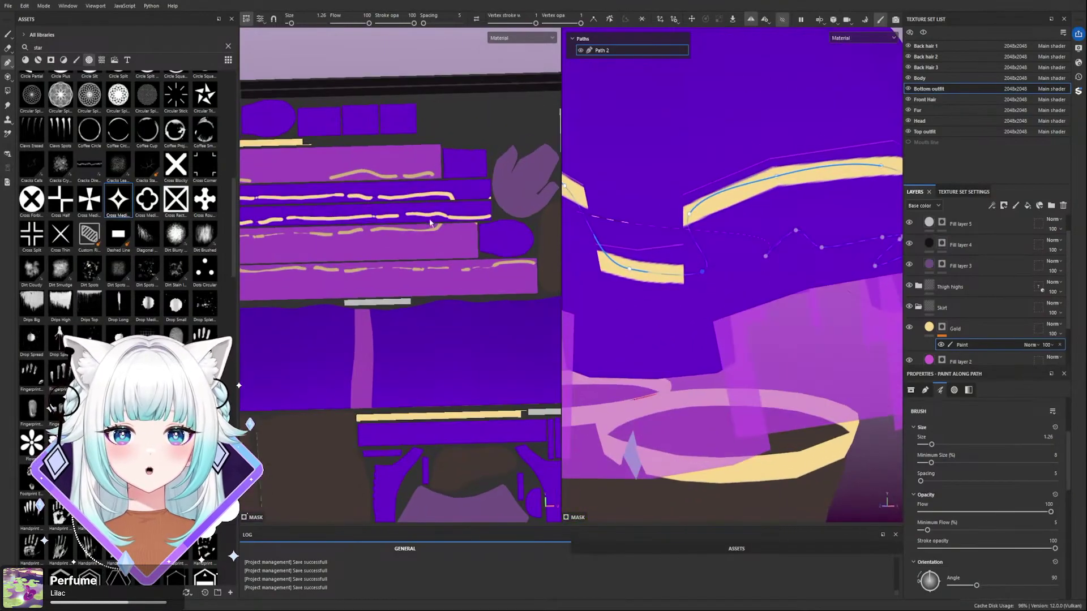
- Move a point of Path 2 near the skirt's front side to reshape the curve of the gold line
scroll(358, 229, down, 5)
scroll(666, 212, down, 5)
alt+drag(595, 215, 658, 229)
scroll(290, 227, up, 3)
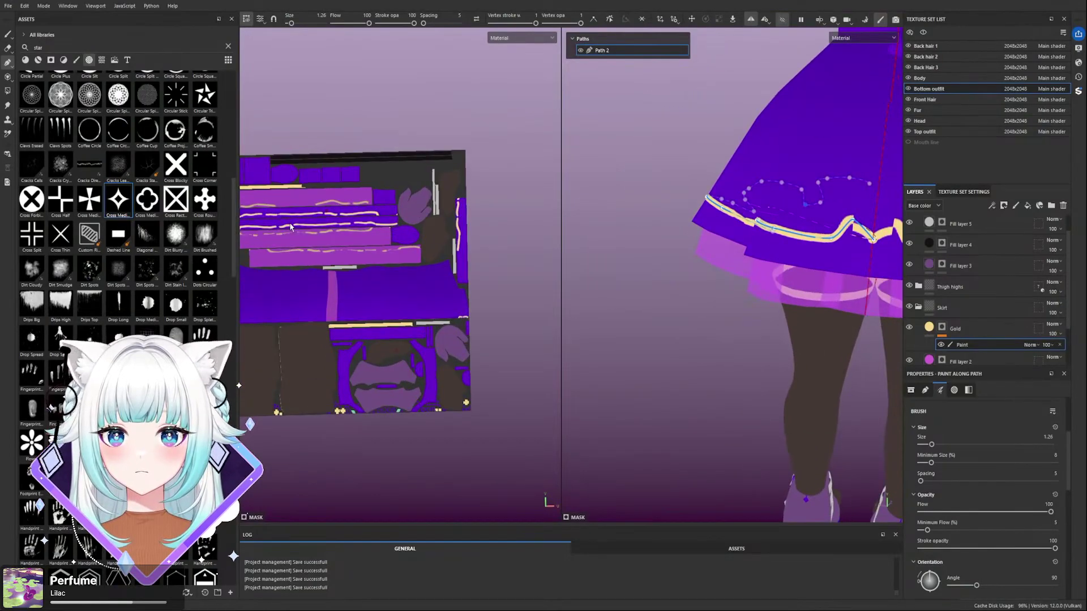
scroll(774, 204, down, 2)
alt+drag(621, 204, 680, 250)
alt+middle_drag(680, 250, 714, 247)
scroll(724, 238, up, 3)
mouse_move(735, 295)
mouse_down()
mouse_move(752, 255)
mouse_move(753, 305)
mouse_move(757, 277)
mouse_move(786, 283)
mouse_up()
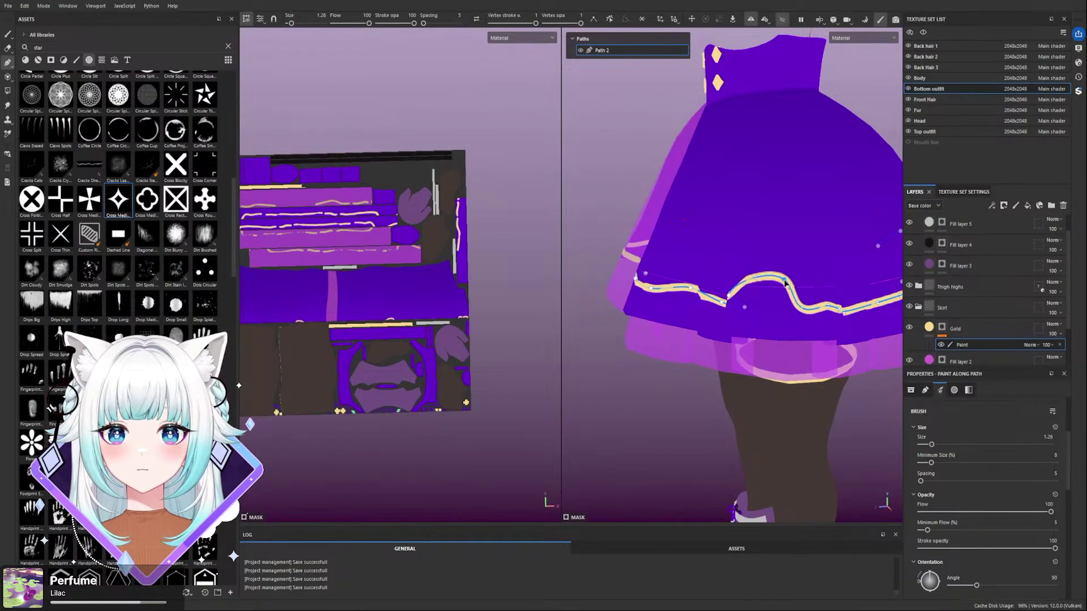
- Hide the existing Paint effect on the Gold layer's mask and add a new Paint effect above it
scroll(748, 274, down, 2)
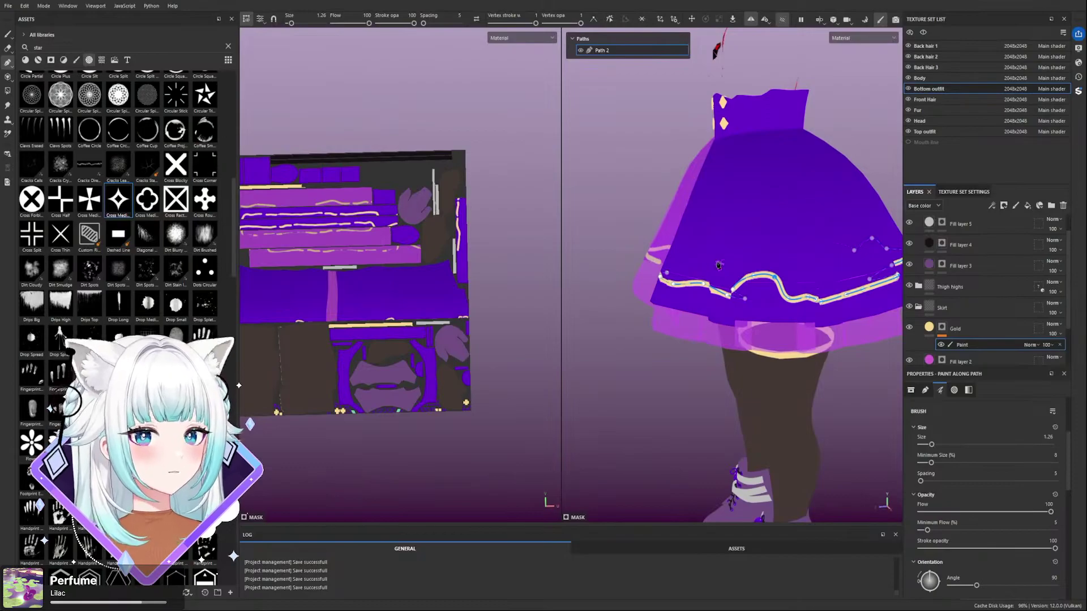
click(940, 329)
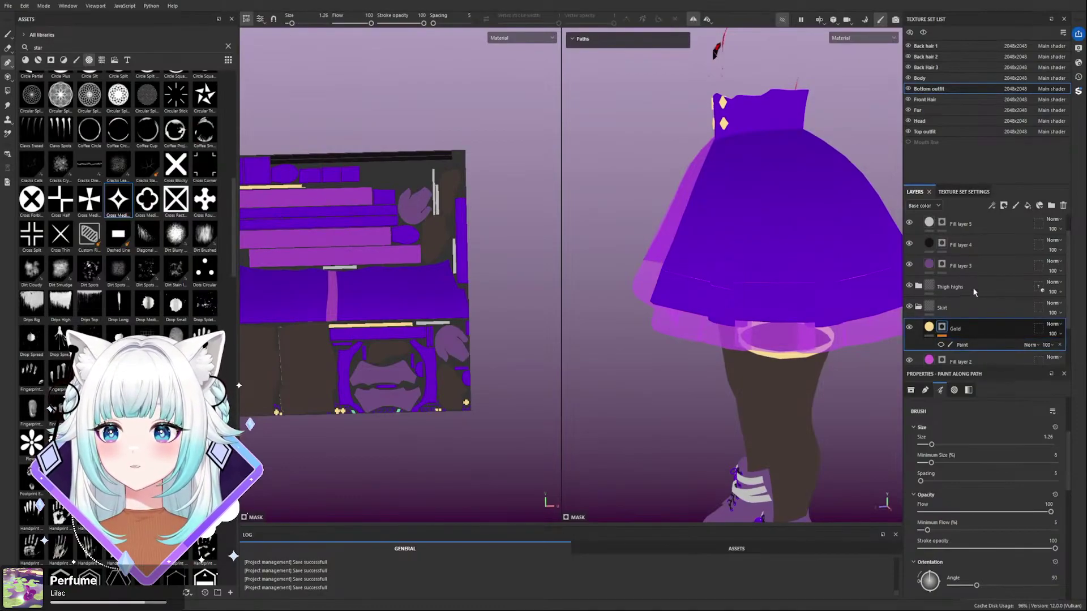
key(ctrl+z)
scroll(291, 283, up, 2)
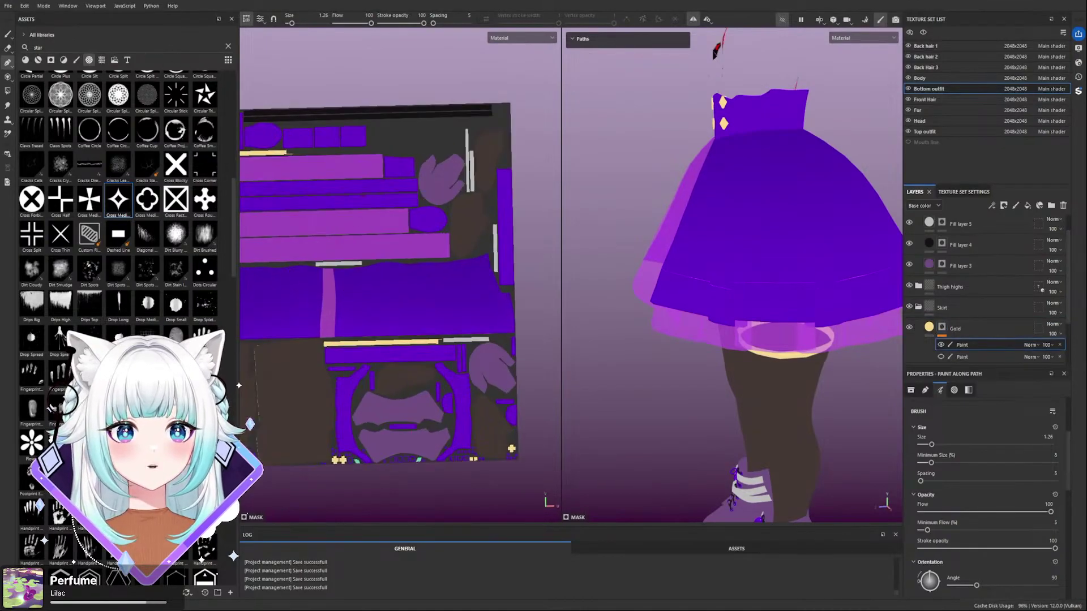
- Switch to the paint brush and level the 2D UV view for drawing a straight line across the skirt
click(8, 32)
key(f)
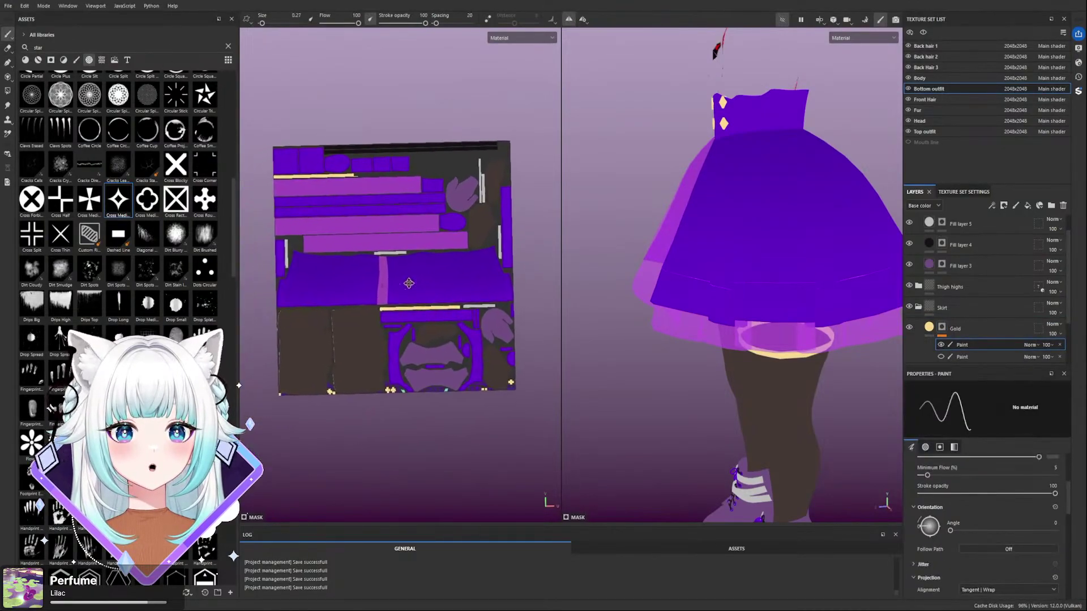
scroll(305, 288, up, 1)
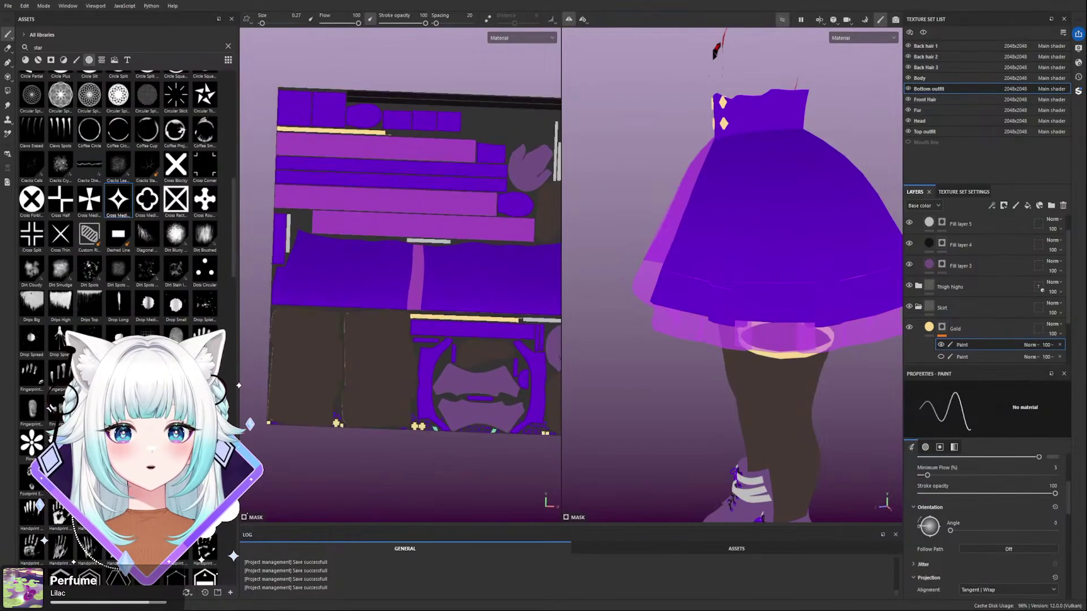
alt+middle_drag(401, 281, 369, 273)
scroll(368, 273, down, 1)
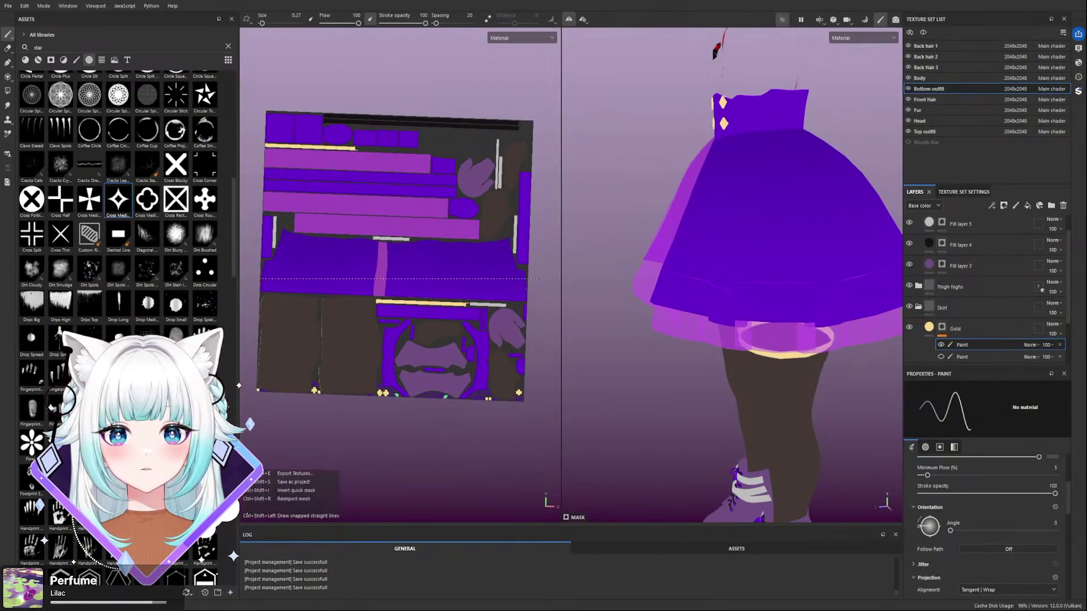
mouse_move(527, 143)
alt+mouse_down()
mouse_move(507, 142)
mouse_move(520, 142)
alt+mouse_up()
alt+drag(523, 94, 461, 84)
scroll(436, 178, down, 4)
scroll(412, 124, up, 2)
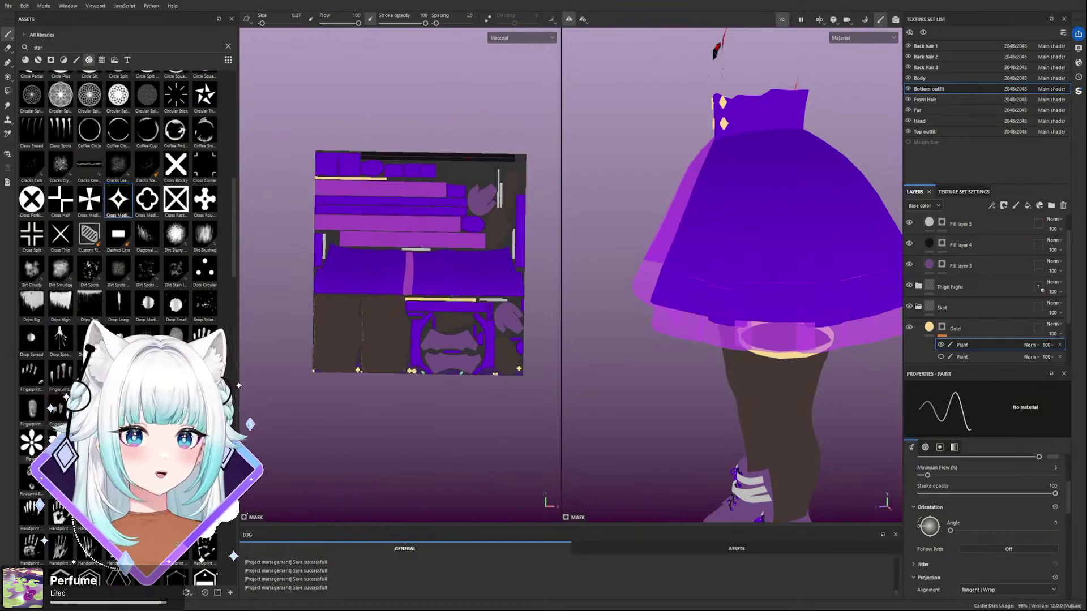
alt+drag(440, 119, 467, 101)
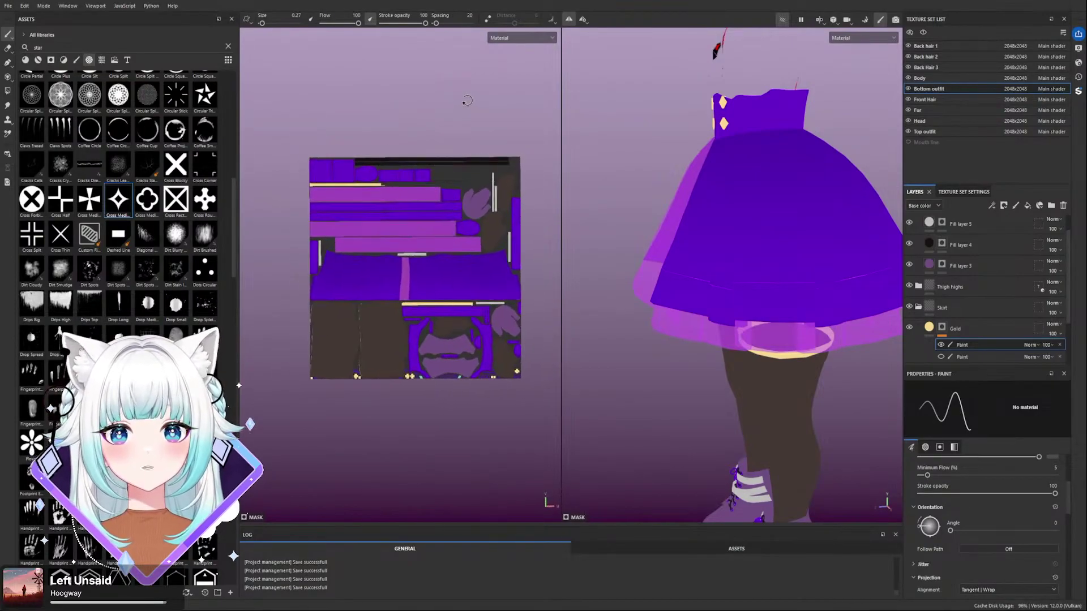
- Try rotating the 2D UV view freely until its layout sits level
scroll(447, 160, up, 4)
scroll(447, 160, down, 4)
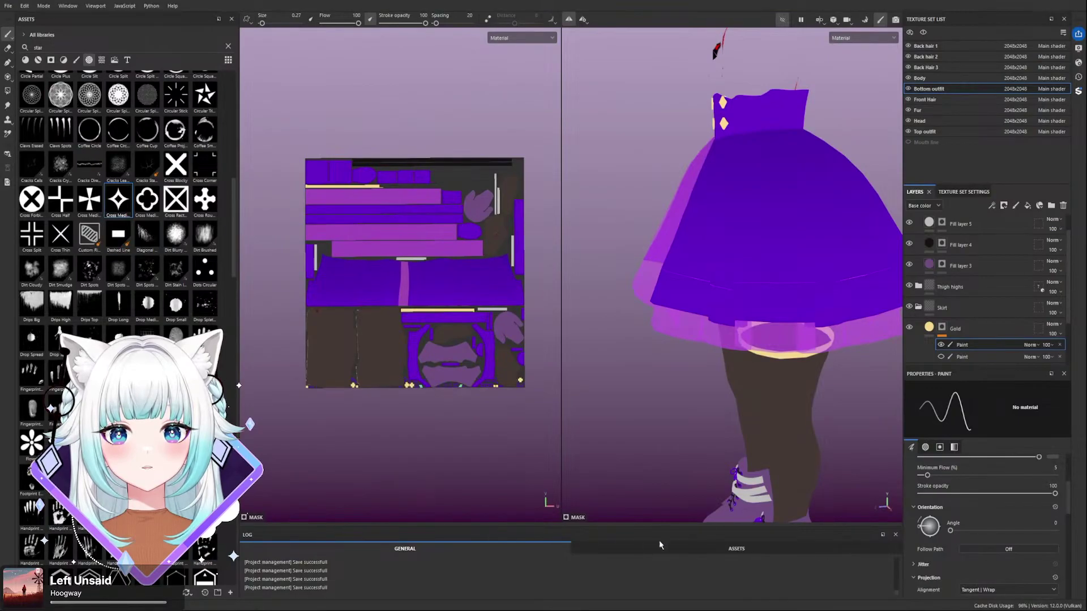
alt+drag(550, 501, 612, 483)
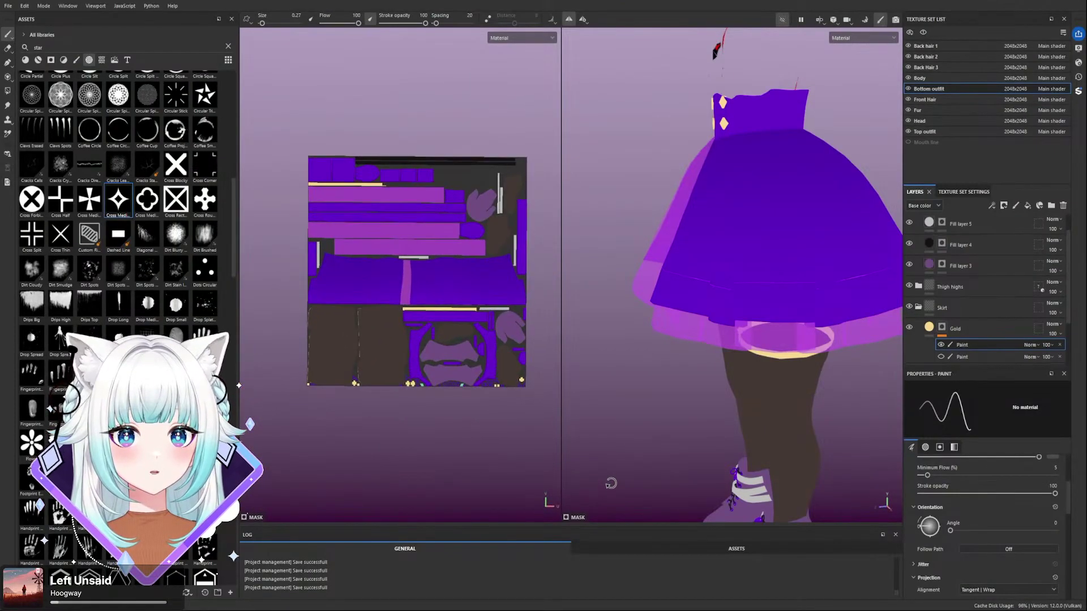
scroll(463, 292, up, 2)
alt+drag(497, 278, 525, 196)
scroll(504, 226, down, 2)
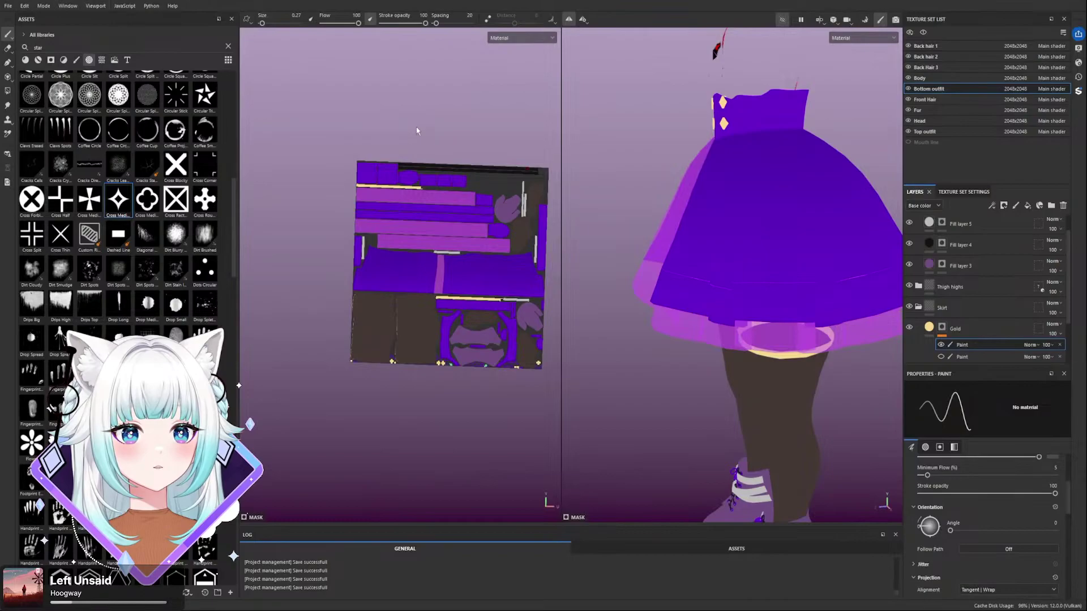
alt+drag(467, 138, 464, 136)
alt+middle_drag(464, 136, 418, 103)
scroll(413, 120, up, 2)
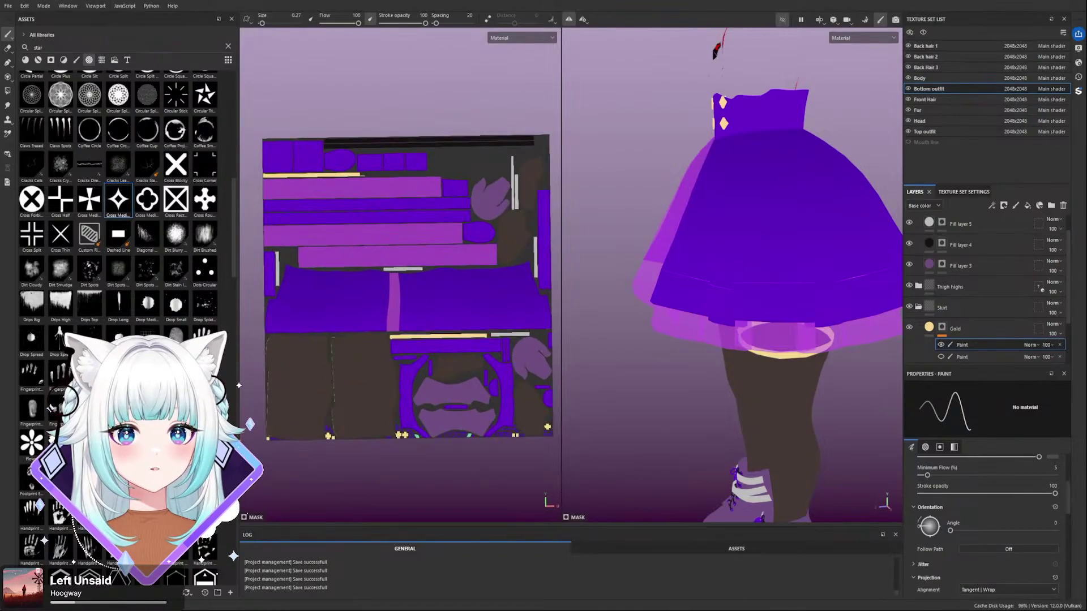
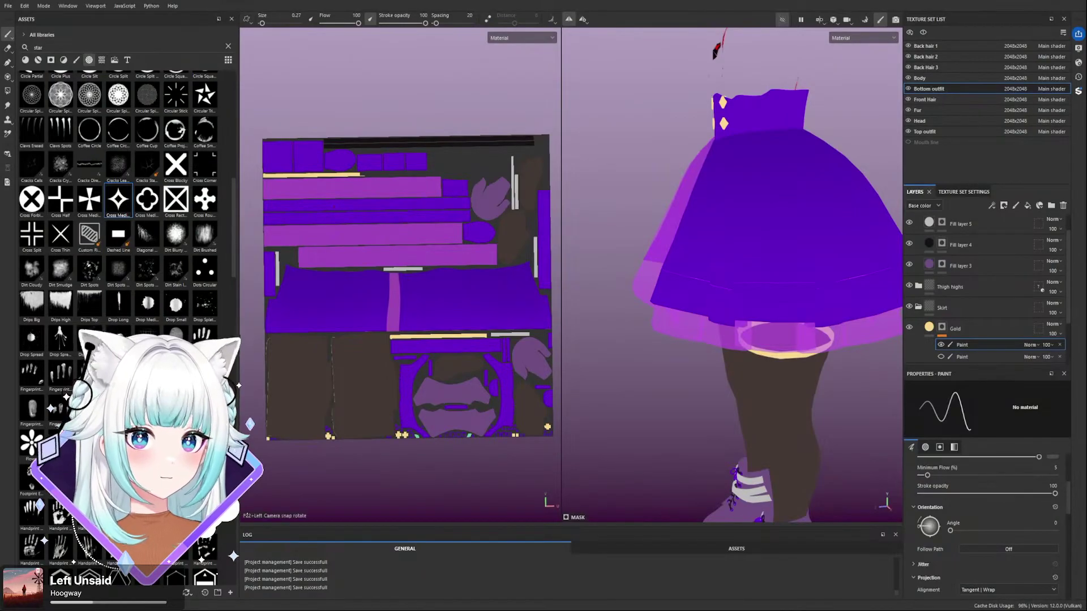
- Snap the 2D UV view's rotation to level and frame the whole layout
alt+shift+drag(428, 127, 402, 59)
alt+right_drag(401, 165, 459, 172)
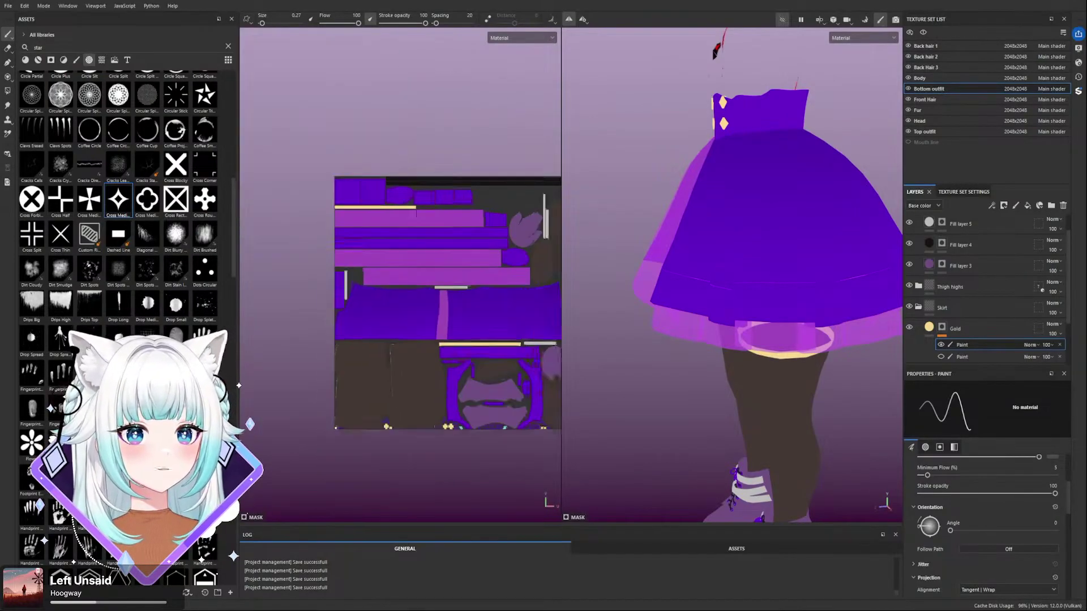
alt+middle_drag(458, 172, 419, 203)
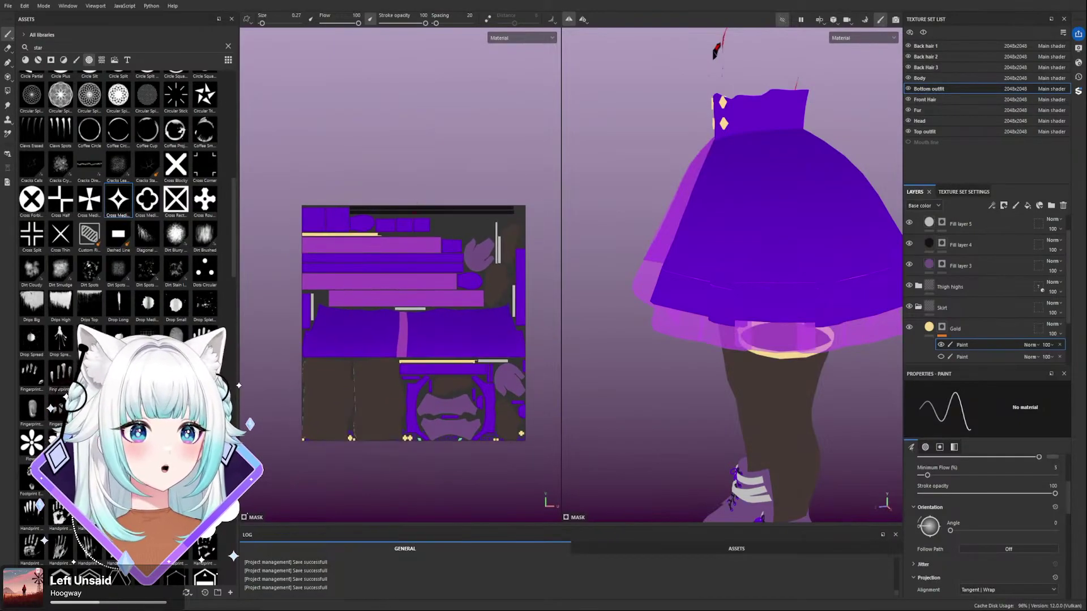
scroll(414, 199, up, 2)
alt+middle_drag(380, 315, 363, 184)
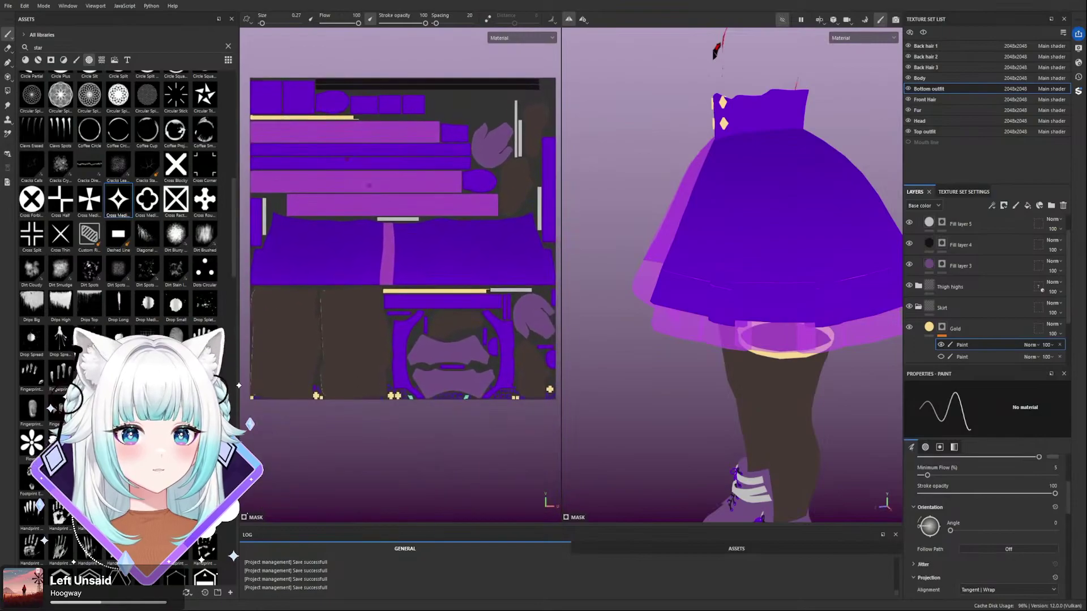
scroll(369, 226, down, 1)
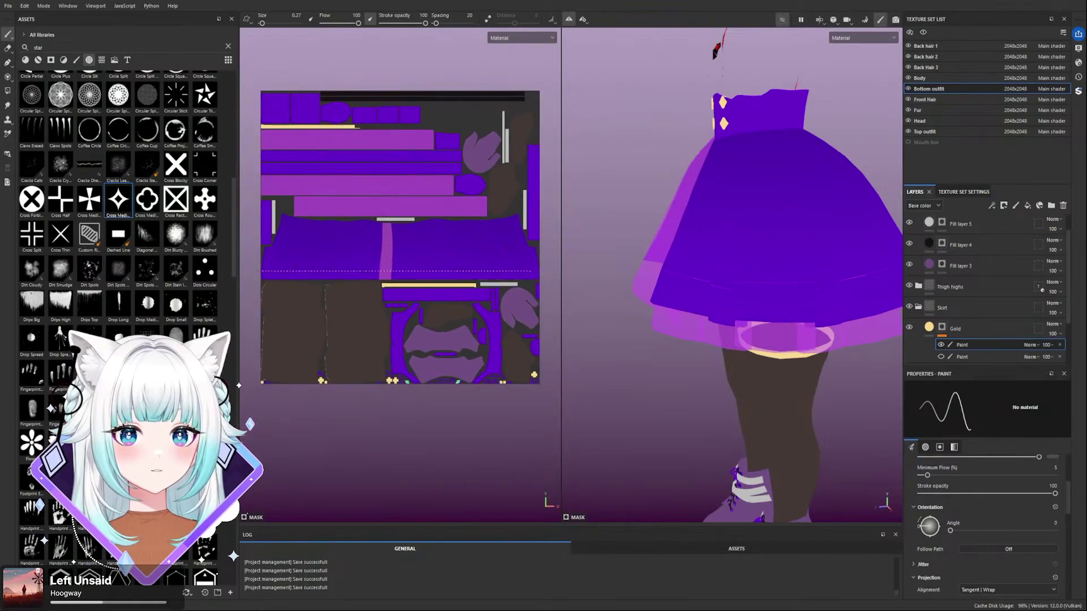
- Try a straight gold line across the lower part of the skirt's UV island with the 0.27 brush
shift+click(540, 272)
mouse_move(755, 207)
alt+mouse_down()
mouse_move(877, 202)
mouse_move(793, 209)
mouse_move(783, 223)
mouse_move(716, 216)
mouse_move(756, 212)
alt+mouse_up()
key(ctrl+z)
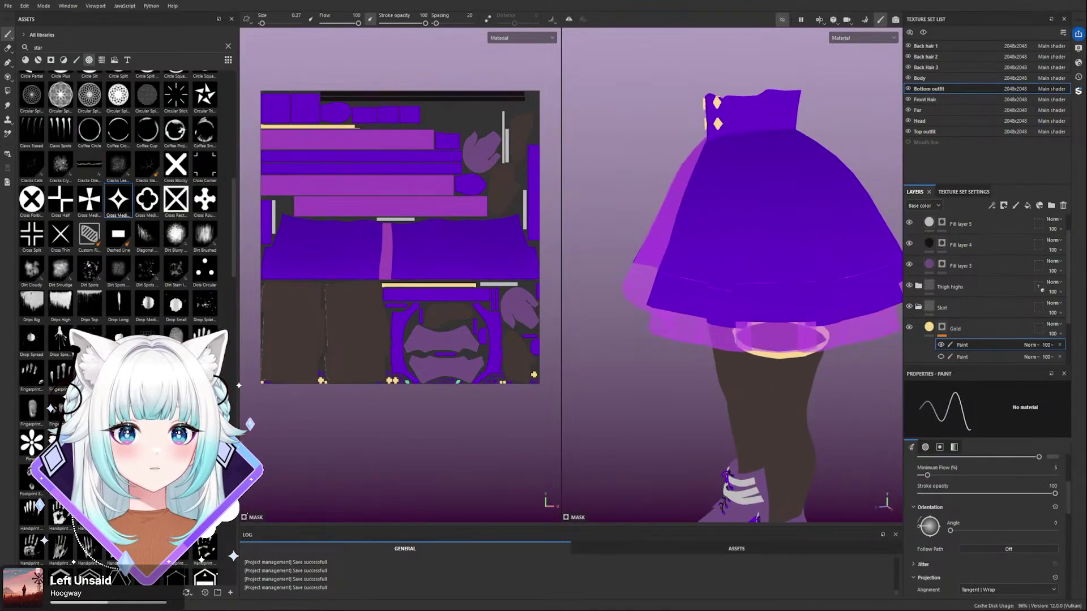
- Set the brush size to 0.74 and paint a straight gold line just above the bottom edge of the skirt's UV island
drag(262, 23, 264, 24)
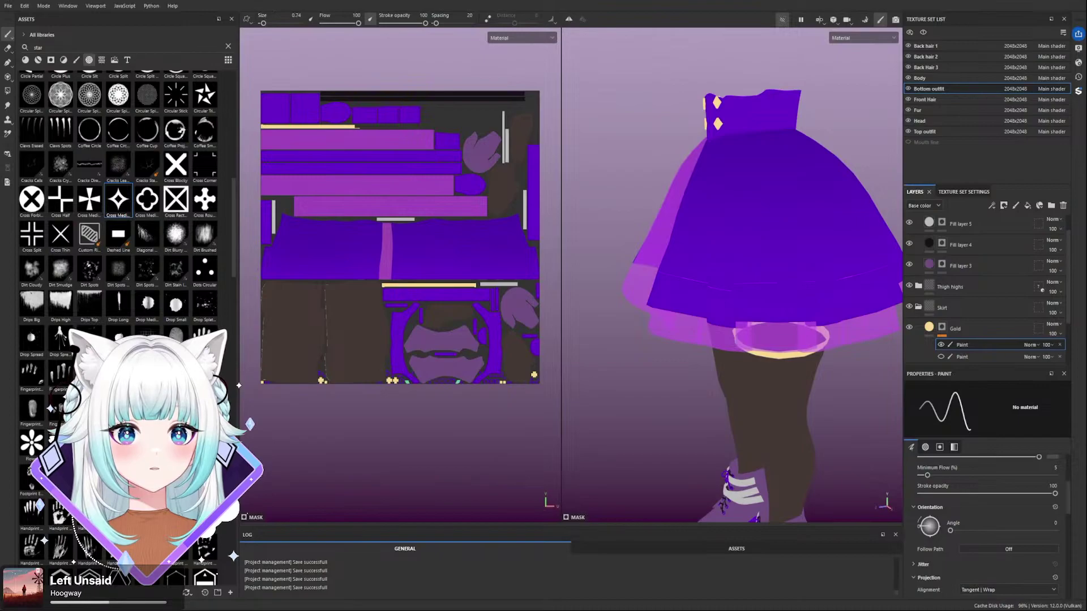
shift+click(535, 270)
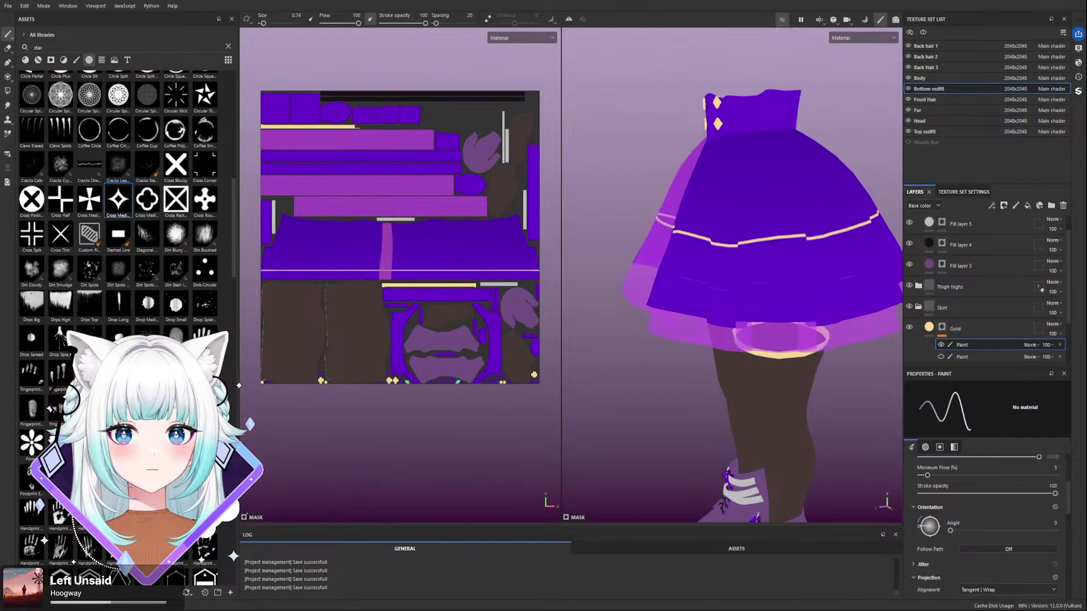
alt+drag(730, 272, 773, 271)
key(ctrl+z)
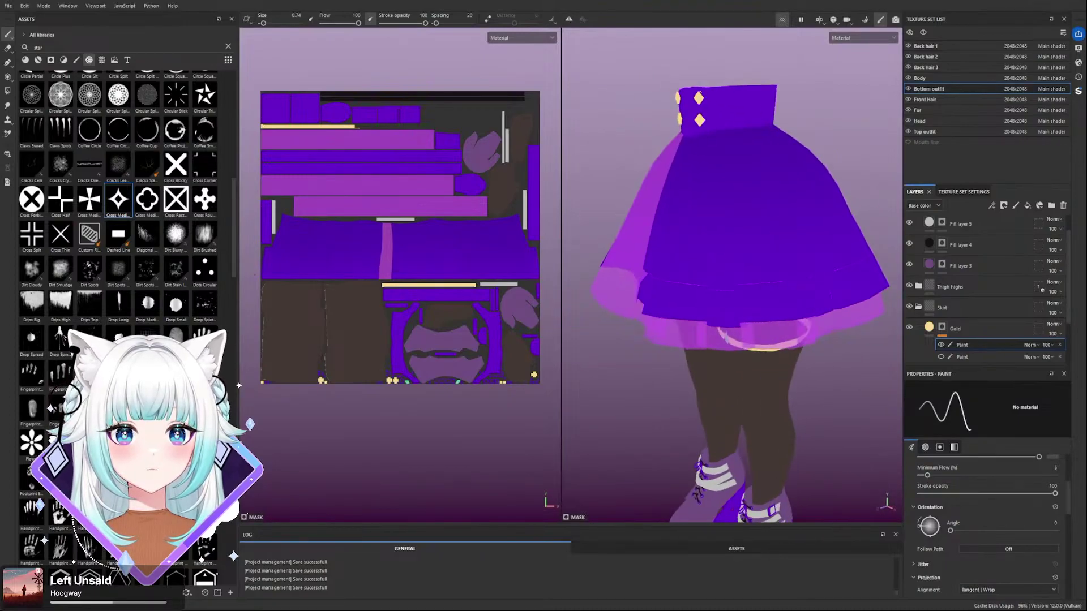
shift+click(538, 277)
- Examine how the gold line runs around the 3D skirt and its folds from several angles
alt+drag(730, 231, 815, 265)
scroll(693, 278, up, 3)
scroll(693, 278, down, 5)
scroll(432, 268, down, 1)
alt+drag(711, 229, 703, 79)
scroll(694, 254, up, 4)
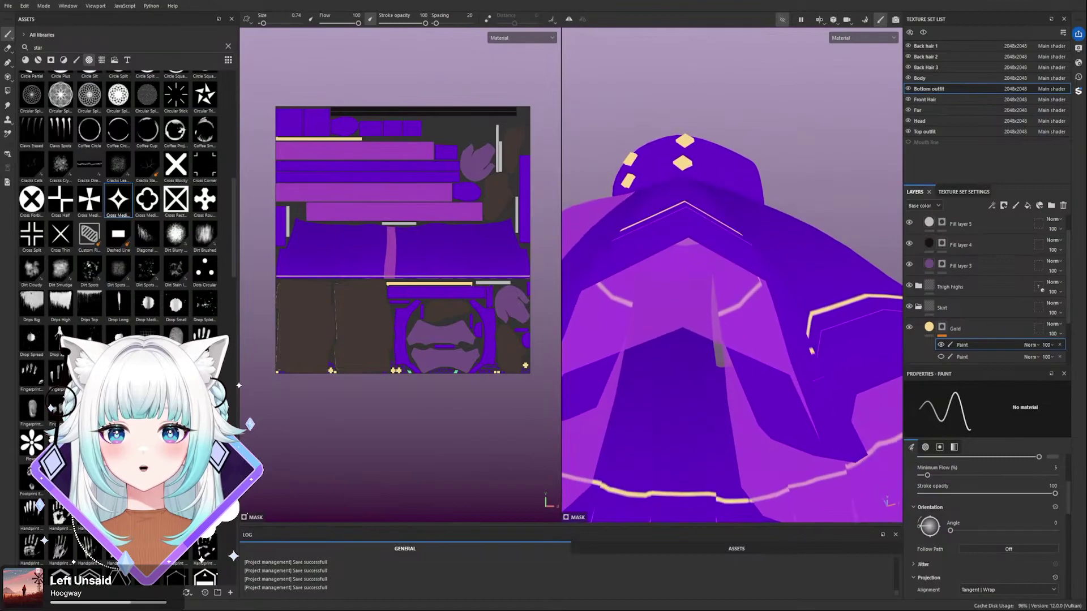
alt+drag(666, 243, 705, 287)
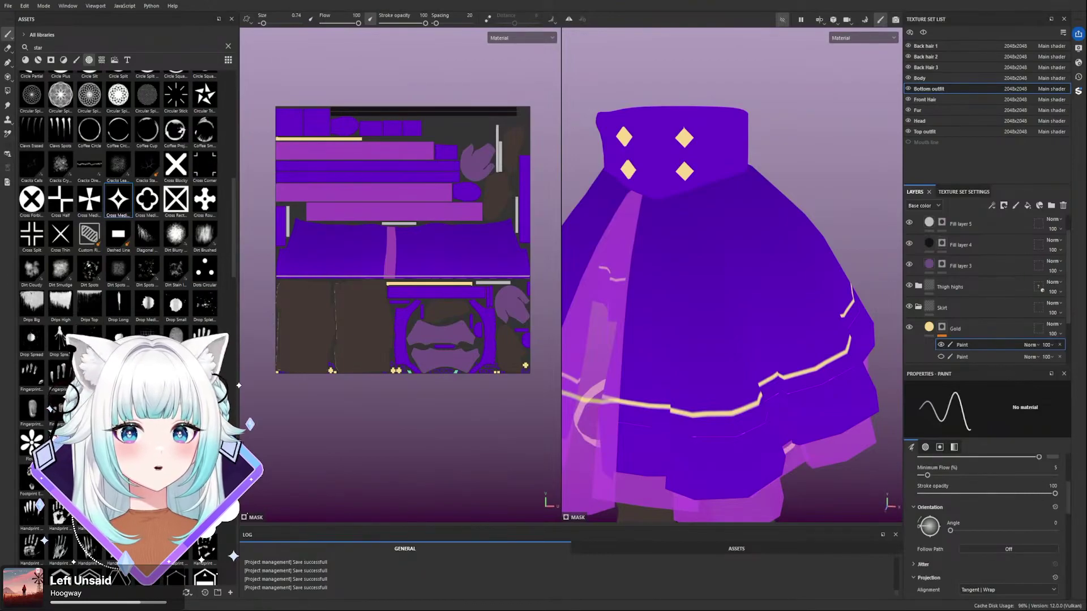
scroll(429, 406, down, 4)
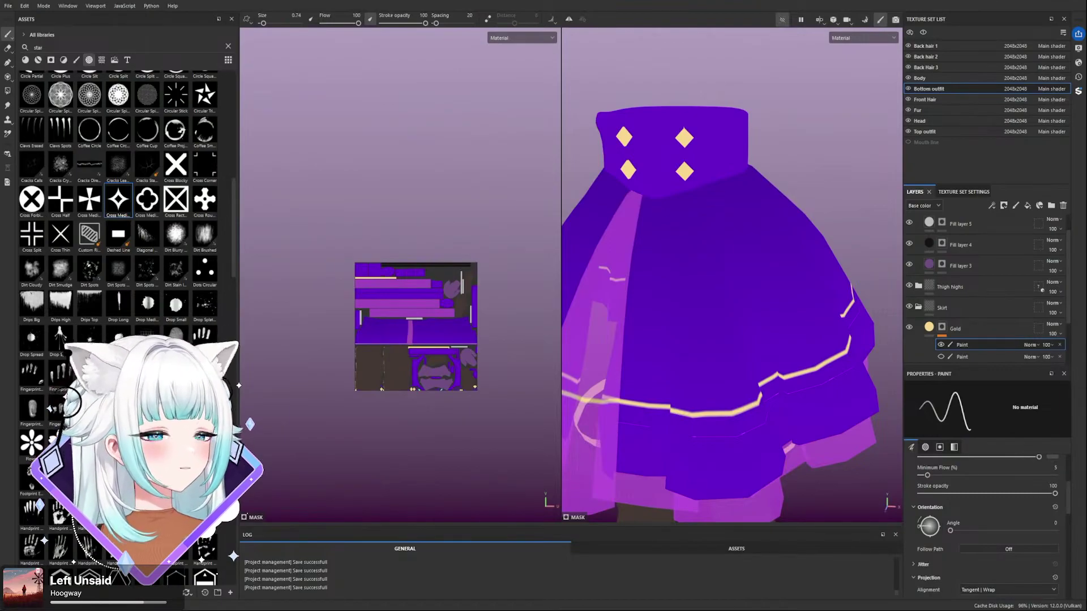
scroll(374, 287, down, 1)
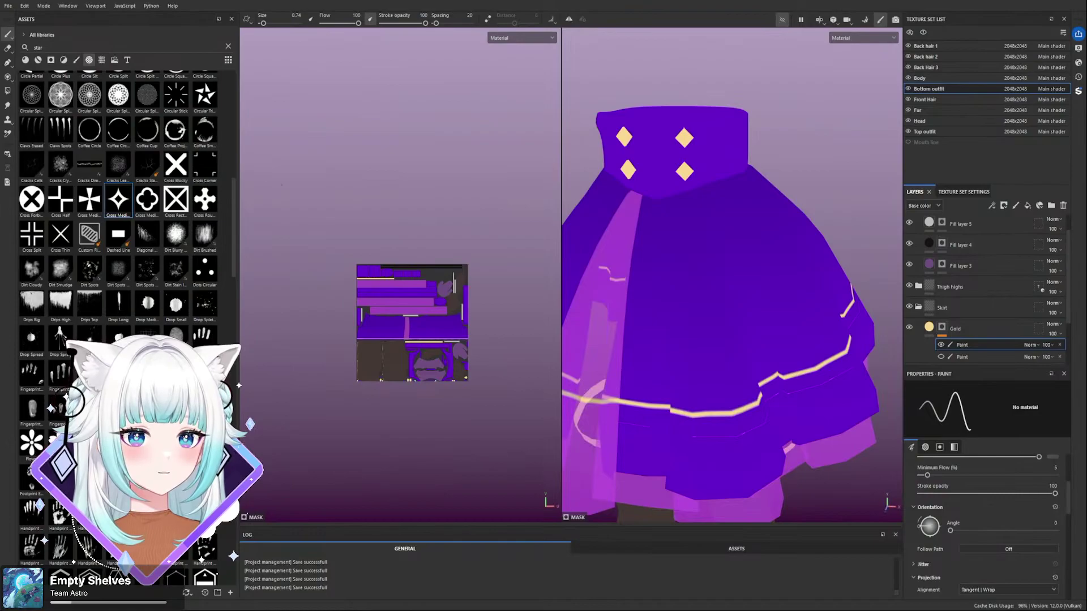
scroll(588, 318, down, 3)
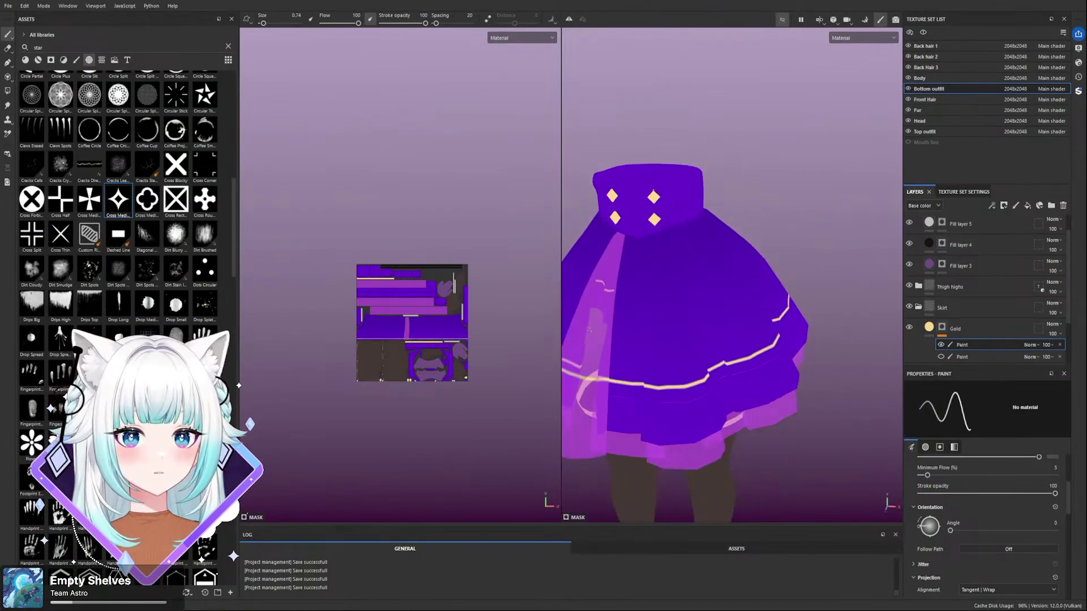
scroll(628, 361, up, 5)
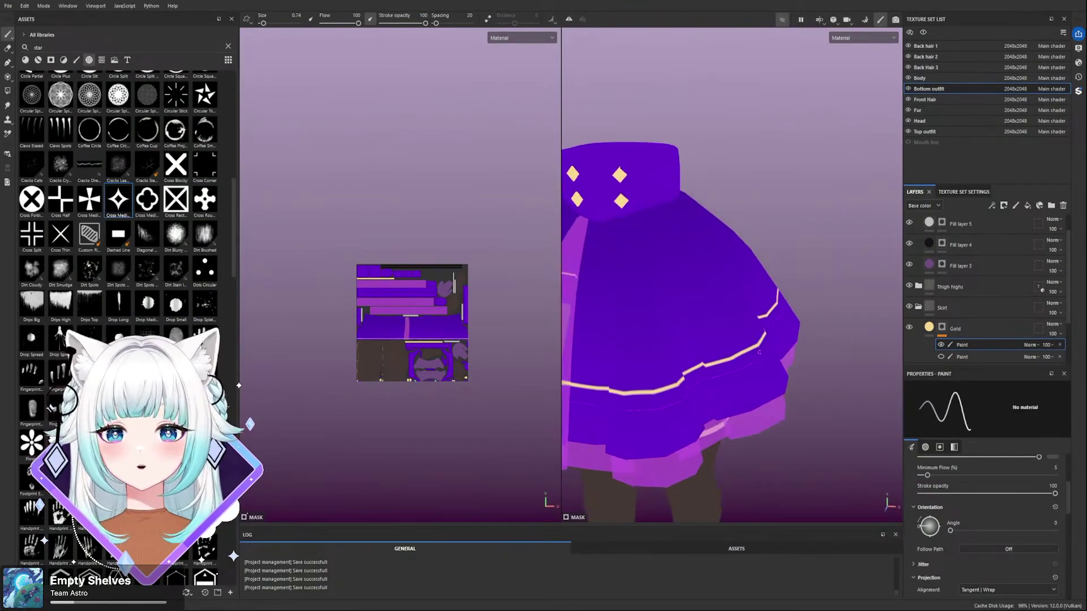
- Enlarge the brush to 3.29 and try a test stroke on the skirt above the gold line
alt+middle_drag(629, 361, 797, 321)
mouse_move(675, 321)
alt+mouse_down()
mouse_move(781, 280)
mouse_move(595, 303)
mouse_move(700, 296)
mouse_move(733, 357)
mouse_move(657, 342)
mouse_move(698, 267)
mouse_move(703, 371)
mouse_move(696, 309)
mouse_move(832, 257)
alt+mouse_up()
scroll(703, 371, up, 3)
key(ctrl+z)
scroll(680, 249, down, 2)
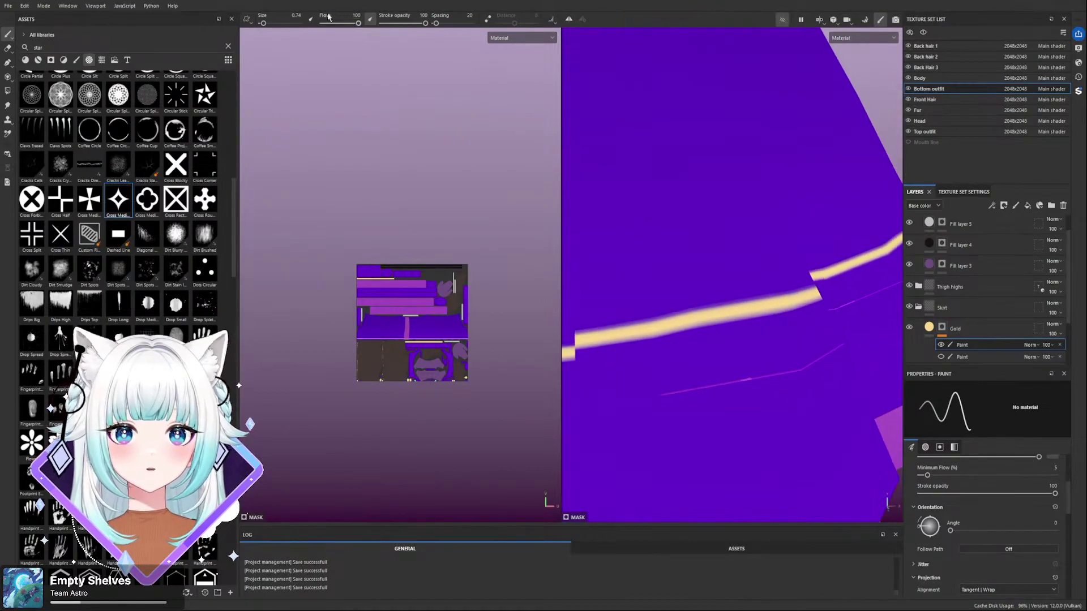
drag(264, 23, 266, 23)
mouse_move(695, 217)
mouse_down()
mouse_move(730, 212)
mouse_move(664, 223)
mouse_up()
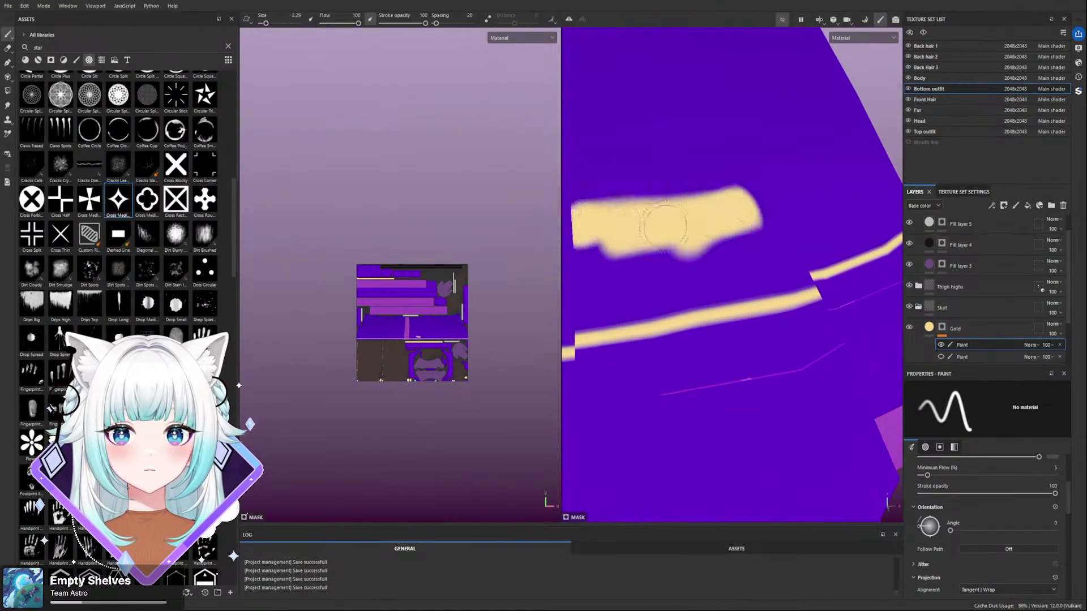
scroll(686, 235, down, 5)
scroll(686, 235, up, 5)
key(ctrl+z)
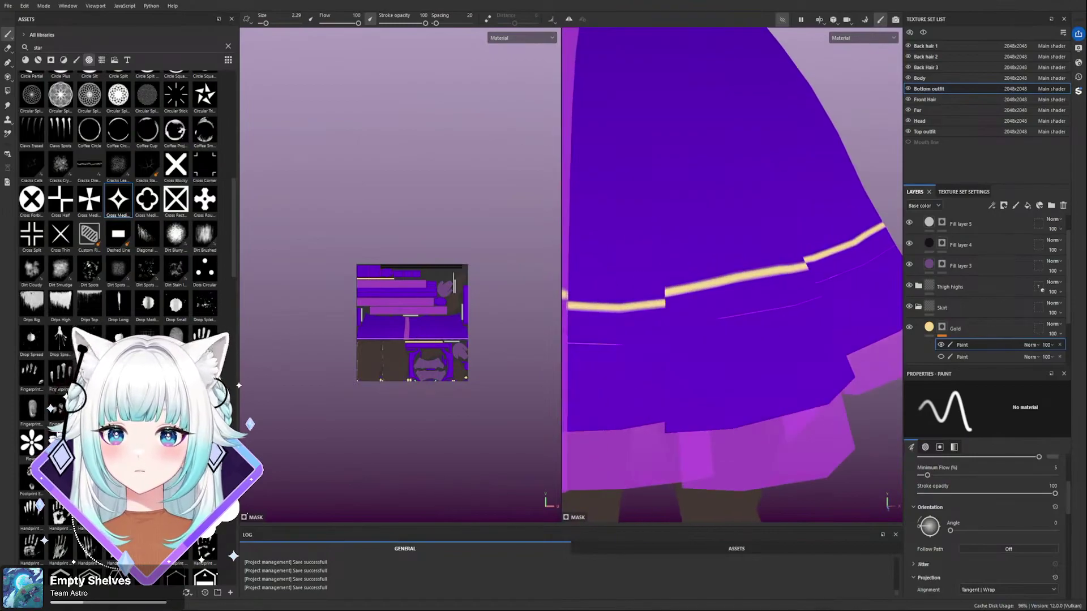
- Widen the 2D viewport and paint a thicker straight gold line along the skirt's hem with the 3.29 brush
scroll(387, 302, up, 3)
scroll(391, 365, up, 3)
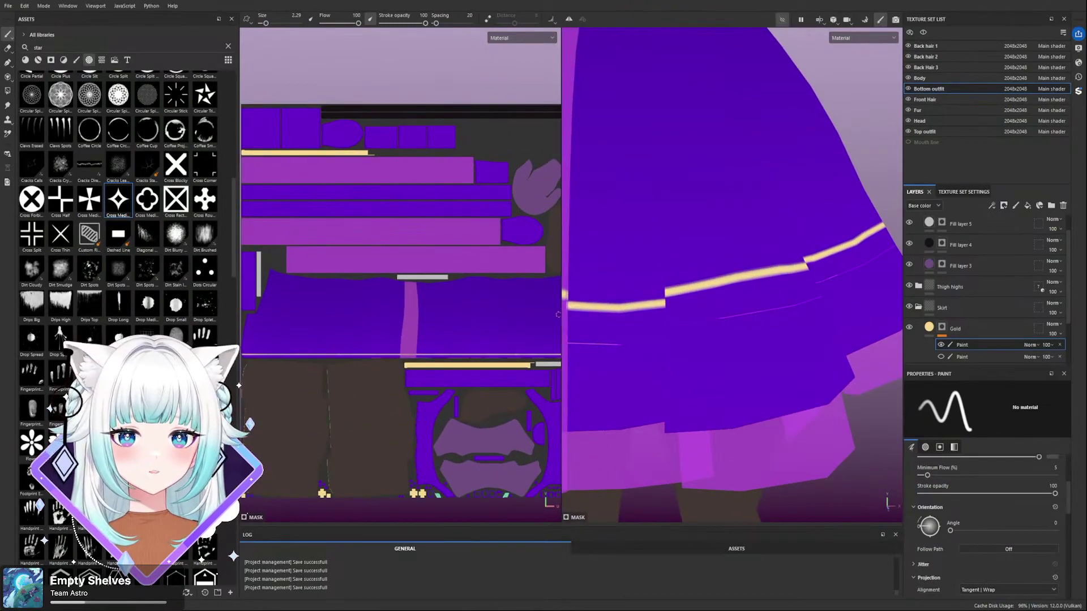
drag(560, 313, 828, 313)
scroll(671, 368, up, 3)
scroll(624, 368, down, 3)
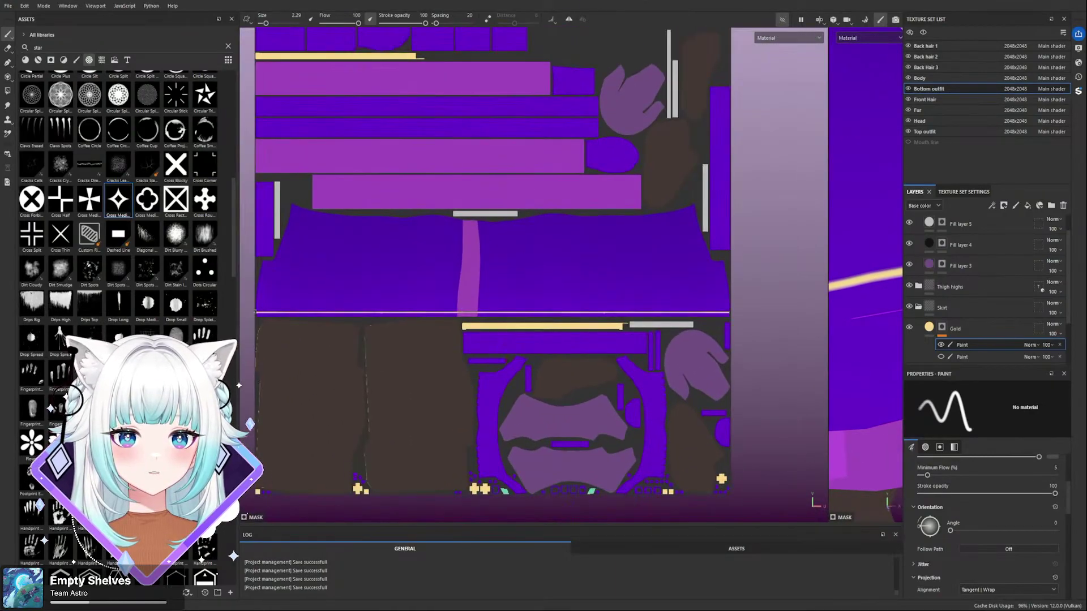
key(f)
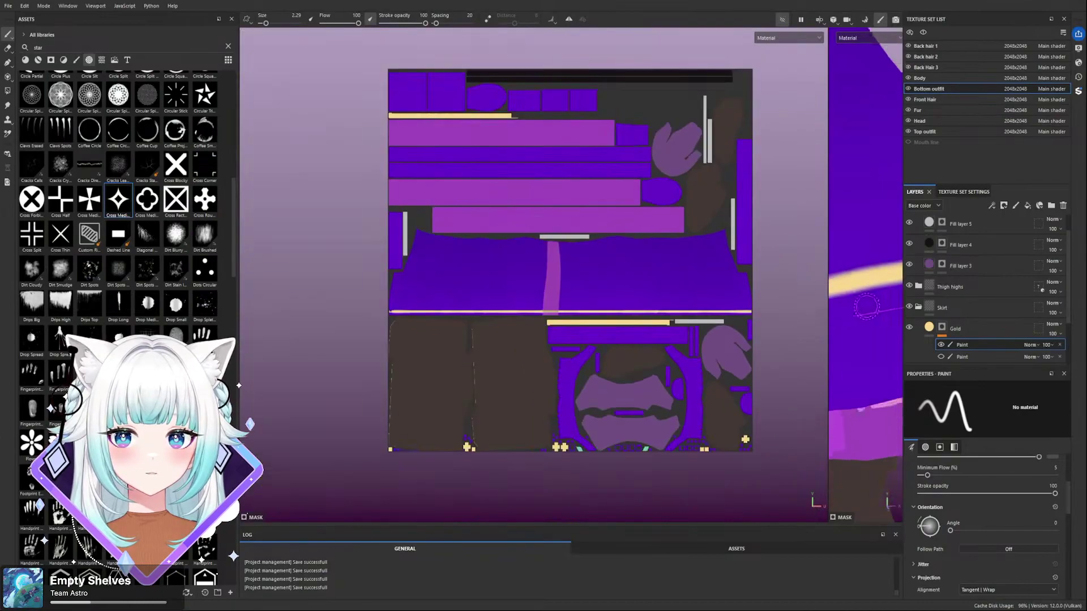
- Check the thicker gold line on the 3D skirt and restore the even split between the two viewports
scroll(869, 306, down, 4)
alt+drag(869, 306, 849, 287)
scroll(837, 176, up, 5)
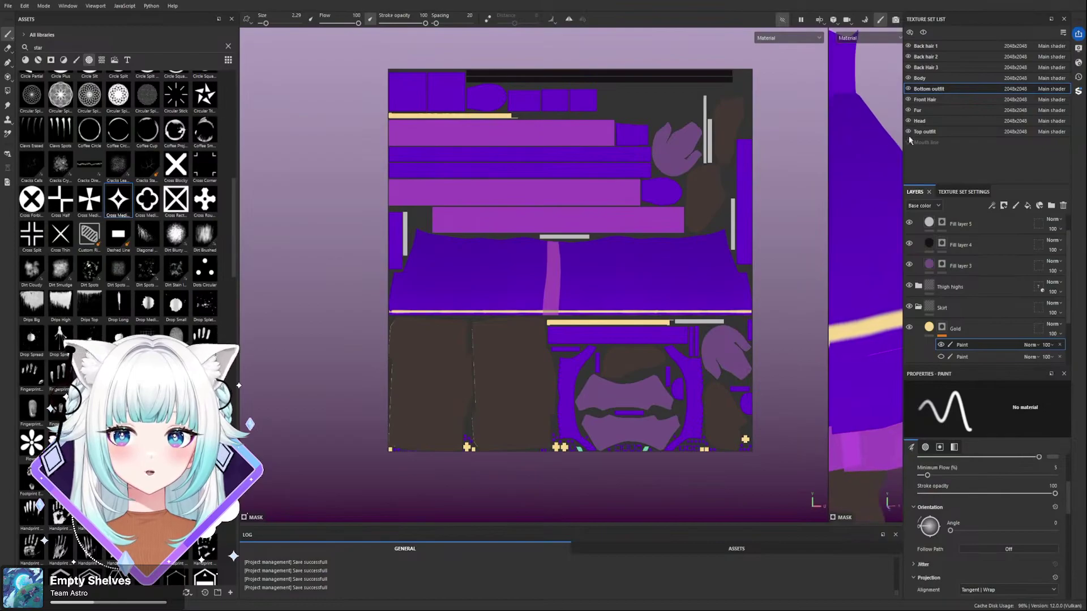
drag(828, 177, 577, 173)
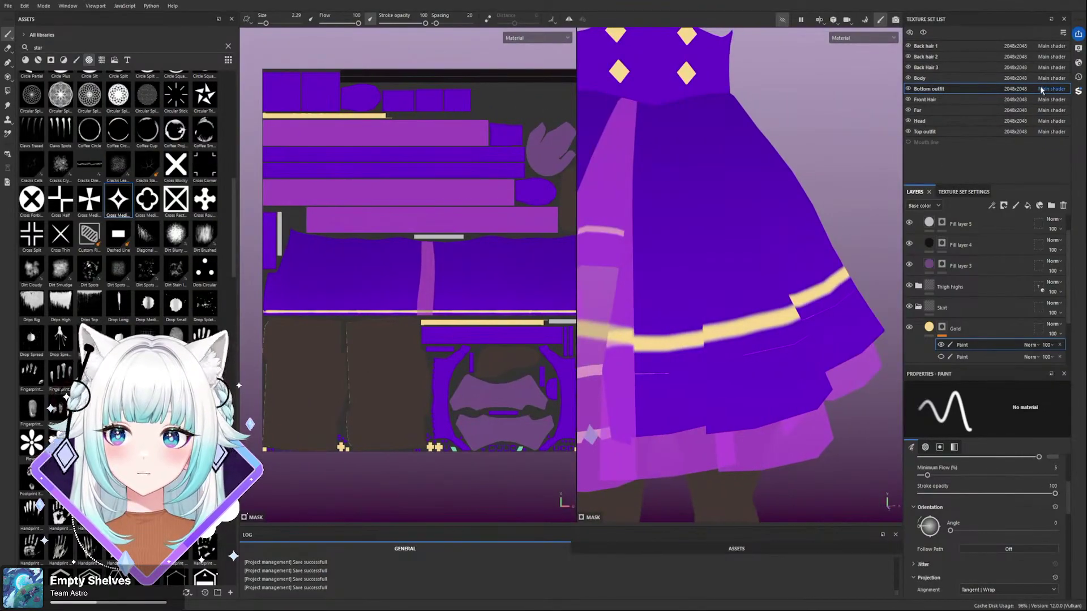
- Set the Bottom outfit texture set's resolution to 4096x4096 and reduce the brush size to about 1.2
click(1016, 89)
click(1018, 146)
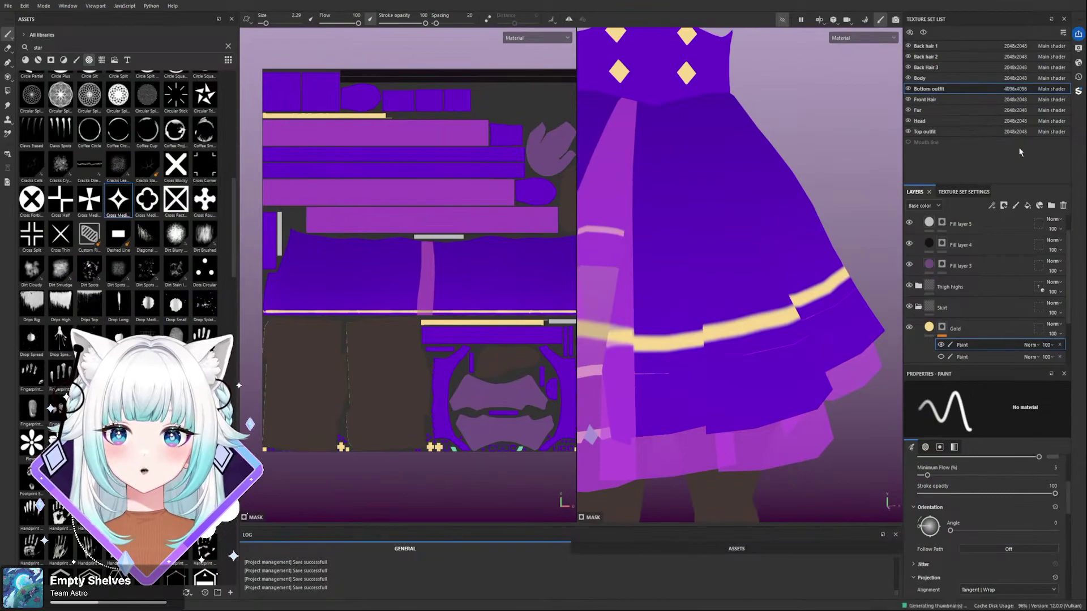
scroll(779, 293, up, 6)
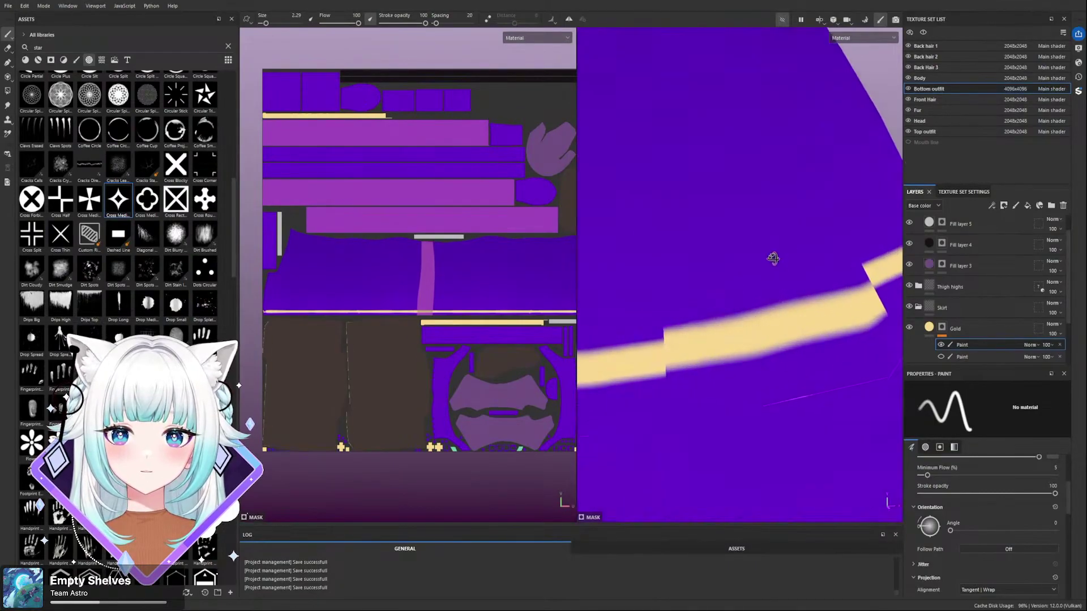
scroll(779, 293, up, 2)
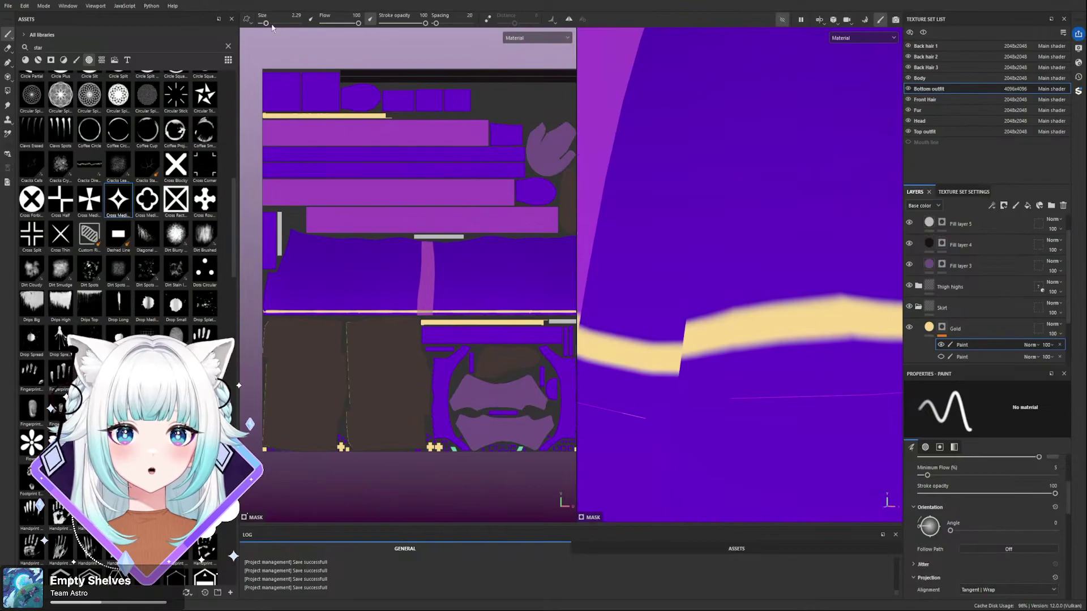
drag(270, 25, 265, 24)
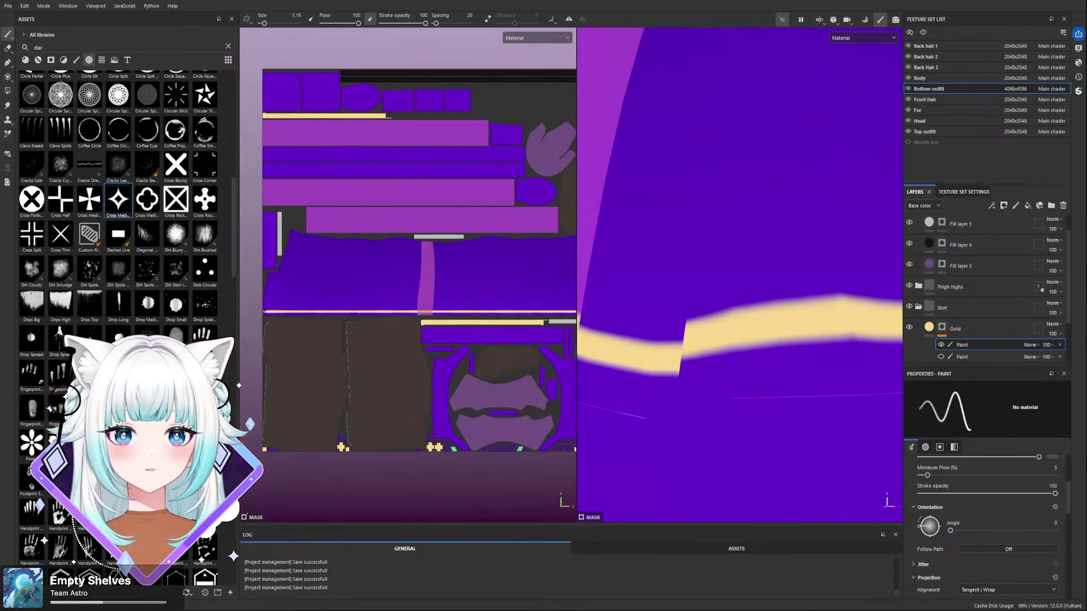
- Undo the thick gold line and make sure the Bottom outfit texture set is set to 4096x4096
scroll(374, 289, down, 3)
scroll(419, 287, up, 1)
key(ctrl+z)
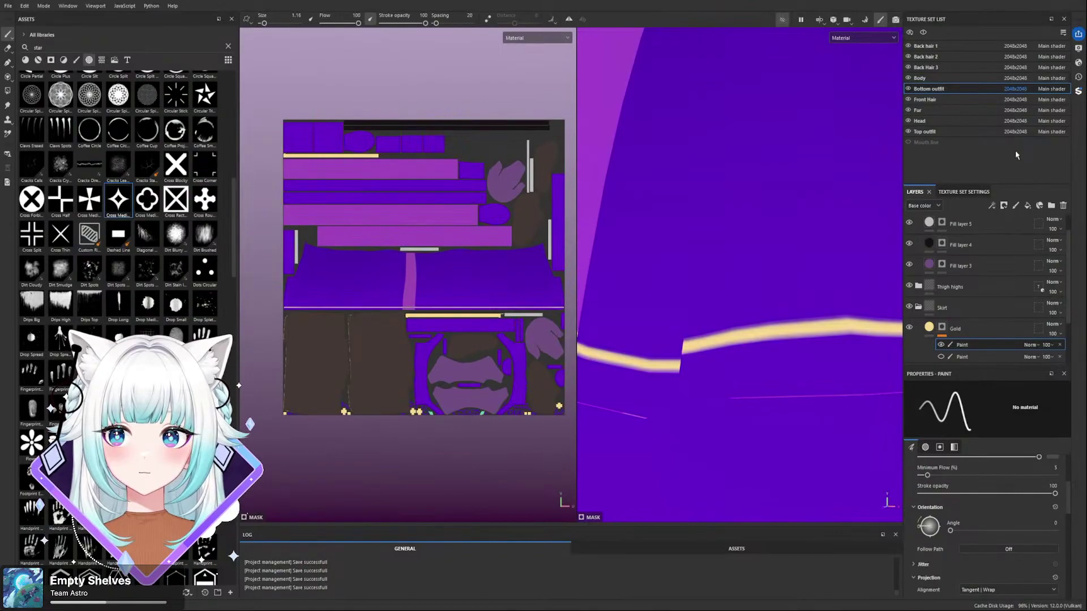
- Examine the thin gold hem line and its breaks at the folds around the whole skirt
alt+drag(749, 227, 777, 207)
scroll(815, 181, down, 10)
alt+middle_drag(777, 207, 754, 212)
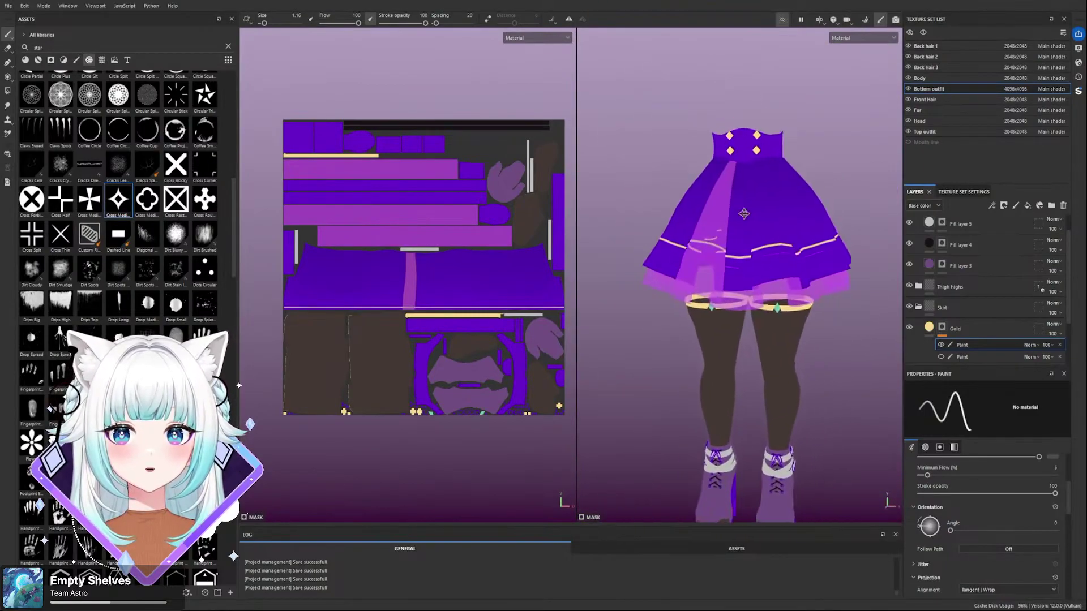
scroll(753, 212, up, 12)
alt+drag(798, 269, 935, 172)
scroll(769, 185, down, 5)
alt+drag(770, 184, 775, 112)
alt+drag(741, 229, 746, 266)
scroll(698, 225, up, 3)
alt+middle_drag(746, 266, 694, 323)
alt+drag(693, 277, 762, 254)
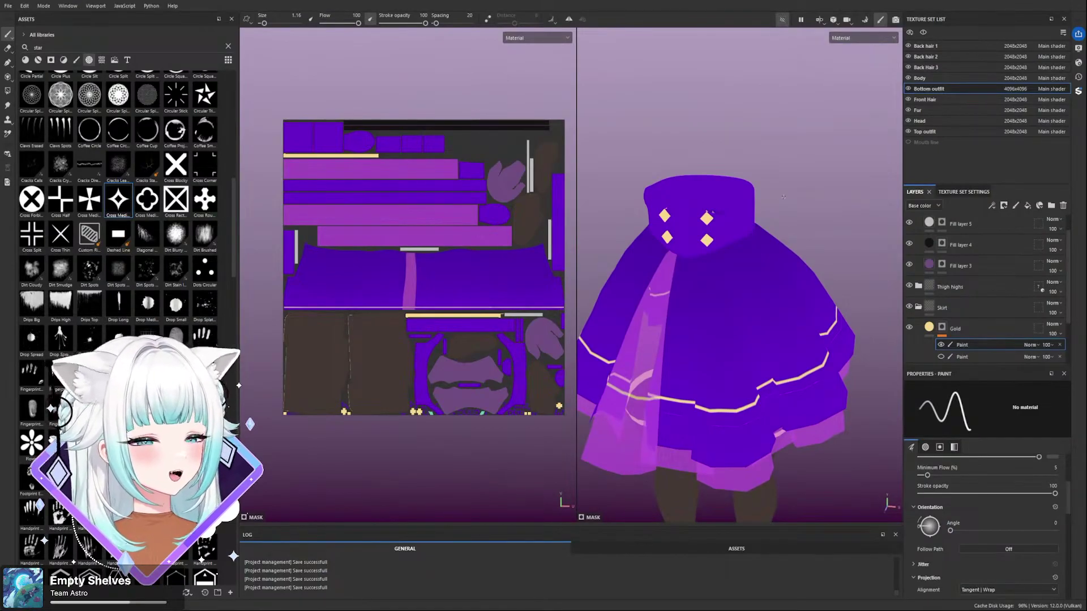
scroll(783, 203, down, 2)
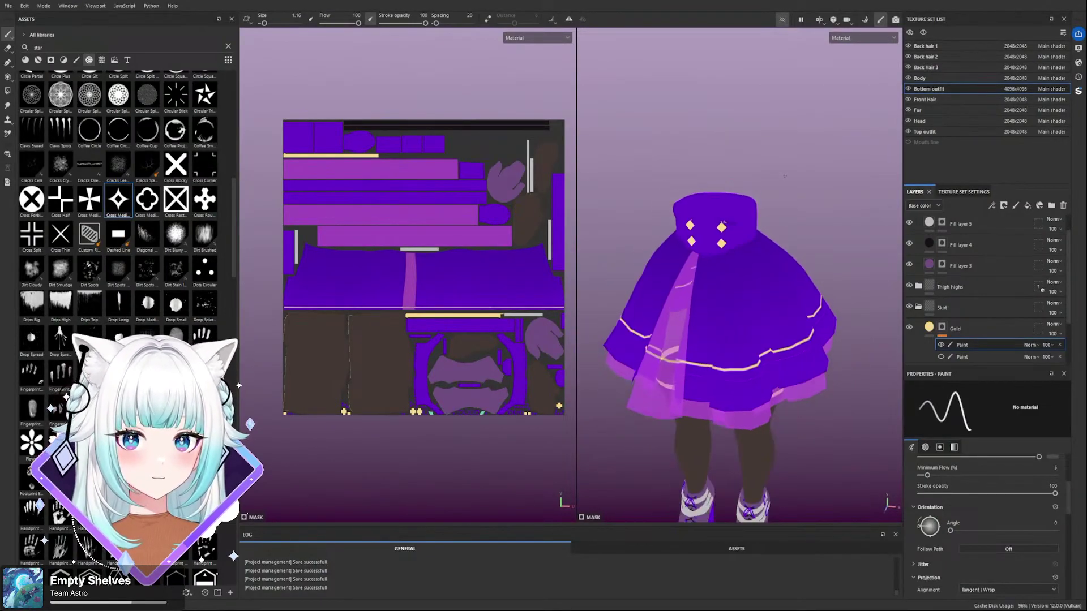
- Examine the gold hem line on the 3D skirt and at its UV edge, and undo that line
scroll(788, 146, up, 5)
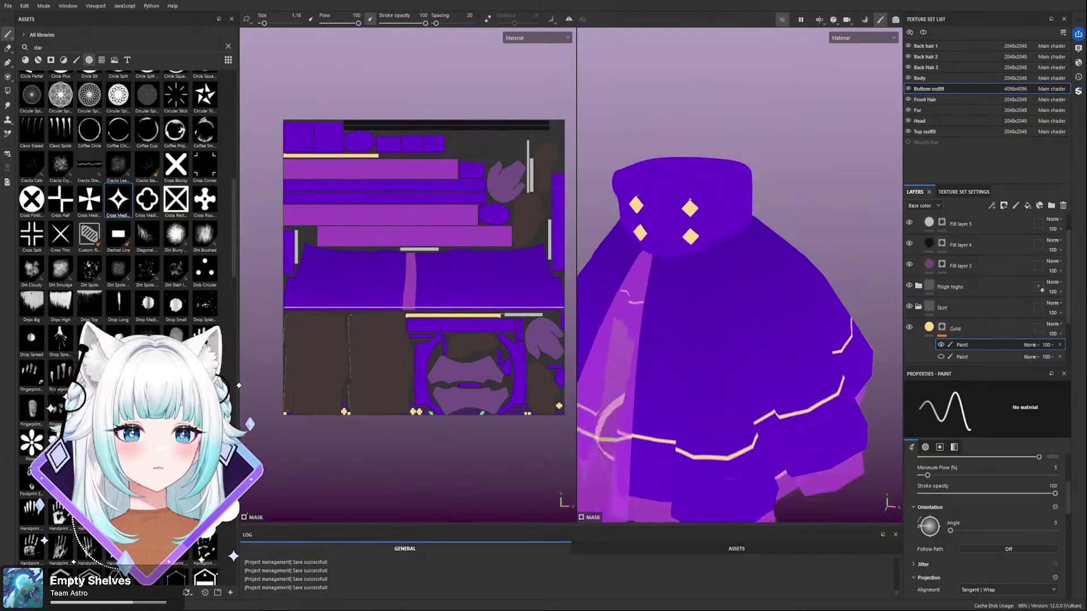
scroll(403, 274, up, 1)
scroll(402, 273, up, 5)
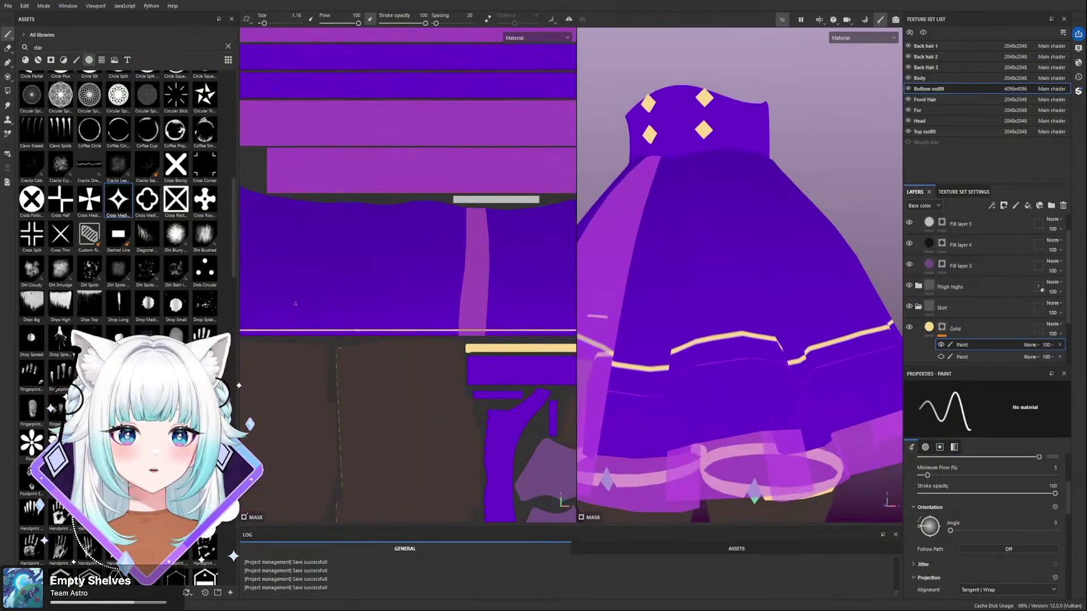
scroll(333, 267, up, 1)
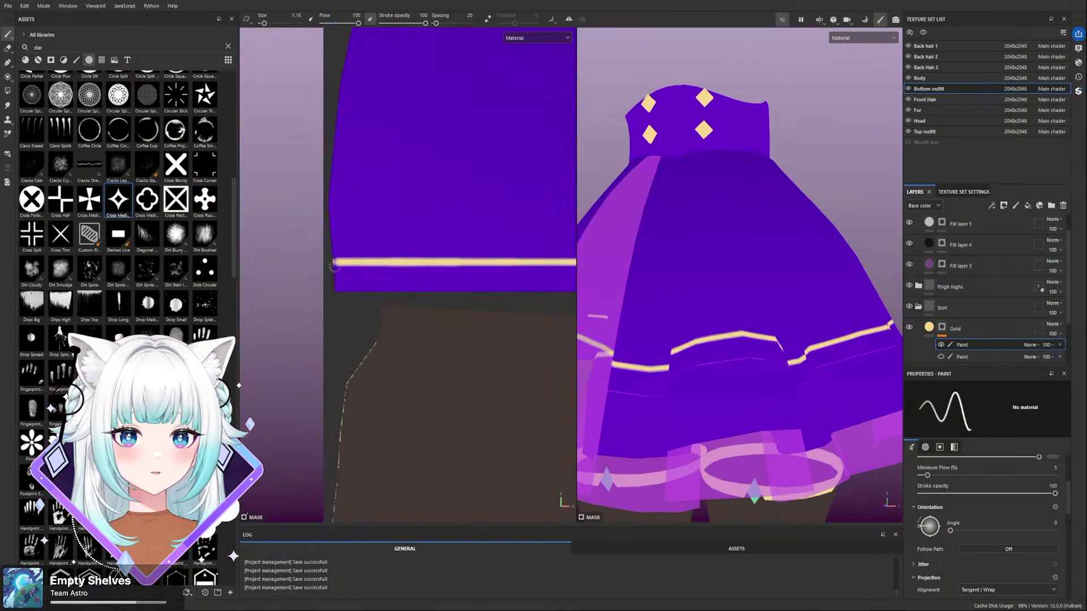
key(ctrl+z)
scroll(434, 238, down, 1)
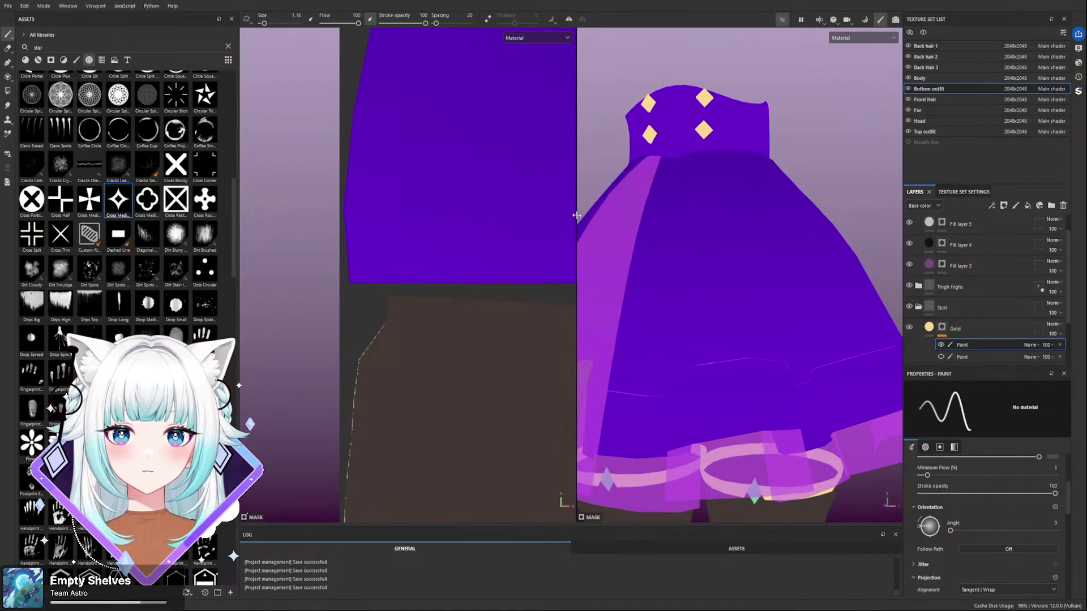
- Enlarge the UV view and paint a straight gold line along the full lower edge of the skirt piece
drag(577, 215, 869, 222)
scroll(766, 238, down, 2)
alt+middle_drag(767, 238, 296, 262)
scroll(595, 244, down, 3)
scroll(525, 255, down, 2)
alt+middle_drag(552, 247, 517, 237)
scroll(517, 238, up, 2)
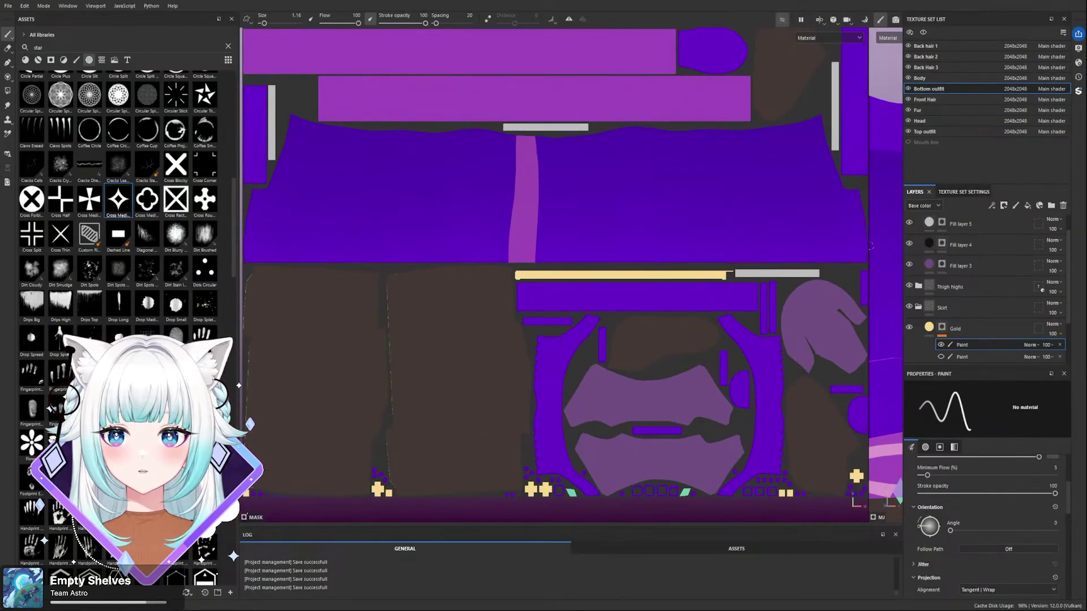
scroll(595, 229, down, 2)
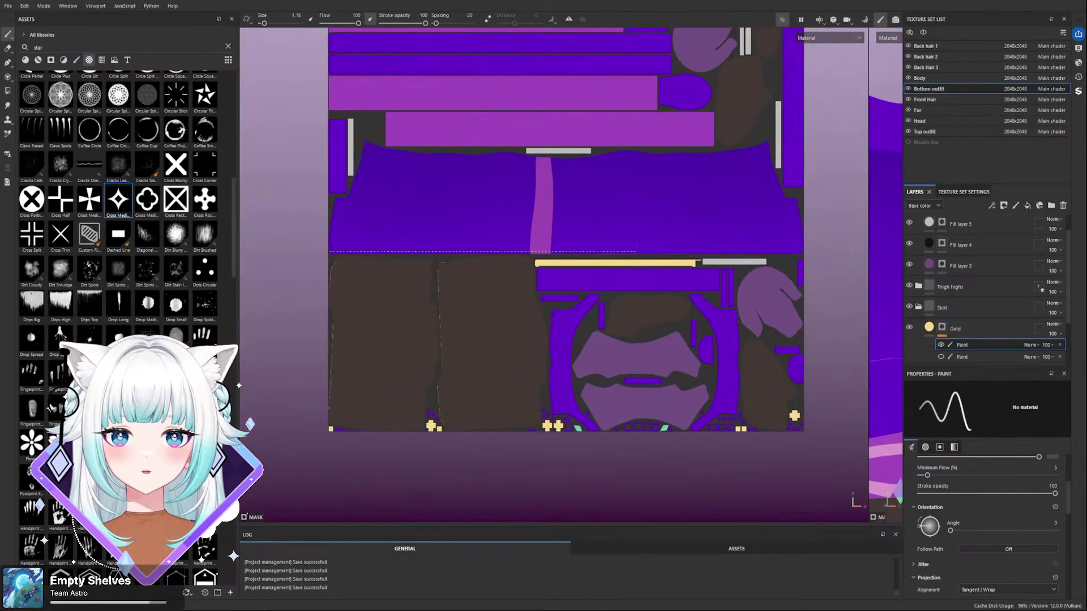
shift+click(803, 250)
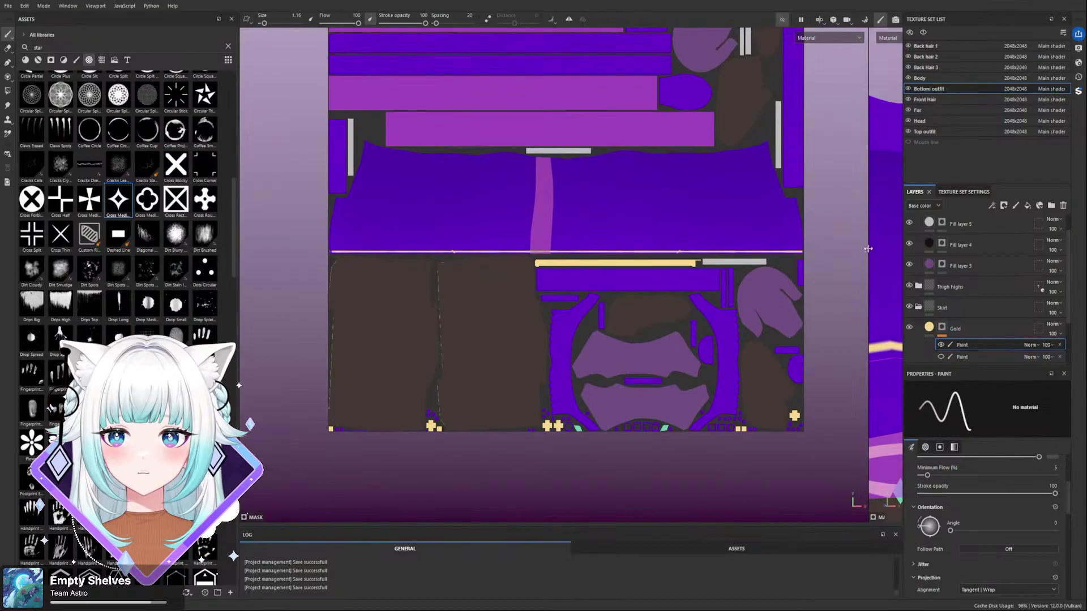
- Check the gold hem line on the 3D skirt and up close in the UV view, reselecting the Gold mask's upper Paint effect
drag(869, 249, 637, 250)
alt+drag(736, 249, 807, 255)
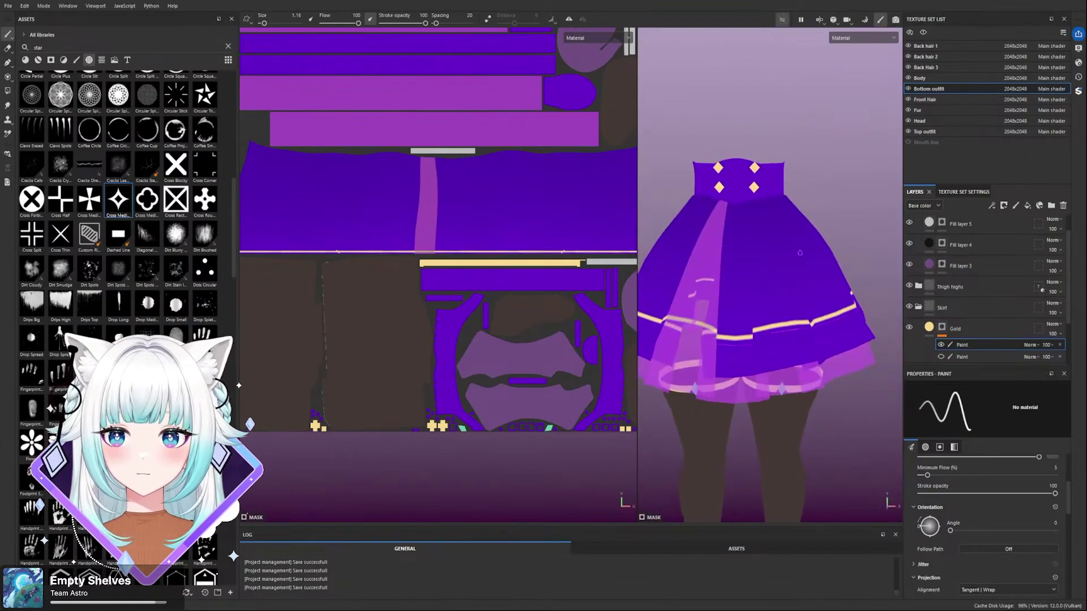
click(942, 329)
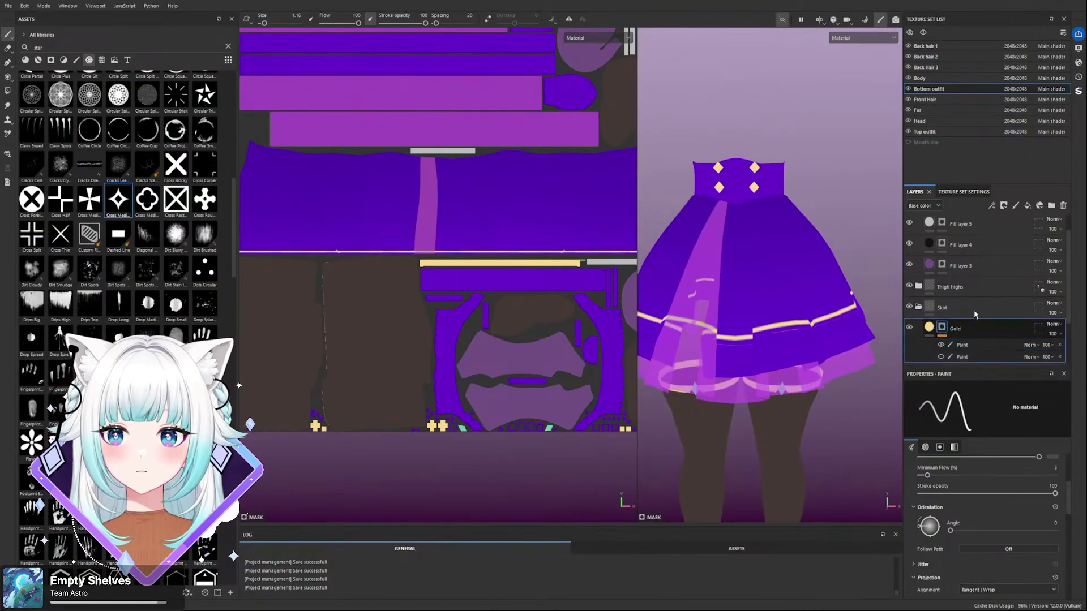
click(980, 344)
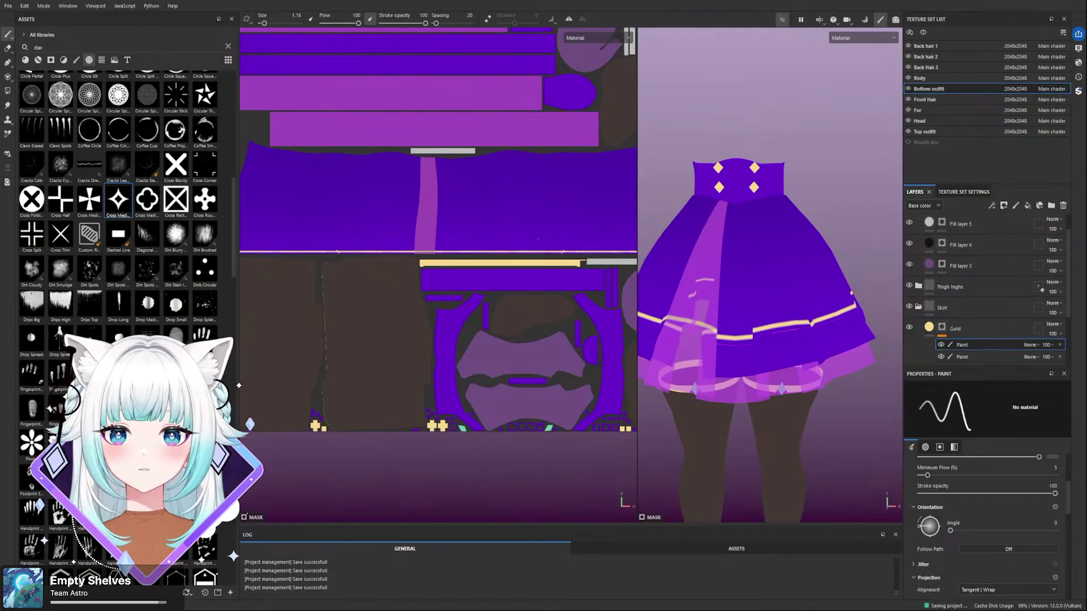
scroll(557, 265, up, 6)
alt+drag(804, 280, 736, 272)
scroll(130, 161, up, 10)
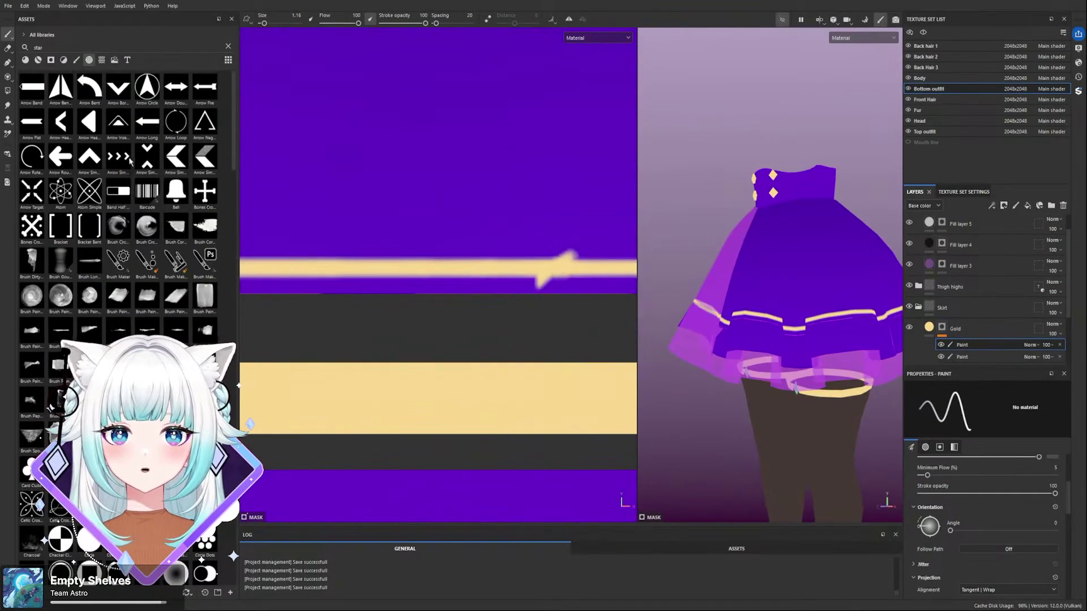
- Clear the asset search and choose the soft UV brush preset
click(77, 60)
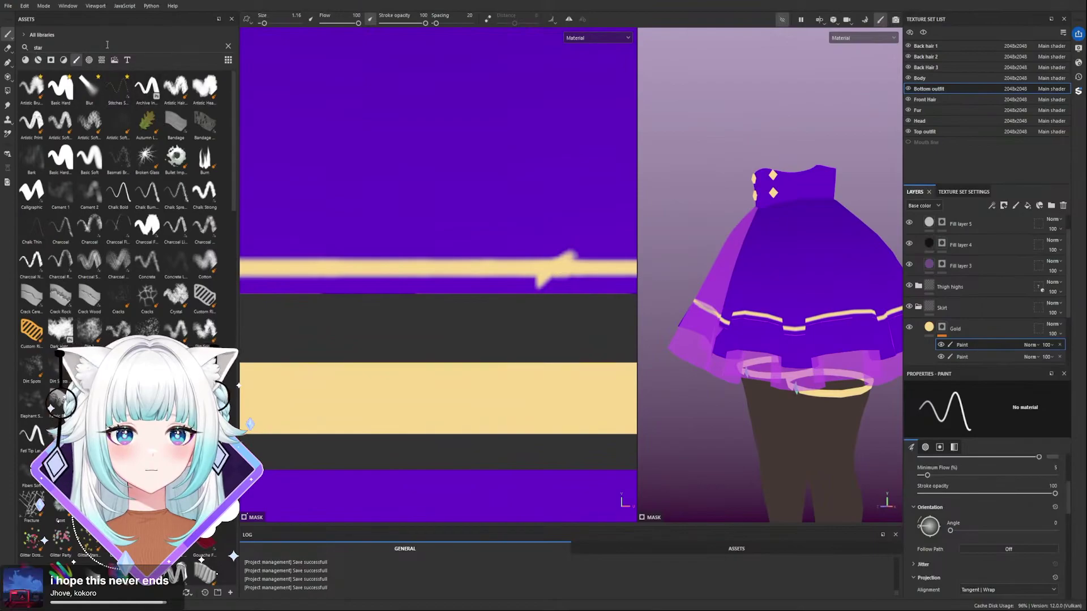
click(229, 47)
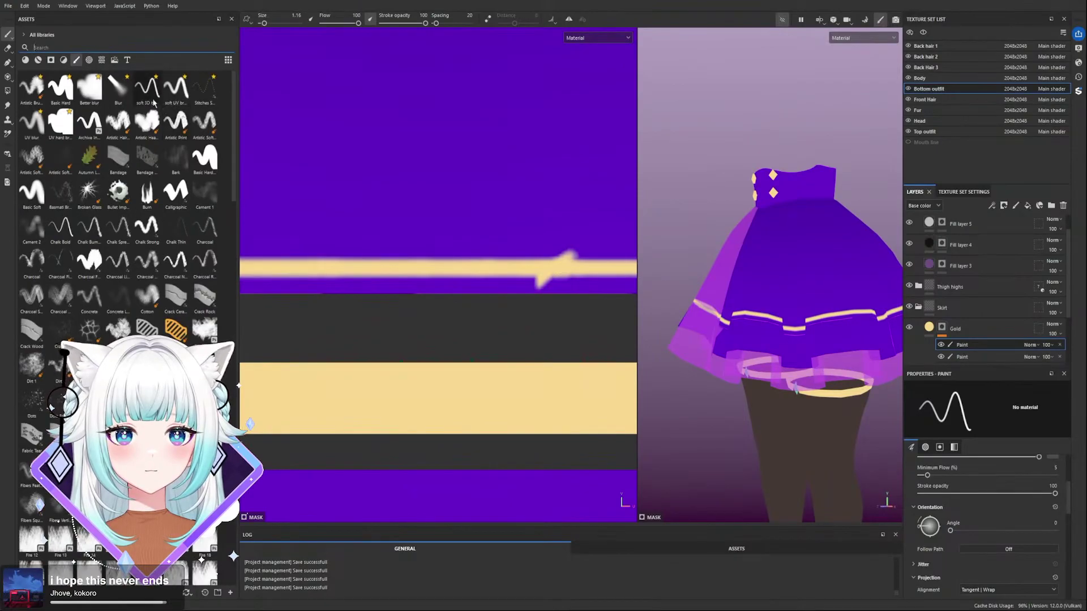
click(172, 102)
- Try a short stroke with the soft UV brush above the hem, and undo it along with the gold hem line
drag(384, 218, 535, 222)
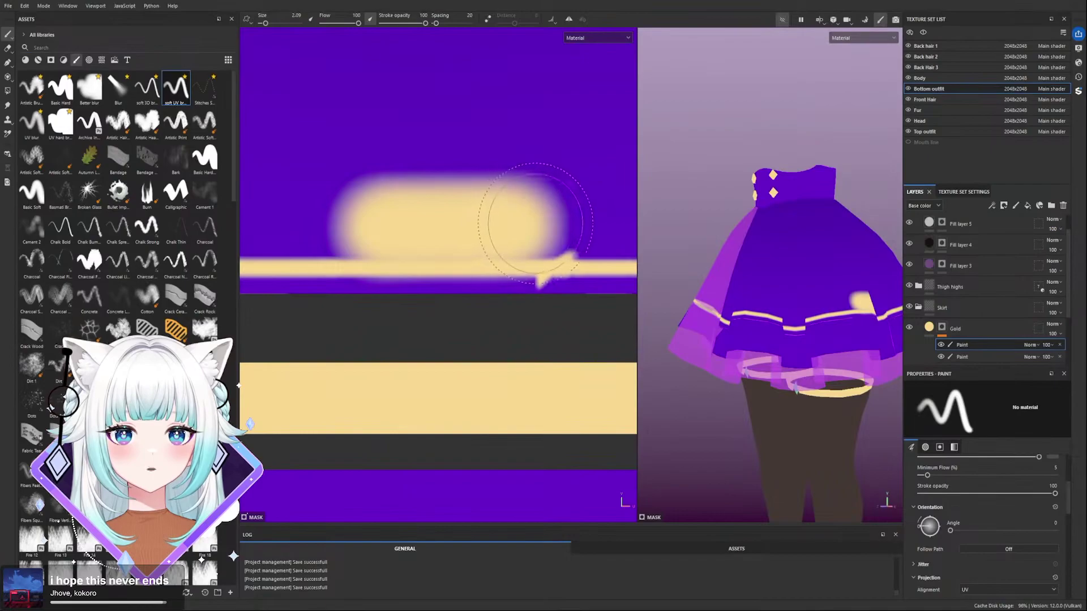
scroll(841, 304, up, 3)
key(ctrl+z)
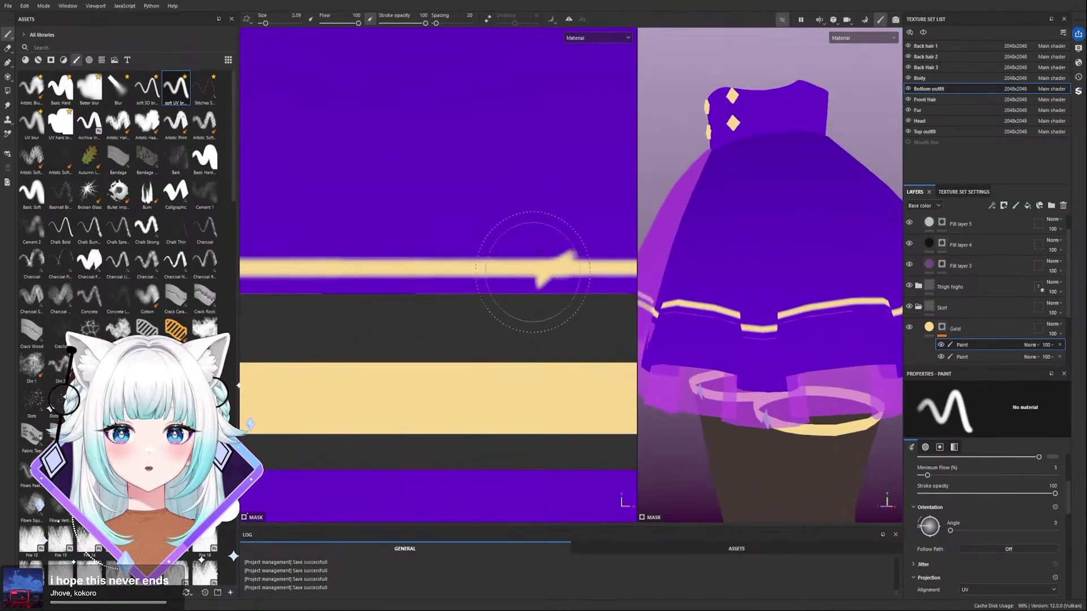
key(ctrl+z)
- Reduce the brush size to 0.28 and paint a straight gold line along the skirt's hem in the UV view
scroll(499, 243, down, 6)
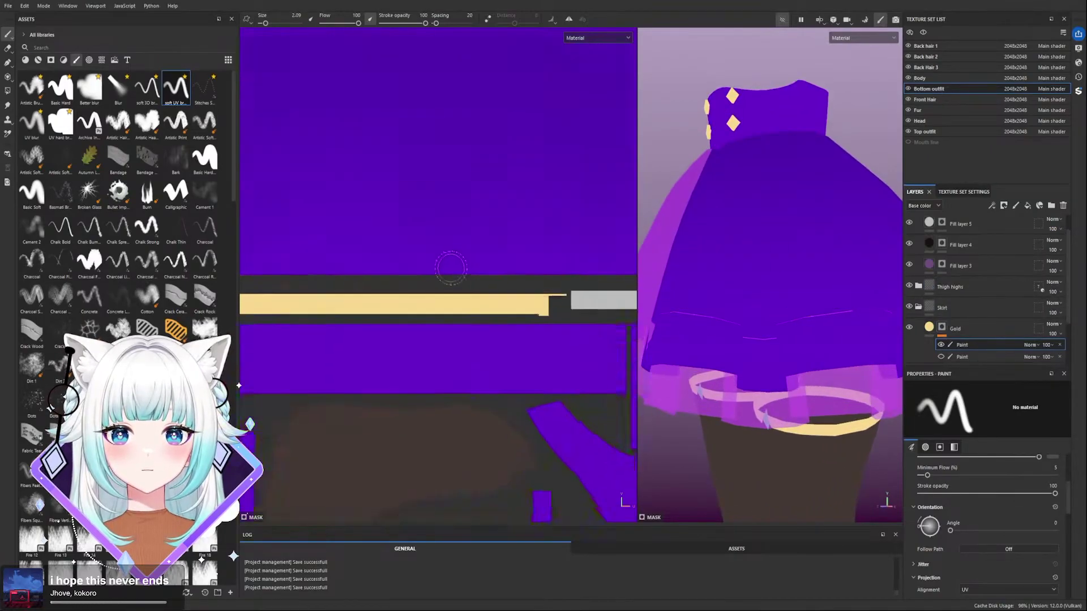
scroll(525, 245, down, 5)
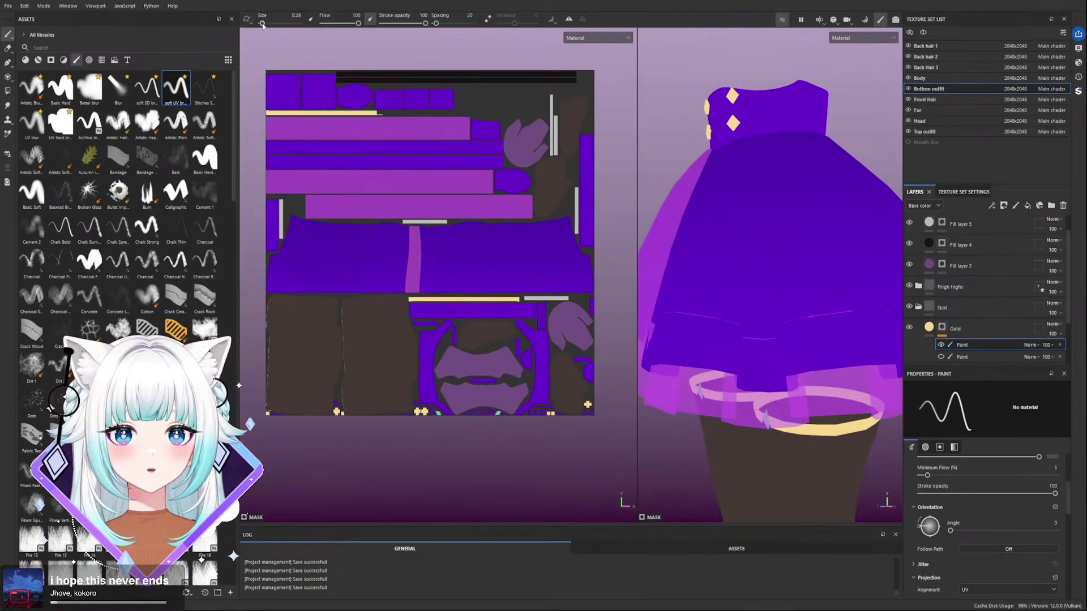
key(ctrl+z)
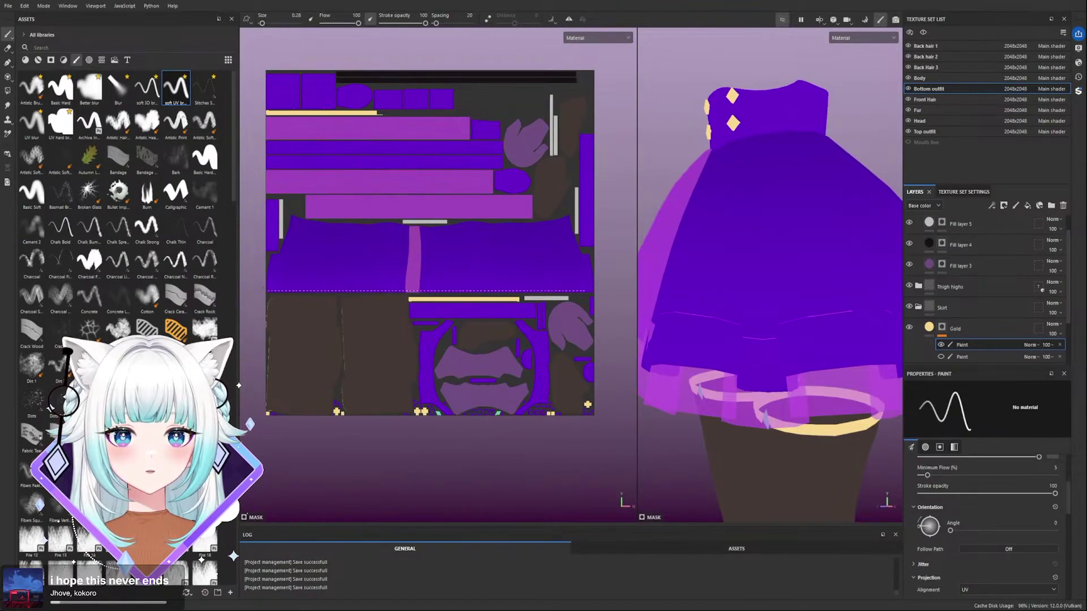
shift+click(611, 289)
- Examine the thinner gold hem line on the 3D skirt and along both halves of the skirt piece in the UV view
mouse_move(751, 293)
alt+mouse_down()
mouse_move(839, 307)
mouse_move(753, 305)
alt+mouse_up()
scroll(509, 292, up, 6)
alt+middle_drag(579, 281, 390, 269)
scroll(800, 288, down, 6)
alt+drag(801, 249, 775, 257)
scroll(424, 249, down, 7)
alt+middle_drag(425, 249, 512, 238)
scroll(302, 216, down, 2)
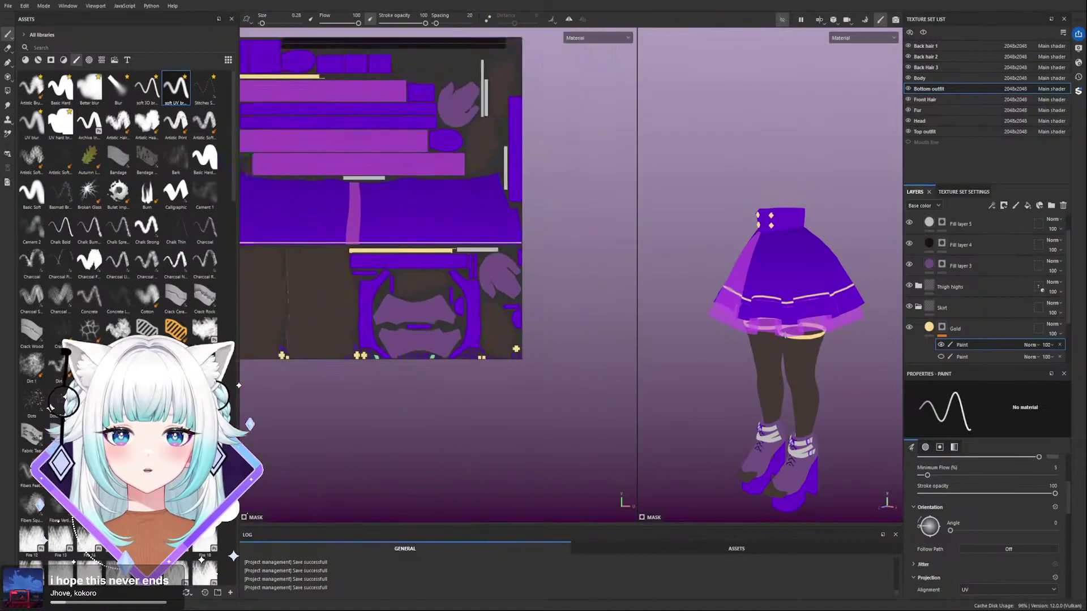
alt+middle_drag(302, 232, 428, 247)
scroll(347, 256, up, 7)
scroll(347, 256, down, 4)
alt+middle_drag(505, 251, 373, 247)
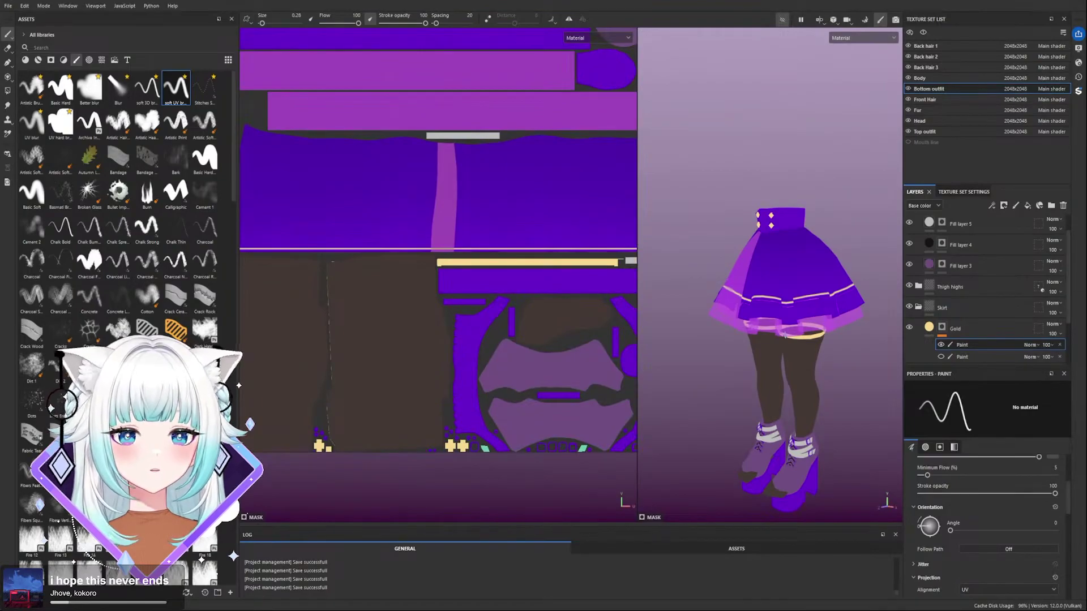
- Undo the hem line and repaint it as a straight gold line across the whole skirt edge in a wider UV view
drag(637, 240, 785, 241)
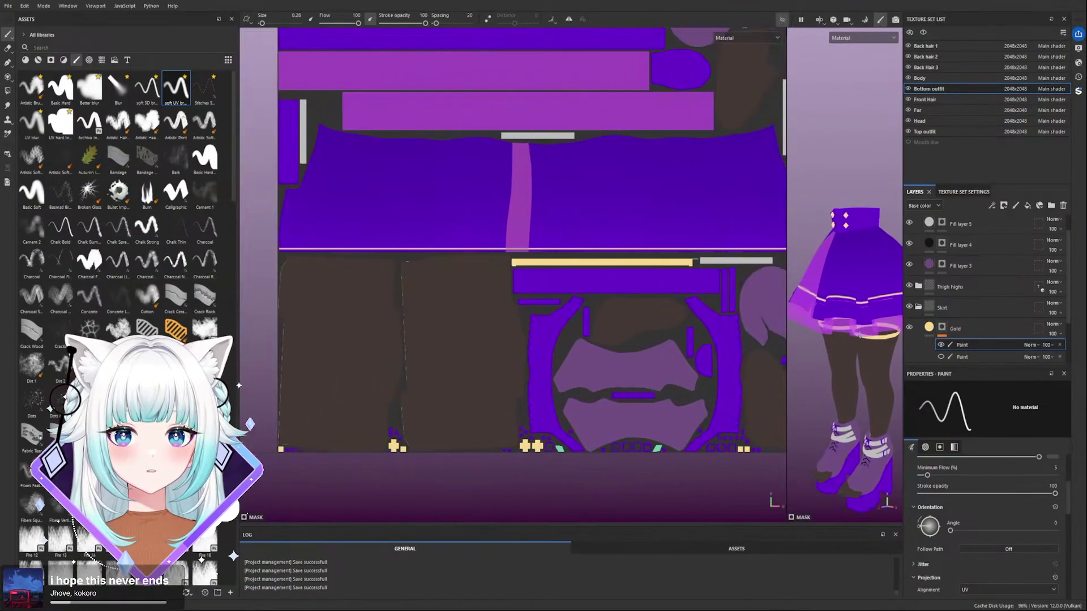
key(ctrl+z)
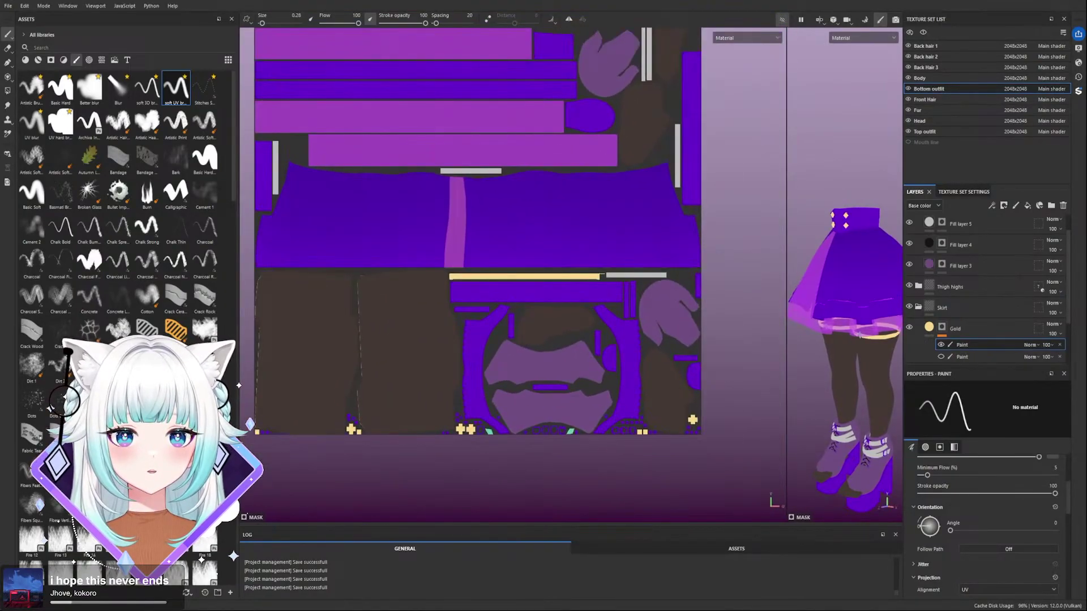
shift+click(700, 267)
scroll(845, 295, up, 4)
scroll(846, 294, up, 2)
alt+drag(864, 284, 816, 283)
scroll(534, 268, down, 5)
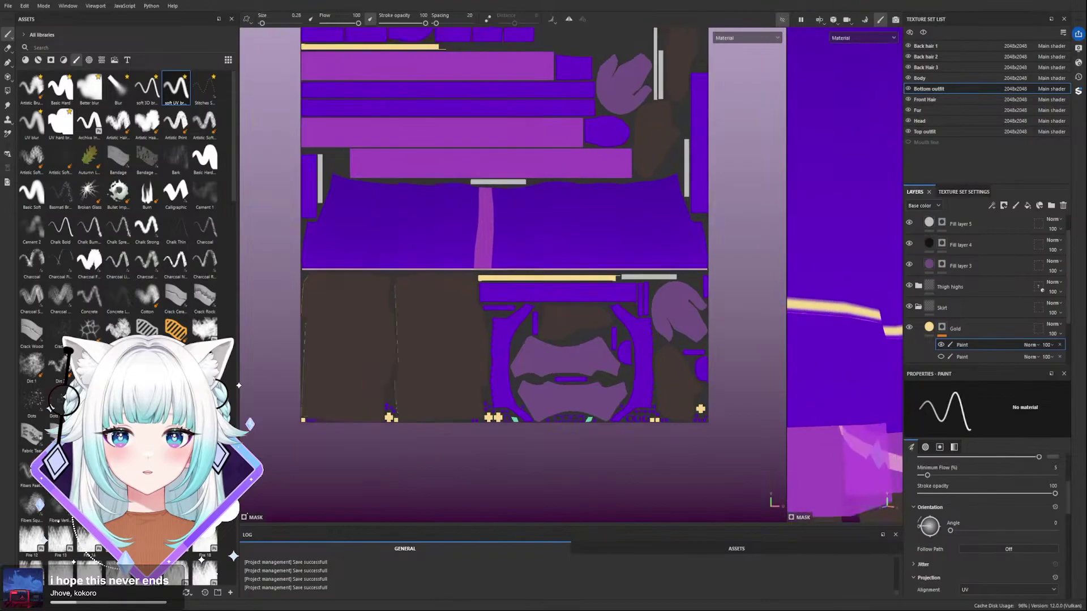
scroll(827, 266, down, 6)
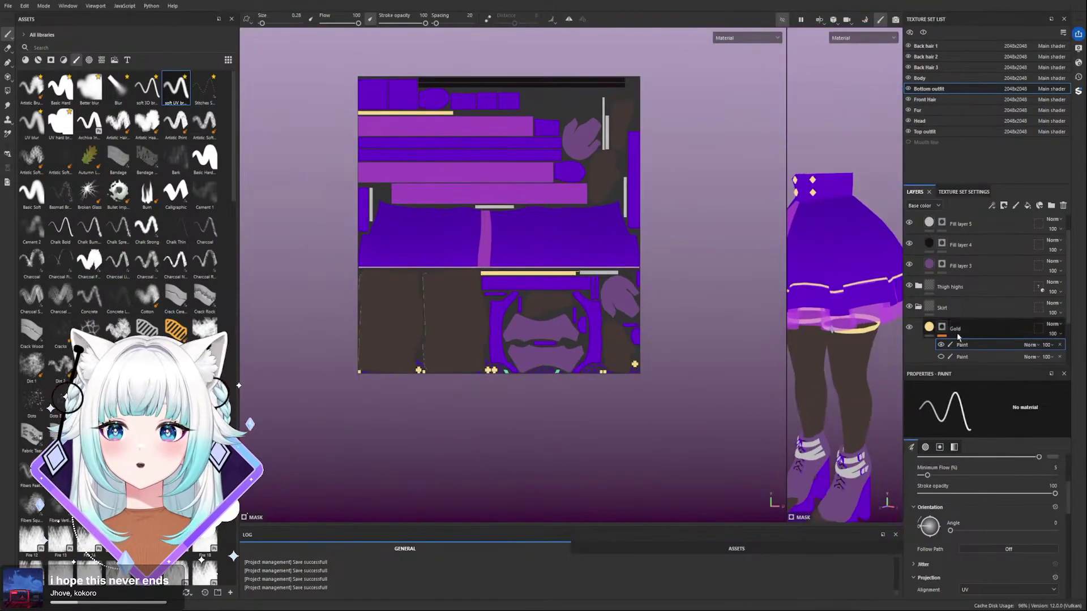
- Search the alphas for "cross" and assign Cross Medieval Curved as the brush alpha for the Gold mask's upper Paint effect
click(941, 327)
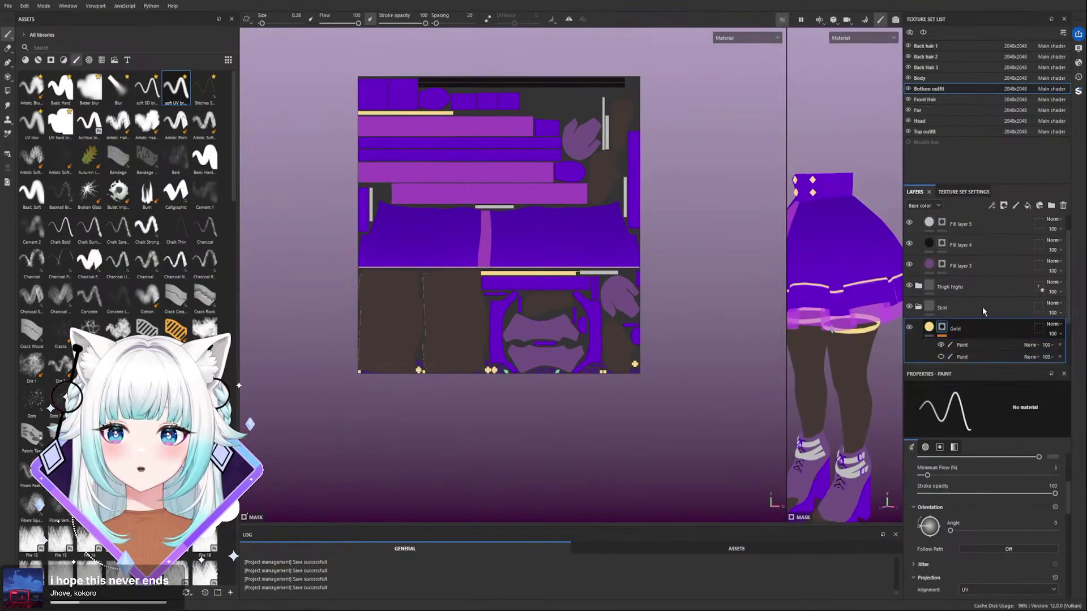
click(962, 344)
scroll(651, 266, up, 3)
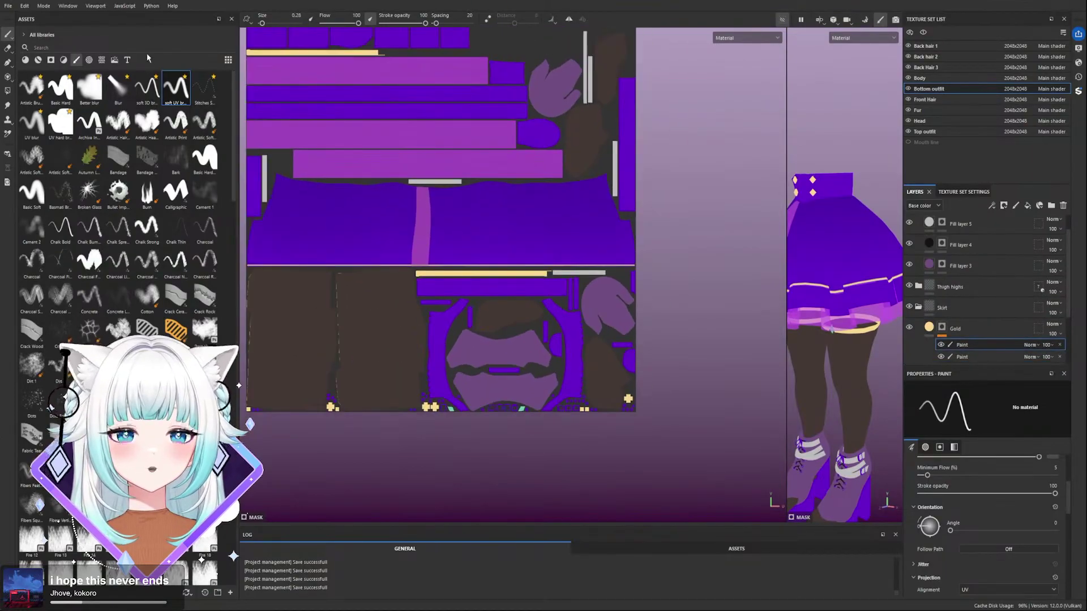
click(925, 447)
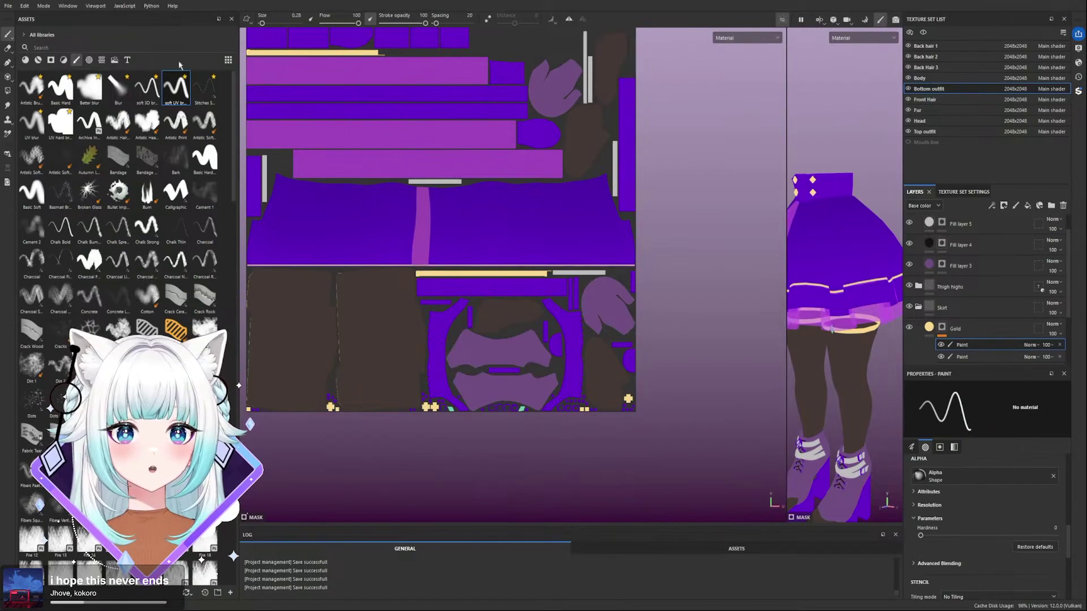
click(161, 52)
text(cross)
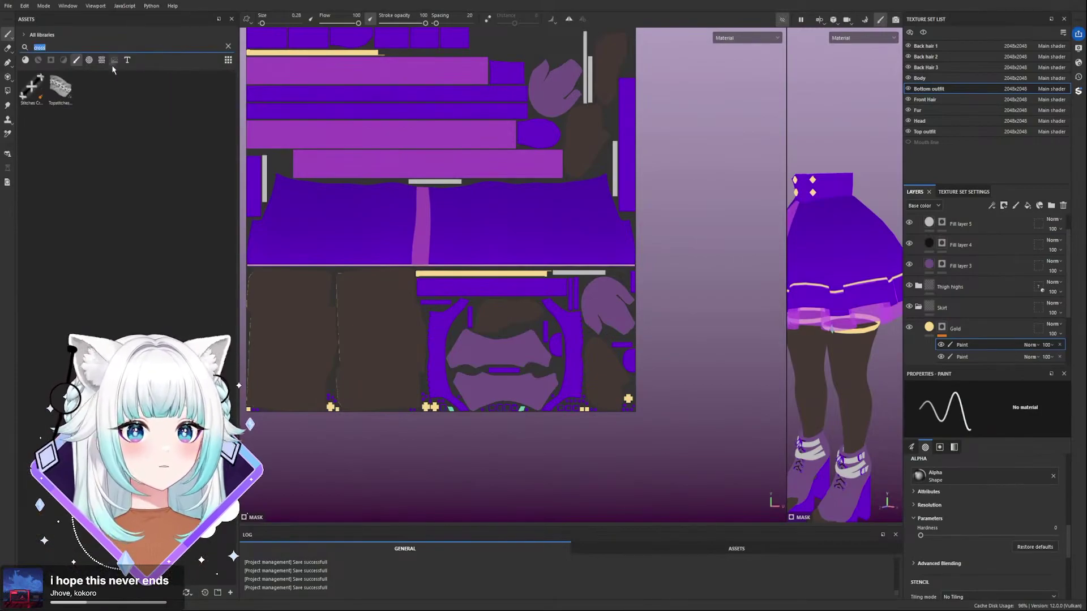
click(89, 61)
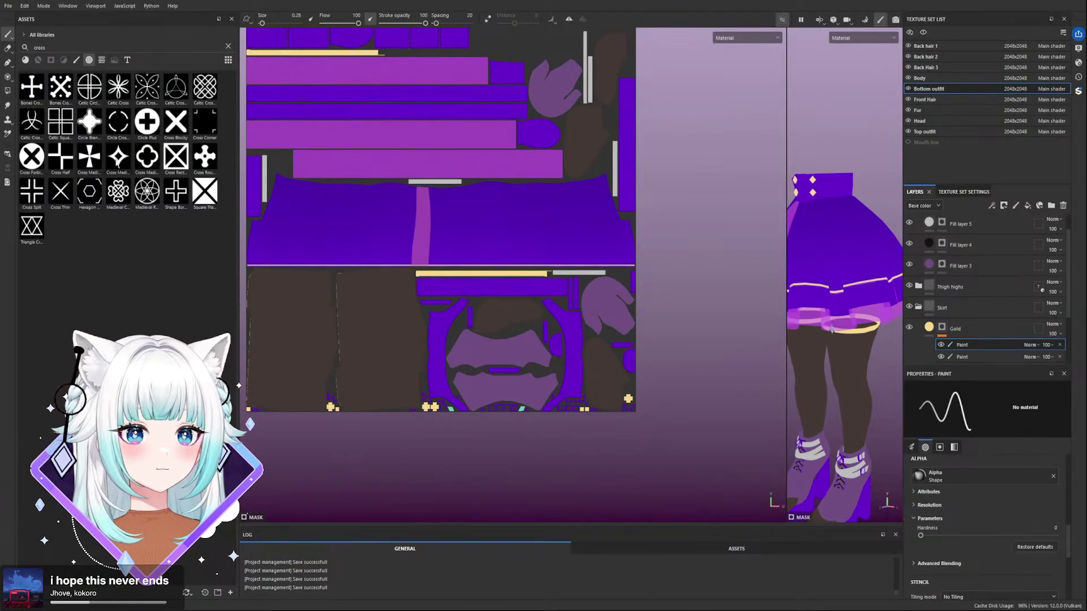
drag(118, 160, 949, 473)
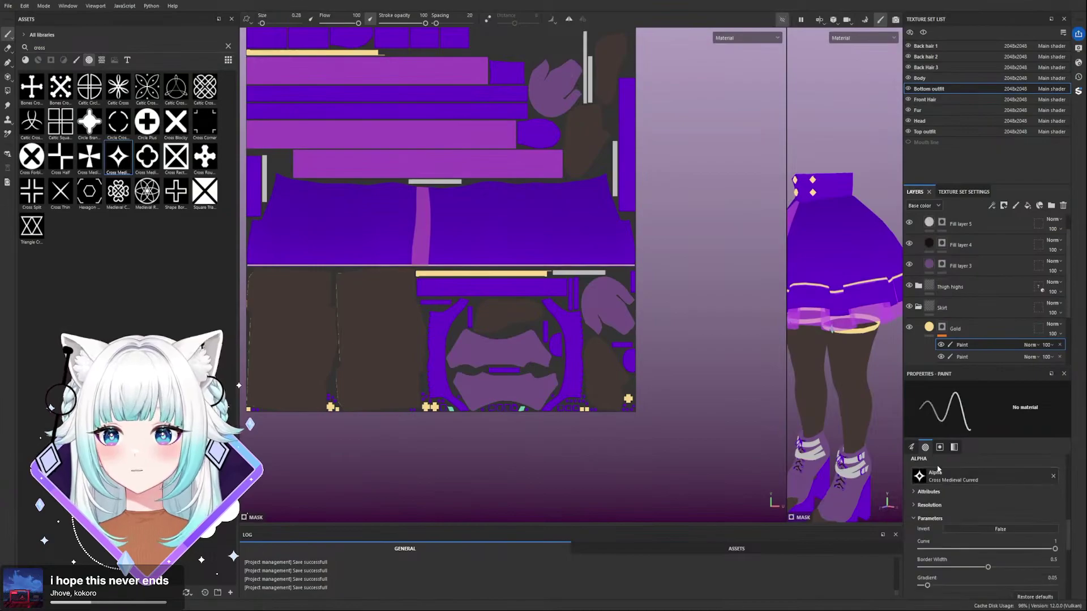
- Try a short freehand stroke with the cross alpha across the middle of the skirt piece and undo it
scroll(419, 220, up, 2)
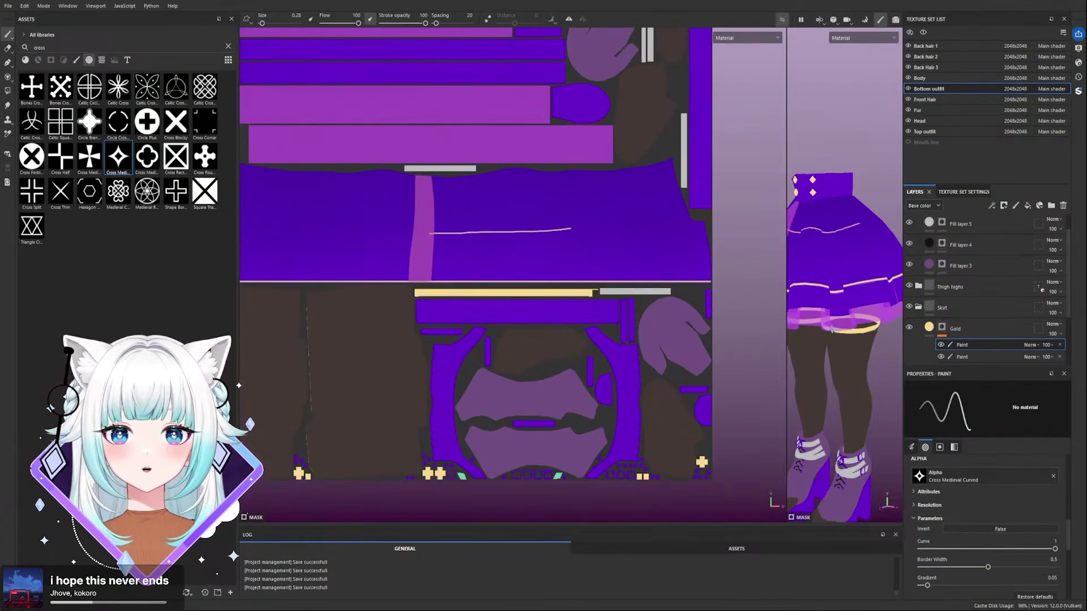
scroll(567, 230, up, 3)
scroll(949, 546, down, 3)
scroll(947, 503, up, 6)
scroll(930, 526, up, 4)
scroll(932, 517, down, 3)
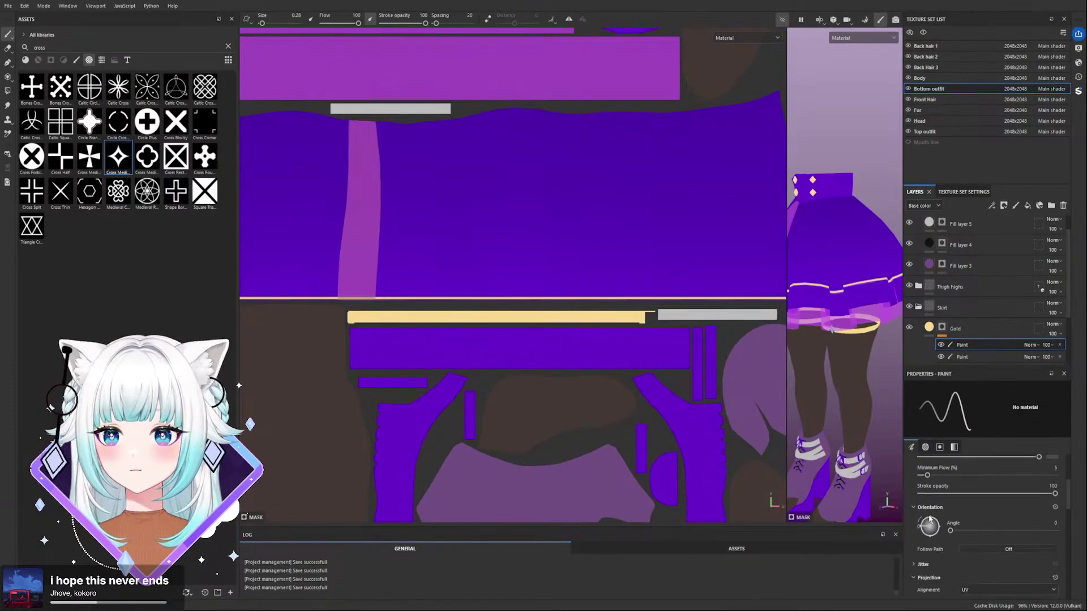
- Set the cross alpha's Border Width to 0.67, try a stroke on the skirt piece and undo that stroke
scroll(931, 503, down, 5)
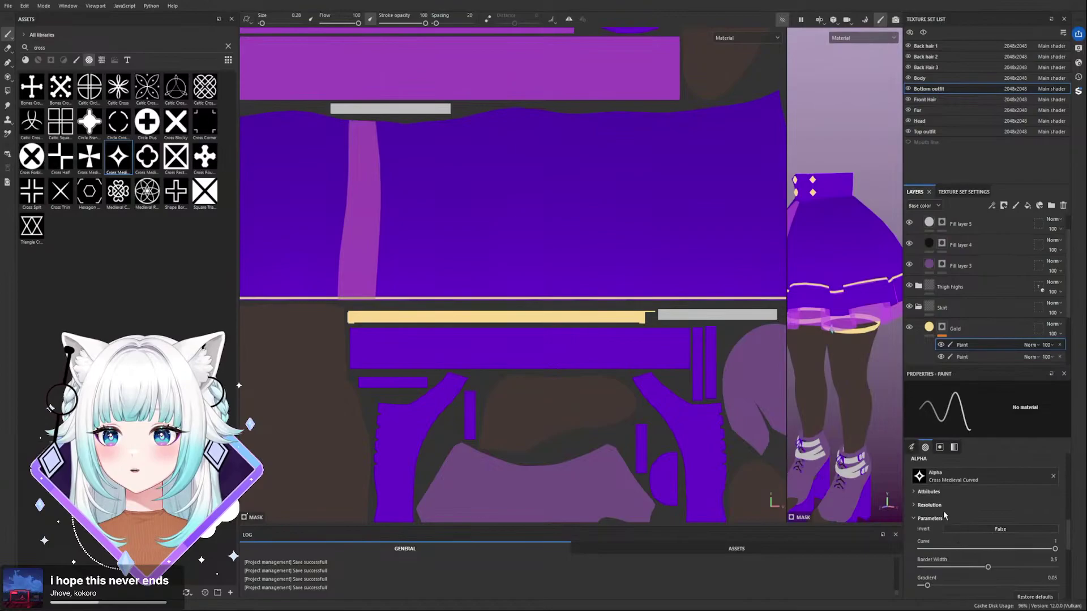
drag(988, 567, 1008, 568)
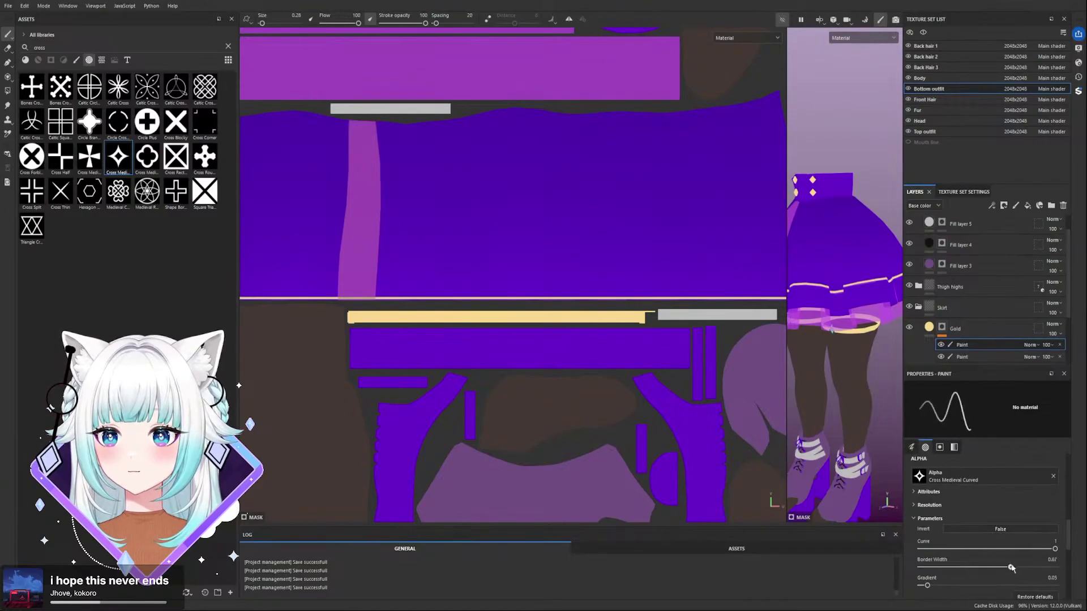
mouse_move(449, 167)
mouse_down()
mouse_move(551, 175)
mouse_move(533, 238)
mouse_up()
key(ctrl+z)
scroll(964, 535, up, 3)
scroll(958, 530, down, 1)
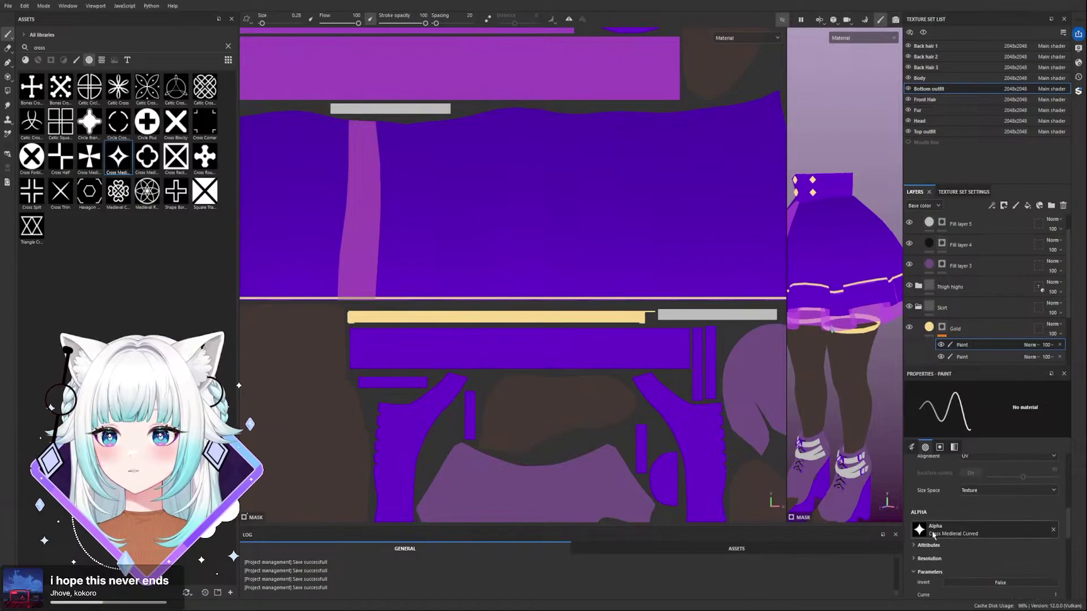
- Set the star brush's Spacing to 209 and, after a trial stroke that is undone, its Size to 2.29
scroll(959, 530, up, 5)
scroll(941, 531, down, 3)
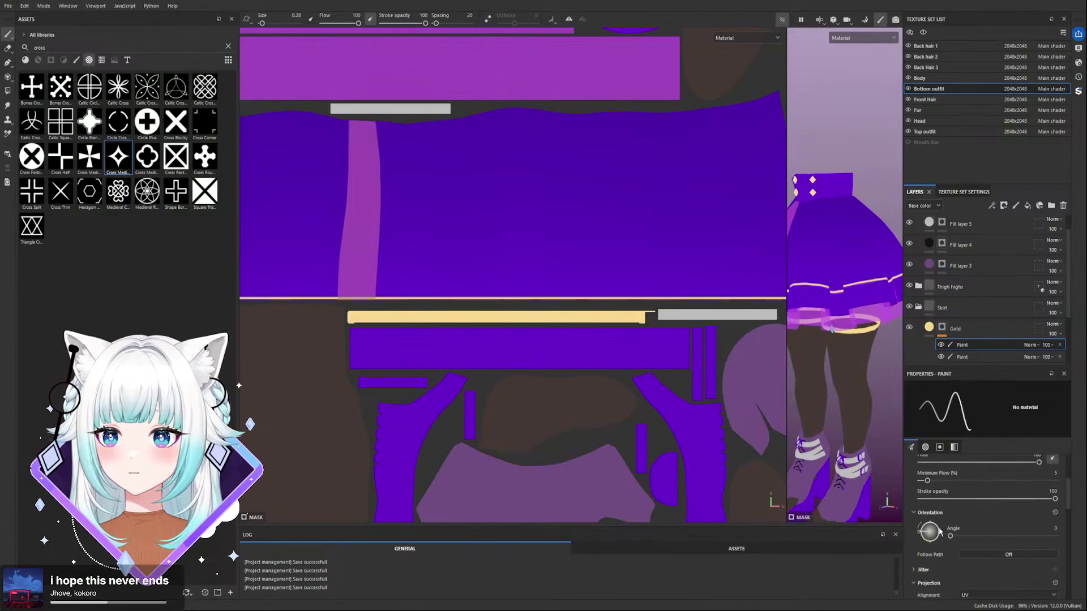
scroll(937, 532, down, 2)
click(924, 544)
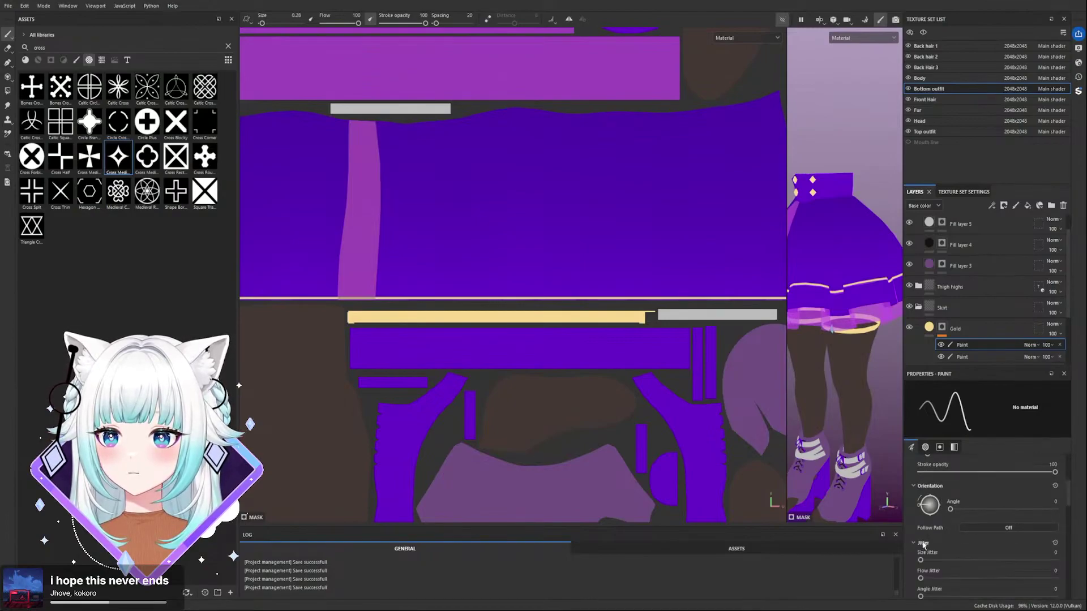
click(924, 543)
scroll(928, 529, up, 3)
scroll(929, 521, up, 3)
drag(927, 513, 991, 513)
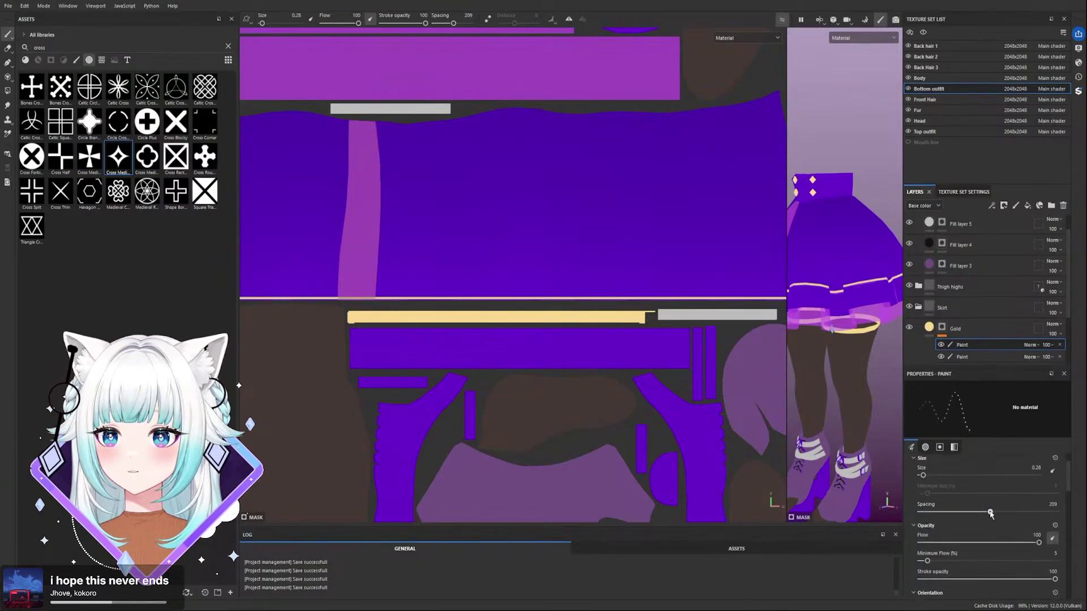
mouse_move(405, 276)
mouse_down()
mouse_move(539, 258)
mouse_move(642, 266)
mouse_up()
key(ctrl+z)
drag(262, 22, 265, 23)
- Try a freehand row of stars across the skirt piece and along the upper hem strip, and undo the strokes
drag(423, 261, 592, 253)
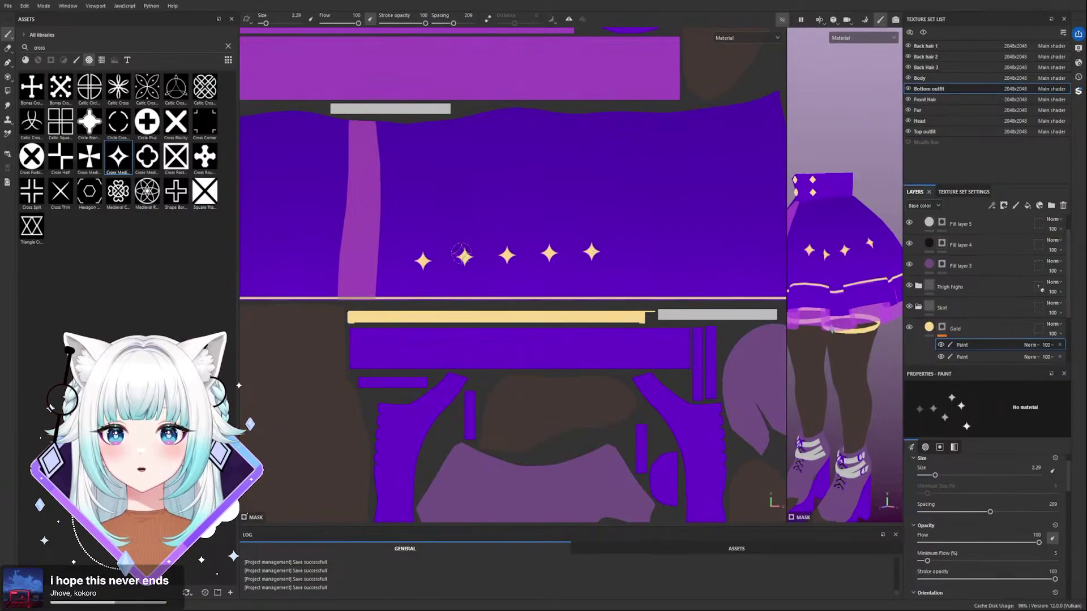
scroll(461, 256, down, 8)
scroll(522, 380, down, 3)
scroll(351, 255, up, 3)
drag(308, 258, 649, 259)
mouse_move(838, 258)
alt+mouse_down()
mouse_move(859, 259)
mouse_move(832, 267)
mouse_move(881, 248)
mouse_move(866, 252)
alt+mouse_up()
key(ctrl+z)
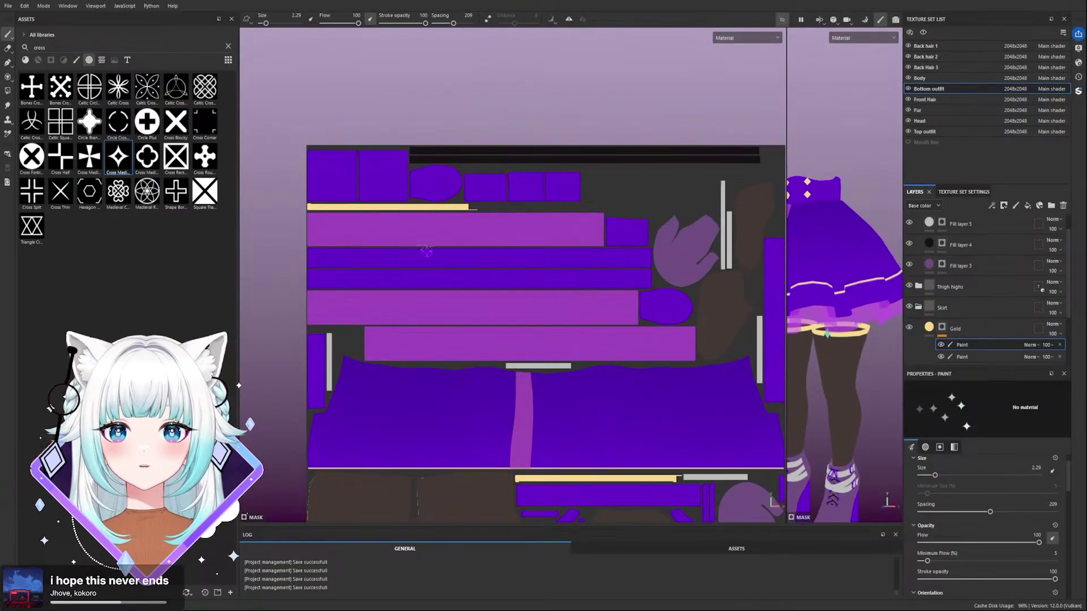
- Paint a straight row of gold stars along each of the two long purple hem strips in the UV layout
scroll(426, 250, up, 1)
drag(264, 238, 666, 234)
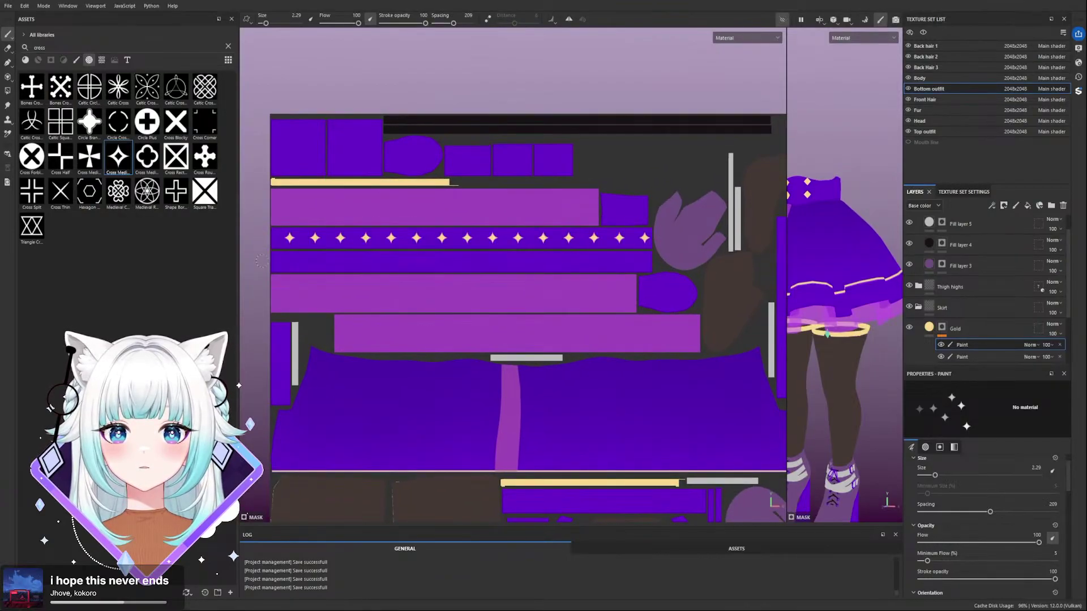
ctrl+shift+click(659, 260)
alt+drag(840, 254, 652, 252)
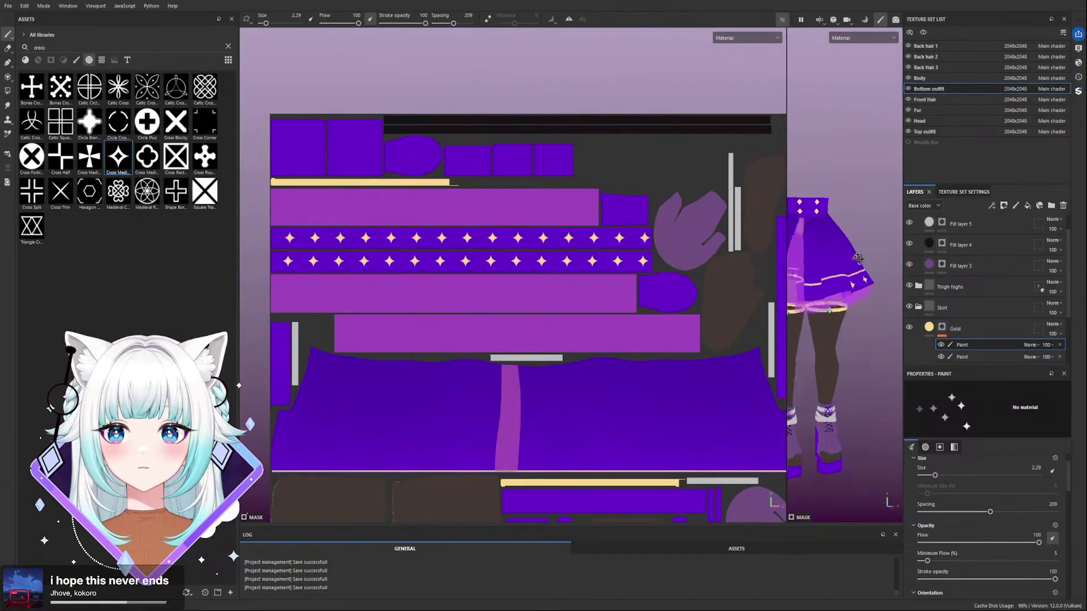
alt+middle_drag(794, 292, 812, 288)
- Undo the stray stars stamped on the 3D skirt and paint a straight column of stars down the UV layout's right-edge purple strip
click(814, 283)
scroll(632, 287, down, 3)
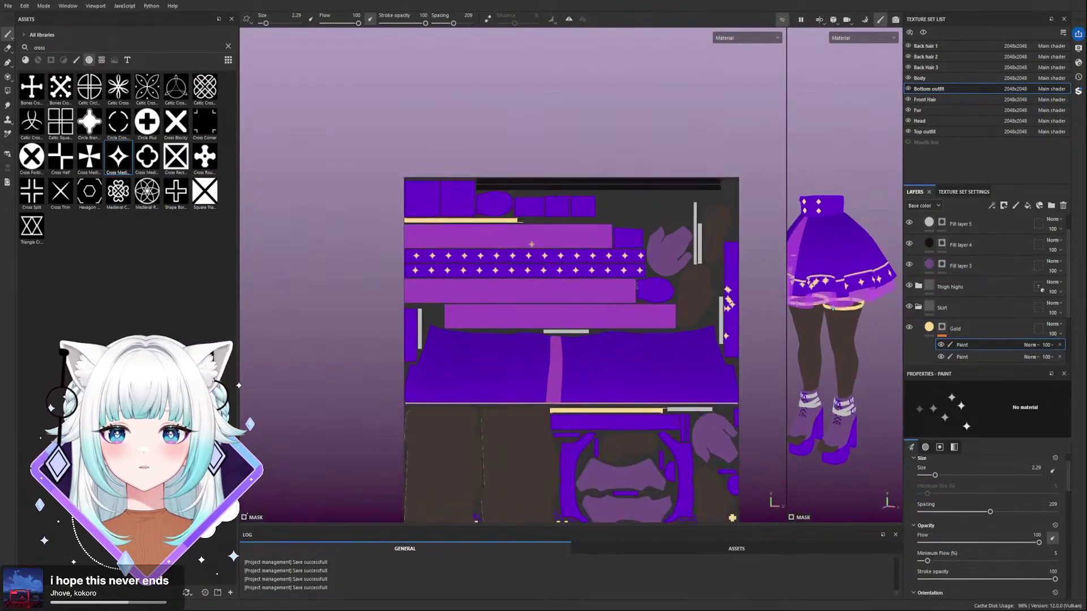
alt+middle_drag(731, 275, 610, 259)
scroll(612, 258, up, 3)
key(ctrl+z)
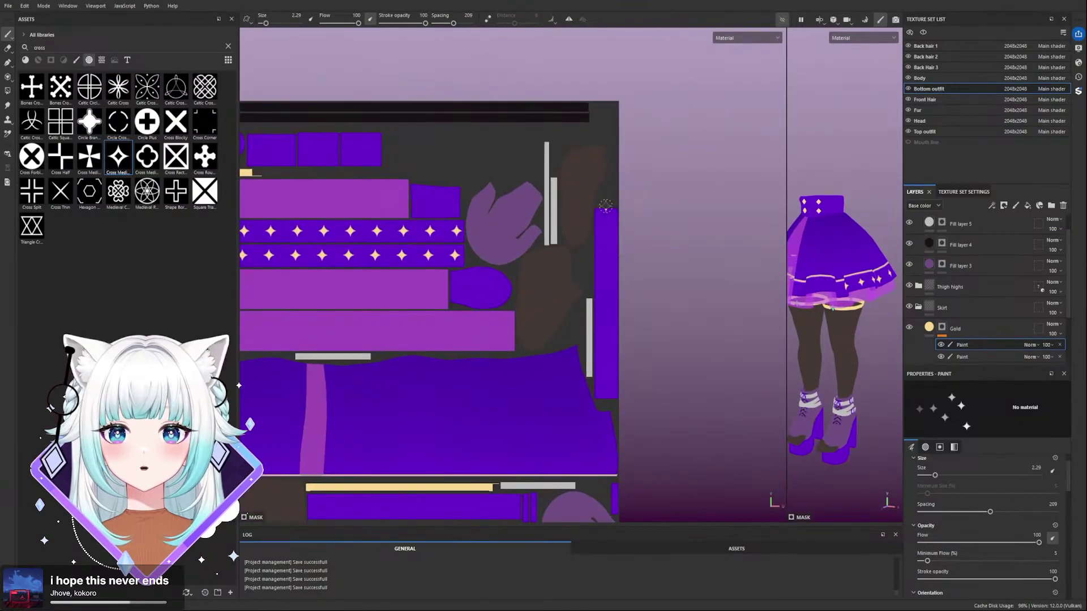
shift+click(610, 404)
- Paint a straight column of stars down the short purple strip at the UV layout's left edge
alt+drag(800, 321, 713, 281)
scroll(439, 276, down, 2)
alt+middle_drag(397, 296, 442, 279)
scroll(765, 271, up, 2)
scroll(840, 291, up, 3)
scroll(500, 286, down, 2)
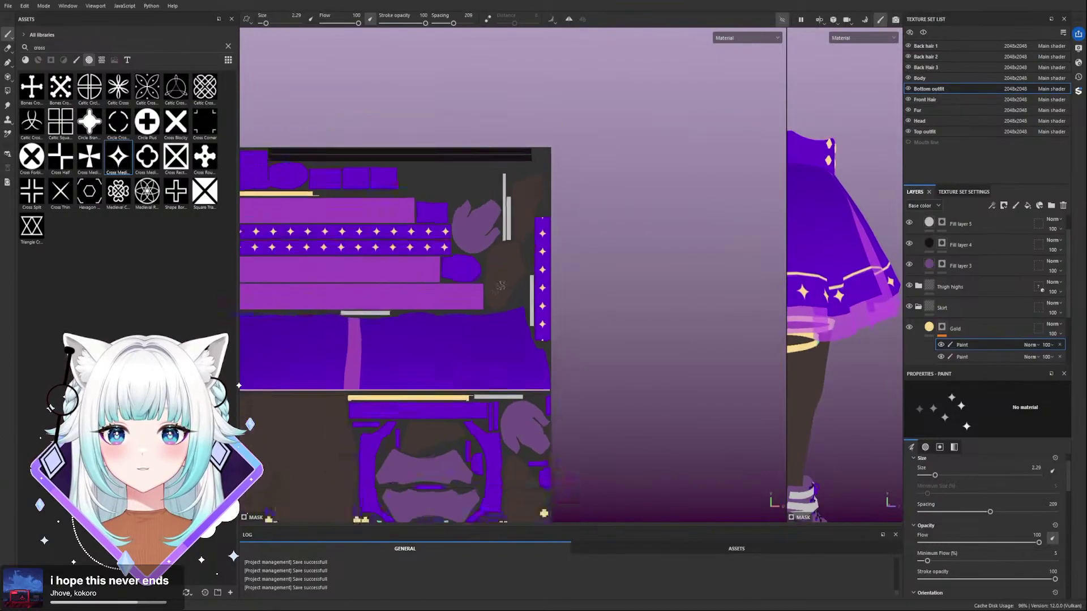
scroll(501, 286, down, 1)
scroll(308, 303, up, 3)
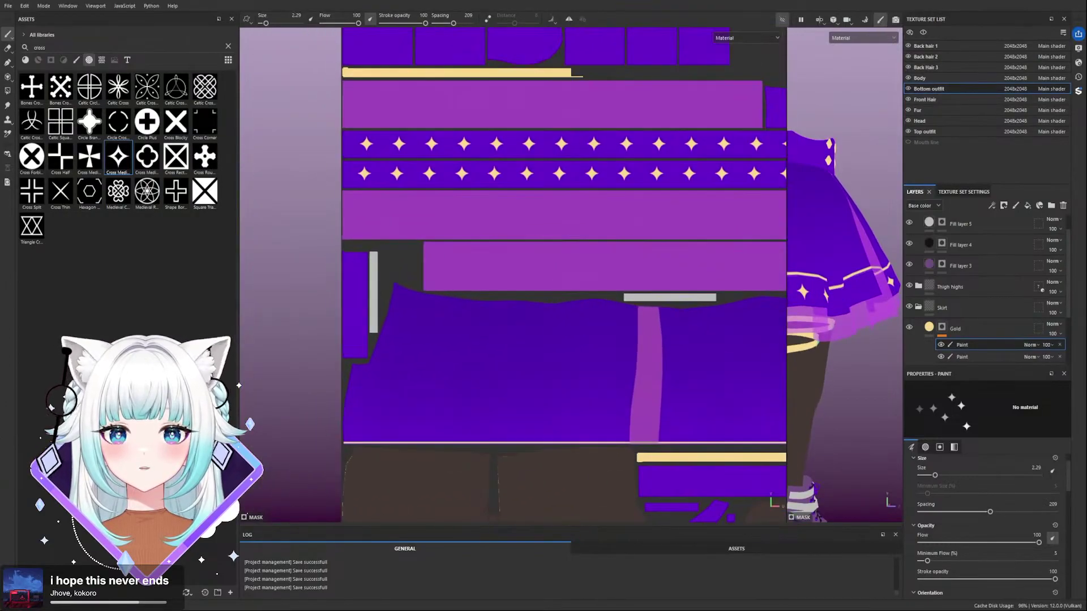
drag(353, 281, 354, 352)
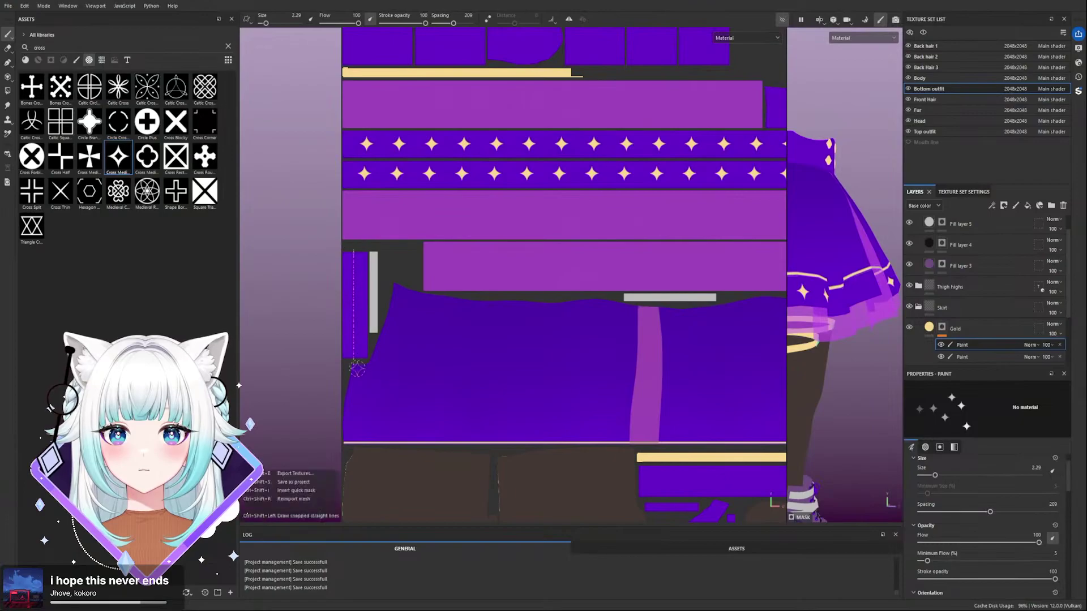
- Enlarge the 3D view and examine the spacing of the stars and the seams all around the skirt hem
alt+drag(817, 303, 762, 323)
alt+middle_drag(876, 317, 861, 316)
alt+drag(861, 315, 536, 304)
alt+drag(708, 303, 826, 307)
scroll(639, 280, down, 3)
alt+drag(766, 278, 435, 300)
scroll(656, 300, up, 5)
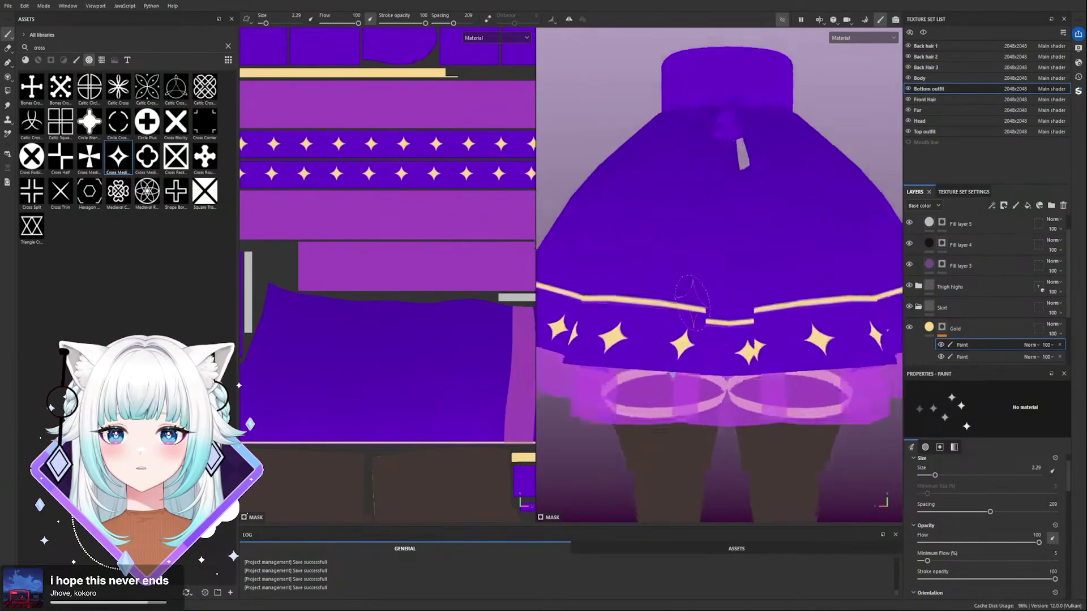
mouse_move(752, 332)
alt+mouse_down()
mouse_move(833, 340)
mouse_move(835, 318)
mouse_move(706, 311)
mouse_move(660, 323)
mouse_move(781, 321)
mouse_move(740, 304)
mouse_move(874, 303)
mouse_move(751, 338)
alt+mouse_up()
scroll(820, 335, up, 2)
scroll(751, 338, down, 5)
scroll(751, 339, down, 5)
scroll(662, 340, up, 5)
alt+drag(635, 339, 831, 364)
scroll(701, 346, up, 5)
scroll(618, 328, down, 5)
scroll(830, 364, up, 5)
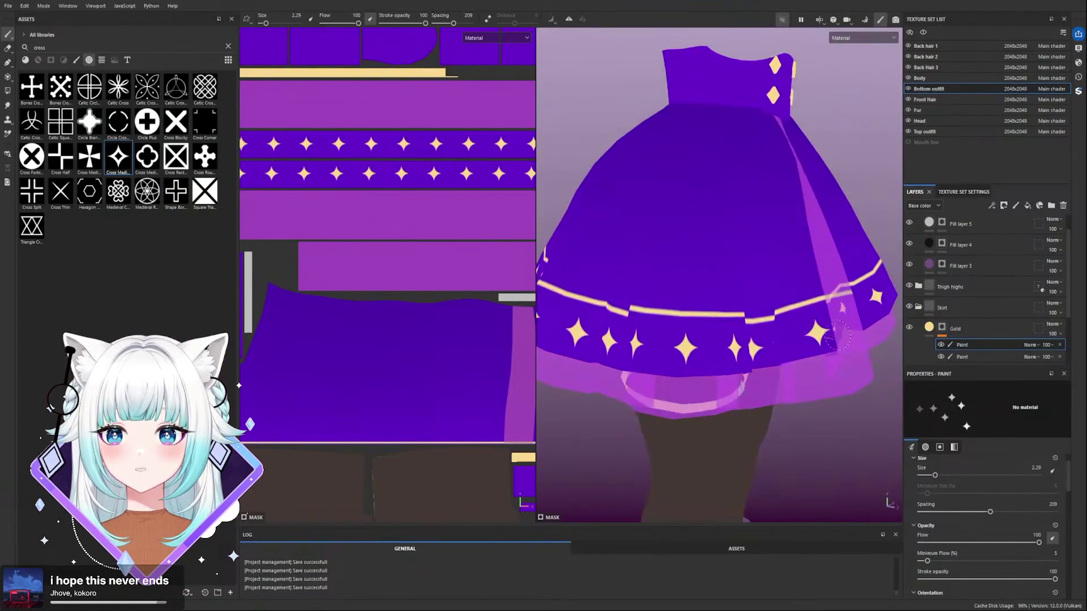
scroll(764, 348, down, 3)
alt+drag(779, 322, 803, 274)
scroll(756, 285, down, 5)
scroll(387, 275, down, 5)
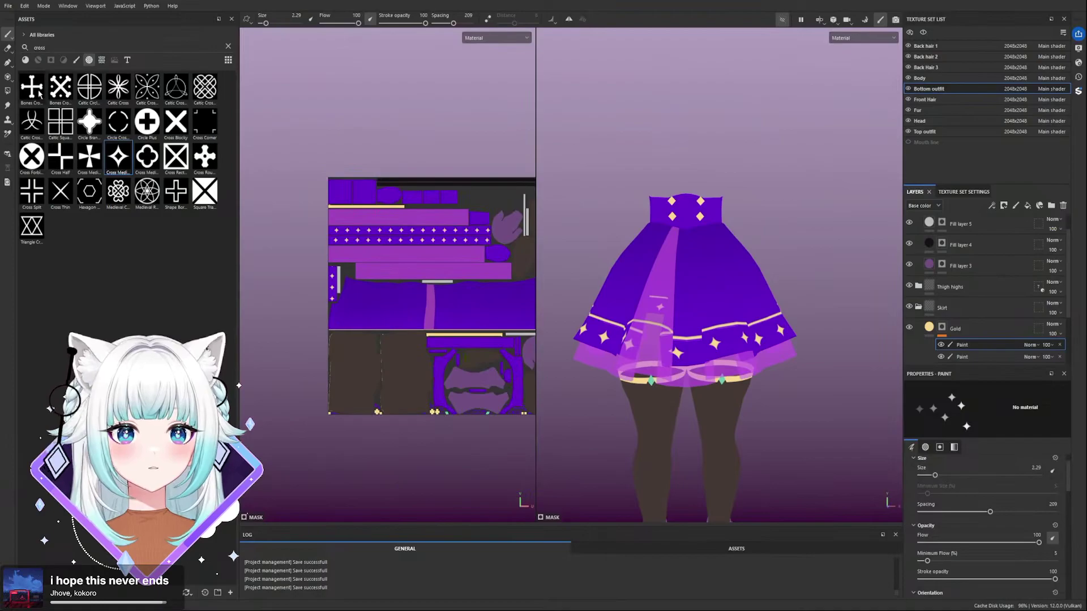
- Switch to Polygon Fill to show the mesh wireframe and examine the skirt's hem pieces in the UV and 3D views
click(8, 91)
scroll(642, 338, up, 1)
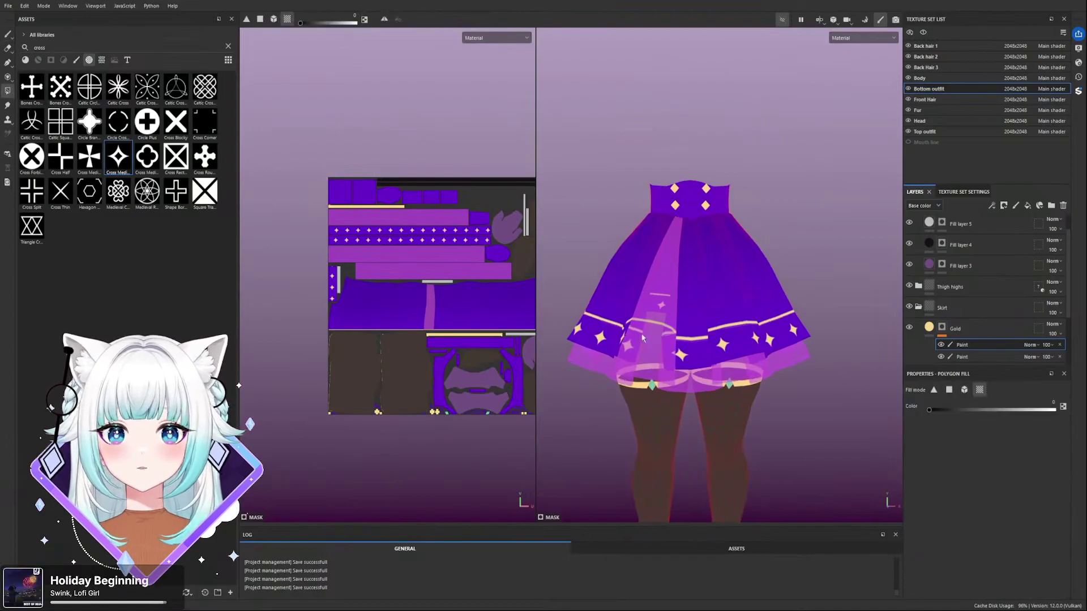
drag(536, 289, 657, 289)
scroll(569, 424, up, 3)
scroll(569, 423, down, 1)
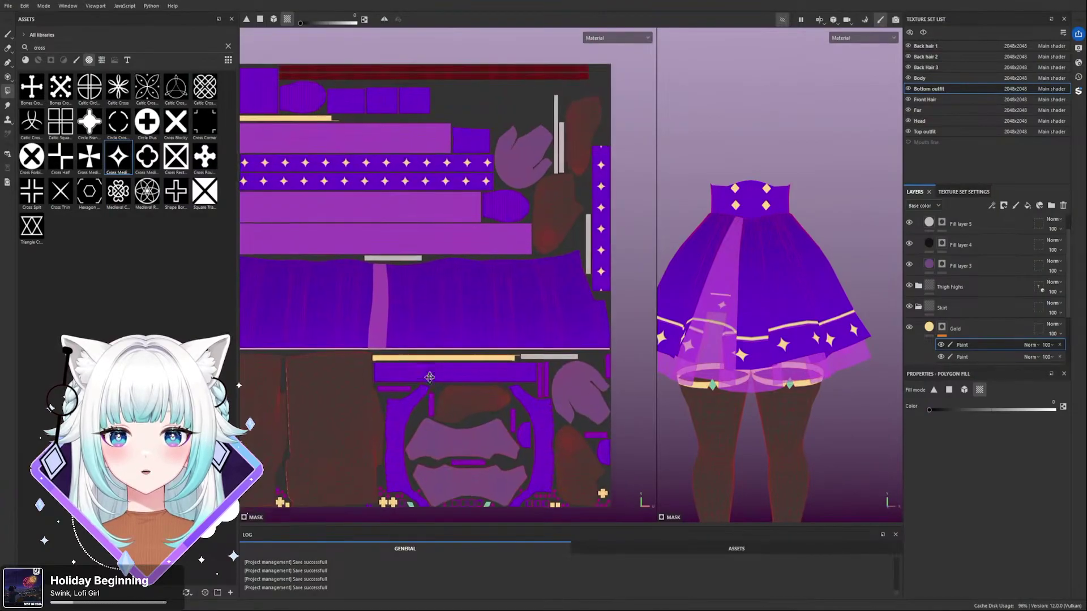
alt+middle_drag(425, 381, 541, 280)
alt+middle_drag(400, 301, 474, 357)
scroll(396, 216, up, 4)
scroll(383, 205, up, 3)
alt+middle_drag(437, 149, 407, 364)
alt+middle_drag(538, 286, 499, 378)
scroll(319, 475, up, 6)
alt+drag(823, 356, 685, 338)
alt+middle_drag(835, 376, 722, 350)
mouse_move(849, 364)
alt+mouse_down()
mouse_move(925, 361)
mouse_move(645, 343)
mouse_move(1064, 313)
mouse_move(912, 296)
mouse_move(740, 195)
mouse_move(793, 191)
mouse_move(777, 180)
alt+mouse_up()
- Return to the star brush, try a single star on the left-edge strip in the UV layout and undo it
click(7, 34)
click(358, 481)
scroll(793, 326, up, 5)
mouse_move(792, 326)
alt+mouse_down()
mouse_move(730, 325)
mouse_move(784, 342)
mouse_move(770, 339)
alt+mouse_up()
key(ctrl+z)
scroll(784, 346, up, 3)
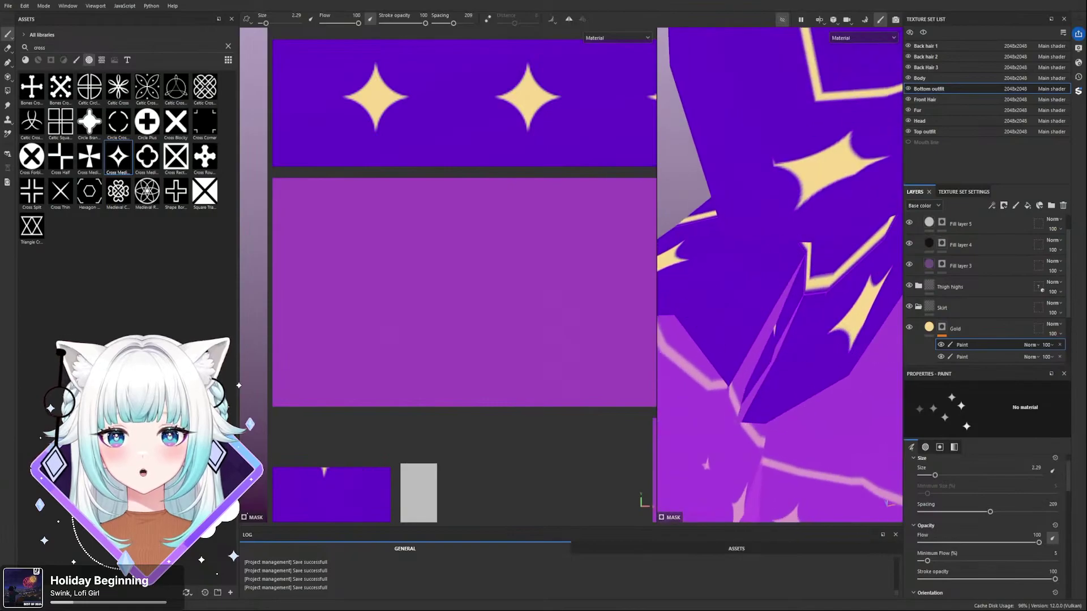
- Erase the stray star tip at the upper edge of the left-edge strip, using the Eraser at size 5.17
click(8, 48)
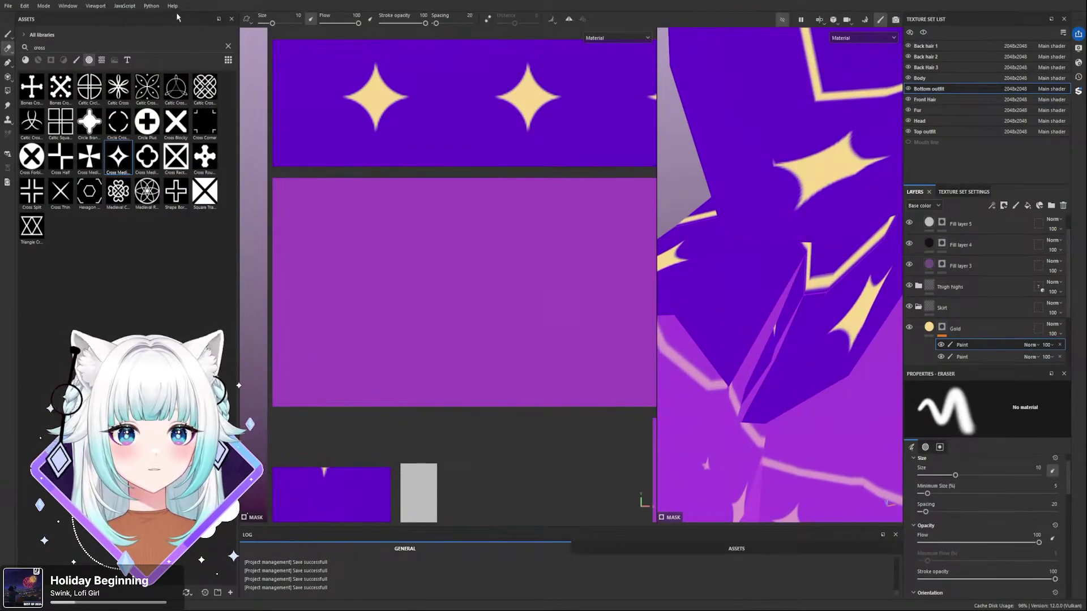
click(269, 24)
drag(269, 23, 268, 24)
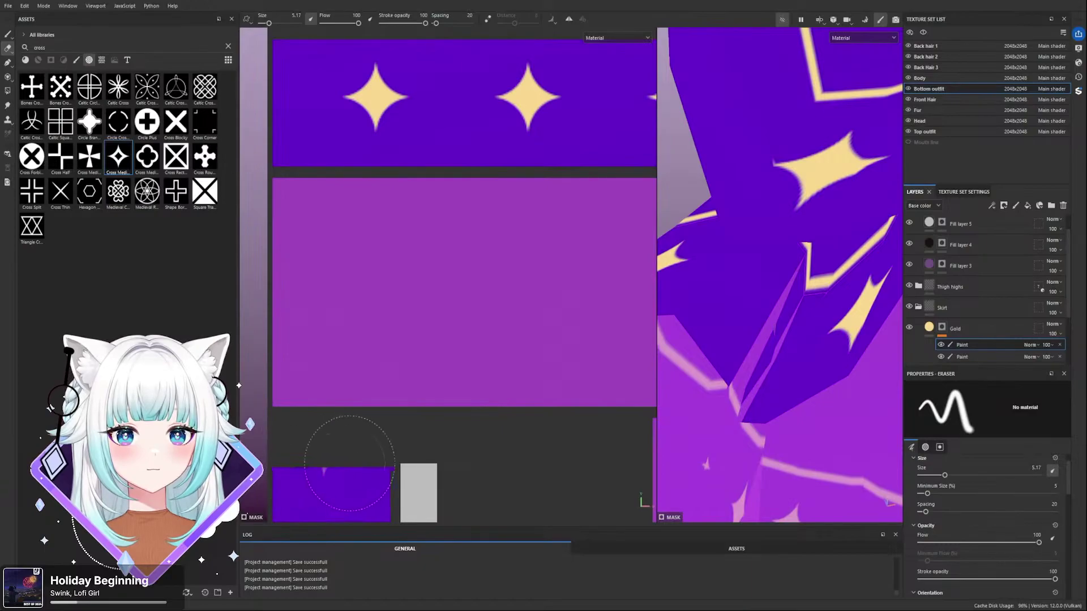
scroll(314, 465, down, 10)
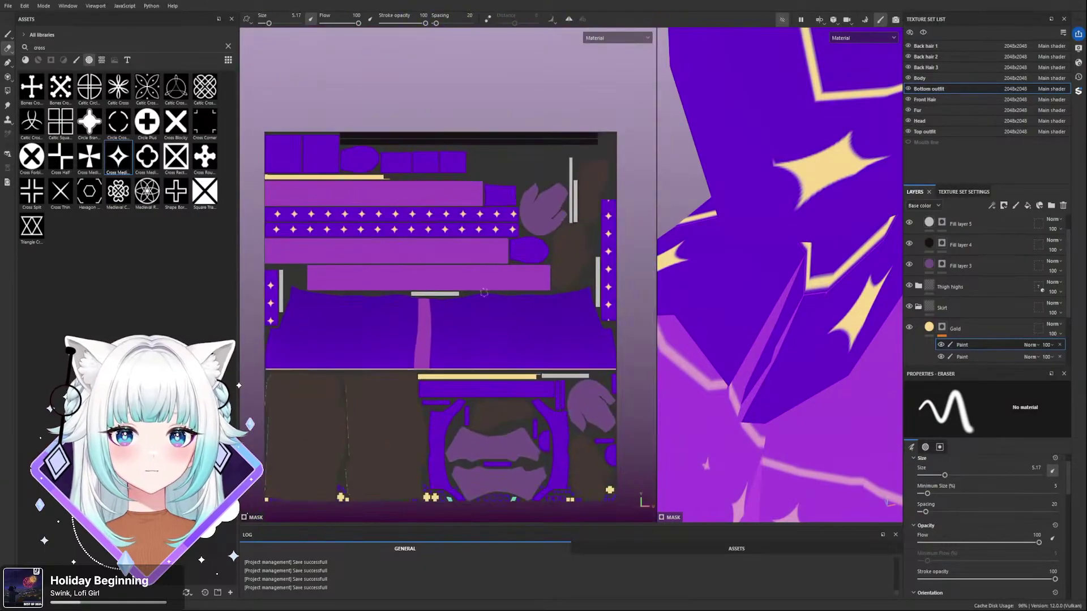
alt+middle_drag(482, 293, 483, 306)
scroll(753, 328, down, 4)
alt+drag(664, 325, 835, 278)
scroll(771, 240, down, 3)
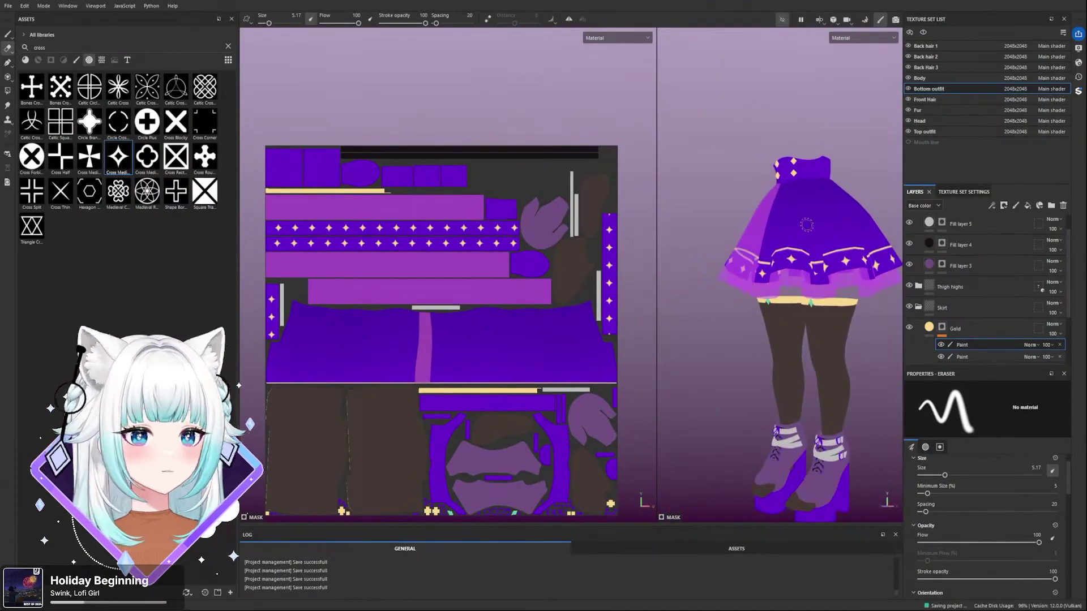
- Hide the Skirt base layer to inspect the skirt without its purple base, and show the layer again
scroll(807, 225, up, 3)
scroll(934, 314, down, 3)
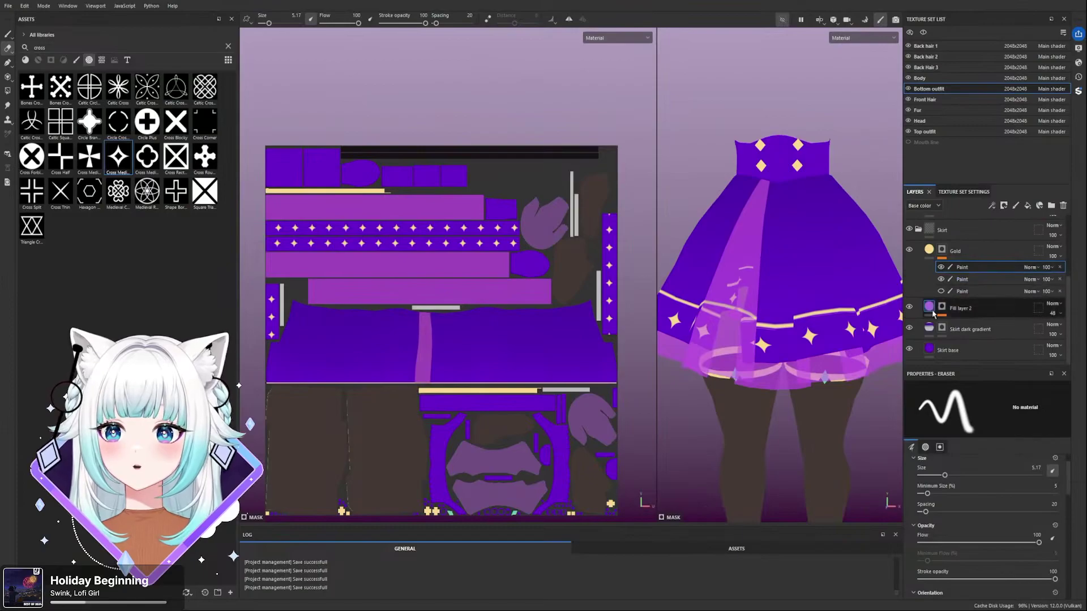
click(910, 349)
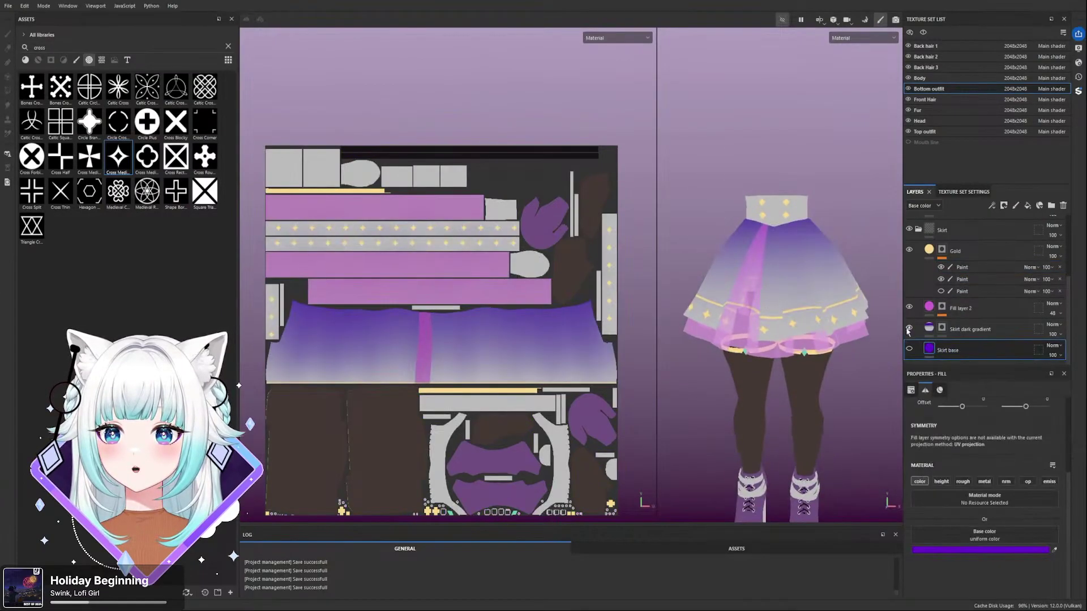
scroll(847, 230, down, 3)
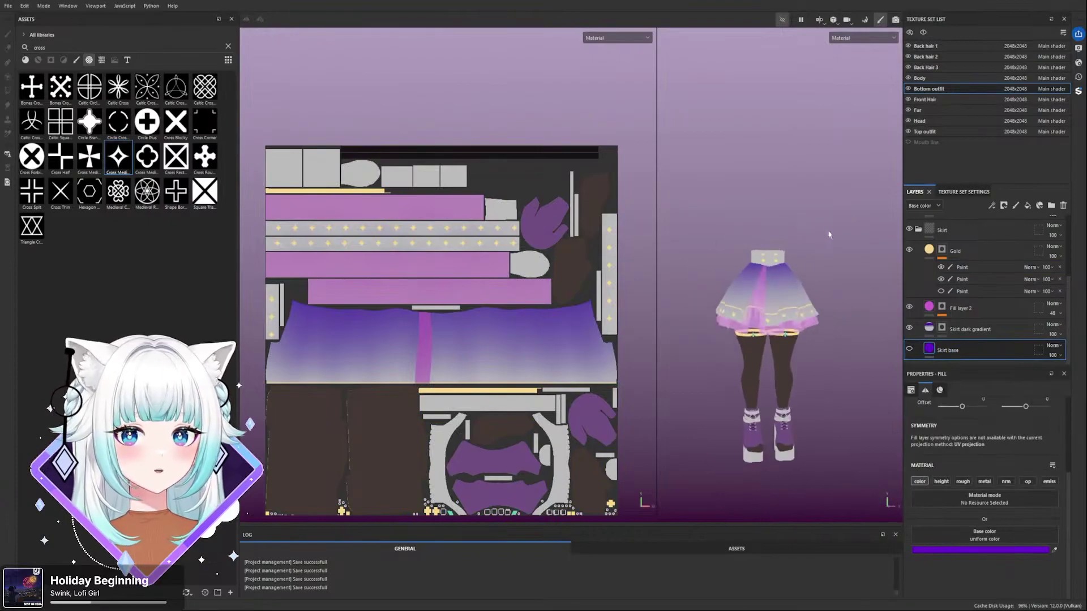
scroll(824, 237, up, 3)
click(910, 349)
alt+drag(772, 262, 781, 283)
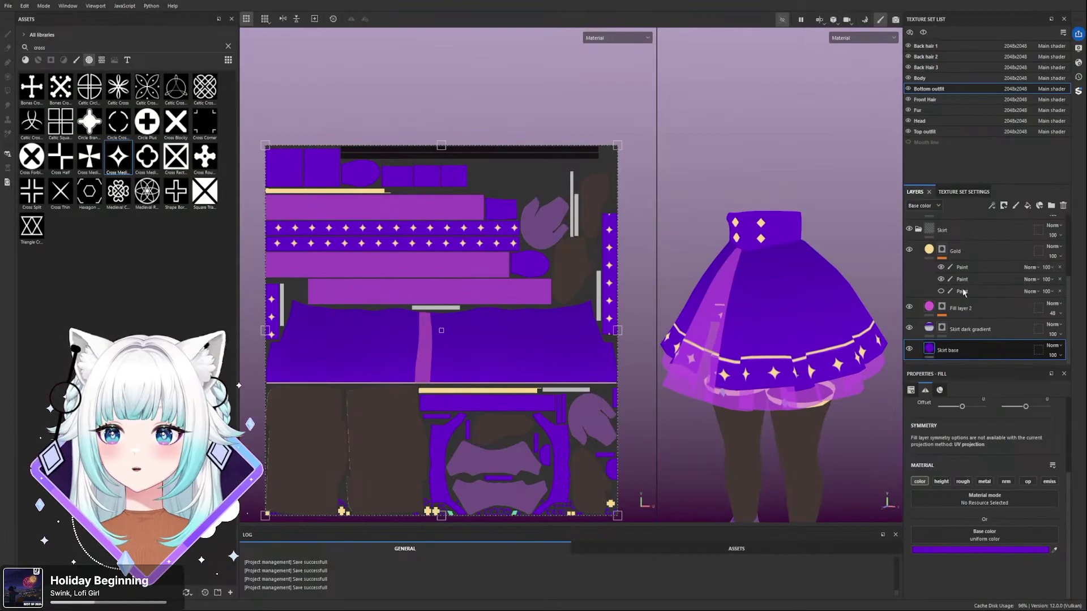
- Add a Fill effect to the Skirt base layer and set its base color to a muted purple
scroll(957, 350, down, 1)
click(960, 347)
click(961, 351)
scroll(728, 272, down, 3)
scroll(727, 272, up, 3)
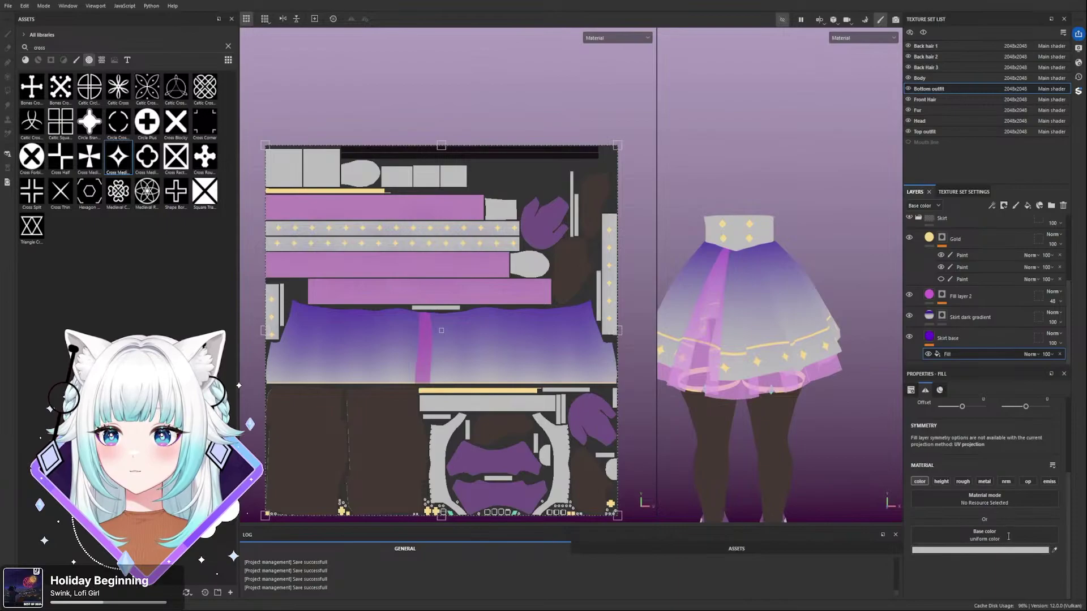
key(Return)
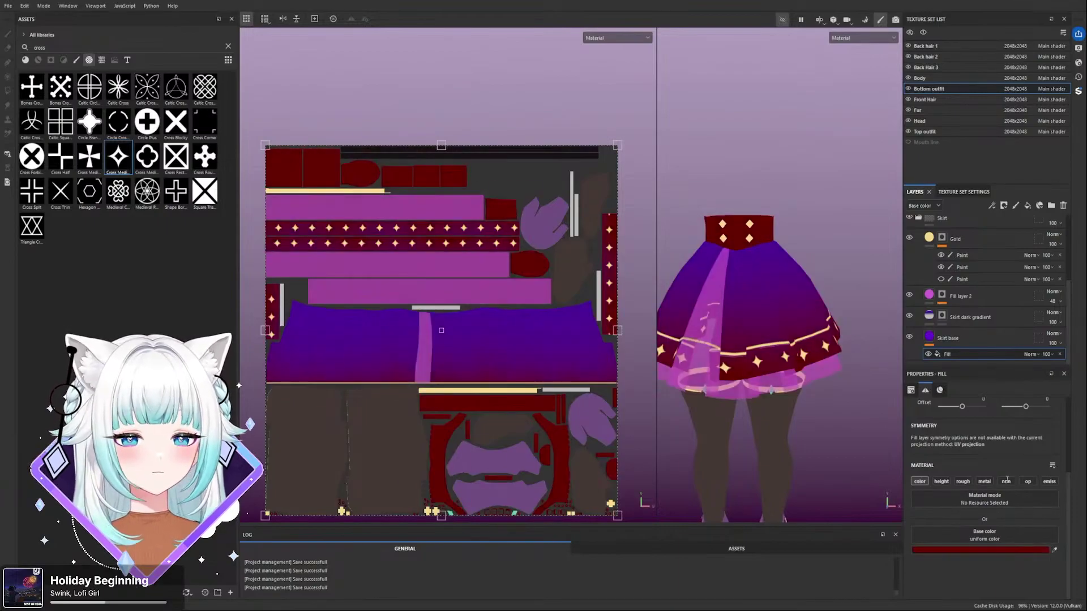
key(Return)
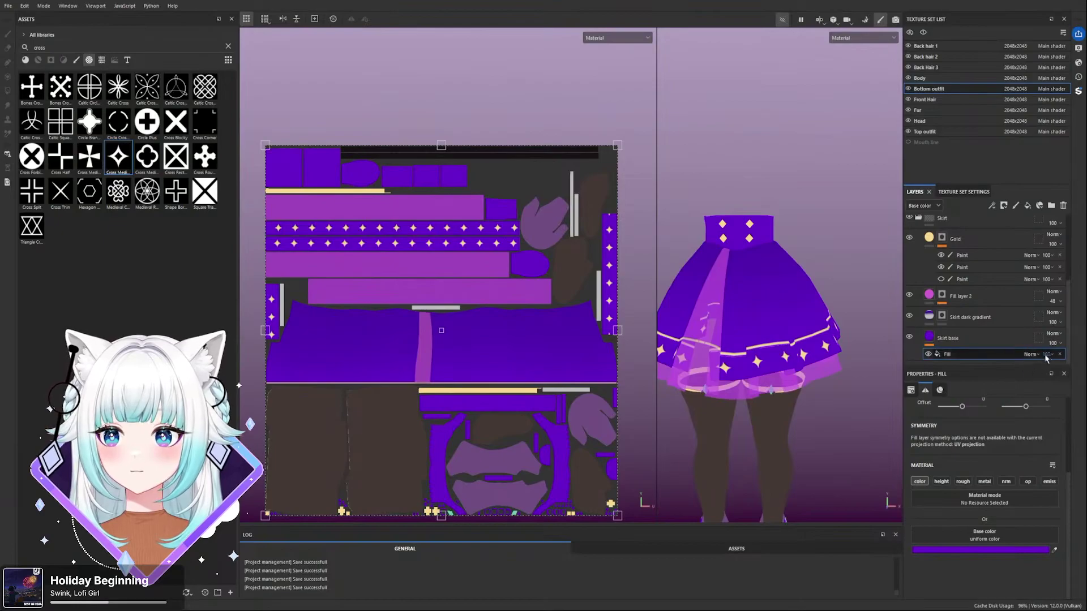
text(50)
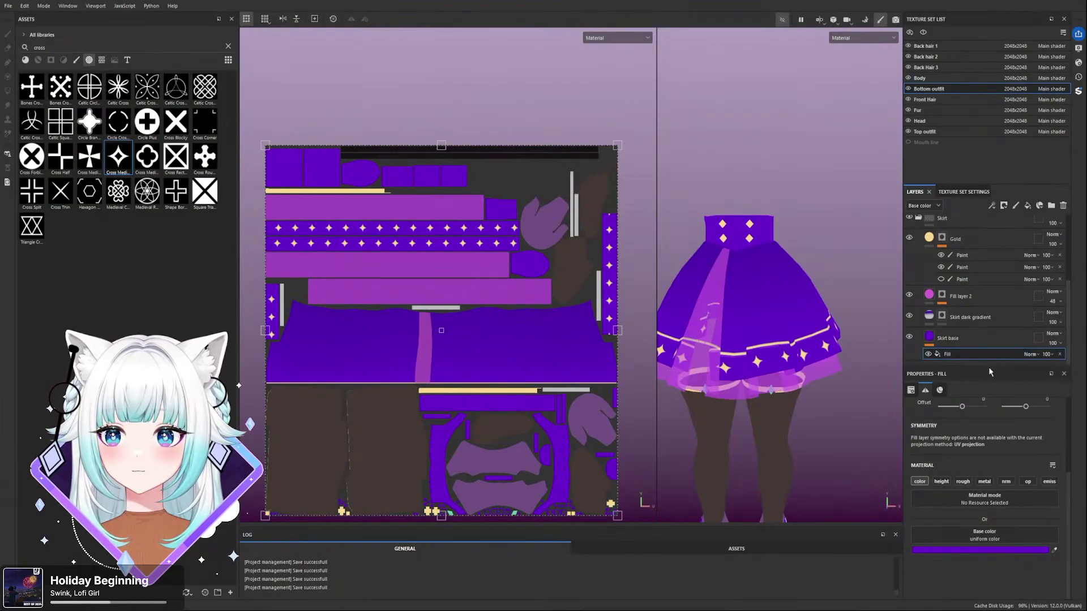
click(1008, 483)
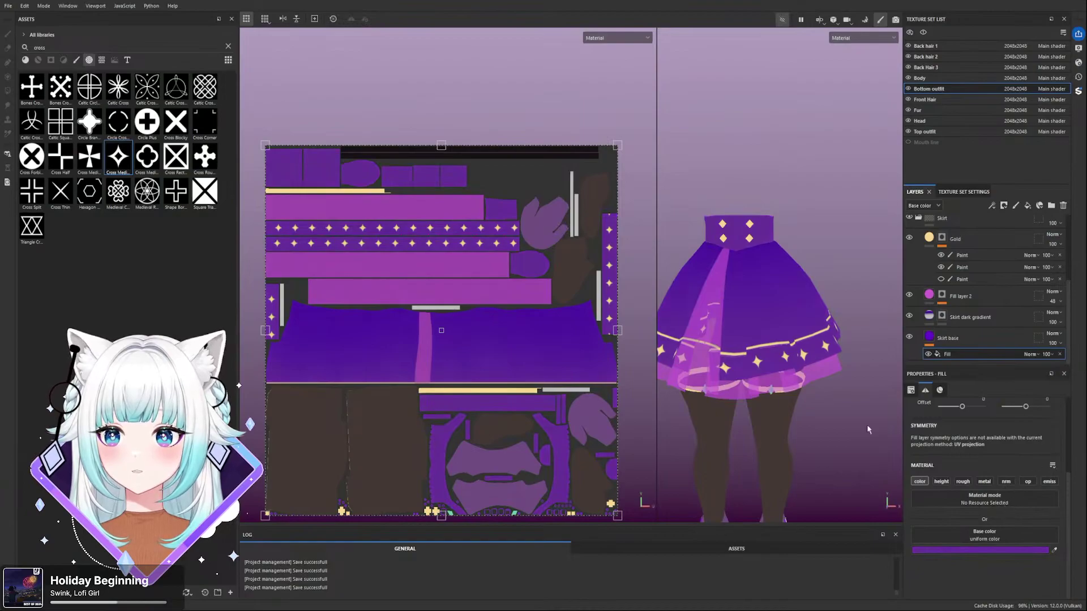
- Show the whole character instead of only the bottom outfit and examine the skirt's color against the hair and top
scroll(807, 263, down, 3)
click(782, 21)
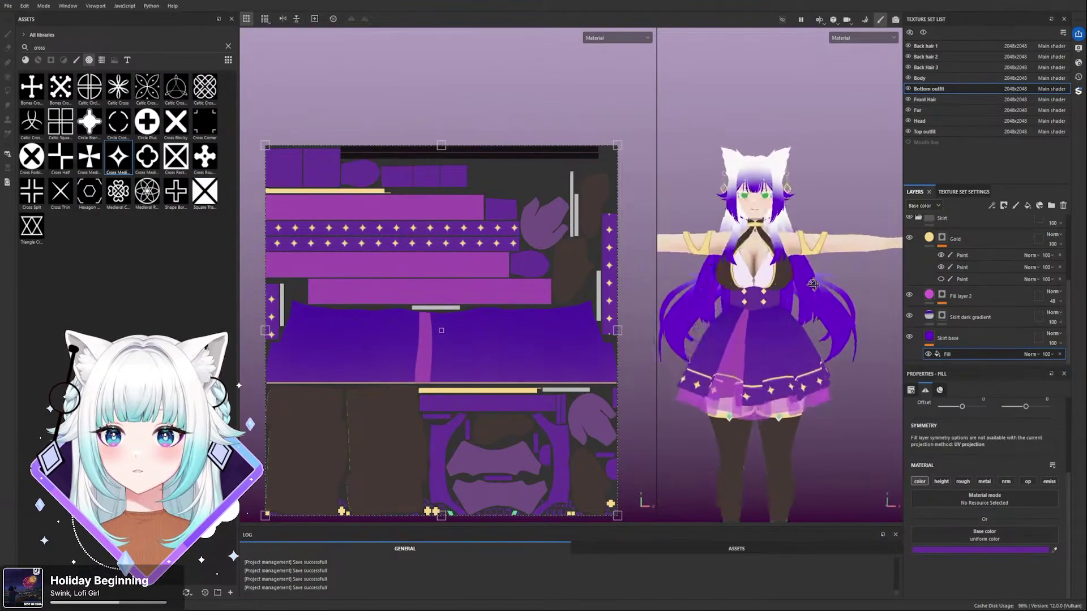
scroll(811, 294, down, 2)
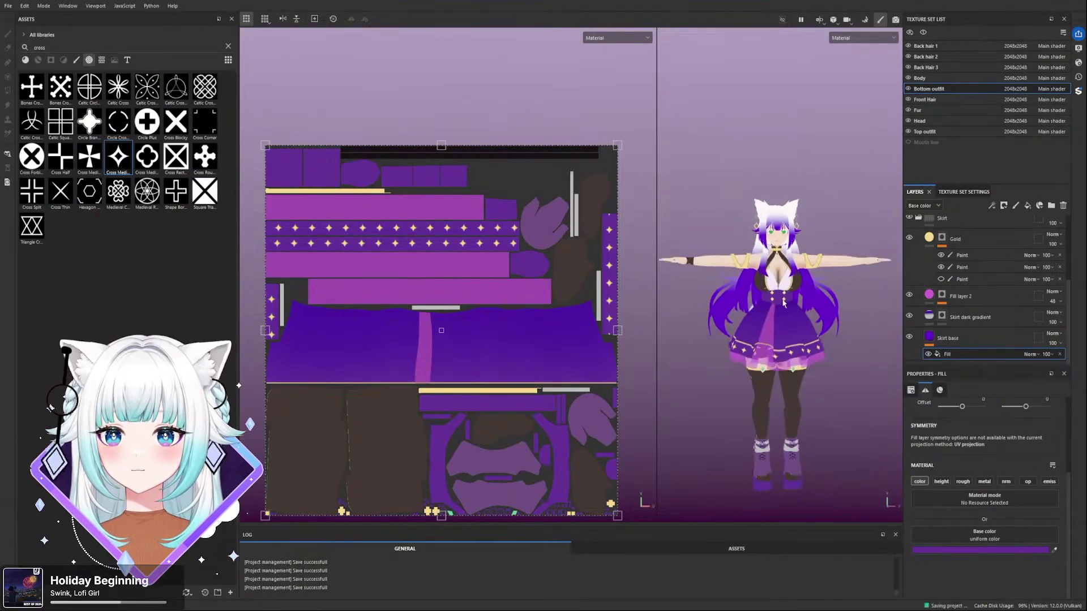
scroll(785, 304, up, 3)
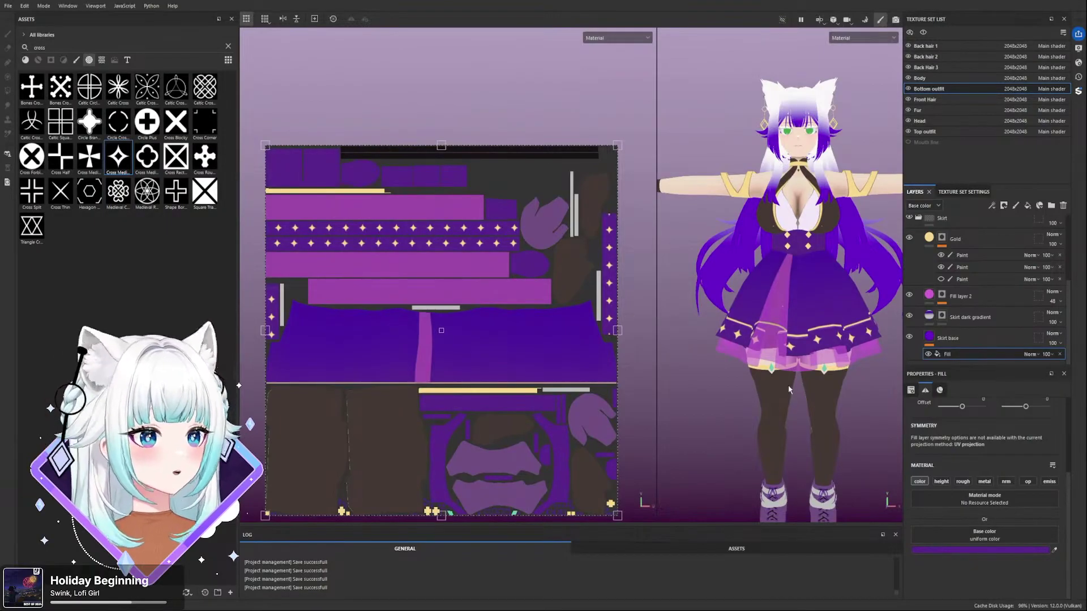
scroll(798, 283, up, 3)
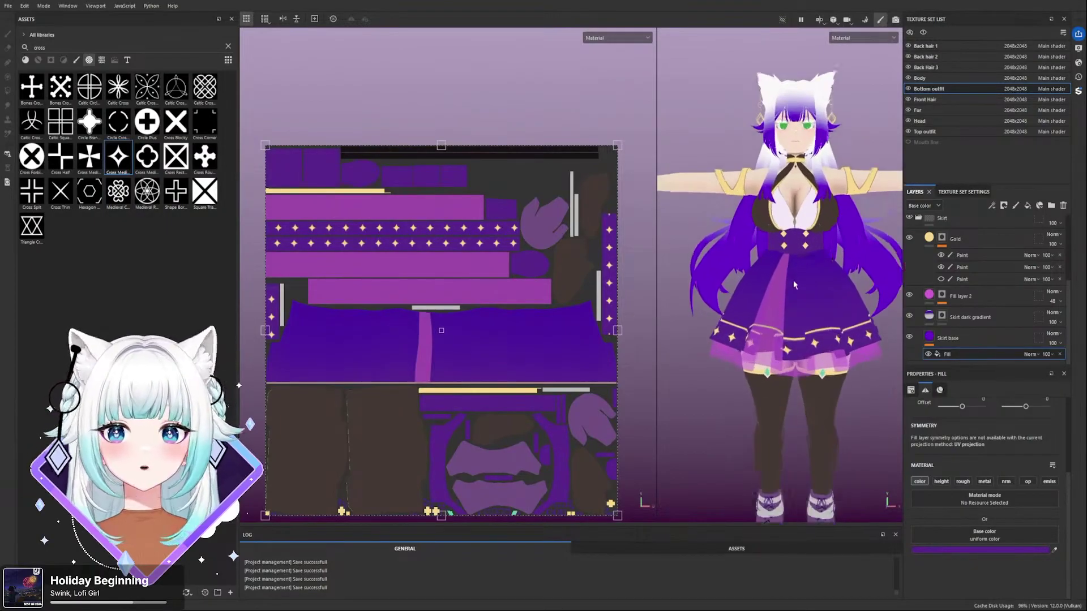
- Compare the skirt with the Skirt dark gradient layer hidden and shown, and leave the gradient visible
click(910, 316)
click(910, 316)
click(910, 316)
click(909, 317)
click(909, 317)
mouse_move(854, 315)
alt+mouse_down()
mouse_move(782, 311)
mouse_move(851, 307)
mouse_move(830, 328)
mouse_move(813, 325)
mouse_move(859, 323)
alt+mouse_up()
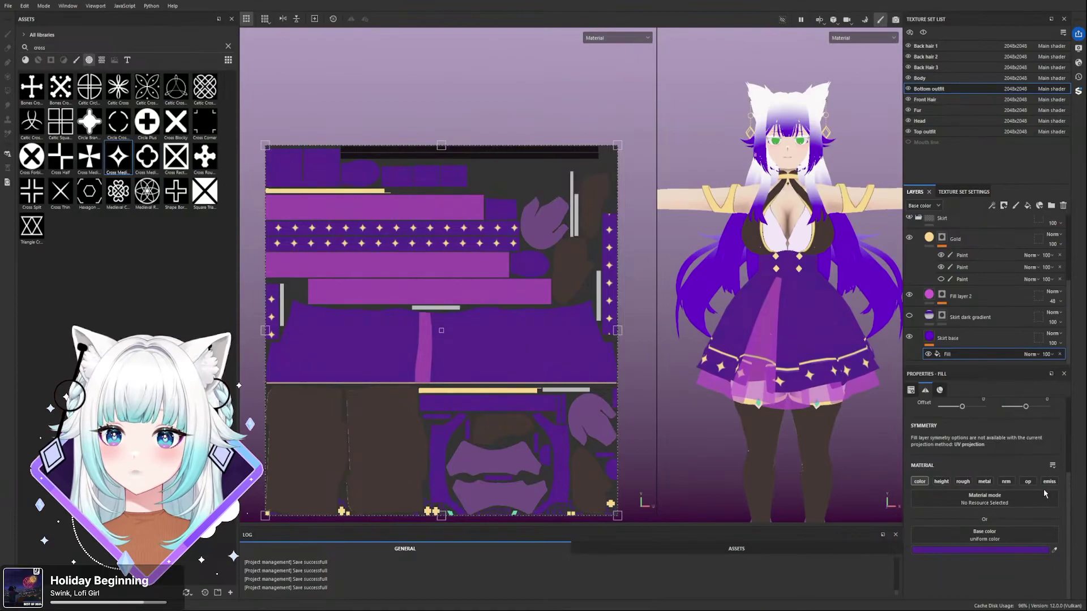
scroll(832, 433, down, 3)
scroll(834, 425, up, 2)
mouse_move(837, 419)
alt+mouse_down()
mouse_move(835, 369)
mouse_move(841, 405)
alt+mouse_up()
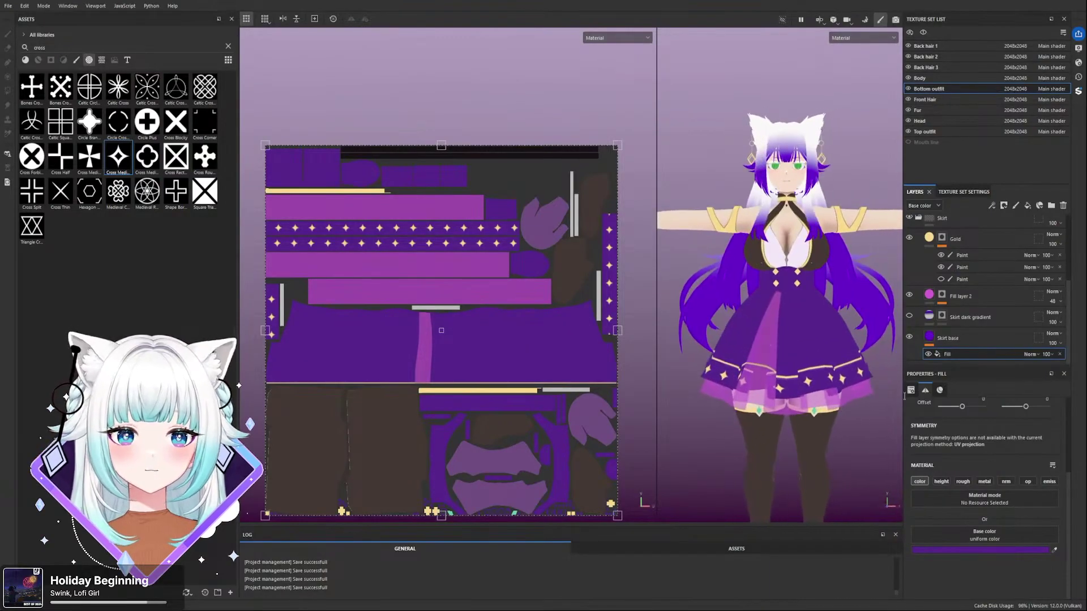
click(909, 315)
- Try a Fill effect with a dark red base color on the Skirt dark gradient layer, and remove the effect
click(929, 320)
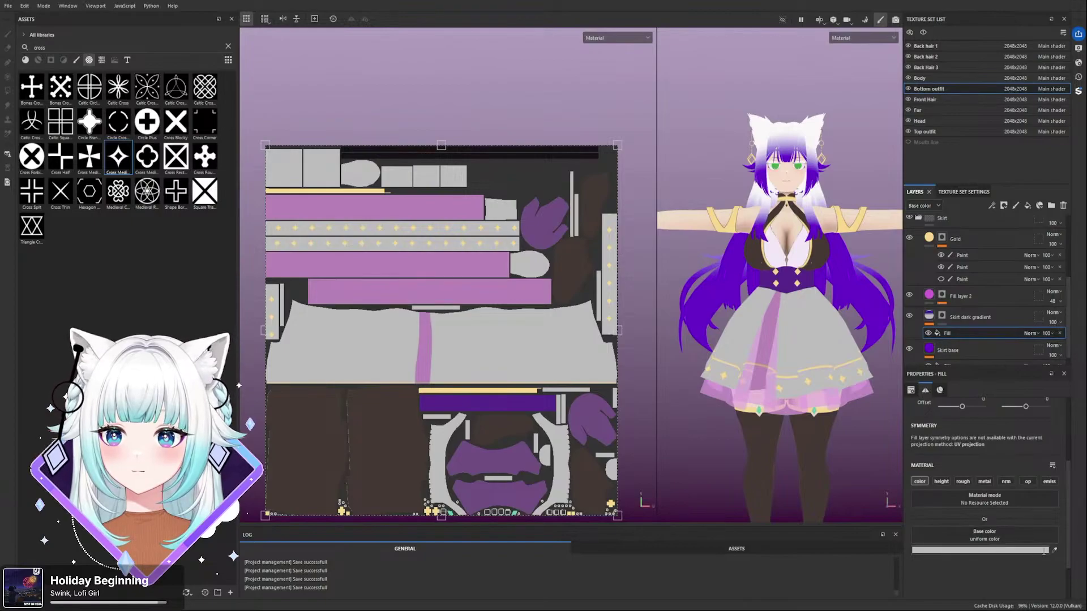
click(929, 333)
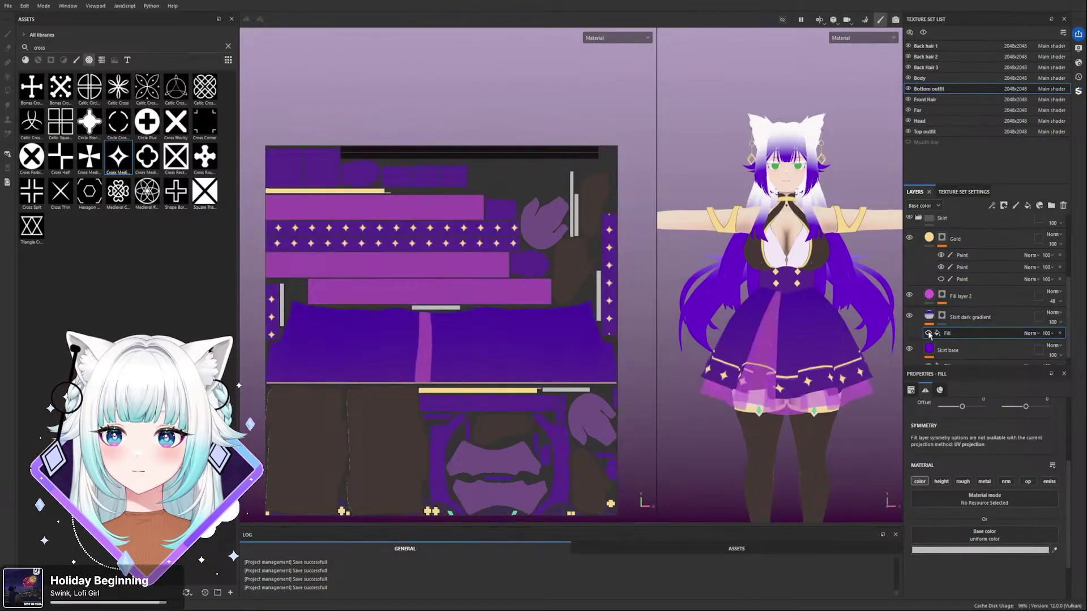
click(1059, 333)
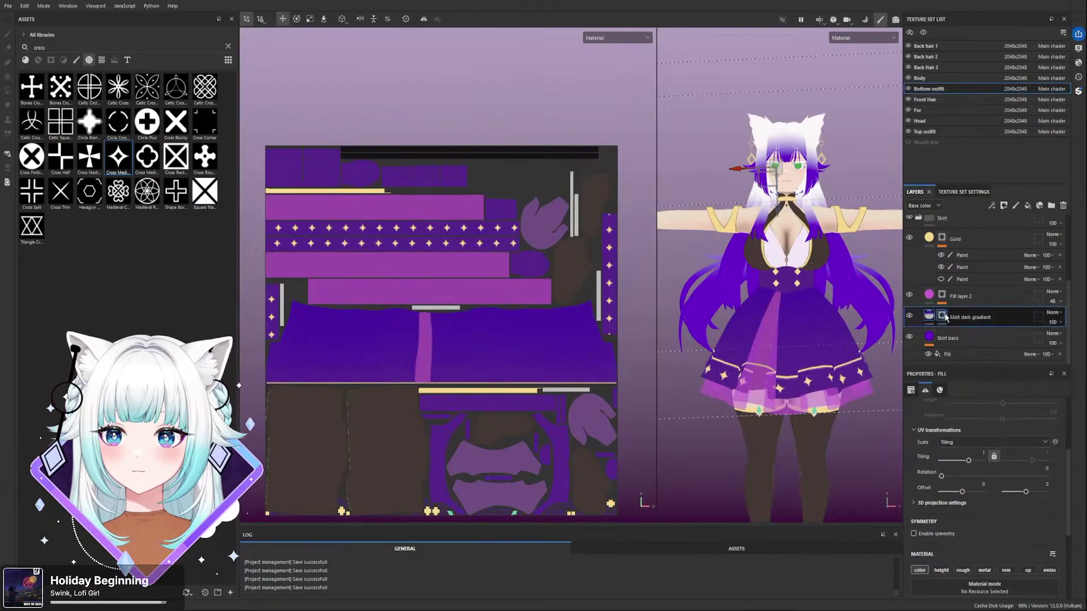
click(944, 318)
click(929, 316)
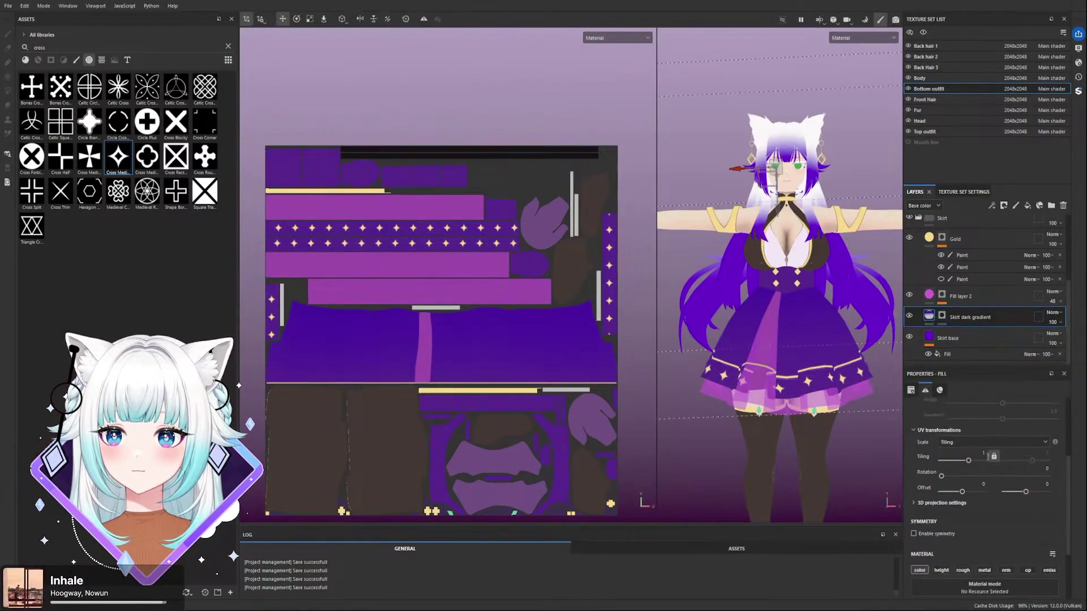
scroll(985, 468, down, 5)
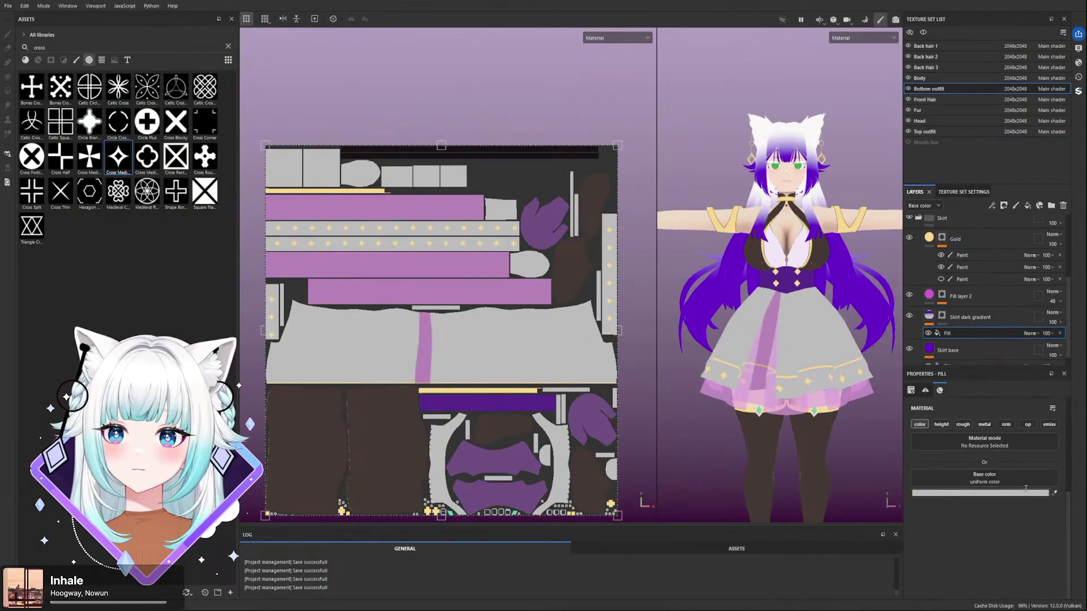
click(1006, 494)
drag(1007, 475, 1028, 549)
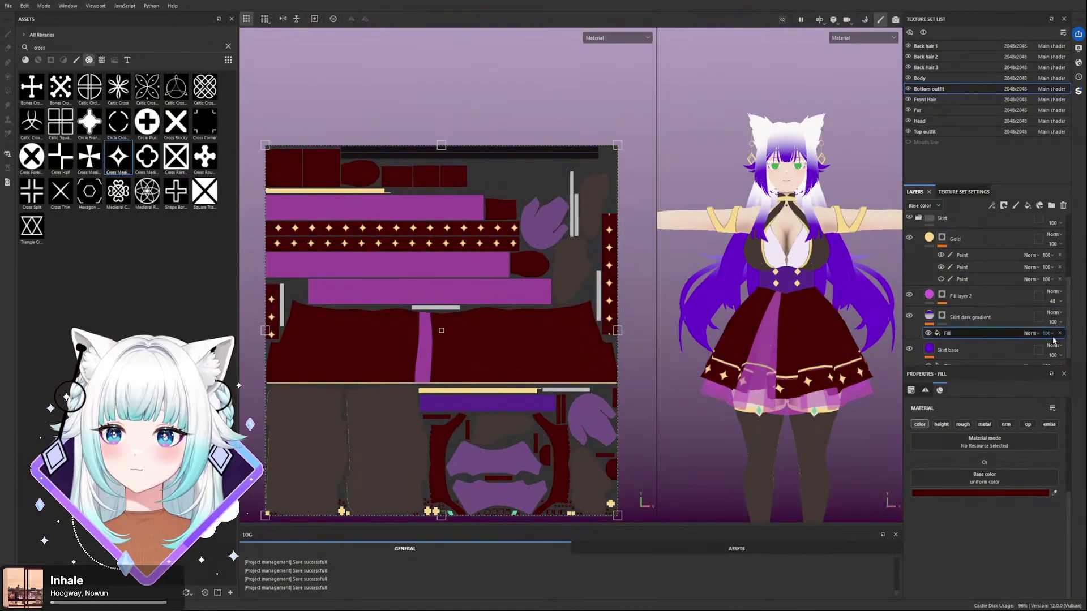
click(1059, 334)
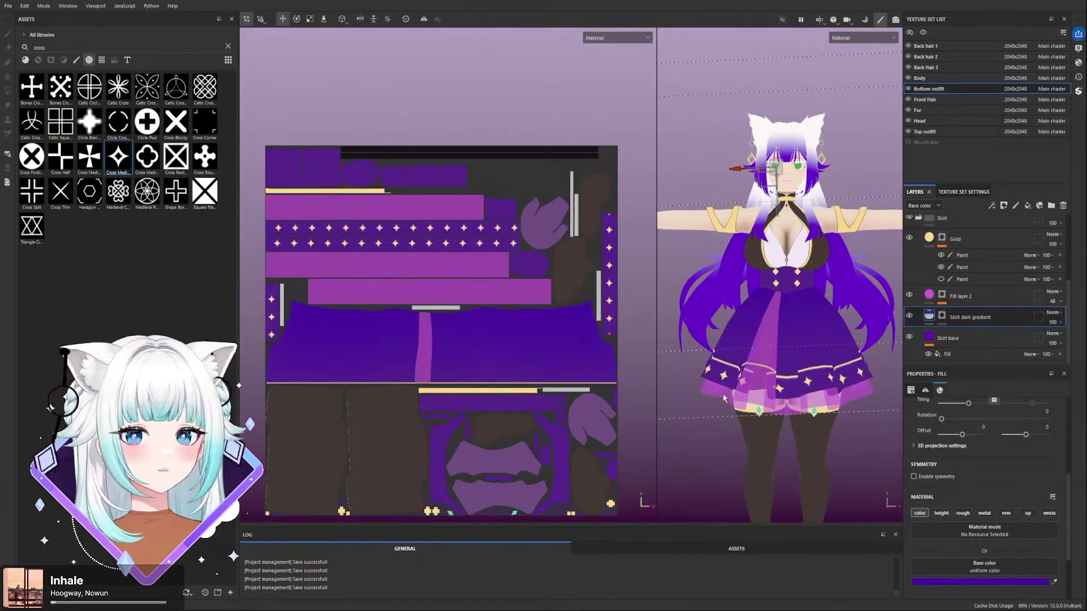
- Set the Skirt dark gradient layer's base color to a darker, more muted purple and check it on the character
scroll(722, 398, down, 3)
scroll(761, 384, up, 2)
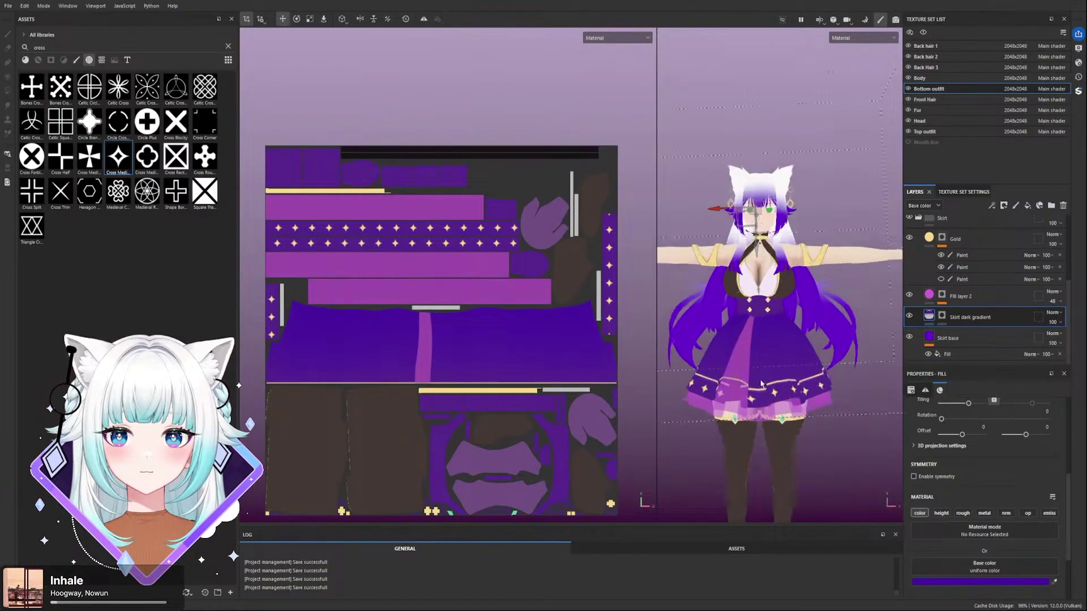
scroll(761, 384, up, 4)
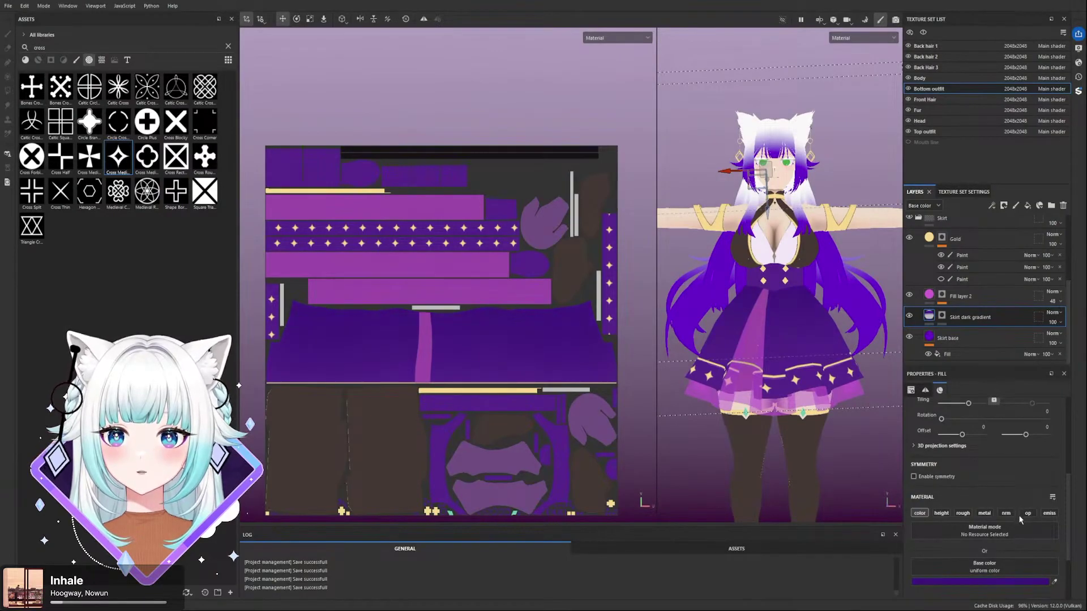
scroll(821, 329, down, 3)
mouse_move(824, 345)
alt+mouse_down()
mouse_move(776, 349)
mouse_move(829, 355)
alt+mouse_up()
scroll(829, 355, up, 3)
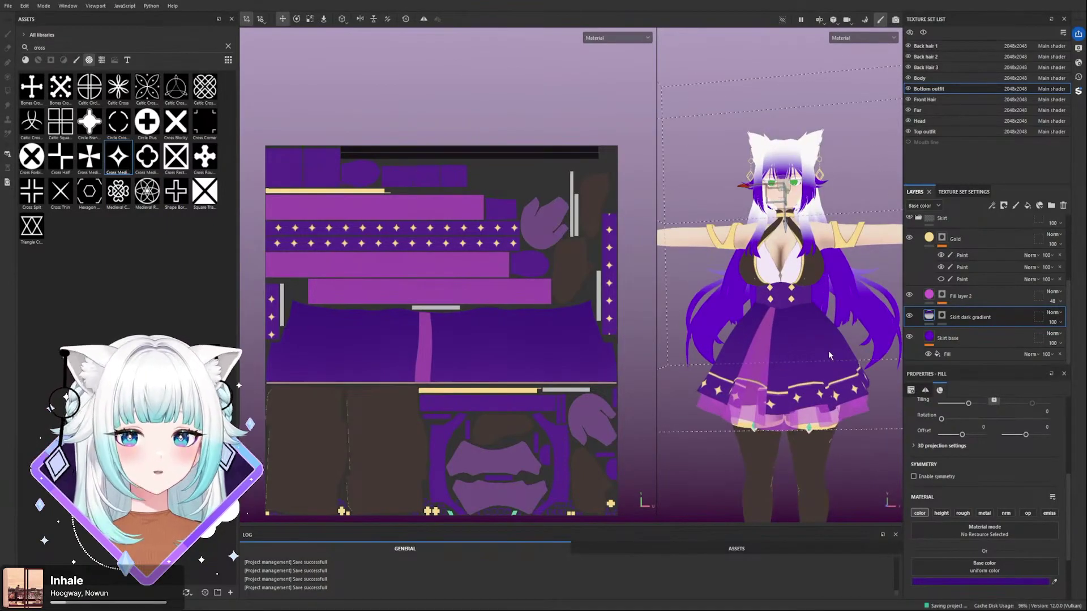
- Examine the recolored skirt close up, at full-body distance and from the side, comparing it with the hair and top
scroll(828, 351, down, 3)
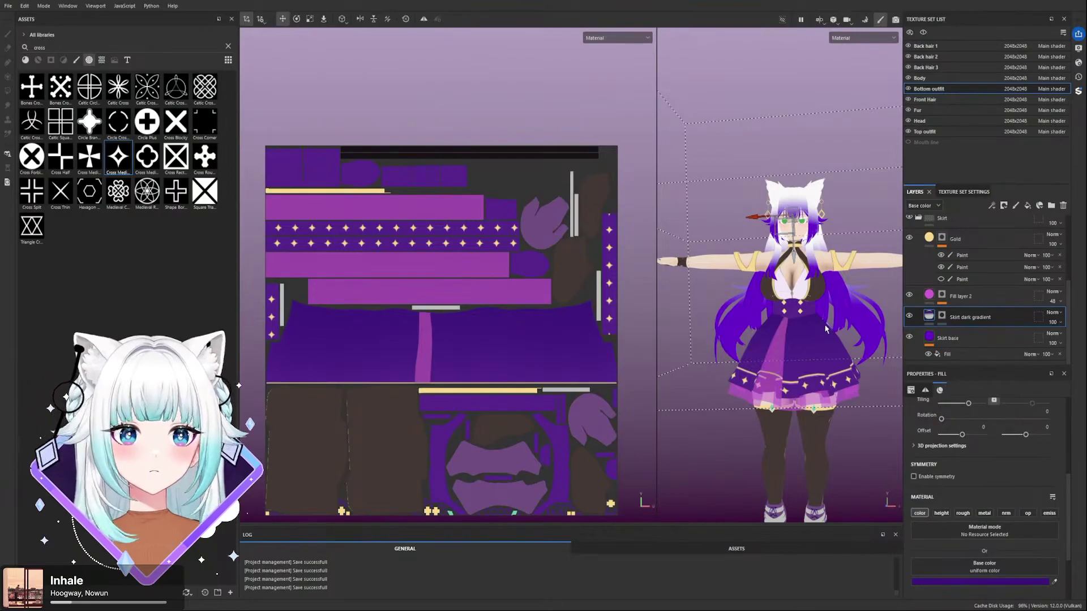
scroll(824, 325, up, 3)
alt+drag(823, 325, 812, 302)
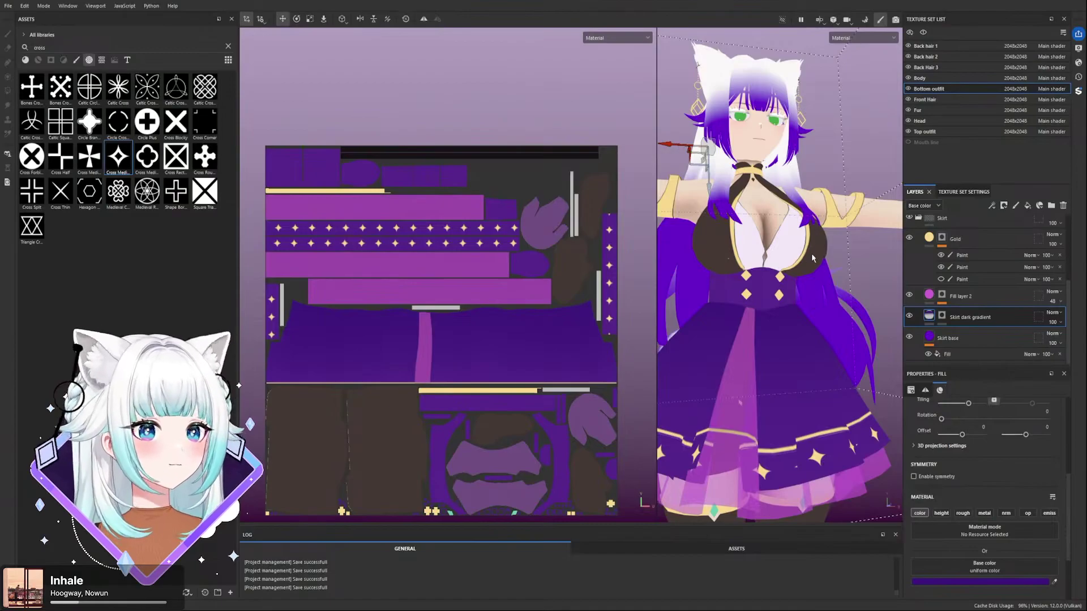
scroll(812, 259, down, 10)
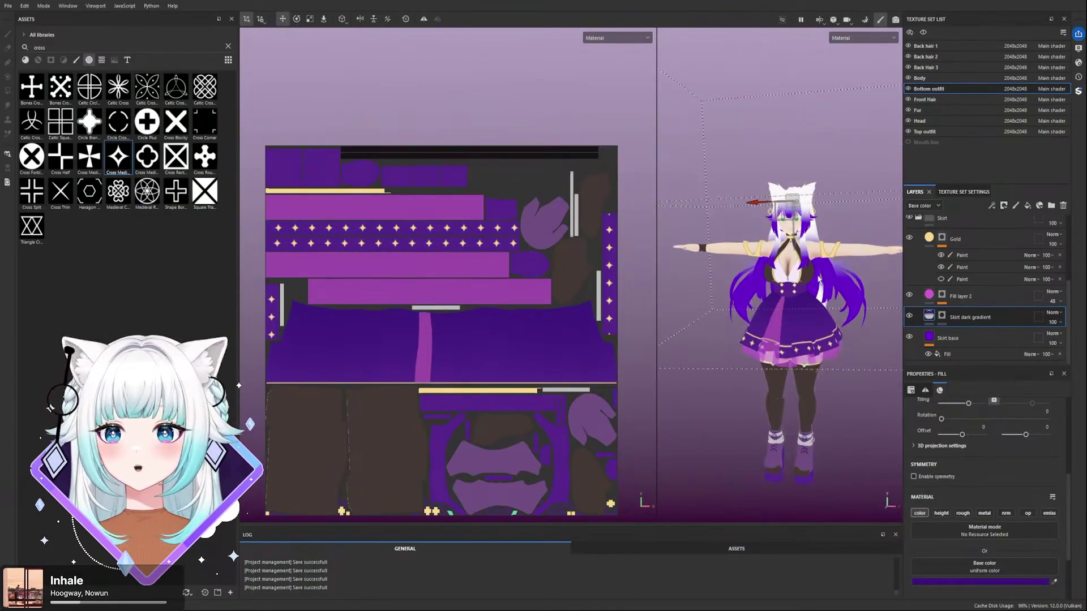
alt+drag(826, 238, 793, 266)
alt+drag(852, 313, 821, 309)
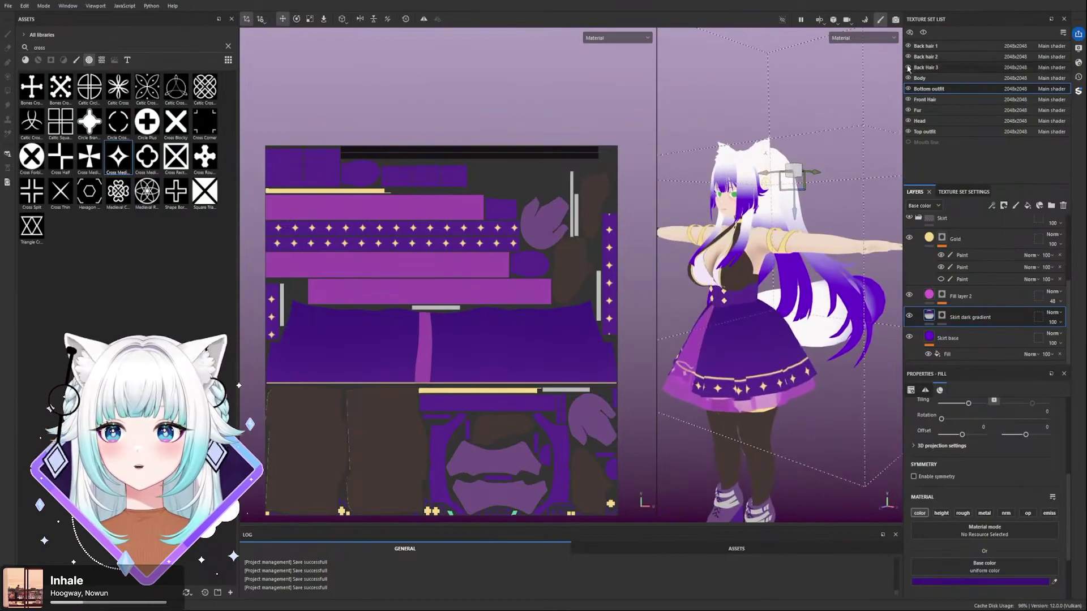
- Hide the Fur texture set to view the character without ears and tail, and show it again
click(912, 110)
alt+drag(766, 211, 814, 151)
scroll(782, 202, up, 3)
scroll(752, 230, down, 2)
alt+drag(752, 230, 801, 249)
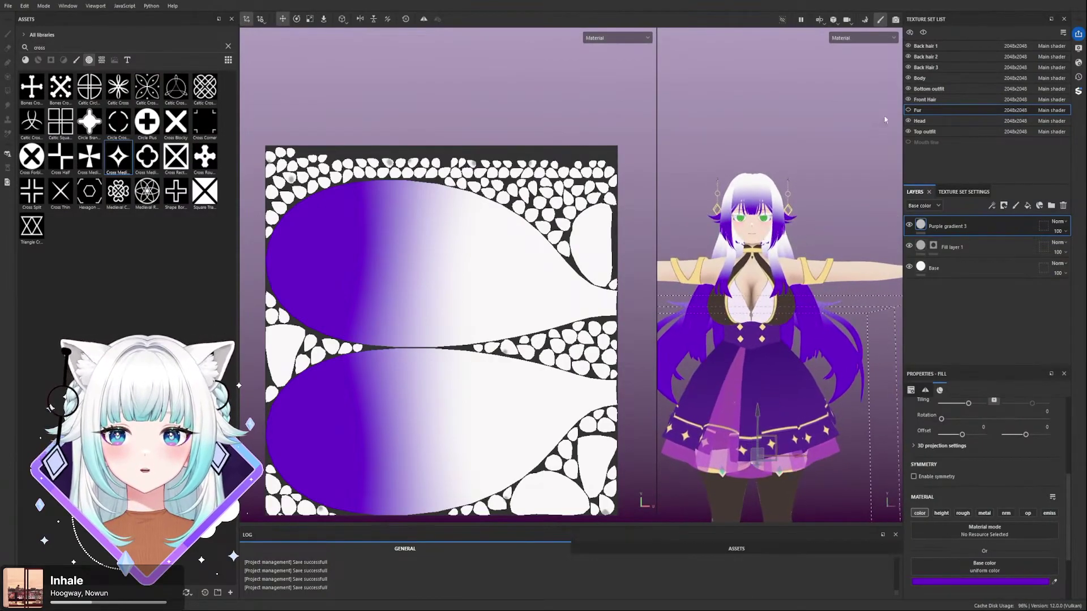
click(907, 110)
scroll(811, 199, down, 3)
scroll(811, 199, up, 2)
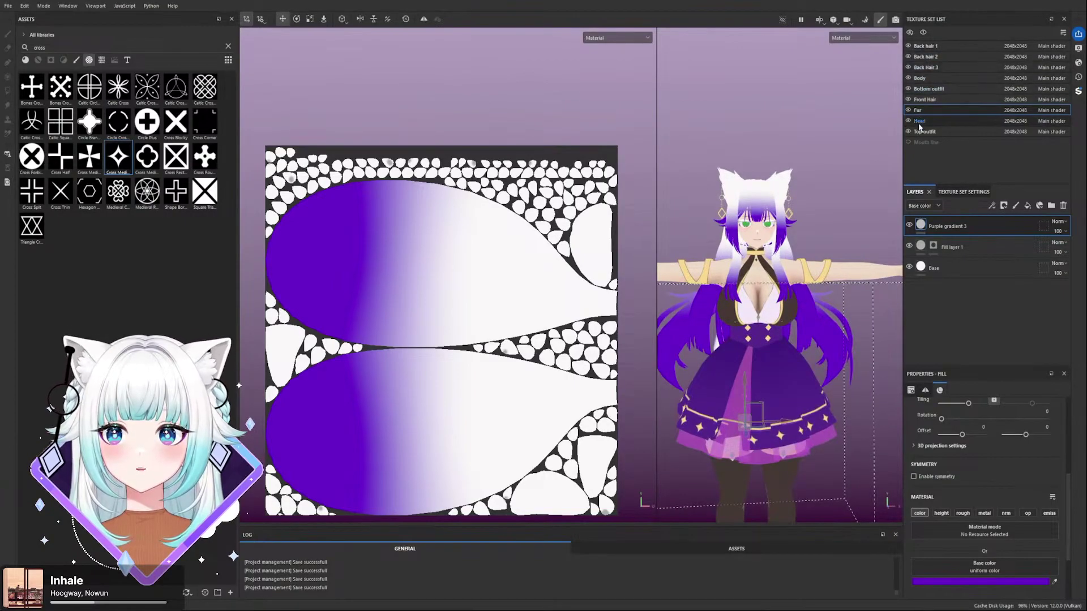
- Switch to the Back hair 1 texture set and inspect its purple gradient beside the skirt
click(926, 46)
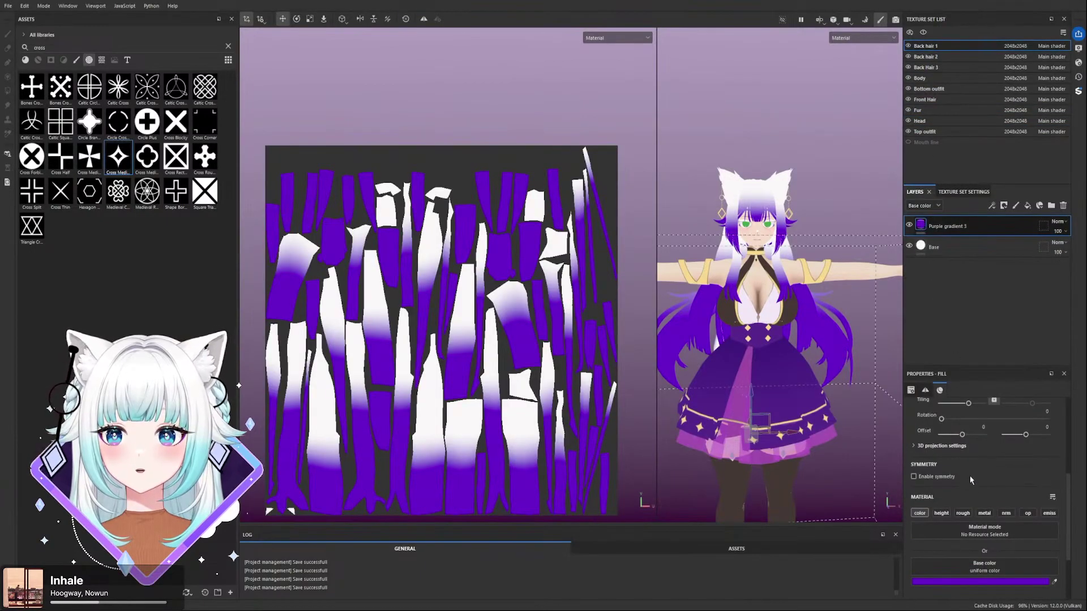
key(ctrl+z)
alt+drag(847, 344, 796, 322)
scroll(795, 321, up, 3)
key(ctrl+z)
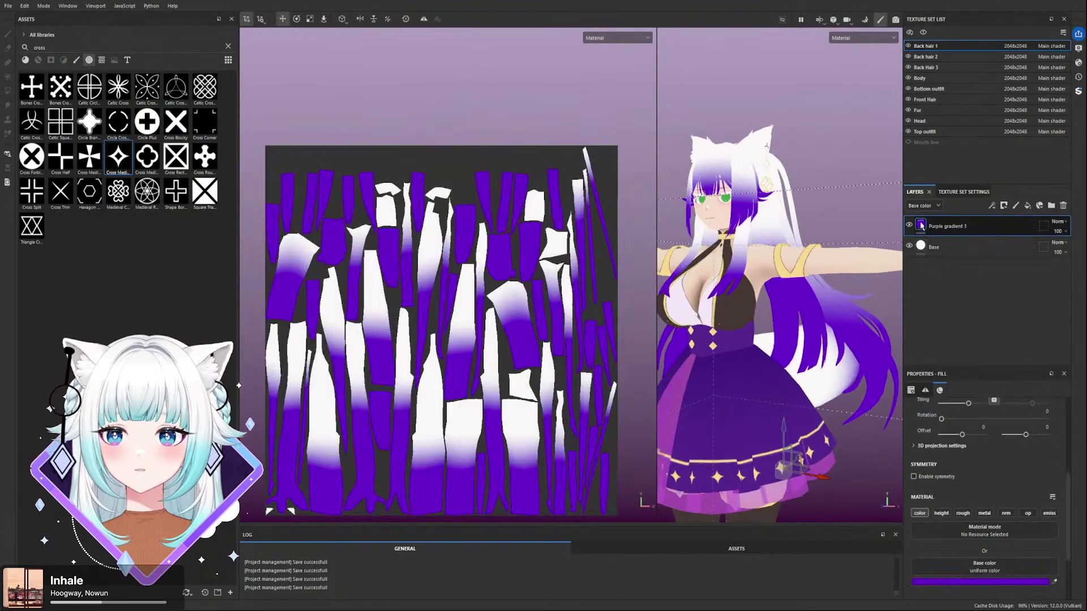
- Toggle the visibility of Back hair 1's Purple gradient 3 layer, and try a Fill effect on that layer
scroll(967, 477, up, 5)
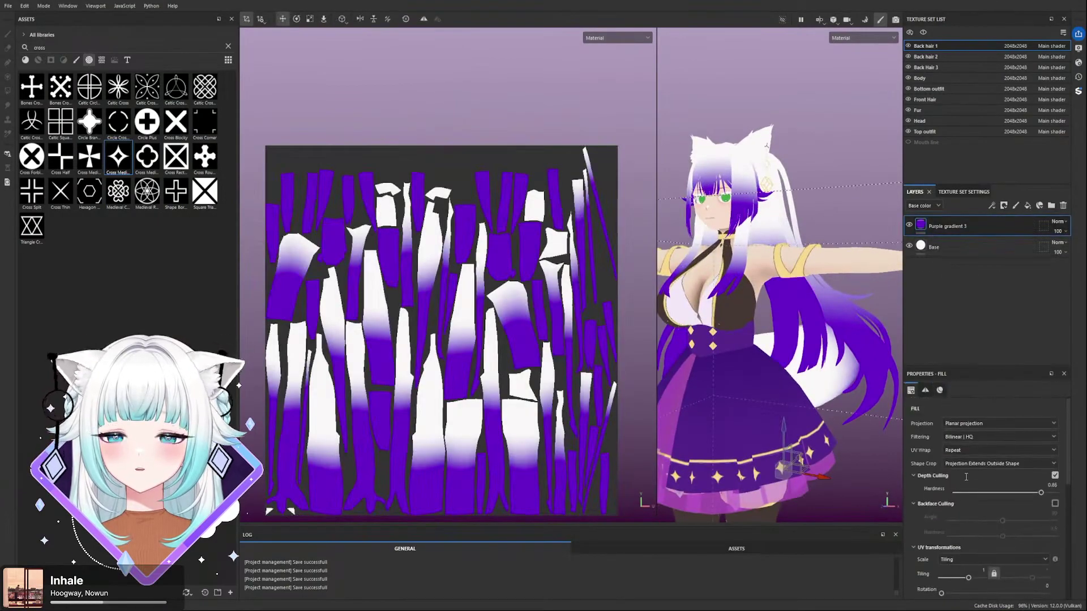
click(909, 225)
click(910, 225)
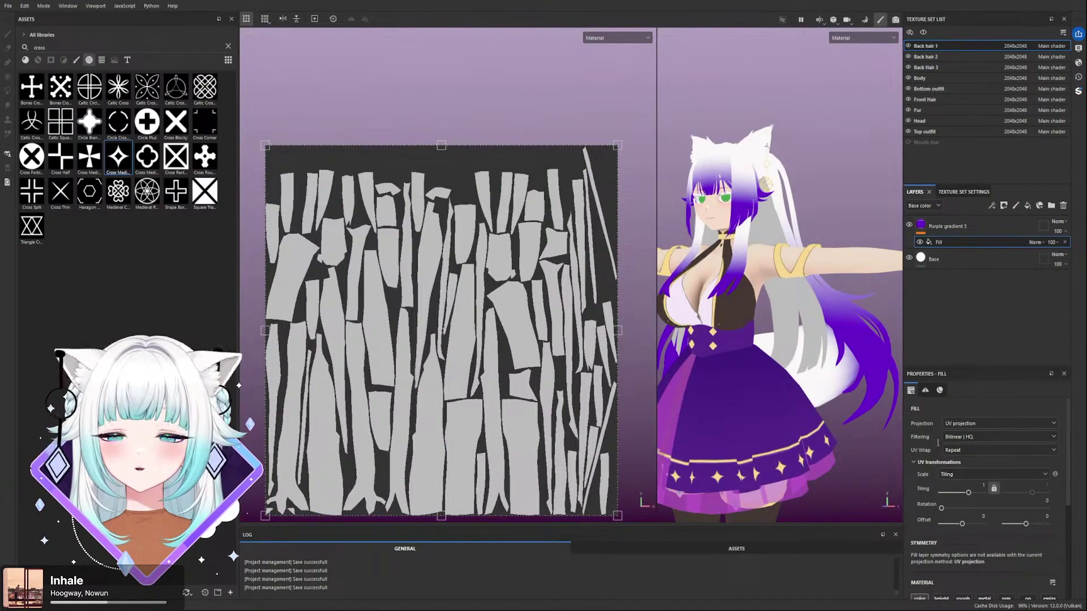
click(1065, 244)
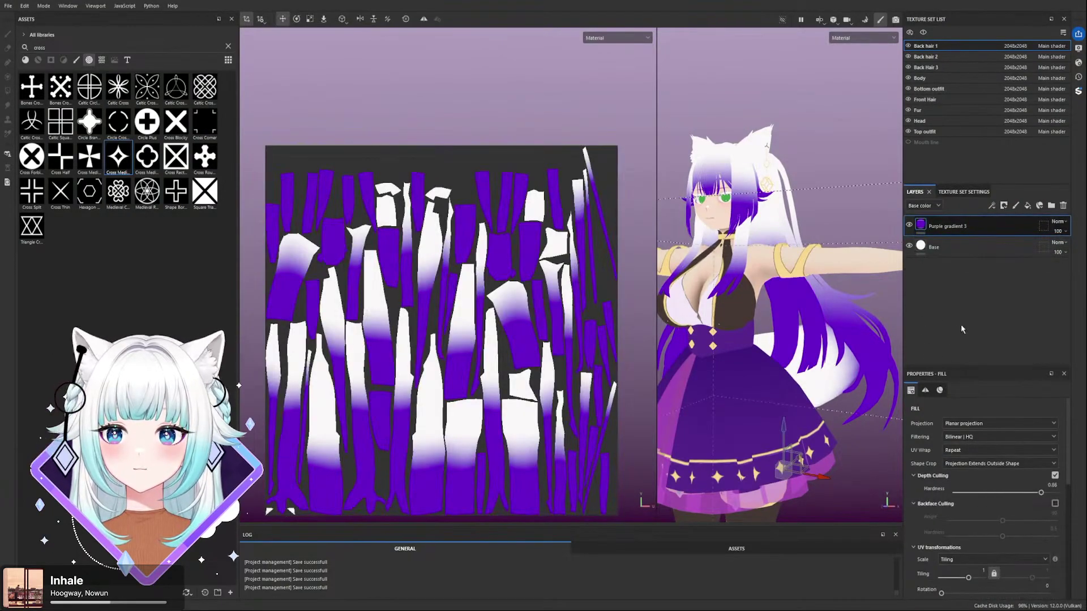
- Recolor Back hair 1 with a muted medium purple on a duplicate of Purple gradient 3, hiding the original layer
key(ctrl+d)
click(909, 245)
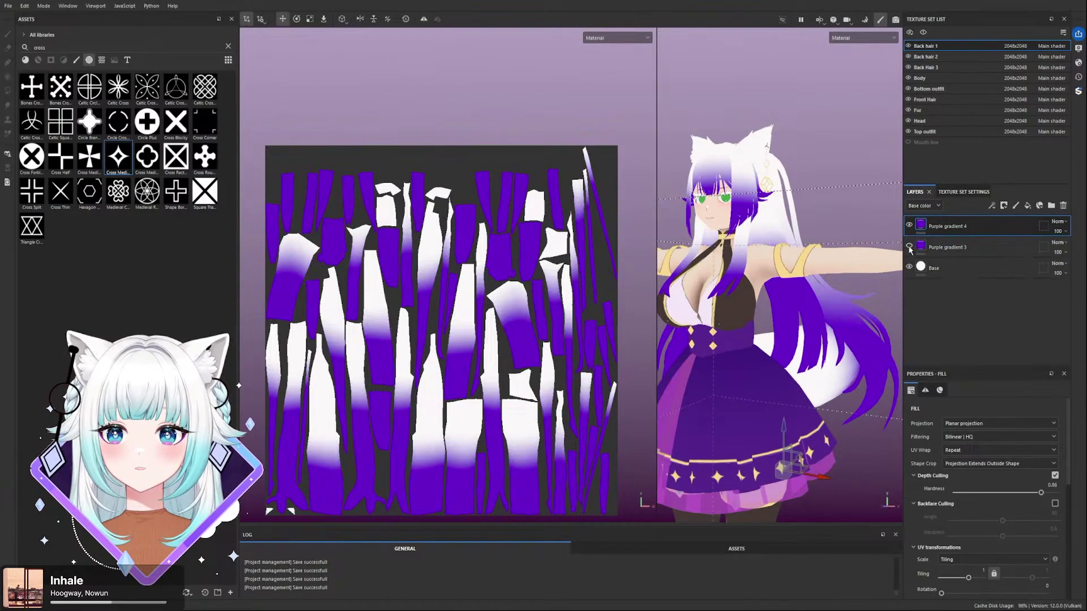
scroll(971, 526, down, 5)
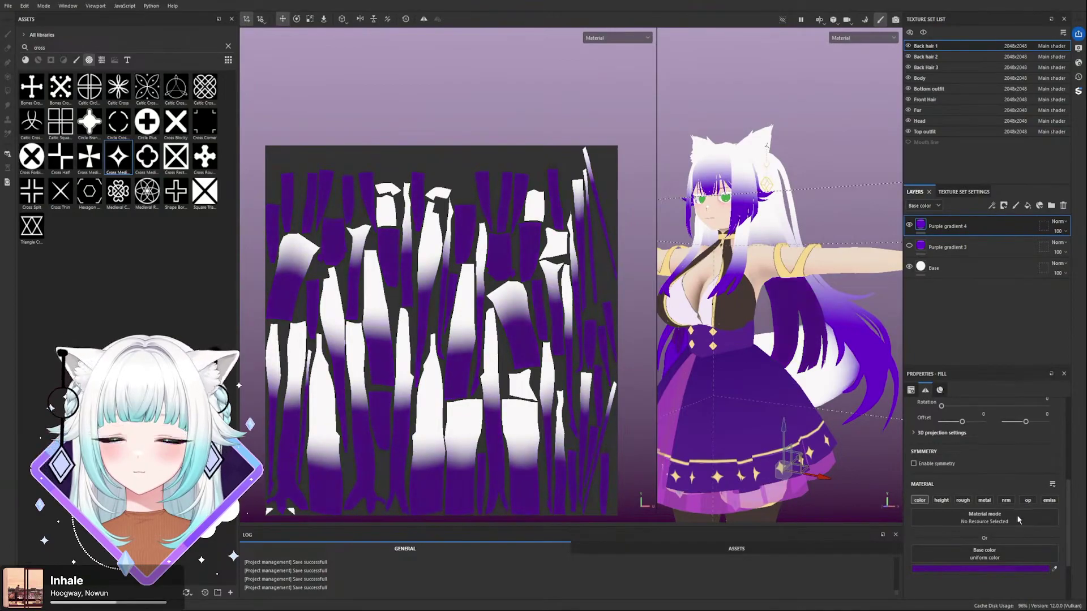
scroll(866, 367, down, 3)
alt+drag(787, 368, 818, 391)
drag(1018, 518, 1007, 499)
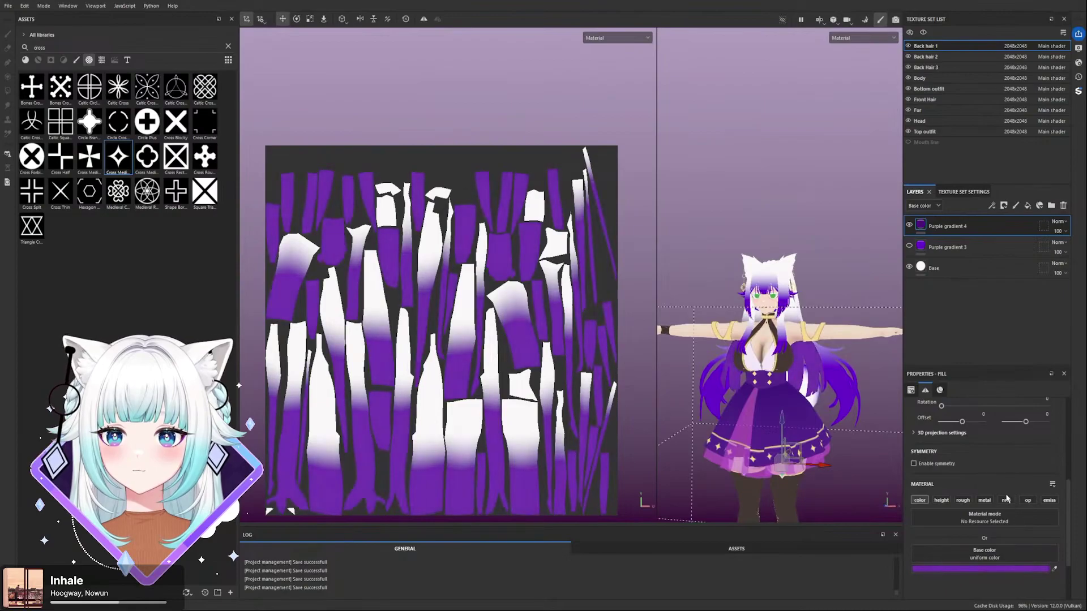
alt+drag(811, 426, 985, 482)
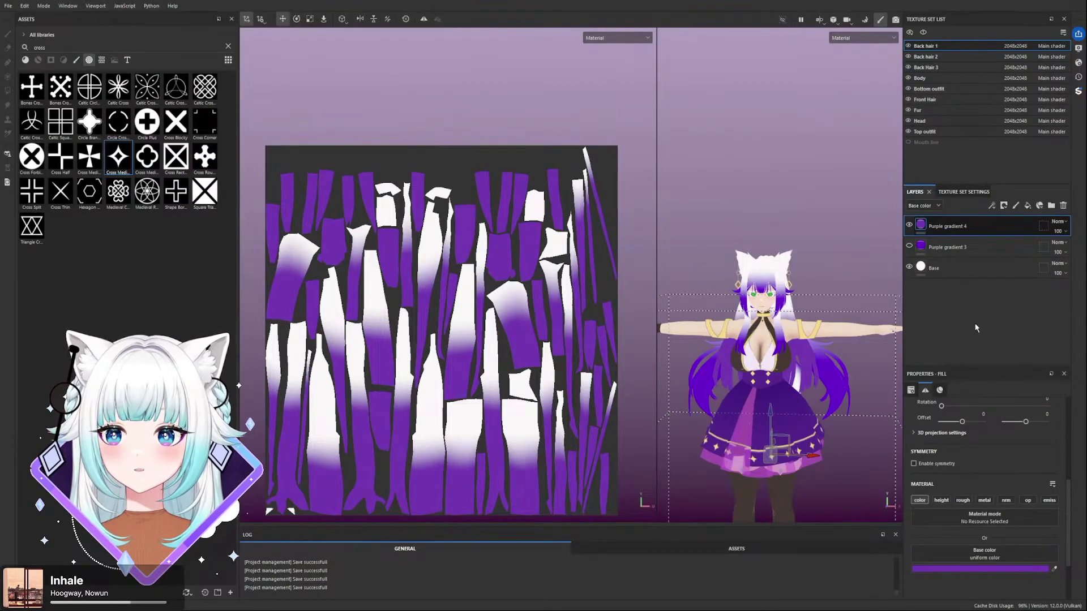
- Duplicate the Purple gradient 3 layer in the Back hair 2 texture set and hide the original
click(935, 56)
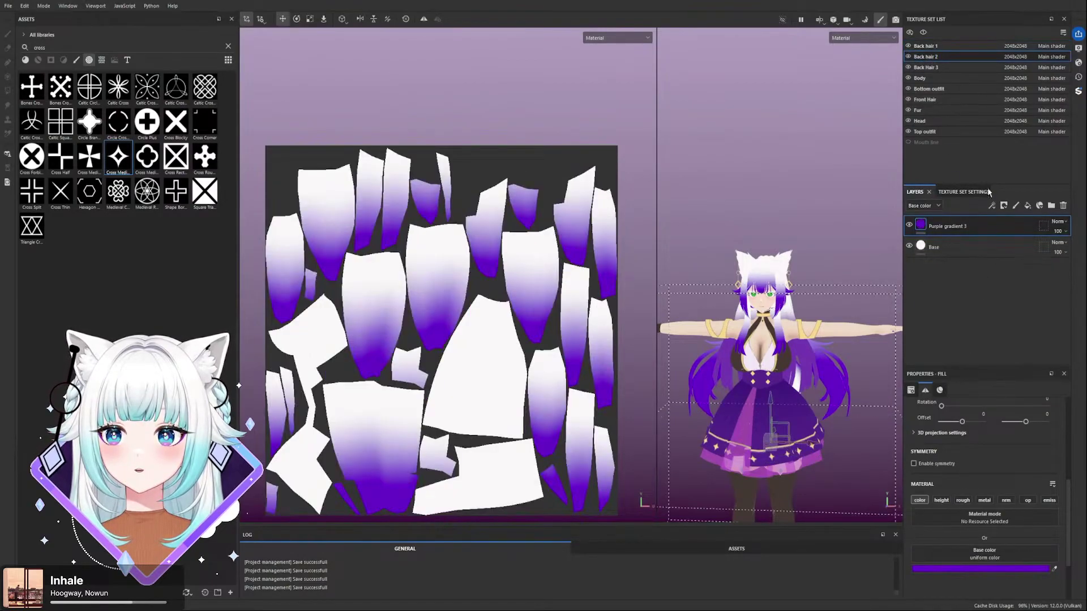
key(ctrl+v)
key(ctrl+z)
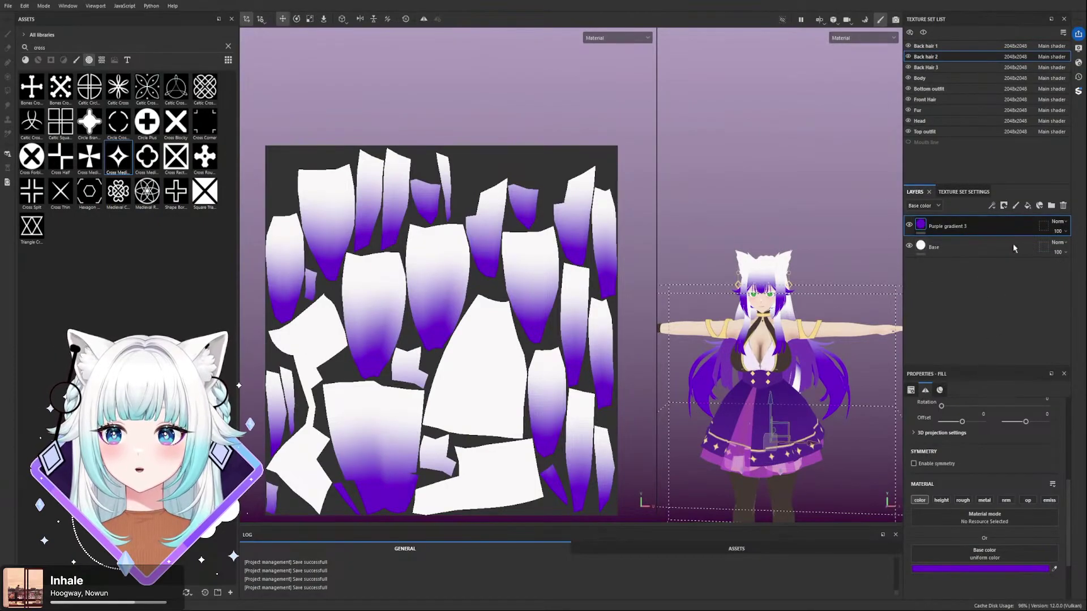
key(ctrl+v)
scroll(793, 339, up, 5)
alt+drag(832, 306, 764, 306)
click(909, 245)
- Set the base color of Back hair 2's duplicated gradient to the same muted medium purple as Back hair 1
scroll(804, 422, up, 1)
scroll(1039, 541, up, 1)
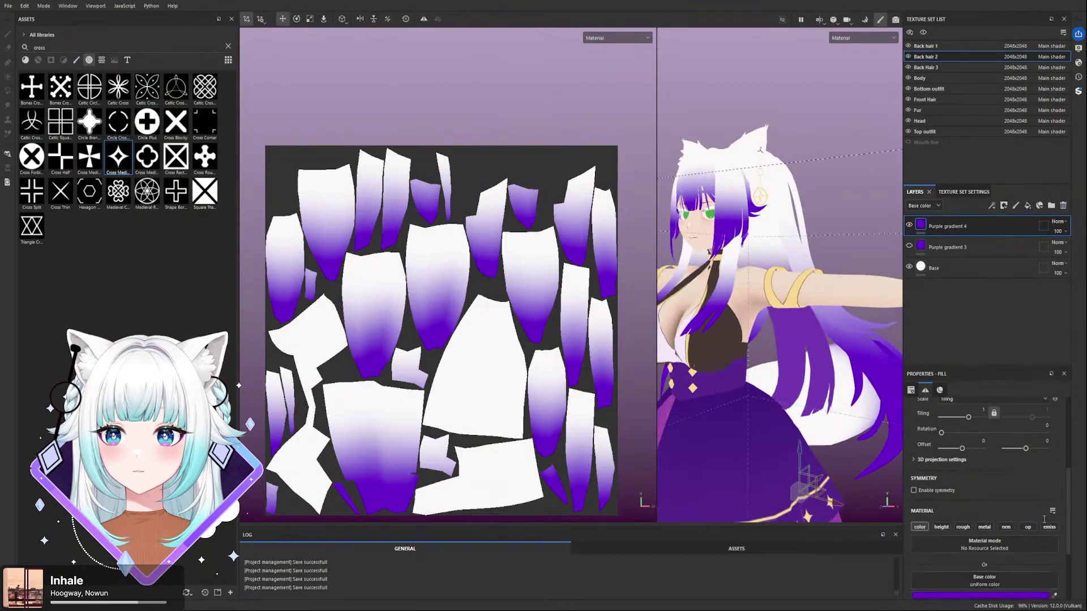
scroll(1039, 541, down, 1)
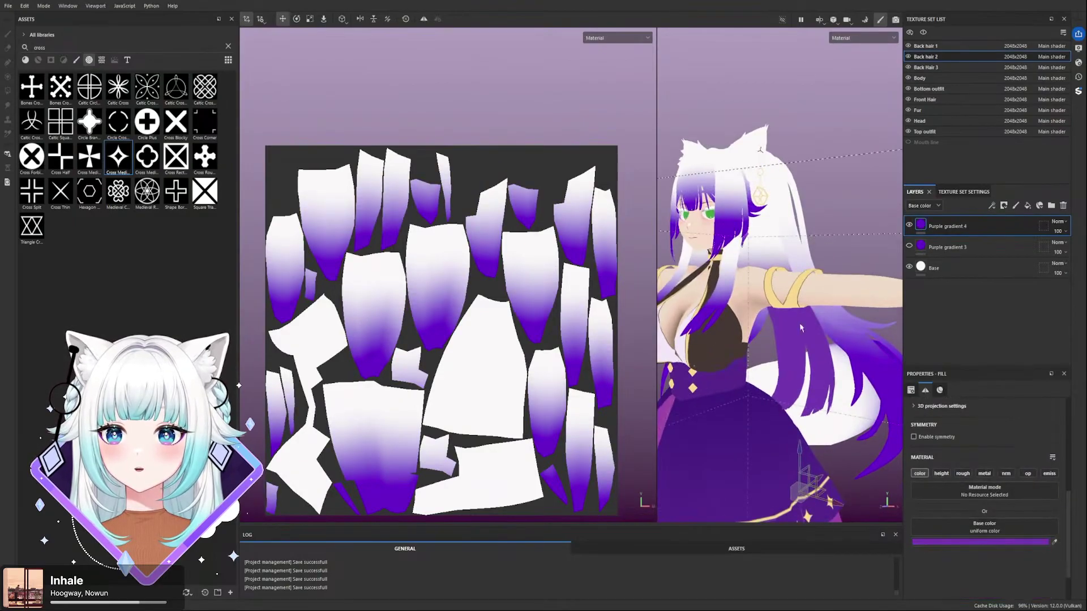
scroll(824, 345, down, 5)
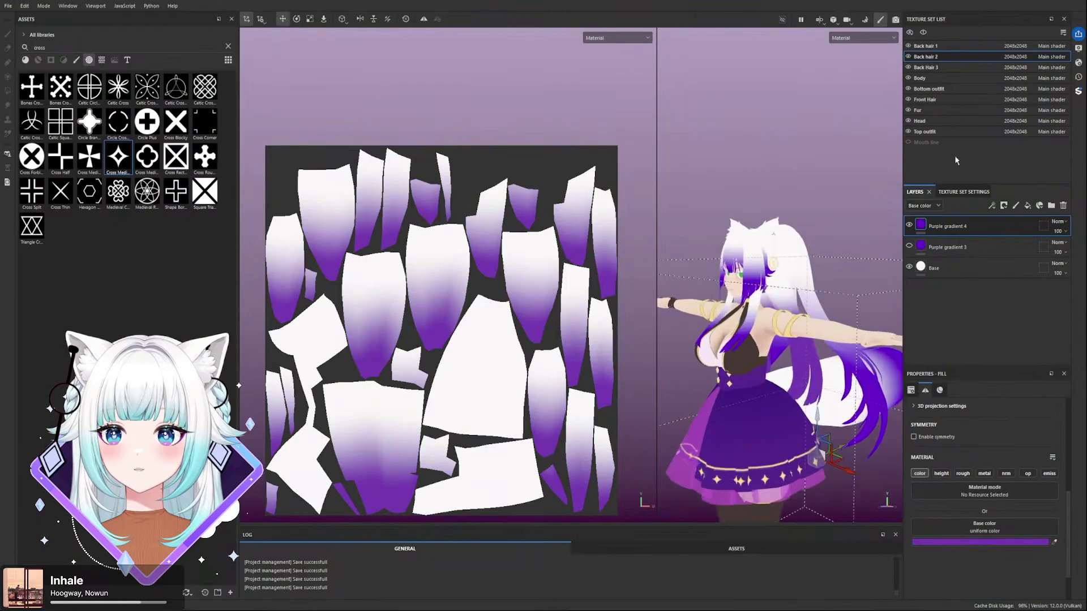
- Duplicate the Purple gradient 3 layer in the Back Hair 3 texture set and hide the original
click(934, 68)
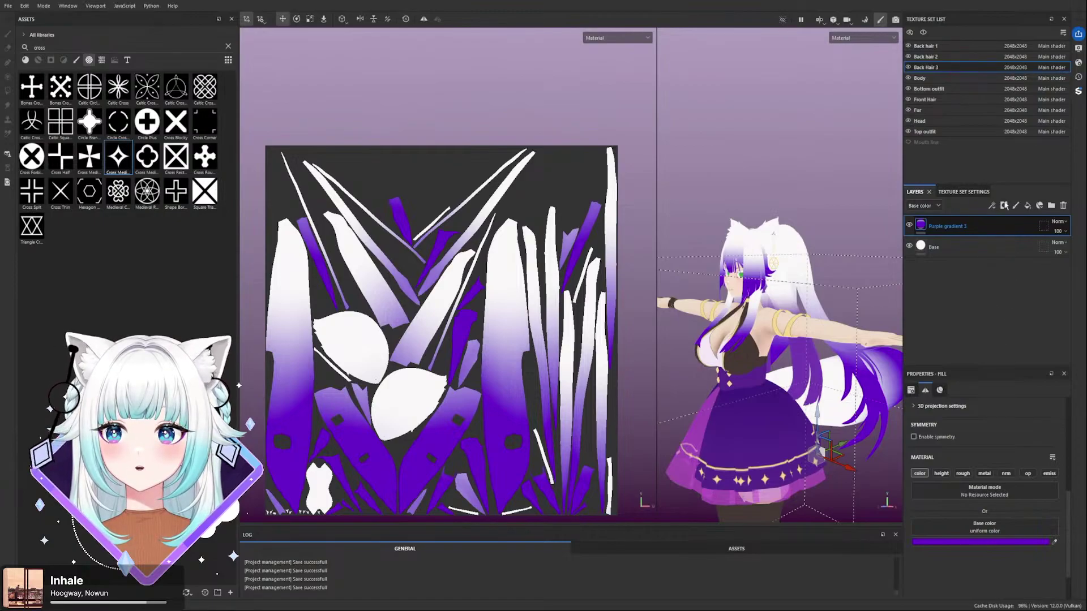
key(ctrl+d)
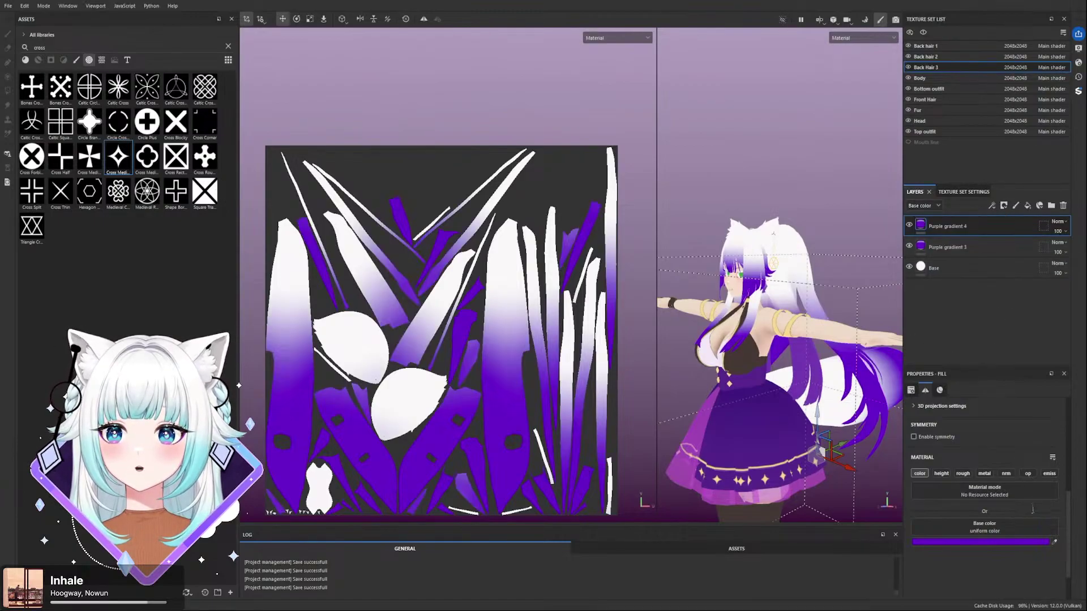
click(910, 246)
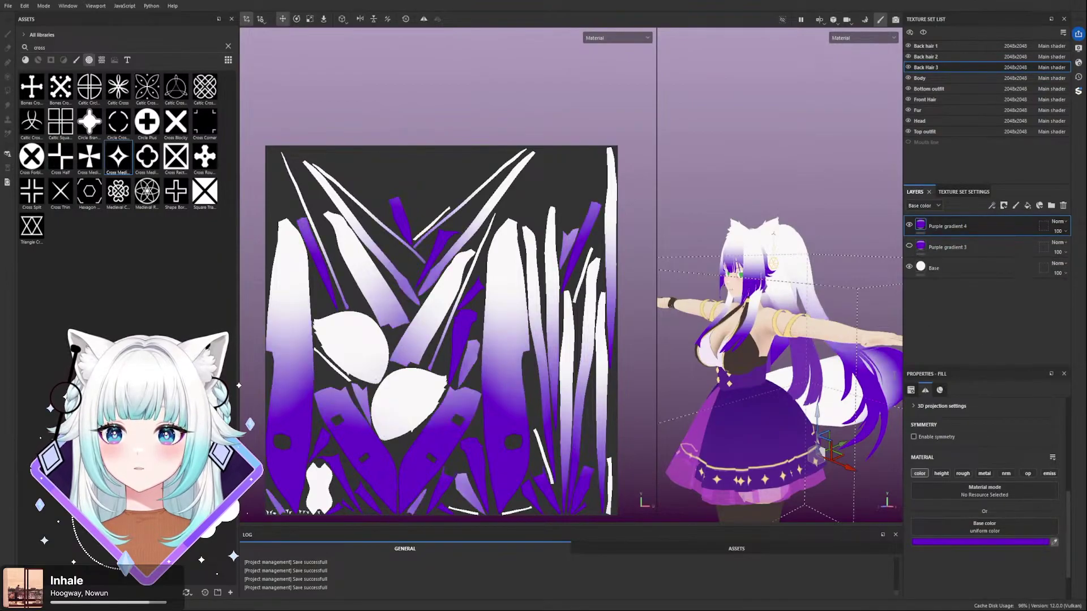
- Set the base color of Back Hair 3's duplicated gradient to the muted medium purple used on the other back hair
scroll(810, 406, down, 2)
alt+drag(810, 405, 793, 289)
scroll(793, 289, up, 4)
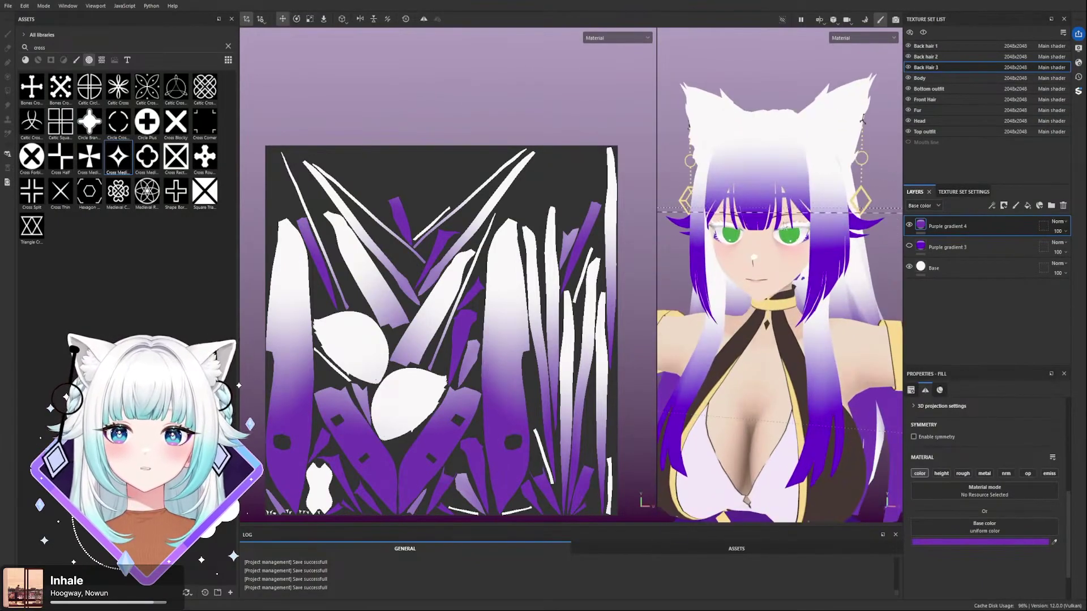
scroll(791, 303, down, 2)
scroll(789, 302, up, 5)
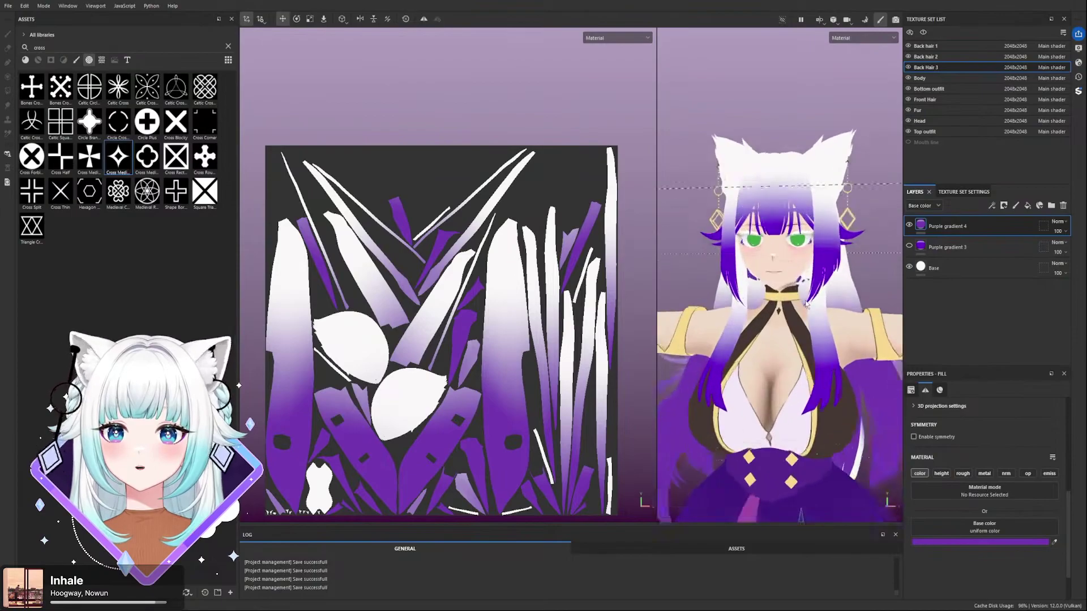
alt+drag(811, 287, 838, 286)
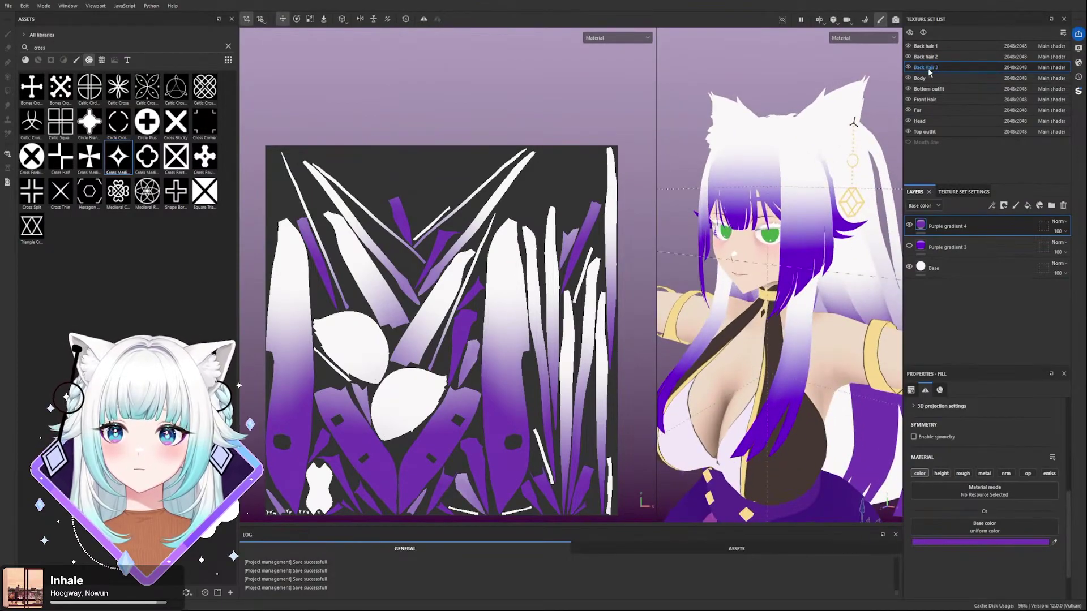
- Group Purple gradient 1, 2 and 3 of the Front Hair texture set into a new folder
click(925, 100)
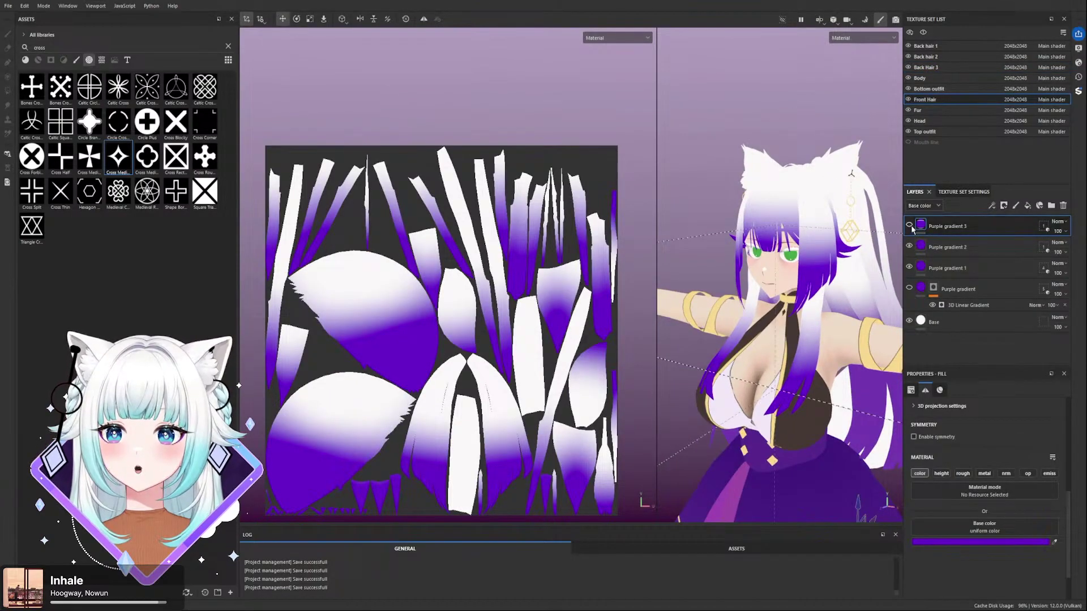
click(1051, 206)
click(965, 247)
shift+click(982, 289)
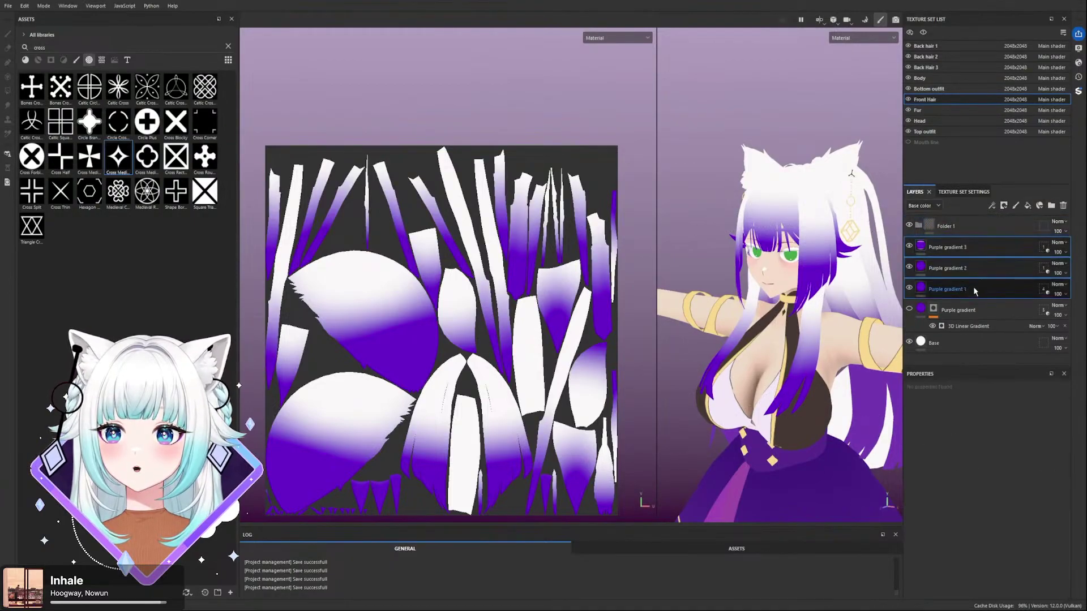
drag(983, 248, 978, 229)
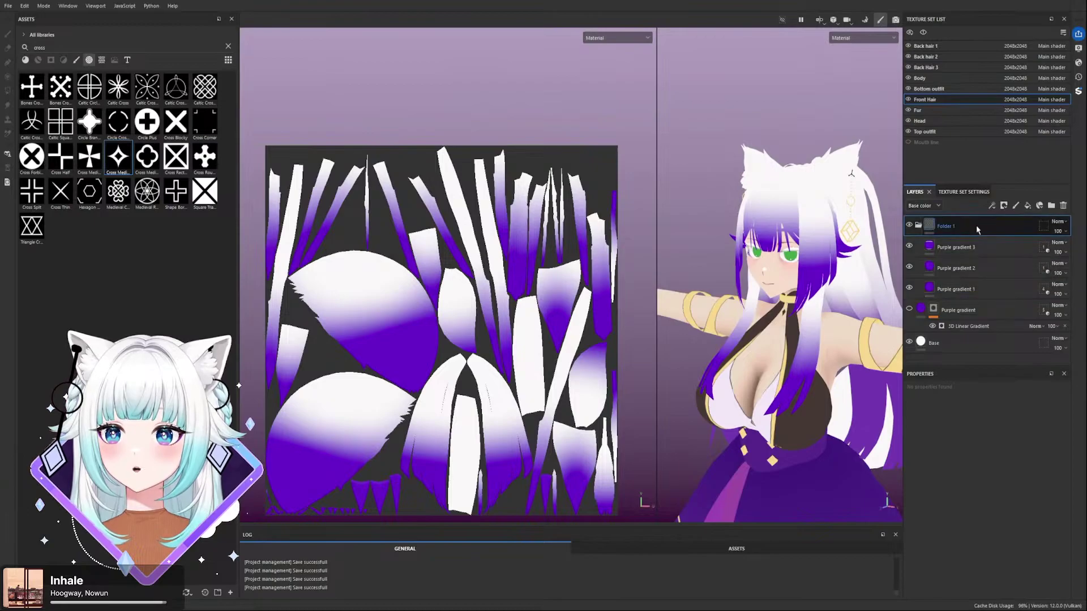
click(993, 362)
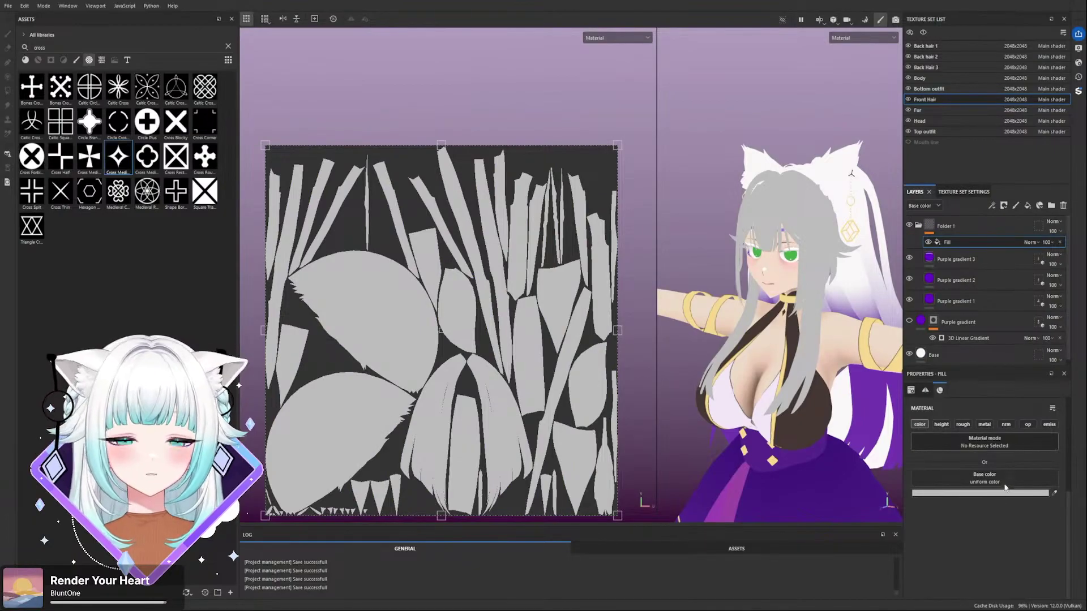
click(1061, 242)
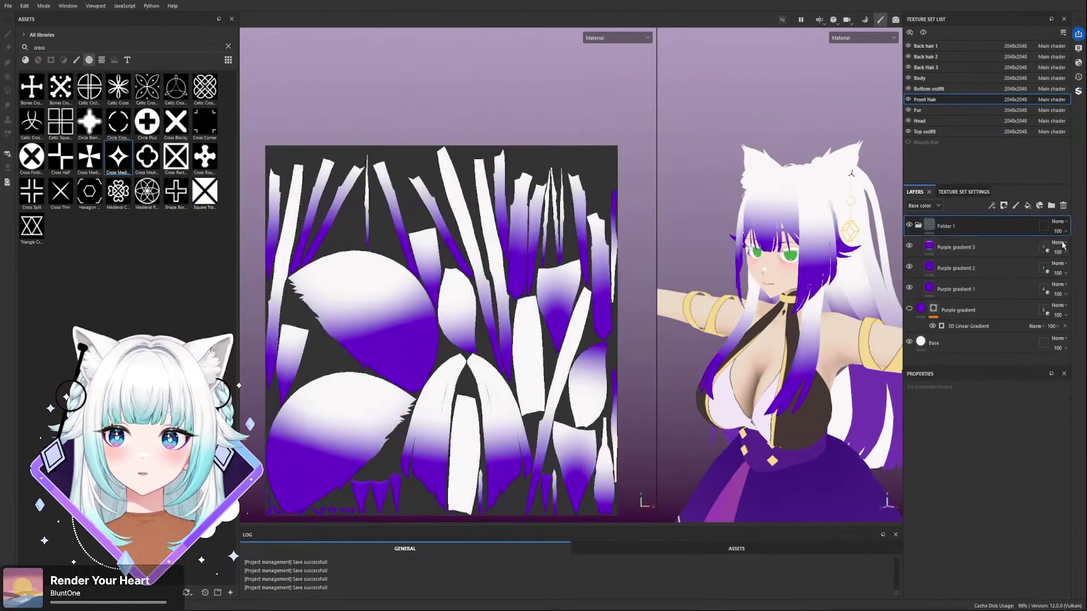
key(ctrl+z)
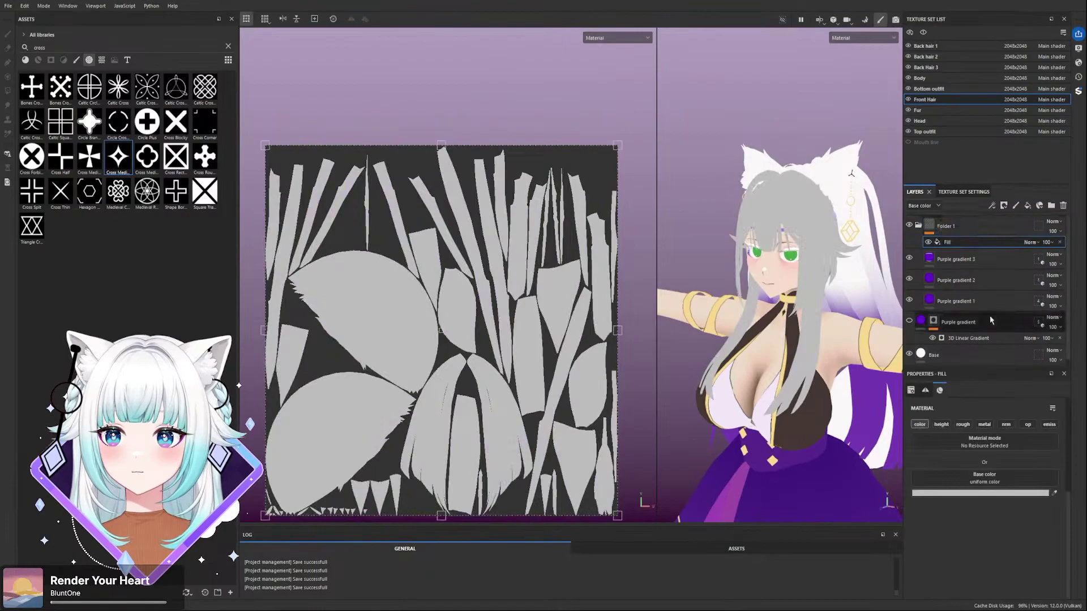
click(1060, 242)
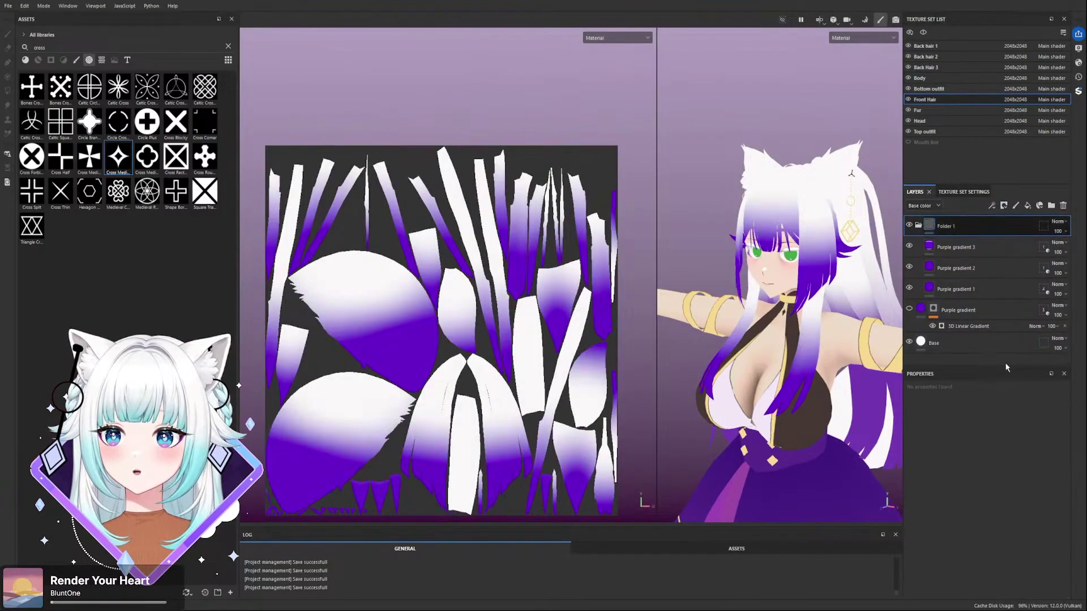
key(ctrl+z)
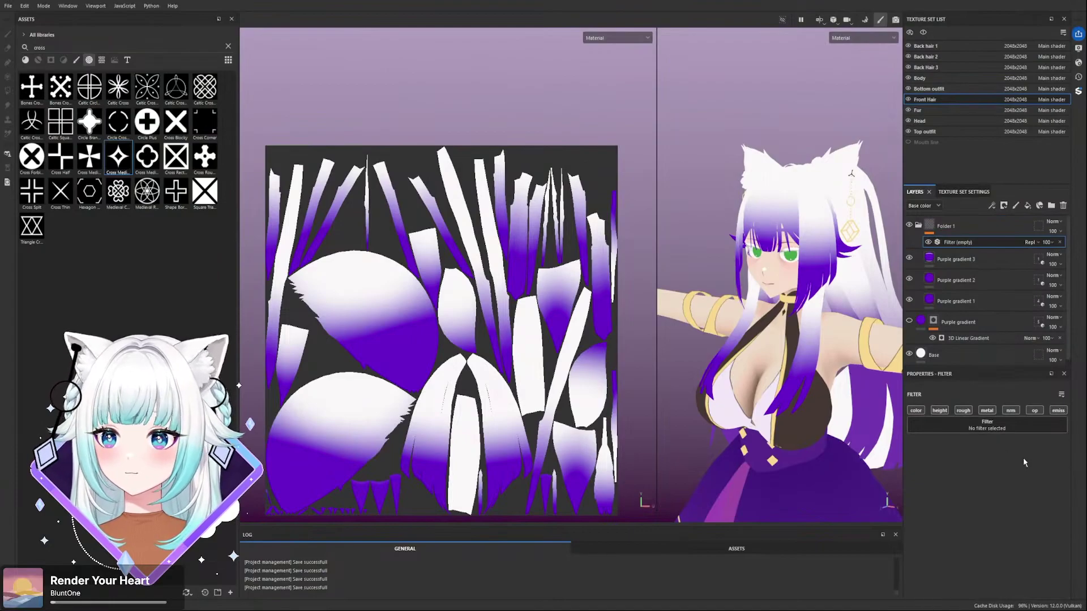
- Apply a Color Match filter to the front hair gradient folder, with its target color sampled from the muted purple back hair
click(1065, 453)
scroll(888, 407, down, 2)
alt+drag(866, 465, 961, 531)
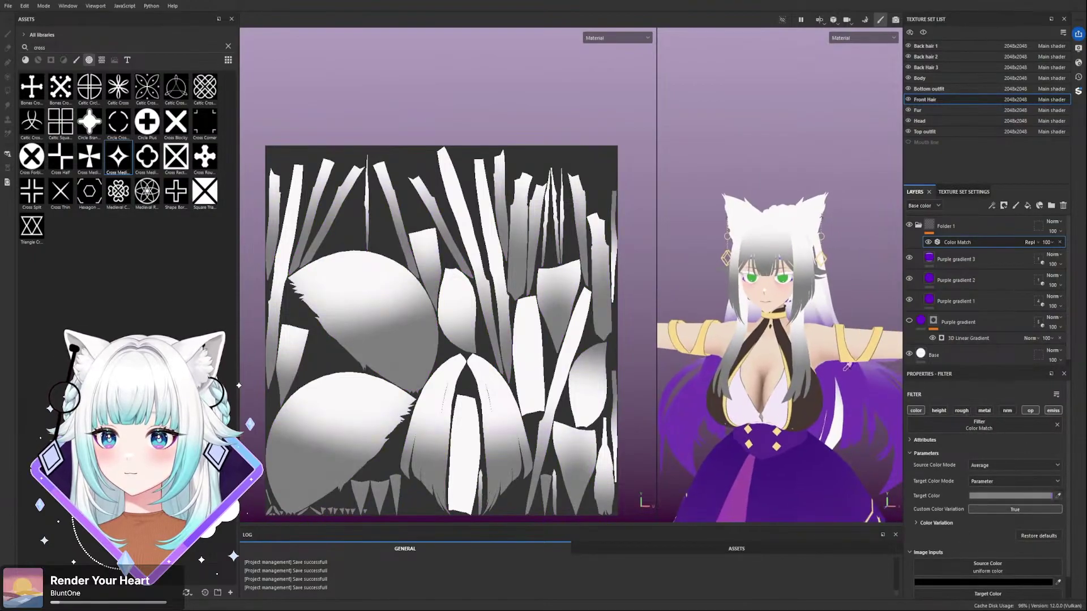
click(834, 368)
alt+drag(833, 368, 800, 306)
scroll(842, 356, down, 2)
scroll(800, 355, down, 2)
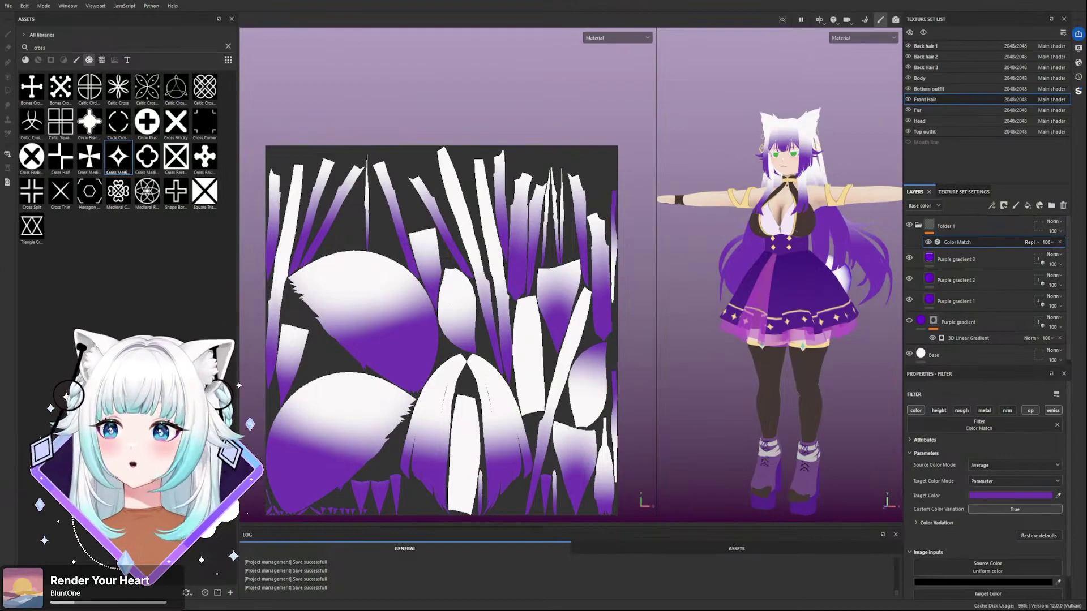
- Examine the whole character to compare the recolored front hair with the back hair, outfit and shoes
scroll(786, 417, down, 3)
scroll(786, 417, up, 3)
scroll(787, 418, down, 3)
scroll(799, 451, up, 3)
scroll(799, 451, up, 3)
scroll(799, 451, down, 2)
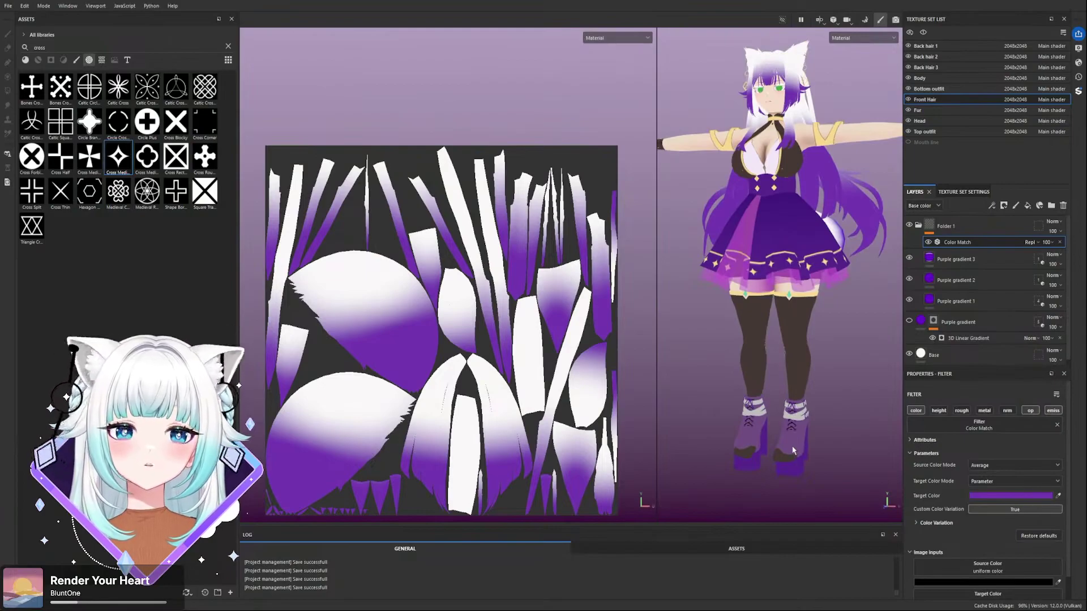
scroll(793, 450, down, 3)
scroll(782, 444, up, 1)
scroll(780, 443, up, 2)
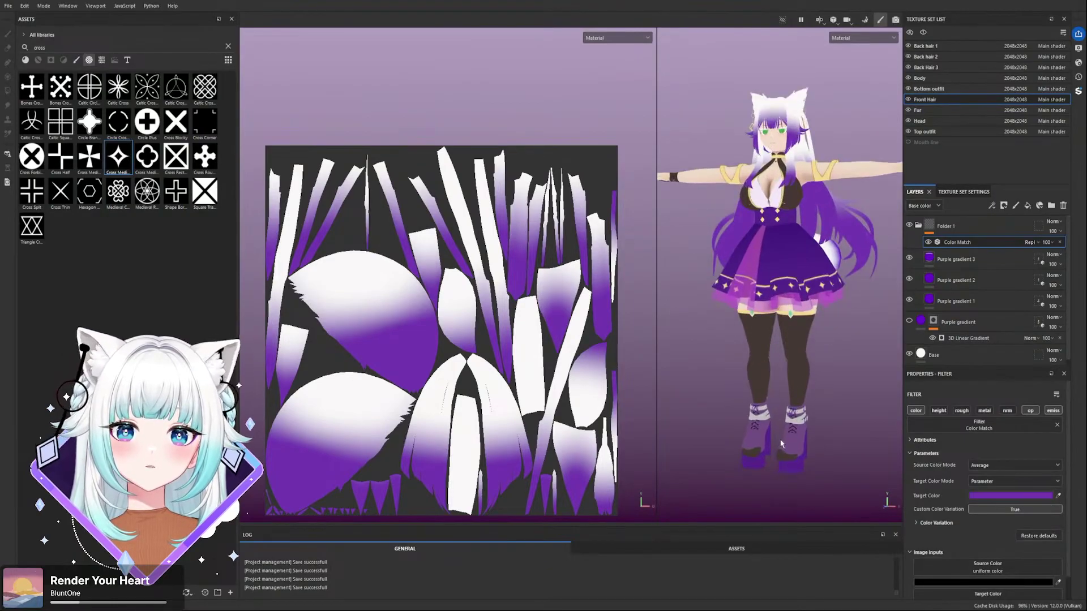
scroll(781, 440, up, 1)
- Identify the shoe layers in the Bottom outfit texture set's Shoes folder and set Fill layer 3's base color to light grey-white
click(909, 227)
click(911, 227)
click(918, 225)
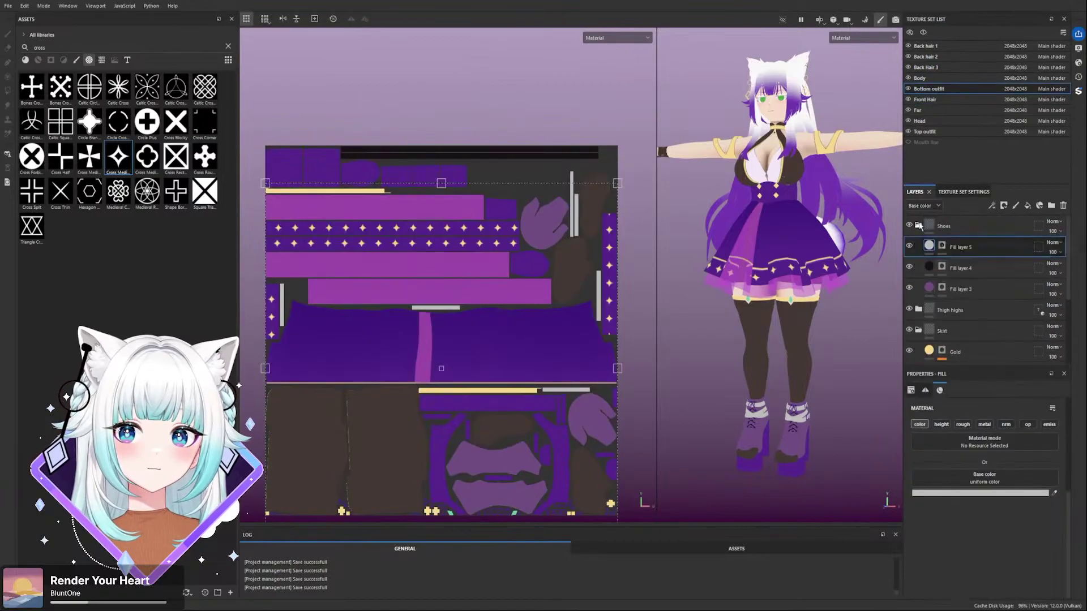
click(910, 267)
click(910, 267)
click(909, 288)
click(910, 287)
click(922, 290)
click(967, 497)
click(918, 448)
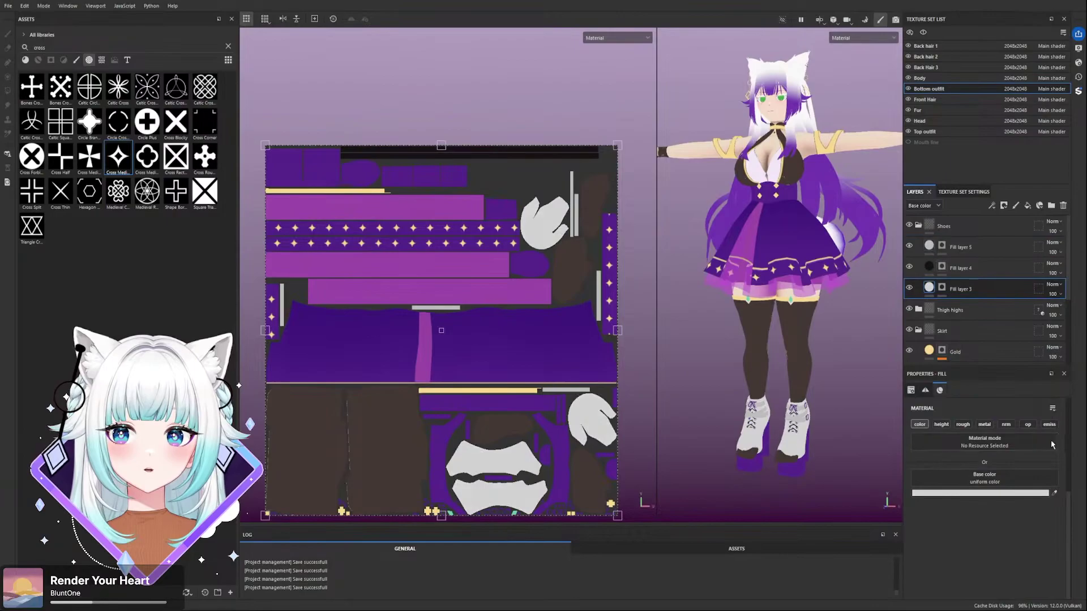
- Set the base color of Fill layer 4, the crossed bootlaces, to the light grey-white of the shoe body
click(931, 269)
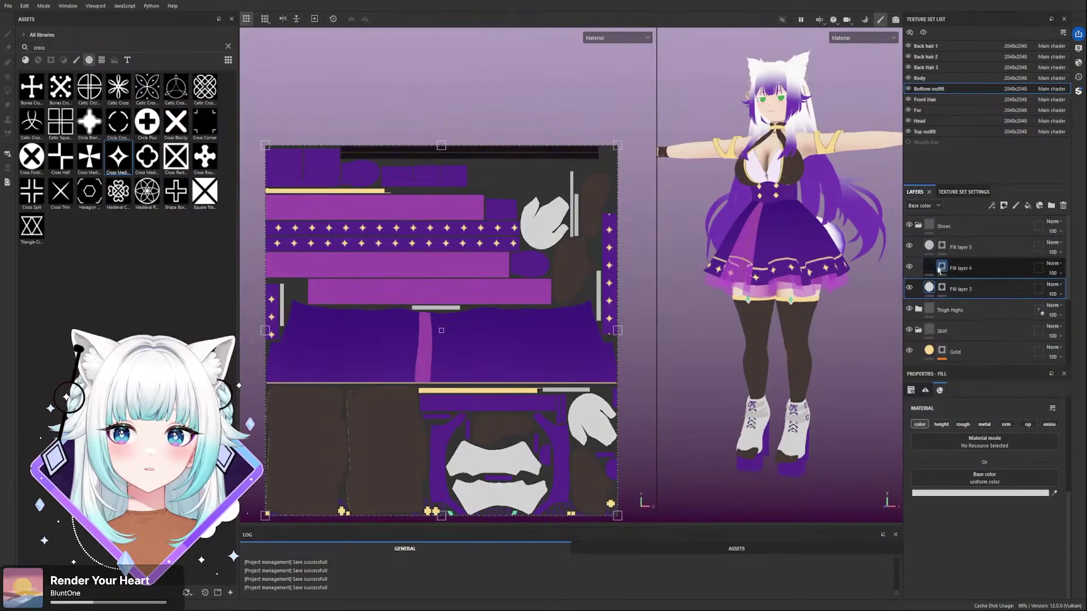
scroll(777, 464, up, 5)
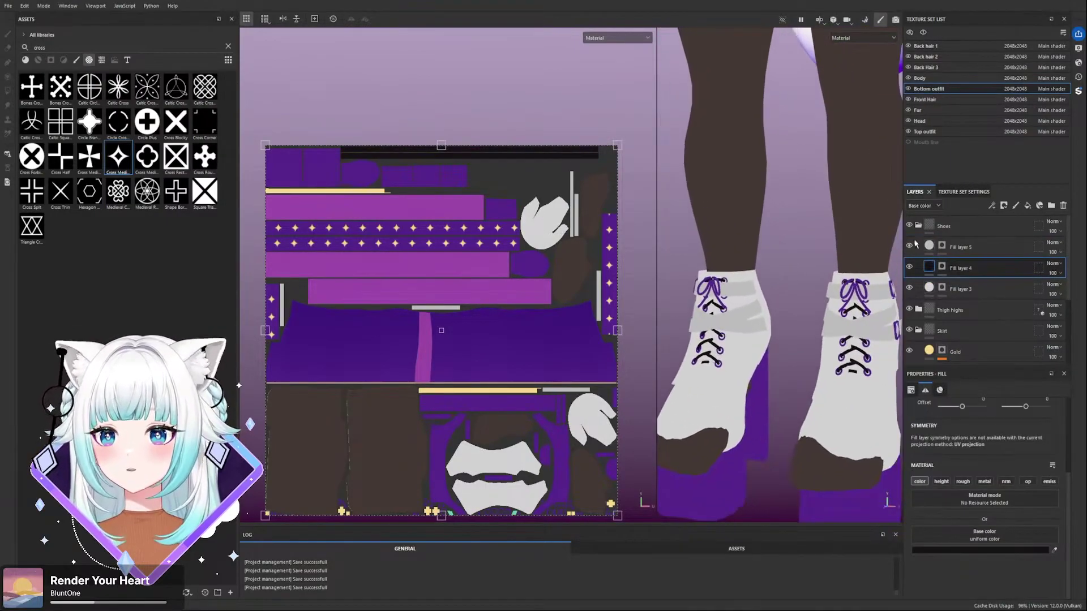
click(910, 268)
click(910, 268)
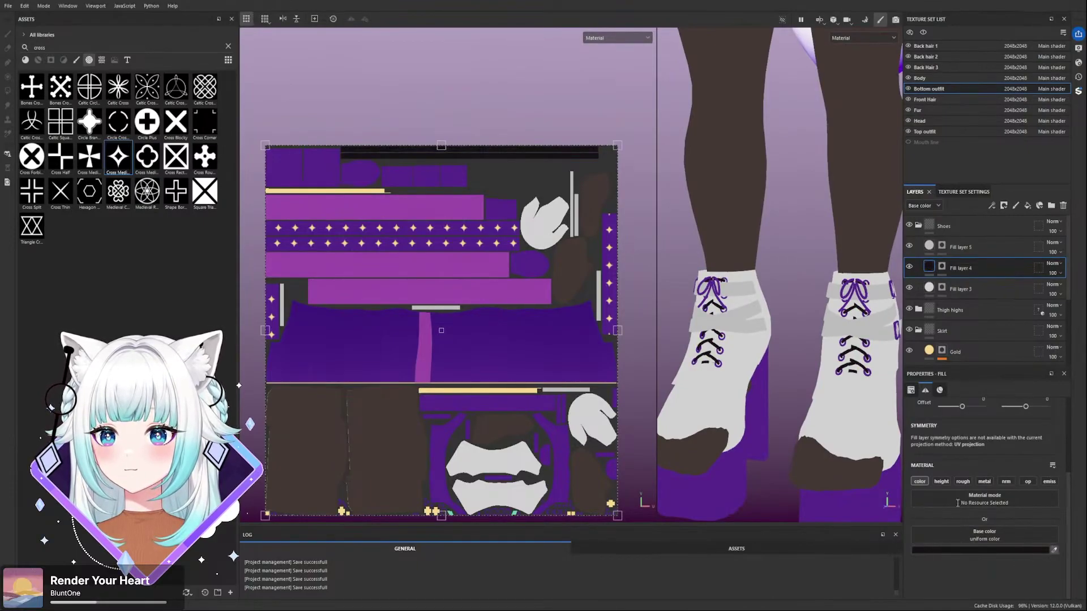
click(849, 408)
alt+drag(850, 407, 804, 418)
alt+drag(840, 352, 793, 359)
- Set the base color of Fill layer 5, the ankle straps, to the same light grey-white as the shoe body
click(945, 250)
click(909, 246)
click(910, 246)
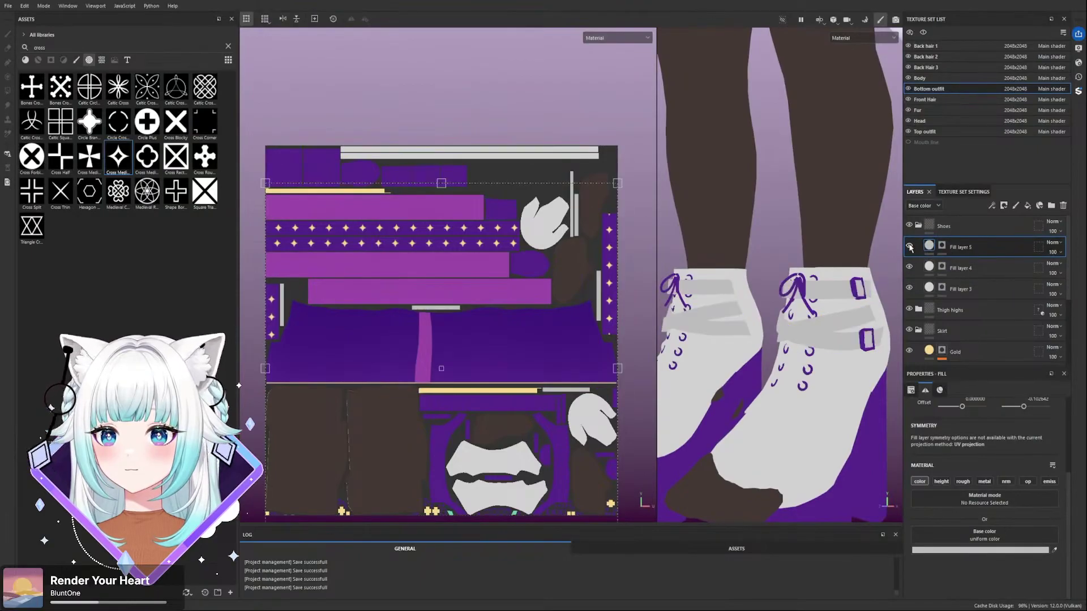
click(910, 246)
click(909, 245)
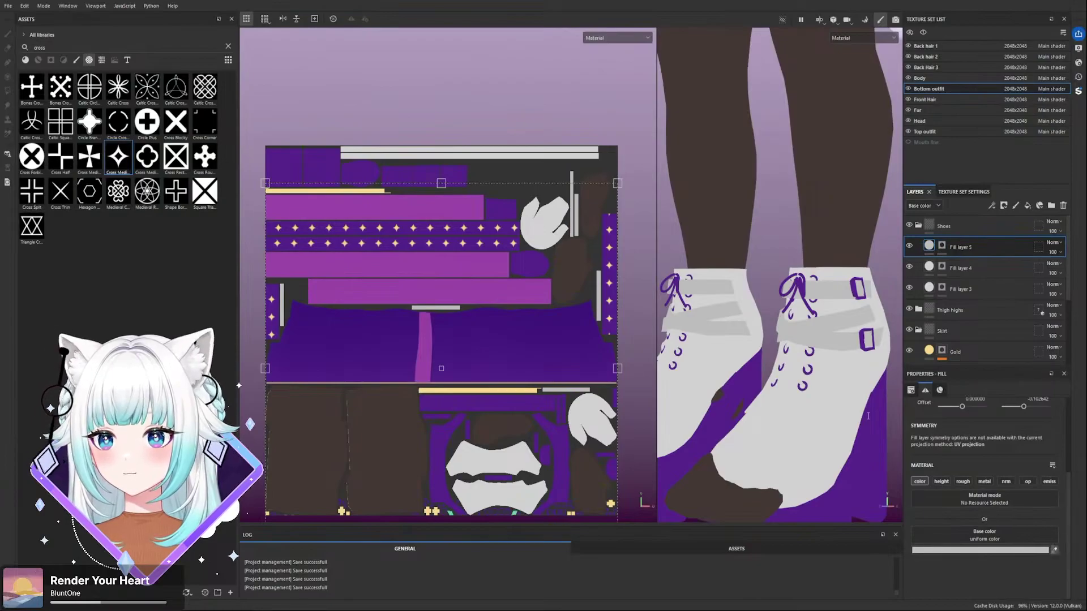
scroll(875, 421, down, 10)
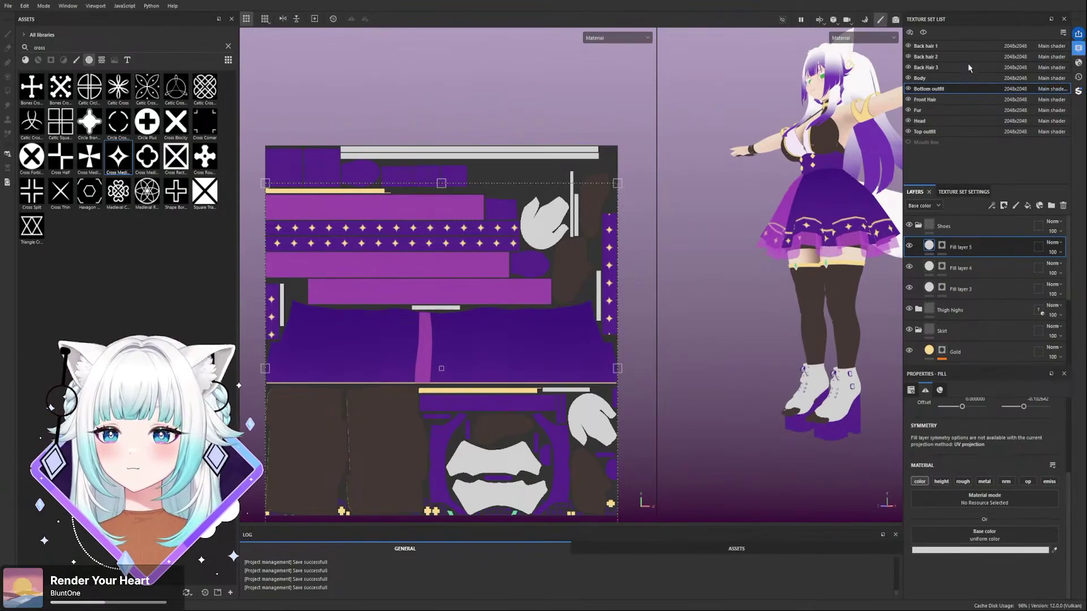
- Switch the model from flat to lit shading and inspect the white boots up close
click(989, 90)
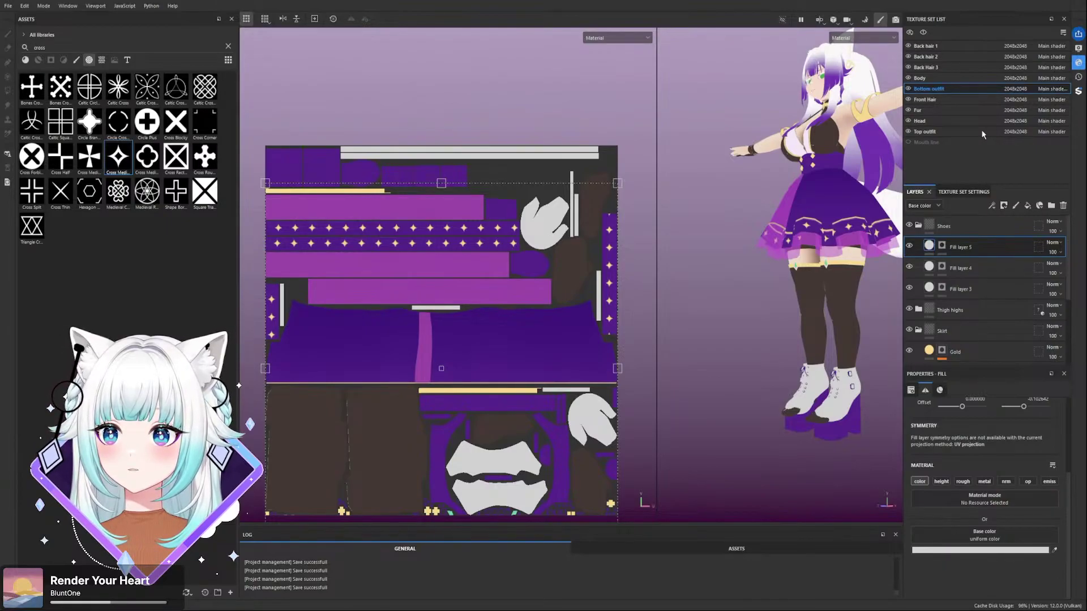
scroll(851, 256, up, 2)
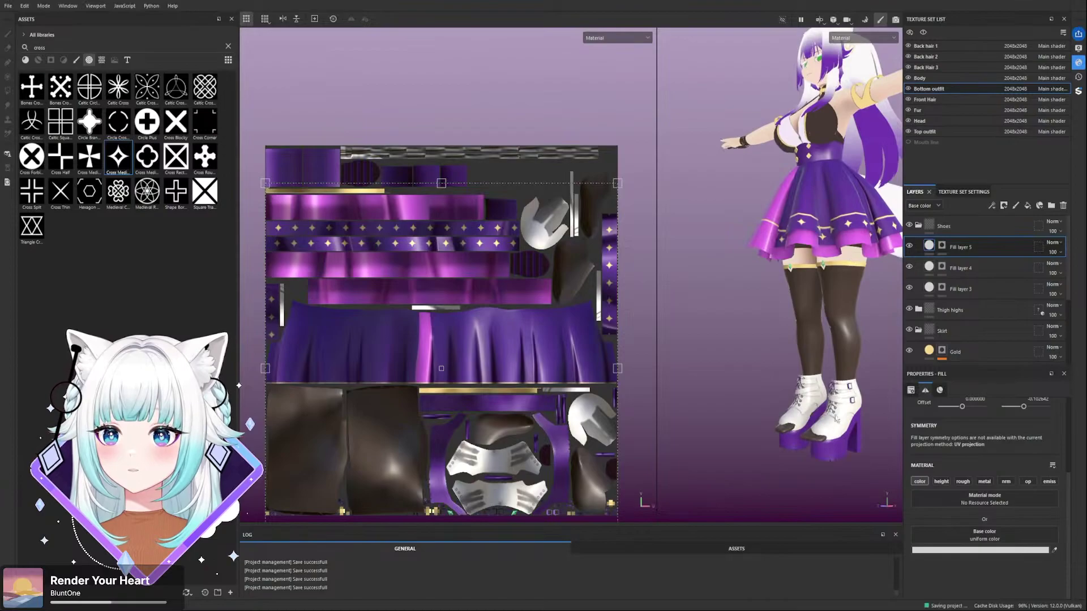
scroll(835, 324, up, 5)
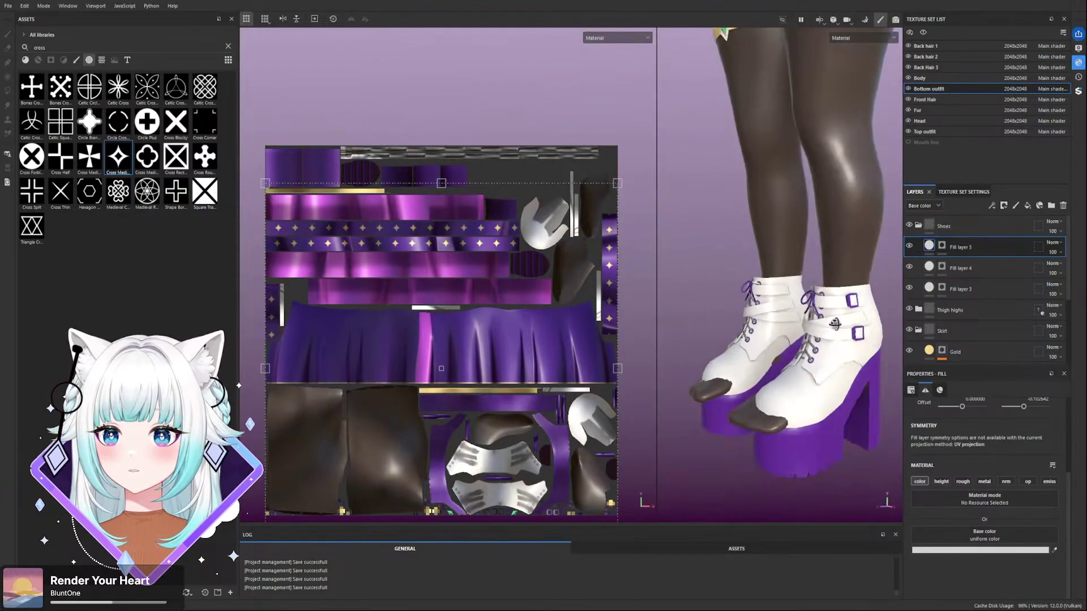
alt+drag(836, 324, 836, 315)
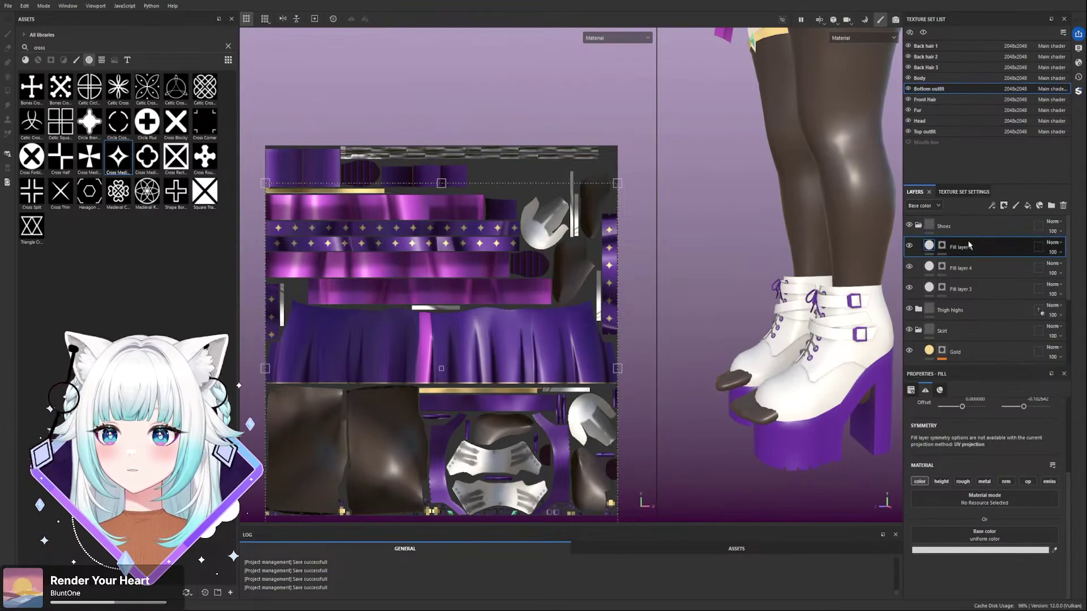
- Add a new fill layer with a black mask at the top of the Shoes folder's contents
click(1028, 206)
click(1004, 206)
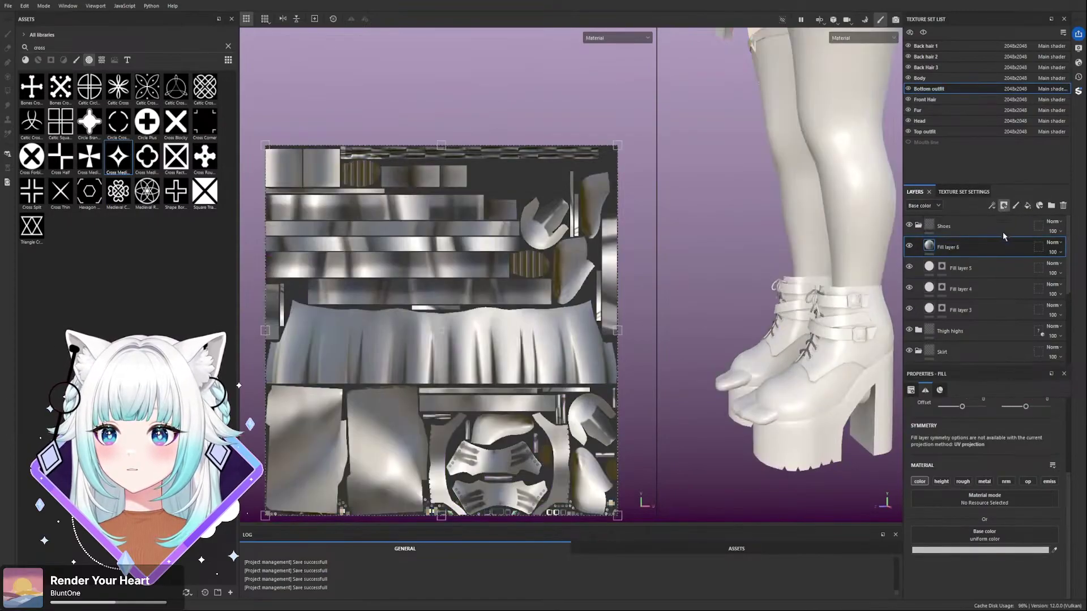
click(1004, 232)
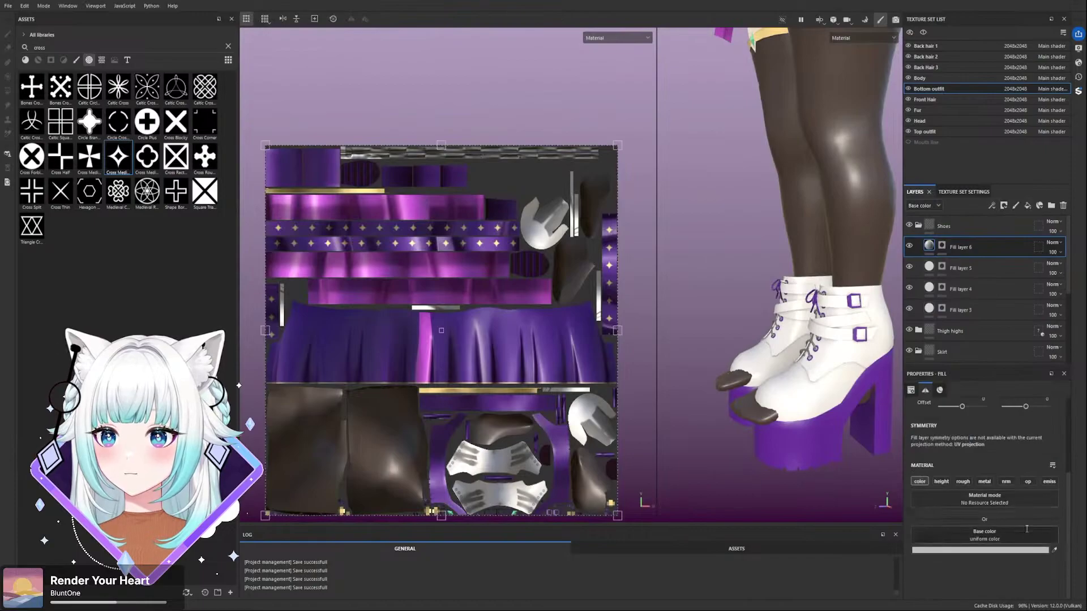
- Polygon-fill the boots' platforms, soles and heels into the black mask of Fill layer 6 with a fill color of 1
click(942, 245)
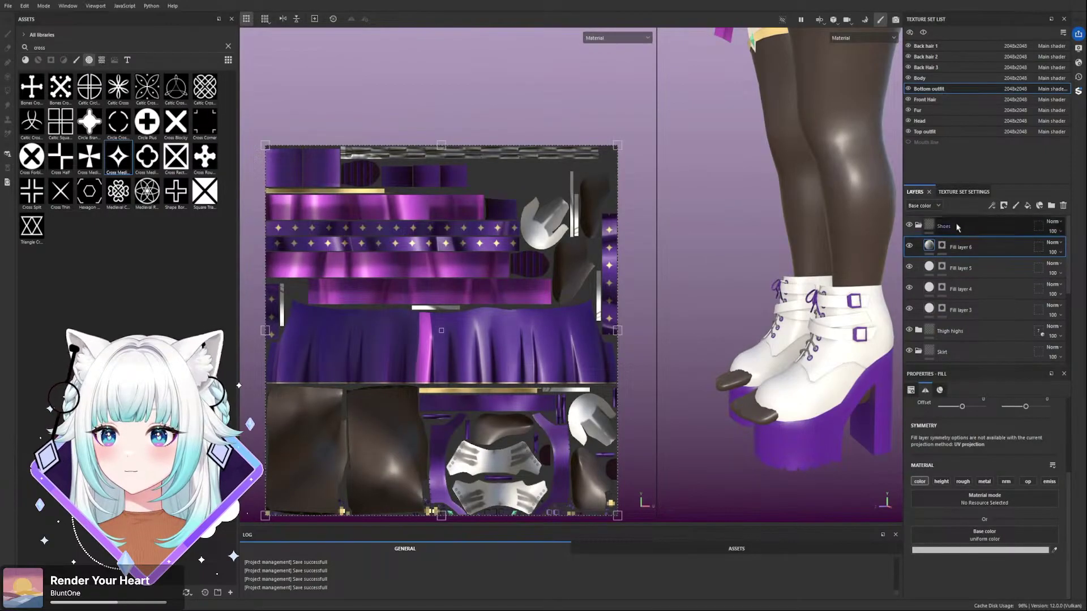
key(e)
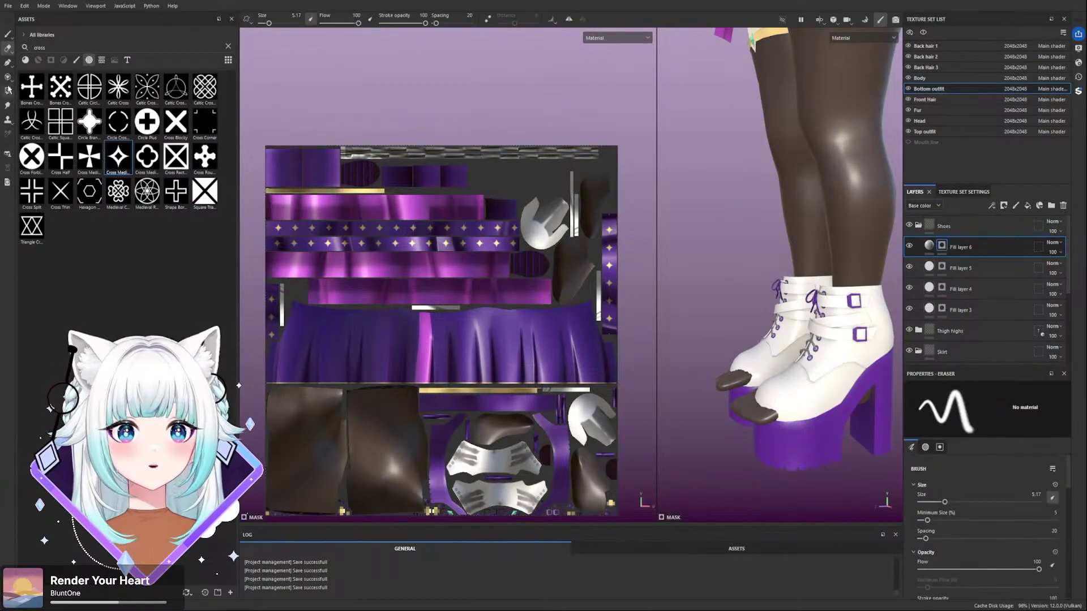
click(8, 90)
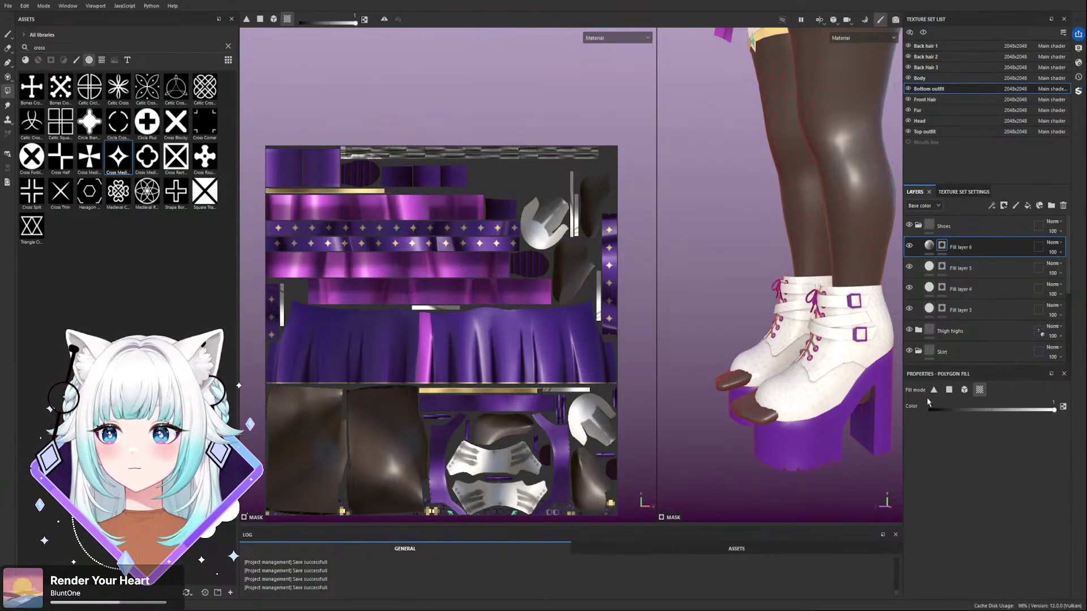
click(789, 443)
click(868, 397)
alt+drag(868, 398, 734, 401)
click(883, 420)
click(799, 348)
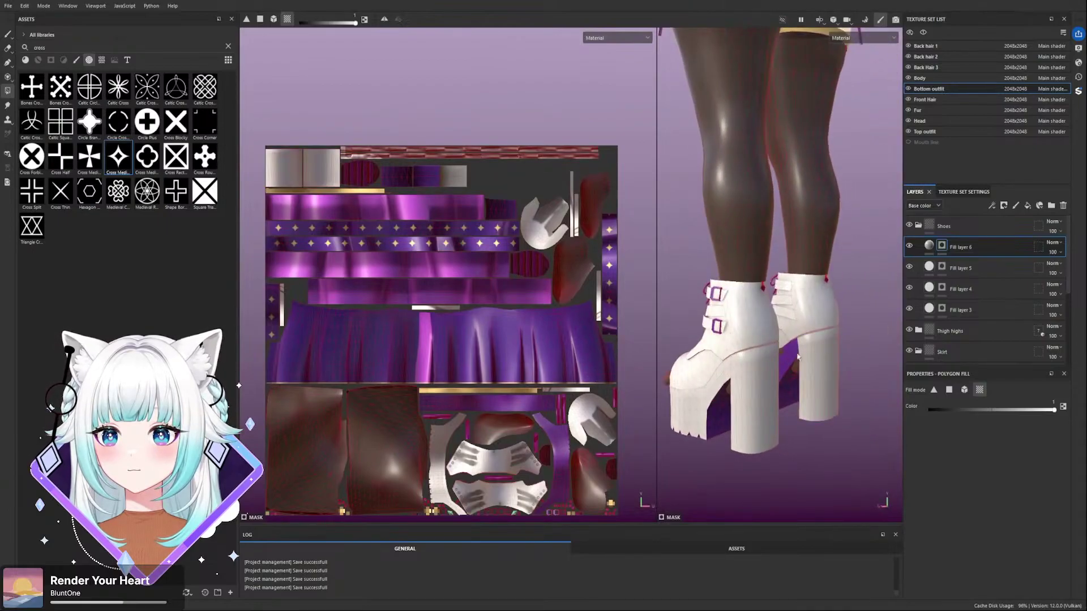
click(788, 396)
alt+drag(788, 395, 873, 361)
scroll(813, 396, up, 2)
click(696, 461)
- Identify the lace layer by toggling layer visibility, and polygon-fill the bow laces into the mask of Fill layer 4
alt+drag(671, 375, 770, 352)
scroll(785, 414, down, 3)
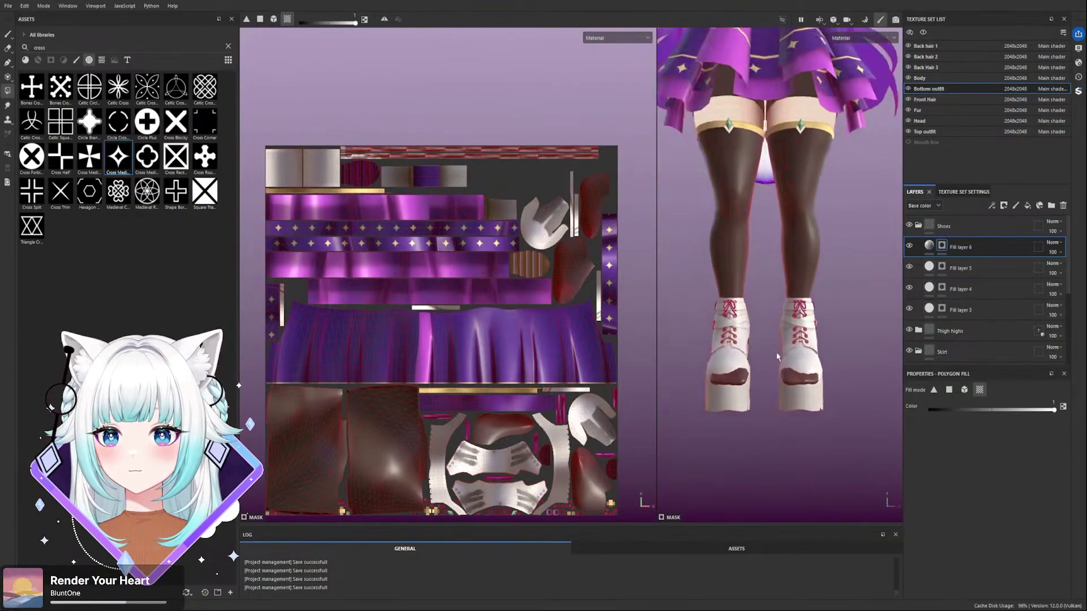
scroll(777, 350, up, 5)
alt+drag(866, 317, 828, 298)
alt+right_drag(829, 298, 829, 277)
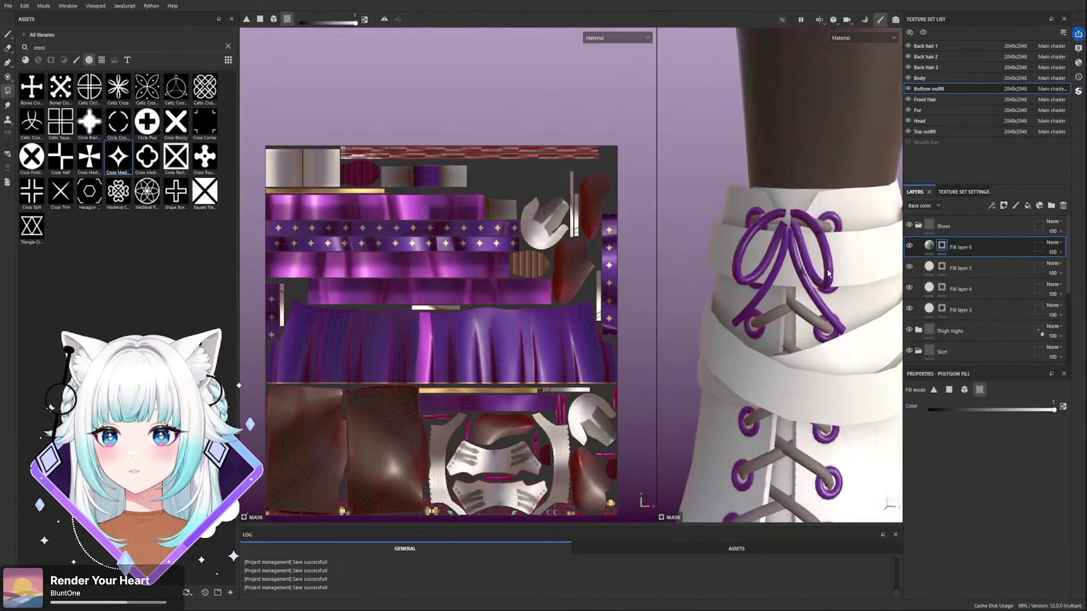
click(909, 268)
click(909, 267)
click(909, 288)
click(910, 287)
click(957, 289)
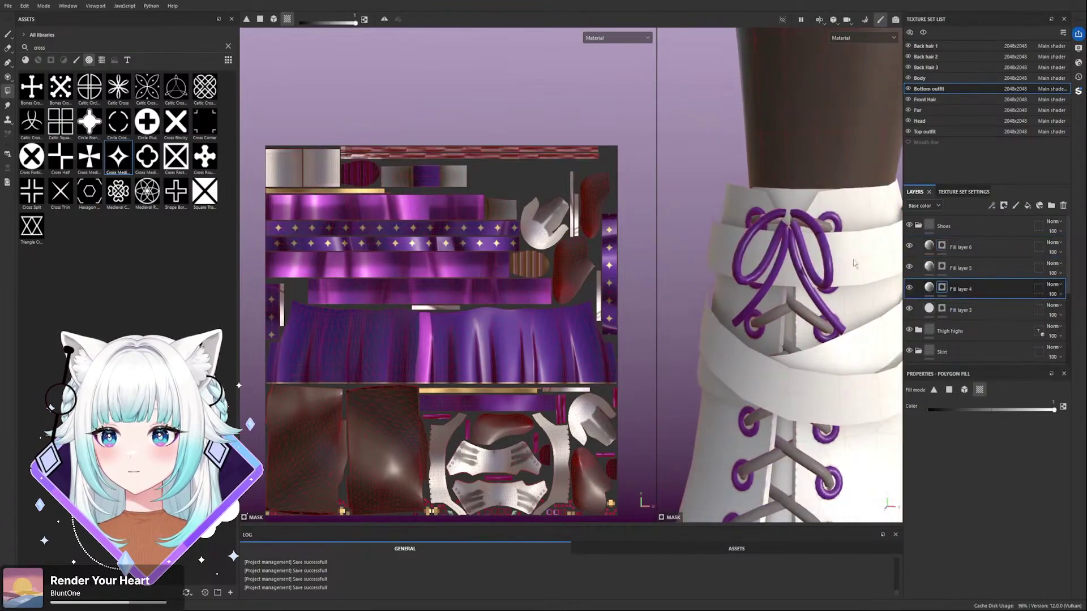
click(810, 235)
click(792, 243)
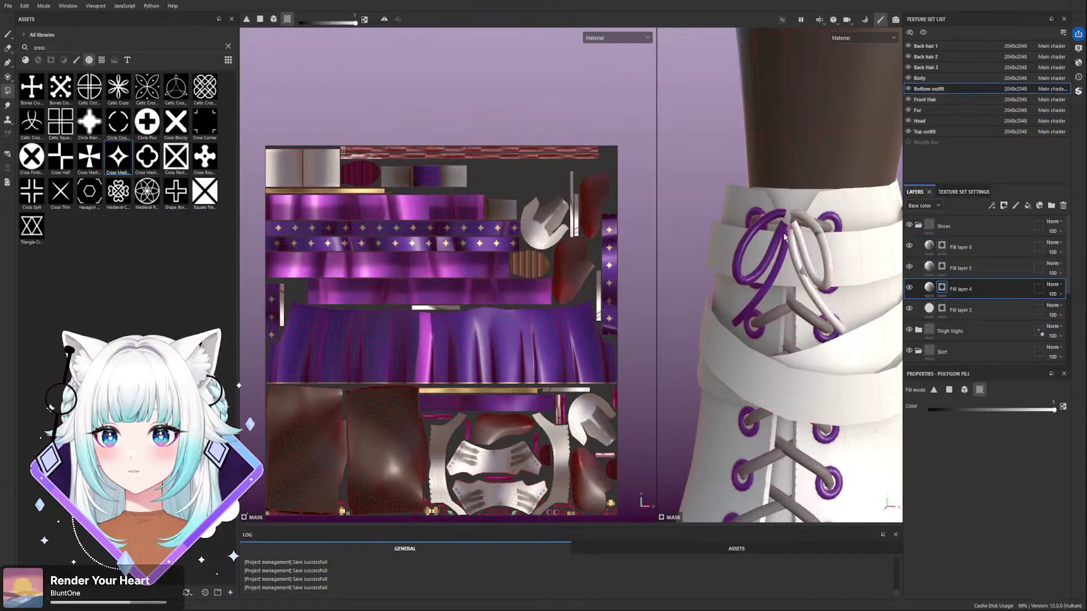
click(782, 243)
click(772, 222)
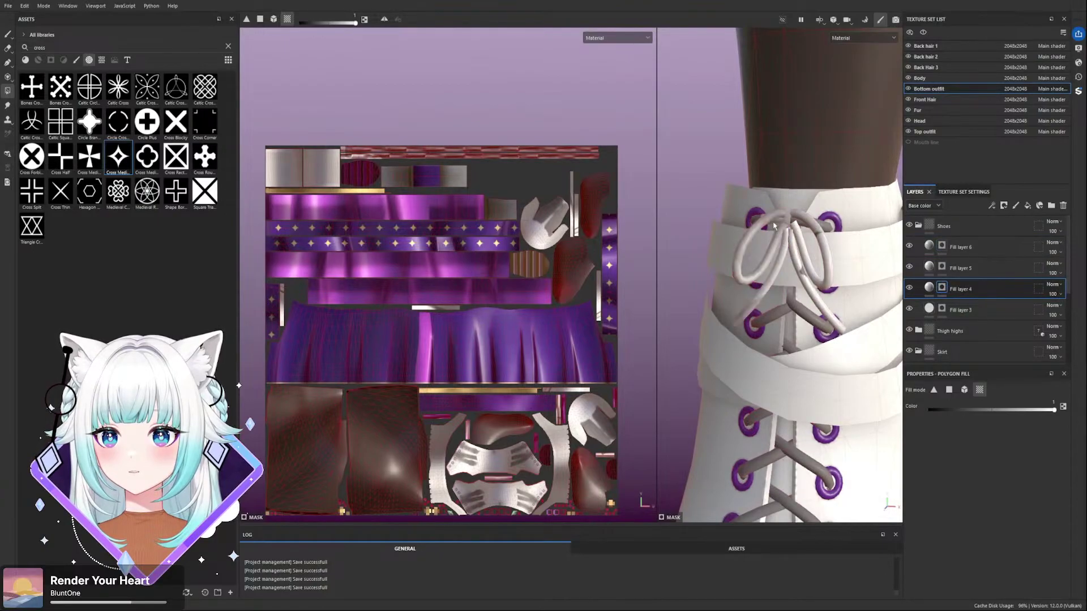
- Examine the bow and eyelets up close and toggle Fill layer 5 and Fill layer 6 to check which parts they cover
scroll(771, 223, up, 4)
alt+drag(771, 223, 849, 235)
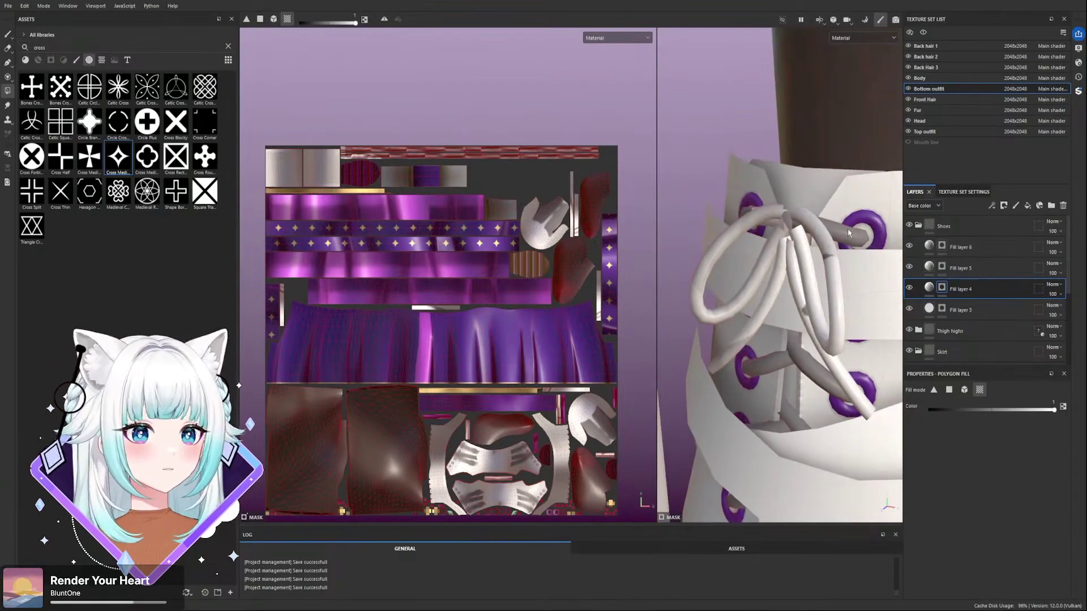
alt+right_drag(848, 229, 849, 289)
alt+drag(850, 288, 855, 243)
alt+right_drag(855, 244, 883, 249)
click(909, 267)
click(910, 267)
click(909, 247)
click(909, 246)
- Remove the inner heel faces from the mask of Fill layer 6 using a polygon fill color of 0
click(941, 246)
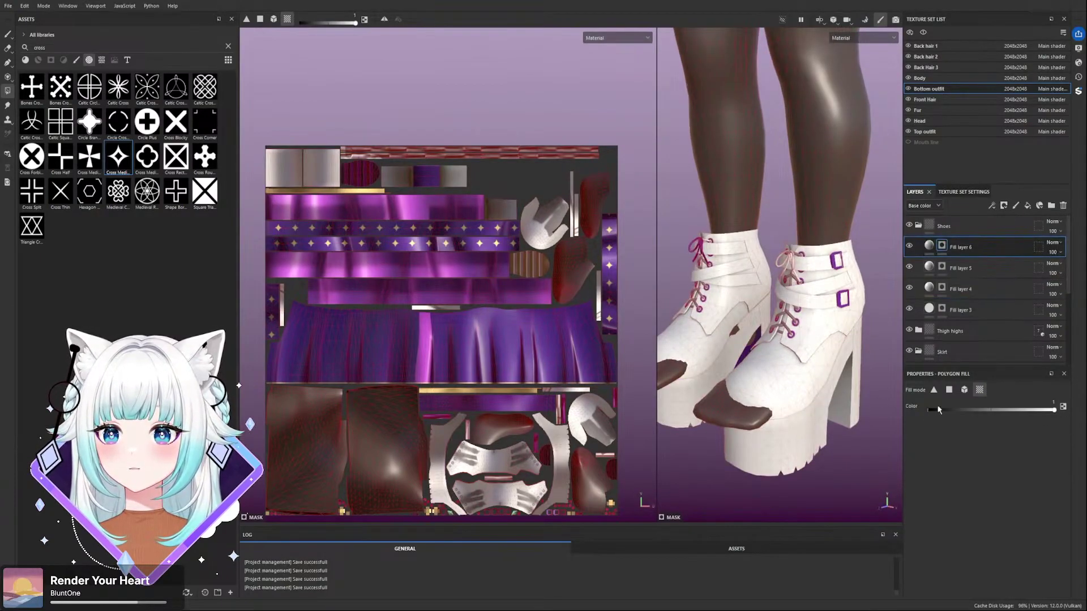
mouse_move(835, 392)
alt+mouse_down()
mouse_move(843, 368)
mouse_move(816, 405)
mouse_move(835, 408)
alt+mouse_up()
alt+drag(804, 447, 783, 429)
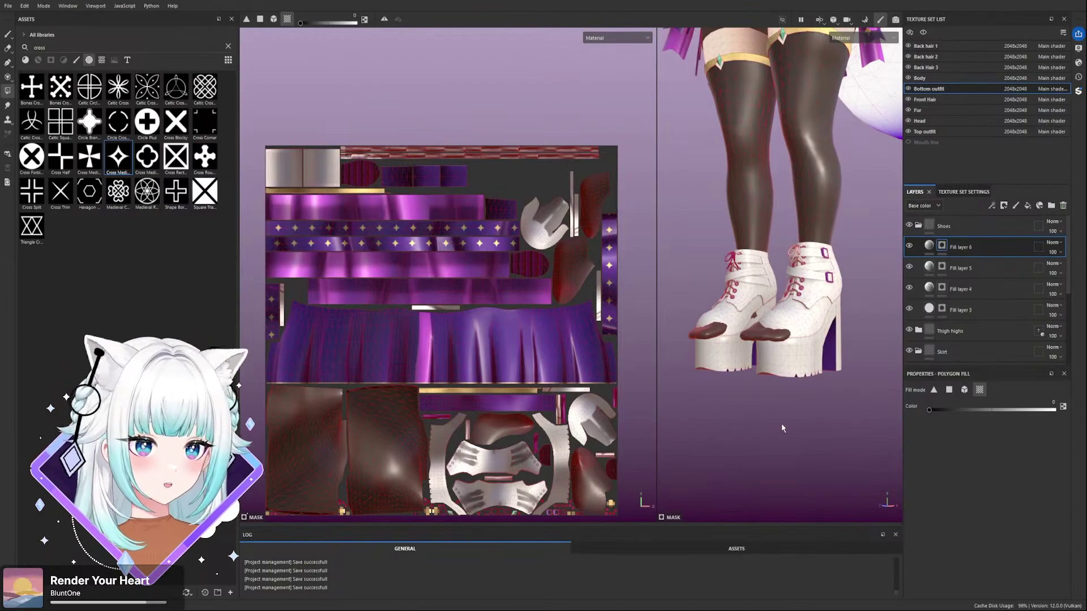
scroll(738, 267, up, 2)
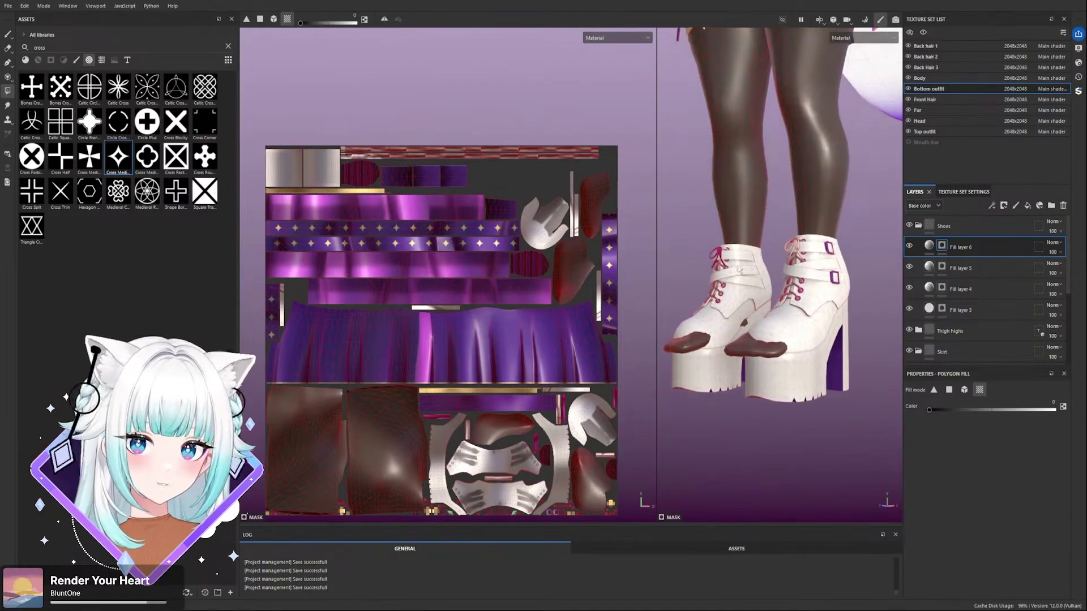
- Switch to the Paint brush for the Fill layer 6 mask and replace its star-shaped alpha with Circle
click(7, 34)
scroll(652, 285, down, 1)
scroll(753, 283, down, 3)
mouse_move(708, 238)
alt+mouse_down()
mouse_move(821, 227)
mouse_move(754, 225)
mouse_move(849, 206)
mouse_move(858, 249)
mouse_move(840, 288)
mouse_move(786, 281)
mouse_move(811, 268)
alt+mouse_up()
scroll(795, 277, up, 5)
alt+drag(807, 306, 832, 232)
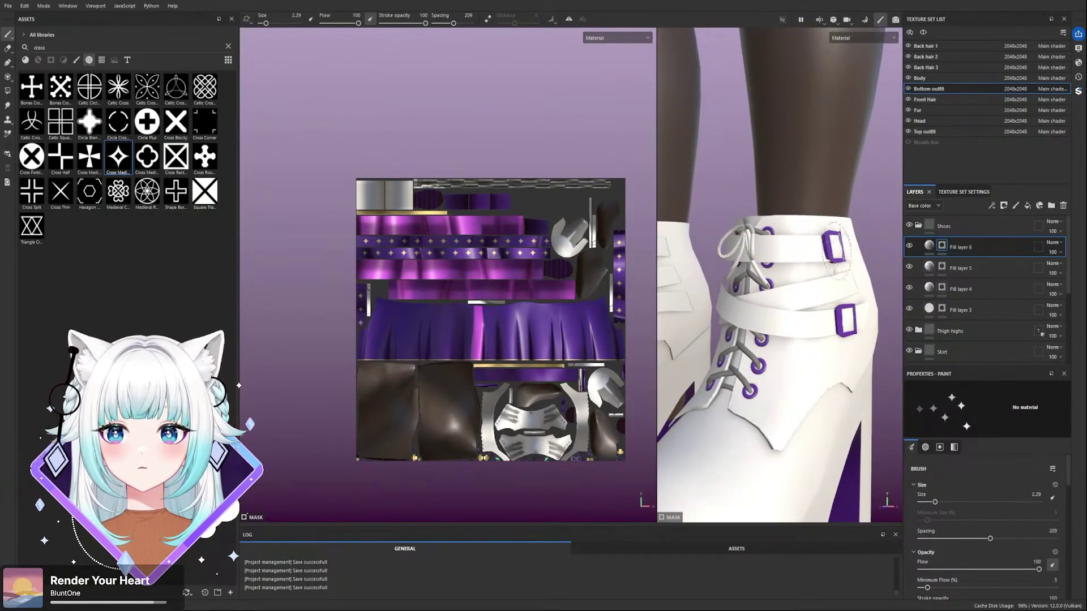
scroll(1027, 483, down, 5)
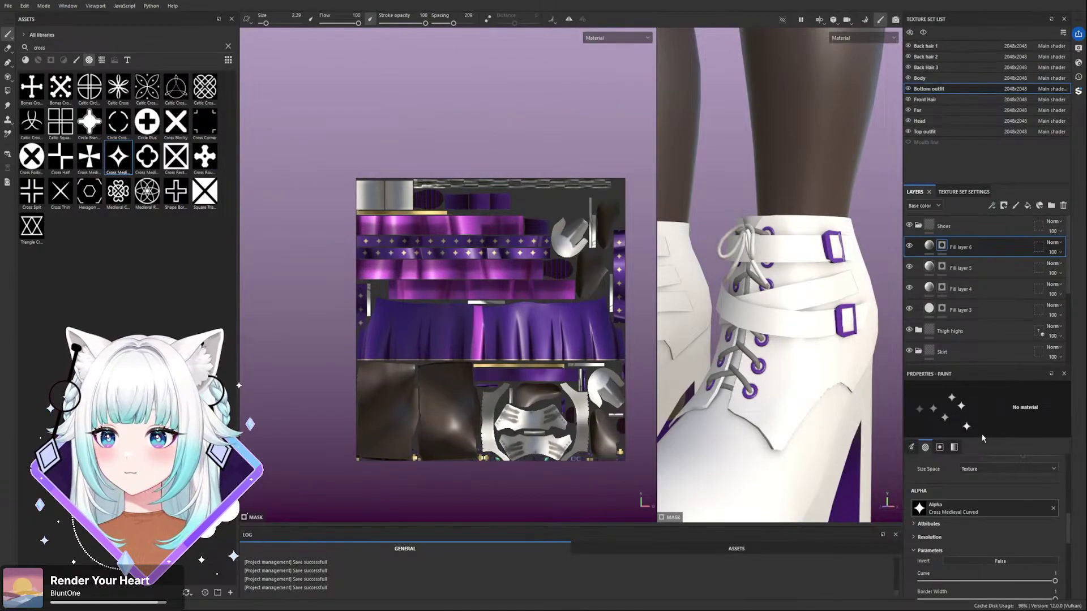
key(ctrl+z)
scroll(796, 346, down, 3)
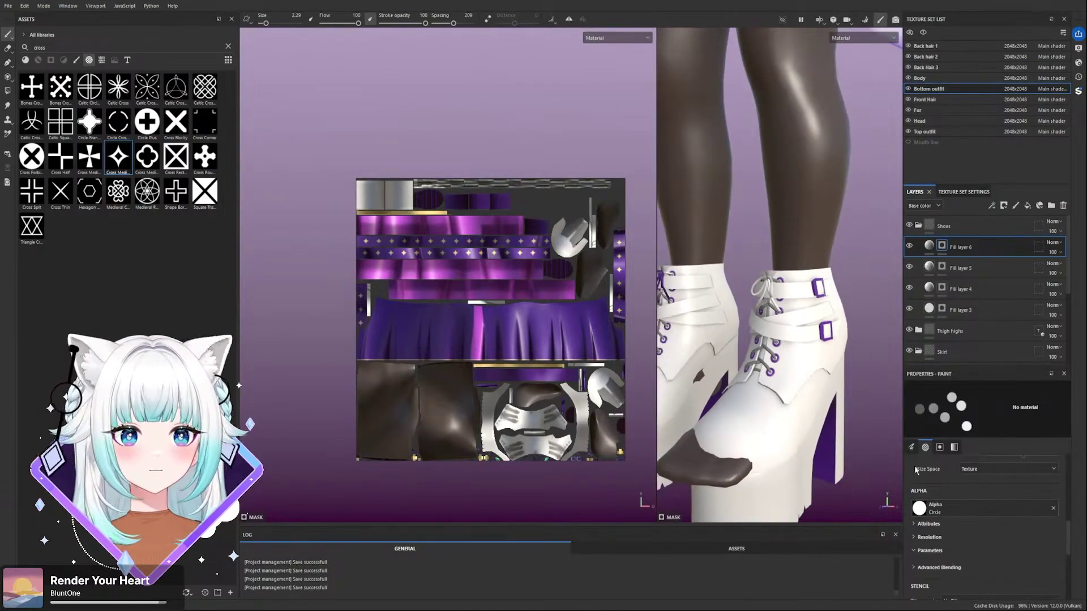
- Examine the boots from several sides and compare the soles with Fill layer 6 hidden and shown
scroll(830, 392, down, 8)
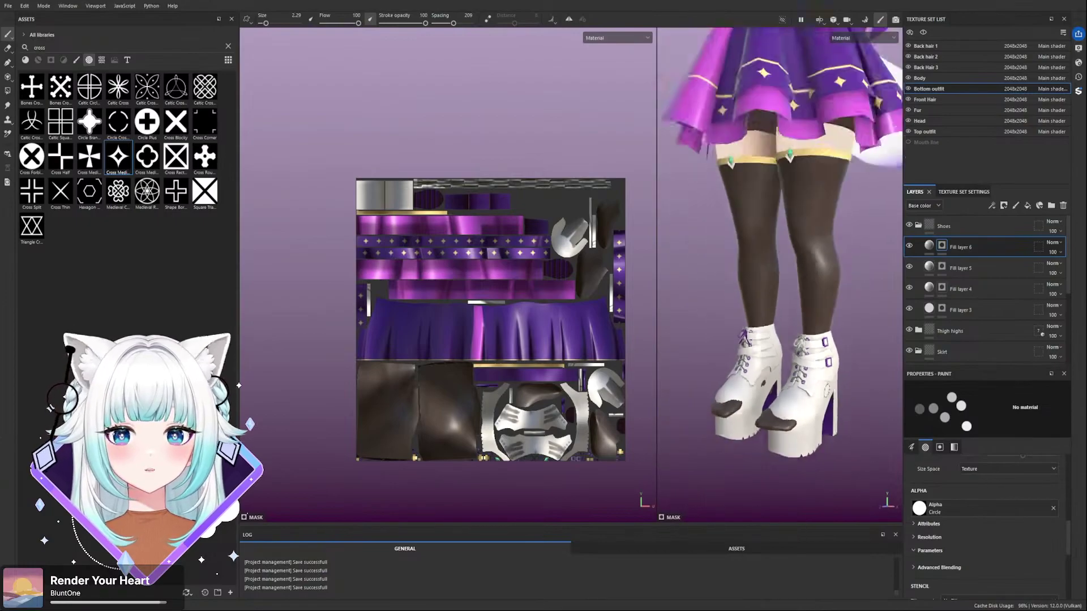
scroll(827, 383, up, 1)
scroll(770, 396, up, 6)
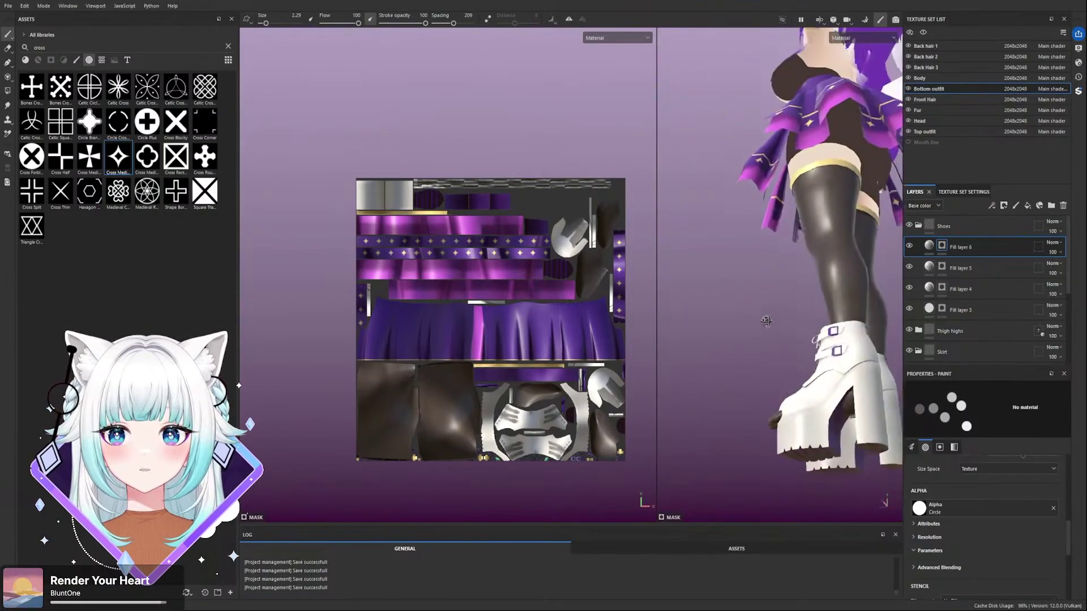
alt+drag(770, 398, 849, 436)
alt+middle_drag(850, 436, 801, 387)
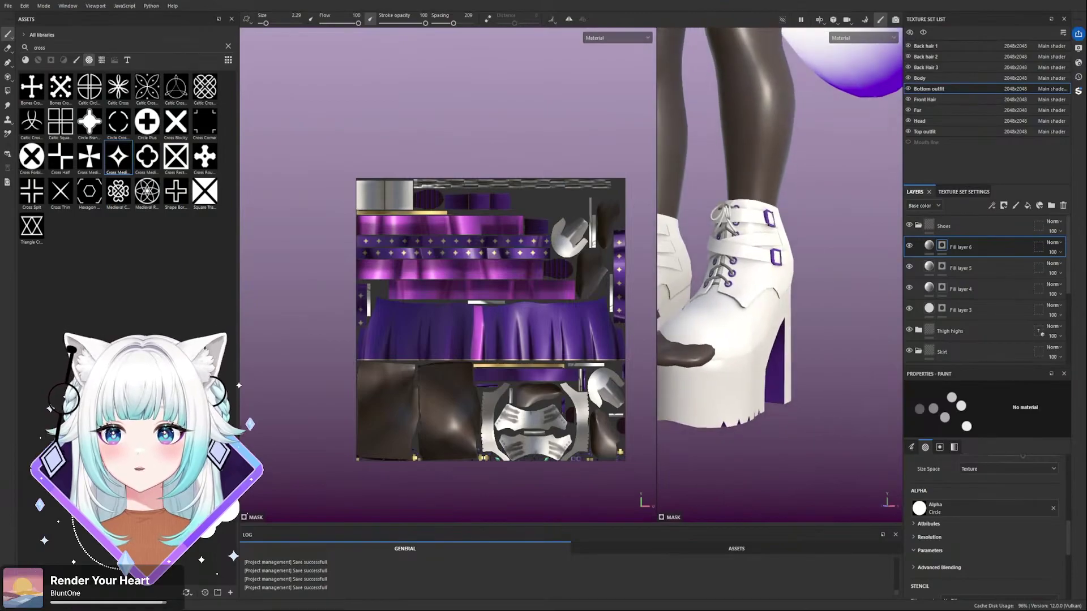
click(910, 247)
click(910, 247)
click(910, 246)
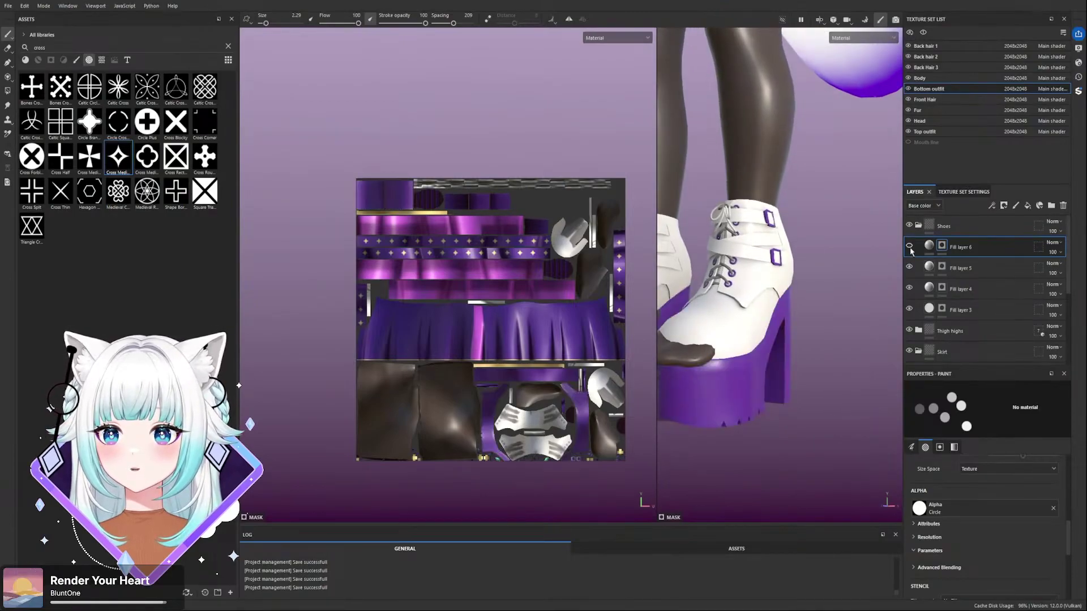
click(909, 246)
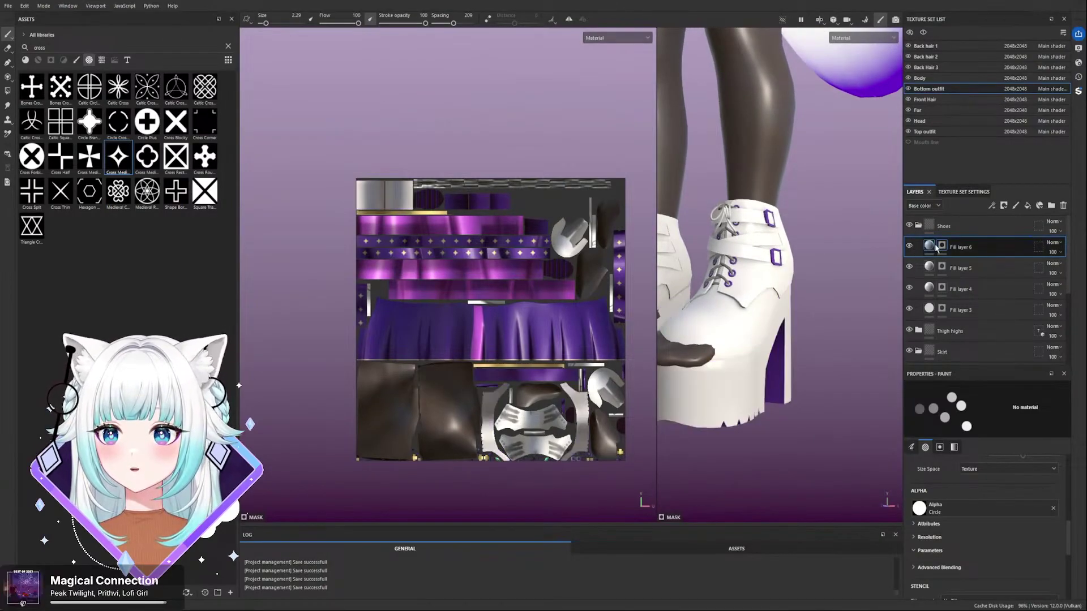
- Set the base color of Fill layer 6 to the outfit's dark purple, sampled from the model
click(929, 247)
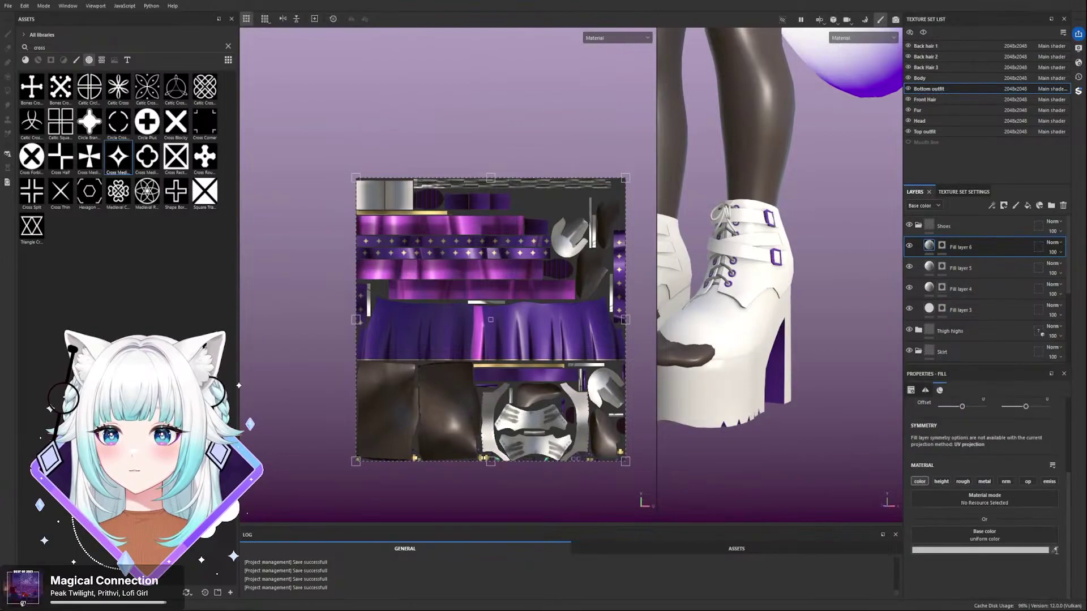
alt+drag(836, 448, 806, 442)
scroll(787, 300, down, 3)
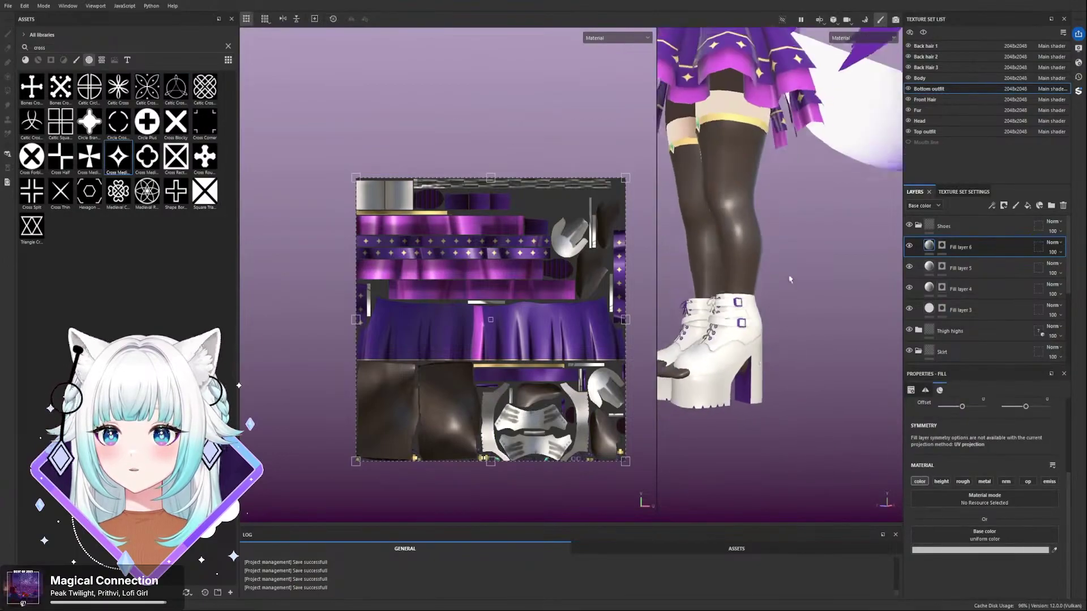
alt+middle_drag(787, 301, 835, 381)
alt+middle_drag(842, 314, 890, 450)
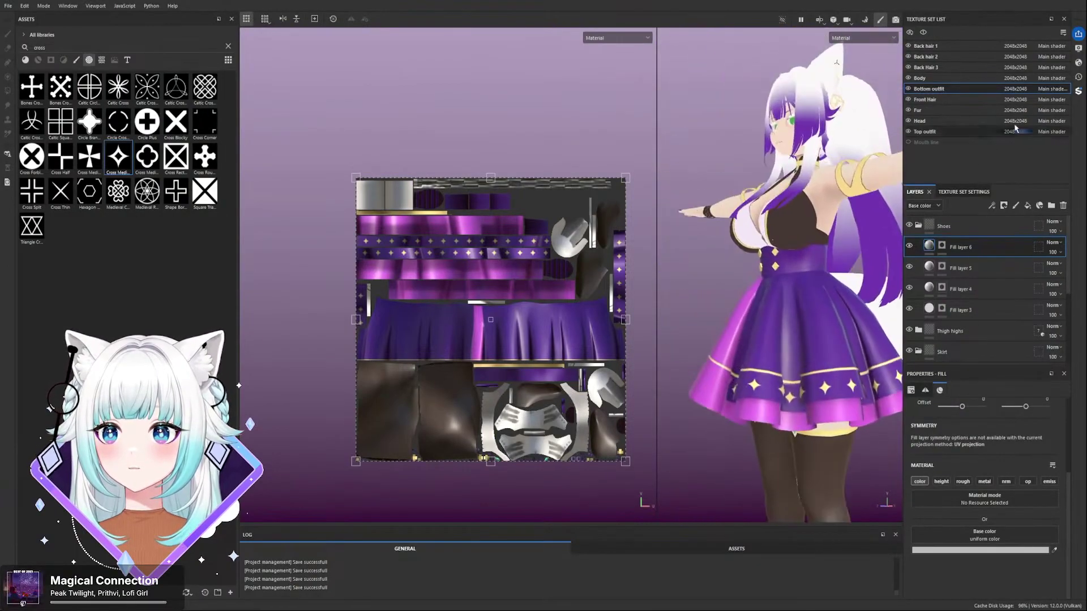
click(1043, 99)
mouse_move(893, 360)
alt+middle_down()
mouse_move(841, 411)
mouse_move(810, 243)
mouse_move(832, 205)
alt+middle_up()
click(839, 402)
scroll(839, 402, down, 4)
scroll(777, 389, up, 4)
alt+drag(777, 389, 772, 320)
alt+drag(748, 403, 893, 268)
- Polygon-fill the crossed laces of one boot into the mask of Fill layer 6 so they take its purple
click(942, 245)
alt+drag(821, 322, 804, 358)
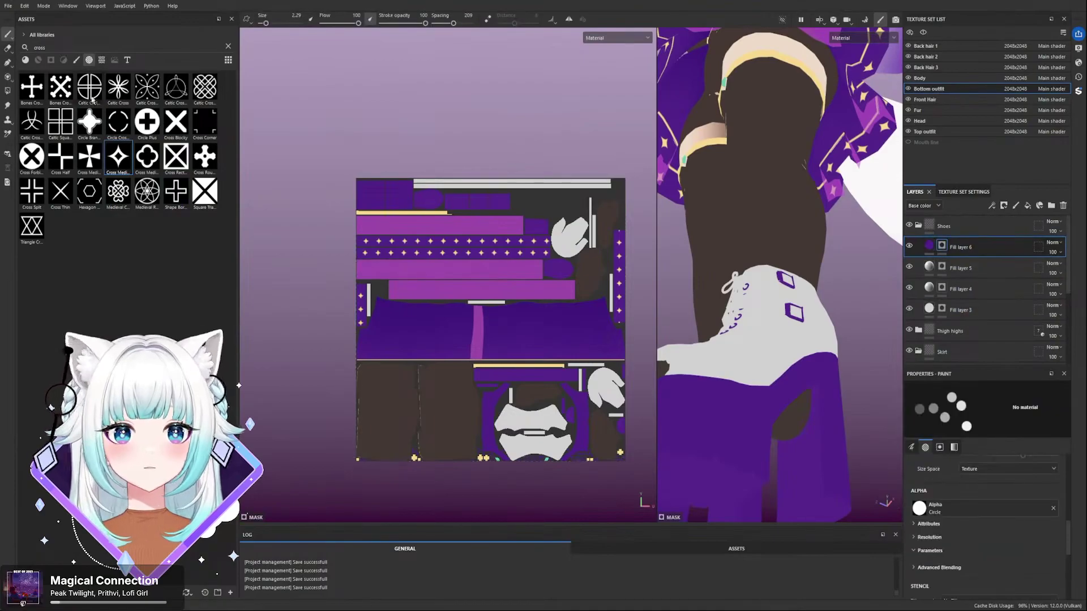
click(7, 91)
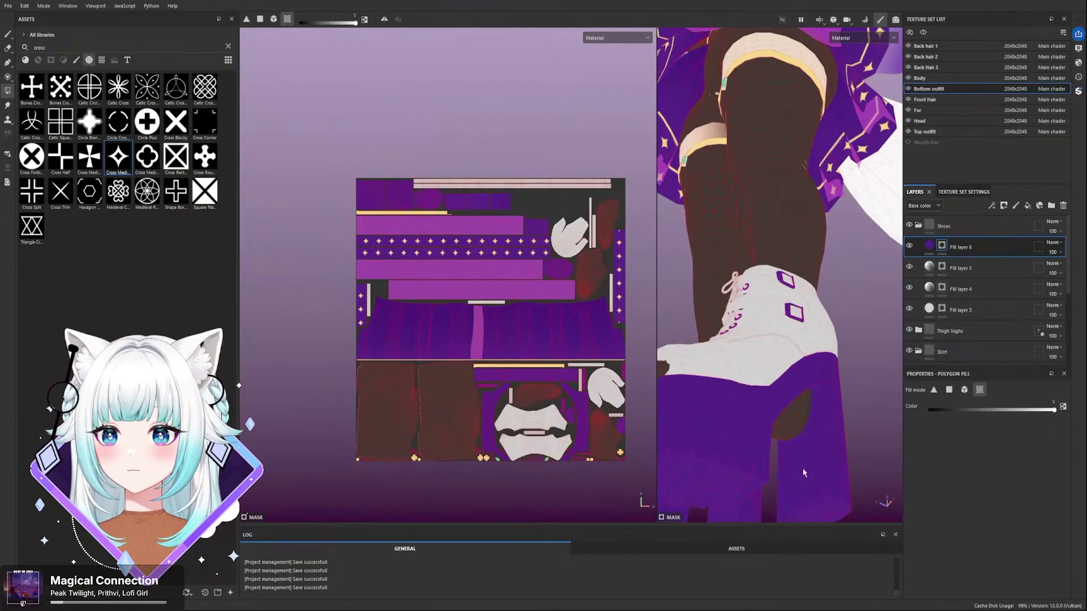
alt+drag(825, 503, 805, 378)
alt+drag(694, 328, 704, 415)
scroll(796, 328, up, 8)
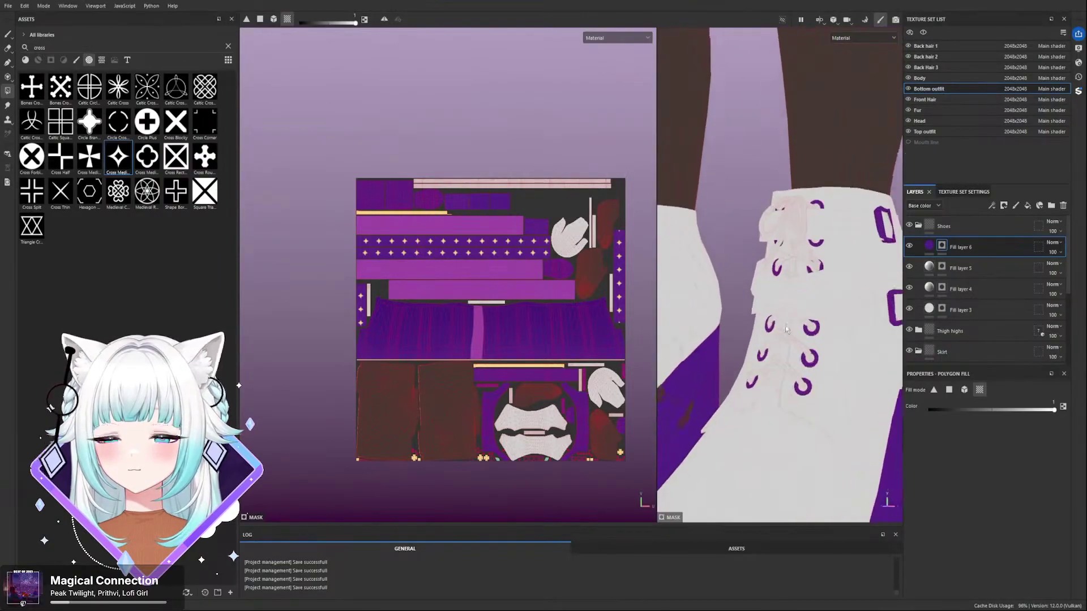
click(798, 336)
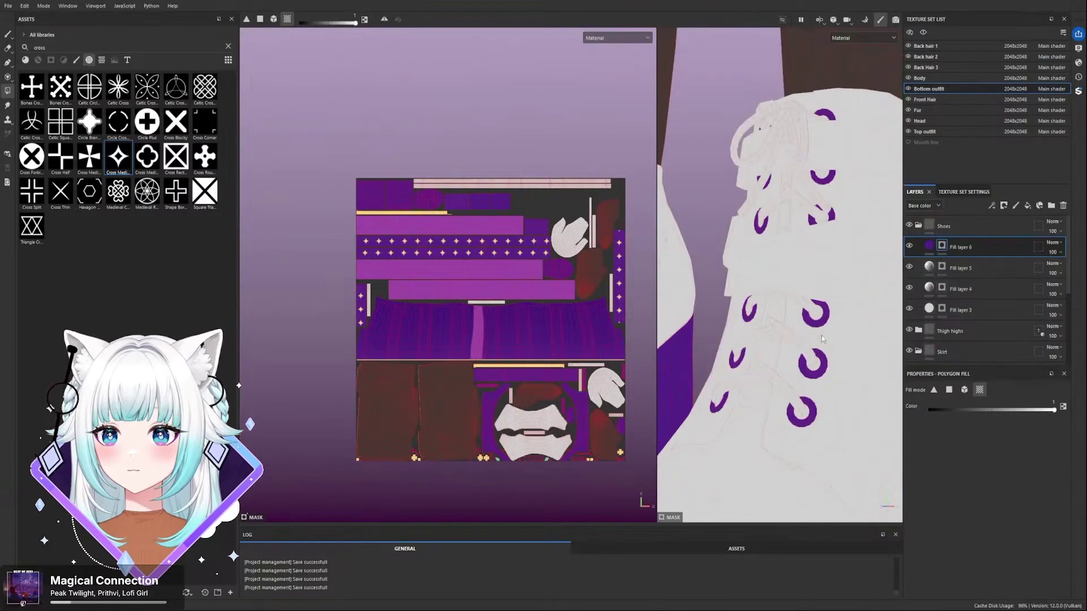
click(798, 344)
- Polygon-fill the loops and ends of the bow laces into the mask of Fill layer 6
scroll(797, 344, down, 3)
alt+middle_drag(804, 193, 821, 304)
scroll(821, 304, up, 5)
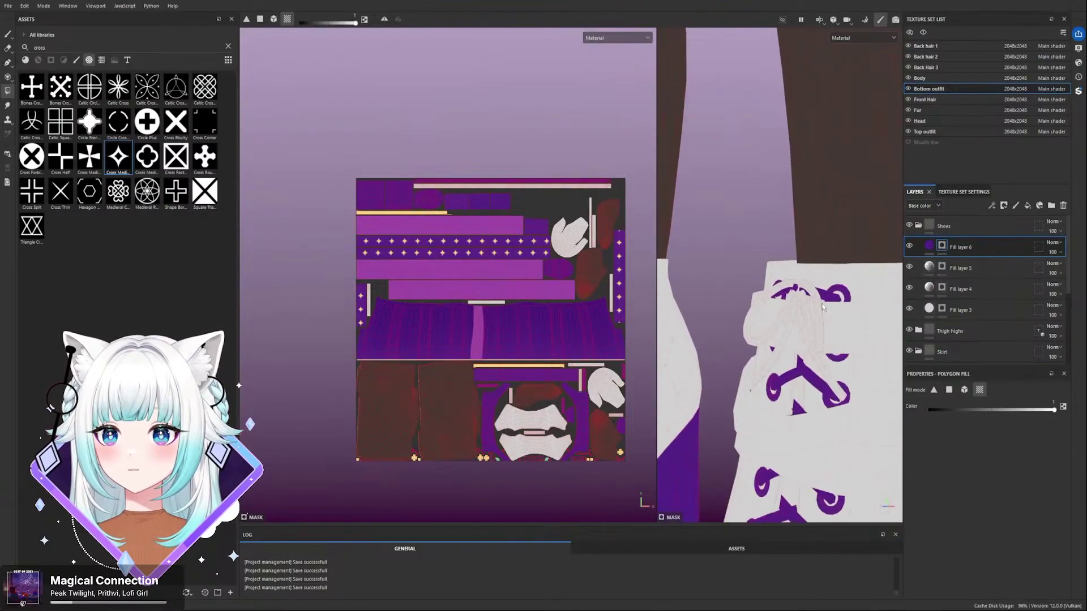
click(782, 309)
click(789, 314)
key(ctrl+z)
click(786, 316)
click(795, 311)
click(793, 301)
alt+drag(792, 286, 951, 266)
scroll(807, 292, up, 4)
scroll(816, 299, down, 6)
scroll(798, 285, up, 8)
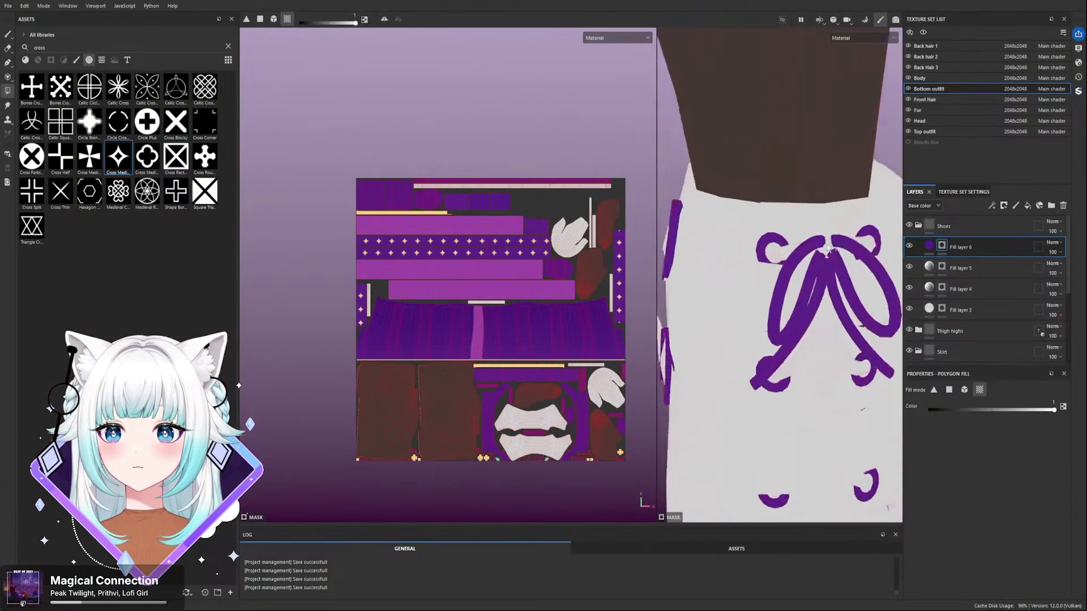
- Polygon-fill the remaining crossed laces of the other boot into the mask of Fill layer 6
mouse_move(807, 220)
alt+mouse_down()
mouse_move(827, 238)
mouse_move(813, 314)
mouse_move(805, 222)
alt+mouse_up()
scroll(805, 222, down, 7)
alt+drag(825, 304, 871, 304)
scroll(838, 311, down, 2)
scroll(871, 303, down, 2)
scroll(793, 321, up, 8)
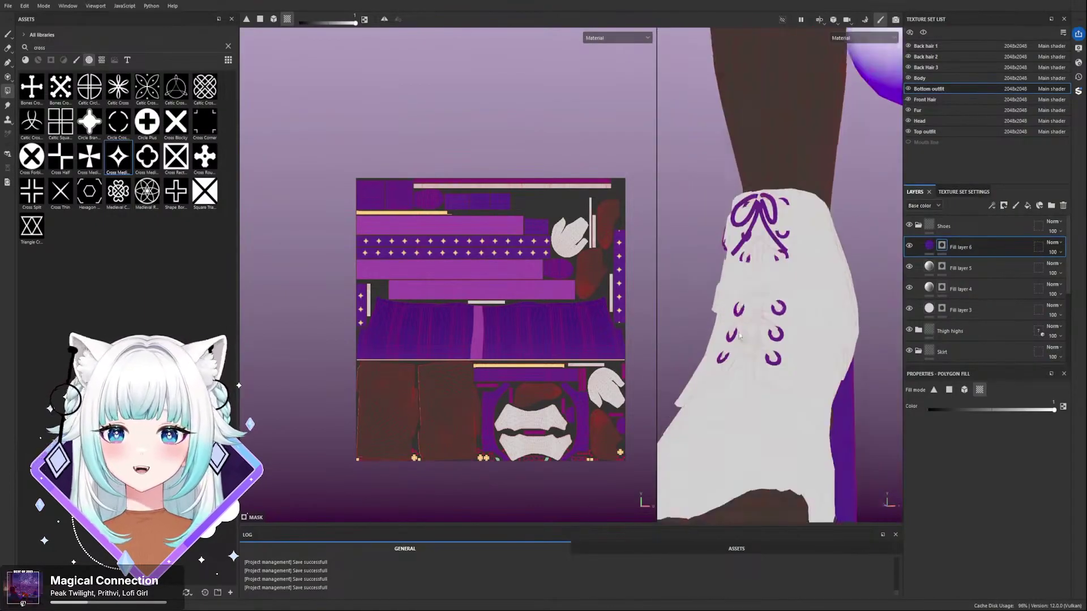
scroll(796, 290, down, 6)
alt+drag(795, 290, 732, 222)
scroll(815, 252, down, 3)
scroll(797, 214, up, 4)
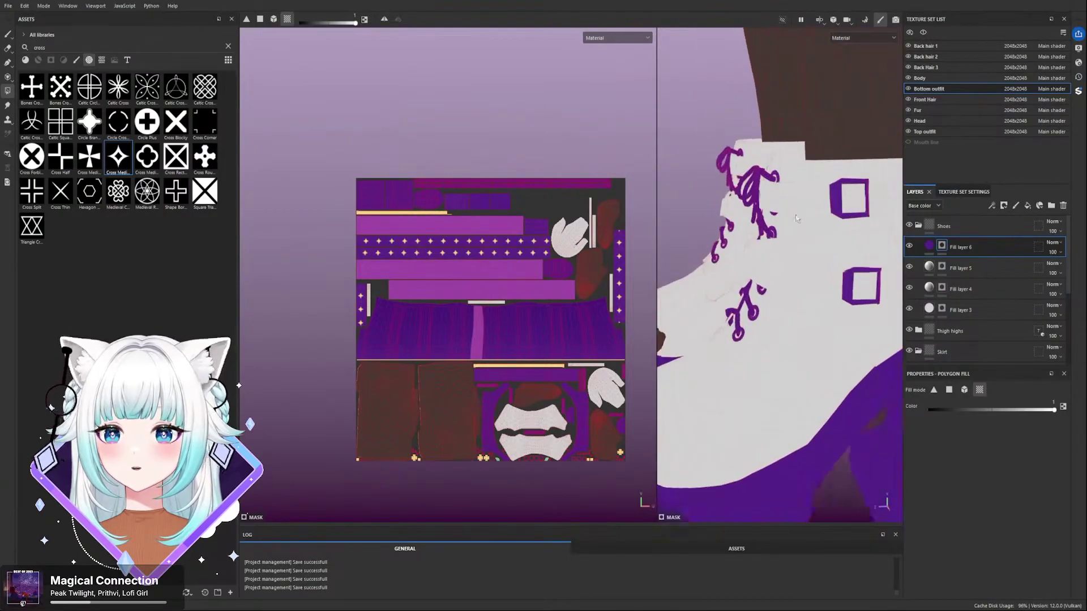
- Add a new fill layer with a black mask above Fill layer 6 in the Shoes folder
alt+middle_drag(796, 214, 789, 282)
alt+drag(788, 282, 807, 258)
alt+right_drag(807, 257, 728, 252)
alt+drag(728, 252, 888, 237)
scroll(759, 253, up, 5)
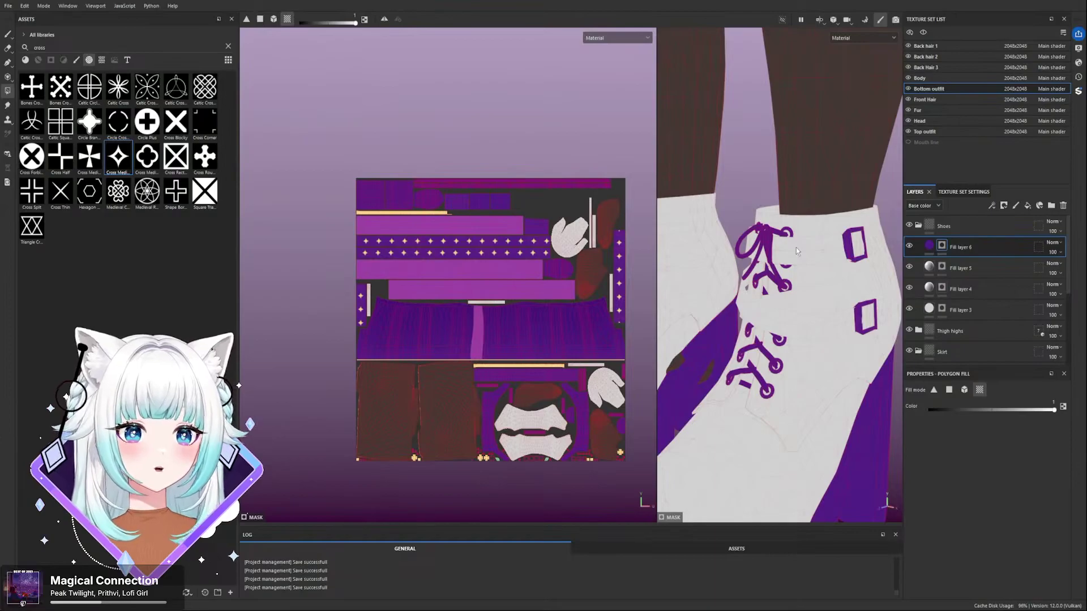
scroll(796, 251, up, 5)
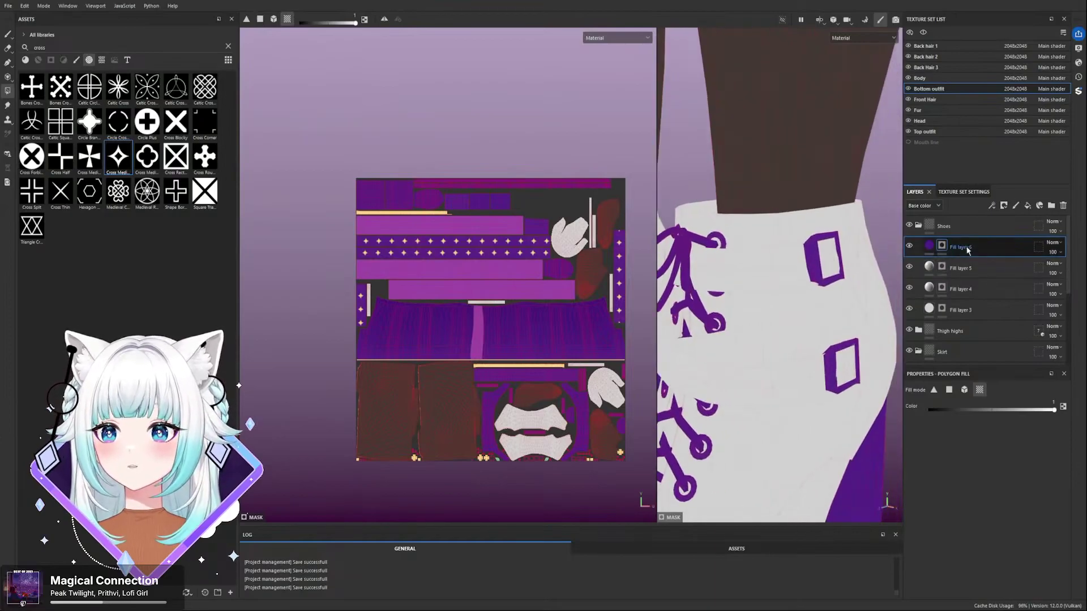
click(1005, 206)
click(1010, 227)
scroll(717, 309, down, 2)
scroll(717, 307, up, 1)
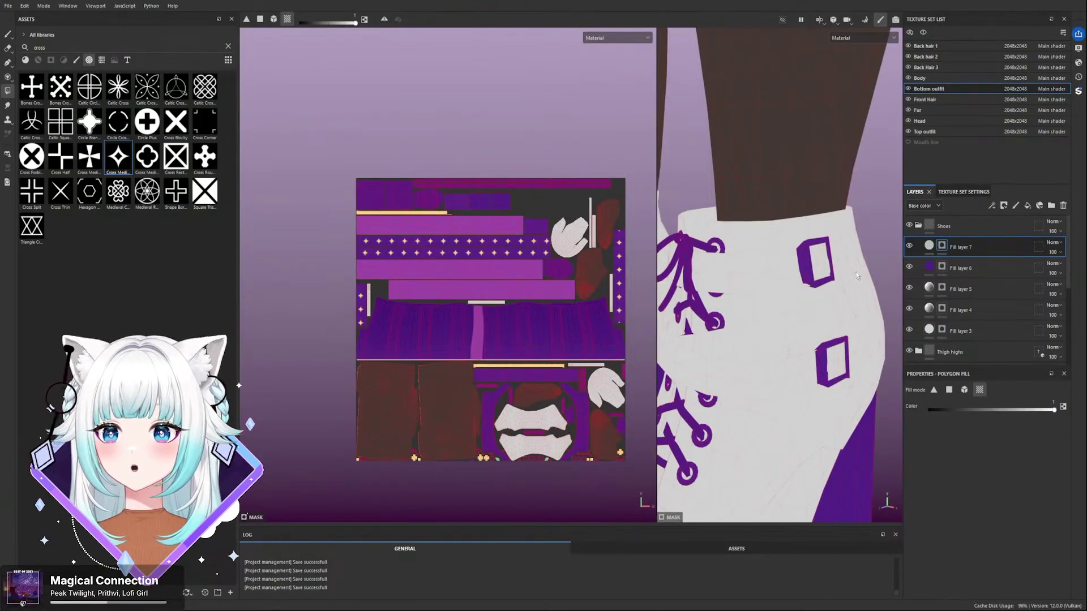
- Set the base colour of Fill layer 7 to the gold sampled from a diamond ornament on the outfit's waist
scroll(770, 263, down, 3)
scroll(781, 267, up, 4)
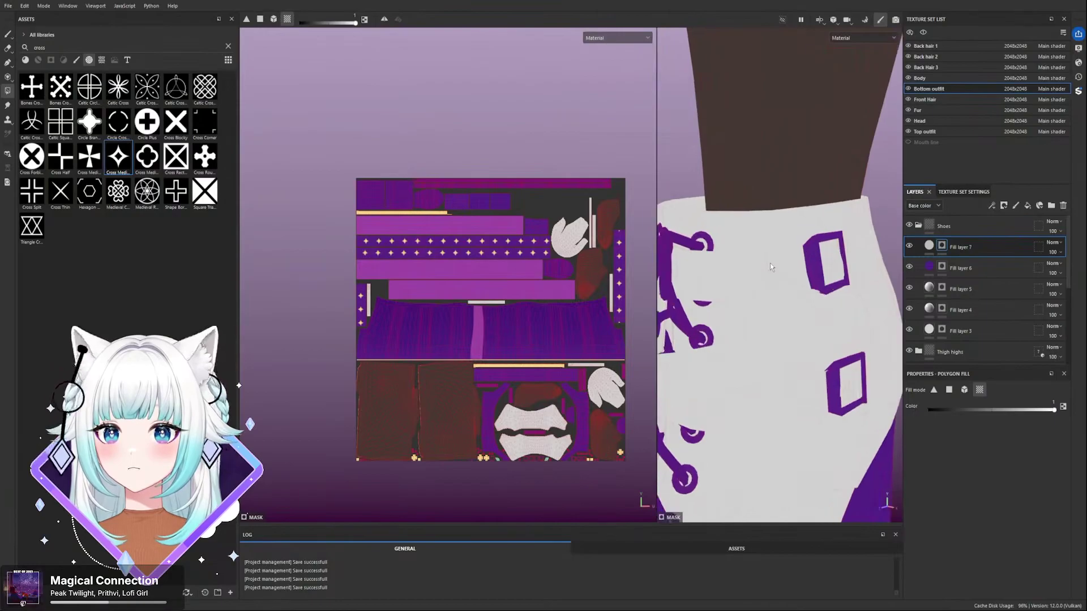
scroll(771, 266, down, 2)
scroll(745, 274, up, 1)
click(951, 250)
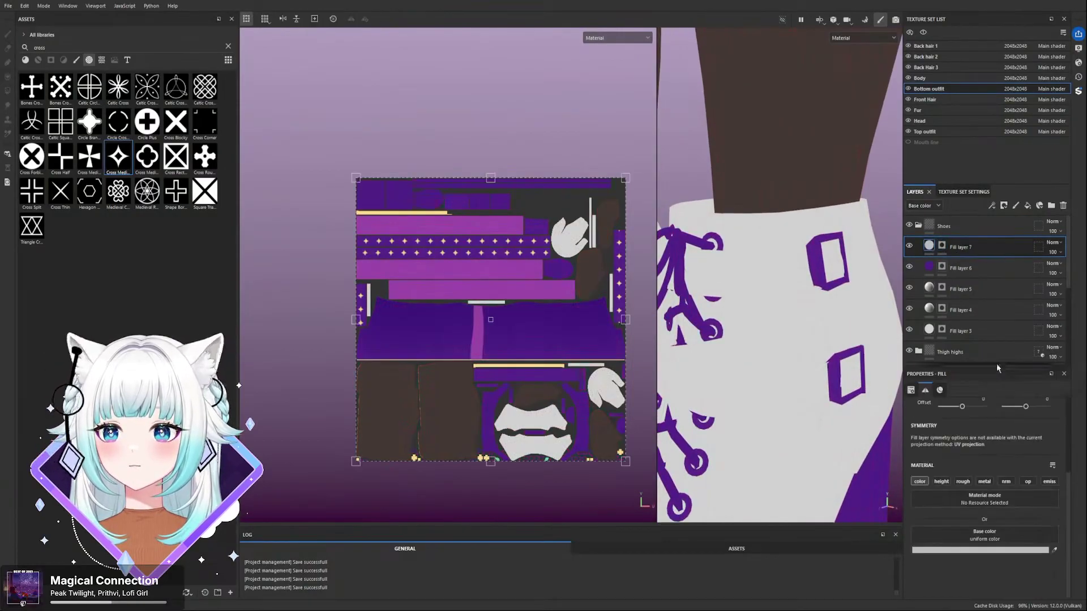
scroll(756, 364, down, 10)
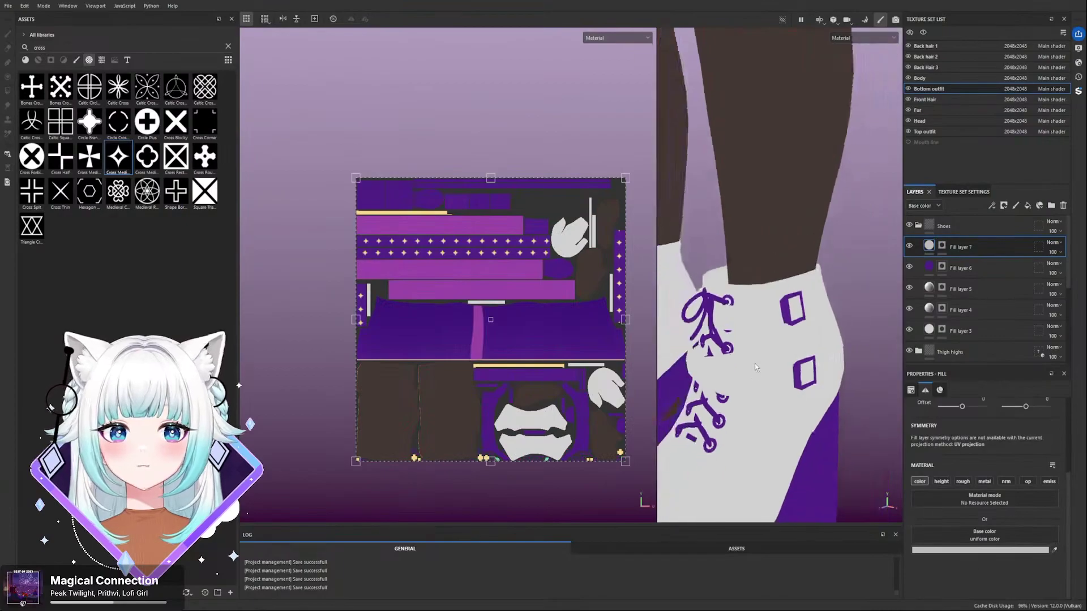
scroll(776, 300, up, 5)
alt+middle_drag(761, 260, 884, 465)
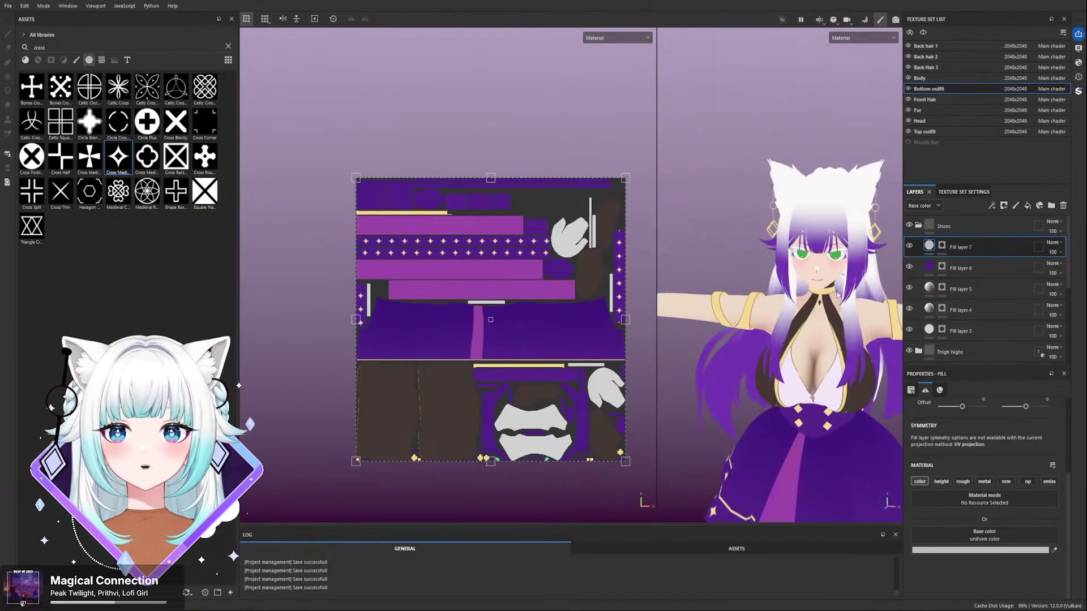
scroll(855, 487, up, 3)
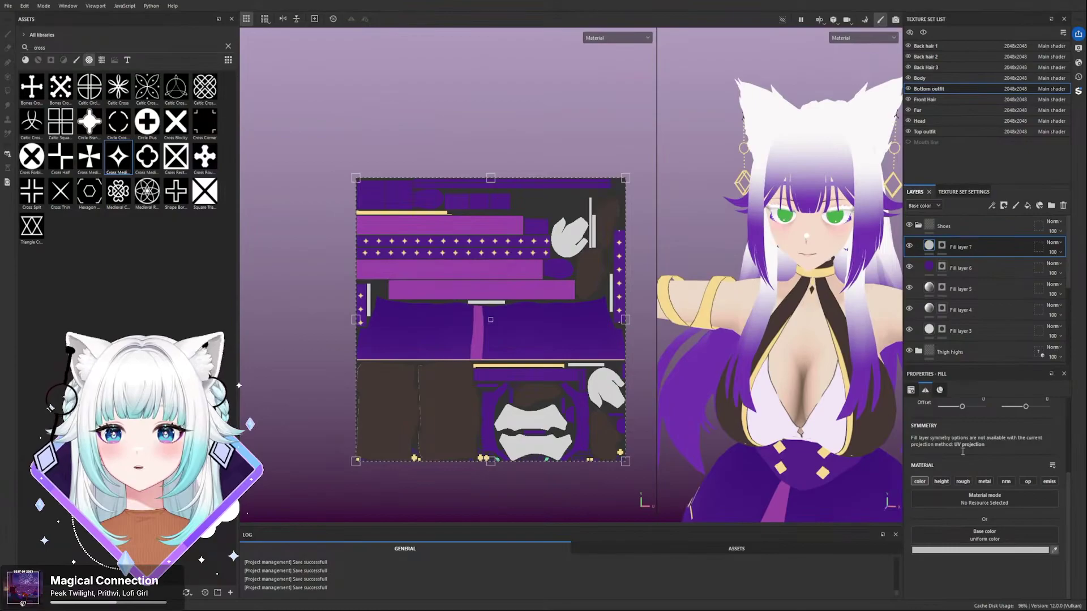
click(824, 453)
- Polygon-fill the two side buckles of one boot into the mask of Fill layer 7 so they take its gold
scroll(804, 396, down, 4)
alt+middle_drag(793, 430, 792, 226)
alt+drag(793, 373, 755, 382)
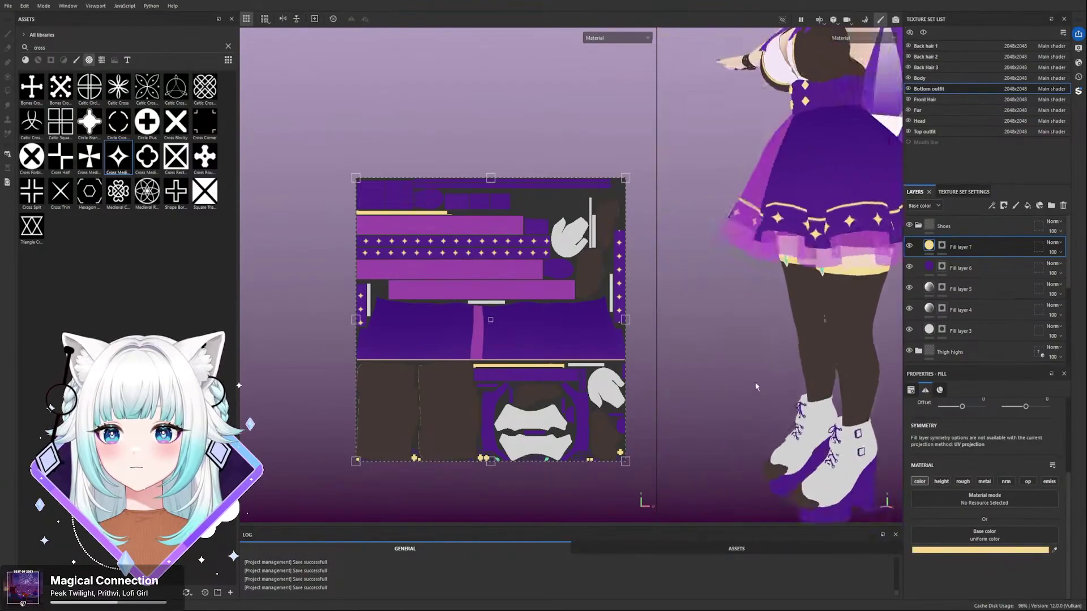
scroll(755, 384, up, 3)
scroll(853, 424, up, 4)
click(942, 247)
key(4)
scroll(774, 279, up, 3)
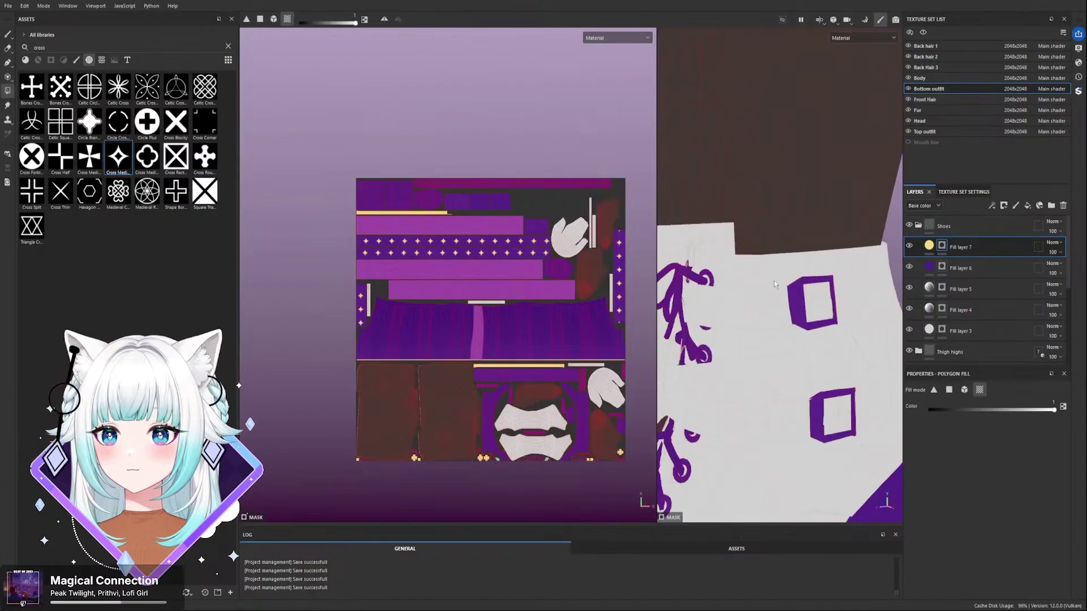
click(811, 292)
click(819, 406)
- Polygon-fill the outer row of lace eyelets on the same boot into the mask of Fill layer 7
scroll(792, 388, down, 4)
mouse_move(758, 368)
alt+mouse_down()
mouse_move(817, 347)
mouse_move(772, 318)
mouse_move(749, 335)
mouse_move(761, 366)
mouse_move(771, 355)
alt+mouse_up()
scroll(759, 337, up, 3)
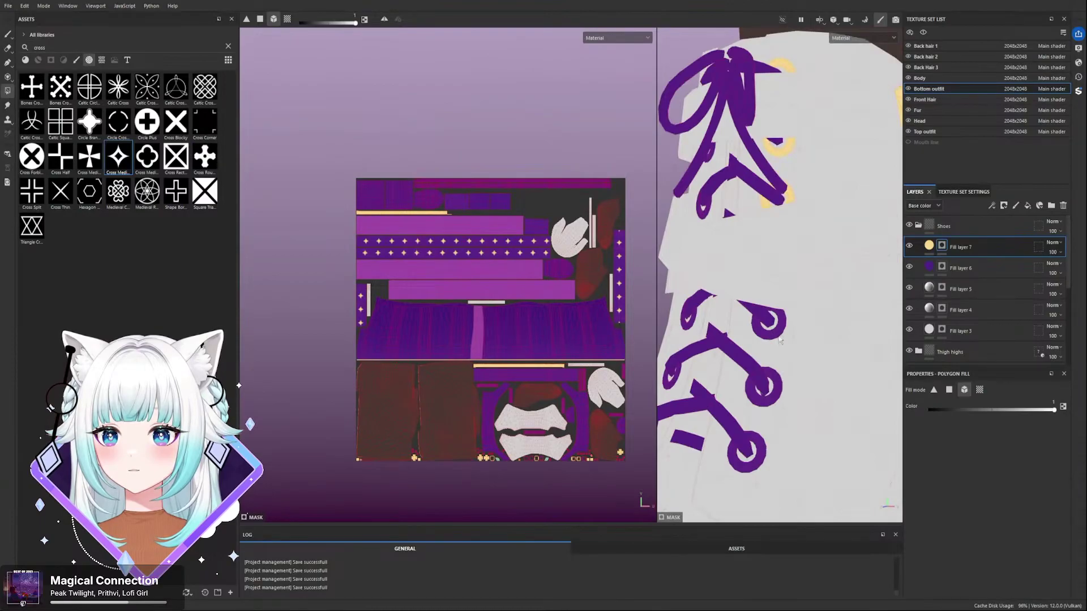
click(774, 394)
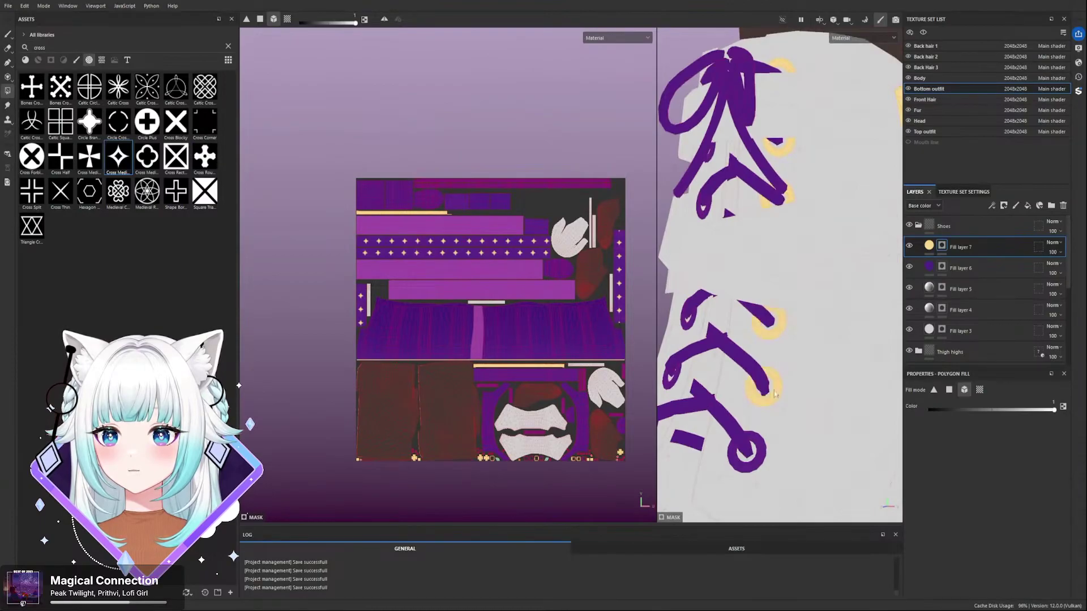
click(753, 443)
- Polygon-fill the lower eyelets of the boot's inner row into the mask of Fill layer 7
scroll(735, 401, down, 5)
alt+drag(697, 325, 753, 339)
scroll(730, 368, up, 3)
scroll(706, 340, up, 3)
click(708, 398)
click(710, 346)
scroll(715, 437, down, 1)
click(723, 474)
- Polygon-fill the upper eyelets of the boot's inner row into the gold mask of Fill layer 7
scroll(727, 396, down, 2)
alt+drag(730, 244, 719, 300)
scroll(698, 295, up, 3)
click(697, 295)
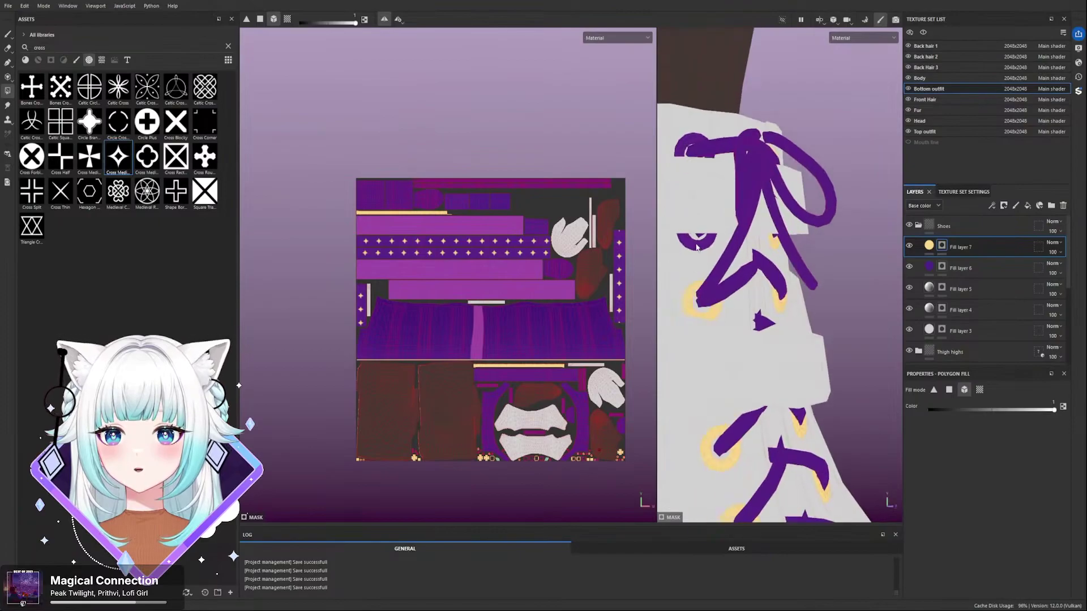
alt+middle_drag(716, 182, 808, 288)
scroll(792, 283, up, 3)
click(768, 247)
- Inspect the boot's laces and gold eyelets from several angles for missed pieces
alt+drag(771, 254, 788, 336)
scroll(788, 337, down, 2)
alt+drag(803, 388, 850, 118)
scroll(827, 296, up, 1)
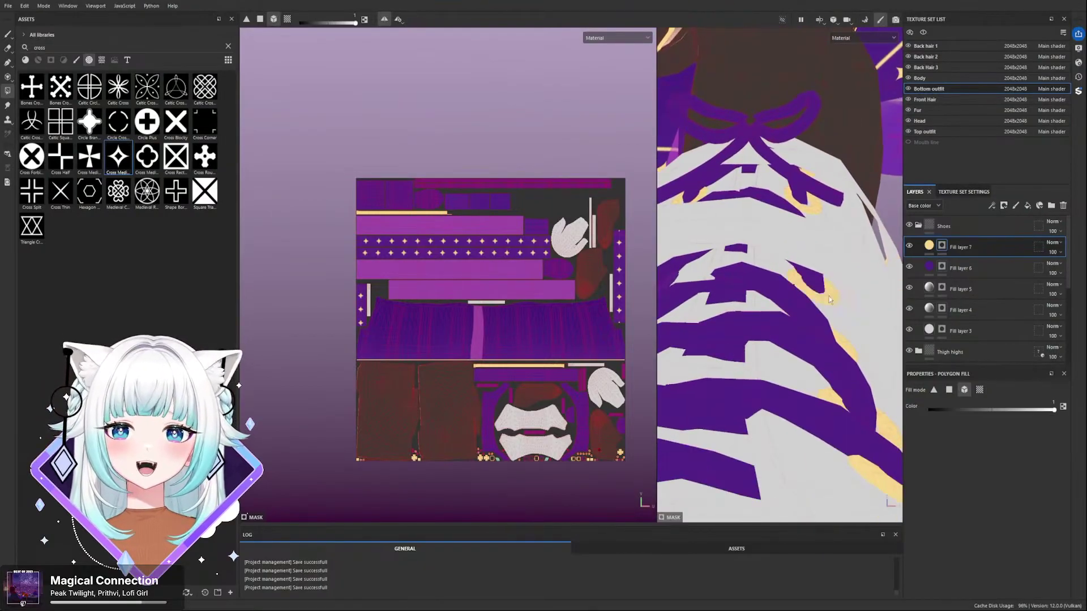
scroll(817, 278, up, 3)
scroll(817, 279, up, 2)
alt+drag(822, 272, 752, 279)
scroll(855, 268, down, 5)
alt+drag(863, 327, 802, 266)
scroll(780, 289, up, 3)
scroll(792, 272, up, 2)
scroll(803, 266, down, 10)
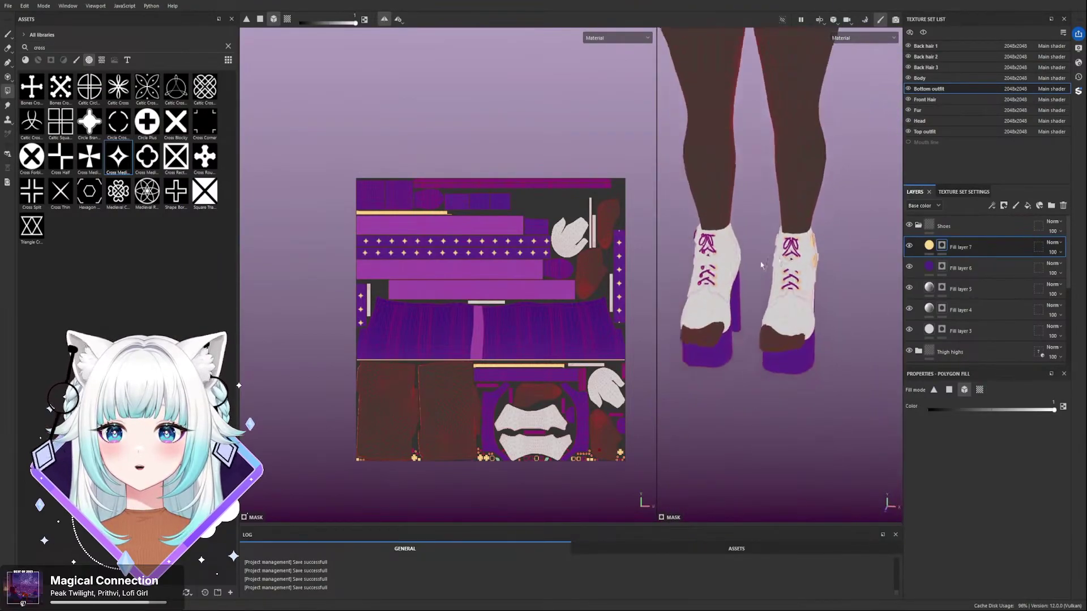
- Polygon-fill the outer row of eyelets on the other boot into the mask of Fill layer 7
scroll(729, 282, up, 10)
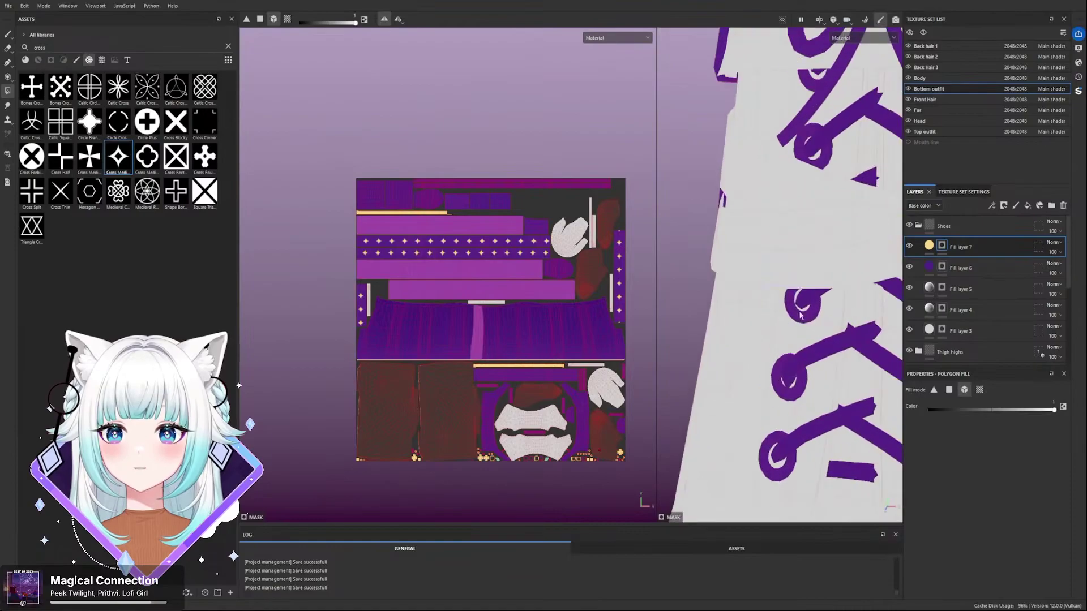
click(775, 375)
click(775, 439)
alt+drag(789, 401, 727, 308)
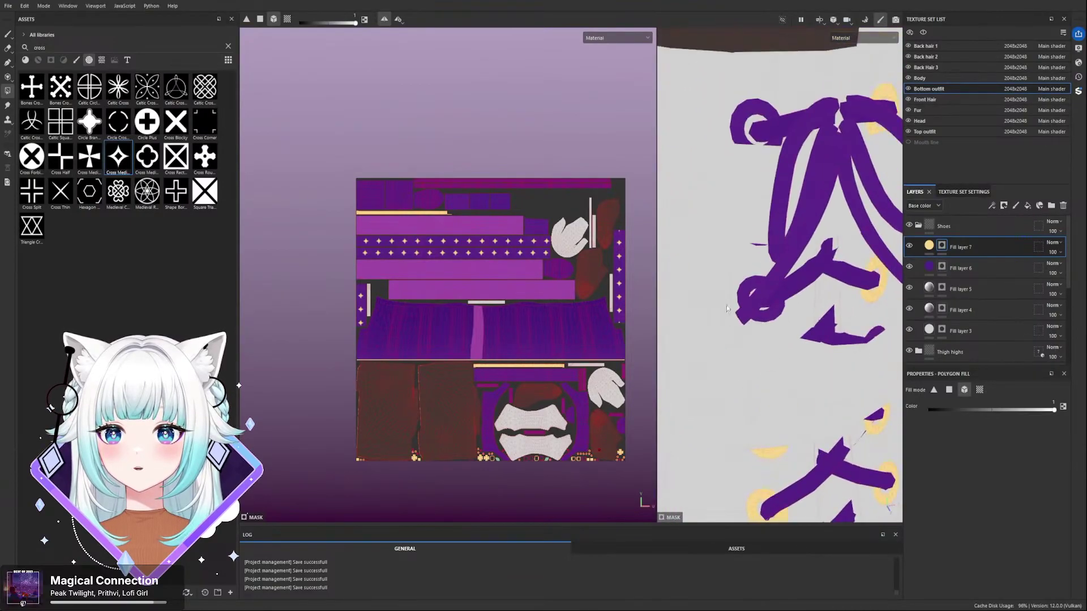
click(750, 278)
scroll(759, 250, up, 3)
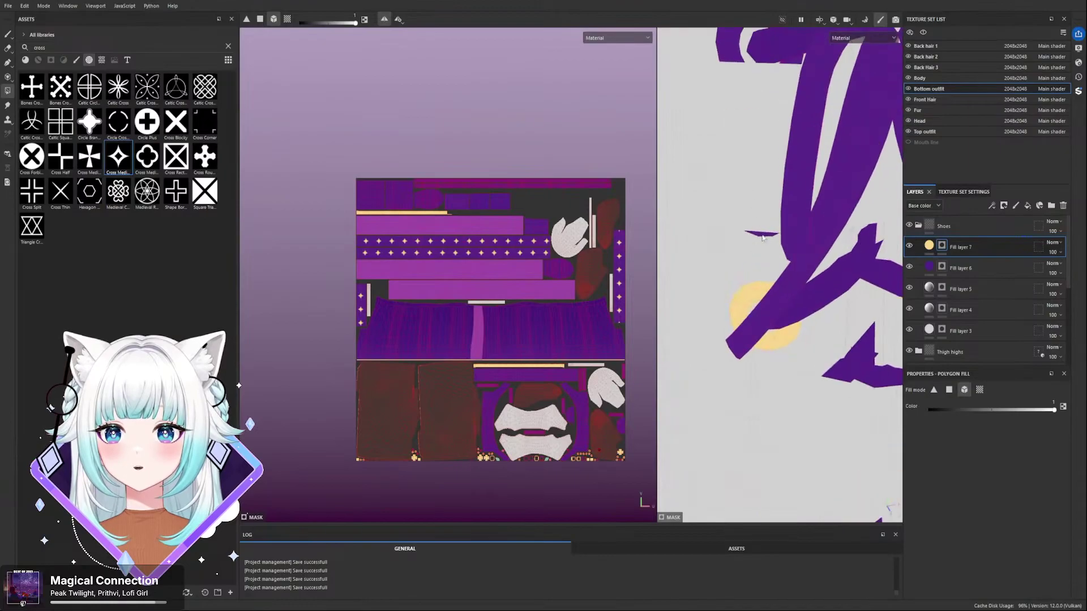
click(767, 235)
alt+drag(768, 236, 793, 180)
alt+middle_drag(793, 180, 782, 315)
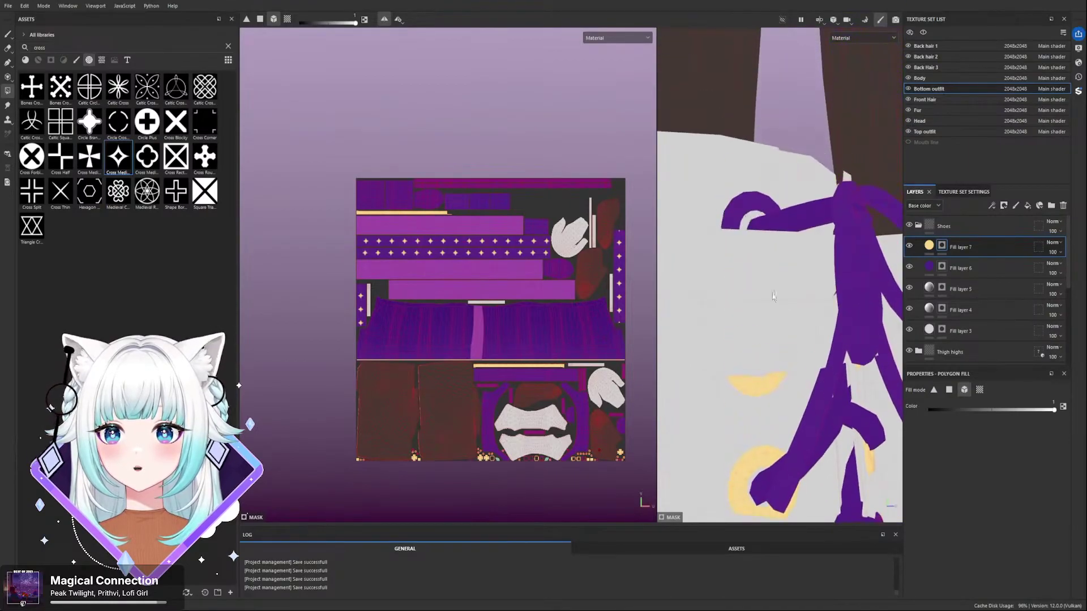
alt+drag(753, 208, 723, 229)
click(723, 230)
- Polygon-fill the remaining inner eyelet and the two side buckles of the other boot into the mask of Fill layer 7
alt+drag(872, 255, 803, 213)
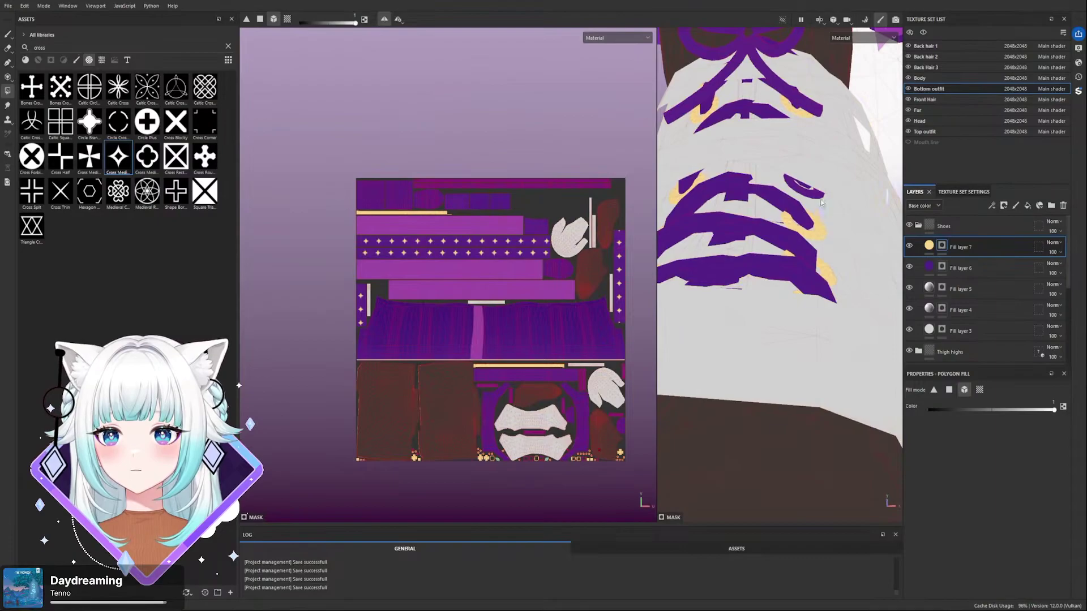
alt+drag(814, 197, 787, 252)
scroll(776, 291, down, 3)
scroll(788, 255, down, 3)
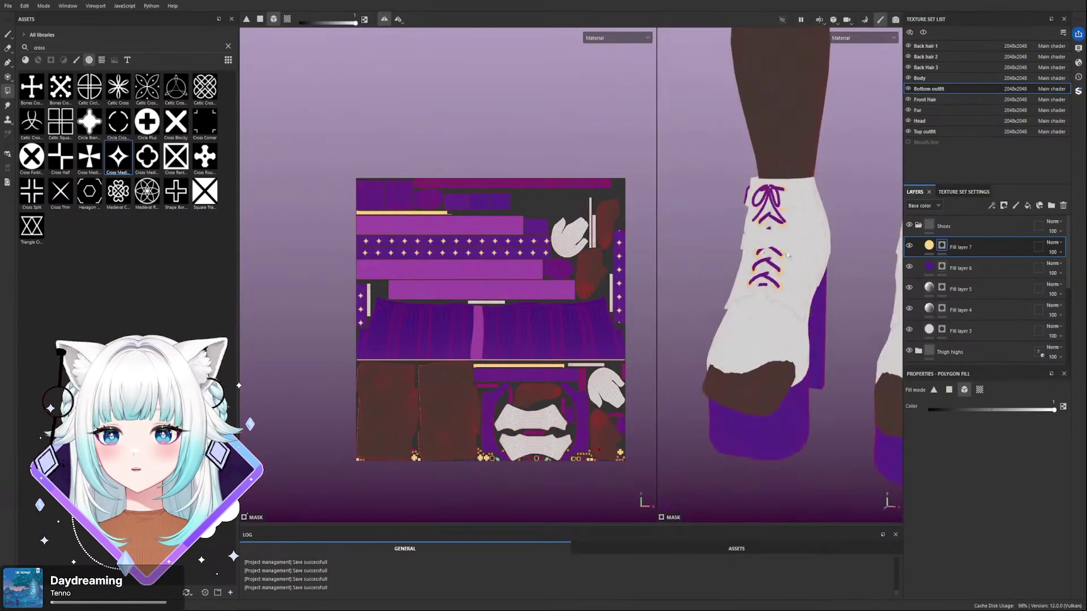
scroll(737, 201, up, 6)
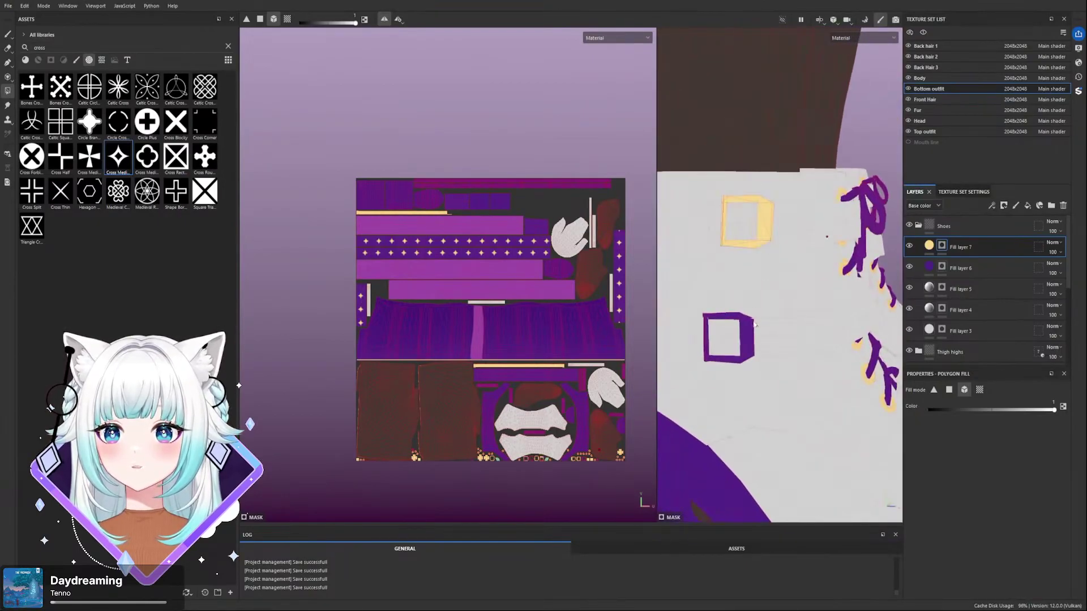
scroll(751, 332, down, 8)
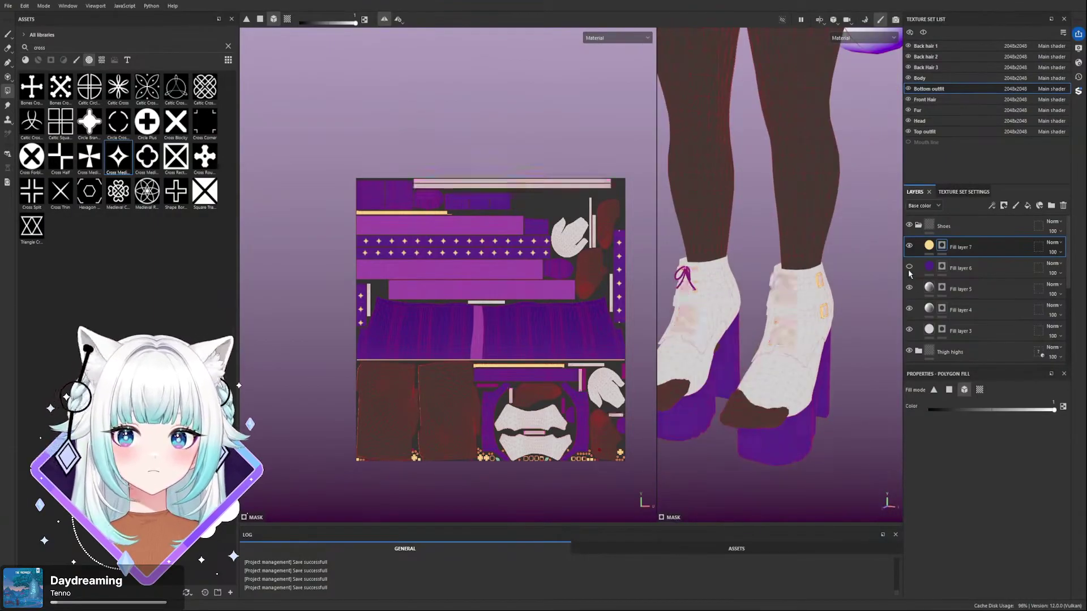
- Remove one boot's crossed laces and bow from the mask of Fill layer 6 by polygon-filling them with value 0
click(914, 269)
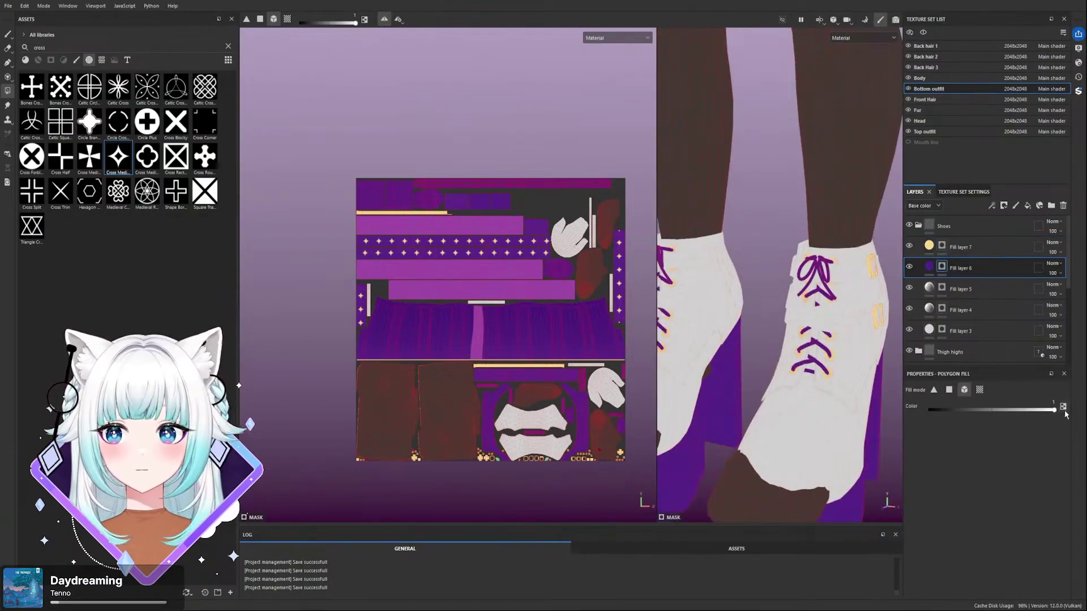
click(1064, 408)
scroll(834, 277, up, 4)
click(827, 295)
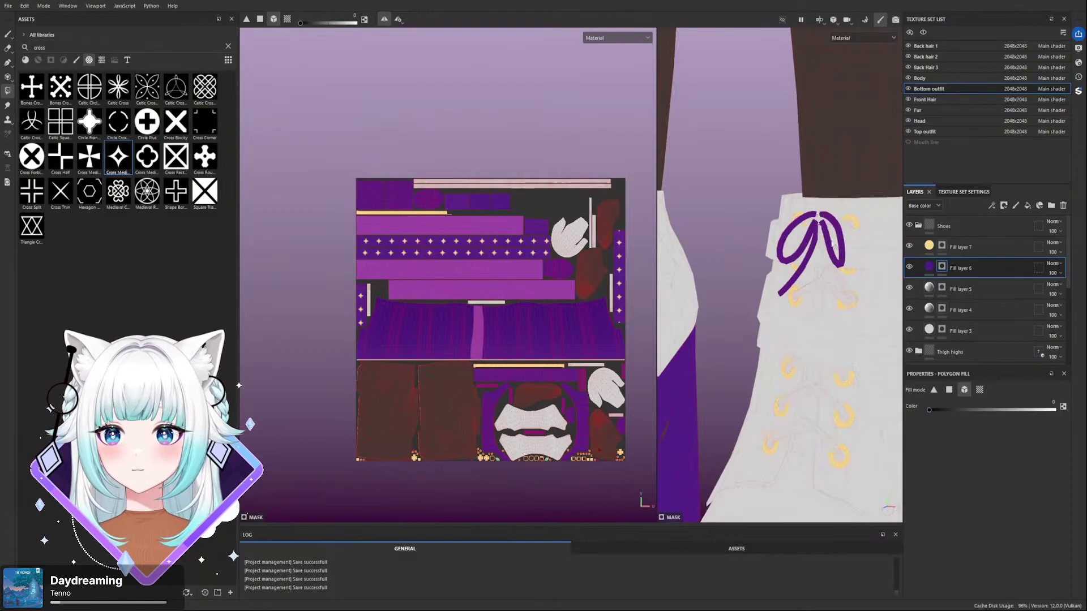
click(810, 239)
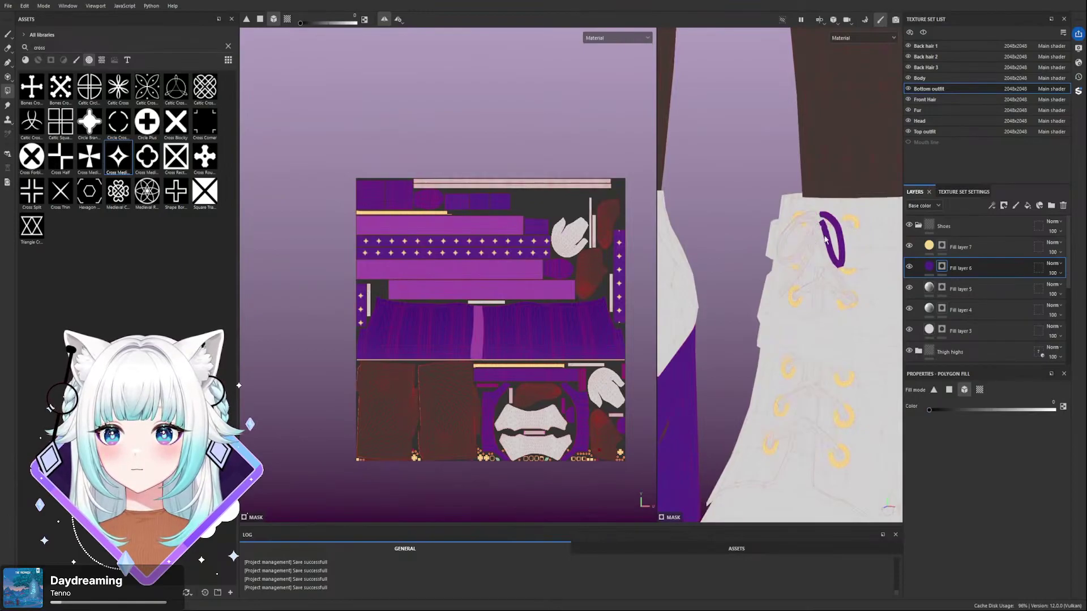
- Toggle the visibility of Fill layers 7, 5, 4 and 3 to check which one colours the other boot's laces
scroll(808, 249, down, 4)
alt+middle_drag(679, 255, 735, 249)
scroll(741, 243, up, 4)
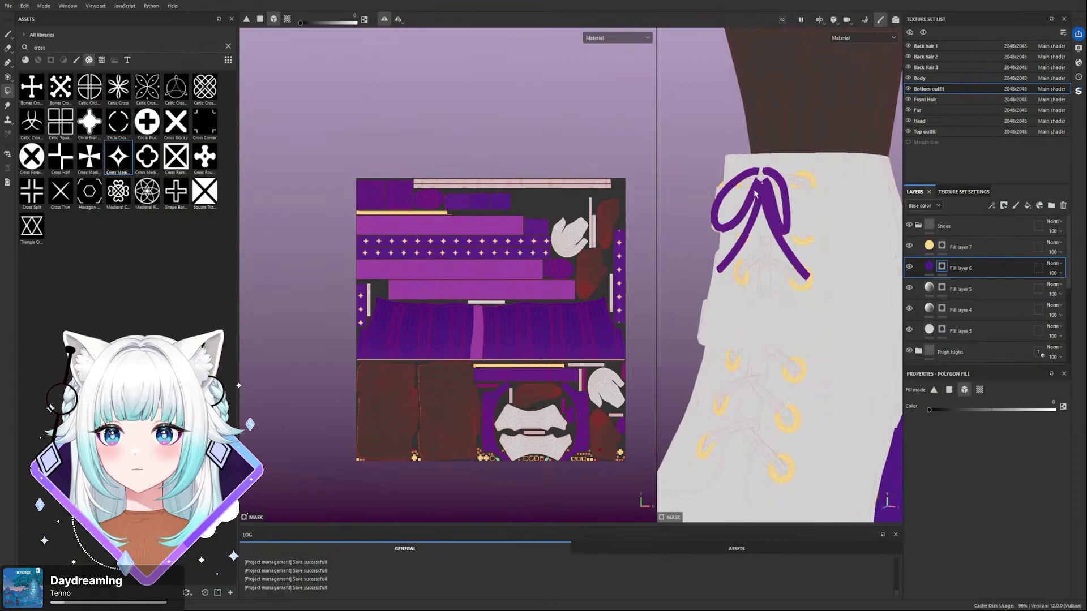
alt+drag(768, 207, 903, 269)
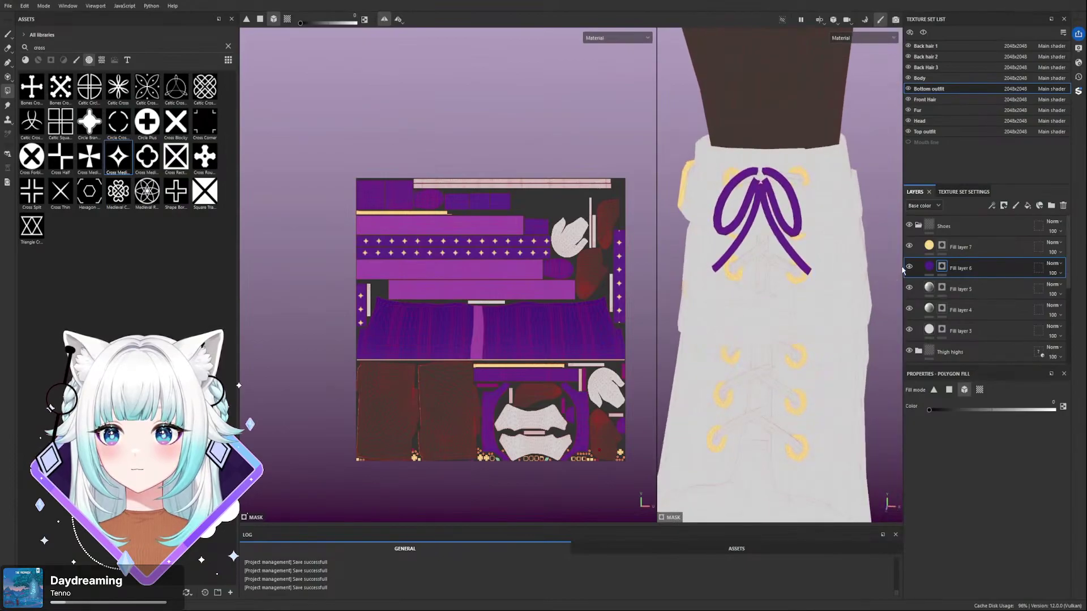
click(909, 246)
click(909, 246)
click(910, 288)
click(909, 287)
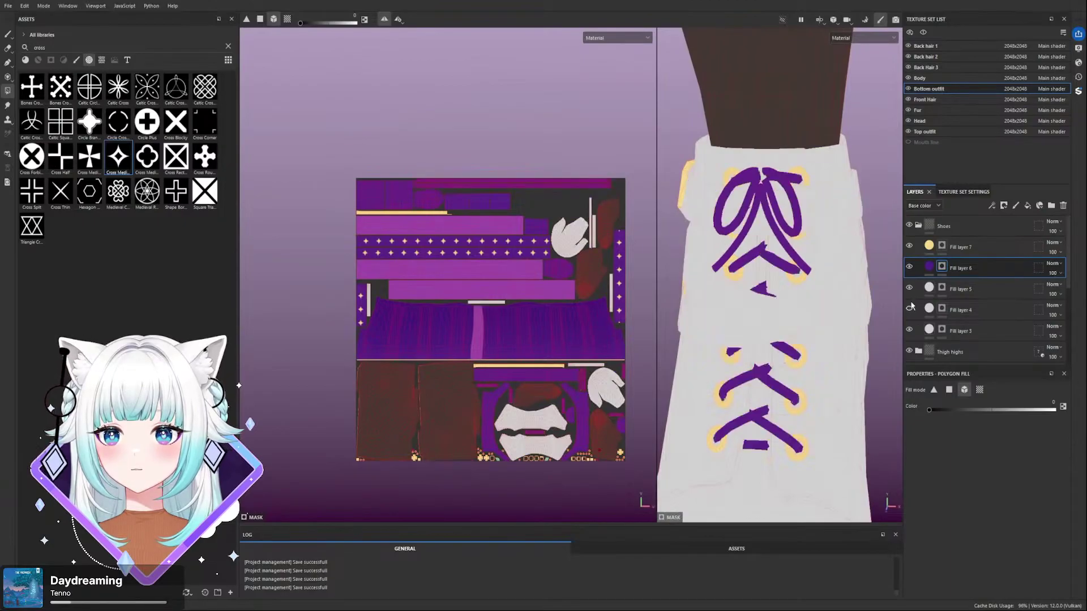
click(909, 330)
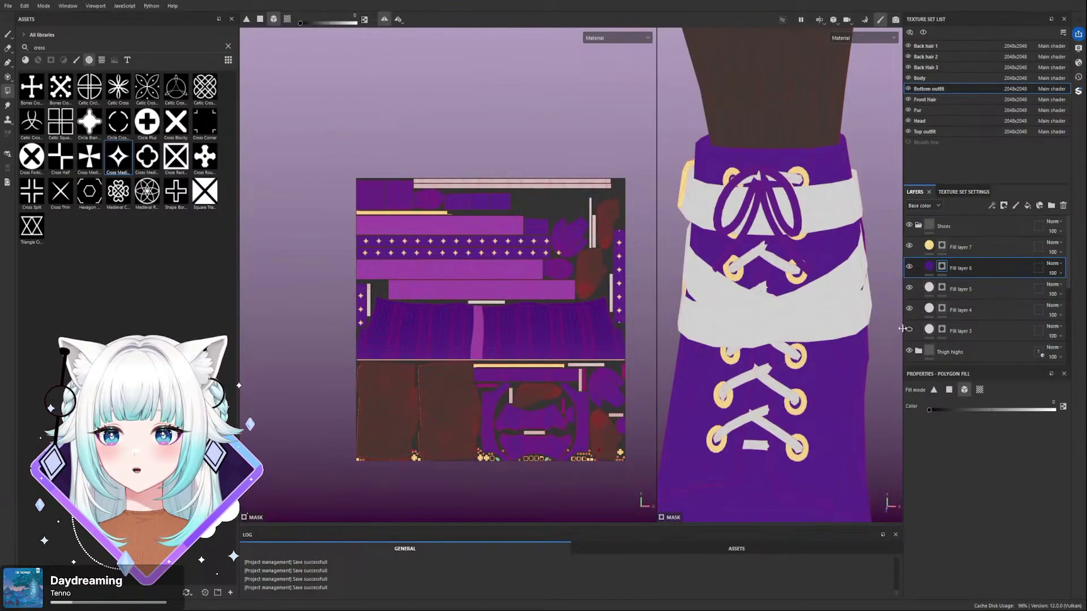
click(908, 330)
- Toggle the Shoes folder's visibility and look through the layer stack for the source of the bow's purple
click(910, 226)
click(909, 226)
click(909, 226)
scroll(790, 280, down, 10)
scroll(784, 278, up, 10)
scroll(791, 263, up, 2)
click(909, 226)
scroll(782, 200, up, 5)
scroll(944, 283, down, 3)
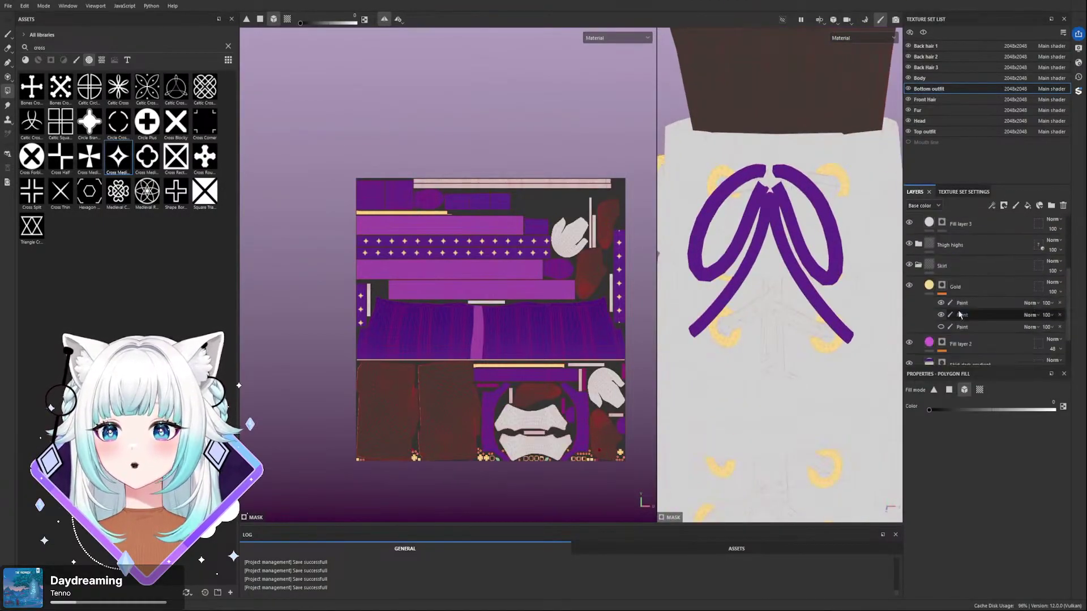
scroll(830, 218, up, 3)
scroll(830, 218, down, 3)
scroll(830, 226, up, 3)
scroll(1004, 287, down, 3)
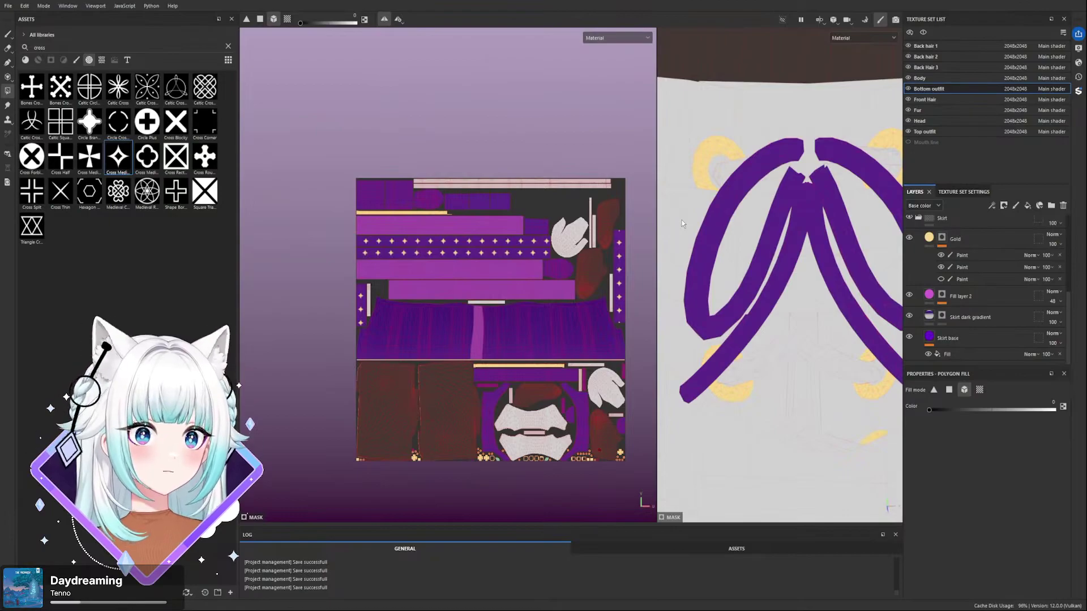
scroll(964, 268, up, 5)
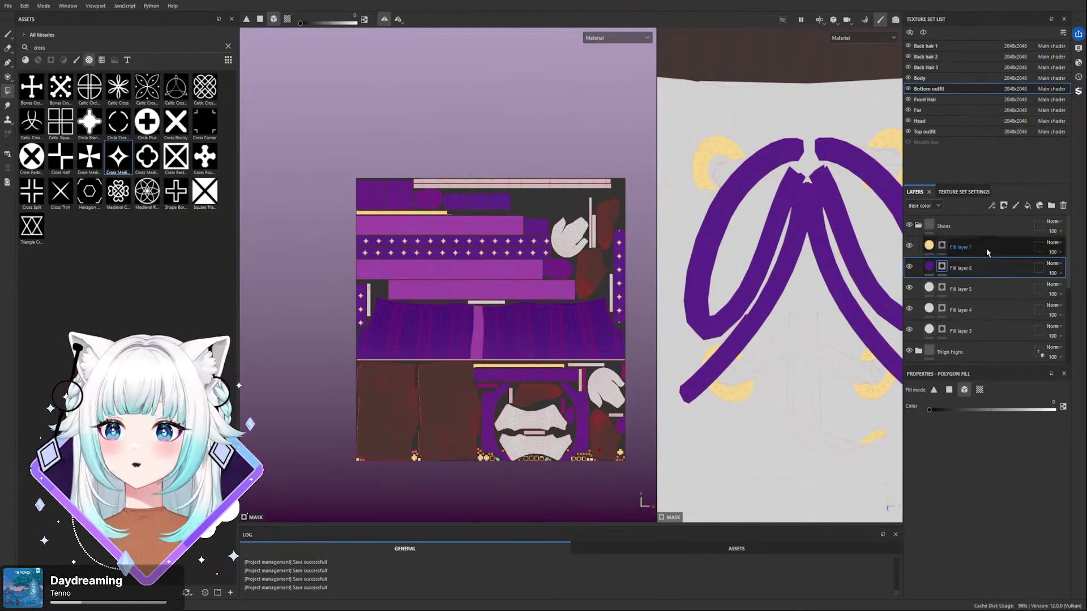
- Add a fill layer with a black mask above Fill layer 7 and set its base colour to black
click(1005, 205)
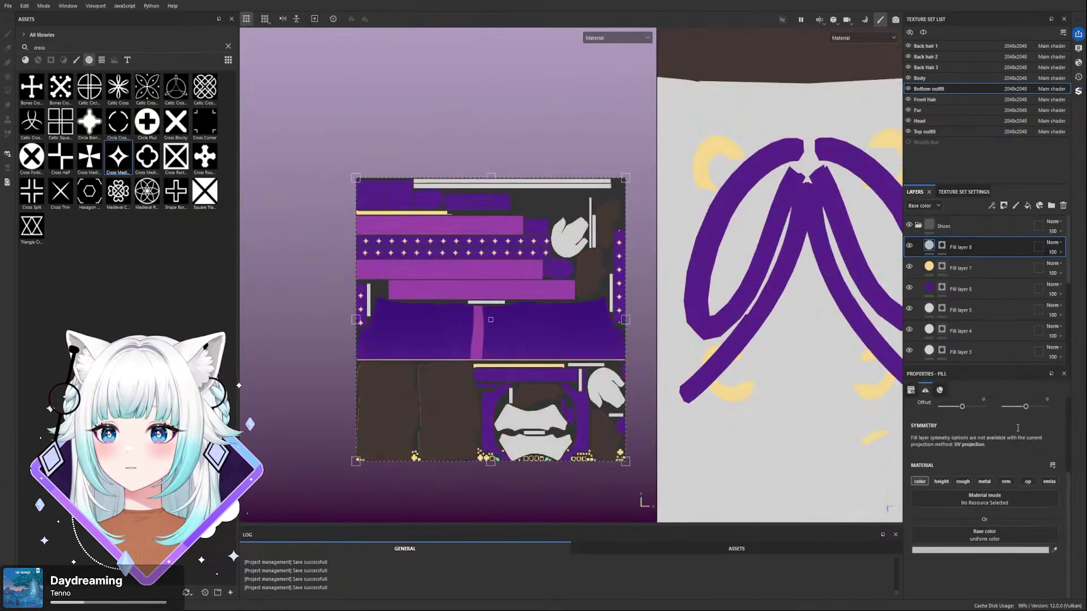
click(1023, 549)
drag(985, 520, 911, 557)
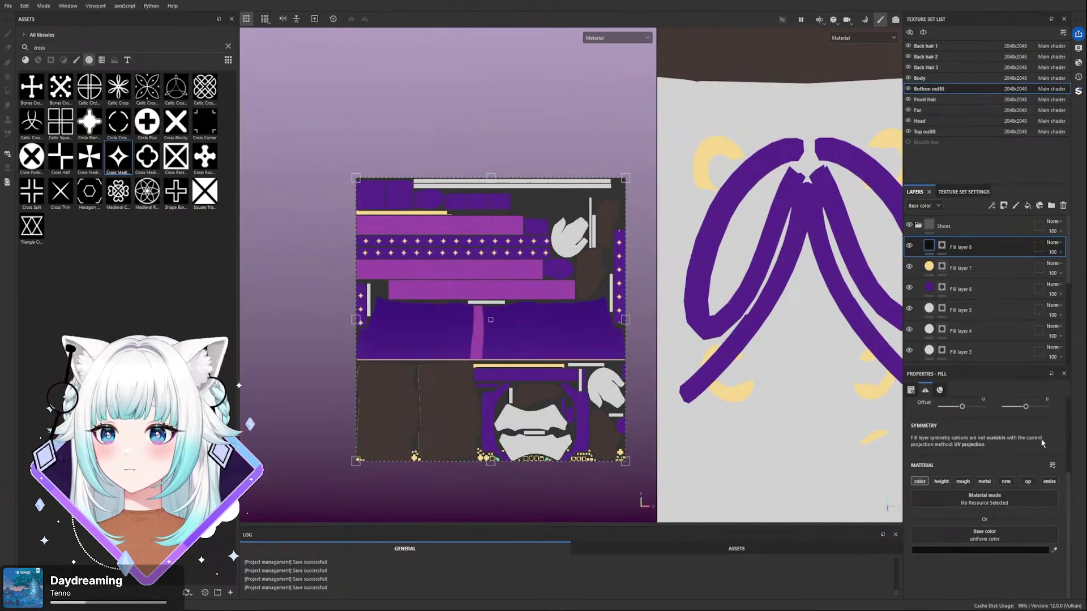
- Polygon-fill the loops and ends of the bow laces into the mask of Fill layer 8 so they take its black
key(4)
click(943, 247)
click(813, 232)
click(803, 217)
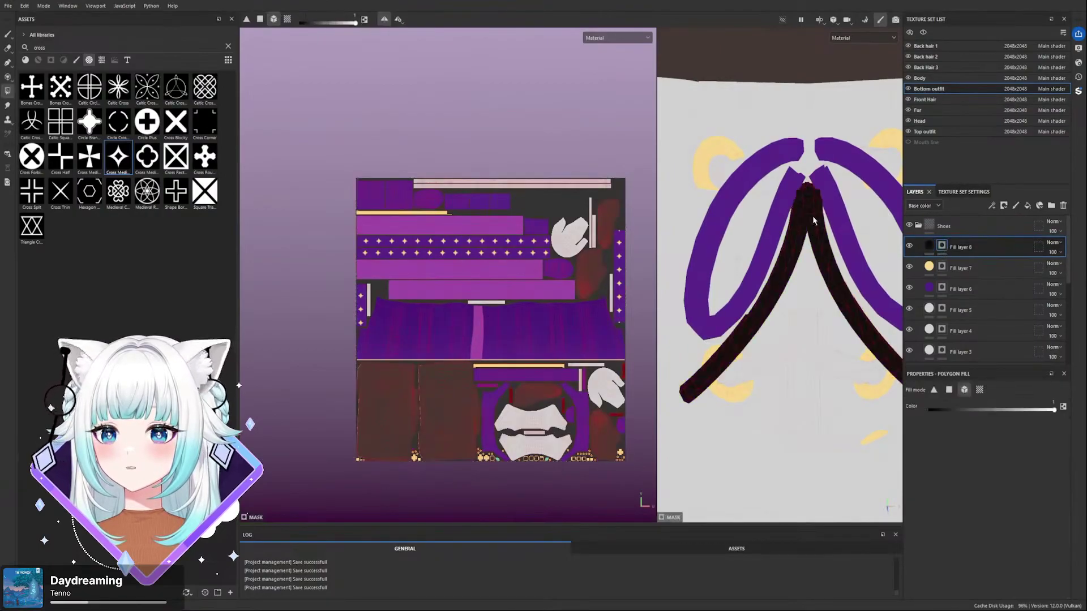
click(827, 211)
click(773, 203)
- Examine the laces and bows of both boots from a distance and close up
scroll(747, 264, down, 5)
scroll(747, 264, down, 4)
alt+middle_drag(809, 267, 747, 247)
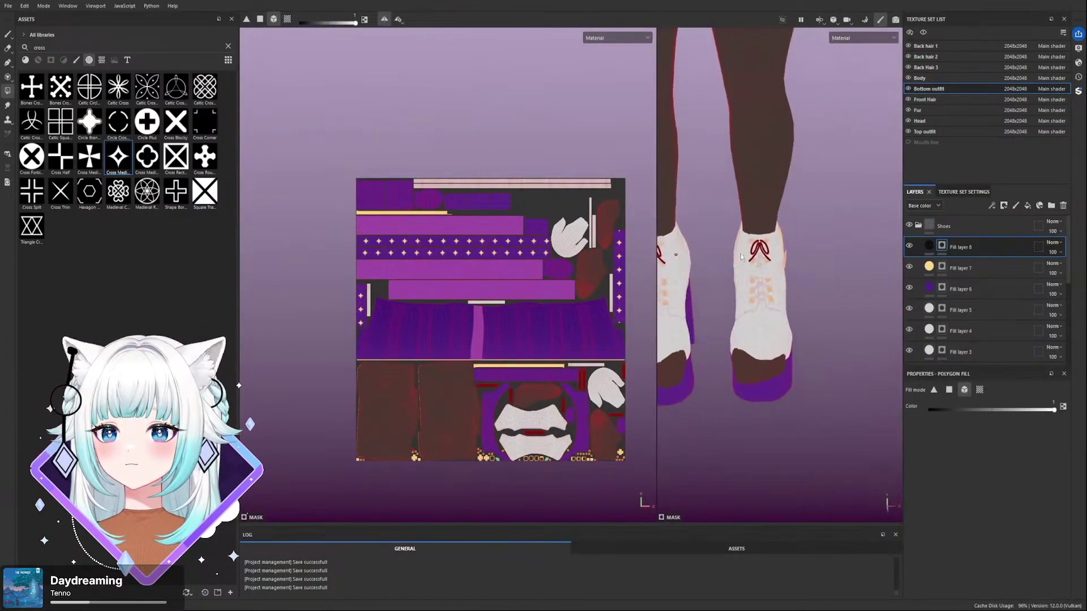
scroll(750, 252, up, 8)
scroll(803, 232, down, 2)
alt+drag(803, 233, 832, 265)
scroll(780, 227, down, 6)
scroll(843, 267, up, 6)
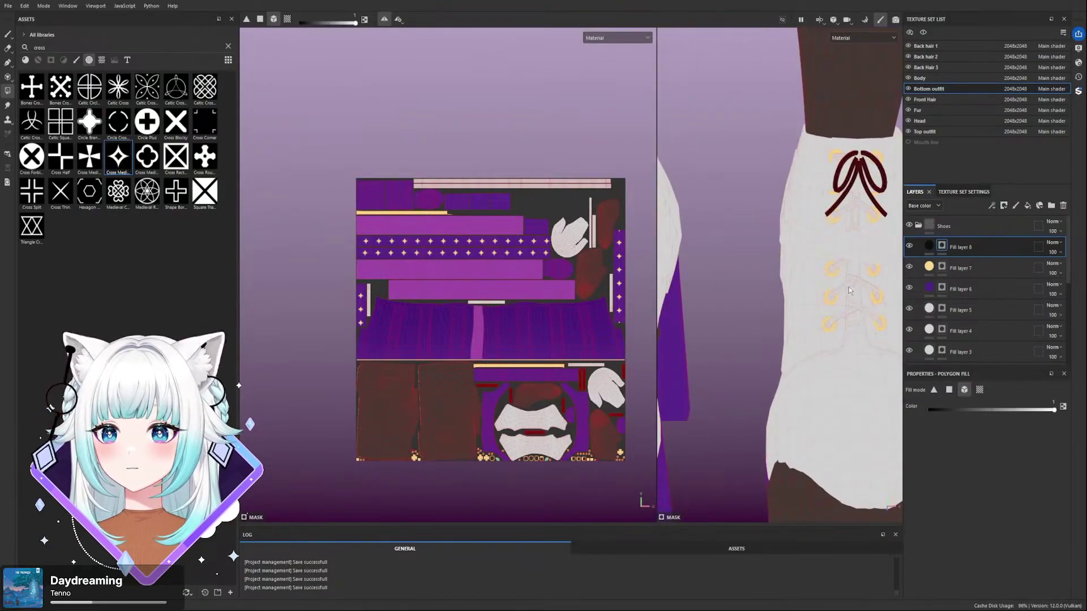
- Polygon-fill the remaining crossed laces of the boots into the mask of Fill layer 8
click(848, 287)
scroll(768, 274, down, 5)
scroll(770, 279, up, 6)
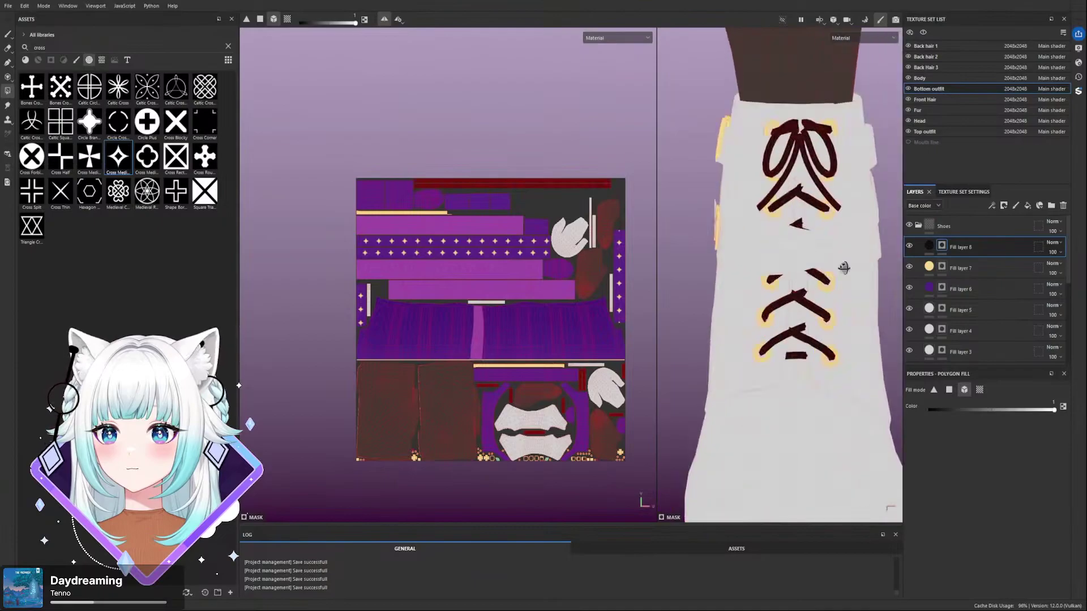
alt+drag(815, 243, 773, 279)
scroll(773, 272, down, 7)
alt+middle_drag(827, 246, 772, 249)
alt+drag(844, 241, 797, 218)
scroll(816, 261, up, 4)
alt+drag(845, 265, 799, 278)
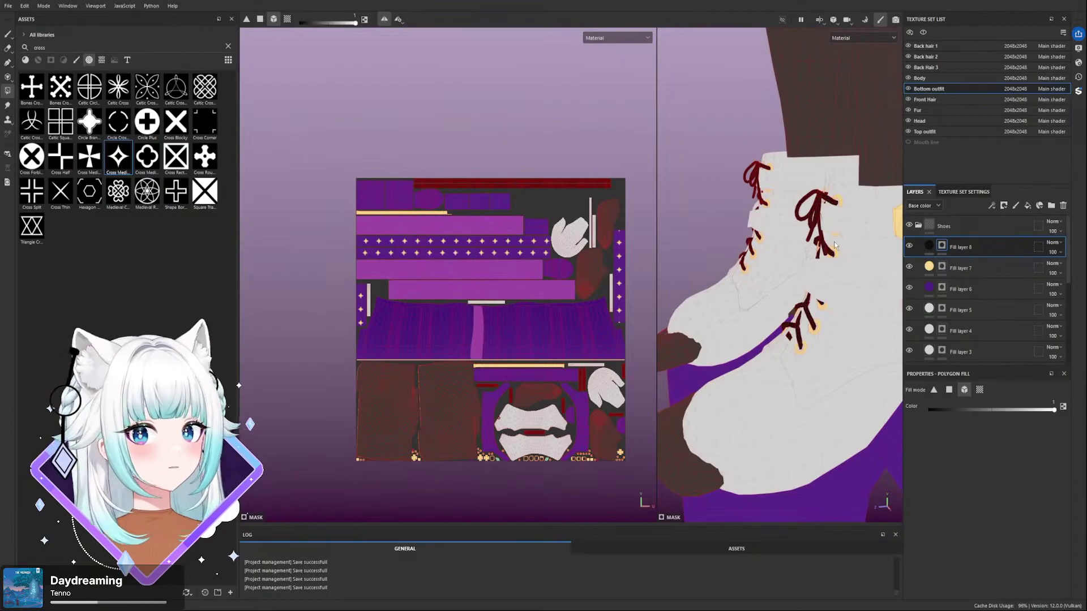
scroll(831, 255, up, 2)
scroll(831, 242, down, 3)
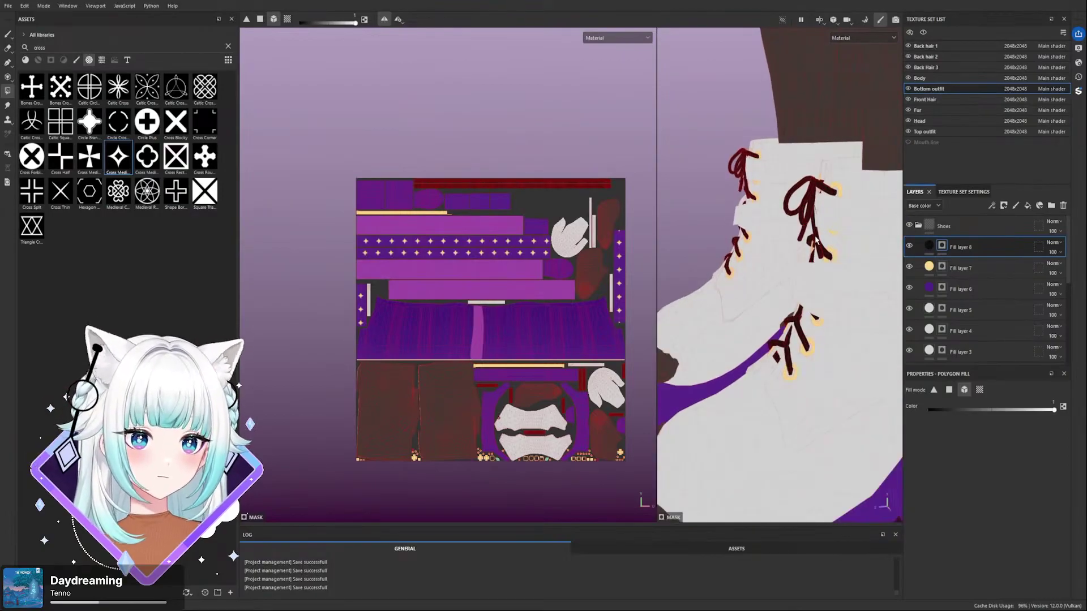
- Polygon-fill the ankle straps of both boots into the mask of Fill layer 8 using the UV chunk fill mode
click(842, 225)
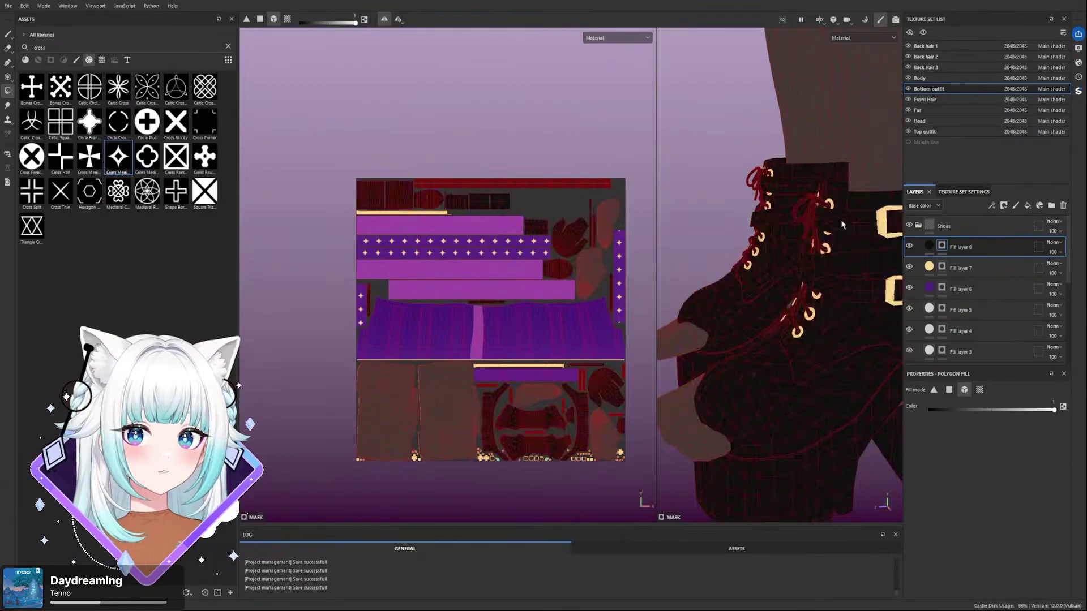
key(ctrl+z)
scroll(837, 237, up, 2)
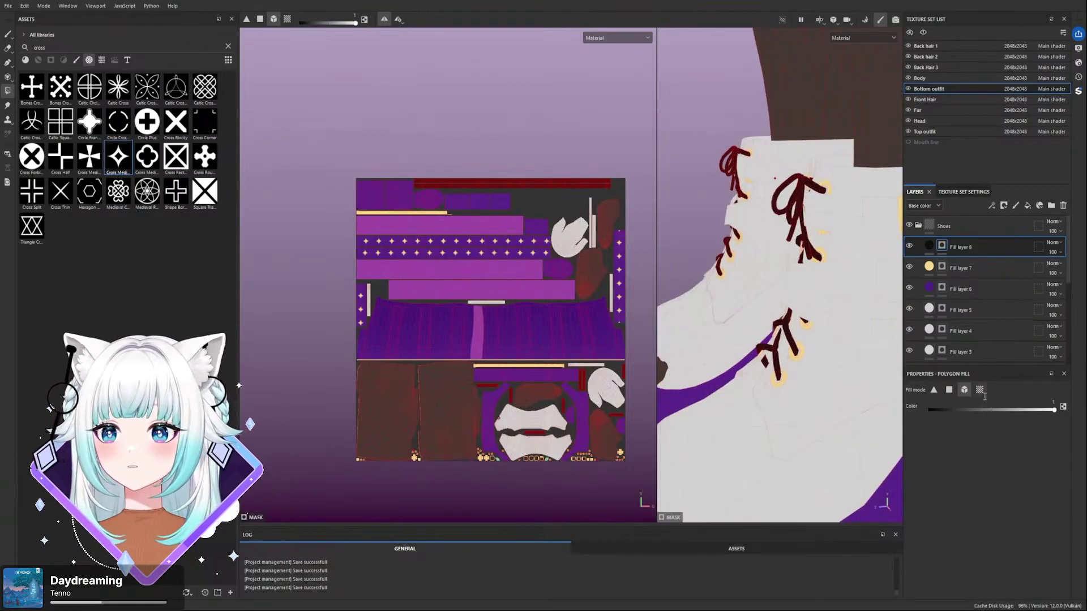
click(845, 222)
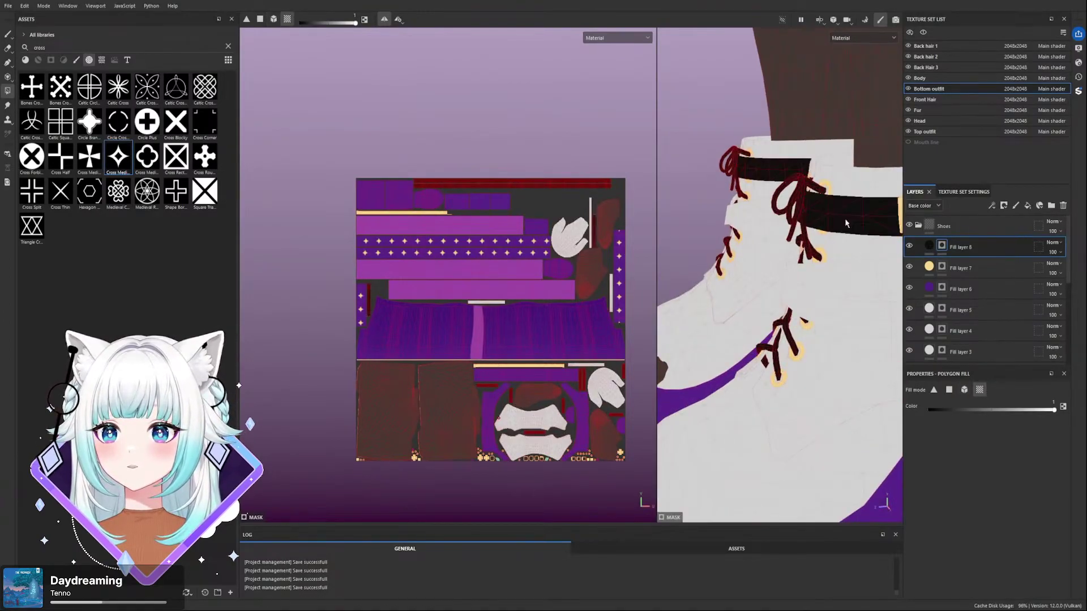
click(815, 284)
click(821, 280)
scroll(820, 282, down, 5)
alt+drag(781, 266, 824, 255)
alt+middle_drag(823, 255, 758, 311)
scroll(758, 311, up, 5)
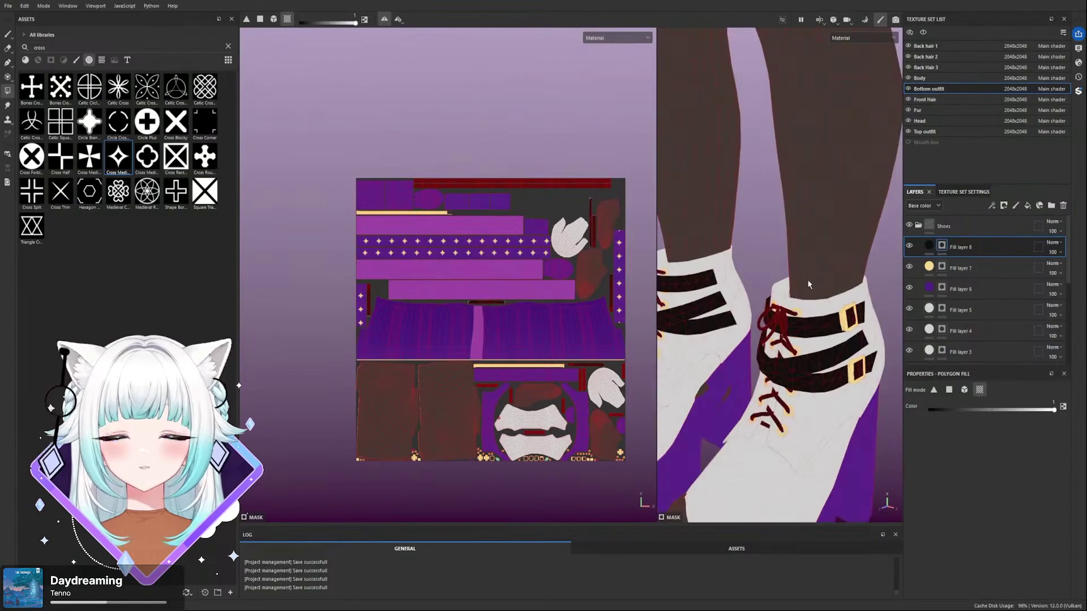
- Undo the lace and strap fills and the black base colour of Fill layer 8, keeping its empty black mask
key(ctrl+z)
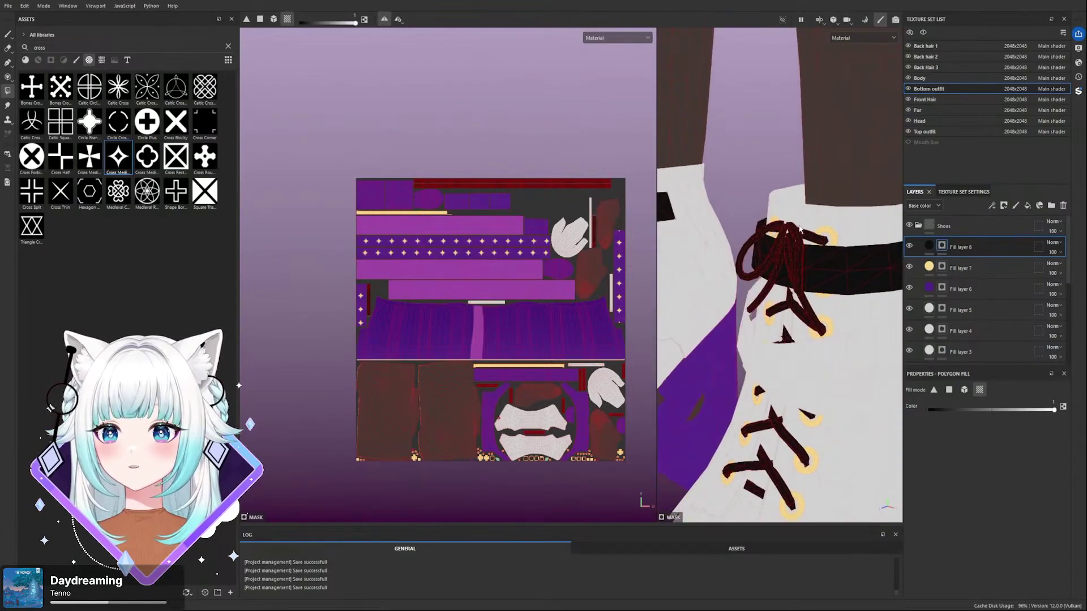
scroll(813, 270, down, 3)
key(ctrl+z)
key(ctrl+z)
key(ctrl+z)
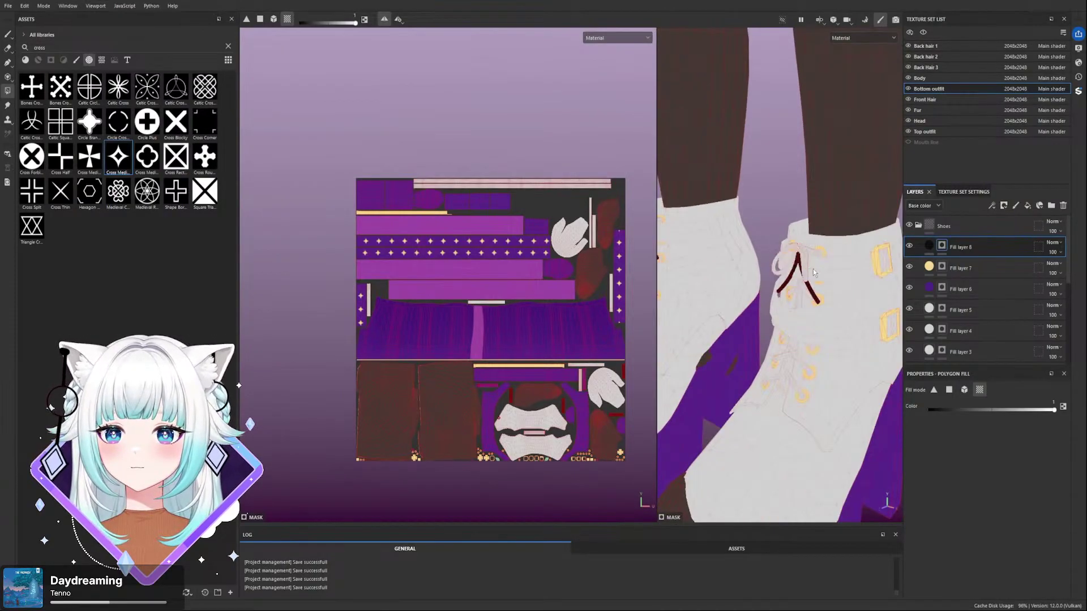
mouse_move(813, 270)
alt+mouse_down()
mouse_move(871, 266)
mouse_move(811, 253)
alt+mouse_up()
key(ctrl+z)
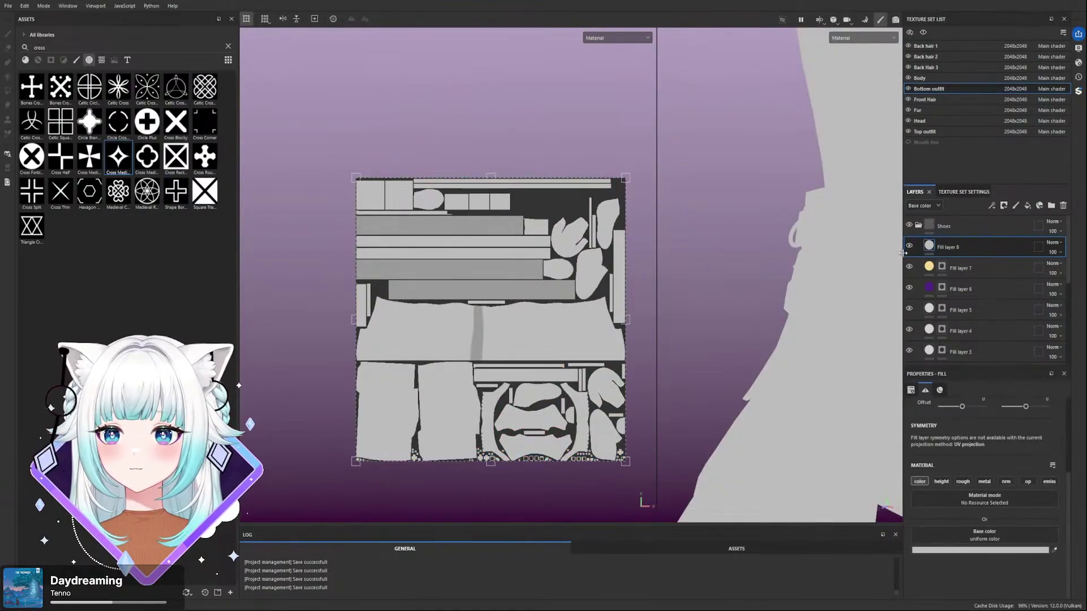
key(ctrl+y)
scroll(854, 254, down, 5)
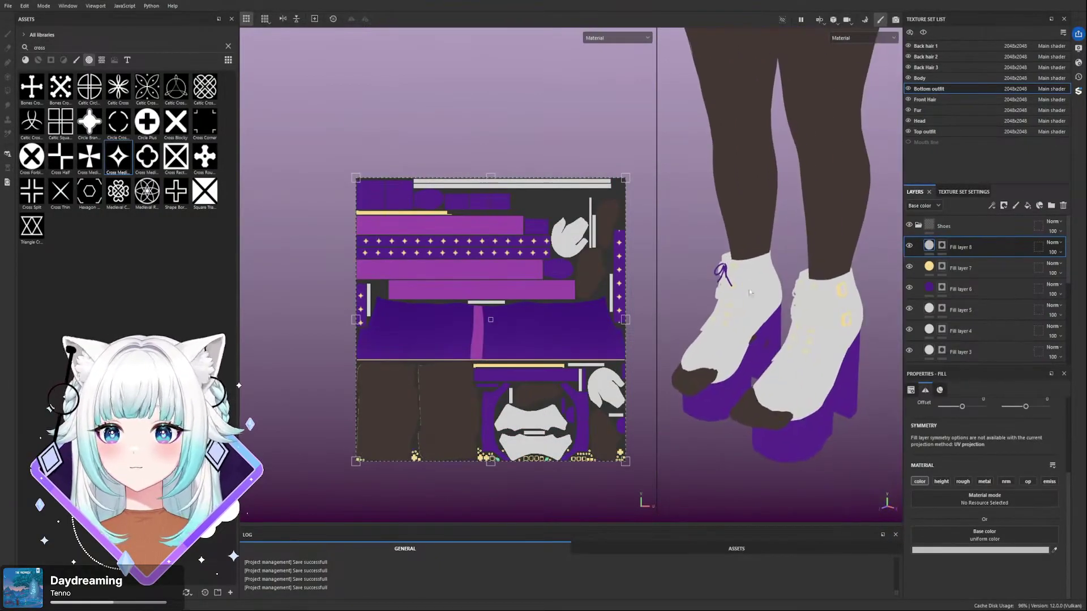
- Set Fill layer 8's base colour to black and polygon-fill the ankle straps of both boots into its mask
scroll(800, 290, up, 6)
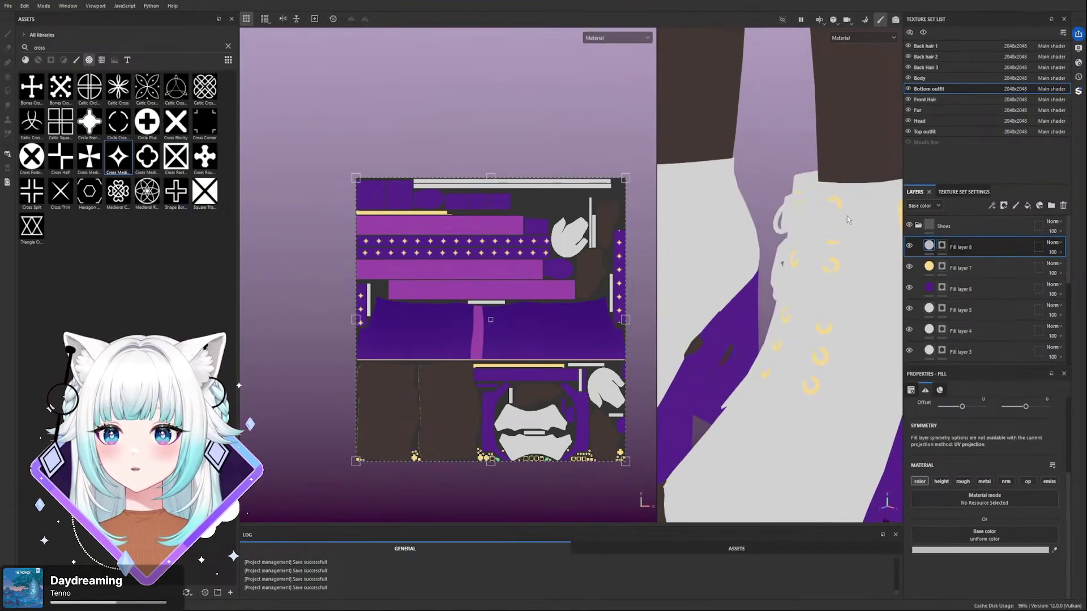
click(957, 546)
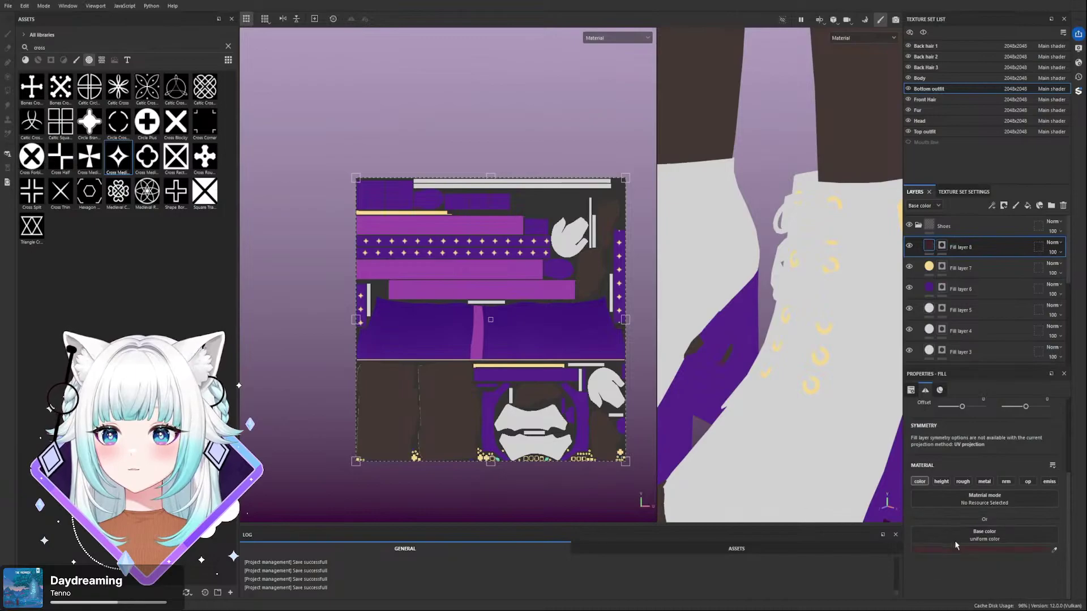
click(791, 294)
click(942, 247)
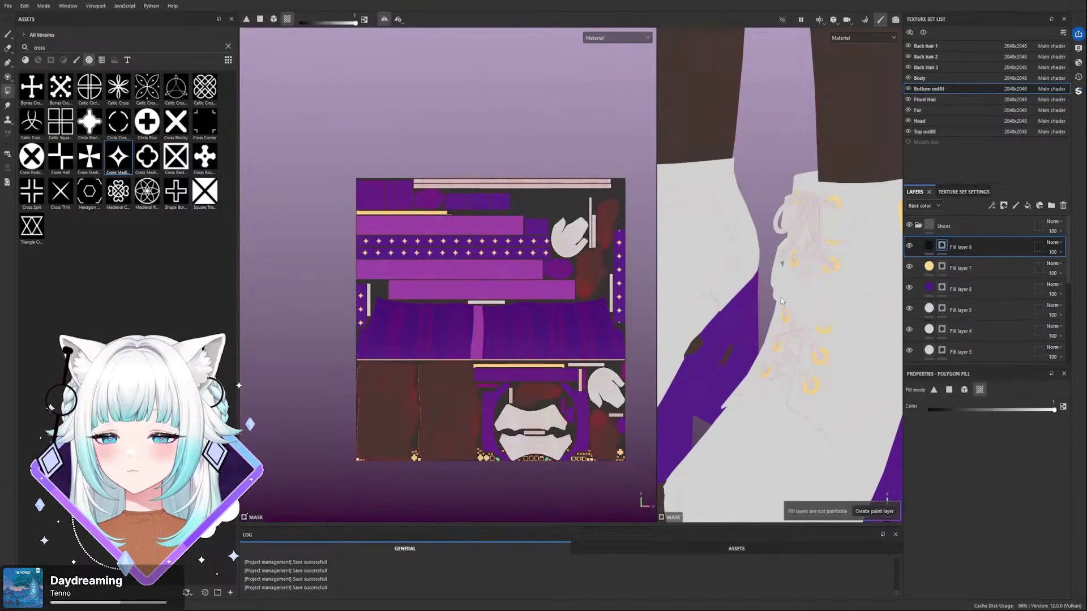
click(787, 289)
click(841, 282)
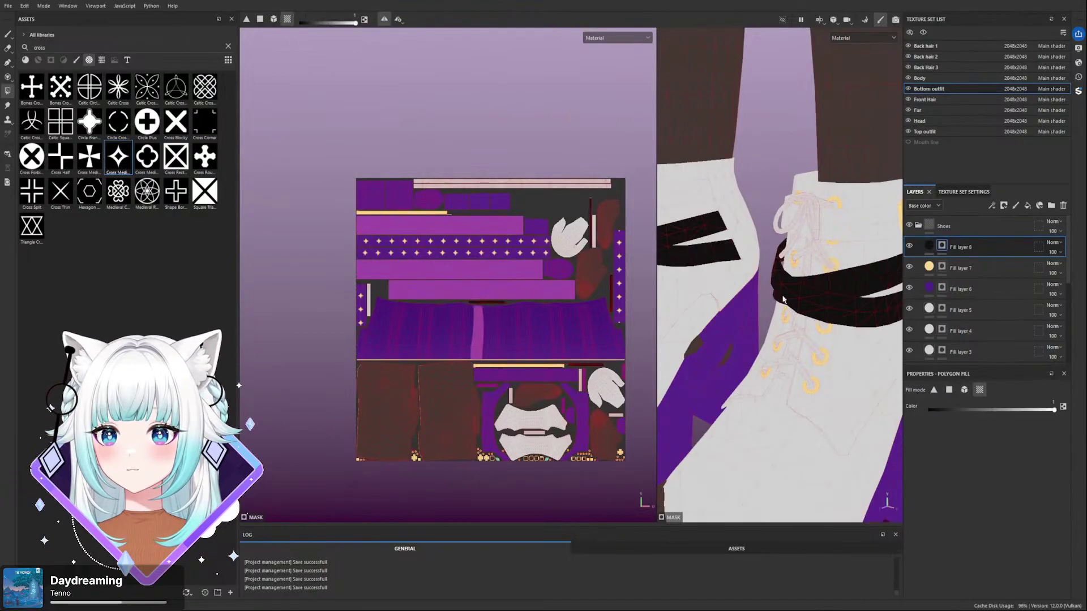
scroll(822, 245, down, 2)
click(829, 248)
scroll(829, 247, down, 4)
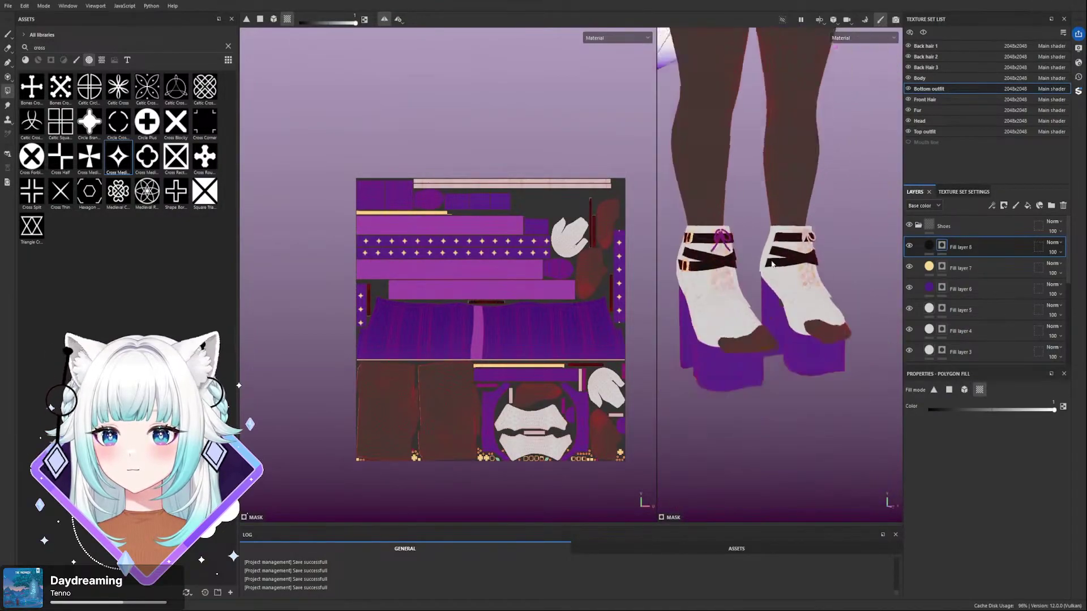
scroll(735, 255, up, 3)
alt+drag(707, 255, 798, 267)
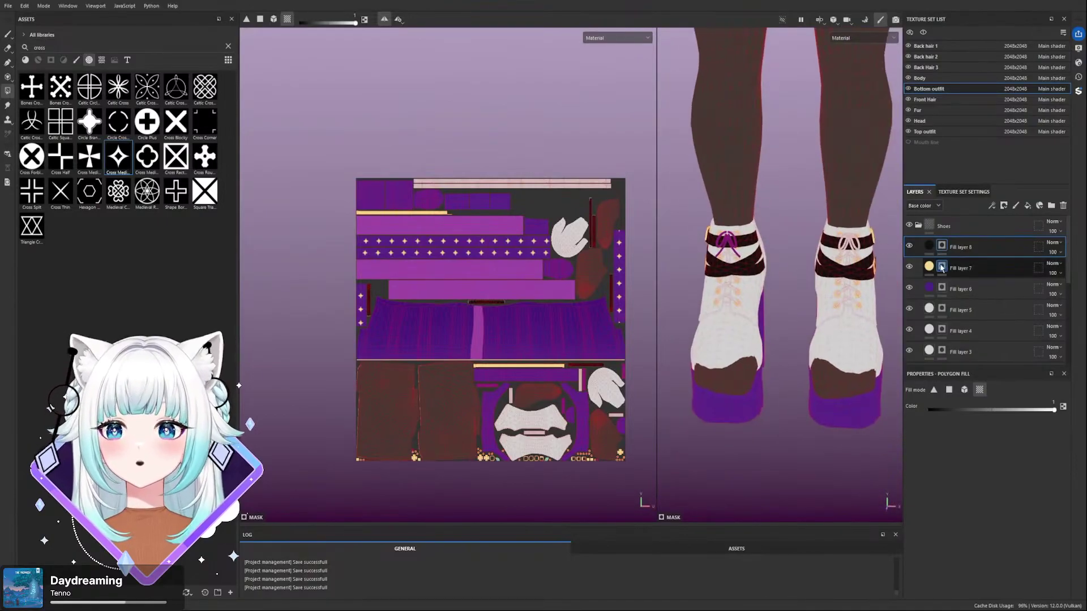
- Polygon-fill the boots' laces and bows into the mask of purple Fill layer 6 and save the project
scroll(820, 229, up, 2)
alt+drag(819, 230, 805, 217)
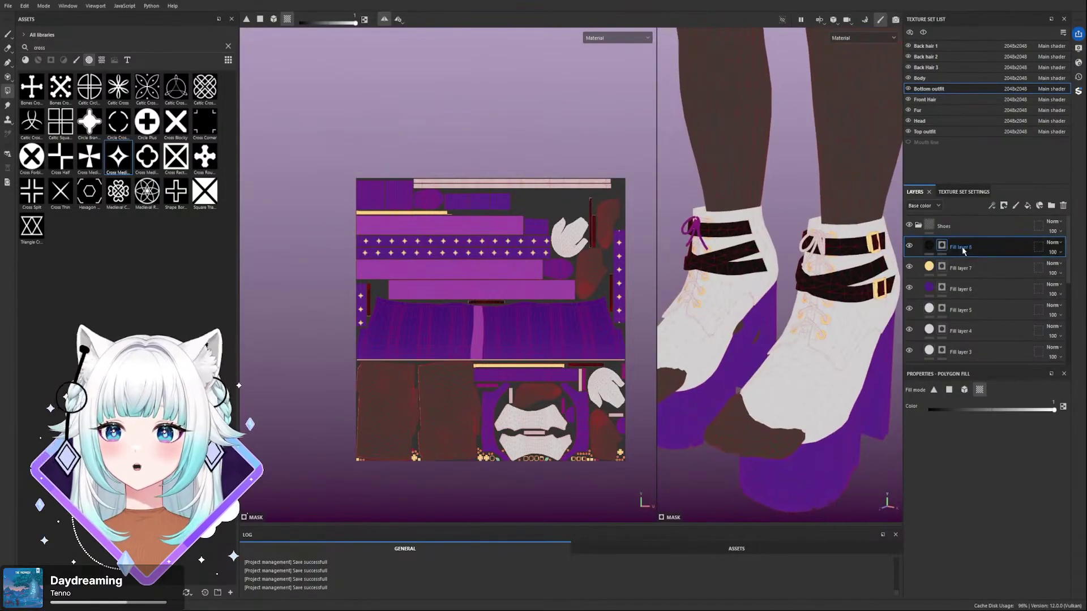
click(946, 288)
scroll(803, 240, up, 3)
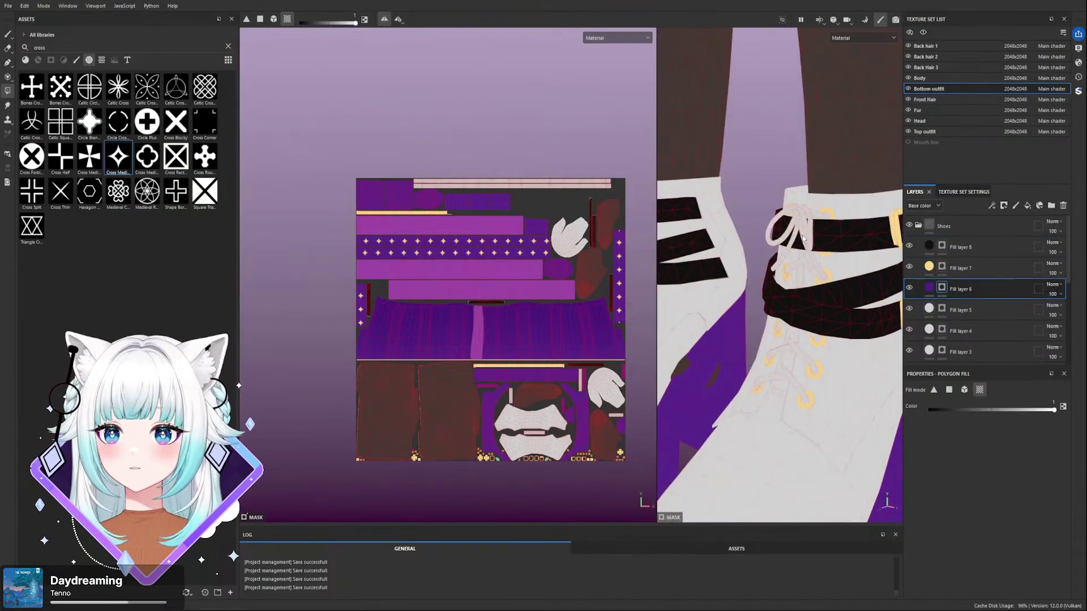
click(803, 240)
scroll(811, 252, up, 2)
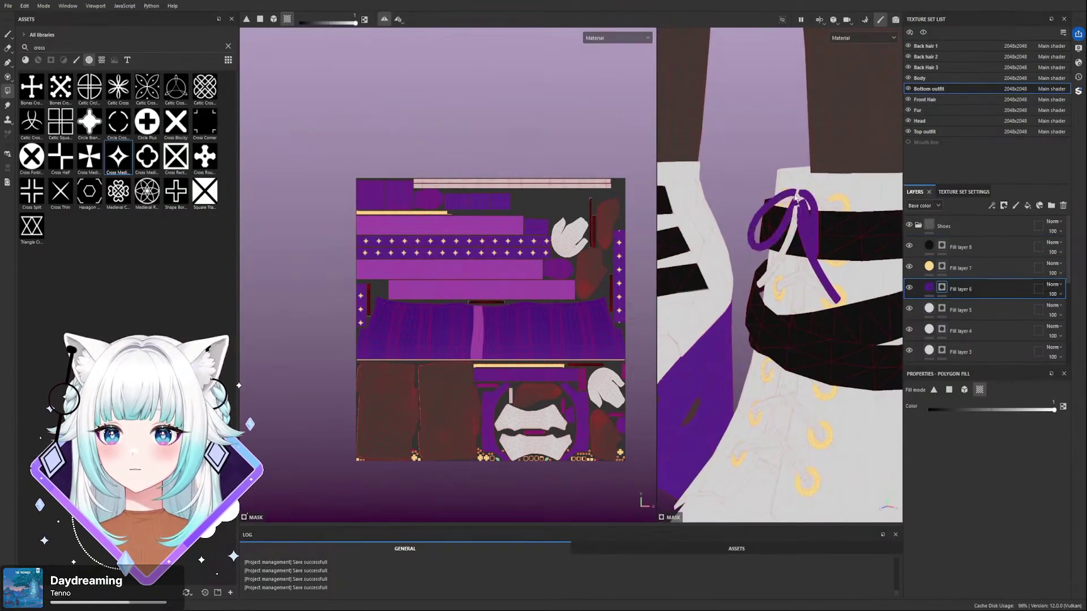
alt+drag(803, 199, 809, 243)
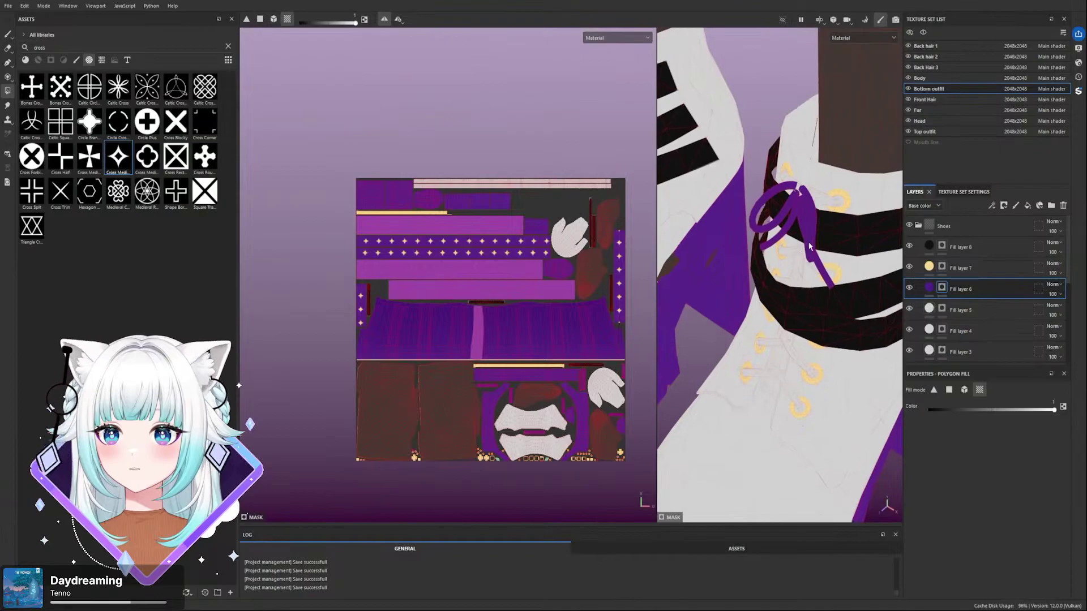
click(813, 200)
alt+drag(814, 201, 799, 286)
scroll(798, 287, down, 8)
alt+middle_drag(747, 243, 719, 256)
key(ctrl+s)
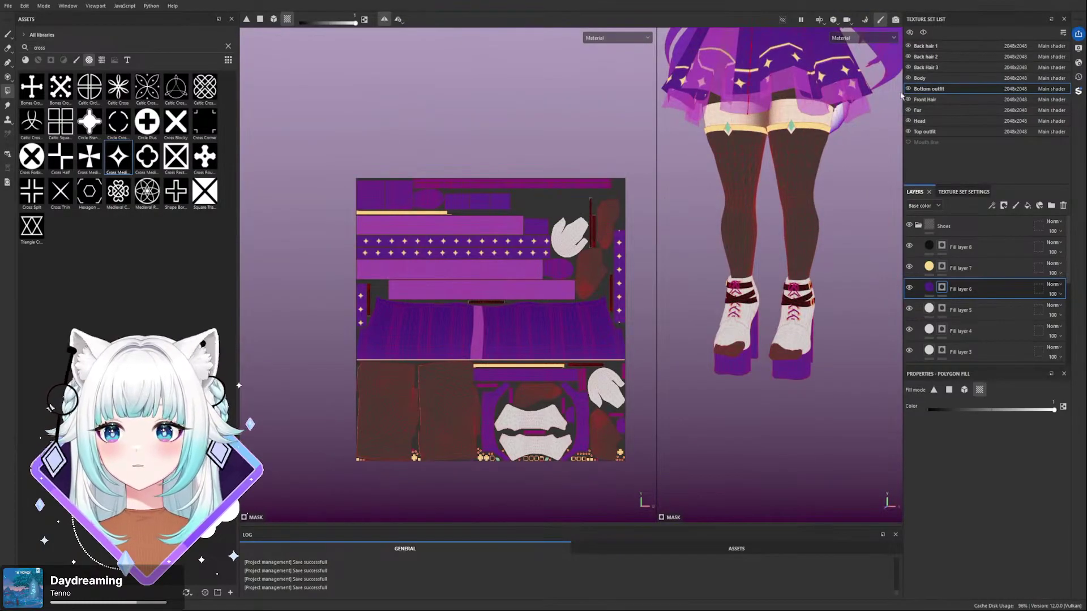
- Exclude the Thigh high mesh from the Shoes folder's geometry mask and hide the excluded geometry
click(1038, 225)
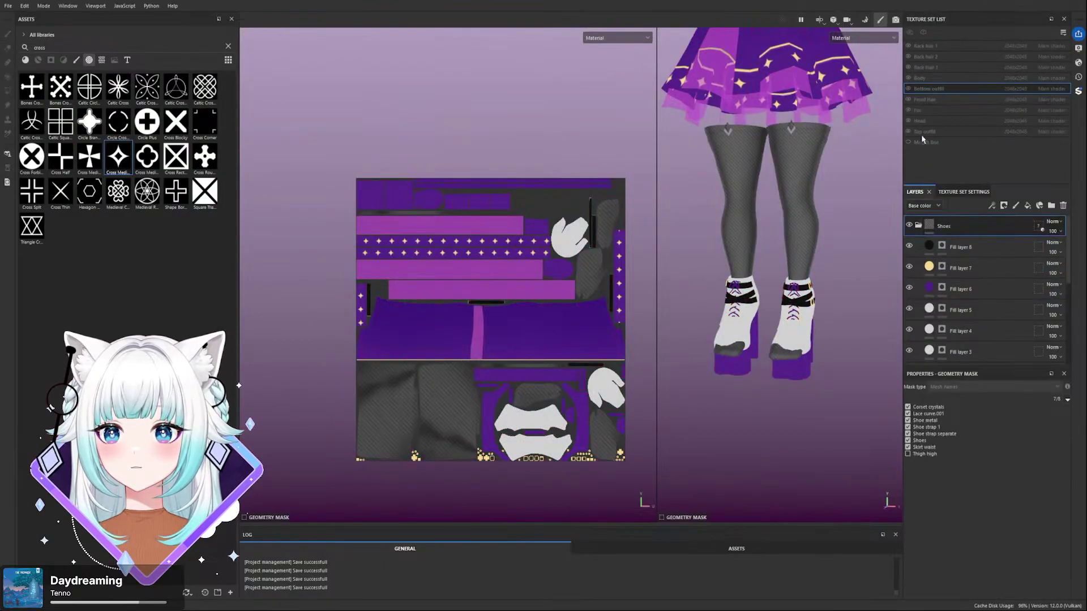
click(929, 226)
click(782, 20)
alt+drag(861, 176, 822, 257)
scroll(765, 294, up, 5)
scroll(823, 258, down, 3)
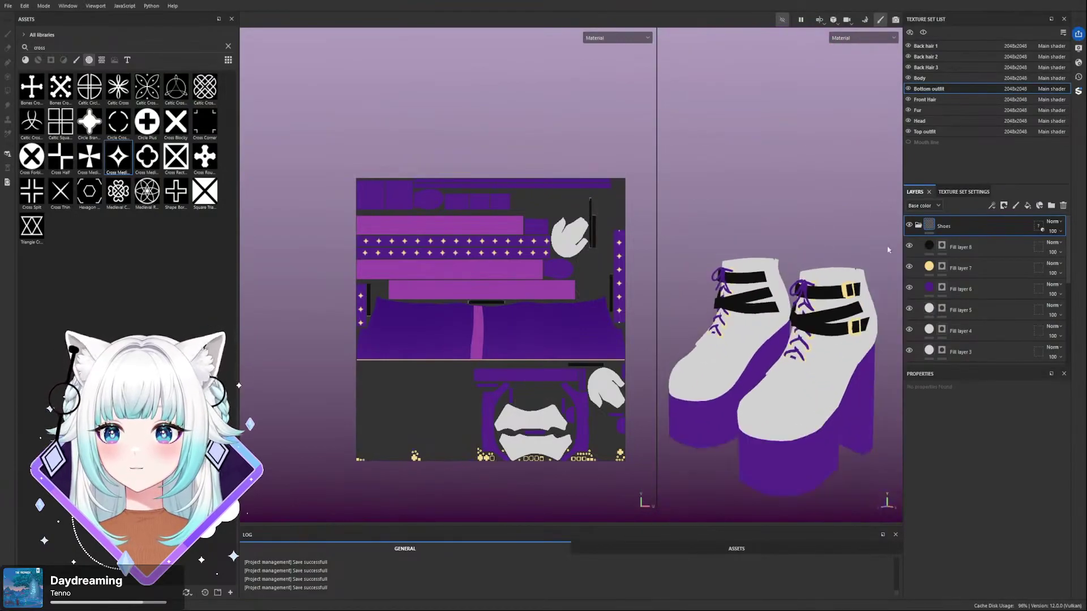
- Show the excluded geometry and set Fill layer 8's base colour to the dark brown of the stockings
click(963, 247)
click(781, 19)
scroll(772, 221, down, 3)
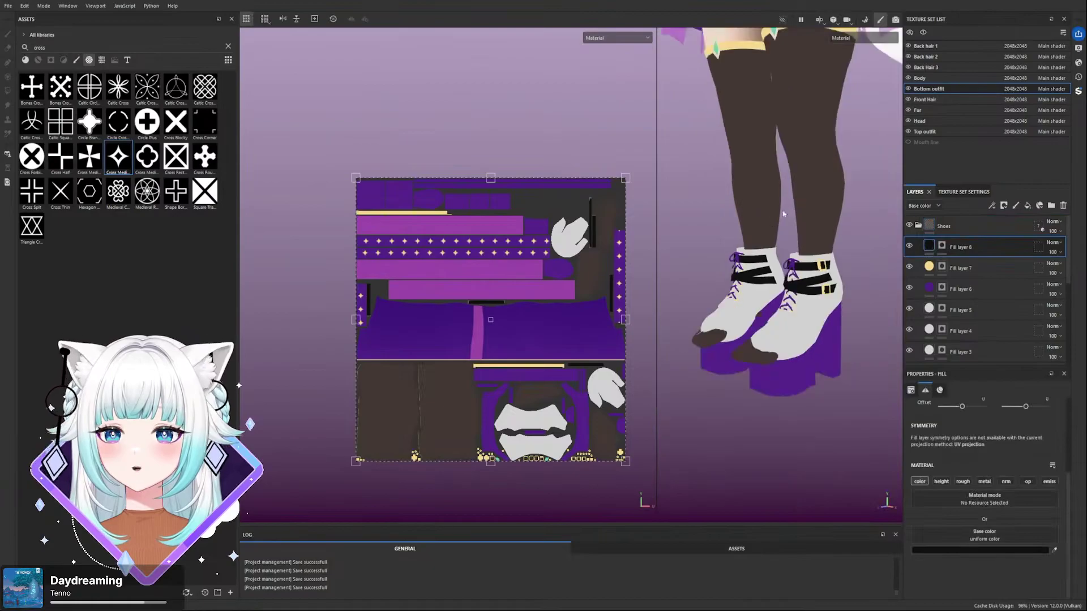
scroll(773, 221, up, 2)
click(842, 243)
alt+drag(842, 243, 839, 179)
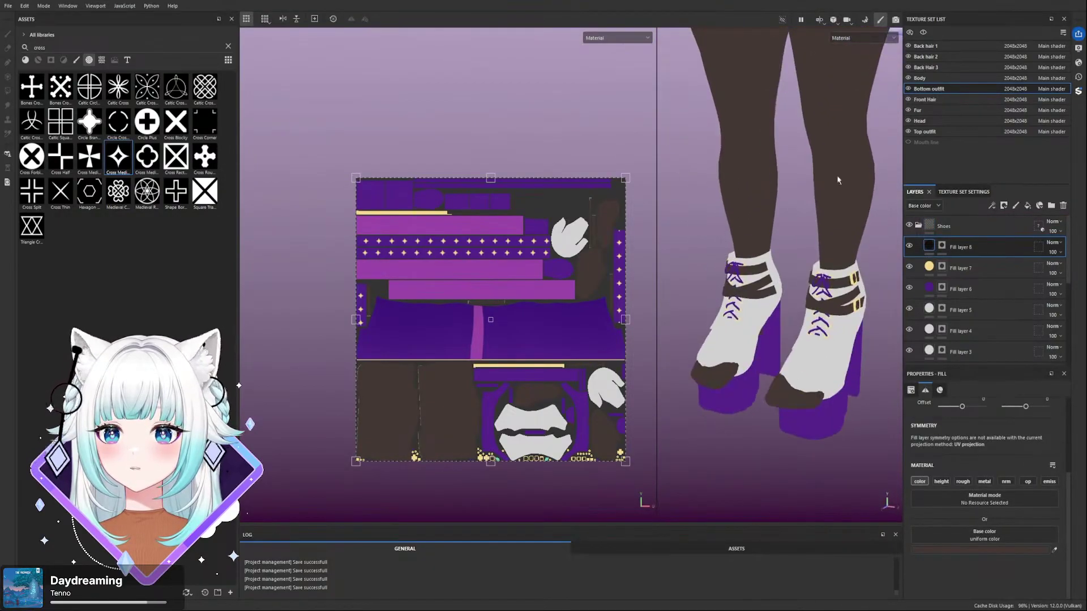
- Hide the excluded geometry, set Fill layer 8's base colour to dark grey for the straps, and save the project
click(782, 20)
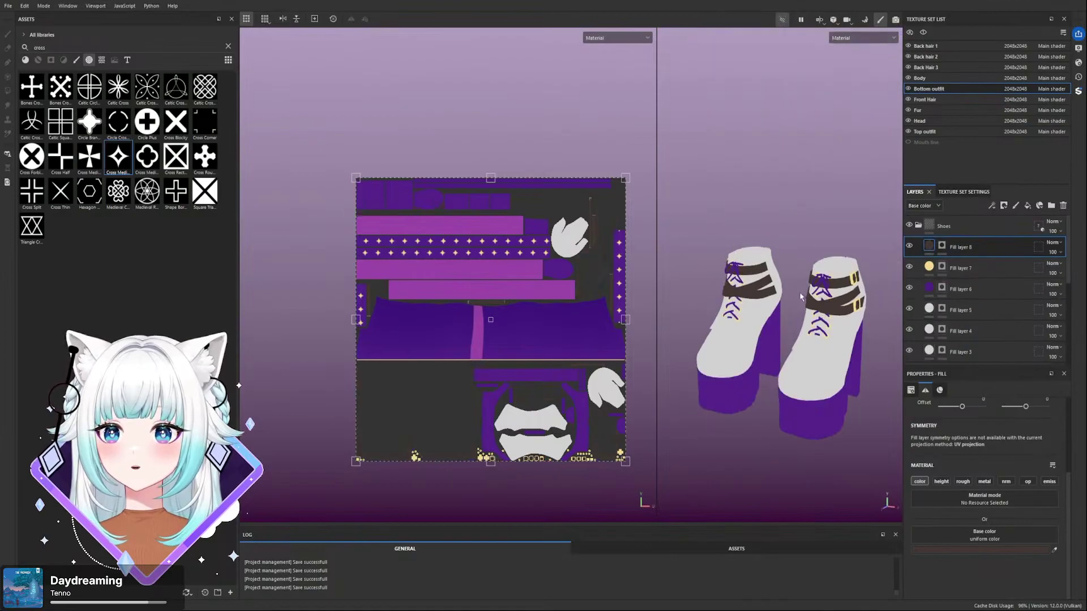
alt+drag(802, 298, 759, 296)
scroll(759, 295, up, 1)
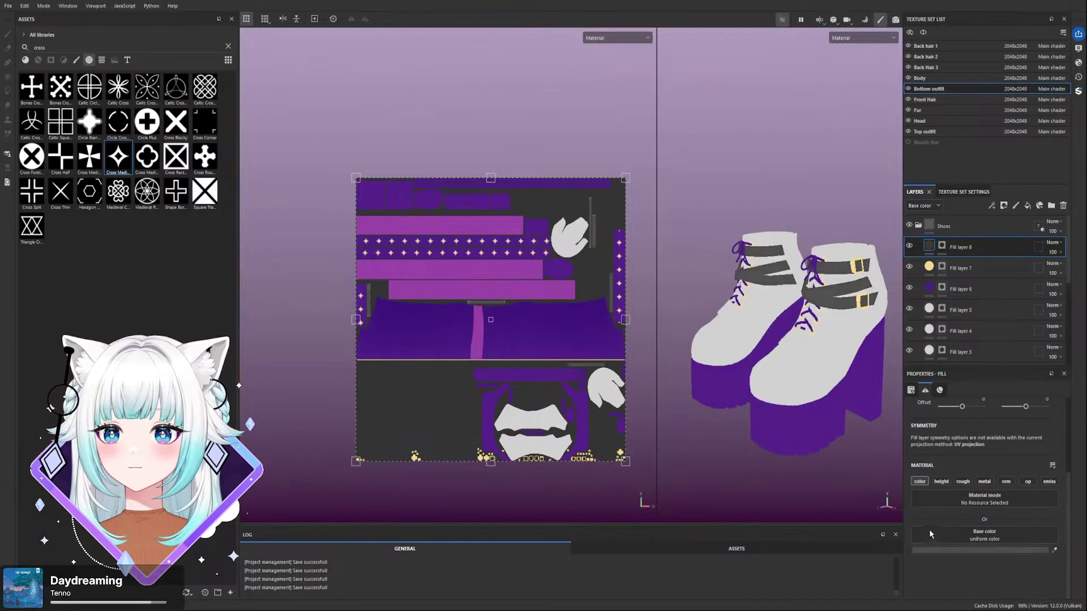
scroll(828, 408, down, 3)
alt+drag(792, 362, 847, 289)
key(ctrl+s)
scroll(813, 319, down, 3)
scroll(806, 320, up, 3)
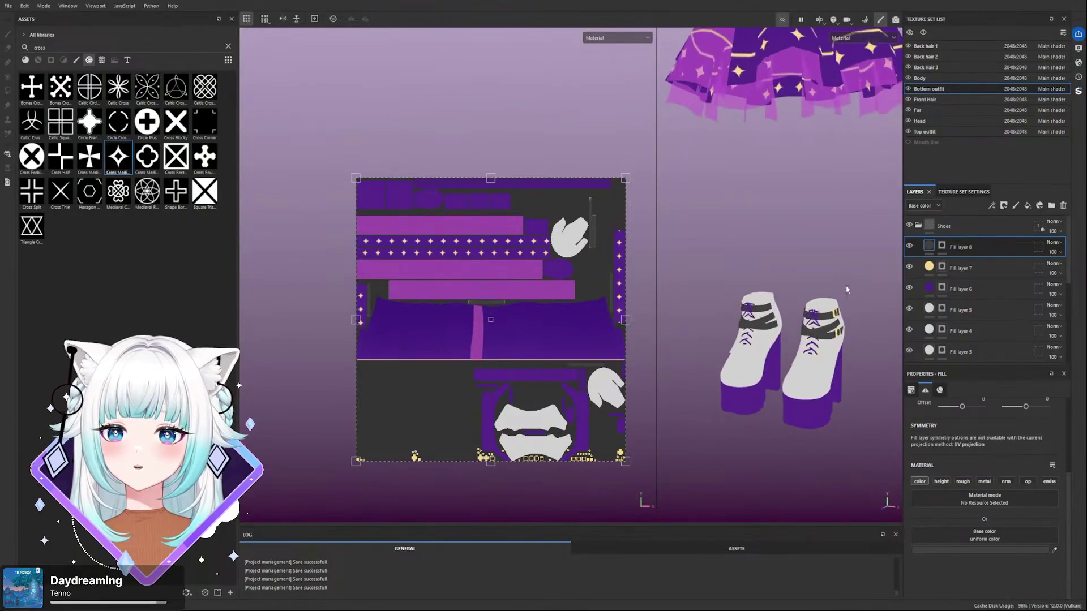
- Show the excluded geometry and examine the dark grey straps against the rest of the outfit
click(782, 21)
scroll(787, 247, down, 4)
alt+drag(795, 251, 784, 329)
scroll(783, 329, up, 5)
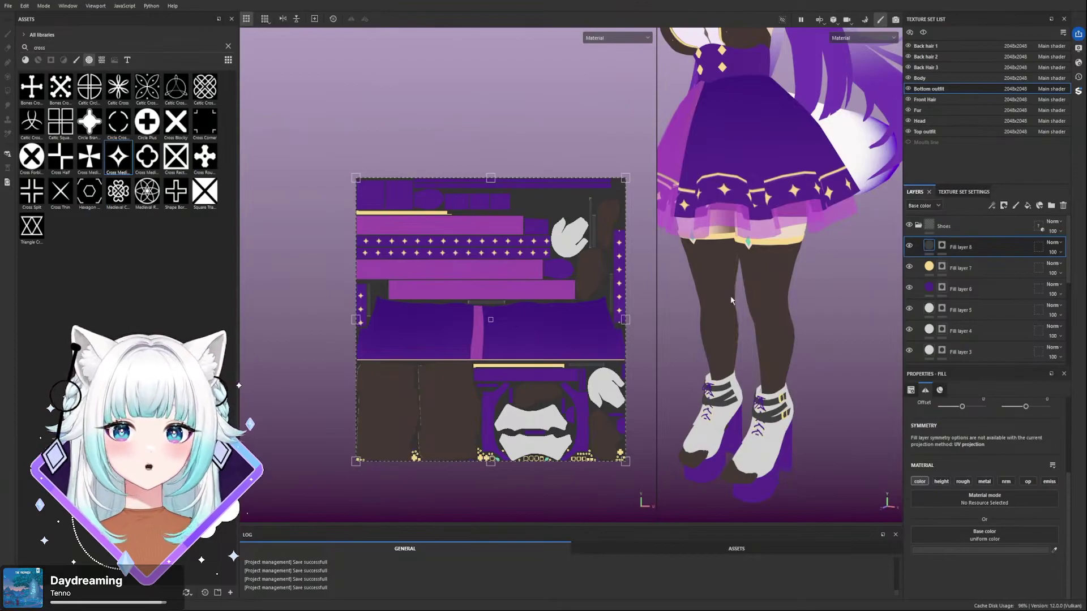
scroll(771, 247, down, 5)
alt+drag(770, 244, 815, 287)
scroll(815, 287, up, 8)
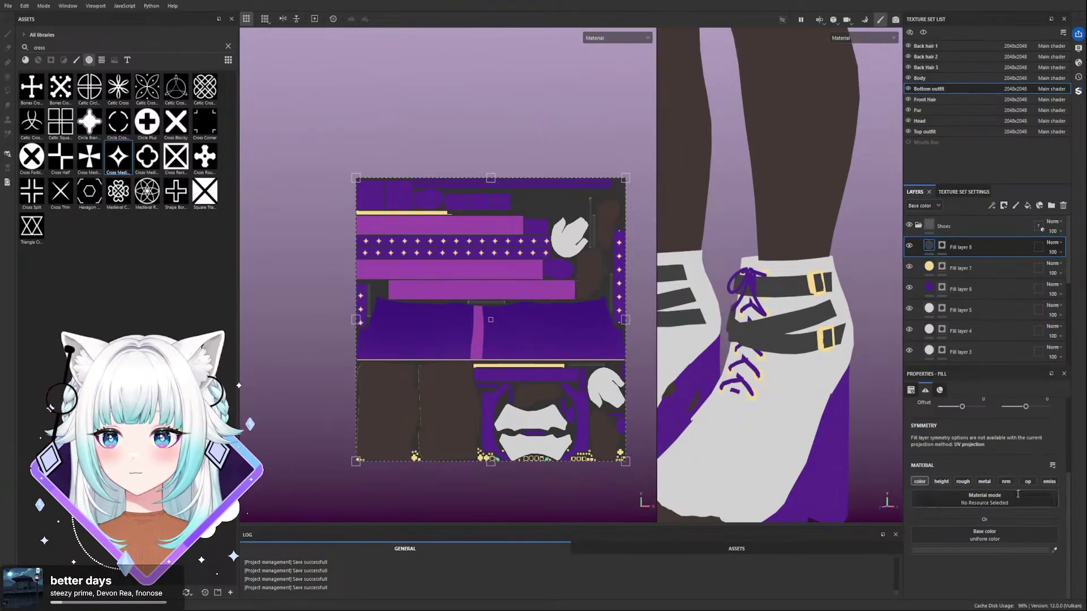
- Revert Fill layer 8's base colour to light grey so the ankle straps match the white boots
key(ctrl+z)
scroll(793, 387, down, 6)
mouse_move(793, 388)
alt+mouse_down()
mouse_move(761, 334)
mouse_move(793, 376)
alt+mouse_up()
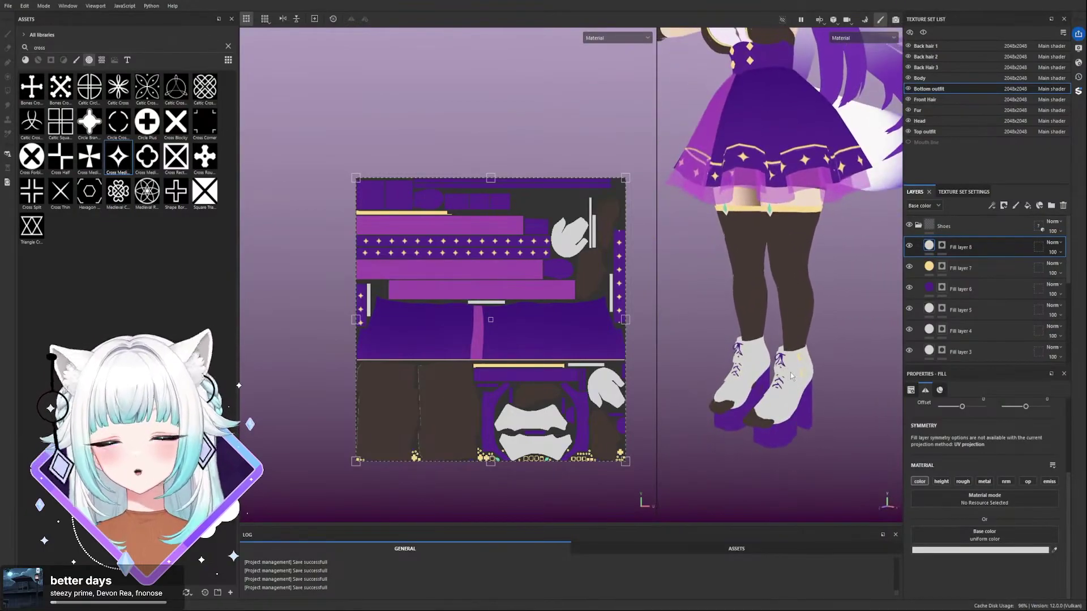
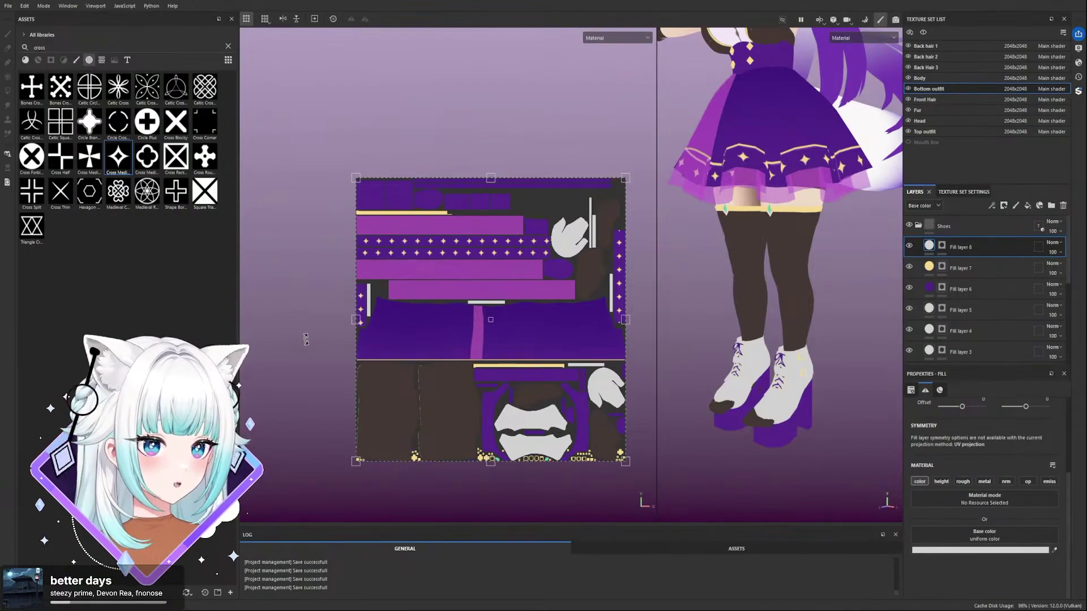
scroll(785, 327, up, 8)
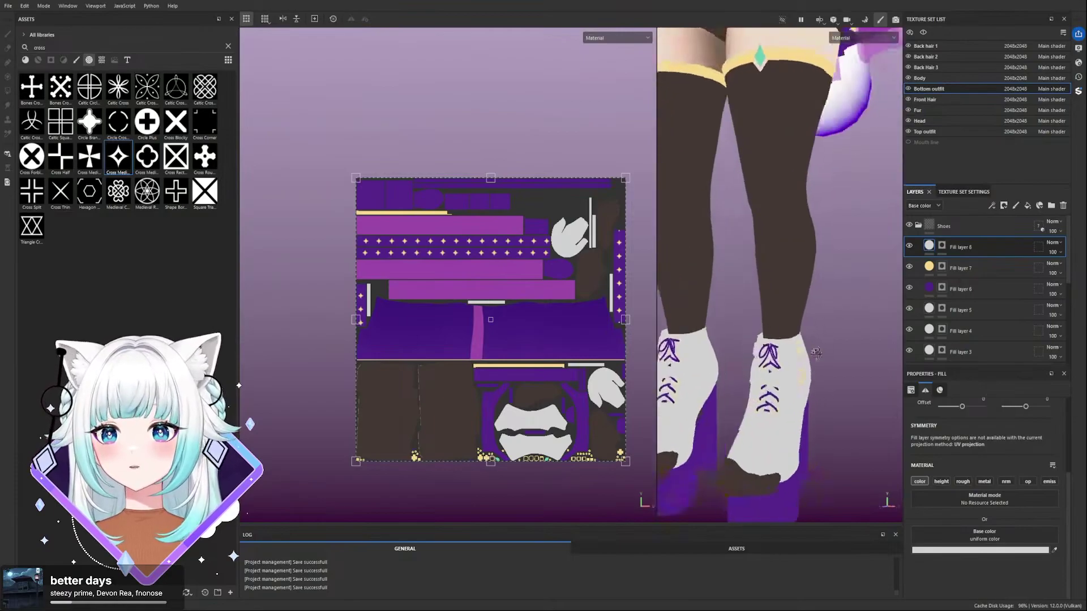
alt+drag(785, 328, 876, 364)
scroll(796, 357, up, 3)
scroll(796, 357, down, 4)
scroll(823, 373, up, 4)
scroll(876, 364, down, 5)
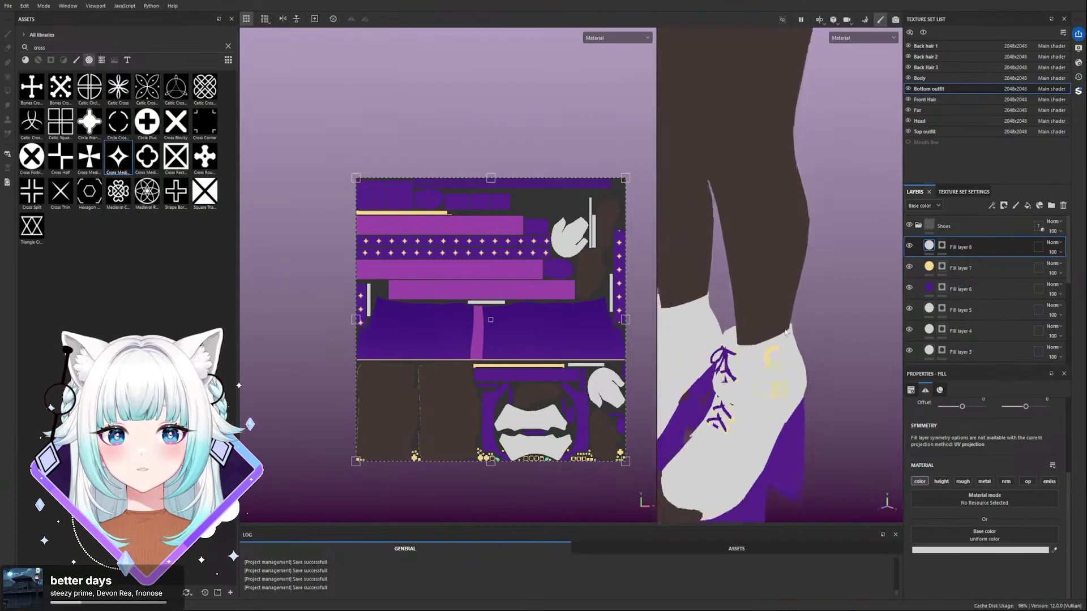
- Examine the boots and ankle straps from several angles, select Fill layer 7's mask, and save the project
scroll(744, 344, up, 4)
alt+drag(744, 345, 768, 339)
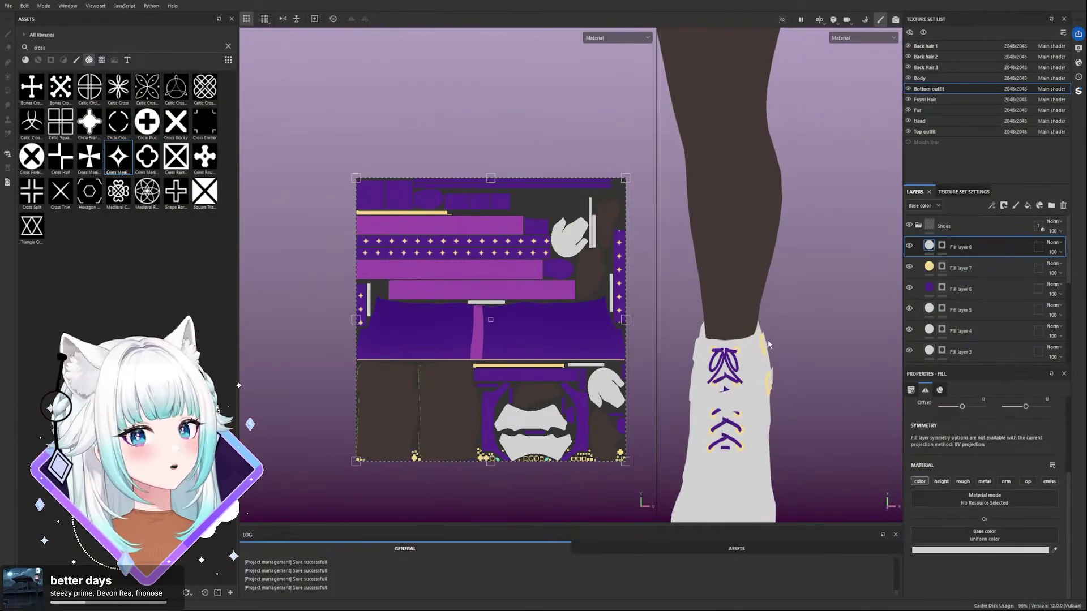
alt+drag(768, 340, 682, 301)
alt+right_drag(681, 301, 753, 300)
alt+middle_drag(815, 310, 759, 316)
click(941, 267)
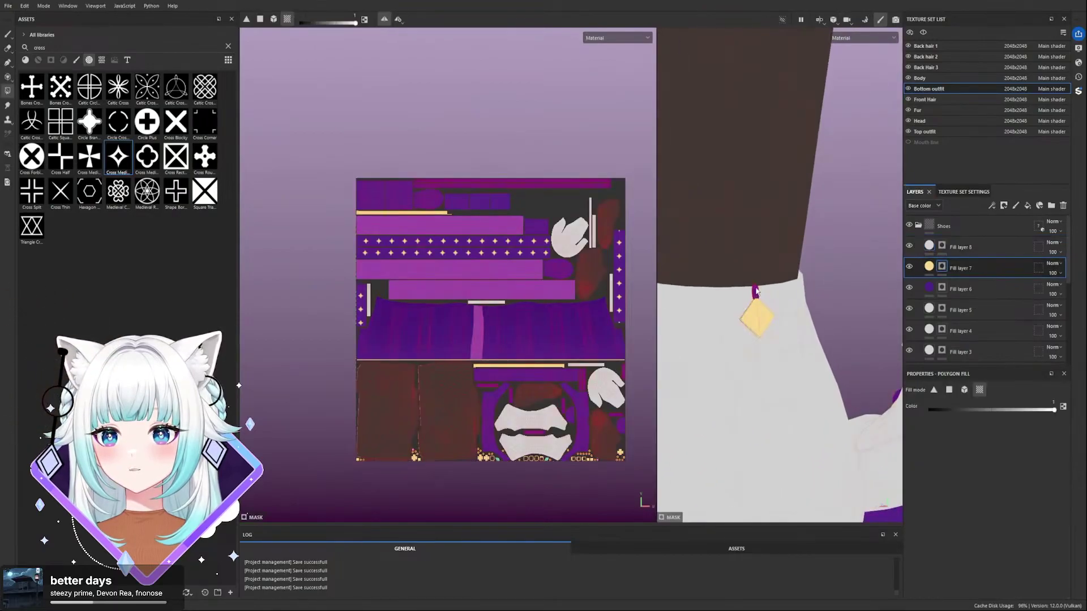
alt+drag(758, 299, 767, 245)
alt+right_drag(779, 285, 730, 430)
mouse_move(714, 292)
alt+mouse_down()
mouse_move(759, 285)
mouse_move(717, 301)
alt+mouse_up()
key(ctrl+s)
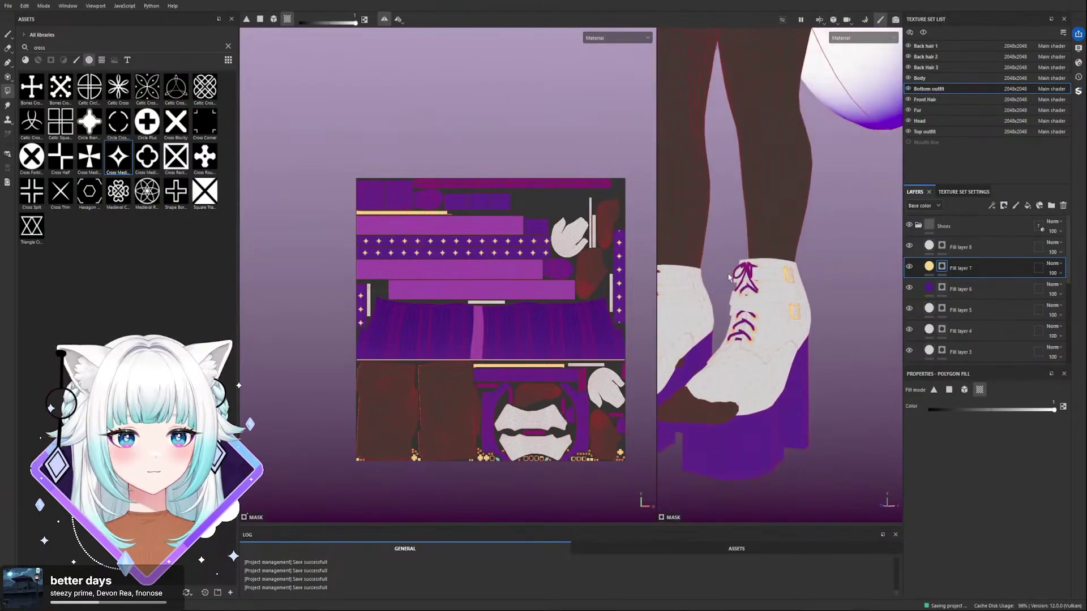
- Activate the Paint brush and examine the thin pink line beneath the skirt's gold hem trim up close
alt+drag(728, 204, 756, 198)
alt+right_drag(756, 198, 691, 145)
alt+middle_drag(692, 144, 715, 334)
alt+shift+drag(715, 334, 787, 299)
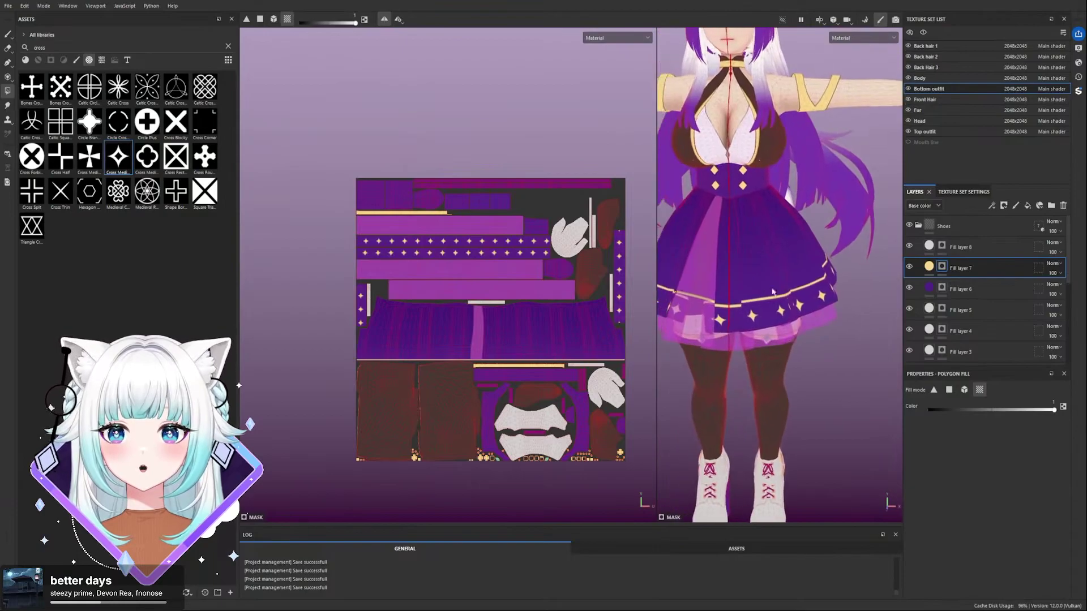
click(7, 34)
scroll(768, 320, up, 5)
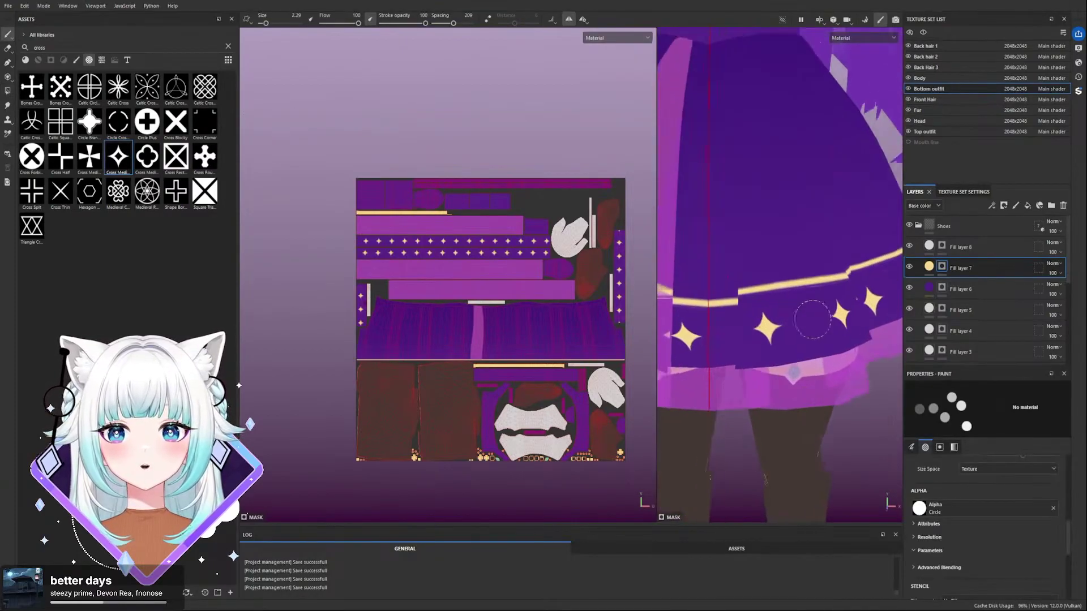
scroll(791, 289, up, 4)
scroll(791, 289, down, 1)
mouse_move(832, 319)
alt+mouse_down()
mouse_move(805, 306)
mouse_move(825, 320)
alt+mouse_up()
scroll(815, 320, up, 6)
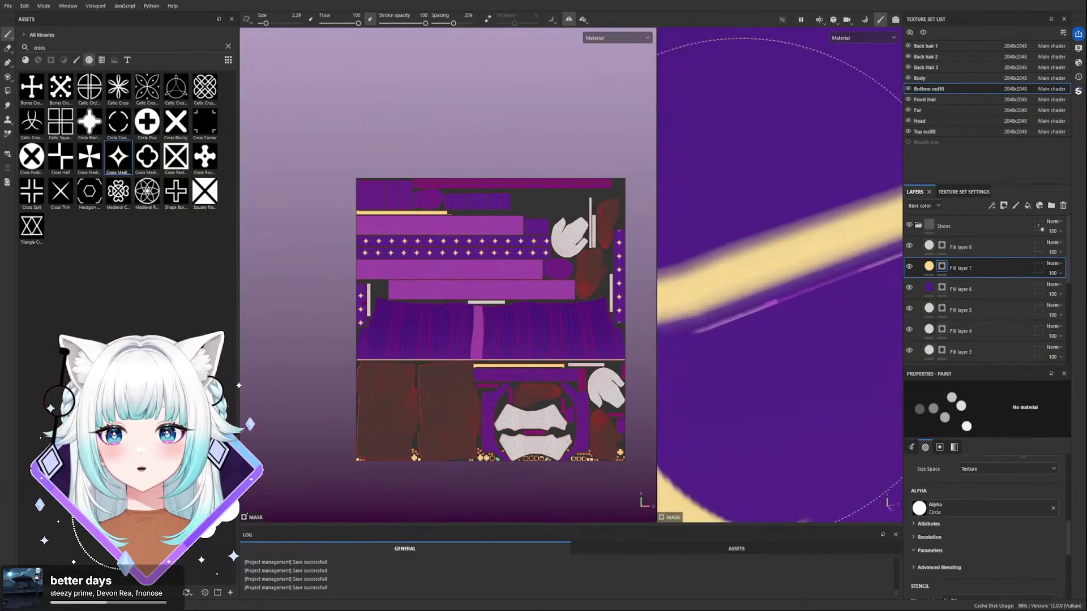
alt+drag(767, 220, 739, 270)
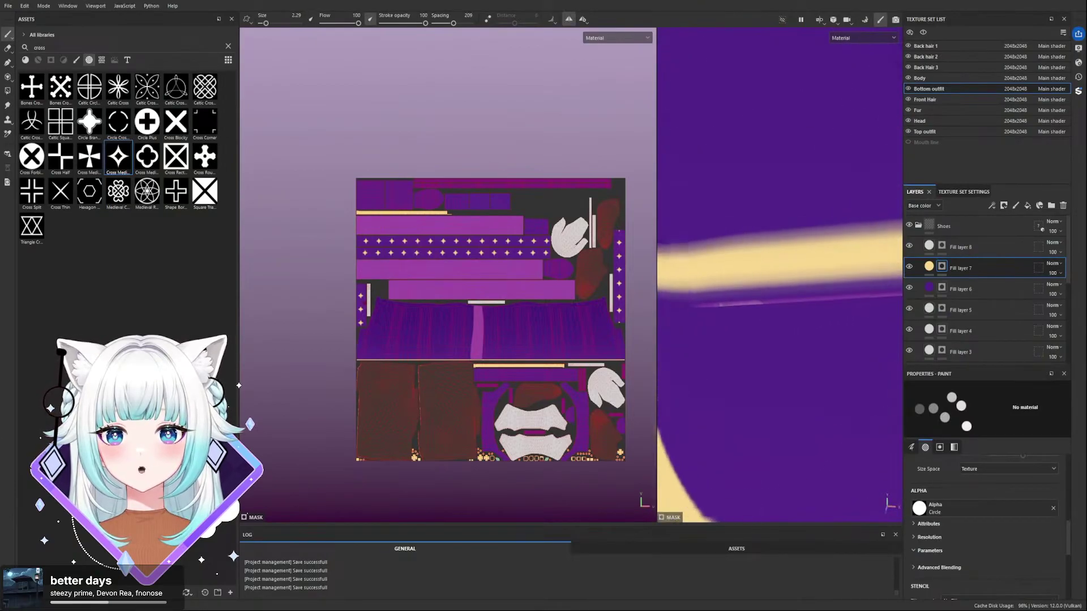
scroll(464, 257, up, 3)
alt+drag(816, 211, 817, 282)
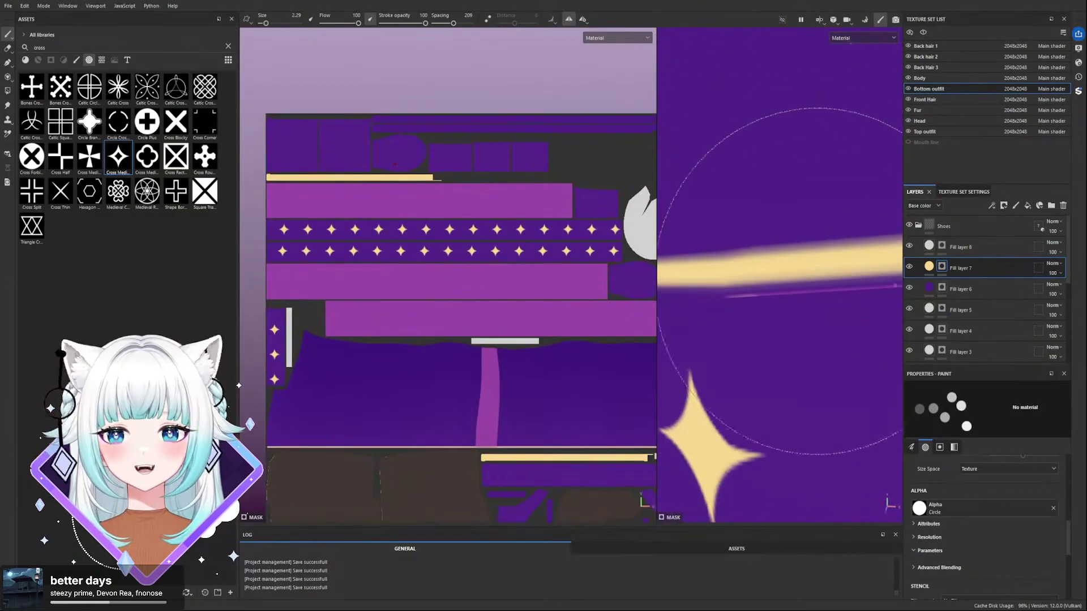
- Toggle the shoe and skirt layers off and on one by one to find the source of the pink line
click(909, 90)
click(909, 90)
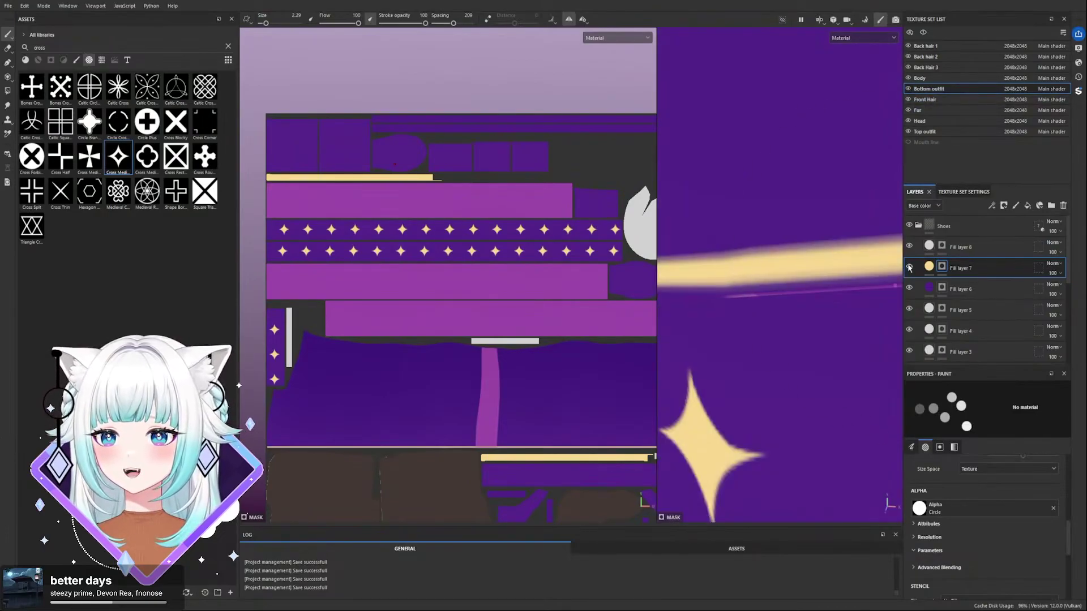
click(910, 288)
click(910, 288)
scroll(963, 294, down, 3)
click(910, 332)
click(909, 332)
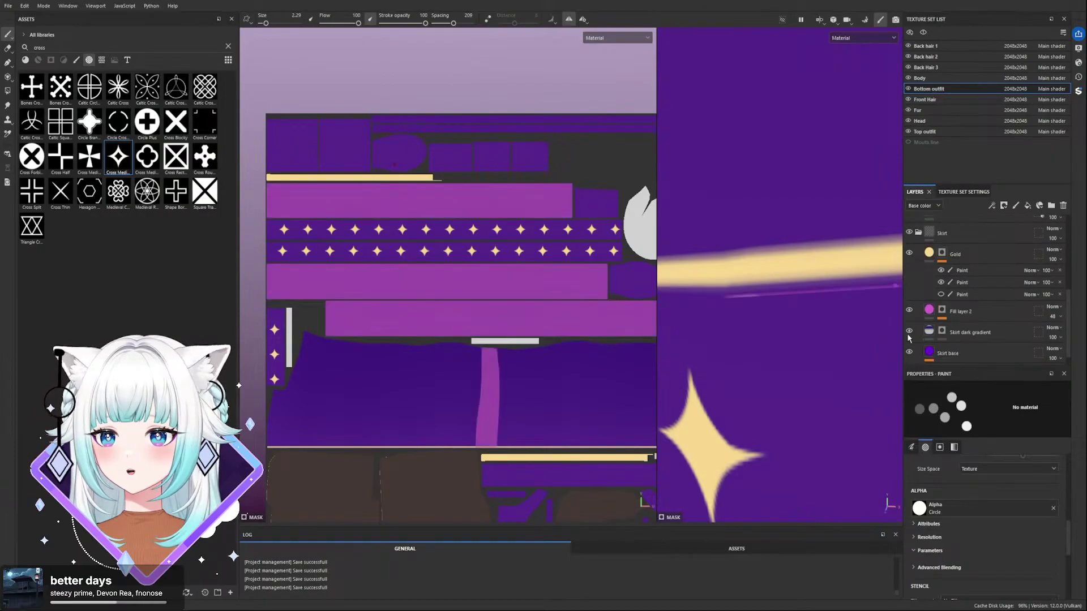
click(909, 310)
click(909, 310)
- Add a paint effect above the FXAA anti-aliasing filter in the mask of the skirt's Fill layer 2
click(929, 310)
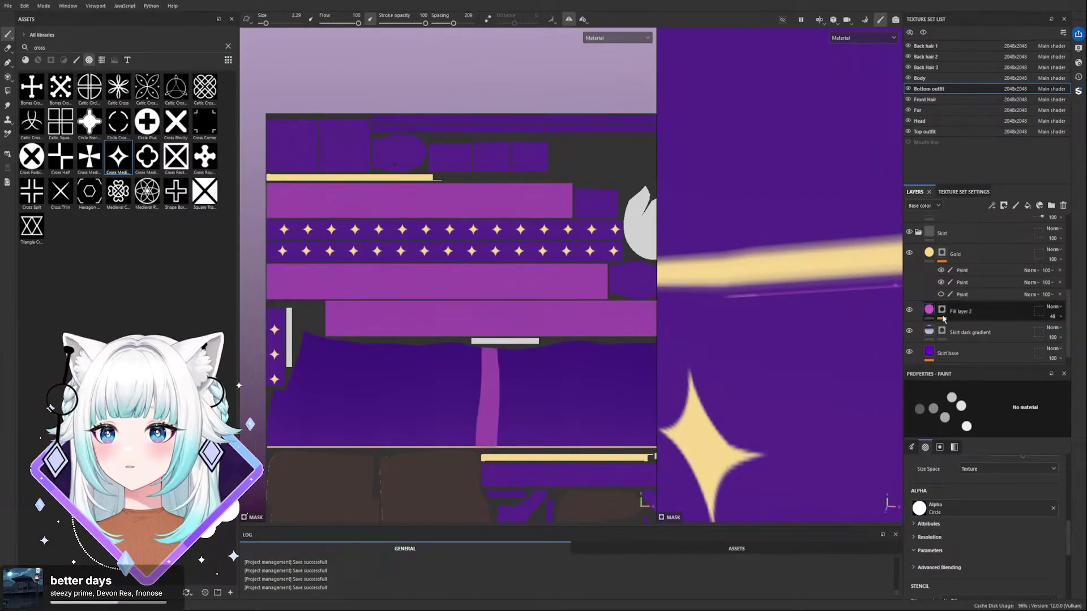
click(942, 312)
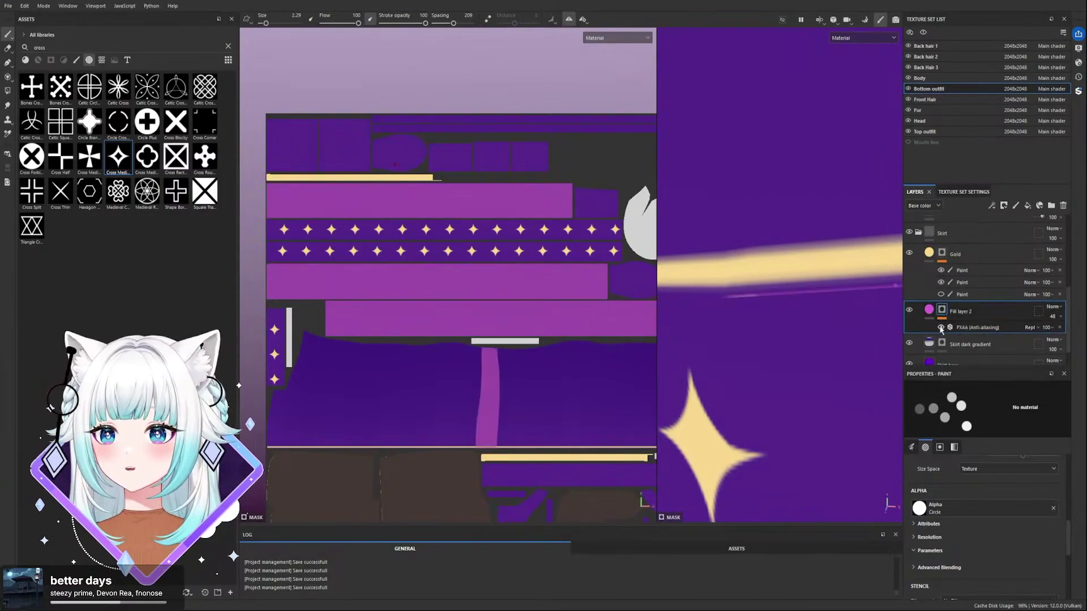
click(981, 300)
scroll(813, 257, down, 6)
scroll(796, 256, up, 2)
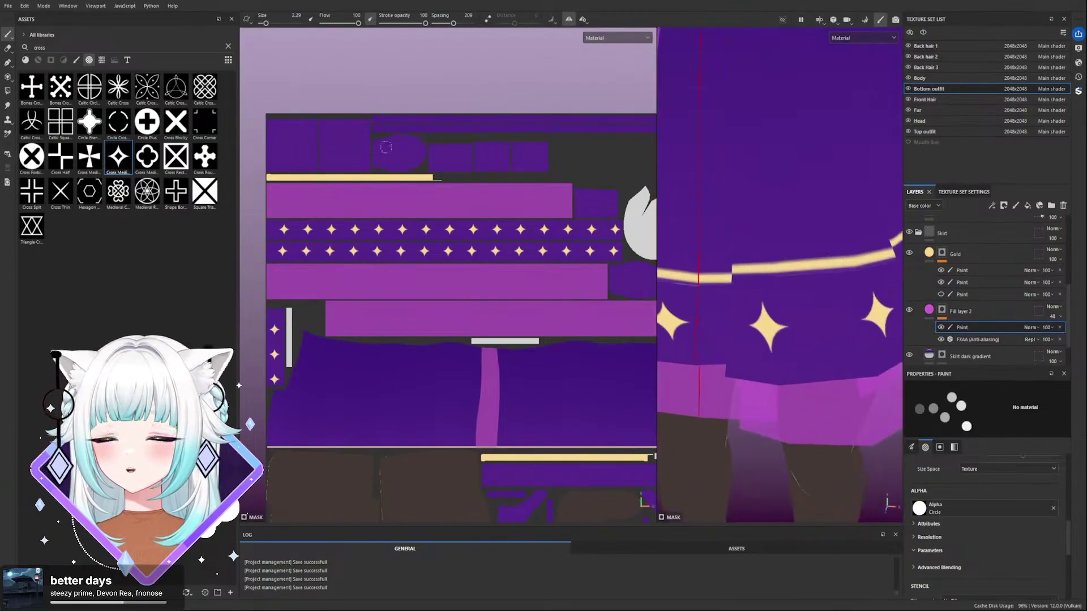
- Set the mask brush to size 0.44, spacing 5 and a grayscale value of 0 for working along the gold trim
scroll(453, 359, up, 4)
scroll(382, 349, down, 2)
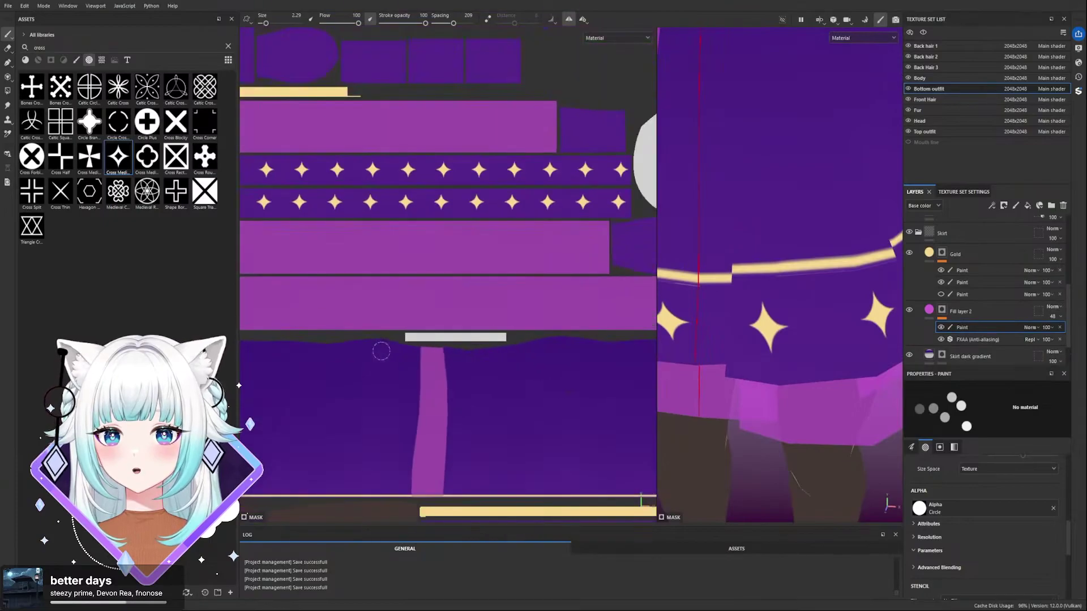
scroll(416, 330, up, 2)
scroll(364, 374, up, 3)
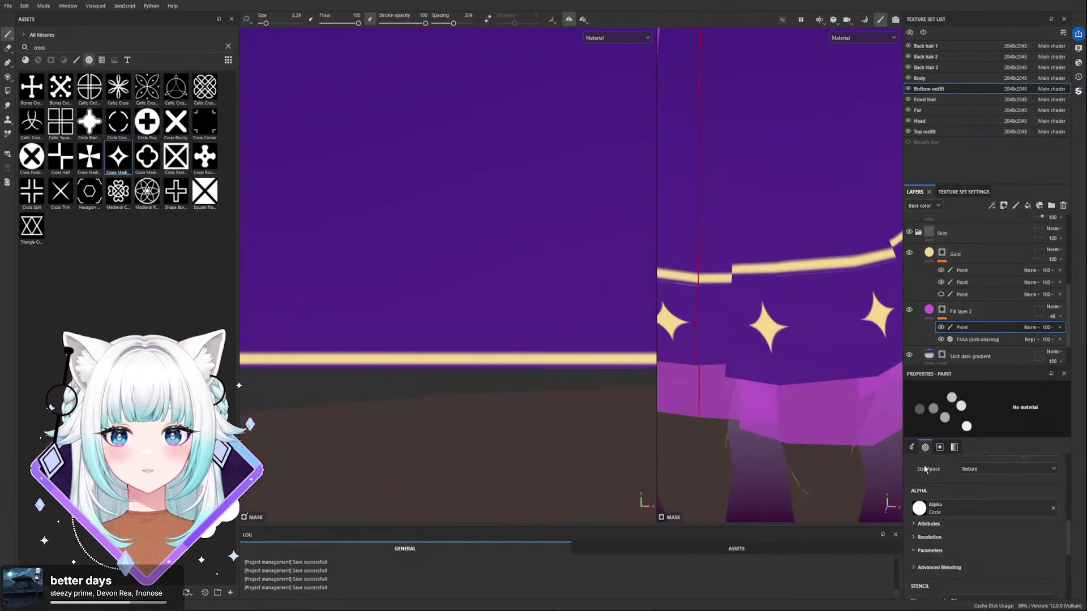
scroll(957, 482, up, 3)
scroll(977, 515, up, 4)
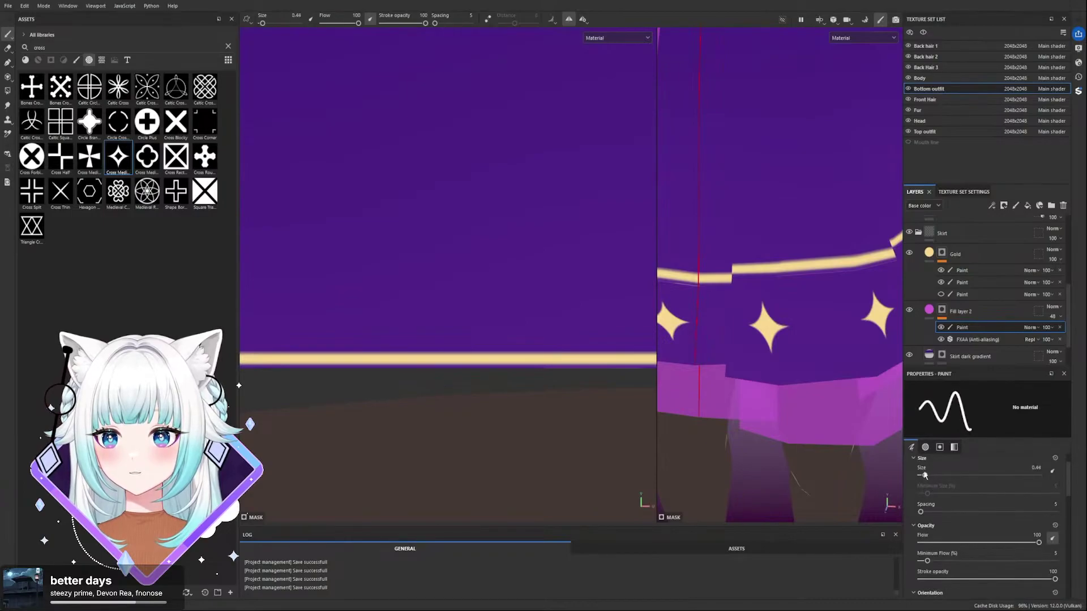
scroll(793, 280, up, 3)
scroll(1025, 533, down, 3)
scroll(1024, 532, down, 5)
mouse_move(866, 275)
alt+mouse_down()
mouse_move(740, 286)
mouse_move(753, 283)
alt+mouse_up()
- Set the Bottom outfit texture set's UV padding to UV Space Neighbor
click(965, 192)
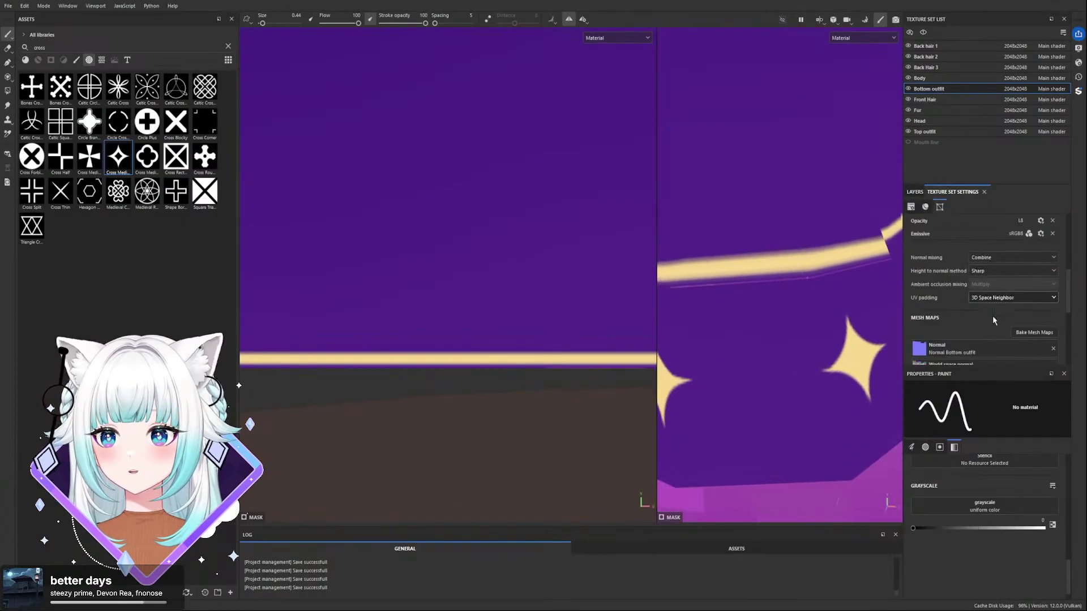
scroll(807, 293, down, 5)
alt+drag(807, 294, 756, 282)
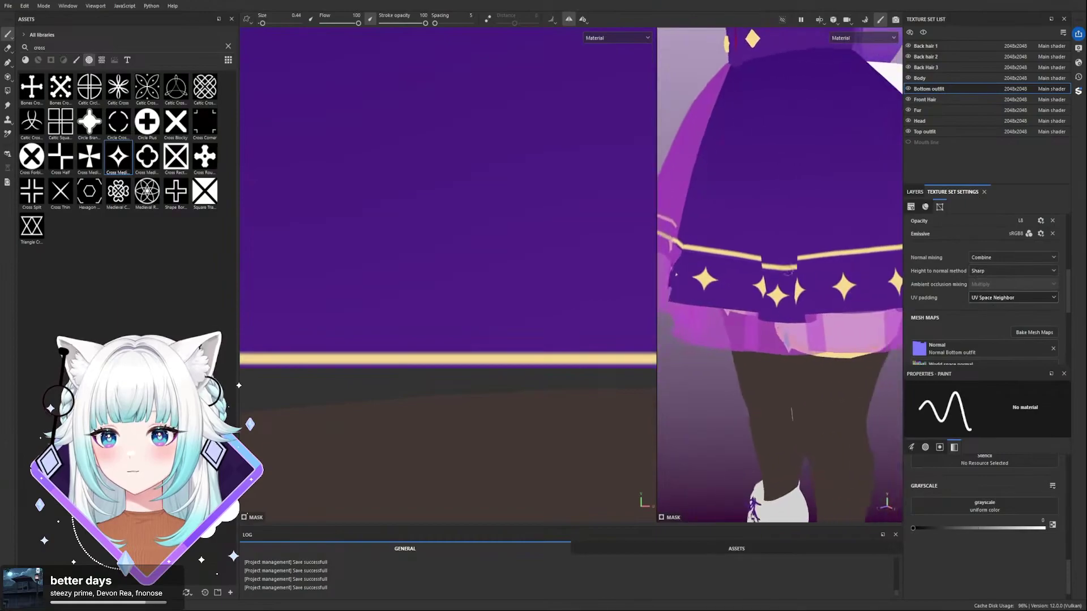
- Examine the gold hem trim and star pattern around the whole skirt for remaining pink seam lines
scroll(756, 282, up, 5)
scroll(779, 289, up, 4)
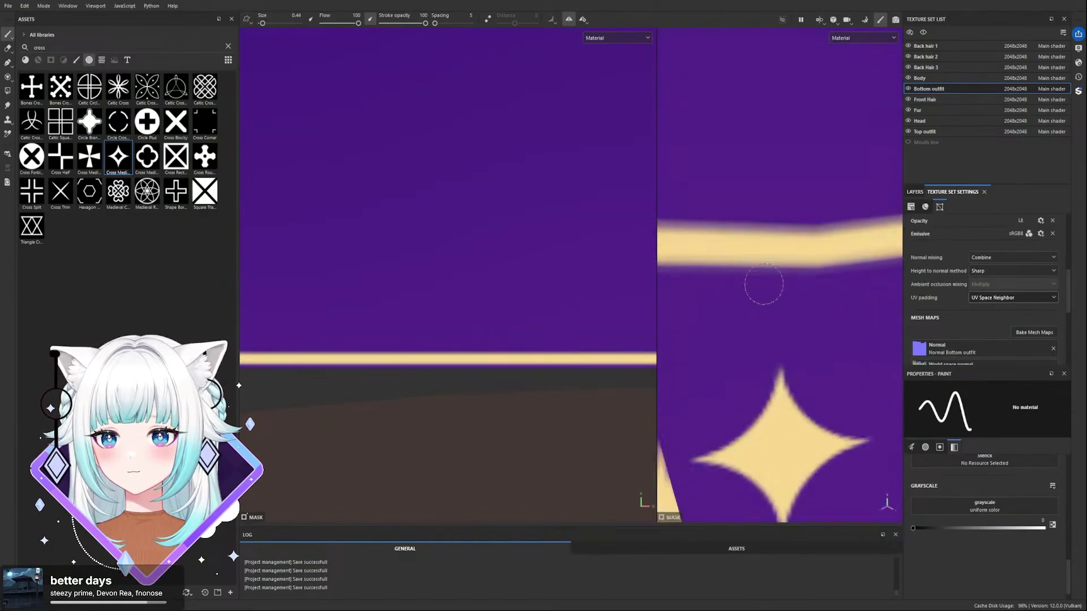
alt+drag(806, 288, 745, 335)
scroll(806, 332, down, 8)
scroll(746, 335, up, 3)
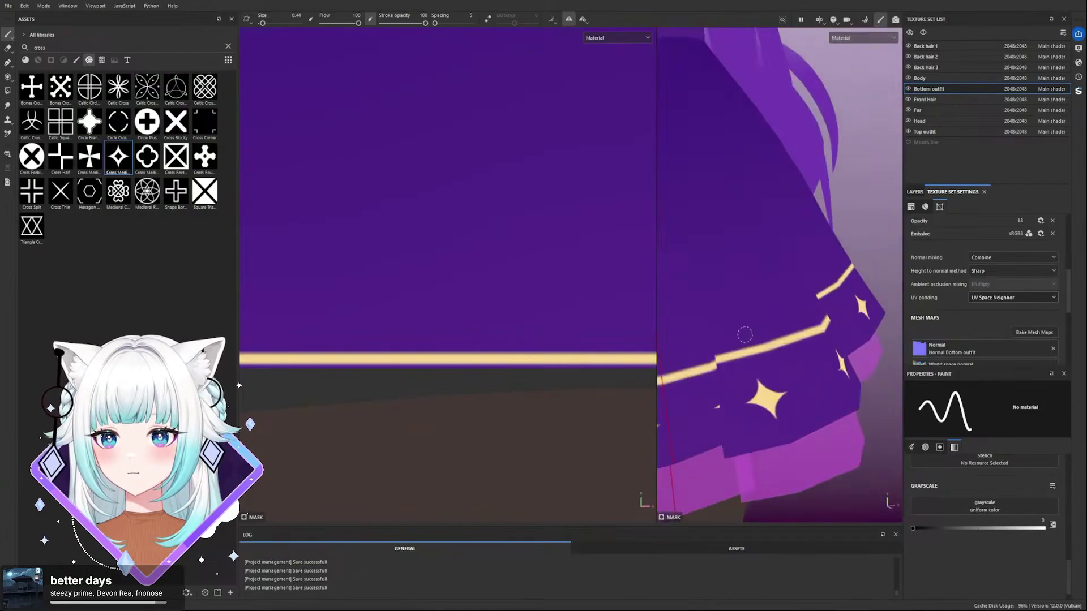
scroll(745, 335, up, 4)
mouse_move(820, 352)
alt+mouse_down()
mouse_move(825, 255)
mouse_move(818, 304)
mouse_move(782, 291)
mouse_move(804, 266)
mouse_move(821, 311)
mouse_move(732, 345)
mouse_move(876, 332)
mouse_move(787, 334)
mouse_move(834, 306)
mouse_move(726, 308)
mouse_move(837, 321)
alt+mouse_up()
scroll(811, 327, down, 5)
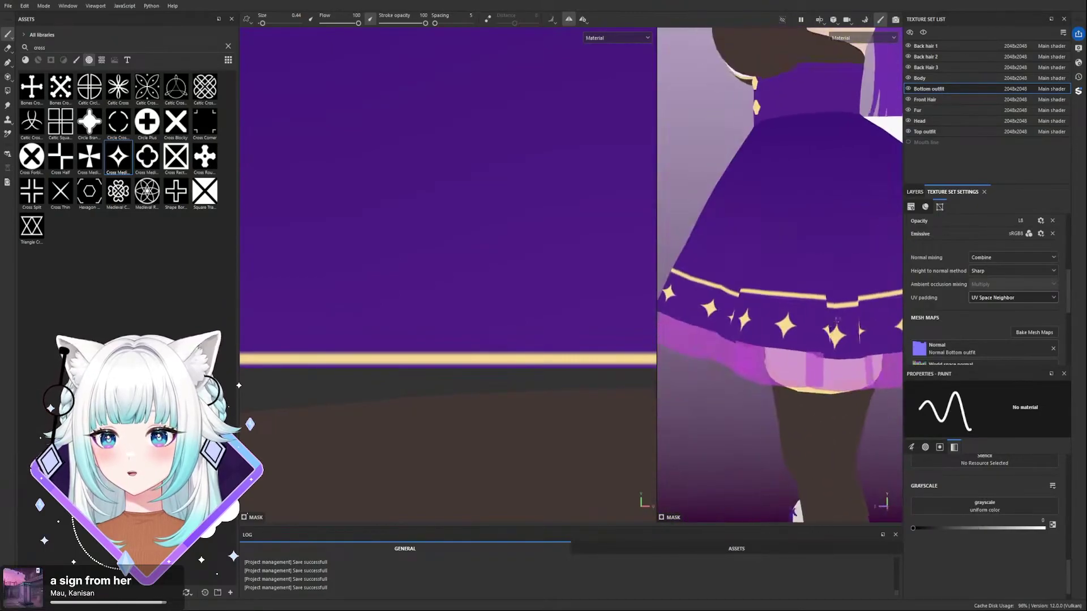
scroll(837, 320, up, 5)
alt+drag(793, 268, 797, 300)
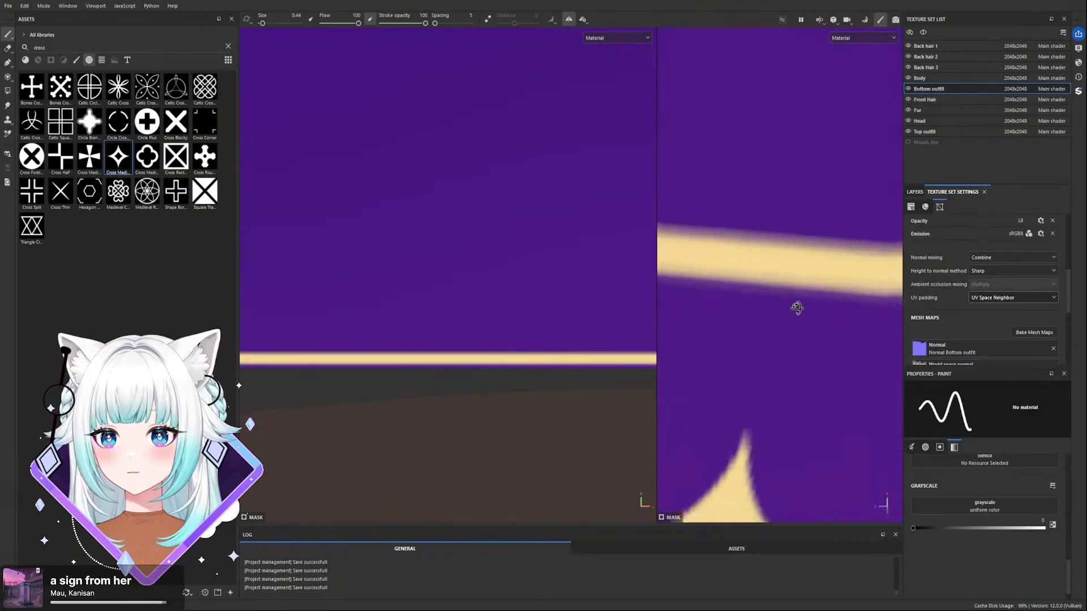
scroll(807, 332, down, 10)
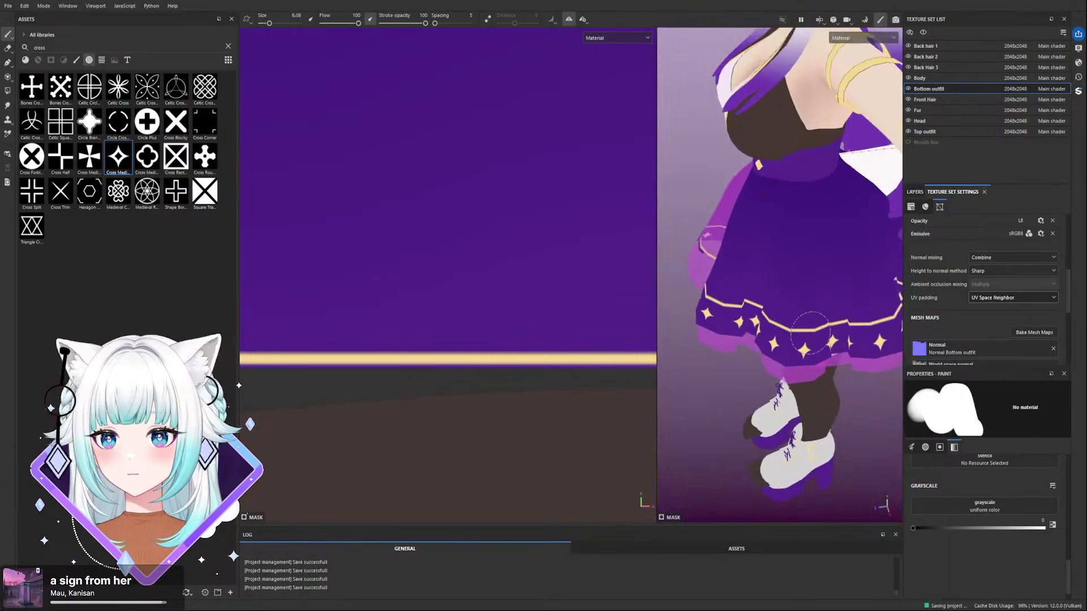
scroll(761, 283, up, 1)
scroll(762, 283, up, 3)
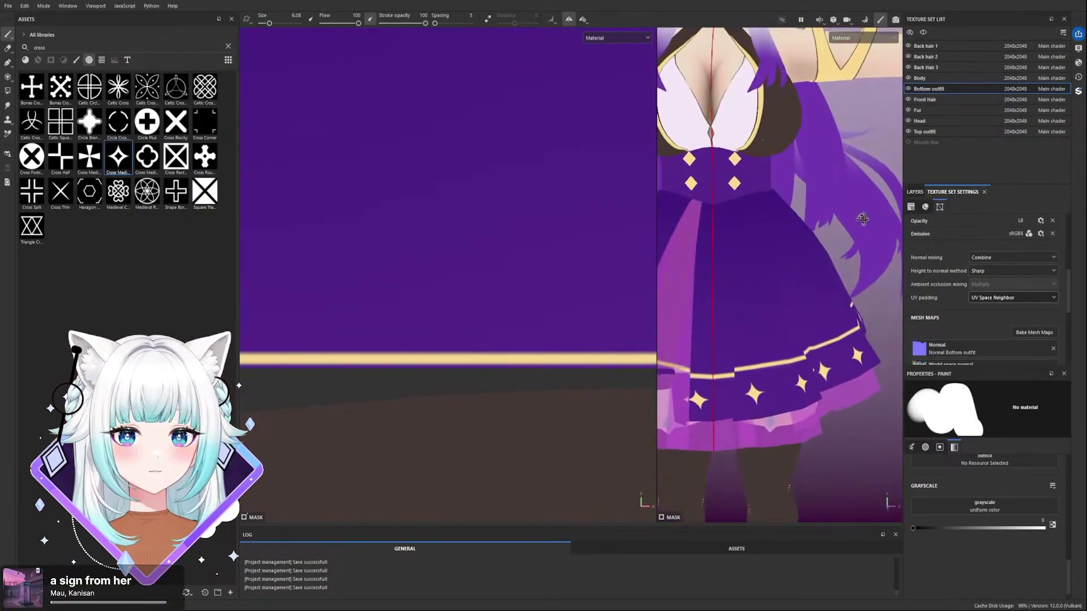
scroll(782, 356, up, 4)
alt+drag(786, 366, 791, 323)
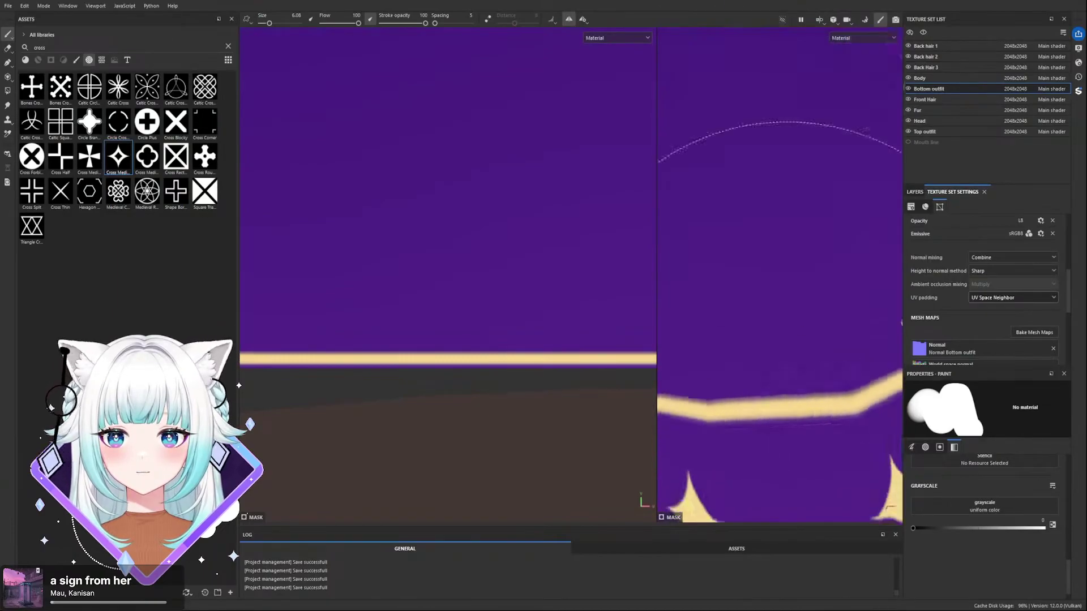
scroll(799, 368, down, 8)
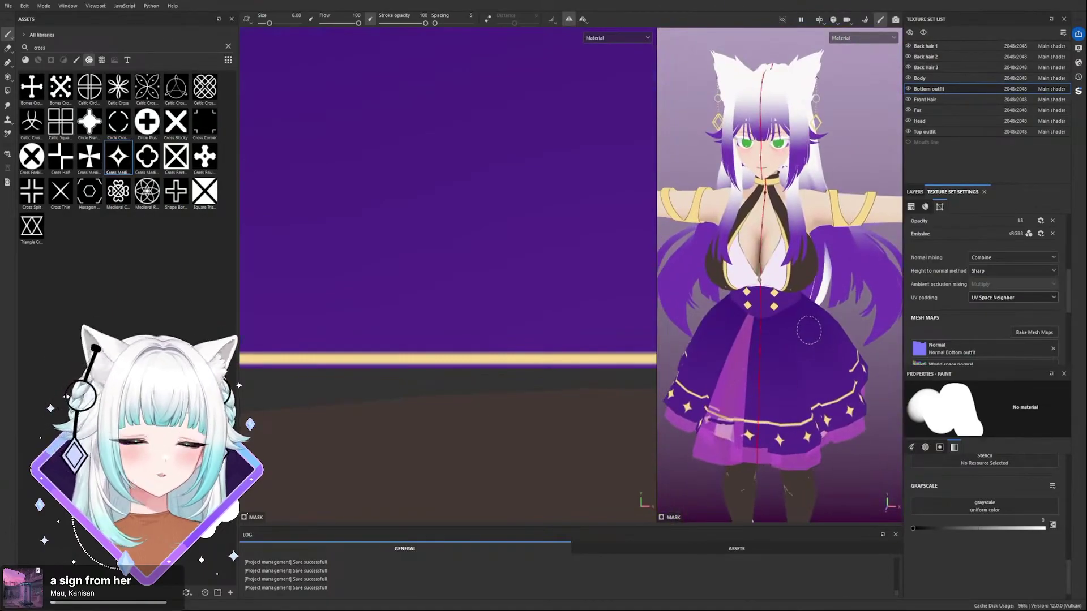
- Inspect the skirt's front in the base color view, return to the material view, and check the sheer front panel
alt+drag(795, 408, 957, 289)
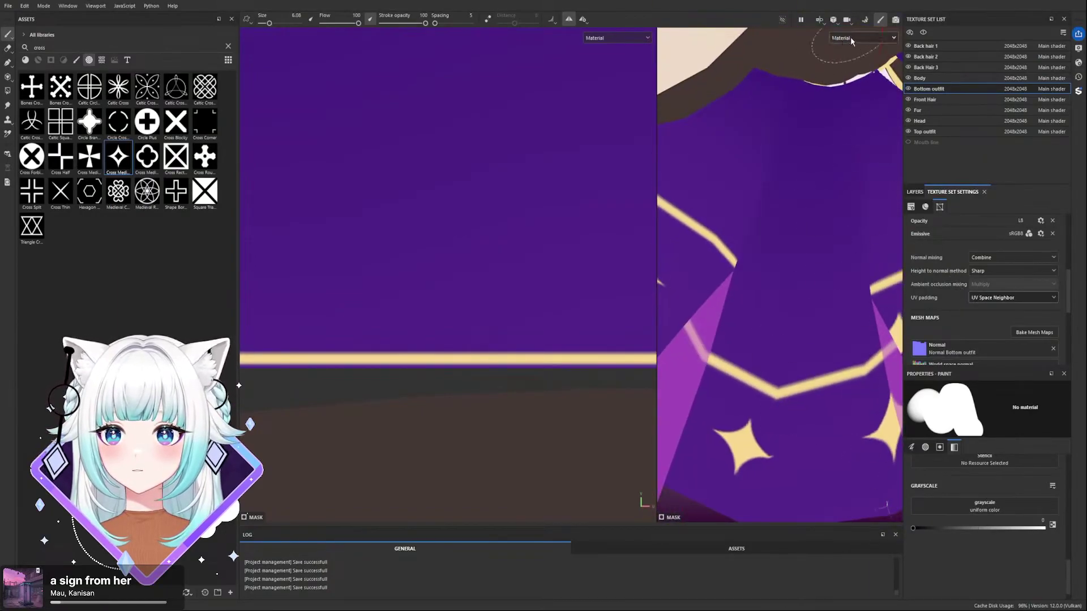
key(c)
alt+drag(855, 75, 777, 101)
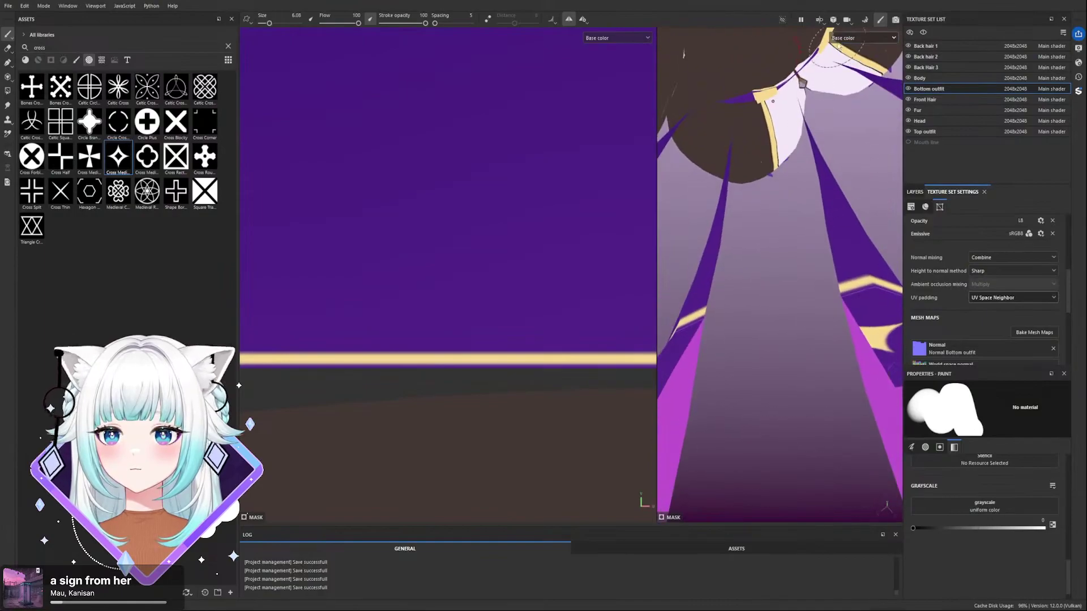
key(m)
alt+drag(848, 58, 798, 271)
scroll(841, 217, down, 5)
scroll(797, 278, up, 3)
scroll(798, 277, up, 5)
alt+middle_drag(773, 251, 810, 218)
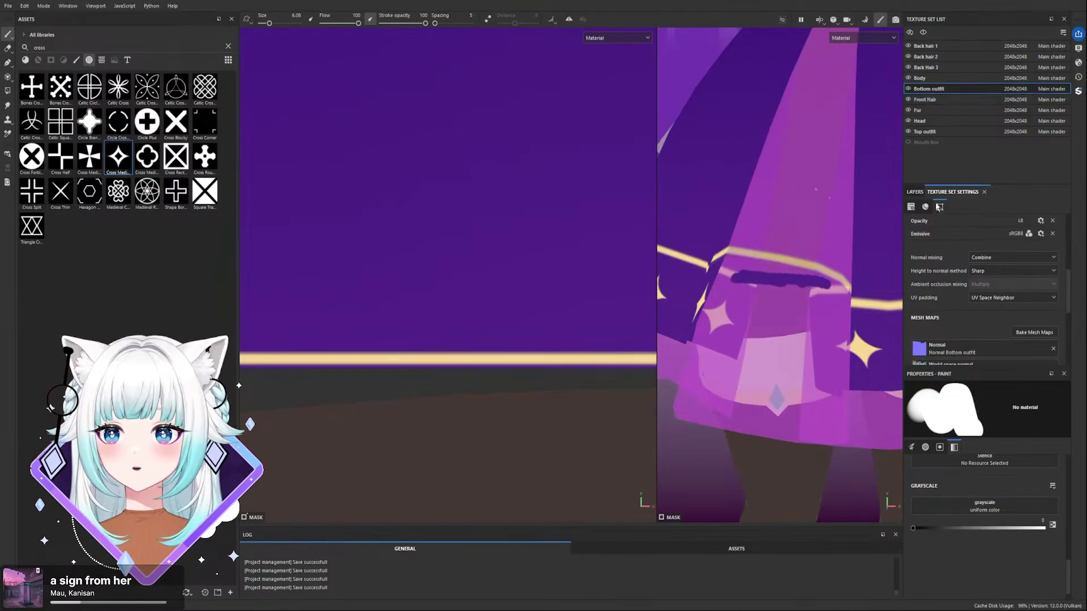
- Detach the layer list from the side dock and erase the dark purple stroke from Fill layer 2's mask on the front panel
click(923, 193)
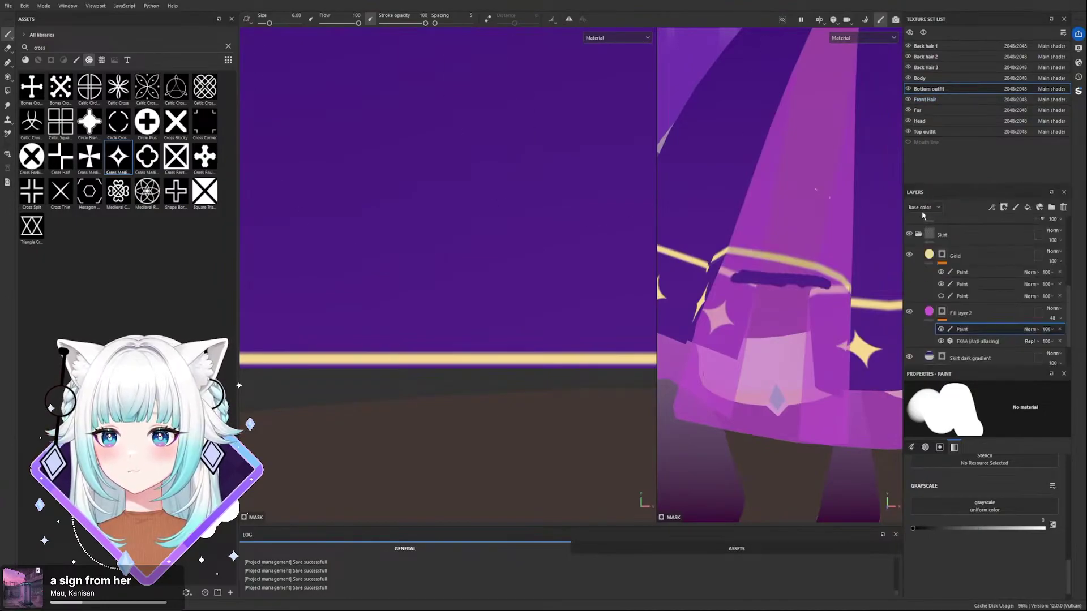
mouse_move(915, 195)
mouse_down()
mouse_move(917, 205)
mouse_move(939, 203)
mouse_move(929, 232)
mouse_move(929, 210)
mouse_move(977, 200)
mouse_up()
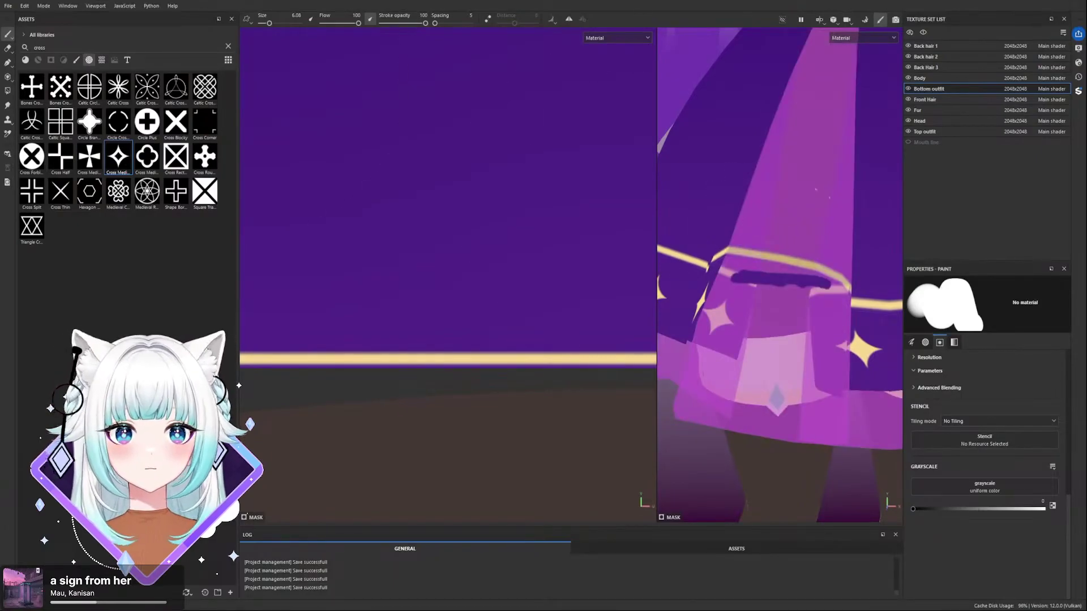
click(8, 48)
mouse_move(756, 286)
mouse_down()
mouse_move(690, 267)
mouse_move(777, 292)
mouse_up()
click(778, 291)
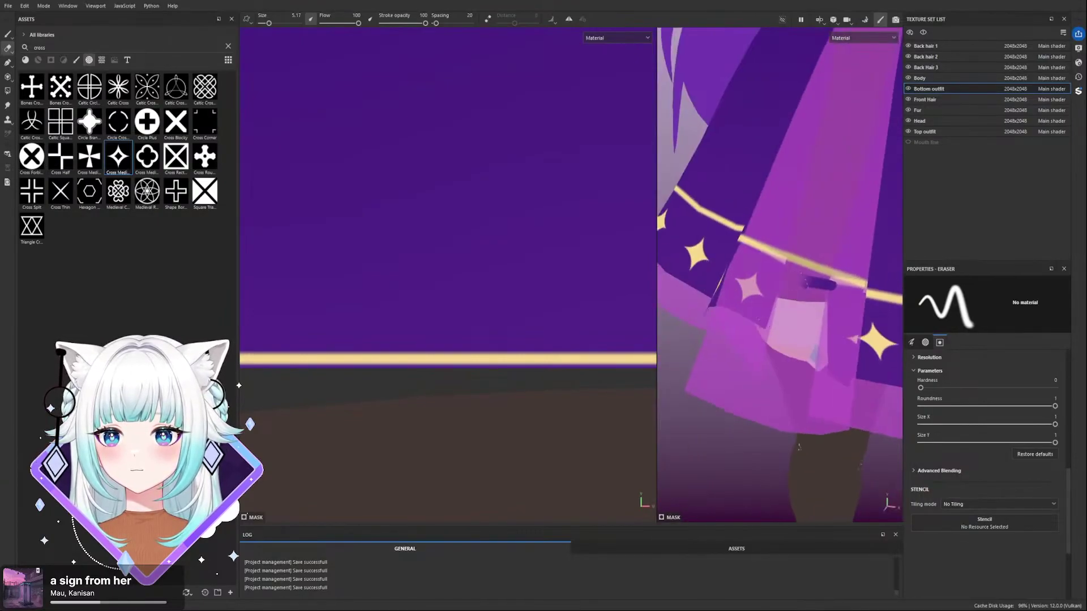
alt+drag(821, 254, 821, 233)
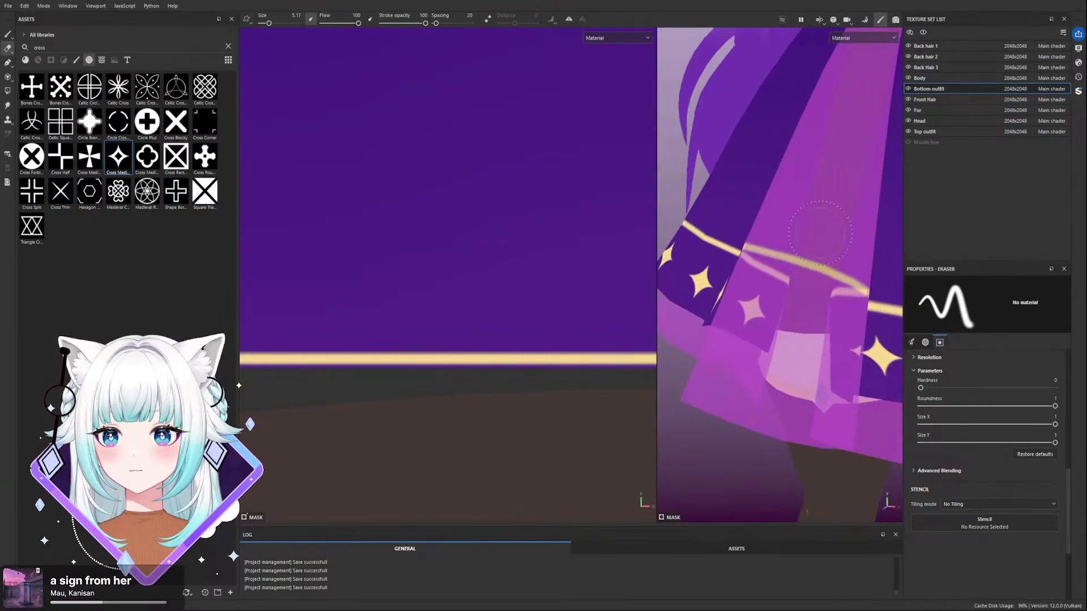
scroll(820, 233, down, 5)
- Save the project and examine the gold trim and stars along the skirt's front hem again
key(ctrl+s)
scroll(821, 232, down, 4)
alt+middle_drag(820, 233, 777, 269)
alt+drag(809, 243, 787, 238)
scroll(788, 238, up, 6)
scroll(815, 313, up, 5)
mouse_move(878, 309)
alt+mouse_down()
mouse_move(849, 247)
mouse_move(864, 376)
mouse_move(865, 249)
mouse_move(873, 381)
mouse_move(861, 238)
alt+mouse_up()
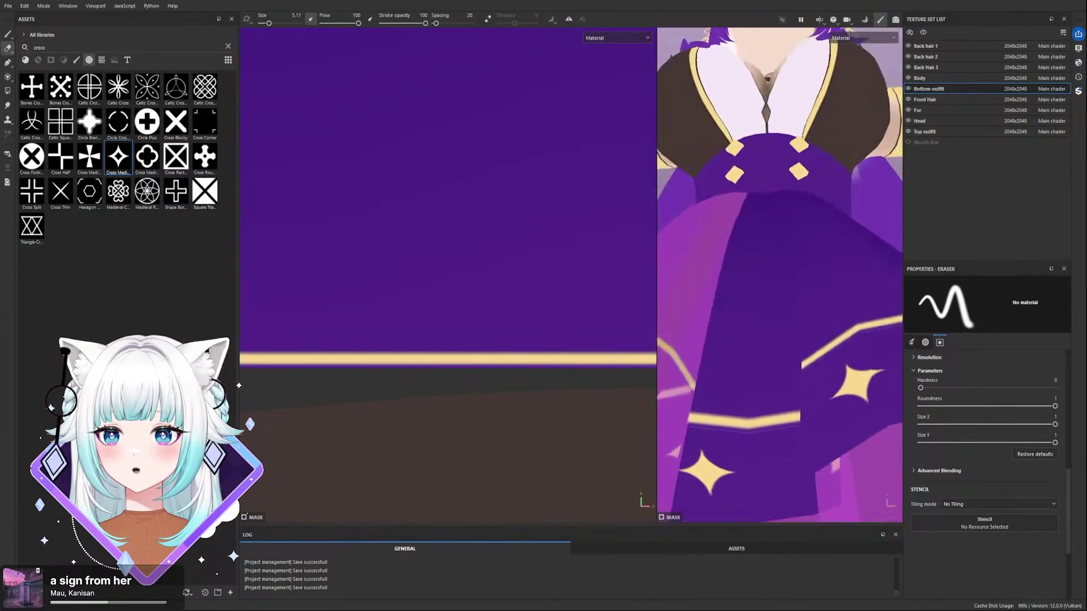
scroll(875, 362, up, 5)
alt+drag(875, 362, 832, 228)
key(f)
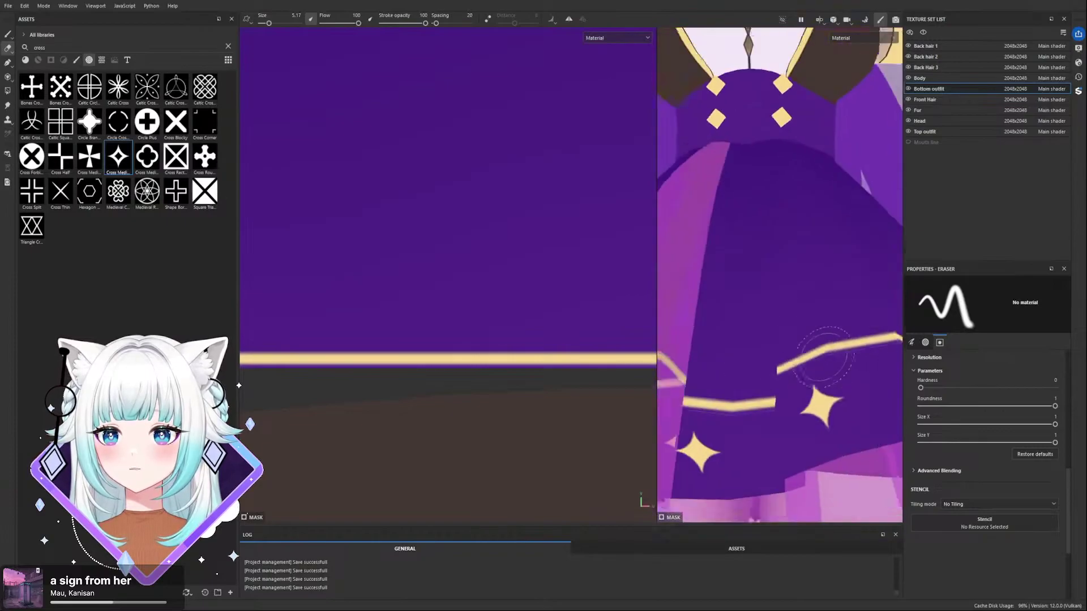
- Dock the layer list between the texture set list and the properties, grouped with the texture set settings and placed first
drag(904, 293, 808, 292)
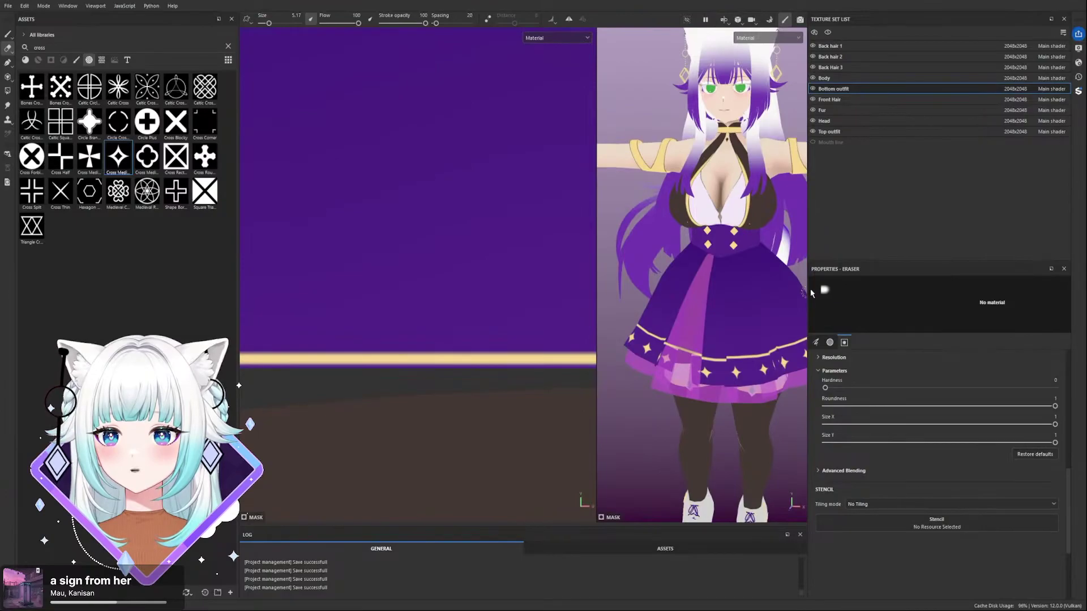
drag(808, 289, 903, 289)
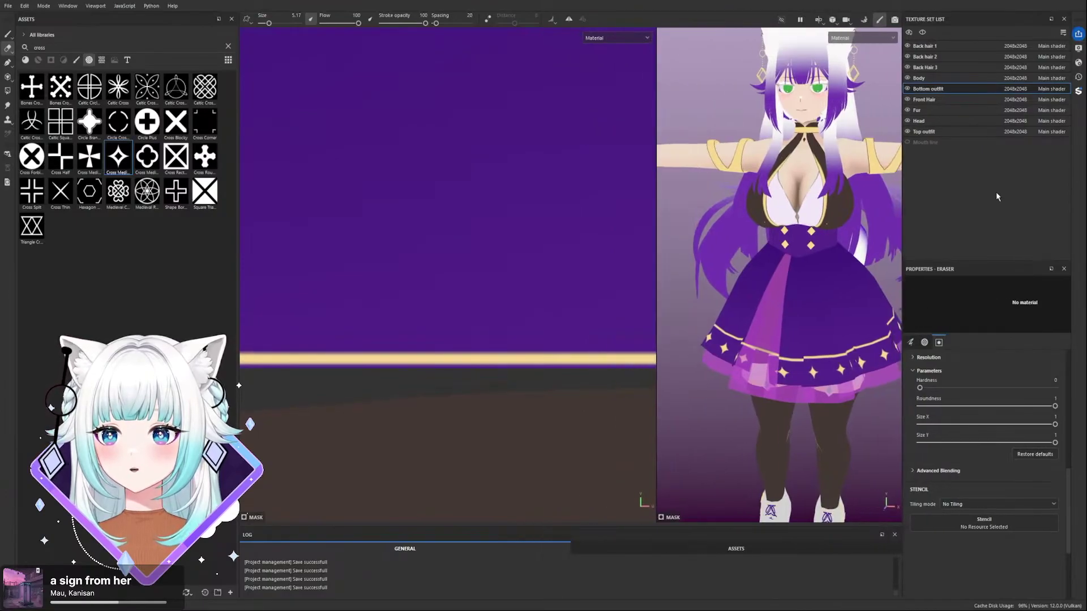
drag(997, 193, 899, 308)
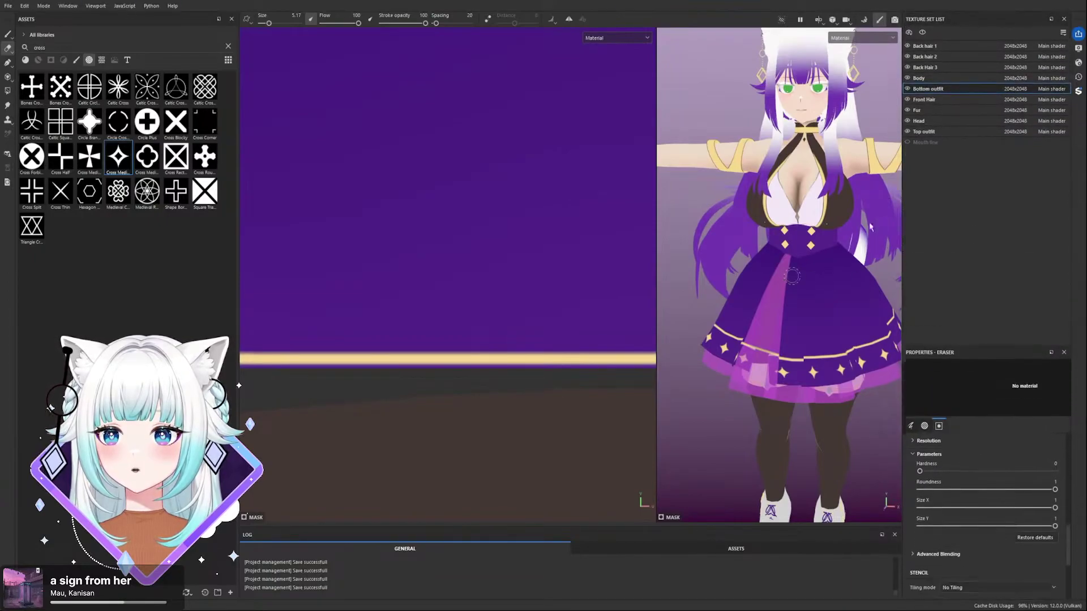
drag(985, 291, 964, 383)
drag(962, 331, 910, 207)
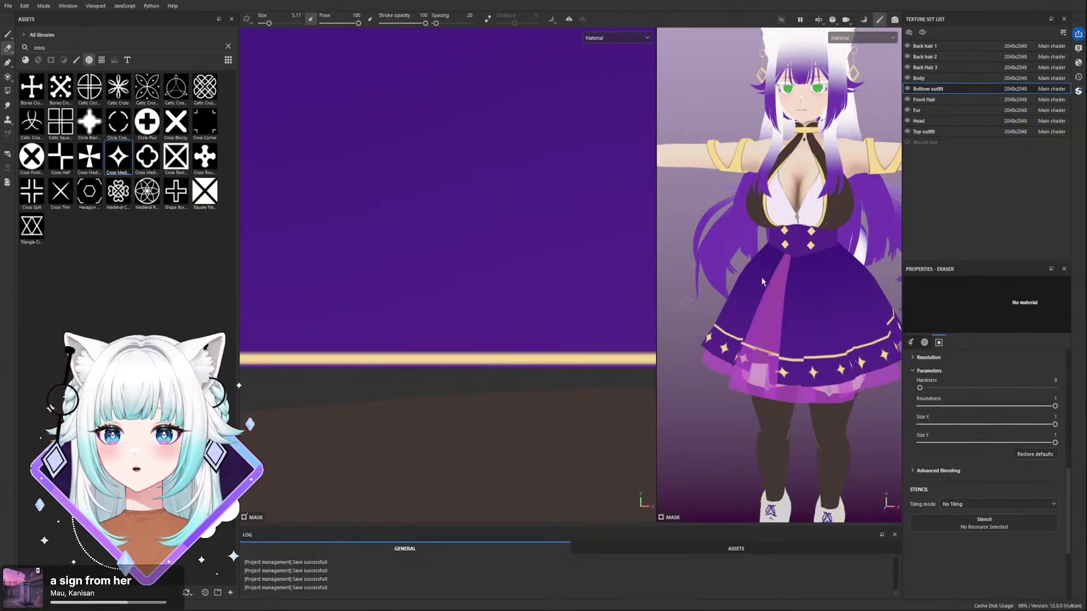
drag(625, 313, 951, 243)
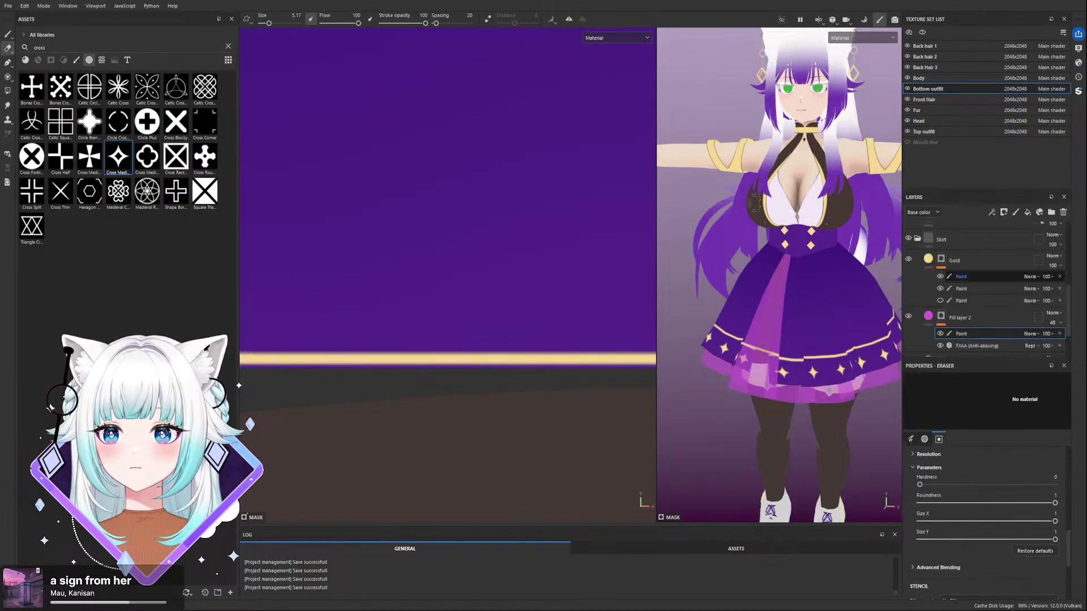
drag(460, 147, 967, 279)
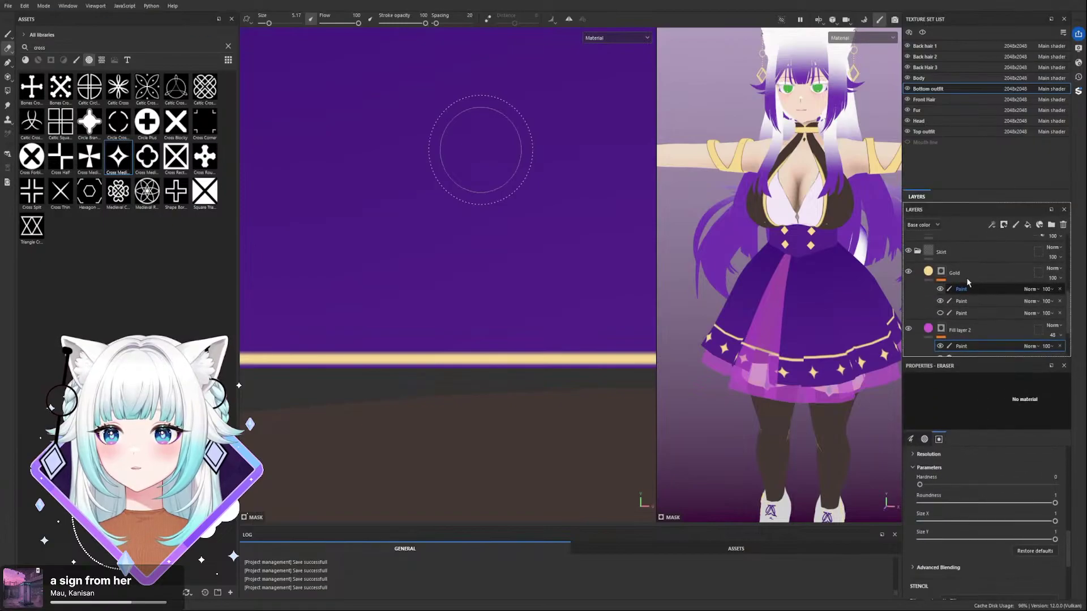
click(969, 198)
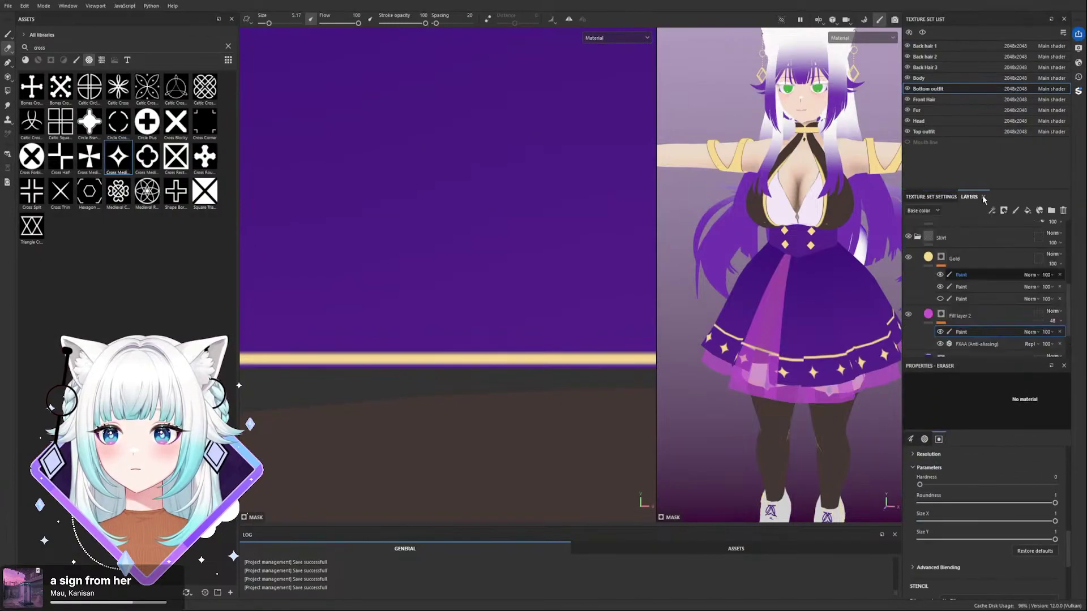
drag(969, 200, 928, 199)
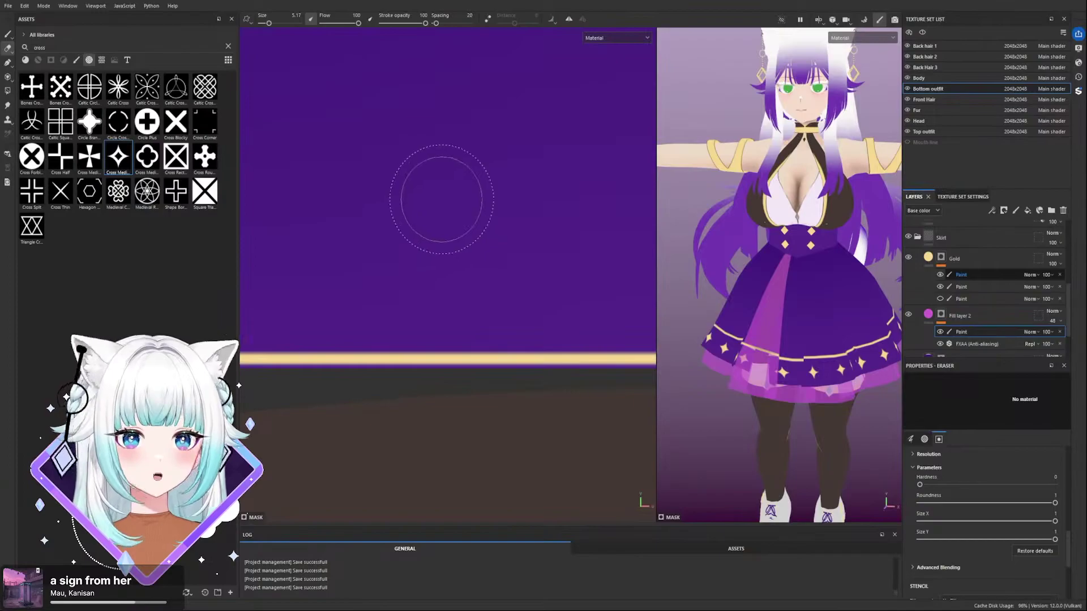
- Examine the skirt's gold hem trim and star pattern from the front and both sides
scroll(470, 180, down, 2)
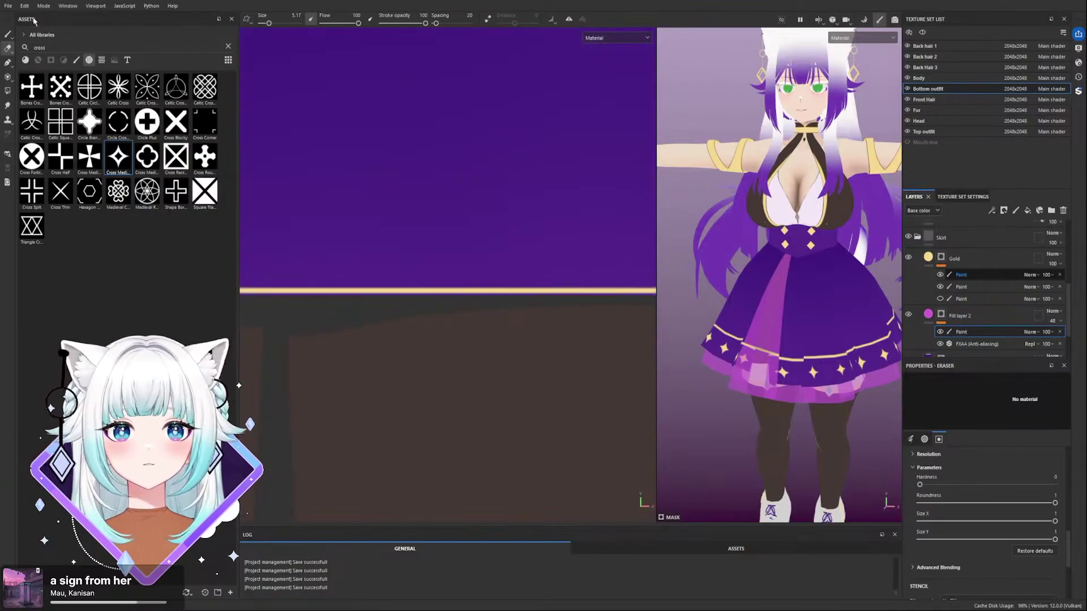
scroll(756, 308, down, 3)
scroll(764, 354, up, 3)
alt+drag(798, 295, 772, 327)
alt+middle_drag(773, 327, 811, 498)
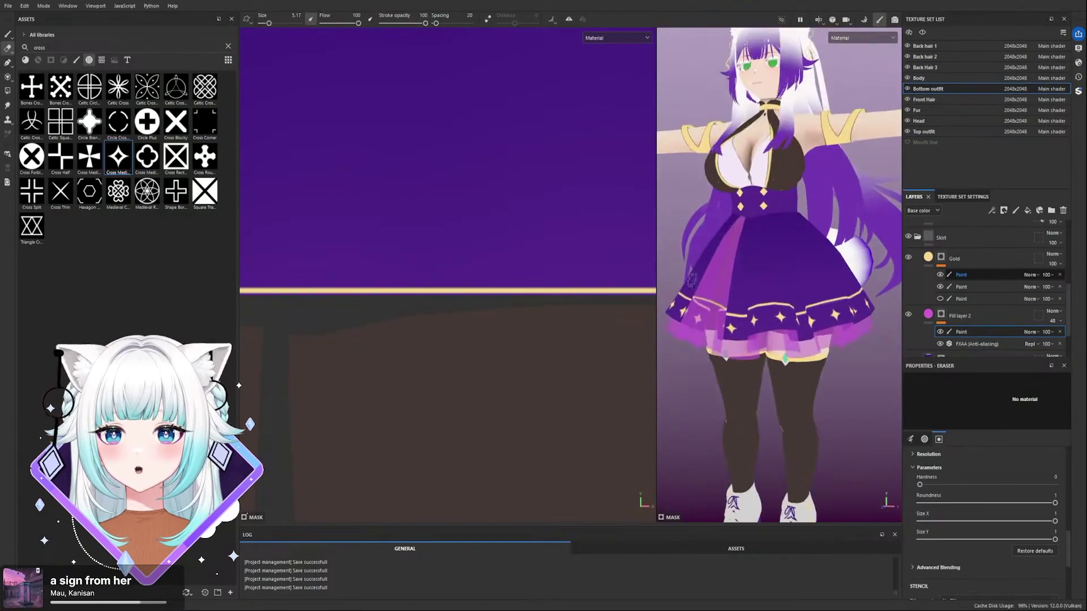
scroll(791, 218, up, 4)
alt+drag(791, 218, 761, 235)
scroll(762, 235, down, 5)
alt+drag(827, 283, 814, 228)
scroll(759, 278, up, 6)
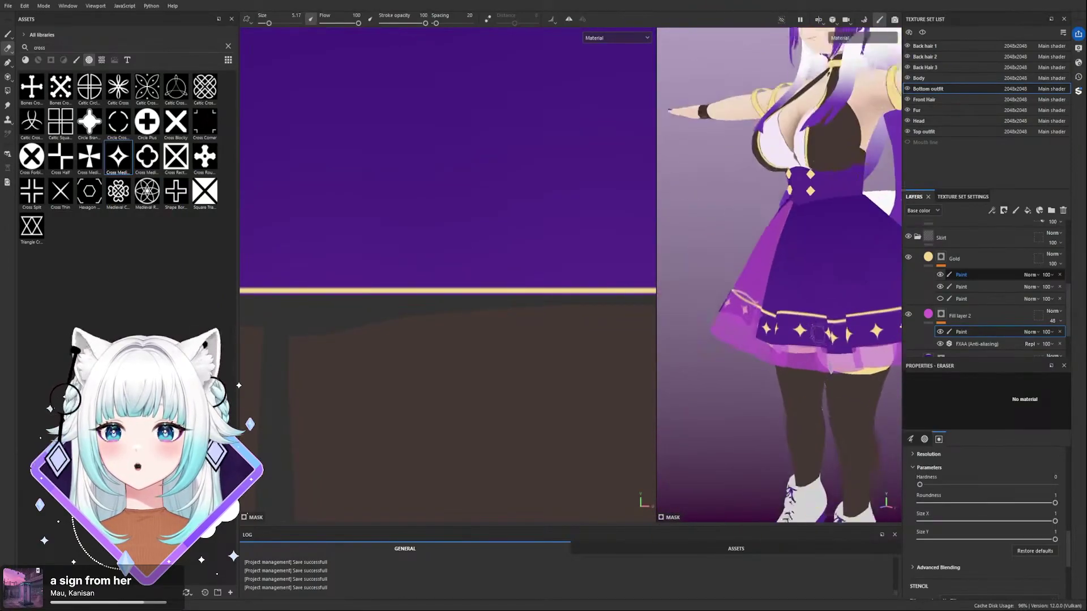
alt+drag(759, 278, 753, 334)
alt+drag(764, 385, 784, 348)
alt+drag(762, 308, 763, 354)
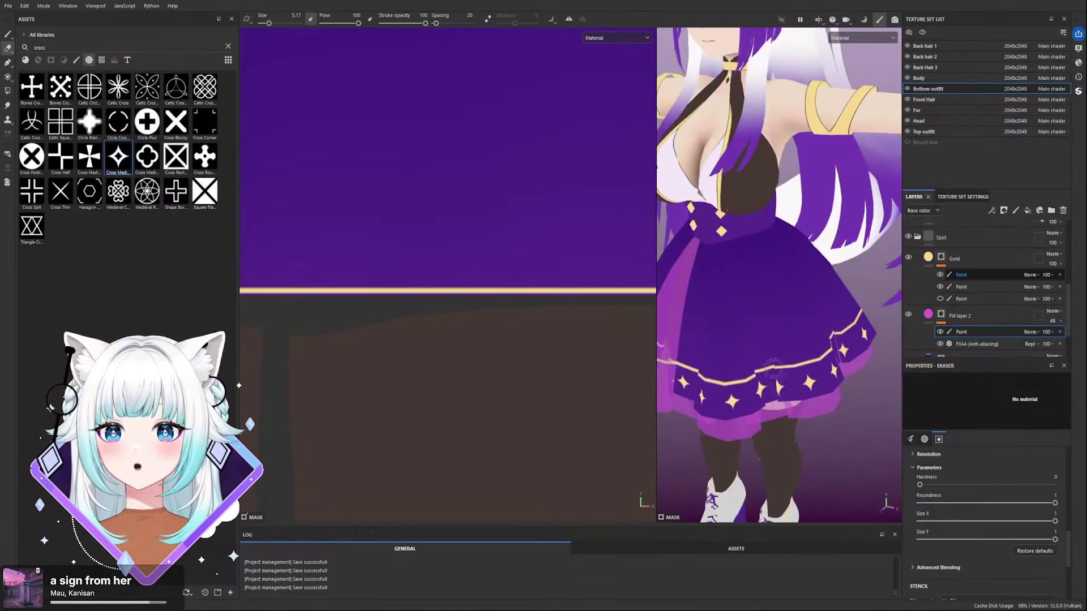
- Check the whole character from the front, then the skirt's side, stockings and boots
scroll(749, 274, down, 5)
mouse_move(821, 255)
alt+mouse_down()
mouse_move(719, 241)
mouse_move(859, 237)
alt+mouse_up()
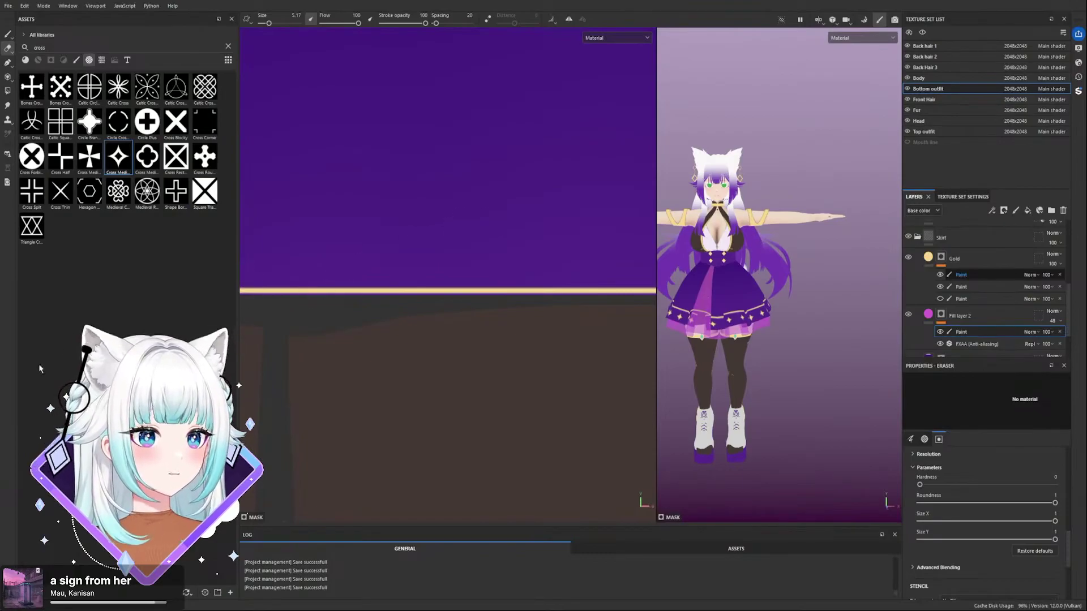
scroll(728, 317, up, 4)
mouse_move(742, 266)
alt+mouse_down()
mouse_move(718, 243)
mouse_move(679, 244)
mouse_move(693, 272)
mouse_move(731, 264)
alt+mouse_up()
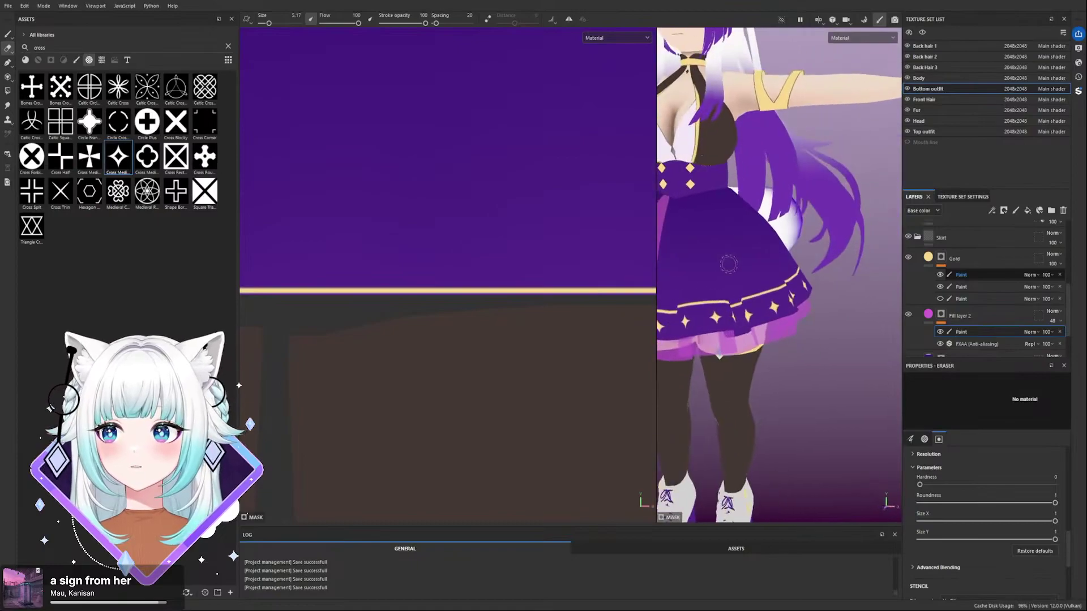
scroll(728, 264, down, 4)
alt+middle_drag(712, 271, 744, 306)
mouse_move(744, 306)
alt+mouse_down()
mouse_move(717, 283)
mouse_move(747, 292)
alt+mouse_up()
scroll(751, 296, up, 5)
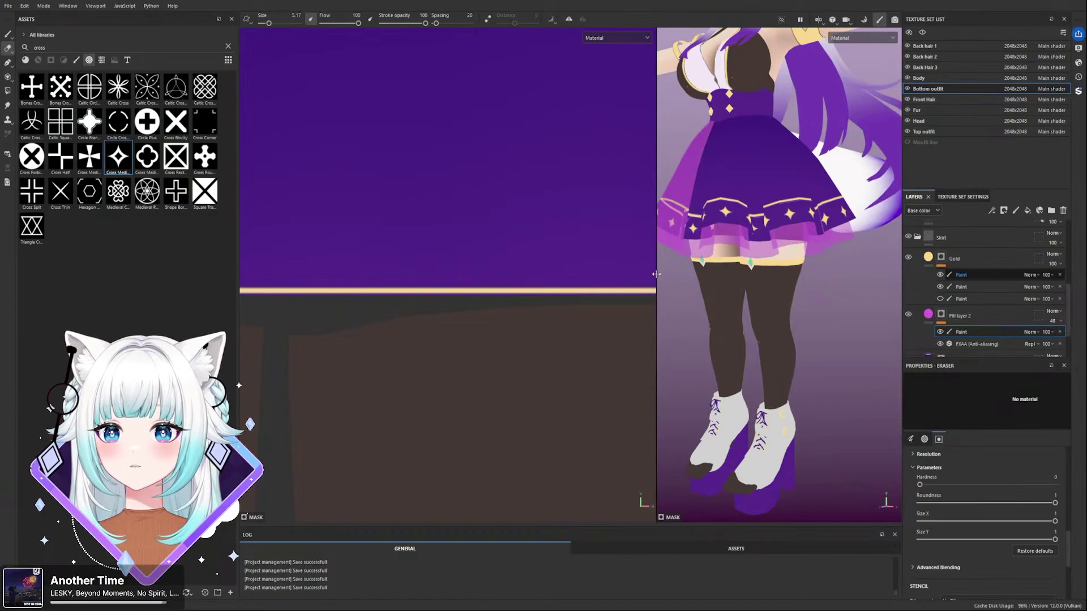
- Widen the 3D view at the expense of the UV view and look over the full outfit from the front
drag(656, 274, 521, 274)
scroll(764, 181, down, 4)
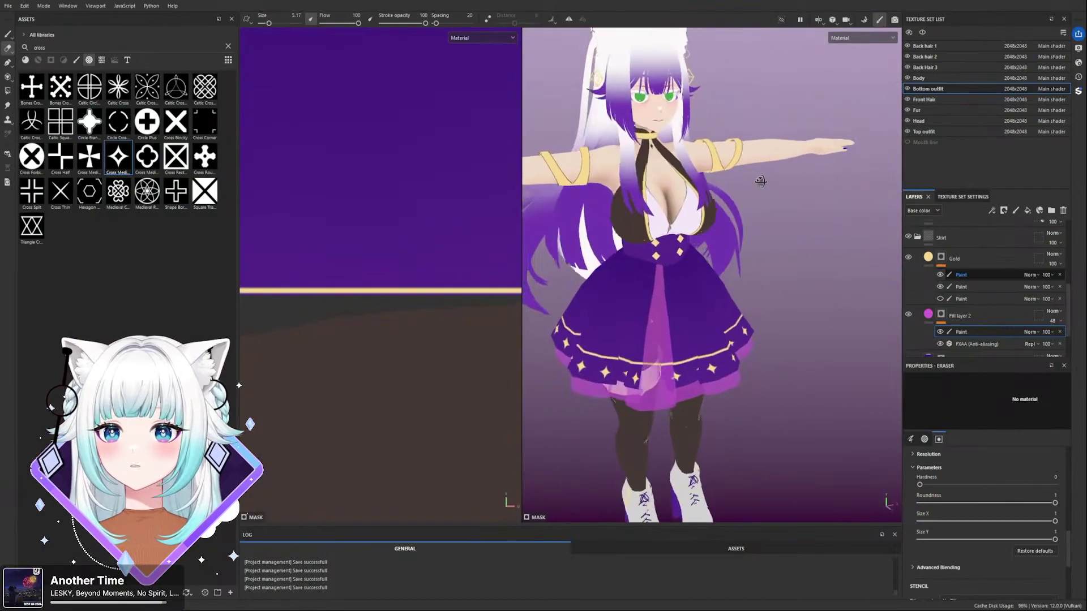
alt+drag(764, 181, 710, 183)
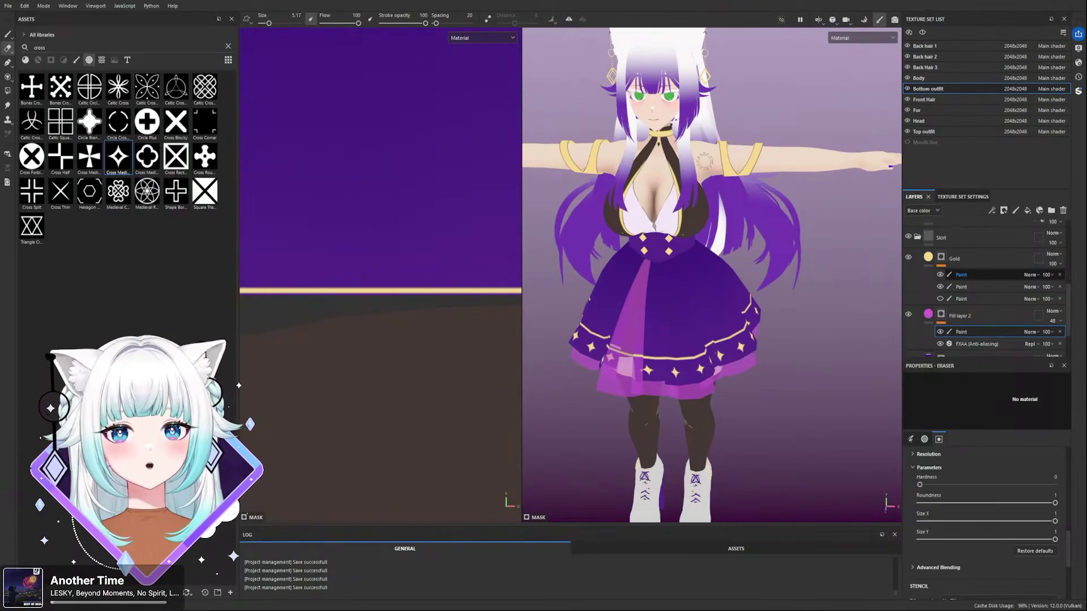
scroll(653, 182, up, 3)
scroll(679, 193, down, 4)
scroll(708, 169, up, 1)
mouse_move(708, 139)
alt+mouse_down()
mouse_move(762, 66)
mouse_move(704, 139)
alt+mouse_up()
alt+middle_drag(704, 139, 637, 227)
- Inspect the purple fingernails up close and set the Body texture set's UV padding to UV Space Neighbor
alt+drag(770, 225, 652, 272)
scroll(793, 346, up, 4)
alt+middle_drag(793, 347, 612, 262)
scroll(696, 328, up, 2)
alt+middle_drag(736, 396, 657, 335)
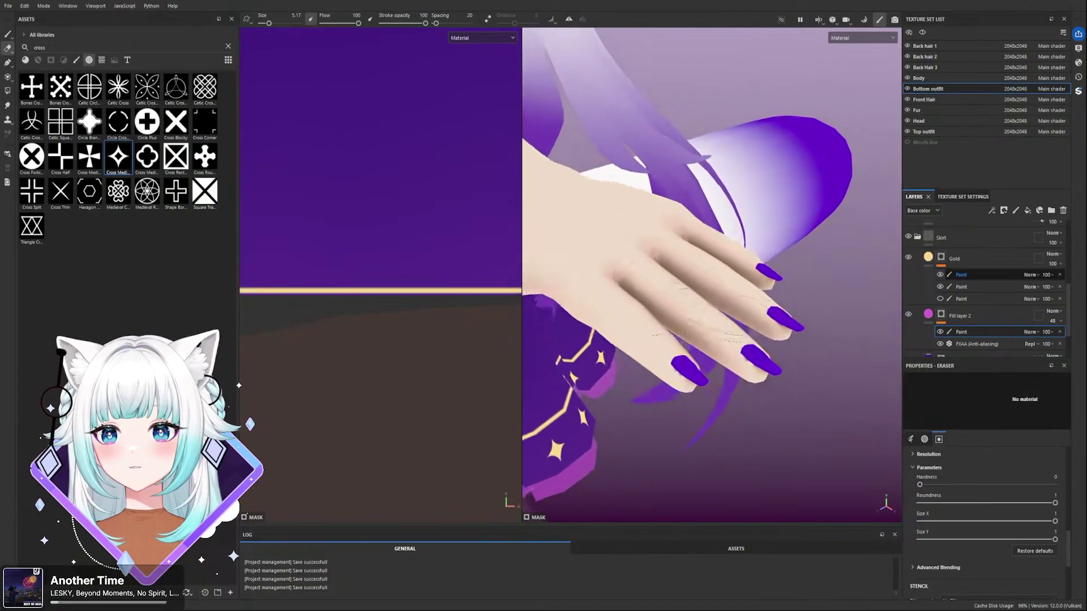
scroll(764, 442, up, 4)
scroll(754, 436, down, 3)
scroll(770, 453, up, 2)
click(922, 78)
click(957, 197)
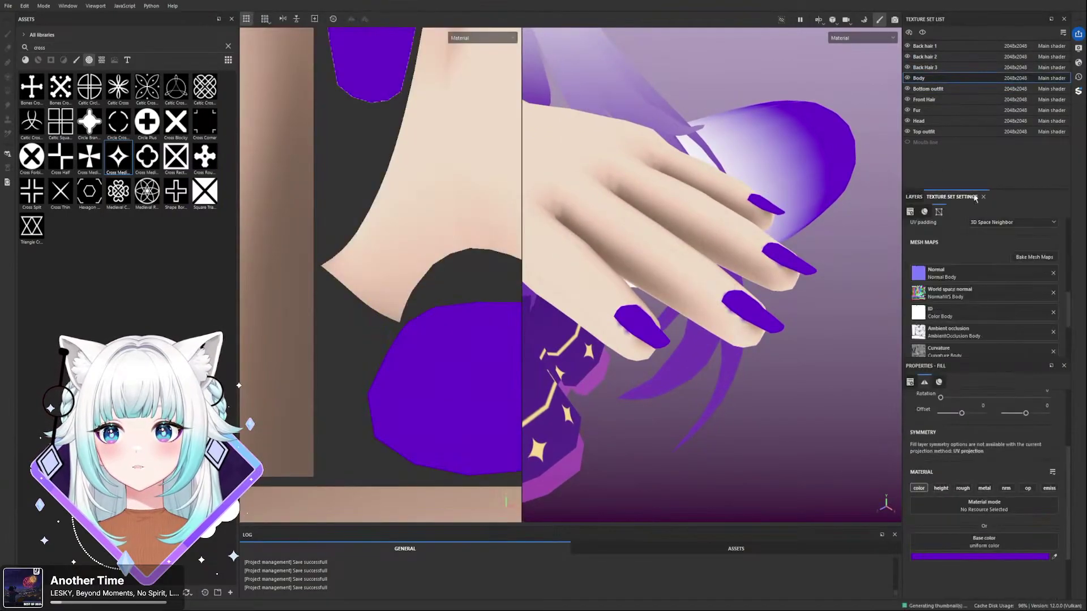
scroll(962, 261, up, 3)
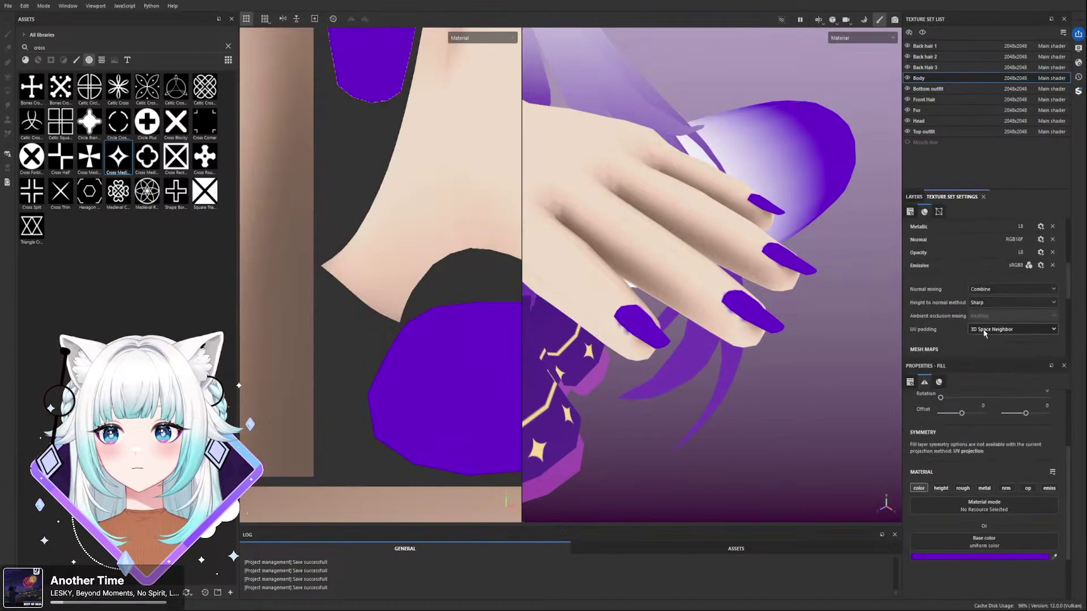
alt+drag(728, 296, 694, 256)
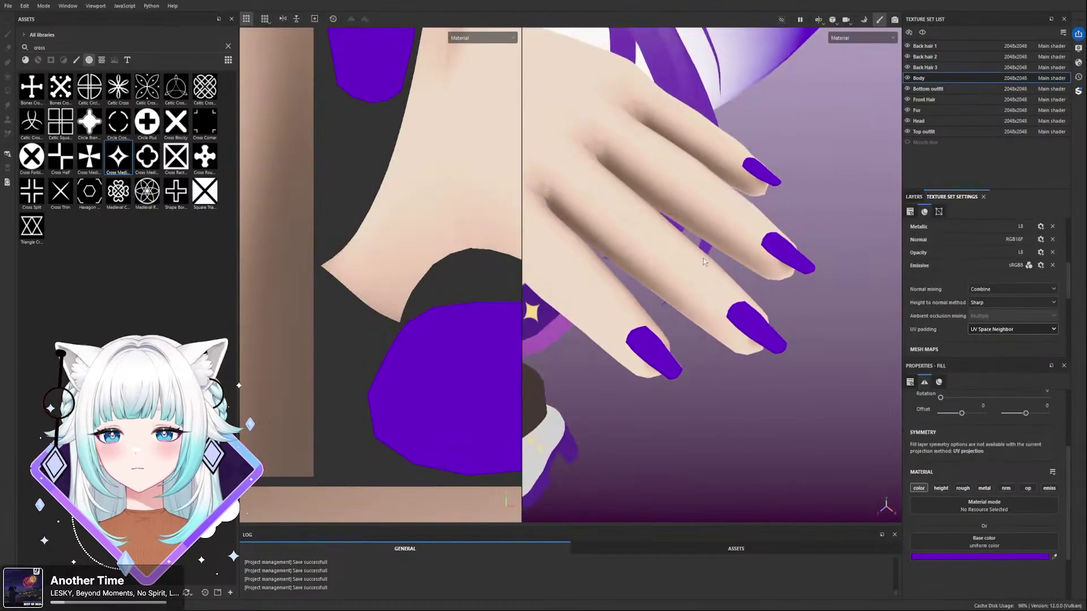
- Review the skirt, stockings and boots around the character and save the project
scroll(694, 256, down, 6)
scroll(641, 253, up, 10)
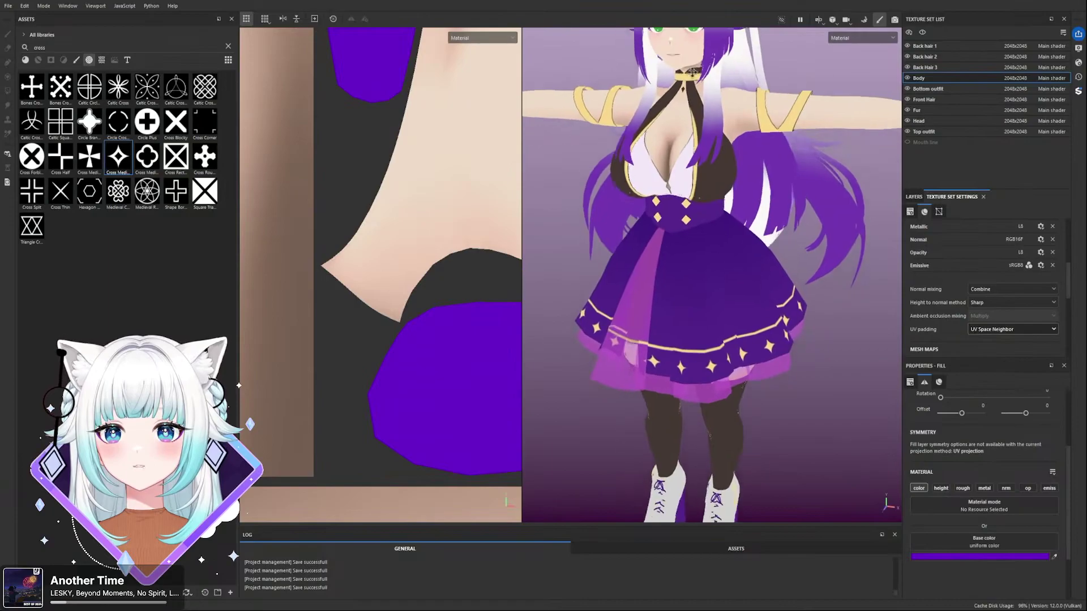
alt+drag(729, 179, 885, 232)
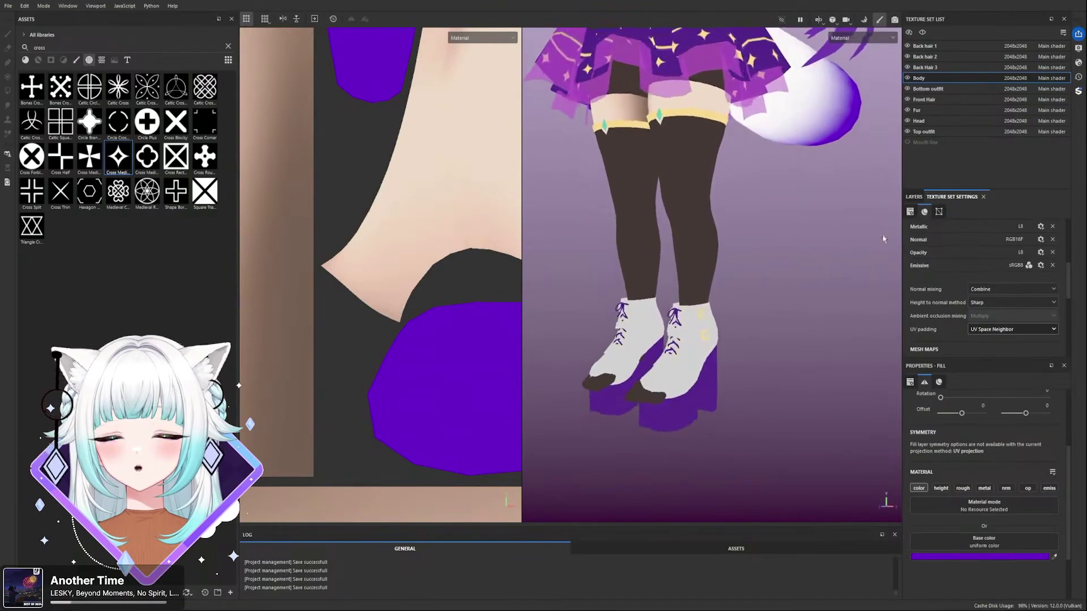
scroll(694, 223, up, 2)
alt+middle_drag(695, 223, 743, 278)
alt+drag(804, 243, 864, 260)
scroll(850, 260, down, 3)
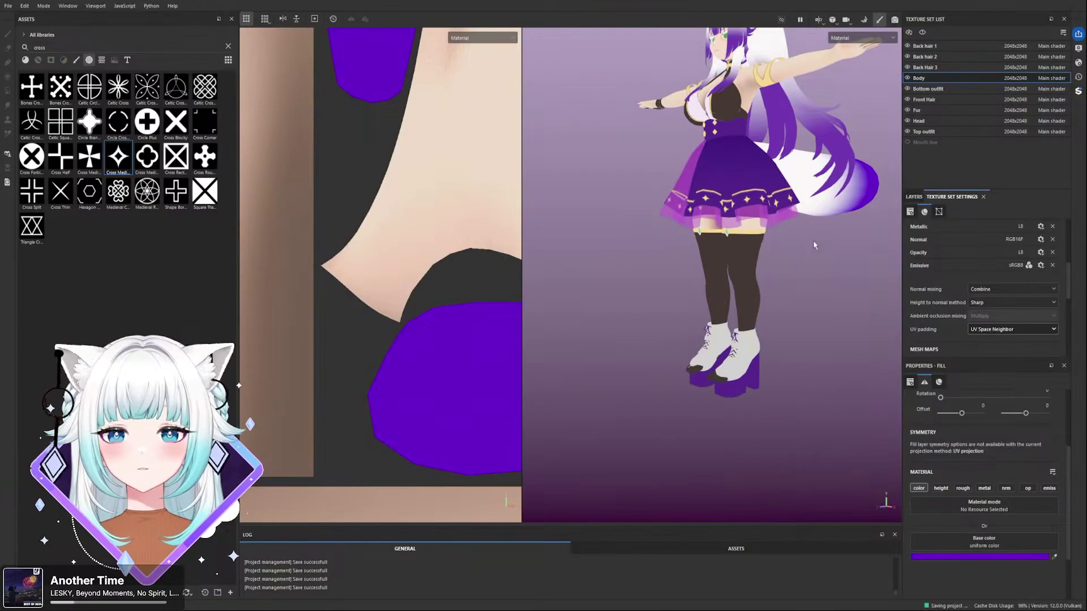
- Examine the character's outfit from the front and side, from the boots up to the skirt and top
scroll(732, 317, up, 3)
scroll(731, 317, up, 2)
mouse_move(722, 268)
alt+mouse_down()
mouse_move(767, 265)
mouse_move(740, 273)
alt+mouse_up()
scroll(740, 273, down, 4)
alt+middle_drag(748, 168, 752, 202)
alt+middle_drag(780, 147, 787, 308)
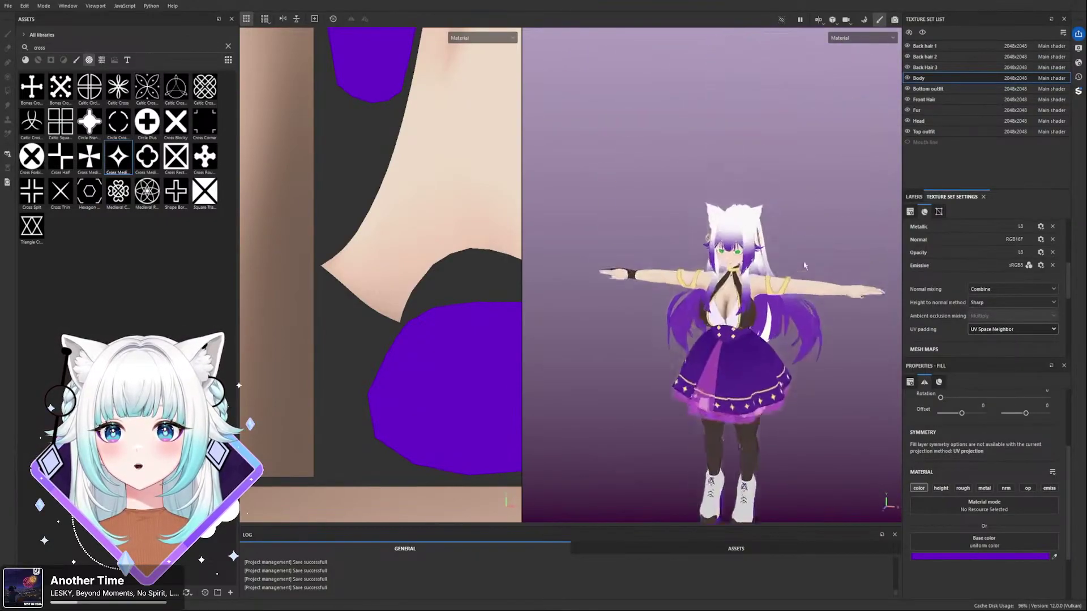
scroll(770, 218, up, 5)
alt+drag(772, 200, 745, 207)
alt+middle_drag(747, 424, 747, 210)
alt+drag(821, 283, 759, 294)
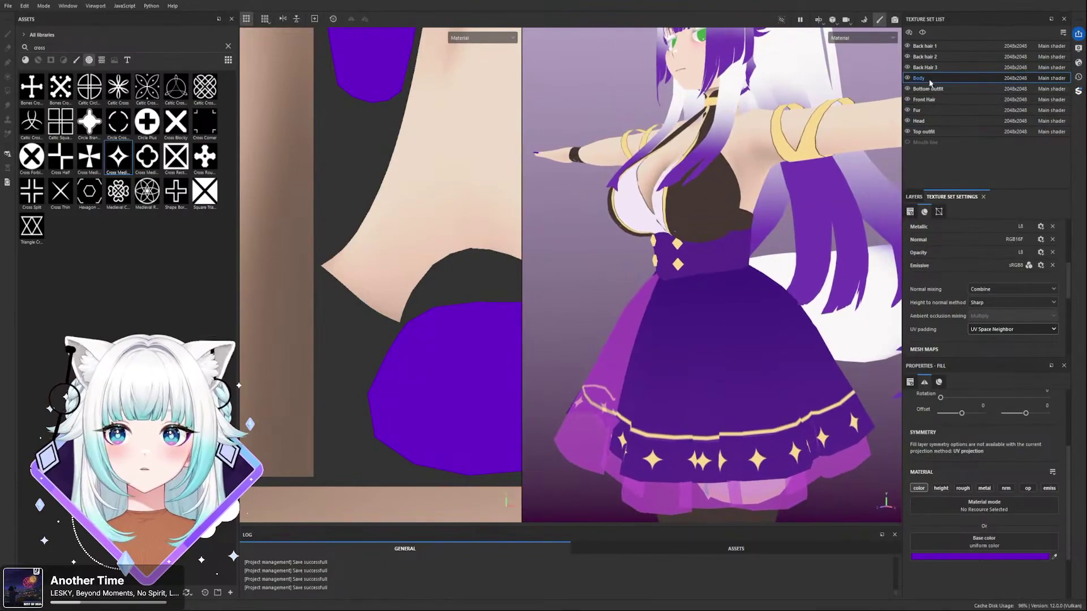
- Switch to the Bottom outfit texture set, show its layer stack and collapse the Shoes folder
ctrl+alt+right_click(722, 216)
scroll(723, 213, down, 3)
alt+drag(722, 211, 791, 214)
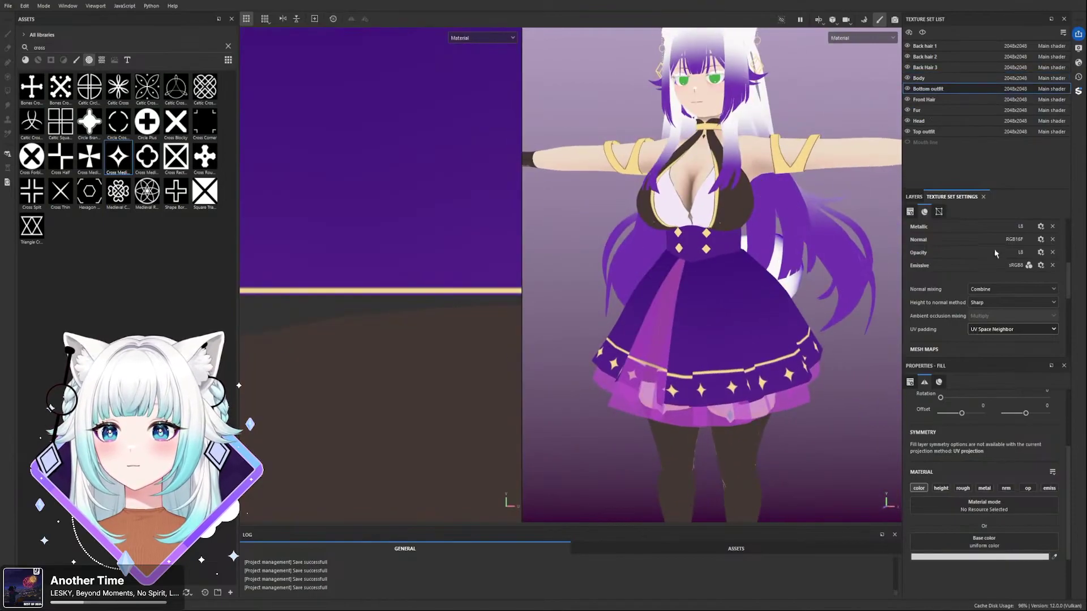
click(914, 197)
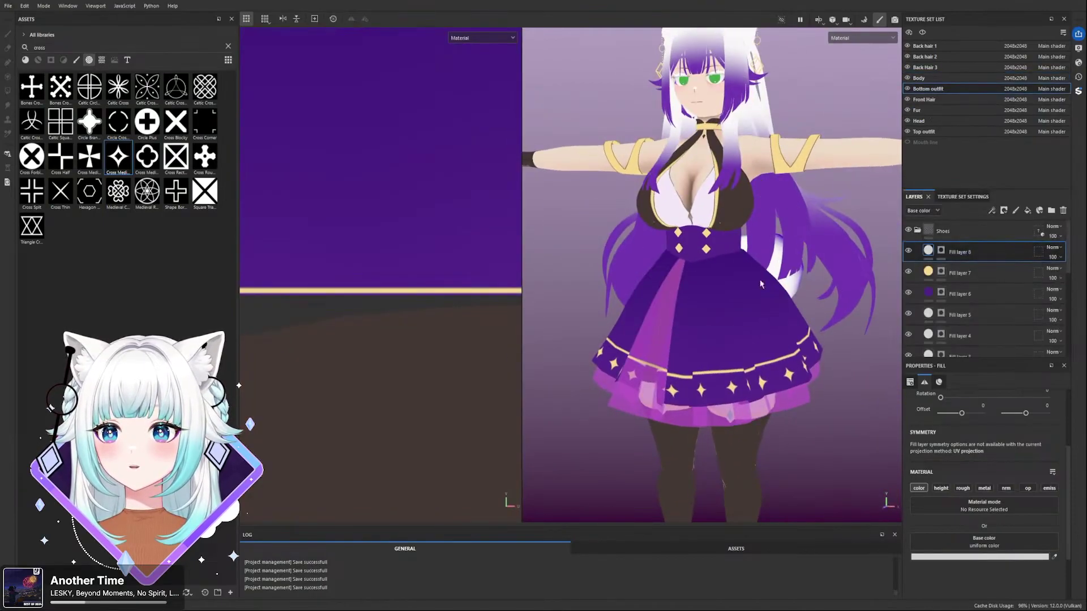
scroll(761, 284, down, 3)
click(917, 230)
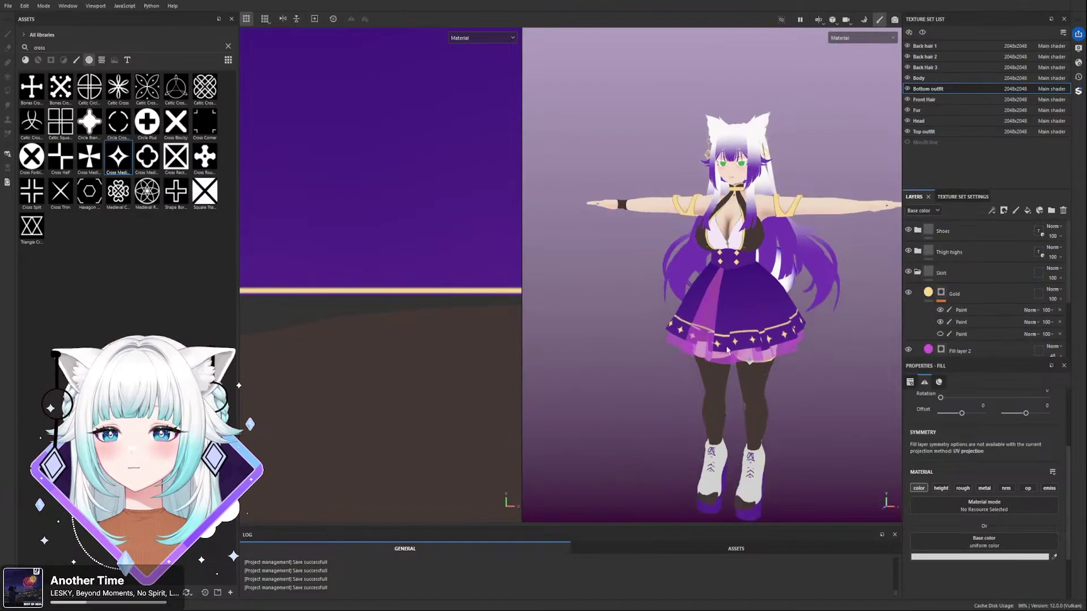
- Rename Fill layer 2 in the Skirt folder as Under layer
scroll(732, 351, up, 4)
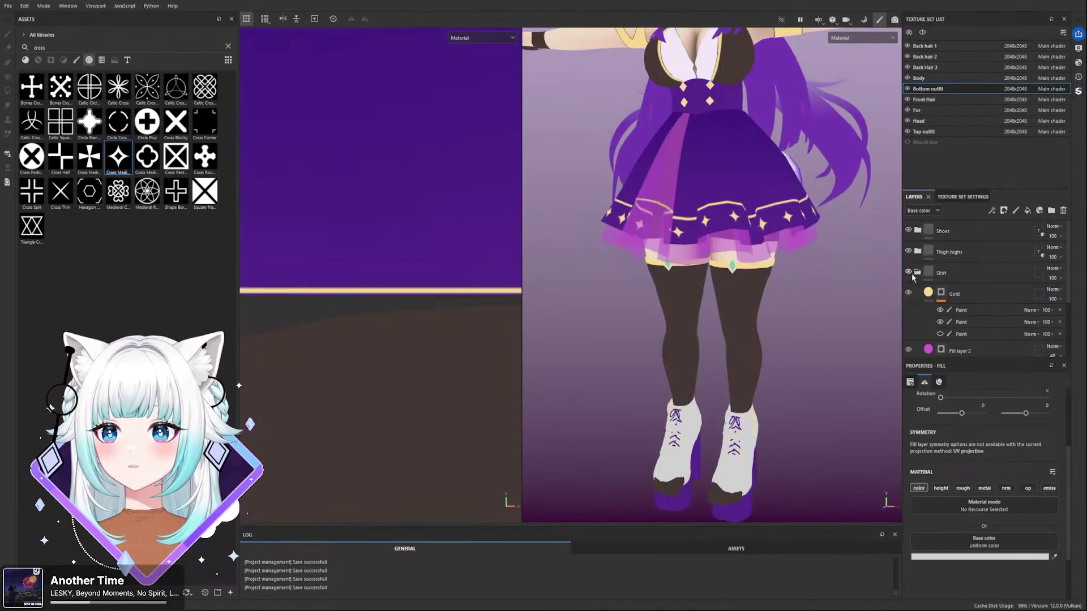
click(977, 294)
scroll(967, 296, down, 2)
scroll(971, 270, up, 1)
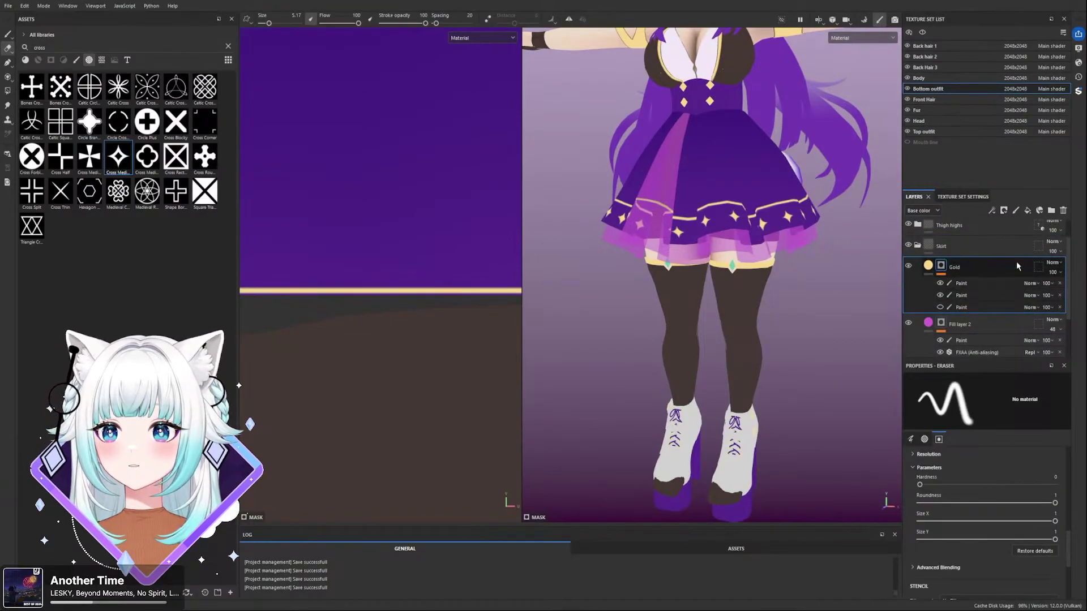
scroll(974, 279, down, 1)
scroll(995, 270, down, 1)
click(964, 271)
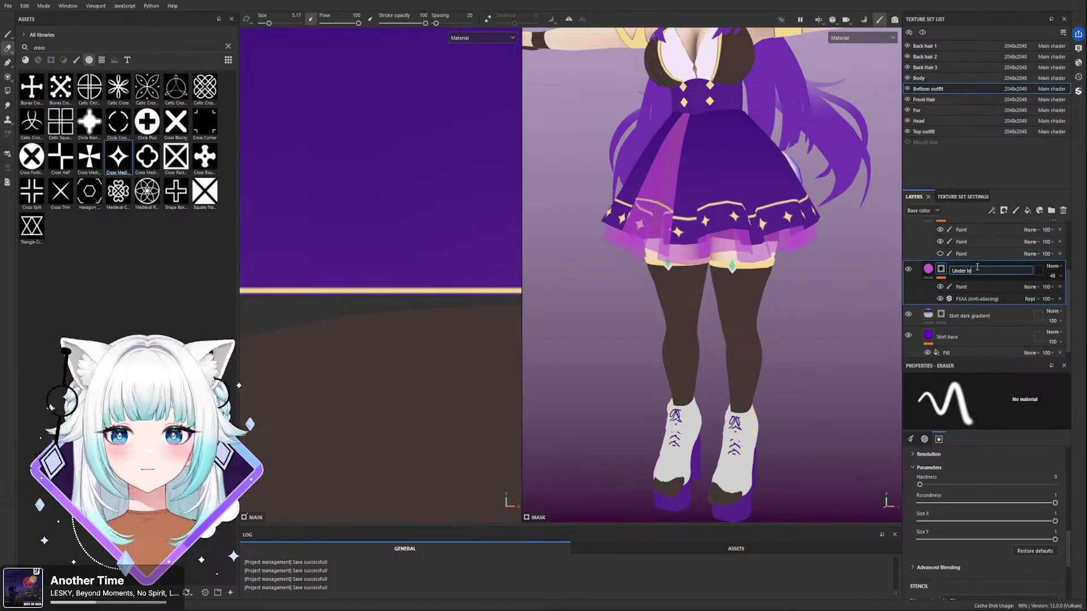
scroll(983, 267, up, 2)
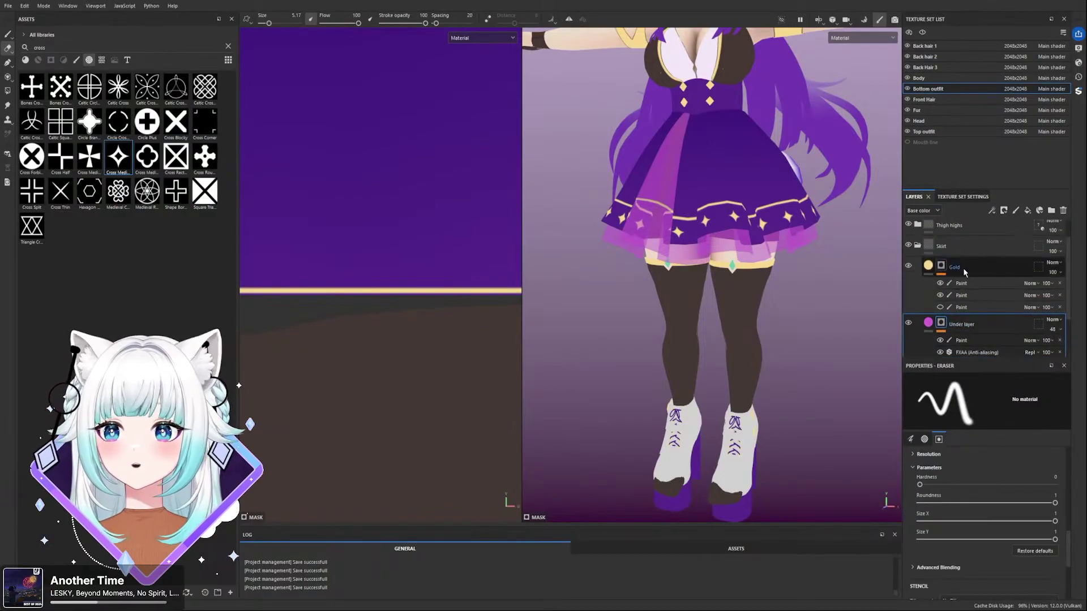
- Add a fill layer with a black mask directly above the Skirt dark gradient layer
scroll(958, 286, down, 2)
click(968, 309)
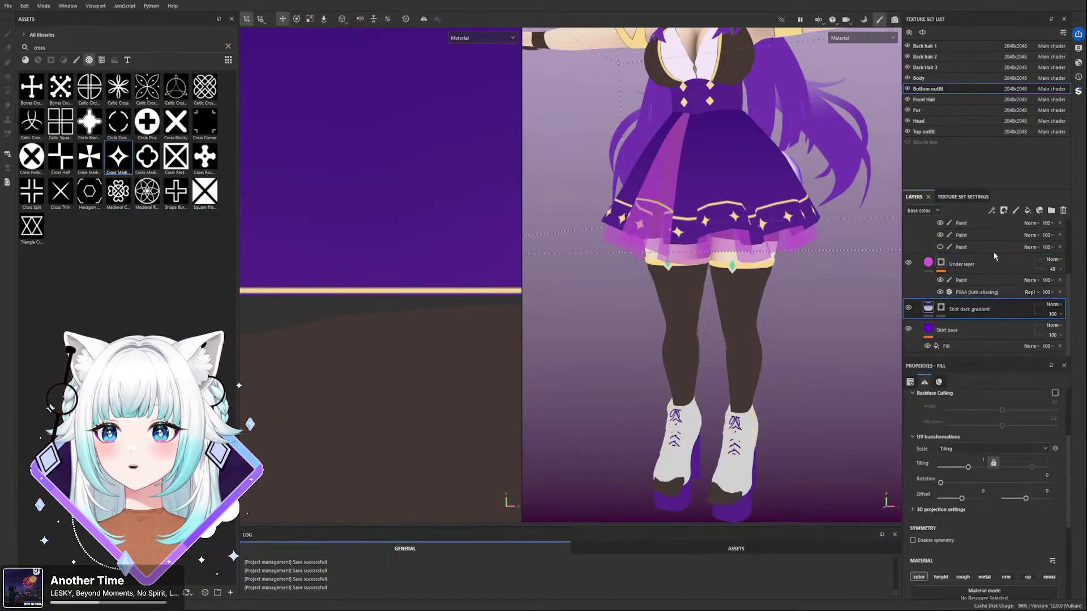
scroll(716, 221, up, 2)
alt+drag(801, 220, 784, 235)
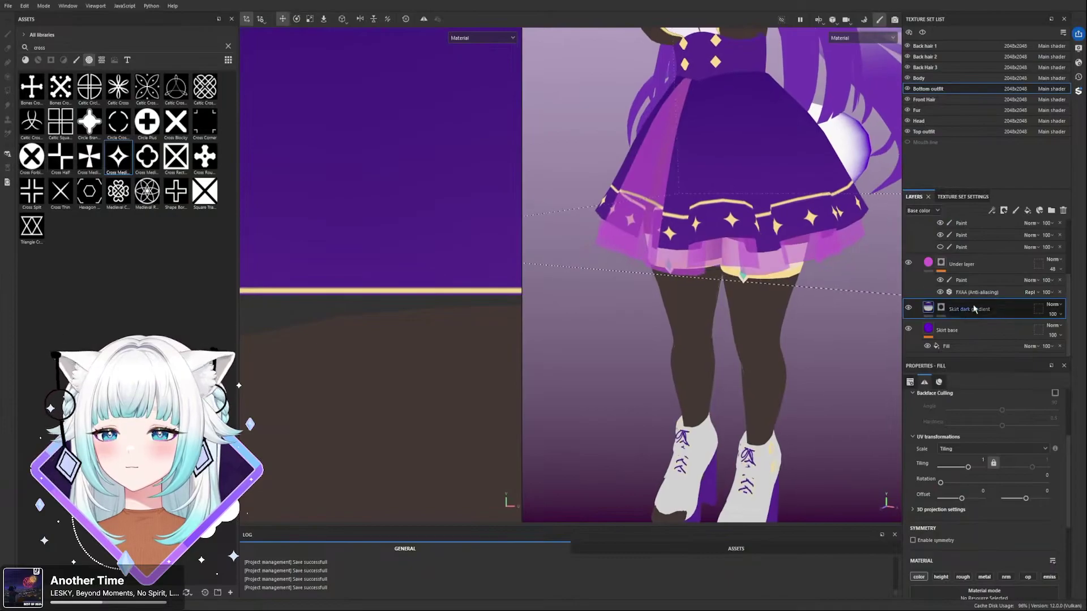
click(1028, 212)
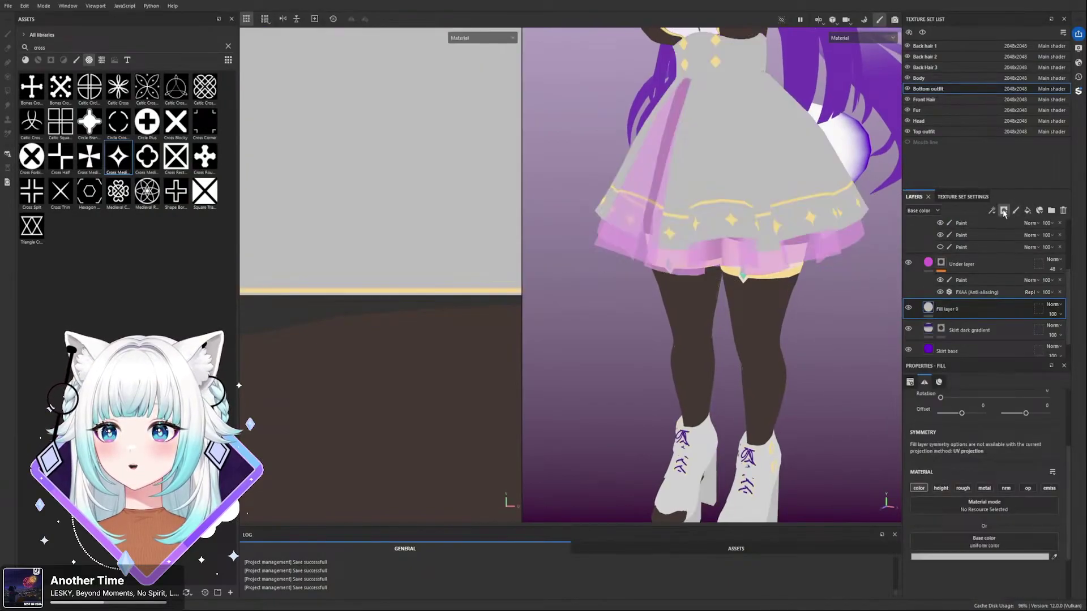
click(1004, 210)
click(1012, 235)
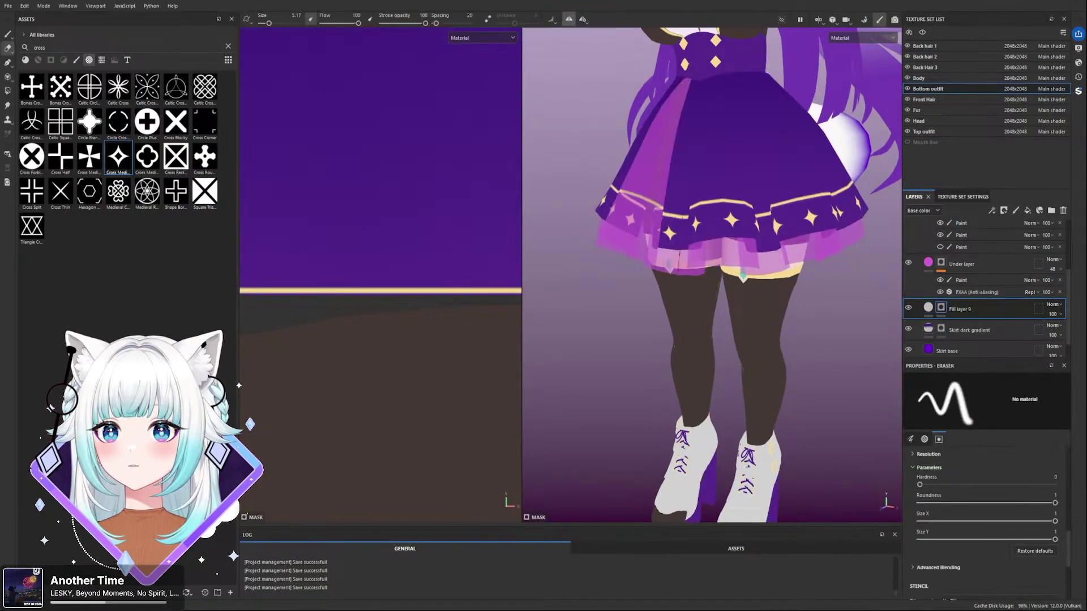
- Enable symmetry, clear the asset search and choose the soft 3D brush with its size at 7.01
click(568, 19)
scroll(750, 211, up, 3)
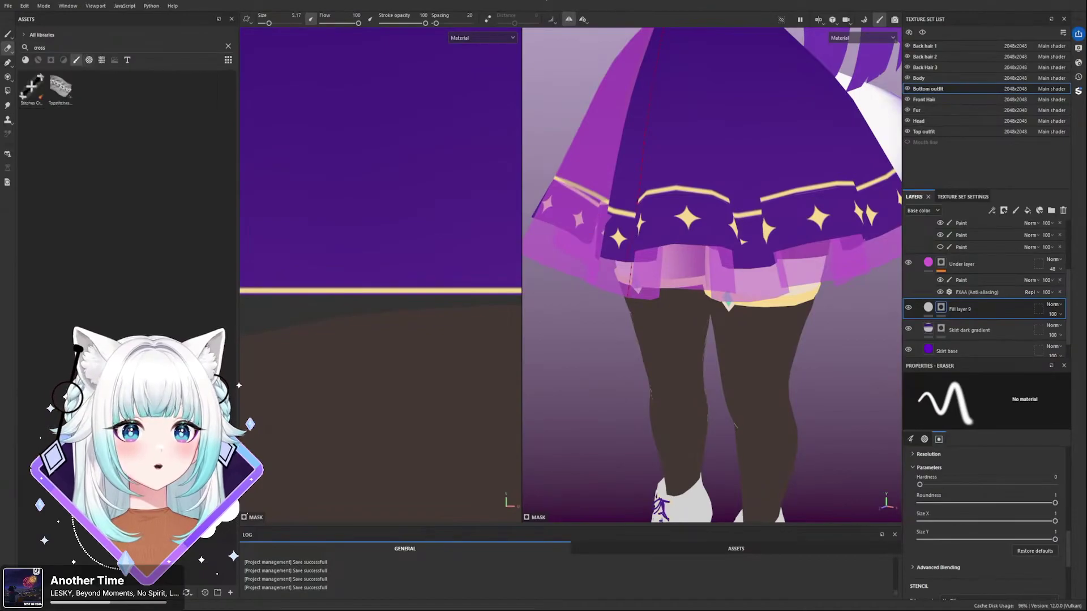
key(BackSpace)
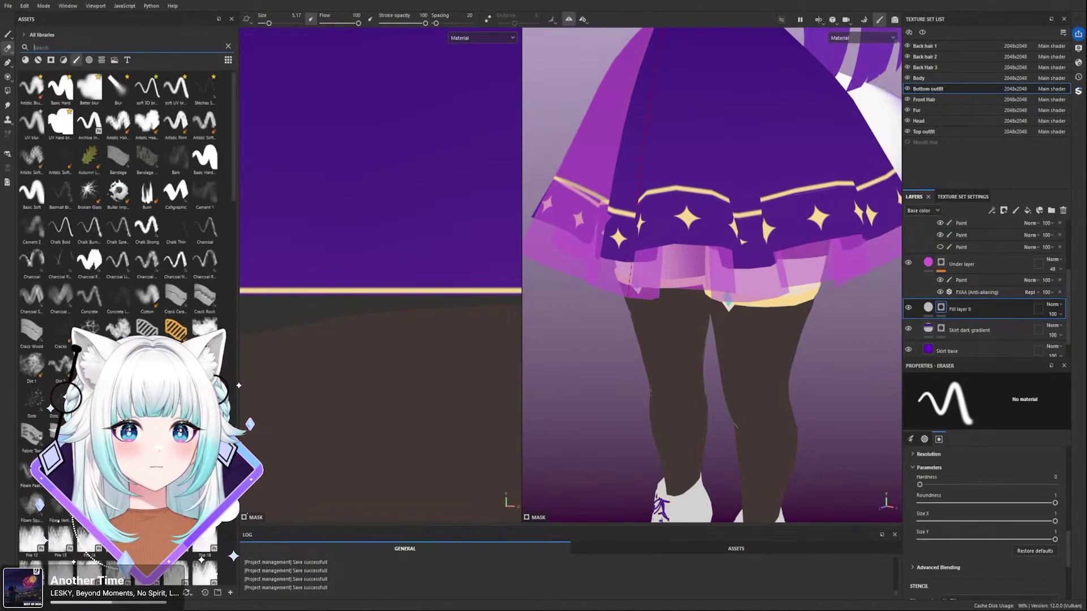
click(147, 88)
ctrl+right_drag(743, 229, 758, 228)
alt+drag(754, 220, 742, 224)
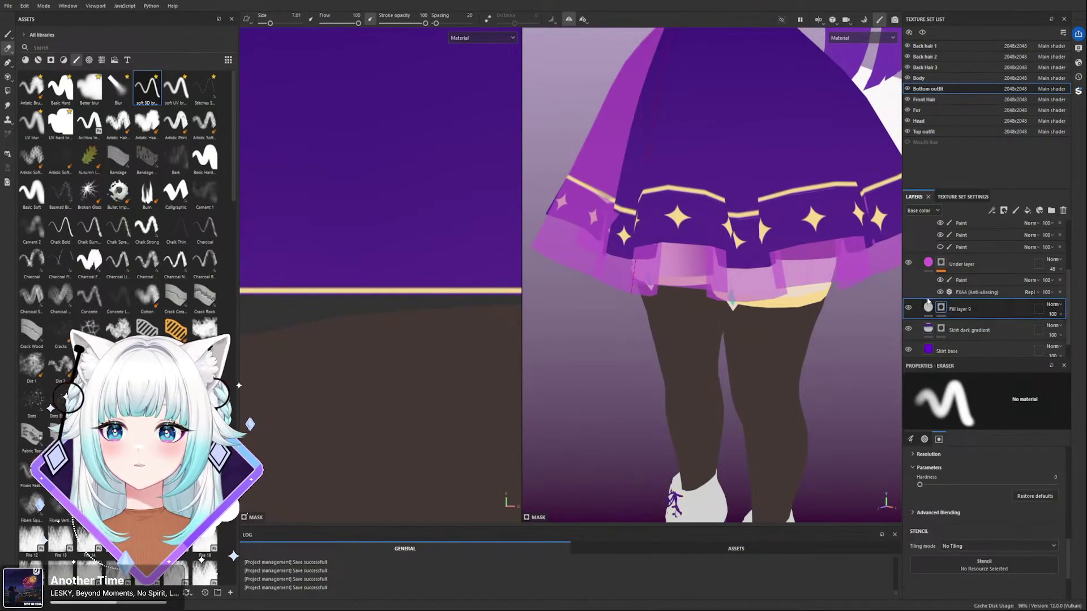
- Set the new fill layer's base color to a dark purple sampled from the skirt
click(997, 305)
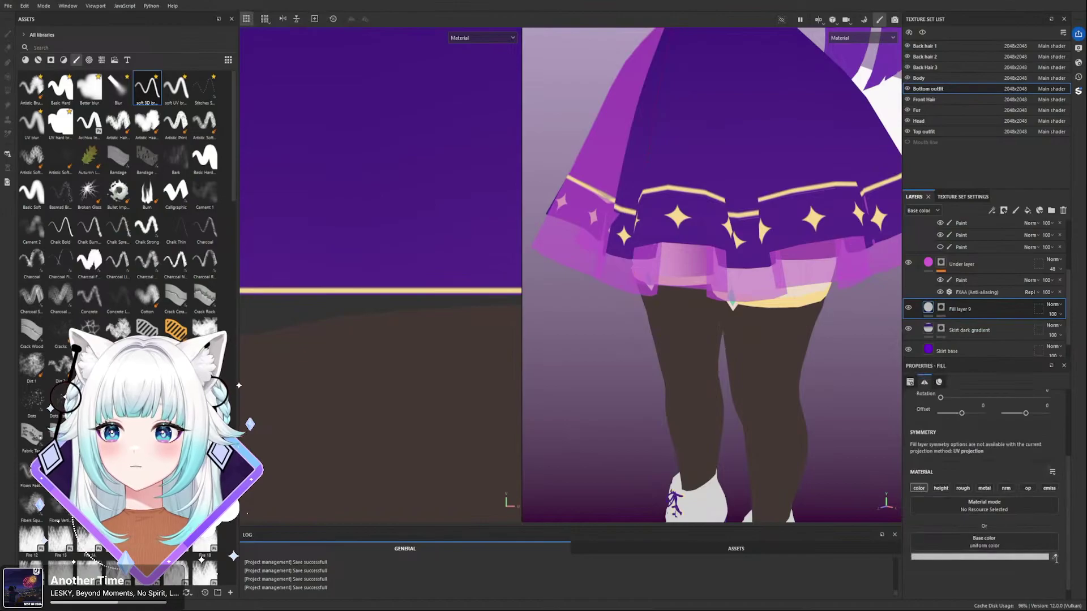
click(731, 41)
alt+middle_drag(813, 220, 823, 278)
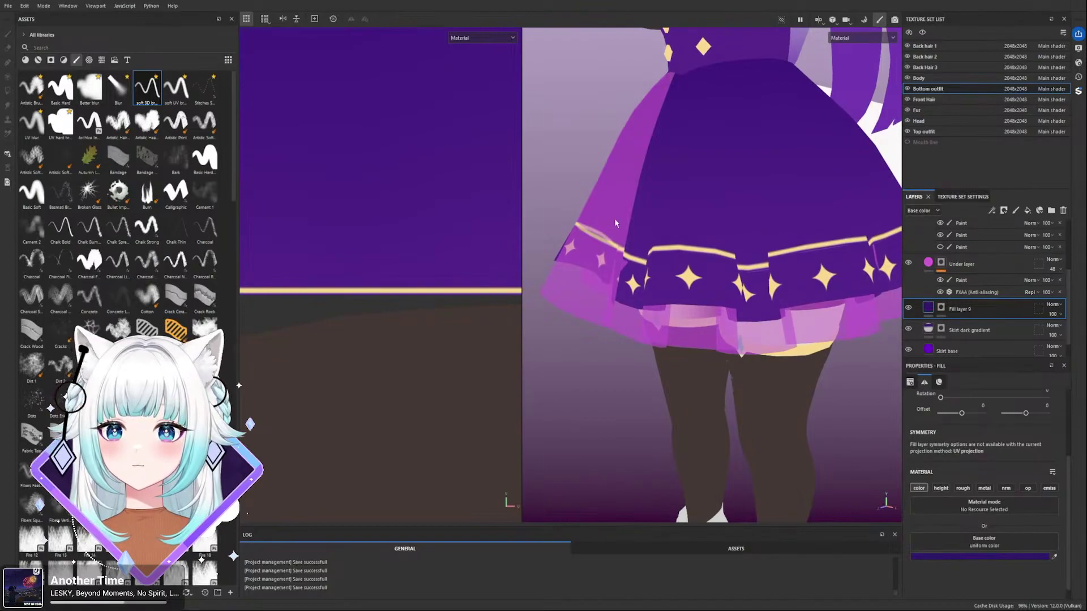
- Activate the new fill layer's mask and set up the Paint tool with an enlarged soft 3D brush
click(941, 308)
key(e)
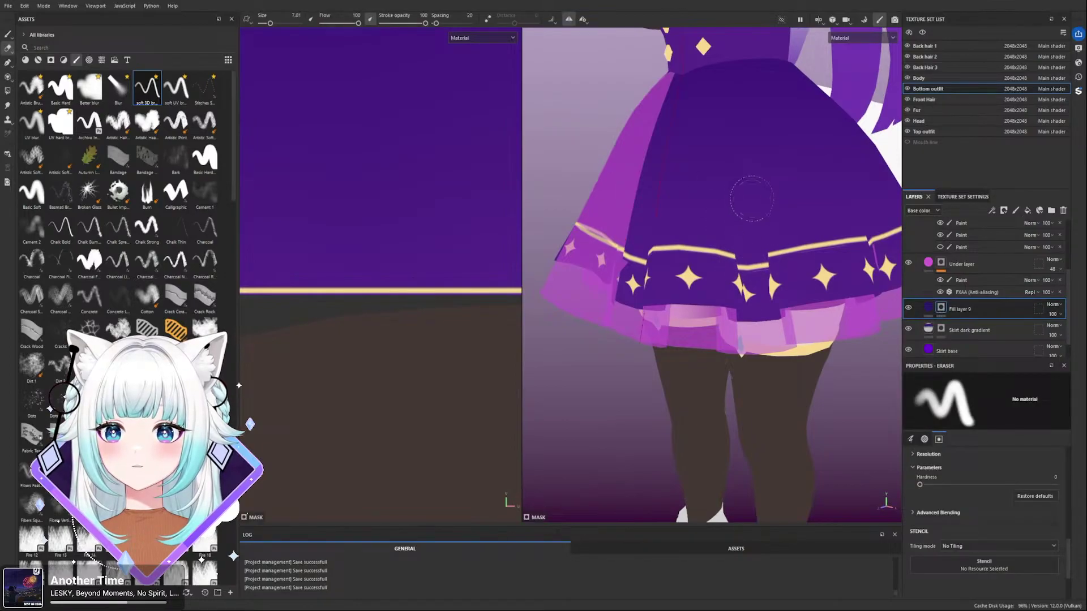
click(9, 35)
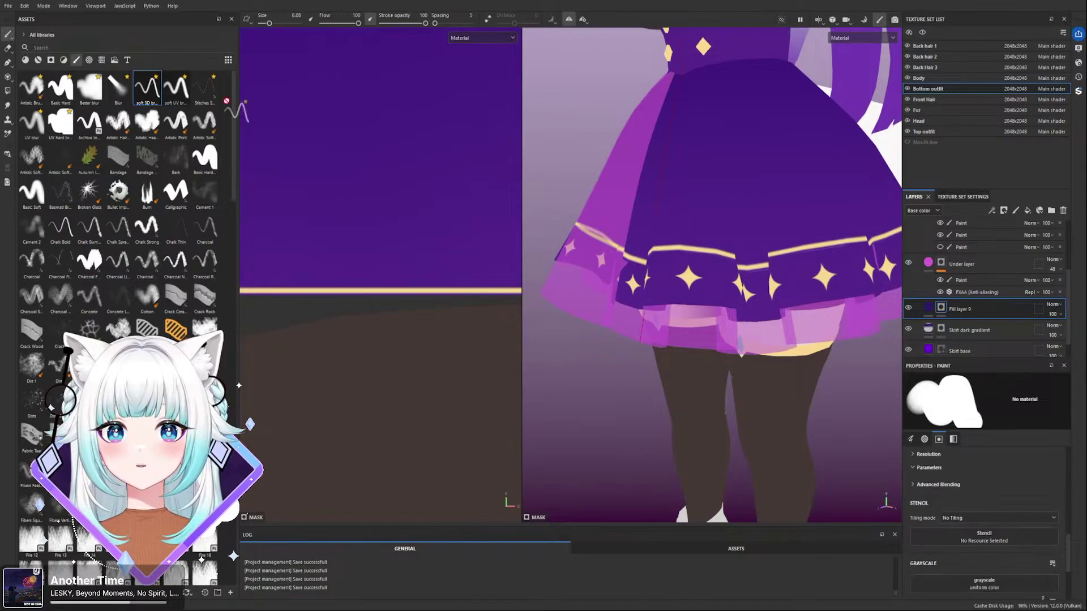
click(146, 87)
key(bracketright)
key(bracketright)
key(bracketright)
key(bracketright)
key(bracketright)
key(bracketright)
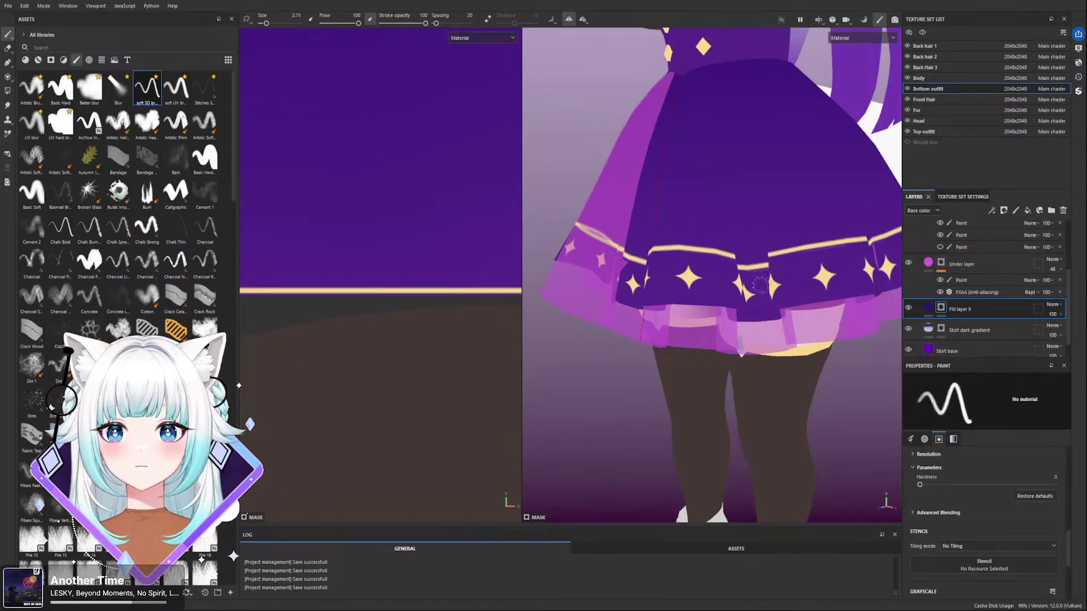
- Paint a soft dark fold in the mask down the front of the skirt, with the brush size raised to 9.29
mouse_move(746, 244)
mouse_down()
mouse_move(750, 217)
mouse_move(752, 298)
mouse_up()
mouse_move(759, 247)
alt+mouse_down()
mouse_move(777, 256)
mouse_move(732, 227)
alt+mouse_up()
key(bracketright)
mouse_move(747, 308)
alt+mouse_down()
mouse_move(753, 294)
mouse_move(750, 355)
alt+mouse_up()
key(bracketright)
key(bracketright)
mouse_move(746, 267)
mouse_down()
mouse_move(738, 185)
mouse_move(750, 258)
mouse_move(756, 136)
mouse_move(750, 249)
mouse_move(740, 116)
mouse_move(819, 185)
mouse_move(745, 198)
mouse_move(767, 219)
mouse_move(765, 177)
mouse_move(762, 199)
mouse_move(751, 182)
mouse_up()
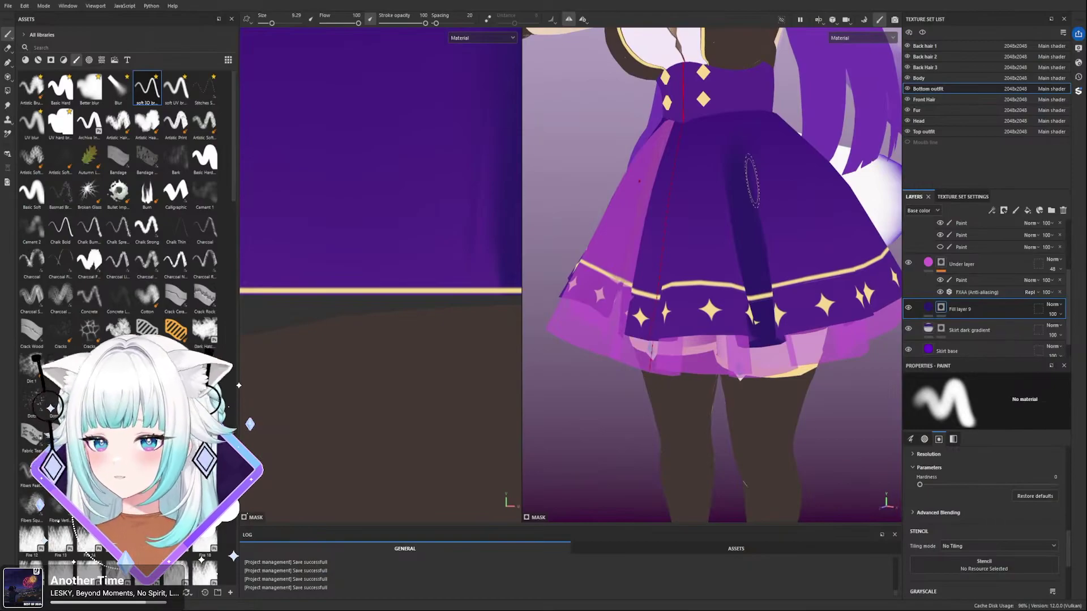
mouse_move(646, 235)
alt+mouse_down()
mouse_move(782, 235)
mouse_move(742, 257)
alt+mouse_up()
mouse_move(687, 277)
alt+mouse_down()
mouse_move(655, 184)
mouse_move(702, 310)
alt+mouse_up()
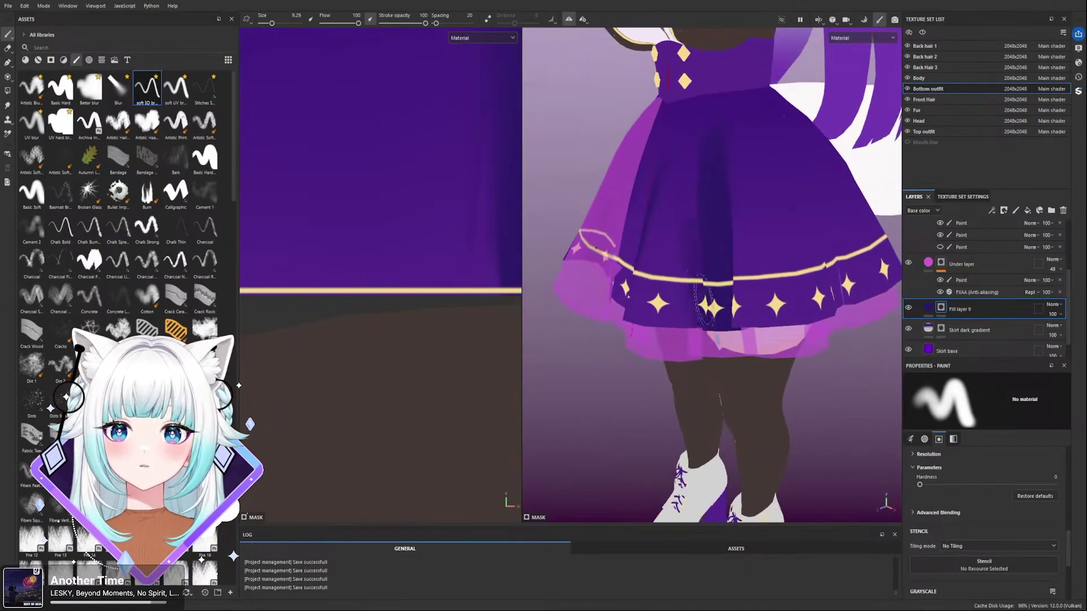
mouse_move(700, 159)
alt+mouse_down()
mouse_move(674, 238)
mouse_move(702, 268)
alt+mouse_up()
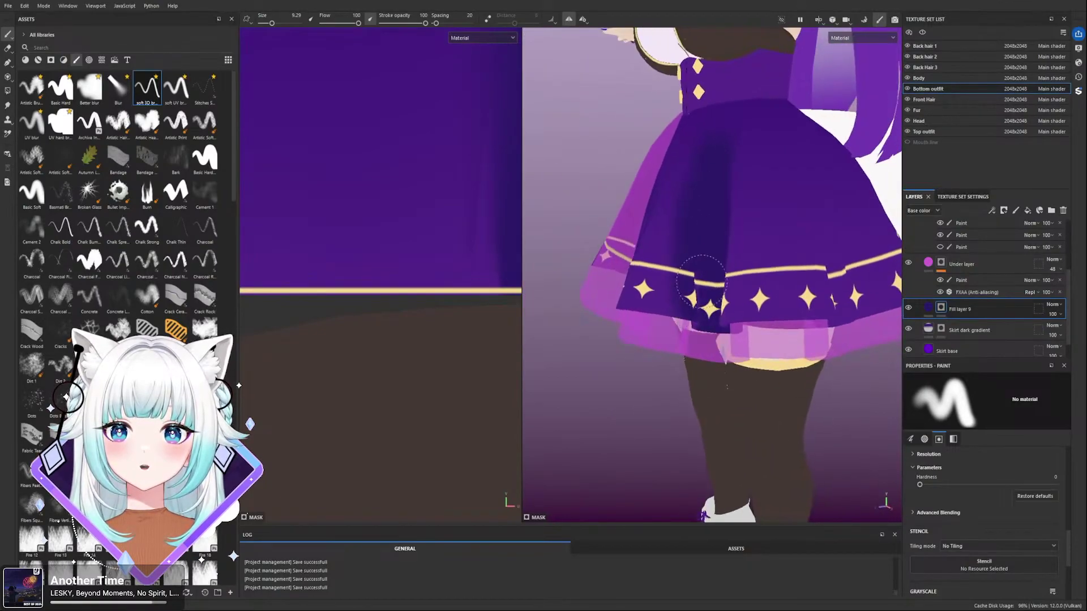
- Enlarge the brush to 13.31 and paint broader dark folds across the skirt's front and side
alt+drag(704, 324, 770, 270)
mouse_move(770, 271)
alt+right_down()
mouse_move(725, 237)
mouse_move(738, 248)
alt+right_up()
key(bracketright)
key(bracketright)
key(bracketright)
key(bracketleft)
key(bracketright)
key(bracketright)
alt+drag(730, 261, 756, 255)
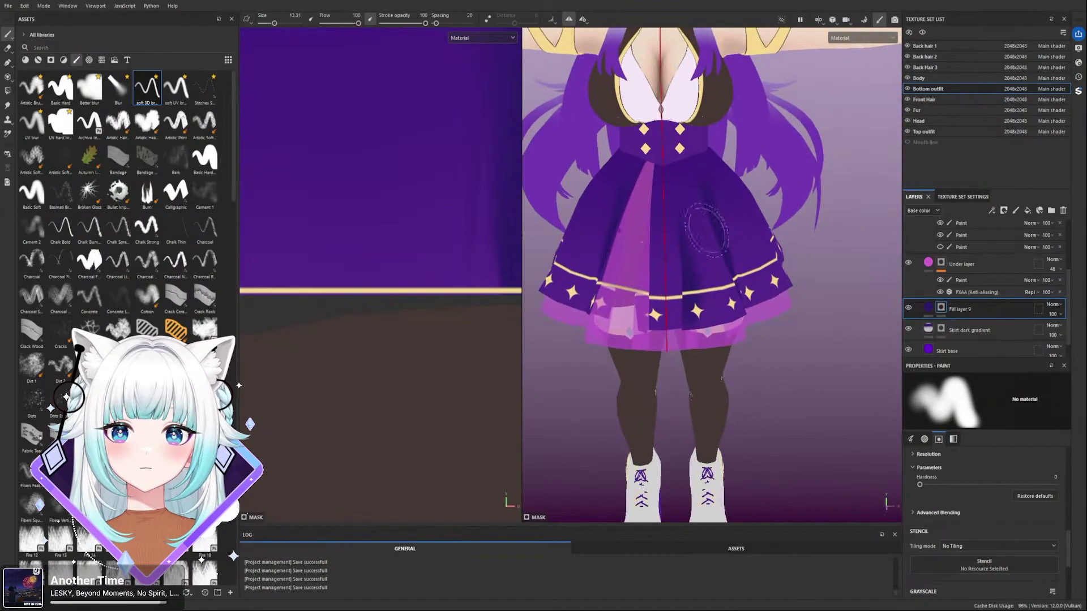
mouse_move(708, 346)
alt+mouse_down()
mouse_move(713, 269)
mouse_move(662, 263)
mouse_move(731, 300)
mouse_move(715, 284)
mouse_move(830, 271)
mouse_move(804, 243)
alt+mouse_up()
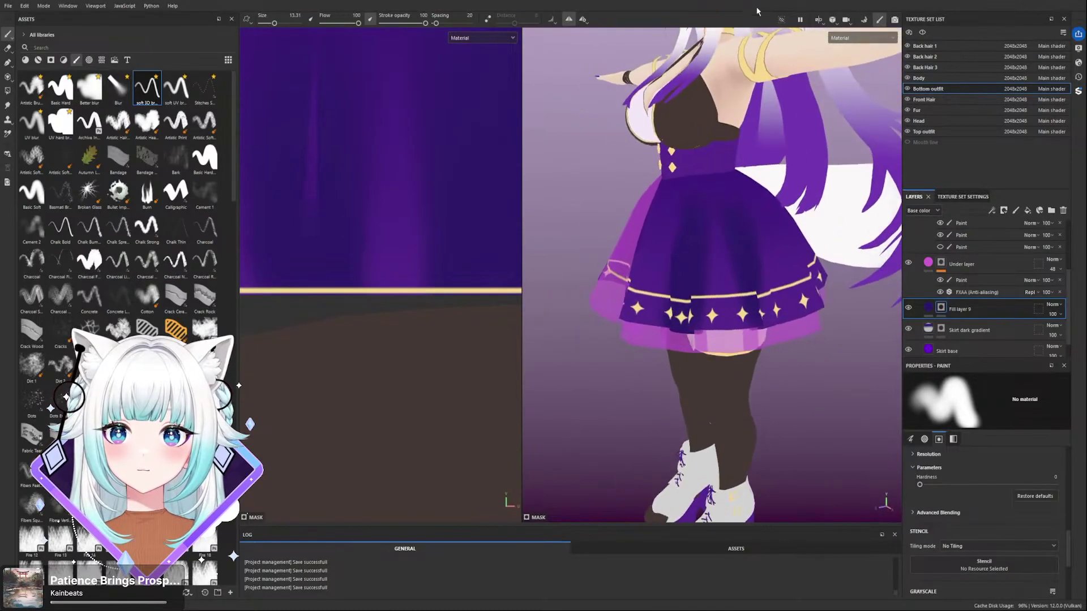
- Isolate the Bottom outfit in the 3D view and continue the fold shading around the skirt's side and back
click(781, 19)
mouse_move(788, 197)
alt+mouse_down()
mouse_move(764, 197)
mouse_move(723, 272)
alt+mouse_up()
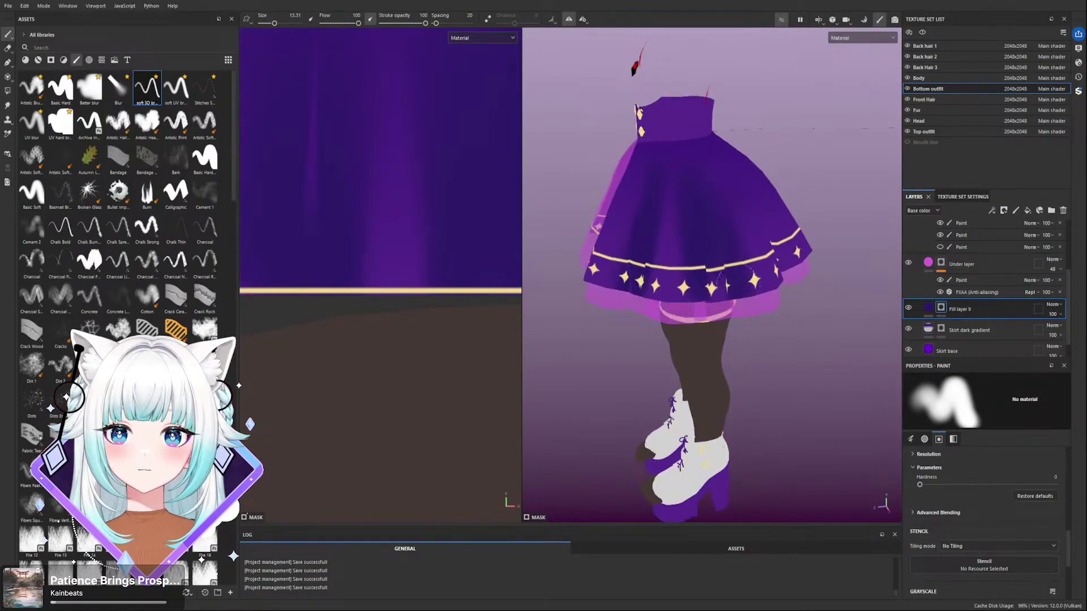
alt+drag(715, 274, 727, 227)
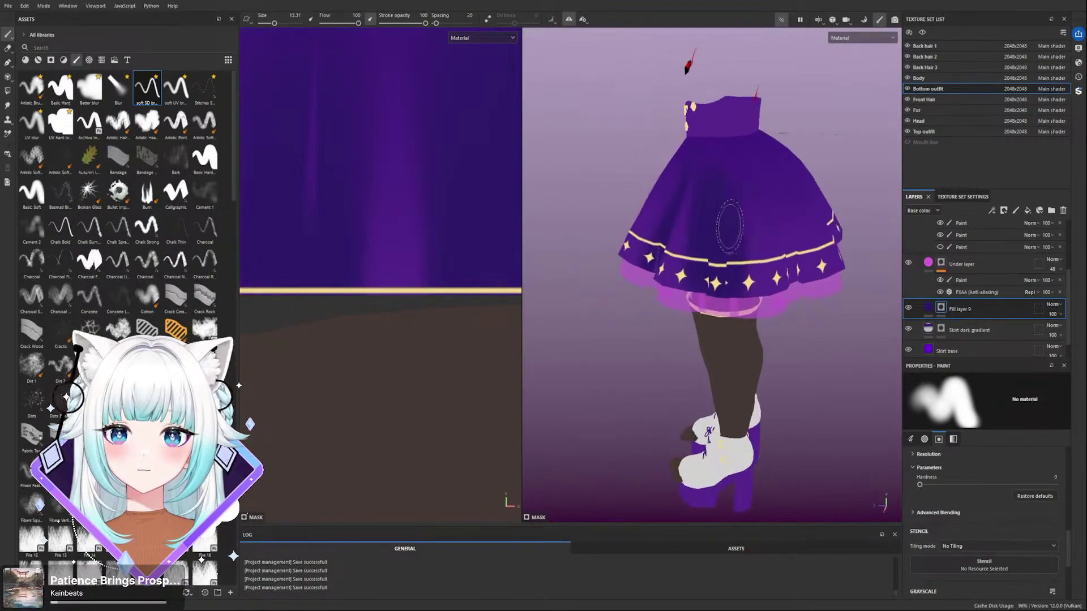
alt+drag(724, 170, 775, 182)
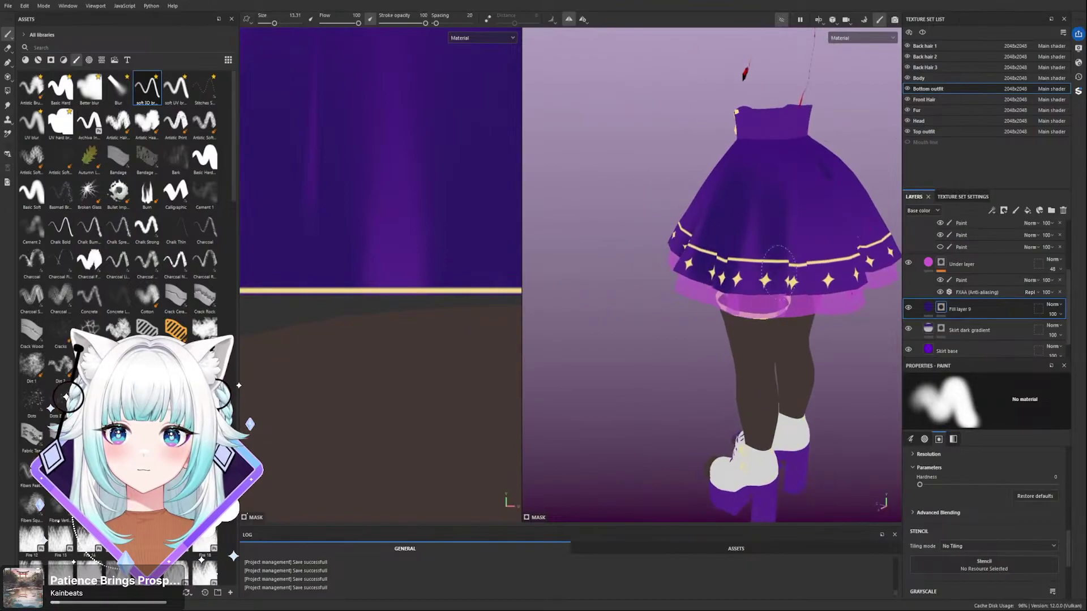
mouse_move(782, 246)
alt+mouse_down()
mouse_move(725, 249)
mouse_move(731, 238)
mouse_move(759, 266)
mouse_move(771, 250)
alt+mouse_up()
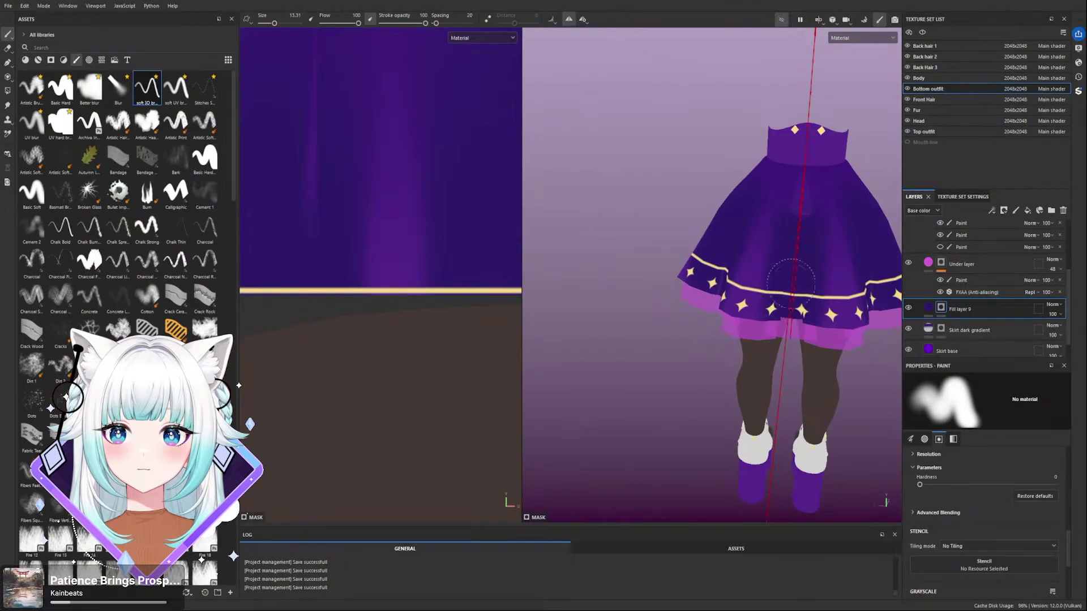
alt+drag(802, 208, 778, 228)
- Reduce the brush size to 10.55 and flow to 51, and paint softer fold shading around the skirt's back and side
key(bracketleft)
key(bracketleft)
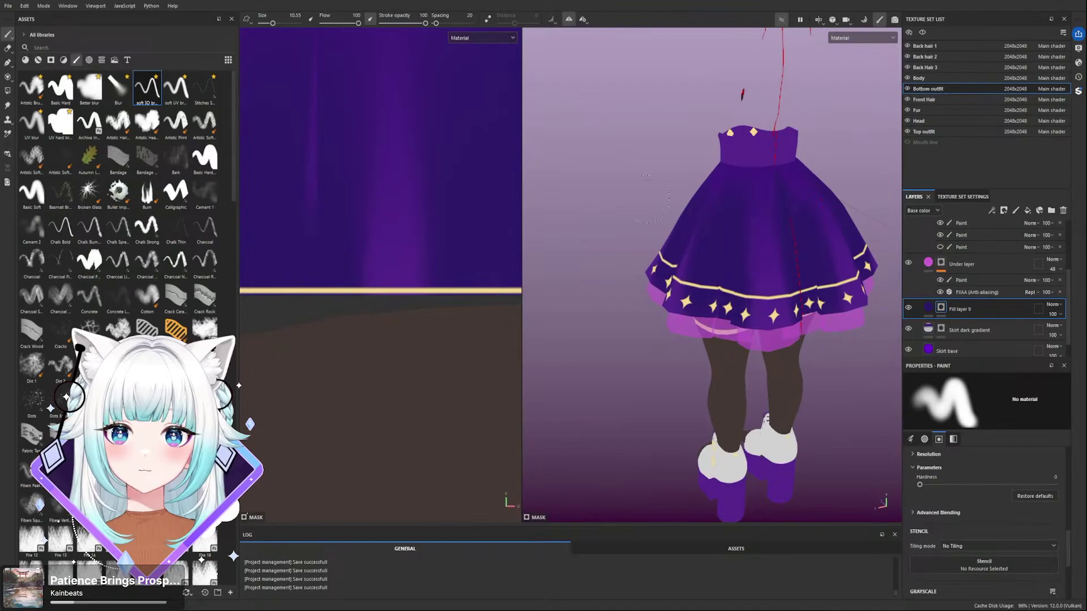
drag(358, 23, 340, 23)
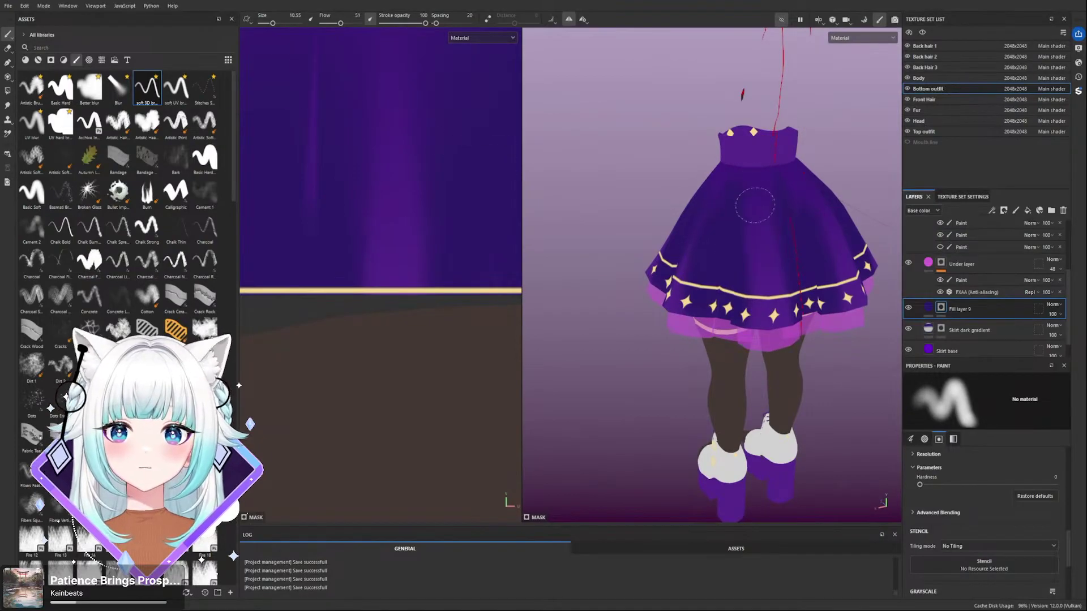
mouse_move(738, 362)
alt+mouse_down()
mouse_move(743, 304)
mouse_move(681, 324)
mouse_move(647, 309)
mouse_move(673, 315)
alt+mouse_up()
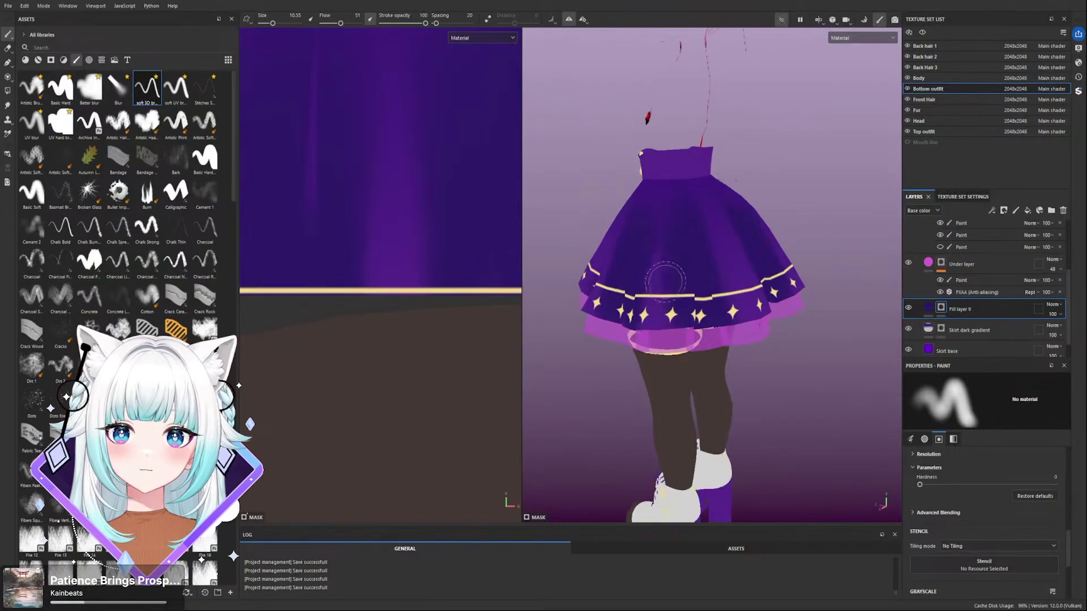
mouse_move(674, 261)
alt+mouse_down()
mouse_move(653, 283)
mouse_move(589, 286)
alt+mouse_up()
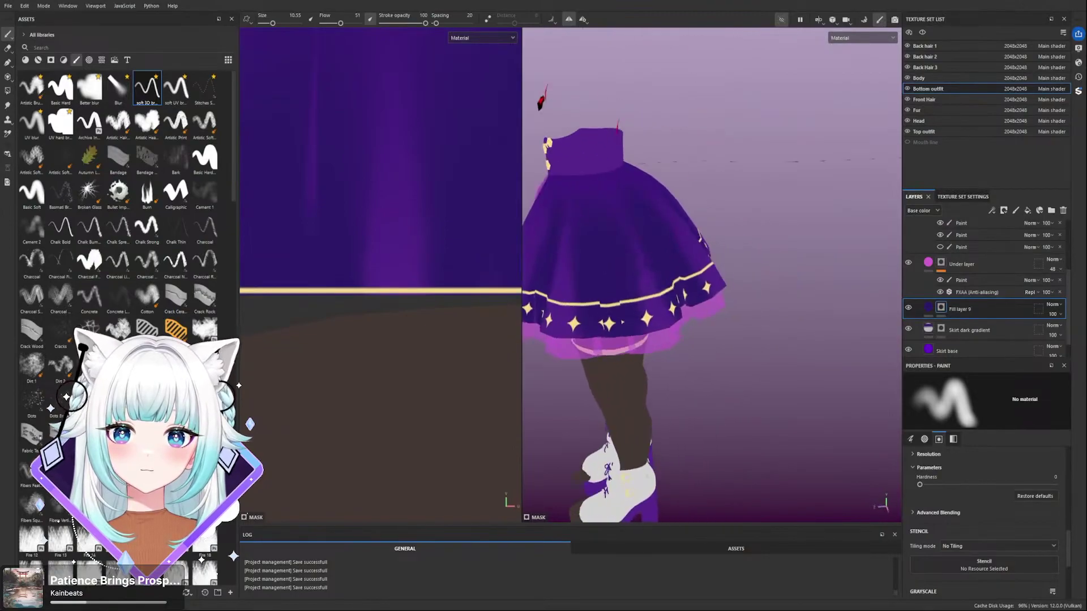
alt+drag(625, 198, 627, 199)
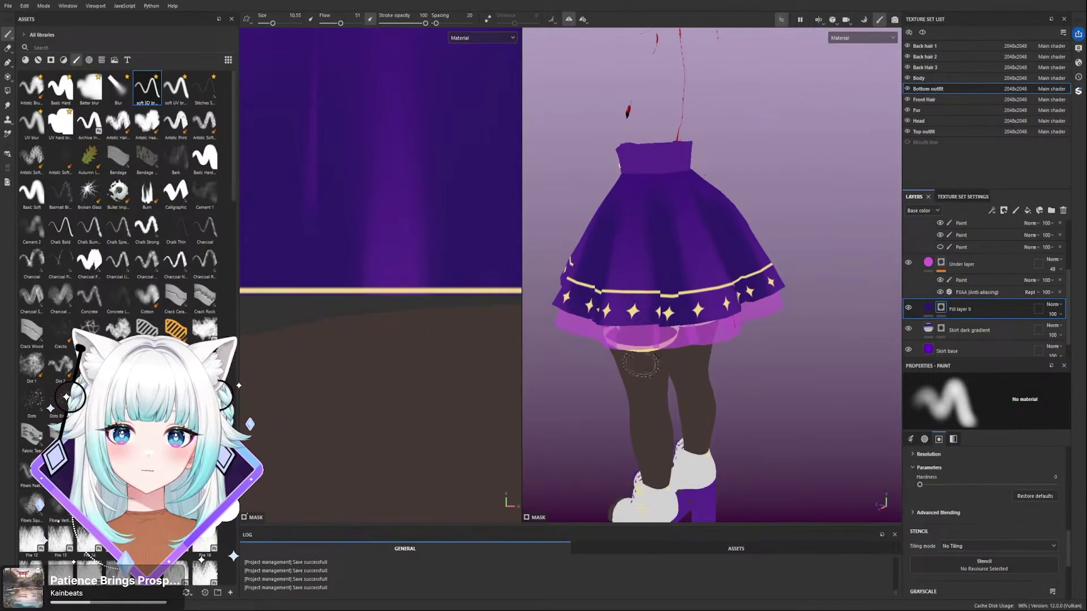
- Paint soft dark folds from the waistband down the skirt's side, beside the front opening
alt+drag(640, 368, 765, 189)
alt+middle_drag(765, 190, 660, 185)
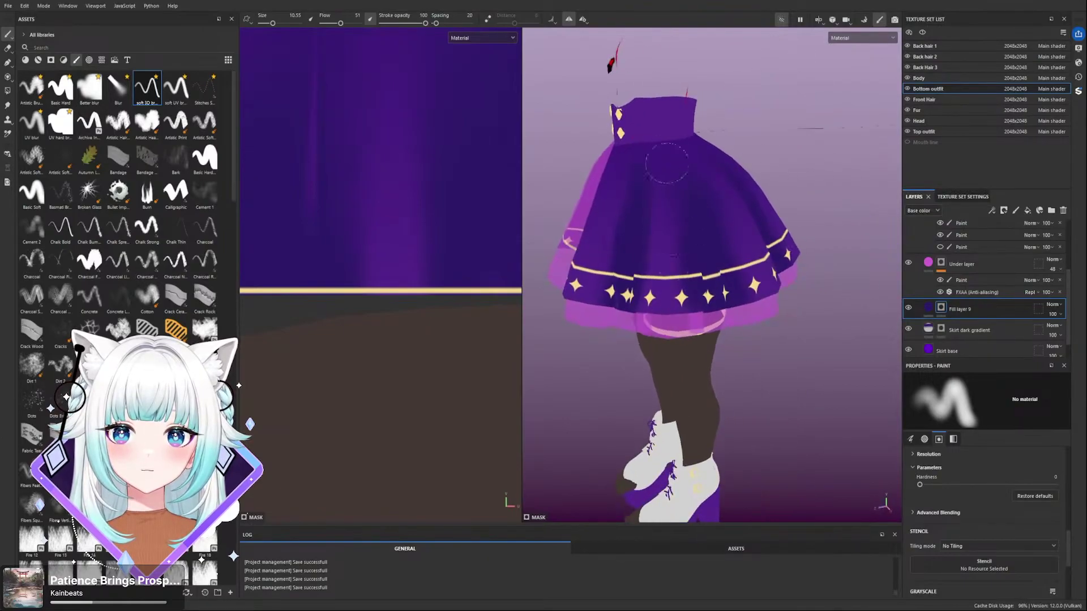
alt+drag(668, 365, 716, 210)
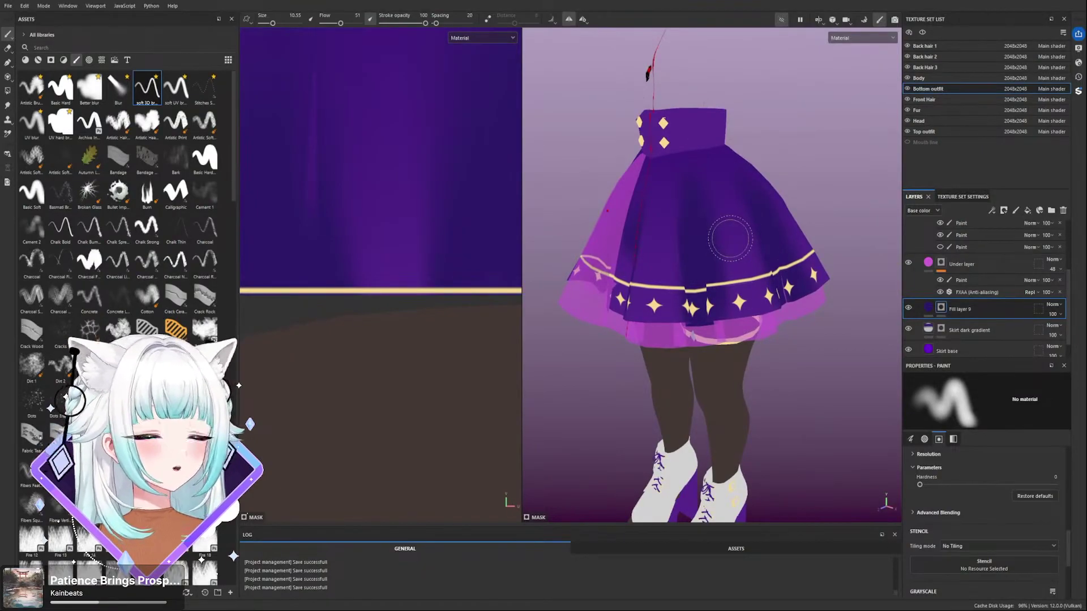
alt+drag(678, 122, 673, 156)
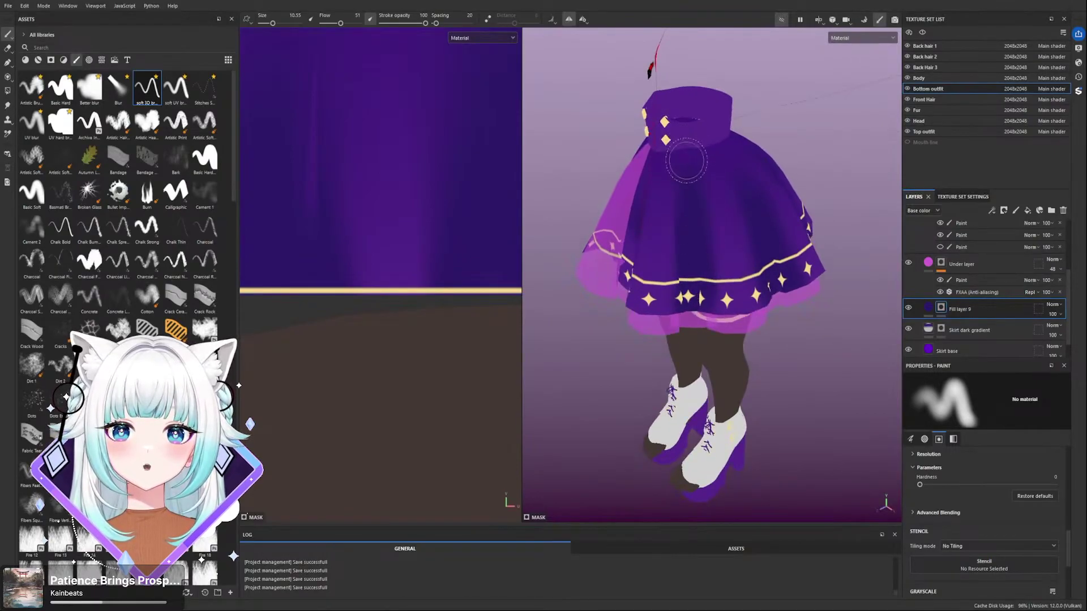
- Enlarge the brush to 16.39 and blend broad dark shading across the side and back of the skirt
key(bracketright)
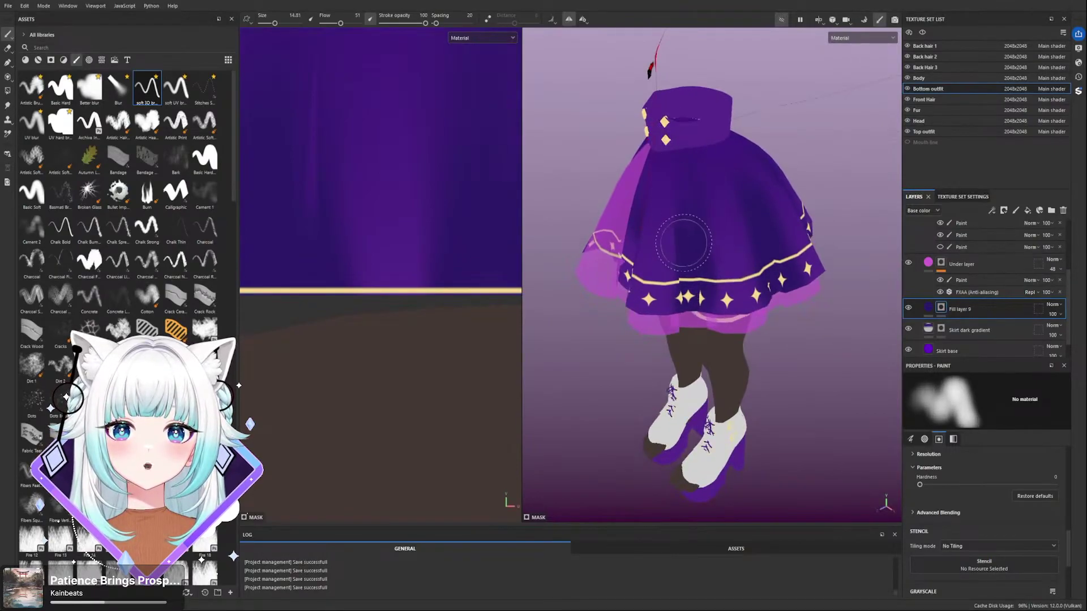
mouse_move(704, 284)
alt+mouse_down()
mouse_move(702, 206)
mouse_move(819, 185)
alt+mouse_up()
key(bracketright)
mouse_move(779, 258)
alt+mouse_down()
mouse_move(730, 187)
mouse_move(671, 223)
alt+mouse_up()
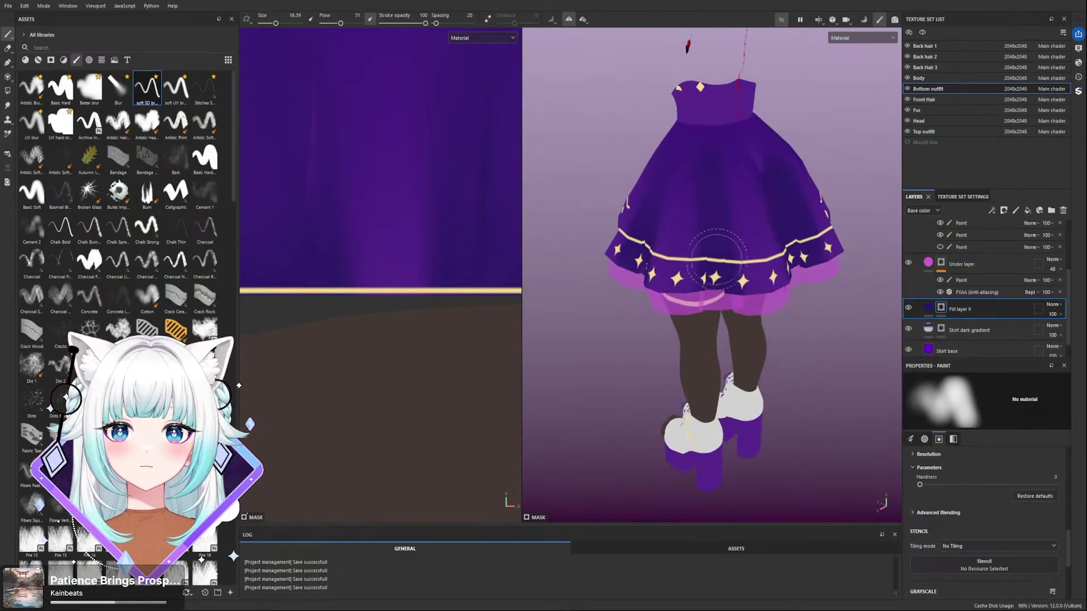
alt+drag(710, 175, 703, 180)
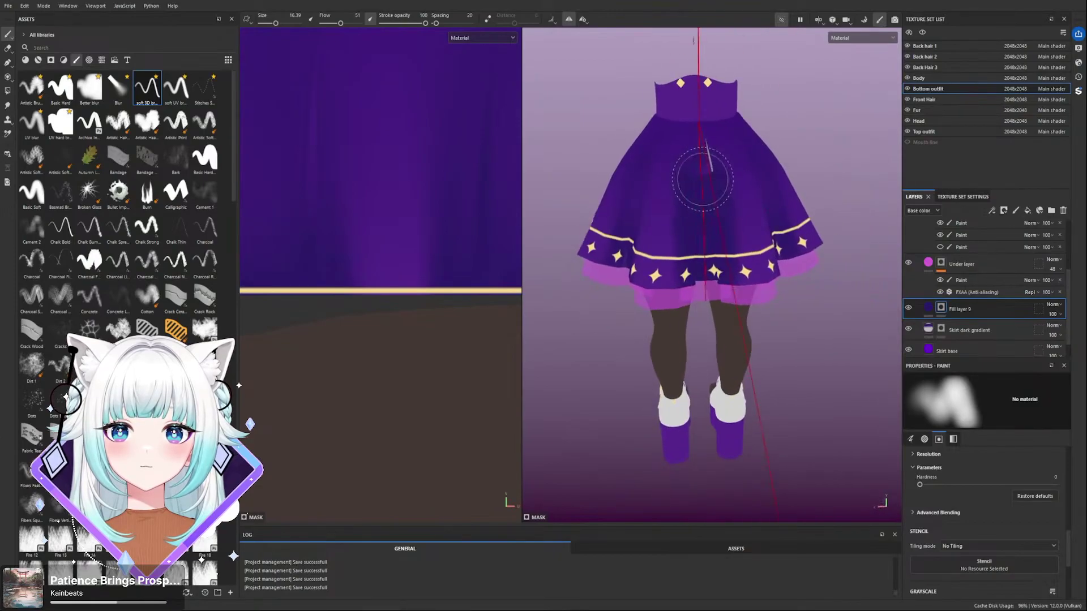
alt+drag(711, 241, 608, 309)
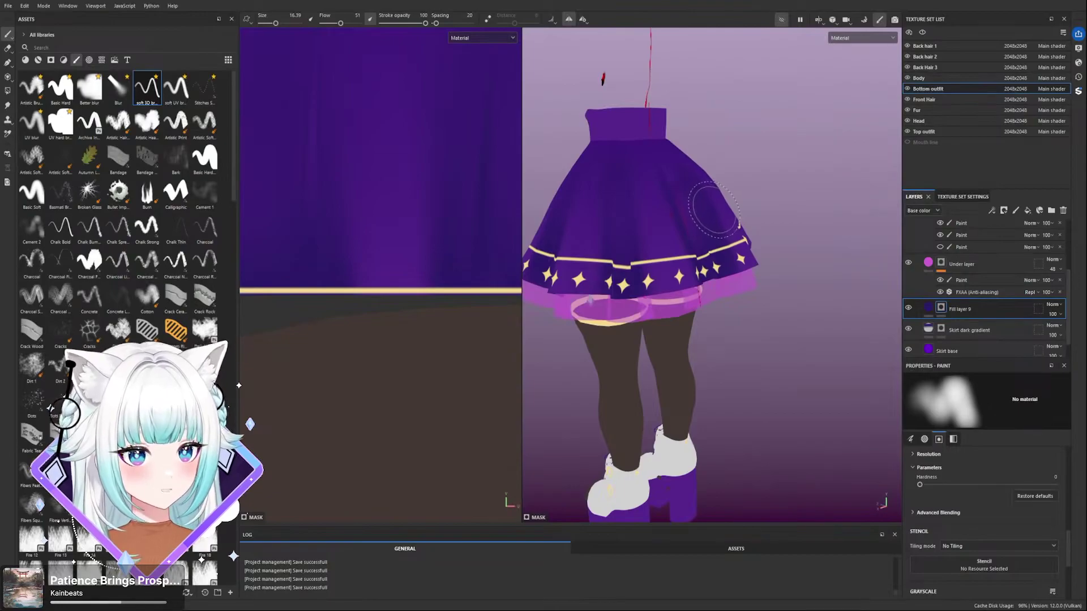
- Shade the folds on both sides of the skirt's front opening, reducing the brush size to 13.31
alt+drag(688, 144, 759, 148)
alt+middle_drag(708, 187, 776, 148)
alt+drag(776, 149, 849, 124)
scroll(796, 148, down, 3)
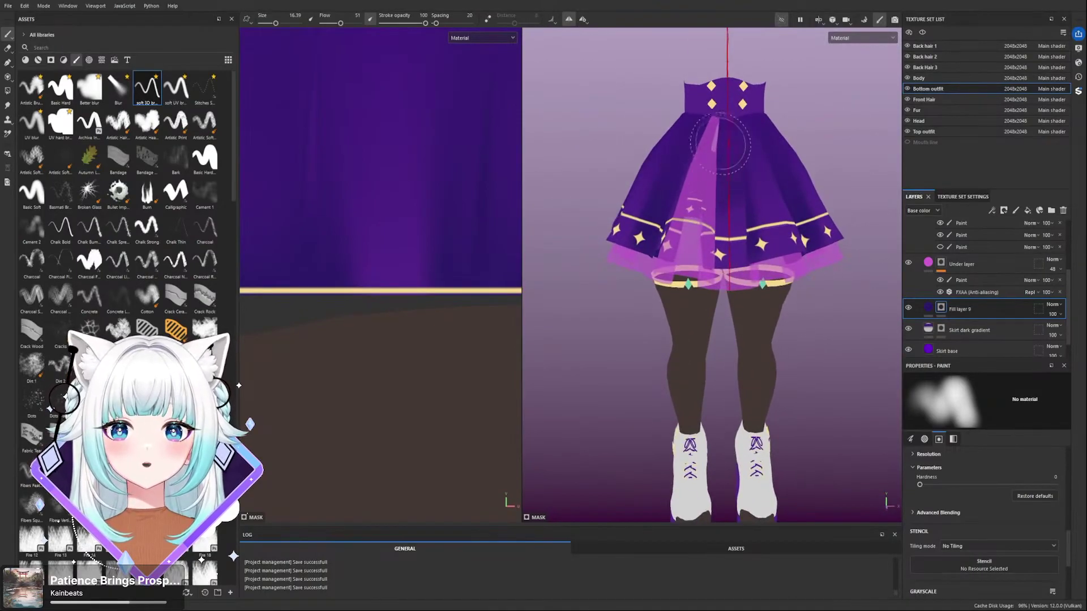
mouse_move(718, 175)
alt+mouse_down()
mouse_move(808, 207)
mouse_move(749, 175)
mouse_move(807, 139)
mouse_move(797, 141)
alt+mouse_up()
key(bracketleft)
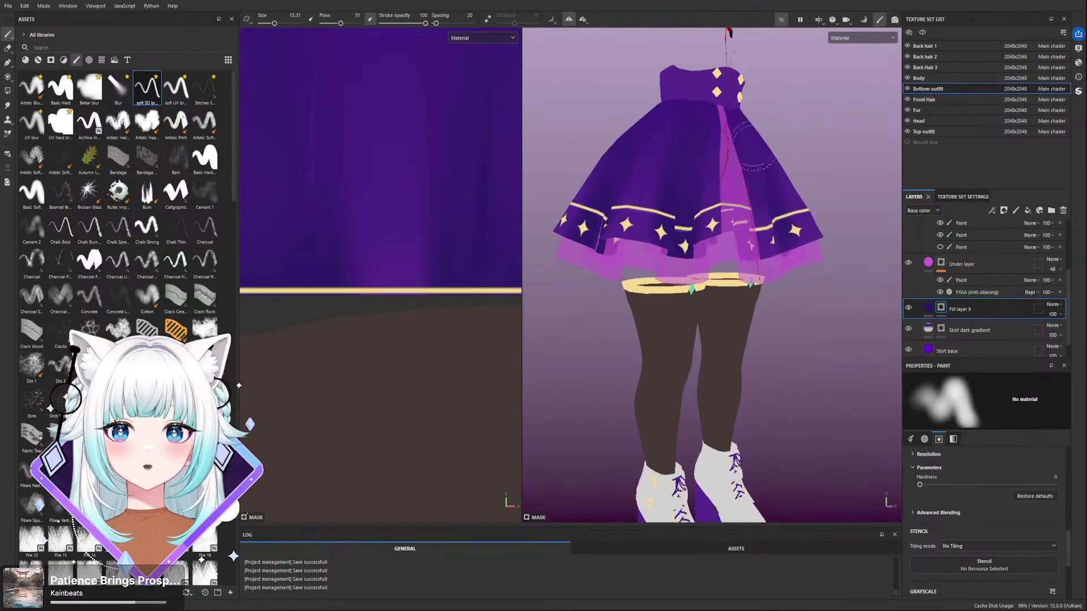
alt+drag(774, 250, 736, 169)
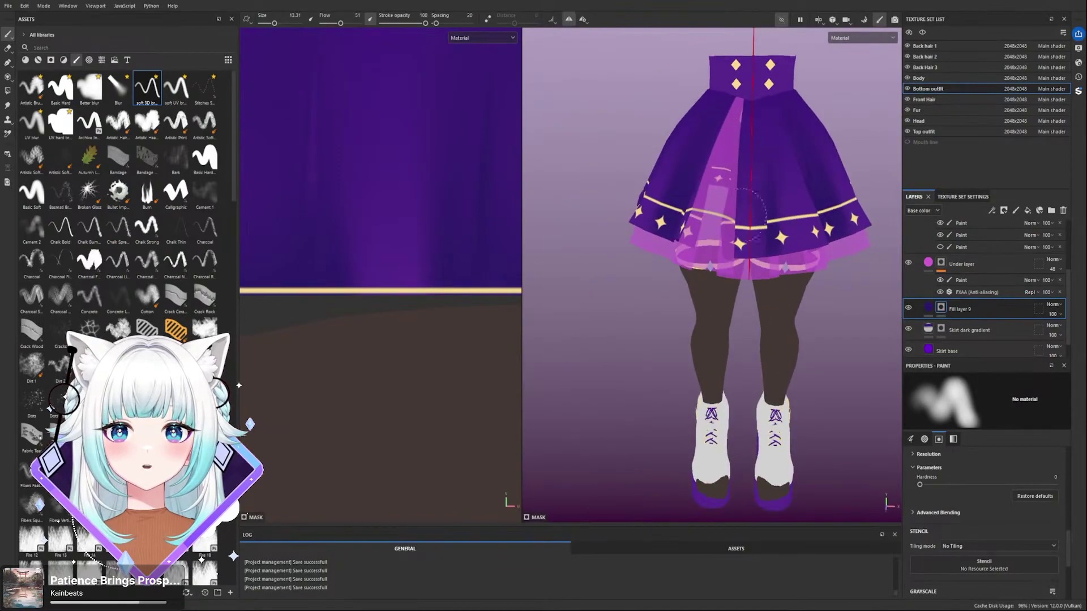
- Show the whole character and examine the skirt's fold shading from the back, front and sides
mouse_move(752, 248)
alt+mouse_down()
mouse_move(770, 175)
mouse_move(759, 293)
mouse_move(711, 266)
mouse_move(682, 287)
mouse_move(923, 277)
mouse_move(526, 286)
alt+mouse_up()
click(781, 19)
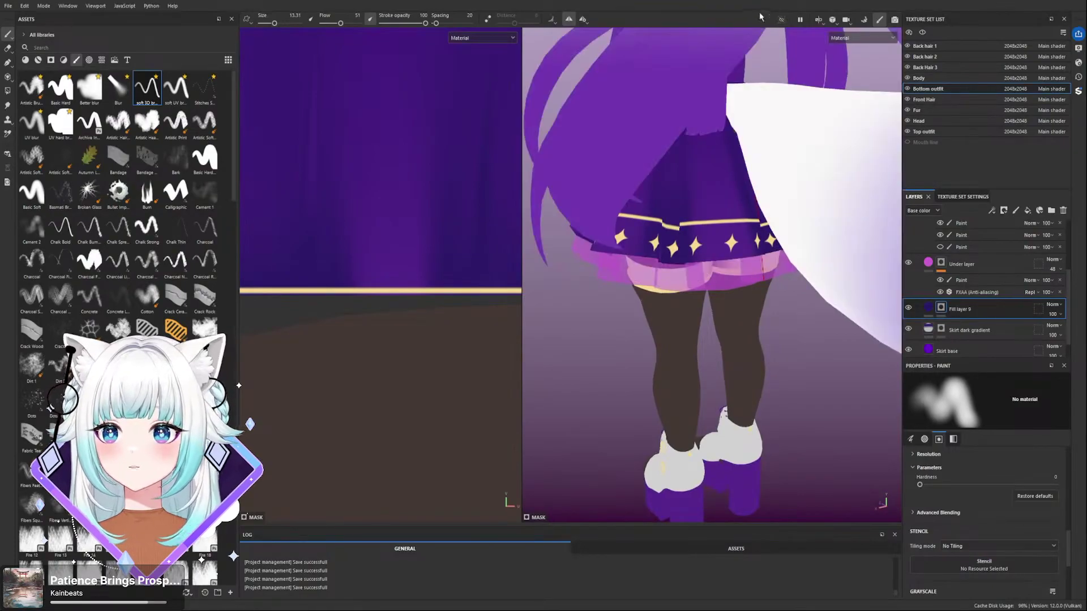
scroll(627, 141, down, 3)
alt+drag(627, 142, 861, 131)
scroll(780, 131, down, 3)
scroll(780, 131, down, 3)
scroll(747, 142, up, 5)
alt+drag(748, 142, 668, 122)
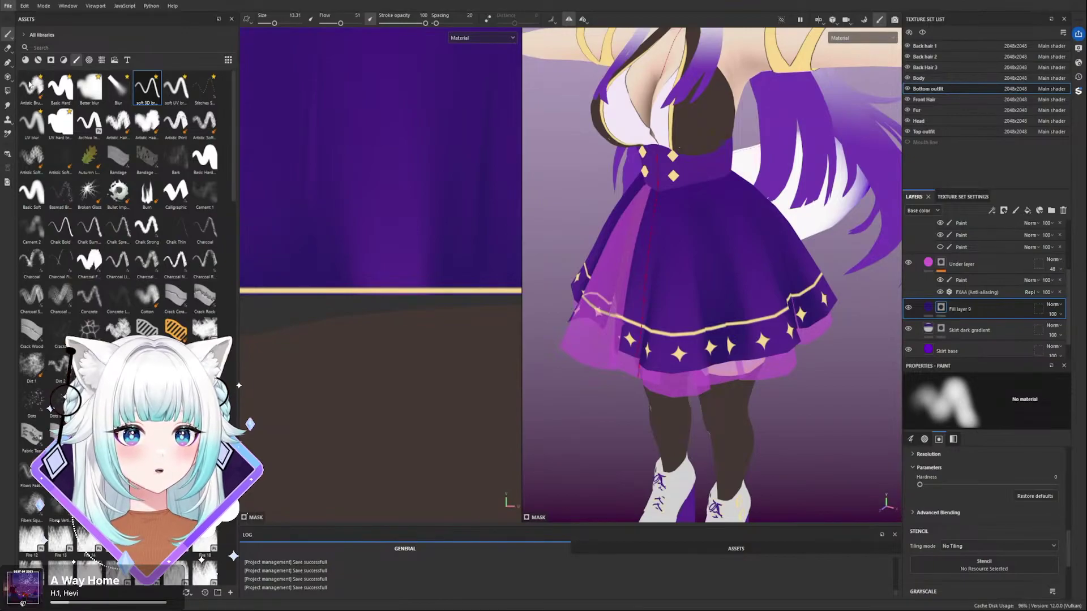
scroll(683, 233, down, 2)
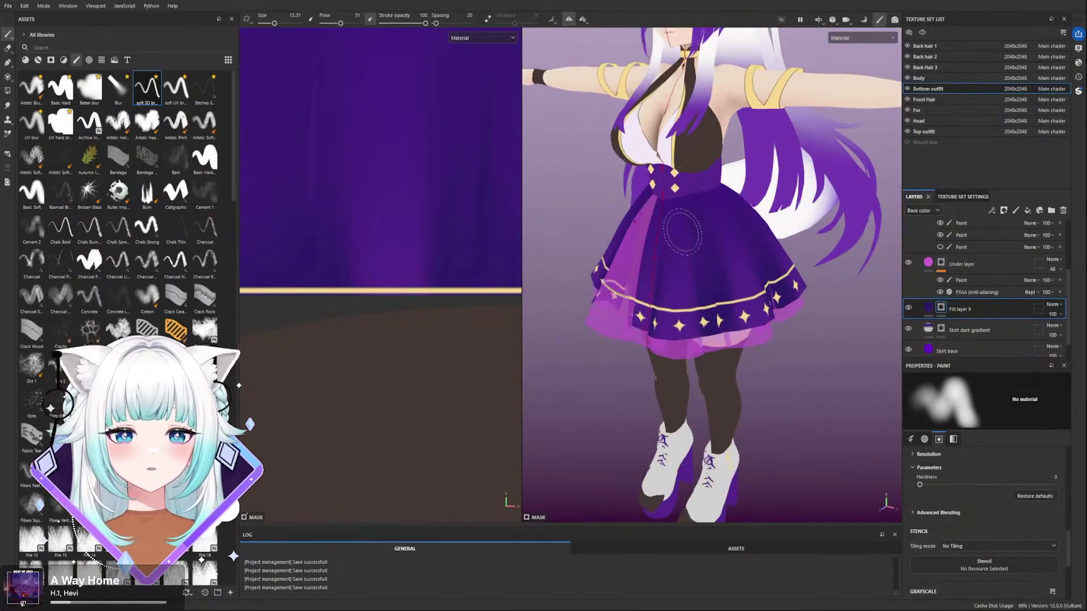
alt+drag(708, 290, 696, 232)
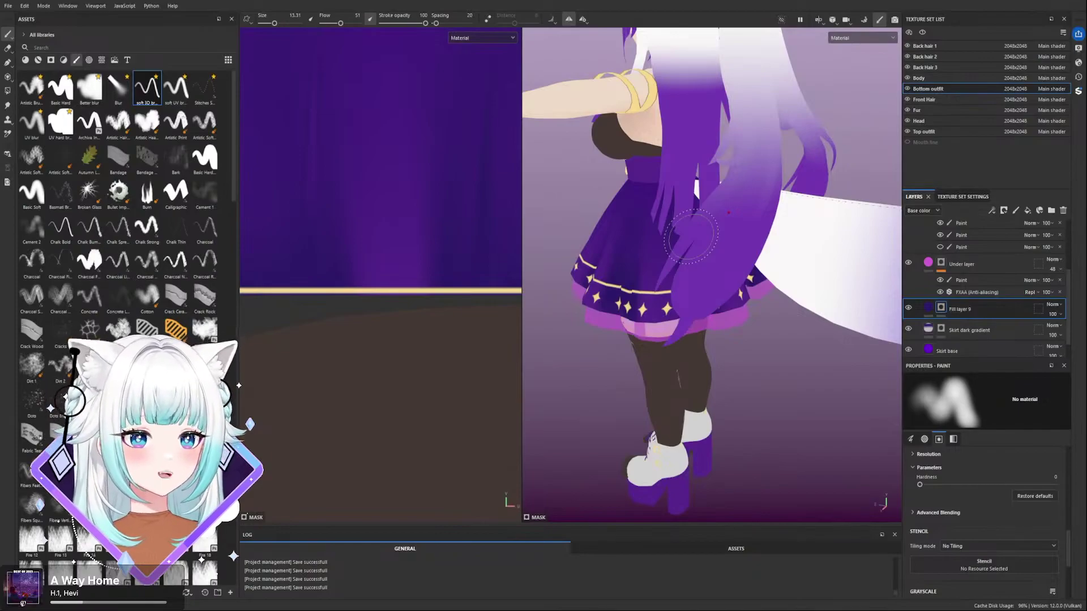
alt+drag(691, 236, 661, 199)
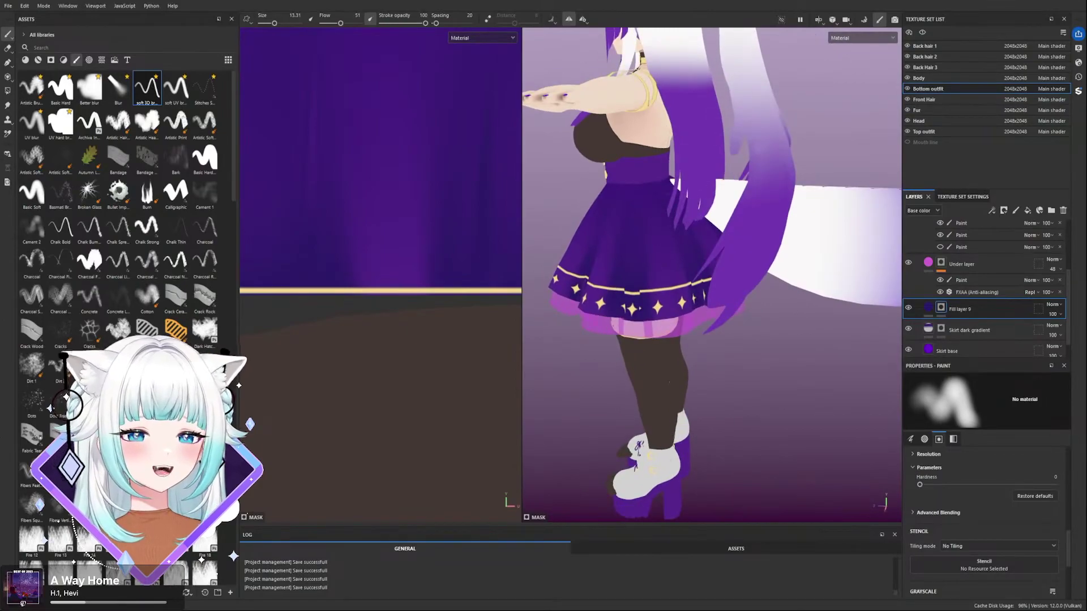
- Isolate the Bottom outfit again and refine the folds on the skirt's back and side with the brush at 10.55
click(780, 20)
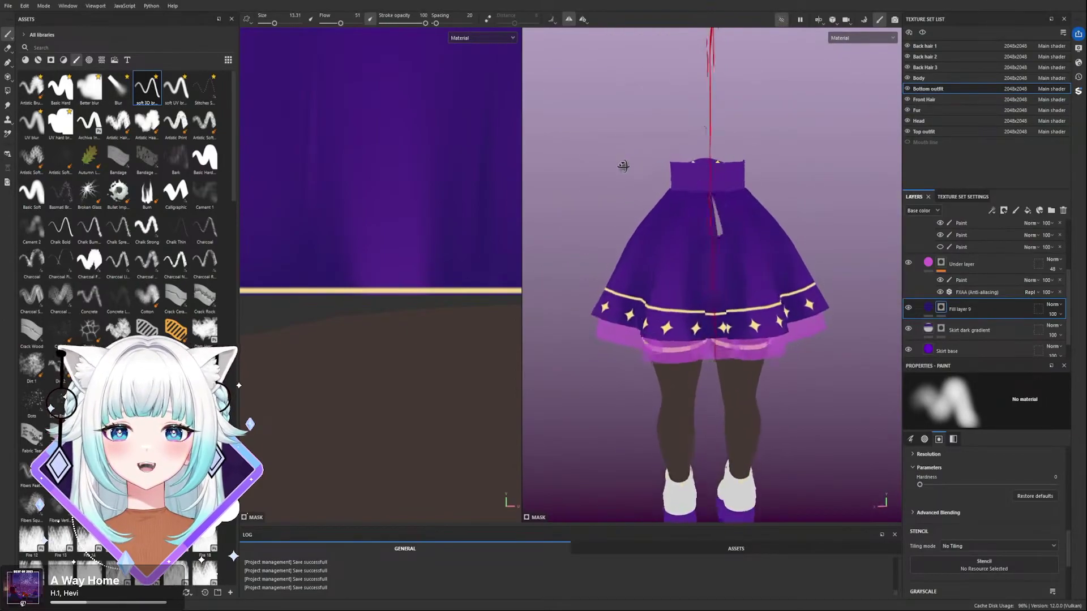
mouse_move(668, 170)
alt+mouse_down()
mouse_move(640, 198)
mouse_move(704, 233)
alt+mouse_up()
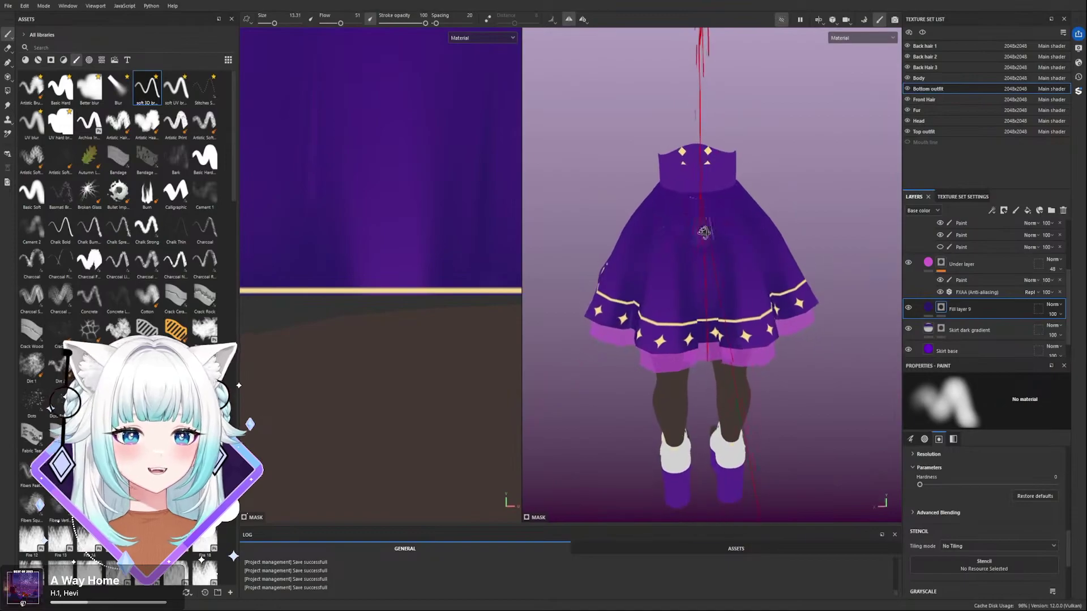
key(bracketleft)
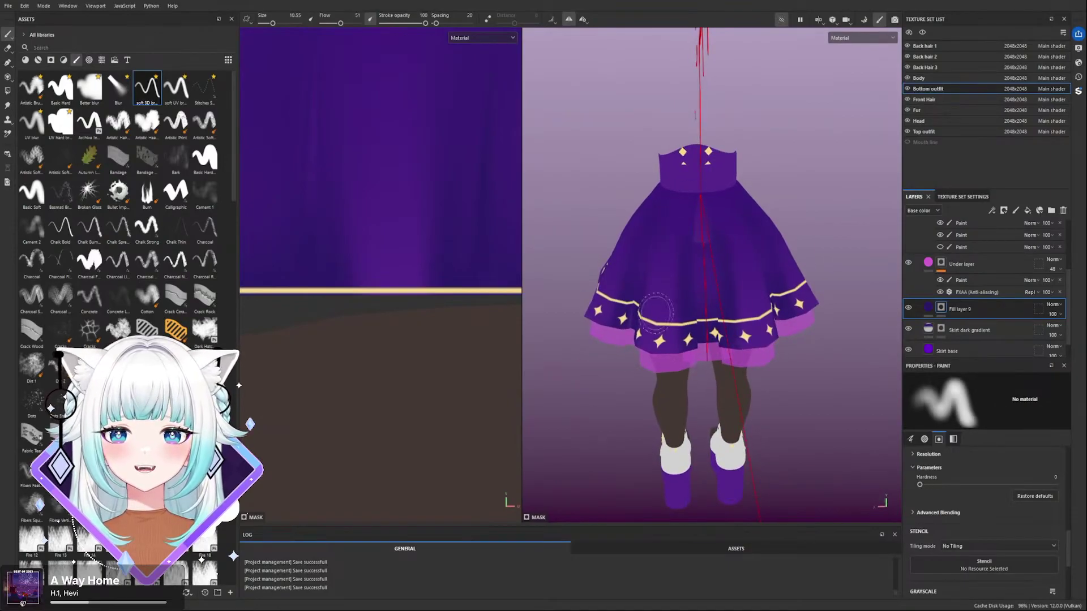
alt+drag(684, 223, 681, 250)
alt+drag(662, 286, 630, 256)
alt+middle_drag(627, 306, 702, 307)
alt+drag(702, 307, 680, 300)
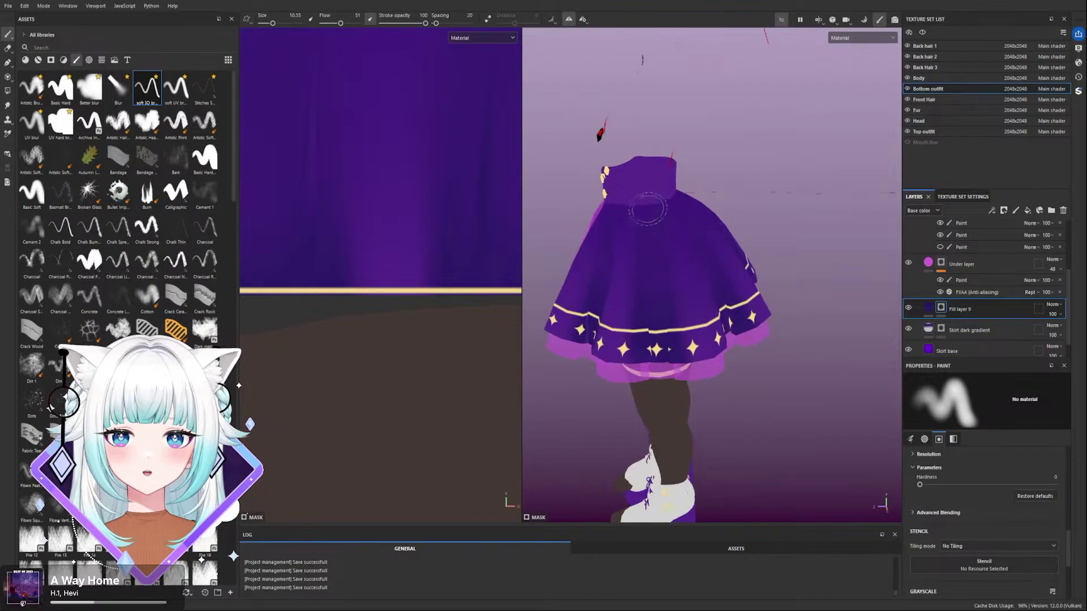
- Paint the rear side folds down to the gold trim, adjusting the brush size to 11.88 and 9.29
mouse_move(647, 219)
alt+mouse_down()
mouse_move(626, 243)
mouse_move(651, 261)
mouse_move(703, 257)
mouse_move(582, 271)
alt+mouse_up()
alt+middle_drag(772, 278, 788, 269)
mouse_move(789, 269)
alt+mouse_down()
mouse_move(702, 250)
mouse_move(690, 258)
mouse_move(674, 232)
mouse_move(697, 216)
alt+mouse_up()
ctrl+right_drag(722, 231, 730, 231)
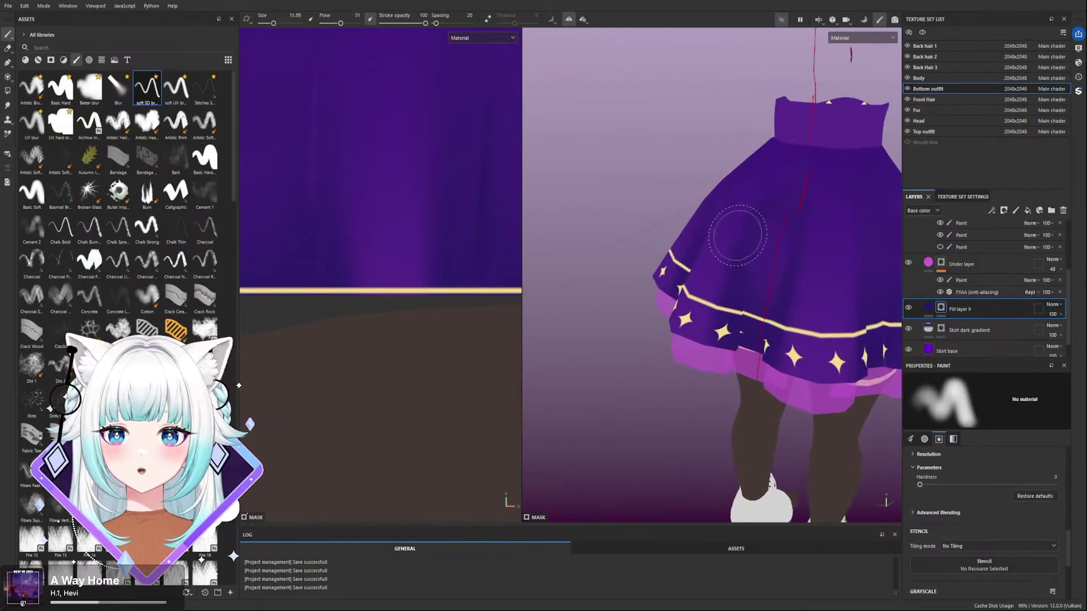
alt+drag(739, 235, 758, 217)
ctrl+right_drag(746, 262, 733, 262)
alt+drag(746, 263, 733, 269)
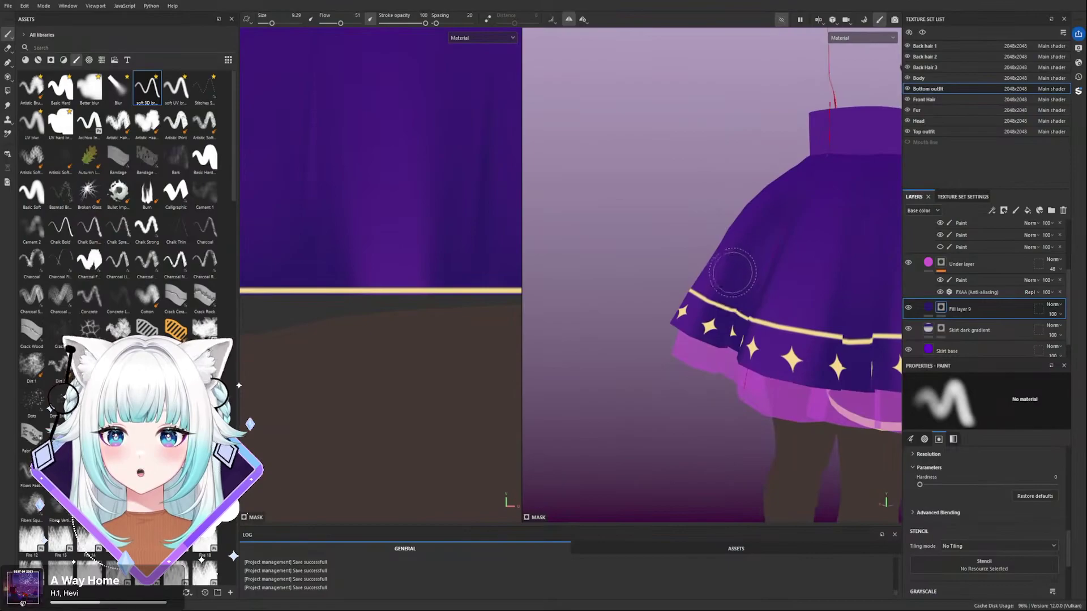
- Return the brush size to 10.55 and soften the fold shading across the skirt's back
key([)
mouse_move(722, 324)
alt+mouse_down()
mouse_move(781, 384)
mouse_move(750, 207)
alt+mouse_up()
key(])
key(])
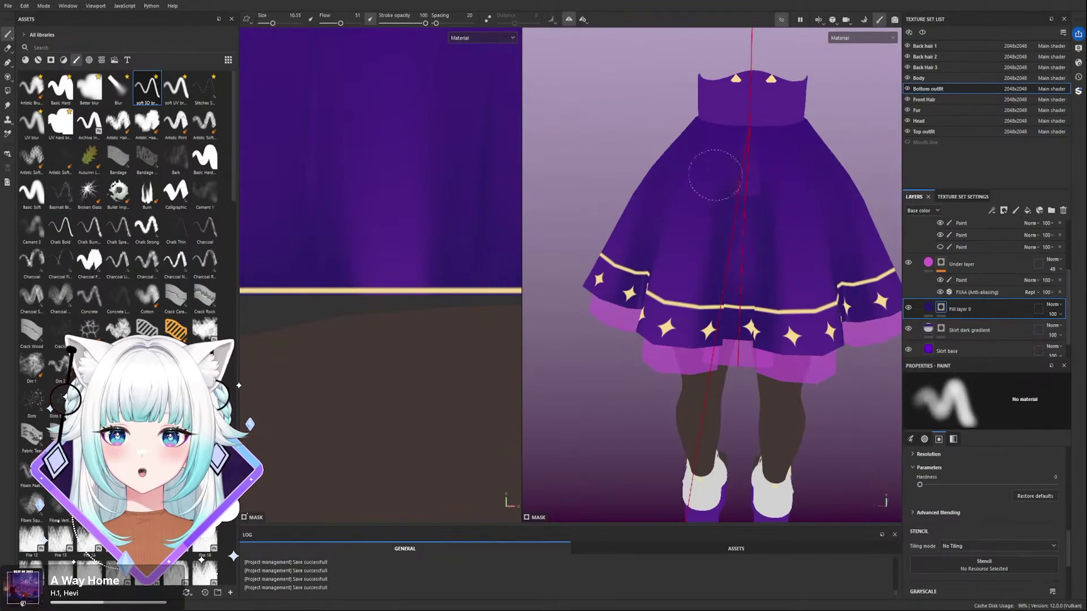
mouse_move(682, 292)
alt+mouse_down()
mouse_move(690, 319)
mouse_move(712, 306)
alt+mouse_up()
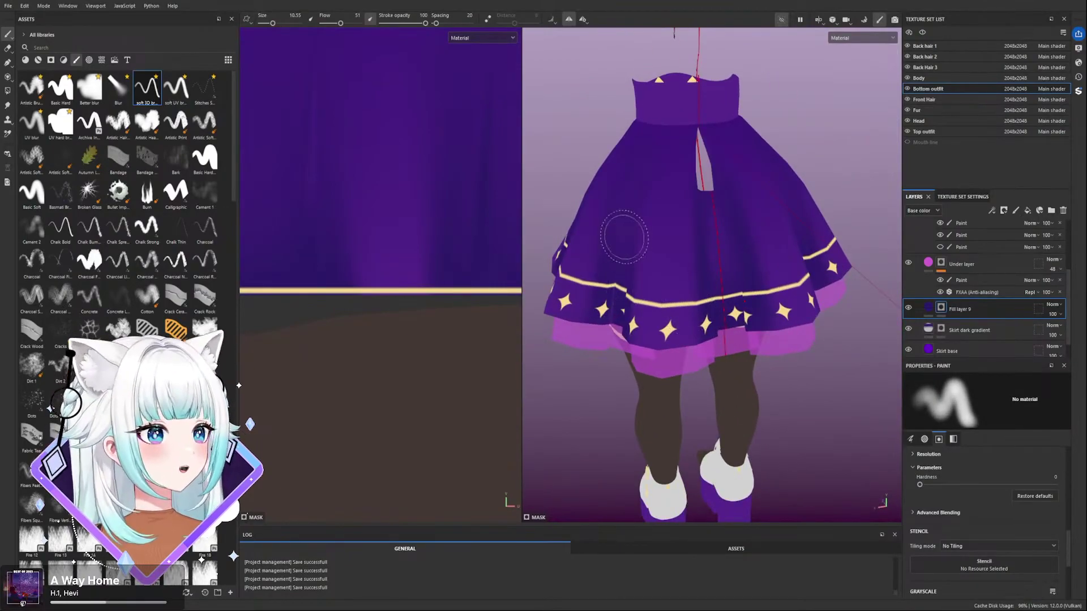
- Show the whole character and move Fill layer 9 above the Under layer
scroll(637, 199, down, 3)
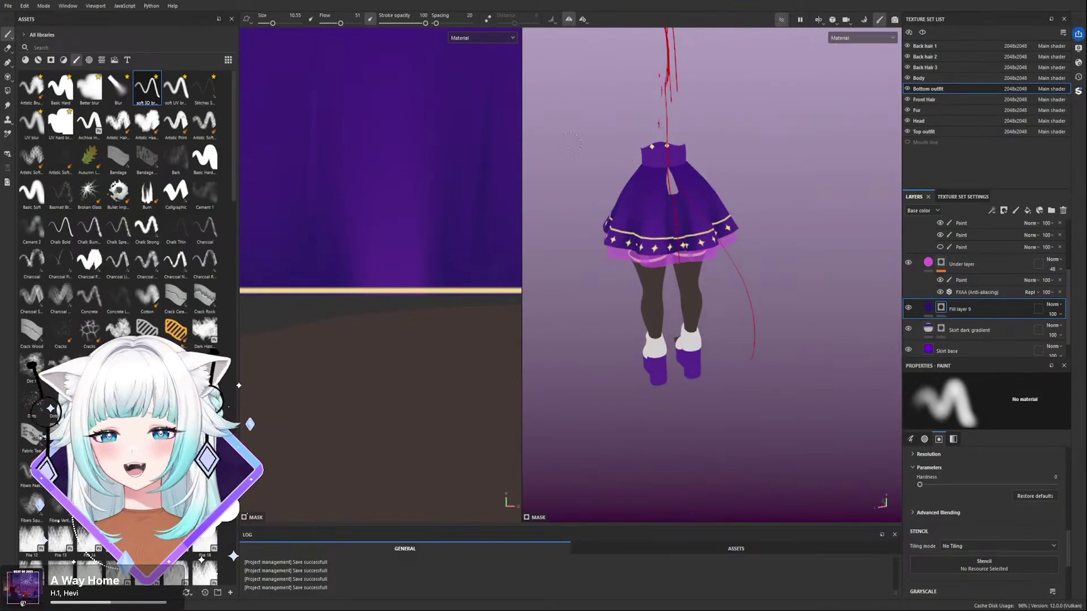
scroll(665, 177, up, 2)
alt+drag(708, 191, 908, 185)
click(782, 19)
alt+middle_drag(816, 187, 767, 232)
alt+drag(768, 232, 832, 238)
drag(983, 304, 987, 256)
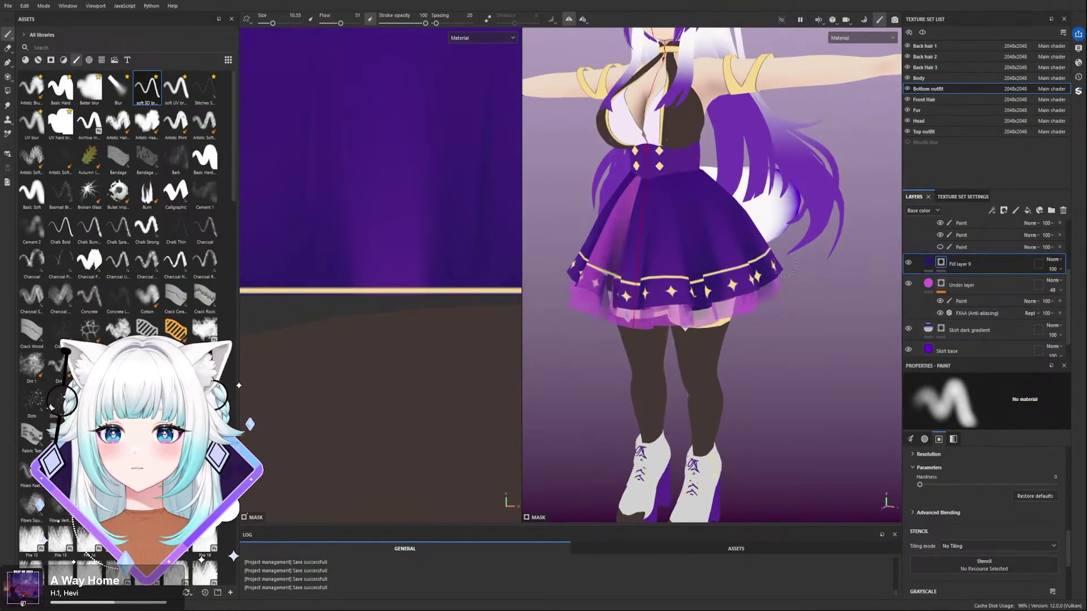
- Set Fill layer 9 to the Multiply blend mode with an opacity of 60
scroll(734, 282, up, 2)
mouse_move(733, 281)
alt+mouse_down()
mouse_move(616, 280)
mouse_move(764, 274)
mouse_move(722, 279)
alt+mouse_up()
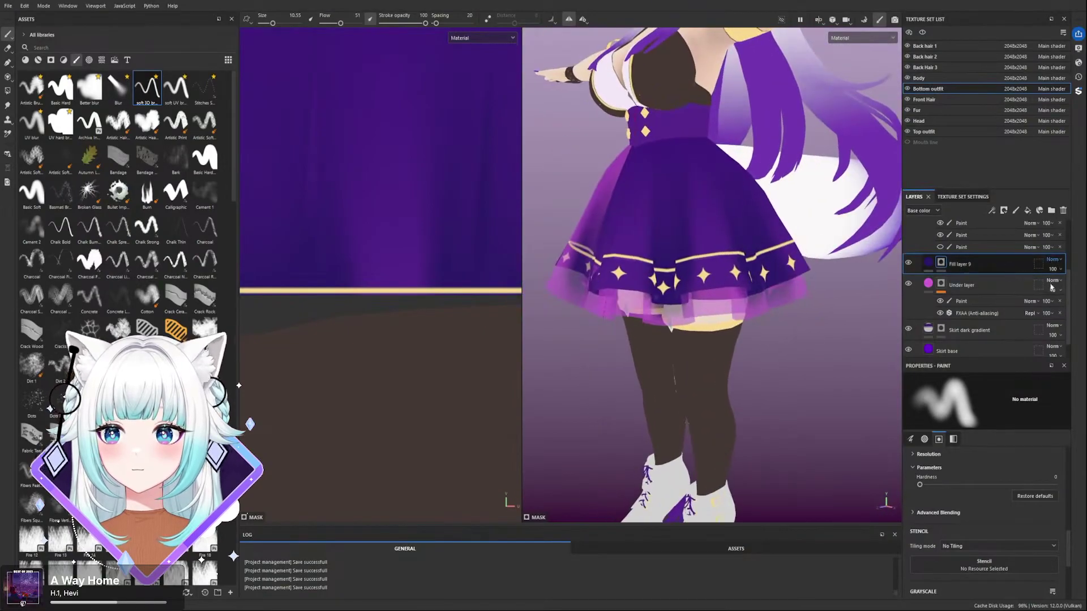
click(1046, 313)
mouse_move(736, 281)
alt+mouse_down()
mouse_move(712, 293)
mouse_move(701, 243)
alt+mouse_up()
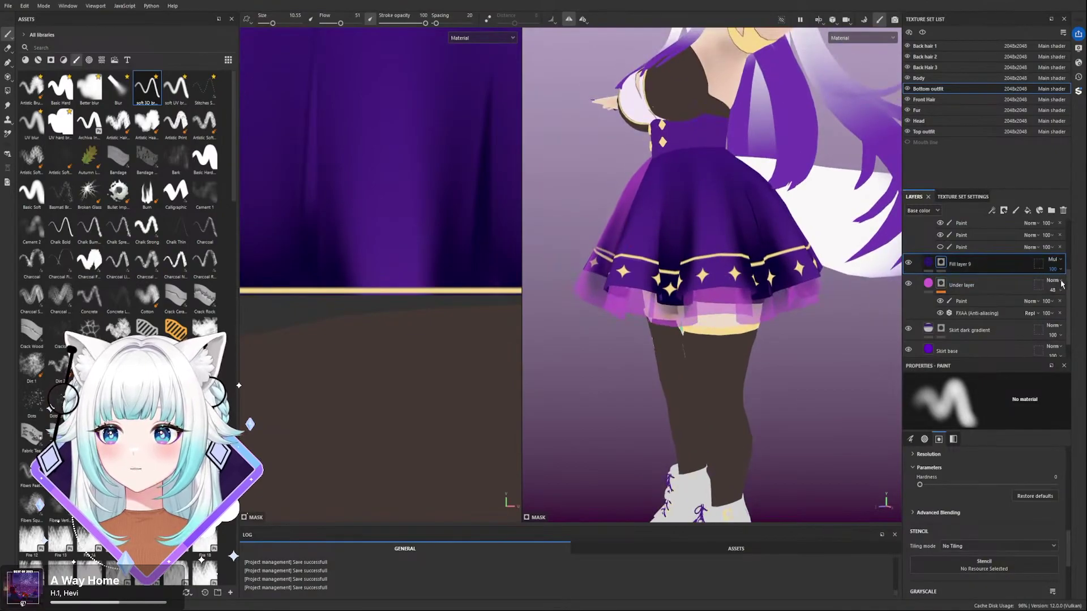
text(60)
key(Return)
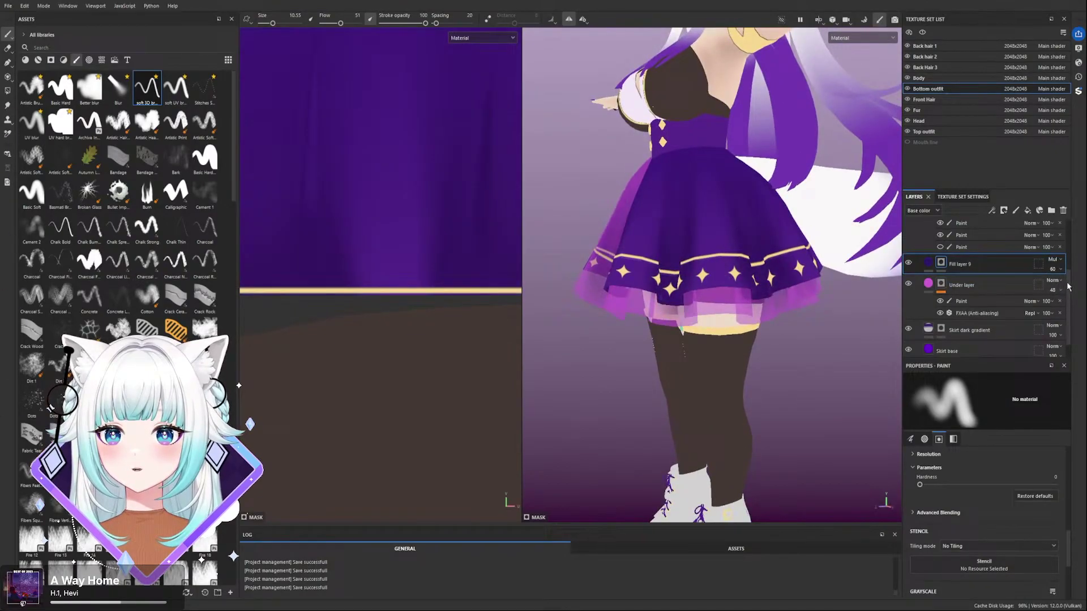
- Lower Fill layer 9's opacity to 51 and inspect the folds and hem around the skirt
alt+drag(814, 272, 743, 277)
scroll(748, 279, up, 3)
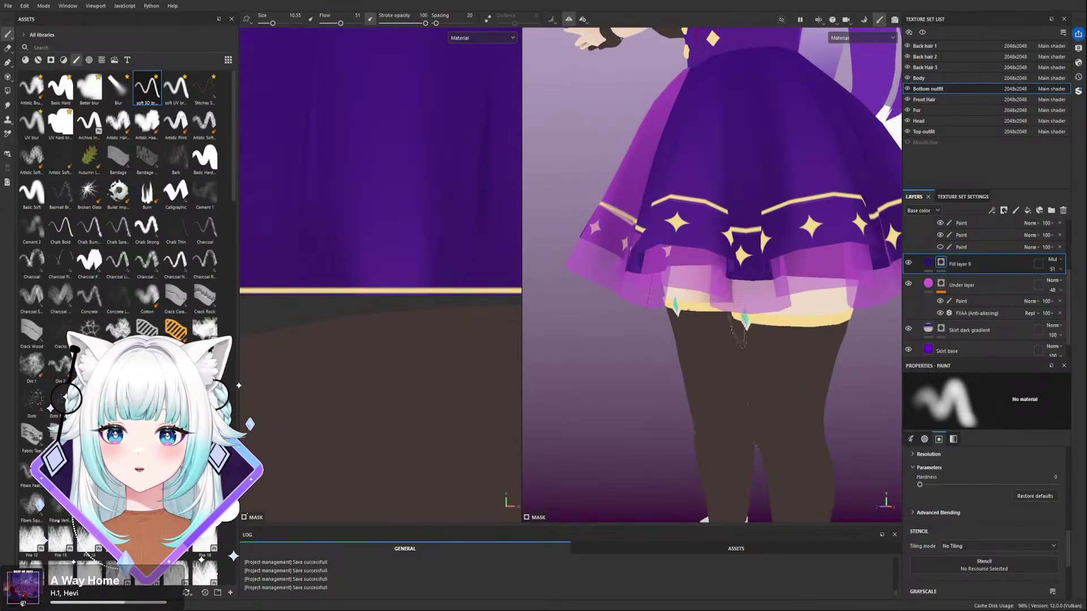
alt+drag(749, 270, 709, 277)
alt+drag(781, 274, 743, 197)
alt+drag(756, 84, 724, 300)
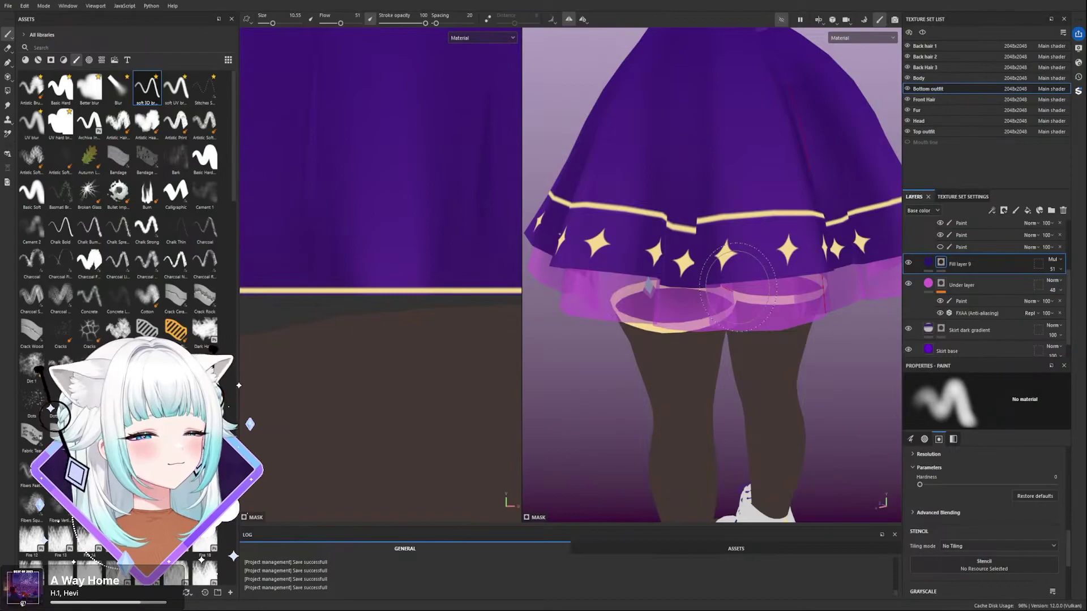
- Examine the fold shading and hem of the skirt from the front, sides and back, both close up and at full view
mouse_move(752, 221)
alt+mouse_down()
mouse_move(712, 306)
mouse_move(704, 182)
alt+mouse_up()
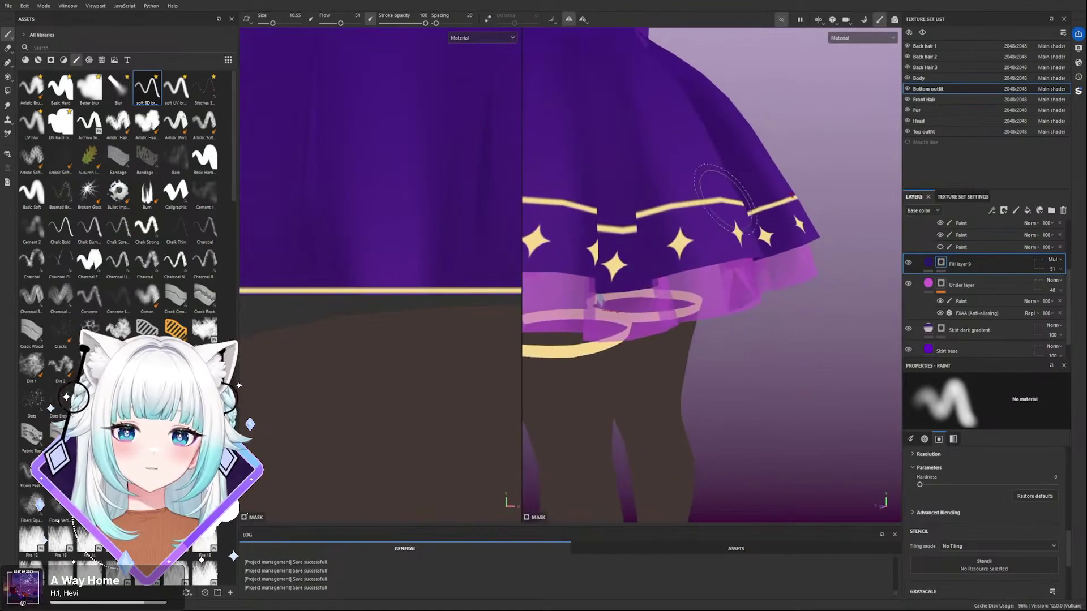
mouse_move(696, 221)
alt+mouse_down()
mouse_move(687, 226)
mouse_move(792, 252)
mouse_move(774, 295)
alt+mouse_up()
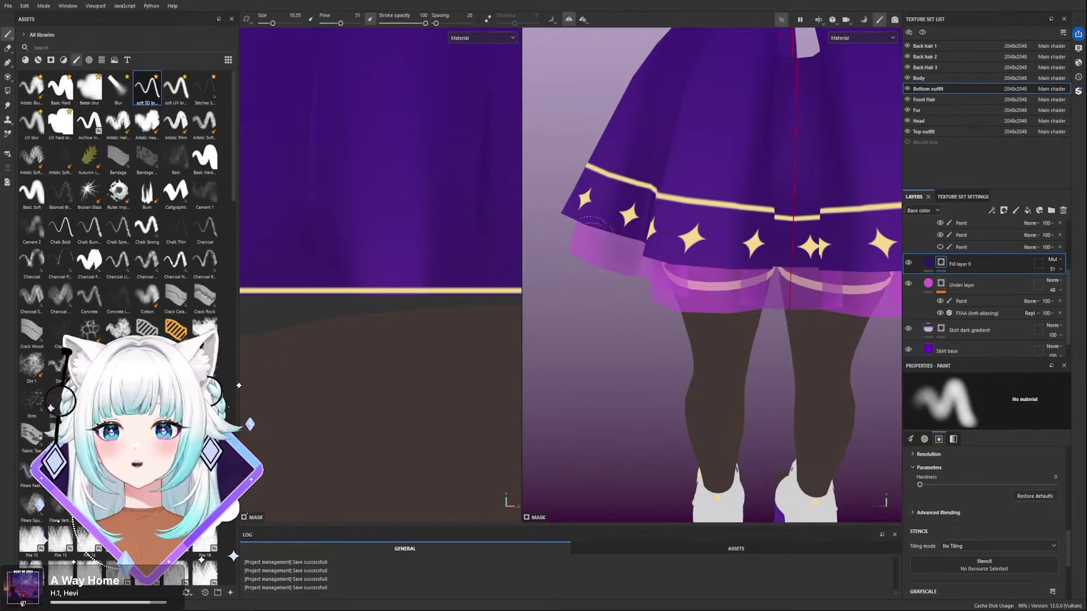
alt+drag(664, 217, 748, 213)
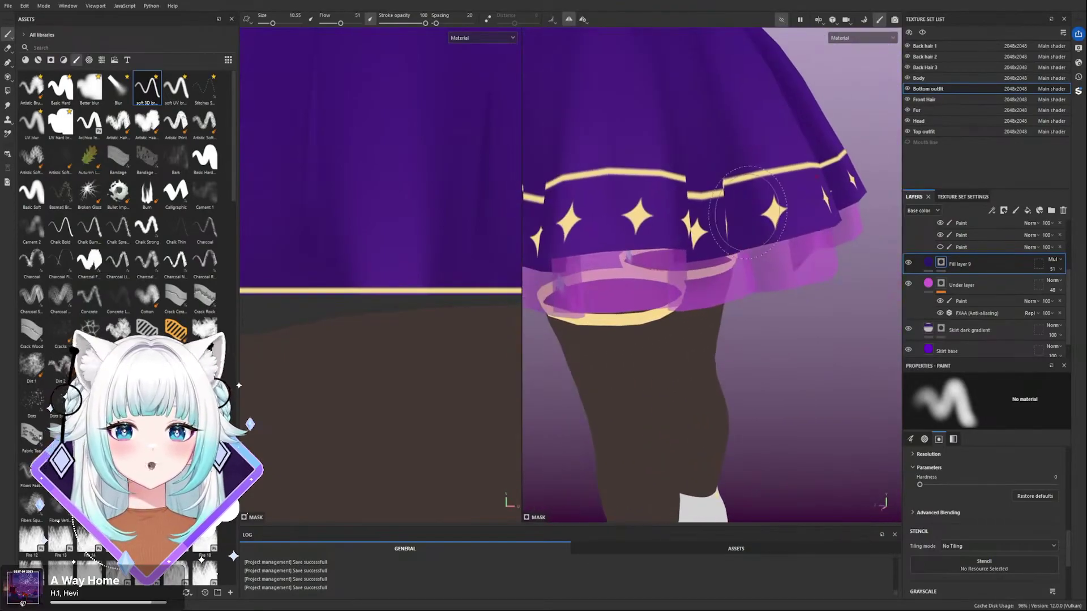
alt+right_drag(748, 213, 662, 170)
alt+drag(662, 170, 648, 161)
alt+middle_drag(648, 161, 776, 194)
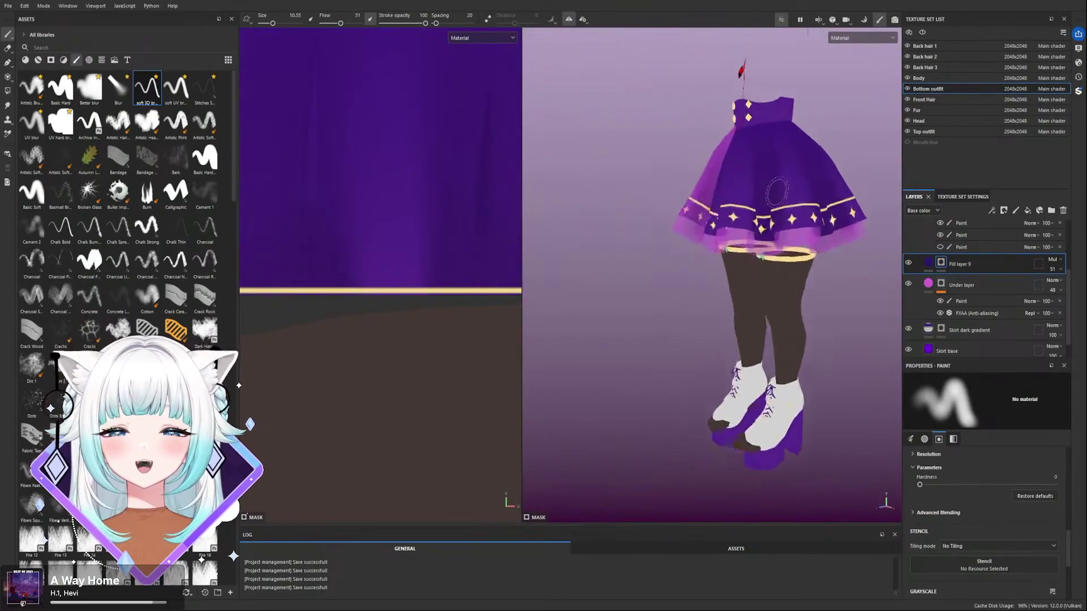
scroll(776, 194, up, 2)
alt+drag(777, 194, 791, 201)
scroll(692, 181, up, 4)
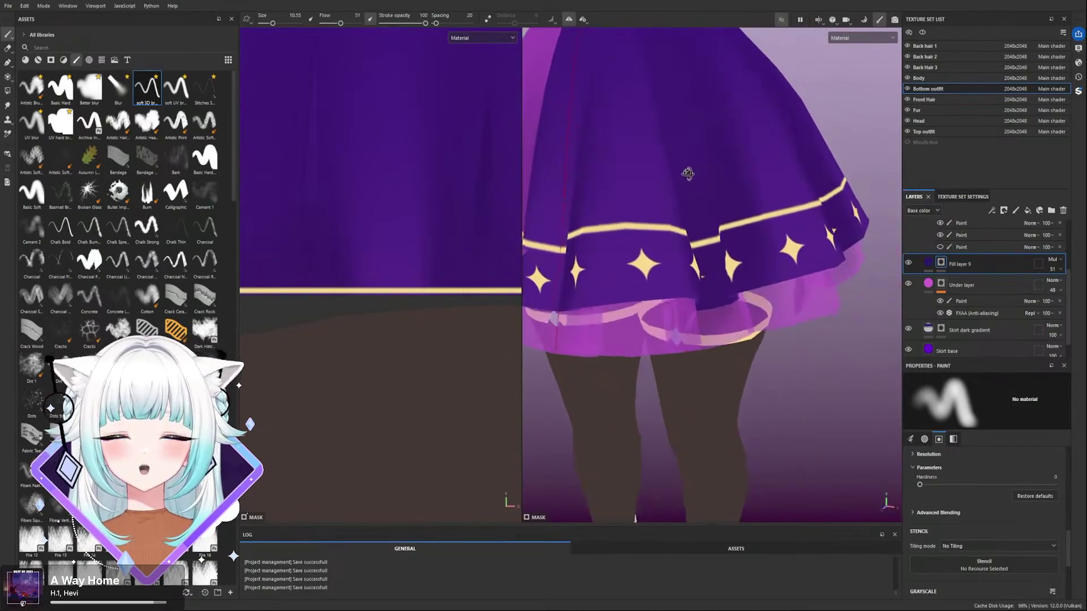
alt+right_drag(668, 121, 619, 243)
alt+drag(619, 243, 607, 314)
alt+middle_drag(606, 315, 686, 247)
mouse_move(652, 238)
alt+mouse_down()
mouse_move(685, 227)
mouse_move(686, 262)
mouse_move(736, 291)
alt+mouse_up()
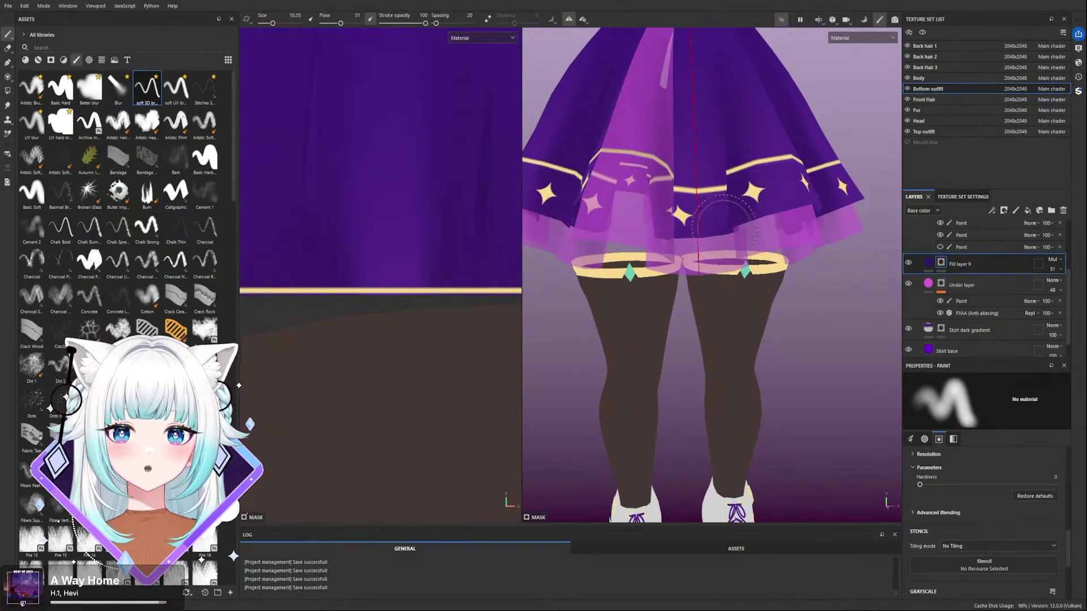
alt+drag(724, 221, 747, 212)
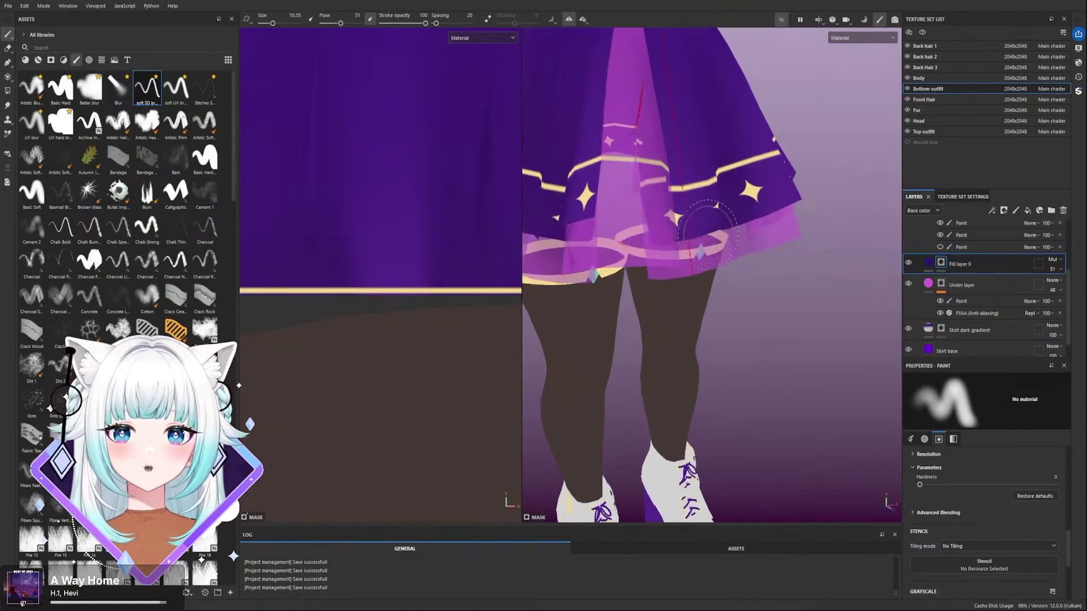
mouse_move(710, 196)
alt+mouse_down()
mouse_move(705, 247)
mouse_move(606, 172)
alt+mouse_up()
scroll(702, 242, down, 4)
alt+middle_drag(730, 141, 645, 194)
alt+drag(646, 194, 571, 177)
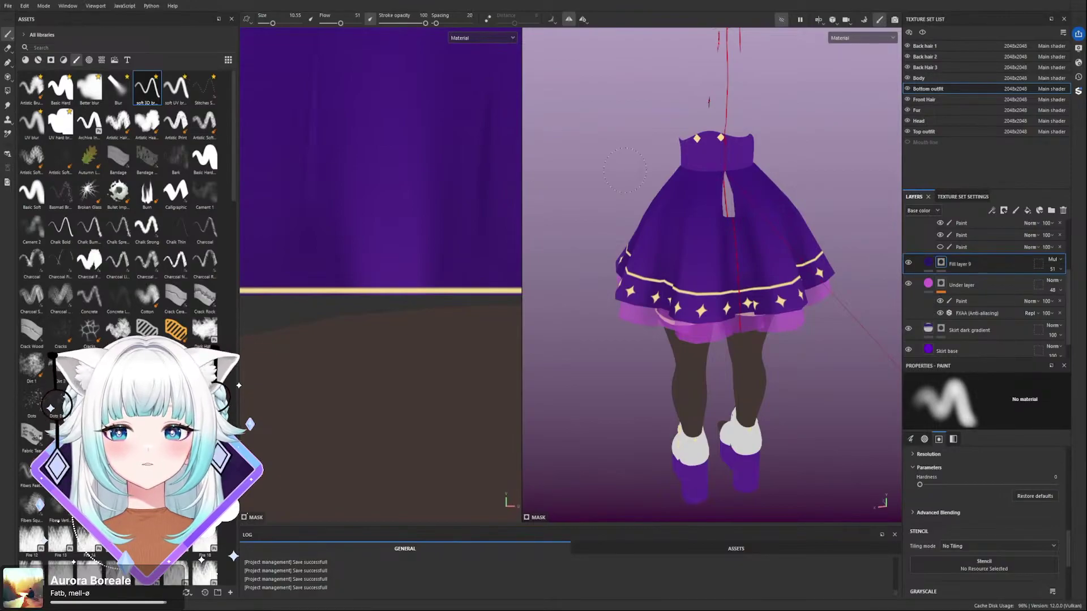
- Select the Gold layer in the Skirt group and show the whole character around the skirt
scroll(964, 250, up, 3)
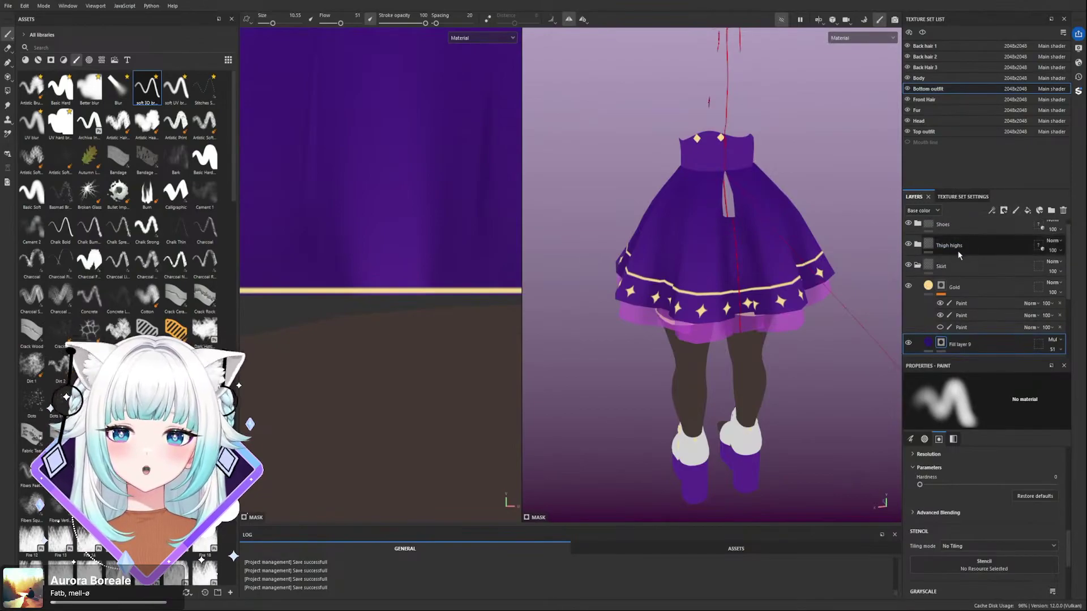
click(968, 288)
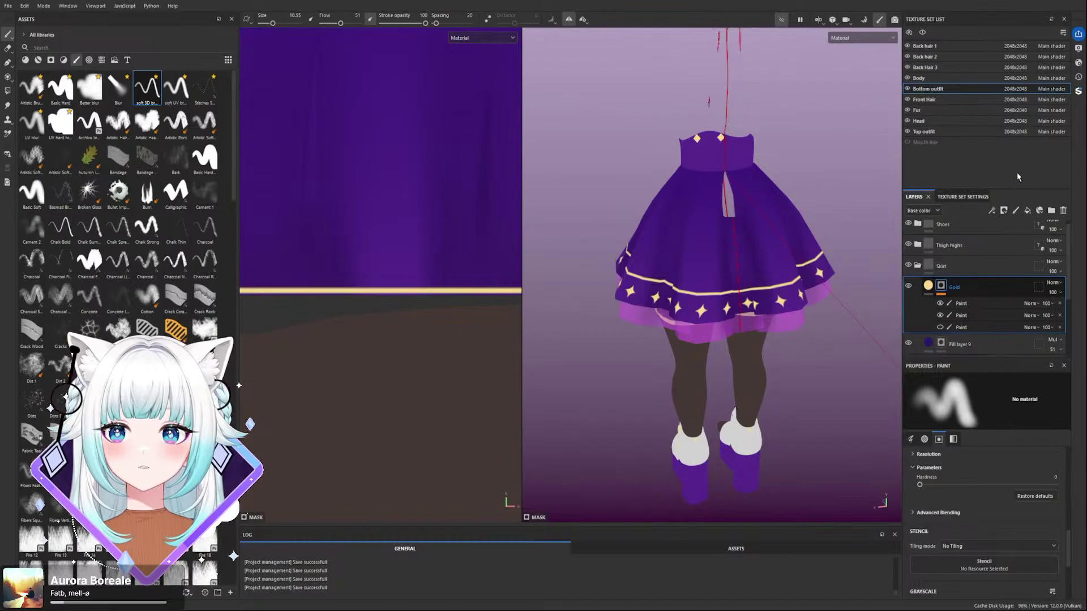
click(935, 263)
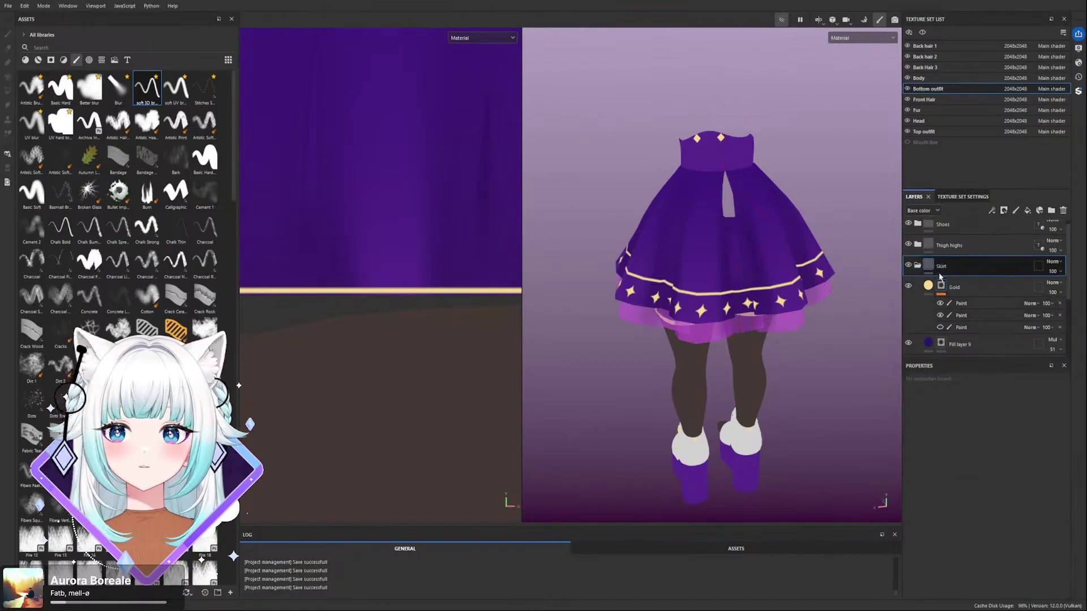
click(968, 287)
scroll(706, 260, down, 3)
alt+drag(773, 204, 522, 192)
alt+drag(722, 163, 583, 170)
scroll(612, 226, up, 3)
alt+middle_drag(645, 232, 809, 274)
alt+drag(681, 150, 806, 117)
click(782, 21)
scroll(736, 148, down, 3)
scroll(672, 170, up, 3)
scroll(955, 263, up, 1)
- Compare the skirt with Fill layer 9 hidden and shown, checking the folds up close and from a distance
click(910, 268)
click(910, 269)
click(910, 268)
mouse_move(718, 277)
alt+mouse_down()
mouse_move(740, 243)
mouse_move(591, 288)
mouse_move(532, 257)
mouse_move(660, 251)
alt+mouse_up()
scroll(863, 261, up, 5)
scroll(827, 275, up, 3)
alt+drag(773, 285, 883, 244)
scroll(702, 278, down, 6)
scroll(702, 278, down, 6)
scroll(679, 294, up, 5)
- Select Fill layer 9 and try adding a Paint effect to its content
click(929, 272)
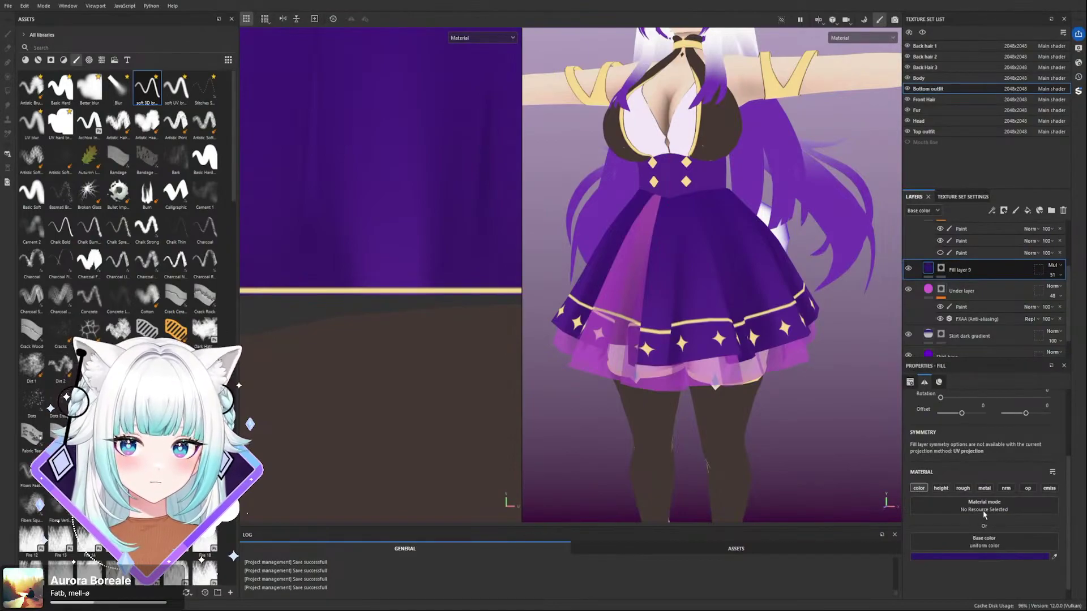
key(ctrl+z)
scroll(738, 250, up, 1)
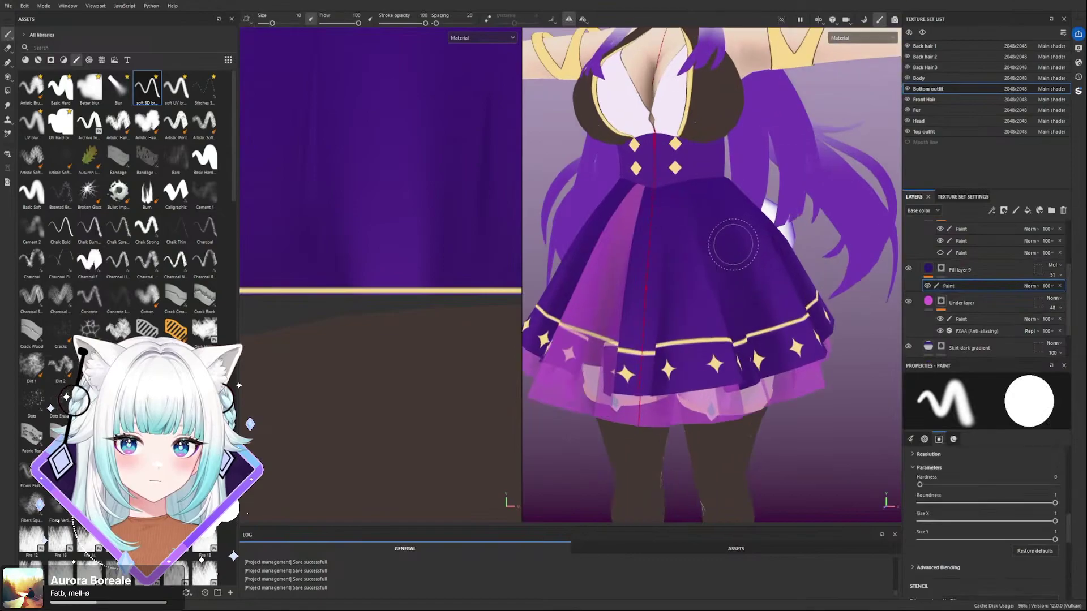
alt+drag(760, 249, 730, 253)
- Sample the skirt's dark purple as the Paint effect's base color
scroll(997, 519, down, 3)
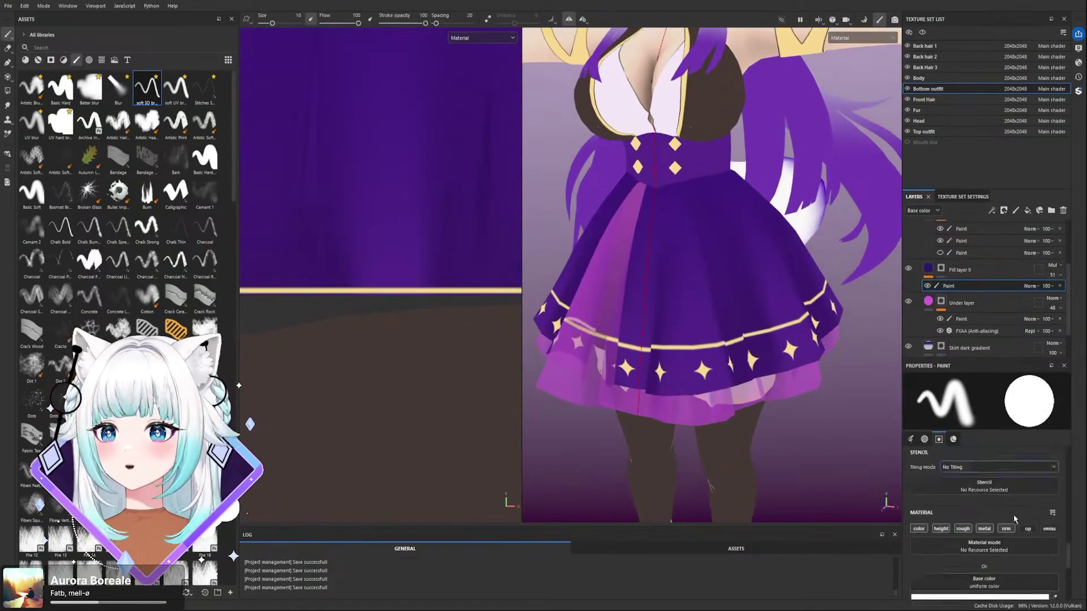
scroll(1011, 518, down, 2)
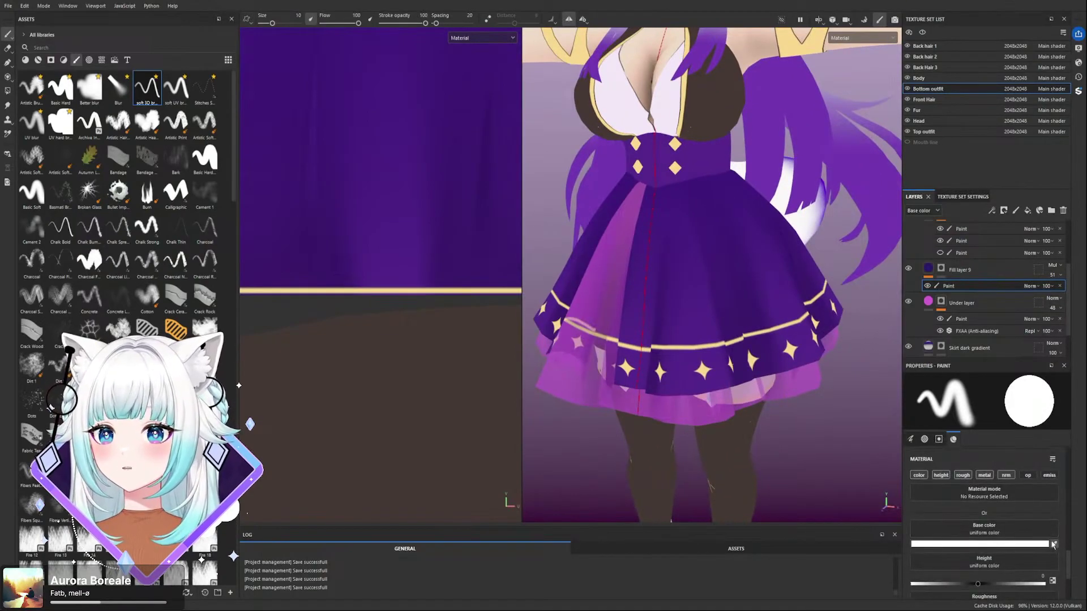
click(1054, 545)
click(726, 245)
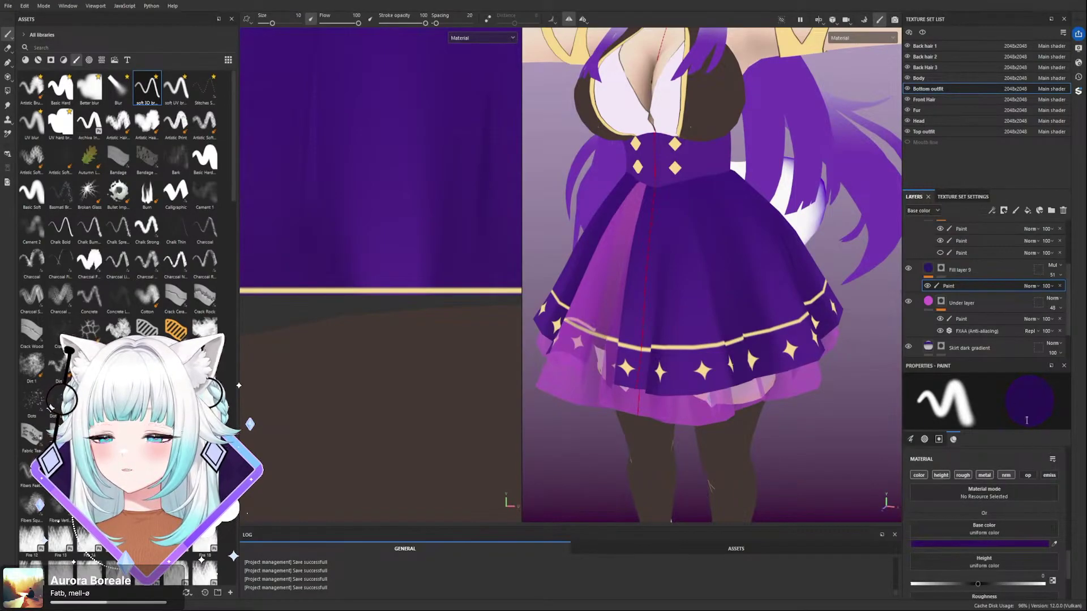
scroll(1011, 481, up, 5)
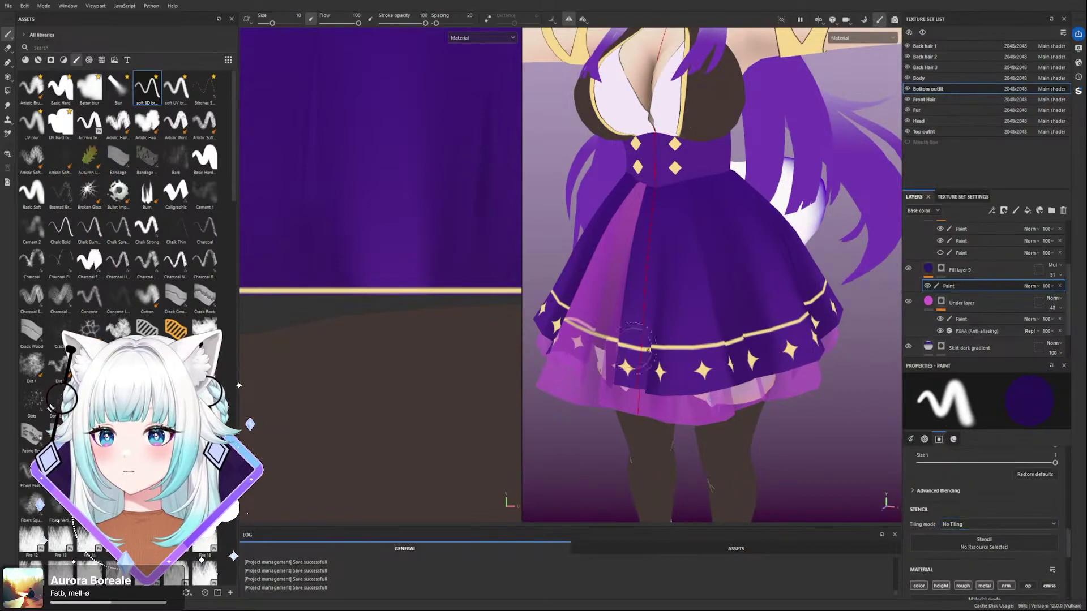
scroll(968, 540, down, 3)
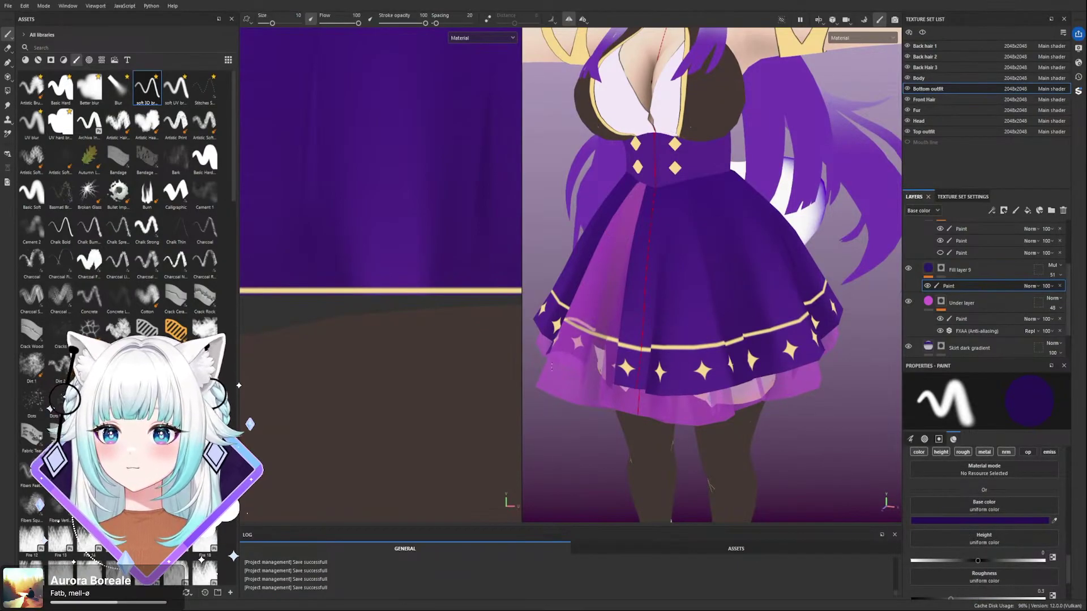
- Change the Paint effect's base color to black
alt+drag(747, 255, 730, 240)
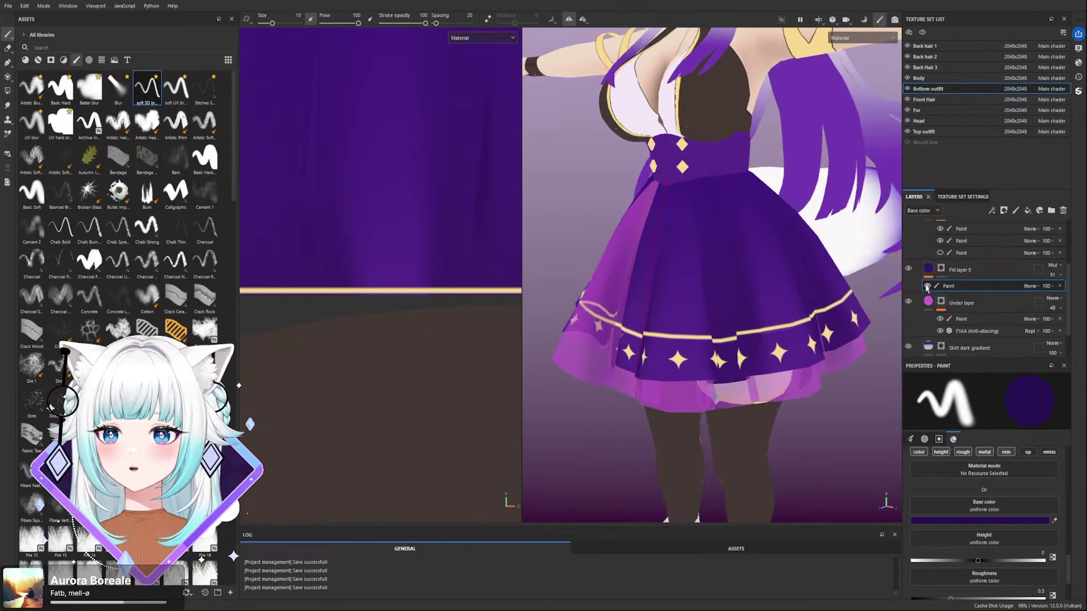
click(1001, 522)
click(980, 561)
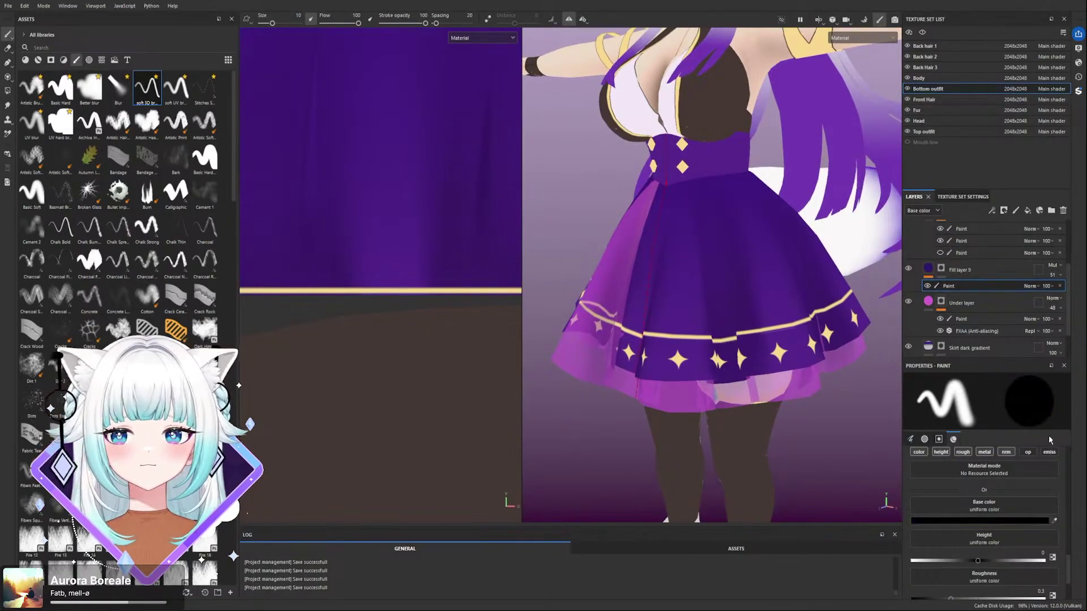
- Toggle Fill layer 9's visibility for comparison and try the Multiply blend mode on its Paint effect
click(909, 269)
click(909, 269)
click(908, 269)
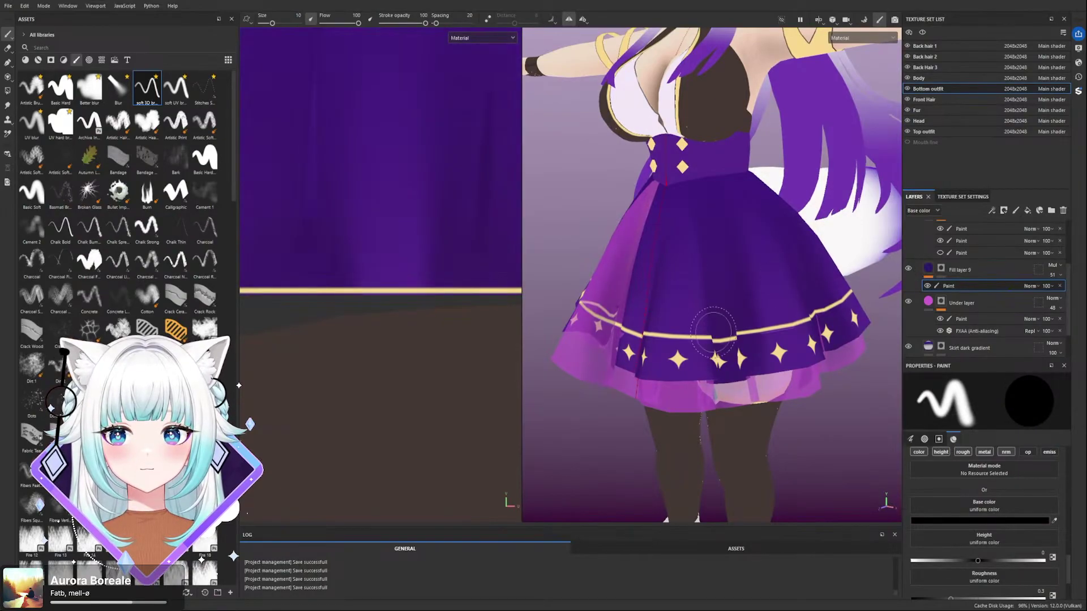
click(1034, 334)
mouse_move(668, 315)
alt+mouse_down()
mouse_move(776, 306)
mouse_move(679, 153)
mouse_move(549, 220)
mouse_move(538, 254)
alt+mouse_up()
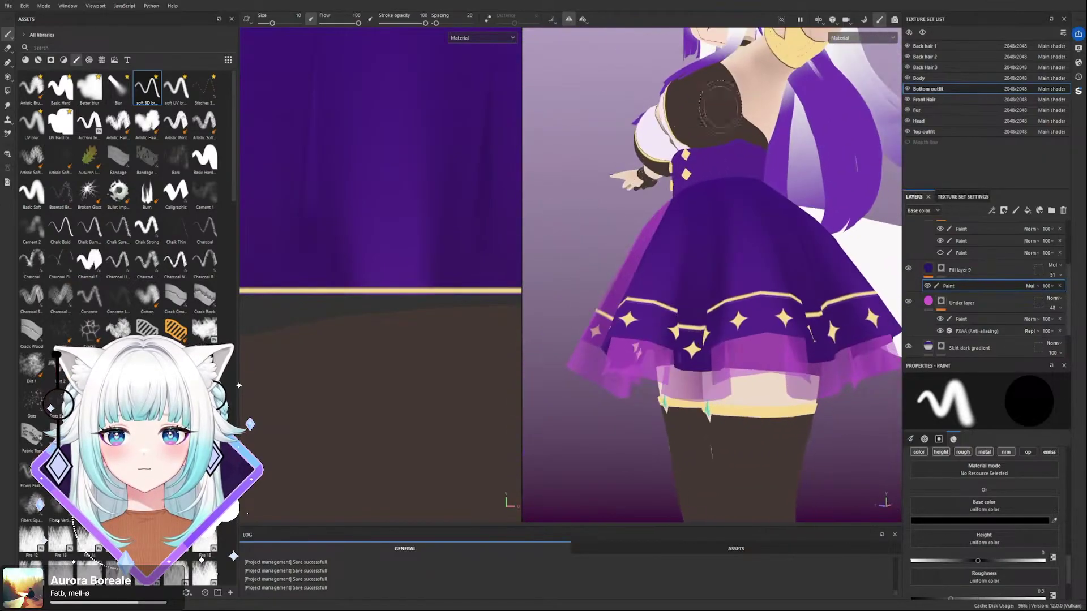
- Isolate the bottom outfit and set Fill layer 9 to the Normal blend mode with an opacity of 100
click(781, 20)
alt+drag(687, 126, 691, 361)
scroll(691, 361, up, 3)
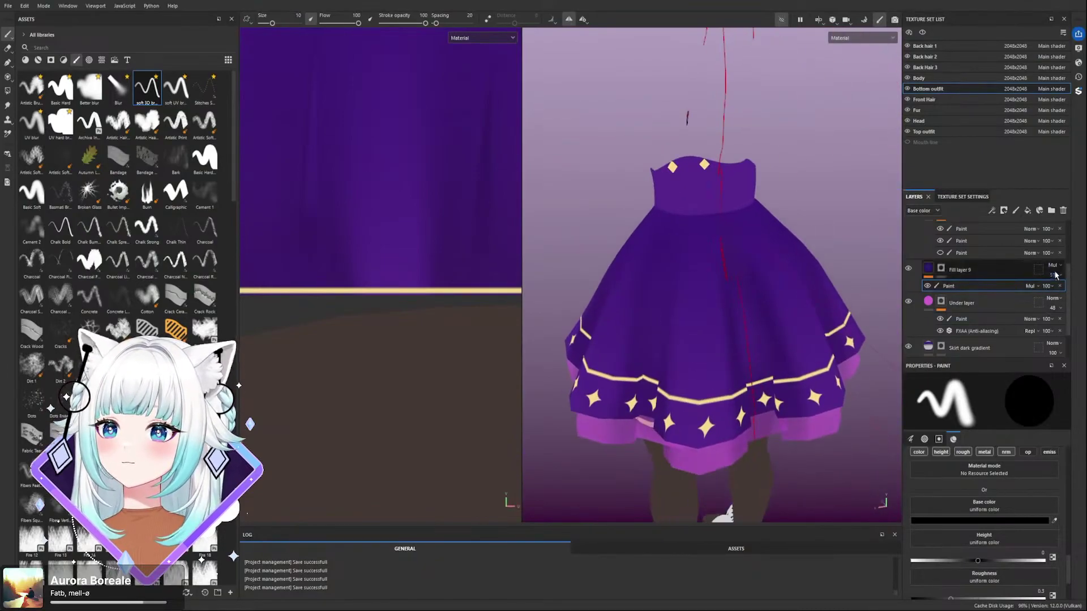
key(ctrl+z)
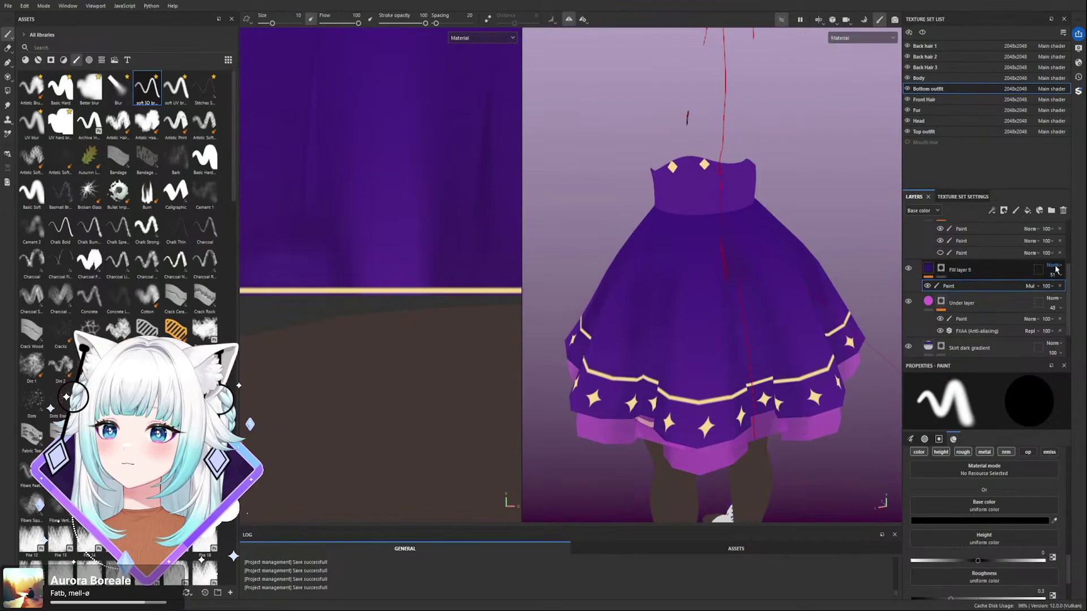
alt+drag(723, 390, 761, 321)
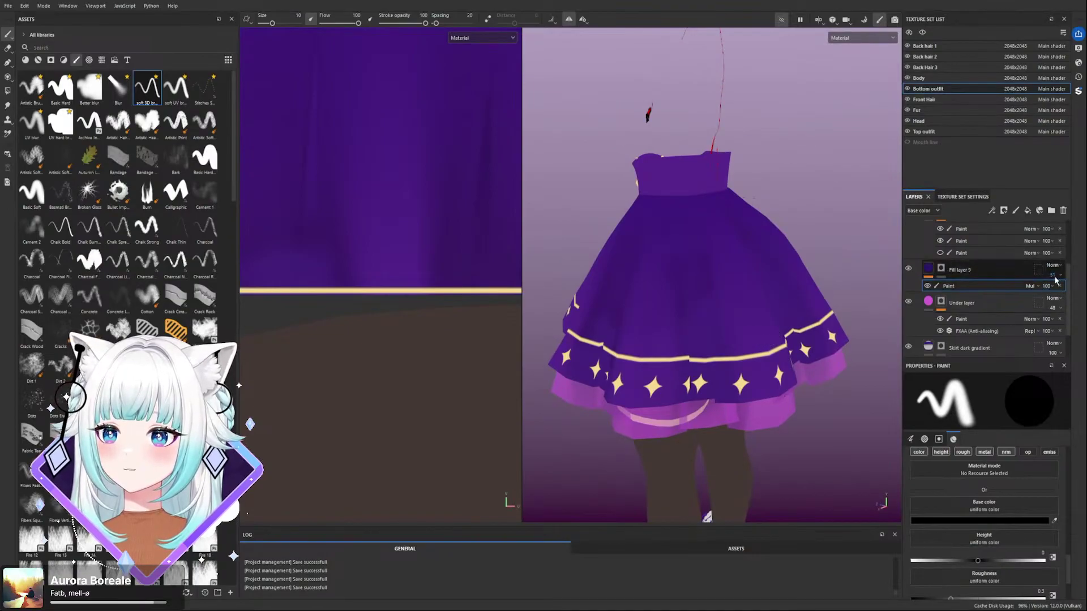
drag(1061, 288, 1069, 290)
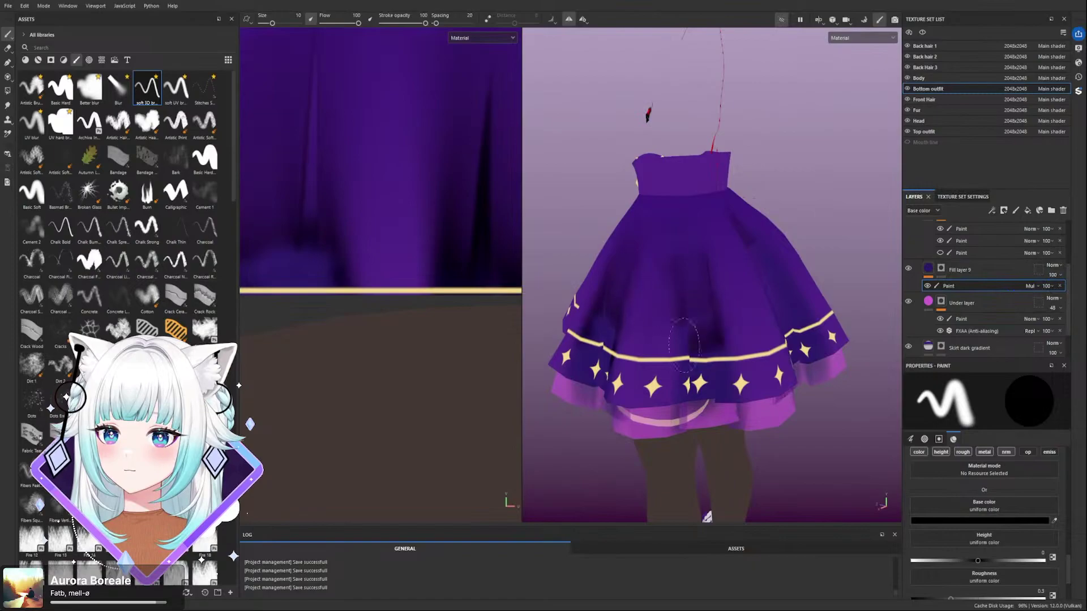
- Try painting black fold shadows near the skirt's hem, switching the Paint effect to the Normal blend mode between strokes
drag(709, 319, 715, 354)
click(1039, 287)
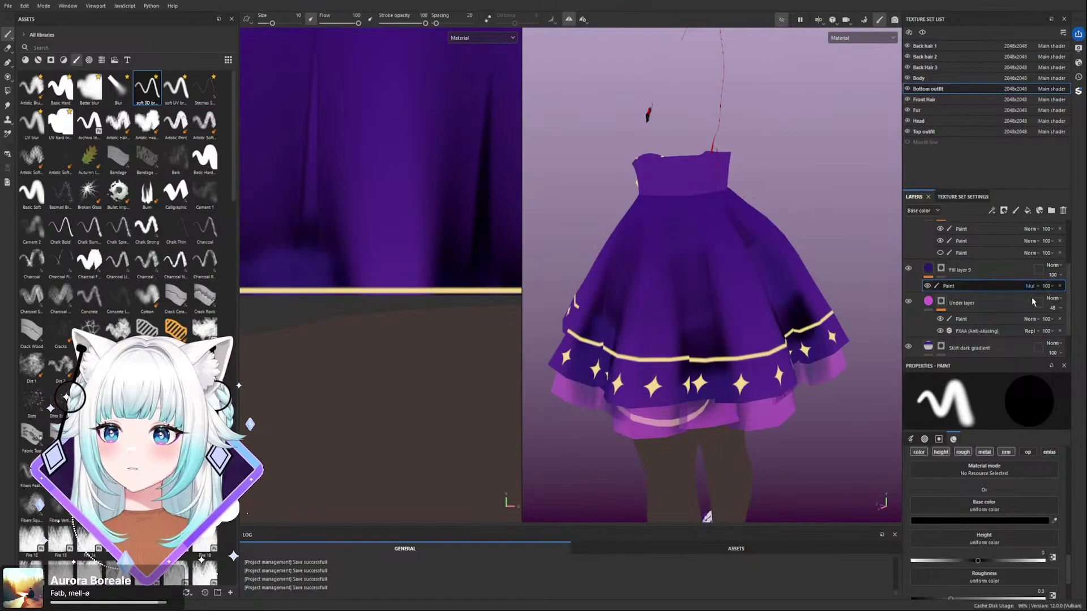
click(1031, 296)
drag(707, 362, 715, 395)
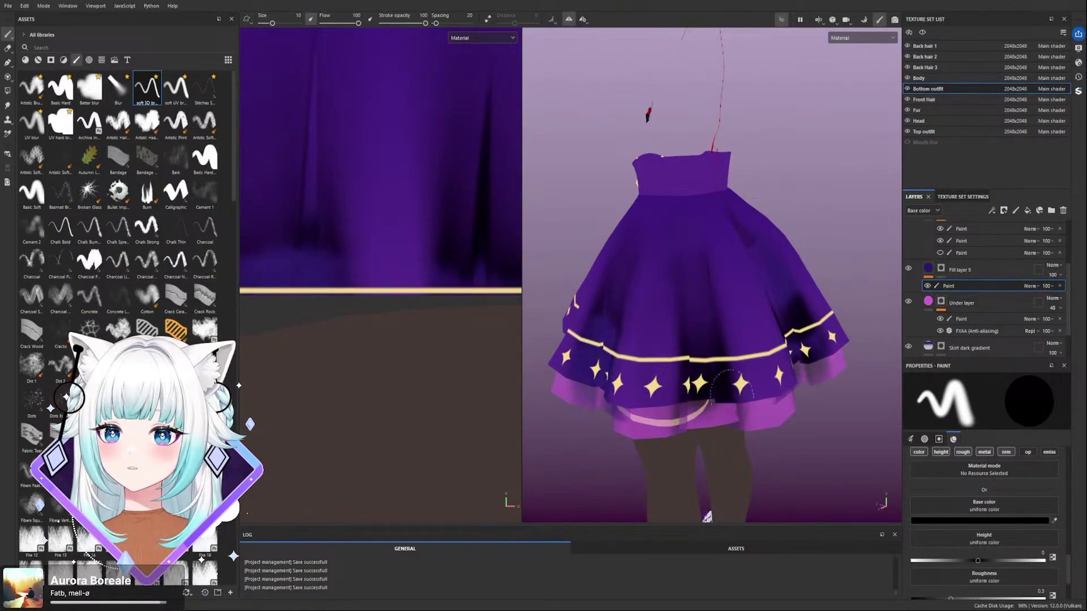
- Check the black fold shadows around the skirt and delete the Paint effect from Fill layer 9
scroll(721, 339, down, 2)
mouse_move(721, 339)
alt+mouse_down()
mouse_move(696, 328)
mouse_move(781, 296)
alt+mouse_up()
alt+middle_drag(711, 331, 748, 324)
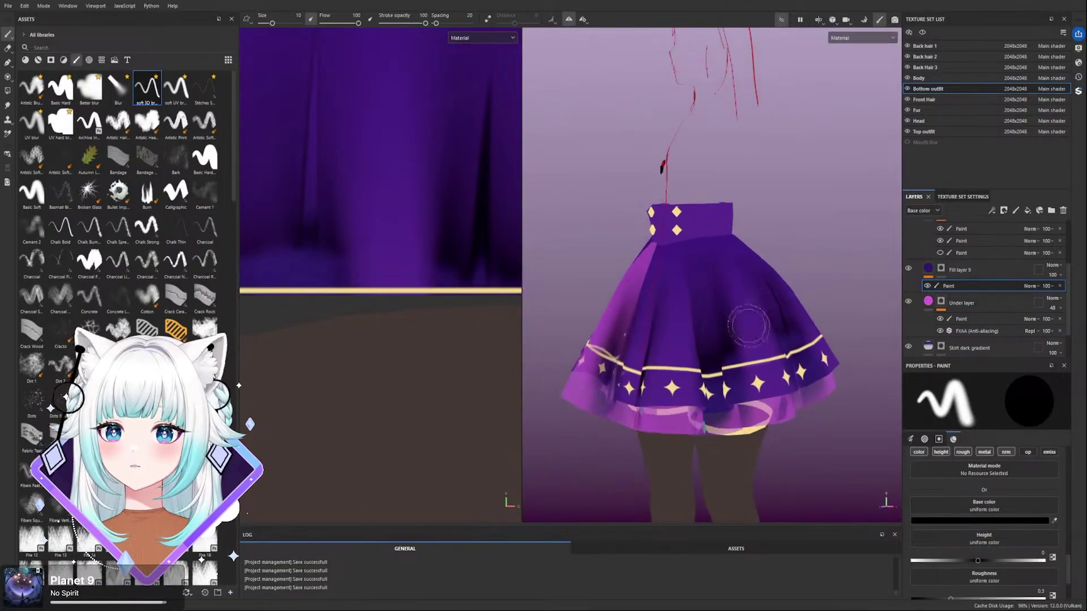
scroll(715, 327, up, 1)
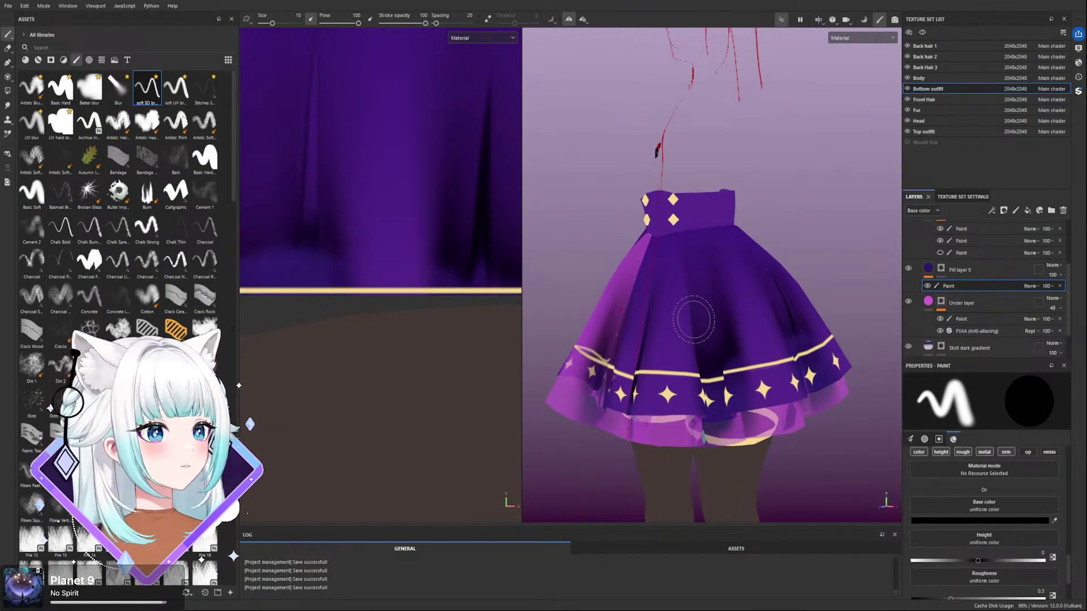
scroll(699, 289, up, 2)
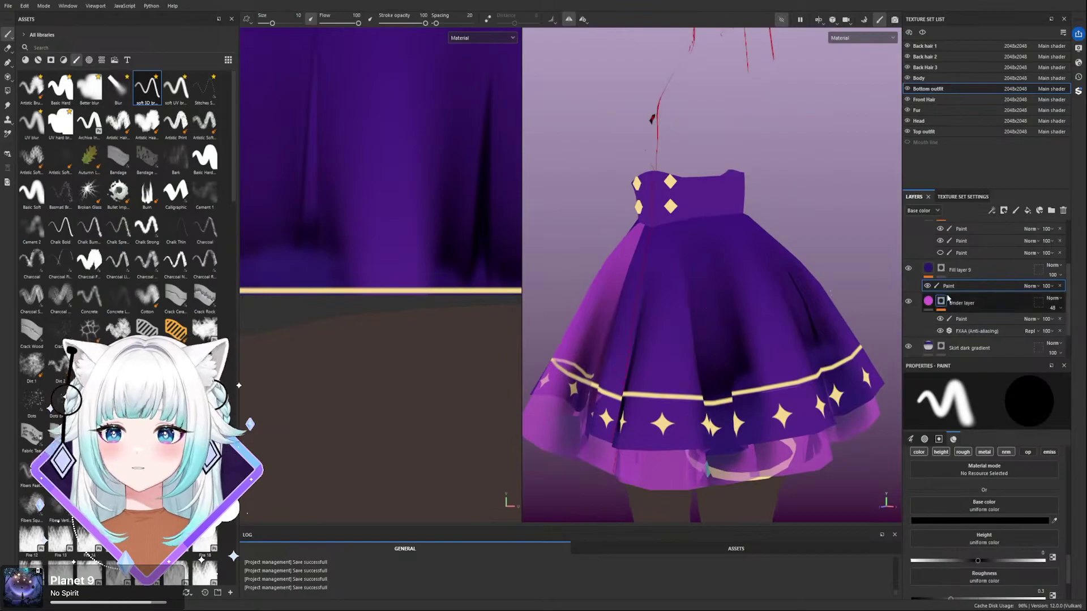
alt+drag(725, 301, 738, 327)
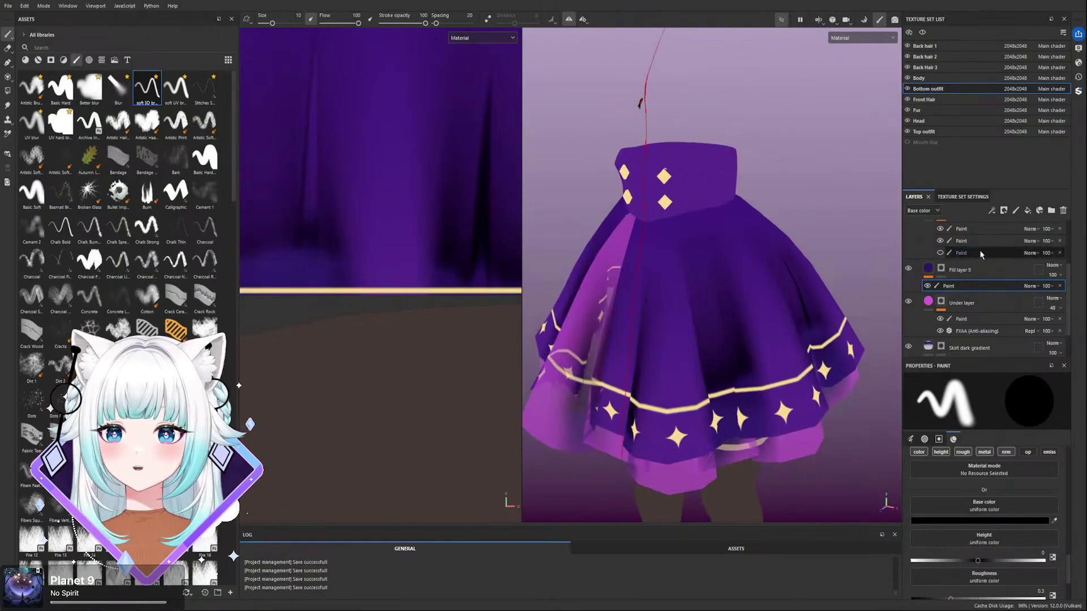
scroll(731, 339, down, 2)
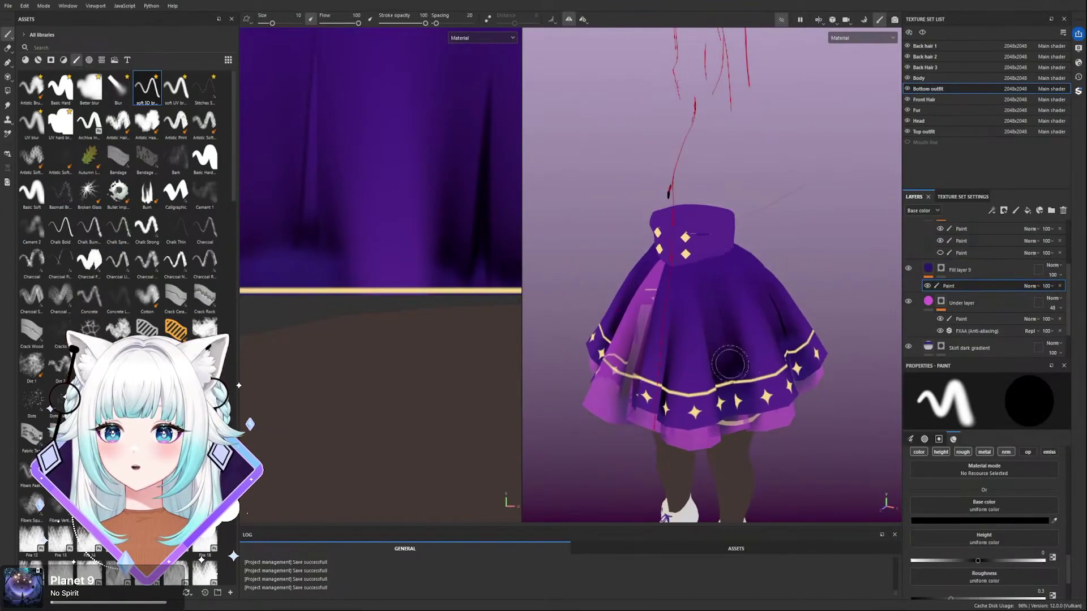
scroll(759, 356, up, 2)
alt+drag(770, 352, 750, 334)
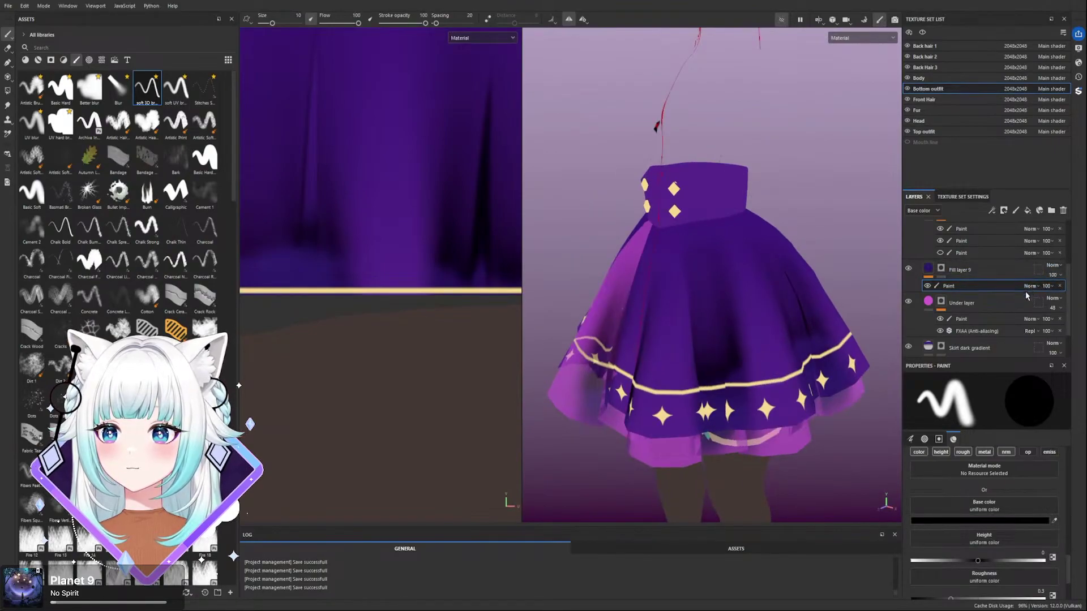
click(1060, 287)
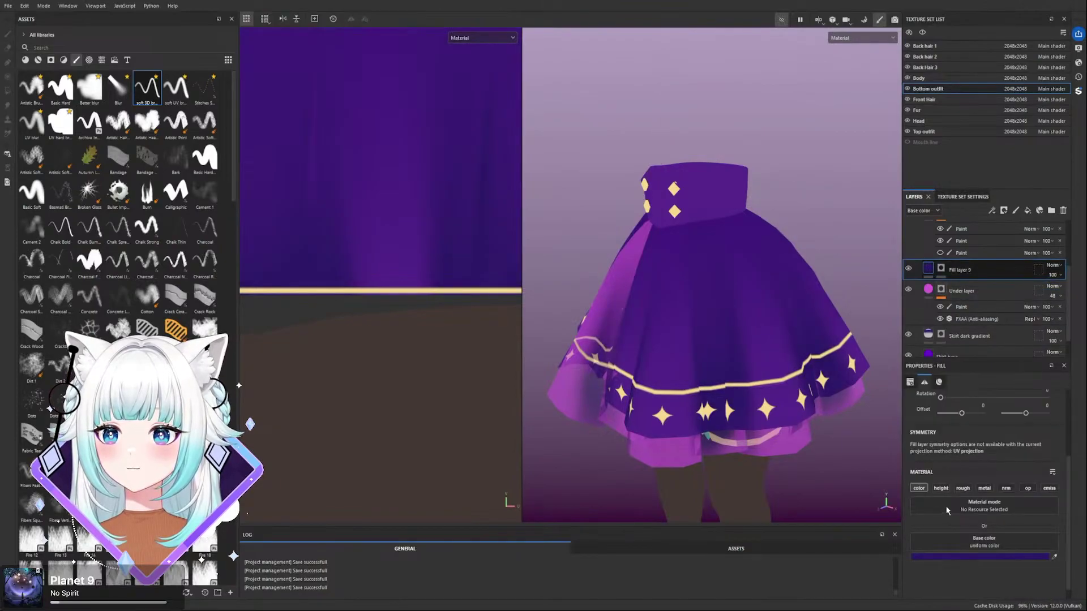
- Undo the deletion of Fill layer 9's Paint effect and set its brush color to the layer's dark purple
key(ctrl+z)
scroll(637, 230, down, 2)
alt+middle_drag(691, 356, 691, 370)
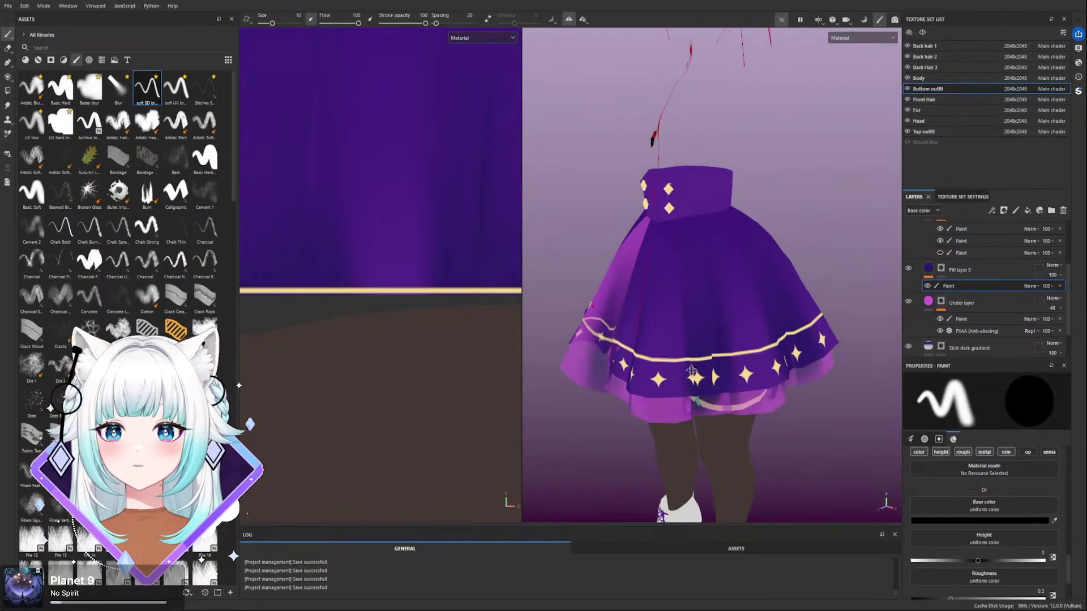
ctrl+right_drag(670, 337, 685, 337)
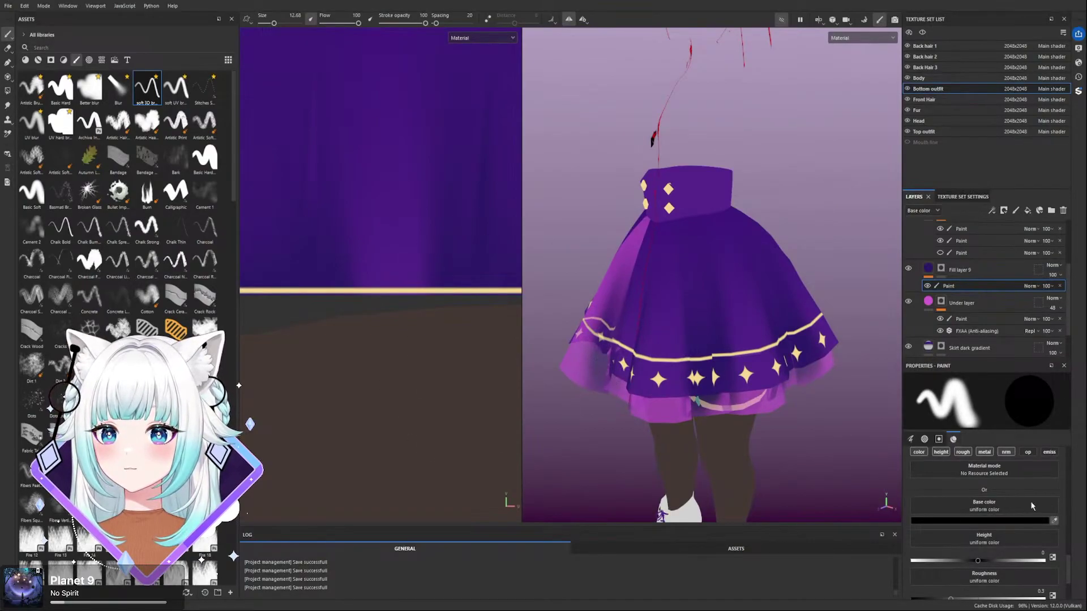
click(928, 269)
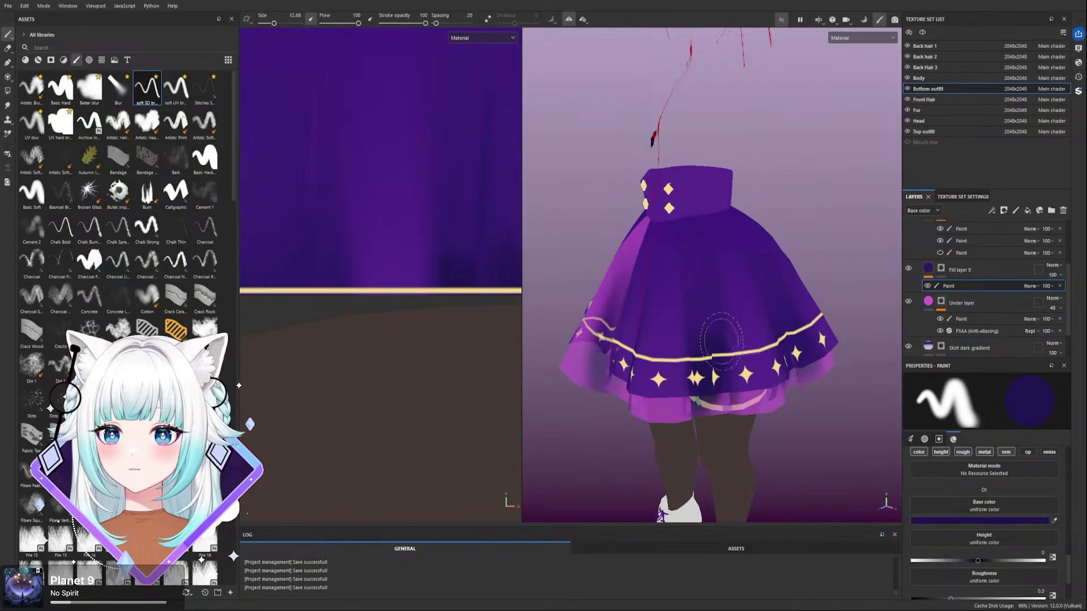
- Set the soft 3D brush to a size of about 18 and paint soft dark purple fold shading near the skirt's hem
click(156, 101)
key(bracketright)
alt+drag(608, 309, 618, 313)
alt+middle_drag(651, 263, 610, 262)
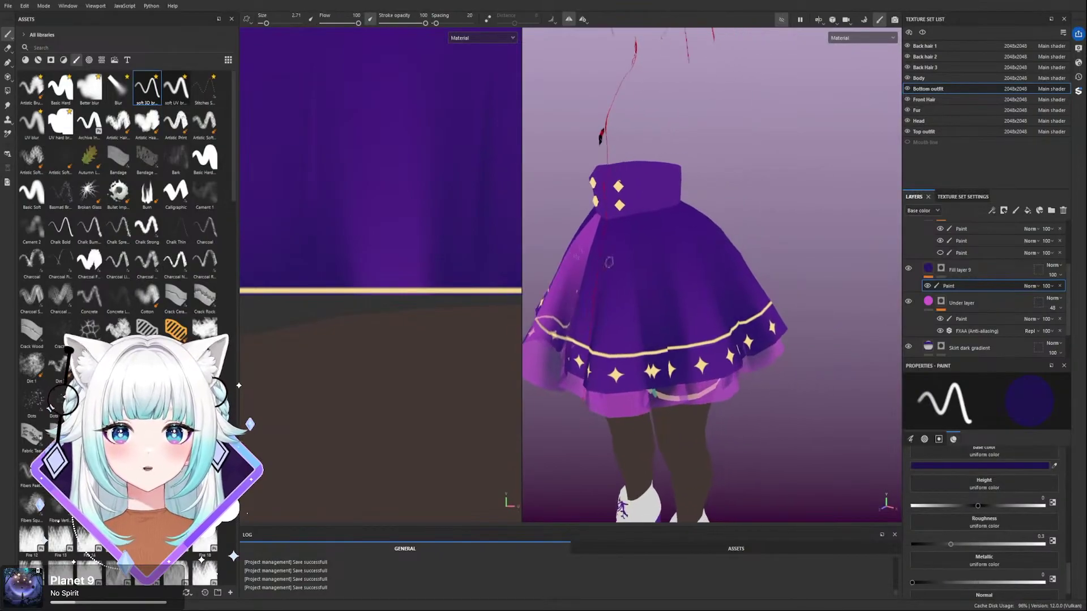
key(bracketright)
key(bracketright)
key(bracketright)
key(bracketright)
key(bracketright)
key(bracketright)
key(bracketright)
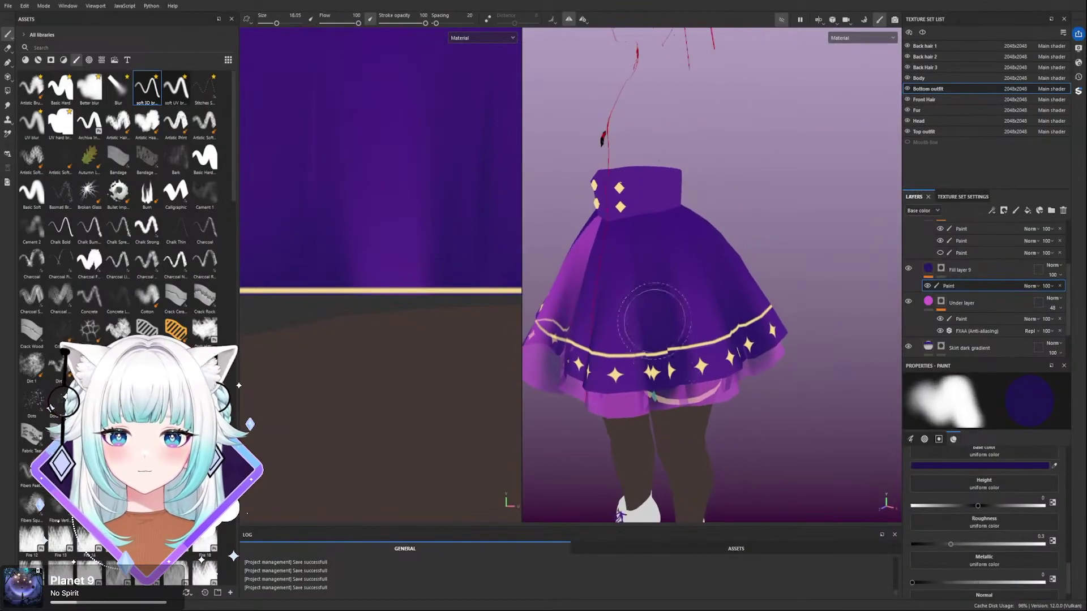
- Paint more soft dark purple folds around the skirt's sides, back and front above the gold trim line
alt+drag(664, 286, 720, 369)
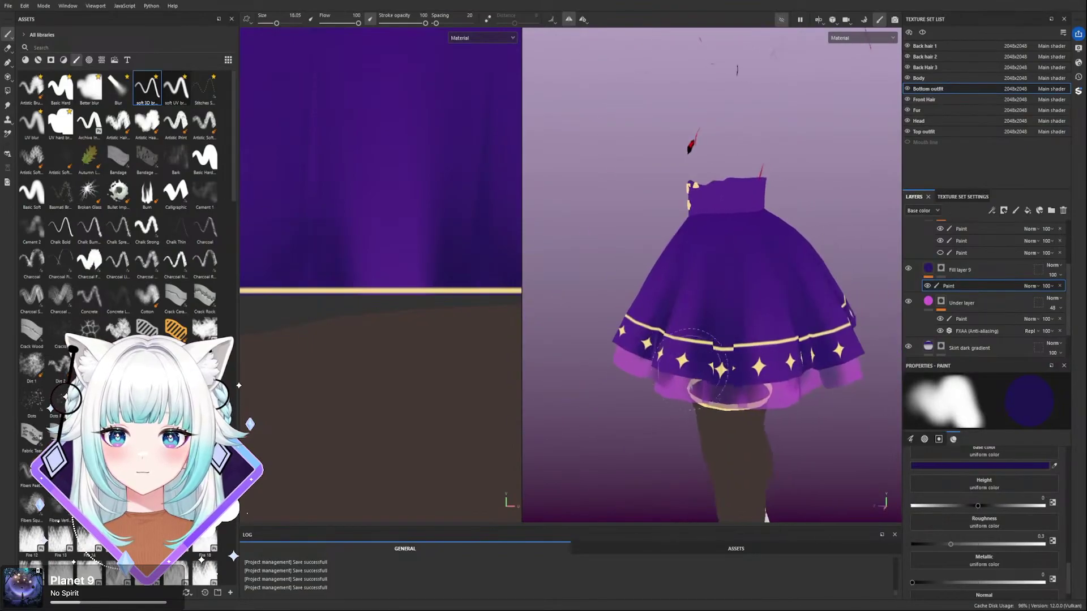
alt+middle_drag(722, 369, 684, 362)
mouse_move(712, 315)
alt+mouse_down()
mouse_move(753, 297)
mouse_move(736, 307)
mouse_move(807, 318)
alt+mouse_up()
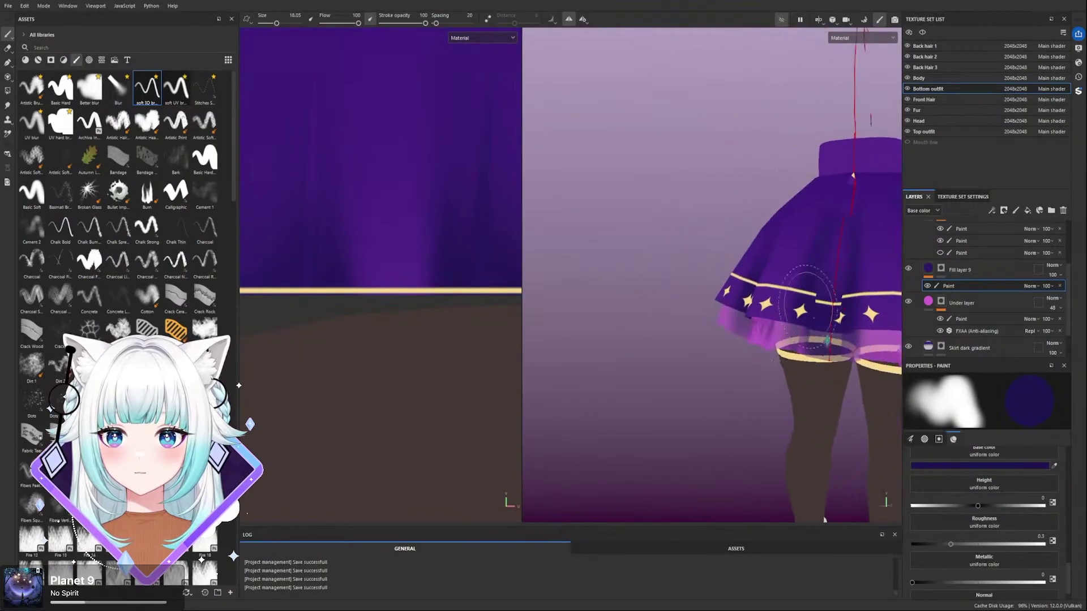
alt+drag(824, 242, 1002, 291)
alt+middle_drag(741, 253, 776, 252)
mouse_move(775, 252)
alt+mouse_down()
mouse_move(814, 227)
mouse_move(800, 228)
alt+mouse_up()
alt+drag(687, 277, 714, 283)
alt+drag(655, 304, 627, 243)
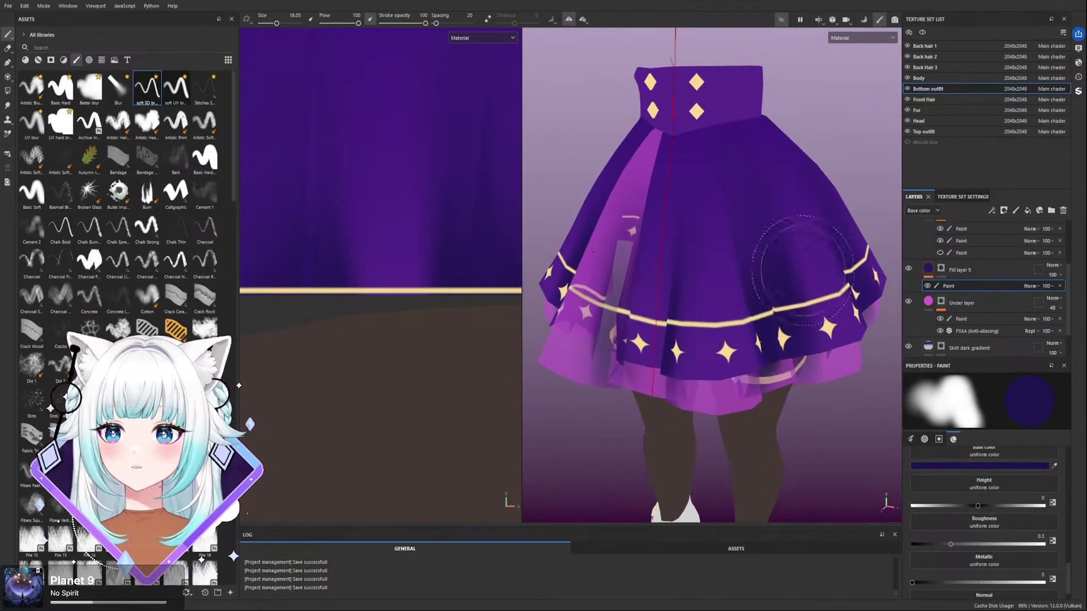
- Soften the fold shading on the skirt's front with the Eraser, using the soft 3D brush at size 14.81
scroll(959, 484, up, 3)
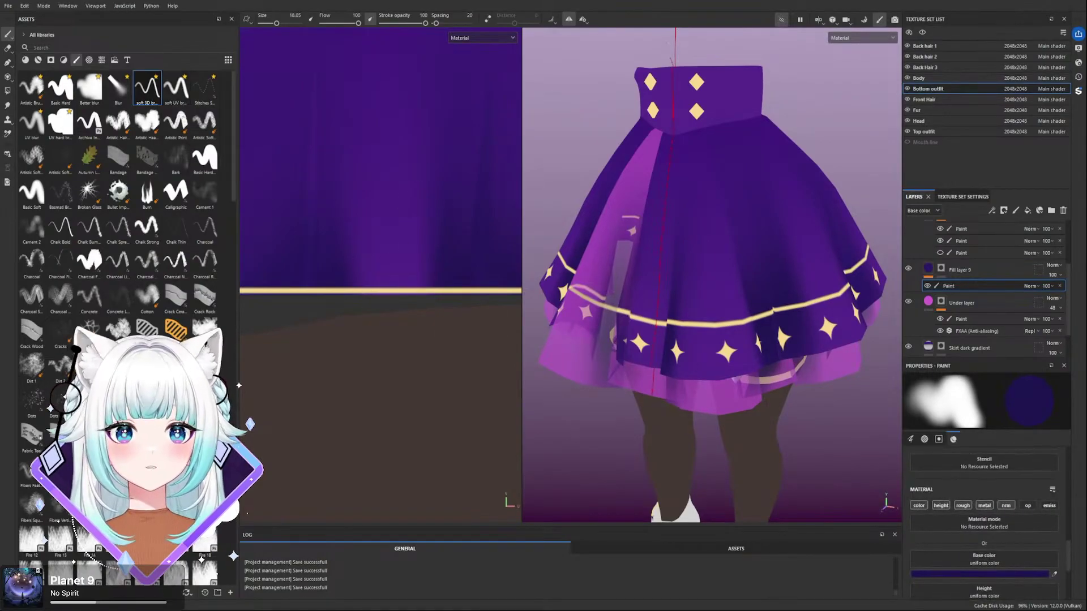
click(8, 49)
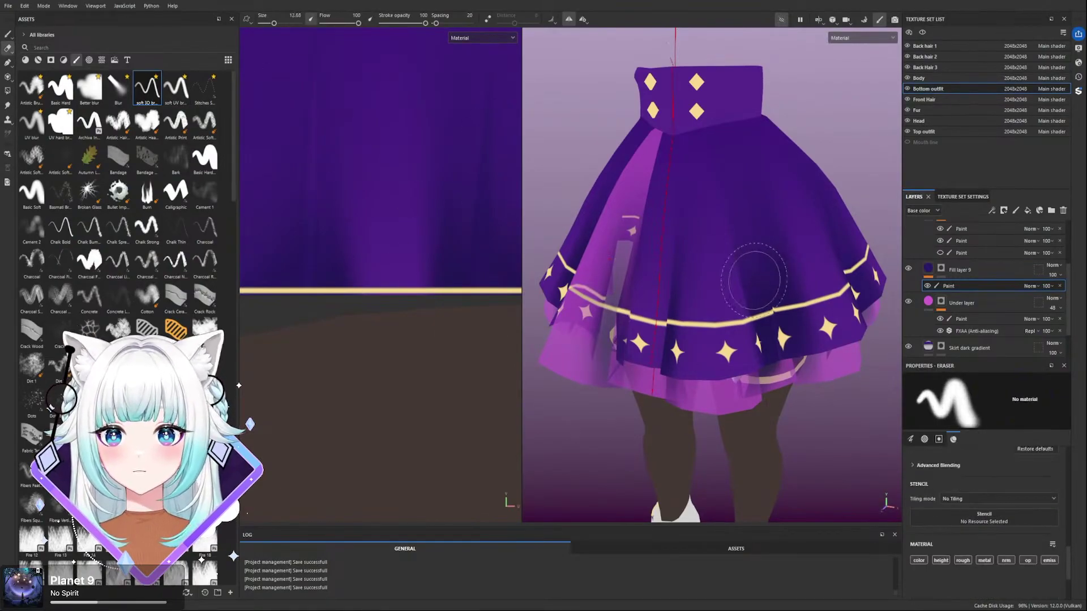
click(148, 95)
key(bracketright)
key(bracketright)
key(bracketright)
key(bracketright)
key(bracketright)
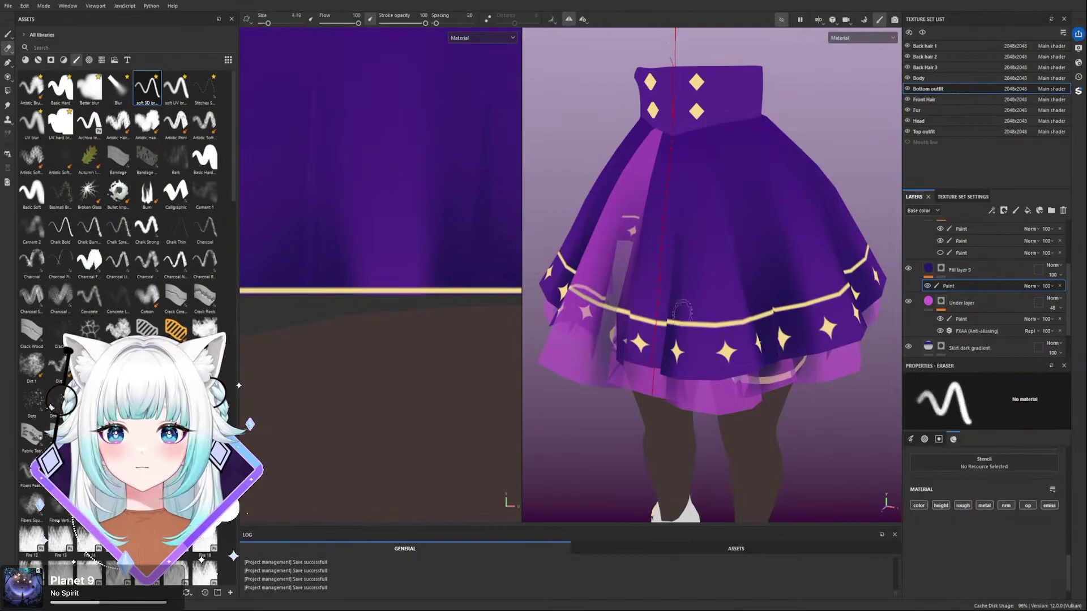
key(bracketright)
key(bracketright)
key(bracketright)
alt+drag(671, 317, 686, 295)
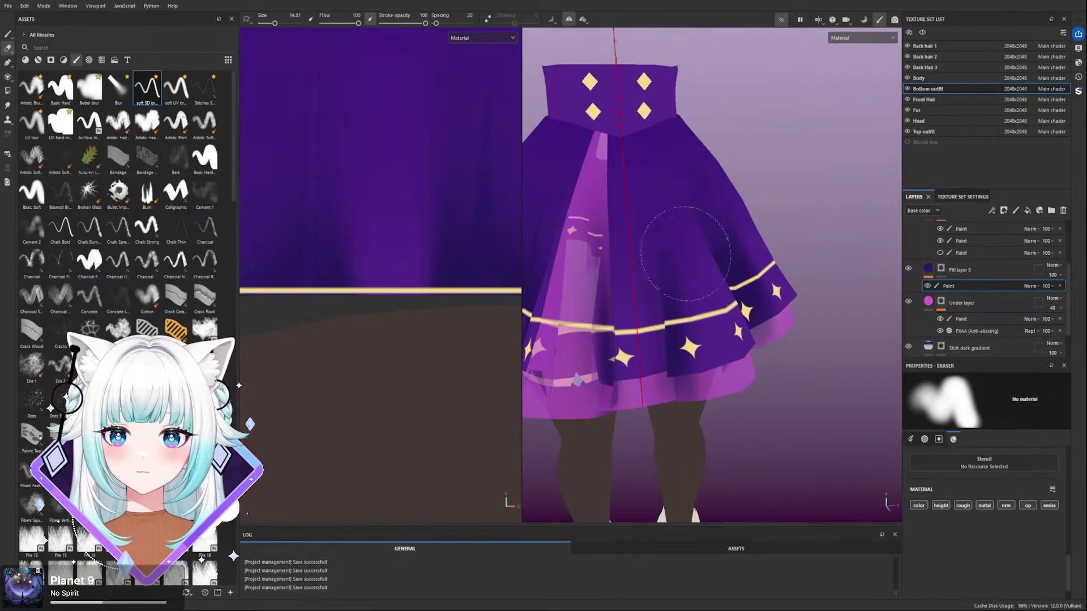
- Erase excess dark shading around the skirt's sides and back to blend the folds upward
mouse_move(680, 290)
alt+mouse_down()
mouse_move(650, 254)
mouse_move(660, 243)
mouse_move(651, 262)
alt+mouse_up()
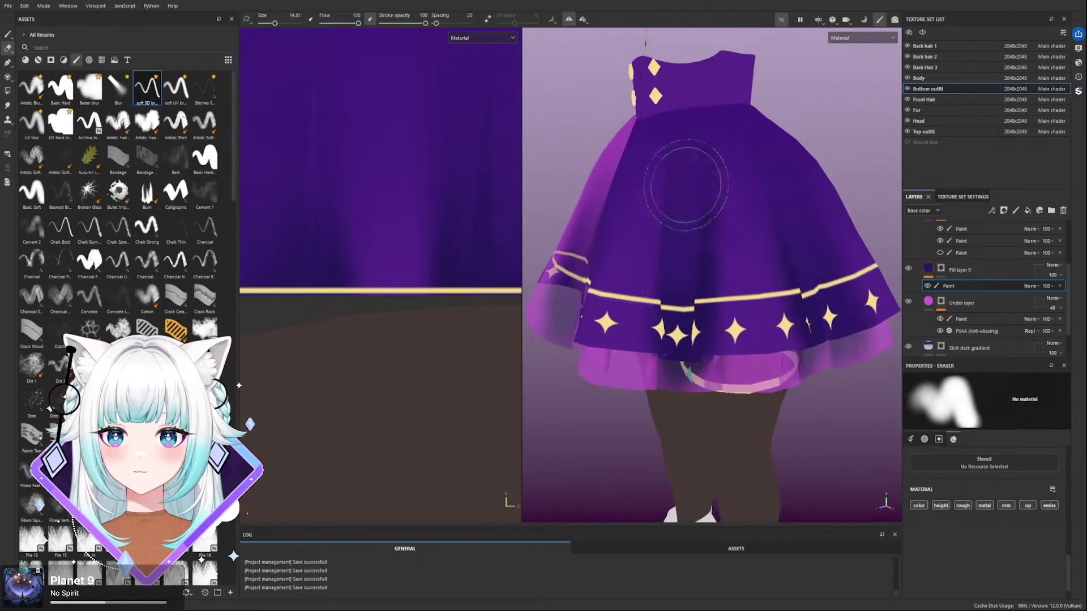
alt+drag(762, 226, 697, 240)
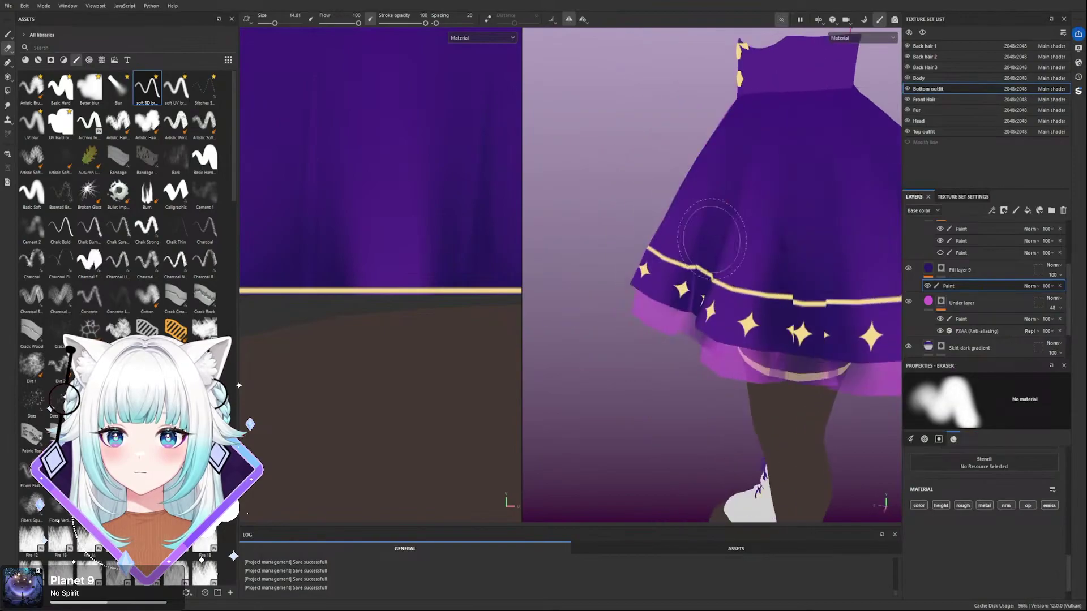
mouse_move(764, 247)
alt+mouse_down()
mouse_move(751, 253)
mouse_move(716, 170)
alt+mouse_up()
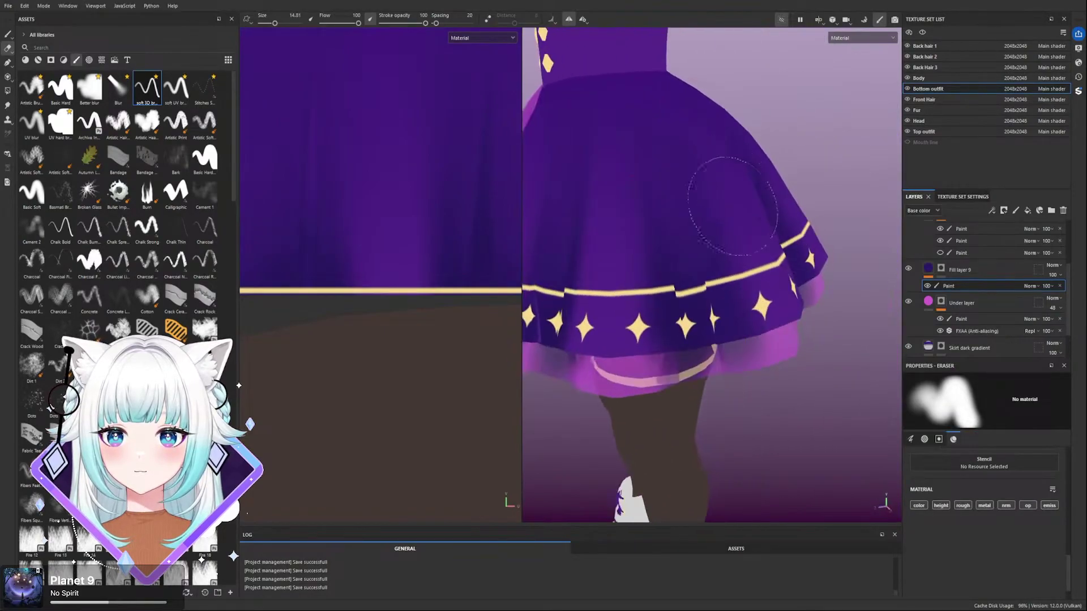
alt+drag(704, 243, 683, 209)
mouse_move(674, 252)
alt+mouse_down()
mouse_move(762, 243)
mouse_move(788, 170)
alt+mouse_up()
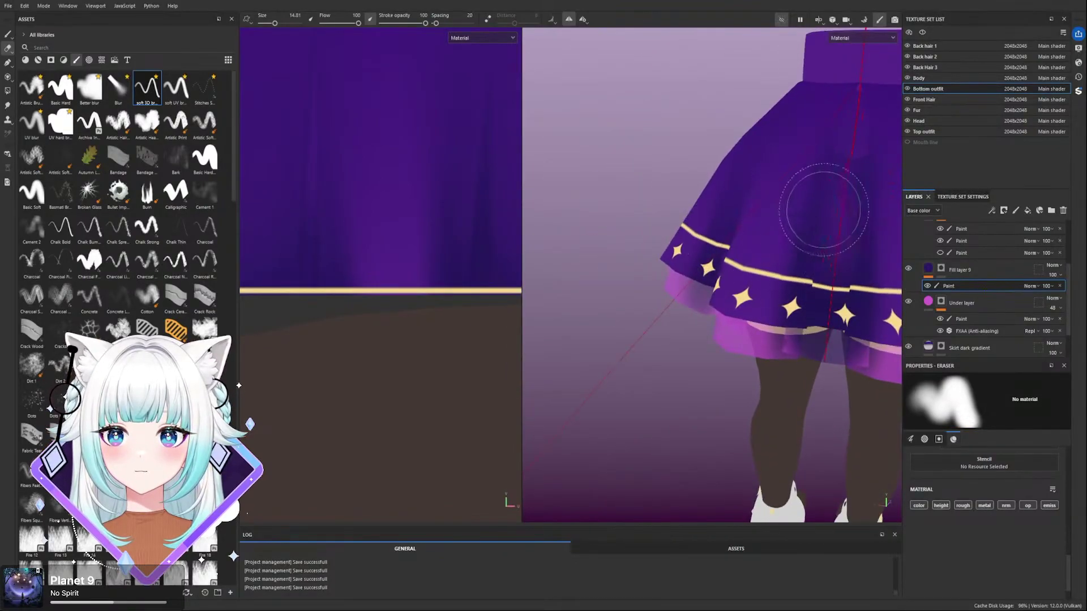
mouse_move(824, 266)
alt+mouse_down()
mouse_move(765, 255)
mouse_move(723, 170)
alt+mouse_up()
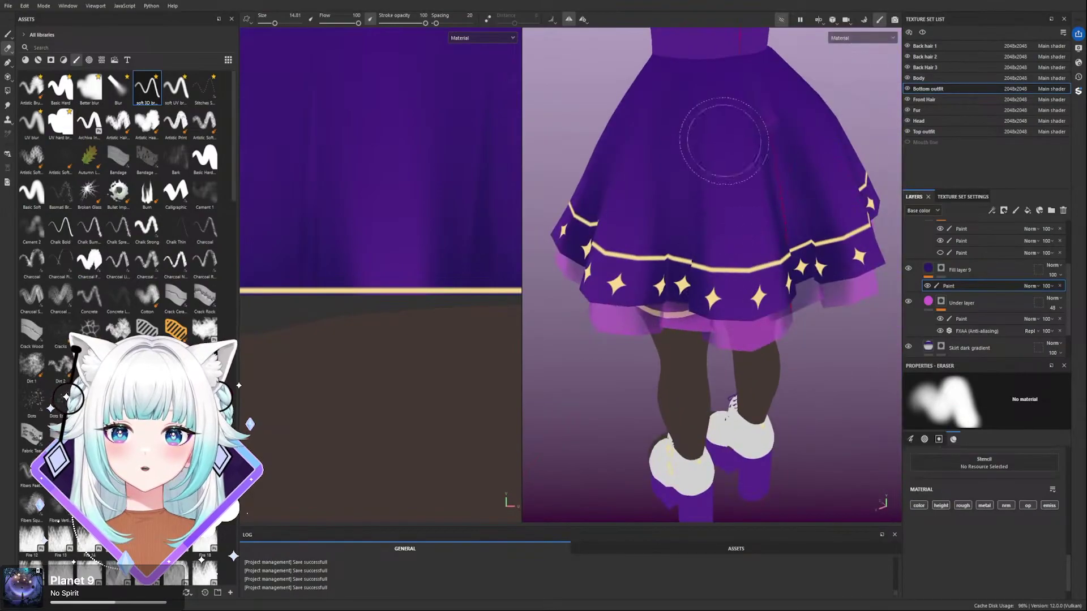
- Toggle Fill layer 9's visibility to compare the skirt with and without the fold shading
click(909, 270)
click(910, 269)
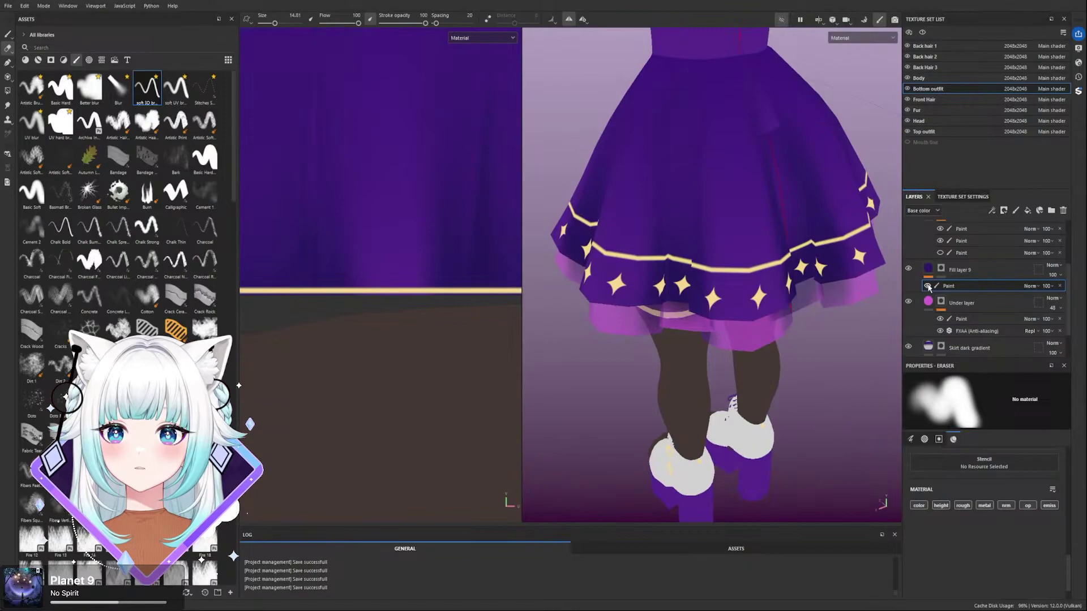
alt+drag(839, 266, 875, 292)
alt+drag(659, 227, 733, 220)
- Turn off symmetry and paint black on Fill layer 9's mask to remove stray shading from the pink front panel
click(569, 19)
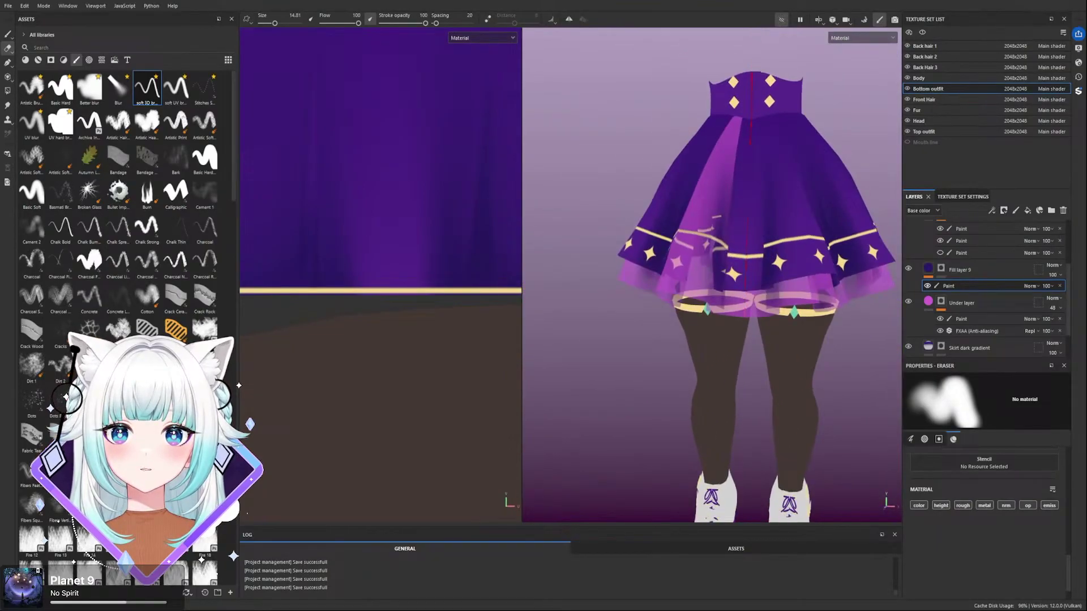
scroll(737, 147, up, 2)
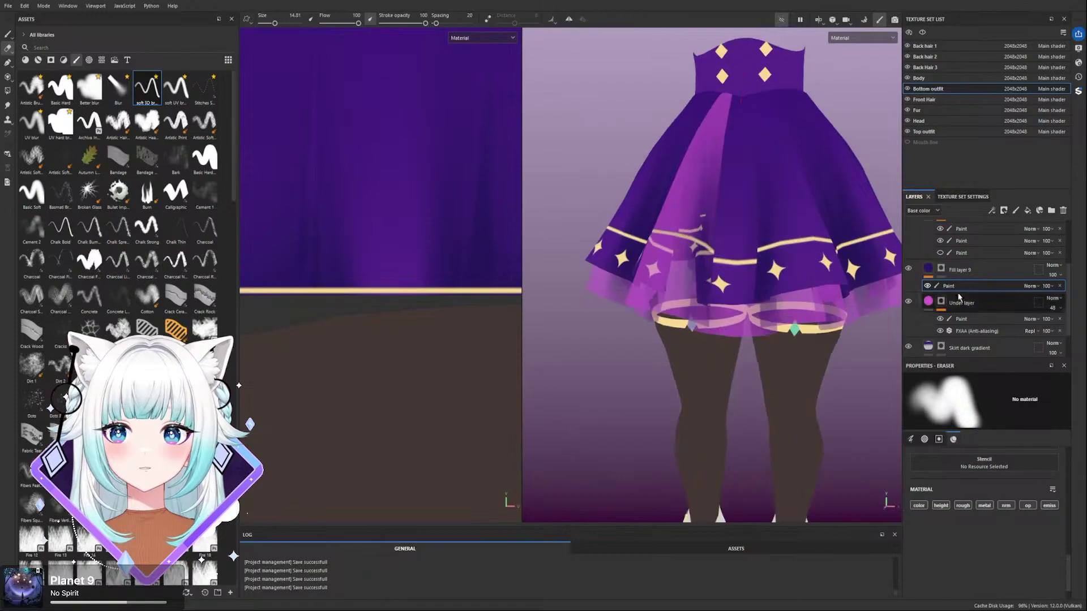
click(941, 268)
alt+drag(739, 229, 683, 234)
key(x)
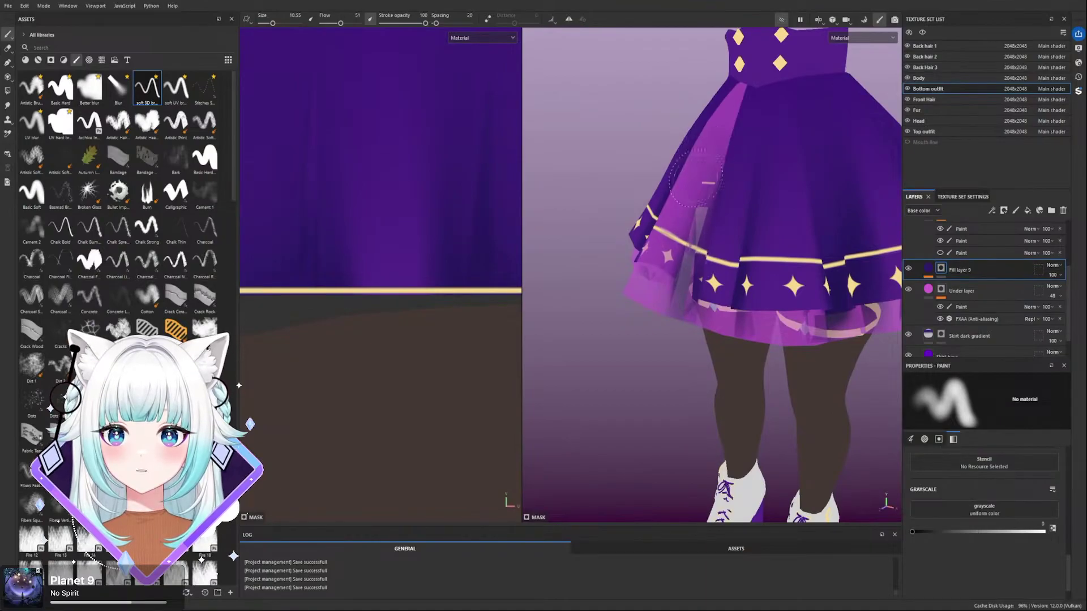
alt+drag(709, 183, 688, 187)
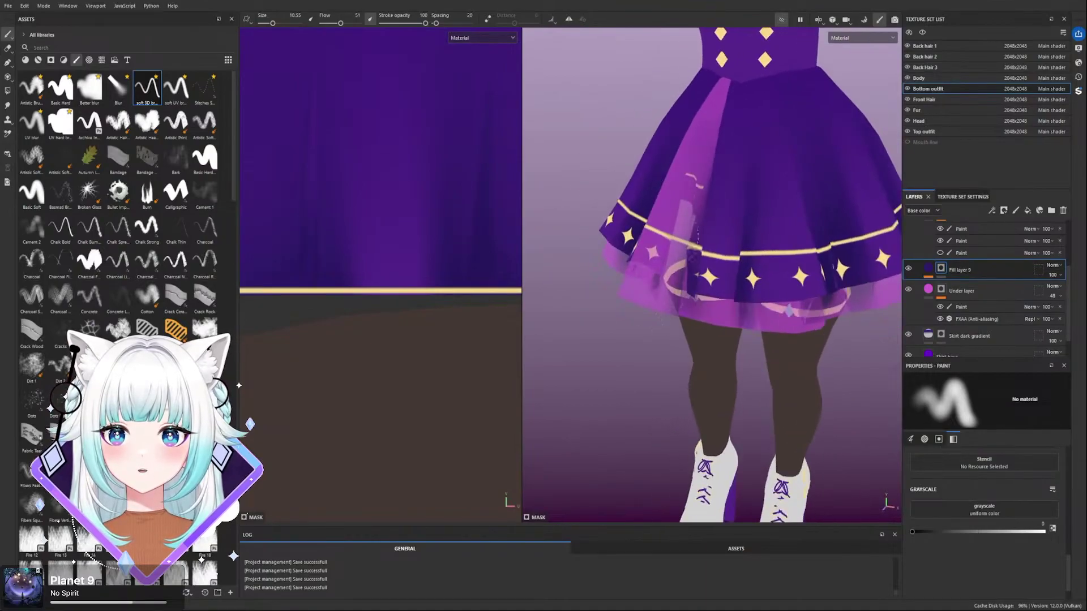
alt+drag(702, 224, 635, 277)
alt+drag(636, 218, 556, 230)
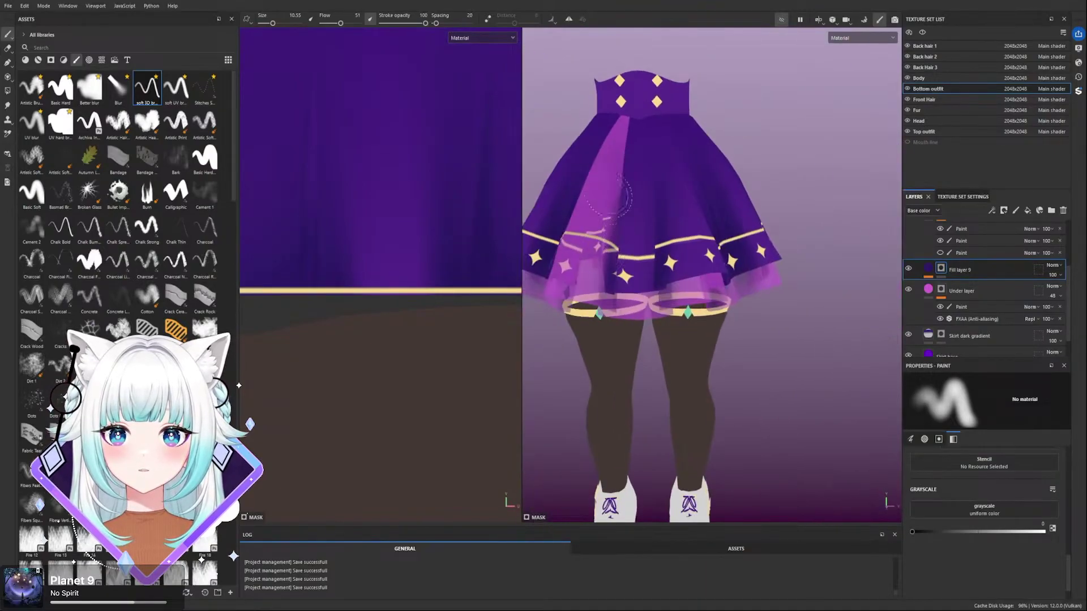
- Check the shaded skirt from several angles and save the project
alt+middle_drag(621, 269, 661, 295)
alt+right_drag(625, 355, 648, 192)
scroll(650, 179, up, 2)
scroll(652, 178, up, 1)
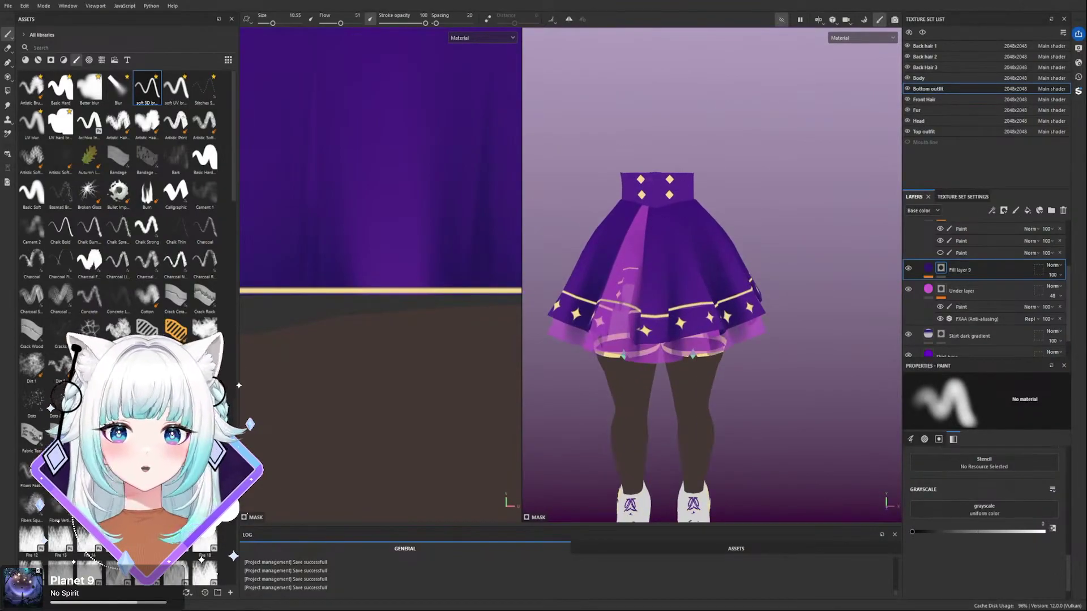
alt+drag(708, 216, 635, 228)
scroll(697, 343, up, 3)
alt+drag(698, 342, 728, 279)
scroll(679, 316, down, 5)
alt+drag(637, 338, 720, 290)
key(ctrl+s)
scroll(754, 195, up, 2)
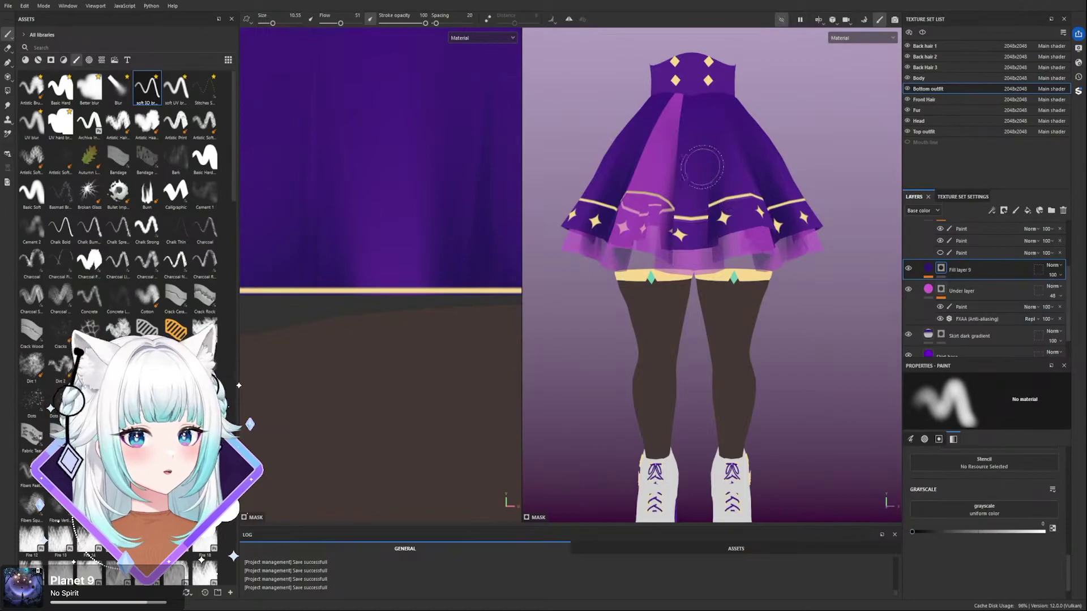
- In the Thigh highs folder, add a masked fill layer above Base thigh high and color it a darker brown
scroll(923, 289, up, 3)
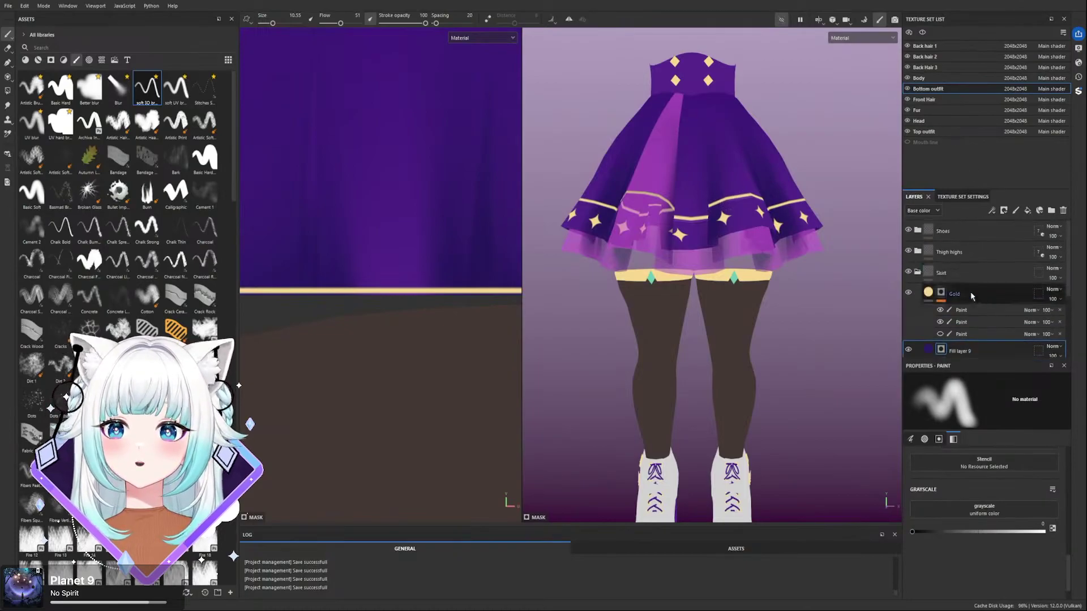
click(919, 272)
click(918, 251)
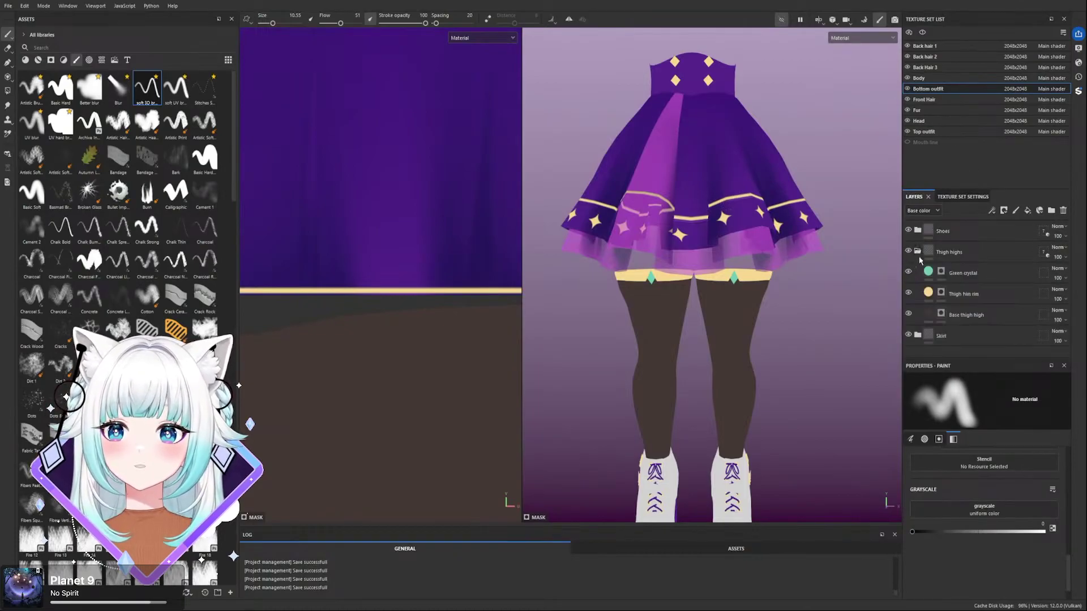
click(909, 314)
click(909, 314)
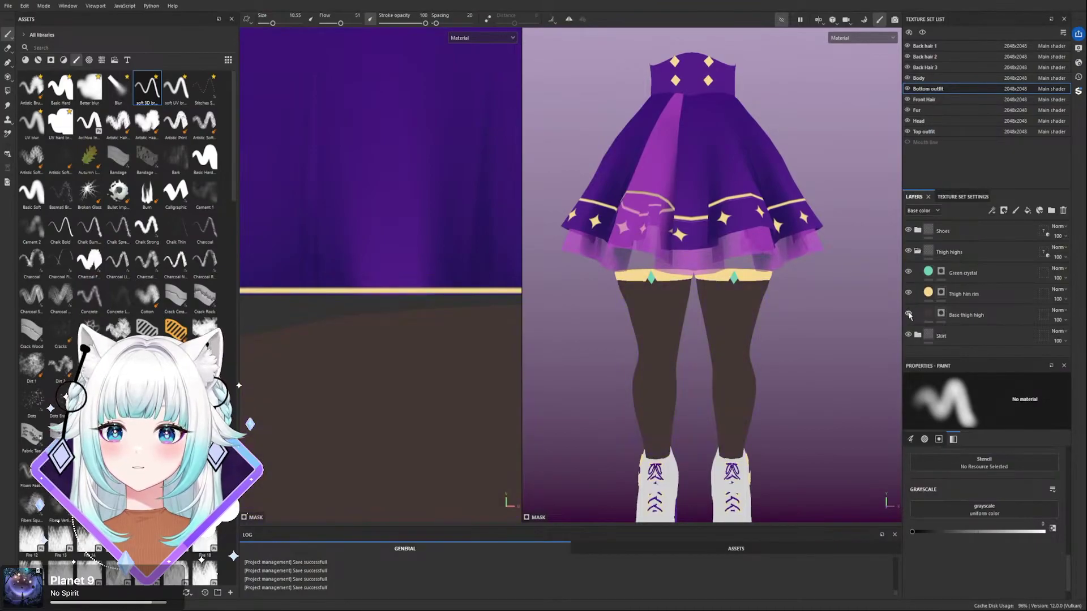
click(961, 315)
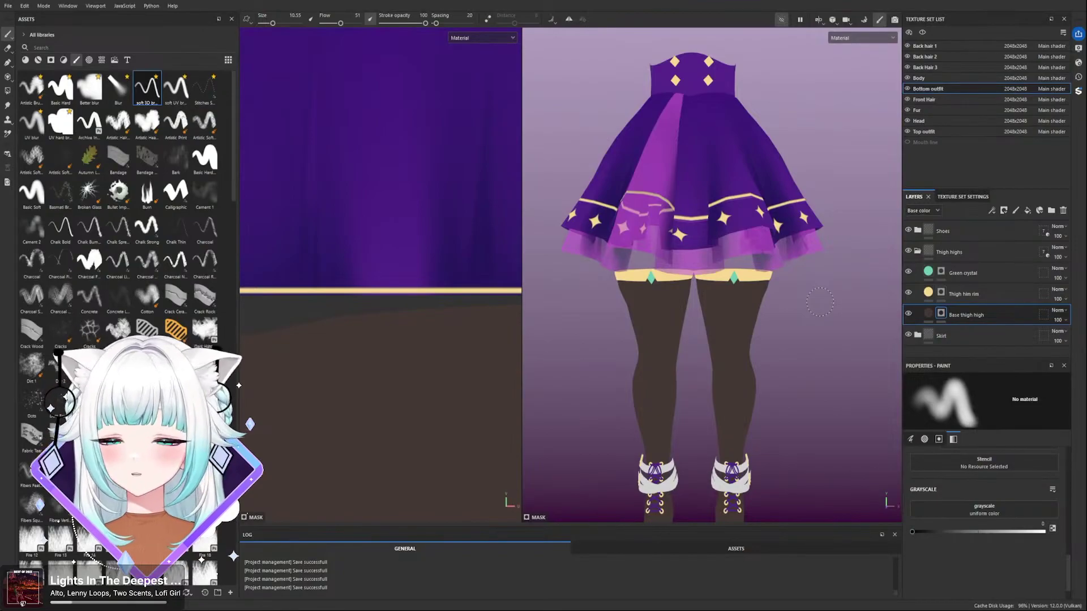
scroll(812, 279, up, 5)
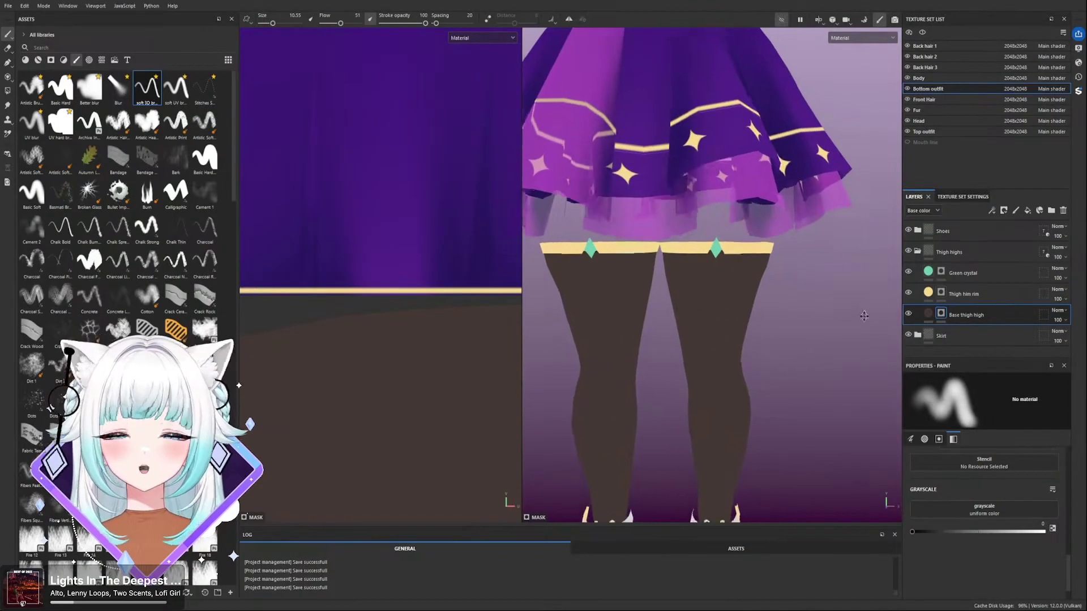
click(1028, 210)
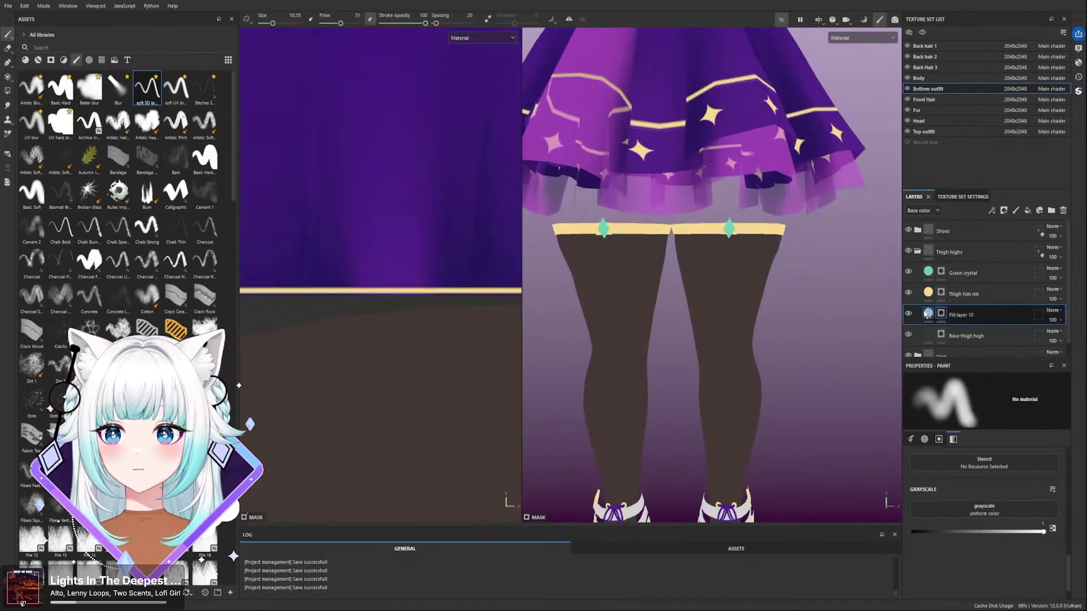
click(928, 314)
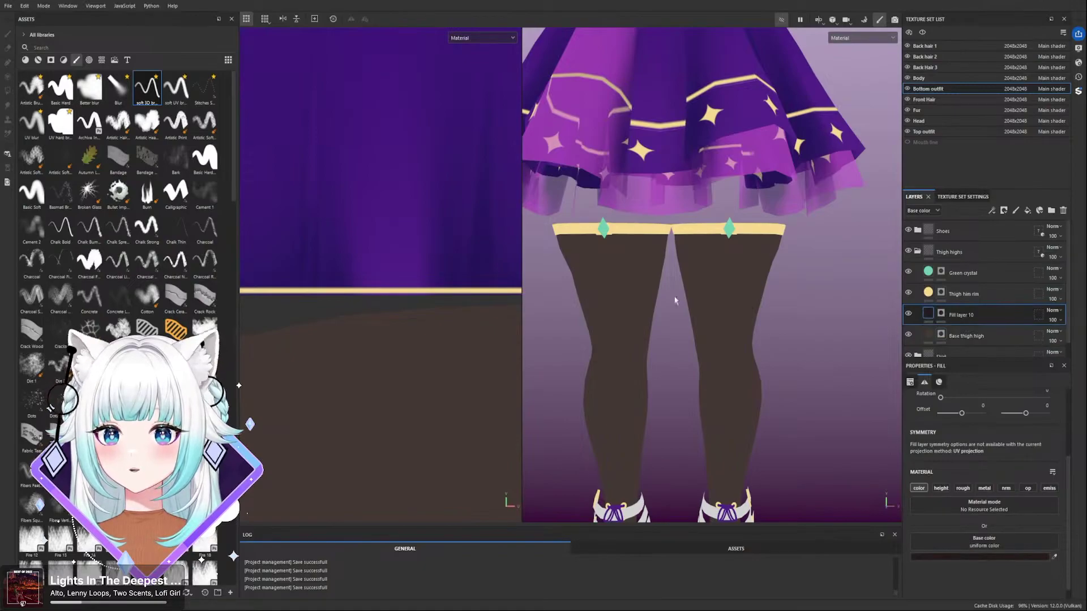
- Select Fill layer 10's mask and try painting dark shading down the side of one thigh high
click(941, 314)
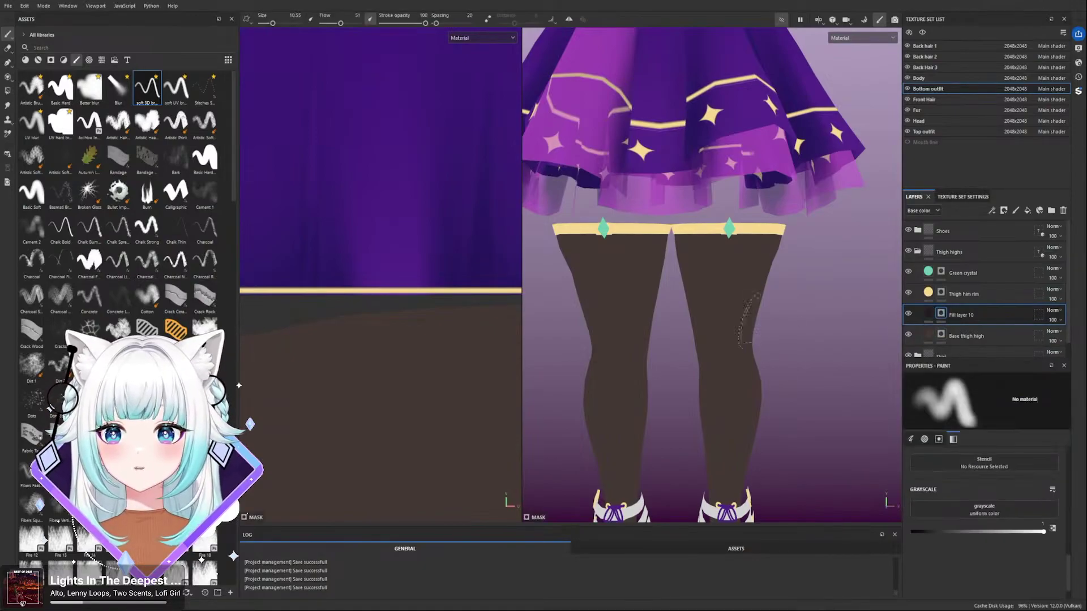
mouse_move(767, 247)
mouse_down()
mouse_move(756, 411)
mouse_move(728, 499)
mouse_up()
mouse_move(742, 340)
mouse_down()
mouse_move(750, 258)
mouse_move(771, 279)
mouse_move(634, 272)
mouse_move(837, 297)
mouse_move(696, 286)
mouse_move(794, 279)
mouse_move(657, 282)
mouse_move(792, 321)
mouse_up()
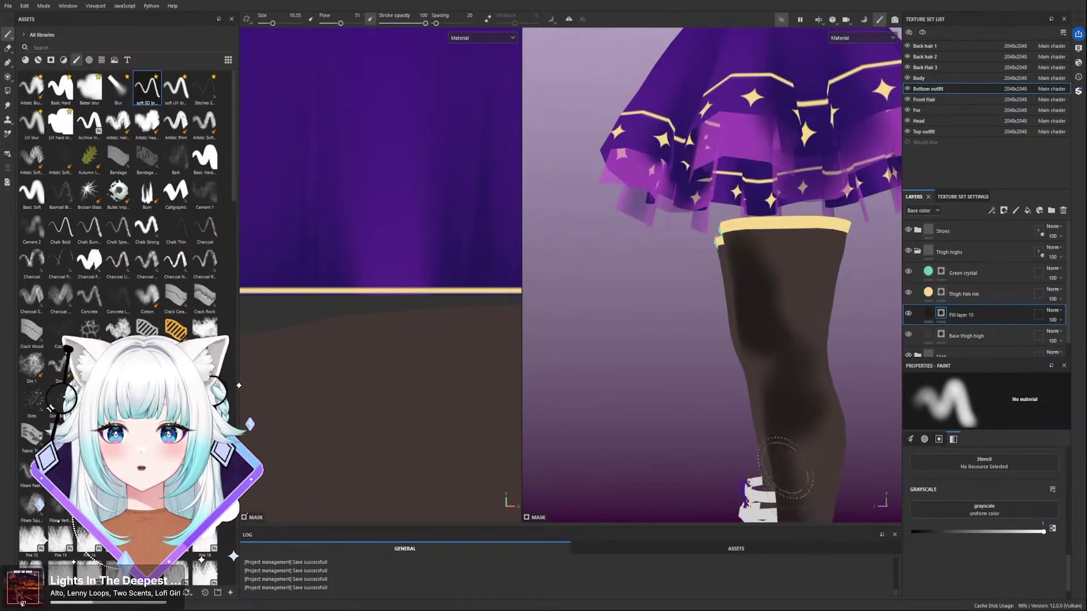
alt+drag(674, 289, 791, 338)
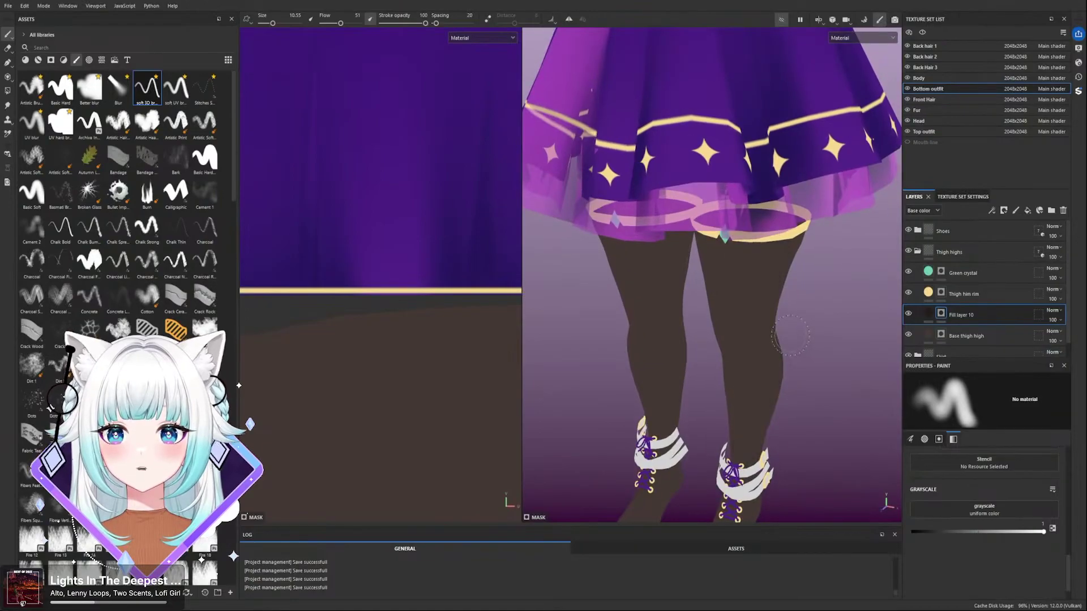
alt+drag(788, 334, 703, 235)
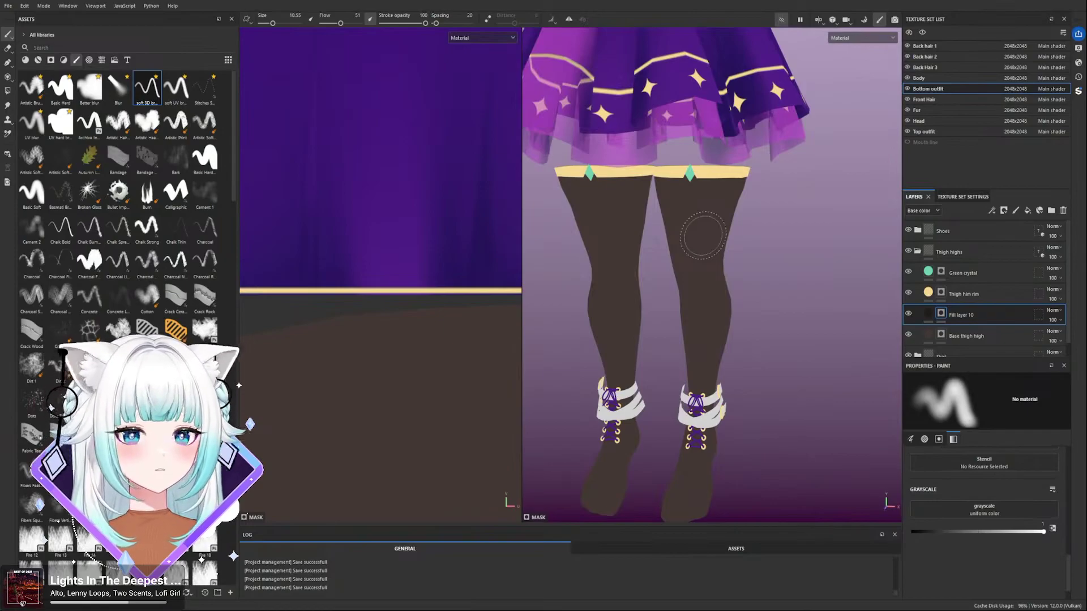
- Turn on symmetry and undo the single-sided test stroke at the knee of the thigh high
scroll(657, 188, down, 5)
scroll(669, 194, up, 5)
scroll(645, 194, up, 1)
alt+drag(644, 194, 660, 196)
alt+middle_drag(669, 181, 696, 173)
alt+drag(695, 172, 724, 183)
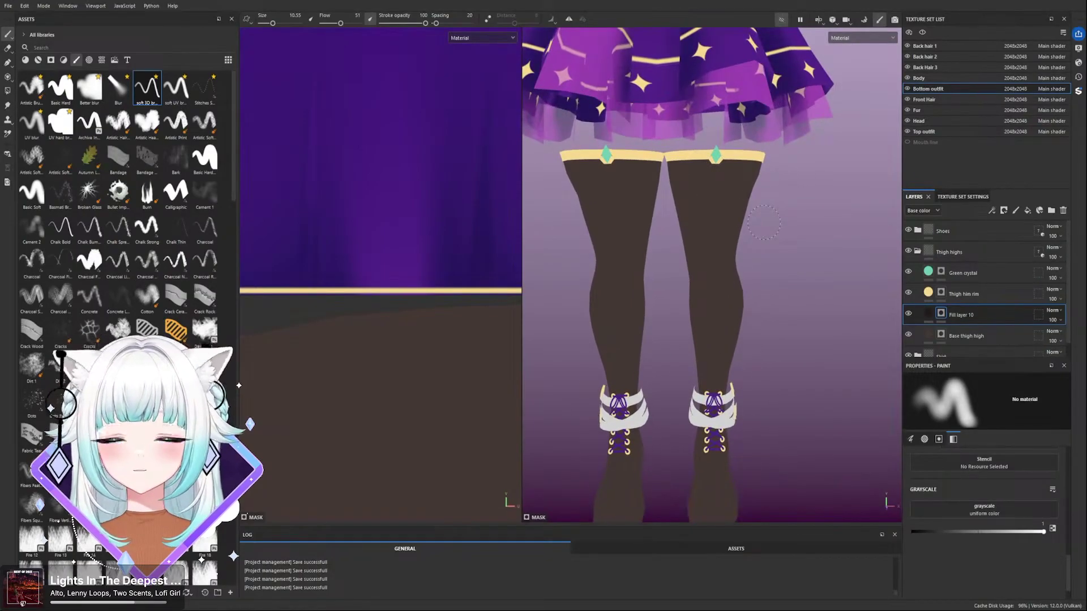
drag(715, 249, 714, 276)
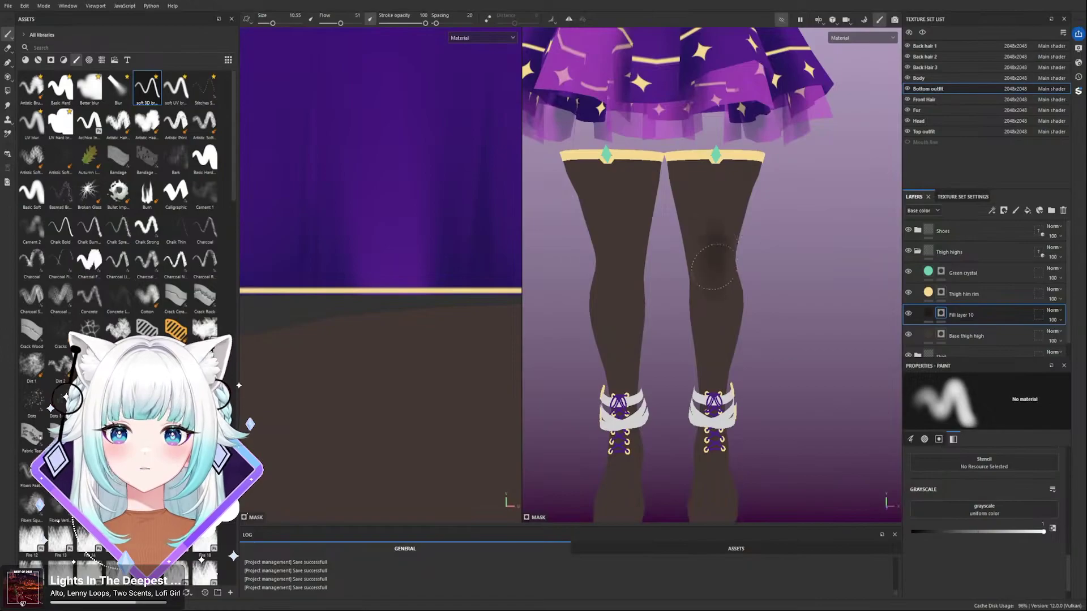
click(569, 19)
key(ctrl+z)
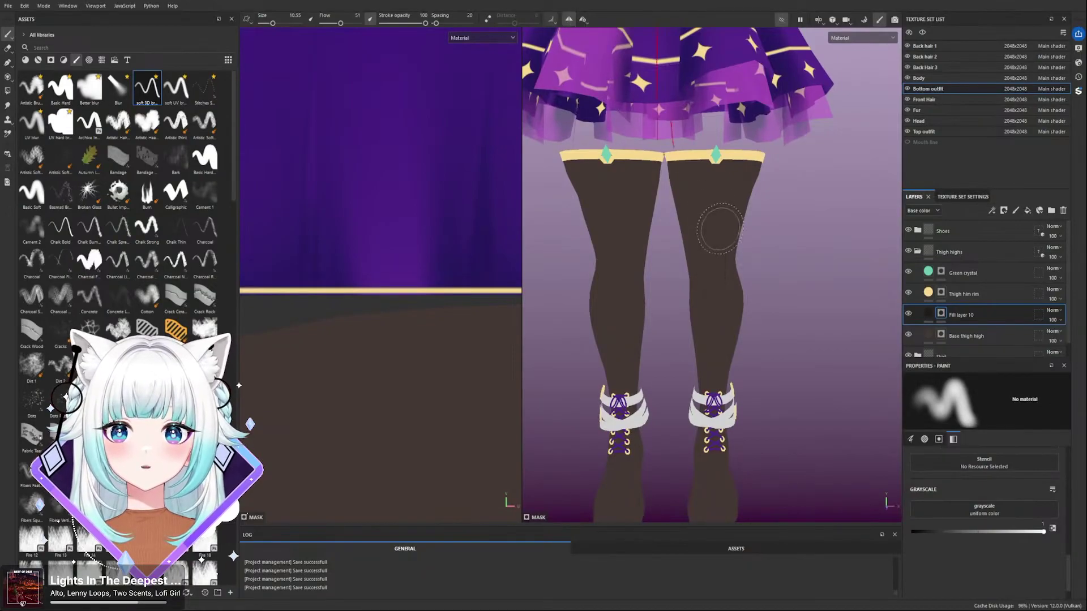
- Paint mirrored dark shading on the front of both thighs down to the knees with the soft brush at size 11.89
key(bracketright)
key(bracketright)
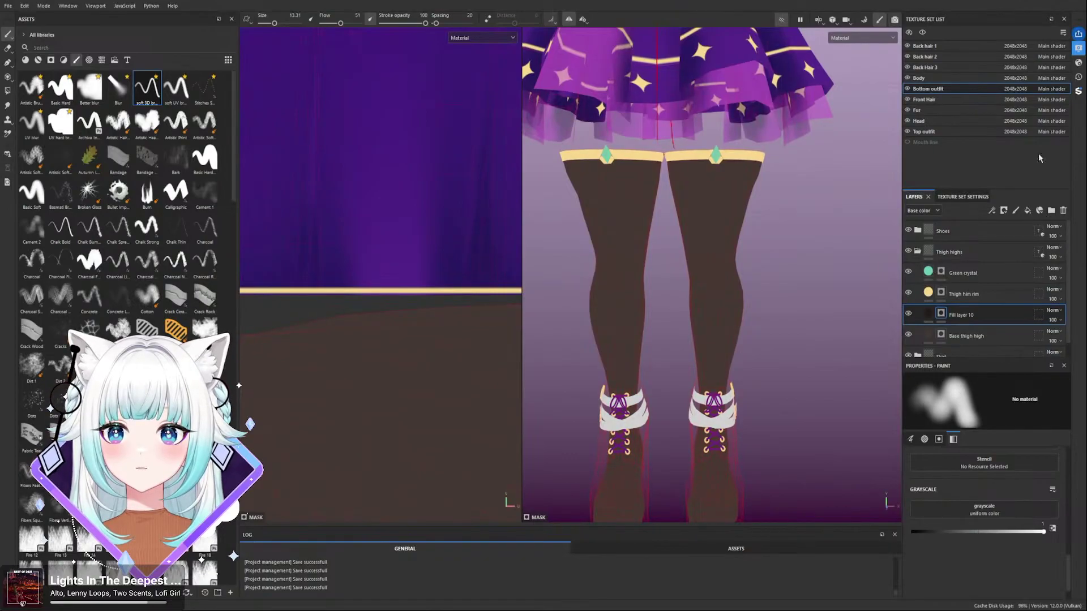
alt+drag(720, 258, 716, 255)
ctrl+right_drag(718, 251, 711, 251)
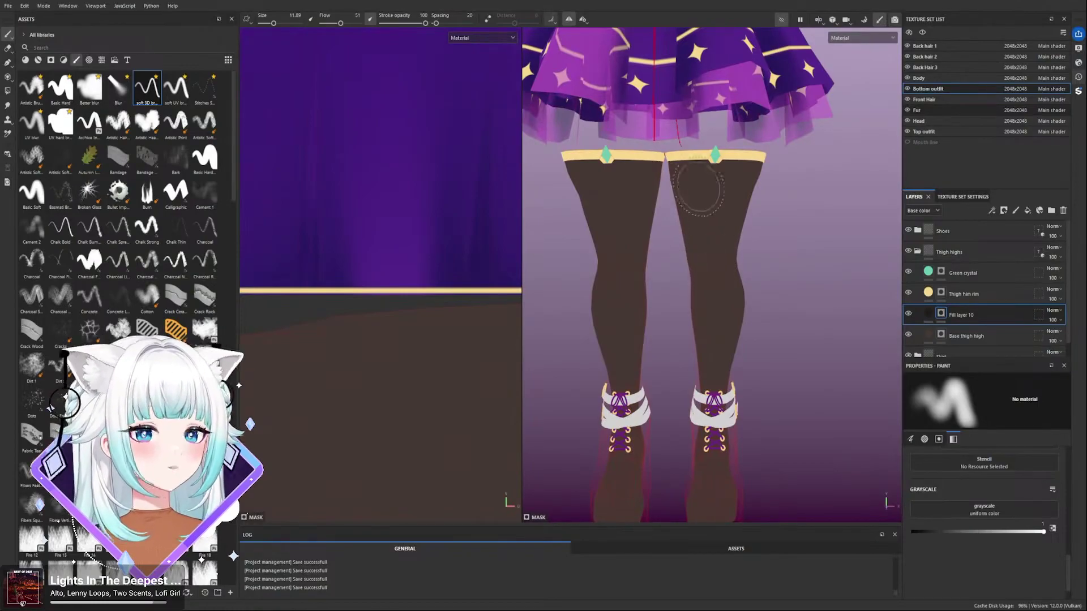
mouse_move(715, 222)
alt+mouse_down()
mouse_move(708, 226)
mouse_move(695, 192)
mouse_move(706, 252)
mouse_move(715, 216)
alt+mouse_up()
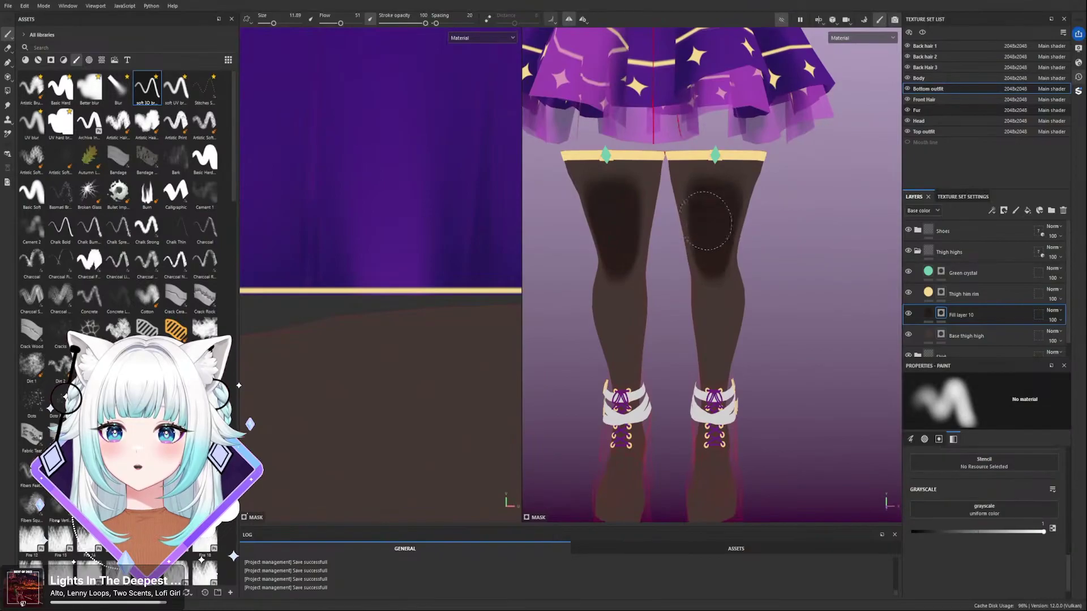
- Paint black on Fill layer 10's mask at brush size 16.39 to fade the thigh shading above the knees
ctrl+right_drag(715, 201, 738, 201)
key(x)
drag(715, 199, 715, 232)
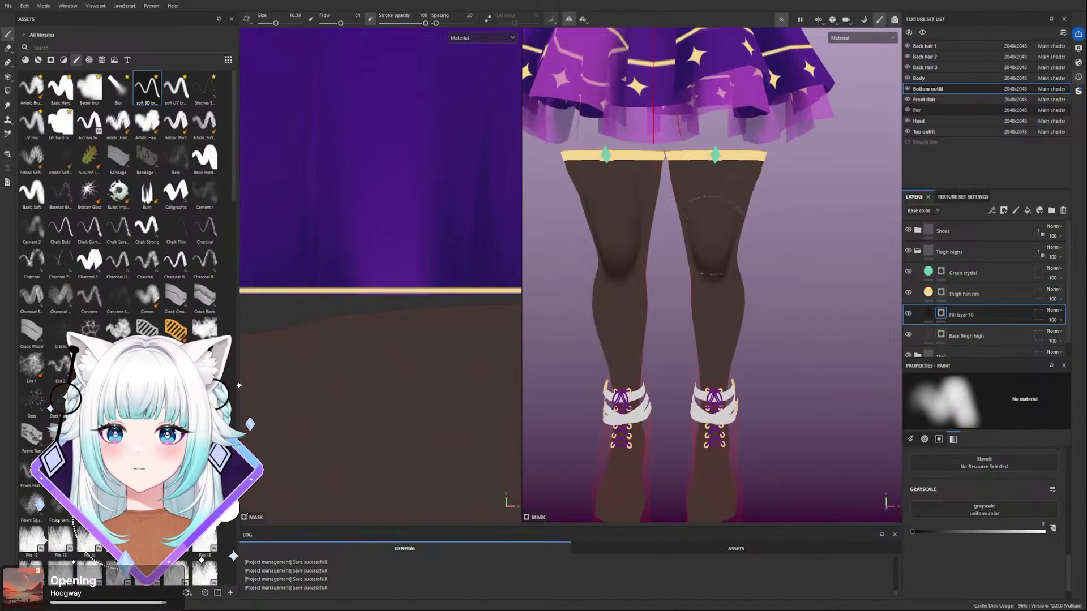
- Build the dark shading back up over both knees and blend its upper edge into the thighs
alt+drag(709, 204, 801, 160)
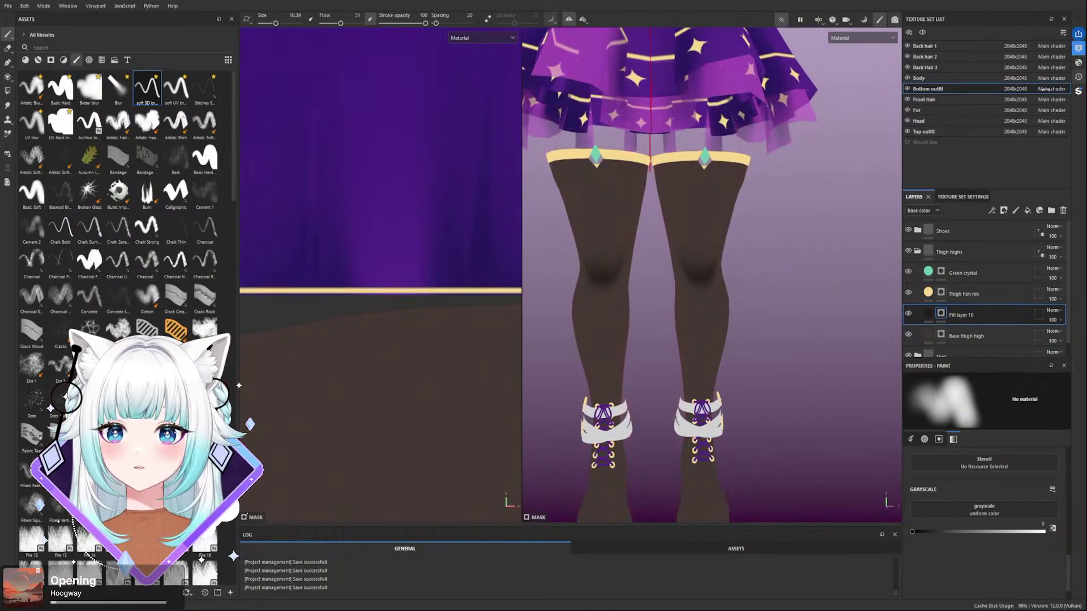
mouse_move(713, 232)
alt+mouse_down()
mouse_move(532, 226)
mouse_move(683, 209)
alt+mouse_up()
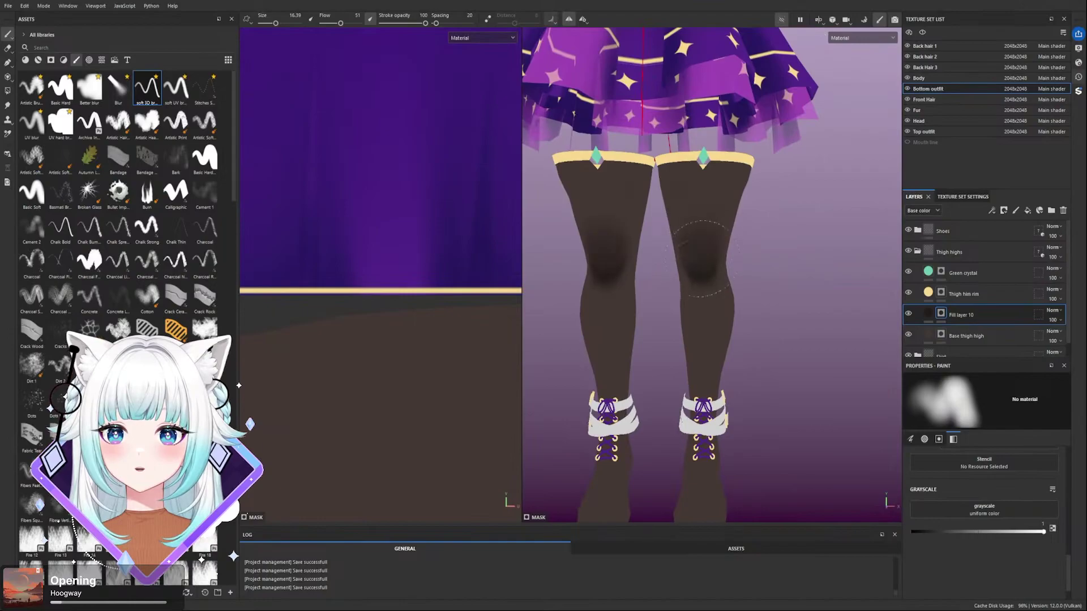
mouse_move(692, 246)
alt+mouse_down()
mouse_move(719, 258)
mouse_move(596, 230)
mouse_move(708, 258)
mouse_move(698, 277)
mouse_move(716, 209)
alt+mouse_up()
key(x)
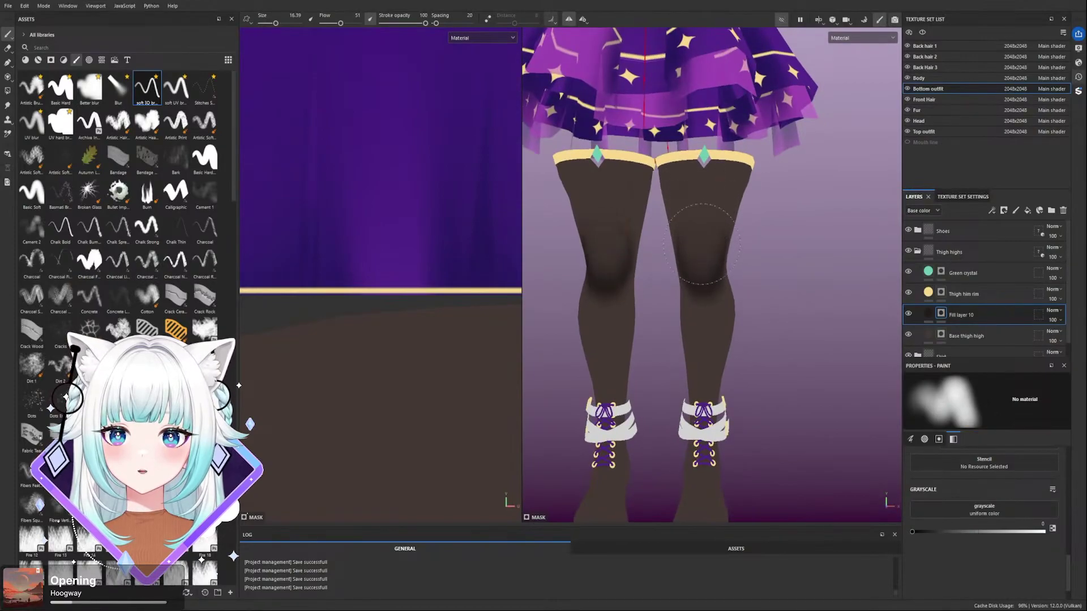
- Soften the knee shading from several angles by painting black on the mask at brush size 19.79
alt+drag(703, 244, 672, 208)
ctrl+right_drag(730, 235, 744, 245)
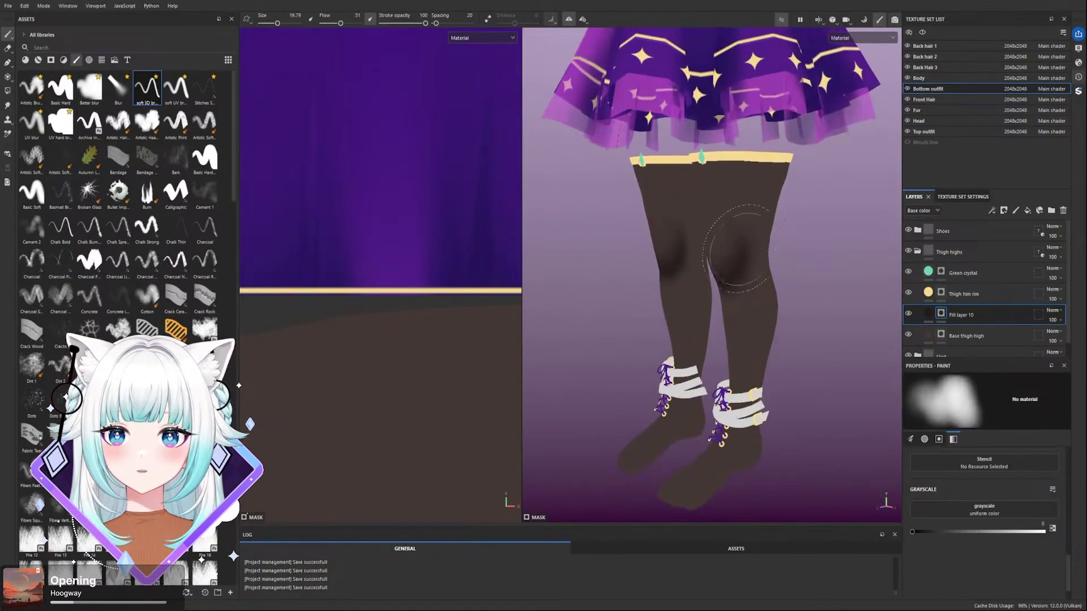
mouse_move(733, 247)
alt+mouse_down()
mouse_move(799, 214)
mouse_move(850, 210)
alt+mouse_up()
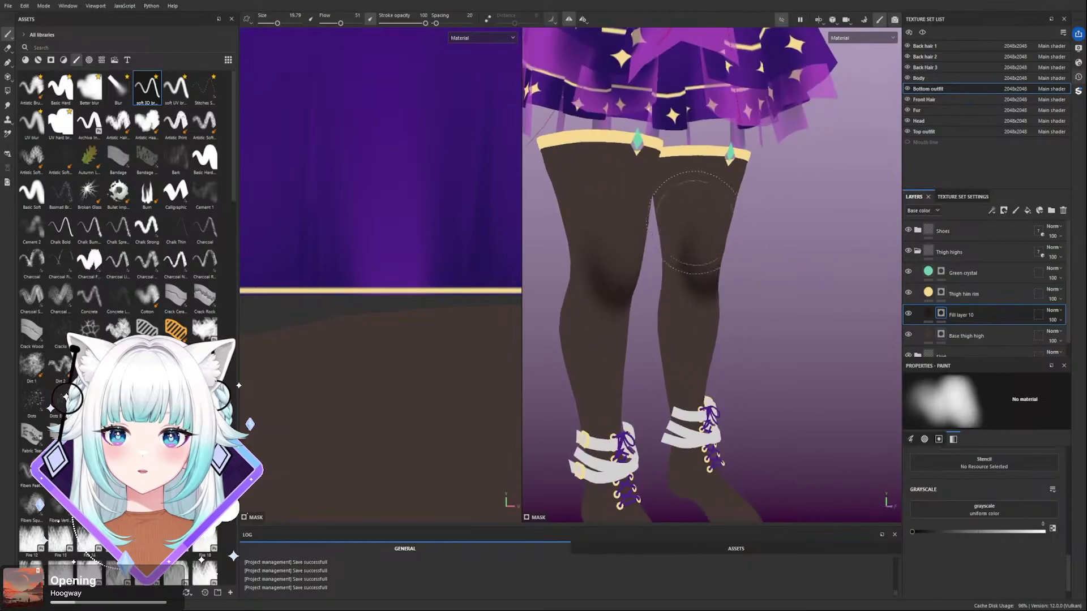
mouse_move(694, 259)
alt+mouse_down()
mouse_move(709, 237)
mouse_move(742, 244)
mouse_move(764, 217)
mouse_move(737, 202)
mouse_move(772, 218)
mouse_move(815, 170)
mouse_move(685, 198)
alt+mouse_up()
alt+drag(740, 225, 522, 203)
alt+drag(702, 221, 740, 223)
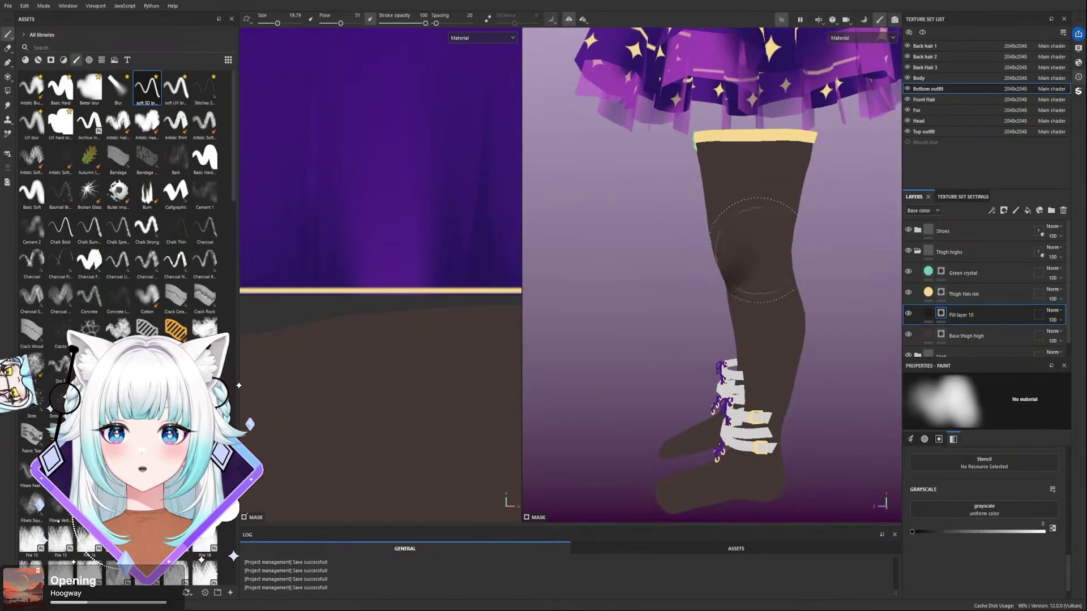
alt+drag(747, 221, 876, 192)
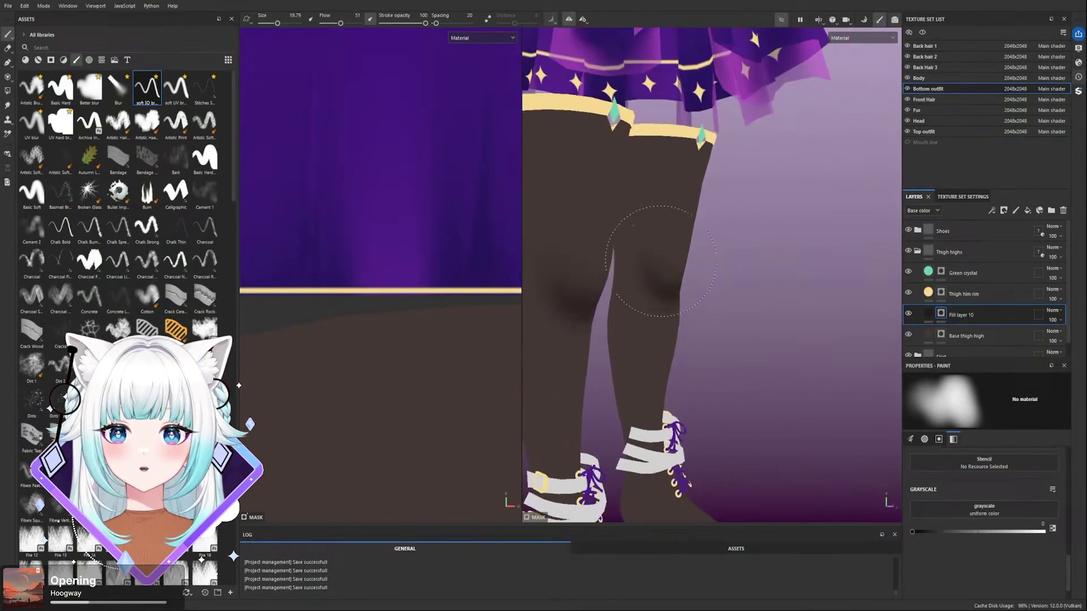
mouse_move(699, 230)
alt+mouse_down()
mouse_move(686, 241)
mouse_move(643, 177)
mouse_move(702, 193)
alt+mouse_up()
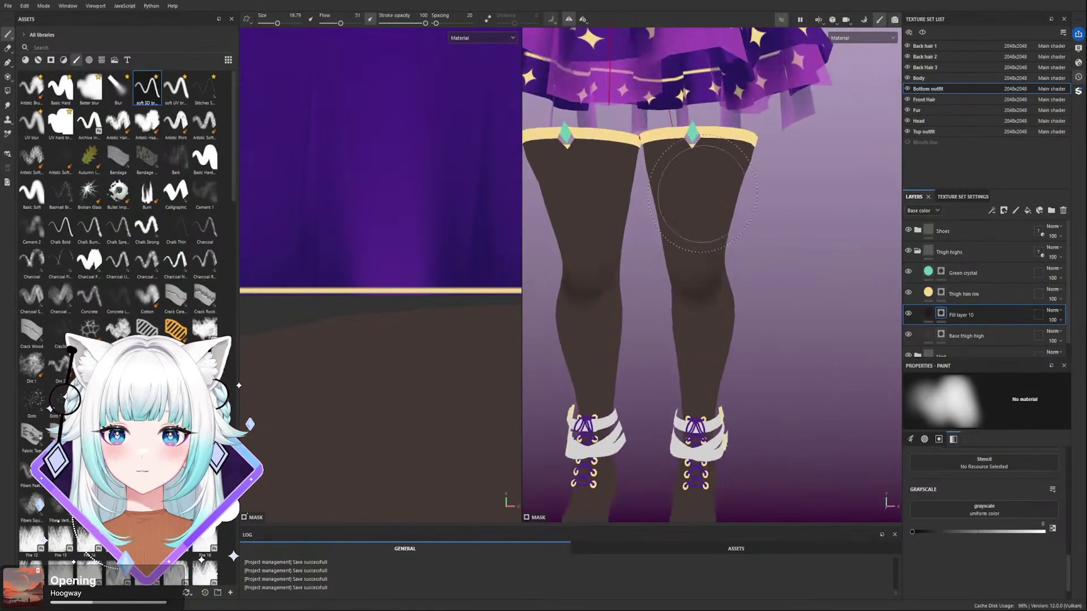
- Examine the knee shading on the thigh highs from the front and sides, close up and at a distance
scroll(623, 176, down, 2)
mouse_move(611, 161)
alt+mouse_down()
mouse_move(606, 182)
mouse_move(600, 165)
mouse_move(715, 166)
mouse_move(735, 177)
mouse_move(657, 223)
mouse_move(761, 219)
mouse_move(672, 238)
mouse_move(766, 215)
mouse_move(779, 235)
mouse_move(749, 229)
mouse_move(737, 209)
alt+mouse_up()
scroll(713, 233, up, 3)
scroll(733, 178, down, 2)
alt+middle_drag(728, 145, 735, 204)
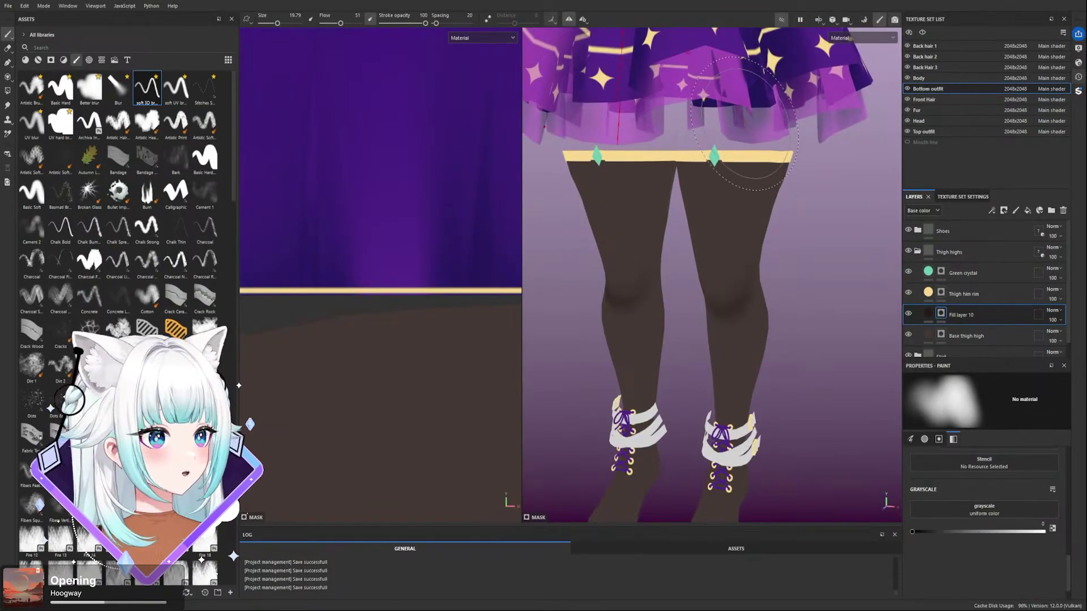
alt+drag(744, 124, 510, 164)
scroll(776, 125, down, 3)
alt+drag(855, 185, 737, 224)
scroll(737, 224, up, 3)
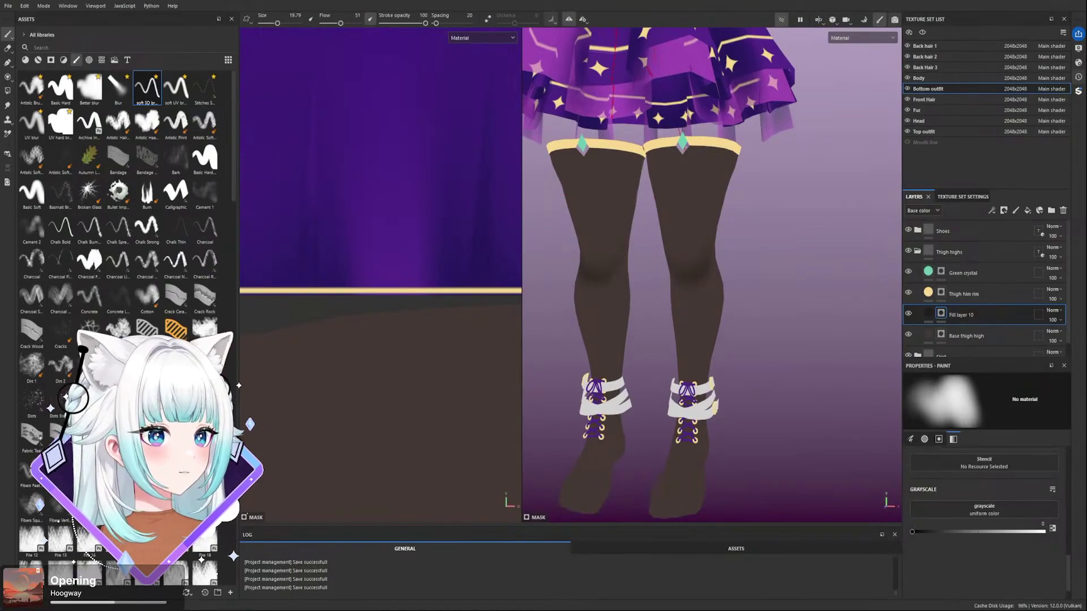
scroll(679, 227, down, 5)
scroll(712, 227, up, 5)
scroll(722, 218, down, 2)
mouse_move(722, 218)
alt+mouse_down()
mouse_move(750, 219)
mouse_move(731, 209)
alt+mouse_up()
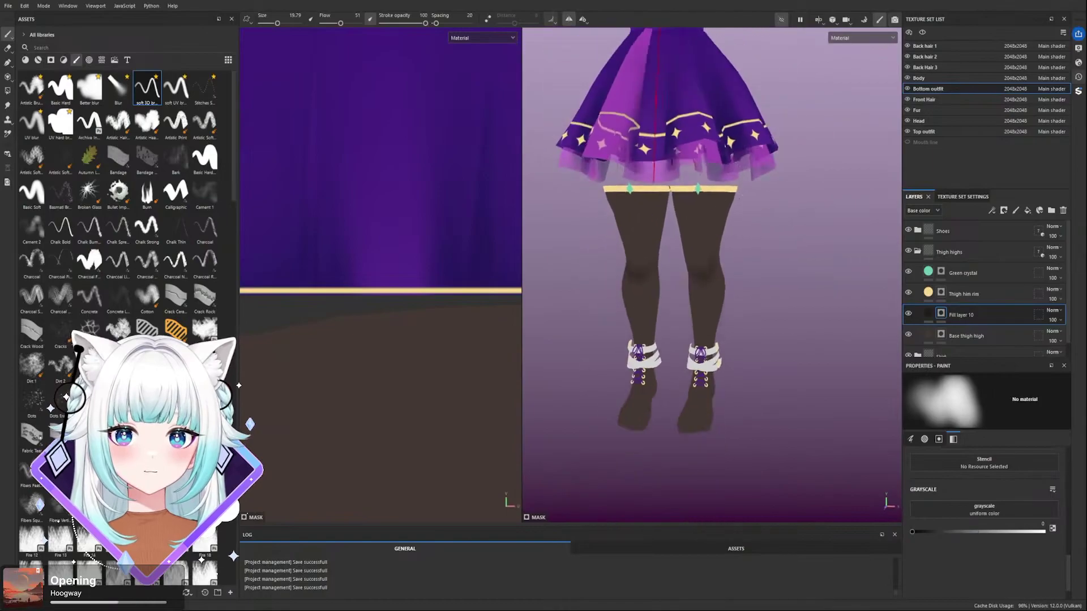
alt+middle_drag(731, 210, 747, 232)
mouse_move(748, 232)
alt+mouse_down()
mouse_move(698, 239)
mouse_move(772, 230)
alt+mouse_up()
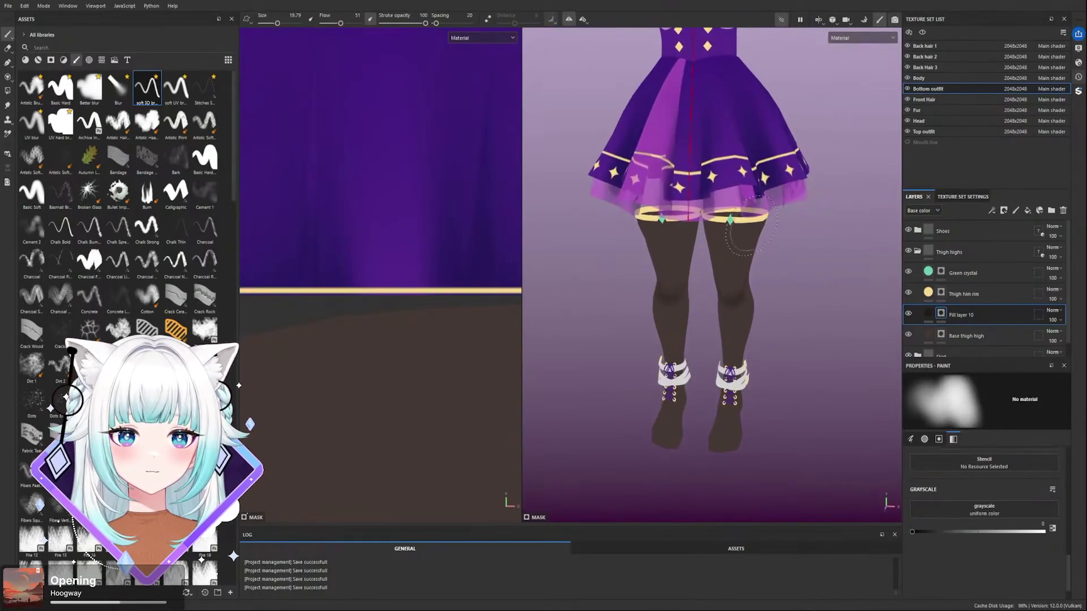
scroll(757, 127, down, 2)
- Show the full character to check the shaded thigh highs in context, and isolate the bottom outfit again
click(782, 20)
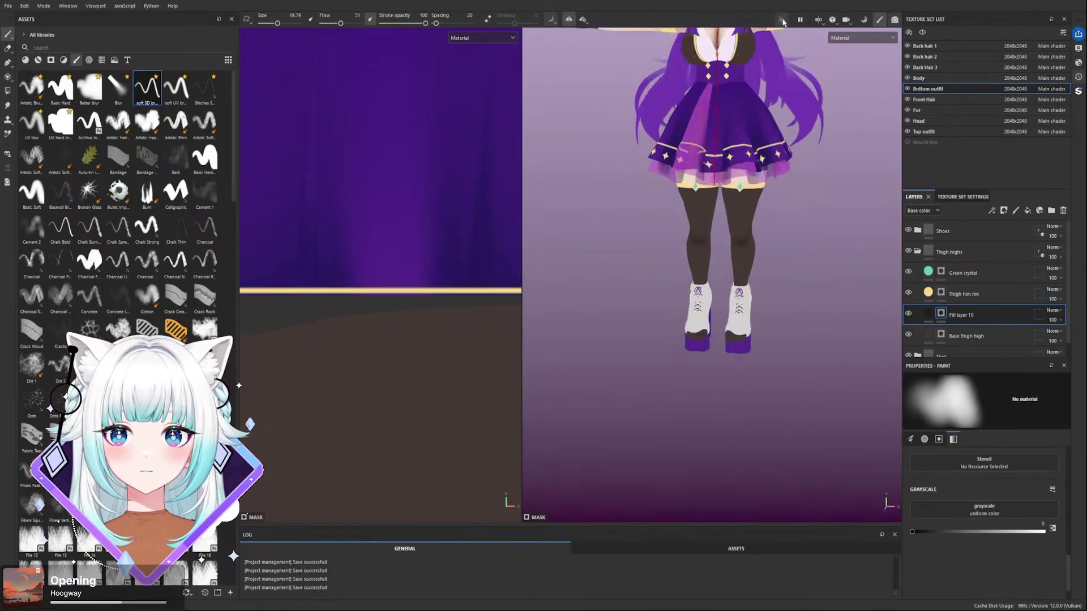
scroll(792, 161, down, 2)
alt+middle_drag(787, 186, 809, 244)
alt+drag(810, 244, 700, 247)
scroll(699, 233, up, 5)
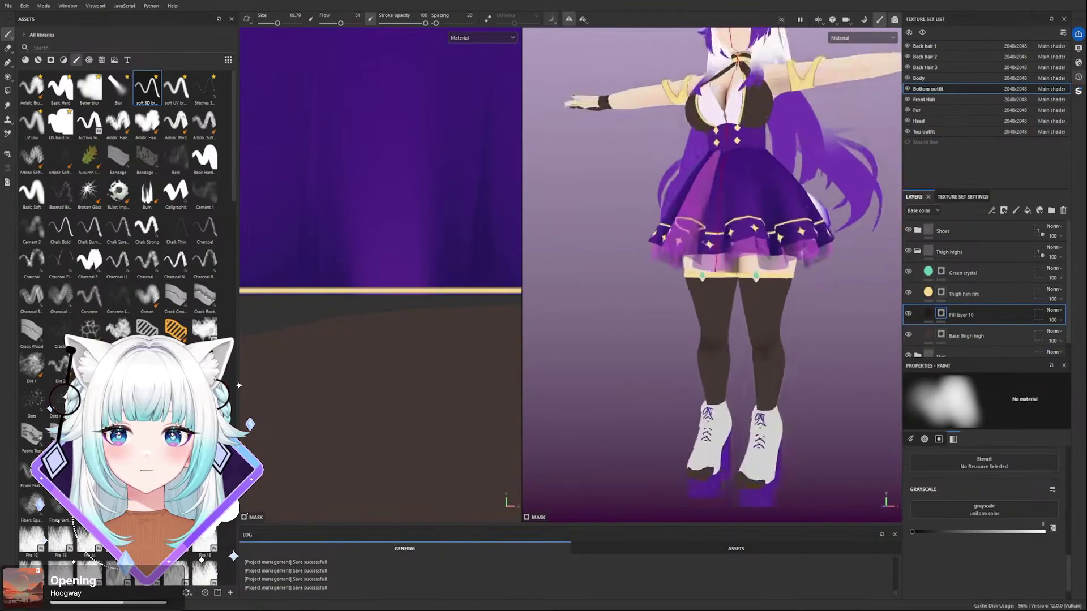
alt+drag(595, 224, 662, 225)
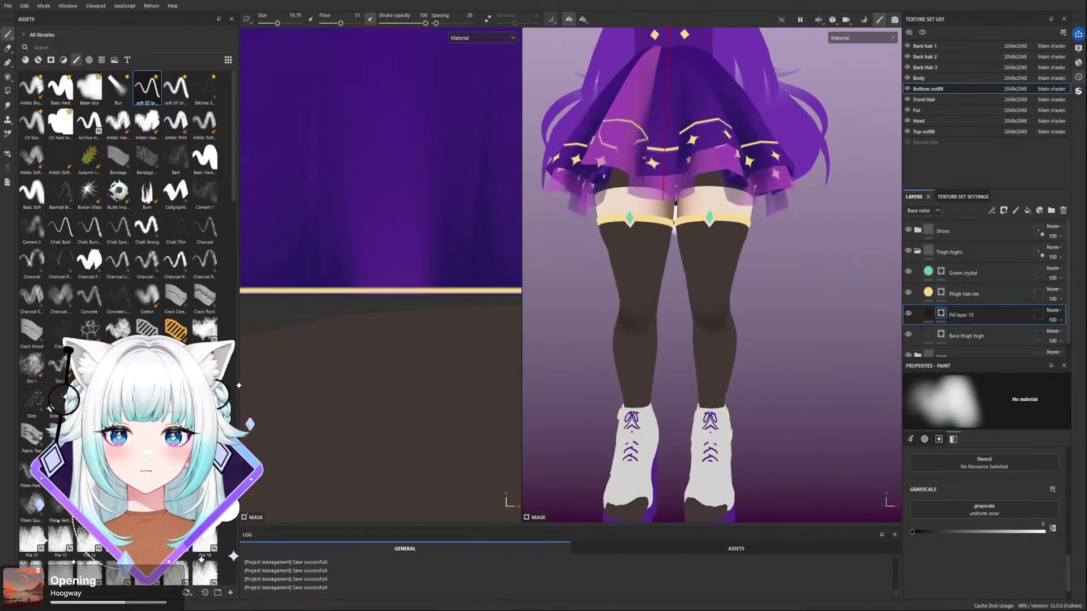
scroll(721, 297, up, 2)
middle_drag(722, 298, 722, 208)
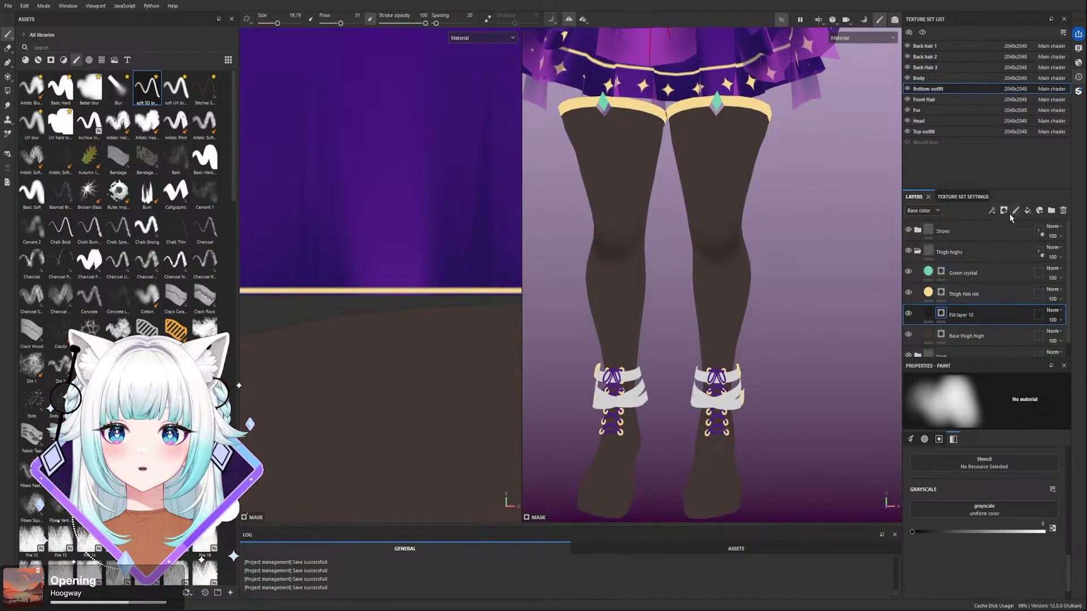
- Add a fill layer with a black mask above Fill layer 10 in the Thigh highs folder
click(1028, 211)
click(1005, 212)
click(1010, 234)
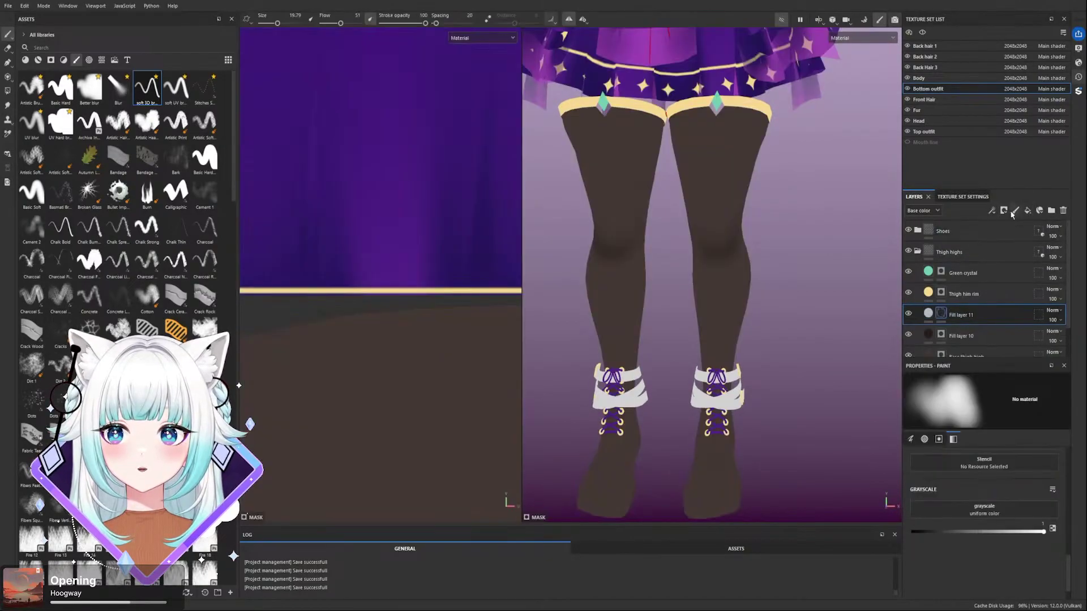
- Set Fill layer 11's base color to the skin tone sampled from the character's bare thigh
click(929, 313)
key(f)
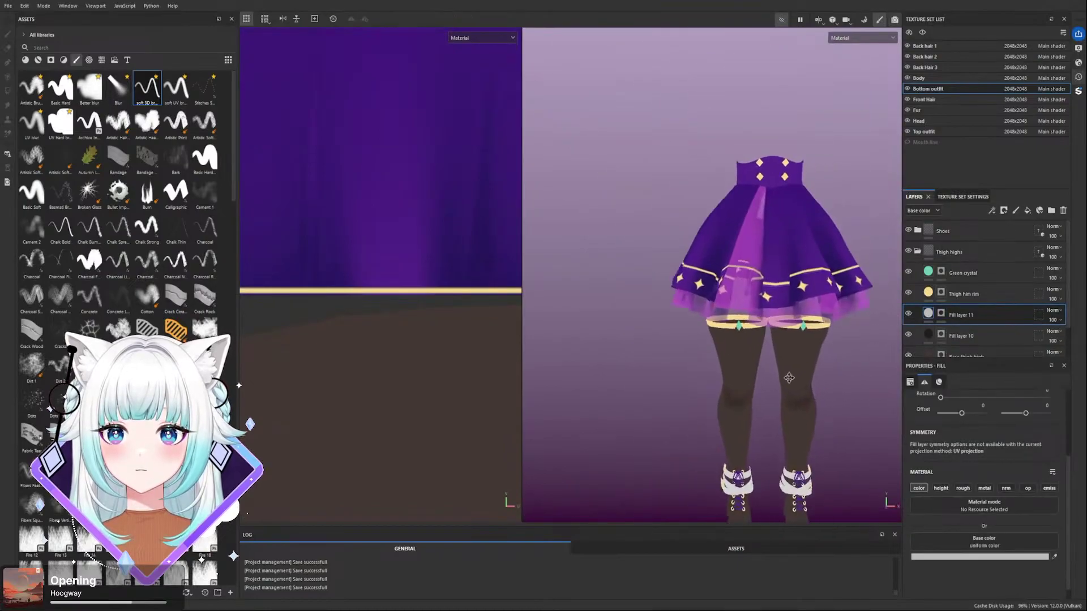
click(781, 20)
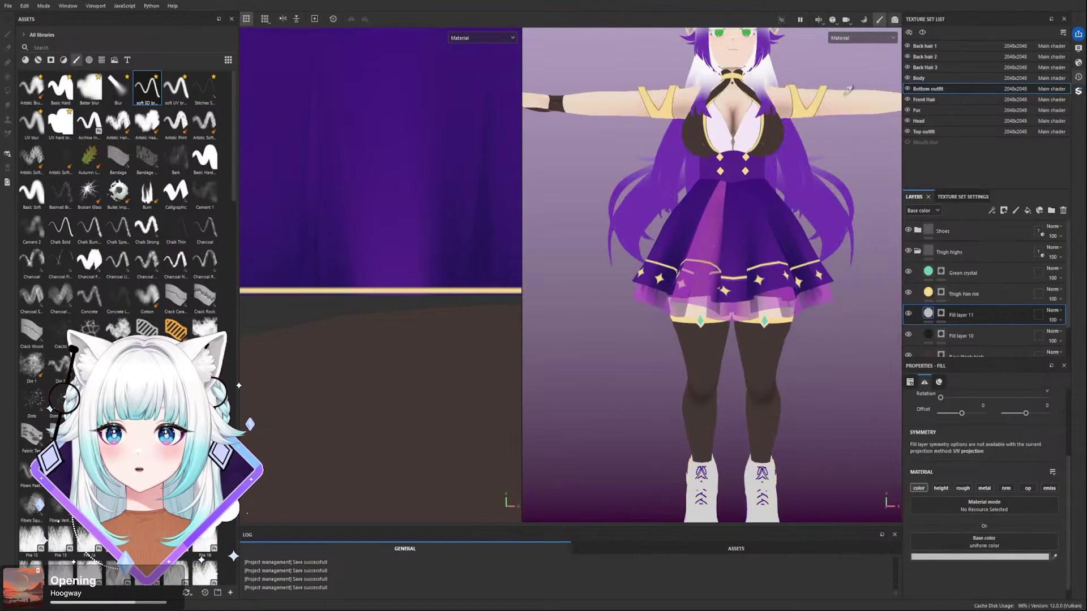
click(775, 310)
scroll(773, 396, up, 2)
alt+middle_drag(769, 373, 793, 299)
click(781, 20)
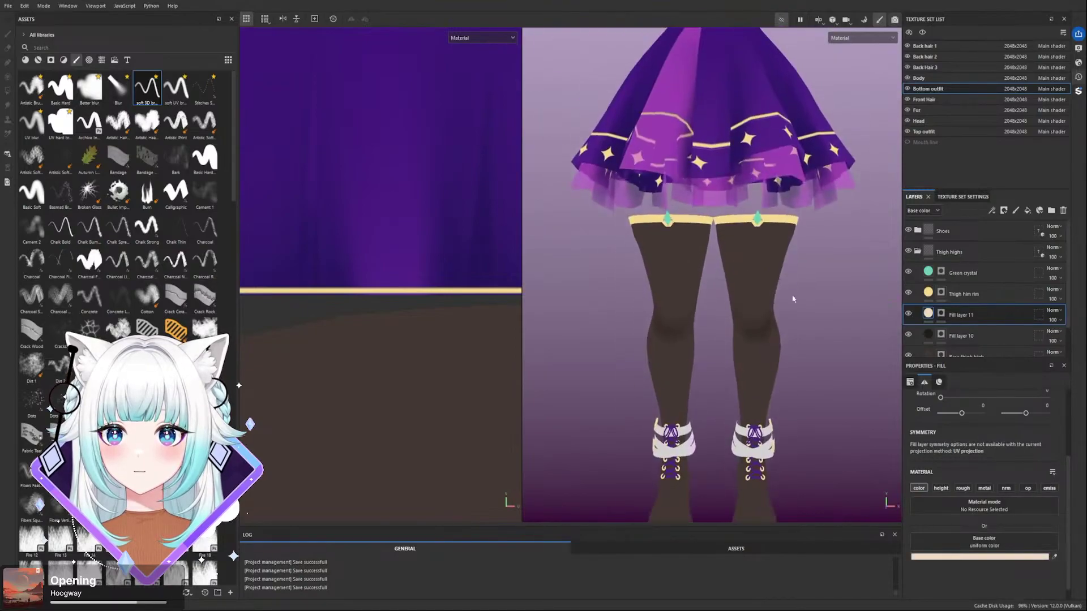
- Paint a large, soft skin-toned glow on the front of both thighs on Fill layer 11's mask
scroll(793, 299, up, 3)
click(941, 313)
ctrl+right_drag(747, 255, 754, 255)
mouse_move(758, 252)
alt+mouse_down()
mouse_move(743, 227)
mouse_move(742, 273)
mouse_move(761, 214)
alt+mouse_up()
key(ctrl+z)
ctrl+right_drag(742, 309, 773, 309)
- Paint black on Fill layer 11's mask, down to brush size 25.49, to fade the skin-toned glow toward the knees and thigh edges
key(x)
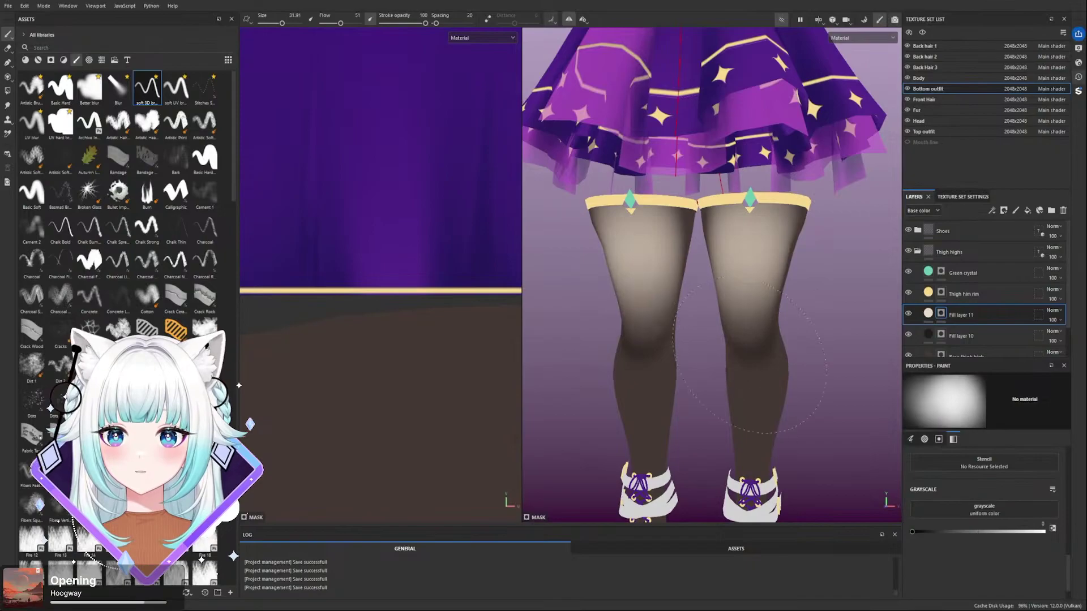
drag(749, 385, 745, 324)
drag(751, 405, 749, 317)
ctrl+right_drag(804, 334, 782, 334)
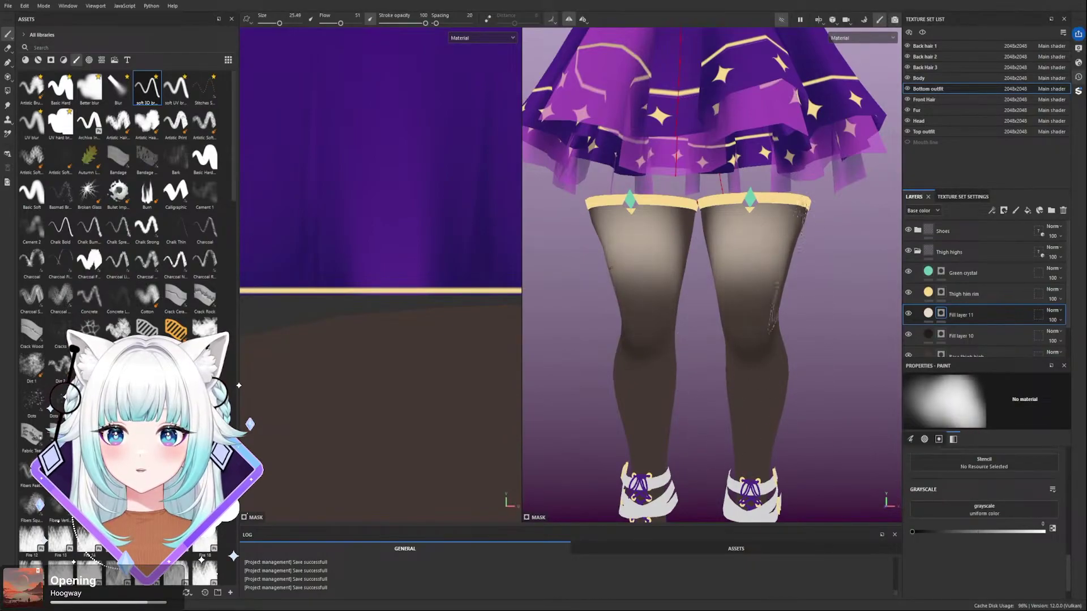
alt+drag(815, 323, 775, 312)
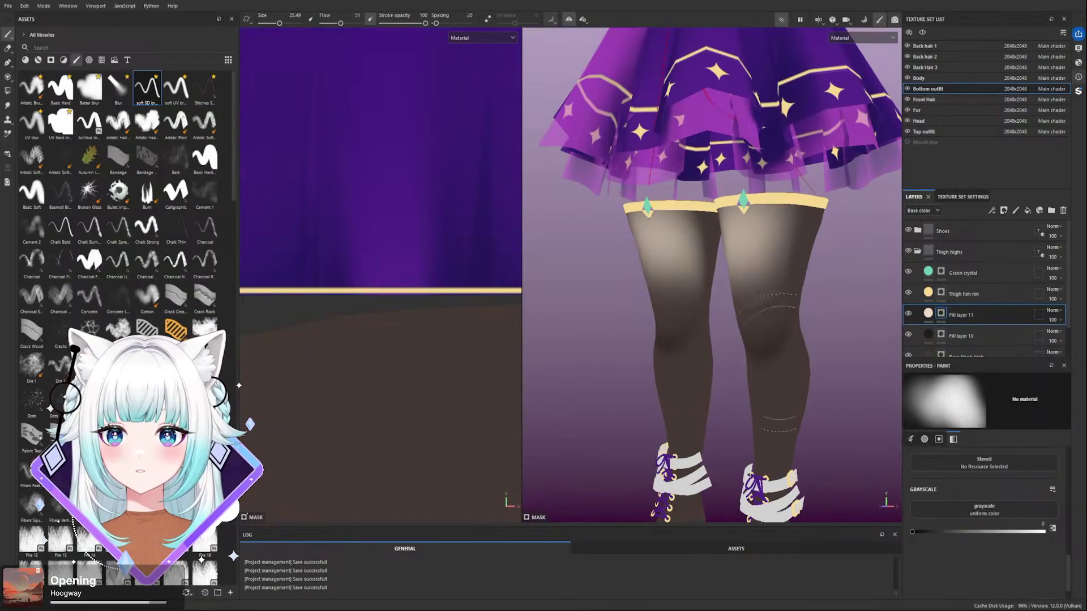
alt+drag(777, 391, 832, 388)
mouse_move(758, 237)
mouse_down()
mouse_move(736, 295)
mouse_move(750, 242)
mouse_move(759, 260)
mouse_up()
mouse_move(792, 351)
alt+mouse_down()
mouse_move(748, 260)
mouse_move(742, 210)
alt+mouse_up()
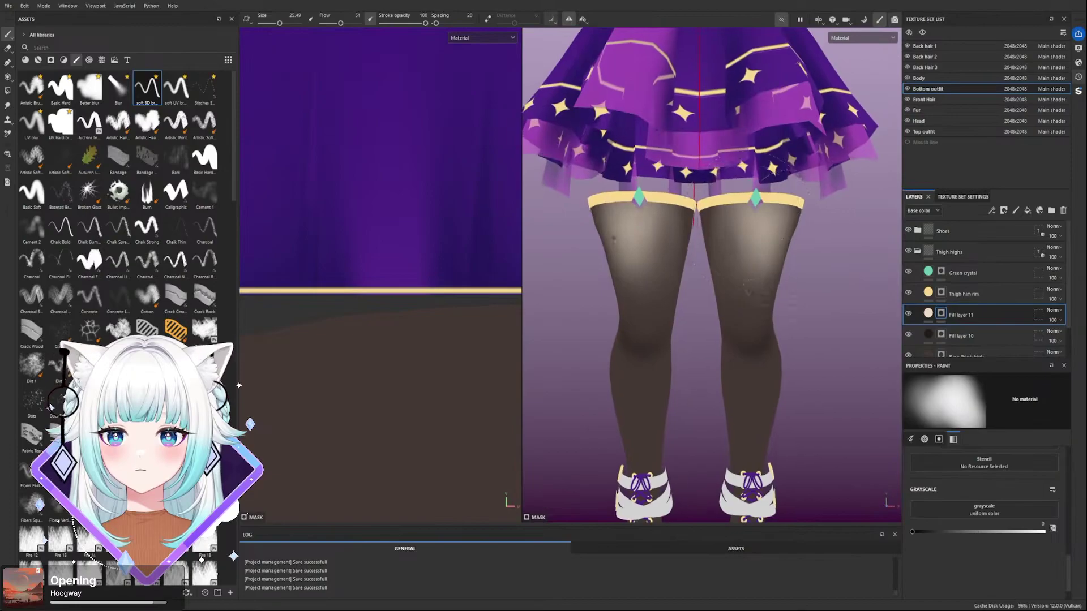
- Paint white at brush size 19.79 on Fill layer 11's mask to build up the skin-toned glow on the upper front thighs
ctrl+right_drag(637, 219, 623, 218)
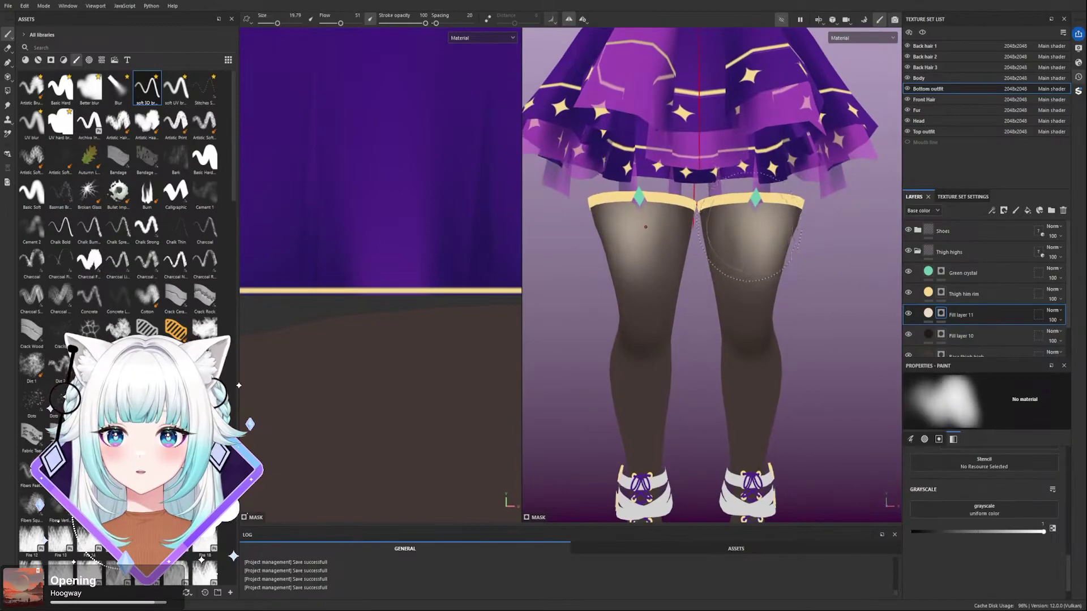
drag(645, 226, 663, 230)
alt+drag(741, 233, 697, 235)
drag(777, 242, 793, 211)
alt+shift+drag(784, 220, 815, 224)
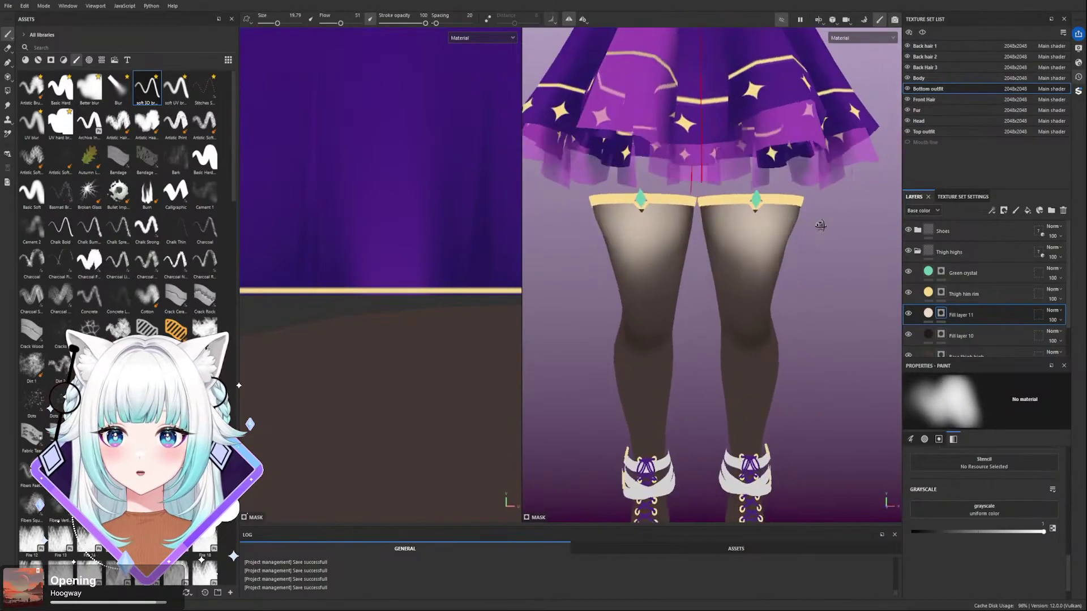
- Paint black at brush size 25.49 on the mask to fade the lower part of the front thigh glow
key(x)
ctrl+right_drag(756, 269, 771, 269)
mouse_move(756, 270)
mouse_down()
mouse_move(760, 283)
mouse_move(702, 262)
mouse_move(877, 286)
mouse_up()
click(759, 255)
click(737, 237)
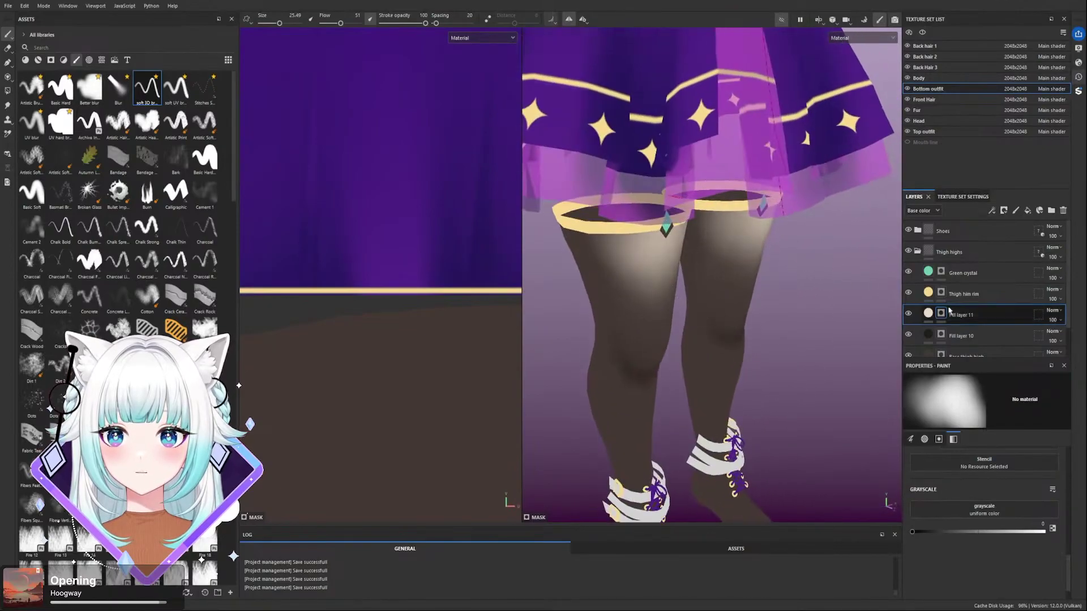
- Lower Fill layer 11's opacity to 37 and soften the glow's outer edges with black at brush size 19.79
click(1062, 339)
drag(1062, 340, 1054, 339)
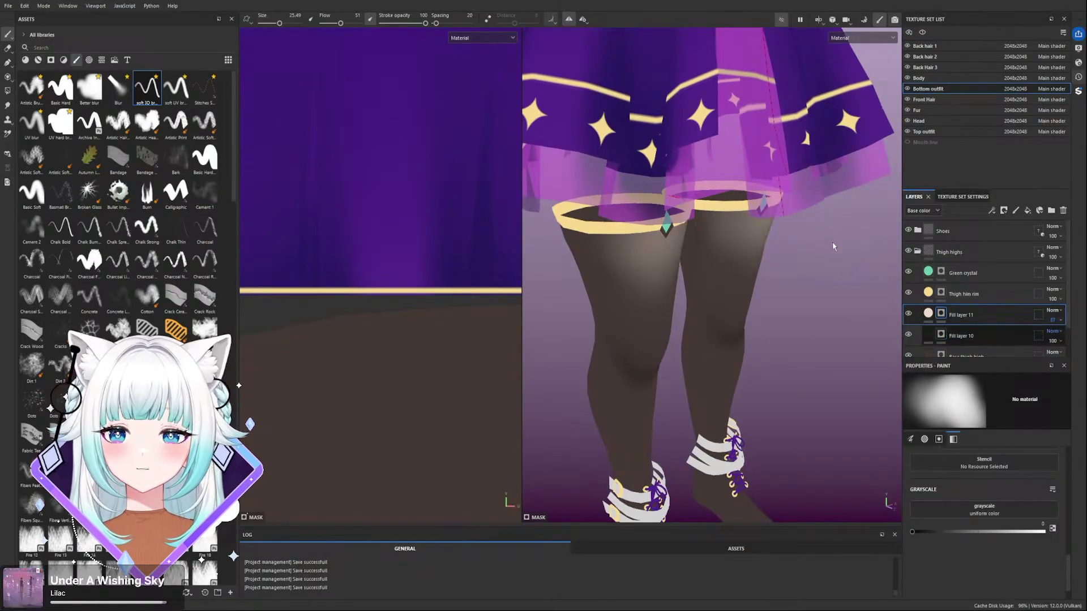
mouse_move(883, 283)
alt+mouse_down()
mouse_move(746, 225)
mouse_move(790, 240)
alt+mouse_up()
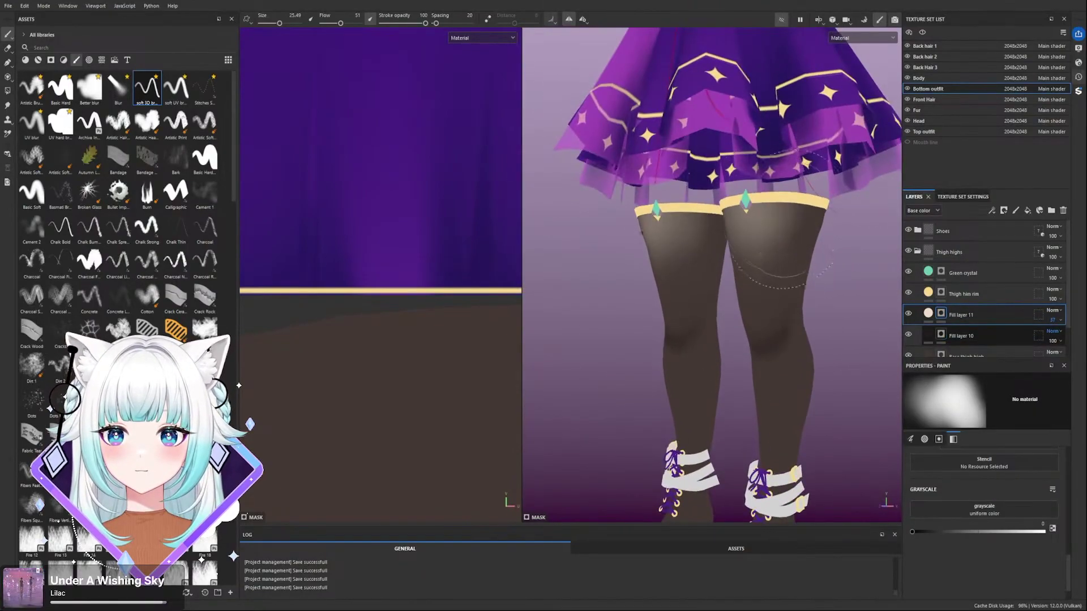
ctrl+right_drag(796, 240, 782, 240)
alt+drag(795, 260, 838, 256)
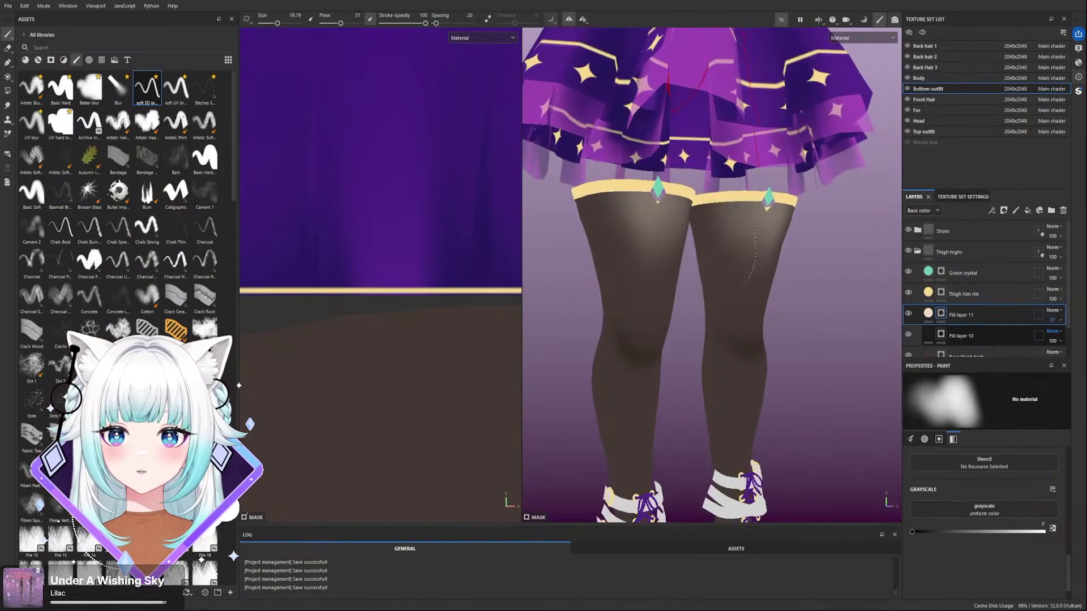
alt+drag(736, 316, 673, 294)
alt+drag(790, 258, 771, 241)
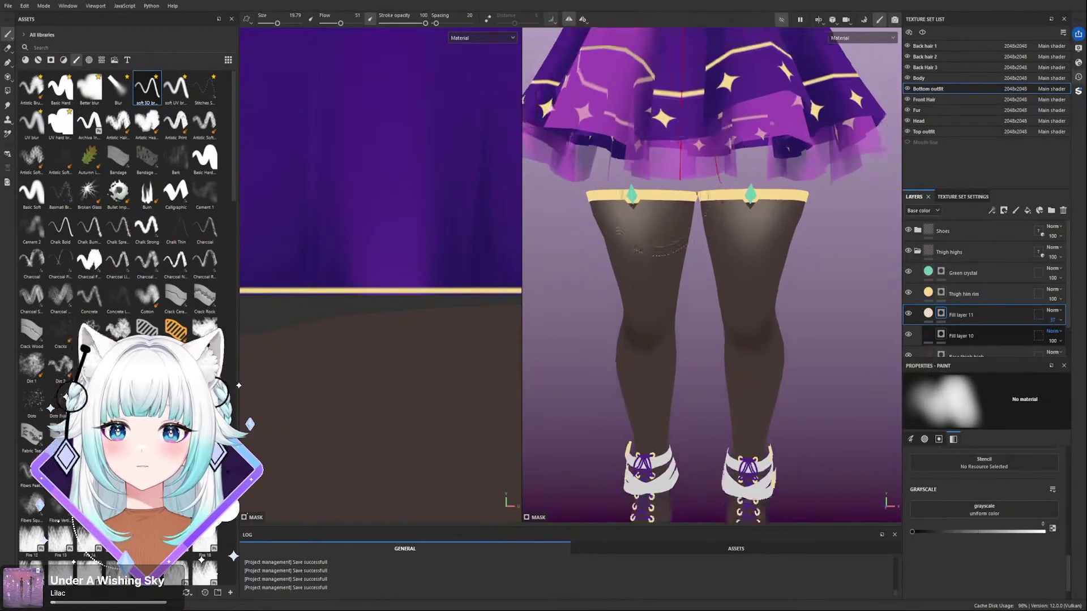
- Show the rest of the character around the bottom outfit to judge the thigh highs against the bare skin
scroll(544, 112, down, 3)
click(782, 20)
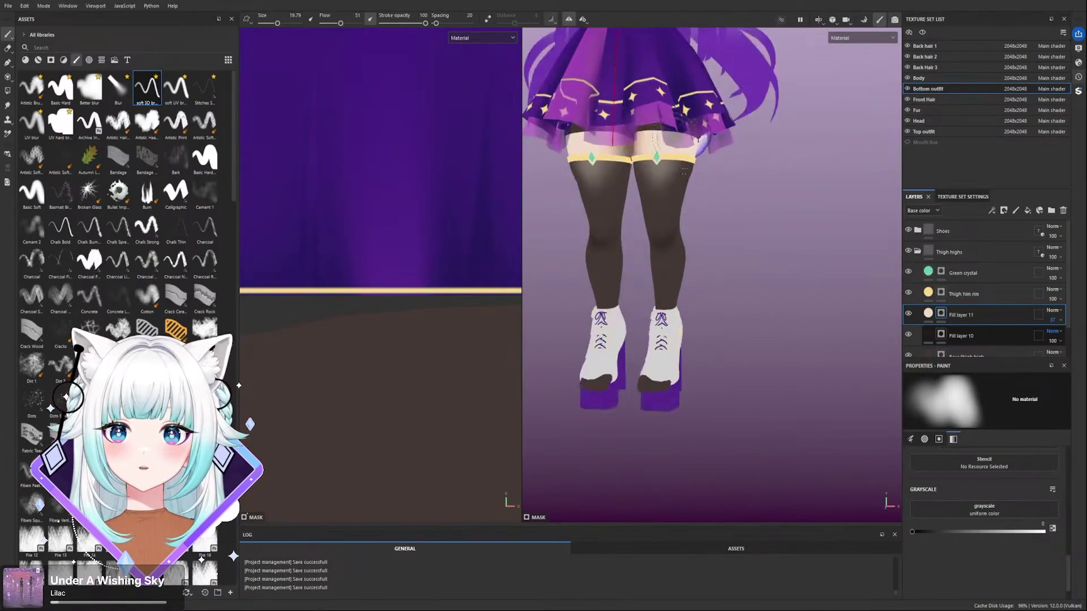
scroll(673, 175, up, 3)
alt+drag(672, 175, 688, 186)
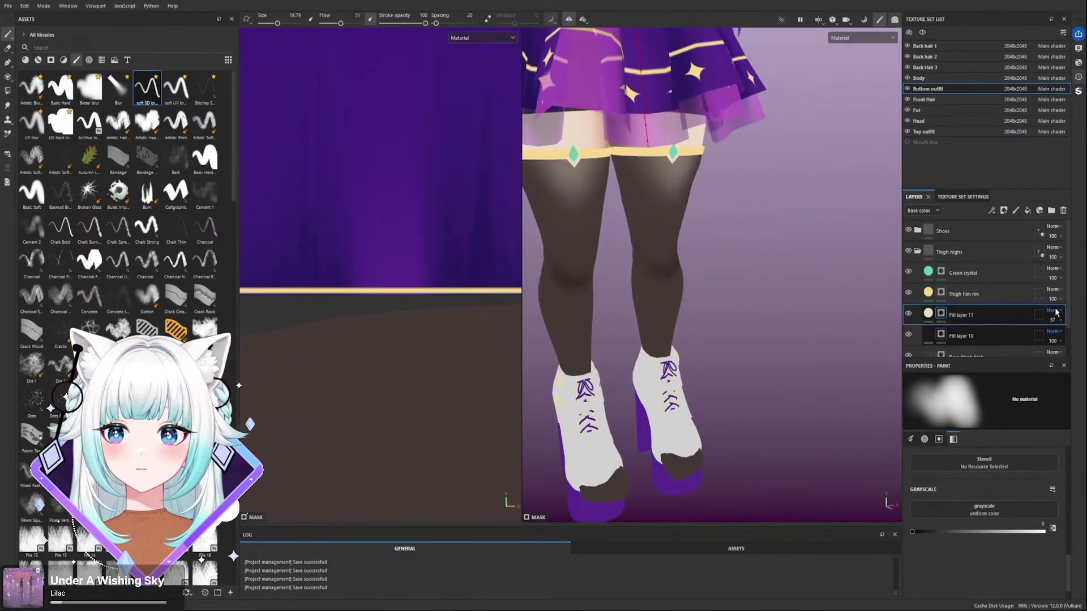
- Set Fill layer 11's blending mode to Soft light and its opacity to 100
scroll(1055, 311, up, 10)
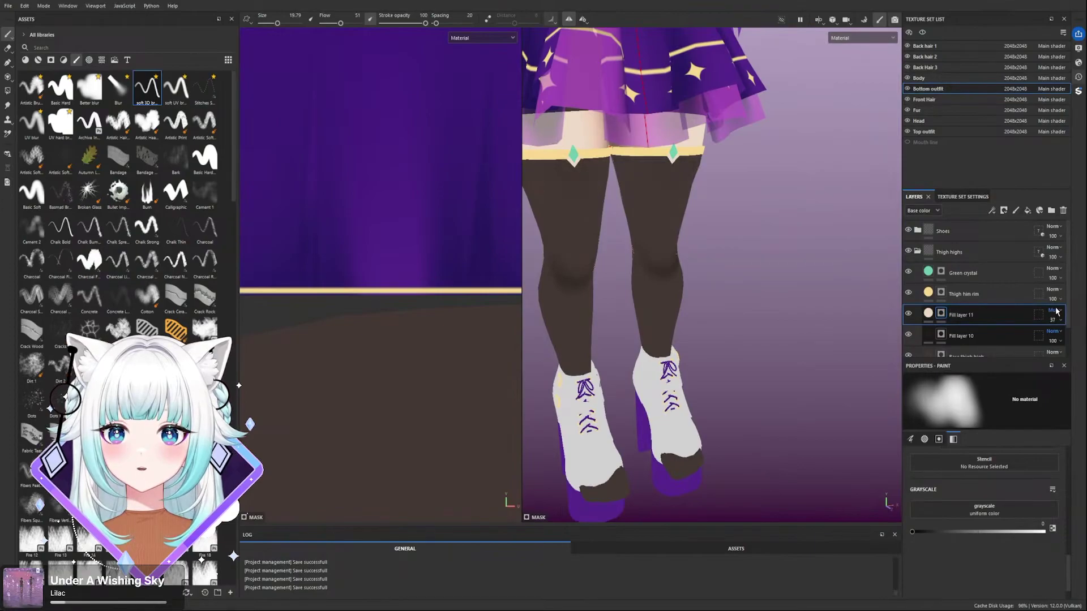
scroll(1056, 311, up, 5)
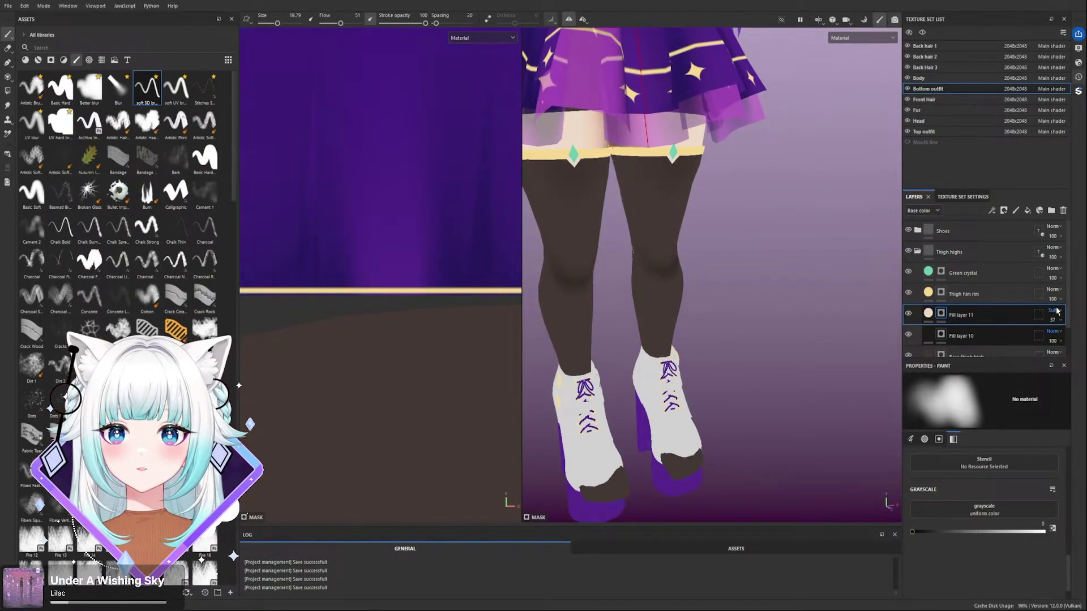
scroll(1056, 311, up, 2)
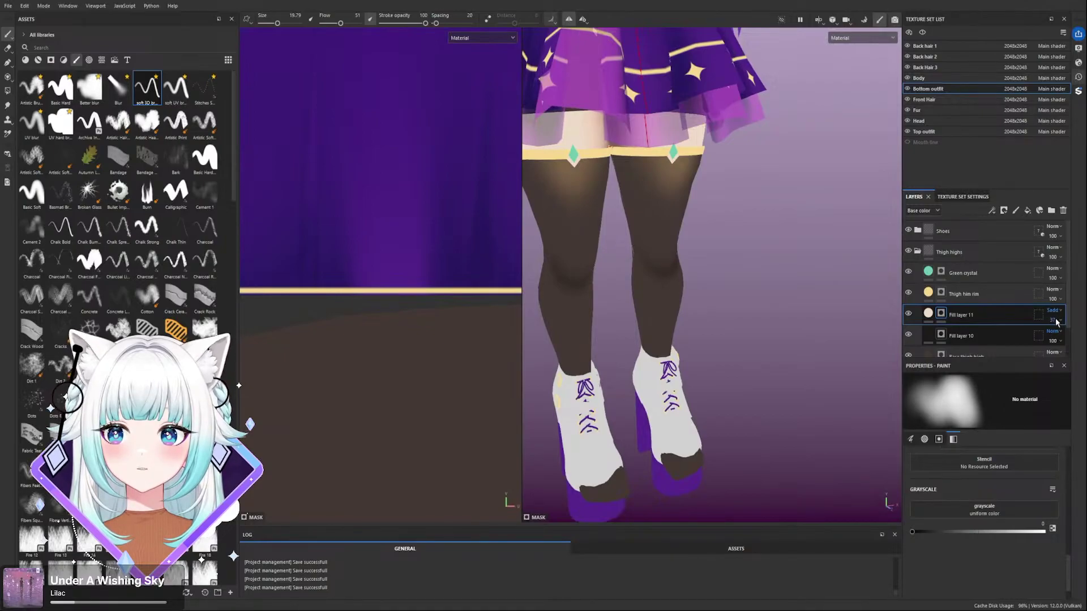
scroll(1057, 312, up, 3)
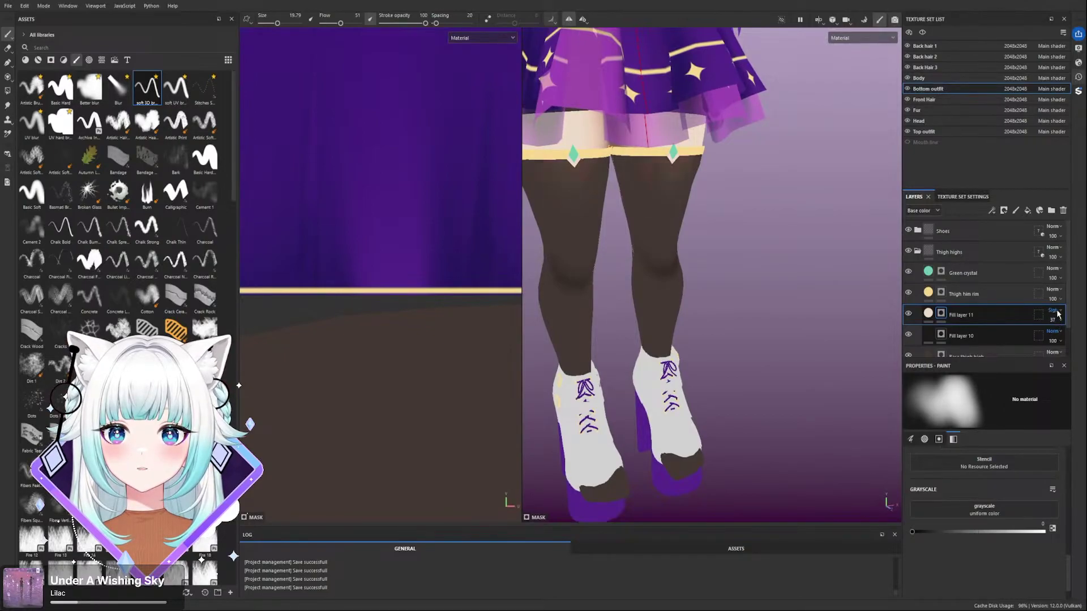
scroll(1056, 312, up, 3)
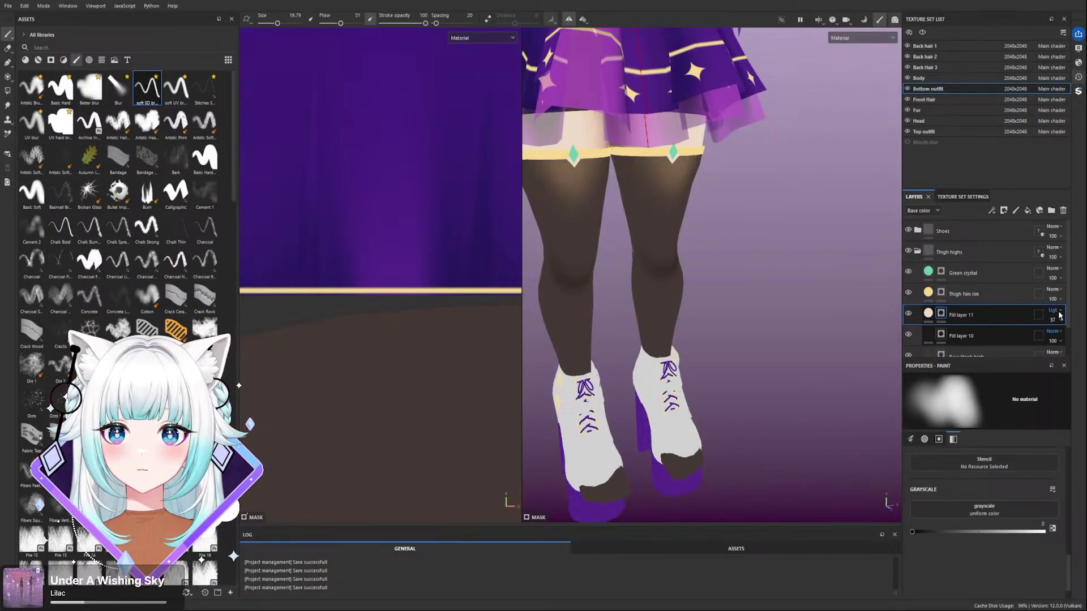
scroll(1060, 314, up, 1)
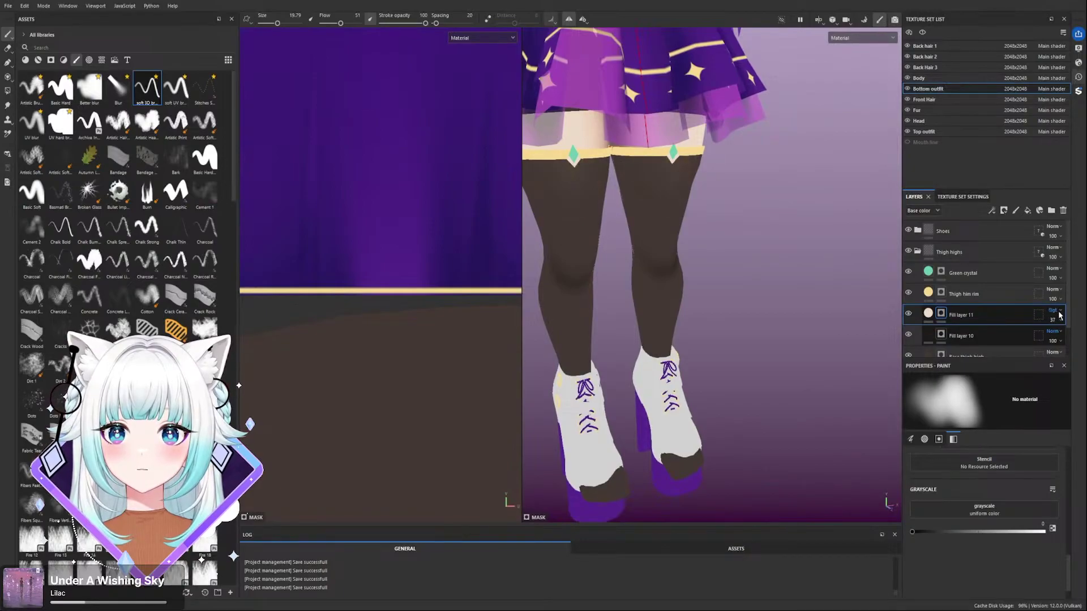
click(1054, 501)
- Paint white on Fill layer 11's mask, down to brush size 10.55, to strengthen the glow on the upper front thighs
alt+drag(722, 200, 878, 248)
scroll(1053, 320, up, 5)
key(x)
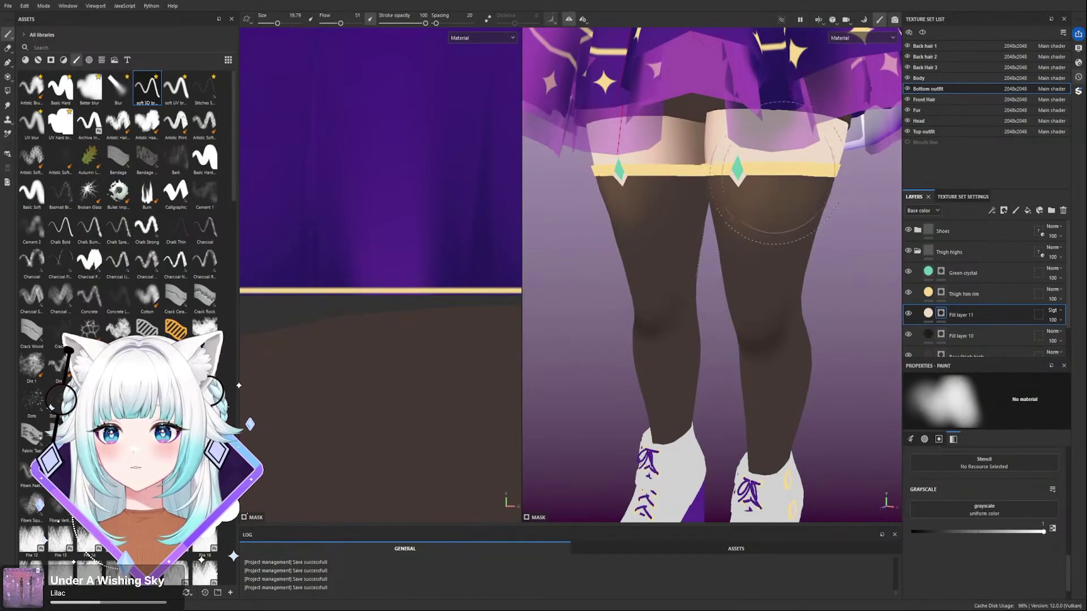
scroll(753, 193, up, 1)
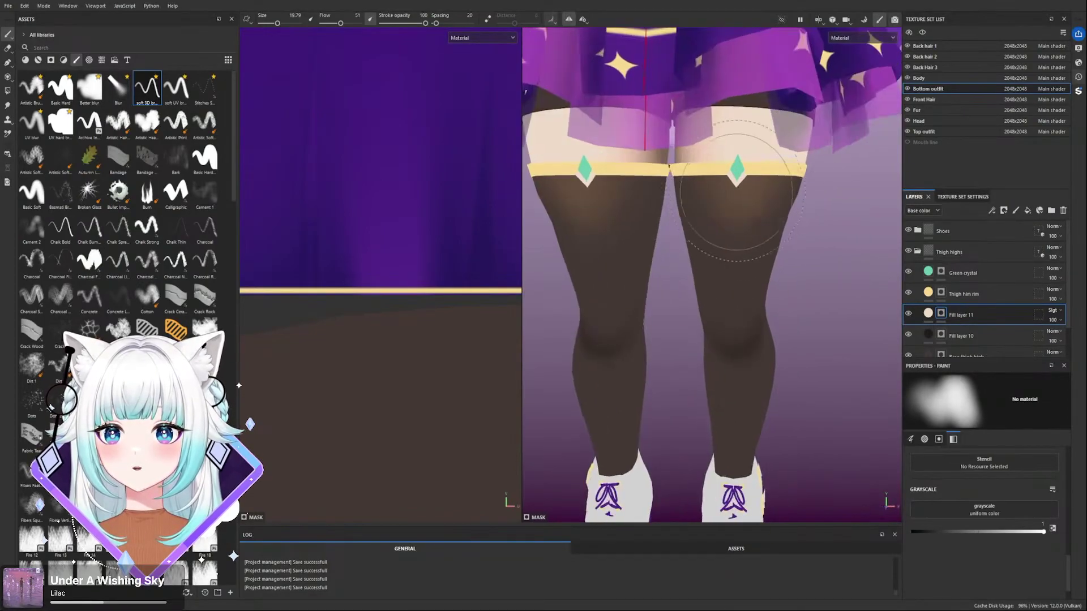
key(bracketleft)
key(bracketleft)
key(bracketleft)
key(bracketleft)
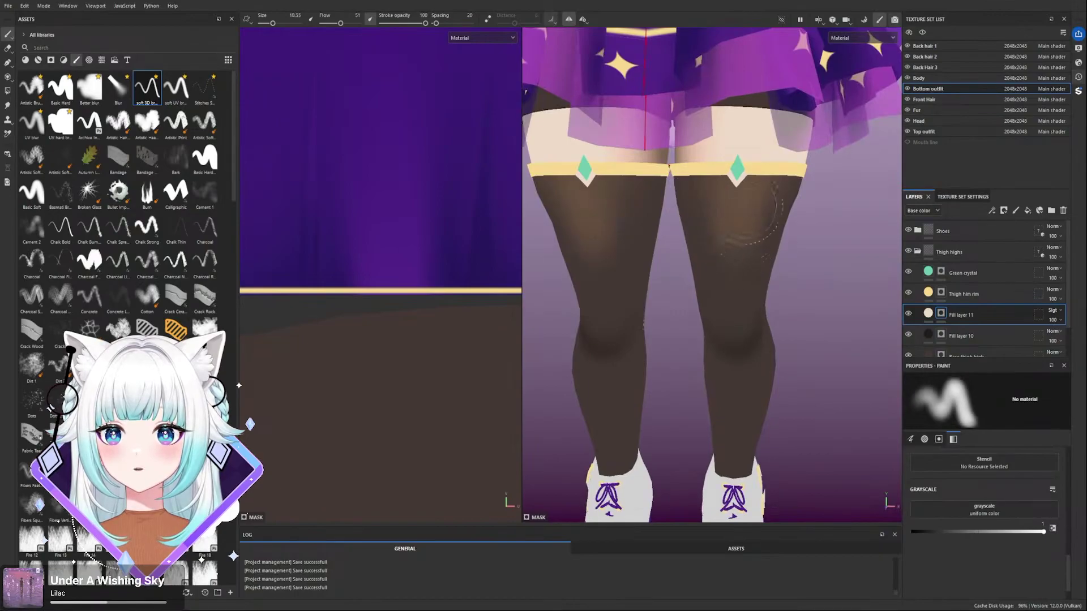
- Paint black at brush size 14.81 on the mask to trim the front glow along the thigh sides and lower edge
key(bracketright)
key(bracketright)
alt+drag(723, 240, 735, 235)
key(x)
alt+drag(726, 294, 844, 216)
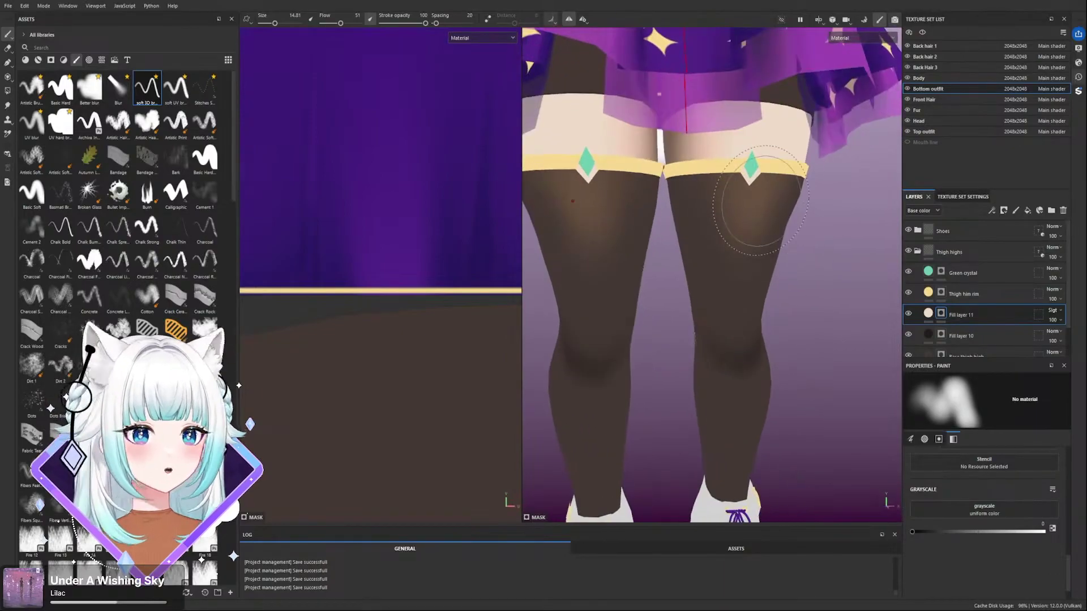
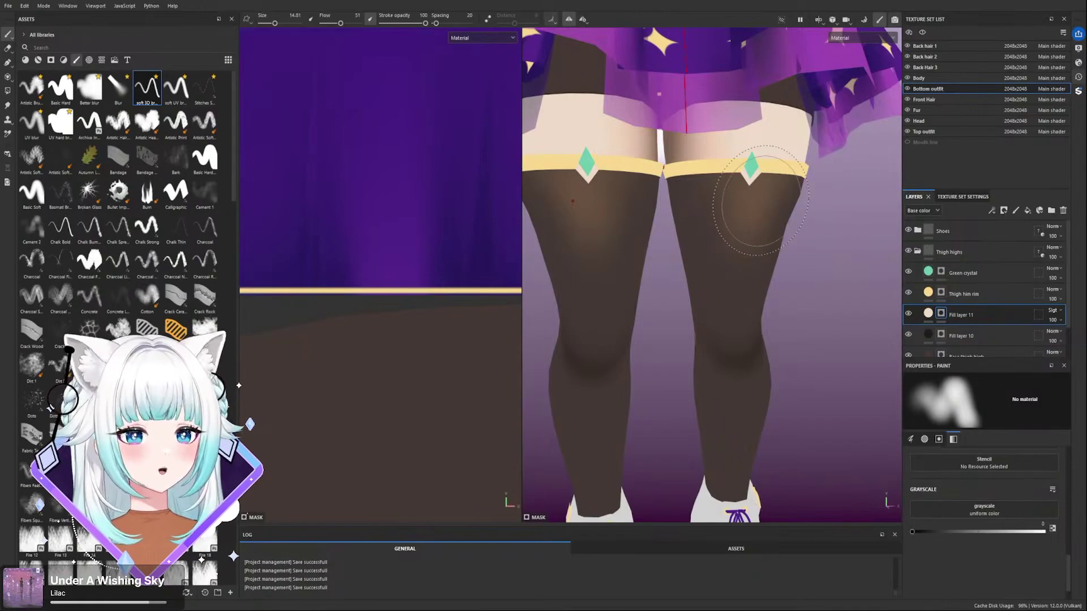
mouse_move(746, 238)
alt+mouse_down()
mouse_move(724, 244)
mouse_move(718, 226)
alt+mouse_up()
scroll(728, 237, down, 5)
scroll(710, 223, up, 4)
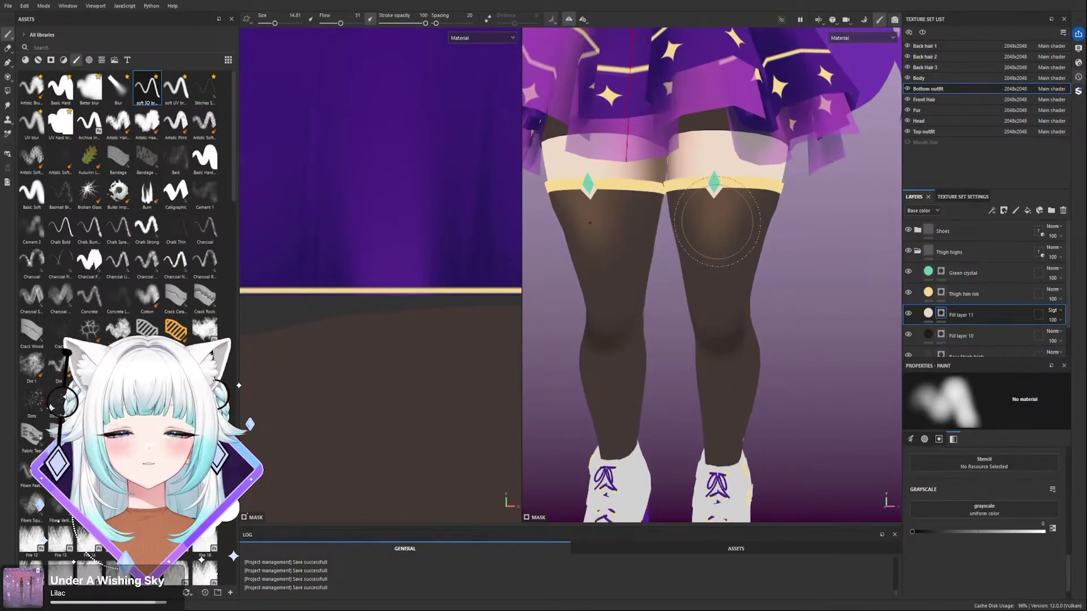
scroll(731, 210, up, 2)
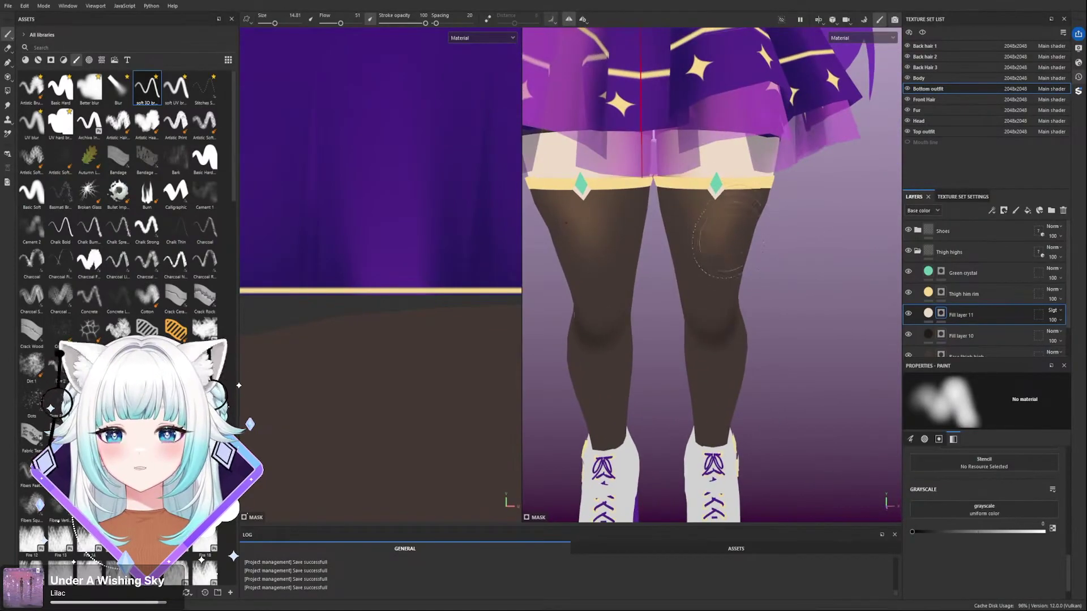
alt+drag(729, 235, 737, 252)
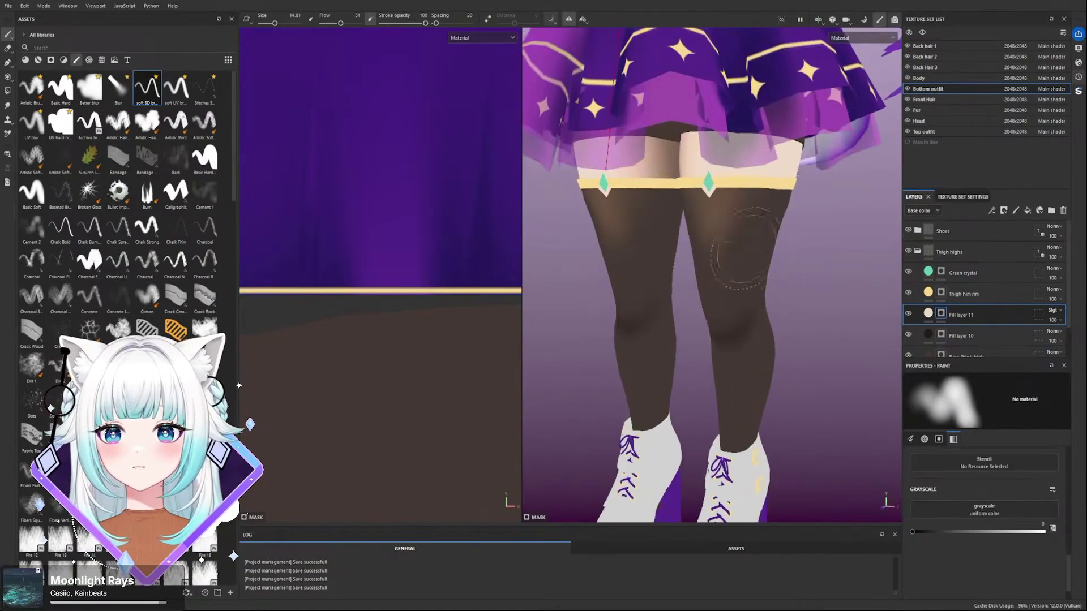
- Paint a narrow vertical highlight down the front of each thigh in white at brush size 5.03
scroll(730, 198, up, 2)
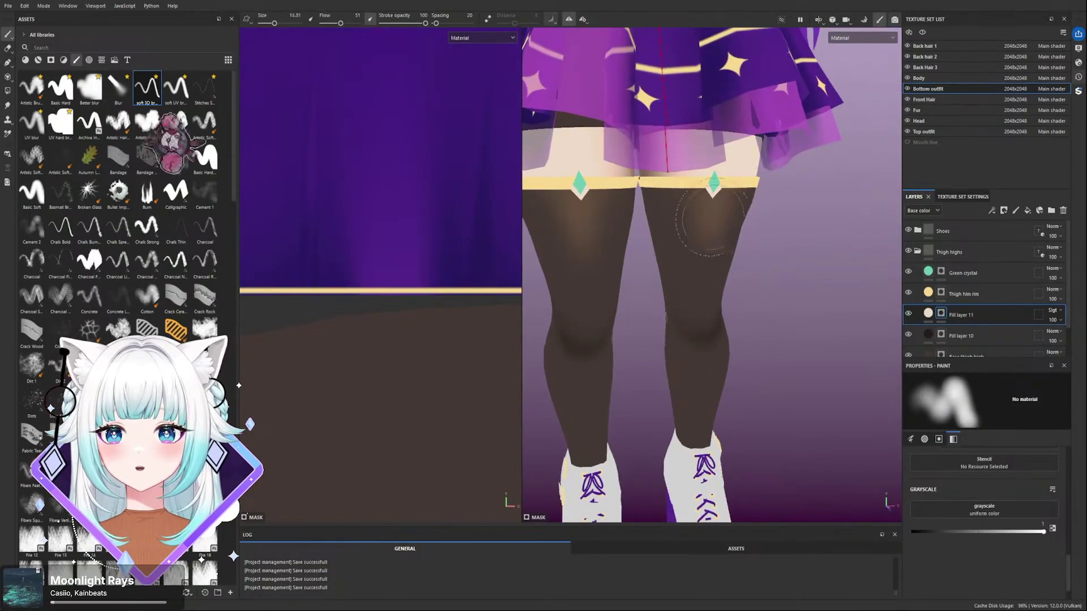
key(x)
ctrl+right_drag(703, 223, 682, 223)
alt+drag(714, 223, 696, 215)
ctrl+right_drag(712, 208, 701, 208)
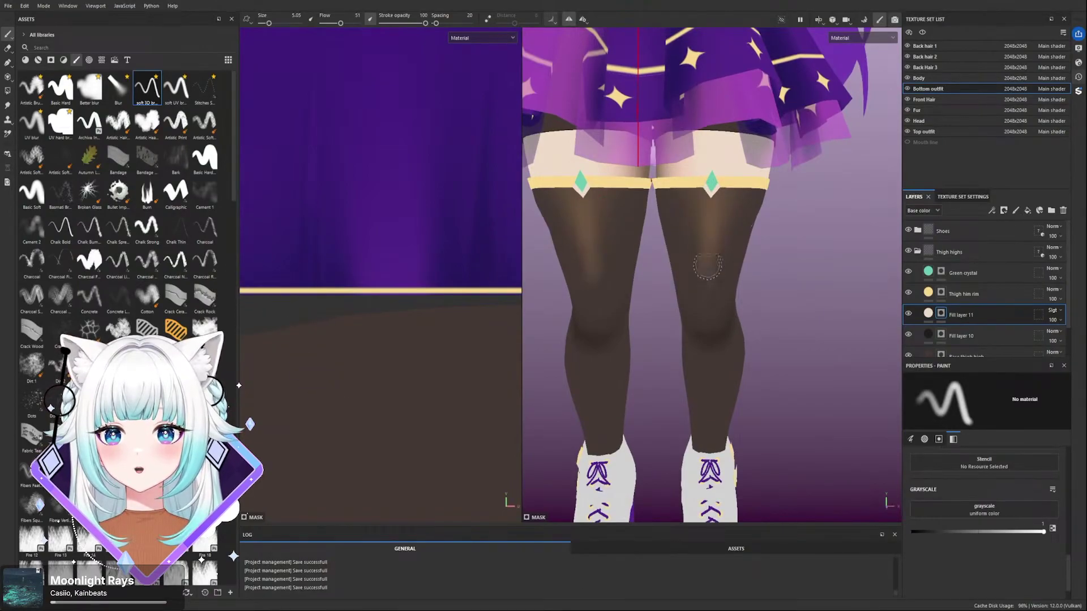
- Soften the edges of the narrow thigh highlights with black at brush size 16.39
ctrl+right_drag(708, 274, 741, 274)
key(x)
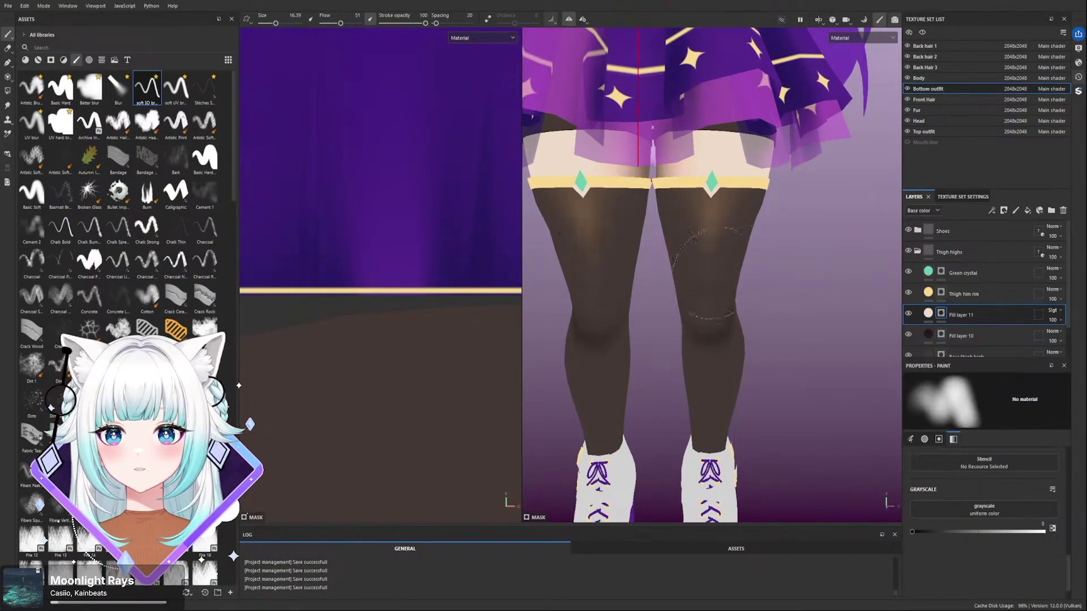
alt+drag(714, 266, 712, 232)
mouse_move(715, 286)
alt+mouse_down()
mouse_move(764, 325)
mouse_move(730, 283)
alt+mouse_up()
alt+drag(688, 243, 706, 231)
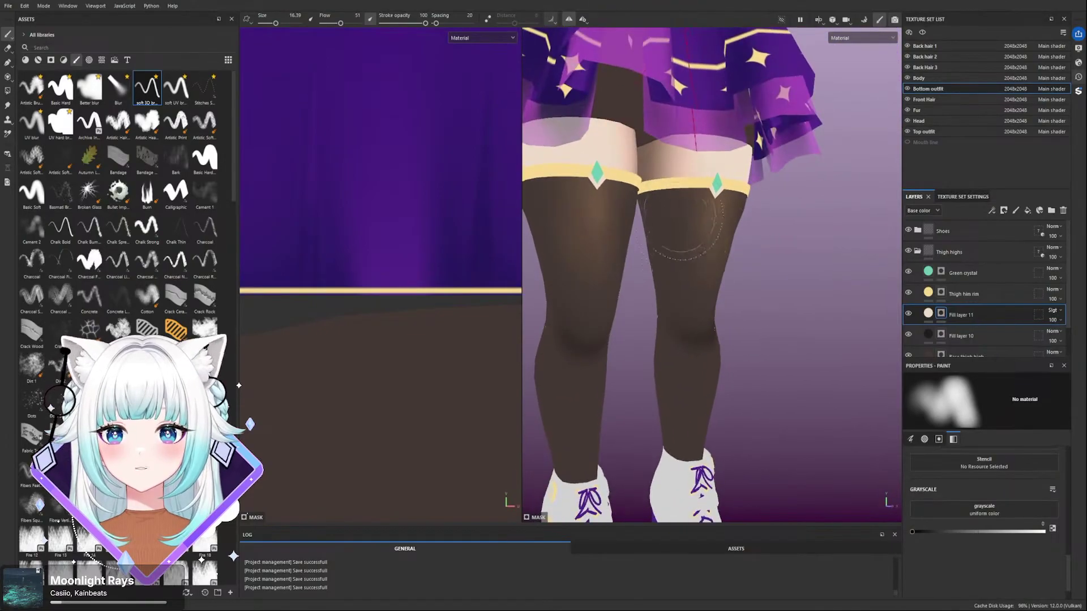
alt+drag(708, 305, 718, 299)
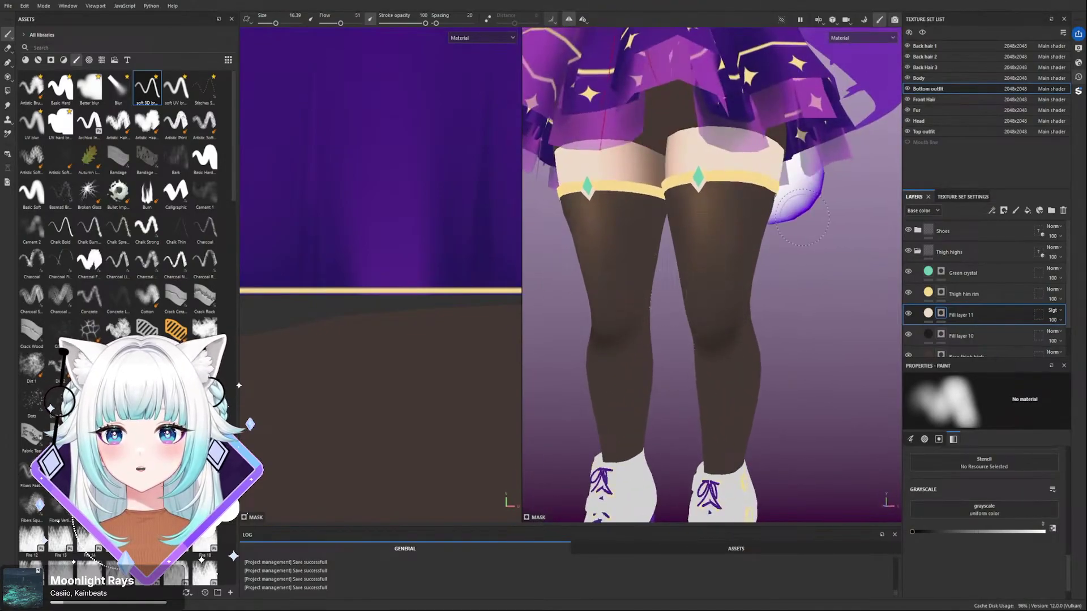
- Paint a soft glow on the upper back of both thighs in white at brush size 19.79 on Fill layer 11's mask
alt+right_drag(793, 199, 733, 200)
alt+drag(733, 200, 485, 202)
scroll(680, 216, up, 5)
scroll(679, 215, down, 4)
scroll(485, 202, down, 2)
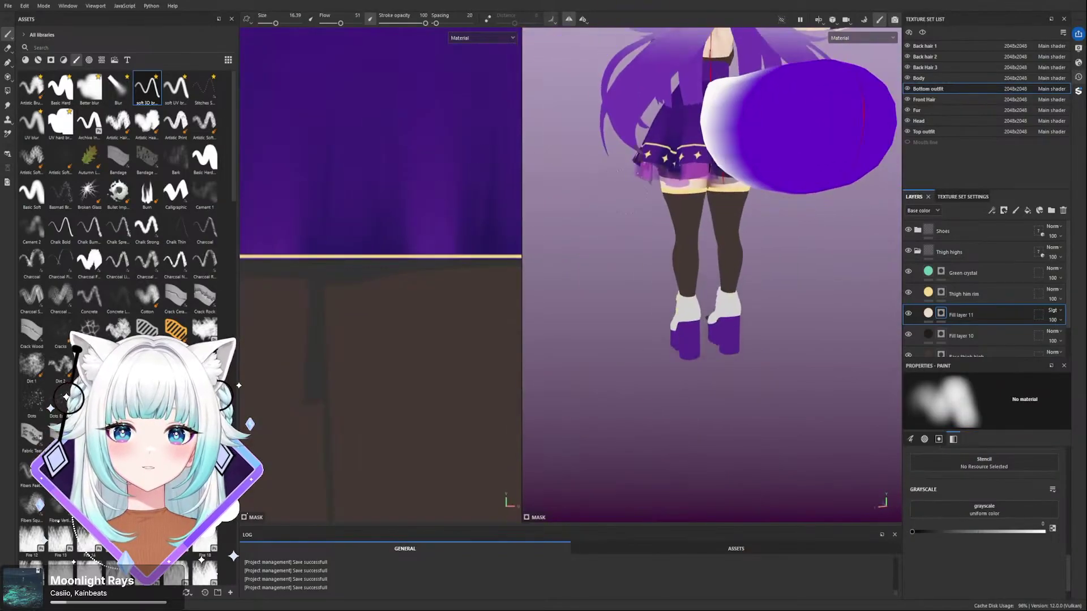
scroll(634, 166, up, 6)
key(x)
ctrl+right_drag(684, 207, 692, 207)
drag(668, 200, 677, 195)
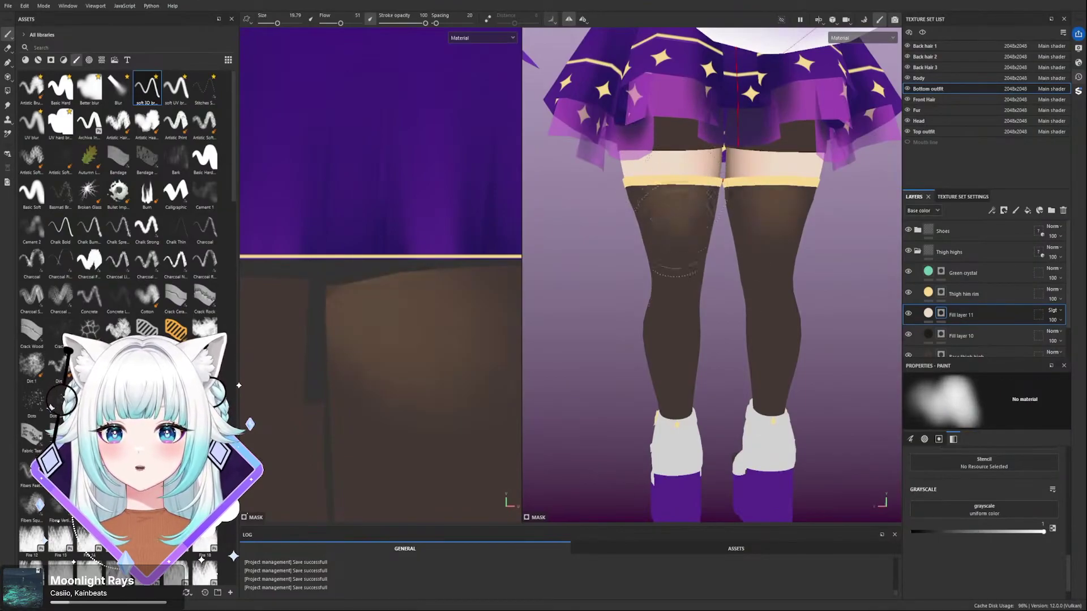
alt+drag(677, 235, 691, 213)
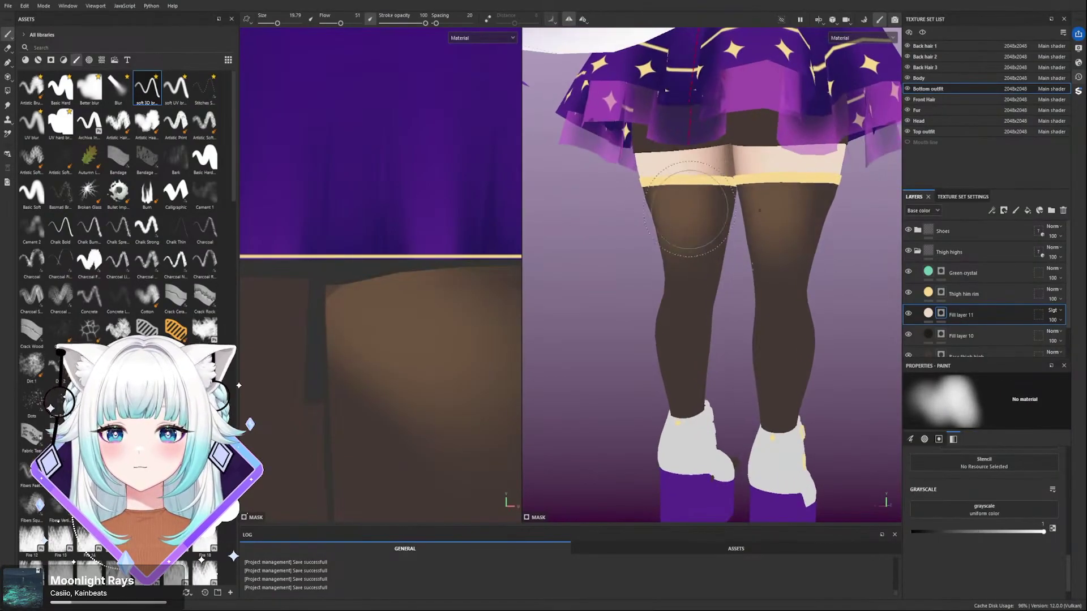
alt+drag(736, 139, 702, 238)
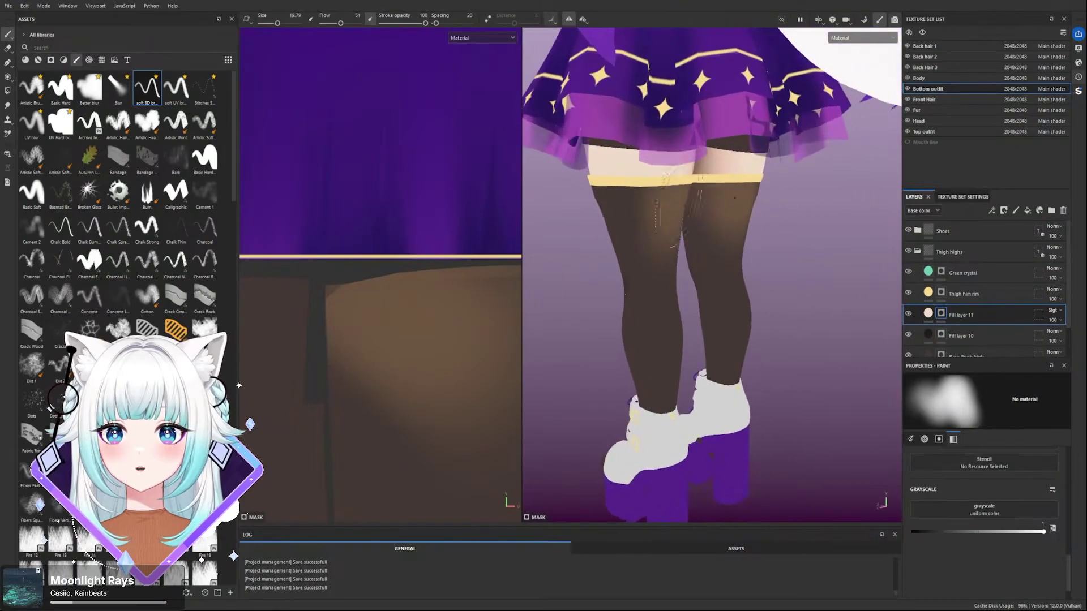
alt+drag(655, 181, 617, 190)
- Fade the back thigh glow toward the knees and outer sides with black at brush size 25.49
key(x)
ctrl+right_drag(671, 244, 691, 244)
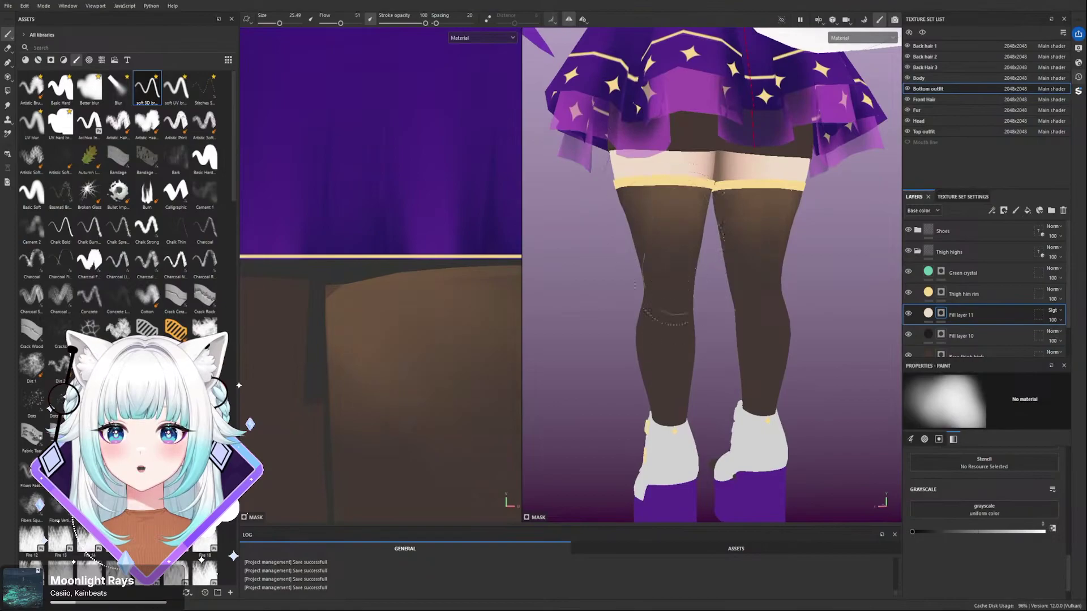
alt+drag(671, 263, 633, 245)
mouse_move(677, 200)
alt+mouse_down()
mouse_move(695, 182)
mouse_move(715, 208)
mouse_move(762, 192)
mouse_move(703, 218)
mouse_move(748, 257)
mouse_move(776, 248)
alt+mouse_up()
key(x)
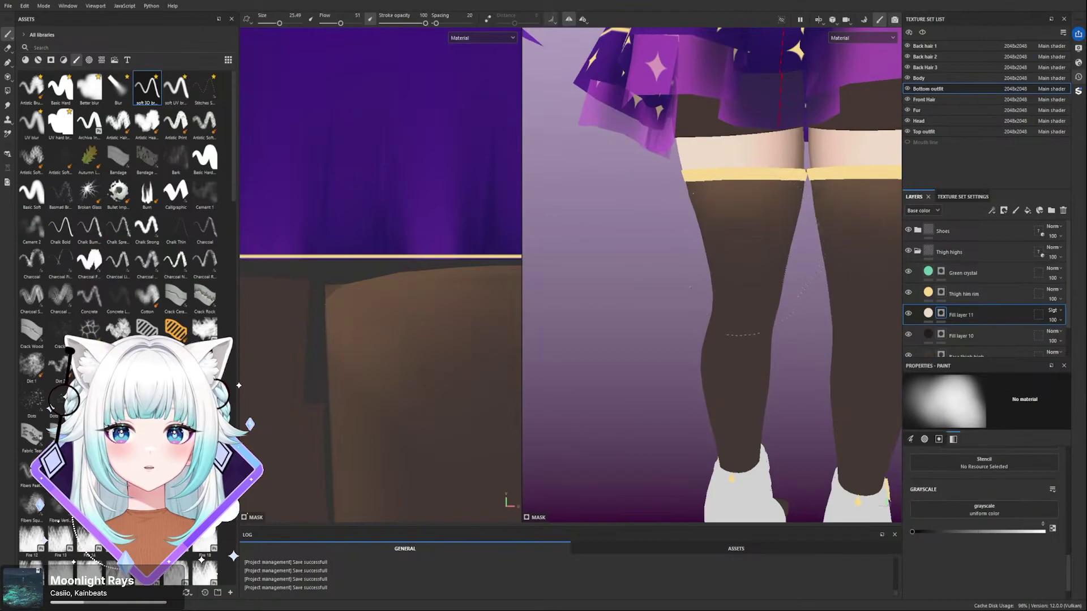
key(x)
alt+drag(743, 296, 707, 226)
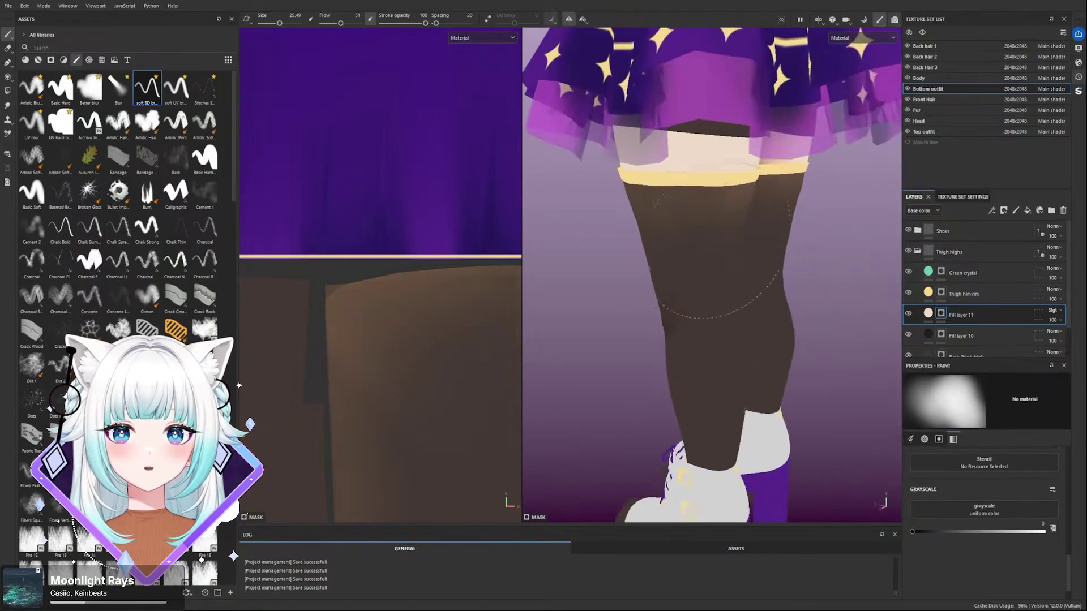
- Blend the glow on the back of the thighs by alternating white and black at brush size 25.49
key(x)
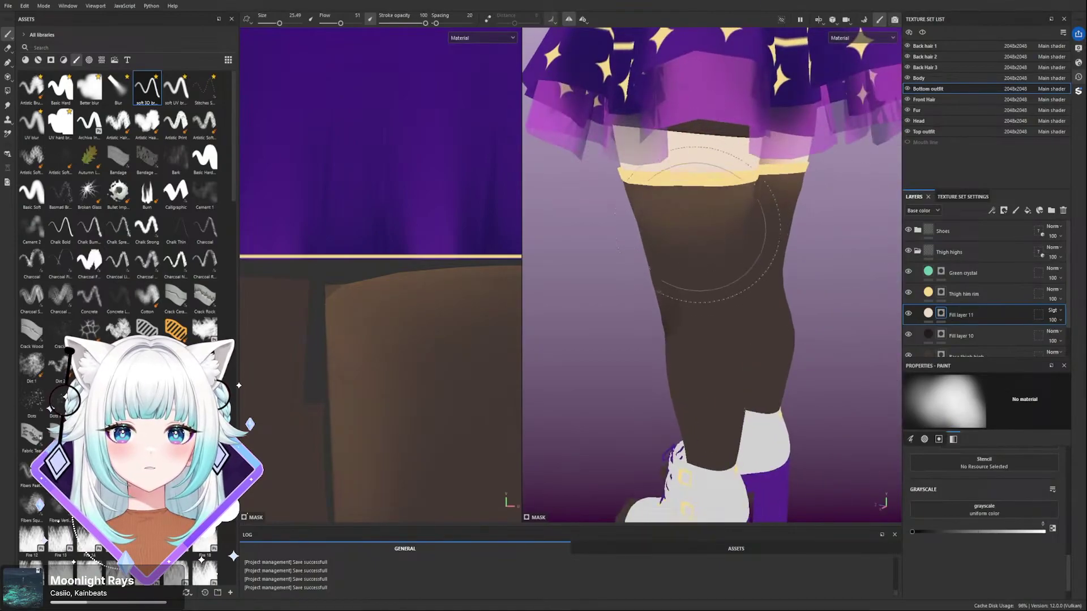
mouse_move(688, 249)
alt+mouse_down()
mouse_move(814, 189)
mouse_move(817, 218)
mouse_move(762, 210)
mouse_move(798, 190)
alt+mouse_up()
key(x)
mouse_move(660, 171)
alt+mouse_down()
mouse_move(694, 177)
mouse_move(706, 205)
mouse_move(688, 222)
mouse_move(640, 218)
mouse_move(677, 218)
mouse_move(613, 238)
mouse_move(643, 291)
alt+mouse_up()
key(x)
- Paint a soft glow on both kneecaps in white on Fill layer 11's mask, using brush sizes 9.29 and 11.09
key(x)
ctrl+right_drag(641, 265, 612, 266)
mouse_move(651, 267)
alt+mouse_down()
mouse_move(622, 265)
mouse_move(670, 276)
alt+mouse_up()
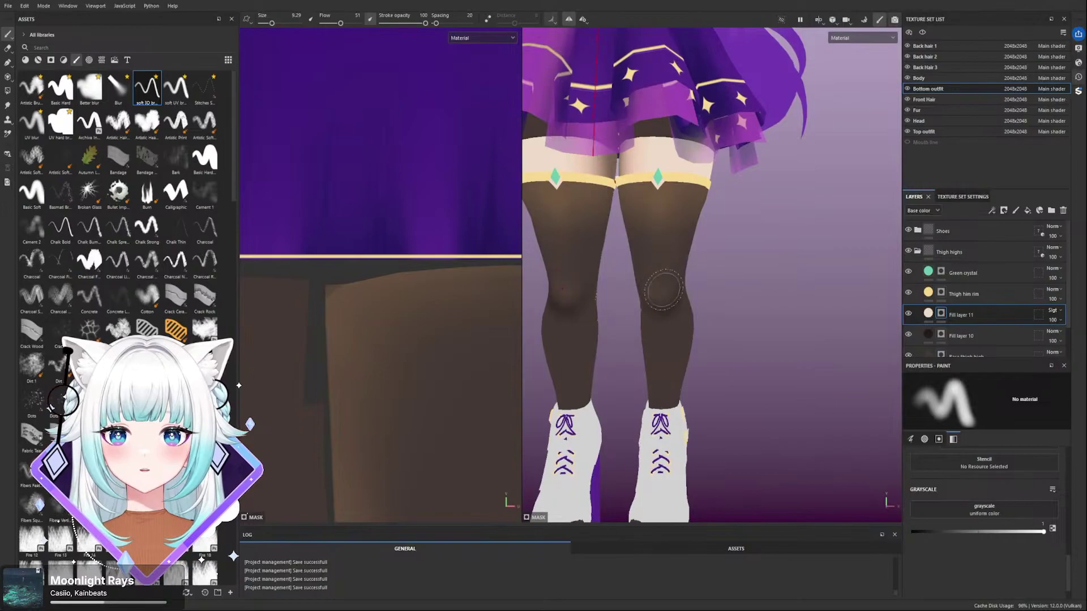
key(x)
ctrl+right_drag(659, 242, 667, 260)
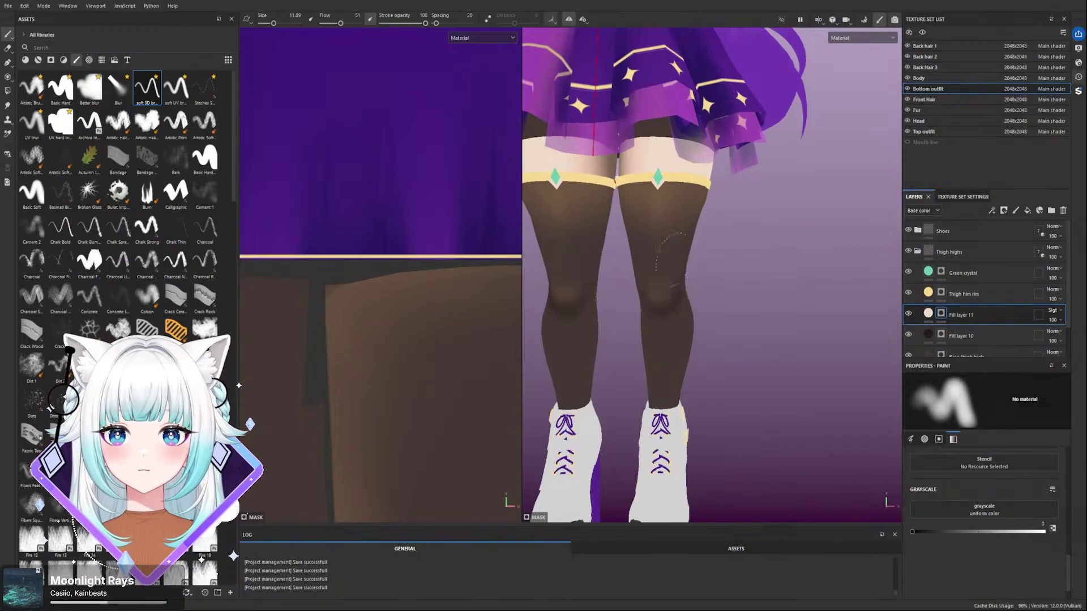
mouse_move(687, 238)
alt+mouse_down()
mouse_move(668, 250)
mouse_move(675, 219)
alt+mouse_up()
- Refine the small kneecap highlights in white at brush size 5.05, enlarging the brush to 9.29
key(bracketleft)
key(bracketleft)
key(bracketleft)
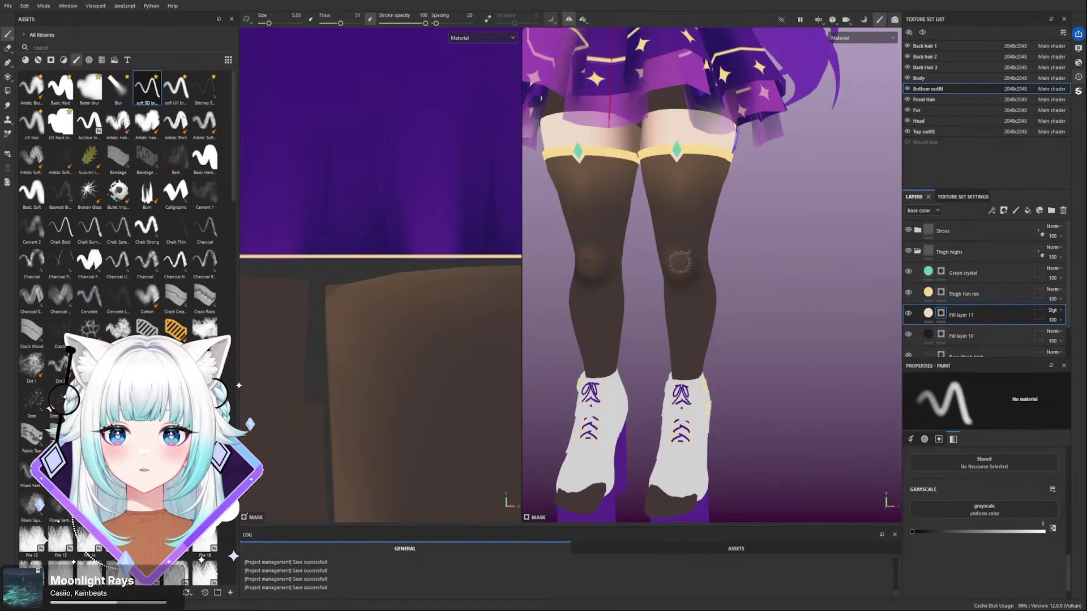
ctrl+right_drag(679, 262, 683, 261)
mouse_move(728, 232)
alt+mouse_down()
mouse_move(817, 187)
mouse_move(734, 197)
alt+mouse_up()
scroll(658, 249, down, 5)
mouse_move(658, 249)
alt+mouse_down()
mouse_move(764, 218)
mouse_move(660, 233)
alt+mouse_up()
scroll(657, 240, up, 6)
scroll(680, 235, down, 4)
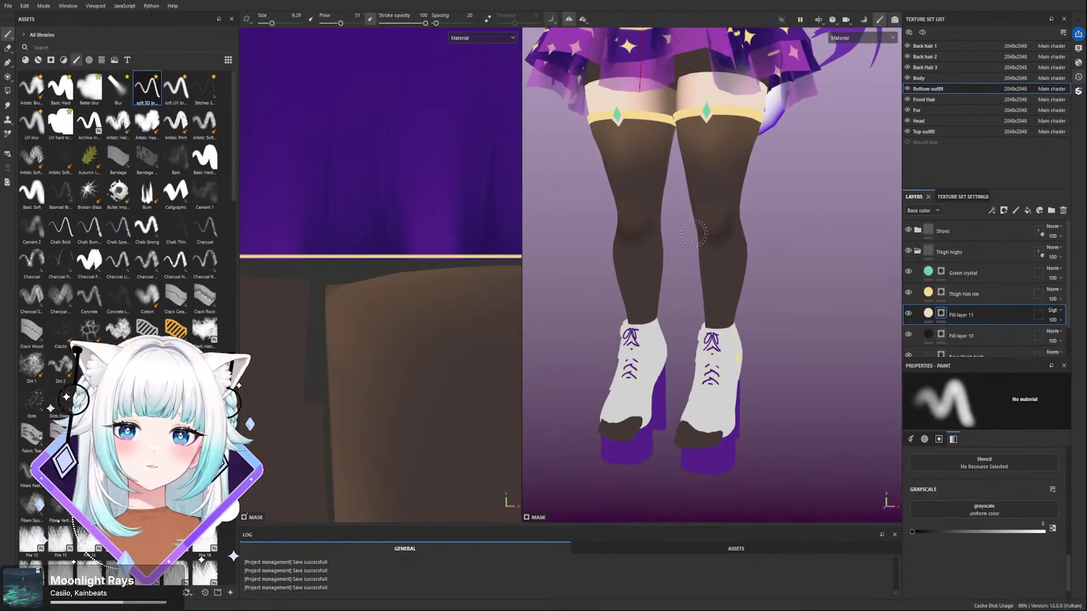
- Try to extend the front thigh glow down toward the knees in white at brush size 13.31
key(x)
alt+drag(710, 171, 733, 156)
ctrl+right_drag(704, 185, 725, 175)
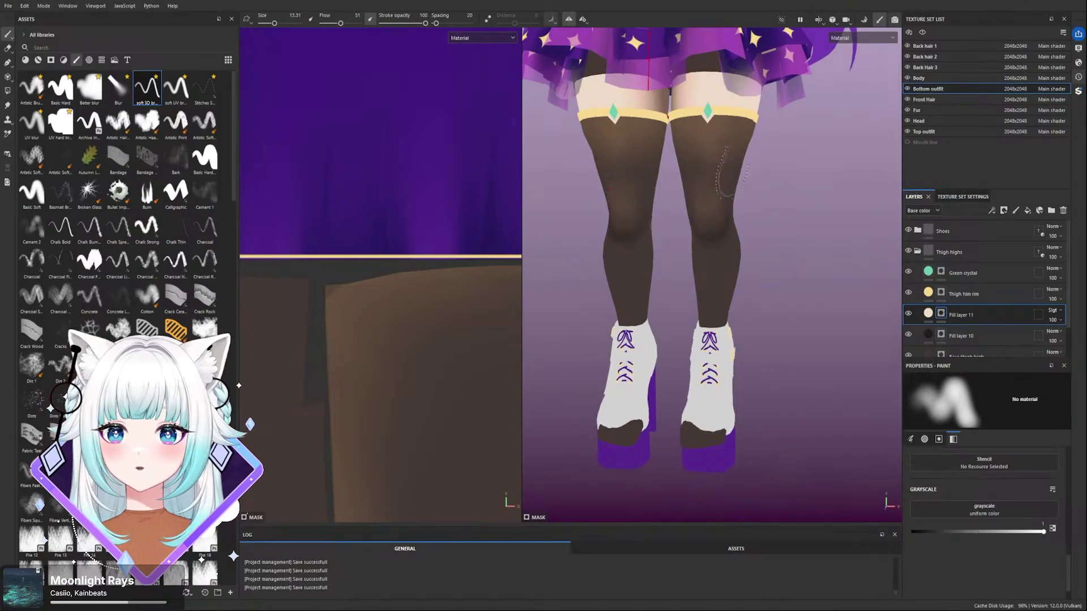
alt+drag(716, 185, 733, 167)
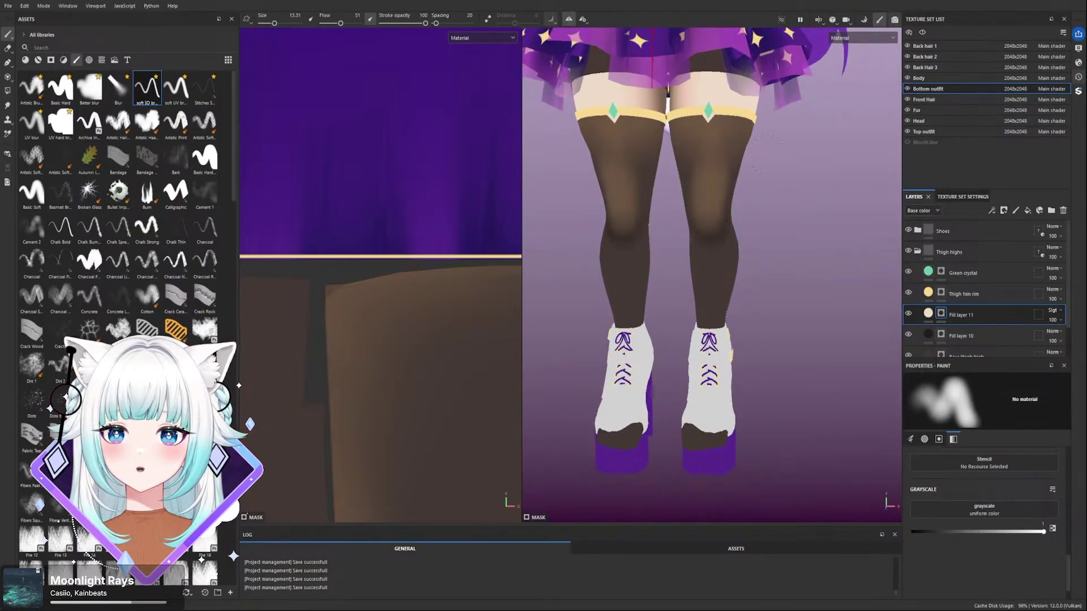
- Rework the glow on the front upper thighs with white and black at brush size 13.31, enlarging the brush to 16.39
alt+drag(767, 152, 746, 158)
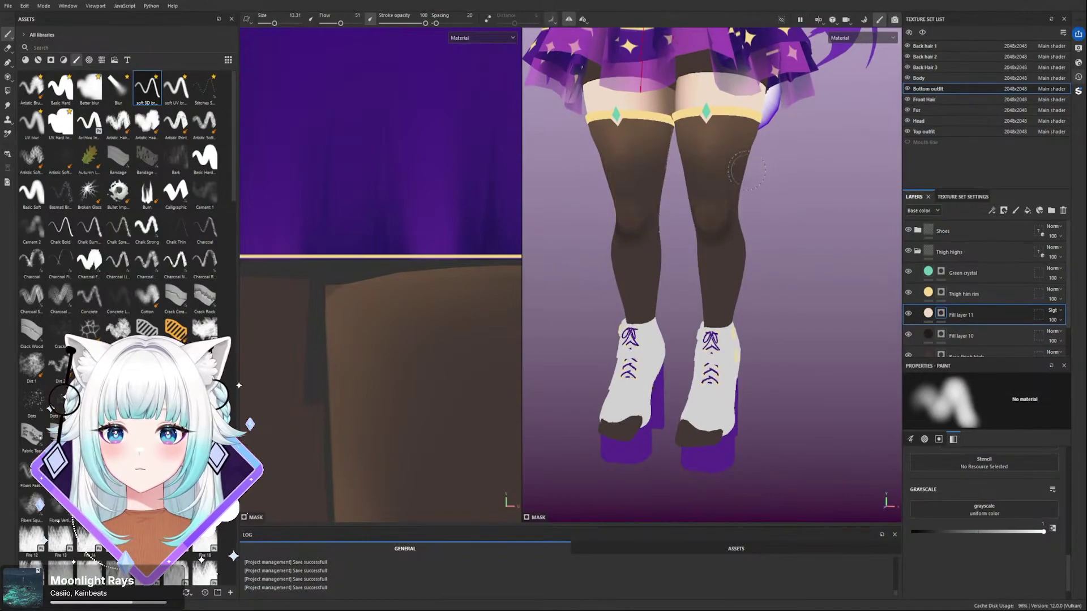
alt+drag(623, 187, 720, 149)
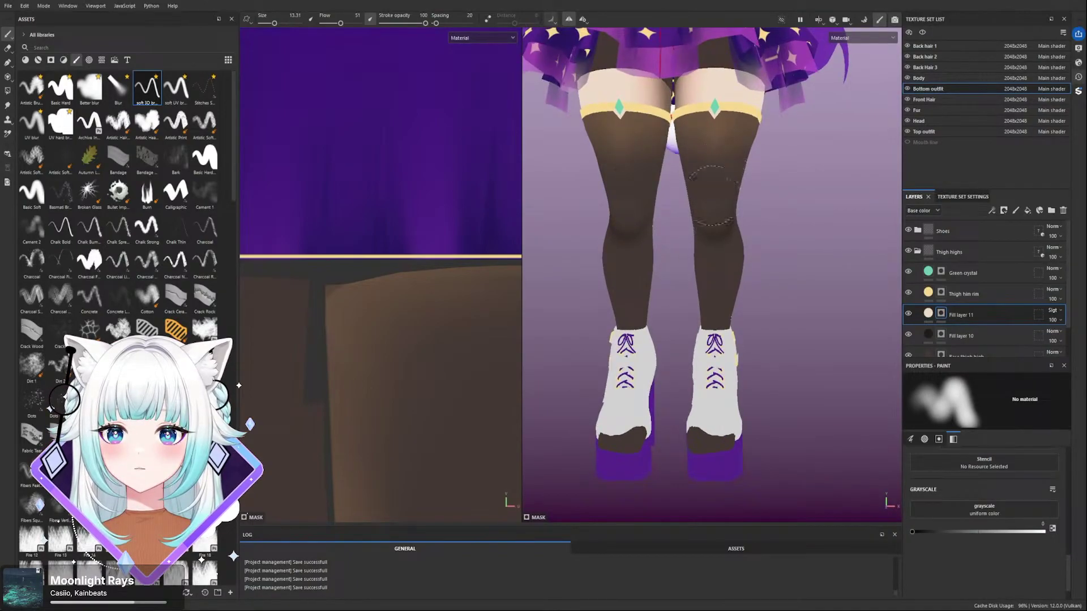
mouse_move(711, 174)
alt+mouse_down()
mouse_move(753, 148)
mouse_move(728, 159)
alt+mouse_up()
alt+drag(708, 214, 715, 180)
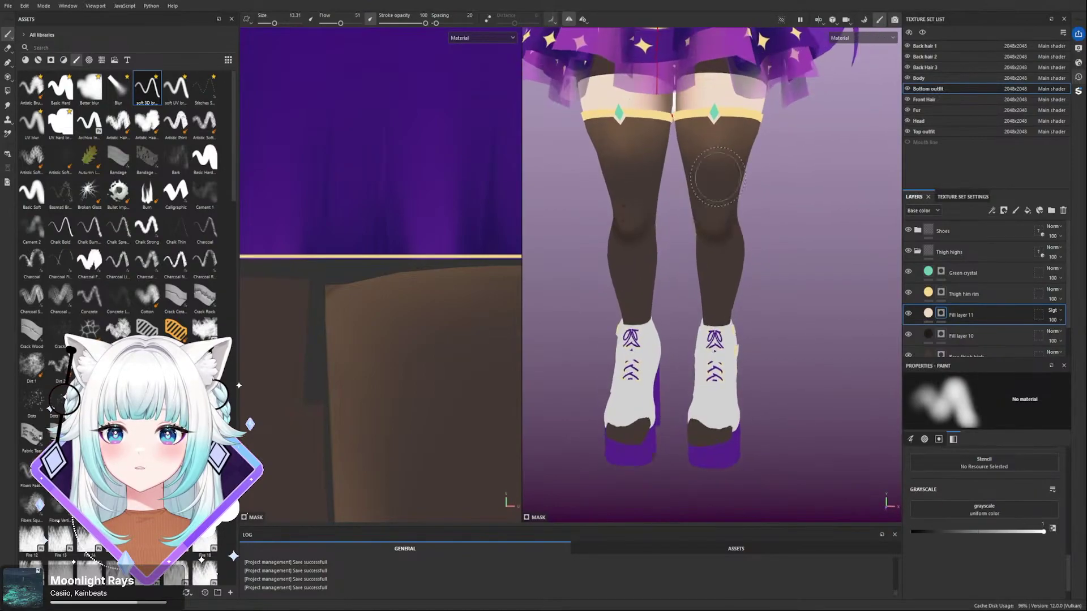
key(x)
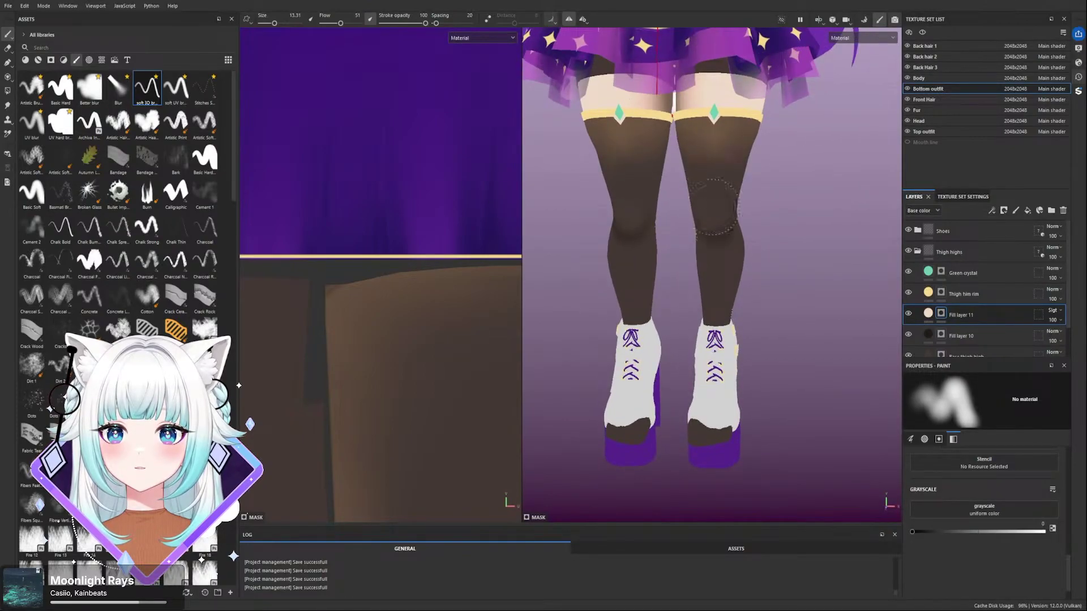
key(x)
key(bracketright)
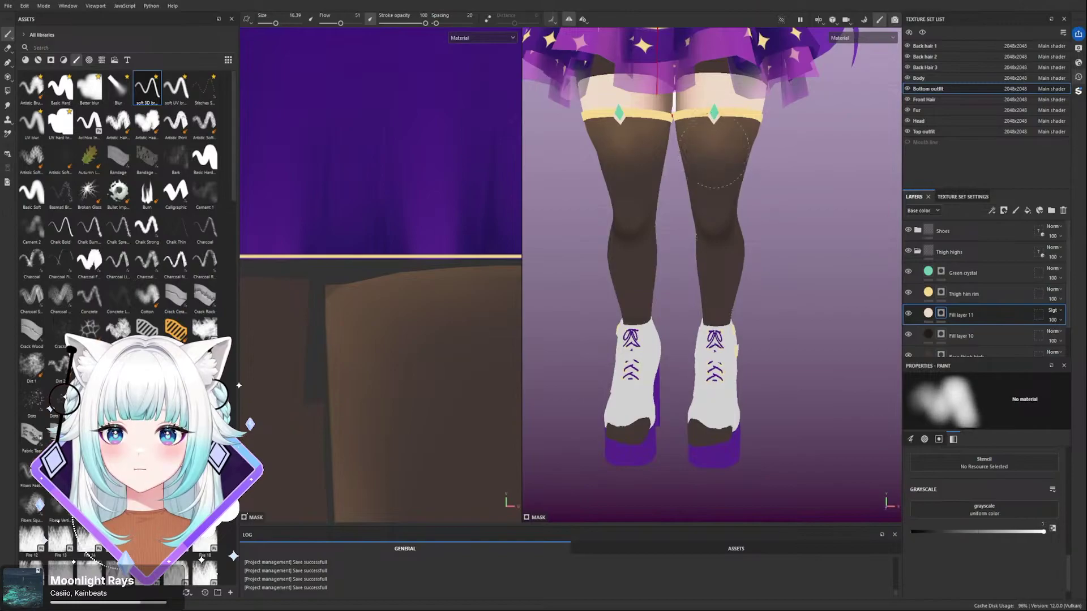
- Lower the opacity of Fill layer 11 slightly to tone down the skin-coloured glow
click(1066, 339)
drag(1055, 335, 1061, 337)
scroll(1060, 337, down, 1)
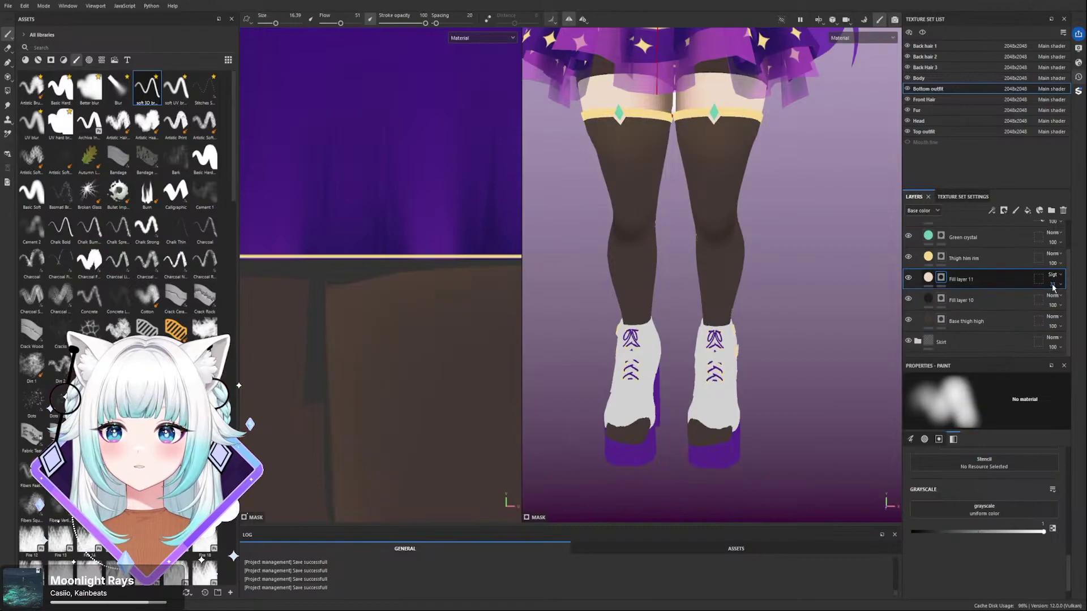
mouse_move(1060, 302)
mouse_down()
mouse_move(1070, 306)
mouse_move(1057, 298)
mouse_up()
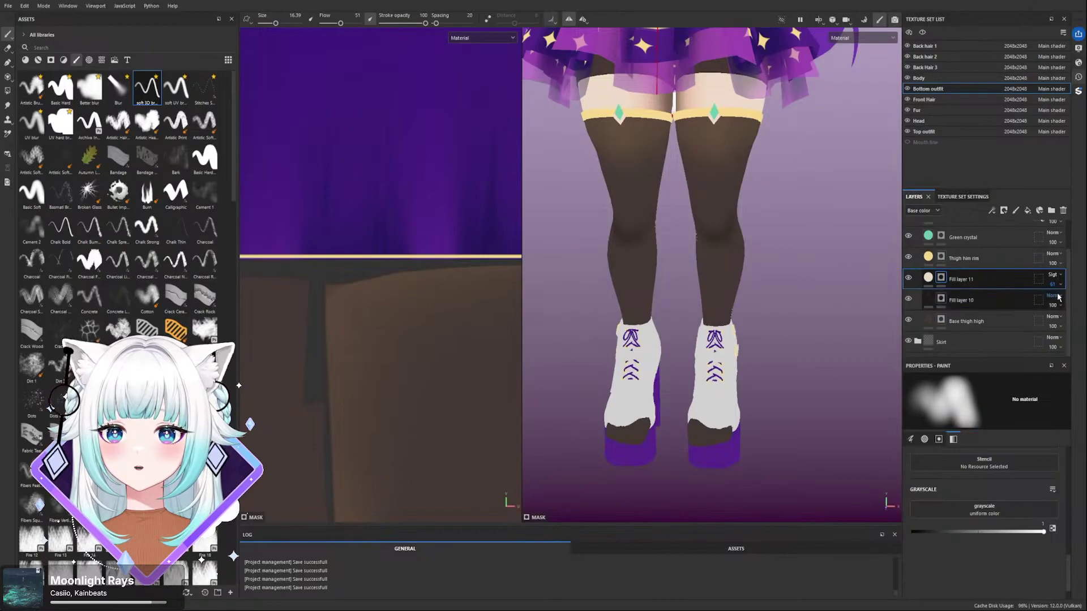
- Save the project
scroll(742, 243, down, 4)
alt+drag(753, 234, 783, 187)
scroll(723, 205, up, 5)
alt+drag(723, 205, 606, 228)
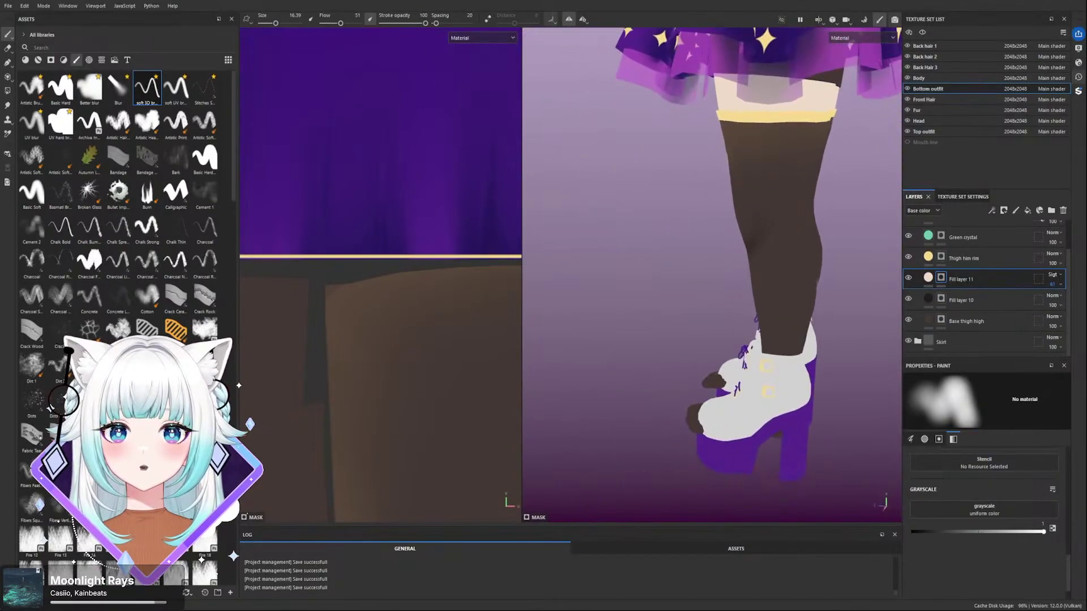
key(ctrl+s)
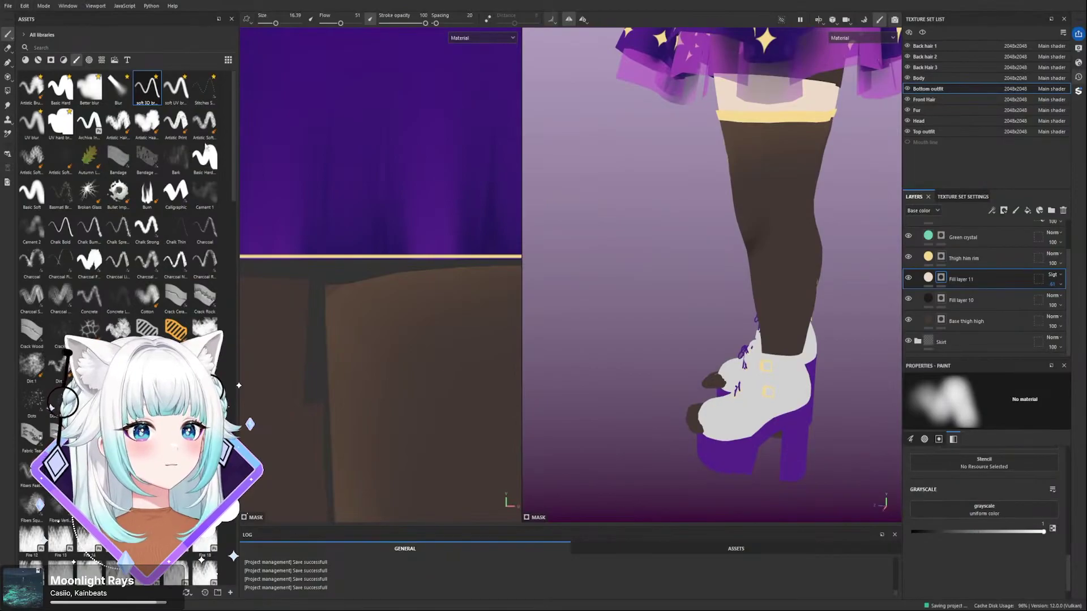
- Examine the thigh-high shading and skirt together from the front and sides, both close up and from farther away
scroll(719, 266, down, 3)
scroll(719, 267, up, 2)
alt+drag(719, 266, 707, 176)
scroll(780, 128, up, 3)
scroll(711, 186, up, 2)
scroll(732, 158, down, 2)
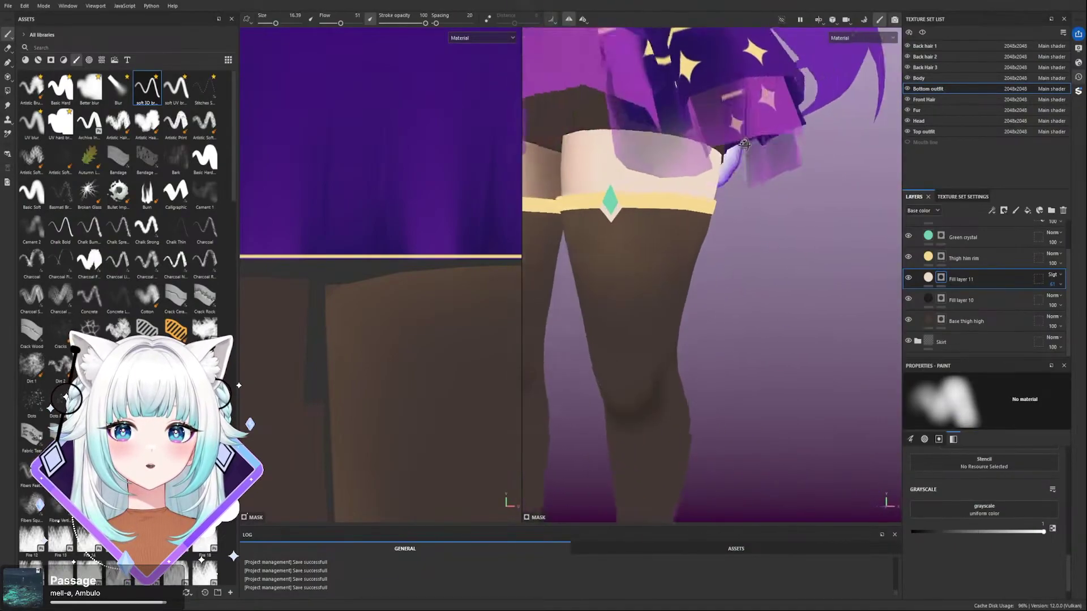
scroll(674, 182, down, 2)
scroll(668, 181, down, 3)
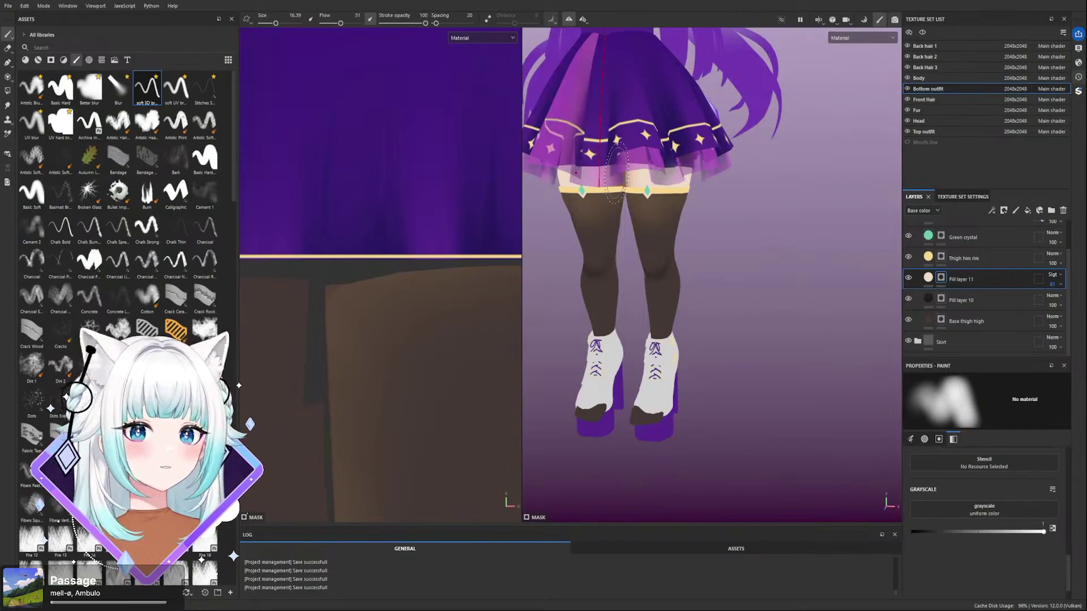
scroll(614, 173, up, 3)
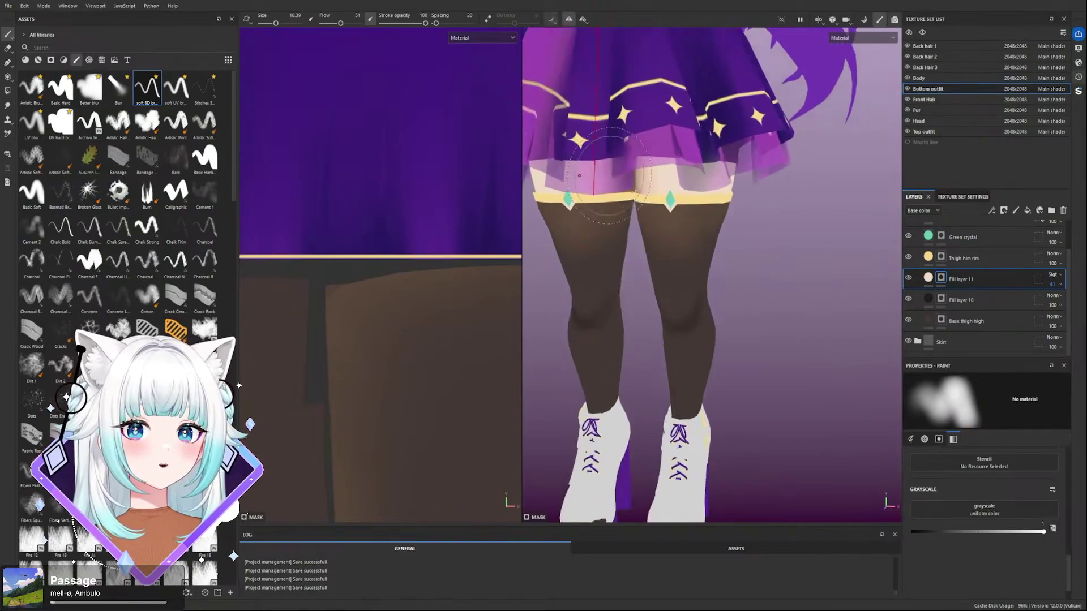
scroll(609, 176, up, 1)
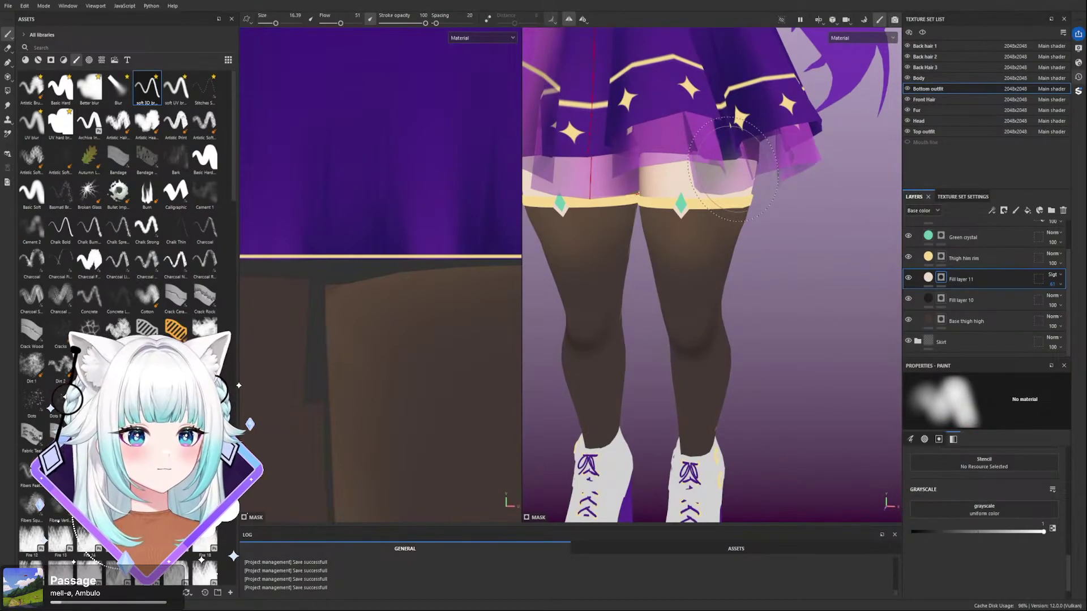
scroll(708, 175, down, 4)
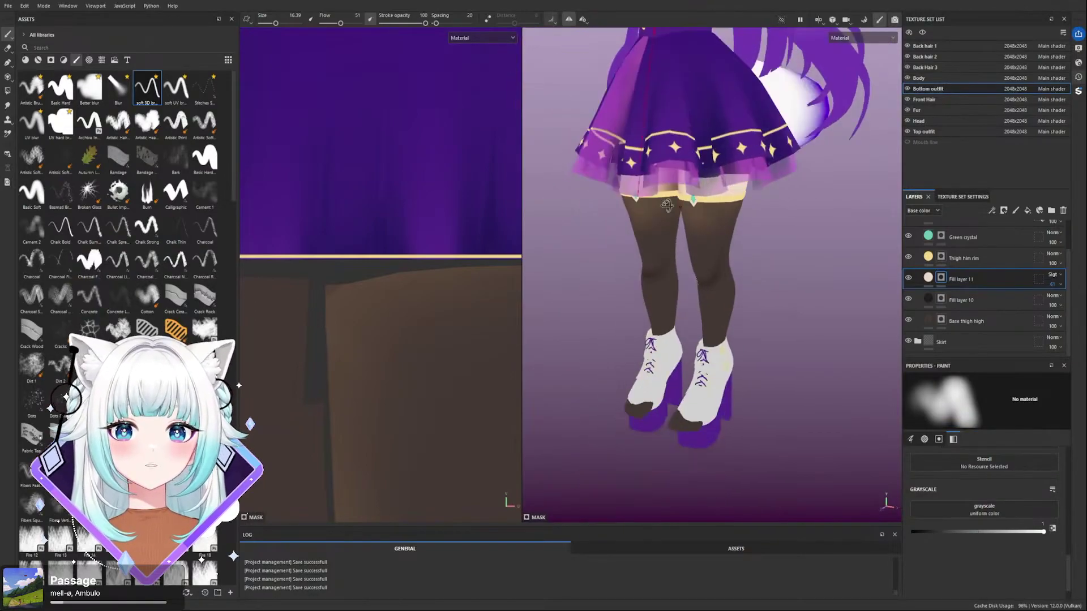
alt+drag(705, 176, 756, 212)
mouse_move(656, 193)
alt+mouse_down()
mouse_move(702, 225)
mouse_move(906, 211)
mouse_move(971, 213)
mouse_move(1023, 235)
mouse_move(911, 212)
alt+mouse_up()
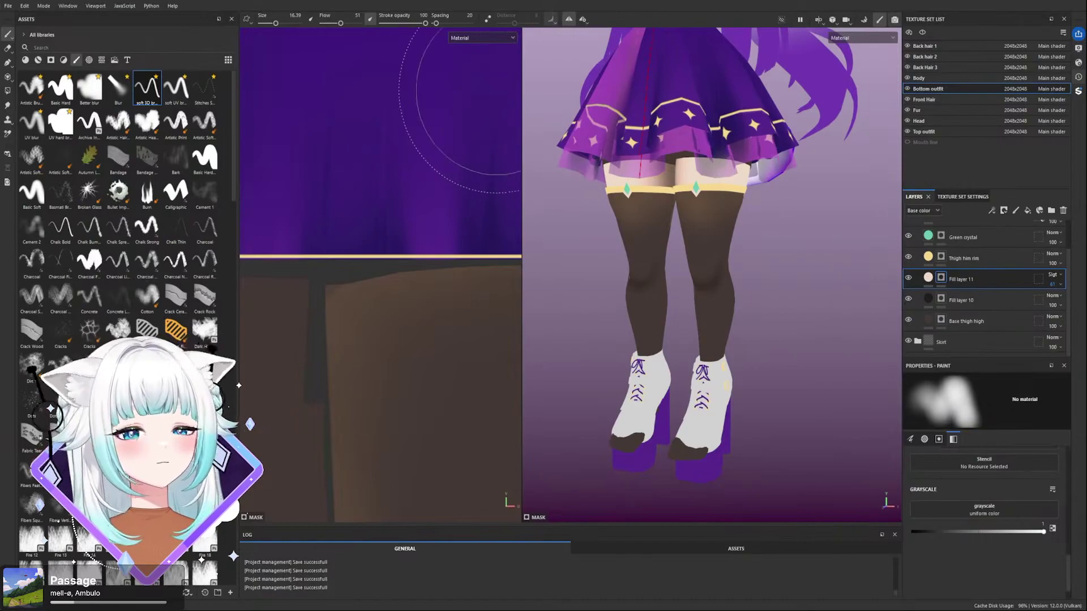
scroll(680, 99, down, 3)
alt+middle_drag(679, 99, 755, 245)
scroll(712, 368, up, 5)
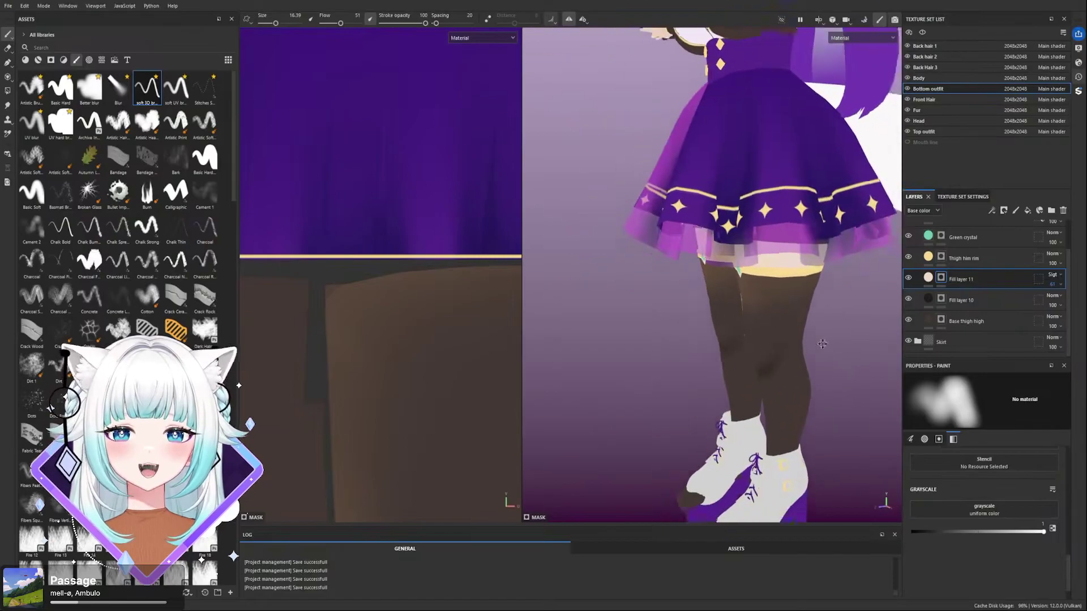
- Toggle Fill layer 11's visibility off and on to compare the thigh highs with and without the glow
click(908, 278)
click(908, 278)
click(908, 278)
click(908, 278)
alt+drag(708, 186, 751, 211)
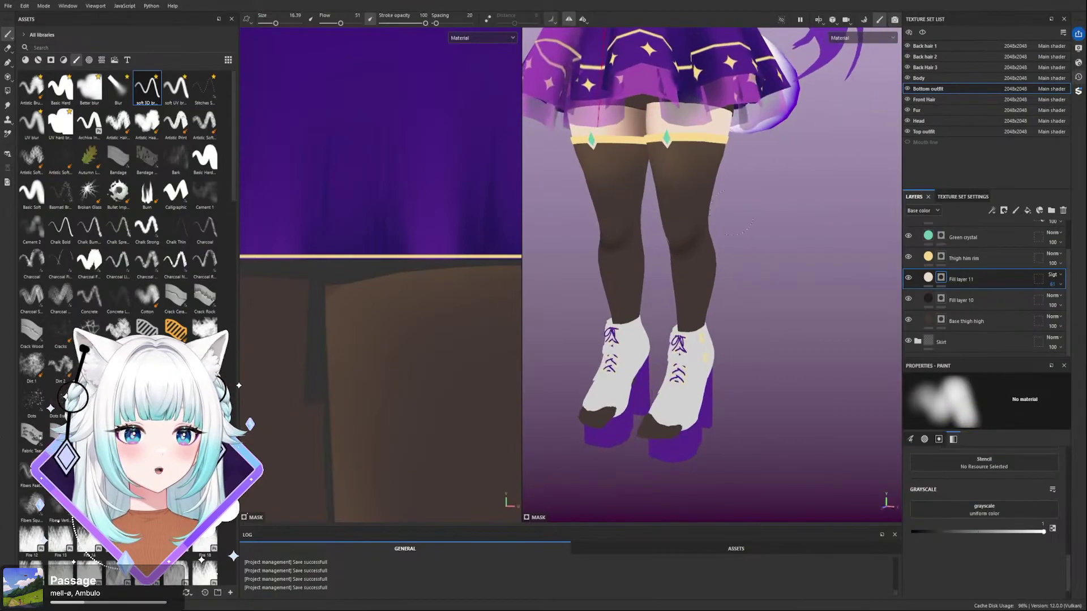
- Examine the front thigh glow, knee shading and yellow thigh bands up close, including the gap between the thighs
scroll(742, 227, up, 5)
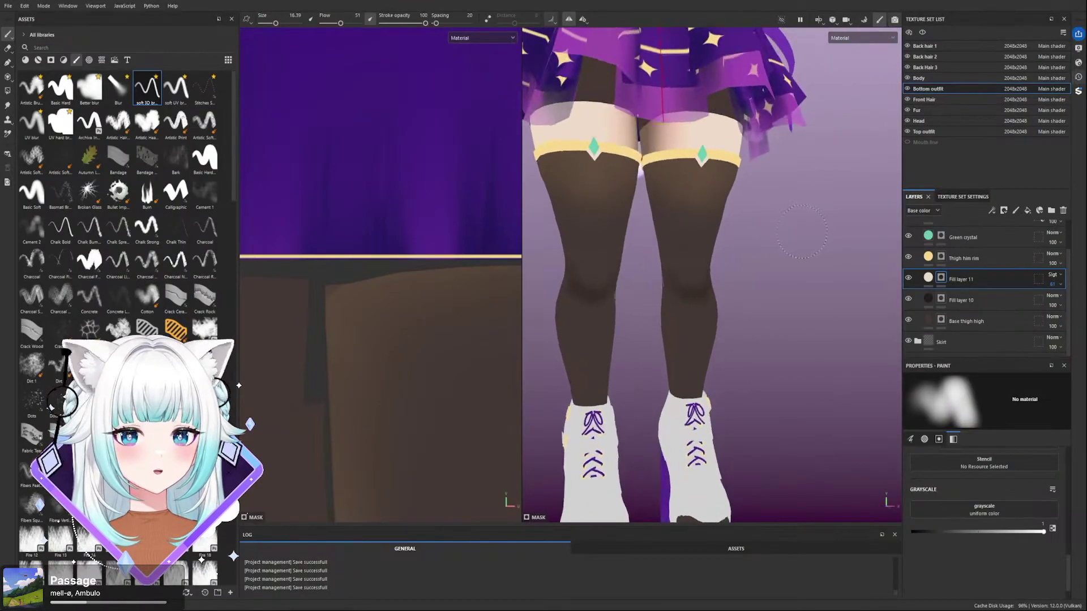
alt+drag(803, 231, 782, 249)
alt+drag(773, 190, 773, 199)
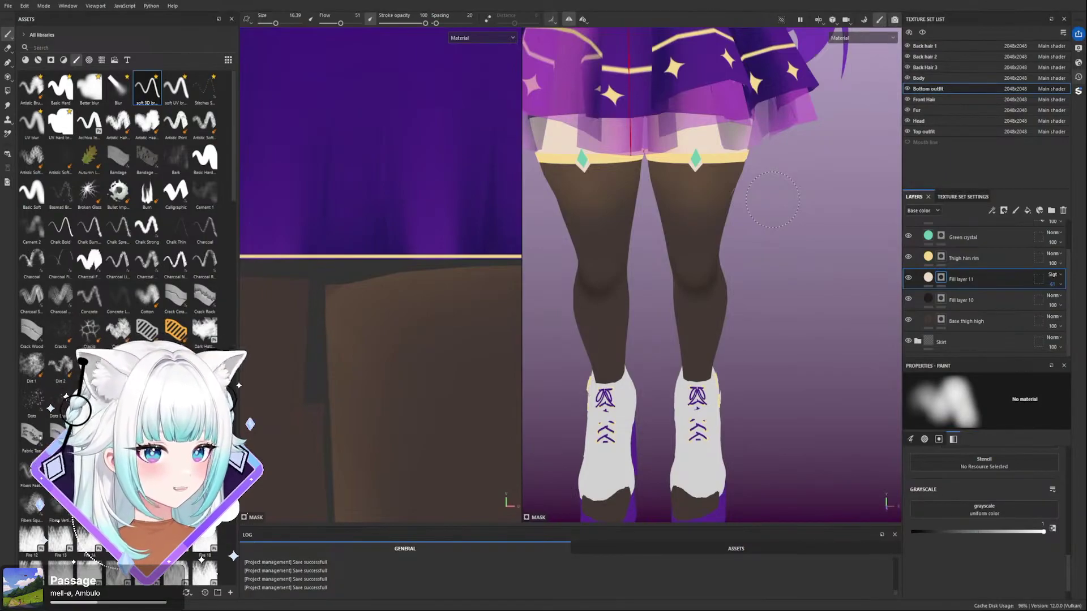
alt+drag(773, 199, 743, 158)
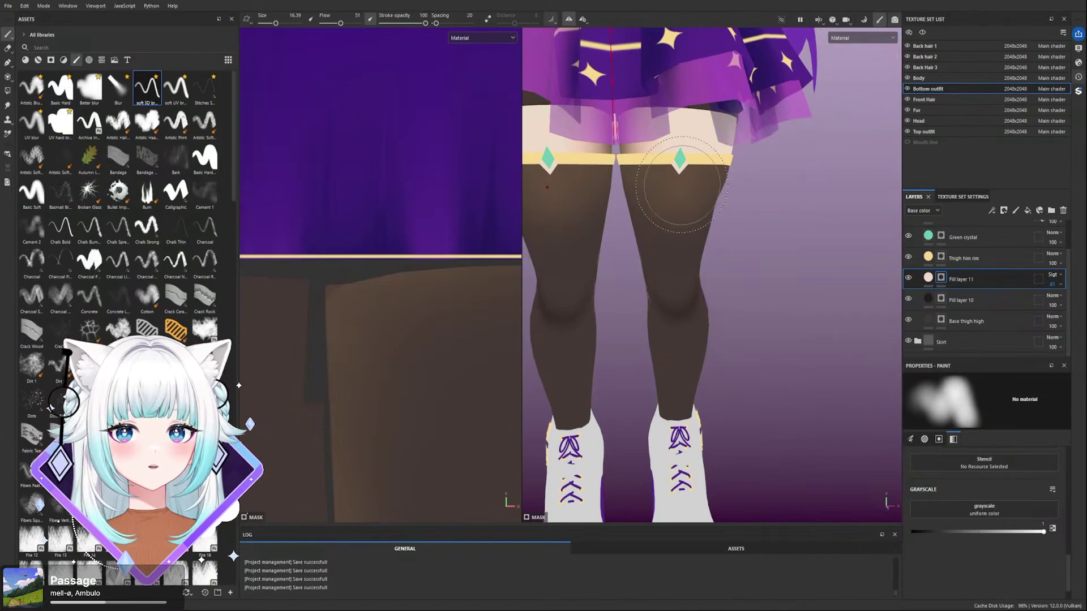
scroll(682, 184, up, 5)
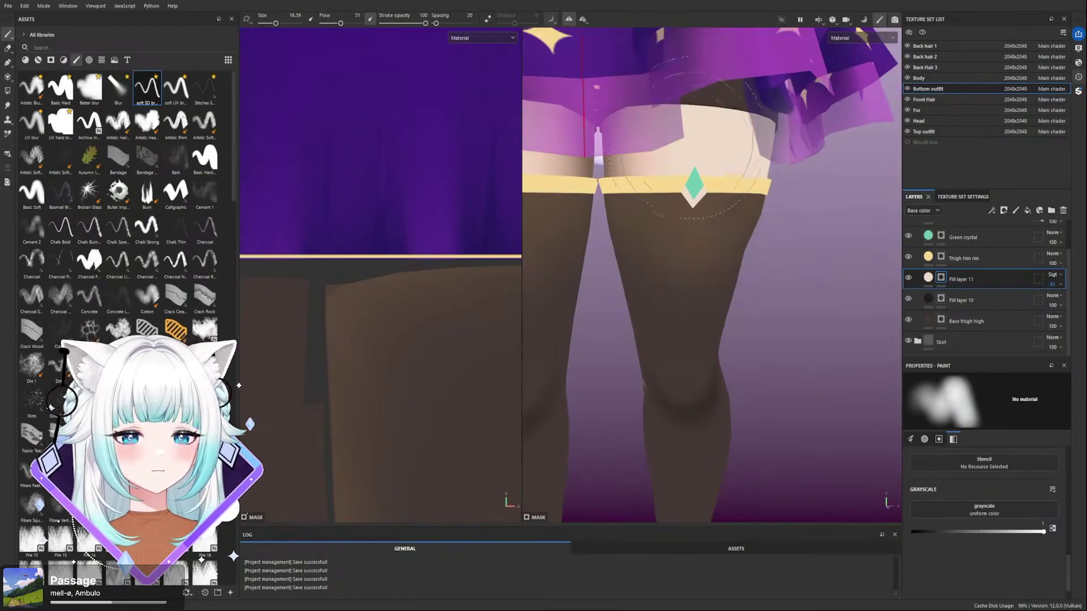
alt+drag(686, 194, 707, 193)
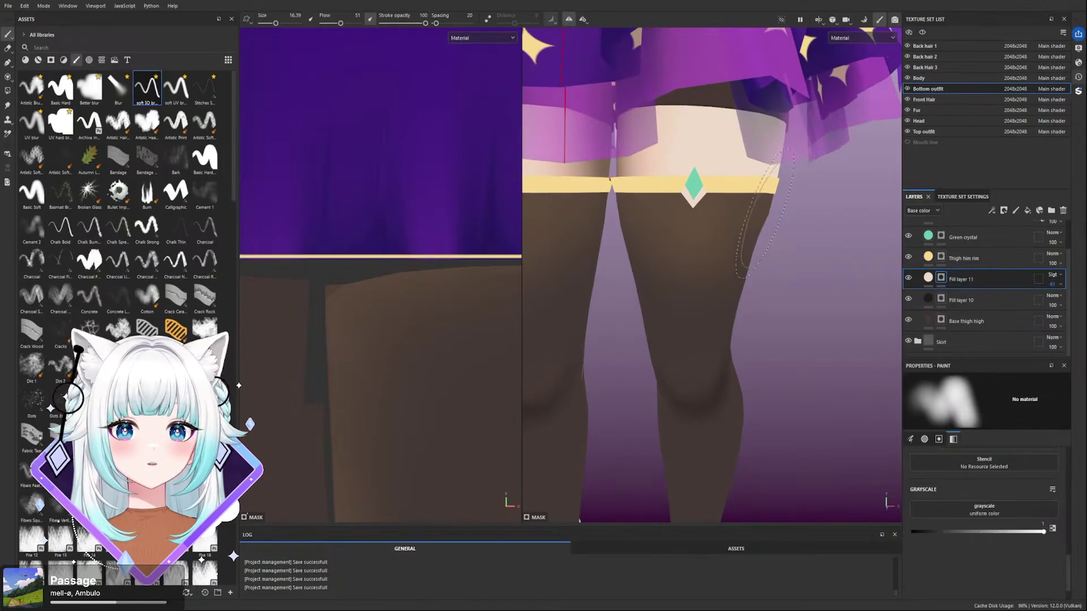
alt+drag(764, 204, 738, 185)
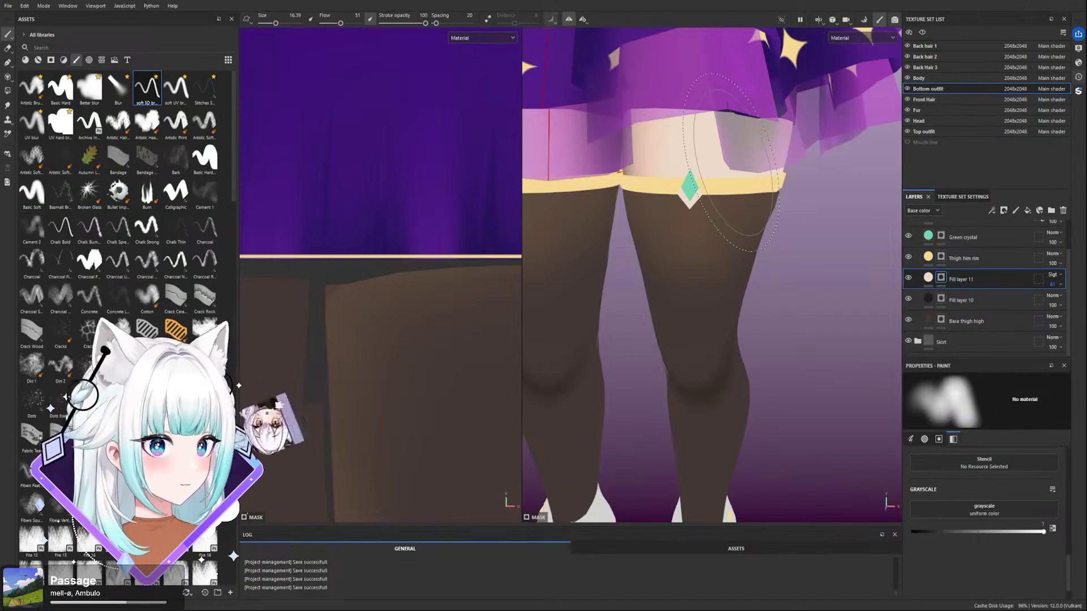
scroll(725, 162, down, 3)
scroll(764, 153, up, 3)
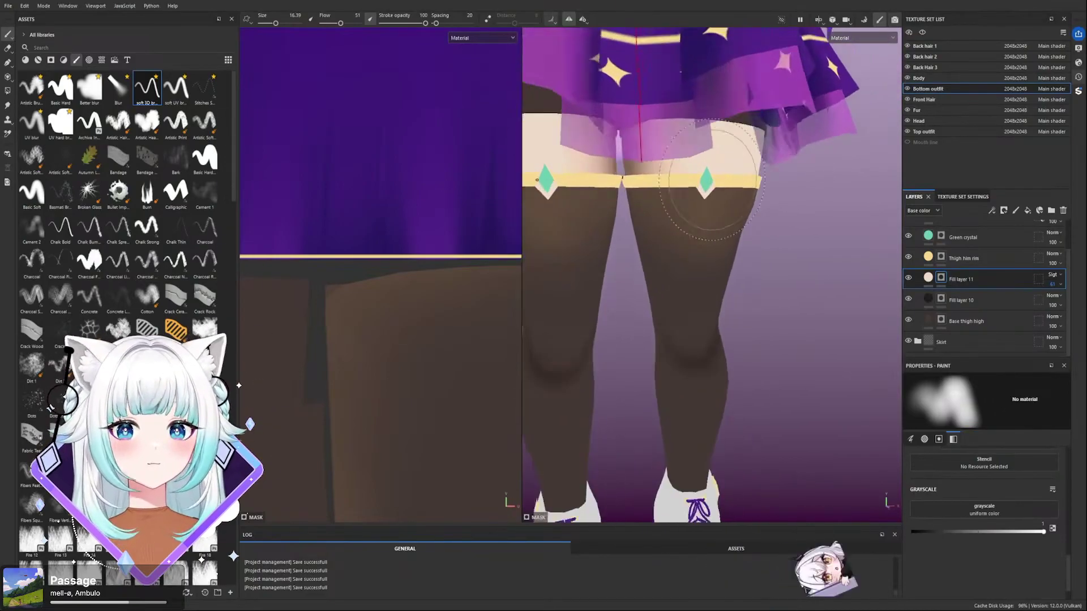
alt+drag(764, 152, 601, 189)
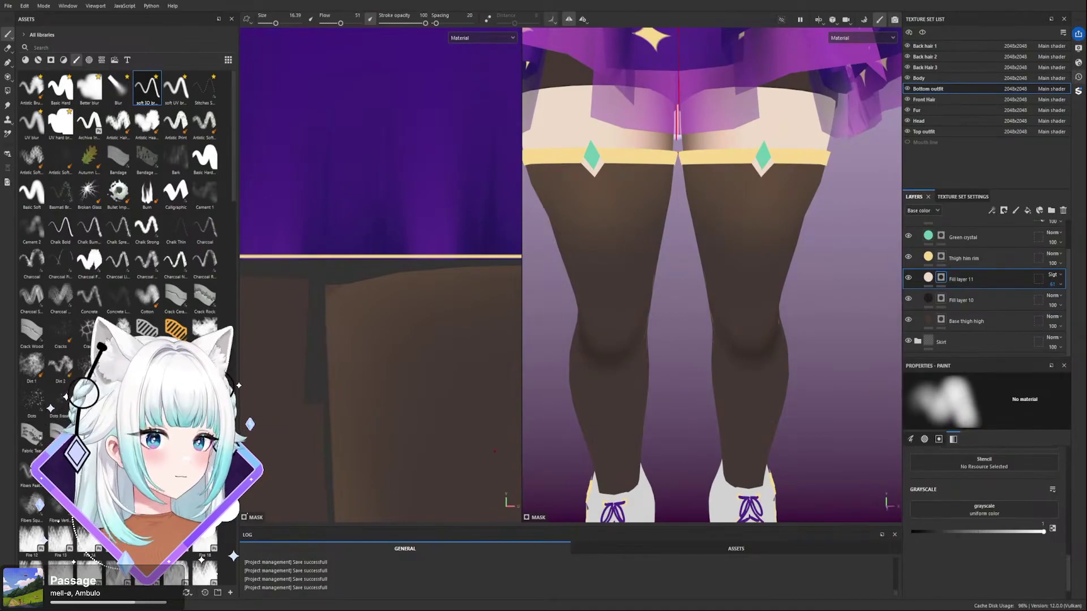
scroll(770, 390, down, 4)
scroll(787, 186, up, 6)
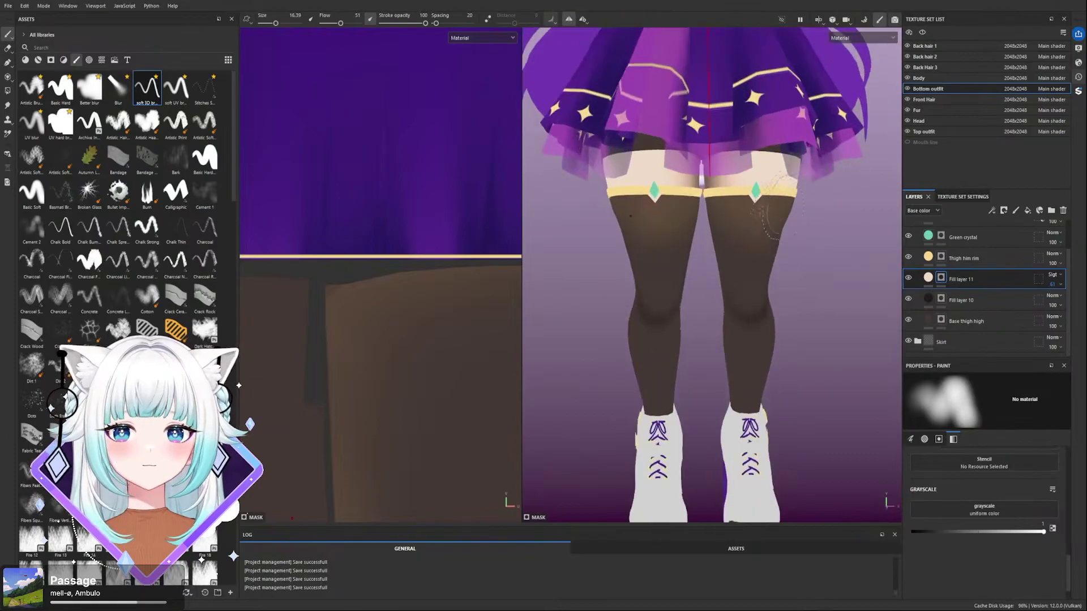
alt+drag(821, 190, 849, 203)
mouse_move(822, 202)
alt+mouse_down()
mouse_move(854, 209)
mouse_move(832, 203)
alt+mouse_up()
scroll(619, 175, up, 3)
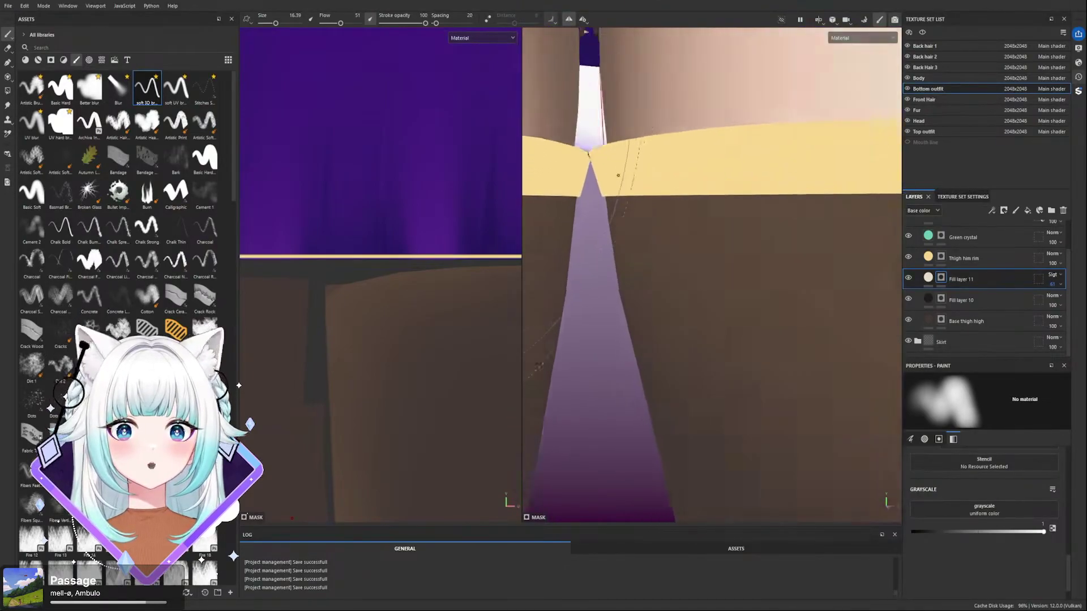
alt+middle_drag(619, 175, 704, 243)
alt+drag(704, 243, 707, 290)
scroll(714, 283, down, 8)
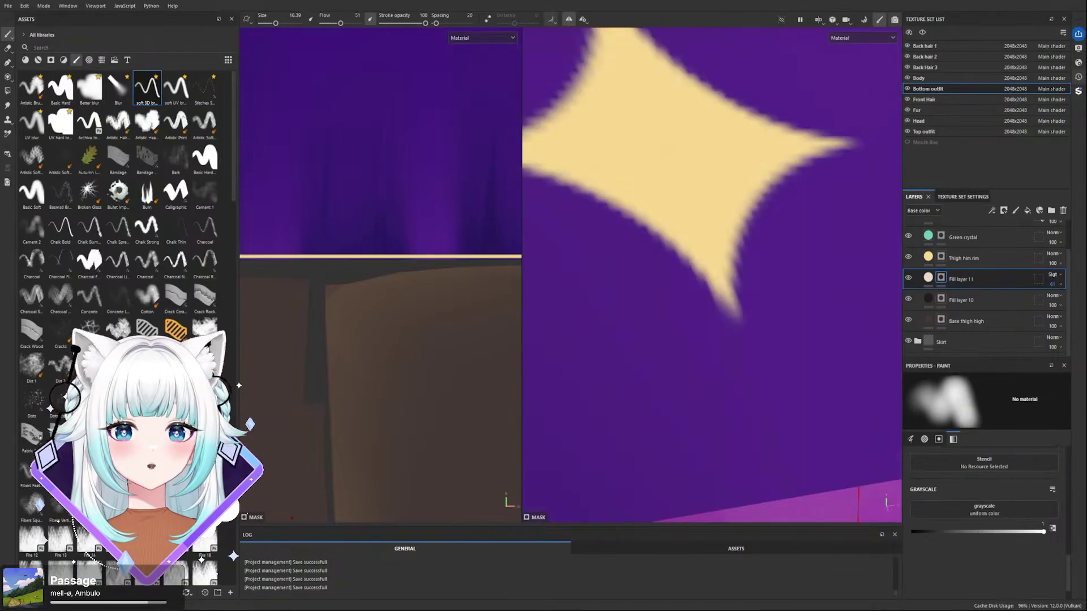
- Examine the front thigh-high glow and knee shading up close and against the full figure
alt+drag(757, 227, 719, 278)
scroll(732, 278, down, 3)
alt+middle_drag(756, 291, 774, 259)
alt+drag(773, 258, 778, 292)
alt+middle_drag(777, 293, 708, 173)
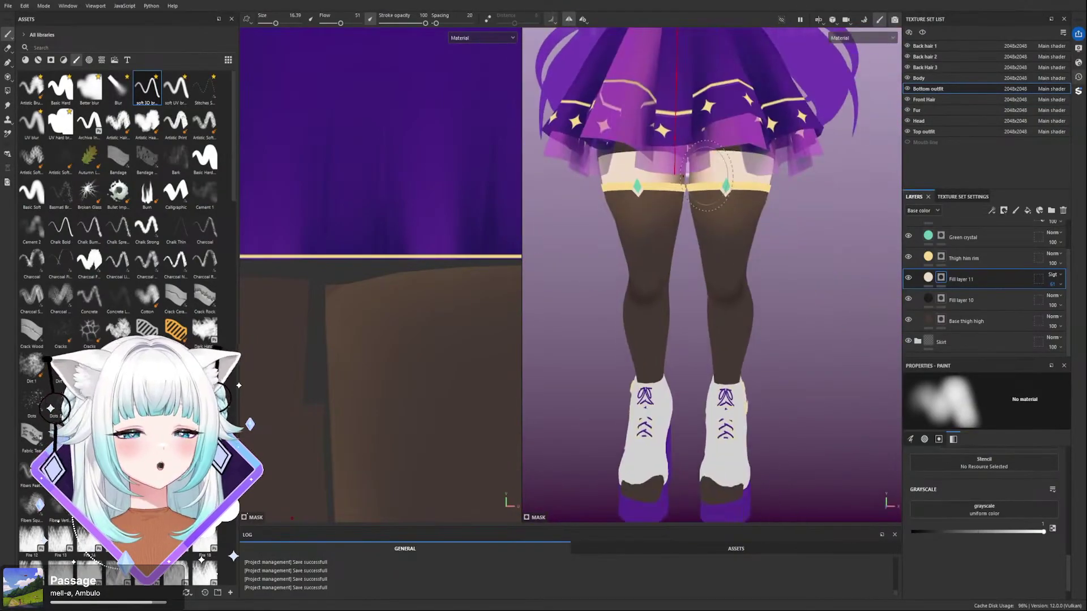
scroll(645, 190, down, 3)
scroll(646, 189, up, 3)
alt+drag(791, 306, 799, 284)
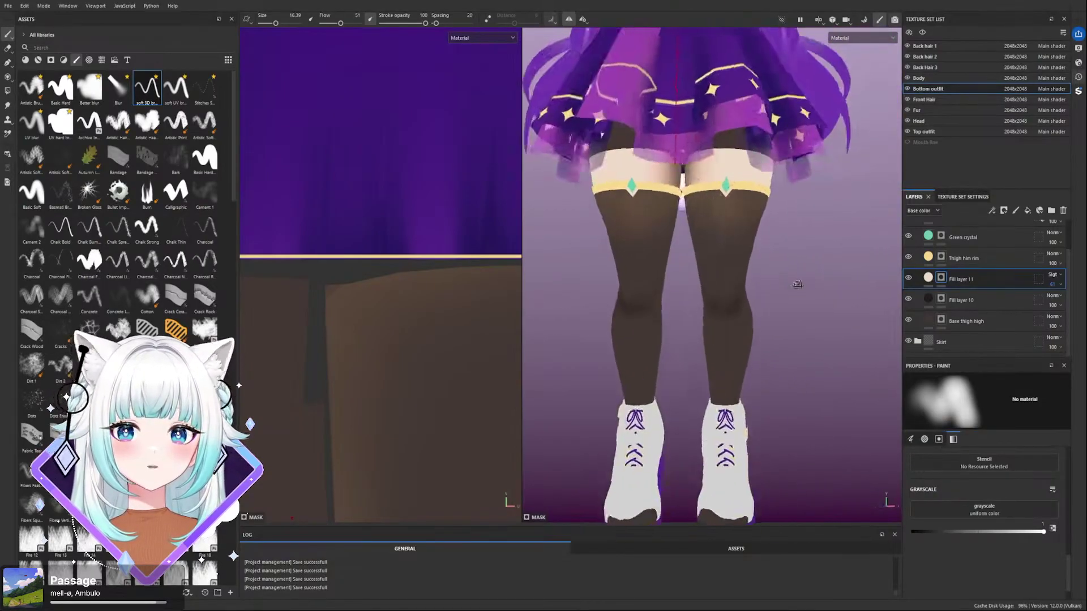
scroll(702, 198, up, 4)
scroll(706, 211, down, 2)
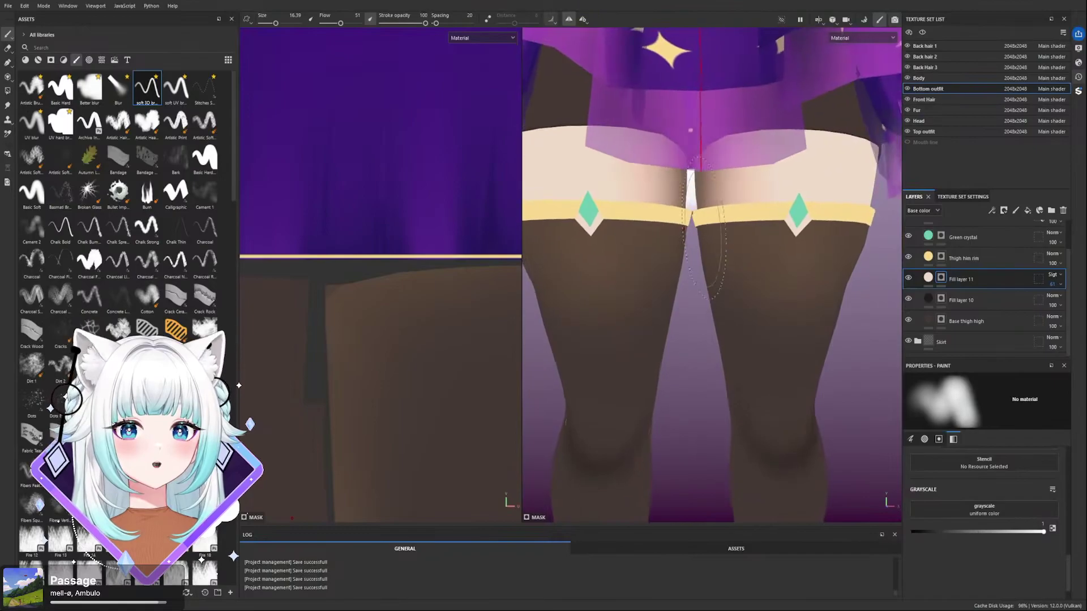
scroll(660, 332, down, 3)
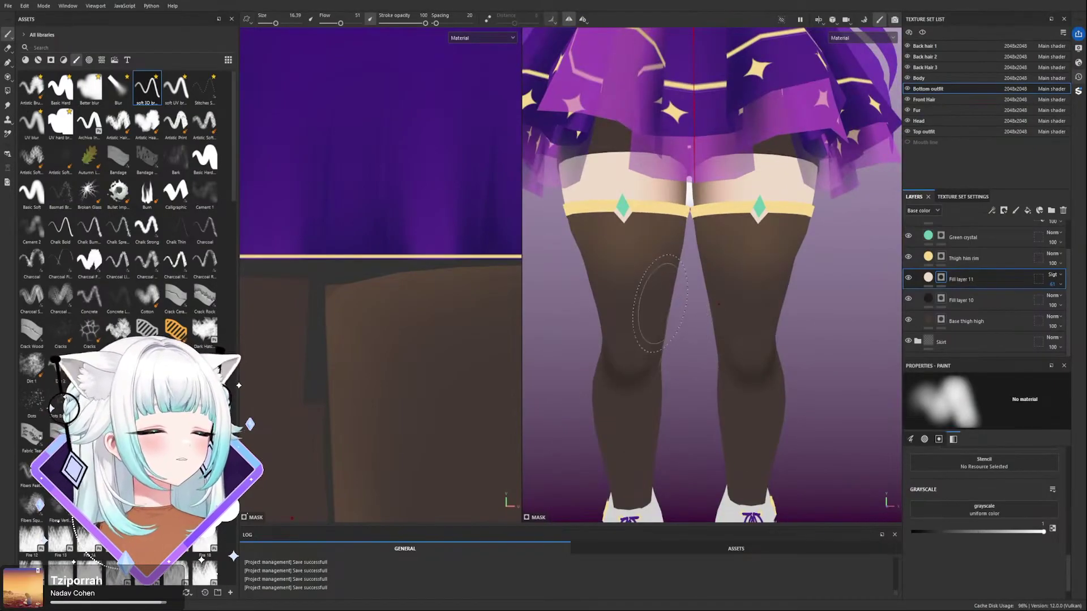
scroll(651, 306, down, 2)
scroll(714, 362, down, 4)
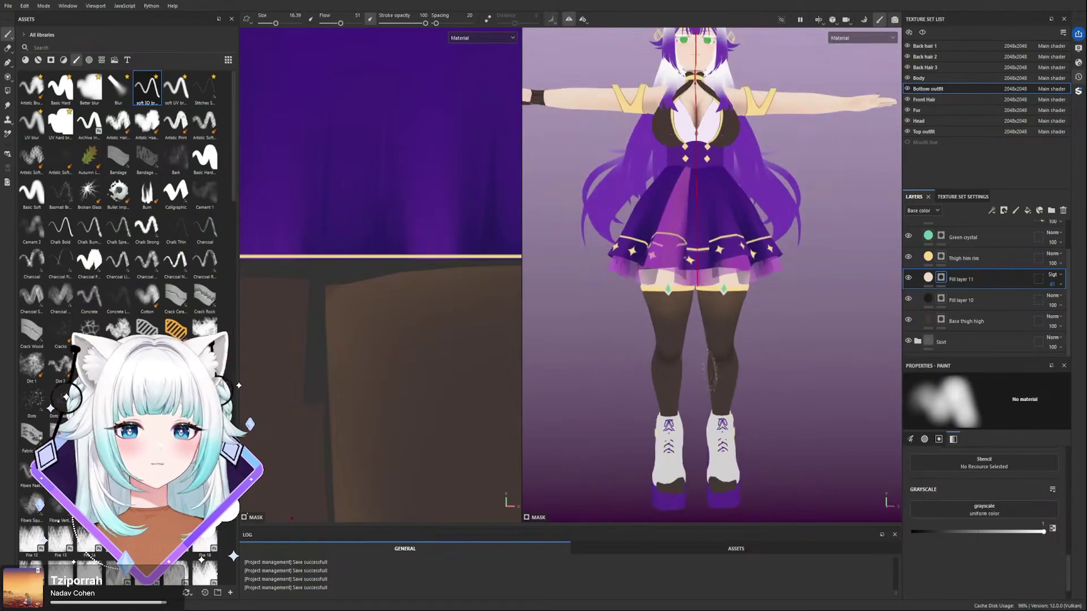
- Paint soft dark shading over the backs of both knees on Fill layer 10's mask
mouse_move(770, 360)
alt+mouse_down()
mouse_move(627, 345)
mouse_move(774, 346)
mouse_move(526, 352)
mouse_move(552, 348)
alt+mouse_up()
scroll(787, 335, up, 4)
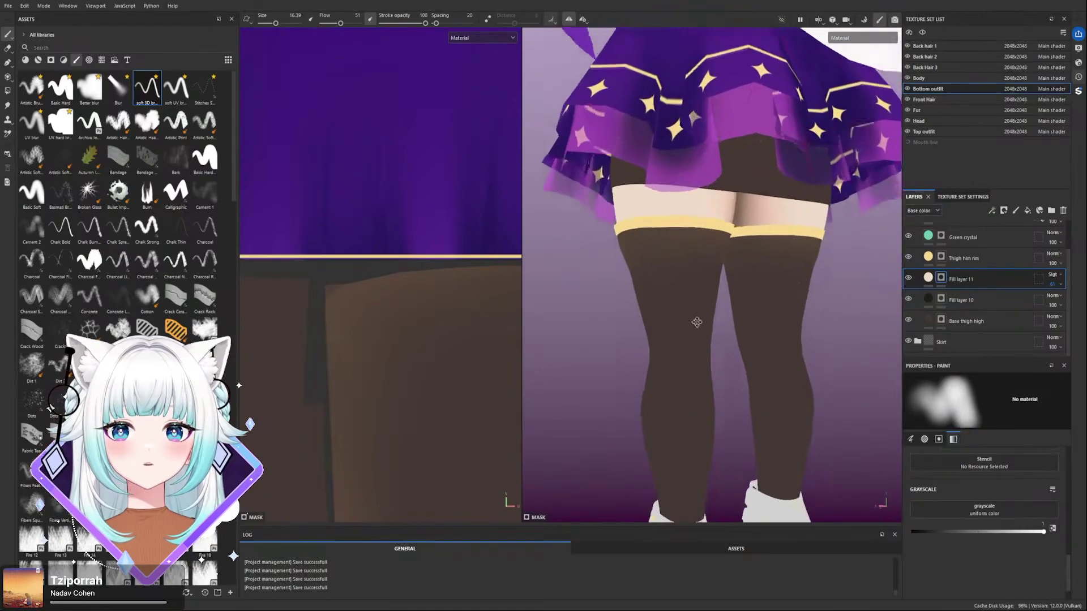
click(941, 298)
mouse_move(793, 368)
mouse_down()
mouse_move(770, 300)
mouse_move(758, 300)
mouse_up()
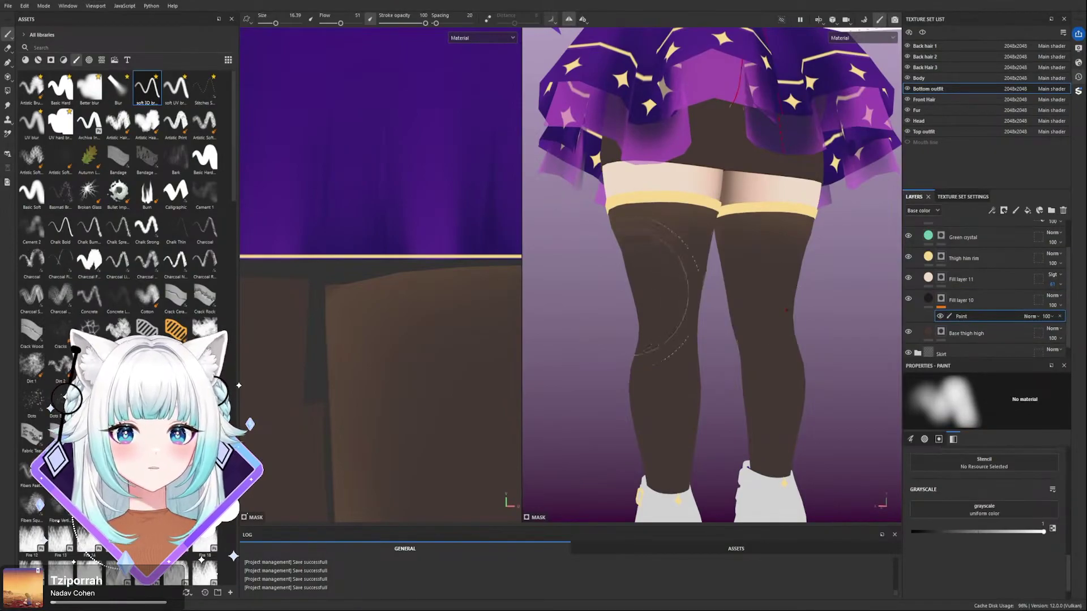
ctrl+right_drag(670, 309, 660, 308)
alt+drag(669, 311, 657, 307)
ctrl+right_drag(659, 307, 672, 306)
mouse_move(674, 309)
mouse_down()
mouse_move(686, 307)
mouse_move(680, 320)
mouse_up()
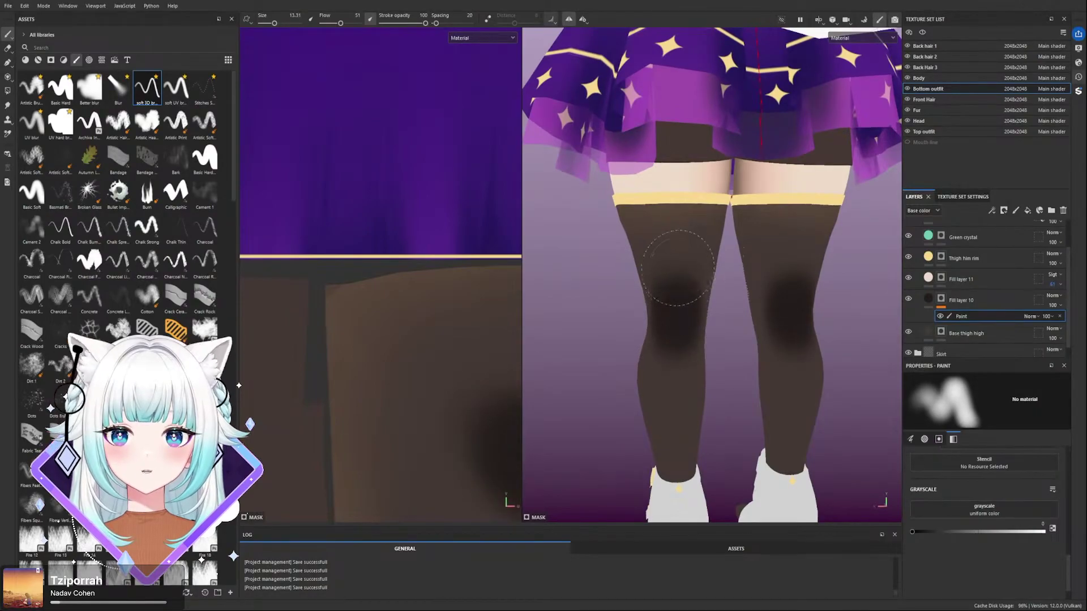
- Erase the upper and lower parts of the back-of-knee shading down to soft horizontal bands
key(x)
drag(677, 266, 683, 273)
mouse_move(674, 340)
mouse_down()
mouse_move(669, 361)
mouse_move(810, 345)
mouse_move(674, 324)
mouse_up()
ctrl+right_drag(674, 324, 639, 291)
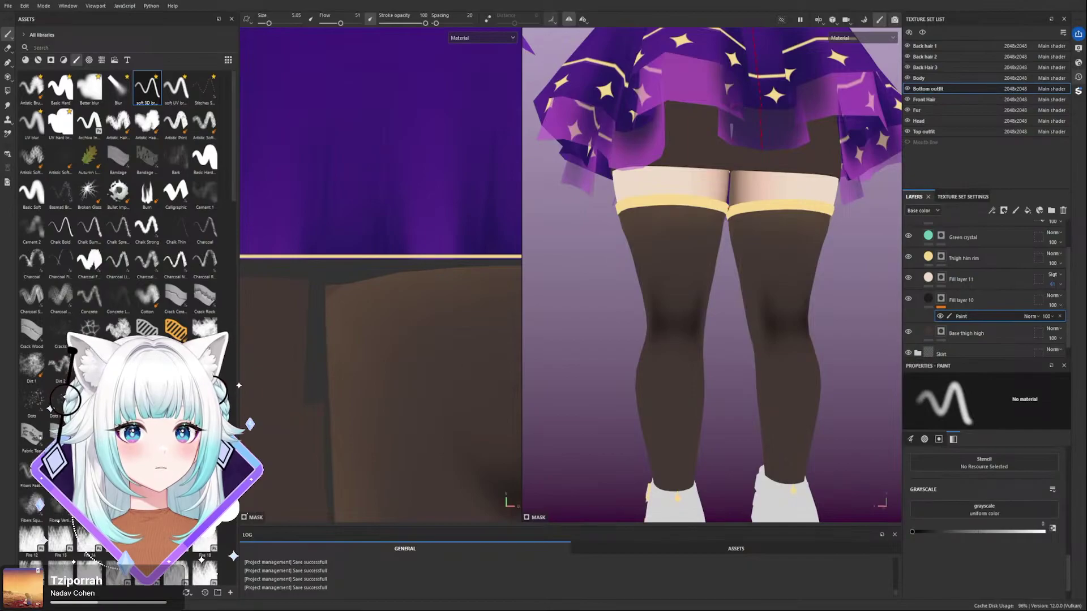
scroll(736, 247, up, 2)
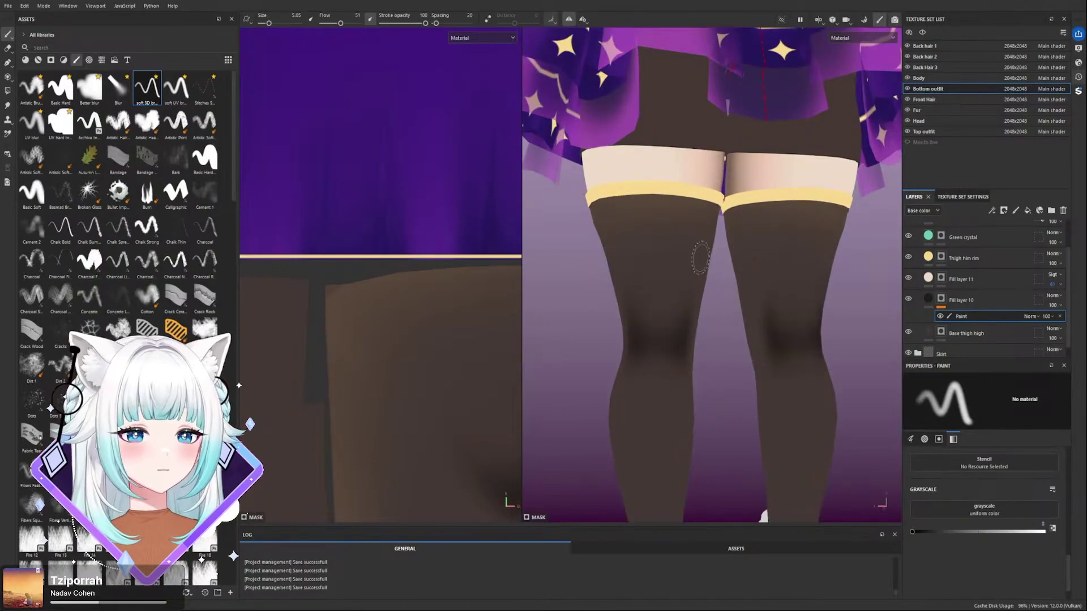
alt+drag(660, 257, 708, 232)
scroll(648, 236, up, 3)
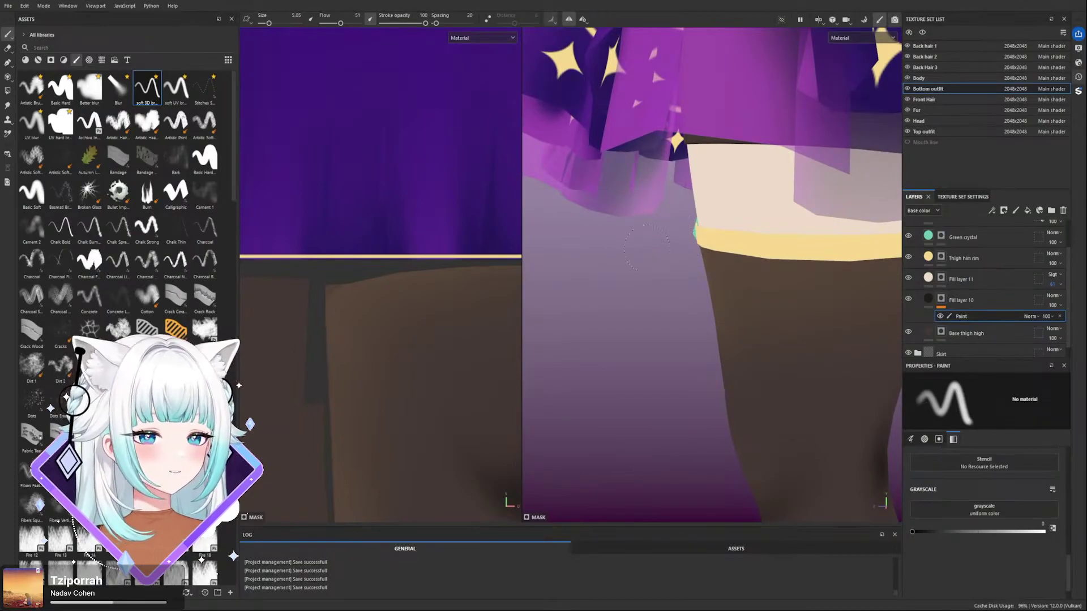
alt+right_drag(753, 238, 679, 249)
alt+drag(838, 284, 748, 291)
alt+right_drag(748, 291, 746, 301)
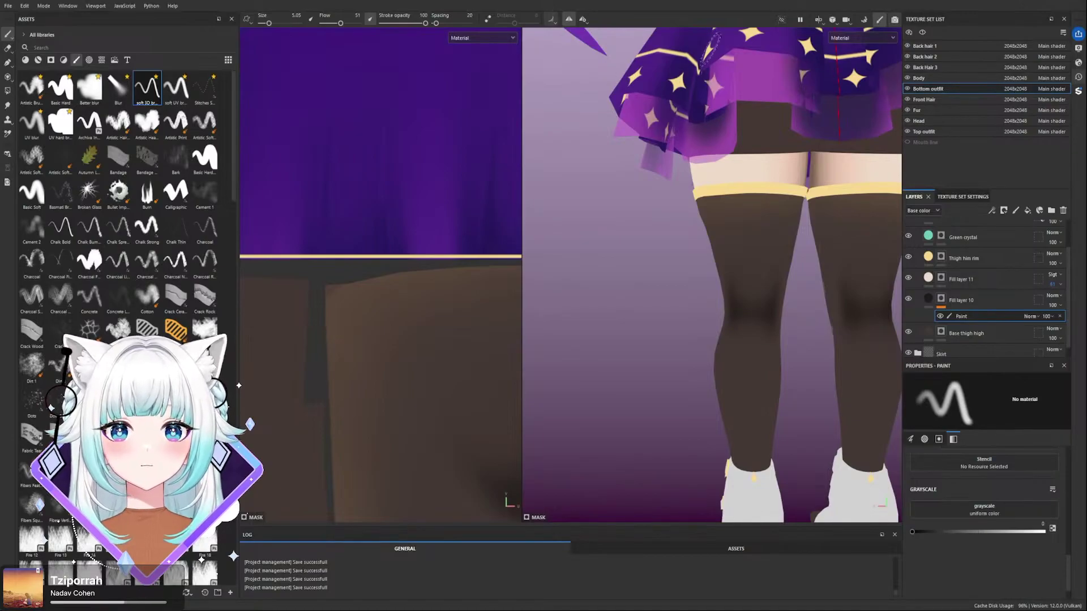
- Try a stroke behind the knees, undo it, and reduce the brush size to 4.19 for trimming the bands
mouse_move(743, 254)
alt+middle_down()
mouse_move(692, 228)
mouse_move(674, 193)
alt+middle_up()
key(x)
key(bracketright)
mouse_move(686, 262)
alt+mouse_down()
mouse_move(704, 263)
mouse_move(678, 295)
mouse_move(684, 265)
mouse_move(683, 275)
mouse_move(673, 241)
mouse_move(665, 255)
mouse_move(677, 243)
alt+mouse_up()
key(ctrl+z)
key(x)
key(bracketleft)
key(bracketleft)
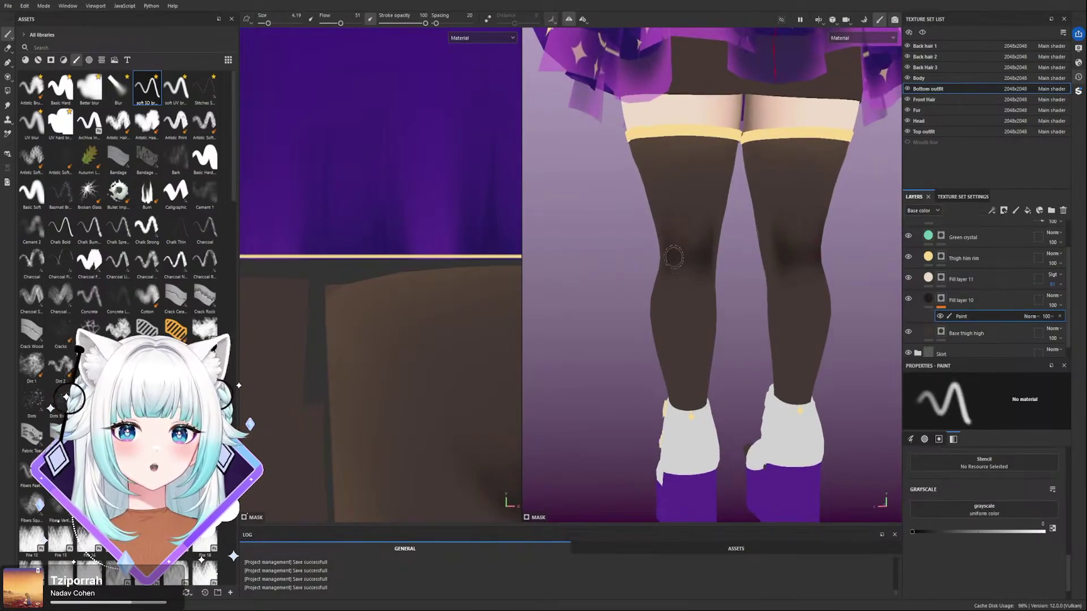
- Paint dark vertical creases beside the knee bands at brush size 3.41 and trim them into an H shape at size 5.99
key(bracketleft)
key(x)
alt+drag(683, 253, 713, 218)
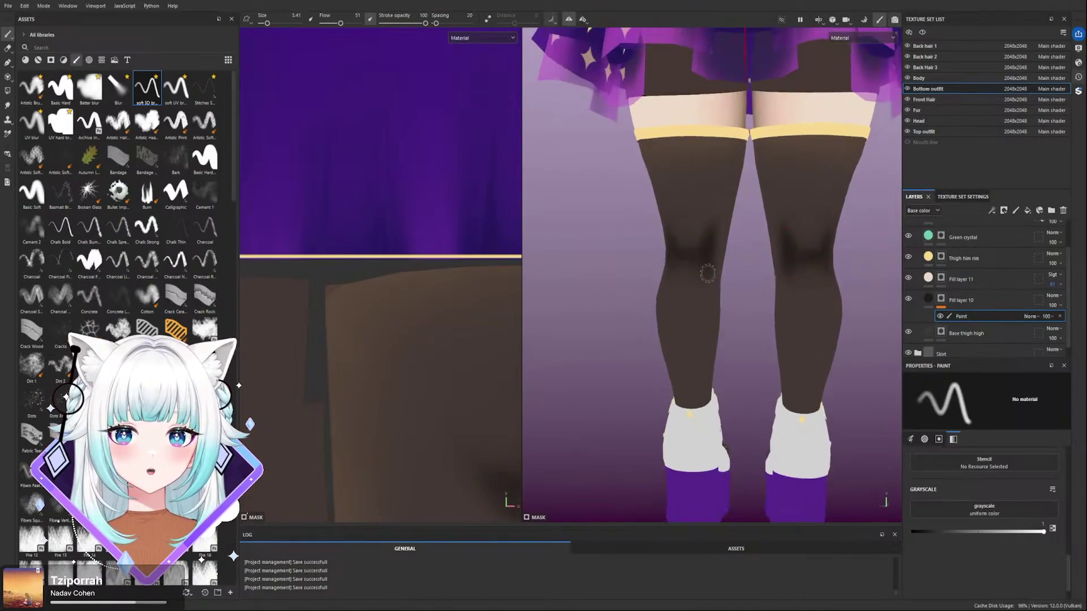
alt+drag(708, 275, 743, 240)
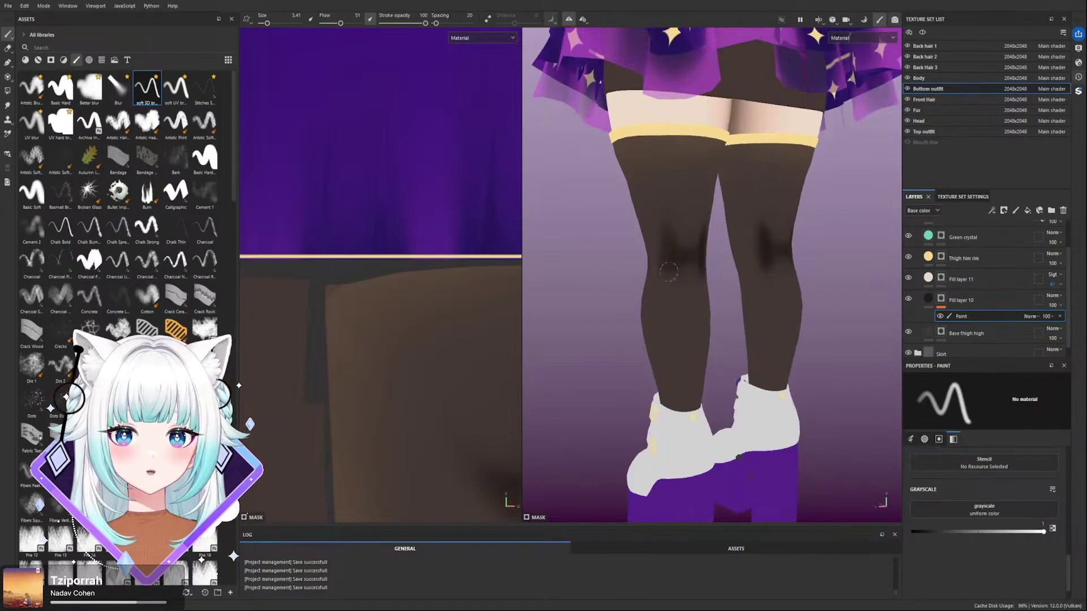
mouse_move(671, 242)
alt+mouse_down()
mouse_move(670, 252)
mouse_move(694, 220)
alt+mouse_up()
key(bracketright)
key(bracketright)
key(bracketright)
alt+middle_drag(696, 201, 679, 215)
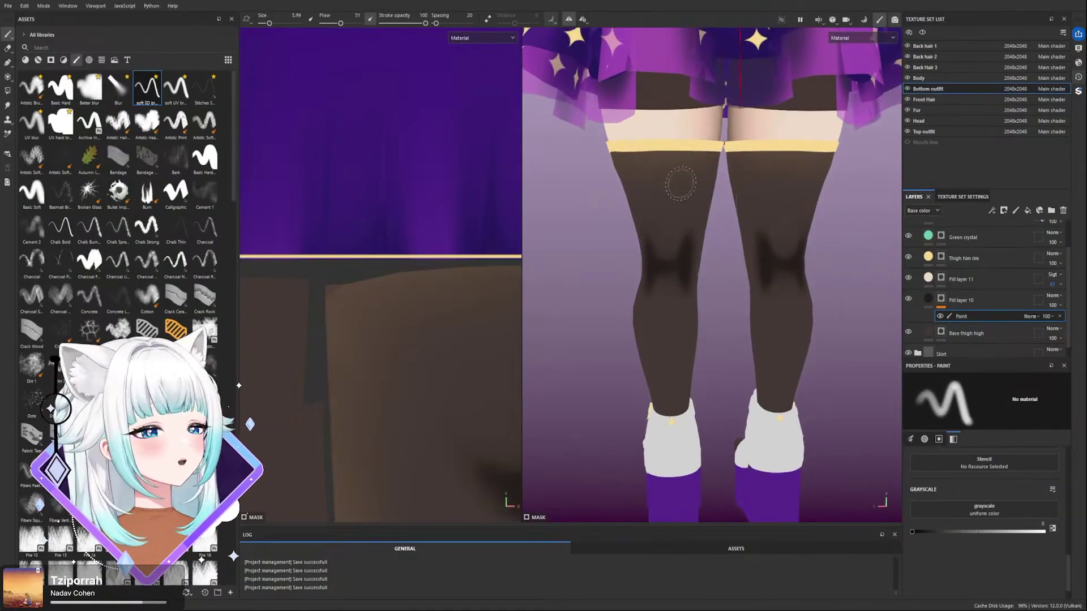
- Erase the H-shaped shading from the backs of both knees
mouse_move(664, 225)
alt+mouse_down()
mouse_move(660, 235)
mouse_move(667, 210)
mouse_move(840, 209)
mouse_move(645, 218)
mouse_move(683, 204)
alt+mouse_up()
key(bracketright)
key(bracketright)
key(bracketright)
key(bracketright)
mouse_move(686, 306)
alt+mouse_down()
mouse_move(667, 301)
mouse_move(750, 306)
mouse_move(648, 303)
mouse_move(645, 243)
mouse_move(719, 260)
mouse_move(708, 249)
mouse_move(775, 257)
mouse_move(847, 245)
mouse_move(727, 258)
mouse_move(682, 303)
mouse_move(682, 243)
mouse_move(702, 243)
mouse_move(674, 198)
mouse_move(719, 231)
mouse_move(719, 195)
mouse_move(674, 233)
mouse_move(702, 253)
mouse_move(844, 231)
mouse_move(703, 232)
alt+mouse_up()
key(bracketleft)
key(bracketleft)
key(x)
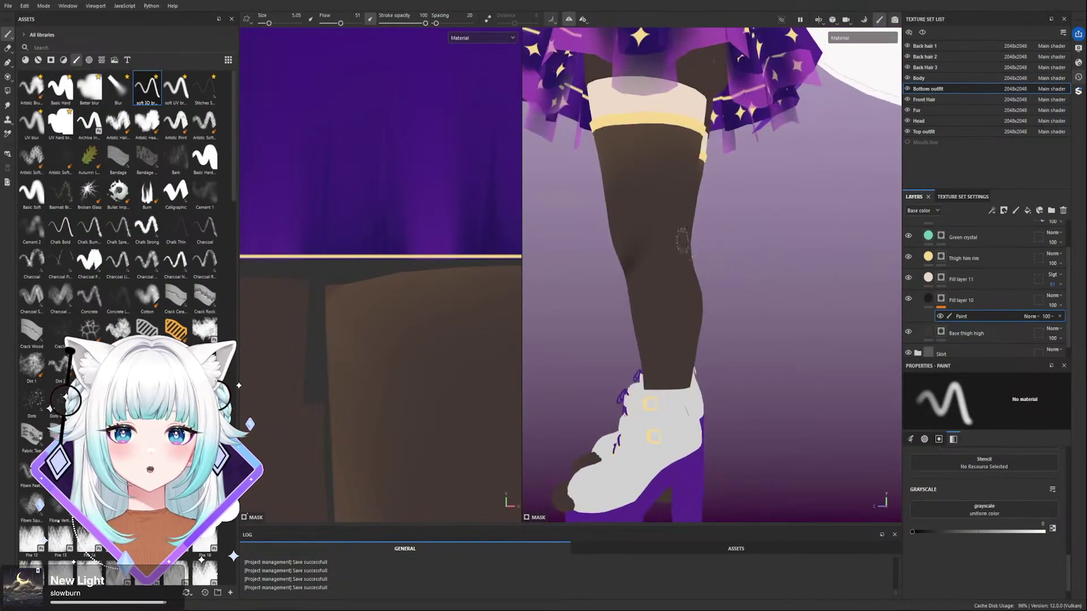
- Paint fresh dark patches behind both knees and erase their upper and lower centres to form H-shaped creases
alt+drag(687, 232, 533, 232)
mouse_move(693, 237)
mouse_down()
mouse_move(688, 264)
mouse_move(707, 242)
mouse_up()
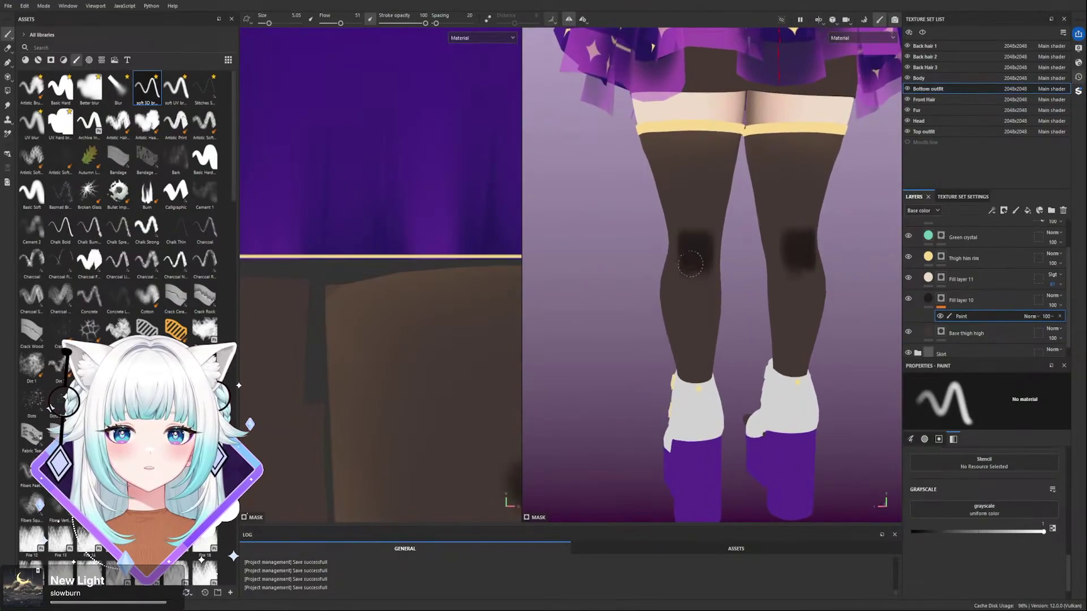
mouse_move(689, 264)
ctrl+right_down()
mouse_move(720, 264)
mouse_move(688, 267)
ctrl+right_up()
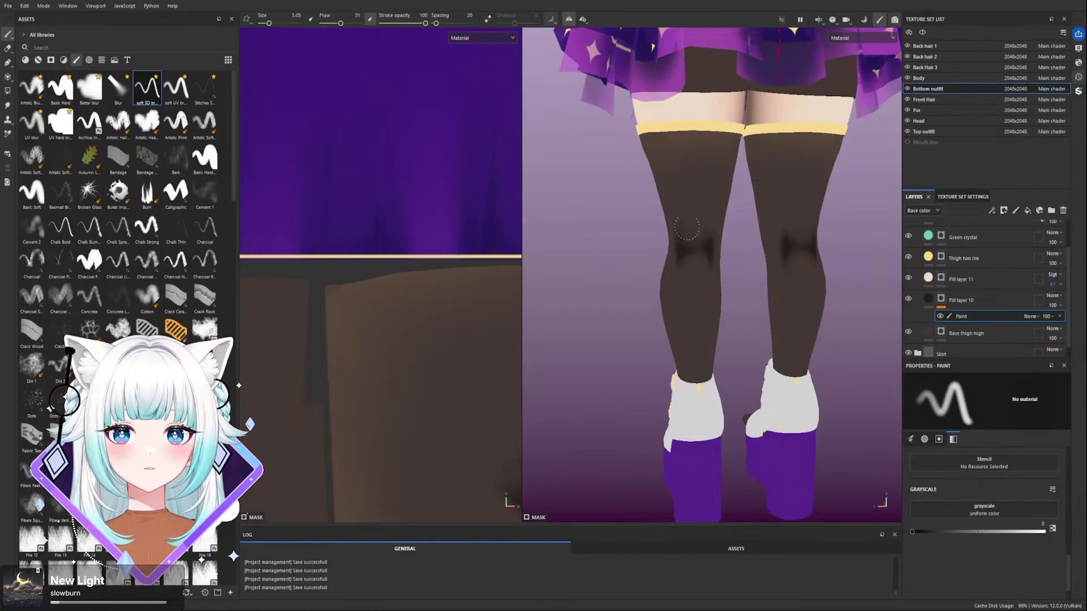
alt+drag(683, 220, 714, 203)
key(])
mouse_move(683, 239)
mouse_down()
mouse_move(678, 224)
mouse_move(681, 269)
mouse_move(714, 243)
mouse_move(706, 291)
mouse_move(689, 233)
mouse_move(698, 272)
mouse_move(683, 246)
mouse_up()
- Darken and refine the H-shaped creases behind both knees with a brush size of 4.19
key(x)
key([)
key([)
key([)
key([)
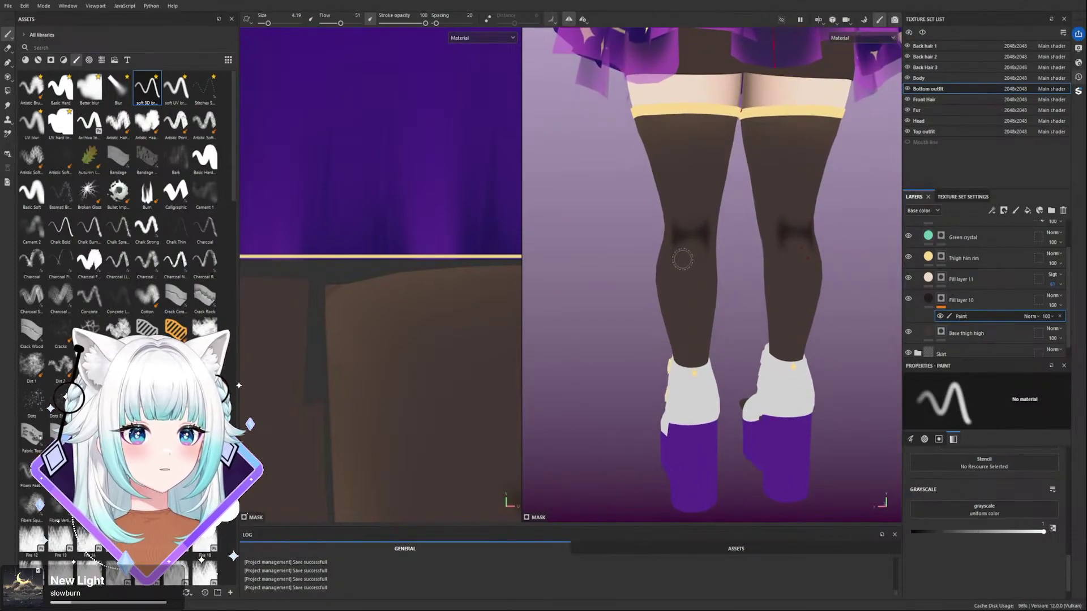
mouse_move(691, 249)
alt+mouse_down()
mouse_move(684, 266)
mouse_move(685, 255)
alt+mouse_up()
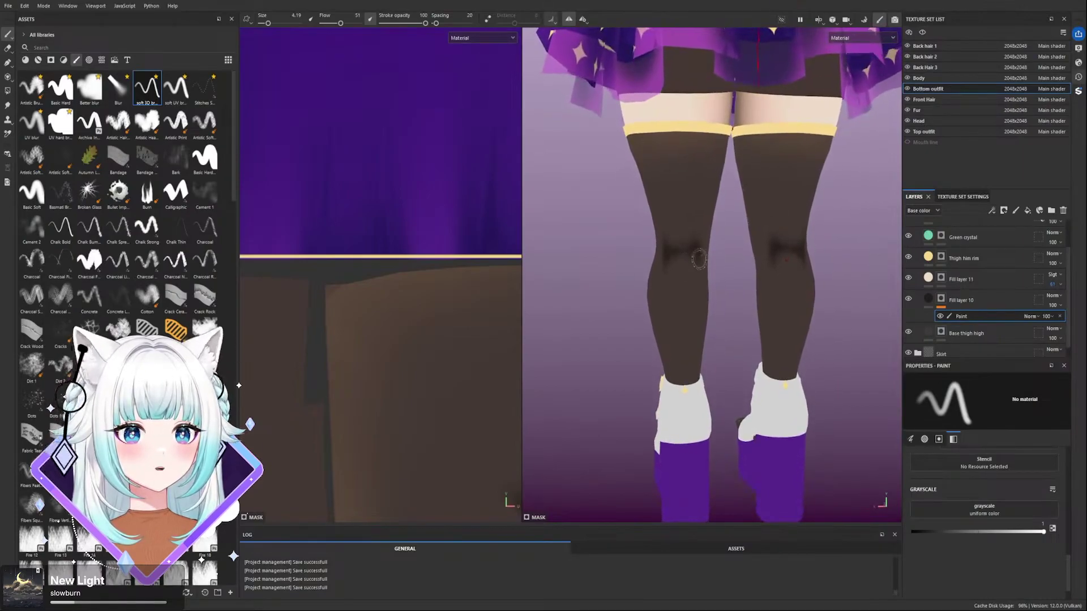
alt+middle_drag(687, 262, 705, 208)
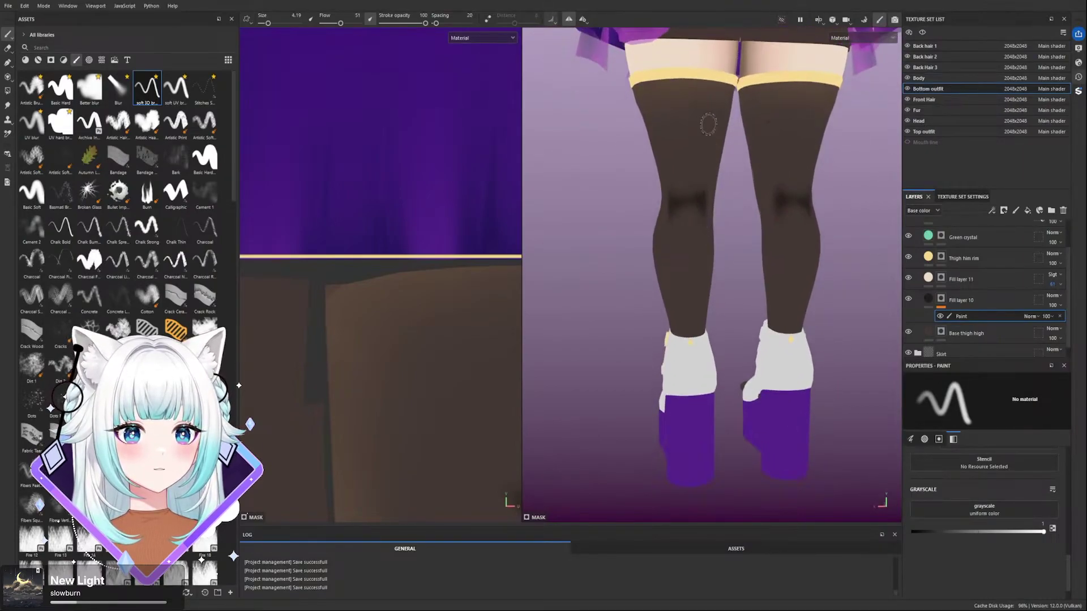
mouse_move(699, 203)
alt+mouse_down()
mouse_move(673, 221)
mouse_move(662, 182)
alt+mouse_up()
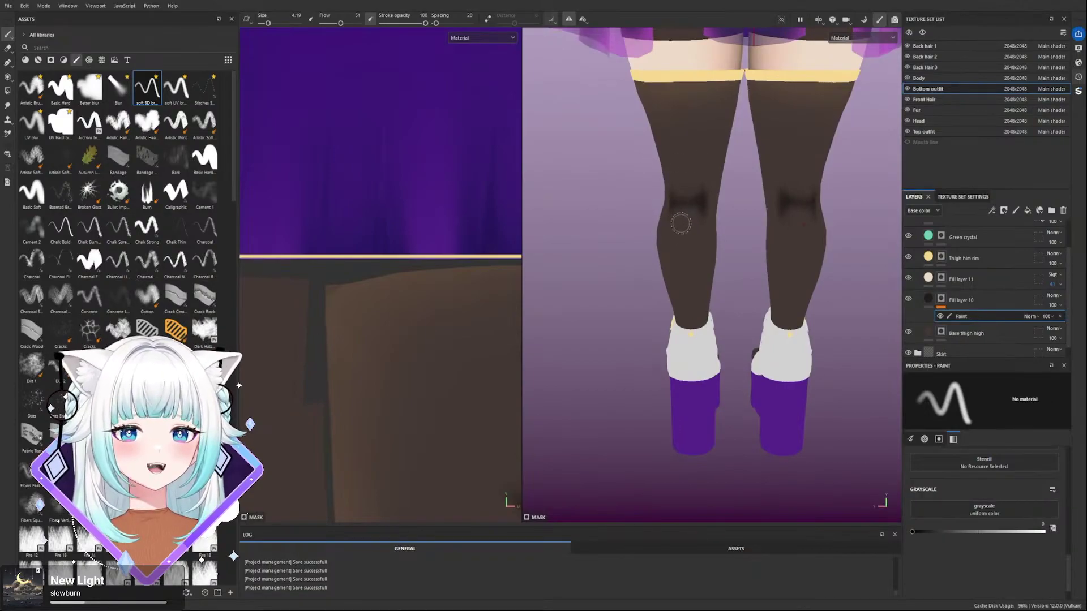
- Extend the back-of-knee creases with dark vertical tendon lines above and below the horizontal fold
alt+drag(682, 225, 670, 226)
alt+middle_drag(671, 223, 657, 238)
mouse_move(657, 238)
alt+mouse_down()
mouse_move(667, 199)
mouse_move(691, 209)
mouse_move(646, 200)
alt+mouse_up()
key(x)
mouse_move(637, 160)
alt+mouse_down()
mouse_move(646, 212)
mouse_move(632, 228)
alt+mouse_up()
ctrl+right_drag(665, 195, 678, 208)
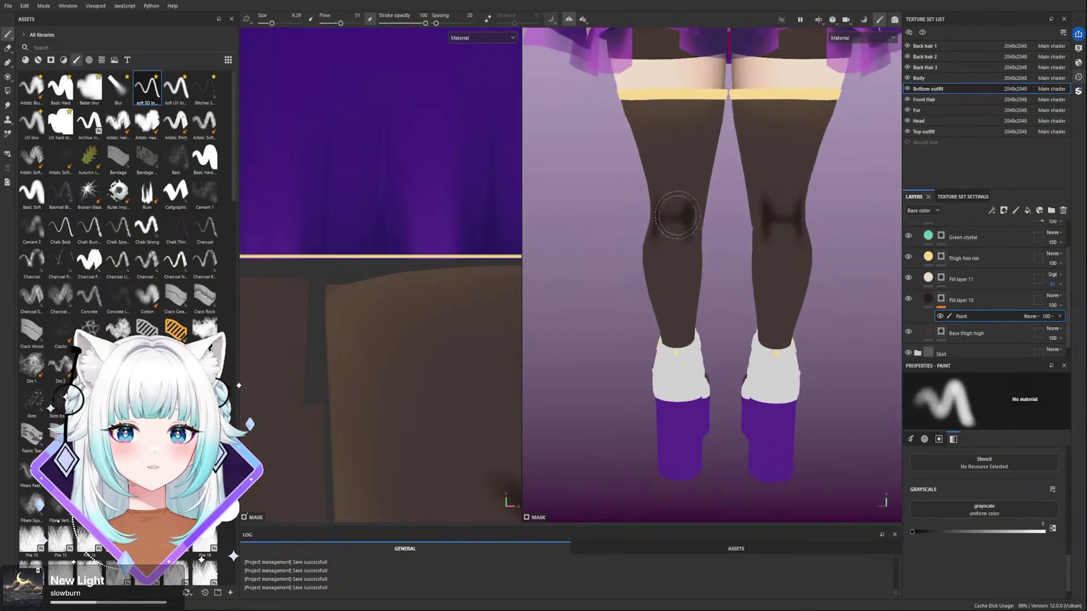
- Fade the tendon lines behind the knees with a large soft eraser, keeping a subtle horizontal fold
key(x)
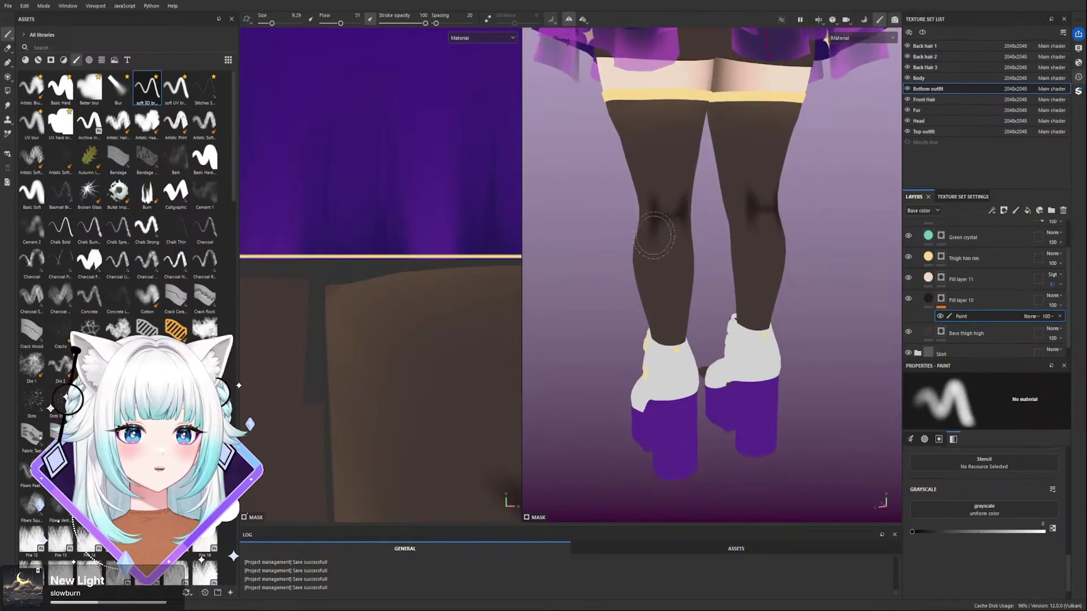
mouse_move(656, 253)
alt+mouse_down()
mouse_move(686, 235)
mouse_move(673, 241)
alt+mouse_up()
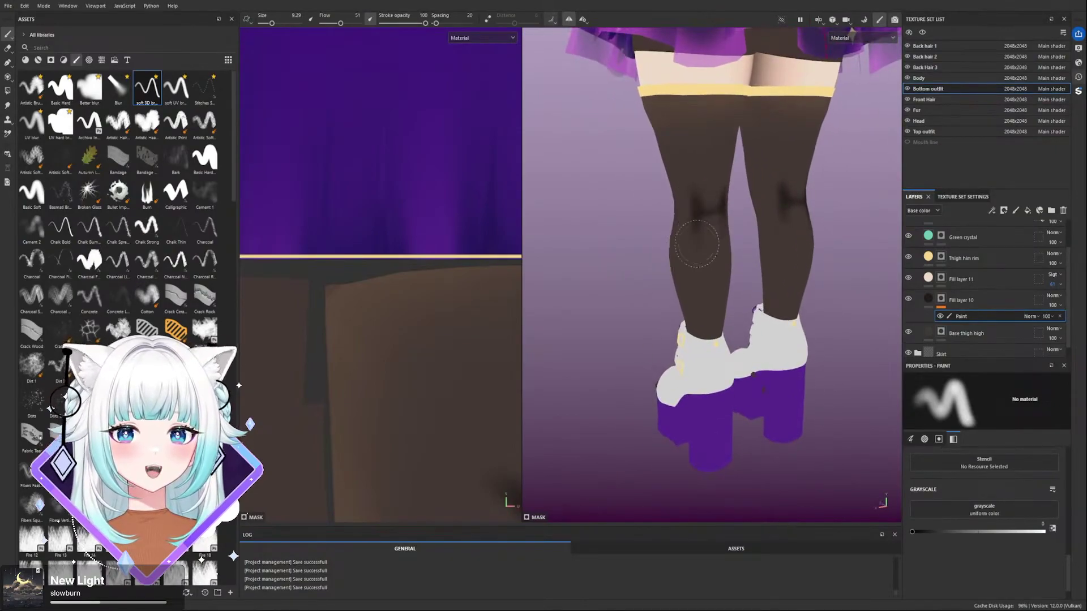
mouse_move(765, 170)
alt+mouse_down()
mouse_move(728, 177)
mouse_move(694, 163)
mouse_move(871, 151)
mouse_move(714, 176)
alt+mouse_up()
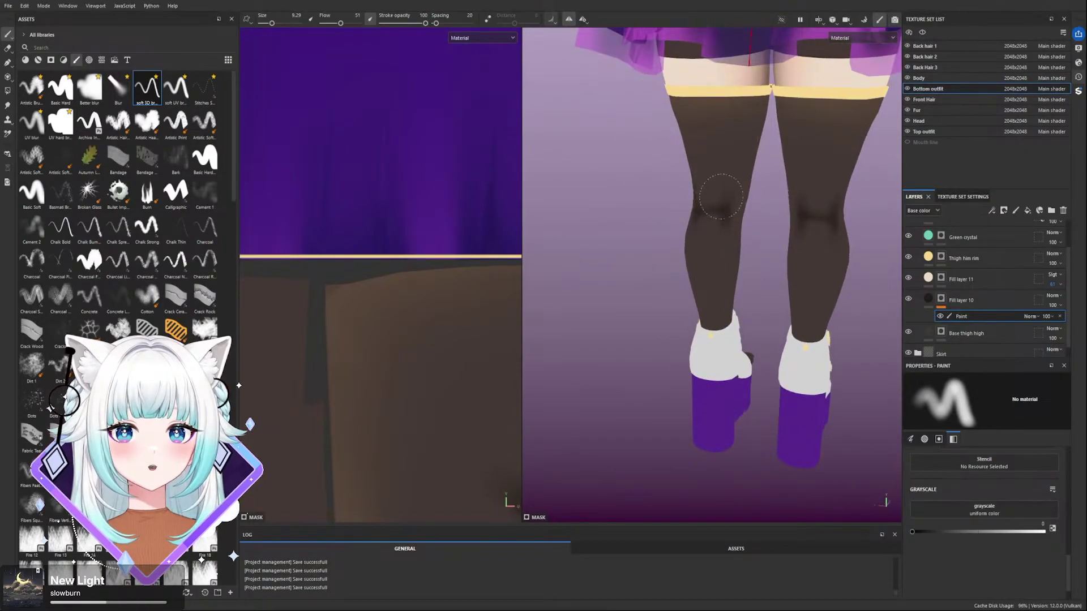
alt+drag(739, 141, 740, 145)
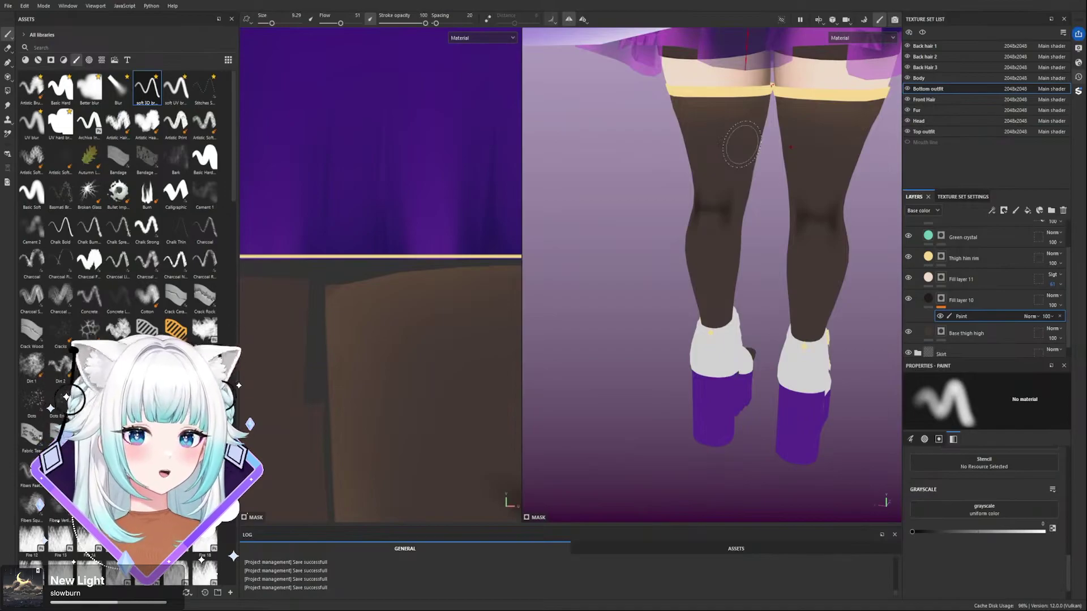
- Repaint the vertical creases at the backs of the knees and set the brush size to 5.99
alt+drag(651, 175, 680, 192)
alt+middle_drag(717, 193, 719, 207)
mouse_move(720, 207)
alt+mouse_down()
mouse_move(708, 211)
mouse_move(723, 177)
alt+mouse_up()
key(x)
ctrl+right_drag(706, 223, 698, 224)
mouse_move(697, 207)
mouse_down()
mouse_move(710, 212)
mouse_move(704, 274)
mouse_move(784, 274)
mouse_up()
key(bracketright)
key(x)
key(x)
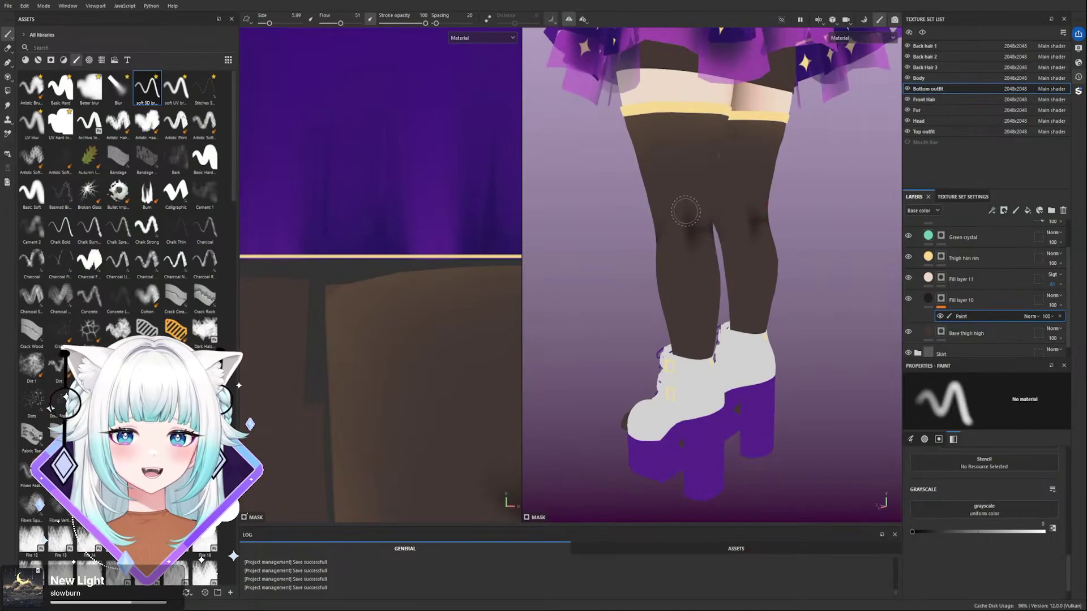
- Sharpen the tendon creases behind the knees with a fine brush of size 2.09
key(bracketleft)
key(bracketleft)
key(bracketleft)
key(bracketleft)
key(bracketleft)
key(bracketleft)
key(bracketleft)
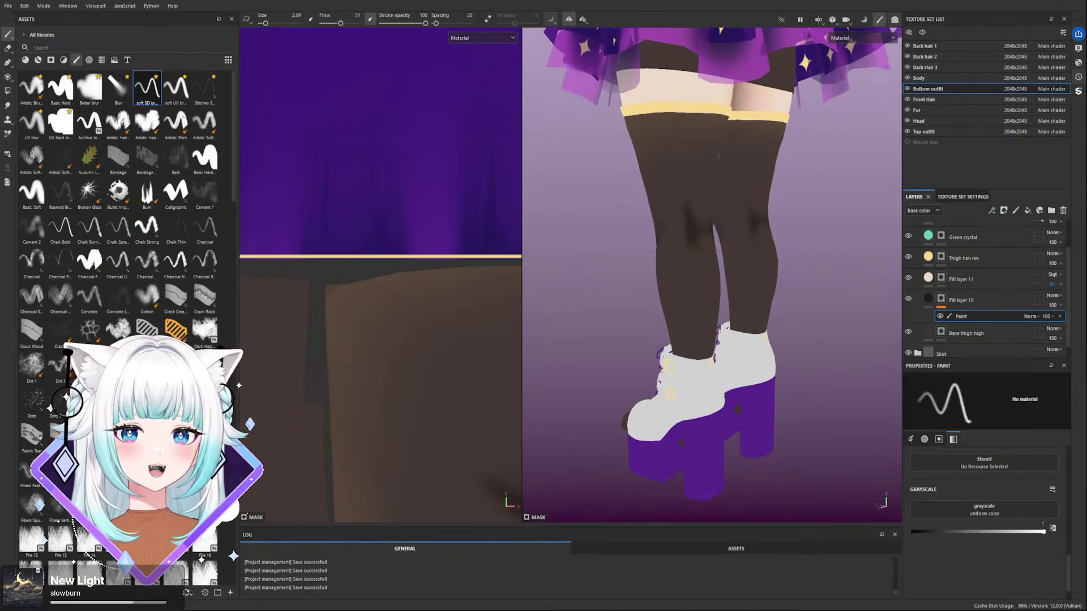
alt+drag(692, 260, 636, 257)
alt+right_drag(636, 257, 745, 227)
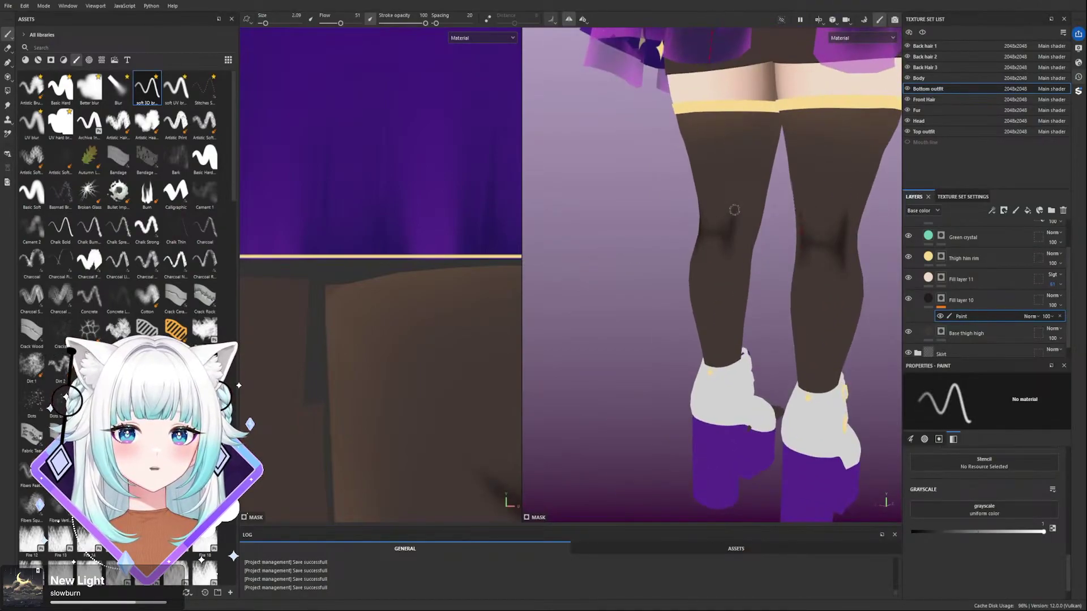
- Soften the edges of the back-of-knee creases by erasing at brush sizes 4.19 and 5.99
alt+drag(730, 272, 753, 241)
key(bracketright)
key(bracketright)
key(bracketright)
key(x)
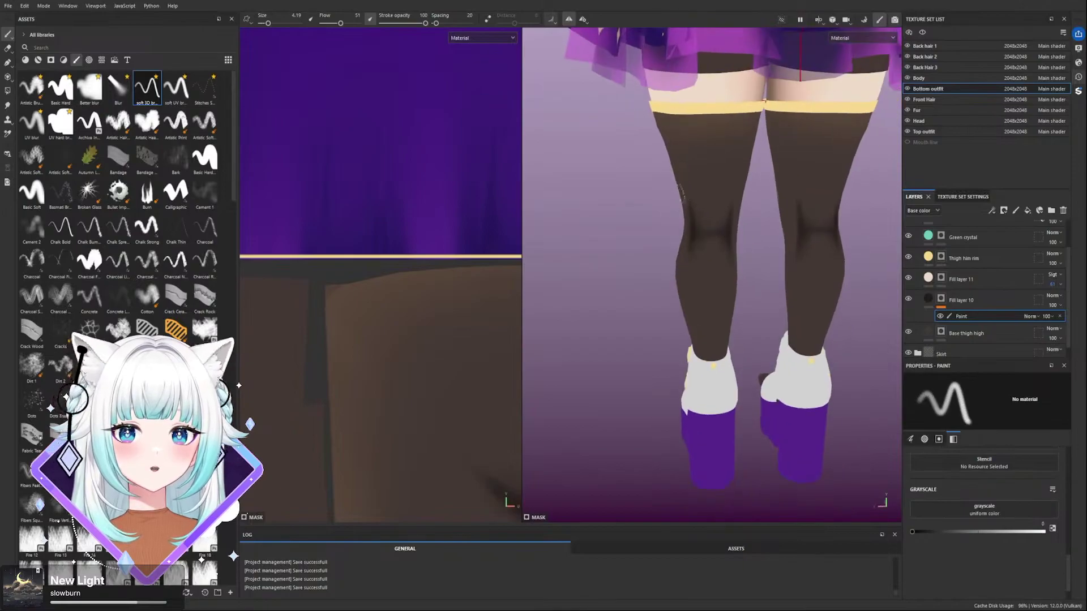
alt+drag(681, 192, 704, 165)
key(bracketright)
key(bracketright)
key(bracketright)
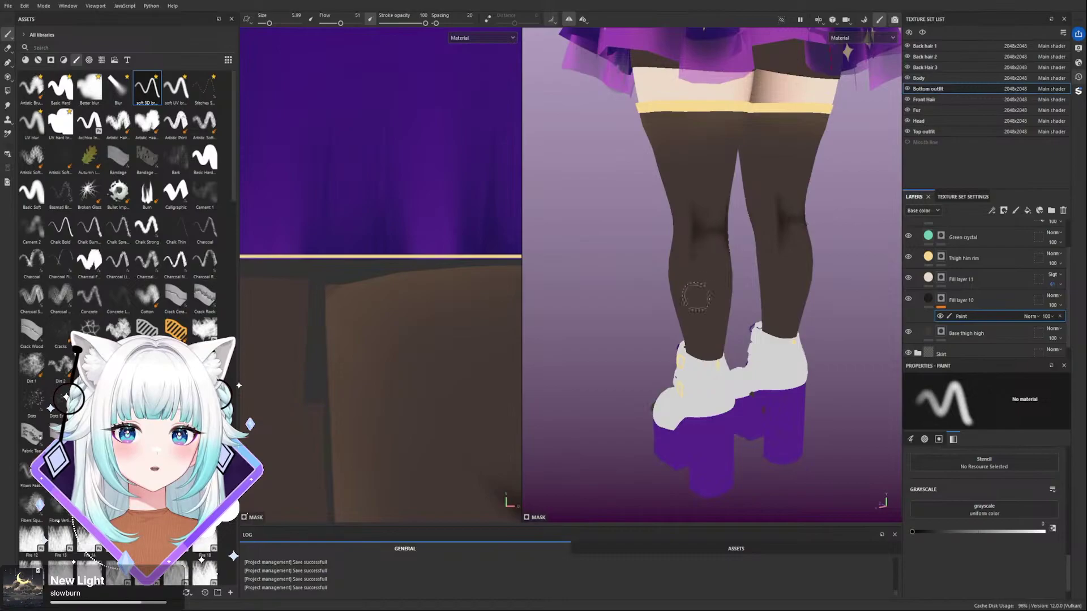
- Add thin dark accents to the inner and outer knee creases with a brush size of 2.71
alt+drag(696, 288, 708, 245)
key(x)
key(bracketleft)
key(bracketleft)
key(bracketleft)
key(bracketleft)
key(bracketleft)
key(bracketleft)
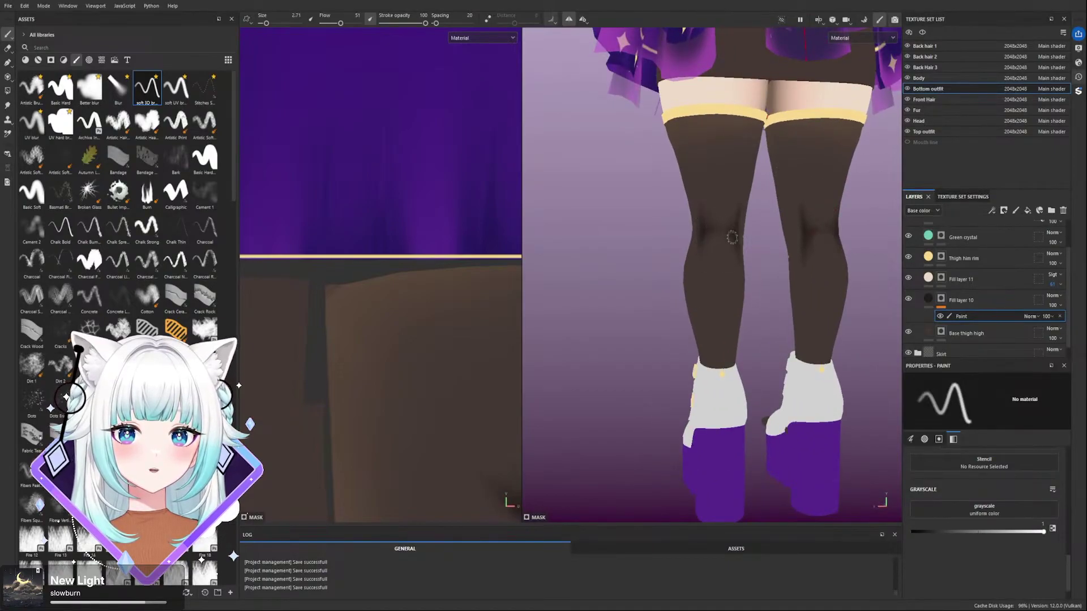
mouse_move(721, 242)
alt+mouse_down()
mouse_move(729, 229)
mouse_move(737, 261)
alt+mouse_up()
- Soften the shading behind the knees by erasing with a brush size of 8.11
key(x)
key(bracketright)
key(bracketright)
key(bracketright)
key(bracketright)
key(bracketright)
key(bracketright)
key(bracketright)
key(bracketright)
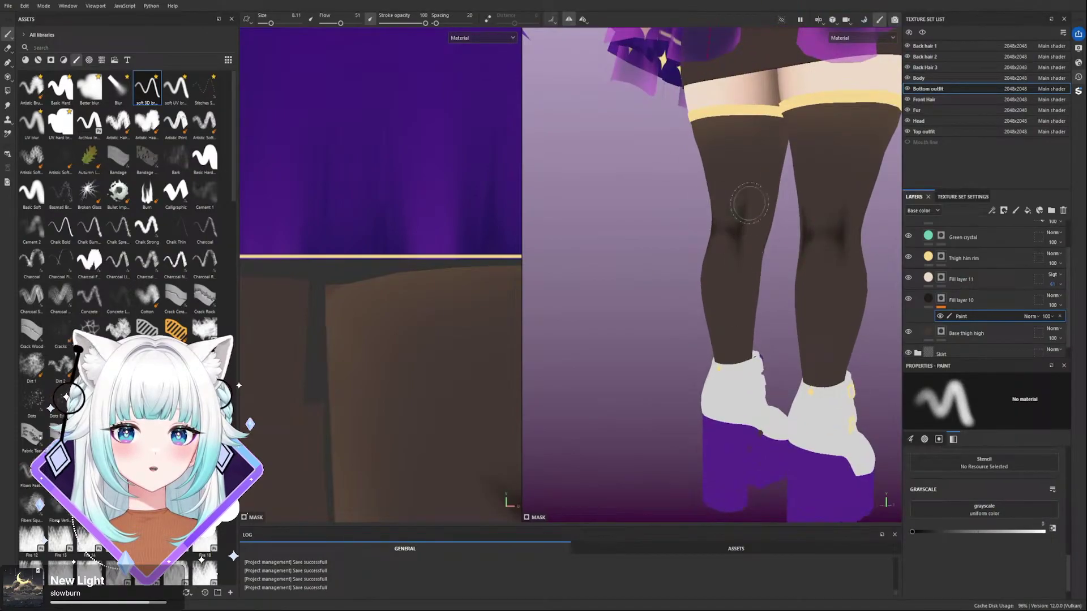
mouse_move(744, 223)
alt+mouse_down()
mouse_move(720, 237)
mouse_move(729, 193)
mouse_move(723, 202)
mouse_move(739, 196)
mouse_move(701, 226)
mouse_move(688, 215)
mouse_move(706, 250)
mouse_move(755, 231)
mouse_move(739, 247)
mouse_move(725, 210)
alt+mouse_up()
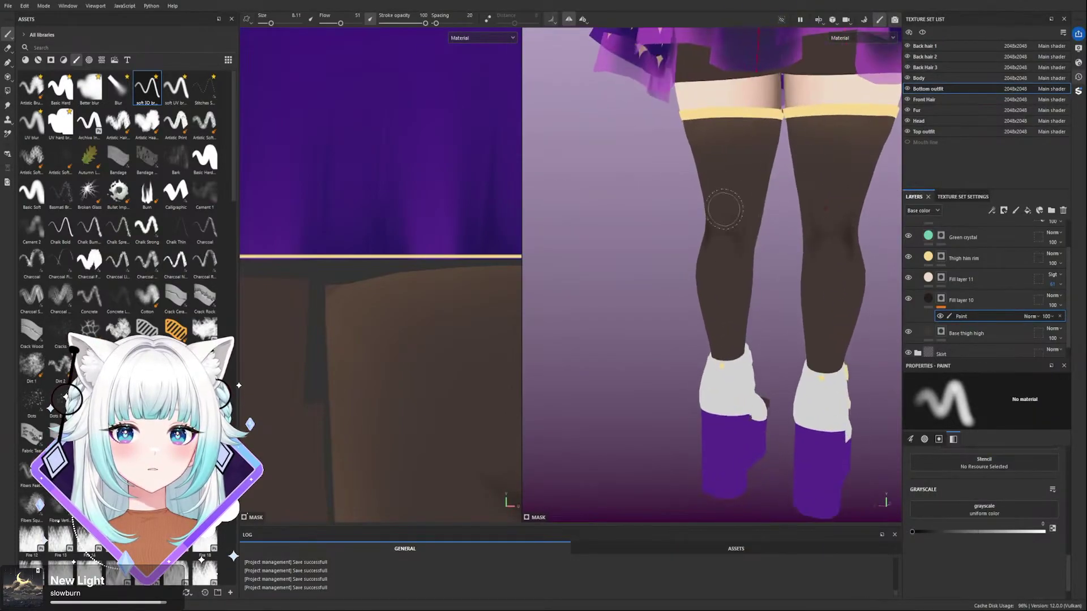
ctrl+right_drag(738, 223, 708, 223)
- Rework the back-of-knee creases by alternately erasing and repainting, finishing with a fine brush of size 2.09
key(x)
mouse_move(738, 223)
alt+mouse_down()
mouse_move(746, 212)
mouse_move(813, 202)
mouse_move(736, 182)
mouse_move(730, 233)
mouse_move(794, 256)
mouse_move(711, 257)
mouse_move(712, 206)
mouse_move(707, 231)
mouse_move(741, 234)
alt+mouse_up()
key(x)
key(])
key(])
key(])
key(])
key(x)
key([)
key([)
key([)
key([)
key([)
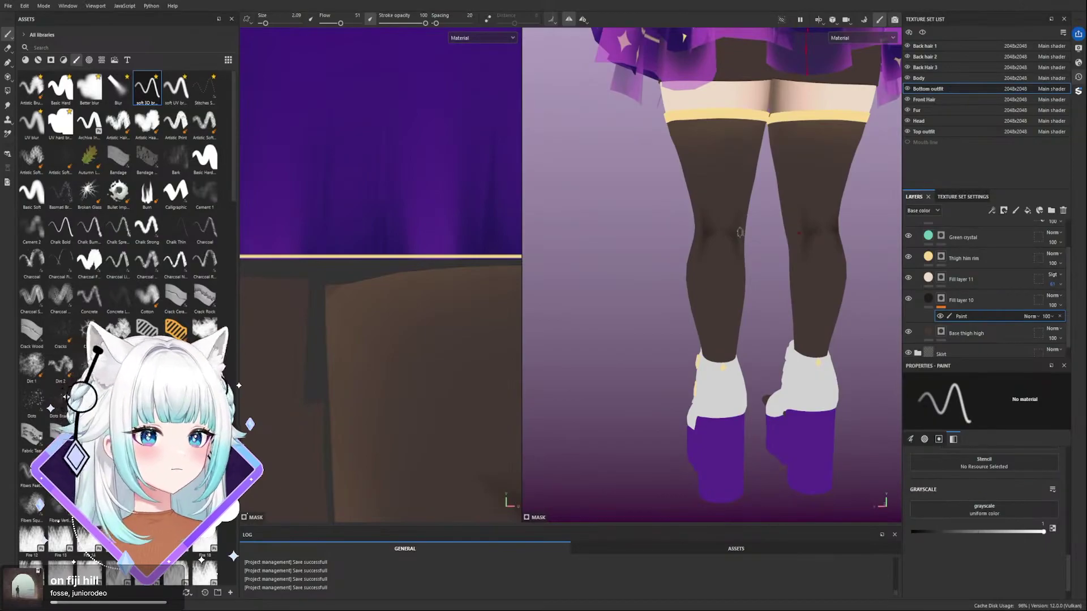
- Examine the knee shading on the thigh highs from the back and side, near and far
scroll(736, 233, down, 2)
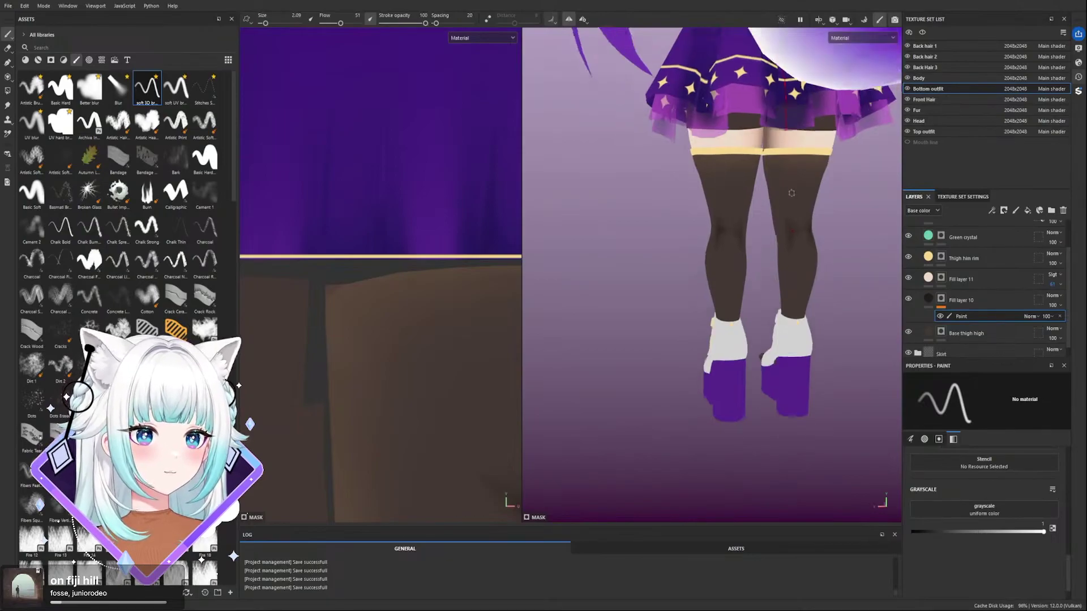
scroll(773, 182, up, 2)
alt+drag(659, 265, 752, 239)
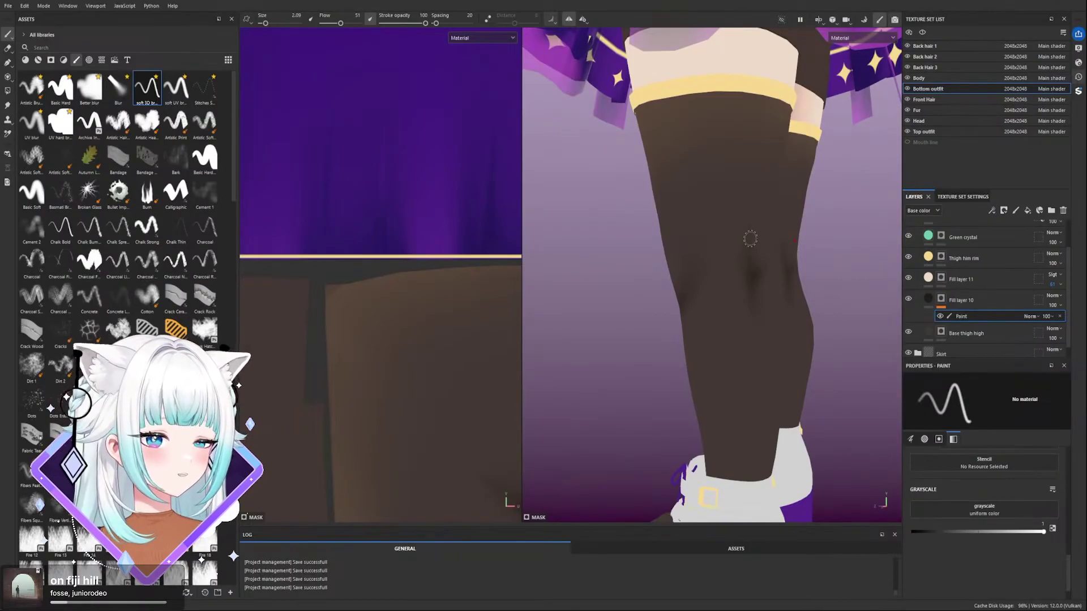
scroll(753, 238, down, 4)
scroll(786, 212, up, 2)
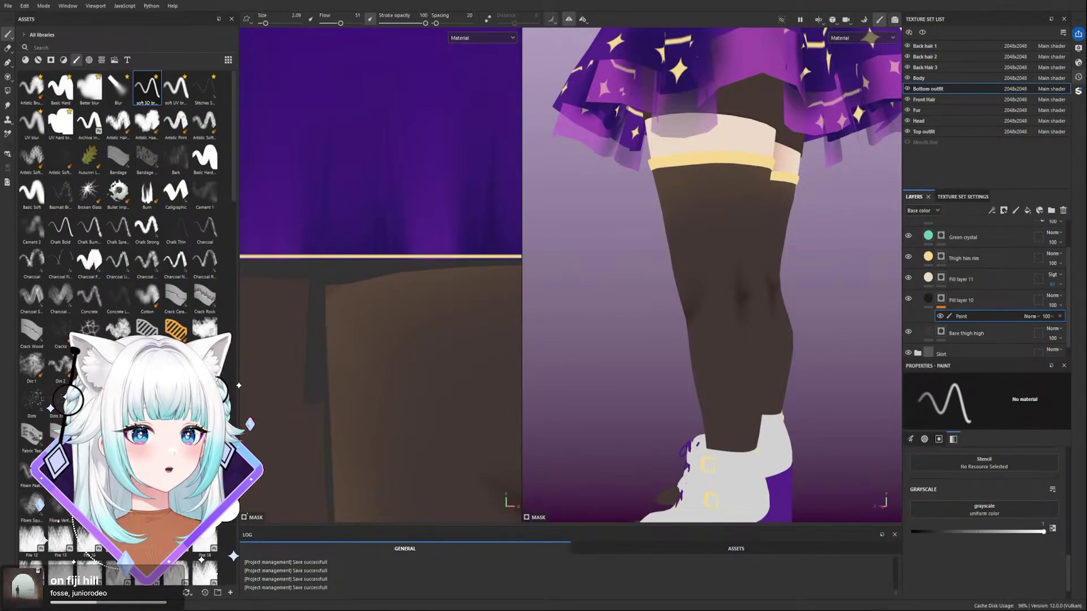
alt+drag(731, 283, 611, 313)
alt+middle_drag(734, 308, 645, 270)
mouse_move(645, 270)
alt+mouse_down()
mouse_move(672, 257)
mouse_move(526, 273)
mouse_move(692, 281)
mouse_move(674, 273)
mouse_move(656, 282)
alt+mouse_up()
scroll(661, 270, up, 1)
scroll(651, 282, down, 4)
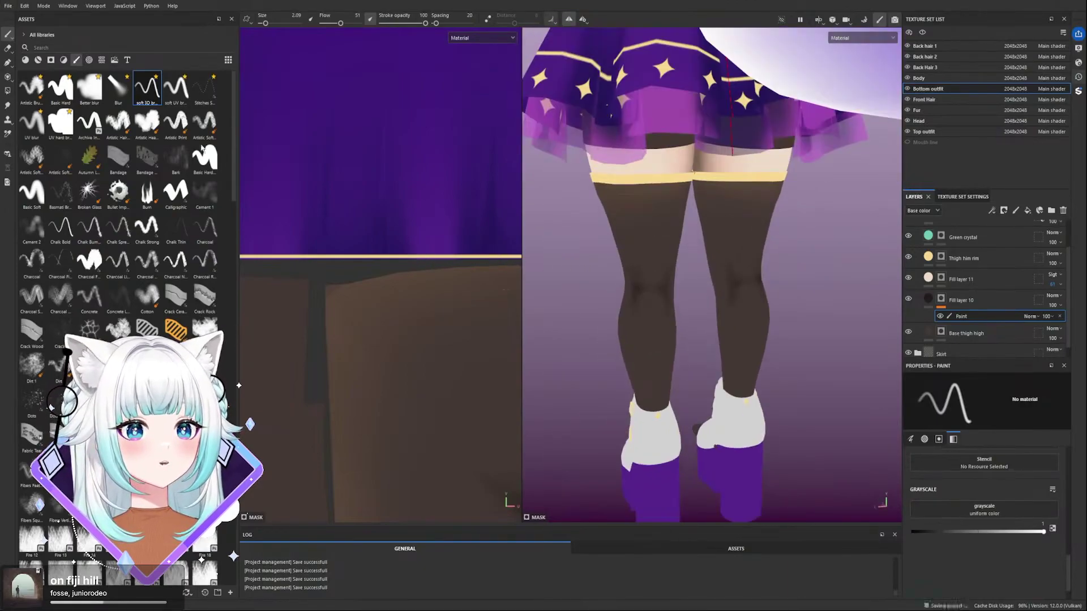
- Examine the full character from all around to judge the shaded outfit as a whole
scroll(656, 280, down, 2)
alt+drag(656, 280, 32, 259)
scroll(662, 263, down, 3)
alt+drag(662, 264, 866, 259)
alt+middle_drag(708, 226, 770, 330)
click(781, 21)
click(781, 20)
alt+drag(620, 215, 717, 228)
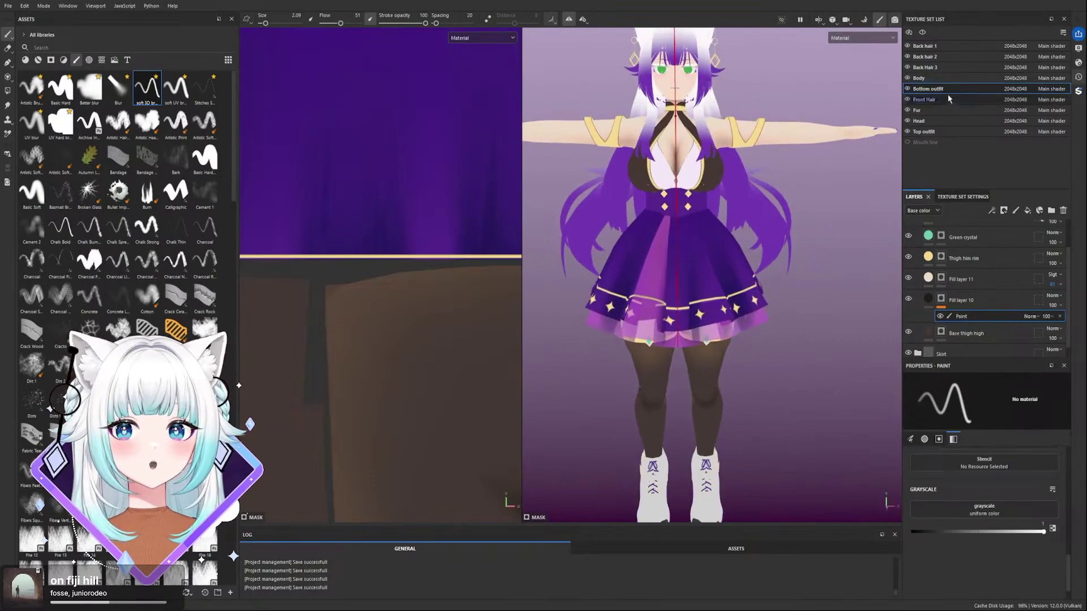
scroll(726, 68, up, 2)
scroll(792, 107, up, 1)
alt+middle_drag(793, 108, 785, 190)
alt+drag(784, 189, 772, 191)
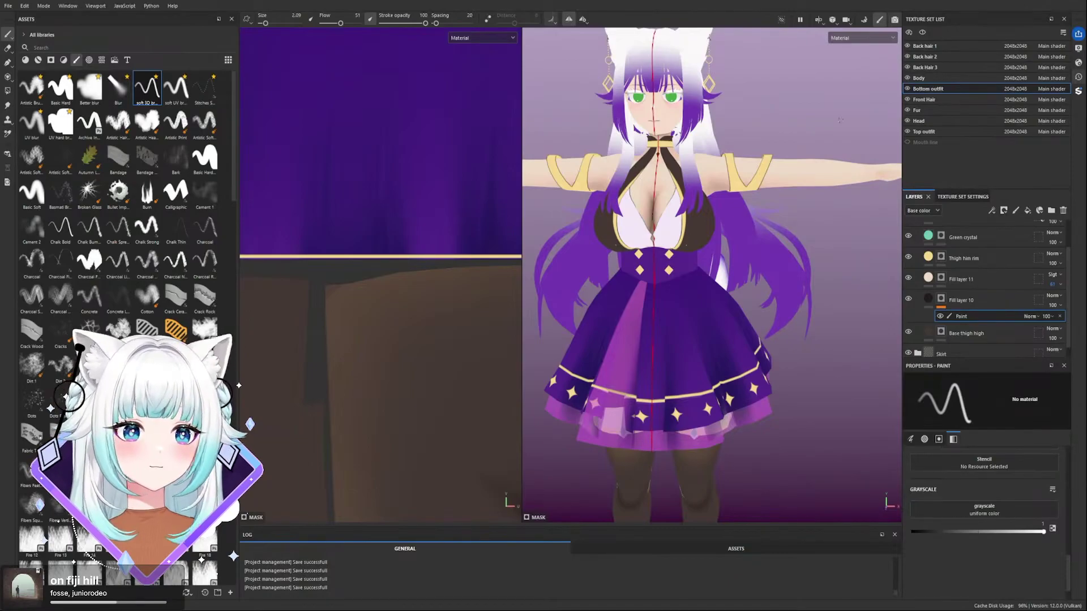
- Look through the Body texture set, and switch to the Top outfit texture set
click(929, 78)
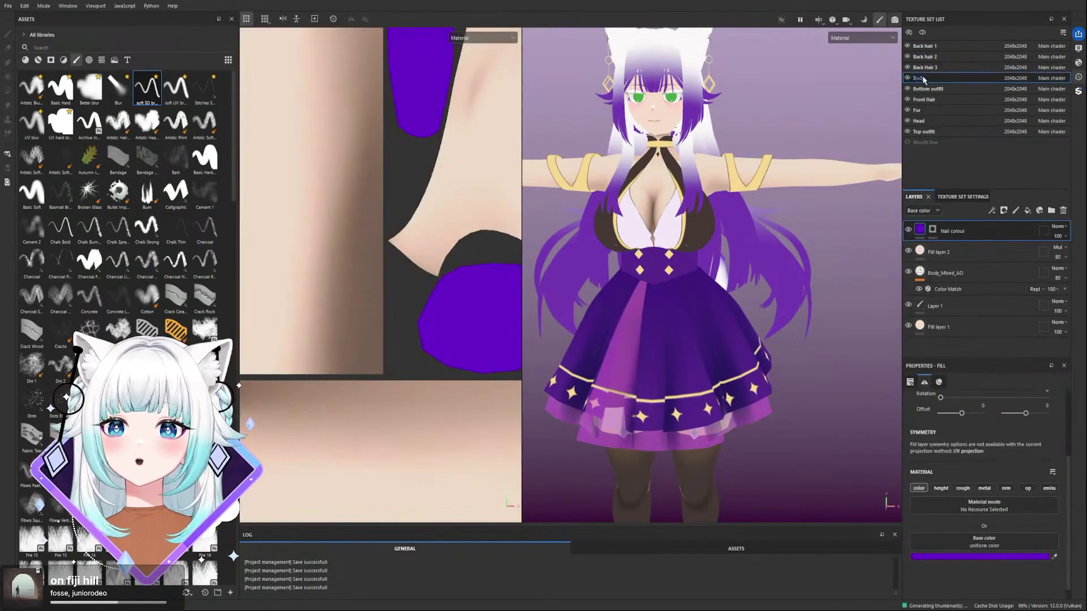
scroll(694, 143, down, 3)
scroll(695, 143, up, 3)
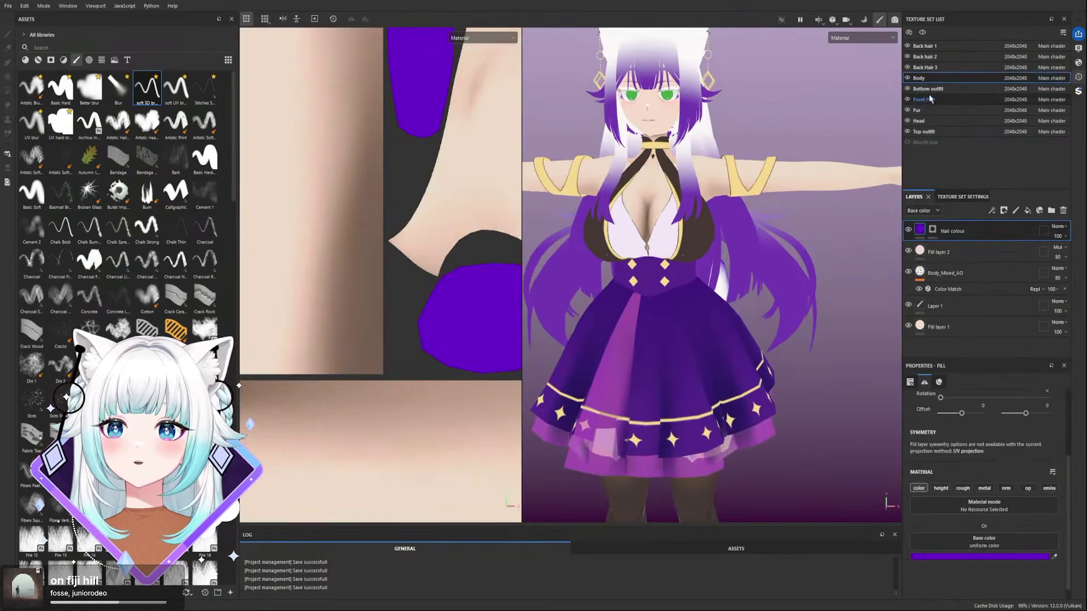
click(921, 134)
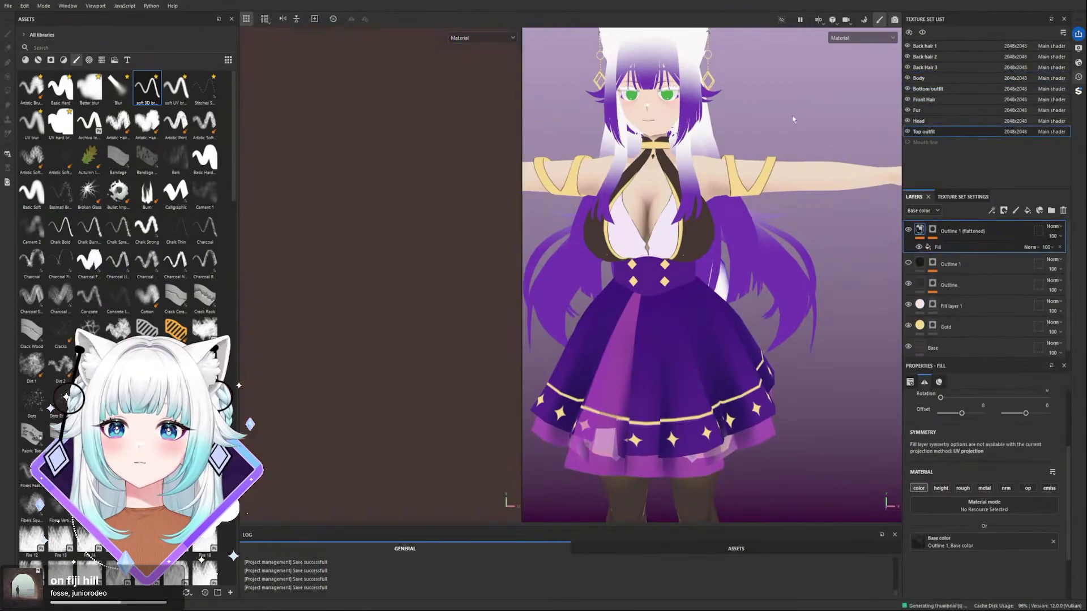
scroll(794, 120, up, 1)
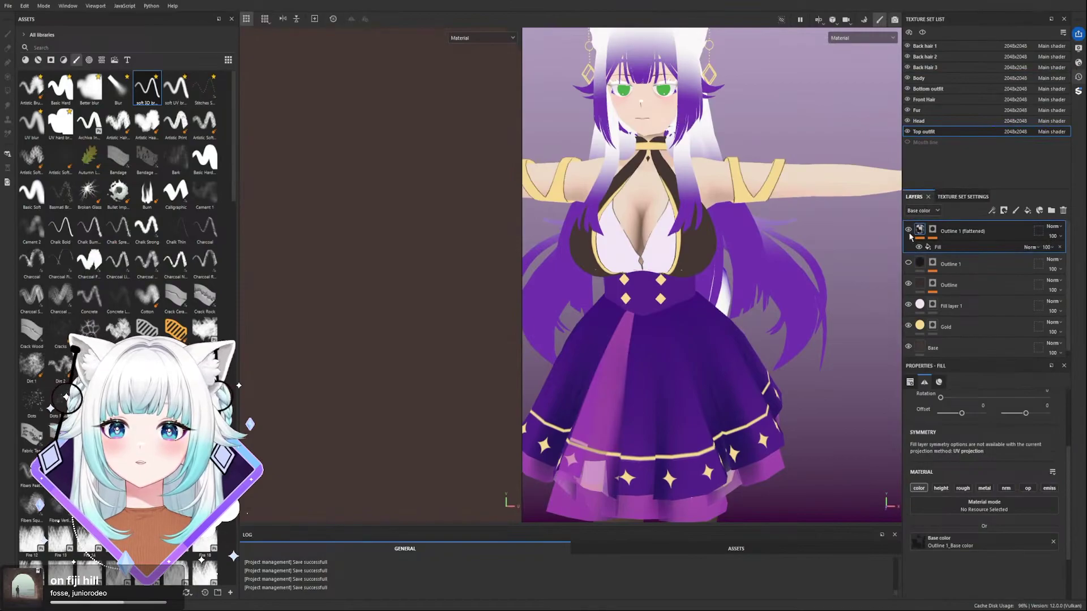
- Identify the Top outfit layers by toggling their visibility, and rename the white Fill layer 1 as Shirt
click(908, 262)
click(908, 262)
click(908, 284)
click(908, 283)
click(909, 306)
click(909, 306)
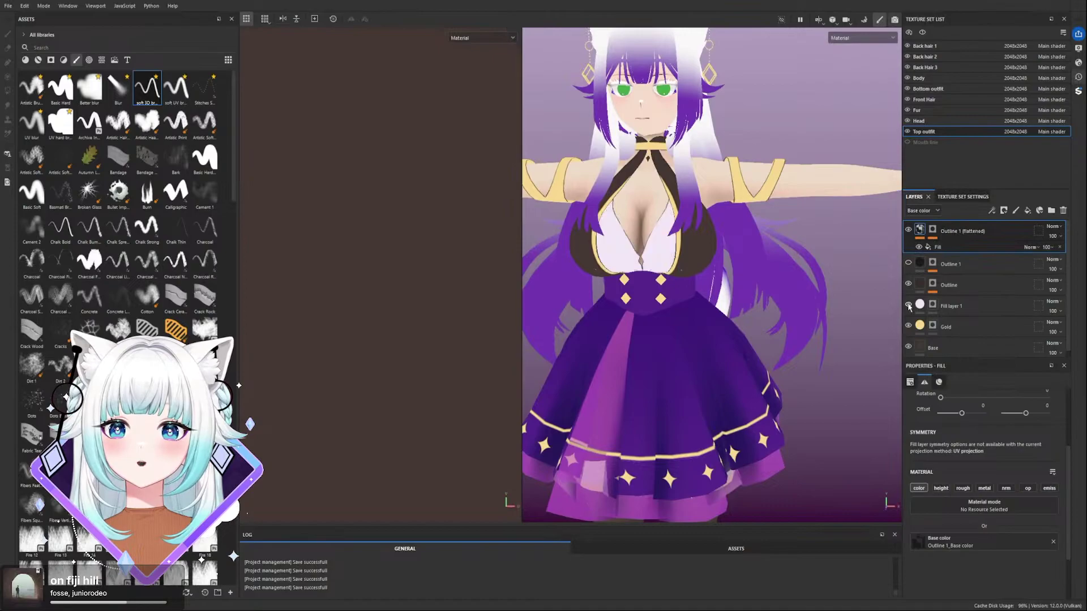
double_click(956, 307)
text(Shirt)
key(Return)
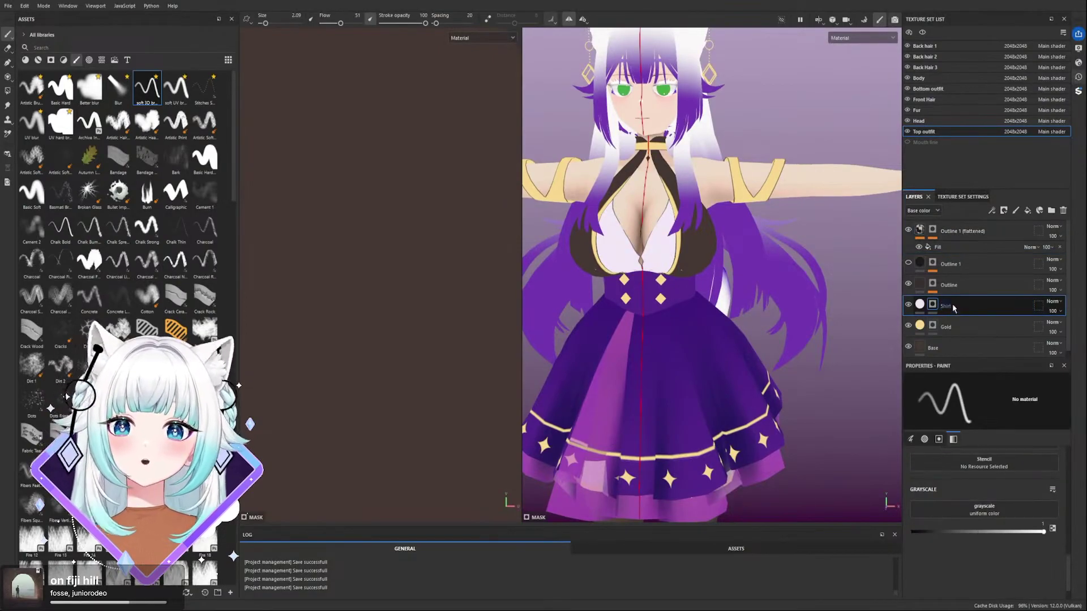
- Add a fill layer with a black mask directly above the Base layer
click(935, 348)
click(1028, 212)
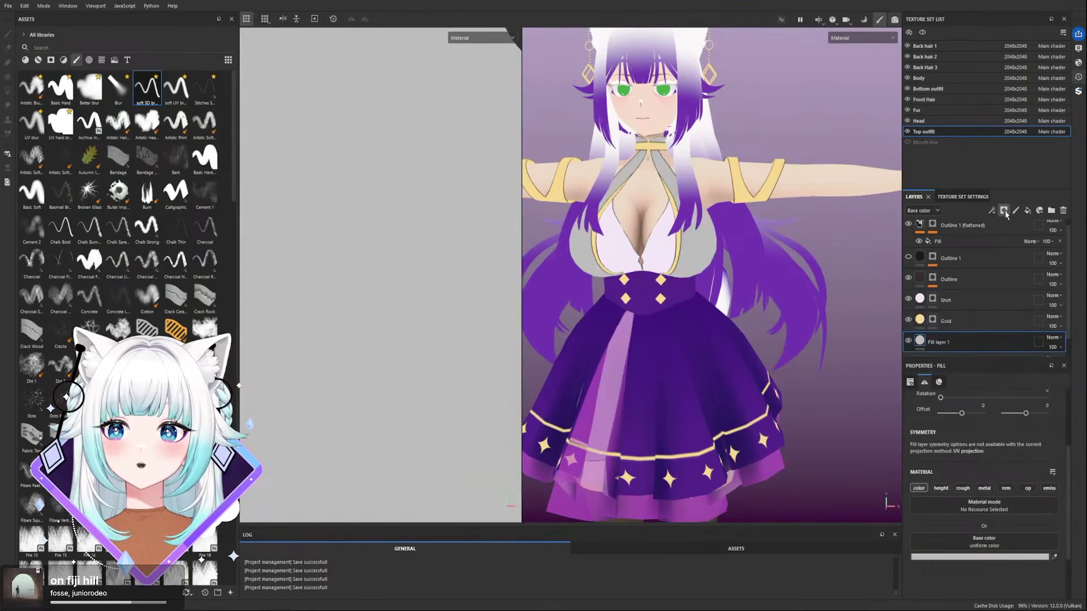
click(1010, 235)
click(918, 342)
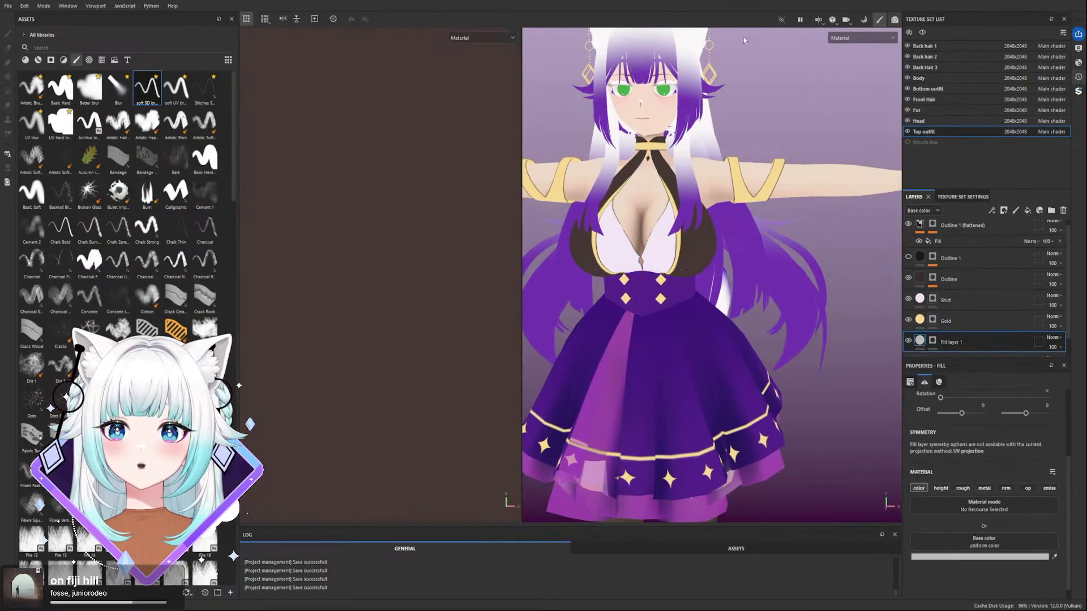
- Isolate the Top outfit and give the new fill layer a dark brown base colour picked from the model
click(781, 20)
mouse_move(753, 275)
alt+mouse_down()
mouse_move(723, 252)
mouse_move(765, 266)
alt+mouse_up()
click(1010, 563)
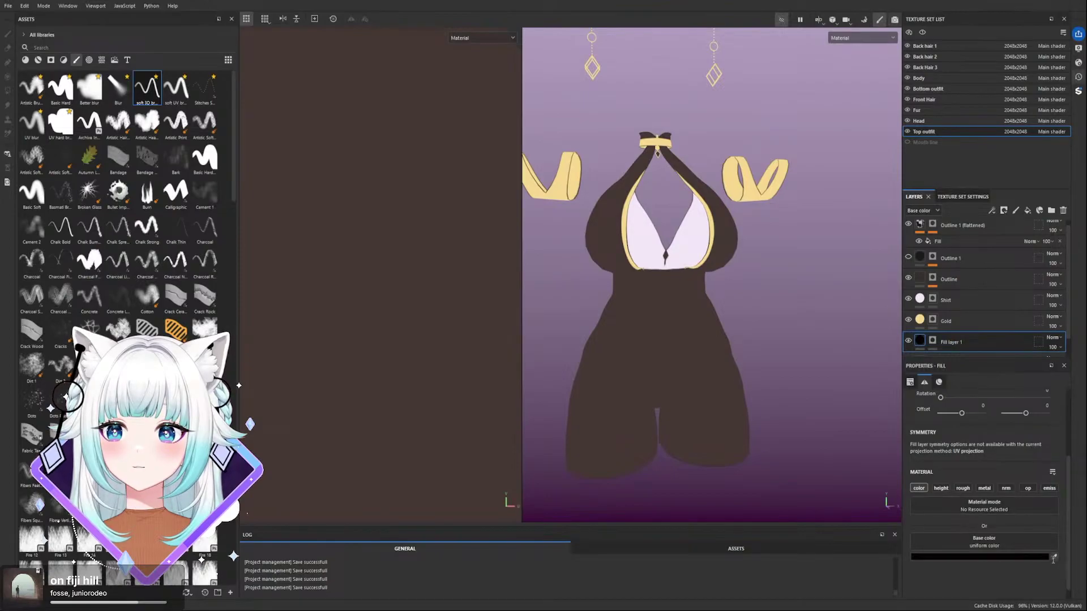
click(731, 359)
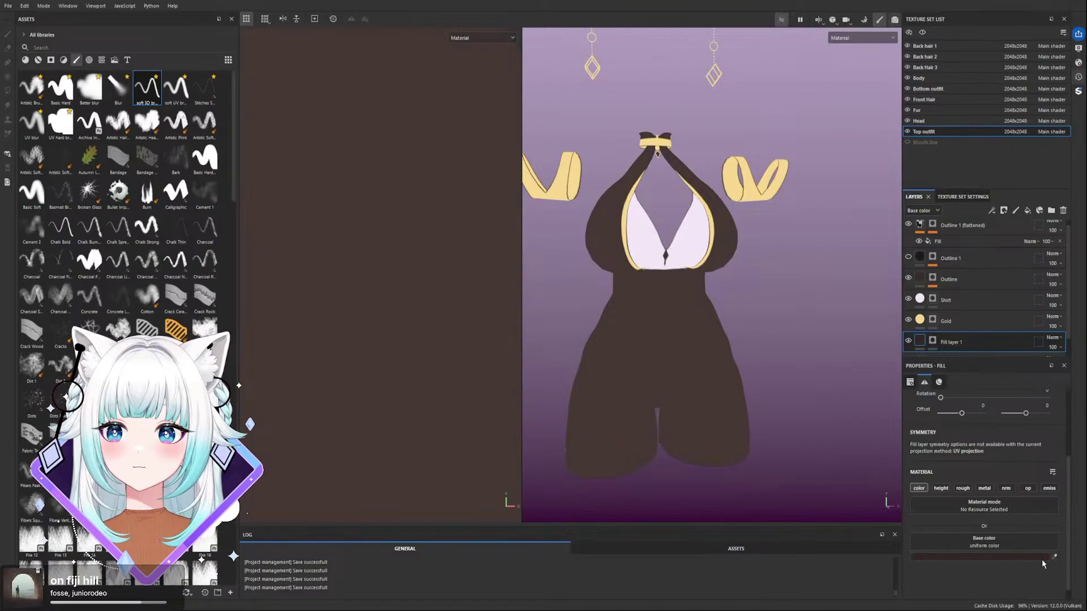
- Save the project and inspect the isolated top outfit from several angles
alt+drag(748, 328, 698, 317)
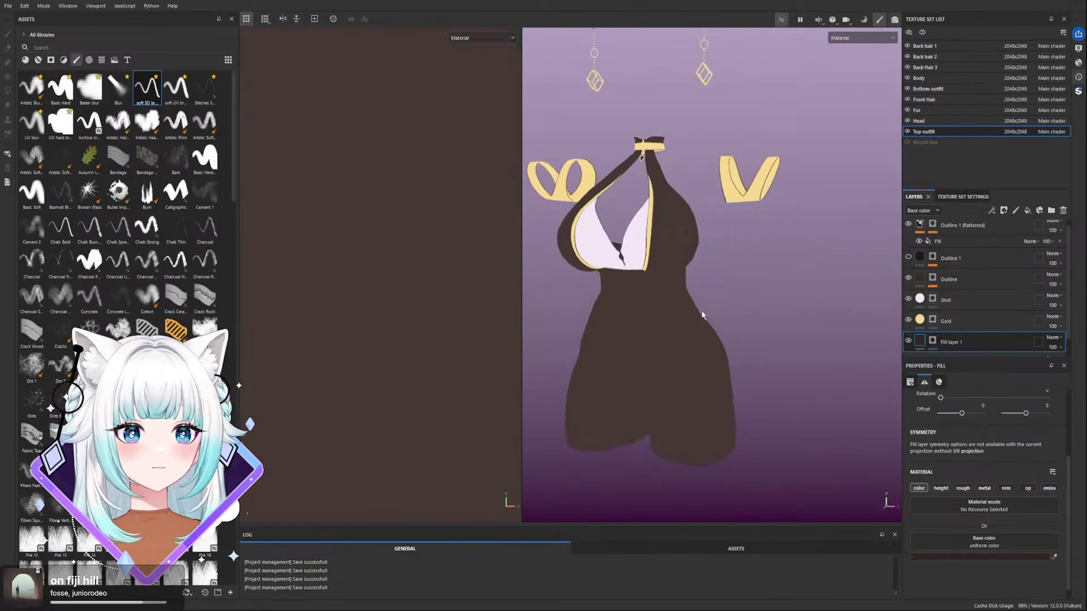
alt+middle_drag(698, 317, 740, 363)
scroll(721, 342, up, 1)
scroll(726, 340, down, 1)
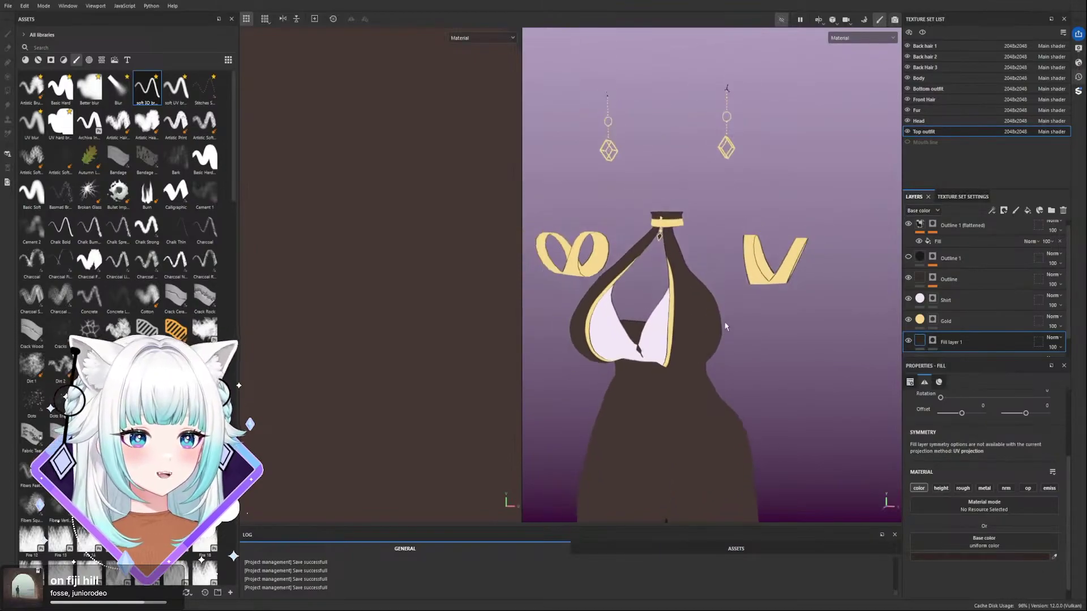
scroll(725, 327, up, 1)
key(ctrl+s)
scroll(698, 267, down, 3)
alt+middle_drag(699, 267, 710, 198)
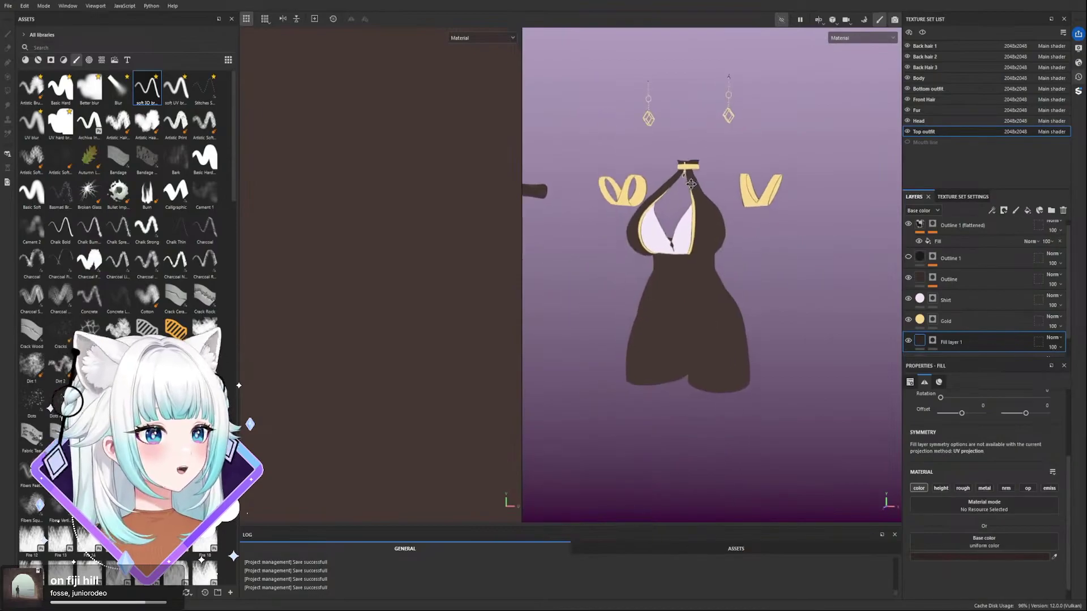
alt+drag(710, 198, 703, 218)
scroll(702, 218, up, 4)
alt+drag(719, 279, 798, 292)
scroll(949, 242, down, 1)
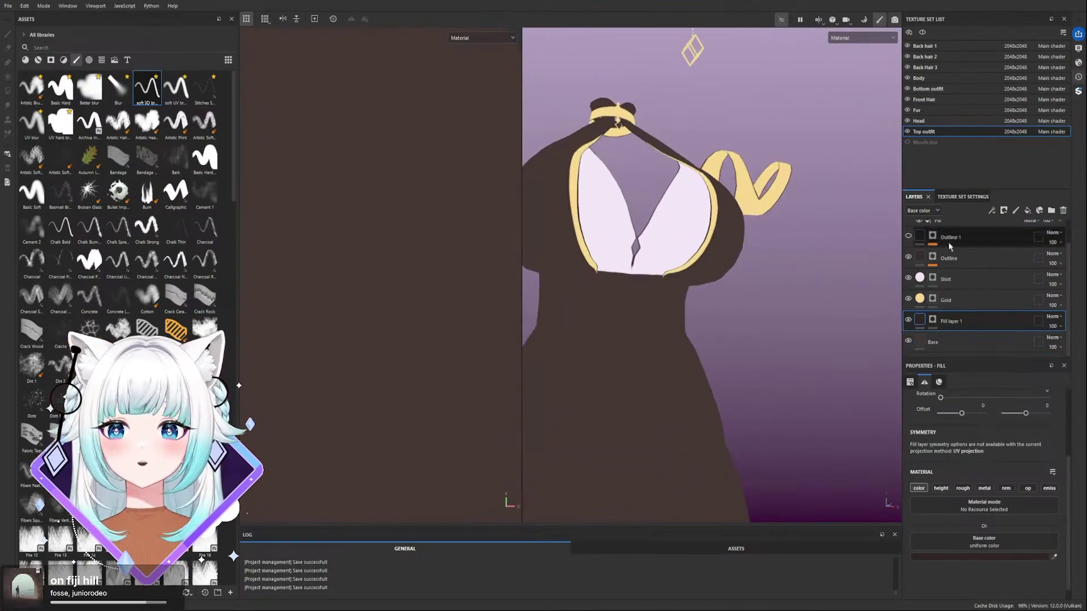
- Select the mask of Fill layer 1 and ready the soft 3D brush at flow 100 and size 8.11
click(933, 319)
scroll(716, 288, down, 2)
alt+drag(716, 287, 766, 283)
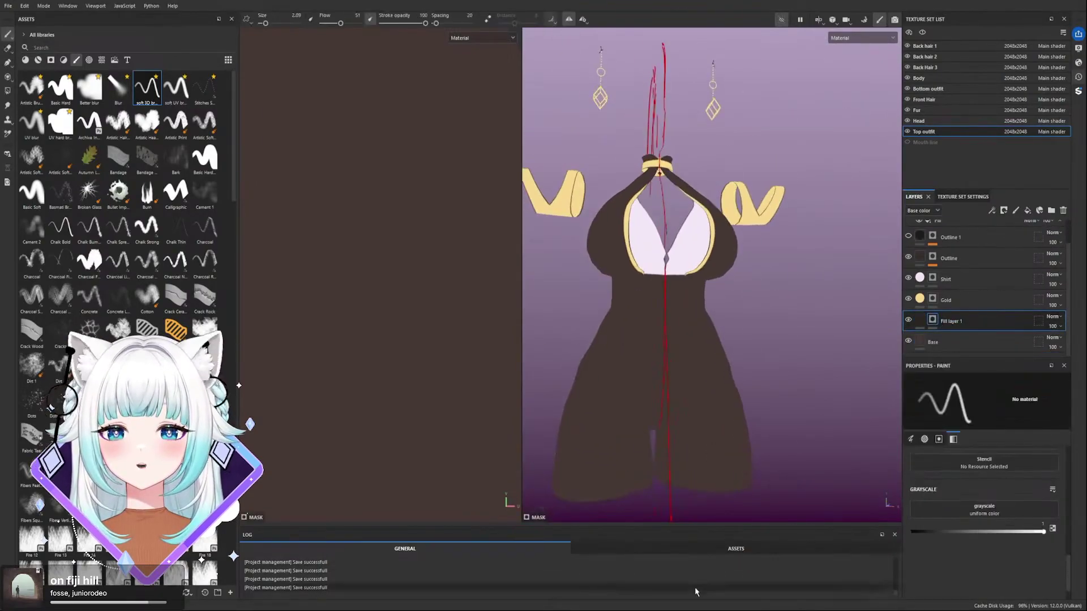
scroll(671, 453, up, 2)
alt+drag(745, 374, 773, 371)
scroll(651, 457, up, 2)
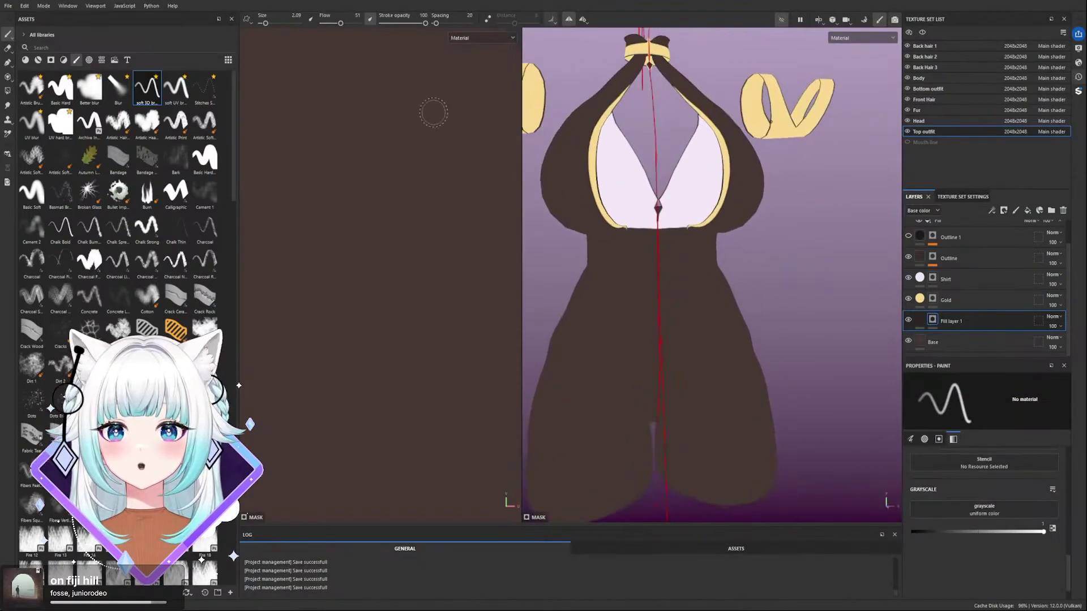
click(151, 100)
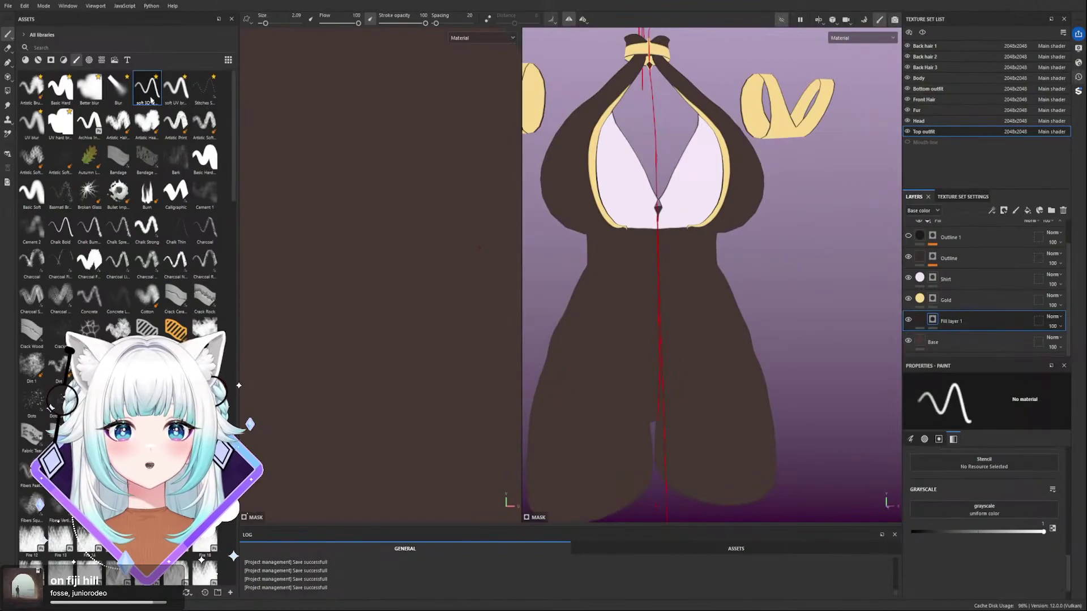
key(bracketright)
key(bracketright)
key(bracketright)
key(bracketright)
key(bracketright)
key(bracketright)
key(bracketright)
key(bracketright)
key(bracketright)
key(bracketright)
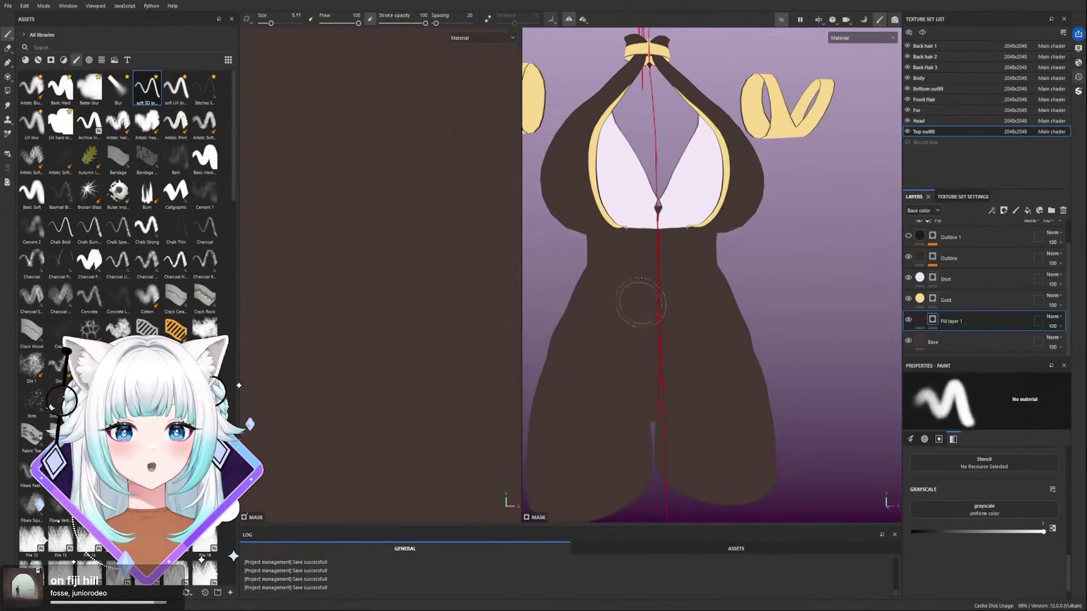
- Paint soft dark shading on the underside of the bust with a brush size of 11.89, undoing a misplaced stroke
mouse_move(640, 304)
alt+mouse_down()
mouse_move(677, 305)
mouse_move(672, 294)
alt+mouse_up()
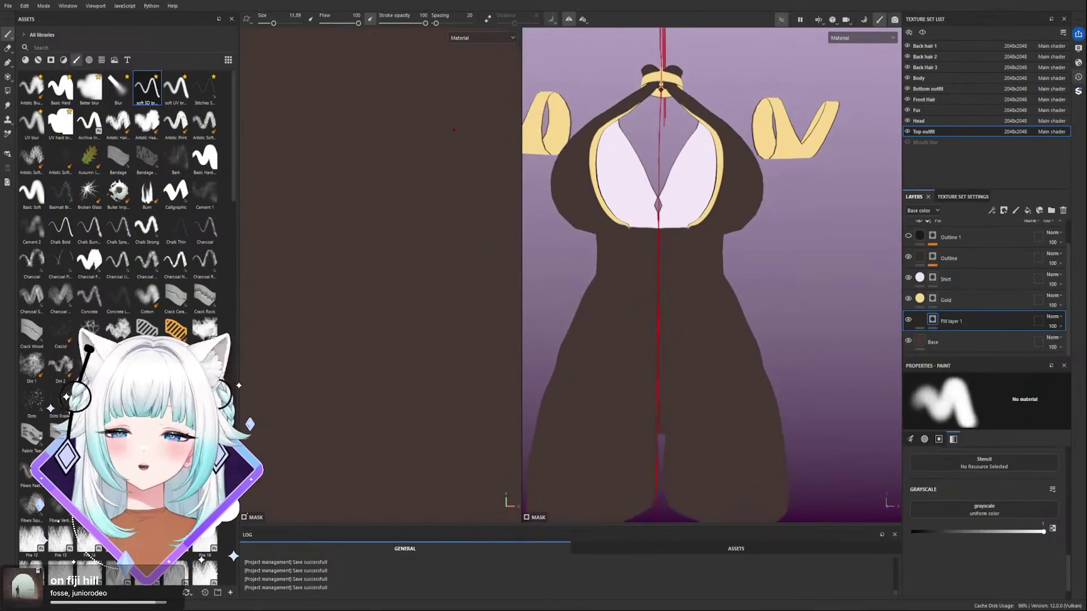
alt+drag(756, 198, 658, 305)
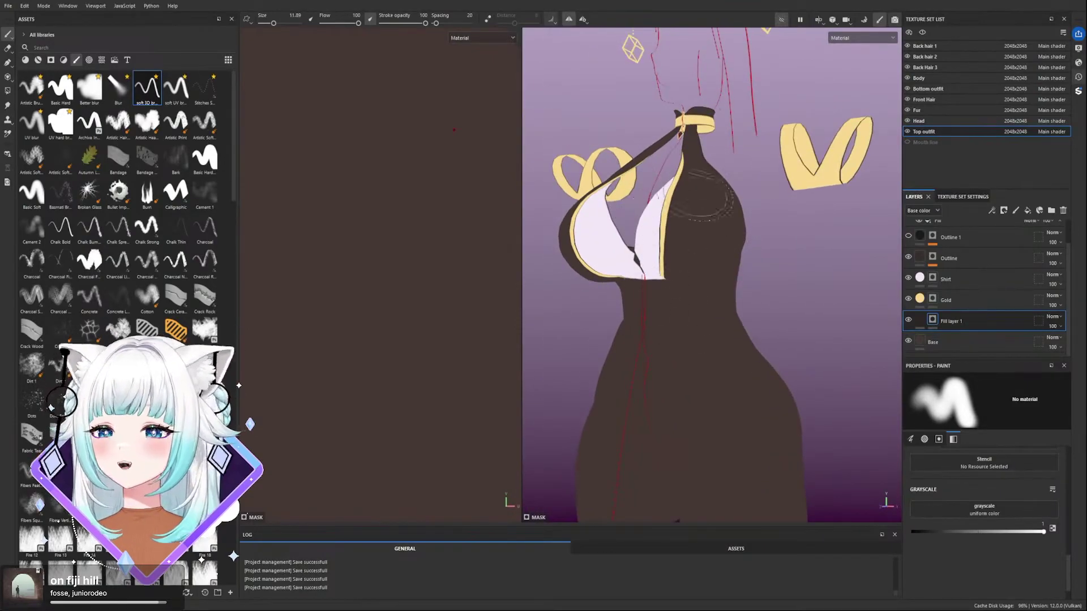
mouse_move(706, 242)
alt+mouse_down()
mouse_move(686, 252)
mouse_move(707, 229)
mouse_move(712, 237)
mouse_move(688, 248)
mouse_move(692, 232)
alt+mouse_up()
key(ctrl+z)
alt+drag(680, 238, 589, 249)
drag(704, 271, 755, 262)
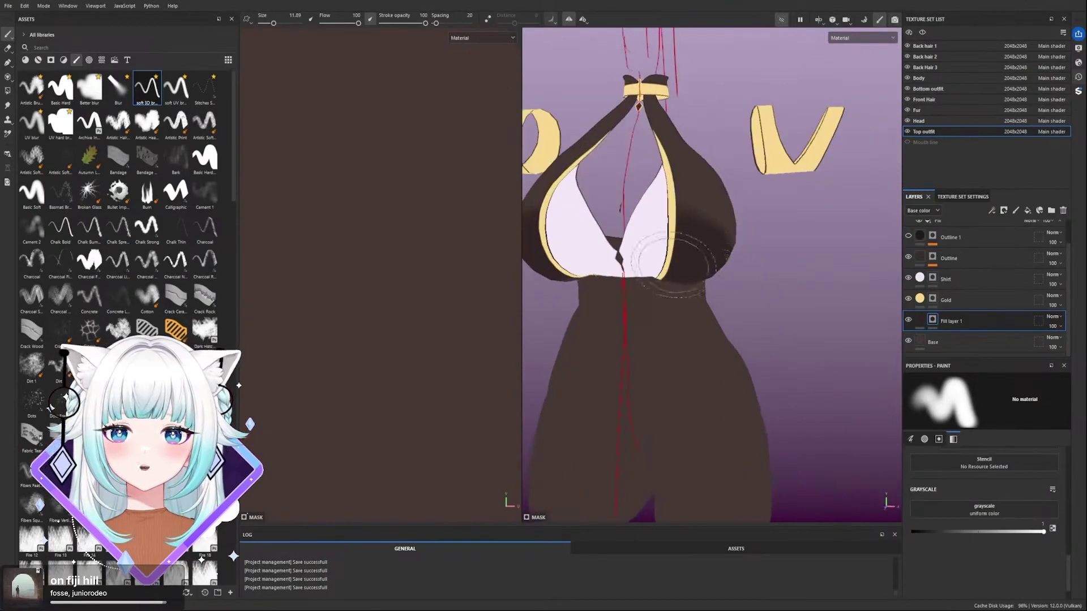
- Refine the bust shading by erasing its upper edge and repainting the lower area with a brush size of 7.01
key(x)
ctrl+right_drag(690, 196, 659, 212)
mouse_move(713, 203)
alt+mouse_down()
mouse_move(680, 201)
mouse_move(705, 192)
mouse_move(620, 207)
alt+mouse_up()
key(x)
ctrl+right_drag(687, 218, 699, 231)
mouse_move(682, 226)
mouse_down()
mouse_move(736, 262)
mouse_move(788, 255)
mouse_up()
alt+middle_drag(682, 247, 795, 243)
alt+drag(794, 243, 759, 227)
- Move Fill layer 1 above the Shirt layer, set its blend mode to Multiply and lower its opacity
drag(966, 328, 989, 286)
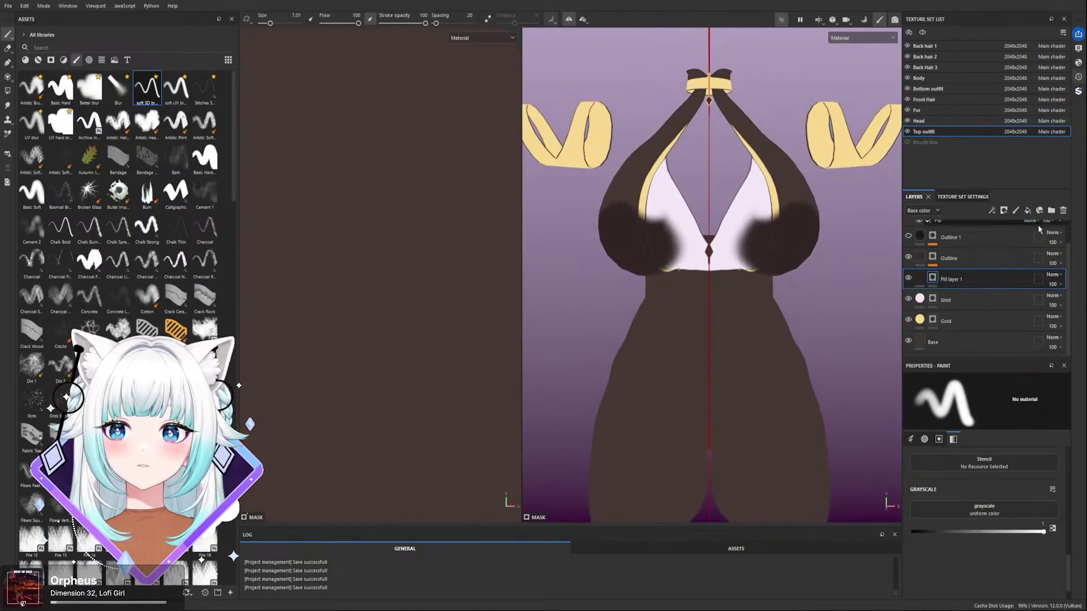
click(1044, 324)
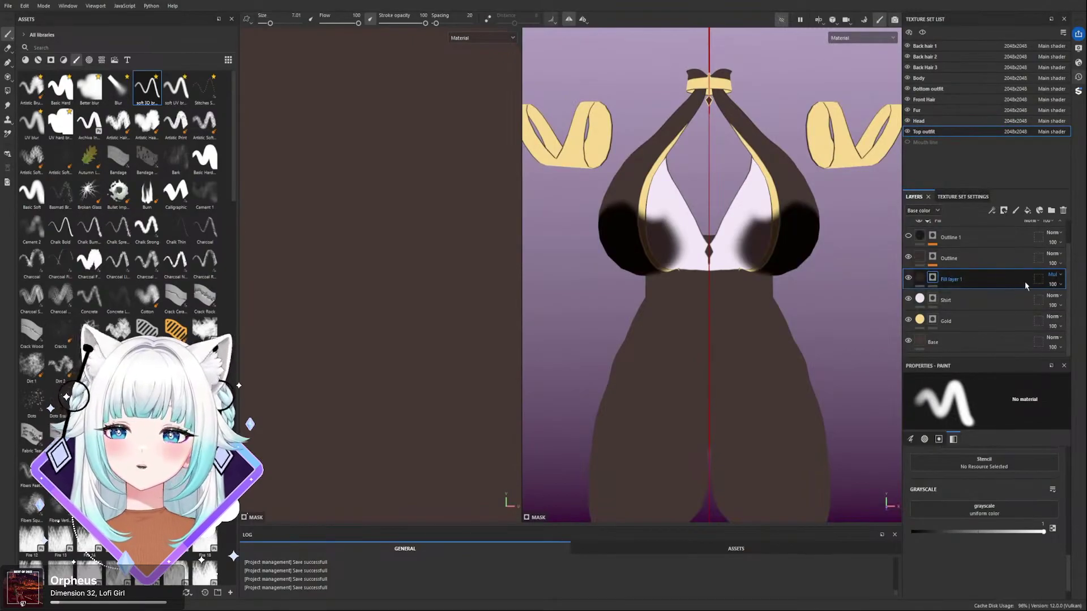
click(1054, 286)
drag(1065, 297, 1070, 306)
click(1060, 286)
- Extend the shadow across the lower shirt and the centre of the bust, reducing the brush size to 5.03
mouse_move(769, 251)
mouse_down()
mouse_move(713, 268)
mouse_move(713, 244)
mouse_up()
key(ctrl+z)
key(ctrl+y)
alt+shift+drag(758, 198, 734, 220)
ctrl+right_drag(734, 220, 719, 220)
mouse_move(731, 235)
mouse_down()
mouse_move(776, 211)
mouse_move(737, 242)
mouse_move(761, 238)
mouse_move(745, 232)
mouse_move(717, 253)
mouse_move(730, 252)
mouse_up()
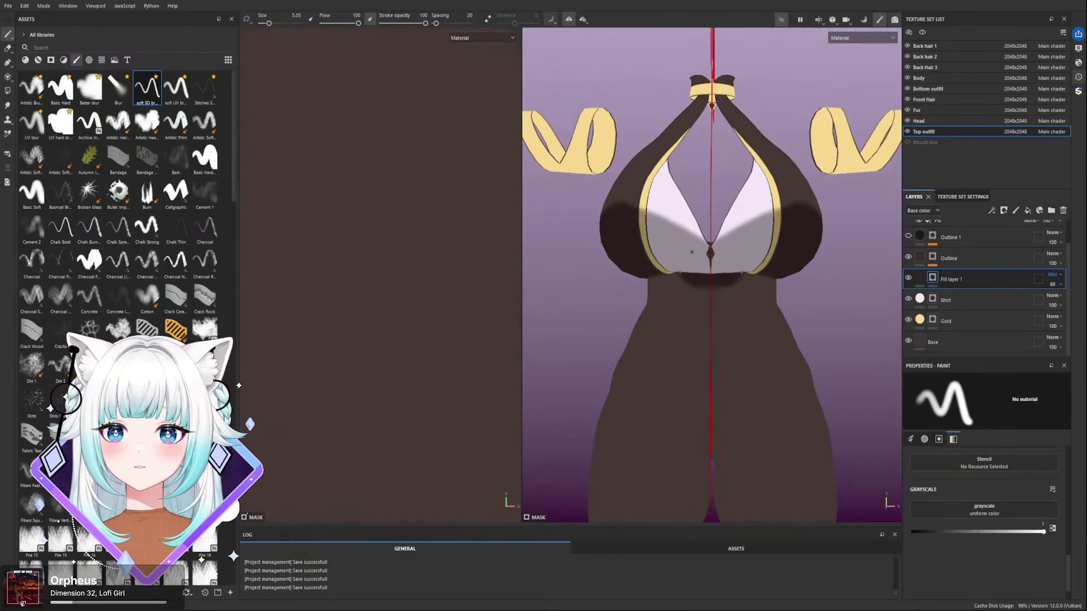
- Show the whole character, undo the last shadow stroke and touch up the shading on the bust
click(782, 20)
key(ctrl+z)
mouse_move(751, 226)
mouse_down()
mouse_move(727, 234)
mouse_move(777, 218)
mouse_up()
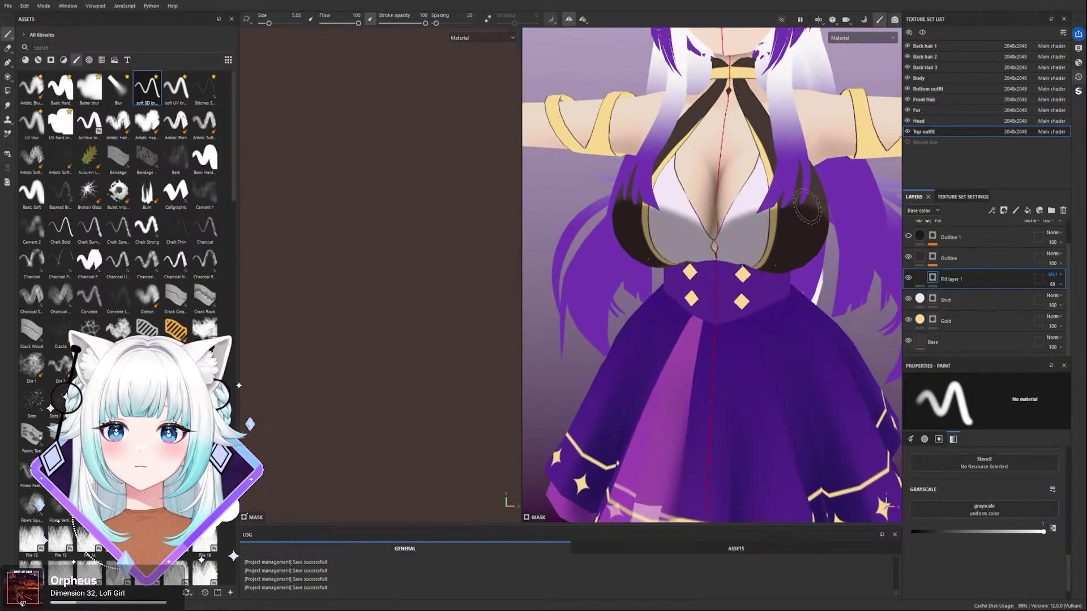
- Isolate the top outfit in the viewport and trim the bust shadow's edge with a brush size of 3.41
click(786, 21)
mouse_move(818, 183)
alt+mouse_down()
mouse_move(824, 171)
mouse_move(810, 176)
alt+mouse_up()
key(x)
ctrl+right_drag(754, 196, 742, 196)
mouse_move(808, 193)
alt+mouse_down()
mouse_move(748, 192)
mouse_move(715, 176)
mouse_move(754, 160)
mouse_move(789, 164)
alt+mouse_up()
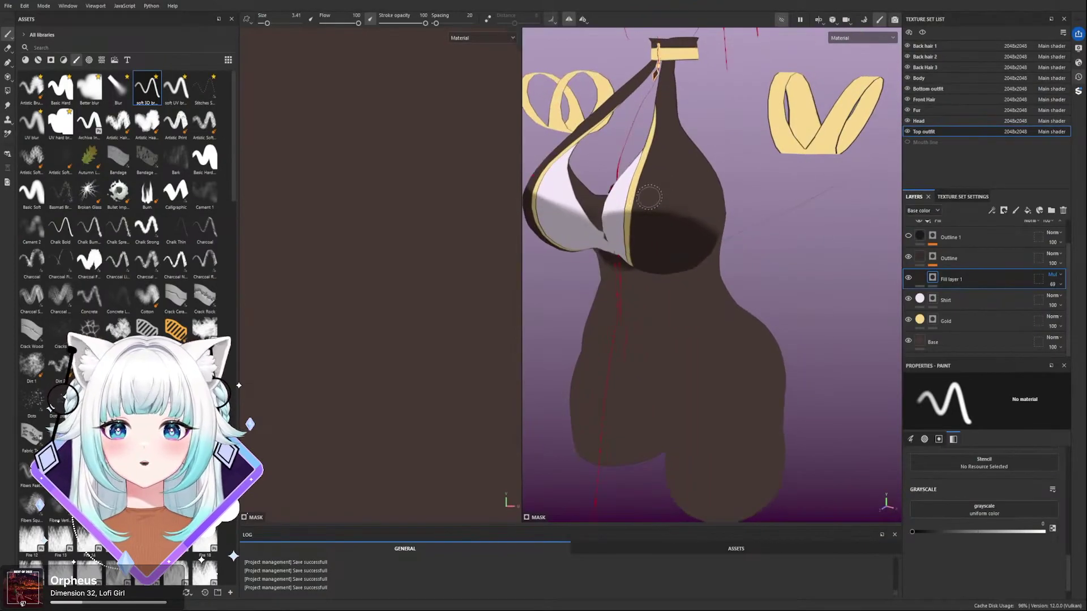
- Extend the shadow around the side and underside of the bust with a brush size of 8.11
mouse_move(657, 156)
alt+mouse_down()
mouse_move(707, 159)
mouse_move(674, 186)
mouse_move(724, 208)
mouse_move(674, 197)
mouse_move(721, 219)
mouse_move(740, 198)
alt+mouse_up()
key(x)
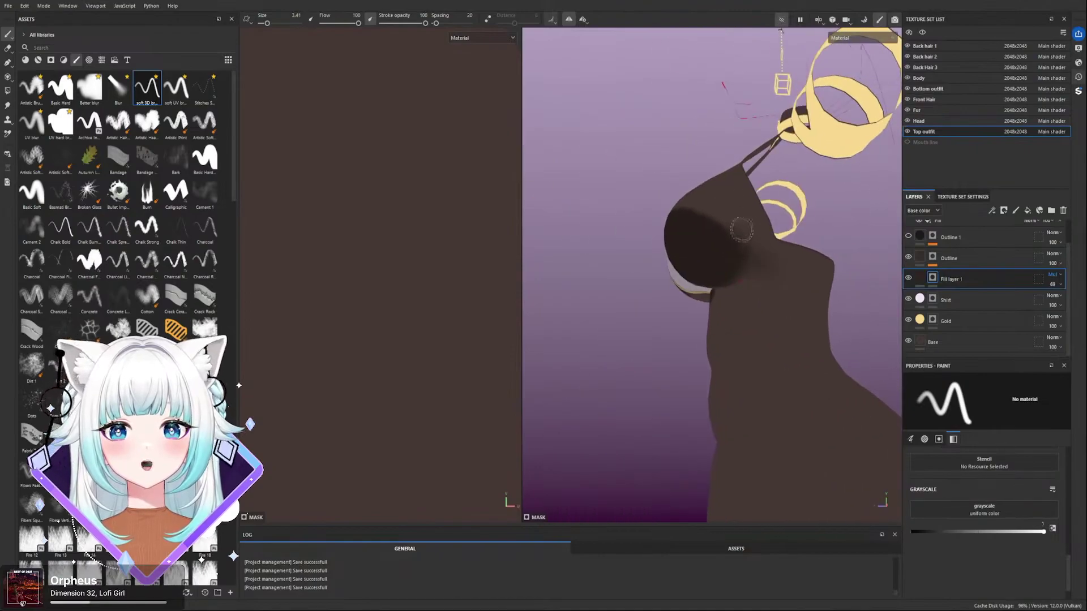
ctrl+right_drag(754, 256, 770, 257)
mouse_move(753, 257)
alt+mouse_down()
mouse_move(732, 280)
mouse_move(708, 277)
alt+mouse_up()
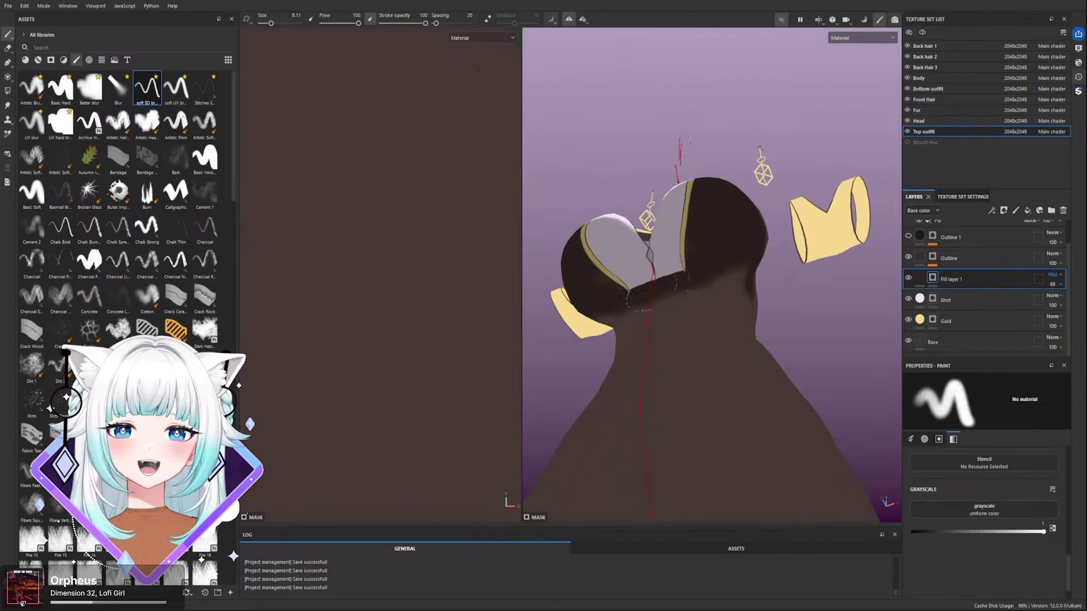
alt+drag(739, 292, 726, 367)
scroll(694, 319, down, 3)
scroll(677, 304, up, 2)
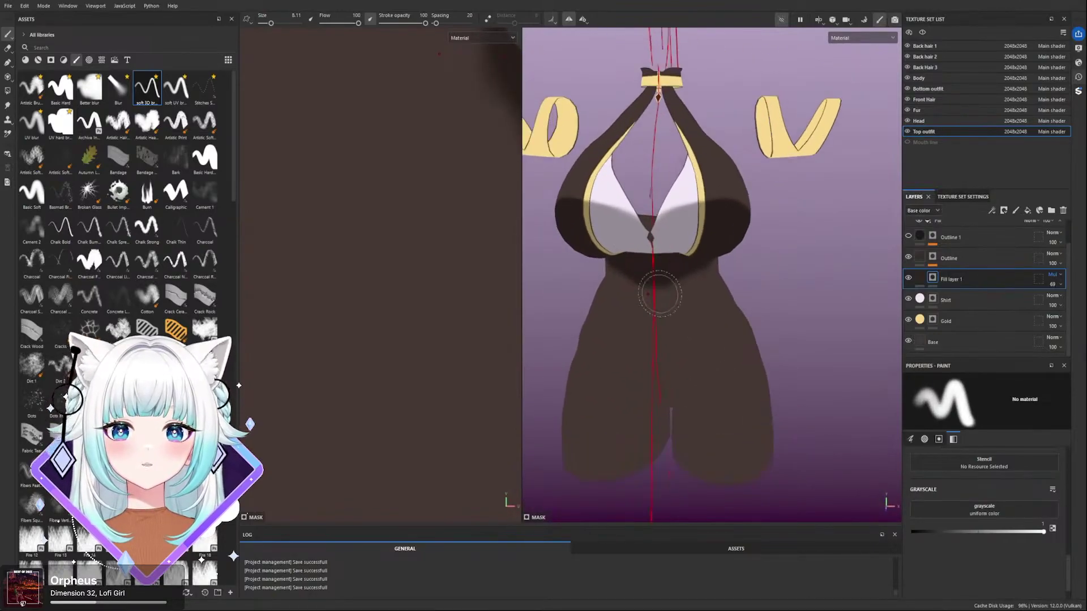
- Clean up the shadow's edge along the ribs beside and below the bust with a brush size of 5.03
alt+drag(674, 232, 804, 262)
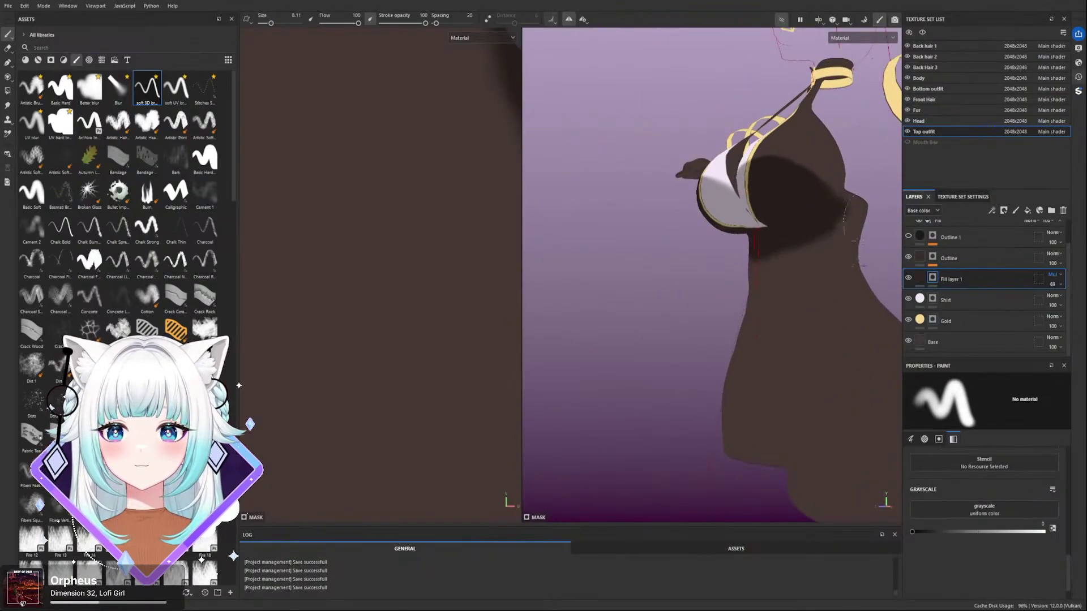
alt+drag(779, 289, 849, 267)
ctrl+right_drag(787, 258, 766, 258)
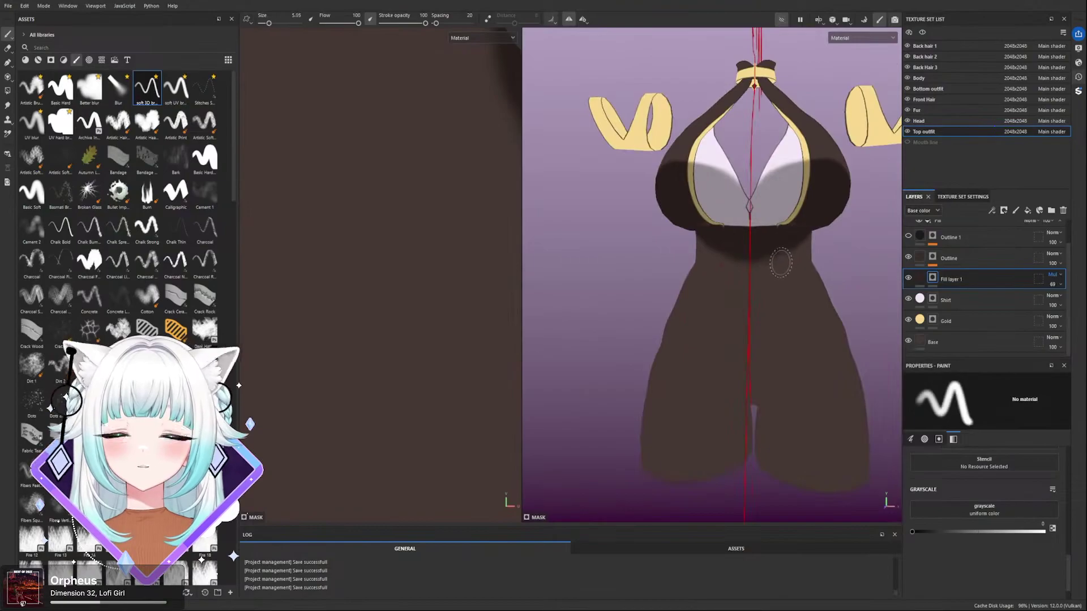
mouse_move(770, 263)
alt+mouse_down()
mouse_move(800, 224)
mouse_move(750, 232)
mouse_move(731, 267)
alt+mouse_up()
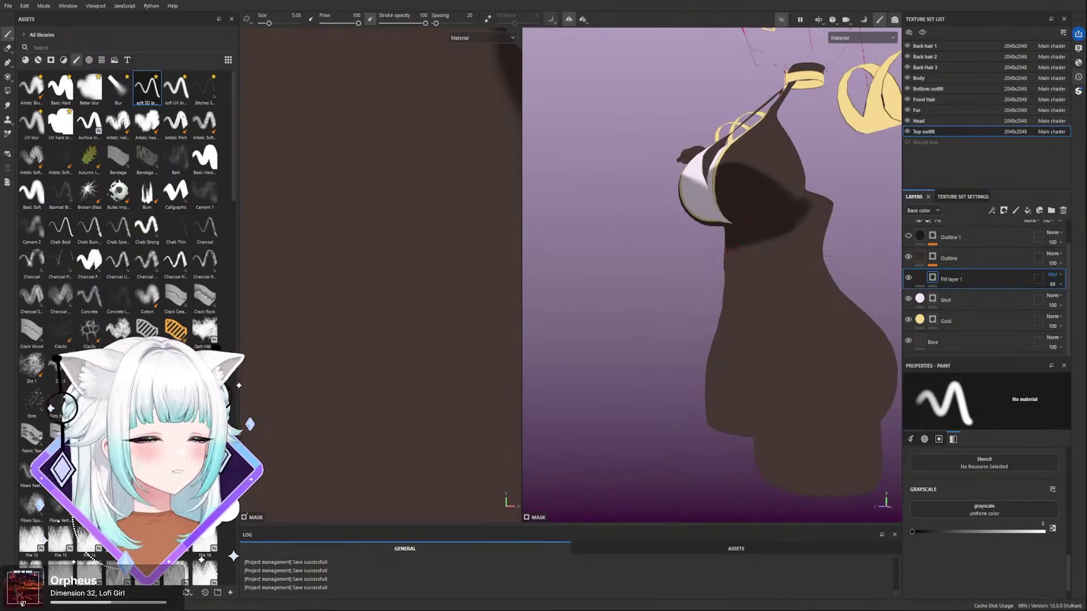
alt+drag(785, 209, 780, 190)
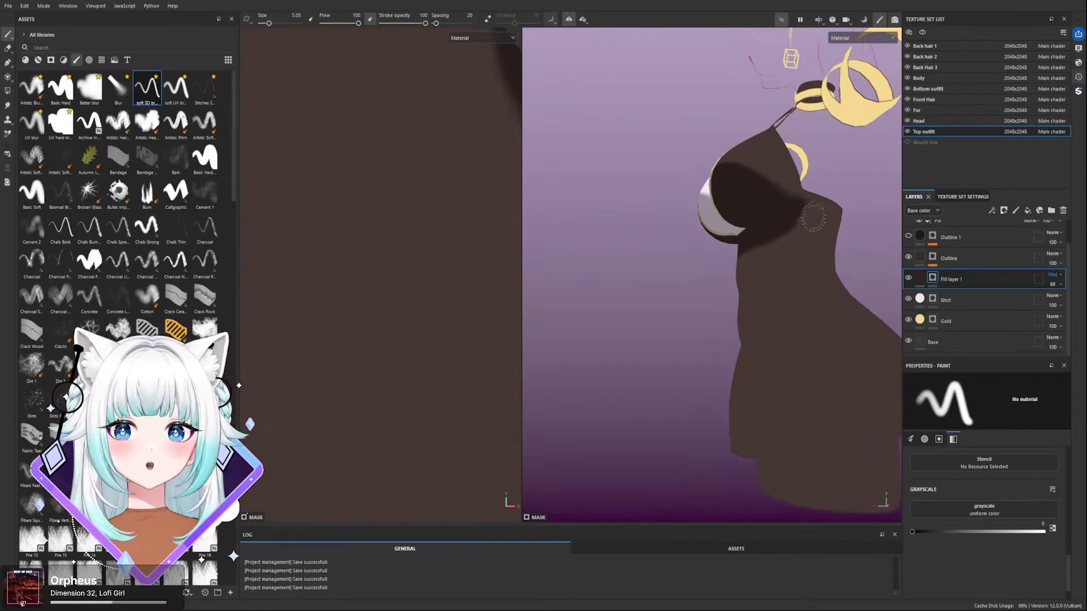
mouse_move(811, 198)
alt+mouse_down()
mouse_move(794, 194)
mouse_move(854, 223)
mouse_move(789, 198)
alt+mouse_up()
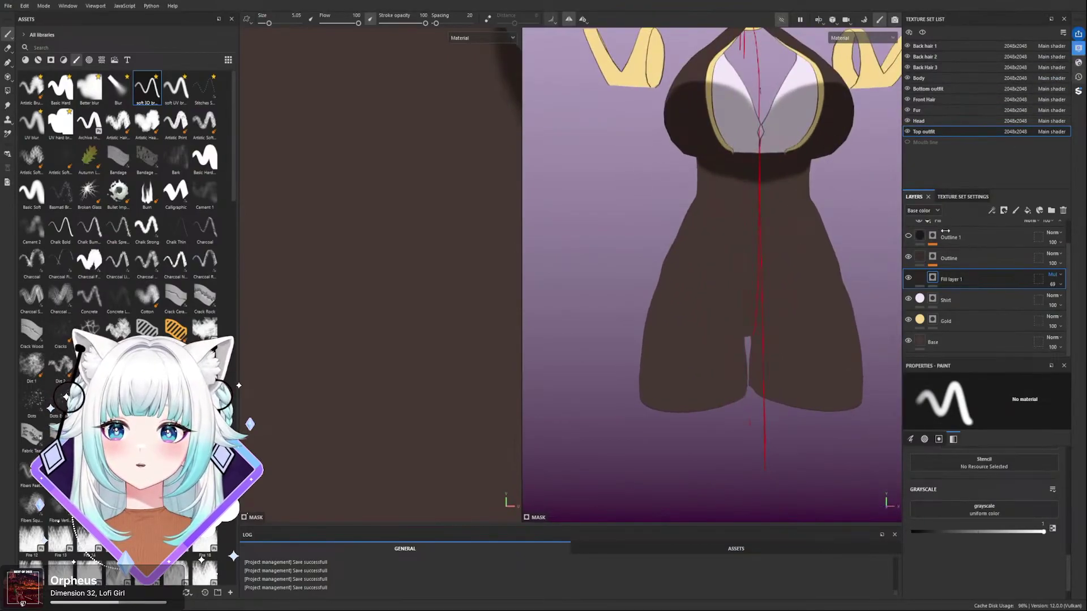
- Paint a soft curved shadow around the lower belly and up the sides of the abdomen
mouse_move(766, 231)
alt+mouse_down()
mouse_move(730, 306)
mouse_move(761, 314)
mouse_move(788, 295)
mouse_move(729, 286)
mouse_move(721, 197)
alt+mouse_up()
key(])
key(x)
key(x)
drag(725, 286, 765, 294)
key(])
key(])
key(x)
mouse_move(732, 214)
mouse_down()
mouse_move(738, 198)
mouse_move(770, 249)
mouse_move(692, 225)
mouse_move(713, 306)
mouse_move(738, 340)
mouse_move(688, 321)
mouse_up()
- Add a small navel shadow at the centre of the abdomen with a much smaller brush
key(x)
key([)
key([)
key([)
key([)
key([)
key(bracketleft)
click(730, 225)
mouse_move(731, 231)
alt+mouse_down()
mouse_move(747, 240)
mouse_move(731, 232)
mouse_move(731, 255)
alt+mouse_up()
- Enlarge the brush to 5.03 and soften the abdomen shading by erasing
key(bracketright)
key(bracketright)
key(bracketright)
key(bracketright)
key(bracketright)
key(x)
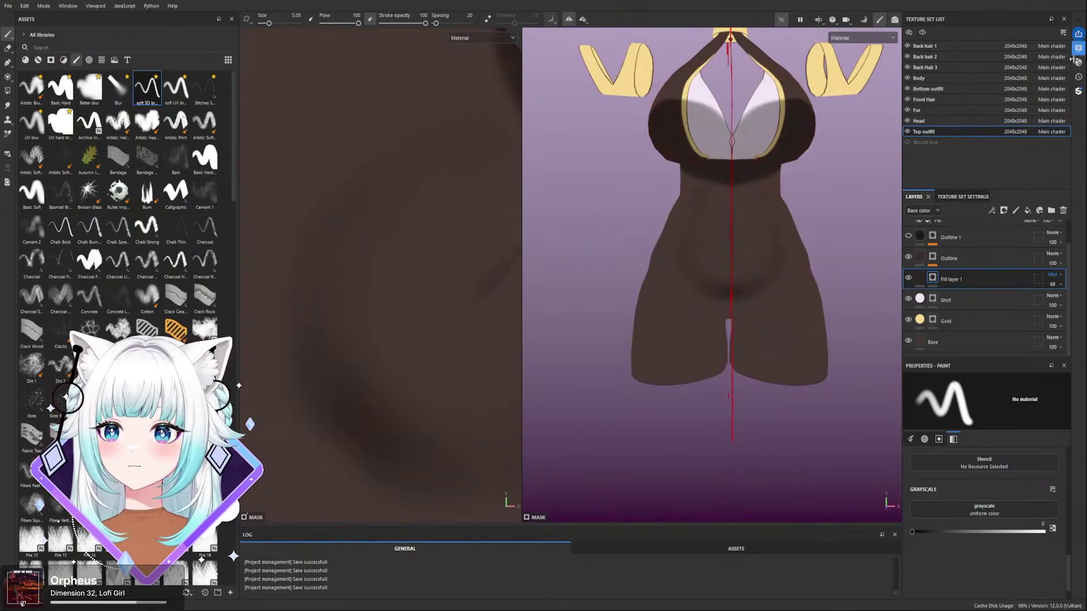
- Hide the symmetry line and darken the curved belly shadow, enlarging the brush from 7.01 to 9.29
click(582, 19)
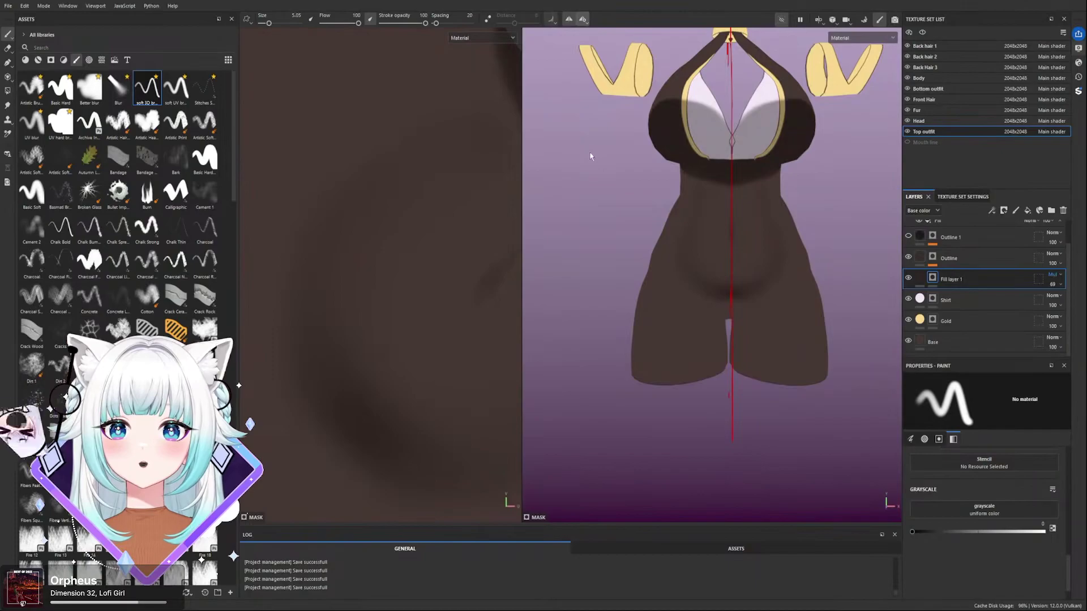
click(581, 19)
key(x)
mouse_move(730, 223)
alt+mouse_down()
mouse_move(808, 213)
mouse_move(725, 238)
alt+mouse_up()
ctrl+right_drag(691, 241, 697, 253)
alt+drag(696, 254, 707, 265)
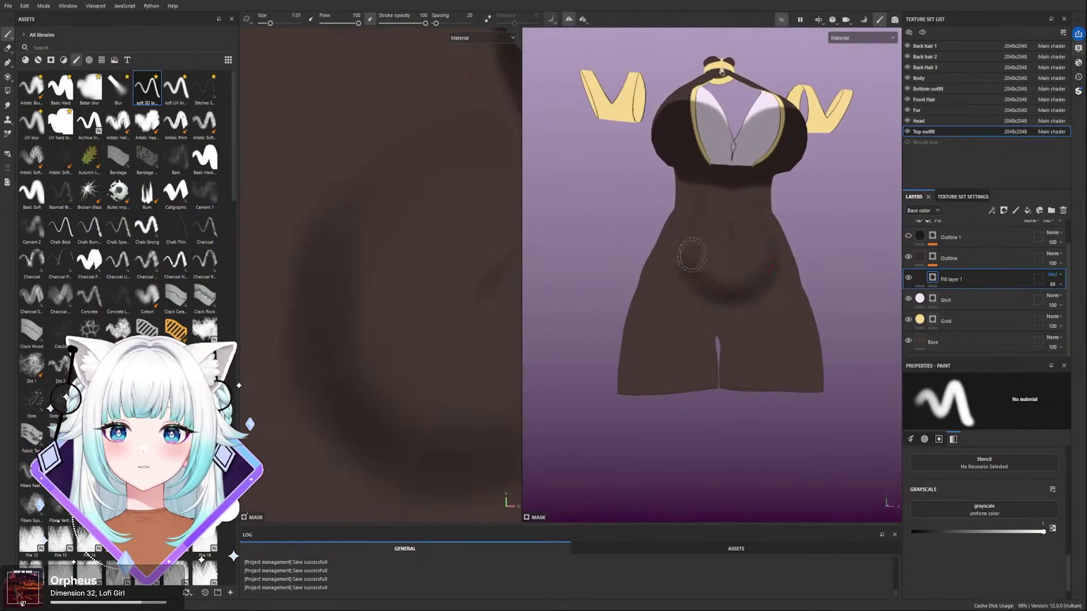
ctrl+right_drag(702, 280, 709, 280)
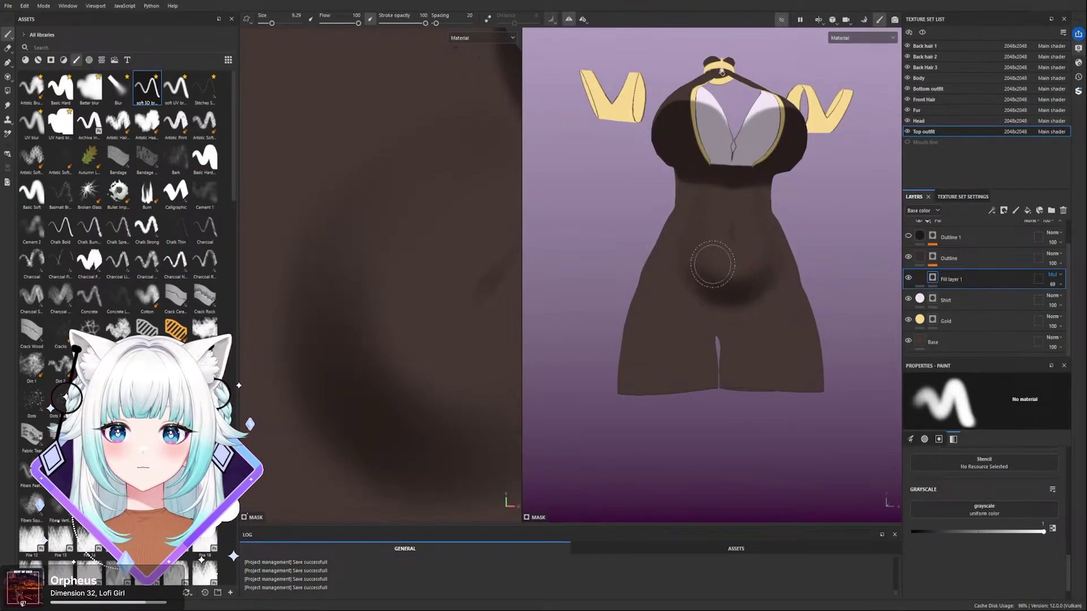
- Undo the last erasing stroke and fade the inside of the belly shadow with a brush size of 13.31
key(x)
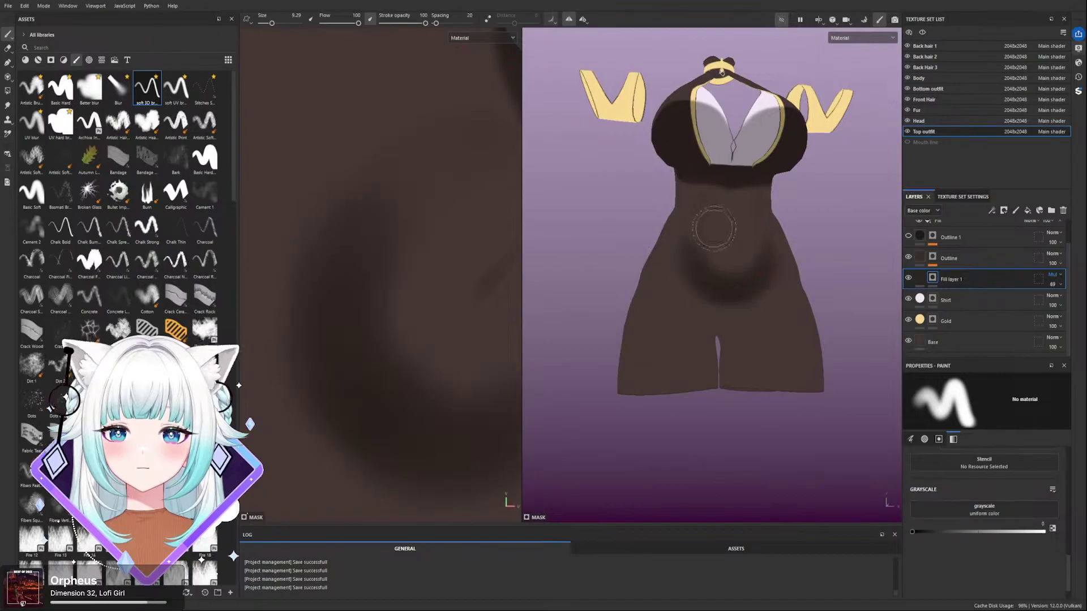
key(ctrl+z)
key(bracketright)
key(bracketright)
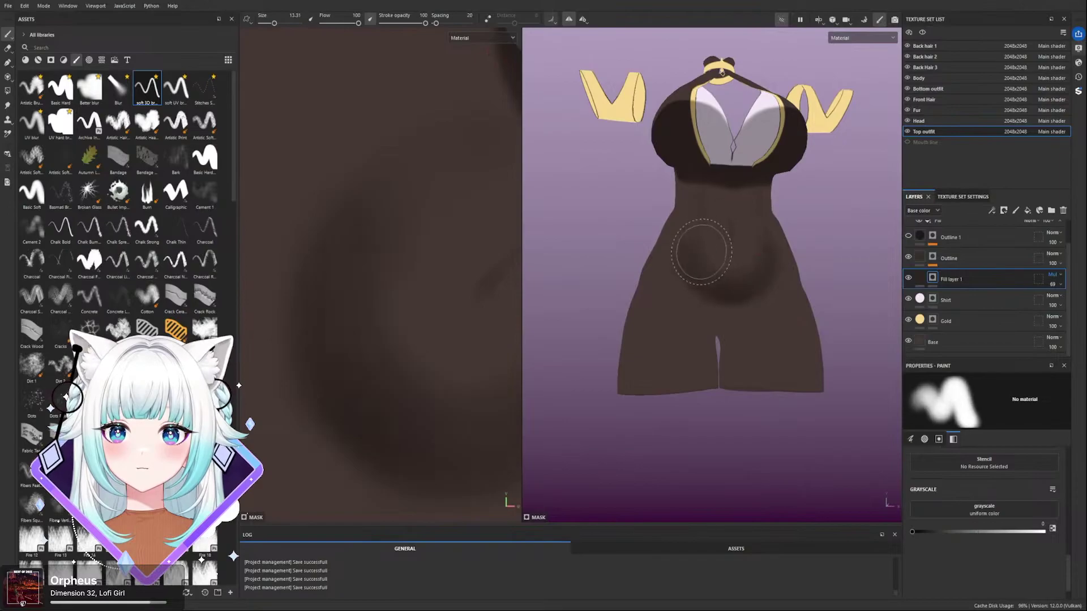
mouse_move(736, 243)
alt+mouse_down()
mouse_move(867, 232)
mouse_move(803, 249)
mouse_move(702, 221)
mouse_move(761, 249)
mouse_move(713, 255)
mouse_move(708, 238)
mouse_move(716, 240)
alt+mouse_up()
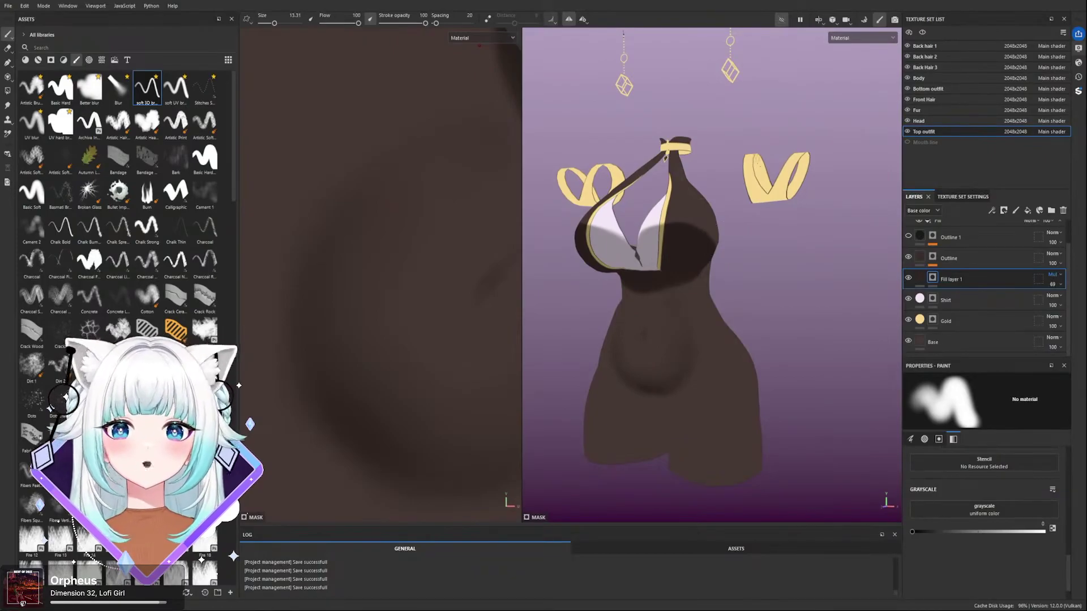
- Shade the area below the belly and along the inner thighs with brush sizes 11.89 and 9.29
mouse_move(713, 308)
alt+mouse_down()
mouse_move(722, 294)
mouse_move(728, 316)
alt+mouse_up()
key(x)
key(bracketright)
key(bracketleft)
key(bracketleft)
mouse_move(665, 303)
alt+mouse_down()
mouse_move(672, 274)
mouse_move(672, 320)
alt+mouse_up()
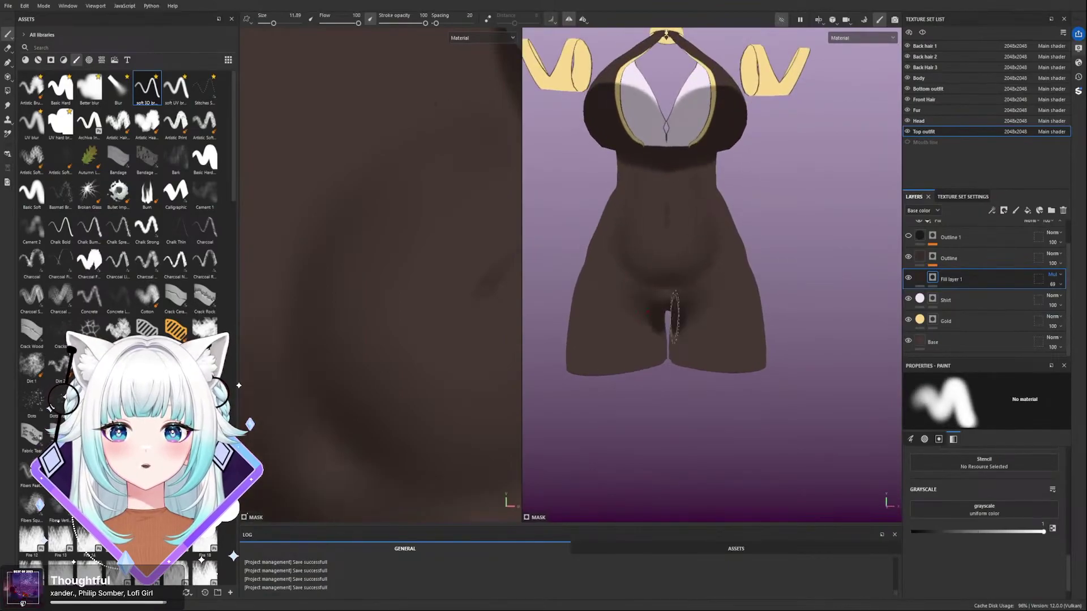
ctrl+right_drag(677, 316, 671, 316)
mouse_move(673, 315)
alt+mouse_down()
mouse_move(801, 299)
mouse_move(696, 293)
mouse_move(674, 324)
alt+mouse_up()
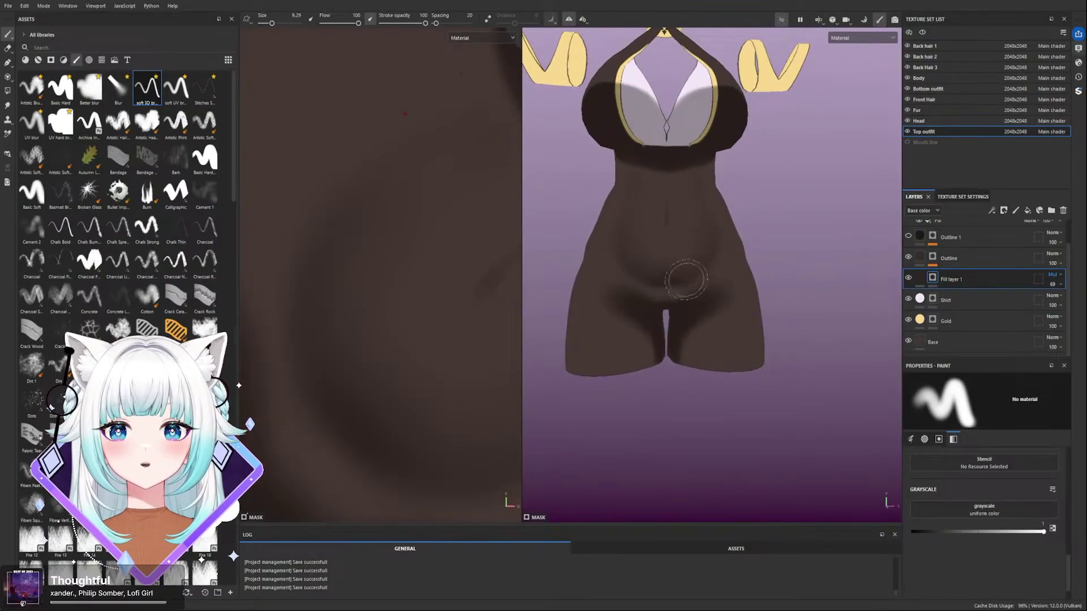
- Erase the outer edges of the inner-thigh shadow with a brush size of 13.31
ctrl+right_drag(715, 310, 726, 310)
key(x)
drag(719, 312, 716, 304)
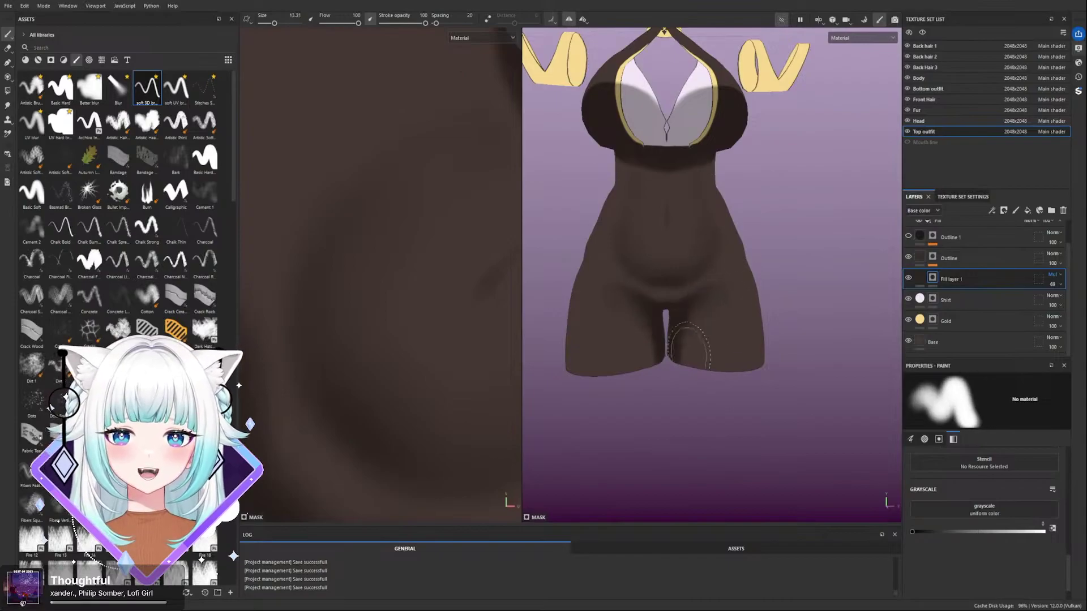
- Define the creases between the lower belly and the thighs with a brush size of 3.41
alt+drag(687, 342, 669, 293)
ctrl+right_drag(668, 290, 645, 290)
key(x)
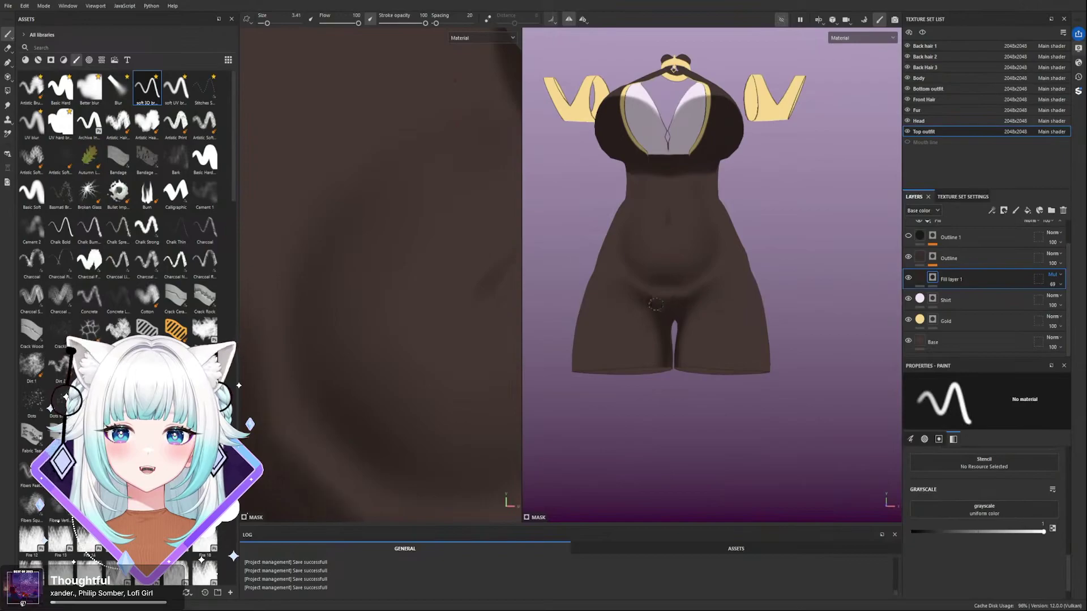
mouse_move(688, 299)
alt+mouse_down()
mouse_move(782, 325)
mouse_move(708, 308)
mouse_move(694, 316)
mouse_move(639, 289)
alt+mouse_up()
ctrl+right_drag(623, 269, 656, 303)
mouse_move(656, 295)
alt+mouse_down()
mouse_move(688, 291)
mouse_move(661, 290)
mouse_move(664, 276)
mouse_move(682, 291)
alt+mouse_up()
key(x)
key(x)
mouse_move(686, 282)
ctrl+right_down()
mouse_move(675, 283)
mouse_move(672, 304)
ctrl+right_up()
alt+drag(673, 302, 714, 288)
ctrl+right_drag(661, 319, 665, 319)
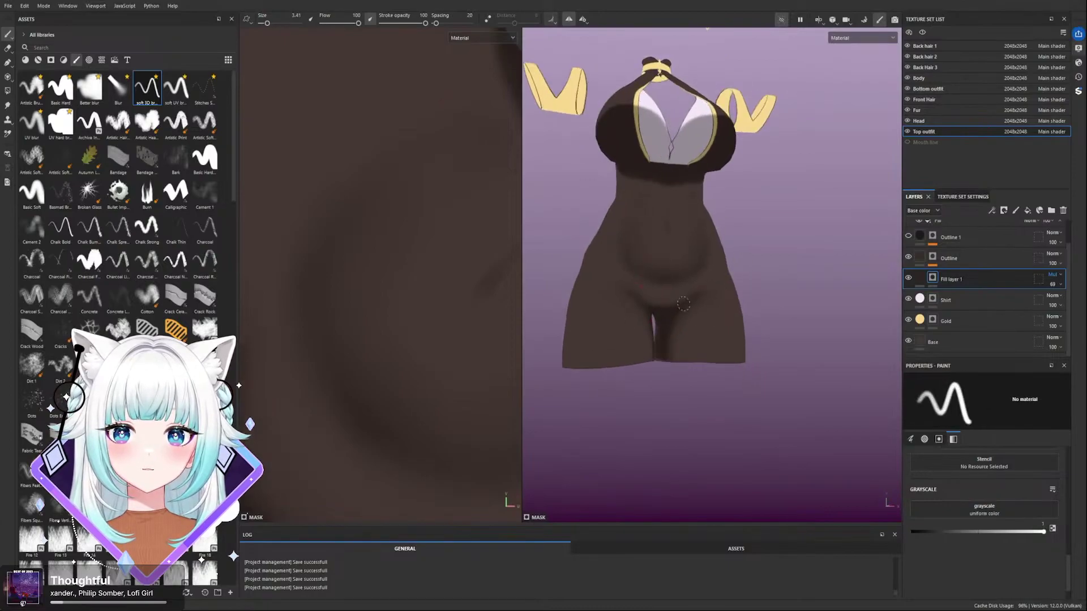
alt+drag(680, 313, 617, 376)
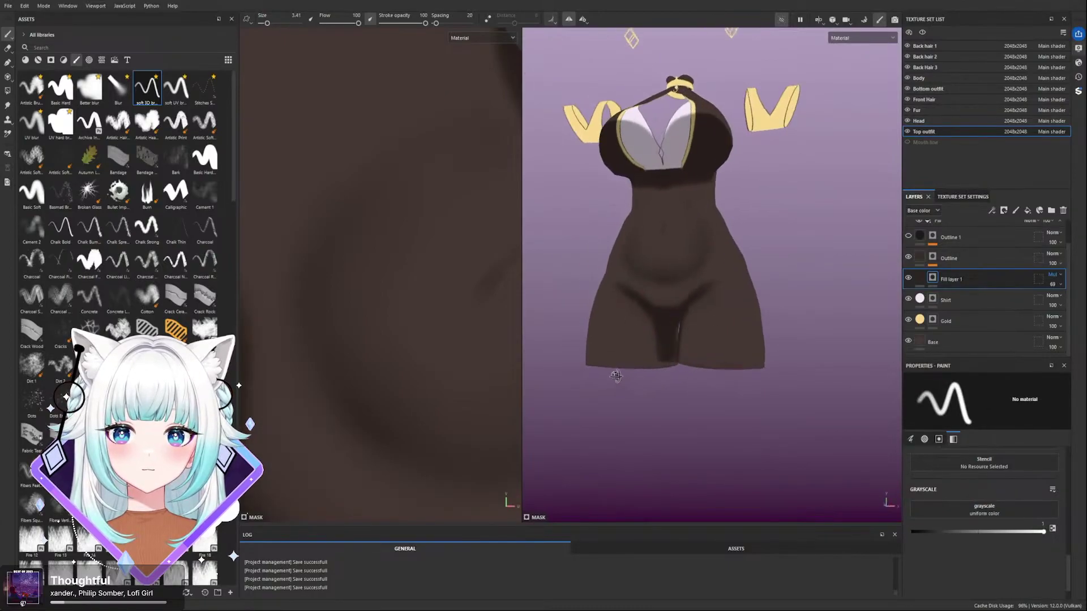
- Fade the outer ends of the thigh creases by erasing with a brush size of 8.11
alt+shift+drag(704, 284, 702, 286)
ctrl+right_drag(702, 287, 720, 282)
key(x)
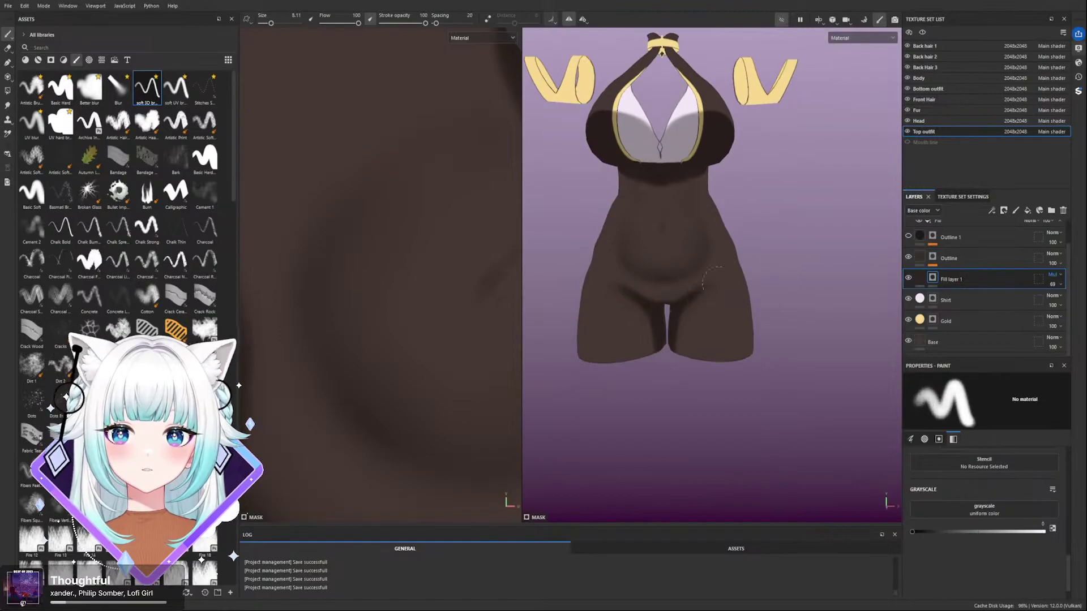
- Touch up the crease shading where the thighs meet the lower belly with a brush size of 2.71
key(x)
mouse_move(684, 316)
alt+mouse_down()
mouse_move(711, 284)
mouse_move(662, 274)
alt+mouse_up()
mouse_move(657, 288)
ctrl+right_down()
mouse_move(650, 302)
mouse_move(667, 299)
ctrl+right_up()
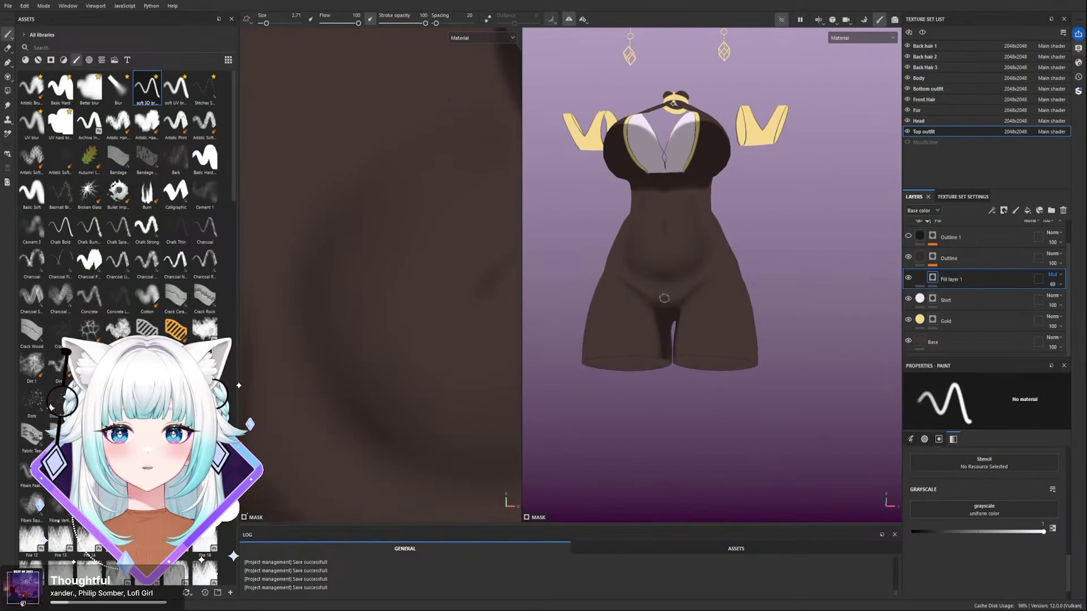
alt+drag(693, 301, 723, 283)
key(x)
key(x)
alt+drag(667, 323, 579, 342)
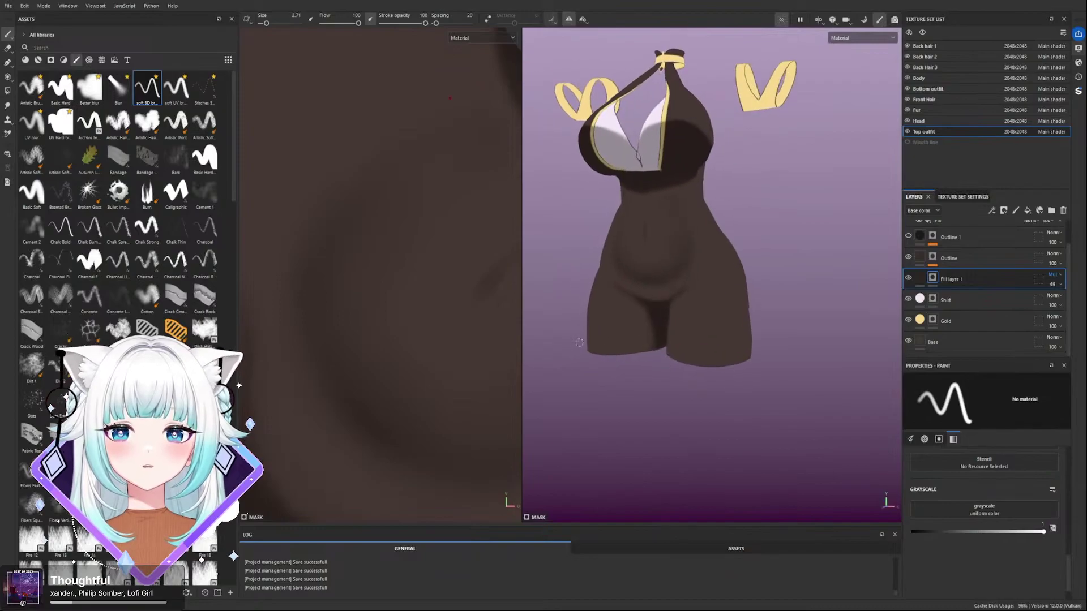
- Refine the edge of the shadow beneath the bust with a brush size of 7.01
scroll(682, 244, down, 4)
mouse_move(682, 243)
alt+mouse_down()
mouse_move(628, 269)
mouse_move(702, 249)
alt+mouse_up()
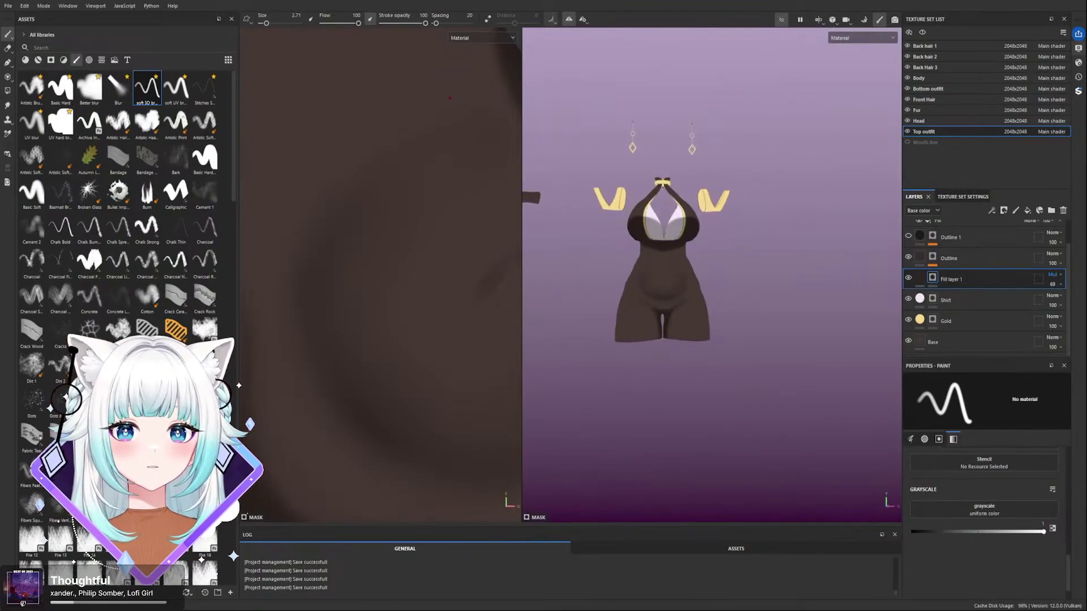
scroll(694, 277, up, 5)
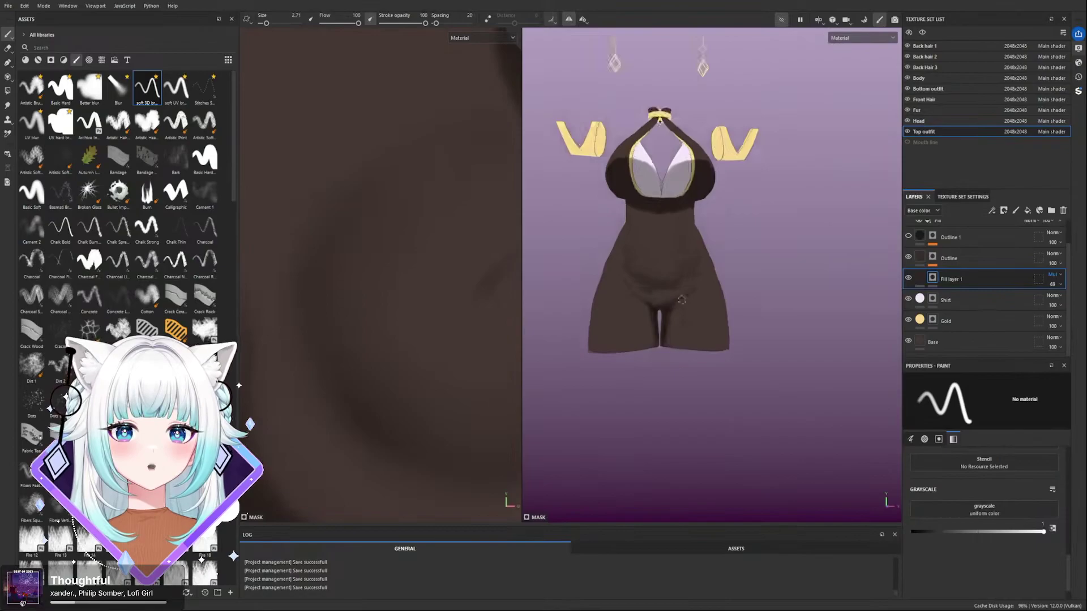
mouse_move(694, 277)
alt+mouse_down()
mouse_move(687, 310)
mouse_move(754, 294)
alt+mouse_up()
ctrl+right_drag(715, 125, 736, 125)
alt+middle_drag(709, 112, 706, 188)
key(x)
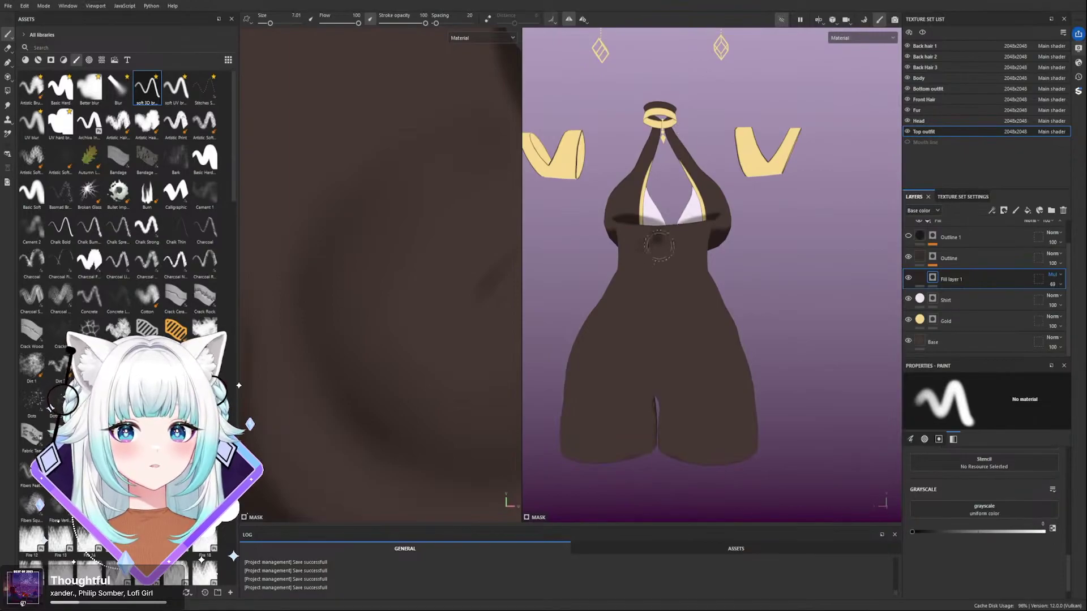
mouse_move(655, 239)
alt+mouse_down()
mouse_move(607, 260)
mouse_move(705, 269)
mouse_move(730, 255)
alt+mouse_up()
key(x)
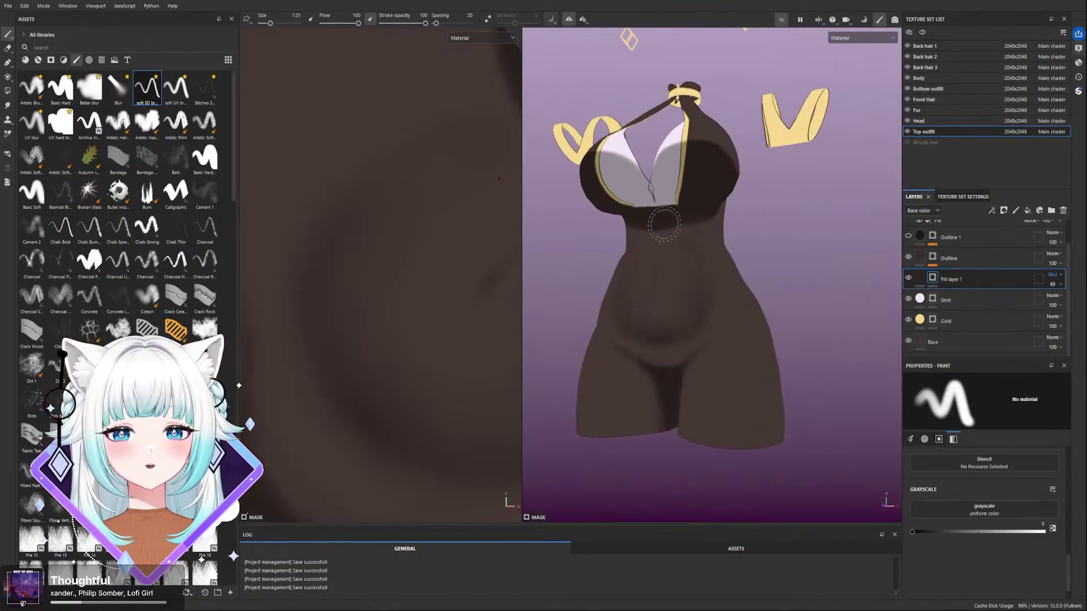
- Undo the last stroke below the bust and soften the bust shadow's edges with a brush size of 11.89
ctrl+right_drag(656, 227, 674, 225)
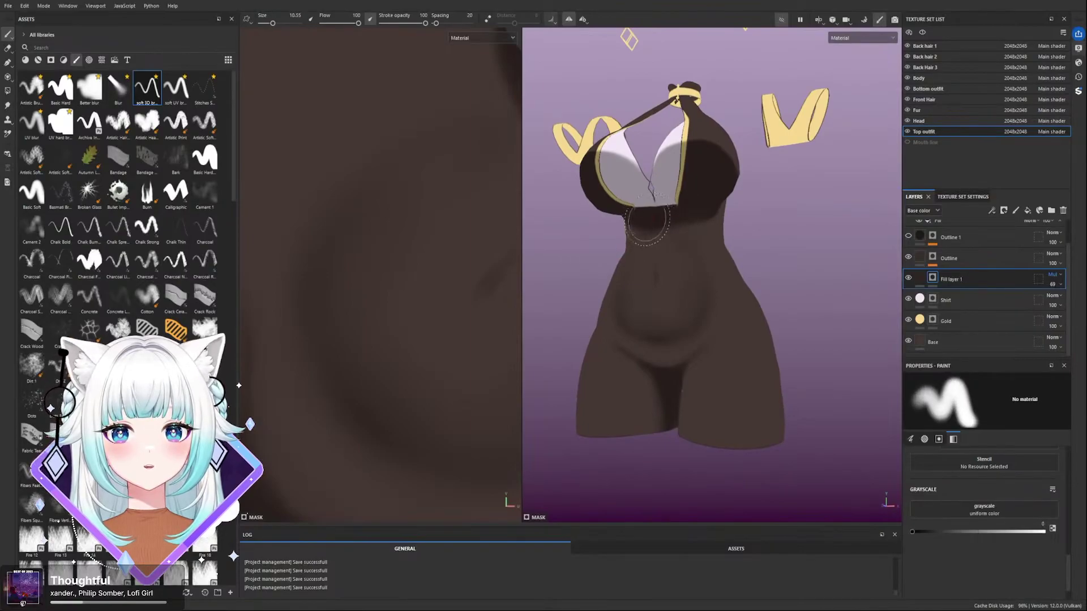
key(x)
drag(649, 221, 667, 218)
key(ctrl+z)
ctrl+right_drag(648, 222, 633, 223)
ctrl+right_drag(704, 170, 722, 170)
mouse_move(711, 169)
mouse_down()
mouse_move(690, 180)
mouse_move(711, 179)
mouse_move(756, 233)
mouse_up()
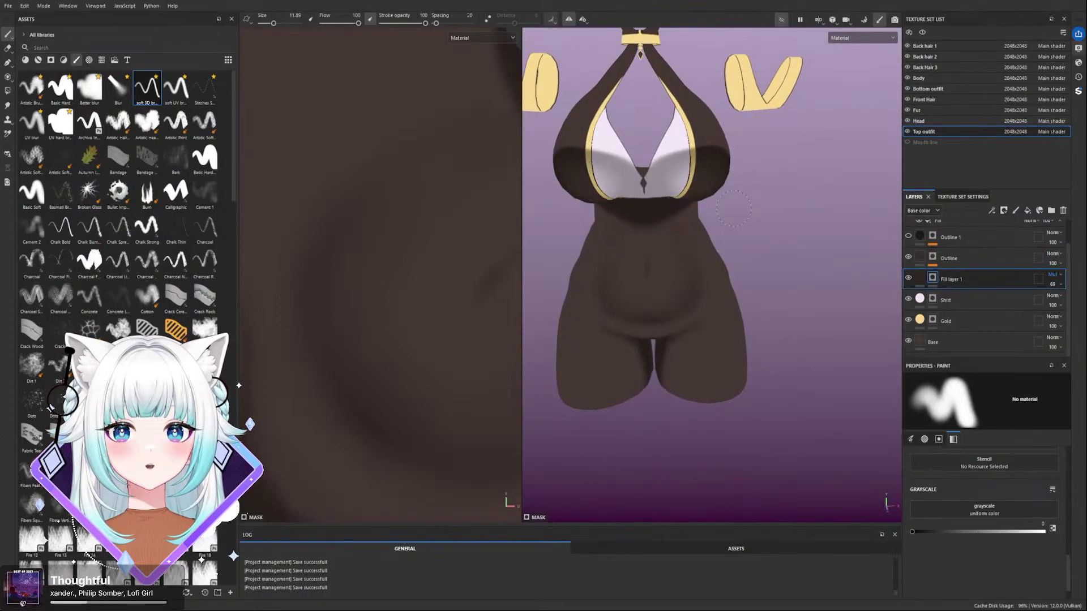
- Soften the inner-thigh shading with the 11.89 brush and check the torso shading from the front
alt+drag(718, 187, 705, 147)
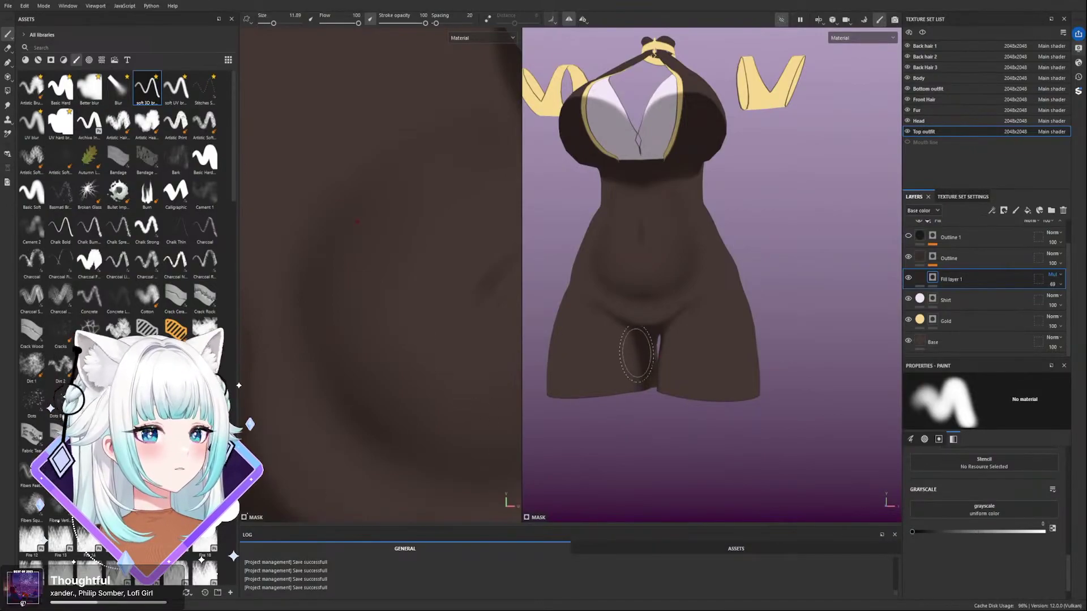
scroll(719, 348, down, 5)
scroll(715, 353, up, 6)
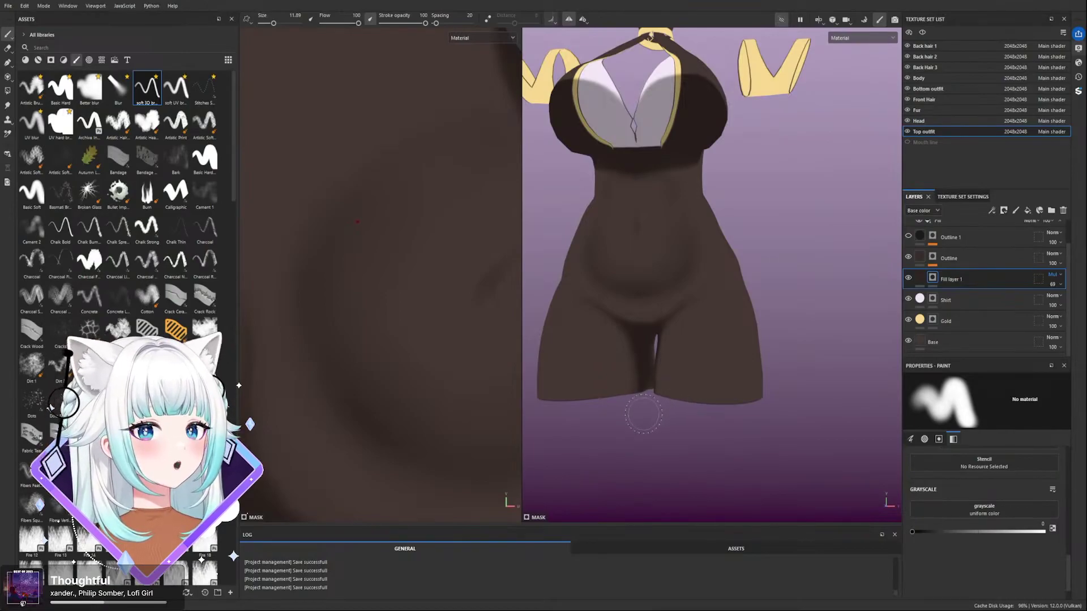
scroll(643, 414, down, 2)
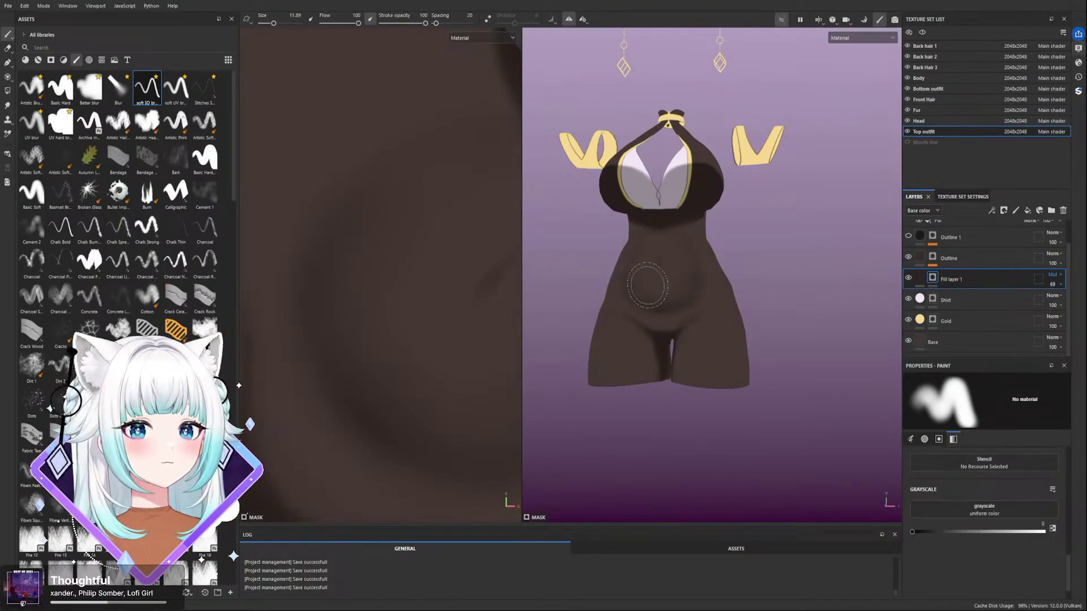
scroll(649, 285, up, 2)
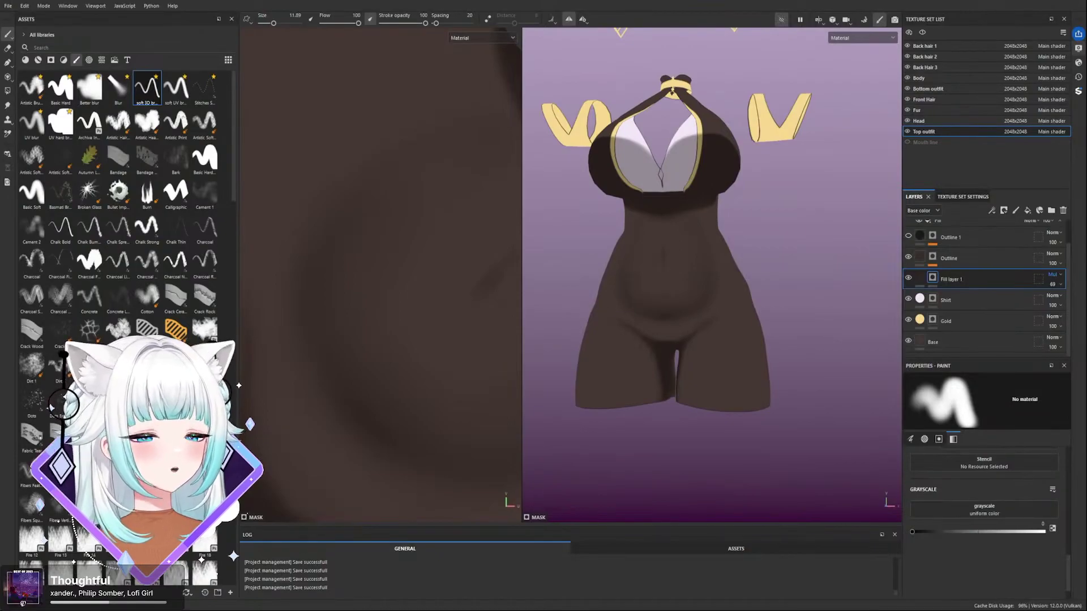
- Paint a soft shadow beneath and between the buttocks on the outfit's back, blending it with a brush size of 16.79
alt+drag(714, 372, 708, 280)
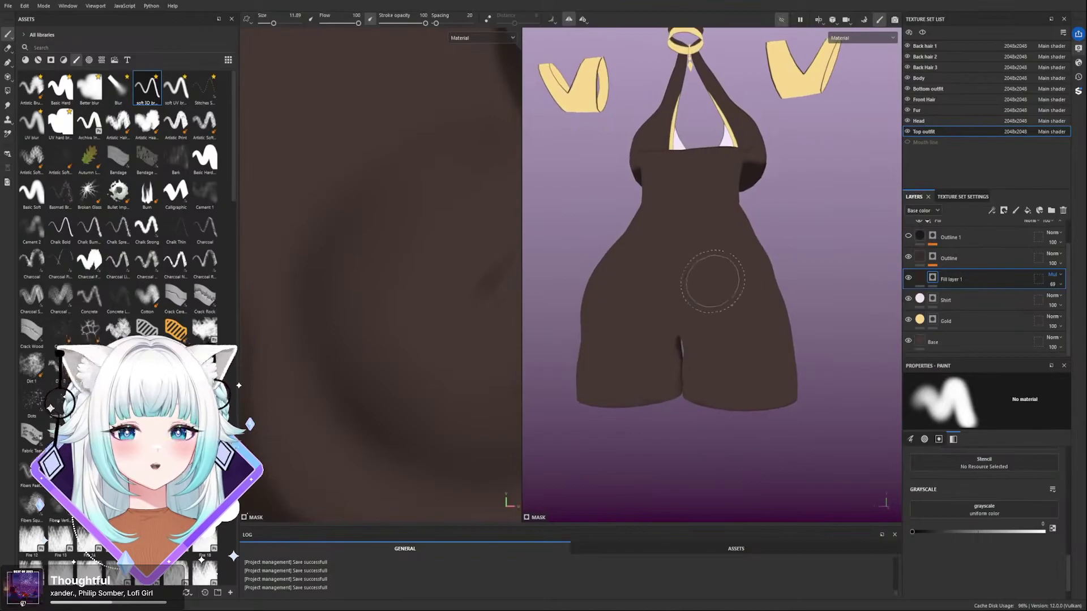
ctrl+right_drag(708, 320, 719, 321)
mouse_move(706, 291)
alt+mouse_down()
mouse_move(687, 308)
mouse_move(726, 318)
mouse_move(676, 310)
mouse_move(686, 302)
alt+mouse_up()
mouse_move(753, 333)
alt+mouse_down()
mouse_move(687, 320)
mouse_move(768, 319)
mouse_move(697, 310)
mouse_move(706, 291)
alt+mouse_up()
ctrl+right_drag(689, 241, 709, 240)
key(x)
drag(696, 247, 716, 249)
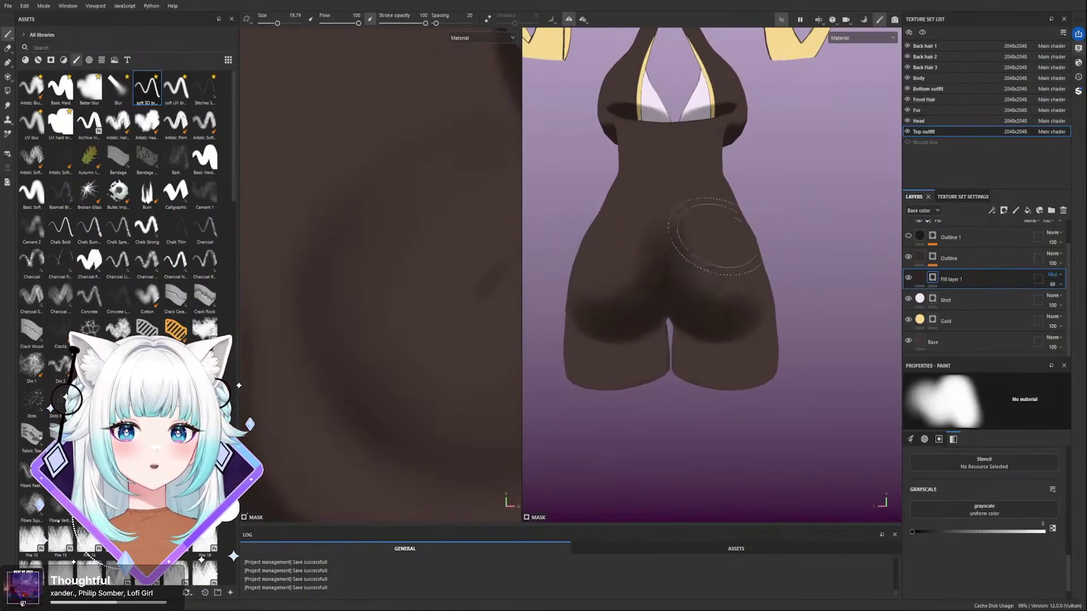
- Refine the curved shading under the buttocks and deepen the centre crease with a brush size of 11.89
mouse_move(749, 288)
alt+mouse_down()
mouse_move(816, 223)
mouse_move(782, 274)
mouse_move(707, 269)
alt+mouse_up()
mouse_move(705, 232)
alt+mouse_down()
mouse_move(766, 175)
mouse_move(658, 242)
mouse_move(793, 226)
mouse_move(728, 243)
mouse_move(668, 336)
alt+mouse_up()
ctrl+right_drag(667, 337, 659, 325)
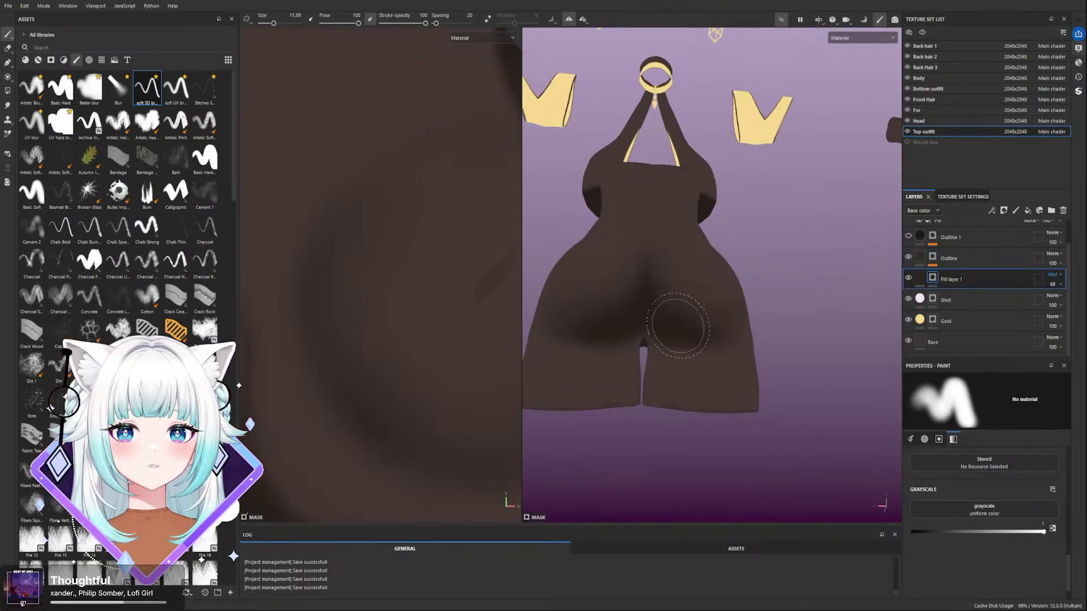
alt+drag(722, 275, 719, 337)
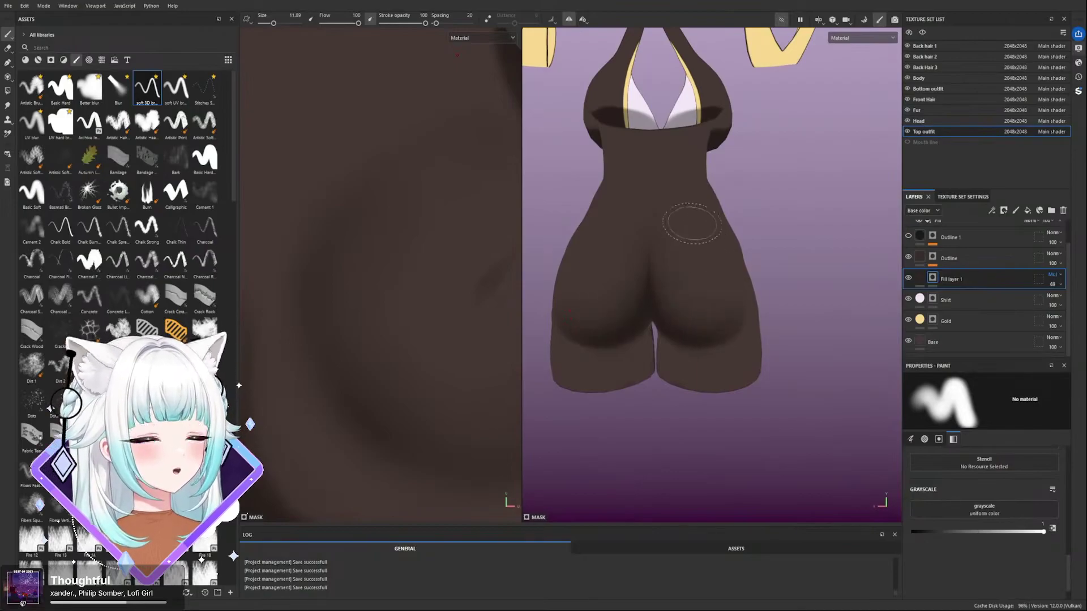
alt+drag(678, 234, 655, 266)
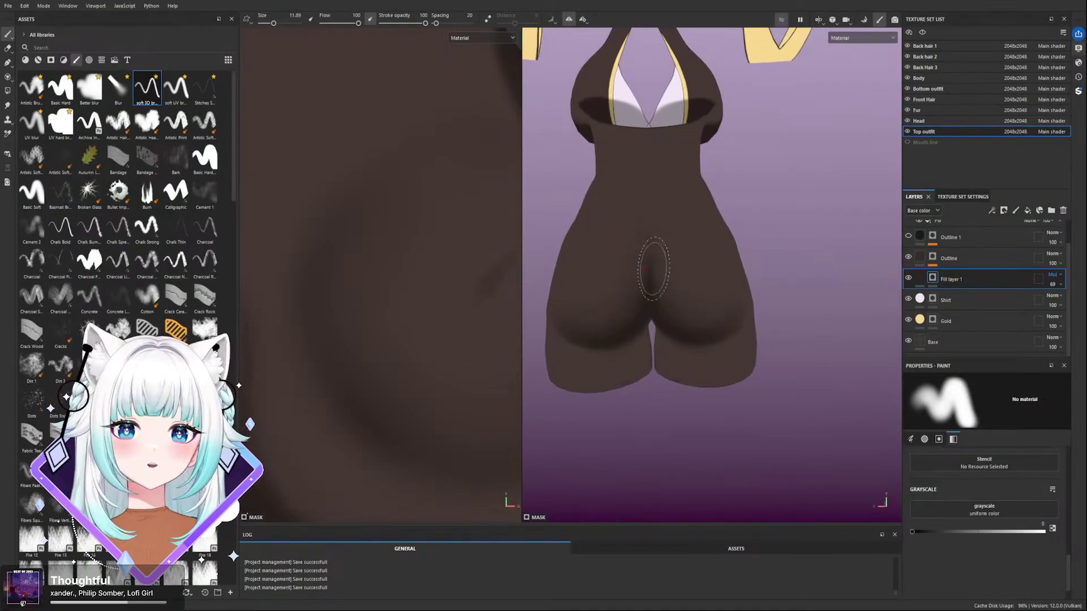
- Add soft shading above the buttocks at the lower back with a brush size of 13.31
ctrl+right_drag(651, 272, 660, 272)
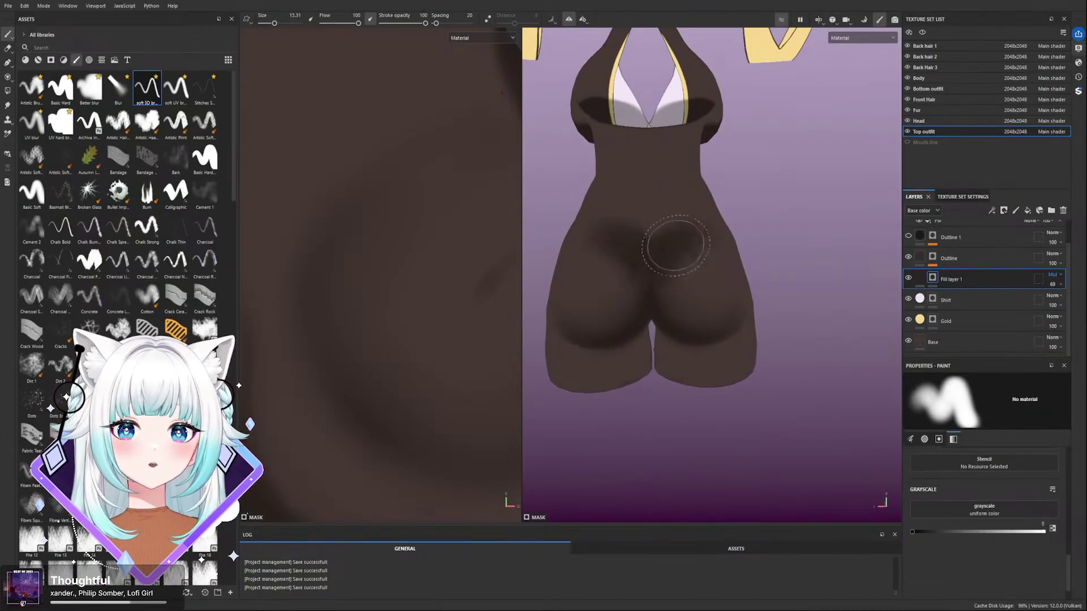
ctrl+right_drag(697, 249, 690, 271)
mouse_move(679, 276)
alt+mouse_down()
mouse_move(782, 213)
mouse_move(736, 225)
mouse_move(785, 168)
mouse_move(626, 204)
mouse_move(763, 151)
mouse_move(738, 189)
mouse_move(743, 203)
alt+mouse_up()
- Soften the new lower-back shading with the 11.89 brush and undo the last stroke
key(x)
ctrl+right_drag(677, 272, 656, 274)
mouse_move(682, 277)
alt+mouse_down()
mouse_move(711, 306)
mouse_move(682, 286)
mouse_move(708, 288)
mouse_move(656, 326)
alt+mouse_up()
key(ctrl+z)
key(x)
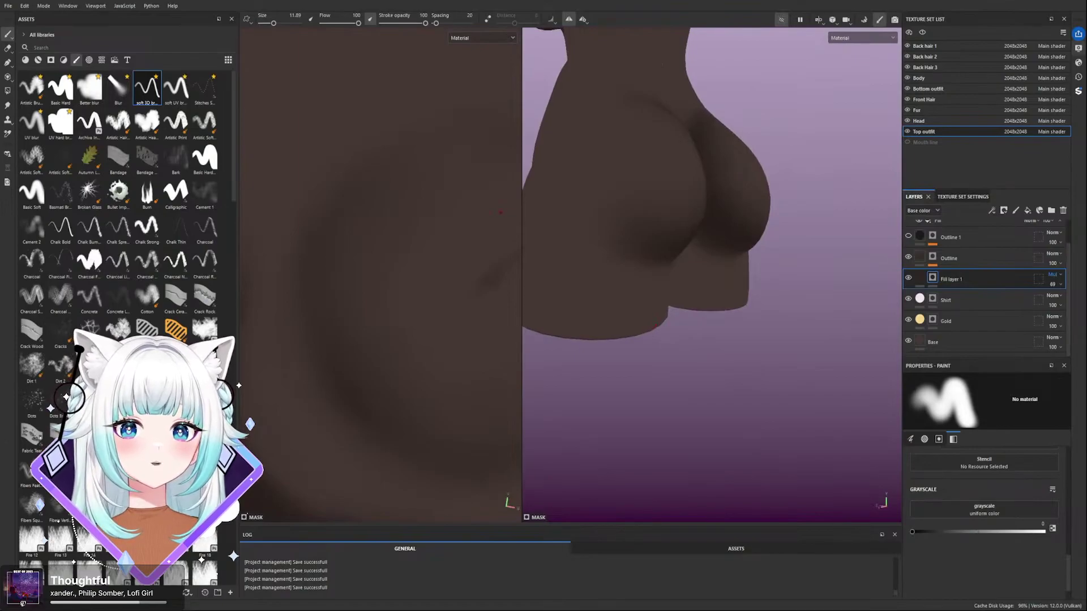
- Examine the outfit's rear shading from a three-quarter back angle at several distances and in the UV view
scroll(657, 327, down, 5)
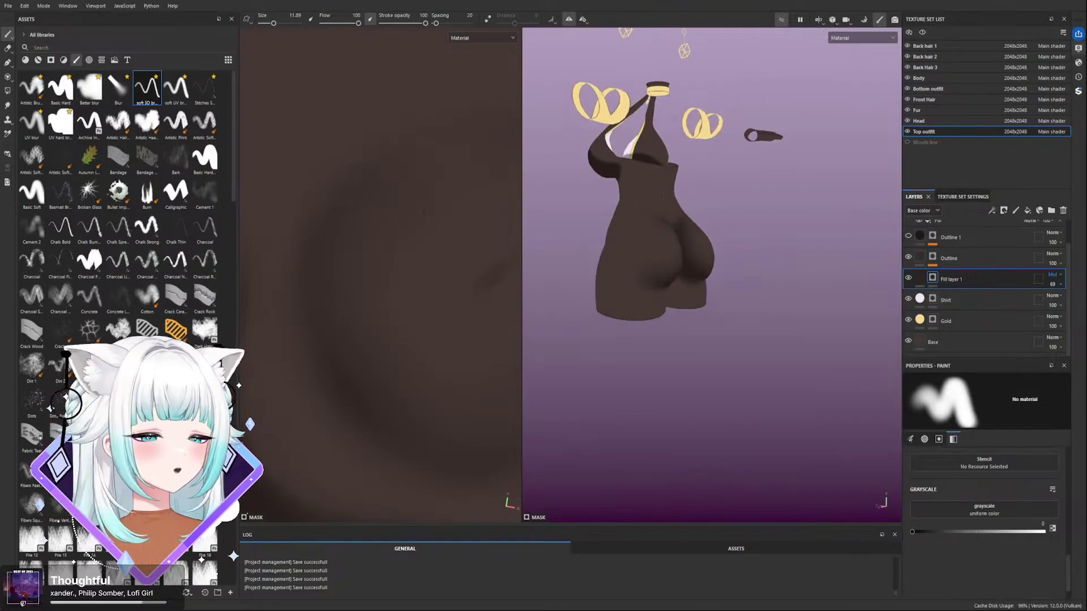
scroll(685, 284, up, 3)
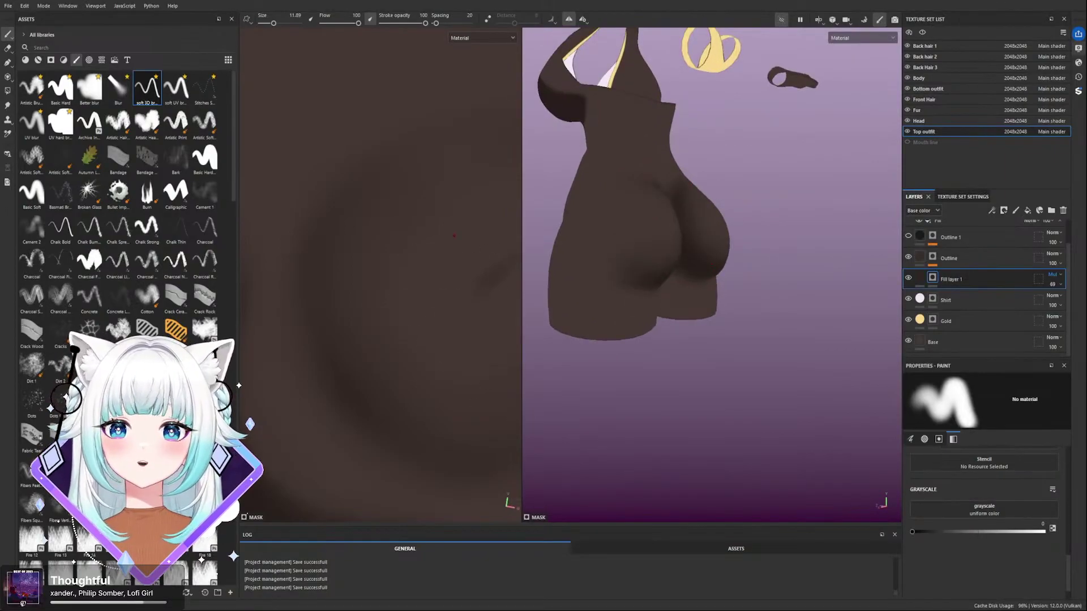
scroll(684, 282, down, 3)
scroll(651, 198, up, 2)
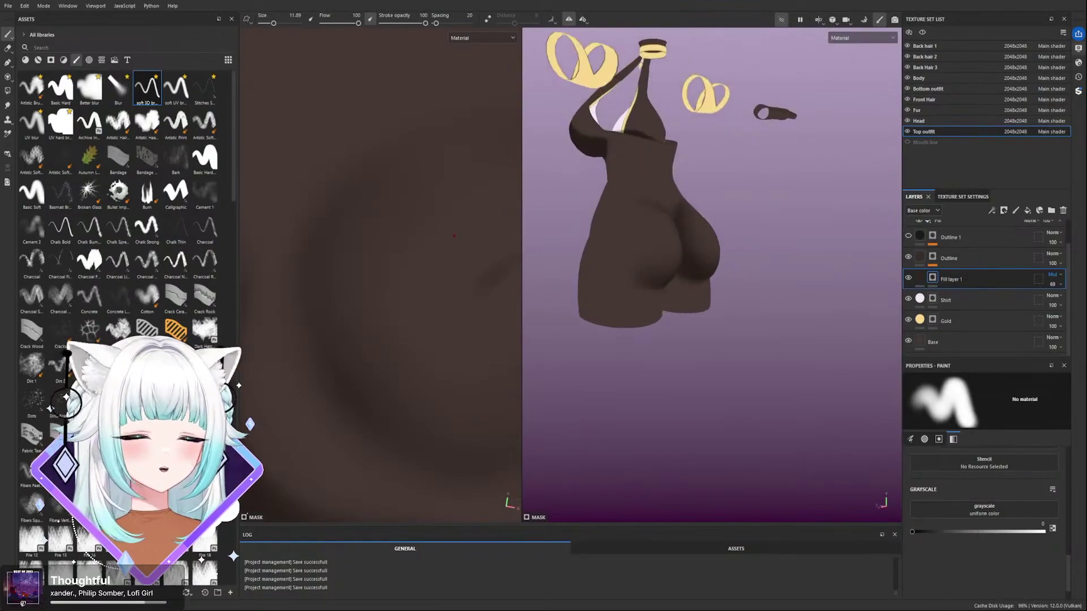
scroll(691, 282, up, 2)
scroll(458, 238, down, 3)
alt+drag(499, 238, 453, 498)
scroll(651, 226, down, 2)
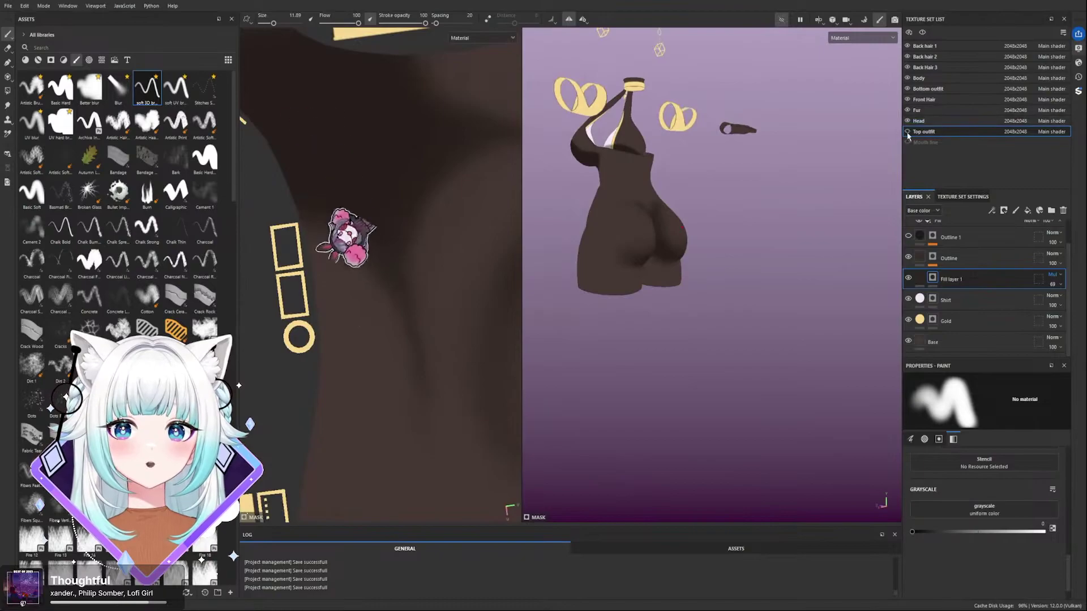
scroll(651, 227, up, 2)
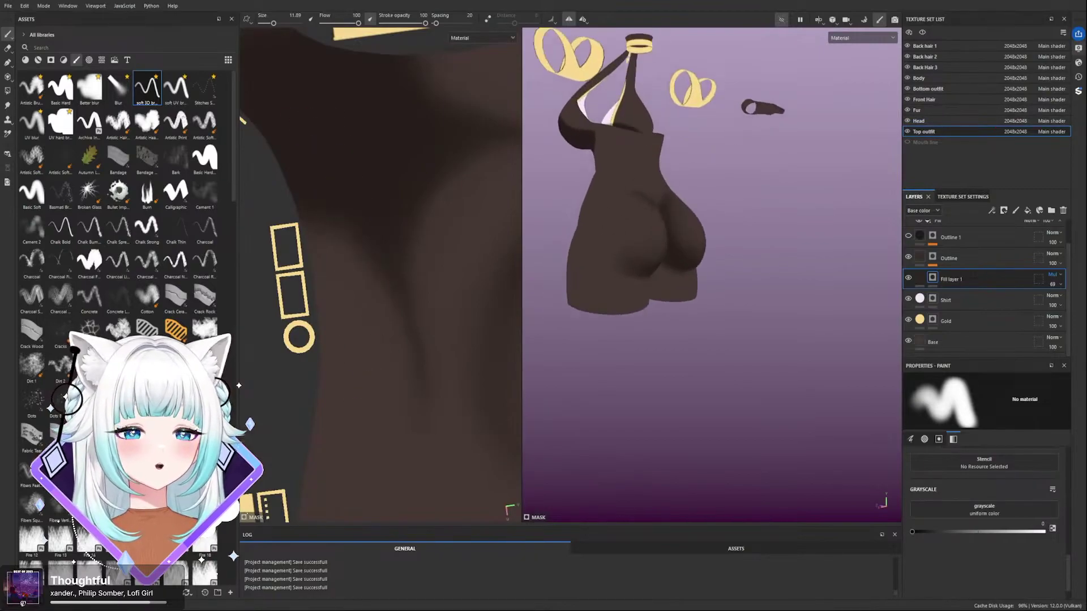
scroll(651, 227, up, 3)
click(932, 258)
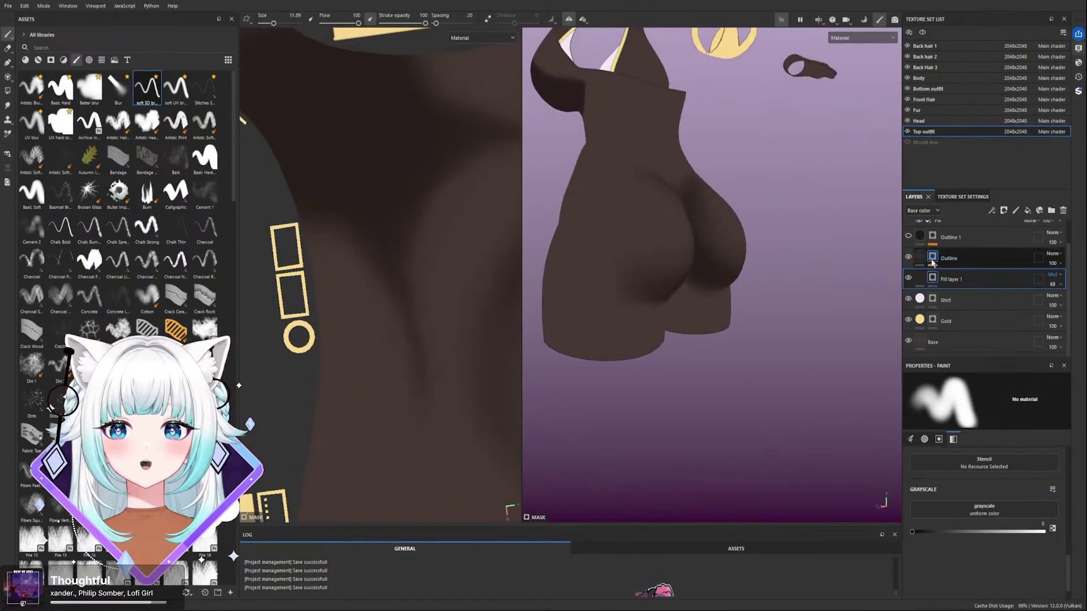
click(951, 315)
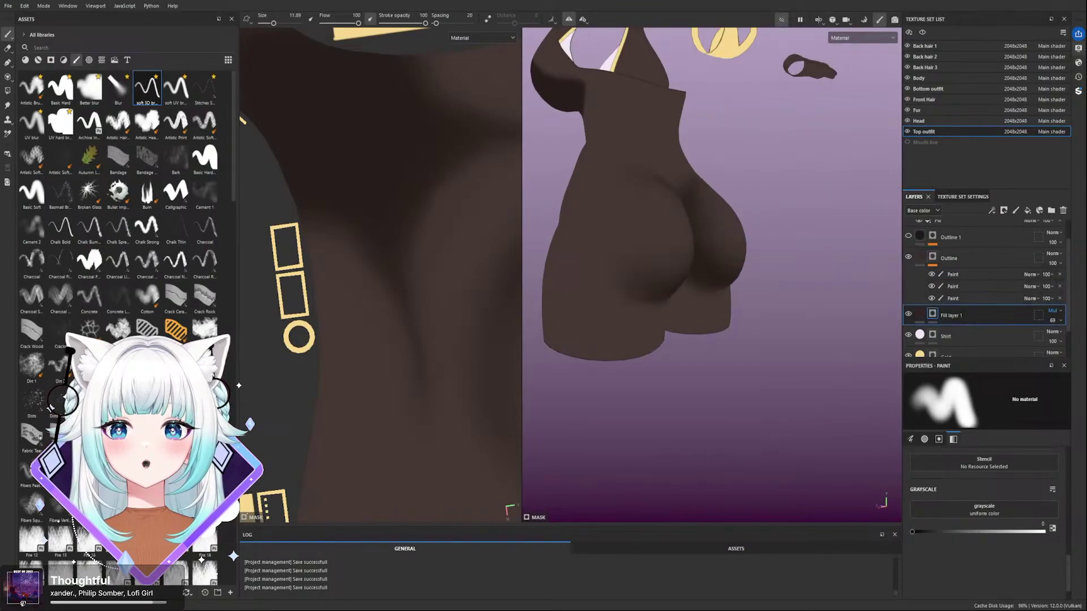
scroll(727, 226, down, 3)
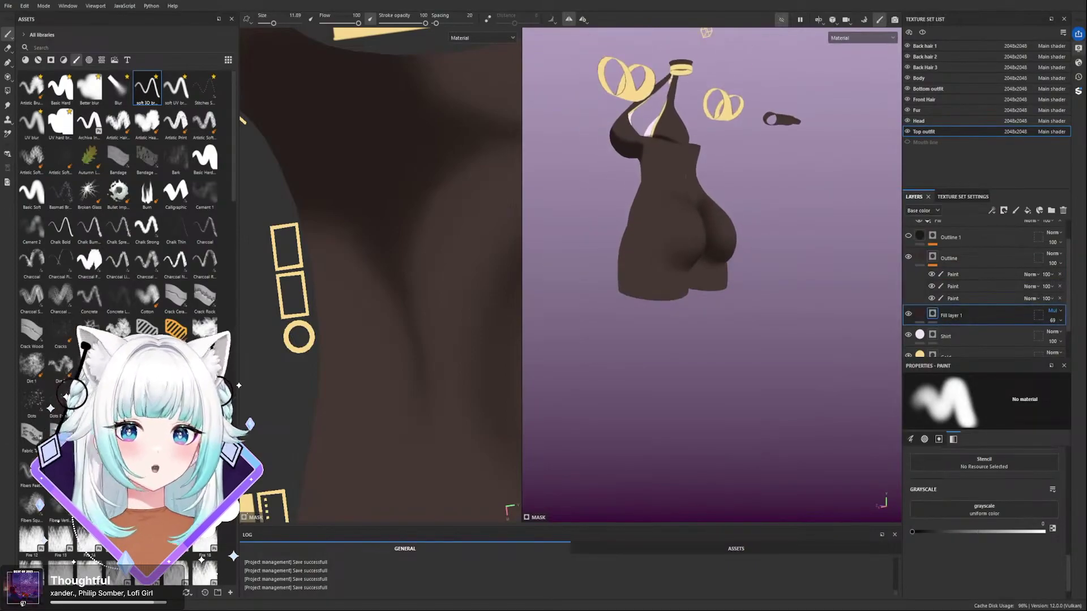
scroll(715, 233, down, 3)
scroll(715, 234, up, 3)
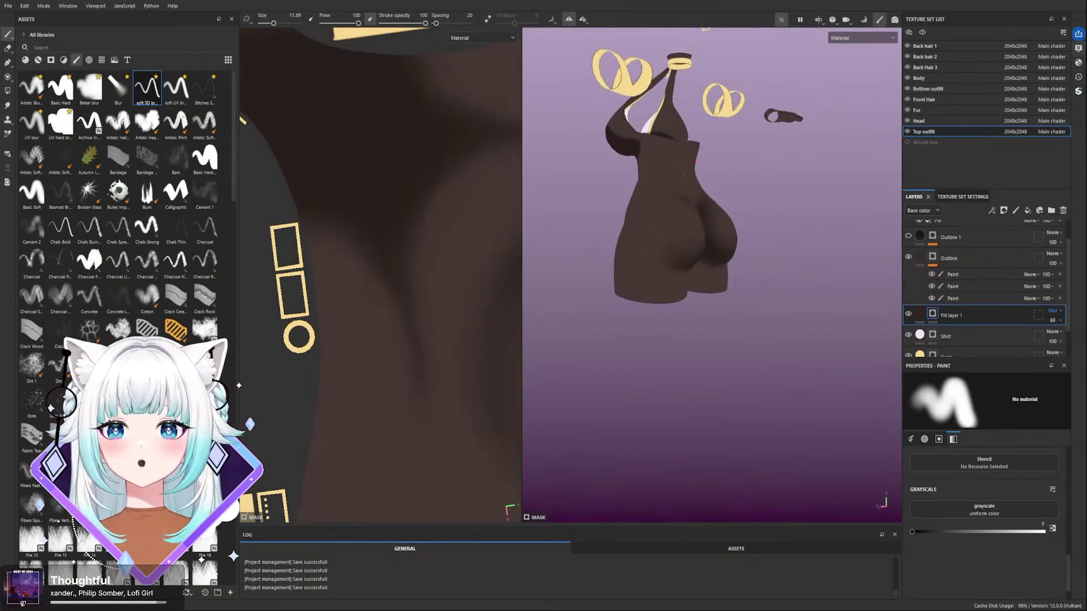
scroll(696, 252, down, 6)
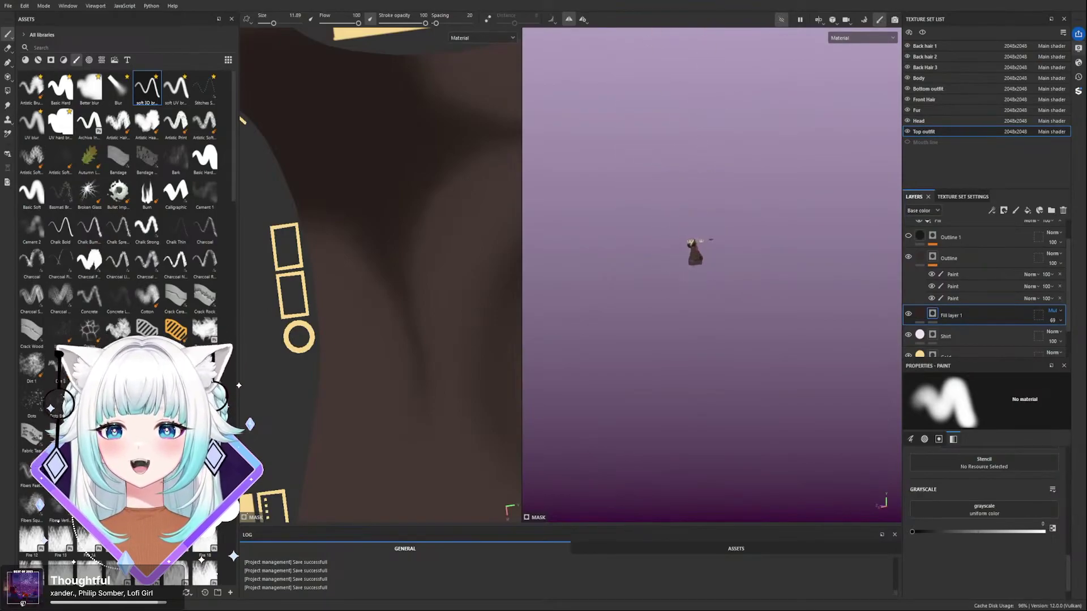
scroll(716, 235, up, 2)
scroll(698, 255, up, 3)
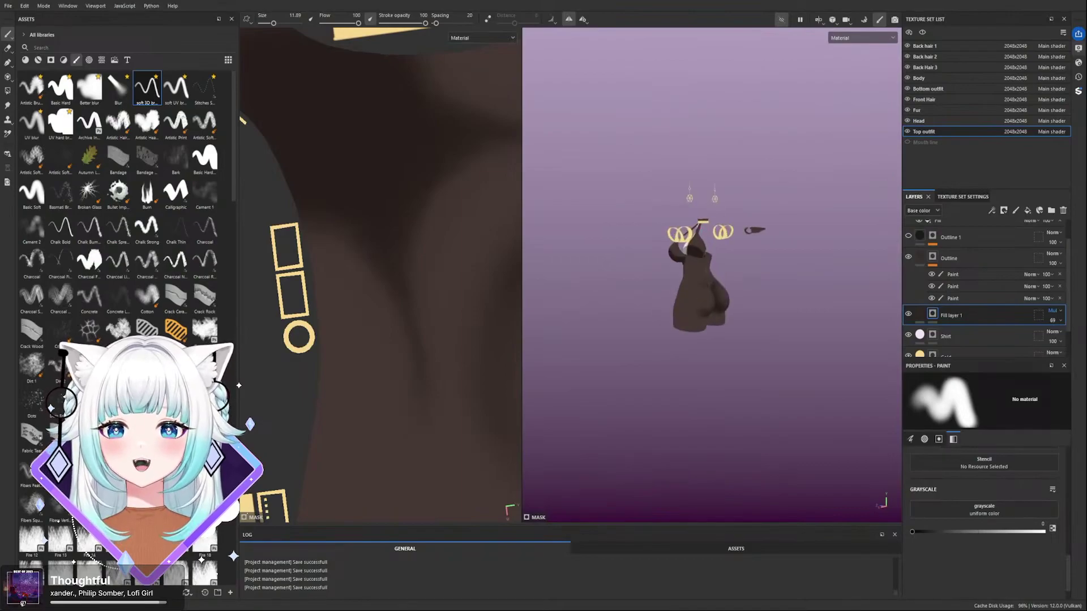
scroll(699, 260, down, 1)
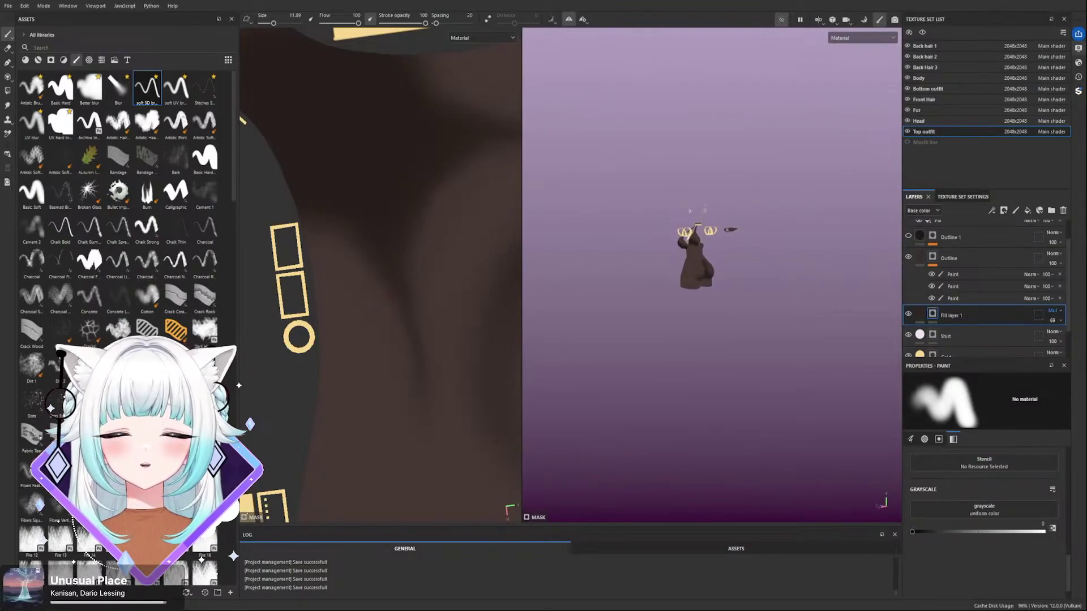
scroll(699, 266, up, 2)
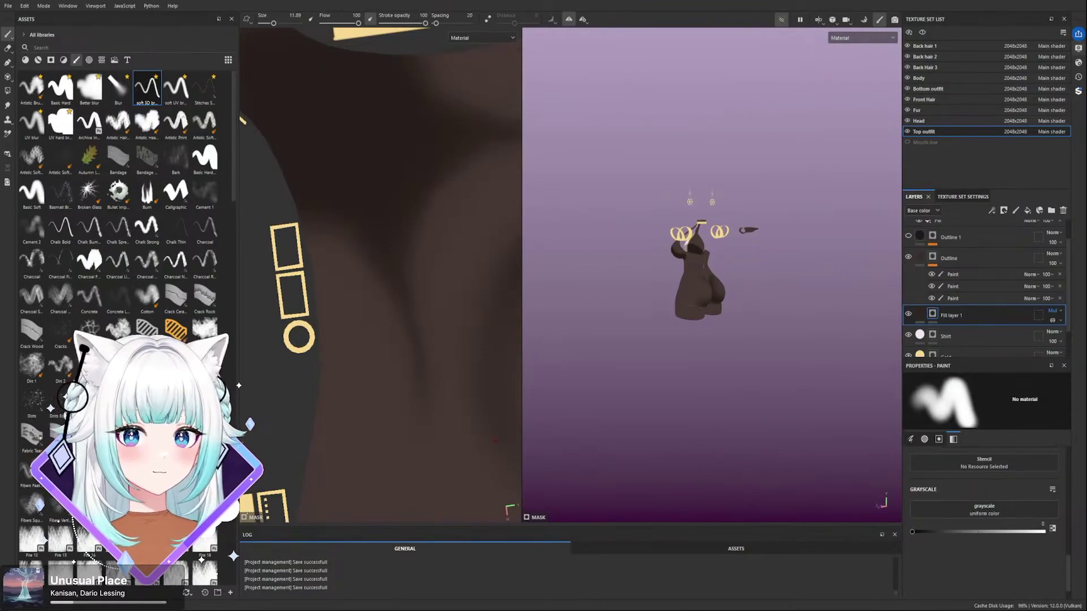
scroll(688, 250, up, 4)
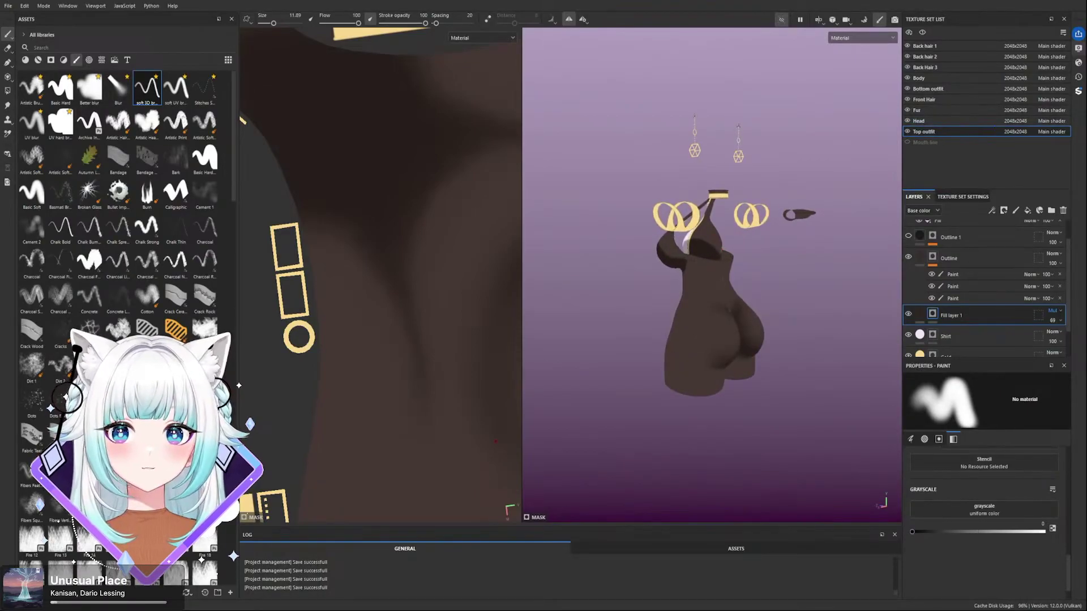
scroll(711, 274, down, 3)
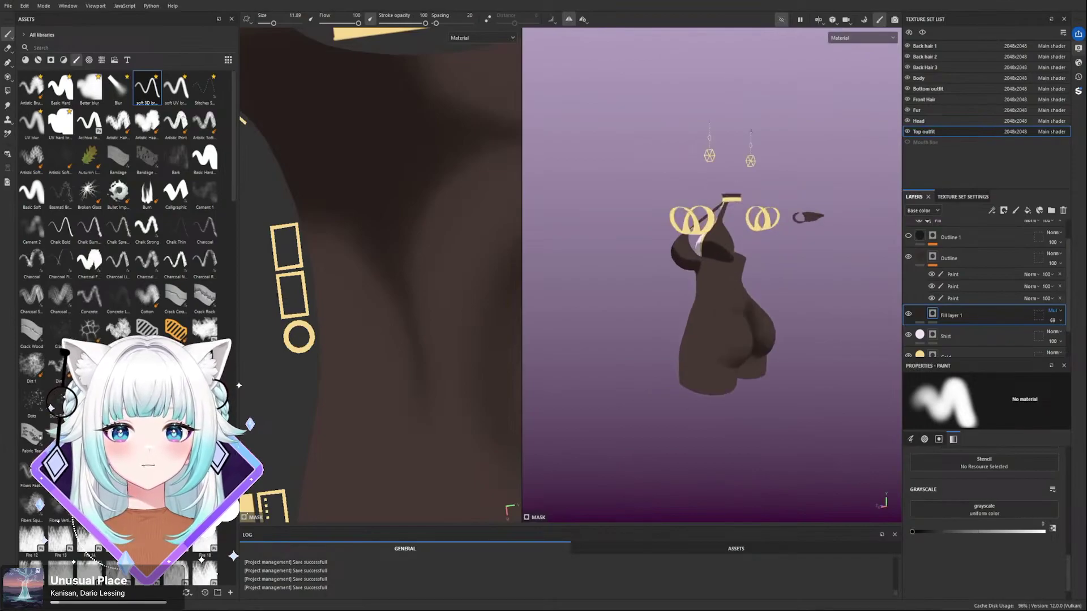
scroll(719, 283, up, 3)
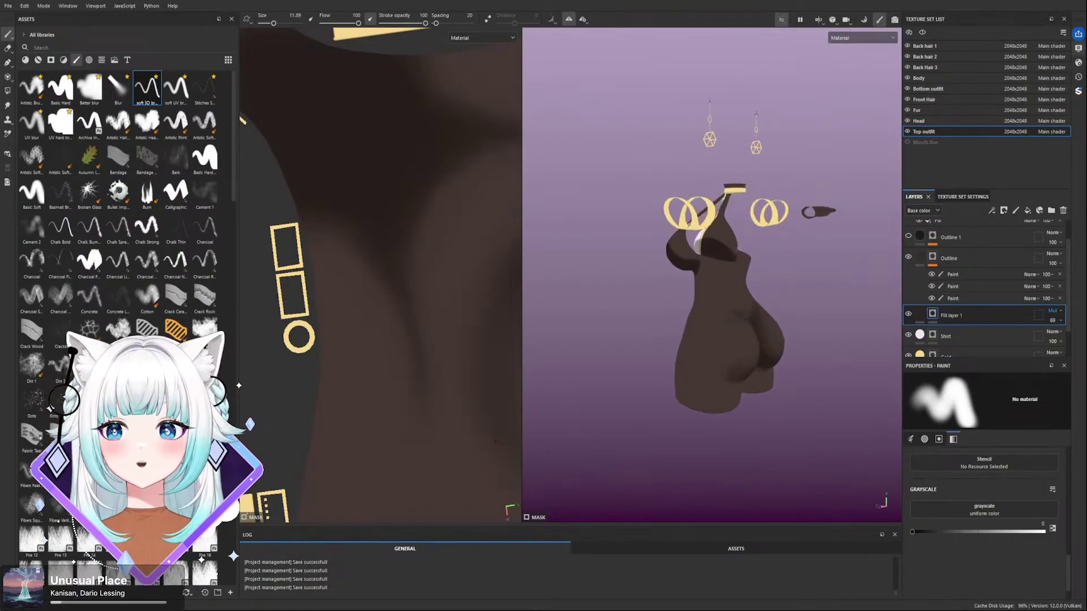
scroll(712, 275, down, 2)
scroll(712, 275, up, 5)
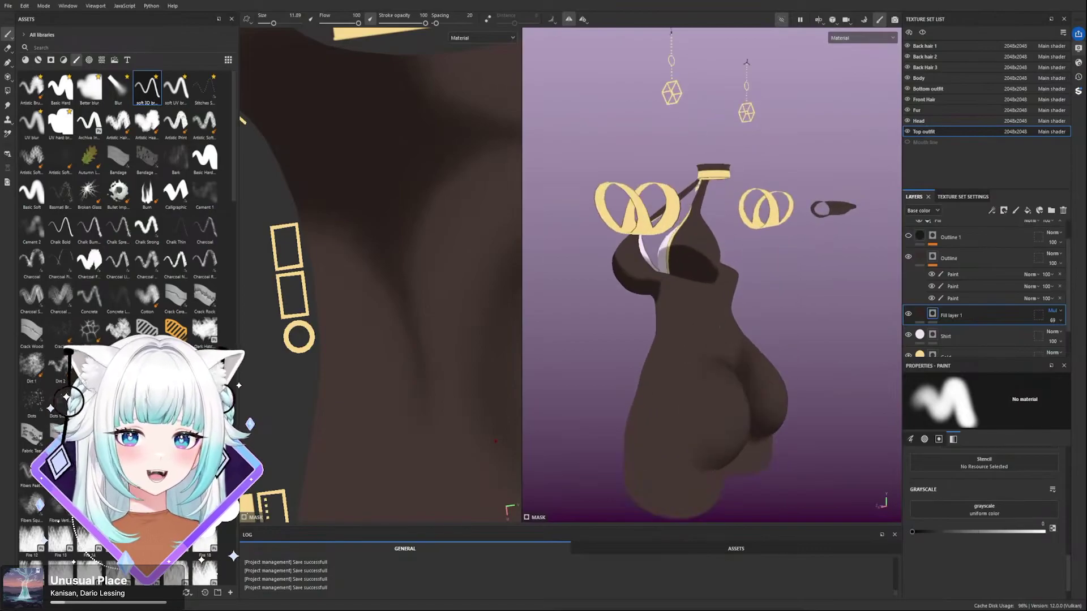
scroll(712, 275, down, 2)
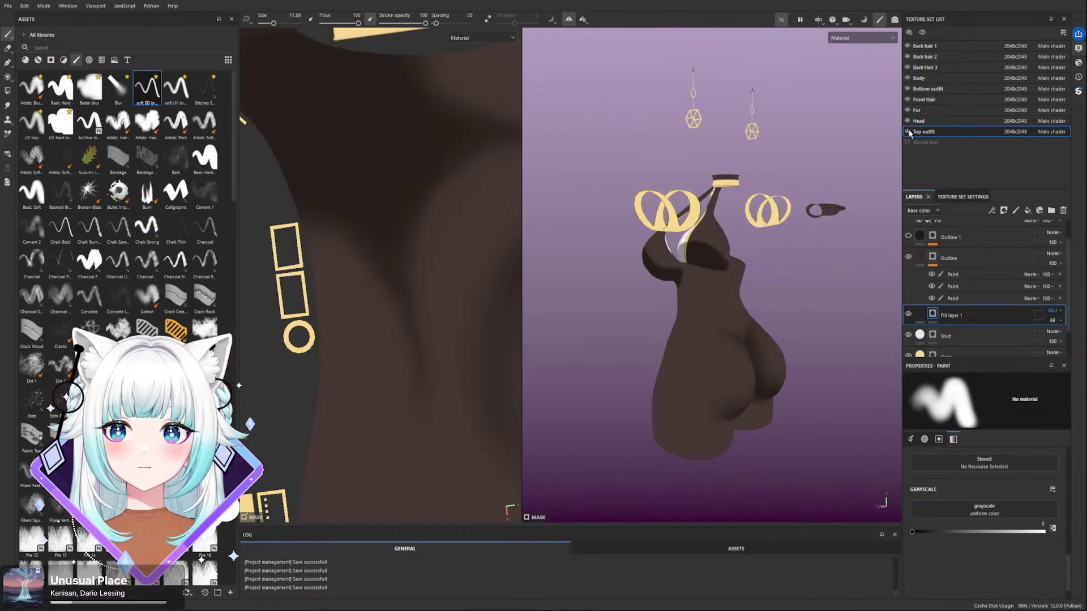
key(alt)
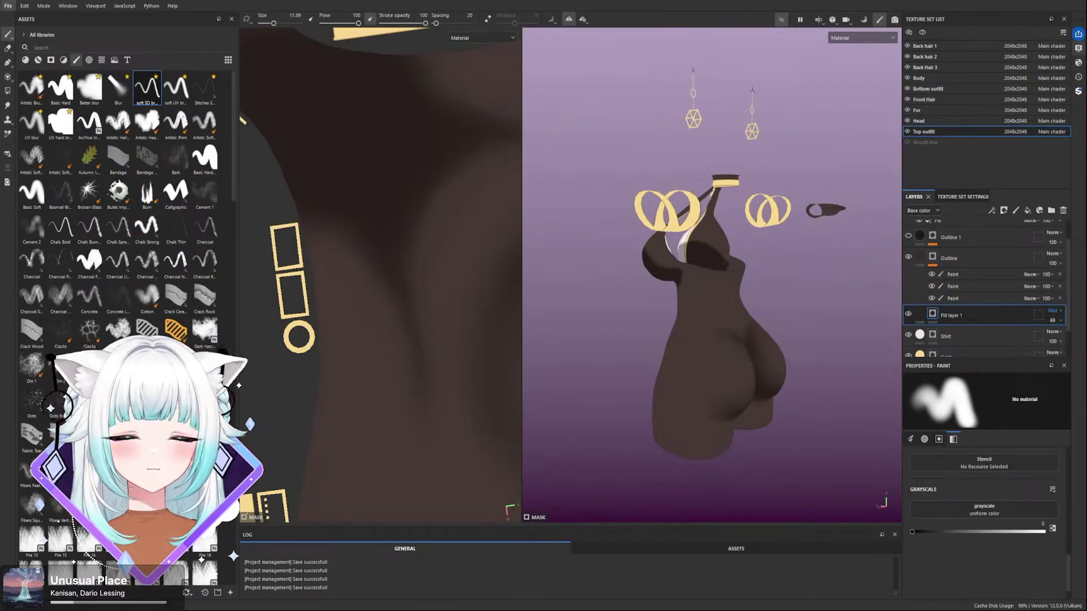
alt+right_drag(795, 203, 739, 204)
scroll(739, 267, down, 3)
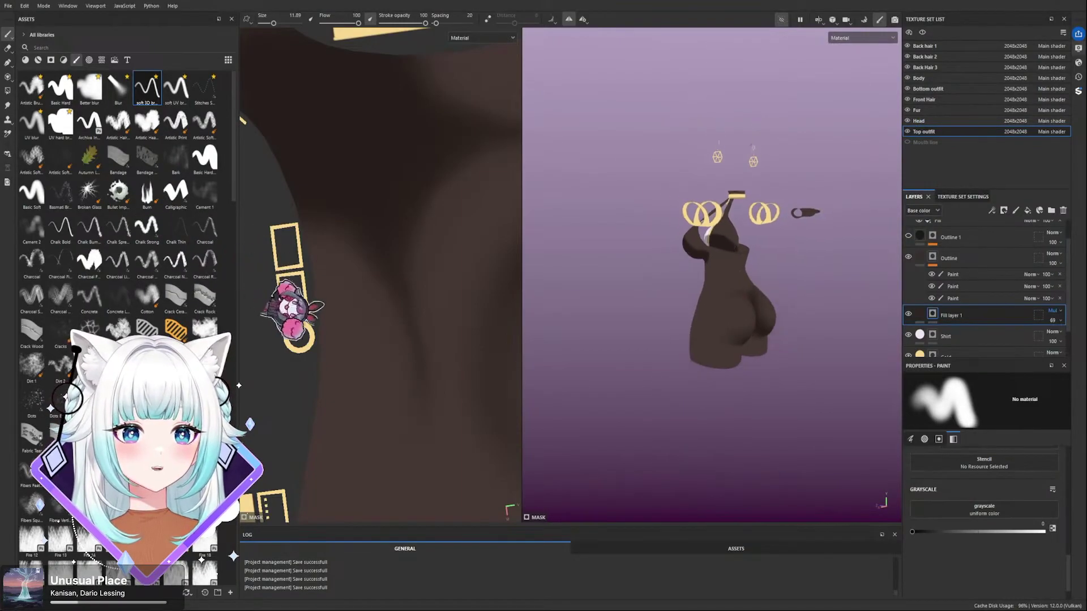
mouse_move(739, 268)
alt+right_down()
mouse_move(680, 267)
mouse_move(765, 267)
mouse_move(725, 253)
mouse_move(749, 278)
alt+right_up()
key(alt)
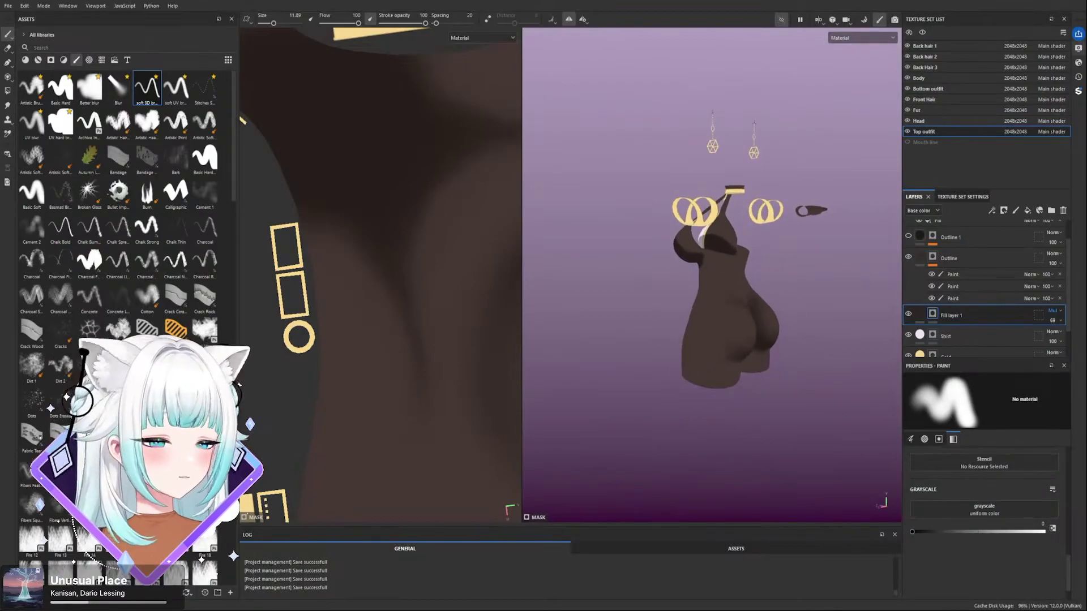
alt+right_drag(677, 254, 628, 210)
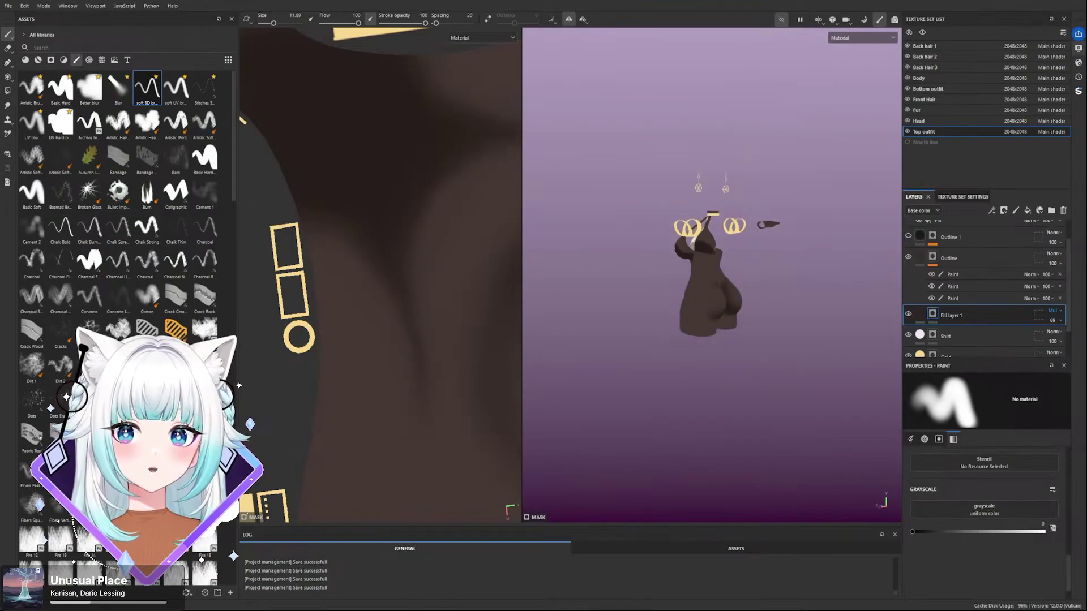